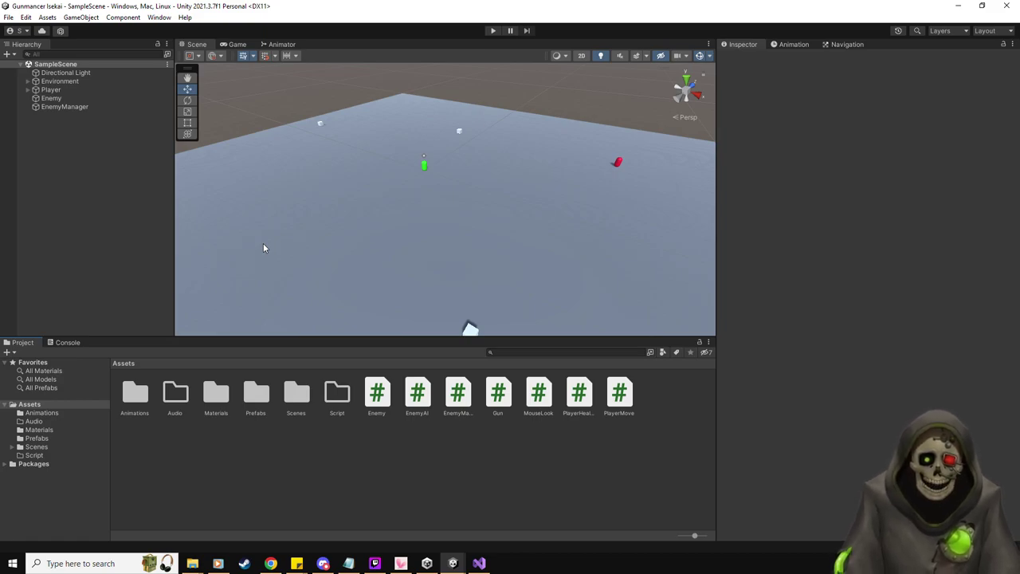
- Play-test SampleScene with the Player's components inspected, shoot the red enemy, walk around, and stop the test
{"action": "scroll", "coordinate": [263, 247], "scroll_direction": "up", "scroll_amount": 1}
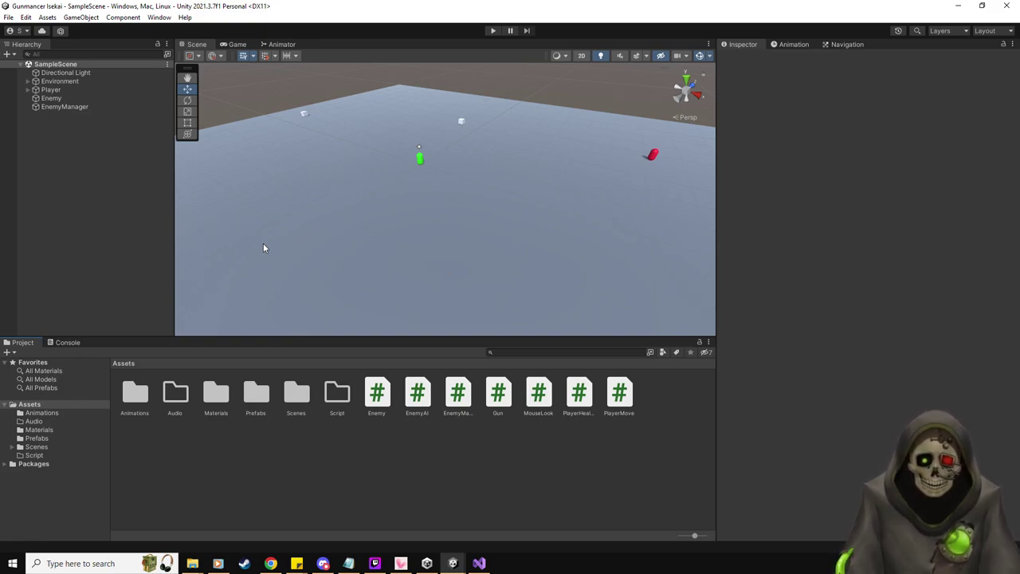
{"action": "left_click", "coordinate": [491, 31]}
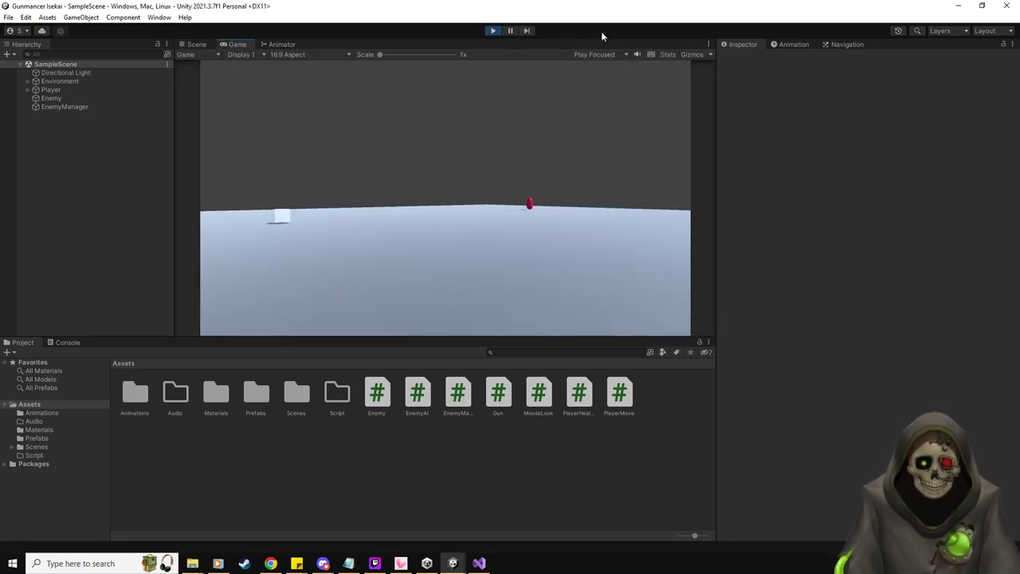
{"action": "left_click", "coordinate": [508, 156]}
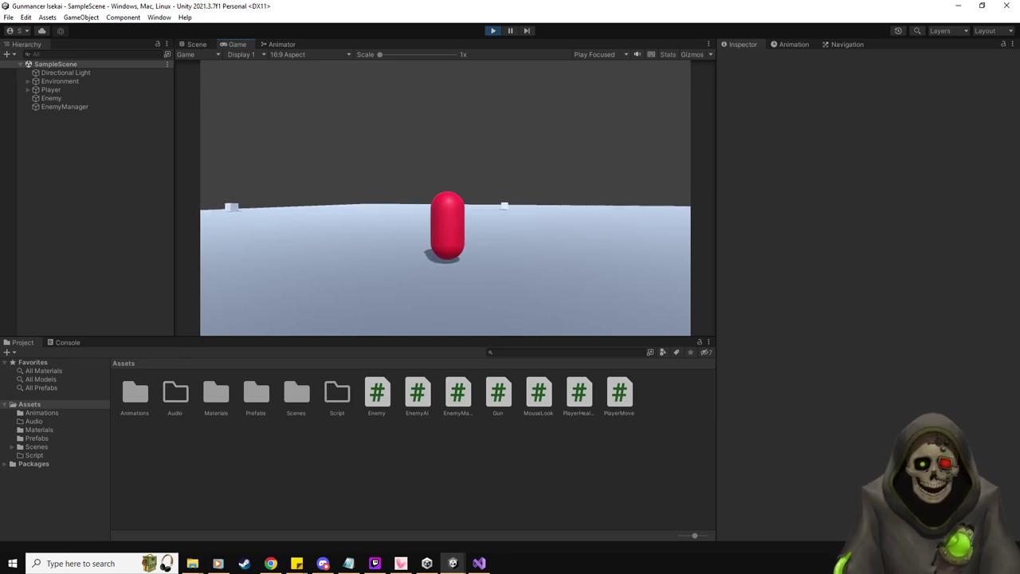
{"action": "left_click", "coordinate": [50, 89]}
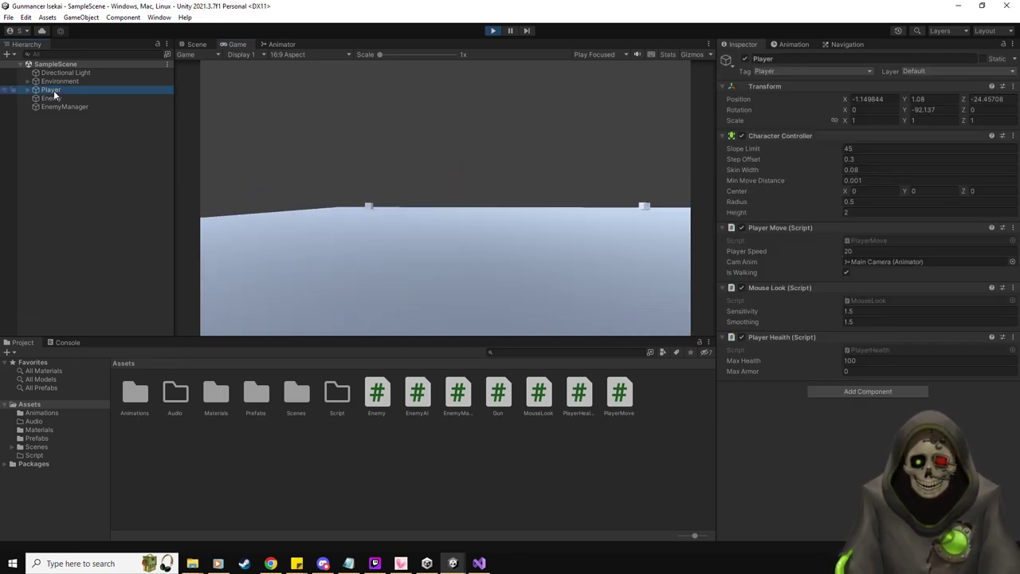
{"action": "left_click", "coordinate": [445, 200]}
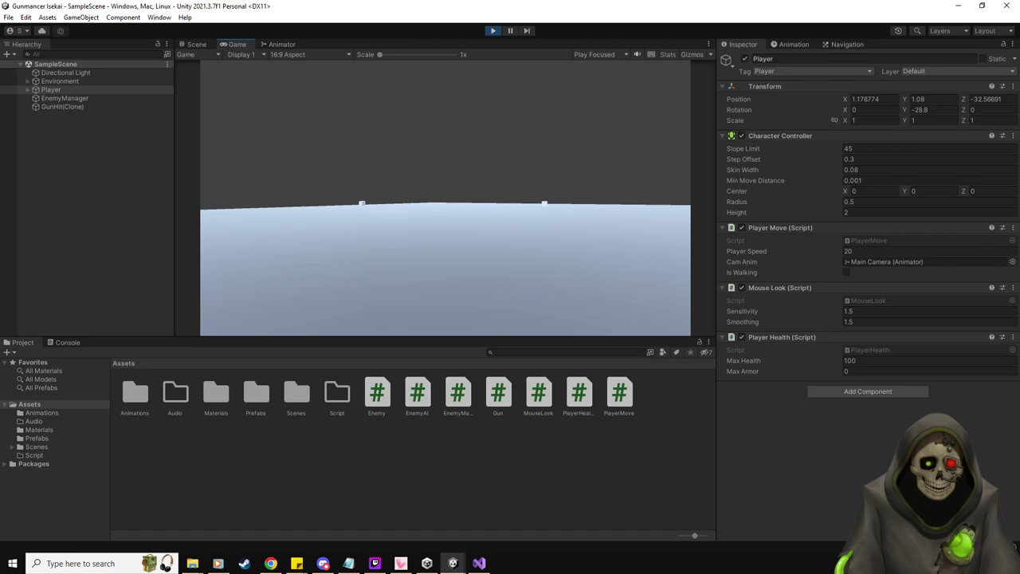
{"action": "key", "text": "w"}
{"action": "key", "text": "w"}
{"action": "key", "text": "Escape"}
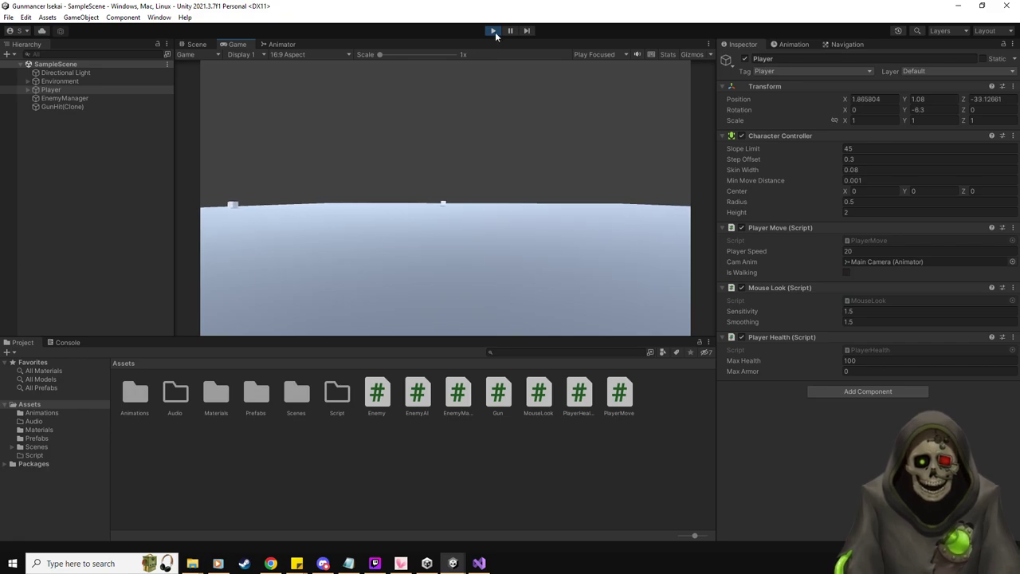
{"action": "left_click", "coordinate": [493, 31]}
- Run the scene again, approach the red enemy, back away as it follows, shoot it, and stop play mode
{"action": "left_click", "coordinate": [492, 31]}
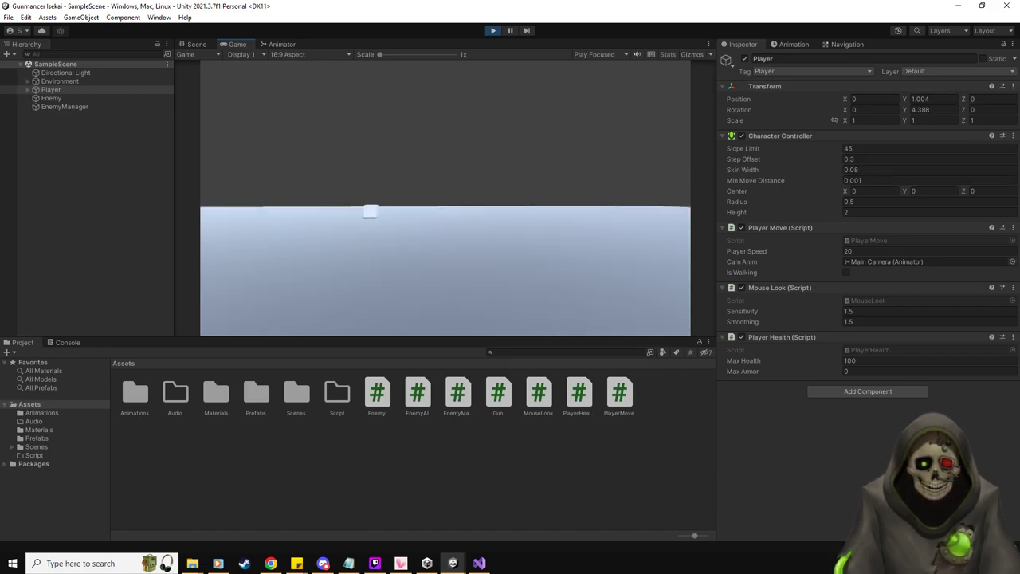
{"action": "key", "text": "w"}
{"action": "key", "text": "w"}
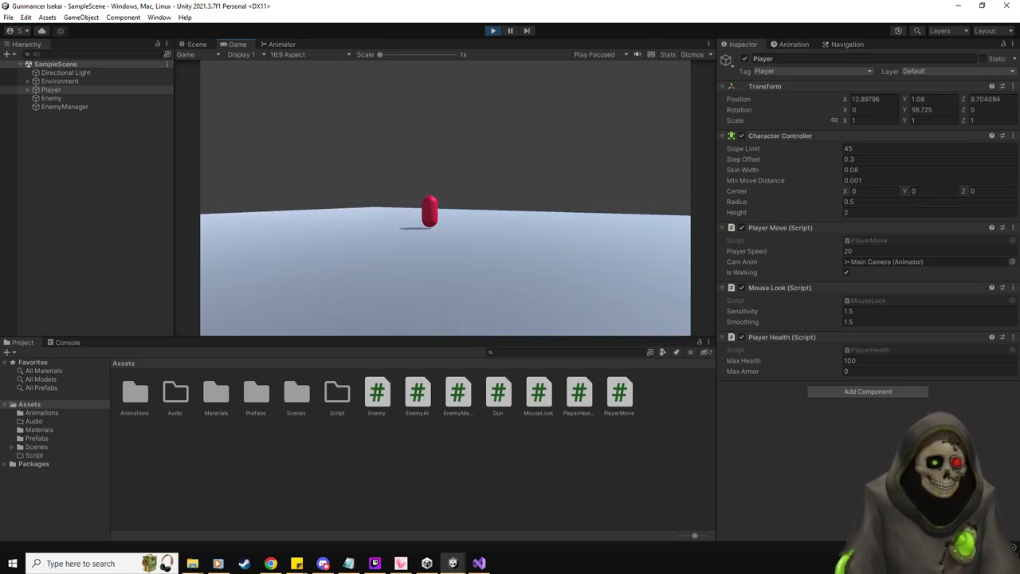
{"action": "key", "text": "s"}
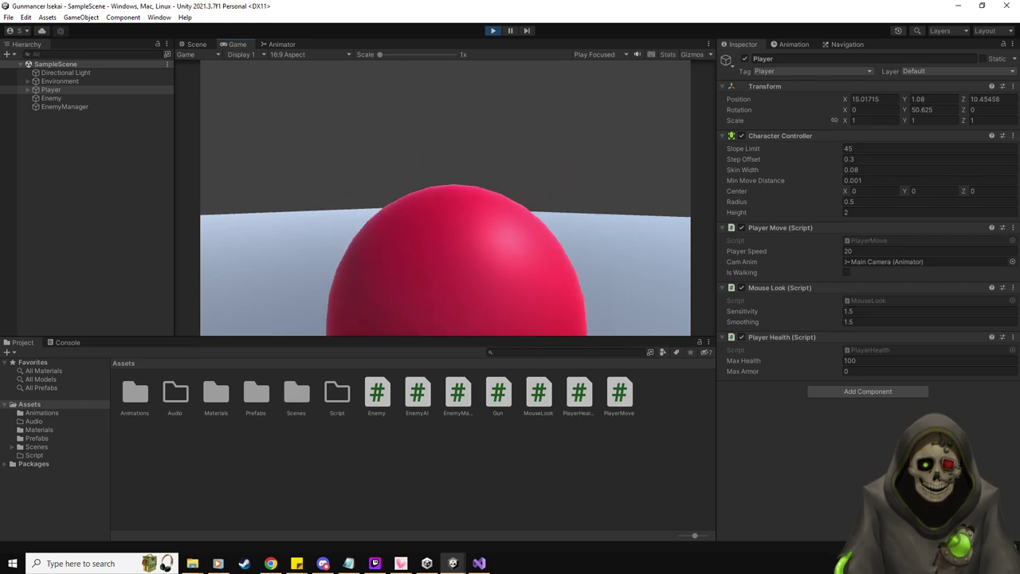
{"action": "key", "text": "s"}
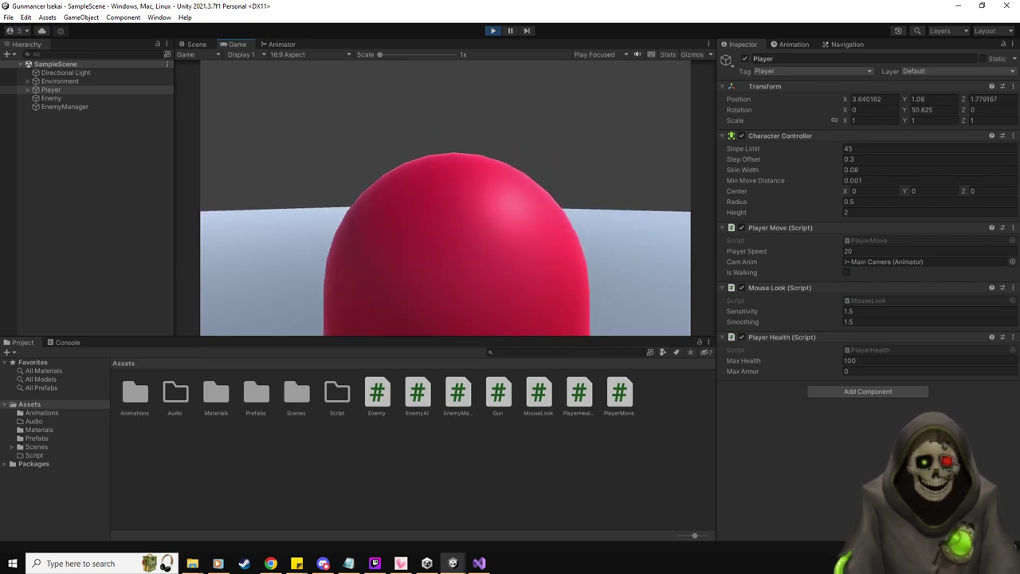
{"action": "key", "text": "s"}
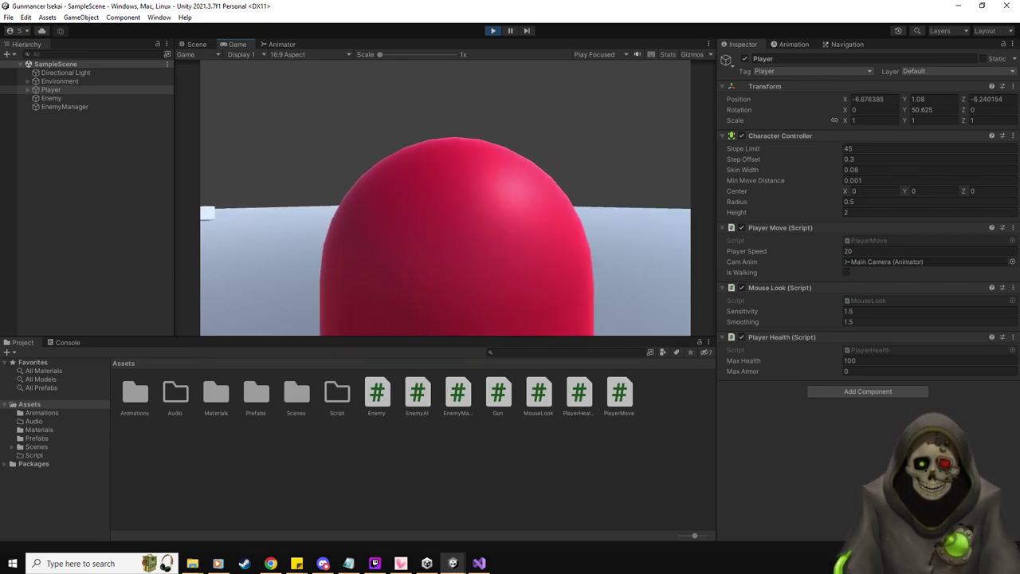
{"action": "key", "text": "s"}
{"action": "left_click", "coordinate": [445, 195]}
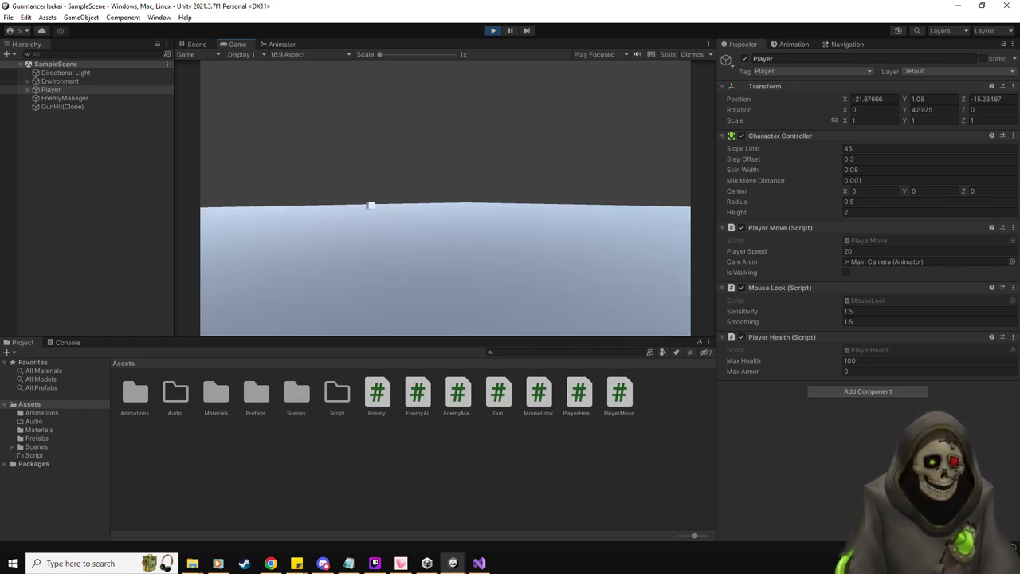
{"action": "left_click", "coordinate": [493, 31]}
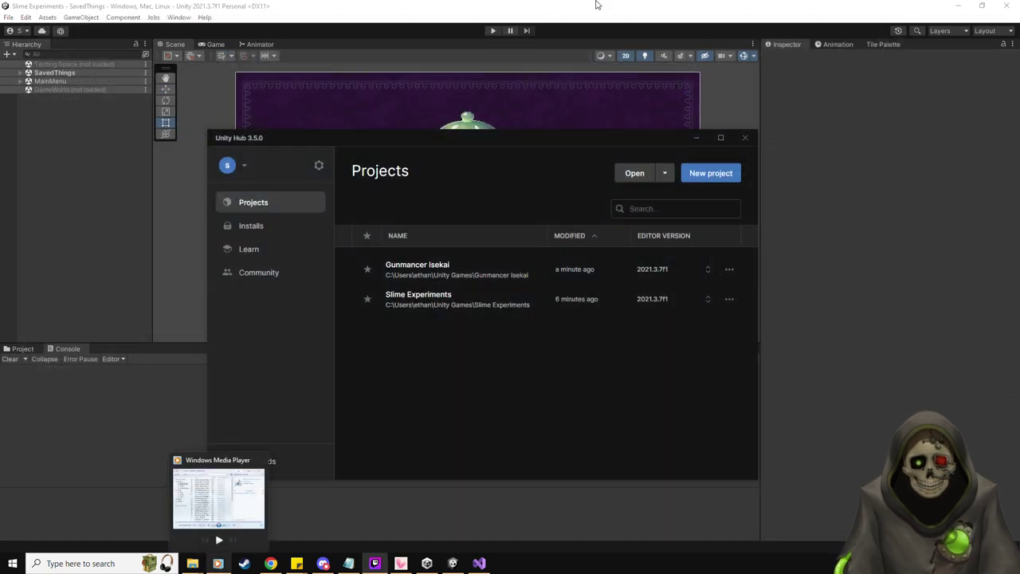
{"action": "left_click", "coordinate": [218, 563]}
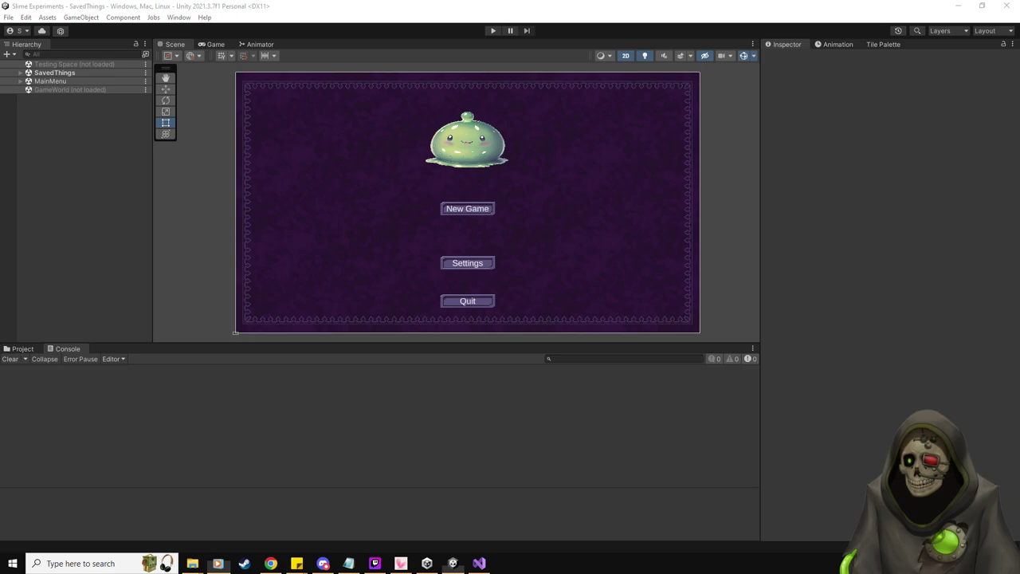
{"action": "left_click", "coordinate": [139, 299]}
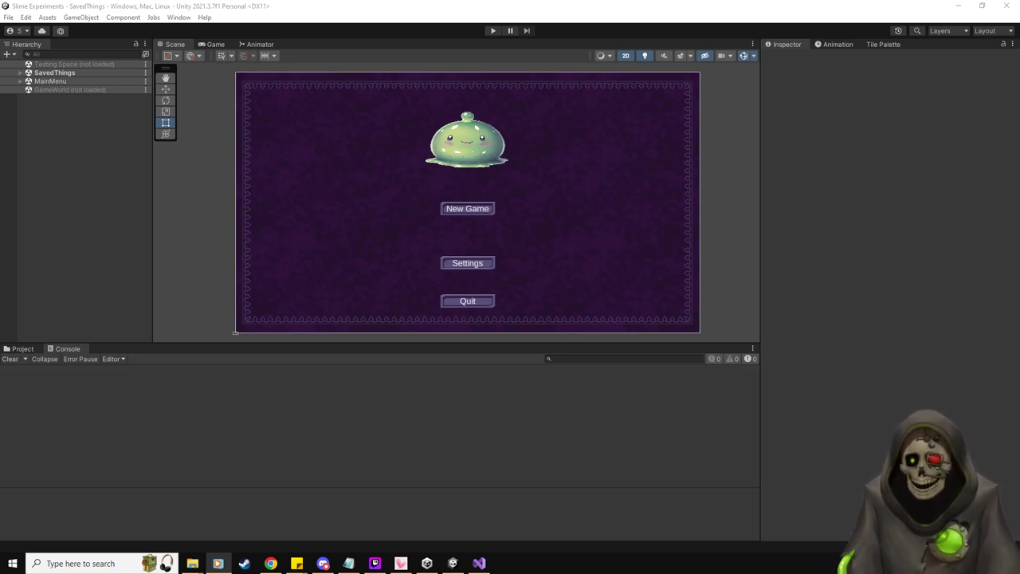
- Switch to Notepad and read the task list in Slime Stuff To Do.txt, including the New Game button item
{"action": "key", "text": "alt+Tab"}
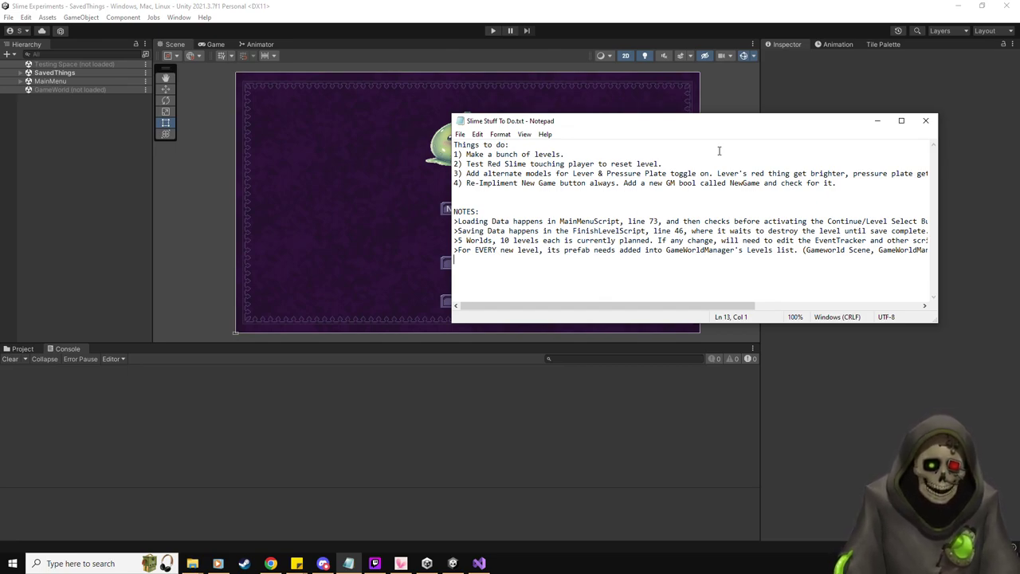
{"action": "left_click_drag", "start_coordinate": [666, 128], "coordinate": [0, 142]}
- Switch to Visual Studio, declare public bool isNewGame = false; below selectedLevel in GM.cs, and save the script
{"action": "left_click", "coordinate": [478, 564]}
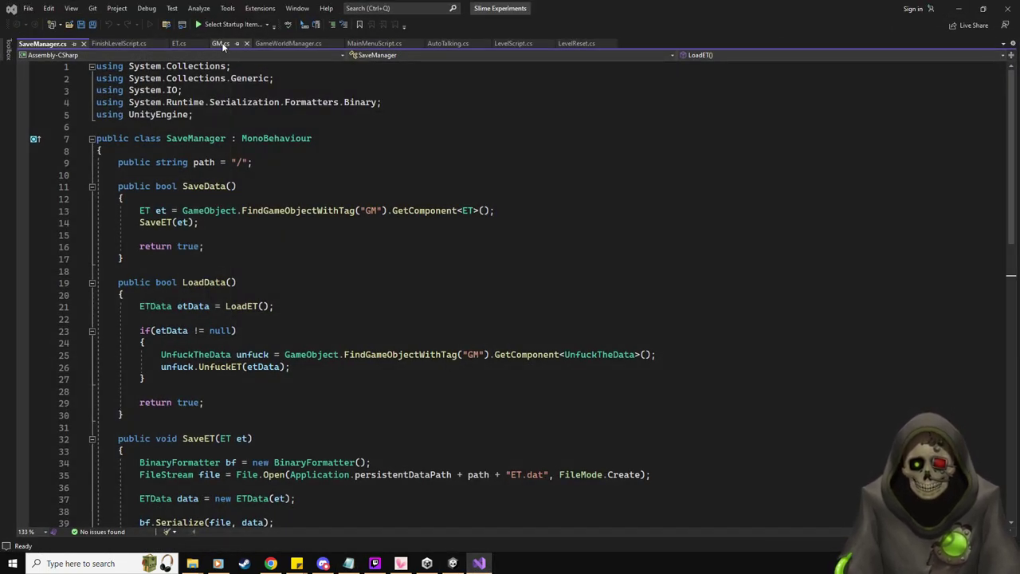
{"action": "left_click", "coordinate": [220, 44]}
{"action": "left_click", "coordinate": [302, 306]}
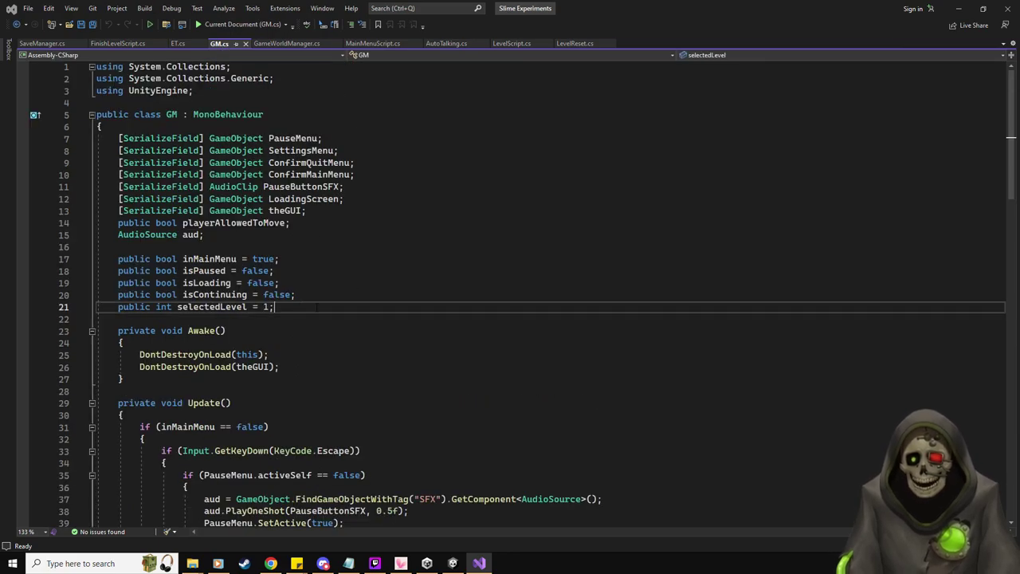
{"action": "key", "text": "Return"}
{"action": "type", "text": "public bool "}
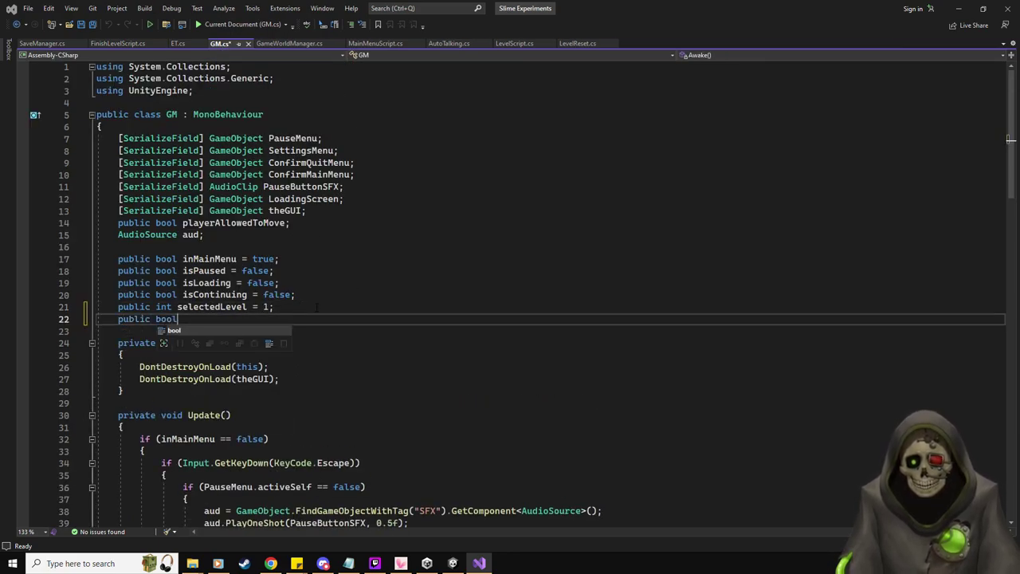
{"action": "type", "text": "isNewGame"}
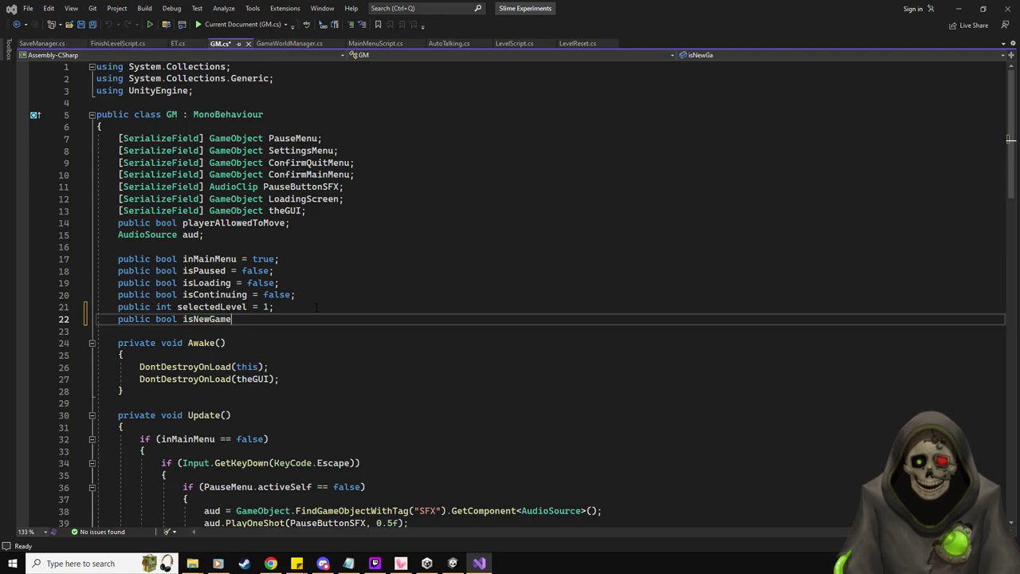
{"action": "type", "text": " = false;"}
{"action": "key", "text": "ctrl+s"}
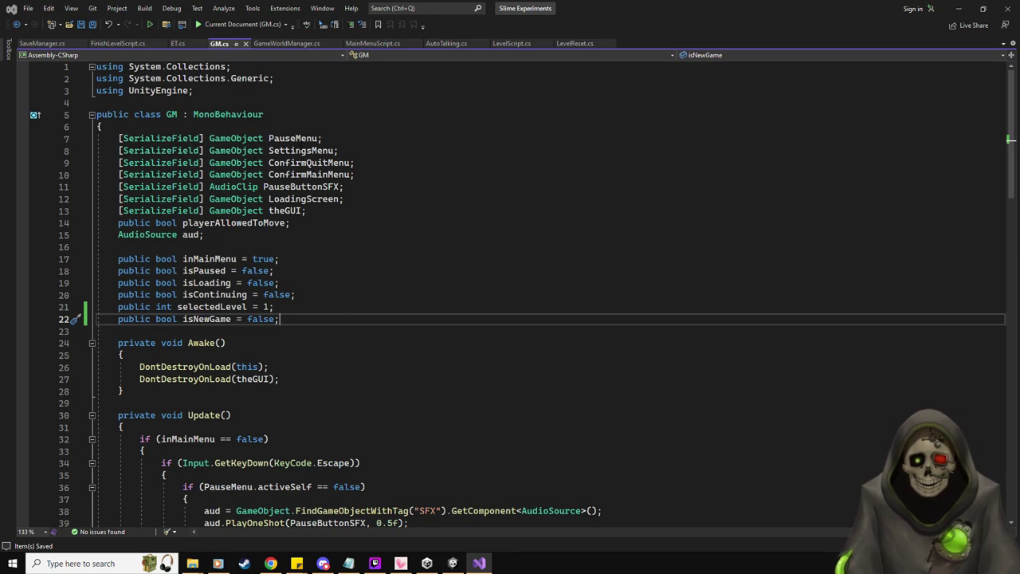
- In GameWorldManager.cs, replace the first if condition in Awake() with gm.isNewGame == true and save the script
{"action": "left_click", "coordinate": [279, 44]}
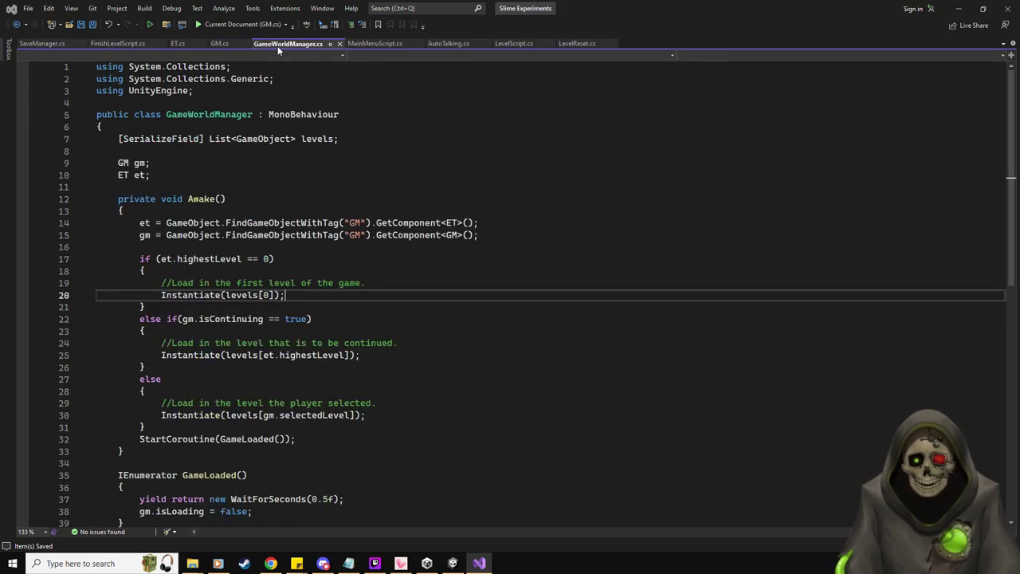
{"action": "scroll", "coordinate": [510, 295], "scroll_direction": "down", "scroll_amount": 7}
{"action": "scroll", "coordinate": [510, 295], "scroll_direction": "up", "scroll_amount": 7}
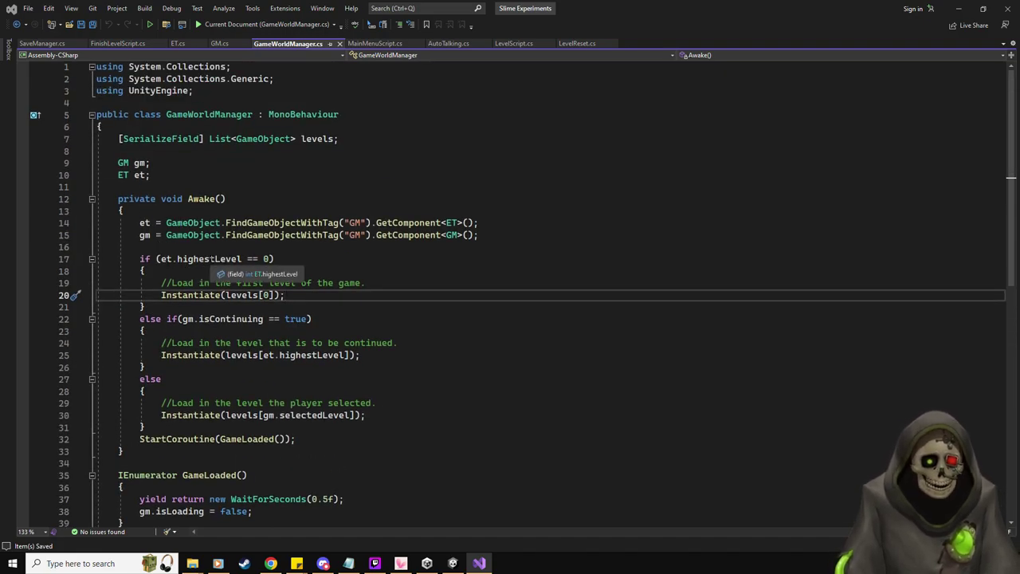
{"action": "left_click_drag", "start_coordinate": [157, 258], "coordinate": [275, 259]}
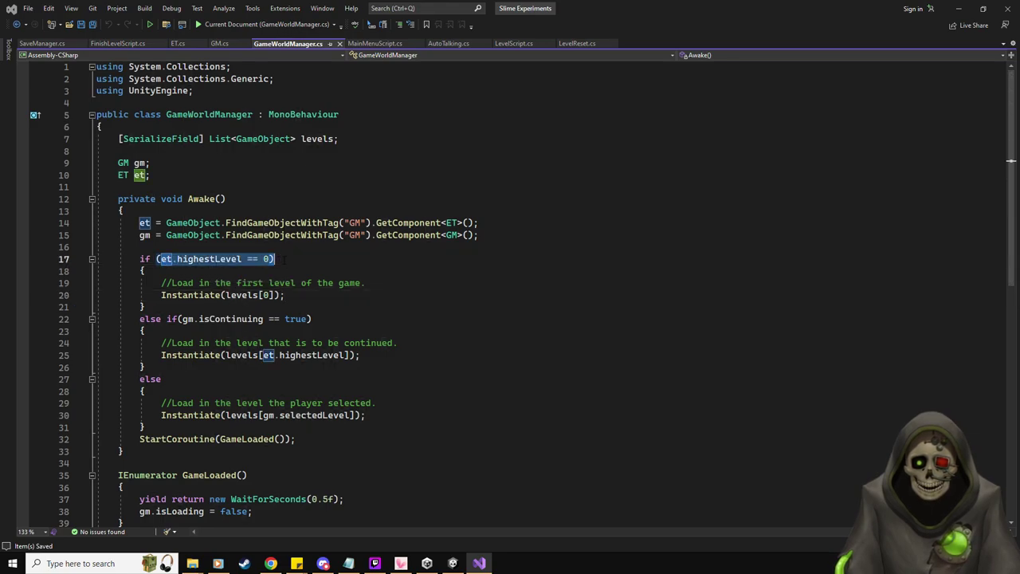
{"action": "type", "text": "(gm."}
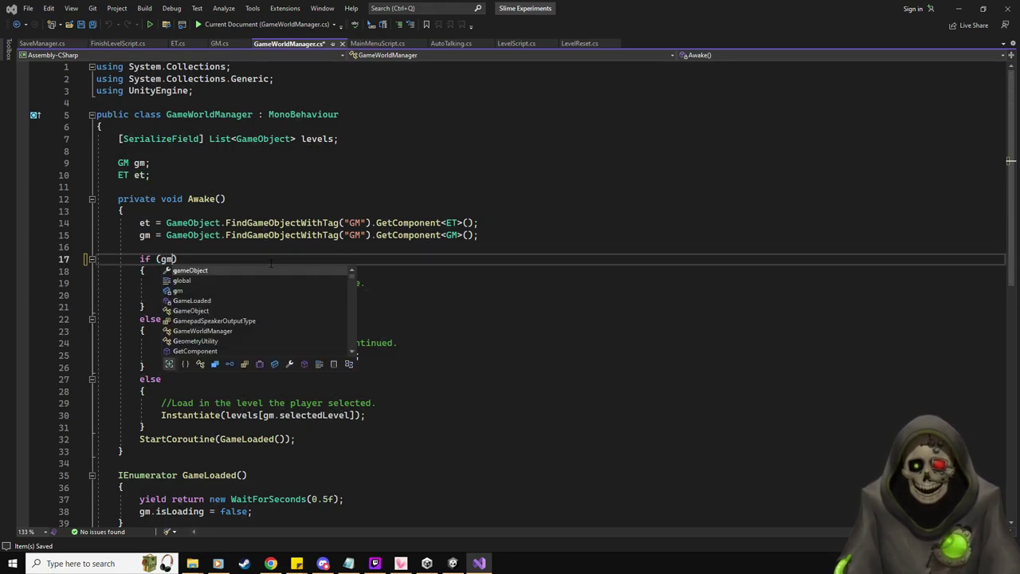
{"action": "type", "text": "isNewGame"}
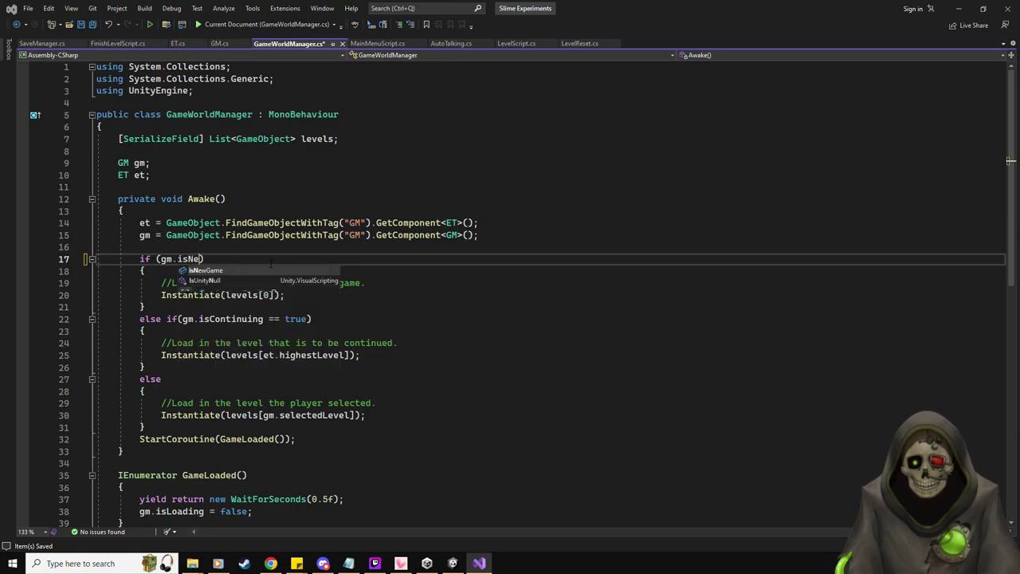
{"action": "type", "text": " == true"}
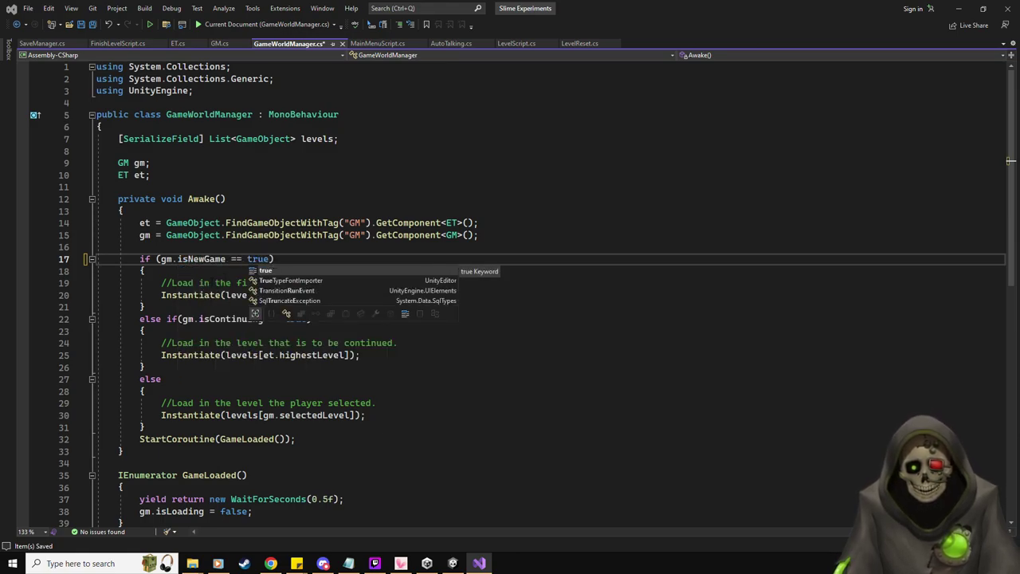
{"action": "left_click", "coordinate": [203, 282]}
{"action": "left_click", "coordinate": [317, 294]}
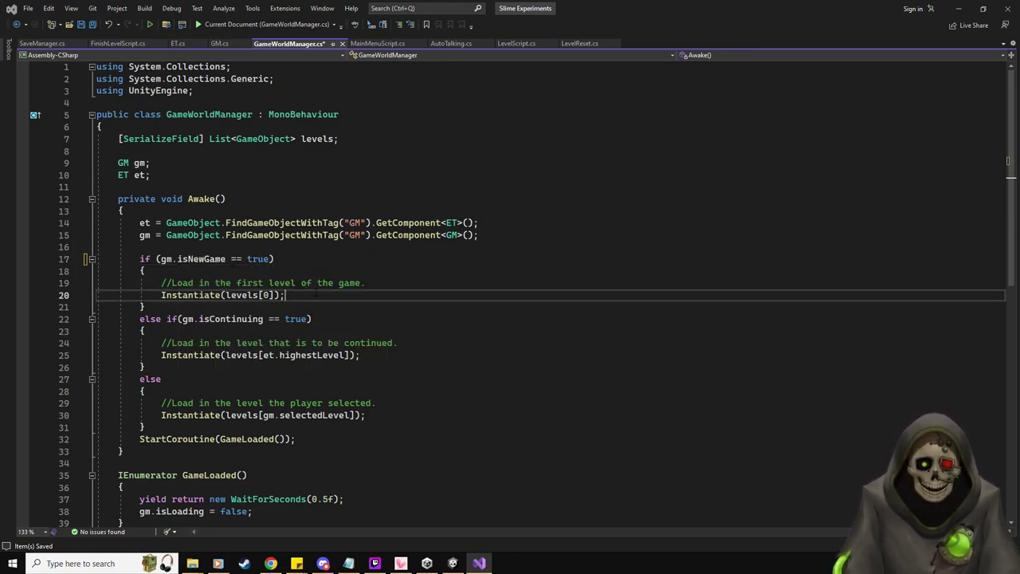
{"action": "key", "text": "ctrl+s"}
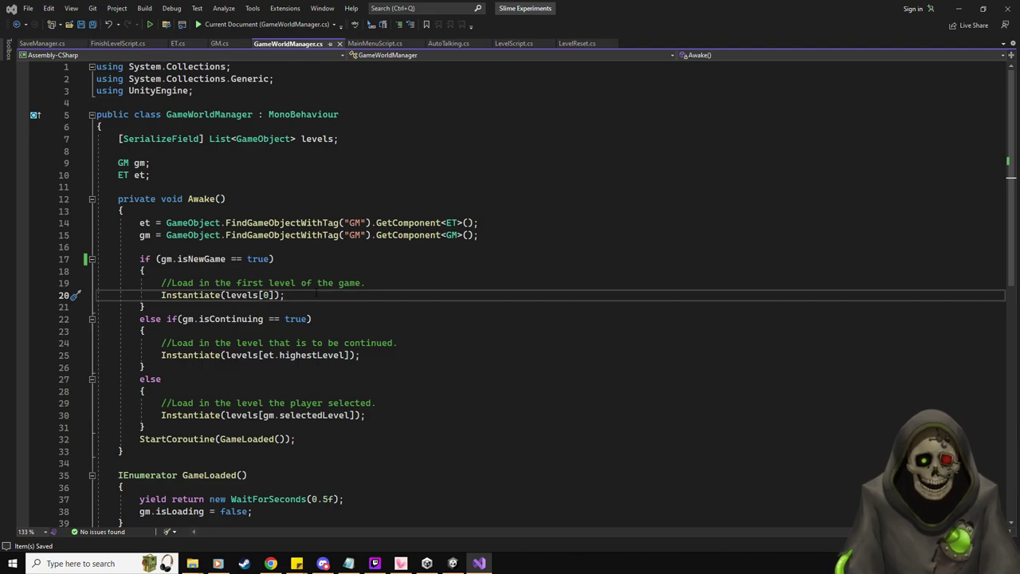
- Look through MainMenuScript.cs and collapse the long HighlightThisLevel(int x) method
{"action": "left_click", "coordinate": [373, 43]}
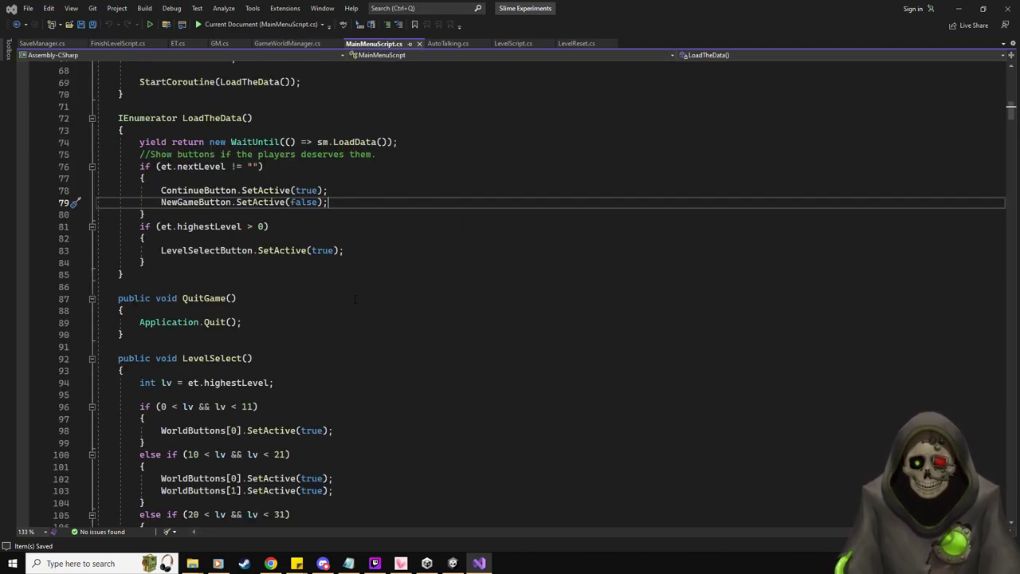
{"action": "scroll", "coordinate": [371, 276], "scroll_direction": "down", "scroll_amount": 3}
{"action": "scroll", "coordinate": [371, 277], "scroll_direction": "down", "scroll_amount": 5}
{"action": "scroll", "coordinate": [368, 279], "scroll_direction": "up", "scroll_amount": 13}
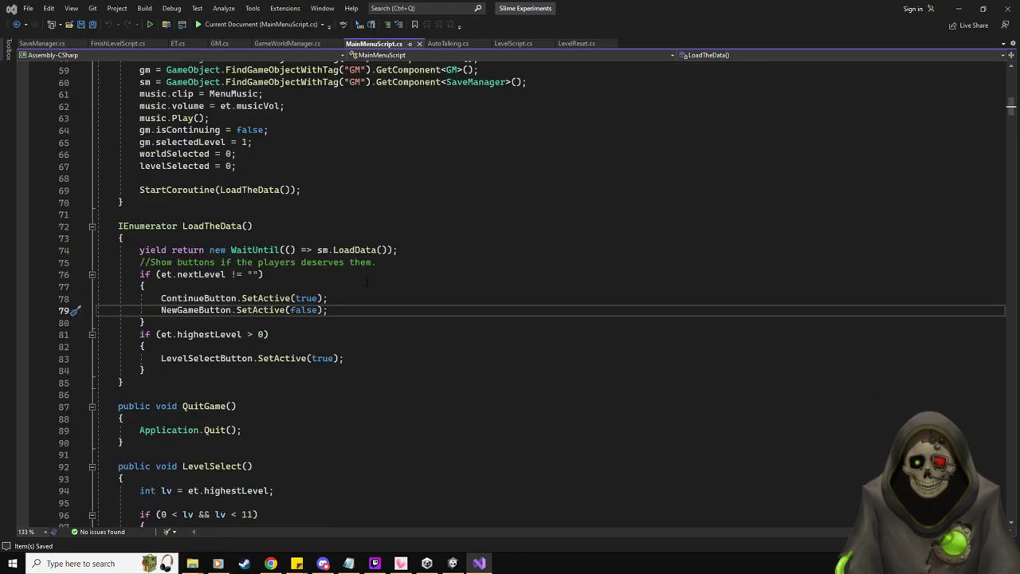
{"action": "scroll", "coordinate": [367, 282], "scroll_direction": "up", "scroll_amount": 4}
{"action": "scroll", "coordinate": [362, 287], "scroll_direction": "down", "scroll_amount": 20}
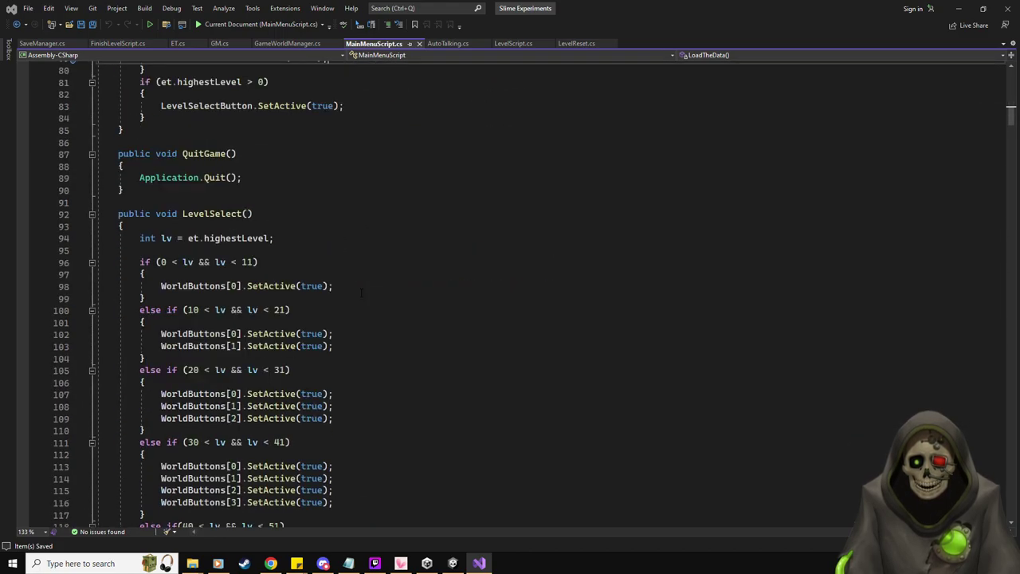
{"action": "scroll", "coordinate": [361, 292], "scroll_direction": "down", "scroll_amount": 20}
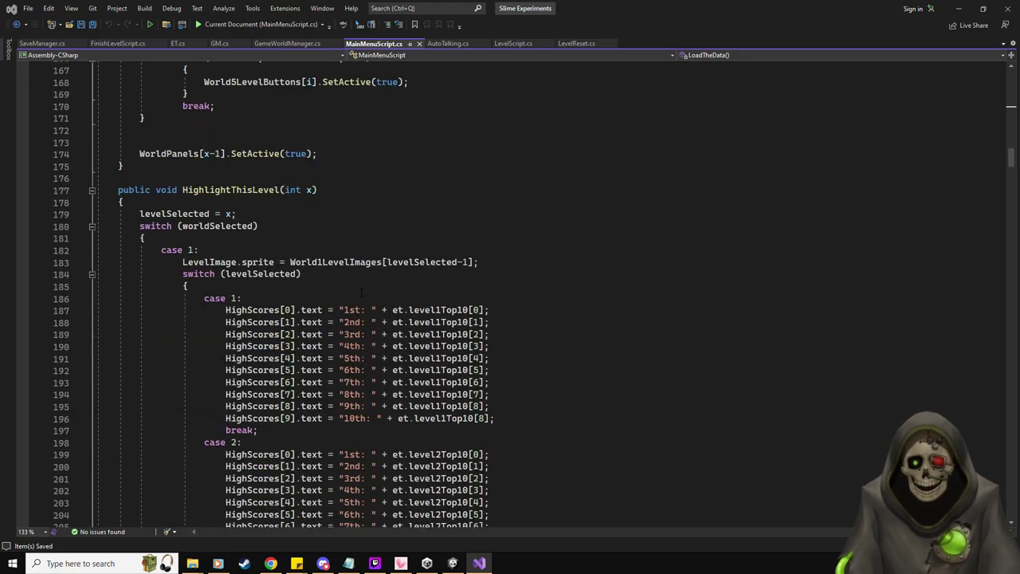
{"action": "scroll", "coordinate": [382, 371], "scroll_direction": "down", "scroll_amount": 15}
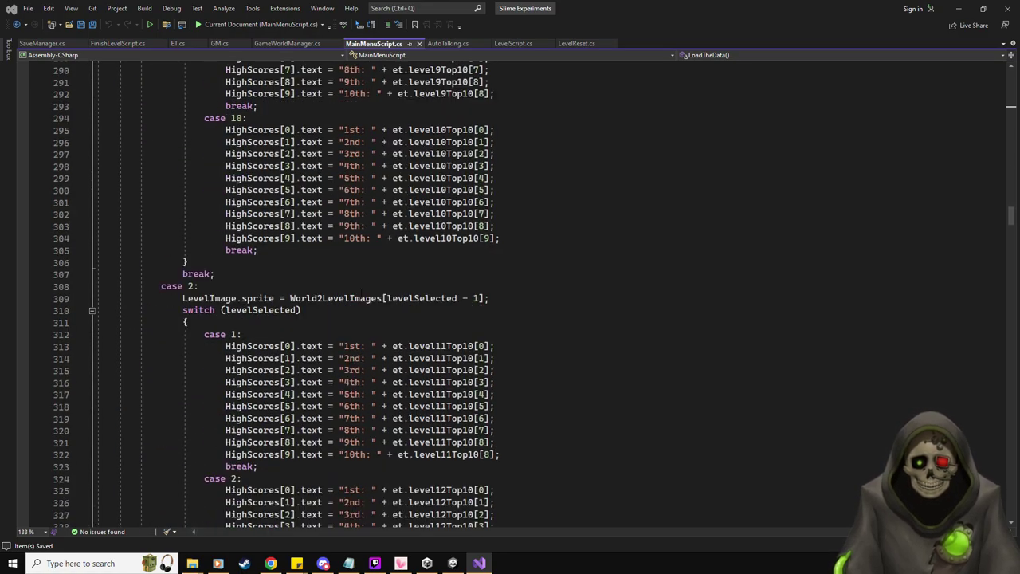
{"action": "scroll", "coordinate": [361, 291], "scroll_direction": "up", "scroll_amount": 20}
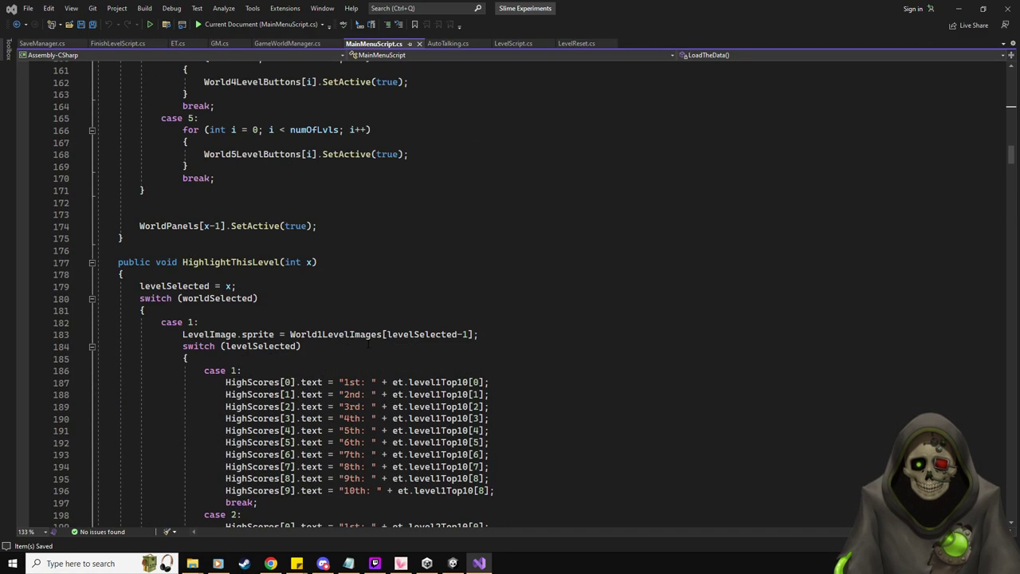
{"action": "scroll", "coordinate": [368, 345], "scroll_direction": "up", "scroll_amount": 3}
{"action": "left_click", "coordinate": [92, 370]}
- In MainMenuScript.cs, add gm.isNewGame = true; below gm.isLoading = true; in the NewGame() method and save the script
{"action": "scroll", "coordinate": [238, 352], "scroll_direction": "down", "scroll_amount": 6}
{"action": "scroll", "coordinate": [238, 352], "scroll_direction": "down", "scroll_amount": 7}
{"action": "left_click", "coordinate": [307, 335]}
{"action": "key", "text": "Return"}
{"action": "type", "text": "gm."}
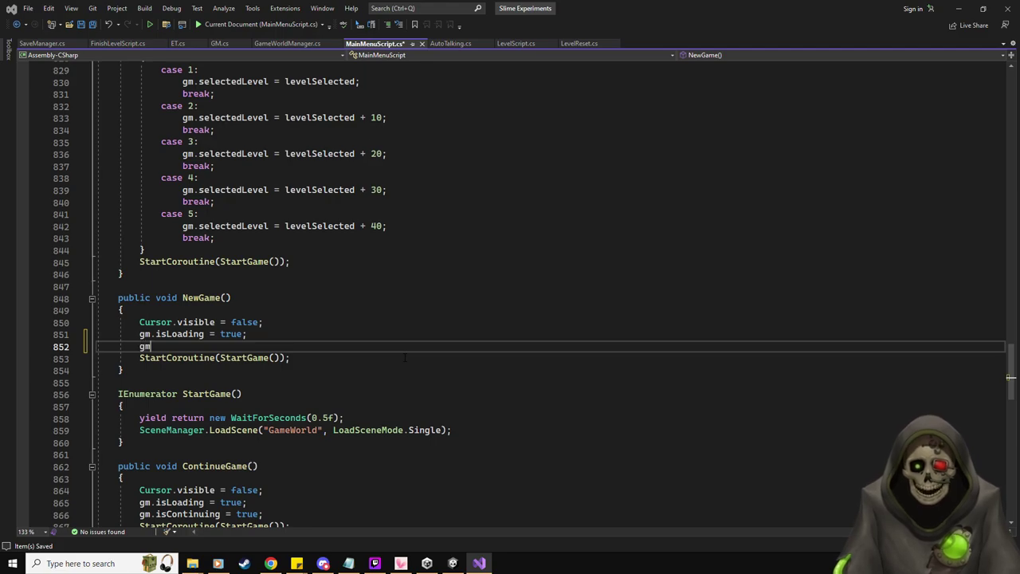
{"action": "type", "text": "is"}
{"action": "key", "text": "Tab"}
{"action": "key", "text": "ctrl+s"}
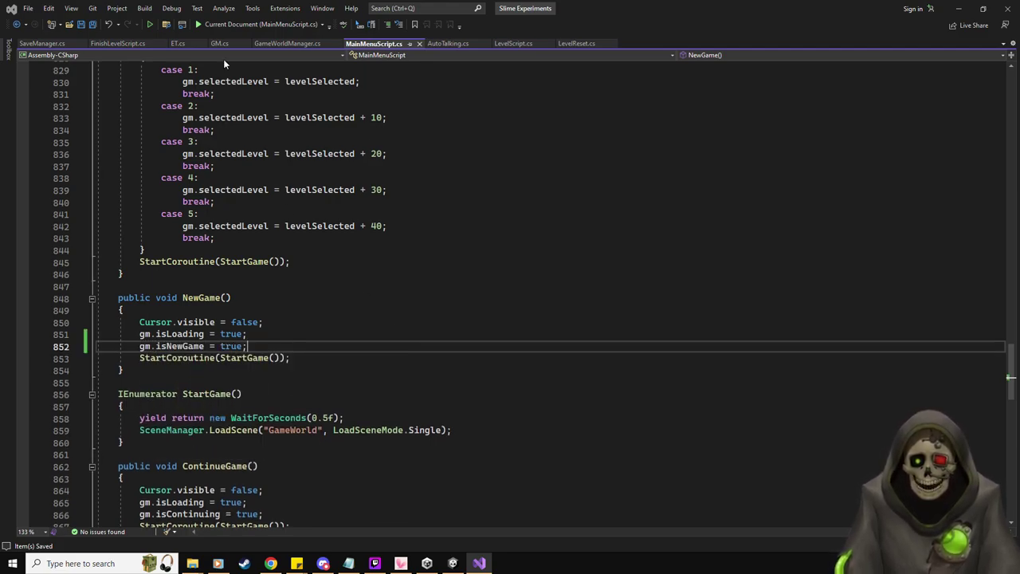
- In GameWorldManager.cs, add gm.isNewGame = false; below Instantiate(levels[0]); in Awake() and save the script
{"action": "left_click", "coordinate": [295, 43]}
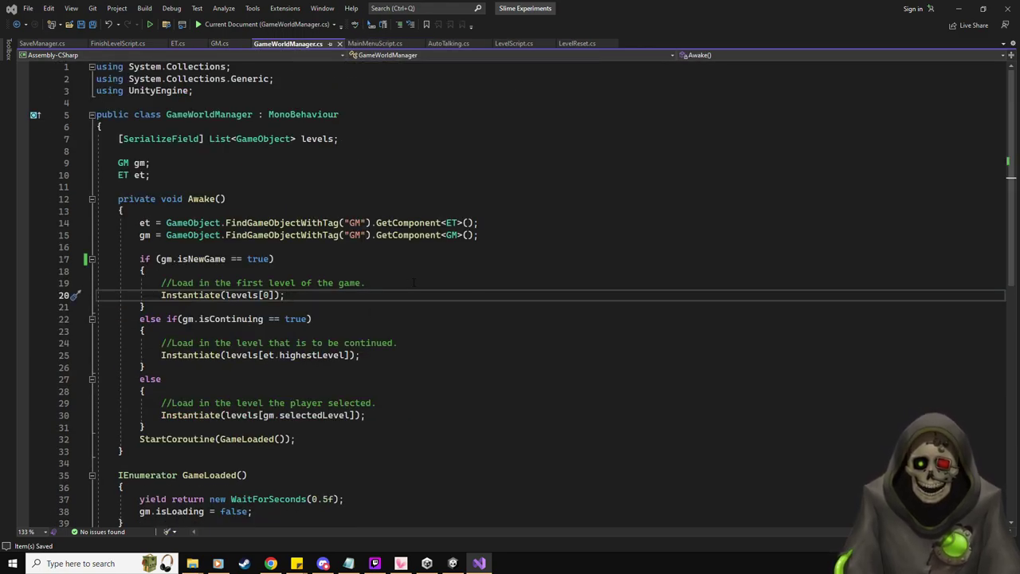
{"action": "key", "text": "Return"}
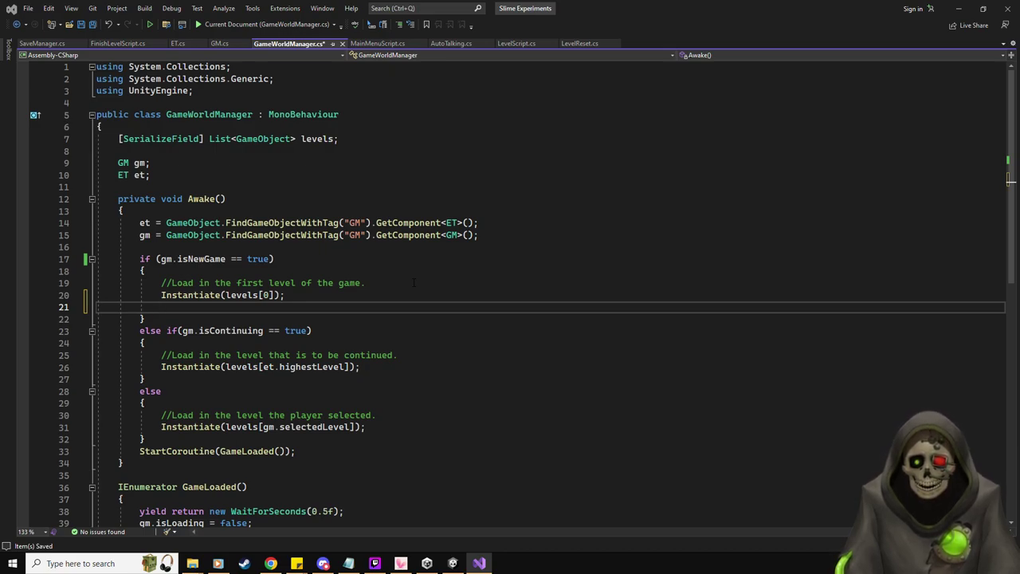
{"action": "type", "text": "gm.isNewGame = false;"}
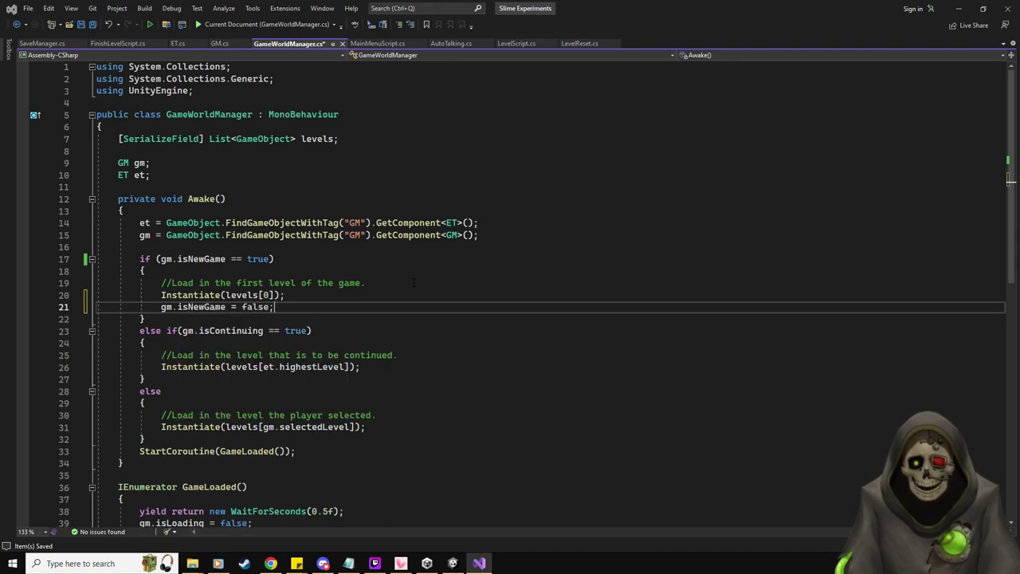
{"action": "key", "text": "ctrl+s"}
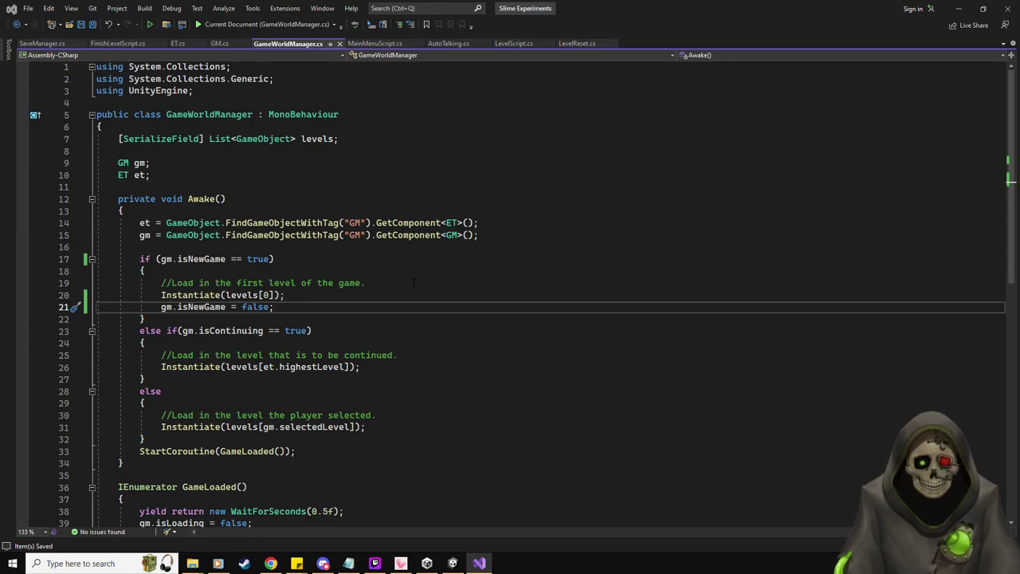
- In MainMenuScript.cs, delete the NewGameButton.SetActive(false); line from LoadTheData() and save the script
{"action": "left_click", "coordinate": [388, 43]}
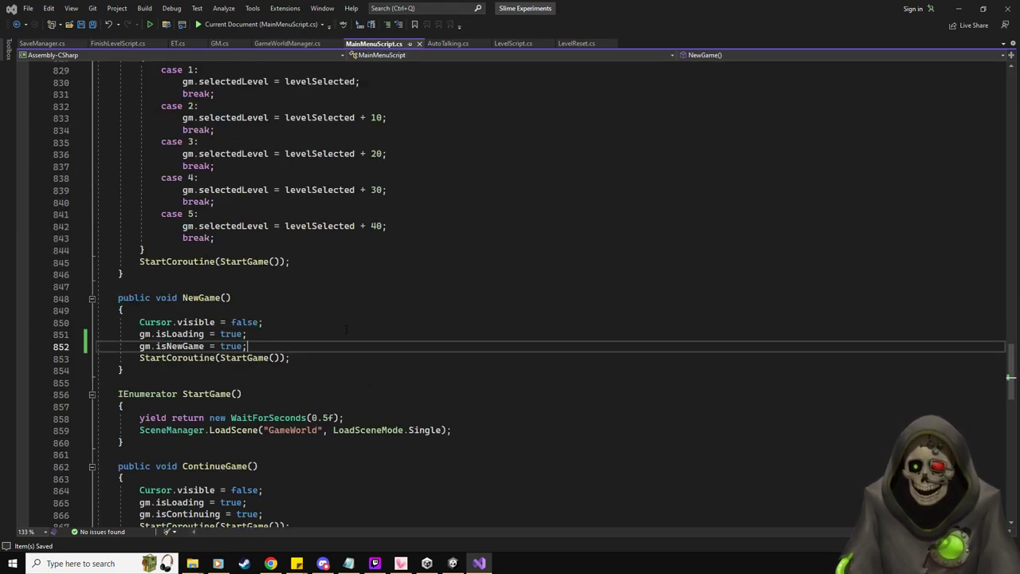
{"action": "scroll", "coordinate": [392, 370], "scroll_direction": "up", "scroll_amount": 20}
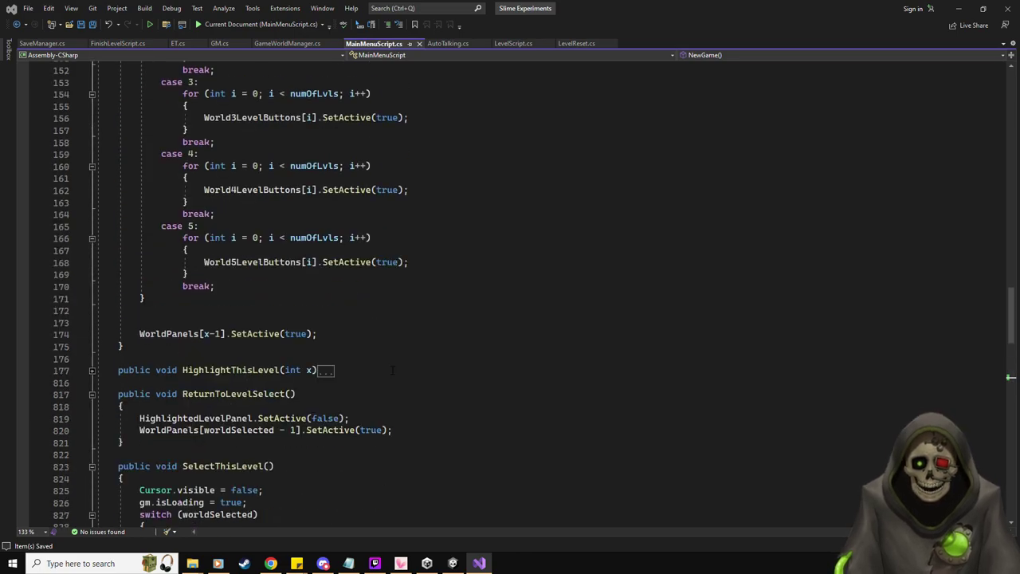
{"action": "scroll", "coordinate": [392, 369], "scroll_direction": "up", "scroll_amount": 8}
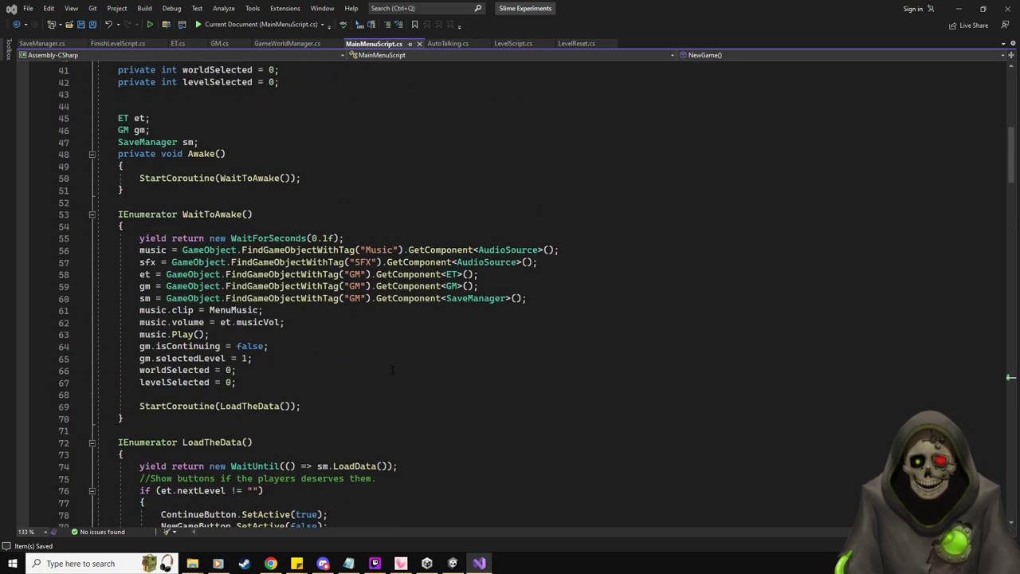
{"action": "scroll", "coordinate": [392, 370], "scroll_direction": "down", "scroll_amount": 6}
{"action": "scroll", "coordinate": [392, 370], "scroll_direction": "up", "scroll_amount": 2}
{"action": "scroll", "coordinate": [392, 369], "scroll_direction": "up", "scroll_amount": 1}
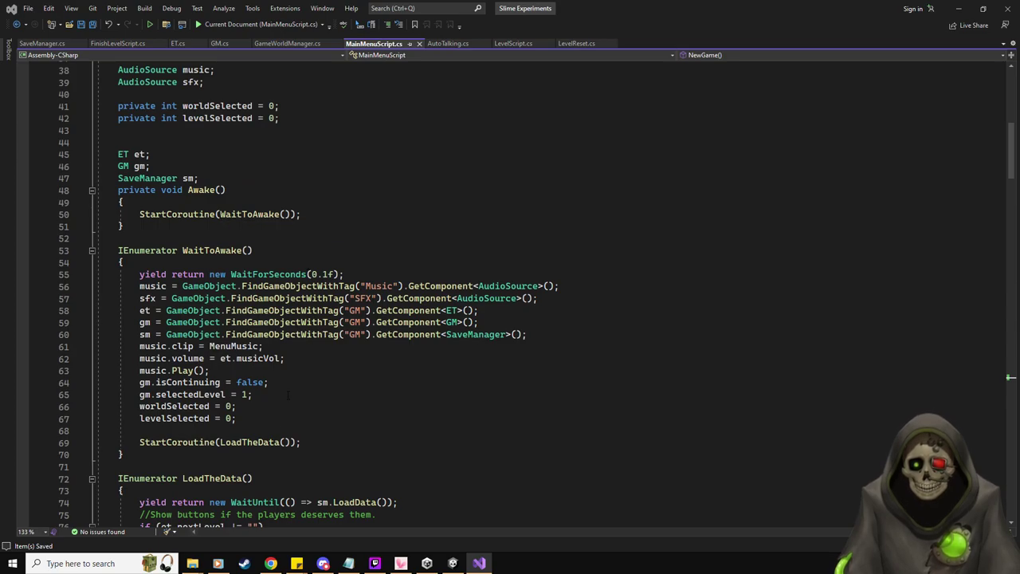
{"action": "scroll", "coordinate": [288, 395], "scroll_direction": "down", "scroll_amount": 5}
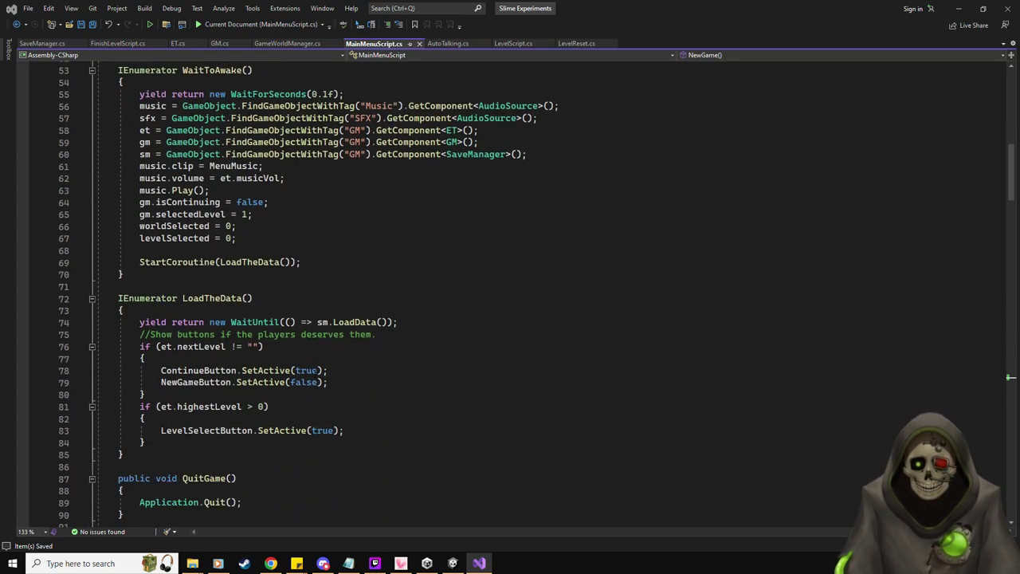
{"action": "left_click", "coordinate": [333, 382]}
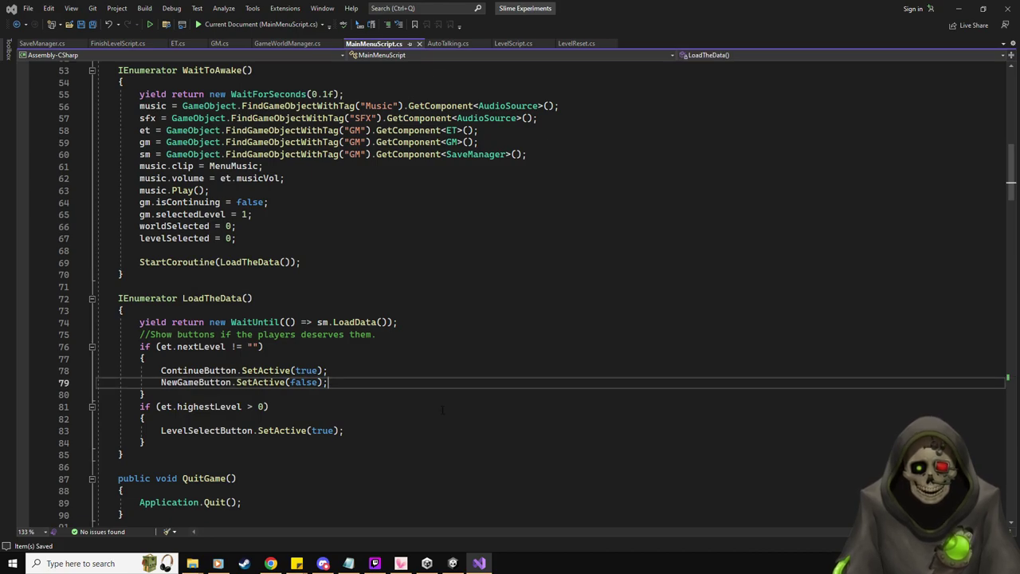
{"action": "key", "text": "shift+Home"}
{"action": "key", "text": "shift+Home"}
{"action": "key", "text": "BackSpace"}
{"action": "key", "text": "BackSpace"}
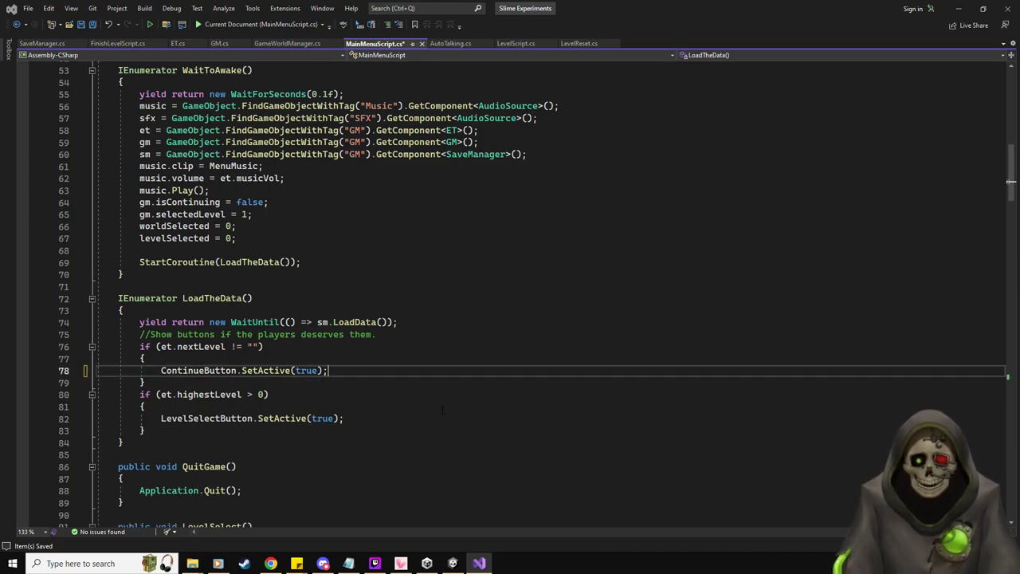
{"action": "key", "text": "ctrl+s"}
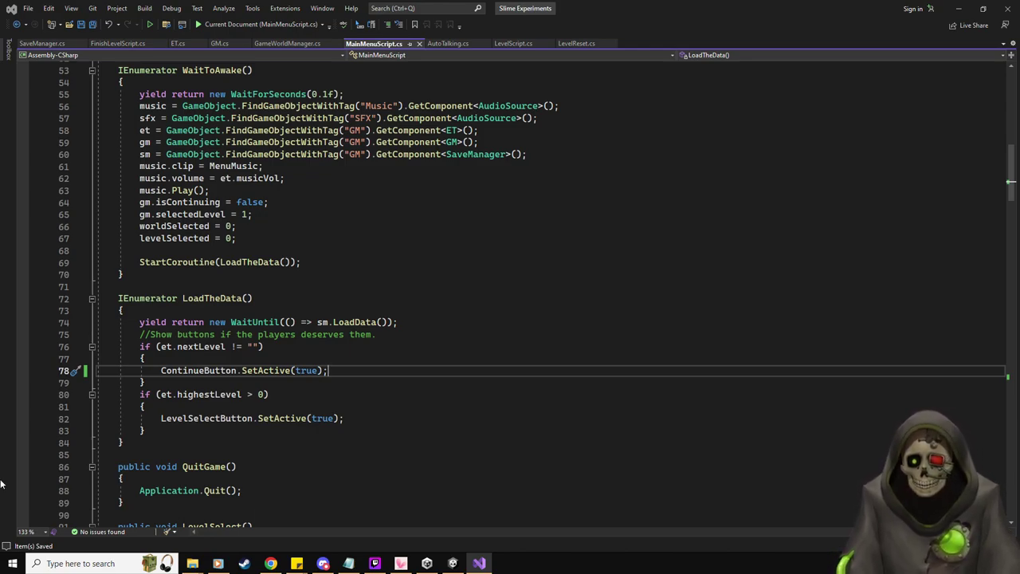
- Switch to Notepad, delete the New Game button item from Slime Stuff To Do.txt, save it, and move the window out of view
{"action": "key", "text": "alt+Tab"}
{"action": "left_click_drag", "start_coordinate": [502, 143], "coordinate": [531, 147]}
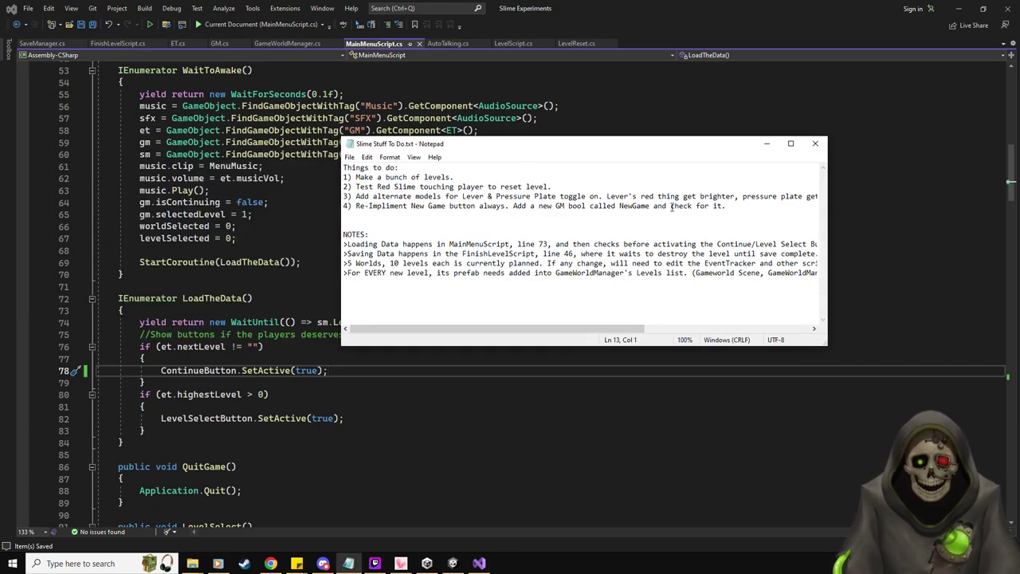
{"action": "left_click", "coordinate": [746, 206]}
{"action": "key", "text": "shift+Home"}
{"action": "key", "text": "BackSpace"}
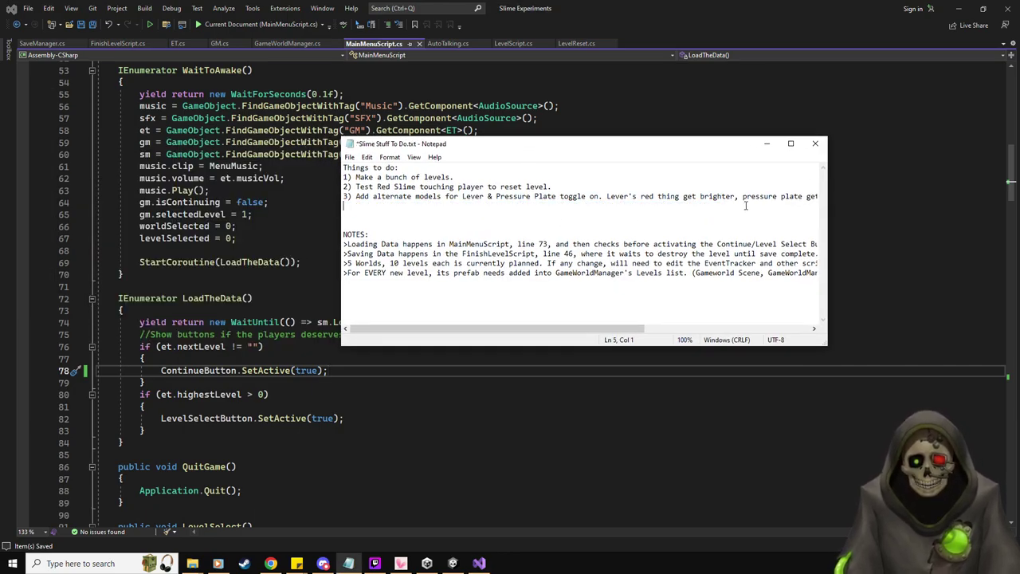
{"action": "key", "text": "BackSpace"}
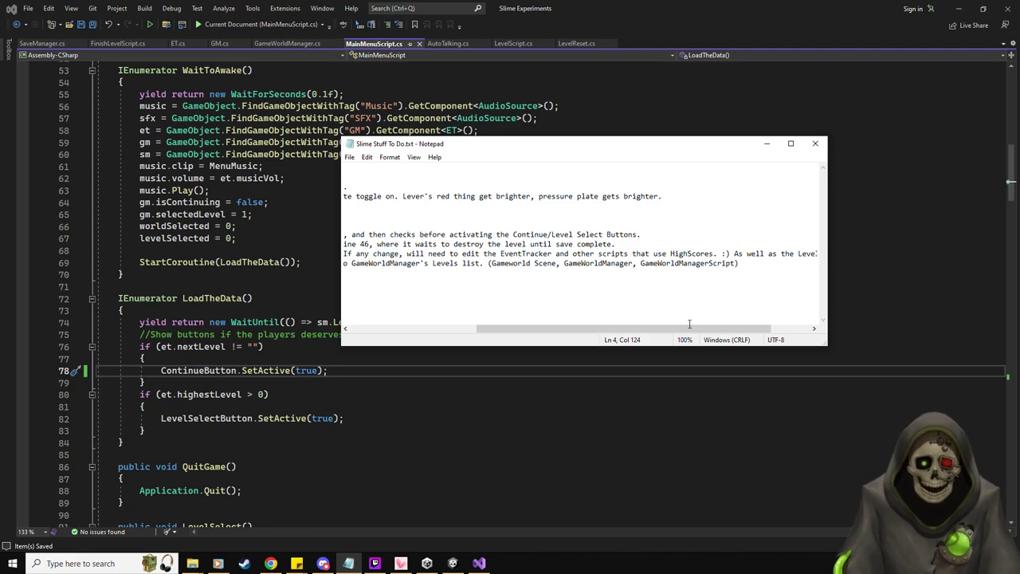
{"action": "left_click_drag", "start_coordinate": [685, 330], "coordinate": [553, 329]}
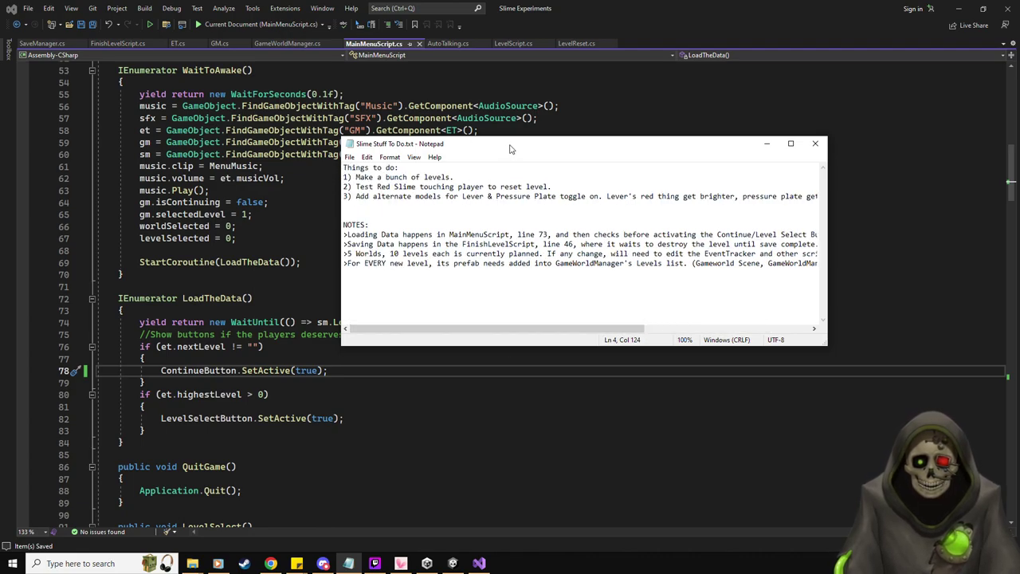
{"action": "left_click_drag", "start_coordinate": [603, 147], "coordinate": [0, 150]}
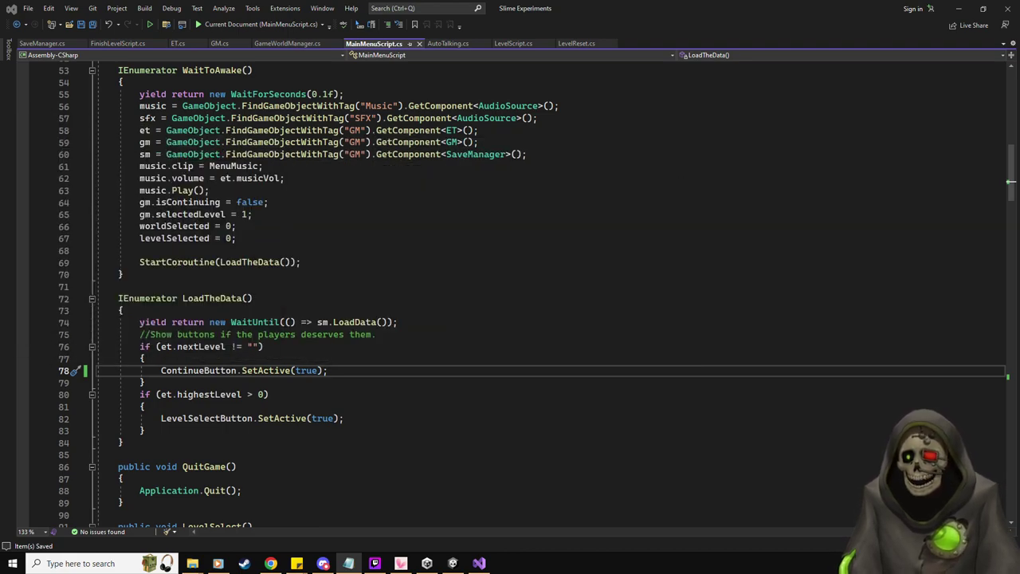
- Switch to Unity, show the Assets subfolder inside Assets, and import the LeverOn and PressurePlateOn images from File Explorer
{"action": "left_click", "coordinate": [958, 8]}
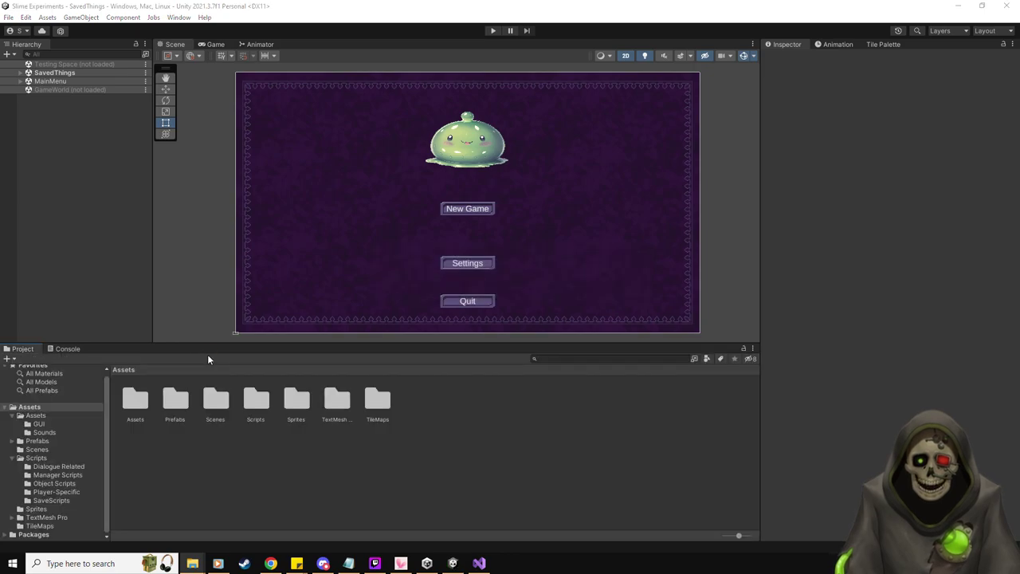
{"action": "left_click", "coordinate": [36, 416]}
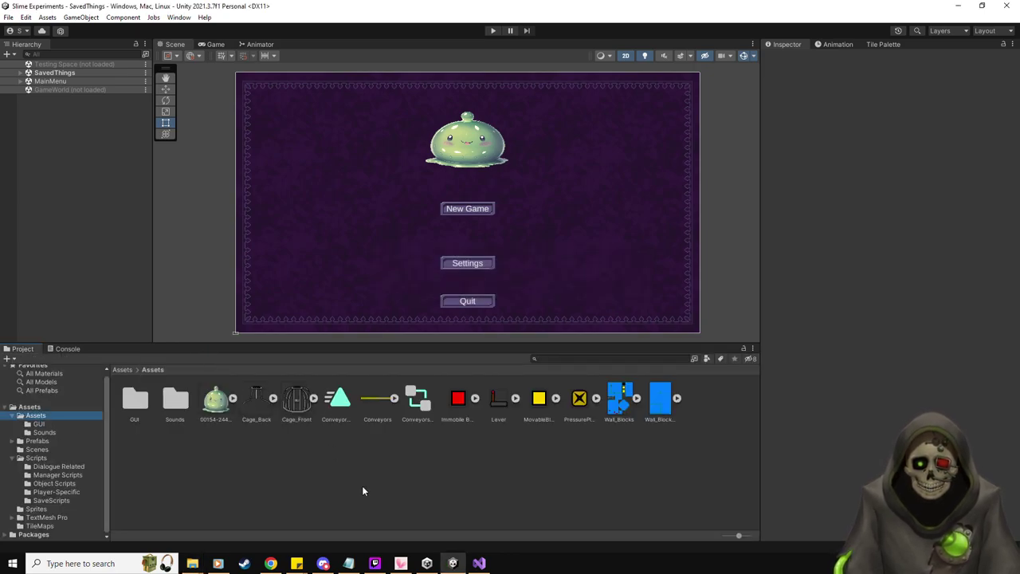
{"action": "key", "text": "super+e"}
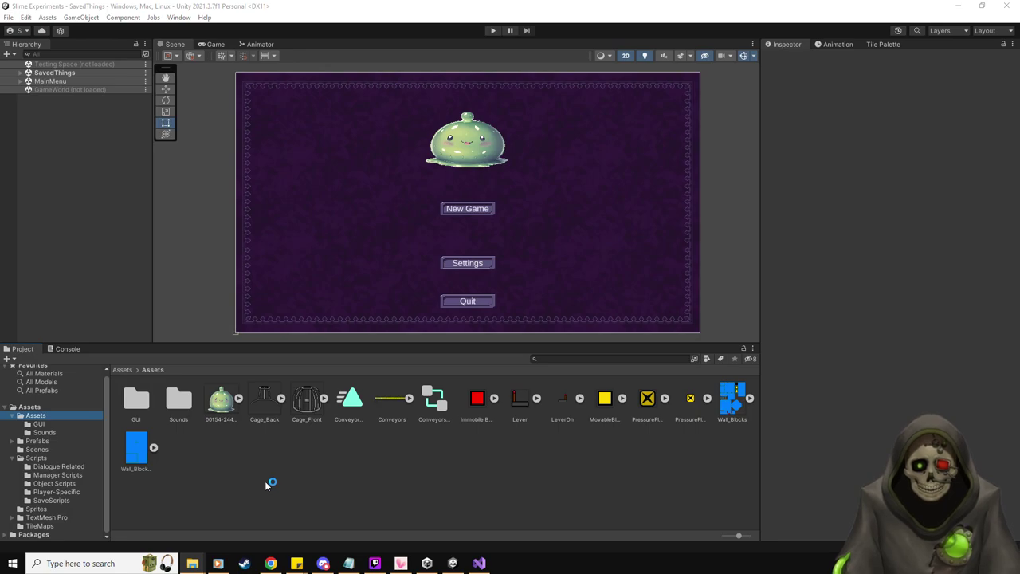
- For the LeverOn and PressurePlateOn textures together, set Compression to None and Filter Mode to Point (no filter)
{"action": "left_click", "coordinate": [564, 397]}
{"action": "left_click", "coordinate": [686, 399], "text": "ctrl"}
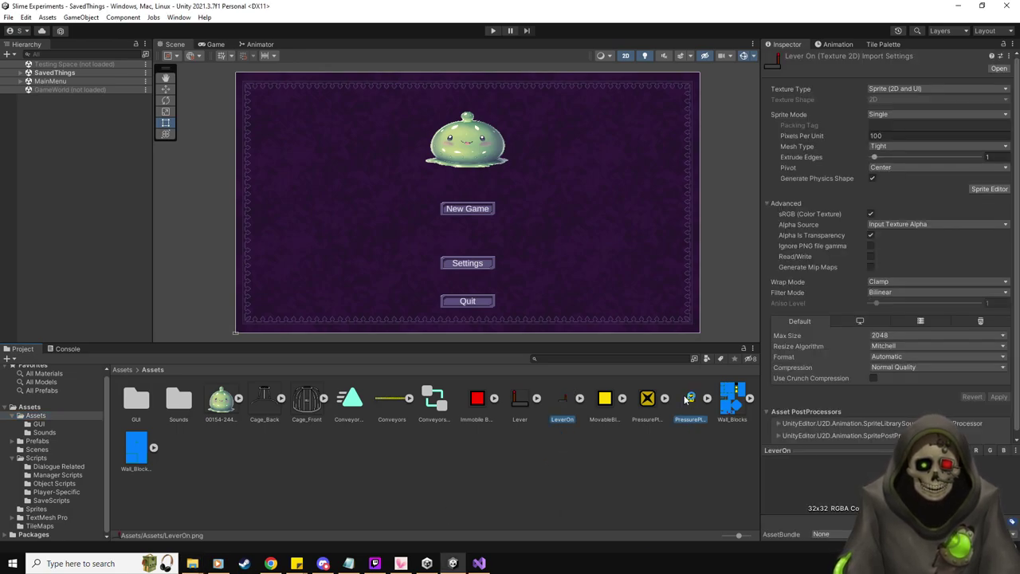
{"action": "left_click", "coordinate": [909, 367]}
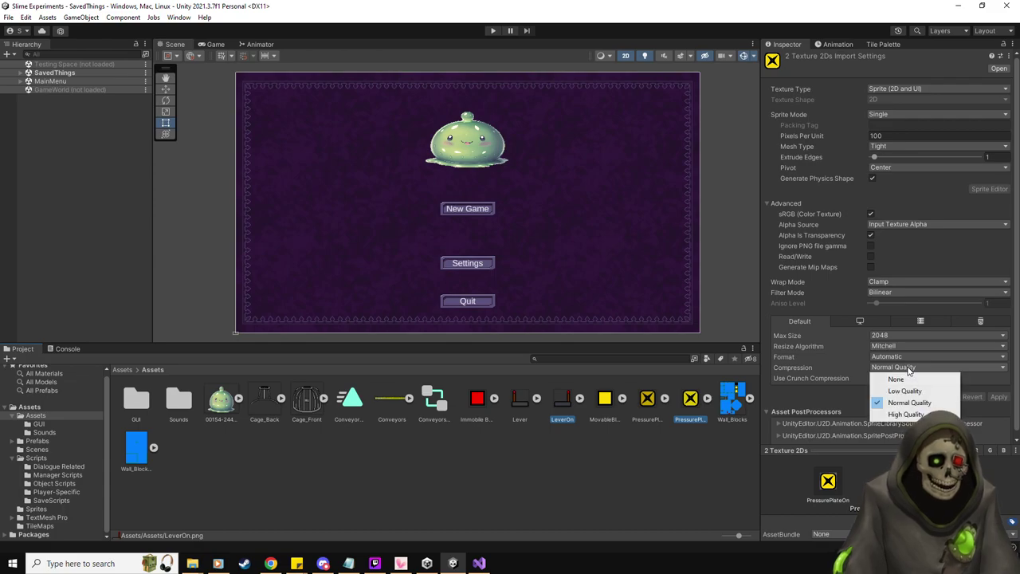
{"action": "left_click", "coordinate": [886, 376]}
{"action": "left_click", "coordinate": [915, 293]}
{"action": "left_click", "coordinate": [899, 302]}
- Keep Sprite Mode at Single, set Pixels Per Unit to 32 for both textures, apply the import settings, and deselect them
{"action": "left_click", "coordinate": [904, 114]}
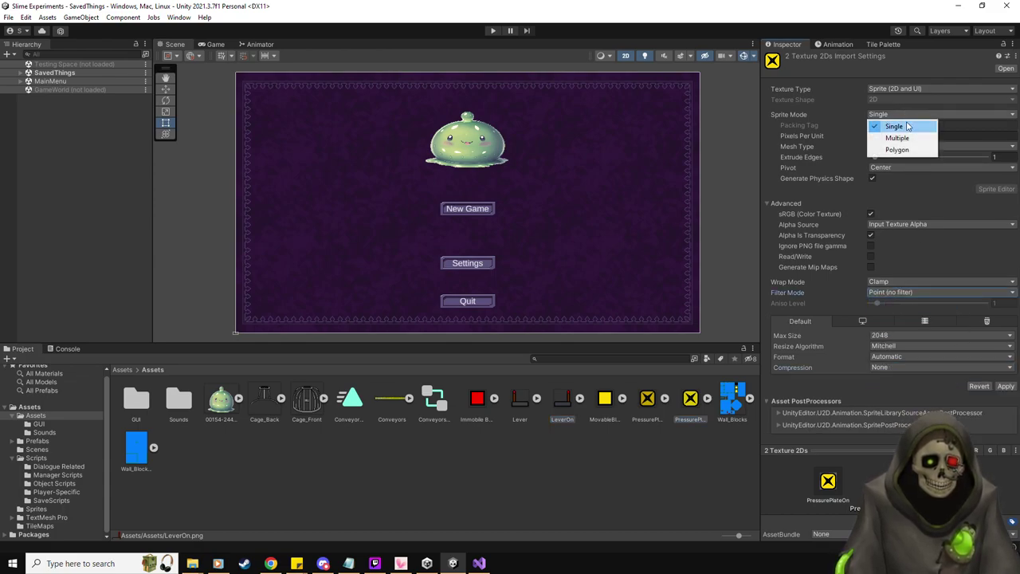
{"action": "left_click", "coordinate": [907, 123]}
{"action": "left_click", "coordinate": [870, 135]}
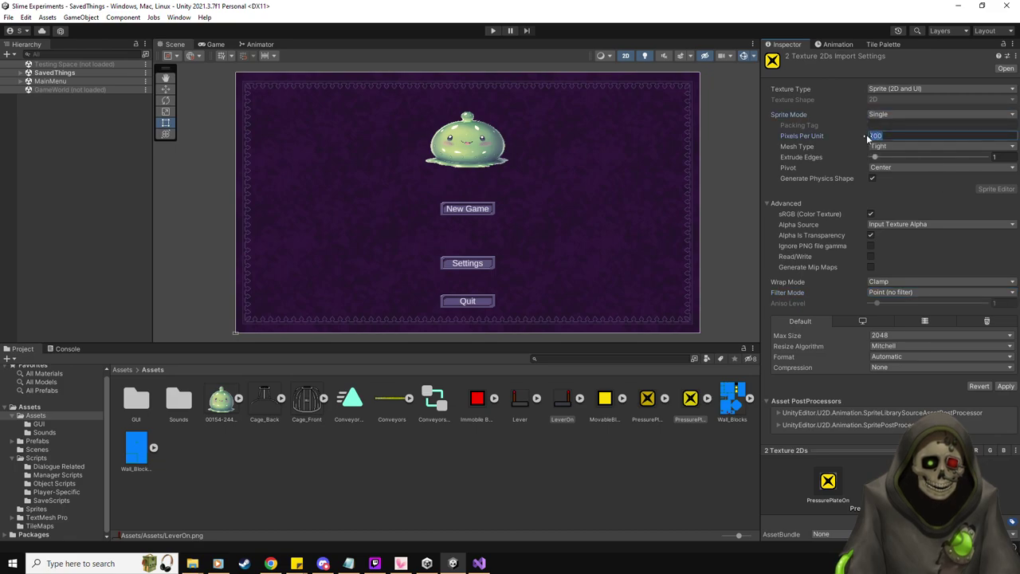
{"action": "type", "text": "200"}
{"action": "type", "text": "32"}
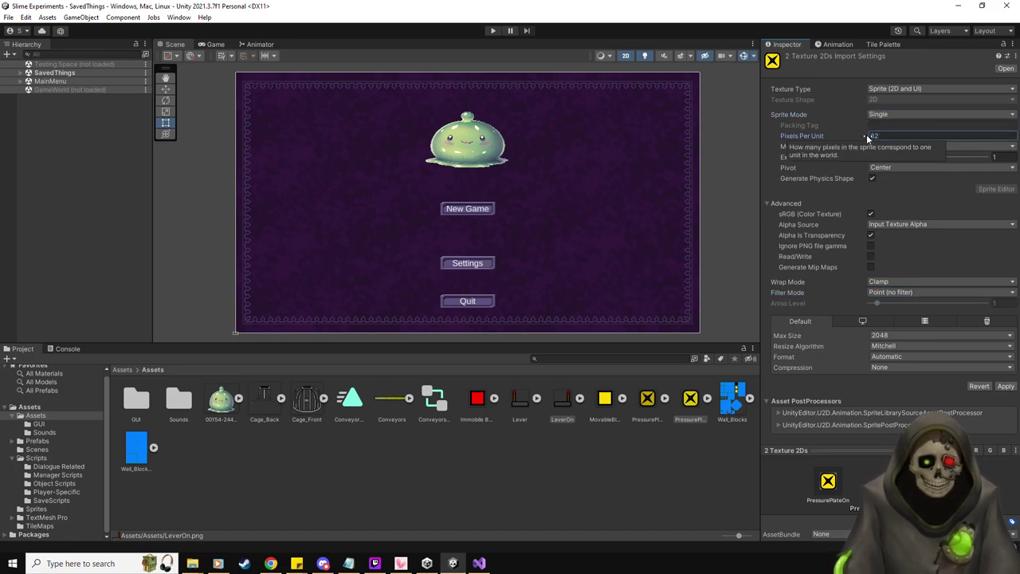
{"action": "left_click", "coordinate": [1005, 386]}
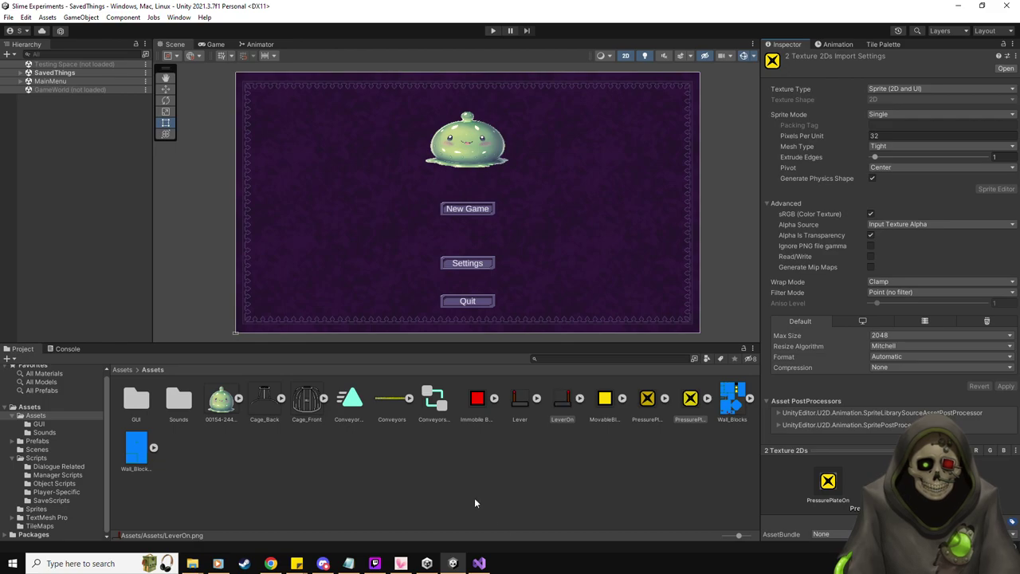
{"action": "left_click", "coordinate": [469, 493]}
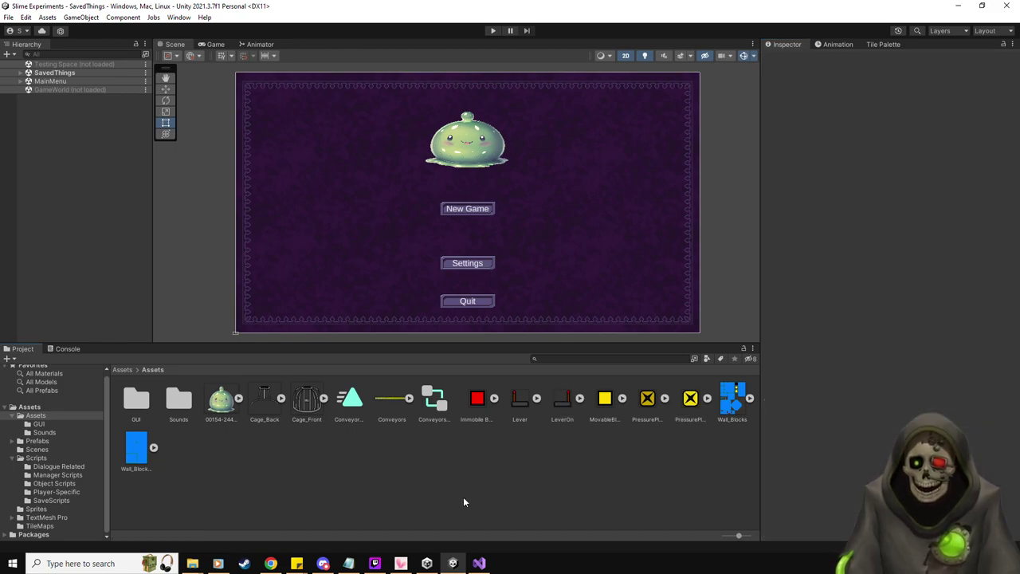
- Select the Lever prefab in the Prefabs folder and open its attached LeverScript in Visual Studio
{"action": "left_click", "coordinate": [45, 441]}
{"action": "left_click", "coordinate": [414, 405]}
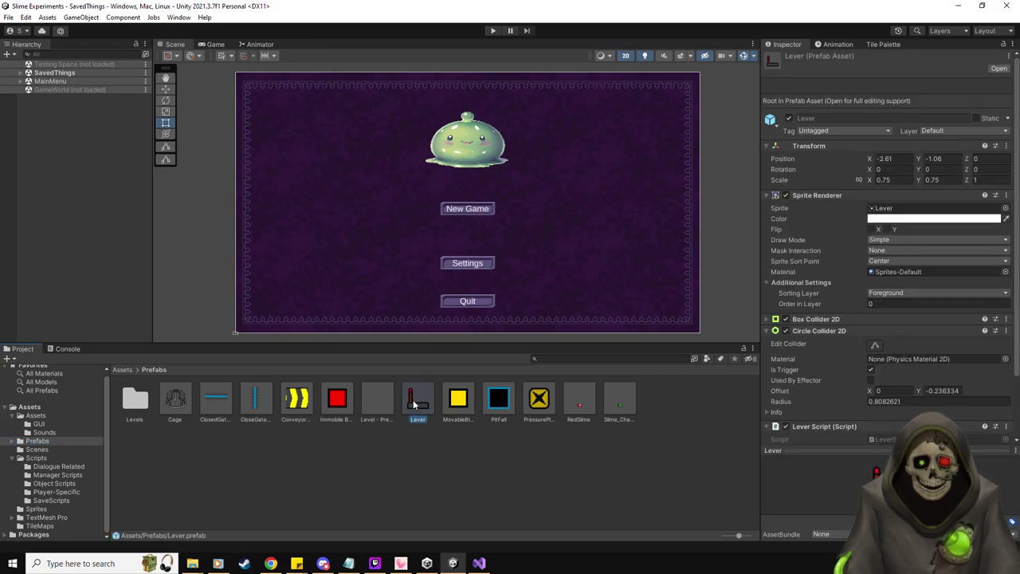
{"action": "scroll", "coordinate": [898, 416], "scroll_direction": "down", "scroll_amount": 3}
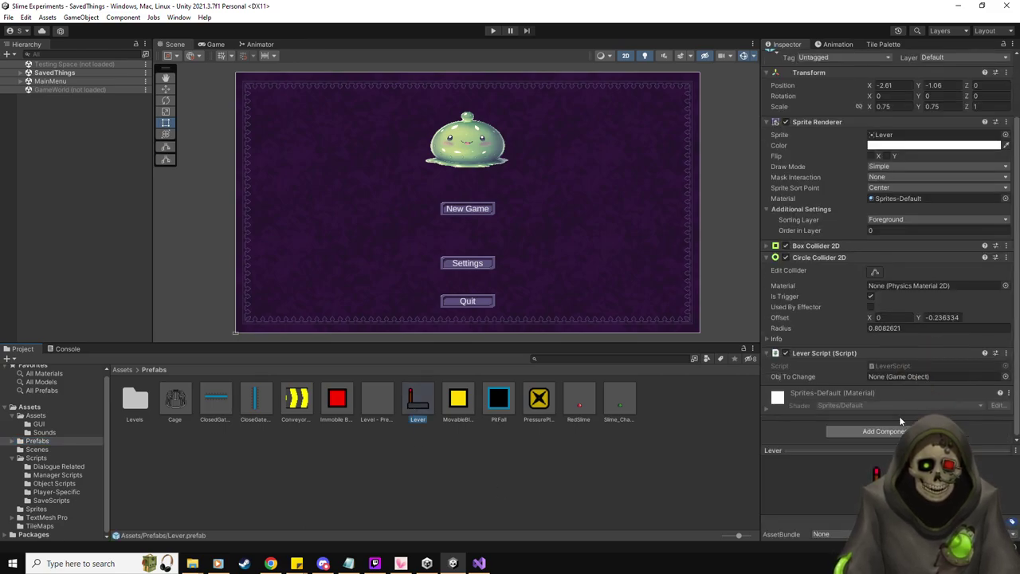
{"action": "left_click", "coordinate": [897, 365]}
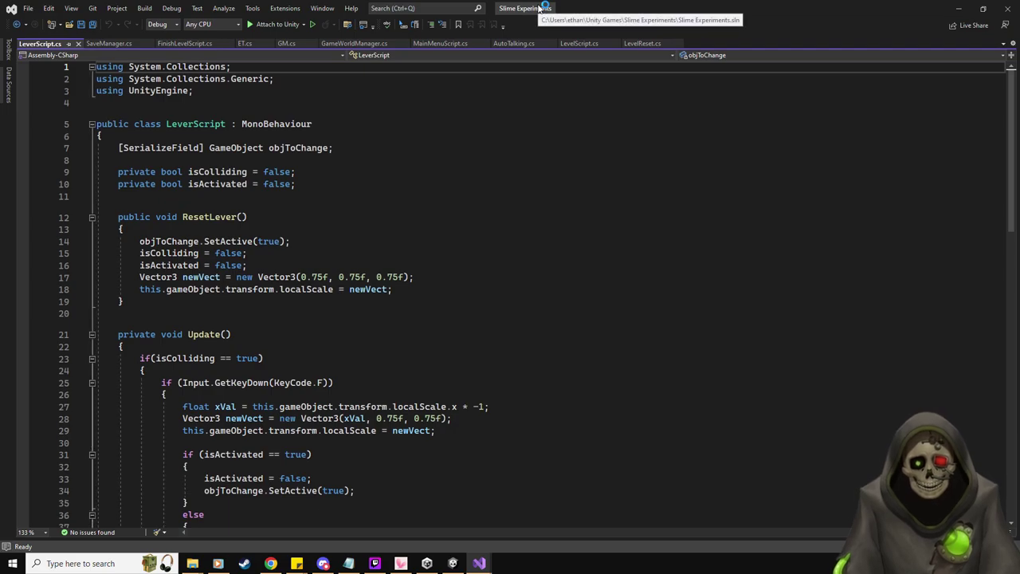
{"action": "left_click", "coordinate": [581, 211]}
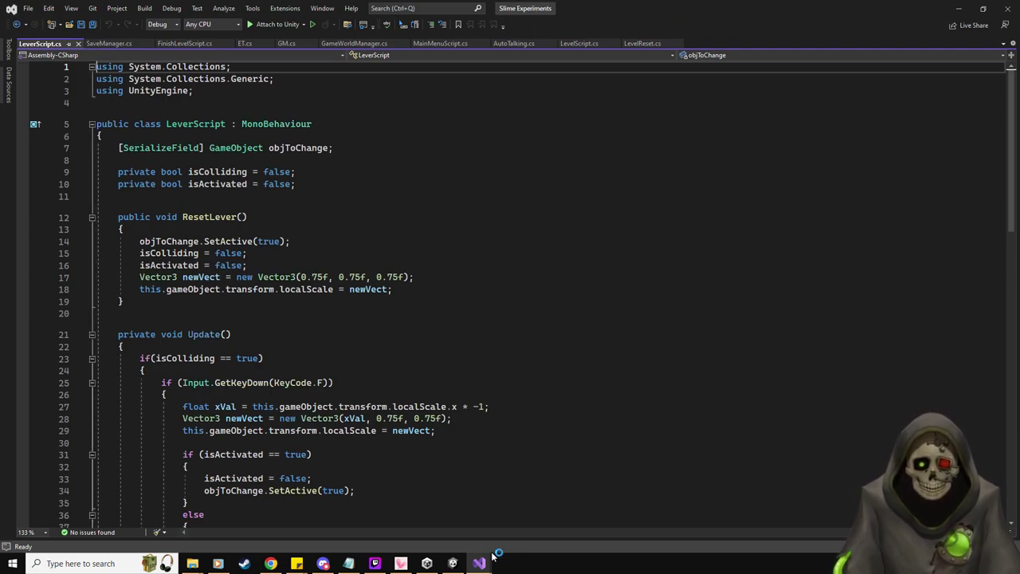
- Close the extra Visual Studio window showing MainMenuScript.cs, and show LeverScript.cs in the remaining window
{"action": "mouse_move", "coordinate": [479, 563]}
{"action": "left_click", "coordinate": [431, 530]}
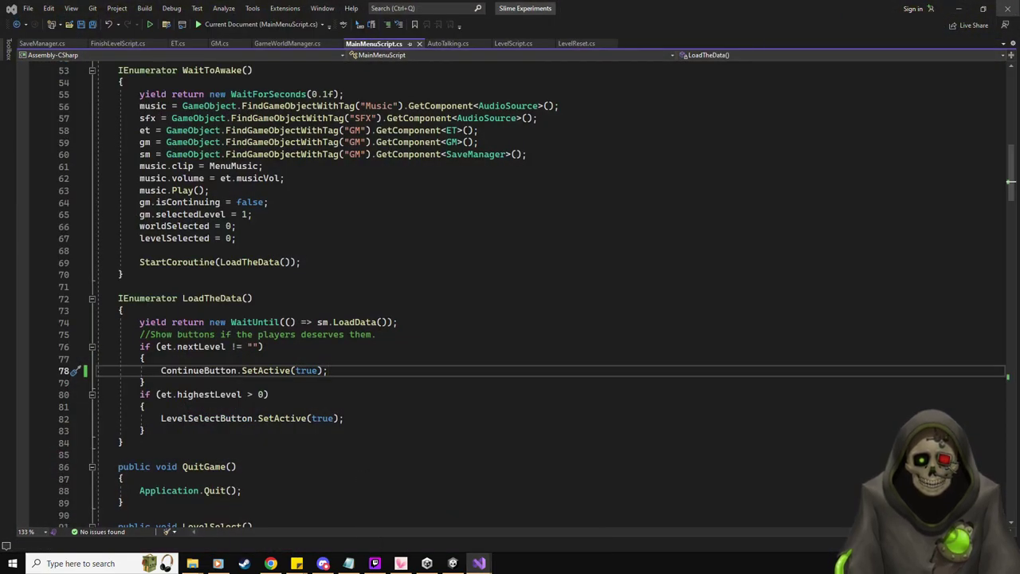
{"action": "left_click", "coordinate": [1007, 9]}
{"action": "left_click", "coordinate": [336, 44]}
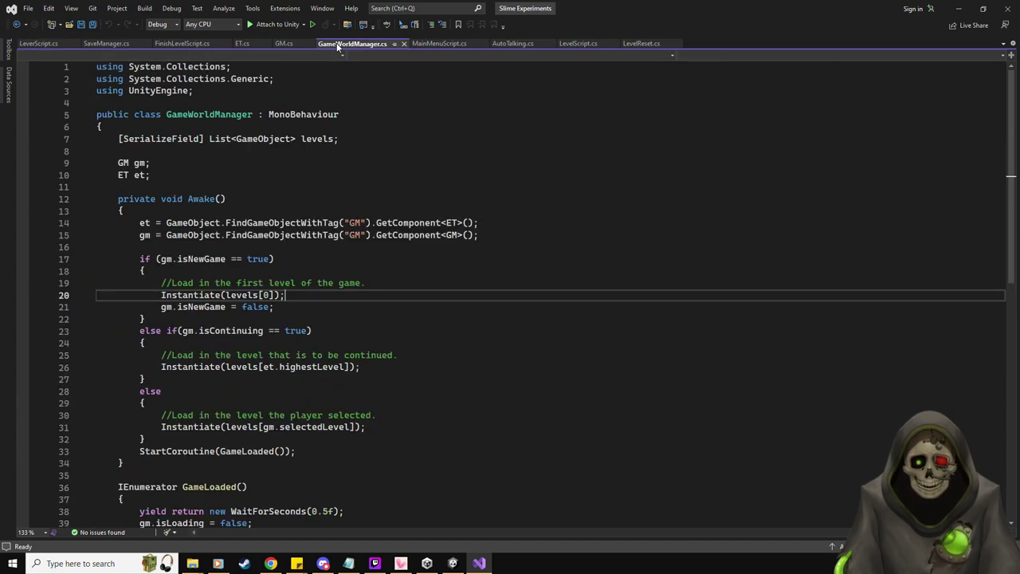
{"action": "left_click", "coordinate": [38, 44]}
- Switch to Unity and open PressurePlateScript from the Object Scripts folder
{"action": "left_click", "coordinate": [64, 111]}
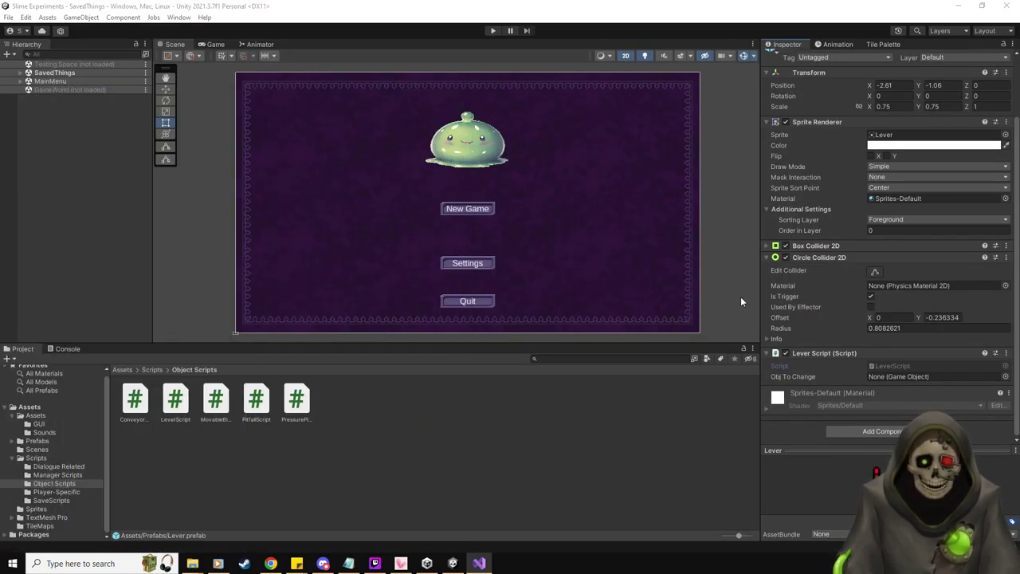
{"action": "left_click", "coordinate": [296, 400]}
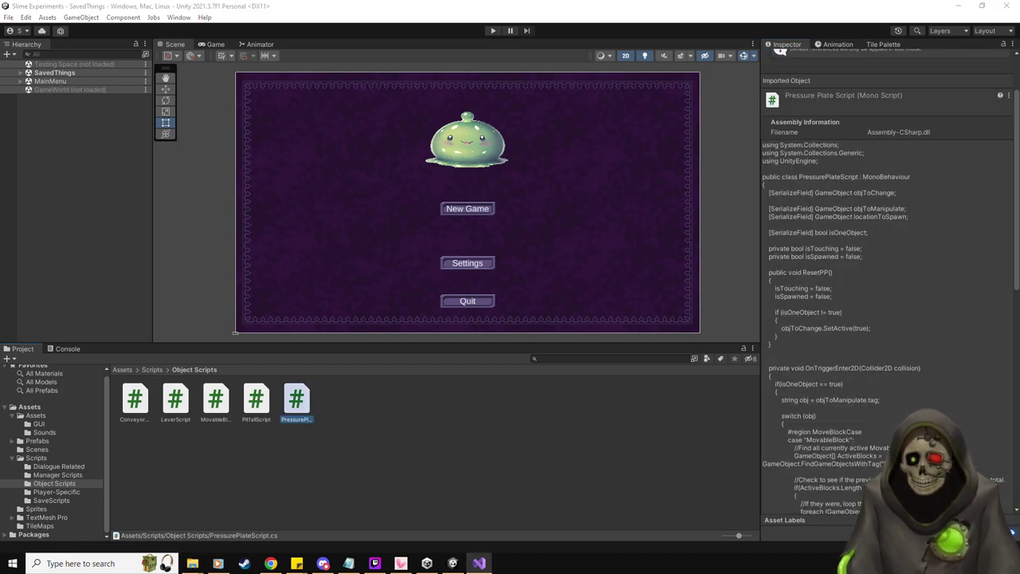
{"action": "double_click", "coordinate": [296, 400]}
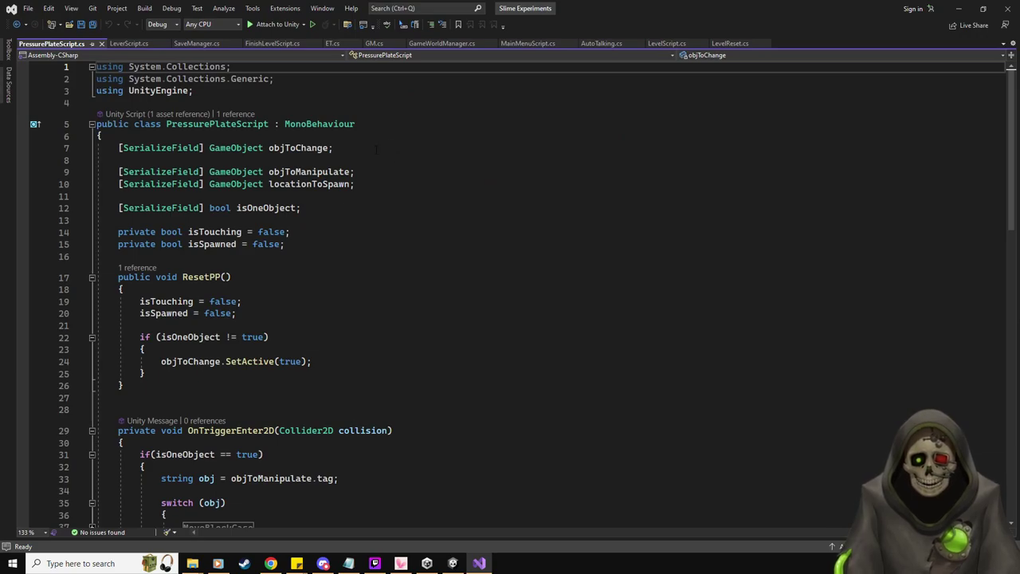
- In PressurePlateScript, declare a serialized Sprite field named PressurePlateOn directly below objToChange
{"action": "left_click", "coordinate": [362, 147]}
{"action": "key", "text": "Return"}
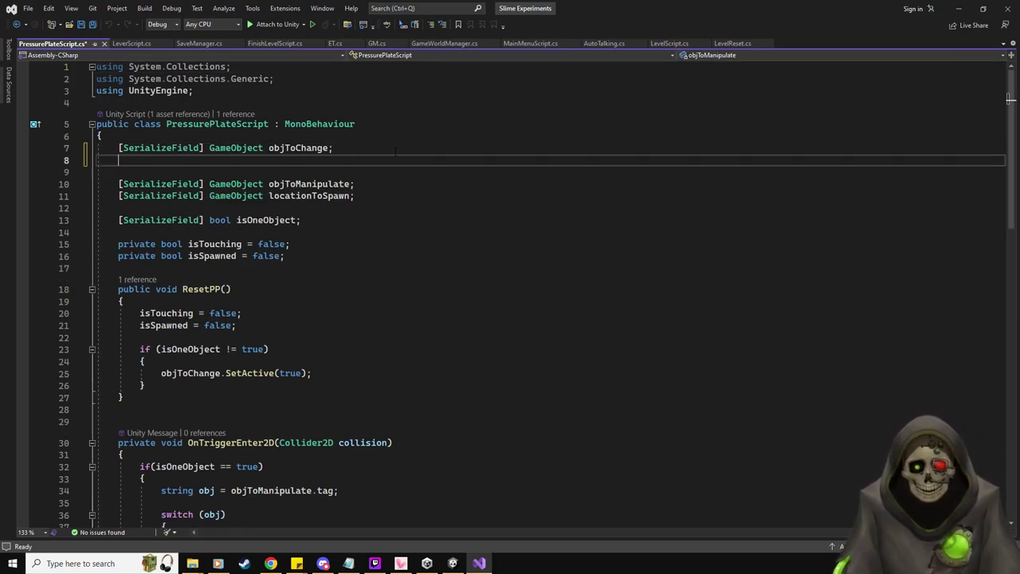
{"action": "type", "text": "[SerializeField]"}
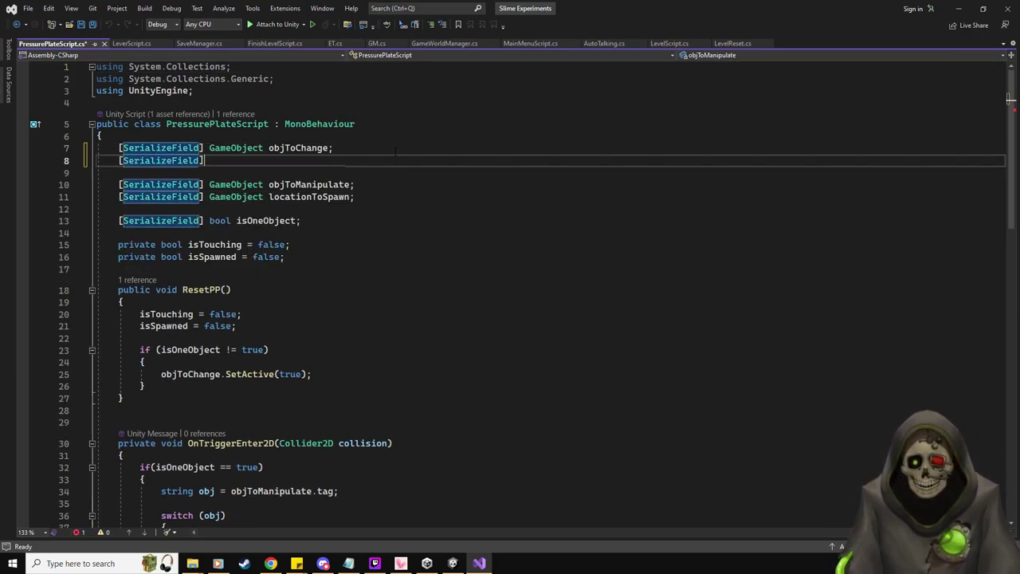
{"action": "type", "text": " Sprite"}
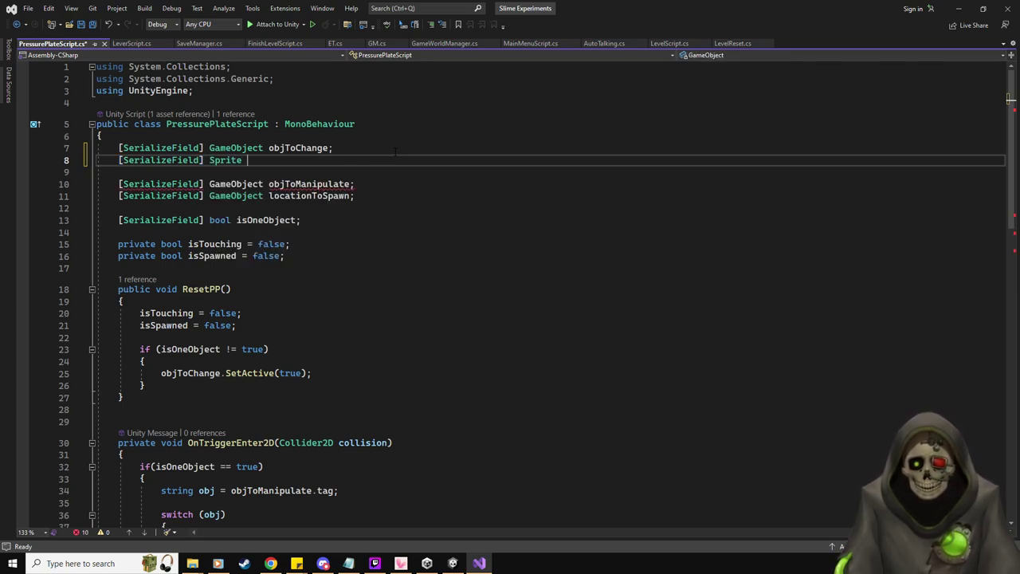
{"action": "type", "text": " P"}
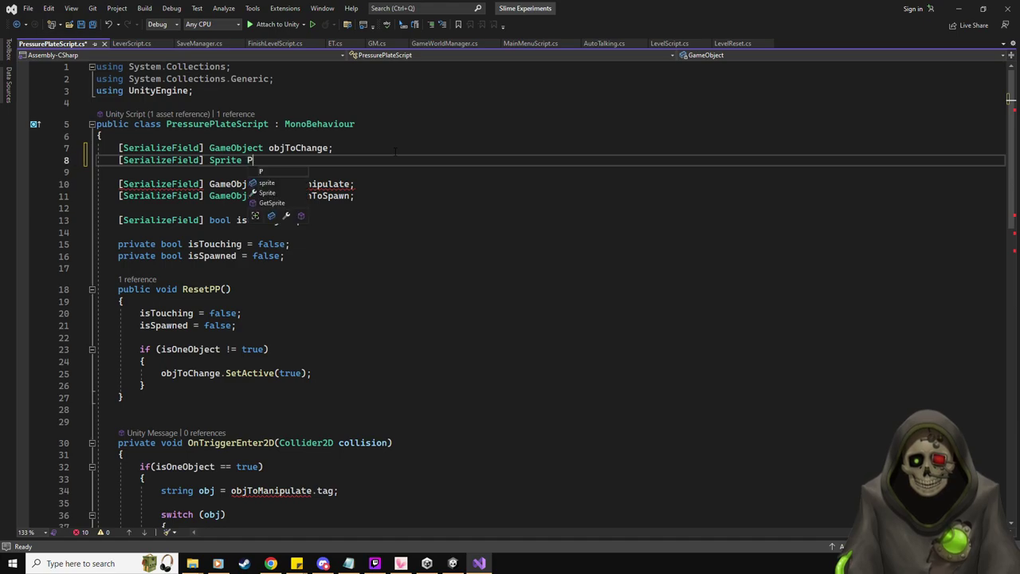
{"action": "type", "text": "ressurePlateOn"}
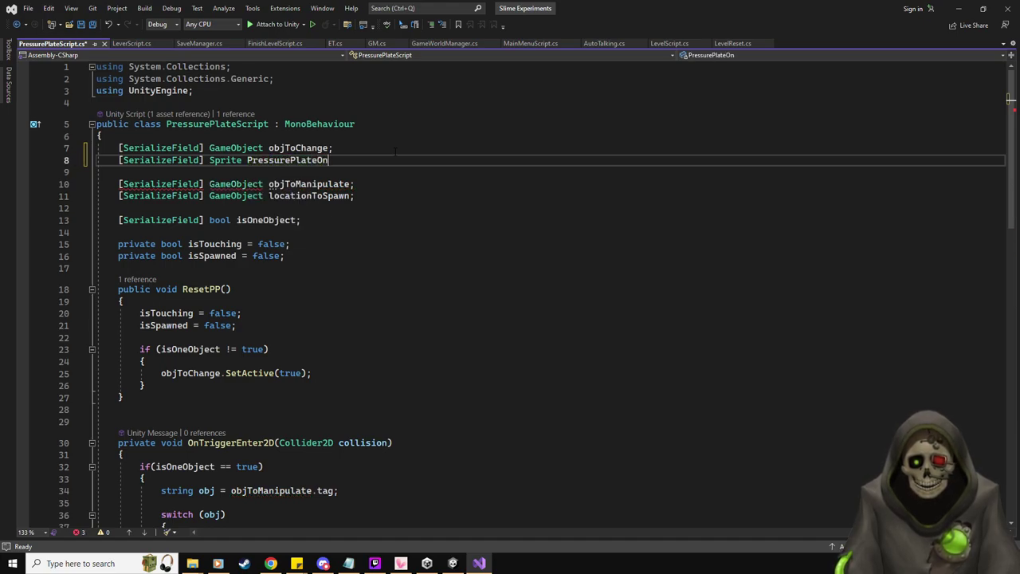
{"action": "type", "text": ";"}
- Duplicate the PressurePlateOn declaration on the following line, rename the copy PressurePlateOff, and save the script
{"action": "key", "text": "shift+Home"}
{"action": "key", "text": "ctrl+c"}
{"action": "key", "text": "End"}
{"action": "key", "text": "Return"}
{"action": "key", "text": "ctrl+v"}
{"action": "key", "text": "Left"}
{"action": "key", "text": "ctrl+shift+Left"}
{"action": "type", "text": "PressurePlateOff"}
{"action": "key", "text": "ctrl+s"}
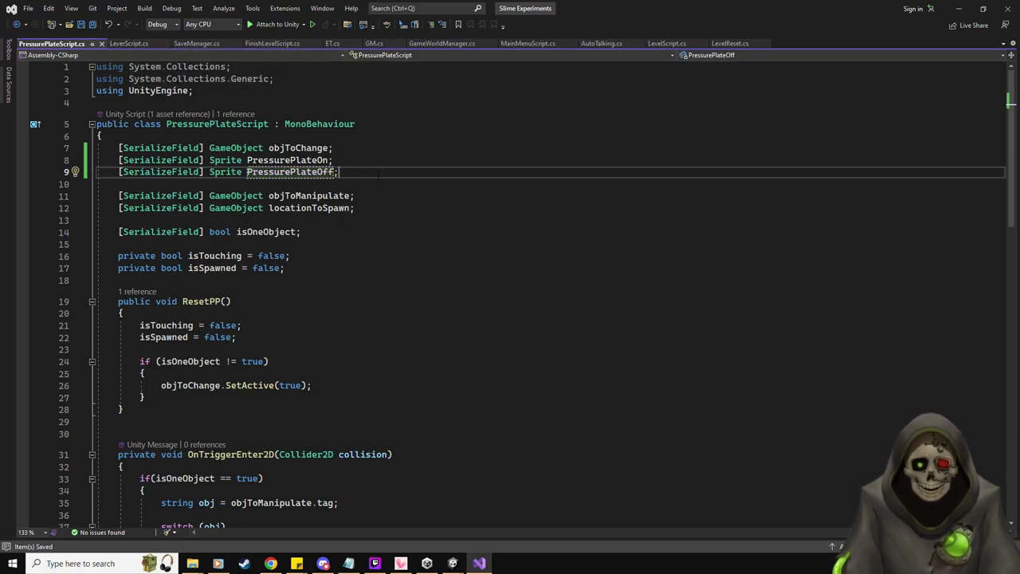
- Copy both serialized Sprite declarations from PressurePlateScript.cs into LeverScript.cs, directly below objToChange
{"action": "key", "text": "shift+Up"}
{"action": "key", "text": "shift+Home"}
{"action": "left_click", "coordinate": [123, 44]}
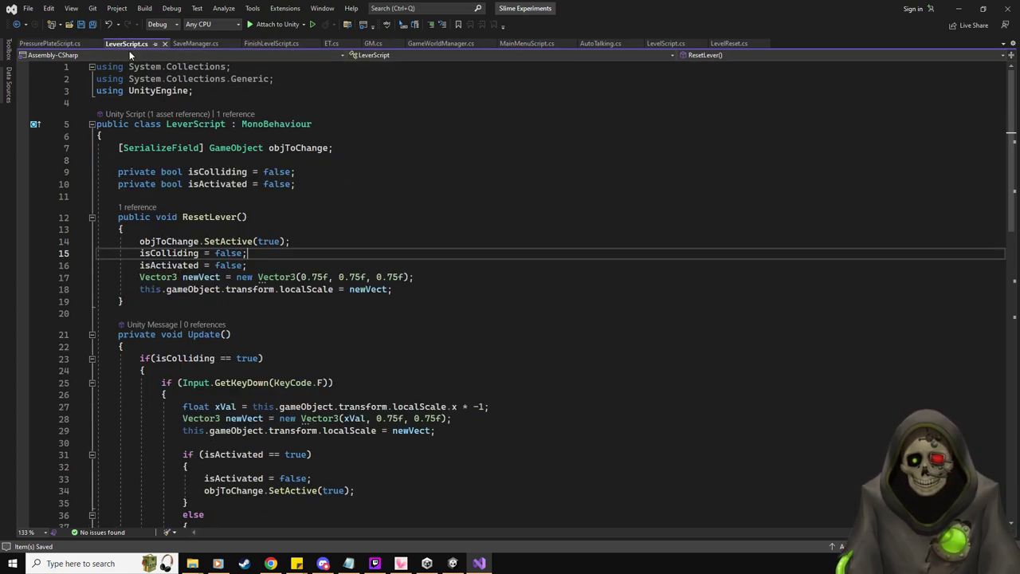
{"action": "left_click", "coordinate": [357, 144]}
{"action": "key", "text": "Return"}
{"action": "key", "text": "ctrl+v"}
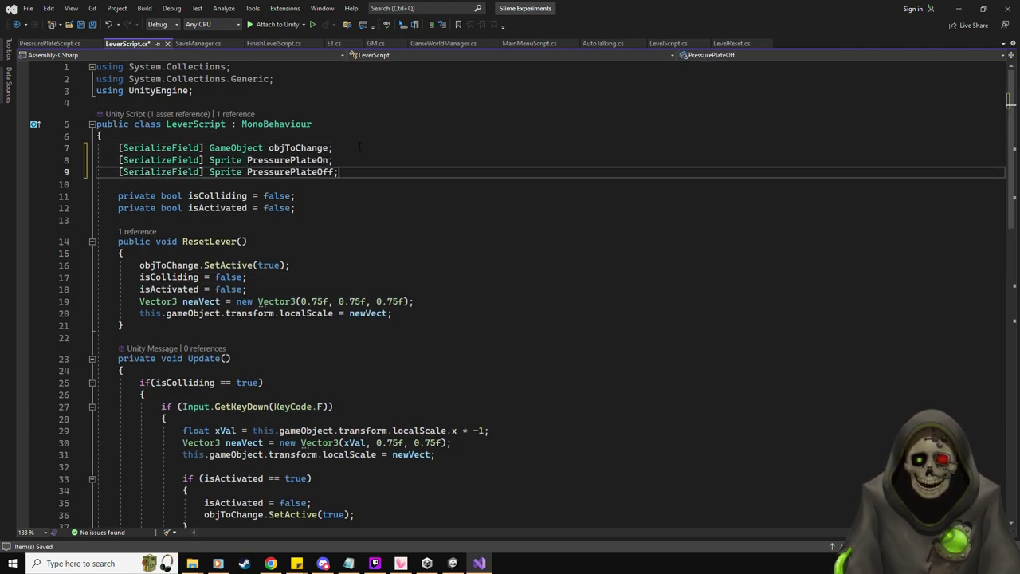
- Rename the two pasted Sprite fields in LeverScript to LeverOn and LeverOff, and save the script
{"action": "left_click_drag", "start_coordinate": [316, 161], "coordinate": [247, 160]}
{"action": "key", "text": "BackSpace"}
{"action": "type", "text": "Lever"}
{"action": "left_click_drag", "start_coordinate": [316, 173], "coordinate": [247, 172]}
{"action": "key", "text": "BackSpace"}
{"action": "type", "text": "Lever"}
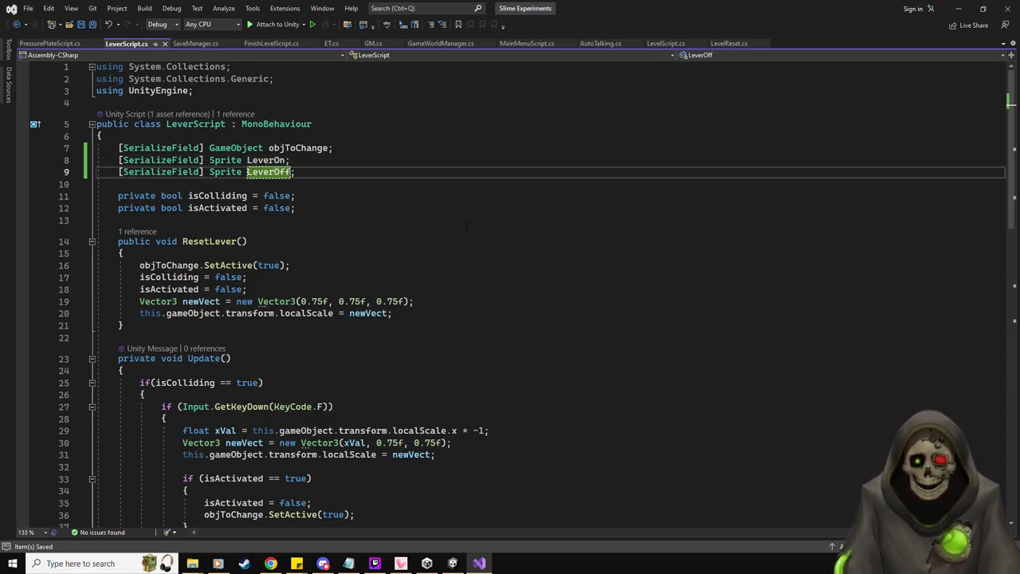
- Switch to Unity, open the Lever prefab, assign sprite LeverOn to Lever On and Lever to Lever Off, and save the prefab
{"action": "key", "text": "alt+Tab"}
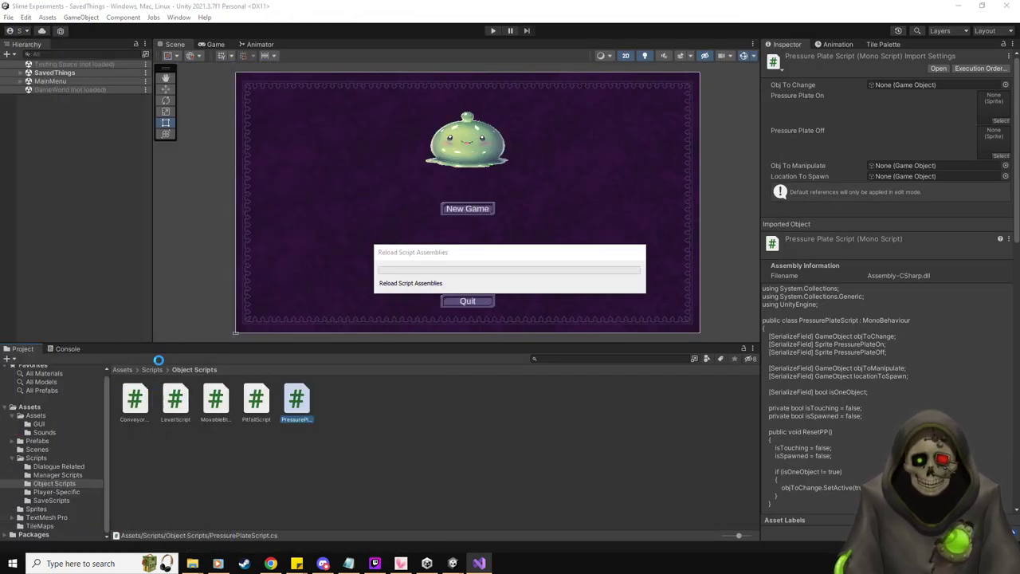
{"action": "left_click", "coordinate": [37, 440]}
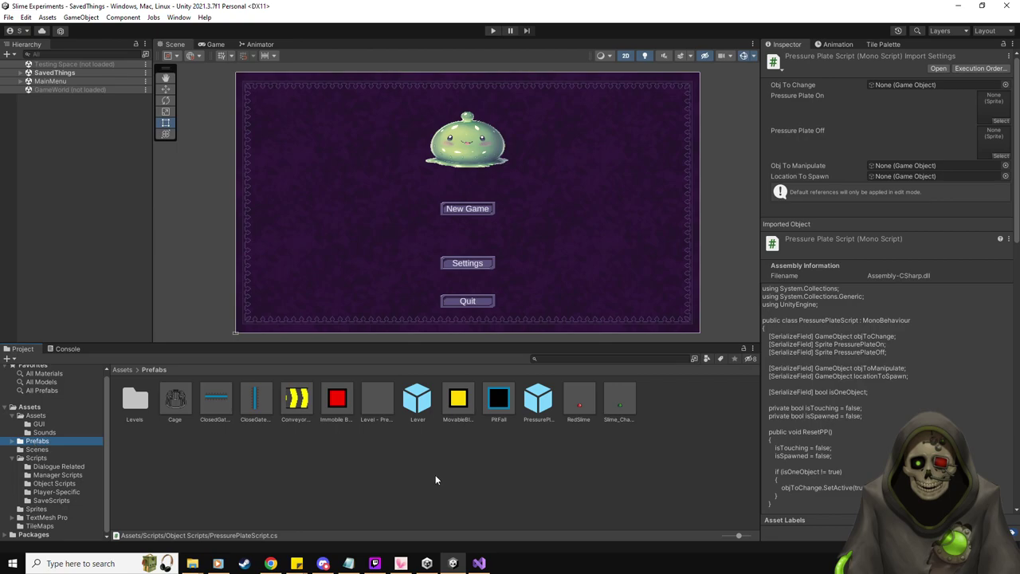
{"action": "double_click", "coordinate": [415, 402]}
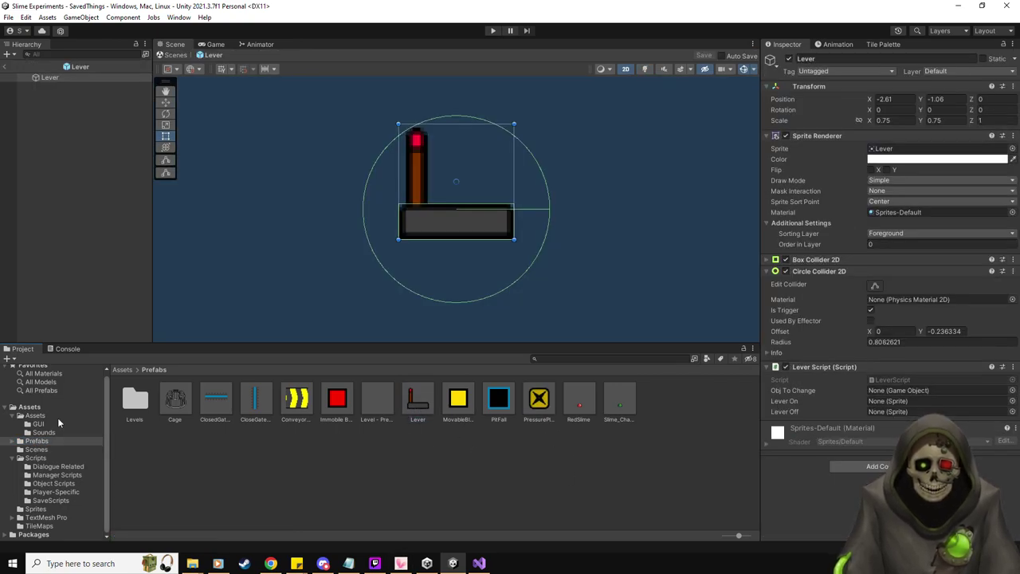
{"action": "left_click", "coordinate": [32, 416]}
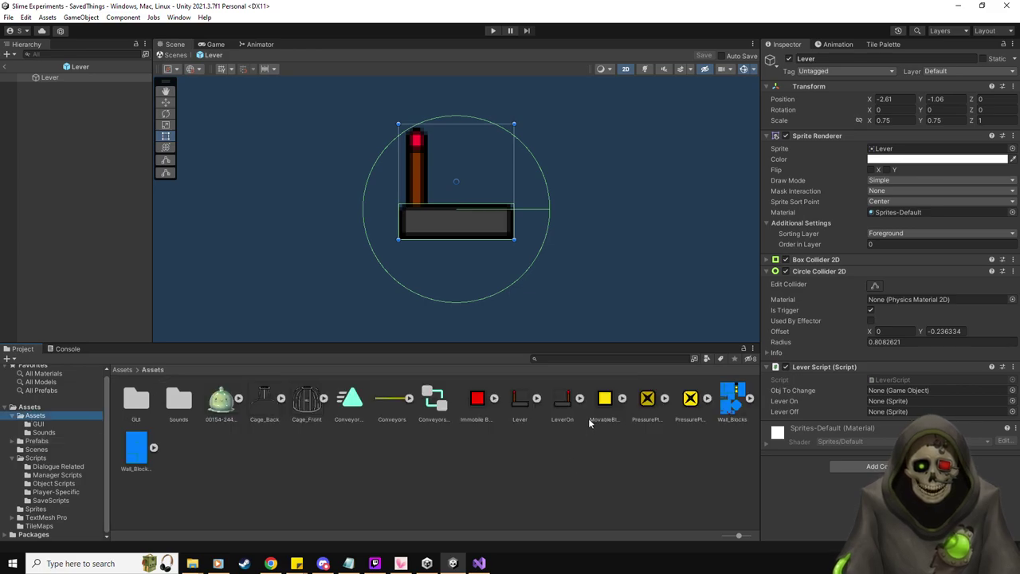
{"action": "left_click_drag", "start_coordinate": [666, 410], "coordinate": [899, 412]}
{"action": "left_click_drag", "start_coordinate": [562, 402], "coordinate": [895, 400]}
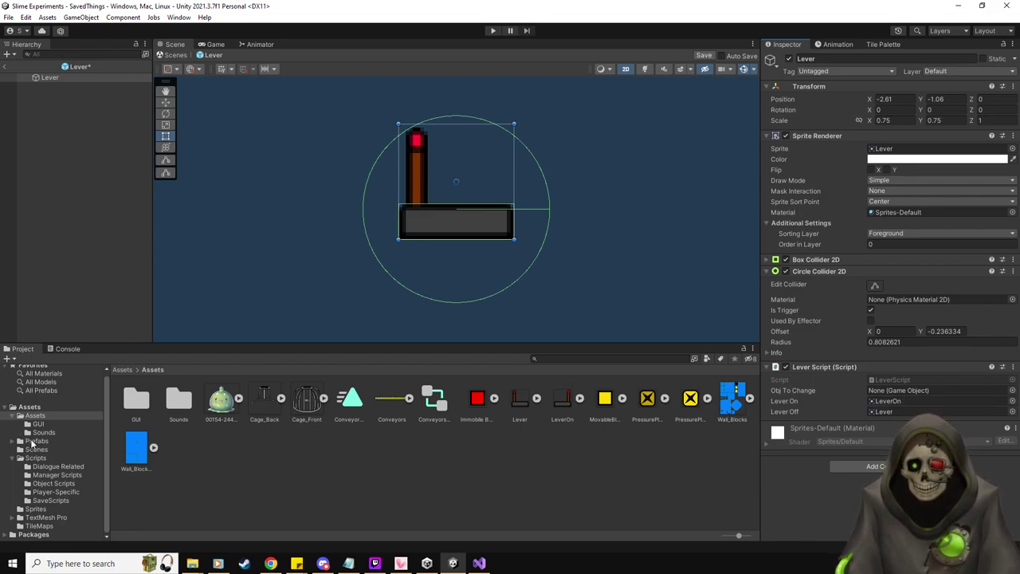
{"action": "left_click", "coordinate": [703, 55]}
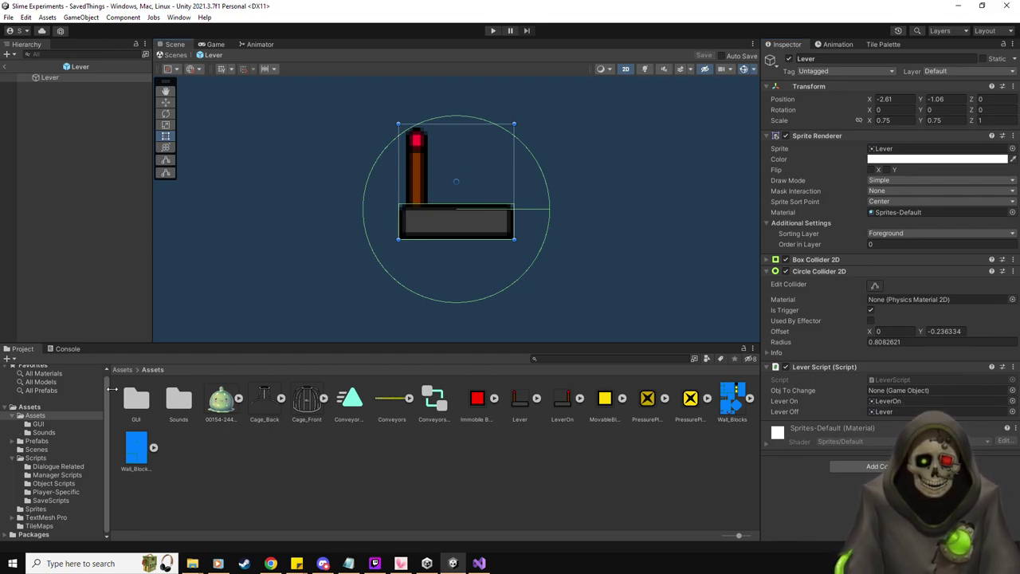
- Open the PressurePlate prefab, assign PressurePlateOn to Pressure Plate On and PressurePlate to Pressure Plate Off, save it, and exit prefab editing
{"action": "left_click", "coordinate": [37, 441]}
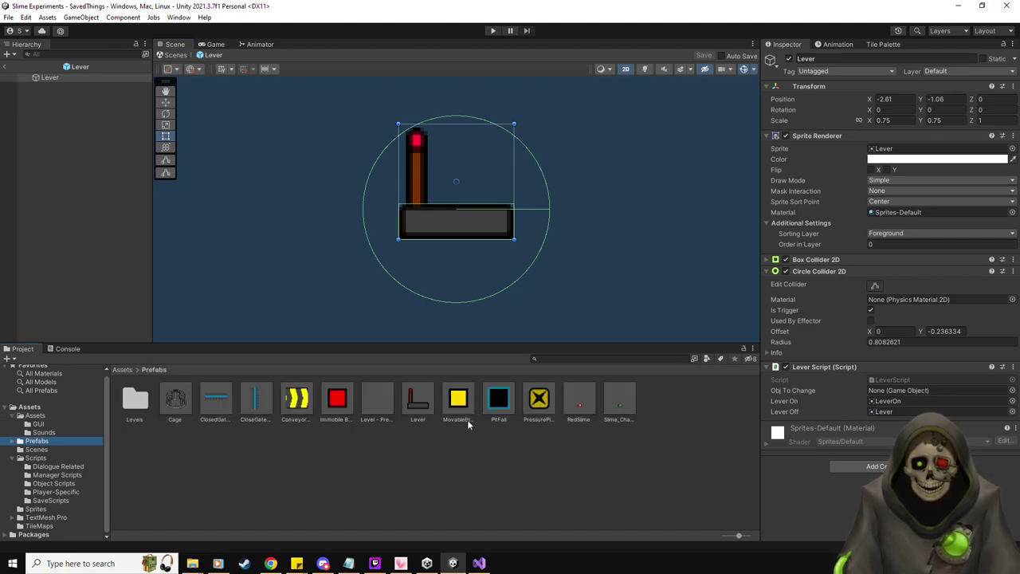
{"action": "double_click", "coordinate": [542, 406]}
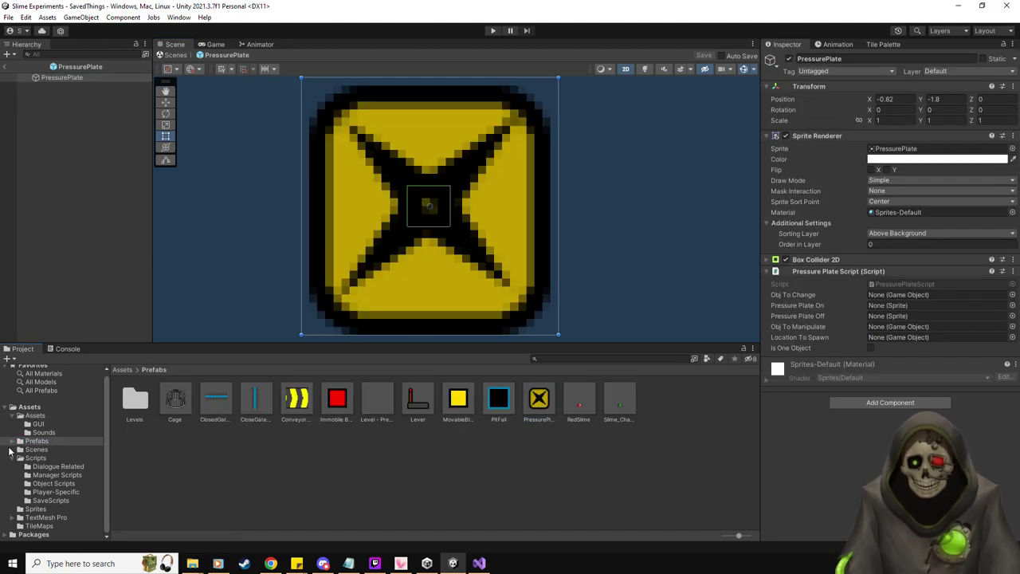
{"action": "left_click", "coordinate": [35, 415]}
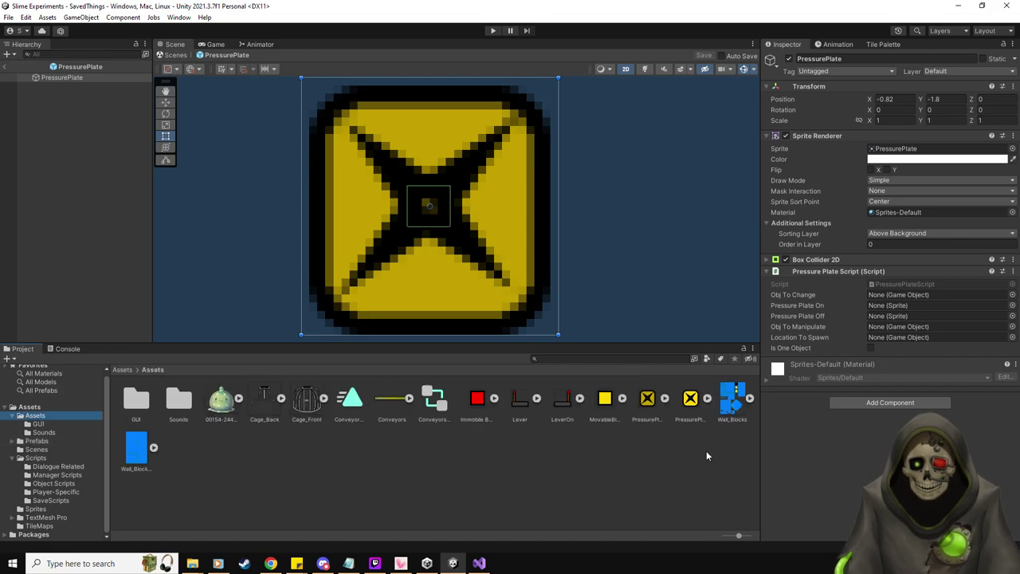
{"action": "left_click_drag", "start_coordinate": [666, 416], "coordinate": [911, 316]}
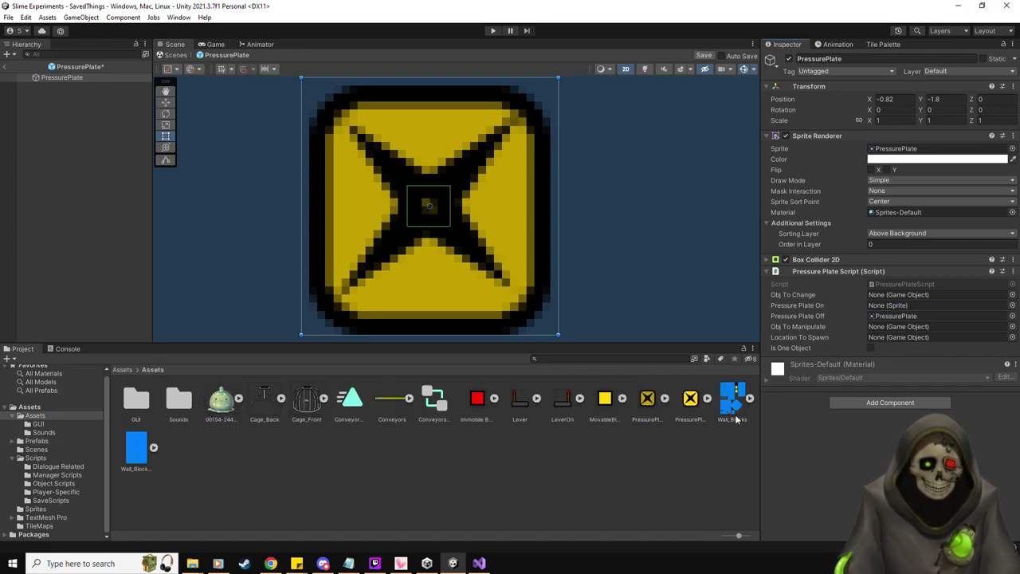
{"action": "left_click_drag", "start_coordinate": [840, 380], "coordinate": [907, 304]}
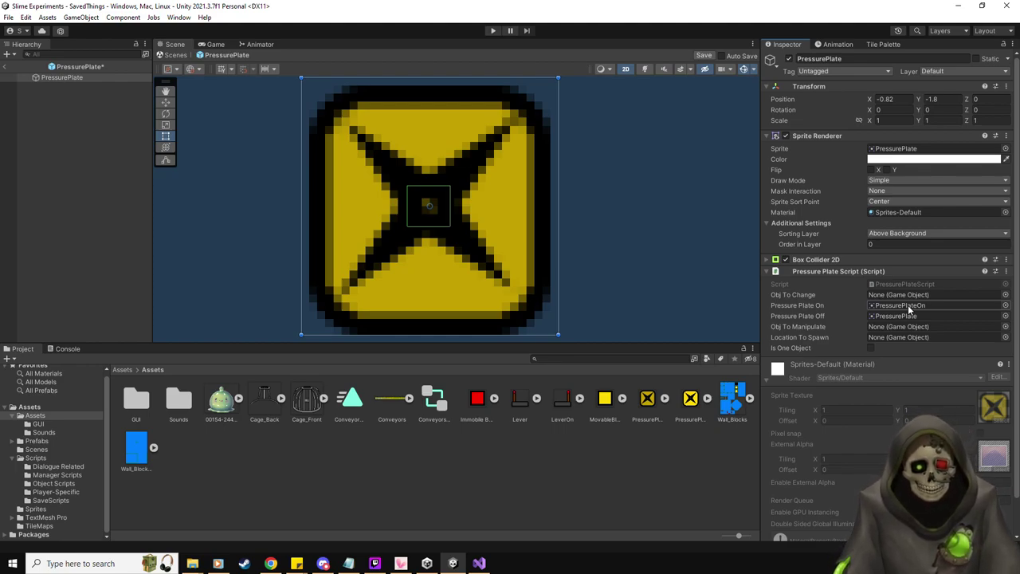
{"action": "left_click", "coordinate": [704, 55]}
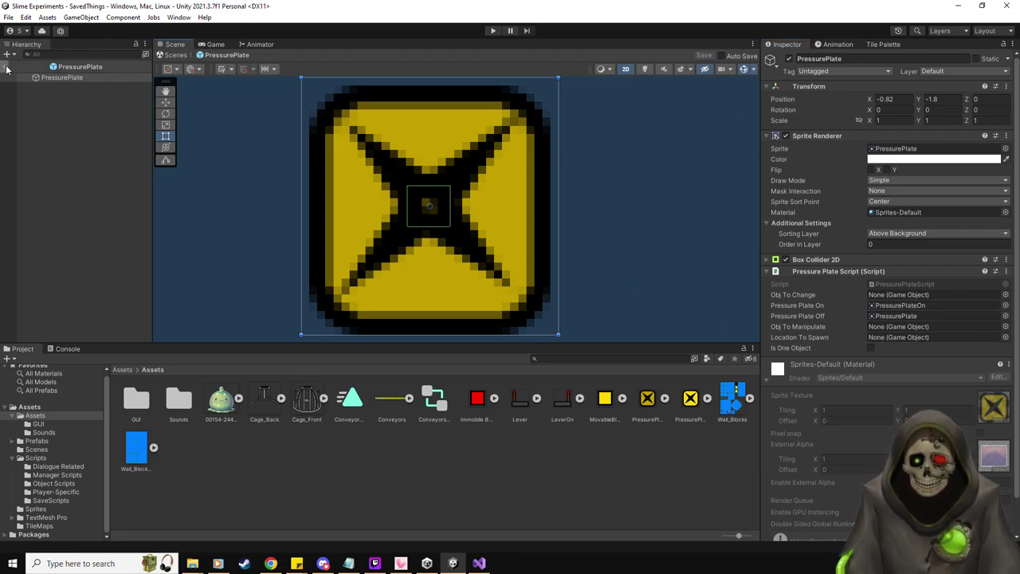
{"action": "left_click", "coordinate": [7, 68]}
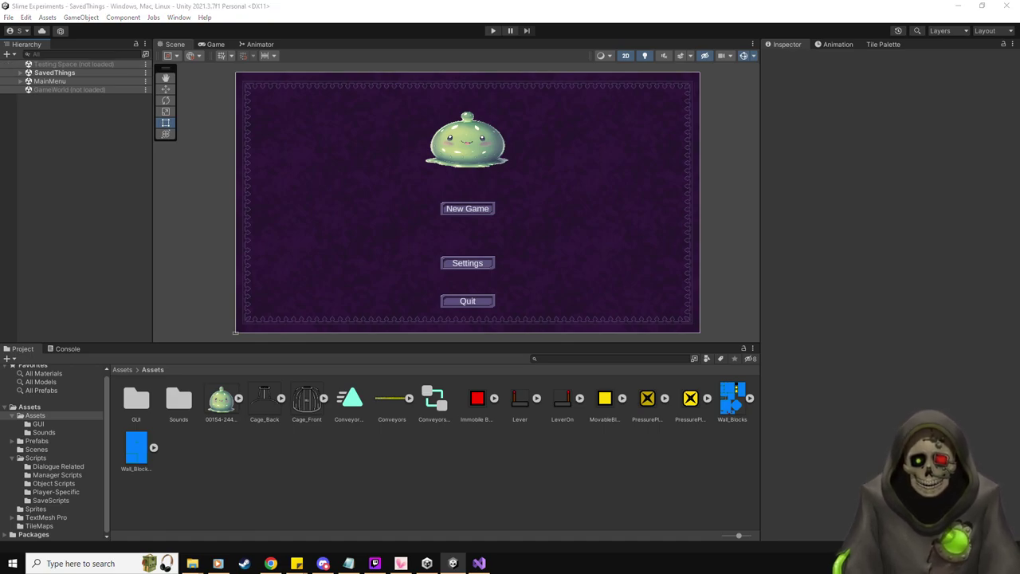
- Switch to Visual Studio and begin a new statement at the end of ResetLever in LeverScript with this.GetComponent<SpriteRenderer>
{"action": "key", "text": "alt+Tab"}
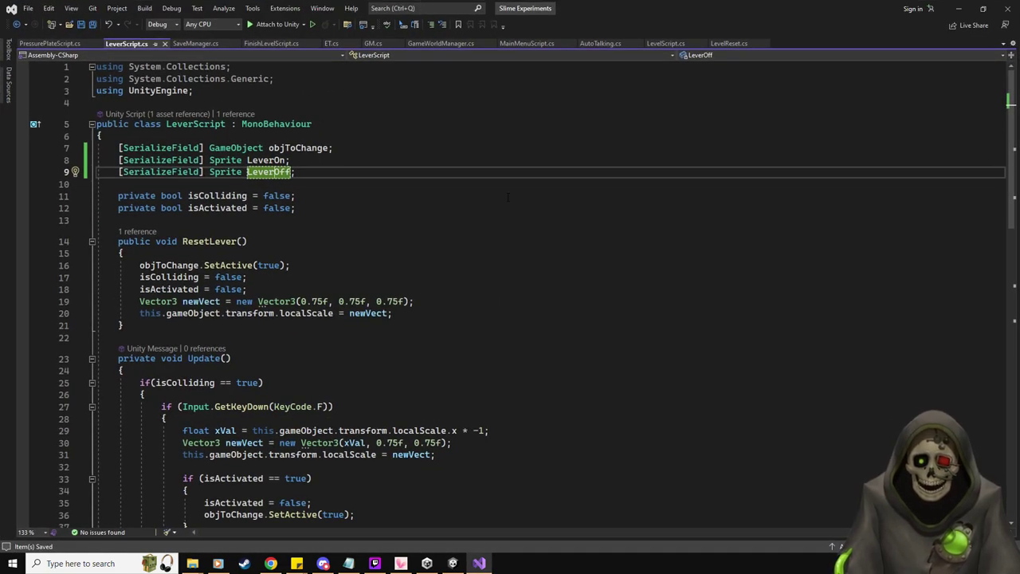
{"action": "left_click", "coordinate": [446, 316]}
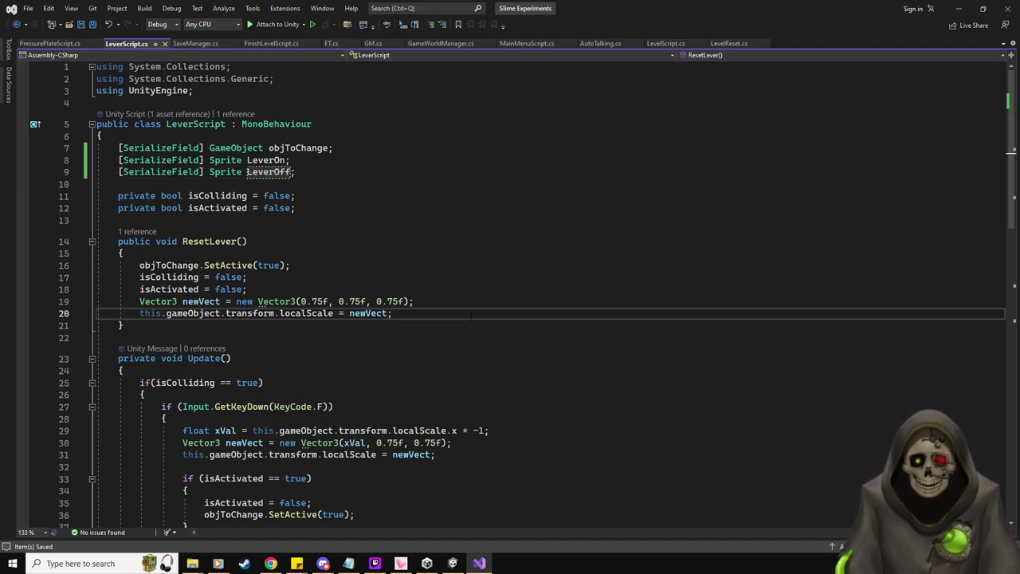
{"action": "key", "text": "Return"}
{"action": "type", "text": "this."}
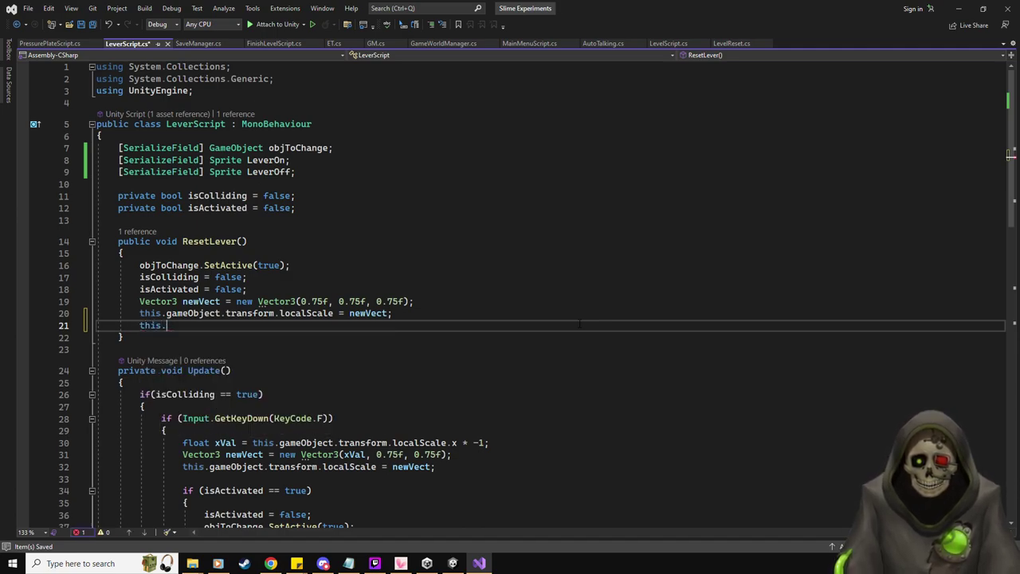
{"action": "type", "text": "s"}
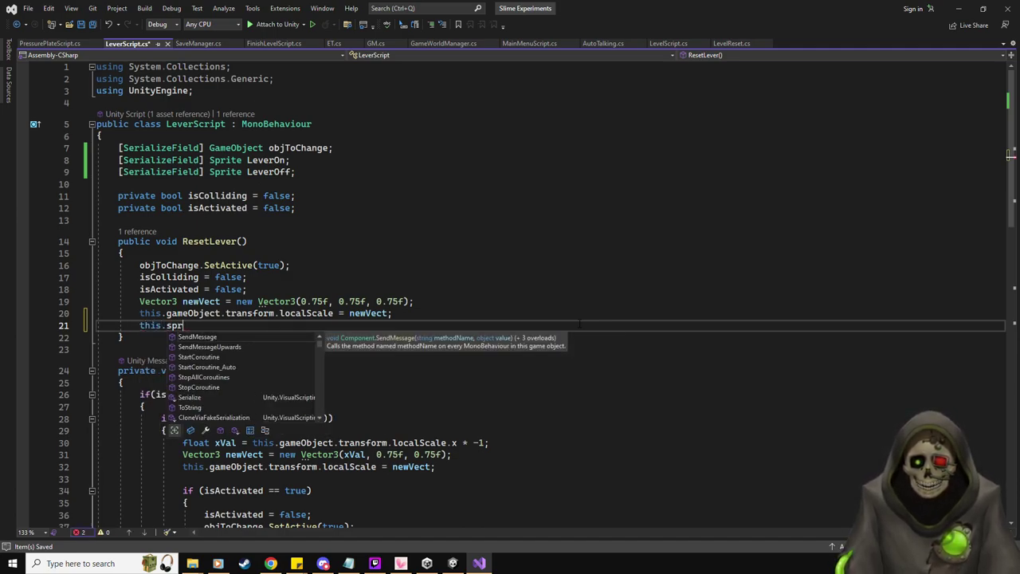
{"action": "key", "text": "BackSpace"}
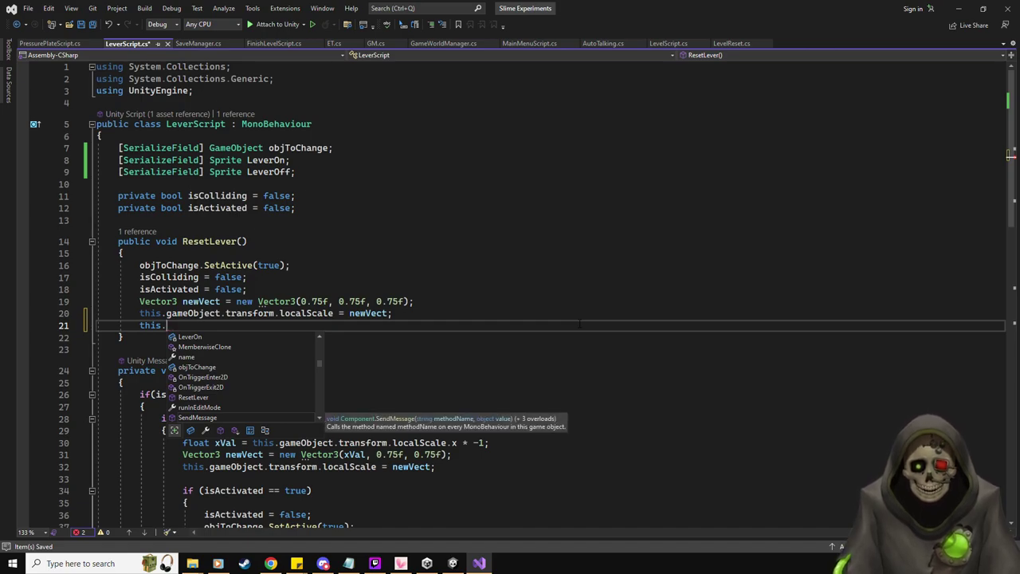
{"action": "type", "text": "Spri"}
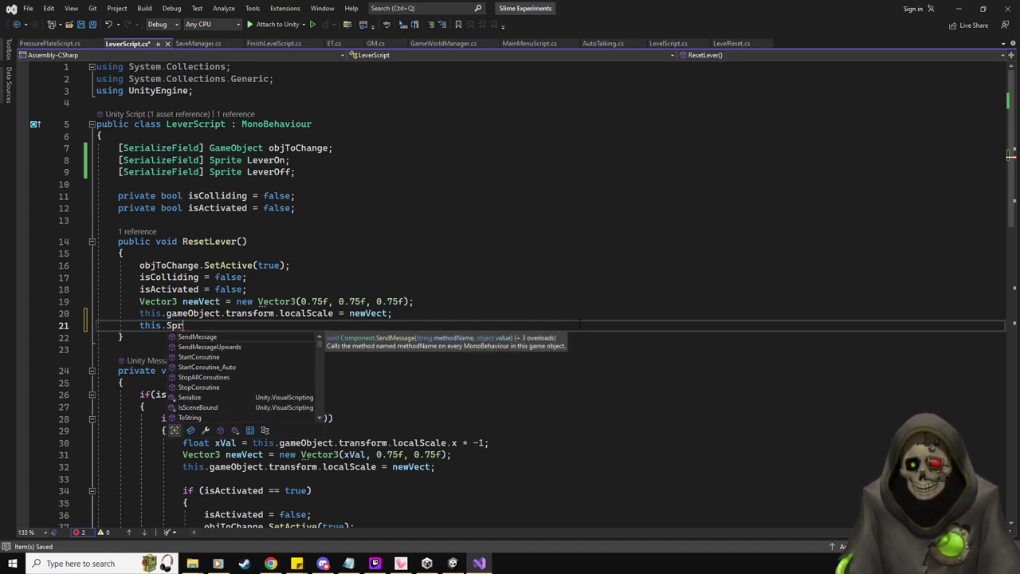
{"action": "key", "text": "BackSpace"}
{"action": "key", "text": "BackSpace"}
{"action": "key", "text": "BackSpace"}
{"action": "type", "text": "GetComponent<"}
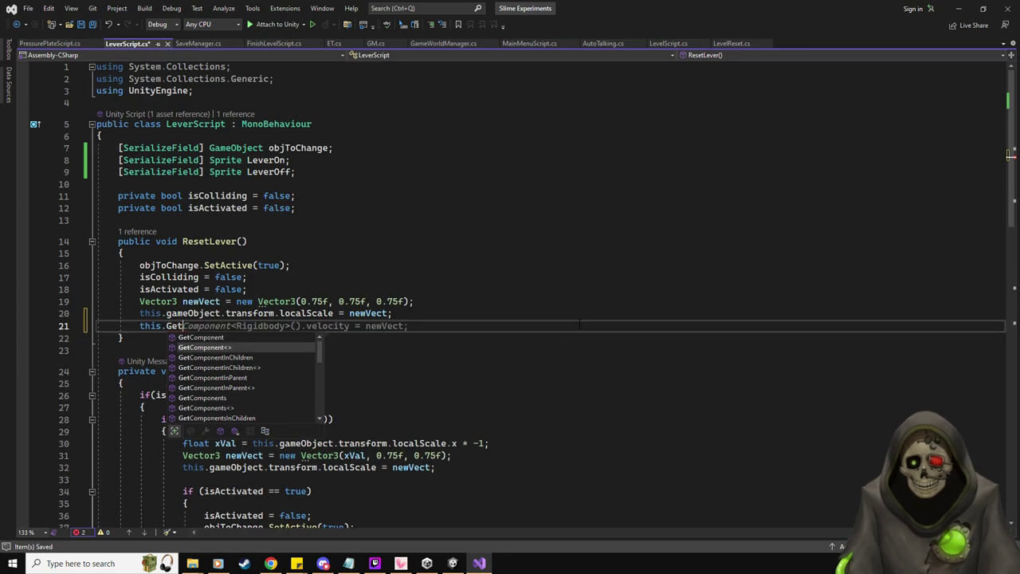
{"action": "key", "text": "Tab"}
{"action": "type", "text": "SpriteR"}
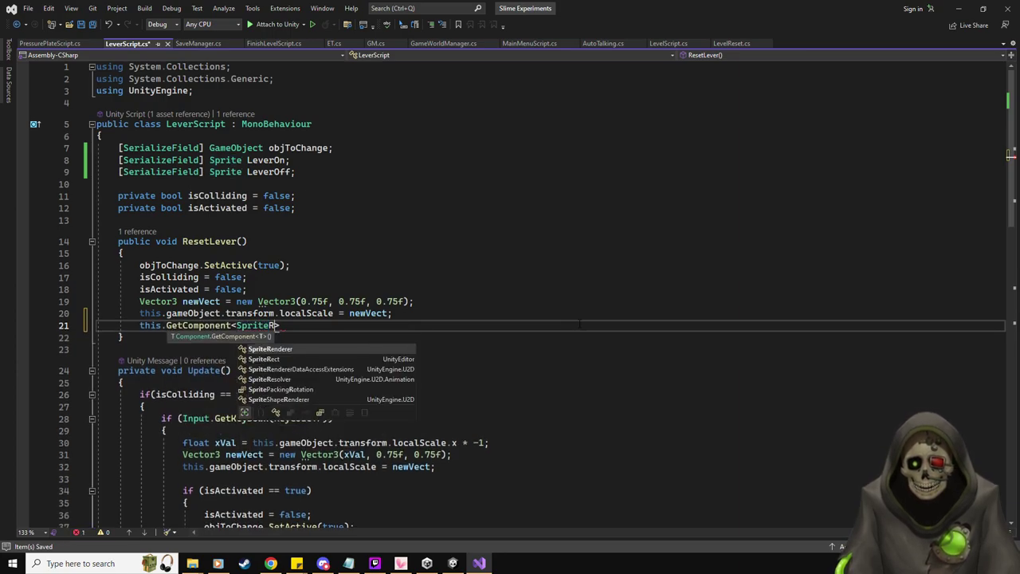
{"action": "key", "text": "Tab"}
- Complete the ResetLever statement so that it assigns LeverOff to the SpriteRenderer's sprite
{"action": "type", "text": "().sprite"}
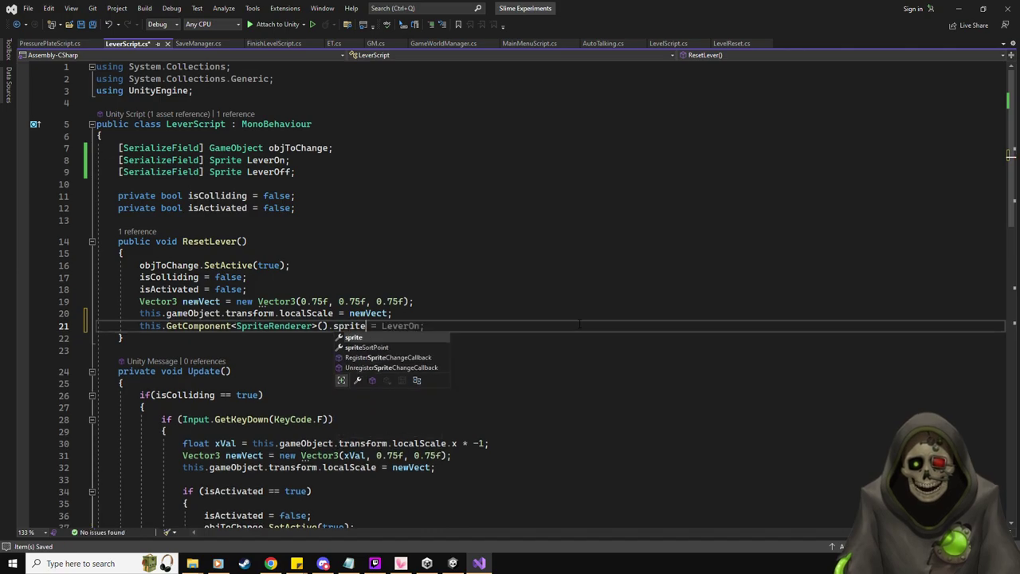
{"action": "key", "text": "Tab"}
{"action": "key", "text": "Tab"}
{"action": "key", "text": "BackSpace"}
{"action": "type", "text": "ff;"}
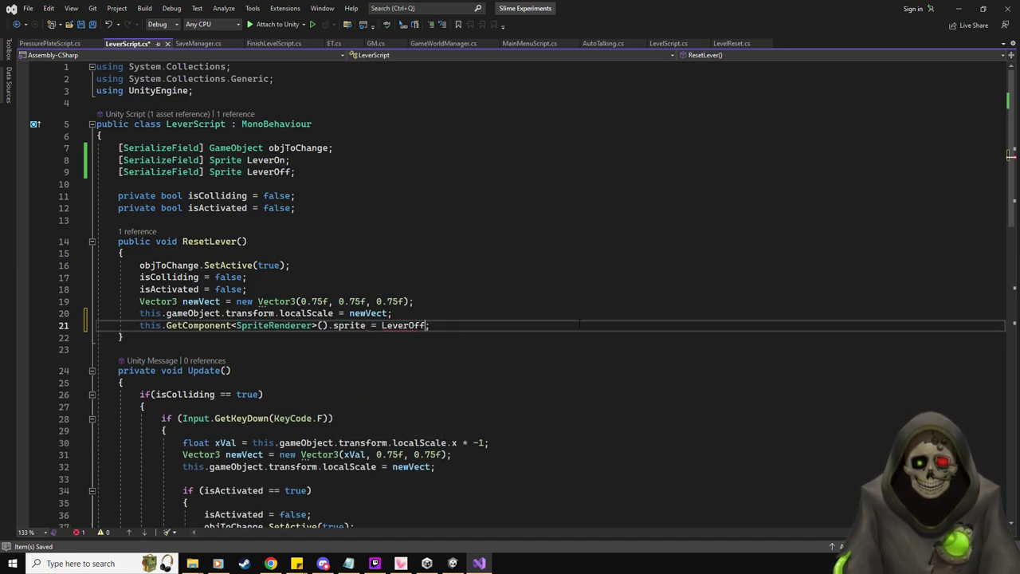
- Copy the LeverOff sprite assignment into Update's isActivated == true branch, directly below objToChange.SetActive(true)
{"action": "key", "text": "End"}
{"action": "key", "text": "shift+Home"}
{"action": "key", "text": "ctrl+c"}
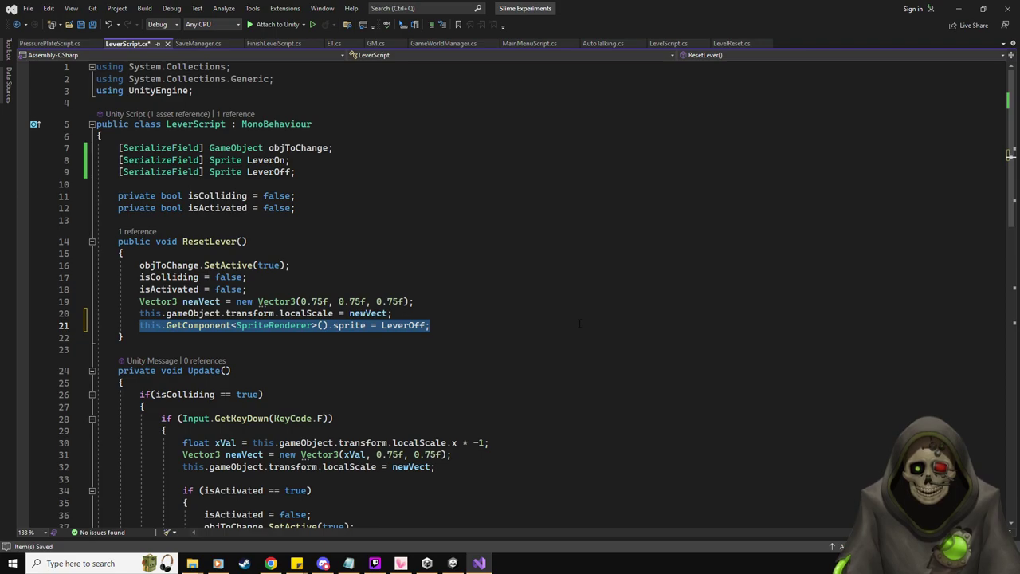
{"action": "left_click", "coordinate": [466, 327]}
{"action": "scroll", "coordinate": [466, 327], "scroll_direction": "down", "scroll_amount": 6}
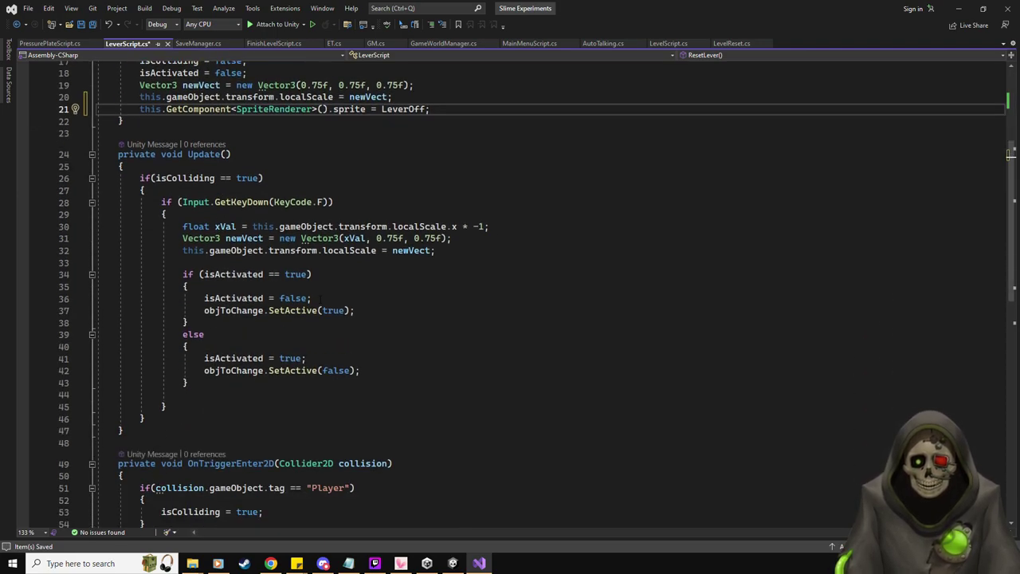
{"action": "left_click", "coordinate": [396, 310]}
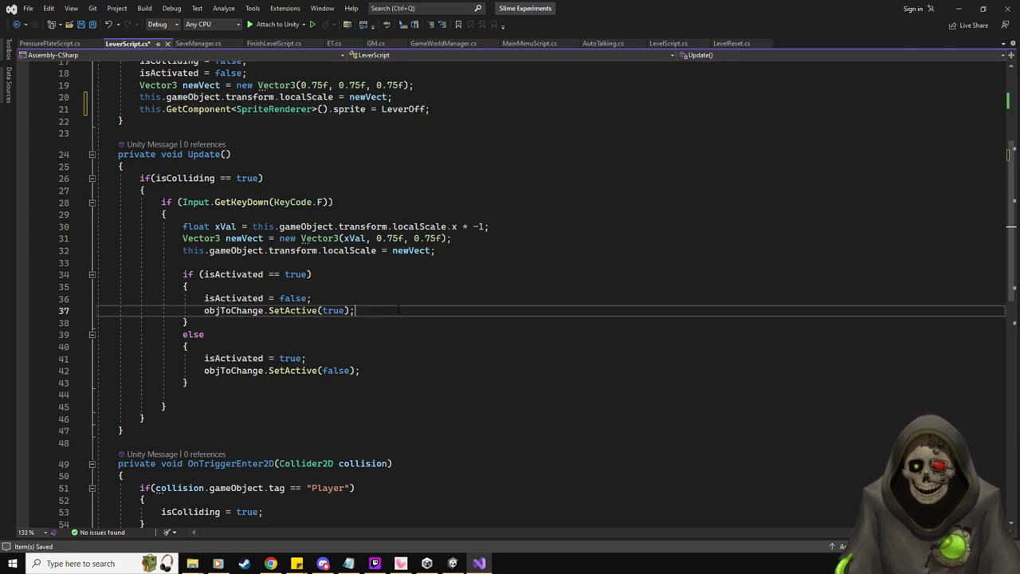
{"action": "key", "text": "Return"}
{"action": "key", "text": "ctrl+v"}
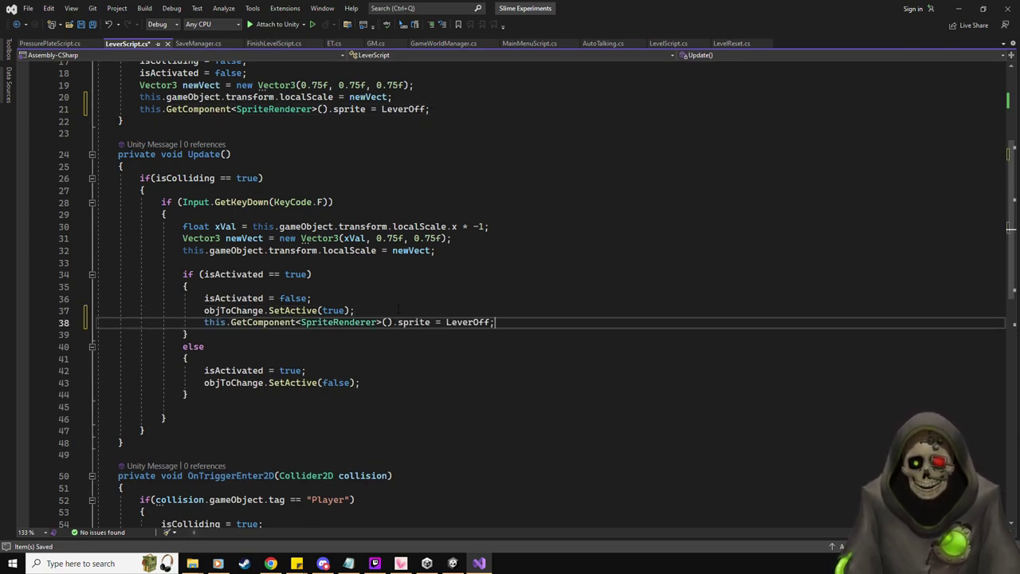
- Paste the sprite assignment below objToChange.SetActive(false) in Update's else branch, change its value to LeverOn, and save LeverScript
{"action": "left_click", "coordinate": [384, 384]}
{"action": "key", "text": "Return"}
{"action": "key", "text": "ctrl+v"}
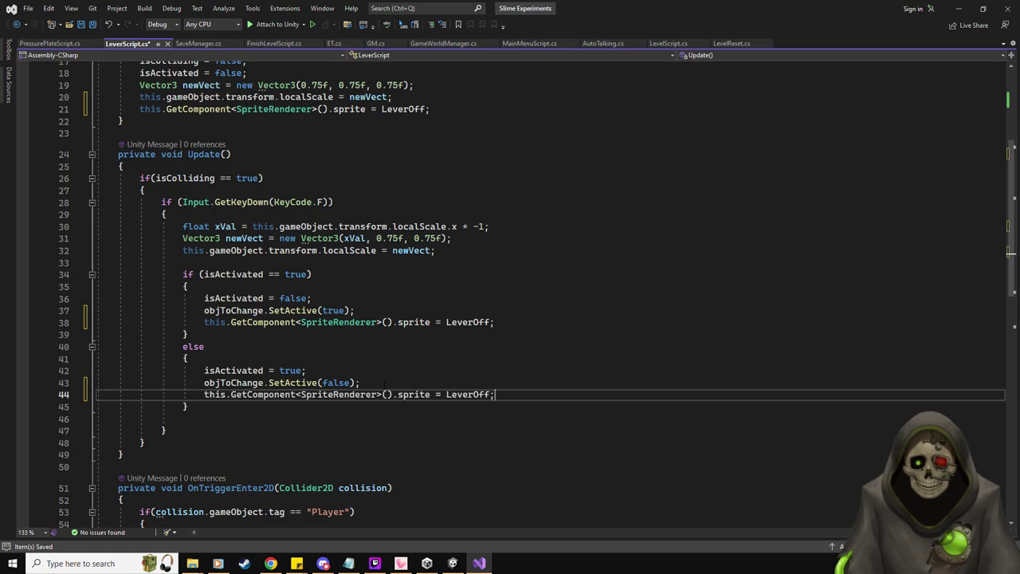
{"action": "key", "text": "Left"}
{"action": "key", "text": "BackSpace"}
{"action": "key", "text": "BackSpace"}
{"action": "type", "text": "n"}
{"action": "key", "text": "ctrl+s"}
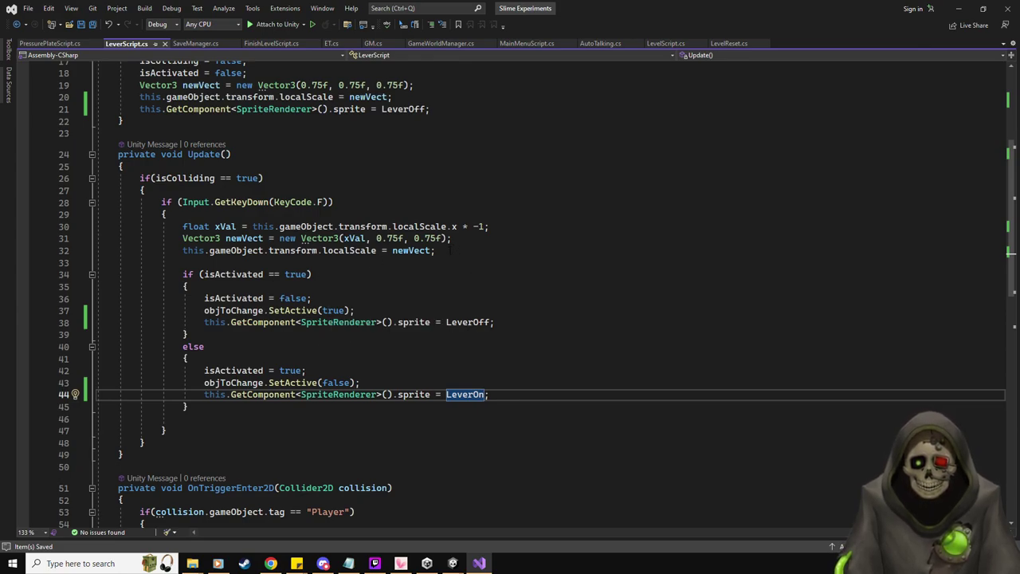
- Delete the xVal, newVect and localScale lines above the isActivated check in Update, along with the blank line
{"action": "left_click_drag", "start_coordinate": [451, 250], "coordinate": [97, 229]}
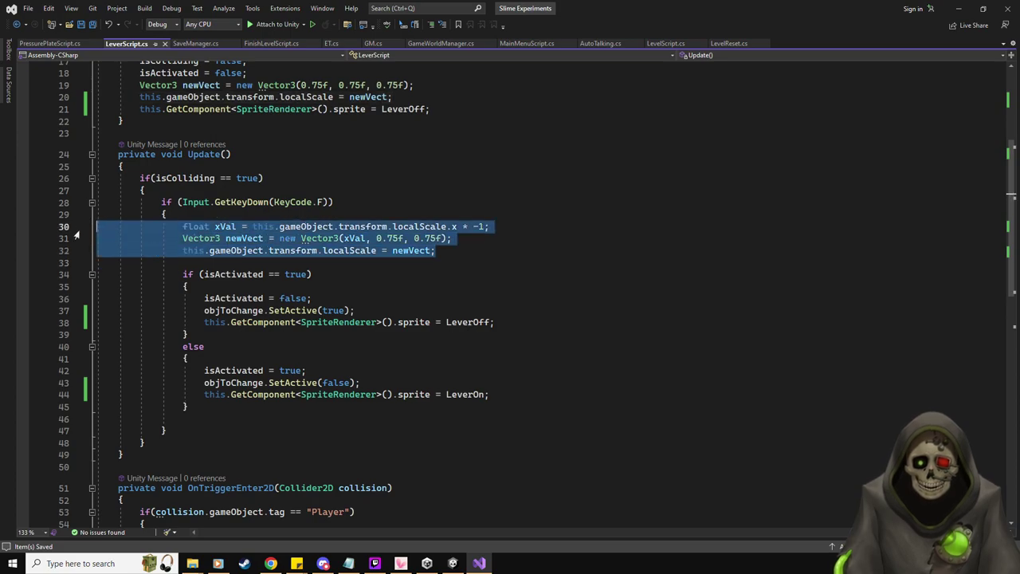
{"action": "key", "text": "Delete"}
{"action": "key", "text": "Delete"}
{"action": "key", "text": "Delete"}
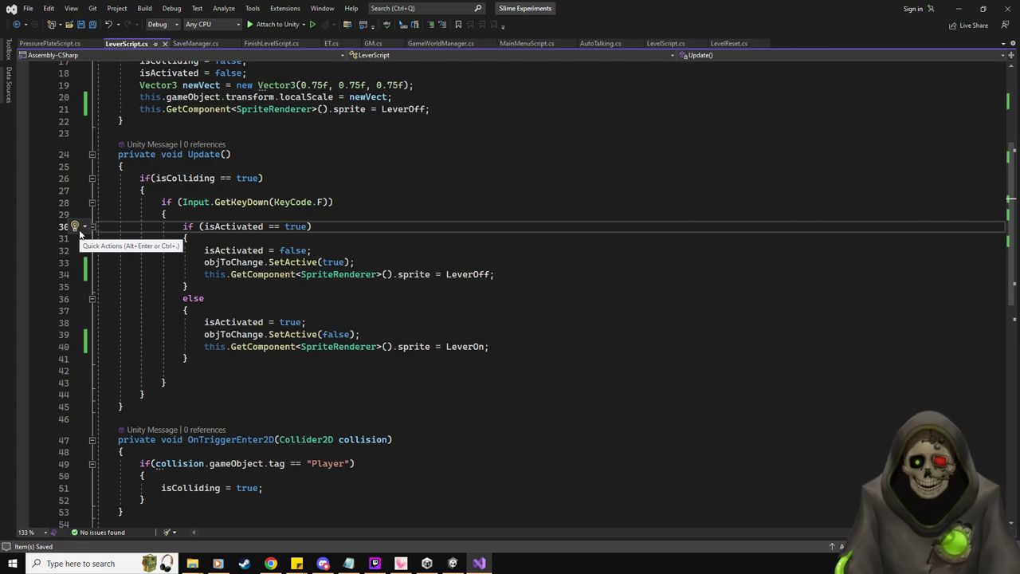
- Delete the newVect declaration and the localScale assignment from ResetLever, and save LeverScript
{"action": "scroll", "coordinate": [239, 263], "scroll_direction": "down", "scroll_amount": 7}
{"action": "scroll", "coordinate": [257, 265], "scroll_direction": "up", "scroll_amount": 12}
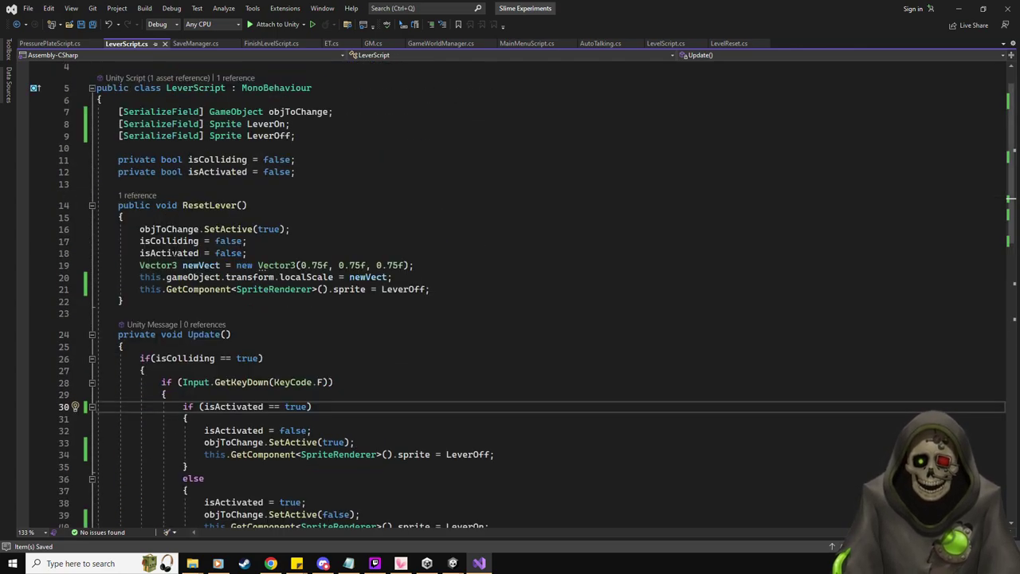
{"action": "scroll", "coordinate": [257, 267], "scroll_direction": "down", "scroll_amount": 4}
{"action": "scroll", "coordinate": [182, 248], "scroll_direction": "up", "scroll_amount": 2}
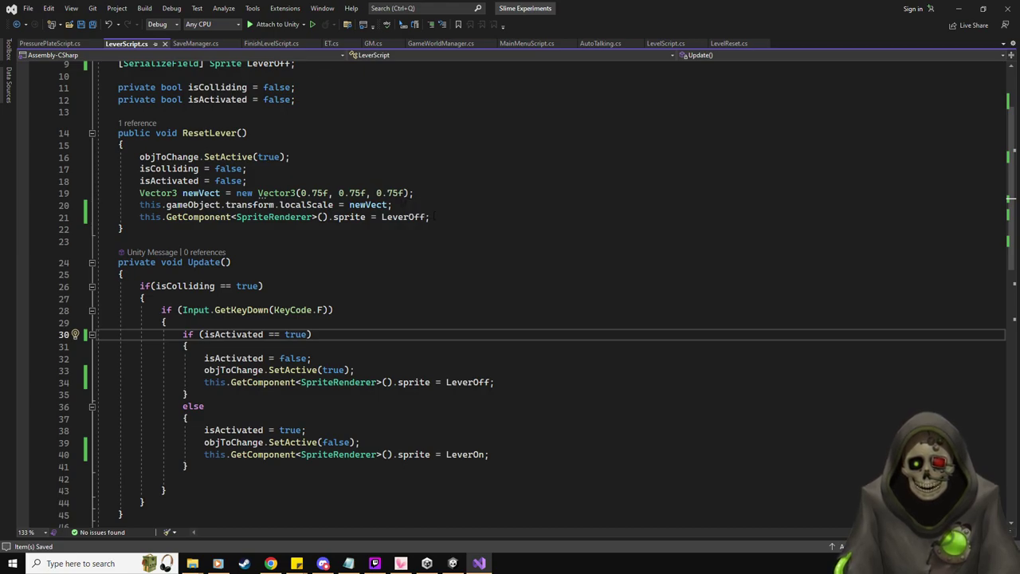
{"action": "left_click_drag", "start_coordinate": [401, 205], "coordinate": [97, 194]}
{"action": "key", "text": "BackSpace"}
{"action": "key", "text": "BackSpace"}
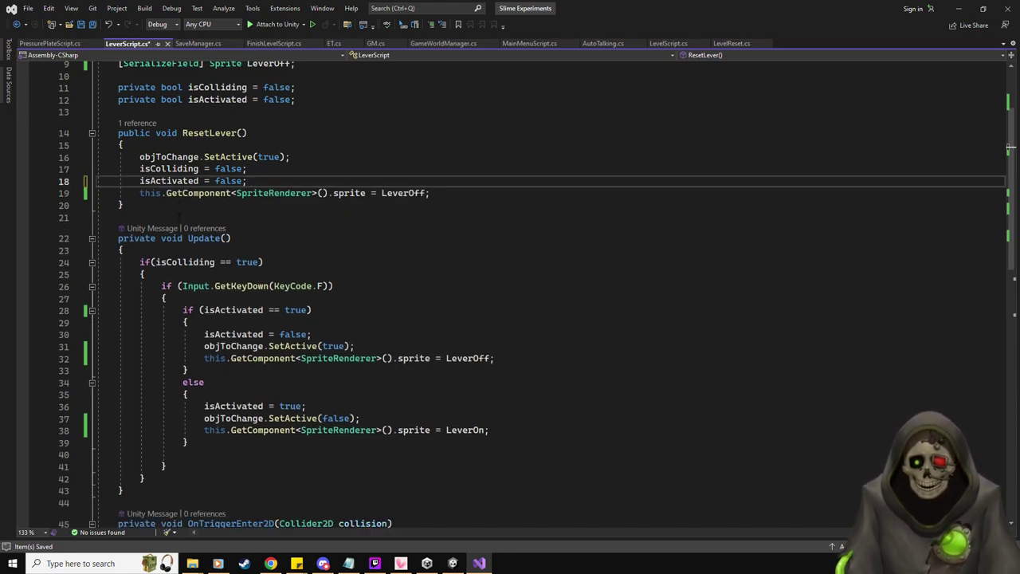
{"action": "key", "text": "ctrl+s"}
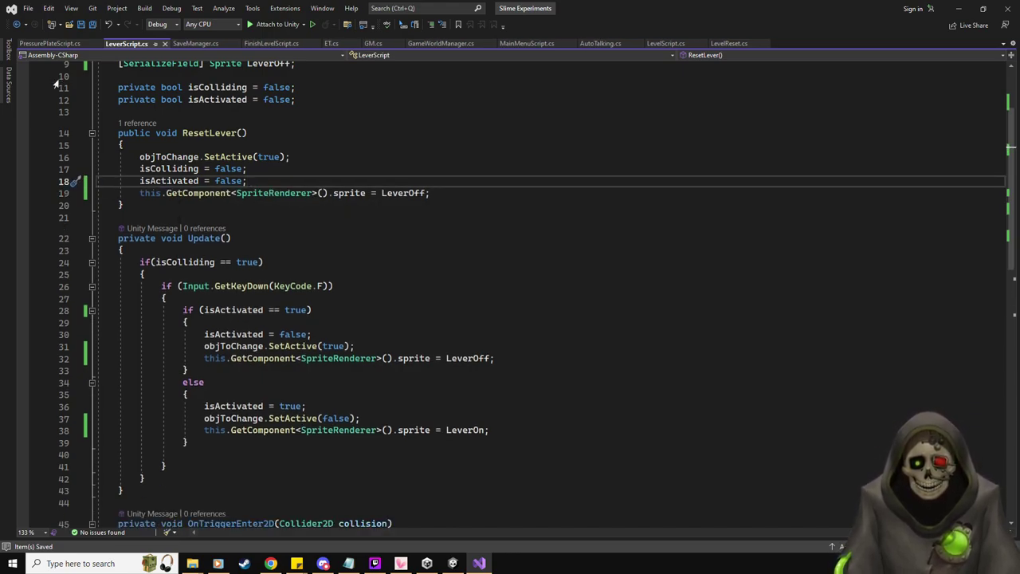
- In PressurePlateScript.cs, add this.GetComponent<SpriteRenderer>().sprite = PressurePlateOff; at the end of ResetPP, below the if block
{"action": "left_click", "coordinate": [74, 46]}
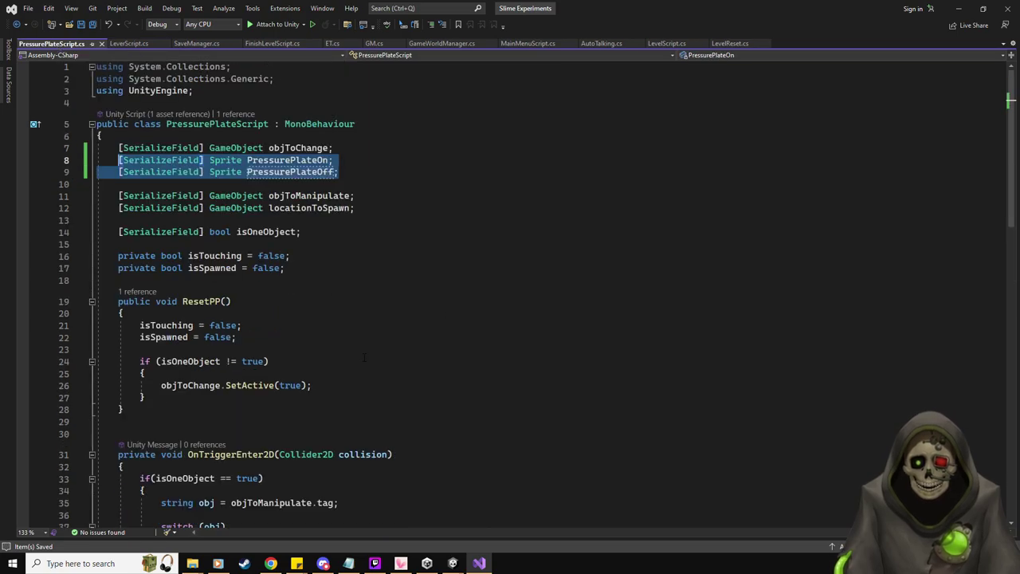
{"action": "scroll", "coordinate": [620, 247], "scroll_direction": "down", "scroll_amount": 2}
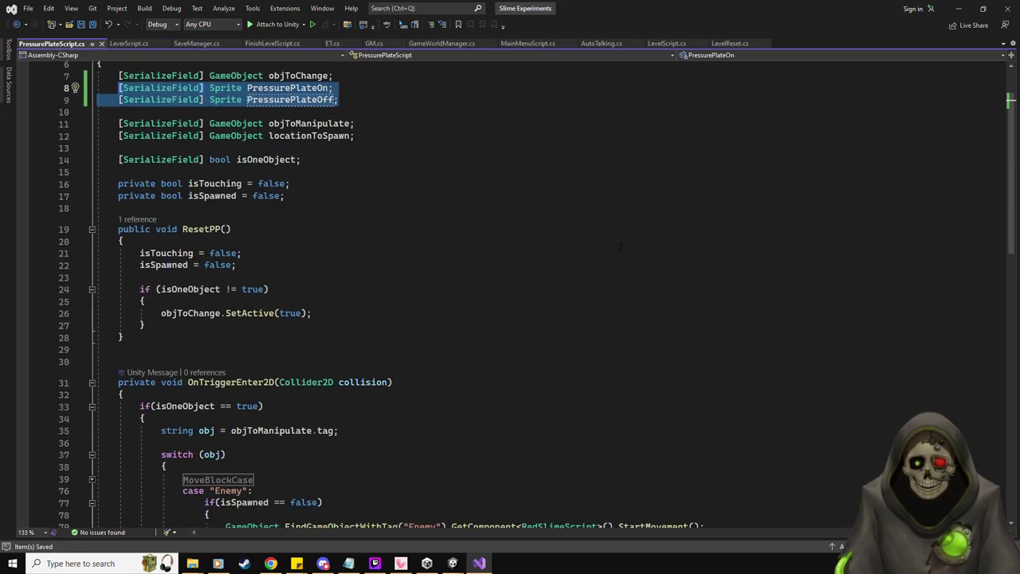
{"action": "left_click", "coordinate": [164, 324]}
{"action": "key", "text": "Return"}
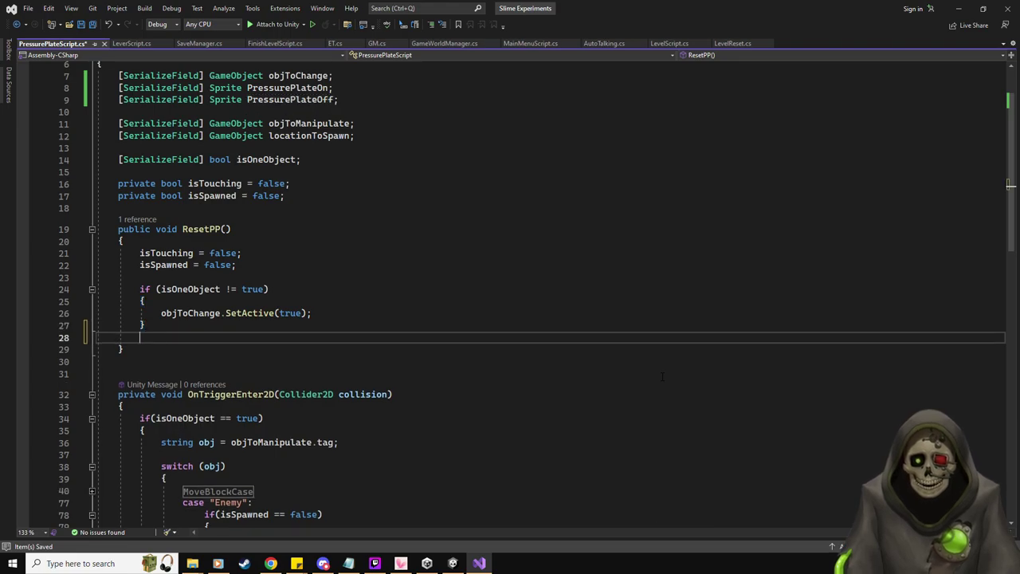
{"action": "type", "text": "this.GetComponent<SpriteRenderer>().sprite = LeverOff;"}
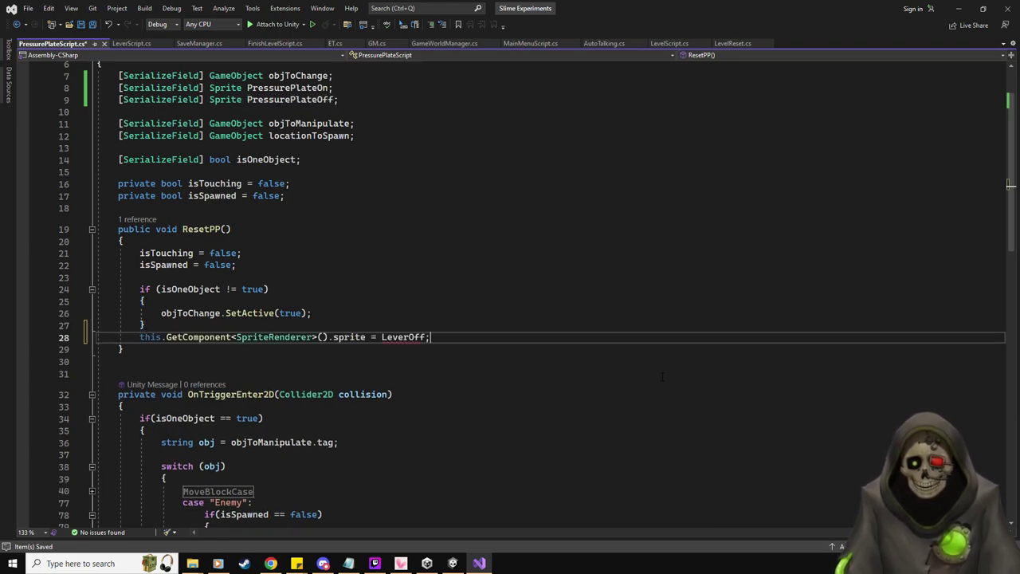
{"action": "left_click_drag", "start_coordinate": [382, 337], "coordinate": [410, 337]}
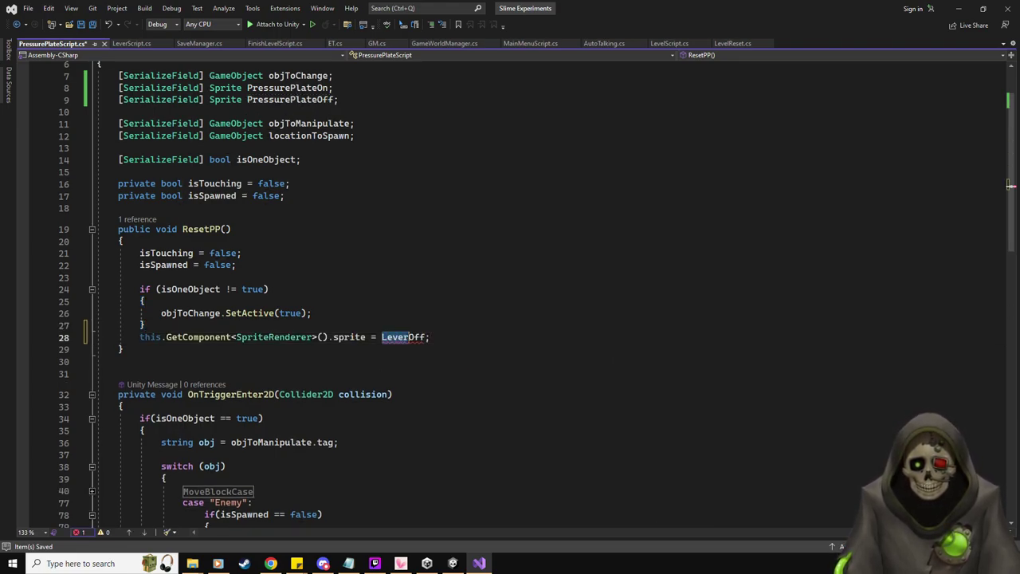
{"action": "type", "text": "PressurePla"}
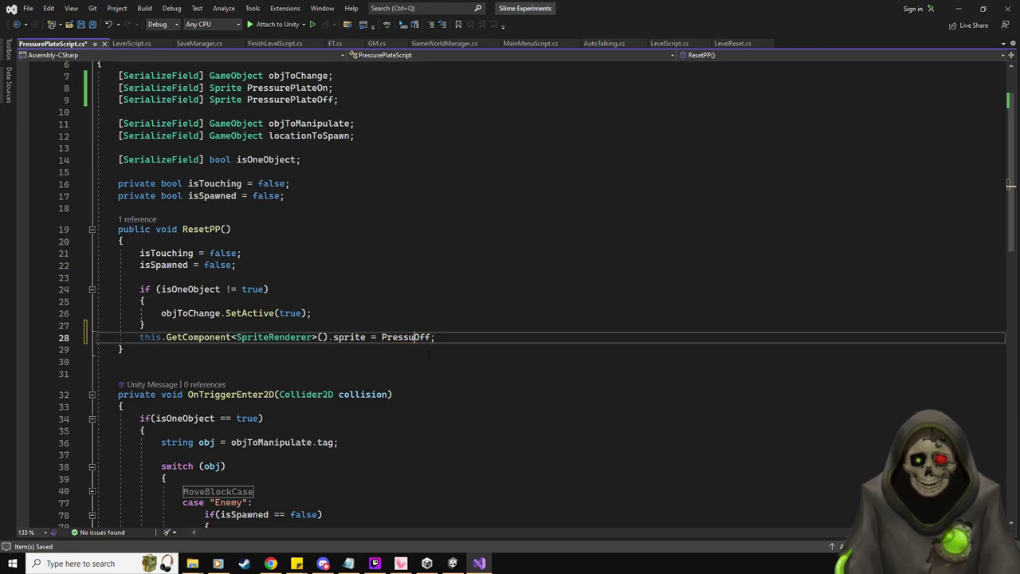
{"action": "type", "text": "te"}
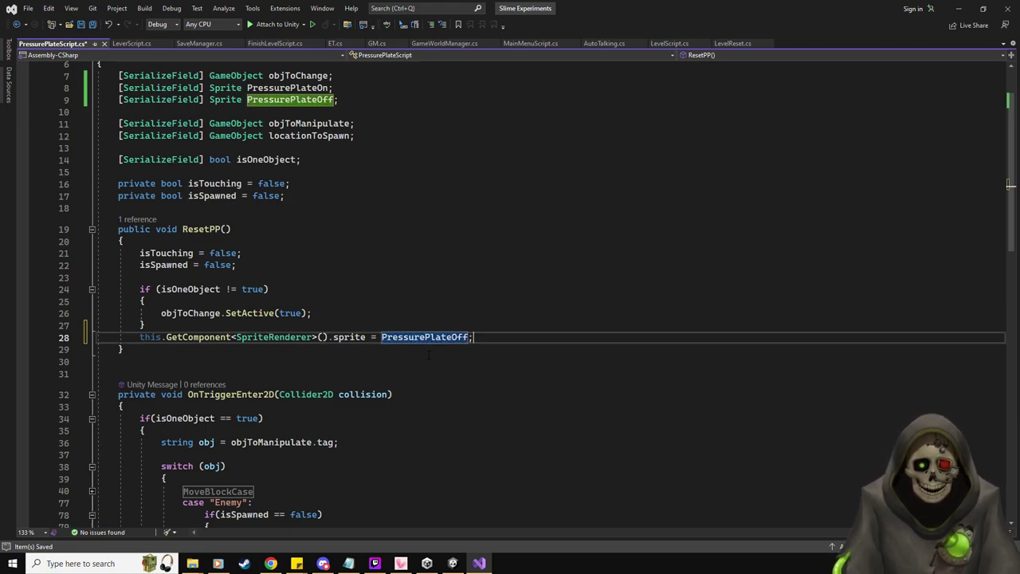
- Copy the PressurePlateOff sprite assignment from ResetPP to the end of OnTriggerEnter2D, directly below the else block
{"action": "key", "text": "End"}
{"action": "key", "text": "shift+Home"}
{"action": "scroll", "coordinate": [429, 357], "scroll_direction": "down", "scroll_amount": 3}
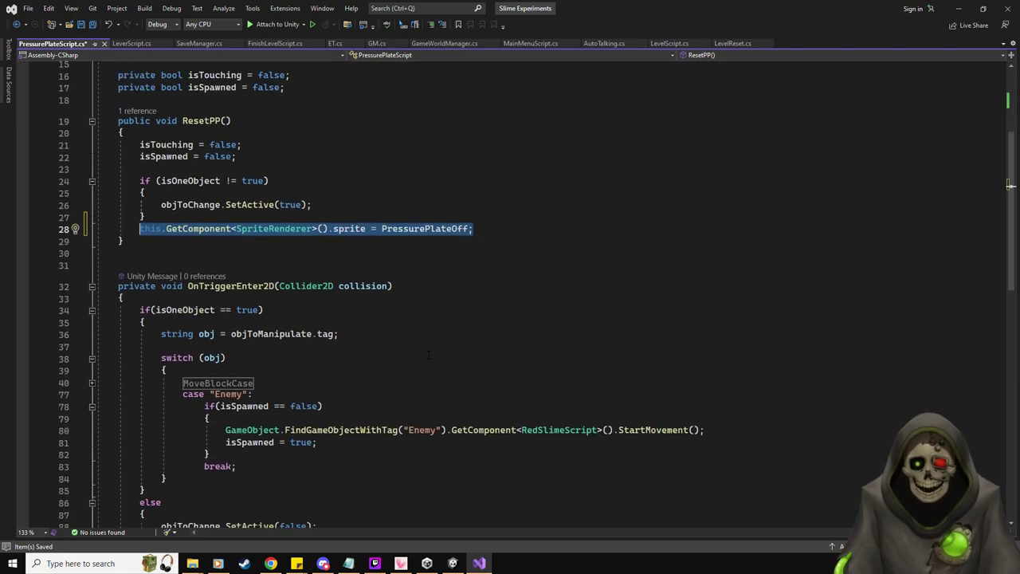
{"action": "scroll", "coordinate": [428, 357], "scroll_direction": "down", "scroll_amount": 2}
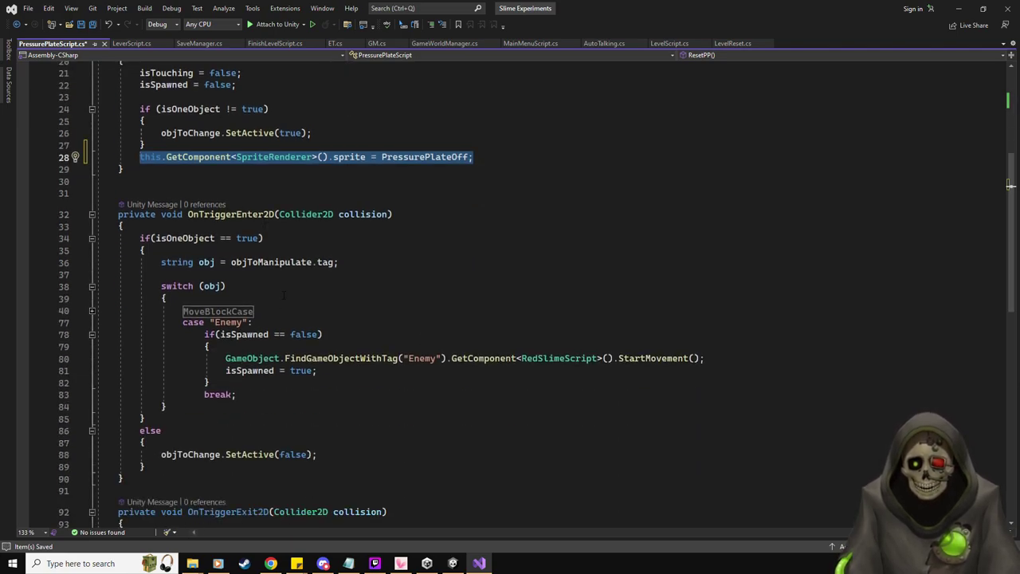
{"action": "scroll", "coordinate": [283, 295], "scroll_direction": "down", "scroll_amount": 1}
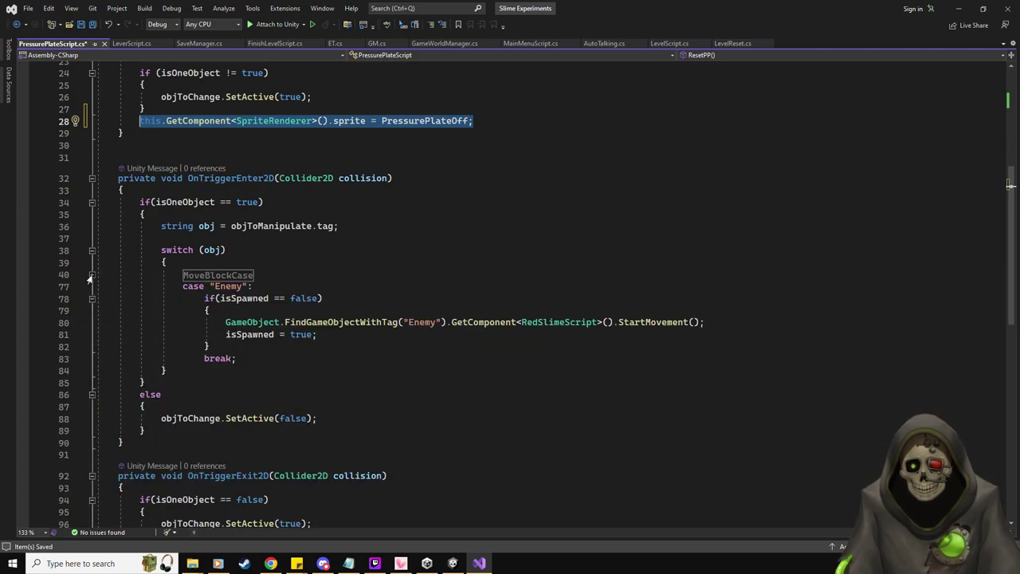
{"action": "key", "text": "ctrl+x"}
{"action": "scroll", "coordinate": [510, 318], "scroll_direction": "down", "scroll_amount": 3}
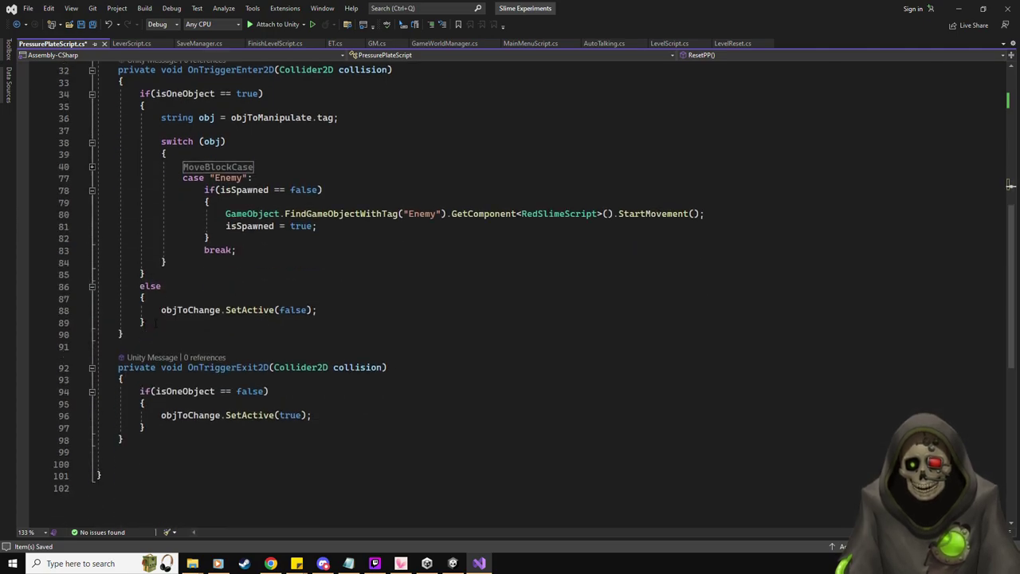
{"action": "left_click", "coordinate": [310, 322]}
{"action": "key", "text": "Return"}
{"action": "key", "text": "ctrl+v"}
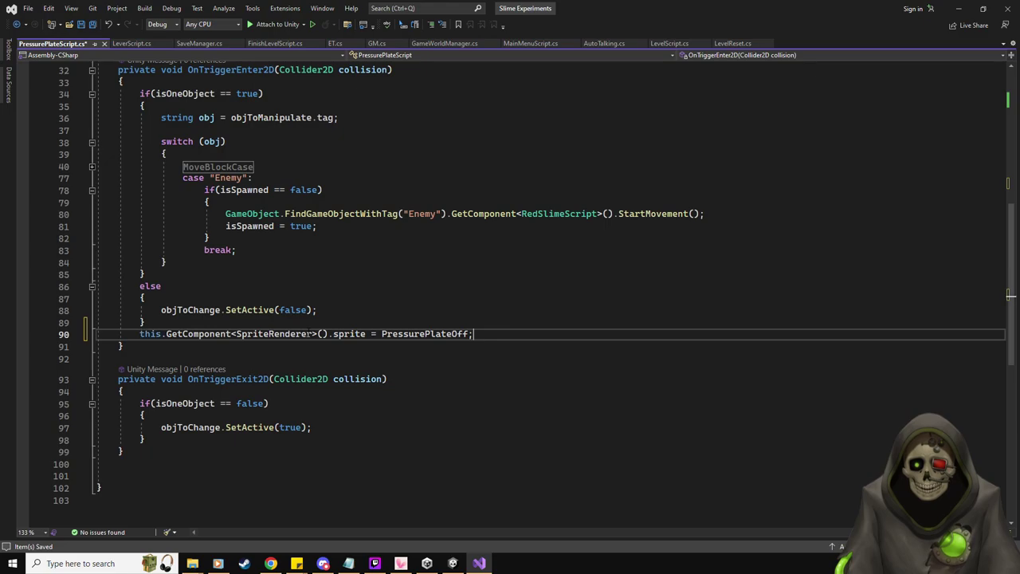
{"action": "scroll", "coordinate": [309, 333], "scroll_direction": "up", "scroll_amount": 1}
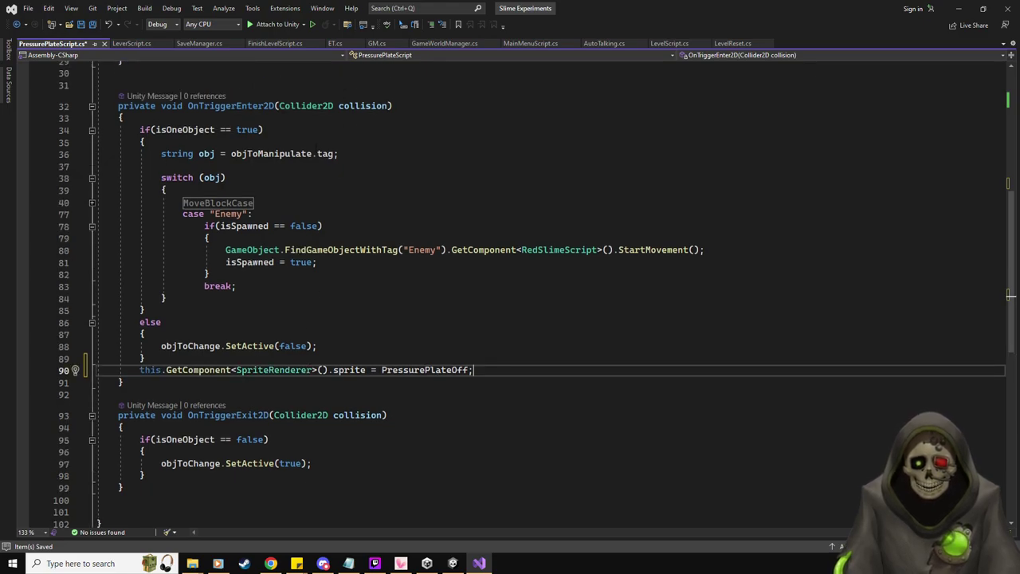
- Change the sprite assignment at the end of OnTriggerEnter2D to use PressurePlateOn
{"action": "key", "text": "BackSpace"}
{"action": "key", "text": "BackSpace"}
{"action": "type", "text": "n"}
- Paste the PressurePlateOff sprite assignment below the if block in OnTriggerExit2D, and save PressurePlateScript
{"action": "left_click", "coordinate": [296, 476]}
{"action": "key", "text": "Return"}
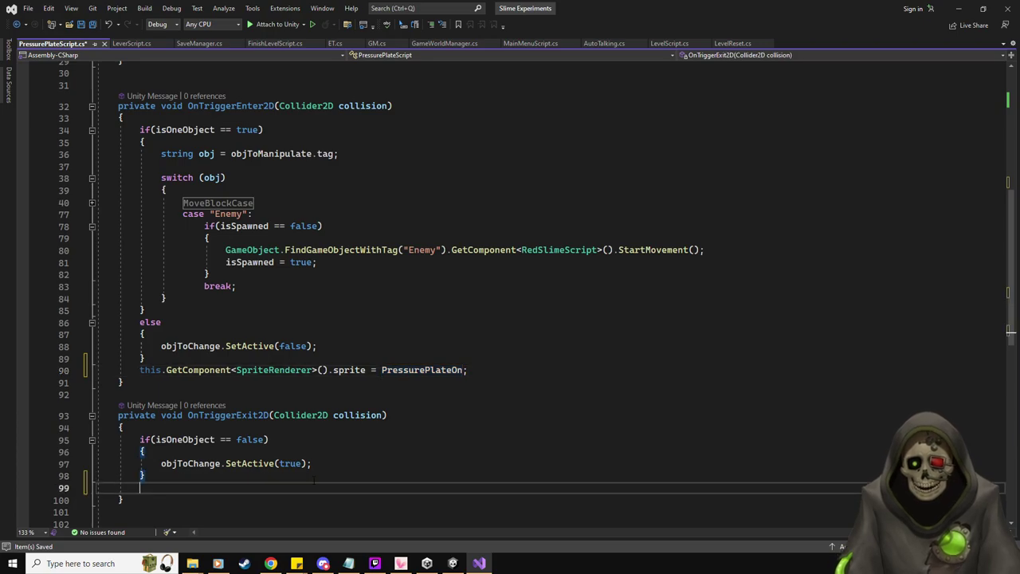
{"action": "key", "text": "ctrl+v"}
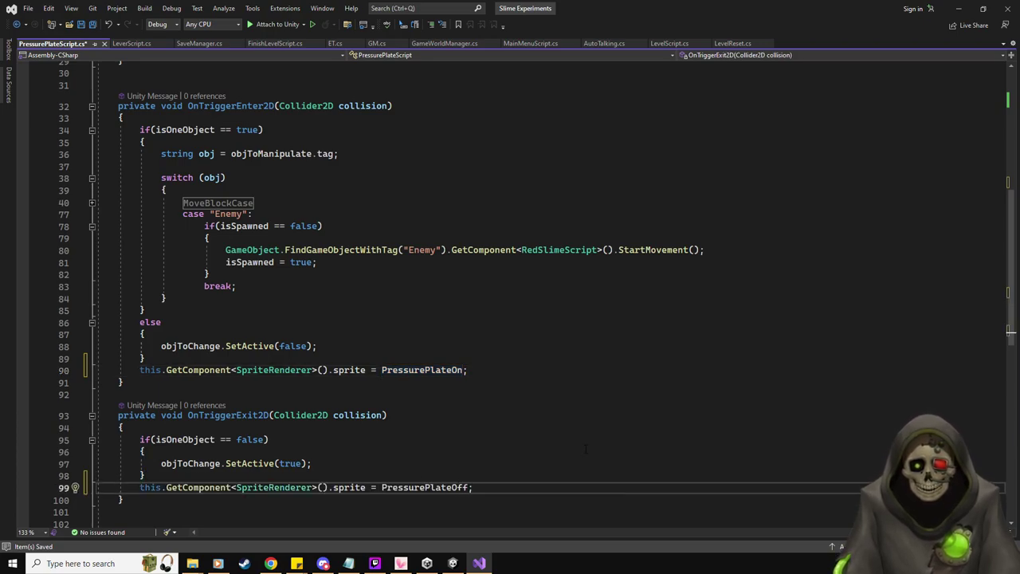
{"action": "key", "text": "ctrl+s"}
- Switch to Unity, load the Testing Space scene and unload the MainMenu scene
{"action": "key", "text": "alt+Tab"}
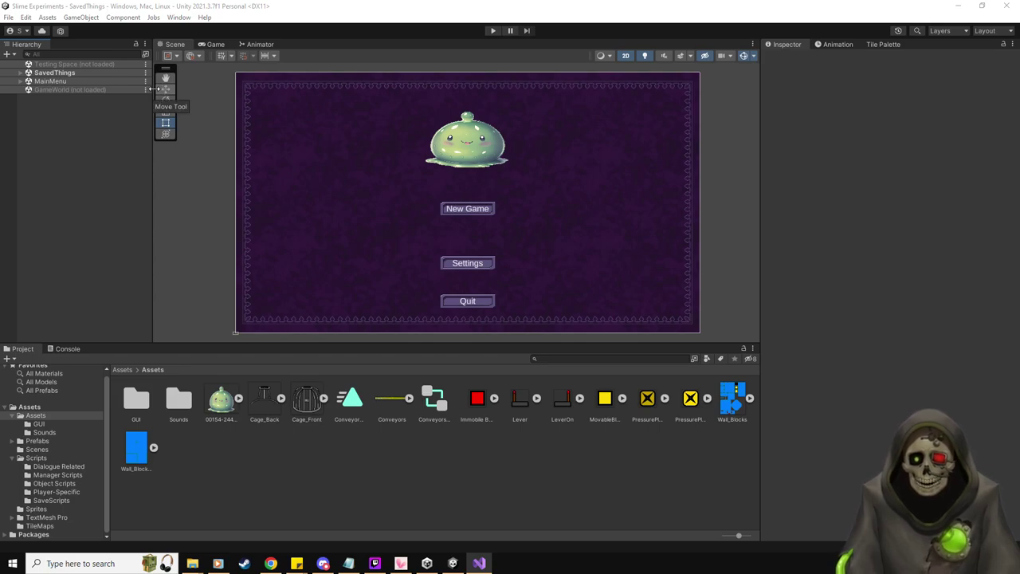
{"action": "left_click", "coordinate": [145, 66]}
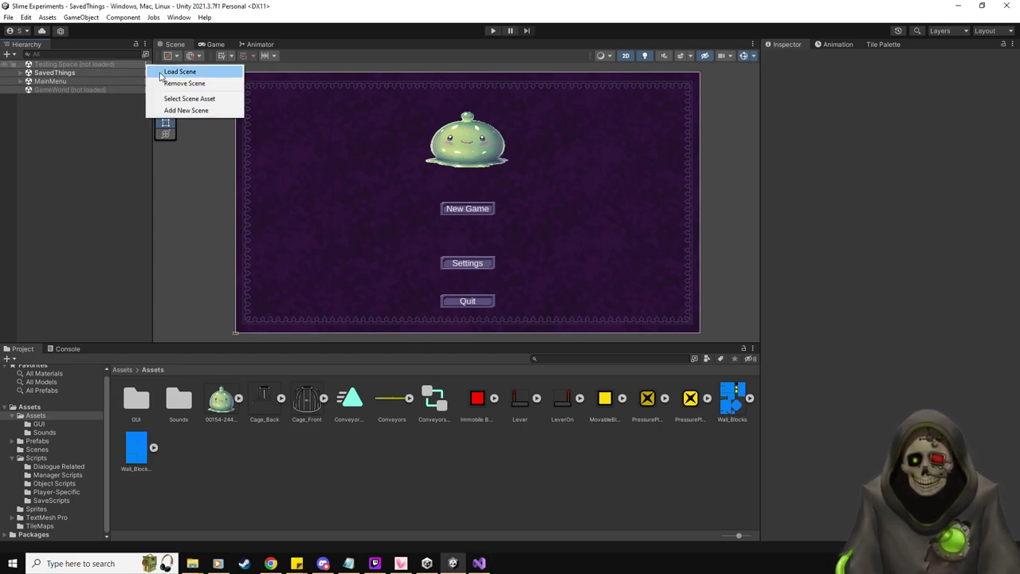
{"action": "left_click", "coordinate": [160, 73]}
{"action": "left_click", "coordinate": [145, 98]}
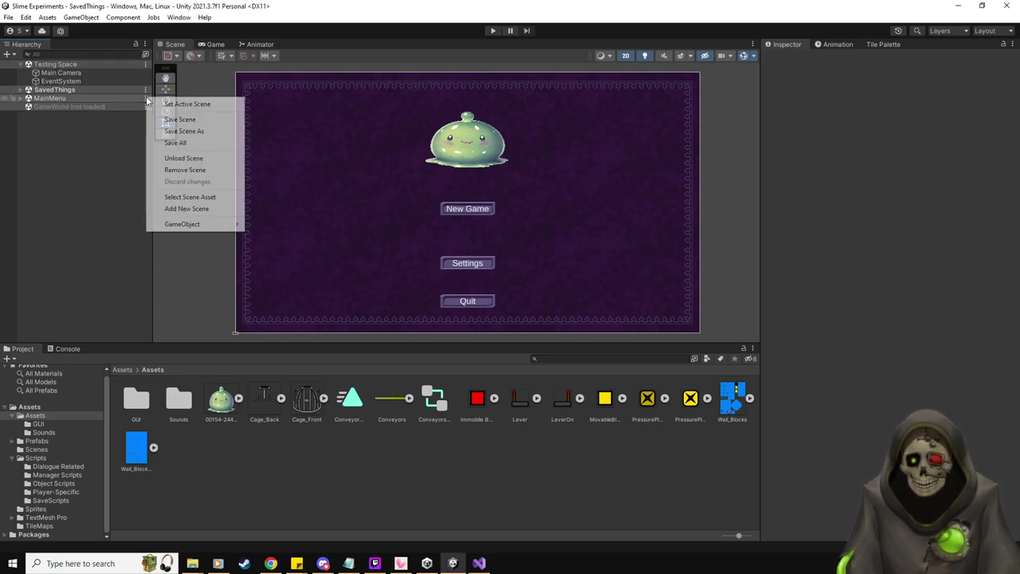
{"action": "left_click", "coordinate": [185, 157]}
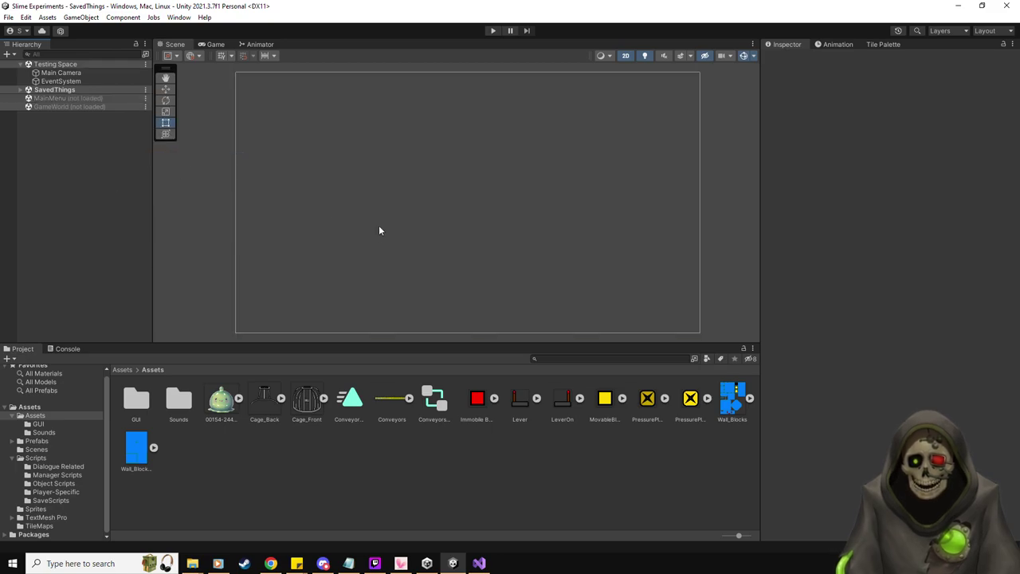
- Place the PressurePlate and Lever sprites near the Main Camera and move both objects into the Testing Space scene
{"action": "left_click", "coordinate": [72, 72]}
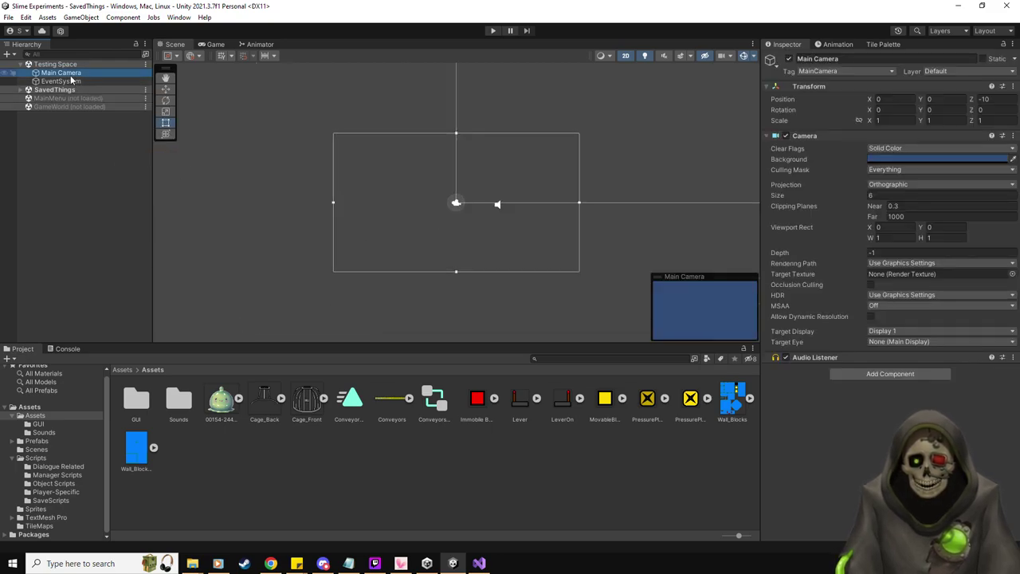
{"action": "scroll", "coordinate": [479, 281], "scroll_direction": "up", "scroll_amount": 4}
{"action": "middle_click_drag", "start_coordinate": [387, 218], "coordinate": [475, 252]}
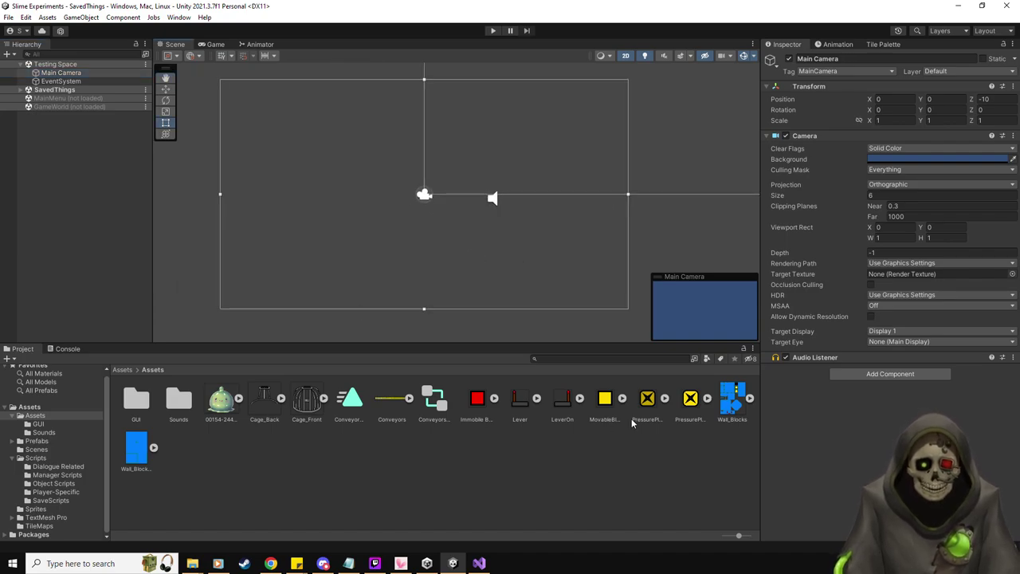
{"action": "left_click_drag", "start_coordinate": [647, 402], "coordinate": [420, 253]}
{"action": "left_click_drag", "start_coordinate": [519, 403], "coordinate": [418, 204]}
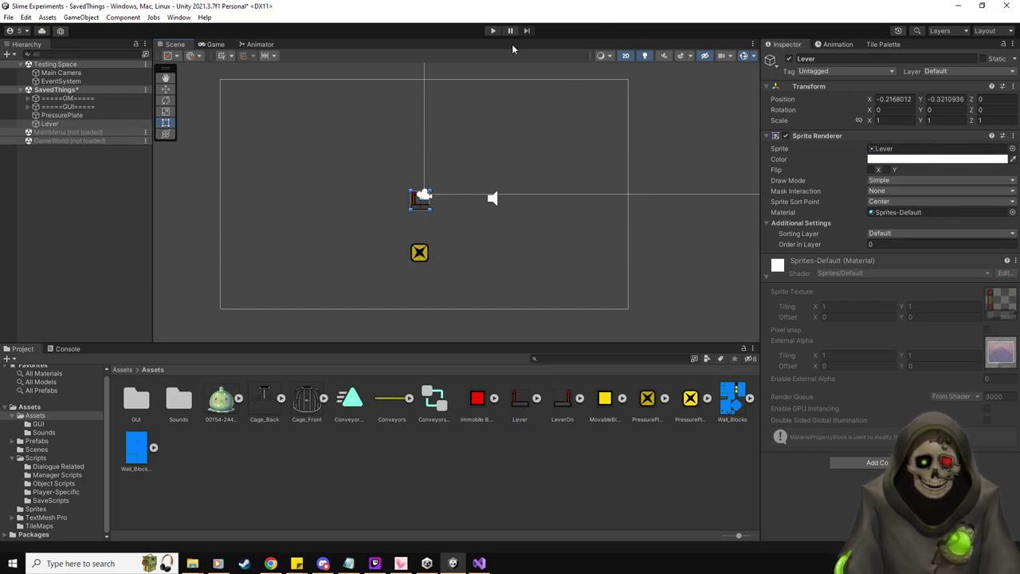
{"action": "left_click", "coordinate": [66, 116], "text": "shift"}
{"action": "left_click_drag", "start_coordinate": [70, 118], "coordinate": [100, 79]}
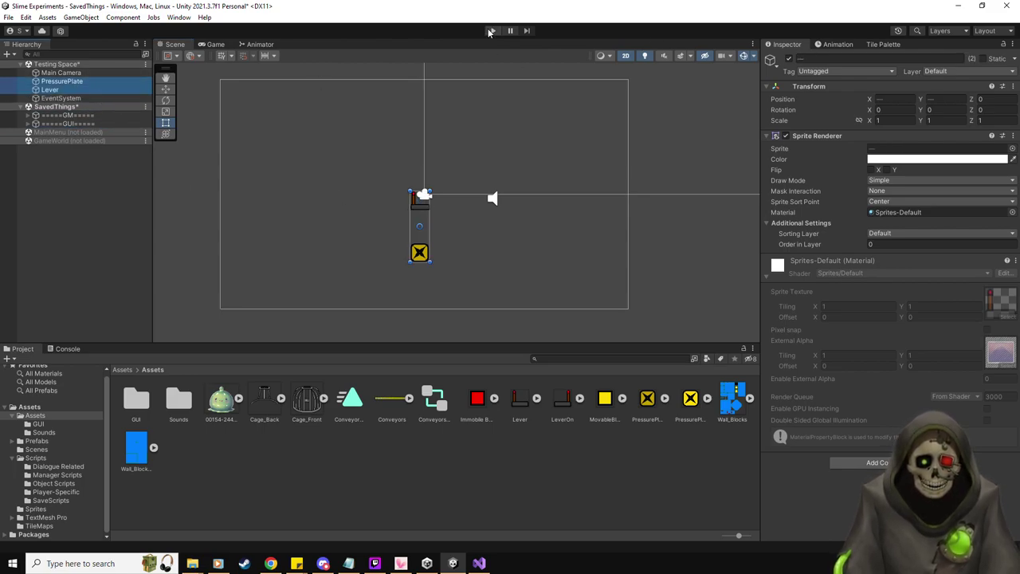
- Place the Slime_Character prefab in the scene beside the lever and briefly play-test it
{"action": "left_click", "coordinate": [36, 441]}
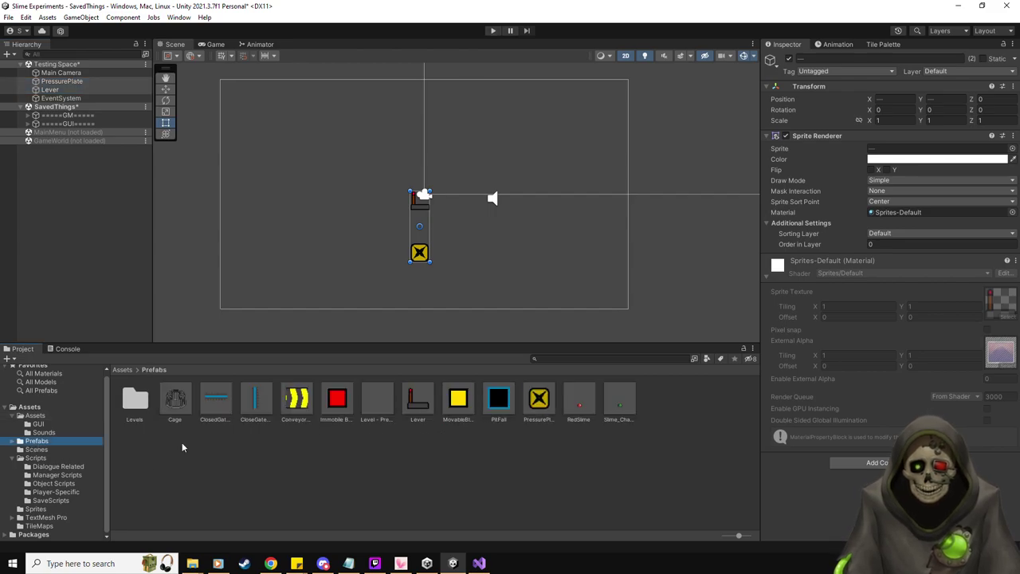
{"action": "left_click_drag", "start_coordinate": [620, 398], "coordinate": [360, 220]}
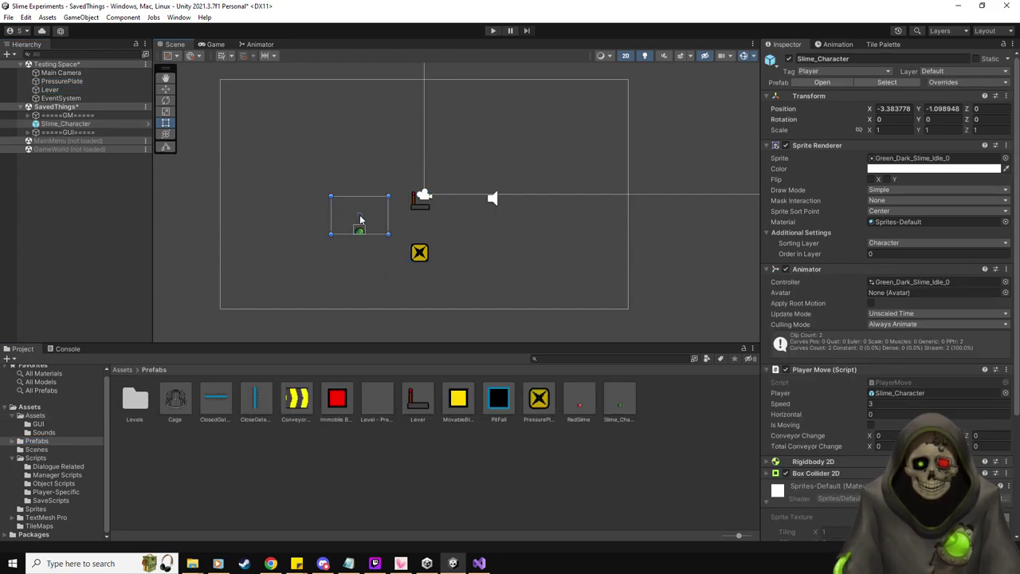
{"action": "left_click", "coordinate": [493, 31]}
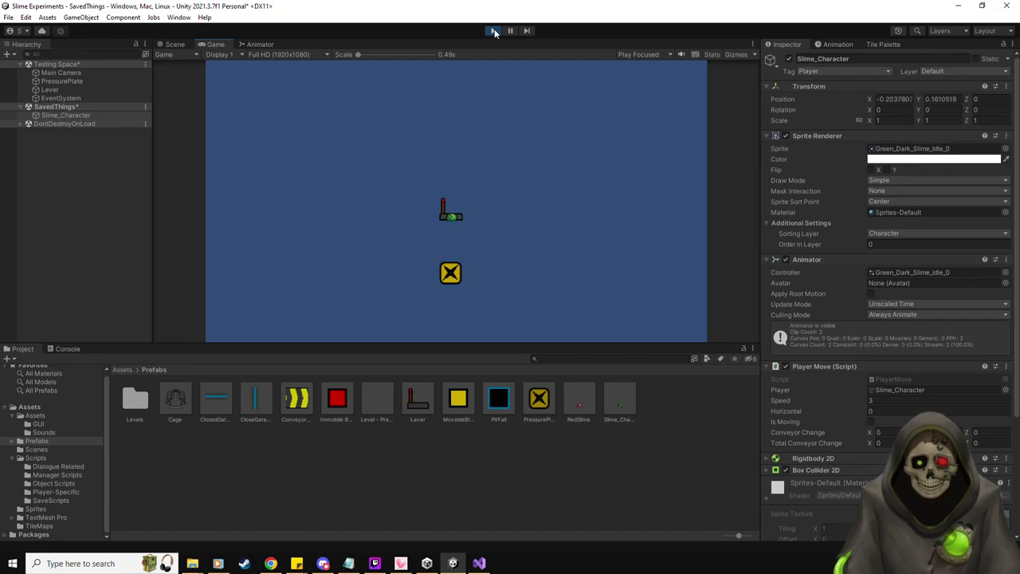
{"action": "left_click", "coordinate": [493, 31]}
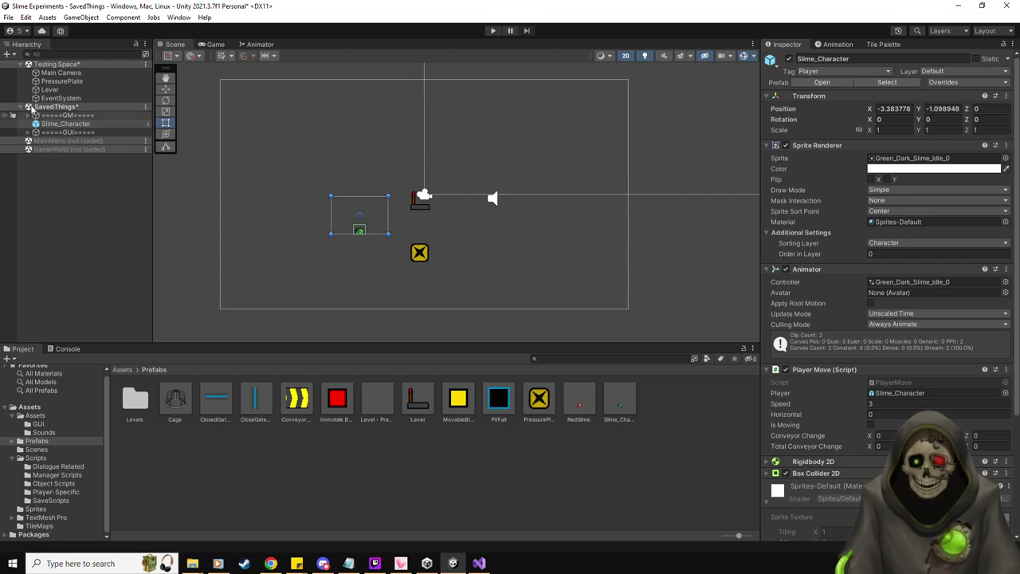
- Replace the plain Lever and PressurePlate sprite objects with the Lever and PressurePlate prefabs
{"action": "left_click", "coordinate": [64, 89]}
{"action": "left_click", "coordinate": [62, 82], "text": "ctrl"}
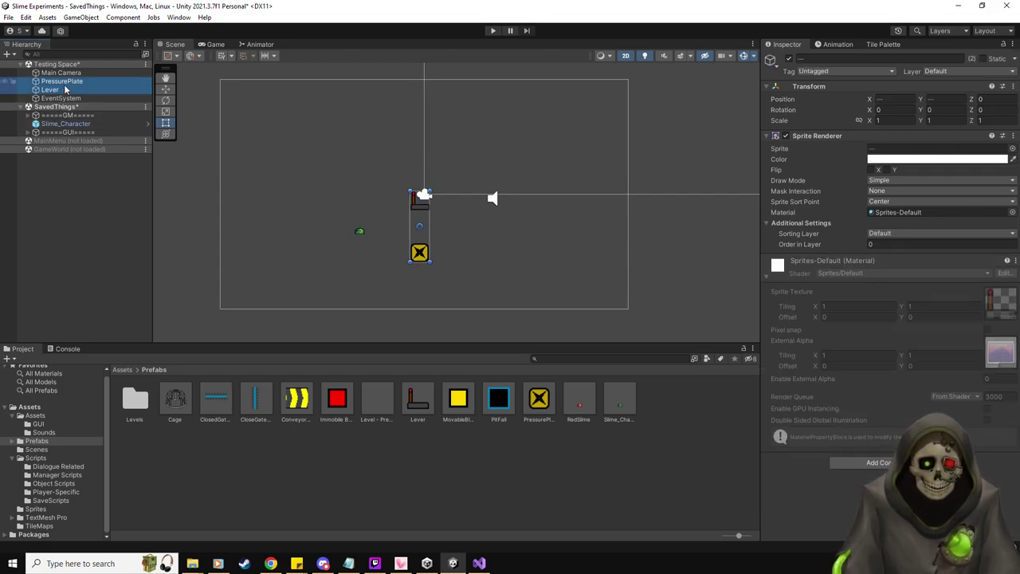
{"action": "key", "text": "Delete"}
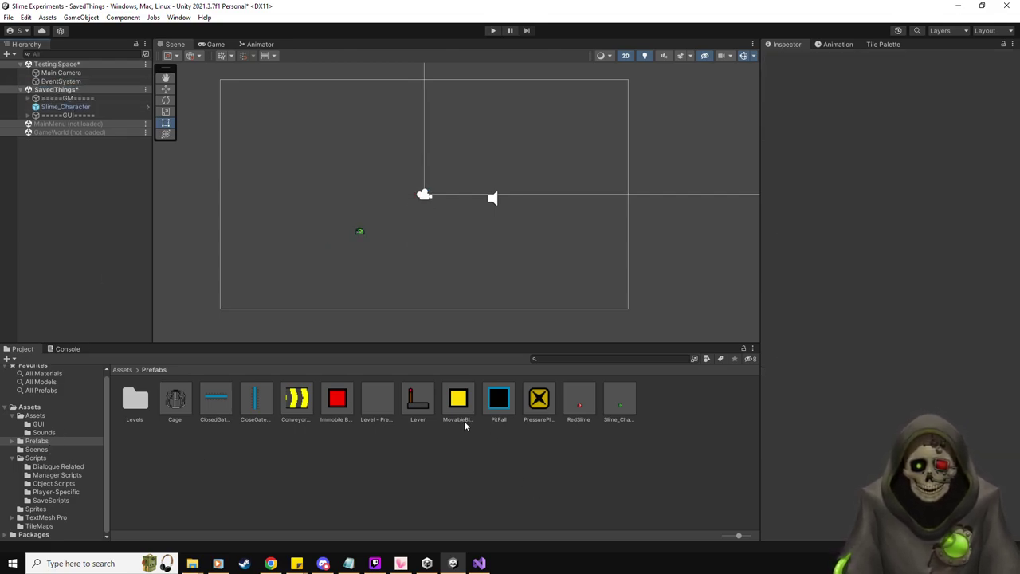
{"action": "left_click_drag", "start_coordinate": [425, 405], "coordinate": [406, 208]}
{"action": "left_click_drag", "start_coordinate": [540, 408], "coordinate": [407, 261]}
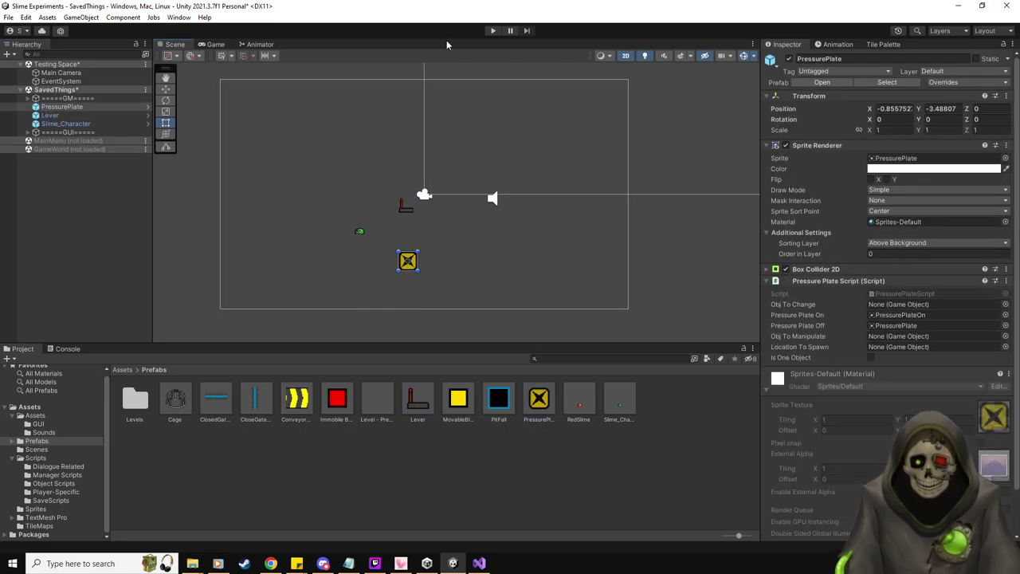
- Play-test the lever and pressure plate with the slime, checking the console for errors, and stop the game
{"action": "left_click", "coordinate": [492, 32]}
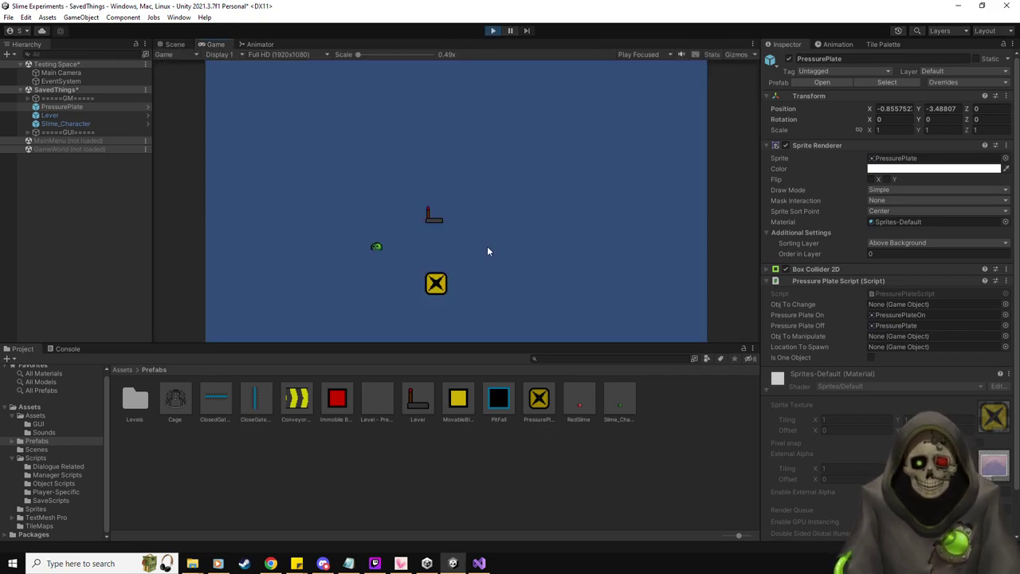
{"action": "key", "text": "d"}
{"action": "key", "text": "w"}
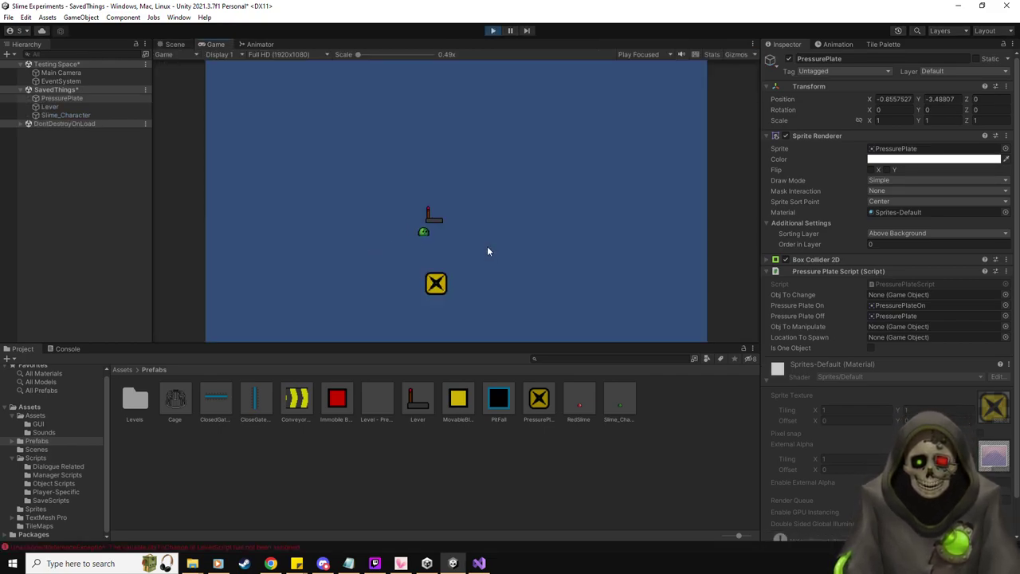
{"action": "left_click", "coordinate": [68, 348]}
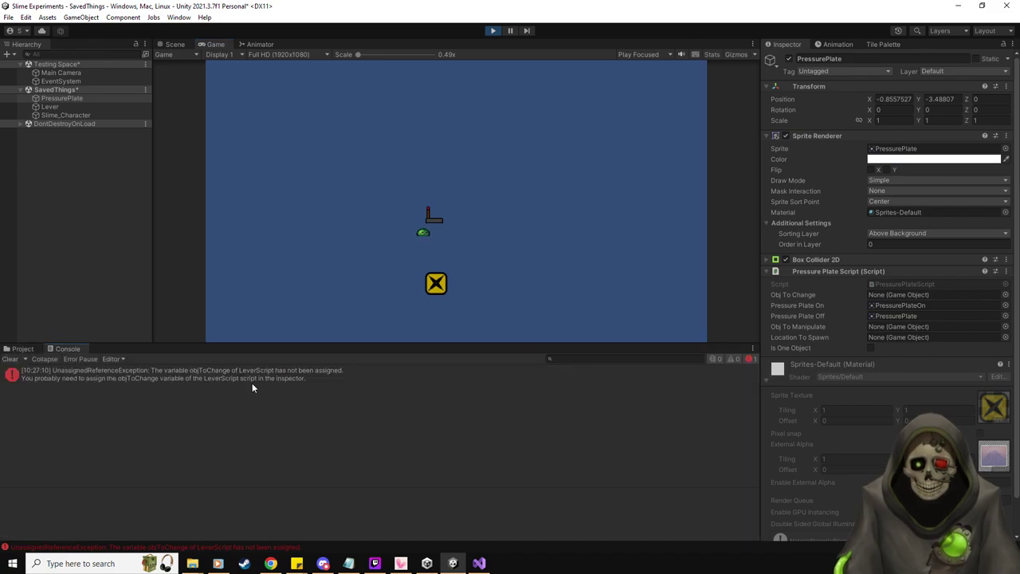
{"action": "key", "text": "s"}
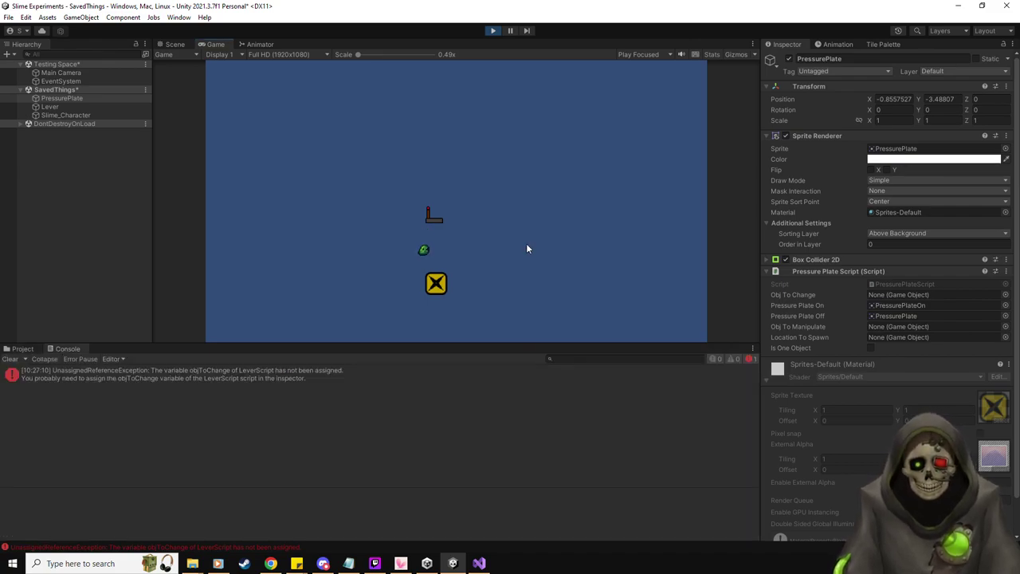
{"action": "key", "text": "w"}
{"action": "key", "text": "a"}
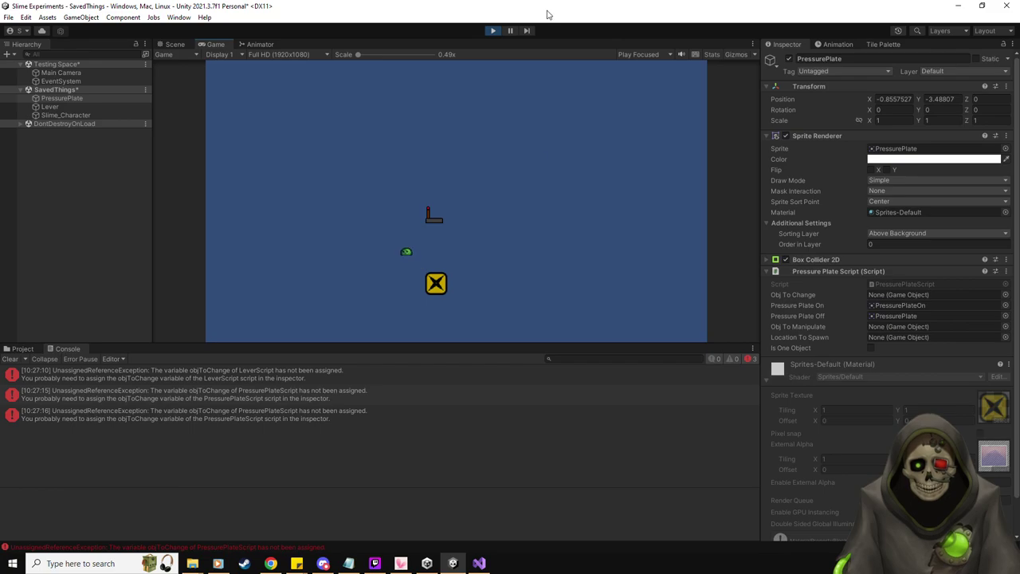
{"action": "left_click", "coordinate": [492, 30]}
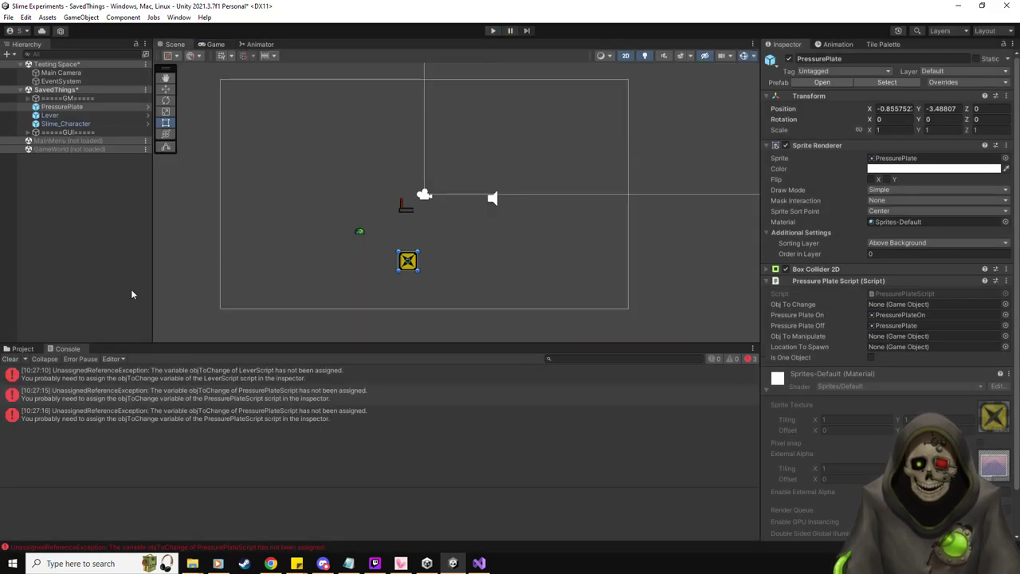
- Place an Immobile Block prefab in the upper part of the camera area and assign it as the Lever's Obj To Change
{"action": "left_click", "coordinate": [23, 350]}
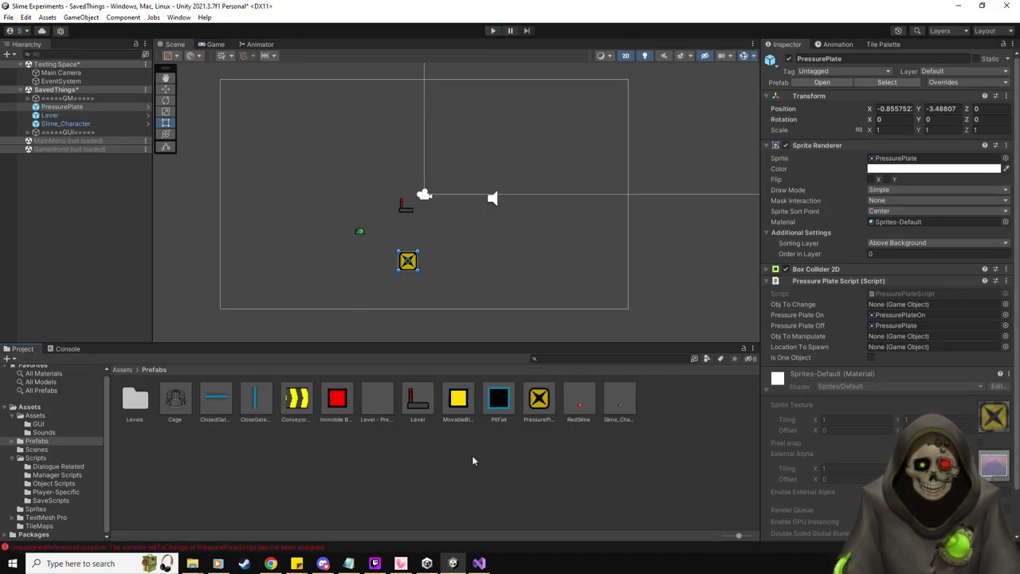
{"action": "left_click", "coordinate": [57, 115]}
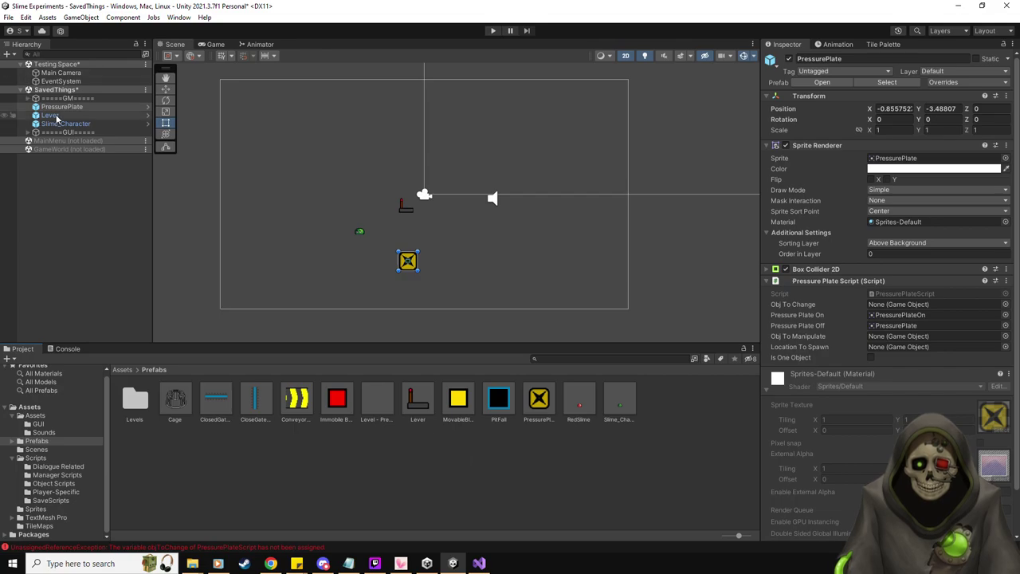
{"action": "scroll", "coordinate": [820, 428], "scroll_direction": "down", "scroll_amount": 4}
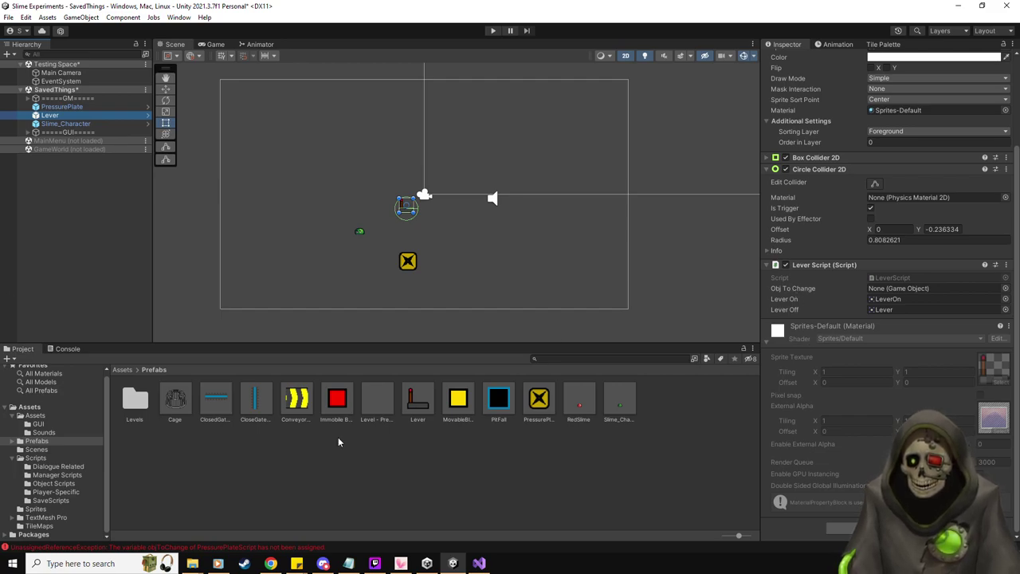
{"action": "left_click_drag", "start_coordinate": [336, 400], "coordinate": [484, 176]}
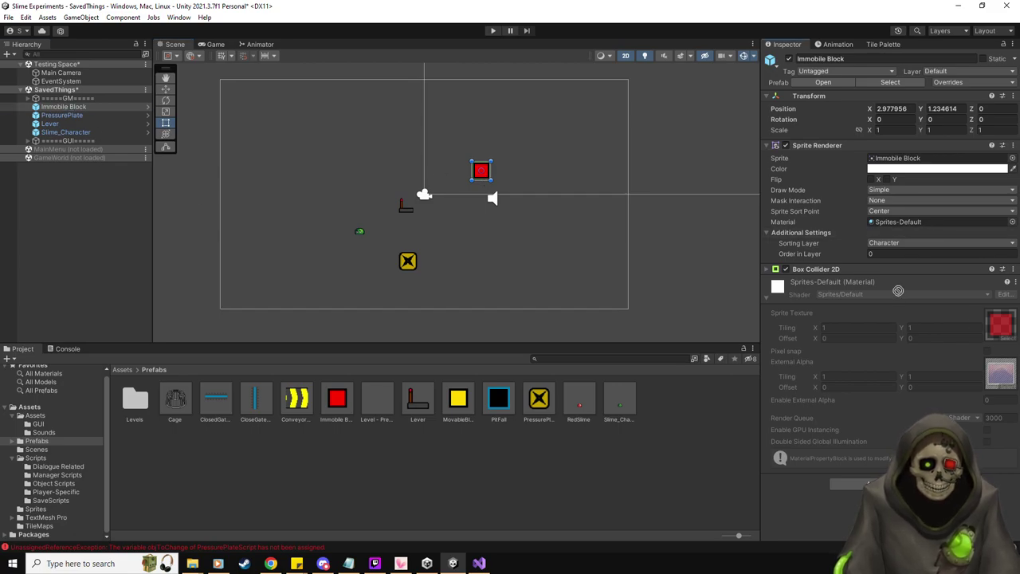
{"action": "left_click", "coordinate": [66, 125]}
{"action": "left_click_drag", "start_coordinate": [63, 106], "coordinate": [894, 405]}
- Enable Is One Object on the PressurePlate and assign Immobile Block as its Obj To Change
{"action": "left_click", "coordinate": [64, 115]}
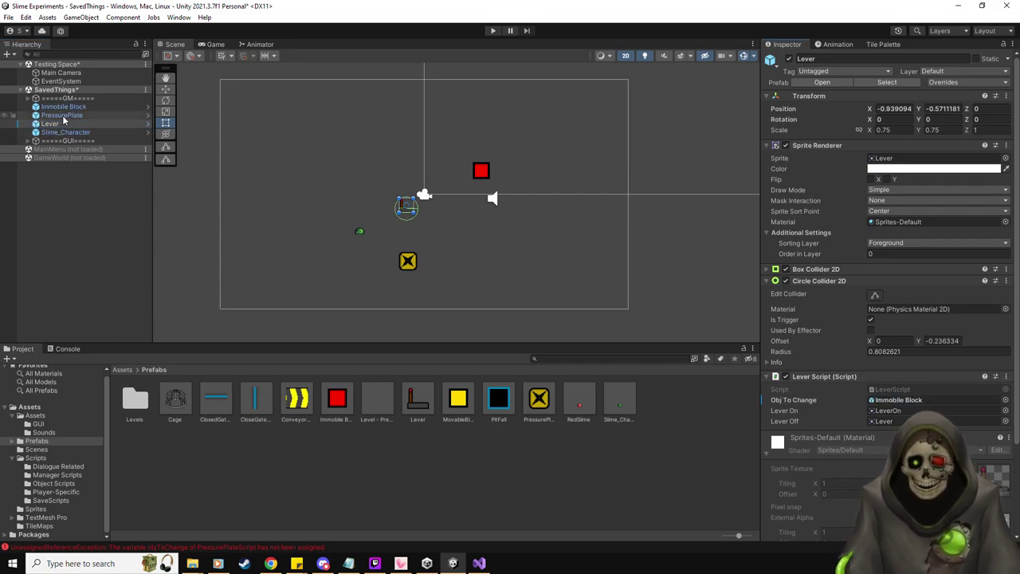
{"action": "left_click", "coordinate": [870, 357]}
{"action": "left_click_drag", "start_coordinate": [64, 107], "coordinate": [917, 309]}
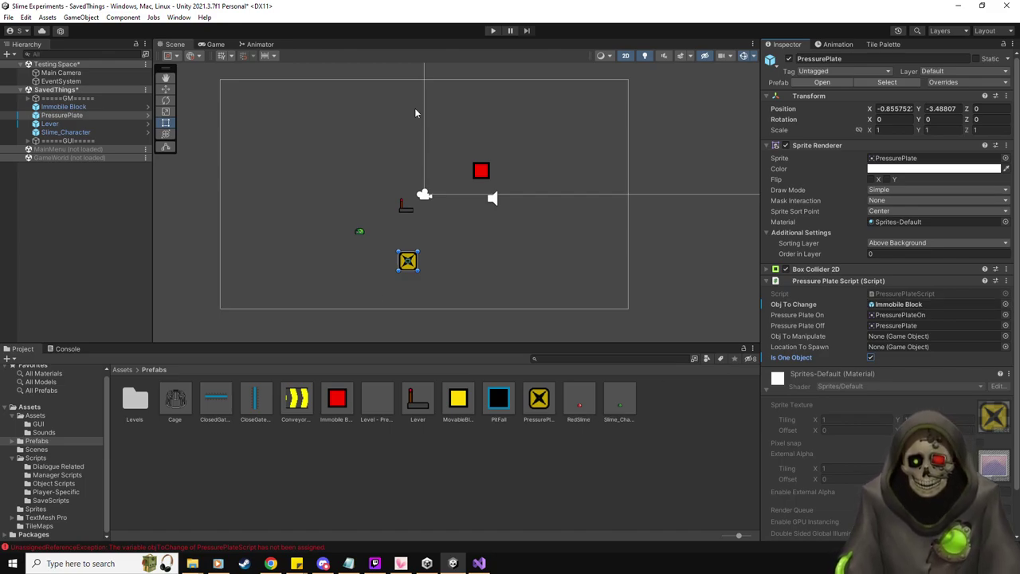
- Play-test the plate and lever, turning off the plate's Is One Object during the run, and clear the console after stopping
{"action": "left_click", "coordinate": [491, 30]}
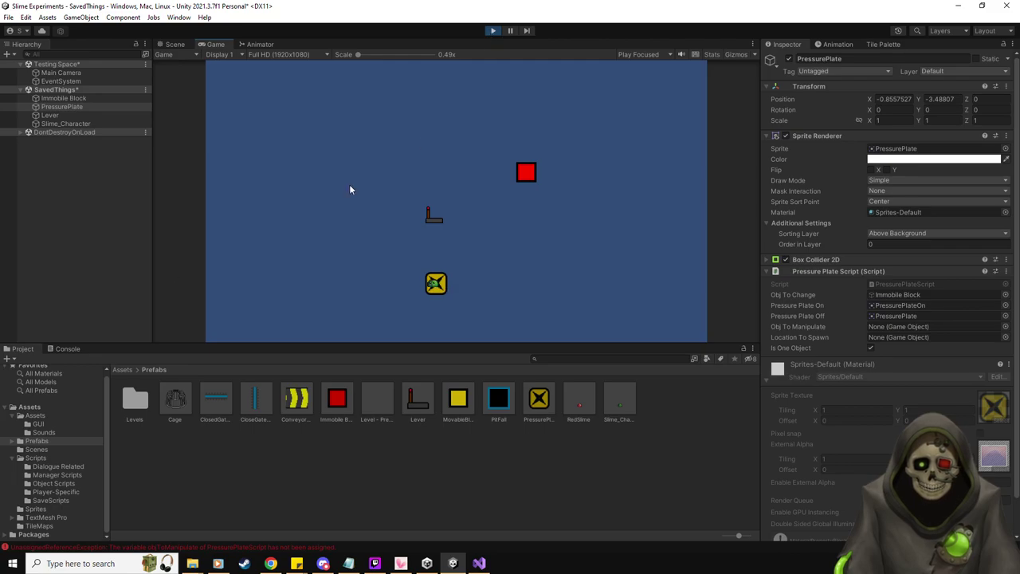
{"action": "left_click", "coordinate": [67, 348]}
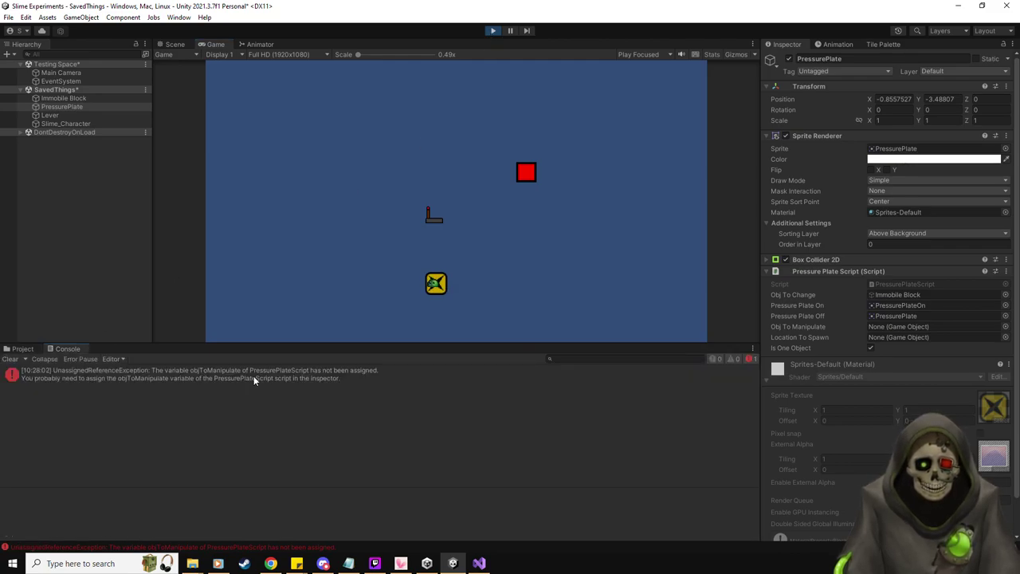
{"action": "left_click", "coordinate": [870, 347]}
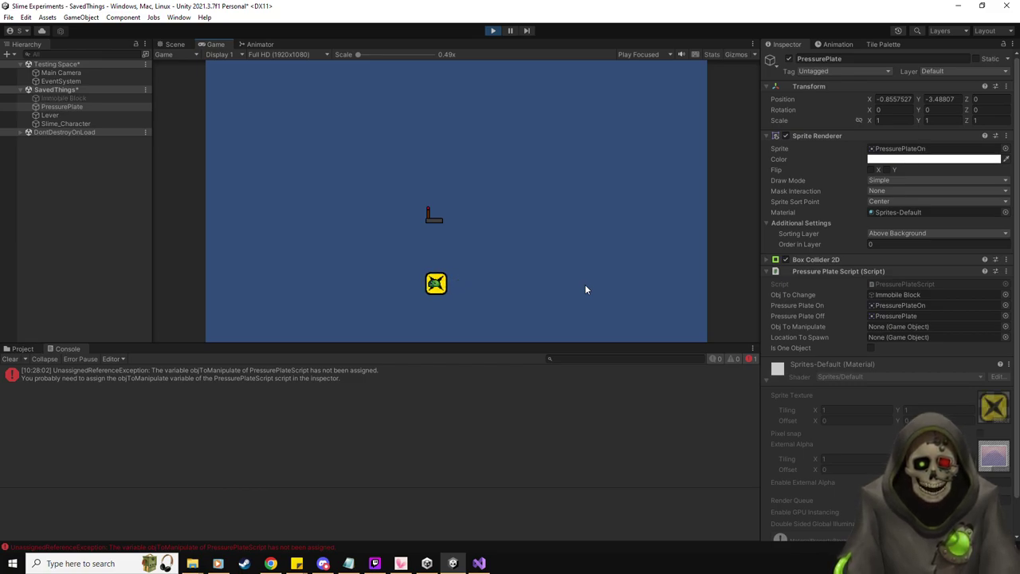
{"action": "key", "text": "space"}
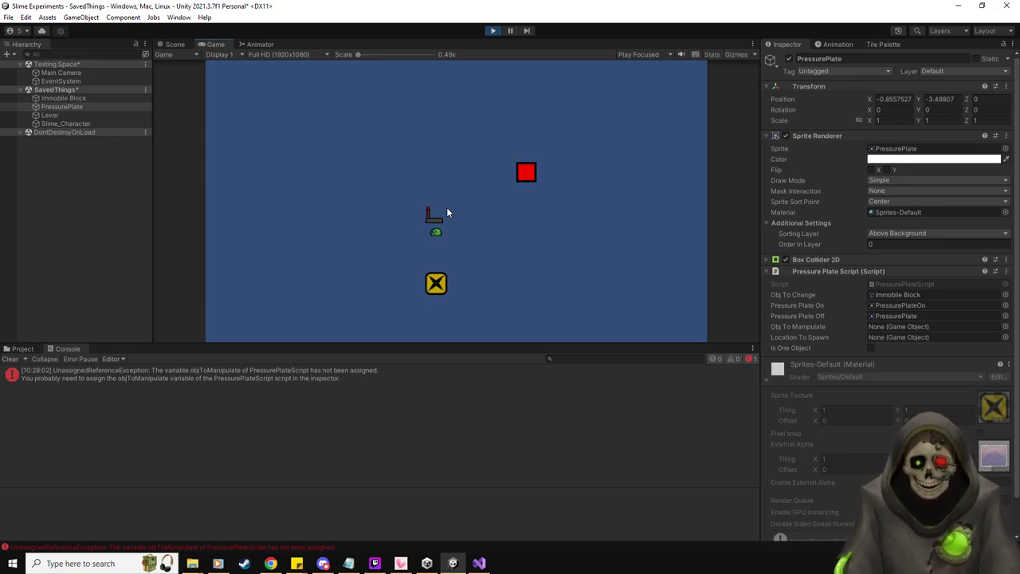
{"action": "left_click", "coordinate": [492, 32]}
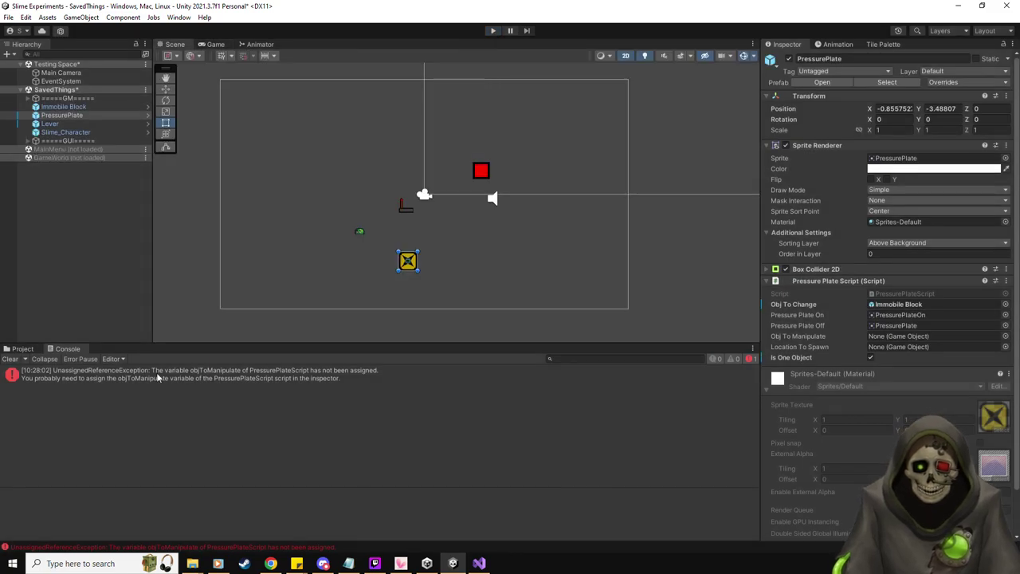
{"action": "left_click", "coordinate": [10, 358]}
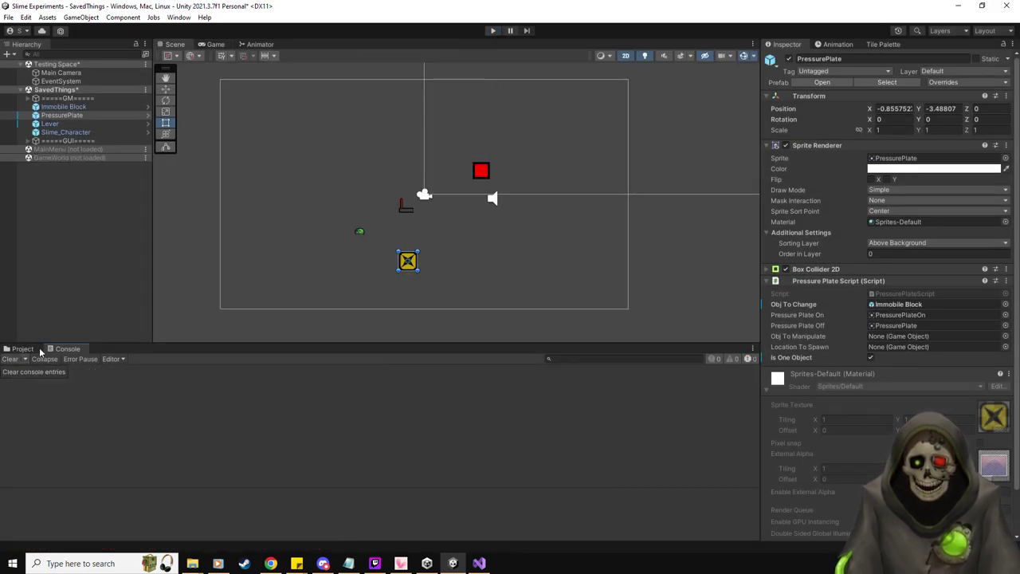
- Delete the Lever, PressurePlate, Immobile Block and Slime_Character objects from the SavedThings scene
{"action": "left_click", "coordinate": [66, 122]}
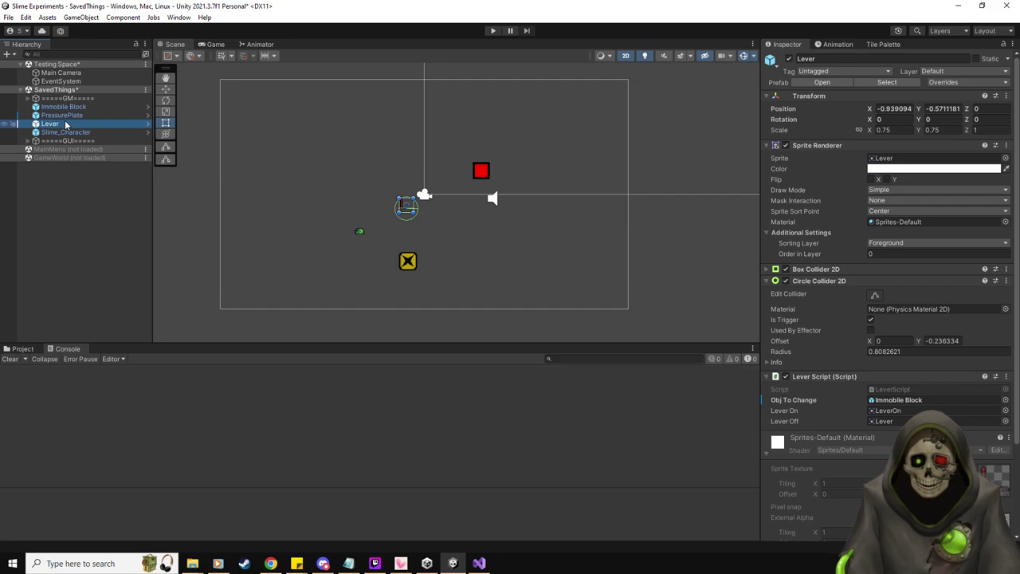
{"action": "key", "text": "Delete"}
{"action": "left_click", "coordinate": [65, 118]}
{"action": "key", "text": "Delete"}
{"action": "left_click", "coordinate": [75, 107]}
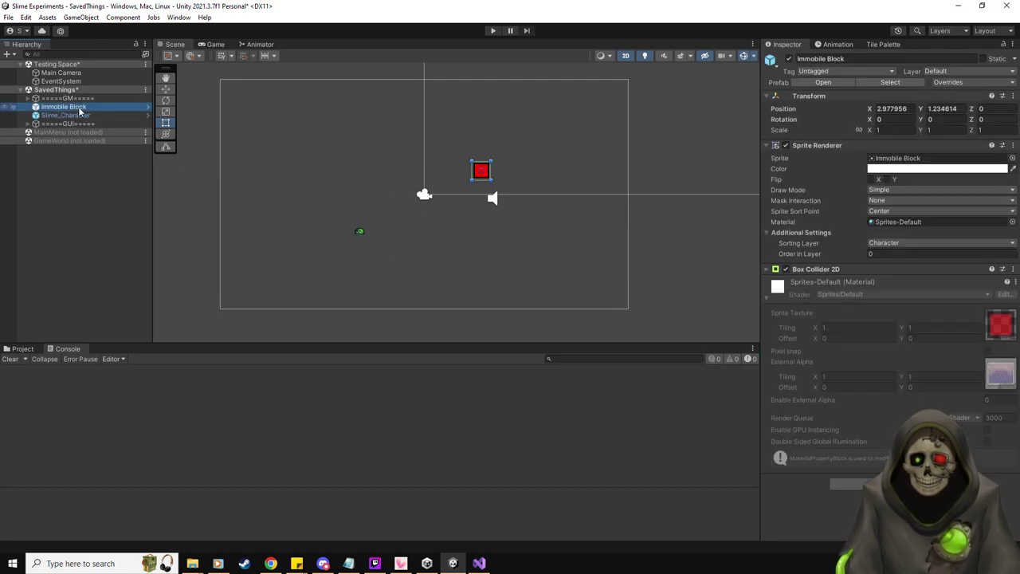
{"action": "key", "text": "Delete"}
{"action": "key", "text": "Delete"}
- Save the open scenes and make Testing Space the active scene
{"action": "key", "text": "ctrl+s"}
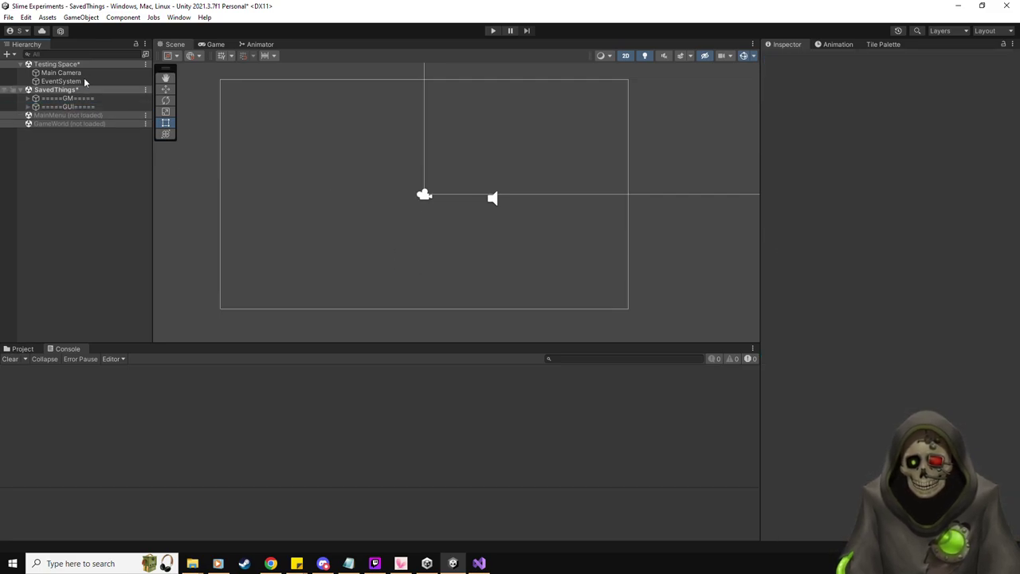
{"action": "right_click", "coordinate": [81, 65]}
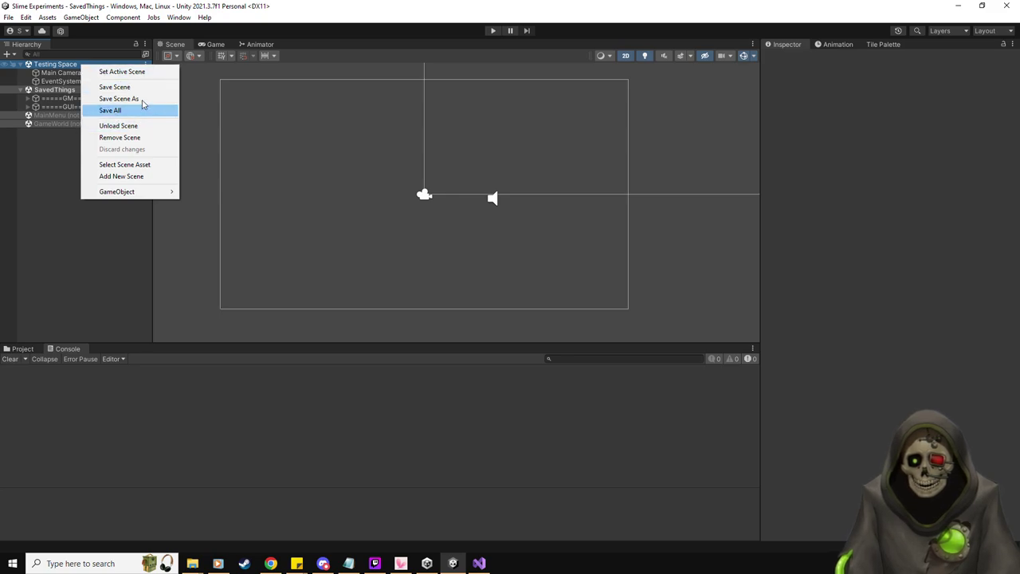
{"action": "left_click", "coordinate": [122, 72]}
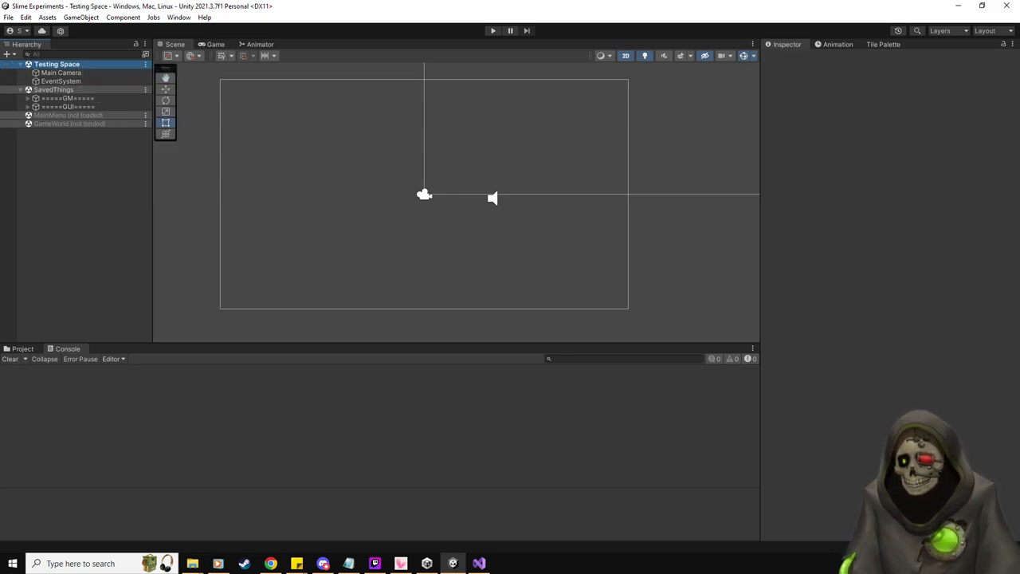
- Switch to Visual Studio and close PressurePlateScript.cs and LeverScript.cs
{"action": "key", "text": "alt+Tab"}
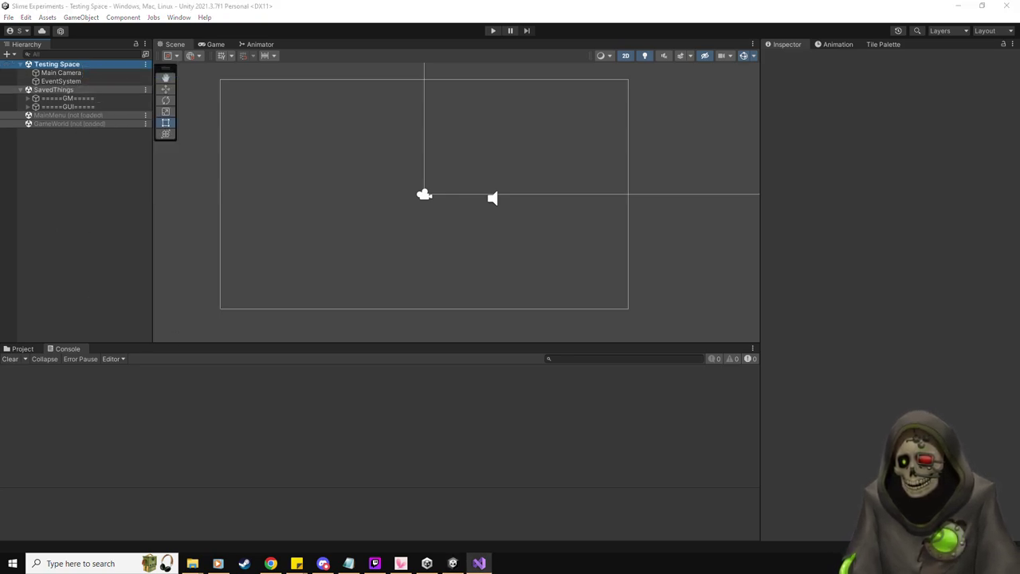
{"action": "key", "text": "alt+Tab"}
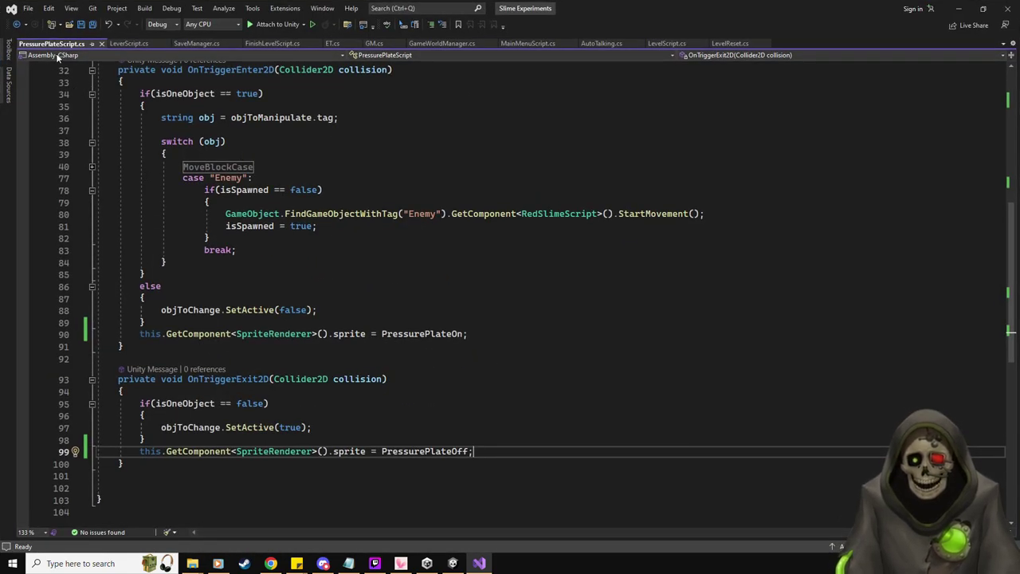
{"action": "middle_click", "coordinate": [52, 44]}
{"action": "middle_click", "coordinate": [52, 45]}
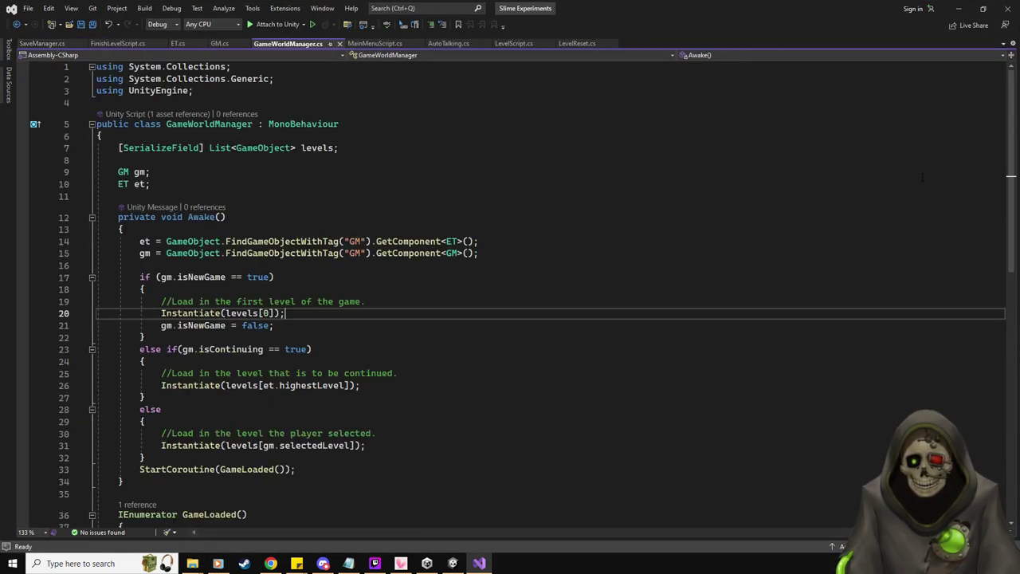
- Switch to Slime Stuff To Do.txt in Notepad, delete item 3 about the alternate lever and pressure plate models, and save the file
{"action": "key", "text": "alt+Tab"}
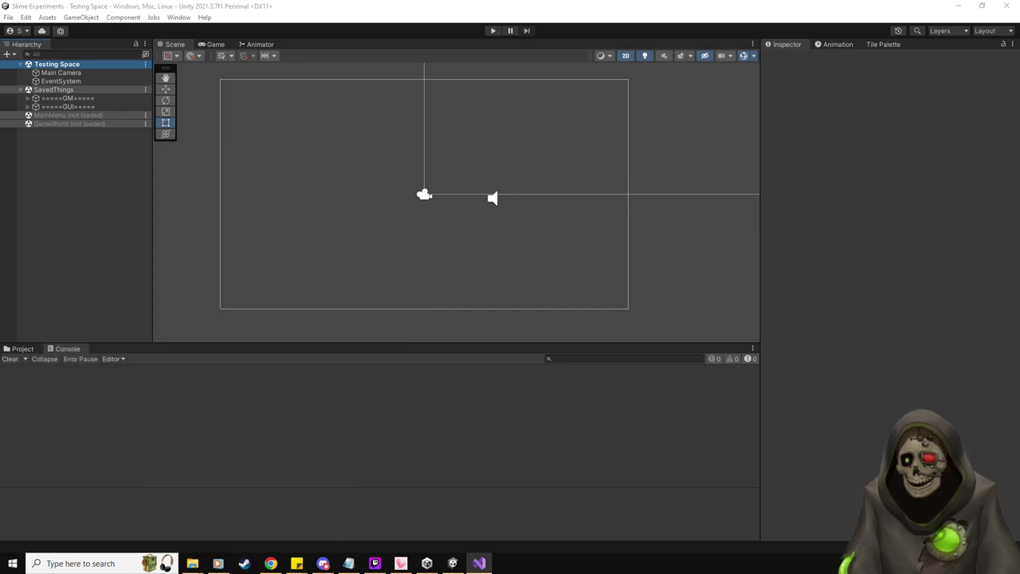
{"action": "key", "text": "alt+Tab"}
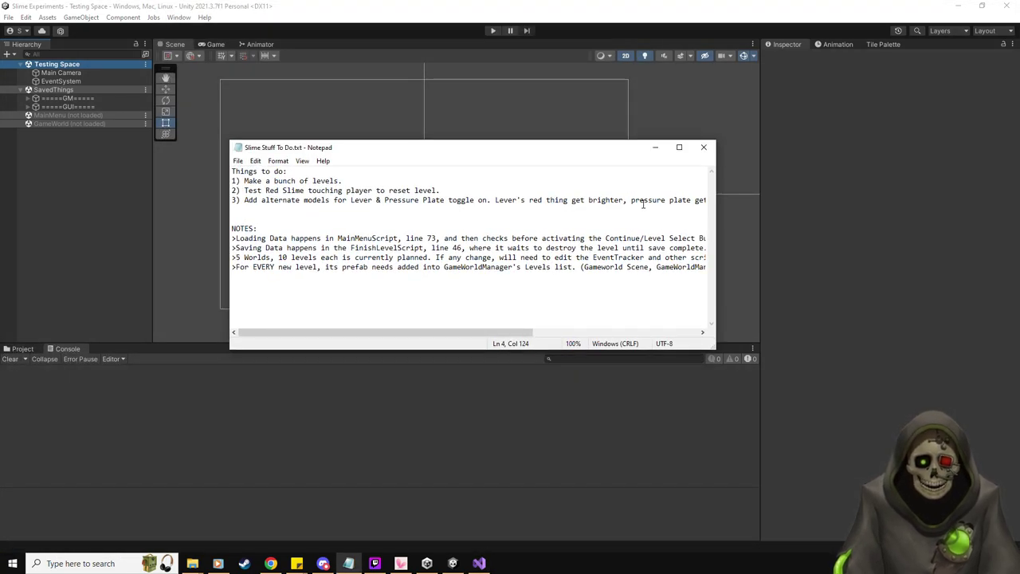
{"action": "left_click", "coordinate": [643, 203]}
{"action": "scroll", "coordinate": [643, 204], "scroll_direction": "right", "scroll_amount": 3}
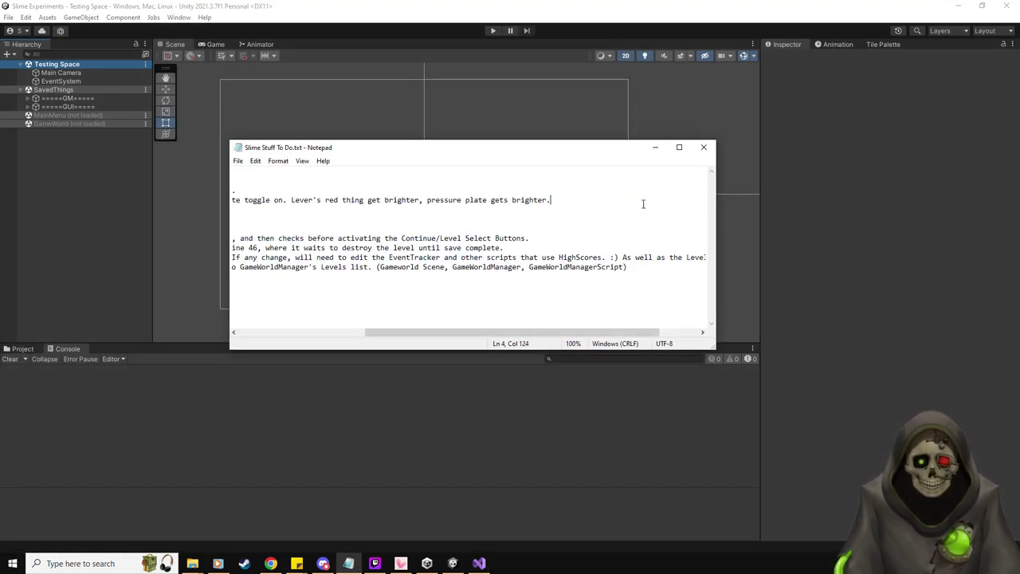
{"action": "key", "text": "shift+Home"}
{"action": "key", "text": "BackSpace"}
{"action": "key", "text": "BackSpace"}
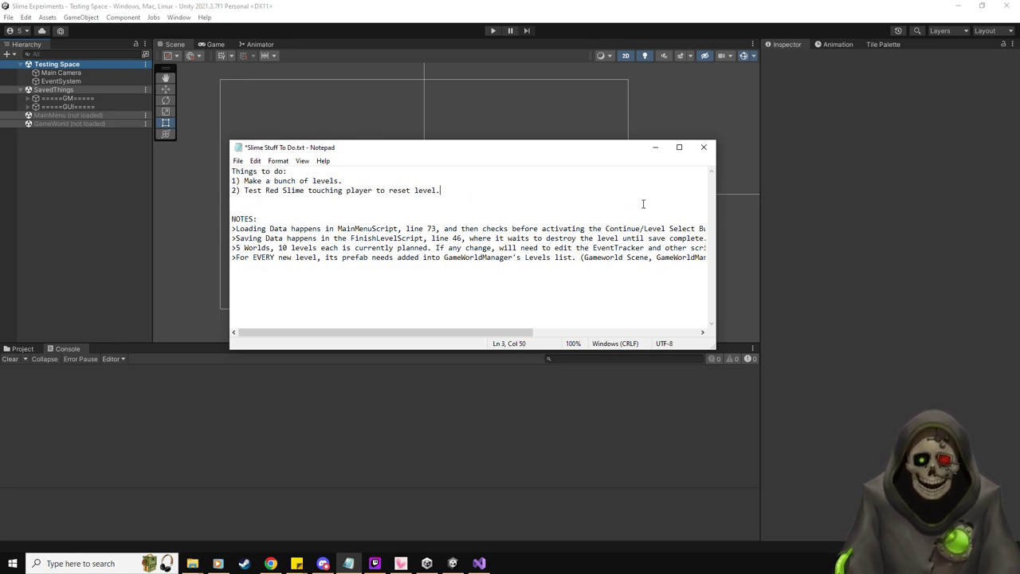
{"action": "key", "text": "ctrl+s"}
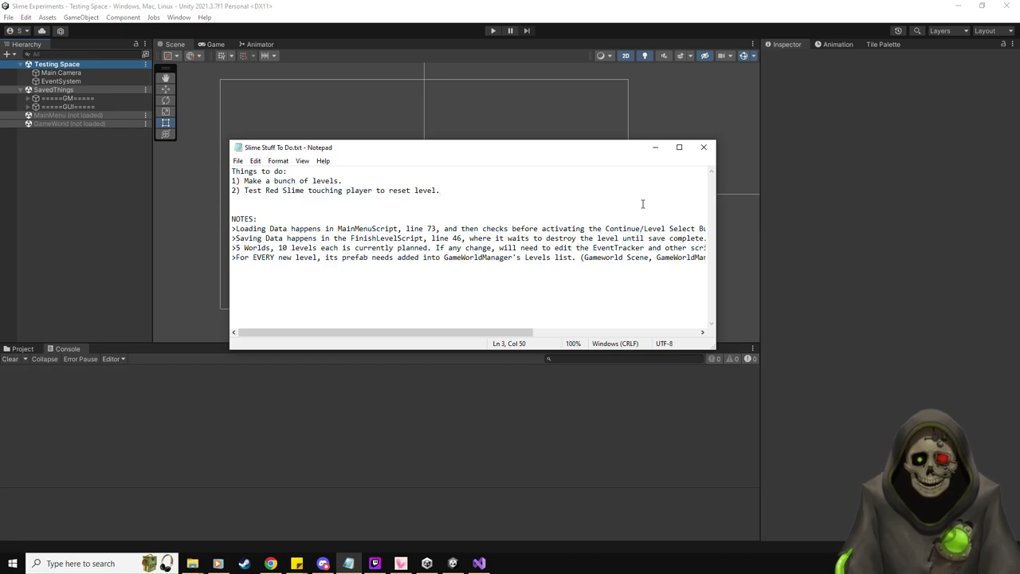
{"action": "left_click_drag", "start_coordinate": [526, 152], "coordinate": [1, 100]}
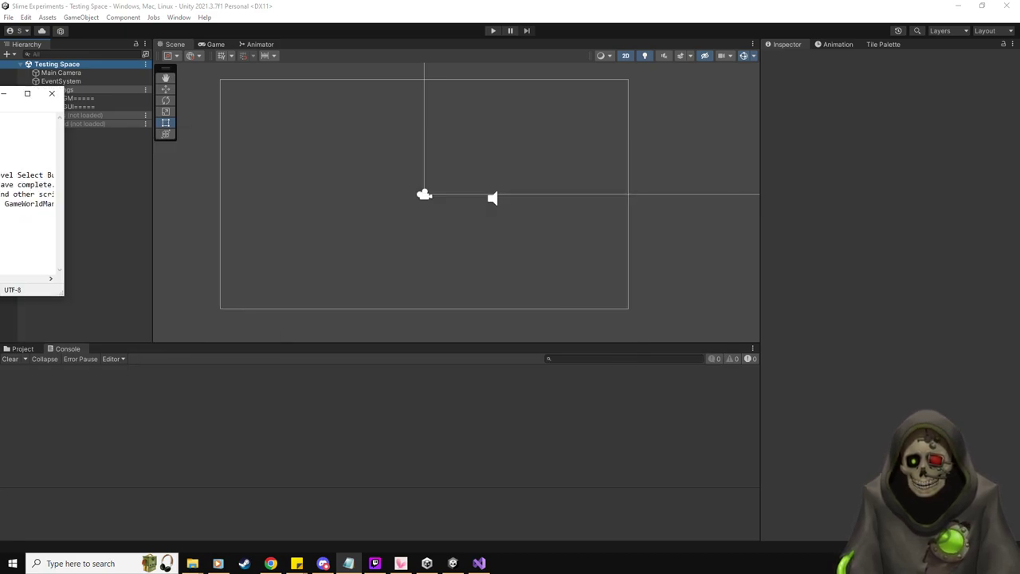
- Return to Unity, add the Level - Prefab to the Testing Space scene and expand its child objects
{"action": "left_click", "coordinate": [22, 348]}
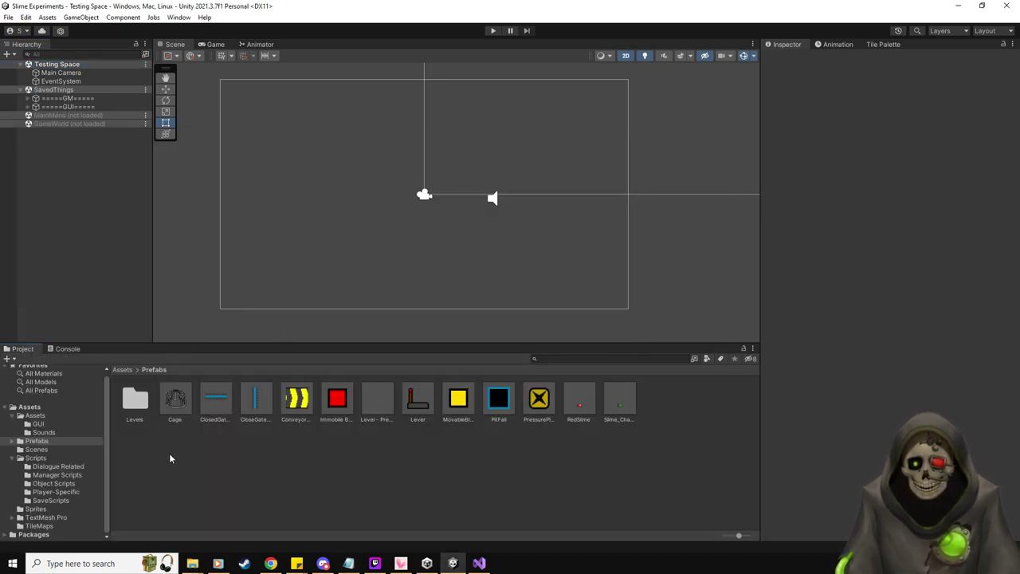
{"action": "left_click_drag", "start_coordinate": [60, 65], "coordinate": [102, 90]}
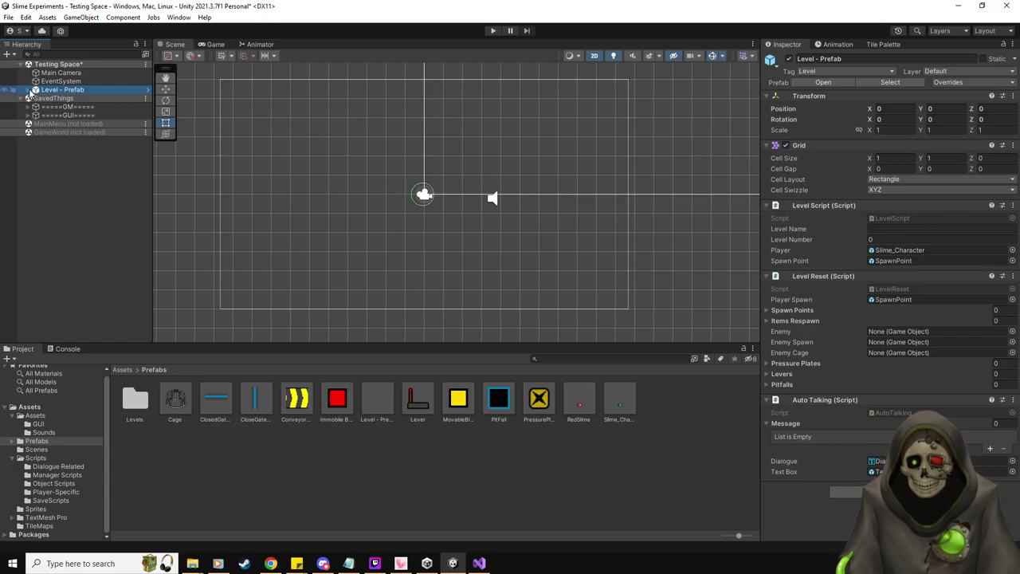
{"action": "left_click", "coordinate": [35, 89]}
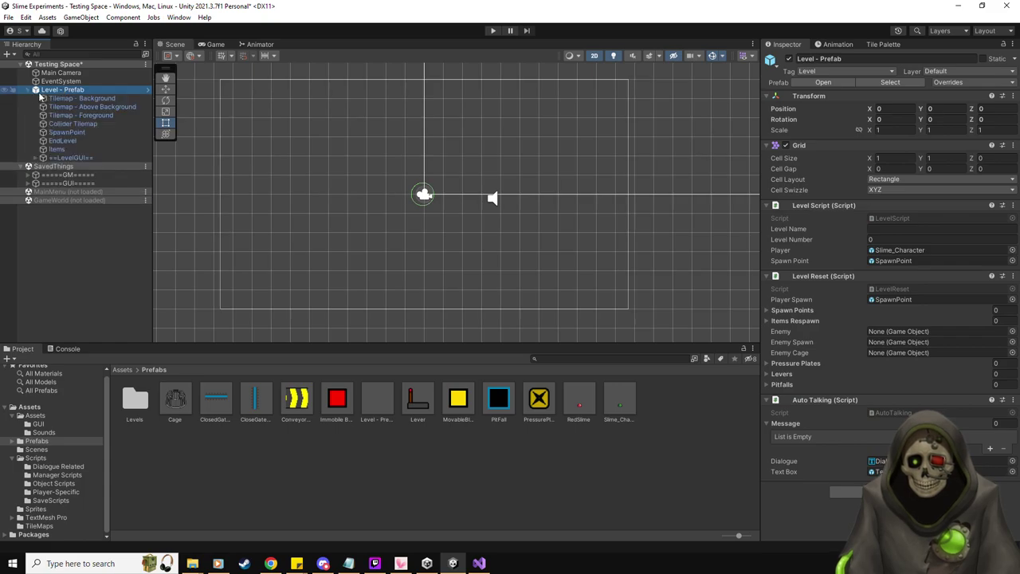
{"action": "left_click", "coordinate": [43, 157]}
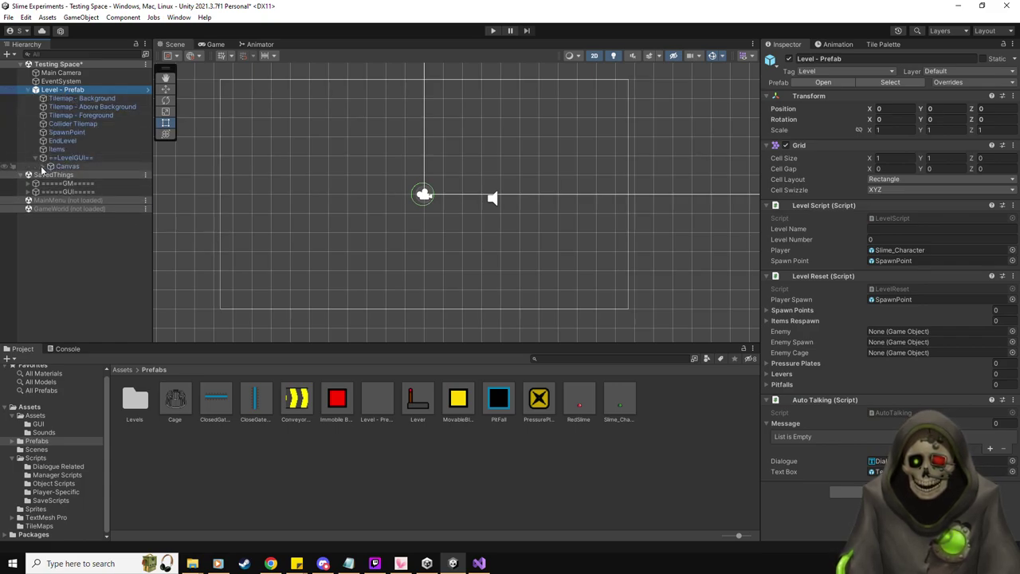
{"action": "left_click", "coordinate": [43, 165]}
{"action": "left_click", "coordinate": [37, 158]}
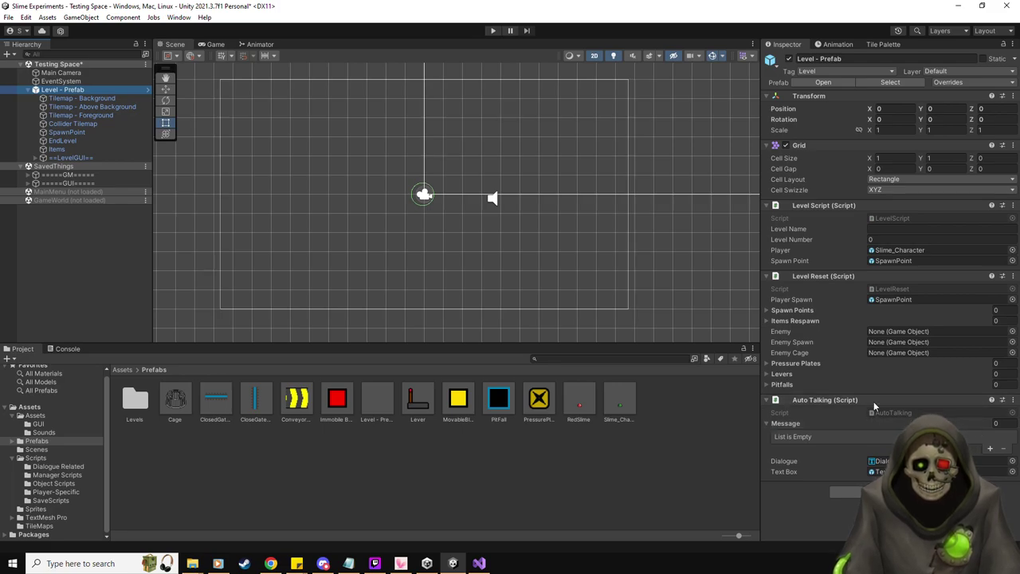
{"action": "left_click", "coordinate": [807, 311]}
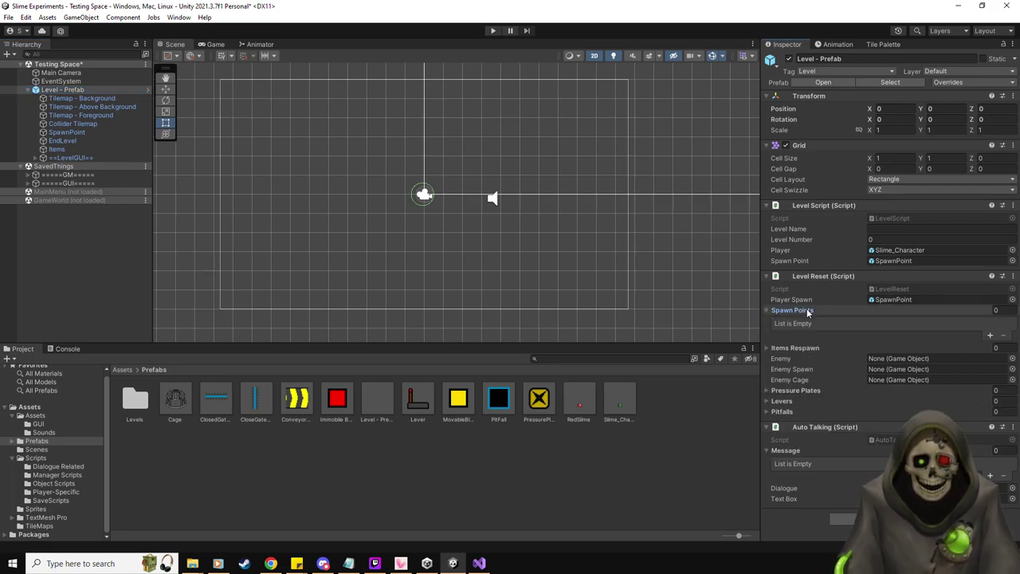
{"action": "left_click", "coordinate": [807, 311]}
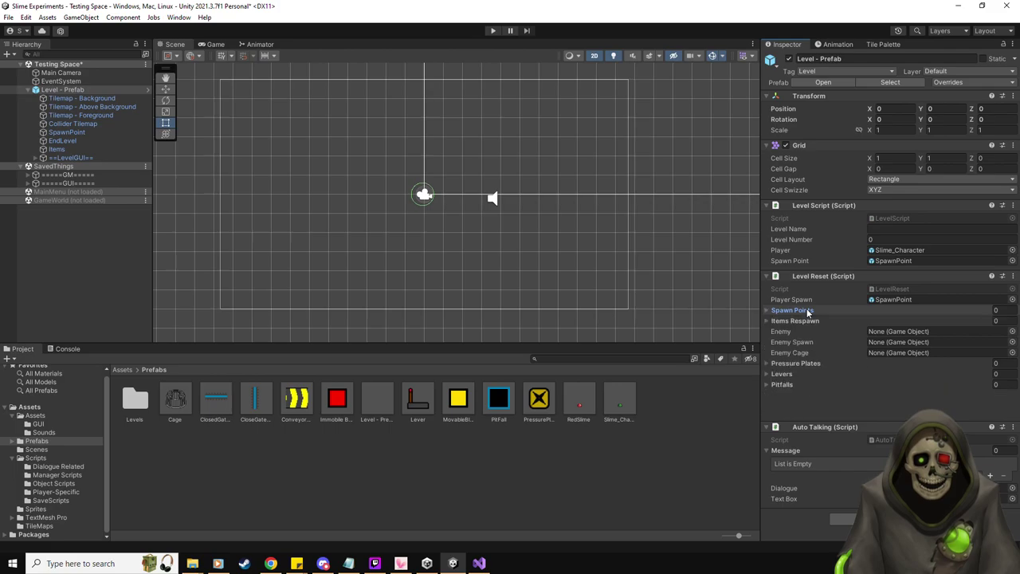
- Move the level's SpawnPoint to about X -7.75 and its EndLevel to about X 8.81
{"action": "left_click", "coordinate": [68, 131]}
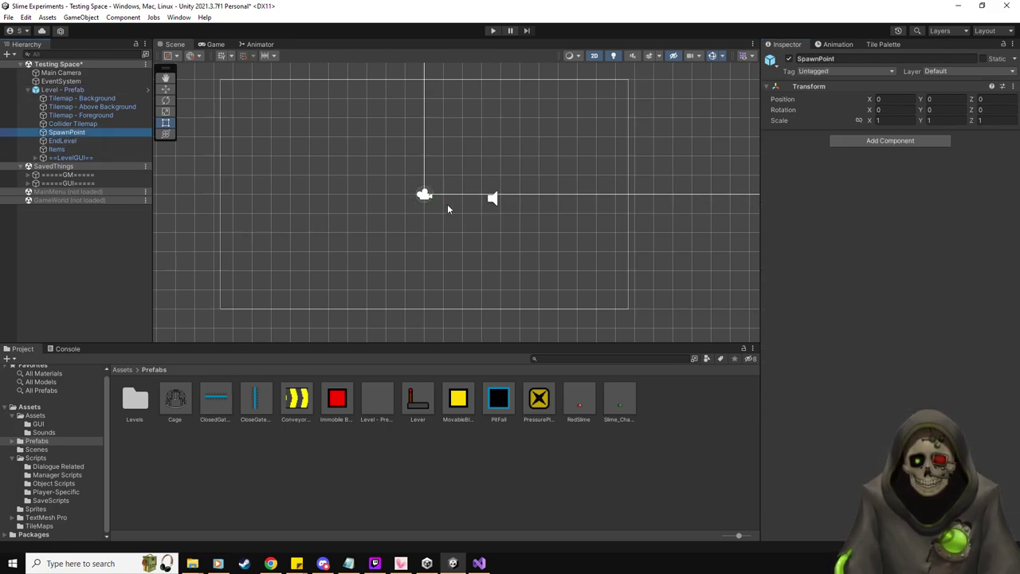
{"action": "key", "text": "w"}
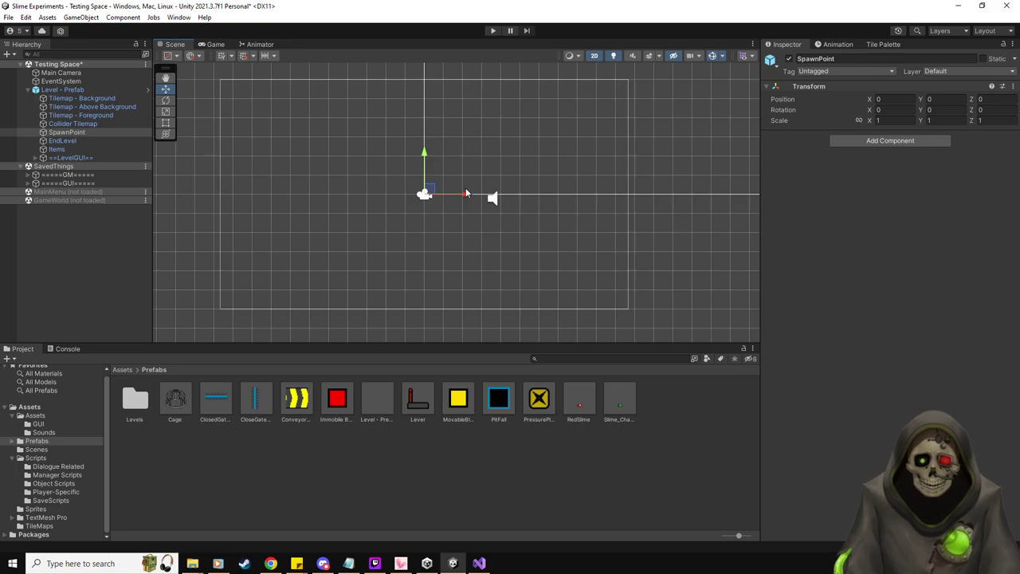
{"action": "left_click_drag", "start_coordinate": [466, 193], "coordinate": [318, 203]}
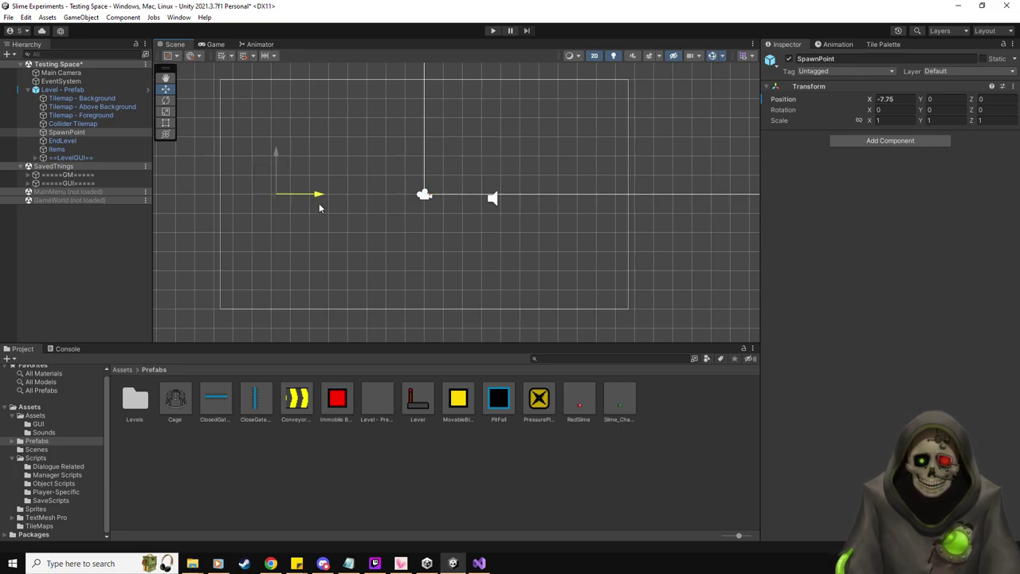
{"action": "left_click", "coordinate": [77, 139]}
{"action": "left_click_drag", "start_coordinate": [468, 192], "coordinate": [639, 193]}
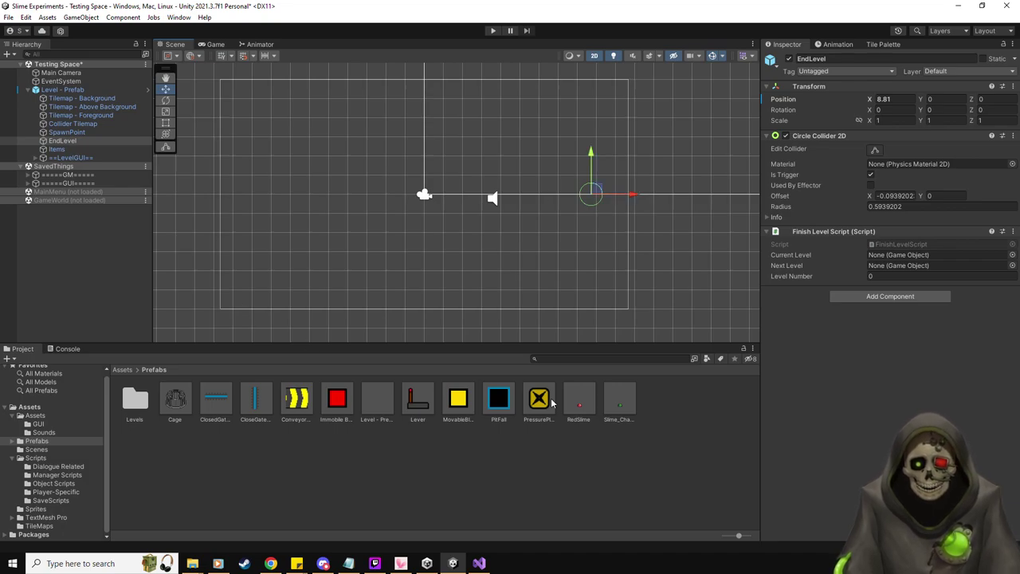
- Place a RedSlime prefab near the top centre of the camera area and try to nest it under the level's Items object
{"action": "left_click_drag", "start_coordinate": [577, 402], "coordinate": [426, 92]}
{"action": "left_click_drag", "start_coordinate": [62, 81], "coordinate": [83, 167]}
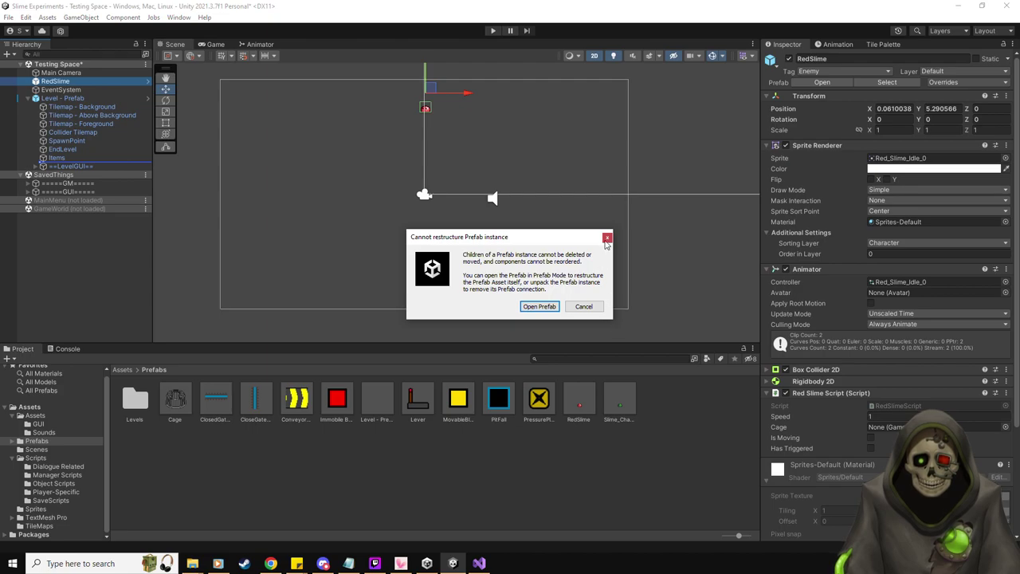
{"action": "left_click", "coordinate": [592, 312]}
- Unpack the Level - Prefab instance and move RedSlime under its Items object
{"action": "right_click", "coordinate": [67, 98]}
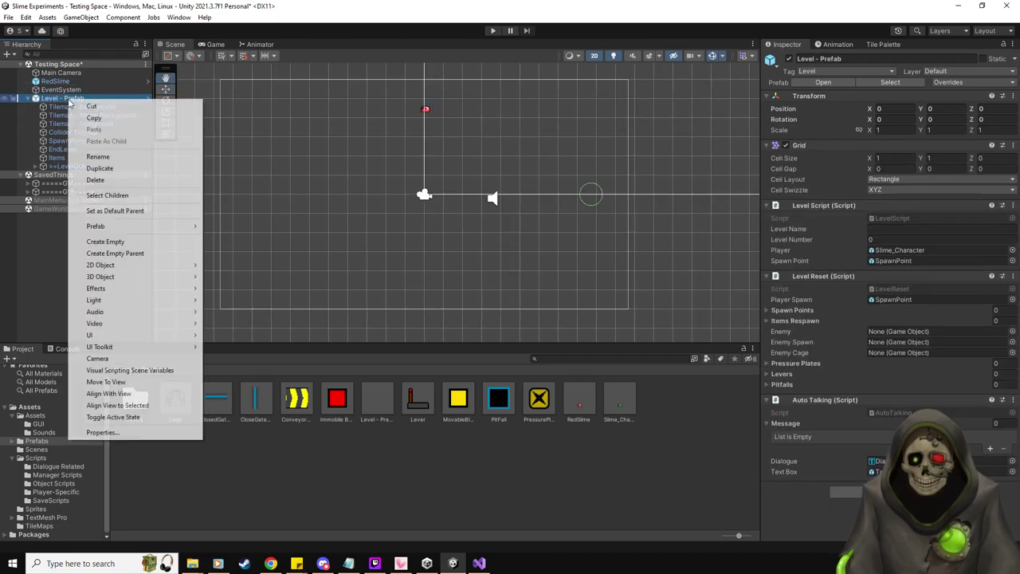
{"action": "mouse_move", "coordinate": [119, 228]}
{"action": "left_click", "coordinate": [243, 273]}
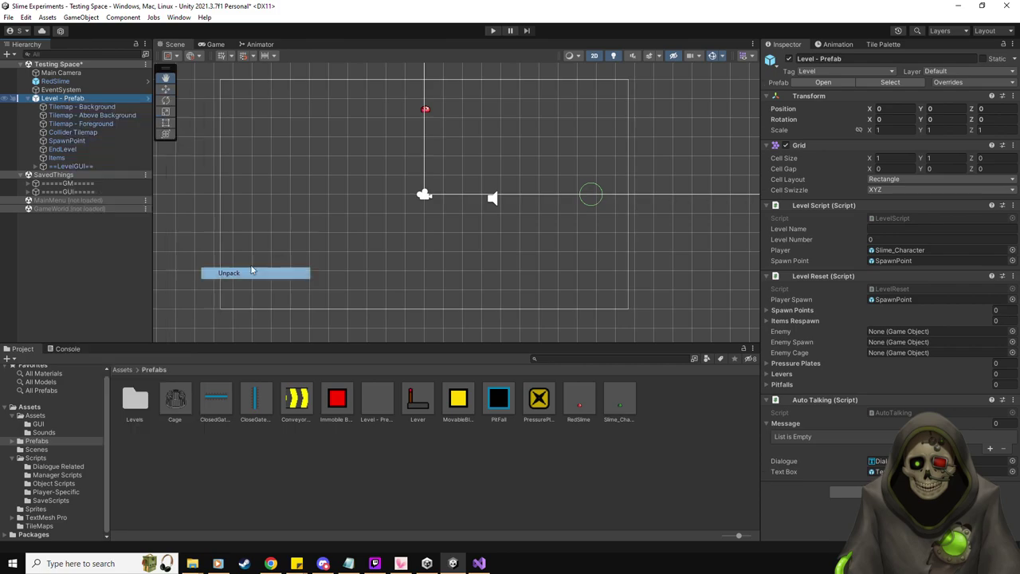
{"action": "left_click_drag", "start_coordinate": [35, 83], "coordinate": [57, 162]}
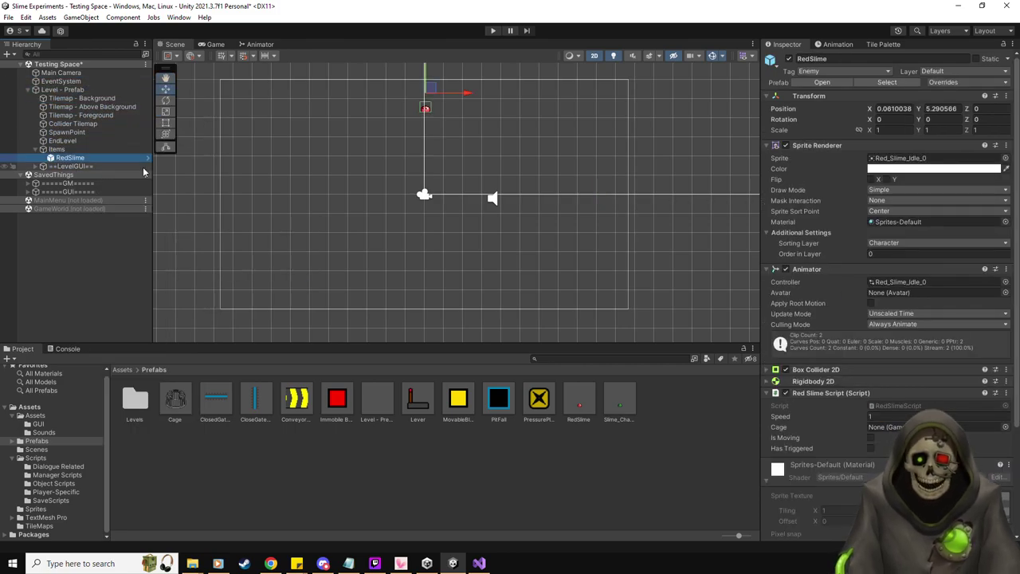
- Create an empty child named RedSlimeSpawn under Items and raise it to about Y 3.92, near the red slime
{"action": "right_click", "coordinate": [57, 150]}
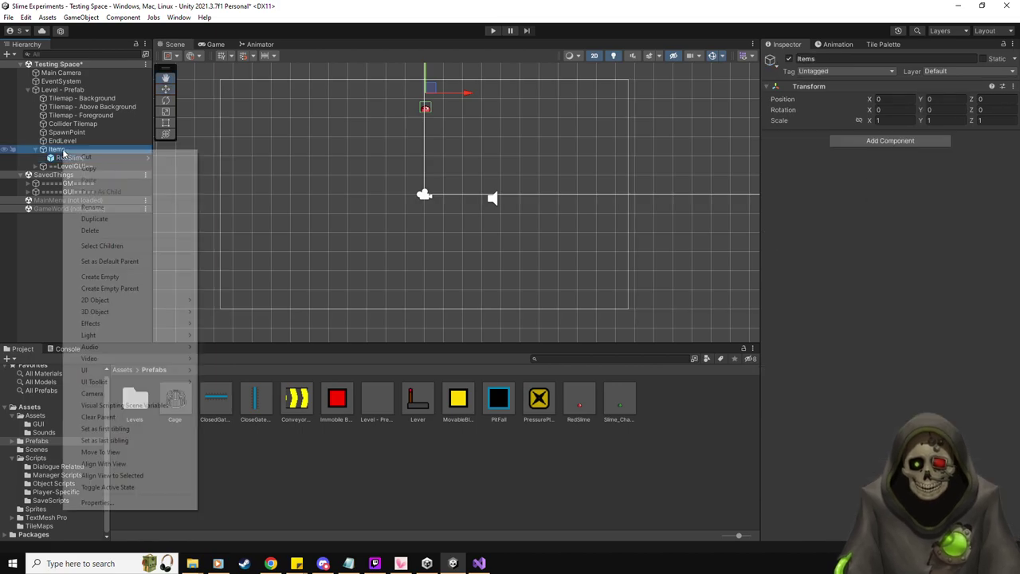
{"action": "left_click", "coordinate": [112, 278]}
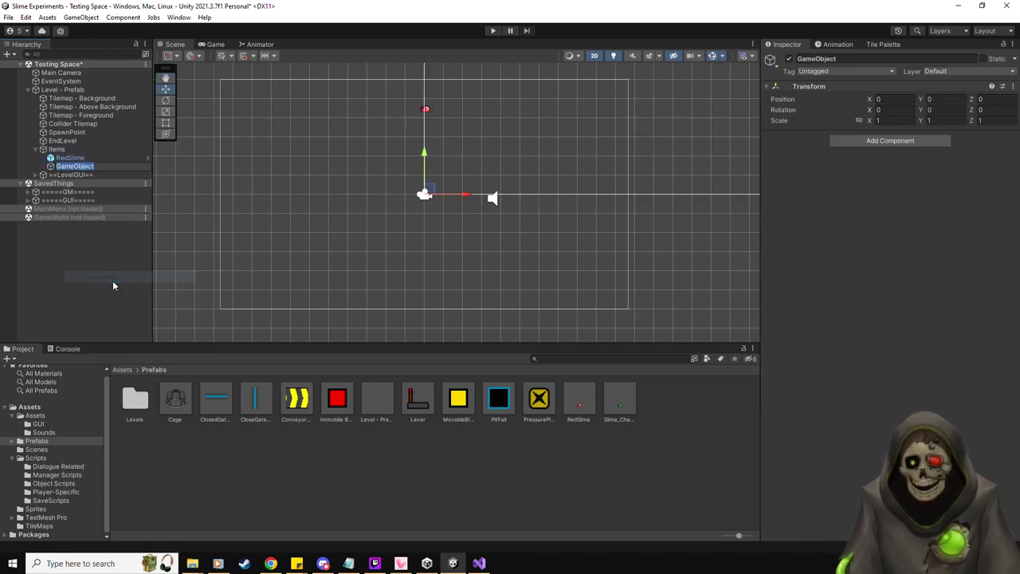
{"action": "type", "text": "RedSl"}
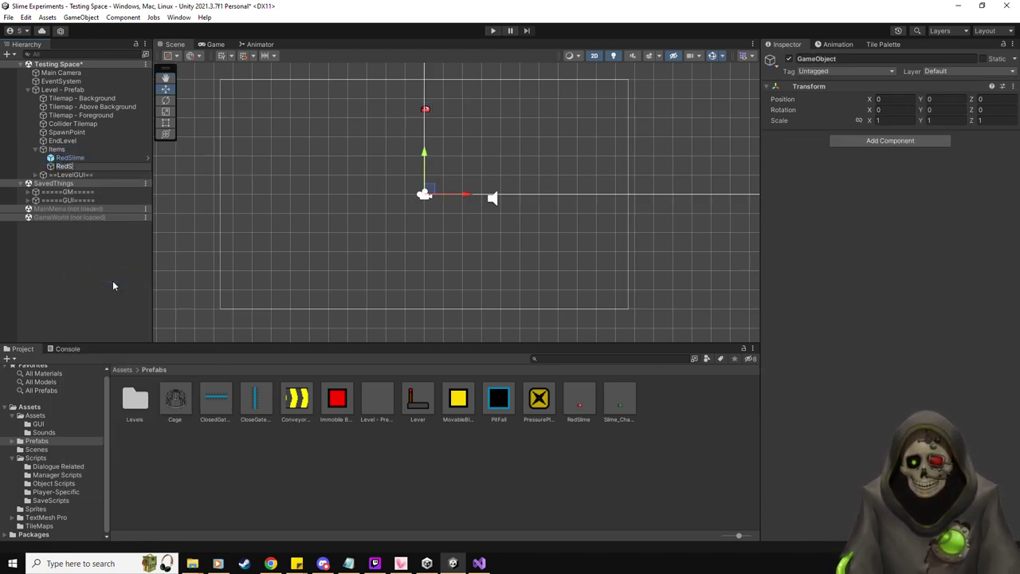
{"action": "type", "text": "imeSpawn"}
{"action": "key", "text": "Return"}
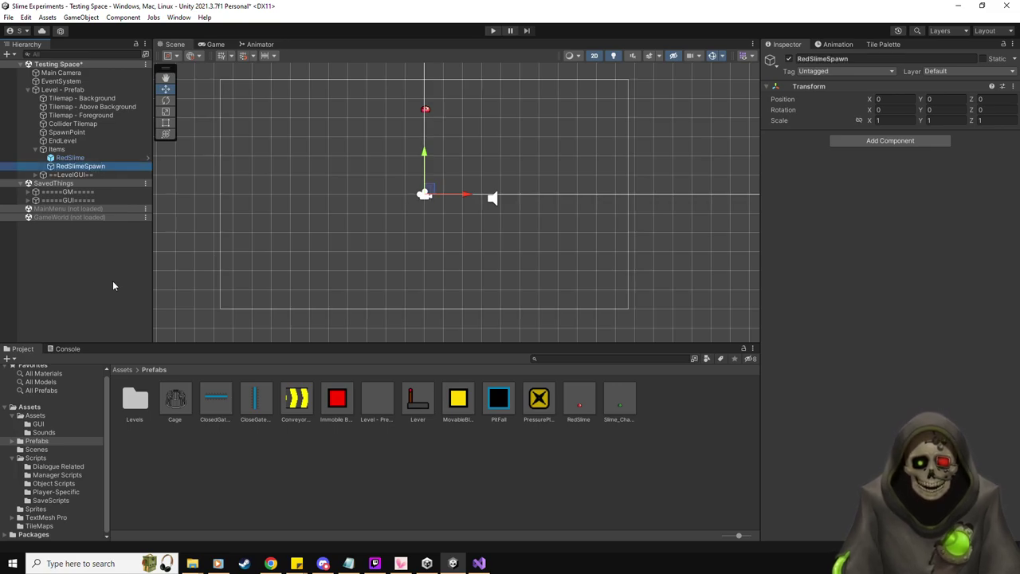
{"action": "left_click_drag", "start_coordinate": [426, 151], "coordinate": [431, 75]}
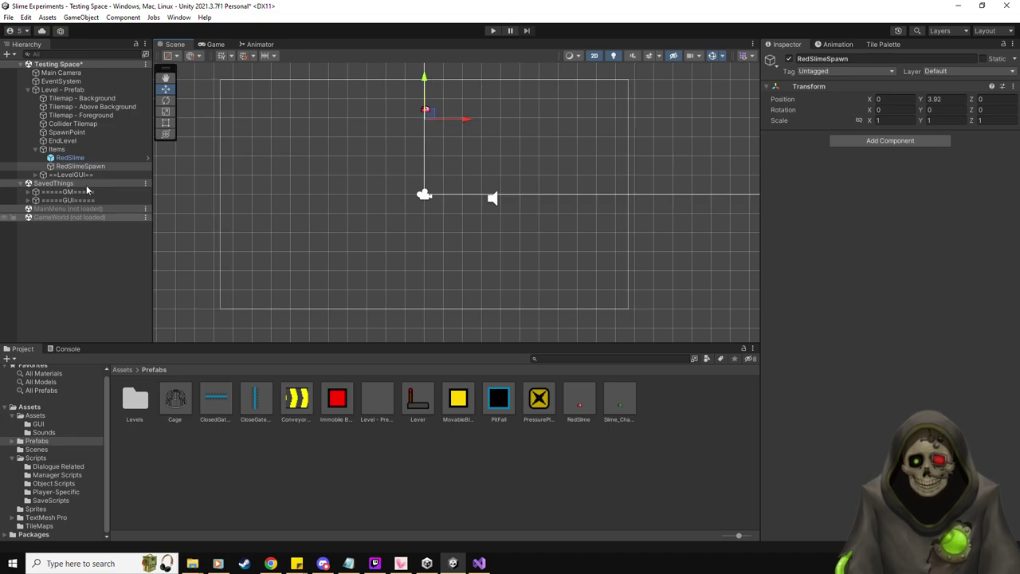
- Assign RedSlime as Enemy and RedSlimeSpawn as Enemy Spawn in the Level - Prefab object's Level Reset script
{"action": "left_click", "coordinate": [79, 160]}
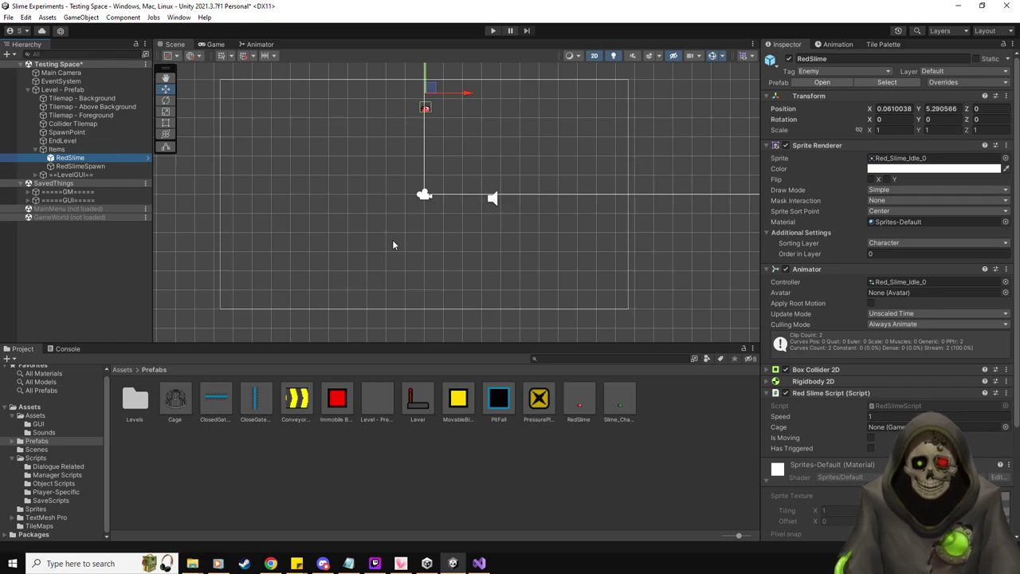
{"action": "left_click", "coordinate": [68, 89]}
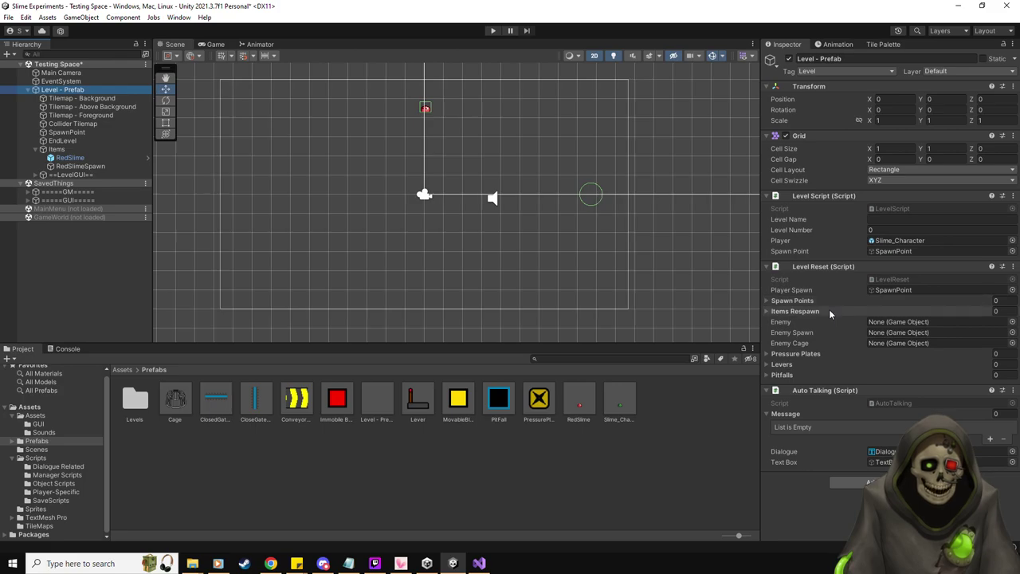
{"action": "left_click_drag", "start_coordinate": [127, 161], "coordinate": [940, 331]}
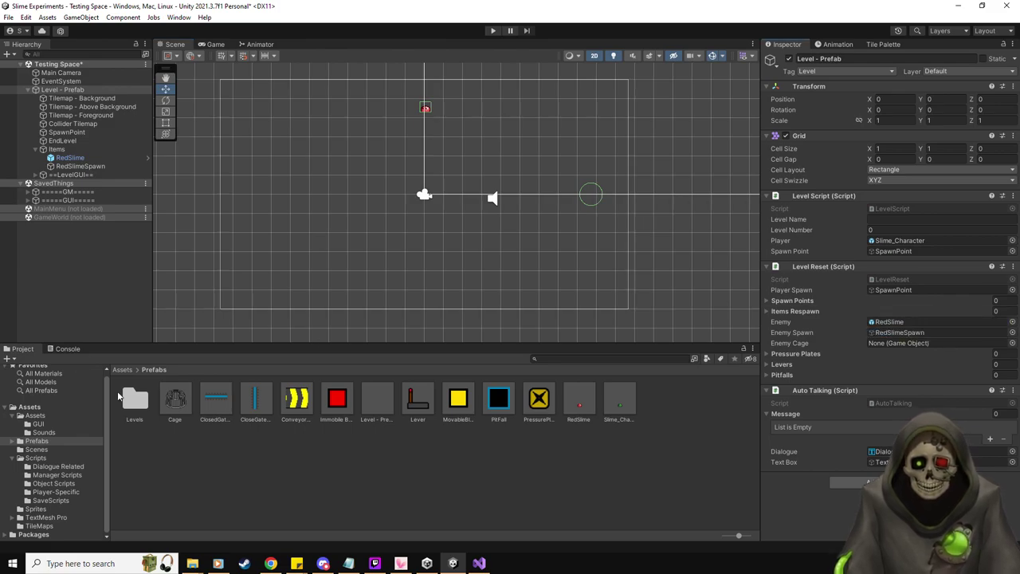
- Place a Cage prefab over the red slime, nest it under Items, and assign it as the level's Enemy Cage
{"action": "left_click_drag", "start_coordinate": [182, 401], "coordinate": [426, 105]}
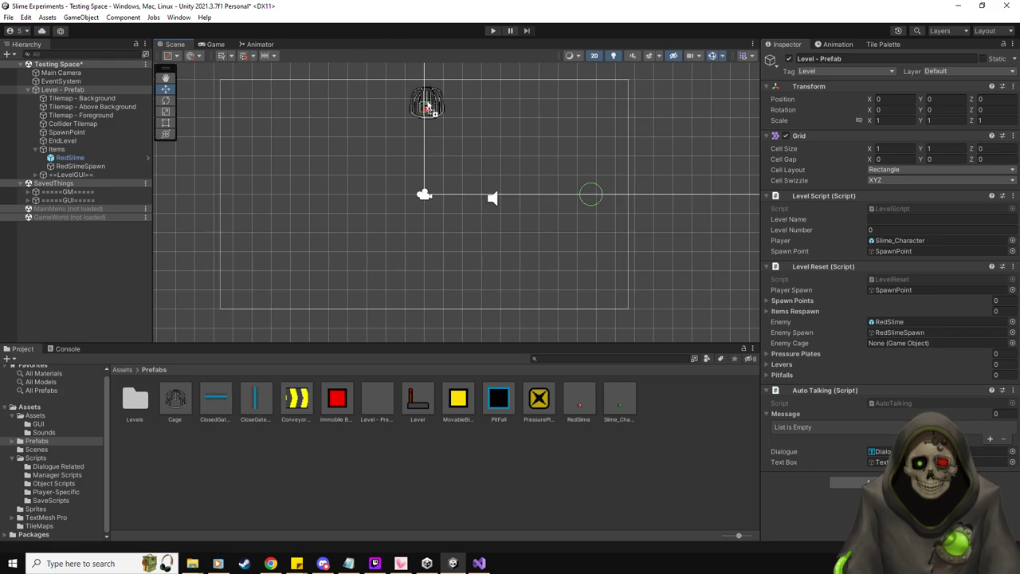
{"action": "left_click_drag", "start_coordinate": [427, 105], "coordinate": [427, 105]}
{"action": "left_click_drag", "start_coordinate": [50, 81], "coordinate": [900, 343]}
{"action": "left_click", "coordinate": [69, 89]}
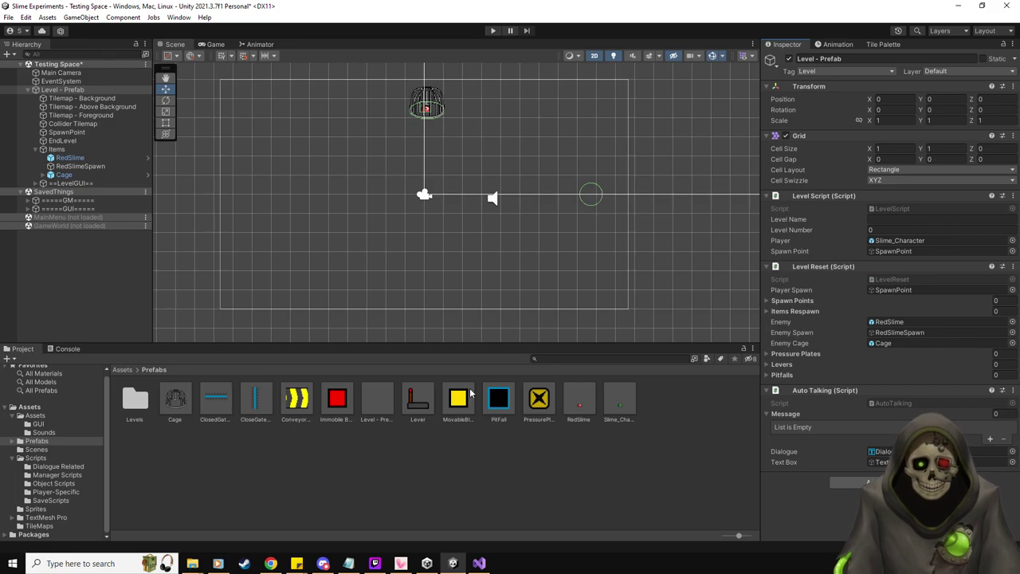
- Place a PressurePlate at about X -6.33, Y 0.12 under Items, enabling Is One Object and assigning RedSlime as Obj To Change
{"action": "left_click_drag", "start_coordinate": [539, 398], "coordinate": [303, 194]}
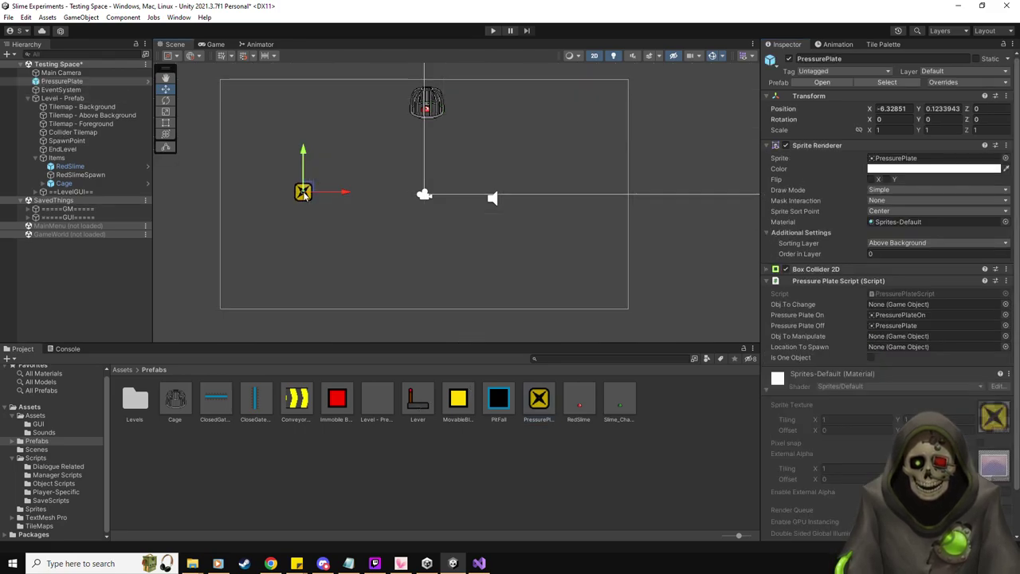
{"action": "left_click", "coordinate": [870, 359]}
{"action": "left_click_drag", "start_coordinate": [69, 166], "coordinate": [928, 311]}
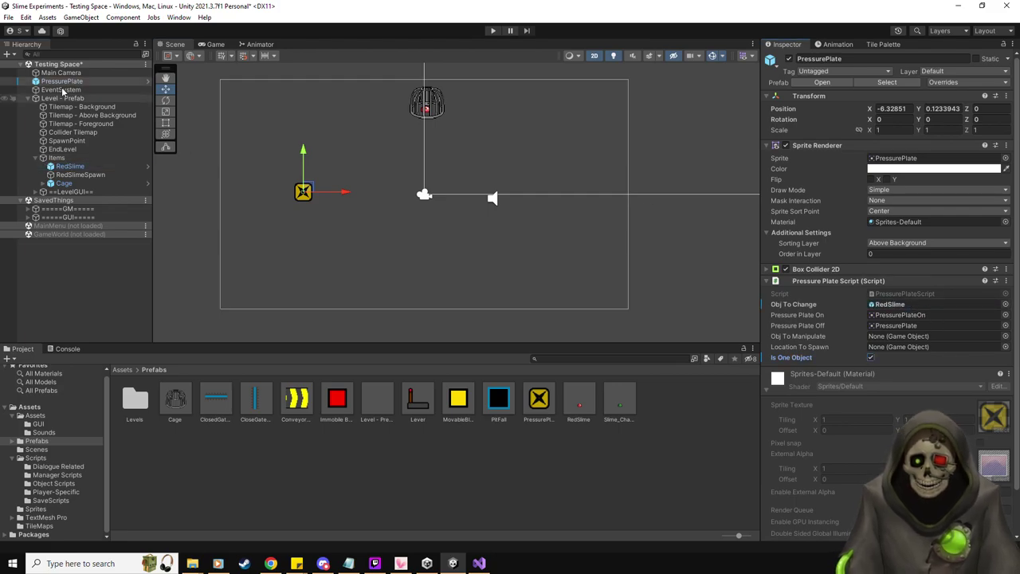
{"action": "left_click_drag", "start_coordinate": [83, 171], "coordinate": [80, 186]}
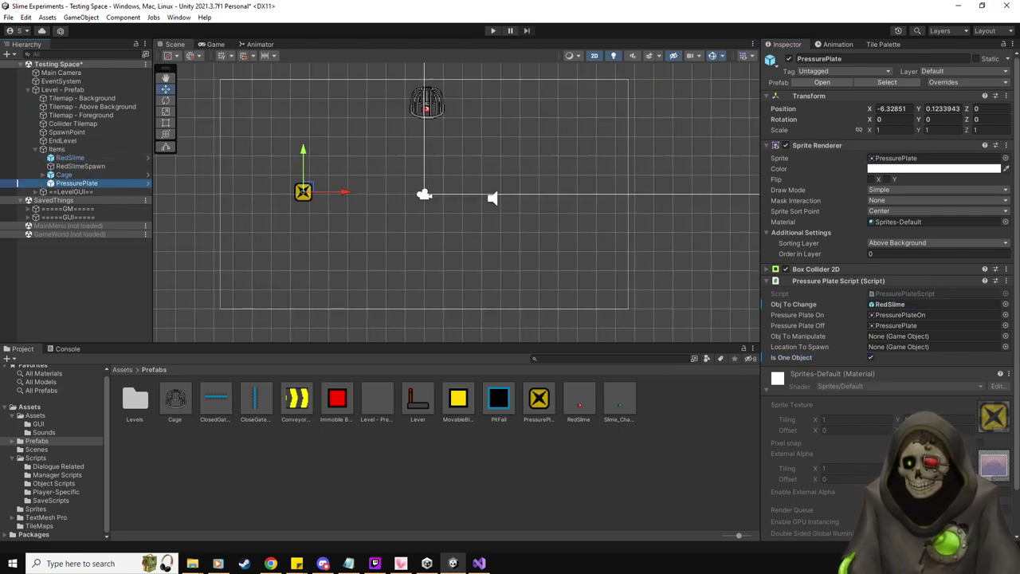
- Assign RedSlime as the pressure plate's Obj To Manipulate, clear Obj To Change, and disable Is One Object
{"action": "key", "text": "alt+Tab"}
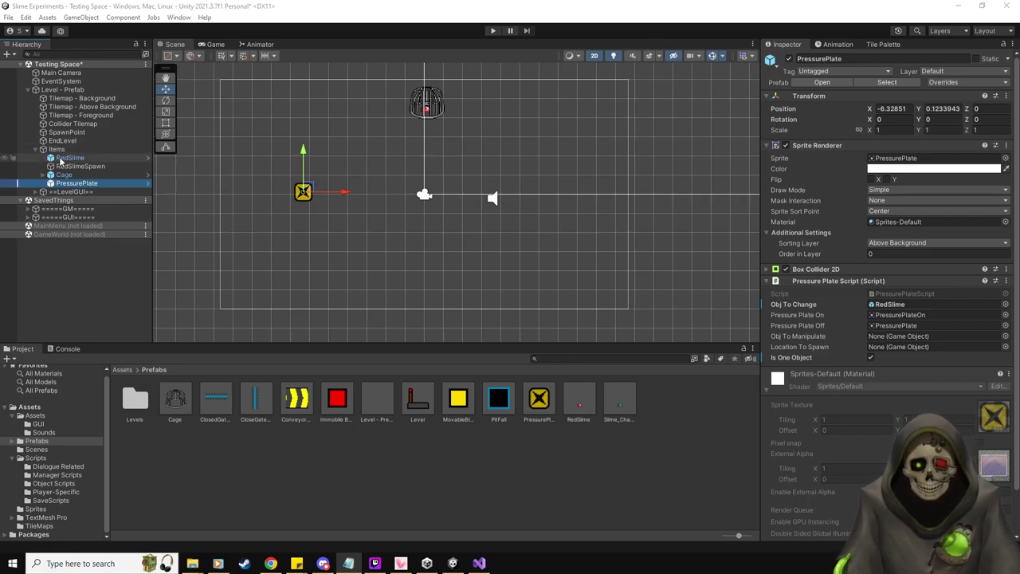
{"action": "left_click_drag", "start_coordinate": [79, 165], "coordinate": [893, 335]}
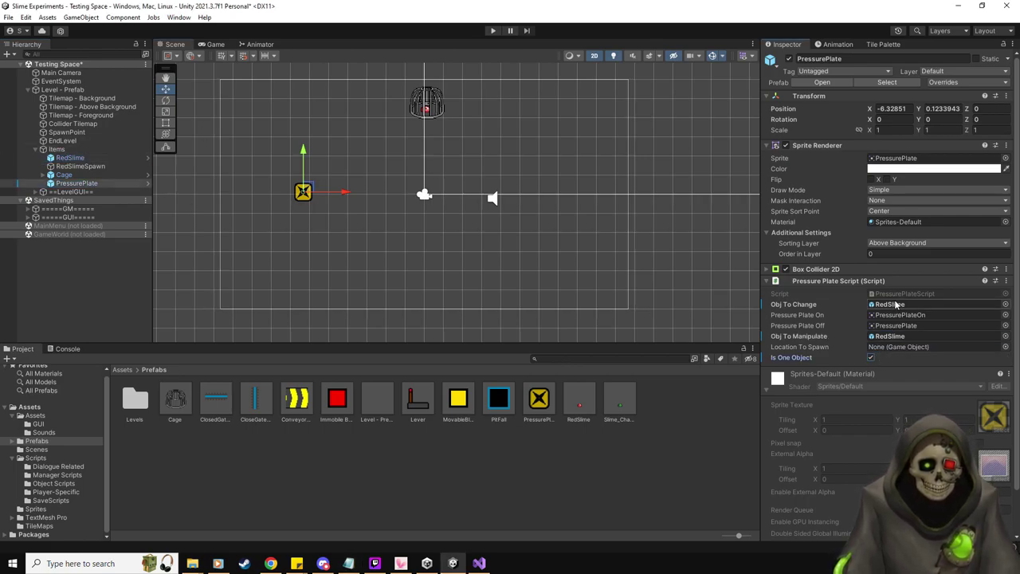
{"action": "left_click", "coordinate": [891, 304]}
{"action": "key", "text": "Delete"}
{"action": "left_click", "coordinate": [870, 357]}
- Play-test the pressure plate with the player slime, enabling Is One Object and assigning RedSlime as Obj To Change during the run
{"action": "left_click", "coordinate": [493, 30]}
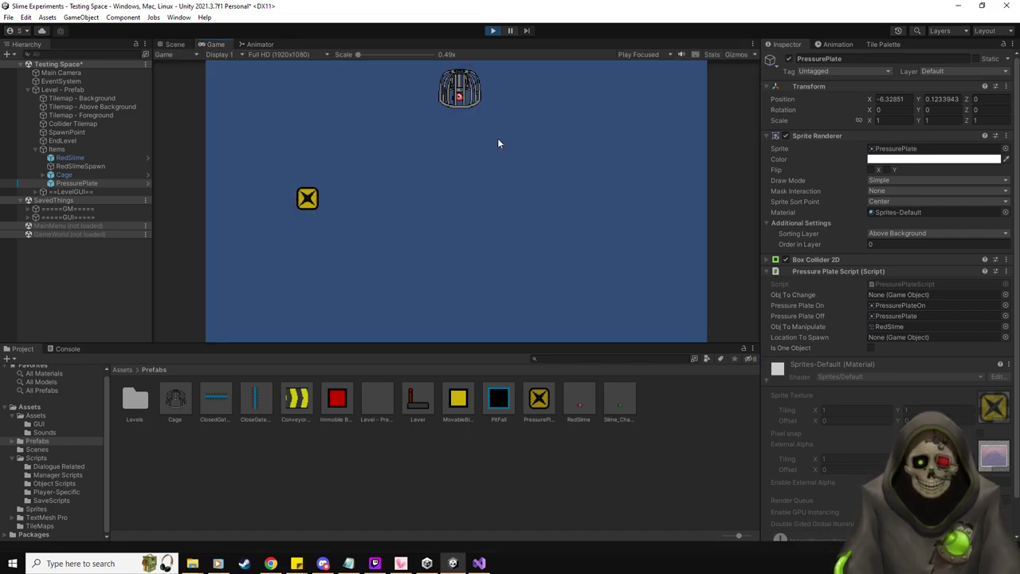
{"action": "key", "text": "d"}
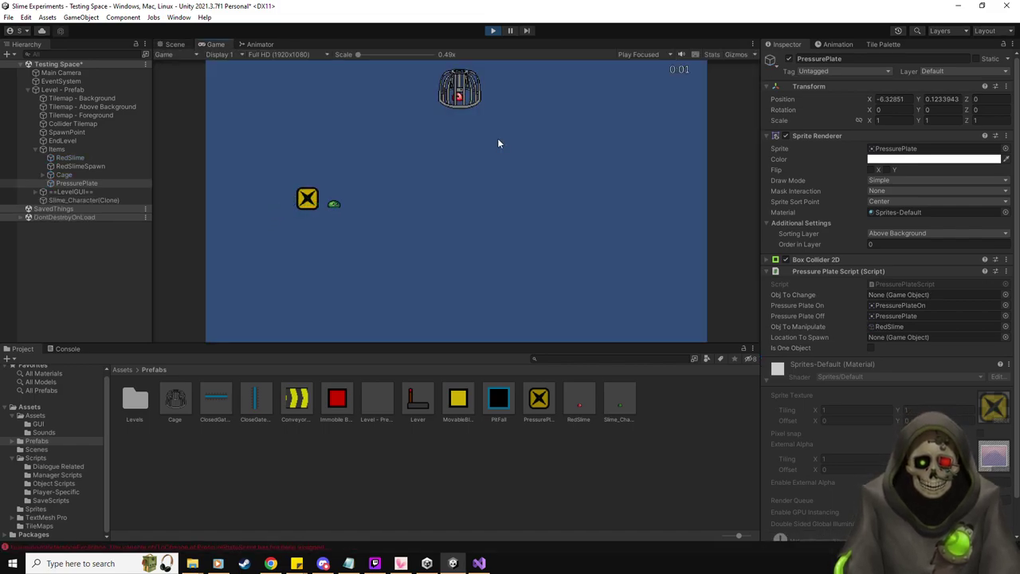
{"action": "left_click", "coordinate": [871, 348]}
{"action": "left_click", "coordinate": [510, 234]}
{"action": "key", "text": "a"}
{"action": "key", "text": "d"}
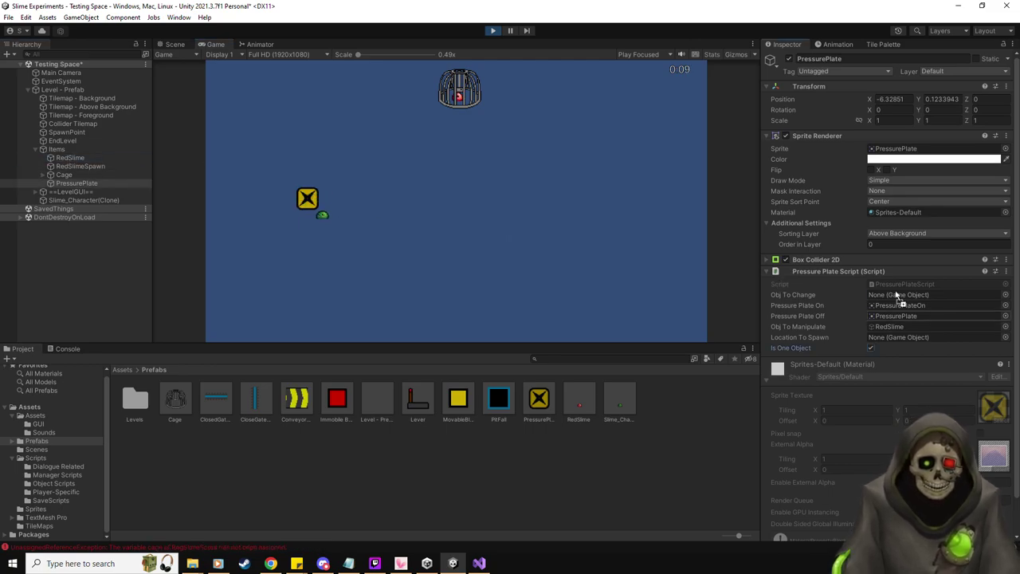
{"action": "key", "text": "space"}
{"action": "key", "text": "a"}
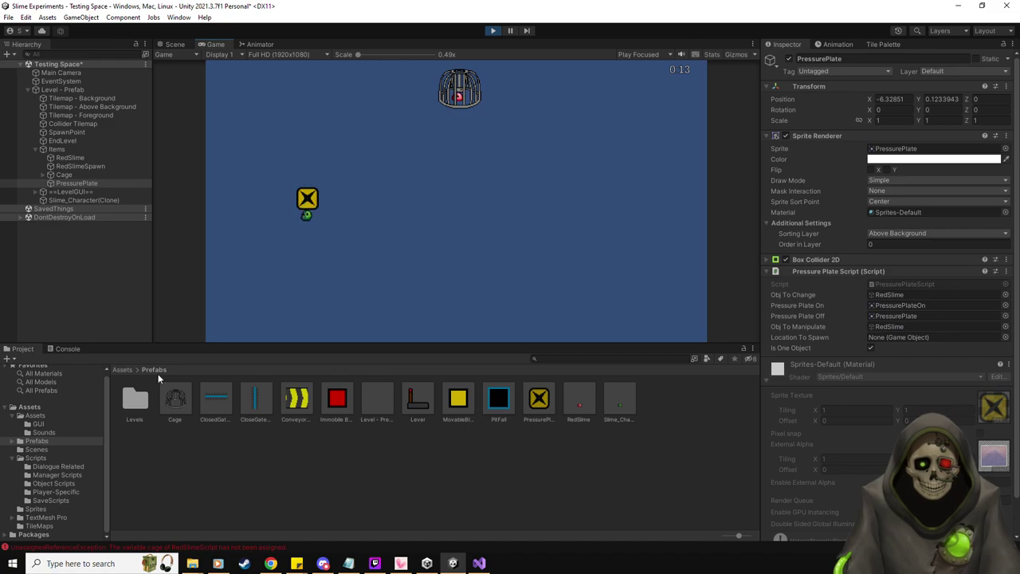
- Check the console errors from the pressure plate test, clear them, and stop the game
{"action": "left_click", "coordinate": [64, 349]}
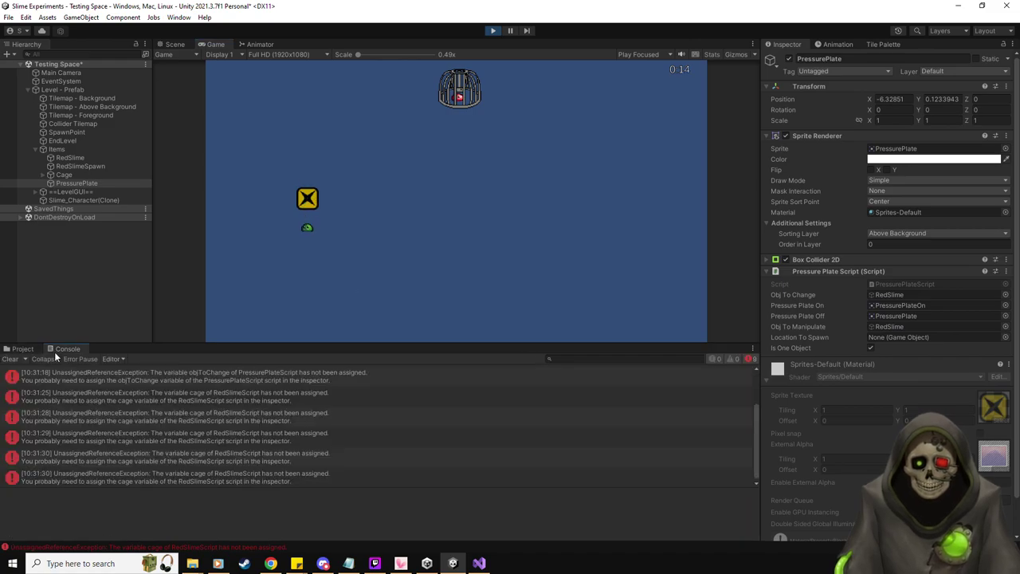
{"action": "left_click", "coordinate": [10, 359]}
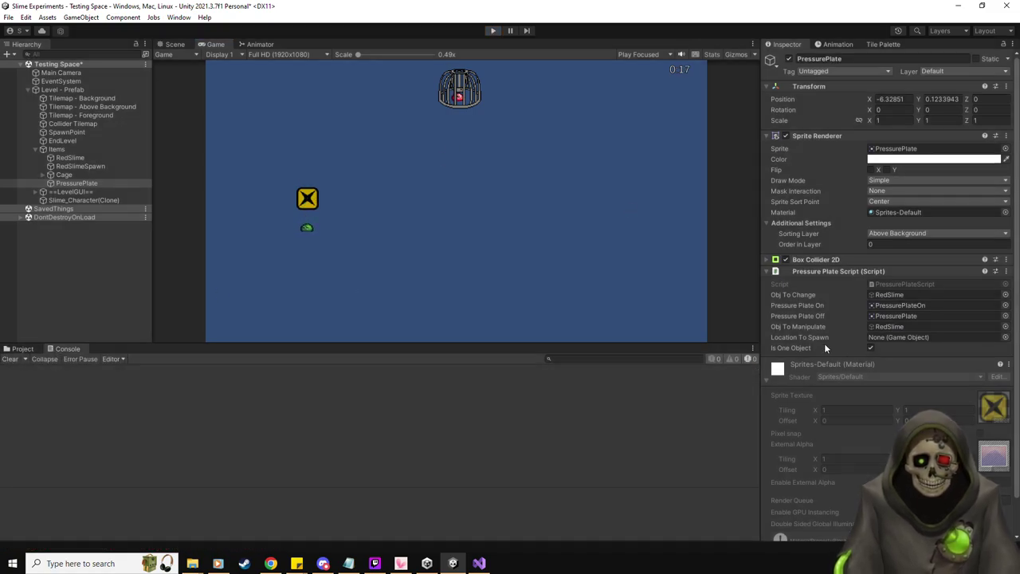
{"action": "key", "text": "ctrl+p"}
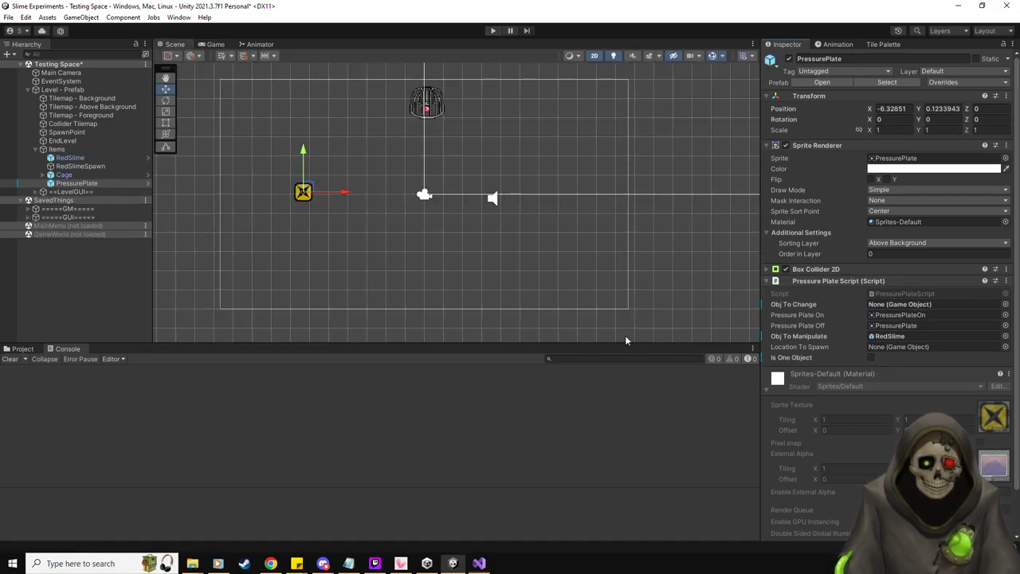
- Review OnTriggerEnter2D in PressurePlateScript in Visual Studio, and re-enable Is One Object on the pressure plate in Unity
{"action": "key", "text": "alt+Tab"}
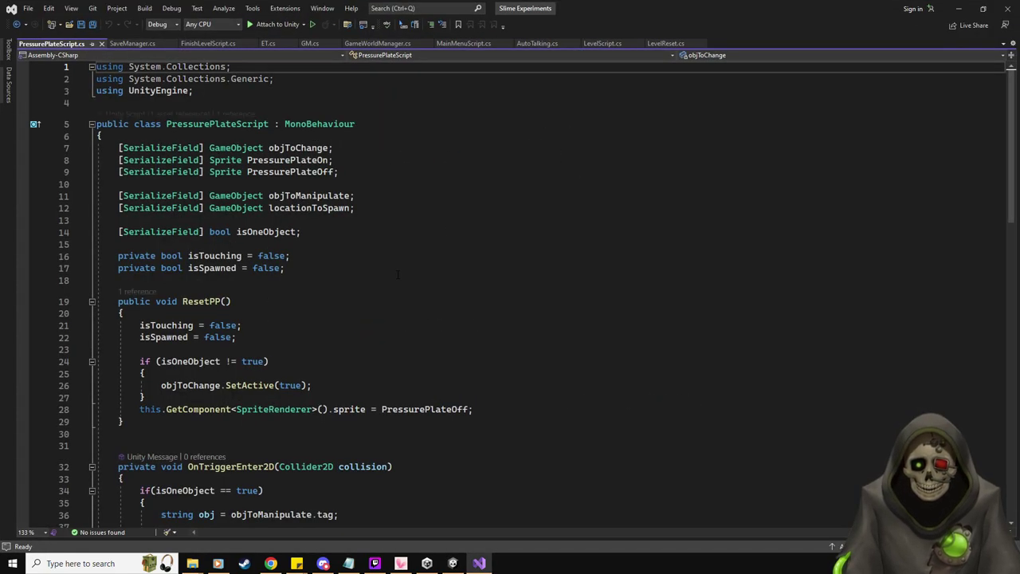
{"action": "scroll", "coordinate": [398, 275], "scroll_direction": "down", "scroll_amount": 8}
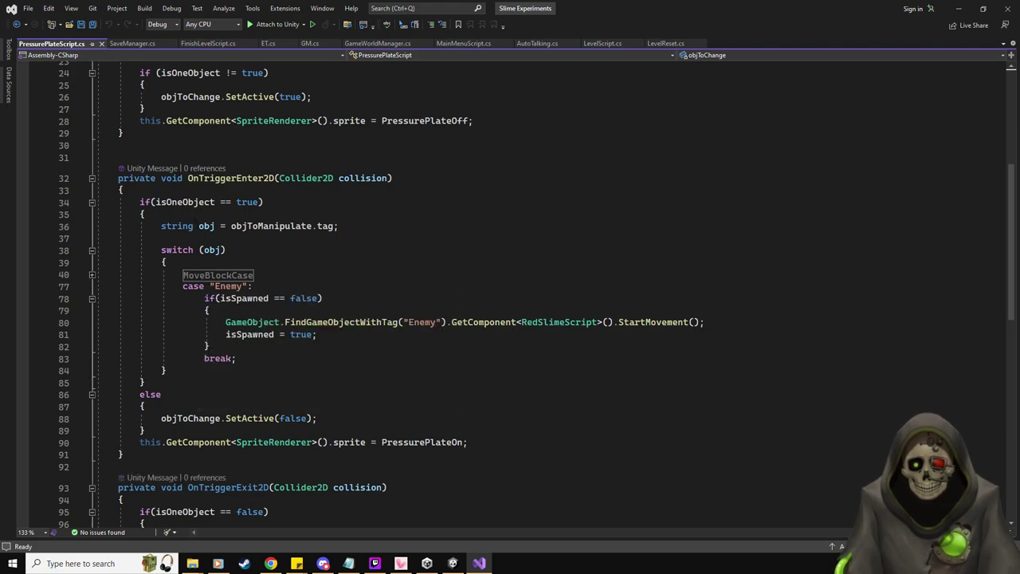
{"action": "key", "text": "alt+Tab"}
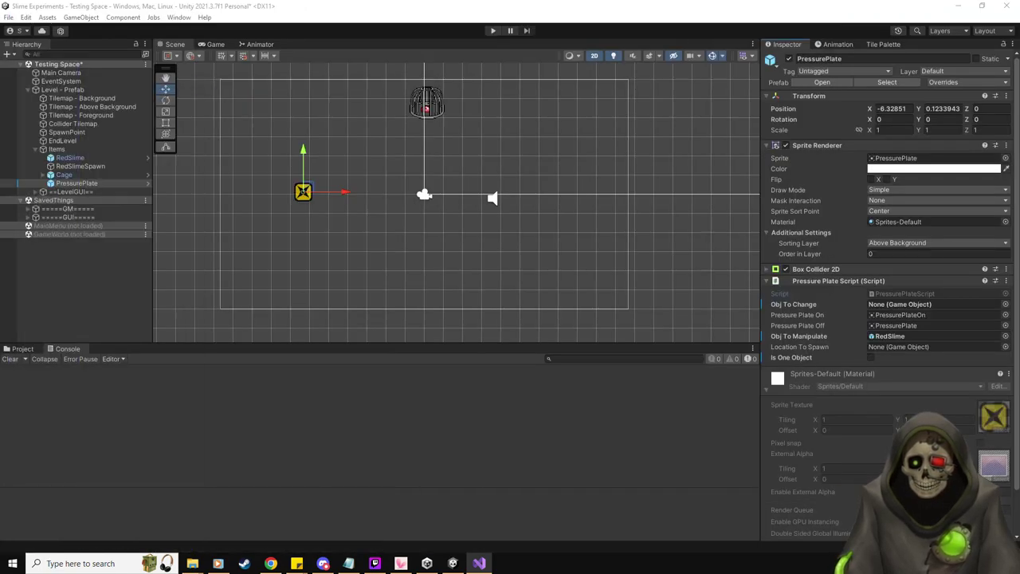
{"action": "left_click", "coordinate": [871, 357]}
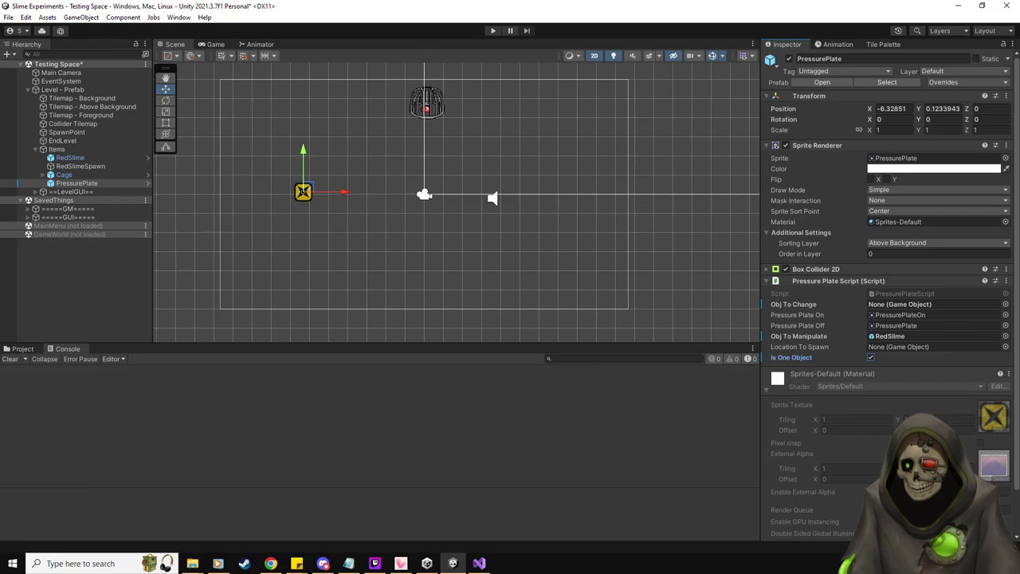
{"action": "key", "text": "alt+Tab"}
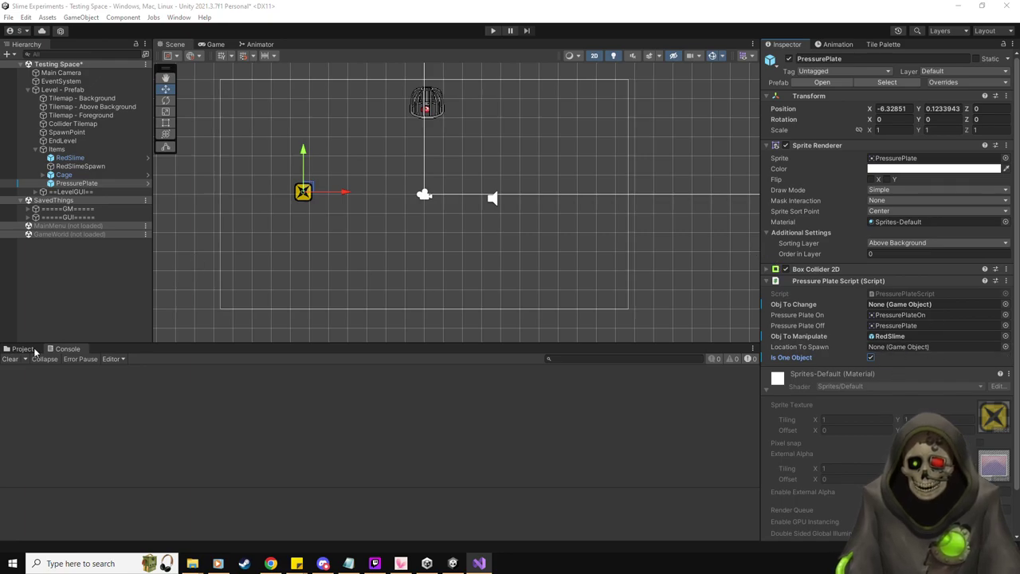
- Run the game again, move the player onto the pressure plate, and examine the details of each console error
{"action": "left_click", "coordinate": [493, 31]}
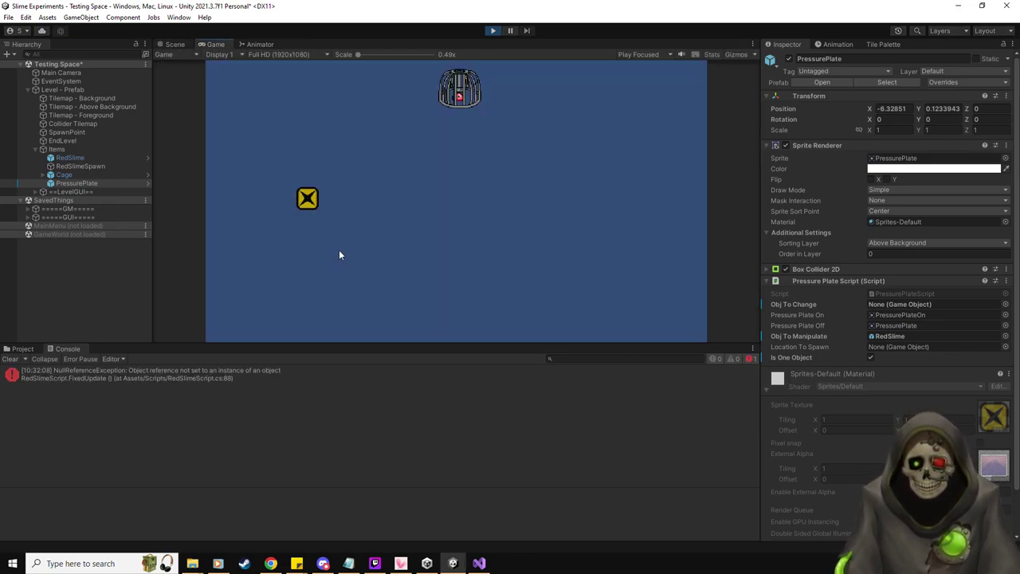
{"action": "left_click", "coordinate": [219, 377]}
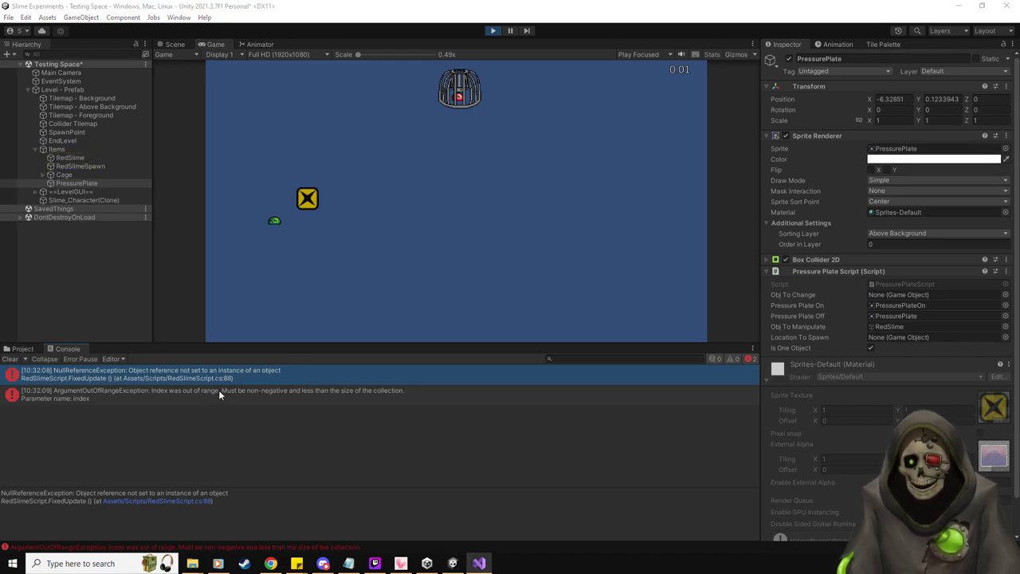
{"action": "left_click", "coordinate": [218, 390]}
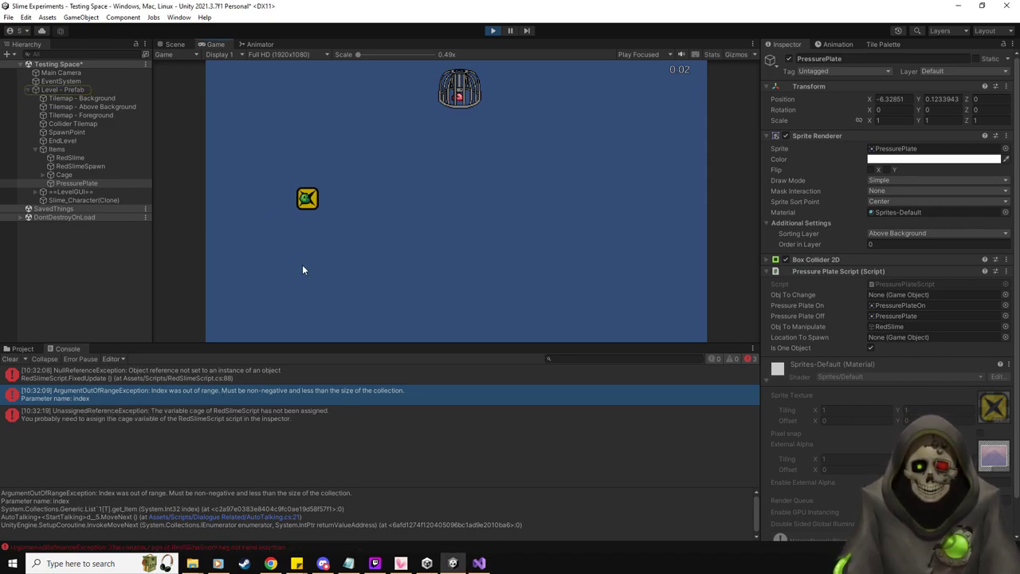
{"action": "left_click", "coordinate": [267, 415]}
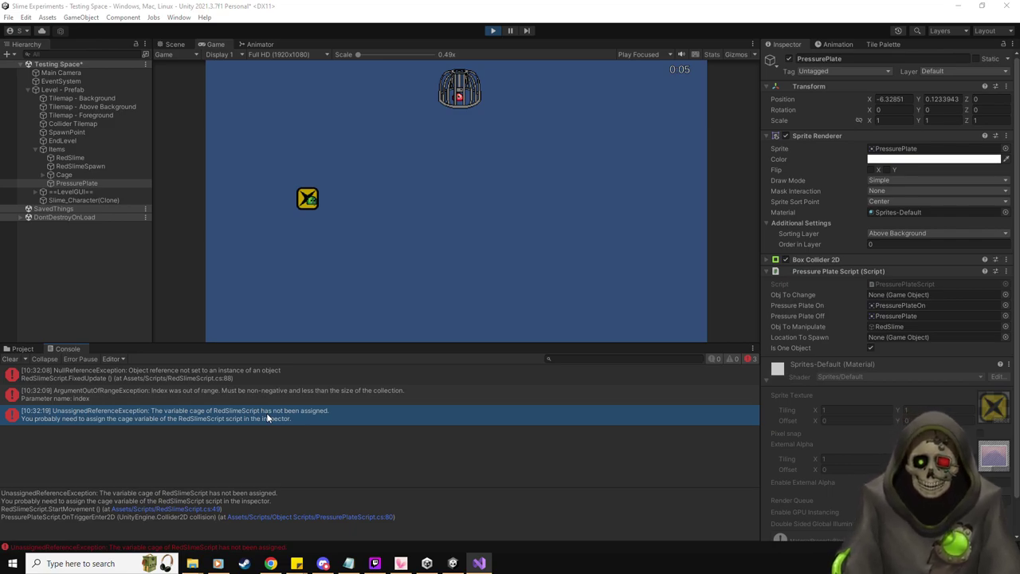
- Assign Cage to the running RedSlime's Red Slime Script and try the pressure plate with the player slime
{"action": "left_click", "coordinate": [65, 158]}
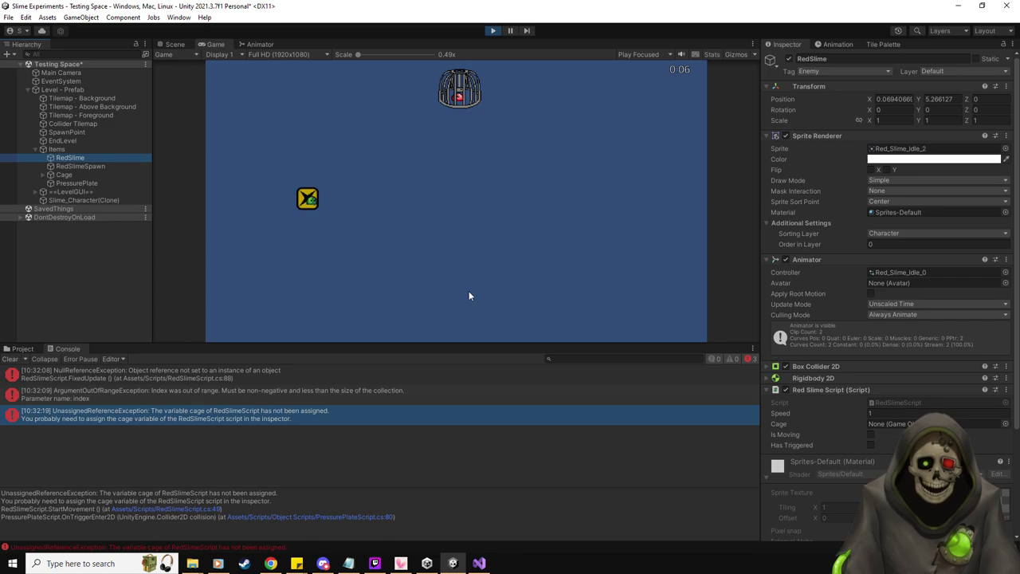
{"action": "left_click_drag", "start_coordinate": [68, 173], "coordinate": [893, 424]}
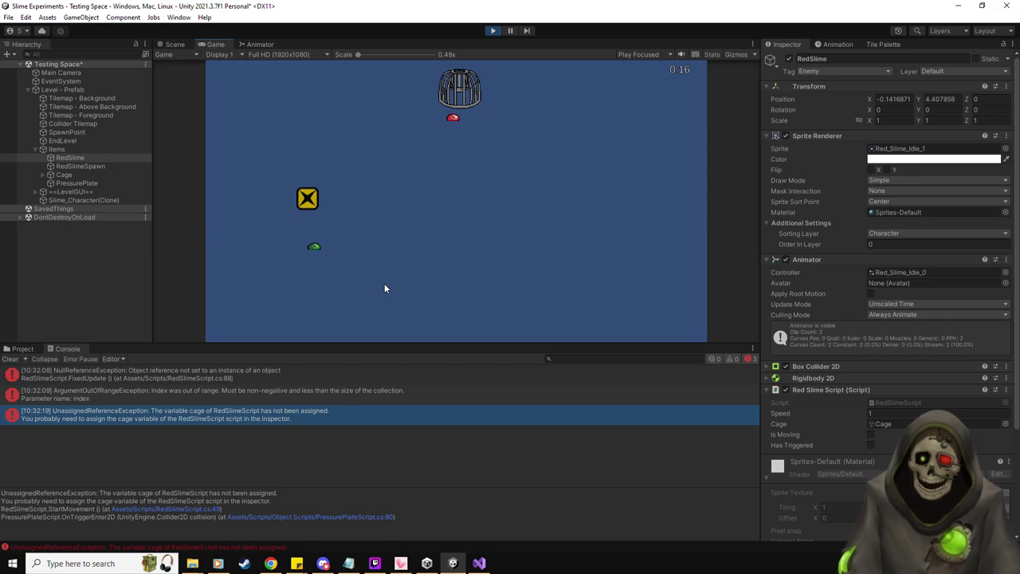
{"action": "key", "text": "space"}
{"action": "key", "text": "Right"}
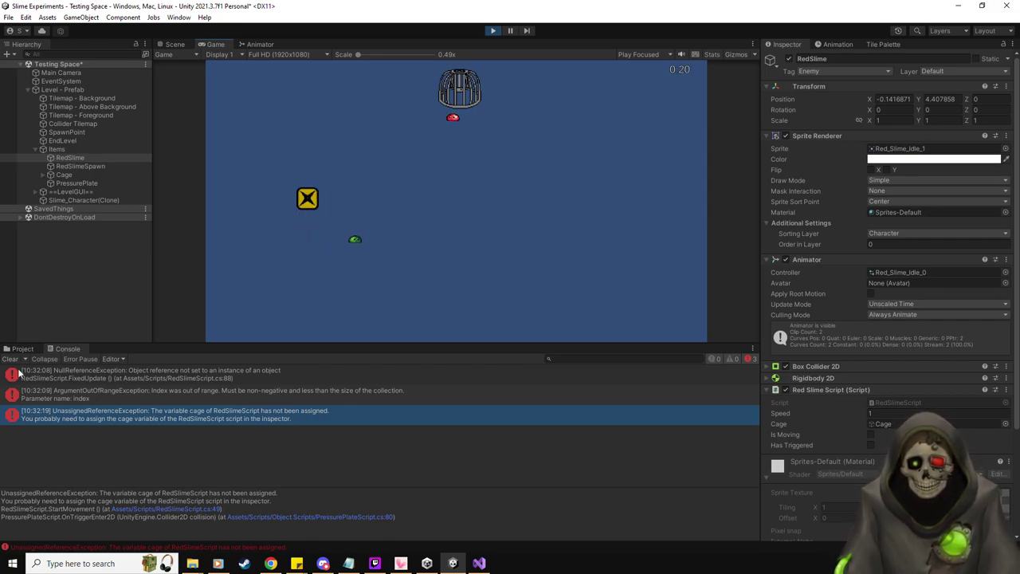
- Clear the console, steer the player over the pressure plate and into the red slime to test the reset, and stop the game
{"action": "left_click", "coordinate": [10, 358]}
{"action": "left_click", "coordinate": [401, 210]}
{"action": "key", "text": "Left"}
{"action": "key", "text": "space"}
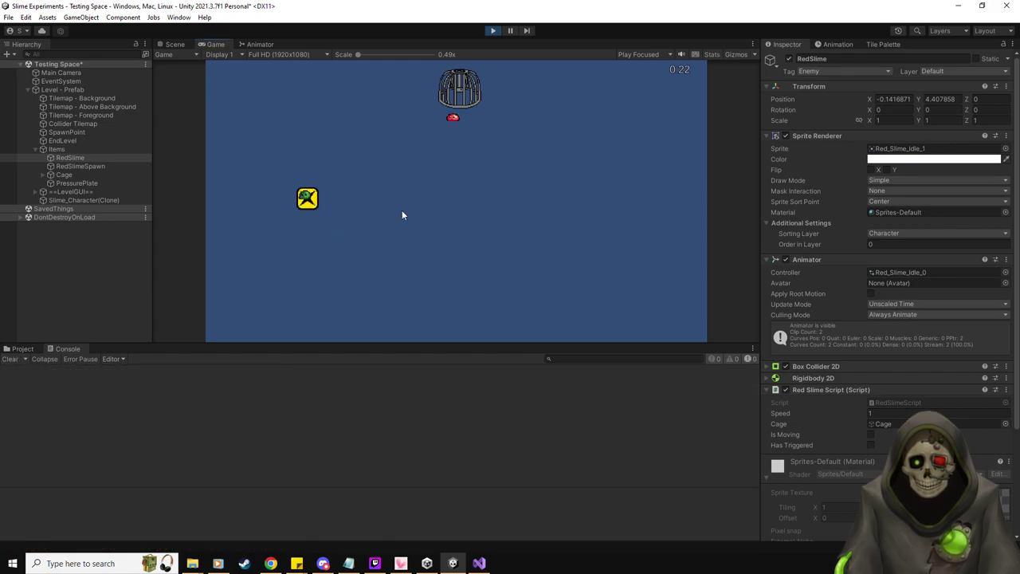
{"action": "key", "text": "Right"}
{"action": "key", "text": "space"}
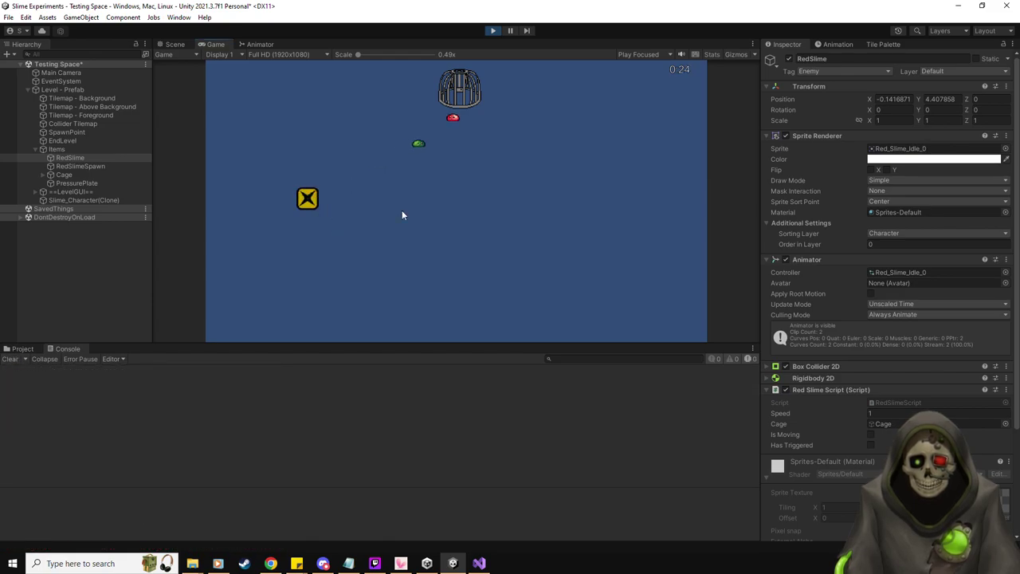
{"action": "key", "text": "Right"}
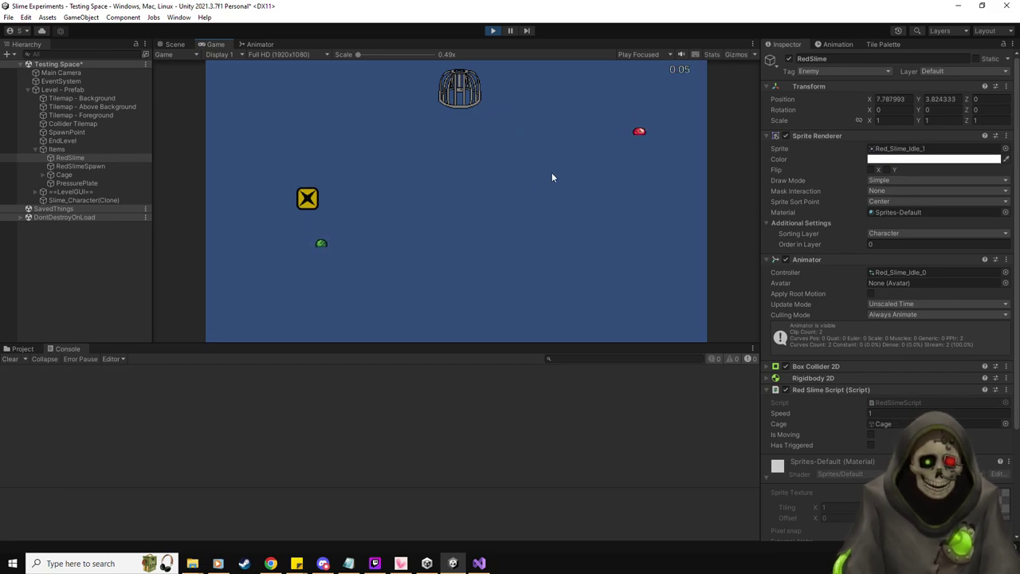
{"action": "left_click", "coordinate": [492, 30]}
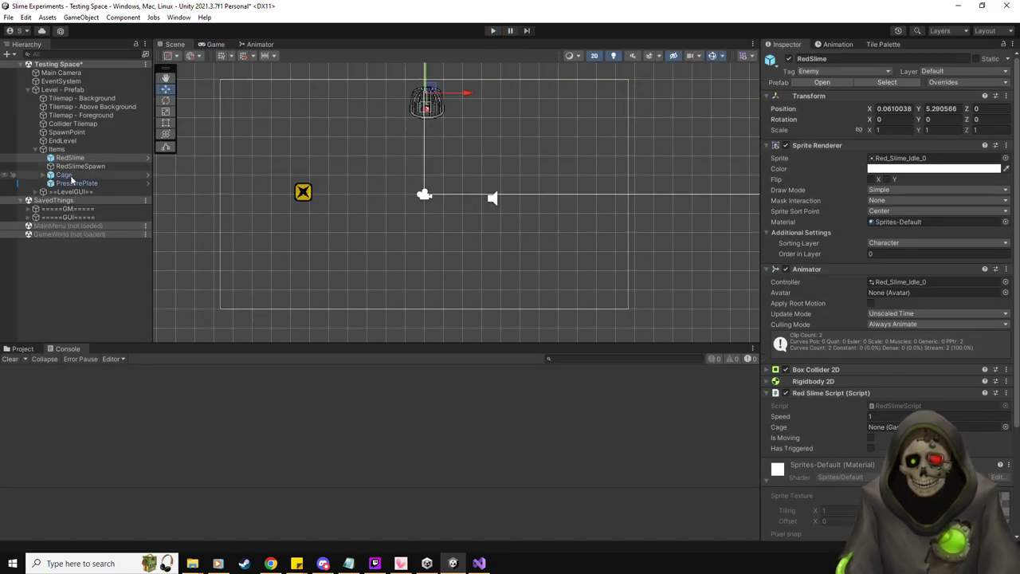
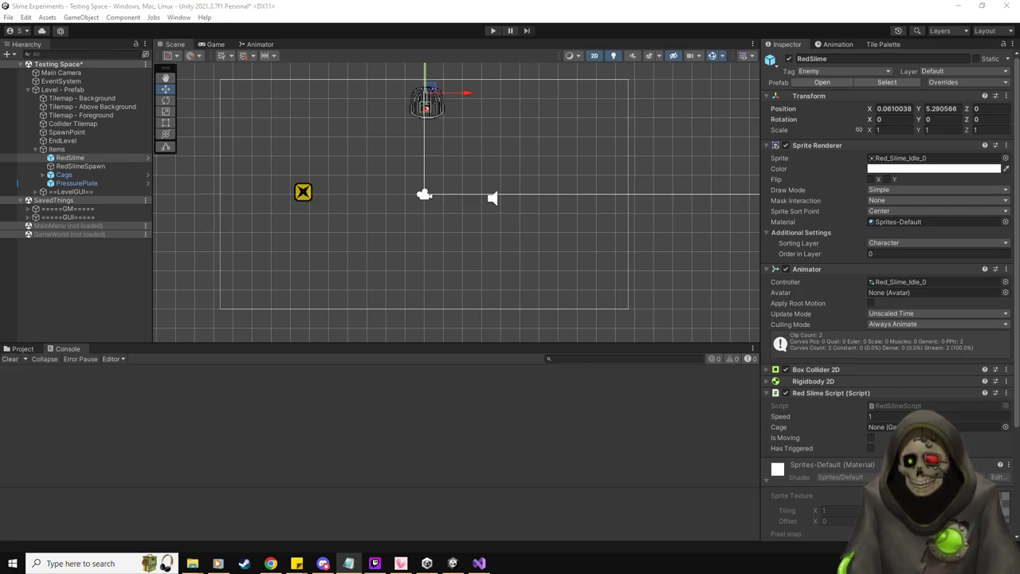
- Replace the second item in the Slime Stuff To Do list with "Attach Cage to RedSlime." and save the file
{"action": "key", "text": "alt+Tab"}
{"action": "left_click_drag", "start_coordinate": [458, 98], "coordinate": [472, 102]}
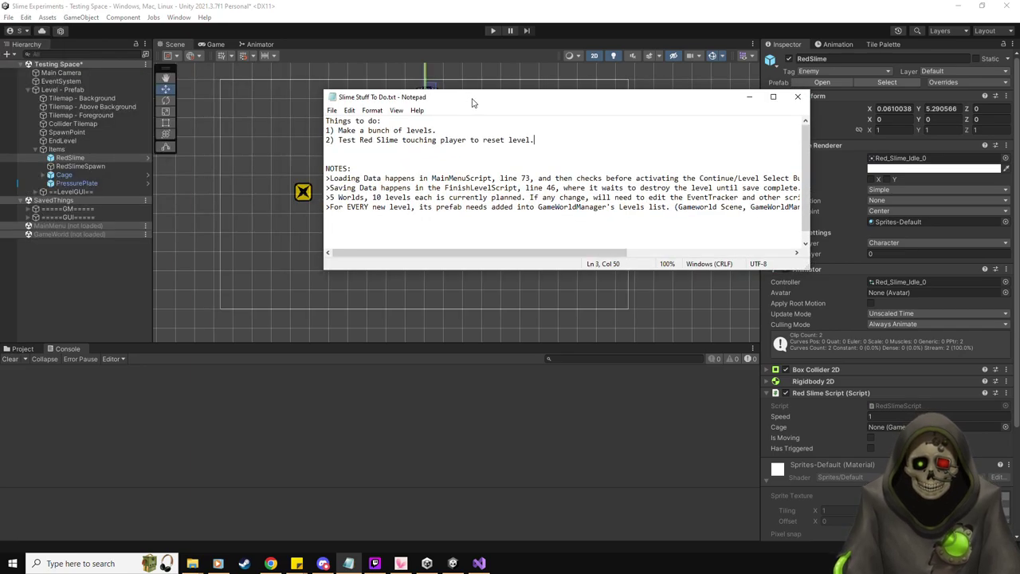
{"action": "key", "text": "shift+Home"}
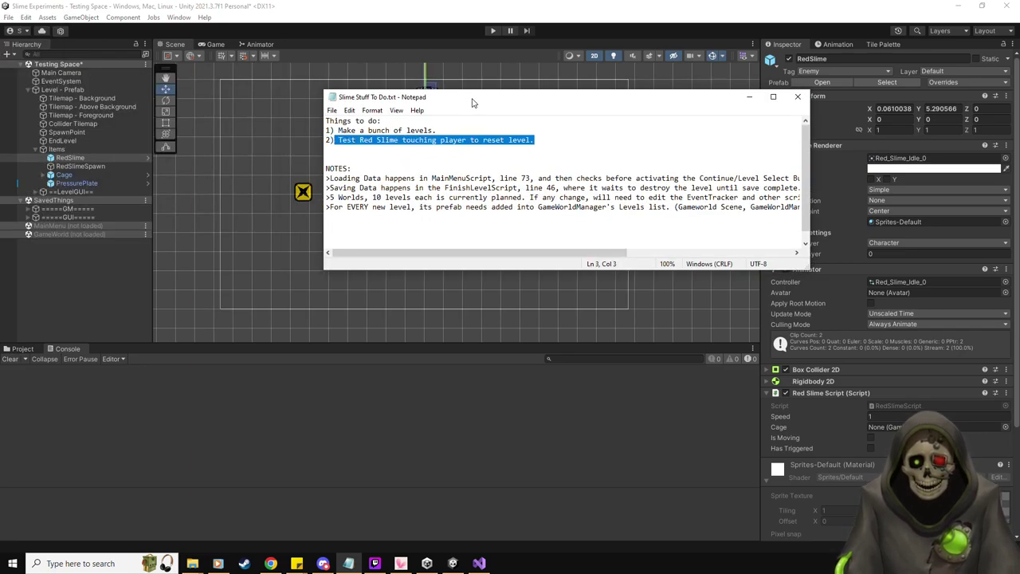
{"action": "type", "text": "Attach Cage to Re"}
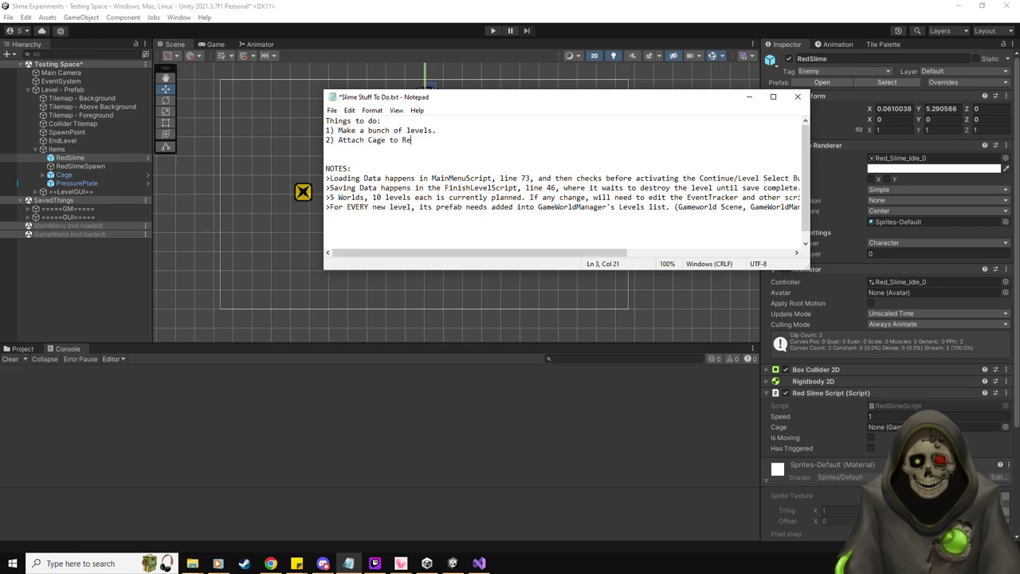
{"action": "type", "text": "dSlime."}
{"action": "key", "text": "ctrl+s"}
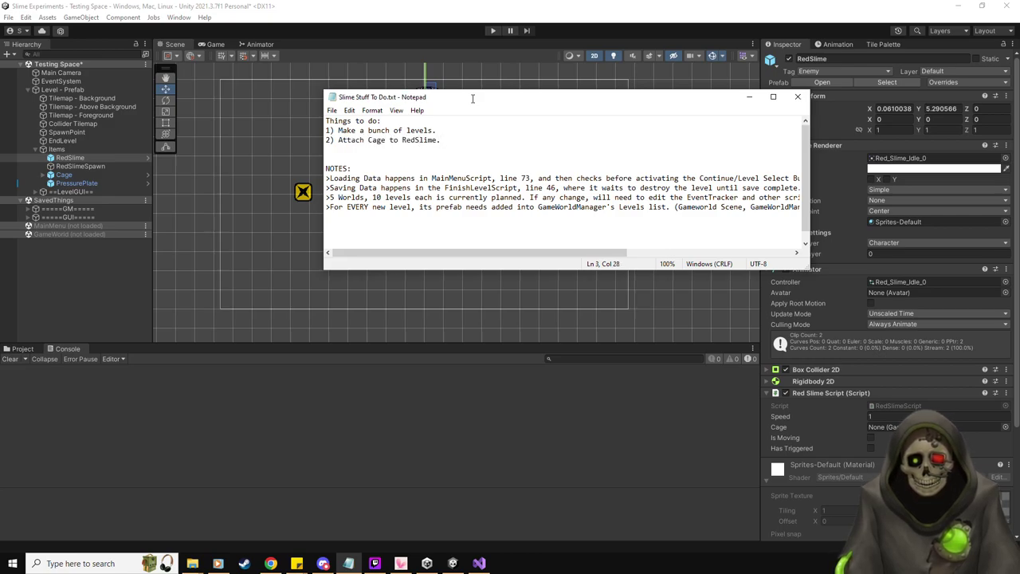
- Return to Unity and delete the standalone Cage object from Items in the Testing Space scene
{"action": "key", "text": "alt+Tab"}
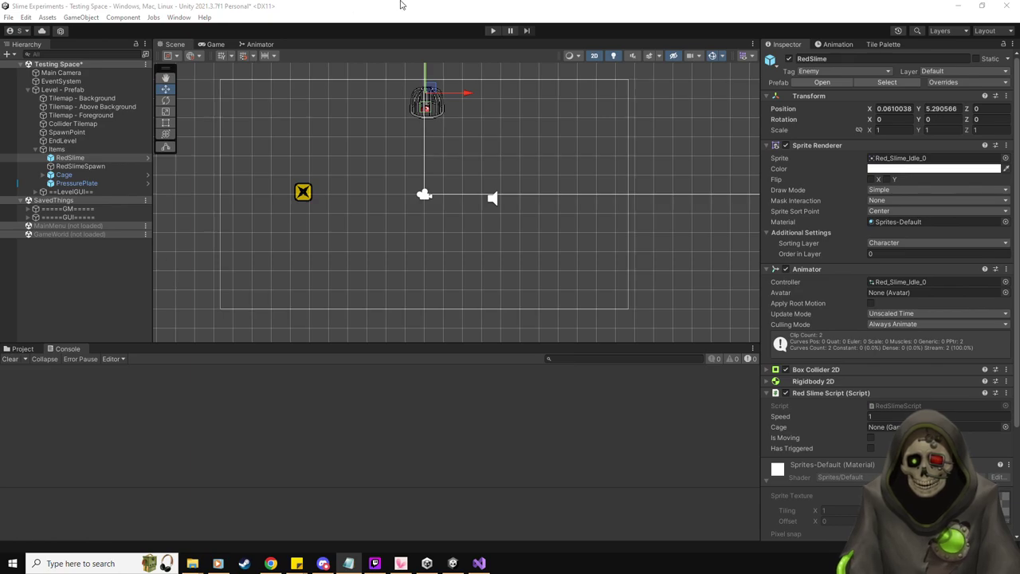
{"action": "scroll", "coordinate": [475, 248], "scroll_direction": "up", "scroll_amount": 2}
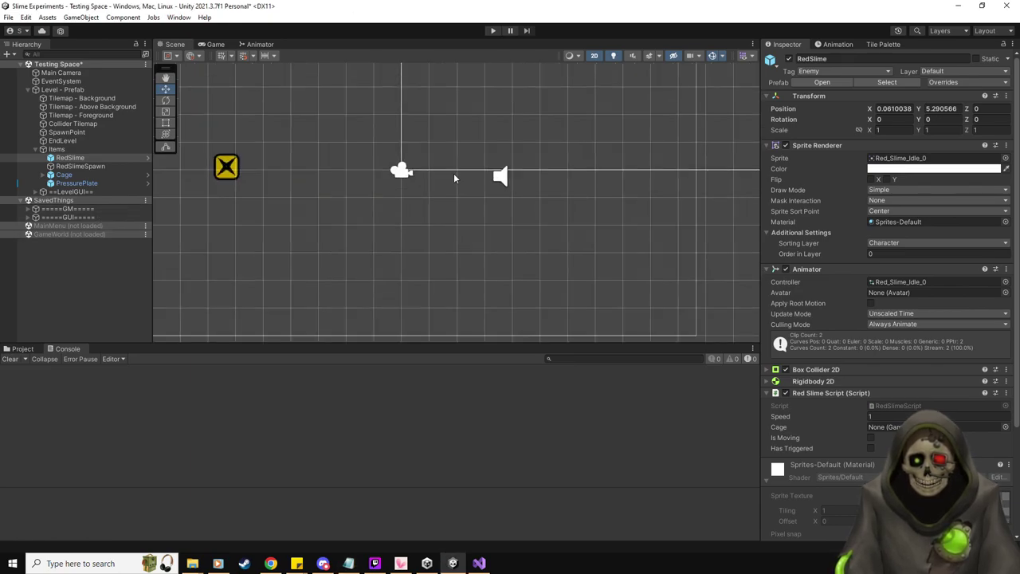
{"action": "key", "text": "f"}
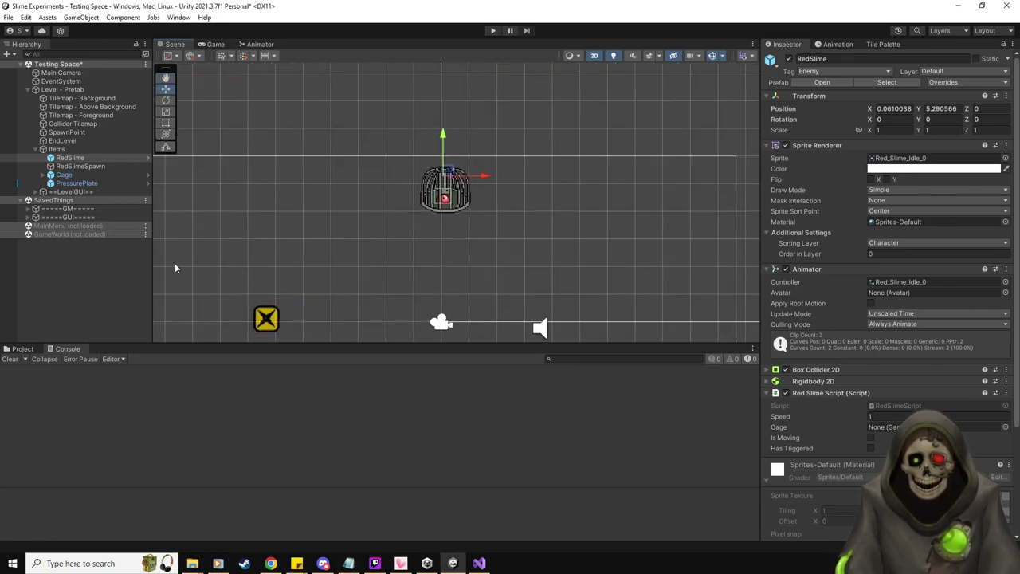
{"action": "left_click", "coordinate": [64, 175]}
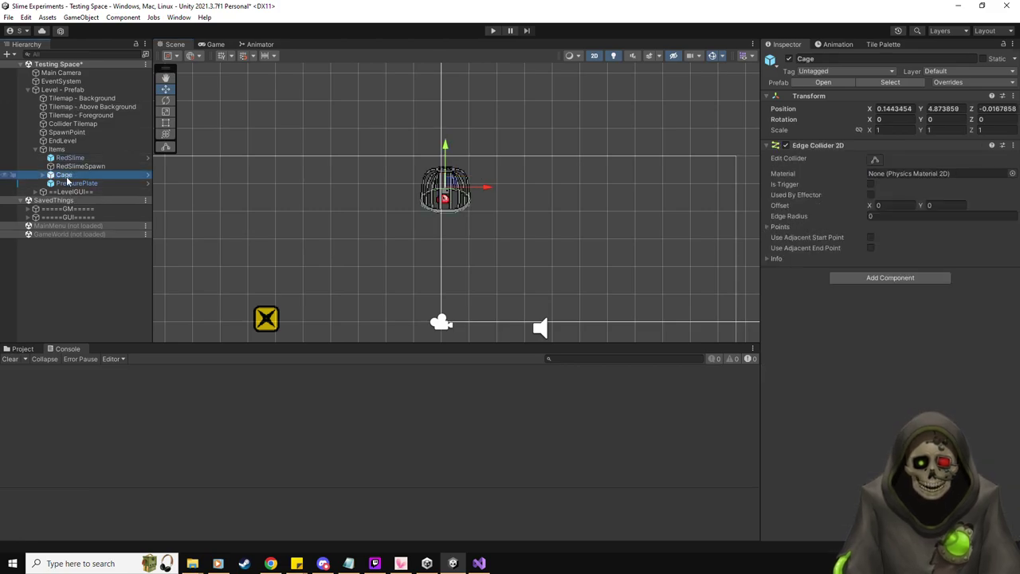
{"action": "key", "text": "Delete"}
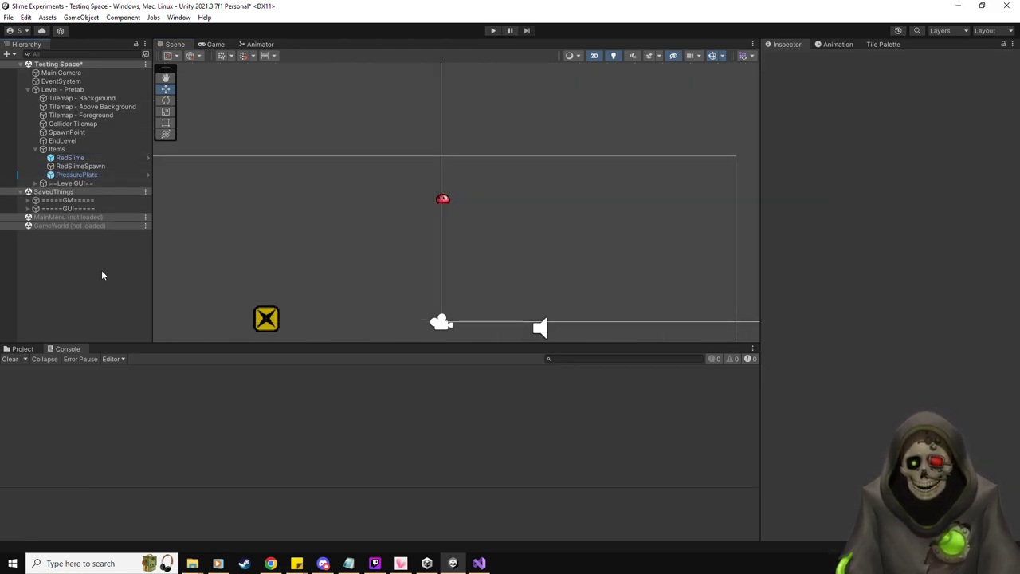
- Add one message reading "Hello. :)" to the Auto Talking script on Level - Prefab
{"action": "left_click", "coordinate": [80, 166]}
{"action": "left_click", "coordinate": [77, 175]}
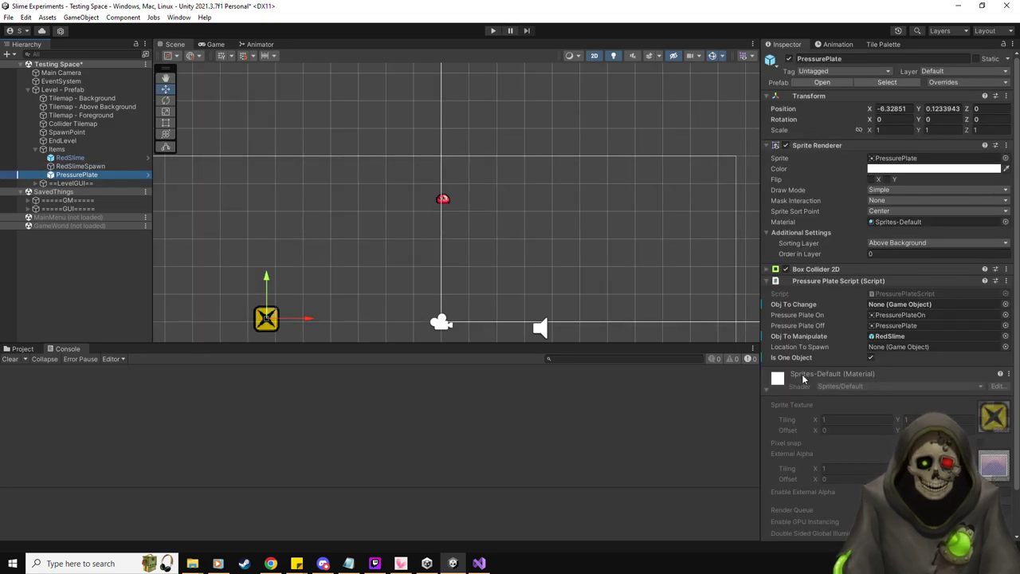
{"action": "left_click", "coordinate": [61, 81]}
{"action": "left_click", "coordinate": [62, 89]}
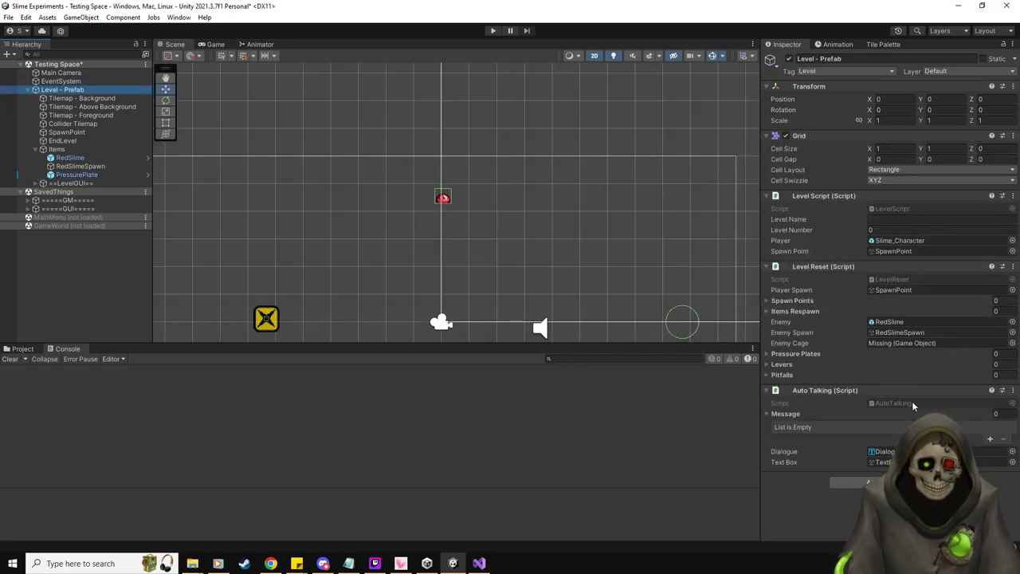
{"action": "left_click", "coordinate": [1012, 391]}
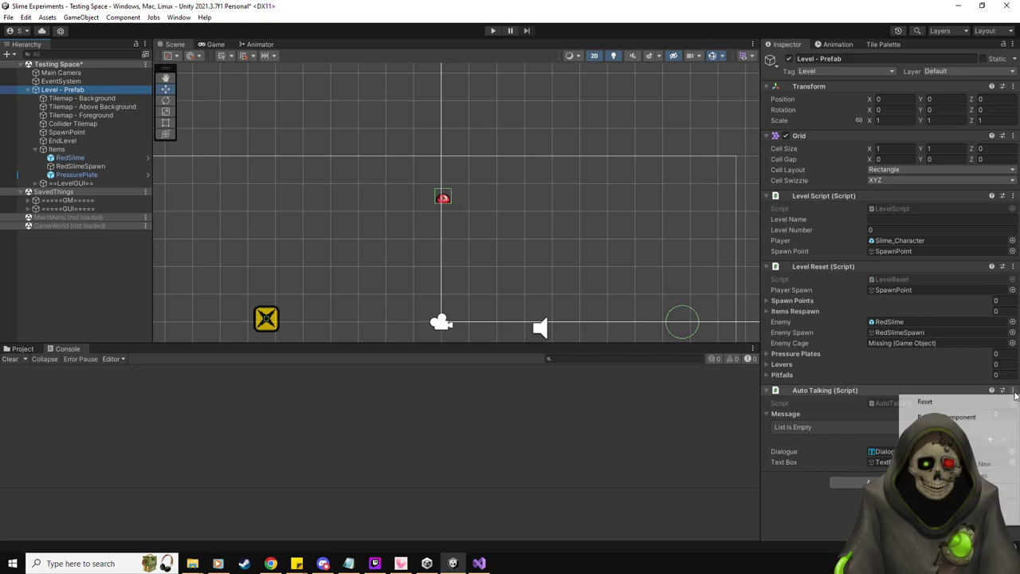
{"action": "left_click", "coordinate": [982, 420]}
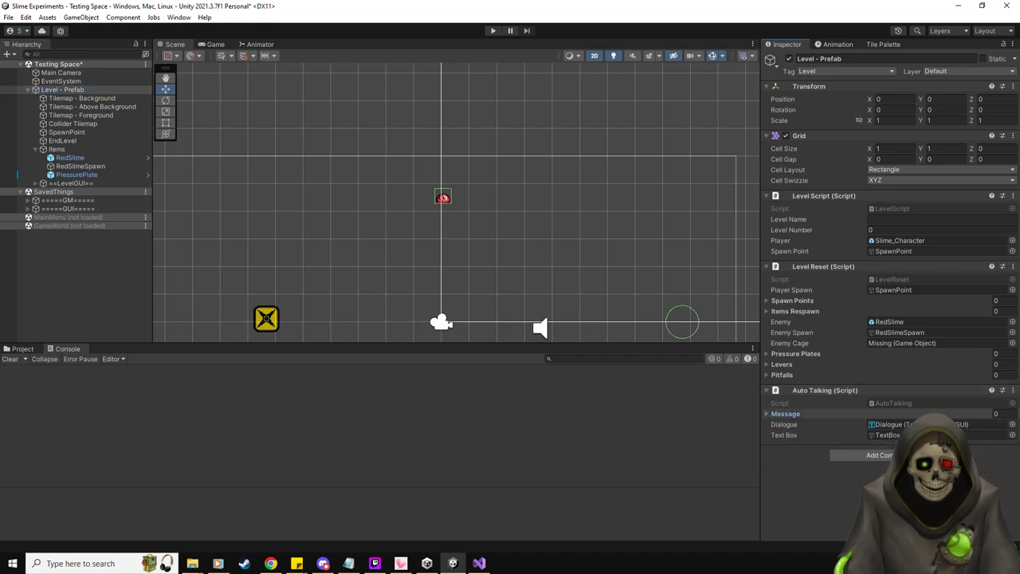
{"action": "type", "text": "1"}
{"action": "key", "text": "Return"}
{"action": "left_click", "coordinate": [836, 438]}
{"action": "type", "text": "He"}
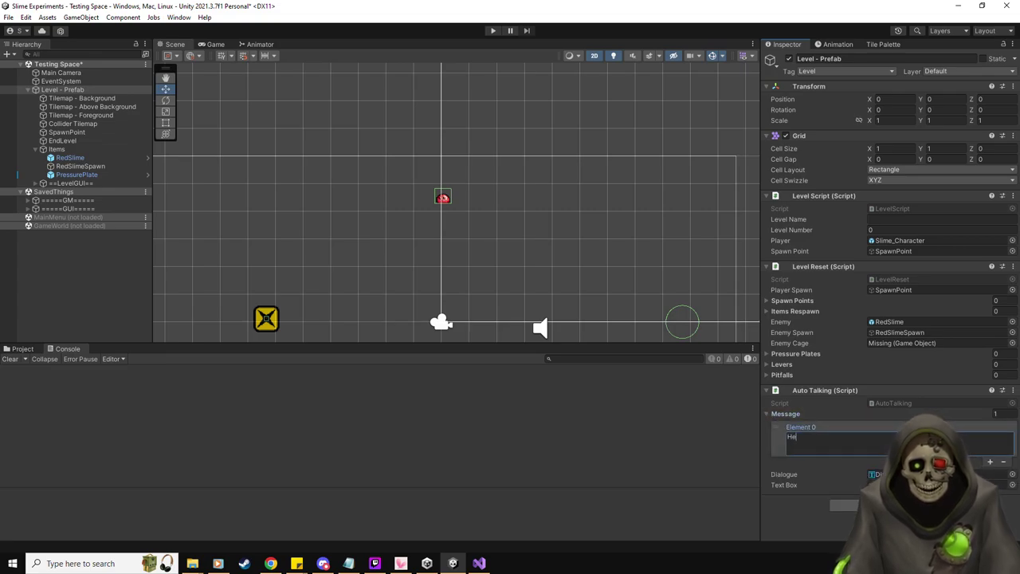
{"action": "type", "text": "llo. :)"}
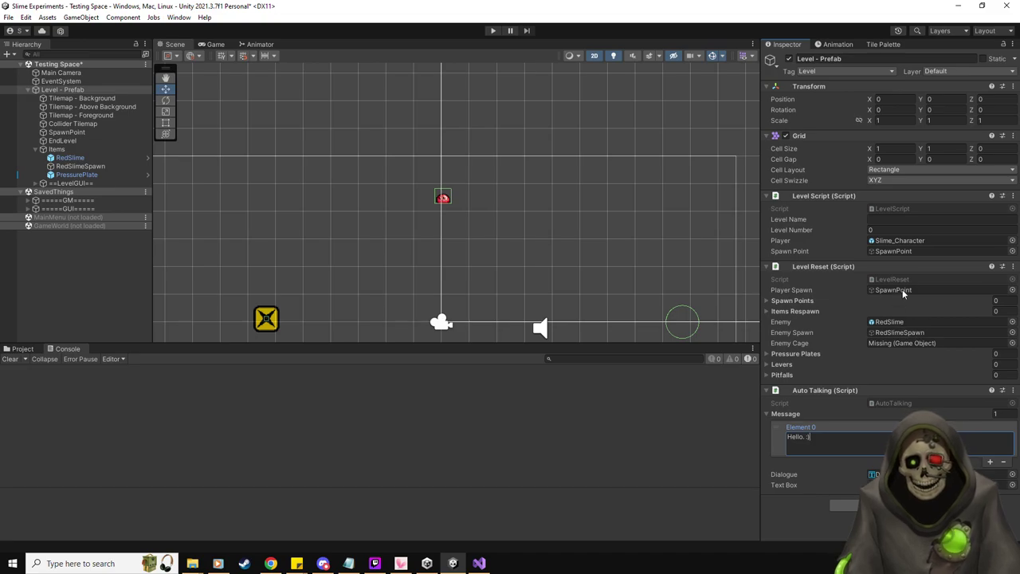
- Open the LevelReset script from Level - Prefab and delete the serialized enemyCage field declaration
{"action": "double_click", "coordinate": [893, 279]}
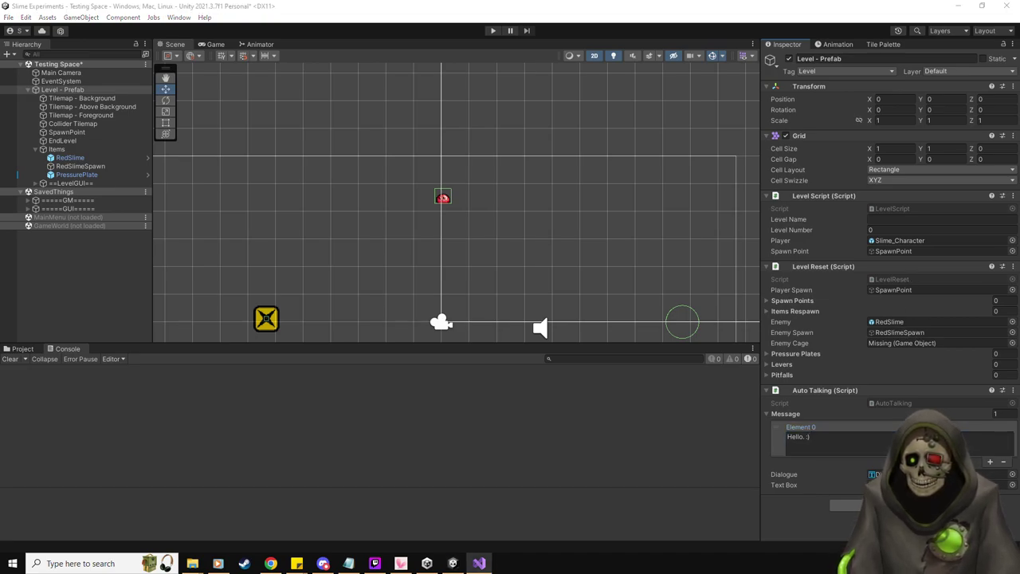
{"action": "scroll", "coordinate": [410, 254], "scroll_direction": "up", "scroll_amount": 15}
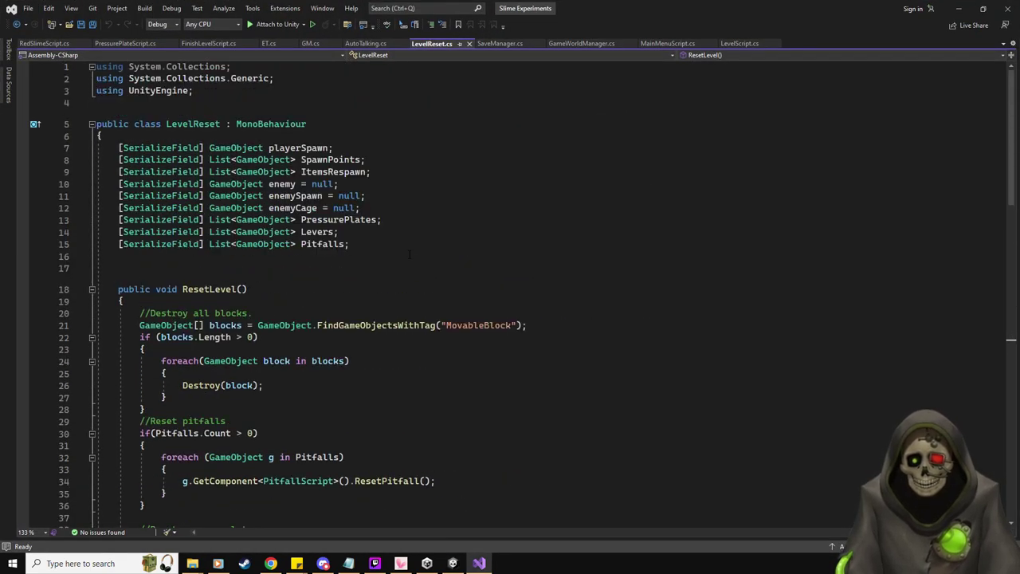
{"action": "left_click", "coordinate": [383, 207]}
{"action": "key", "text": "shift+Home"}
{"action": "key", "text": "shift+Home"}
{"action": "key", "text": "BackSpace"}
{"action": "key", "text": "BackSpace"}
- Delete the enemyCage if block under Reset Enemy in ResetLevel, save LevelReset.cs, and return to Unity
{"action": "scroll", "coordinate": [191, 322], "scroll_direction": "down", "scroll_amount": 15}
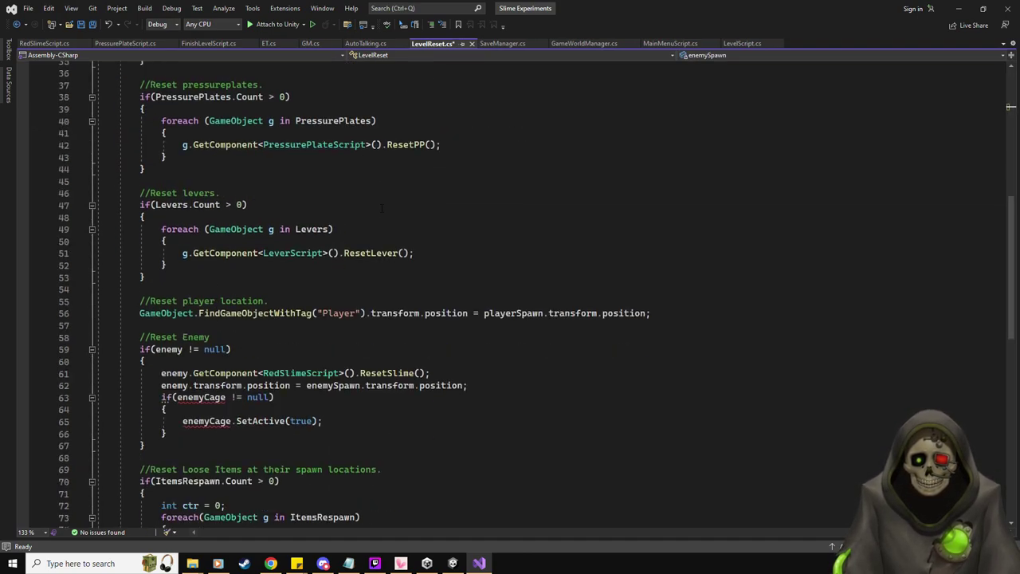
{"action": "left_click_drag", "start_coordinate": [177, 328], "coordinate": [98, 288]}
{"action": "key", "text": "BackSpace"}
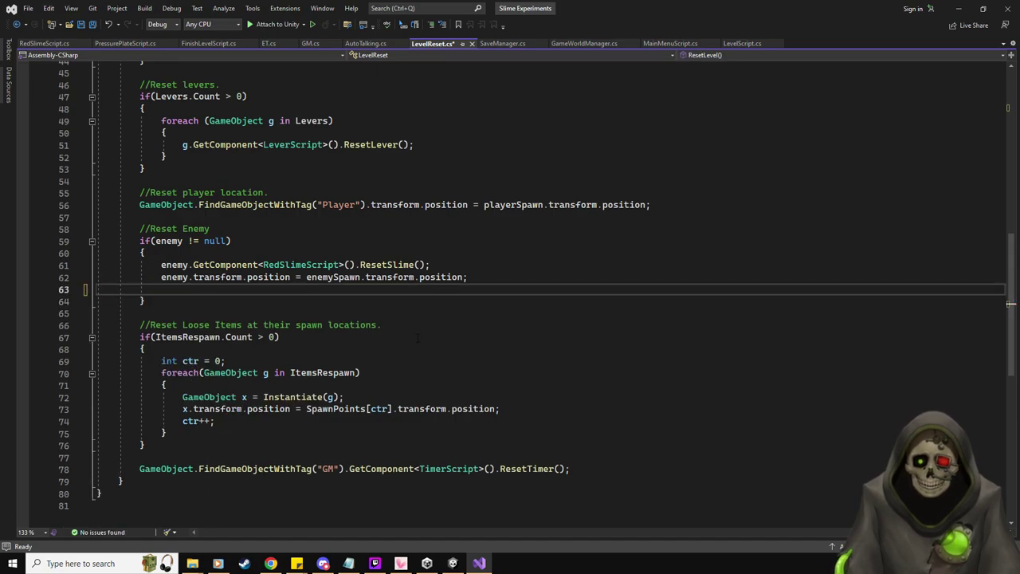
{"action": "key", "text": "BackSpace"}
{"action": "key", "text": "ctrl+s"}
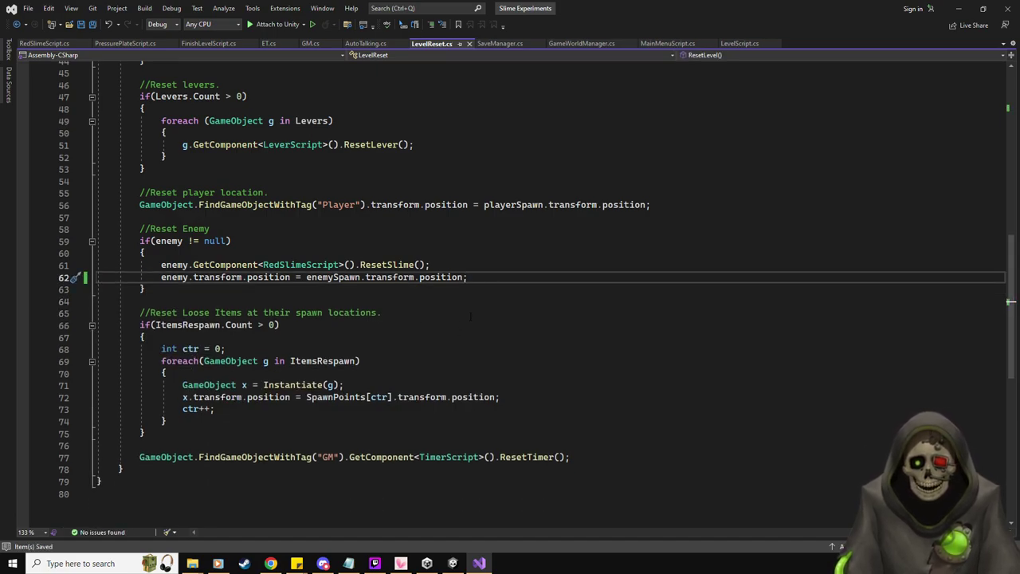
{"action": "scroll", "coordinate": [470, 317], "scroll_direction": "down", "scroll_amount": 5}
{"action": "scroll", "coordinate": [470, 317], "scroll_direction": "up", "scroll_amount": 4}
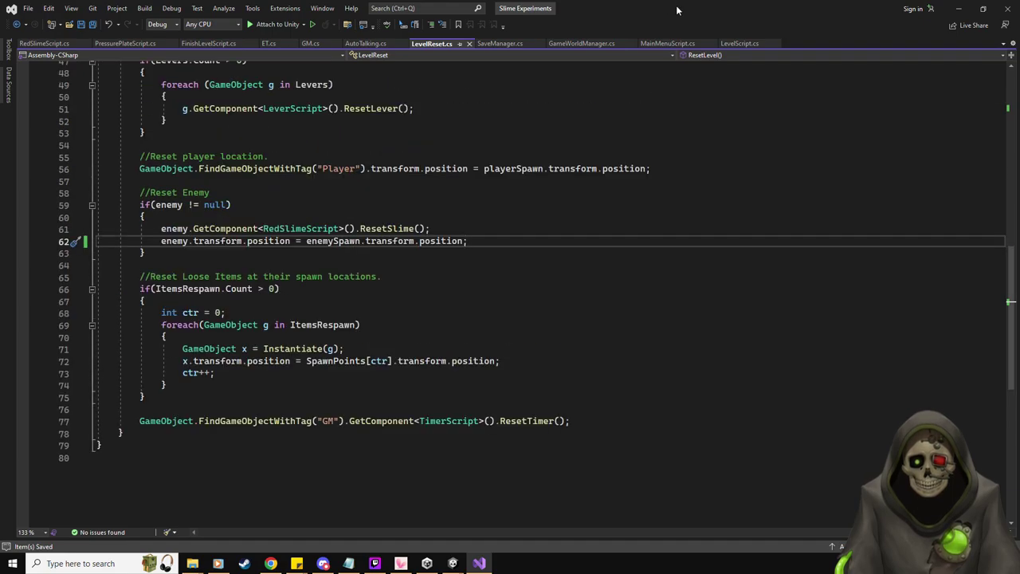
{"action": "left_click", "coordinate": [958, 9]}
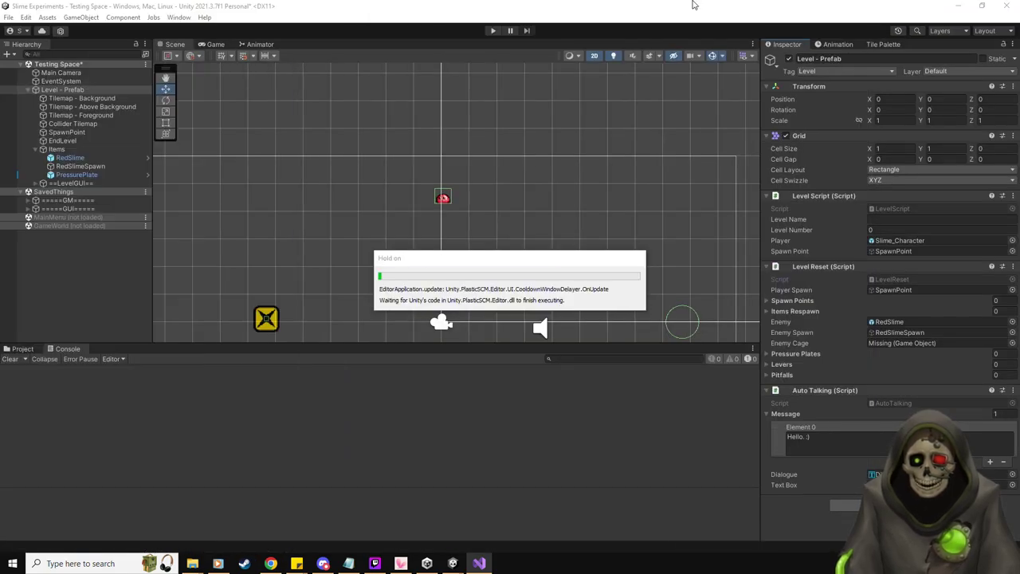
- Open the RedSlime prefab from the Prefabs folder and add the Cage prefab as a child of RedSlime
{"action": "left_click", "coordinate": [70, 158]}
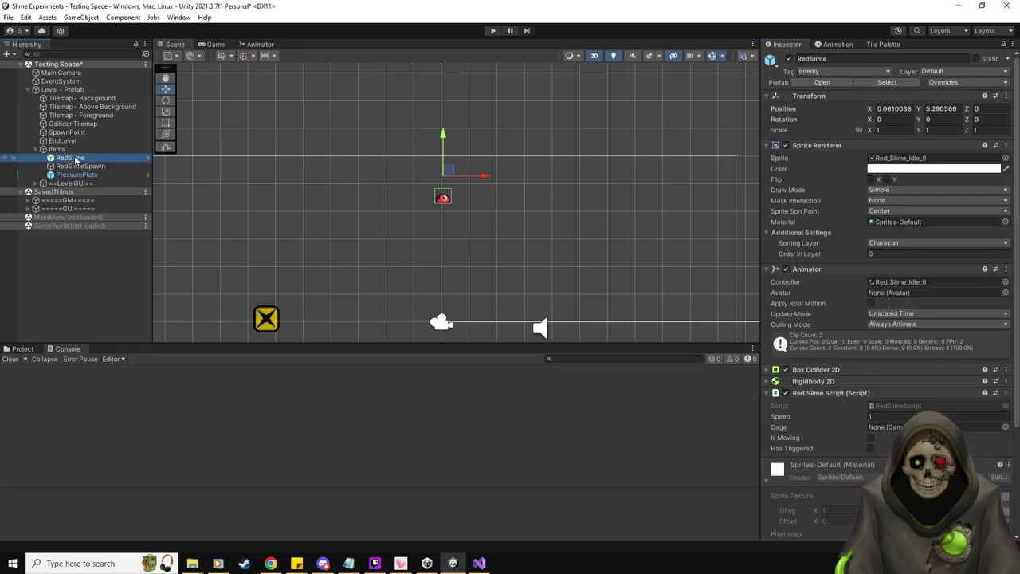
{"action": "left_click", "coordinate": [18, 348]}
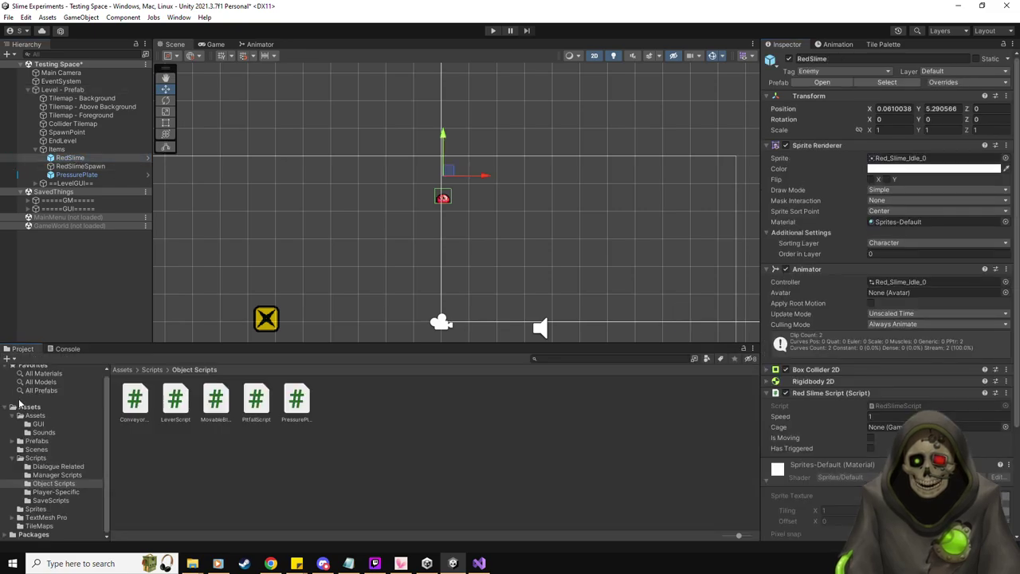
{"action": "left_click", "coordinate": [37, 441]}
{"action": "double_click", "coordinate": [580, 398]}
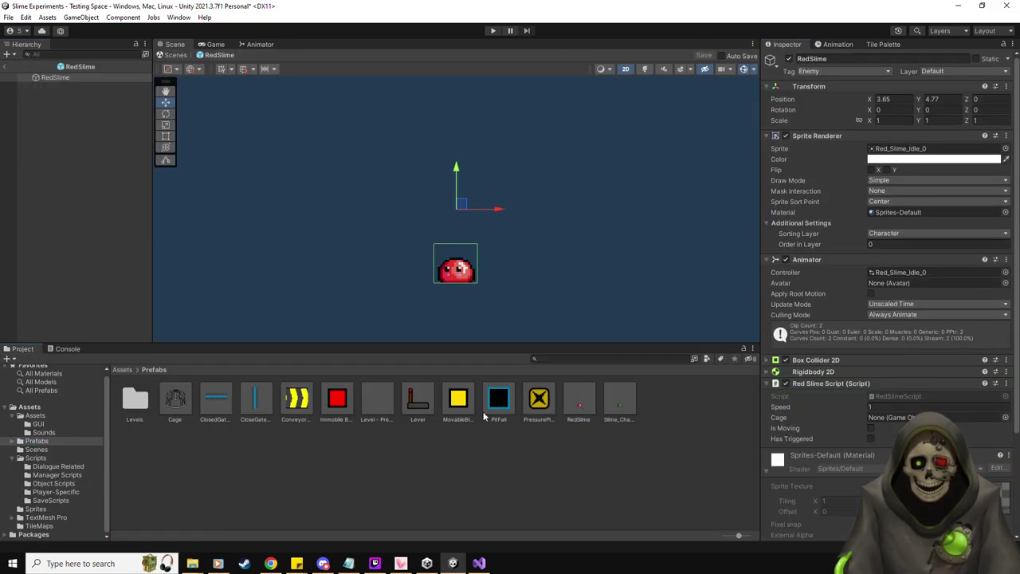
{"action": "left_click_drag", "start_coordinate": [189, 395], "coordinate": [61, 80]}
{"action": "left_click", "coordinate": [31, 86]}
- Position the child Cage at X 0 and Z 0, and lower it around the red slime to about Y -0.324
{"action": "left_click", "coordinate": [59, 86]}
{"action": "left_click", "coordinate": [892, 109]}
{"action": "type", "text": "0"}
{"action": "key", "text": "Tab"}
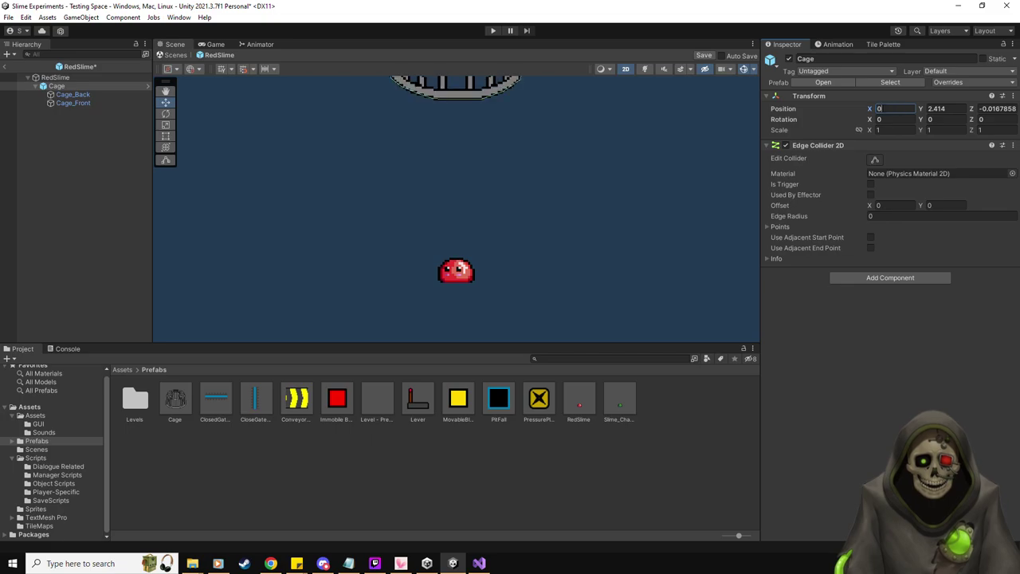
{"action": "type", "text": "0"}
{"action": "key", "text": "Tab"}
{"action": "type", "text": "0"}
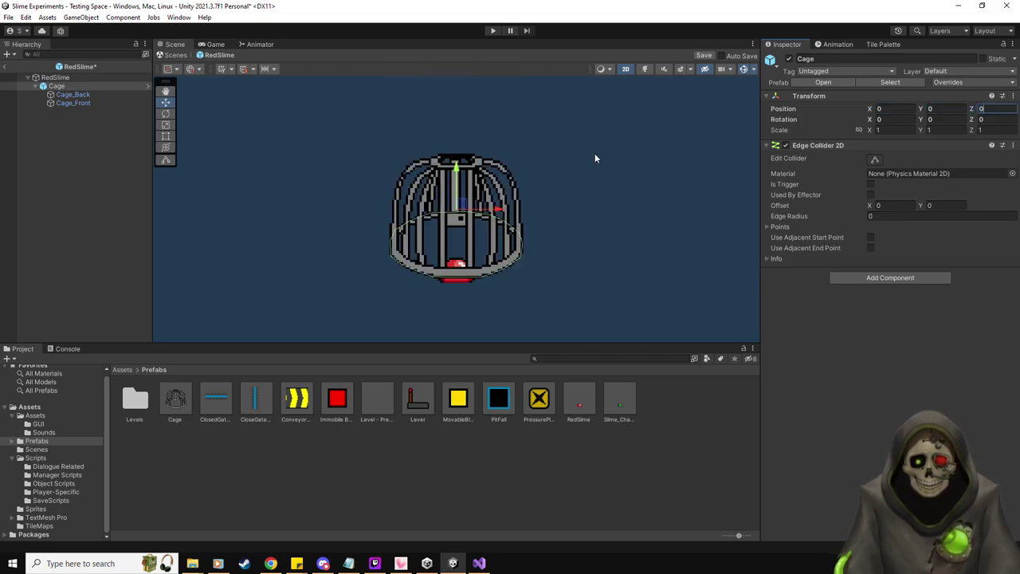
{"action": "left_click_drag", "start_coordinate": [453, 173], "coordinate": [454, 195]}
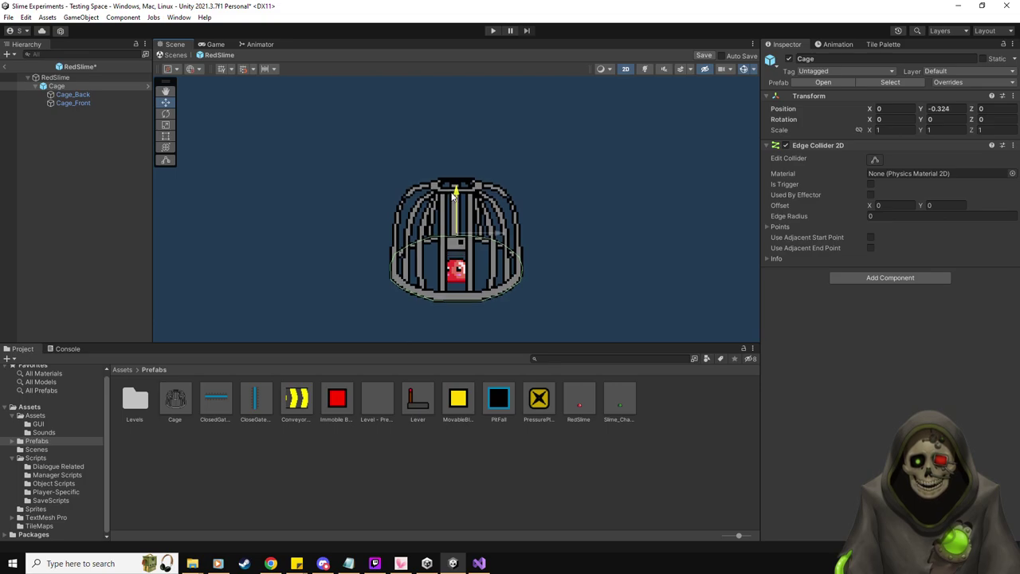
- Assign the child Cage to the Cage reference of RedSlime's Red Slime Script and save the prefab
{"action": "left_click", "coordinate": [71, 76]}
{"action": "scroll", "coordinate": [917, 351], "scroll_direction": "down", "scroll_amount": 5}
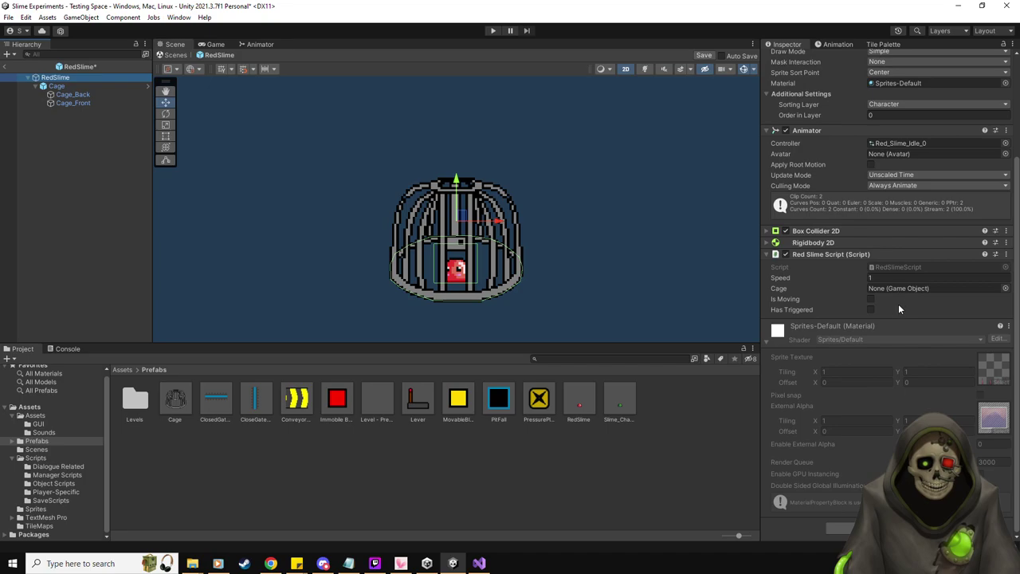
{"action": "left_click_drag", "start_coordinate": [56, 85], "coordinate": [932, 287]}
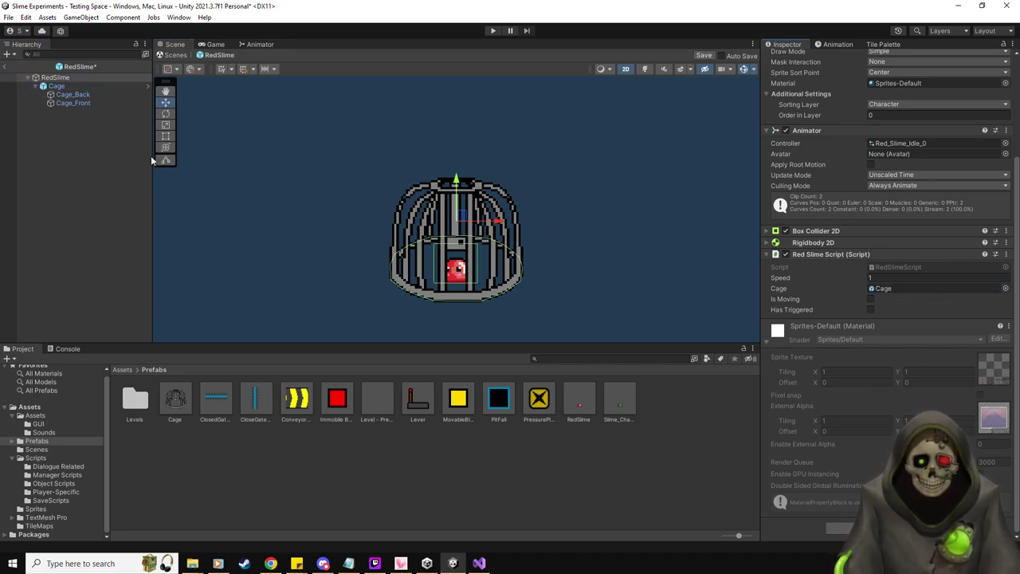
{"action": "left_click", "coordinate": [36, 86]}
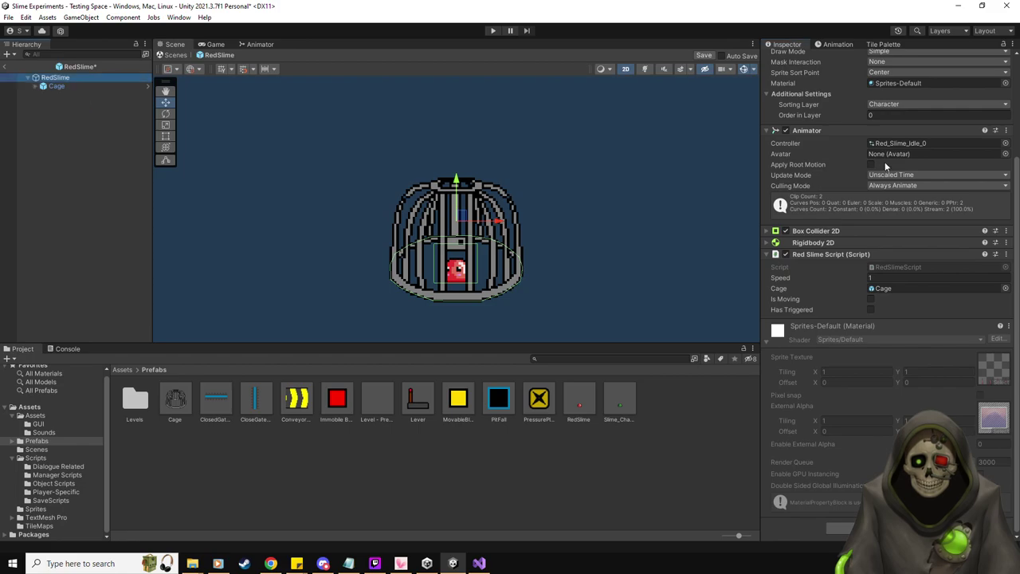
{"action": "left_click", "coordinate": [703, 55]}
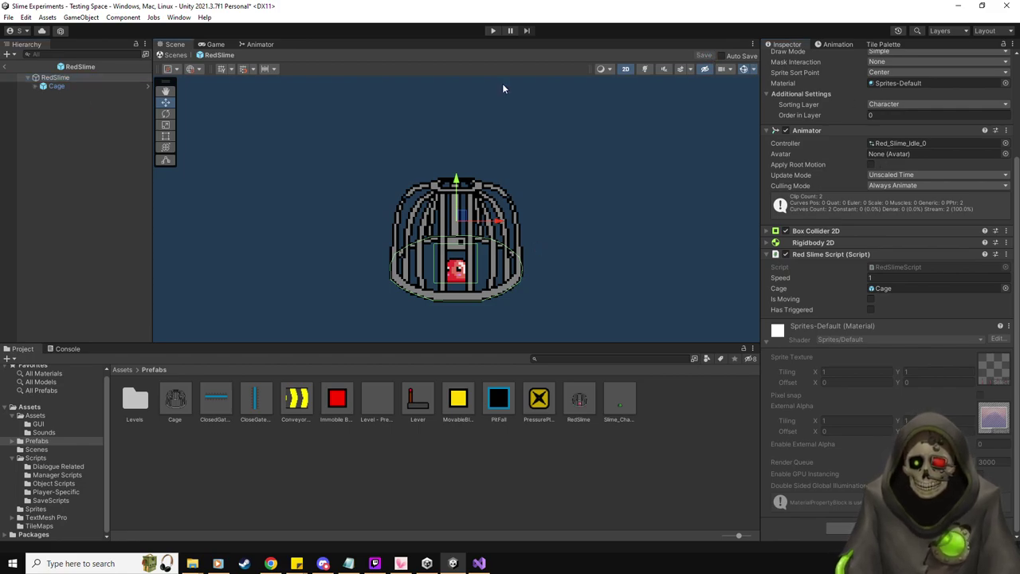
- Leave the RedSlime prefab for the Testing Space scene and run the game with the caged red slime
{"action": "left_click", "coordinate": [4, 72]}
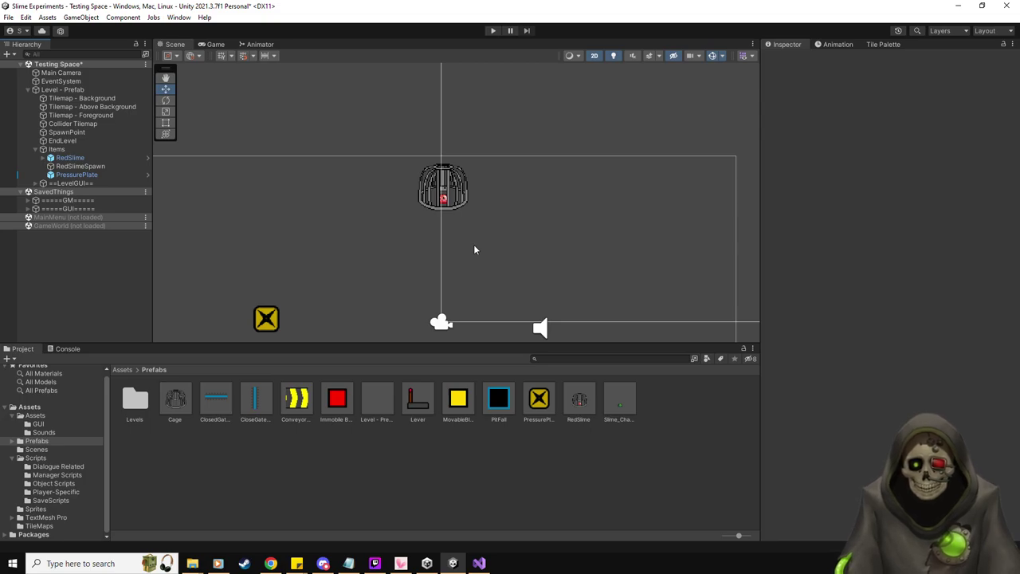
{"action": "scroll", "coordinate": [355, 234], "scroll_direction": "down", "scroll_amount": 2}
{"action": "middle_click_drag", "start_coordinate": [345, 232], "coordinate": [440, 223]}
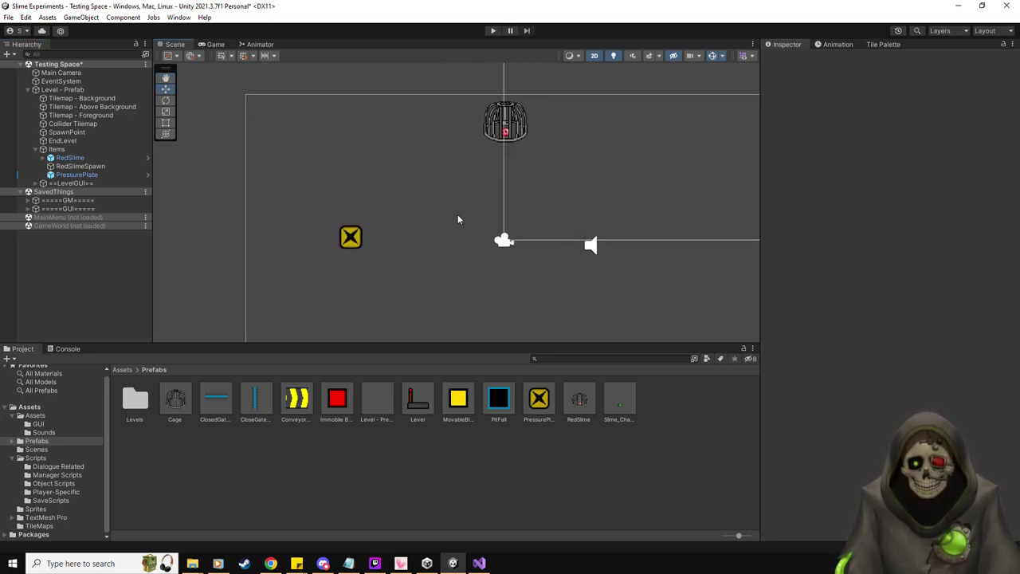
{"action": "left_click", "coordinate": [496, 31]}
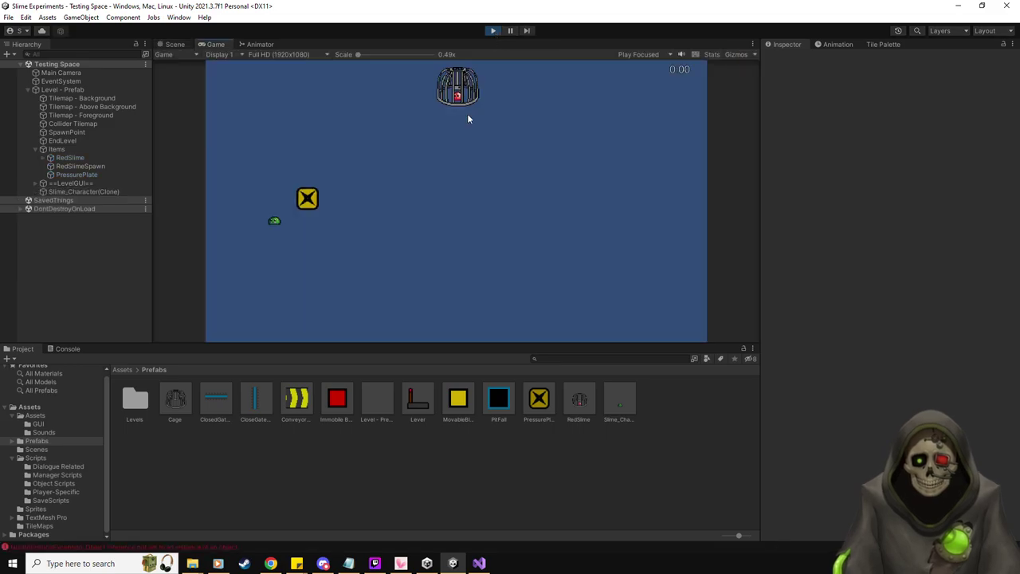
- Steer the green slime up and across onto the yellow pressure plate in the running game
{"action": "key", "text": "w"}
{"action": "key", "text": "d"}
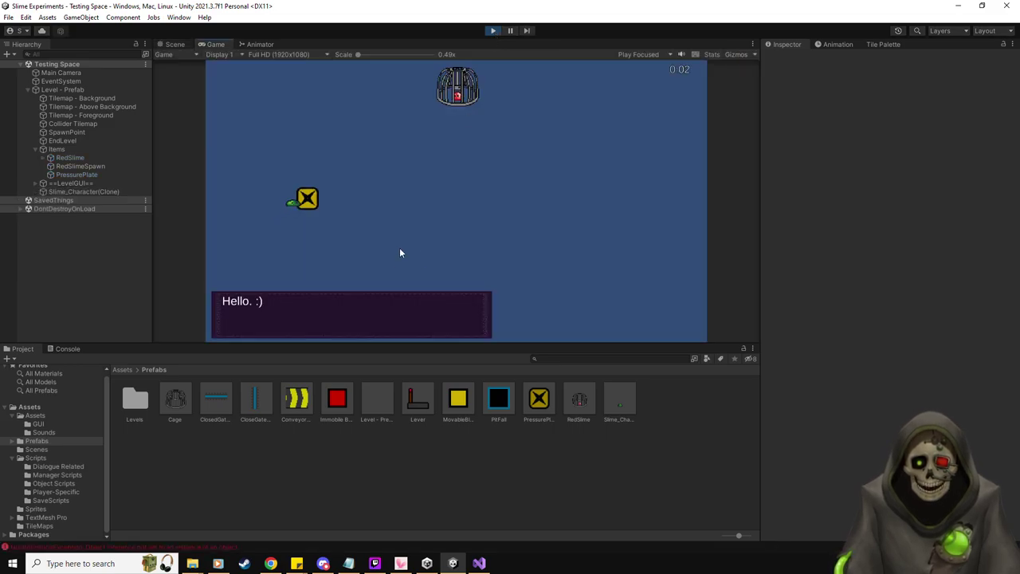
{"action": "key", "text": "d"}
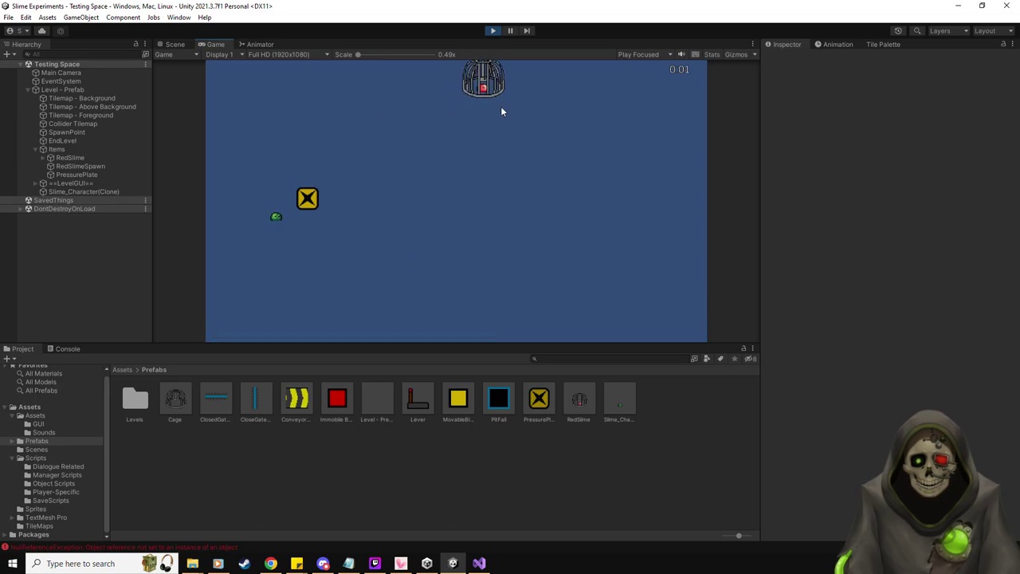
- Inspect the RedSlime object's Red Slime Script component during play, and stop the game
{"action": "left_click", "coordinate": [79, 165]}
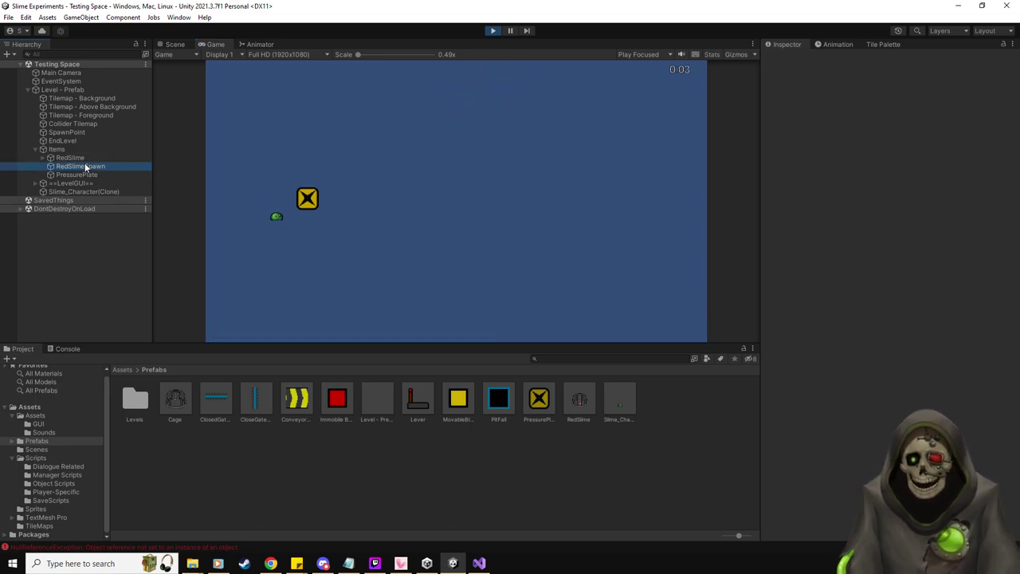
{"action": "left_click", "coordinate": [70, 158]}
{"action": "scroll", "coordinate": [829, 342], "scroll_direction": "down", "scroll_amount": 5}
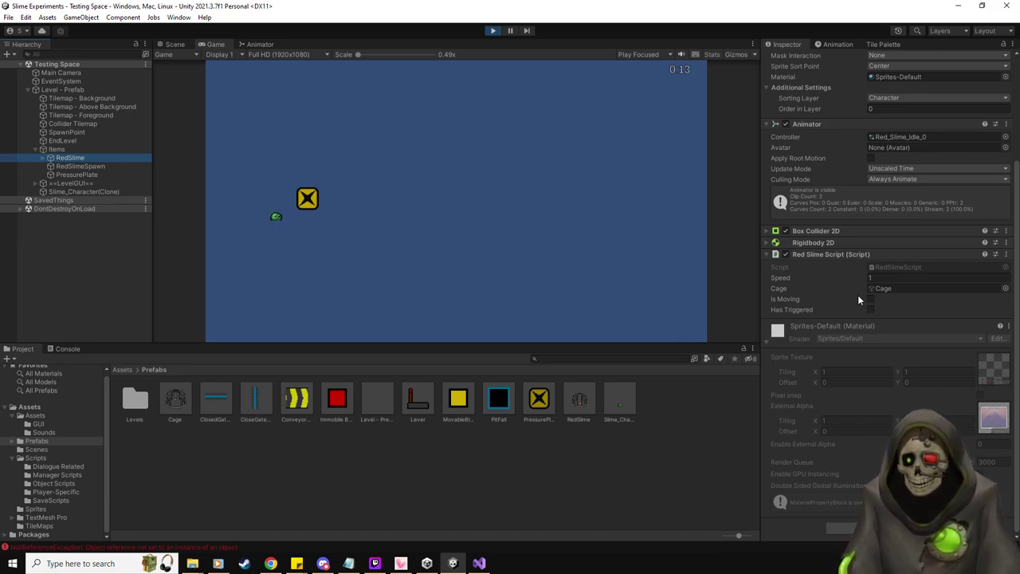
{"action": "left_click", "coordinate": [493, 30]}
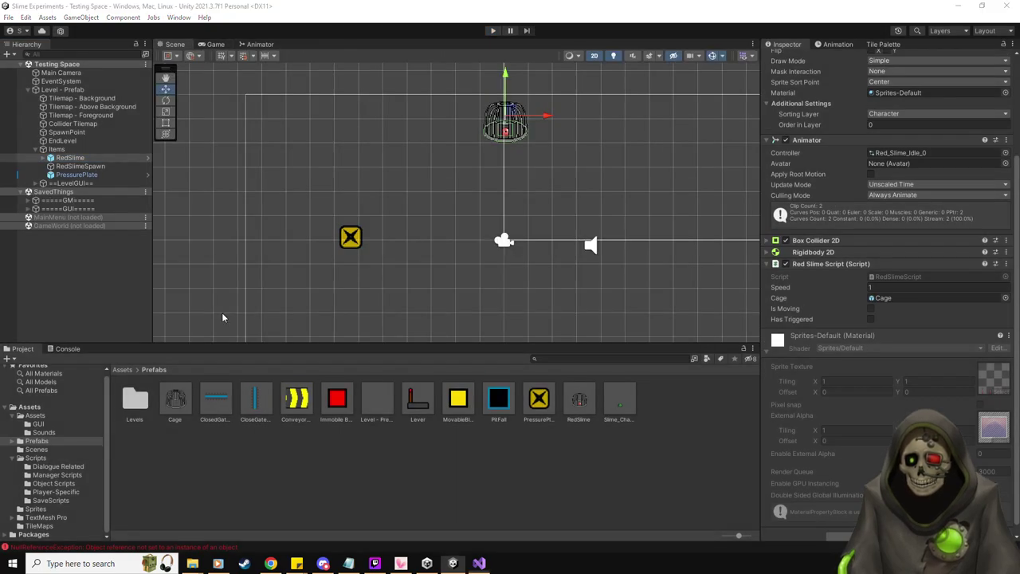
- Switch to Visual Studio and review the movement, reset and update methods in RedSlimeScript.cs
{"action": "key", "text": "alt+Tab"}
{"action": "left_click", "coordinate": [44, 43]}
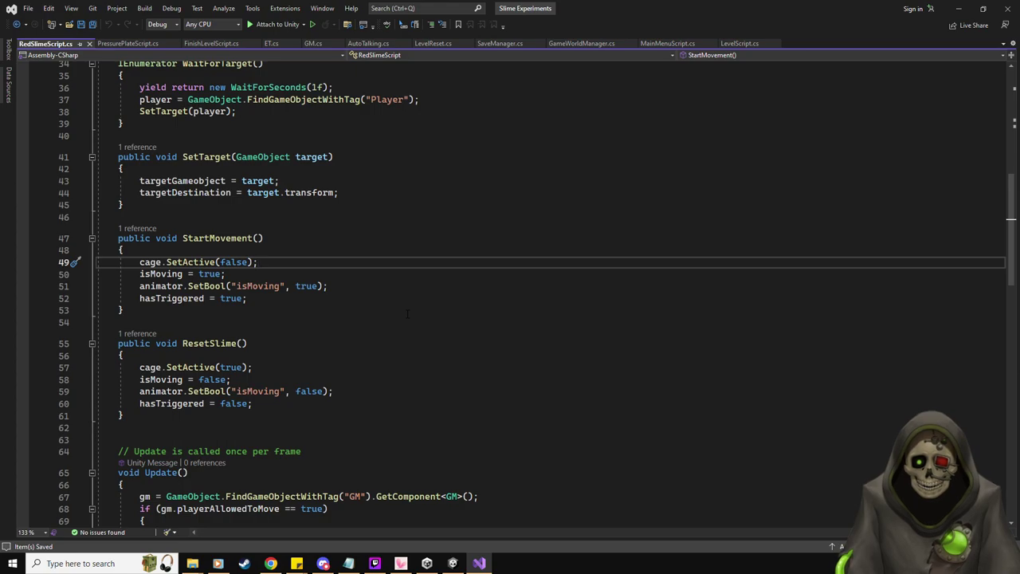
{"action": "scroll", "coordinate": [408, 314], "scroll_direction": "down", "scroll_amount": 10}
{"action": "scroll", "coordinate": [328, 378], "scroll_direction": "up", "scroll_amount": 1}
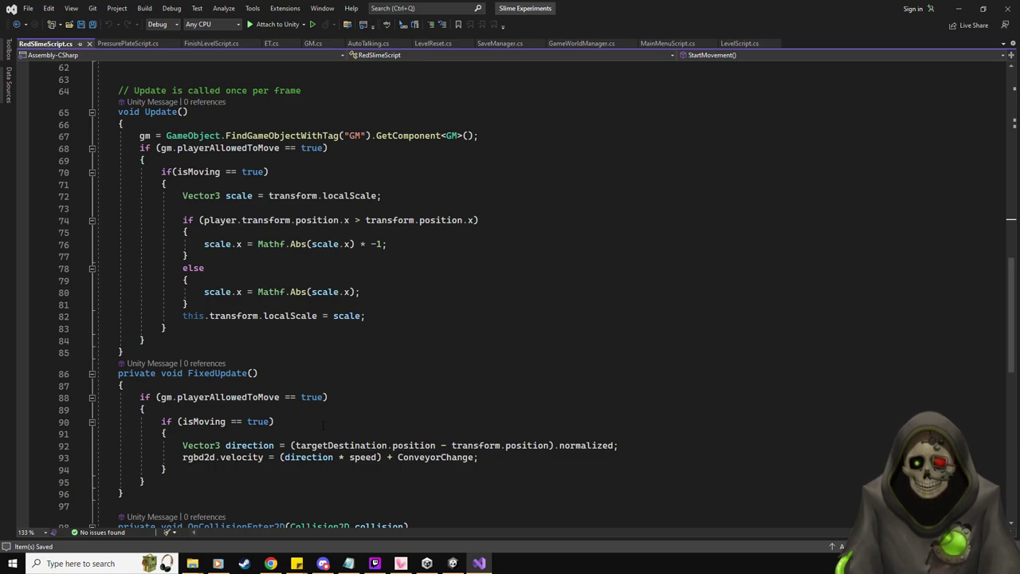
{"action": "scroll", "coordinate": [343, 369], "scroll_direction": "up", "scroll_amount": 5}
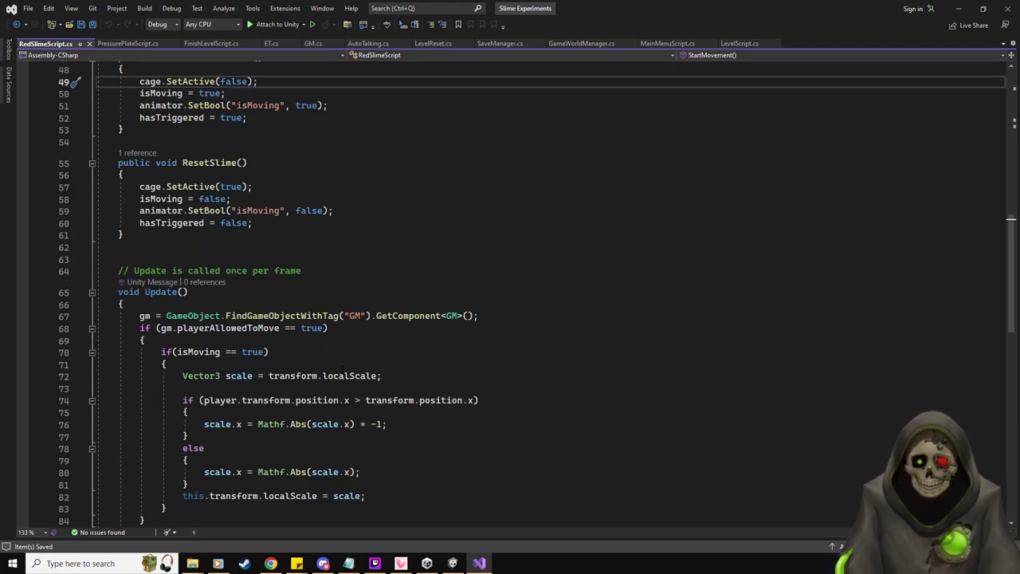
{"action": "scroll", "coordinate": [343, 368], "scroll_direction": "up", "scroll_amount": 2}
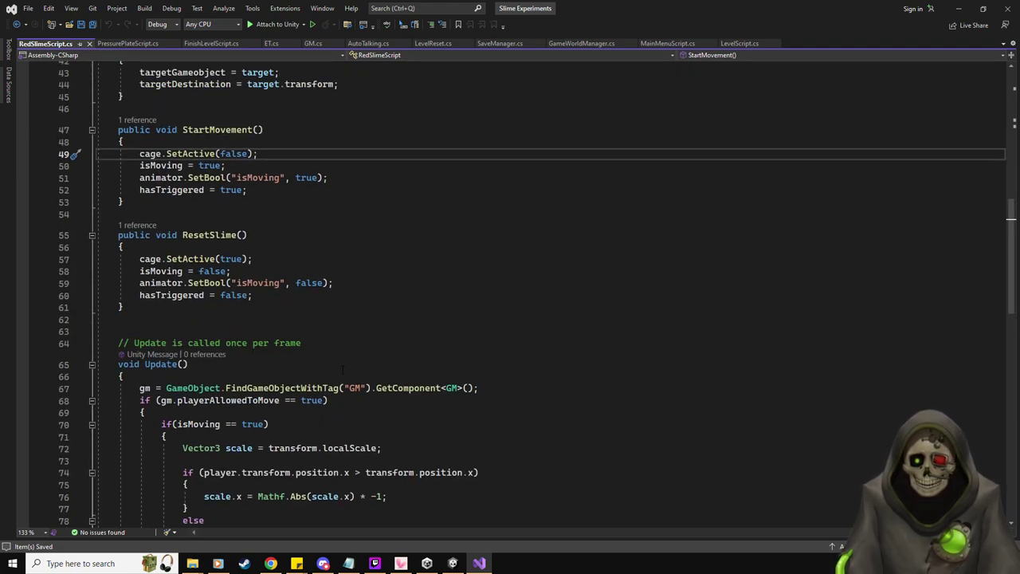
- Add the line rgbd2d.velocity = Vector3.zero; after hasTriggered = false in ResetSlime() and save RedSlimeScript.cs
{"action": "left_click", "coordinate": [278, 296]}
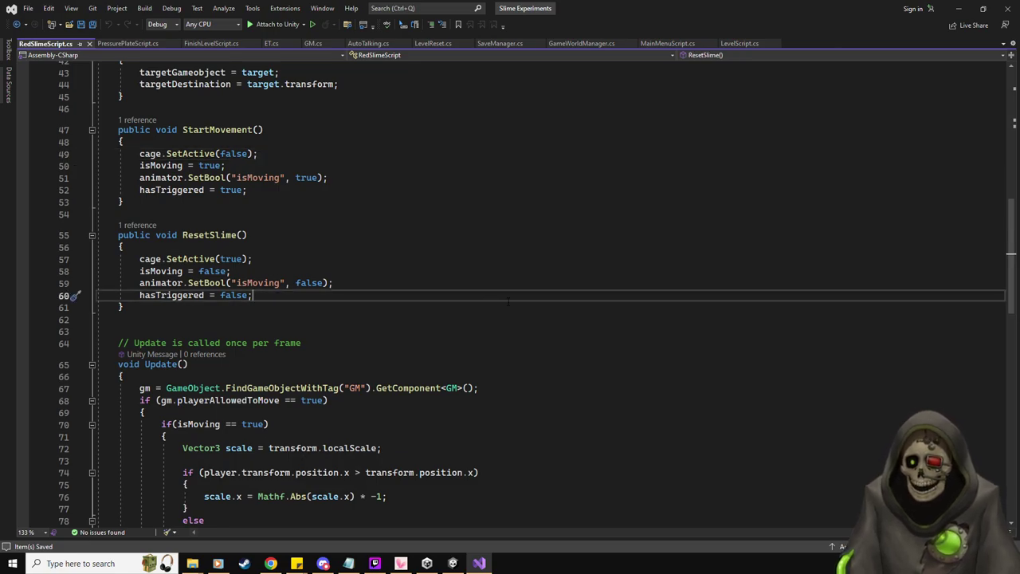
{"action": "scroll", "coordinate": [507, 302], "scroll_direction": "up", "scroll_amount": 6}
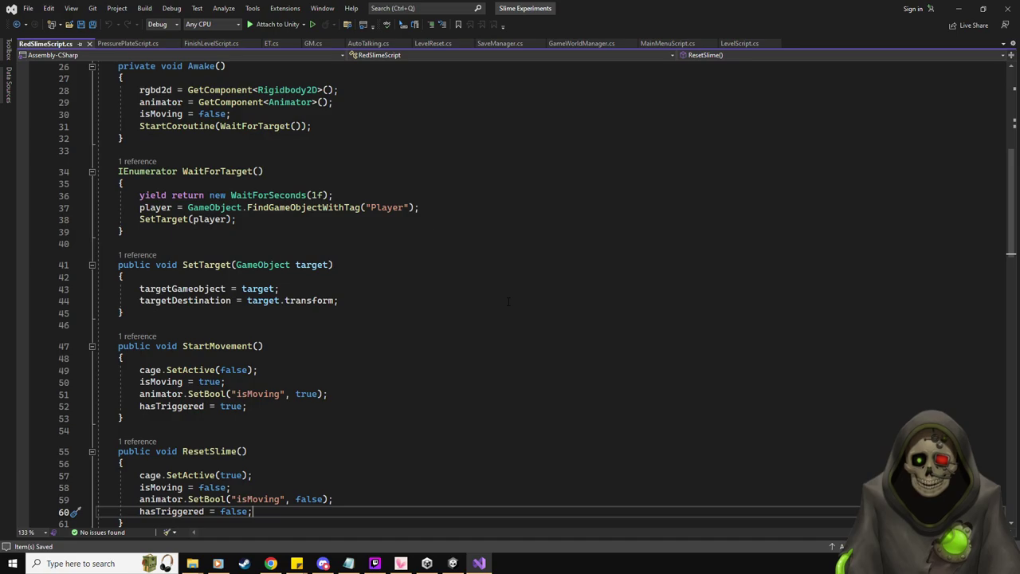
{"action": "scroll", "coordinate": [507, 301], "scroll_direction": "up", "scroll_amount": 1}
{"action": "scroll", "coordinate": [502, 315], "scroll_direction": "down", "scroll_amount": 4}
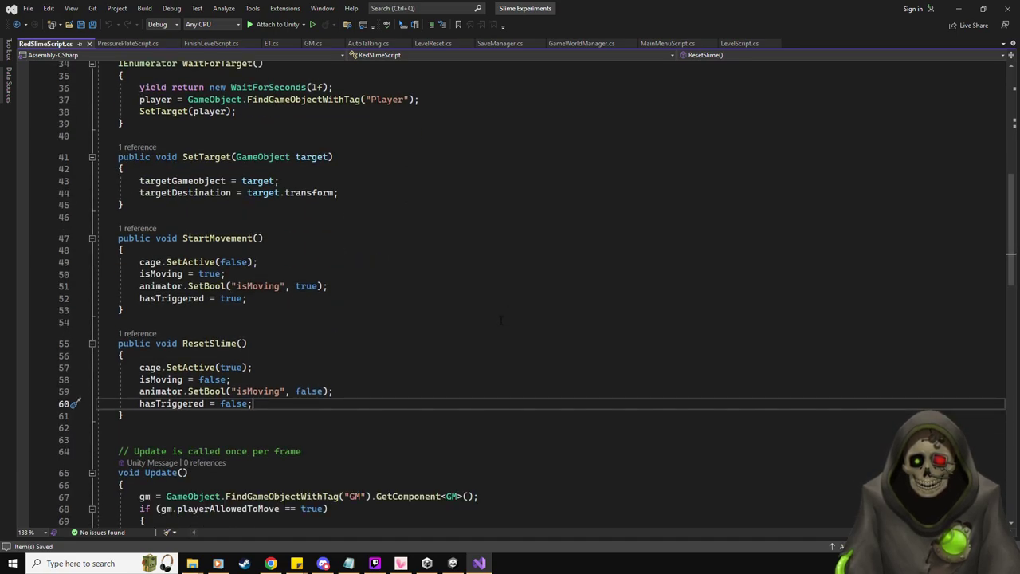
{"action": "key", "text": "Return"}
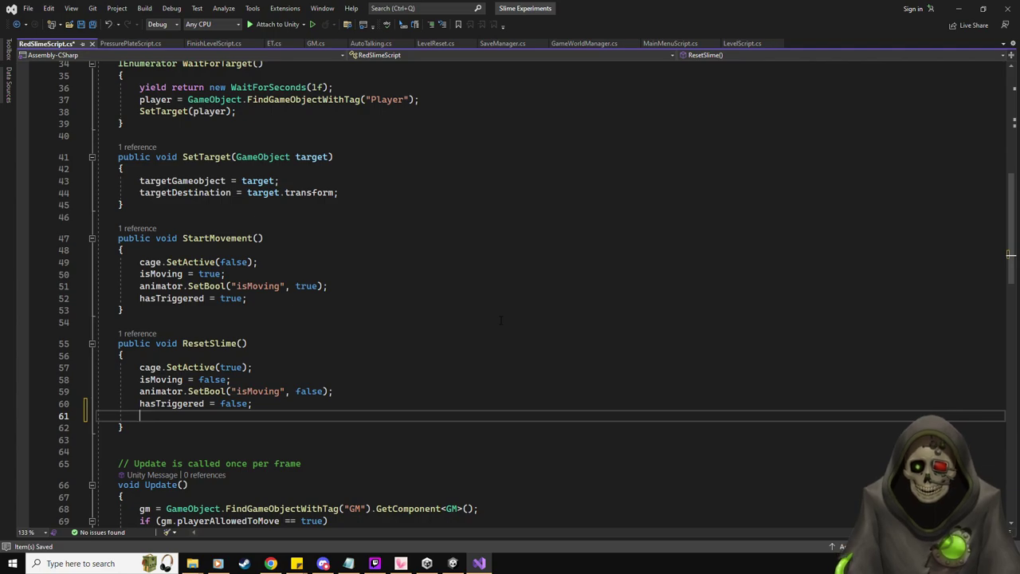
{"action": "type", "text": "r"}
{"action": "scroll", "coordinate": [501, 320], "scroll_direction": "up", "scroll_amount": 1}
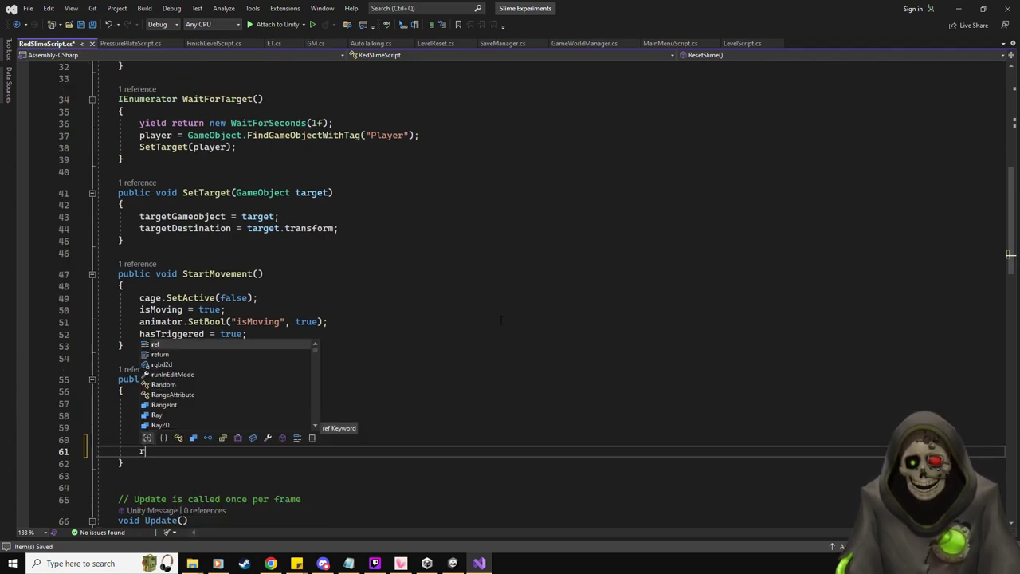
{"action": "type", "text": "g"}
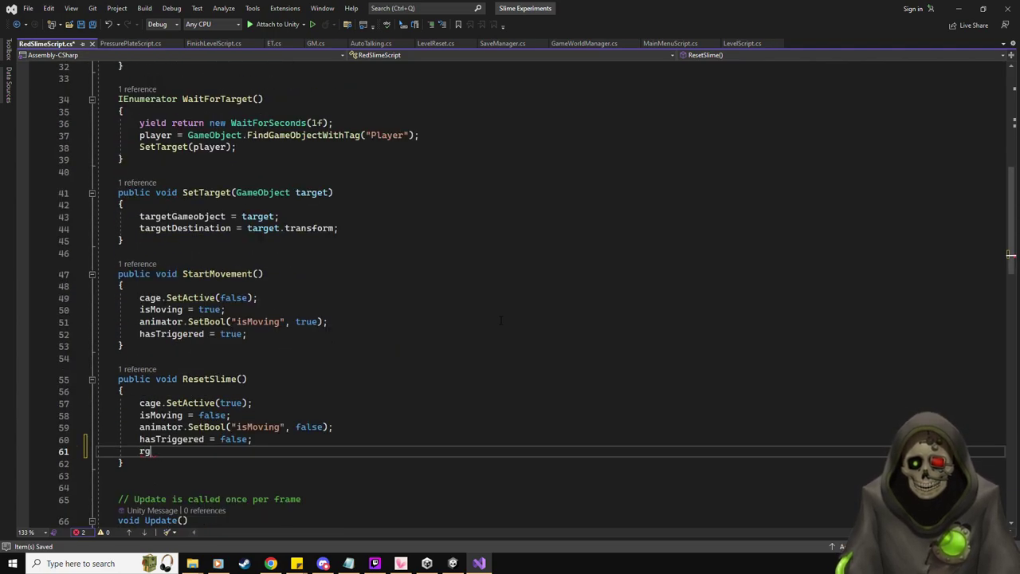
{"action": "scroll", "coordinate": [500, 319], "scroll_direction": "up", "scroll_amount": 6}
{"action": "scroll", "coordinate": [500, 320], "scroll_direction": "up", "scroll_amount": 3}
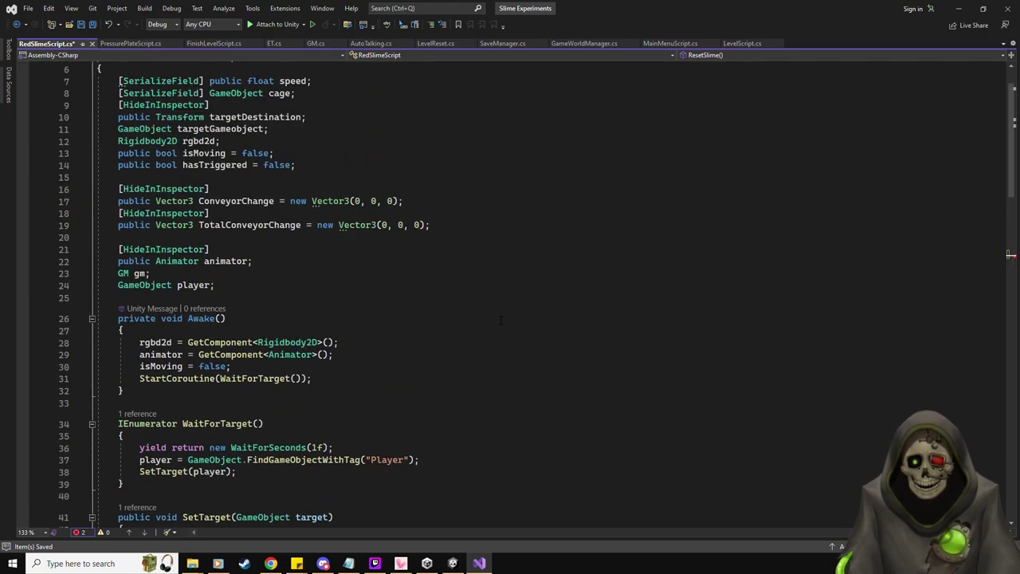
{"action": "type", "text": "b"}
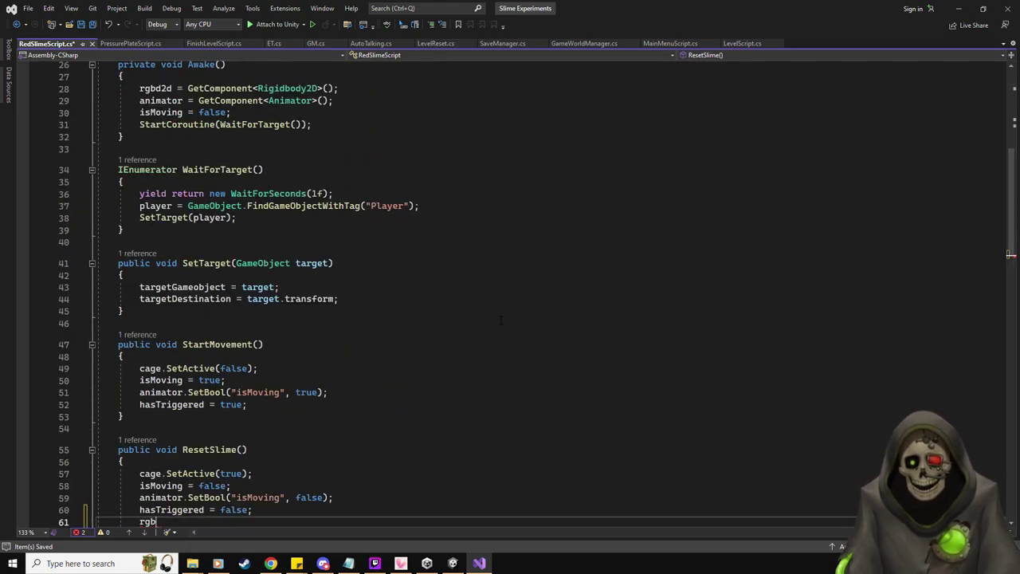
{"action": "type", "text": "d2d"}
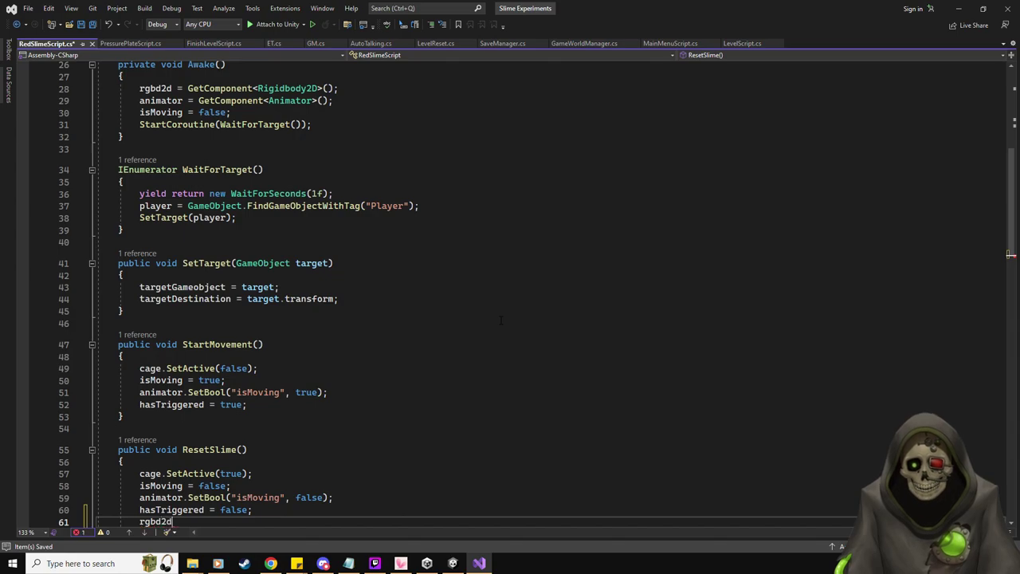
{"action": "scroll", "coordinate": [500, 320], "scroll_direction": "down", "scroll_amount": 3}
{"action": "type", "text": ".velocity = Vector3.zero"}
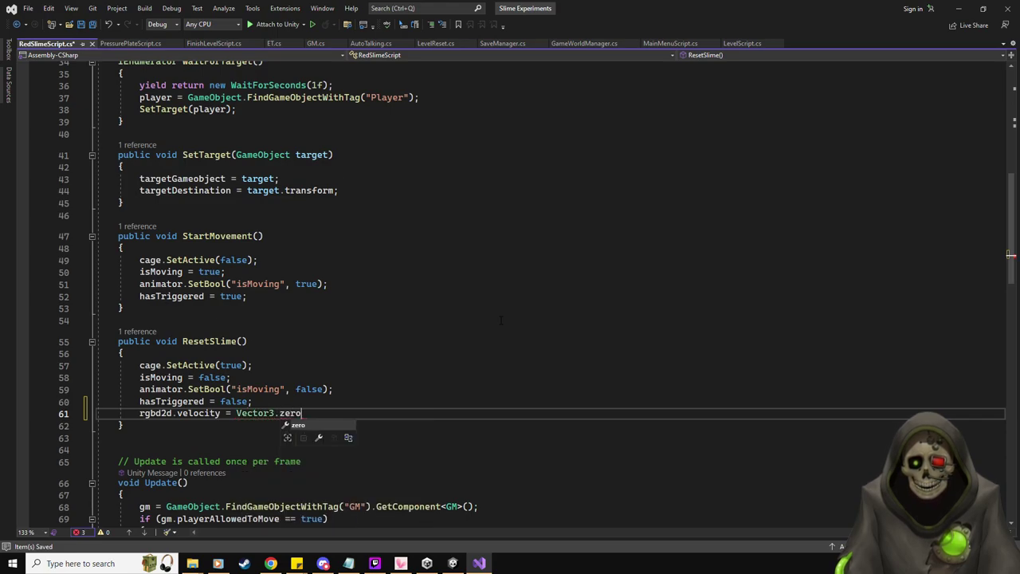
{"action": "type", "text": ";"}
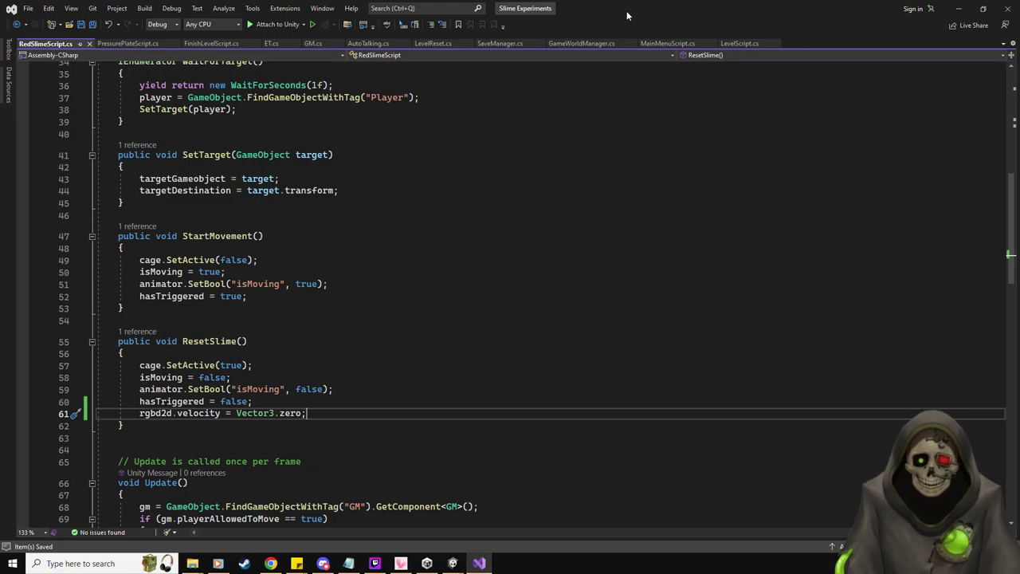
- Switch to Unity, run the Testing Space scene and move the green slime to test the red slime's reset
{"action": "key", "text": "alt+Tab"}
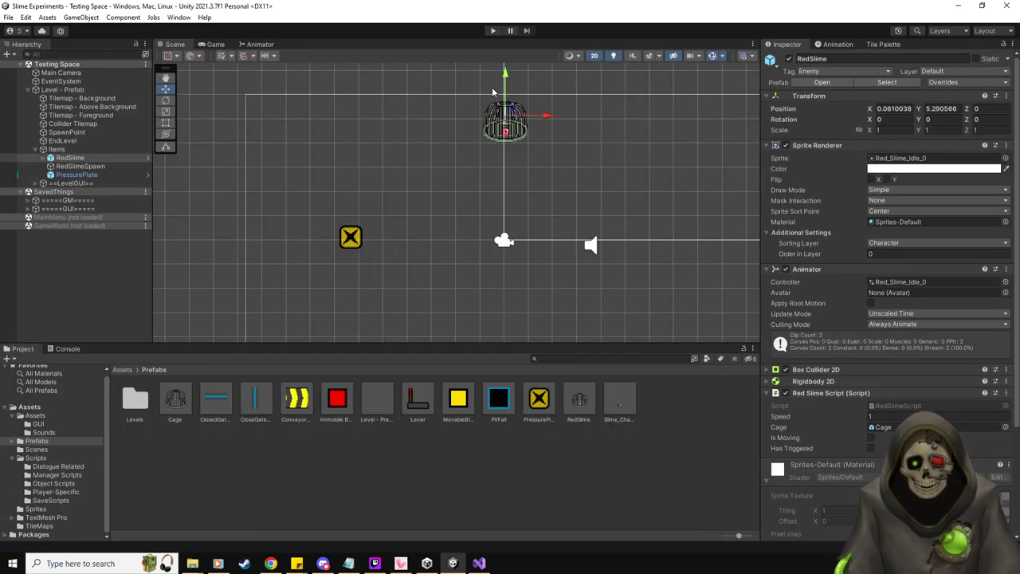
{"action": "left_click", "coordinate": [492, 30]}
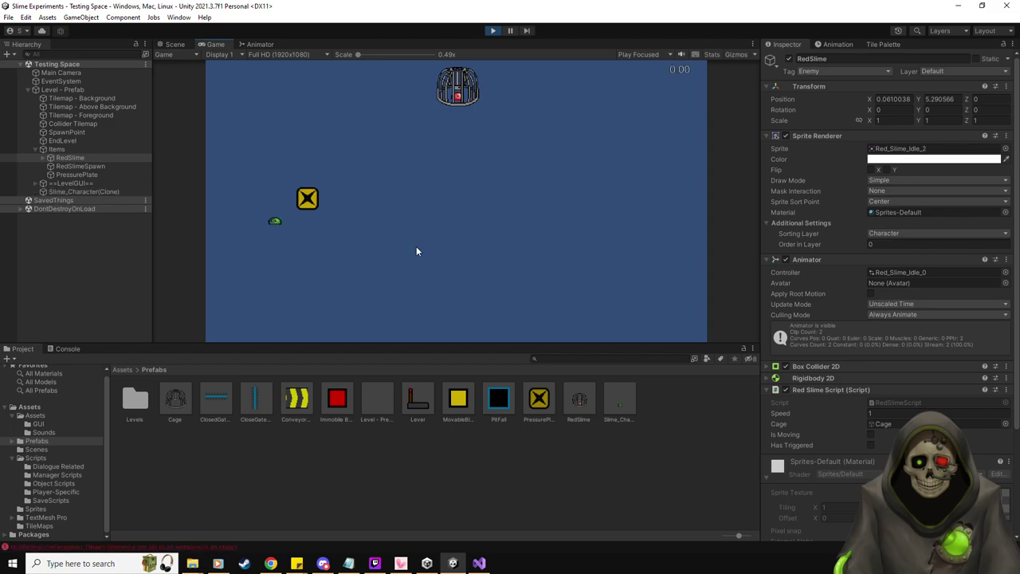
{"action": "key", "text": "Right"}
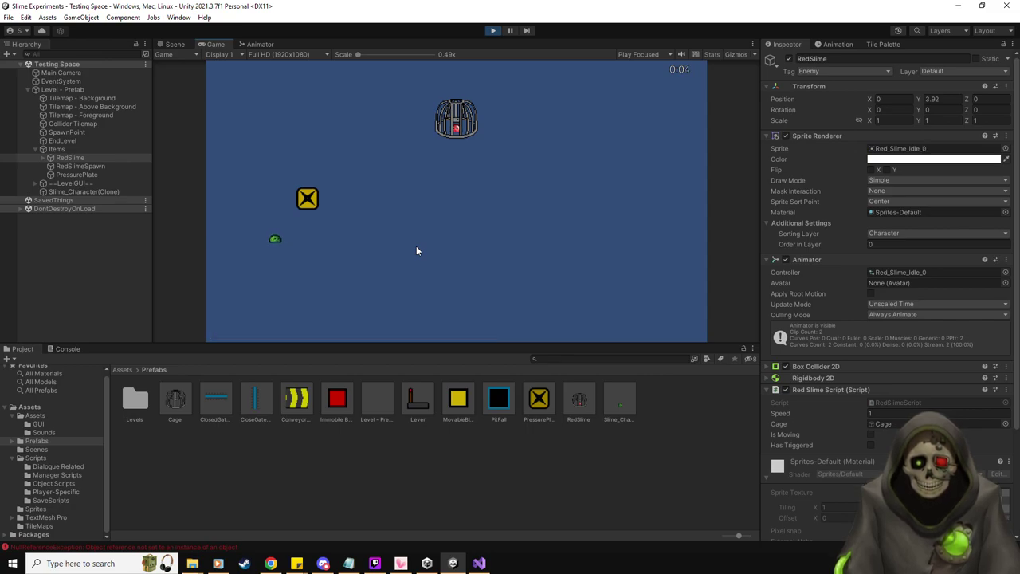
- Open the NullReferenceException's source line from the console and check where RedSlimeScript.cs assigns gm
{"action": "left_click", "coordinate": [64, 349]}
{"action": "double_click", "coordinate": [221, 377]}
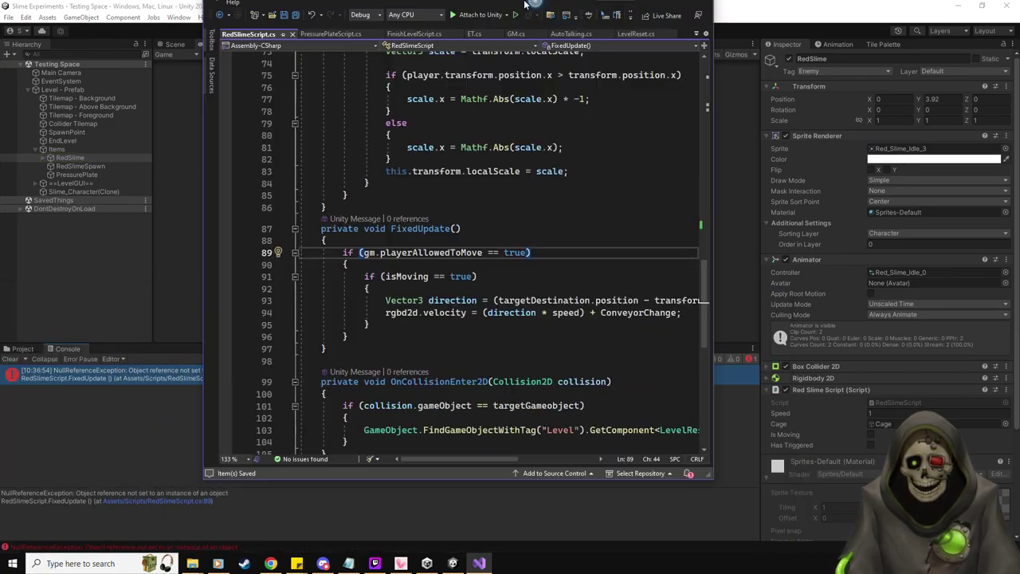
{"action": "double_click", "coordinate": [523, 4]}
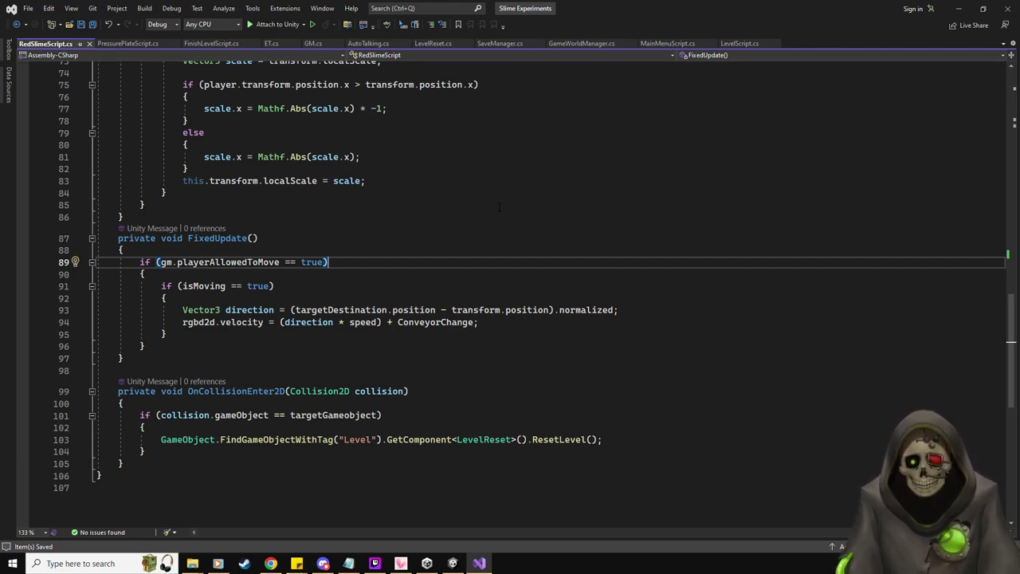
{"action": "scroll", "coordinate": [481, 248], "scroll_direction": "up", "scroll_amount": 15}
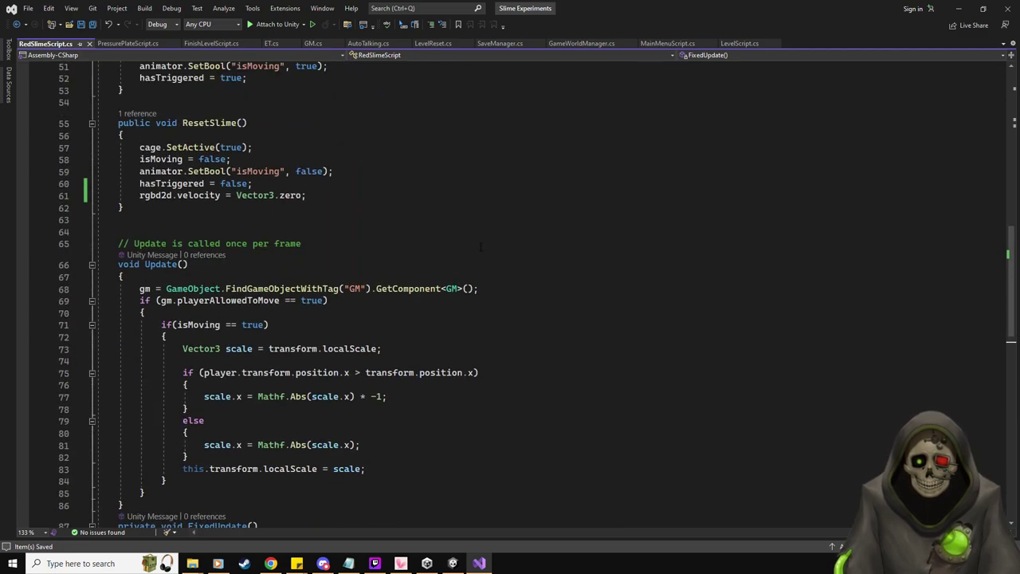
{"action": "scroll", "coordinate": [480, 247], "scroll_direction": "up", "scroll_amount": 6}
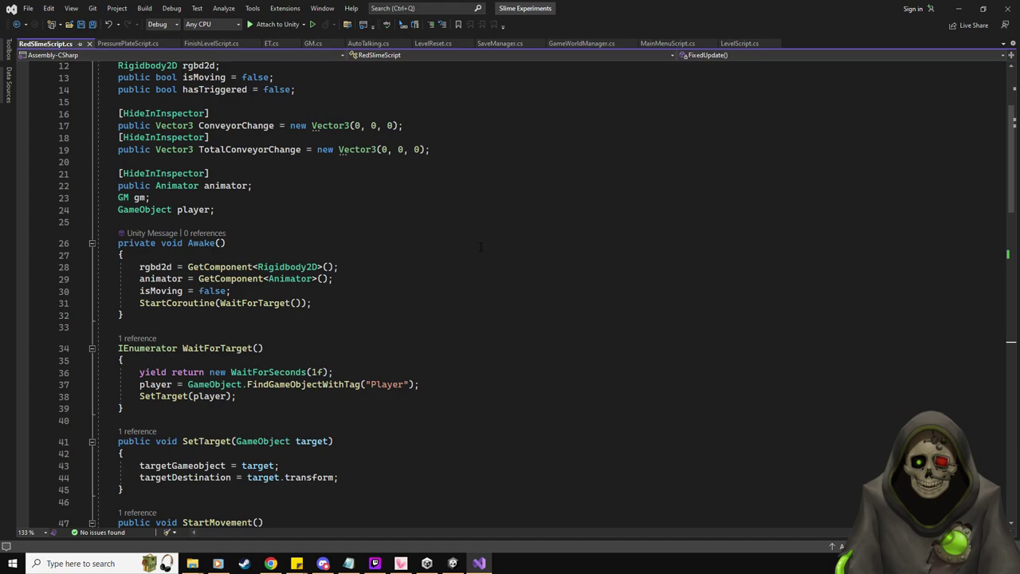
{"action": "scroll", "coordinate": [330, 291], "scroll_direction": "down", "scroll_amount": 17}
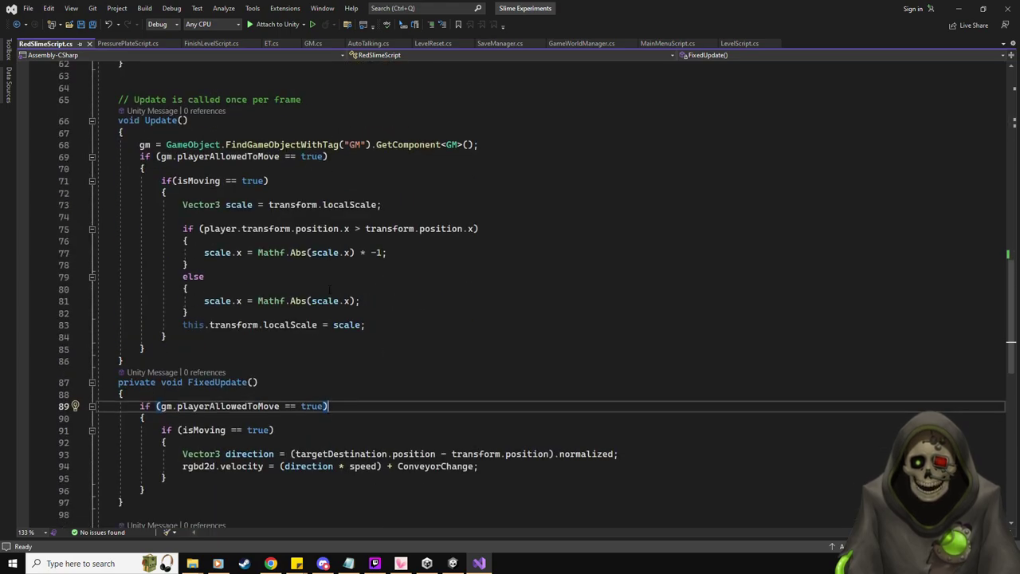
- Copy the gm = GameObject.FindGameObjectWithTag("GM").GetComponent<GM>(); line from Update() to the start of FixedUpdate() and save the script
{"action": "left_click", "coordinate": [140, 144]}
{"action": "key", "text": "shift+End"}
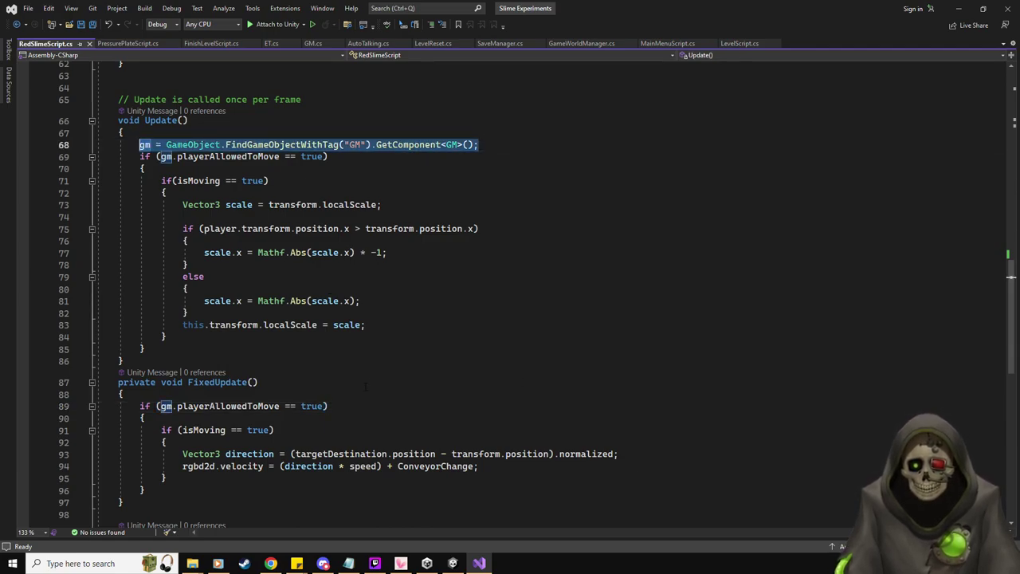
{"action": "key", "text": "ctrl+c"}
{"action": "left_click", "coordinate": [353, 394]}
{"action": "key", "text": "Return"}
{"action": "key", "text": "ctrl+v"}
{"action": "key", "text": "ctrl+s"}
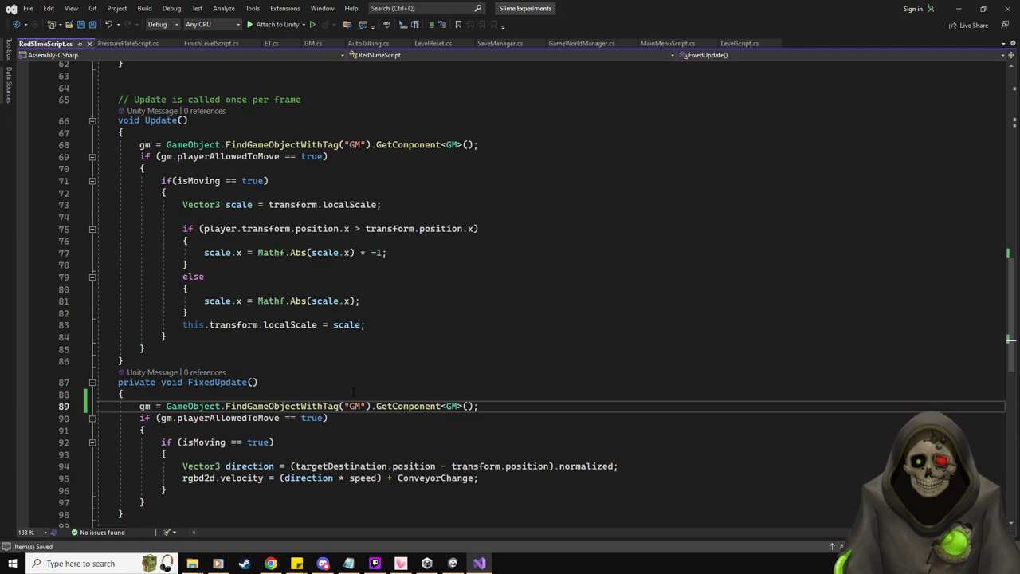
- Switch to Unity, restart the game and steer the green slime onto the pressure plate to retest the red slime's release and reset
{"action": "key", "text": "alt+Tab"}
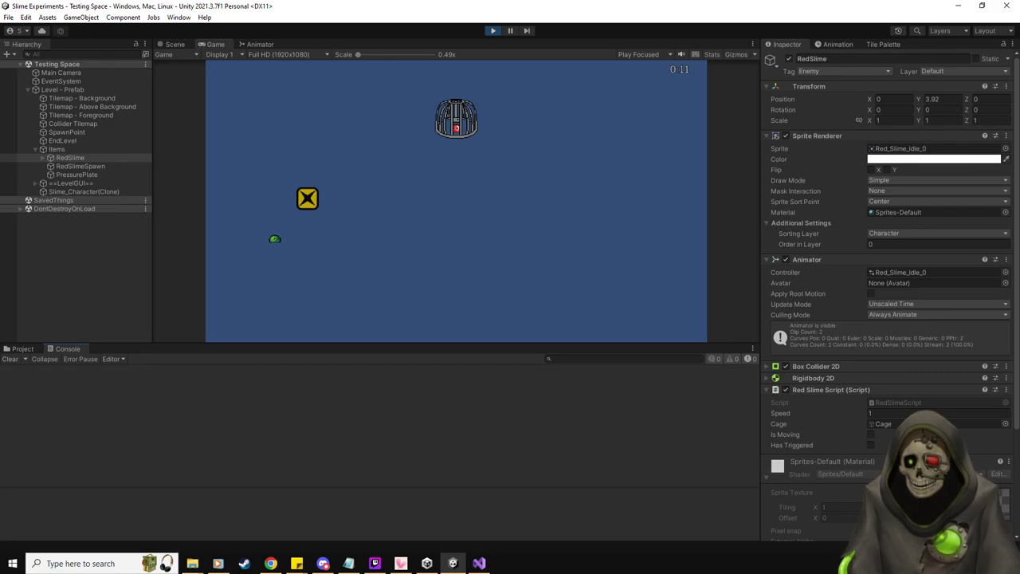
{"action": "left_click", "coordinate": [494, 30]}
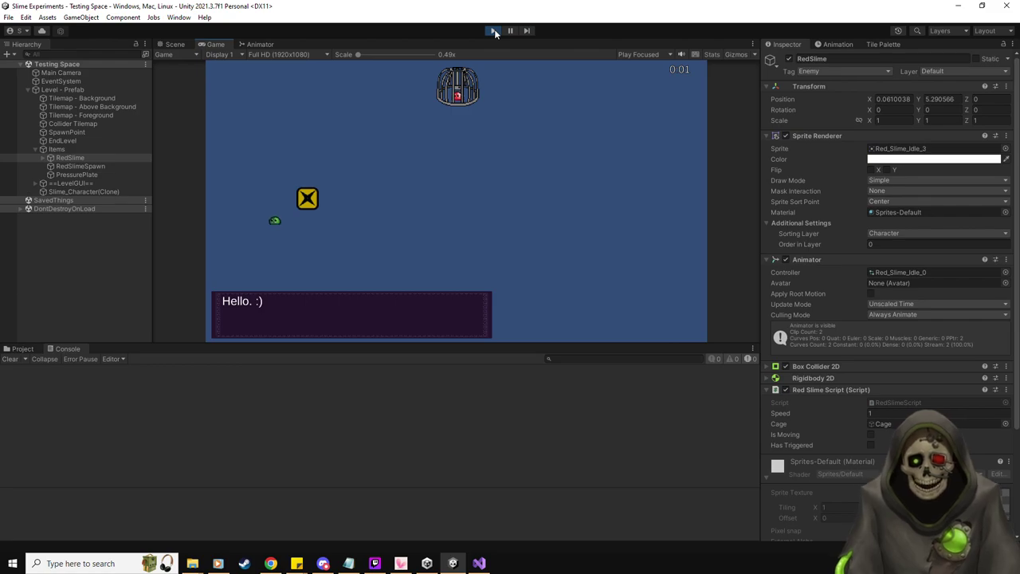
{"action": "key", "text": "Up"}
{"action": "key", "text": "Right"}
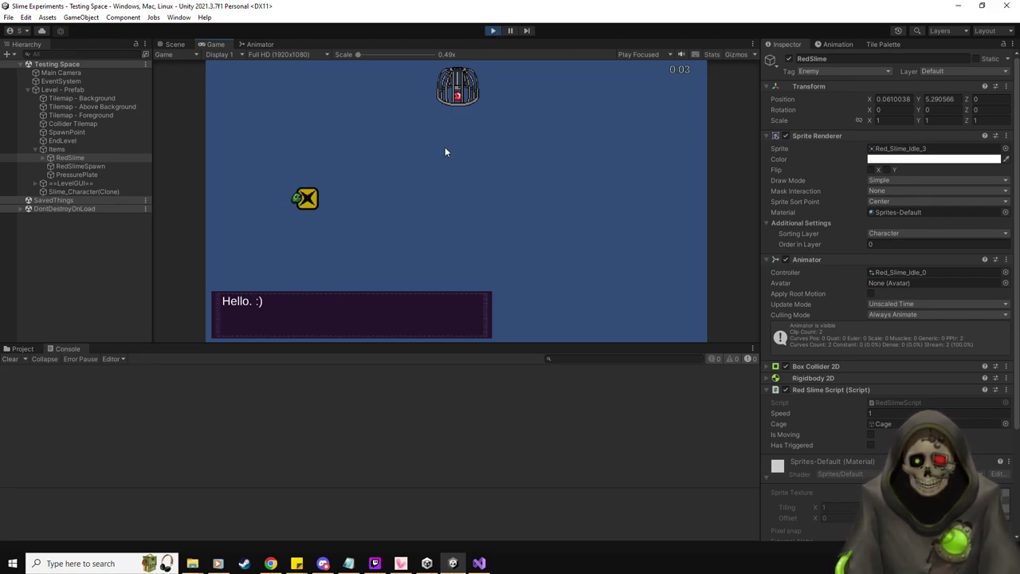
{"action": "key", "text": "Right"}
{"action": "key", "text": "Up"}
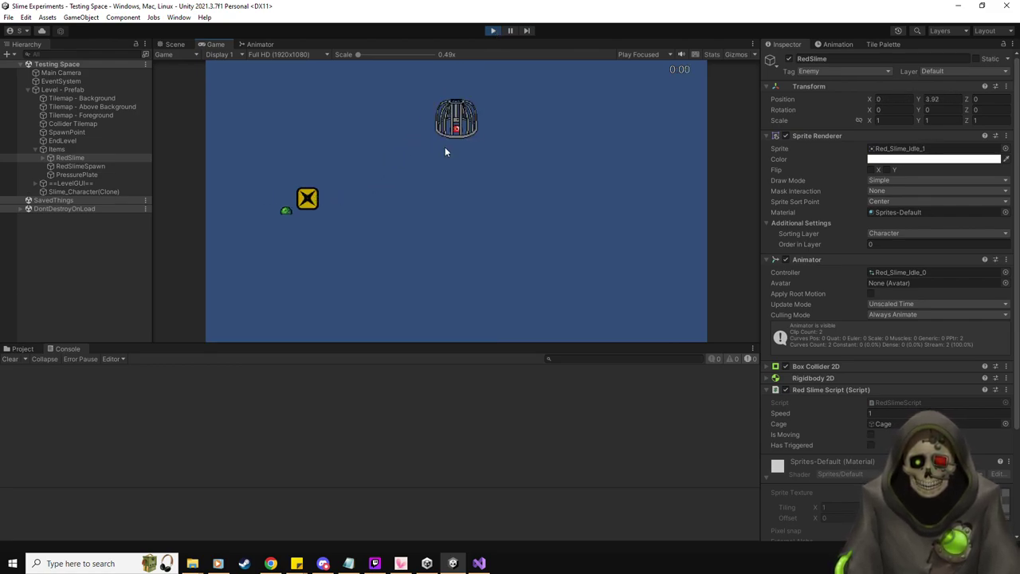
{"action": "key", "text": "Up"}
{"action": "key", "text": "Right"}
{"action": "key", "text": "Left"}
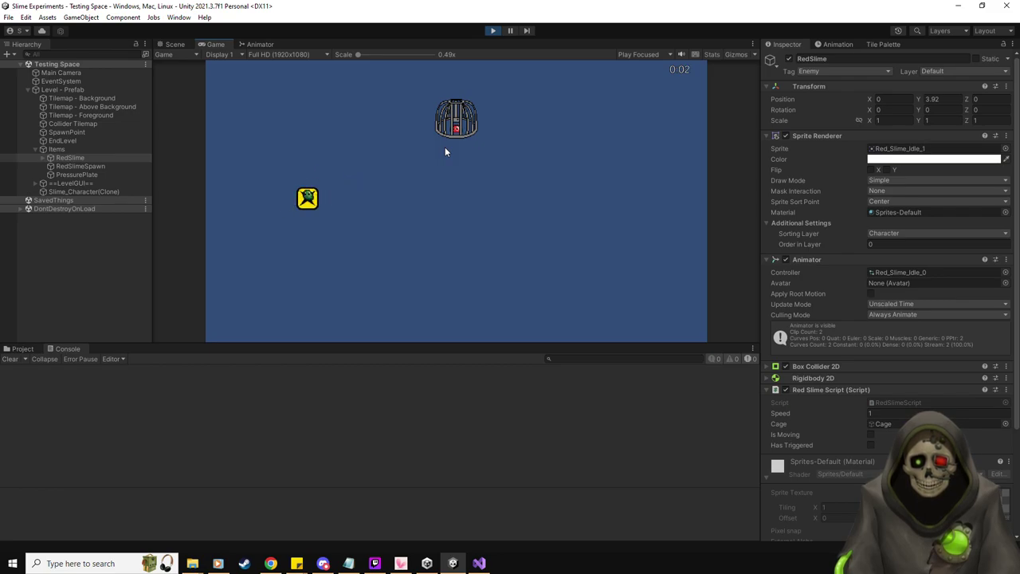
- Steer the green slime on and off the pressure plate in the running game to test whether it releases the red slime again
{"action": "key", "text": "Right"}
{"action": "key", "text": "Up"}
{"action": "key", "text": "Left"}
{"action": "key", "text": "Left"}
{"action": "key", "text": "Right"}
{"action": "key", "text": "Up"}
{"action": "key", "text": "Right"}
{"action": "key", "text": "Left"}
{"action": "key", "text": "Up"}
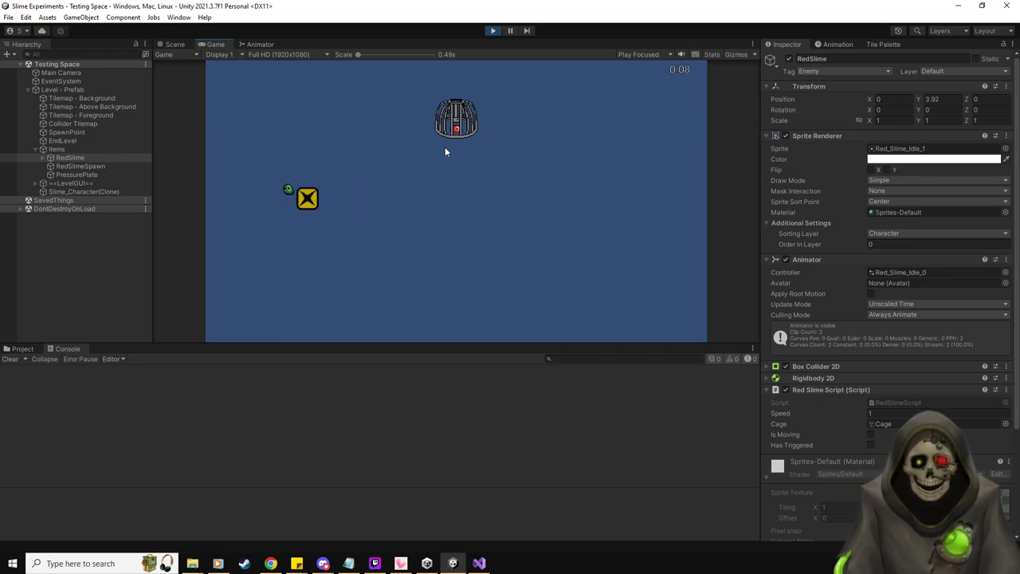
{"action": "key", "text": "Right"}
{"action": "key", "text": "Up"}
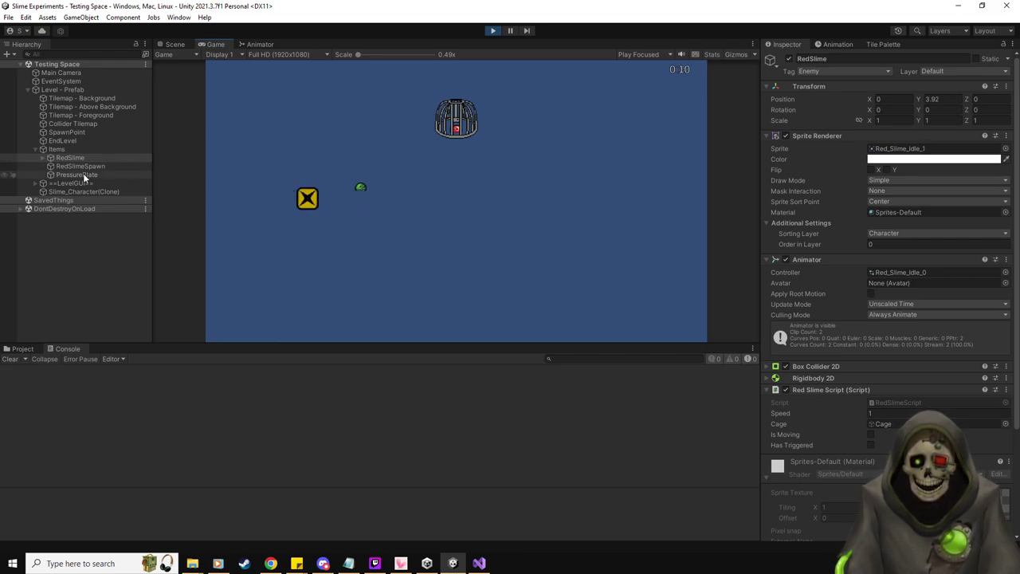
- Inspect PressurePlate's script settings during play, move the slime over the plate again, and stop the game
{"action": "left_click", "coordinate": [80, 174]}
{"action": "scroll", "coordinate": [889, 377], "scroll_direction": "down", "scroll_amount": 2}
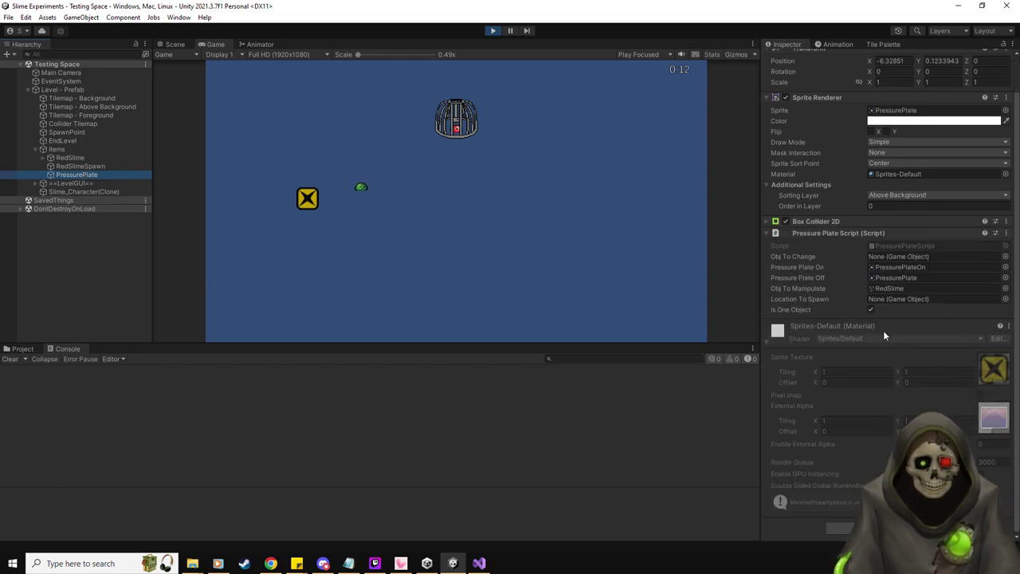
{"action": "left_click", "coordinate": [399, 270]}
{"action": "key", "text": "Left"}
{"action": "key", "text": "Right"}
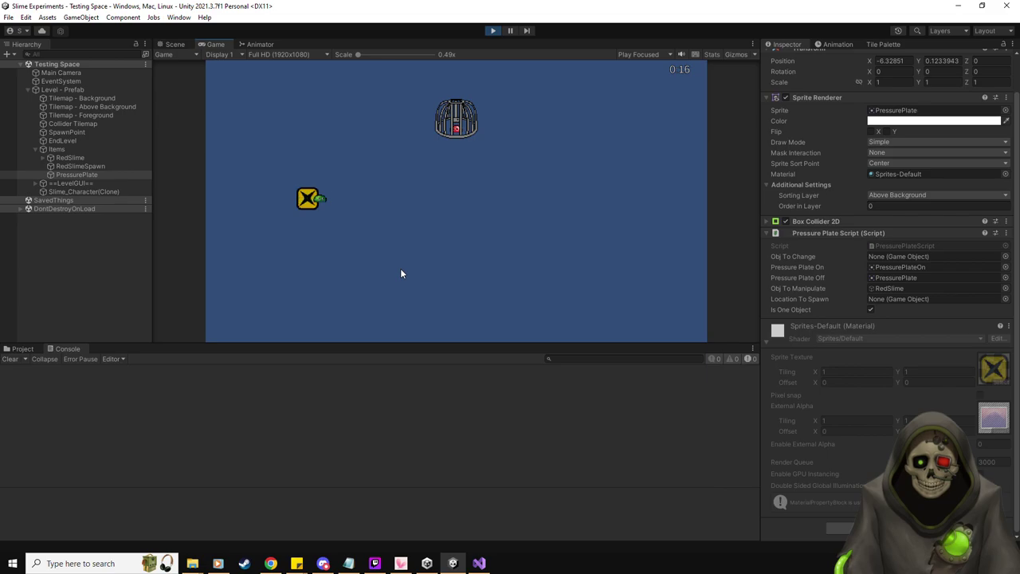
{"action": "key", "text": "Left"}
{"action": "key", "text": "Right"}
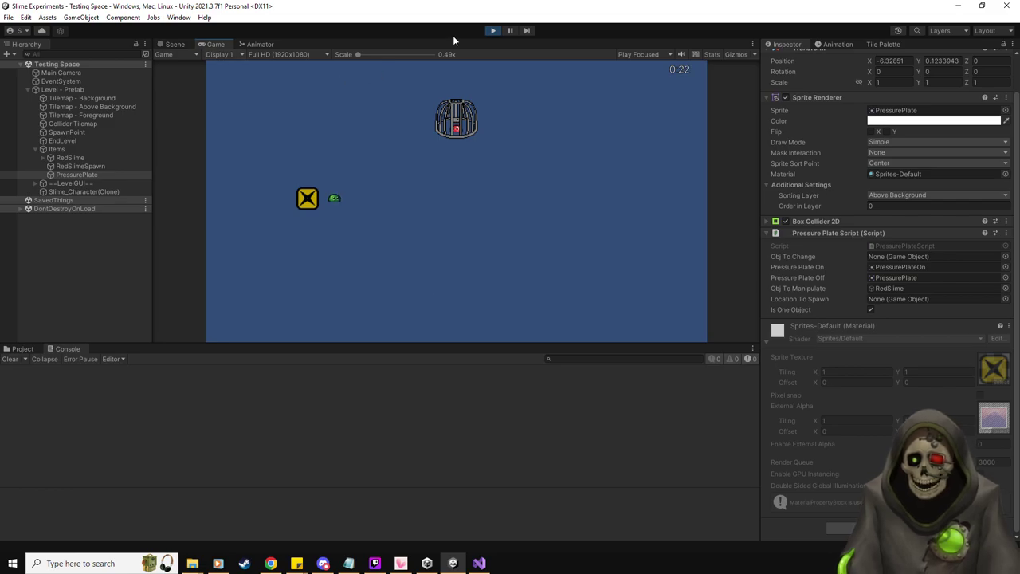
{"action": "left_click", "coordinate": [495, 32]}
- Switch to Visual Studio and check the ResetPP() method in PressurePlateScript.cs against the plate's settings in Unity
{"action": "key", "text": "alt+Tab"}
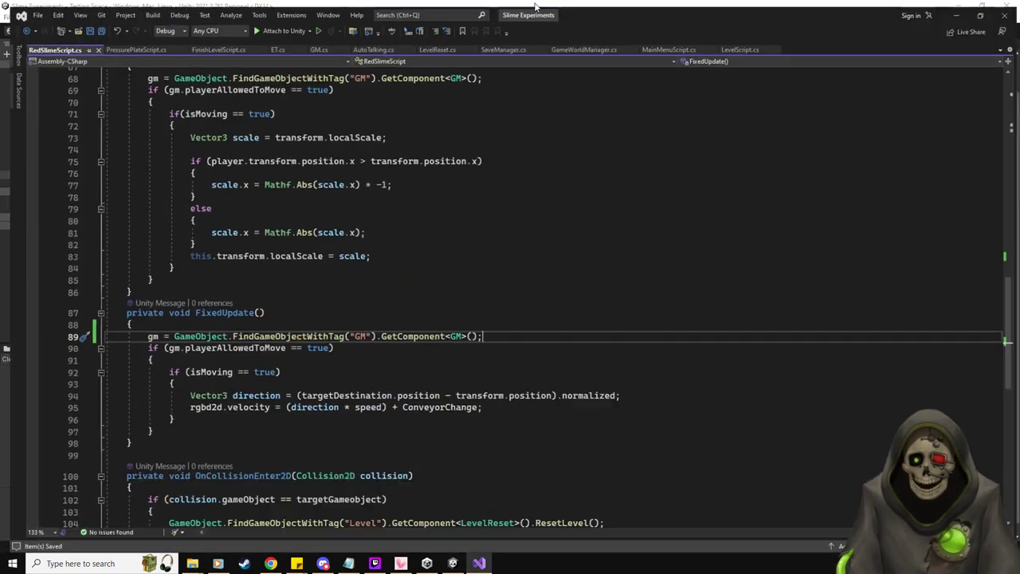
{"action": "scroll", "coordinate": [510, 295], "scroll_direction": "up", "scroll_amount": 7}
{"action": "left_click", "coordinate": [118, 40]}
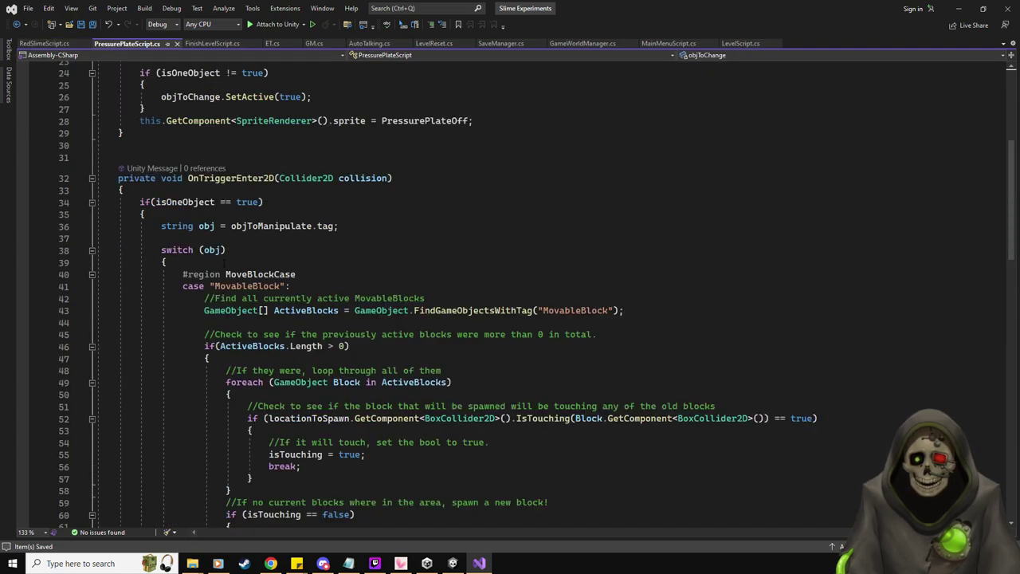
{"action": "scroll", "coordinate": [510, 294], "scroll_direction": "up", "scroll_amount": 8}
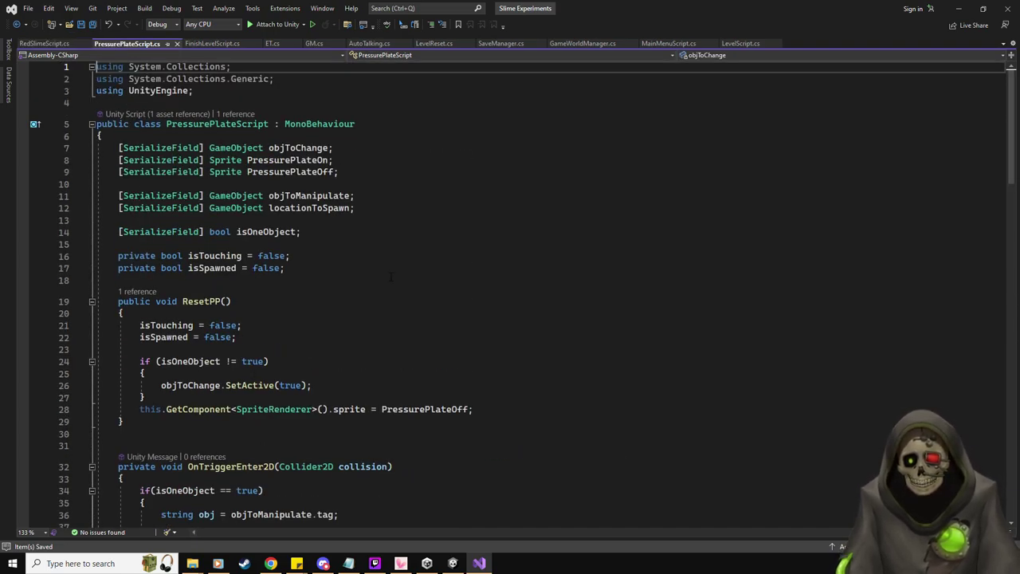
{"action": "left_click", "coordinate": [280, 329]}
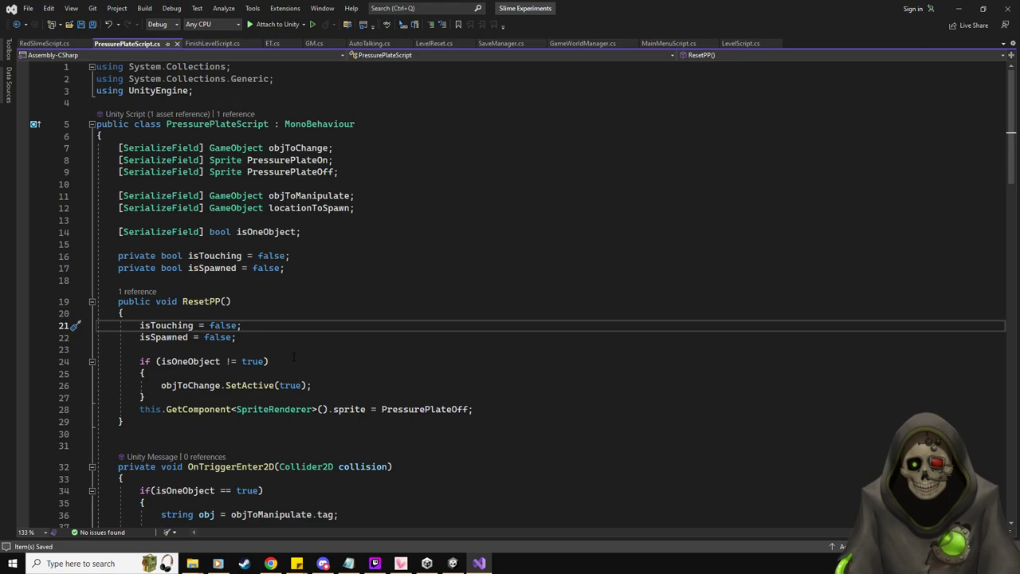
{"action": "key", "text": "alt+Tab"}
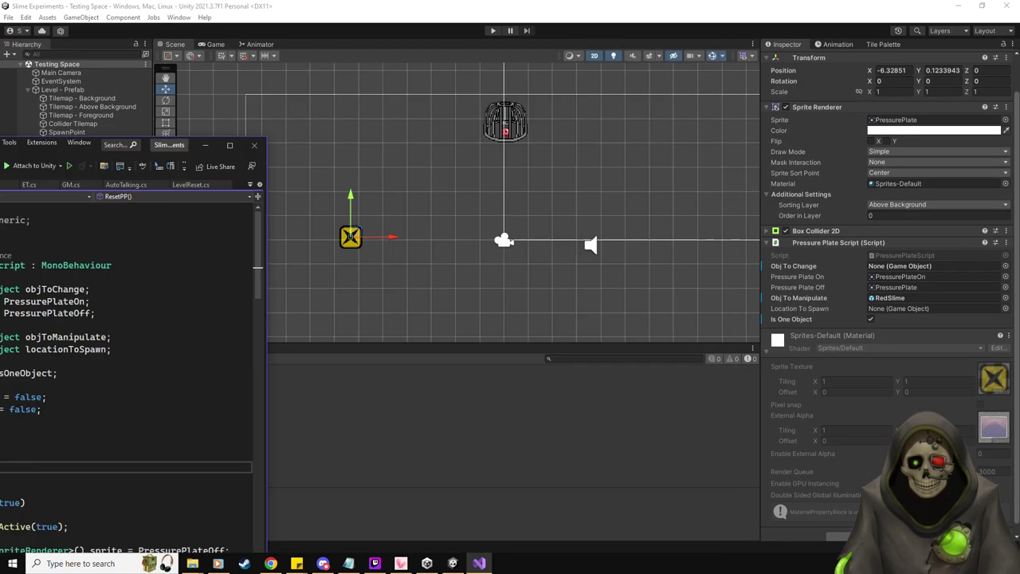
{"action": "key", "text": "alt+Tab"}
{"action": "left_click_drag", "start_coordinate": [461, 6], "coordinate": [461, 2]}
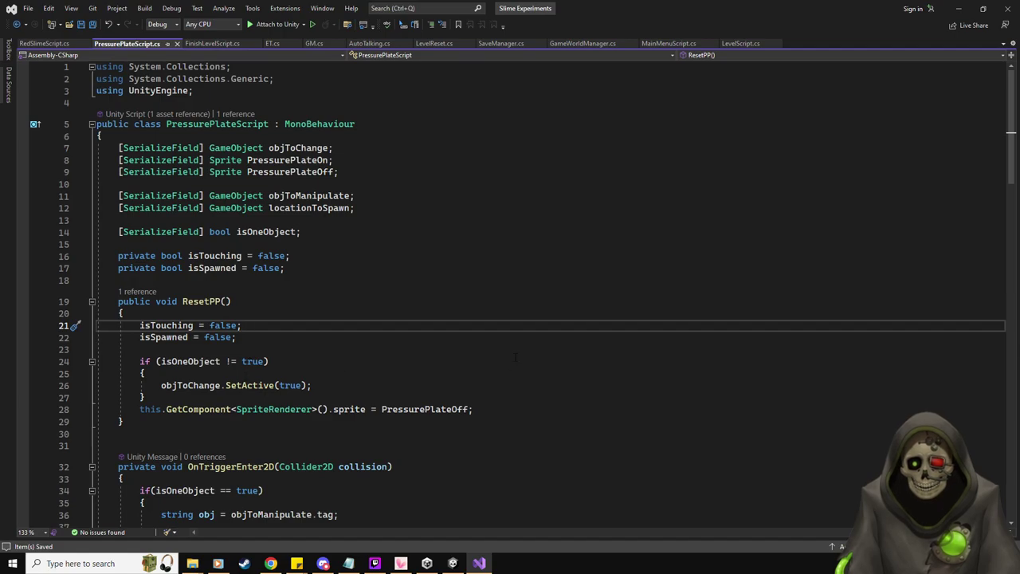
- Collapse the MoveBlockCase region in OnTriggerEnter2D and examine how the "Enemy" case uses isSpawned and StartMovement()
{"action": "scroll", "coordinate": [516, 355], "scroll_direction": "down", "scroll_amount": 6}
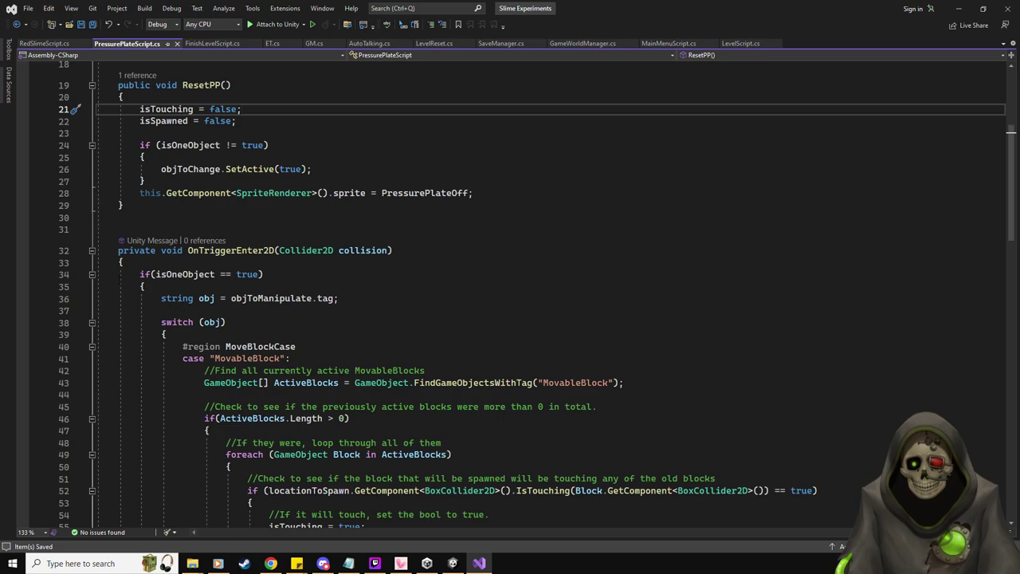
{"action": "left_click", "coordinate": [91, 275]}
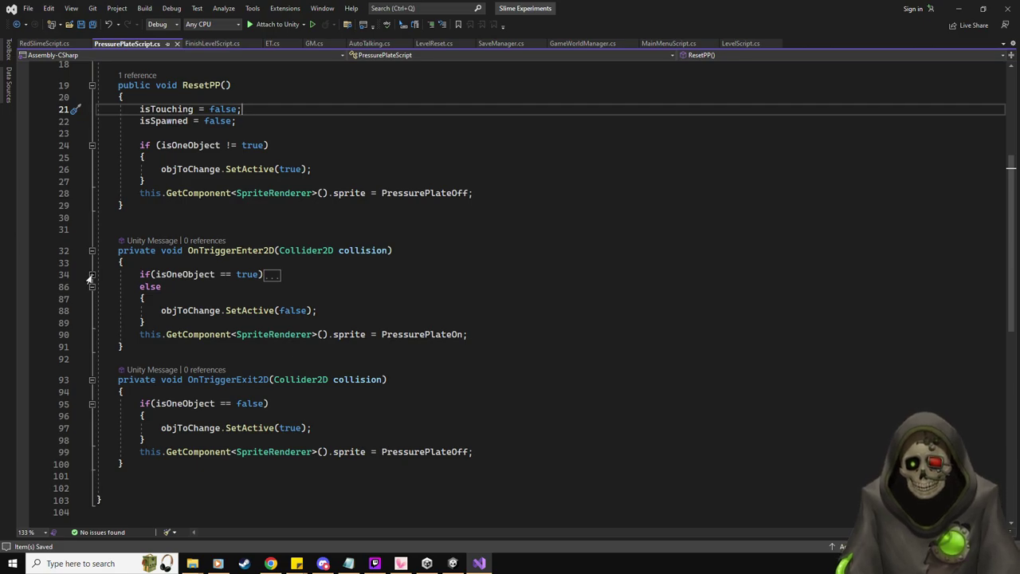
{"action": "left_click", "coordinate": [91, 276]}
{"action": "scroll", "coordinate": [134, 182], "scroll_direction": "down", "scroll_amount": 5}
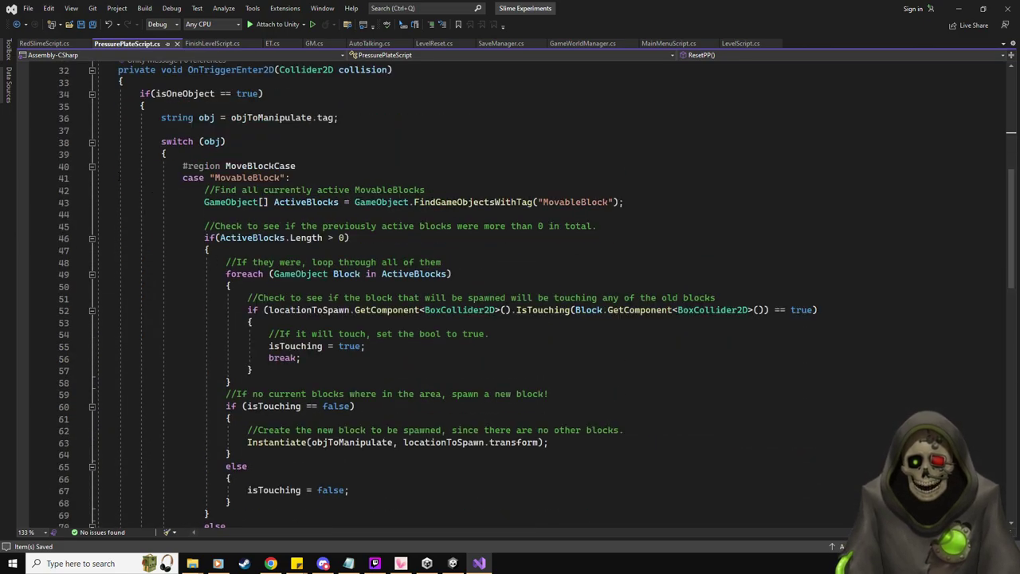
{"action": "left_click", "coordinate": [92, 166]}
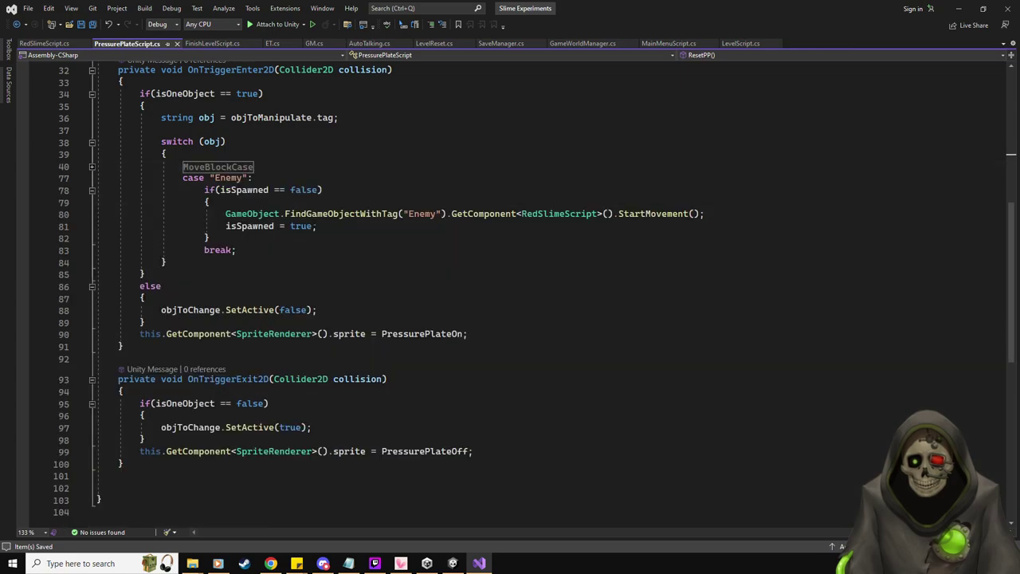
{"action": "left_click", "coordinate": [375, 226]}
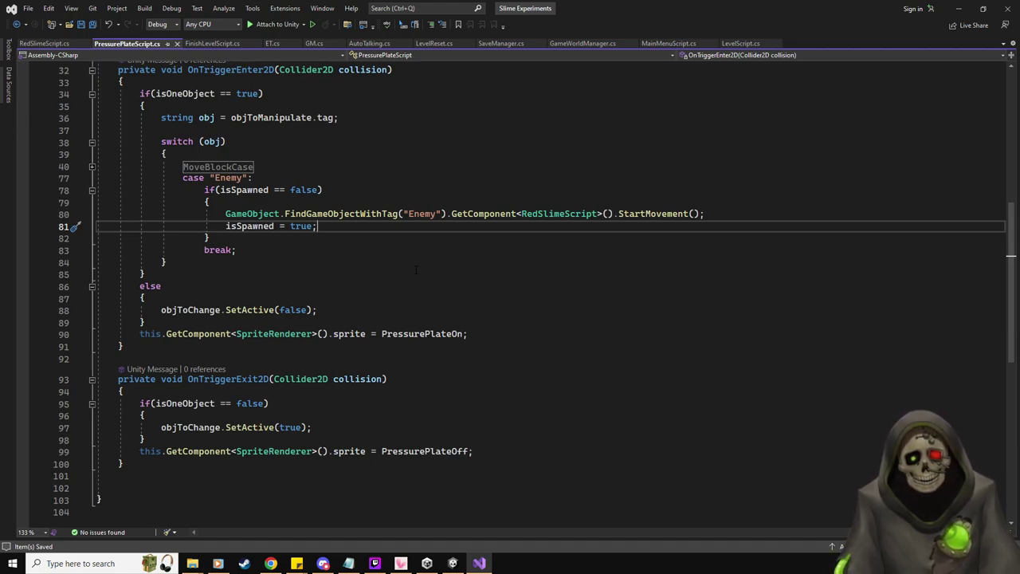
- Review the StartMovement() method in RedSlimeScript.cs, checking its cage, isMoving, animator and hasTriggered lines
{"action": "left_click", "coordinate": [44, 43]}
{"action": "scroll", "coordinate": [510, 294], "scroll_direction": "down", "scroll_amount": 9}
{"action": "scroll", "coordinate": [509, 294], "scroll_direction": "up", "scroll_amount": 13}
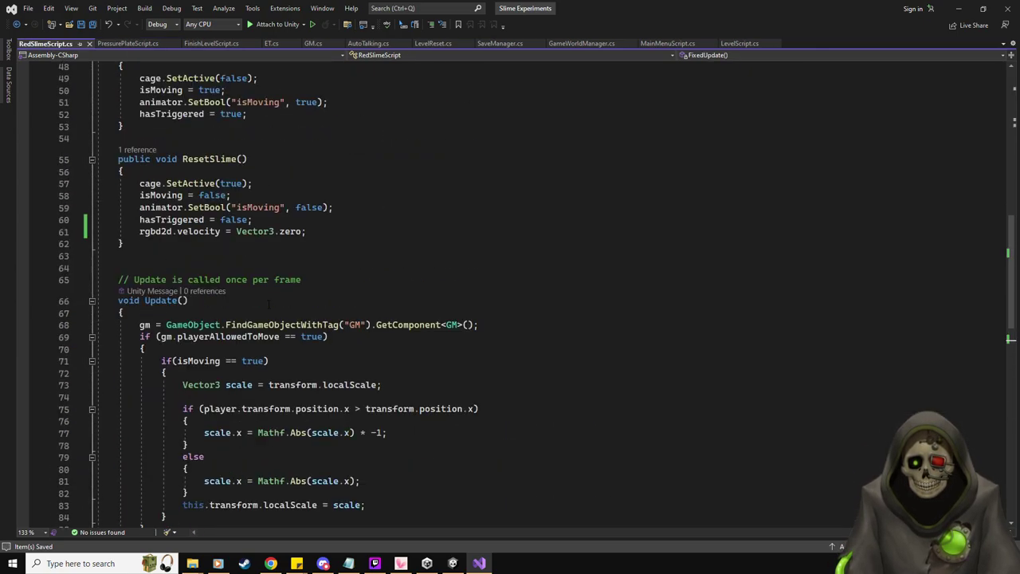
{"action": "scroll", "coordinate": [413, 294], "scroll_direction": "up", "scroll_amount": 3}
{"action": "left_click", "coordinate": [414, 282]}
{"action": "left_click", "coordinate": [414, 297]}
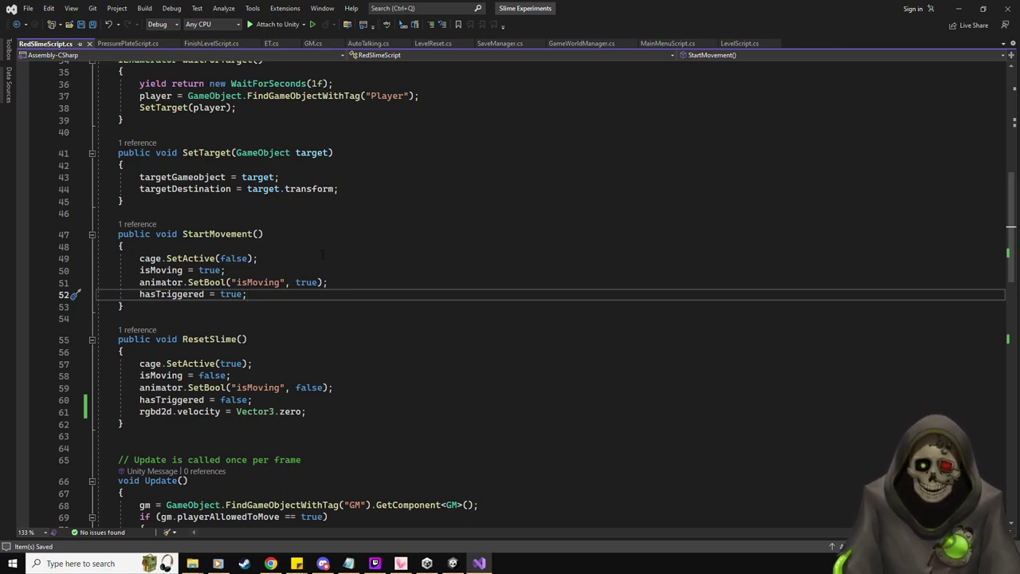
{"action": "scroll", "coordinate": [319, 289], "scroll_direction": "up", "scroll_amount": 2}
{"action": "scroll", "coordinate": [319, 289], "scroll_direction": "up", "scroll_amount": 1}
{"action": "left_click", "coordinate": [267, 366]}
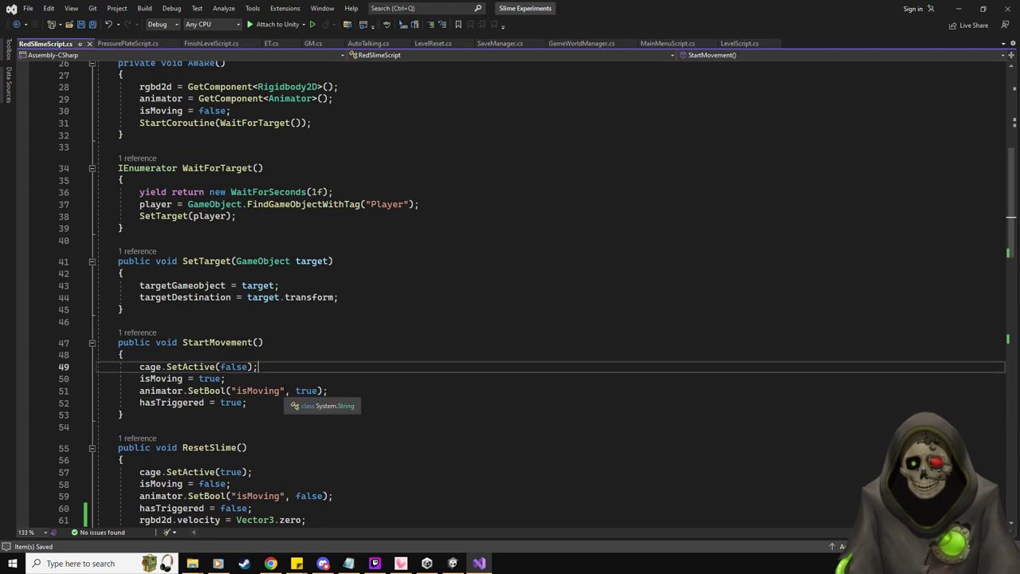
{"action": "left_click", "coordinate": [225, 378]}
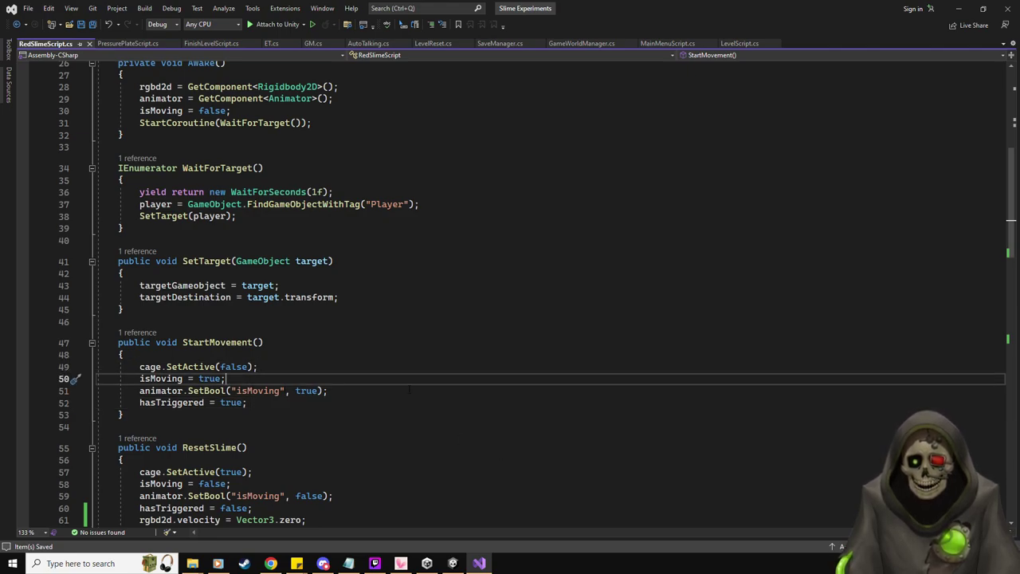
{"action": "left_click", "coordinate": [348, 391]}
- Switch to Unity, run the Testing Space scene and steer the green slime to retest the red slime's release and reset
{"action": "key", "text": "alt+Tab"}
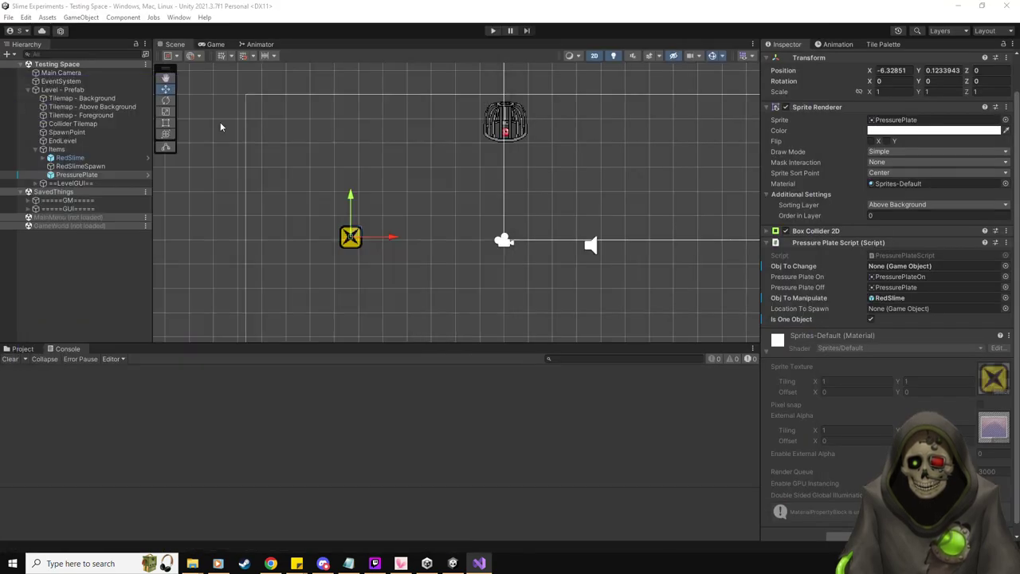
{"action": "left_click", "coordinate": [493, 30]}
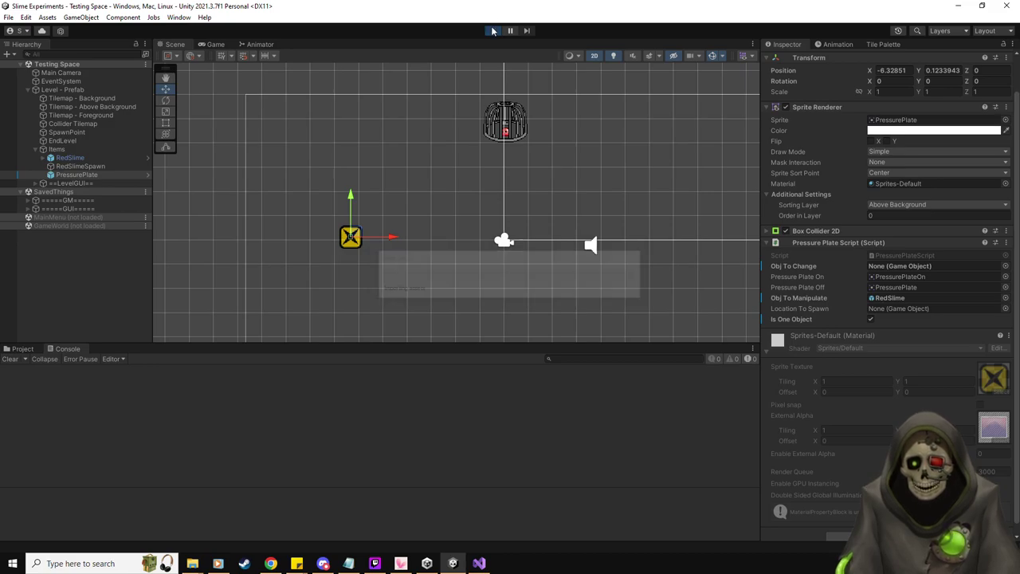
{"action": "key", "text": "d"}
{"action": "key", "text": "w"}
{"action": "key", "text": "d"}
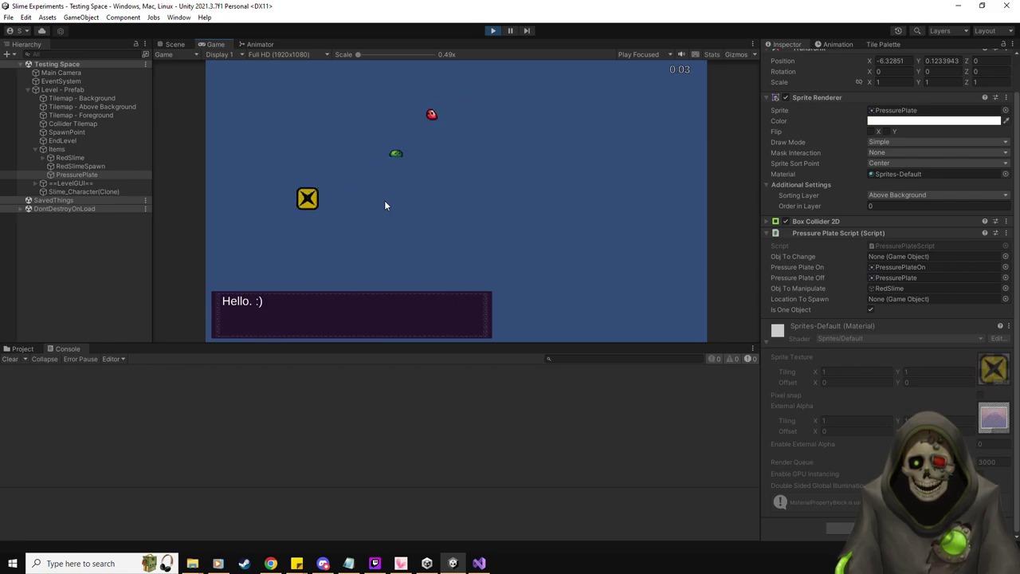
{"action": "key", "text": "w"}
{"action": "key", "text": "d"}
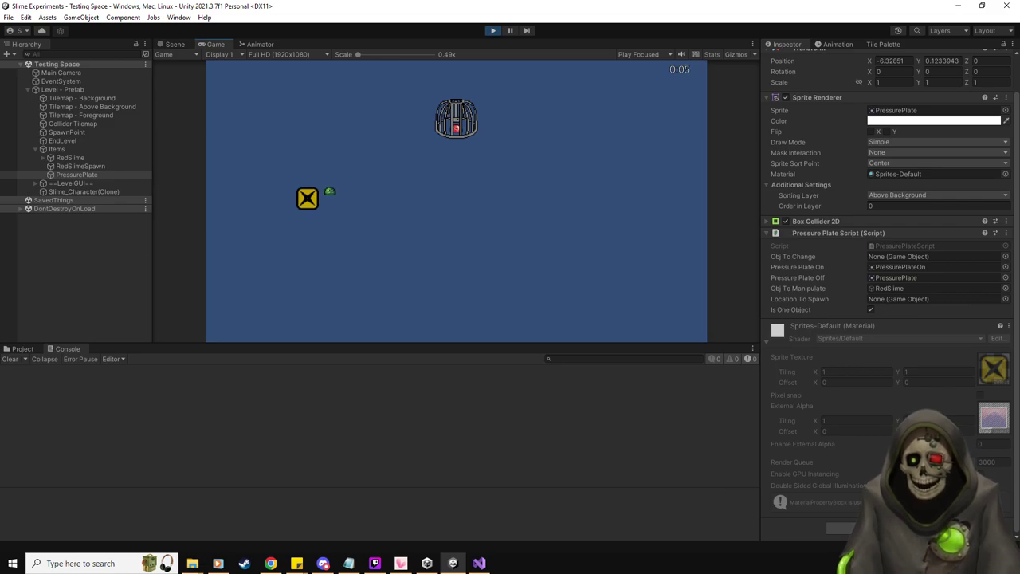
- Switch to Visual Studio, add Debug.Log("Start Moving, Slime!"); as the first line of StartMovement() in RedSlimeScript.cs and save the script
{"action": "key", "text": "alt+Tab"}
{"action": "key", "text": "super+Up"}
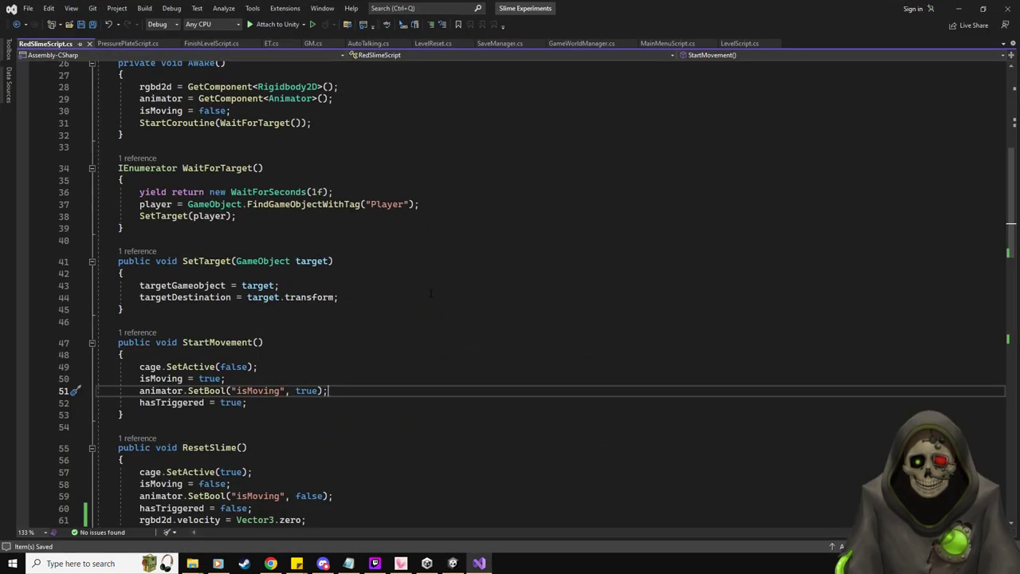
{"action": "left_click", "coordinate": [275, 343]}
{"action": "left_click", "coordinate": [279, 355]}
{"action": "key", "text": "Return"}
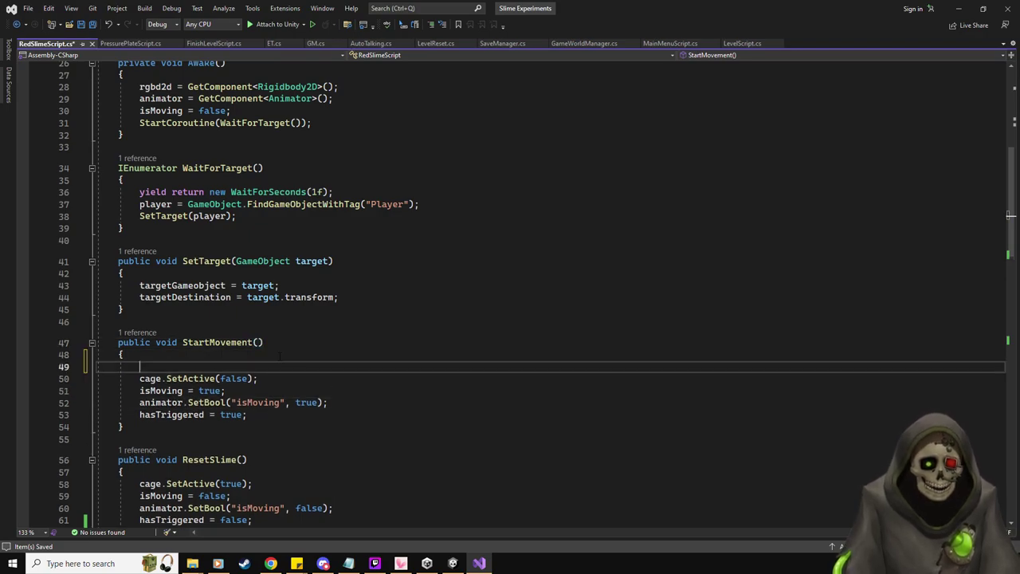
{"action": "type", "text": "De"}
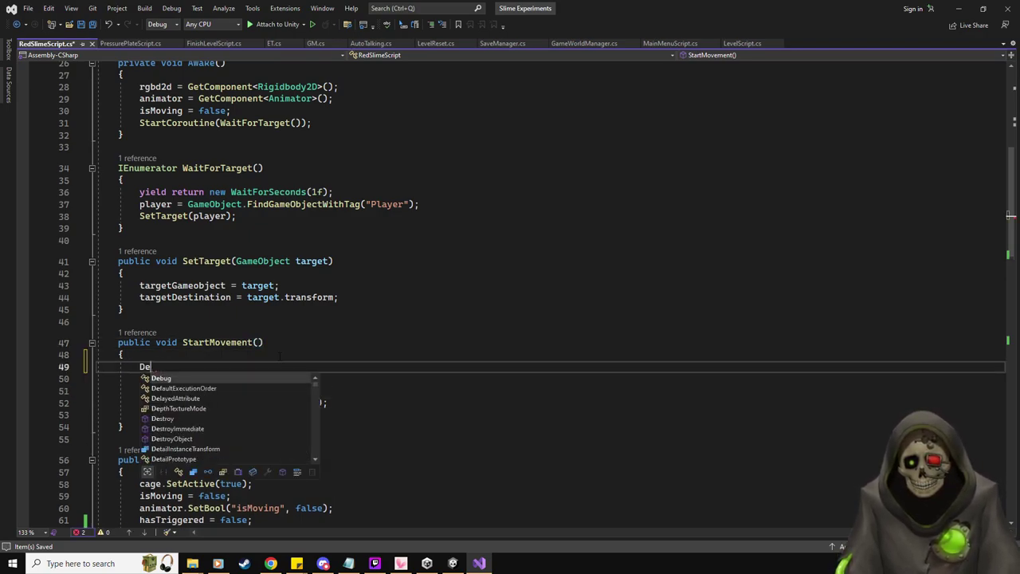
{"action": "type", "text": "bug.Log(\""}
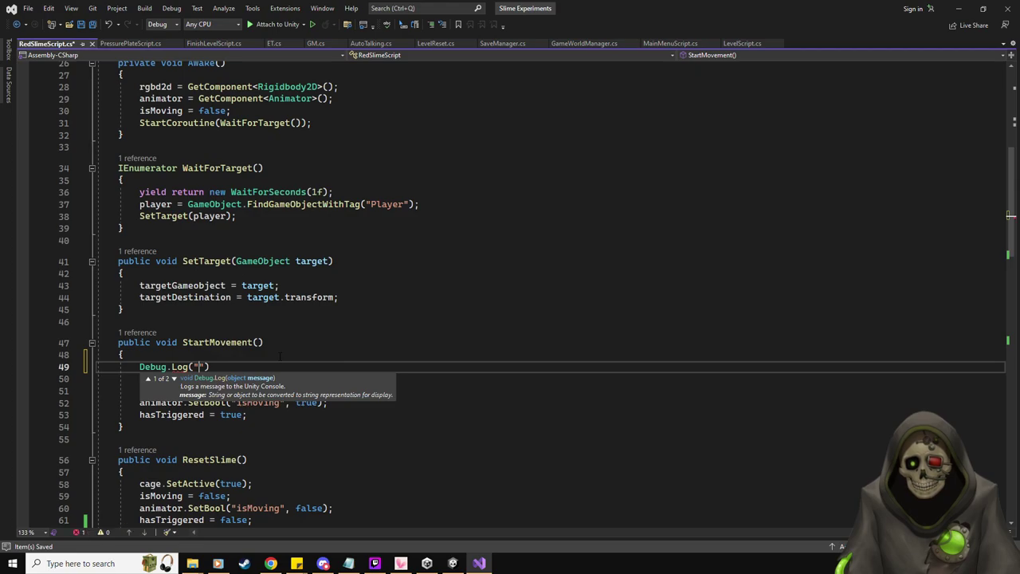
{"action": "type", "text": "Start Moving"}
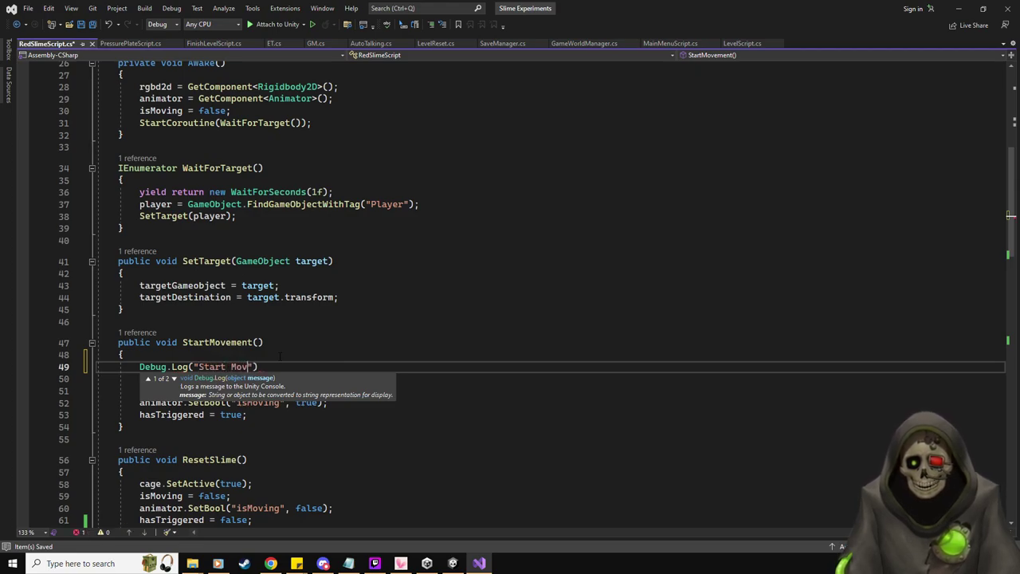
{"action": "type", "text": ", Slime!\")"}
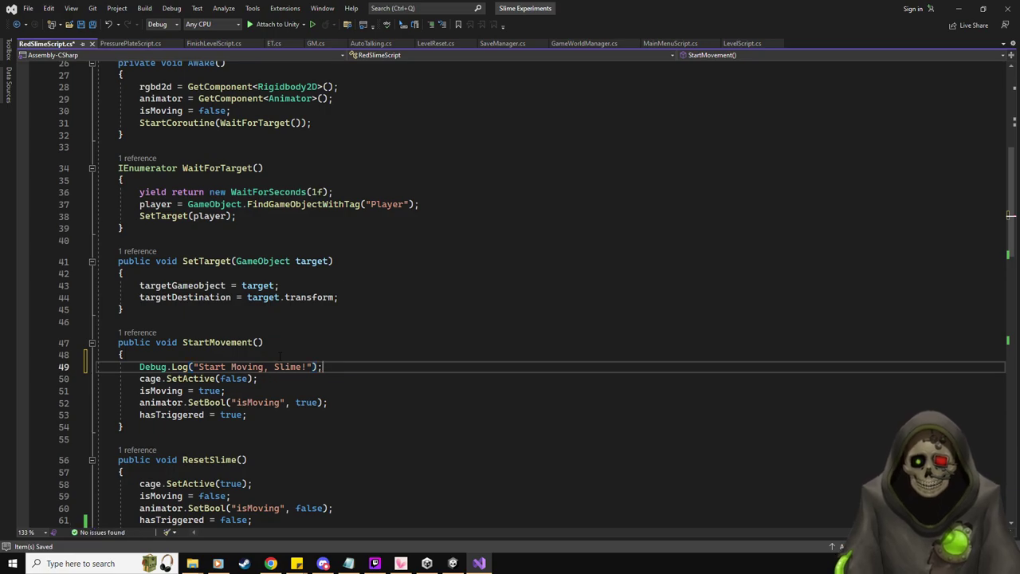
{"action": "key", "text": "ctrl+s"}
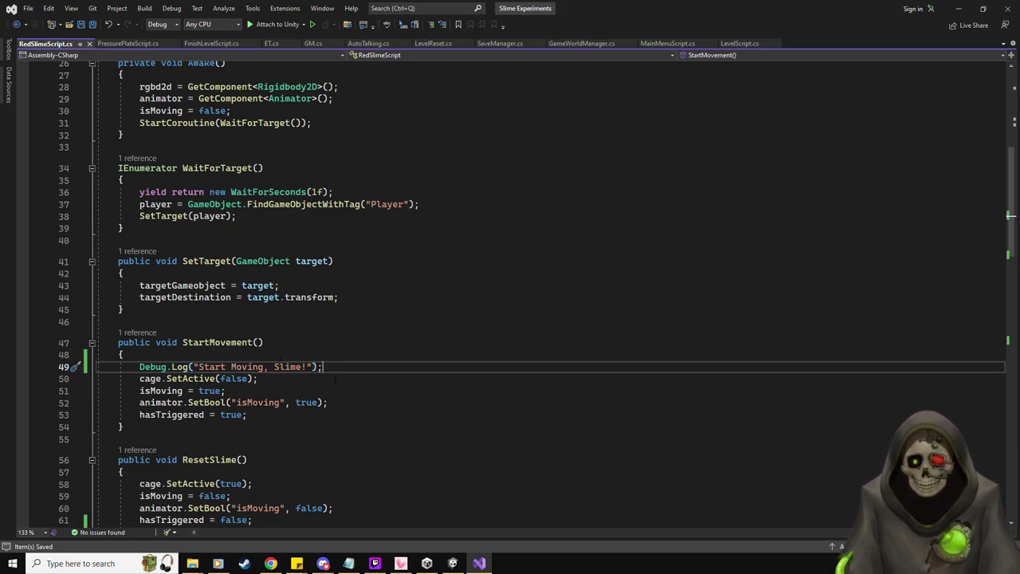
- In PressurePlateScript.cs, add Debug.Log("Slime has been triggered!"); after isSpawned = true in the "Enemy" case and save the script
{"action": "left_click", "coordinate": [120, 44]}
{"action": "scroll", "coordinate": [510, 303], "scroll_direction": "up", "scroll_amount": 1}
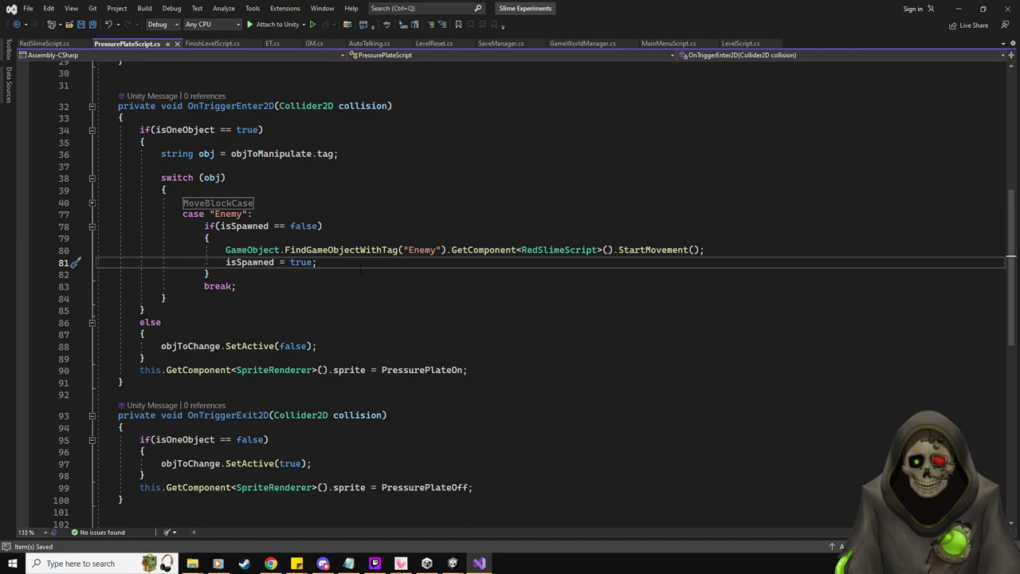
{"action": "key", "text": "Return"}
{"action": "type", "text": "Deb"}
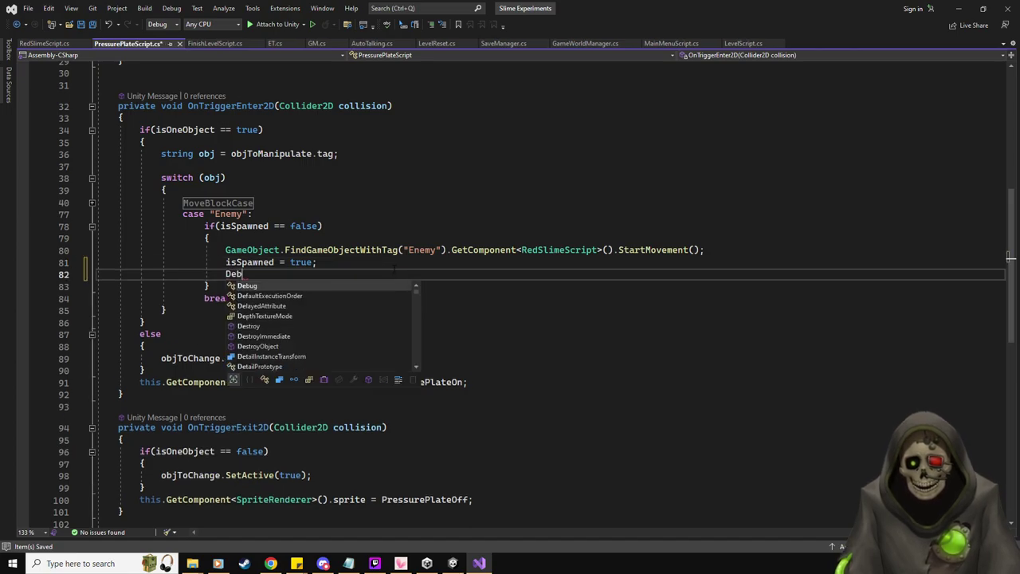
{"action": "type", "text": "ug.Log(\"Slime "}
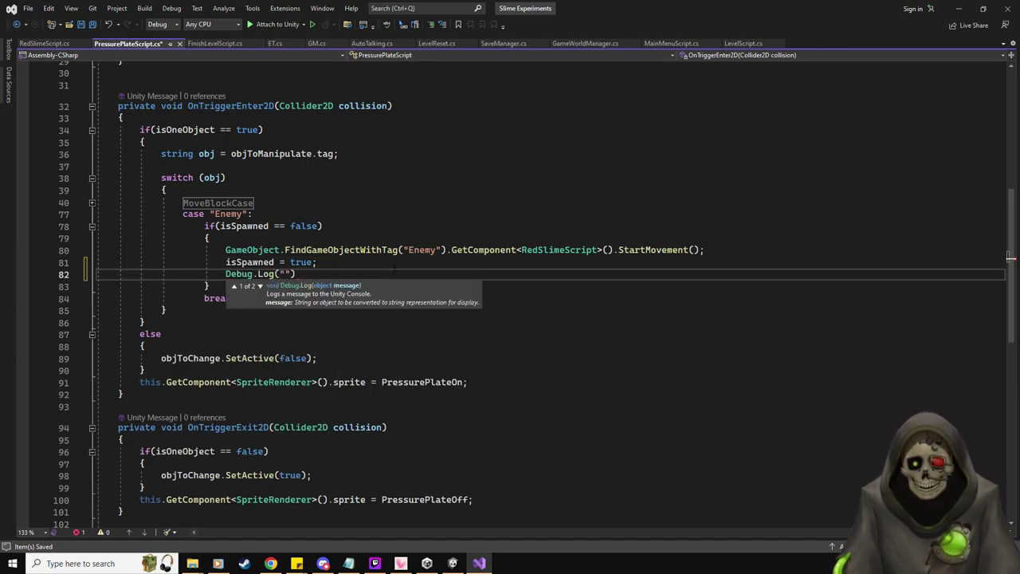
{"action": "type", "text": "has been trigge"}
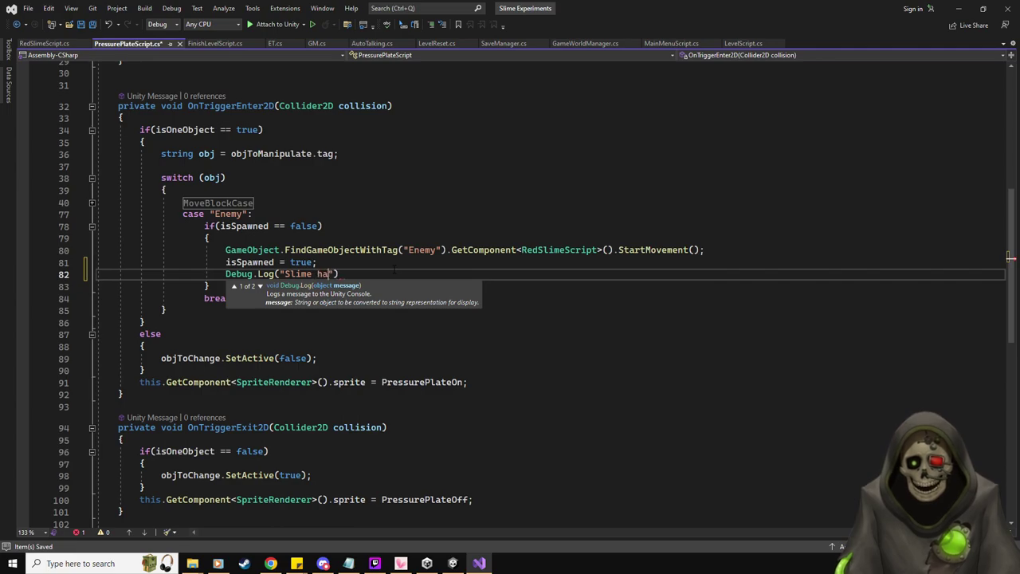
{"action": "type", "text": "red!"}
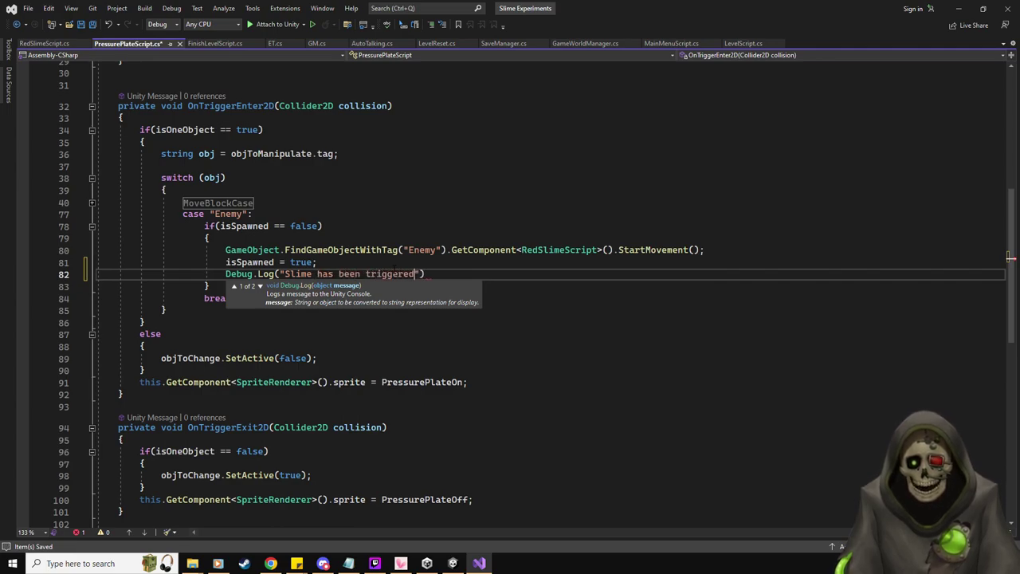
{"action": "type", "text": "\");"}
{"action": "key", "text": "ctrl+s"}
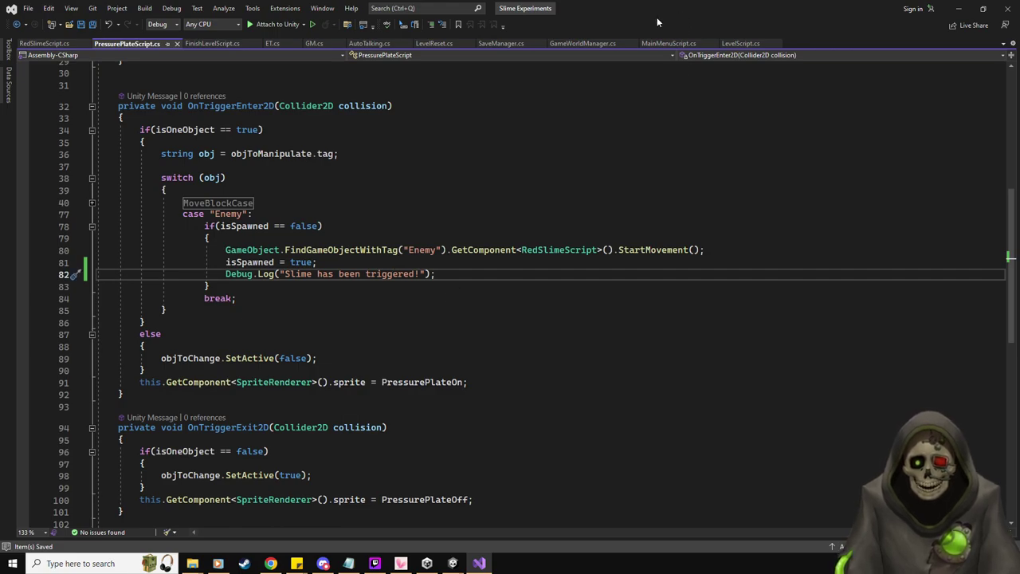
- Switch to Unity, retest the plate with the green slime and inspect the RedSlime and PressurePlate components, then restart the scene
{"action": "key", "text": "alt+Tab"}
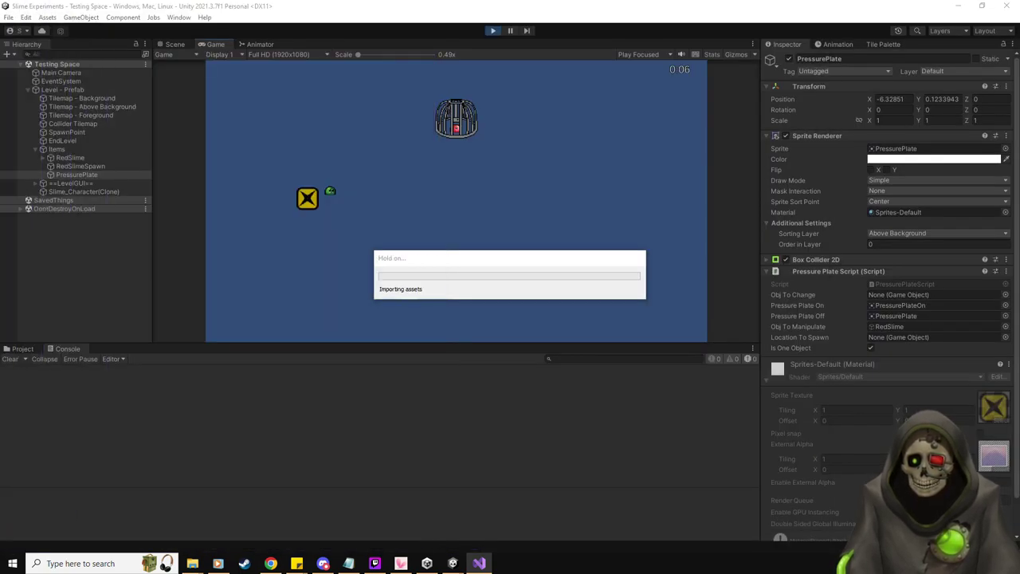
{"action": "key", "text": "Left"}
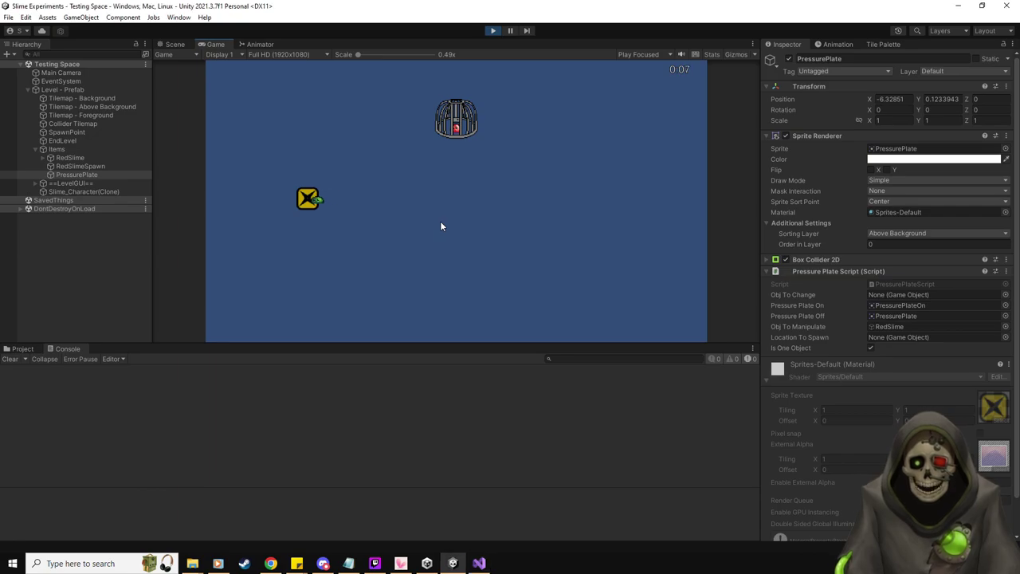
{"action": "key", "text": "Down"}
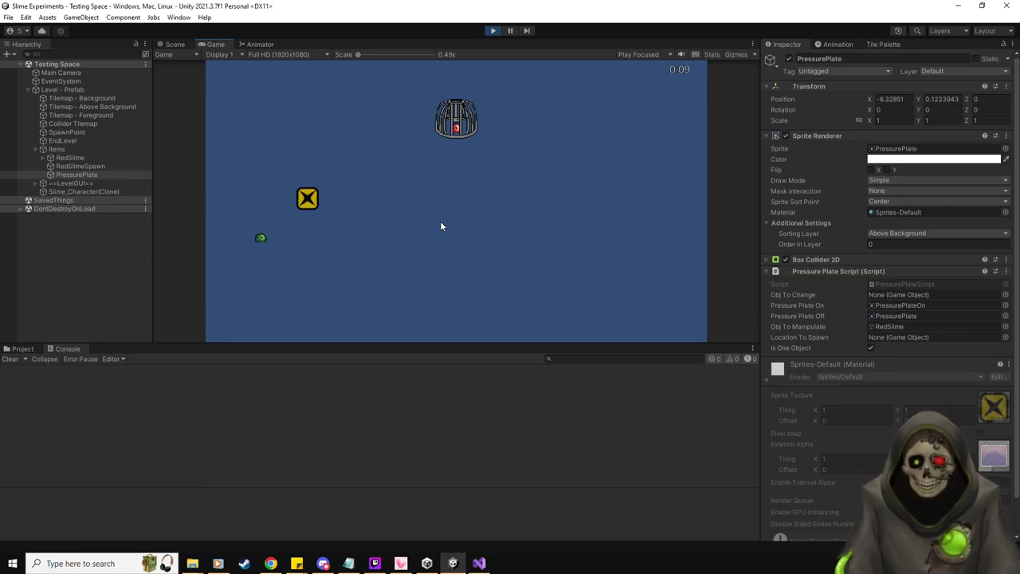
{"action": "left_click", "coordinate": [78, 158]}
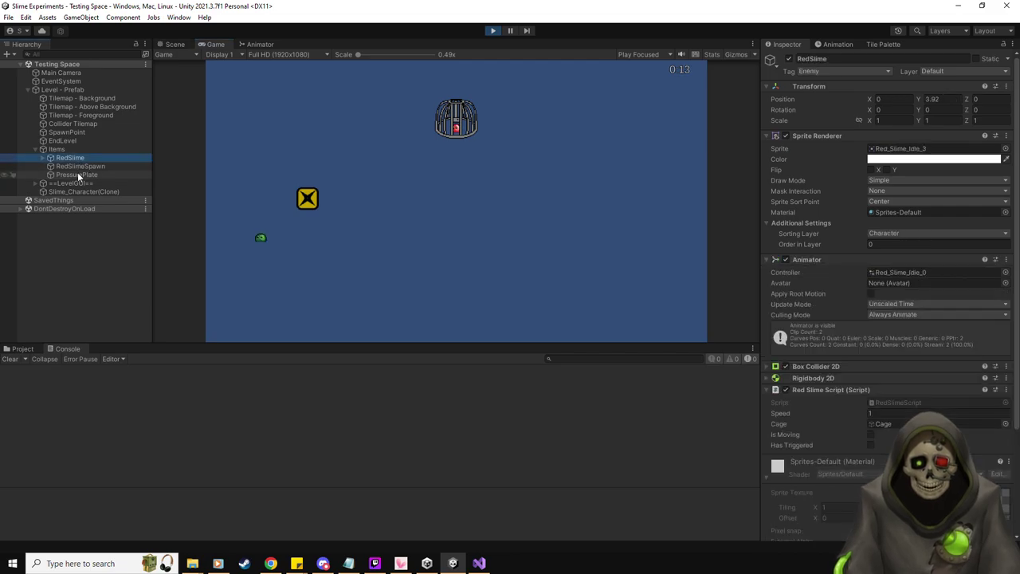
{"action": "left_click", "coordinate": [77, 173]}
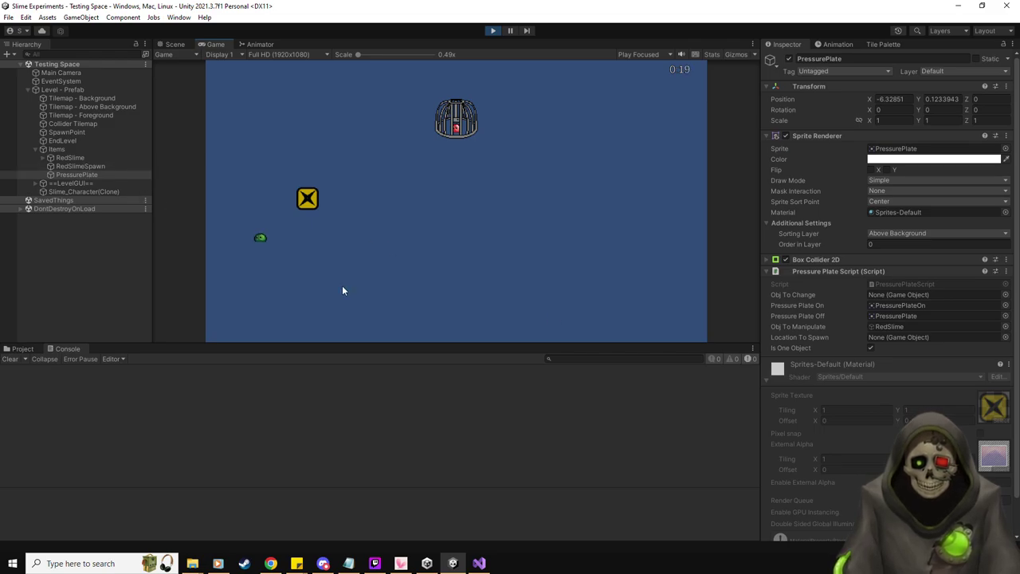
{"action": "left_click", "coordinate": [495, 31]}
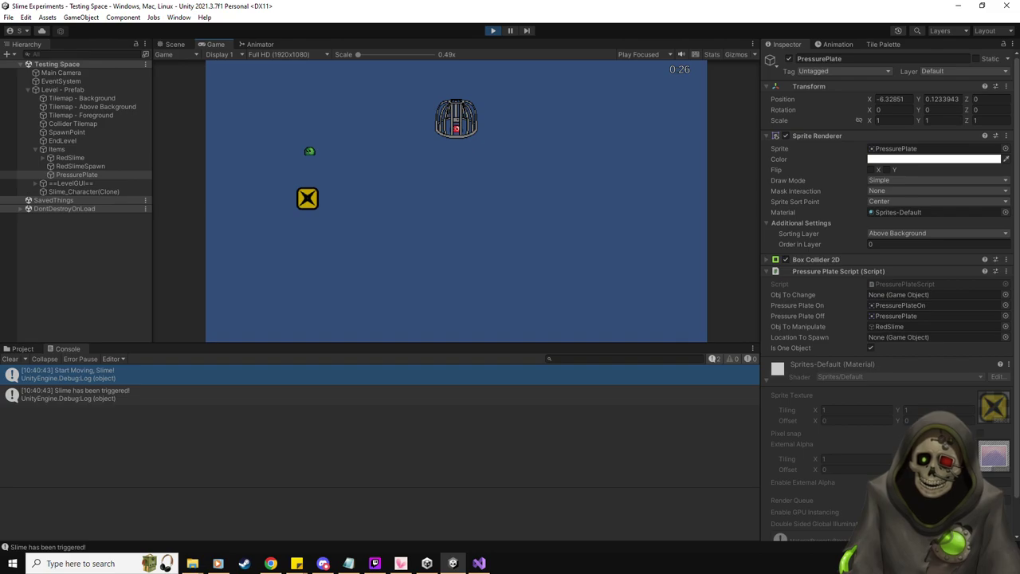
- Switch to Visual Studio and add Debug.Log("isOneObject"); as the first line of the if(isOneObject == true) block in OnTriggerEnter2D
{"action": "key", "text": "alt+Tab"}
{"action": "left_click", "coordinate": [386, 142]}
{"action": "key", "text": "Return"}
{"action": "type", "text": "Debug.Log(\""}
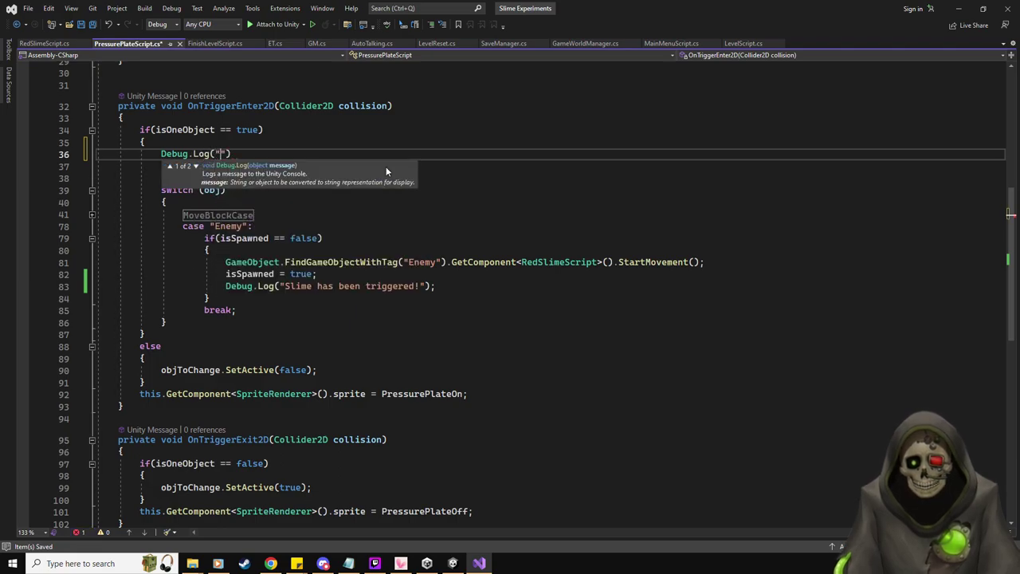
{"action": "type", "text": "isOneObjec"}
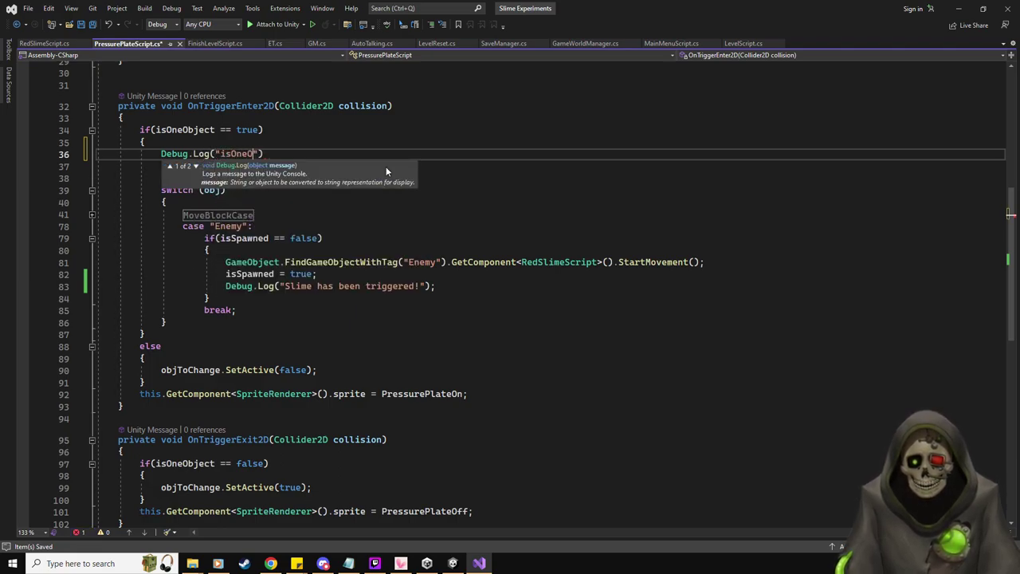
{"action": "type", "text": "t\");"}
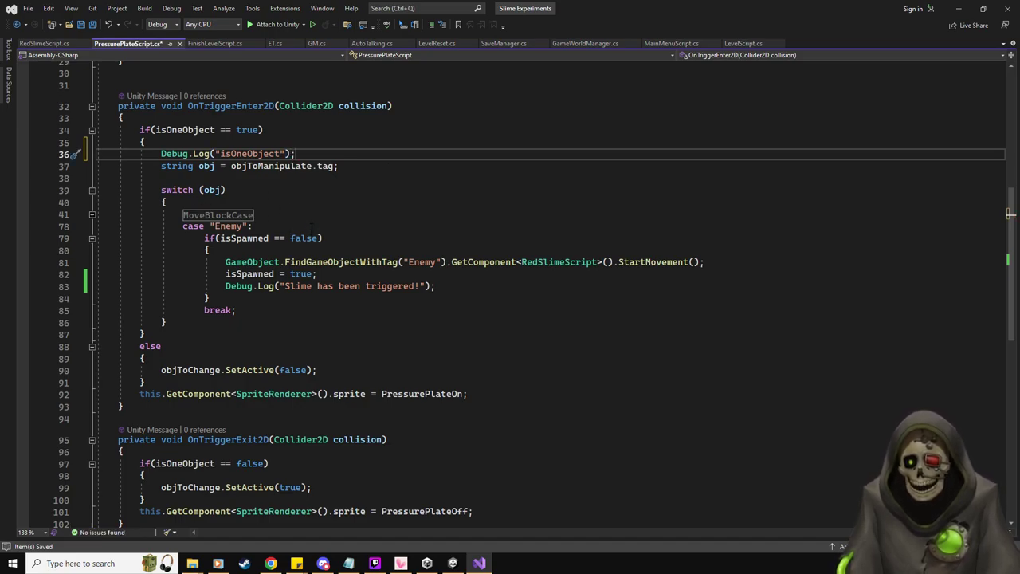
- Add Debug.Log("Is Enemy!"); directly under case "Enemy", before the isSpawned check, and save PressurePlateScript.cs
{"action": "scroll", "coordinate": [310, 227], "scroll_direction": "up", "scroll_amount": 5}
{"action": "scroll", "coordinate": [301, 334], "scroll_direction": "down", "scroll_amount": 2}
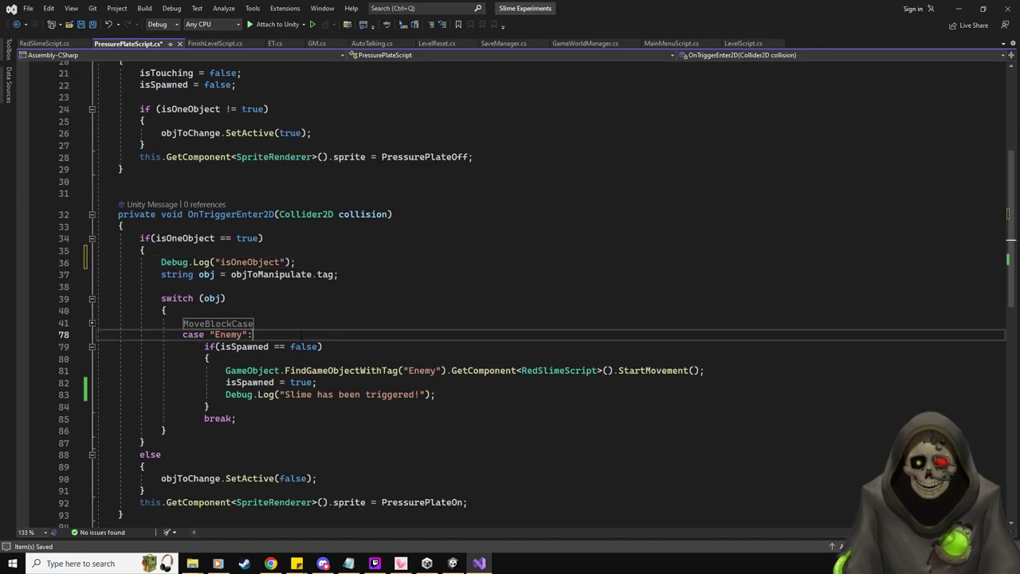
{"action": "left_click", "coordinate": [300, 335]}
{"action": "left_click", "coordinate": [357, 358]}
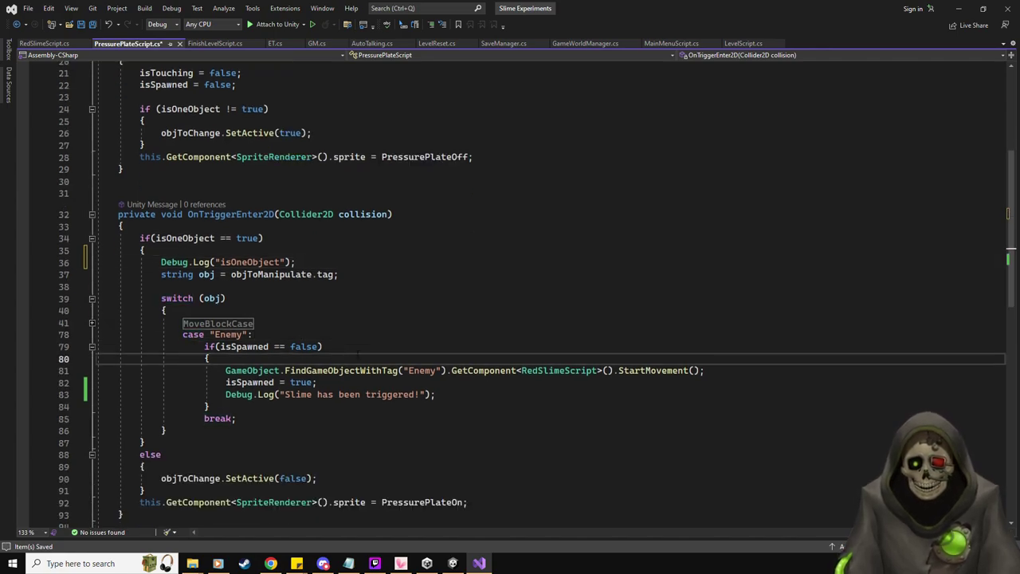
{"action": "key", "text": "Return"}
{"action": "key", "text": "BackSpace"}
{"action": "left_click", "coordinate": [279, 335]}
{"action": "key", "text": "Return"}
{"action": "type", "text": "Debug."}
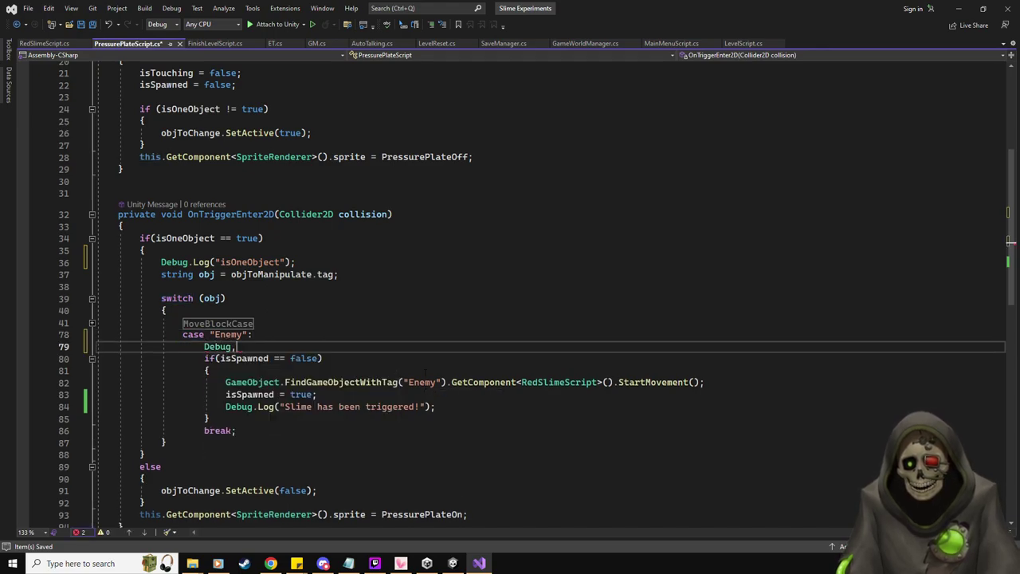
{"action": "type", "text": "Log(\"I"}
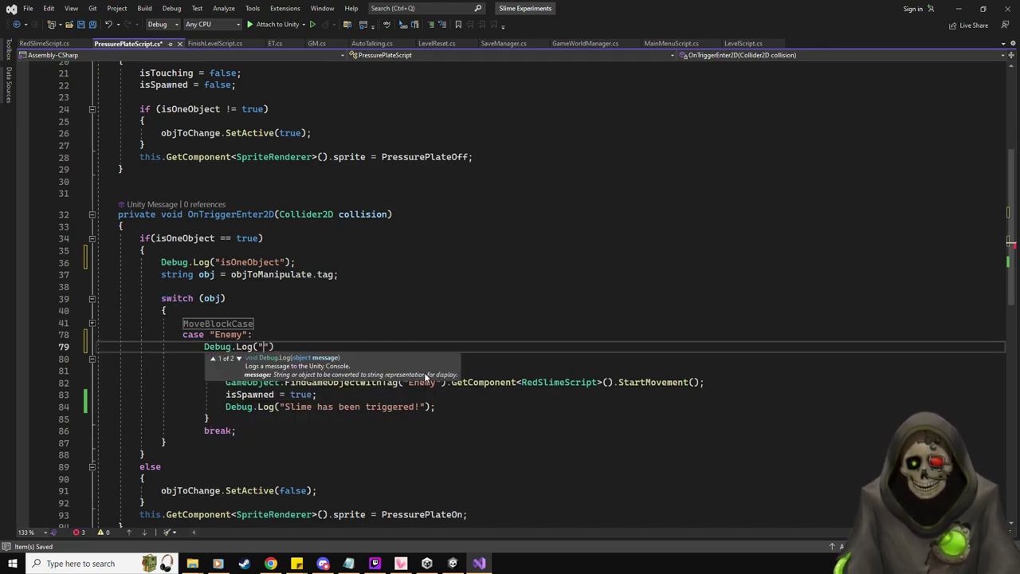
{"action": "type", "text": "s Enemy!\")"}
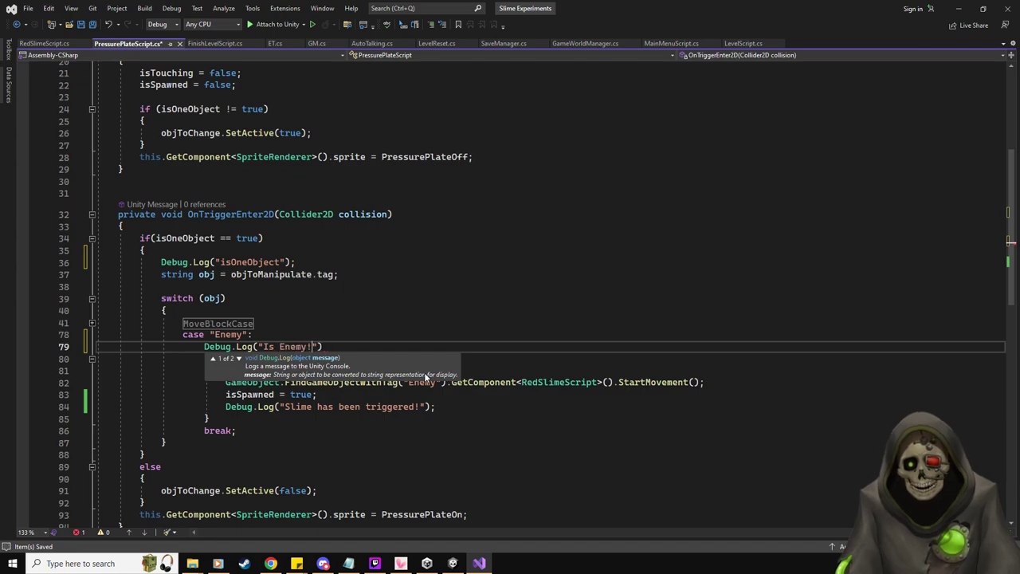
{"action": "type", "text": ";"}
{"action": "key", "text": "ctrl+s"}
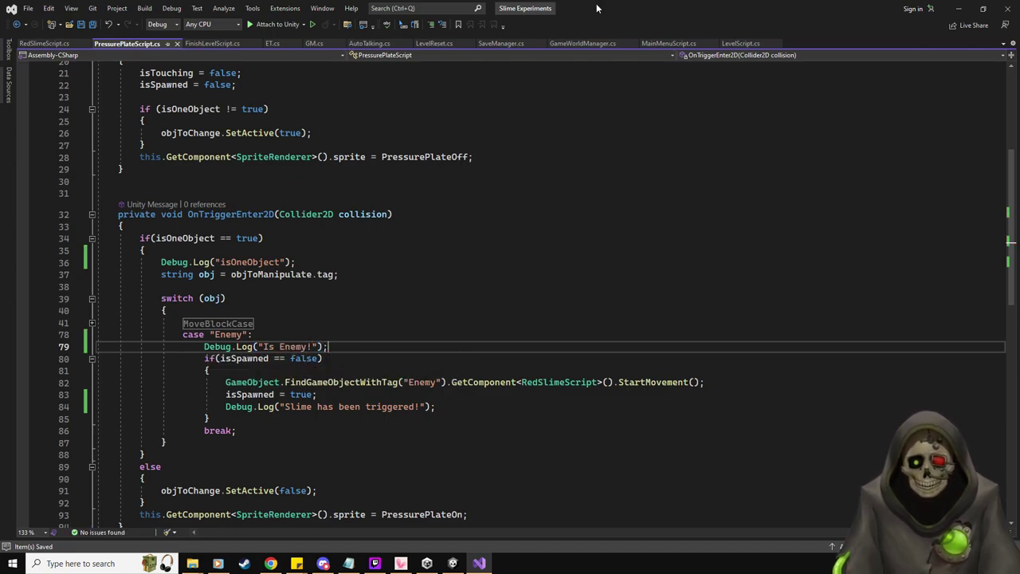
- Switch to Unity, restart the Testing Space scene and steer the green slime over the plate before and after a reset to check the logs
{"action": "key", "text": "alt+Tab"}
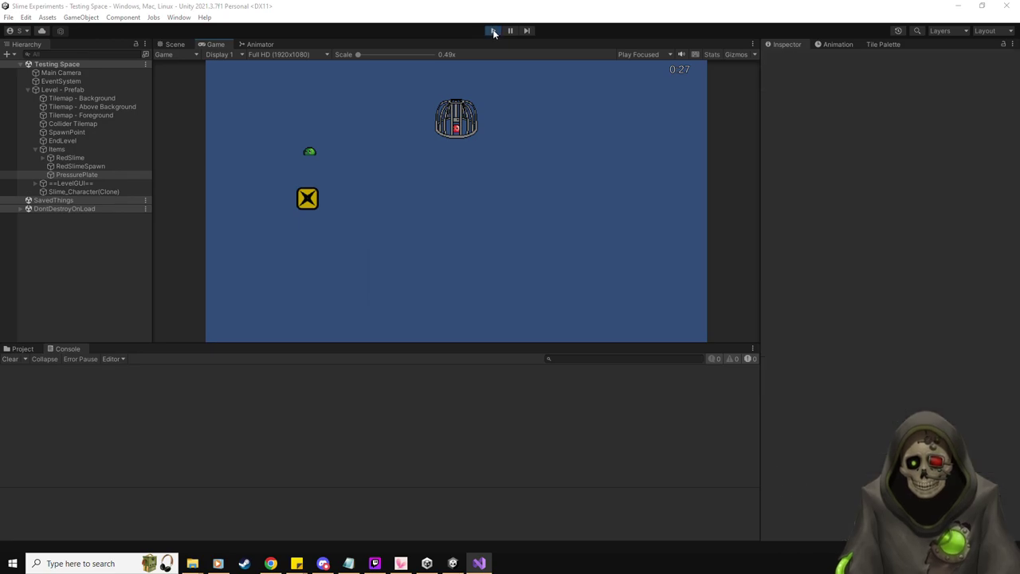
{"action": "left_click", "coordinate": [493, 31]}
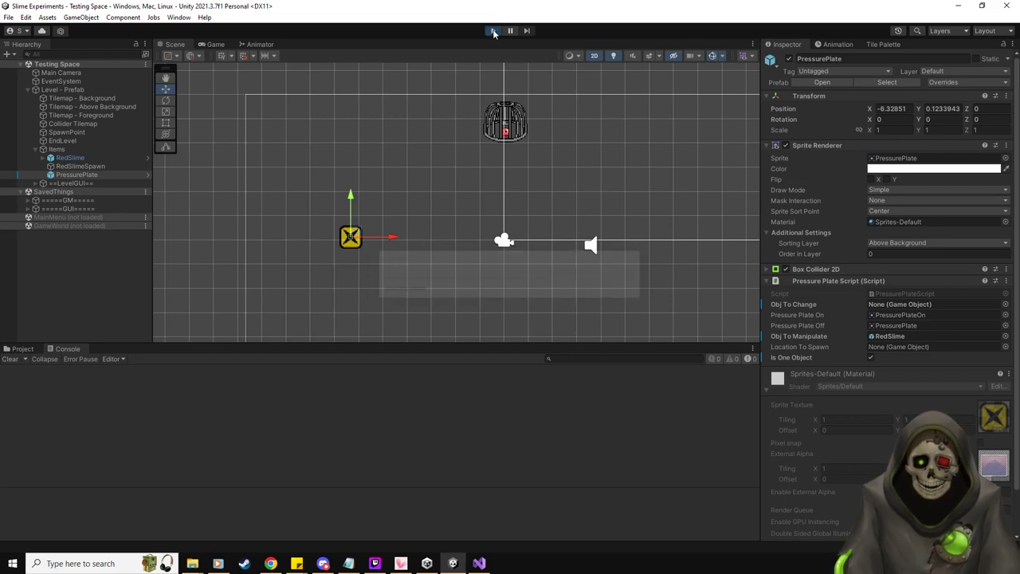
{"action": "key", "text": "Right"}
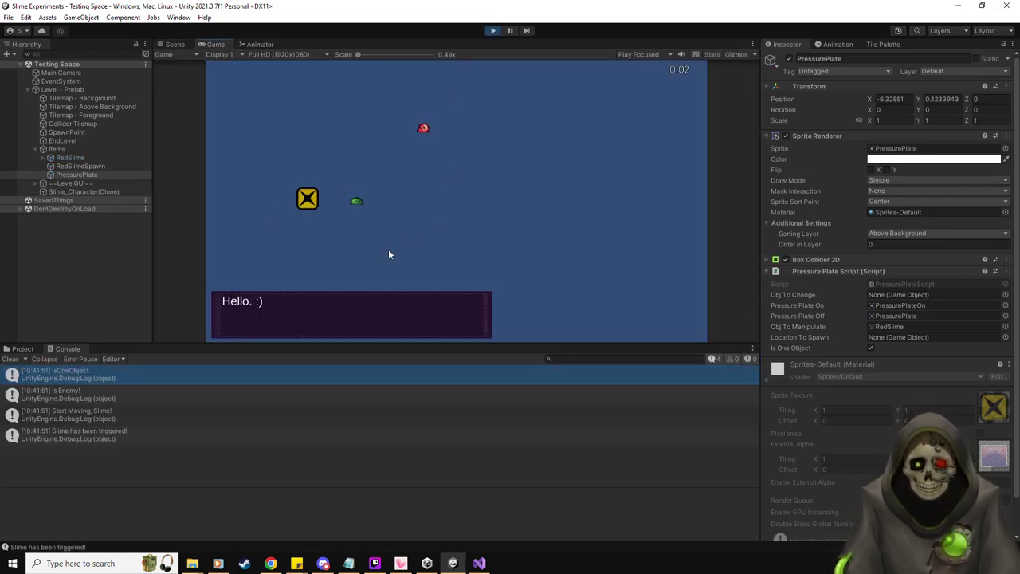
{"action": "key", "text": "Up"}
{"action": "key", "text": "Right"}
{"action": "key", "text": "Left"}
{"action": "key", "text": "Down"}
{"action": "key", "text": "Right"}
{"action": "key", "text": "Up"}
{"action": "key", "text": "Right"}
{"action": "key", "text": "Up"}
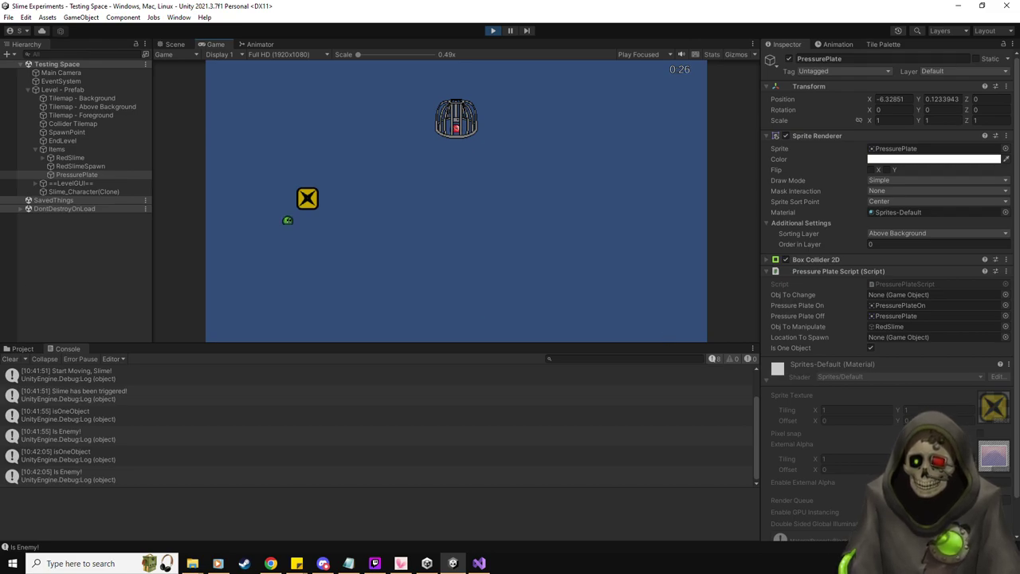
- Switch to Visual Studio, follow the ResetLevel() call in RedSlimeScript.cs to its definition in LevelReset.cs and review the pressure plate reset code
{"action": "key", "text": "alt+Tab"}
{"action": "scroll", "coordinate": [463, 269], "scroll_direction": "up", "scroll_amount": 2}
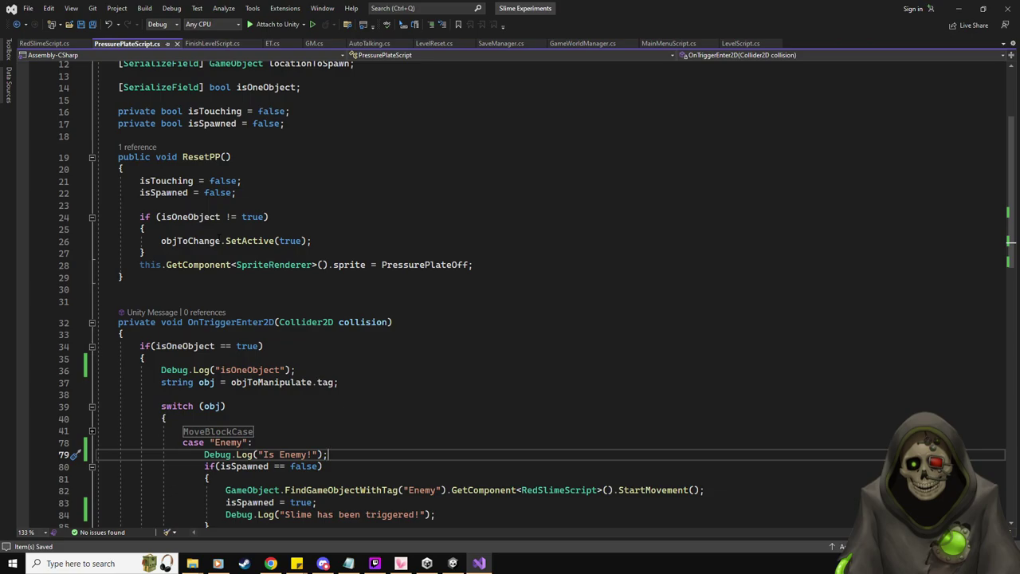
{"action": "left_click", "coordinate": [46, 43]}
{"action": "scroll", "coordinate": [371, 341], "scroll_direction": "down", "scroll_amount": 9}
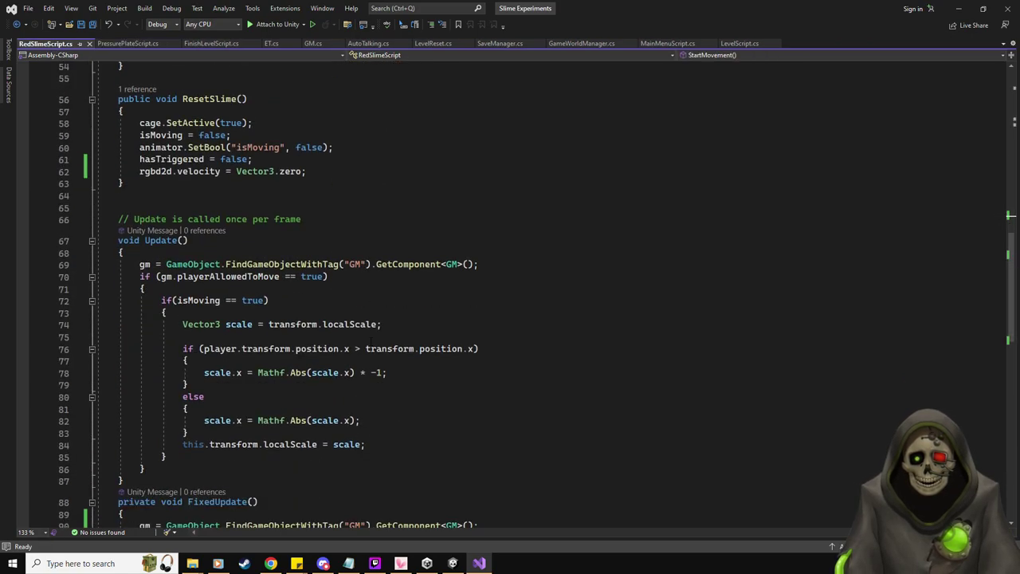
{"action": "scroll", "coordinate": [370, 341], "scroll_direction": "down", "scroll_amount": 9}
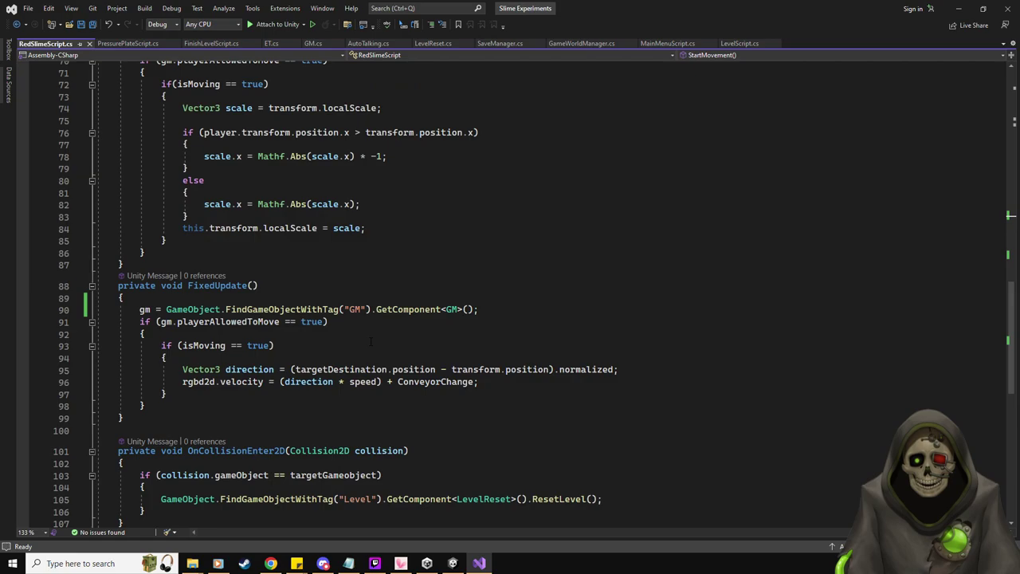
{"action": "left_click", "coordinate": [570, 355]}
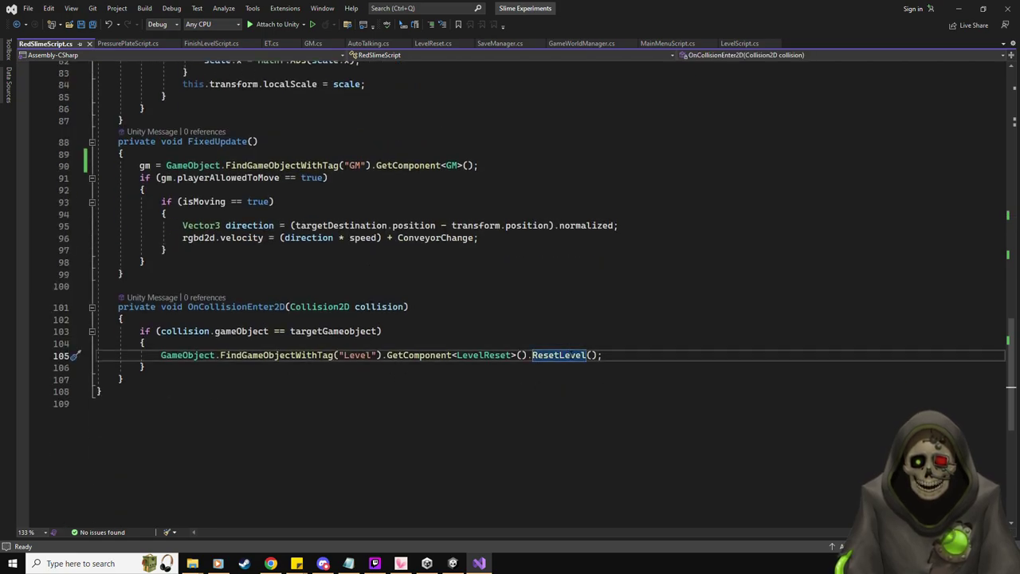
{"action": "right_click", "coordinate": [570, 355]}
{"action": "left_click", "coordinate": [610, 320]}
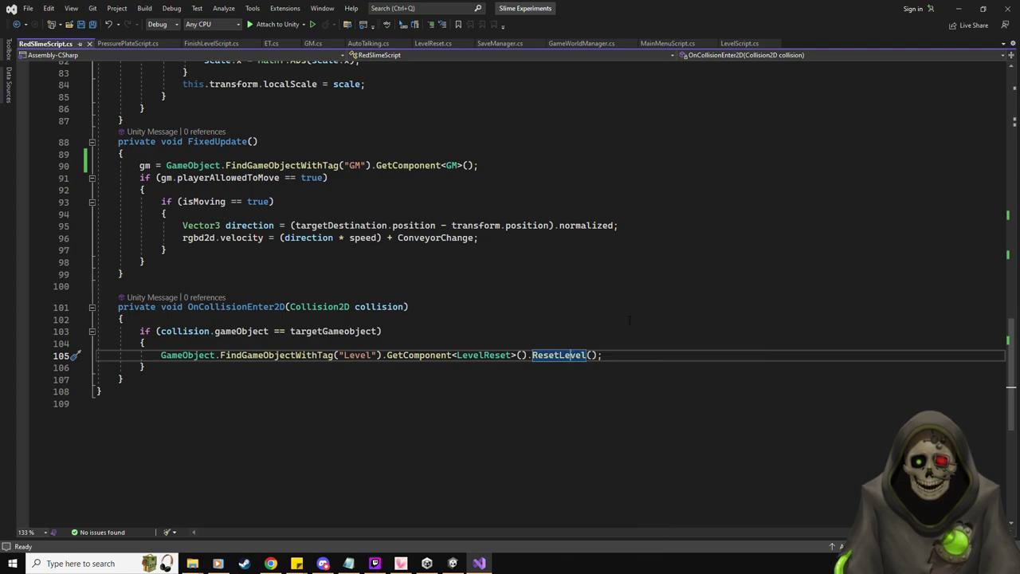
{"action": "scroll", "coordinate": [326, 357], "scroll_direction": "down", "scroll_amount": 3}
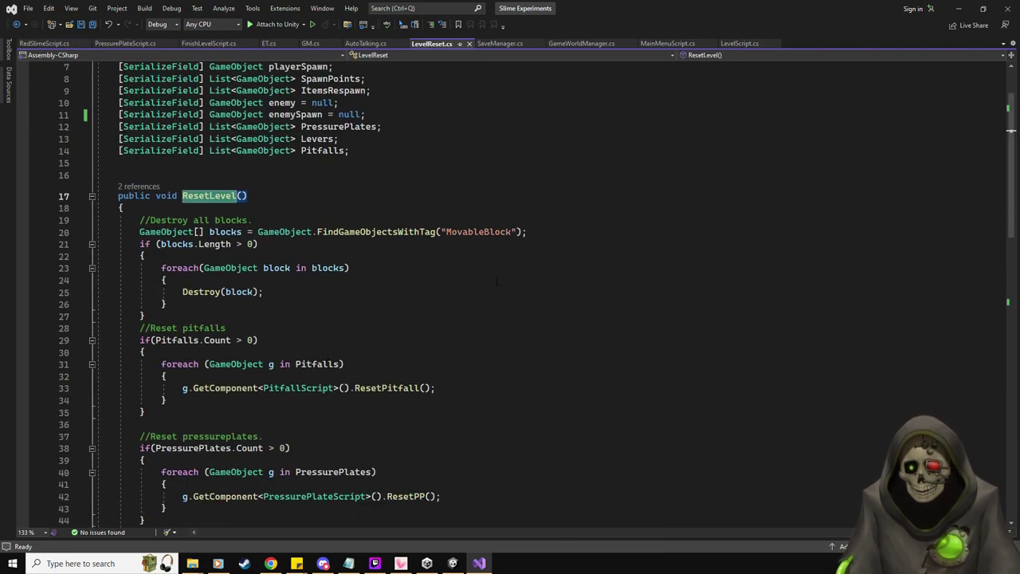
{"action": "scroll", "coordinate": [536, 295], "scroll_direction": "up", "scroll_amount": 1}
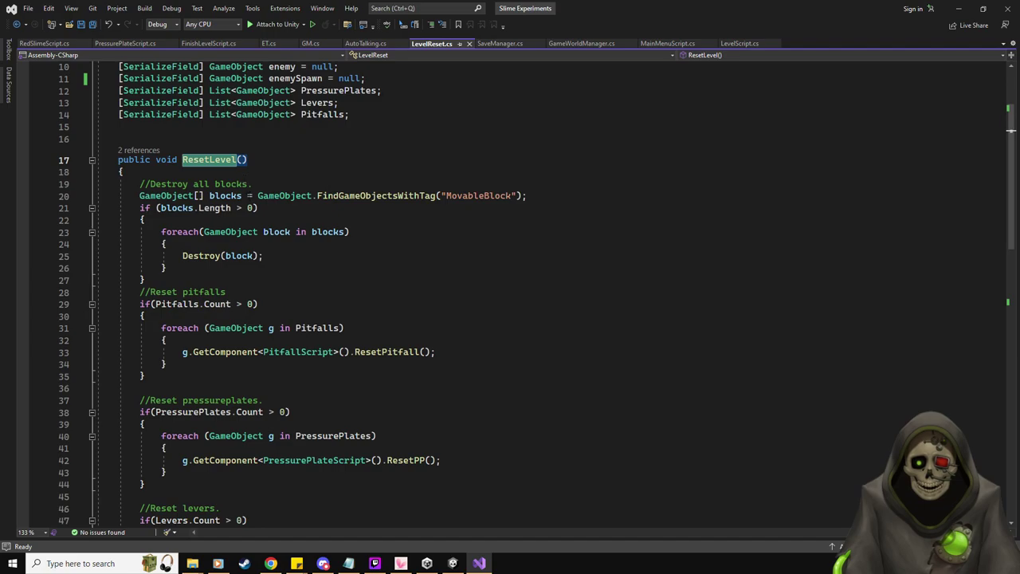
{"action": "scroll", "coordinate": [536, 295], "scroll_direction": "down", "scroll_amount": 1}
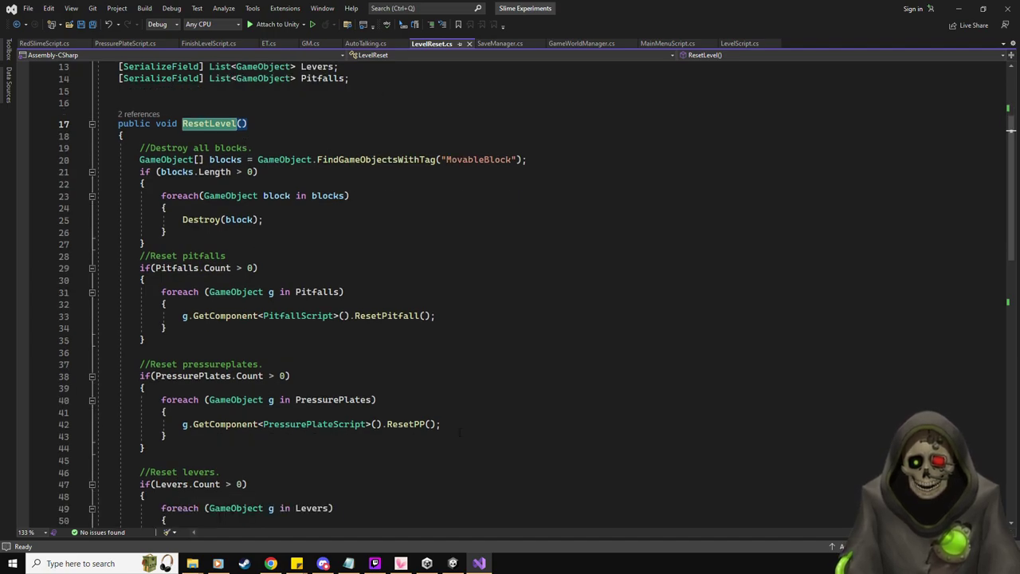
- Begin a Debug.Log message above the ResetPP() call in the PressurePlates foreach loop of ResetLevel()
{"action": "left_click", "coordinate": [472, 424]}
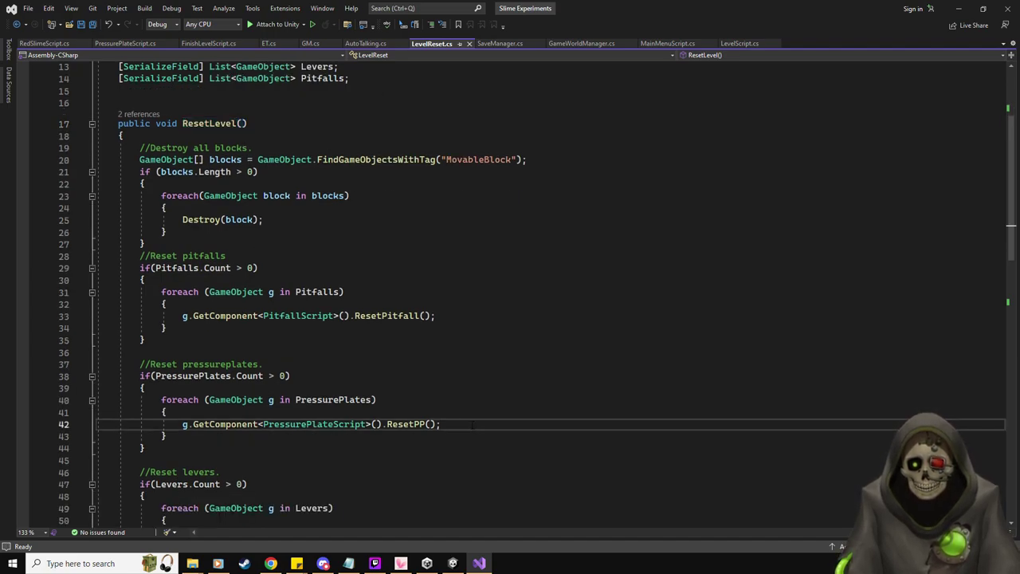
{"action": "key", "text": "Up"}
{"action": "key", "text": "Return"}
{"action": "type", "text": "Deb"}
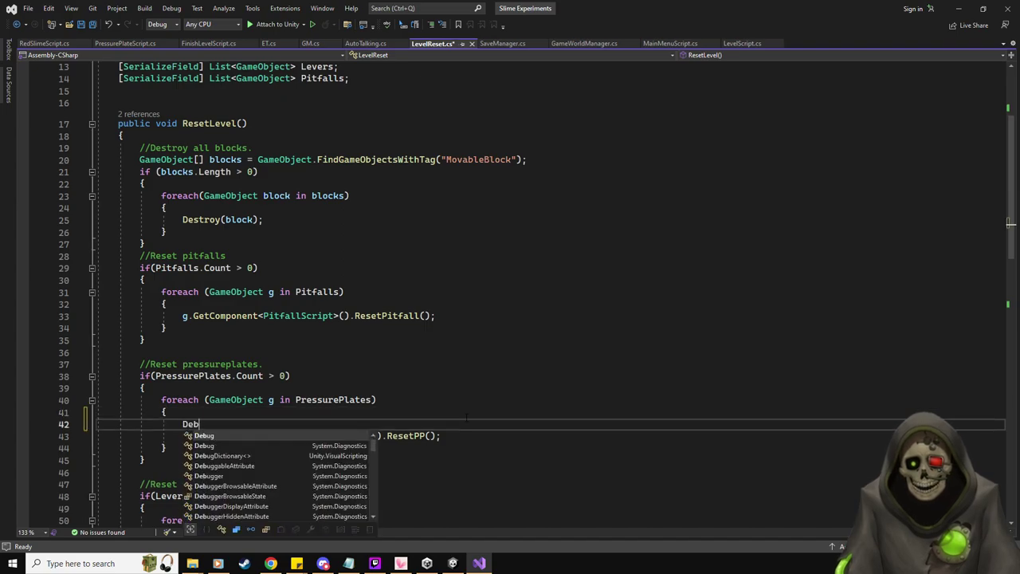
{"action": "type", "text": "ug.Log("}
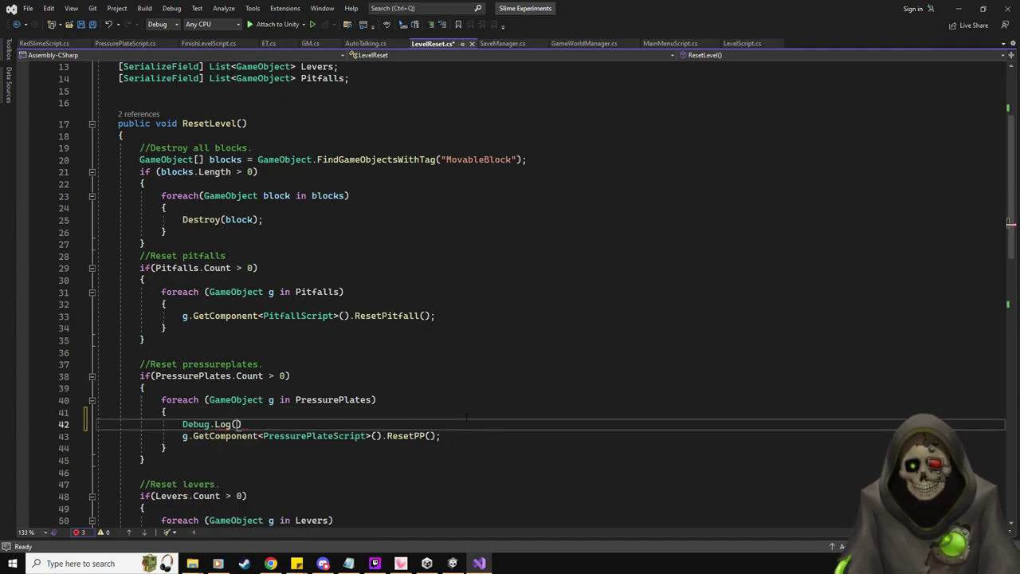
{"action": "type", "text": "\"R"}
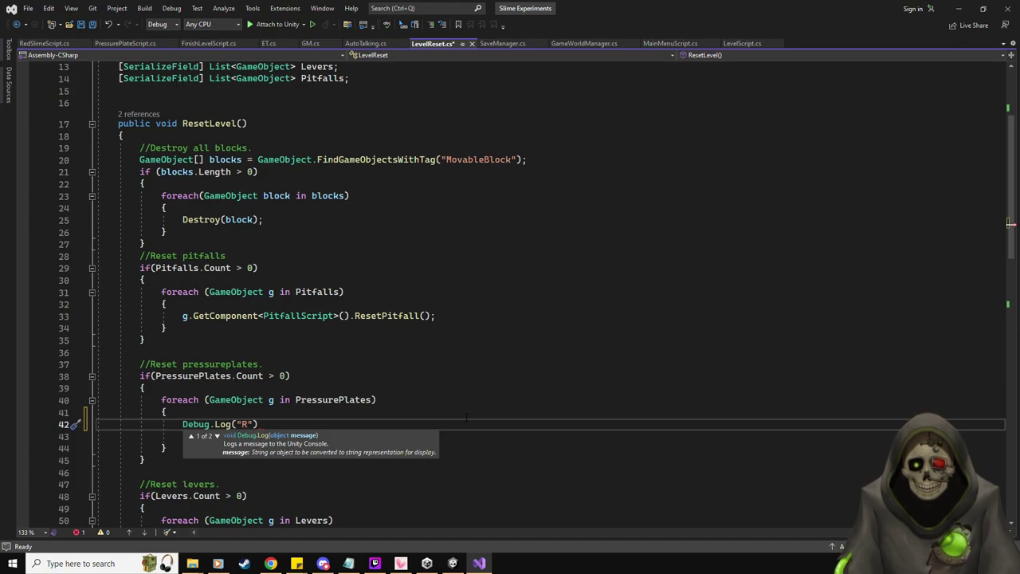
- Remove the unfinished Debug.Log line from the PressurePlates loop in ResetLevel and save LevelReset.cs
{"action": "key", "text": "End"}
{"action": "key", "text": "shift+Home"}
{"action": "key", "text": "shift+Home"}
{"action": "key", "text": "BackSpace"}
{"action": "key", "text": "BackSpace"}
{"action": "key", "text": "ctrl+s"}
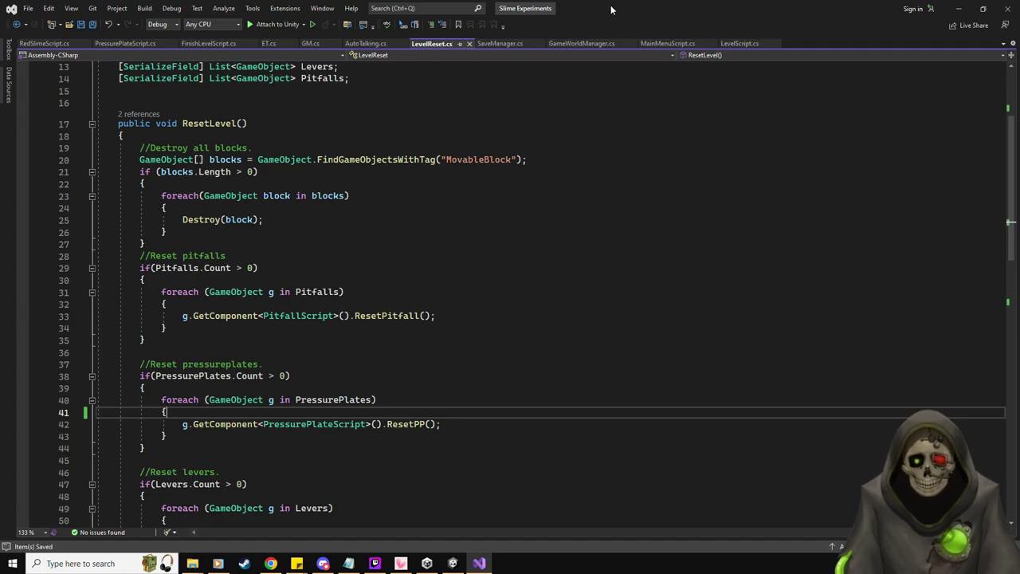
- Switch to Unity, stop the running game, add PressurePlate to Level - Prefab's Pressure Plates list, and playtest the level reset
{"action": "key", "text": "alt+Tab"}
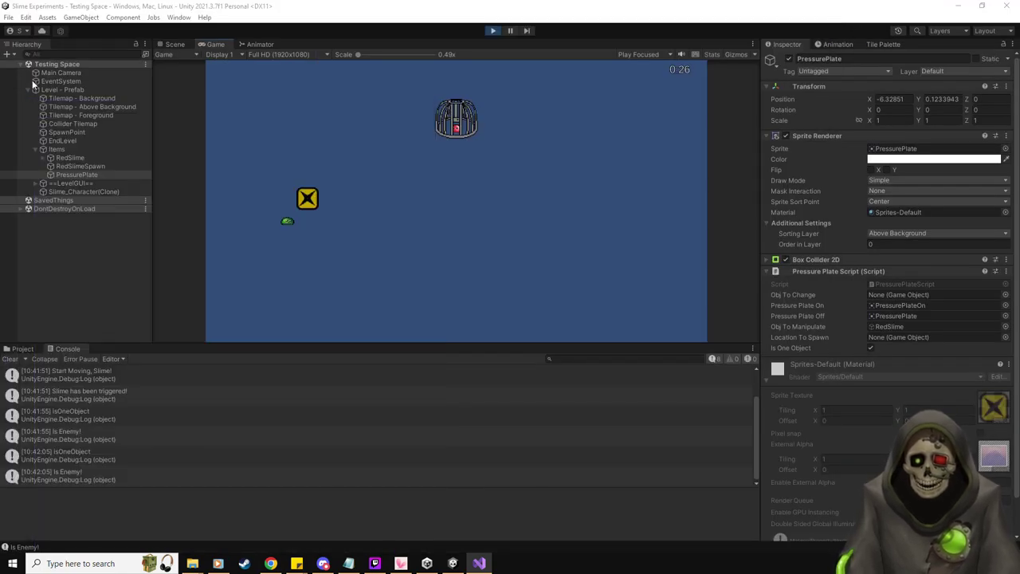
{"action": "left_click", "coordinate": [73, 89]}
{"action": "key", "text": "ctrl+p"}
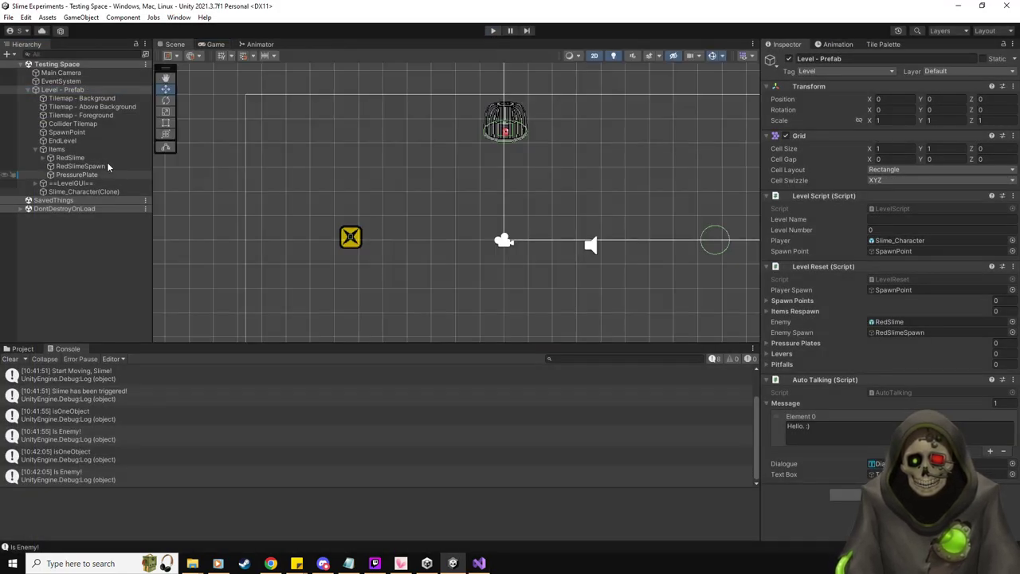
{"action": "left_click", "coordinate": [75, 176]}
{"action": "left_click_drag", "start_coordinate": [76, 176], "coordinate": [810, 349]}
{"action": "left_click", "coordinate": [496, 31]}
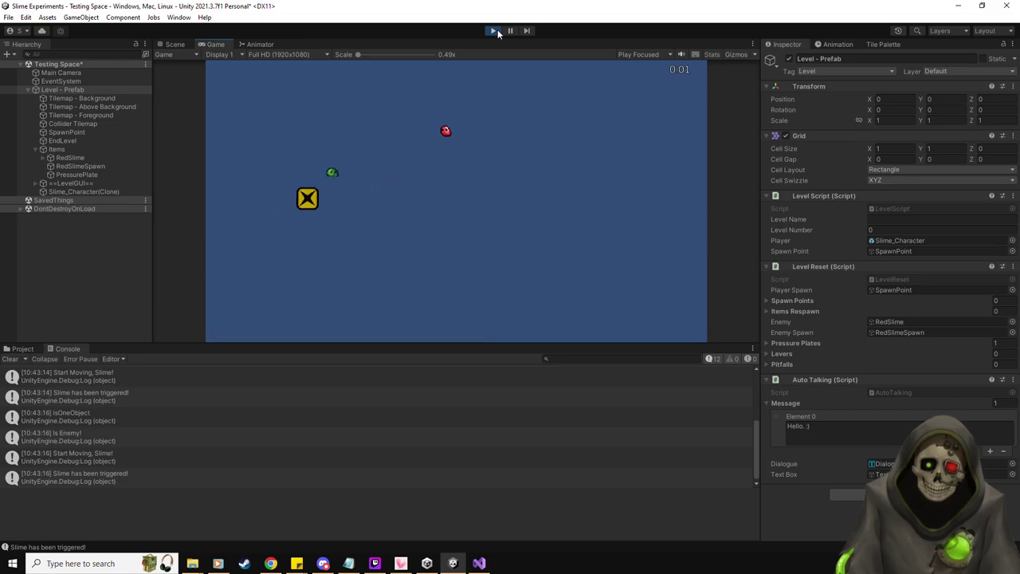
{"action": "left_click", "coordinate": [493, 30]}
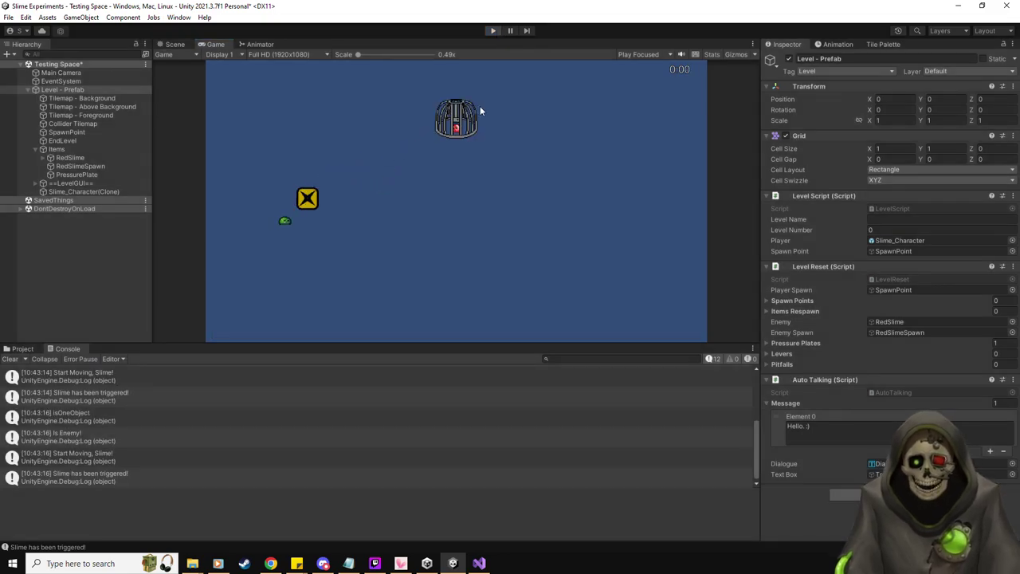
- Delete RedSlime, RedSlimeSpawn and PressurePlate from the Items group and save the Testing Space scene
{"action": "left_click", "coordinate": [76, 174]}
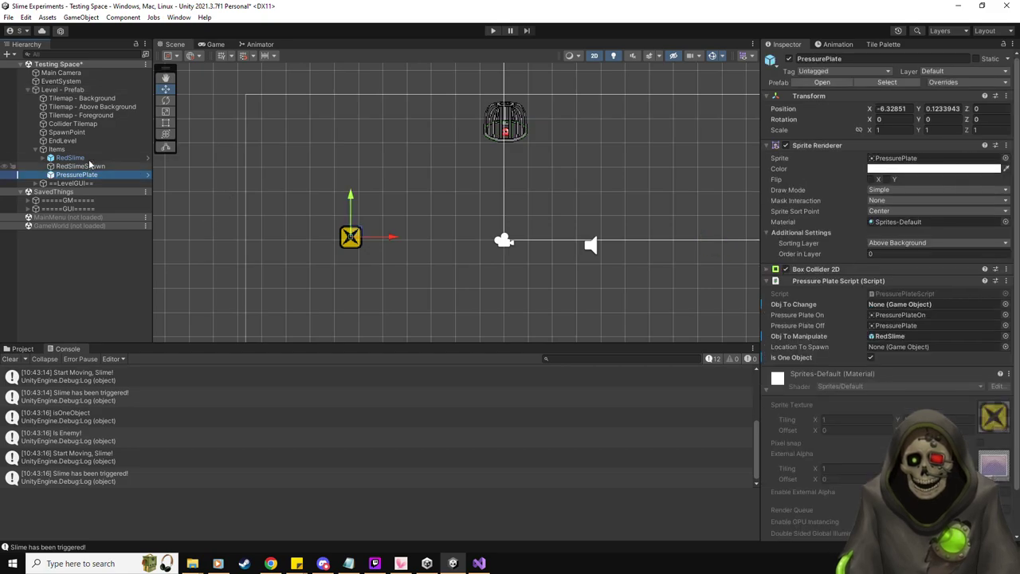
{"action": "left_click", "coordinate": [90, 160], "text": "shift"}
{"action": "key", "text": "Delete"}
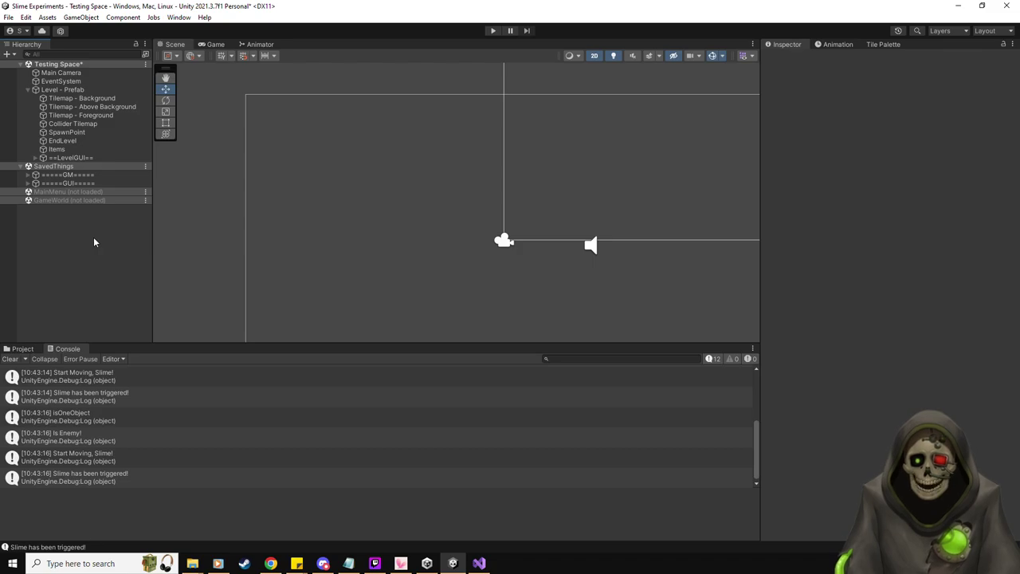
{"action": "key", "text": "ctrl+s"}
- Switch to Visual Studio and delete the "isOneObject" debug log line from OnTriggerEnter2D in PressurePlateScript.cs
{"action": "key", "text": "alt+Tab"}
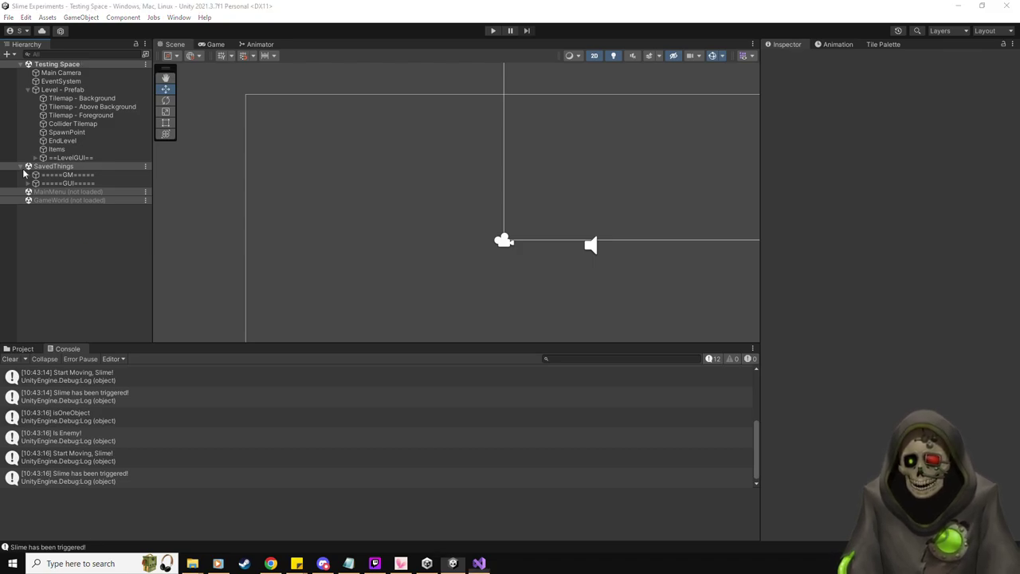
{"action": "left_click", "coordinate": [123, 43]}
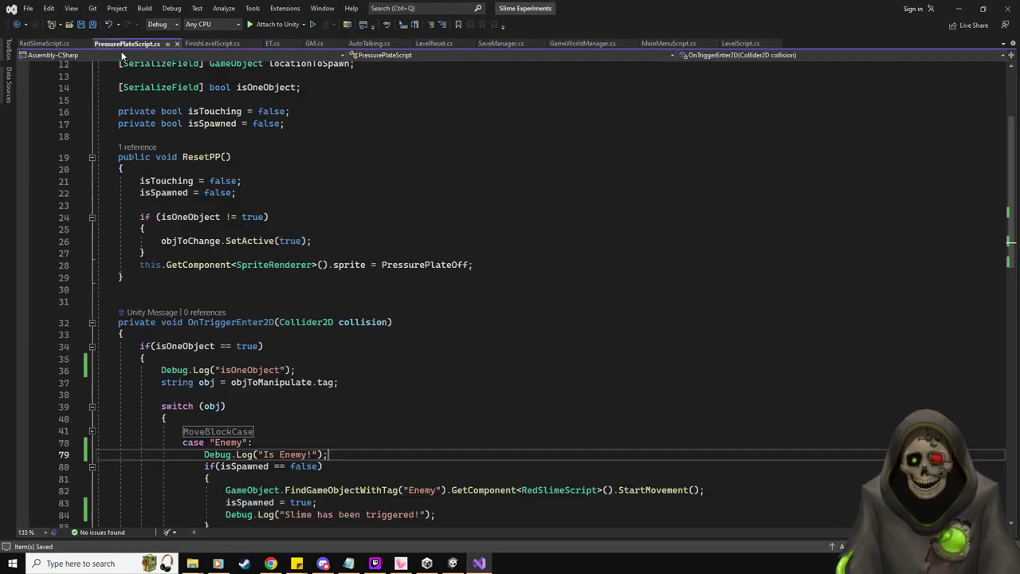
{"action": "left_click", "coordinate": [325, 222]}
{"action": "key", "text": "shift+Home"}
{"action": "key", "text": "shift+Home"}
{"action": "key", "text": "BackSpace"}
{"action": "key", "text": "BackSpace"}
- Delete the "Is Enemy!" debug log line from the Enemy case
{"action": "left_click", "coordinate": [330, 299]}
{"action": "key", "text": "shift+Home"}
{"action": "key", "text": "shift+Home"}
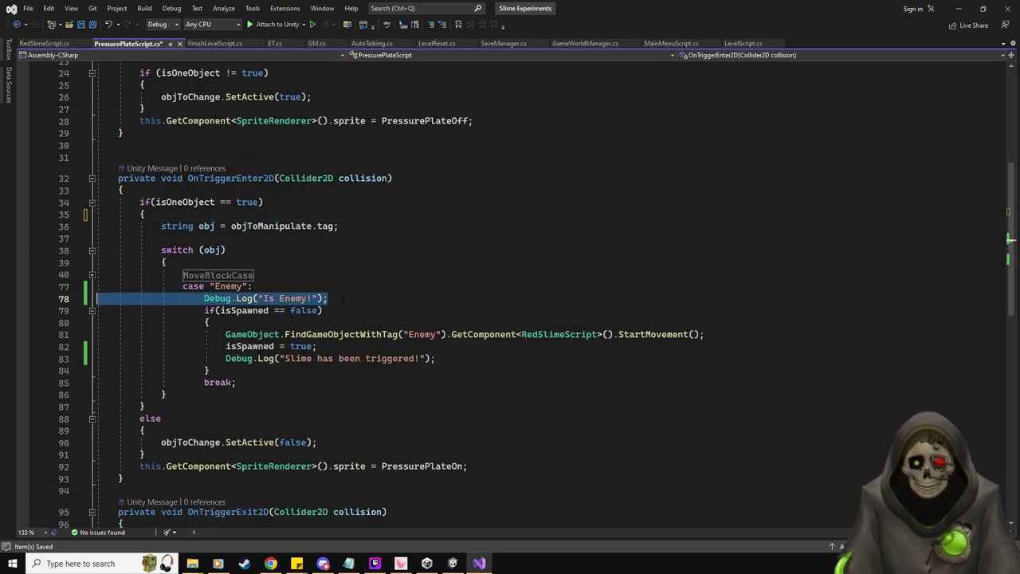
{"action": "key", "text": "BackSpace"}
{"action": "key", "text": "BackSpace"}
- Delete the "Slime has been triggered!" debug log line and save PressurePlateScript.cs
{"action": "left_click", "coordinate": [461, 346]}
{"action": "key", "text": "shift+Home"}
{"action": "key", "text": "shift+Home"}
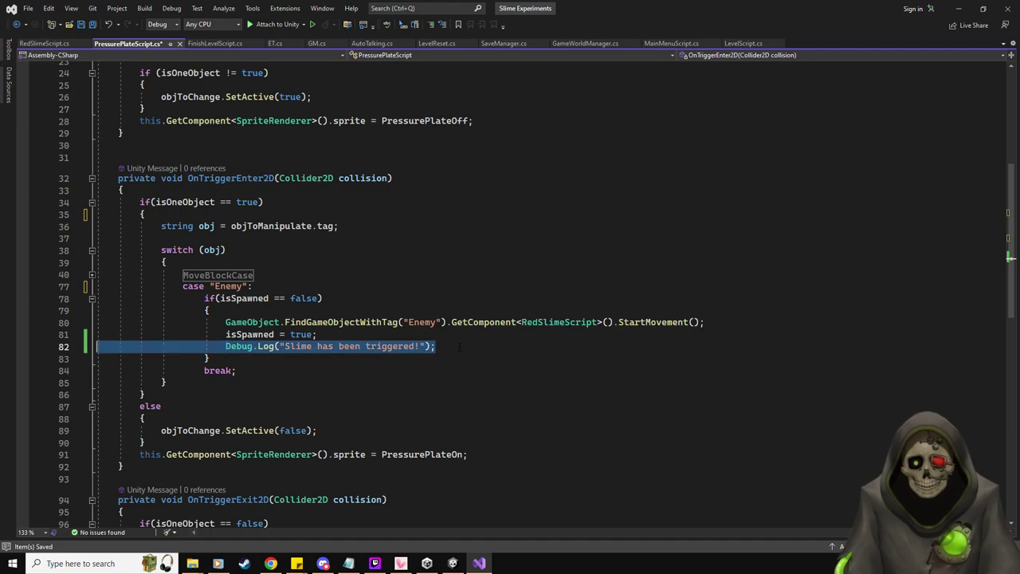
{"action": "key", "text": "BackSpace"}
{"action": "key", "text": "BackSpace"}
{"action": "key", "text": "ctrl+s"}
{"action": "scroll", "coordinate": [242, 296], "scroll_direction": "down", "scroll_amount": 5}
{"action": "scroll", "coordinate": [242, 296], "scroll_direction": "up", "scroll_amount": 6}
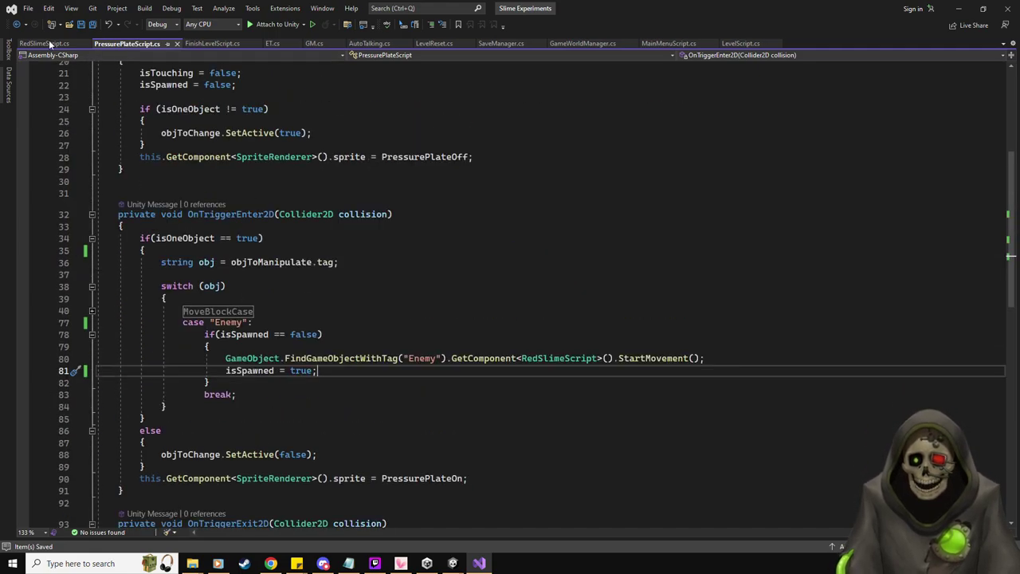
- Delete the "Start Moving, Slime!" debug log line from StartMovement in RedSlimeScript.cs
{"action": "left_click", "coordinate": [45, 43]}
{"action": "scroll", "coordinate": [535, 294], "scroll_direction": "up", "scroll_amount": 15}
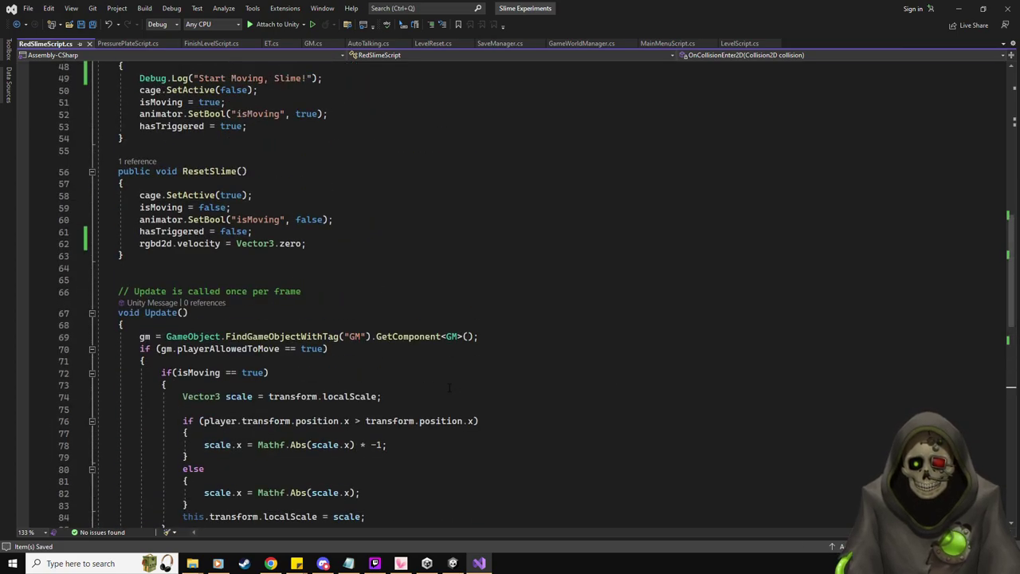
{"action": "left_click", "coordinate": [344, 223]}
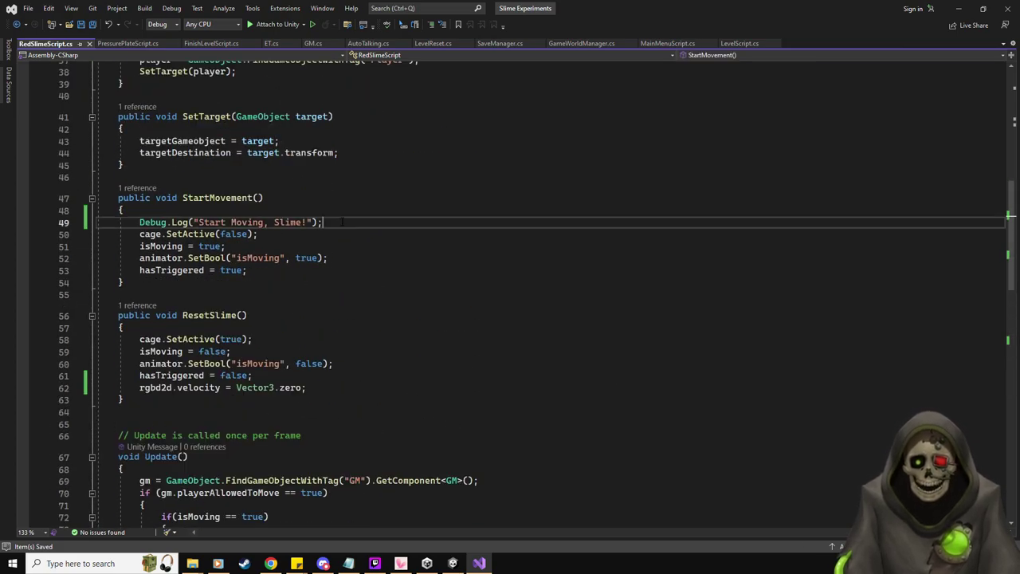
{"action": "key", "text": "shift+Home"}
{"action": "key", "text": "shift+Home"}
{"action": "key", "text": "BackSpace"}
{"action": "key", "text": "BackSpace"}
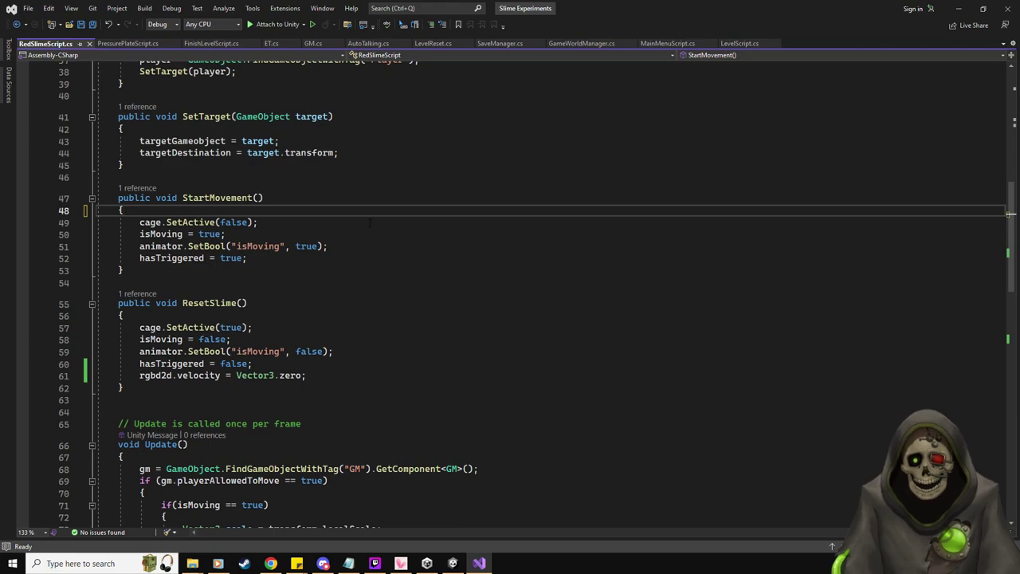
- Switch to the Slime Stuff To Do.txt note, delete the "Attach Cage to RedSlime." entry, and move the note out of the way
{"action": "key", "text": "alt+Tab"}
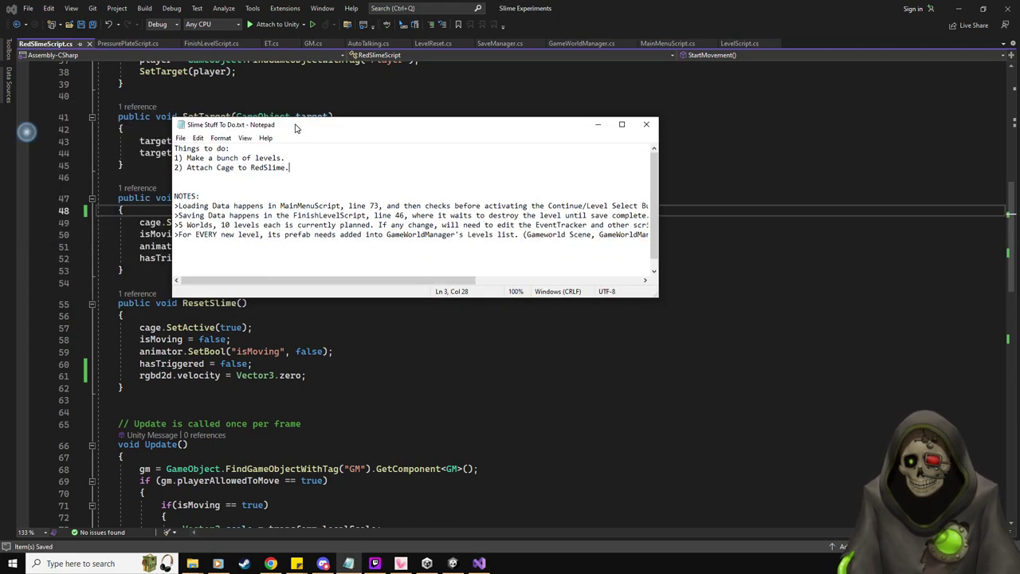
{"action": "key", "text": "shift+Home"}
{"action": "key", "text": "BackSpace"}
{"action": "key", "text": "BackSpace"}
{"action": "left_click_drag", "start_coordinate": [316, 129], "coordinate": [0, 131]}
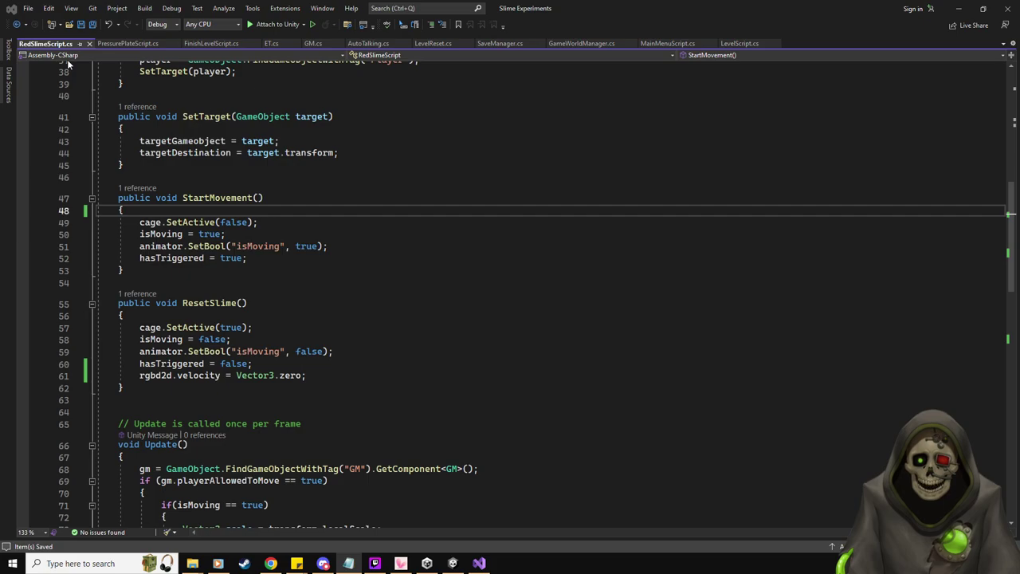
- Close PressurePlateScript.cs and minimize Visual Studio to return to Unity
{"action": "left_click", "coordinate": [118, 46]}
{"action": "middle_click", "coordinate": [119, 46]}
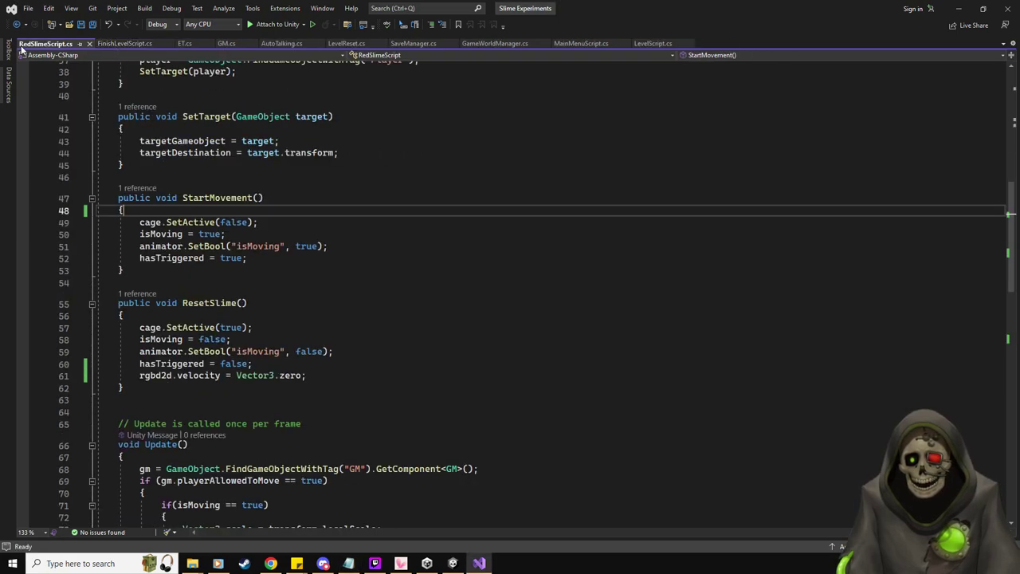
{"action": "left_click", "coordinate": [959, 8]}
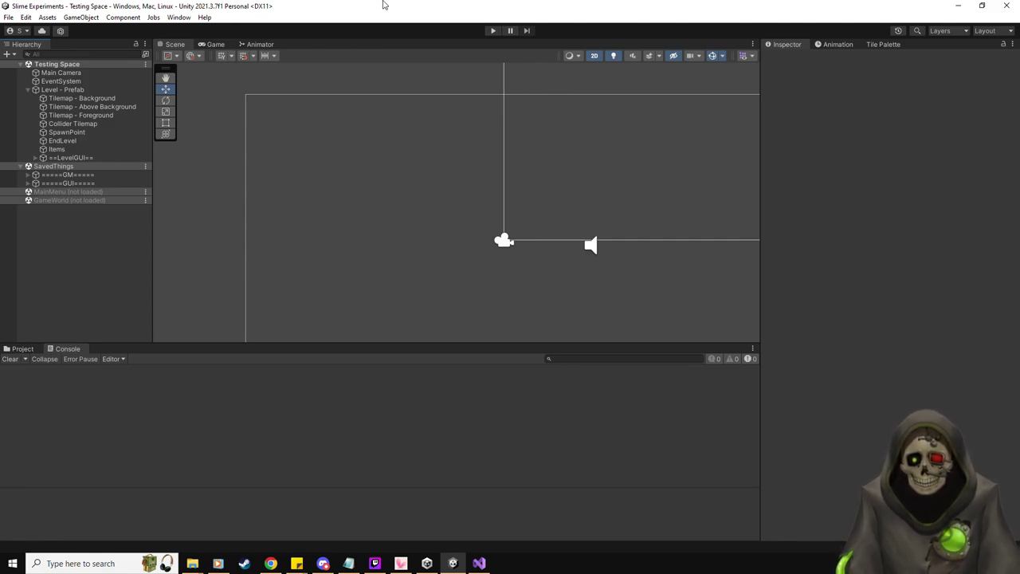
- Open the Level 1-2 prefab from the Levels folder, examine its room layout and dialogue messages, and return to the scene
{"action": "left_click", "coordinate": [18, 348]}
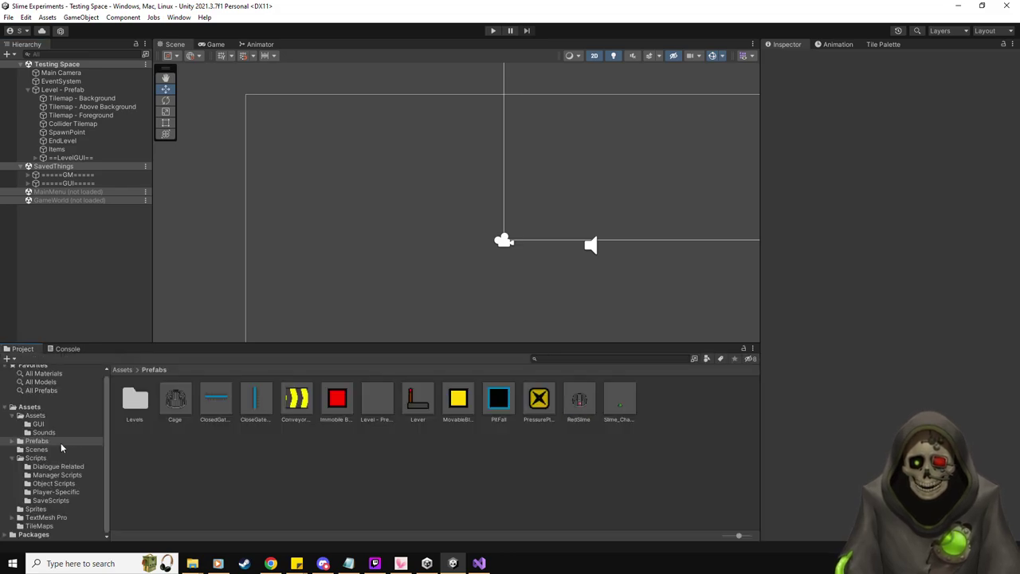
{"action": "double_click", "coordinate": [132, 402]}
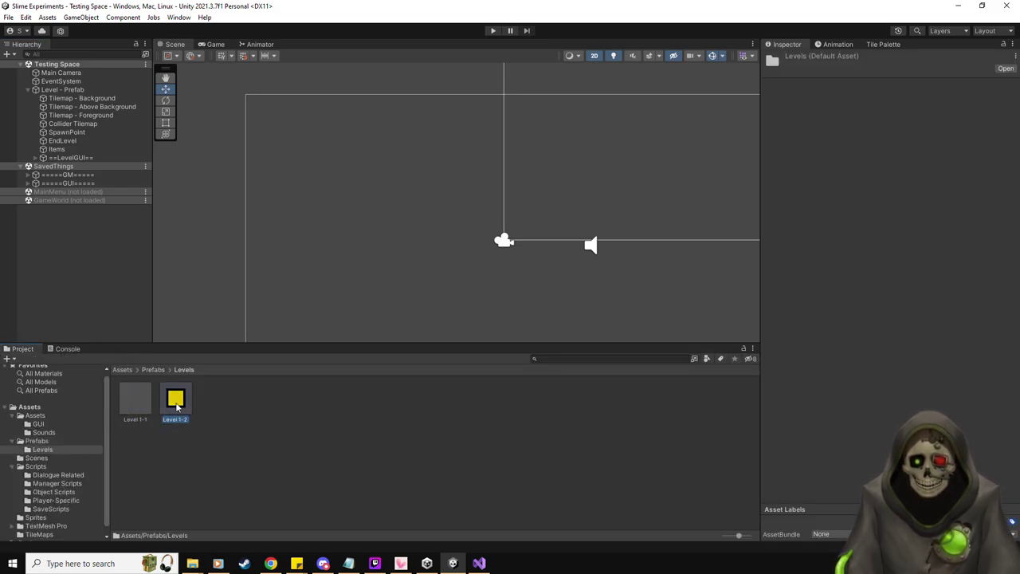
{"action": "double_click", "coordinate": [174, 400]}
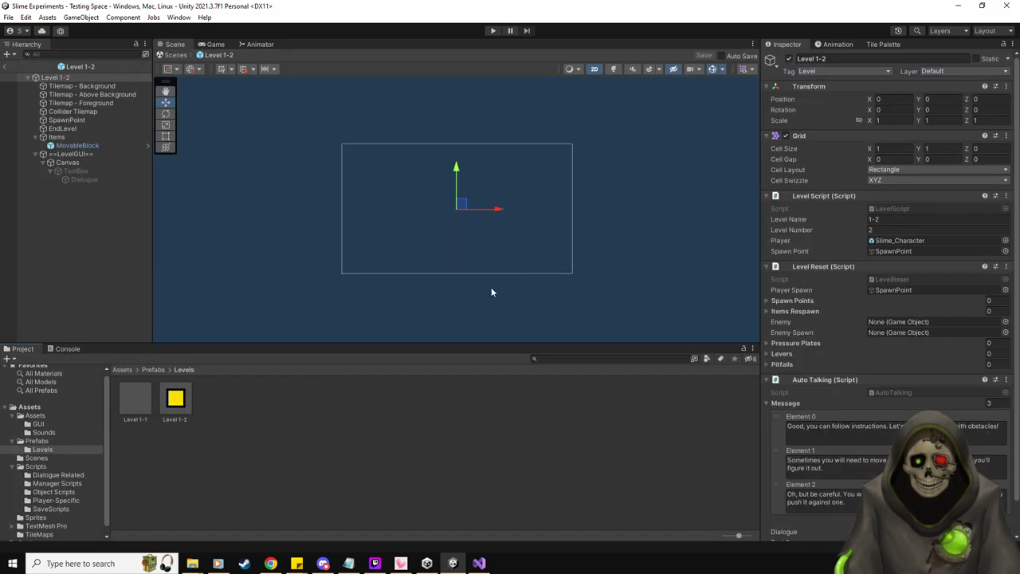
{"action": "double_click", "coordinate": [78, 145]}
{"action": "scroll", "coordinate": [345, 222], "scroll_direction": "down", "scroll_amount": 6}
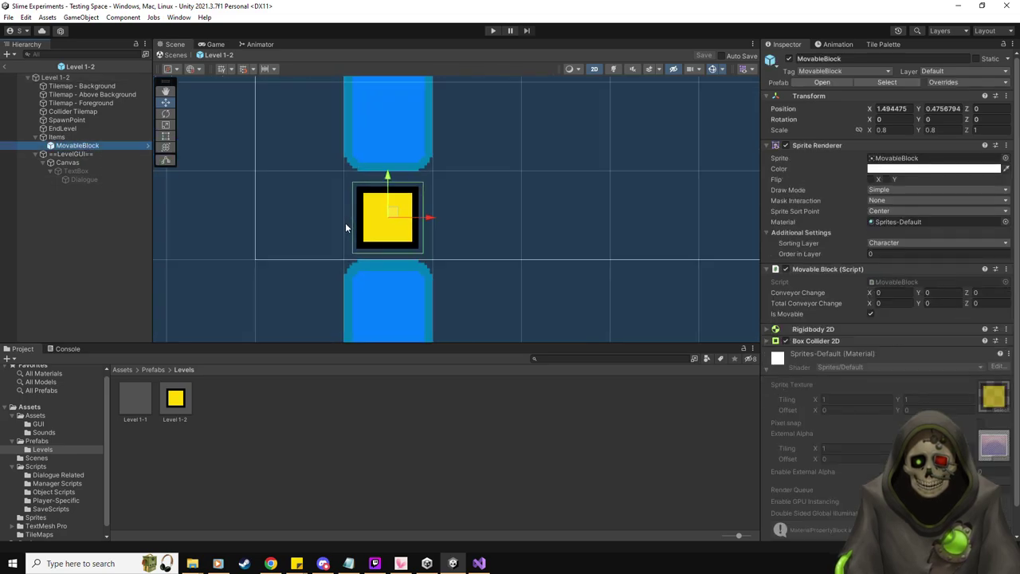
{"action": "middle_click_drag", "start_coordinate": [347, 226], "coordinate": [457, 204]}
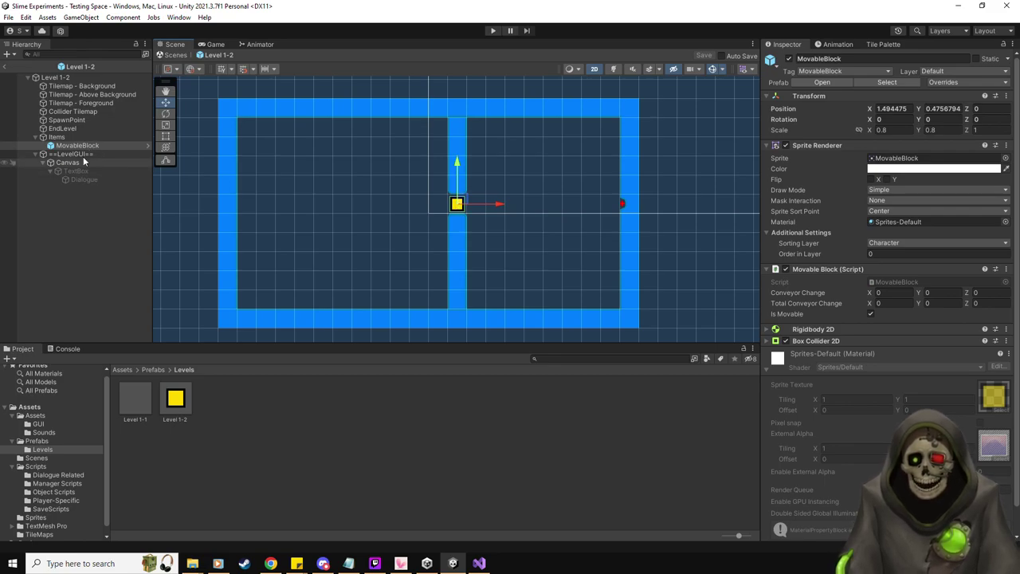
{"action": "left_click", "coordinate": [64, 77]}
{"action": "scroll", "coordinate": [782, 416], "scroll_direction": "down", "scroll_amount": 1}
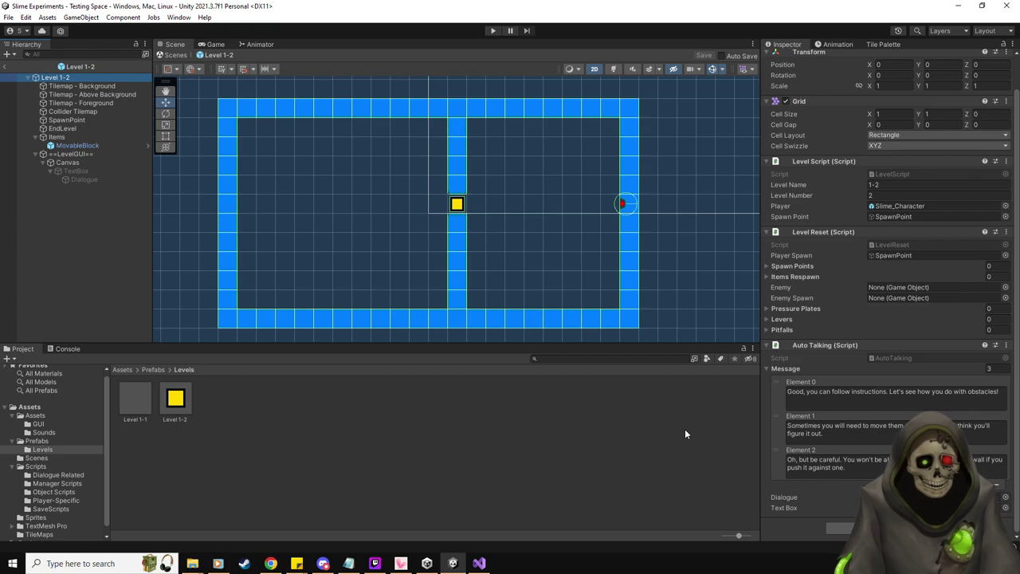
{"action": "left_click", "coordinate": [6, 66]}
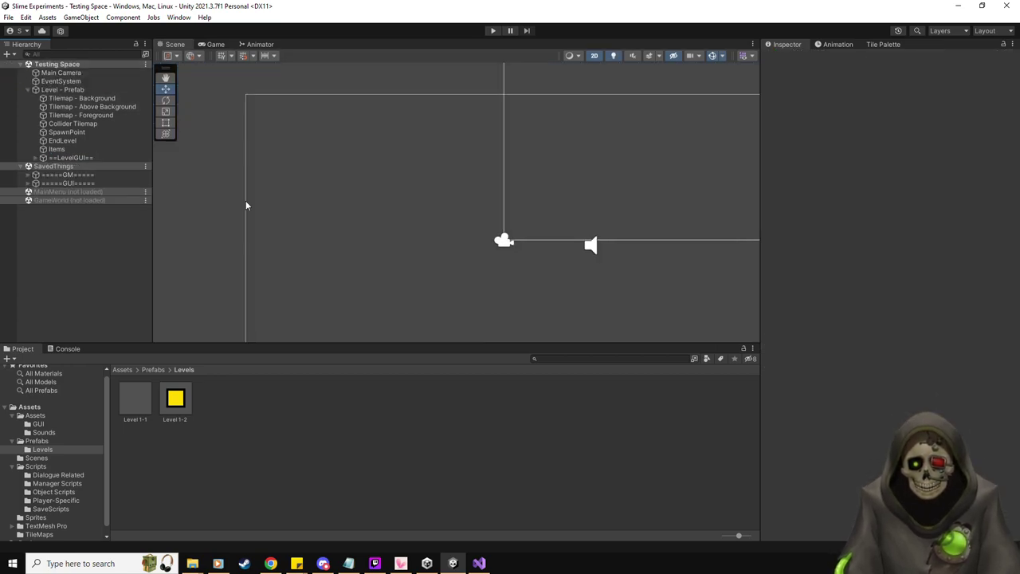
- Box-fill a 10-tile right wall and a 20-tile top wall on the Collider Tilemap with Blue Room edge tiles
{"action": "left_click", "coordinate": [73, 123]}
{"action": "scroll", "coordinate": [407, 186], "scroll_direction": "down", "scroll_amount": 2}
{"action": "middle_click_drag", "start_coordinate": [558, 229], "coordinate": [545, 203]}
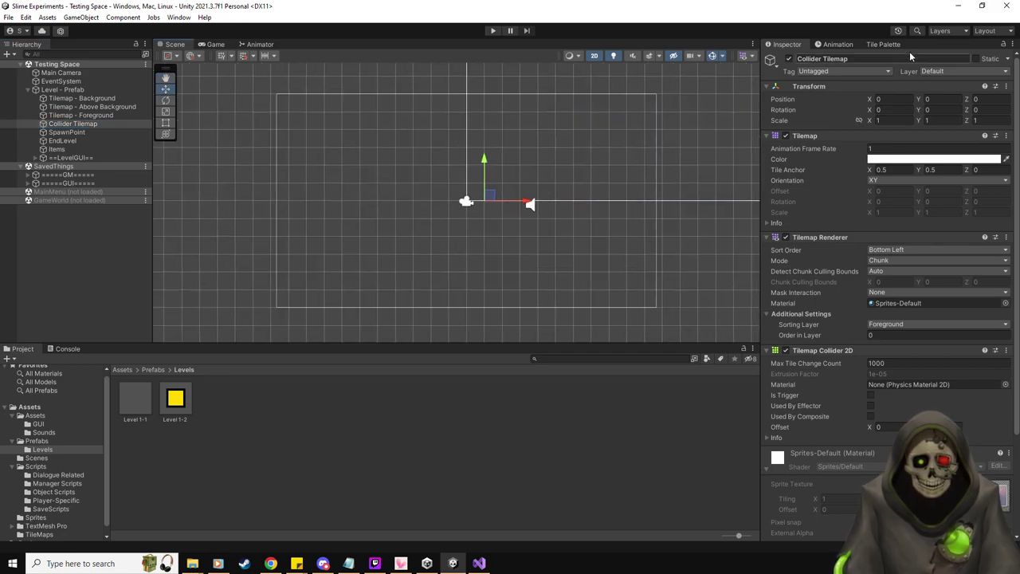
{"action": "left_click", "coordinate": [883, 44]}
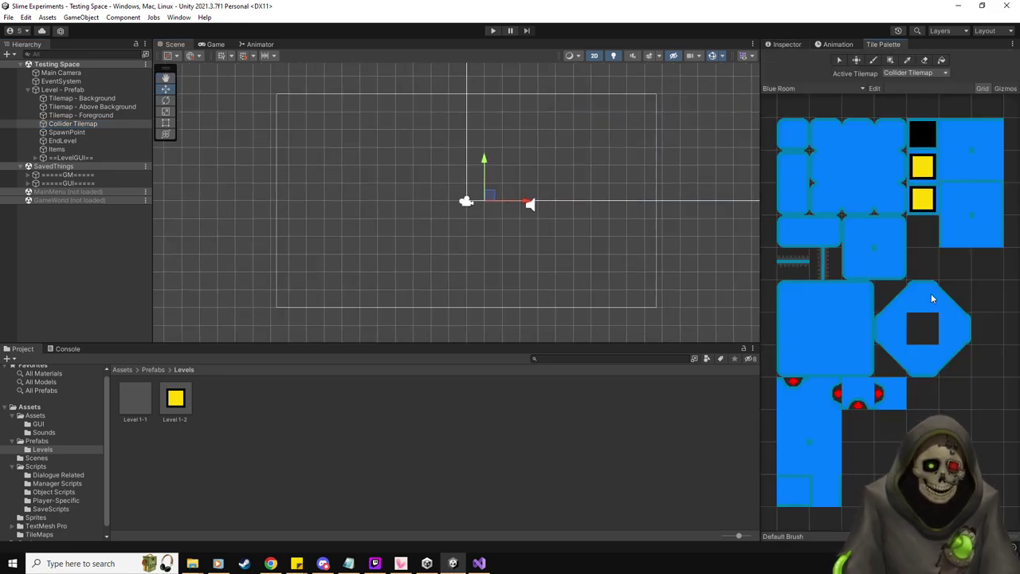
{"action": "left_click", "coordinate": [792, 328]}
{"action": "left_click", "coordinate": [653, 263]}
{"action": "left_click", "coordinate": [889, 60]}
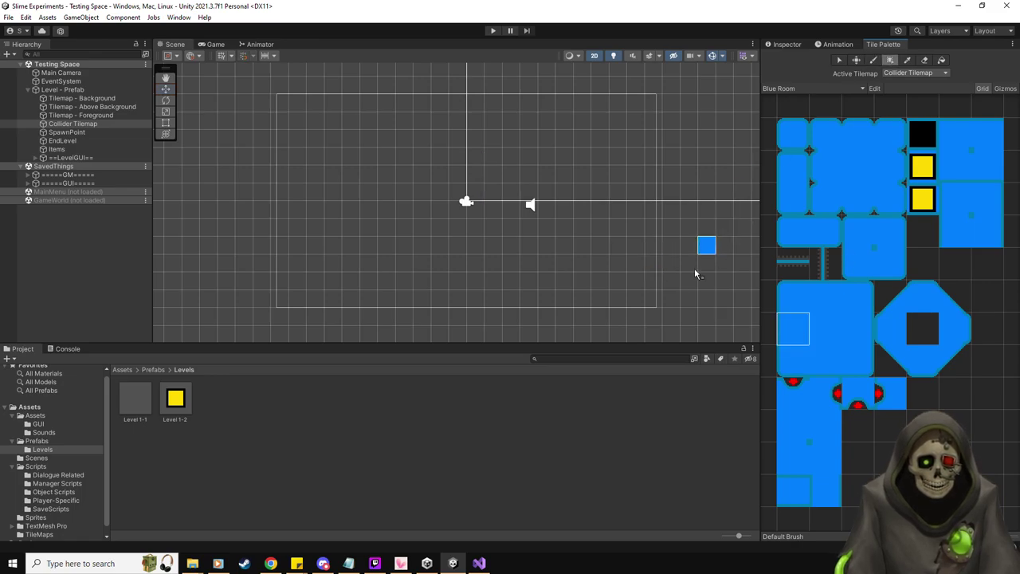
{"action": "mouse_move", "coordinate": [653, 281]}
{"action": "left_mouse_down"}
{"action": "mouse_move", "coordinate": [653, 116]}
{"action": "mouse_move", "coordinate": [617, 103]}
{"action": "mouse_move", "coordinate": [293, 103]}
{"action": "left_mouse_up"}
{"action": "left_click", "coordinate": [825, 365]}
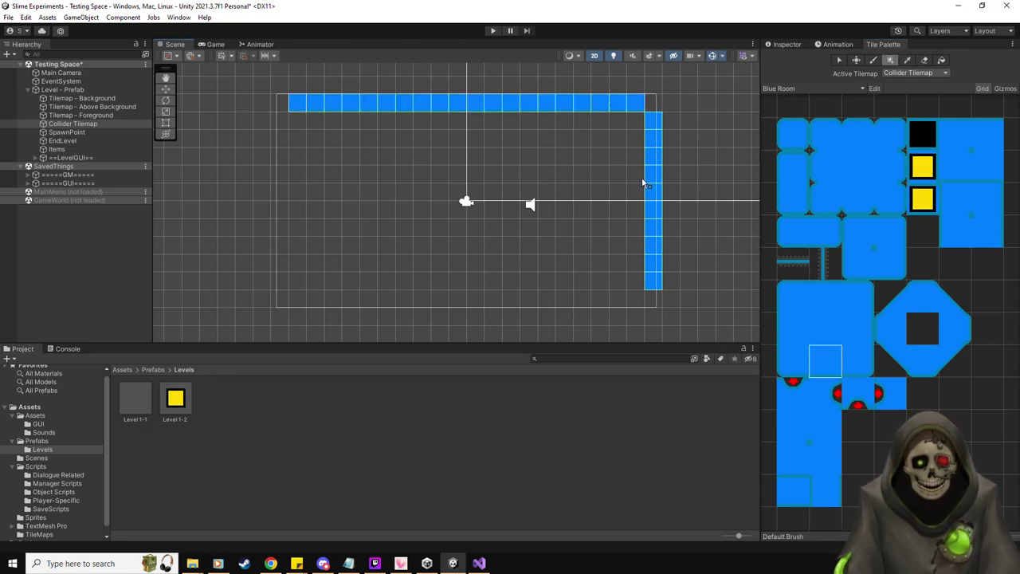
- Box-fill the 20-tile bottom wall and the 10-tile left wall with the matching Blue Room edge tiles
{"action": "left_click", "coordinate": [833, 292]}
{"action": "left_click_drag", "start_coordinate": [634, 298], "coordinate": [276, 128]}
{"action": "left_click", "coordinate": [856, 329]}
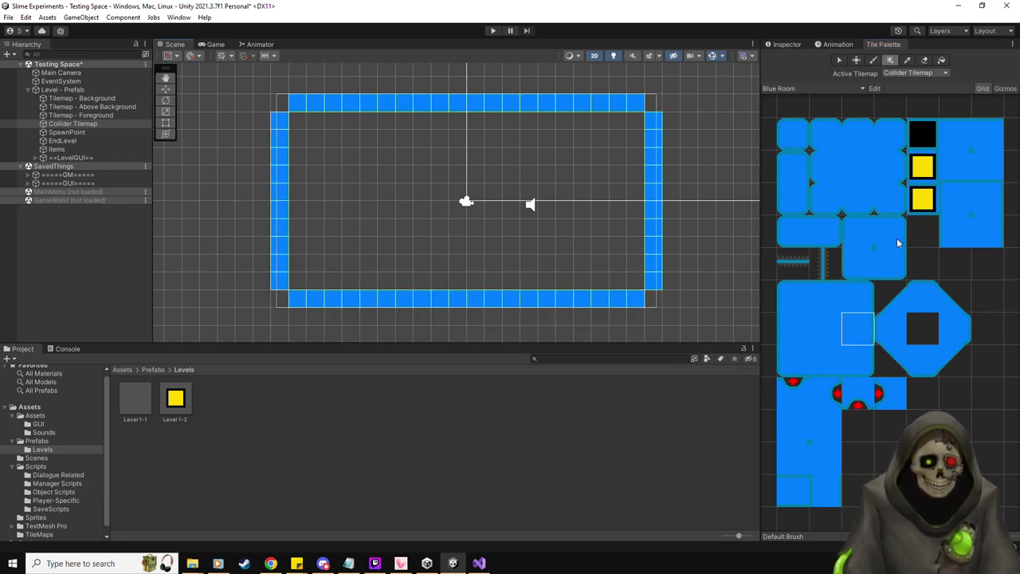
- Place the matching Blue Room corner tiles in all four corners of the room's outer wall
{"action": "left_click", "coordinate": [825, 425]}
{"action": "left_click", "coordinate": [653, 103]}
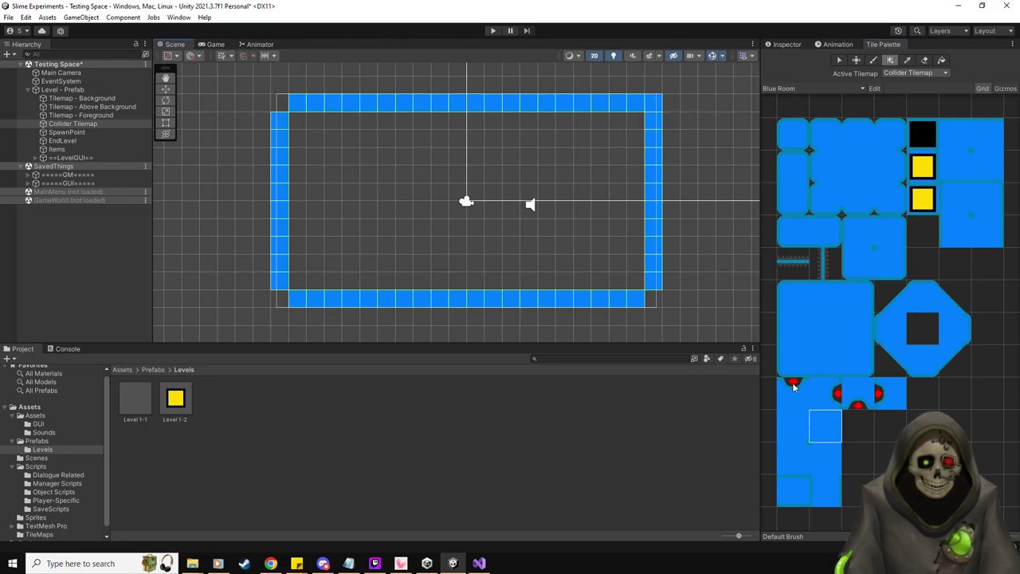
{"action": "left_click", "coordinate": [825, 458]}
{"action": "left_click", "coordinate": [653, 298]}
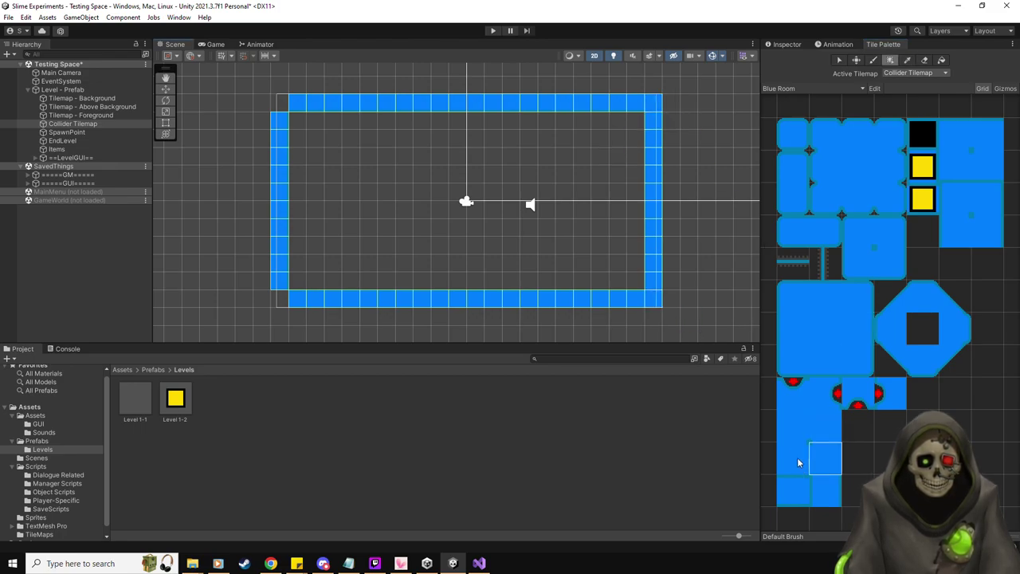
{"action": "left_click", "coordinate": [792, 459]}
{"action": "left_click", "coordinate": [279, 298]}
{"action": "left_click", "coordinate": [793, 426]}
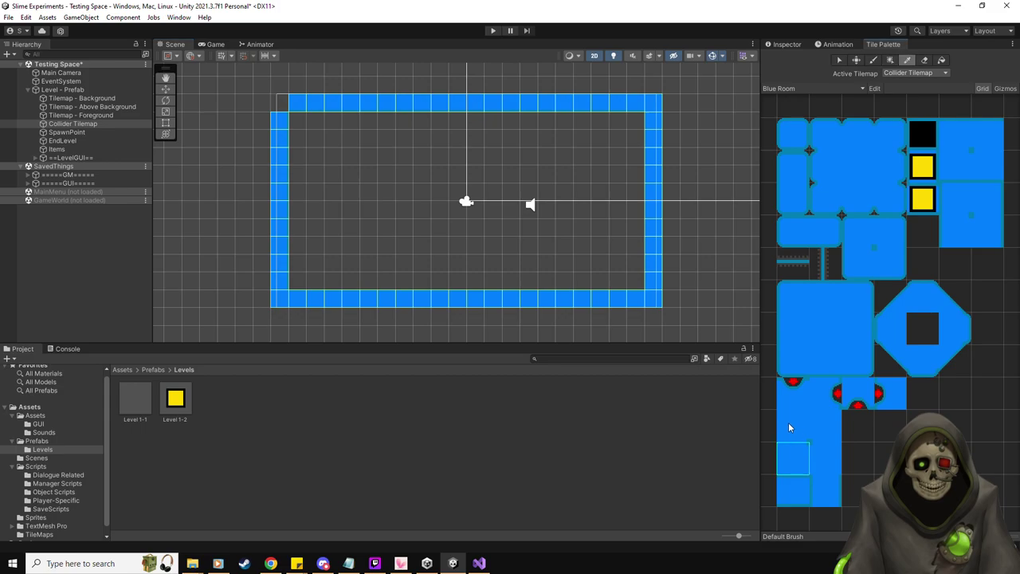
{"action": "left_click", "coordinate": [285, 105]}
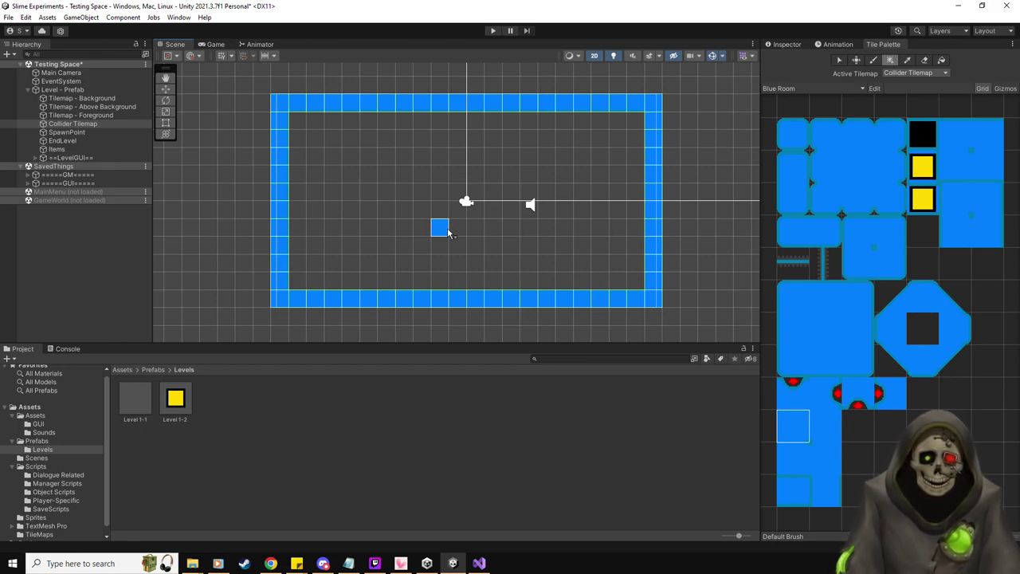
- Shift the SpawnPoint slightly to the left within the left half of the room
{"action": "left_click", "coordinate": [77, 133]}
{"action": "left_click", "coordinate": [166, 88]}
{"action": "left_click_drag", "start_coordinate": [369, 204], "coordinate": [362, 205]}
- Paint the Blue Room red-light tile in the right wall, third row below the top wall, and move EndLevel onto it
{"action": "left_click", "coordinate": [62, 141]}
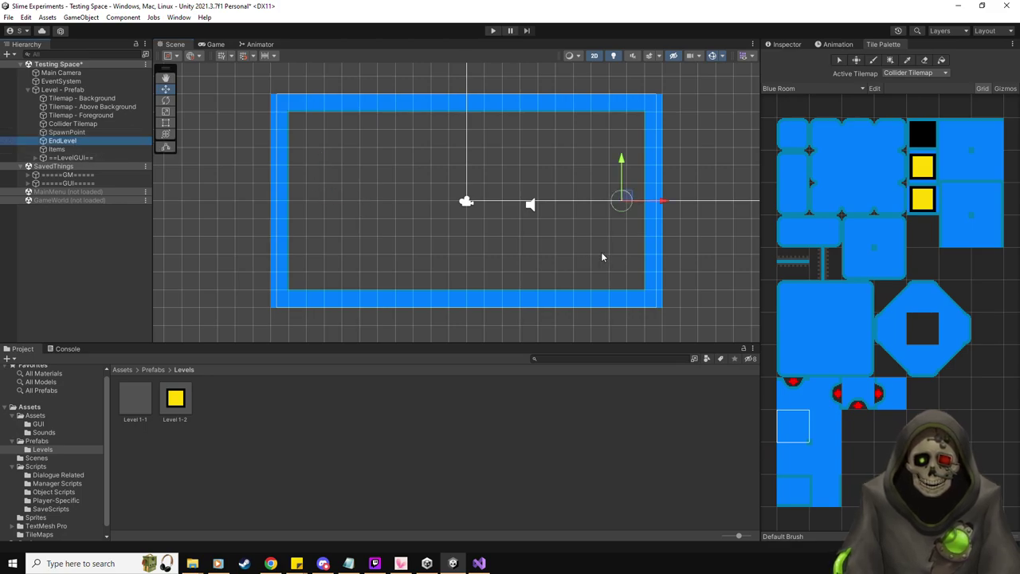
{"action": "left_click", "coordinate": [897, 399]}
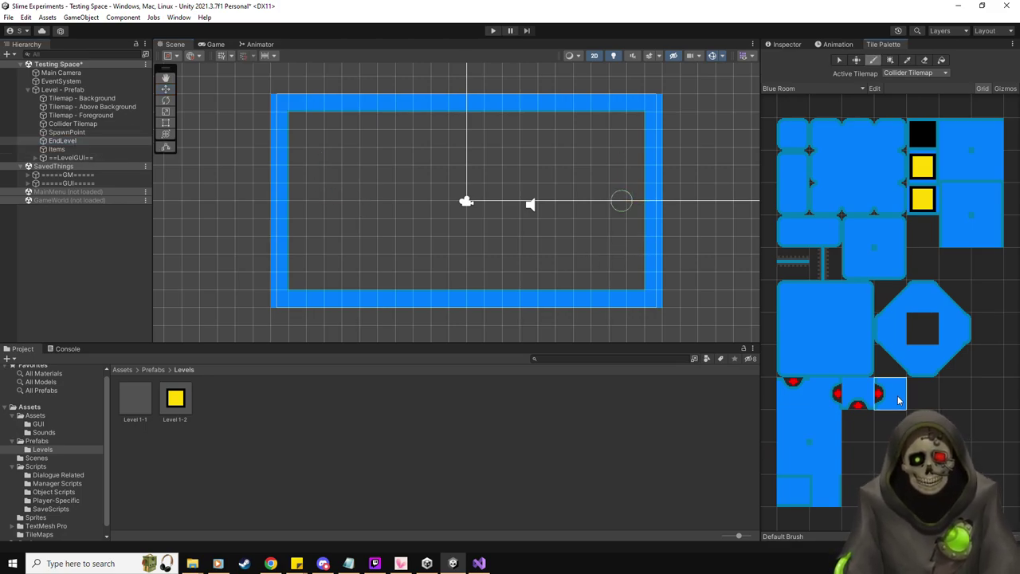
{"action": "left_click", "coordinate": [659, 164]}
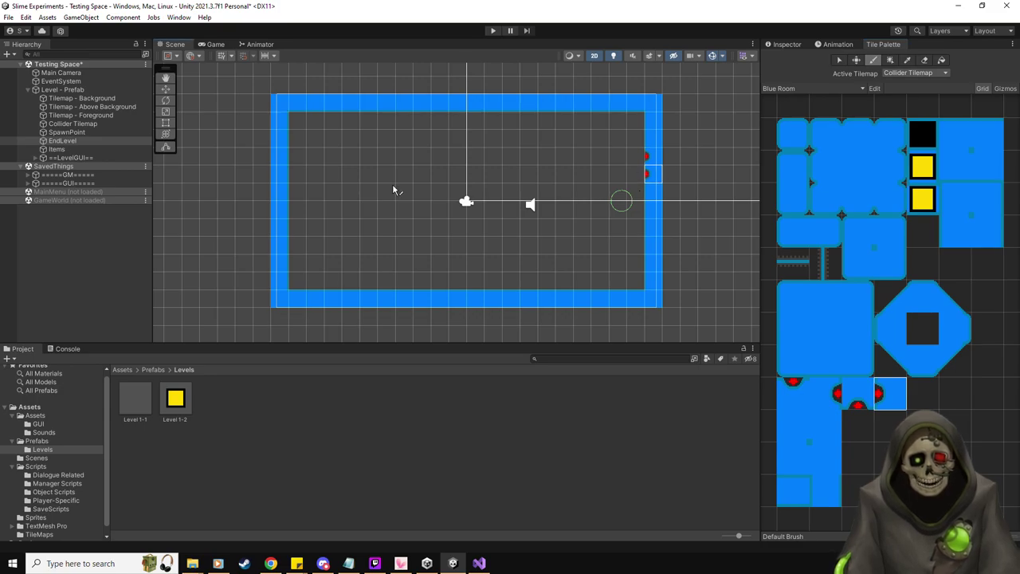
{"action": "left_click", "coordinate": [77, 140]}
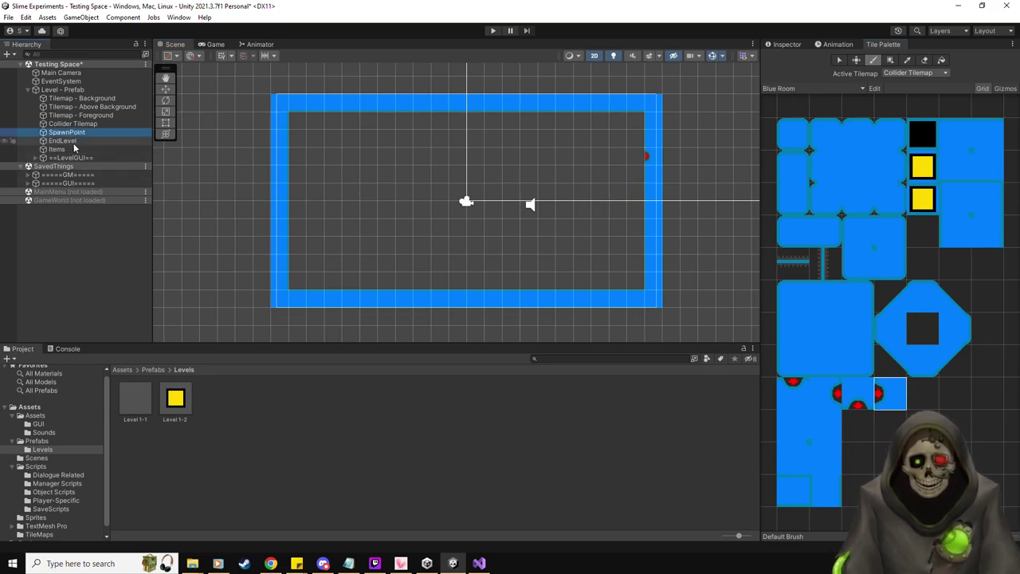
{"action": "left_click", "coordinate": [166, 88]}
{"action": "left_click_drag", "start_coordinate": [635, 199], "coordinate": [664, 157]}
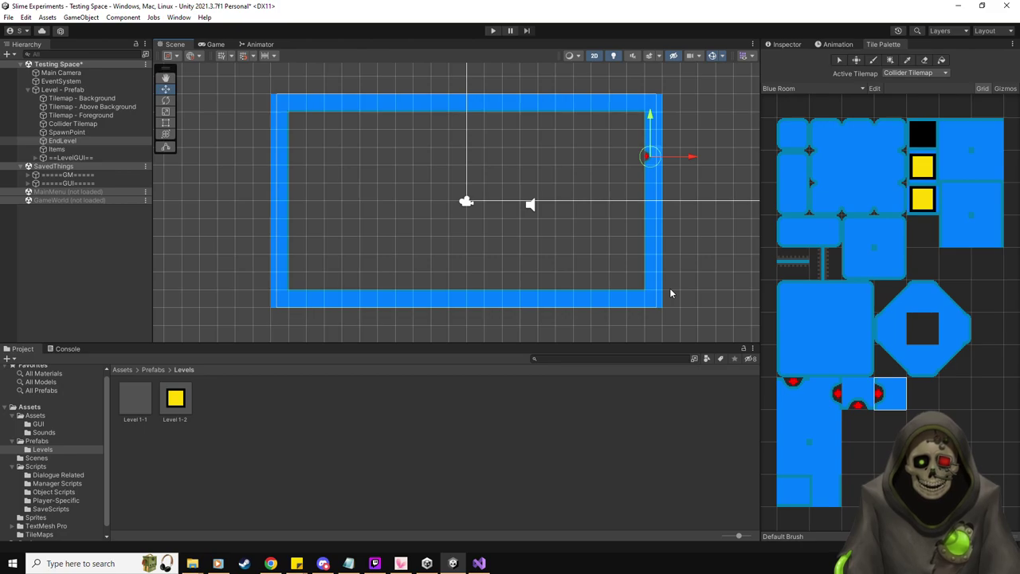
- Open the Prefabs folder and try placing an Immobile Block near the middle of the room
{"action": "left_click", "coordinate": [32, 442]}
{"action": "left_click_drag", "start_coordinate": [328, 403], "coordinate": [495, 178]}
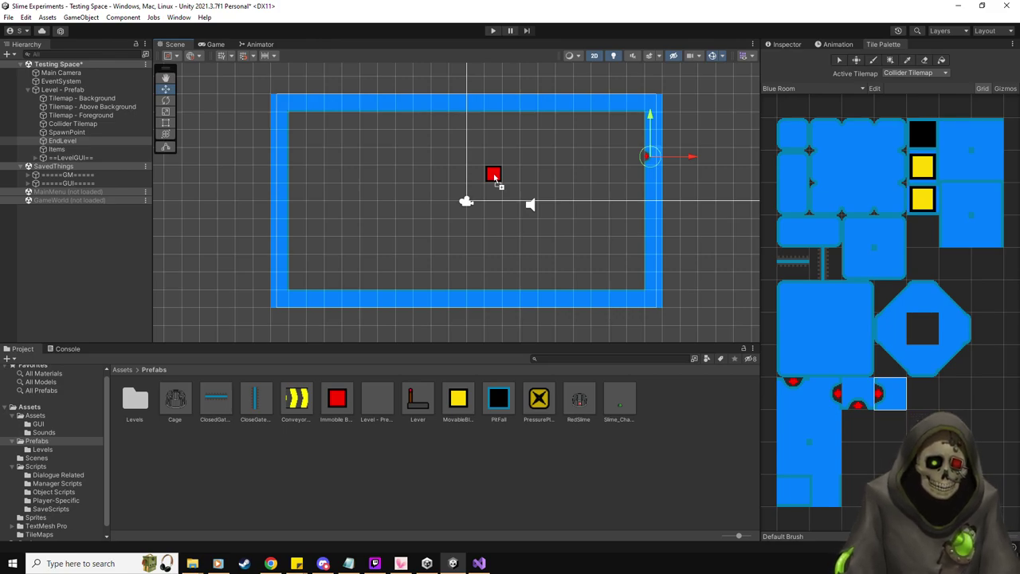
{"action": "left_click_drag", "start_coordinate": [494, 178], "coordinate": [494, 177]}
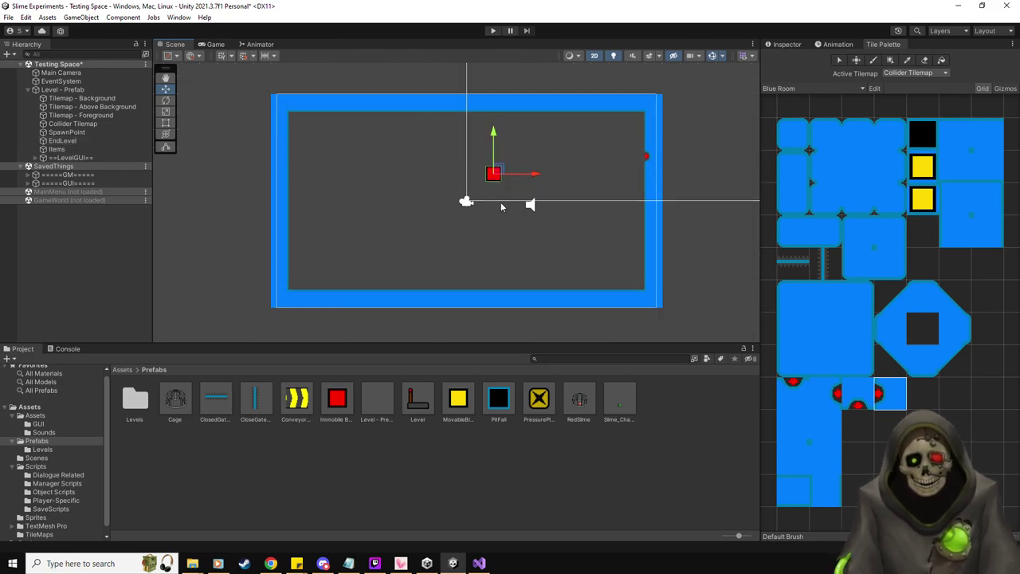
{"action": "key", "text": "Delete"}
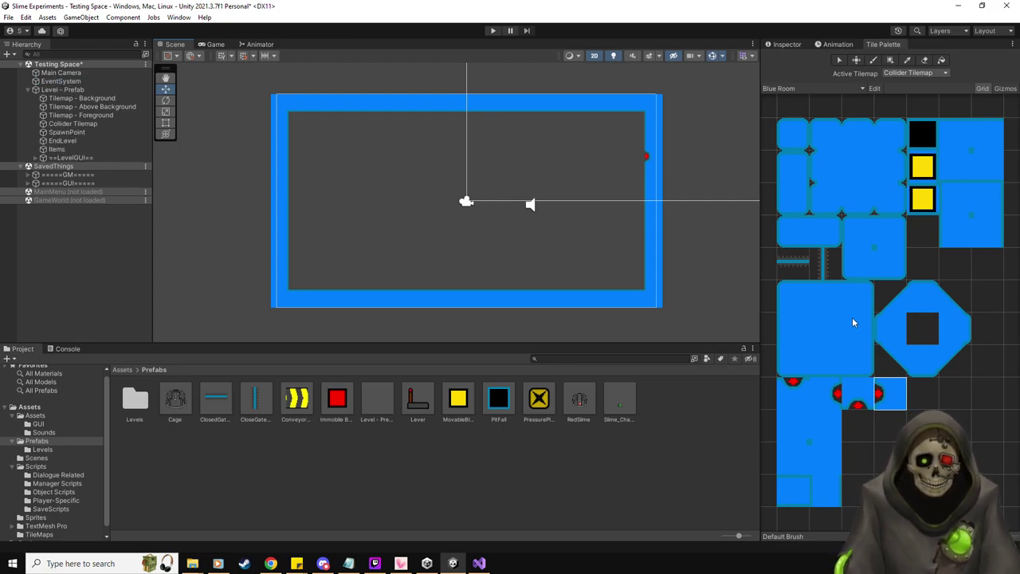
- Paint a vertical dividing wall left of the room's centre with Blue Room tiles, placing end-cap tiles above and below a one-tile gap
{"action": "left_click", "coordinate": [792, 204]}
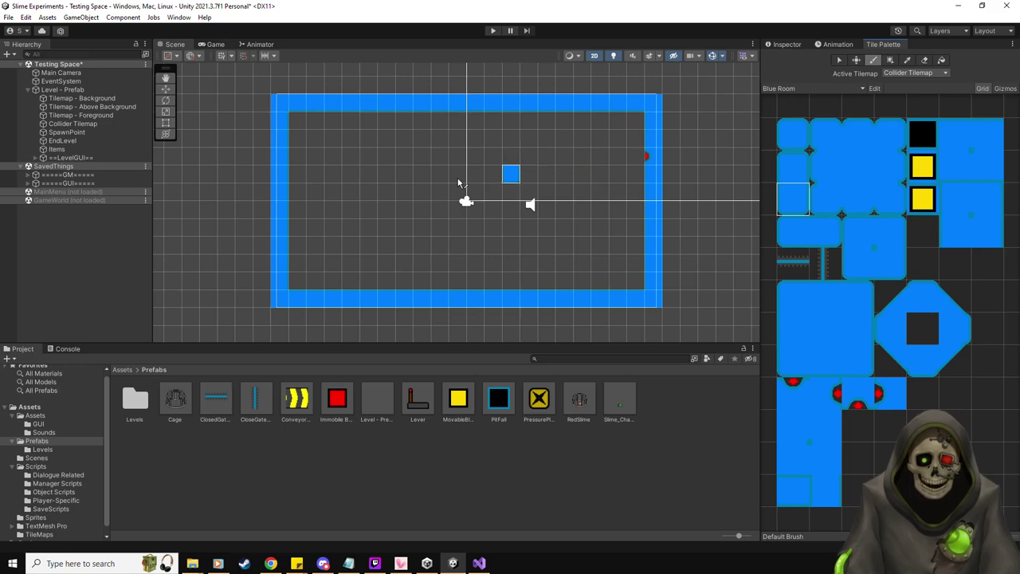
{"action": "left_click", "coordinate": [404, 177]}
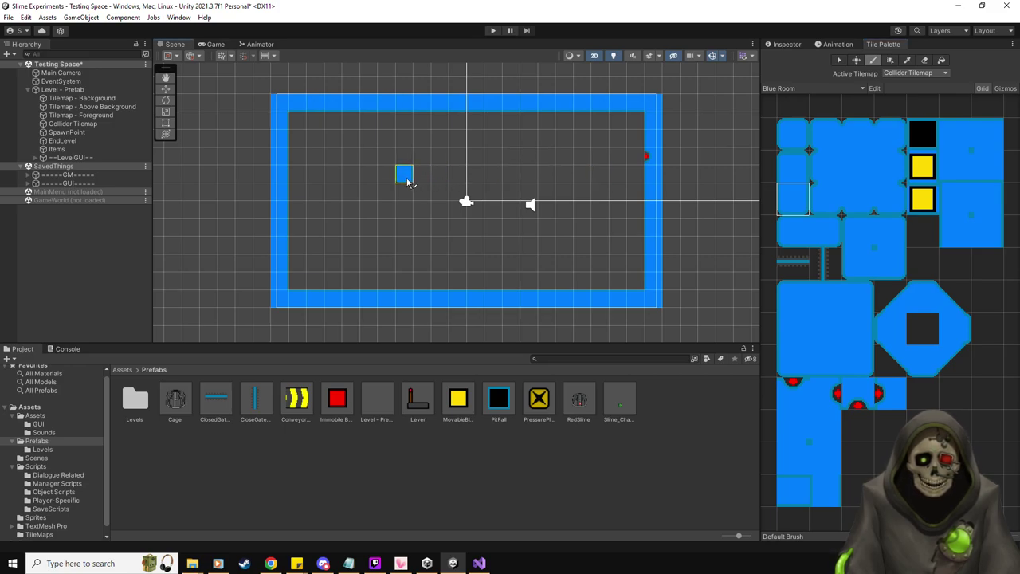
{"action": "left_click", "coordinate": [794, 168]}
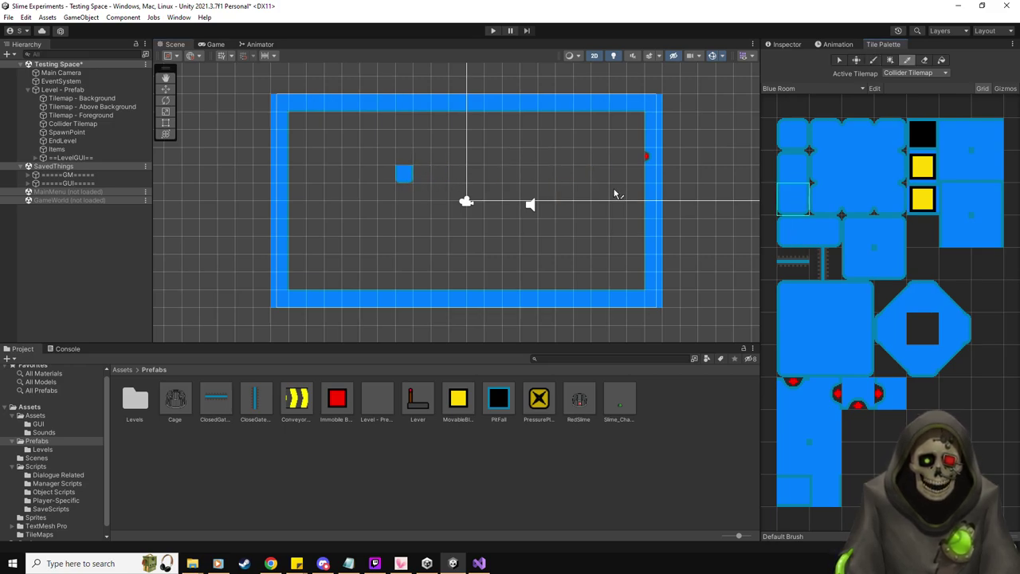
{"action": "left_click", "coordinate": [408, 211]}
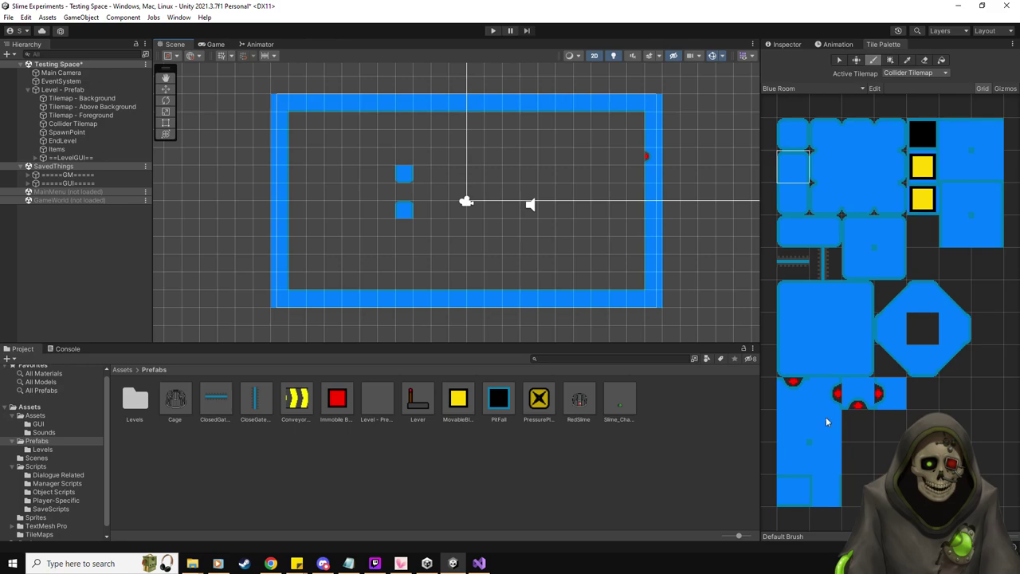
{"action": "left_click", "coordinate": [825, 489]}
{"action": "left_click_drag", "start_coordinate": [404, 156], "coordinate": [405, 116]}
{"action": "left_click_drag", "start_coordinate": [407, 232], "coordinate": [405, 273]}
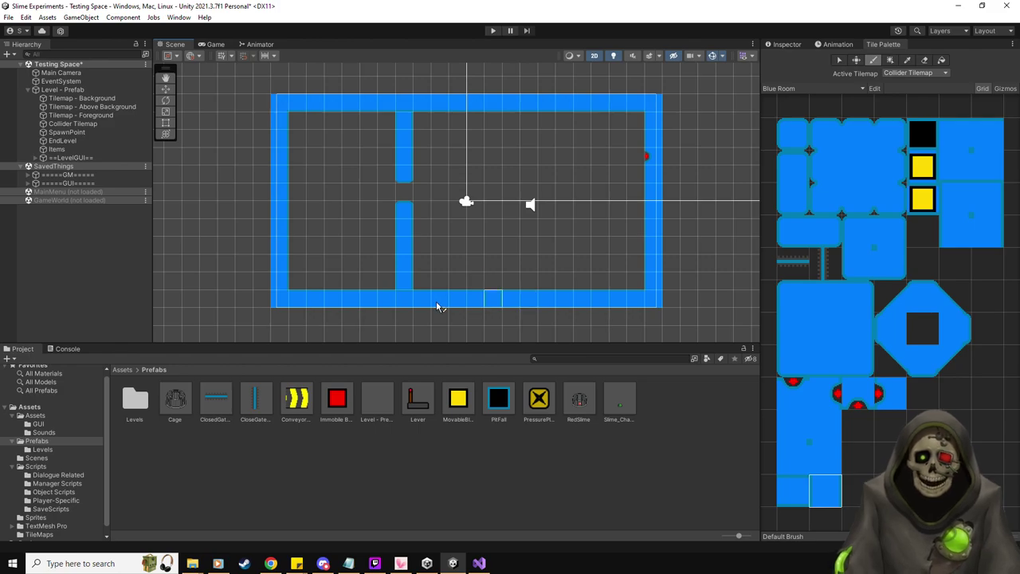
- Place a MovableBlock prefab in the one-tile gap of the dividing wall
{"action": "scroll", "coordinate": [434, 303], "scroll_direction": "up", "scroll_amount": 3}
{"action": "scroll", "coordinate": [434, 309], "scroll_direction": "down", "scroll_amount": 2}
{"action": "scroll", "coordinate": [437, 295], "scroll_direction": "down", "scroll_amount": 2}
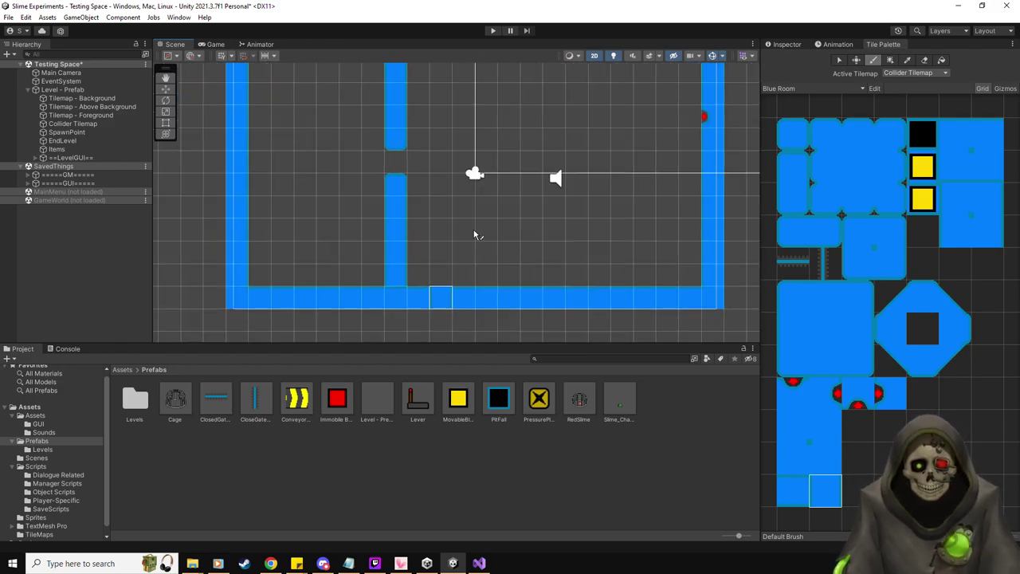
{"action": "middle_click_drag", "start_coordinate": [482, 263], "coordinate": [481, 275]}
{"action": "left_click_drag", "start_coordinate": [459, 402], "coordinate": [398, 216]}
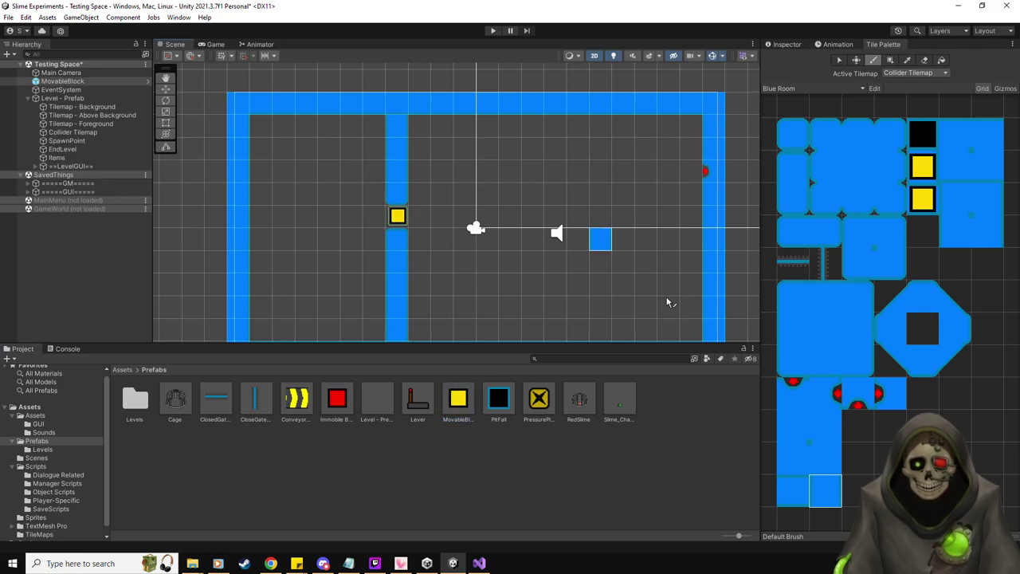
{"action": "scroll", "coordinate": [443, 255], "scroll_direction": "up", "scroll_amount": 2}
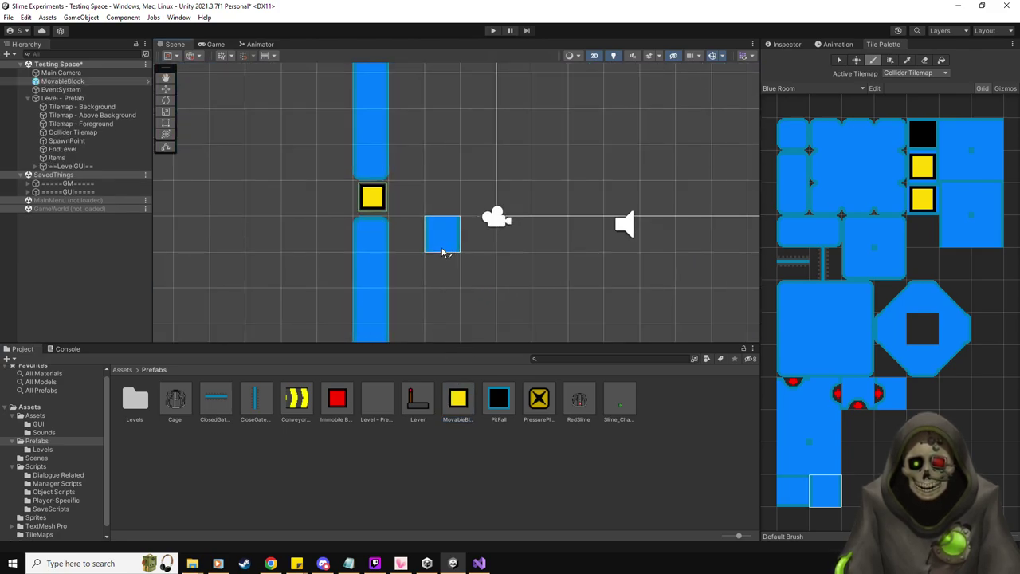
{"action": "scroll", "coordinate": [444, 253], "scroll_direction": "down", "scroll_amount": 2}
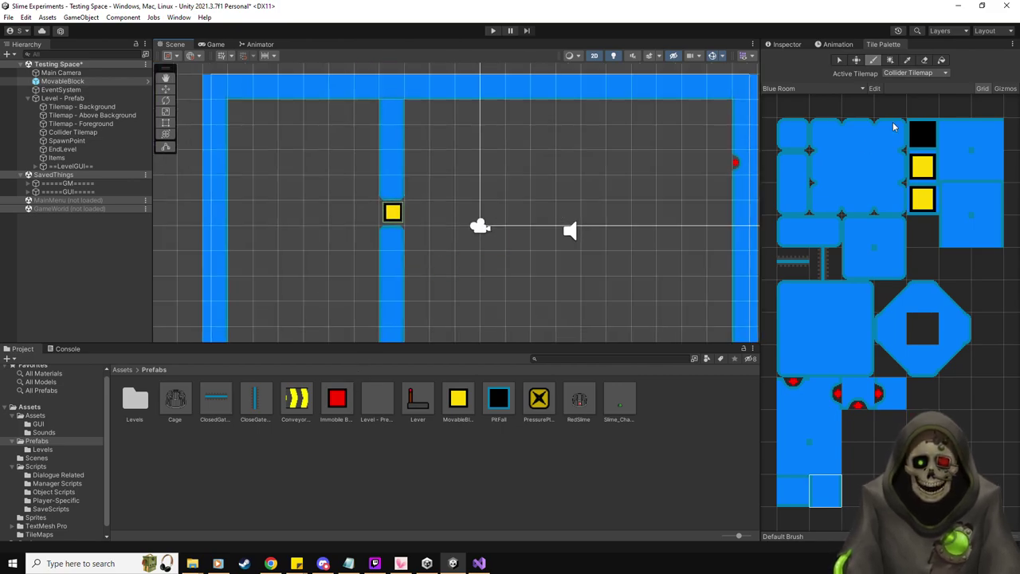
- Place three Immobile Block prefabs above, below and to the right of the empty cell two tiles right of the MovableBlock
{"action": "left_click", "coordinate": [839, 61]}
{"action": "left_click_drag", "start_coordinate": [337, 399], "coordinate": [464, 216]}
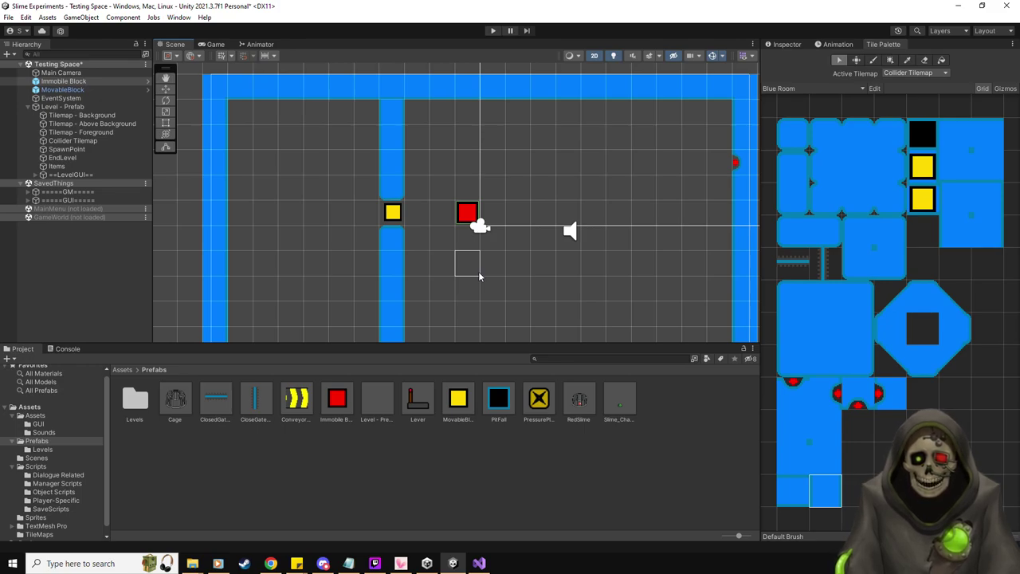
{"action": "left_click_drag", "start_coordinate": [337, 397], "coordinate": [442, 188]}
{"action": "left_click_drag", "start_coordinate": [337, 397], "coordinate": [448, 244]}
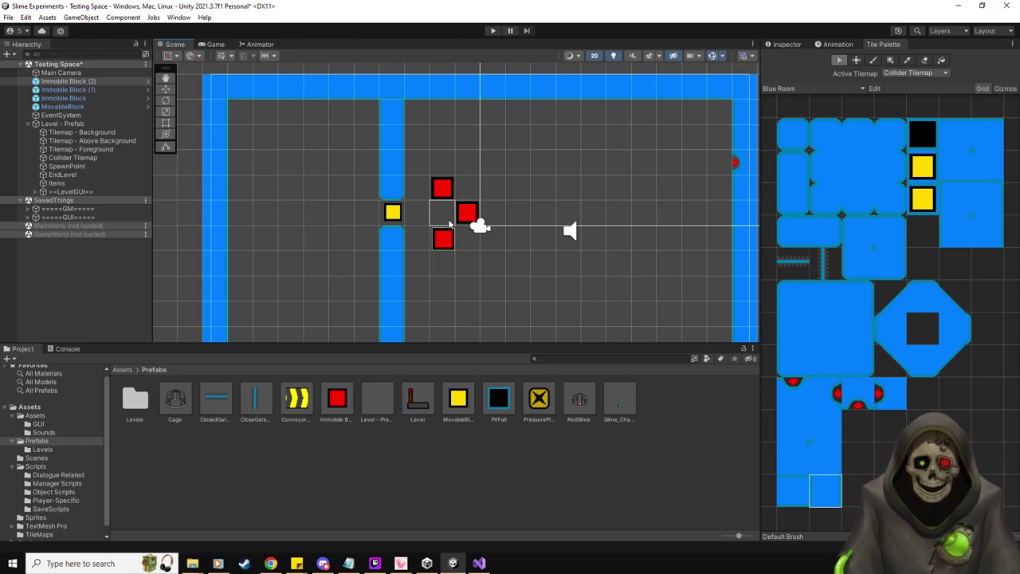
- Align the MovableBlock vertically in the wall gap at Y 0.55
{"action": "scroll", "coordinate": [448, 224], "scroll_direction": "up", "scroll_amount": 1}
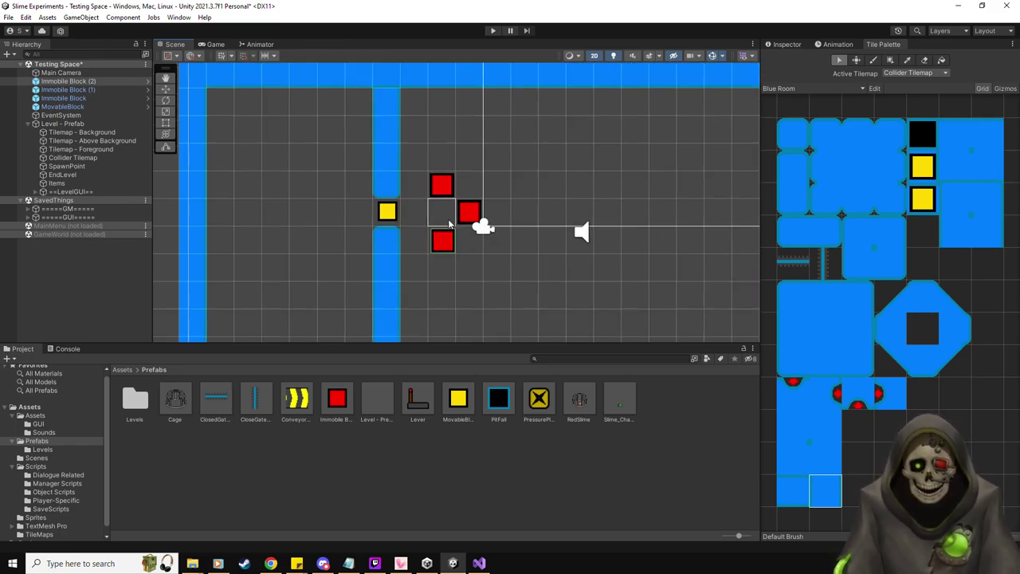
{"action": "scroll", "coordinate": [449, 224], "scroll_direction": "up", "scroll_amount": 1}
{"action": "left_click", "coordinate": [444, 192]}
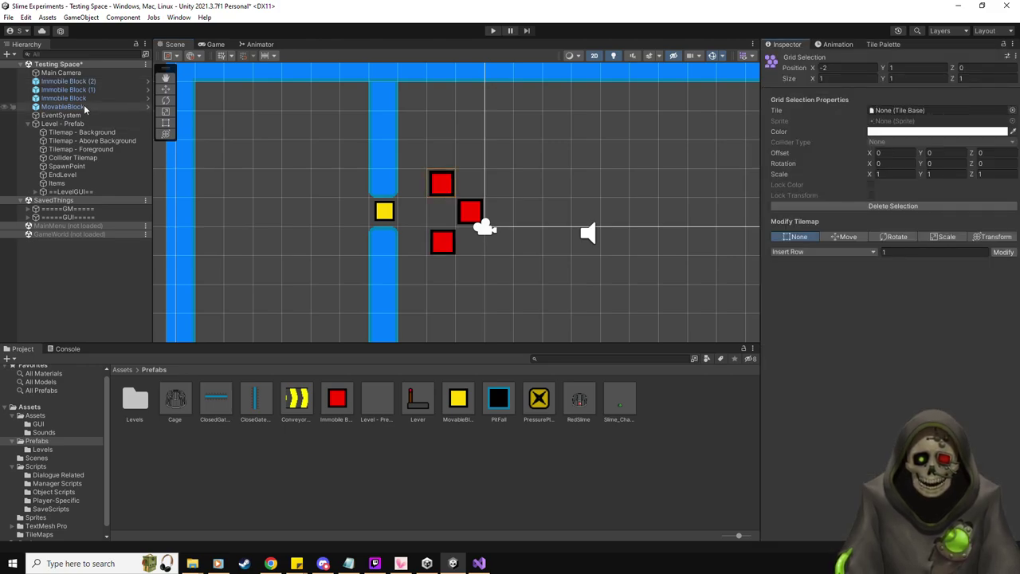
{"action": "left_click", "coordinate": [84, 105]}
{"action": "left_click", "coordinate": [88, 94]}
{"action": "key", "text": "Up"}
{"action": "key", "text": "Down"}
{"action": "key", "text": "Down"}
{"action": "left_click", "coordinate": [165, 88]}
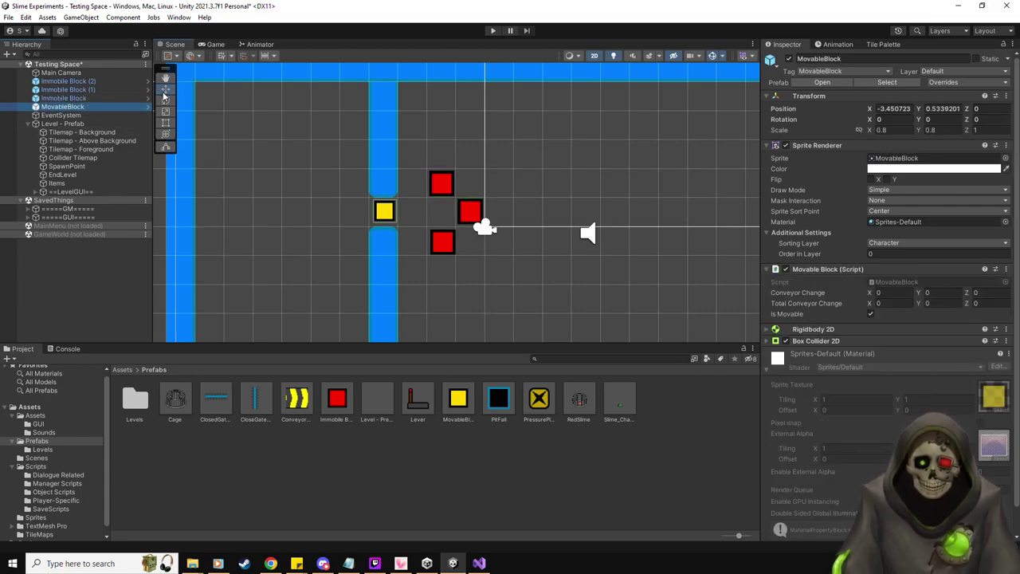
{"action": "scroll", "coordinate": [313, 137], "scroll_direction": "up", "scroll_amount": 3}
{"action": "left_click_drag", "start_coordinate": [425, 212], "coordinate": [425, 213]}
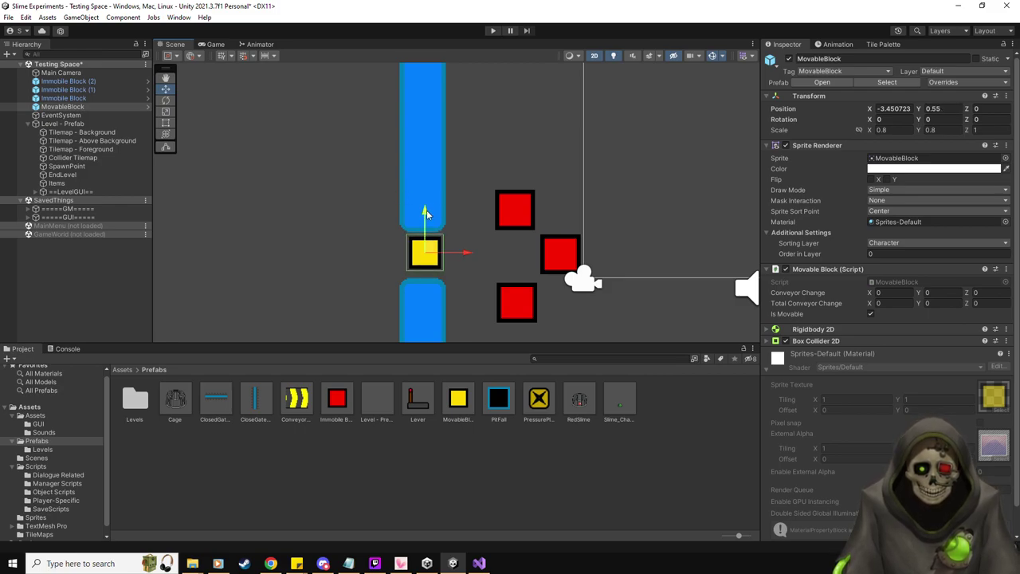
- Test the MovableBlock's fit in the pocket between the red blocks, and return it to the wall gap at X -3.5
{"action": "left_click_drag", "start_coordinate": [470, 259], "coordinate": [560, 260]}
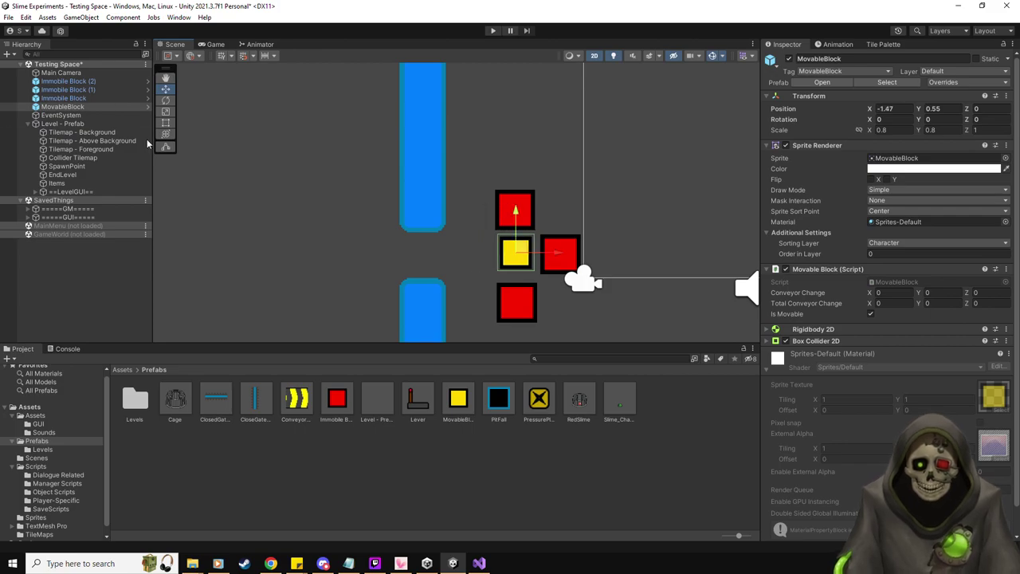
{"action": "left_click", "coordinate": [80, 81], "text": "shift"}
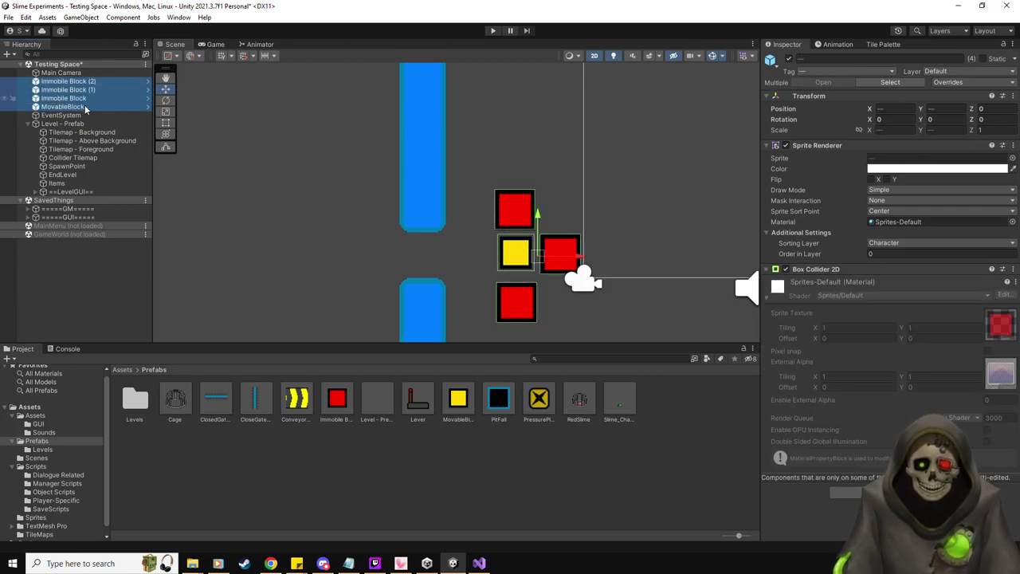
{"action": "left_click", "coordinate": [83, 107]}
{"action": "left_click_drag", "start_coordinate": [561, 256], "coordinate": [468, 260]}
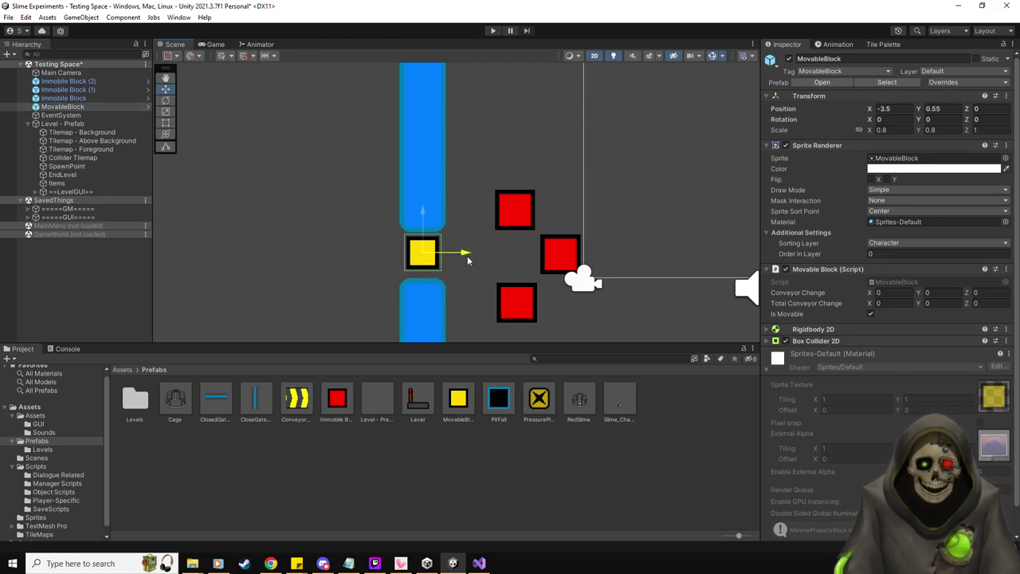
- Nudge the MovableBlock and the three Immobile Blocks slightly down together, and parent them under the level's Items object
{"action": "left_click", "coordinate": [67, 80], "text": "shift"}
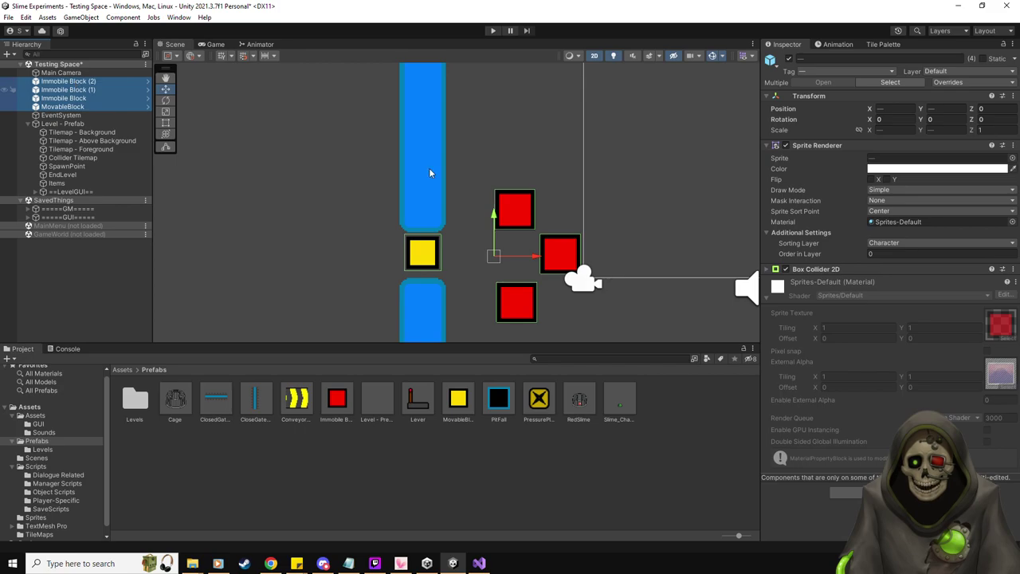
{"action": "left_click_drag", "start_coordinate": [493, 218], "coordinate": [493, 217]}
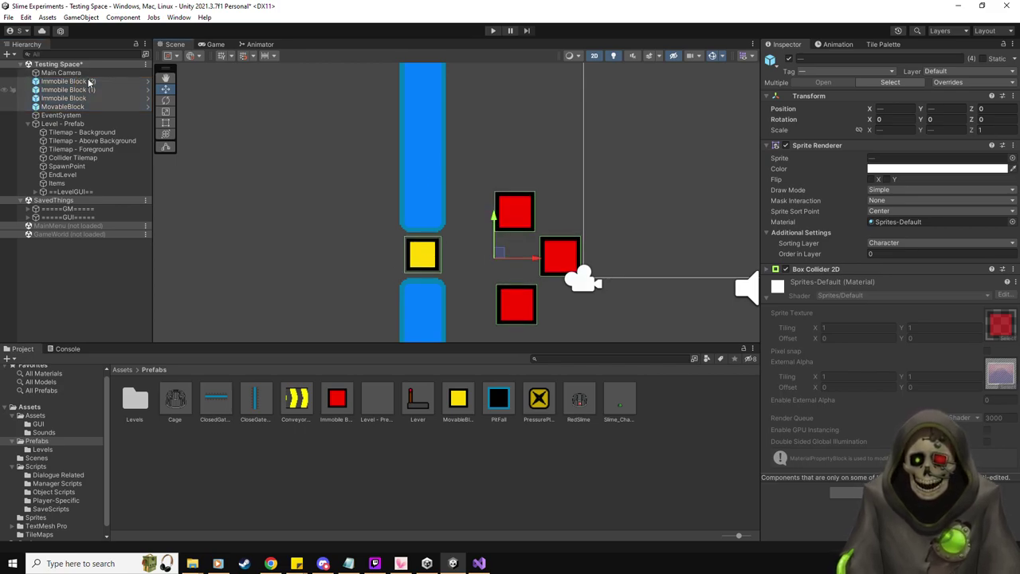
{"action": "left_click_drag", "start_coordinate": [90, 81], "coordinate": [61, 185]}
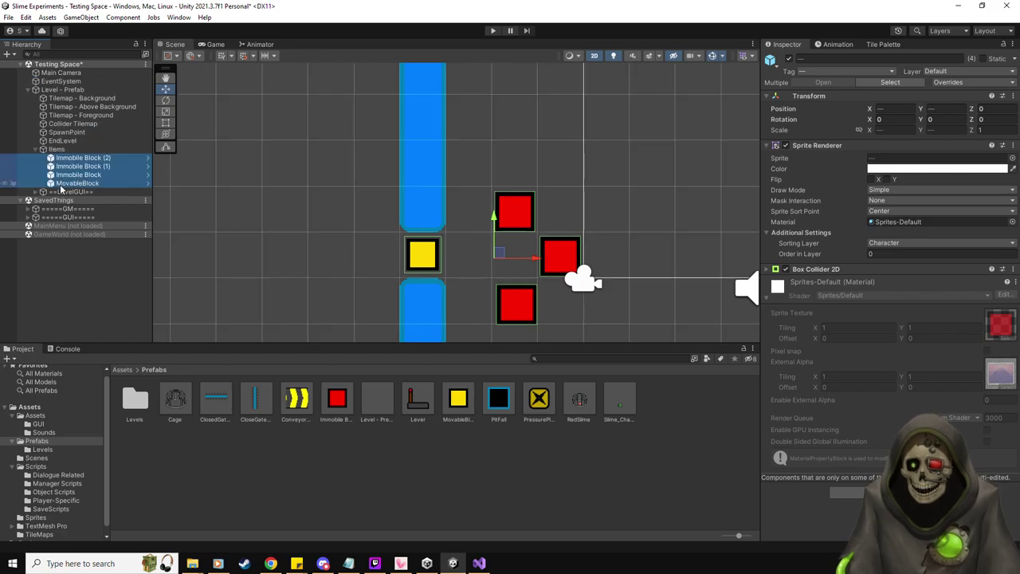
{"action": "left_click", "coordinate": [56, 149]}
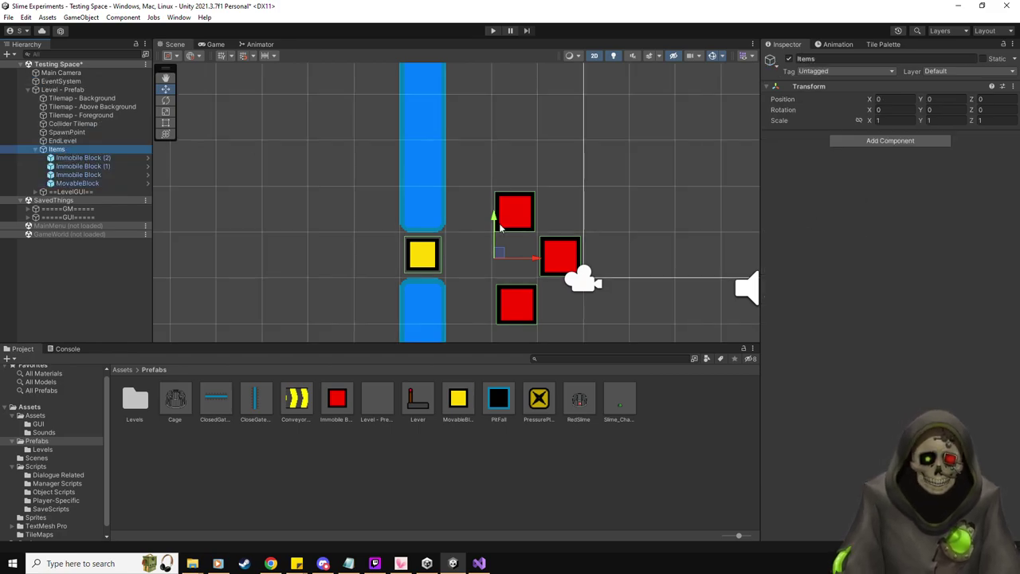
{"action": "scroll", "coordinate": [500, 228], "scroll_direction": "down", "scroll_amount": 2}
{"action": "scroll", "coordinate": [571, 317], "scroll_direction": "down", "scroll_amount": 3}
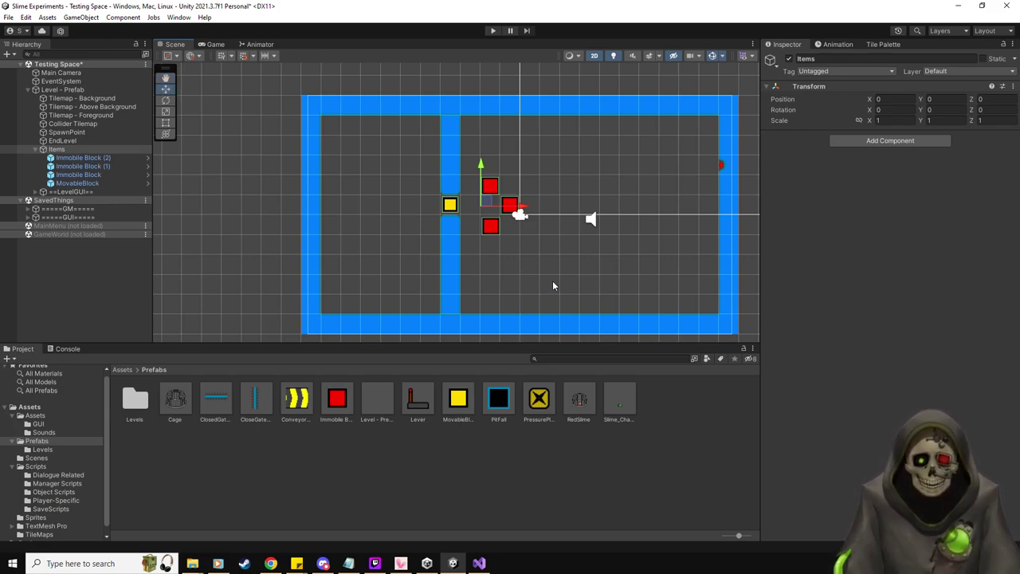
{"action": "left_click", "coordinate": [73, 124]}
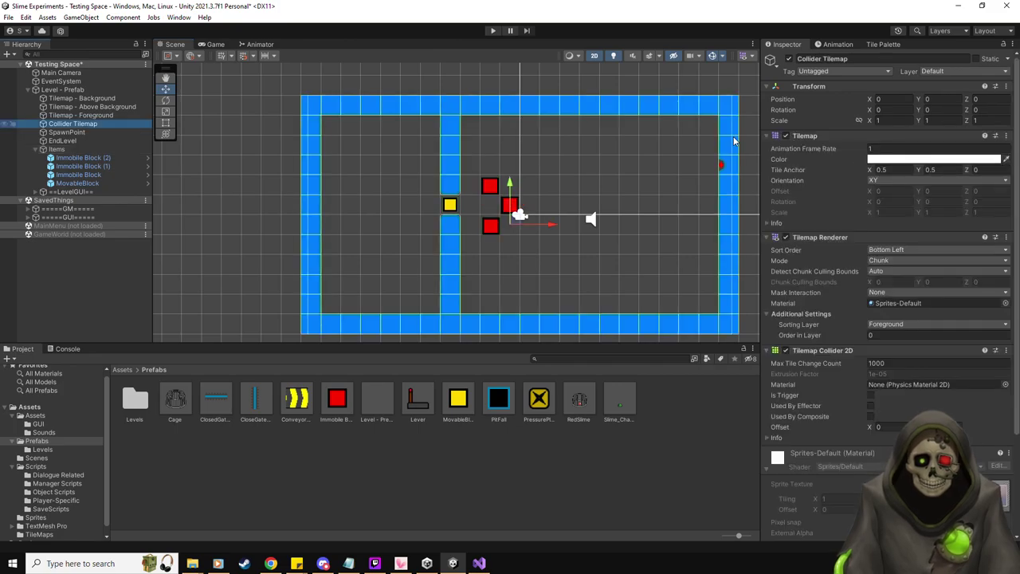
{"action": "left_click", "coordinate": [890, 45]}
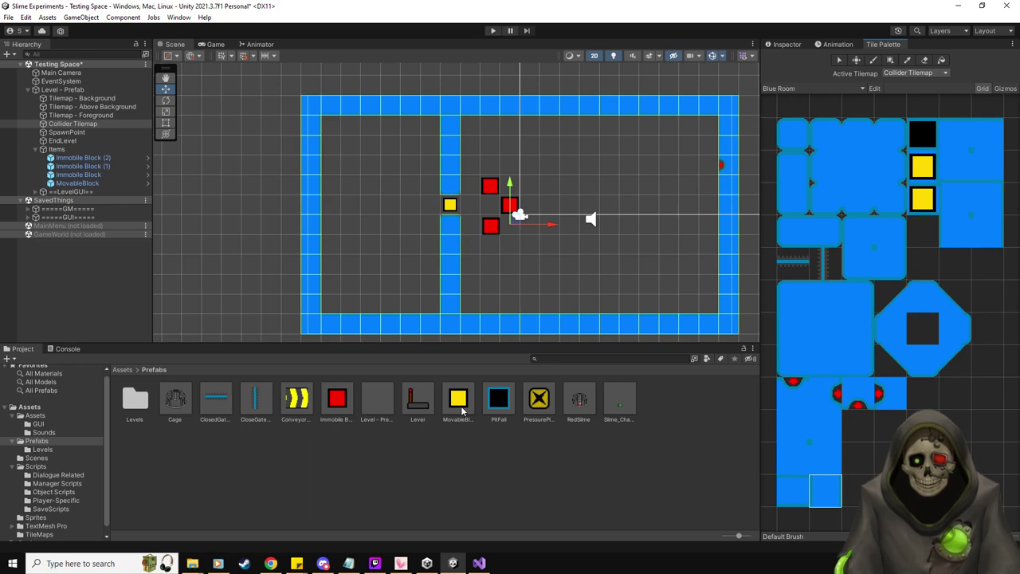
- Duplicate the MovableBlock twice and place the copies directly left of the upper and lower Immobile Blocks
{"action": "double_click", "coordinate": [77, 184]}
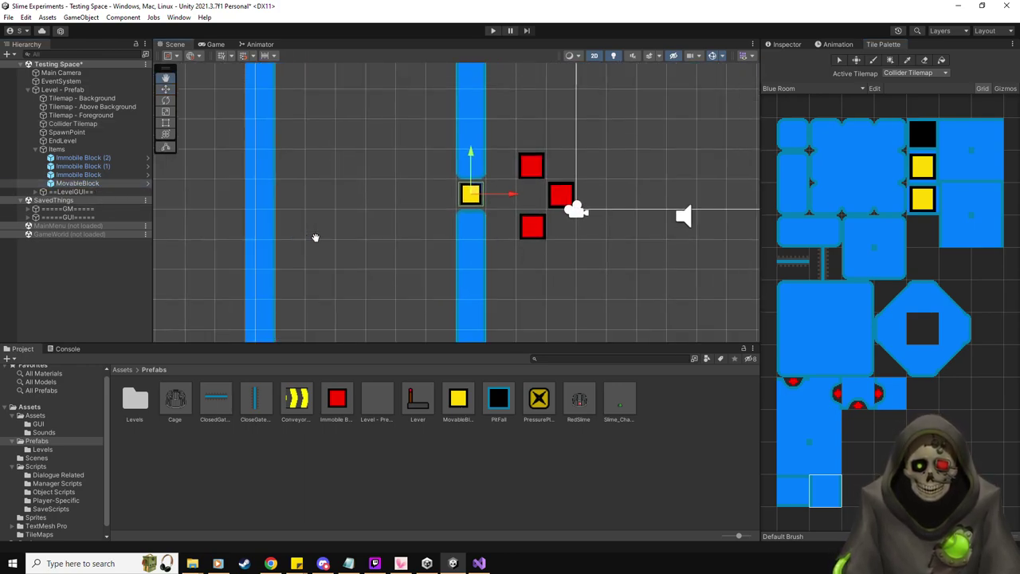
{"action": "key", "text": "ctrl+d"}
{"action": "left_click_drag", "start_coordinate": [471, 194], "coordinate": [495, 163]}
{"action": "left_click", "coordinate": [457, 197]}
{"action": "key", "text": "ctrl+d"}
{"action": "left_click_drag", "start_coordinate": [459, 198], "coordinate": [492, 228]}
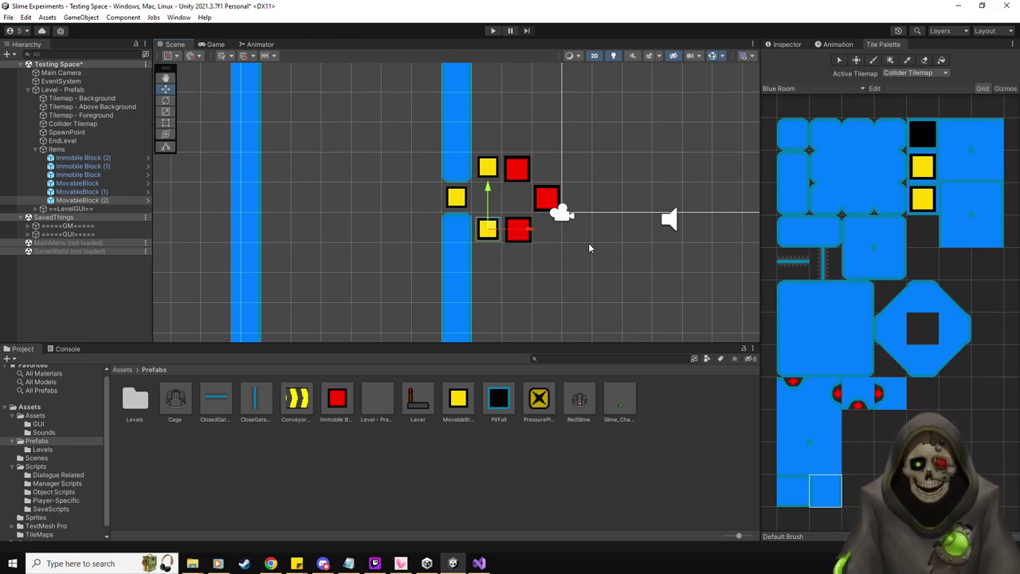
- Add another Immobile Block beside the dividing wall, below the existing block cluster, and parent it under the level's Items object
{"action": "scroll", "coordinate": [588, 248], "scroll_direction": "down", "scroll_amount": 2}
{"action": "middle_click_drag", "start_coordinate": [588, 248], "coordinate": [525, 246]}
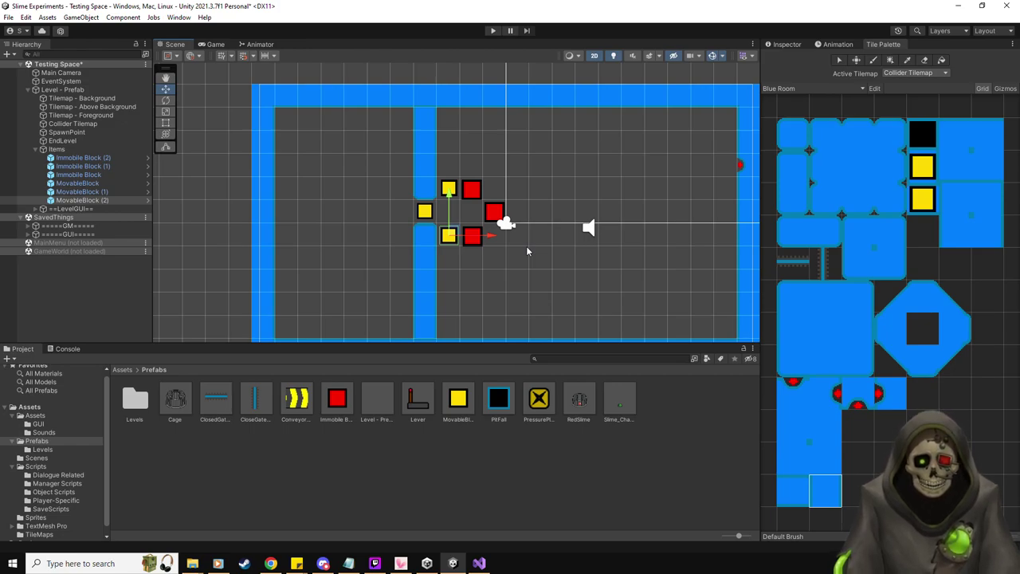
{"action": "mouse_move", "coordinate": [335, 404]}
{"action": "left_click_drag", "start_coordinate": [335, 404], "coordinate": [449, 304]}
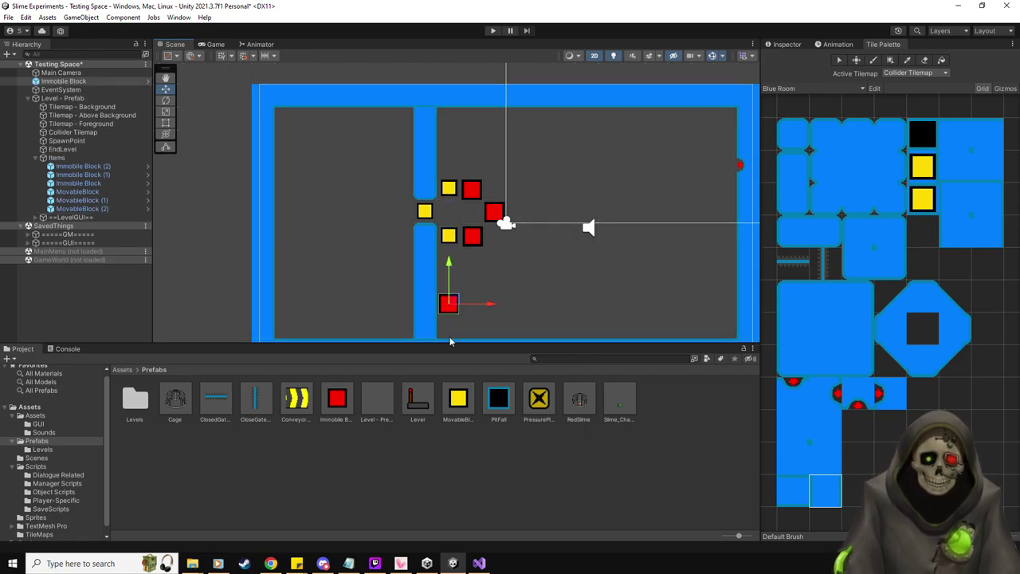
{"action": "left_click_drag", "start_coordinate": [64, 81], "coordinate": [57, 160]}
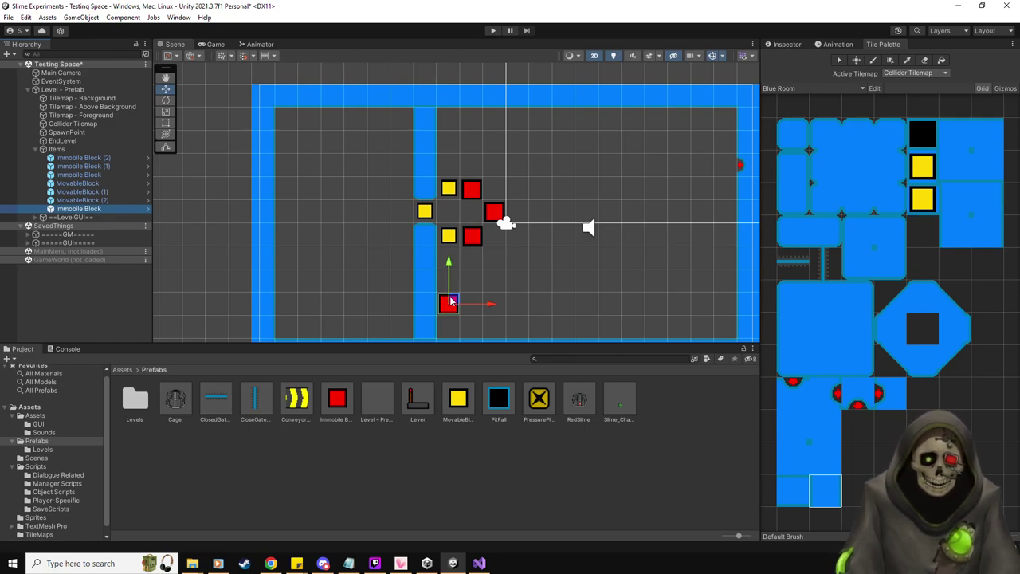
- Paint a second vertical wall on the Collider Tilemap to the right of the block cluster, leaving a two-tile gap in it
{"action": "middle_click_drag", "start_coordinate": [582, 266], "coordinate": [509, 235]}
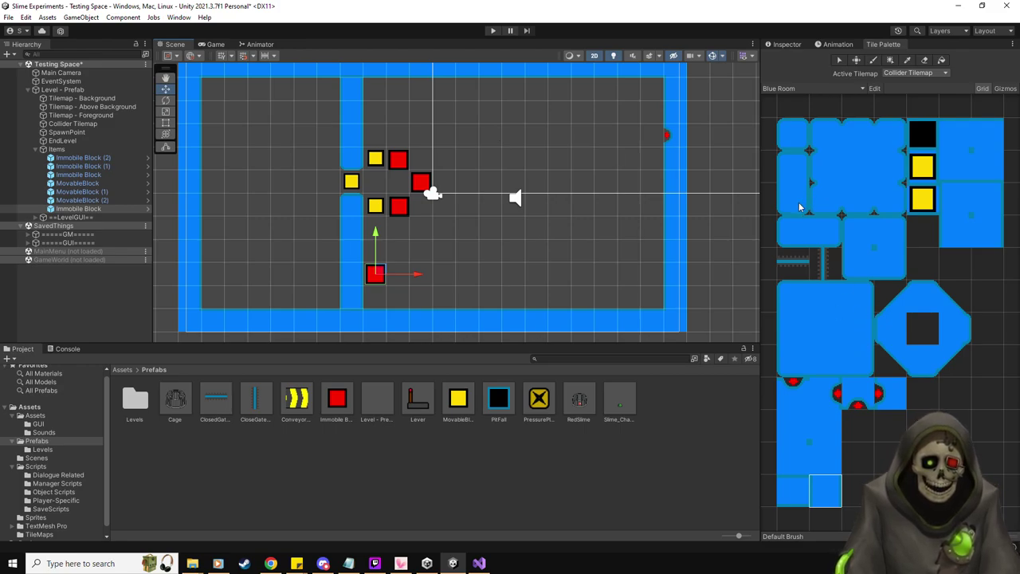
{"action": "left_click", "coordinate": [787, 375]}
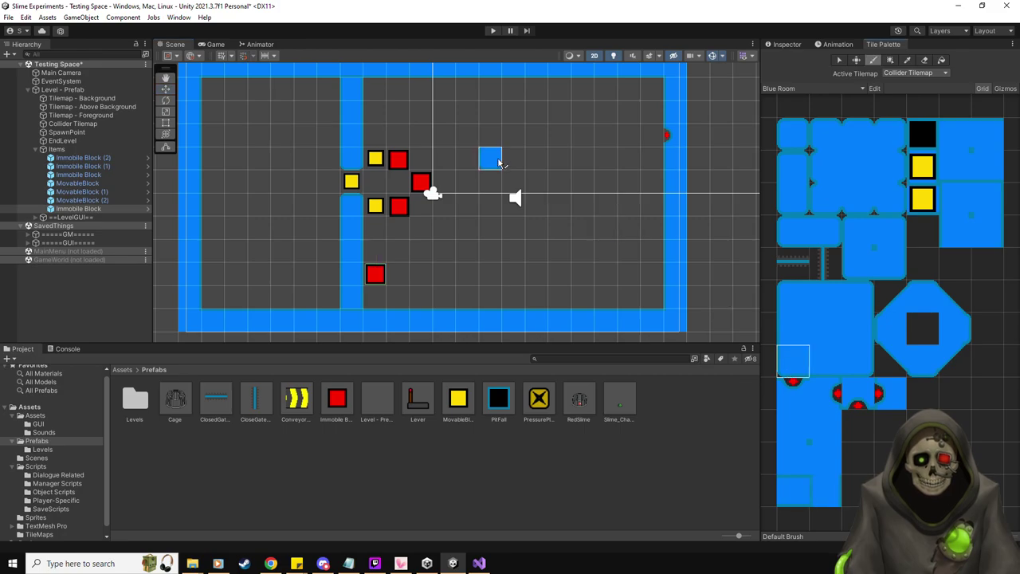
{"action": "left_click", "coordinate": [476, 163]}
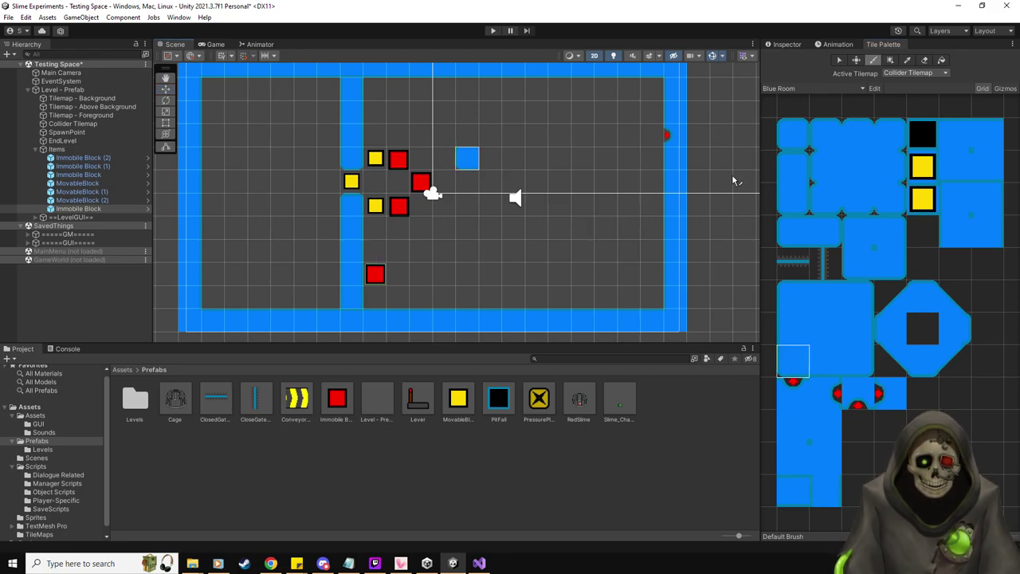
{"action": "left_click", "coordinate": [801, 304]}
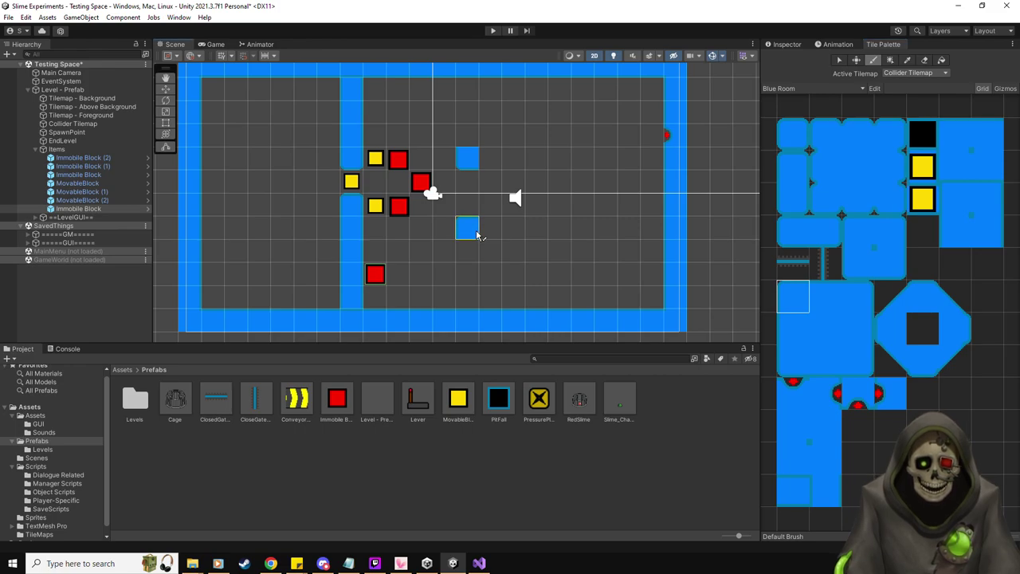
{"action": "left_click", "coordinate": [476, 235]}
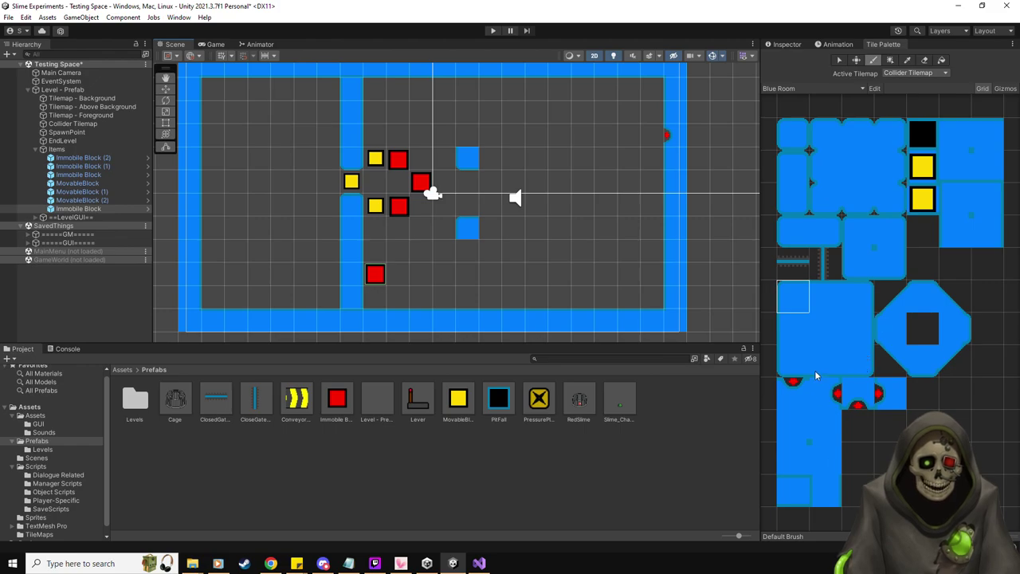
{"action": "left_click", "coordinate": [803, 341]}
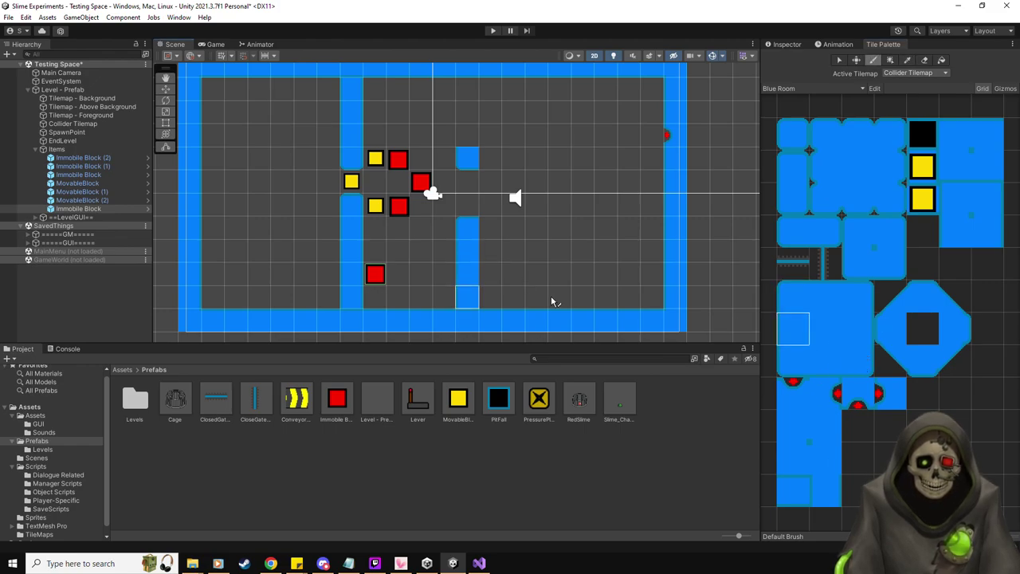
{"action": "left_click_drag", "start_coordinate": [467, 139], "coordinate": [468, 88]}
- Paint horizontal wall edges extending right from both sides of the two-tile gap to form a corridor
{"action": "left_click", "coordinate": [824, 296]}
{"action": "left_click_drag", "start_coordinate": [490, 158], "coordinate": [514, 158]}
{"action": "left_click_drag", "start_coordinate": [489, 227], "coordinate": [583, 228]}
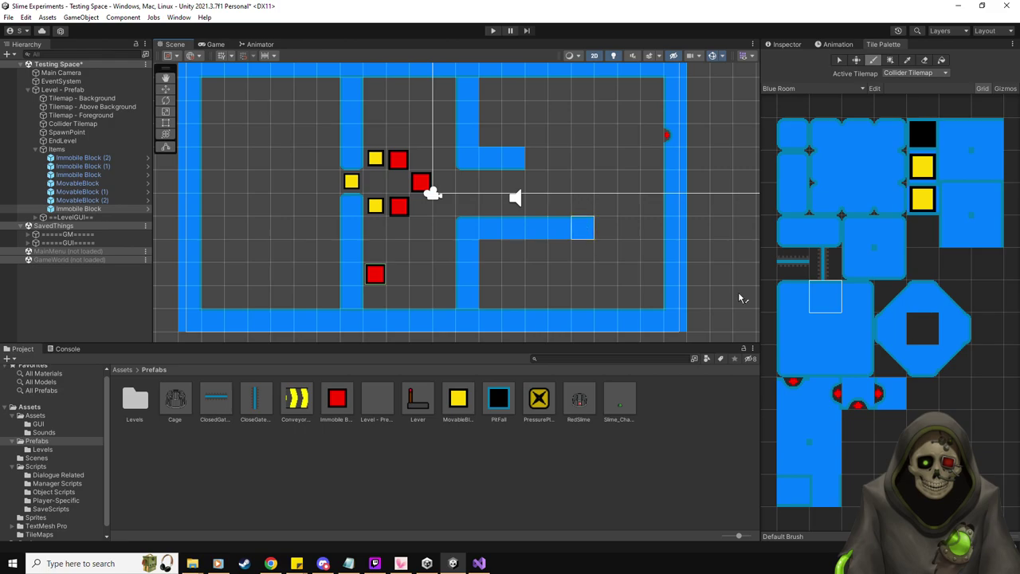
{"action": "left_click", "coordinate": [824, 360]}
{"action": "mouse_move", "coordinate": [535, 158]}
{"action": "left_mouse_down"}
{"action": "mouse_move", "coordinate": [613, 160]}
{"action": "mouse_move", "coordinate": [605, 88]}
{"action": "left_mouse_up"}
- Paint the right-hand corner tiles and right edges of the upper and lower wall blocks bordering the corridor
{"action": "left_click", "coordinate": [851, 313]}
{"action": "left_click", "coordinate": [605, 158]}
{"action": "left_click", "coordinate": [855, 297]}
{"action": "left_click", "coordinate": [604, 228]}
{"action": "left_click", "coordinate": [868, 330]}
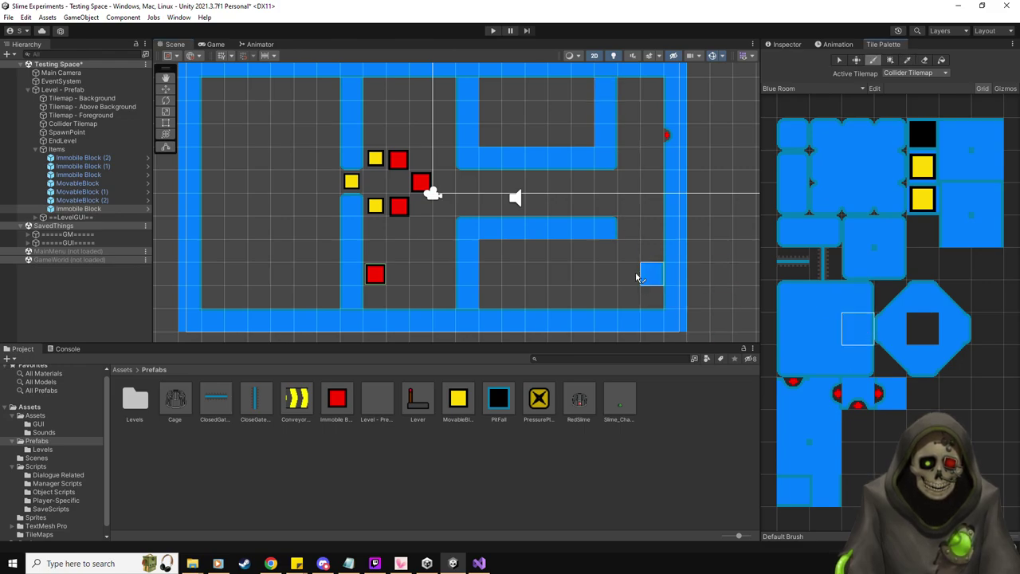
{"action": "mouse_move", "coordinate": [605, 246]}
{"action": "left_mouse_down"}
{"action": "mouse_move", "coordinate": [609, 291]}
{"action": "mouse_move", "coordinate": [584, 297]}
{"action": "mouse_move", "coordinate": [518, 263]}
{"action": "mouse_move", "coordinate": [492, 266]}
{"action": "mouse_move", "coordinate": [503, 289]}
{"action": "mouse_move", "coordinate": [536, 289]}
{"action": "mouse_move", "coordinate": [535, 259]}
{"action": "mouse_move", "coordinate": [557, 253]}
{"action": "mouse_move", "coordinate": [582, 273]}
{"action": "left_mouse_up"}
- Fill the interiors of the upper and lower wall blocks with the solid wall tile
{"action": "left_click", "coordinate": [858, 167]}
{"action": "mouse_move", "coordinate": [526, 134]}
{"action": "left_mouse_down"}
{"action": "mouse_move", "coordinate": [571, 135]}
{"action": "mouse_move", "coordinate": [579, 123]}
{"action": "mouse_move", "coordinate": [497, 112]}
{"action": "mouse_move", "coordinate": [494, 89]}
{"action": "mouse_move", "coordinate": [583, 94]}
{"action": "left_mouse_up"}
{"action": "middle_click_drag", "start_coordinate": [573, 174], "coordinate": [546, 214]}
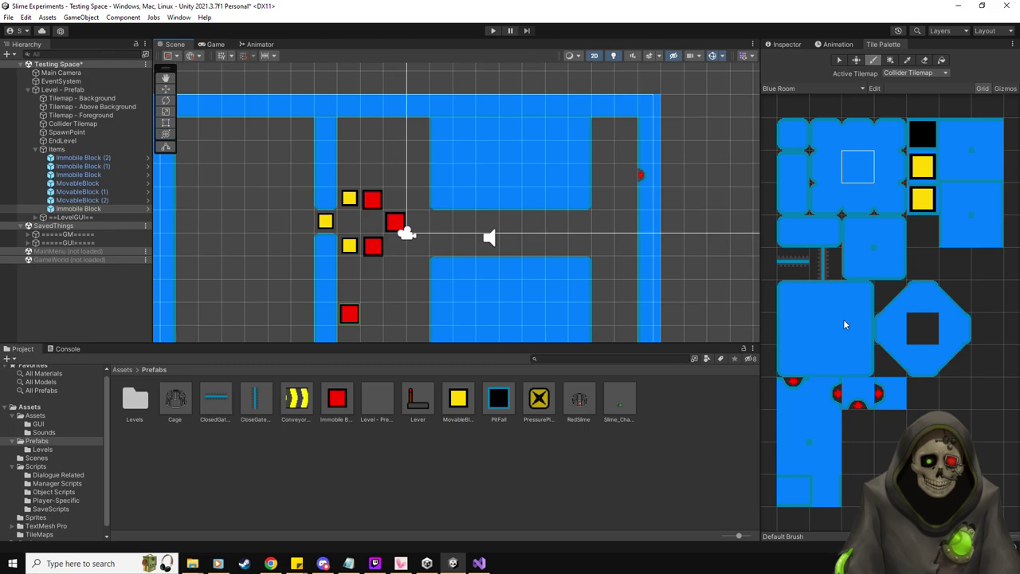
- Repaint the top and bottom outer walls with junction and solid tiles where the two wall blocks join them
{"action": "left_click", "coordinate": [831, 435]}
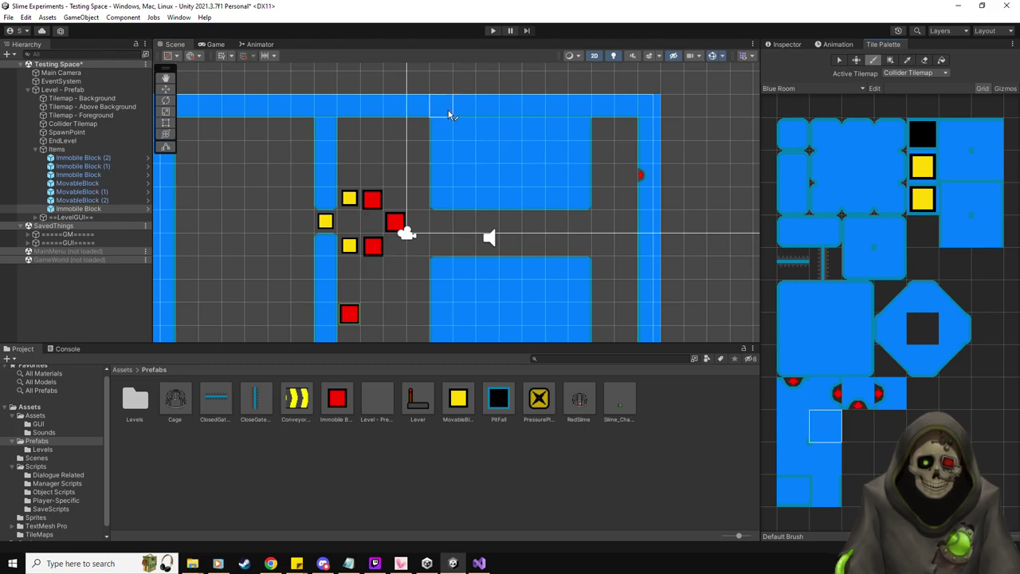
{"action": "left_click", "coordinate": [829, 458]}
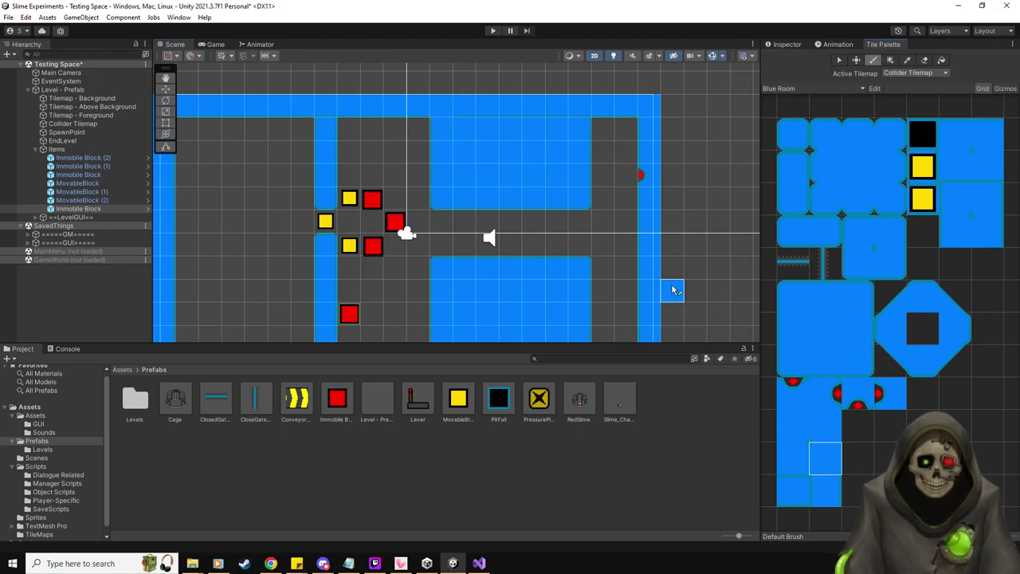
{"action": "middle_click_drag", "start_coordinate": [626, 220], "coordinate": [615, 167]}
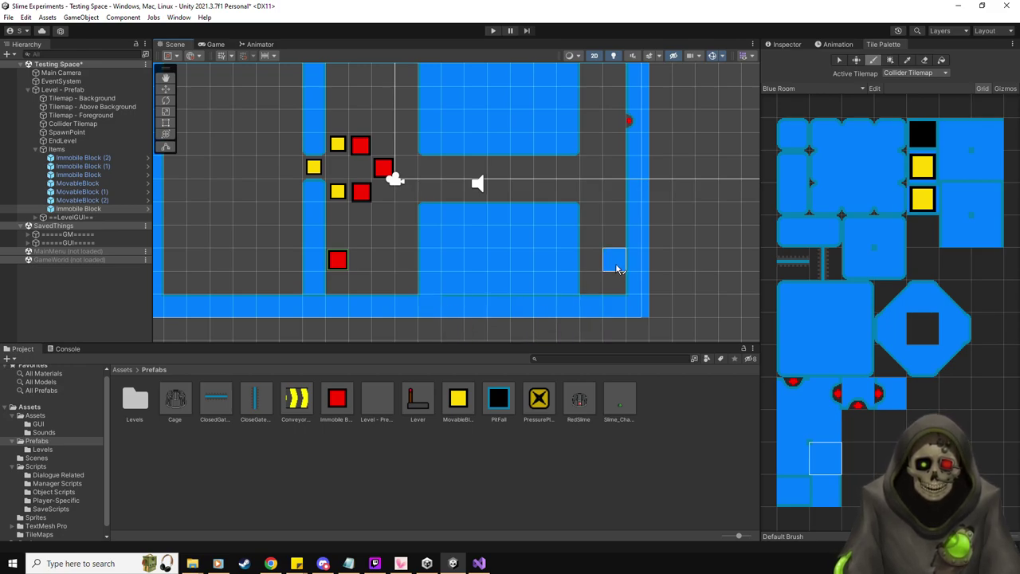
{"action": "left_click", "coordinate": [793, 459]}
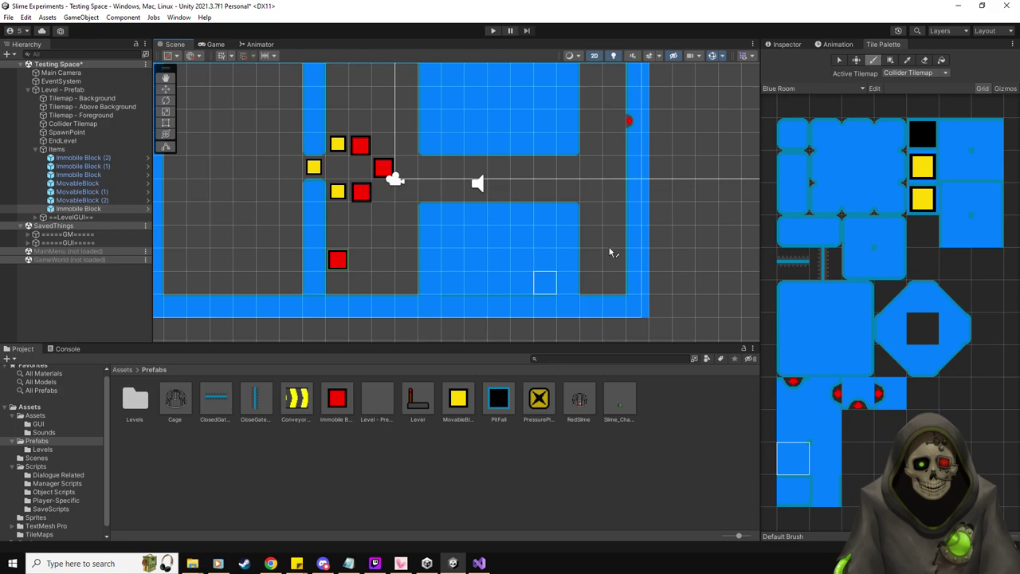
{"action": "left_click", "coordinate": [797, 431]}
{"action": "middle_click_drag", "start_coordinate": [561, 67], "coordinate": [577, 173]}
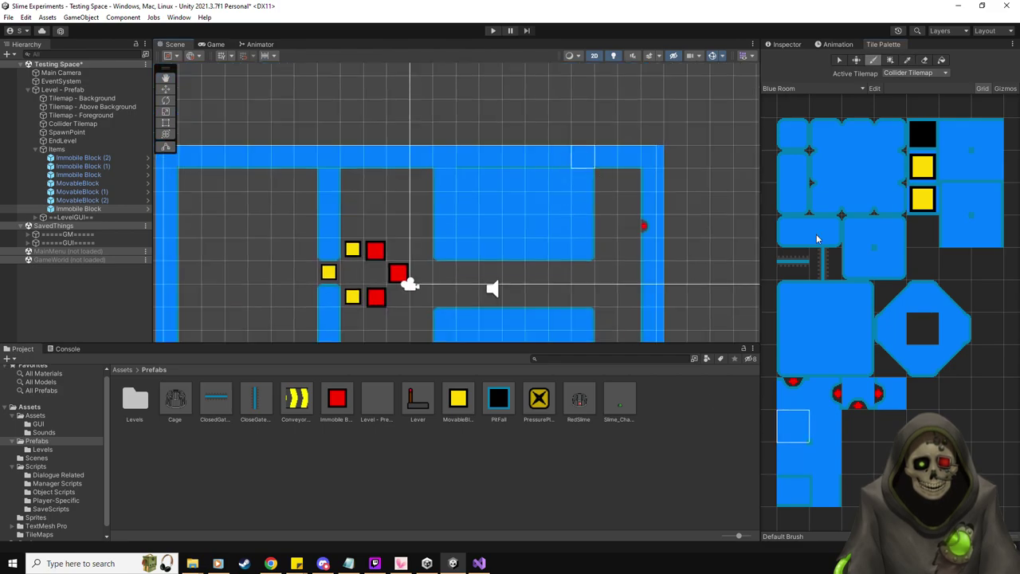
{"action": "left_click", "coordinate": [827, 330]}
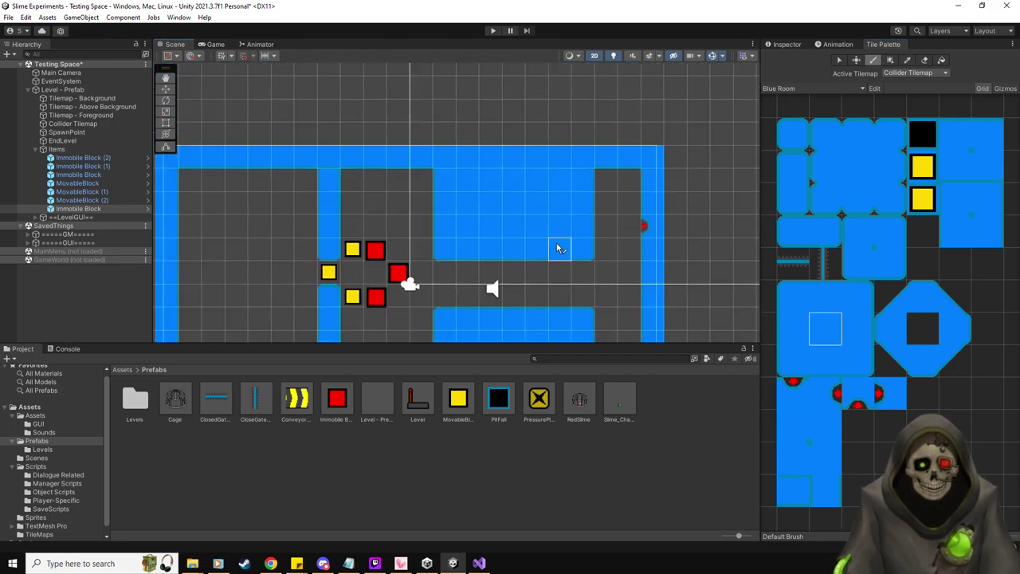
{"action": "middle_click_drag", "start_coordinate": [550, 244], "coordinate": [532, 113]}
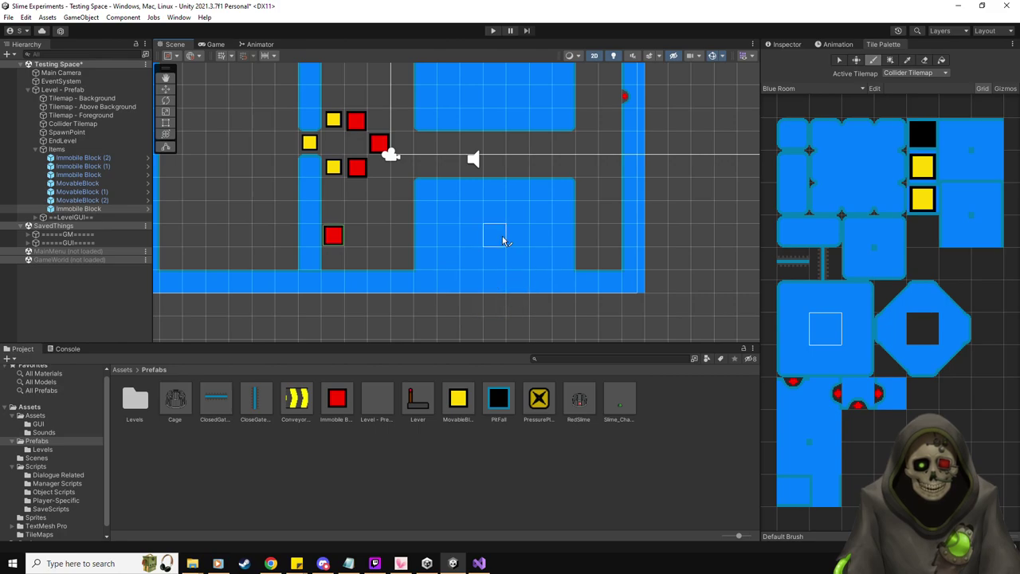
{"action": "middle_click_drag", "start_coordinate": [464, 191], "coordinate": [498, 244]}
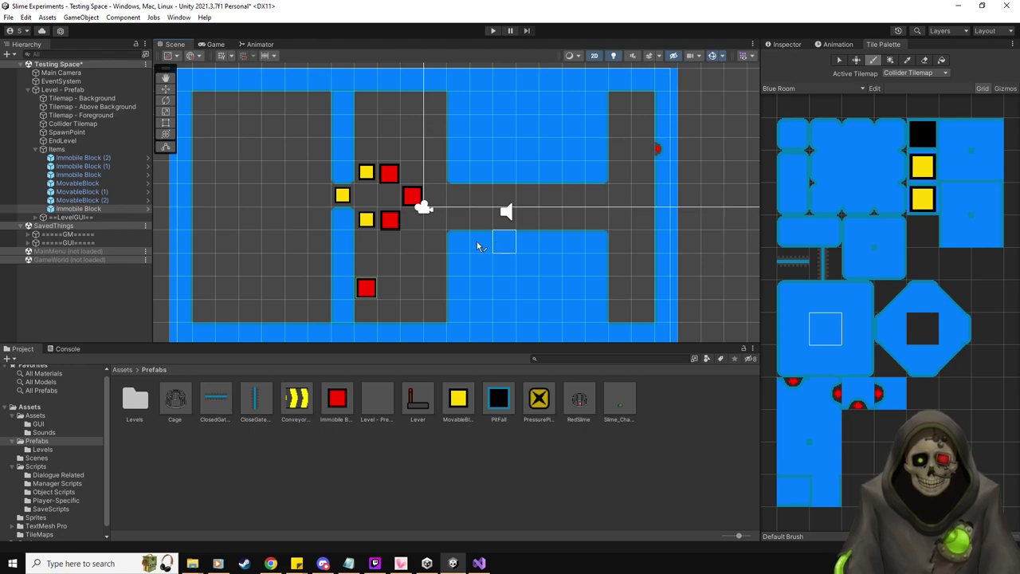
- Place three vertical pairs of one Immobile Block and one MovableBlock across the corridor at its left end, middle and right end
{"action": "left_click", "coordinate": [95, 124]}
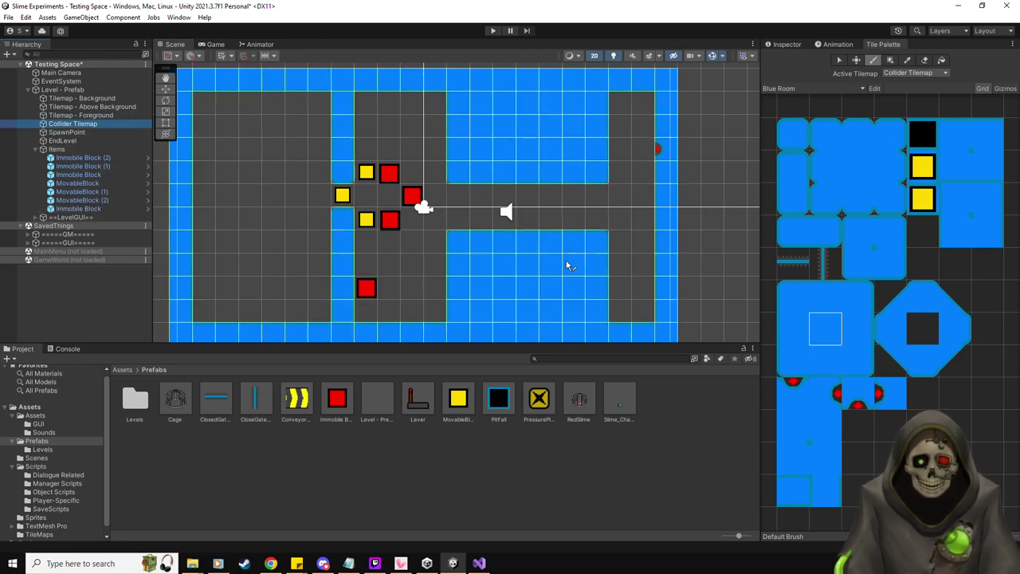
{"action": "left_click", "coordinate": [411, 265]}
{"action": "middle_click_drag", "start_coordinate": [401, 265], "coordinate": [414, 262]}
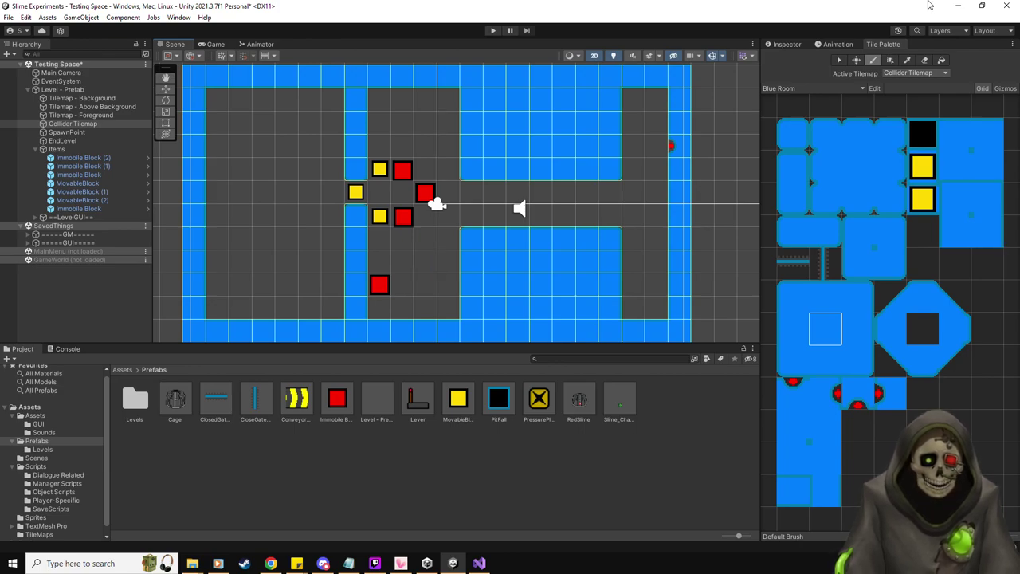
{"action": "left_click", "coordinate": [841, 61]}
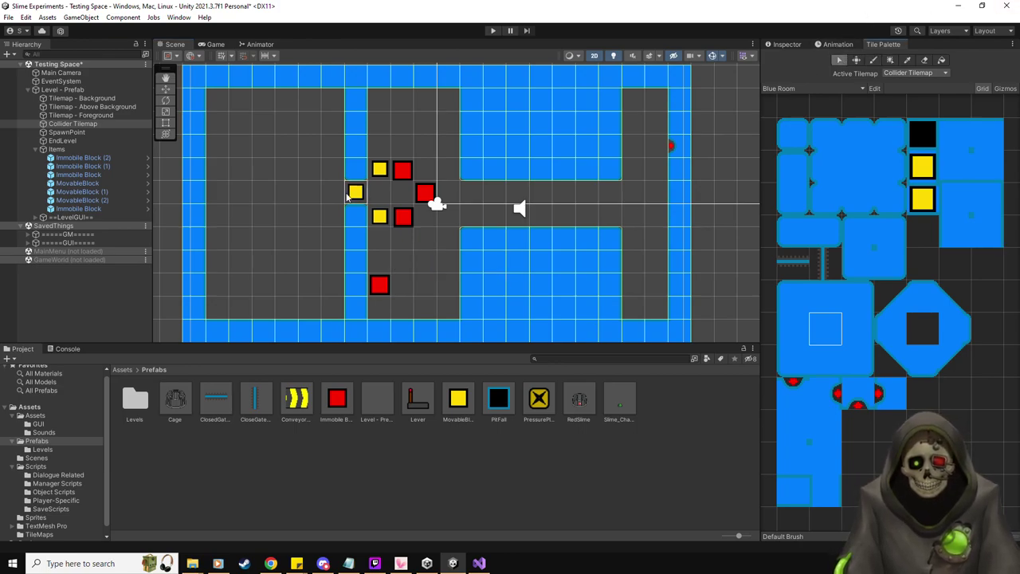
{"action": "left_click", "coordinate": [64, 150]}
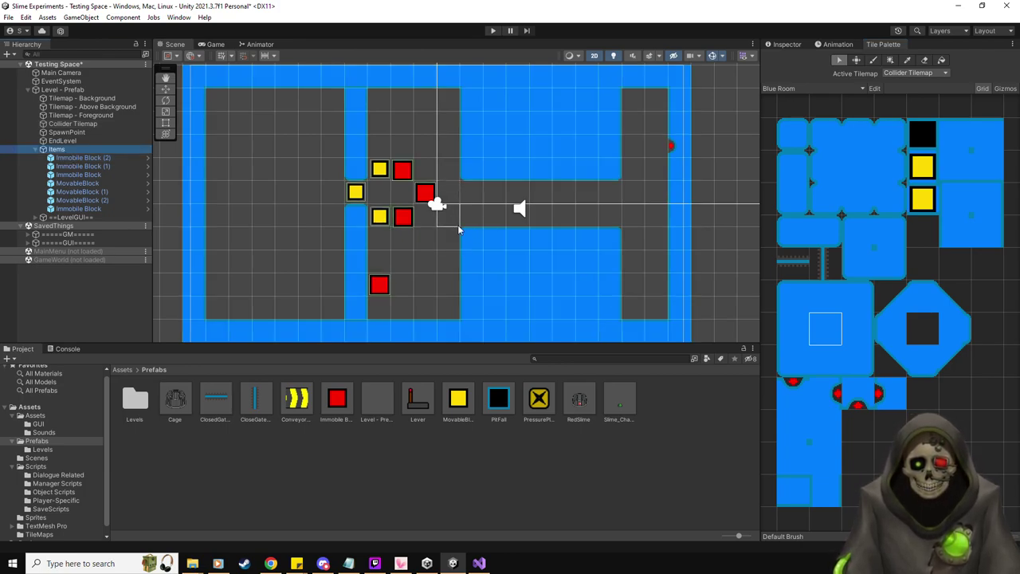
{"action": "left_click_drag", "start_coordinate": [349, 405], "coordinate": [472, 218]}
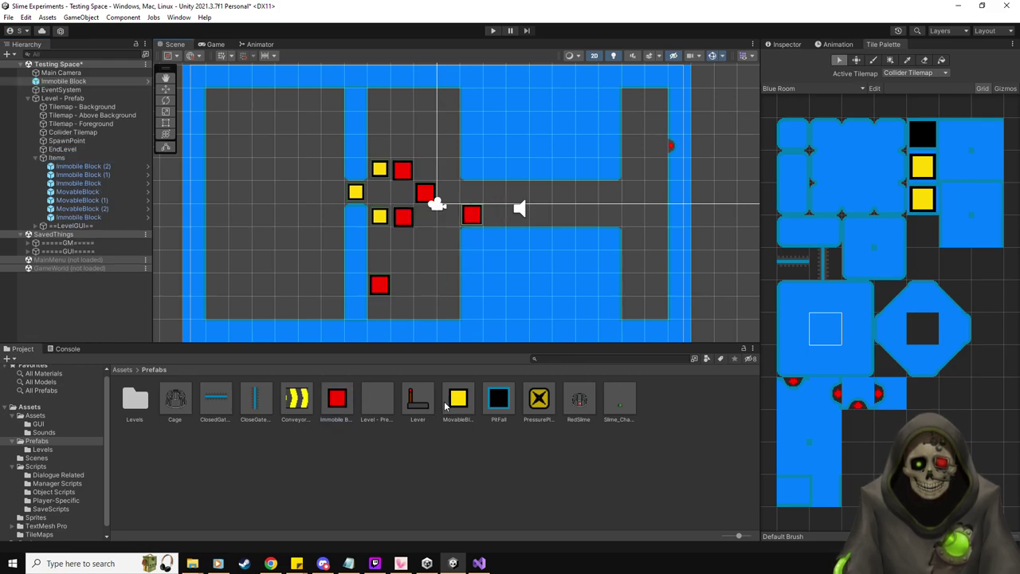
{"action": "left_click_drag", "start_coordinate": [454, 406], "coordinate": [474, 201]}
{"action": "left_click_drag", "start_coordinate": [337, 398], "coordinate": [543, 198]}
{"action": "left_click_drag", "start_coordinate": [458, 398], "coordinate": [541, 215]}
{"action": "left_click_drag", "start_coordinate": [337, 399], "coordinate": [617, 220]}
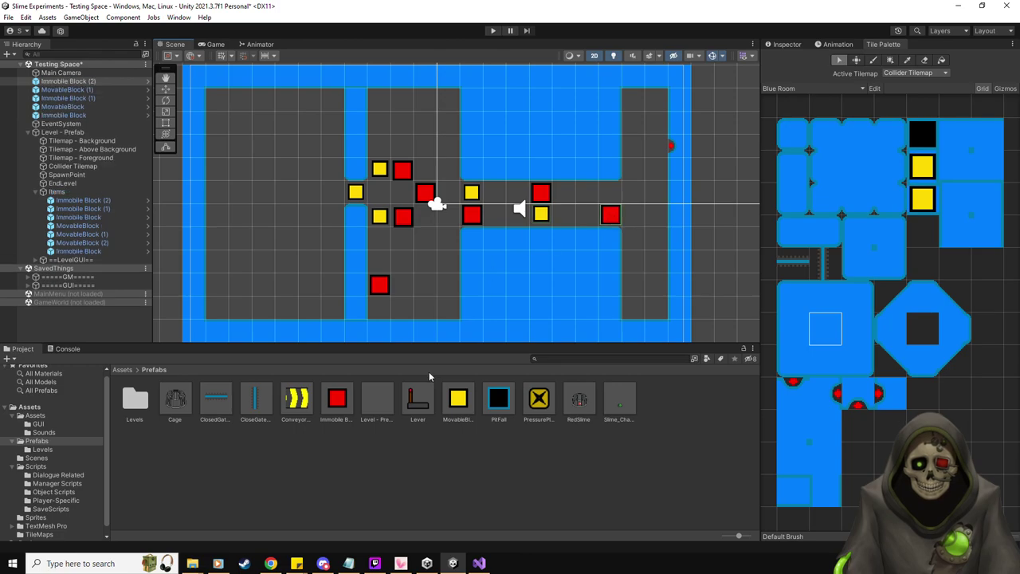
{"action": "left_click_drag", "start_coordinate": [579, 291], "coordinate": [610, 192]}
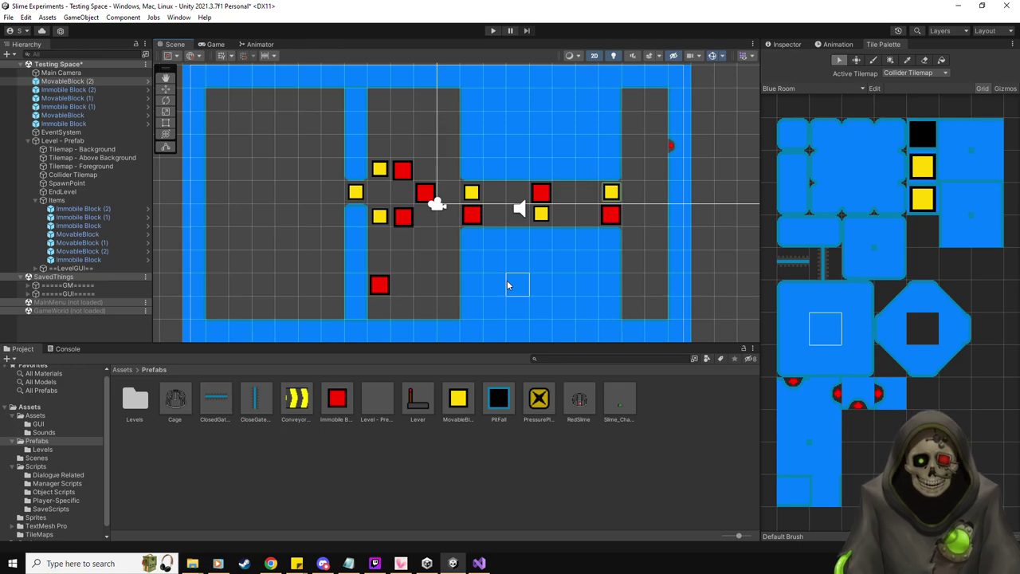
- Place an Immobile Block above the exit marker in the right-hand passage and two MovableBlocks side by side below it
{"action": "left_click_drag", "start_coordinate": [336, 398], "coordinate": [657, 121]}
{"action": "left_click_drag", "start_coordinate": [463, 401], "coordinate": [638, 177]}
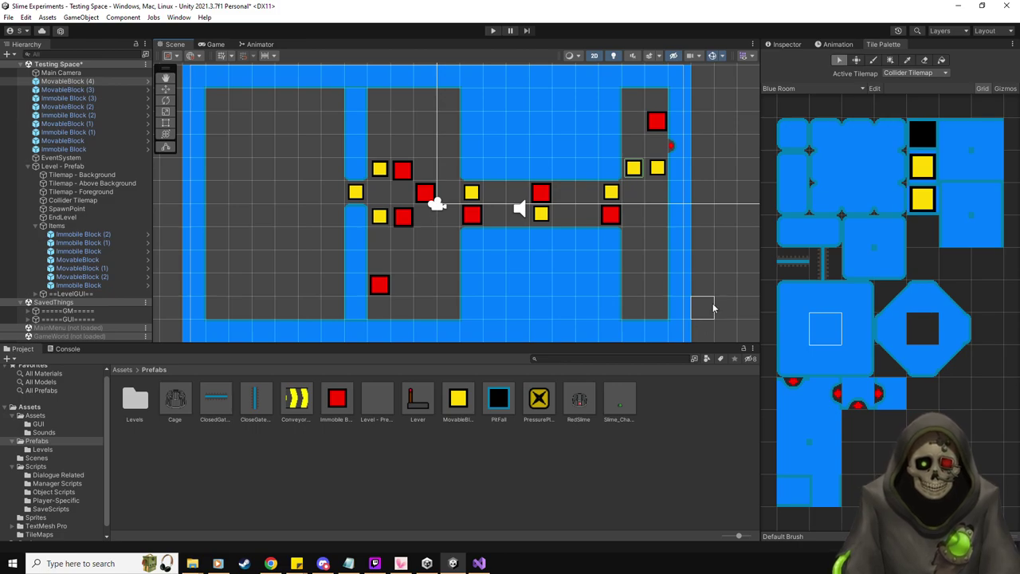
{"action": "left_click", "coordinate": [613, 218]}
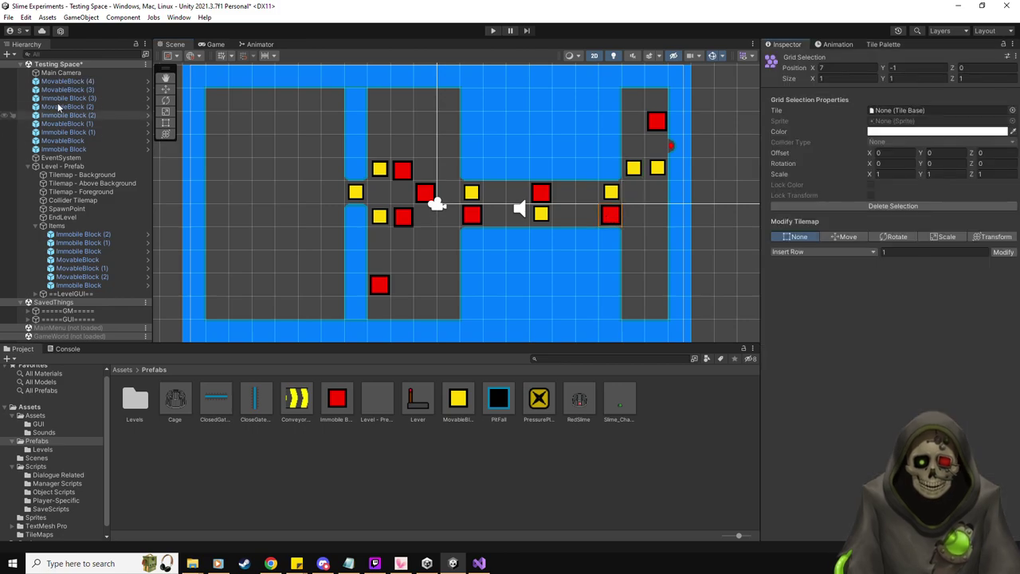
- Swap the pair at the corridor's right end, moving the MovableBlock down to Y -0.43 and the Immobile Block up
{"action": "left_click", "coordinate": [70, 82]}
{"action": "key", "text": "Down"}
{"action": "key", "text": "Down"}
{"action": "key", "text": "Down"}
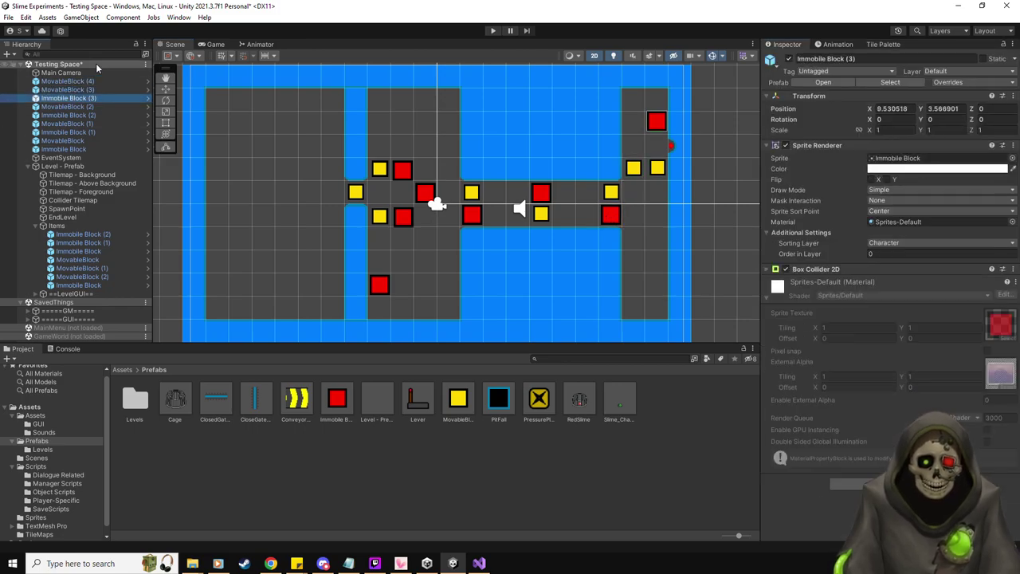
{"action": "key", "text": "w"}
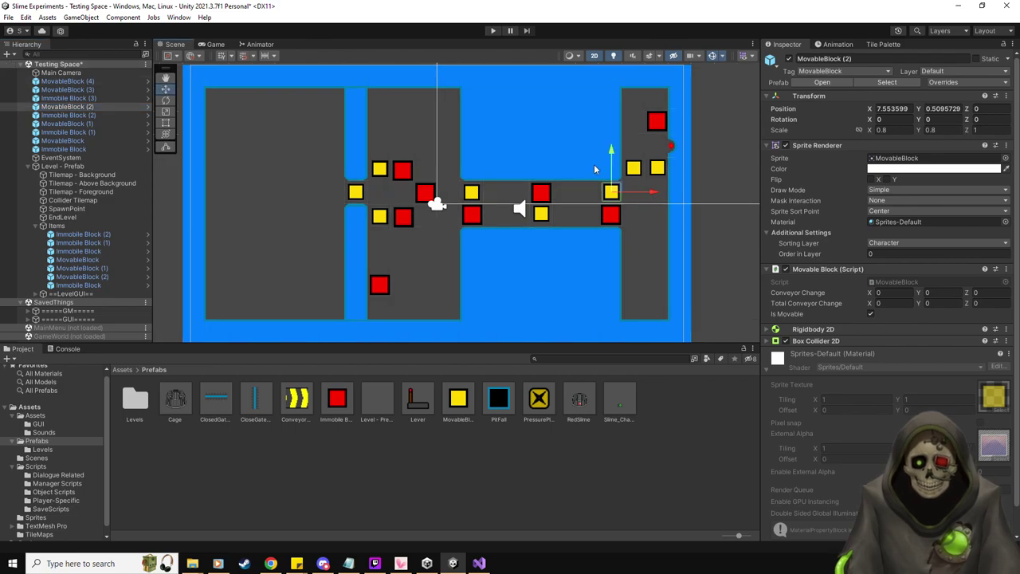
{"action": "left_click_drag", "start_coordinate": [611, 193], "coordinate": [617, 211]}
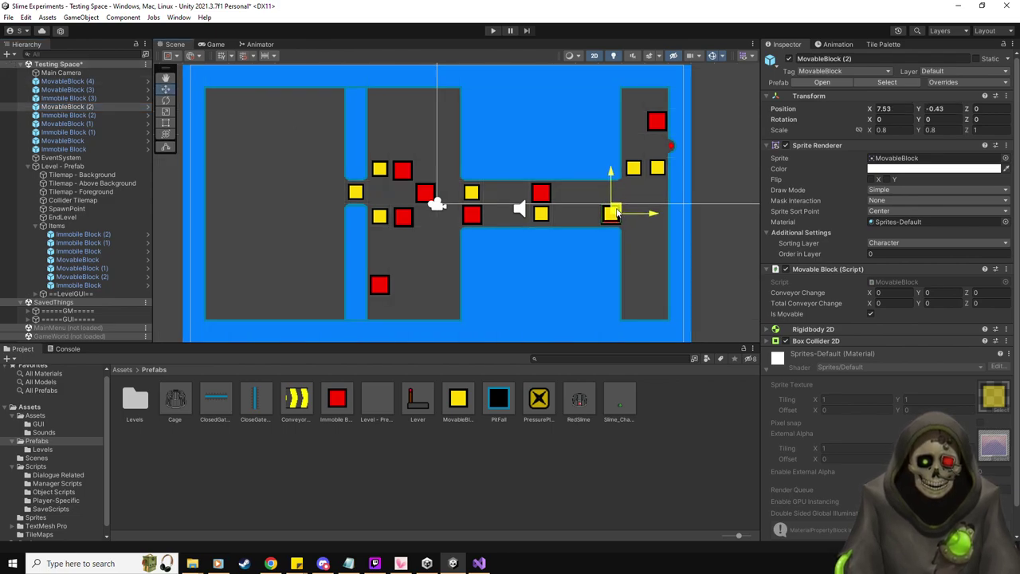
{"action": "left_click", "coordinate": [89, 116]}
{"action": "left_click_drag", "start_coordinate": [611, 211], "coordinate": [616, 190]}
- Swap the corridor's middle pair, moving the MovableBlock up to Y 0.49 and the Immobile Block down to Y -0.41
{"action": "left_click", "coordinate": [105, 122]}
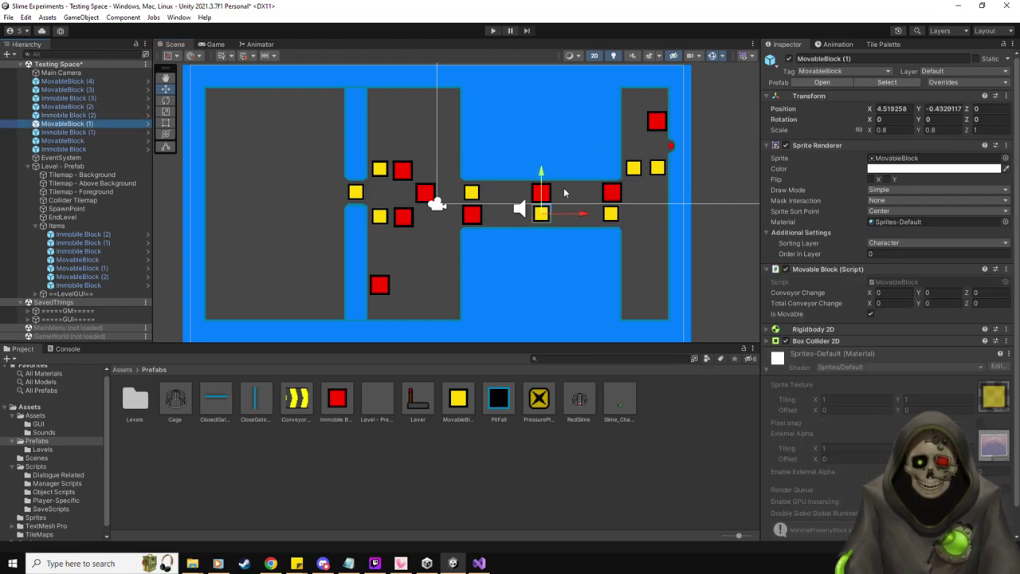
{"action": "left_click_drag", "start_coordinate": [547, 177], "coordinate": [549, 148]}
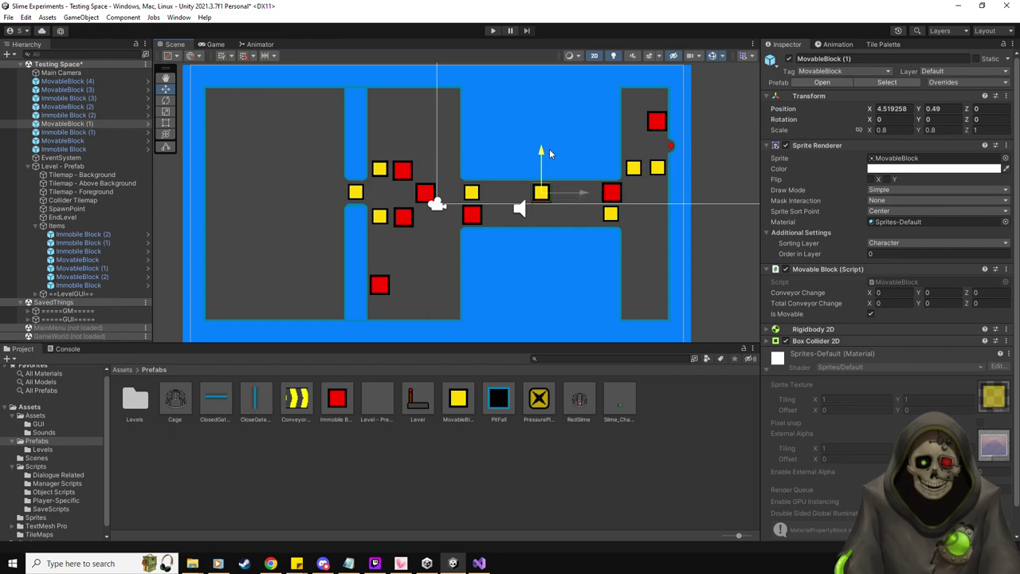
{"action": "left_click", "coordinate": [66, 134]}
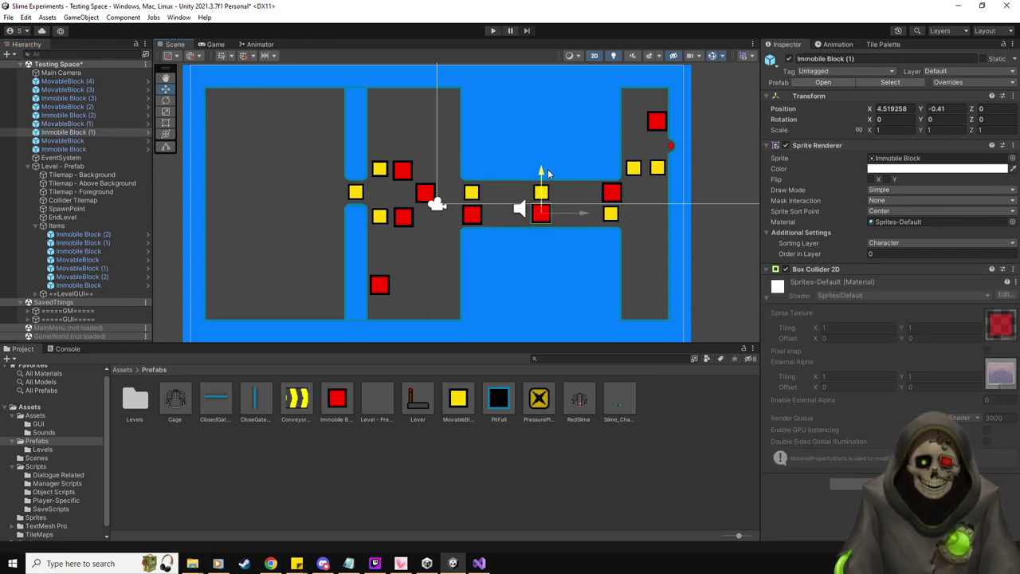
- Swap the corridor's left-end pair, moving the MovableBlock down and the Immobile Block up to Y 0.44
{"action": "left_click", "coordinate": [62, 140]}
{"action": "mouse_move", "coordinate": [474, 146]}
{"action": "left_mouse_down"}
{"action": "mouse_move", "coordinate": [472, 169]}
{"action": "mouse_move", "coordinate": [483, 149]}
{"action": "left_mouse_up"}
{"action": "key", "text": "Down"}
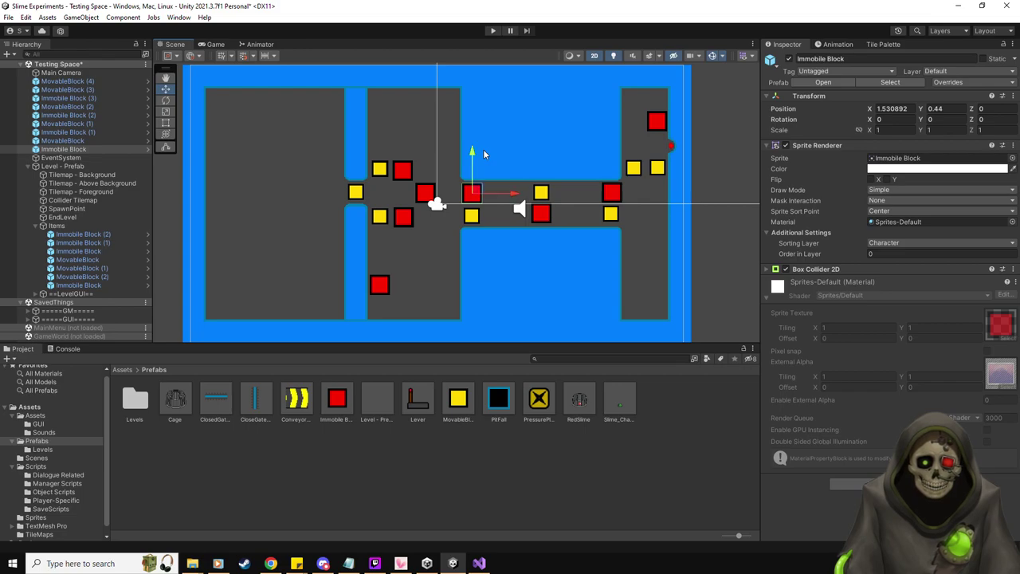
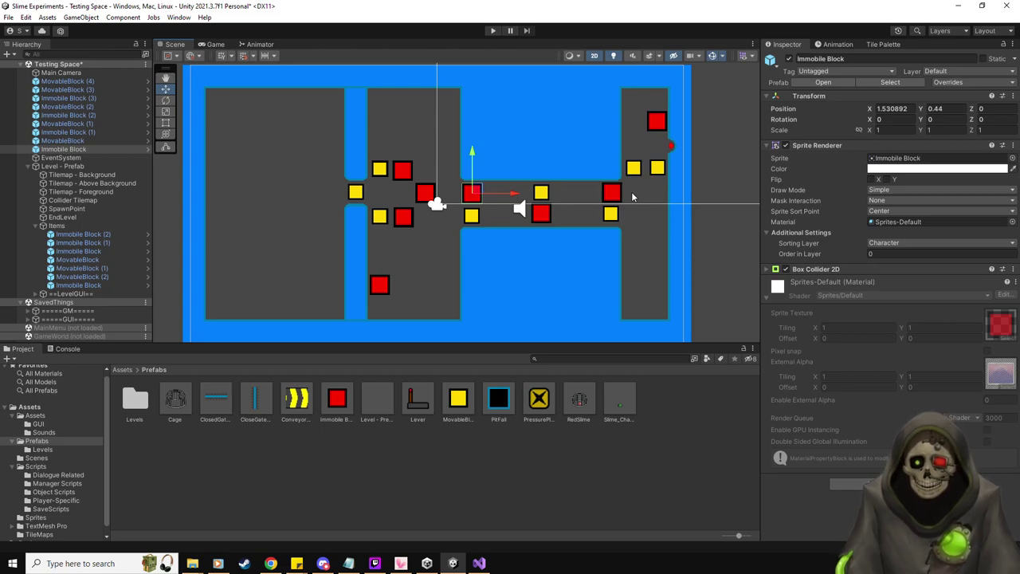
- Move the nine loose Immobile and MovableBlock objects into the level's Items group
{"action": "left_click", "coordinate": [80, 82], "text": "shift"}
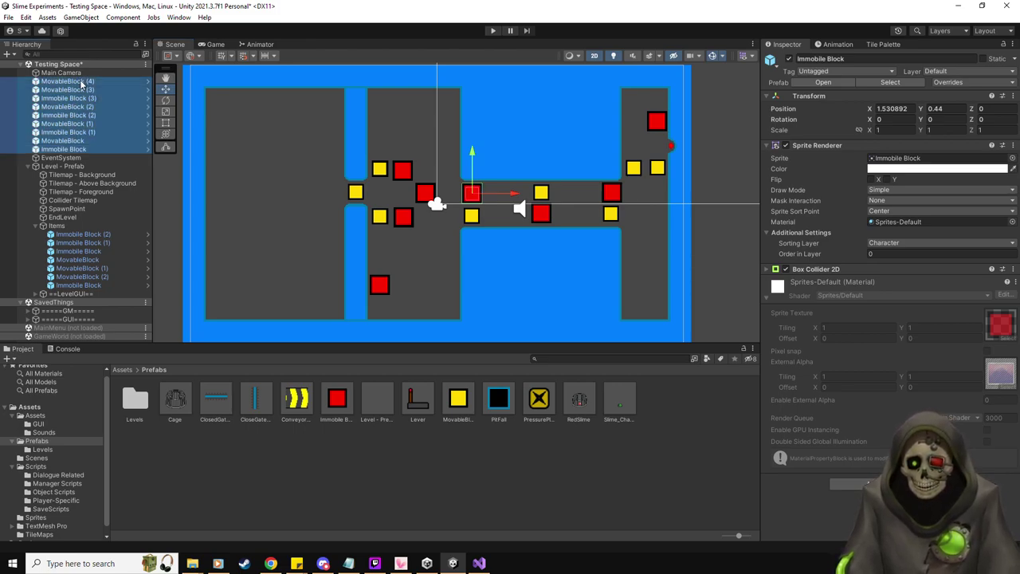
{"action": "left_click_drag", "start_coordinate": [79, 81], "coordinate": [63, 228]}
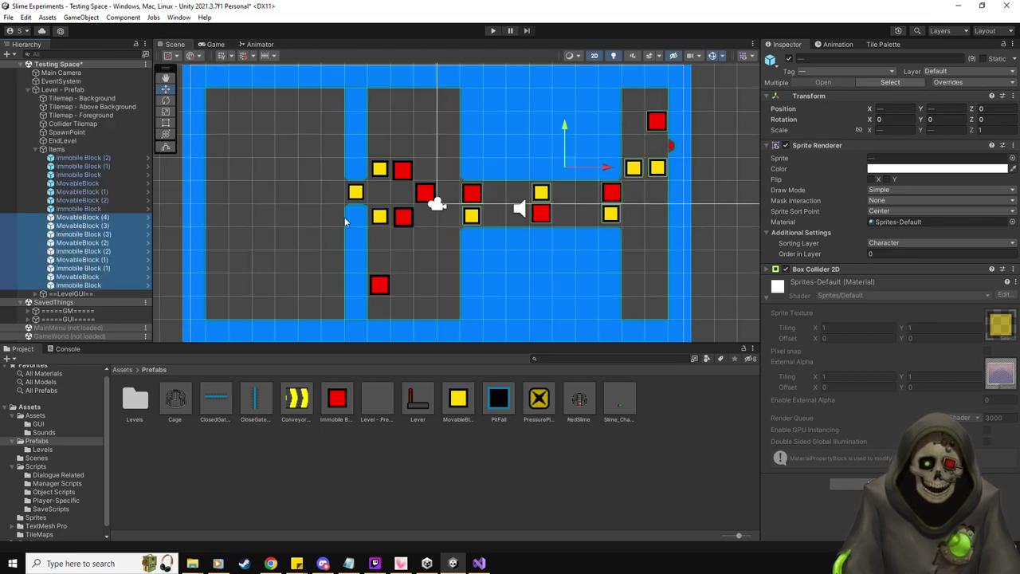
{"action": "left_click", "coordinate": [410, 255]}
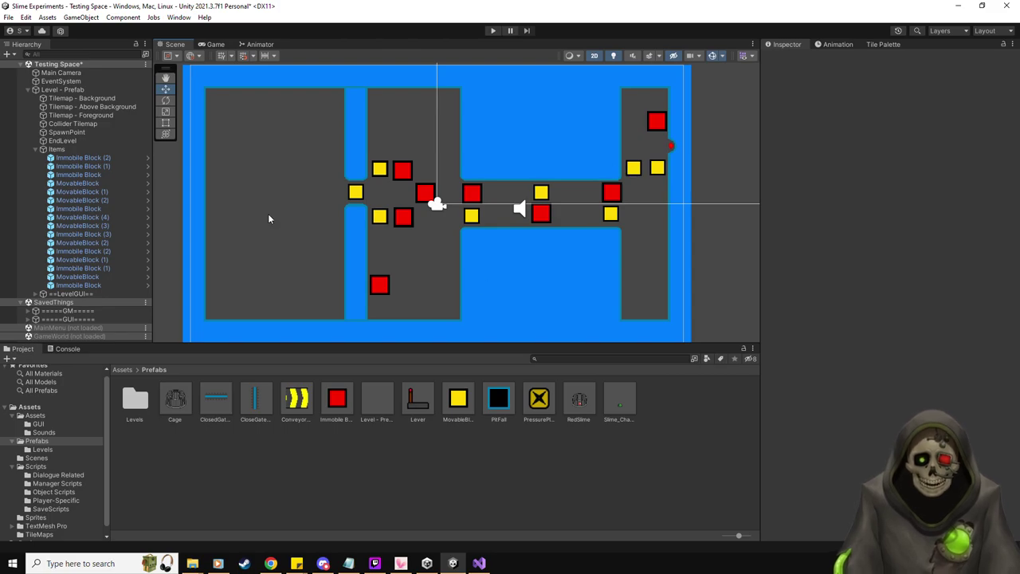
- Rename the Level - Prefab object to Level - 1-3
{"action": "left_click", "coordinate": [99, 88]}
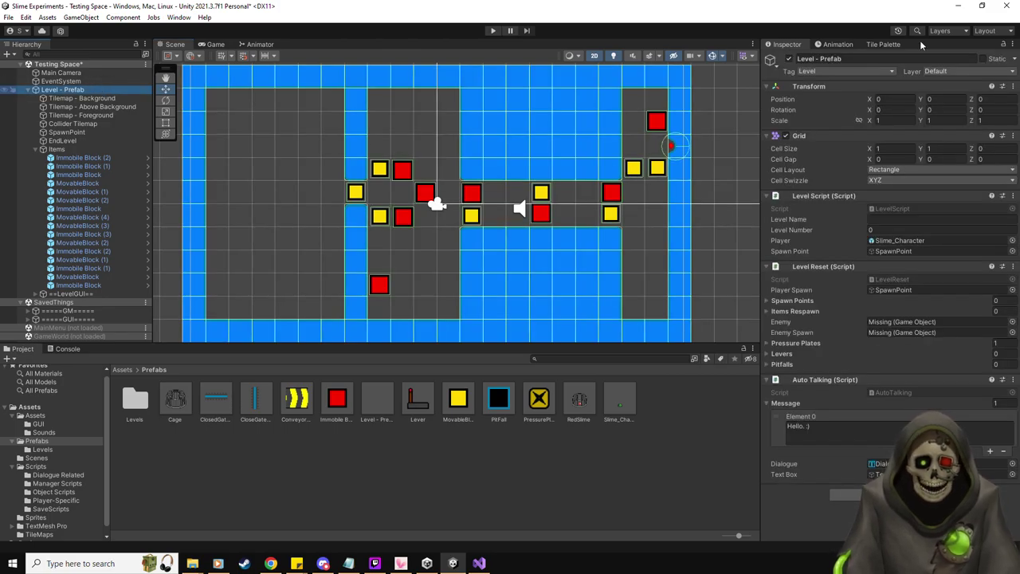
{"action": "left_click", "coordinate": [845, 59]}
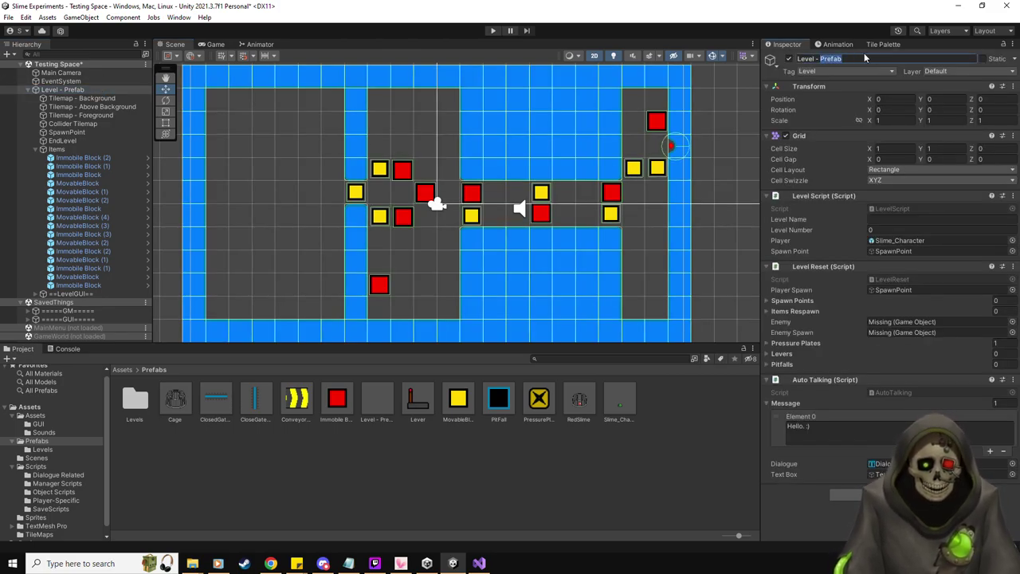
{"action": "type", "text": "1-3"}
{"action": "key", "text": "Return"}
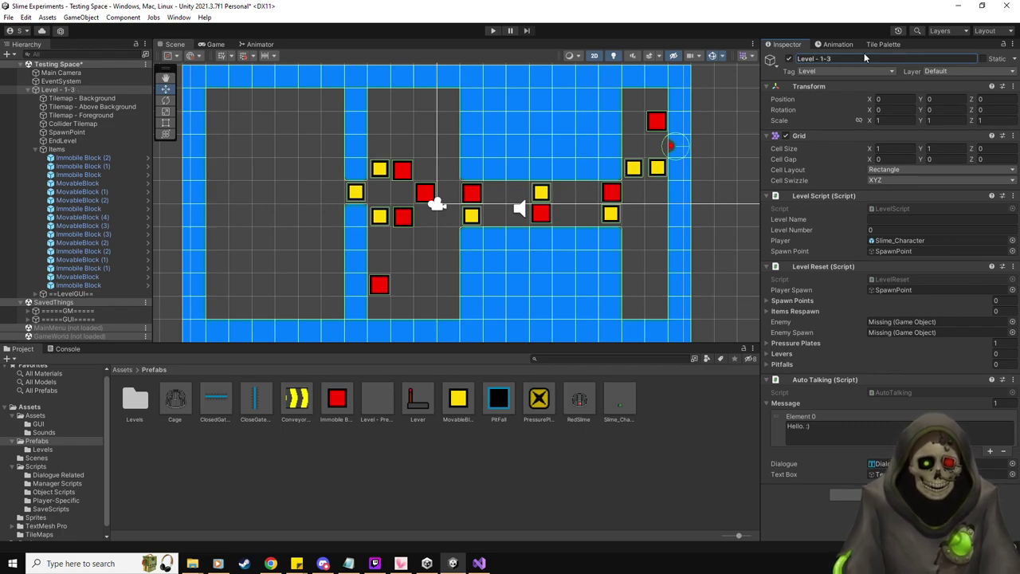
- Set the Level Script's level name to 1-3 and its level number to 3
{"action": "left_click", "coordinate": [887, 218]}
{"action": "type", "text": "1-3"}
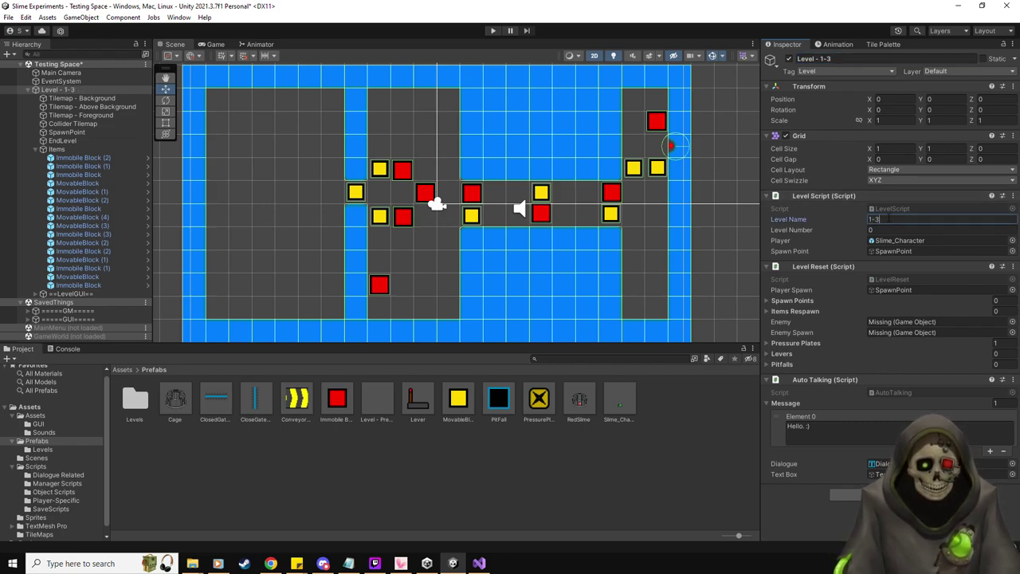
{"action": "left_click", "coordinate": [890, 229]}
{"action": "type", "text": "3"}
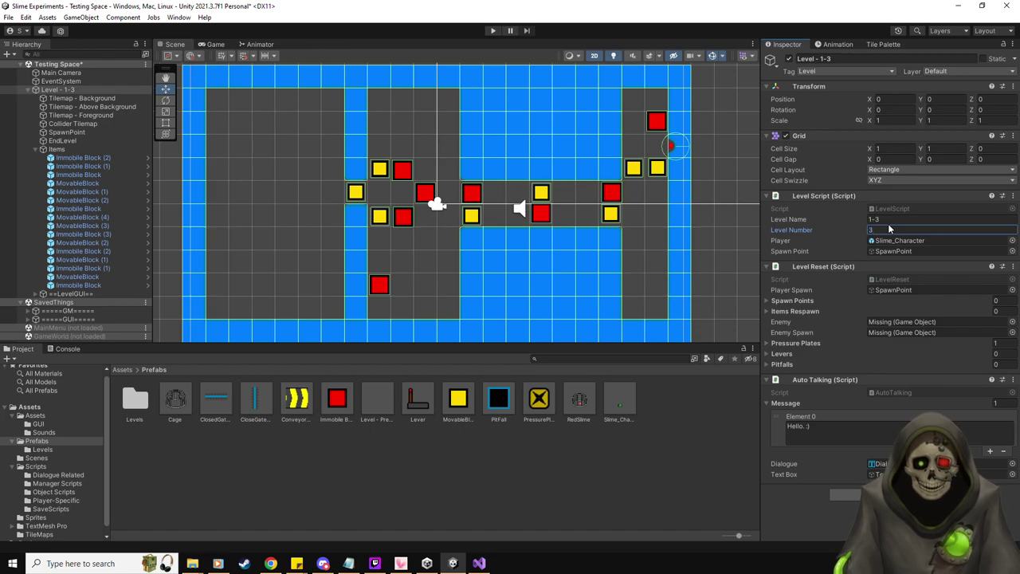
- Examine the Level 1-2 prefab's component settings for reference
{"action": "left_click", "coordinate": [43, 449]}
{"action": "left_click", "coordinate": [176, 398]}
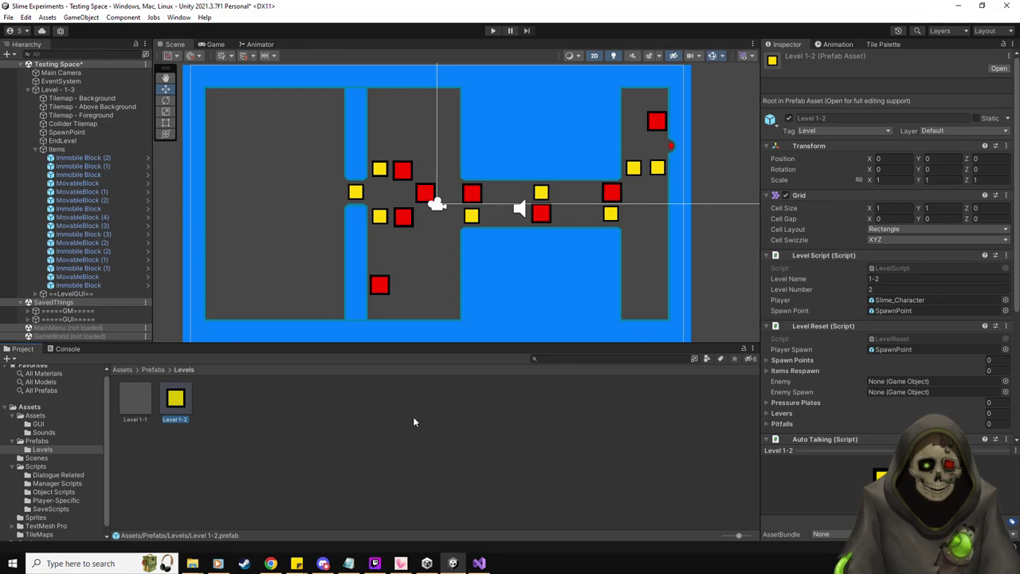
{"action": "left_click", "coordinate": [77, 150]}
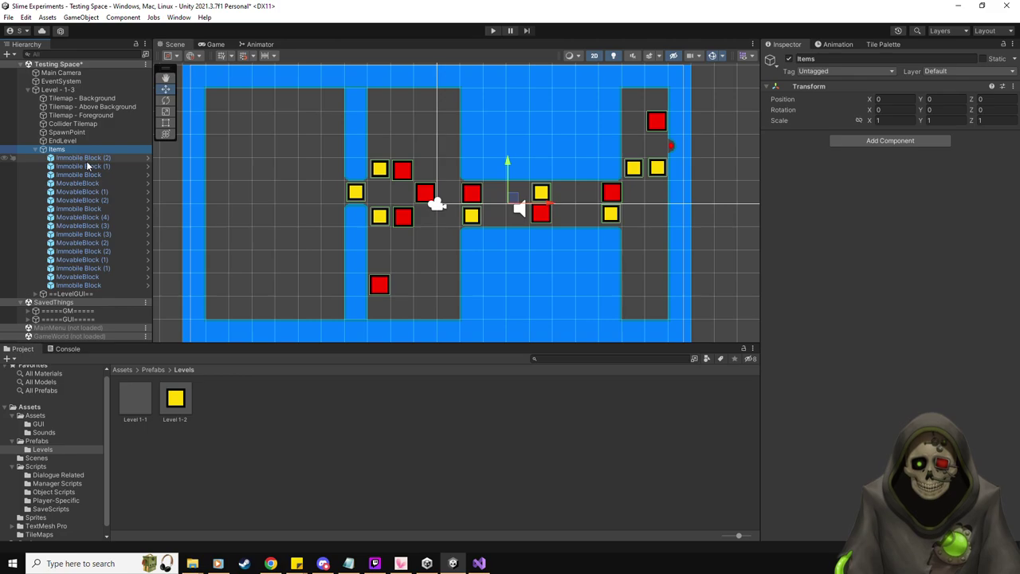
- Add all eight MovableBlocks under Items to the Items Respawn list of Level - 1-3
{"action": "left_click", "coordinate": [64, 90]}
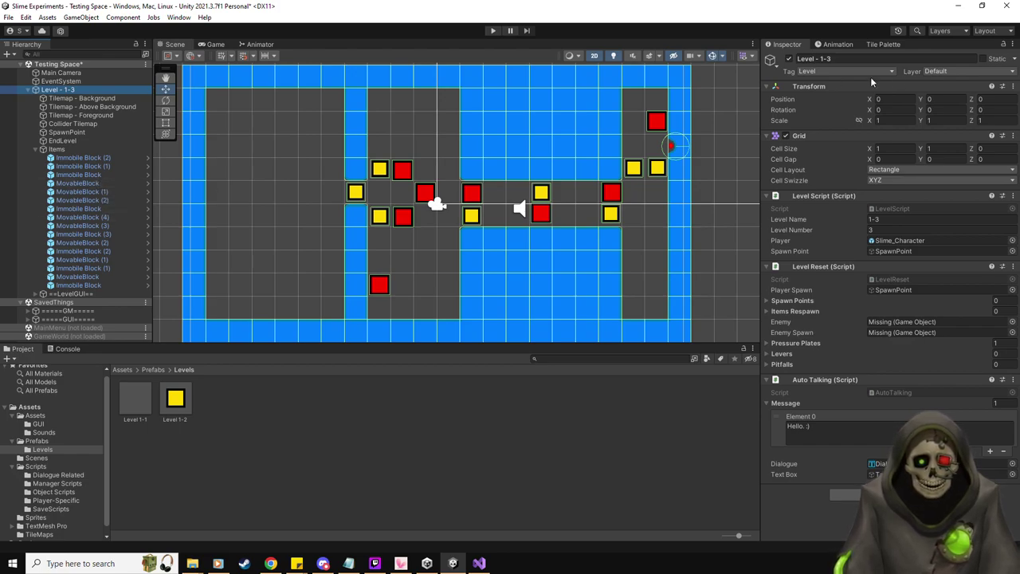
{"action": "left_click", "coordinate": [101, 184]}
{"action": "left_click", "coordinate": [104, 200], "text": "shift"}
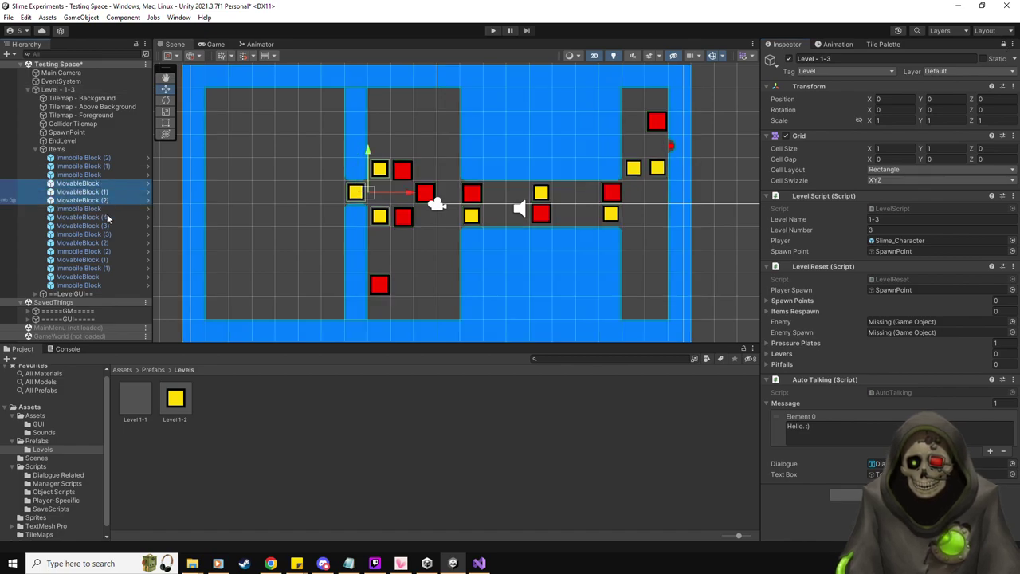
{"action": "left_click", "coordinate": [106, 217], "text": "ctrl"}
{"action": "left_click", "coordinate": [106, 226], "text": "ctrl"}
{"action": "left_click", "coordinate": [105, 242], "text": "ctrl"}
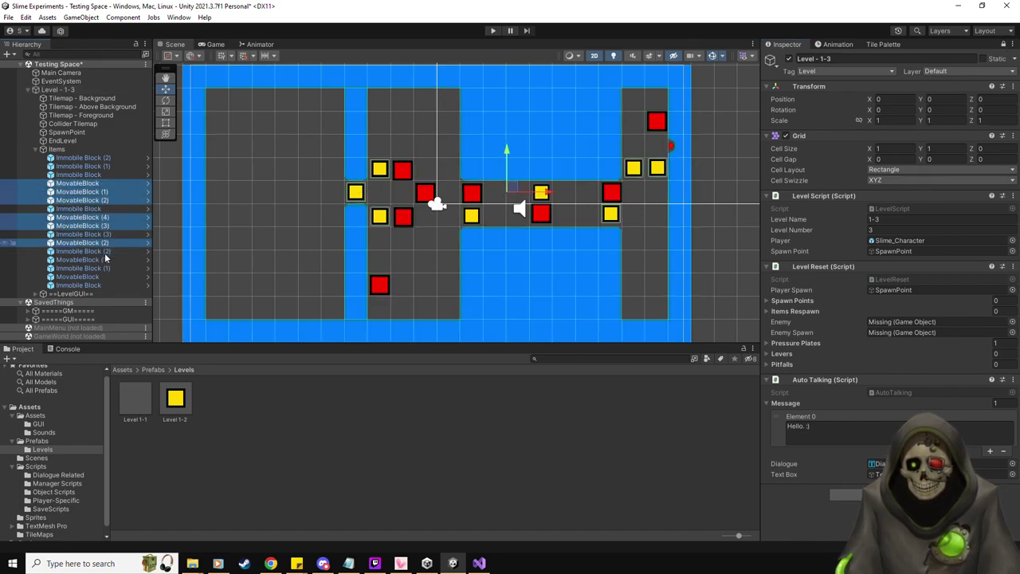
{"action": "left_click", "coordinate": [104, 260], "text": "ctrl"}
{"action": "left_click", "coordinate": [99, 276], "text": "ctrl"}
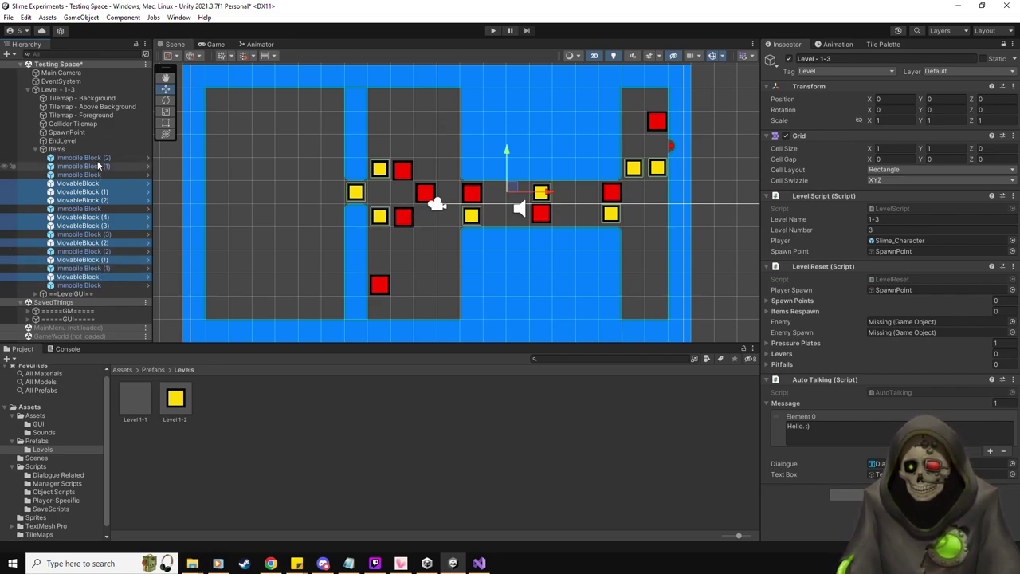
{"action": "left_click_drag", "start_coordinate": [107, 192], "coordinate": [804, 308]}
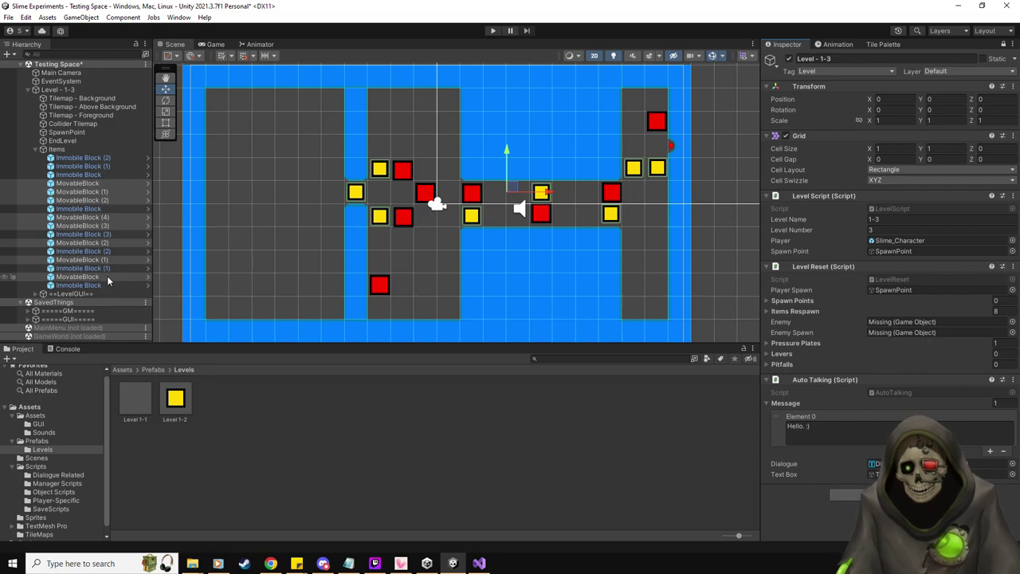
- Create an empty child object named BlockSpawn under Items
{"action": "left_click", "coordinate": [76, 149]}
{"action": "right_click", "coordinate": [69, 151]}
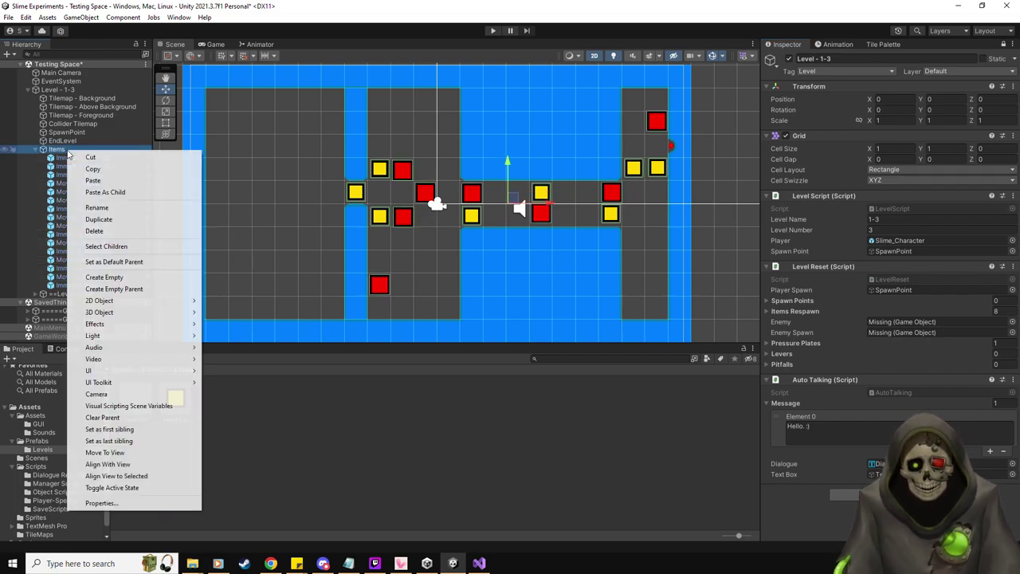
{"action": "left_click", "coordinate": [116, 278]}
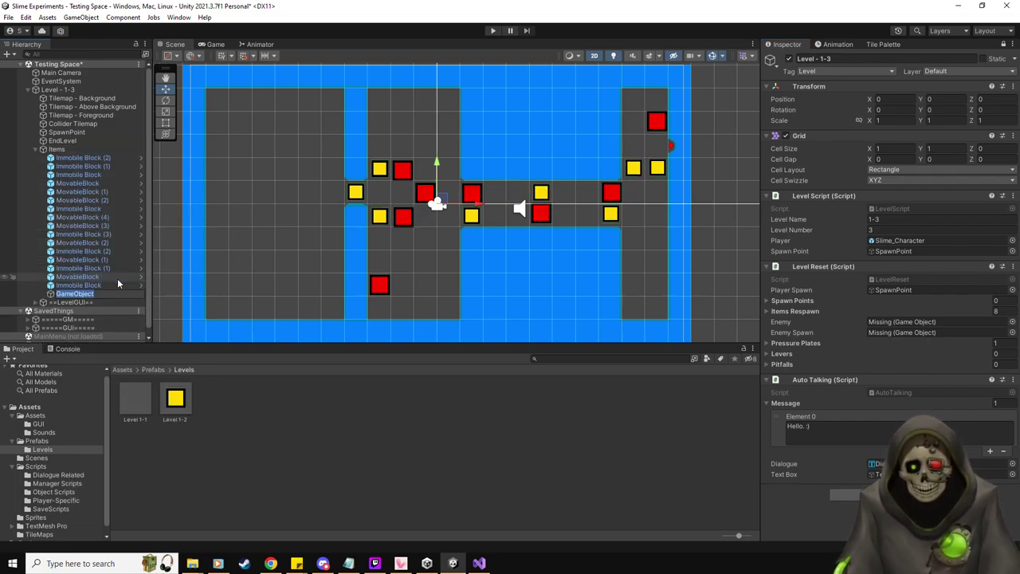
{"action": "type", "text": "BlockSpawn"}
{"action": "key", "text": "Return"}
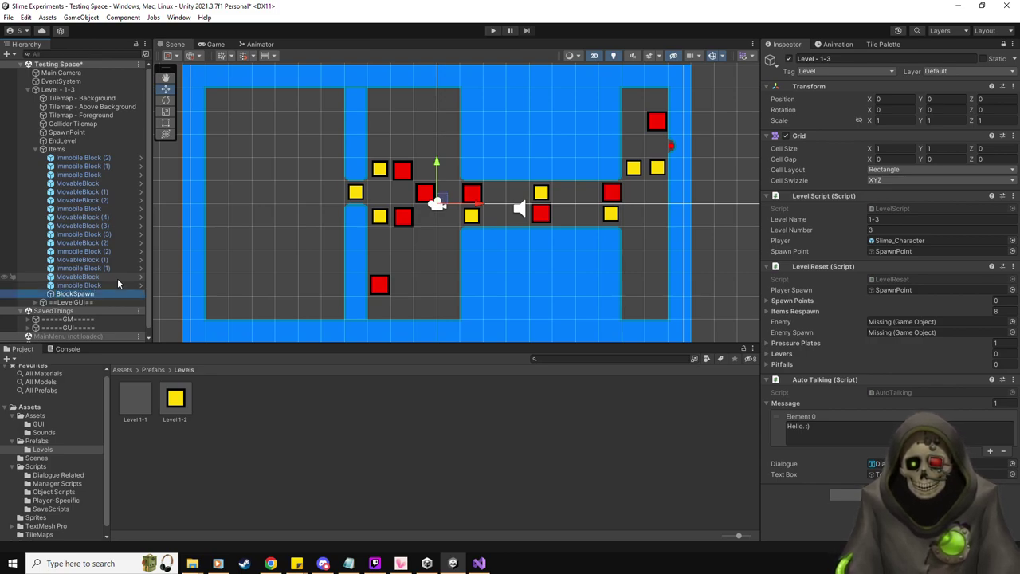
- Duplicate the BlockSpawn object seven times for a total of eight spawn points
{"action": "key", "text": "ctrl+d"}
{"action": "key", "text": "ctrl+d"}
{"action": "key", "text": "ctrl+d"}
{"action": "key", "text": "ctrl+d"}
{"action": "key", "text": "ctrl+d"}
{"action": "key", "text": "ctrl+d"}
{"action": "key", "text": "ctrl+d"}
- Position BlockSpawn (7), (6) and (5) on the wall-gap MovableBlock and on the lower and upper MovableBlocks beside it
{"action": "scroll", "coordinate": [431, 258], "scroll_direction": "up", "scroll_amount": 2}
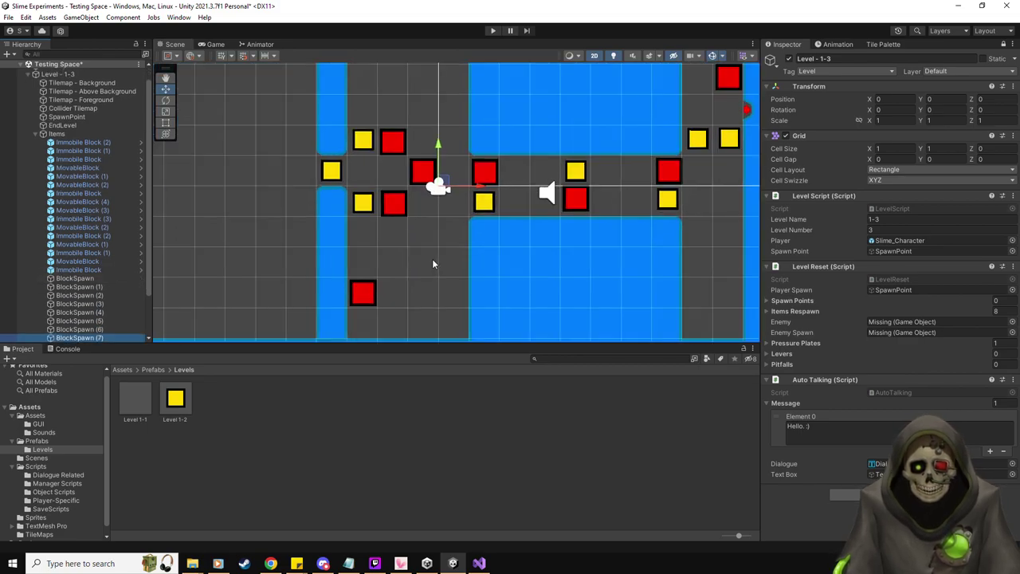
{"action": "middle_click_drag", "start_coordinate": [439, 251], "coordinate": [494, 236]}
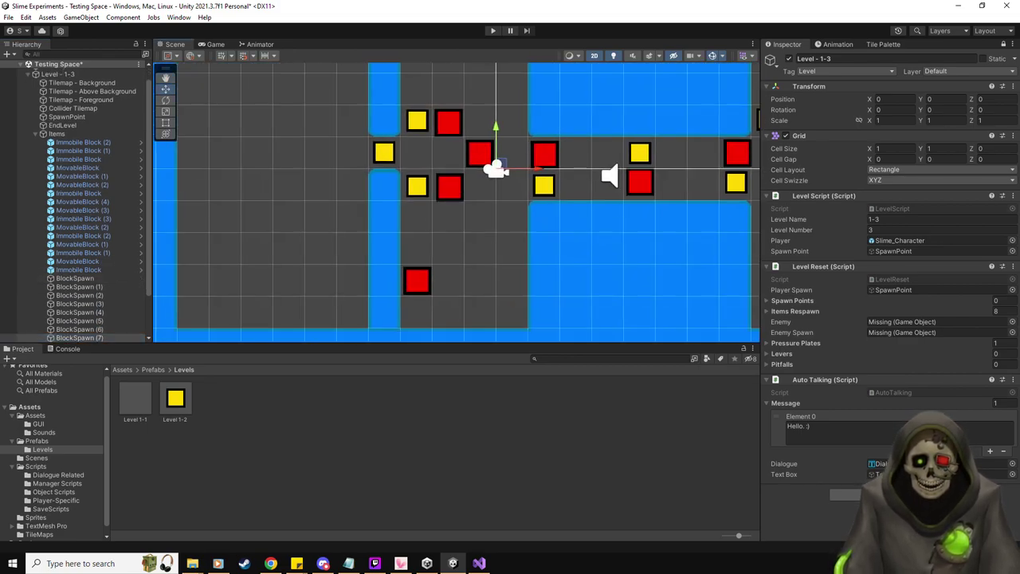
{"action": "scroll", "coordinate": [79, 222], "scroll_direction": "down", "scroll_amount": 2}
{"action": "left_click_drag", "start_coordinate": [497, 168], "coordinate": [384, 153]}
{"action": "left_click", "coordinate": [102, 299]}
{"action": "left_click_drag", "start_coordinate": [496, 169], "coordinate": [420, 186]}
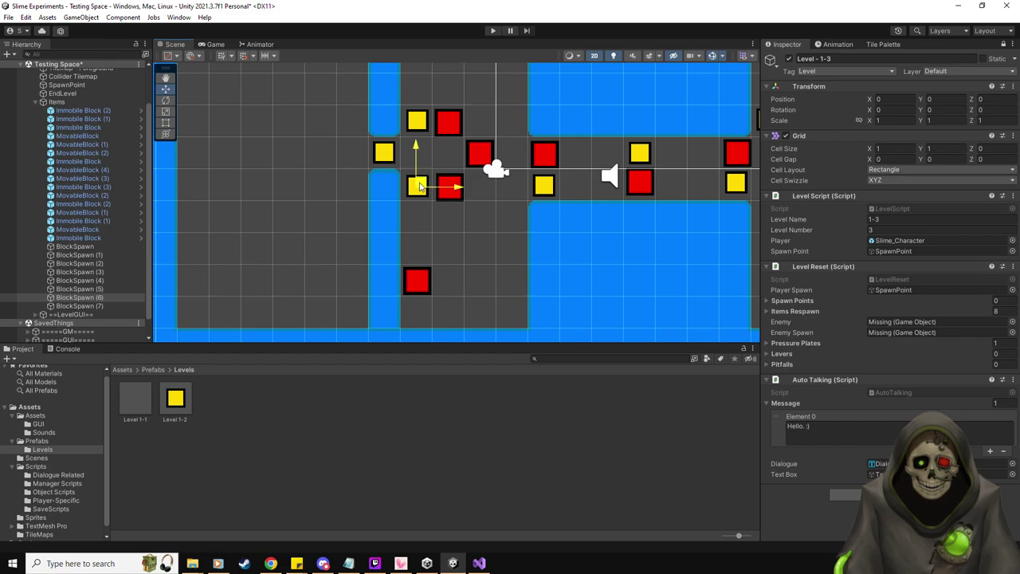
{"action": "left_click", "coordinate": [80, 289]}
{"action": "left_click_drag", "start_coordinate": [496, 169], "coordinate": [421, 120]}
- Position BlockSpawn (4), (3) and (2) on the MovableBlocks at the corridor's left end, middle and right end
{"action": "left_click", "coordinate": [80, 281]}
{"action": "left_click_drag", "start_coordinate": [496, 169], "coordinate": [642, 152]}
{"action": "left_click", "coordinate": [80, 271]}
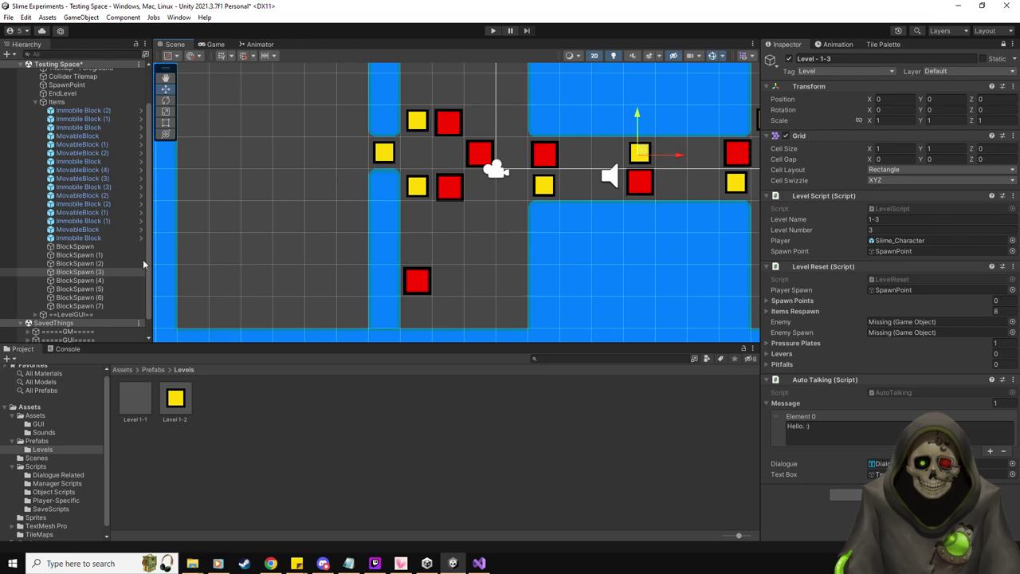
{"action": "left_click", "coordinate": [80, 263]}
{"action": "middle_click_drag", "start_coordinate": [674, 211], "coordinate": [476, 229]}
{"action": "middle_click_drag", "start_coordinate": [448, 195], "coordinate": [412, 211]}
{"action": "left_click_drag", "start_coordinate": [267, 203], "coordinate": [508, 215]}
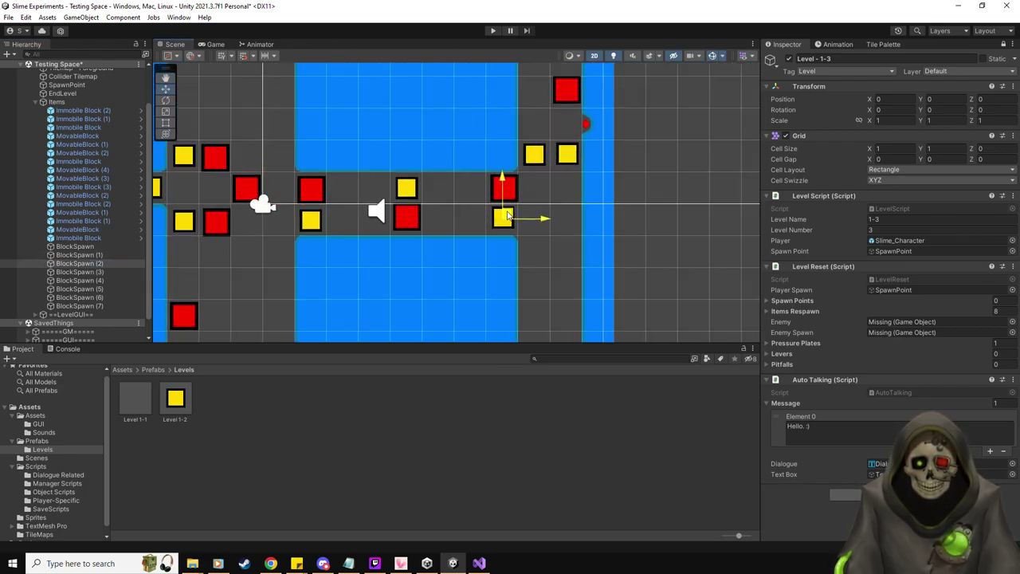
- Position BlockSpawn (1) and BlockSpawn on the right and left of the two side-by-side MovableBlocks below the exit marker
{"action": "left_click", "coordinate": [80, 254]}
{"action": "left_click_drag", "start_coordinate": [267, 203], "coordinate": [570, 153]}
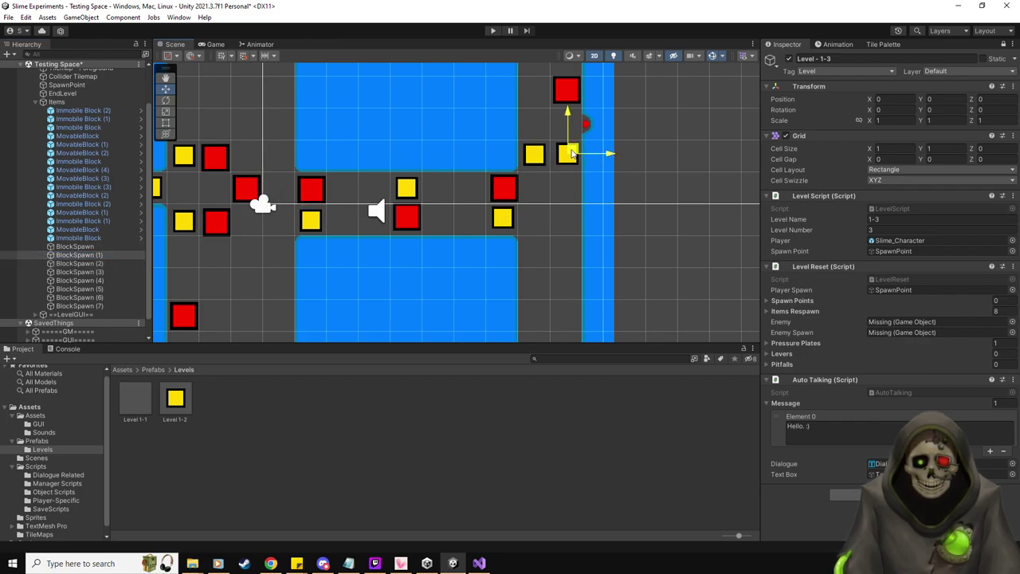
{"action": "left_click", "coordinate": [75, 247]}
{"action": "left_click_drag", "start_coordinate": [265, 203], "coordinate": [548, 144]}
{"action": "scroll", "coordinate": [445, 213], "scroll_direction": "down", "scroll_amount": 1}
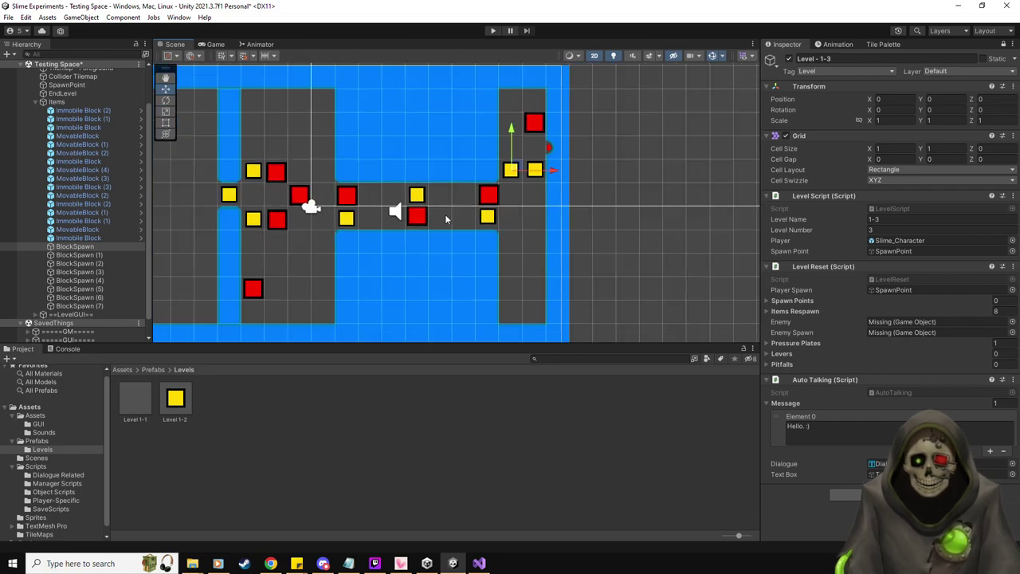
{"action": "scroll", "coordinate": [445, 213], "scroll_direction": "down", "scroll_amount": 1}
{"action": "middle_click_drag", "start_coordinate": [444, 214], "coordinate": [478, 217]}
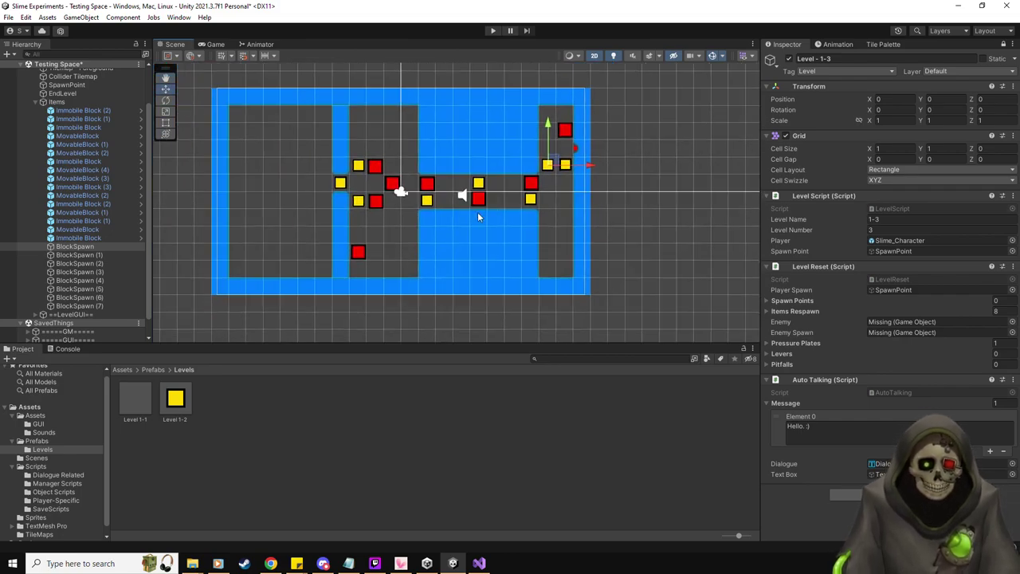
- Add all eight BlockSpawn objects to the Spawn Points list of the Level Reset script
{"action": "left_click", "coordinate": [88, 246]}
{"action": "left_click", "coordinate": [95, 306], "text": "shift"}
{"action": "left_click_drag", "start_coordinate": [78, 245], "coordinate": [811, 301]}
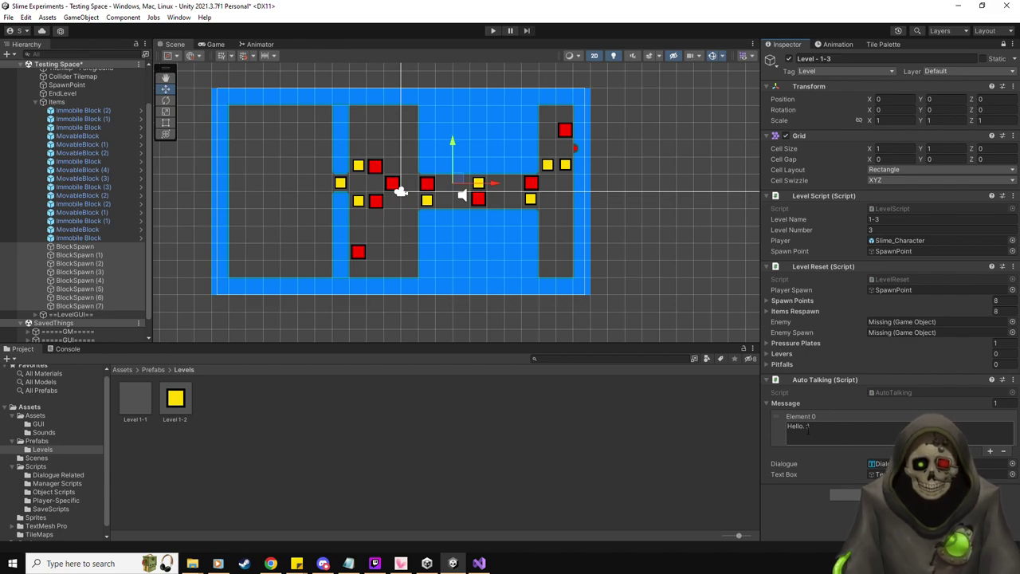
- Clear the Auto Talking script's Element 0 message text and save the scene
{"action": "left_click", "coordinate": [808, 426]}
{"action": "key", "text": "ctrl+a"}
{"action": "key", "text": "BackSpace"}
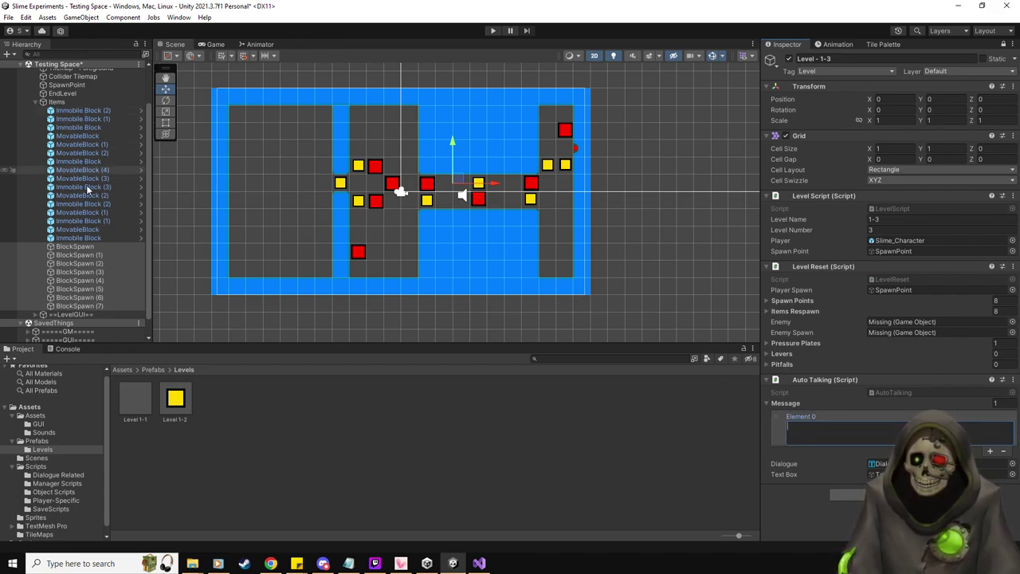
{"action": "scroll", "coordinate": [86, 185], "scroll_direction": "up", "scroll_amount": 3}
{"action": "key", "text": "ctrl+s"}
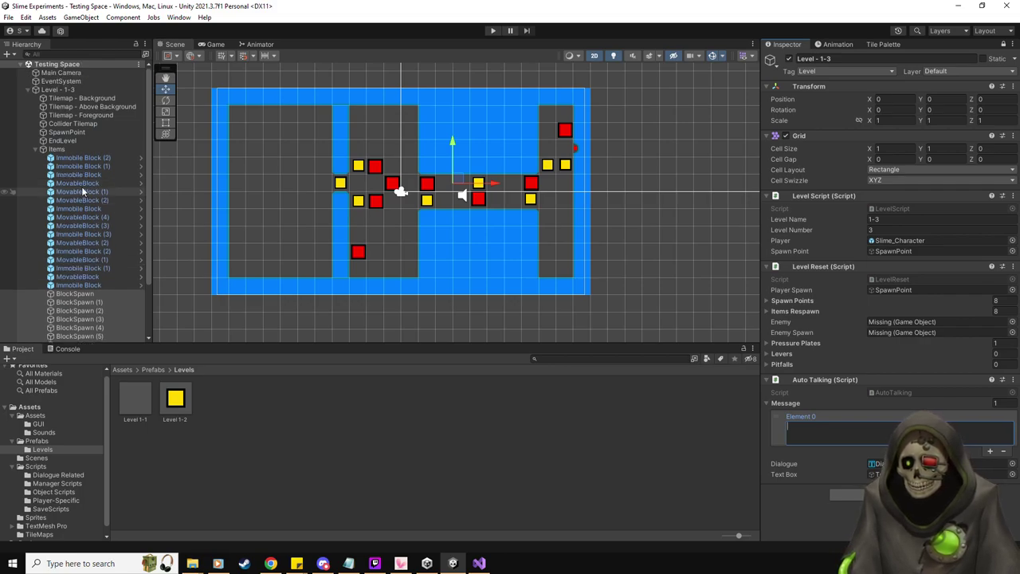
- Set the Auto Talking script's Message list size to 10 and start editing Element 0
{"action": "left_click_drag", "start_coordinate": [420, 236], "coordinate": [441, 236]}
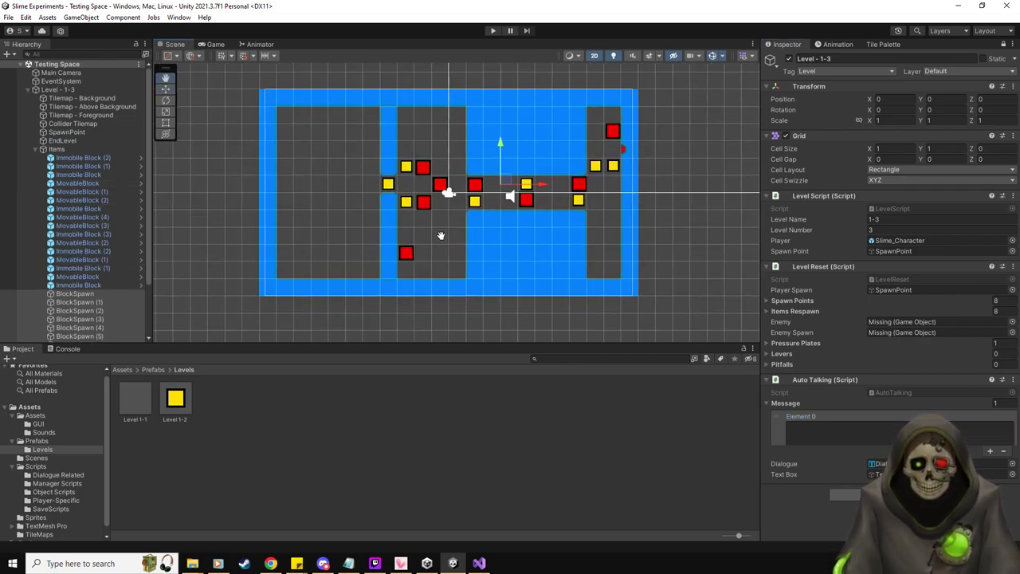
{"action": "left_click", "coordinate": [996, 403]}
{"action": "type", "text": "10"}
{"action": "key", "text": "Return"}
{"action": "scroll", "coordinate": [839, 263], "scroll_direction": "down", "scroll_amount": 5}
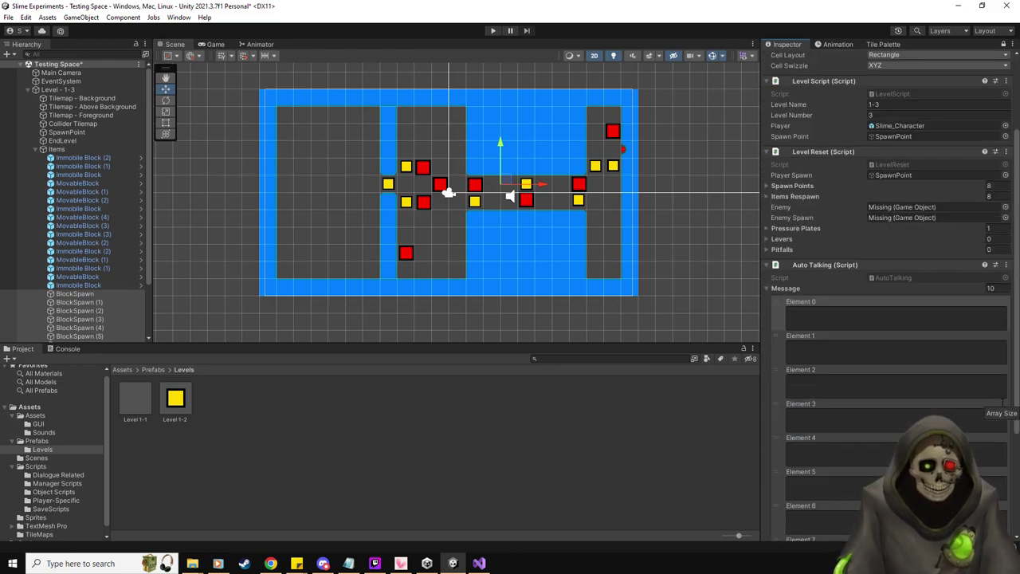
{"action": "left_click", "coordinate": [839, 264]}
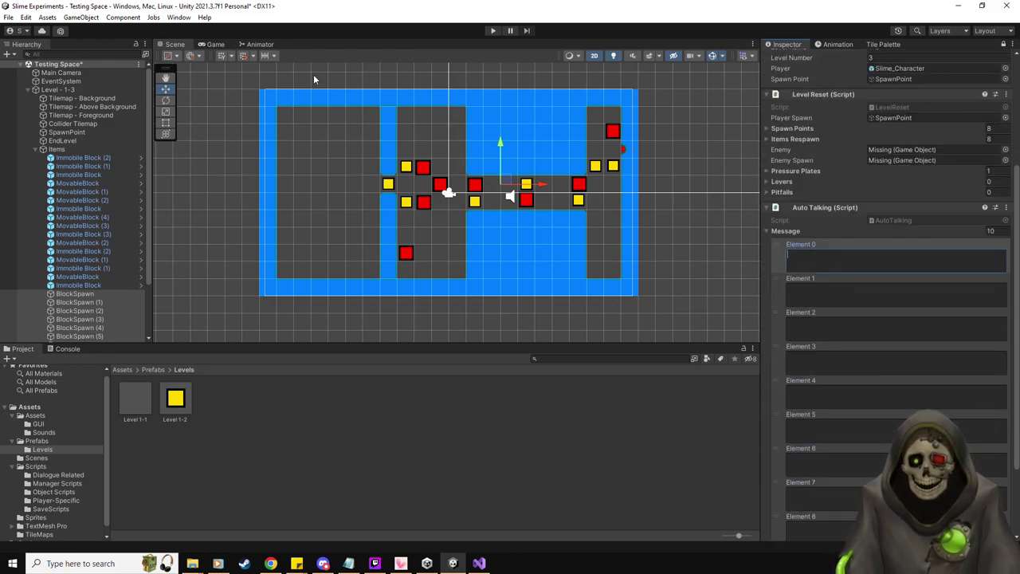
- Open the Level 1-2 prefab to review its Auto Talking messages, and return to the Level - 1-3 object in the scene
{"action": "double_click", "coordinate": [175, 397]}
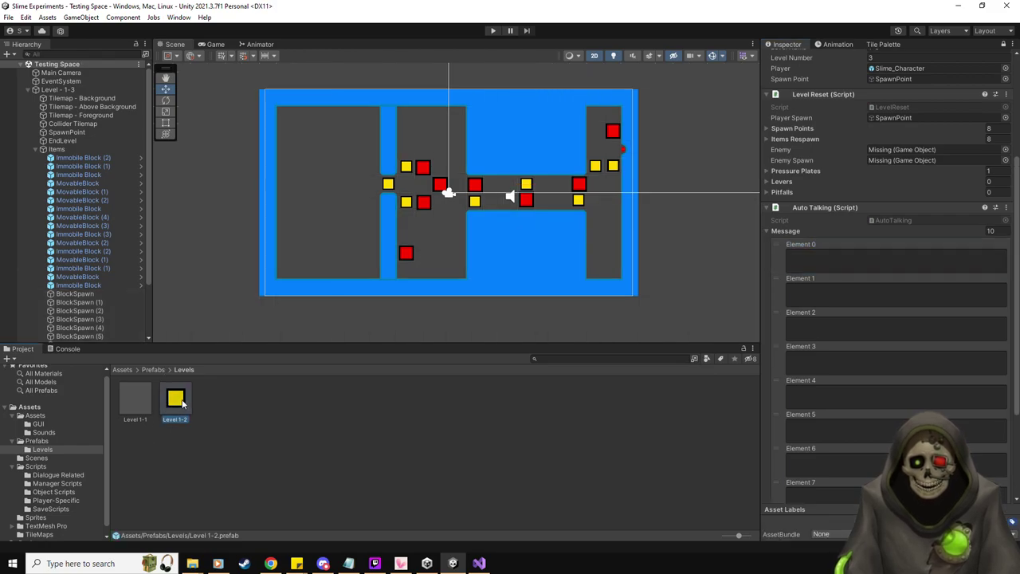
{"action": "left_click", "coordinate": [77, 77]}
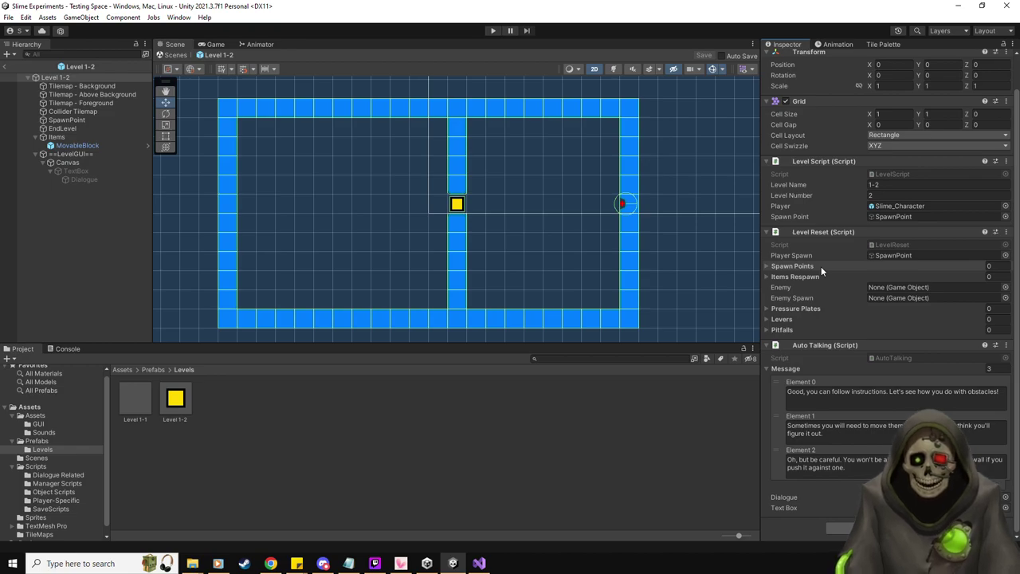
{"action": "left_click", "coordinate": [5, 67]}
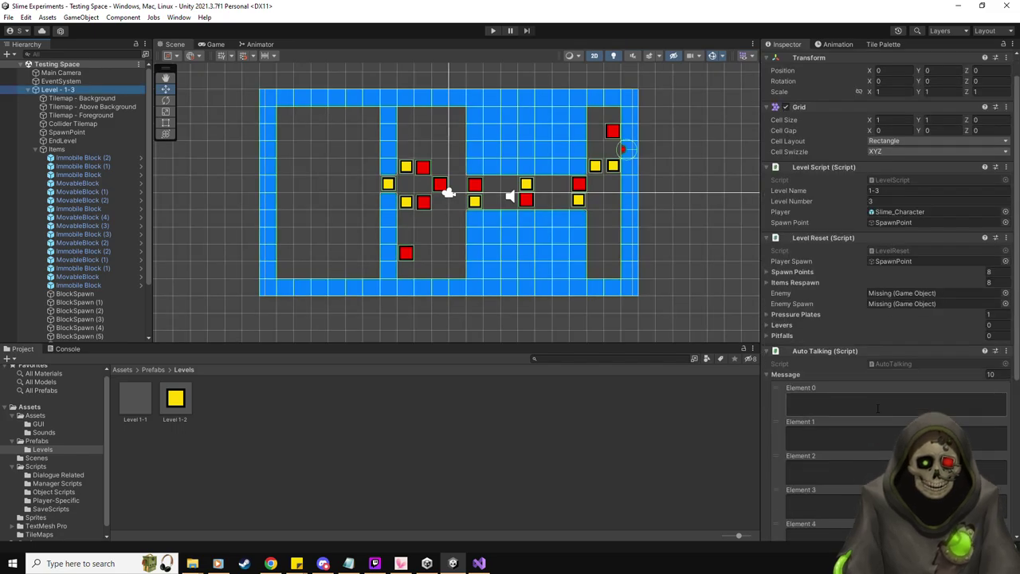
{"action": "scroll", "coordinate": [877, 239], "scroll_direction": "down", "scroll_amount": 5}
{"action": "left_click", "coordinate": [871, 233]}
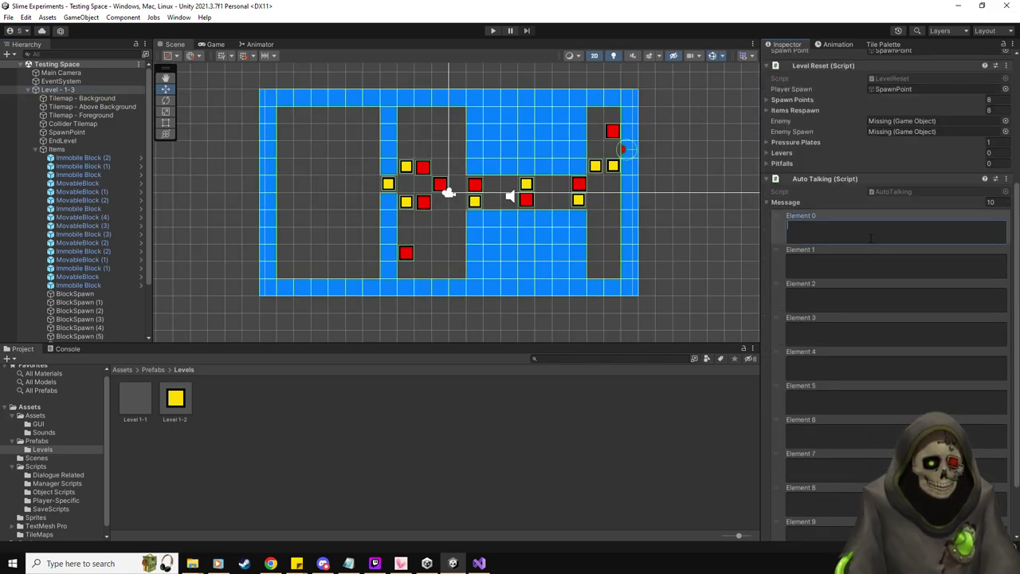
{"action": "type", "text": "Though sometimes you will n"}
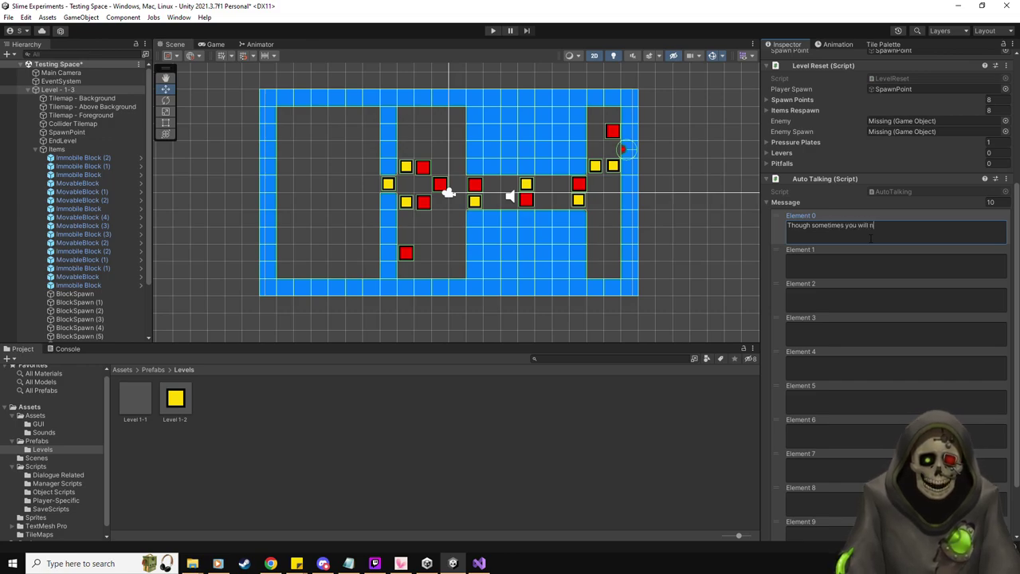
{"action": "type", "text": "eed to plan ahead"}
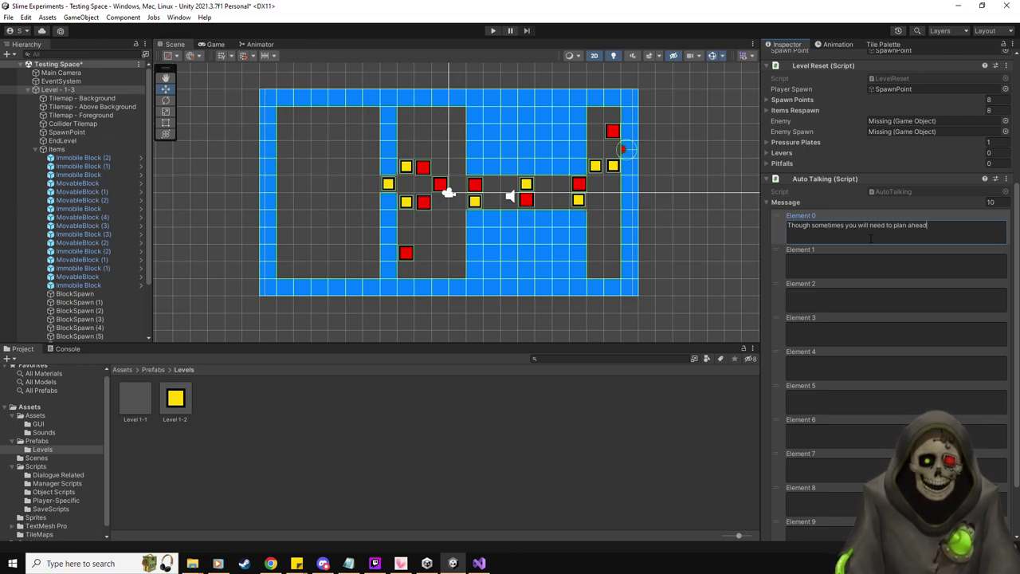
{"action": "key", "text": "ctrl+a"}
{"action": "key", "text": "BackSpace"}
- Set the Auto Talking message Element 0 to "Sometimes there are multiple things in your way."
{"action": "type", "text": "Somet"}
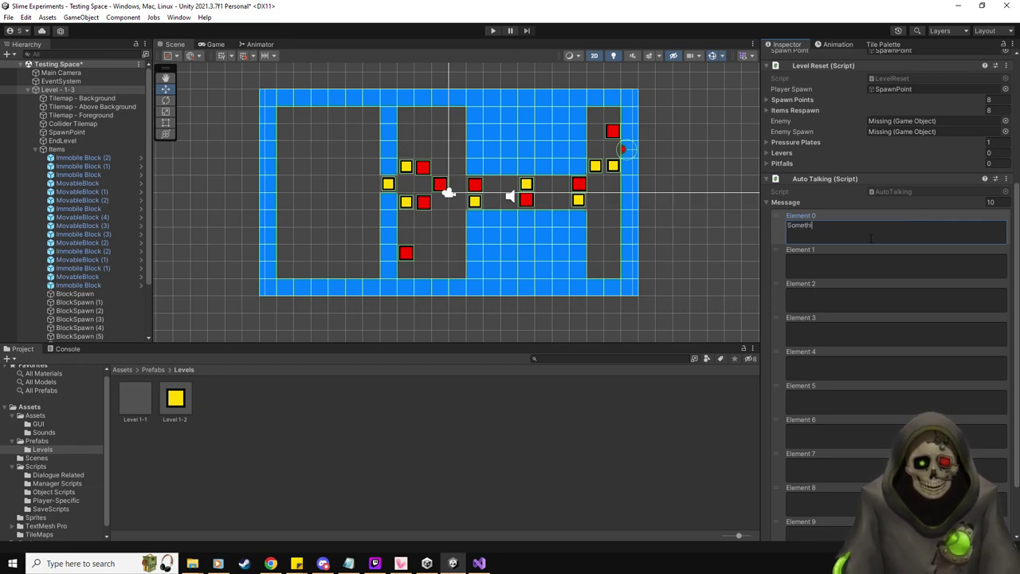
{"action": "type", "text": "imes there are"}
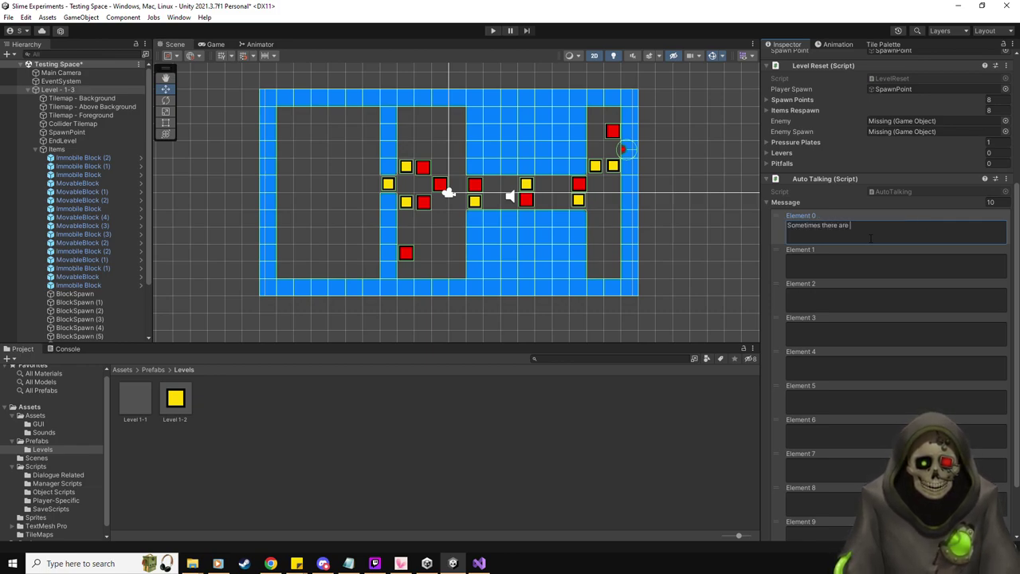
{"action": "type", "text": " multiple things in your way."}
- Set the Auto Talking message Element 1 to "You will need to choose the best way to get past them."
{"action": "left_click", "coordinate": [880, 257]}
{"action": "type", "text": "You will need to choose the best"}
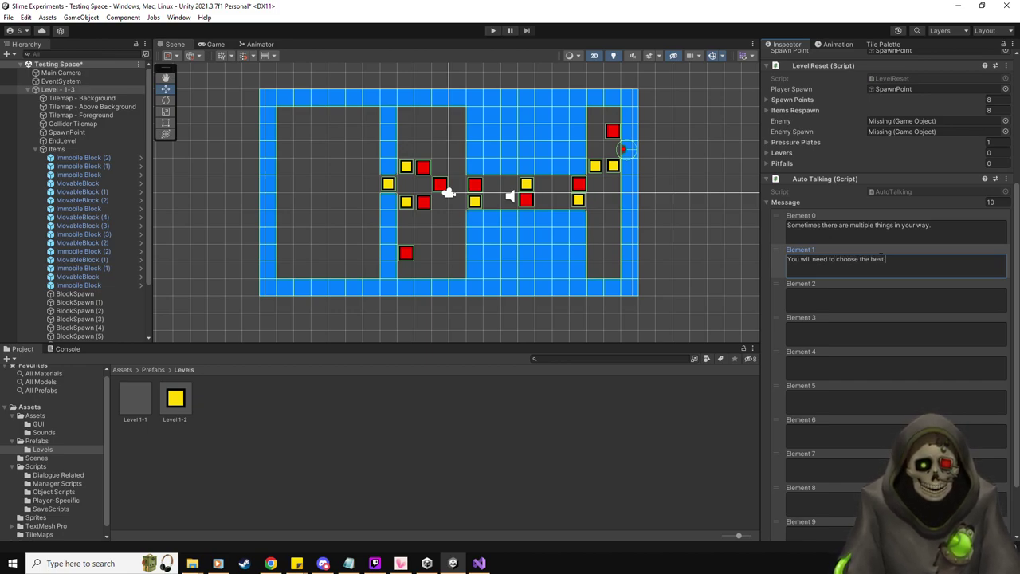
{"action": "type", "text": "o get past them"}
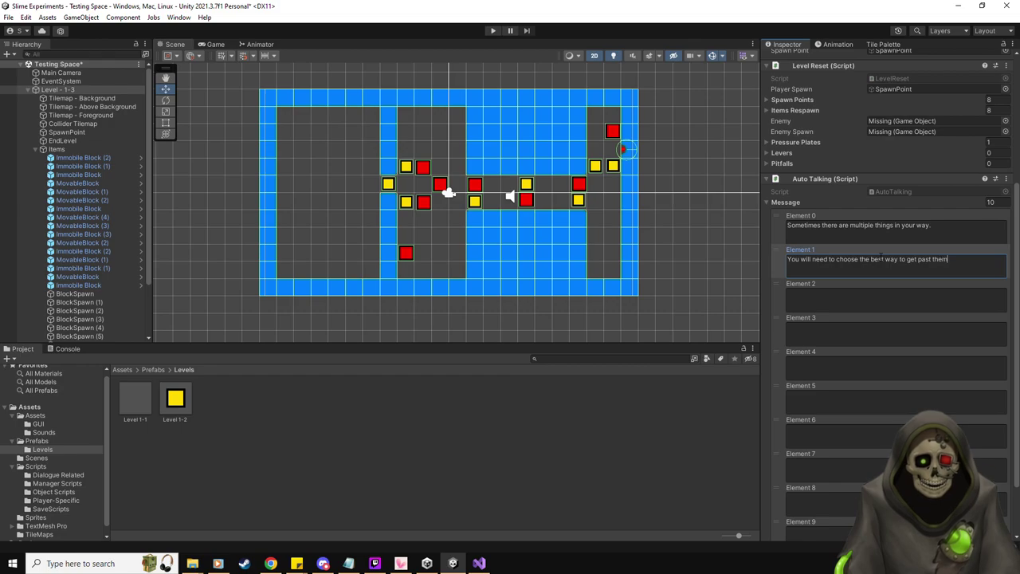
{"action": "type", "text": "."}
- Set message Element 2 to "So, let's see if you just enjoy pushing blocks or if you are actually thinking."
{"action": "left_click", "coordinate": [882, 300]}
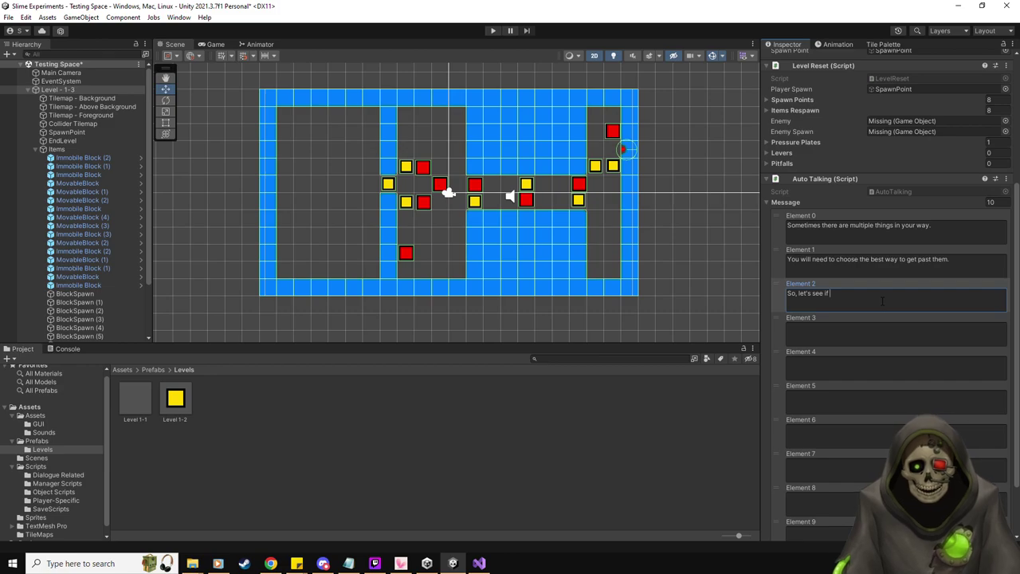
{"action": "type", "text": "u just enjoy pushing blocks or if you are ab"}
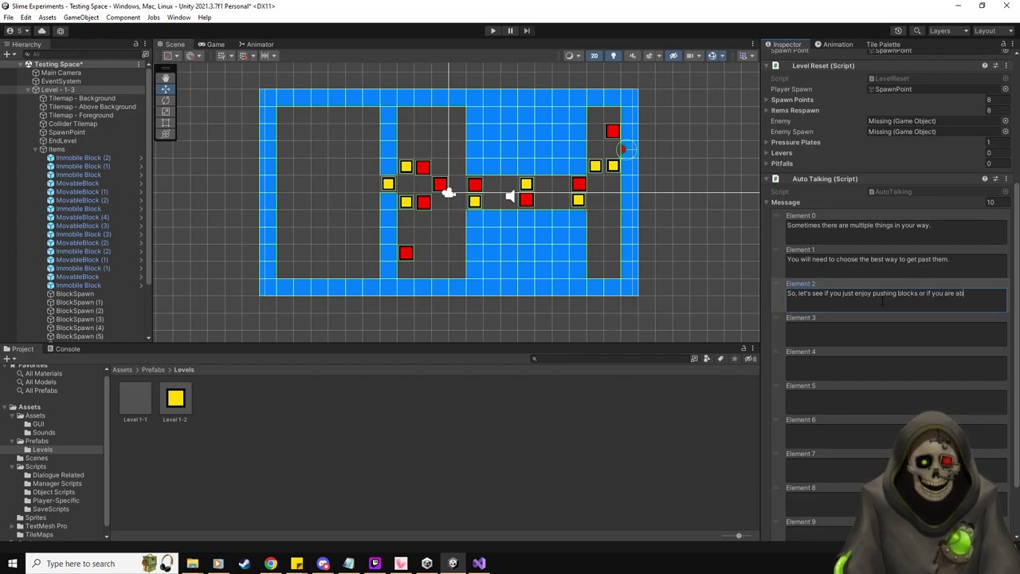
{"action": "type", "text": "ing."}
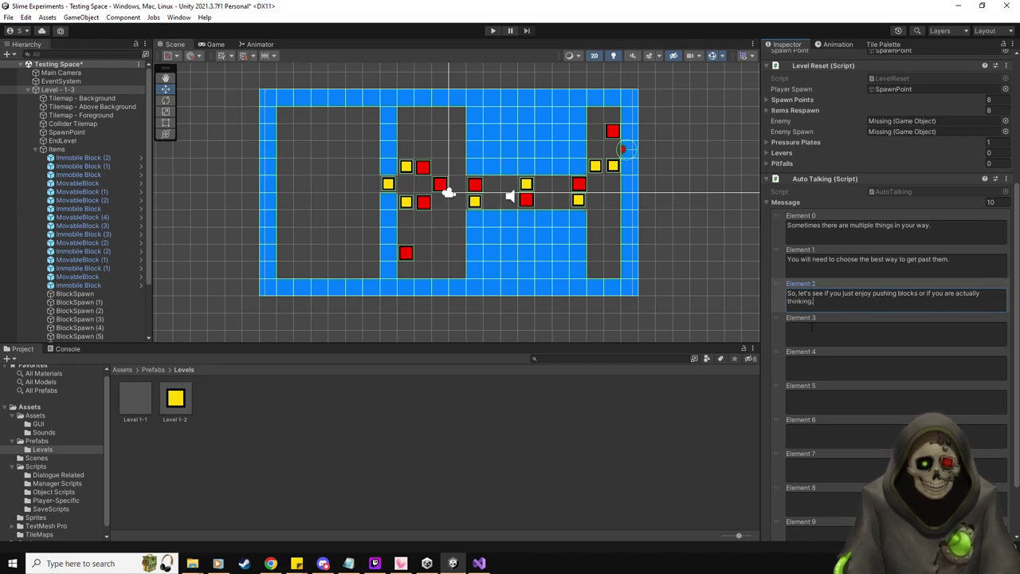
- Delete all the empty elements after Element 2 from the Auto Talking Message list and save the scene
{"action": "left_click", "coordinate": [777, 335]}
{"action": "key", "text": "Delete"}
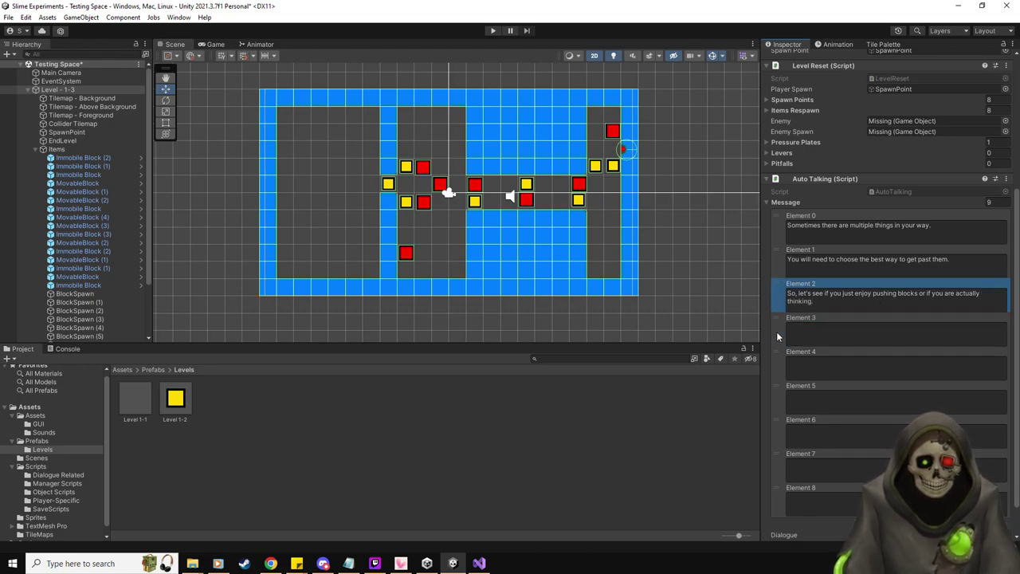
{"action": "left_click", "coordinate": [780, 497]}
{"action": "key", "text": "Delete"}
{"action": "key", "text": "Delete"}
{"action": "key", "text": "Delete"}
{"action": "key", "text": "Delete"}
{"action": "key", "text": "Delete"}
{"action": "key", "text": "Delete"}
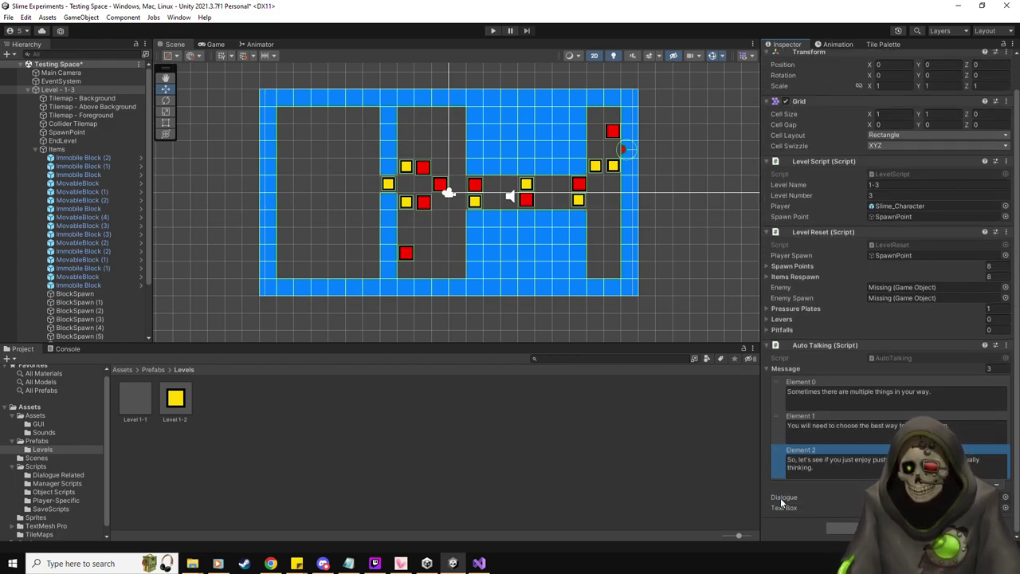
{"action": "key", "text": "ctrl+s"}
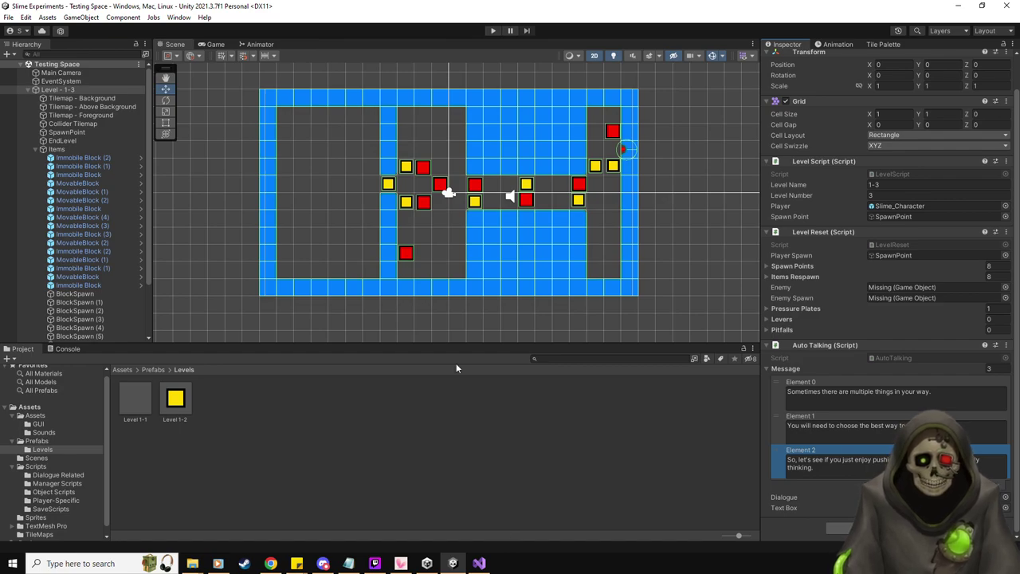
- Playtest level 1-3, pushing the yellow blocks out of the way and guiding the slime through the corridor to the exit
{"action": "left_click", "coordinate": [492, 31]}
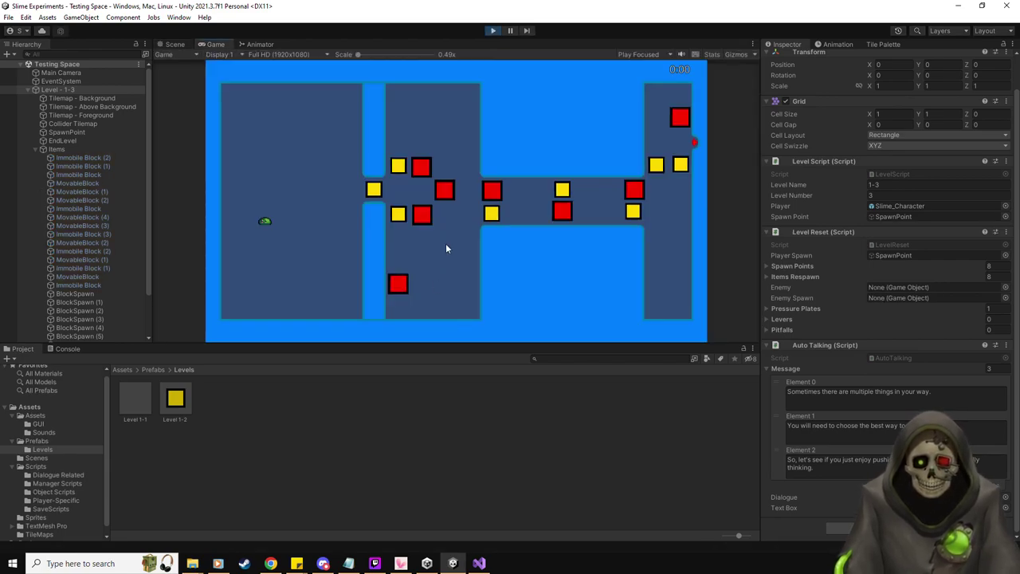
{"action": "key", "text": "Right"}
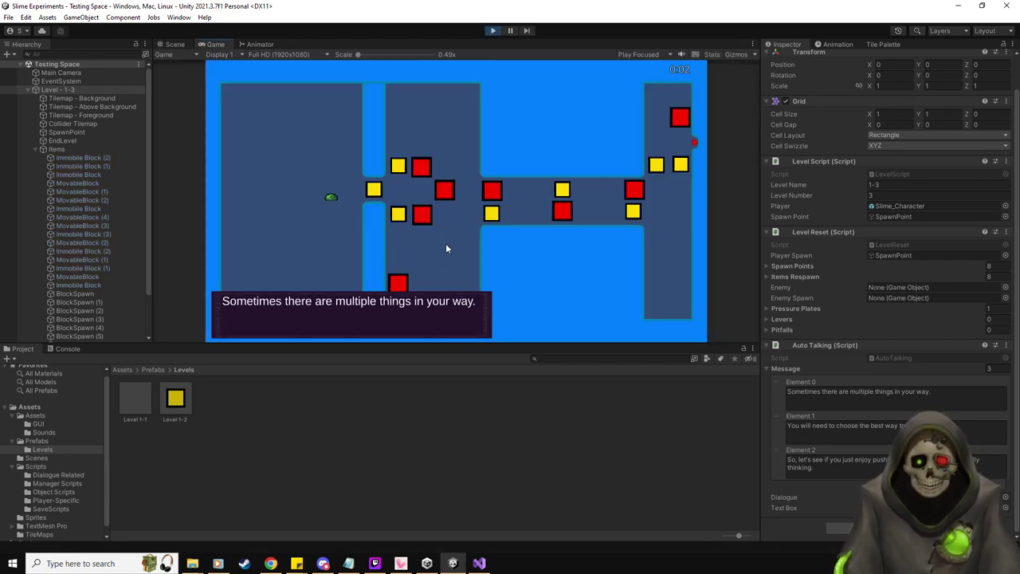
{"action": "key", "text": "Up"}
{"action": "key", "text": "Up"}
{"action": "key", "text": "Right"}
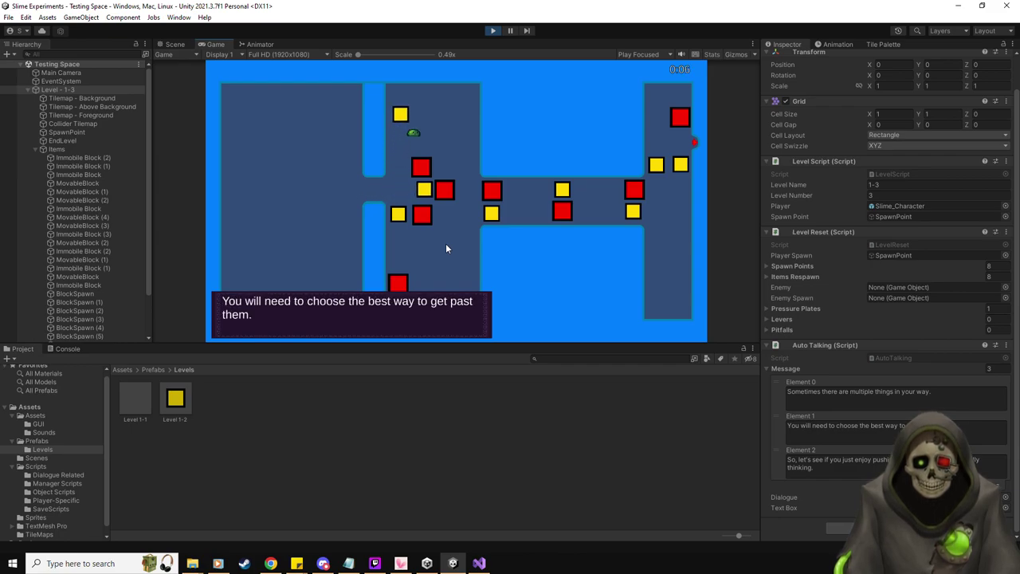
{"action": "key", "text": "Down"}
{"action": "key", "text": "Right"}
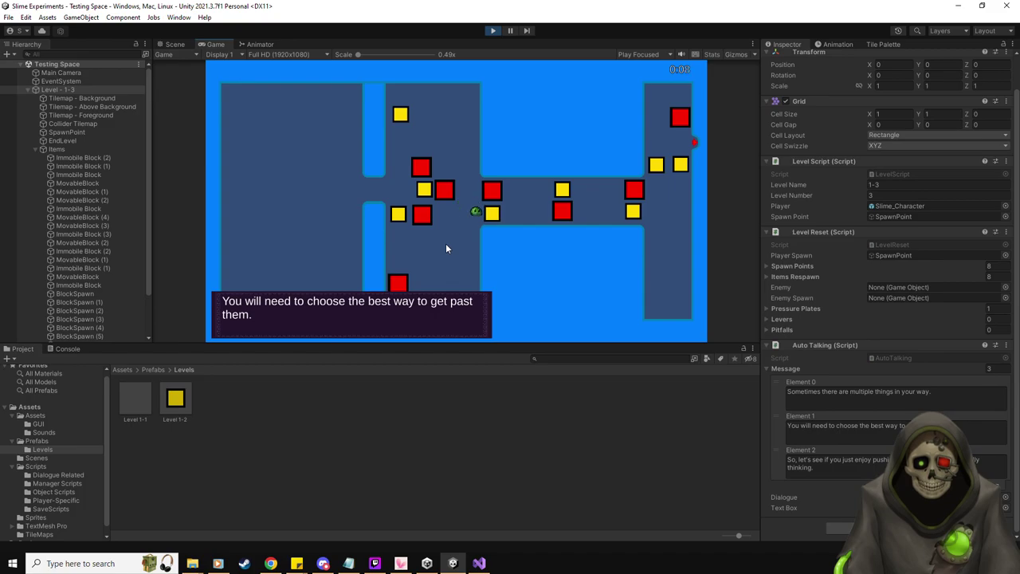
{"action": "key", "text": "Up"}
{"action": "key", "text": "Right"}
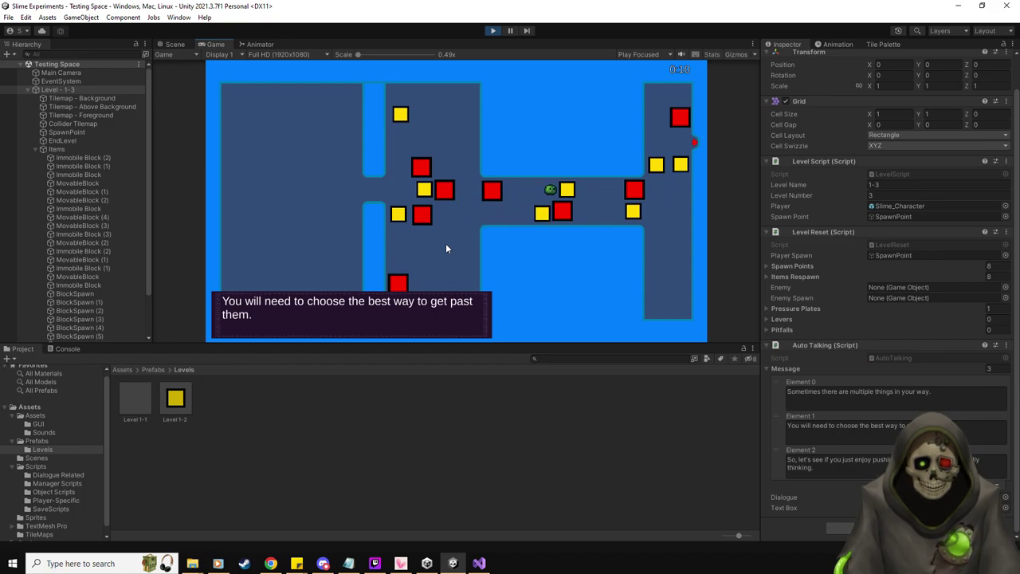
{"action": "key", "text": "Down"}
{"action": "key", "text": "Right"}
{"action": "key", "text": "Up"}
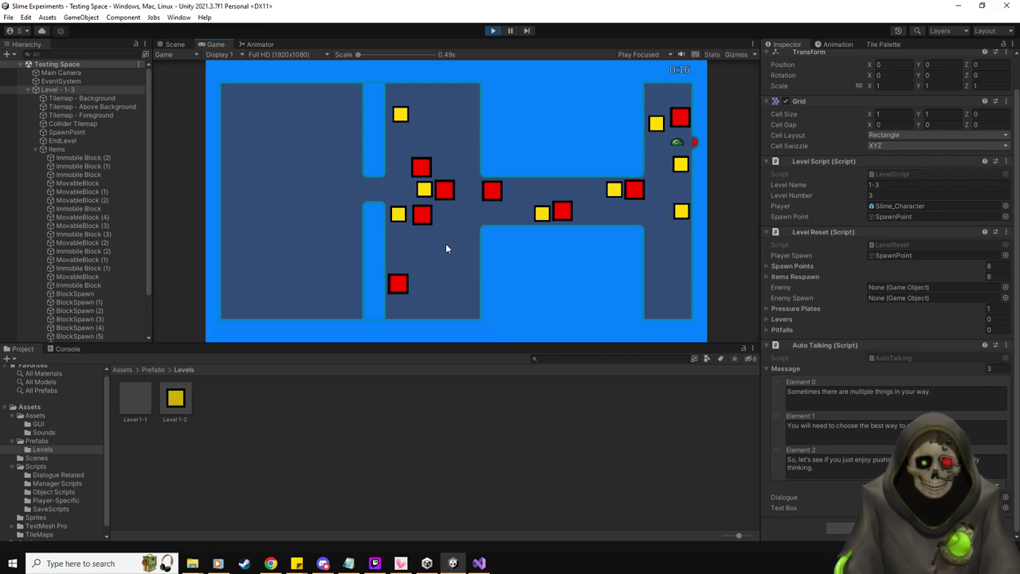
- Pause the game, test the Reset Level option and examine the resulting error in the console
{"action": "key", "text": "Escape"}
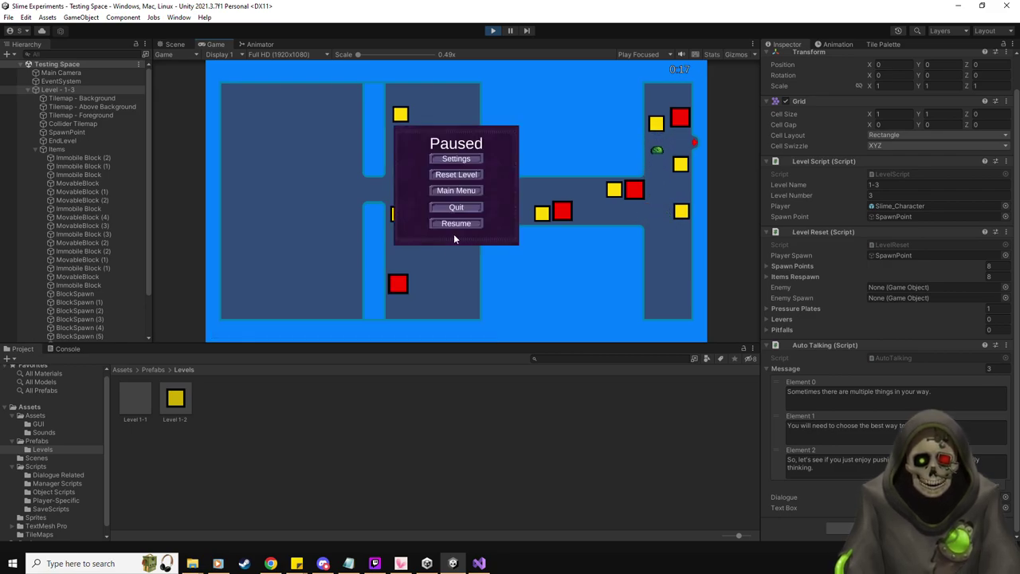
{"action": "left_click", "coordinate": [470, 176]}
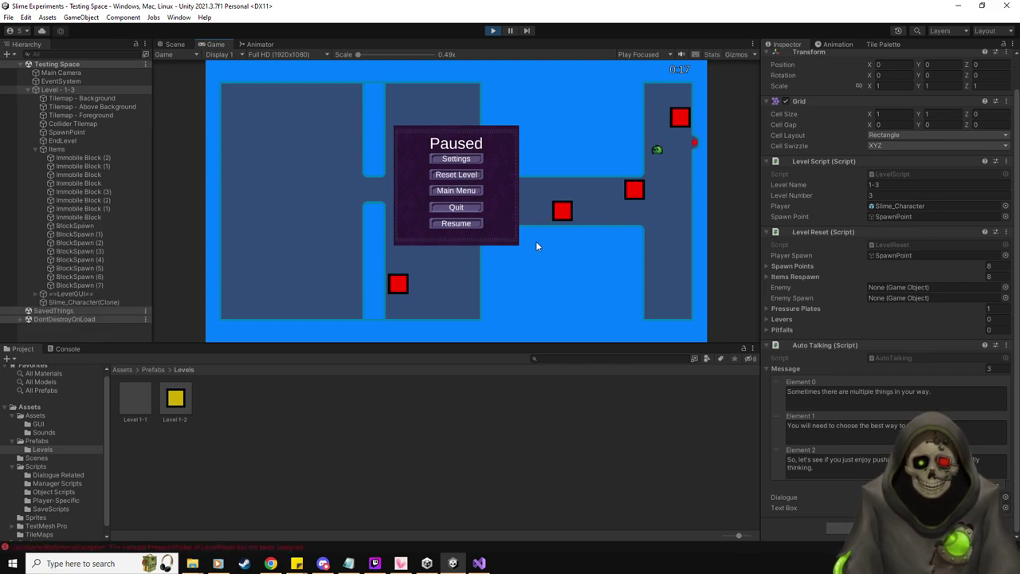
{"action": "left_click", "coordinate": [64, 349]}
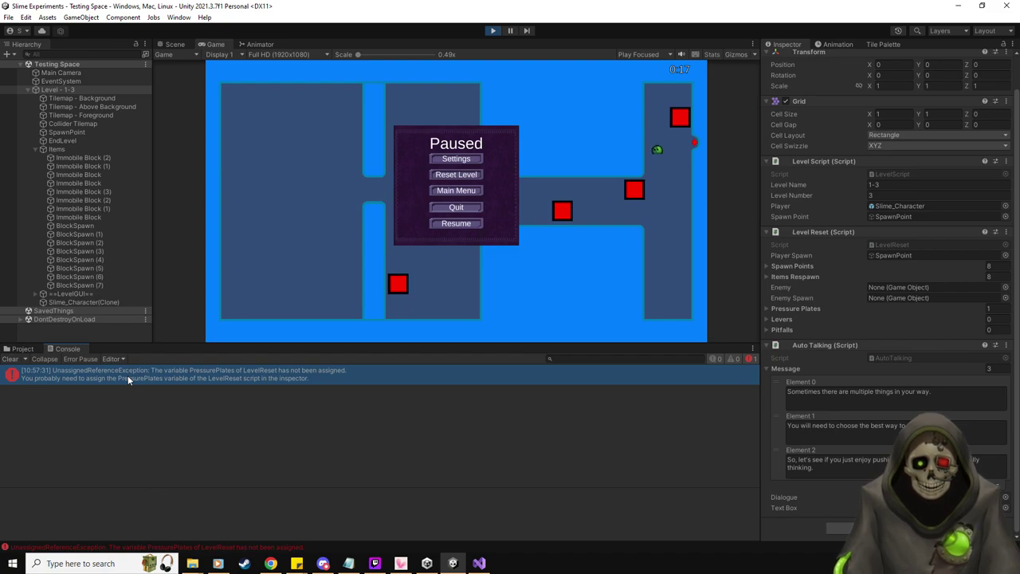
- Remove the empty element from the Level Reset script's Pressure Plates list during play and test resetting the level again
{"action": "left_click", "coordinate": [807, 309]}
{"action": "left_click", "coordinate": [800, 322]}
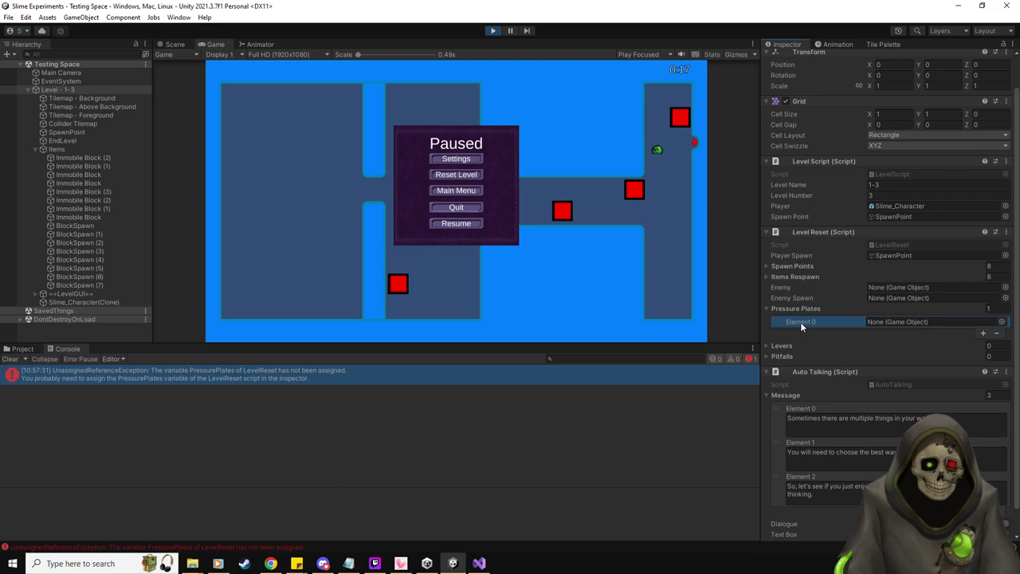
{"action": "key", "text": "Delete"}
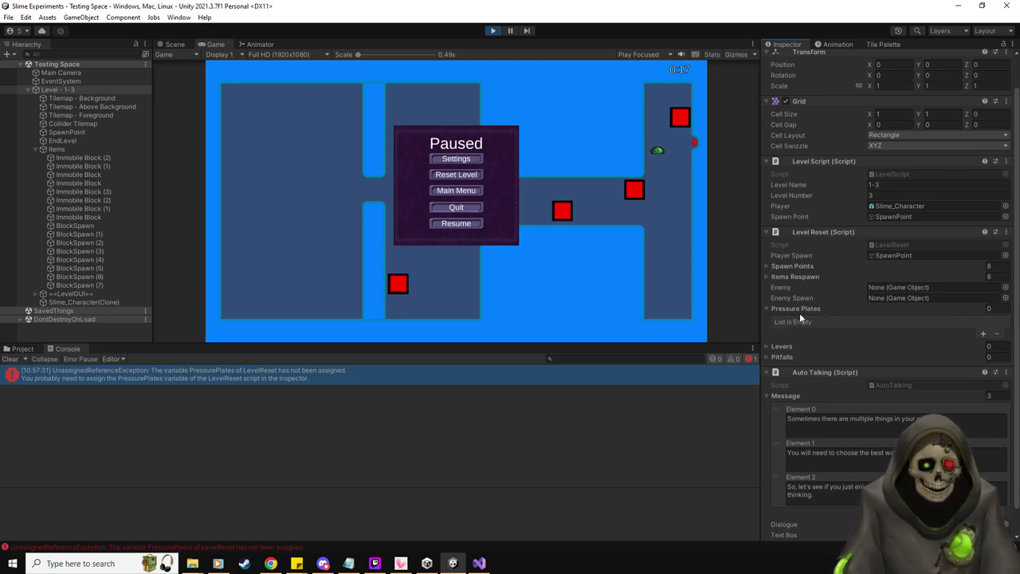
{"action": "left_click", "coordinate": [799, 310]}
{"action": "left_click", "coordinate": [446, 180]}
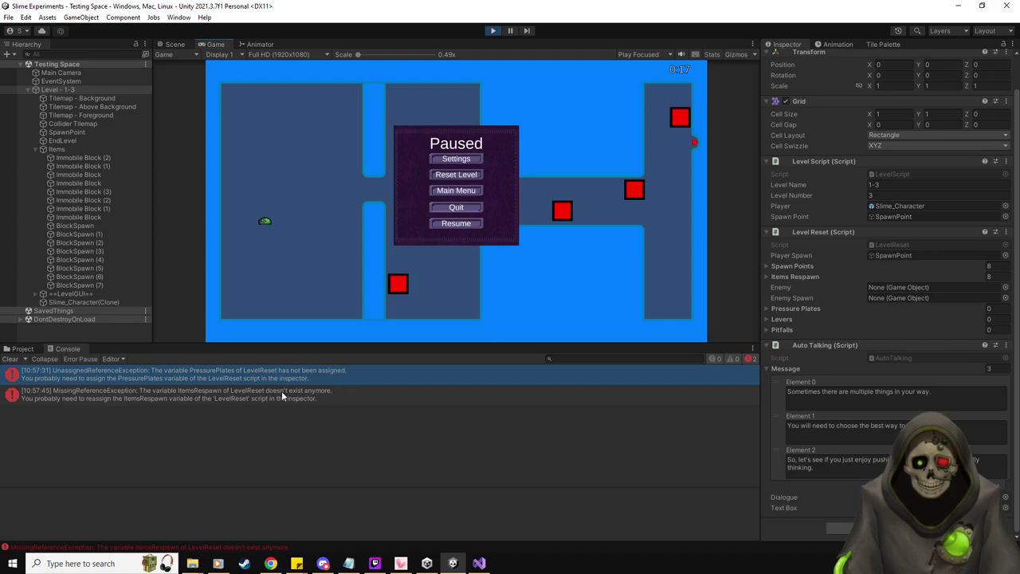
- Inspect the code behind the ItemsRespawn error in LevelReset.cs, switch back to Unity and stop the playtest
{"action": "double_click", "coordinate": [281, 390]}
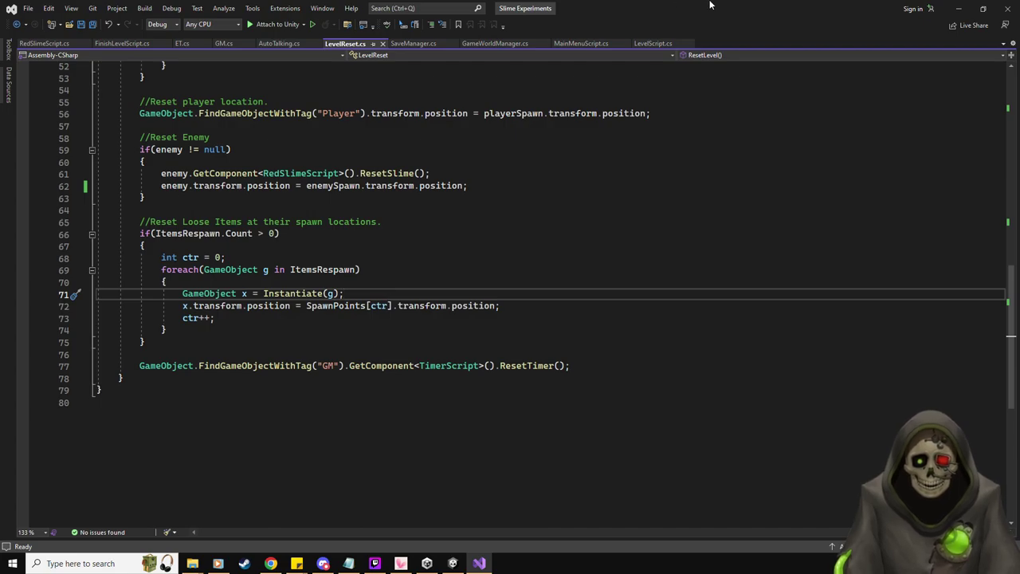
{"action": "key", "text": "alt+Tab"}
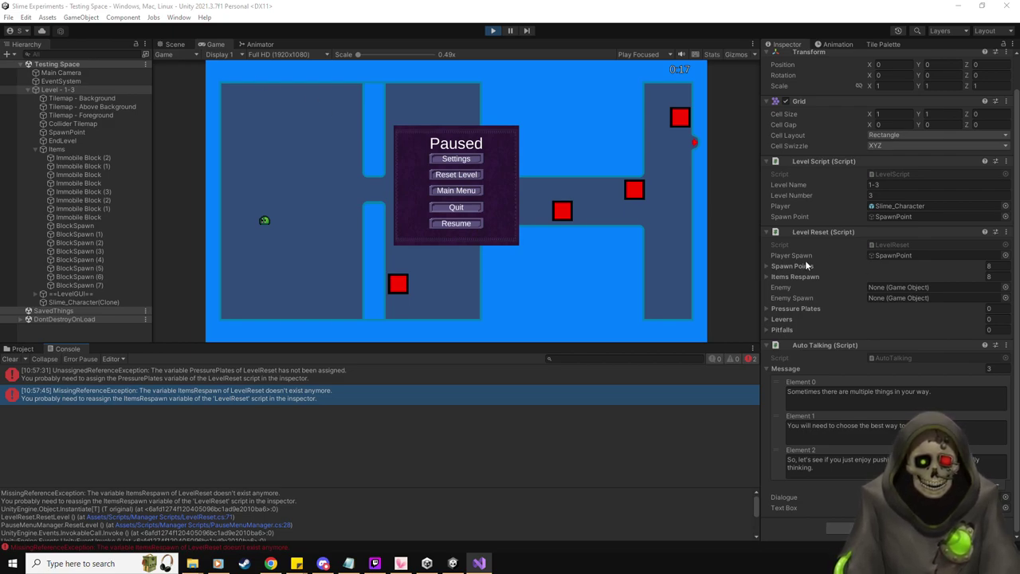
{"action": "left_click", "coordinate": [493, 31]}
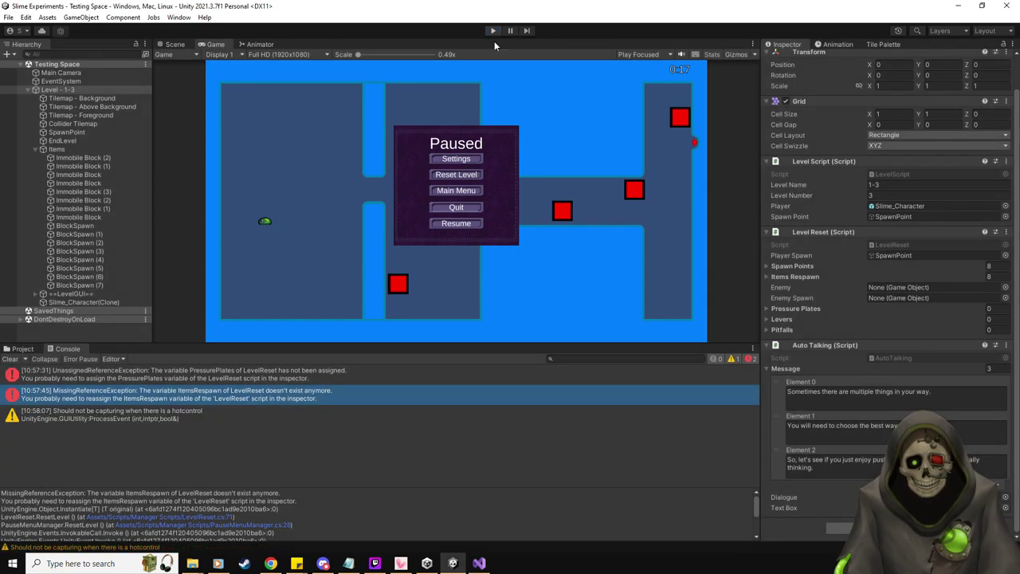
- Remove all eight MovableBlock entries from the Level Reset script's Items Respawn list and bring back the project assets view
{"action": "left_click", "coordinate": [797, 276]}
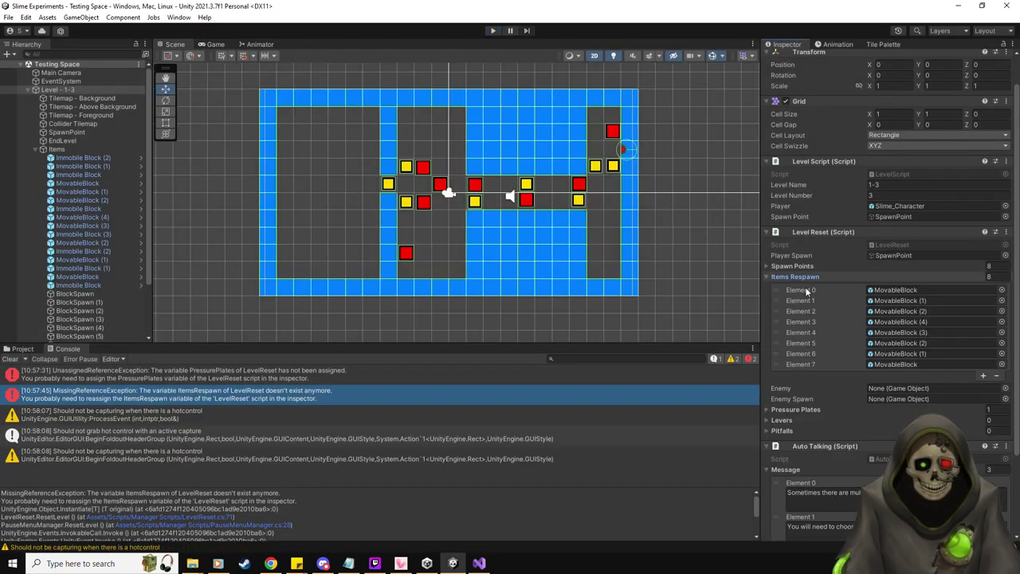
{"action": "left_click", "coordinate": [803, 364], "text": "shift"}
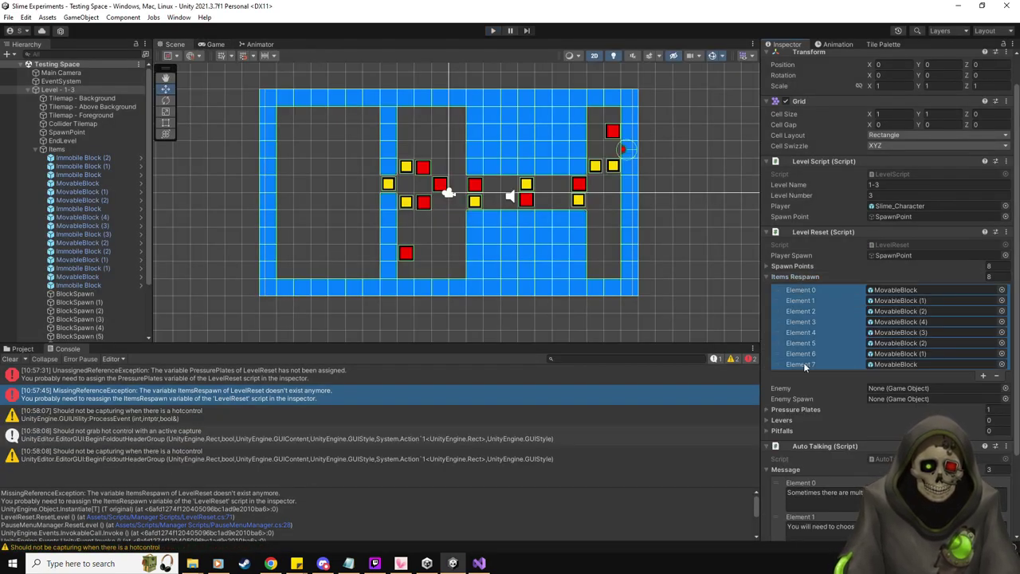
{"action": "key", "text": "Delete"}
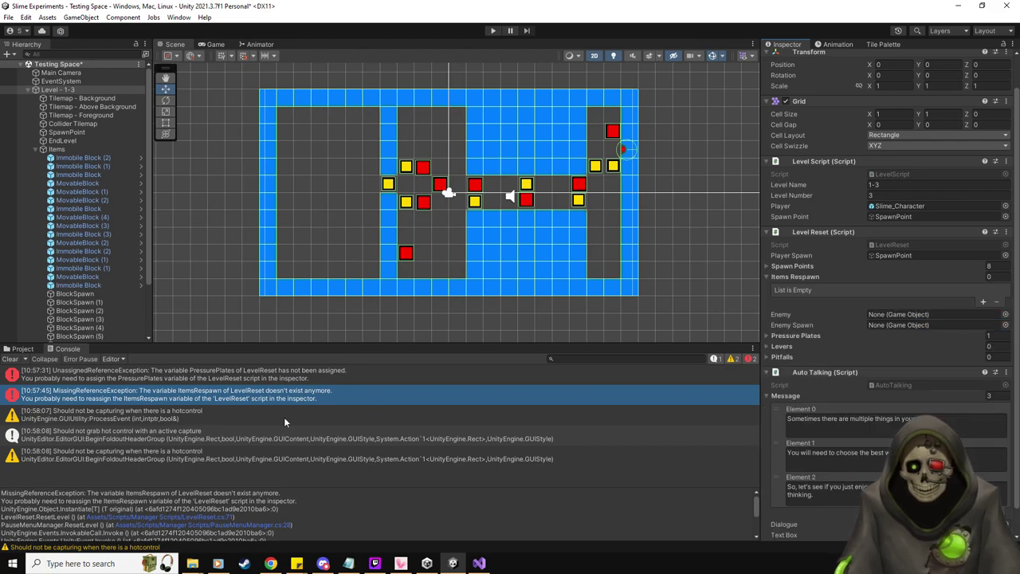
{"action": "left_click", "coordinate": [24, 349]}
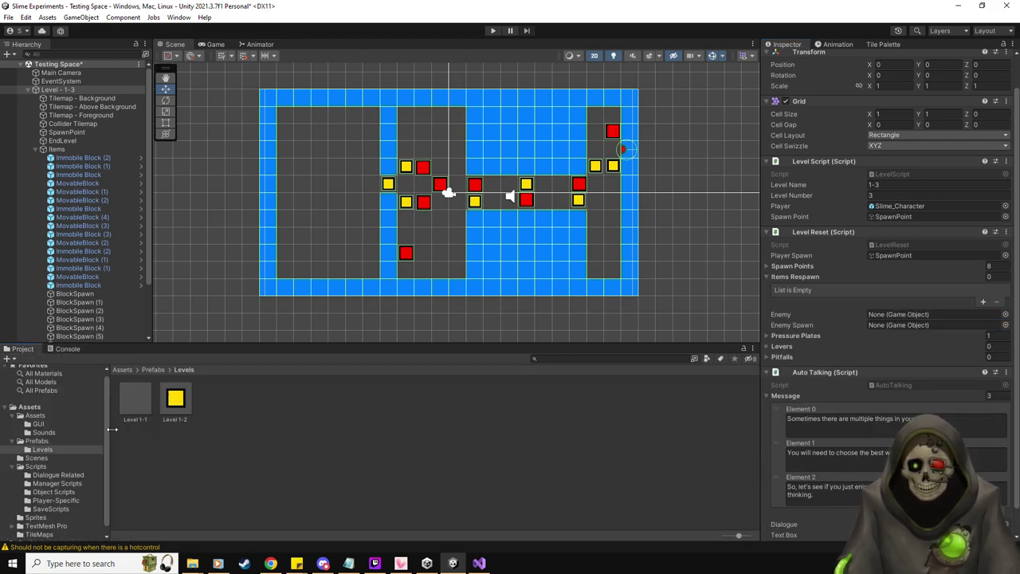
- Fill the Level Reset script's Items Respawn list with eight MovableBlock prefabs from the Prefabs folder
{"action": "left_click", "coordinate": [36, 440]}
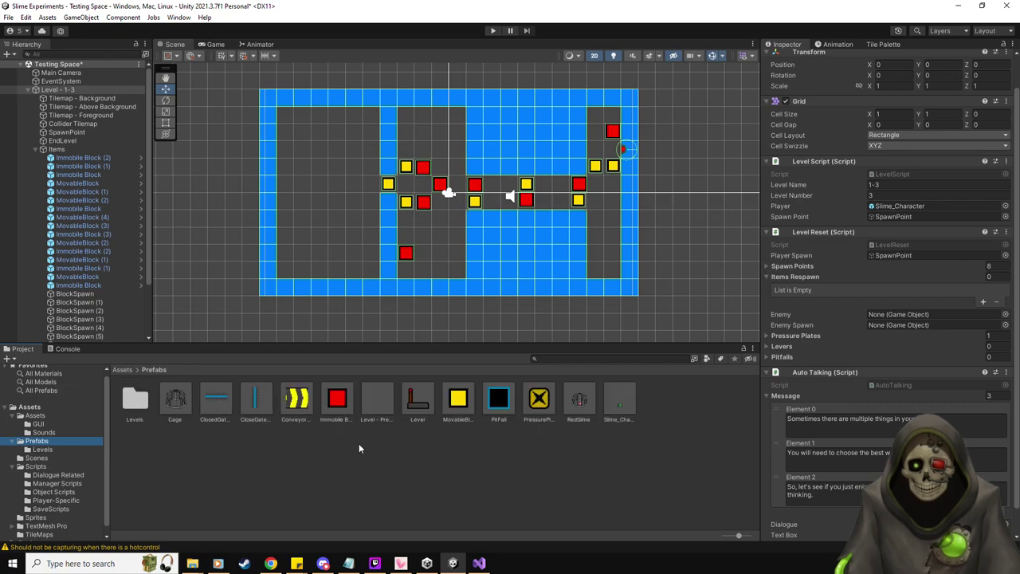
{"action": "left_click_drag", "start_coordinate": [458, 399], "coordinate": [800, 279]}
{"action": "left_click_drag", "start_coordinate": [463, 408], "coordinate": [790, 276]}
{"action": "left_click_drag", "start_coordinate": [470, 402], "coordinate": [821, 280]}
{"action": "left_click_drag", "start_coordinate": [468, 403], "coordinate": [812, 284]}
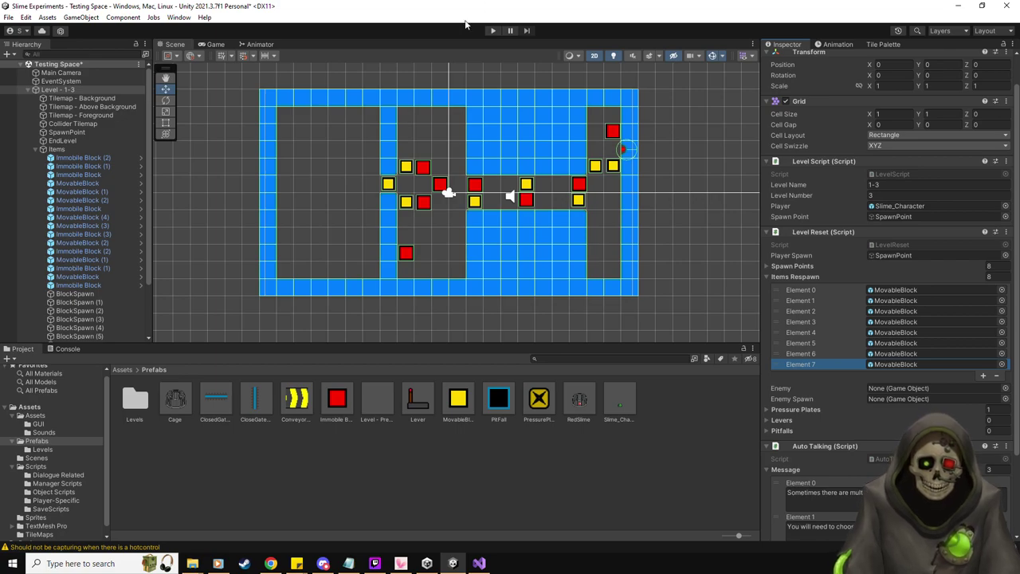
- Playtest level 1-3, steering the slime past the movable blocks through the corridor into the end room
{"action": "left_click", "coordinate": [492, 30]}
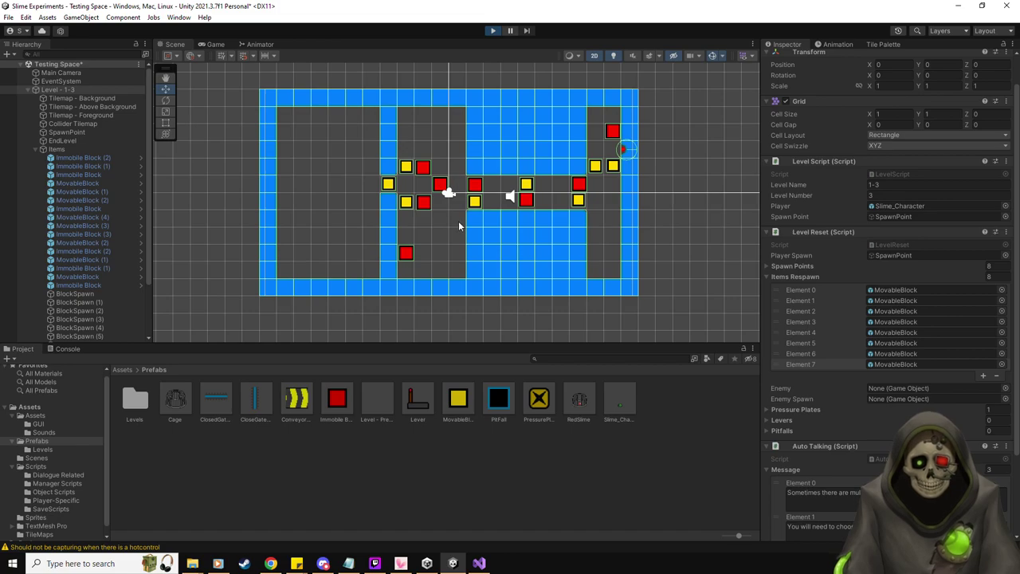
{"action": "key", "text": "Up"}
{"action": "key", "text": "Right"}
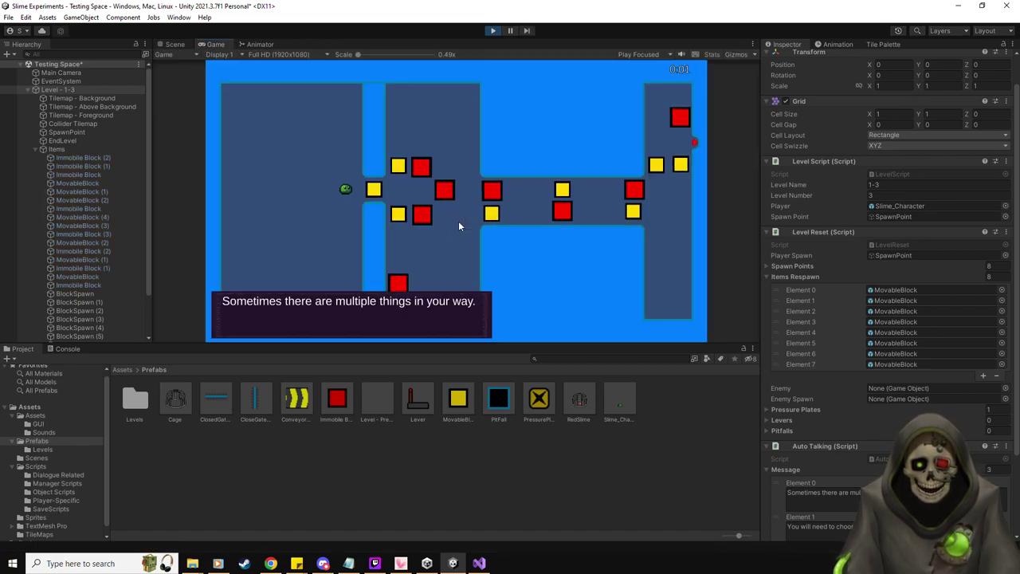
{"action": "key", "text": "Right"}
{"action": "key", "text": "Up"}
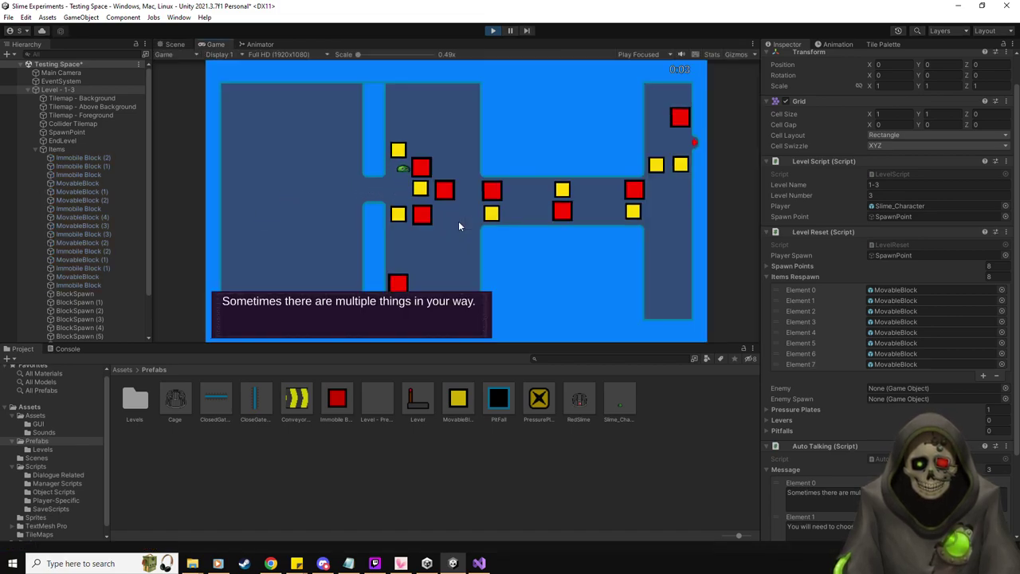
{"action": "key", "text": "Right"}
{"action": "key", "text": "Right"}
{"action": "key", "text": "Down"}
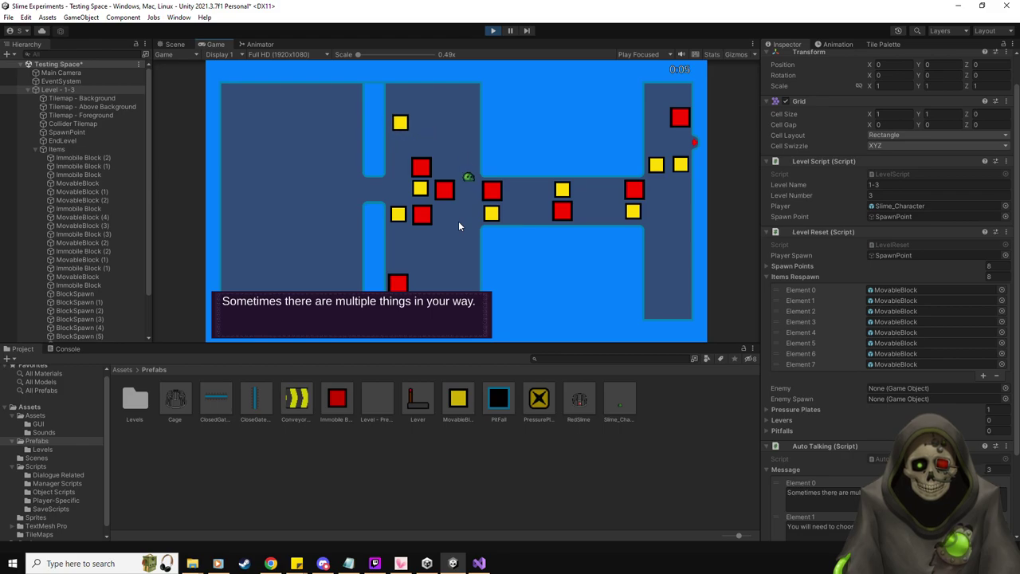
{"action": "key", "text": "Right"}
{"action": "key", "text": "Right"}
{"action": "key", "text": "Up"}
{"action": "key", "text": "Right"}
{"action": "key", "text": "Right"}
{"action": "key", "text": "Down"}
{"action": "key", "text": "Right"}
{"action": "key", "text": "Right"}
{"action": "key", "text": "Up"}
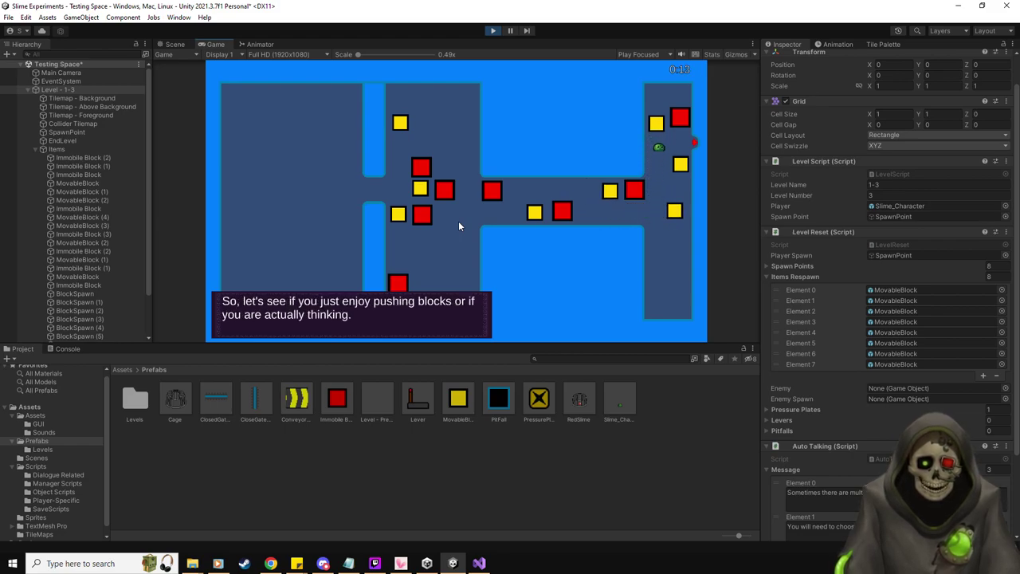
- Test Reset Level from the pause menu, emptying the Level Reset script's Pressure Plates list during play to retry after the console error
{"action": "key", "text": "Escape"}
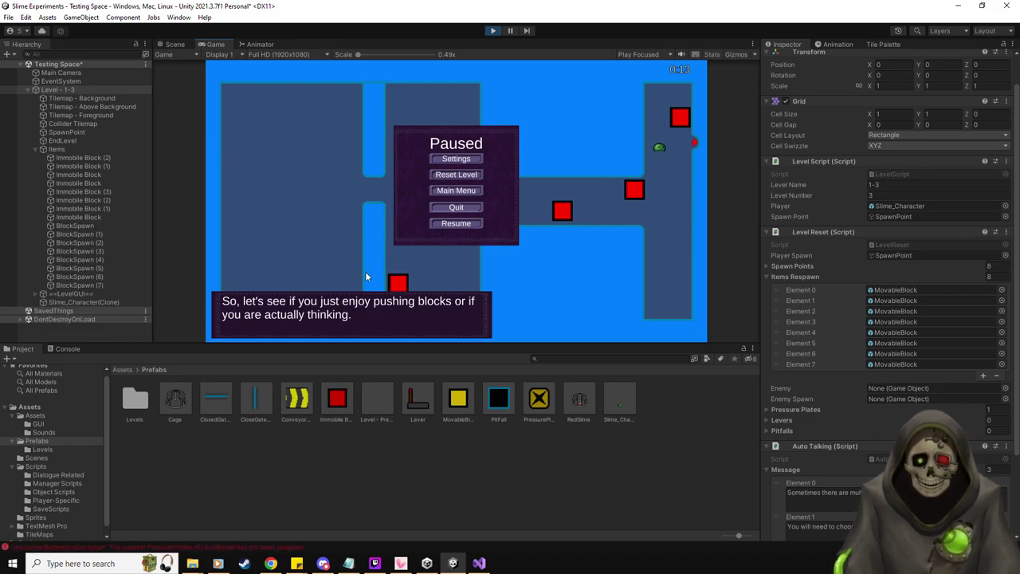
{"action": "left_click", "coordinate": [60, 348]}
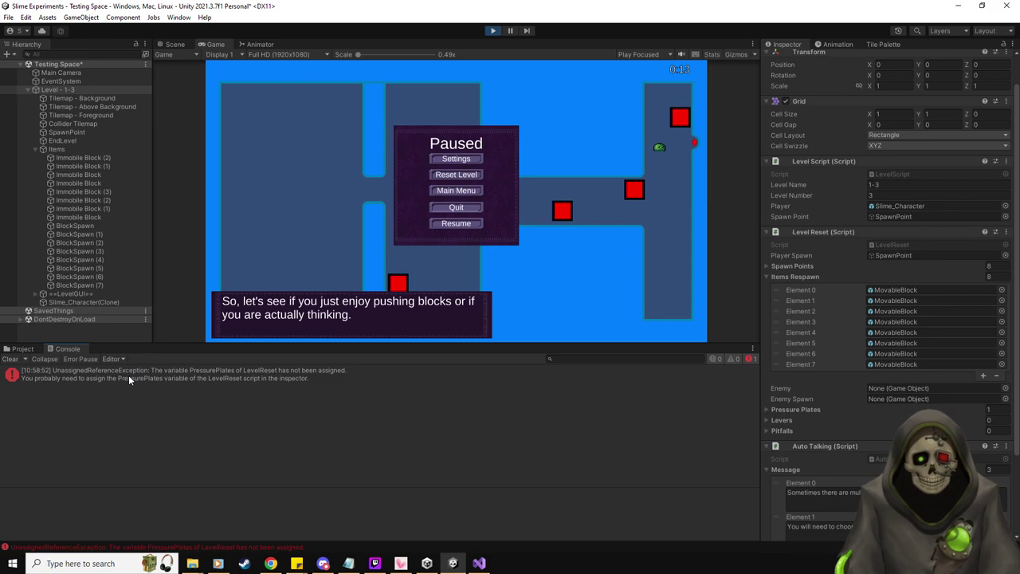
{"action": "left_click", "coordinate": [800, 409]}
{"action": "key", "text": "Delete"}
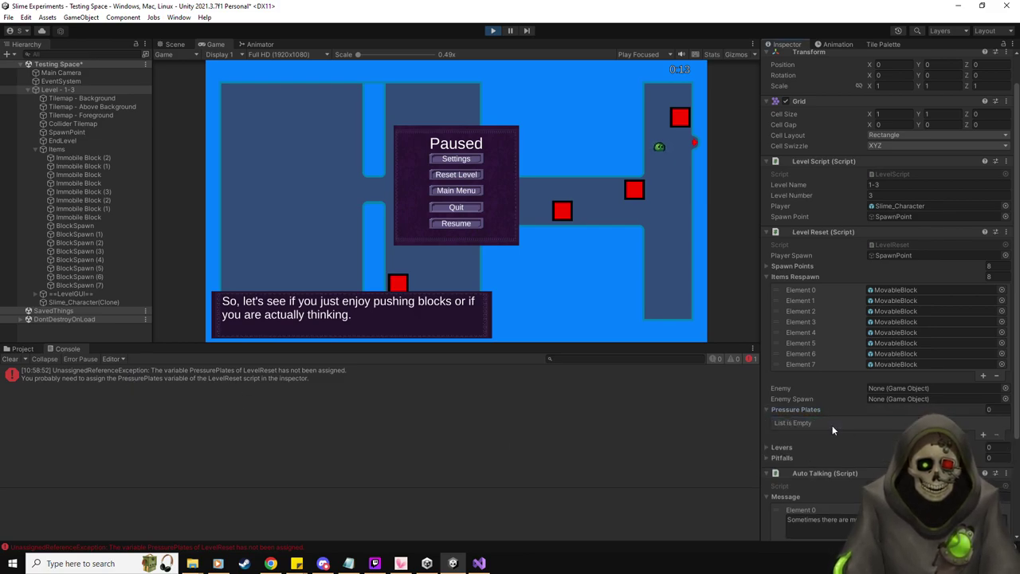
{"action": "left_click", "coordinate": [470, 175]}
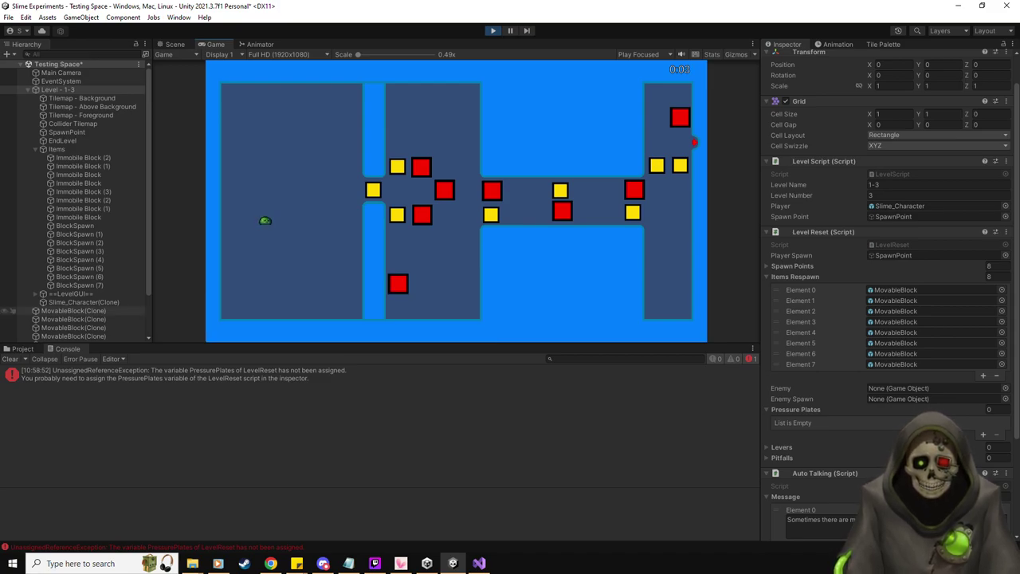
{"action": "key", "text": "Escape"}
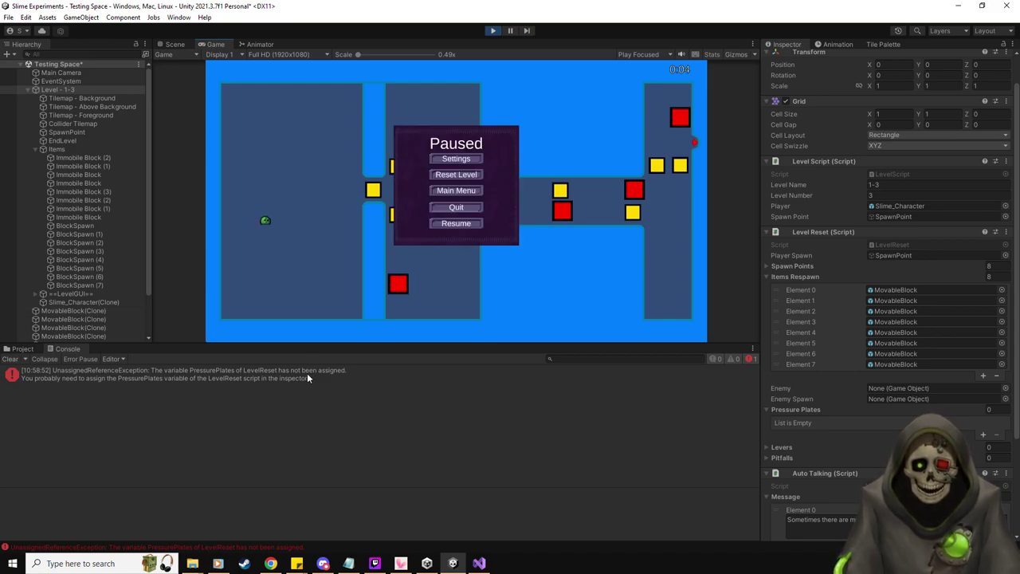
- Stop the playtest, remove the empty element from Level - 1-3's Pressure Plates list and clear the console
{"action": "left_click", "coordinate": [496, 31]}
{"action": "left_click", "coordinate": [64, 89]}
{"action": "left_click", "coordinate": [799, 426]}
{"action": "key", "text": "Delete"}
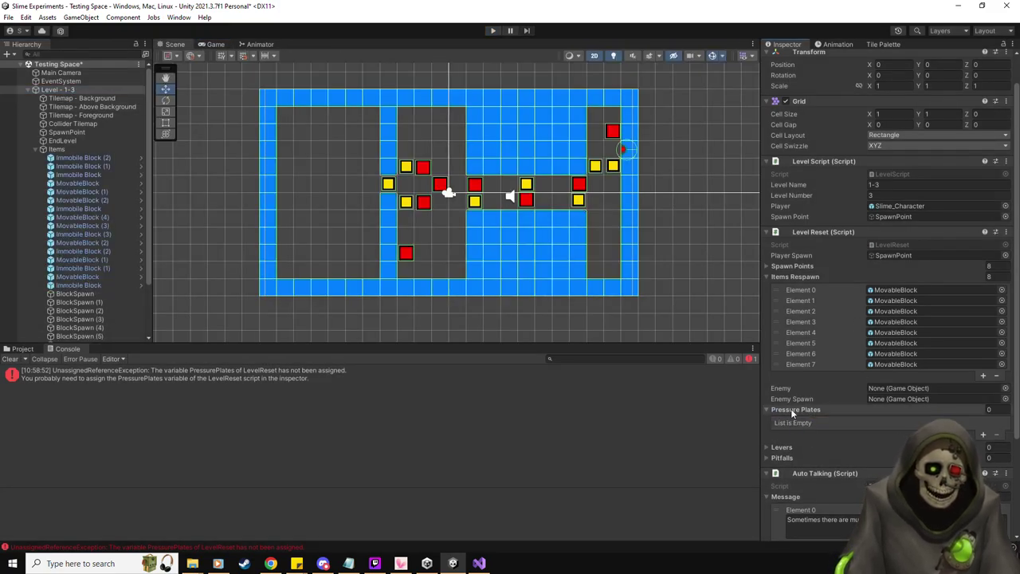
{"action": "left_click", "coordinate": [790, 409]}
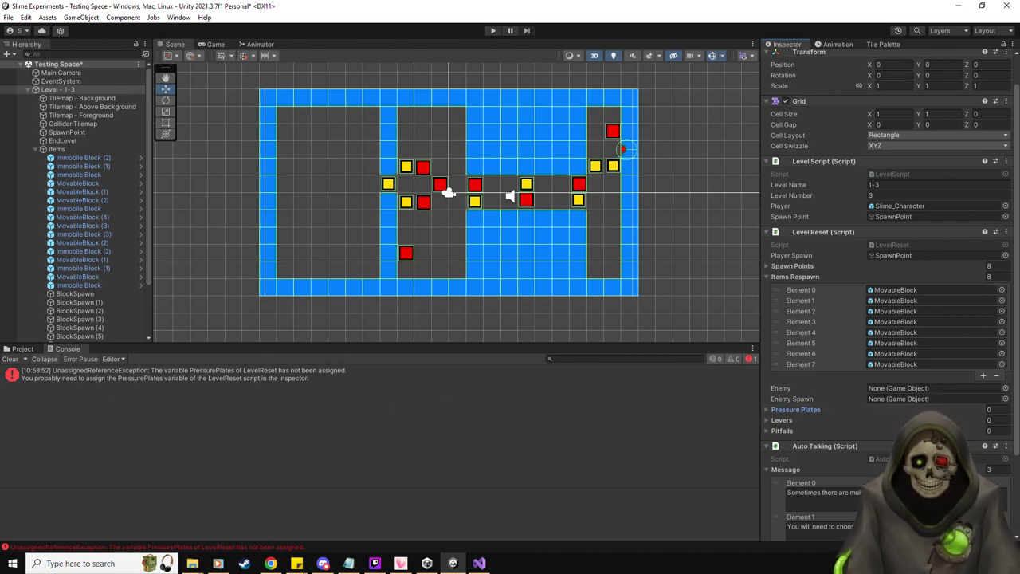
{"action": "left_click", "coordinate": [9, 359]}
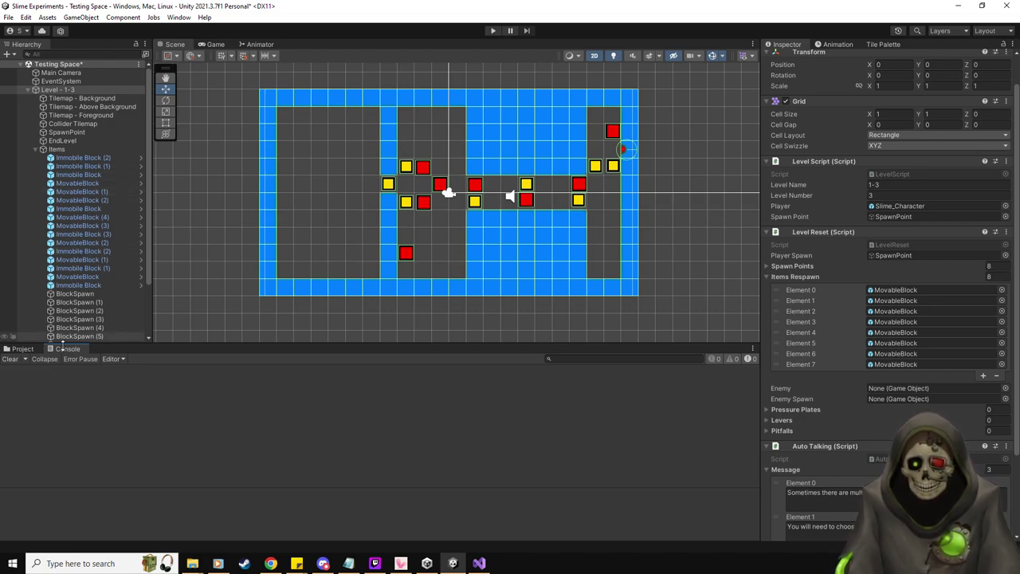
- Save the Level - 1-3 object as a prefab in the Levels folder and rename the prefab Level 1-3
{"action": "left_click", "coordinate": [22, 349]}
{"action": "left_click", "coordinate": [42, 451]}
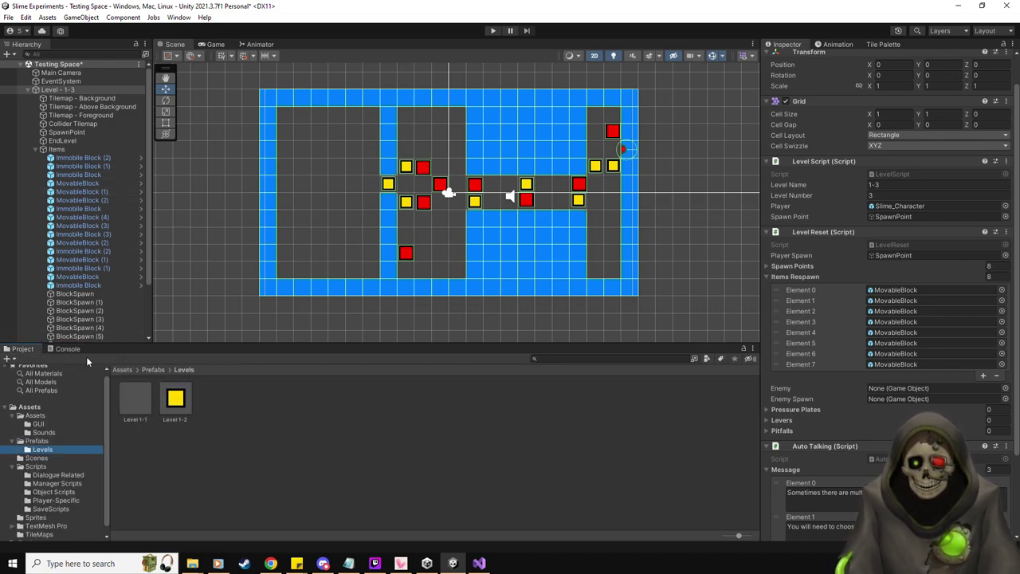
{"action": "left_click", "coordinate": [803, 276]}
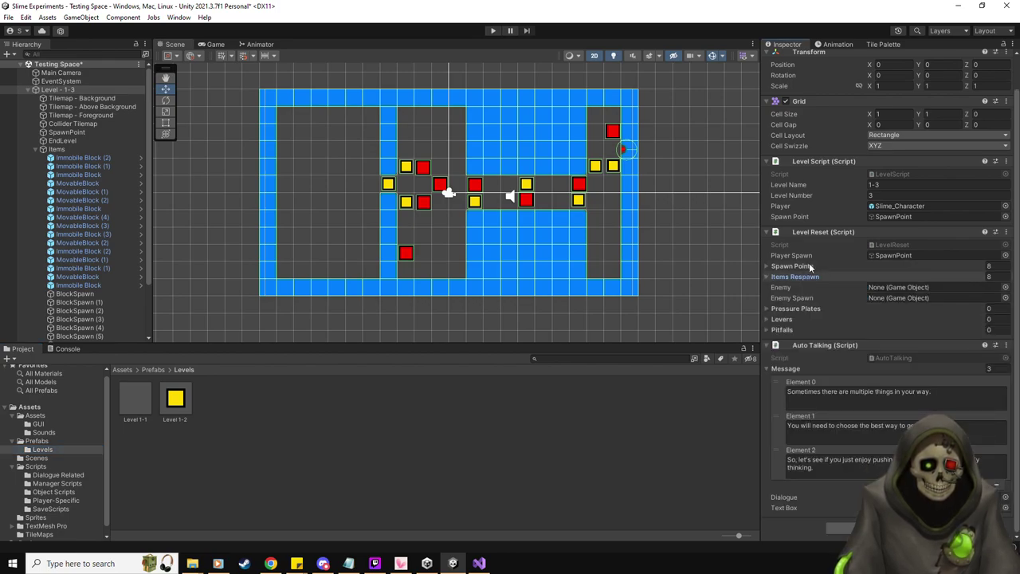
{"action": "left_click_drag", "start_coordinate": [63, 89], "coordinate": [299, 464]}
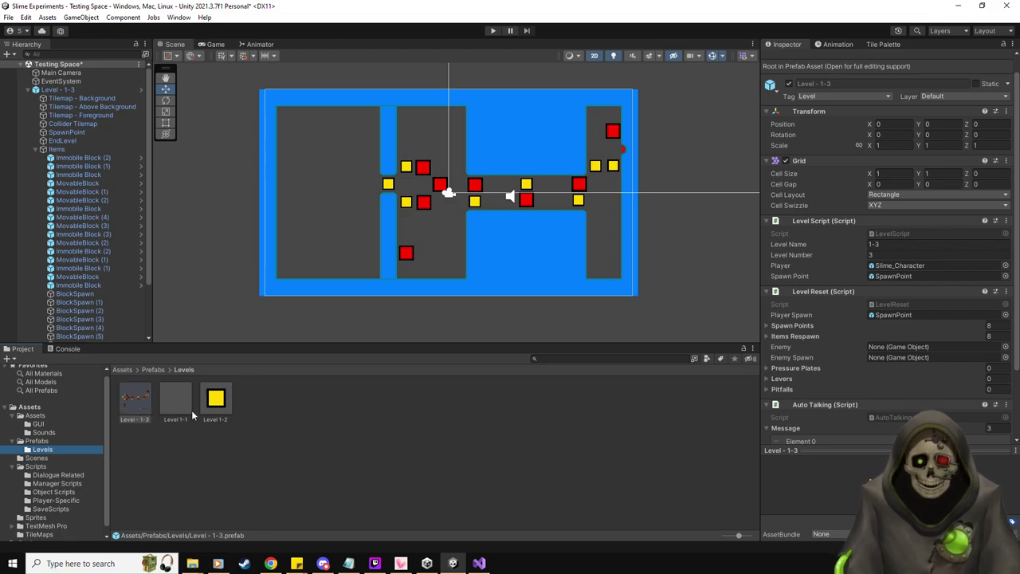
{"action": "right_click", "coordinate": [140, 404]}
{"action": "left_click", "coordinate": [171, 176]}
{"action": "type", "text": "Level 1-3"}
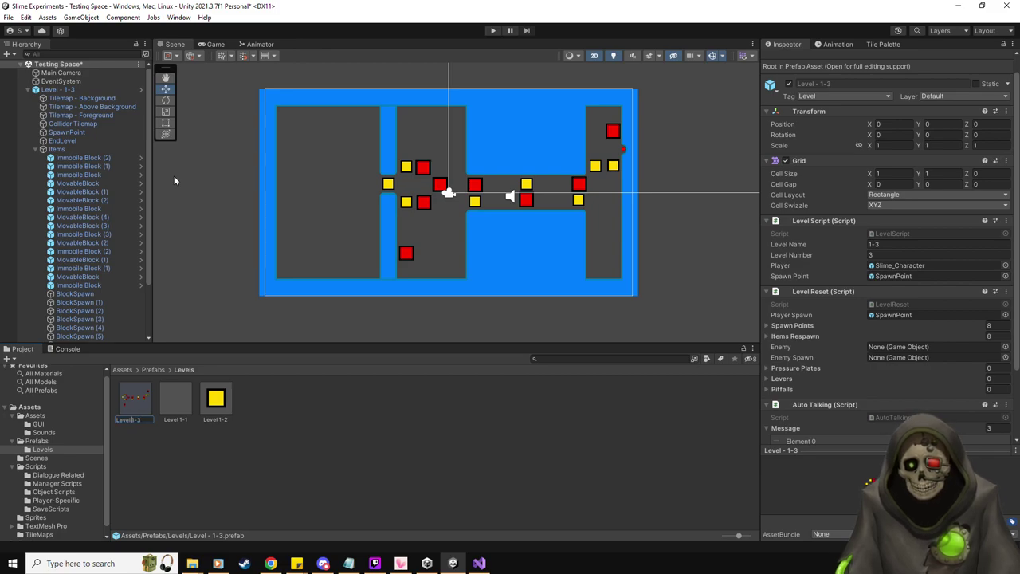
{"action": "key", "text": "Return"}
{"action": "left_click", "coordinate": [237, 462]}
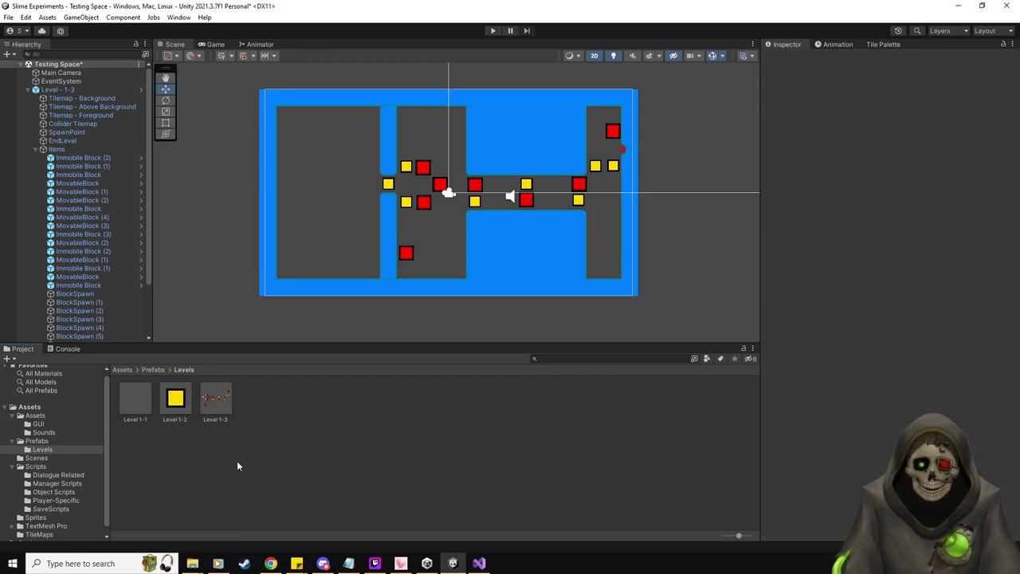
- Review the Level 1-2 prefab's Level Script, Level Reset and Auto Talking message settings
{"action": "left_click", "coordinate": [175, 398]}
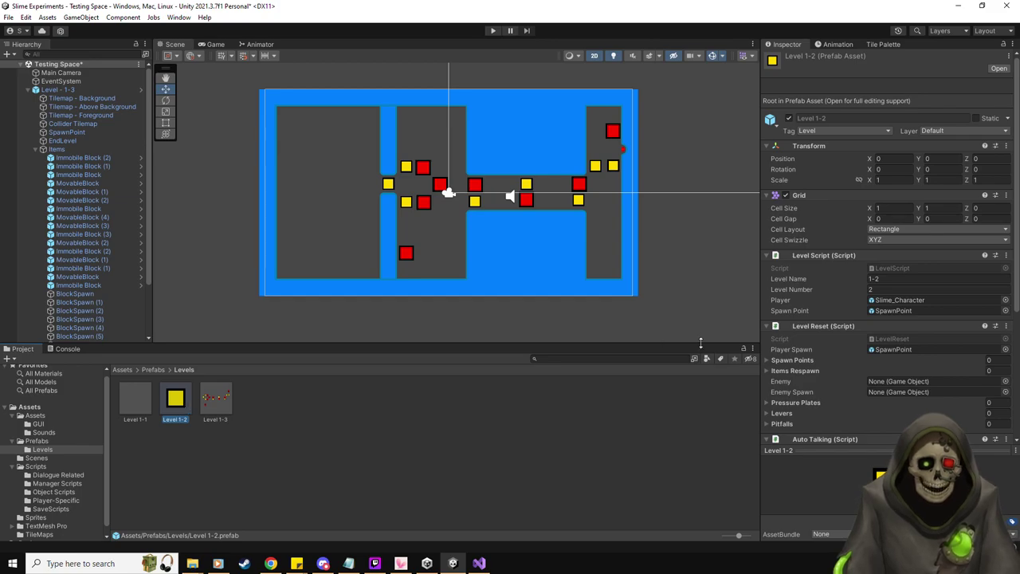
{"action": "scroll", "coordinate": [847, 382], "scroll_direction": "down", "scroll_amount": 2}
{"action": "left_click", "coordinate": [774, 277]}
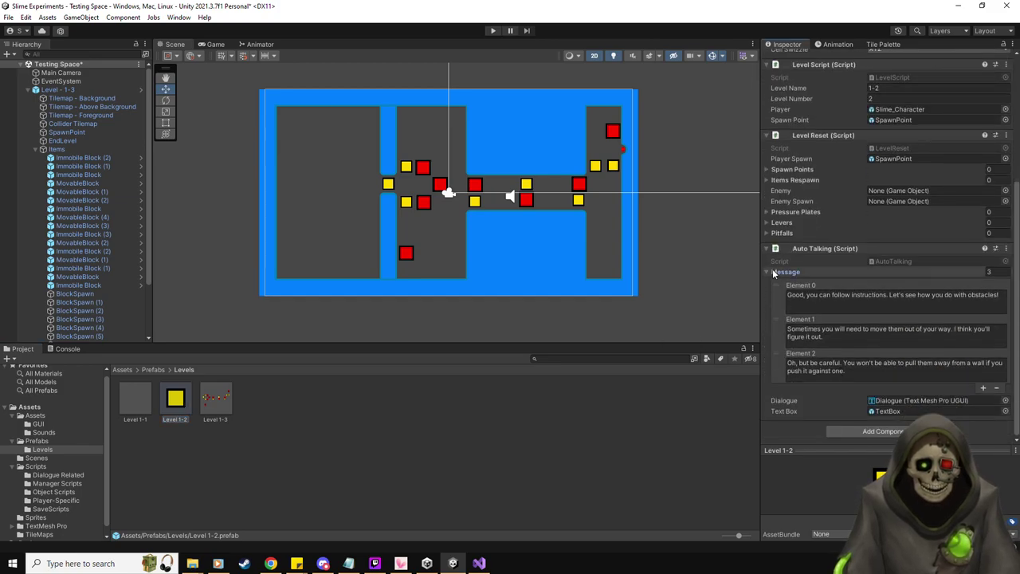
{"action": "left_click", "coordinate": [772, 269]}
{"action": "left_click", "coordinate": [787, 390]}
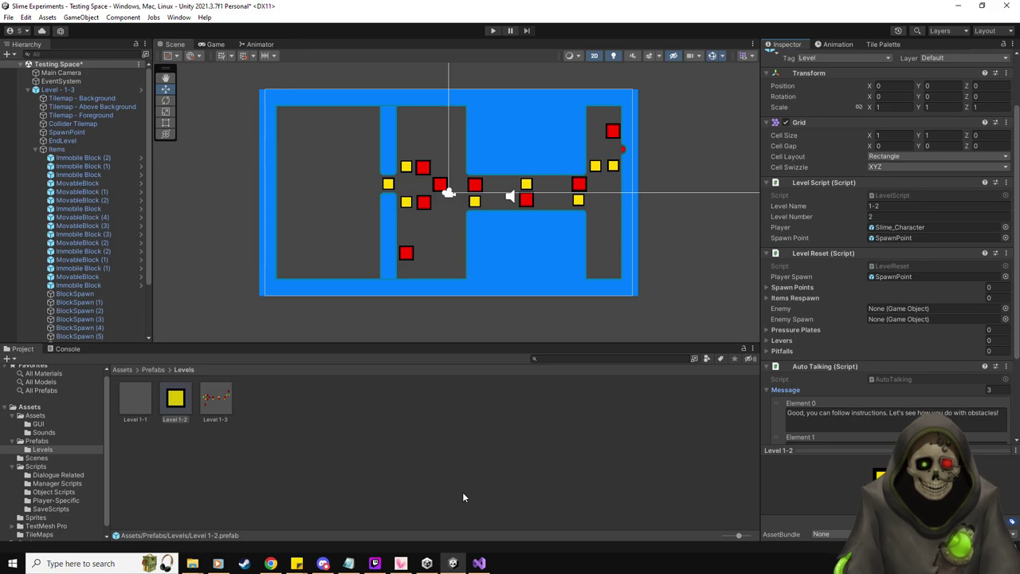
{"action": "left_click", "coordinate": [219, 402]}
{"action": "left_click", "coordinate": [182, 407]}
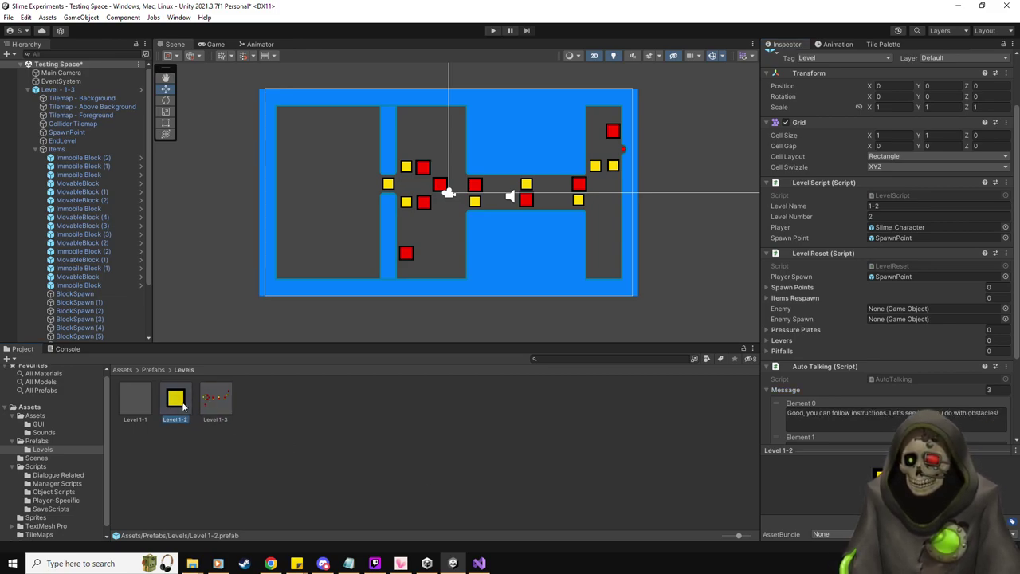
- Examine the components of the GM object in the SavedThings scene, collapsing its ET script
{"action": "scroll", "coordinate": [79, 304], "scroll_direction": "down", "scroll_amount": 3}
{"action": "left_click", "coordinate": [80, 312]}
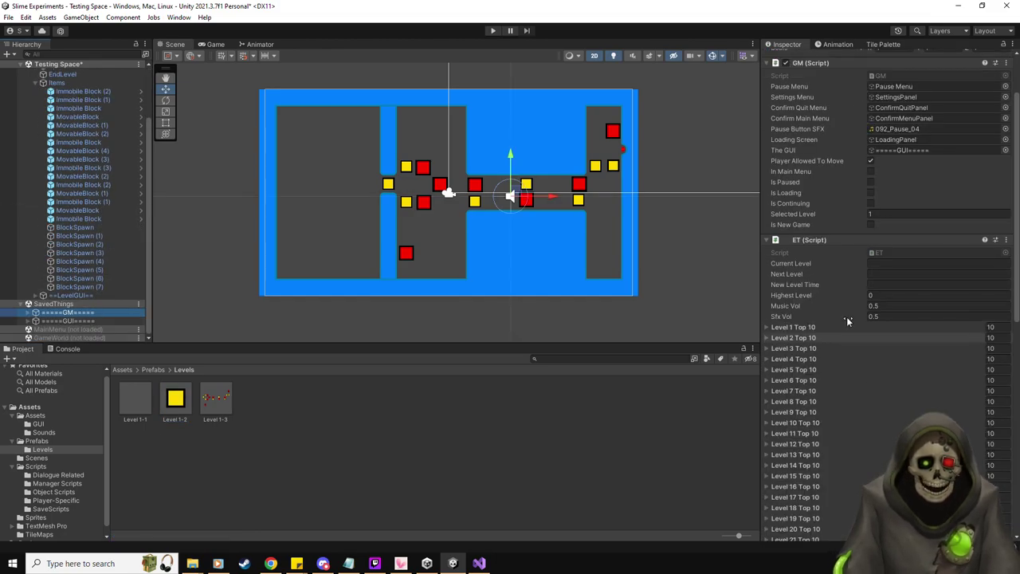
{"action": "left_click", "coordinate": [765, 240]}
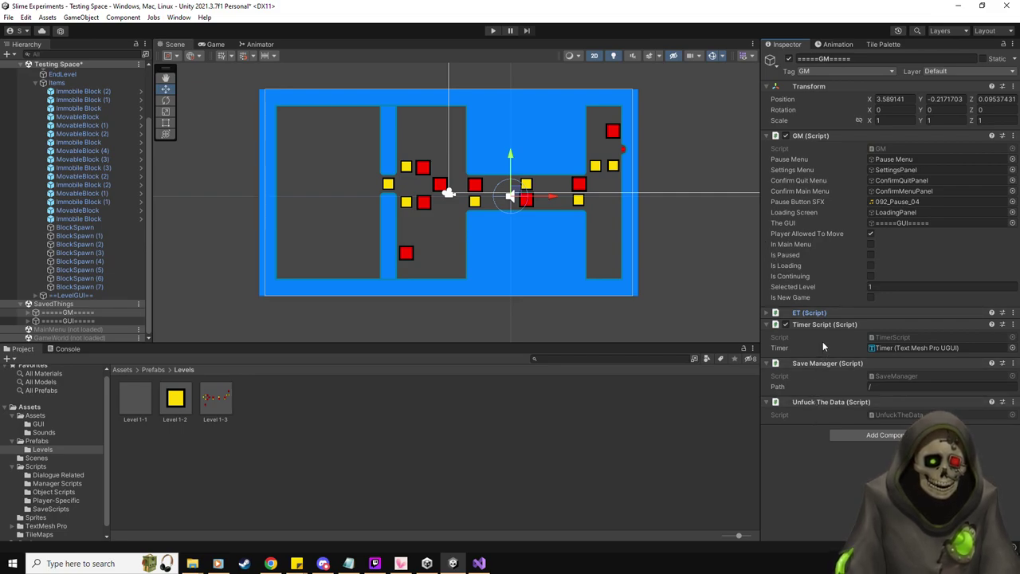
{"action": "scroll", "coordinate": [90, 97], "scroll_direction": "up", "scroll_amount": 3}
{"action": "scroll", "coordinate": [87, 103], "scroll_direction": "down", "scroll_amount": 3}
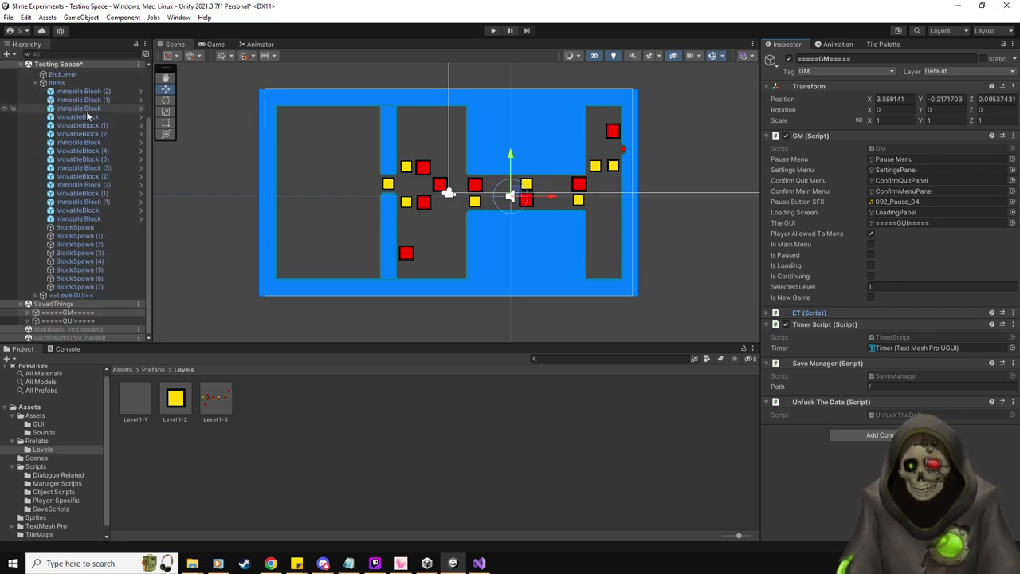
- Load the GameWorld scene and add the Level 1-3 prefab to the Game World Manager script's Levels list
{"action": "left_click", "coordinate": [139, 337]}
{"action": "left_click", "coordinate": [172, 344]}
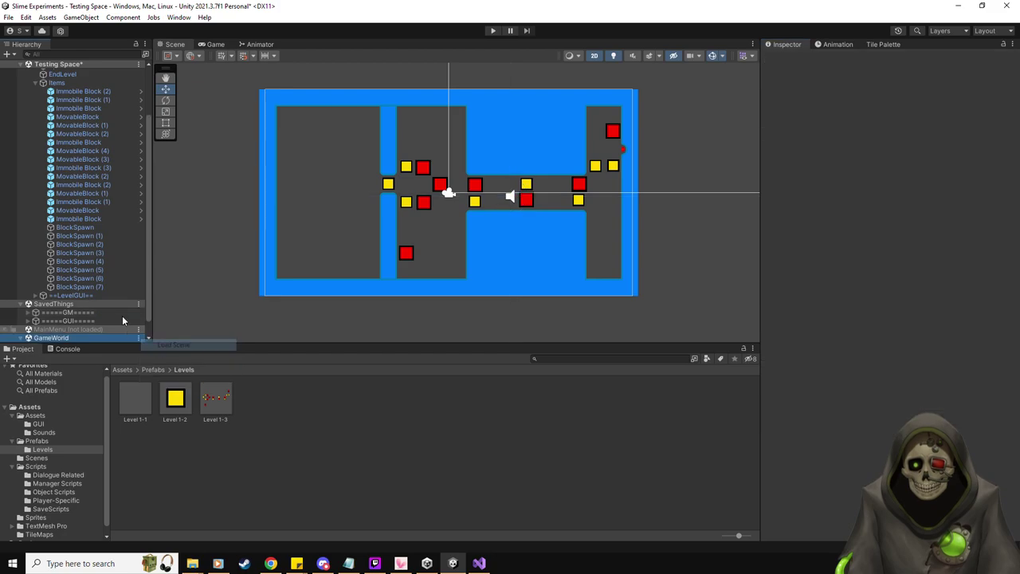
{"action": "left_click", "coordinate": [89, 329]}
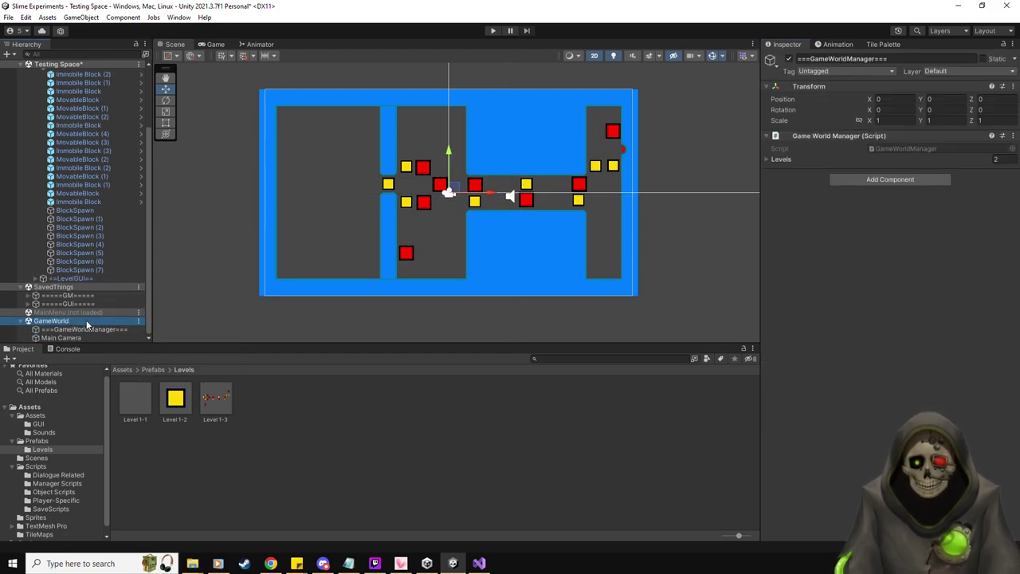
{"action": "left_click_drag", "start_coordinate": [215, 397], "coordinate": [86, 331]}
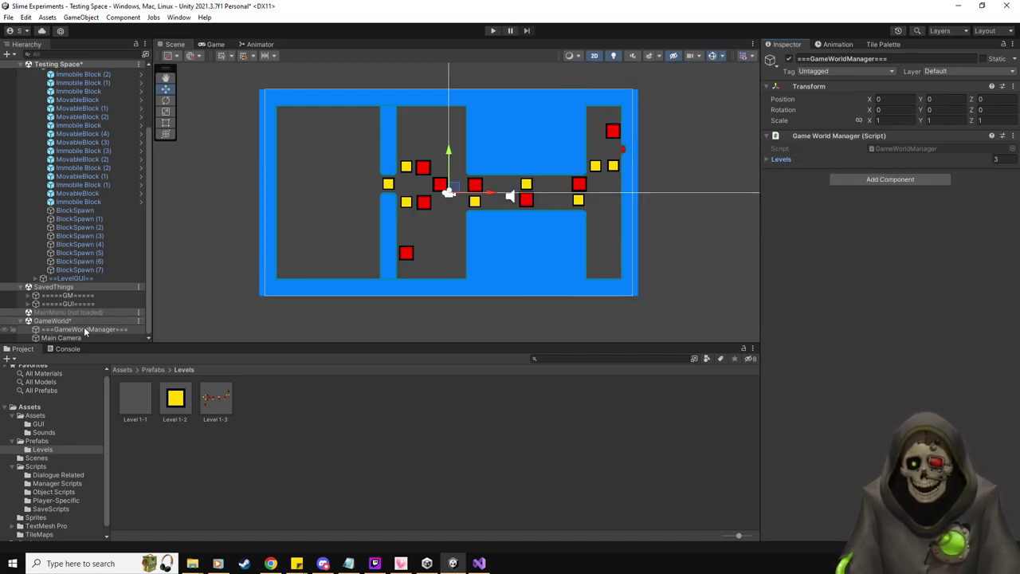
- Save the open scenes and unload the GameWorld scene
{"action": "key", "text": "ctrl+s"}
{"action": "left_click", "coordinate": [140, 319]}
{"action": "left_click", "coordinate": [193, 379]}
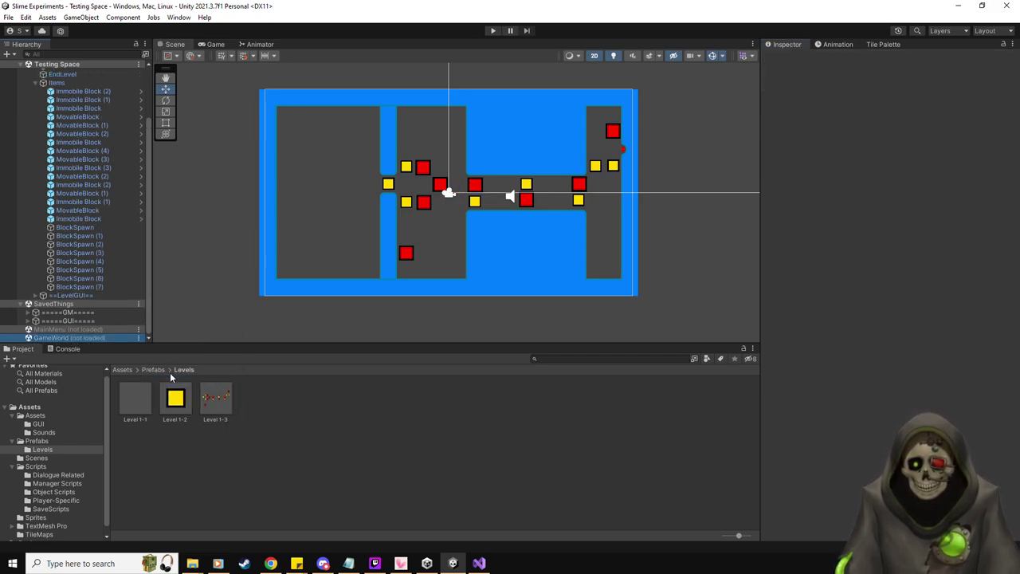
- Assign the Level 1-3 prefab as Current Level in the Finish Level Script of the Testing Space scene's EndLevel object
{"action": "left_click", "coordinate": [70, 295]}
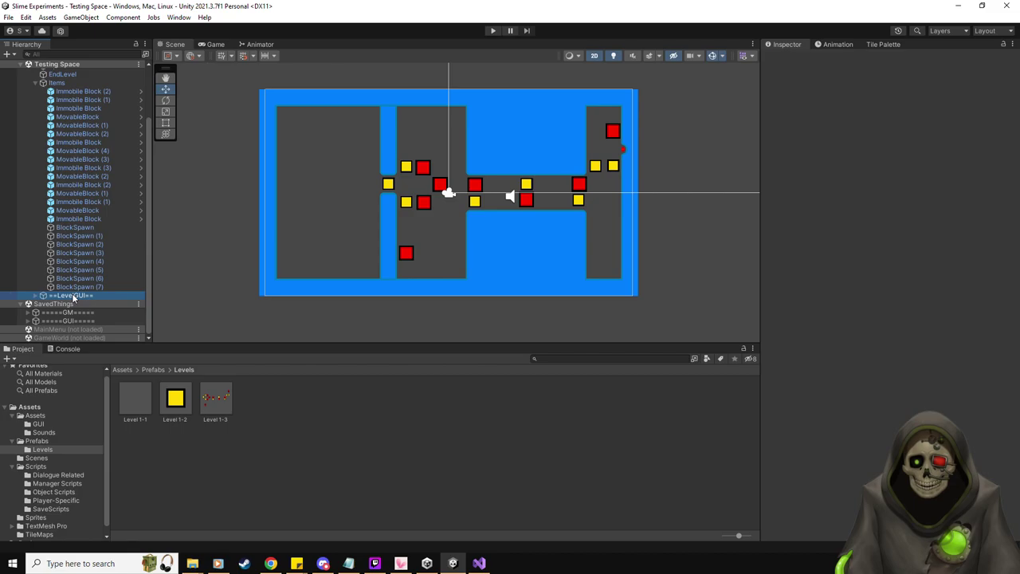
{"action": "left_click", "coordinate": [58, 83]}
{"action": "scroll", "coordinate": [76, 145], "scroll_direction": "up", "scroll_amount": 3}
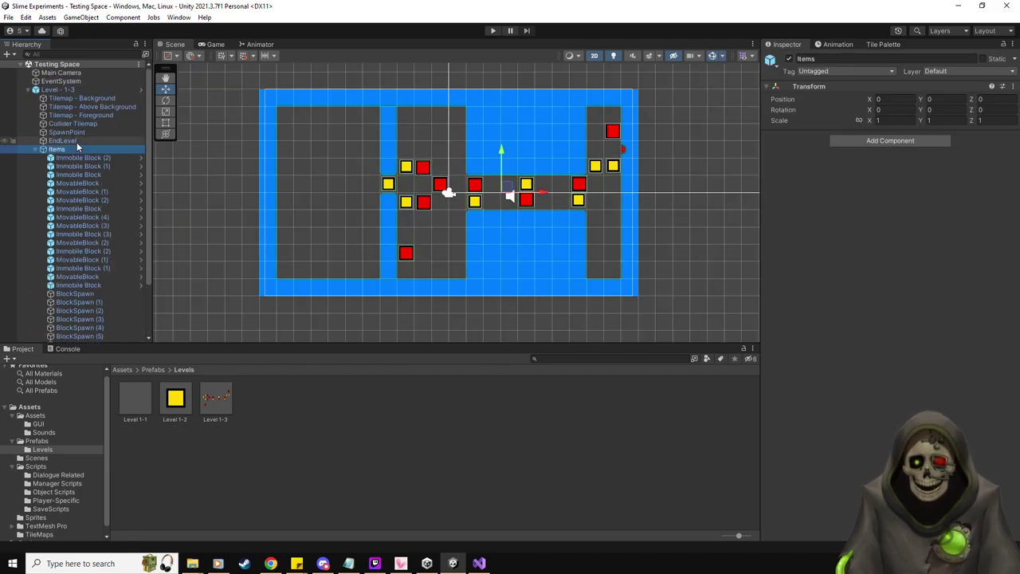
{"action": "left_click", "coordinate": [72, 141]}
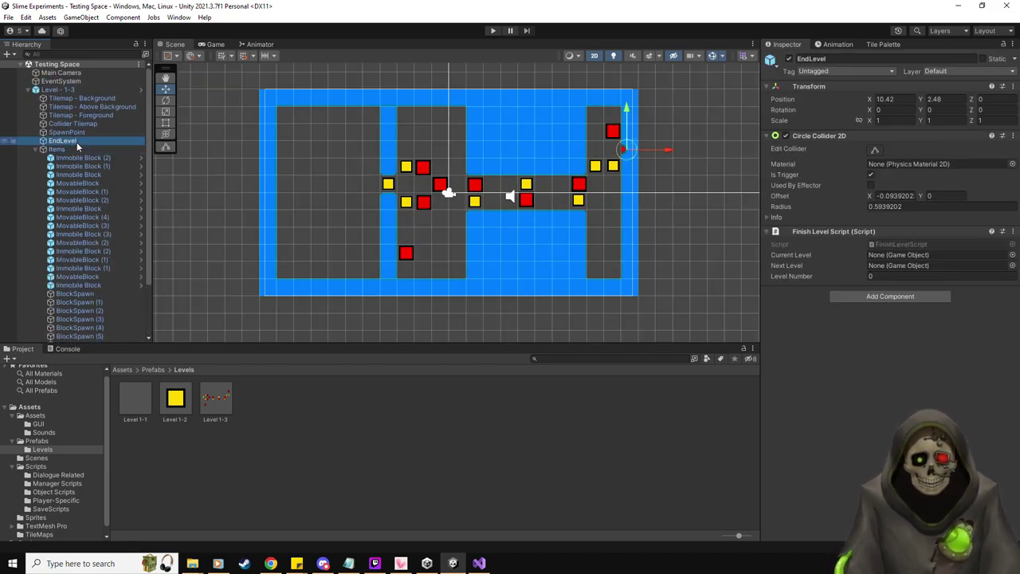
{"action": "left_click_drag", "start_coordinate": [222, 405], "coordinate": [901, 257]}
{"action": "left_click", "coordinate": [181, 399]}
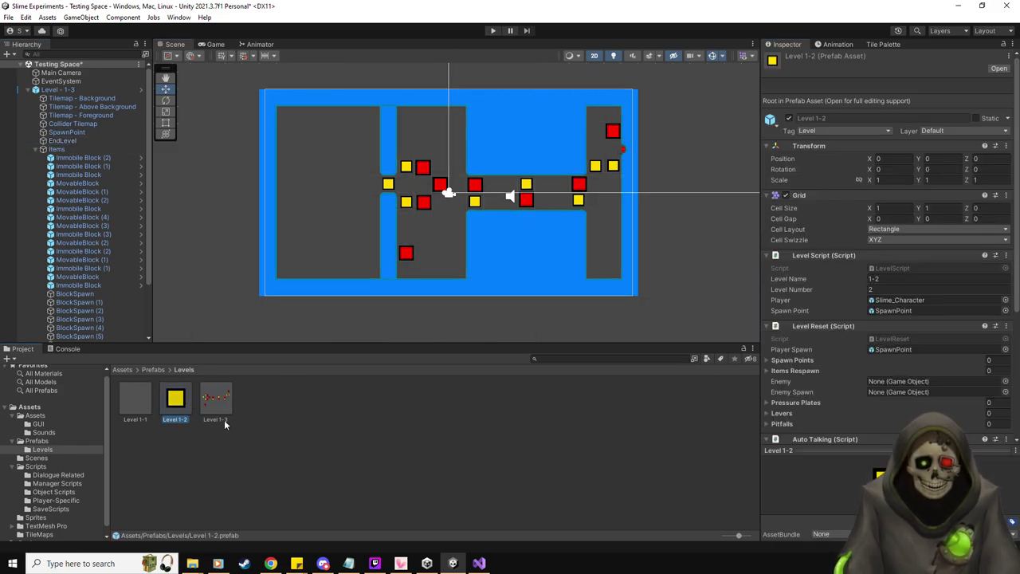
{"action": "left_click", "coordinate": [75, 141]}
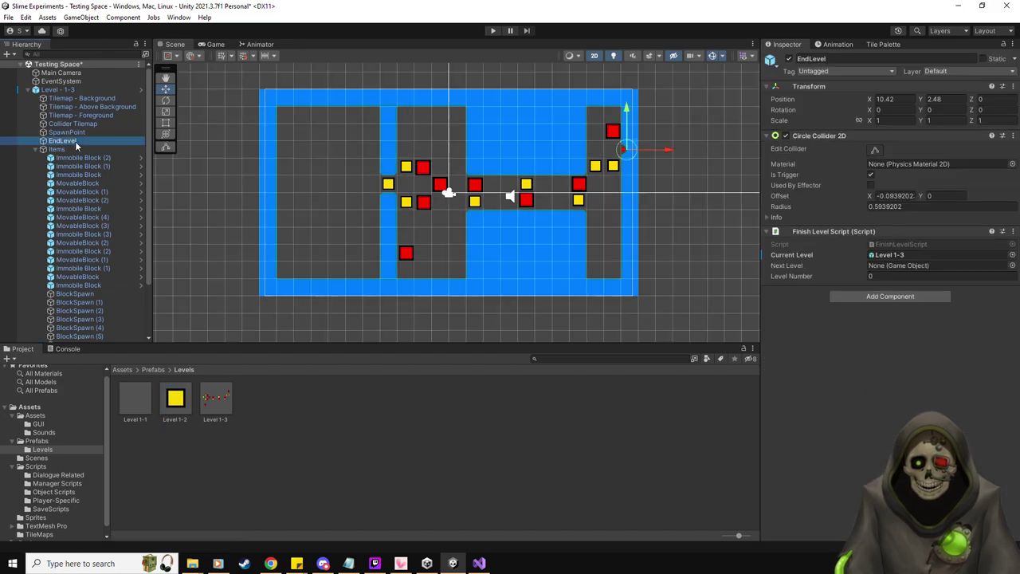
- In the Level 1-2 prefab, set EndLevel's Next Level to the Level 1-3 prefab and save the prefab
{"action": "double_click", "coordinate": [175, 399]}
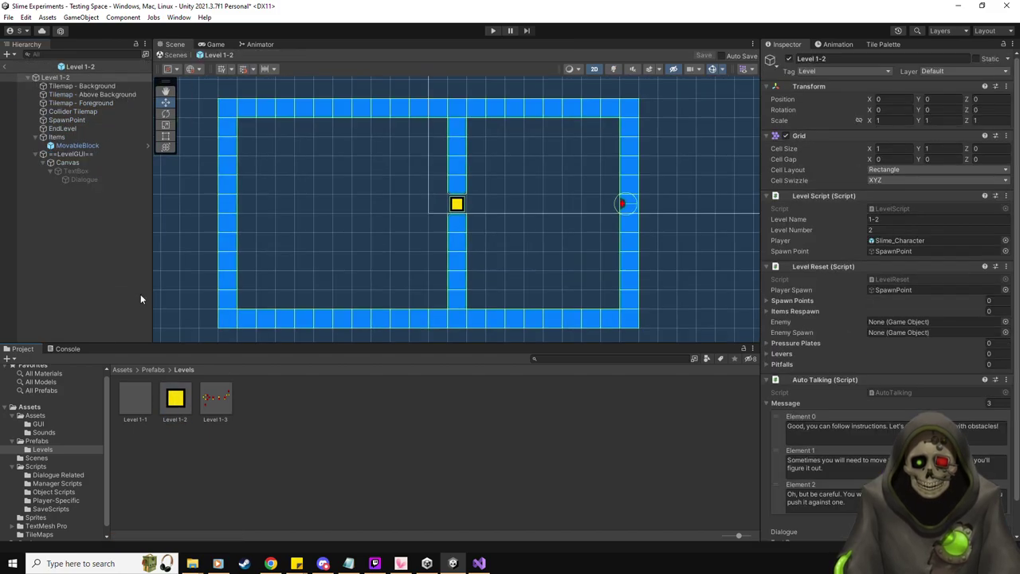
{"action": "left_click", "coordinate": [79, 128]}
{"action": "left_click_drag", "start_coordinate": [215, 399], "coordinate": [908, 267]}
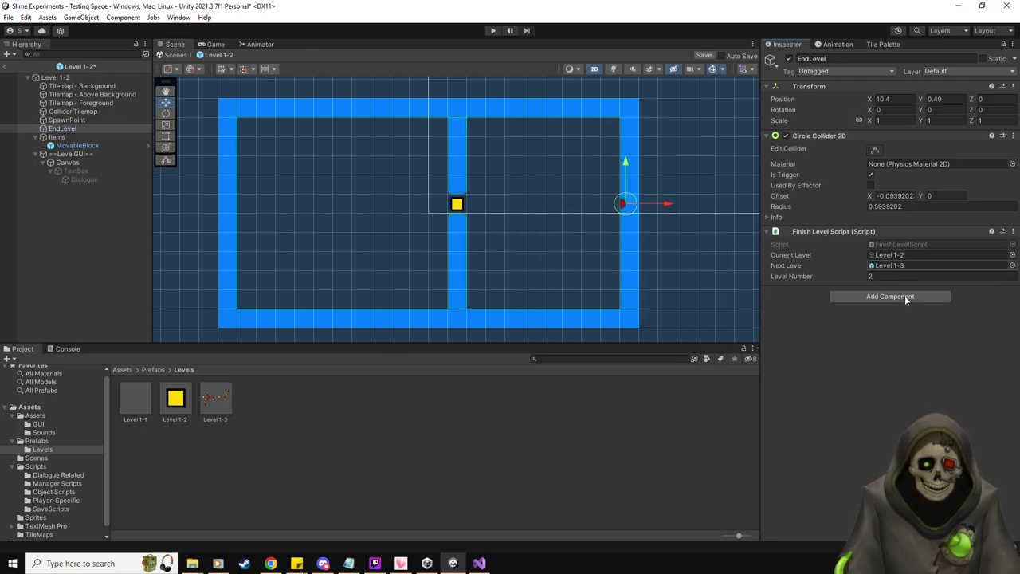
{"action": "left_click", "coordinate": [702, 57]}
- In the Level 1-3 prefab, set EndLevel's Current Level to the Level 1-3 root and Level Number to 3, saving before returning to the scene
{"action": "double_click", "coordinate": [211, 400]}
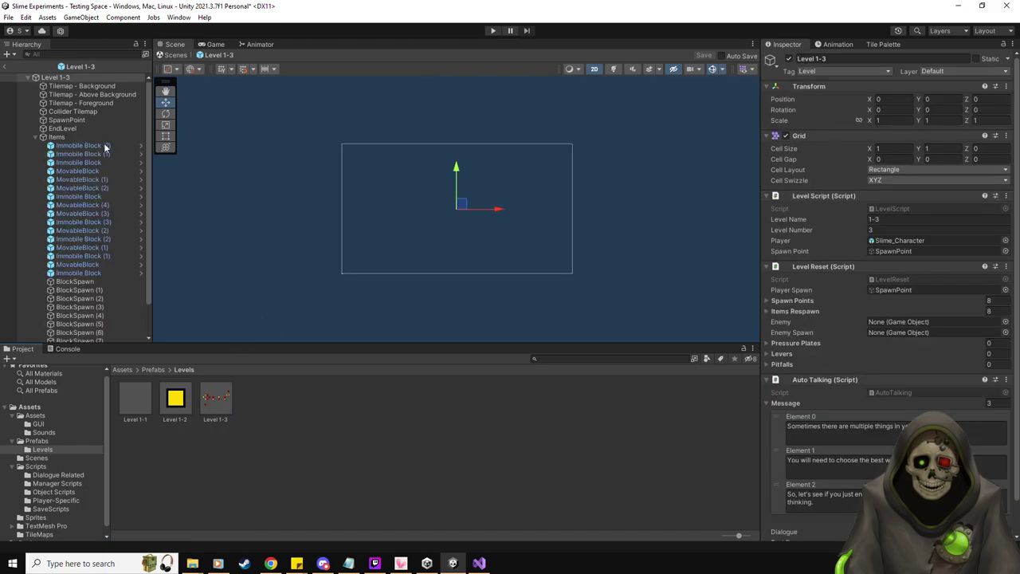
{"action": "scroll", "coordinate": [859, 322], "scroll_direction": "down", "scroll_amount": 1}
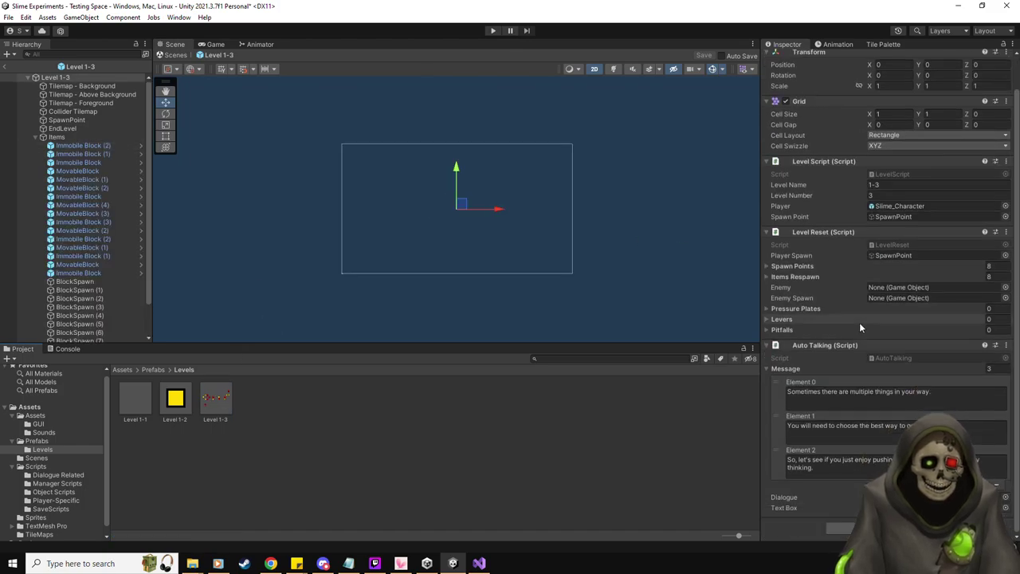
{"action": "left_click", "coordinate": [76, 128]}
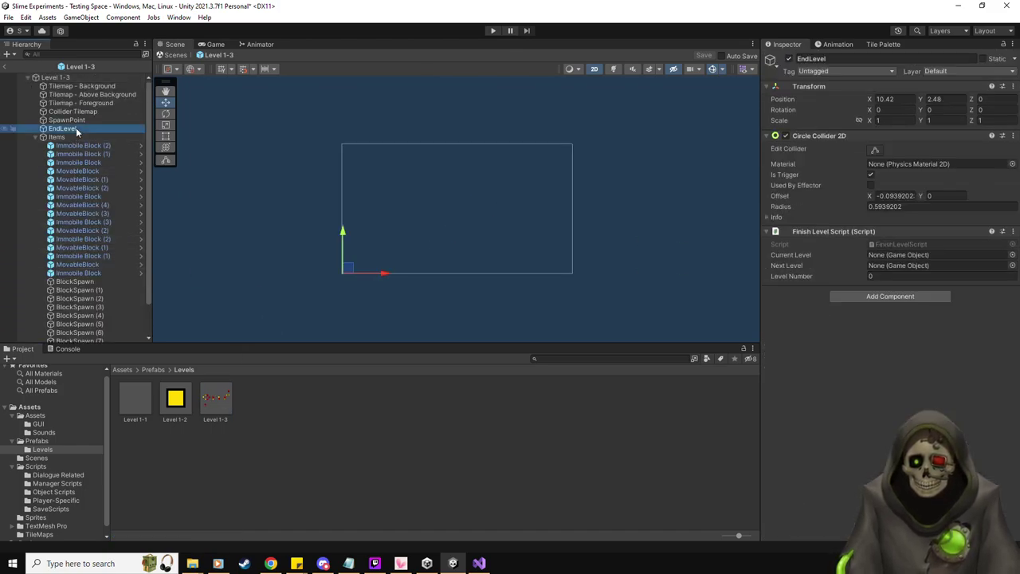
{"action": "left_click_drag", "start_coordinate": [222, 407], "coordinate": [542, 462]}
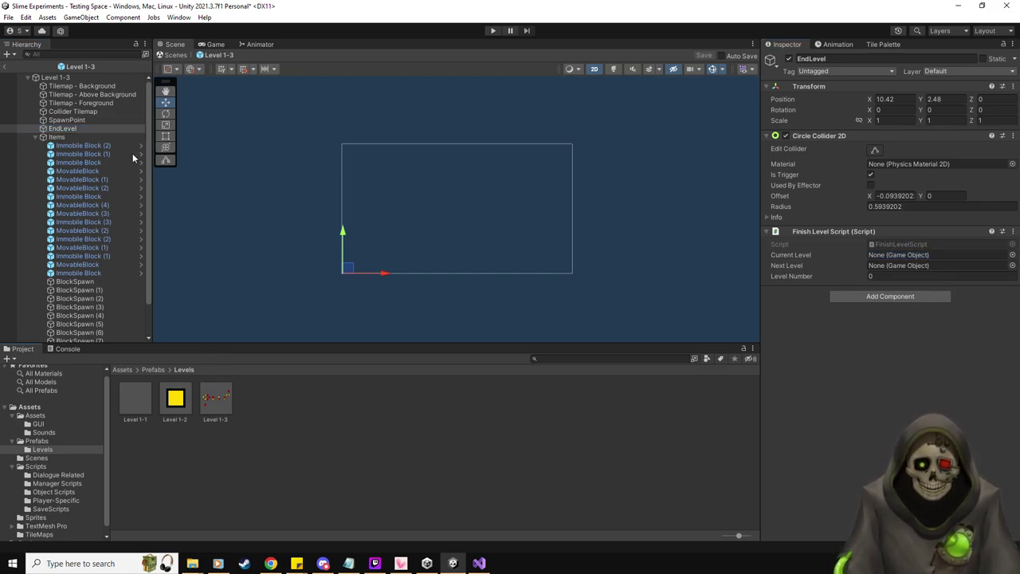
{"action": "left_click_drag", "start_coordinate": [80, 77], "coordinate": [932, 254]}
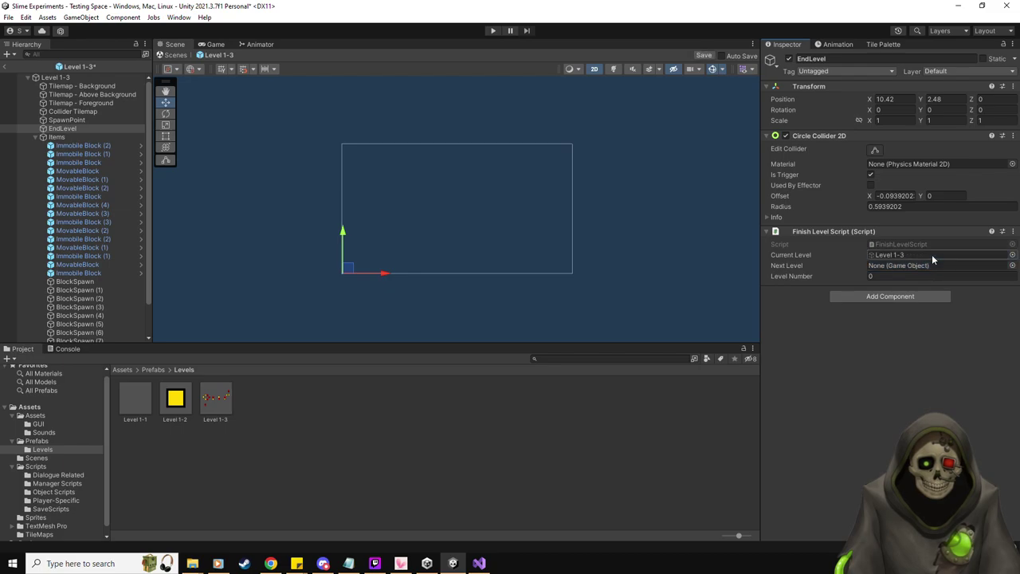
{"action": "left_click", "coordinate": [922, 275]}
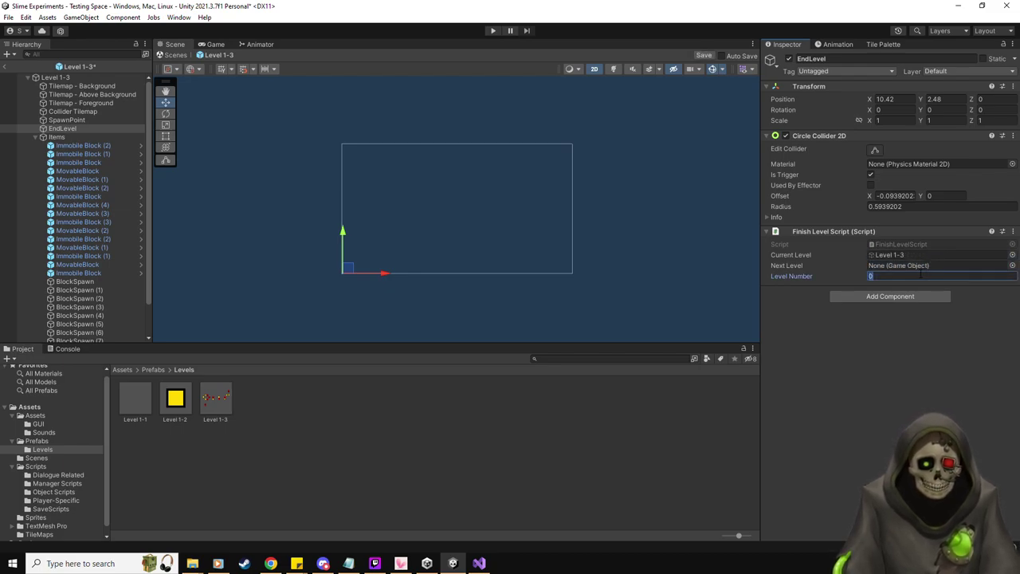
{"action": "type", "text": "3"}
{"action": "left_click", "coordinate": [704, 57]}
{"action": "left_click", "coordinate": [10, 73]}
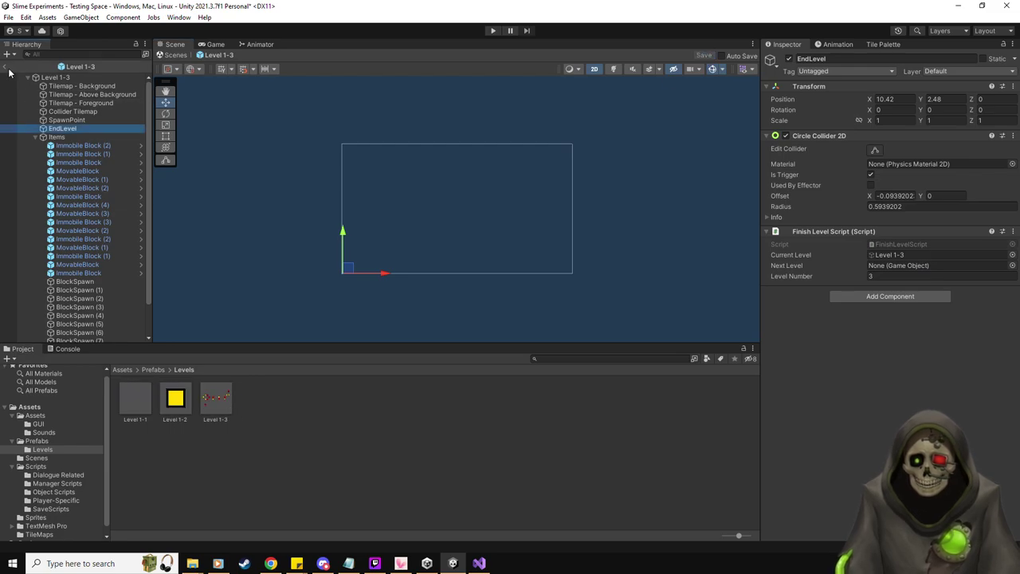
{"action": "left_click", "coordinate": [8, 70]}
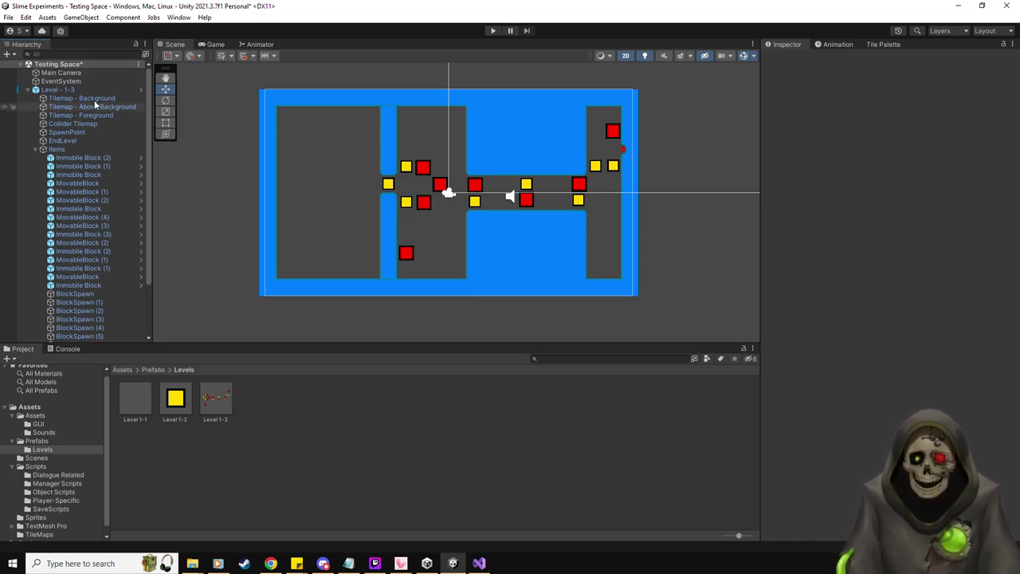
- Replace the Level - 1-3 instance in the Testing Space scene with the Level - Prefab template from the Prefabs folder
{"action": "left_click", "coordinate": [65, 90]}
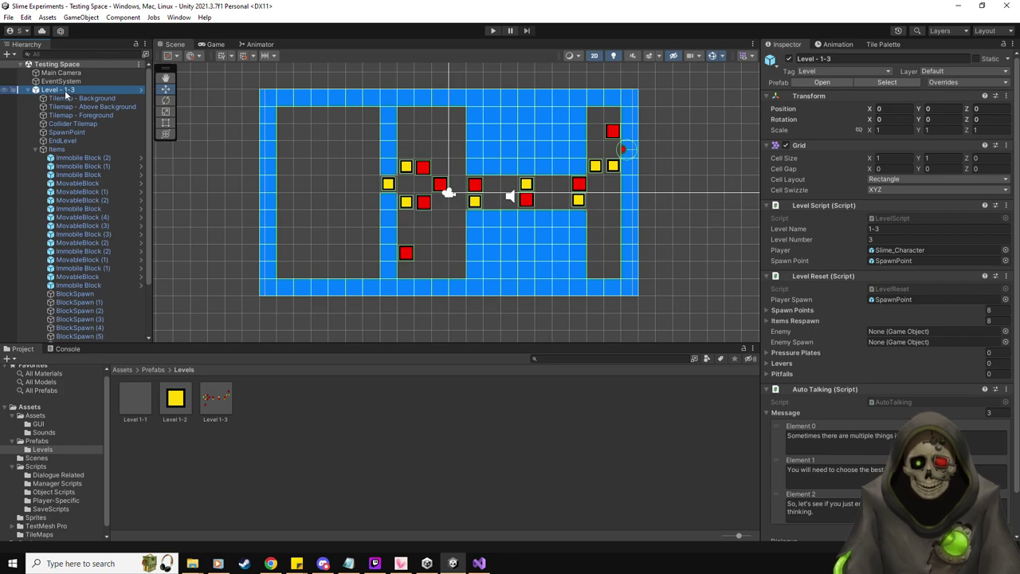
{"action": "key", "text": "Delete"}
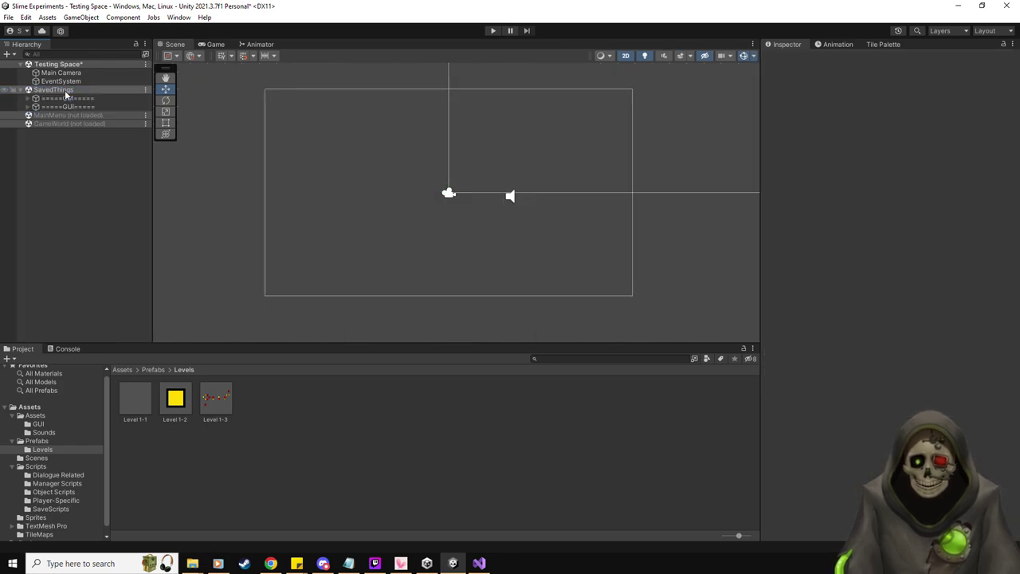
{"action": "left_click", "coordinate": [37, 441]}
{"action": "left_click_drag", "start_coordinate": [383, 408], "coordinate": [84, 81]}
{"action": "left_click", "coordinate": [28, 81]}
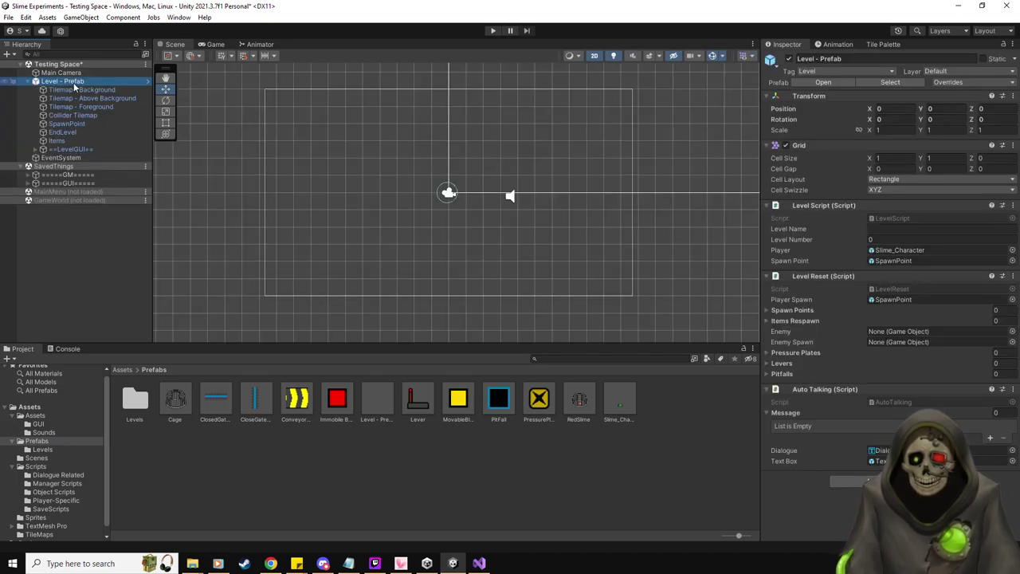
- Unpack the Level - Prefab instance in the Testing Space scene
{"action": "left_click", "coordinate": [68, 83]}
{"action": "right_click", "coordinate": [68, 83]}
{"action": "mouse_move", "coordinate": [128, 208]}
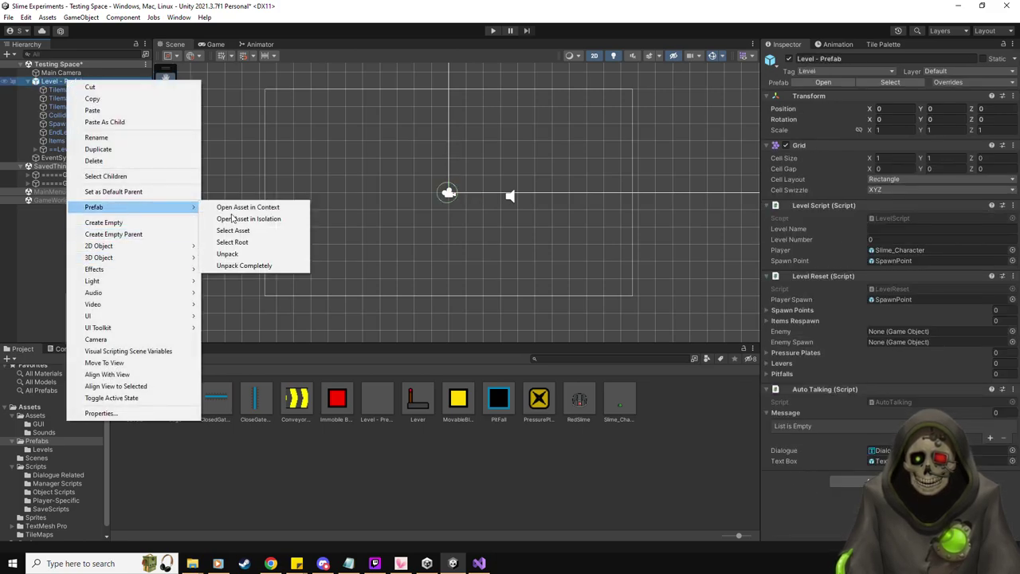
{"action": "left_click", "coordinate": [230, 253]}
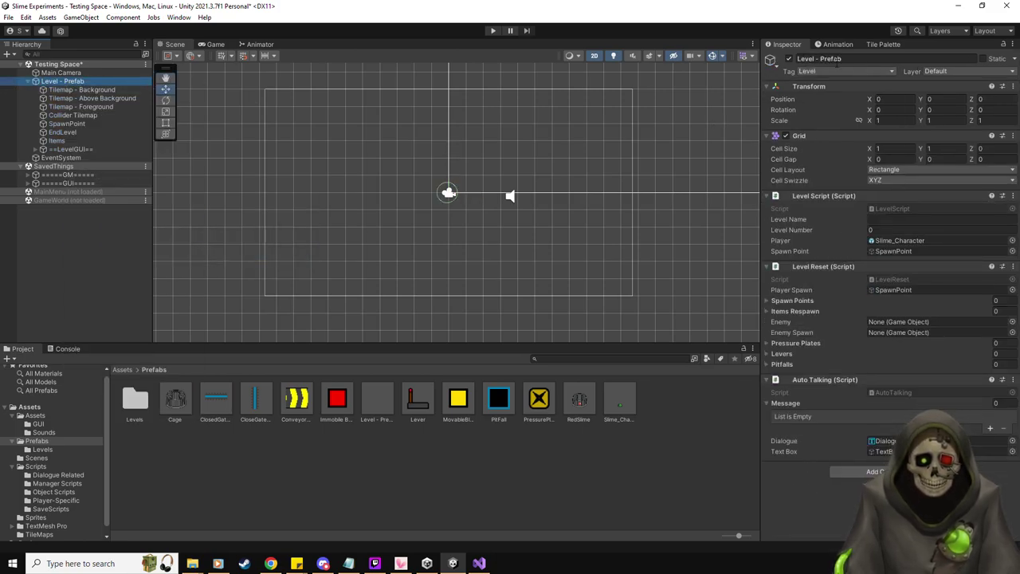
- Rename the unpacked level object to Level 1-4 and set its Auto Talking Message list size to 10
{"action": "left_click", "coordinate": [845, 59]}
{"action": "left_click_drag", "start_coordinate": [813, 59], "coordinate": [857, 63]}
{"action": "type", "text": "1-47"}
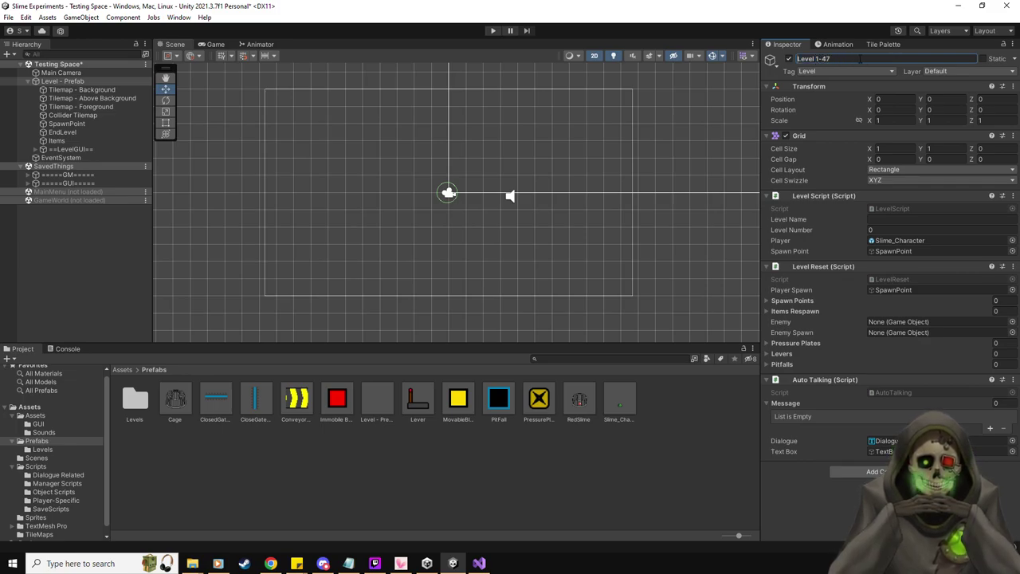
{"action": "left_click", "coordinate": [860, 60]}
{"action": "left_click", "coordinate": [860, 60]}
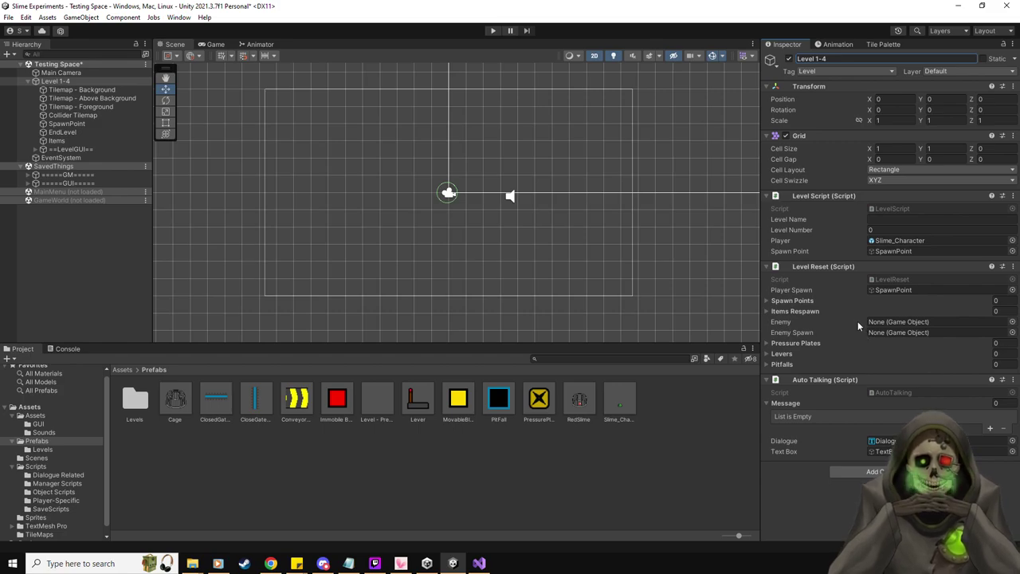
{"action": "left_click", "coordinate": [1001, 404]}
{"action": "key", "text": "Return"}
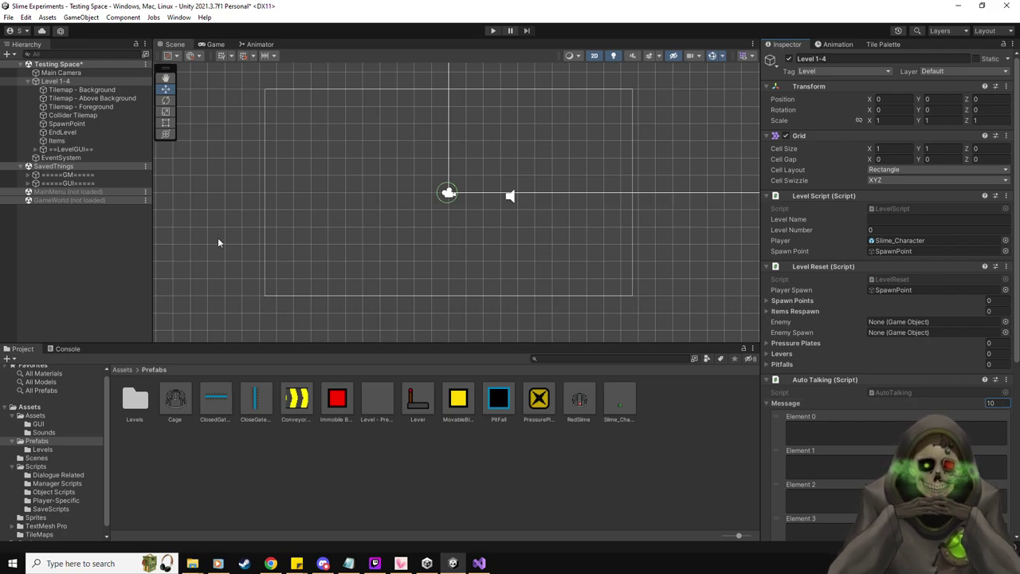
- Set the new level's EndLevel Finish Level Script to Current Level Level 1-4 and Level Number 4
{"action": "left_click", "coordinate": [64, 132]}
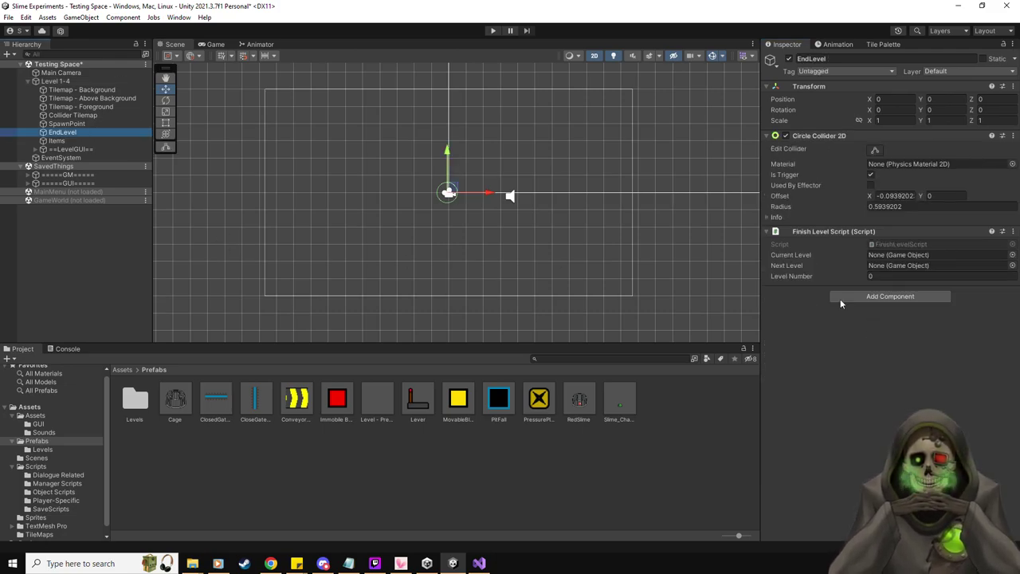
{"action": "left_click_drag", "start_coordinate": [837, 234], "coordinate": [900, 255]}
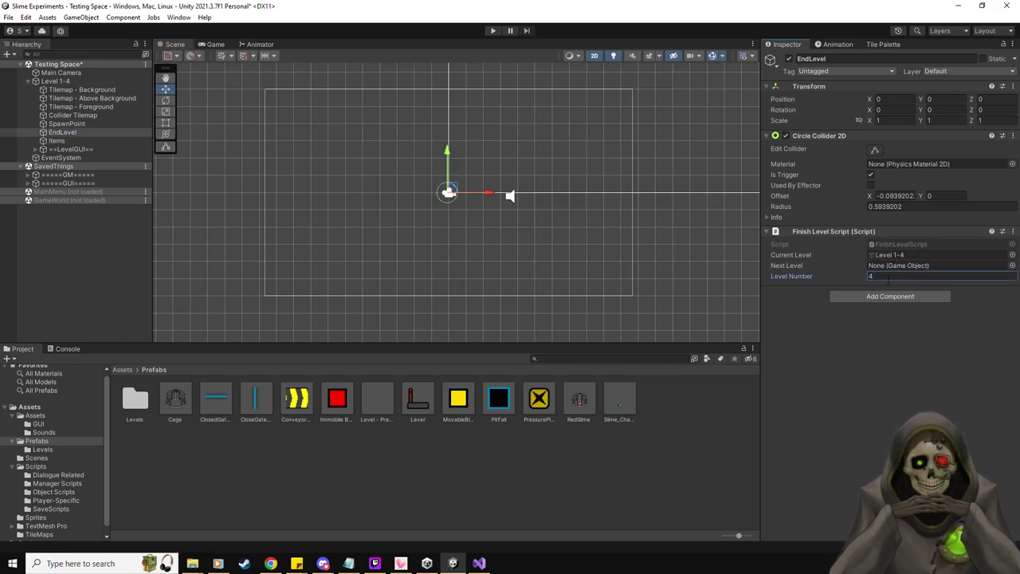
{"action": "left_click", "coordinate": [50, 125]}
- Box-fill straight Blue Room wall tiles along all four sides of the camera frame on Level 1-4's Collider Tilemap
{"action": "left_click", "coordinate": [86, 117]}
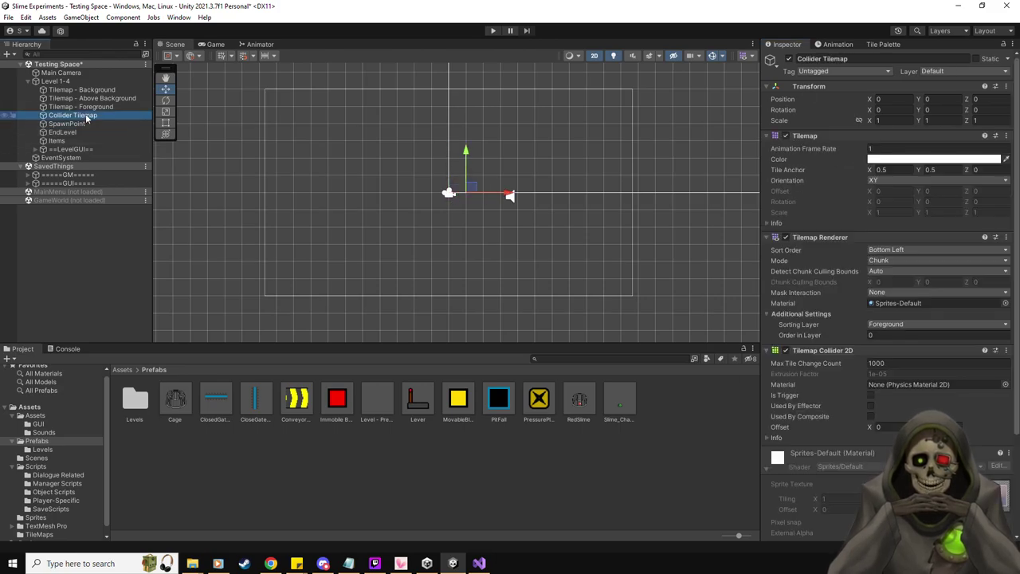
{"action": "left_click", "coordinate": [881, 45]}
{"action": "left_click", "coordinate": [890, 60]}
{"action": "left_click", "coordinate": [791, 333]}
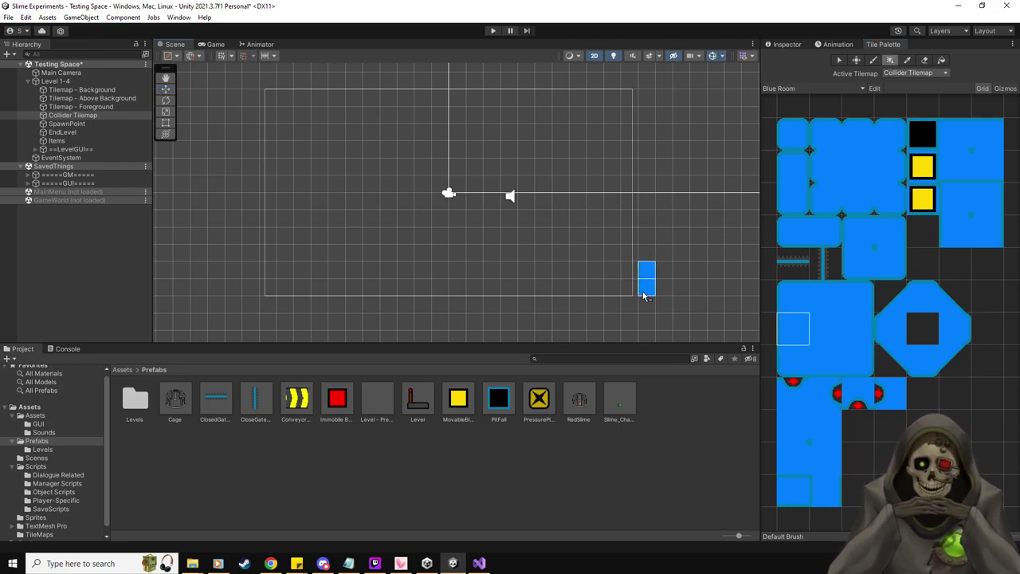
{"action": "left_click_drag", "start_coordinate": [629, 271], "coordinate": [629, 109]}
{"action": "left_click", "coordinate": [857, 328]}
{"action": "mouse_move", "coordinate": [263, 113]}
{"action": "left_mouse_down"}
{"action": "mouse_move", "coordinate": [262, 266]}
{"action": "mouse_move", "coordinate": [523, 305]}
{"action": "mouse_move", "coordinate": [605, 295]}
{"action": "left_mouse_up"}
{"action": "left_click", "coordinate": [825, 296]}
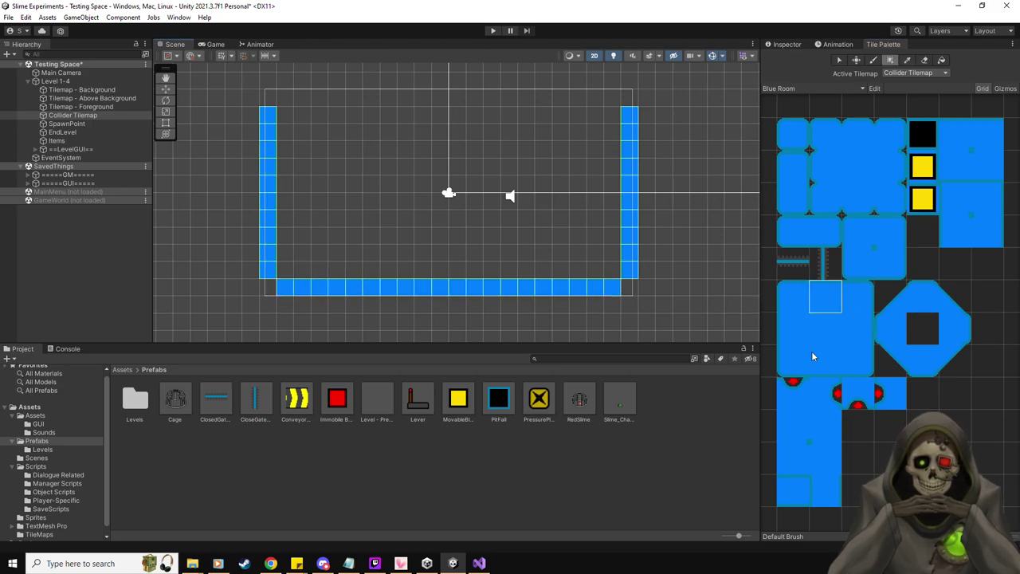
{"action": "left_click", "coordinate": [831, 360]}
{"action": "left_click_drag", "start_coordinate": [300, 97], "coordinate": [615, 98]}
- Place the matching corner tiles at the four corners of the room's outer wall
{"action": "left_click", "coordinate": [833, 434]}
{"action": "left_click", "coordinate": [630, 97]}
{"action": "left_click", "coordinate": [801, 437]}
{"action": "left_click", "coordinate": [268, 98]}
{"action": "left_click", "coordinate": [795, 455]}
{"action": "left_click", "coordinate": [260, 290]}
{"action": "left_click", "coordinate": [825, 458]}
{"action": "left_click", "coordinate": [630, 289]}
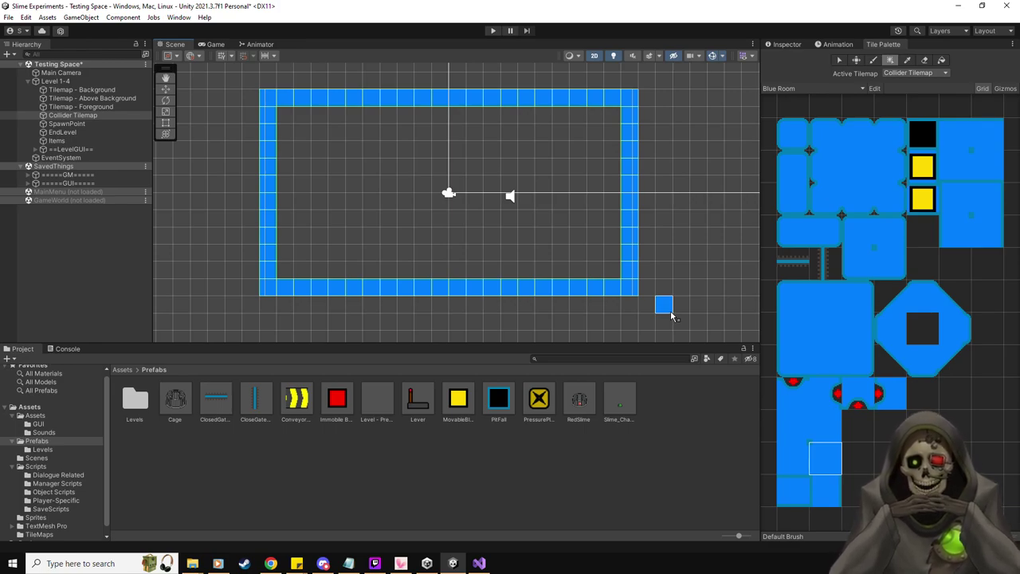
- Place a red exit marker tile on the right wall, third tile from the top, undoing the extra one painted below it
{"action": "left_click", "coordinate": [890, 394]}
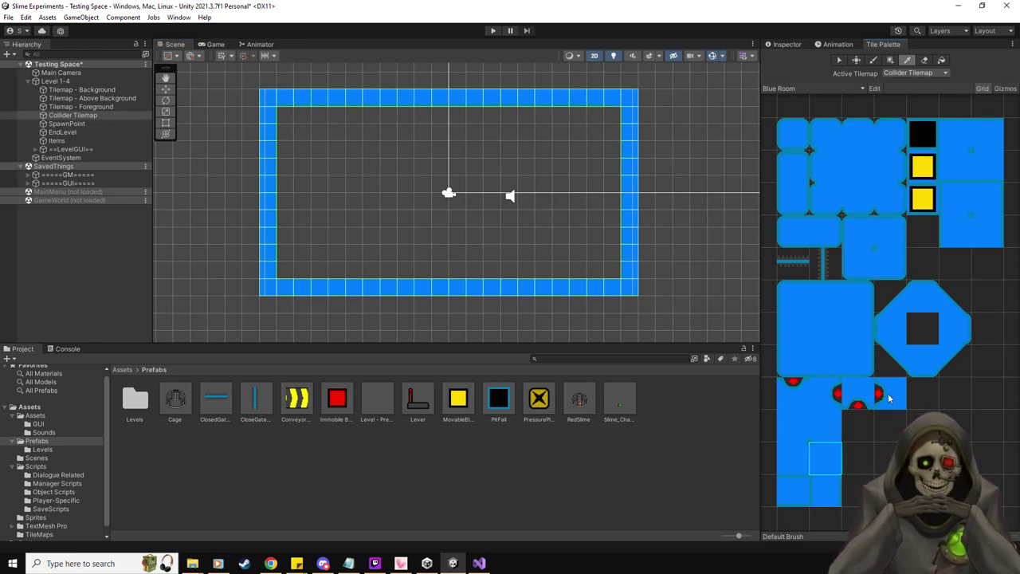
{"action": "left_click", "coordinate": [627, 133]}
{"action": "left_click", "coordinate": [627, 167]}
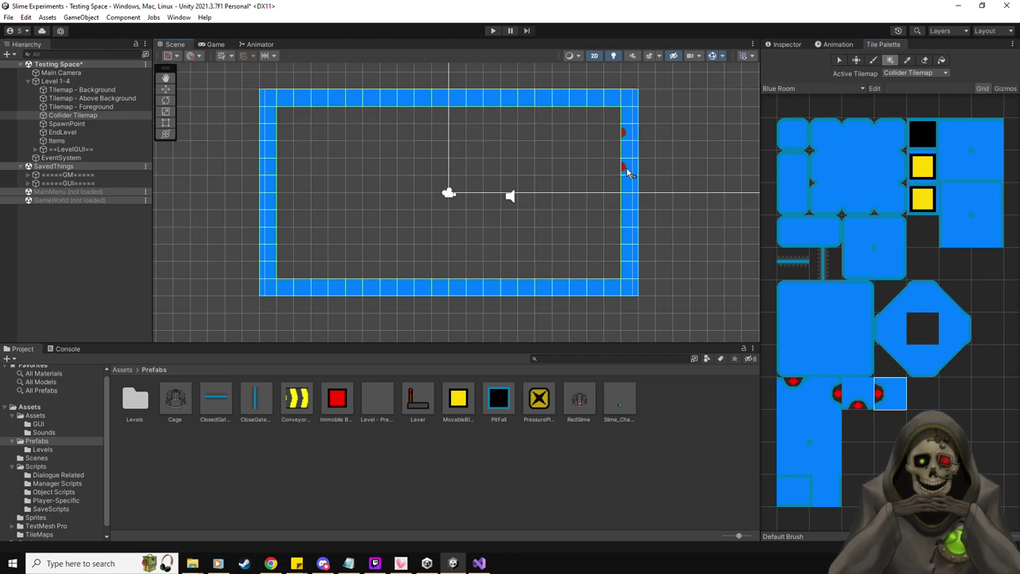
{"action": "key", "text": "ctrl+z"}
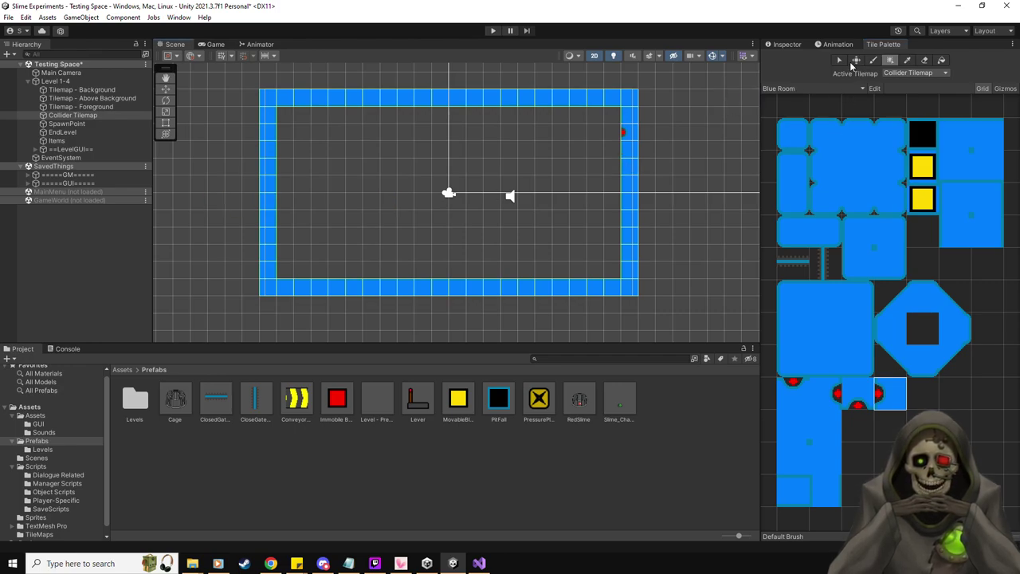
- Move the EndLevel object onto the red marker tile in the room's right wall
{"action": "left_click", "coordinate": [839, 62]}
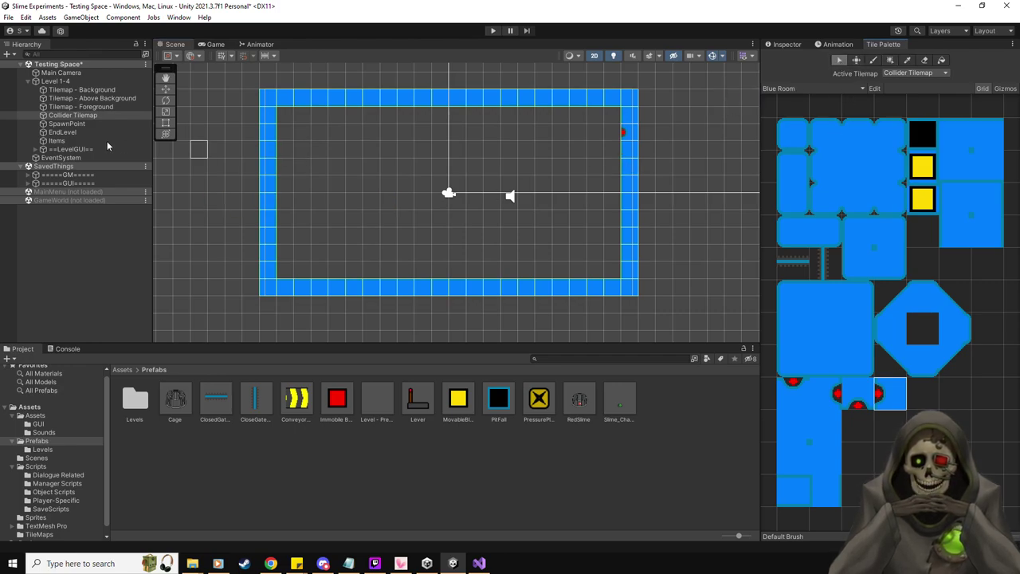
{"action": "left_click", "coordinate": [64, 133]}
{"action": "key", "text": "w"}
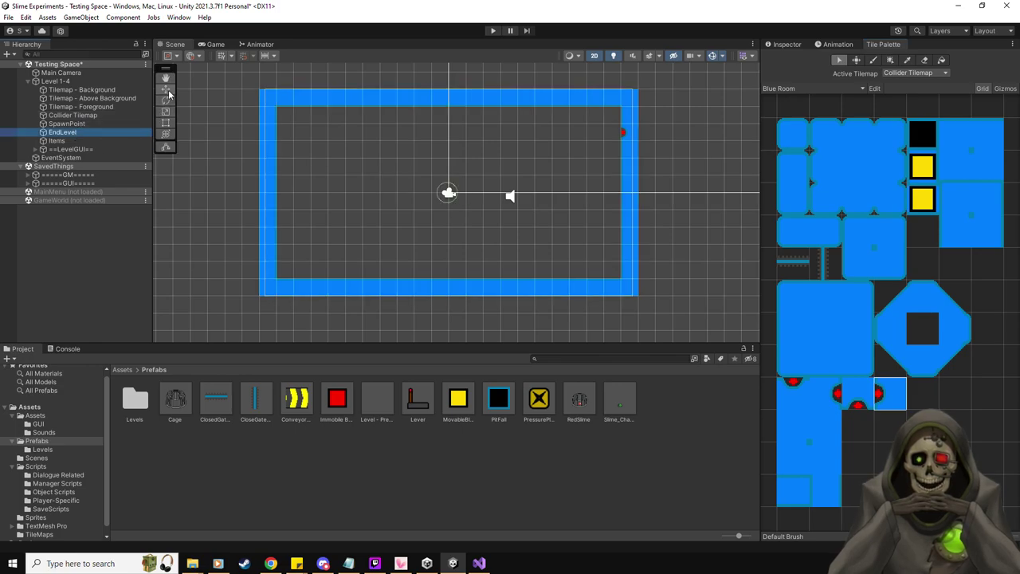
{"action": "left_click_drag", "start_coordinate": [452, 191], "coordinate": [631, 130]}
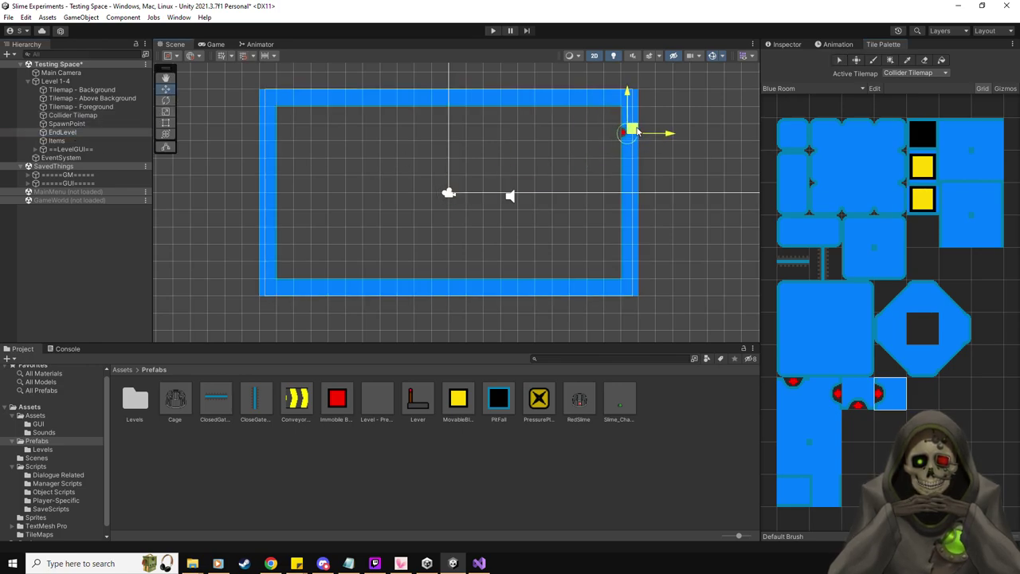
- Move the SpawnPoint object to the room's upper-left corner area and display the Level 1-4 object's properties
{"action": "left_click", "coordinate": [67, 124]}
{"action": "left_click_drag", "start_coordinate": [455, 193], "coordinate": [308, 122]}
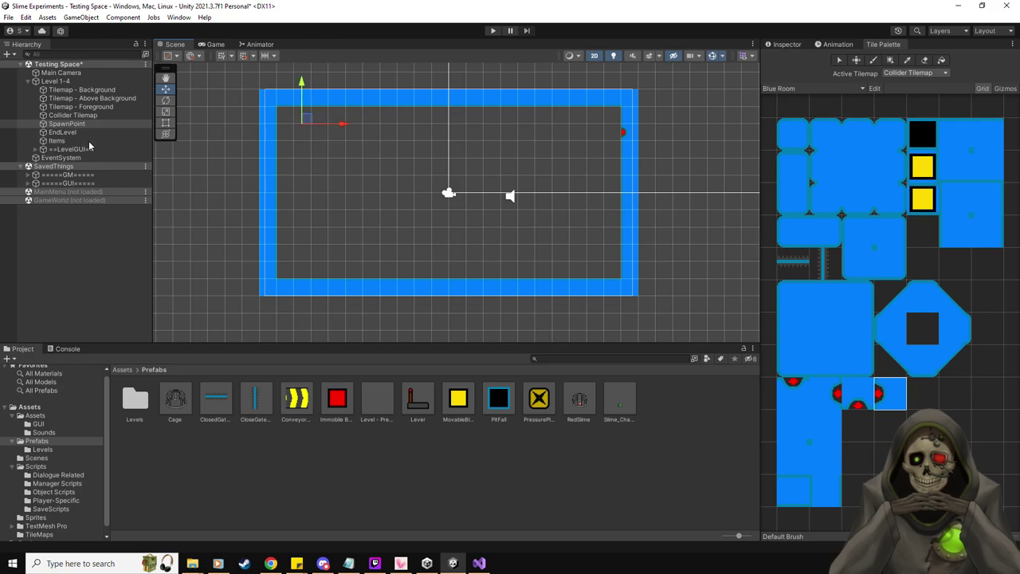
{"action": "left_click", "coordinate": [69, 82]}
{"action": "left_click", "coordinate": [784, 44]}
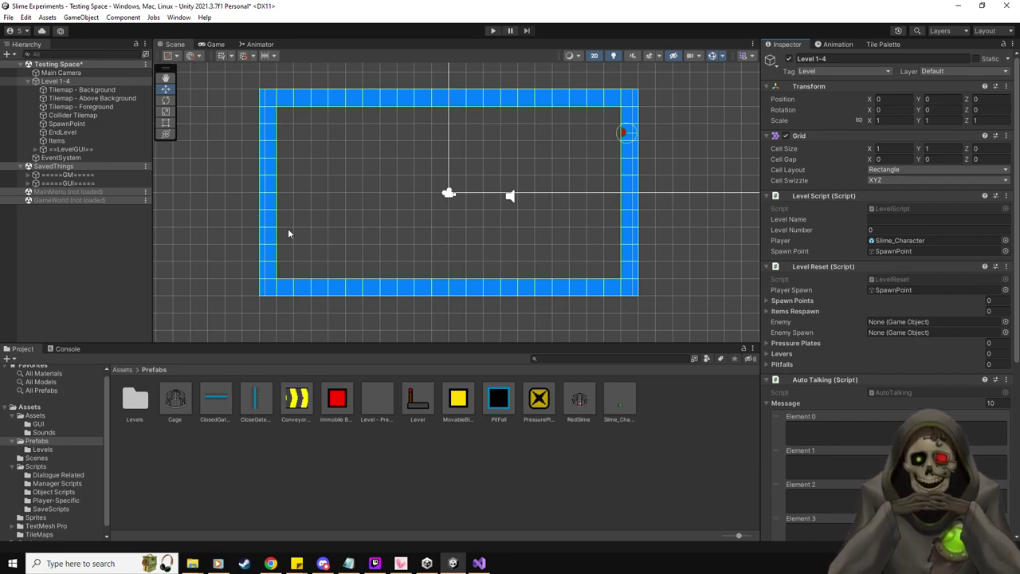
- Place lower and upper wall end-cap tiles on the Collider Tilemap in the sixth interior column, each one tile away from the outer wall
{"action": "left_click", "coordinate": [78, 115]}
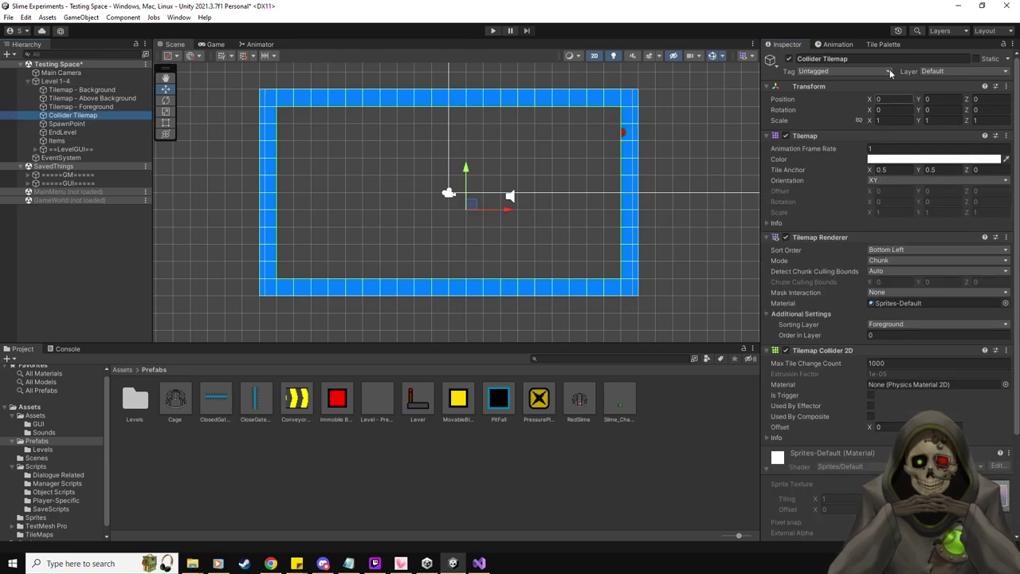
{"action": "left_click", "coordinate": [885, 45]}
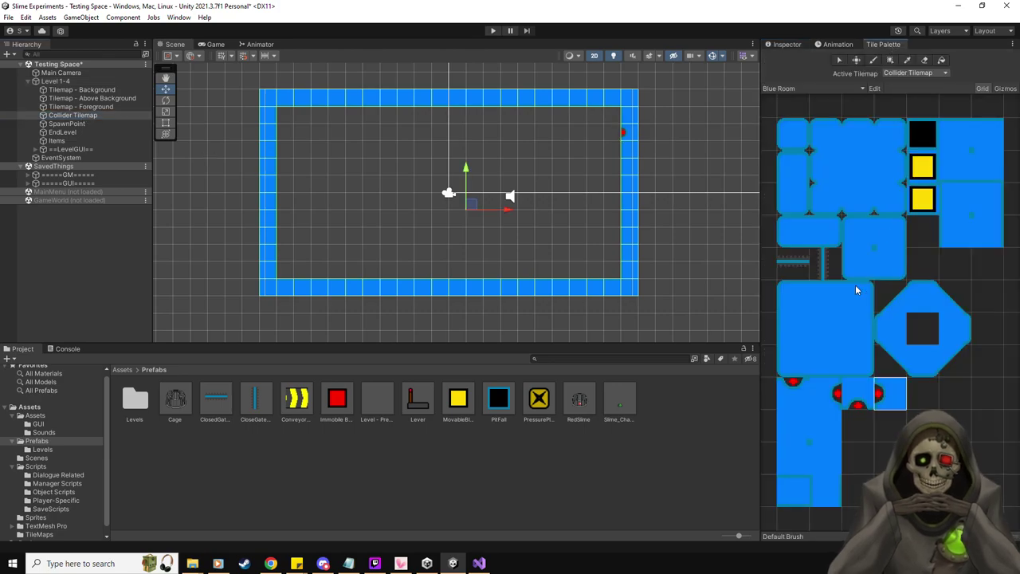
{"action": "left_click", "coordinate": [792, 199]}
{"action": "left_click", "coordinate": [422, 218]}
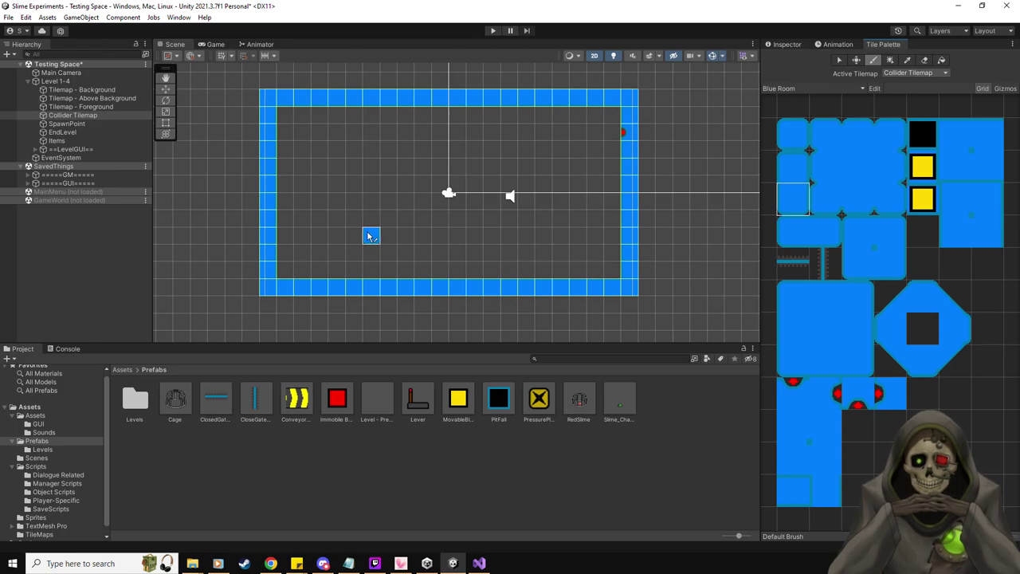
{"action": "left_click", "coordinate": [368, 236]}
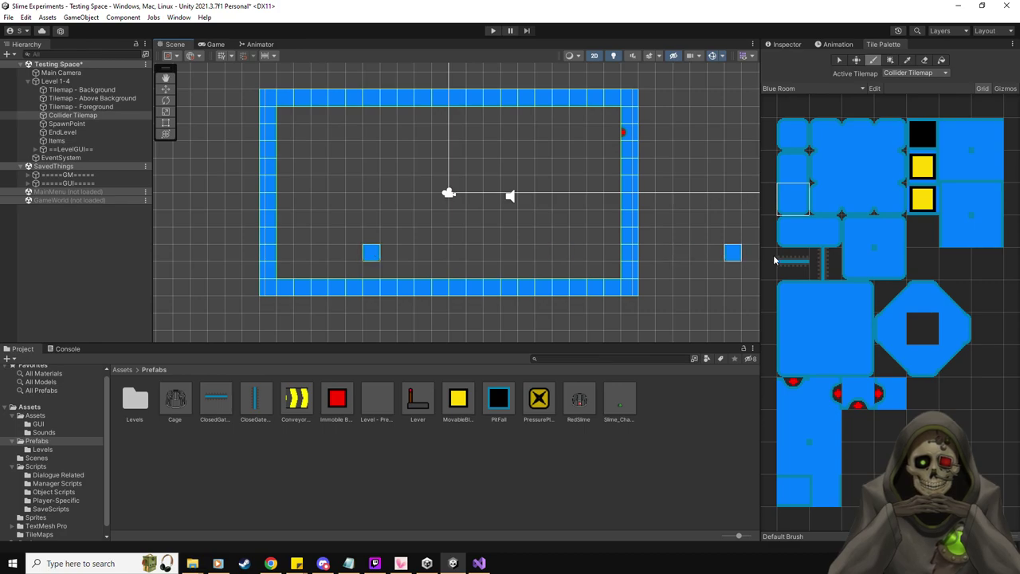
{"action": "left_click", "coordinate": [796, 168]}
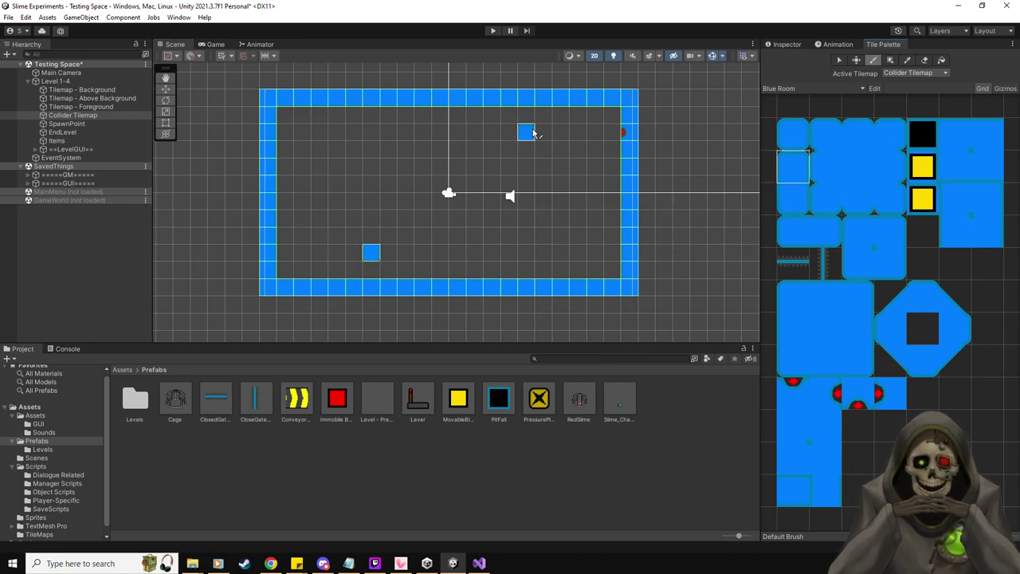
{"action": "left_click", "coordinate": [371, 132]}
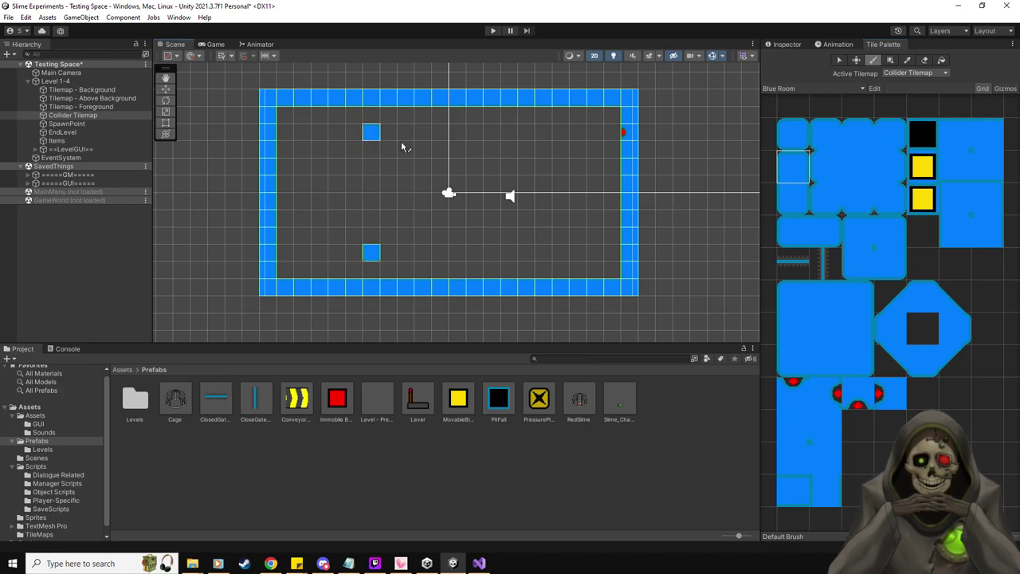
- Build the right partition with a lower end cap one tile above the bottom wall and straight wall tiles up to the top wall
{"action": "left_click", "coordinate": [793, 198]}
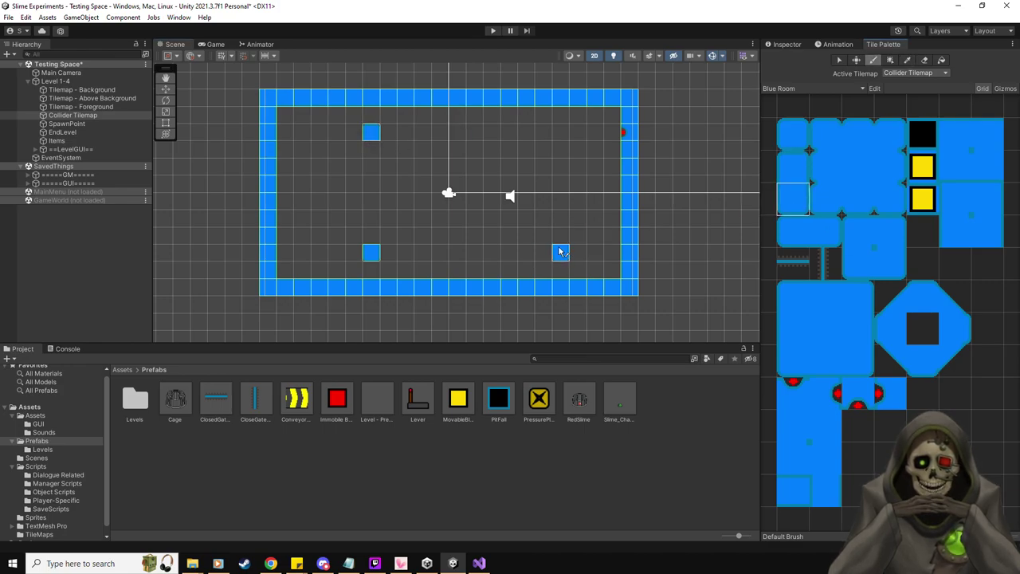
{"action": "left_click", "coordinate": [529, 253]}
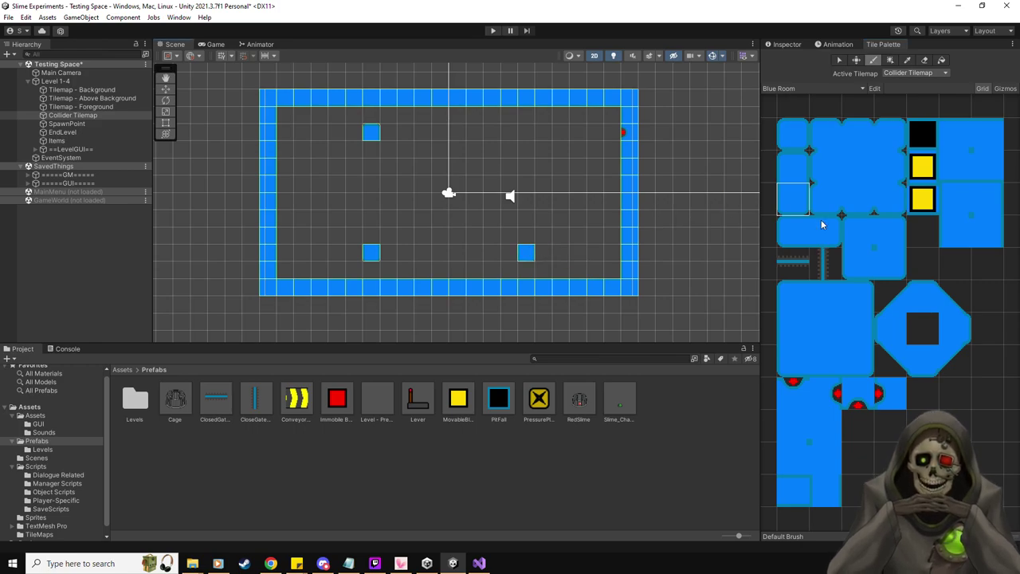
{"action": "left_click", "coordinate": [832, 496]}
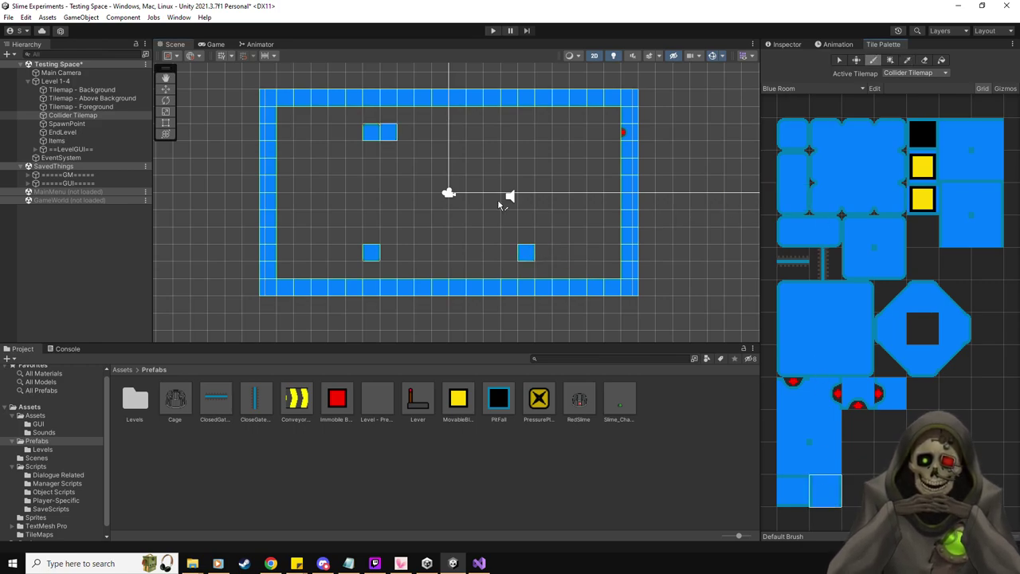
{"action": "left_click_drag", "start_coordinate": [529, 240], "coordinate": [528, 111]}
- Try filling the left partition from its upper end cap down to the bottom wall, and undo the fill
{"action": "mouse_move", "coordinate": [372, 148]}
{"action": "left_mouse_down"}
{"action": "mouse_move", "coordinate": [371, 266]}
{"action": "mouse_move", "coordinate": [527, 282]}
{"action": "left_mouse_up"}
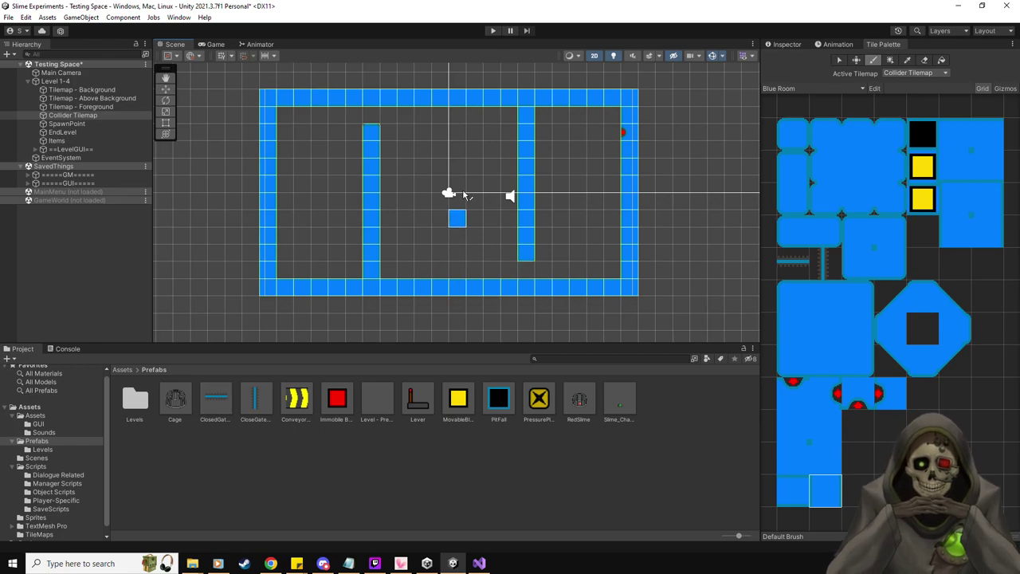
{"action": "left_click", "coordinate": [439, 149]}
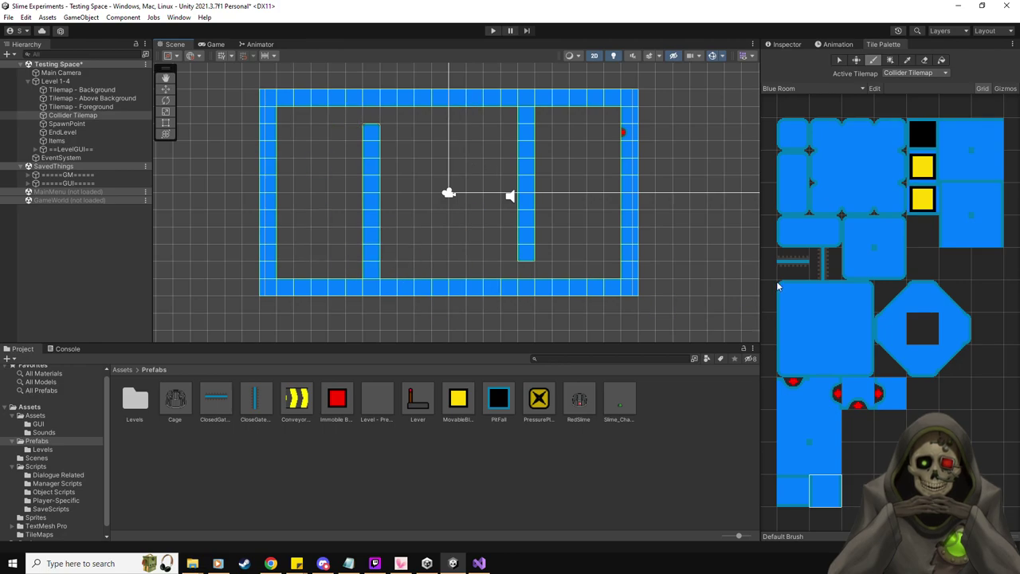
{"action": "key", "text": "ctrl+z"}
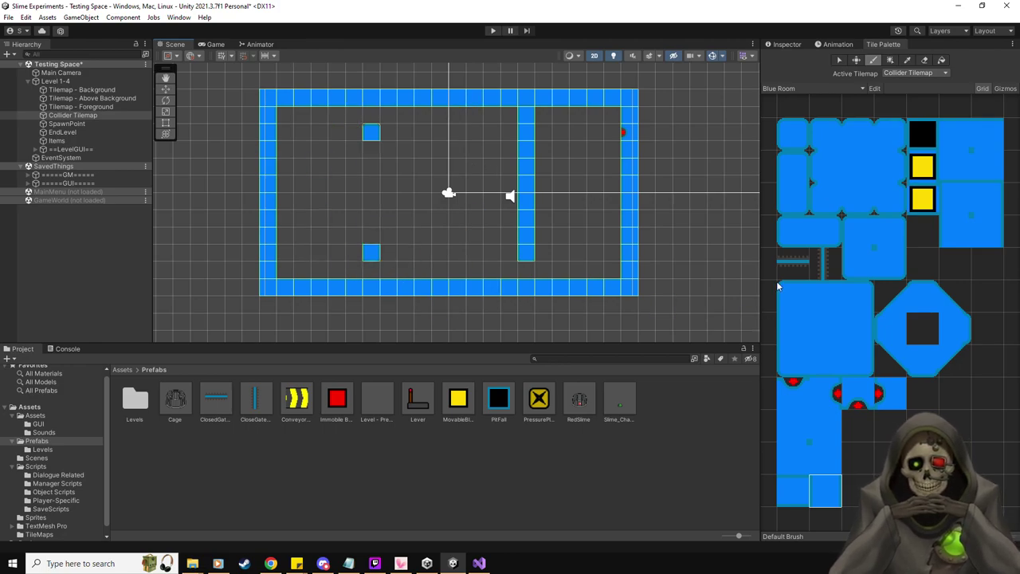
{"action": "left_click", "coordinate": [925, 60]}
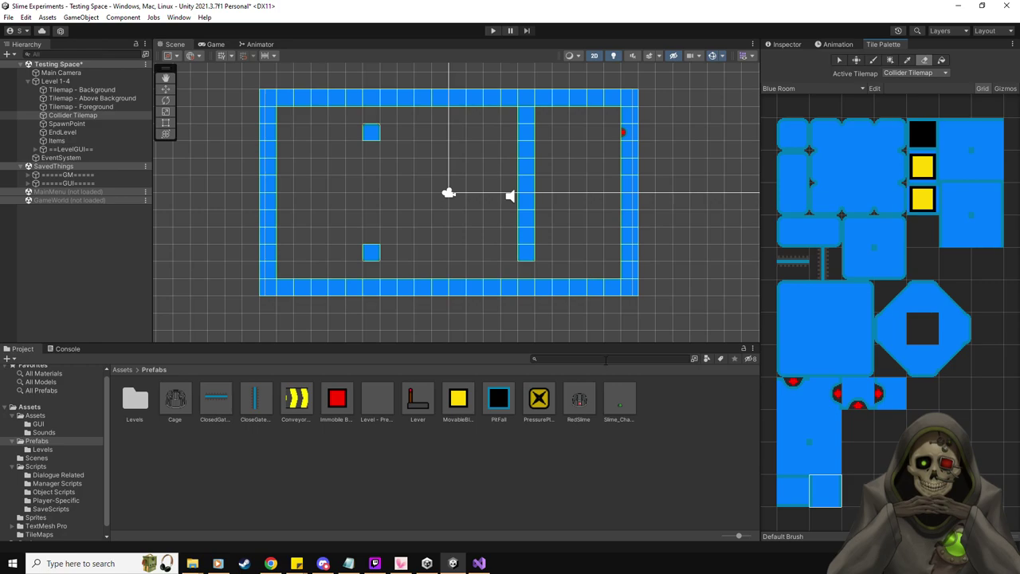
- Build a middle partition in the tenth interior column, with an end cap one tile below the top wall and straight tiles down to the bottom wall
{"action": "left_click", "coordinate": [794, 174]}
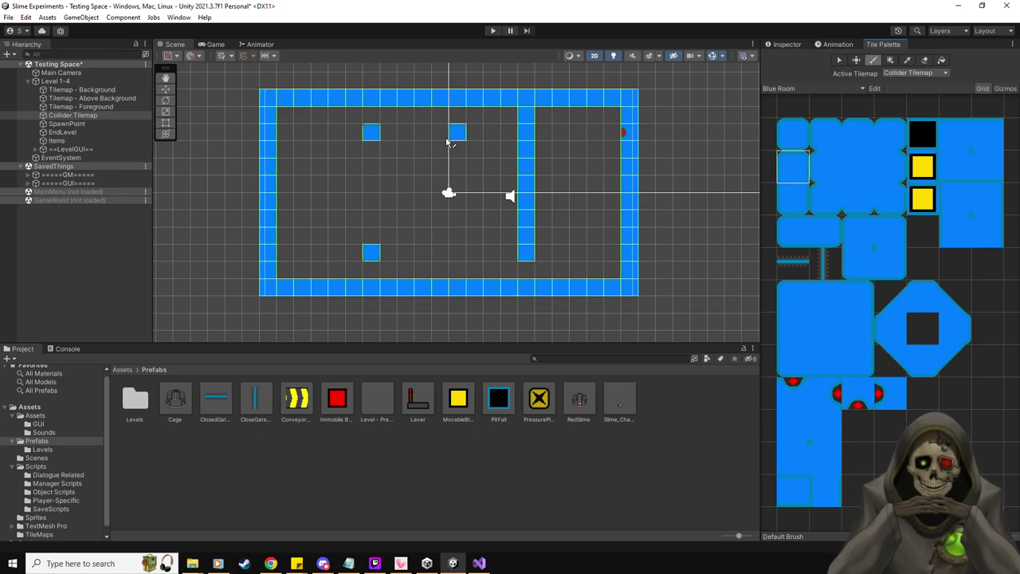
{"action": "left_click", "coordinate": [444, 137]}
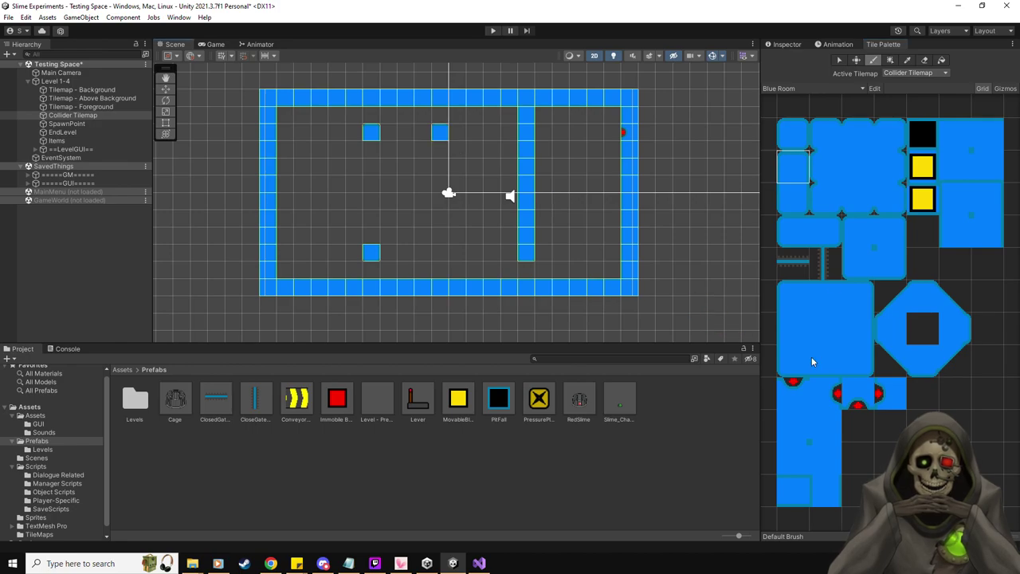
{"action": "left_click", "coordinate": [825, 490]}
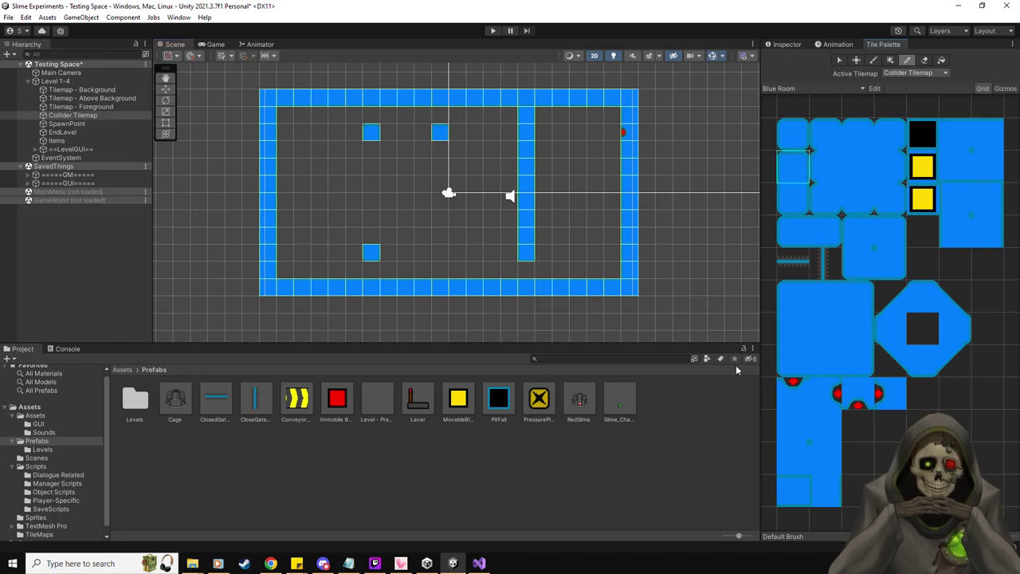
{"action": "left_click_drag", "start_coordinate": [440, 150], "coordinate": [444, 279]}
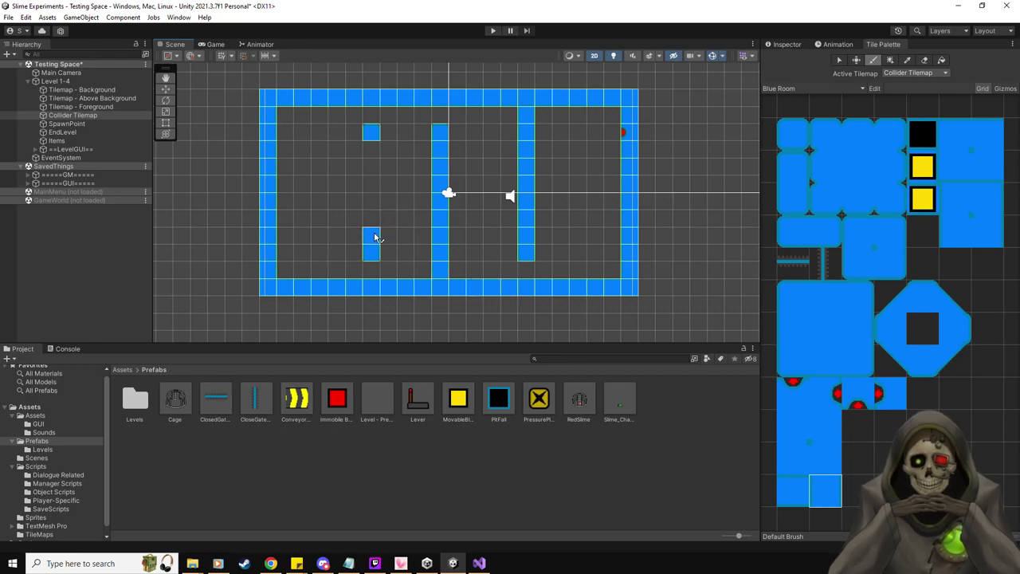
- Build the left partition down from the top wall with a lower end cap in the fifth interior column, erasing the sixth column's tiles
{"action": "left_click_drag", "start_coordinate": [376, 229], "coordinate": [369, 113]}
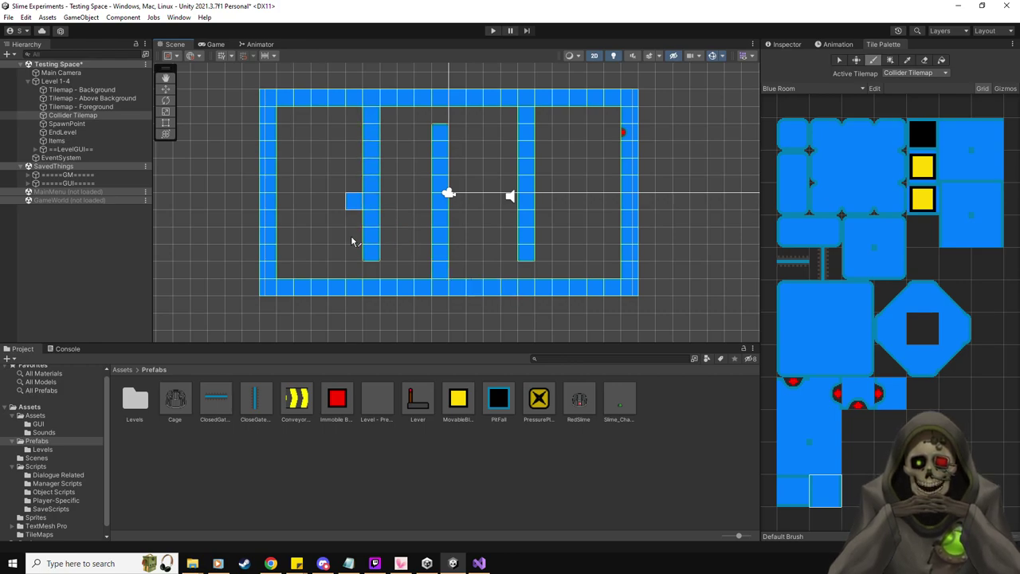
{"action": "left_click_drag", "start_coordinate": [350, 235], "coordinate": [353, 123]}
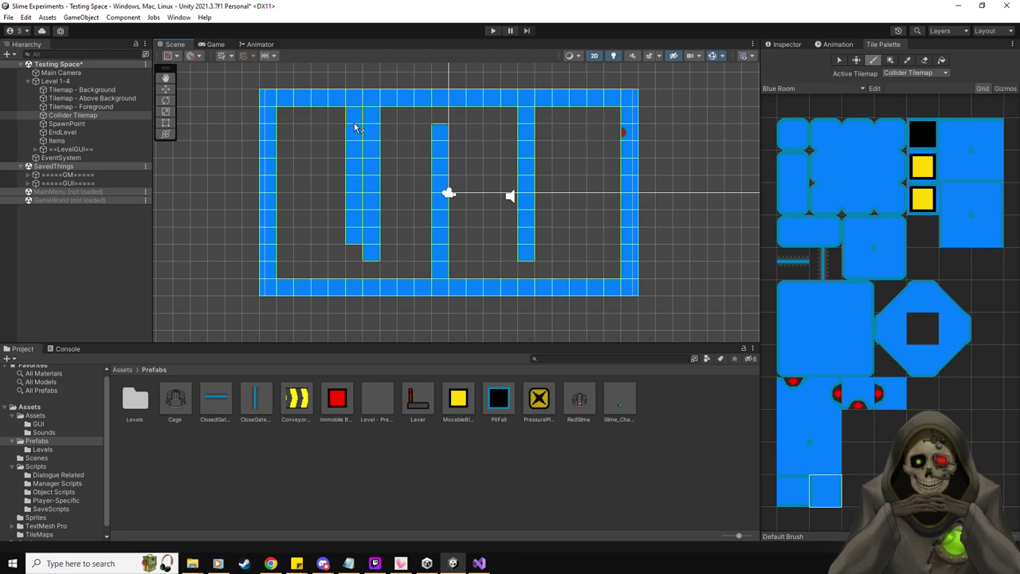
{"action": "left_click", "coordinate": [793, 198]}
{"action": "left_click", "coordinate": [354, 252]}
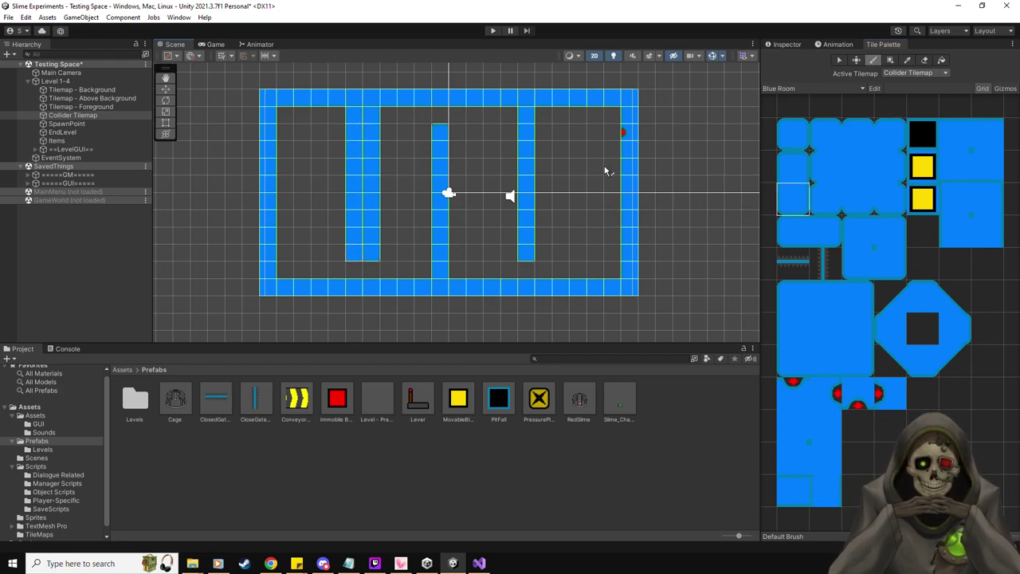
{"action": "left_click", "coordinate": [925, 59]}
{"action": "left_click_drag", "start_coordinate": [376, 256], "coordinate": [370, 135]}
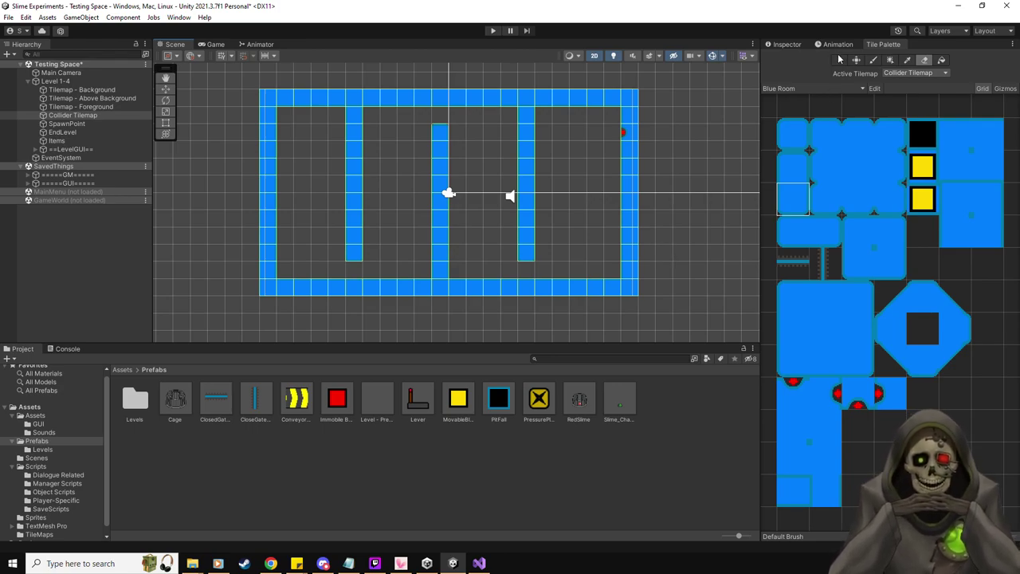
- Move SpawnPoint slightly right to about X -8.06, Y 3.93 in the room's left section and save the scene
{"action": "left_click", "coordinate": [790, 47]}
{"action": "scroll", "coordinate": [531, 260], "scroll_direction": "up", "scroll_amount": 2}
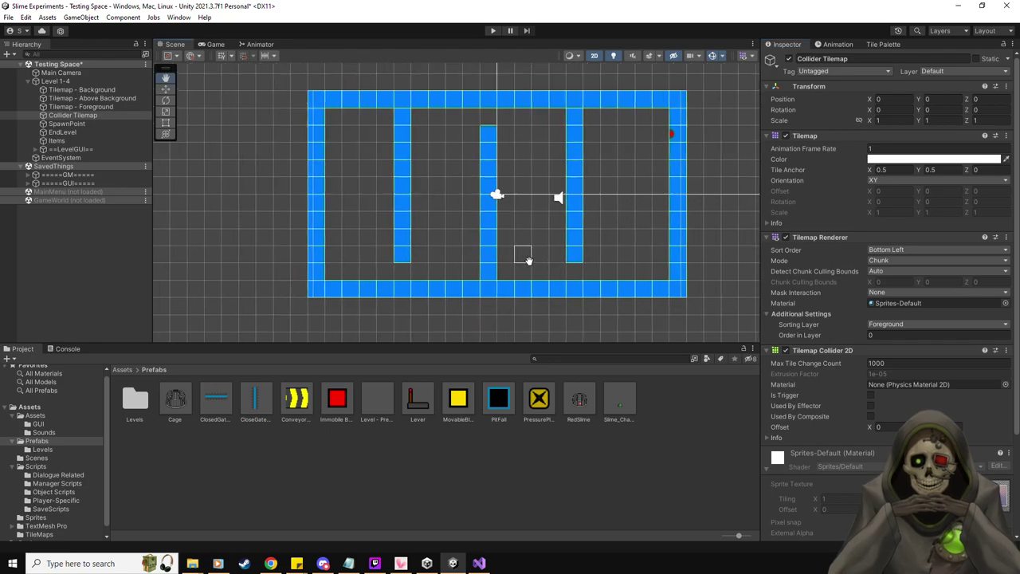
{"action": "left_click", "coordinate": [68, 123]}
{"action": "left_click", "coordinate": [165, 89]}
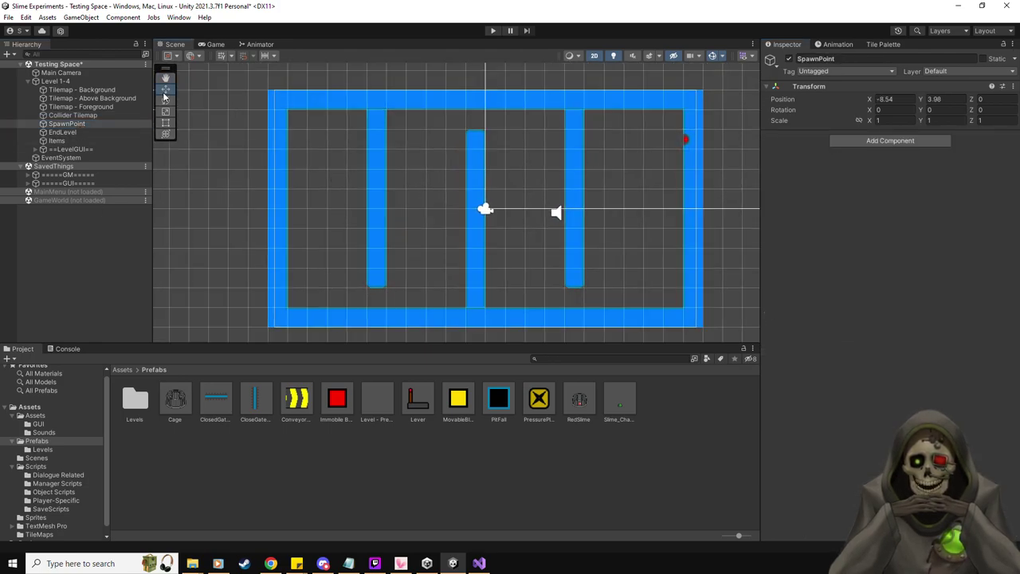
{"action": "left_click_drag", "start_coordinate": [325, 128], "coordinate": [333, 129]}
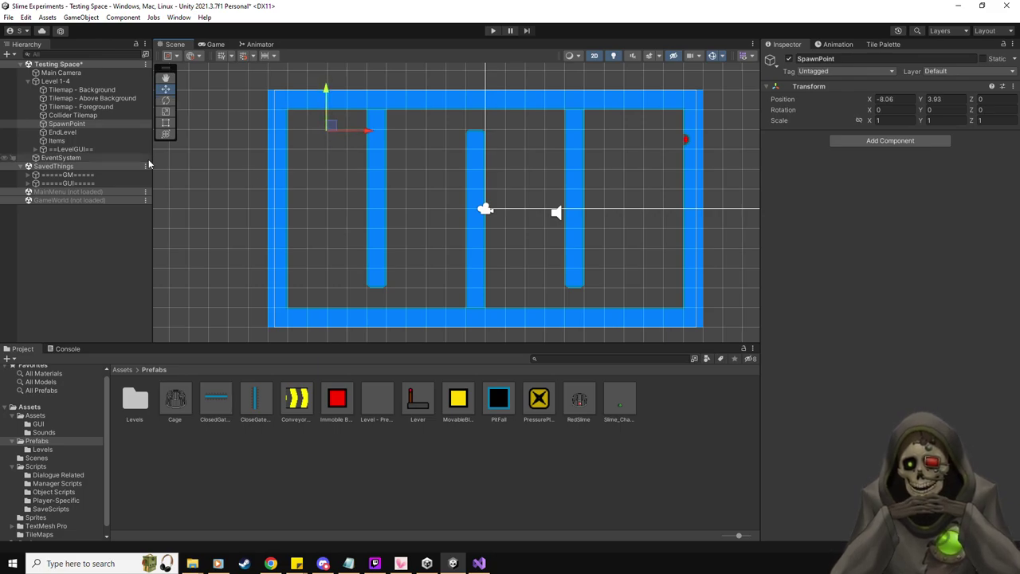
{"action": "key", "text": "ctrl+s"}
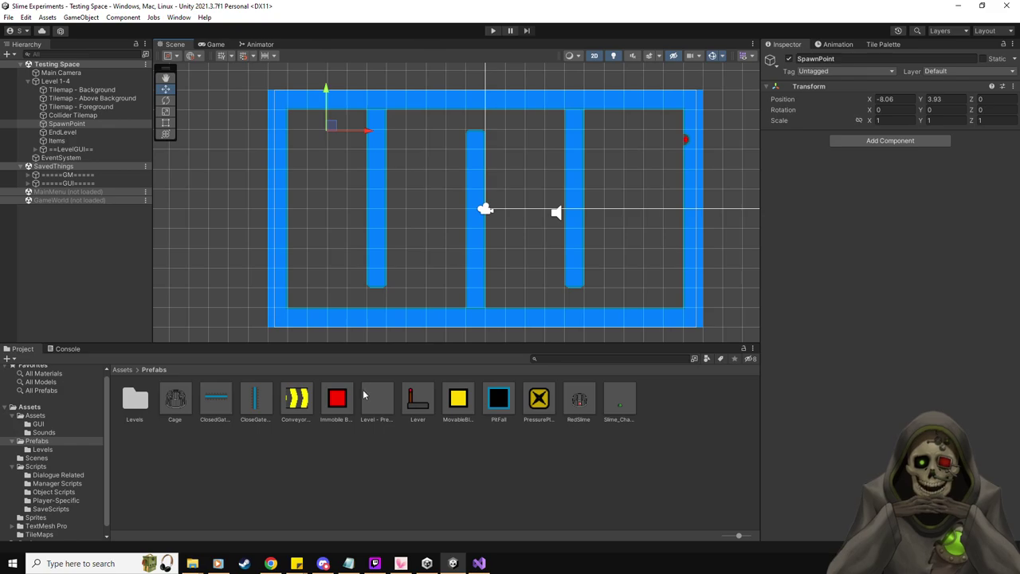
- Place a MovableBlock in the left section below the spawn point and an Immobile Block between it and the left wall
{"action": "left_click_drag", "start_coordinate": [456, 398], "coordinate": [318, 161]}
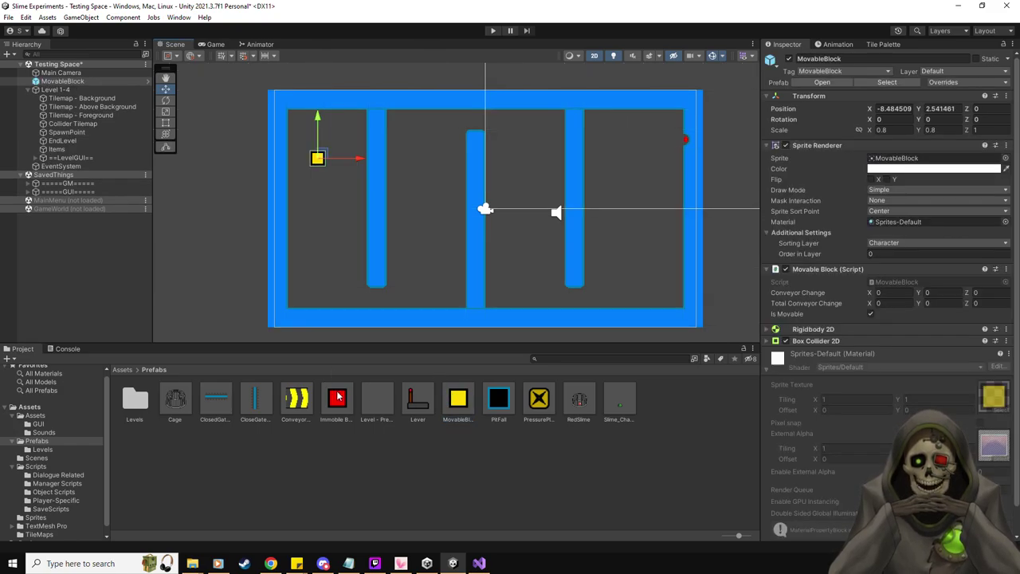
{"action": "left_click_drag", "start_coordinate": [340, 399], "coordinate": [310, 303]}
{"action": "left_click_drag", "start_coordinate": [294, 160], "coordinate": [300, 163]}
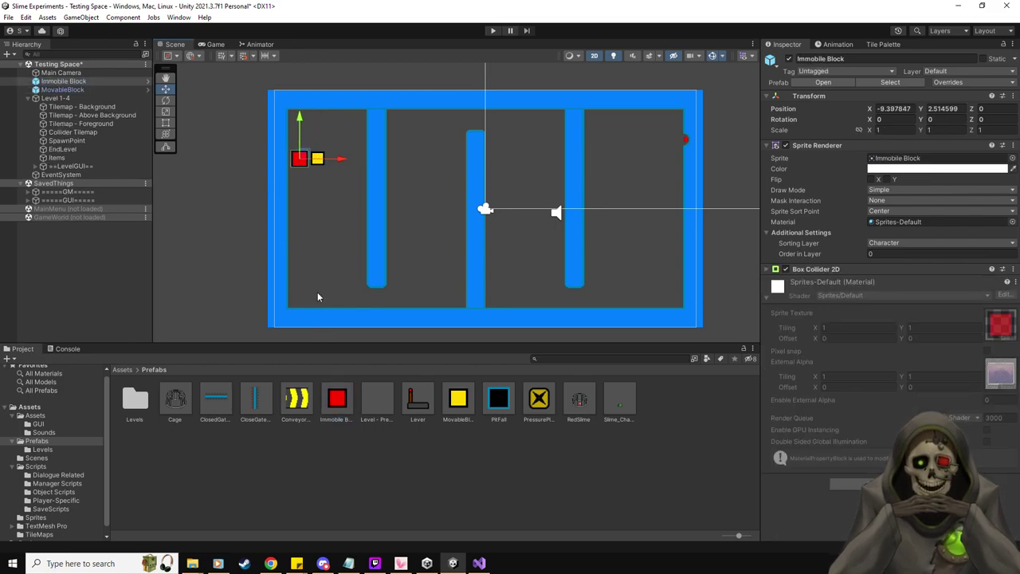
- Paint a two-tile horizontal wall on the Collider Tilemap, with its end cap beside the yellow block, joining it to the left partition
{"action": "left_click", "coordinate": [80, 133]}
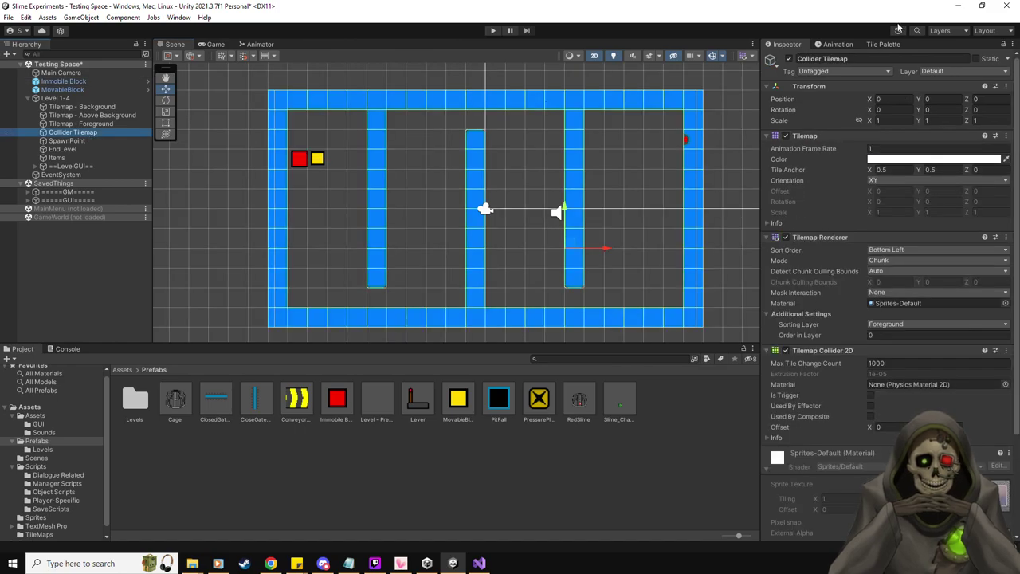
{"action": "left_click", "coordinate": [883, 44]}
{"action": "left_click", "coordinate": [801, 230]}
{"action": "left_click", "coordinate": [337, 158]}
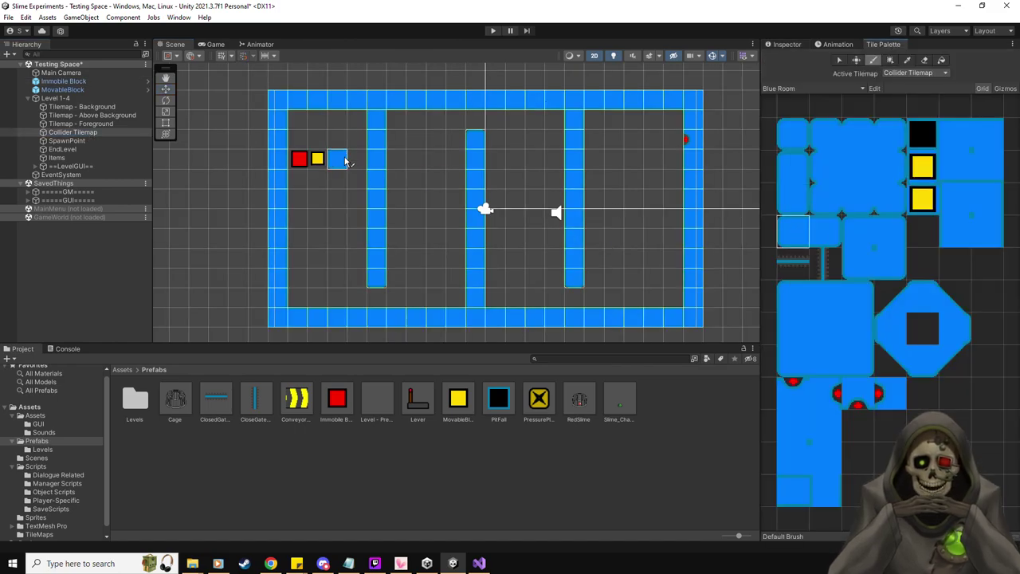
{"action": "left_click", "coordinate": [795, 494]}
{"action": "left_click", "coordinate": [356, 158]}
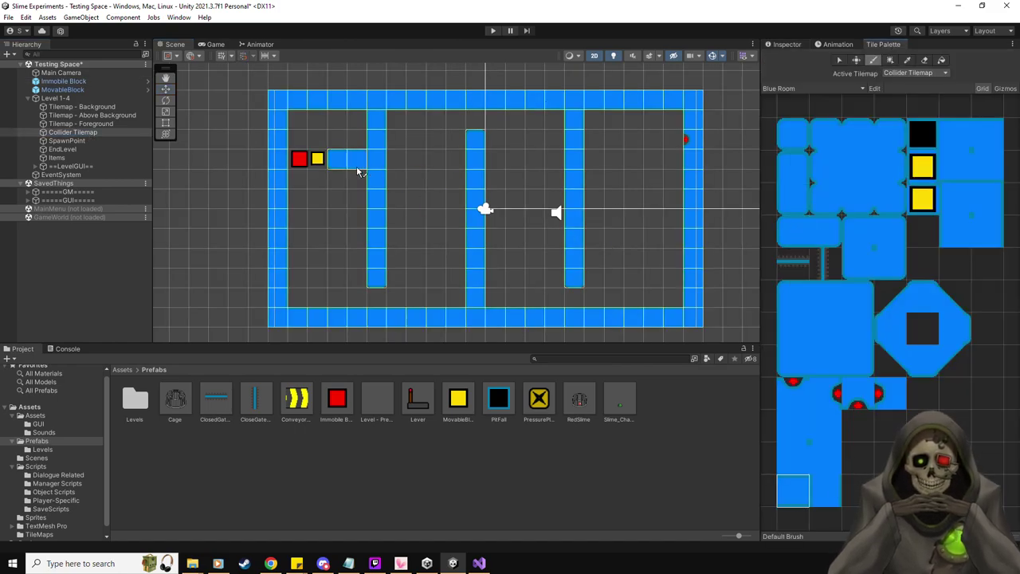
- Examine the Immobile Block prefab's component properties
{"action": "scroll", "coordinate": [354, 211], "scroll_direction": "up", "scroll_amount": 2}
{"action": "scroll", "coordinate": [353, 207], "scroll_direction": "up", "scroll_amount": 2}
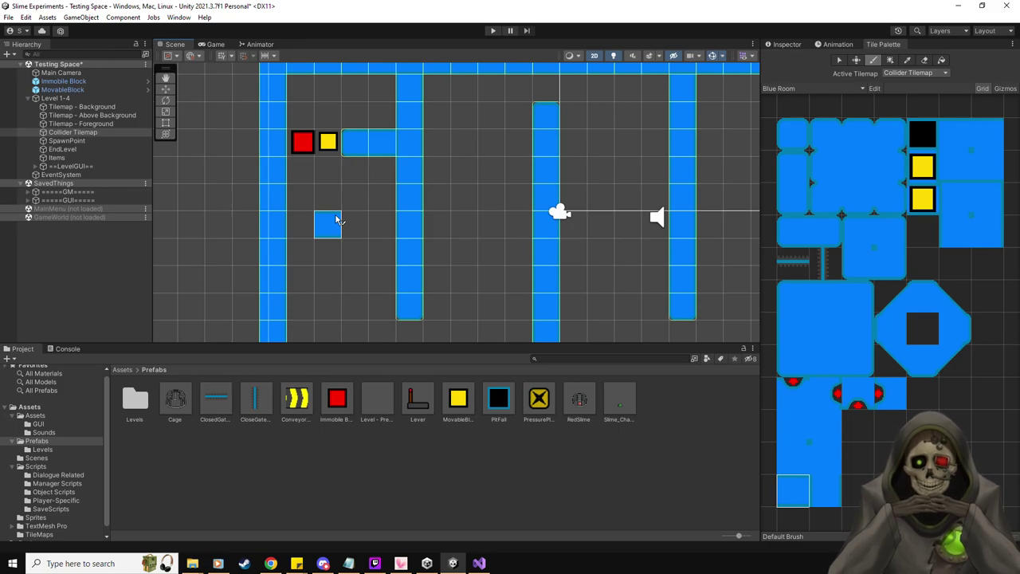
{"action": "left_click", "coordinate": [338, 399]}
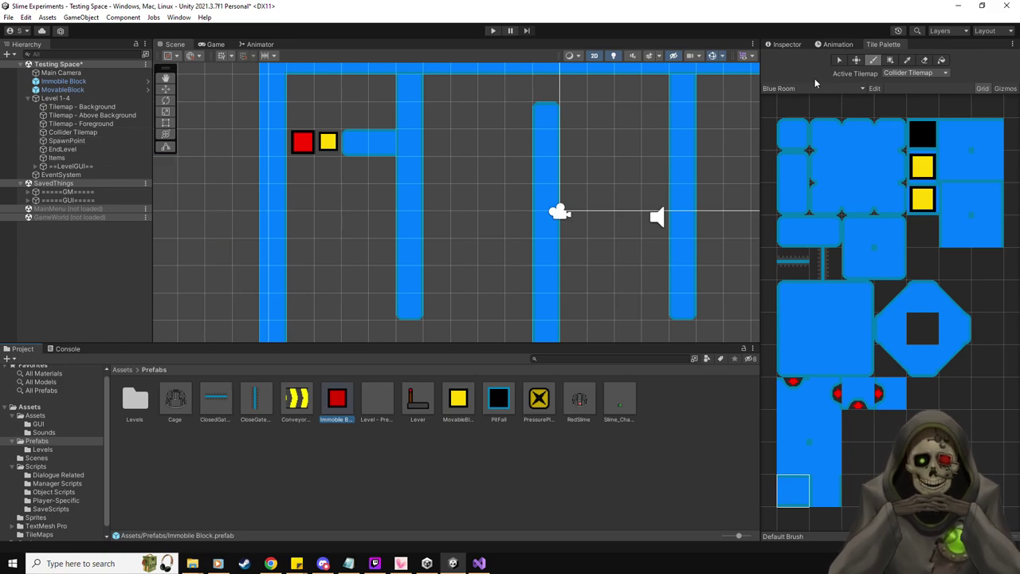
{"action": "left_click", "coordinate": [797, 44]}
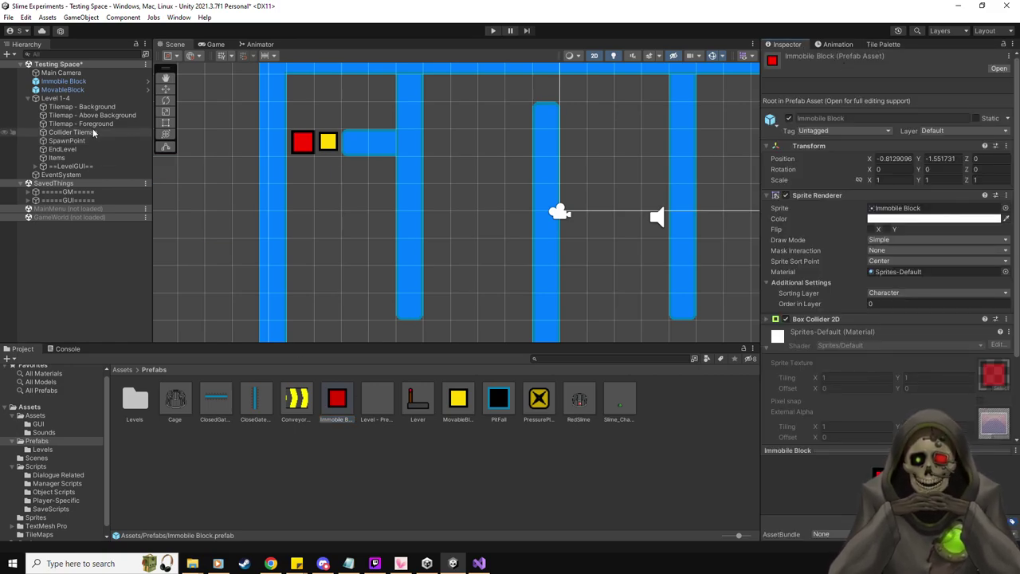
- Place three Immobile Blocks in the left section: two in a row with a one-tile gap, and one two rows below, centred under the gap
{"action": "left_click", "coordinate": [888, 45]}
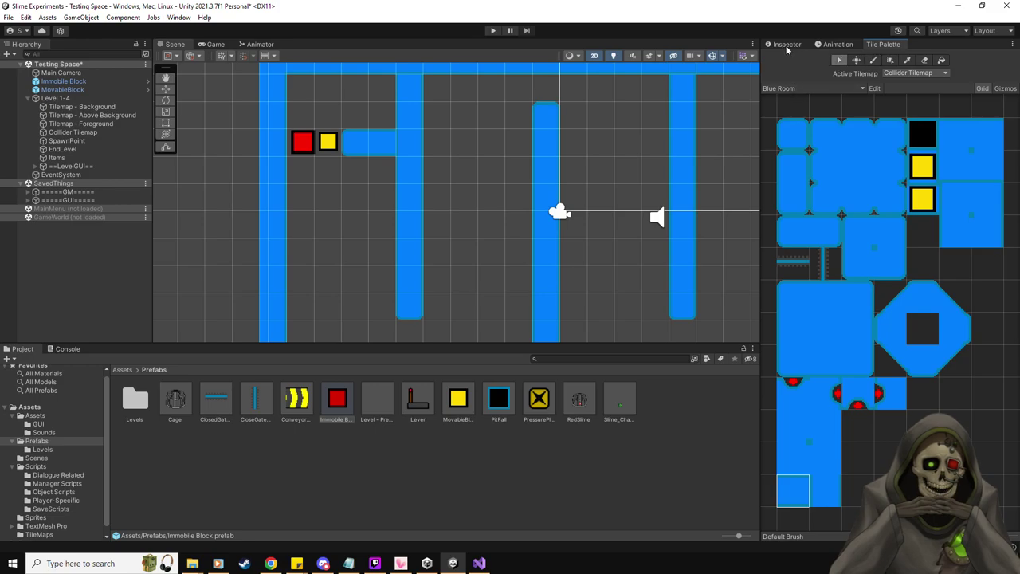
{"action": "left_click", "coordinate": [786, 45]}
{"action": "left_click", "coordinate": [338, 397]}
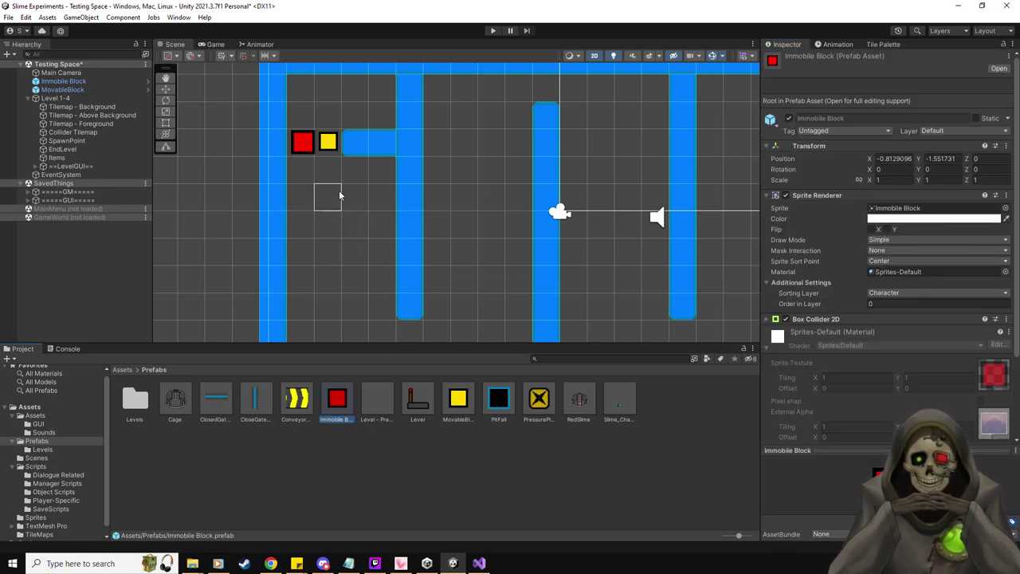
{"action": "left_click_drag", "start_coordinate": [338, 402], "coordinate": [301, 228]}
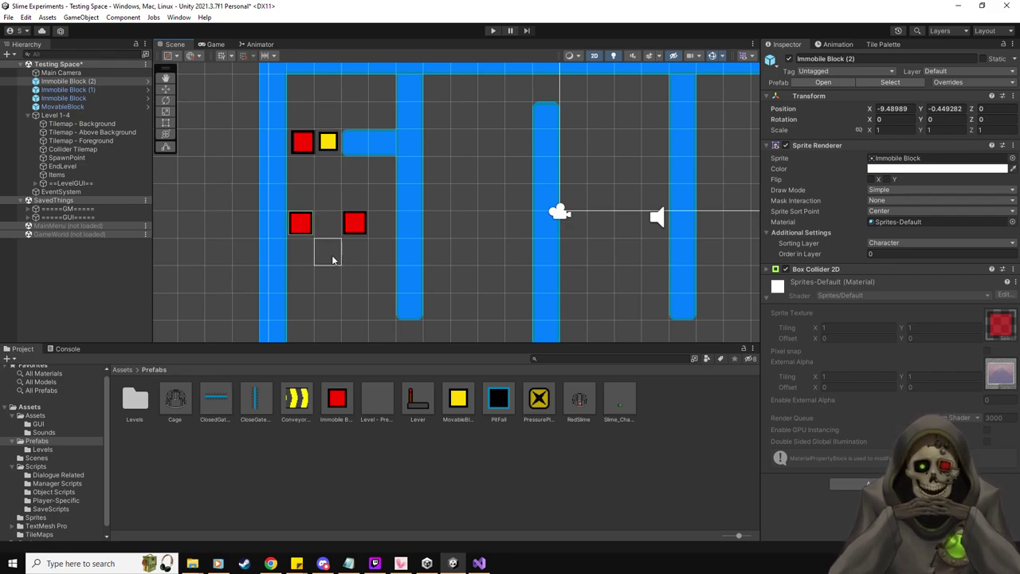
{"action": "scroll", "coordinate": [332, 259], "scroll_direction": "down", "scroll_amount": 2}
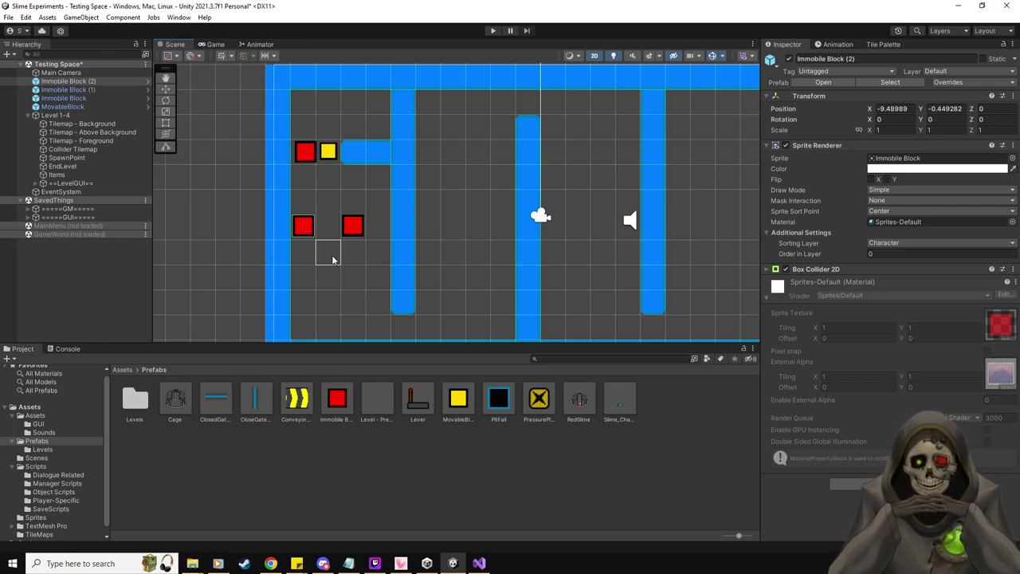
{"action": "left_click", "coordinate": [329, 279]}
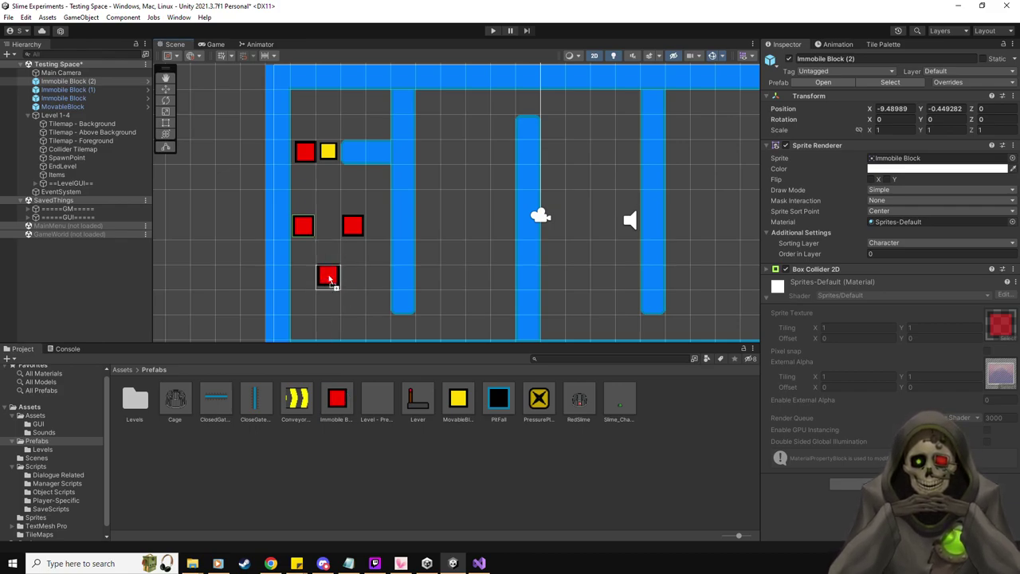
{"action": "left_click", "coordinate": [329, 283]}
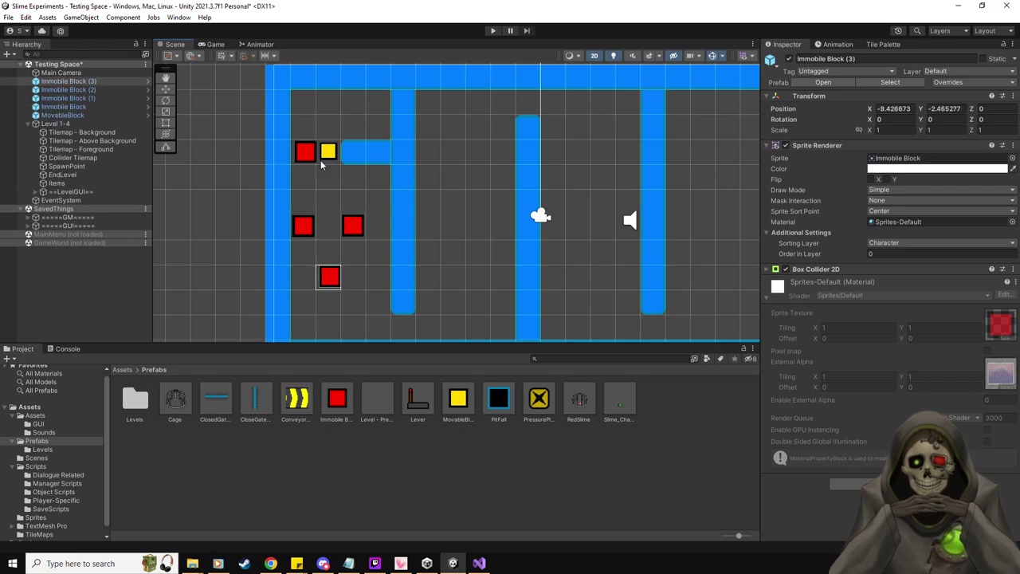
{"action": "scroll", "coordinate": [329, 231], "scroll_direction": "up", "scroll_amount": 2}
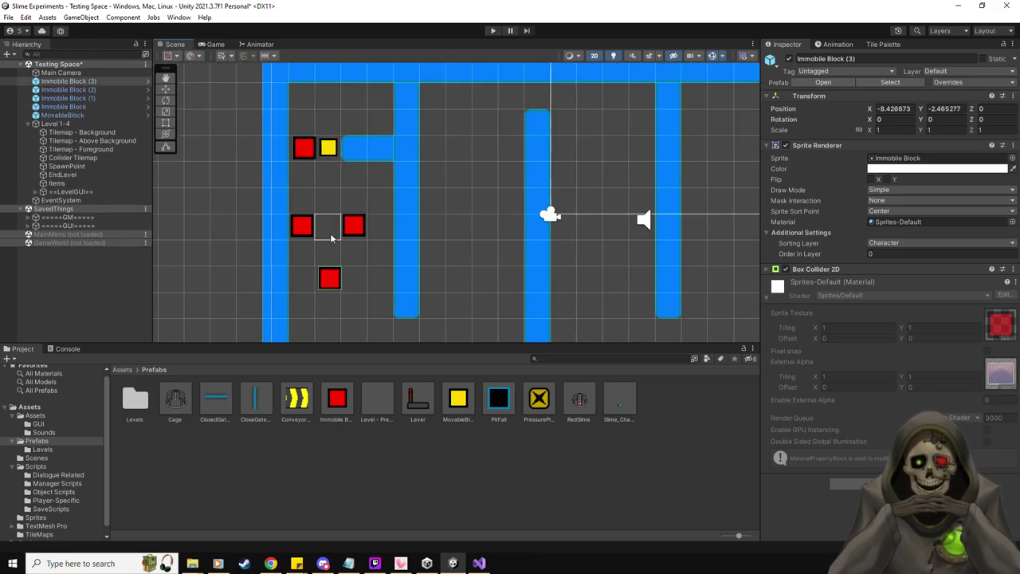
- Add a MovableBlock on each side of the lowest red block and an Immobile Block against the partition, deleting the extra red block under the horizontal wall
{"action": "left_click", "coordinate": [336, 237]}
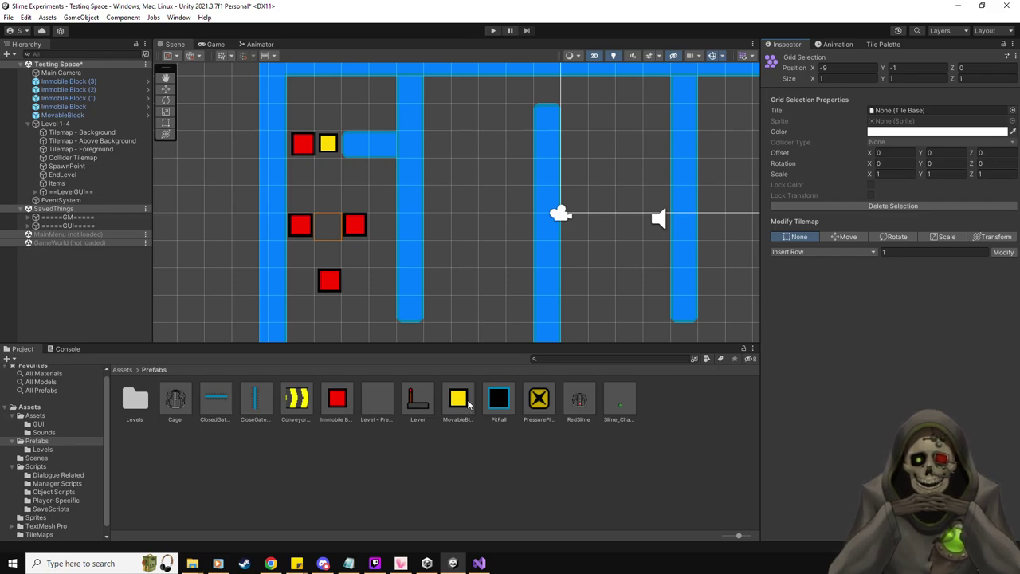
{"action": "left_click_drag", "start_coordinate": [468, 405], "coordinate": [357, 284]}
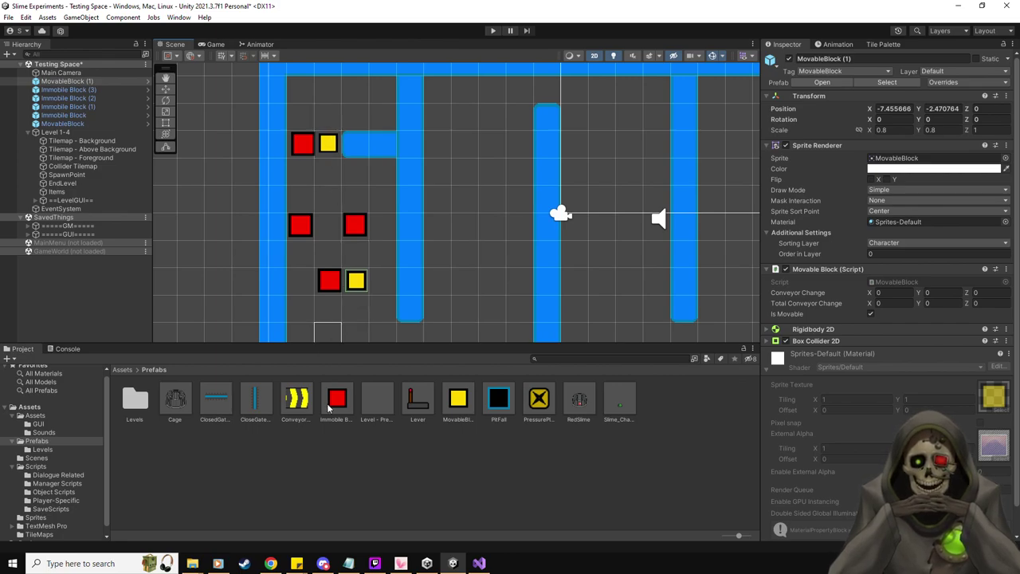
{"action": "left_click_drag", "start_coordinate": [460, 404], "coordinate": [301, 283]}
{"action": "left_click_drag", "start_coordinate": [337, 405], "coordinate": [357, 172]}
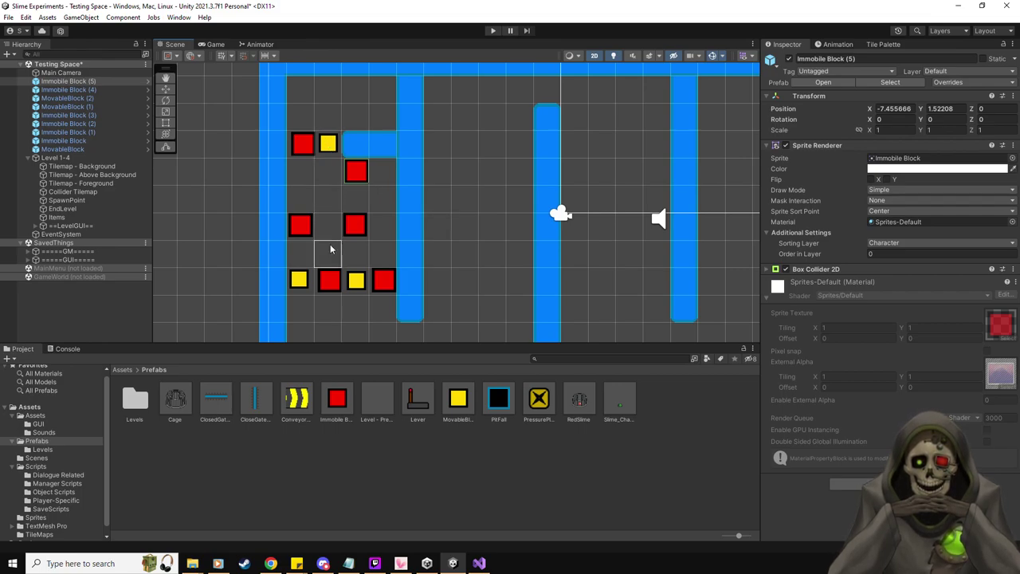
{"action": "key", "text": "Delete"}
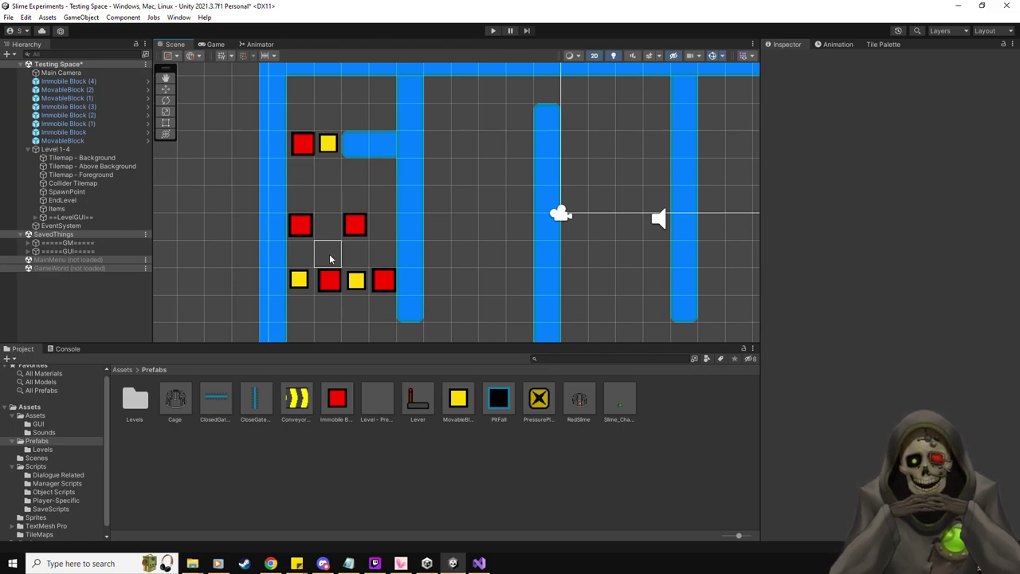
{"action": "middle_click_drag", "start_coordinate": [304, 279], "coordinate": [298, 186]}
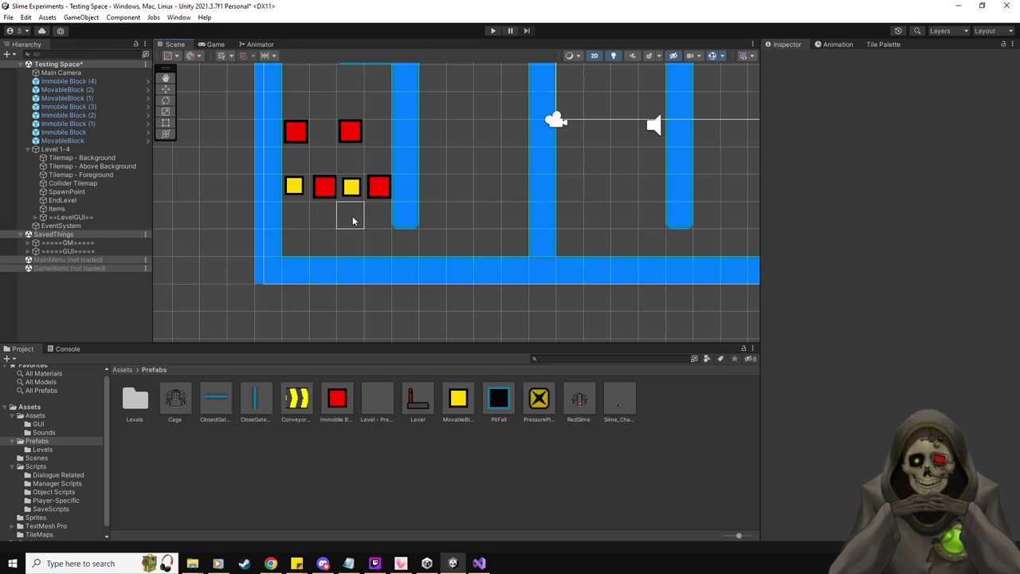
{"action": "left_click", "coordinate": [464, 401]}
{"action": "left_click_drag", "start_coordinate": [464, 401], "coordinate": [480, 473]}
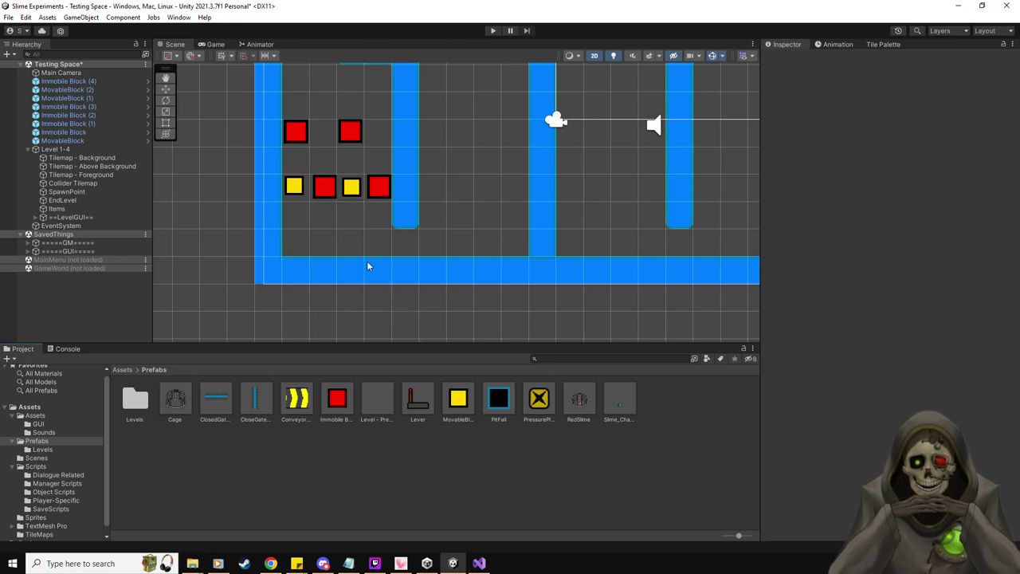
{"action": "middle_click_drag", "start_coordinate": [353, 239], "coordinate": [360, 288]}
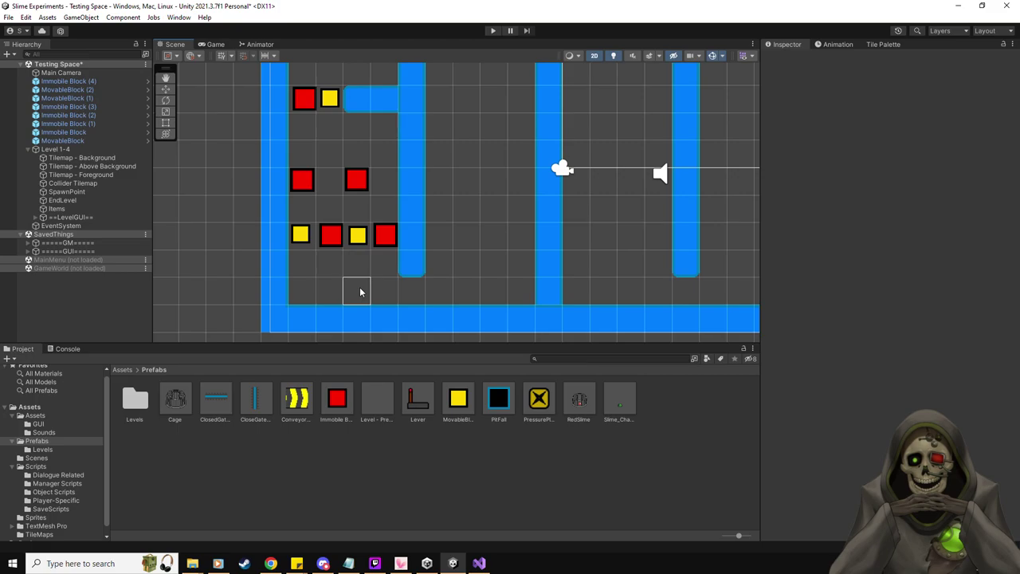
- Move the middle row's two Immobile Blocks up together by about one tile
{"action": "left_click", "coordinate": [69, 117]}
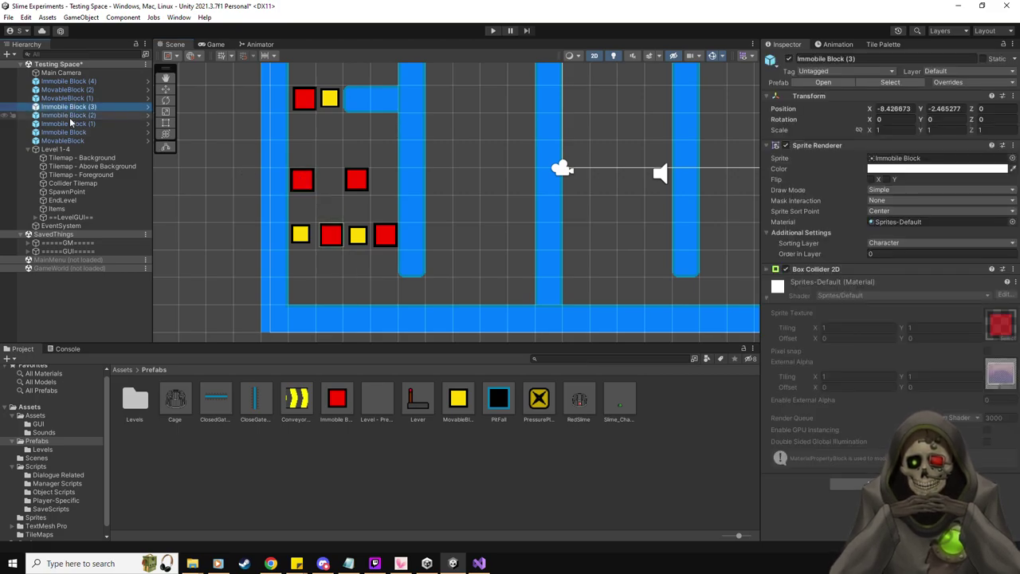
{"action": "left_click", "coordinate": [70, 124], "text": "ctrl"}
{"action": "key", "text": "w"}
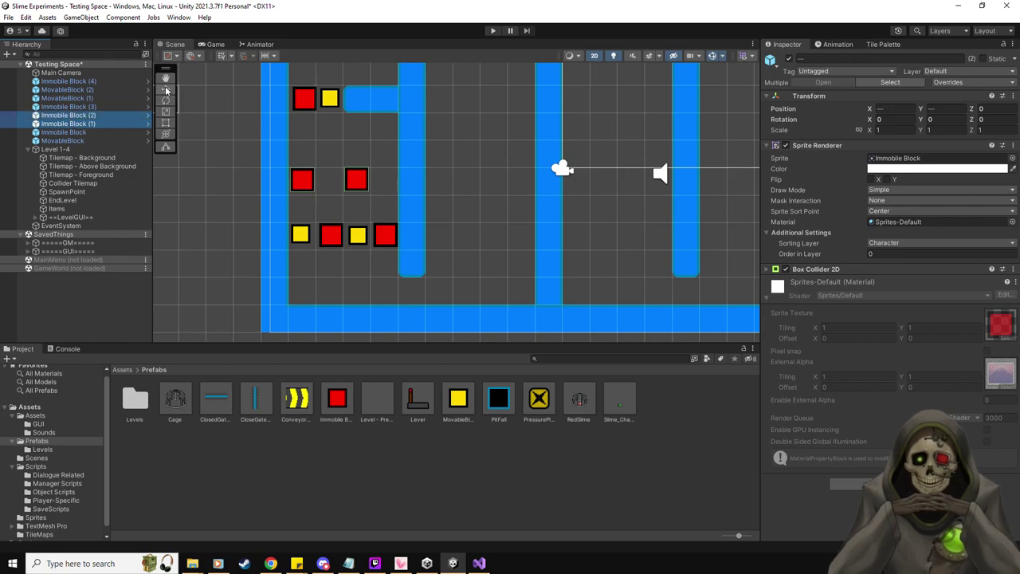
{"action": "left_click_drag", "start_coordinate": [330, 132], "coordinate": [330, 112]}
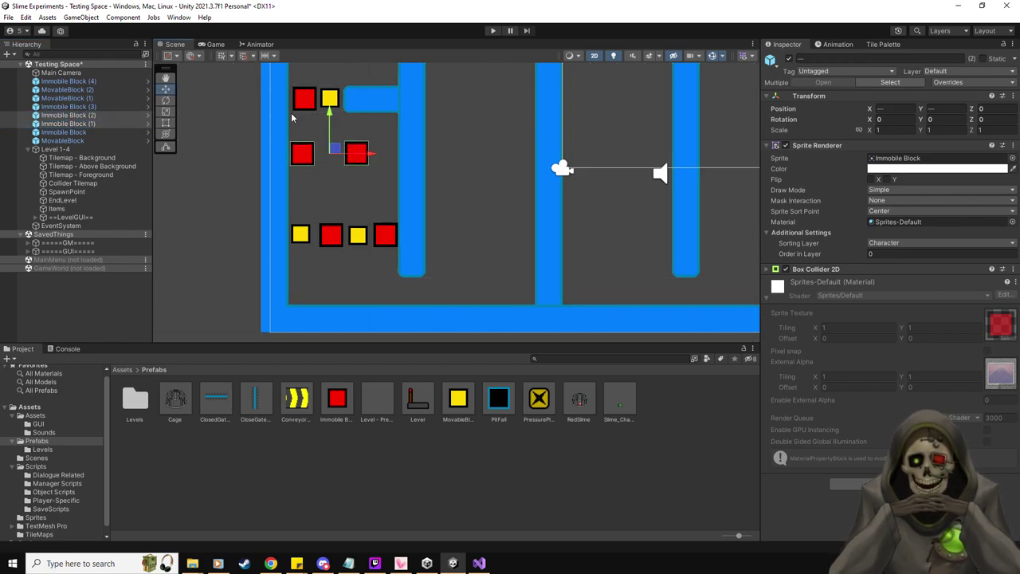
- Move the lower row's four blocks up together by about one tile
{"action": "left_click", "coordinate": [298, 208]}
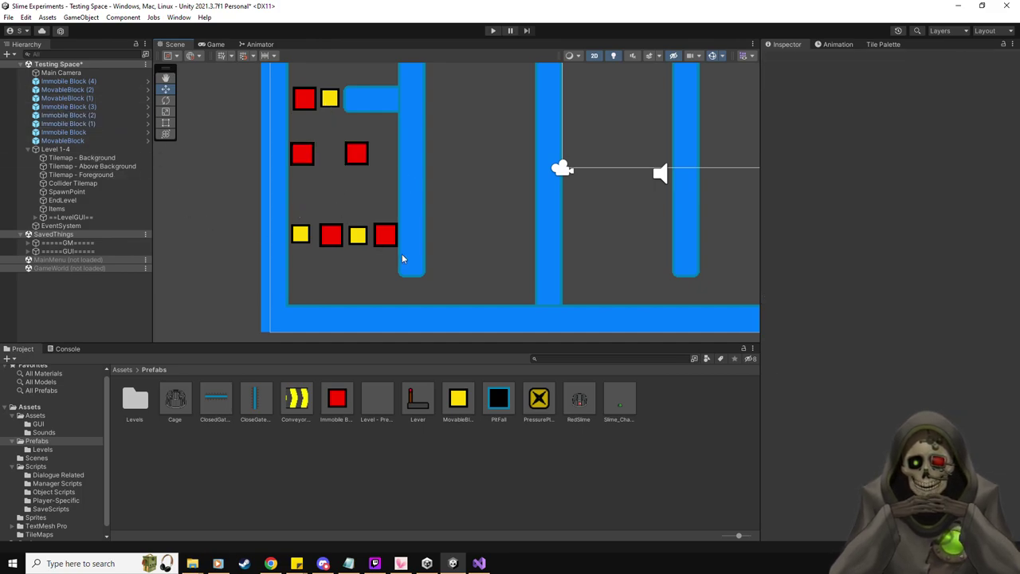
{"action": "left_click_drag", "start_coordinate": [403, 256], "coordinate": [272, 208]}
{"action": "left_click_drag", "start_coordinate": [346, 194], "coordinate": [347, 167]}
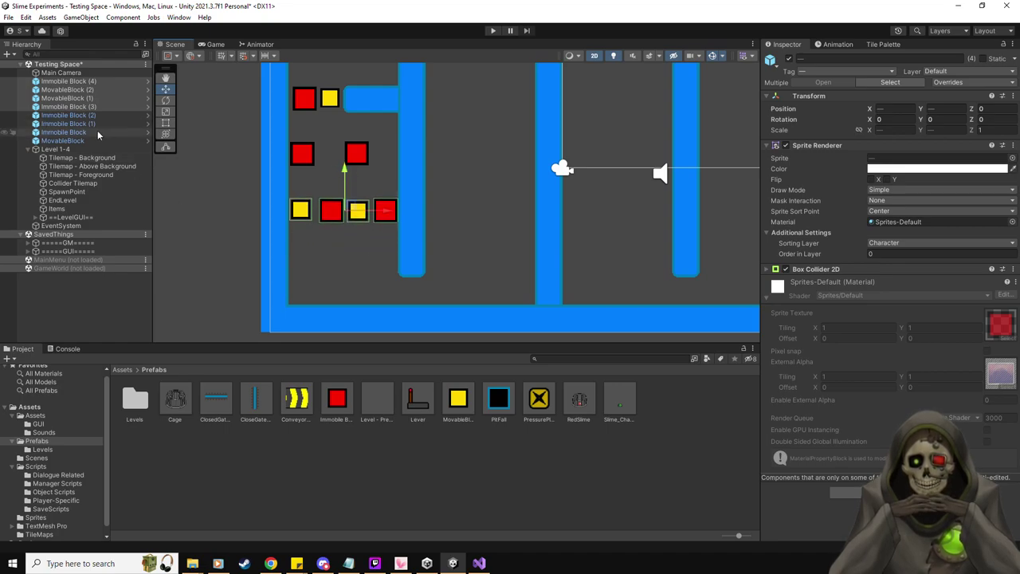
- Replace the MovableBlock between the two red blocks in the lower row with an Immobile Block at about X -7.49, Y -1.58
{"action": "left_click", "coordinate": [57, 149]}
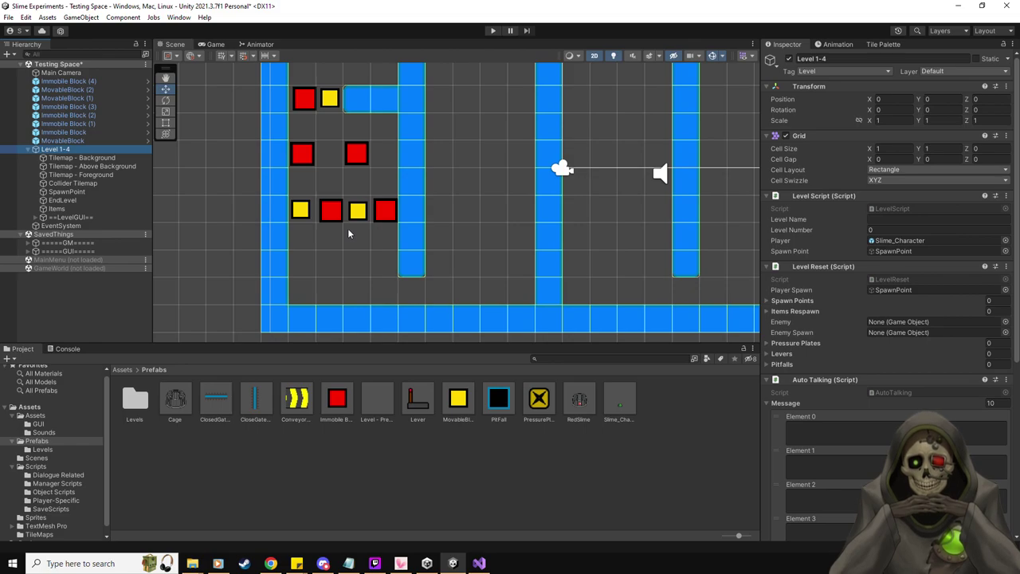
{"action": "left_click_drag", "start_coordinate": [337, 398], "coordinate": [514, 496]}
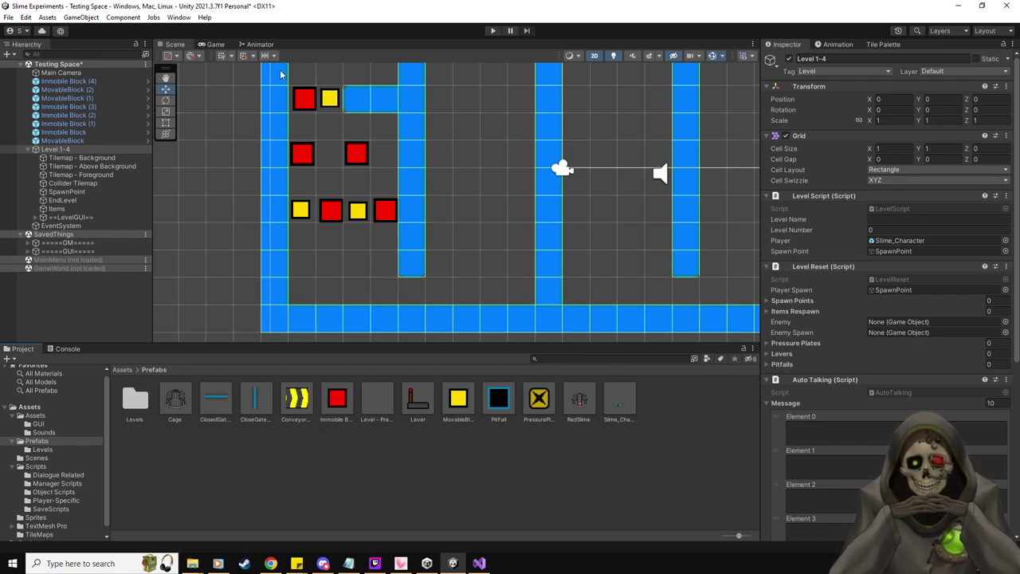
{"action": "left_click", "coordinate": [359, 212]}
{"action": "key", "text": "Delete"}
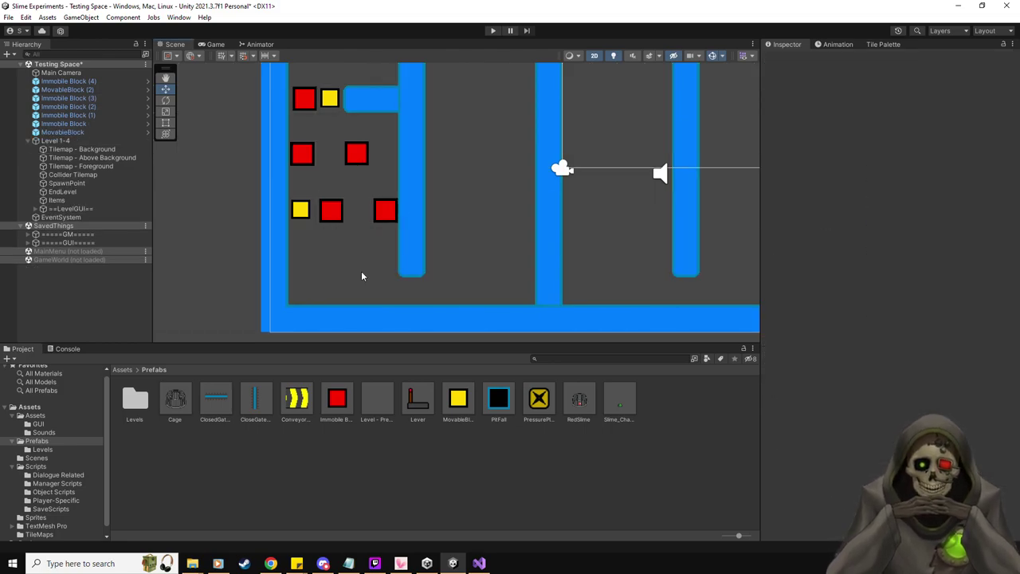
{"action": "left_click_drag", "start_coordinate": [337, 397], "coordinate": [362, 219]}
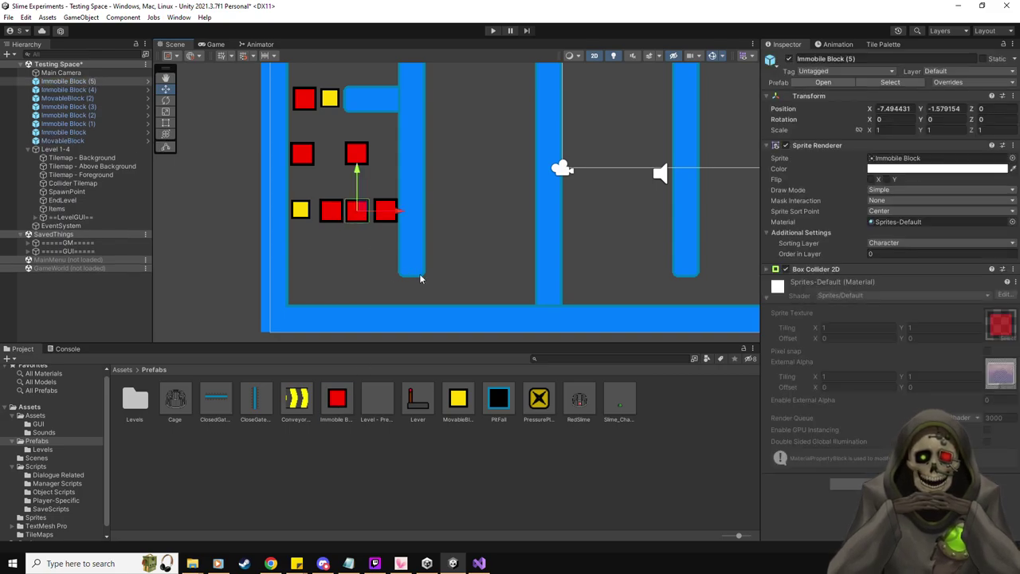
{"action": "left_click", "coordinate": [383, 269]}
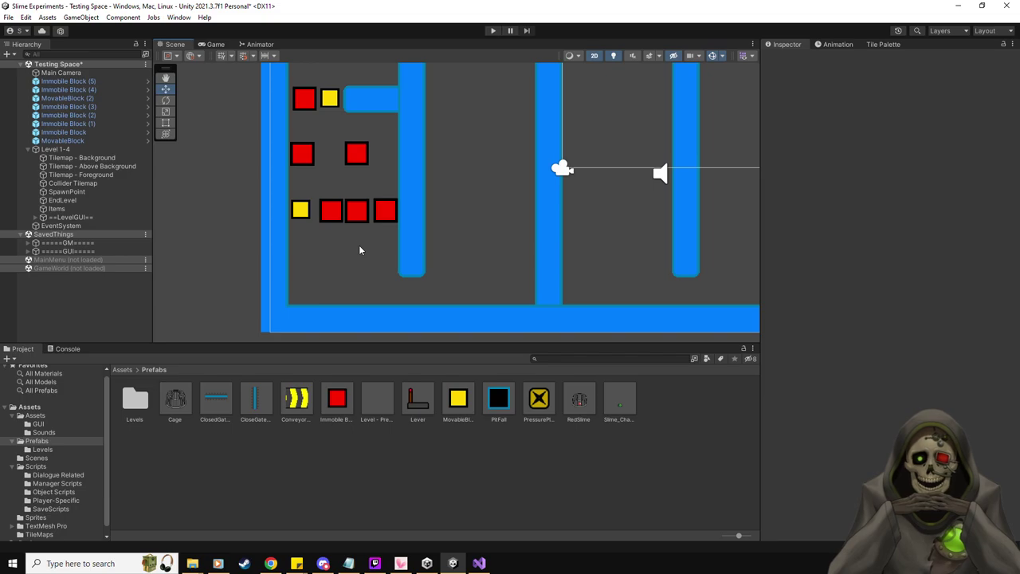
- Set Level 1-4 as the default parent for newly added objects
{"action": "middle_click_drag", "start_coordinate": [358, 245], "coordinate": [368, 251]}
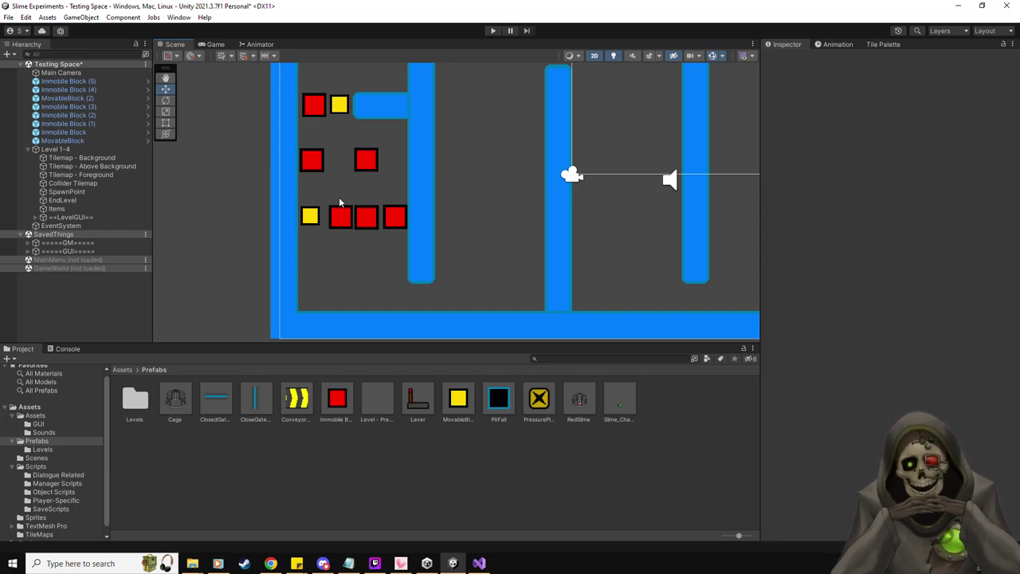
{"action": "left_click", "coordinate": [71, 148]}
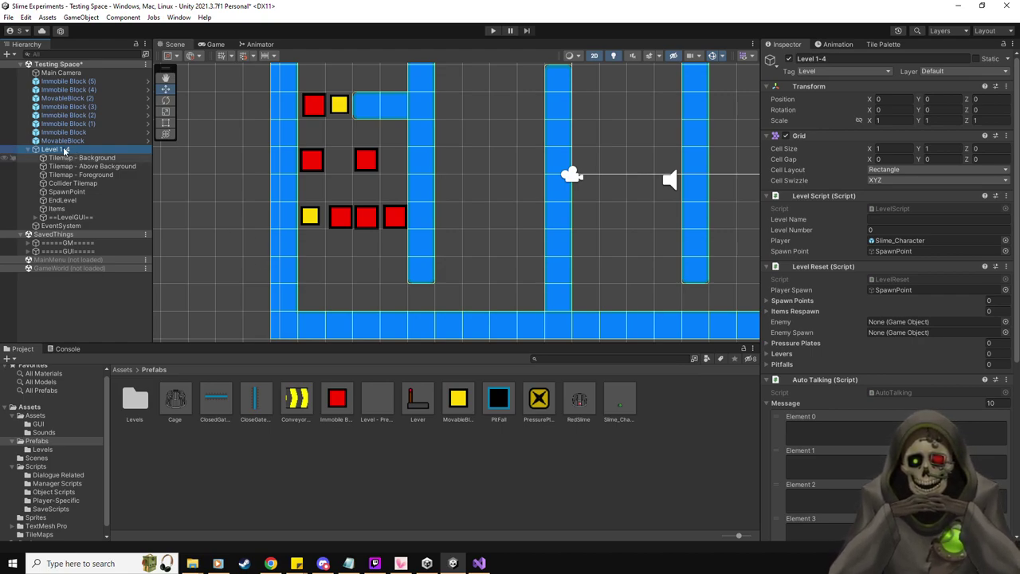
{"action": "right_click", "coordinate": [63, 149]}
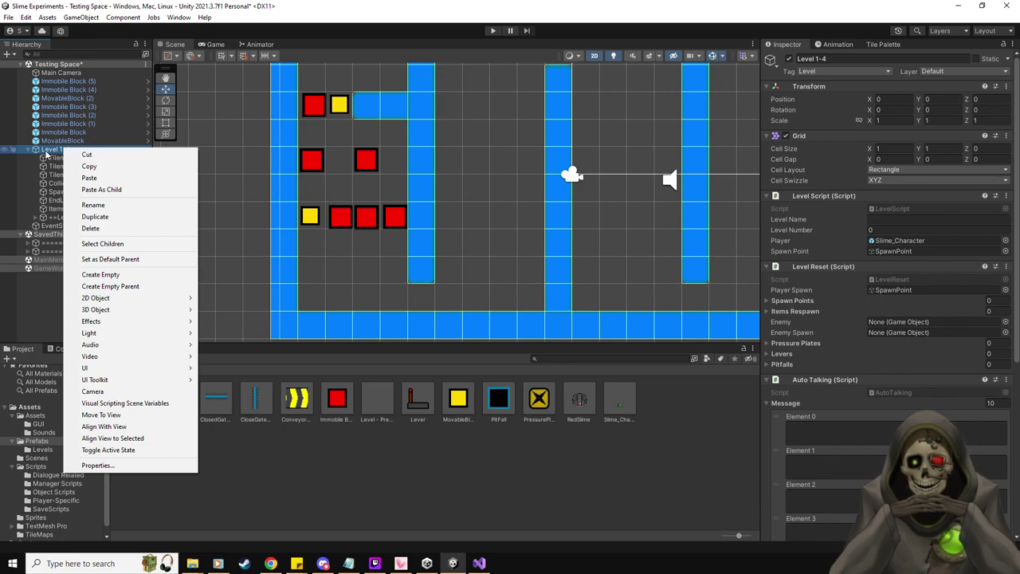
{"action": "left_click", "coordinate": [110, 259]}
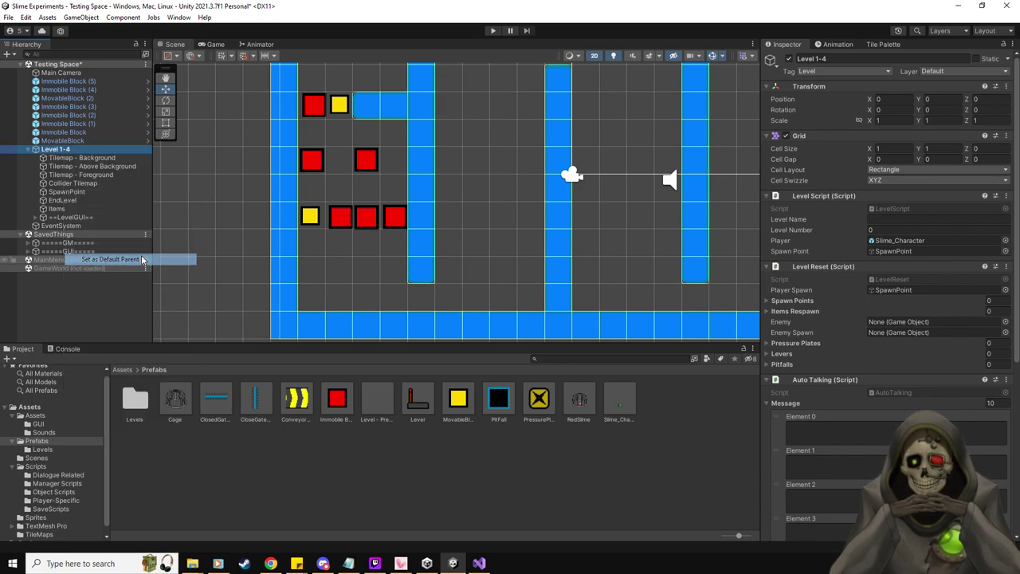
- Try adding a MovableBlock below the lower row to test the default parent, and undo the placement
{"action": "left_click", "coordinate": [86, 111]}
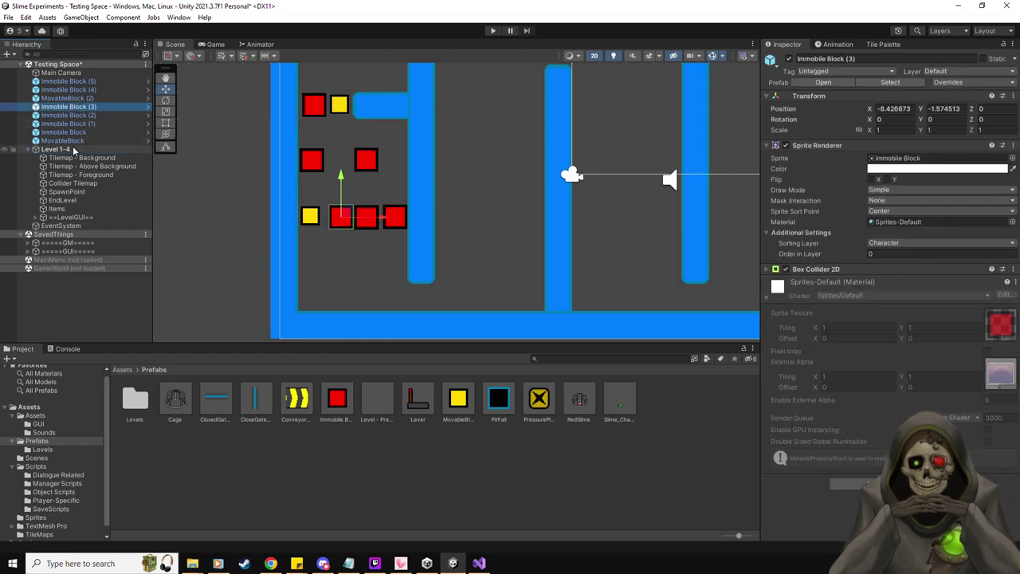
{"action": "left_click", "coordinate": [331, 241]}
{"action": "left_click_drag", "start_coordinate": [457, 399], "coordinate": [351, 272]}
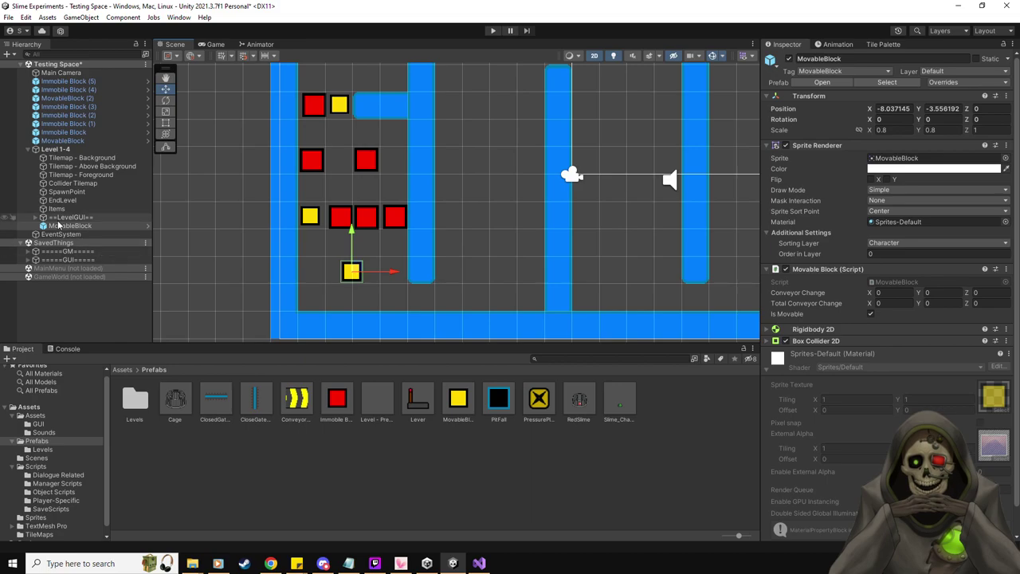
{"action": "key", "text": "ctrl+z"}
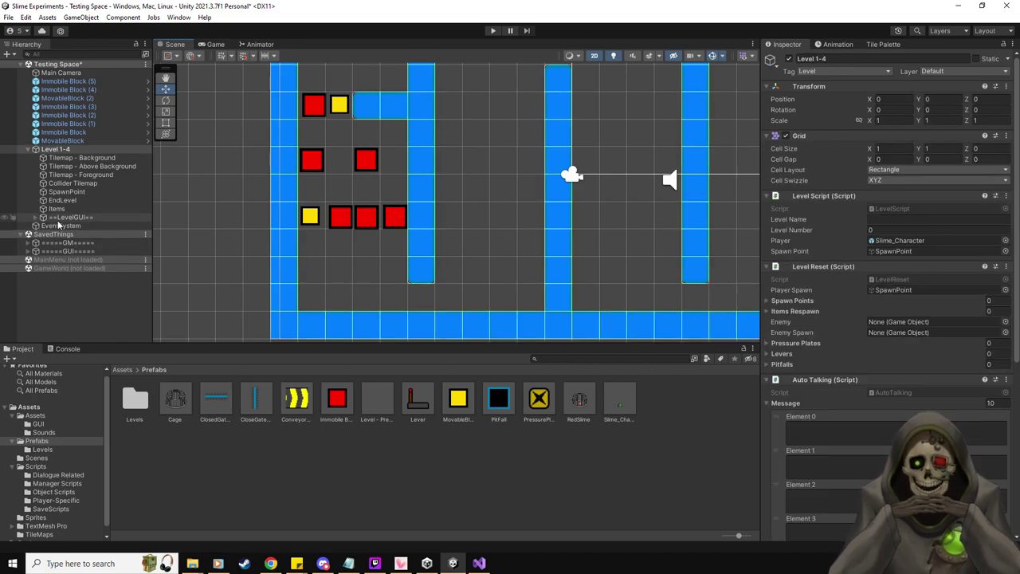
- Move Immobile Blocks (1) through (5) together into the Items object of Level 1-4
{"action": "left_click", "coordinate": [80, 81]}
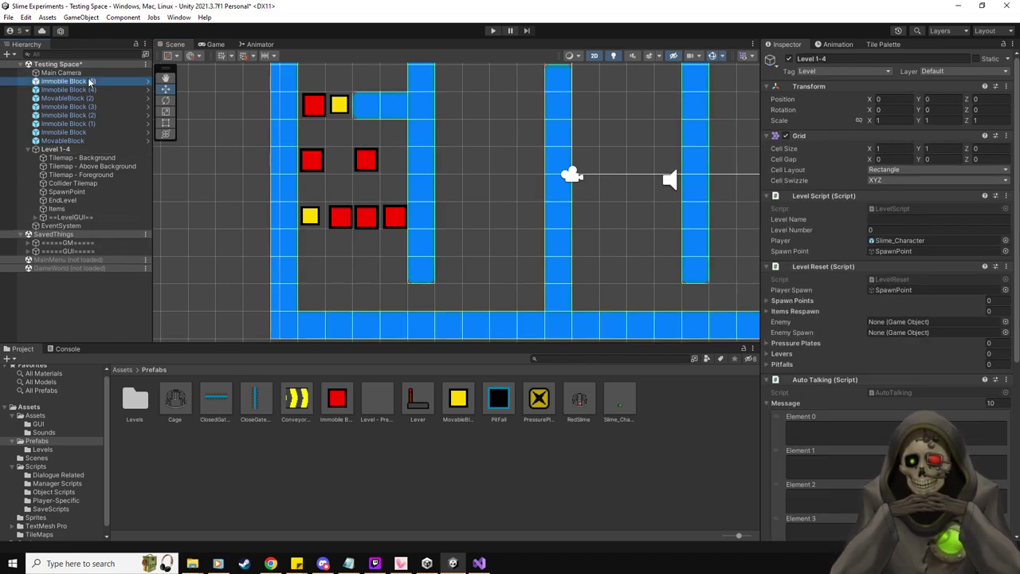
{"action": "left_click", "coordinate": [80, 90], "text": "ctrl"}
{"action": "left_click", "coordinate": [91, 117], "text": "shift"}
{"action": "left_click", "coordinate": [90, 124], "text": "shift"}
{"action": "left_click_drag", "start_coordinate": [90, 123], "coordinate": [64, 212]}
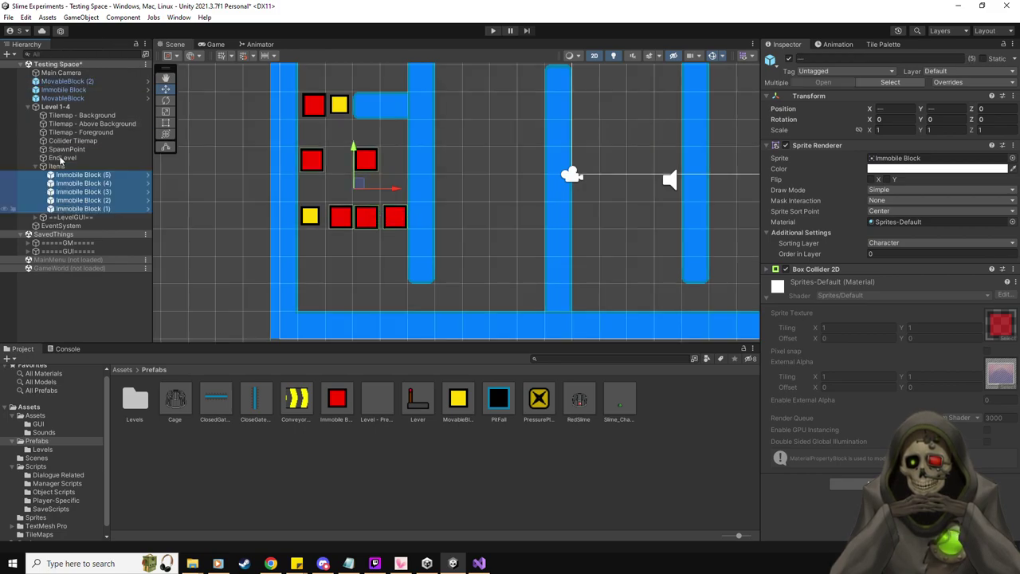
- Move the remaining Immobile Block and both MovableBlocks into the Items object of Level 1-4
{"action": "left_click", "coordinate": [78, 80]}
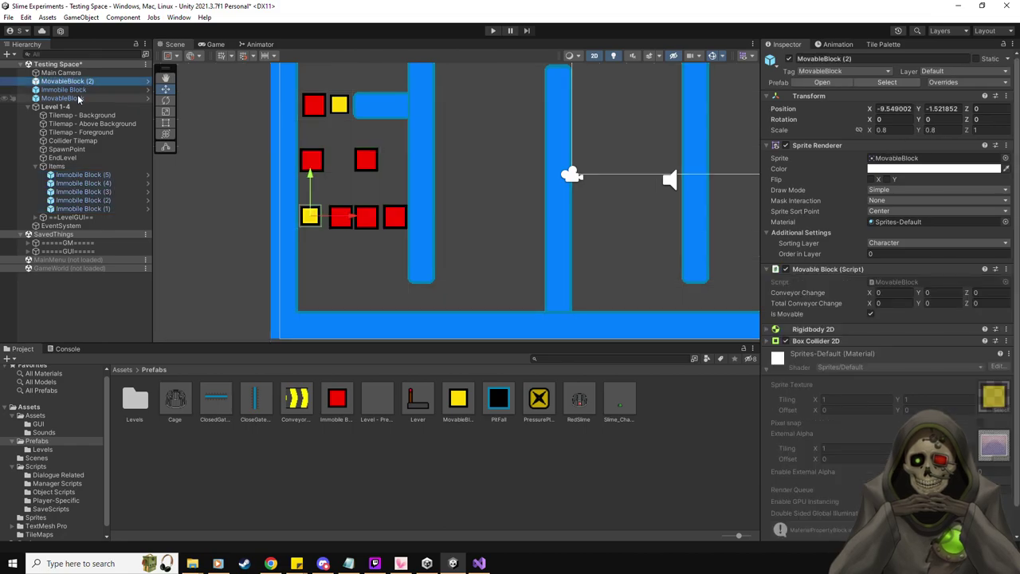
{"action": "left_click", "coordinate": [77, 96], "text": "shift"}
{"action": "left_click", "coordinate": [79, 90]}
{"action": "left_click_drag", "start_coordinate": [80, 90], "coordinate": [58, 167]}
{"action": "left_click", "coordinate": [77, 90]}
{"action": "left_click", "coordinate": [82, 82], "text": "shift"}
{"action": "left_click_drag", "start_coordinate": [101, 114], "coordinate": [63, 157]}
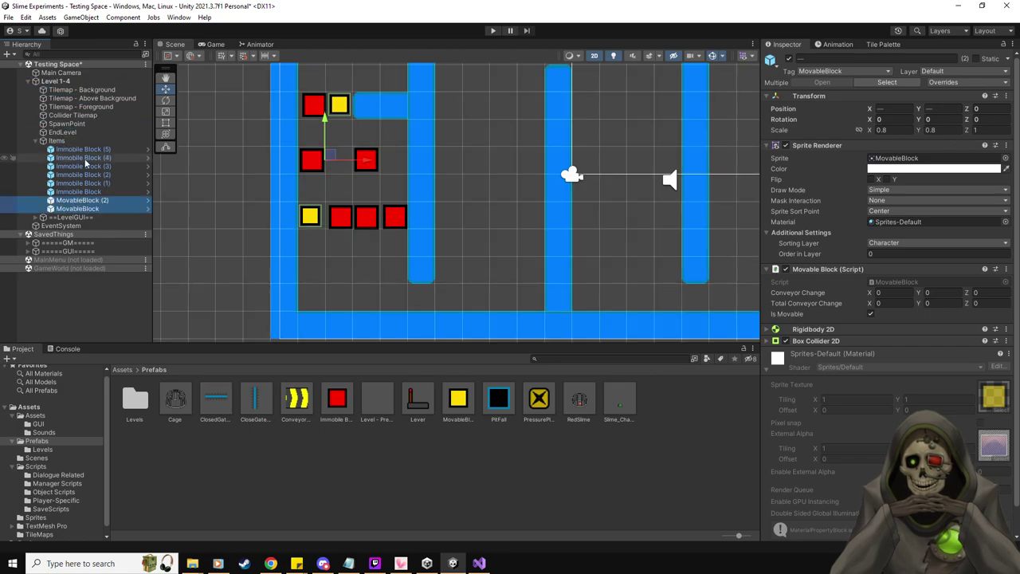
- Add an Immobile Block in the bottom row of the first corridor, at about X -8.5, Y -4.5
{"action": "left_click", "coordinate": [78, 140]}
{"action": "left_click", "coordinate": [80, 81]}
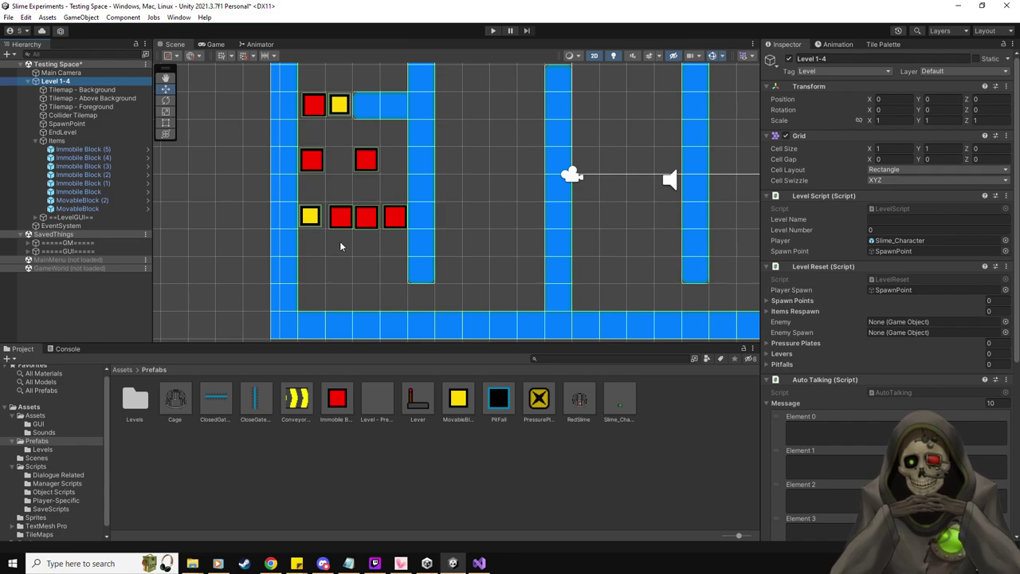
{"action": "left_click_drag", "start_coordinate": [337, 398], "coordinate": [340, 301]}
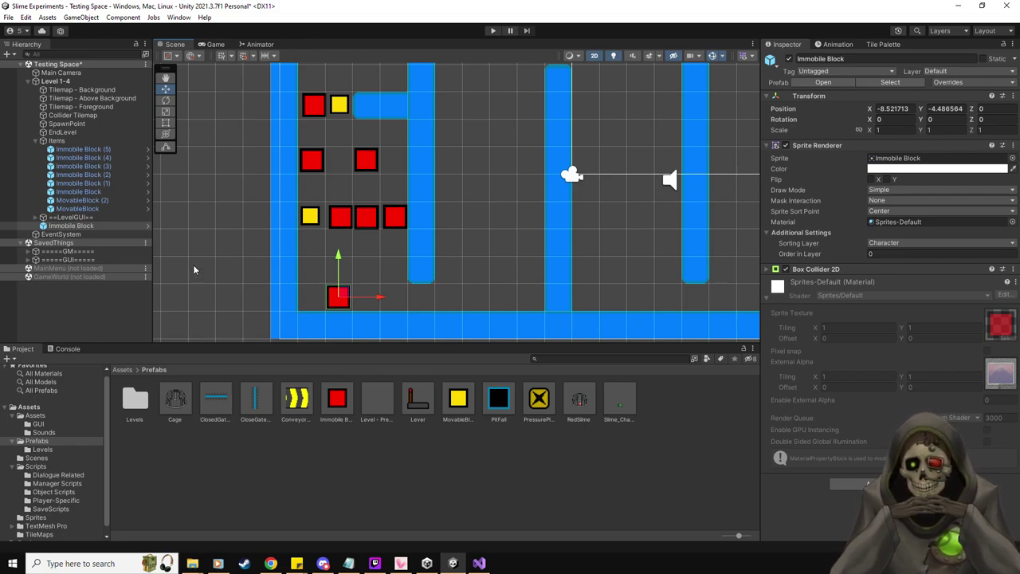
- Swap MovableBlock (2) and Immobile Block (3) in the first corridor's lower row, at X -8.44 and X -9.47 respectively
{"action": "left_click", "coordinate": [90, 209]}
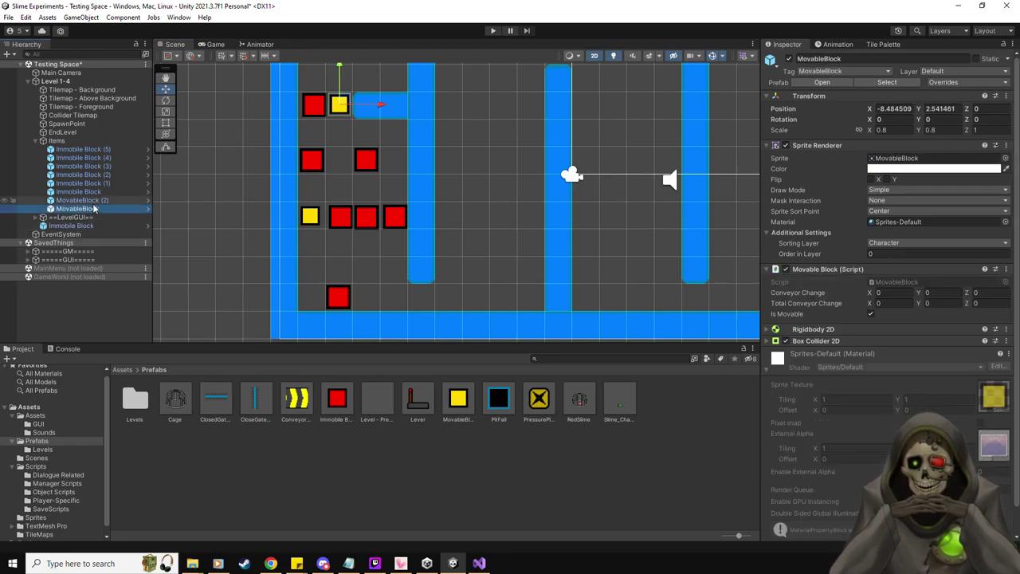
{"action": "left_click", "coordinate": [93, 200]}
{"action": "left_click_drag", "start_coordinate": [351, 215], "coordinate": [381, 214]}
{"action": "left_click", "coordinate": [94, 192]}
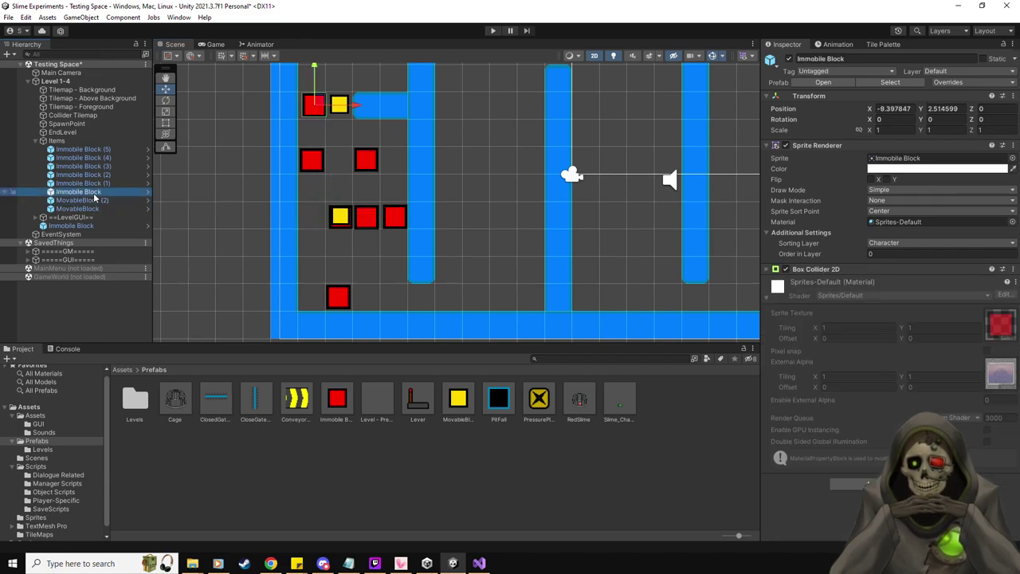
{"action": "left_click", "coordinate": [100, 174]}
{"action": "left_click", "coordinate": [101, 166]}
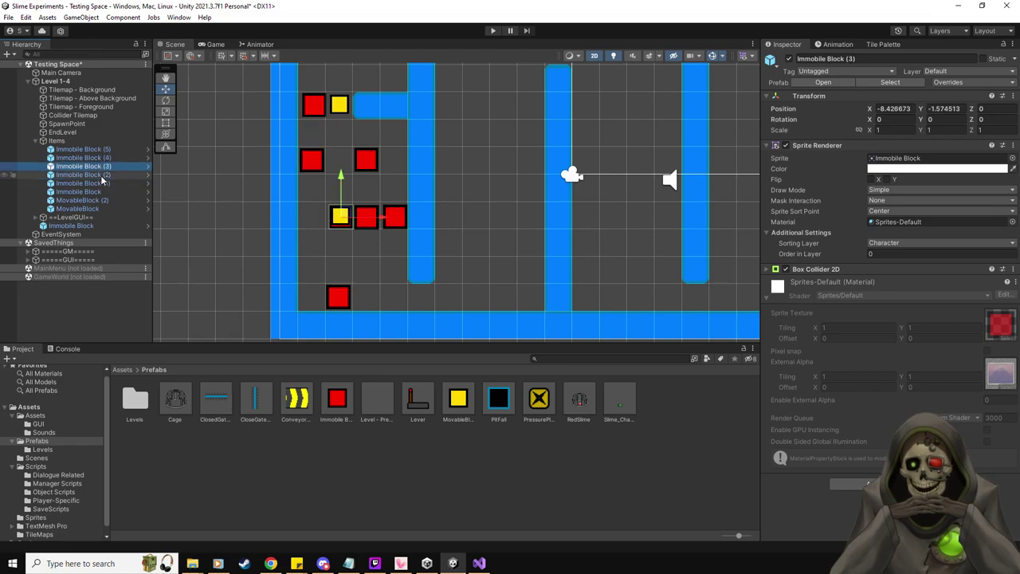
{"action": "left_click_drag", "start_coordinate": [380, 216], "coordinate": [351, 222]}
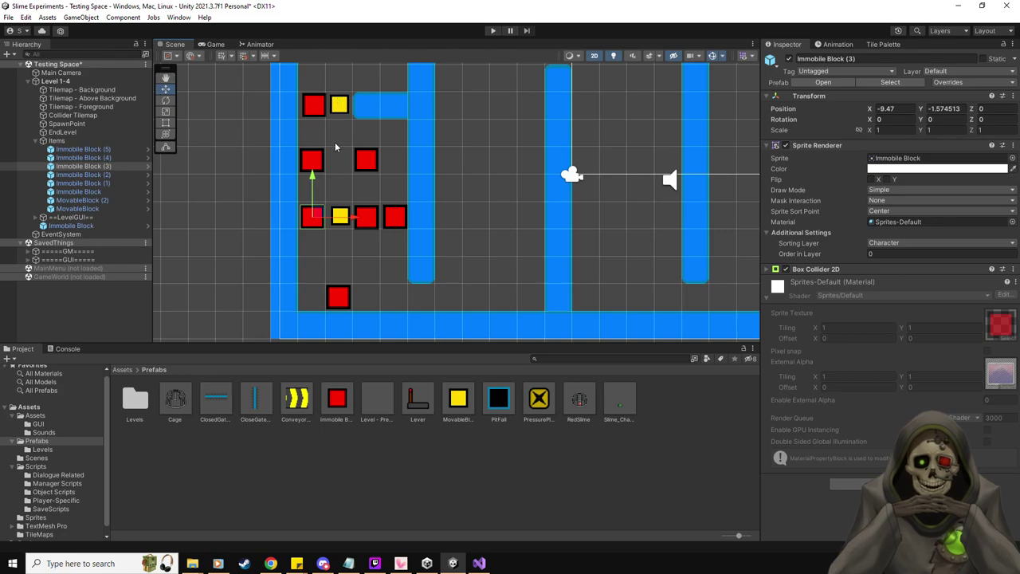
- Try moving MovableBlock (2) down to just above the bottom Immobile Block, and return it to the lower row
{"action": "left_click", "coordinate": [87, 200]}
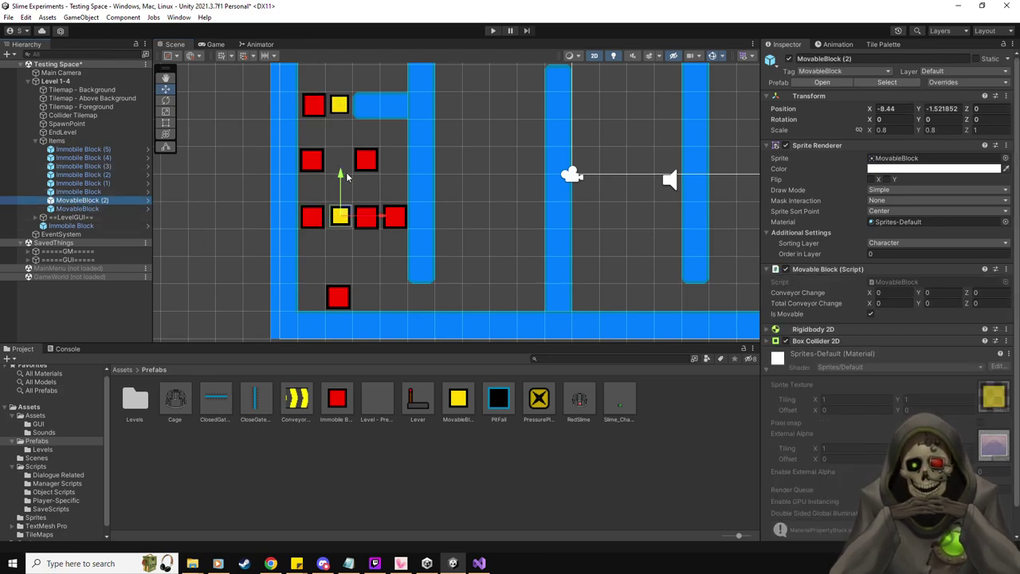
{"action": "left_click_drag", "start_coordinate": [344, 173], "coordinate": [329, 236]}
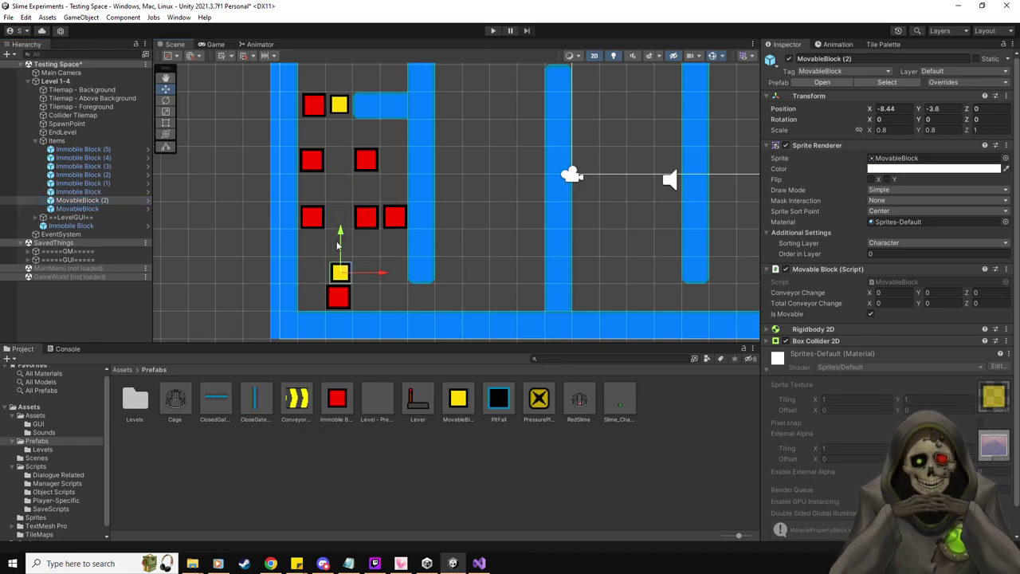
{"action": "left_click_drag", "start_coordinate": [340, 232], "coordinate": [352, 173]}
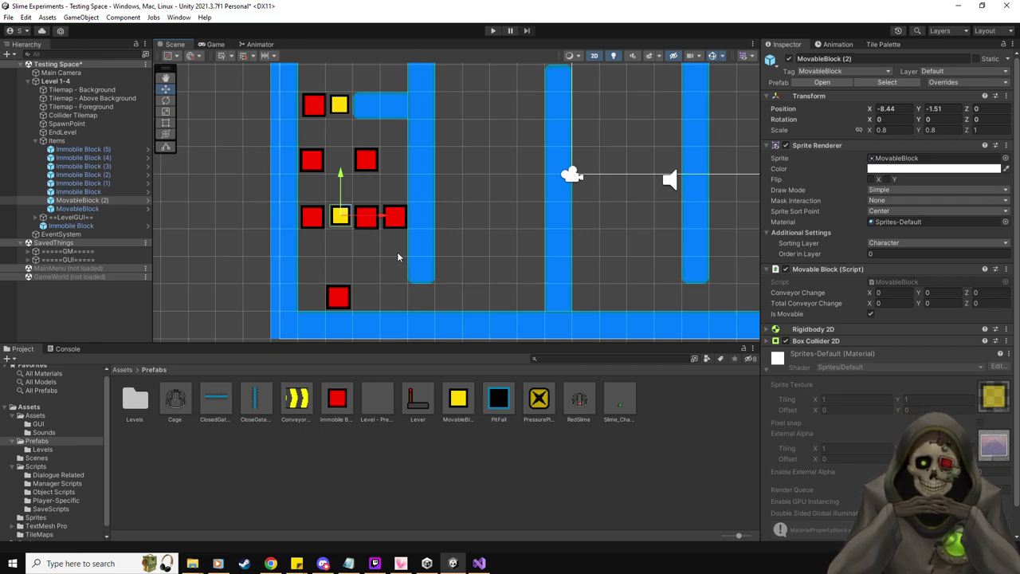
- Add an Immobile Block beneath the lower row at about X -7.5, Y -2.5, and move both new Immobile Blocks into Items beside the others
{"action": "left_click_drag", "start_coordinate": [336, 399], "coordinate": [366, 243]}
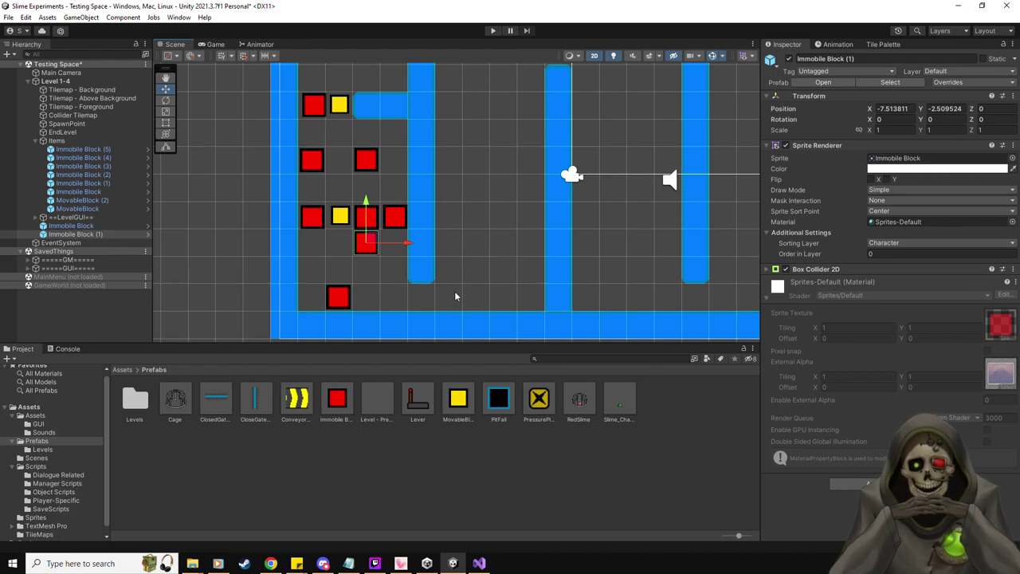
{"action": "middle_click_drag", "start_coordinate": [515, 209], "coordinate": [465, 237]}
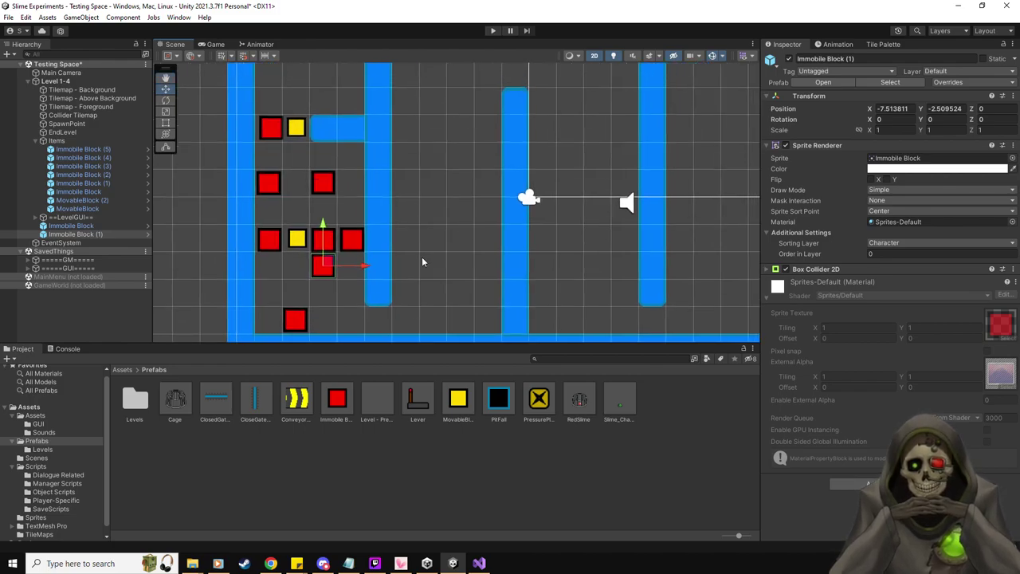
{"action": "left_click", "coordinate": [83, 226], "text": "ctrl"}
{"action": "left_click_drag", "start_coordinate": [68, 154], "coordinate": [57, 141]}
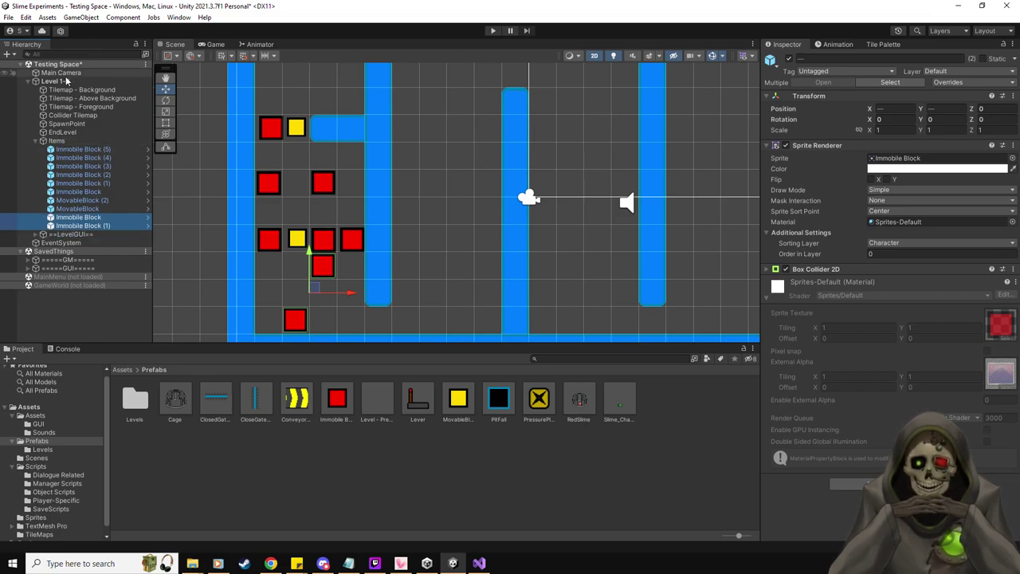
{"action": "middle_click_drag", "start_coordinate": [467, 233], "coordinate": [401, 239]}
{"action": "left_click_drag", "start_coordinate": [72, 216], "coordinate": [103, 197]}
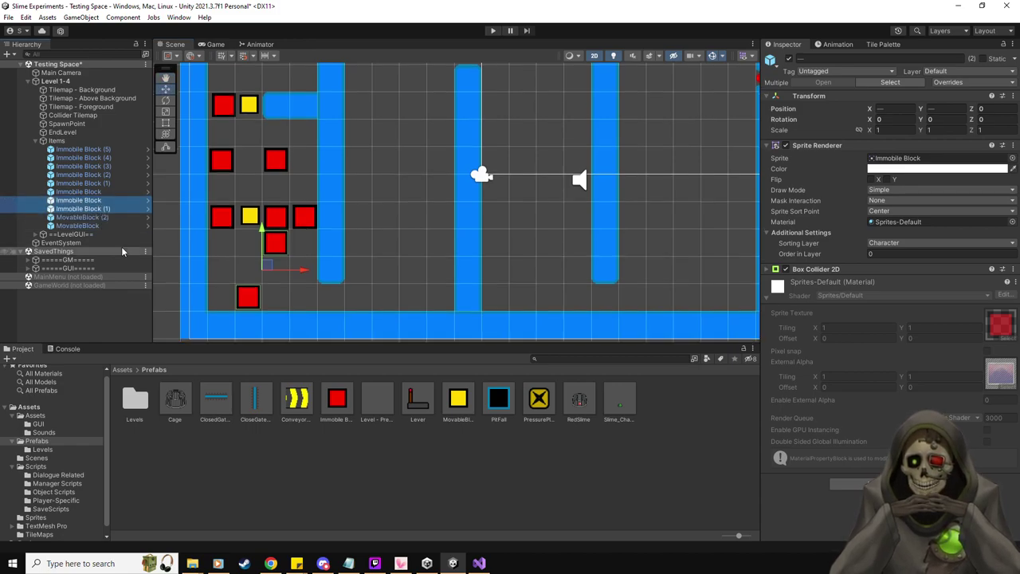
{"action": "left_click", "coordinate": [388, 267]}
- Add a MovableBlock in the gap beneath the first partition wall, at about X -5.5, Y -4.5
{"action": "middle_click_drag", "start_coordinate": [422, 220], "coordinate": [412, 222]}
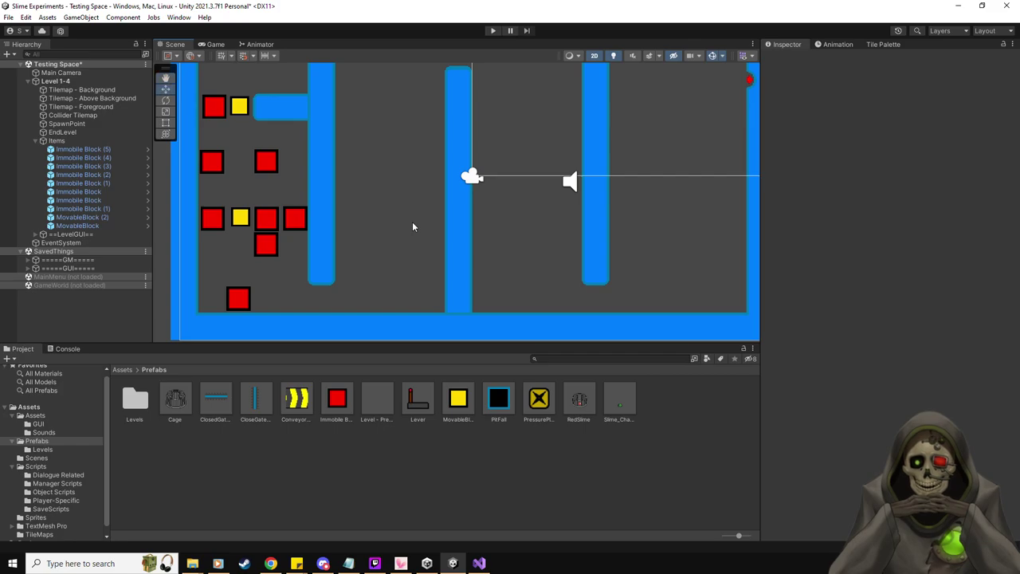
{"action": "mouse_move", "coordinate": [412, 227]}
{"action": "middle_mouse_down"}
{"action": "mouse_move", "coordinate": [369, 234]}
{"action": "mouse_move", "coordinate": [407, 241]}
{"action": "mouse_move", "coordinate": [396, 232]}
{"action": "middle_mouse_up"}
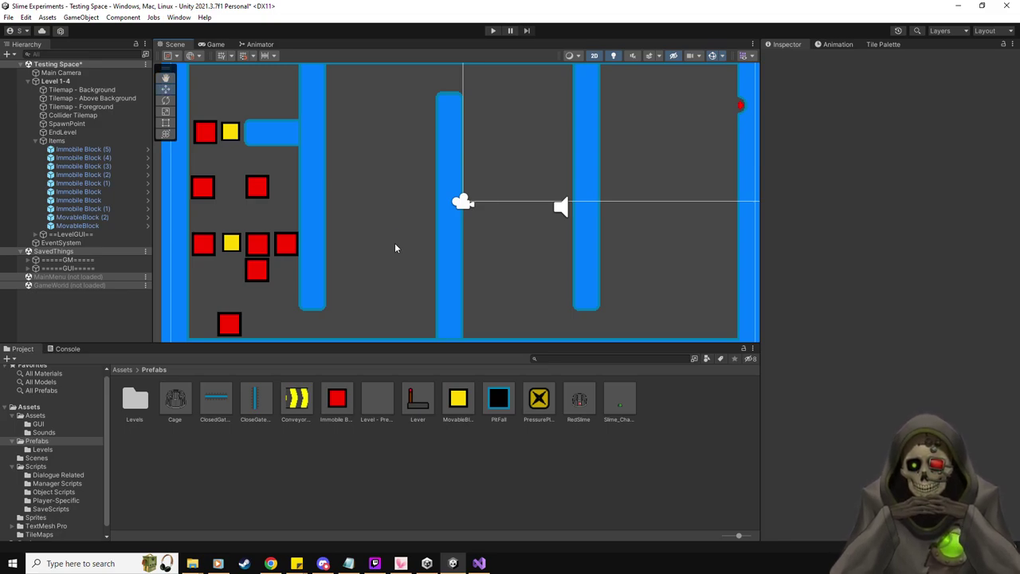
{"action": "middle_click_drag", "start_coordinate": [390, 220], "coordinate": [413, 224]}
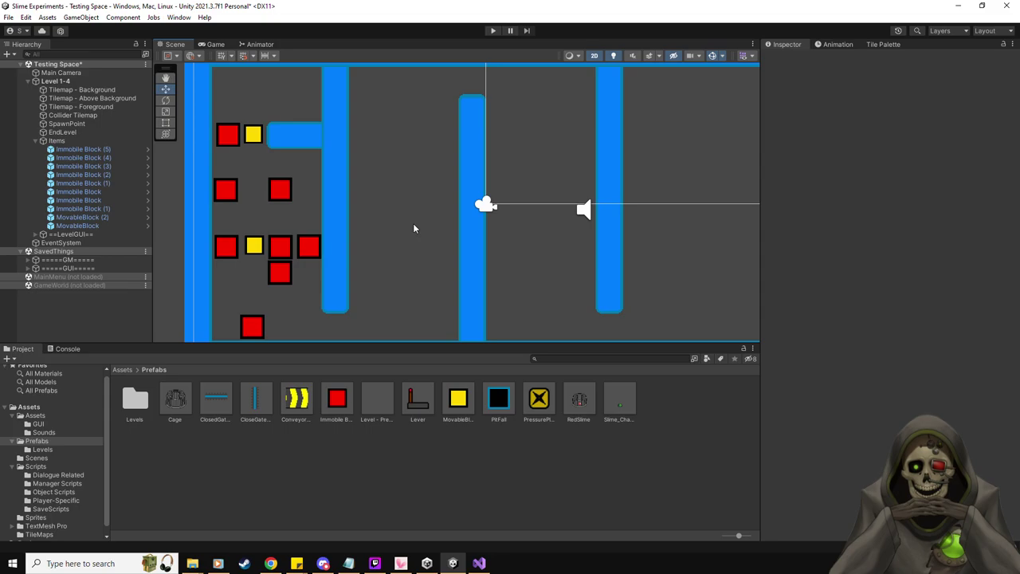
{"action": "middle_click_drag", "start_coordinate": [412, 225], "coordinate": [351, 218]}
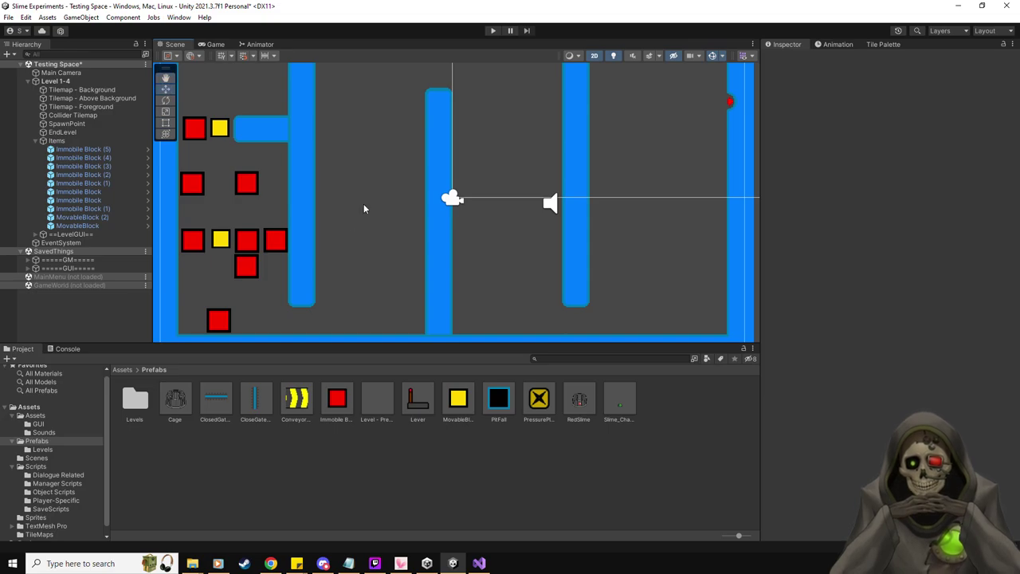
{"action": "scroll", "coordinate": [364, 203], "scroll_direction": "down", "scroll_amount": 1}
{"action": "middle_click_drag", "start_coordinate": [385, 157], "coordinate": [390, 167]}
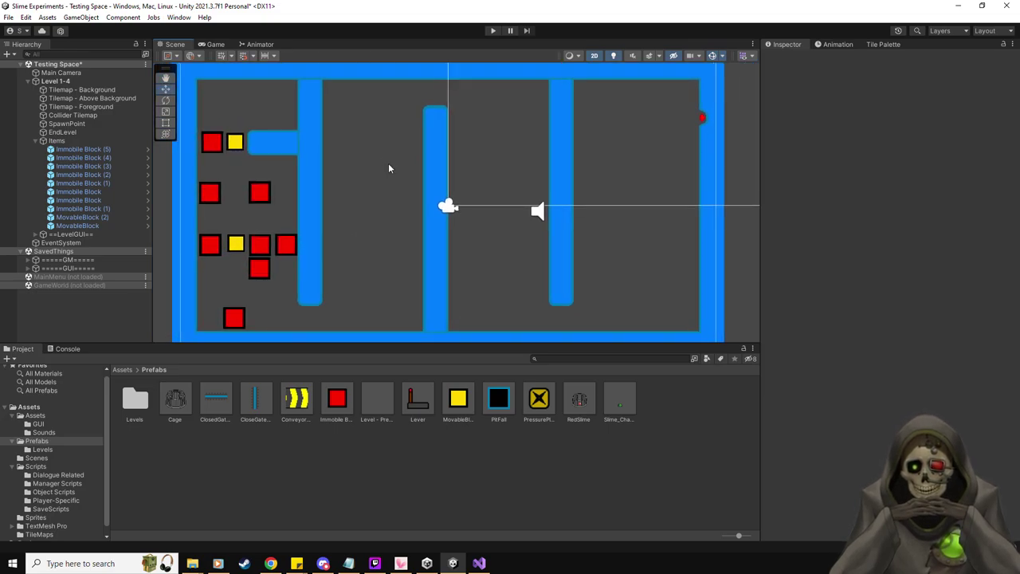
{"action": "left_click_drag", "start_coordinate": [453, 415], "coordinate": [309, 319]}
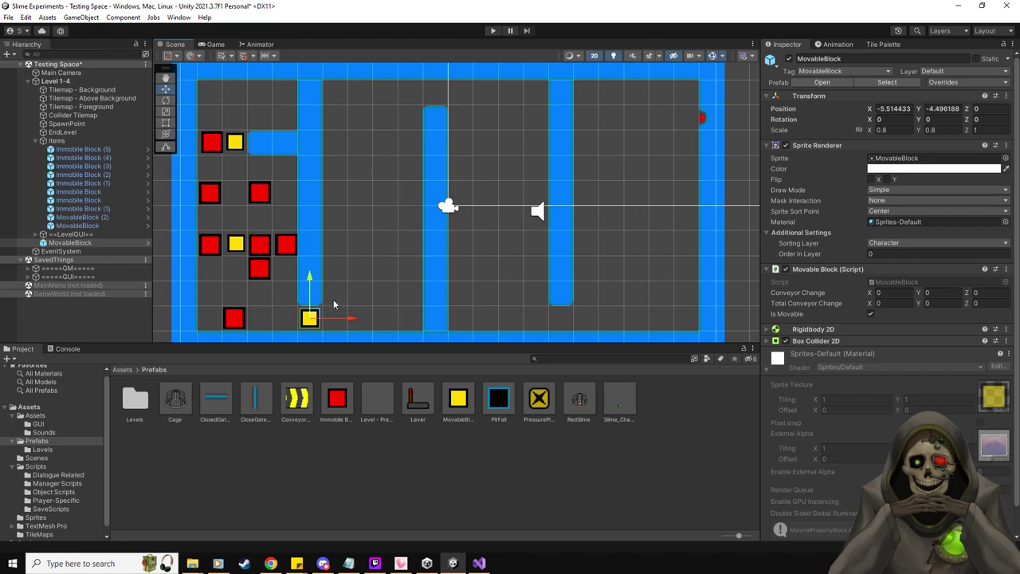
- Add five Immobile Blocks to the second corridor: three stacked at X -3.5, one beside the stack's top, and one against the second wall at Y -3.5
{"action": "left_click_drag", "start_coordinate": [337, 398], "coordinate": [337, 292]}
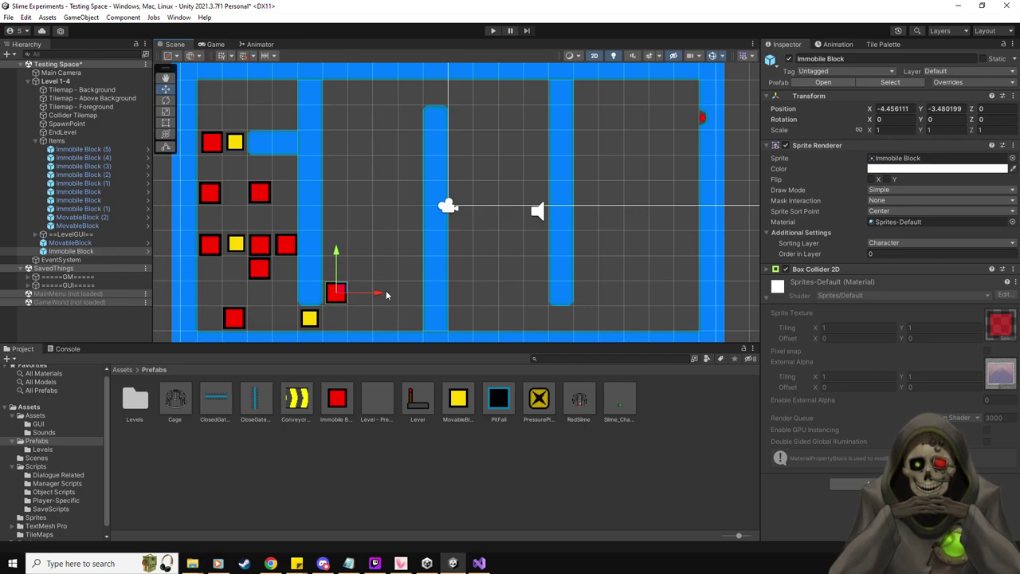
{"action": "left_click_drag", "start_coordinate": [379, 292], "coordinate": [400, 292]}
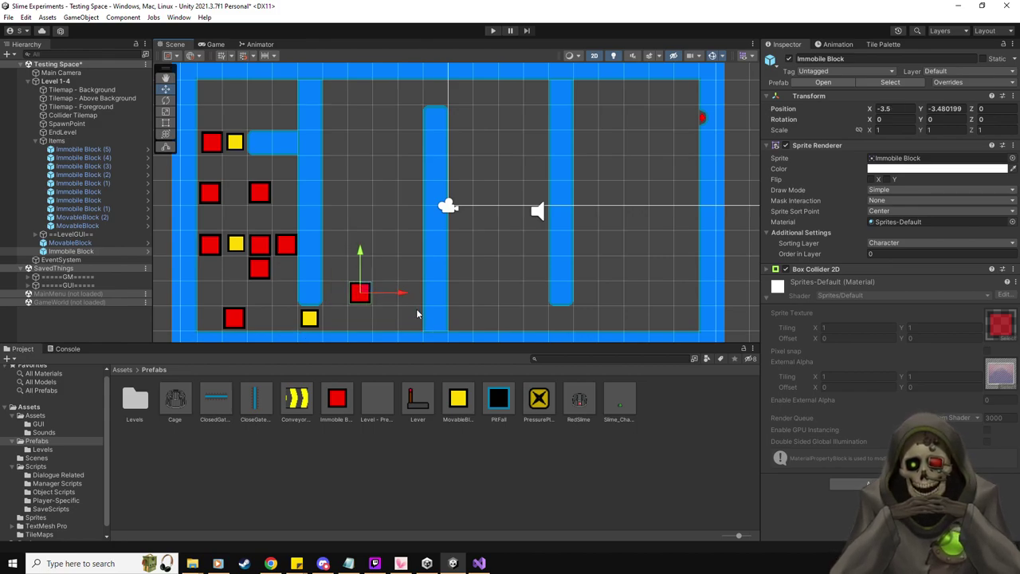
{"action": "left_click_drag", "start_coordinate": [338, 399], "coordinate": [412, 293]}
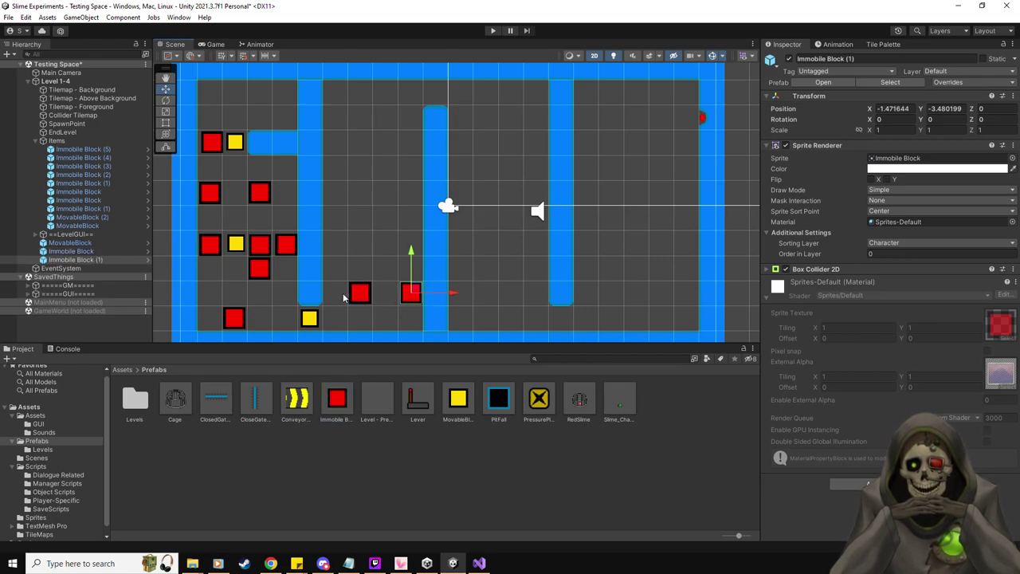
{"action": "left_click_drag", "start_coordinate": [338, 399], "coordinate": [359, 270]}
{"action": "left_click_drag", "start_coordinate": [338, 396], "coordinate": [388, 249]}
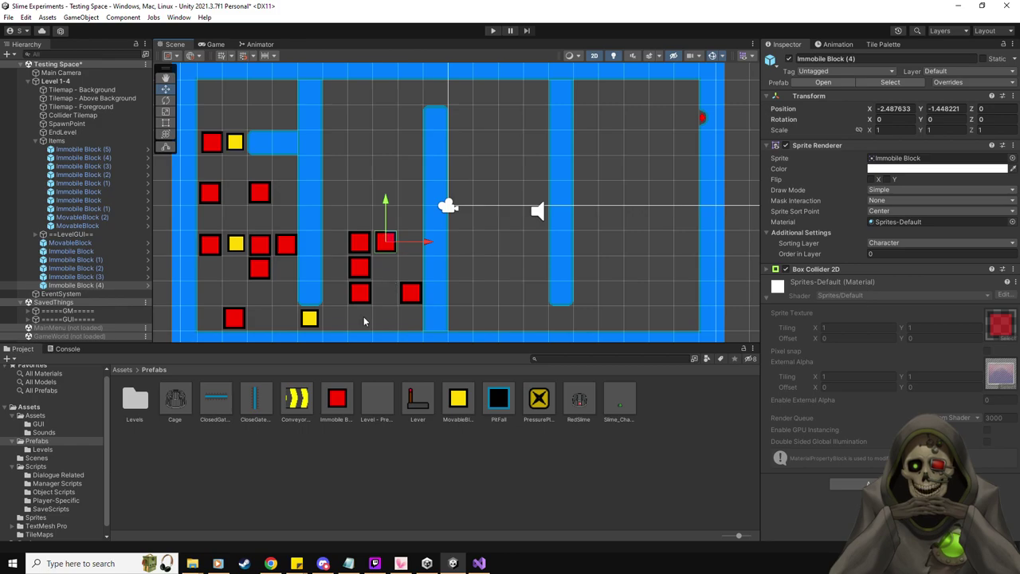
- Place MovableBlocks at both ends of the second corridor's block row, and Immobile Blocks against both walls three cells higher
{"action": "left_click_drag", "start_coordinate": [475, 413], "coordinate": [338, 250]}
{"action": "left_click_drag", "start_coordinate": [458, 398], "coordinate": [411, 249]}
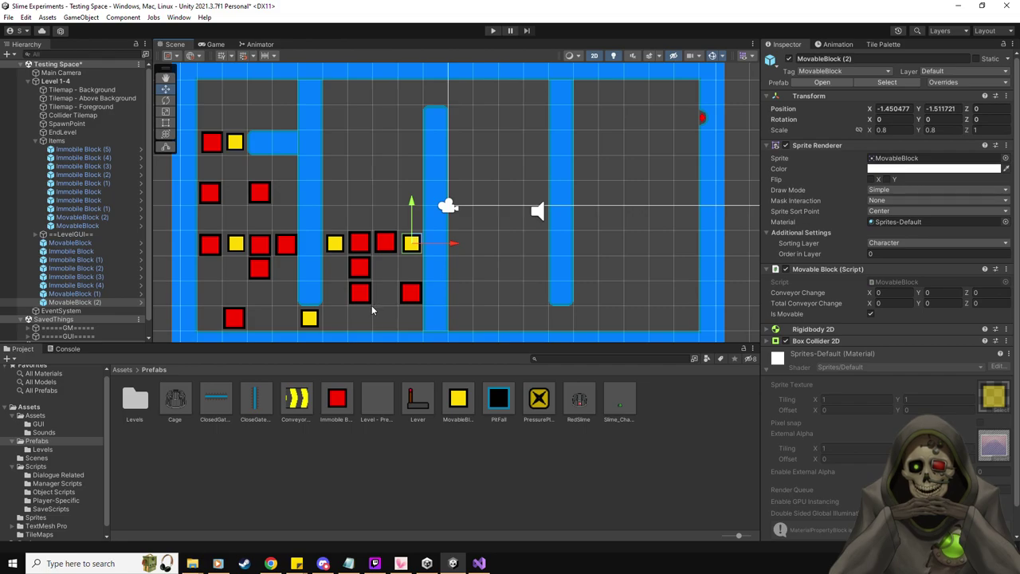
{"action": "middle_click_drag", "start_coordinate": [371, 305], "coordinate": [365, 289]}
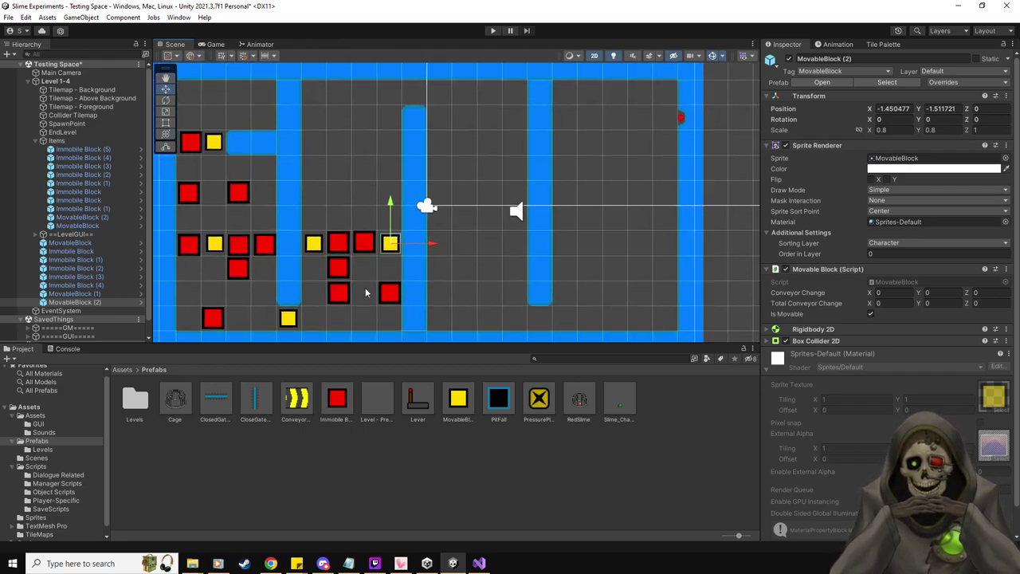
{"action": "left_click_drag", "start_coordinate": [344, 400], "coordinate": [313, 169]}
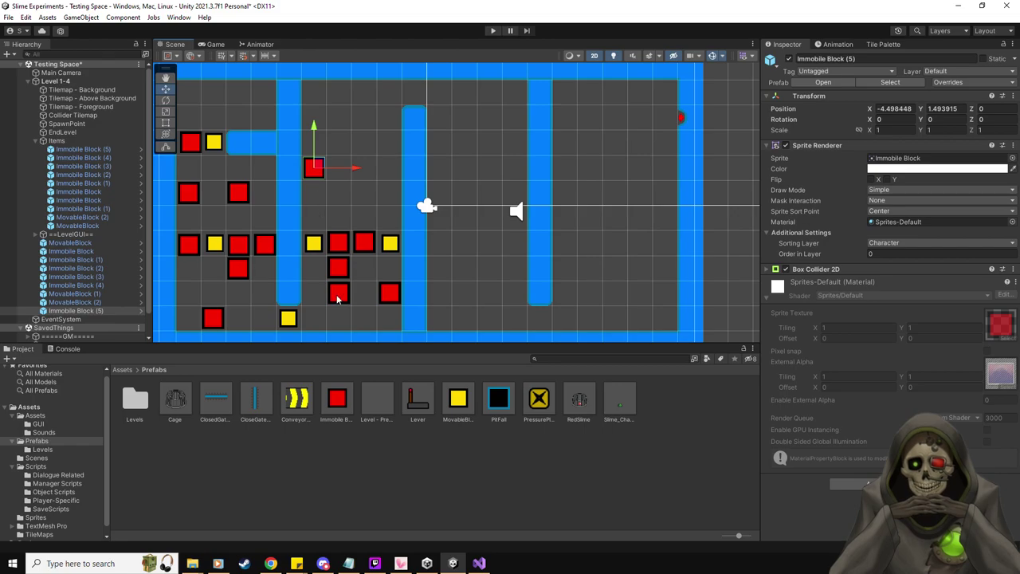
{"action": "left_click_drag", "start_coordinate": [336, 400], "coordinate": [390, 171]}
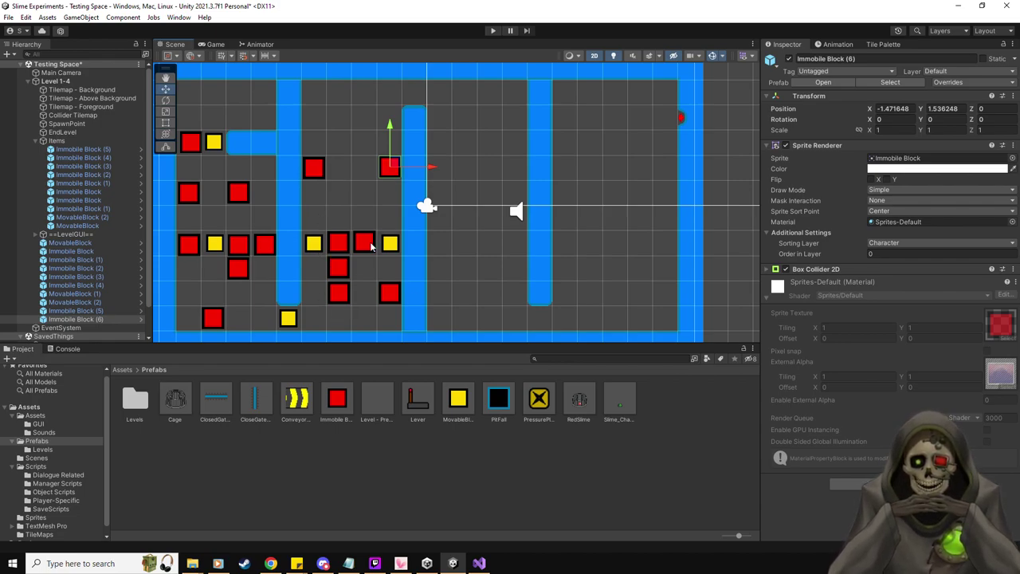
{"action": "left_click_drag", "start_coordinate": [337, 398], "coordinate": [345, 469]}
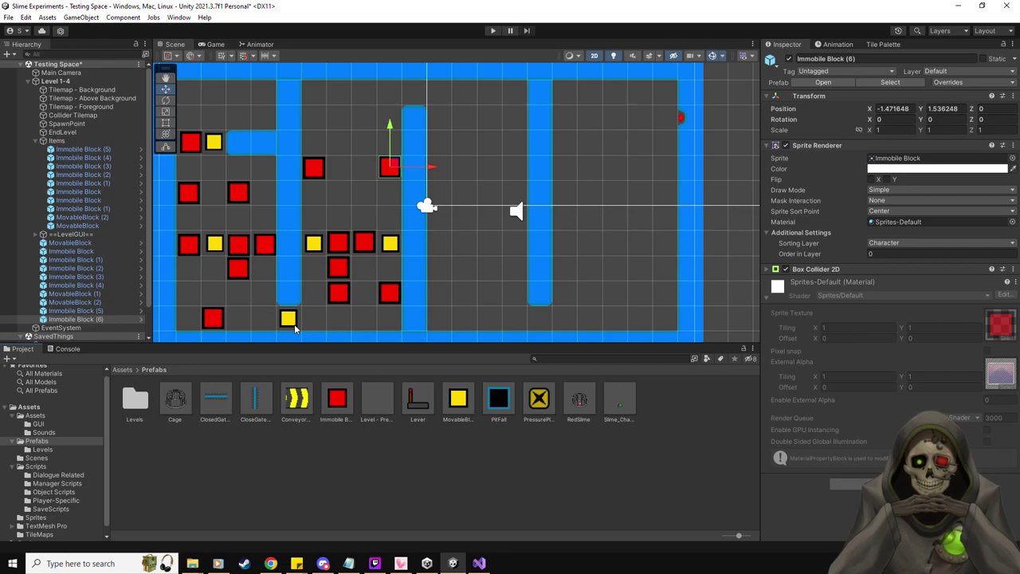
- Add a MovableBlock directly above the Immobile stack in the second corridor and another diagonally above it at about X -2.5, Y 0.6
{"action": "middle_click_drag", "start_coordinate": [449, 216], "coordinate": [500, 238]}
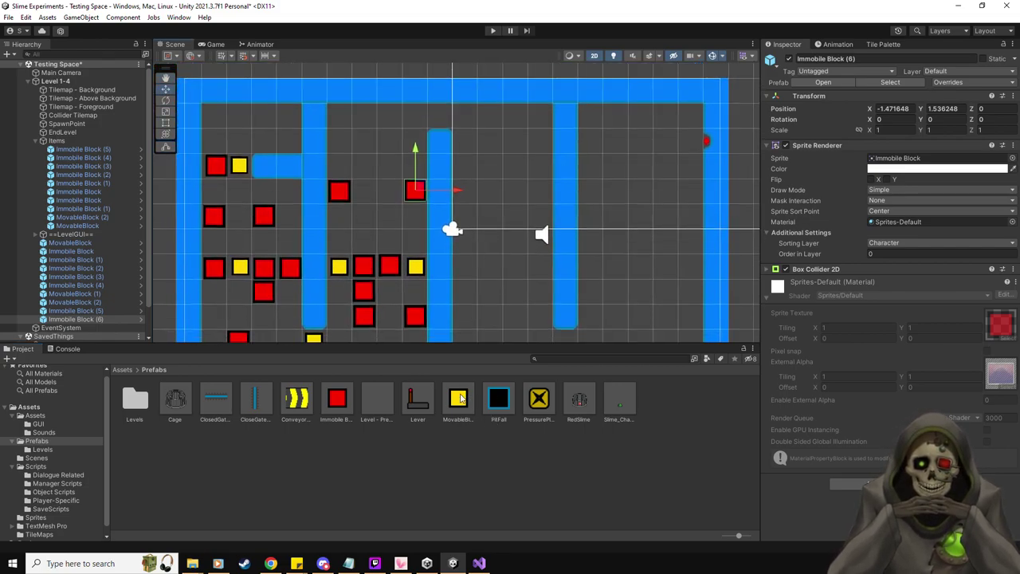
{"action": "left_click_drag", "start_coordinate": [461, 399], "coordinate": [368, 250]}
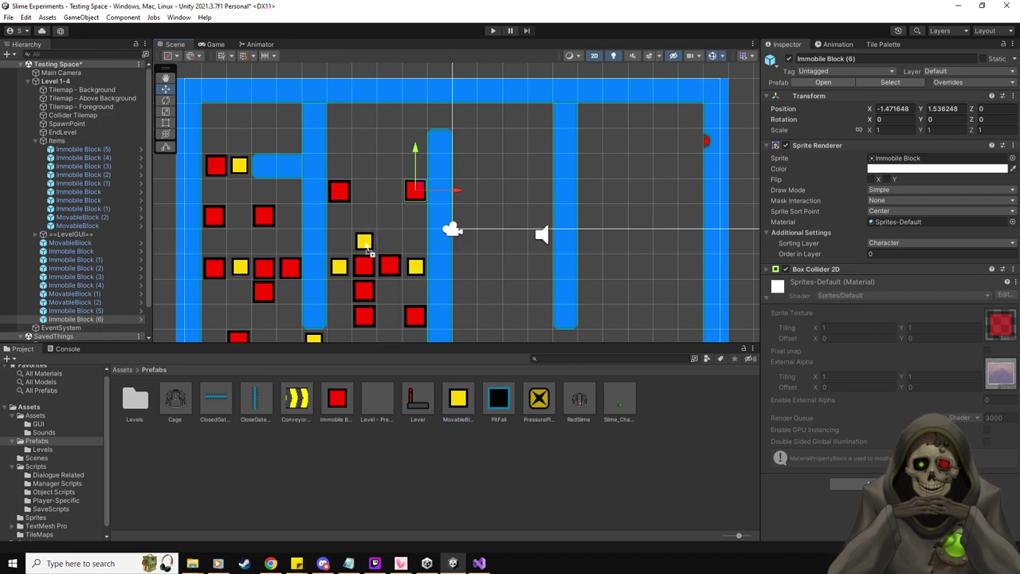
{"action": "left_click_drag", "start_coordinate": [368, 251], "coordinate": [368, 251]}
{"action": "left_click_drag", "start_coordinate": [458, 398], "coordinate": [392, 225]}
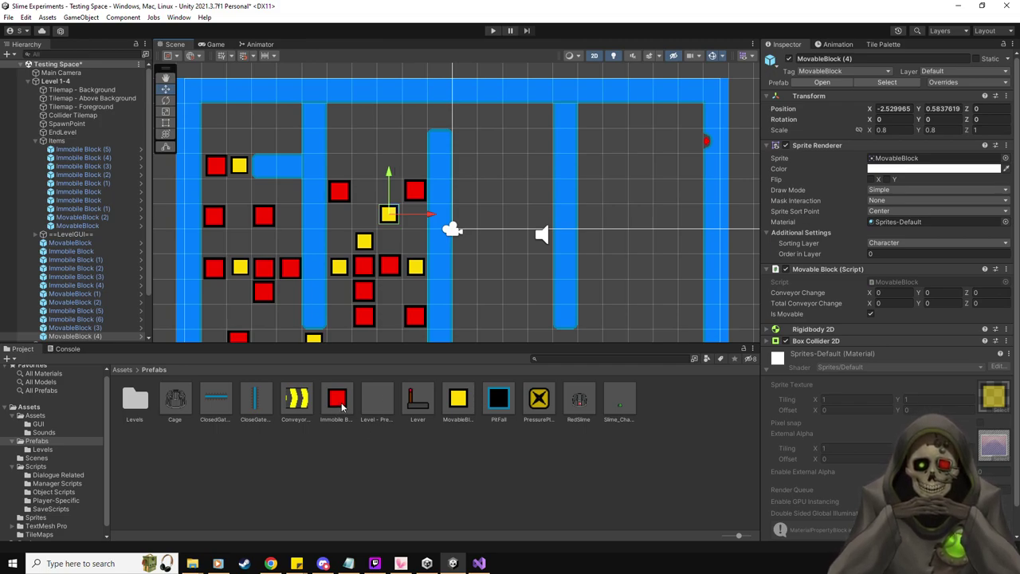
- Try adding an Immobile Block directly above the upper MovableBlock in the second corridor, and undo the placement
{"action": "left_click_drag", "start_coordinate": [341, 407], "coordinate": [389, 194]}
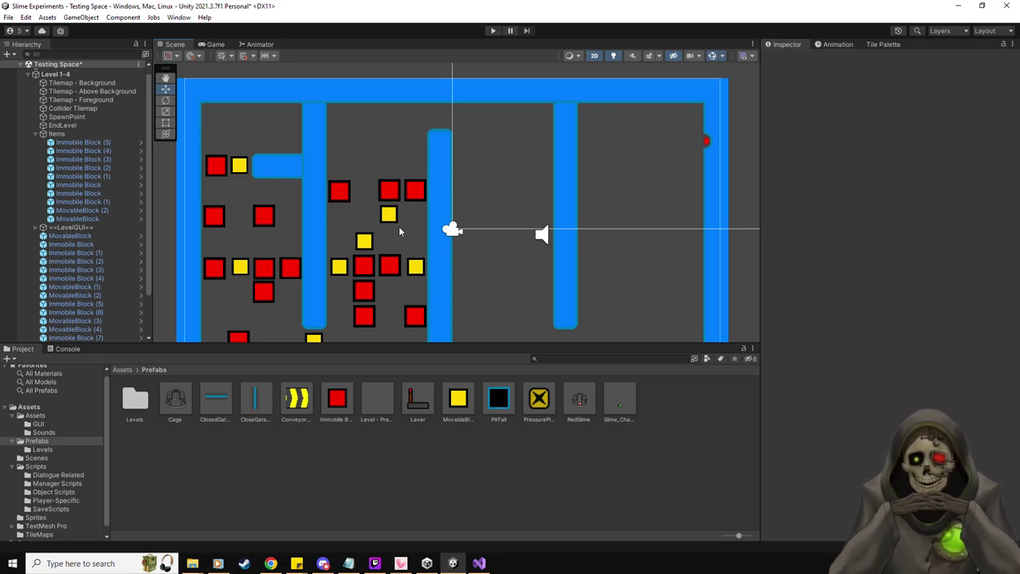
{"action": "key", "text": "ctrl+z"}
{"action": "key", "text": "ctrl+z"}
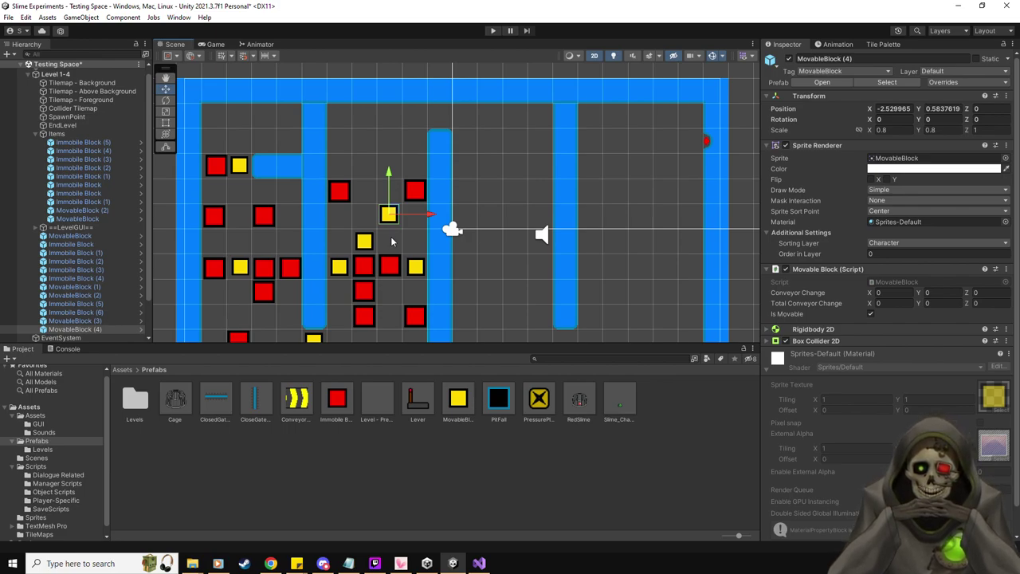
- Add an Immobile Block beside the upper-row block at the first partition wall, at about X -3.5, Y 1.5
{"action": "left_click_drag", "start_coordinate": [338, 398], "coordinate": [365, 194]}
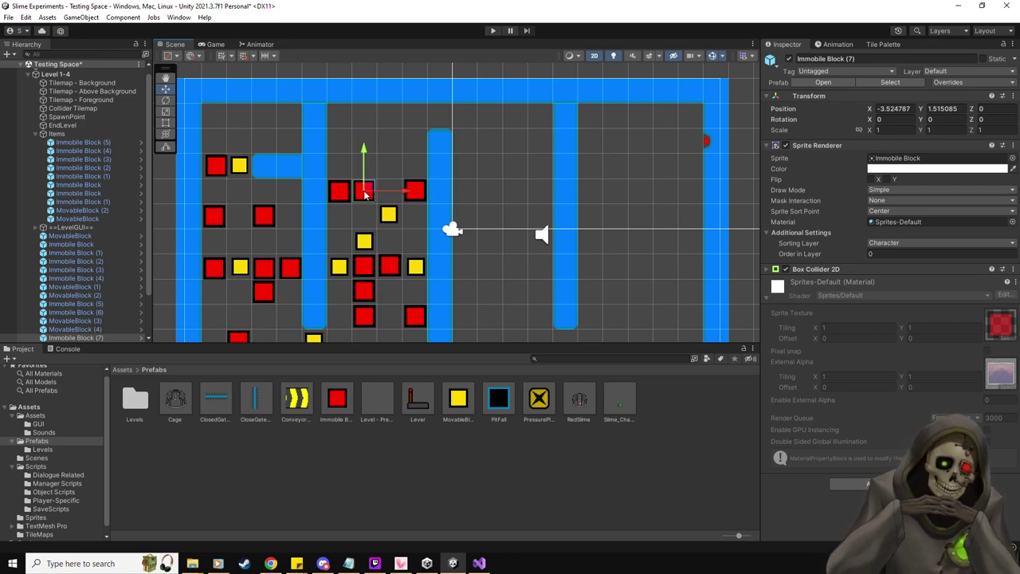
{"action": "scroll", "coordinate": [488, 247], "scroll_direction": "down", "scroll_amount": 1}
{"action": "middle_click_drag", "start_coordinate": [492, 236], "coordinate": [504, 213]}
{"action": "scroll", "coordinate": [503, 213], "scroll_direction": "down", "scroll_amount": 1}
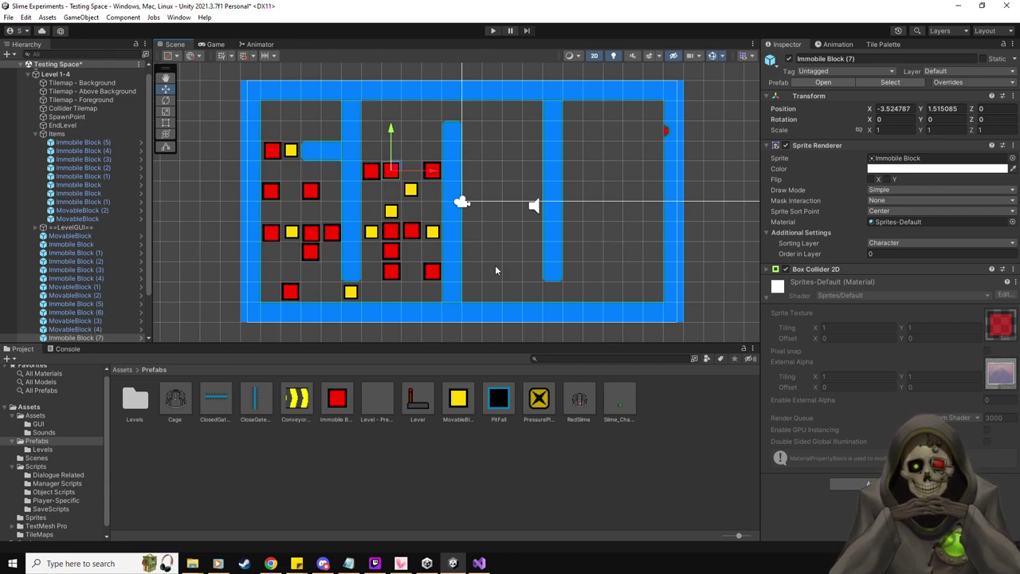
- Try placing an Immobile Block and MovableBlock side by side at Y 3.5 in the second corridor, plus a MovableBlock in the partition gap, and undo them
{"action": "scroll", "coordinate": [415, 200], "scroll_direction": "up", "scroll_amount": 1}
{"action": "scroll", "coordinate": [415, 200], "scroll_direction": "up", "scroll_amount": 1}
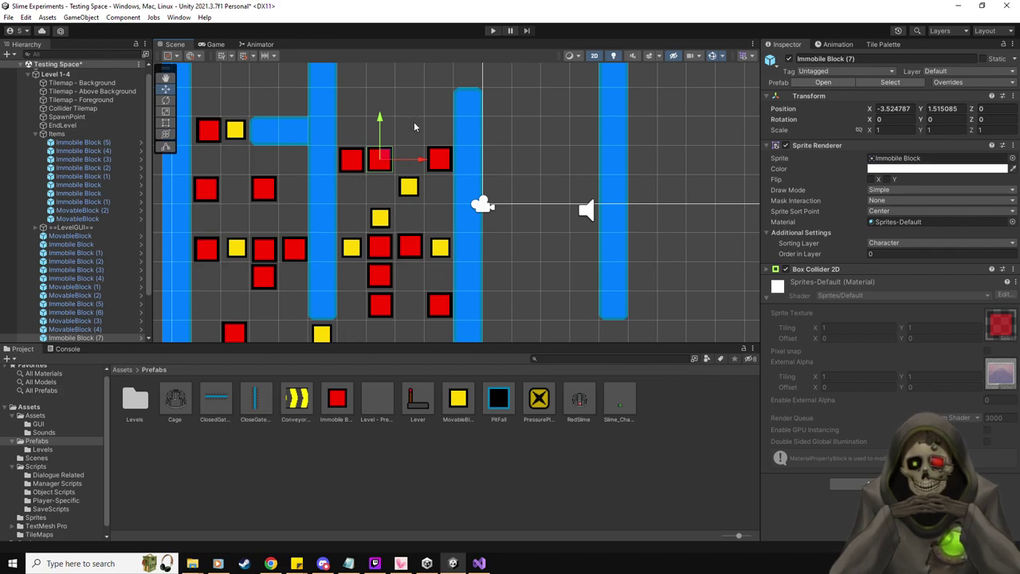
{"action": "scroll", "coordinate": [521, 178], "scroll_direction": "up", "scroll_amount": 3}
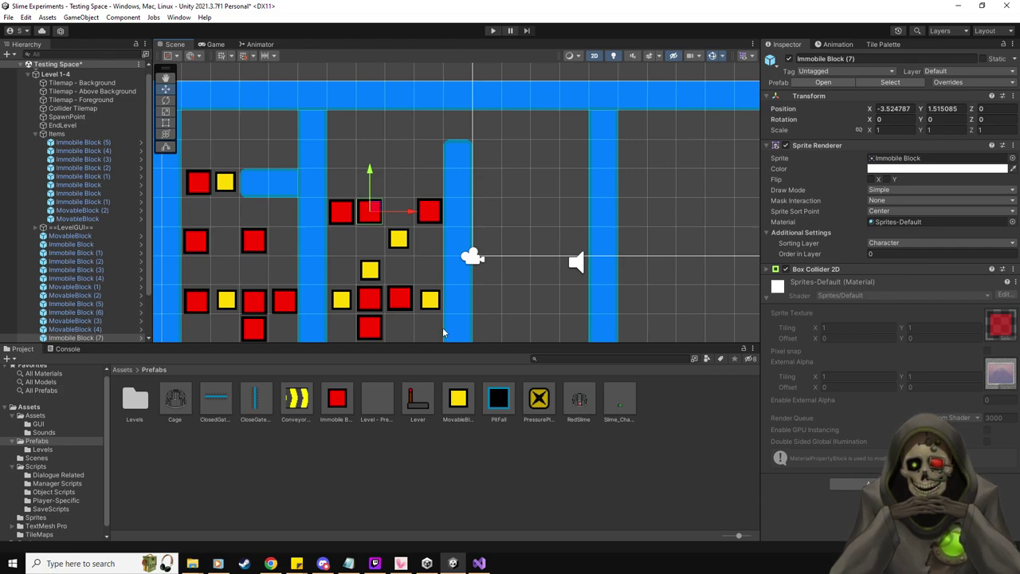
{"action": "left_click_drag", "start_coordinate": [459, 407], "coordinate": [431, 161]}
{"action": "left_click_drag", "start_coordinate": [342, 408], "coordinate": [401, 157]}
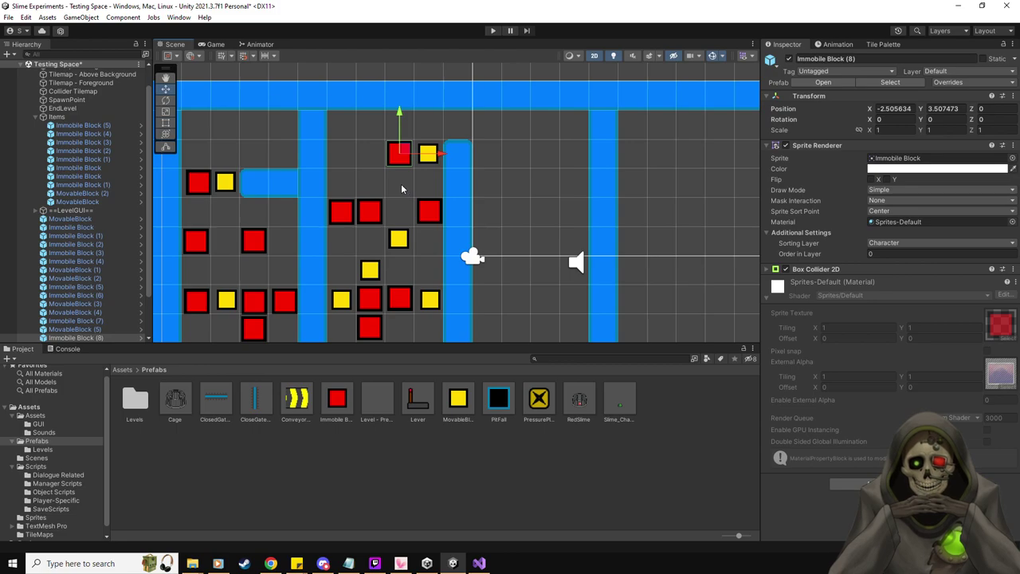
{"action": "left_click_drag", "start_coordinate": [457, 398], "coordinate": [461, 133]}
{"action": "middle_click_drag", "start_coordinate": [488, 189], "coordinate": [491, 202]}
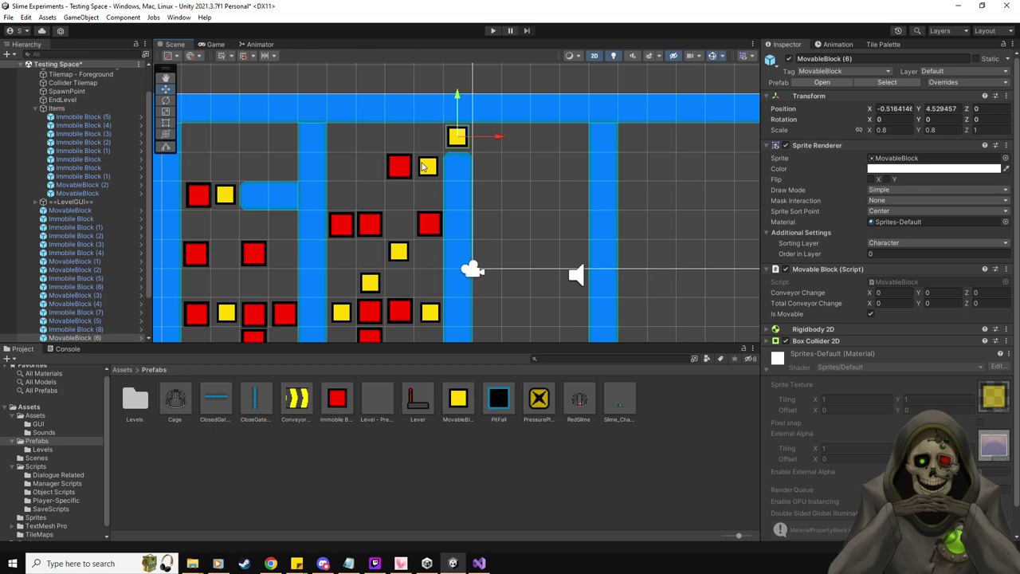
{"action": "key", "text": "ctrl+z"}
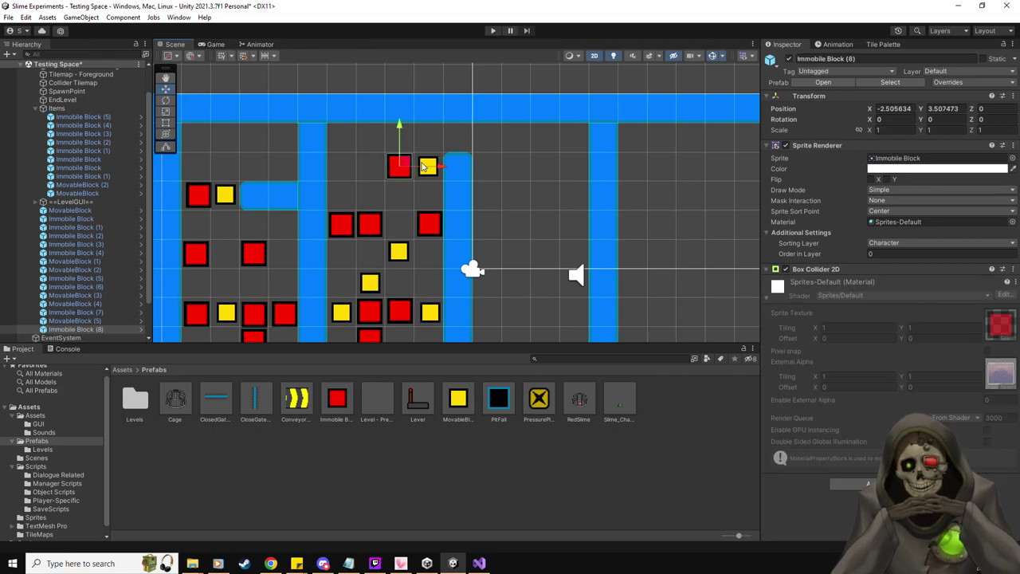
{"action": "key", "text": "ctrl+z"}
{"action": "key", "text": "ctrl+z"}
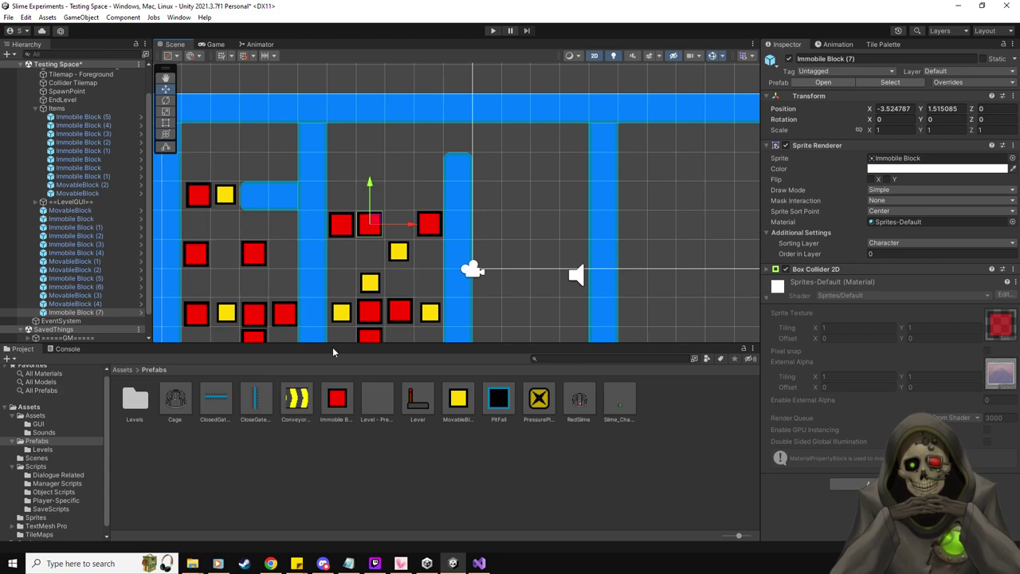
{"action": "left_click_drag", "start_coordinate": [338, 400], "coordinate": [421, 471]}
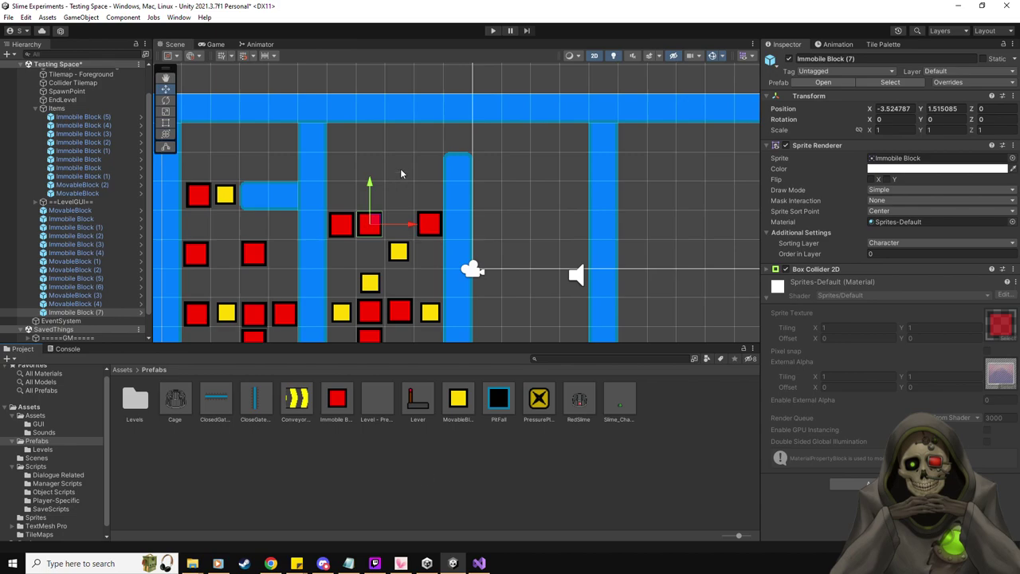
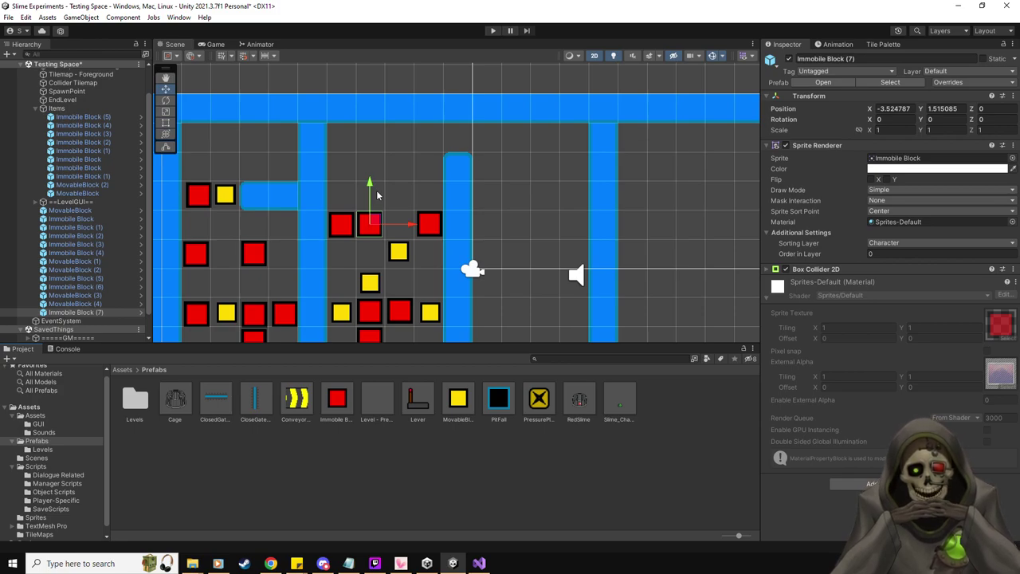
{"action": "left_click_drag", "start_coordinate": [477, 402], "coordinate": [459, 452]}
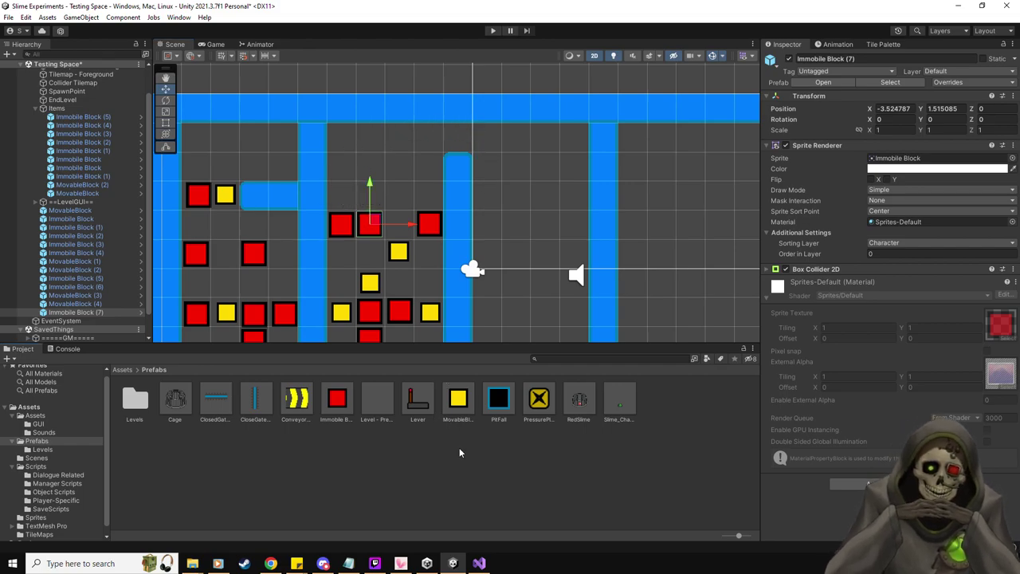
- Fill a row across the third corridor at about Y 3.56 with a MovableBlock at X 3.5 and three Immobile Blocks beside it
{"action": "middle_click_drag", "start_coordinate": [513, 228], "coordinate": [363, 239]}
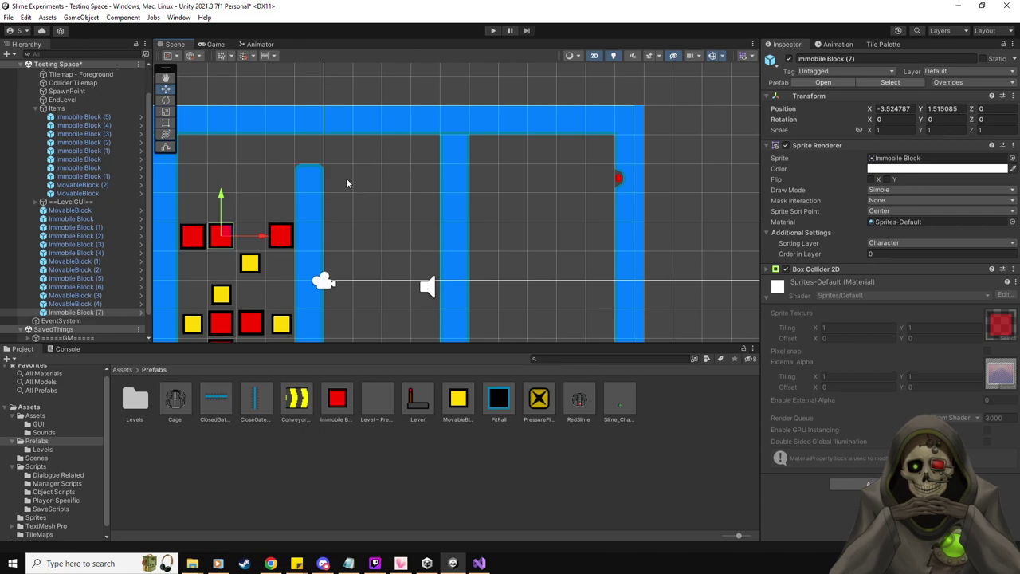
{"action": "middle_click_drag", "start_coordinate": [396, 192], "coordinate": [421, 196]}
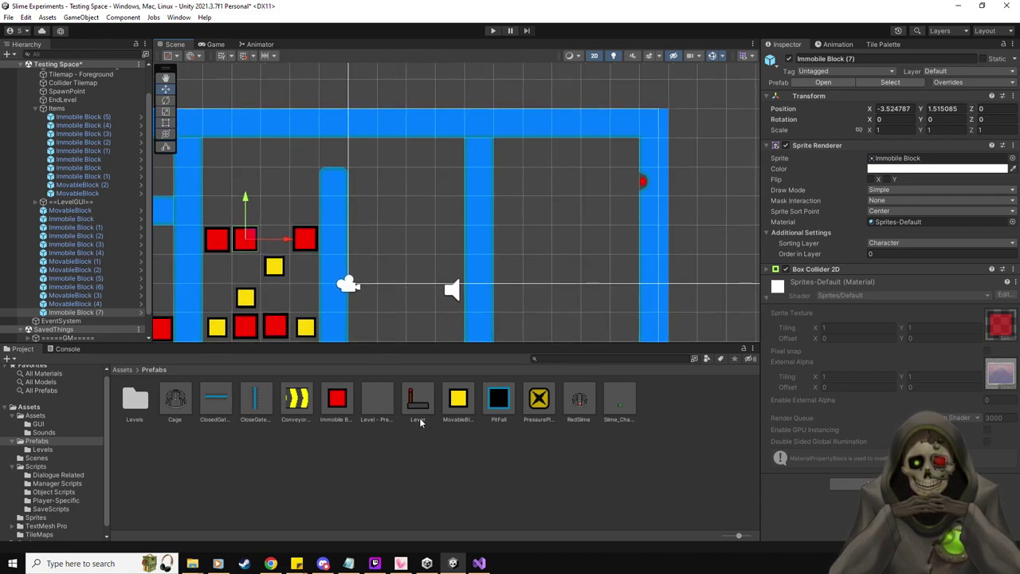
{"action": "left_click_drag", "start_coordinate": [458, 400], "coordinate": [451, 183]}
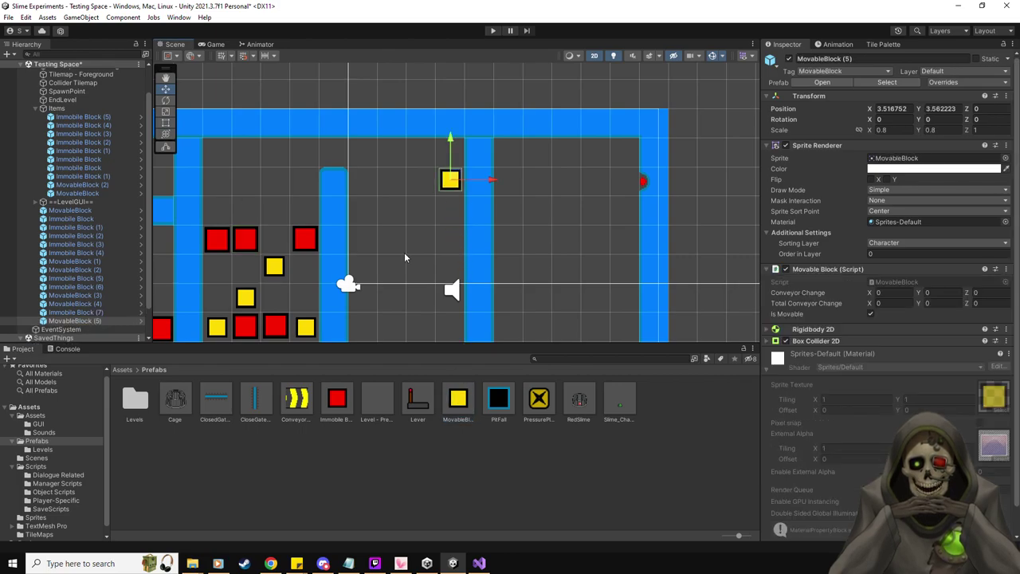
{"action": "mouse_move", "coordinate": [391, 218]}
{"action": "middle_mouse_down"}
{"action": "mouse_move", "coordinate": [369, 210]}
{"action": "mouse_move", "coordinate": [385, 220]}
{"action": "middle_mouse_up"}
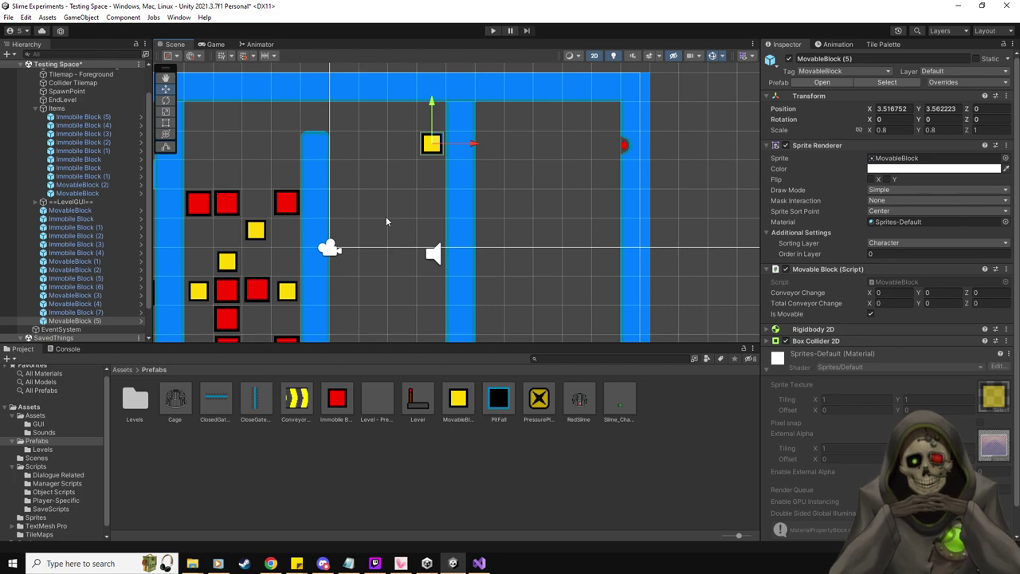
{"action": "left_click_drag", "start_coordinate": [336, 398], "coordinate": [345, 148]}
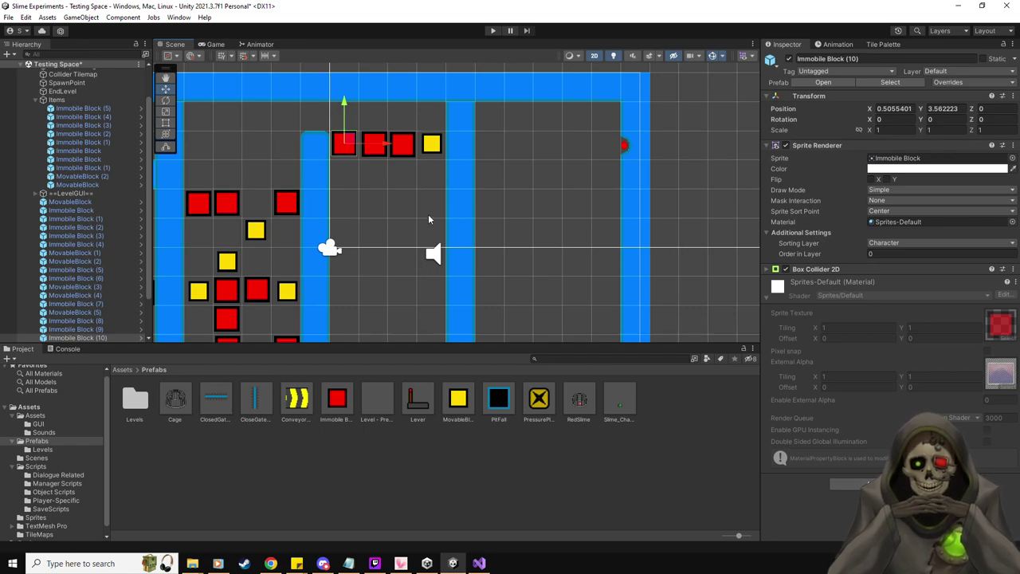
- Add a second row at about Y 1.5 in the third corridor with a MovableBlock against the far wall and two adjacent Immobile Blocks
{"action": "left_click_drag", "start_coordinate": [457, 398], "coordinate": [433, 202]}
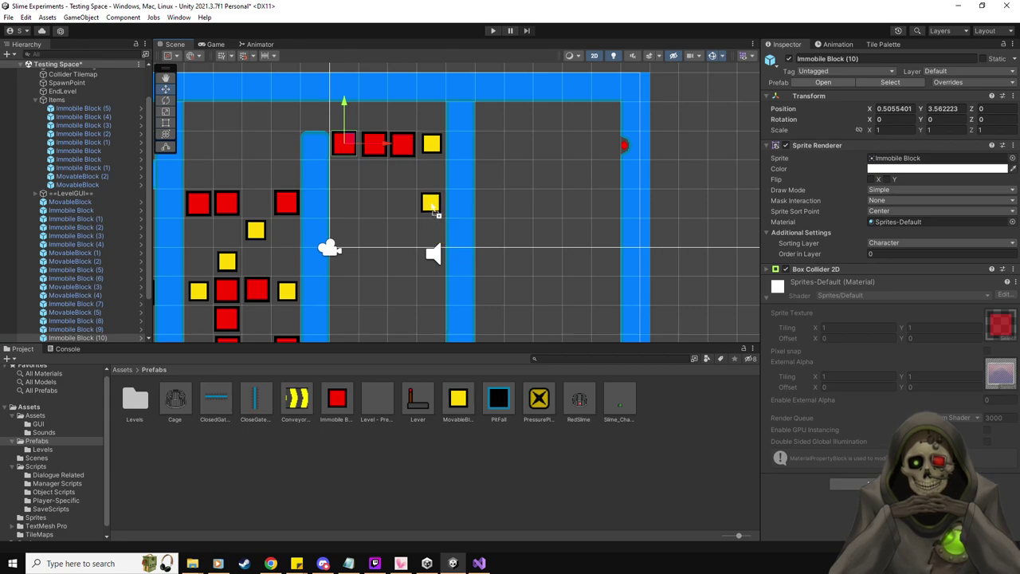
{"action": "left_click_drag", "start_coordinate": [336, 398], "coordinate": [373, 209]}
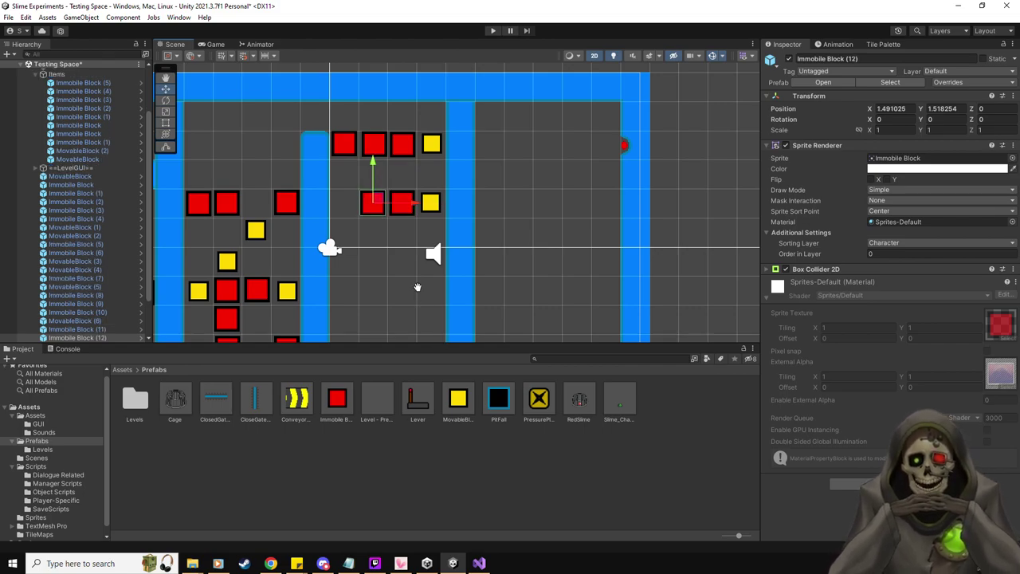
{"action": "middle_click_drag", "start_coordinate": [419, 257], "coordinate": [423, 201]}
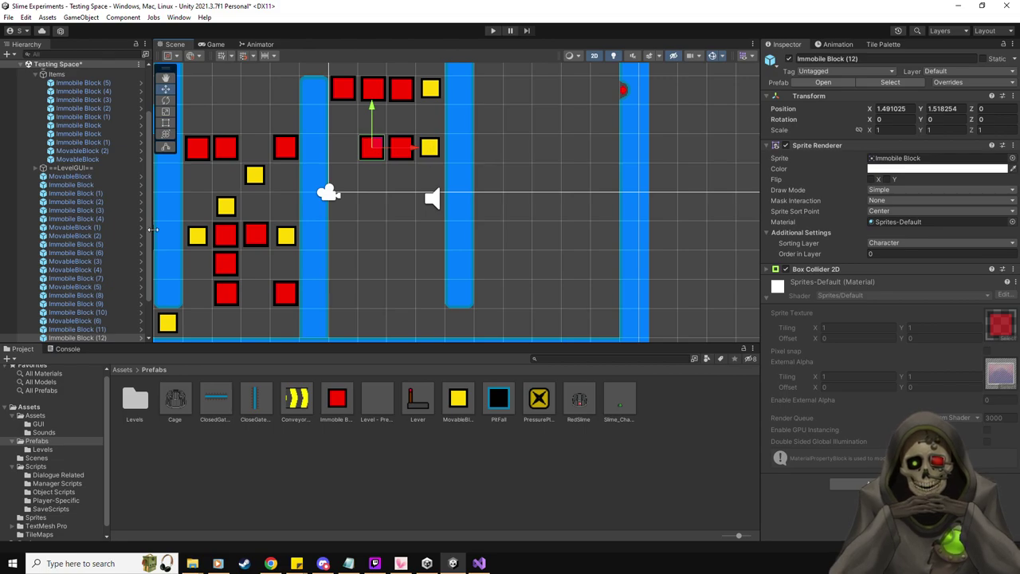
- Swap the MovableBlock in the third corridor's lower row with its neighbouring Immobile Block, putting the MovableBlock at X 2.49
{"action": "left_click", "coordinate": [429, 151]}
{"action": "middle_click_drag", "start_coordinate": [430, 151], "coordinate": [429, 256]}
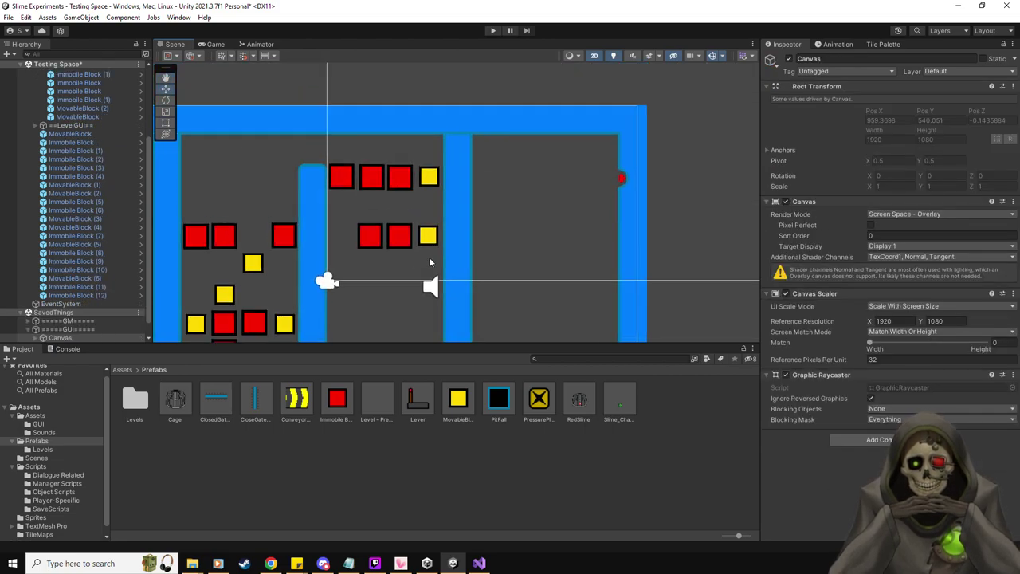
{"action": "left_click", "coordinate": [75, 287]}
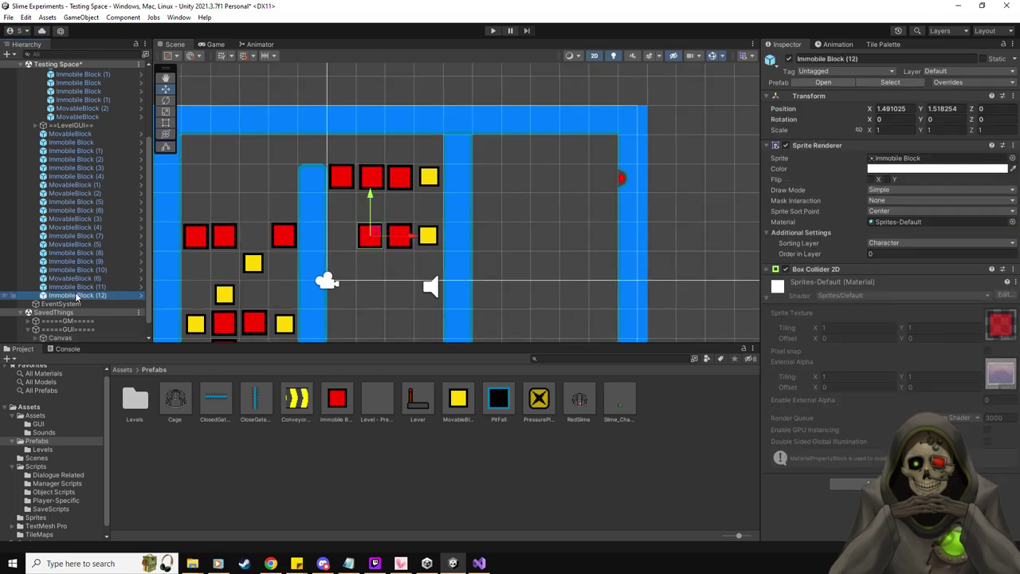
{"action": "mouse_move", "coordinate": [440, 236]}
{"action": "left_mouse_down"}
{"action": "mouse_move", "coordinate": [470, 241]}
{"action": "mouse_move", "coordinate": [442, 237]}
{"action": "left_mouse_up"}
{"action": "left_click", "coordinate": [435, 240]}
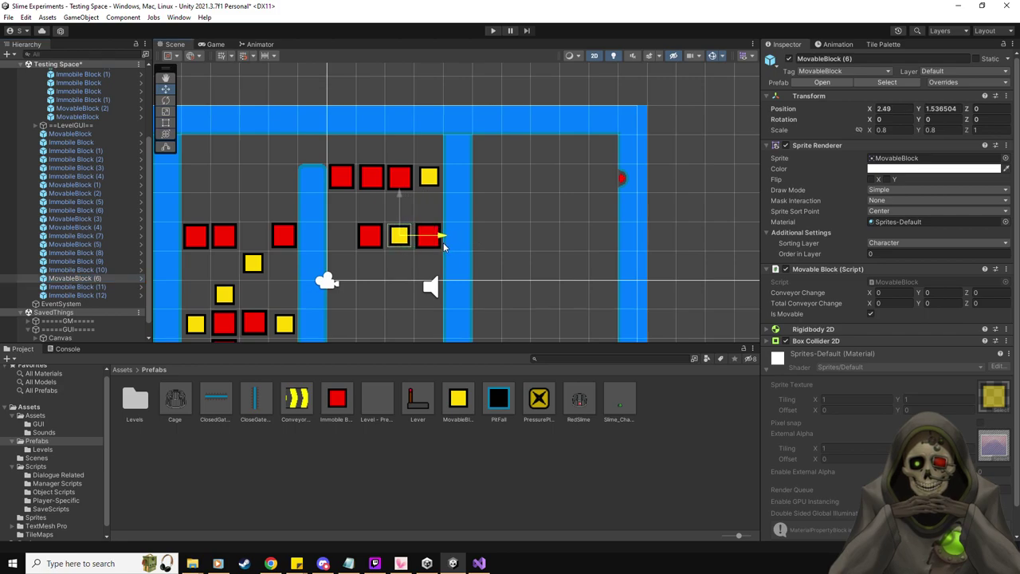
- Swap the upper row's MovableBlock with the adjacent Immobile Block, putting the MovableBlock at X 2.55
{"action": "left_click", "coordinate": [95, 270]}
{"action": "left_click", "coordinate": [99, 261]}
{"action": "left_click", "coordinate": [103, 252]}
{"action": "left_click_drag", "start_coordinate": [415, 178], "coordinate": [444, 184]}
{"action": "left_click", "coordinate": [430, 177]}
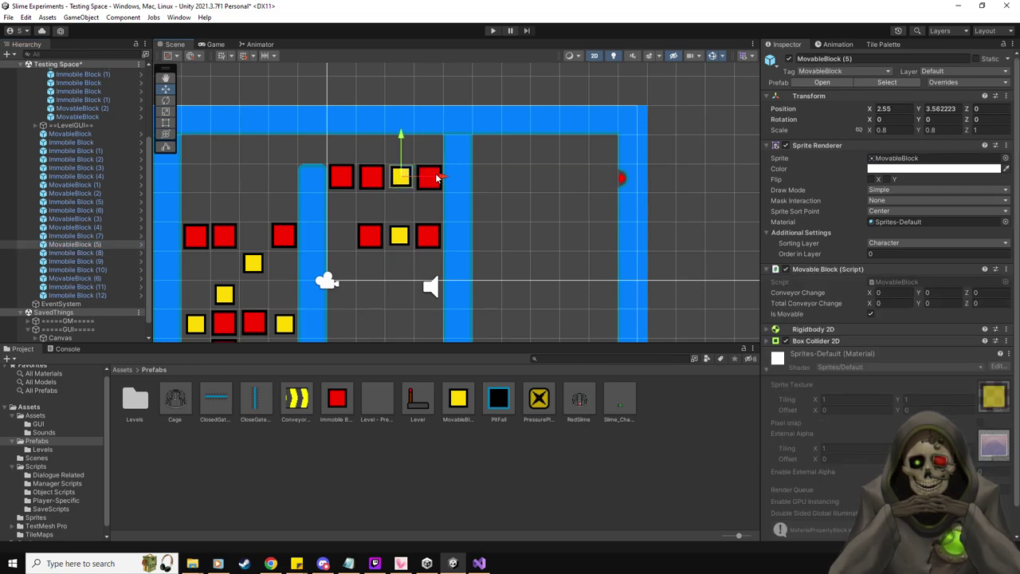
- Build a third full row at about Y -0.45 in the third corridor with a MovableBlock at X 2.5 and Immobile Blocks in the other three cells
{"action": "middle_click_drag", "start_coordinate": [391, 259], "coordinate": [386, 189]}
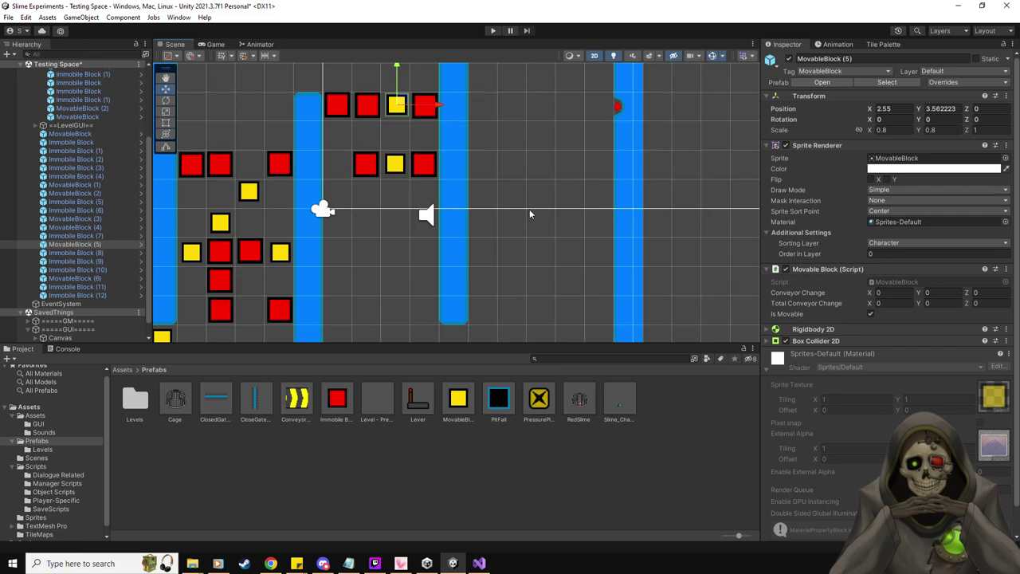
{"action": "left_click_drag", "start_coordinate": [457, 399], "coordinate": [394, 225]}
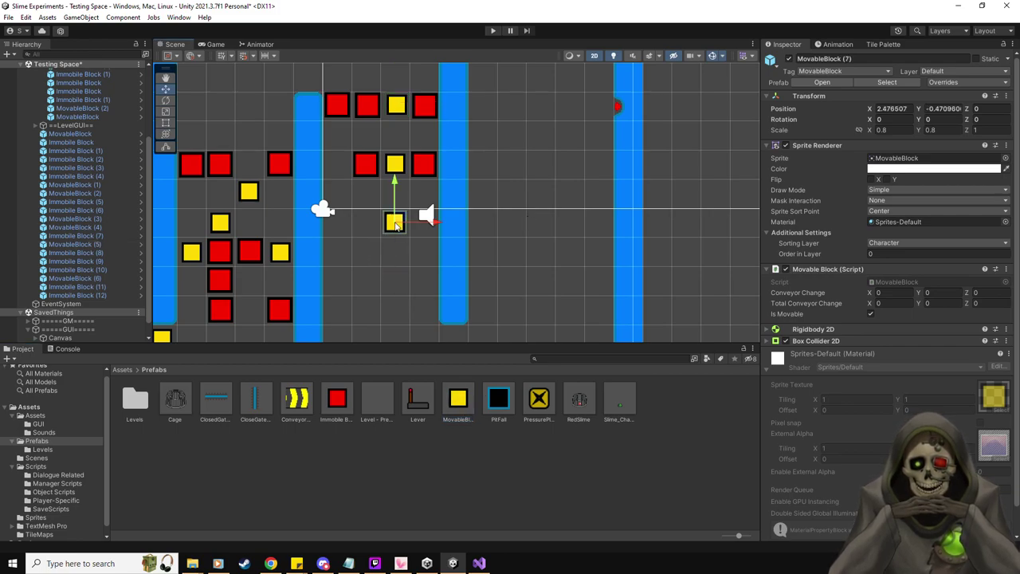
{"action": "left_click_drag", "start_coordinate": [335, 405], "coordinate": [337, 223]}
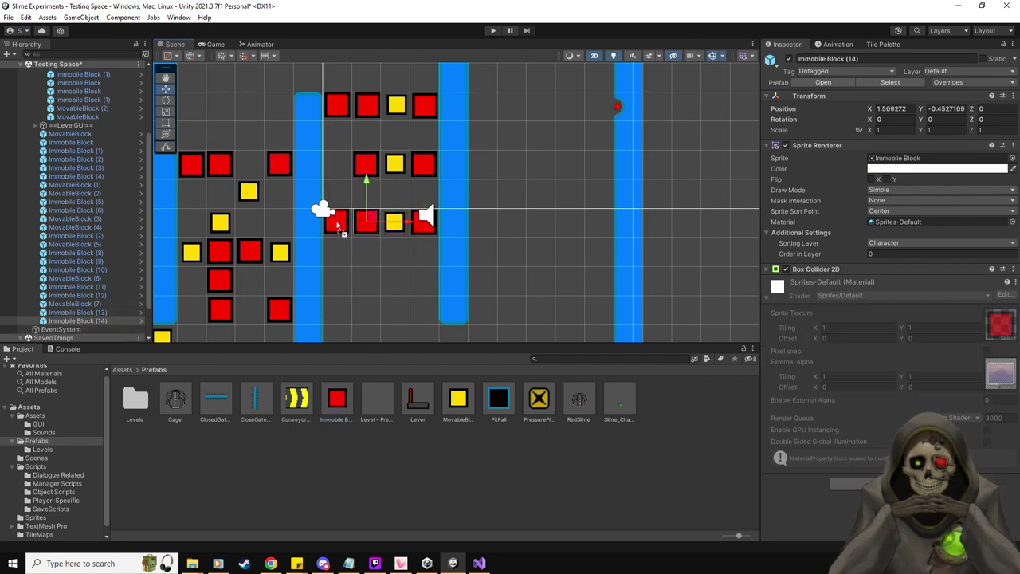
{"action": "mouse_move", "coordinate": [416, 279]}
{"action": "middle_mouse_down"}
{"action": "mouse_move", "coordinate": [408, 237]}
{"action": "mouse_move", "coordinate": [405, 288]}
{"action": "middle_mouse_up"}
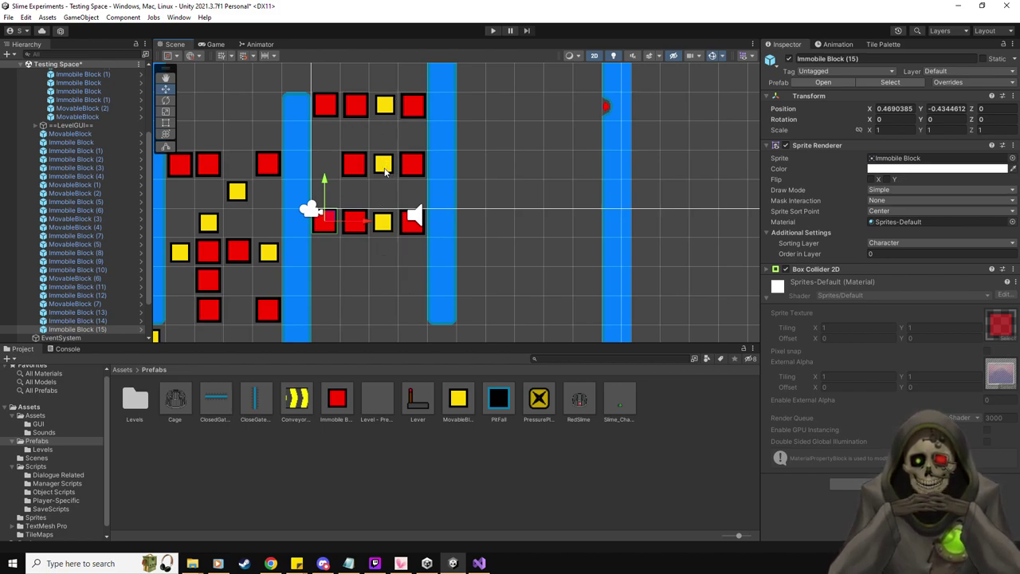
{"action": "scroll", "coordinate": [383, 236], "scroll_direction": "down", "scroll_amount": 3}
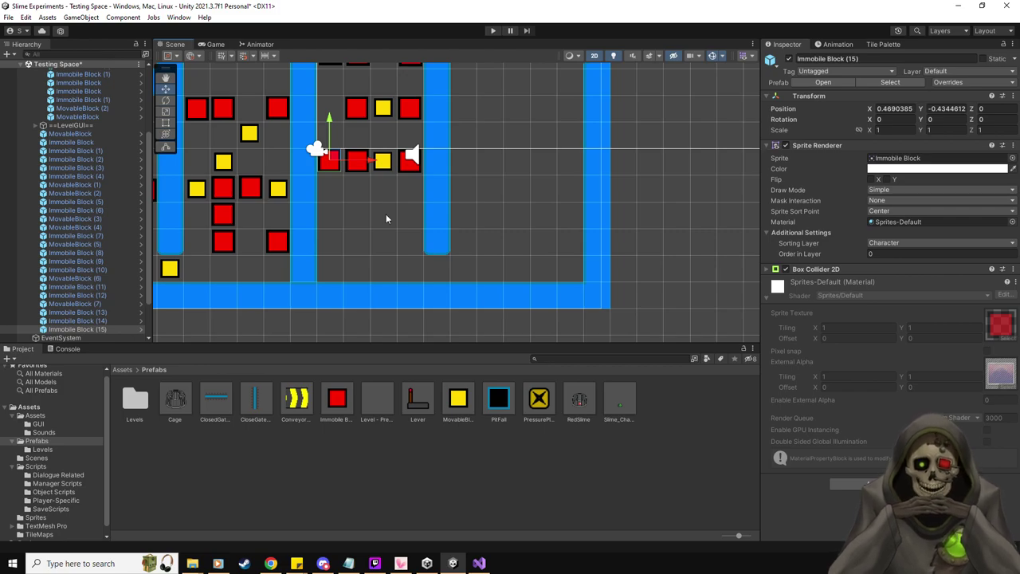
- Place a movable block at about (2.5, -2.5) and a column of four immobile blocks at X about 1.5, down to Y about -4.4
{"action": "middle_click_drag", "start_coordinate": [386, 214], "coordinate": [375, 263]}
{"action": "scroll", "coordinate": [375, 265], "scroll_direction": "down", "scroll_amount": 1}
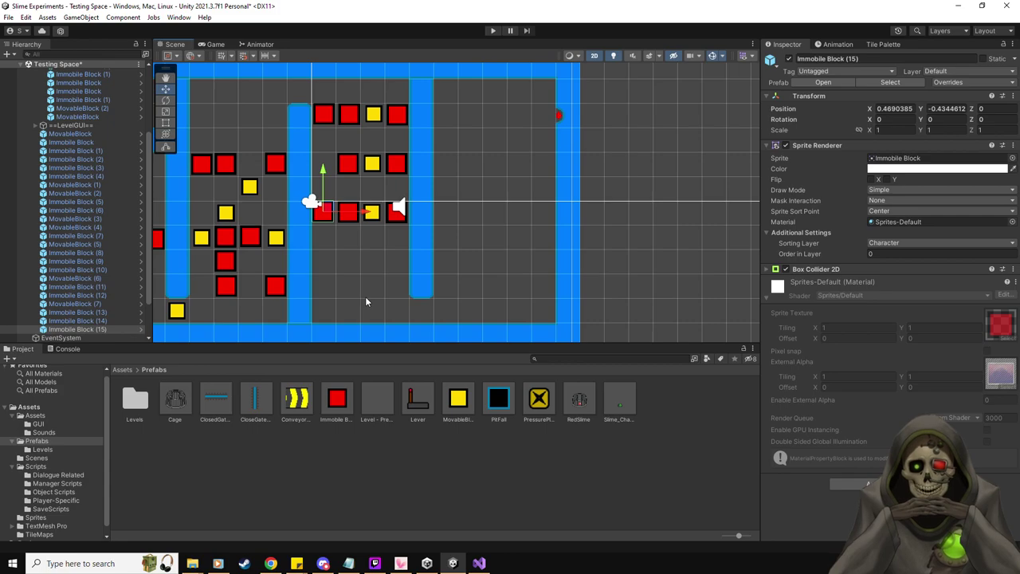
{"action": "left_click_drag", "start_coordinate": [451, 398], "coordinate": [374, 267]}
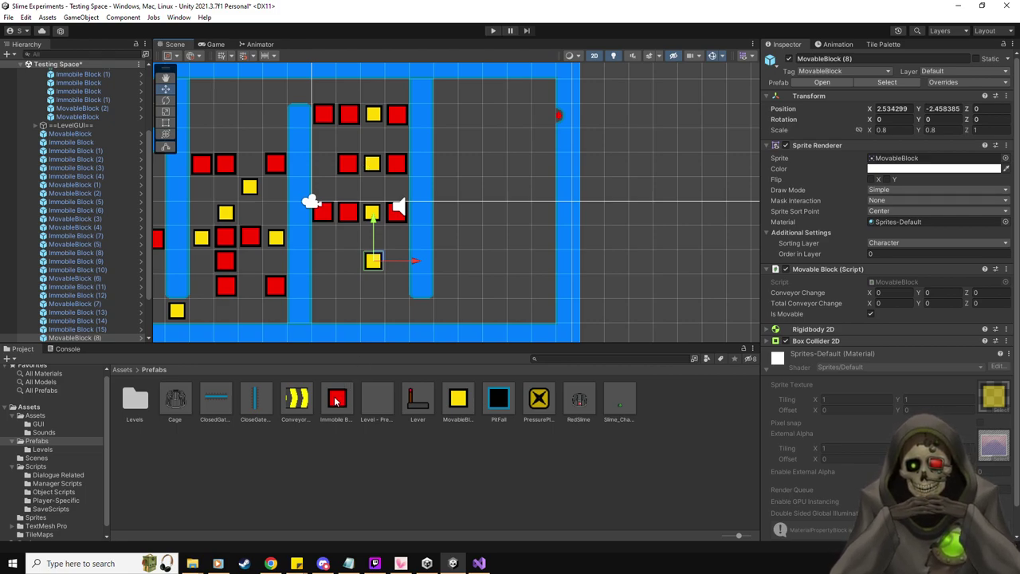
{"action": "left_click_drag", "start_coordinate": [336, 401], "coordinate": [348, 242]}
{"action": "left_click_drag", "start_coordinate": [347, 401], "coordinate": [348, 313]}
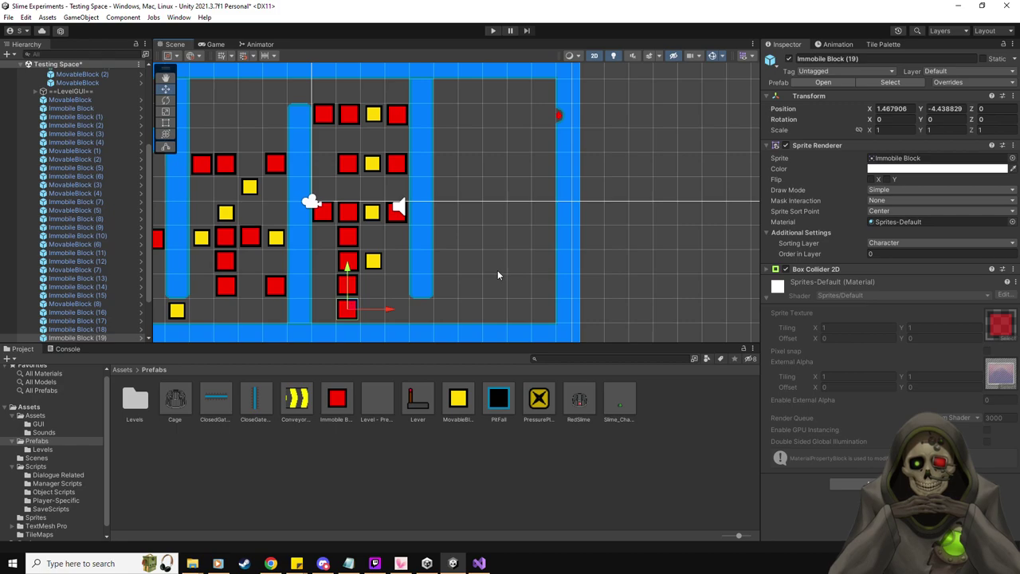
{"action": "middle_click_drag", "start_coordinate": [483, 271], "coordinate": [513, 274]}
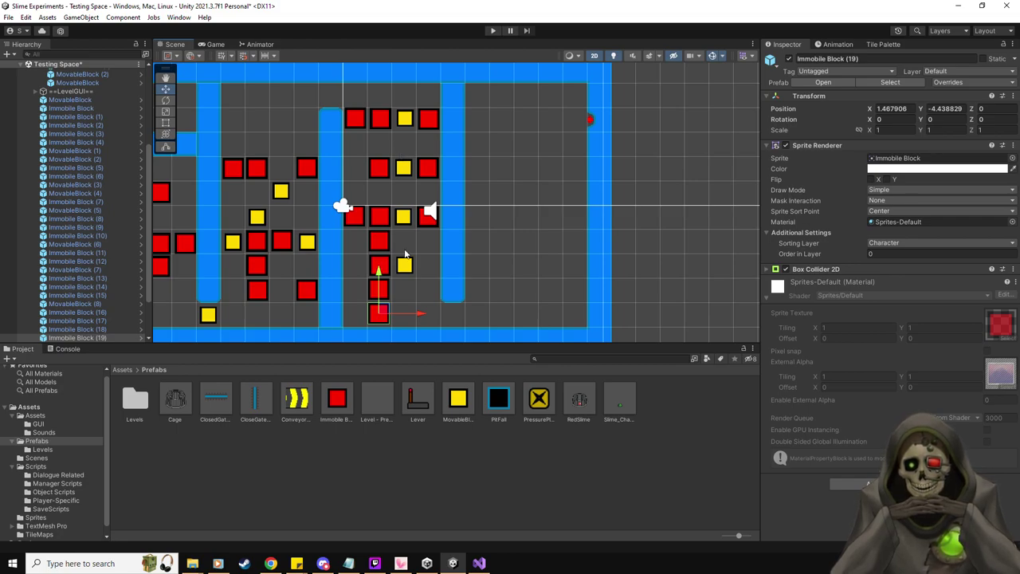
{"action": "left_click_drag", "start_coordinate": [337, 401], "coordinate": [328, 484]}
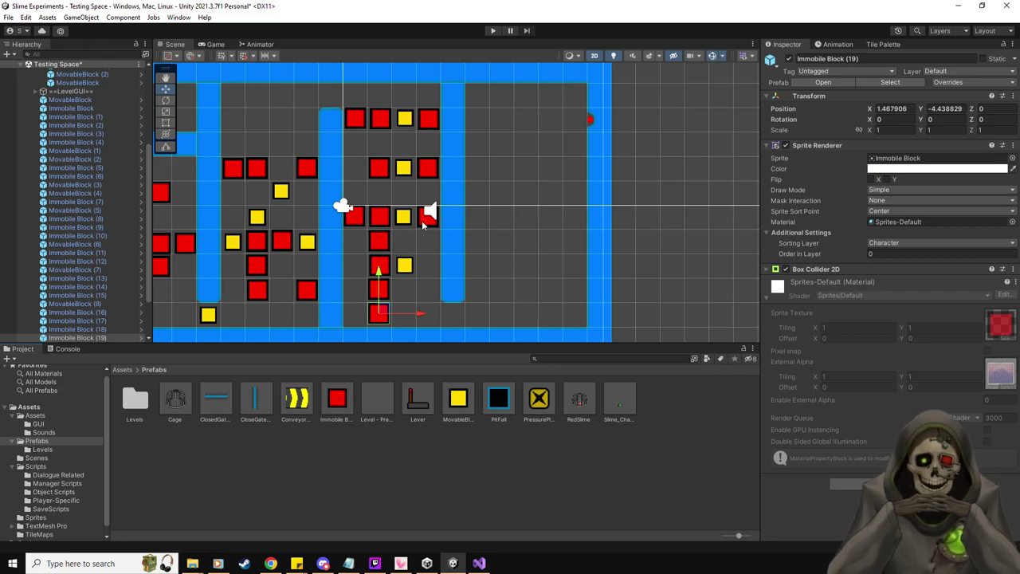
{"action": "middle_click_drag", "start_coordinate": [486, 215], "coordinate": [451, 228]}
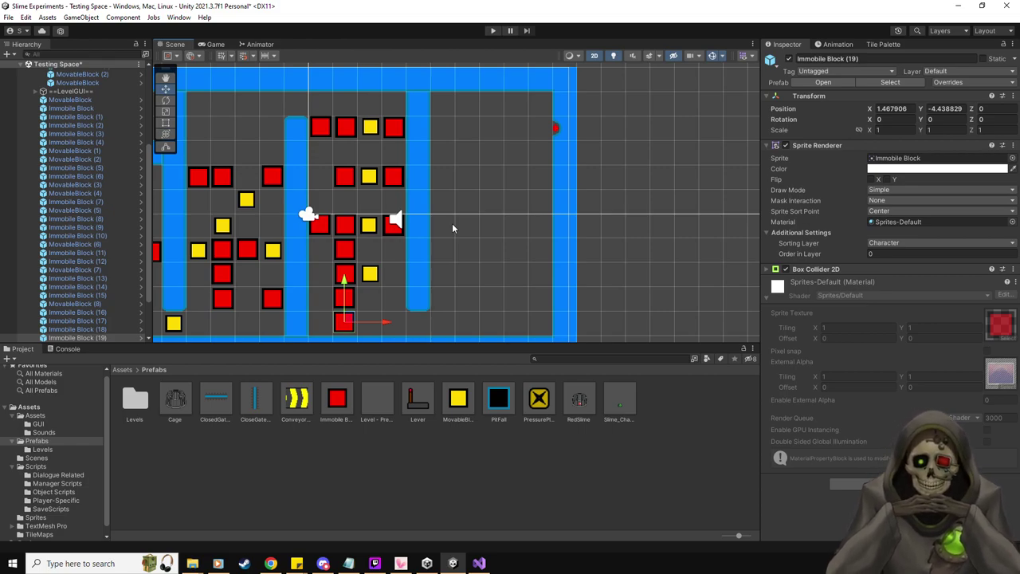
- Place a row of three immobile and two movable blocks low in the rightmost room, plus a movable and an immobile block above its right end
{"action": "middle_click_drag", "start_coordinate": [493, 222], "coordinate": [471, 220]}
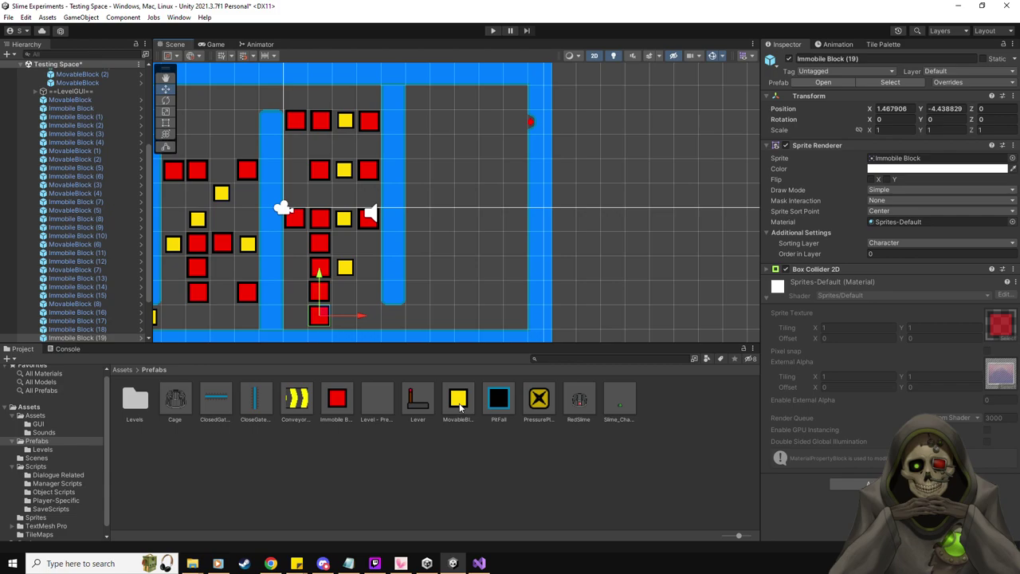
{"action": "left_click_drag", "start_coordinate": [460, 406], "coordinate": [518, 298]}
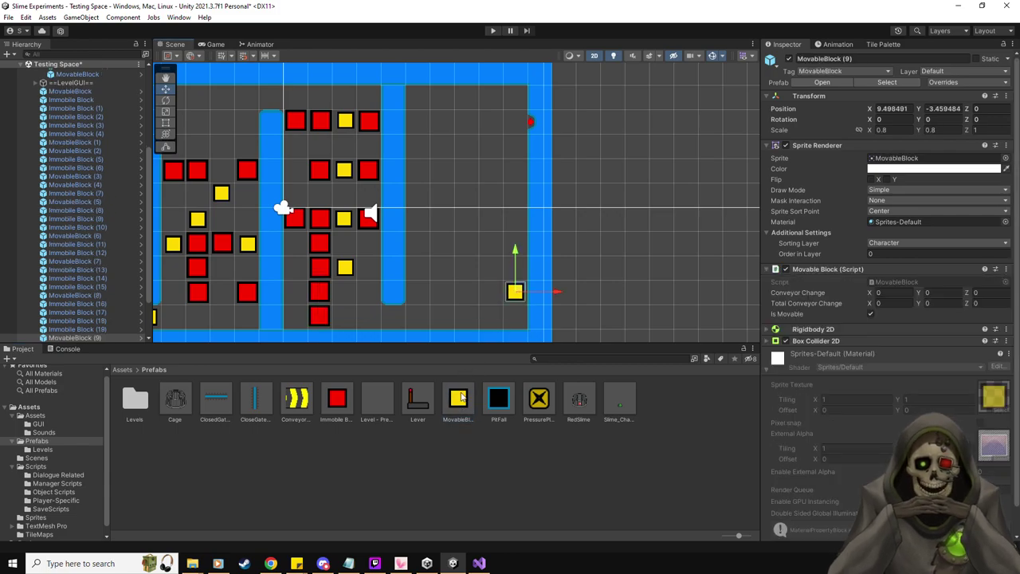
{"action": "left_click_drag", "start_coordinate": [458, 408], "coordinate": [519, 278]}
{"action": "left_click_drag", "start_coordinate": [458, 408], "coordinate": [444, 295]}
{"action": "left_click_drag", "start_coordinate": [336, 398], "coordinate": [491, 293]}
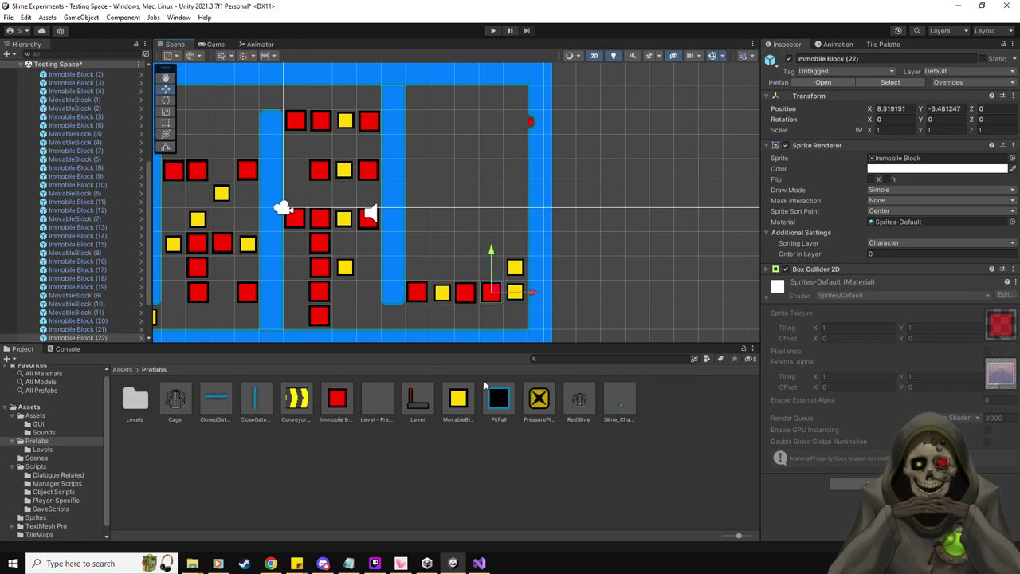
{"action": "left_click_drag", "start_coordinate": [336, 399], "coordinate": [491, 242]}
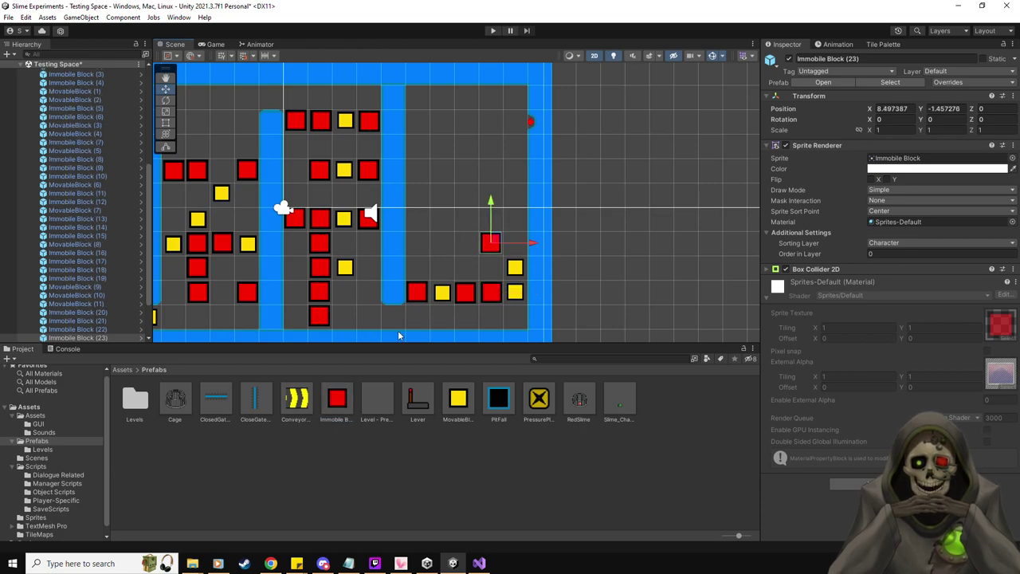
{"action": "left_click_drag", "start_coordinate": [336, 398], "coordinate": [554, 494]}
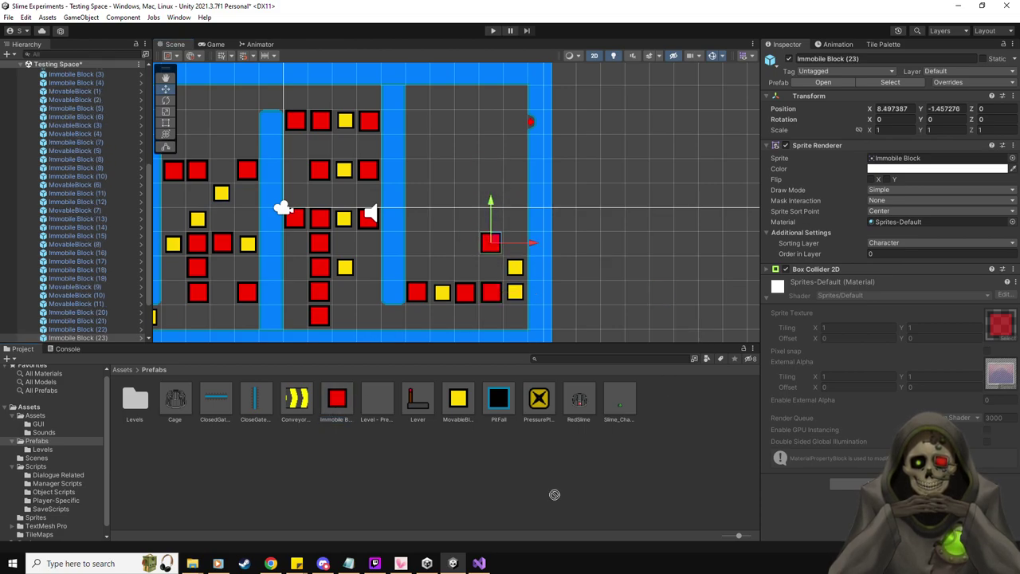
{"action": "left_click", "coordinate": [619, 258]}
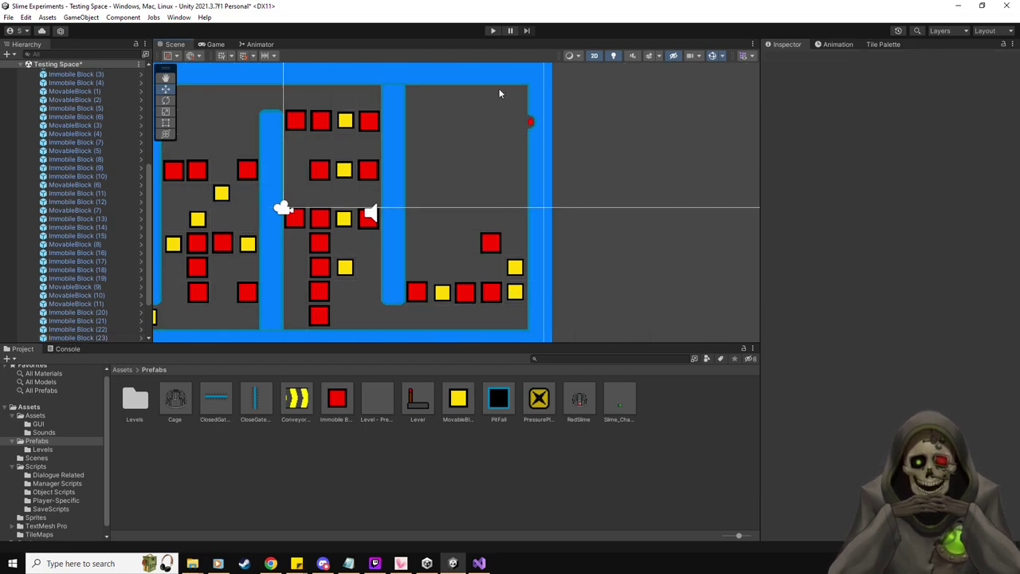
{"action": "left_click", "coordinate": [388, 214]}
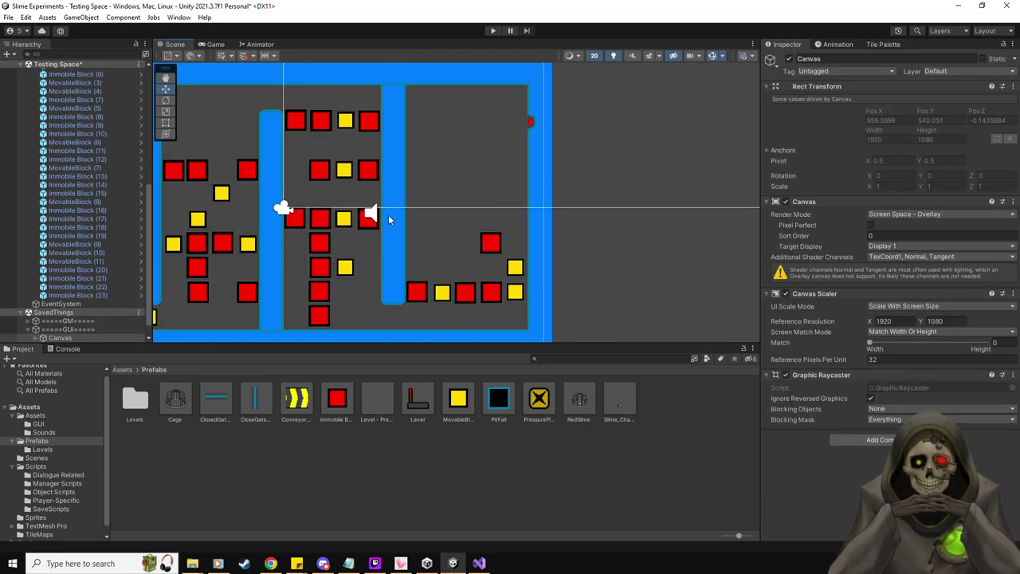
{"action": "left_click", "coordinate": [87, 261]}
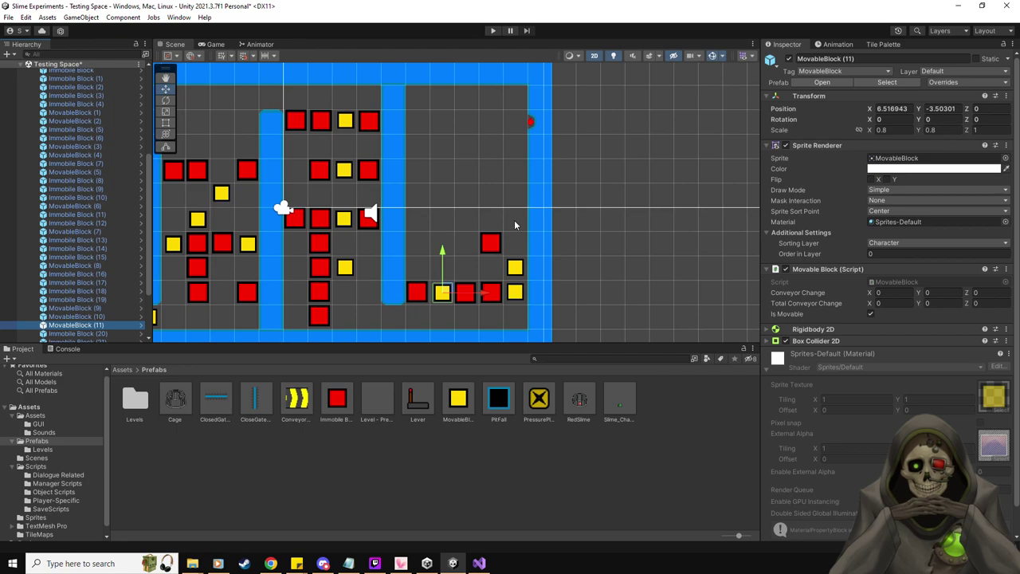
- Place two immobile blocks against the rightmost room's right wall, at about (9.5, 2.5) and (9.5, 4.5)
{"action": "left_click_drag", "start_coordinate": [337, 399], "coordinate": [516, 148]}
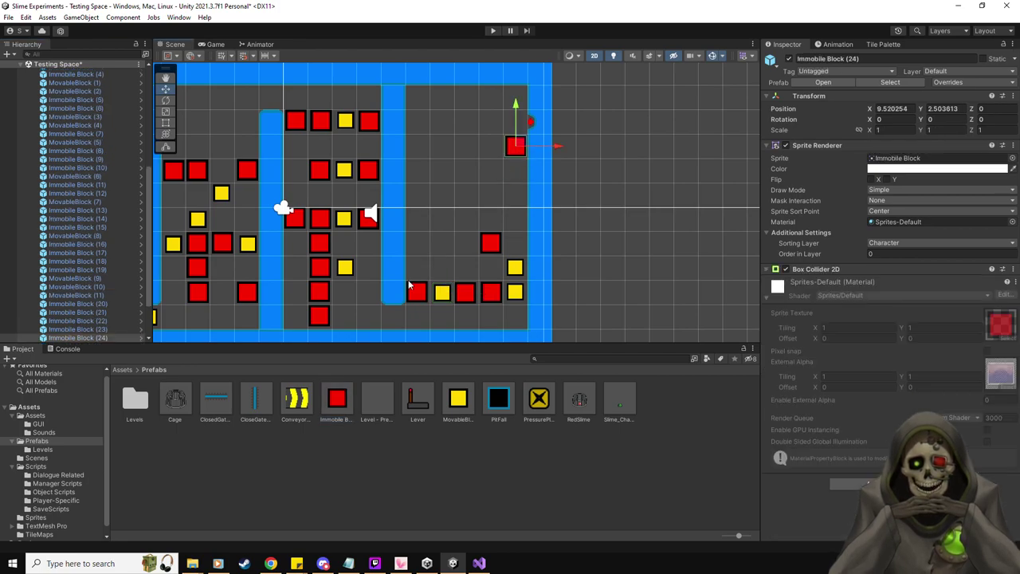
{"action": "left_click_drag", "start_coordinate": [337, 410], "coordinate": [517, 98]}
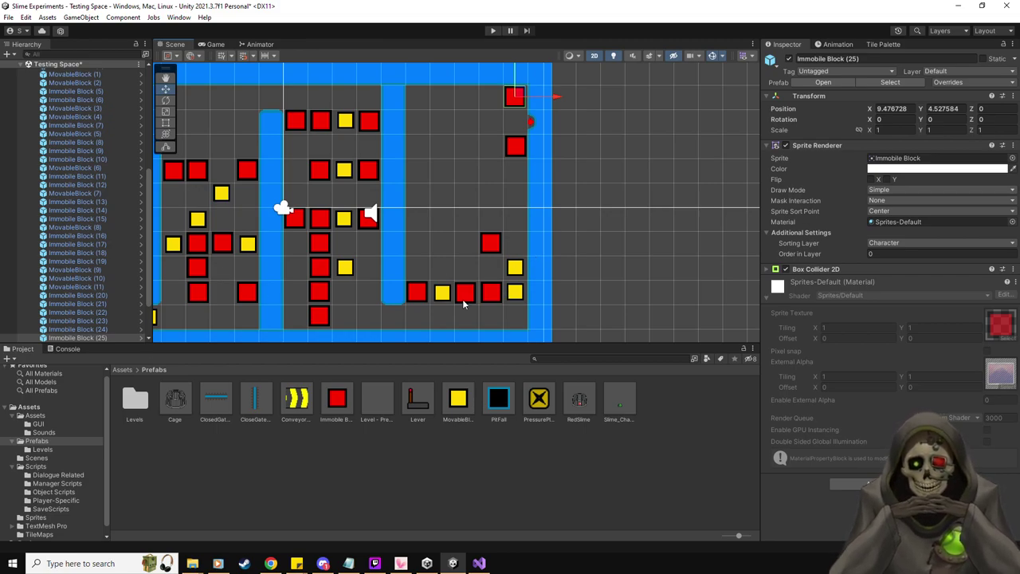
- Move Immobile Block (22) one cell right to X 9.5, against the right wall
{"action": "left_click", "coordinate": [112, 329]}
{"action": "key", "text": "Up"}
{"action": "key", "text": "Up"}
{"action": "key", "text": "Up"}
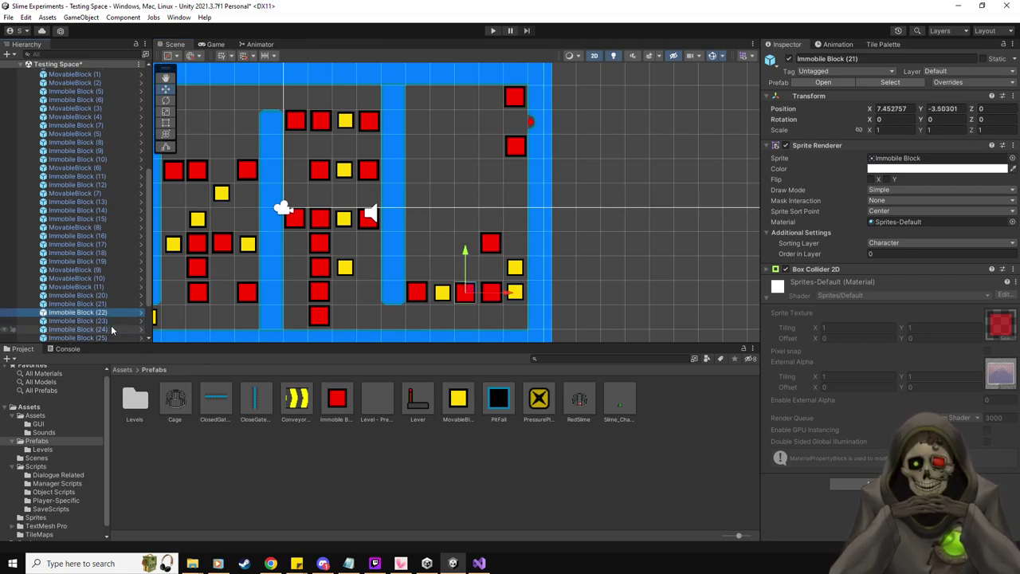
{"action": "key", "text": "Down"}
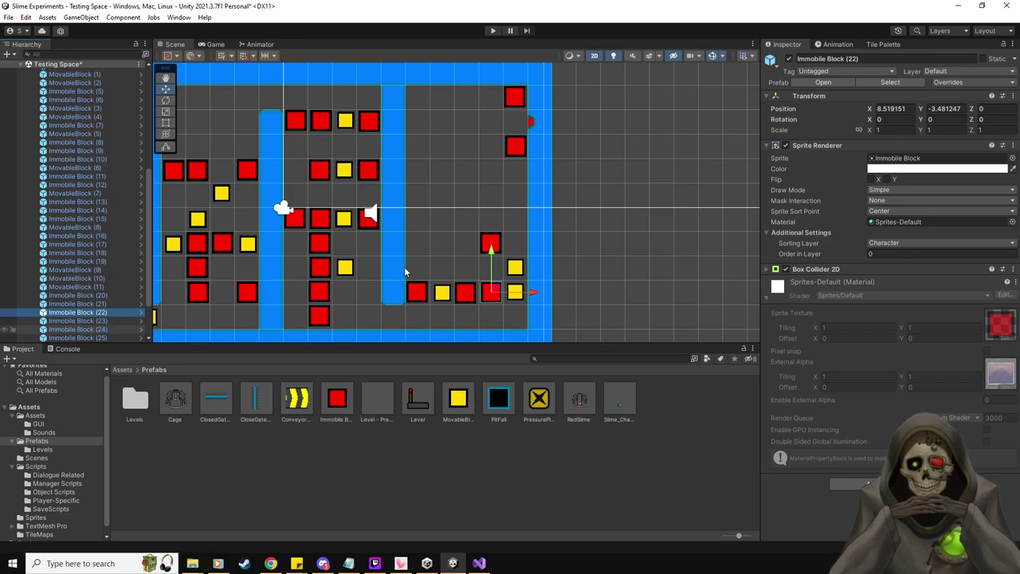
{"action": "left_click_drag", "start_coordinate": [536, 293], "coordinate": [556, 293]}
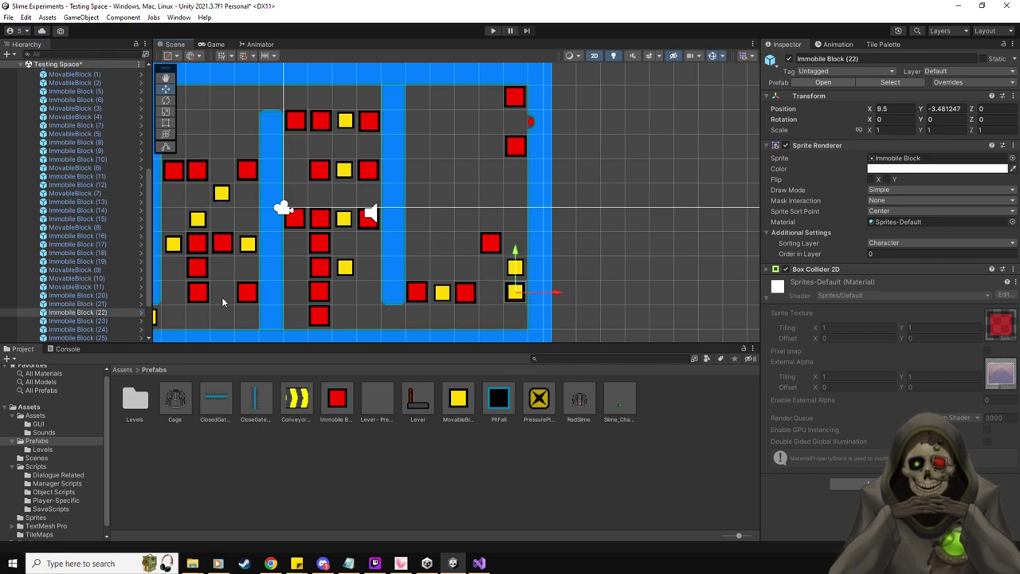
- Move MovableBlock (9) and MovableBlock (10) together one cell left to X 8.52
{"action": "left_click", "coordinate": [101, 287]}
{"action": "key", "text": "Up"}
{"action": "key", "text": "Up"}
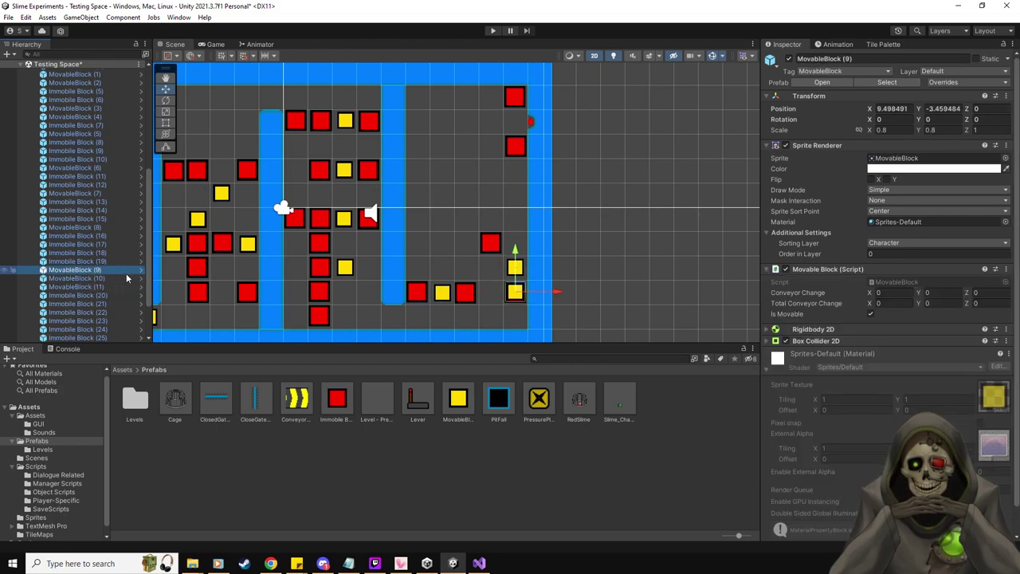
{"action": "left_click", "coordinate": [126, 277], "text": "ctrl"}
{"action": "left_click_drag", "start_coordinate": [556, 285], "coordinate": [532, 284]}
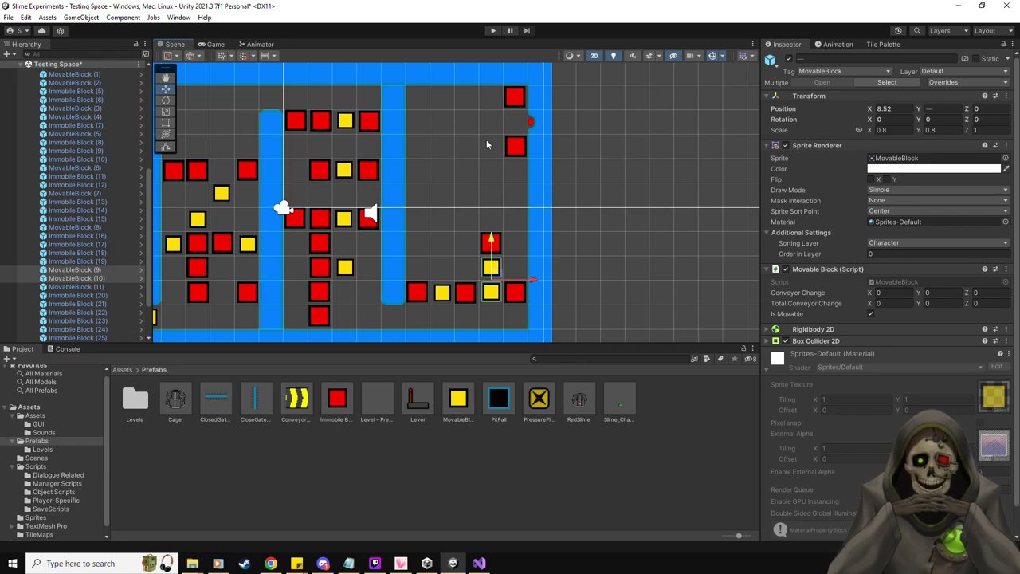
- Move Immobile Block (23), above the two stacked movable blocks, one cell right to X 9.5
{"action": "left_click", "coordinate": [105, 280]}
{"action": "key", "text": "Down"}
{"action": "key", "text": "Down"}
{"action": "key", "text": "Down"}
{"action": "key", "text": "Down"}
{"action": "key", "text": "Down"}
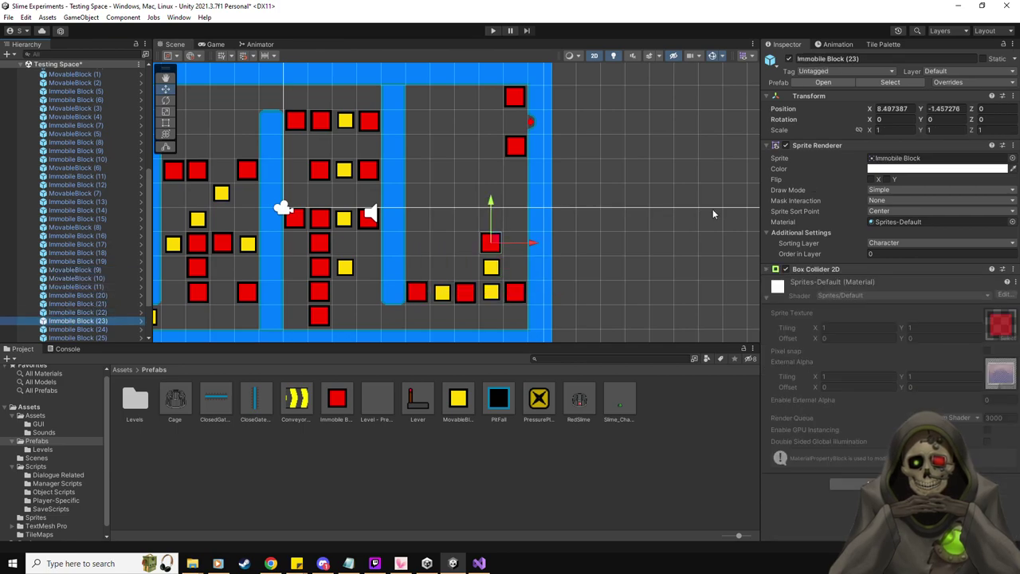
{"action": "left_click_drag", "start_coordinate": [532, 243], "coordinate": [556, 246]}
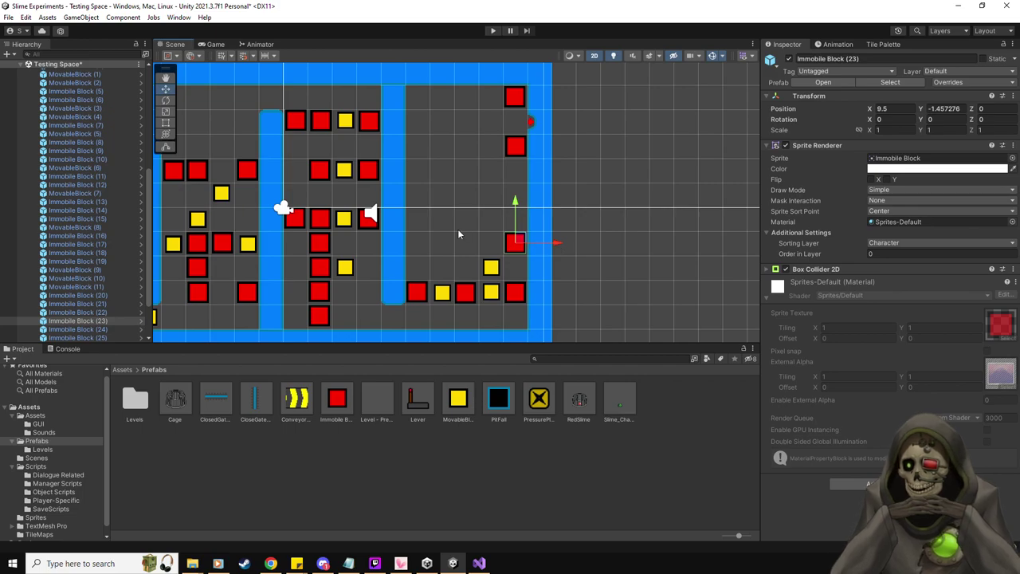
{"action": "key", "text": "alt+Tab"}
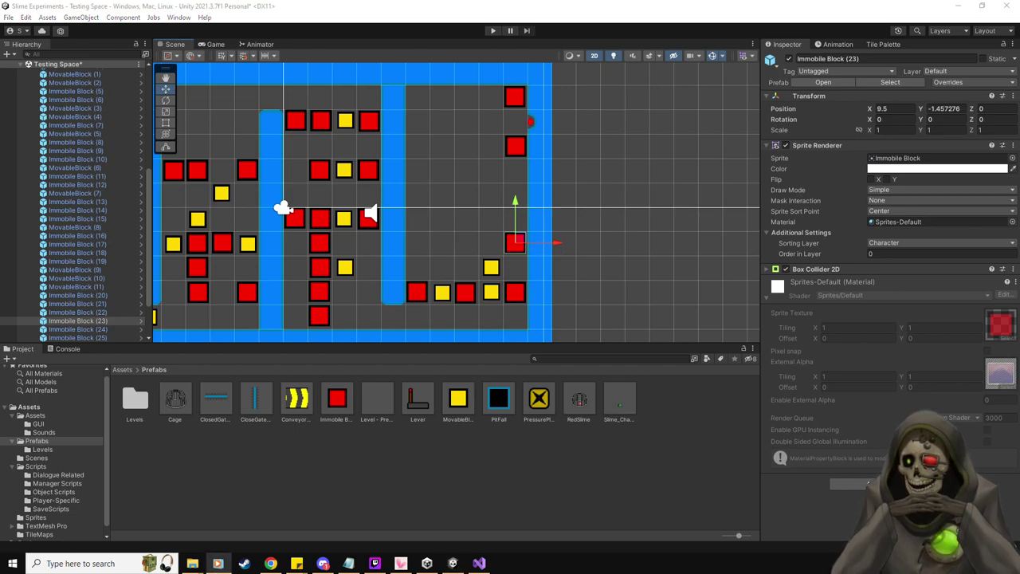
{"action": "key", "text": "alt+Tab"}
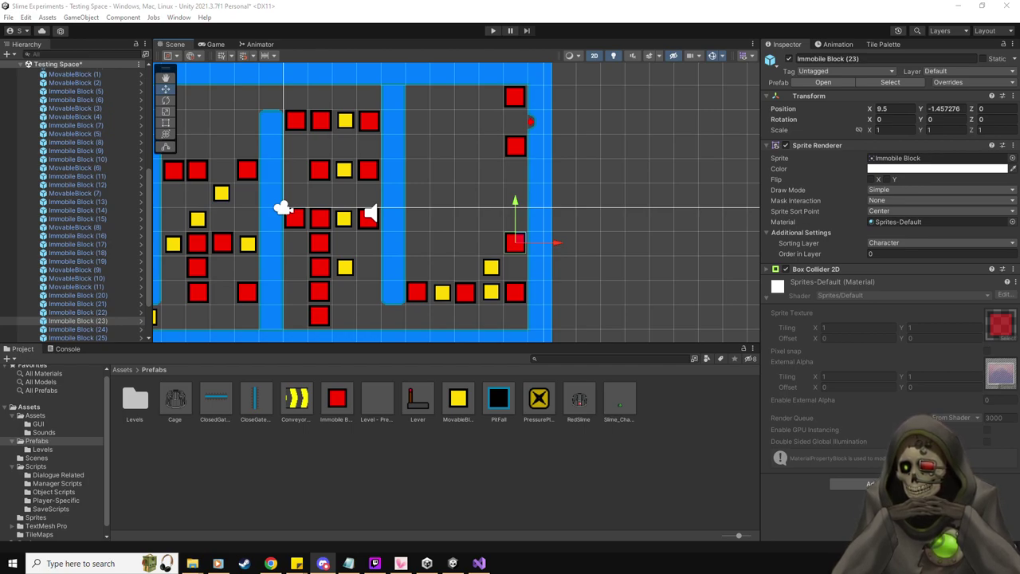
{"action": "left_click", "coordinate": [718, 5]}
- Try a movable block at about (8.5, 2.5), beside the upper immobile blocks on the right wall, and delete it again
{"action": "middle_click_drag", "start_coordinate": [582, 272], "coordinate": [607, 275]}
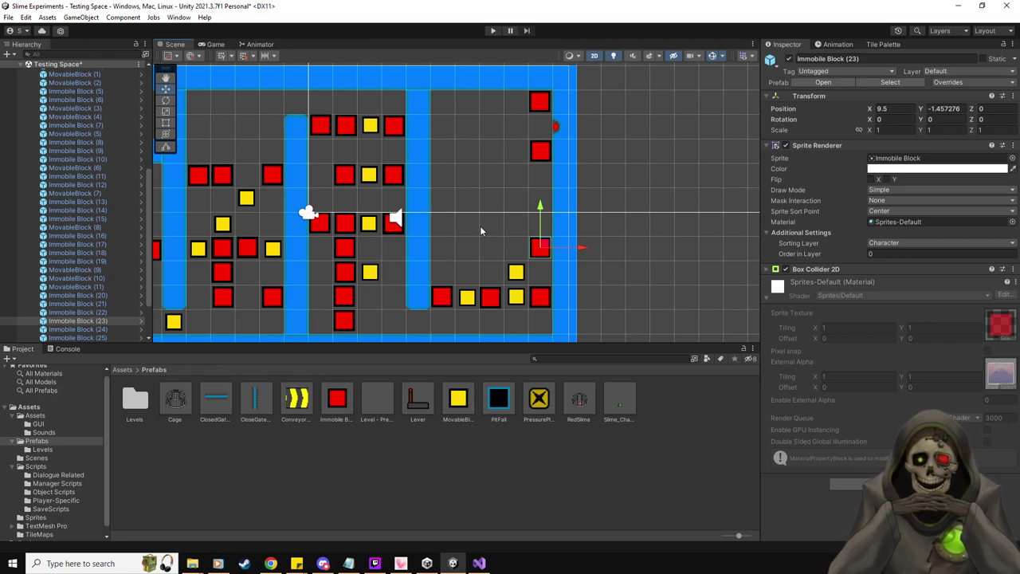
{"action": "left_click_drag", "start_coordinate": [457, 399], "coordinate": [521, 212]}
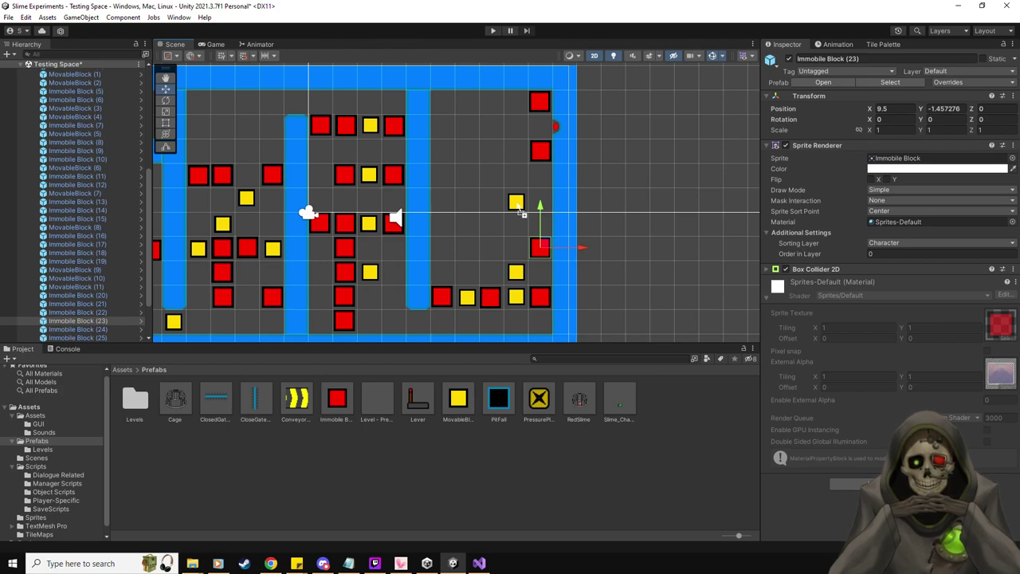
{"action": "left_click_drag", "start_coordinate": [521, 212], "coordinate": [521, 162]}
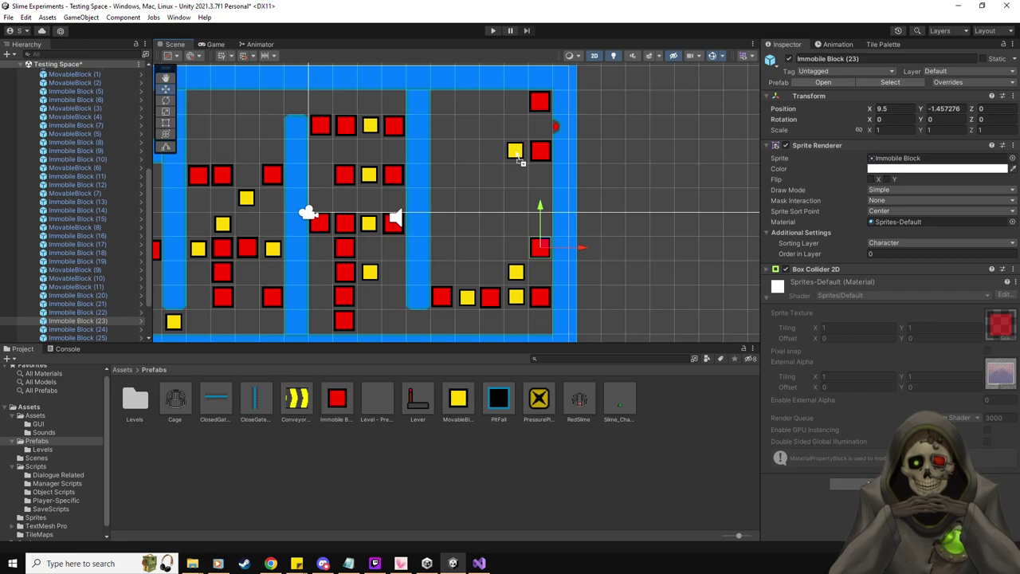
{"action": "mouse_move", "coordinate": [519, 161]}
{"action": "left_mouse_down"}
{"action": "mouse_move", "coordinate": [541, 480]}
{"action": "mouse_move", "coordinate": [517, 150]}
{"action": "left_mouse_up"}
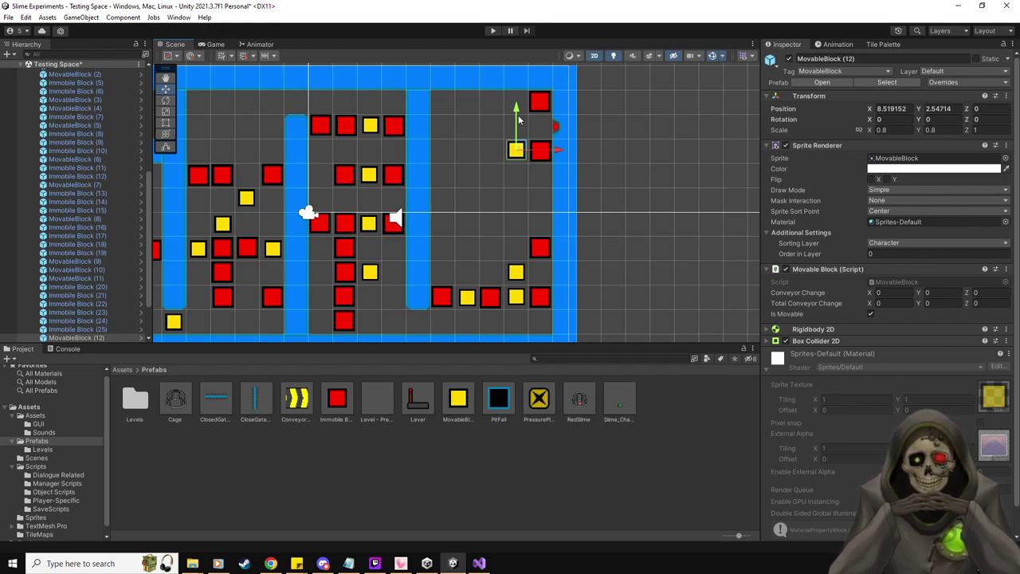
{"action": "key", "text": "Delete"}
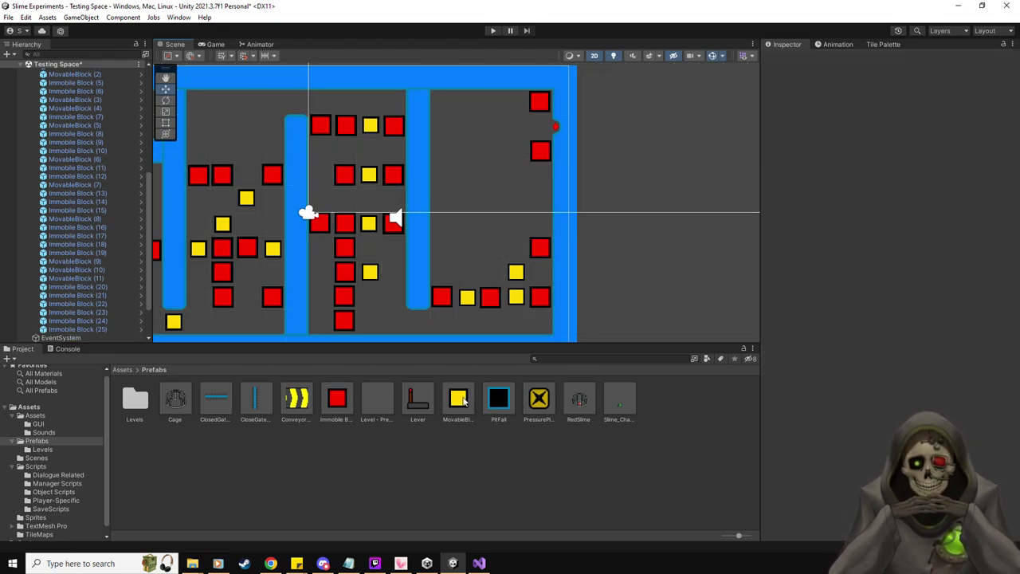
- Stack three immobile blocks at X about 7.5 above the bottom row, and add another left of the stack's top block
{"action": "left_click_drag", "start_coordinate": [343, 399], "coordinate": [490, 276]}
{"action": "left_click_drag", "start_coordinate": [326, 407], "coordinate": [492, 226]}
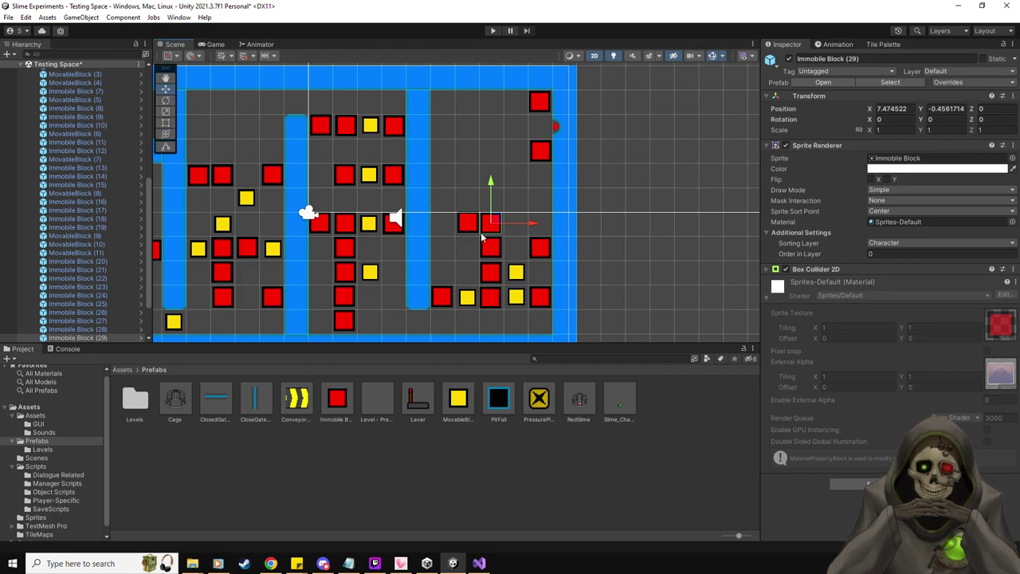
{"action": "left_click_drag", "start_coordinate": [336, 400], "coordinate": [542, 182]}
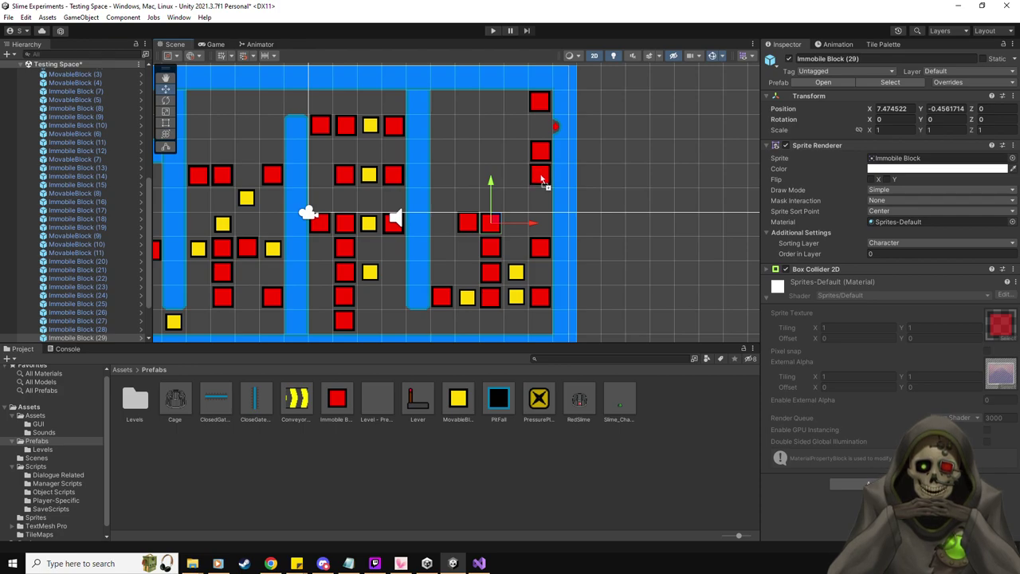
{"action": "left_click_drag", "start_coordinate": [542, 181], "coordinate": [630, 497]}
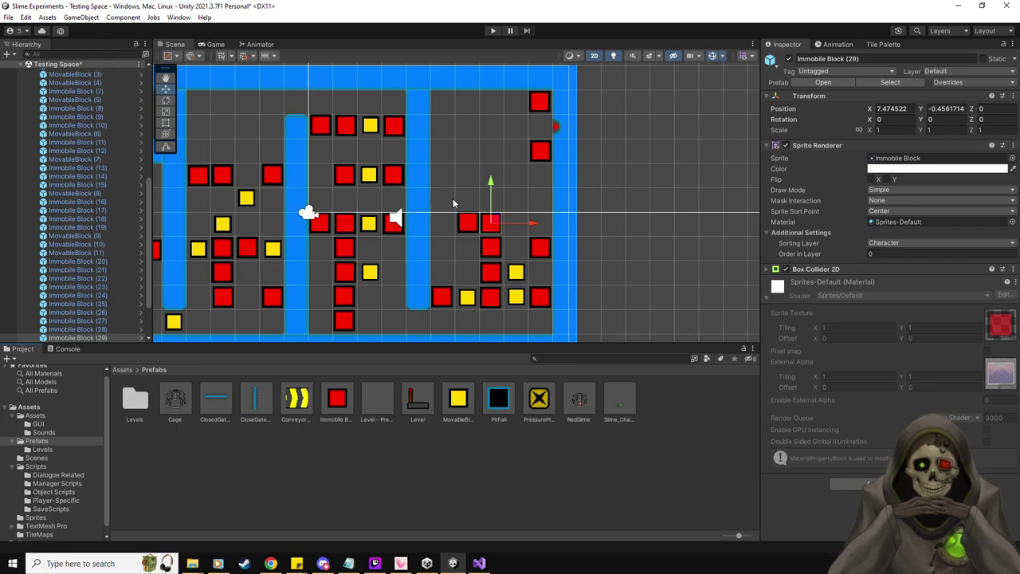
- Place immobile blocks at about (8.5, 2.5) and (6.5, 1.5), and a movable block at about (6.5, 0.5)
{"action": "left_click_drag", "start_coordinate": [337, 402], "coordinate": [517, 152]}
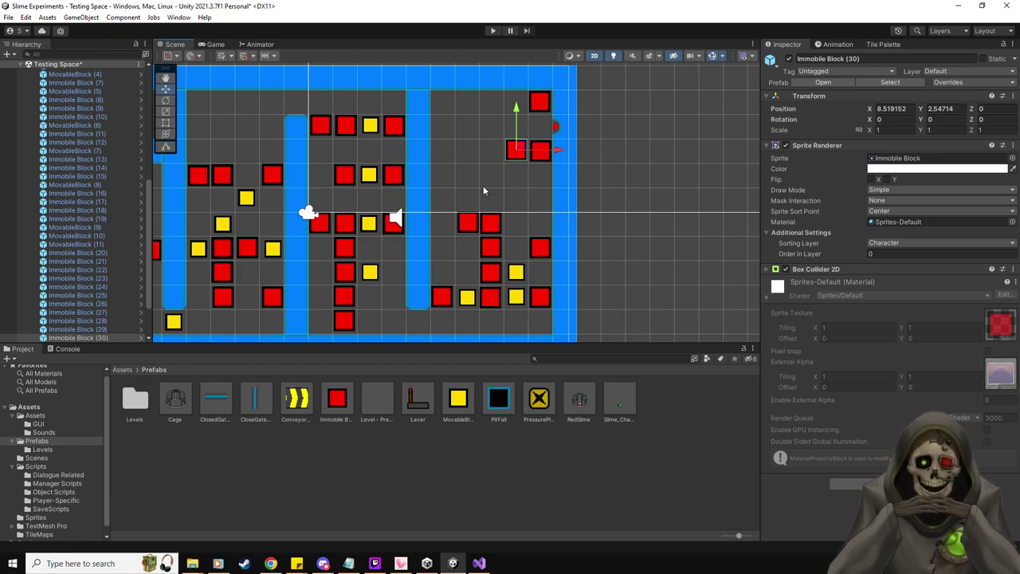
{"action": "left_click_drag", "start_coordinate": [336, 398], "coordinate": [468, 181]}
{"action": "left_click_drag", "start_coordinate": [458, 399], "coordinate": [469, 201]}
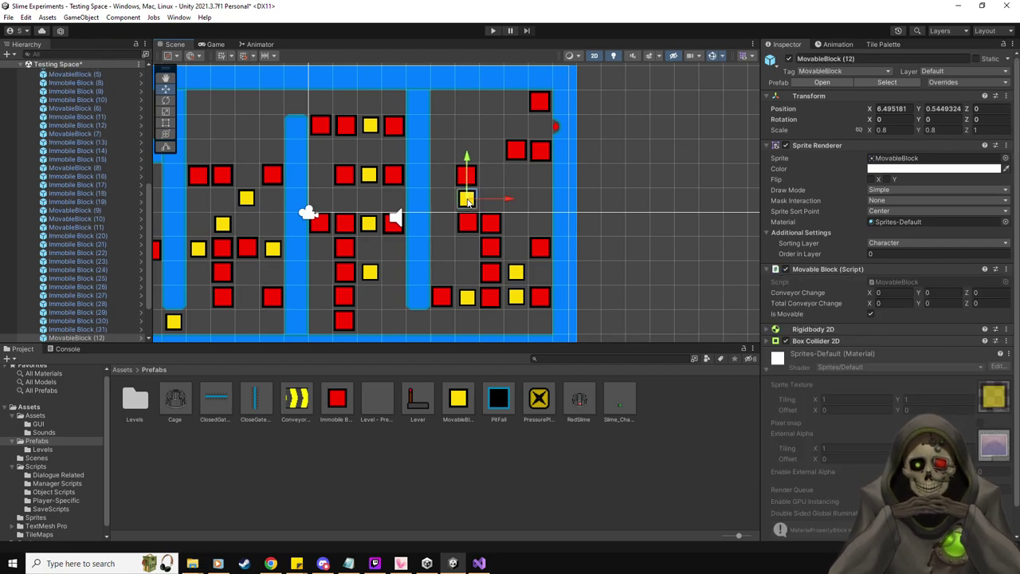
- Place immobile blocks at about (5.5, 2.5) and (6.5, 2.5), and movable blocks at about (5.5, -0.5) and (7.5, 2.5)
{"action": "left_click_drag", "start_coordinate": [338, 403], "coordinate": [444, 155]}
{"action": "left_click_drag", "start_coordinate": [458, 399], "coordinate": [443, 226]}
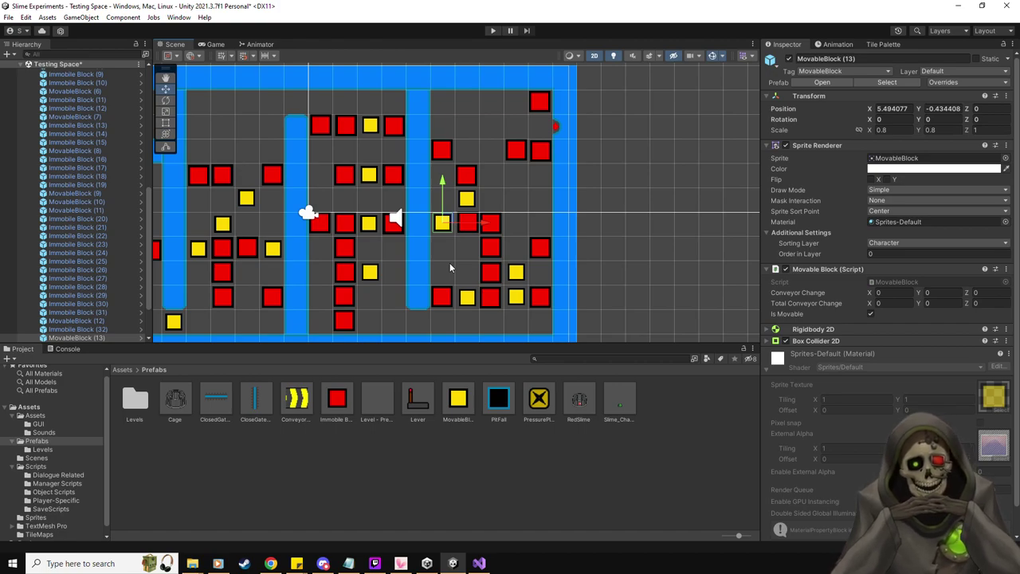
{"action": "left_click_drag", "start_coordinate": [336, 403], "coordinate": [468, 153]}
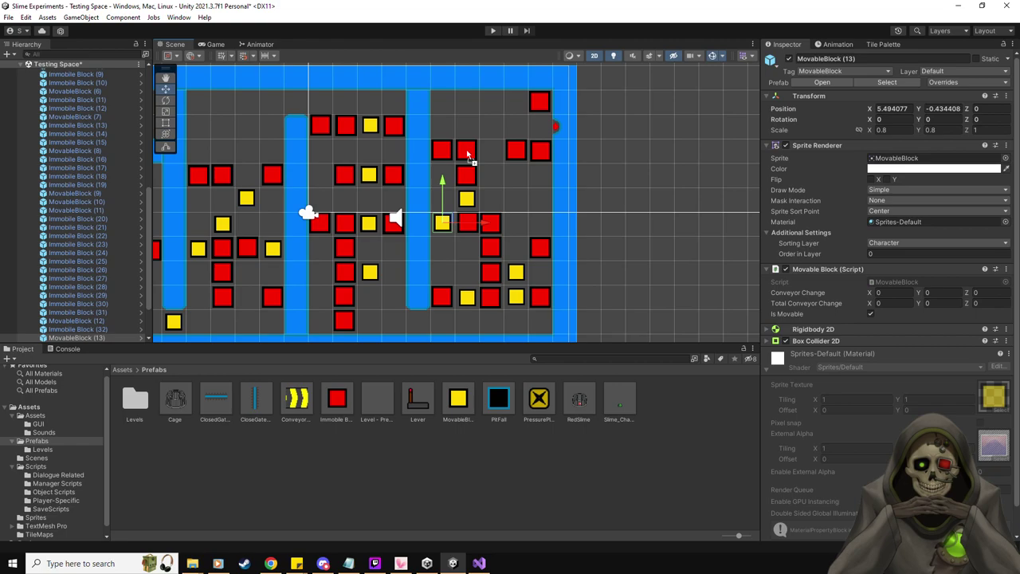
{"action": "left_click", "coordinate": [638, 480]}
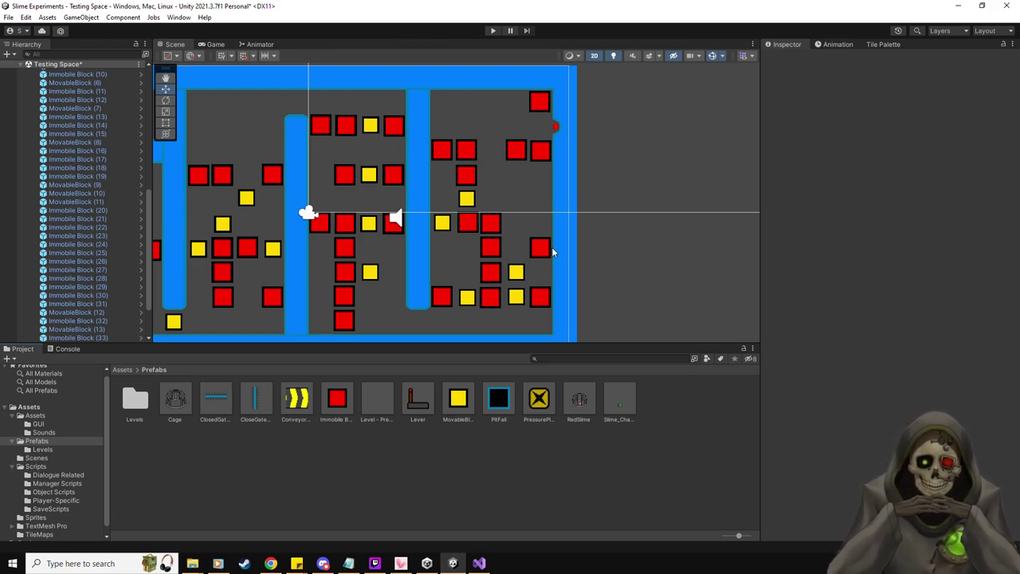
{"action": "left_click_drag", "start_coordinate": [458, 398], "coordinate": [495, 158]}
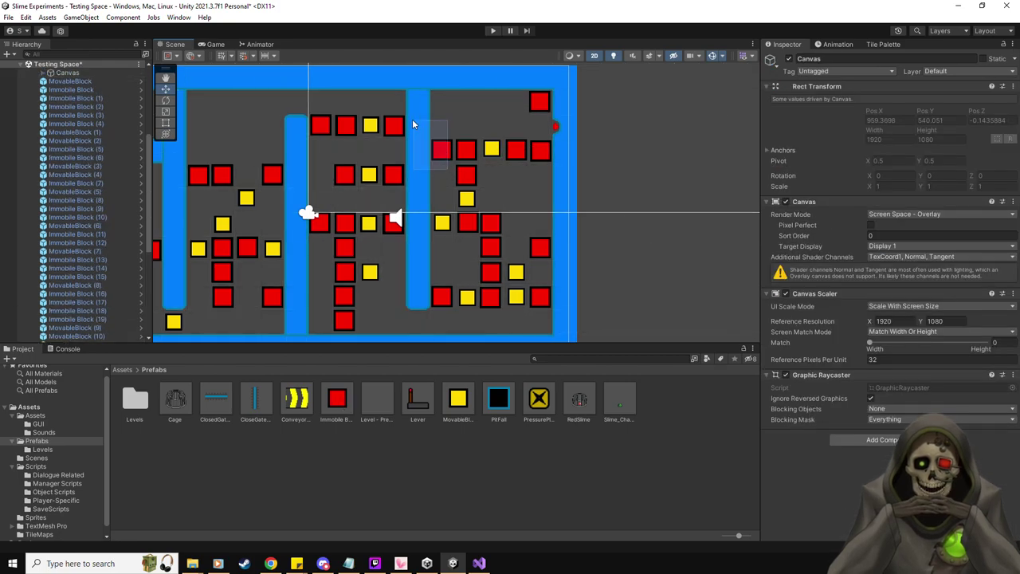
- Move the immobile block beside the inner wall, at about (5.5, 2.5), one cell down to Y 1.57
{"action": "left_click", "coordinate": [442, 149]}
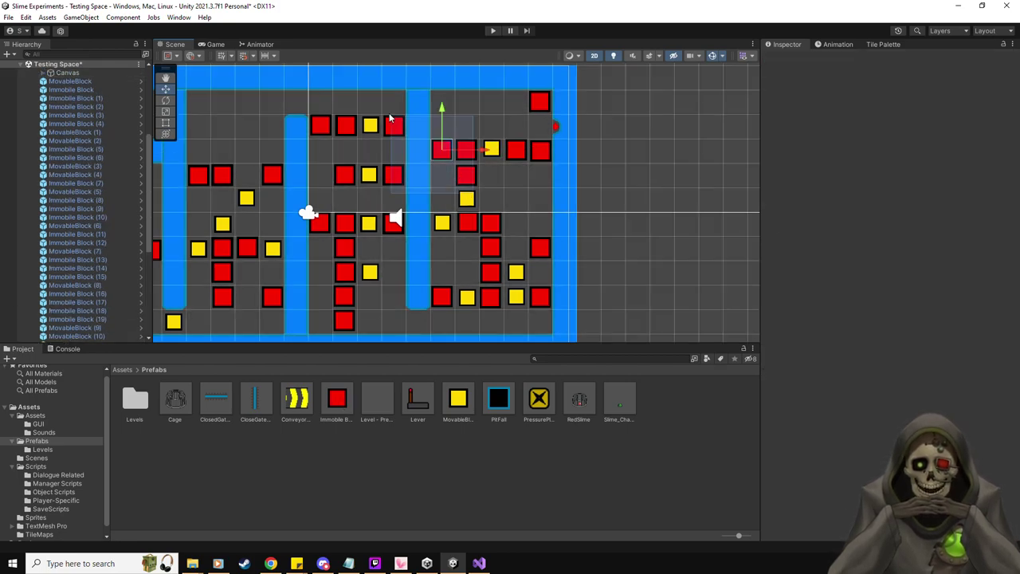
{"action": "left_click_drag", "start_coordinate": [444, 111], "coordinate": [444, 136]}
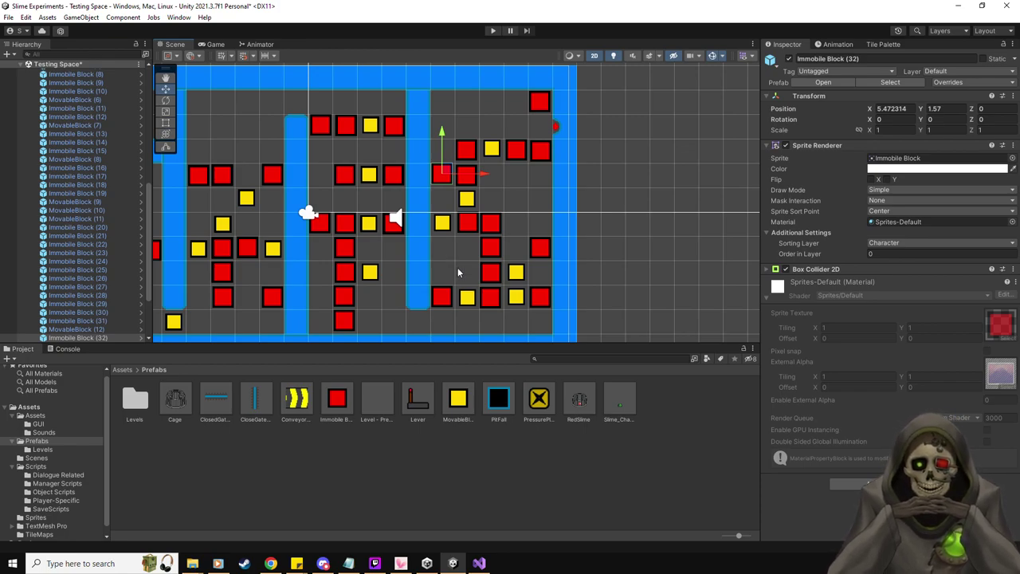
{"action": "scroll", "coordinate": [471, 267], "scroll_direction": "down", "scroll_amount": 3}
{"action": "scroll", "coordinate": [451, 276], "scroll_direction": "up", "scroll_amount": 1}
{"action": "middle_click_drag", "start_coordinate": [451, 275], "coordinate": [515, 269]}
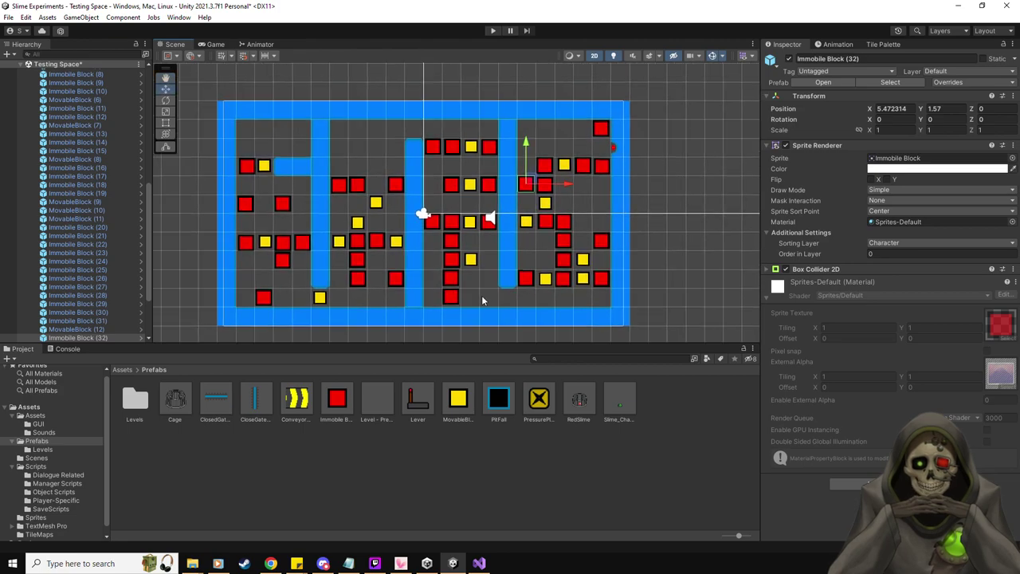
- Select Immobile Block (1) through Immobile Block (33) outside the Items group and parent them all under Items in Level 1-4
{"action": "left_click", "coordinate": [408, 309]}
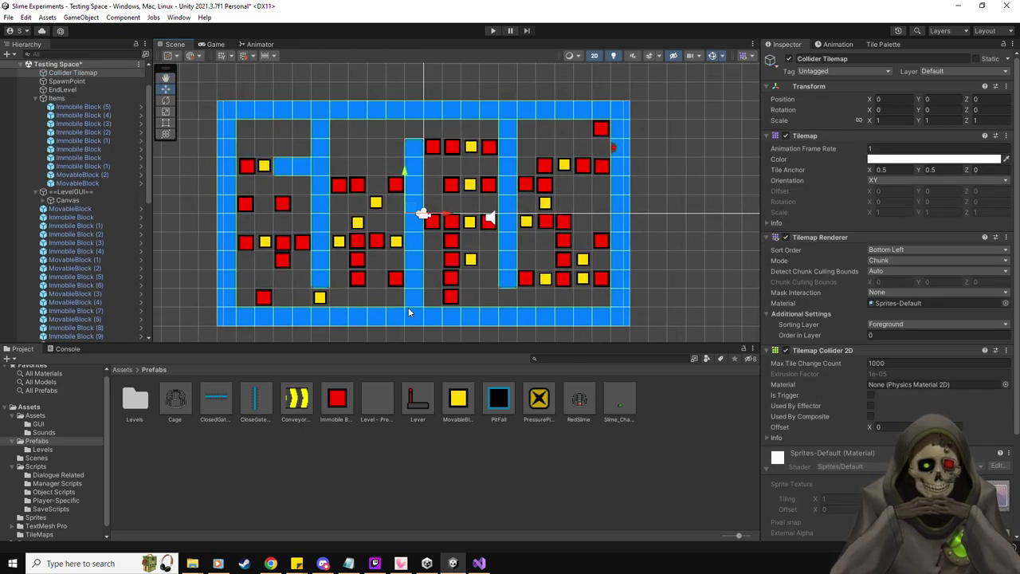
{"action": "left_click", "coordinate": [91, 208]}
{"action": "scroll", "coordinate": [91, 208], "scroll_direction": "down", "scroll_amount": 4}
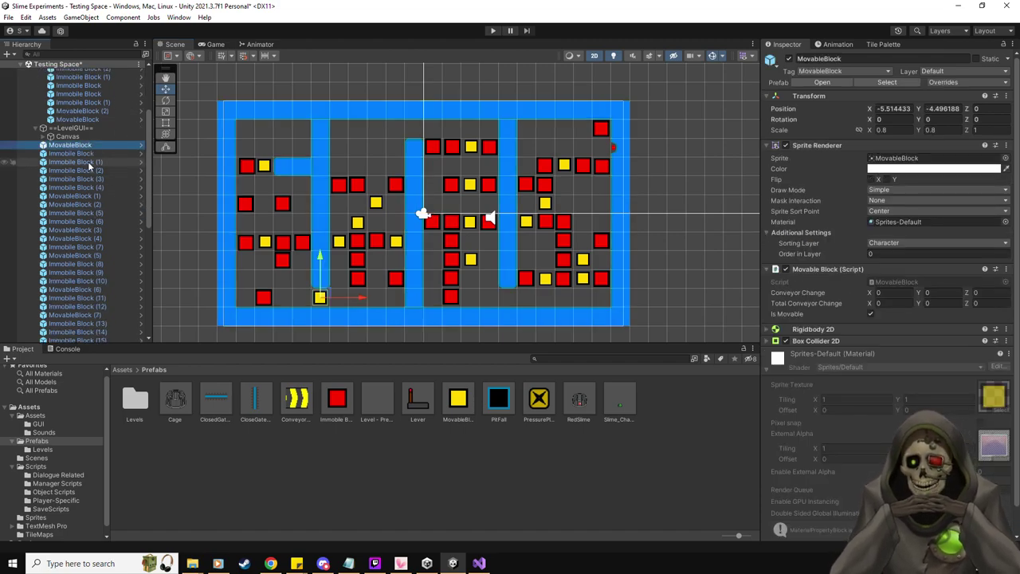
{"action": "left_click", "coordinate": [92, 162]}
{"action": "left_click", "coordinate": [92, 188], "text": "shift"}
{"action": "left_click", "coordinate": [89, 212], "text": "ctrl"}
{"action": "left_click", "coordinate": [90, 223], "text": "ctrl"}
{"action": "left_click", "coordinate": [87, 247], "text": "ctrl"}
{"action": "left_click", "coordinate": [87, 264], "text": "ctrl"}
{"action": "left_click", "coordinate": [86, 273], "text": "ctrl"}
{"action": "left_click", "coordinate": [87, 281], "text": "ctrl"}
{"action": "left_click", "coordinate": [89, 298], "text": "ctrl"}
{"action": "left_click", "coordinate": [89, 306], "text": "ctrl"}
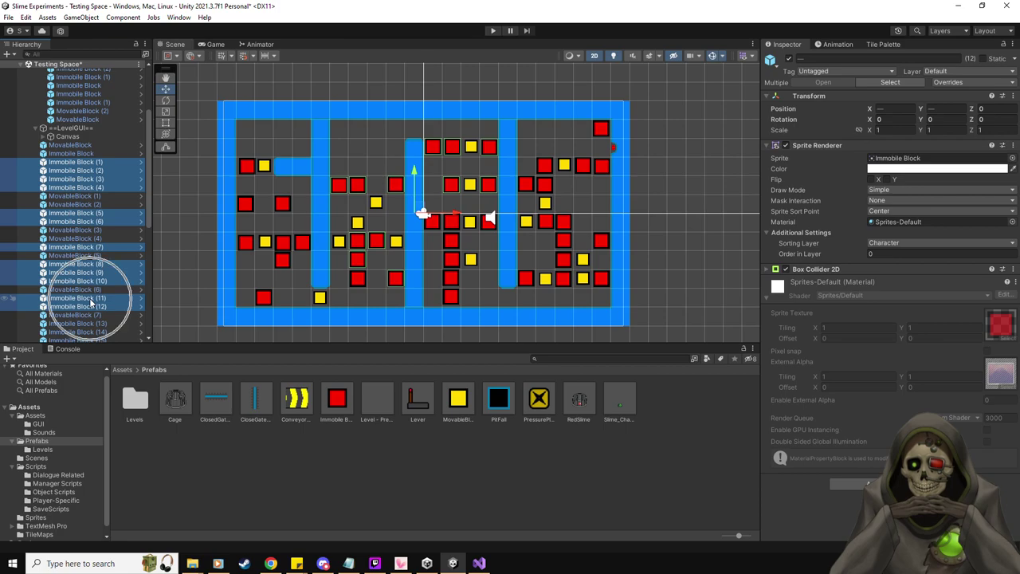
{"action": "scroll", "coordinate": [90, 301], "scroll_direction": "down", "scroll_amount": 3}
{"action": "left_click", "coordinate": [94, 260], "text": "ctrl"}
{"action": "left_click", "coordinate": [97, 269], "text": "ctrl"}
{"action": "left_click", "coordinate": [100, 276], "text": "ctrl"}
{"action": "left_click", "coordinate": [98, 293], "text": "ctrl"}
{"action": "left_click", "coordinate": [98, 302], "text": "ctrl"}
{"action": "left_click", "coordinate": [98, 311], "text": "ctrl"}
{"action": "left_click", "coordinate": [98, 319], "text": "ctrl"}
{"action": "scroll", "coordinate": [97, 303], "scroll_direction": "down", "scroll_amount": 9}
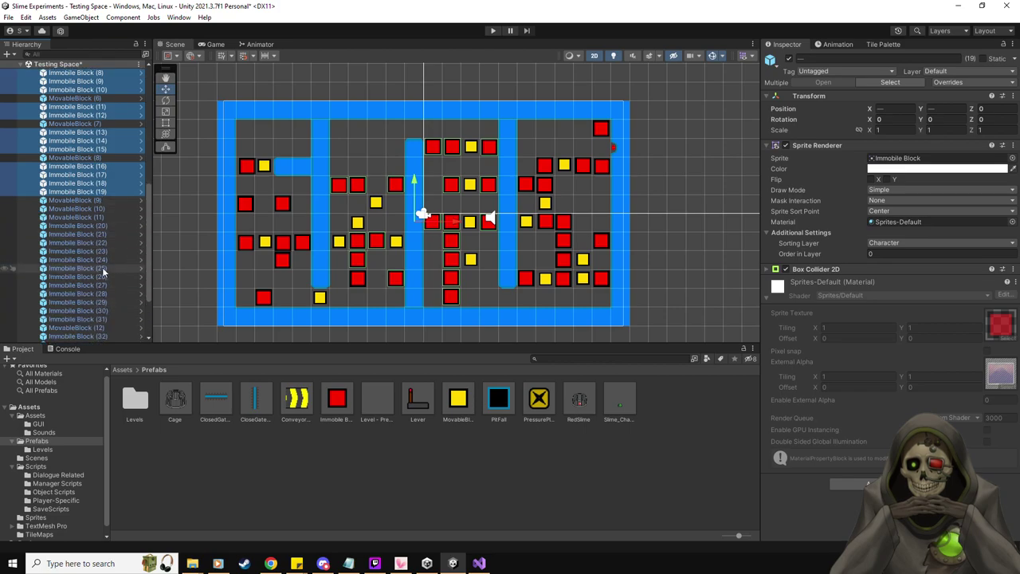
{"action": "left_click", "coordinate": [103, 162], "text": "ctrl"}
{"action": "left_click", "coordinate": [102, 171], "text": "ctrl"}
{"action": "left_click", "coordinate": [103, 179], "text": "ctrl"}
{"action": "left_click", "coordinate": [102, 187], "text": "ctrl"}
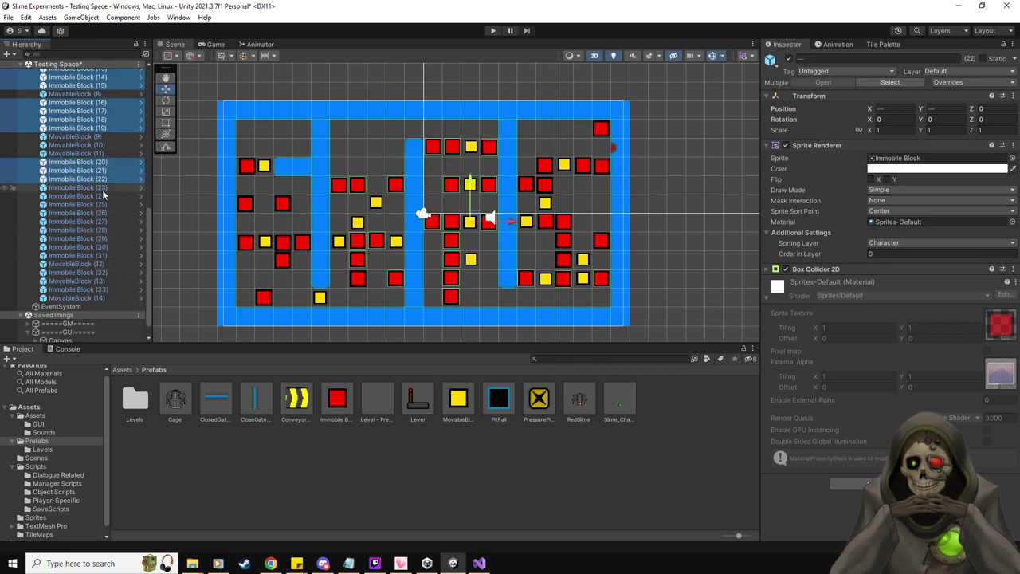
{"action": "left_click", "coordinate": [102, 195], "text": "ctrl"}
{"action": "left_click", "coordinate": [102, 204], "text": "ctrl"}
{"action": "left_click", "coordinate": [101, 212], "text": "ctrl"}
{"action": "left_click", "coordinate": [101, 221], "text": "ctrl"}
{"action": "left_click", "coordinate": [101, 229], "text": "ctrl"}
{"action": "left_click", "coordinate": [100, 238], "text": "ctrl"}
{"action": "left_click", "coordinate": [100, 247], "text": "ctrl"}
{"action": "left_click", "coordinate": [100, 255], "text": "ctrl"}
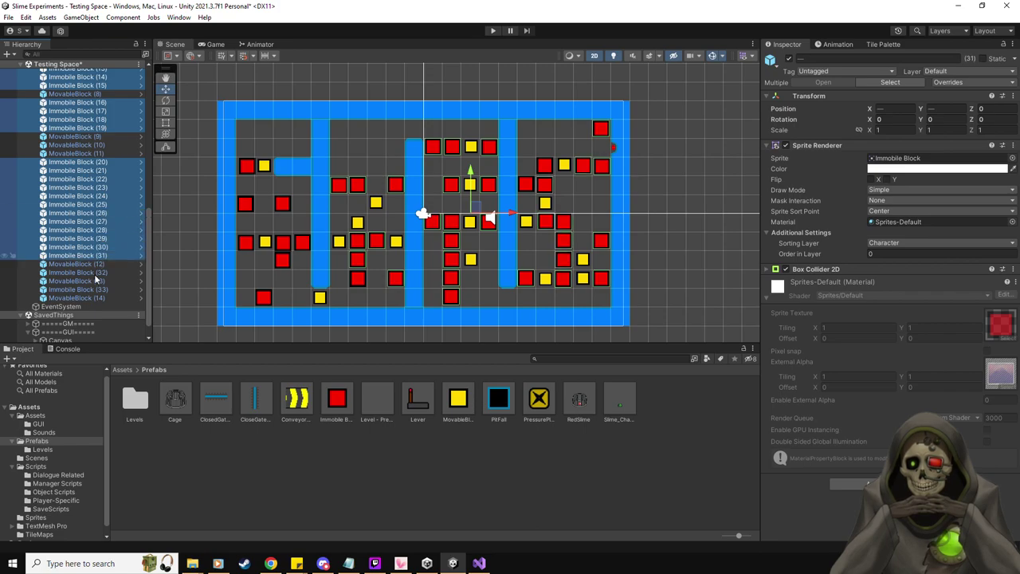
{"action": "left_click", "coordinate": [99, 272], "text": "ctrl"}
{"action": "left_click", "coordinate": [92, 290], "text": "ctrl"}
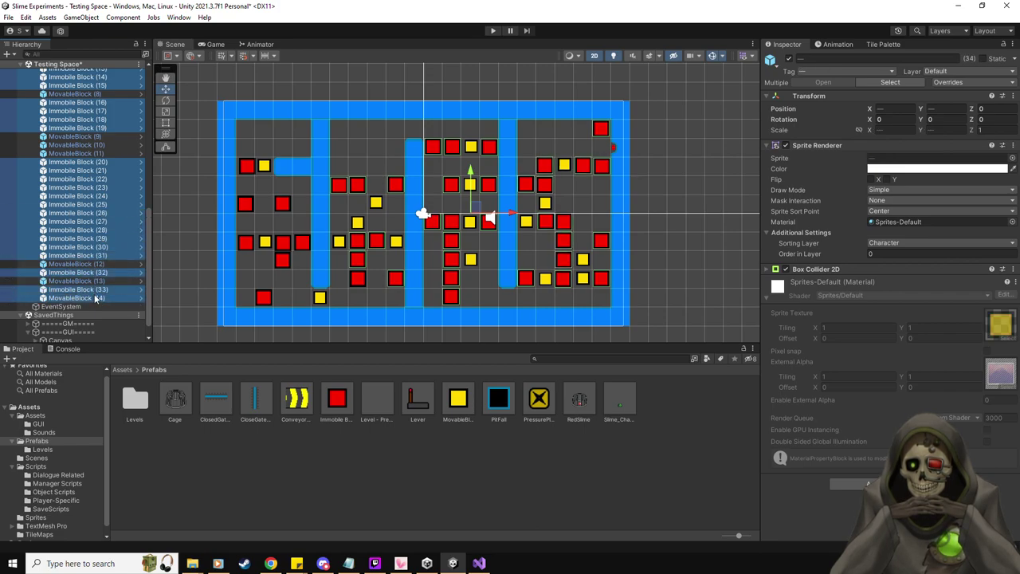
{"action": "scroll", "coordinate": [94, 249], "scroll_direction": "up", "scroll_amount": 5}
{"action": "scroll", "coordinate": [94, 249], "scroll_direction": "up", "scroll_amount": 5}
{"action": "left_click_drag", "start_coordinate": [92, 230], "coordinate": [104, 149]}
{"action": "scroll", "coordinate": [97, 239], "scroll_direction": "up", "scroll_amount": 2}
{"action": "scroll", "coordinate": [98, 262], "scroll_direction": "down", "scroll_amount": 10}
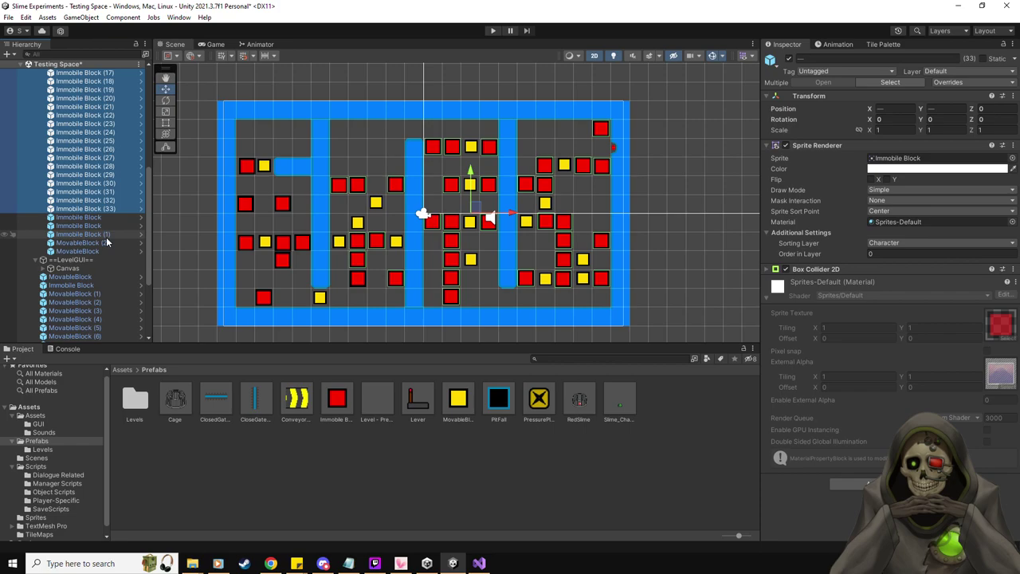
- Move the one remaining unnumbered Immobile Block from below the LevelGUI object into the Items group
{"action": "scroll", "coordinate": [106, 236], "scroll_direction": "down", "scroll_amount": 5}
{"action": "left_click", "coordinate": [80, 161]}
{"action": "left_click_drag", "start_coordinate": [79, 161], "coordinate": [80, 88]}
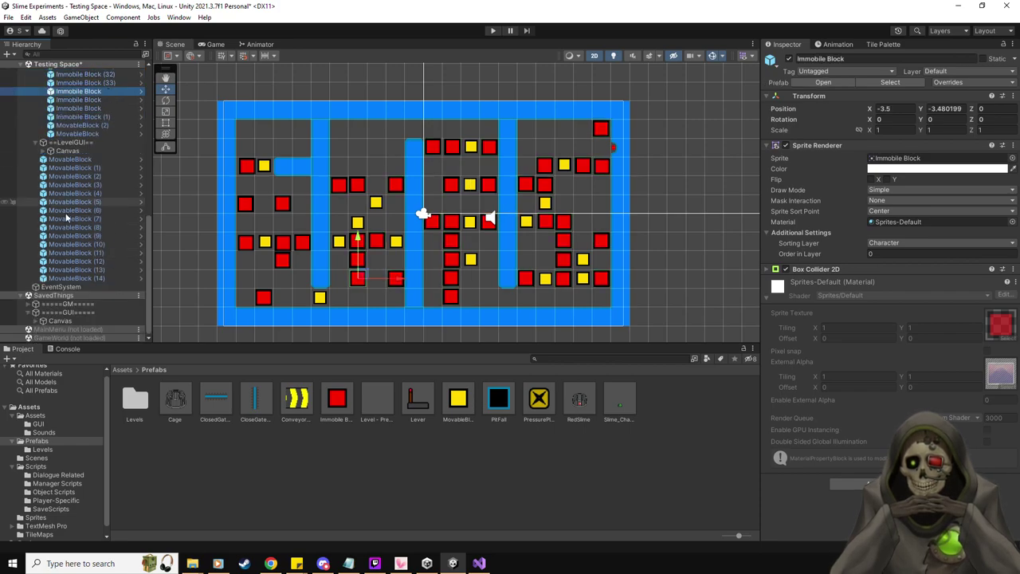
- Parent MovableBlock through MovableBlock (14), listed below the LevelGUI object, under the Items group
{"action": "left_click", "coordinate": [77, 157]}
{"action": "left_click", "coordinate": [99, 277], "text": "shift"}
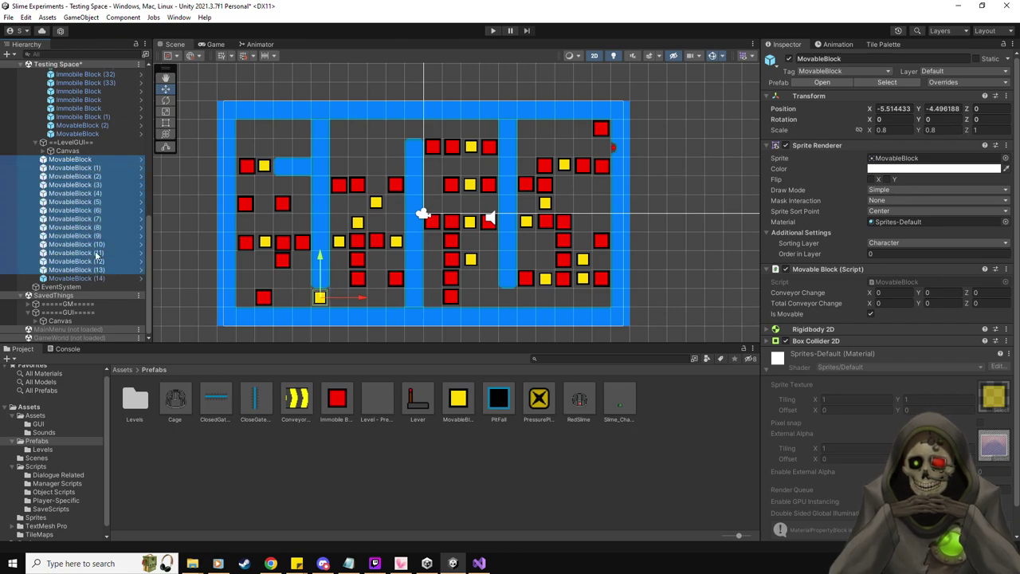
{"action": "left_click_drag", "start_coordinate": [82, 166], "coordinate": [104, 129]}
{"action": "left_click", "coordinate": [66, 279]}
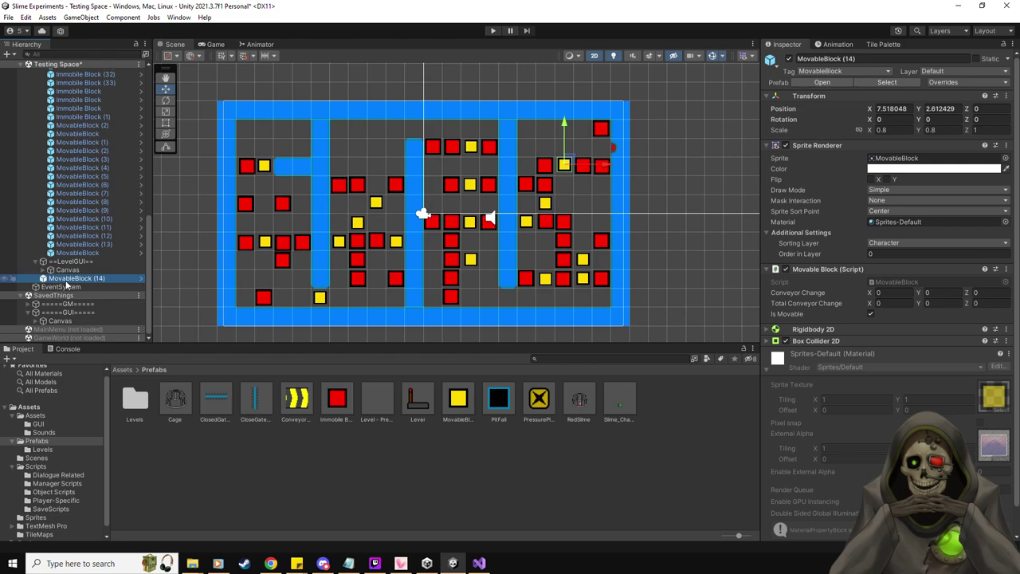
{"action": "left_click_drag", "start_coordinate": [107, 276], "coordinate": [101, 236]}
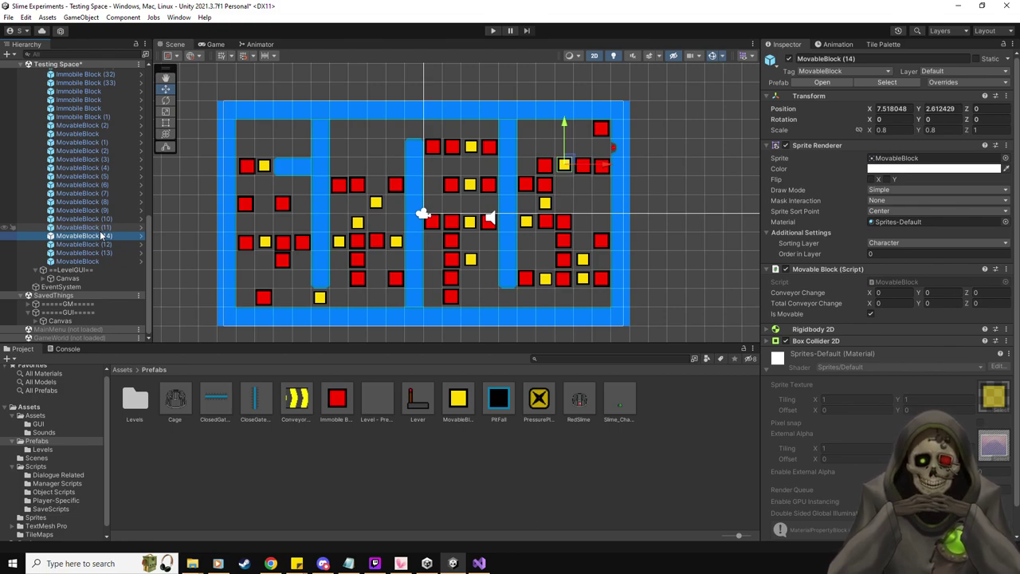
- Select all movable blocks in the Items group to check how many the level contains
{"action": "scroll", "coordinate": [102, 236], "scroll_direction": "up", "scroll_amount": 7}
{"action": "scroll", "coordinate": [101, 235], "scroll_direction": "down", "scroll_amount": 6}
{"action": "key", "text": "Down"}
{"action": "key", "text": "Down"}
{"action": "key", "text": "Down"}
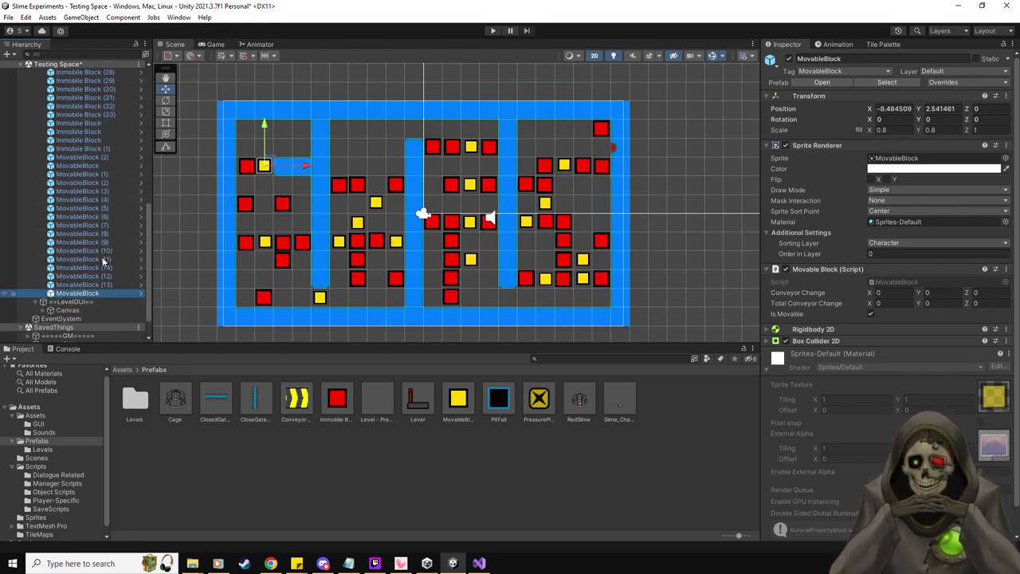
{"action": "left_click", "coordinate": [97, 156], "text": "shift"}
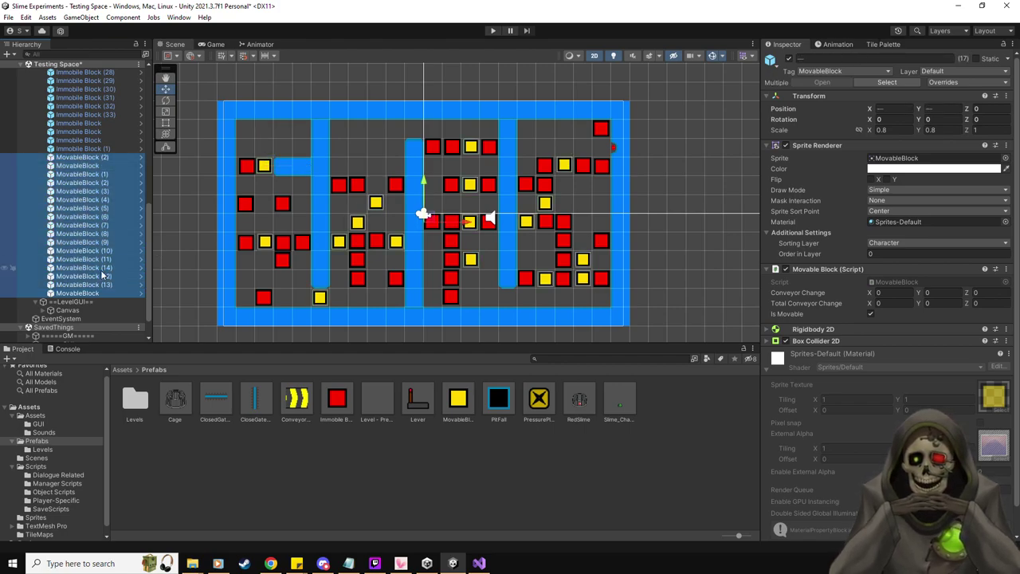
{"action": "scroll", "coordinate": [100, 270], "scroll_direction": "up", "scroll_amount": 6}
{"action": "scroll", "coordinate": [90, 168], "scroll_direction": "up", "scroll_amount": 6}
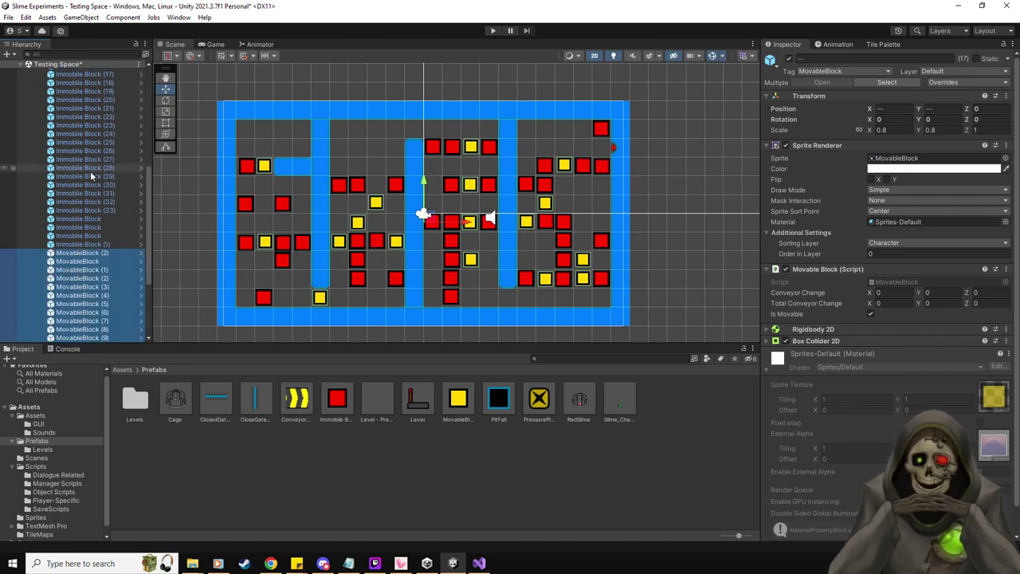
{"action": "scroll", "coordinate": [90, 170], "scroll_direction": "up", "scroll_amount": 2}
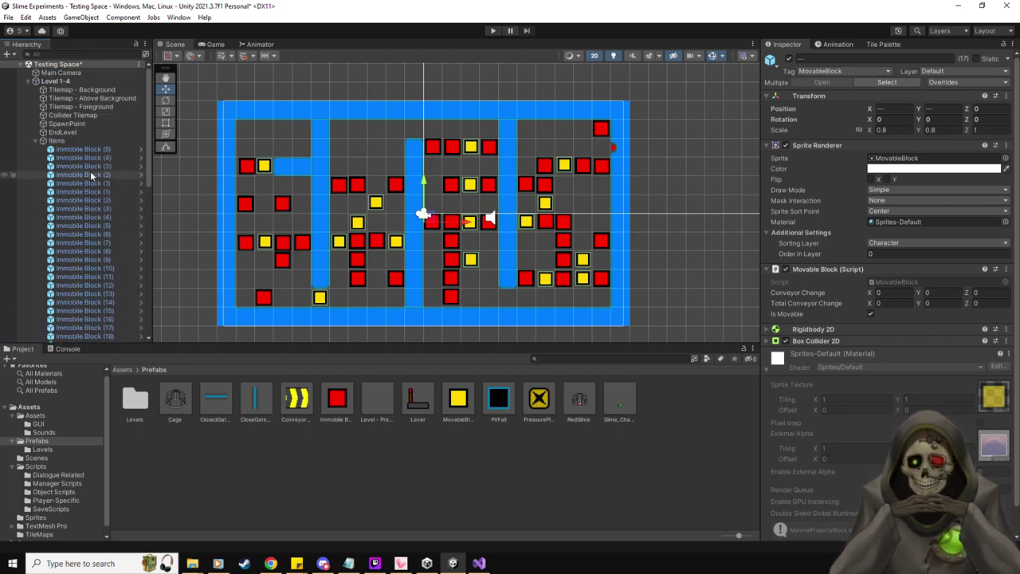
- Add the MovableBlock prefab to Level 1-4's Items Respawn list in Level Reset and set the list size to 17
{"action": "left_click", "coordinate": [65, 82]}
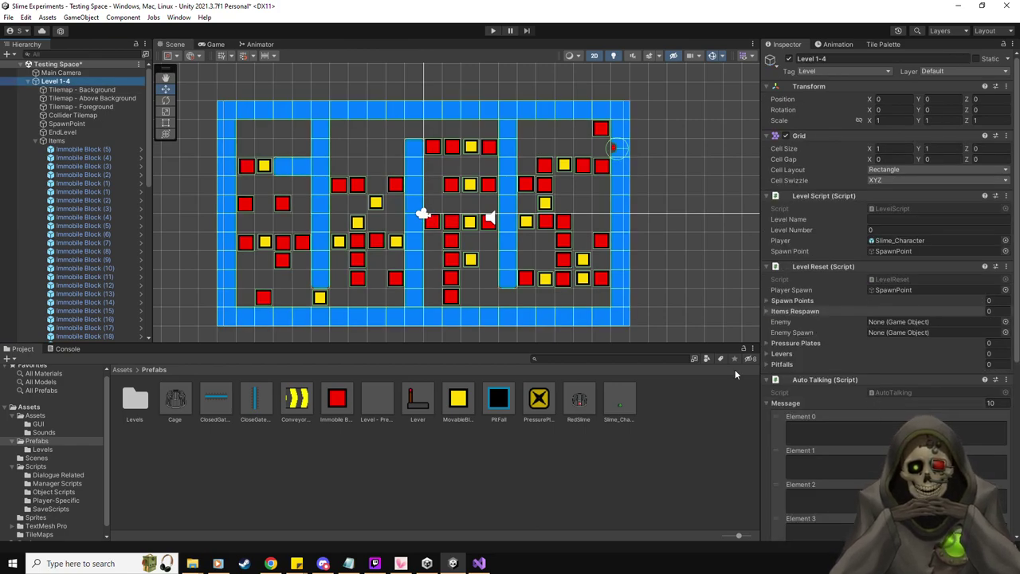
{"action": "left_click_drag", "start_coordinate": [455, 402], "coordinate": [803, 316]}
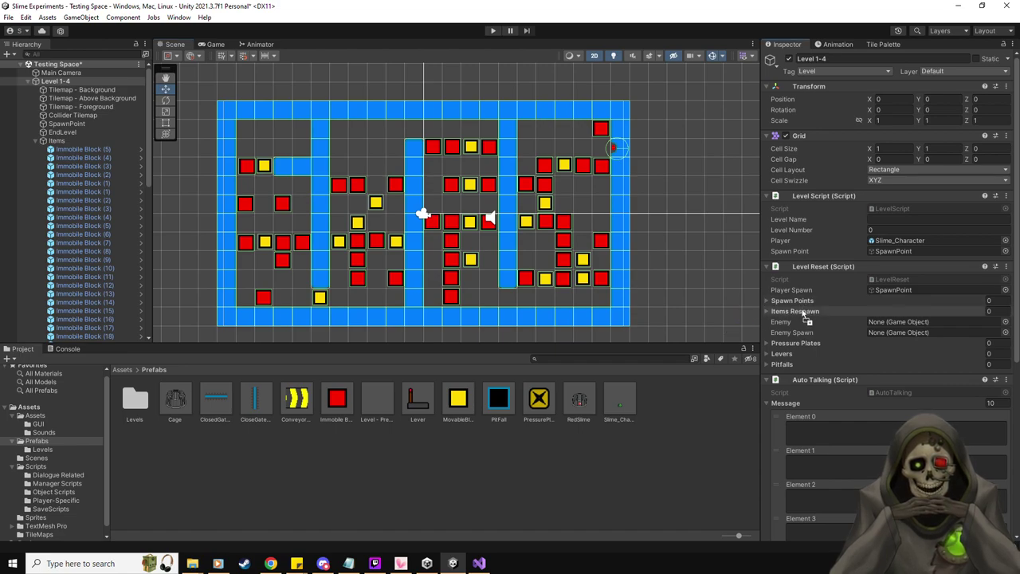
{"action": "left_click", "coordinate": [783, 314]}
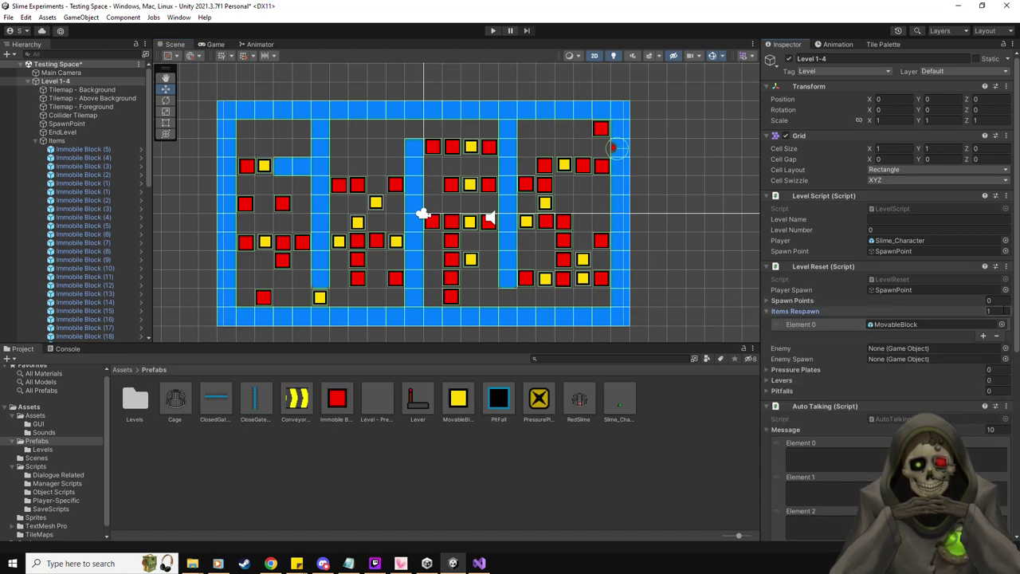
{"action": "type", "text": "17"}
{"action": "key", "text": "Return"}
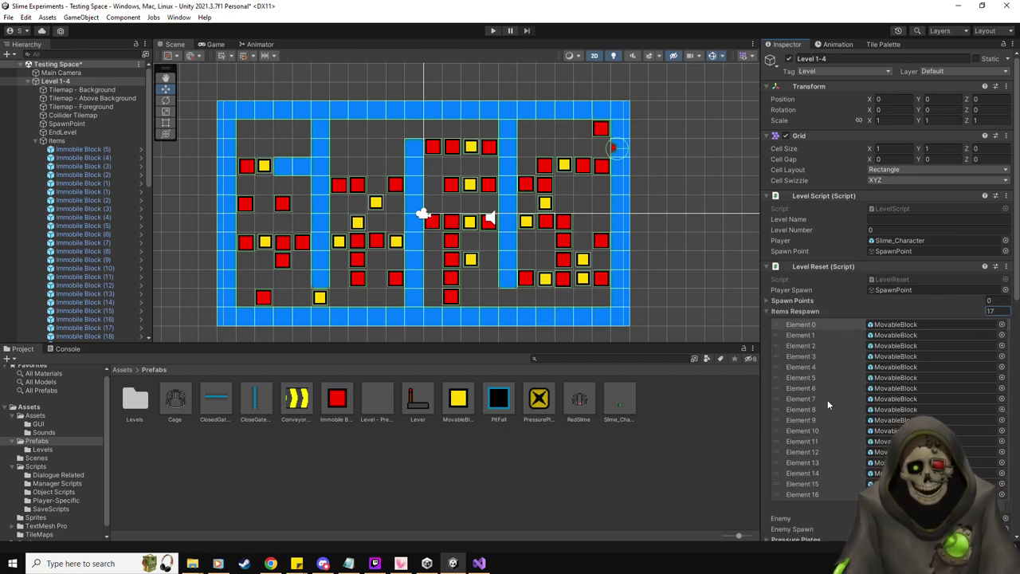
{"action": "left_click", "coordinate": [806, 312]}
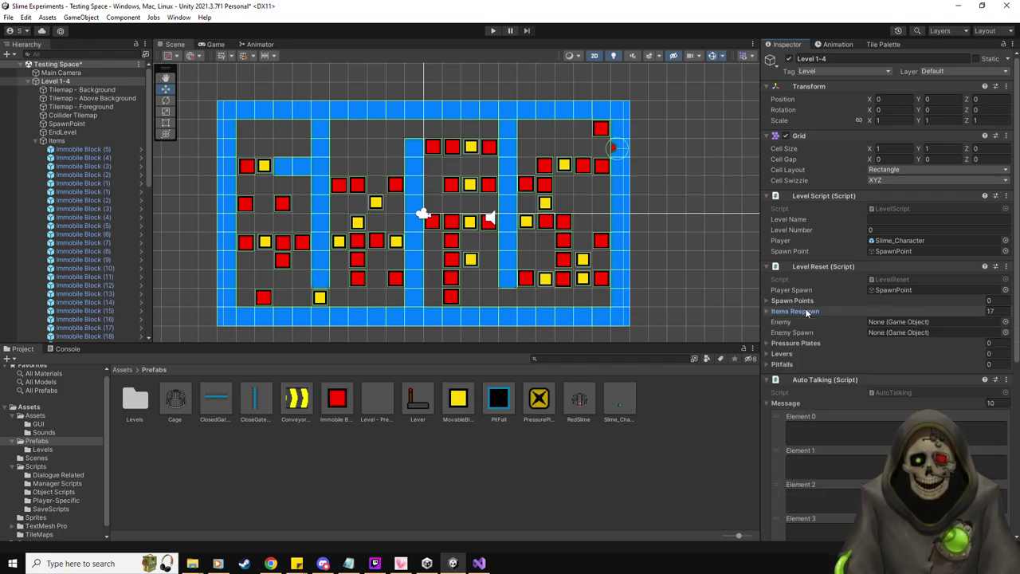
- Set Level 1-4's Level Name to 1-4 and its Level Number to 4 in the Level Script
{"action": "left_click", "coordinate": [886, 212]}
{"action": "type", "text": "1-4"}
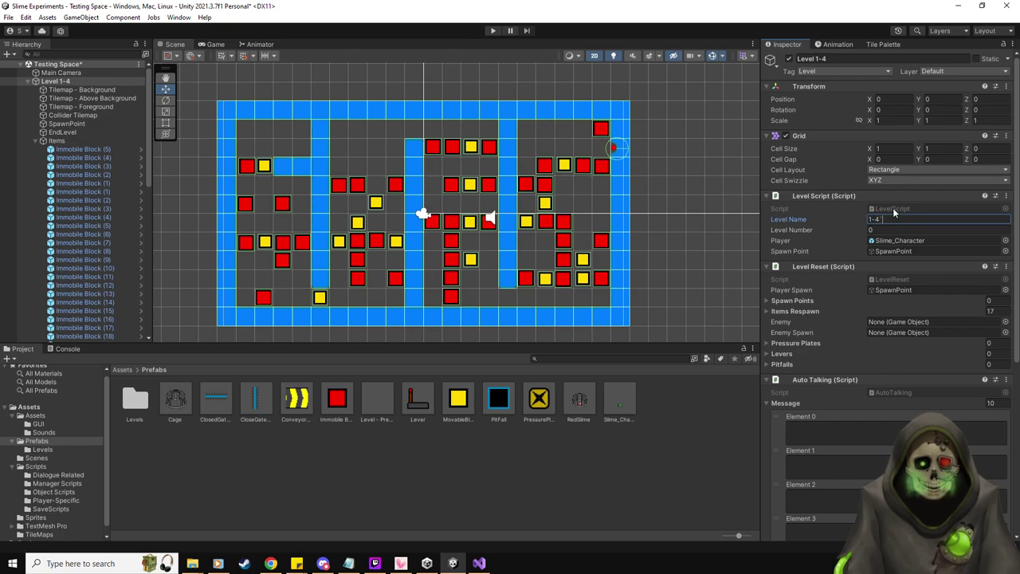
{"action": "key", "text": "Tab"}
{"action": "type", "text": "4"}
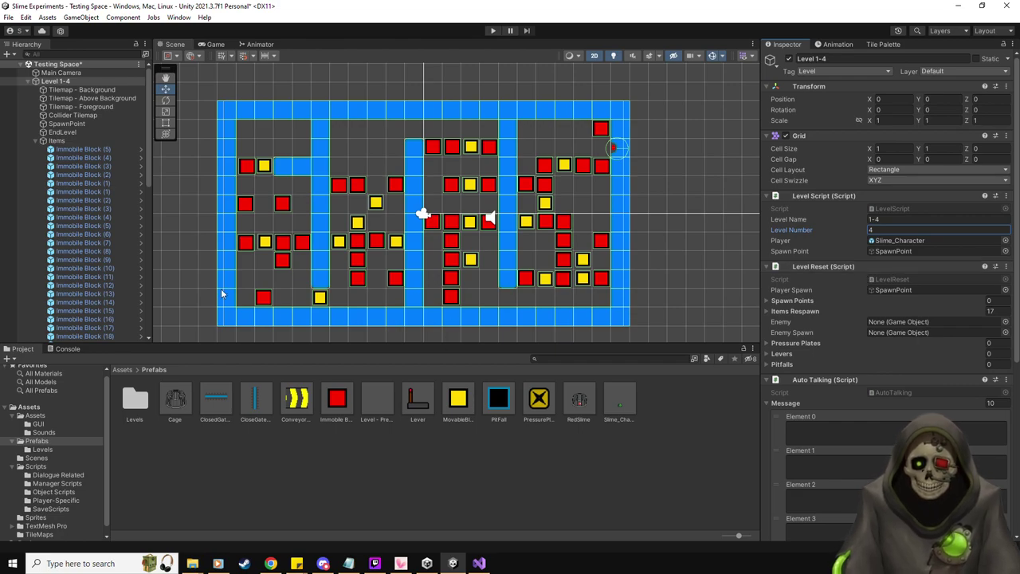
- Create an empty child object in the Items group and name it BlockSpawn
{"action": "right_click", "coordinate": [84, 142]}
{"action": "left_click", "coordinate": [134, 272]}
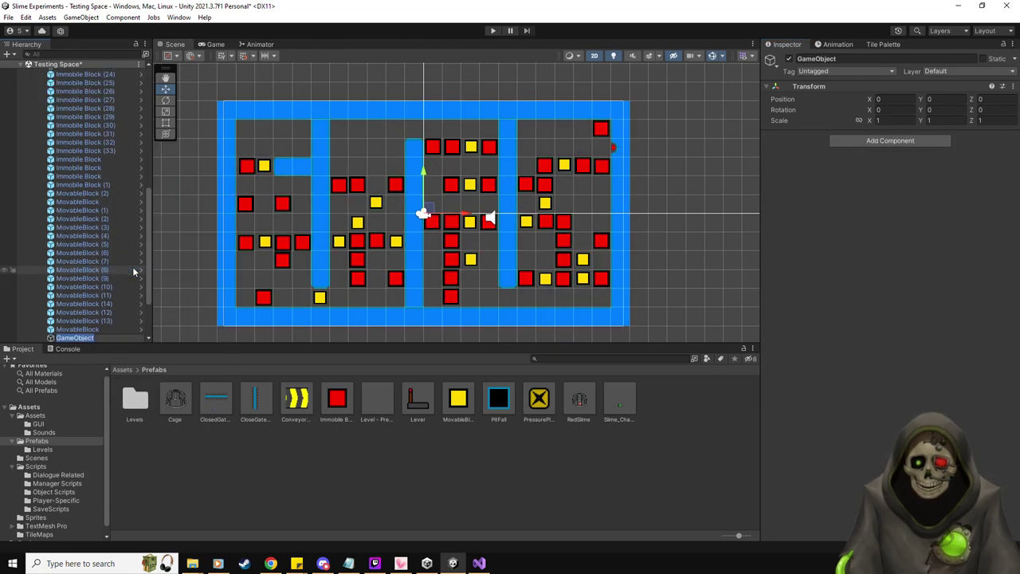
{"action": "type", "text": "BlockSPa"}
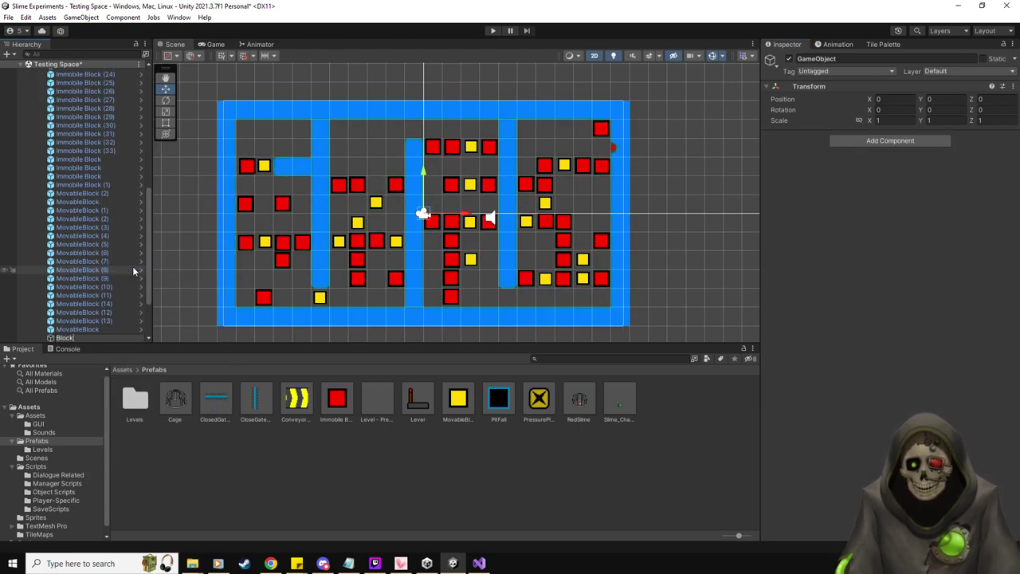
{"action": "key", "text": "BackSpace"}
{"action": "key", "text": "BackSpace"}
{"action": "type", "text": "pawn"}
{"action": "key", "text": "Return"}
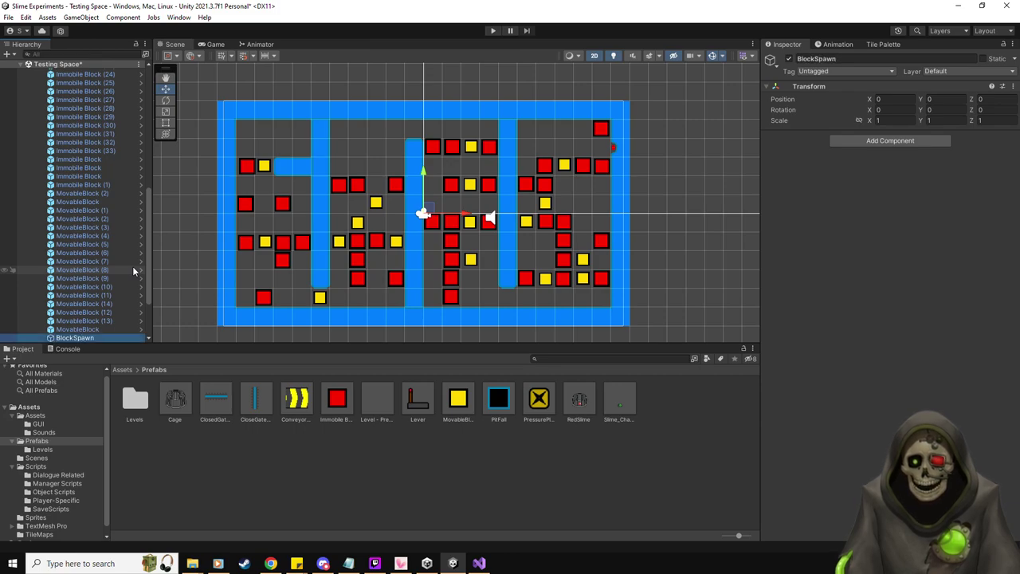
- Duplicate BlockSpawn in the Items group until the copies run up to BlockSpawn (16)
{"action": "scroll", "coordinate": [132, 266], "scroll_direction": "down", "scroll_amount": 2}
{"action": "key", "text": "ctrl+d"}
{"action": "key", "text": "ctrl+d"}
{"action": "key", "text": "ctrl+d"}
{"action": "key", "text": "ctrl+d"}
{"action": "key", "text": "ctrl+d"}
{"action": "key", "text": "ctrl+d"}
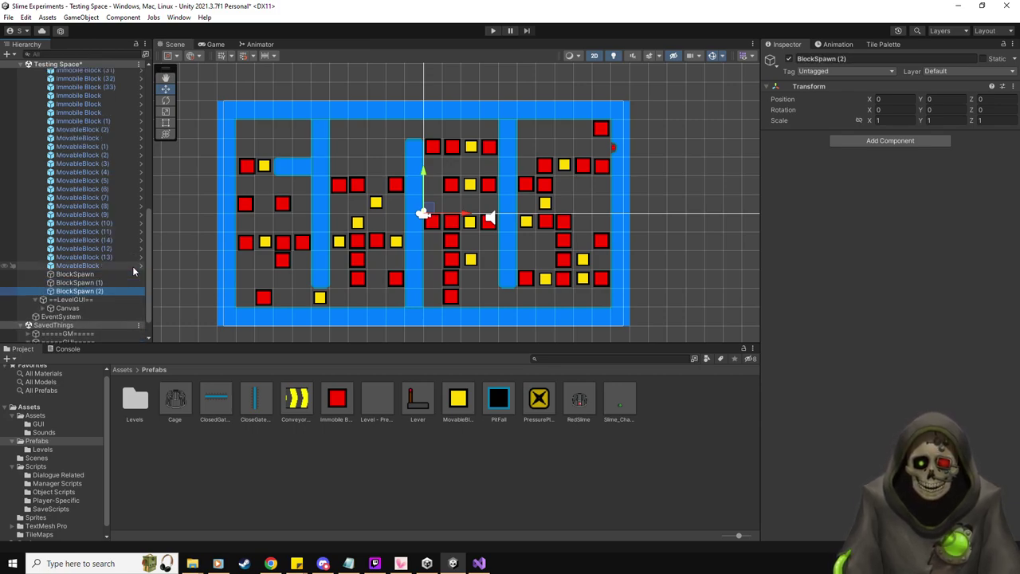
{"action": "key", "text": "ctrl+d"}
{"action": "key", "text": "ctrl+d"}
{"action": "key", "text": "ctrl+d"}
{"action": "key", "text": "ctrl+d"}
{"action": "key", "text": "ctrl+d"}
{"action": "key", "text": "ctrl+d"}
{"action": "key", "text": "ctrl+d"}
{"action": "key", "text": "ctrl+d"}
{"action": "key", "text": "ctrl+d"}
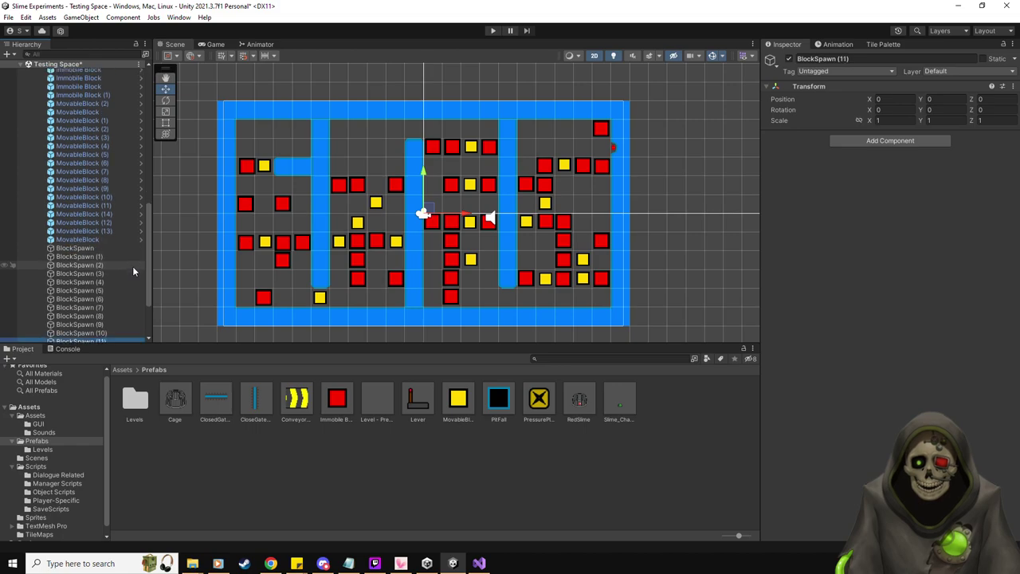
{"action": "key", "text": "ctrl+d"}
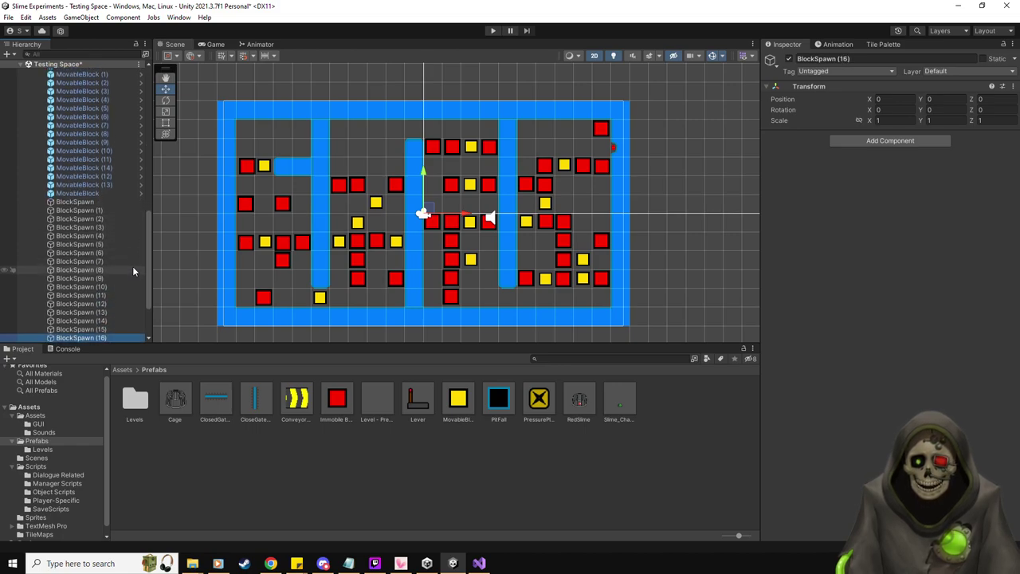
{"action": "scroll", "coordinate": [132, 269], "scroll_direction": "down", "scroll_amount": 2}
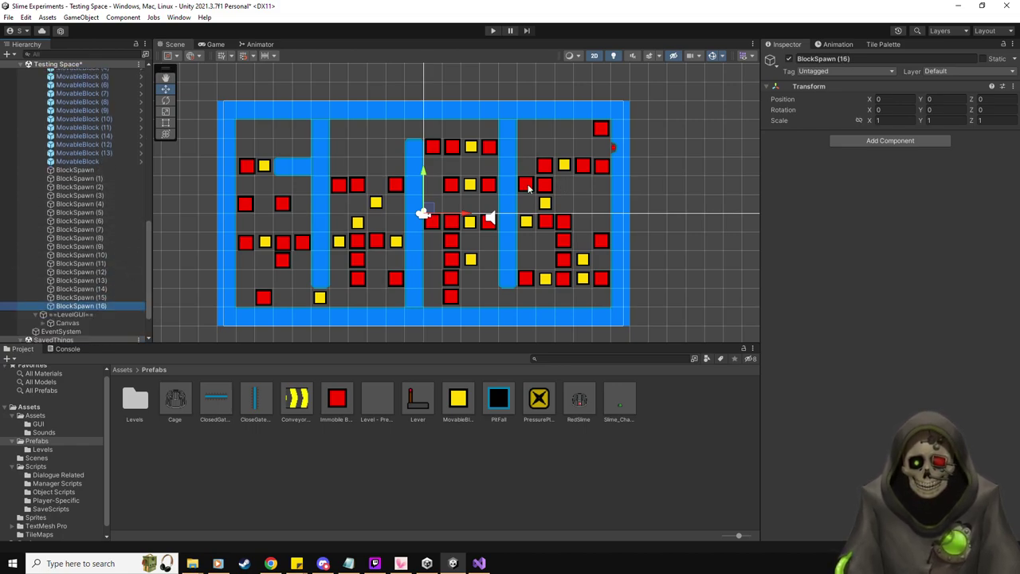
- Lock the Inspector on Level 1-4 and add all 17 BlockSpawn objects to Level Reset's Spawn Points list
{"action": "scroll", "coordinate": [80, 193], "scroll_direction": "up", "scroll_amount": 15}
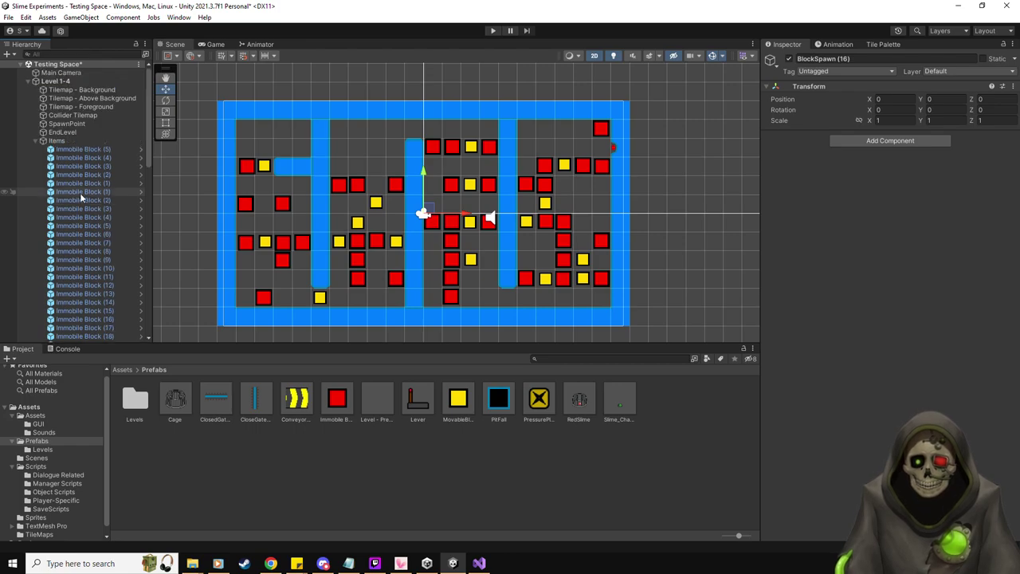
{"action": "left_click", "coordinate": [68, 81]}
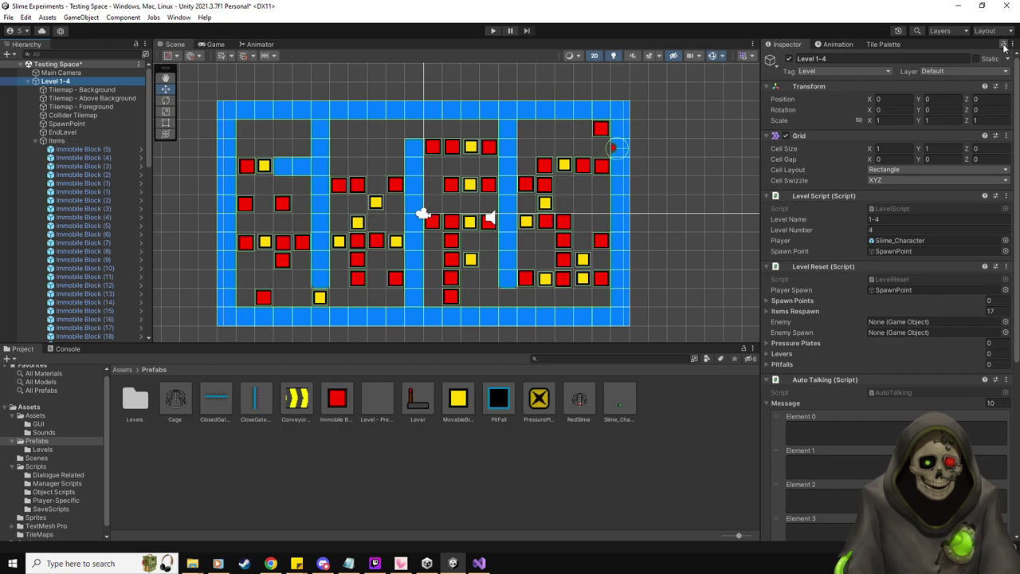
{"action": "scroll", "coordinate": [140, 243], "scroll_direction": "down", "scroll_amount": 10}
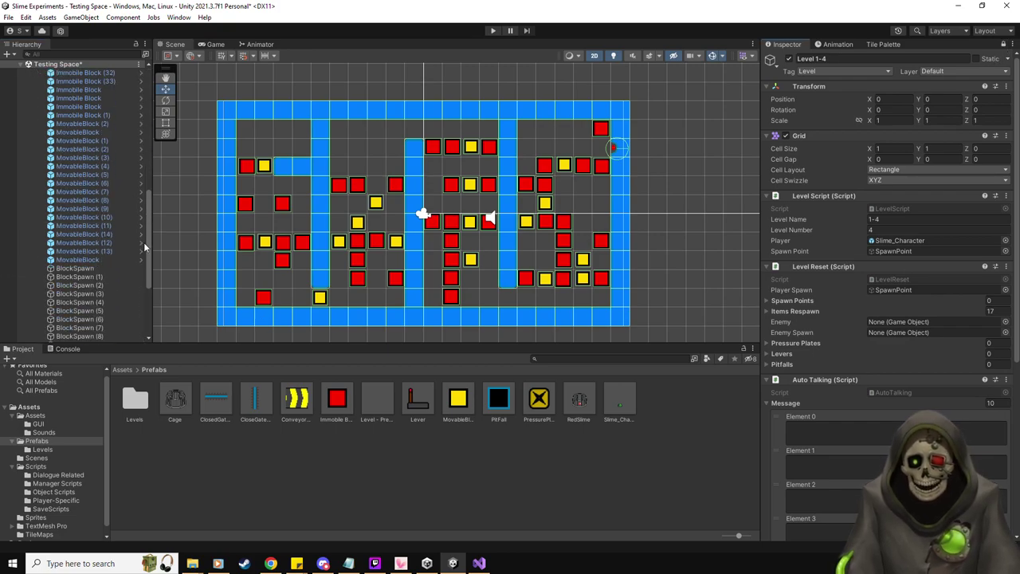
{"action": "left_click", "coordinate": [97, 261], "text": "shift"}
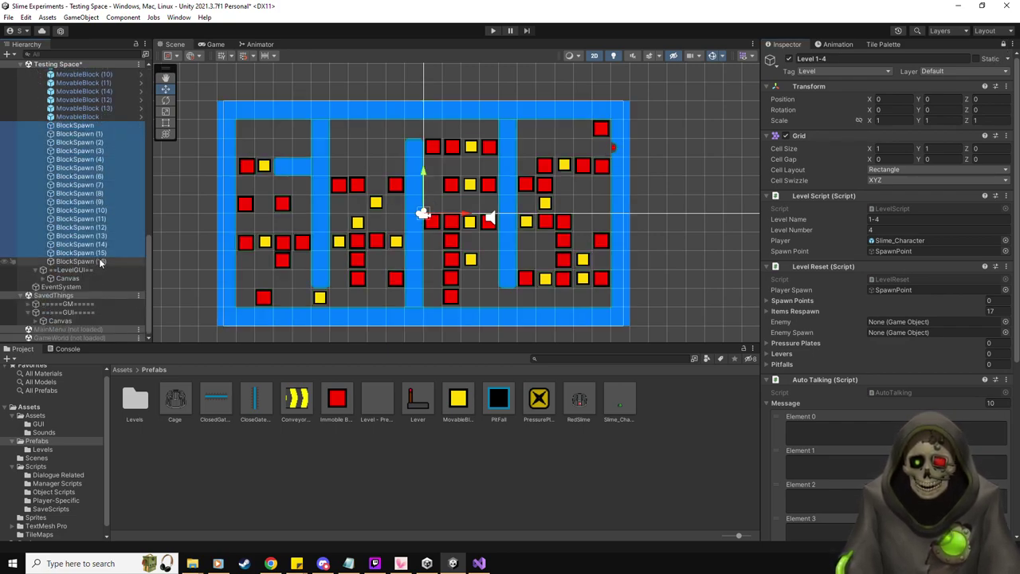
{"action": "left_click_drag", "start_coordinate": [78, 129], "coordinate": [795, 298]}
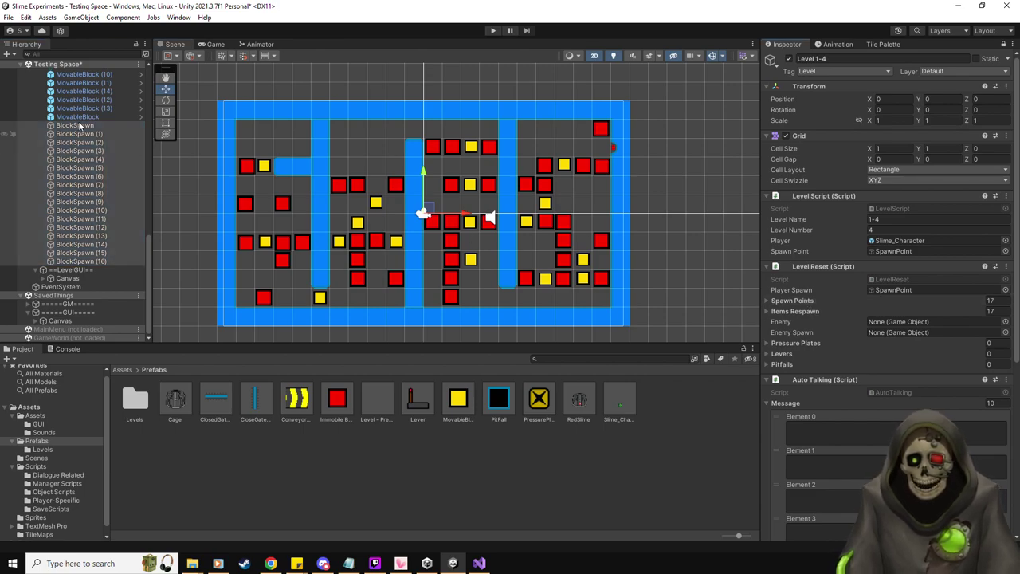
- Move BlockSpawn, BlockSpawn (1) and BlockSpawn (2) onto the level's three leftmost yellow blocks, from the upper one to the one below the first dividing wall
{"action": "left_click", "coordinate": [79, 126]}
{"action": "scroll", "coordinate": [408, 245], "scroll_direction": "up", "scroll_amount": 3}
{"action": "left_click", "coordinate": [228, 144]}
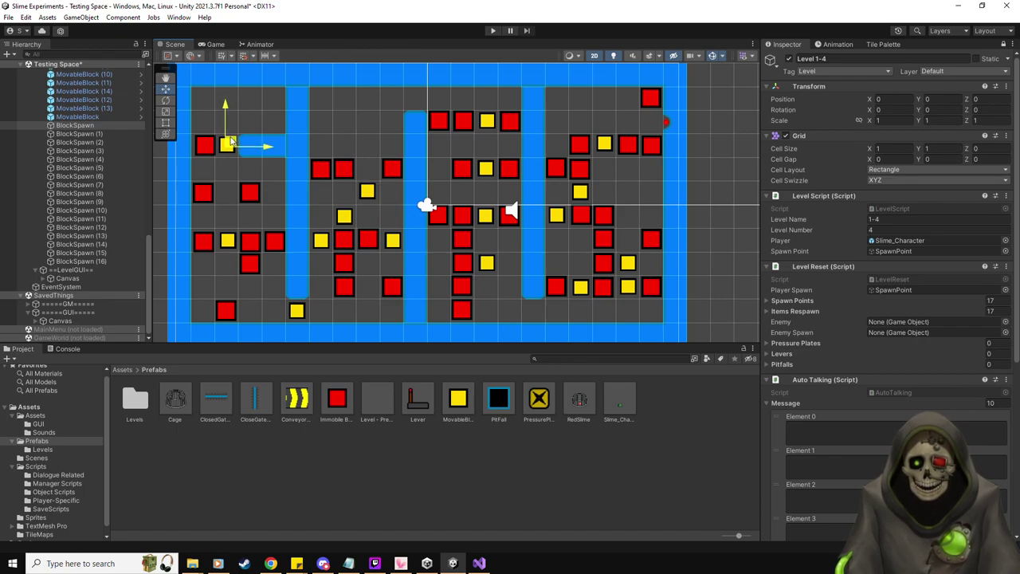
{"action": "left_click", "coordinate": [92, 135]}
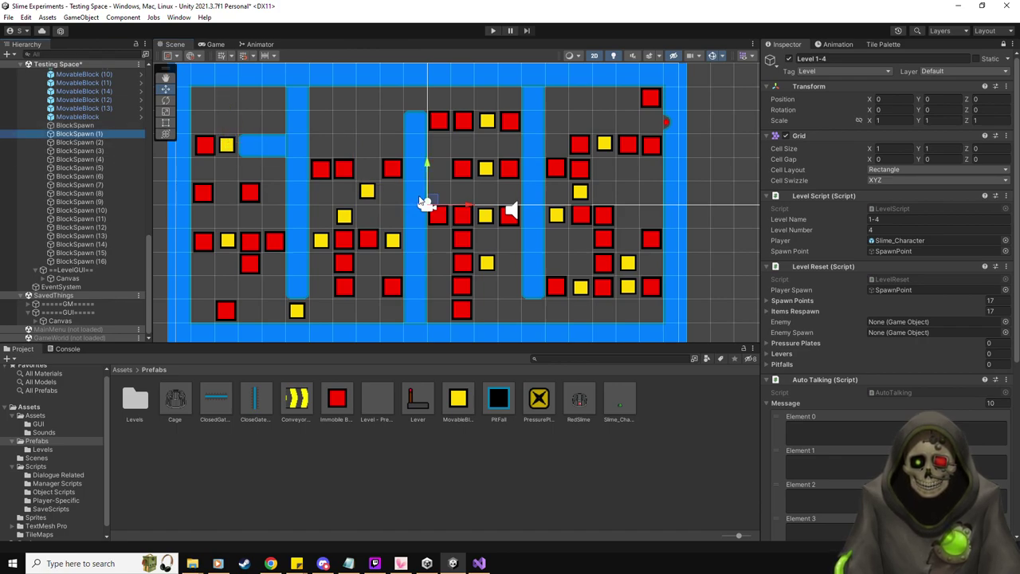
{"action": "left_click_drag", "start_coordinate": [421, 201], "coordinate": [221, 239]}
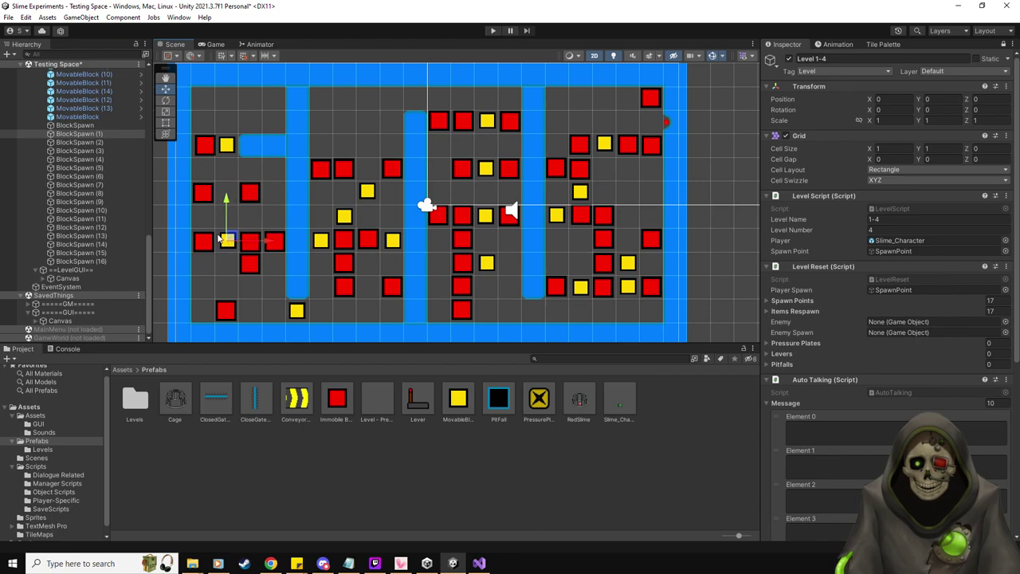
{"action": "left_click", "coordinate": [103, 140]}
{"action": "left_click_drag", "start_coordinate": [420, 216], "coordinate": [292, 320]}
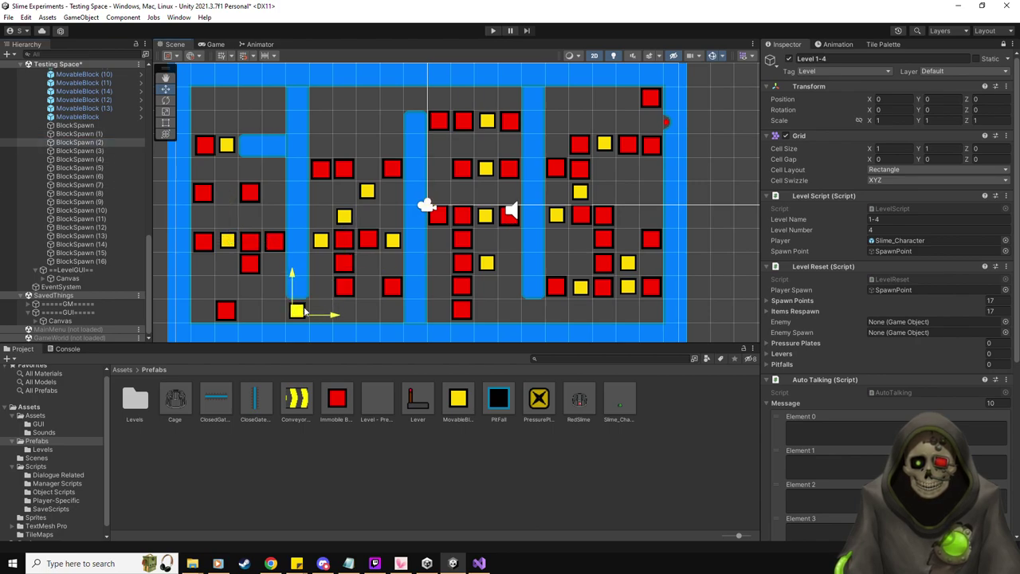
- Move BlockSpawn (3) through BlockSpawn (6) onto the four yellow blocks in the level's second section
{"action": "left_click", "coordinate": [88, 152]}
{"action": "left_click_drag", "start_coordinate": [430, 204], "coordinate": [370, 192]}
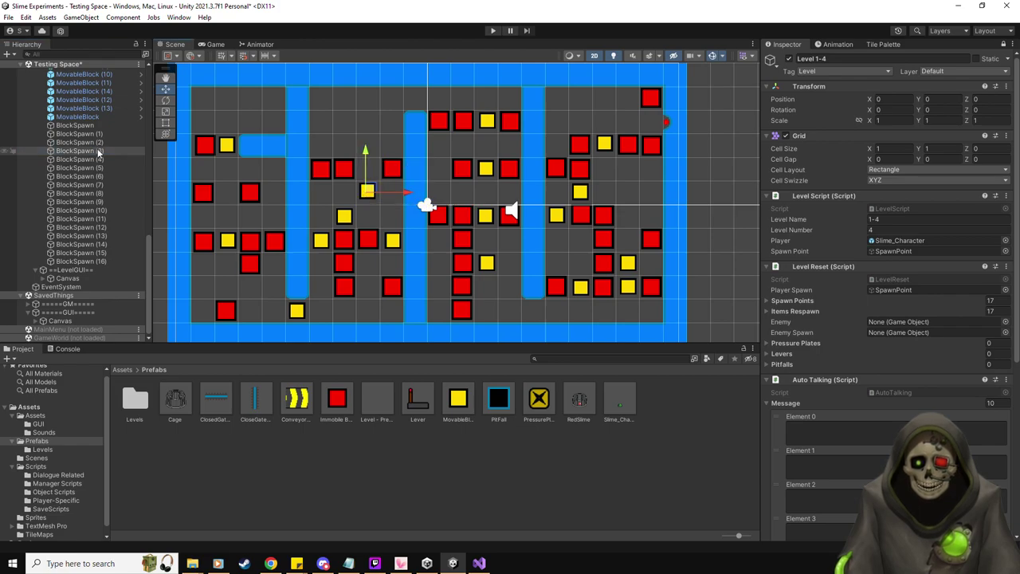
{"action": "left_click", "coordinate": [88, 159]}
{"action": "left_click_drag", "start_coordinate": [430, 206], "coordinate": [353, 215]}
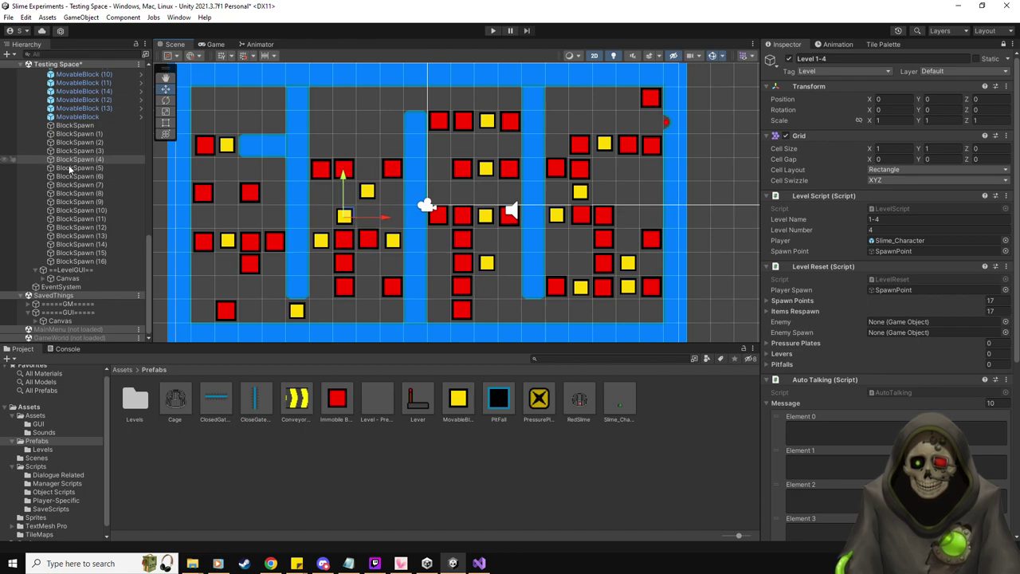
{"action": "left_click", "coordinate": [428, 205]}
{"action": "left_click_drag", "start_coordinate": [428, 205], "coordinate": [321, 239]}
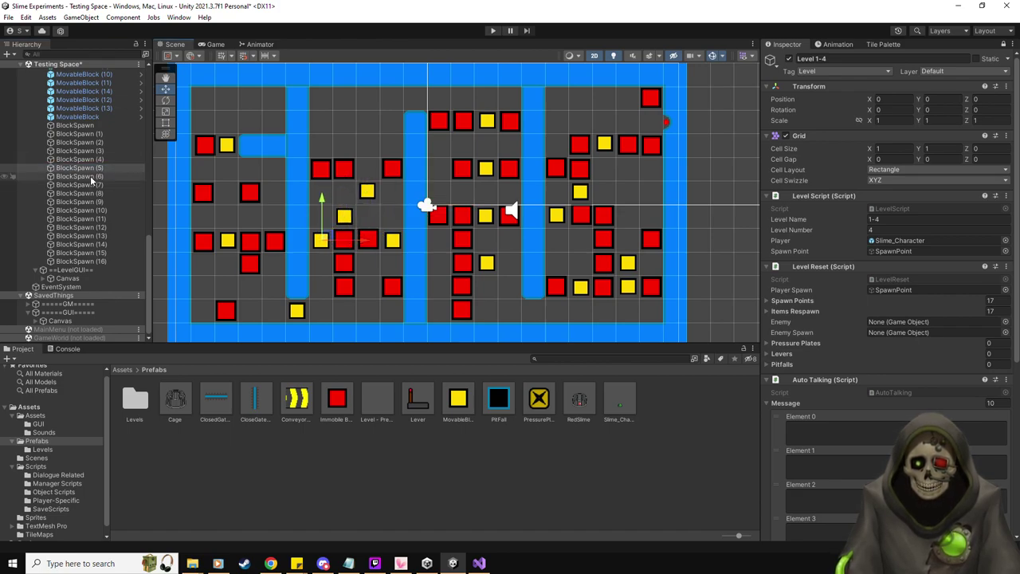
{"action": "left_click", "coordinate": [90, 176]}
{"action": "left_click_drag", "start_coordinate": [434, 206], "coordinate": [401, 242]}
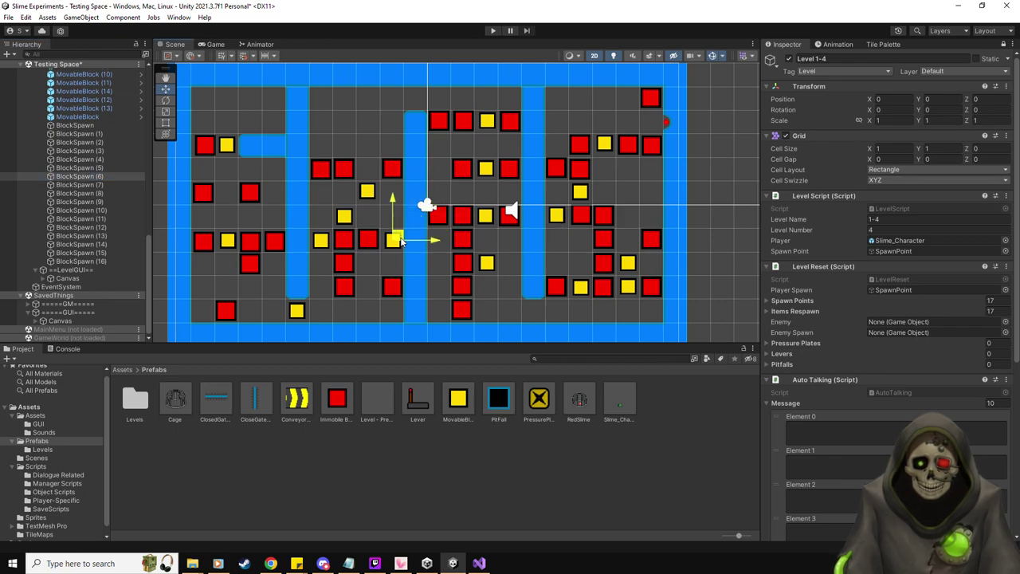
- Move BlockSpawn (7) through BlockSpawn (10) onto the third section's four yellow blocks, in order from the highest to the lowest
{"action": "left_click", "coordinate": [98, 185]}
{"action": "left_click_drag", "start_coordinate": [433, 206], "coordinate": [493, 120]}
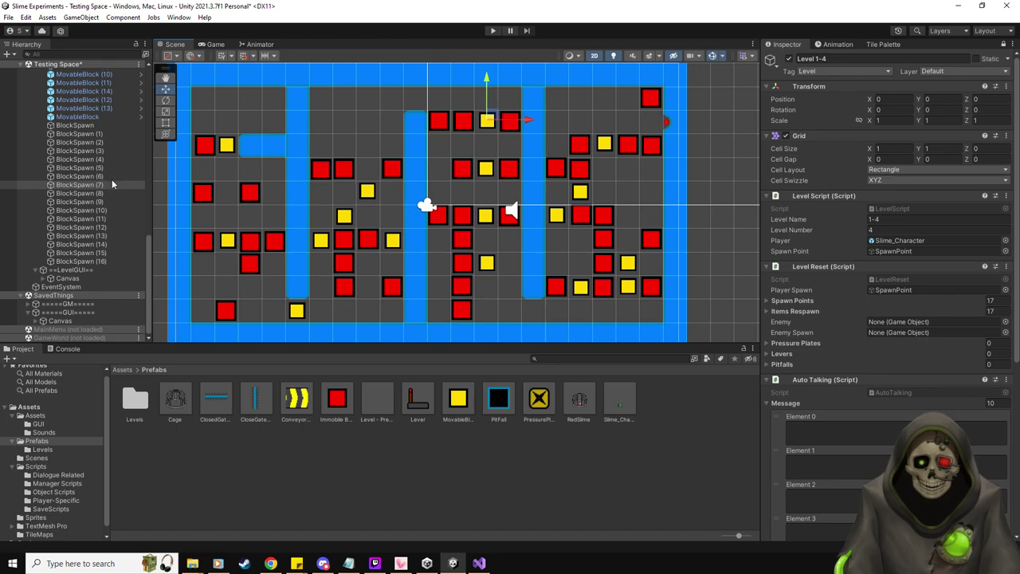
{"action": "left_click", "coordinate": [103, 194]}
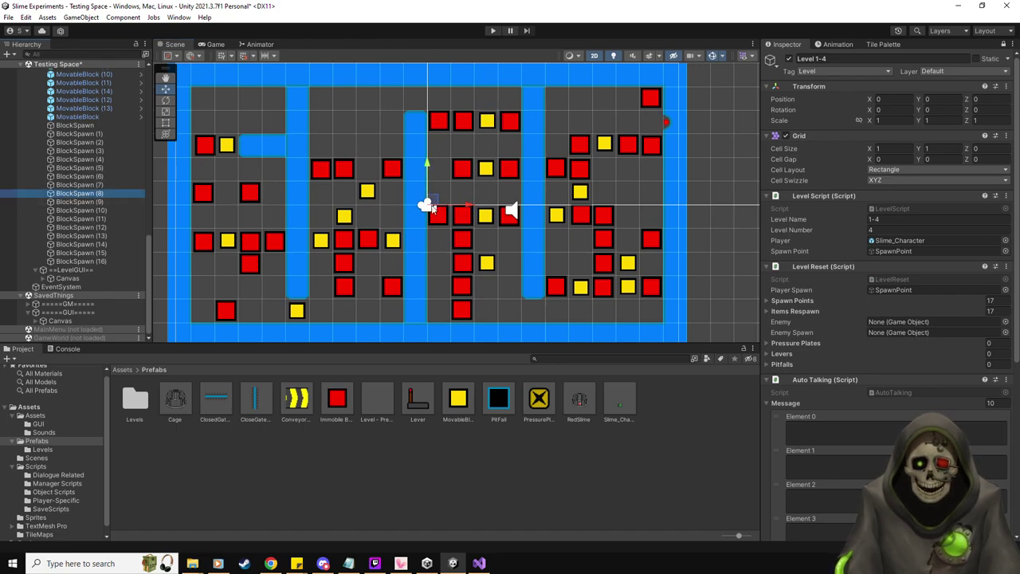
{"action": "left_click_drag", "start_coordinate": [435, 200], "coordinate": [486, 168]}
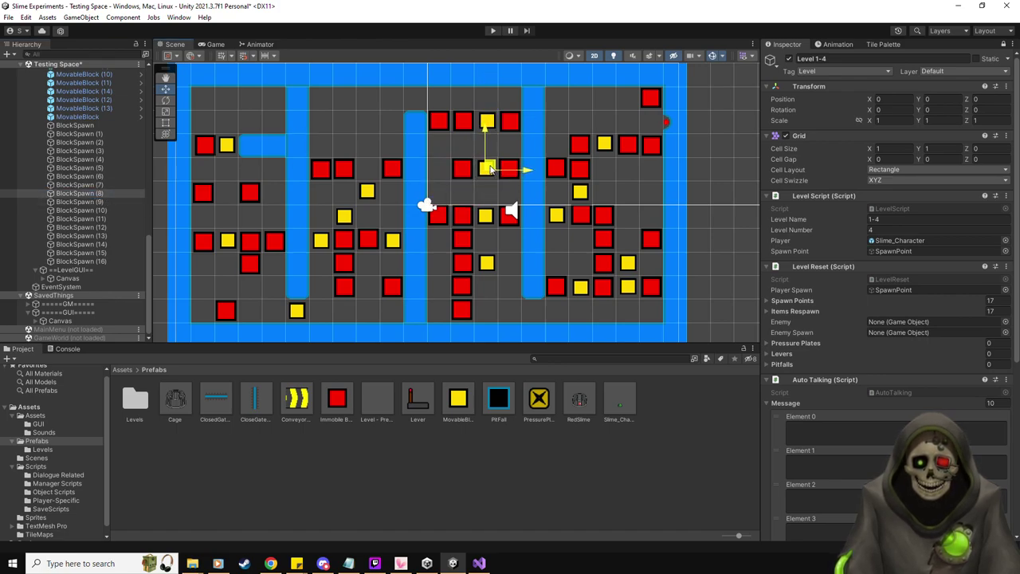
{"action": "left_click", "coordinate": [102, 202]}
{"action": "left_click_drag", "start_coordinate": [428, 202], "coordinate": [490, 215]}
{"action": "left_click", "coordinate": [102, 210]}
{"action": "left_click_drag", "start_coordinate": [428, 204], "coordinate": [492, 261]}
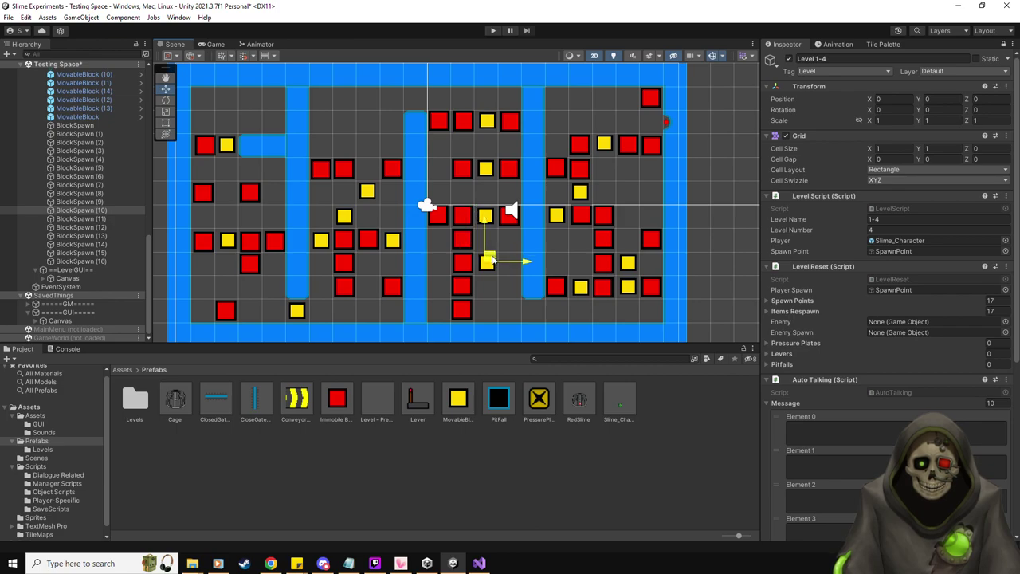
- Move BlockSpawn (11), BlockSpawn (12) and BlockSpawn (13) onto the three upper yellow blocks in the fourth section
{"action": "left_click", "coordinate": [110, 219]}
{"action": "key", "text": "Up"}
{"action": "key", "text": "Up"}
{"action": "key", "text": "Up"}
{"action": "key", "text": "Down"}
{"action": "key", "text": "Down"}
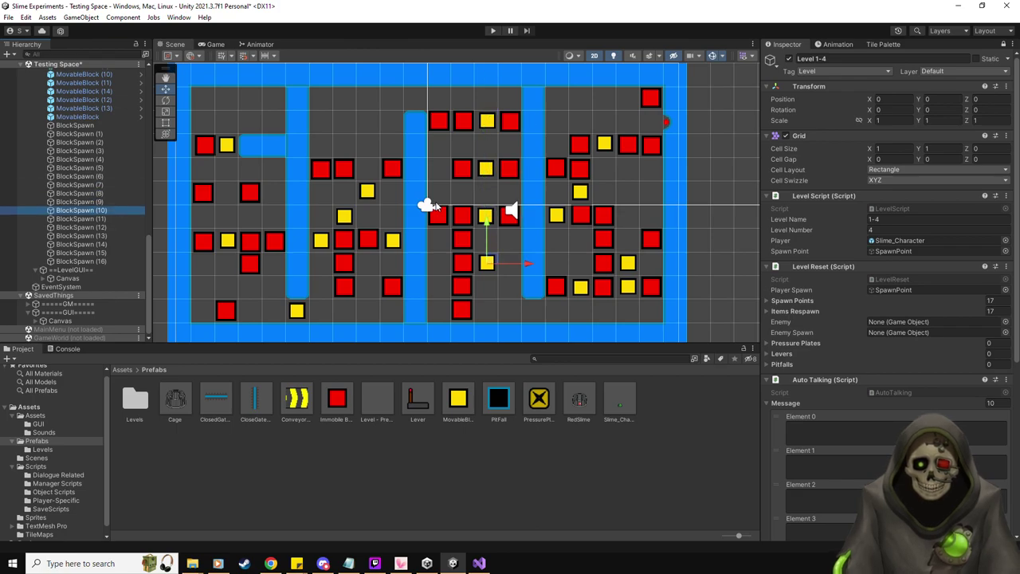
{"action": "key", "text": "Down"}
{"action": "left_click_drag", "start_coordinate": [428, 204], "coordinate": [615, 144]}
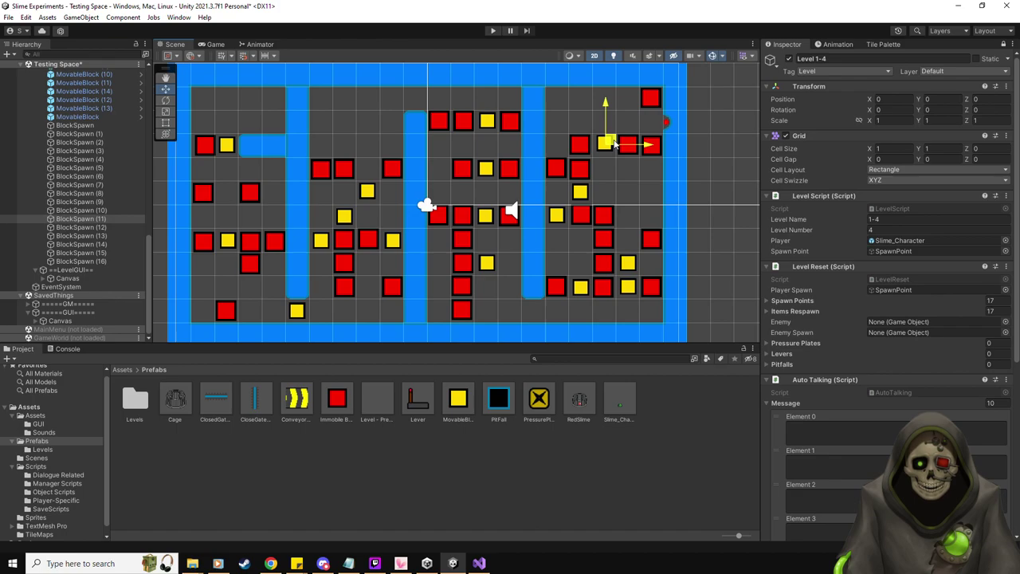
{"action": "left_click", "coordinate": [584, 191]}
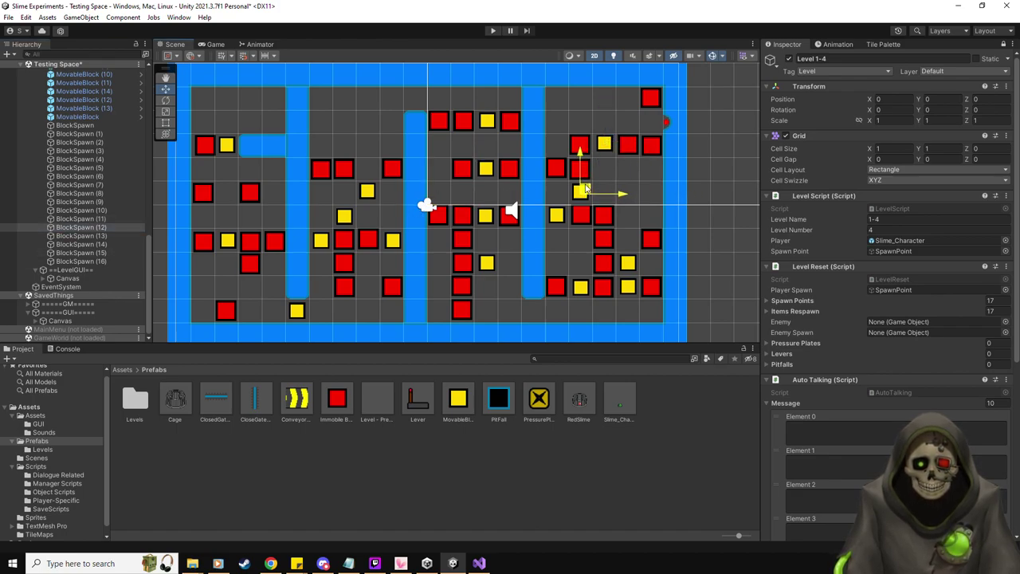
{"action": "left_click", "coordinate": [557, 214]}
- Move BlockSpawn (14), BlockSpawn (15) and BlockSpawn (16) onto the three lower yellow blocks in the fourth section
{"action": "left_click", "coordinate": [111, 244]}
{"action": "left_click", "coordinate": [629, 261]}
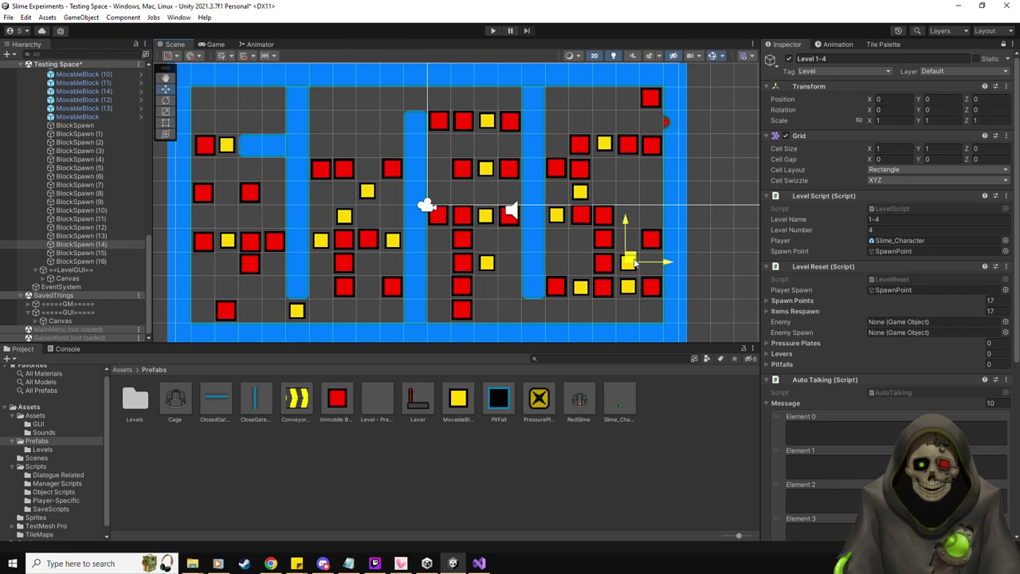
{"action": "left_click", "coordinate": [111, 252]}
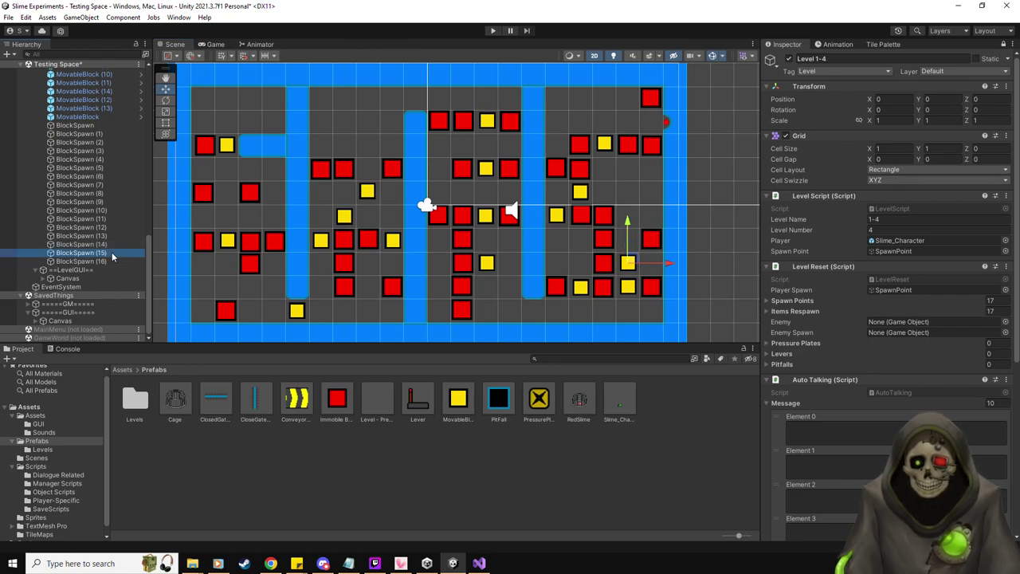
{"action": "left_click", "coordinate": [580, 287]}
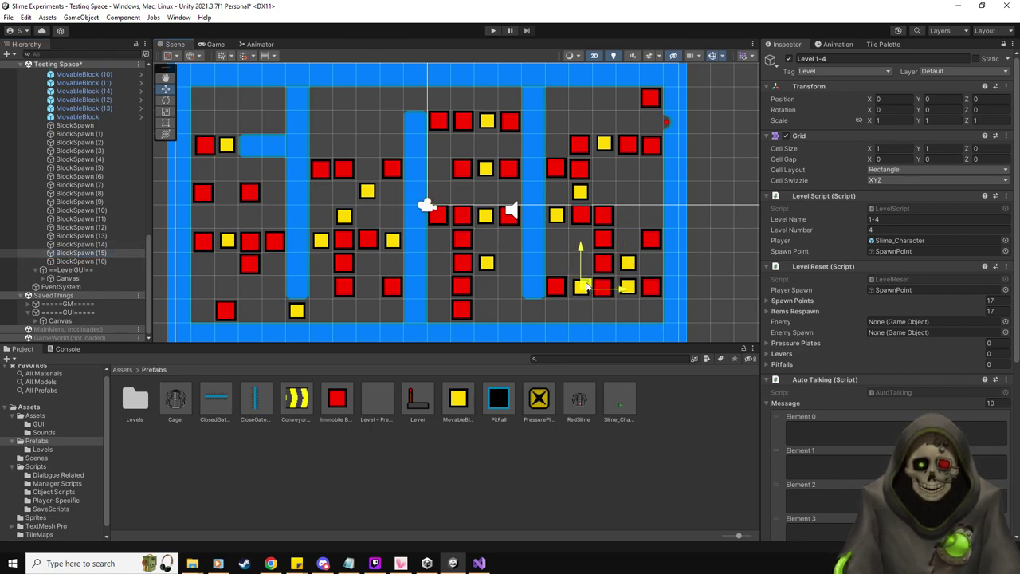
{"action": "left_click", "coordinate": [476, 208]}
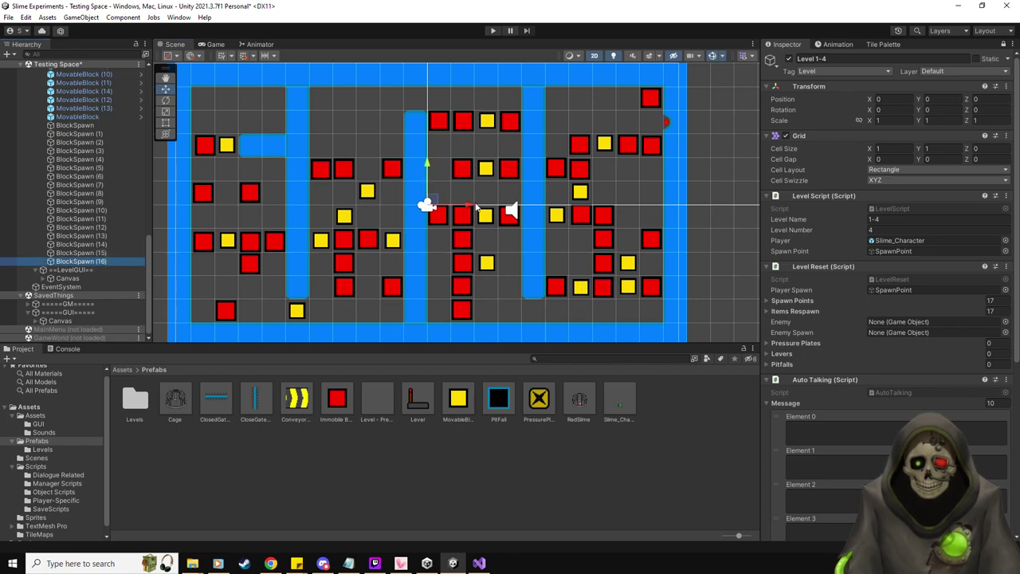
{"action": "left_click", "coordinate": [628, 285]}
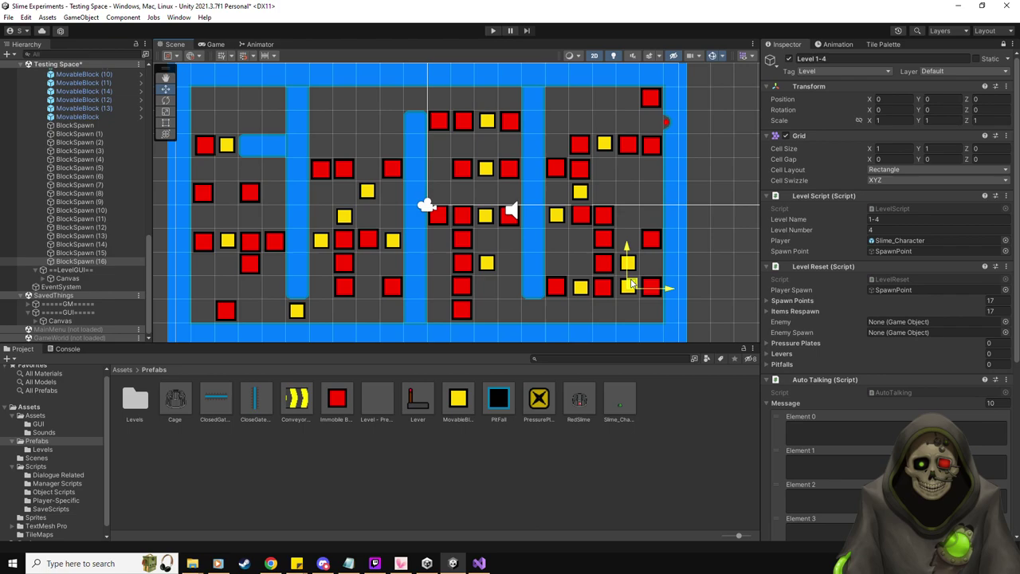
- Save the Testing Space scene and collapse the Items group in the hierarchy
{"action": "scroll", "coordinate": [114, 142], "scroll_direction": "up", "scroll_amount": 12}
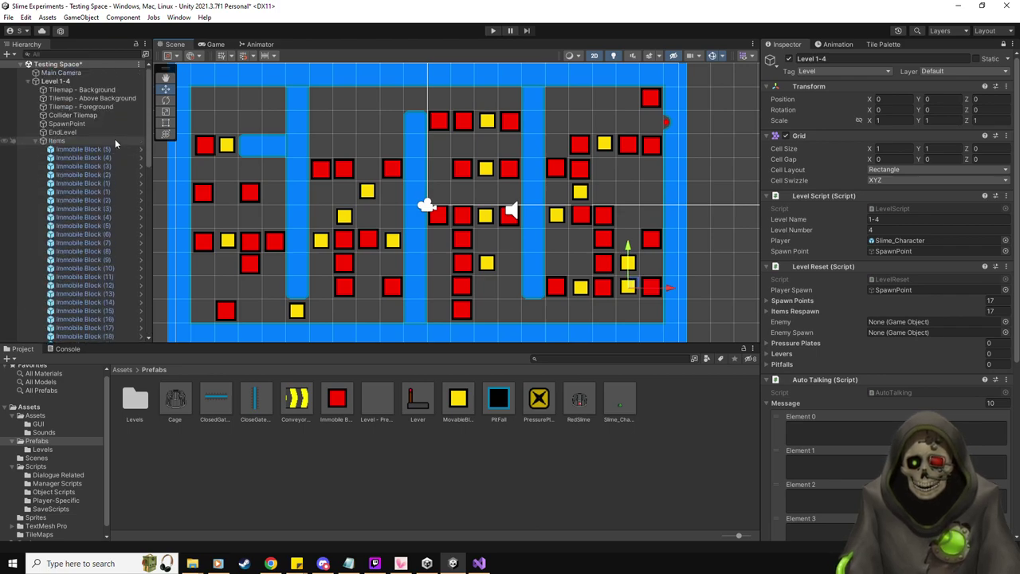
{"action": "key", "text": "ctrl+s"}
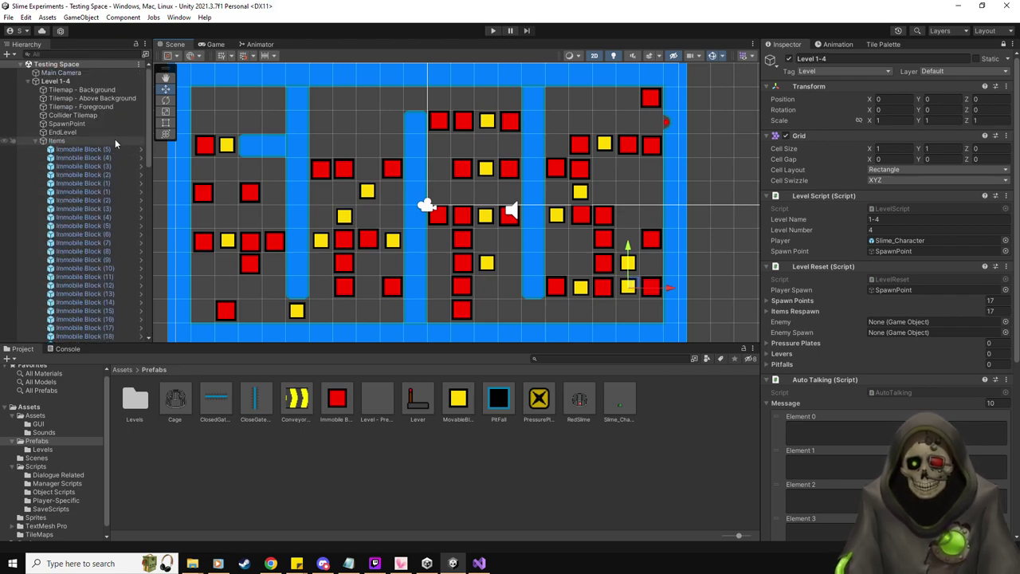
{"action": "left_click", "coordinate": [35, 140]}
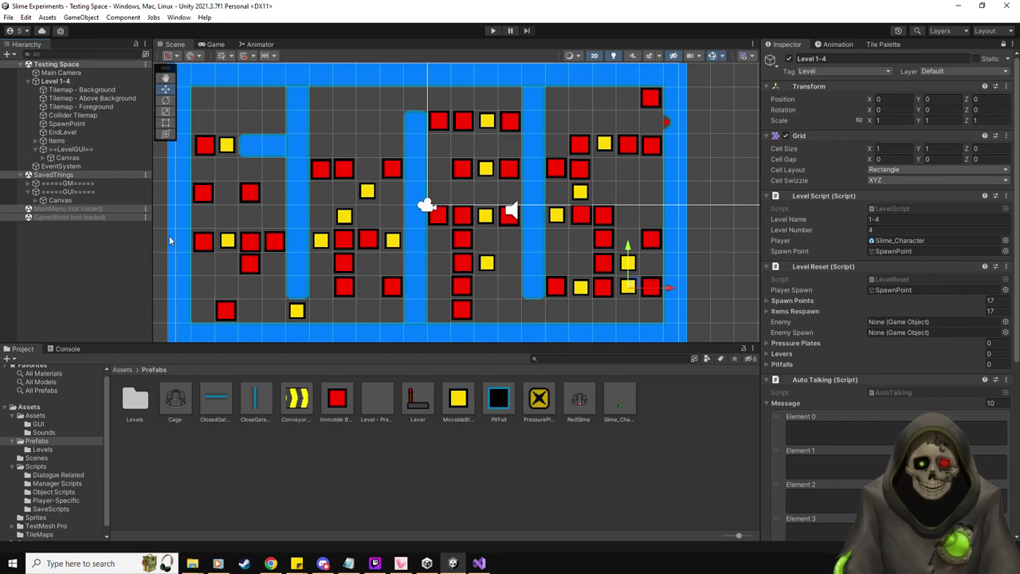
- Playtest the level by pushing the first section's upper two yellow blocks downward with the slime, and stop the playtest
{"action": "left_click", "coordinate": [492, 31]}
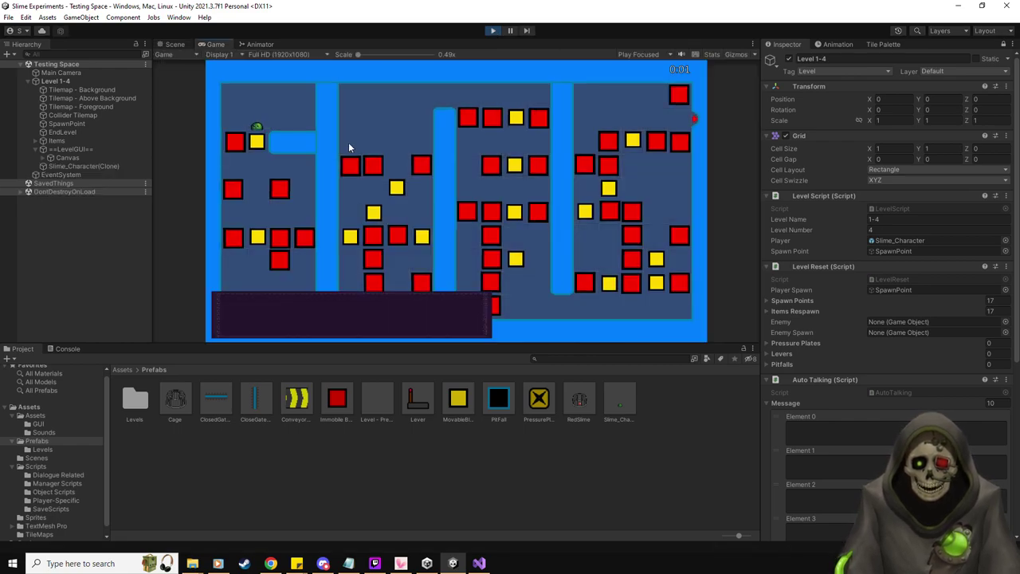
{"action": "key", "text": "Down"}
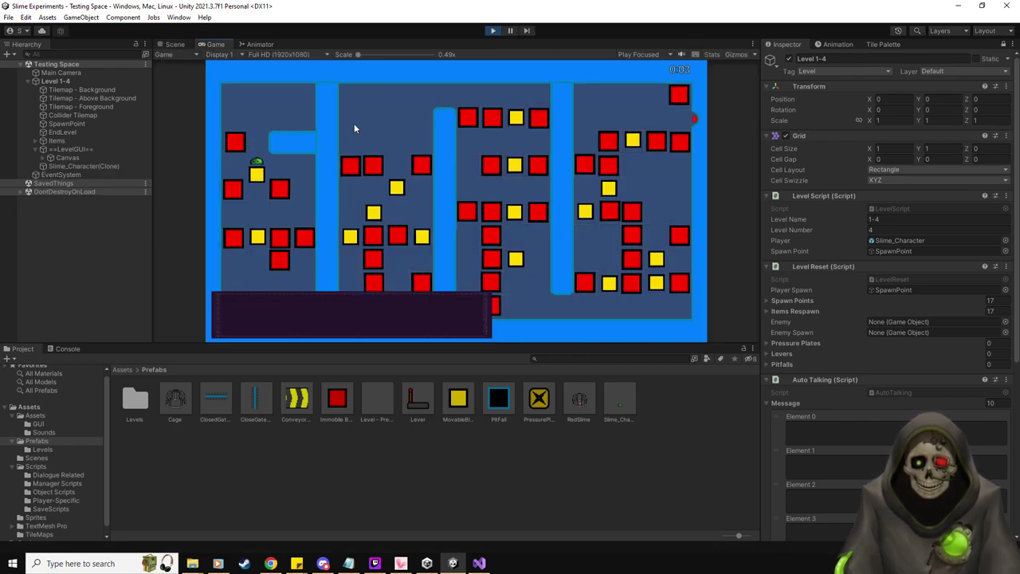
{"action": "key", "text": "Down"}
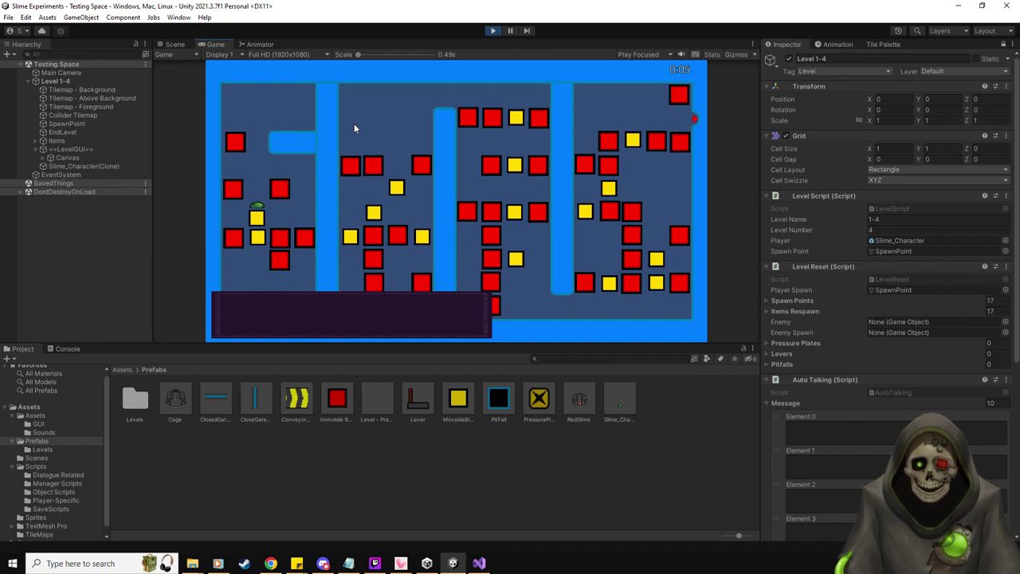
{"action": "key", "text": "Down"}
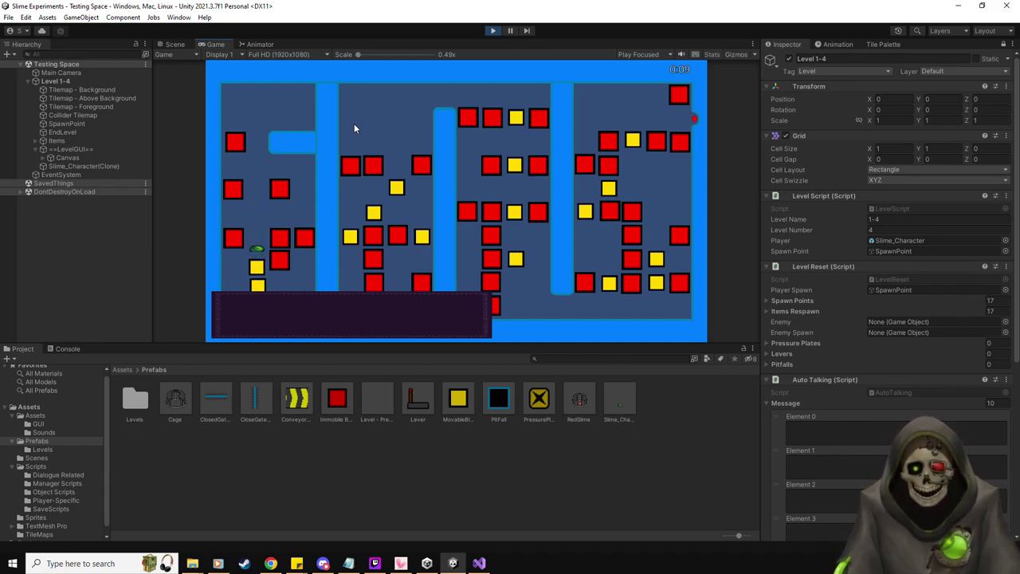
{"action": "key", "text": "Up"}
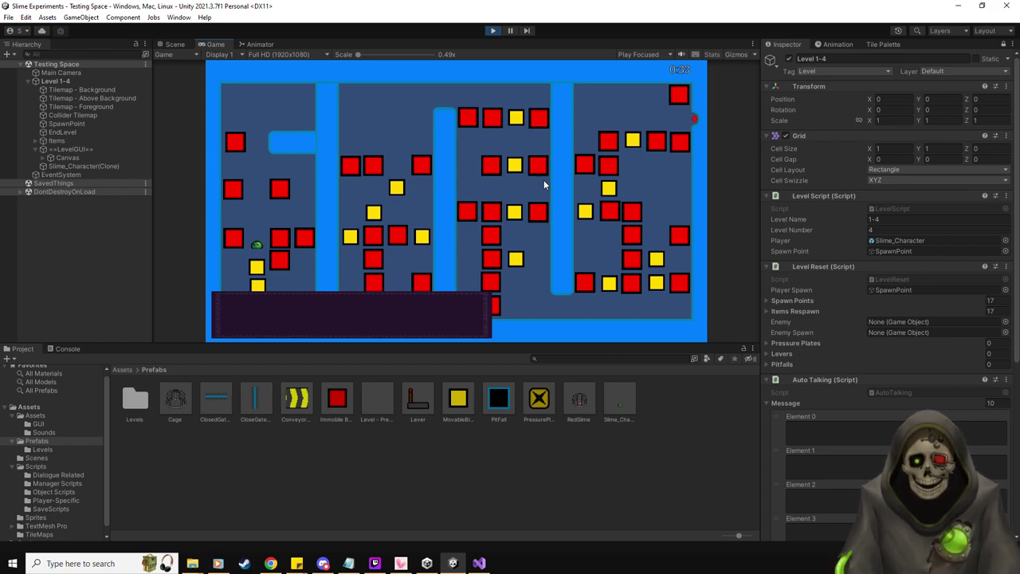
{"action": "left_click", "coordinate": [492, 30]}
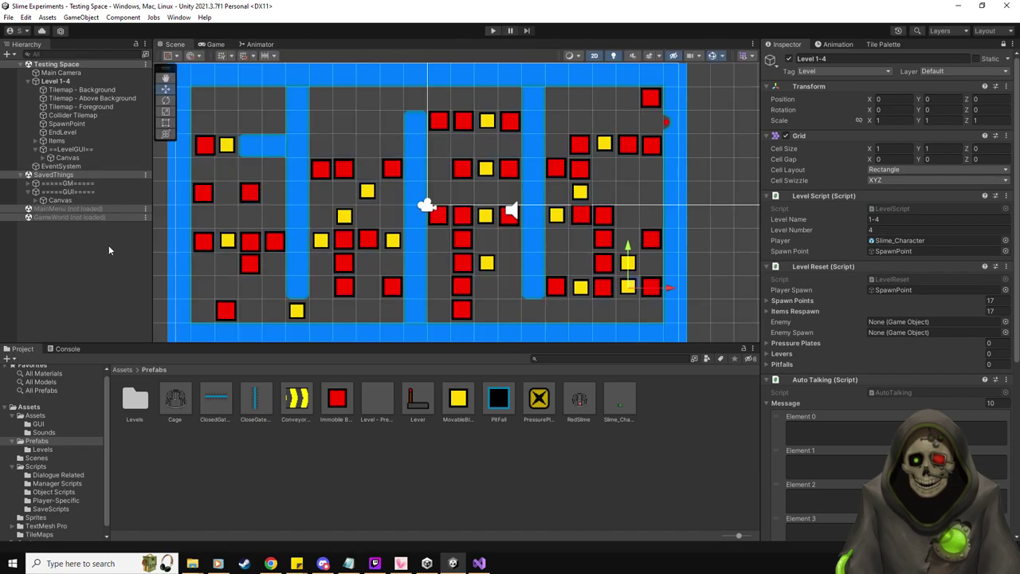
- Unlock the Inspector from Level 1-4 and activate the TextBox under the LevelGUI Canvas
{"action": "left_click", "coordinate": [50, 157]}
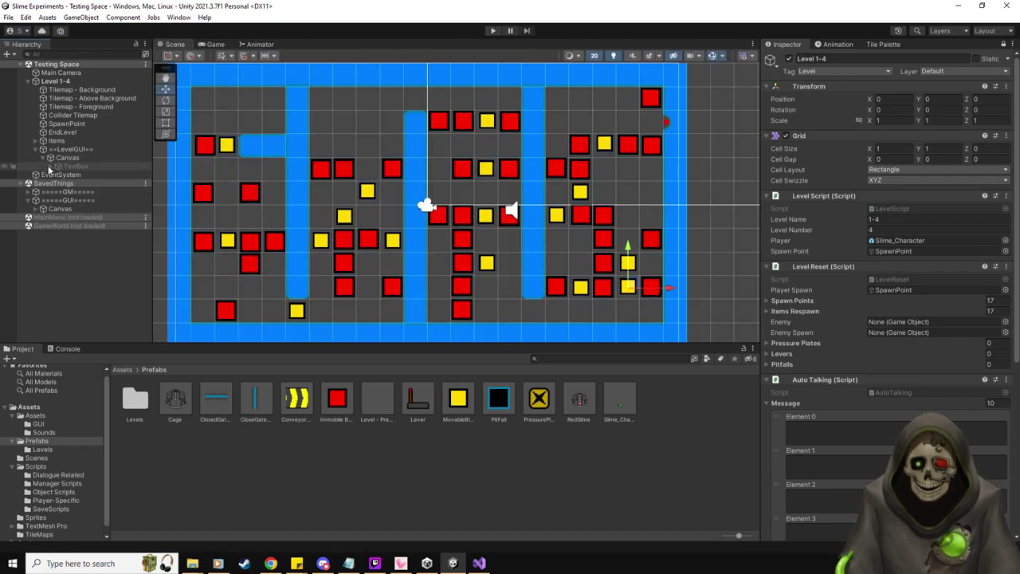
{"action": "left_click", "coordinate": [50, 165]}
{"action": "left_click", "coordinate": [71, 166]}
{"action": "left_click", "coordinate": [788, 58]}
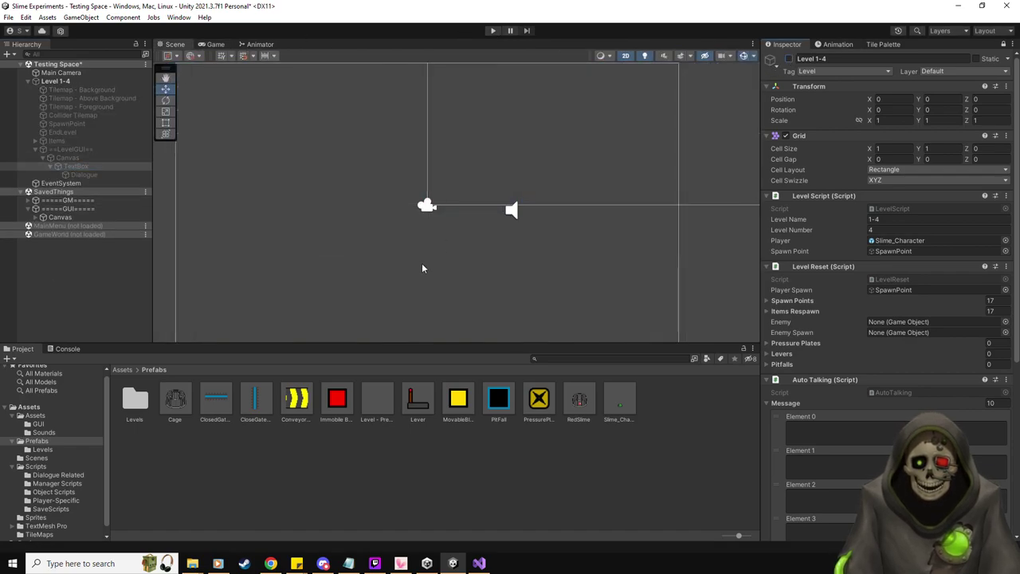
{"action": "left_click", "coordinate": [788, 58]}
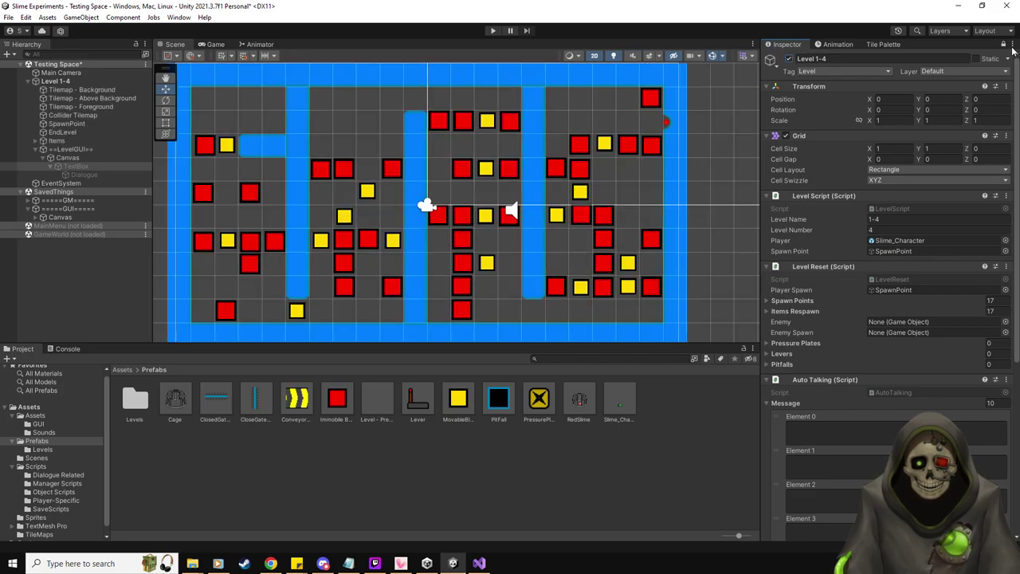
{"action": "left_click", "coordinate": [1004, 45]}
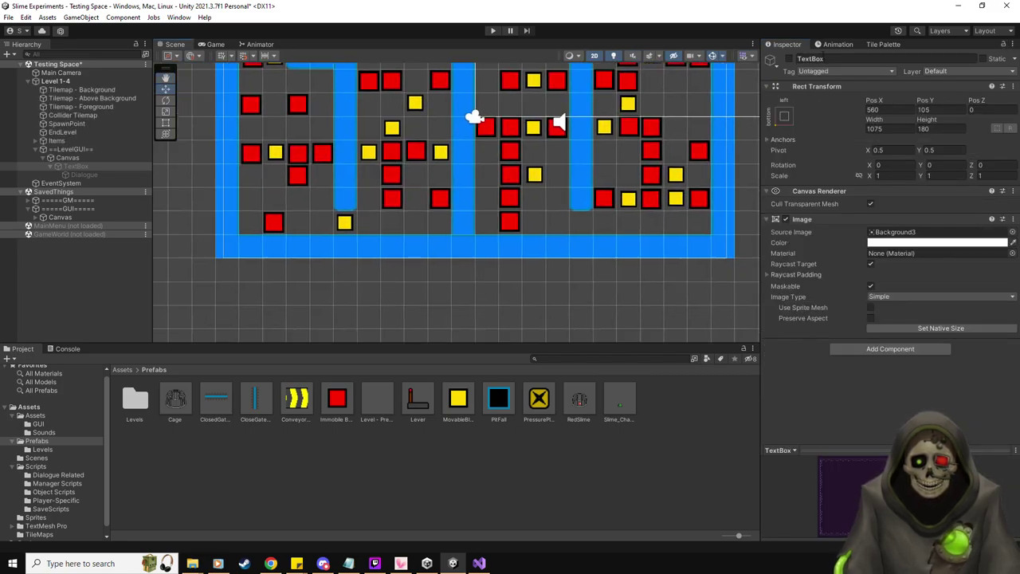
{"action": "left_click", "coordinate": [790, 58]}
- Lower the TextBox's upper edge with the Rect tool so the box is about 88 high
{"action": "scroll", "coordinate": [387, 249], "scroll_direction": "down", "scroll_amount": 3}
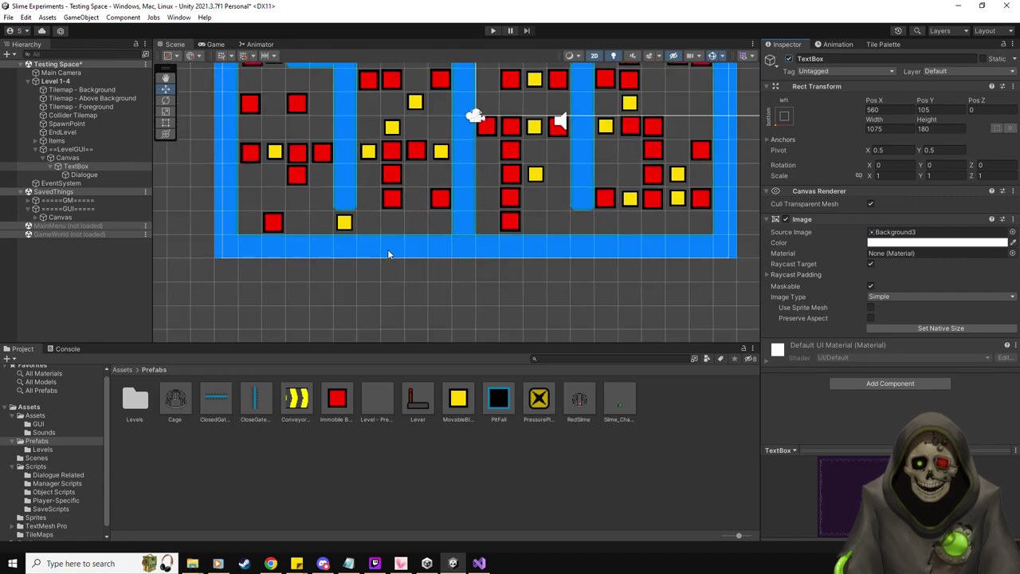
{"action": "middle_click_drag", "start_coordinate": [500, 206], "coordinate": [481, 220]}
{"action": "key", "text": "f"}
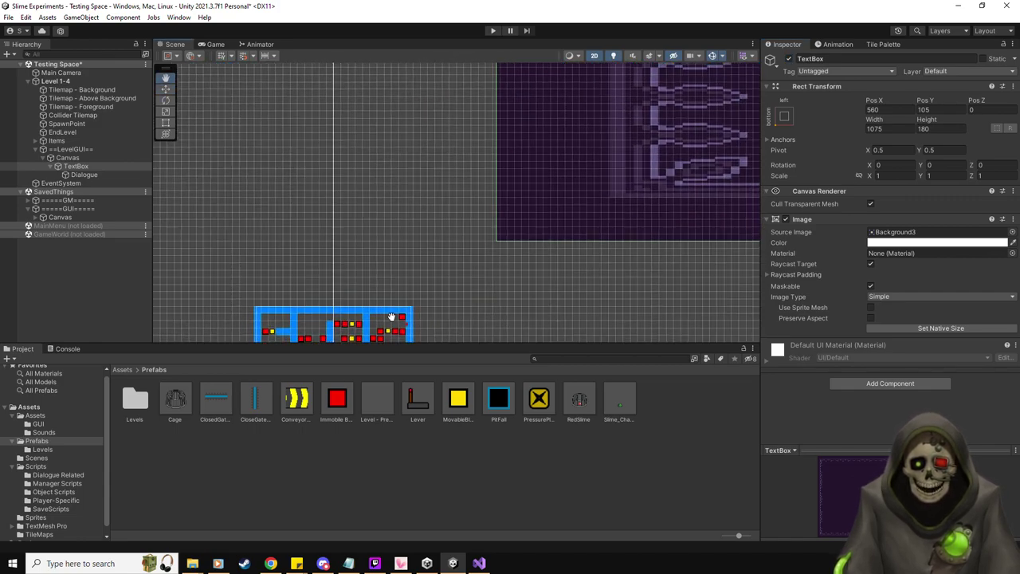
{"action": "scroll", "coordinate": [507, 233], "scroll_direction": "down", "scroll_amount": 3}
{"action": "middle_click_drag", "start_coordinate": [585, 183], "coordinate": [364, 209]}
{"action": "key", "text": "t"}
{"action": "left_click_drag", "start_coordinate": [529, 181], "coordinate": [541, 256]}
- Raise the lower edge of the Dialogue text area to fit inside the TextBox, making it about 67 high
{"action": "left_click", "coordinate": [83, 175]}
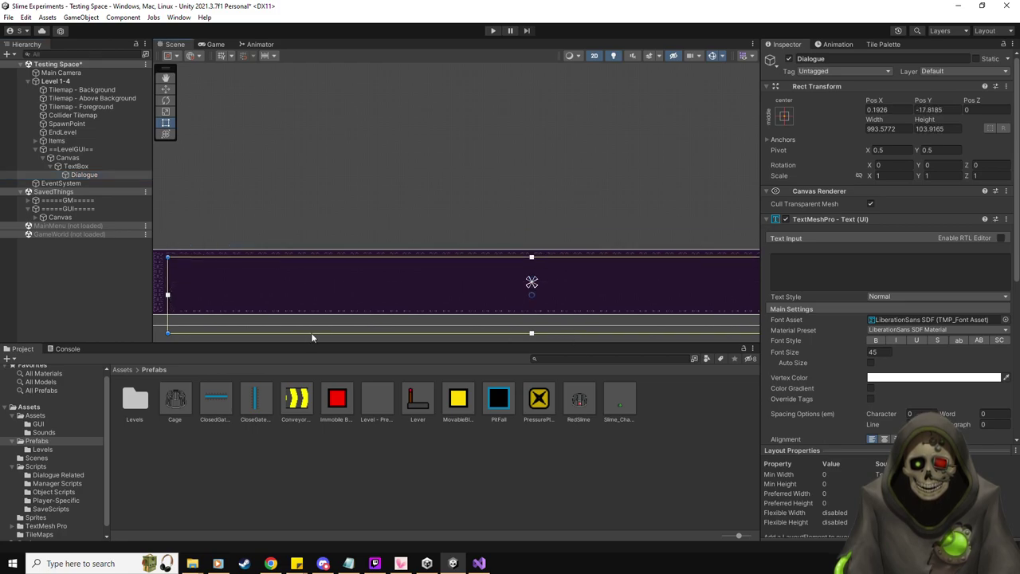
{"action": "middle_click_drag", "start_coordinate": [313, 327], "coordinate": [351, 279]}
{"action": "left_click_drag", "start_coordinate": [360, 285], "coordinate": [362, 257]}
- Try the sample text "Hello WOrld" in the Dialogue text object and clear it again
{"action": "left_click", "coordinate": [900, 277]}
{"action": "type", "text": "Hello WOrld"}
{"action": "key", "text": "BackSpace"}
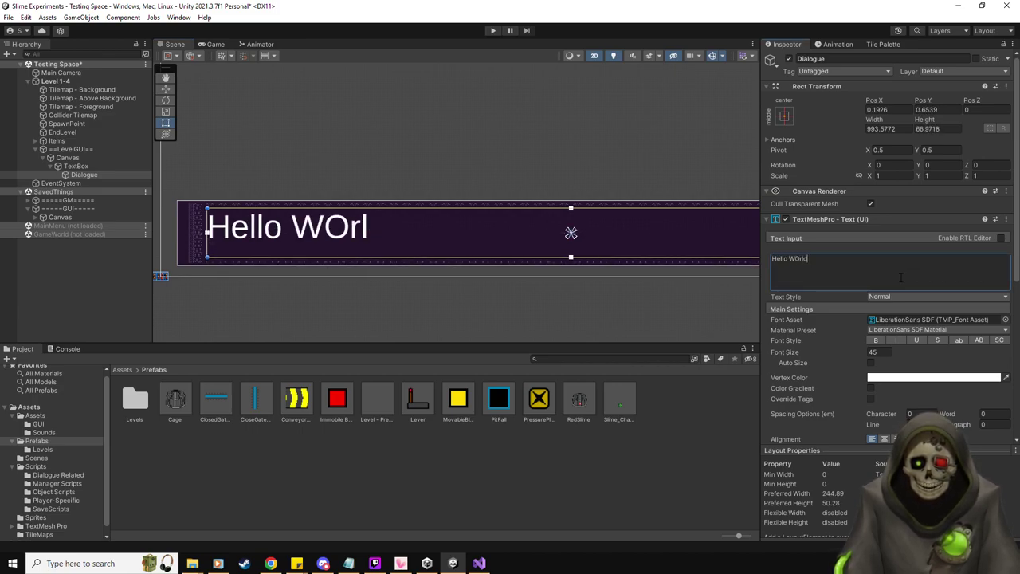
{"action": "key", "text": "BackSpace"}
{"action": "key", "text": "BackSpace"}
{"action": "key", "text": "BackSpace"}
{"action": "key", "text": "BackSpace"}
{"action": "key", "text": "BackSpace"}
{"action": "key", "text": "BackSpace"}
{"action": "key", "text": "BackSpace"}
{"action": "key", "text": "BackSpace"}
{"action": "key", "text": "BackSpace"}
{"action": "key", "text": "BackSpace"}
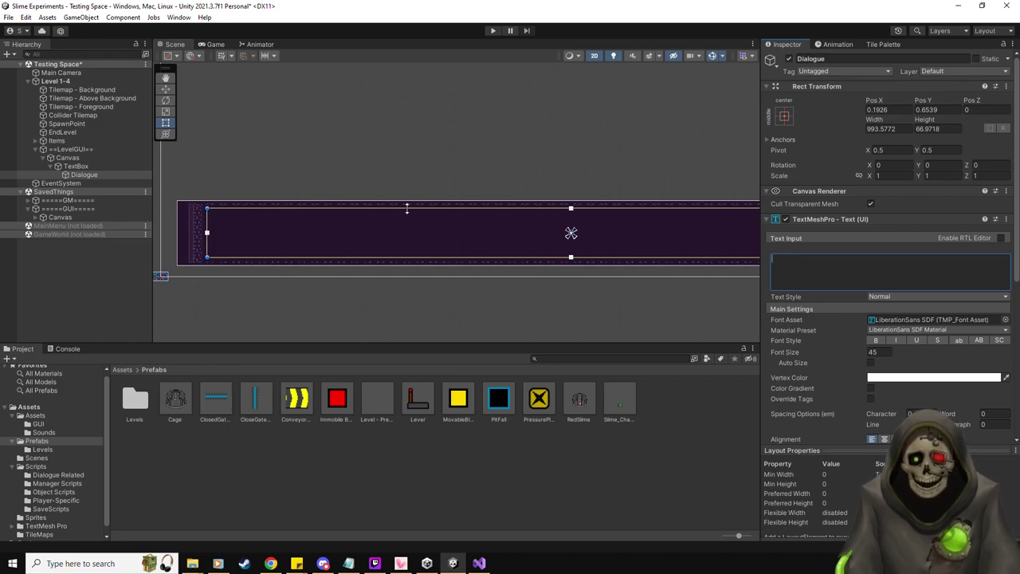
- Run the scene briefly to check how much of the level the resized text box covers
{"action": "left_click", "coordinate": [491, 30]}
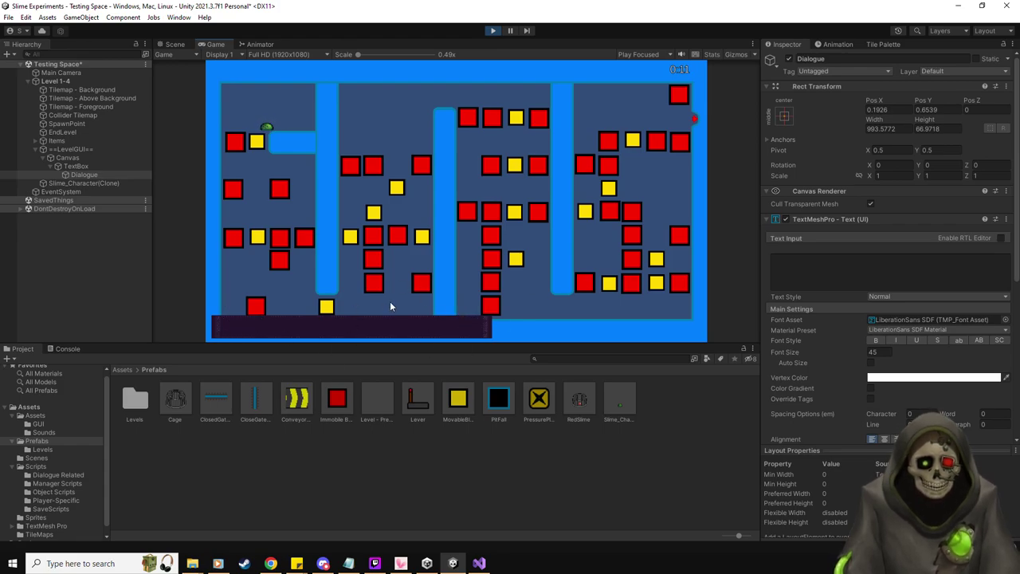
{"action": "left_click", "coordinate": [490, 30]}
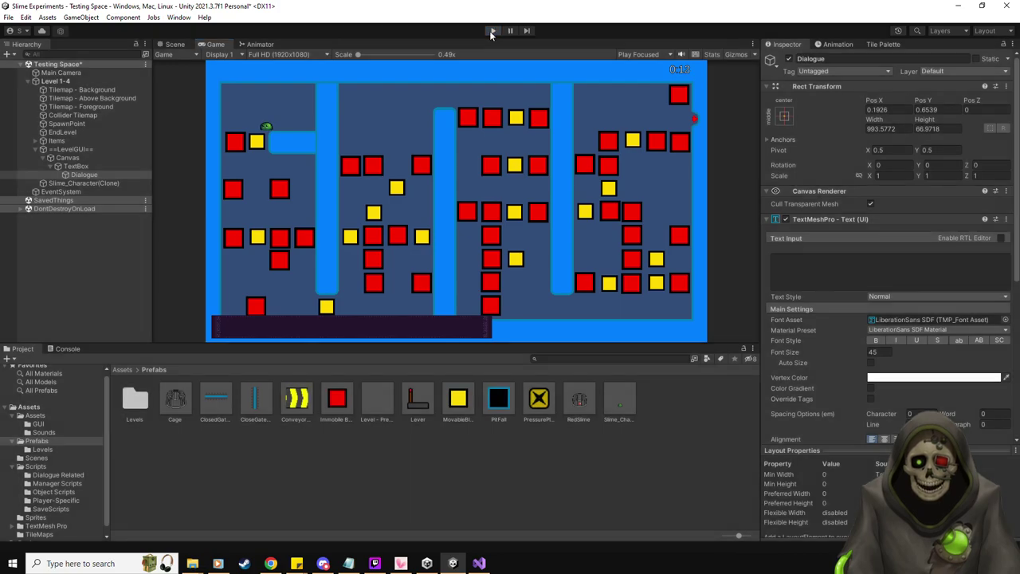
- Deactivate the TextBox and collapse the ==LevelGUI== group in the hierarchy
{"action": "left_click", "coordinate": [76, 166]}
{"action": "left_click", "coordinate": [788, 58]}
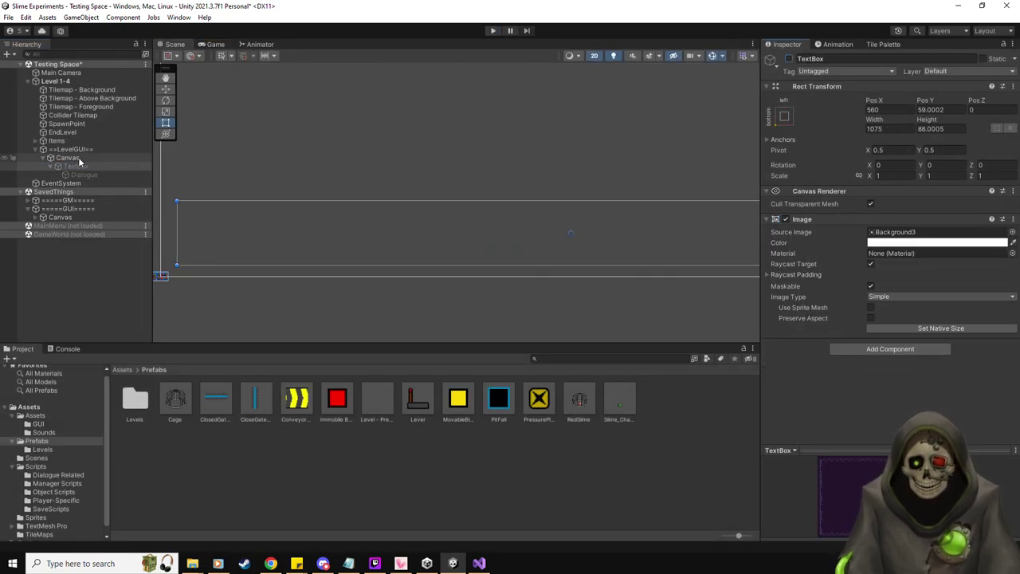
{"action": "left_click", "coordinate": [43, 157]}
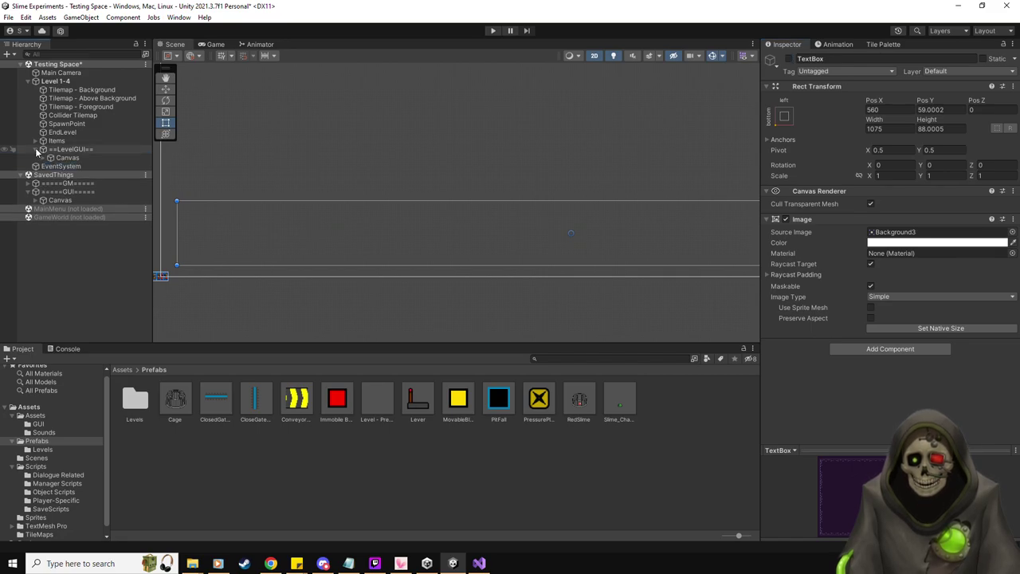
{"action": "left_click", "coordinate": [41, 149]}
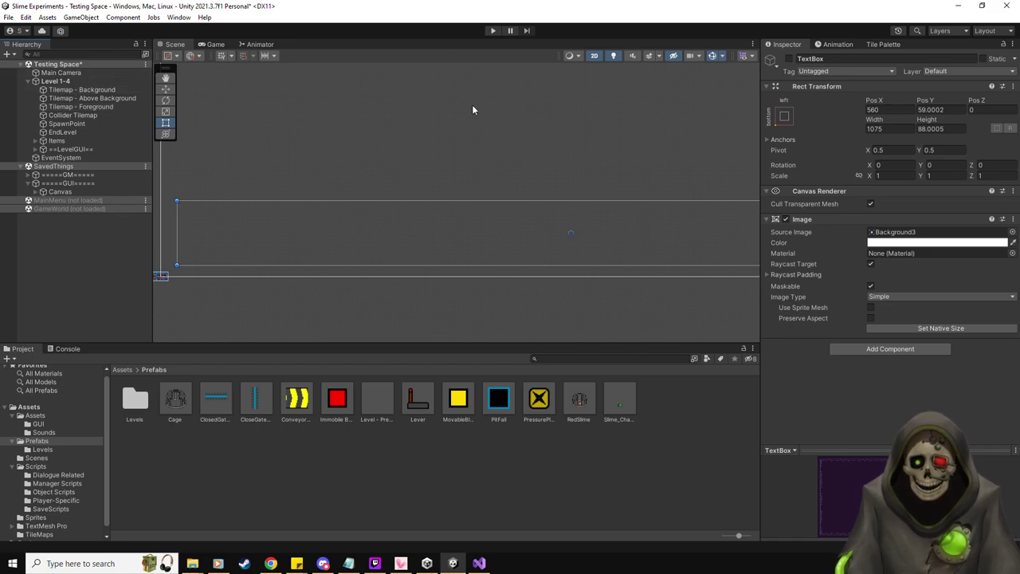
- Start a playtest and reset the level from the pause menu to test the block respawning
{"action": "left_click", "coordinate": [494, 34]}
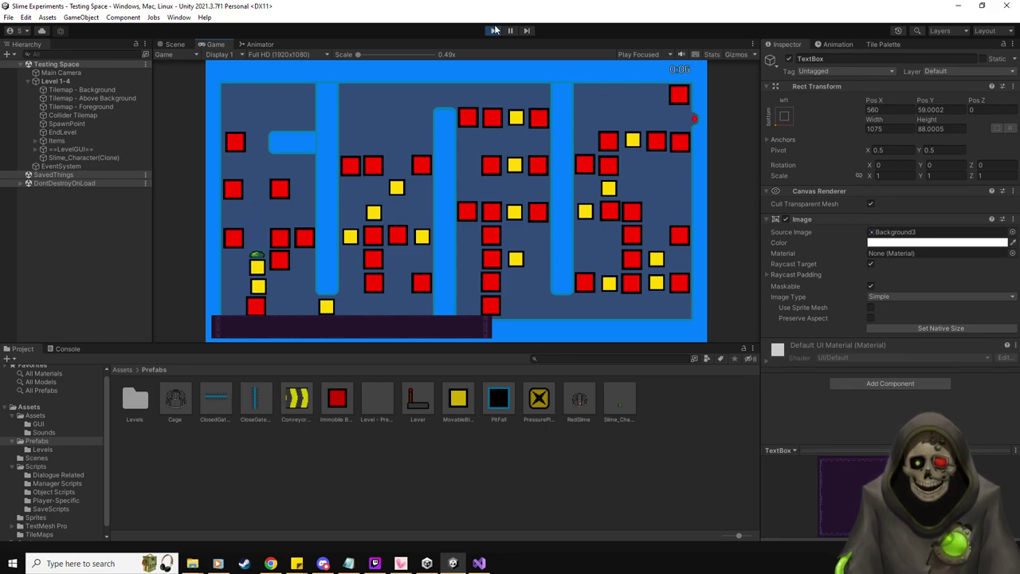
{"action": "key", "text": "Escape"}
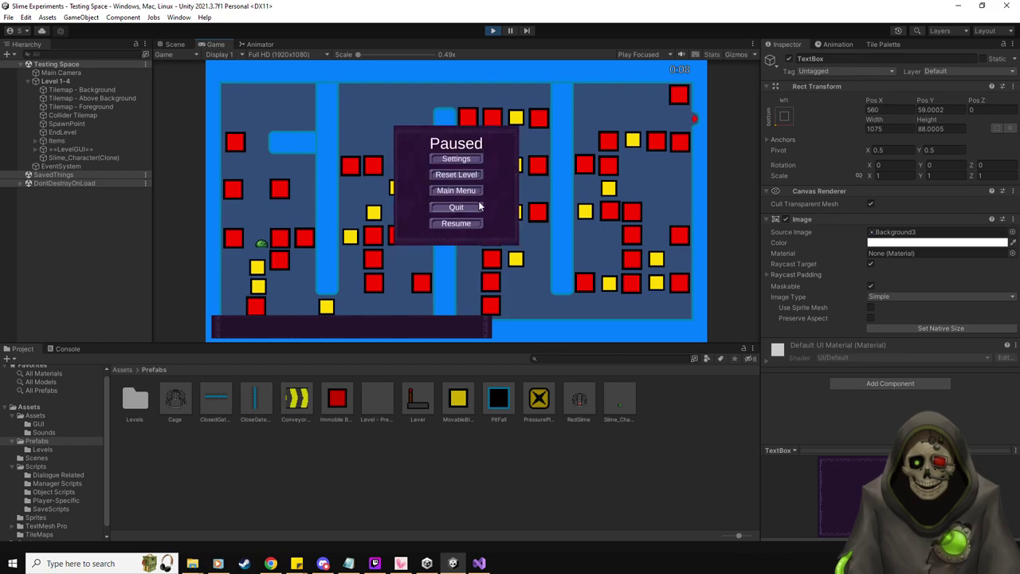
{"action": "left_click", "coordinate": [466, 177]}
- Push the first section's upper yellow block down one gap, go around it, and push the lower yellow block down
{"action": "key", "text": "Down"}
{"action": "key", "text": "Right"}
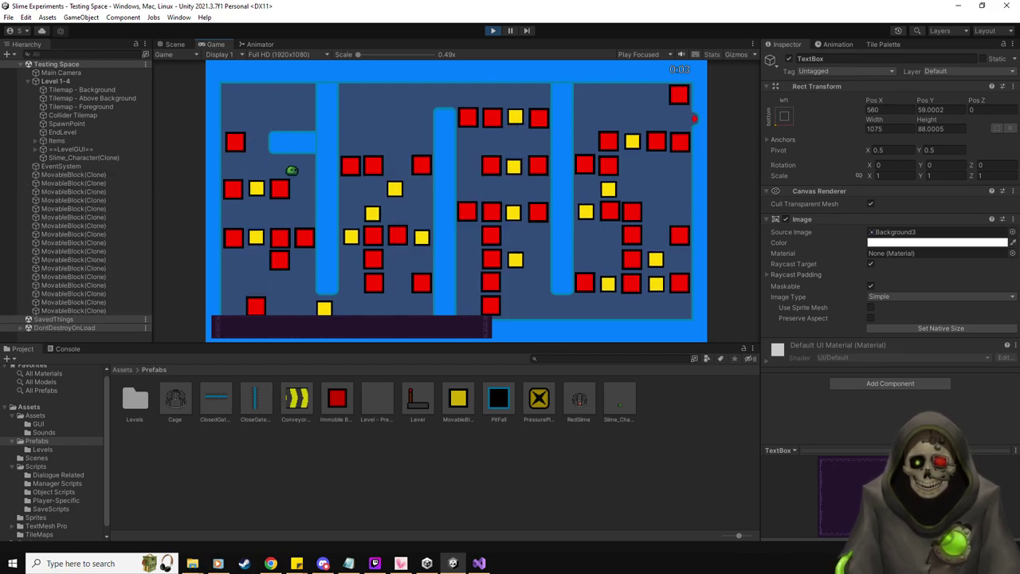
{"action": "key", "text": "Down"}
{"action": "key", "text": "Left"}
{"action": "key", "text": "Down"}
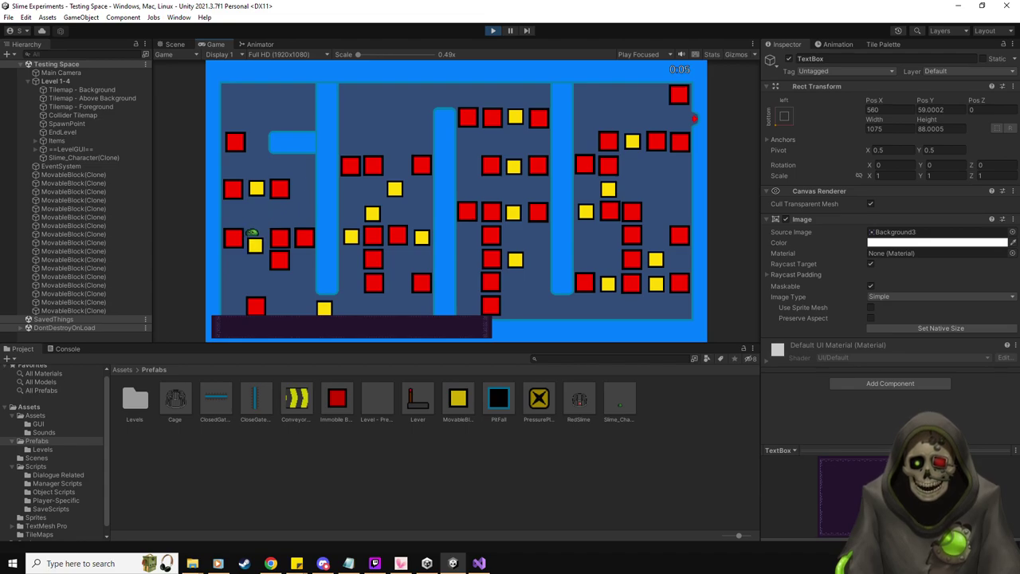
- Push the lowered yellow block right, and push the bottom yellow block through the gap into the second section
{"action": "key", "text": "Down"}
{"action": "key", "text": "Left"}
{"action": "key", "text": "Down"}
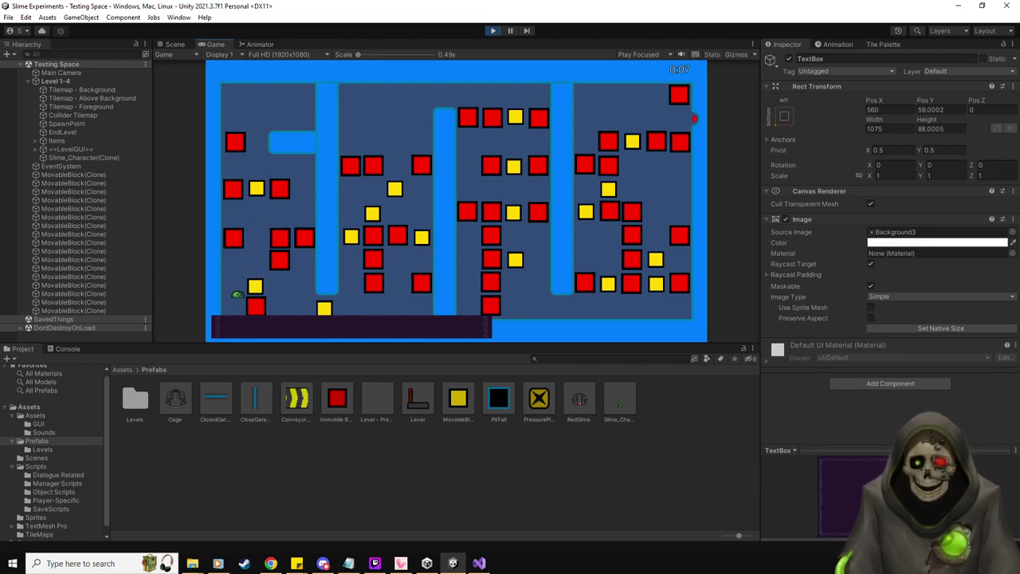
{"action": "key", "text": "Right"}
{"action": "key", "text": "Down"}
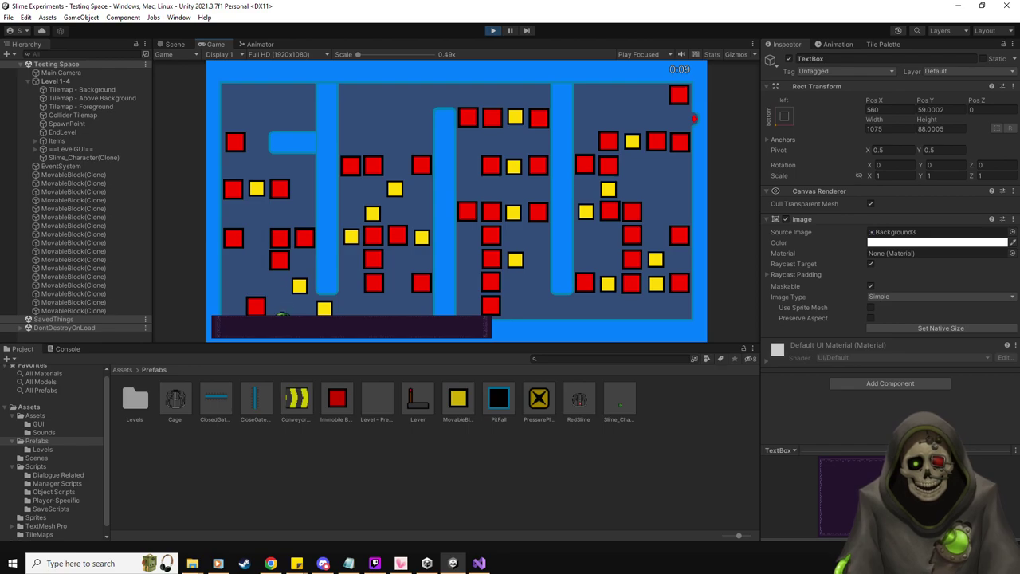
{"action": "key", "text": "Right"}
{"action": "key", "text": "Right"}
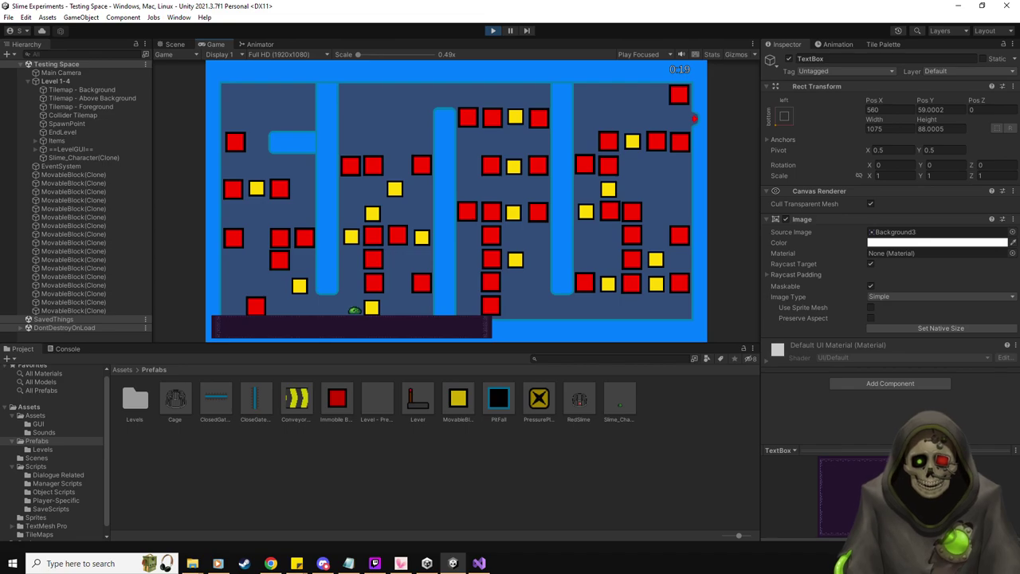
- Push the second section's leftmost yellow block up and the neighbouring middle yellow block right
{"action": "key", "text": "Up"}
{"action": "key", "text": "Up"}
{"action": "key", "text": "Up"}
{"action": "key", "text": "Up"}
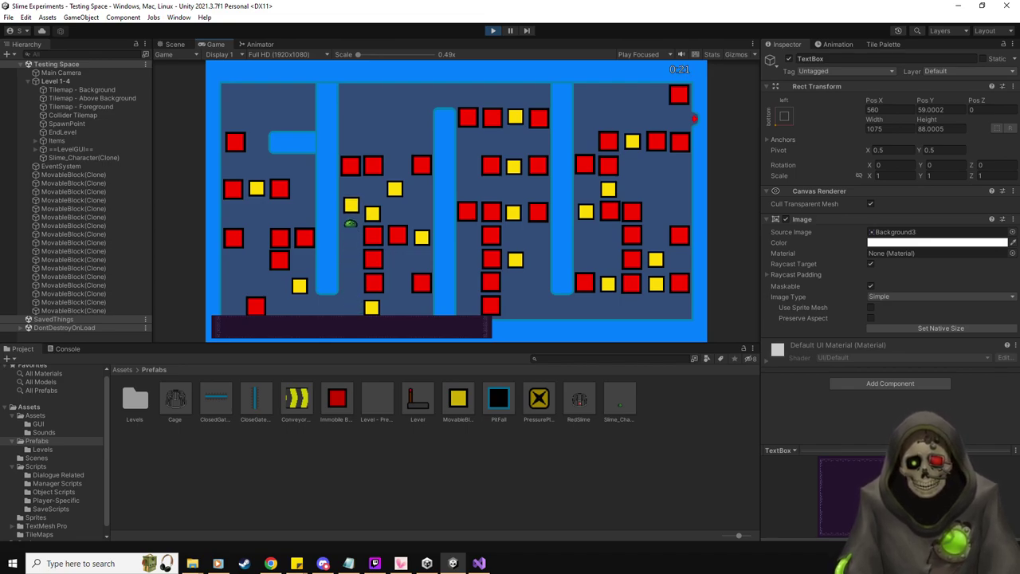
{"action": "key", "text": "Right"}
{"action": "key", "text": "Right"}
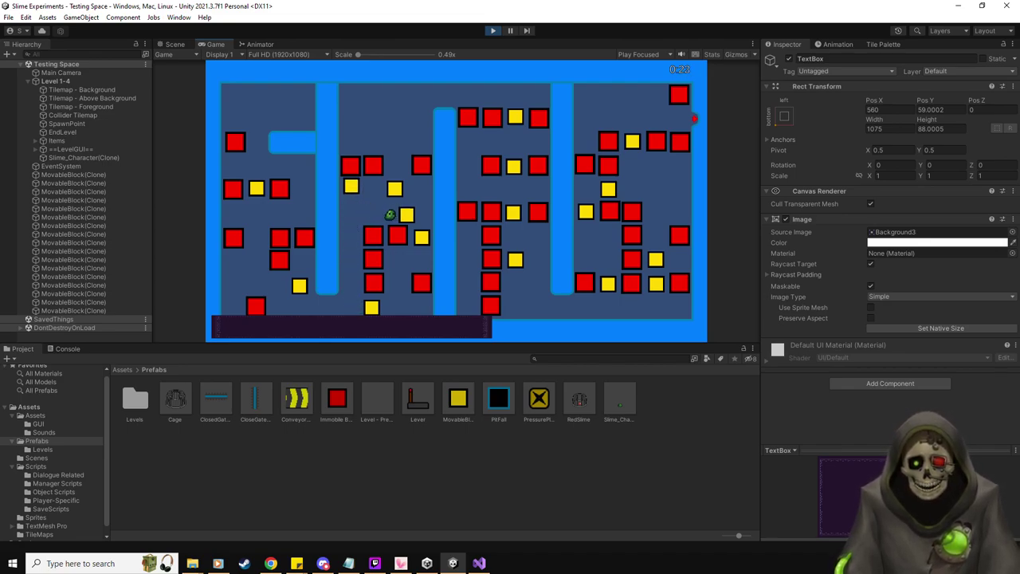
- Push the second section's upper yellow block up between the red blocks, and move the slime over into the third section
{"action": "key", "text": "Up"}
{"action": "key", "text": "Up"}
{"action": "key", "text": "Up"}
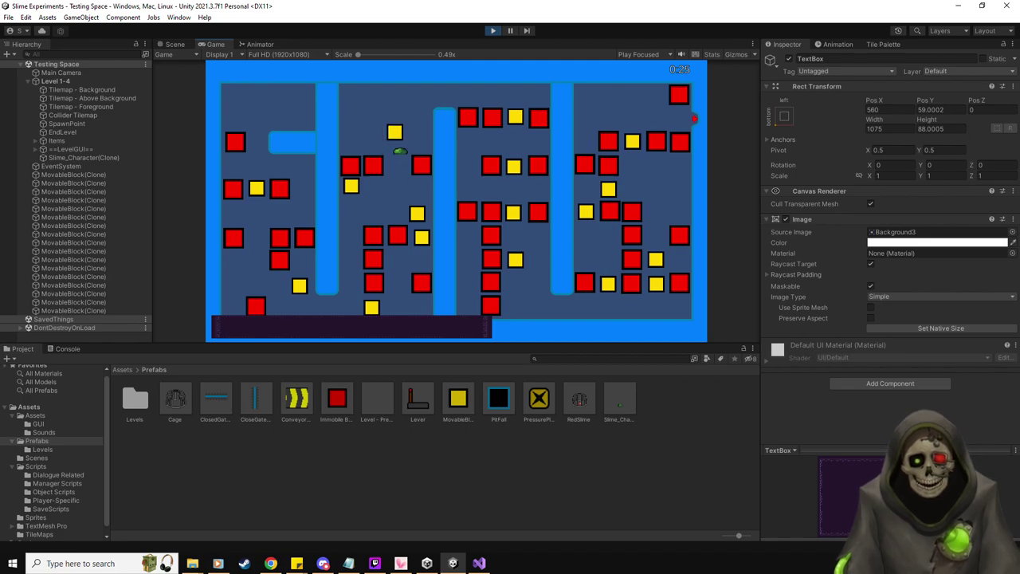
{"action": "key", "text": "Up"}
{"action": "key", "text": "Up"}
{"action": "key", "text": "Right"}
{"action": "key", "text": "Right"}
{"action": "key", "text": "Right"}
{"action": "key", "text": "Right"}
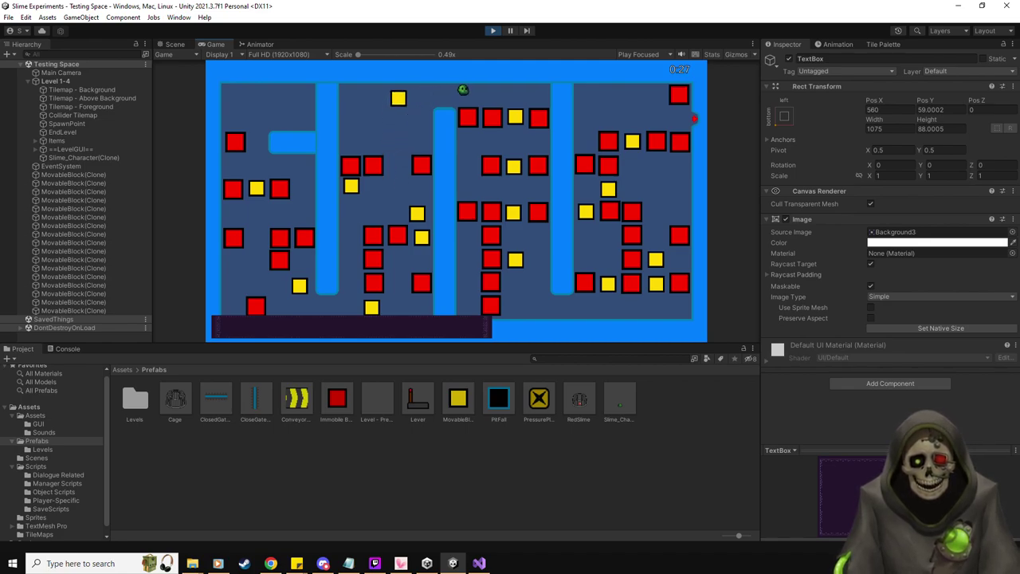
- Push the third section's upper two yellow blocks down, go around them, and push the second one right
{"action": "key", "text": "Down"}
{"action": "key", "text": "Down"}
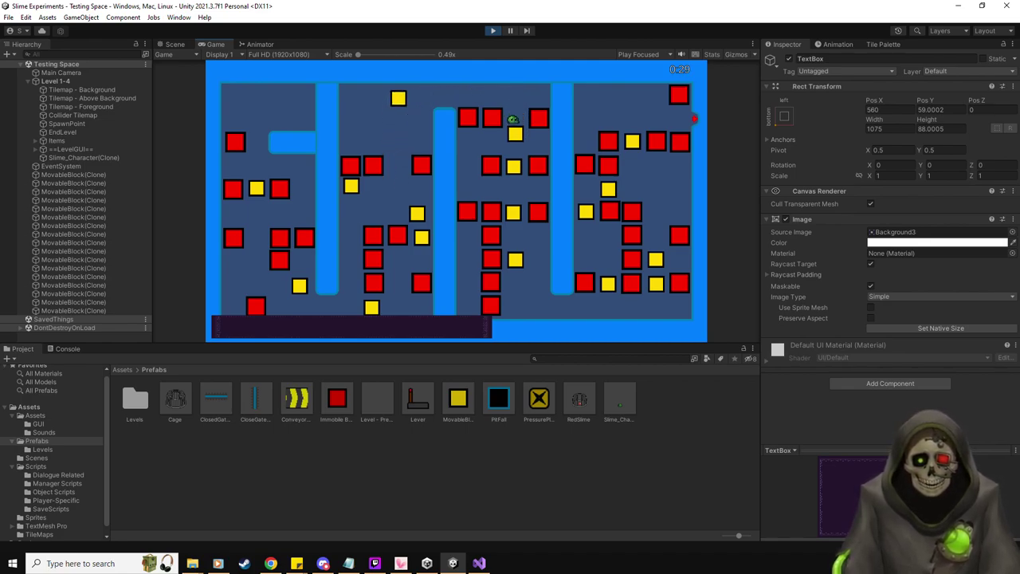
{"action": "key", "text": "Left"}
{"action": "key", "text": "Left"}
{"action": "key", "text": "Down"}
{"action": "key", "text": "Right"}
{"action": "key", "text": "Right"}
- Push the third section's lower two yellow blocks down, and move the slime through the bottom gap into the fourth section
{"action": "key", "text": "Down"}
{"action": "key", "text": "Down"}
{"action": "key", "text": "Down"}
{"action": "key", "text": "Down"}
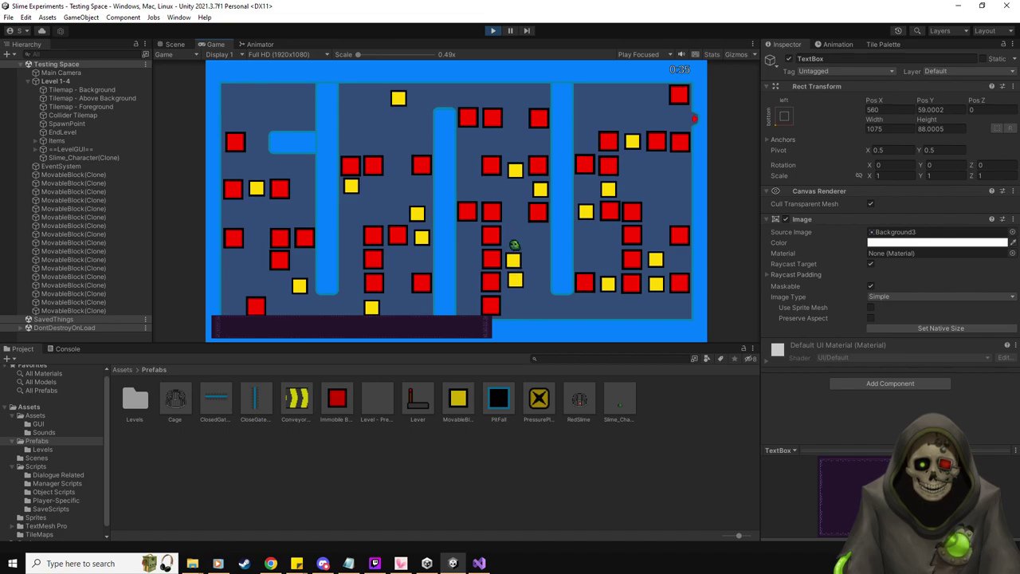
{"action": "key", "text": "Right"}
{"action": "key", "text": "Down"}
{"action": "key", "text": "Right"}
{"action": "key", "text": "Right"}
{"action": "key", "text": "Right"}
{"action": "key", "text": "Right"}
{"action": "key", "text": "Right"}
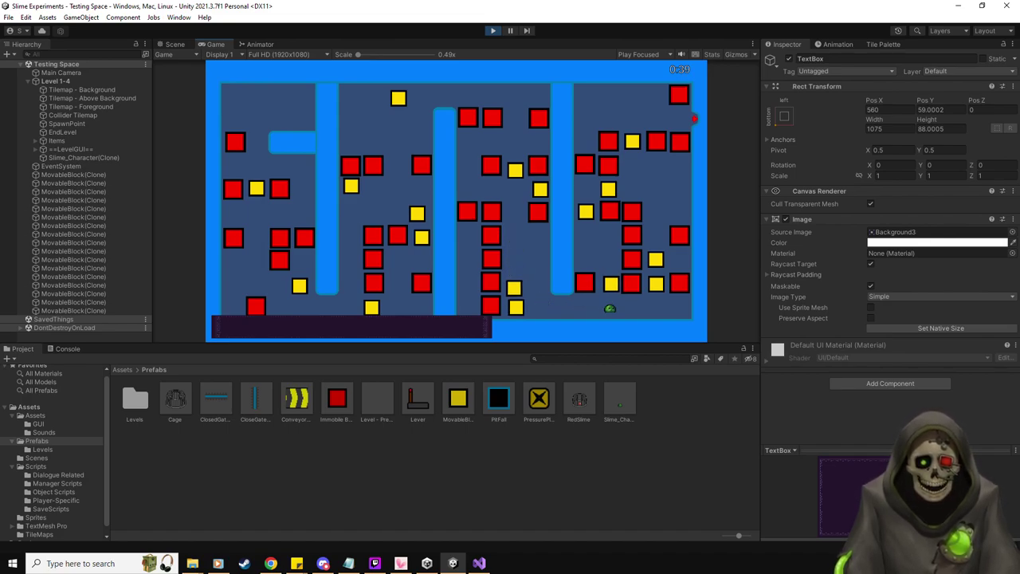
- Push the fourth section's two stacked yellow blocks beside the lower red blocks up through the gap between the red blocks
{"action": "key", "text": "Up"}
{"action": "key", "text": "Up"}
{"action": "key", "text": "Up"}
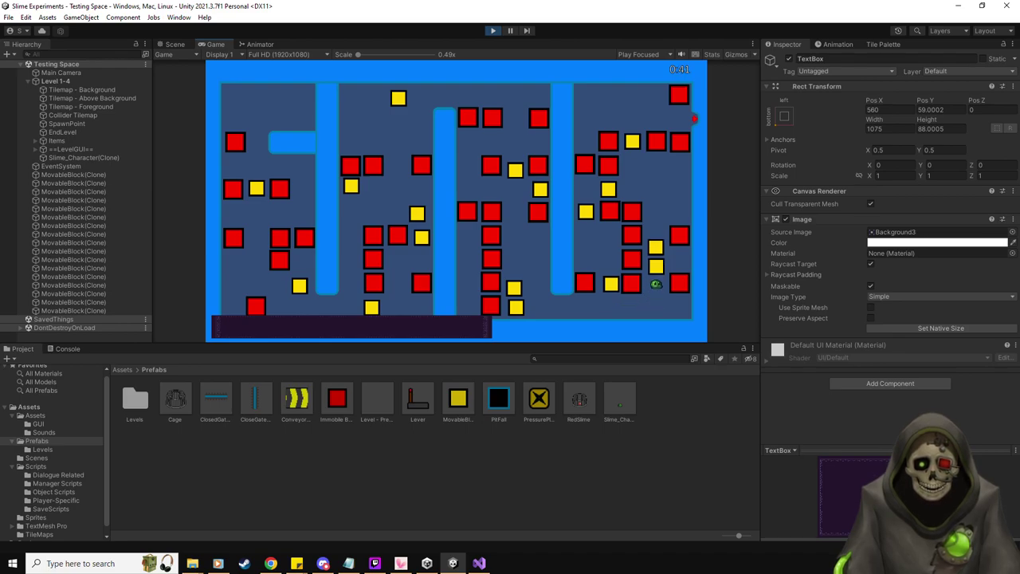
{"action": "key", "text": "Up"}
{"action": "key", "text": "Up"}
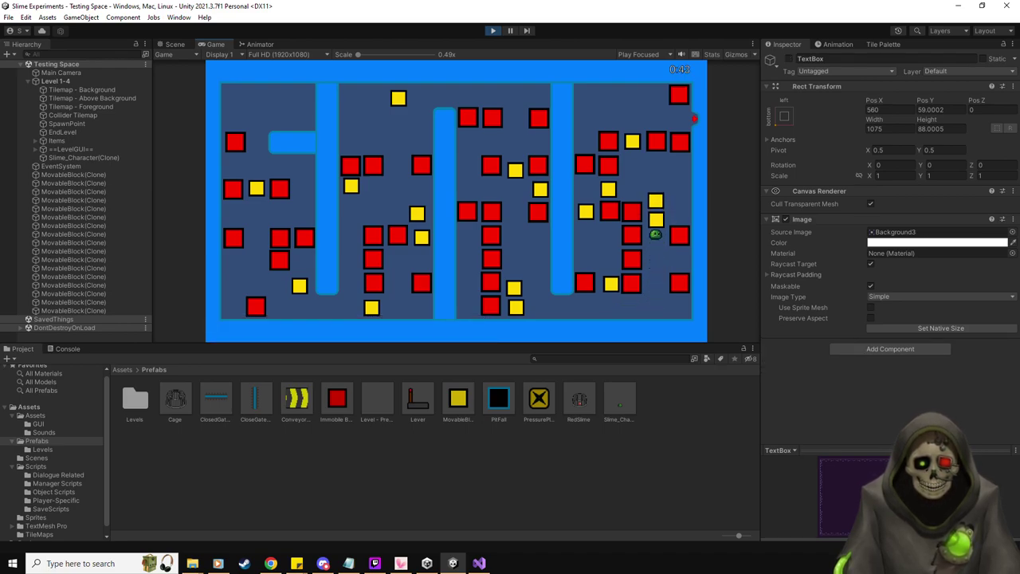
- Push the upper of the two raised yellow blocks further up and the lower one left, and move the slime around them
{"action": "key", "text": "Left"}
{"action": "key", "text": "Right"}
{"action": "key", "text": "Left"}
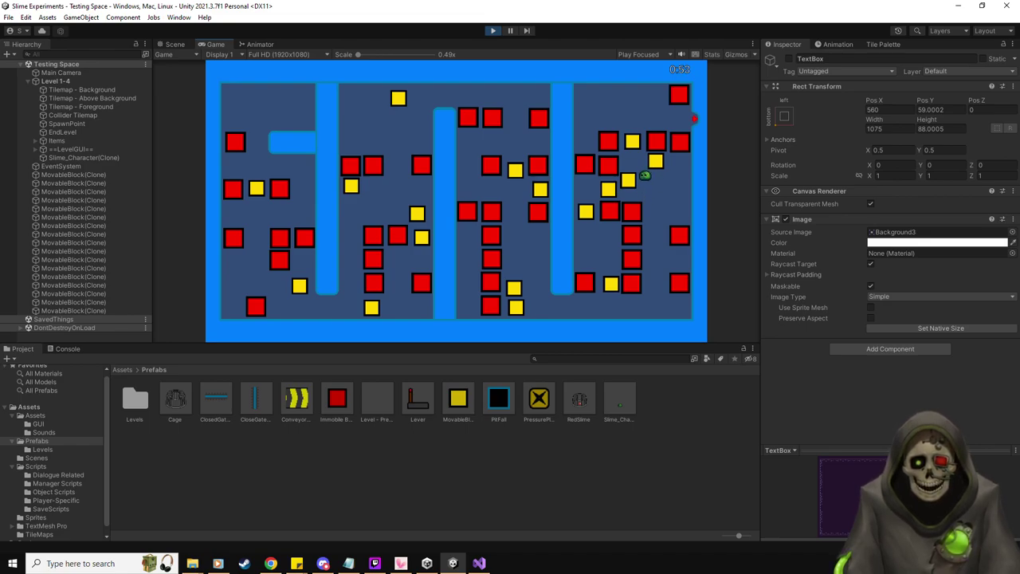
{"action": "key", "text": "Up"}
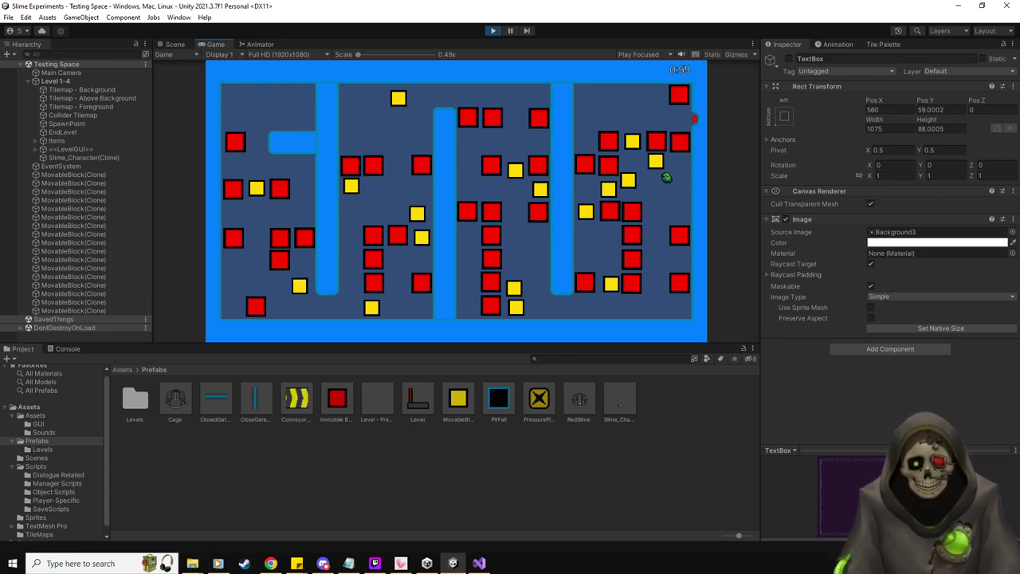
{"action": "key", "text": "Up"}
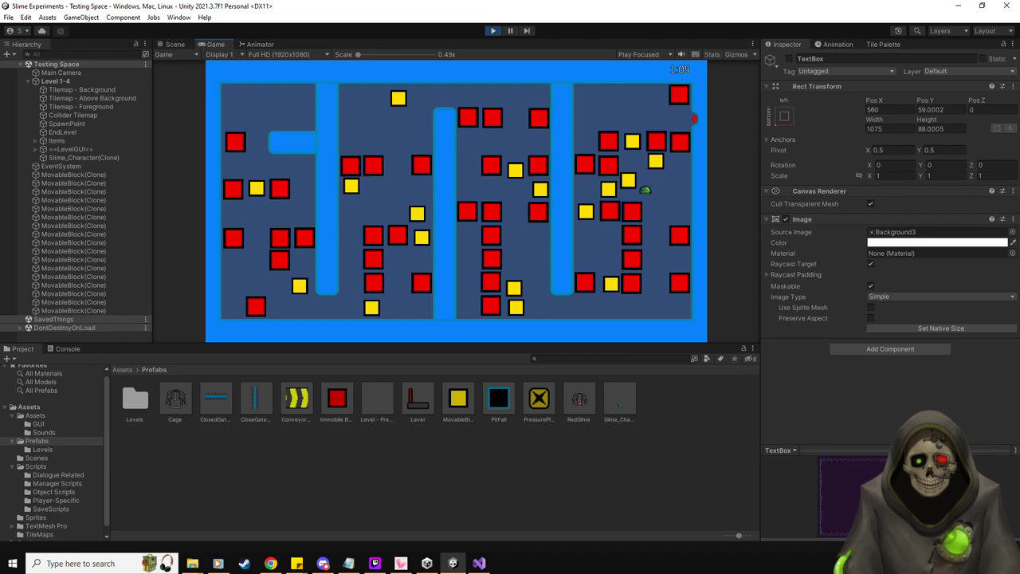
- Reset the level from the pause menu and stop the playtest
{"action": "key", "text": "Escape"}
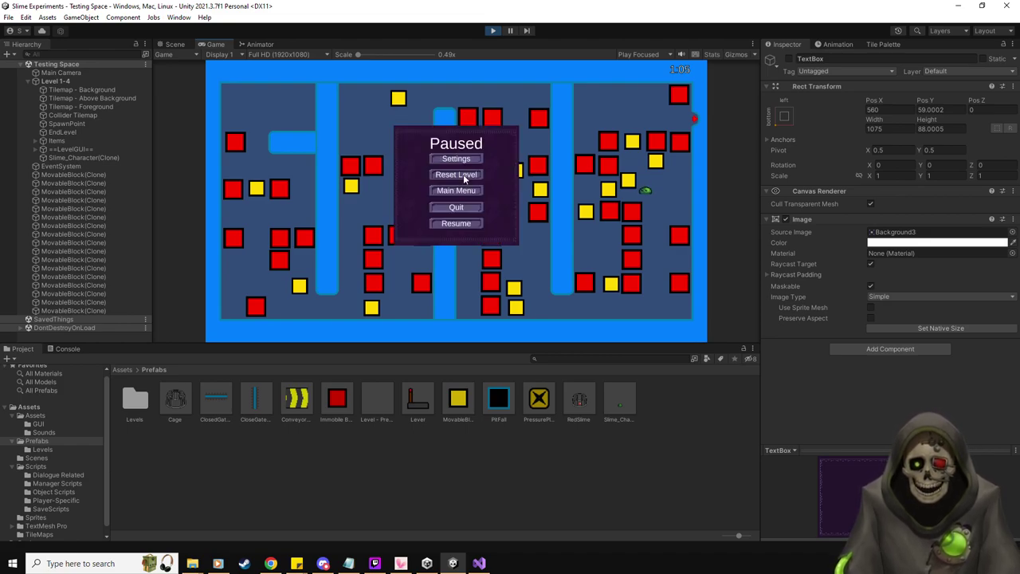
{"action": "left_click", "coordinate": [463, 174]}
{"action": "key", "text": "Escape"}
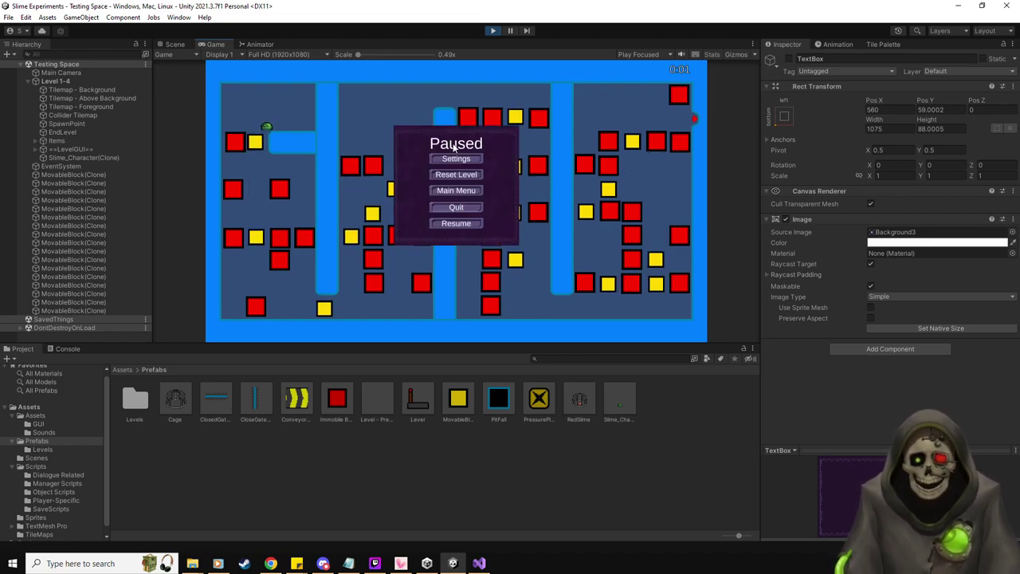
{"action": "left_click", "coordinate": [491, 30]}
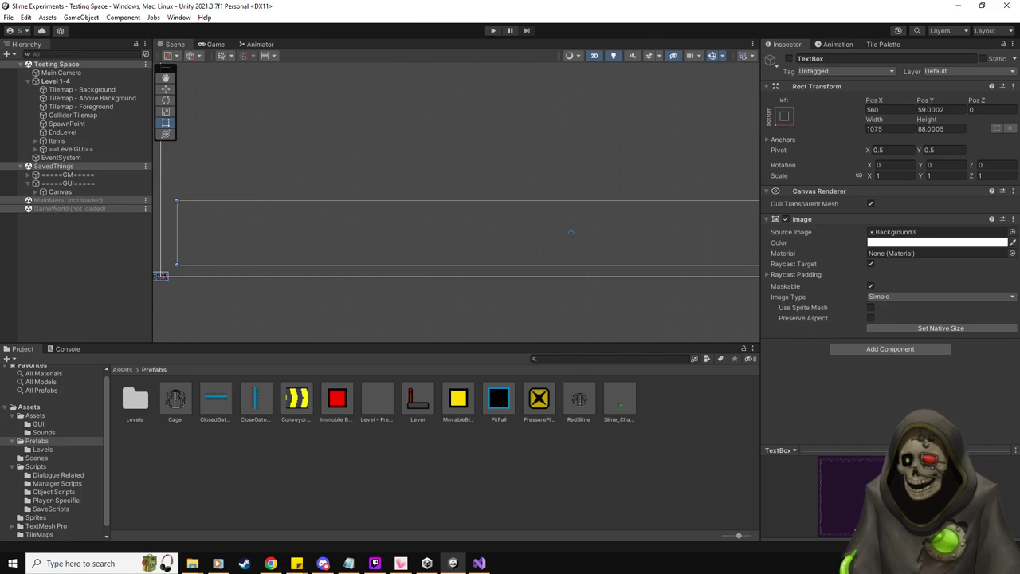
{"action": "key", "text": "alt+Tab"}
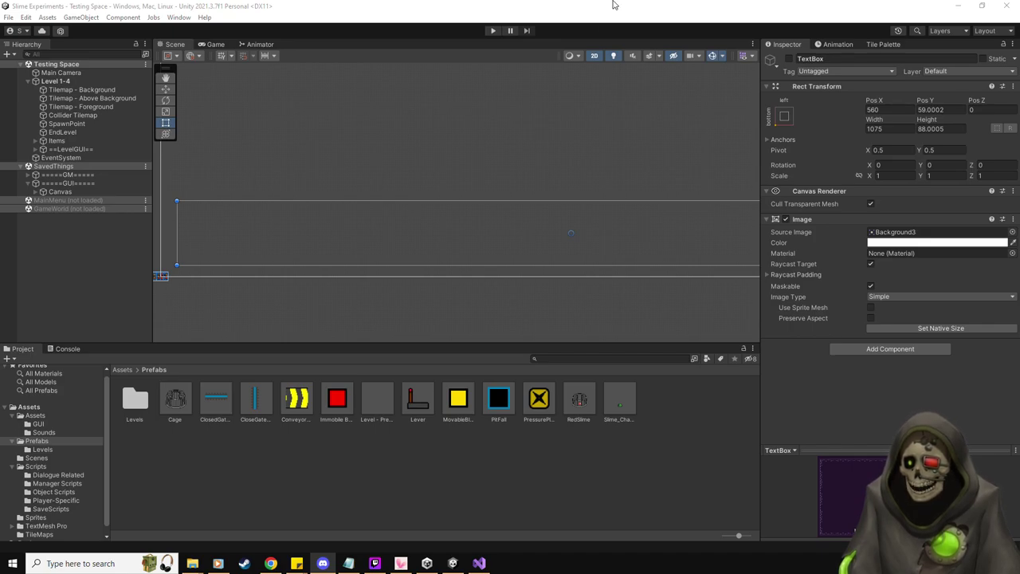
{"action": "key", "text": "alt+Tab"}
- Frame the Level 1-4 tilemap and move its SpawnPoint up to Y 4.25
{"action": "scroll", "coordinate": [340, 201], "scroll_direction": "down", "scroll_amount": 1}
{"action": "scroll", "coordinate": [292, 217], "scroll_direction": "down", "scroll_amount": 2}
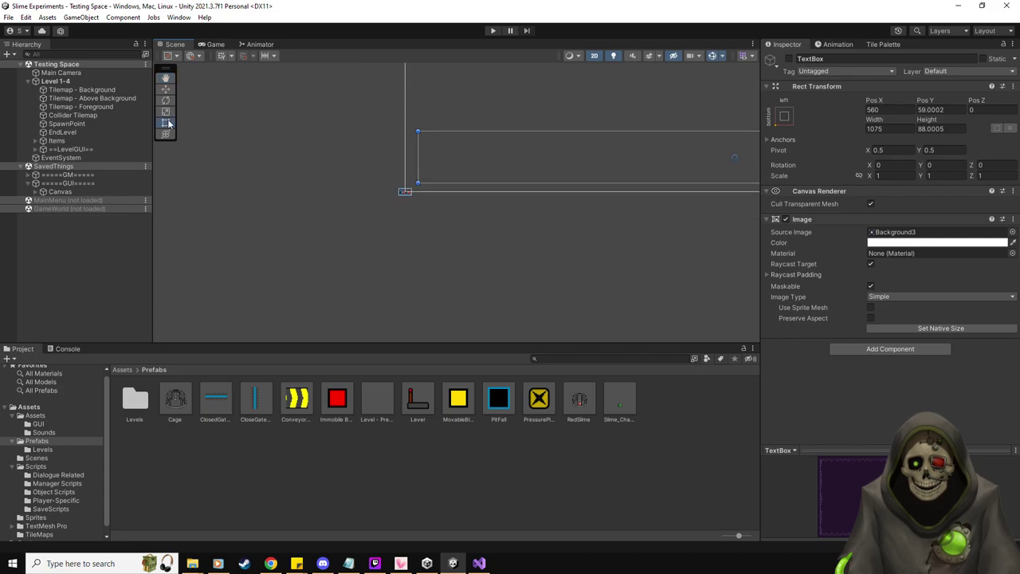
{"action": "left_click", "coordinate": [54, 81]}
{"action": "double_click", "coordinate": [54, 81]}
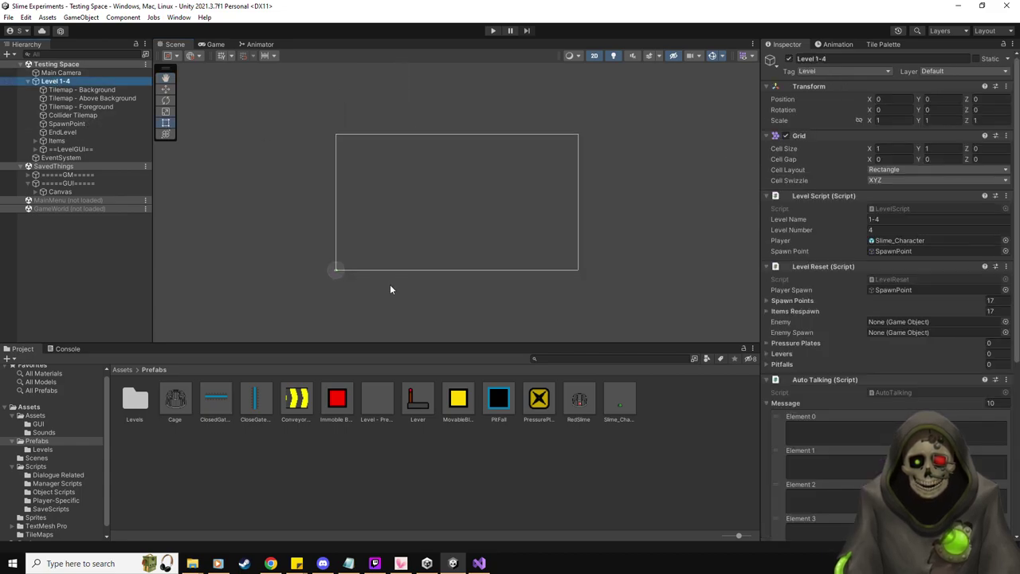
{"action": "double_click", "coordinate": [72, 115]}
{"action": "left_click", "coordinate": [446, 238]}
{"action": "key", "text": "f"}
{"action": "left_click", "coordinate": [67, 123]}
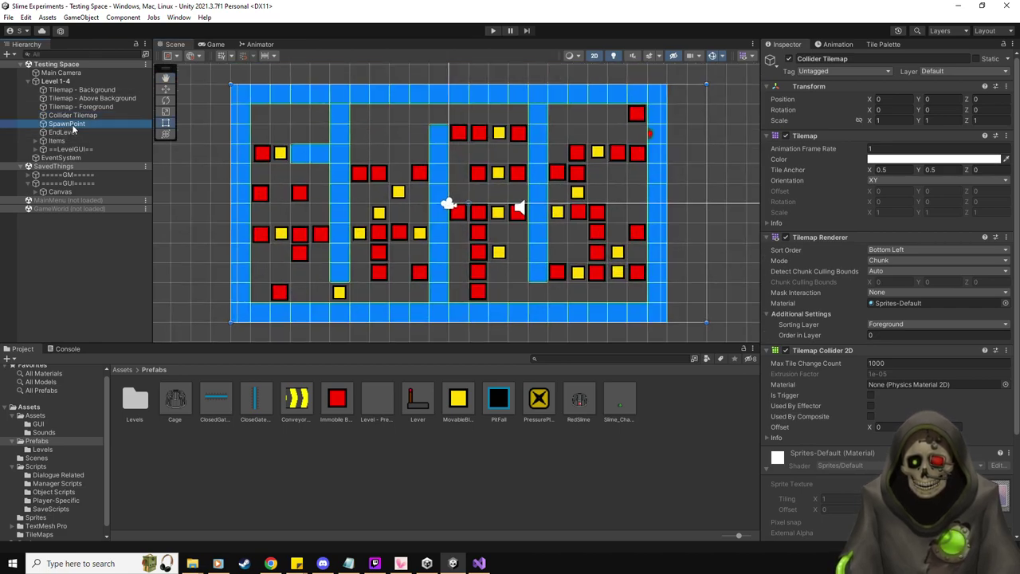
{"action": "key", "text": "w"}
{"action": "left_click_drag", "start_coordinate": [290, 94], "coordinate": [292, 78]}
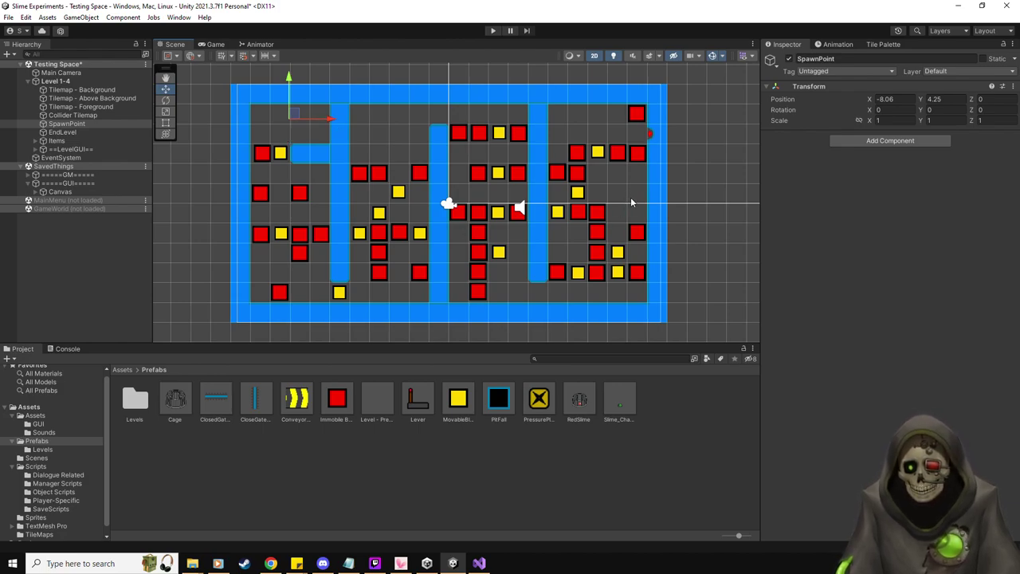
- Check Level 1-4's EndLevel object and save Level 1-4 as a prefab in the Prefabs/Levels folder
{"action": "left_click", "coordinate": [64, 131]}
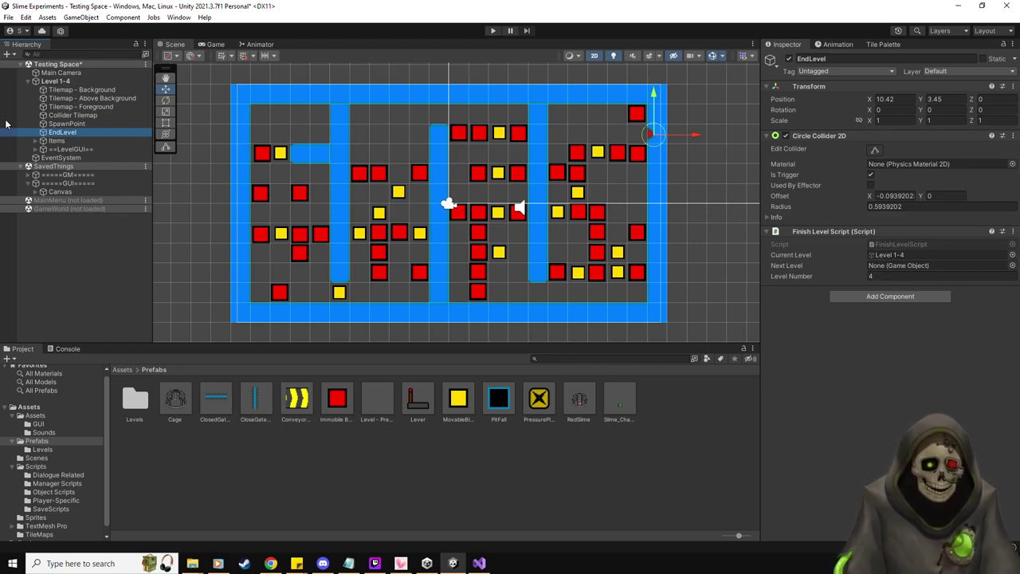
{"action": "left_click", "coordinate": [43, 449]}
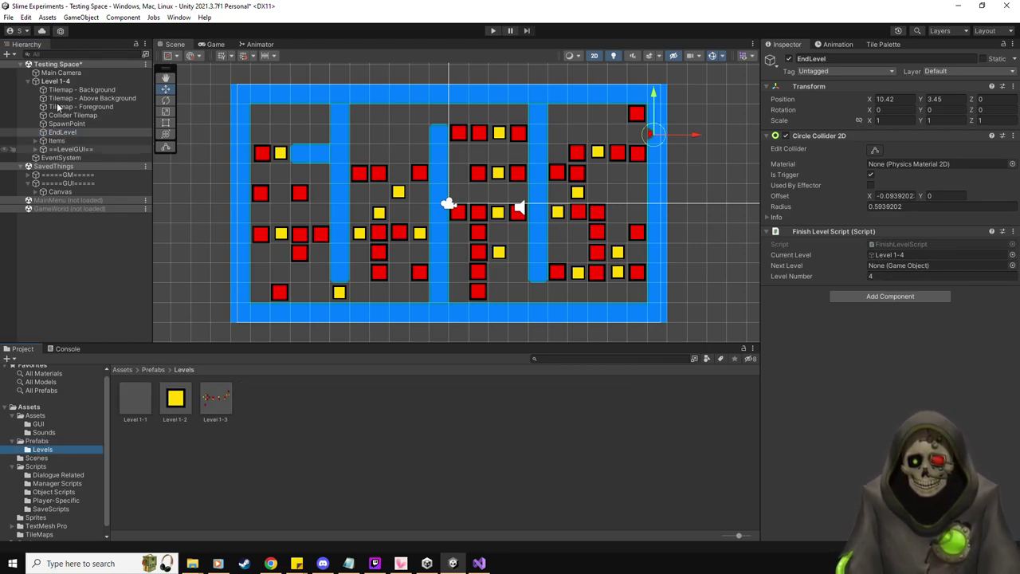
{"action": "left_click_drag", "start_coordinate": [55, 80], "coordinate": [353, 457]}
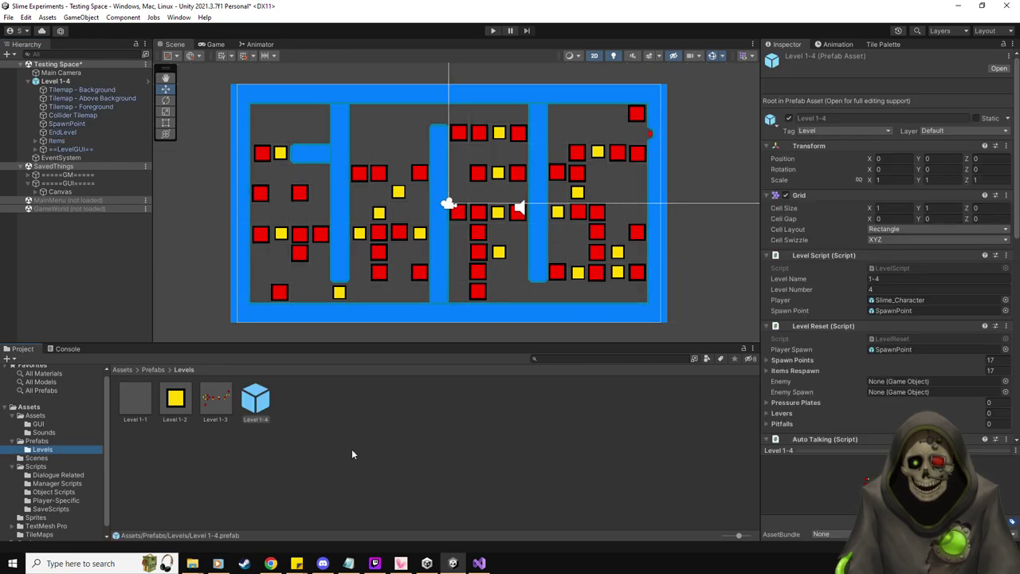
- Open the Level 1-3 prefab and assign Level 1-4 as the Next Level of its EndLevel object
{"action": "double_click", "coordinate": [215, 398]}
{"action": "scroll", "coordinate": [107, 201], "scroll_direction": "down", "scroll_amount": 3}
{"action": "left_click", "coordinate": [71, 92]}
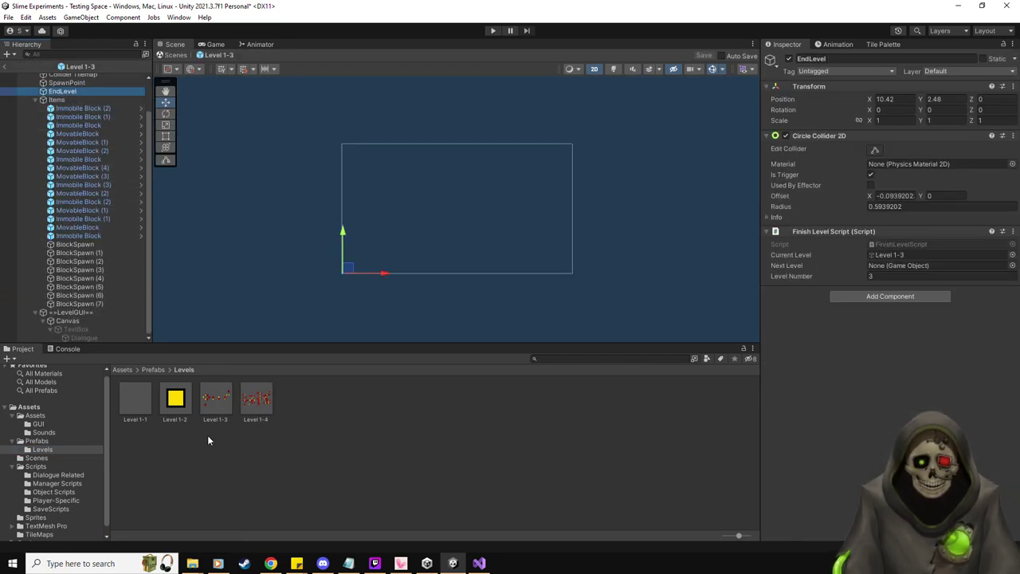
{"action": "left_click_drag", "start_coordinate": [880, 275], "coordinate": [917, 266]}
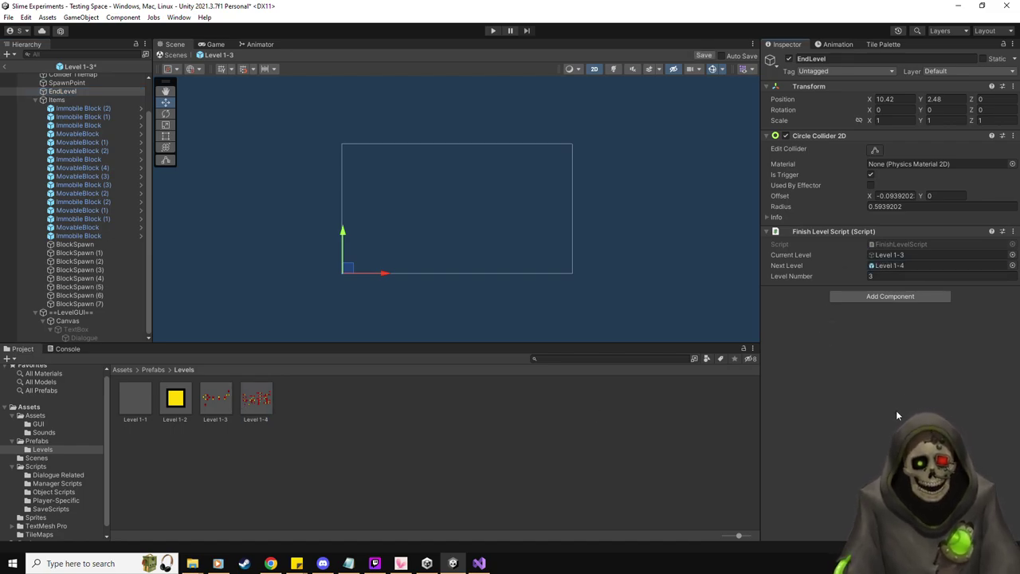
- Check the settings of the level prefabs, and save the Level 1-3 prefab and return to the Testing Space scene
{"action": "left_click", "coordinate": [232, 408]}
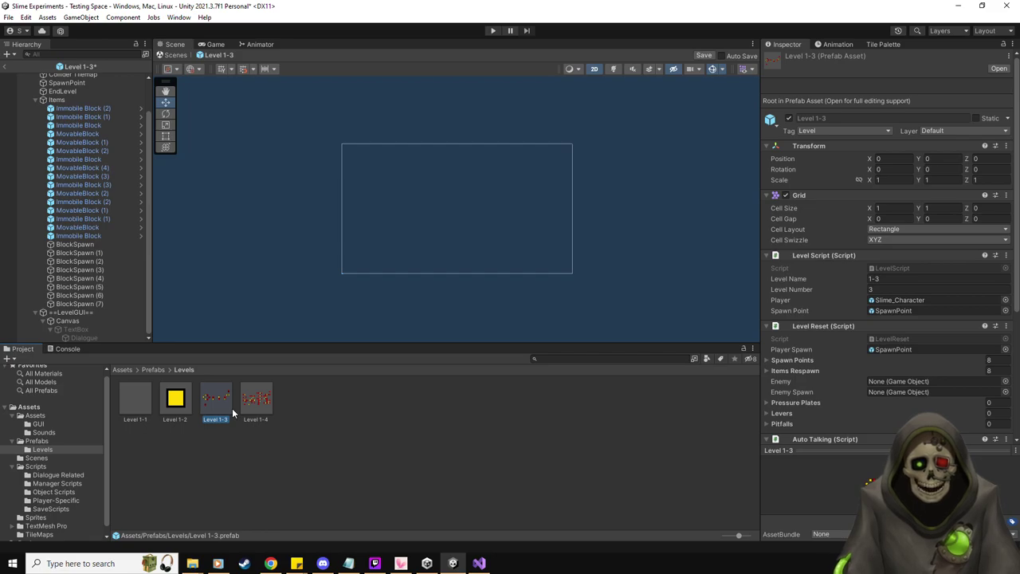
{"action": "key", "text": "Left"}
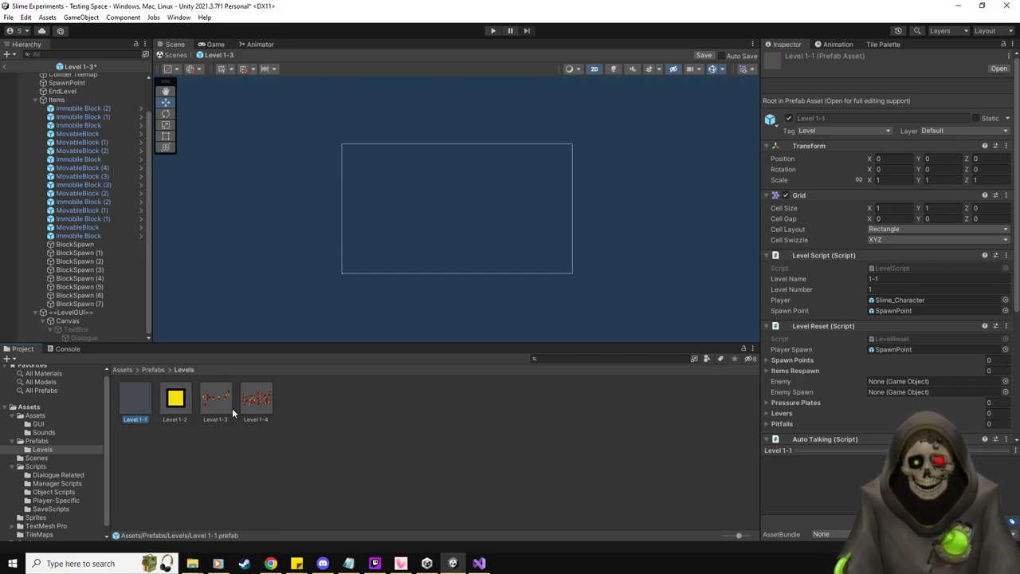
{"action": "key", "text": "Right"}
{"action": "key", "text": "Right"}
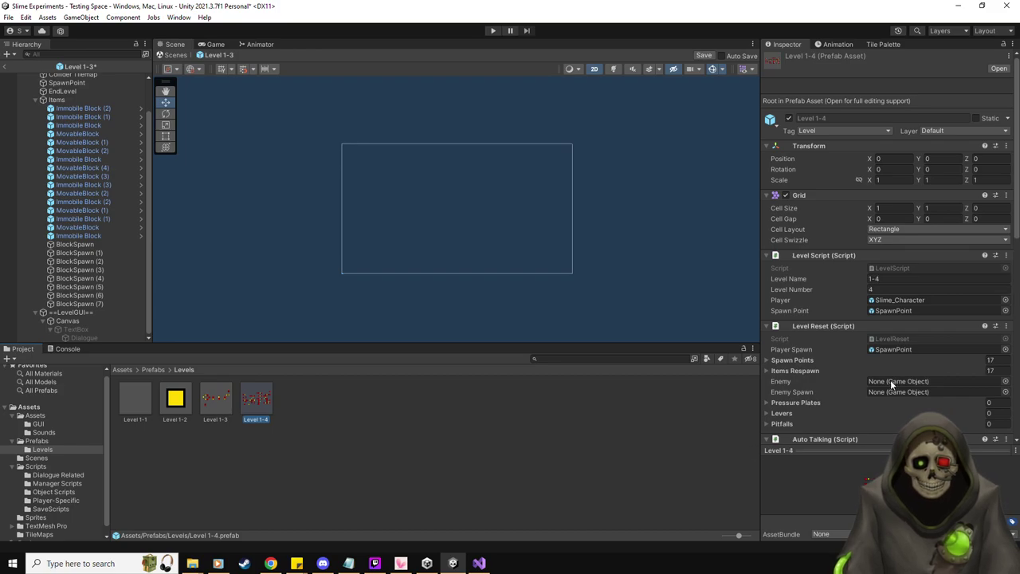
{"action": "scroll", "coordinate": [883, 374], "scroll_direction": "down", "scroll_amount": 3}
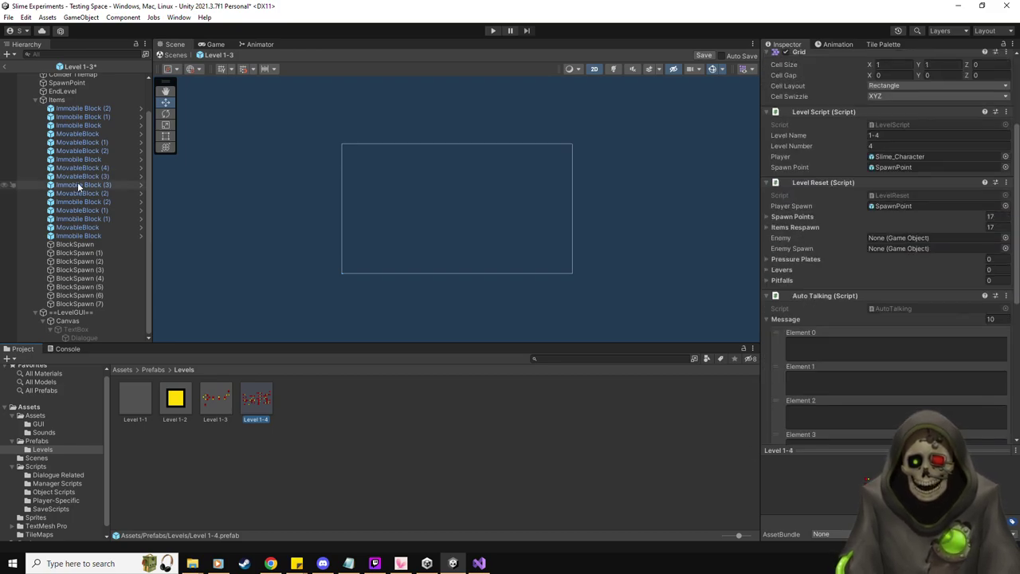
{"action": "scroll", "coordinate": [77, 182], "scroll_direction": "up", "scroll_amount": 2}
{"action": "key", "text": "ctrl+s"}
{"action": "left_click", "coordinate": [7, 66]}
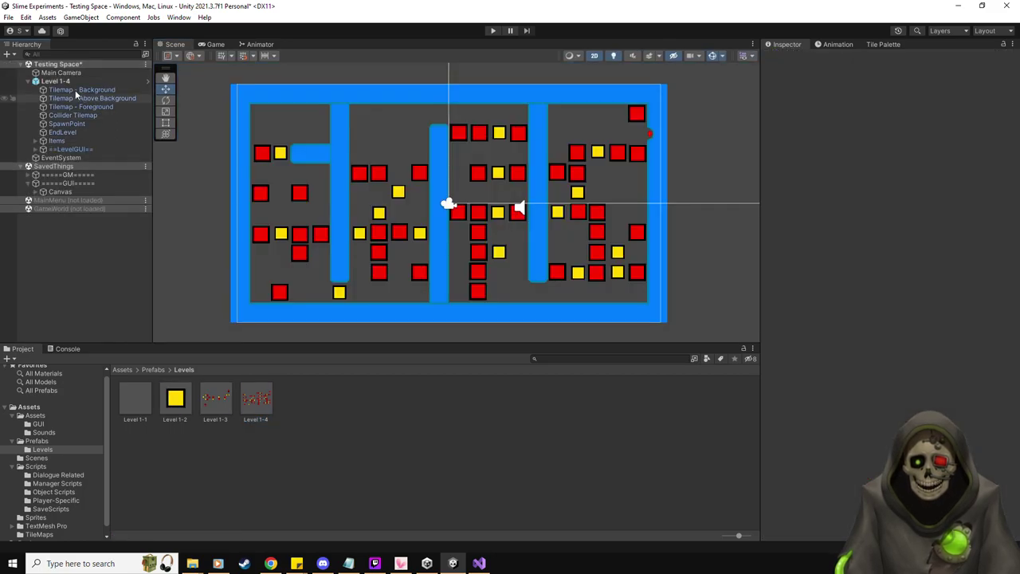
- Delete Level 1-4 from the Testing Space scene and open the Level 1-4 prefab at its first Auto Talking message
{"action": "left_click", "coordinate": [59, 81]}
{"action": "key", "text": "Delete"}
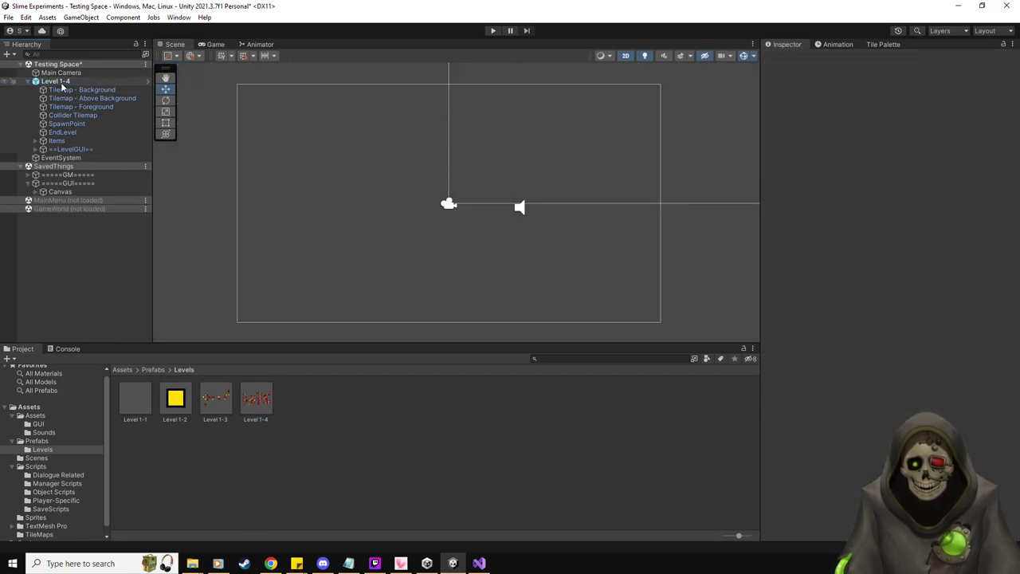
{"action": "double_click", "coordinate": [254, 398]}
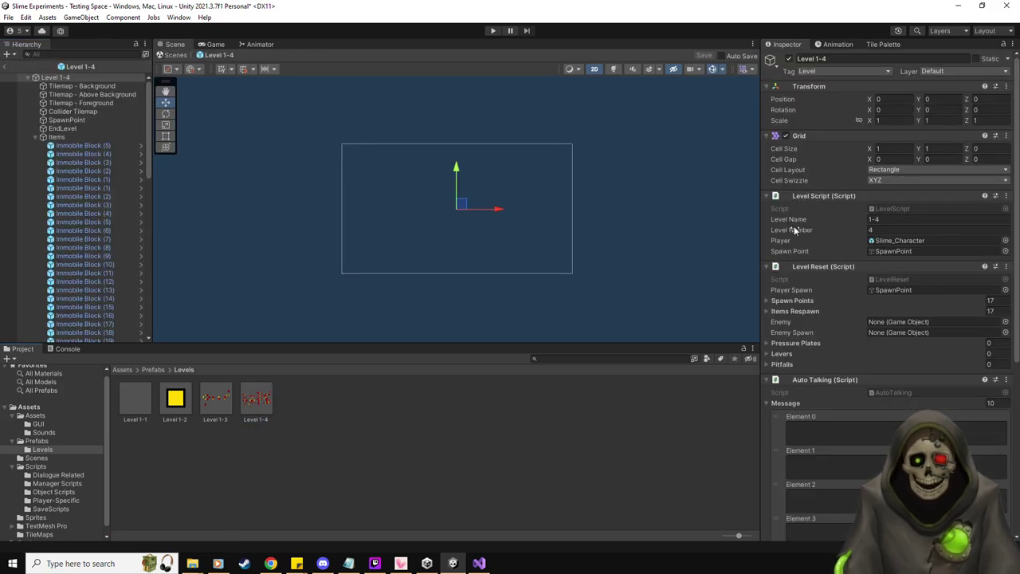
{"action": "scroll", "coordinate": [878, 319], "scroll_direction": "down", "scroll_amount": 5}
{"action": "left_click", "coordinate": [870, 233]}
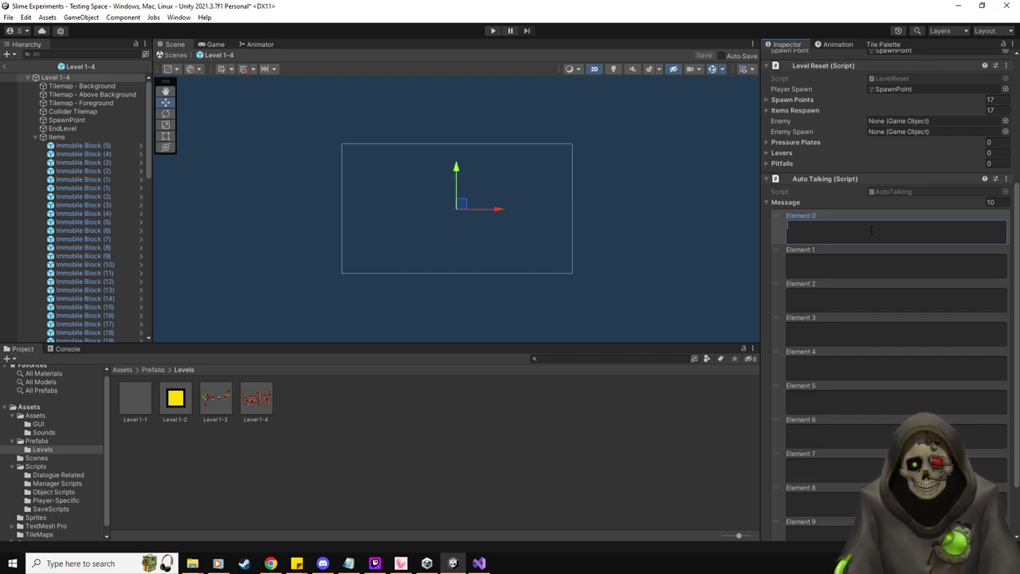
- Check Level 1-3's messages and write Level 1-4's Element 0 message as "It seems you are capable of thought! Excellent!"
{"action": "left_click", "coordinate": [214, 398]}
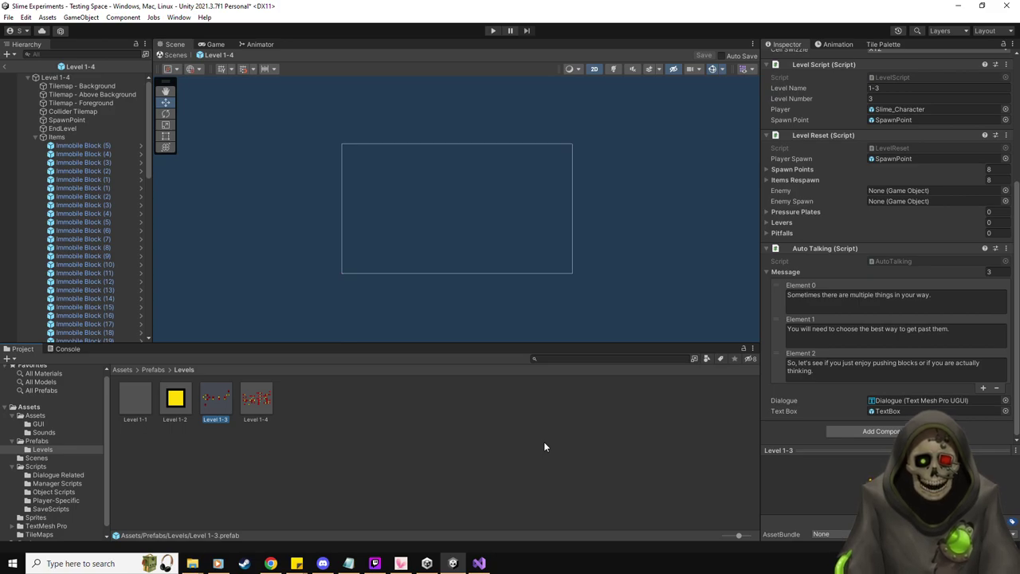
{"action": "left_click", "coordinate": [260, 407]}
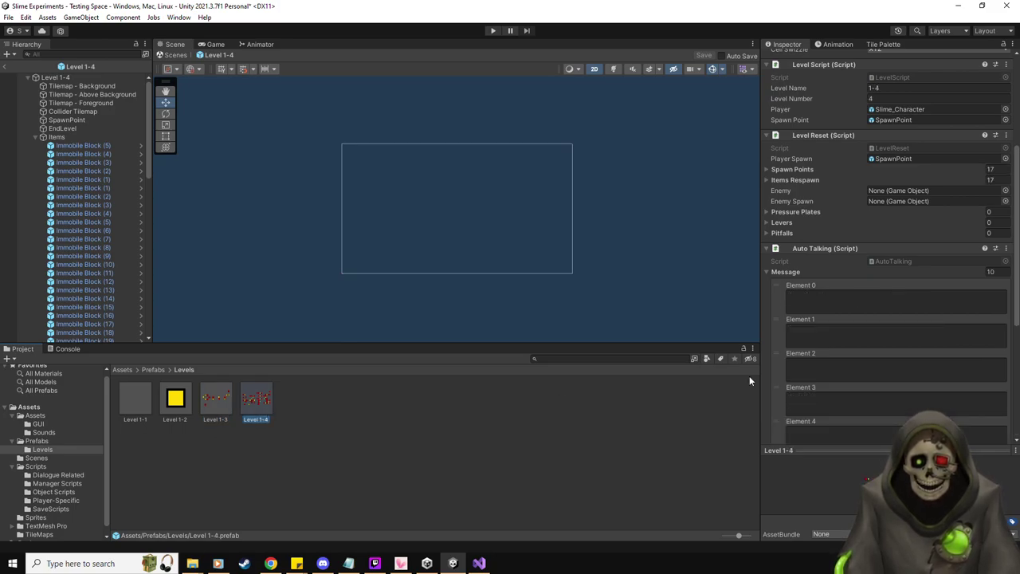
{"action": "left_click", "coordinate": [838, 309]}
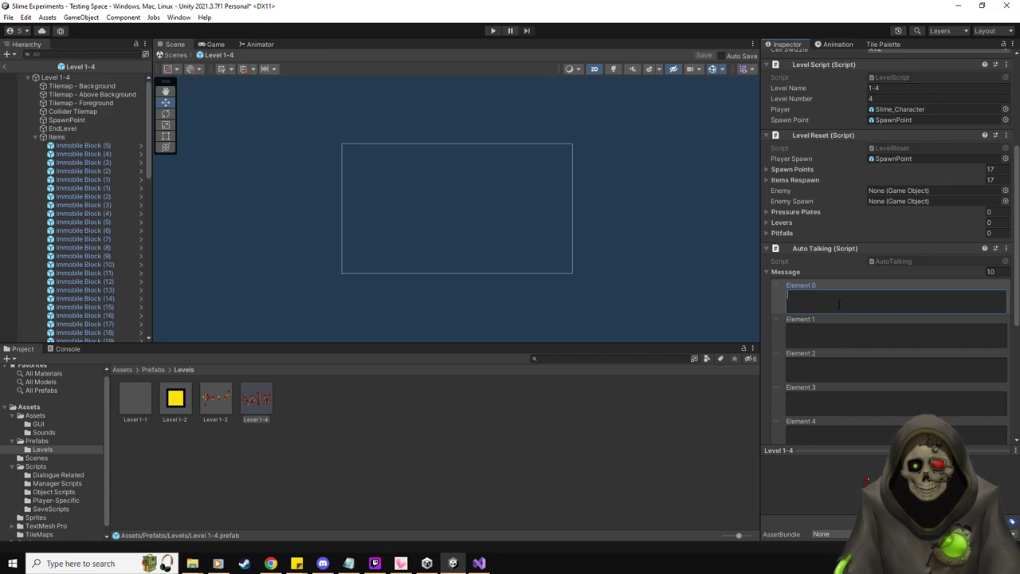
{"action": "type", "text": "So,"}
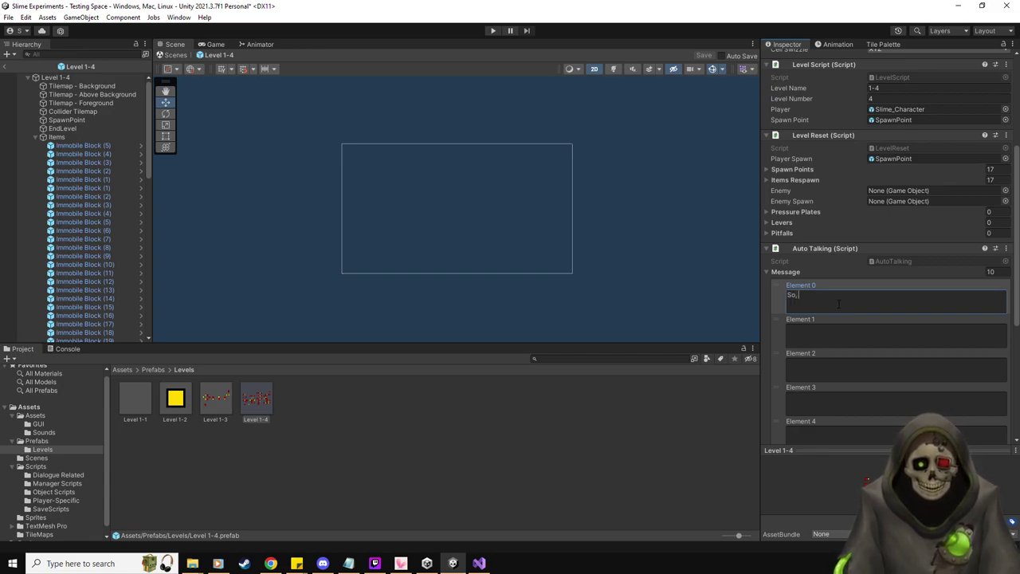
{"action": "type", "text": "t seems"}
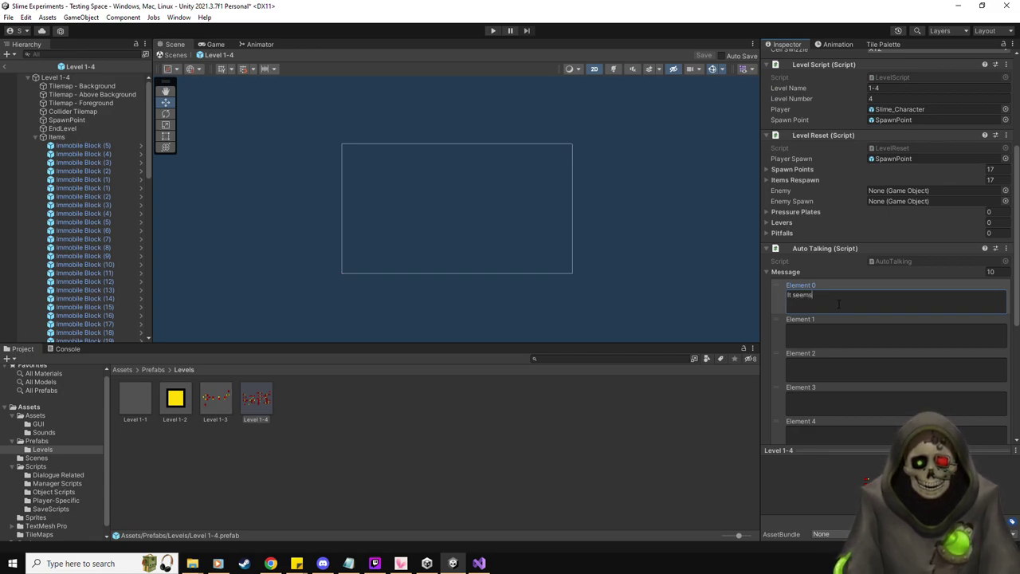
{"action": "type", "text": " you are capable of th"}
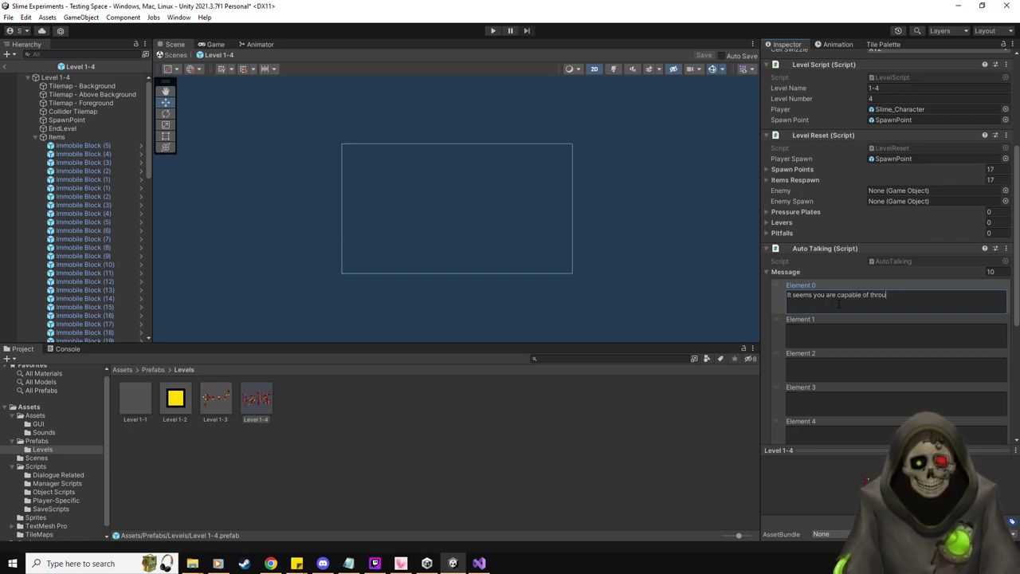
{"action": "type", "text": "ought"}
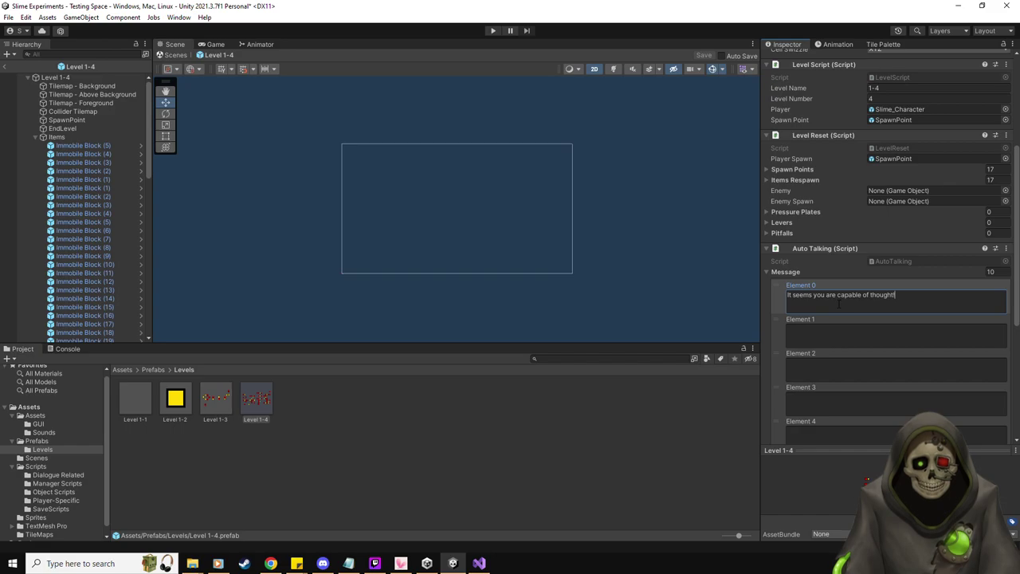
{"action": "type", "text": "! Excellen"}
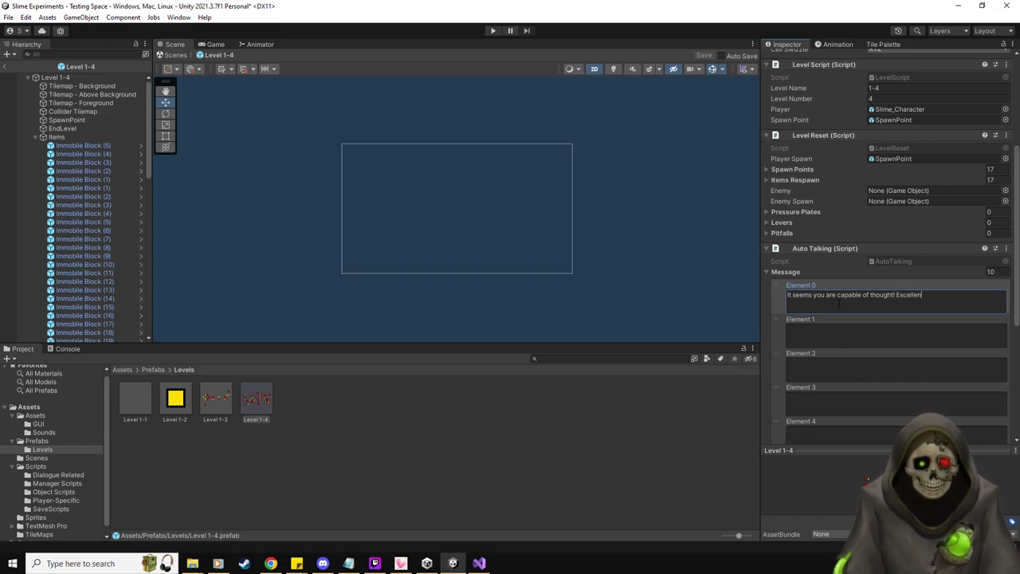
{"action": "type", "text": "t."}
{"action": "key", "text": "BackSpace"}
{"action": "type", "text": "!"}
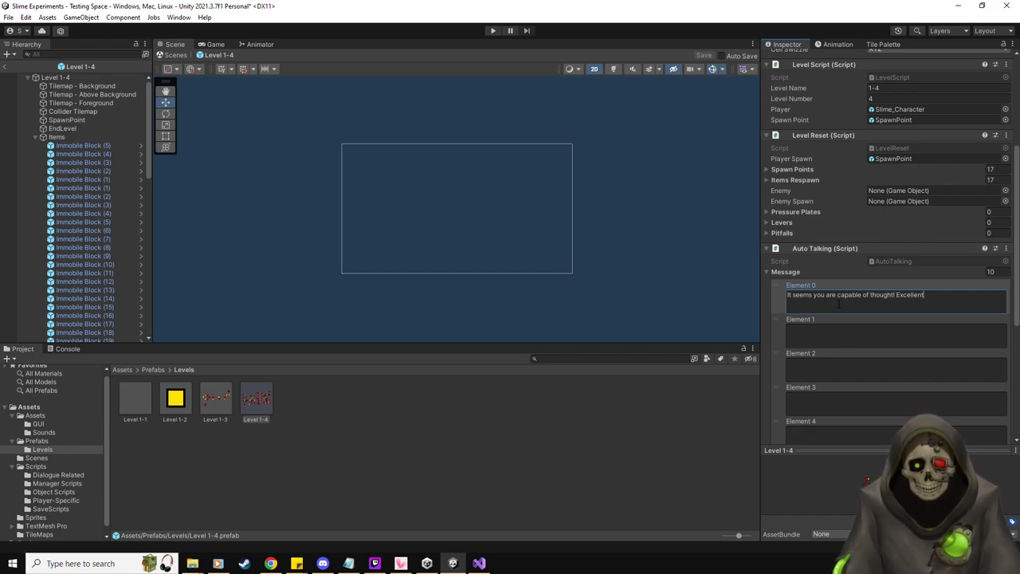
- Set the Element 1 message to "There seems to be a random chance for an intelligent slime and a unintelligent slime."
{"action": "left_click", "coordinate": [868, 342]}
{"action": "type", "text": "Te"}
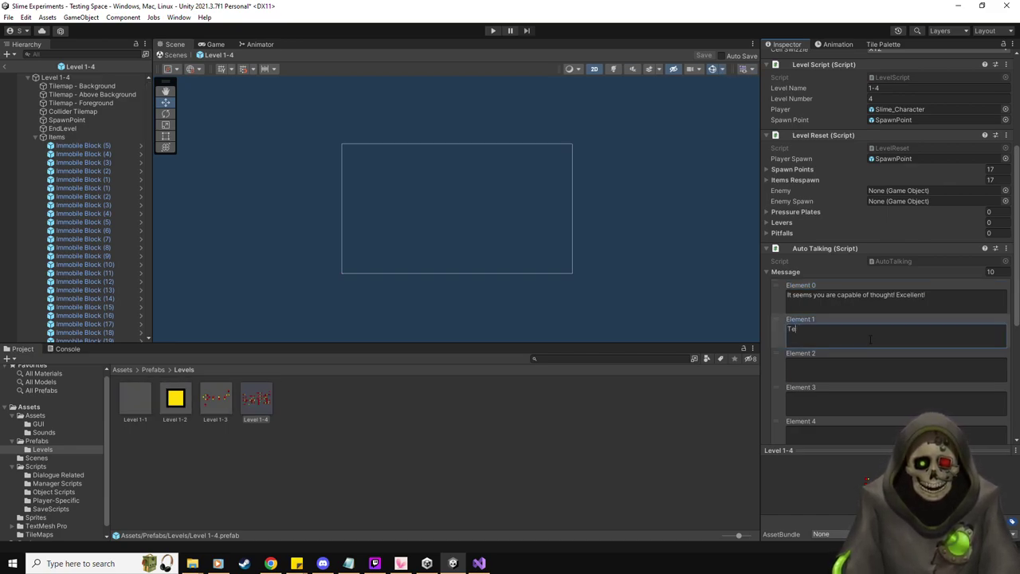
{"action": "key", "text": "BackSpace"}
{"action": "type", "text": "here seems to be"}
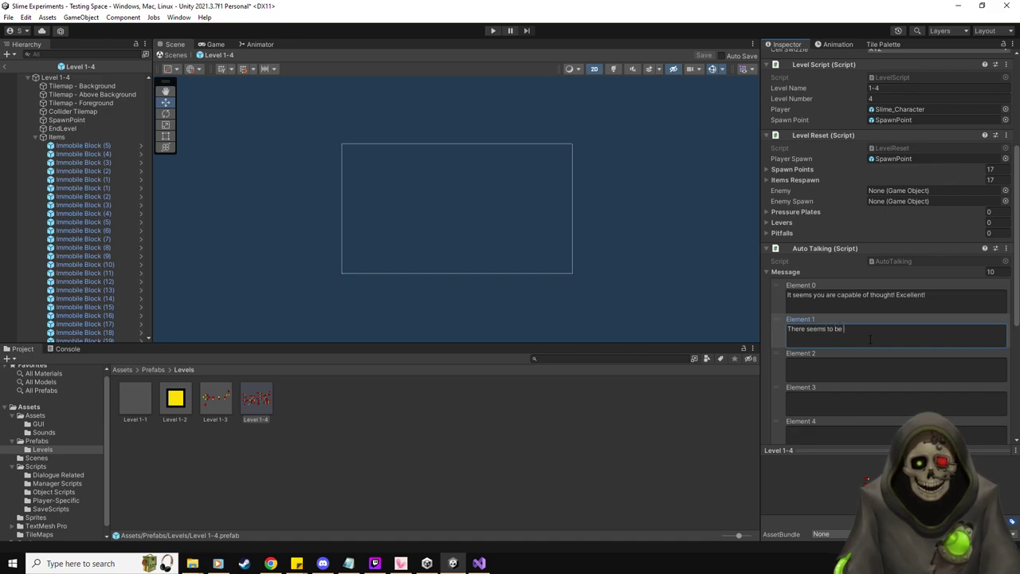
{"action": "type", "text": " a f"}
{"action": "type", "text": "andom chance"}
{"action": "type", "text": " for an "}
{"action": "type", "text": "intelligent slime "}
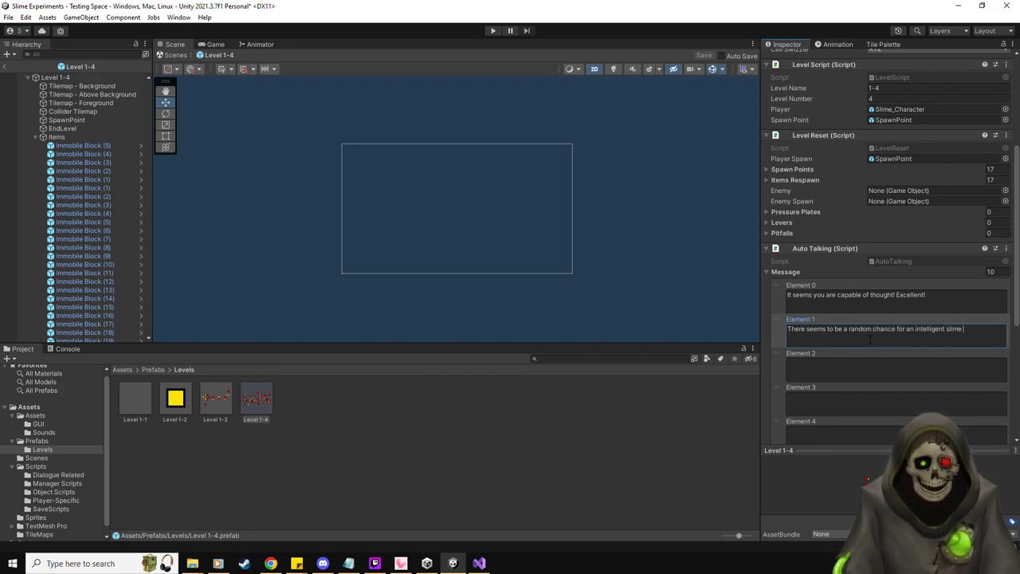
{"action": "type", "text": "and"}
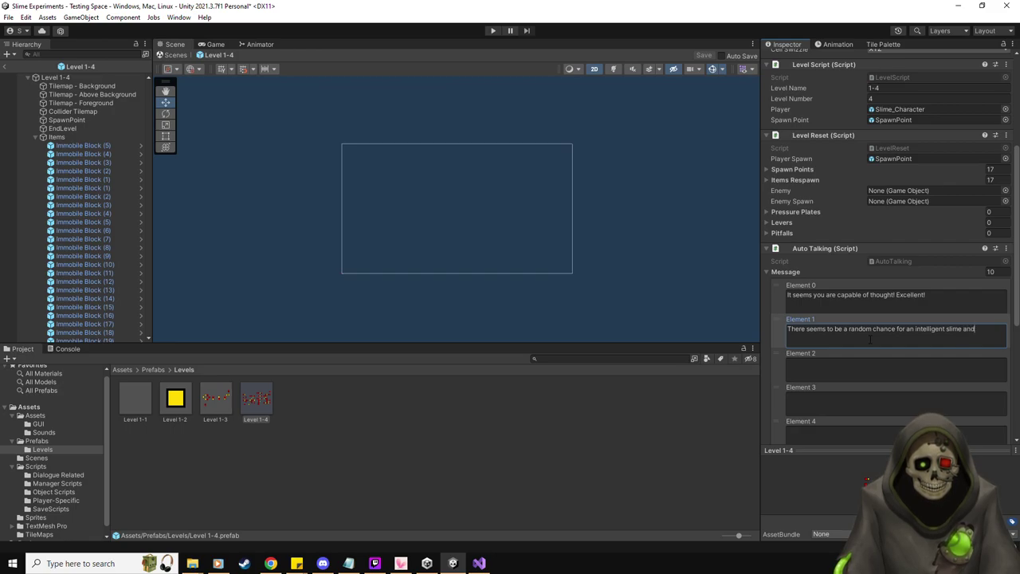
{"action": "type", "text": " a "}
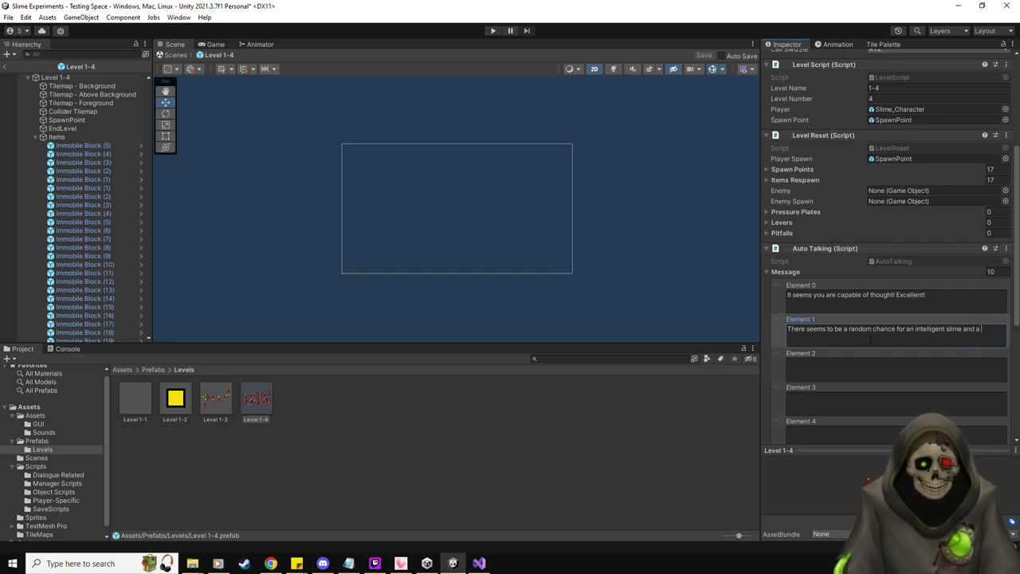
{"action": "type", "text": "unintelligent slime."}
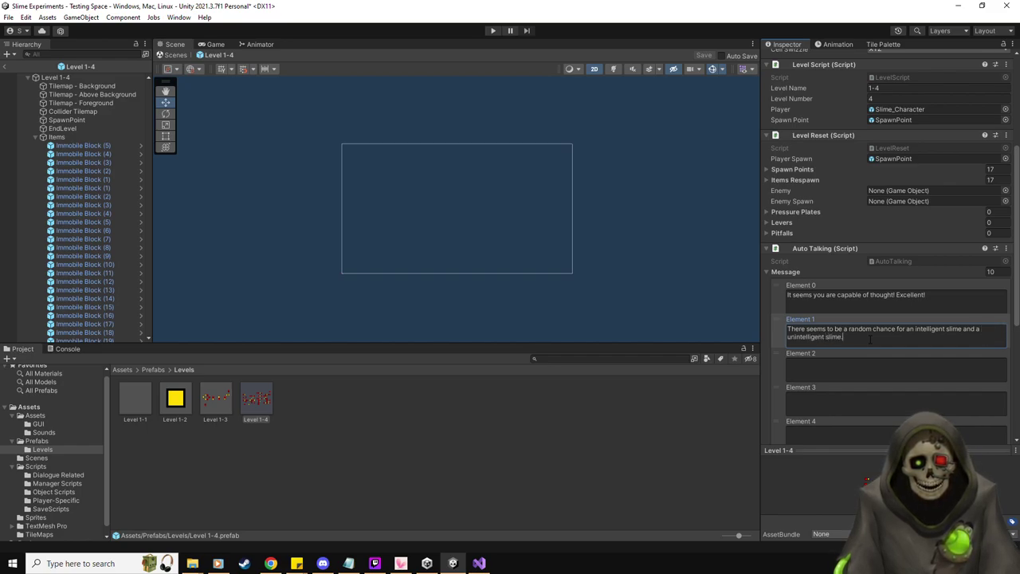
- Set the Element 2 message to "It is almost like there are two different species of slimes."
{"action": "left_click", "coordinate": [877, 365]}
{"action": "type", "text": "It is"}
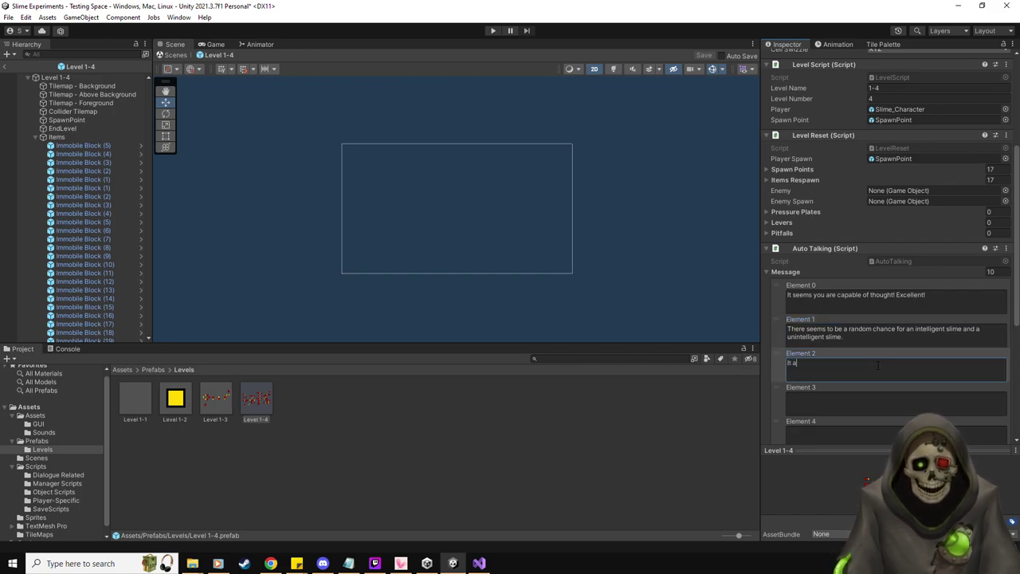
{"action": "type", "text": " alom"}
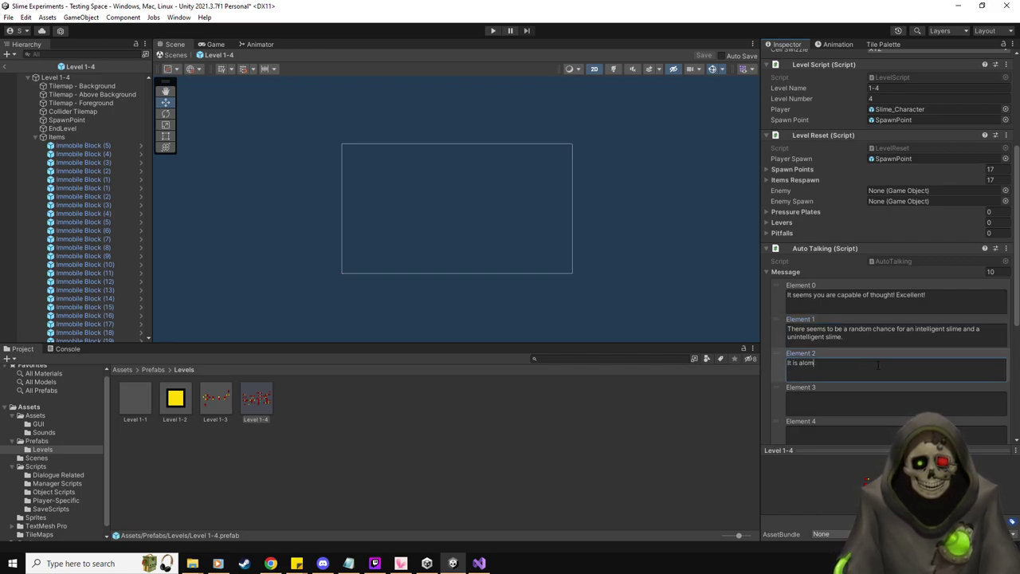
{"action": "key", "text": "BackSpace"}
{"action": "key", "text": "BackSpace"}
{"action": "type", "text": "most like there"}
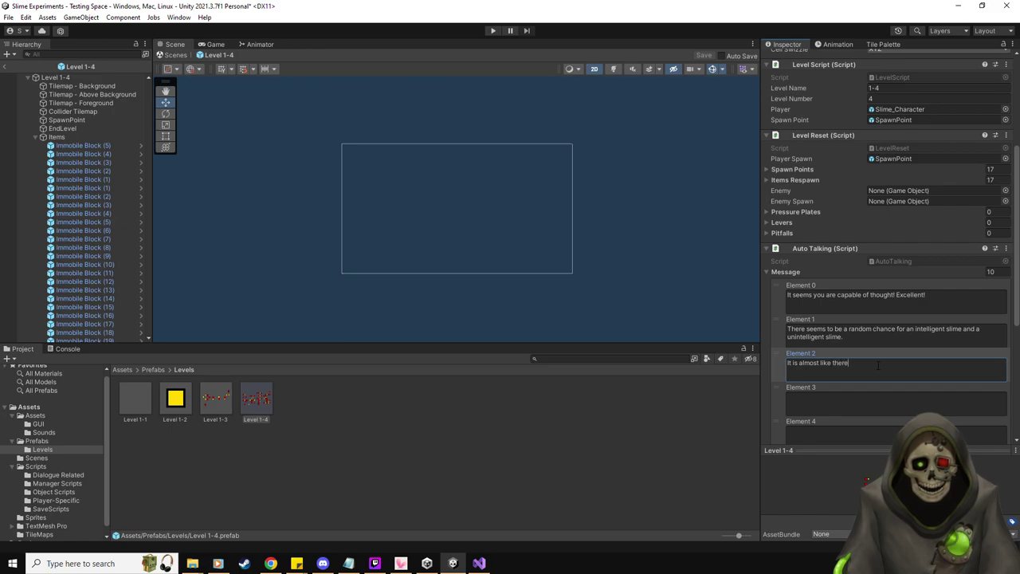
{"action": "type", "text": " are two different"}
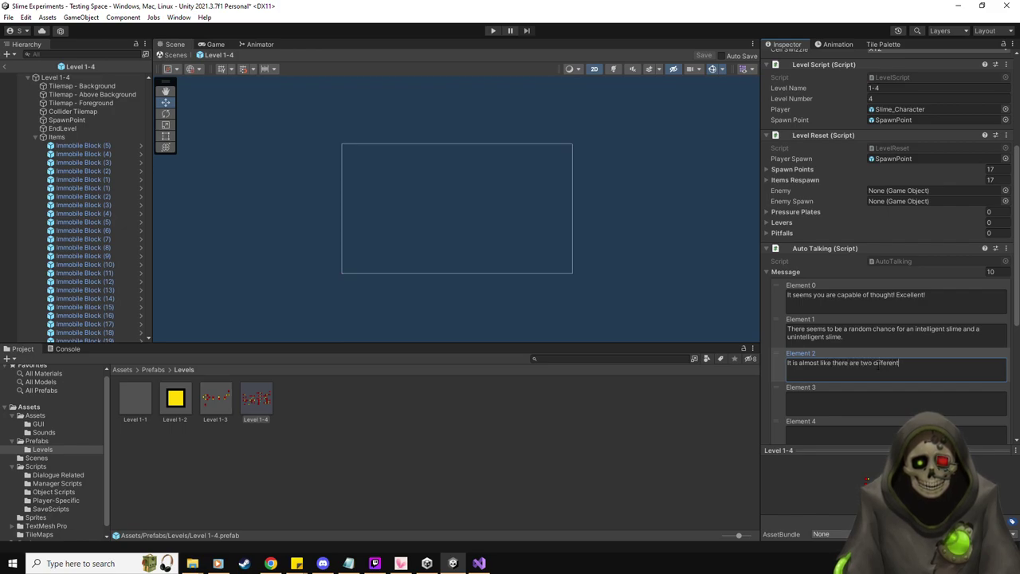
{"action": "type", "text": " species of slimes."}
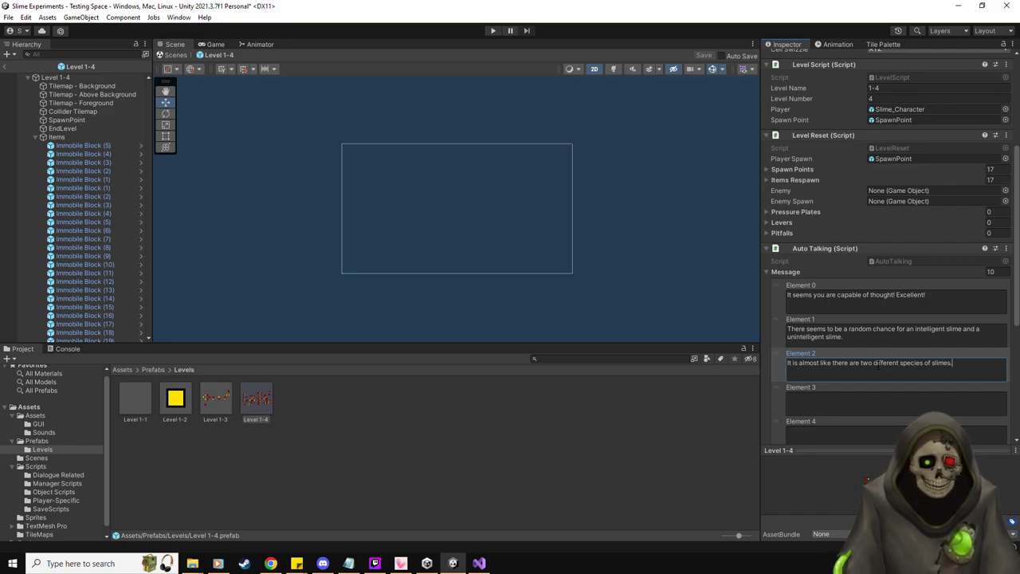
- Set the Element 3 message to "Though, there is no way to tell them apart as far as I can tell."
{"action": "left_click", "coordinate": [860, 399]}
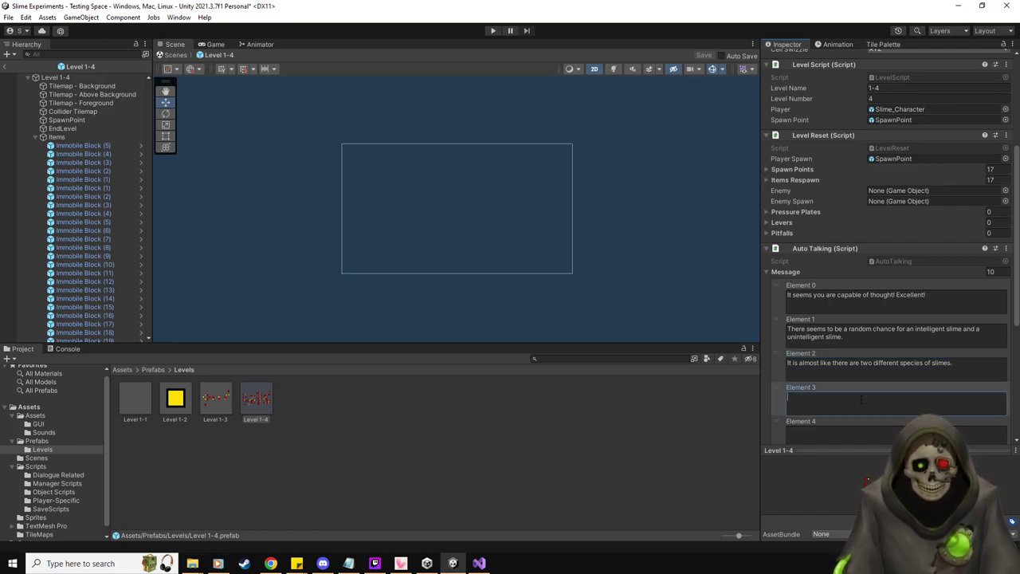
{"action": "type", "text": "Though"}
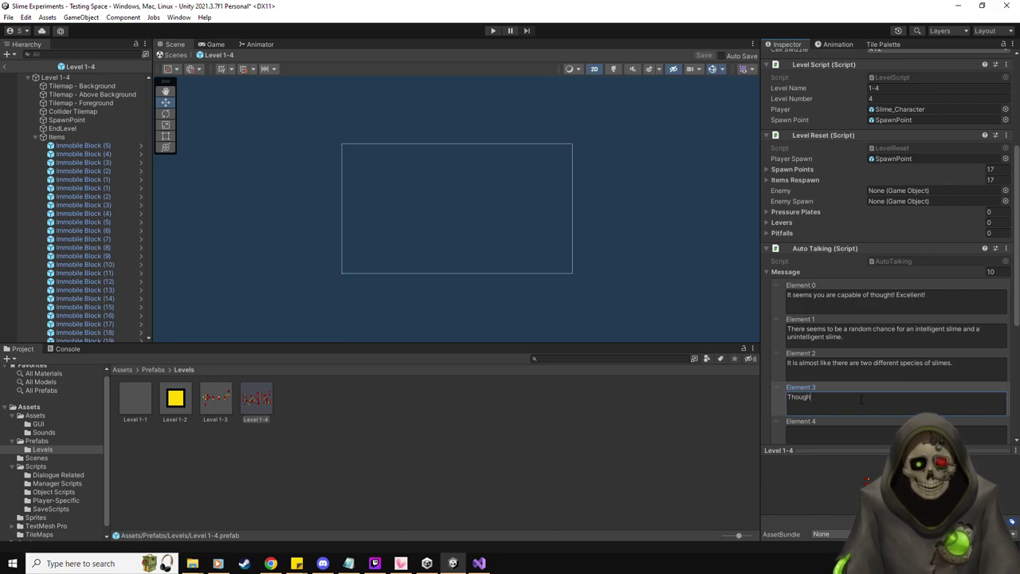
{"action": "type", "text": ", there is n"}
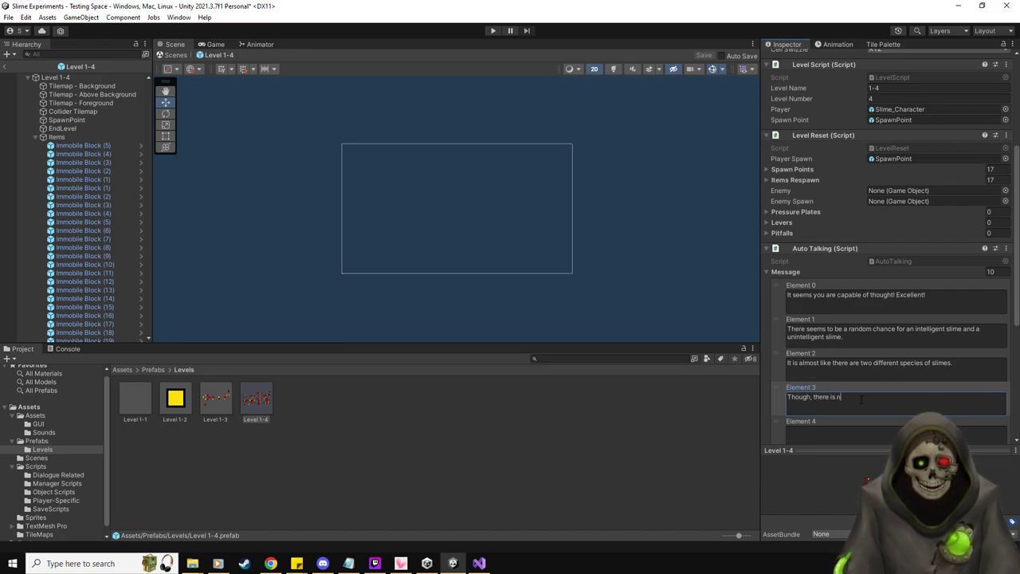
{"action": "type", "text": "o way to tell them apart as far as I can tell."}
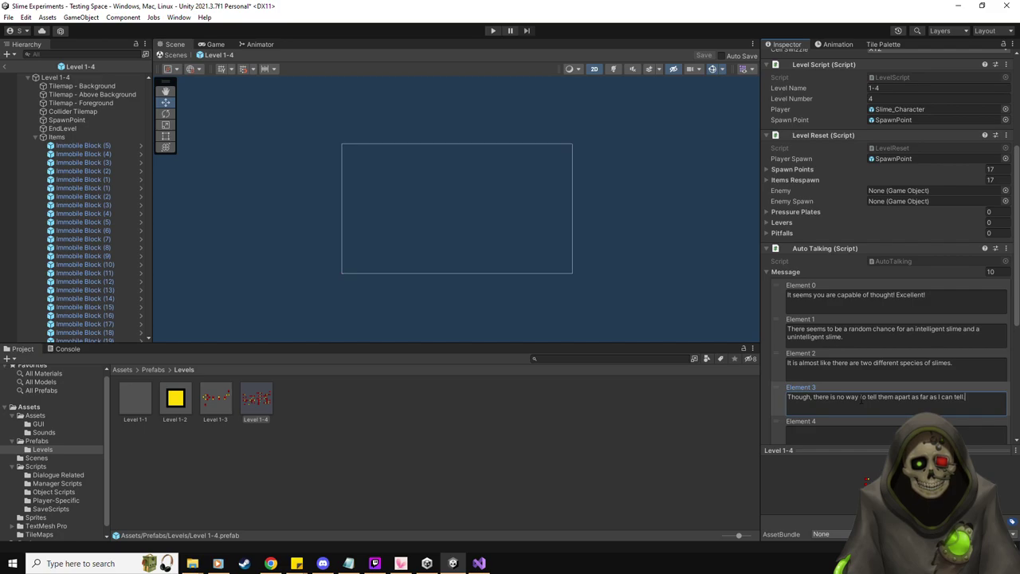
- Set the Element 4 message to "Aside from these experiments, anyway."
{"action": "scroll", "coordinate": [861, 400], "scroll_direction": "down", "scroll_amount": 3}
{"action": "left_click", "coordinate": [865, 358]}
{"action": "type", "text": "Aside from these experiments, anyway."}
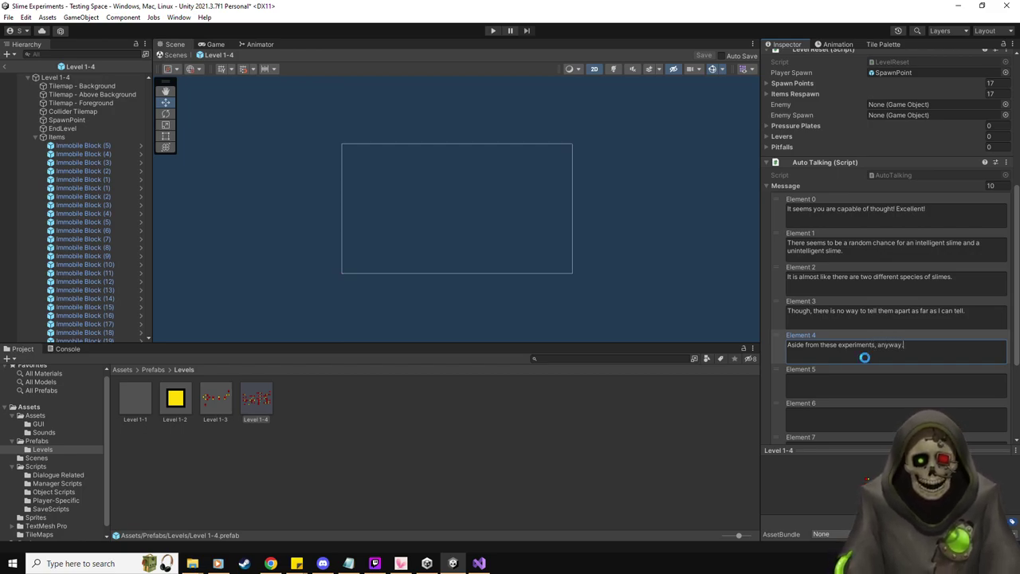
- Set the Element 5 message to "Some of you seem to even understand my speech. Fascinating."
{"action": "scroll", "coordinate": [865, 358], "scroll_direction": "down", "scroll_amount": 1}
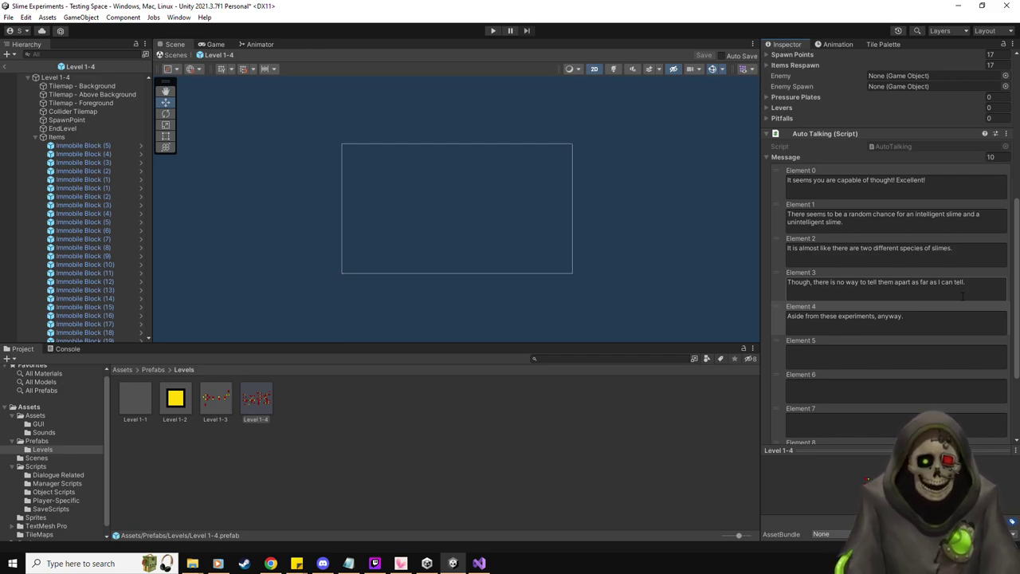
{"action": "scroll", "coordinate": [962, 295], "scroll_direction": "down", "scroll_amount": 3}
{"action": "left_click", "coordinate": [961, 295]}
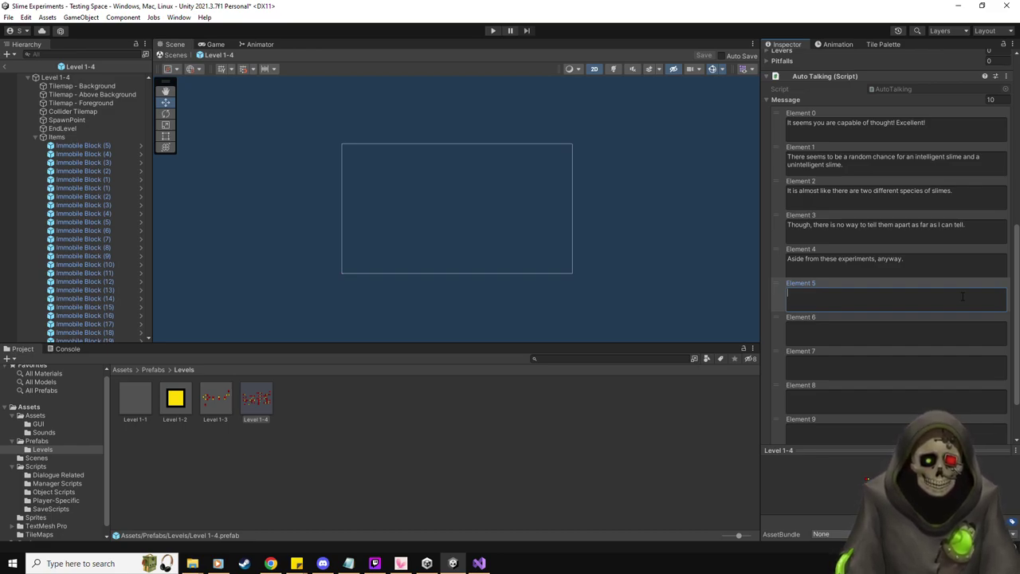
{"action": "type", "text": "S"}
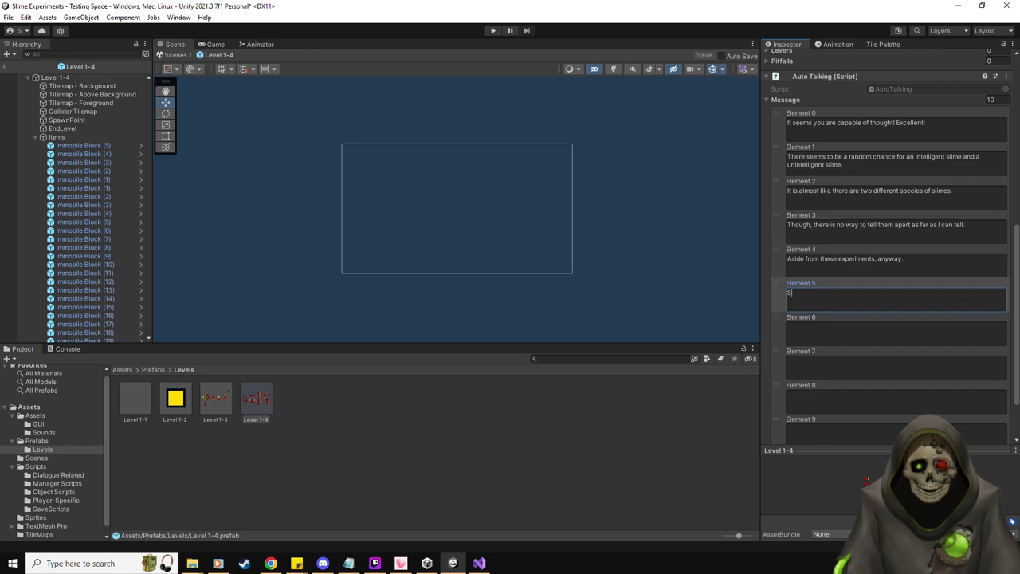
{"action": "type", "text": "ome of you se"}
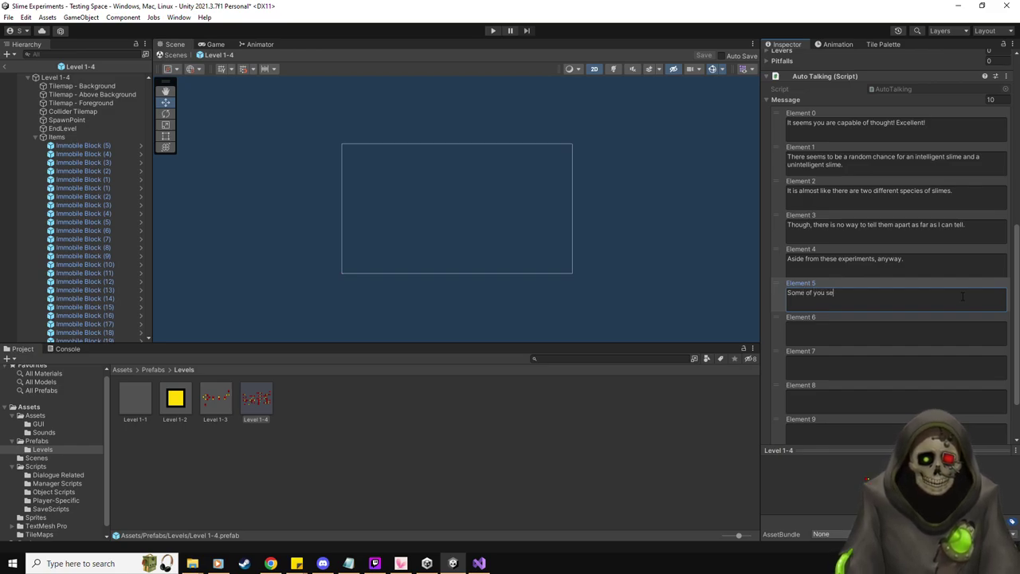
{"action": "type", "text": "em to even unde"}
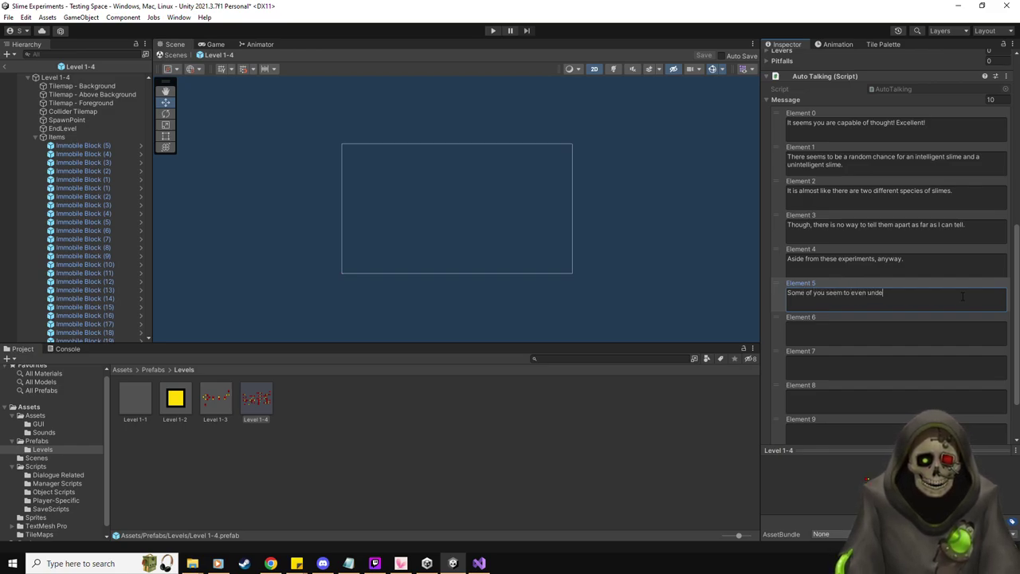
{"action": "type", "text": "rstand my speec"}
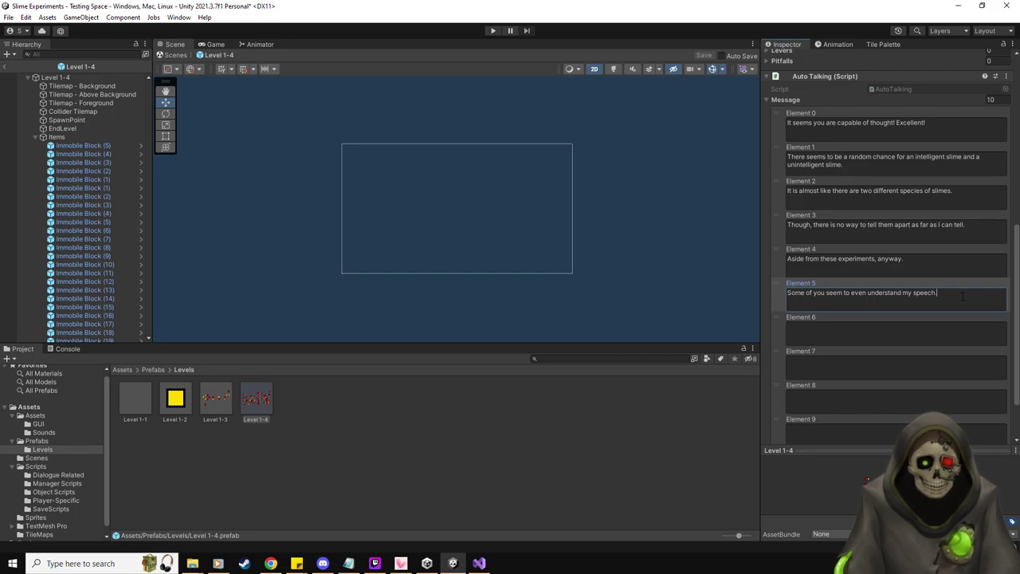
{"action": "type", "text": "h."}
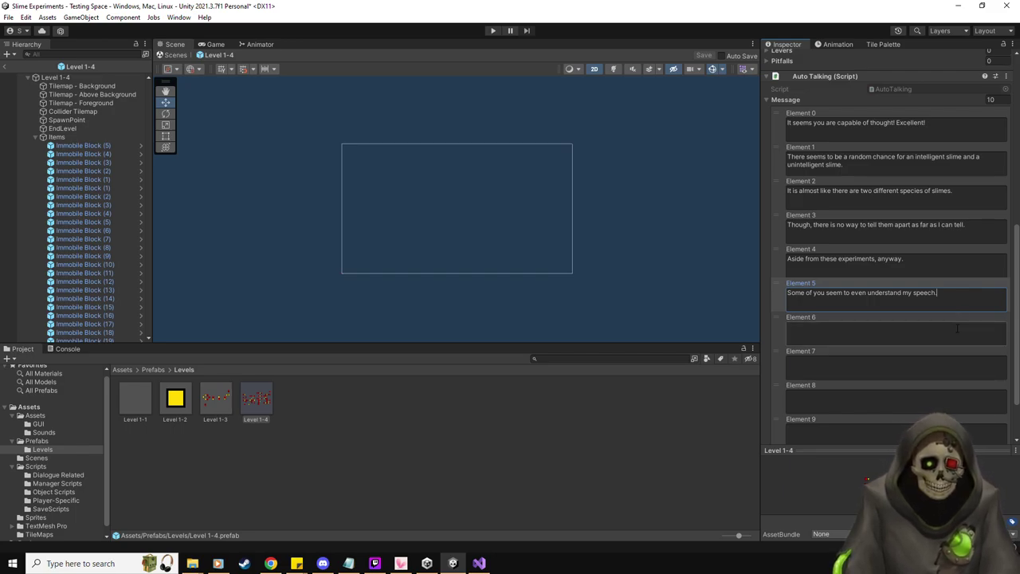
{"action": "type", "text": " Fascinating."}
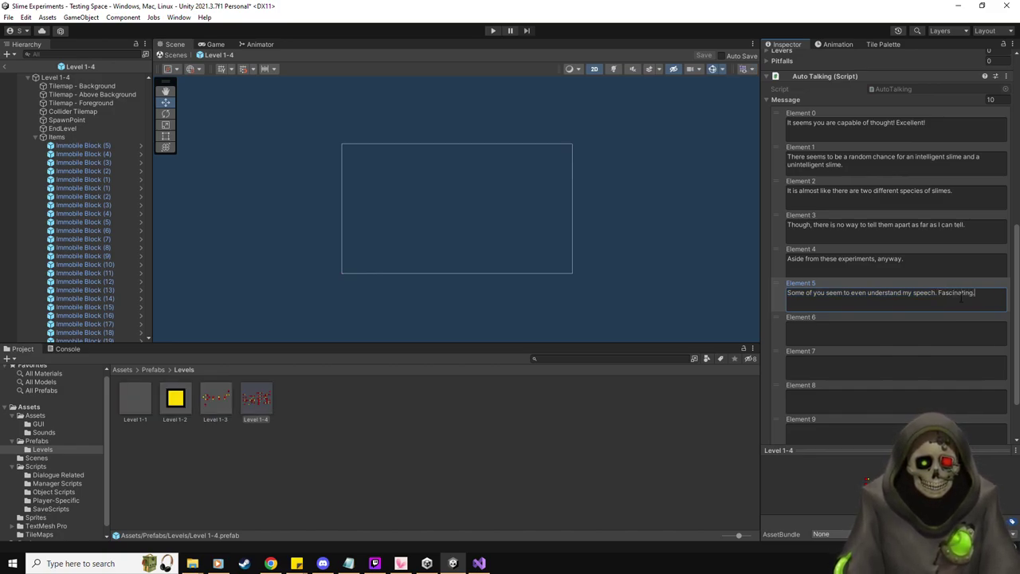
{"action": "left_click", "coordinate": [961, 322]}
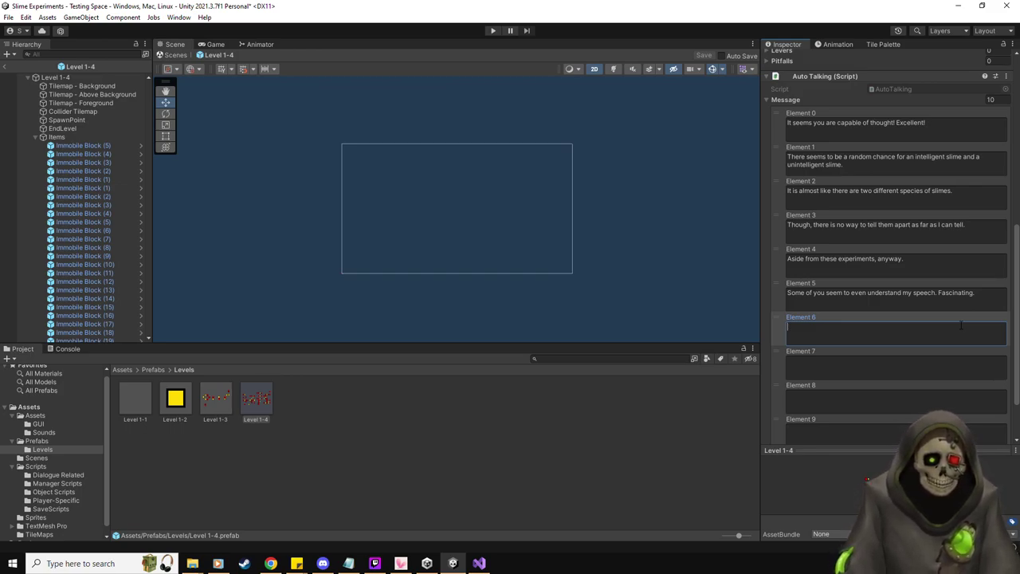
{"action": "scroll", "coordinate": [956, 323], "scroll_direction": "down", "scroll_amount": 2}
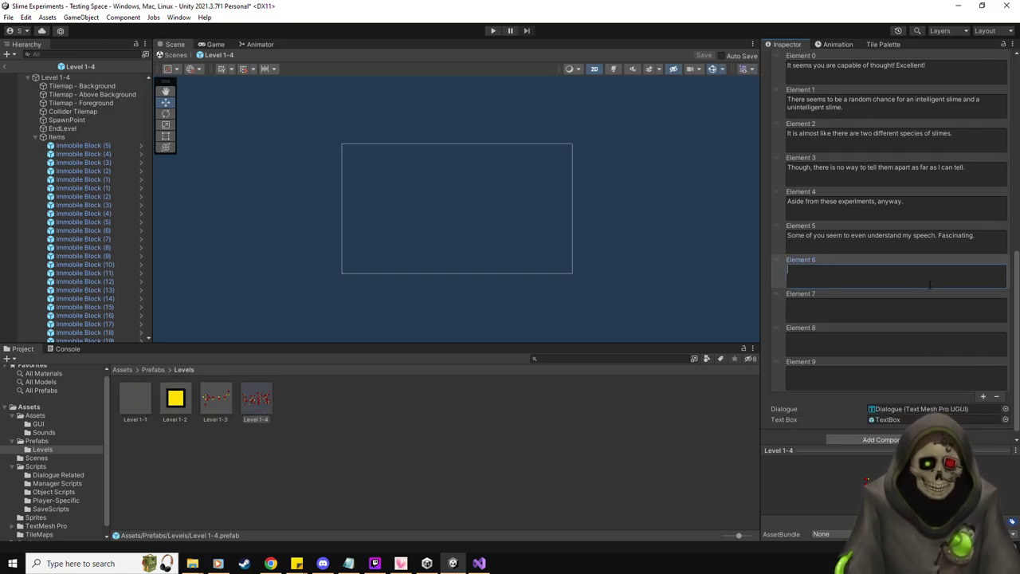
{"action": "type", "text": "These"}
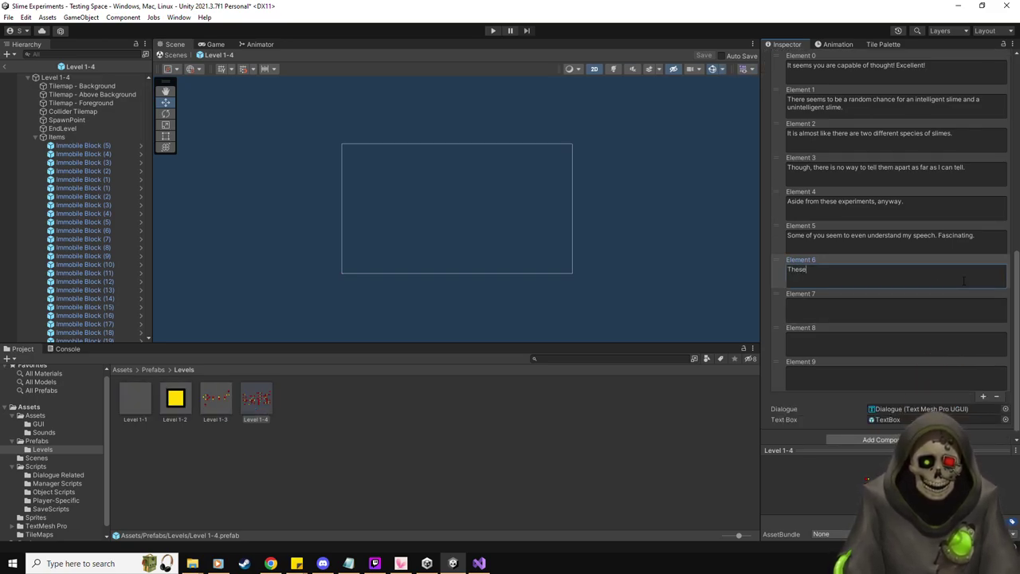
{"action": "key", "text": "BackSpace"}
{"action": "key", "text": "BackSpace"}
{"action": "key", "text": "BackSpace"}
{"action": "key", "text": "BackSpace"}
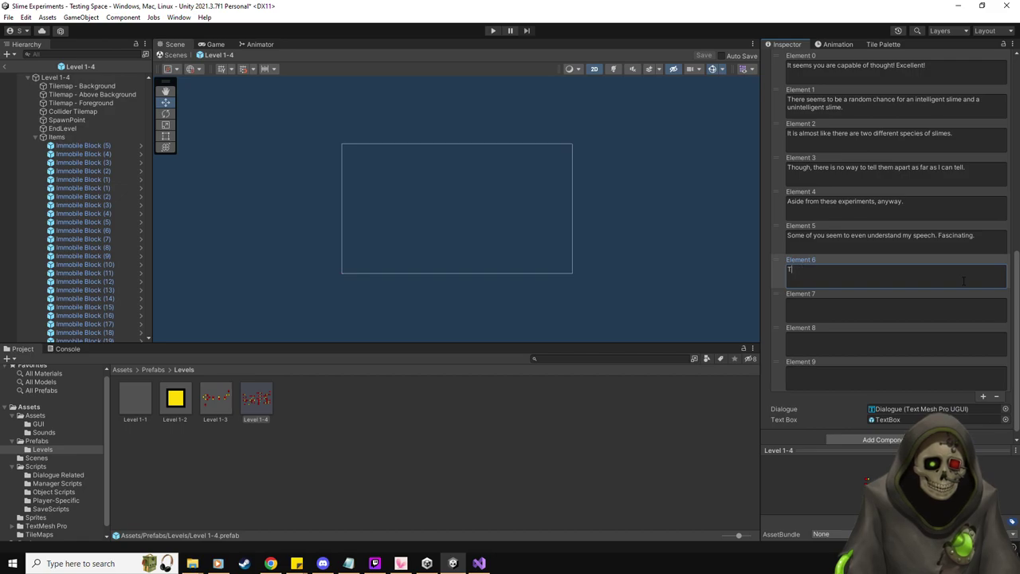
{"action": "key", "text": "BackSpace"}
- Remove the four empty elements at the end of the Auto Talking message list
{"action": "left_click", "coordinate": [781, 274]}
{"action": "key", "text": "Delete"}
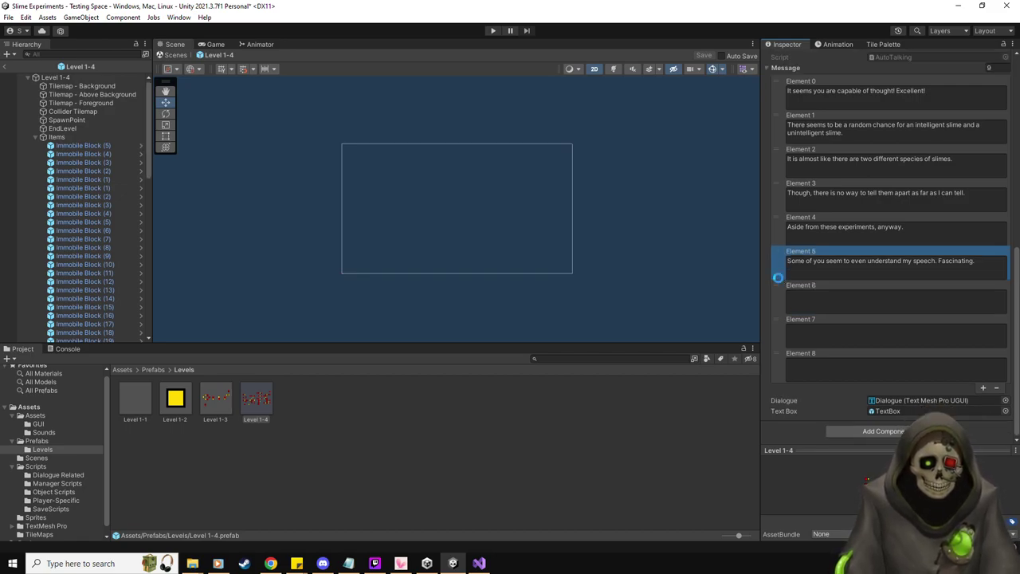
{"action": "left_click", "coordinate": [777, 366]}
{"action": "key", "text": "Delete"}
{"action": "key", "text": "Delete"}
{"action": "key", "text": "Delete"}
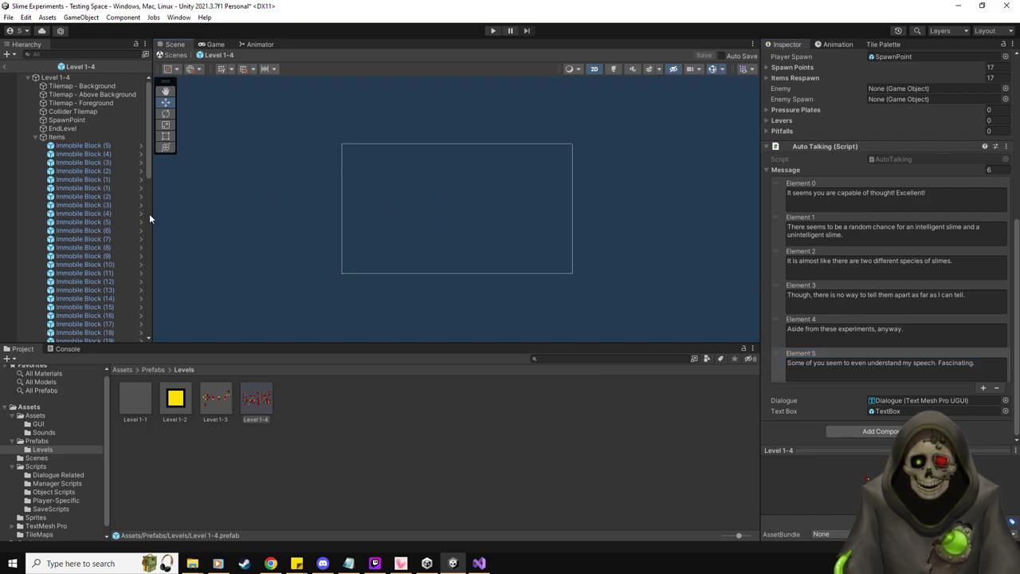
- Leave prefab editing and place the Level 1-4 prefab in the Testing Space scene
{"action": "scroll", "coordinate": [76, 225], "scroll_direction": "down", "scroll_amount": 15}
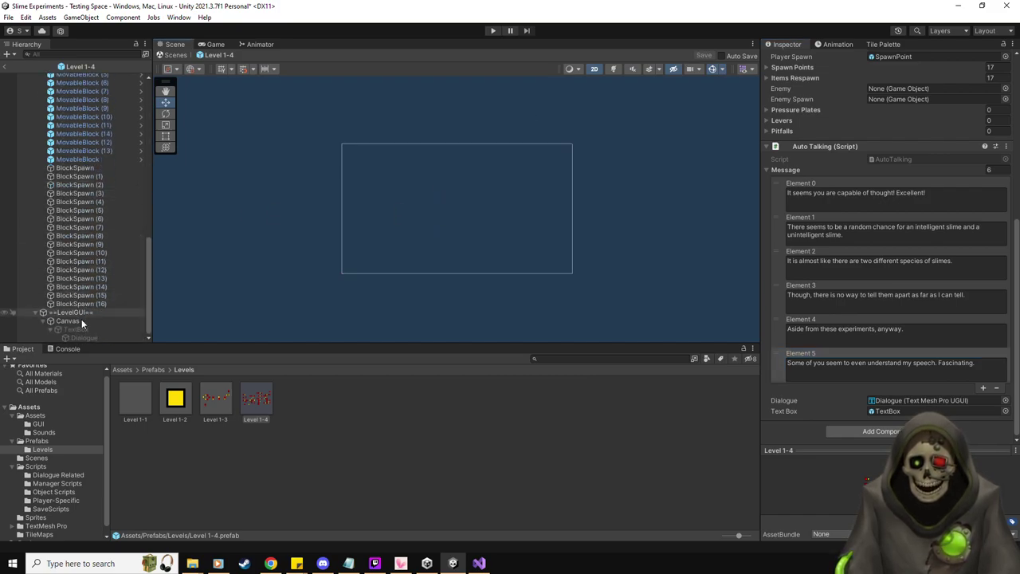
{"action": "scroll", "coordinate": [82, 319], "scroll_direction": "up", "scroll_amount": 10}
{"action": "scroll", "coordinate": [83, 239], "scroll_direction": "up", "scroll_amount": 10}
{"action": "left_click", "coordinate": [70, 77]}
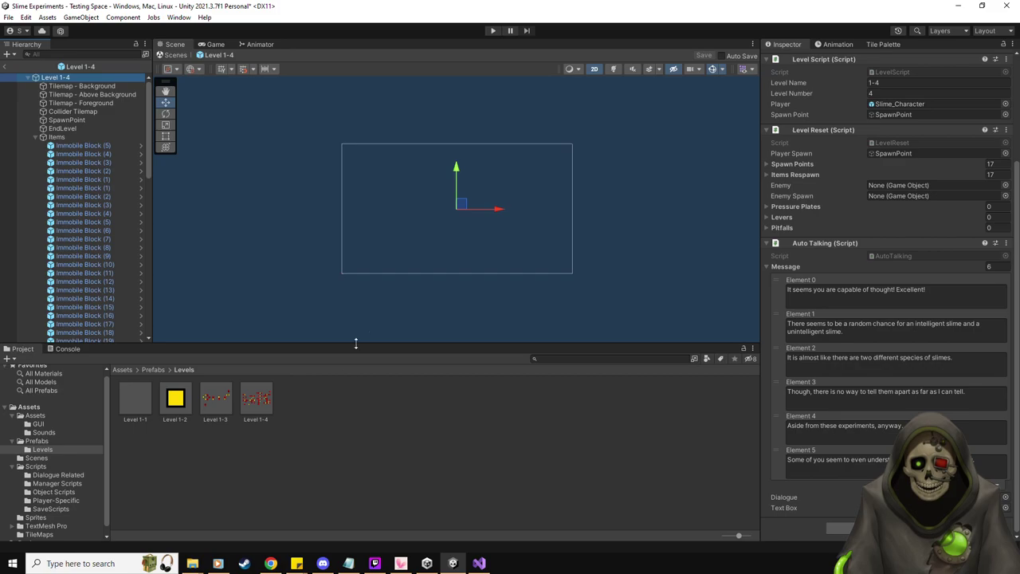
{"action": "left_click", "coordinate": [4, 67]}
{"action": "left_click_drag", "start_coordinate": [255, 396], "coordinate": [87, 82]}
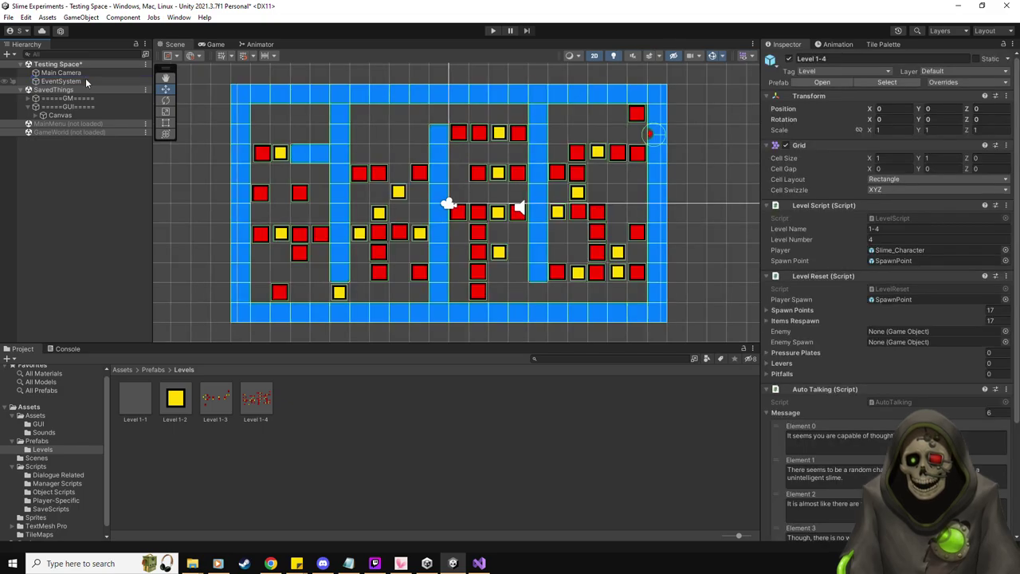
- Playtest Level 1-4, moving the slime through the first blocks to check how the dialogue fits its text box
{"action": "left_click", "coordinate": [494, 30]}
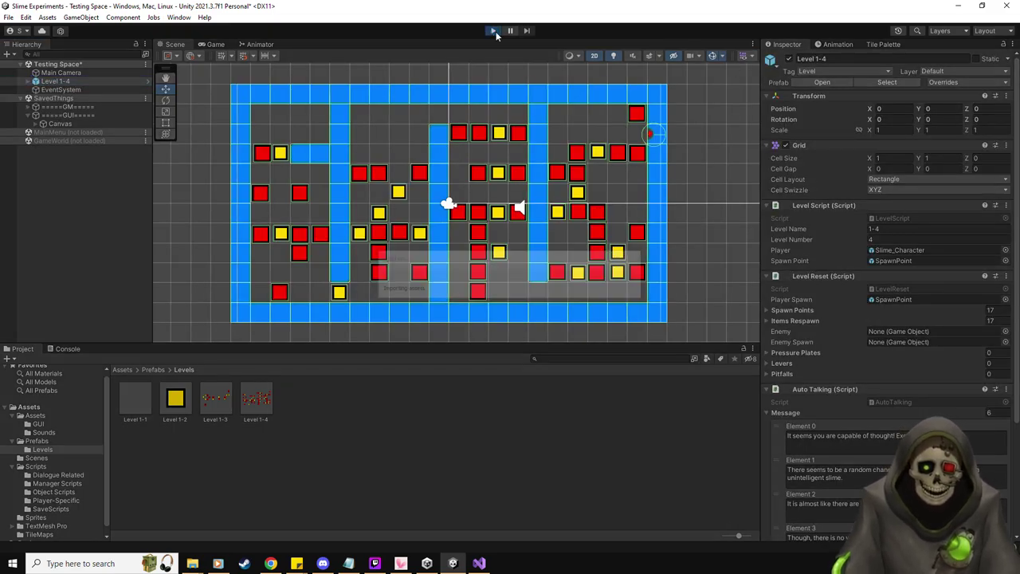
{"action": "key", "text": "Left"}
{"action": "key", "text": "Down"}
{"action": "key", "text": "Down"}
{"action": "key", "text": "Down"}
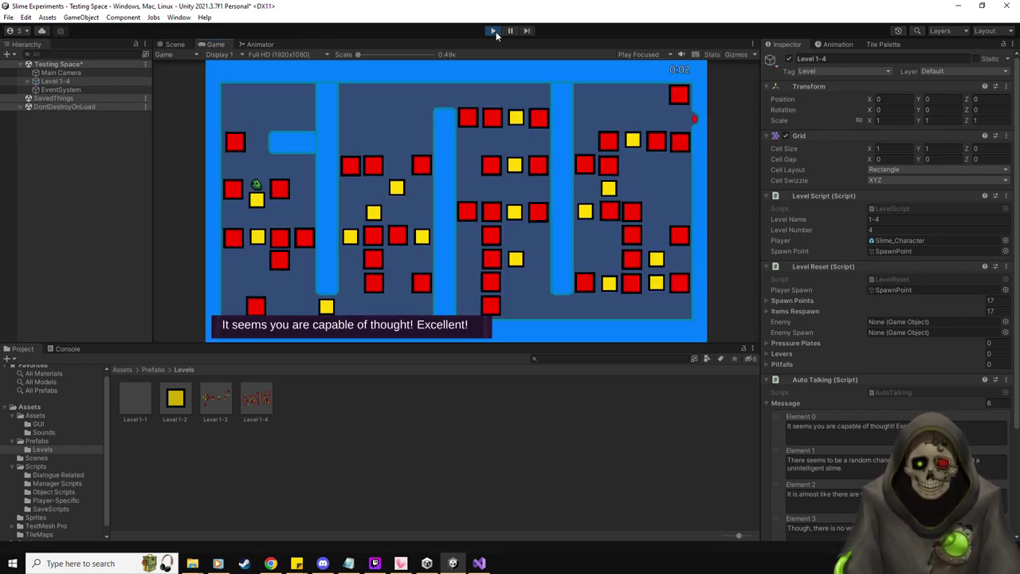
{"action": "key", "text": "Up"}
{"action": "key", "text": "Right"}
{"action": "key", "text": "Down"}
{"action": "key", "text": "Left"}
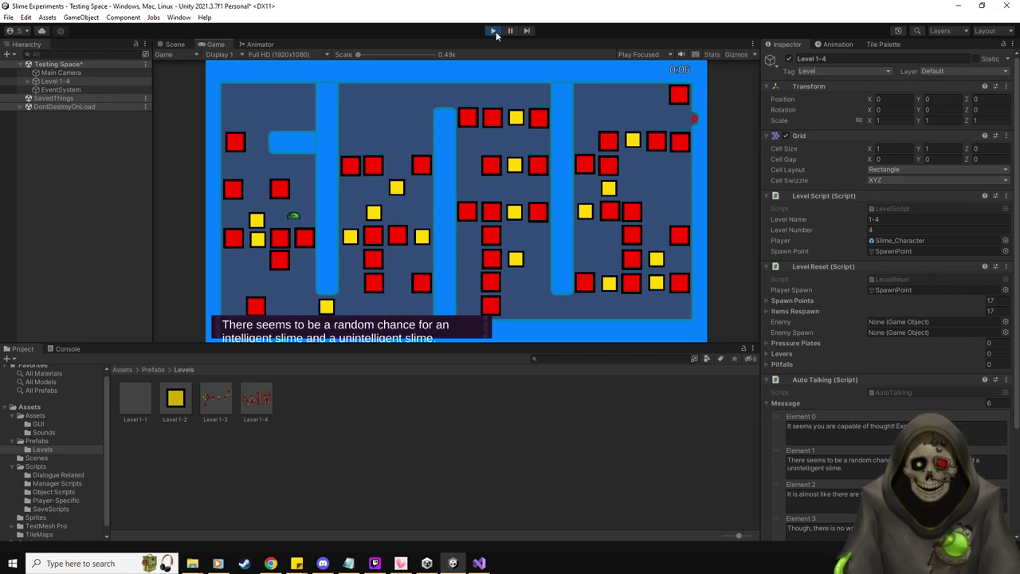
{"action": "left_click", "coordinate": [494, 30]}
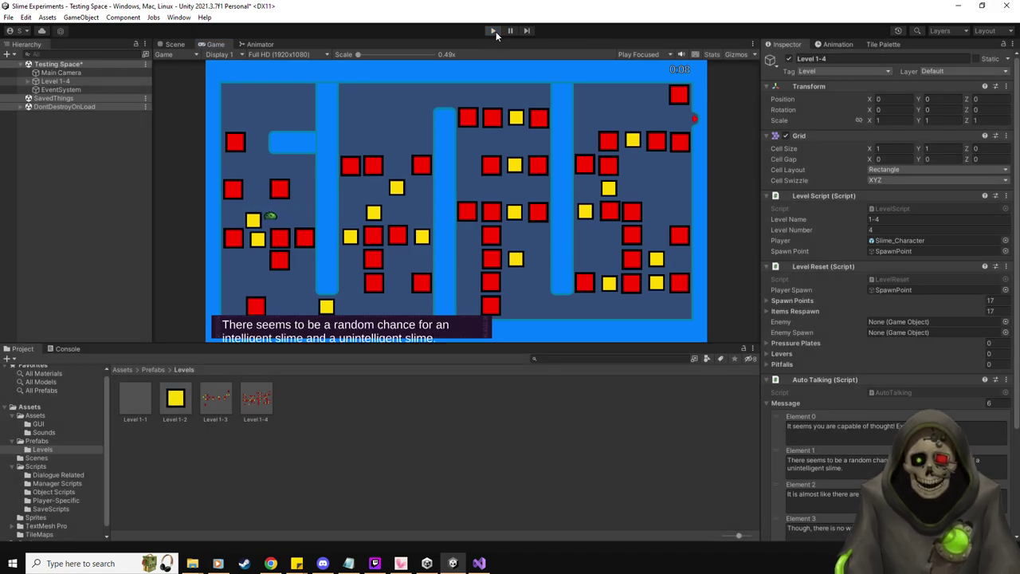
- Open the Level 1-4 prefab for editing and activate the TextBox object under its LevelGUI canvas
{"action": "left_click", "coordinate": [31, 81]}
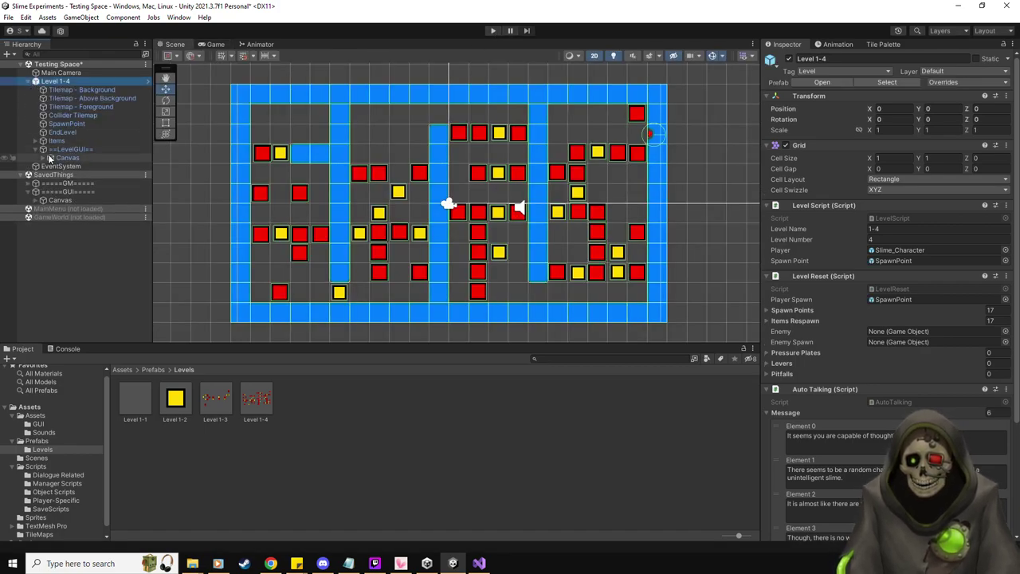
{"action": "double_click", "coordinate": [257, 397]}
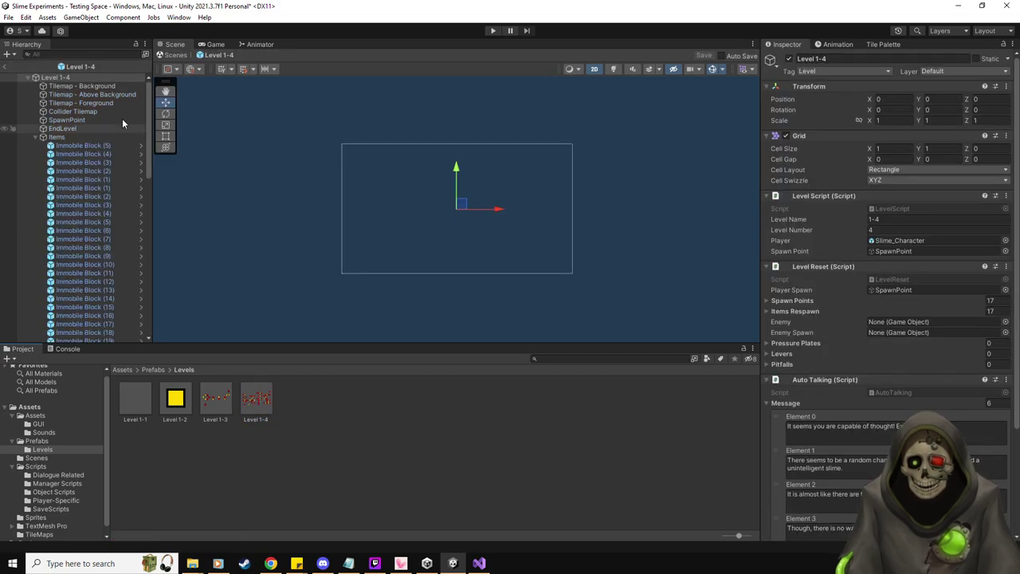
{"action": "scroll", "coordinate": [95, 150], "scroll_direction": "down", "scroll_amount": 15}
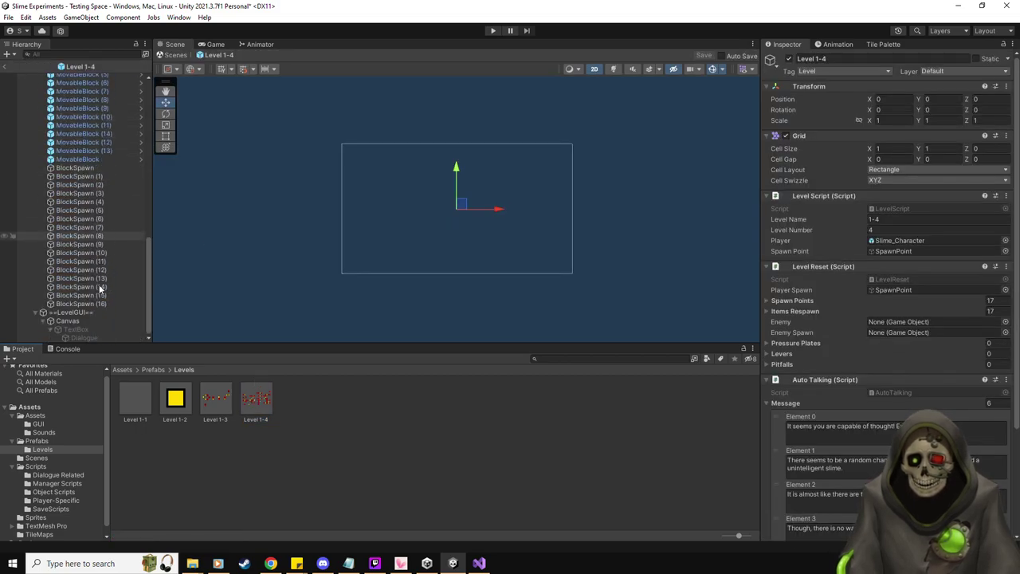
{"action": "left_click", "coordinate": [81, 328]}
{"action": "double_click", "coordinate": [81, 329]}
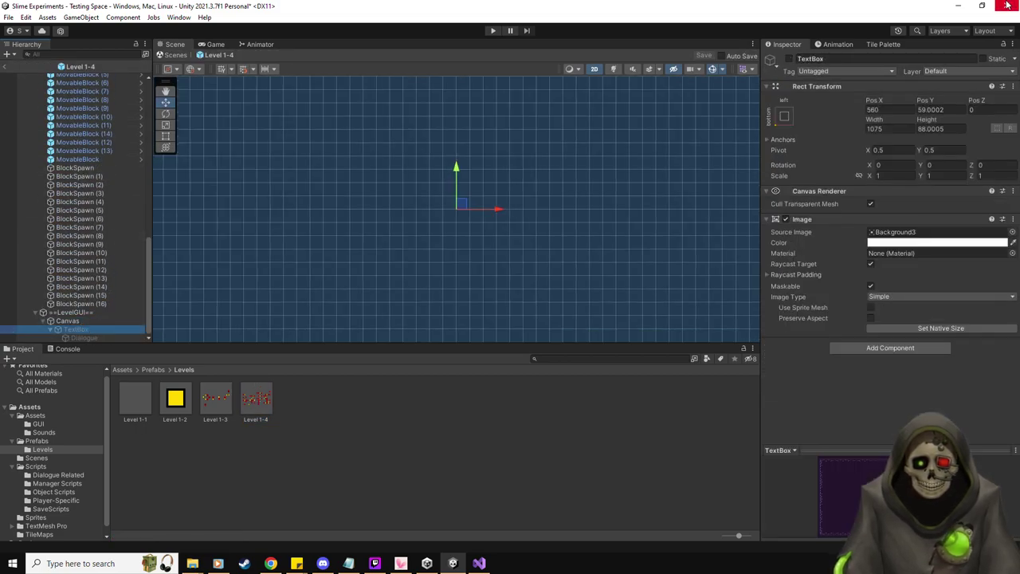
{"action": "left_click", "coordinate": [789, 58]}
- Stretch the TextBox with the Rect tool so it spans nearly the full width of the canvas
{"action": "double_click", "coordinate": [94, 329]}
{"action": "double_click", "coordinate": [87, 321]}
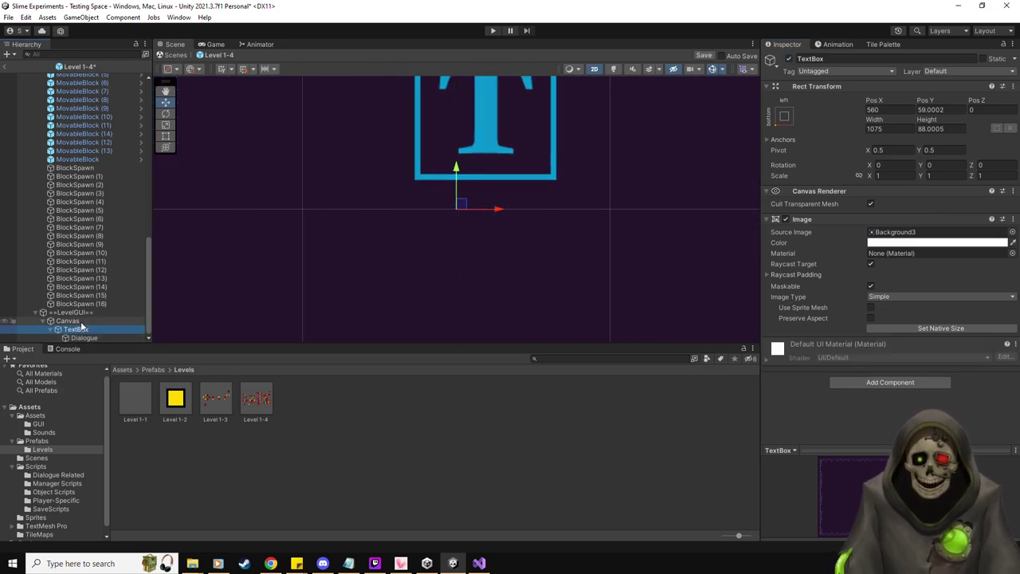
{"action": "left_click", "coordinate": [94, 329]}
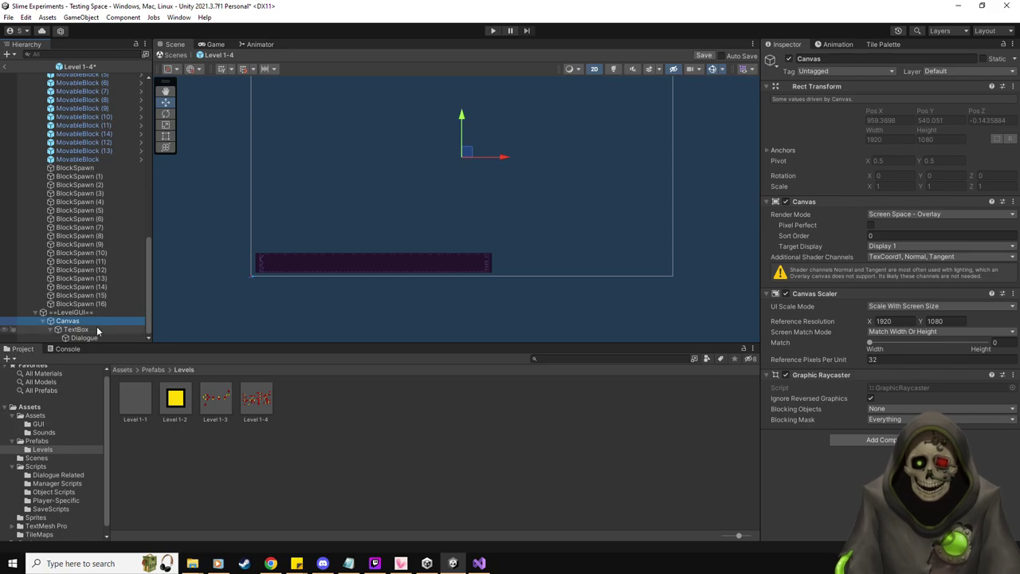
{"action": "left_click", "coordinate": [164, 138]}
{"action": "left_click_drag", "start_coordinate": [492, 263], "coordinate": [671, 252]}
- Widen the Dialogue text area on both sides to about 1738 so it fills the inside of the TextBox
{"action": "left_click", "coordinate": [83, 338]}
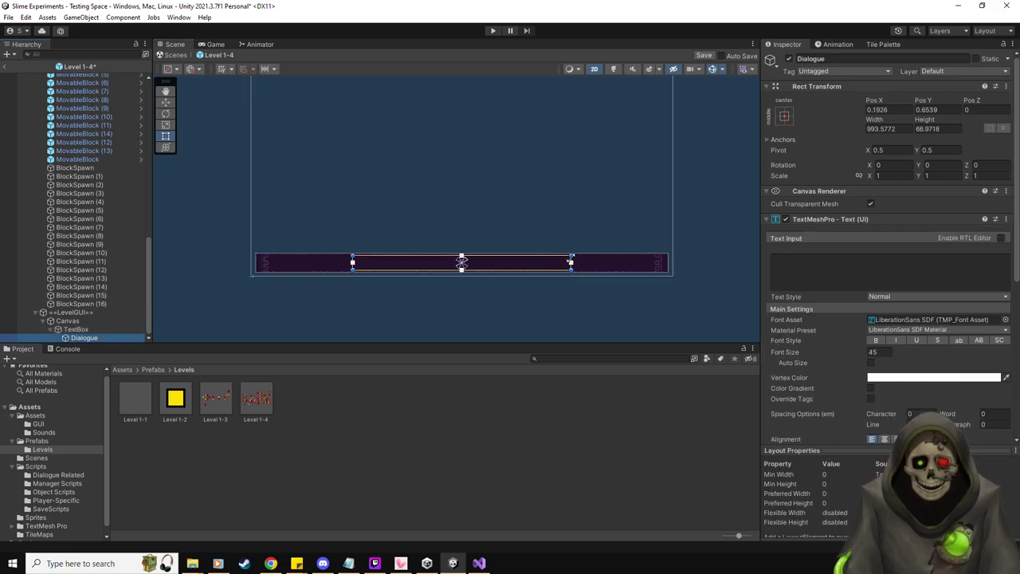
{"action": "left_click_drag", "start_coordinate": [606, 257], "coordinate": [652, 260]}
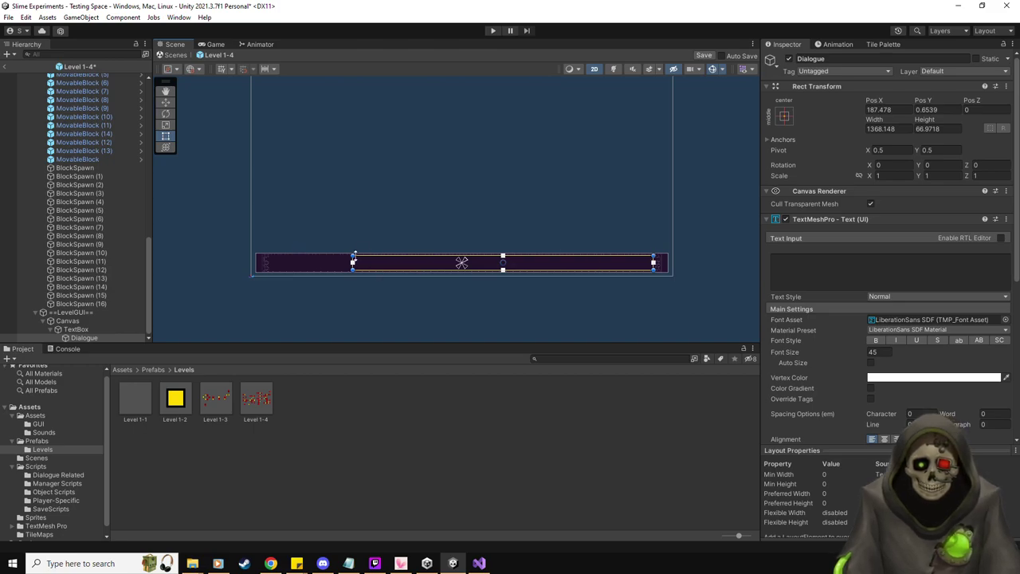
{"action": "left_click_drag", "start_coordinate": [352, 262], "coordinate": [301, 261]}
{"action": "left_click_drag", "start_coordinate": [274, 262], "coordinate": [272, 266]}
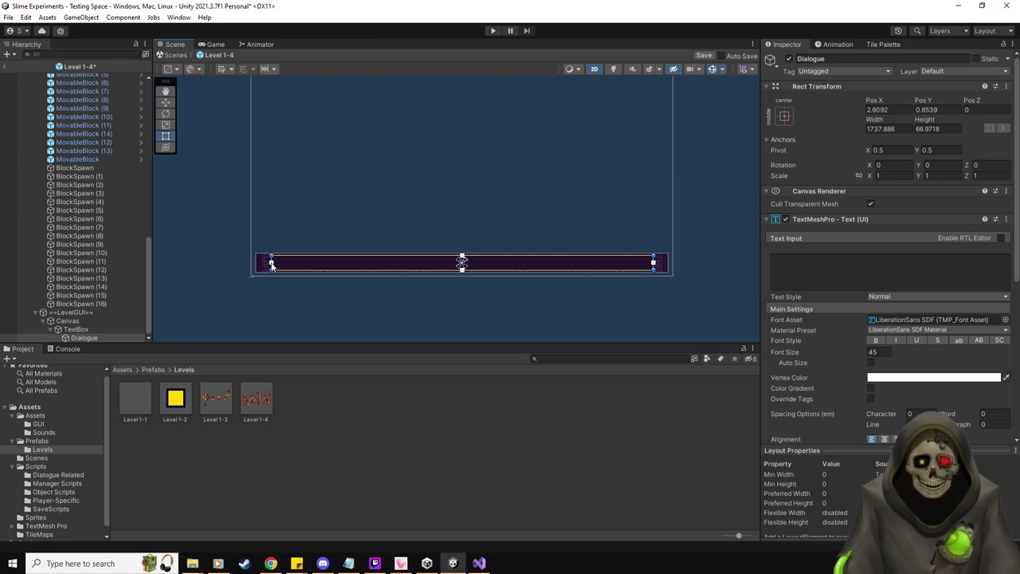
- Save the Level 1-4 prefab, return to the Testing Space scene and save it
{"action": "left_click", "coordinate": [704, 55]}
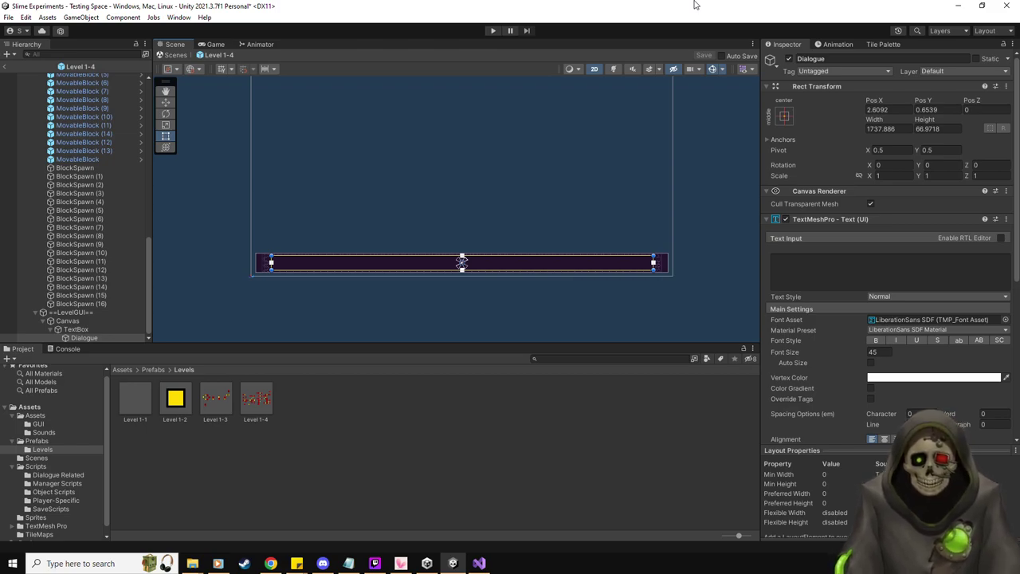
{"action": "left_click", "coordinate": [4, 66]}
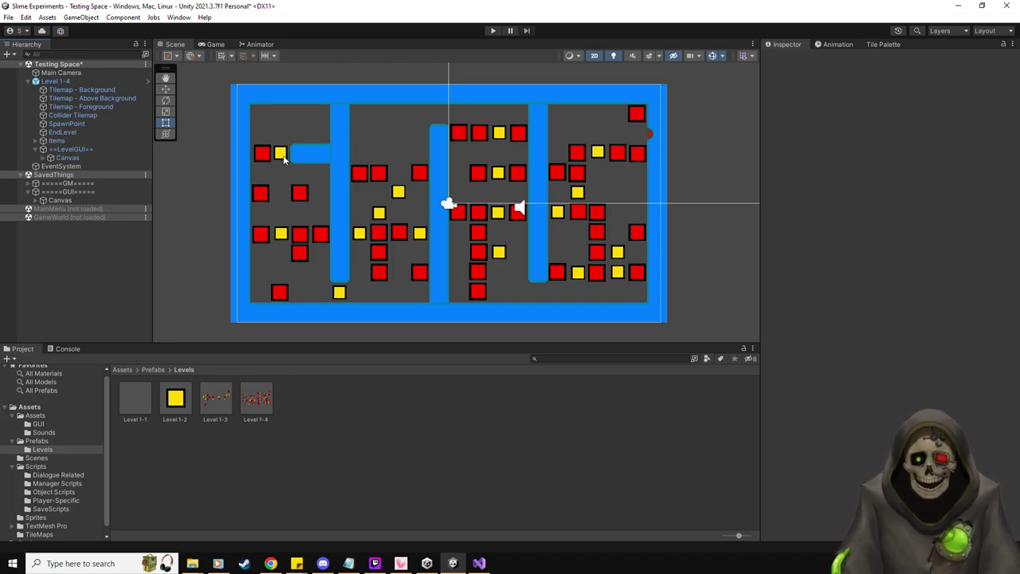
{"action": "key", "text": "ctrl+s"}
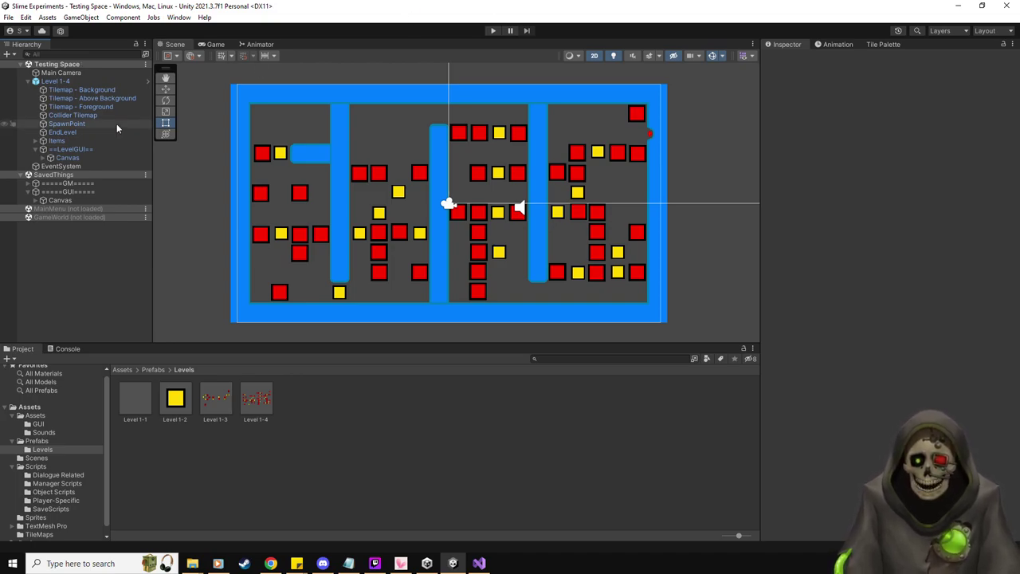
- Review Level 1-4's Auto Talking messages and playtest the level to check them in the widened text box
{"action": "left_click", "coordinate": [74, 81]}
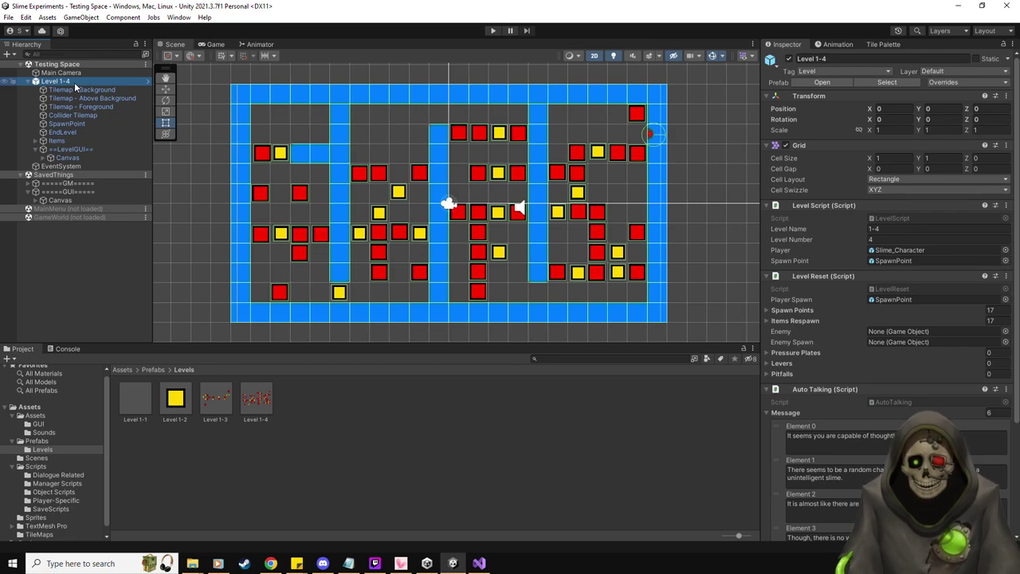
{"action": "scroll", "coordinate": [861, 411], "scroll_direction": "down", "scroll_amount": 4}
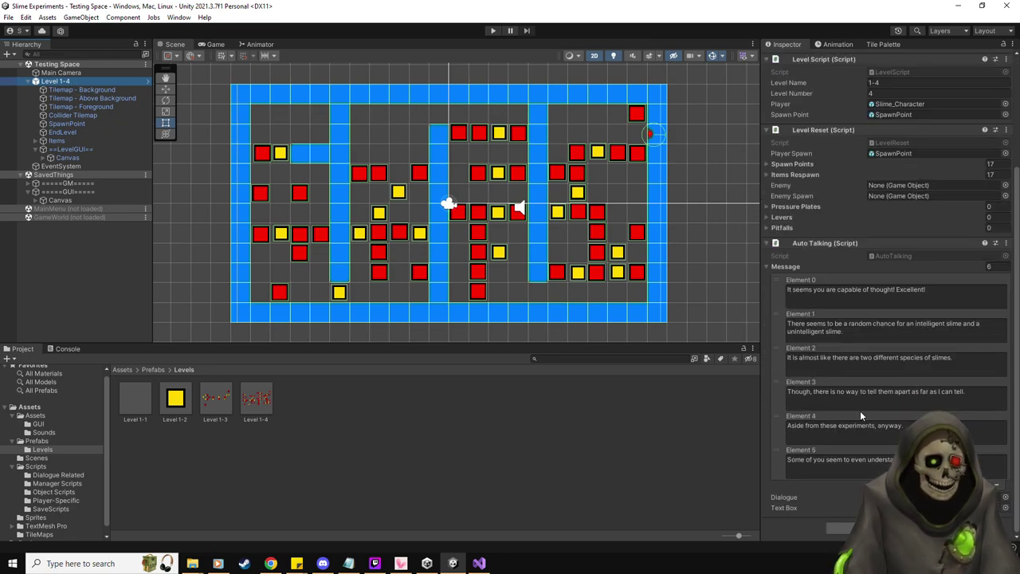
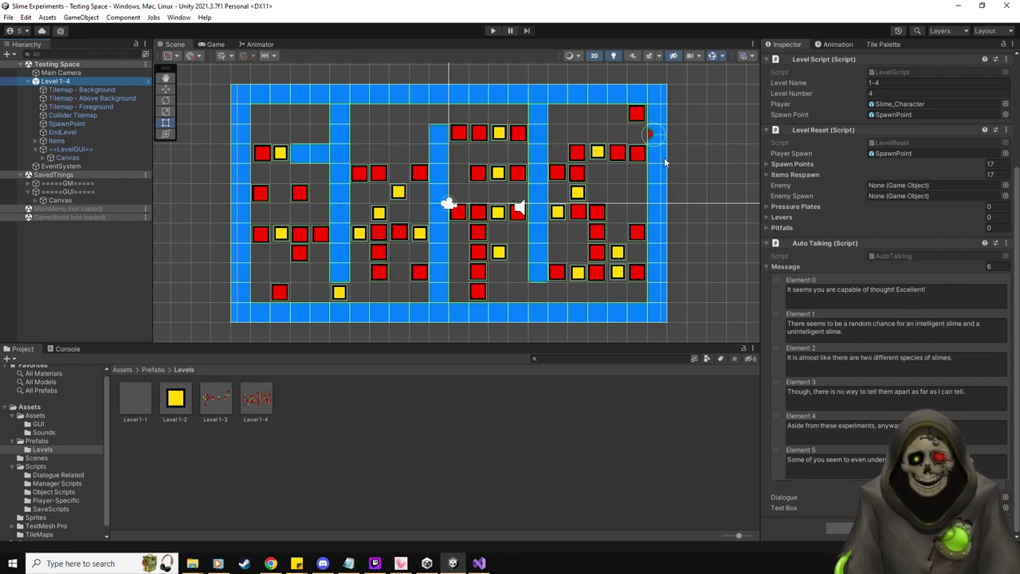
{"action": "left_click", "coordinate": [491, 31]}
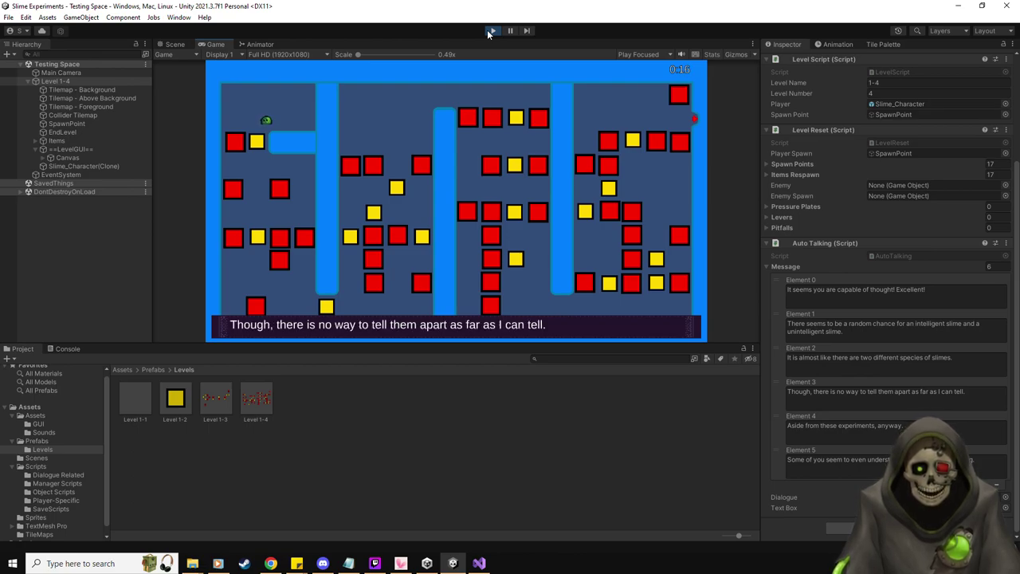
{"action": "left_click", "coordinate": [490, 31]}
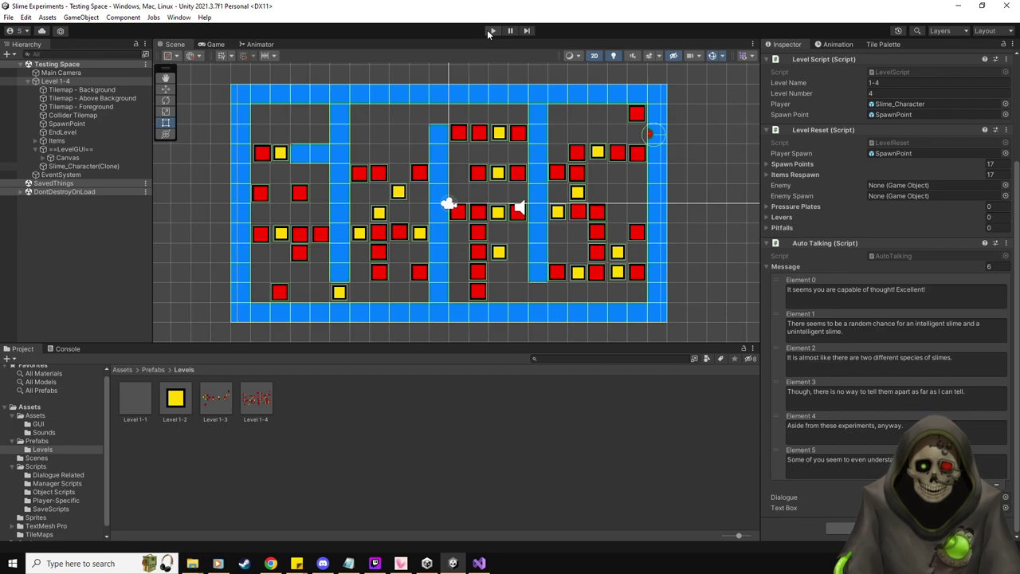
{"action": "left_click", "coordinate": [490, 31]}
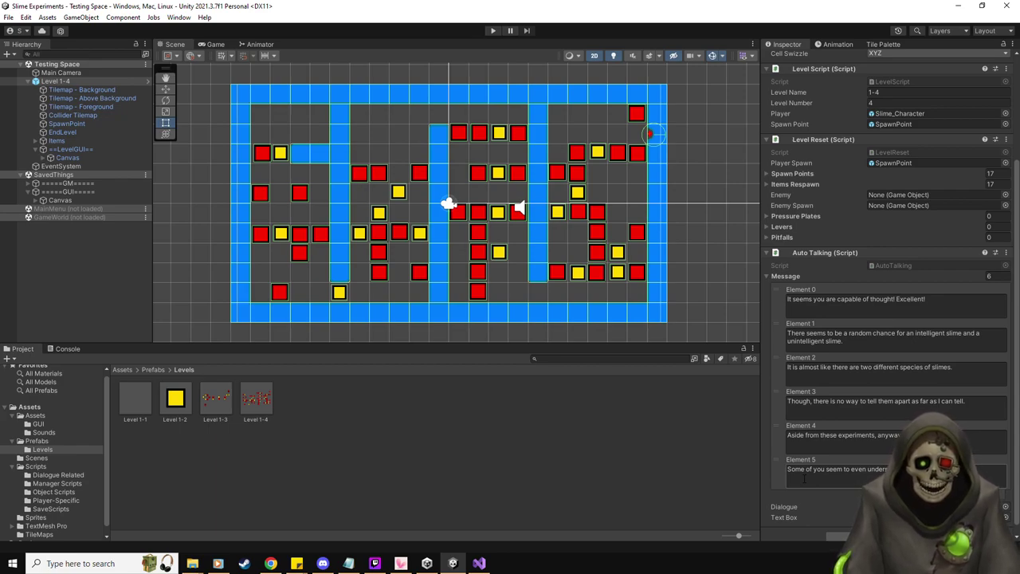
- Delete Level 1-4 from the Testing Space scene and add the blank Level - Prefab from the Prefabs folder in its place
{"action": "left_click", "coordinate": [81, 74]}
{"action": "left_click", "coordinate": [78, 81]}
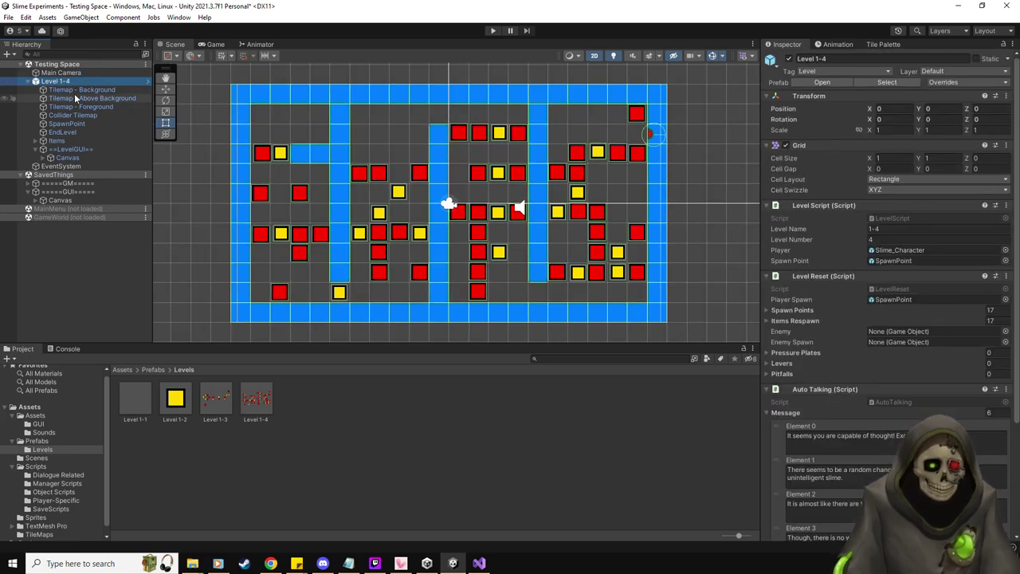
{"action": "key", "text": "Delete"}
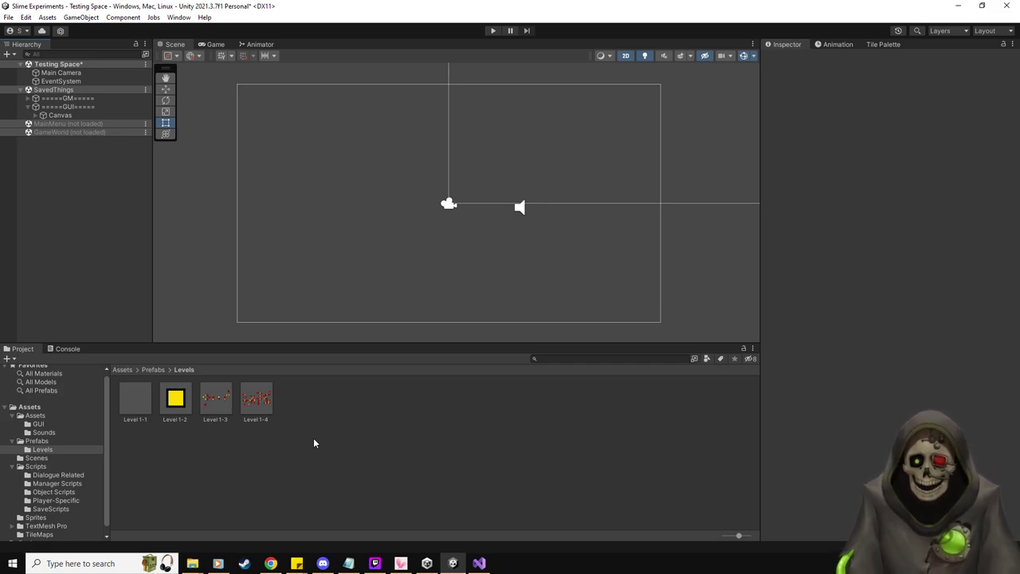
{"action": "left_click", "coordinate": [37, 440]}
{"action": "left_click_drag", "start_coordinate": [376, 403], "coordinate": [76, 80]}
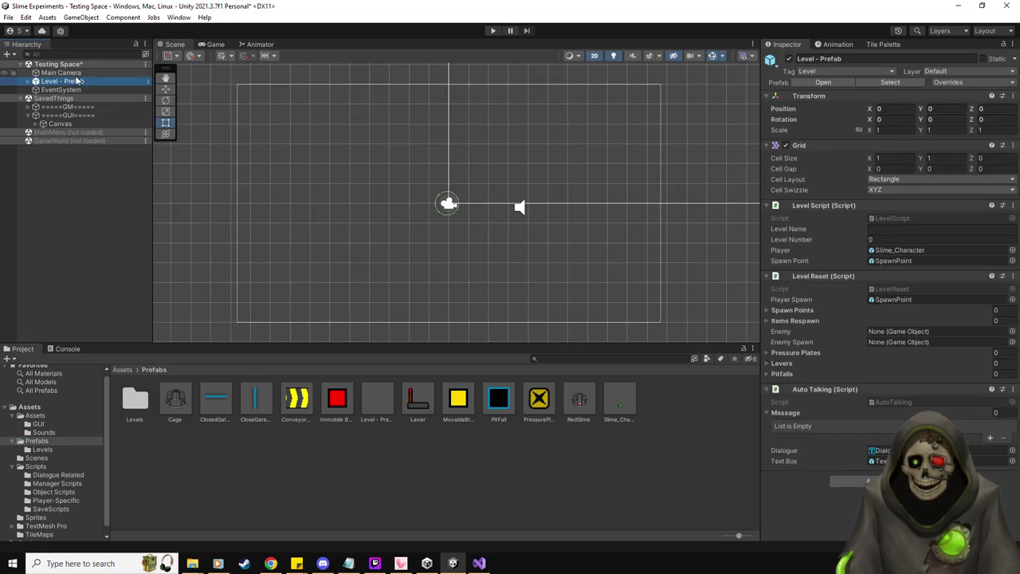
- Rename the level object as Level 1-5 and set its level number to 5 and level name to 1-5
{"action": "left_click", "coordinate": [28, 82]}
{"action": "left_click", "coordinate": [900, 59]}
{"action": "key", "text": "BackSpace"}
{"action": "key", "text": "BackSpace"}
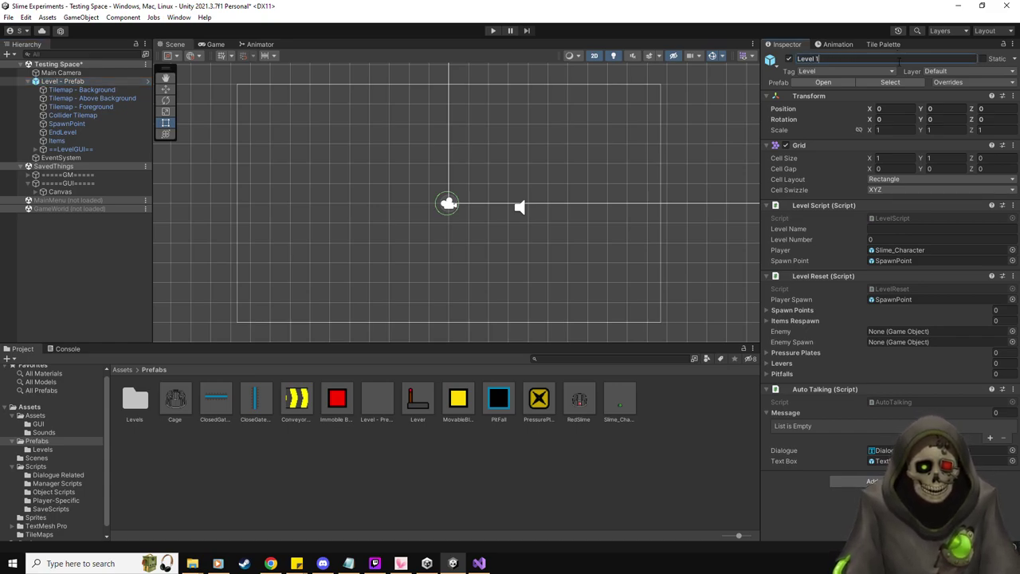
{"action": "type", "text": "1-5"}
{"action": "key", "text": "Return"}
{"action": "left_click", "coordinate": [899, 239]}
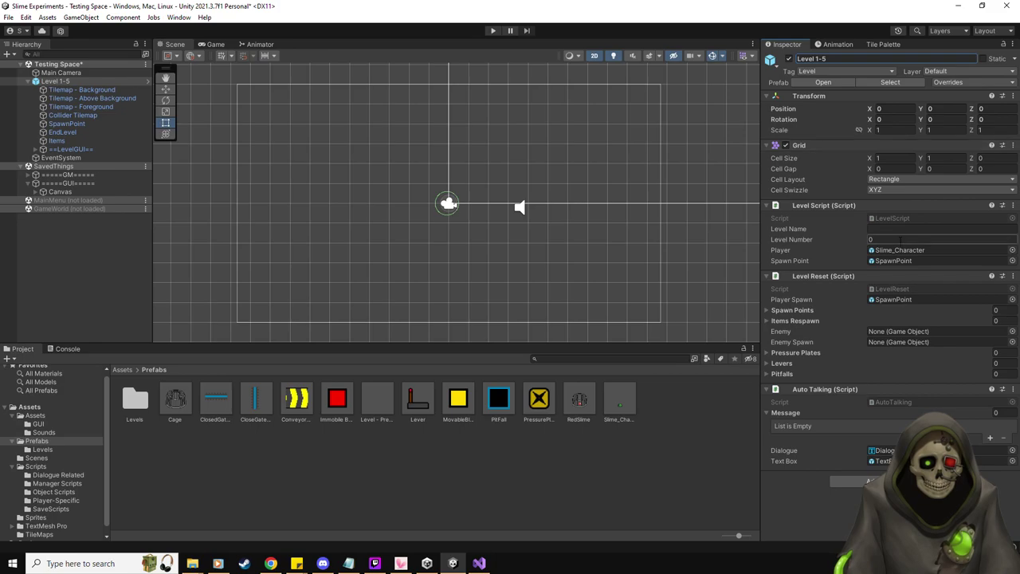
{"action": "type", "text": "5"}
{"action": "left_click", "coordinate": [882, 228]}
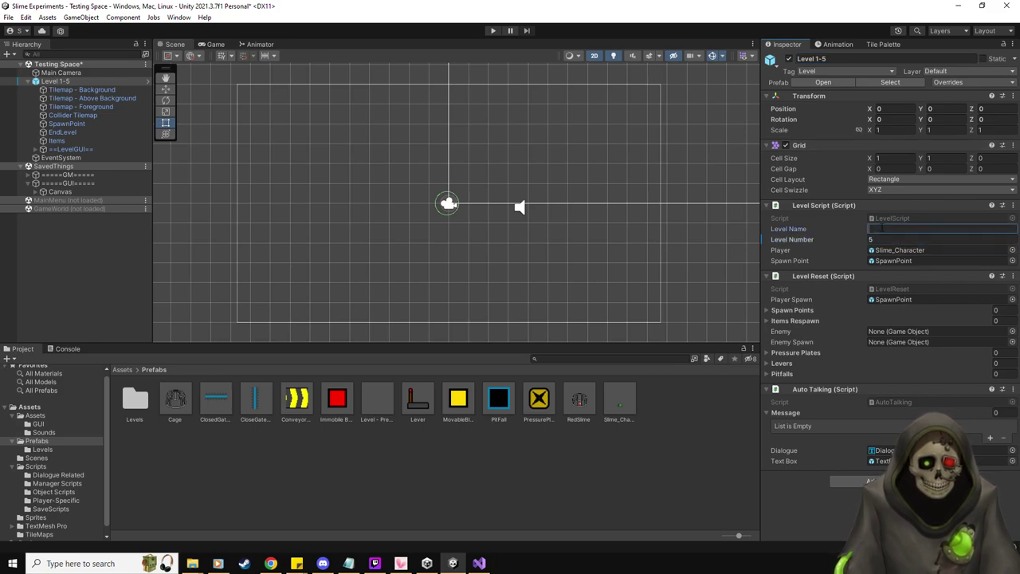
- Set Level 1-5 as the default parent and give its Auto Talking message list 10 elements
{"action": "right_click", "coordinate": [63, 81]}
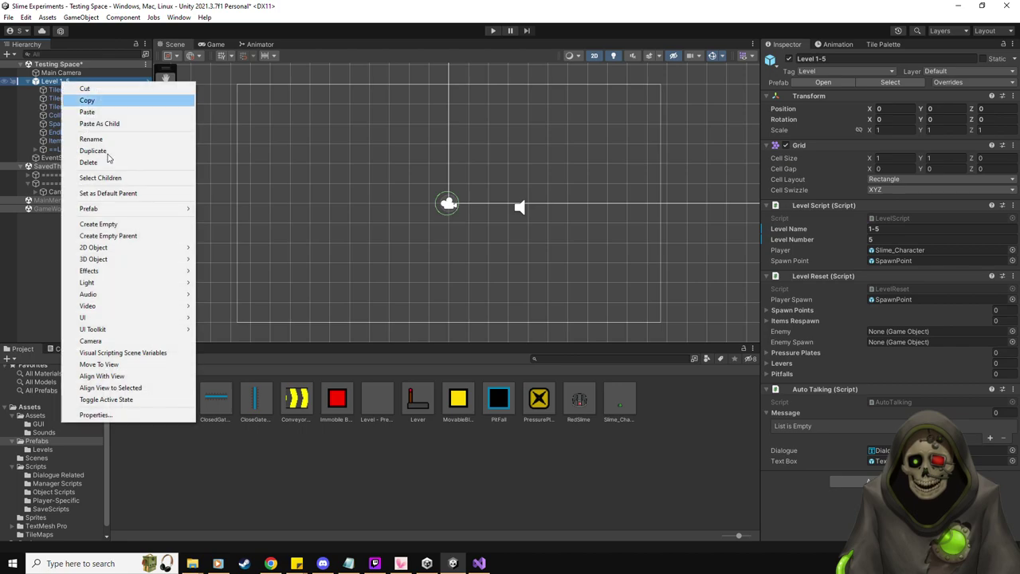
{"action": "left_click", "coordinate": [121, 194]}
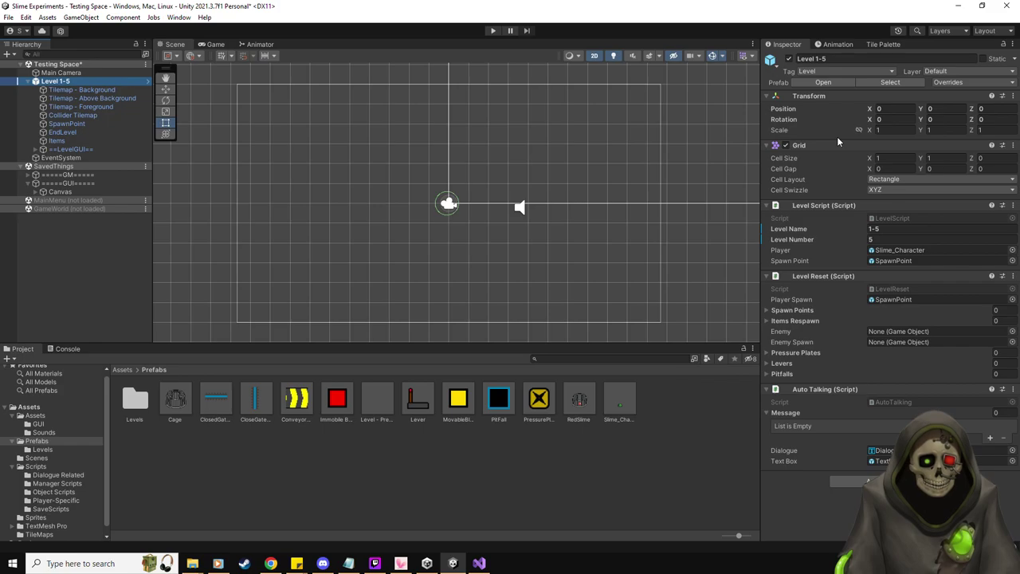
{"action": "left_click", "coordinate": [995, 412]}
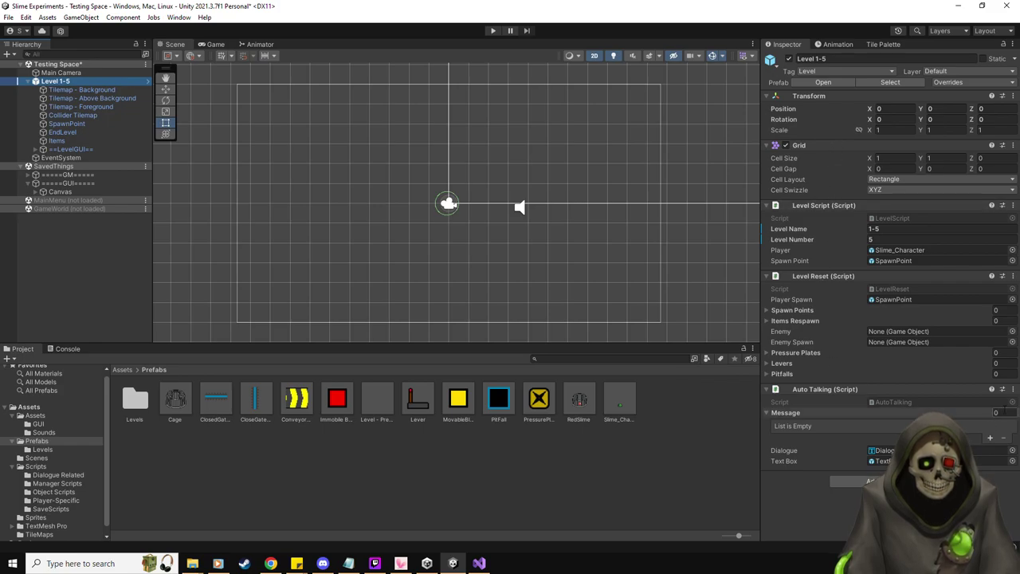
{"action": "type", "text": "10"}
{"action": "key", "text": "Return"}
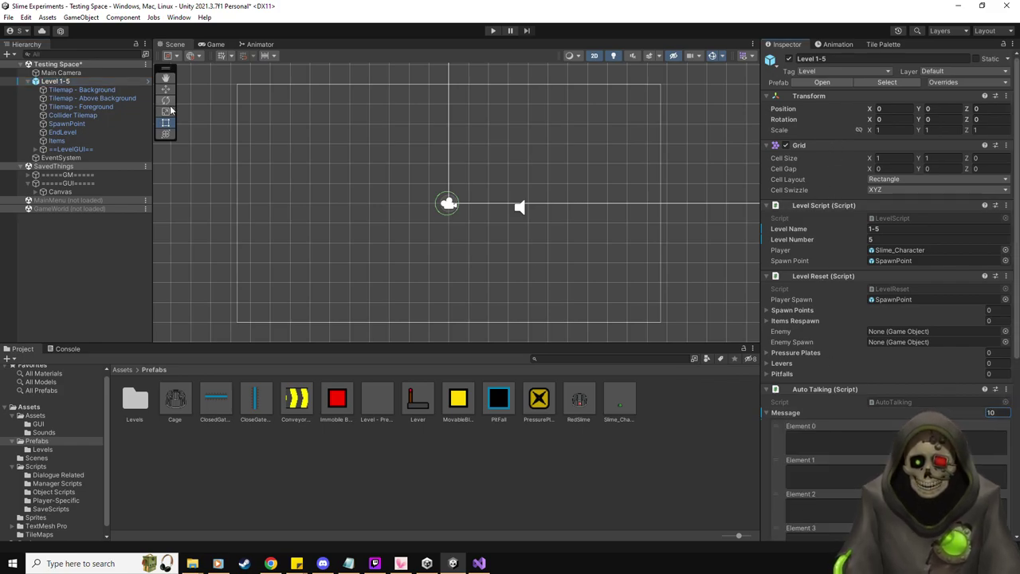
- Choose the Blue Room lower-edge tile for painting on the Collider Tilemap and unpack the Level 1-5 prefab
{"action": "left_click", "coordinate": [35, 150]}
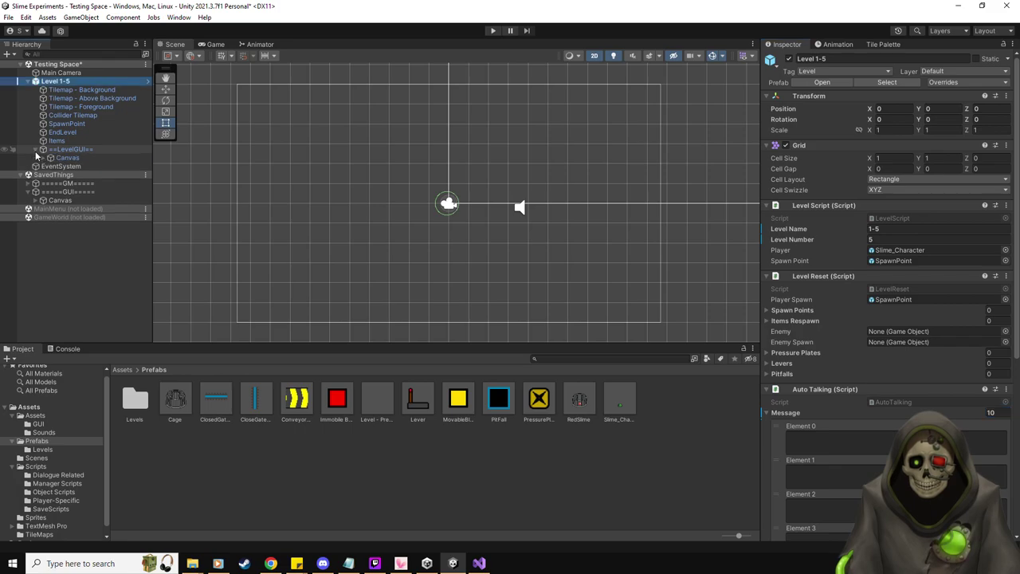
{"action": "left_click", "coordinate": [35, 151]}
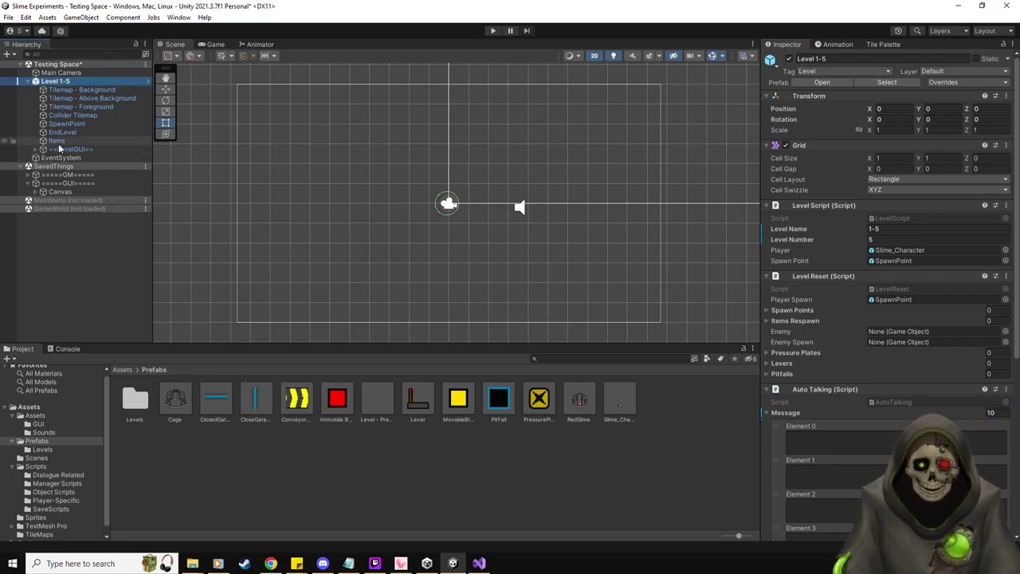
{"action": "left_click", "coordinate": [84, 114]}
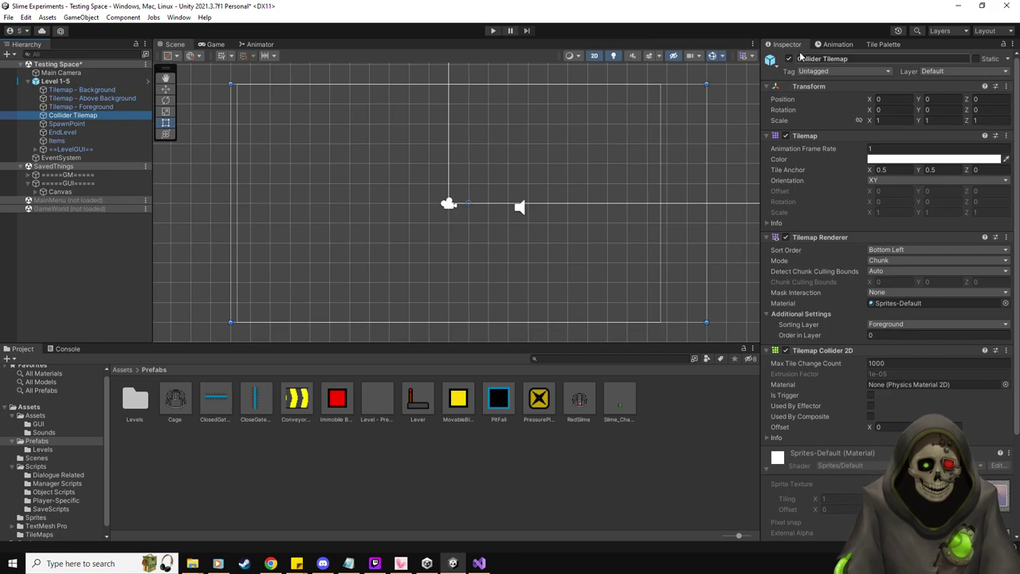
{"action": "left_click", "coordinate": [883, 44]}
{"action": "left_click", "coordinate": [832, 360]}
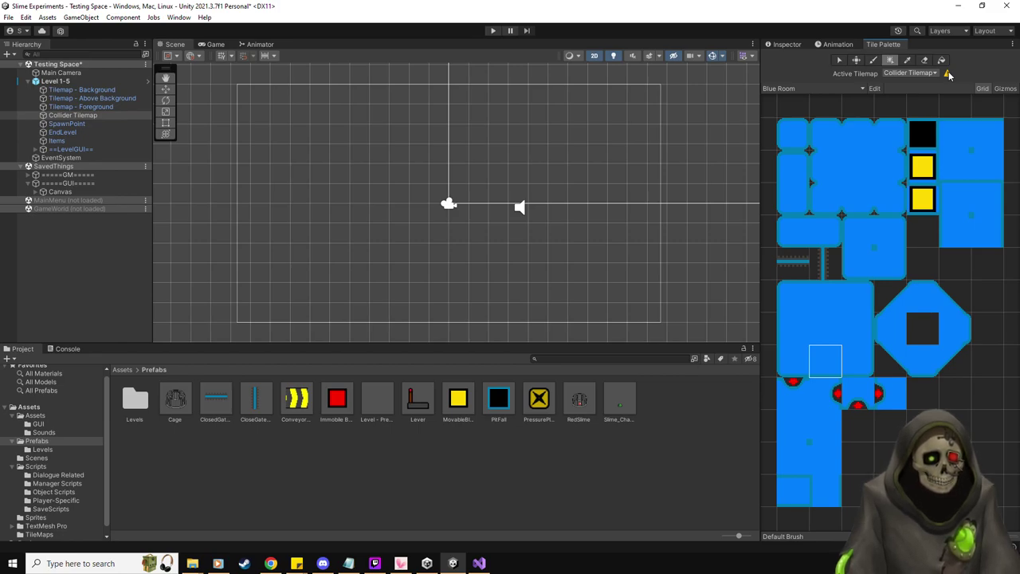
{"action": "right_click", "coordinate": [68, 81]}
{"action": "mouse_move", "coordinate": [111, 209]}
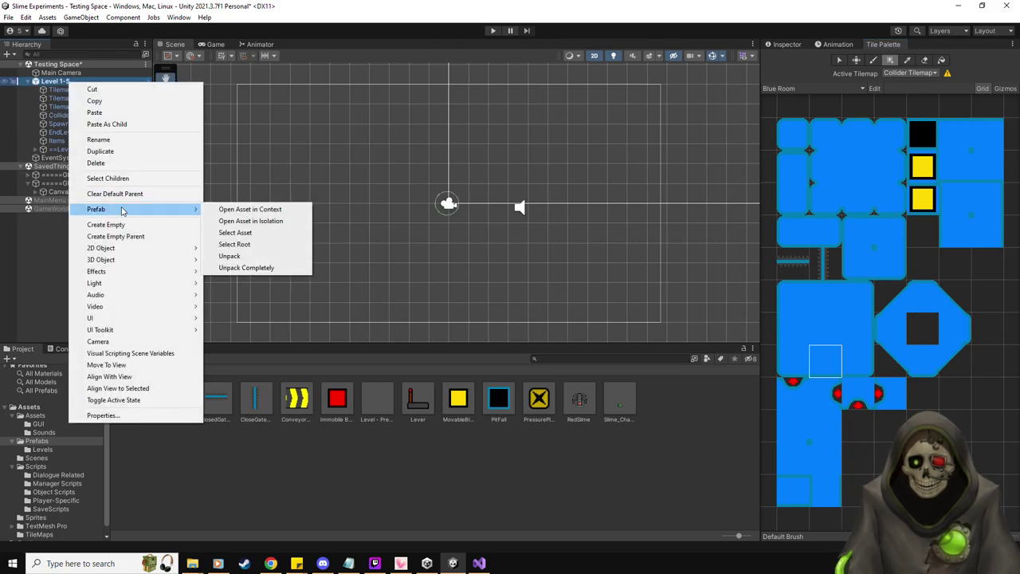
{"action": "left_click", "coordinate": [238, 255]}
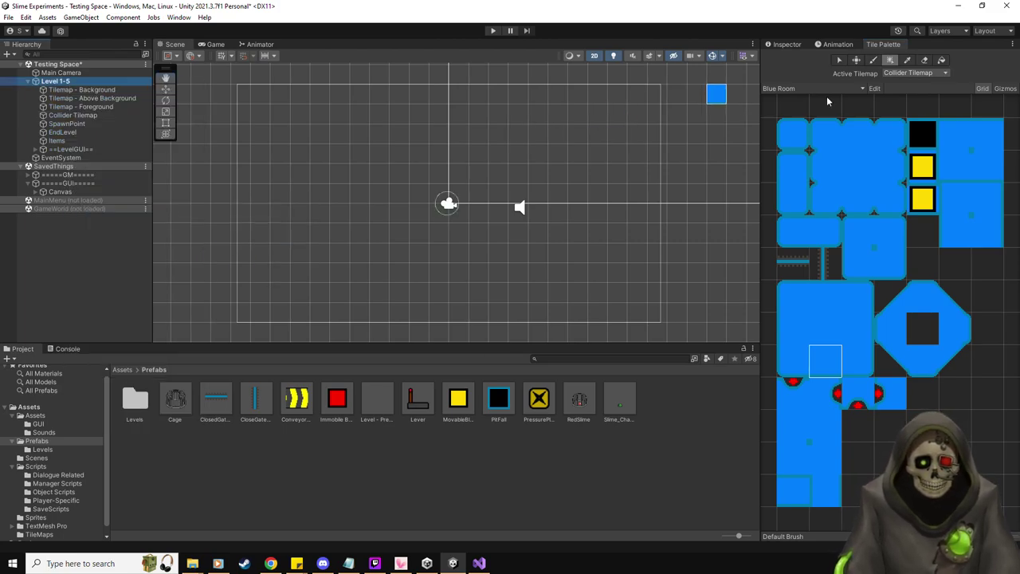
- Box-fill the four straight walls of the room along the camera frame with the matching Blue Room edge tiles
{"action": "left_click_drag", "start_coordinate": [262, 96], "coordinate": [642, 95]}
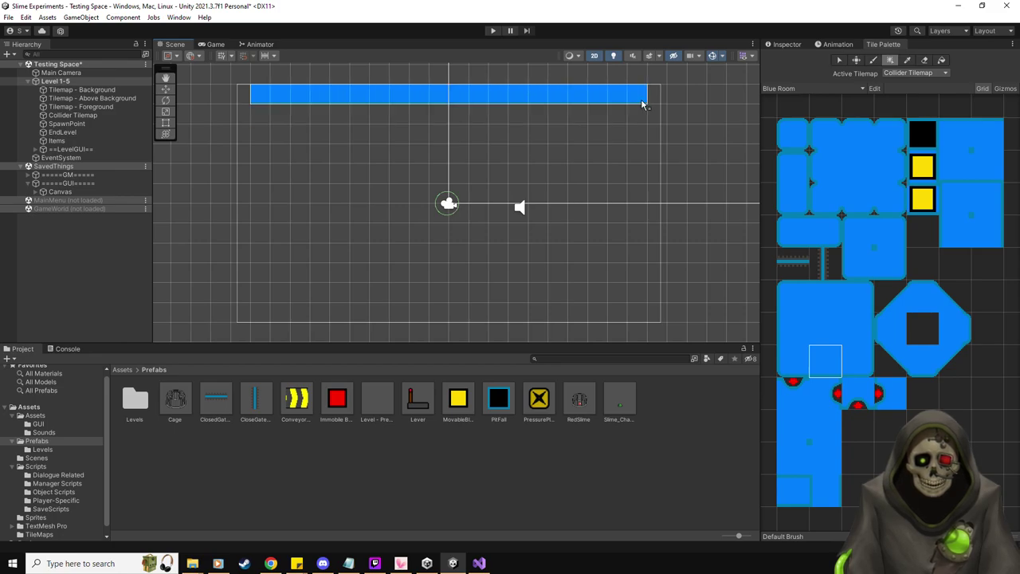
{"action": "left_click", "coordinate": [820, 301]}
{"action": "left_click_drag", "start_coordinate": [634, 315], "coordinate": [258, 316]}
{"action": "left_click", "coordinate": [792, 327]}
{"action": "left_click_drag", "start_coordinate": [659, 292], "coordinate": [659, 112]}
{"action": "left_click", "coordinate": [858, 328]}
{"action": "left_click_drag", "start_coordinate": [240, 288], "coordinate": [233, 112]}
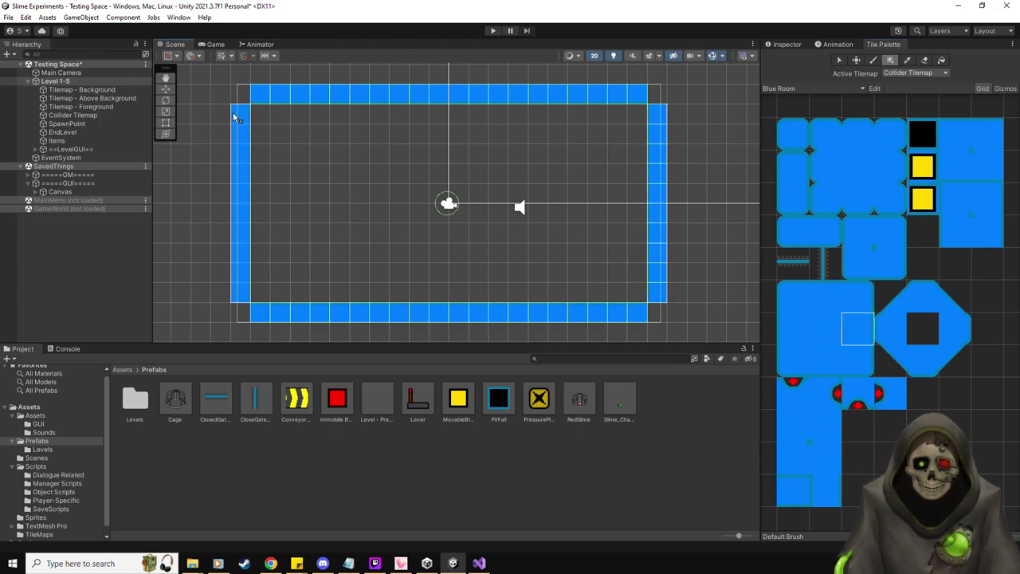
- Fill the four corners of the room's outer wall with the matching inner-corner tiles
{"action": "left_click", "coordinate": [791, 437]}
{"action": "left_click", "coordinate": [238, 97]}
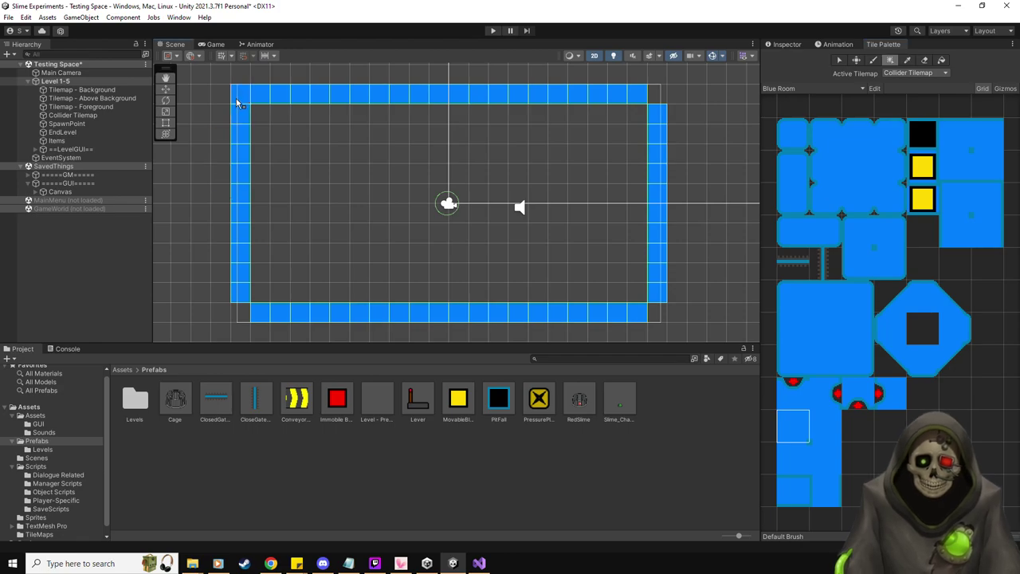
{"action": "left_click", "coordinate": [833, 425]}
{"action": "left_click", "coordinate": [656, 93]}
{"action": "left_click", "coordinate": [826, 458]}
{"action": "left_click", "coordinate": [658, 313]}
{"action": "left_click", "coordinate": [798, 459]}
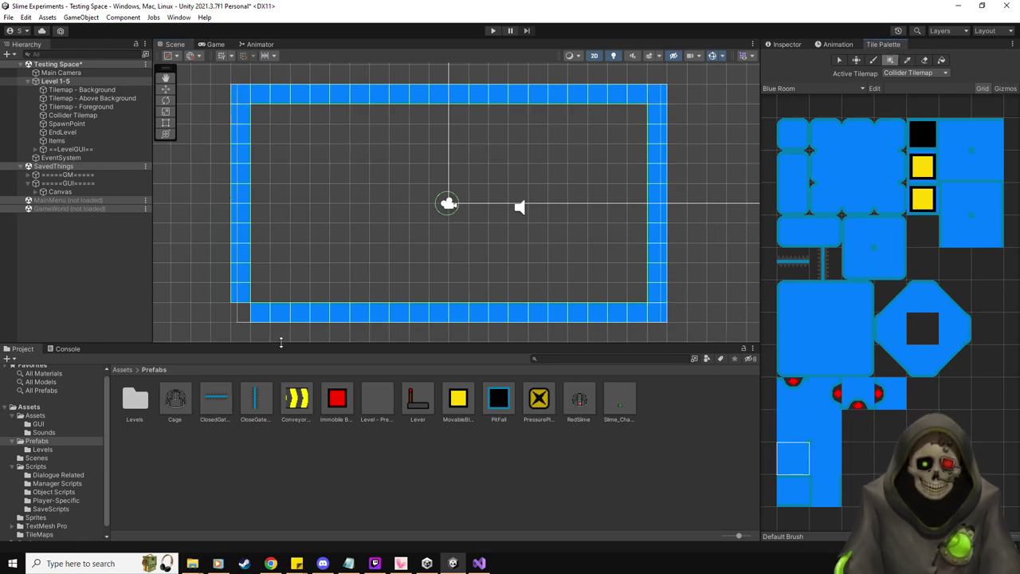
{"action": "left_click", "coordinate": [241, 313]}
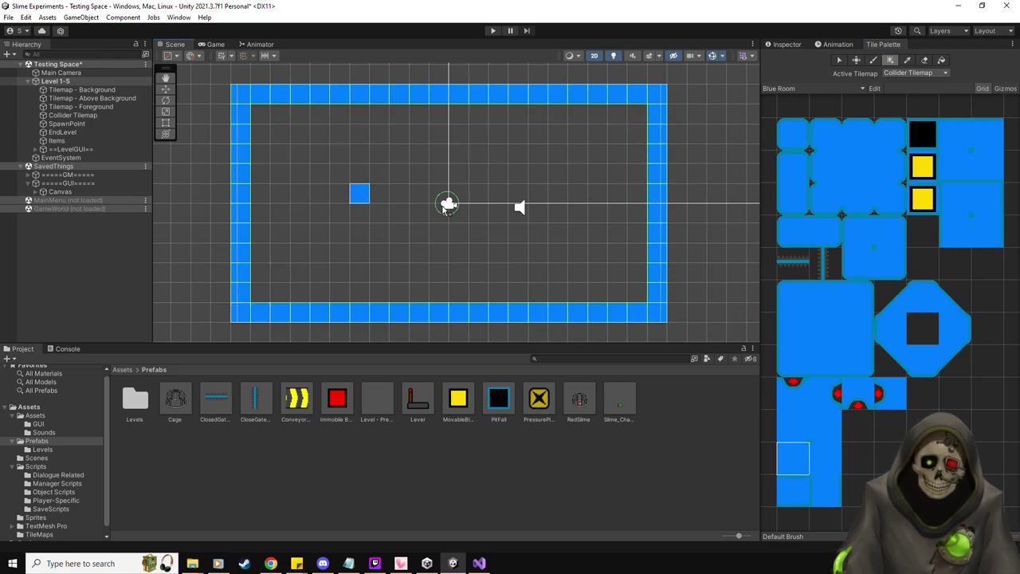
- Place the red half-circle tile in the right wall just above the bottom corner and move EndLevel onto it
{"action": "left_click", "coordinate": [891, 396]}
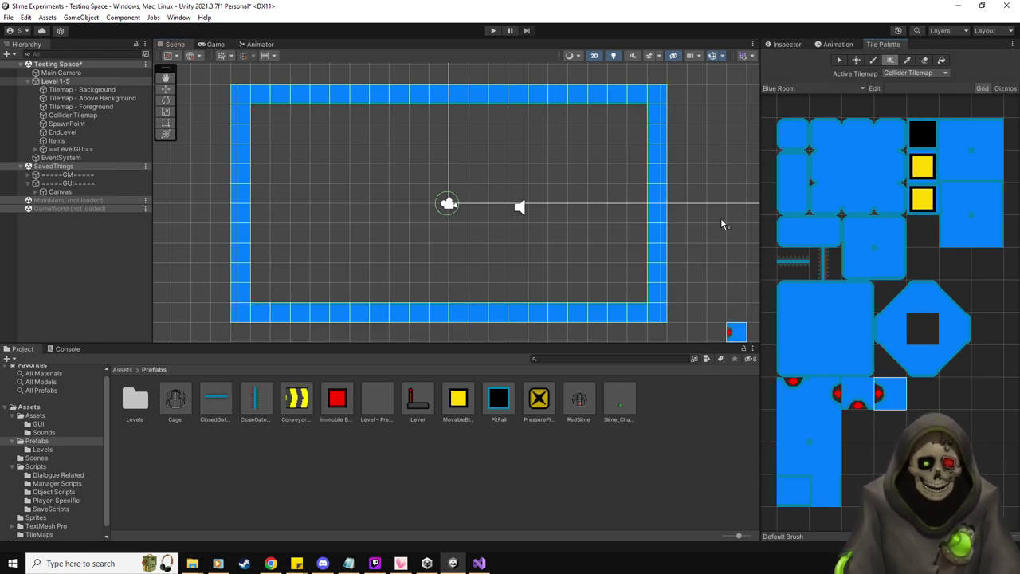
{"action": "left_click", "coordinate": [660, 293]}
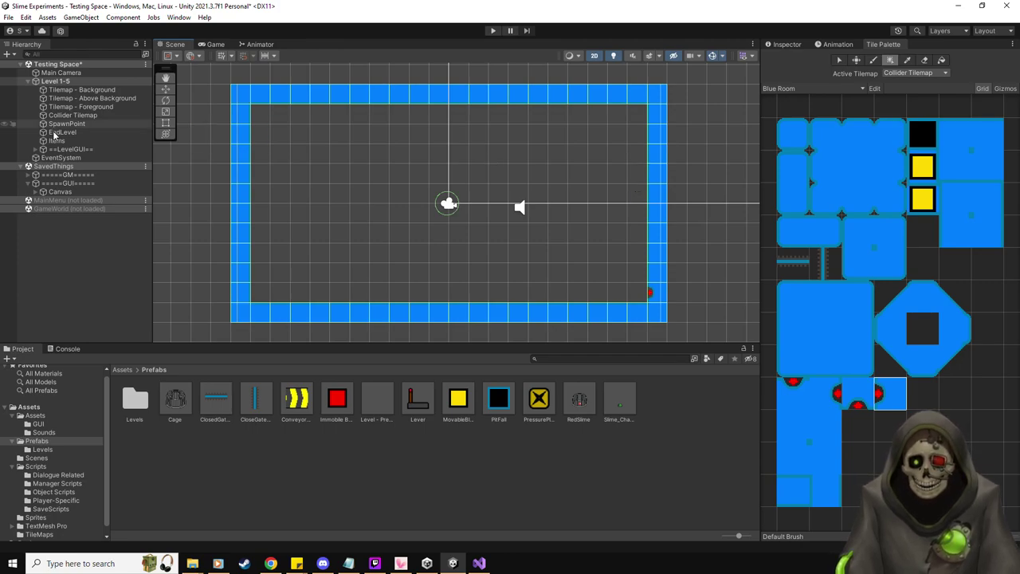
{"action": "left_click", "coordinate": [58, 132]}
{"action": "left_click", "coordinate": [165, 88]}
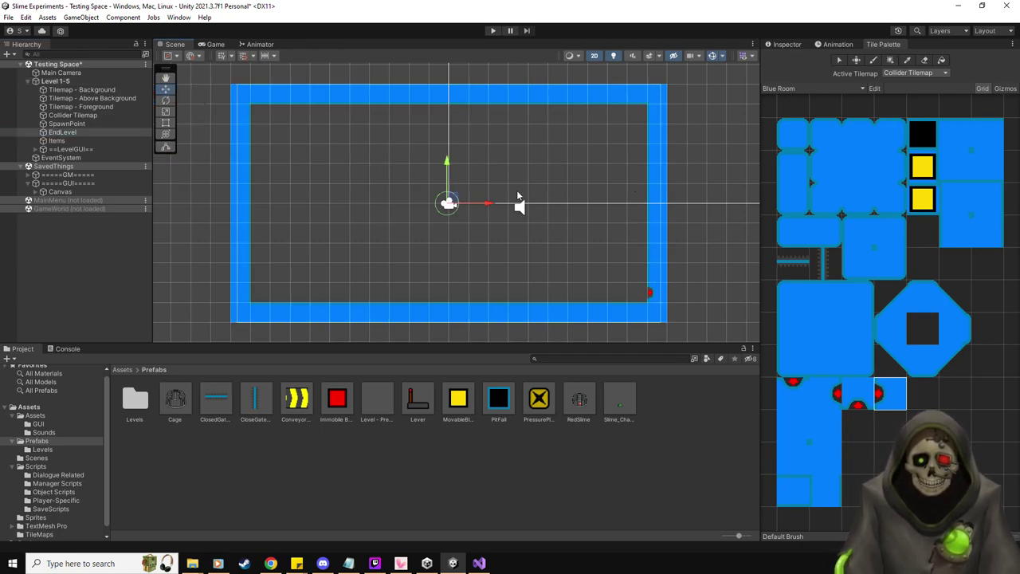
{"action": "left_click_drag", "start_coordinate": [456, 199], "coordinate": [656, 296]}
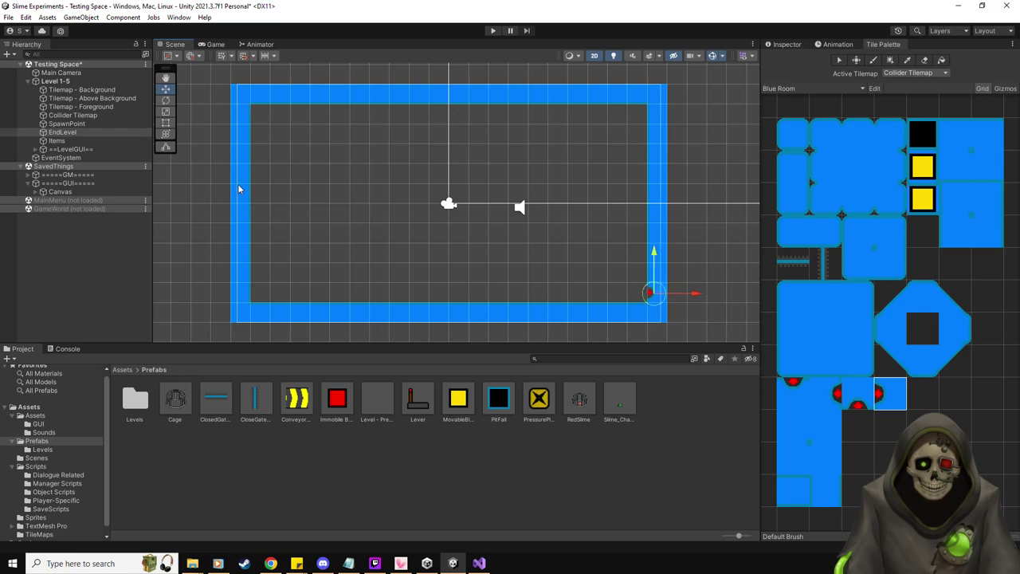
- Move SpawnPoint into the room's upper-left corner, at about X -8.51, Y 3.83
{"action": "left_click", "coordinate": [66, 123]}
{"action": "left_click_drag", "start_coordinate": [453, 200], "coordinate": [285, 122]}
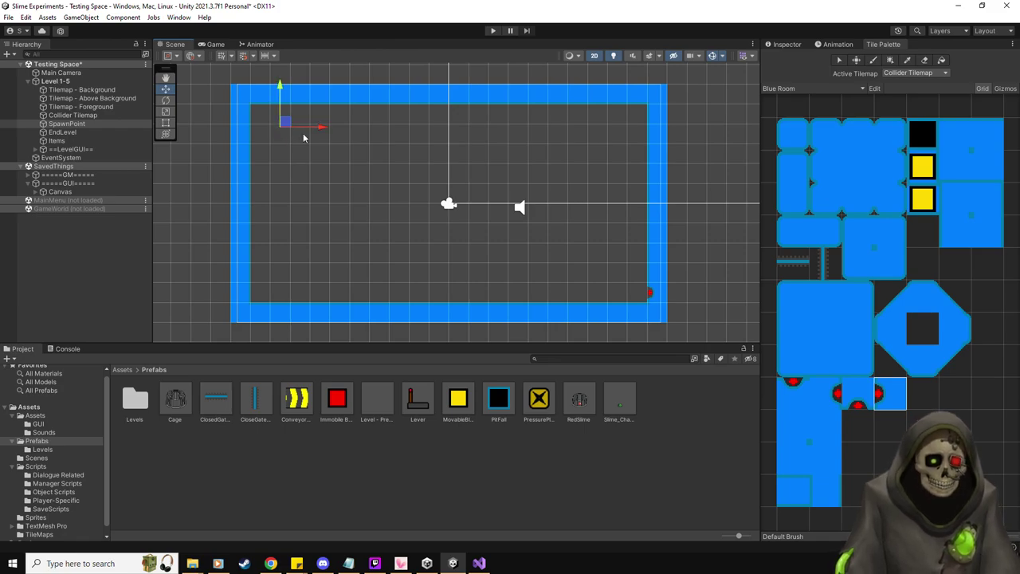
{"action": "left_click", "coordinate": [783, 44]}
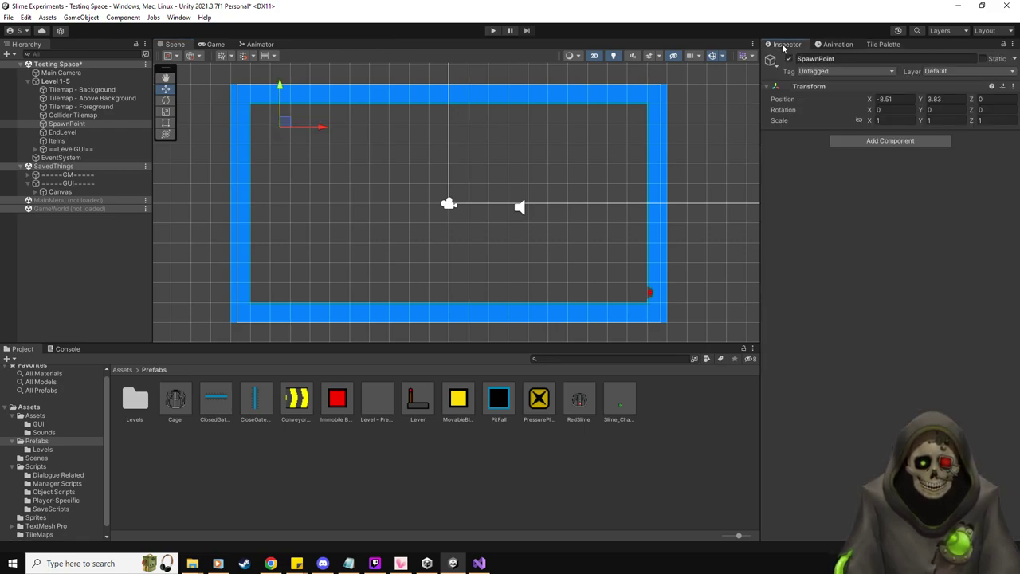
- Add a MovableBlock to Level 1-5 and duplicate it into a horizontal row of 17 blocks across the room's middle
{"action": "left_click", "coordinate": [56, 82]}
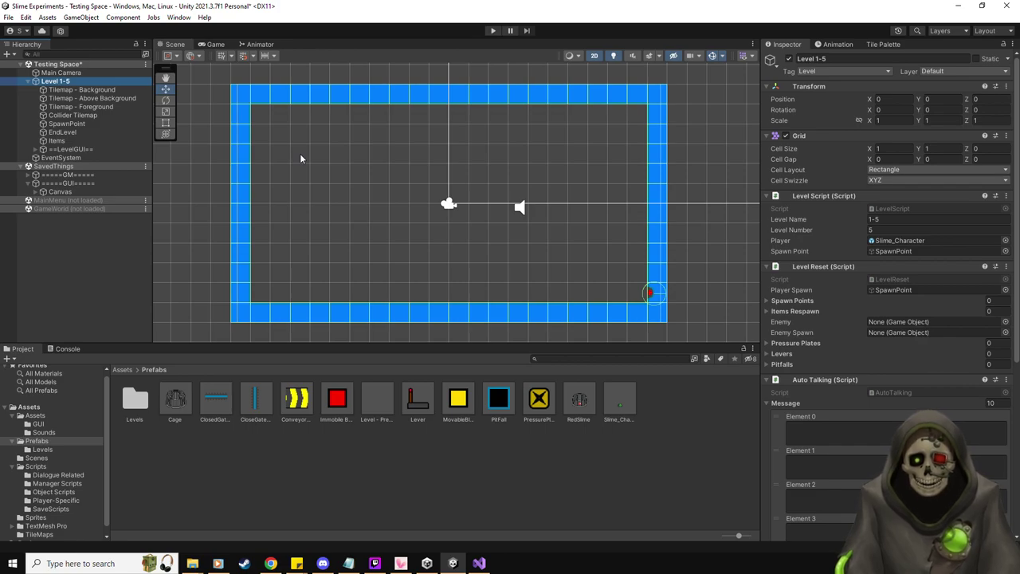
{"action": "left_click_drag", "start_coordinate": [409, 216], "coordinate": [652, 196]}
{"action": "key", "text": "ctrl+d"}
{"action": "key", "text": "ctrl+d"}
{"action": "key", "text": "ctrl+d"}
{"action": "key", "text": "ctrl+d"}
{"action": "key", "text": "ctrl+d"}
{"action": "key", "text": "ctrl+d"}
{"action": "key", "text": "ctrl+d"}
{"action": "key", "text": "ctrl+d"}
{"action": "key", "text": "ctrl+d"}
{"action": "key", "text": "ctrl+d"}
{"action": "key", "text": "ctrl+d"}
{"action": "key", "text": "ctrl+d"}
{"action": "key", "text": "ctrl+d"}
{"action": "key", "text": "ctrl+d"}
{"action": "key", "text": "ctrl+d"}
{"action": "key", "text": "ctrl+d"}
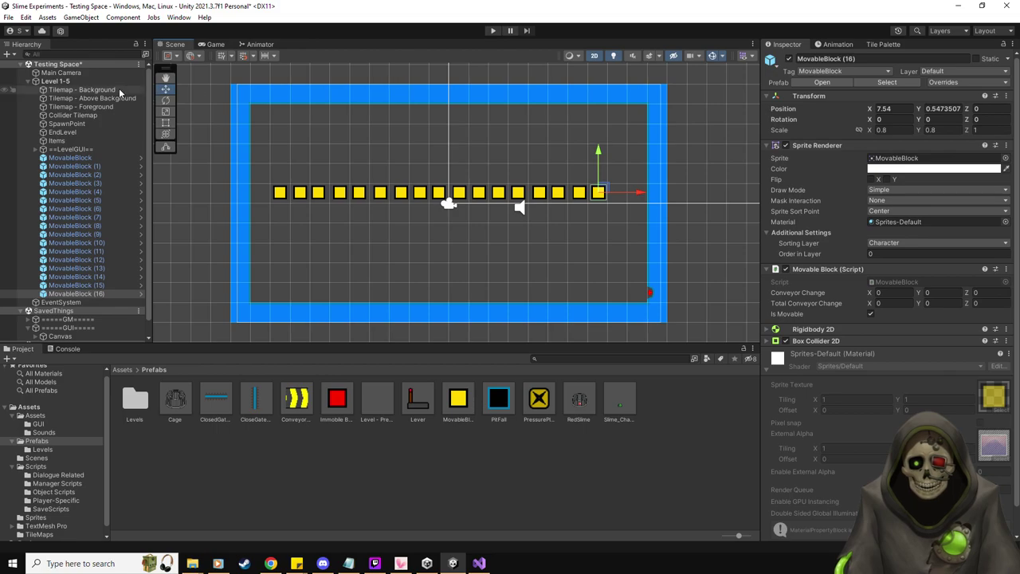
- Playtest the slime pushing the row of movable blocks, and delete all 17 blocks from the level
{"action": "left_click", "coordinate": [492, 30]}
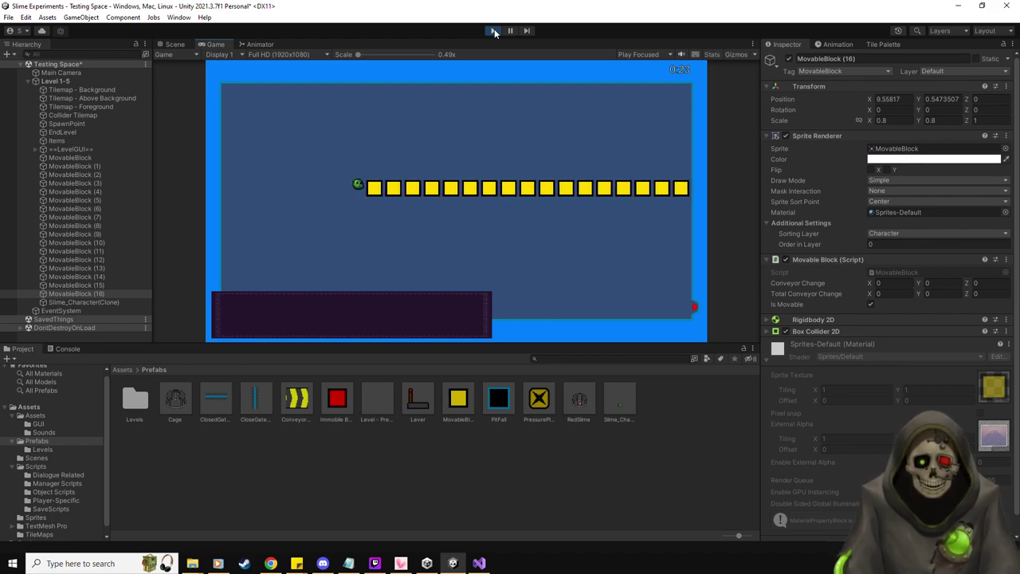
{"action": "left_click", "coordinate": [487, 30]}
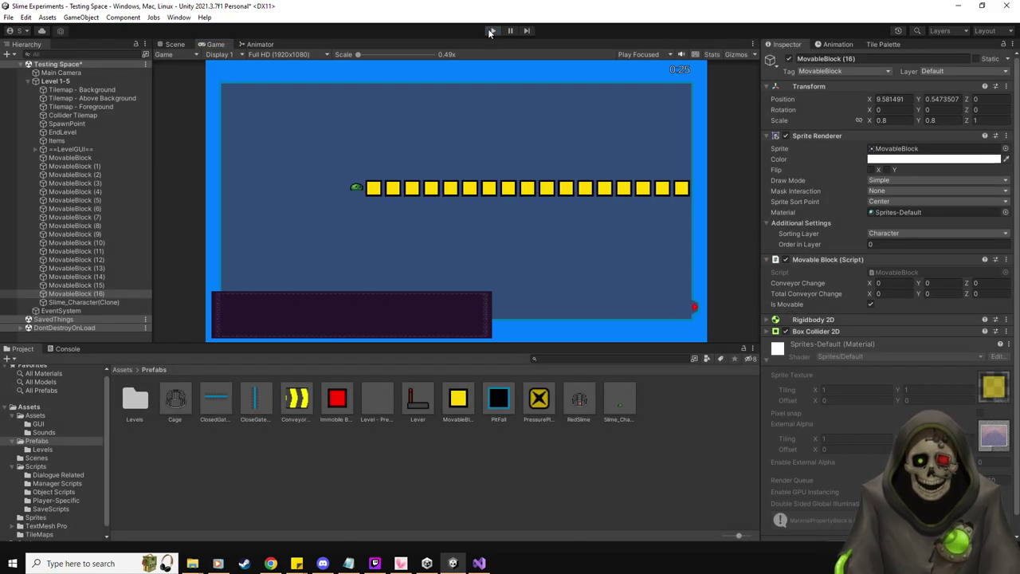
{"action": "left_click", "coordinate": [92, 158]}
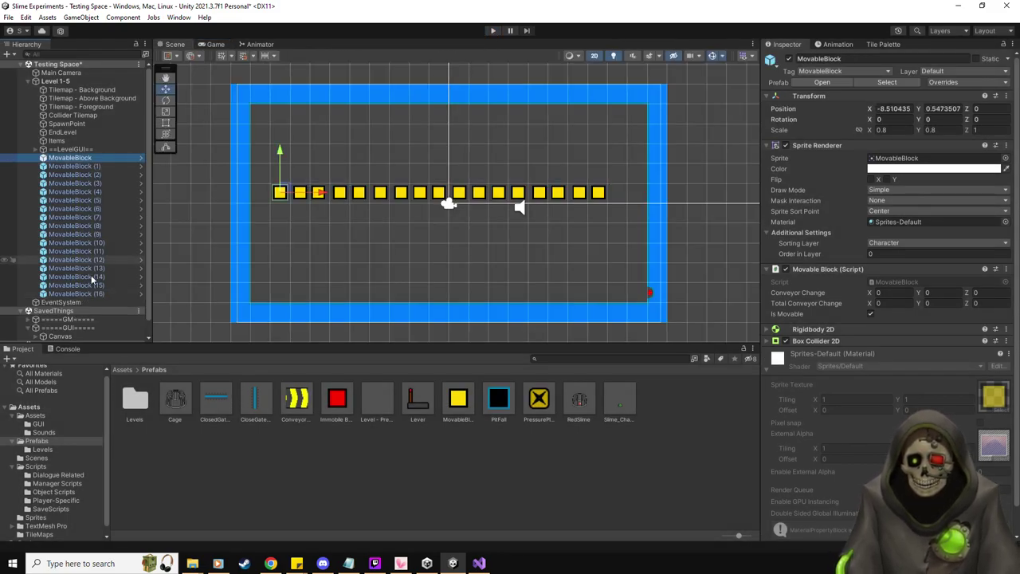
{"action": "left_click", "coordinate": [97, 294], "text": "shift"}
{"action": "key", "text": "Delete"}
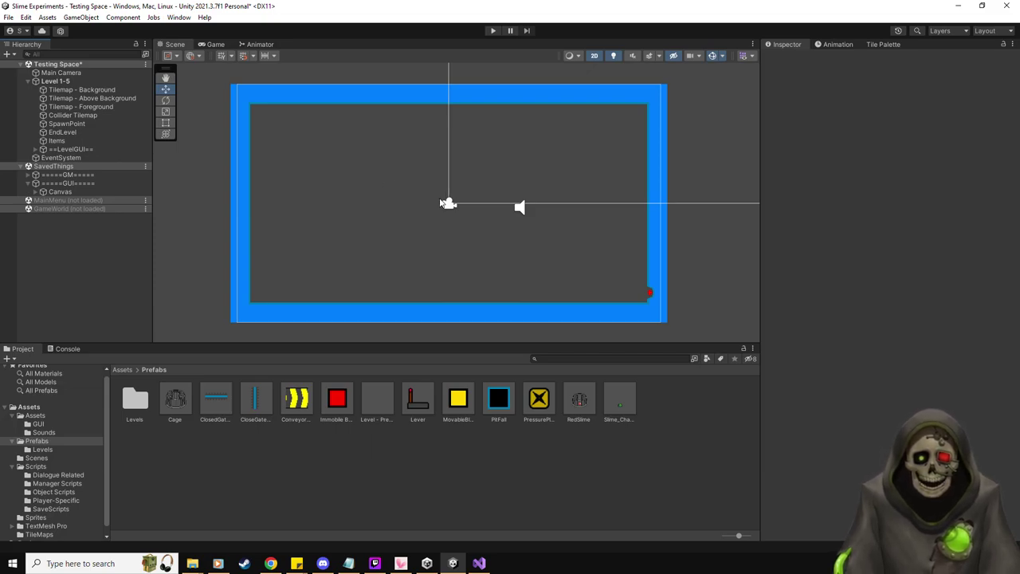
- Box-fill a 2 by 2 block of solid blue tiles at the center of the room on the Collider Tilemap
{"action": "scroll", "coordinate": [424, 203], "scroll_direction": "up", "scroll_amount": 1}
{"action": "middle_click_drag", "start_coordinate": [416, 204], "coordinate": [430, 200]}
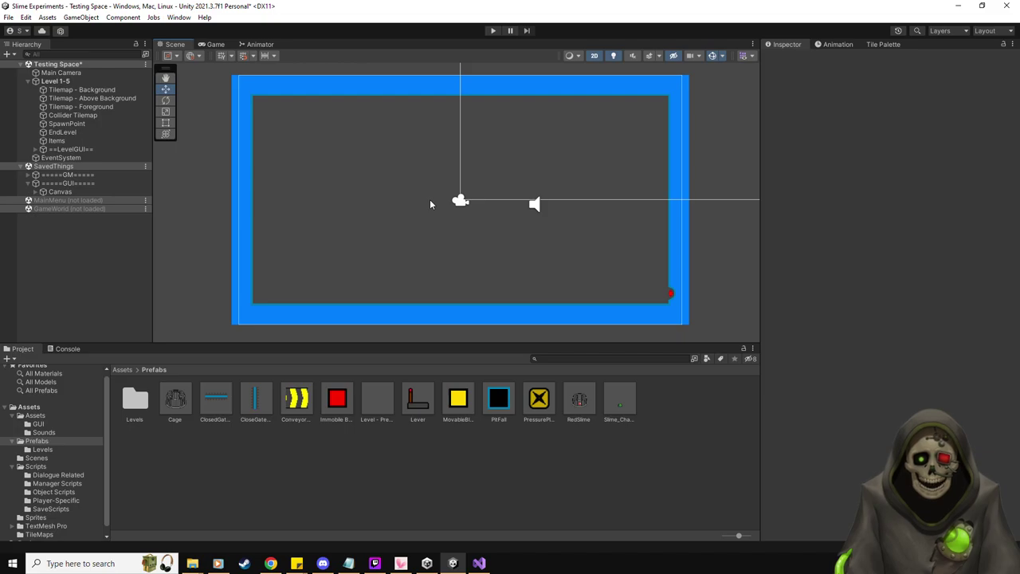
{"action": "left_click", "coordinate": [883, 44]}
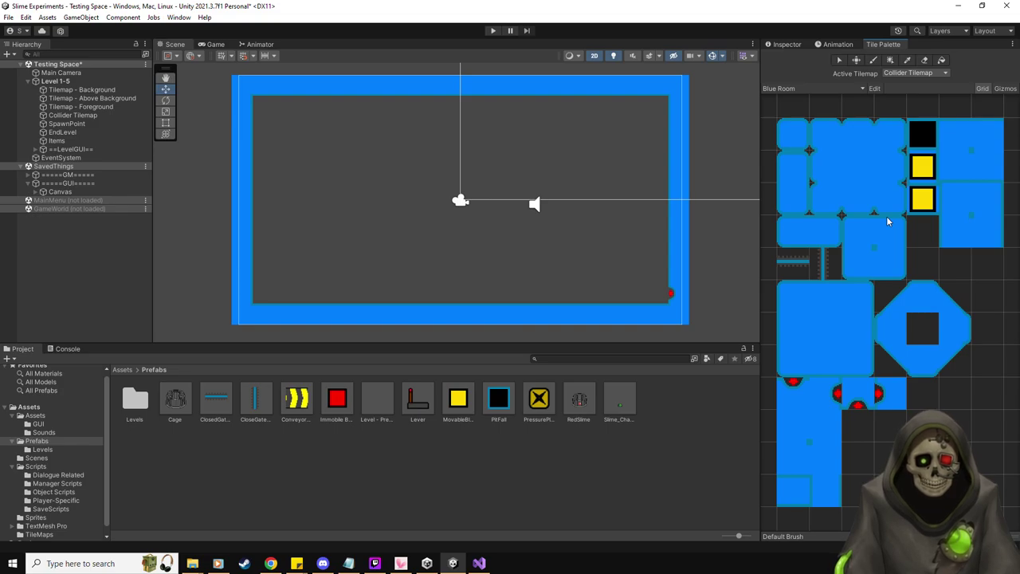
{"action": "left_click", "coordinate": [839, 318]}
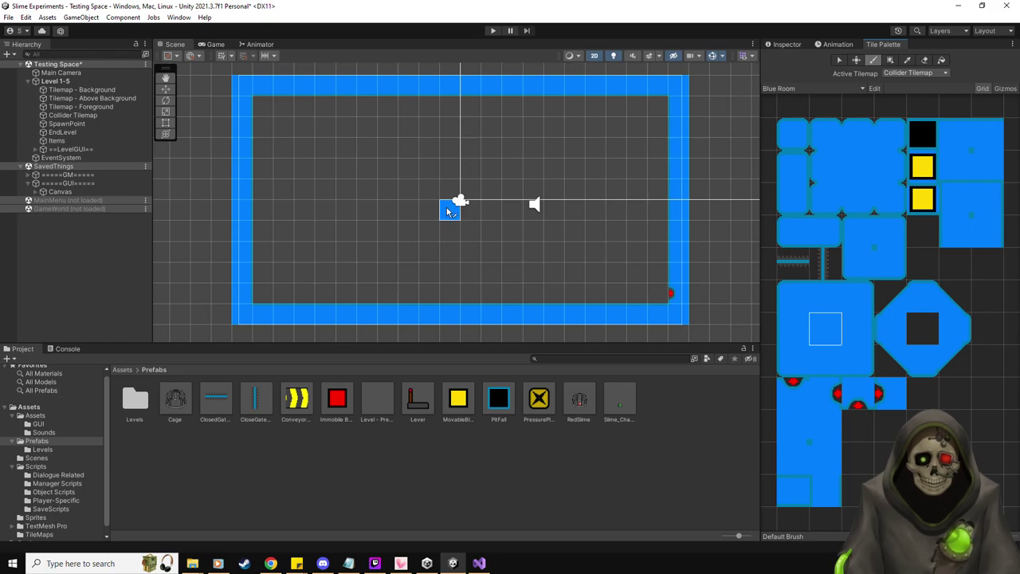
{"action": "left_click", "coordinate": [890, 60]}
{"action": "mouse_move", "coordinate": [449, 210]}
{"action": "left_mouse_down"}
{"action": "mouse_move", "coordinate": [467, 209]}
{"action": "mouse_move", "coordinate": [453, 189]}
{"action": "mouse_move", "coordinate": [472, 191]}
{"action": "left_mouse_up"}
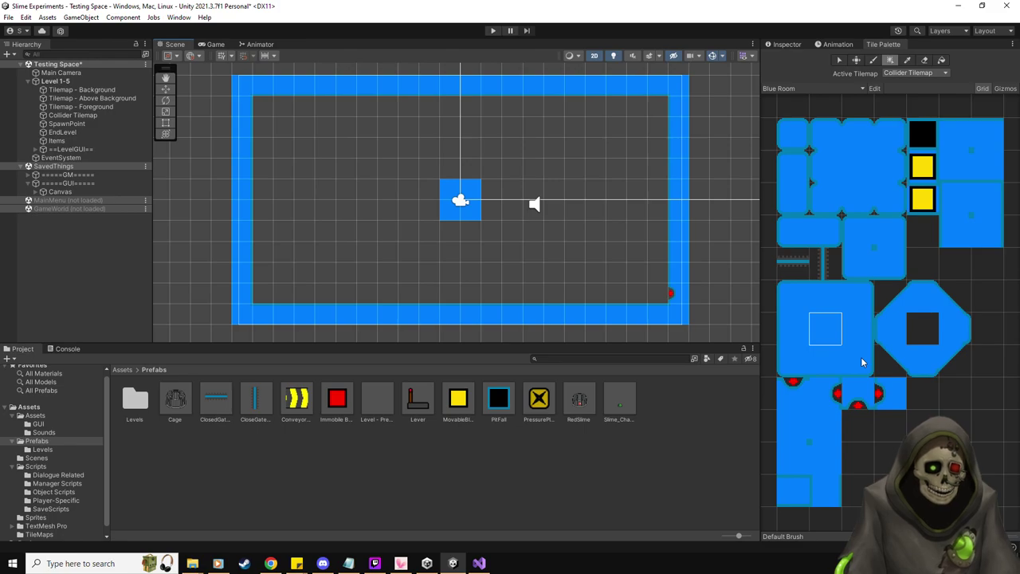
{"action": "left_click", "coordinate": [953, 361]}
{"action": "scroll", "coordinate": [501, 209], "scroll_direction": "up", "scroll_amount": 5}
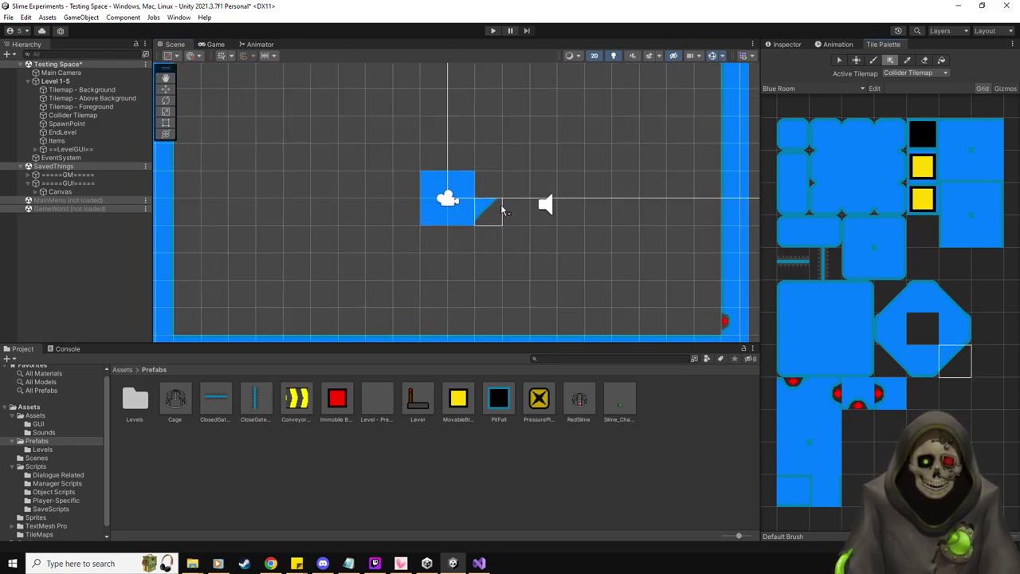
{"action": "scroll", "coordinate": [501, 210], "scroll_direction": "up", "scroll_amount": 1}
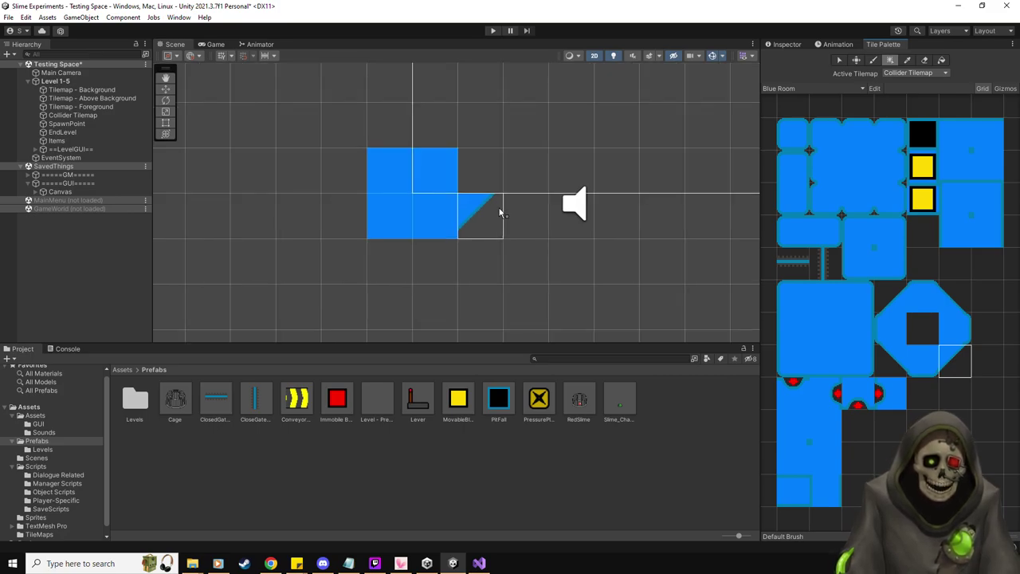
{"action": "scroll", "coordinate": [501, 212], "scroll_direction": "down", "scroll_amount": 1}
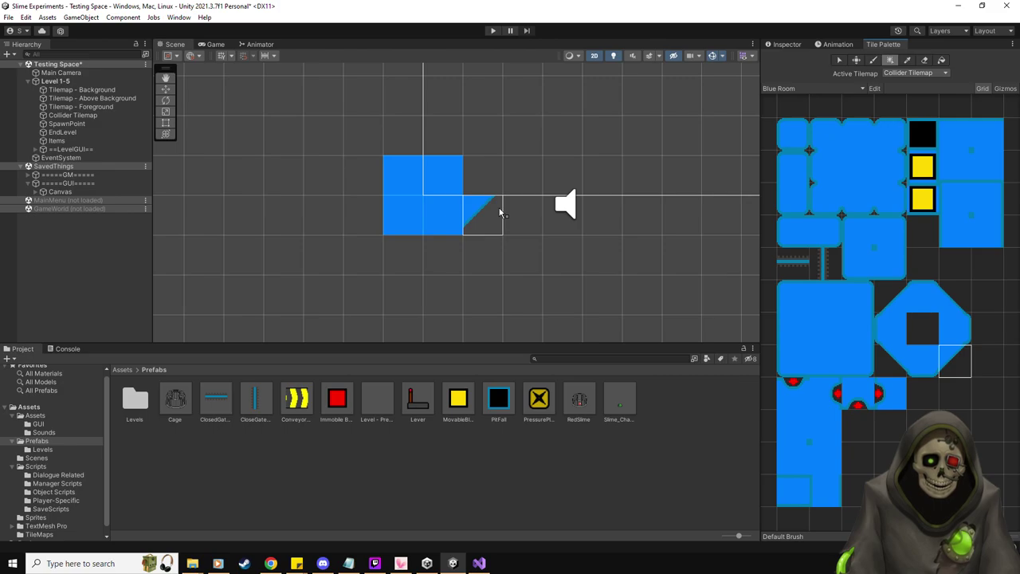
{"action": "scroll", "coordinate": [501, 212], "scroll_direction": "down", "scroll_amount": 1}
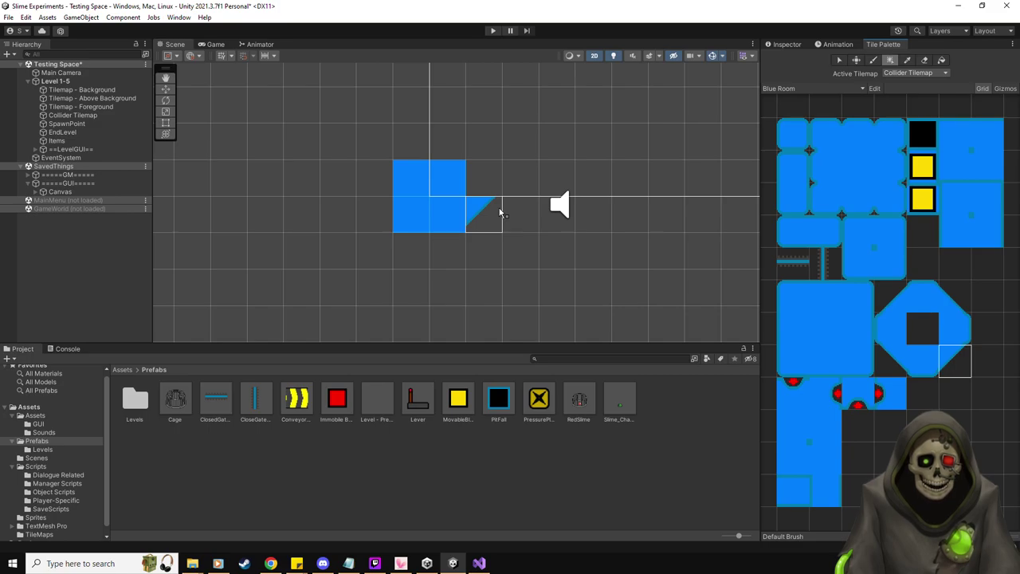
- Repaint the four tiles of the central 2 by 2 block with the matching rounded outer-corner tiles on the Collider Tilemap
{"action": "left_click", "coordinate": [896, 268]}
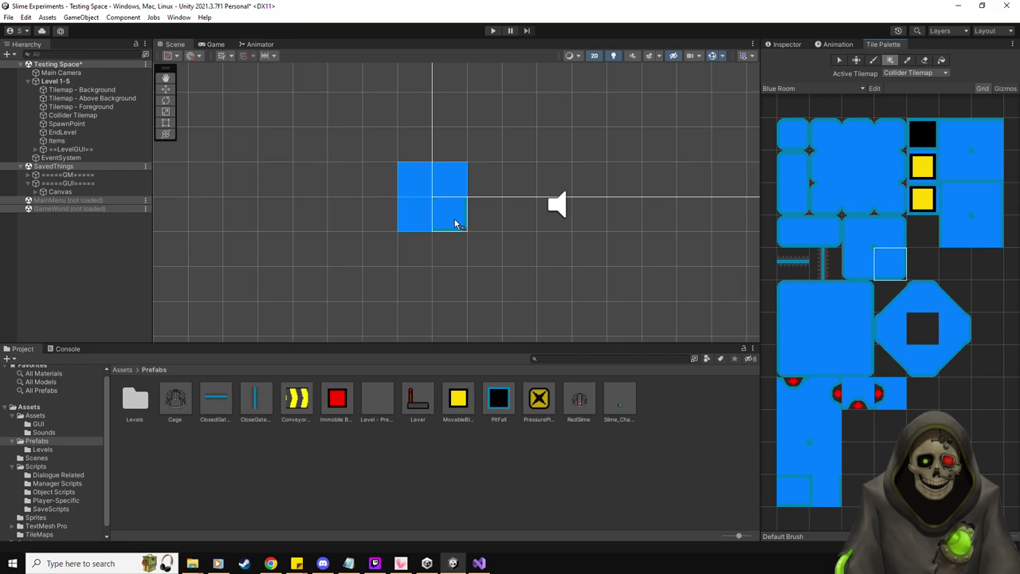
{"action": "left_click", "coordinate": [889, 231]}
{"action": "left_click", "coordinate": [857, 231]}
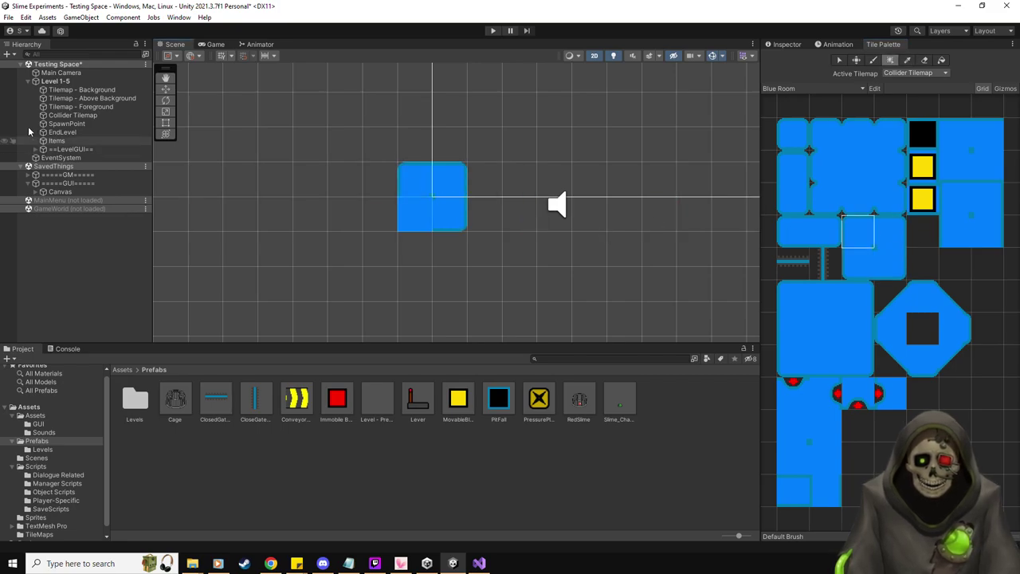
{"action": "left_click", "coordinate": [73, 115]}
{"action": "left_click", "coordinate": [857, 264]}
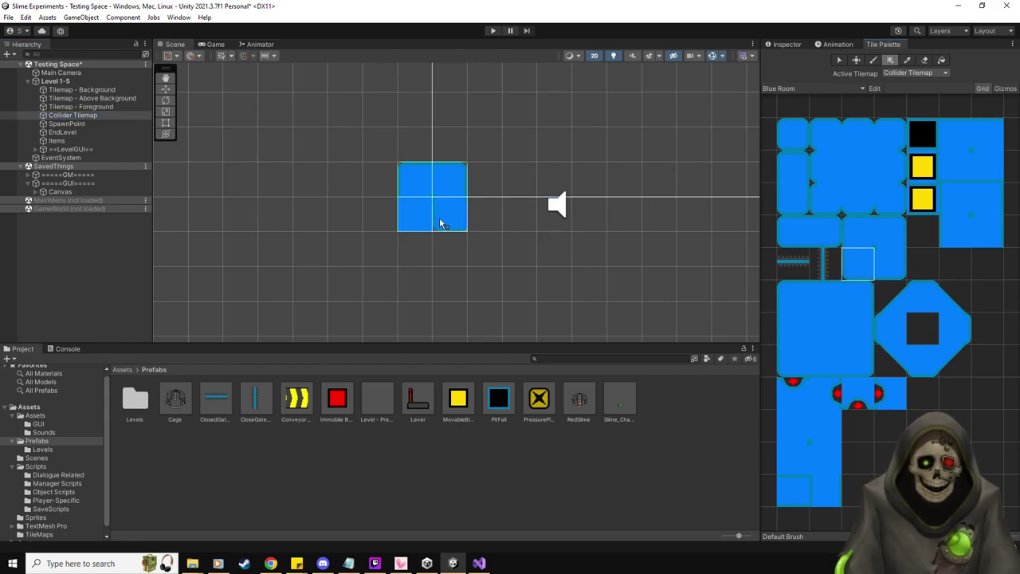
{"action": "scroll", "coordinate": [490, 323], "scroll_direction": "down", "scroll_amount": 2}
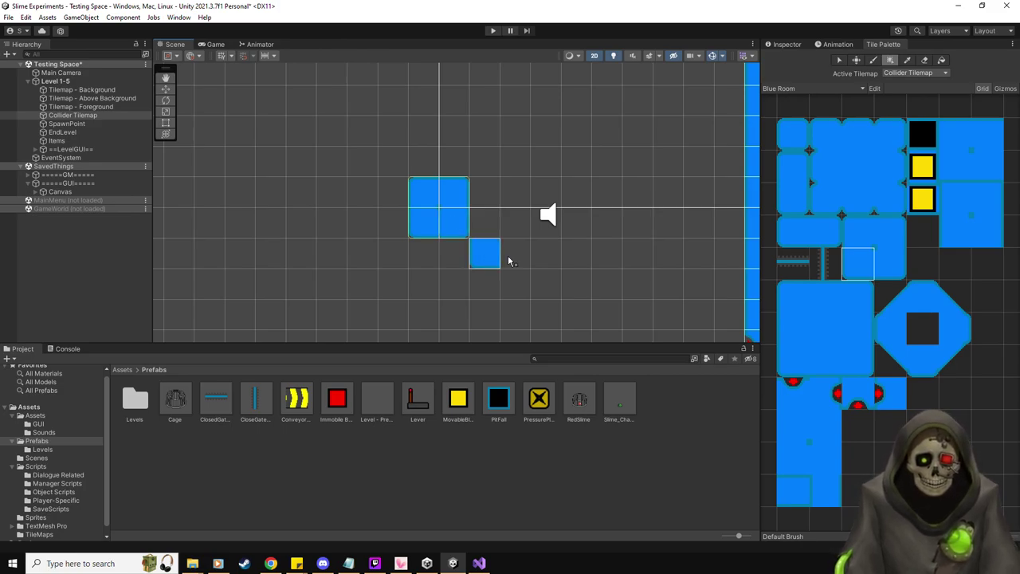
- Paint the 2 by 2 inner-corner tile group over the central block of the room
{"action": "left_click_drag", "start_coordinate": [795, 426], "coordinate": [823, 448]}
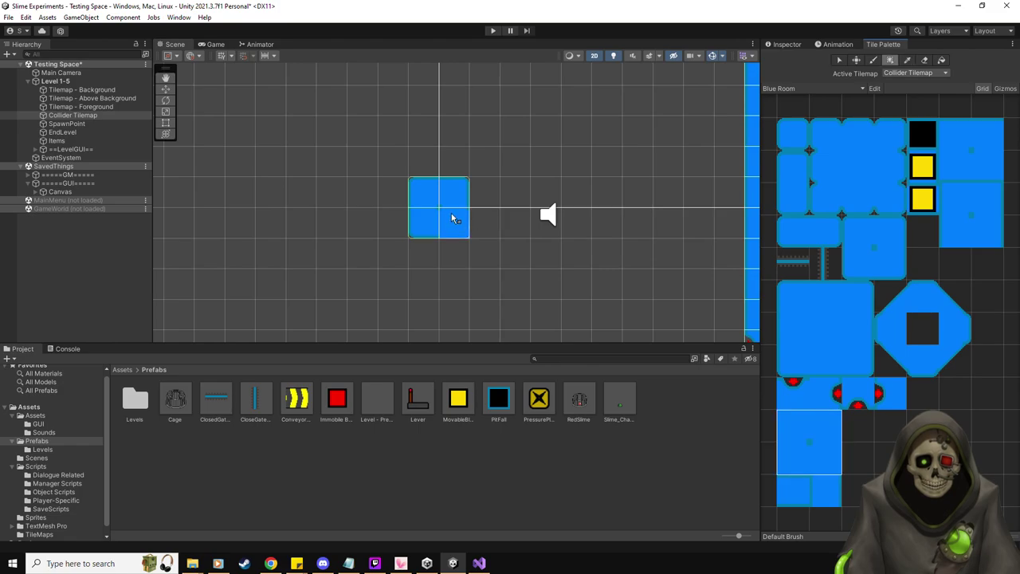
{"action": "left_click", "coordinate": [874, 59]}
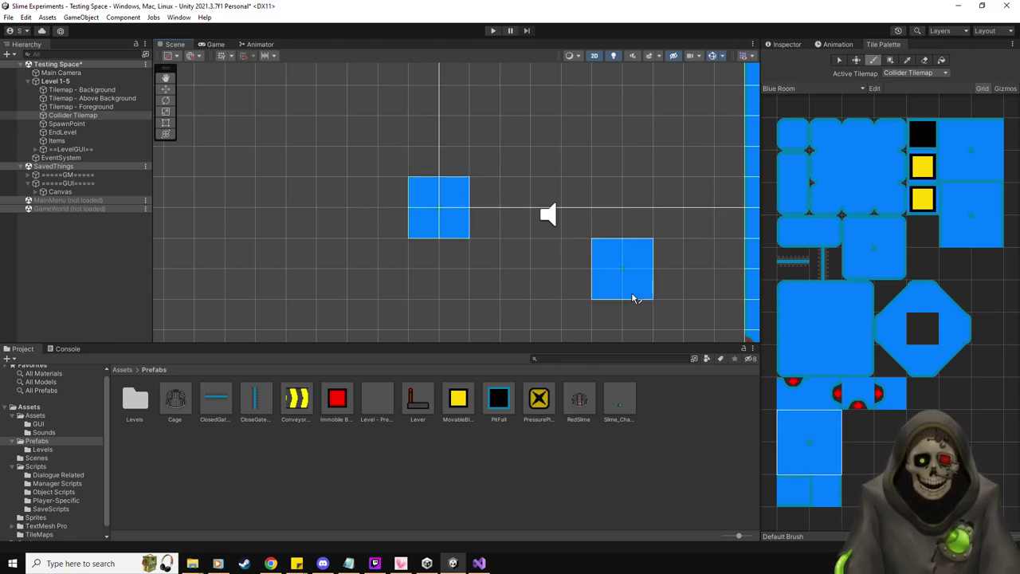
{"action": "scroll", "coordinate": [456, 278], "scroll_direction": "down", "scroll_amount": 3}
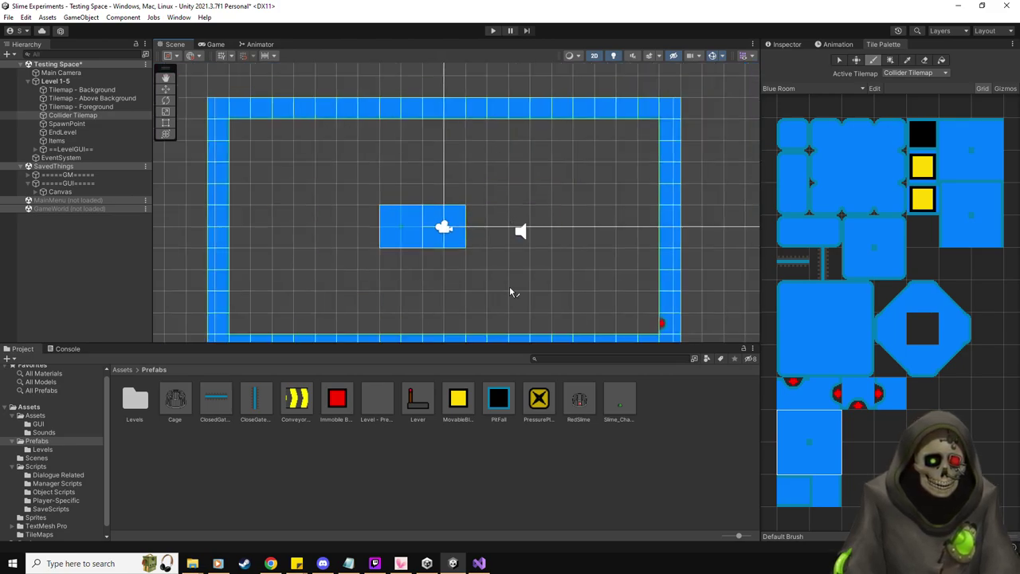
{"action": "scroll", "coordinate": [548, 269], "scroll_direction": "up", "scroll_amount": 1}
{"action": "middle_click_drag", "start_coordinate": [550, 282], "coordinate": [567, 263]}
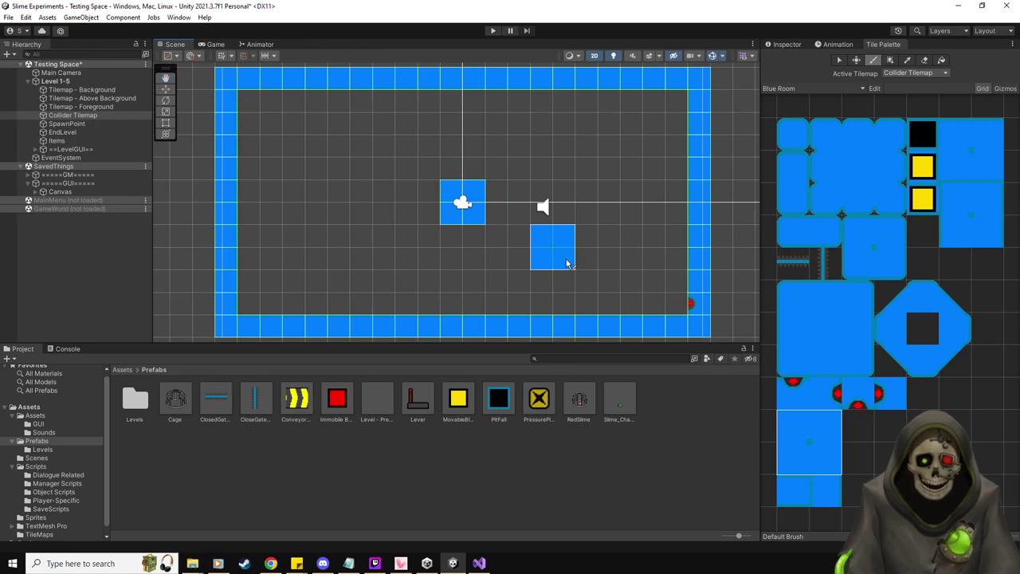
- Paint left- and right-edge tiles from the central block down to the bottom wall, forming a two-tile-wide vertical divider
{"action": "left_click", "coordinate": [896, 363]}
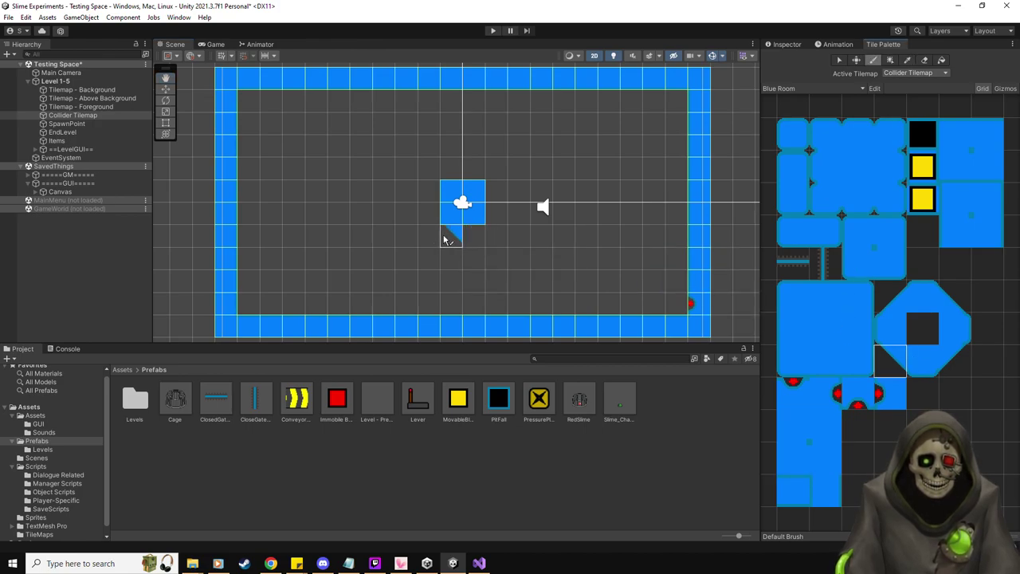
{"action": "left_click", "coordinate": [885, 327]}
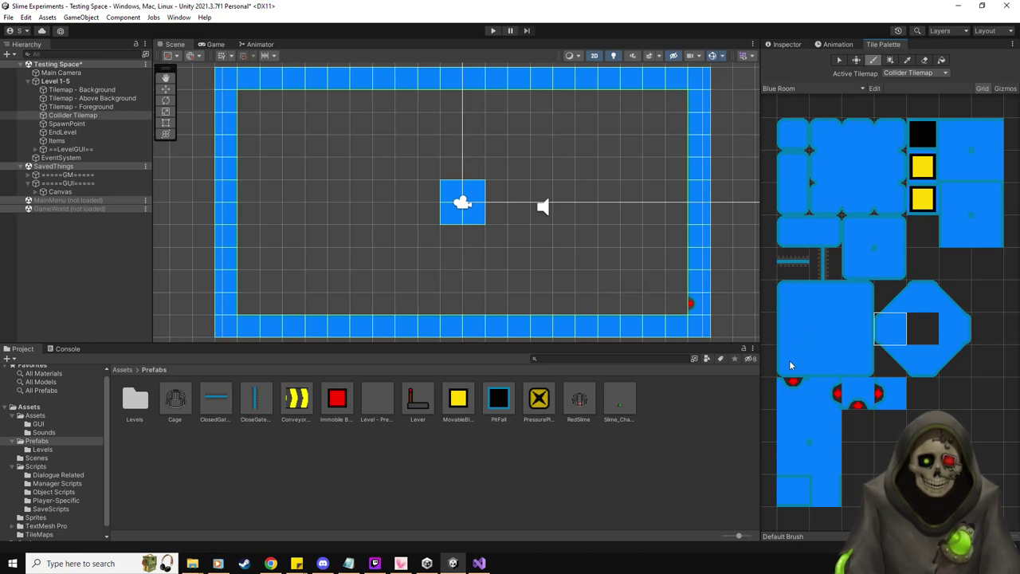
{"action": "left_click", "coordinate": [790, 329]}
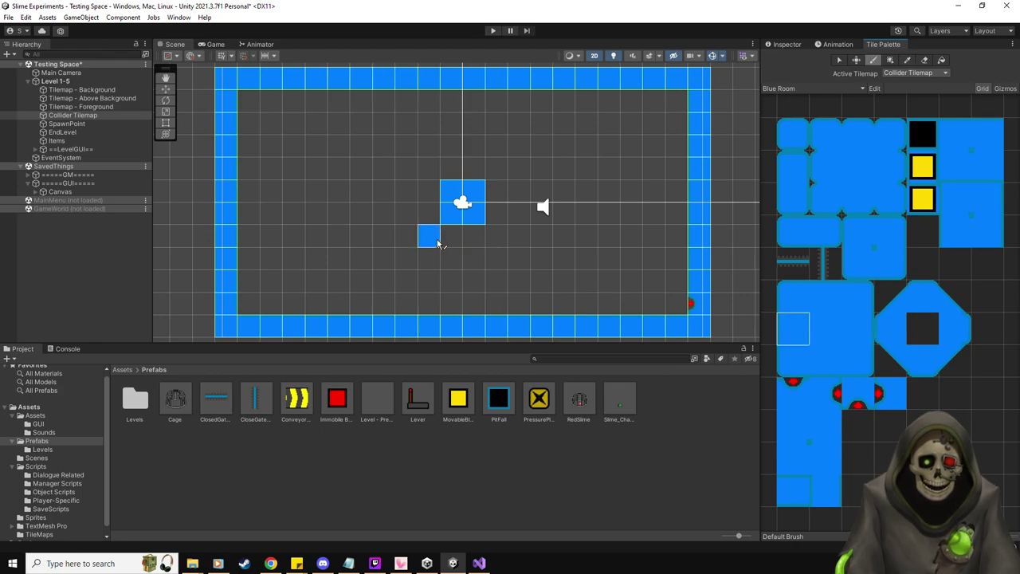
{"action": "left_click", "coordinate": [857, 328]}
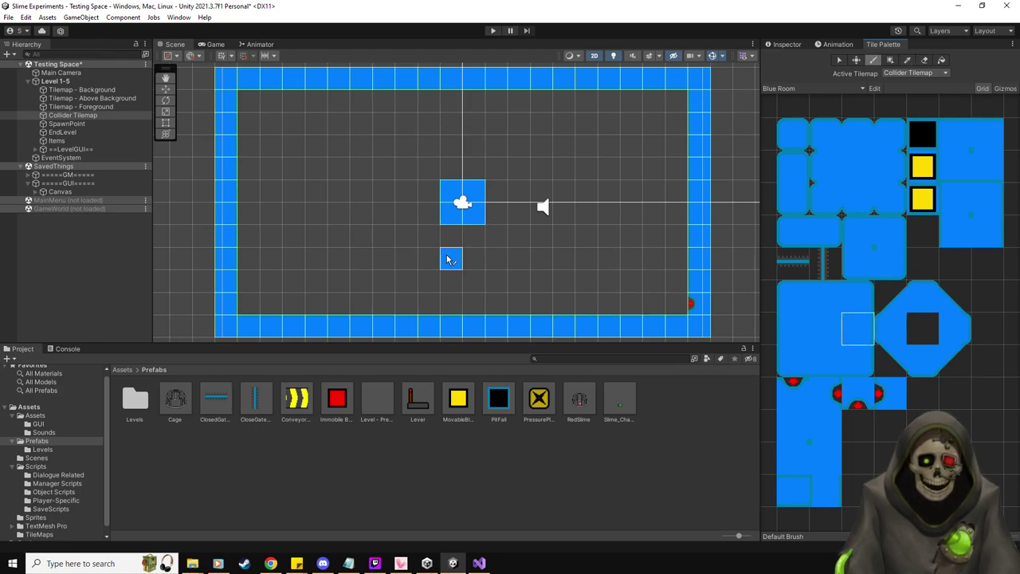
{"action": "left_click_drag", "start_coordinate": [478, 257], "coordinate": [478, 306]}
{"action": "left_click", "coordinate": [789, 326]}
{"action": "left_click_drag", "start_coordinate": [453, 239], "coordinate": [451, 305]}
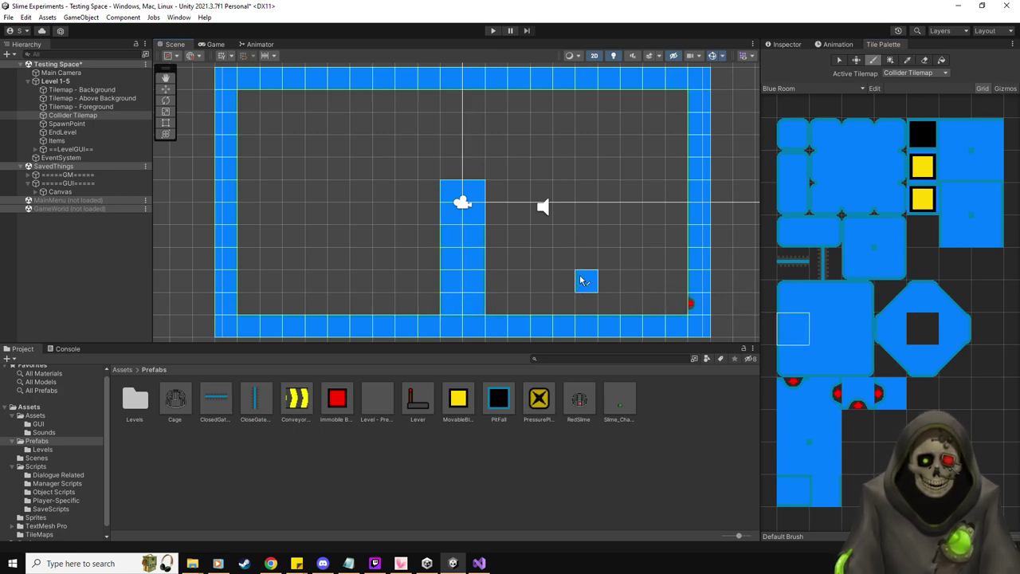
- Move SpawnPoint to the lower-left area of the room, just left of the vertical divider and above the bottom wall
{"action": "left_click", "coordinate": [60, 124]}
{"action": "left_click", "coordinate": [165, 88]}
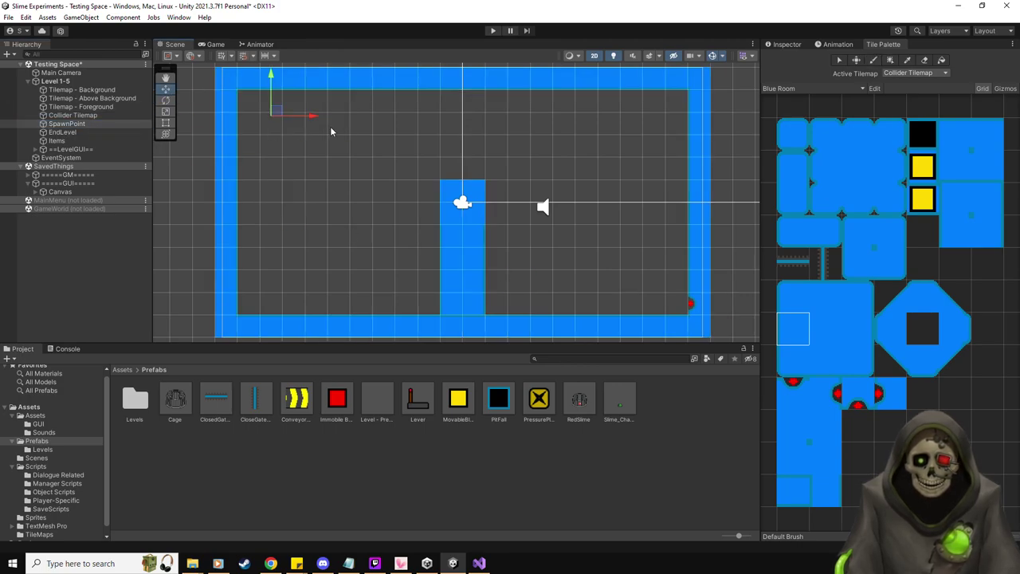
{"action": "left_click_drag", "start_coordinate": [285, 114], "coordinate": [425, 293]}
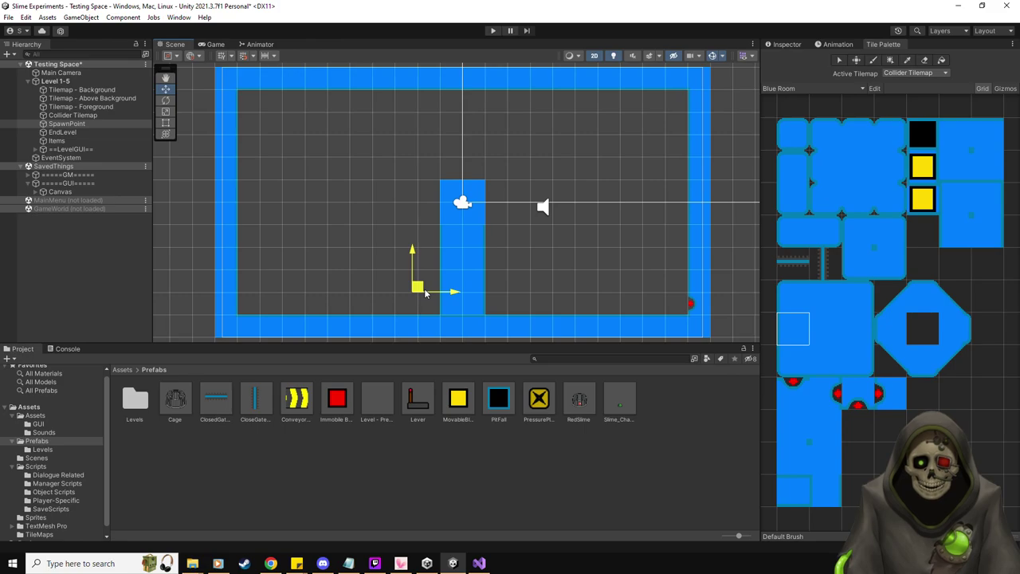
- Paint top- and bottom-edge tiles from the central block leftward, forming a two-tile-thick horizontal arm seven tiles long
{"action": "left_click", "coordinate": [75, 114]}
{"action": "left_click", "coordinate": [825, 295]}
{"action": "left_click", "coordinate": [428, 191]}
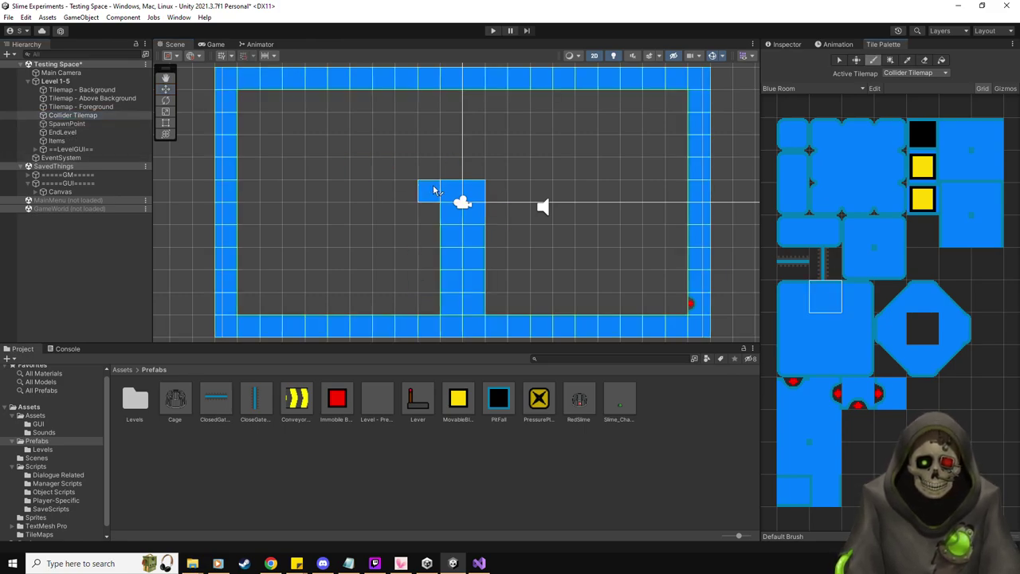
{"action": "left_click_drag", "start_coordinate": [411, 194], "coordinate": [296, 200]}
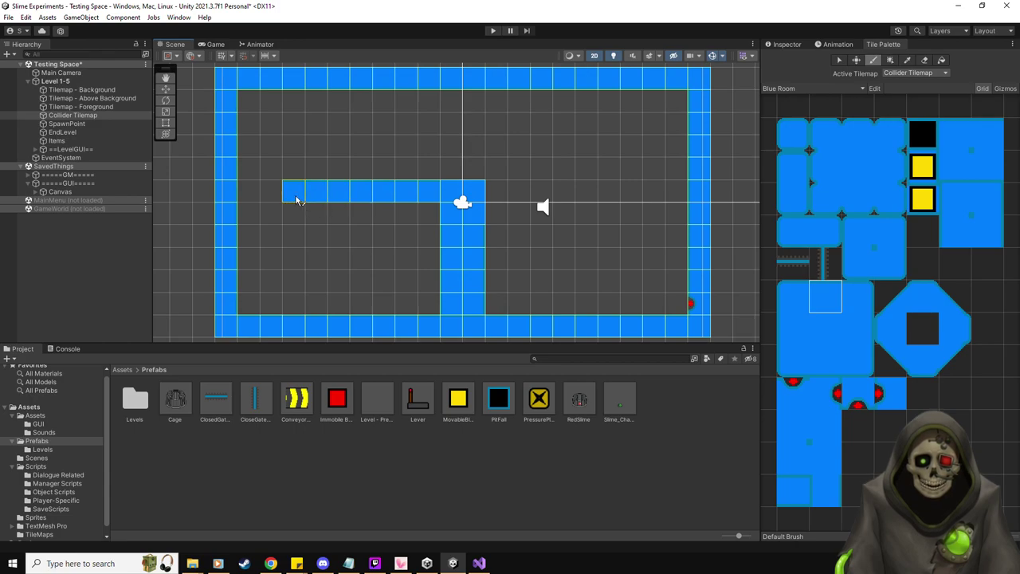
{"action": "left_click", "coordinate": [827, 359]}
{"action": "left_click_drag", "start_coordinate": [428, 214], "coordinate": [292, 215]}
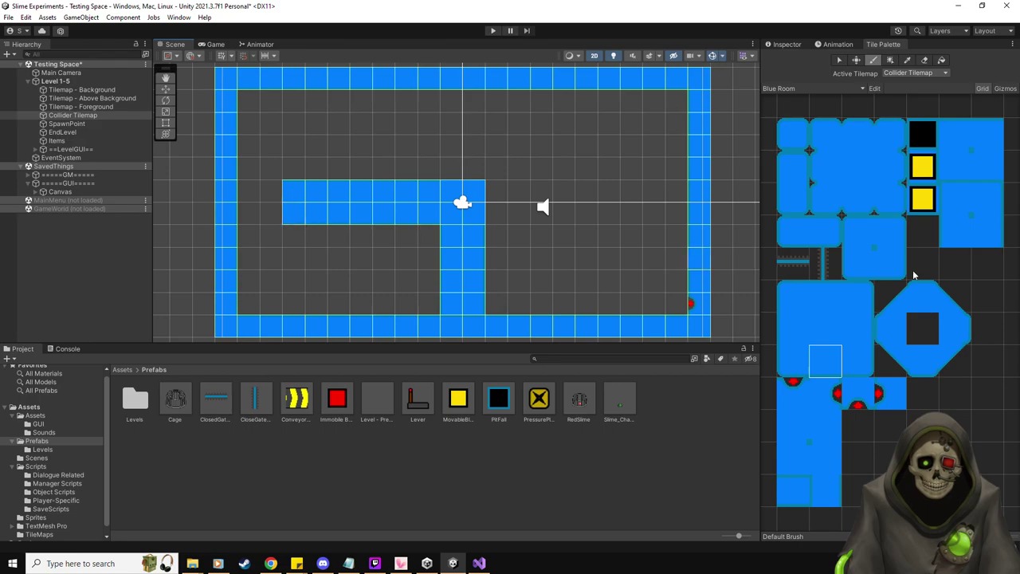
- Cap the left arm's end with rounded corner tiles and add a one-tile-wide stub on the left wall, leaving a one-tile gap
{"action": "left_click", "coordinate": [795, 361]}
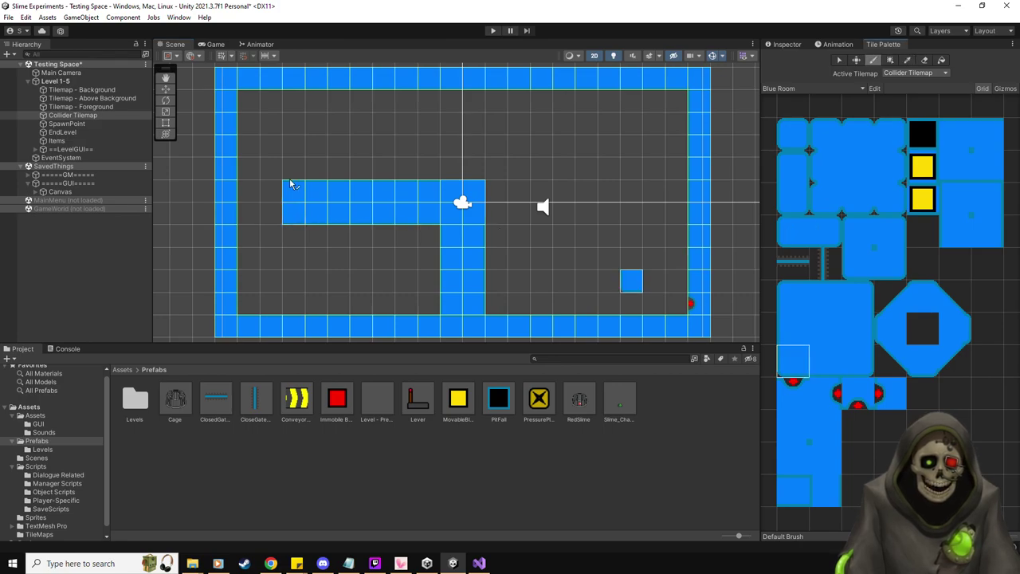
{"action": "left_click", "coordinate": [794, 297]}
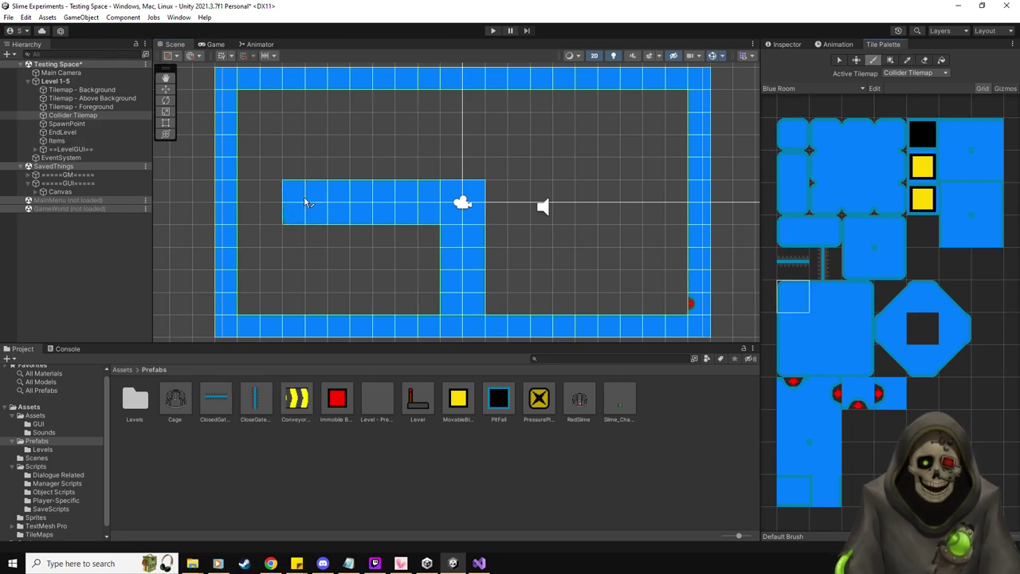
{"action": "left_click", "coordinate": [857, 360]}
{"action": "left_click", "coordinate": [248, 213]}
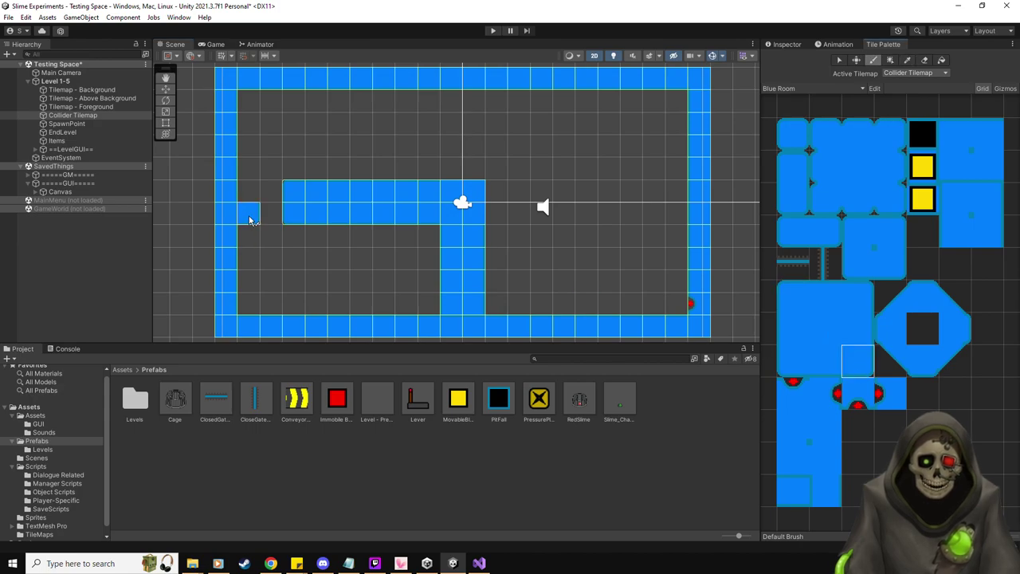
{"action": "left_click", "coordinate": [857, 297]}
{"action": "left_click", "coordinate": [248, 191]}
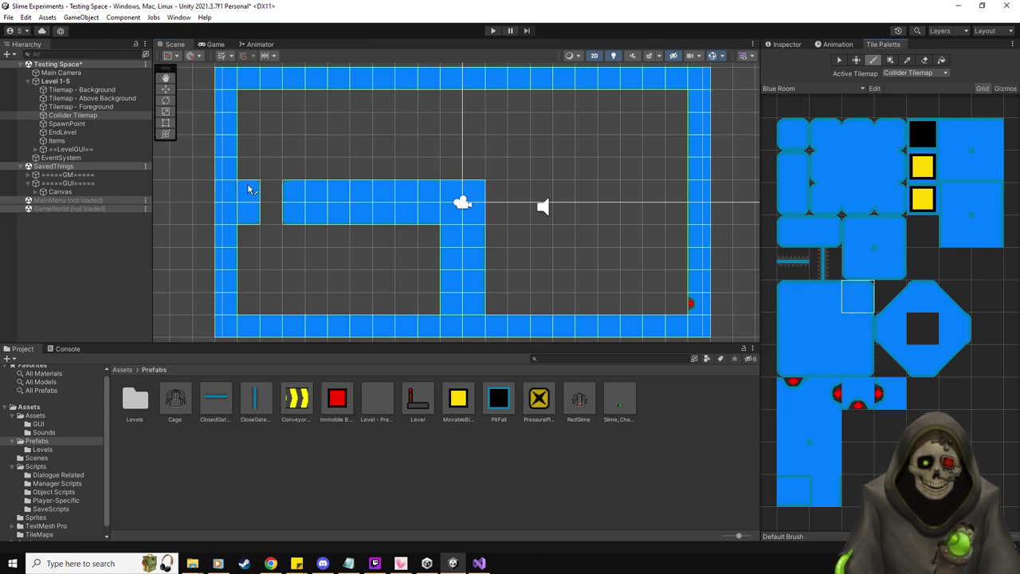
- Paint a two-tile-wide stub with lower-corner tiles beneath the top wall, directly above the central block
{"action": "middle_click_drag", "start_coordinate": [520, 167], "coordinate": [520, 192]}
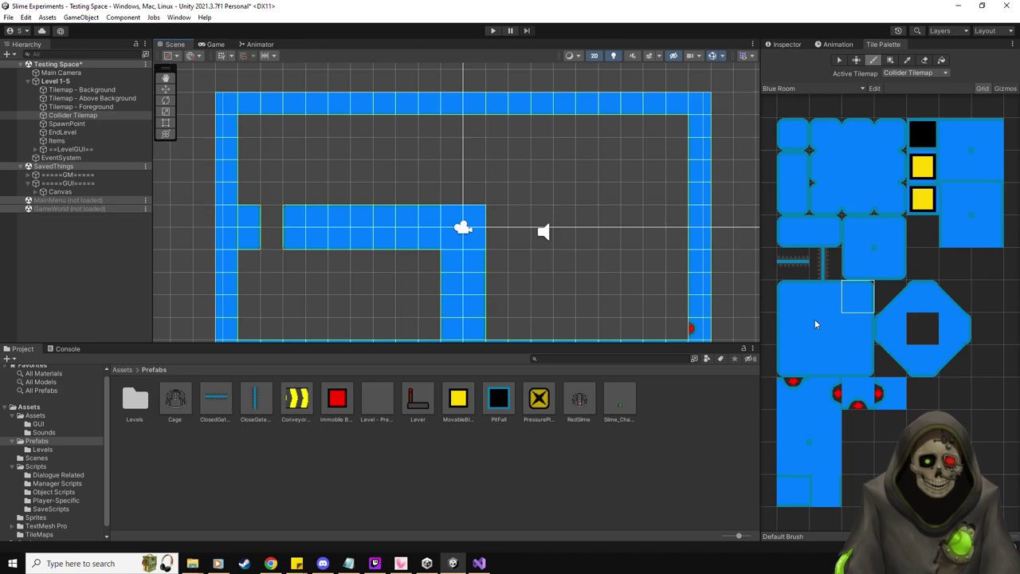
{"action": "left_click", "coordinate": [800, 353]}
{"action": "left_click", "coordinate": [451, 126]}
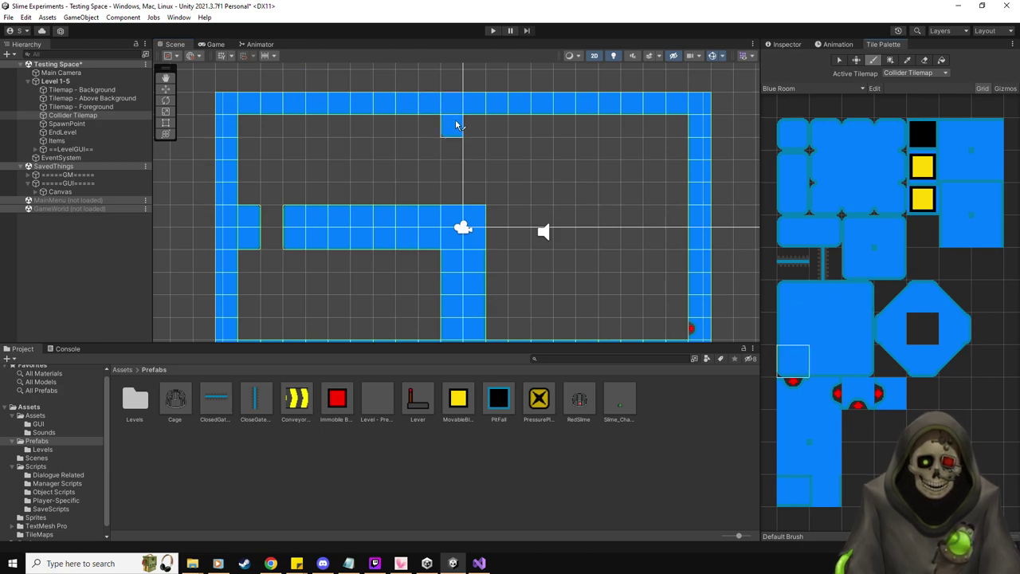
{"action": "left_click", "coordinate": [473, 126]}
- Paint a 2 by 2 post with rounded upper corners on top of the central block, leaving a one-tile gap below the stub
{"action": "left_click", "coordinate": [798, 299]}
{"action": "left_click", "coordinate": [451, 172]}
{"action": "left_click", "coordinate": [859, 293]}
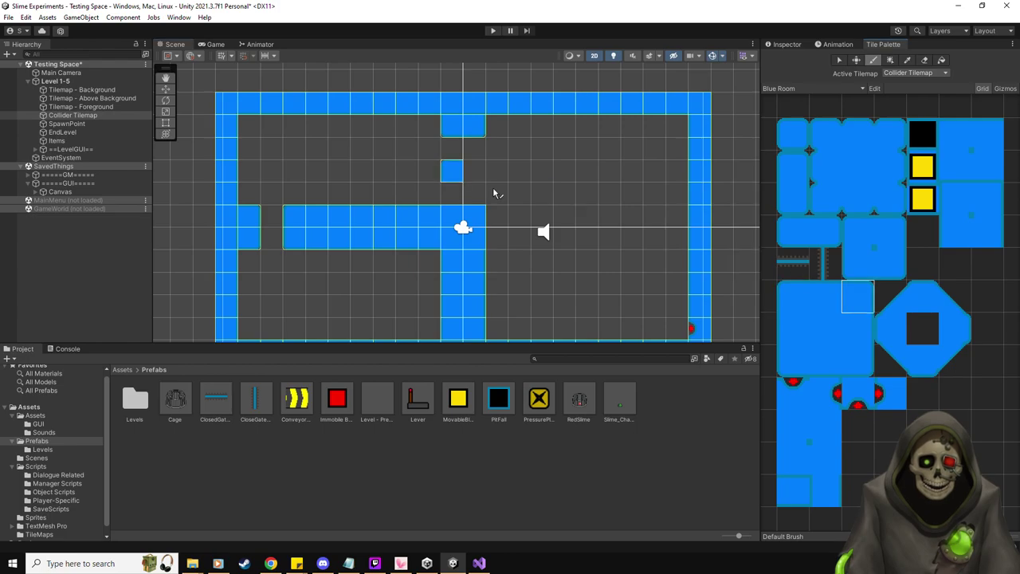
{"action": "left_click", "coordinate": [474, 174]}
{"action": "left_click", "coordinate": [794, 327]}
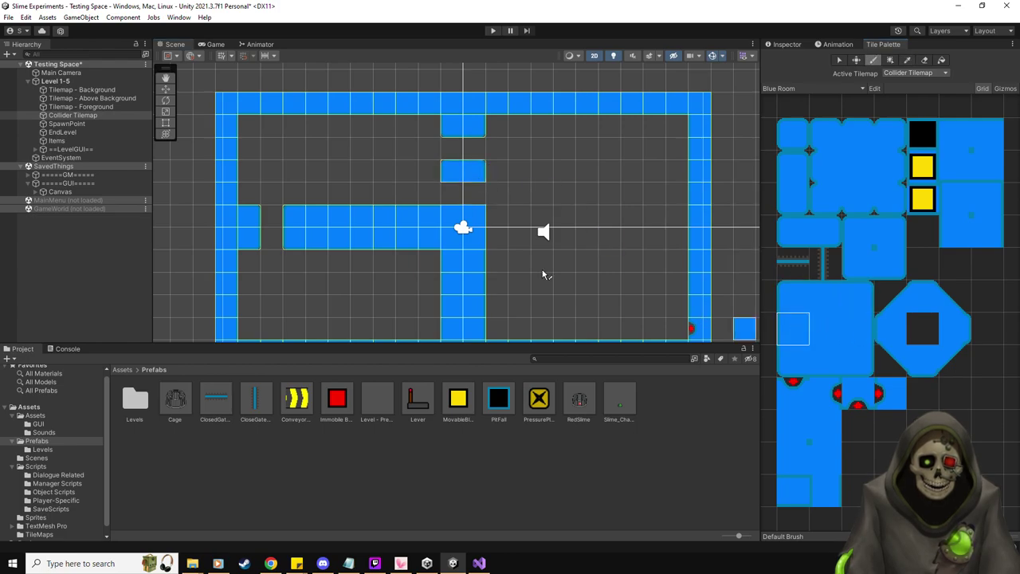
{"action": "left_click", "coordinate": [451, 193]}
{"action": "left_click", "coordinate": [864, 328]}
{"action": "left_click", "coordinate": [476, 193]}
- Paint the right arm's rounded end cap and a one-tile-wide, two-tile-high stub on the right wall, with a one-tile gap between them
{"action": "left_click", "coordinate": [858, 293]}
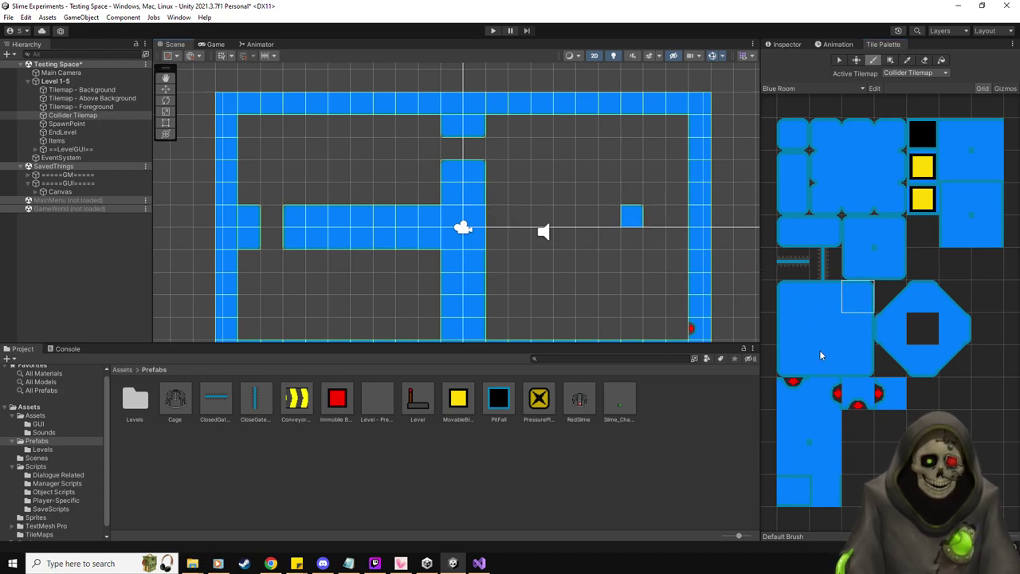
{"action": "left_click", "coordinate": [846, 363]}
{"action": "left_click", "coordinate": [792, 296]}
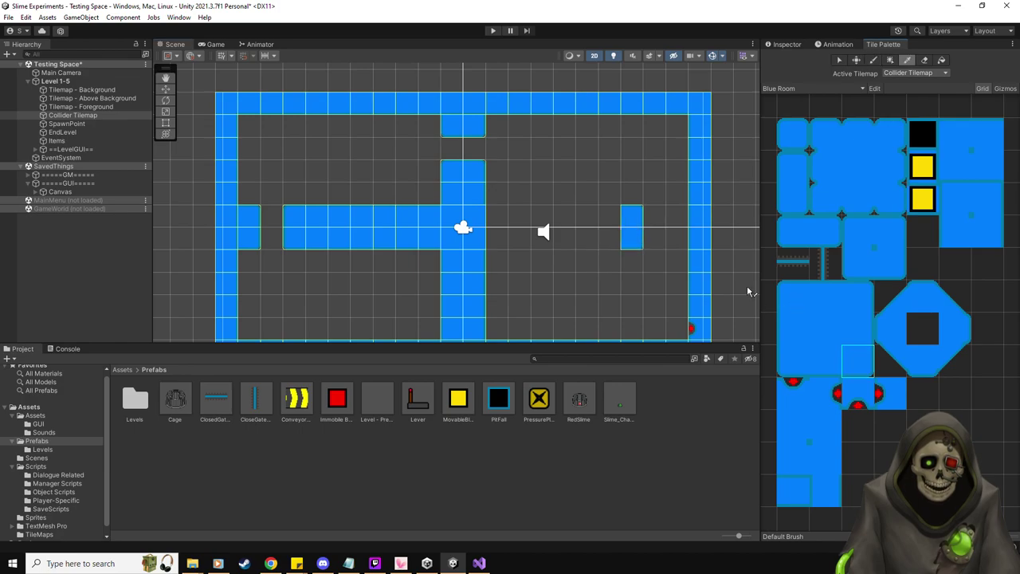
{"action": "left_click", "coordinate": [676, 215]}
{"action": "left_click", "coordinate": [793, 360]}
- Fill the span between the central block and the right end cap with top- and bottom-edge tiles
{"action": "left_click", "coordinate": [825, 296]}
{"action": "mouse_move", "coordinate": [609, 216]}
{"action": "left_mouse_down"}
{"action": "mouse_move", "coordinate": [498, 216]}
{"action": "mouse_move", "coordinate": [610, 243]}
{"action": "left_mouse_up"}
{"action": "left_click", "coordinate": [829, 360]}
{"action": "middle_click_drag", "start_coordinate": [413, 200], "coordinate": [417, 173]}
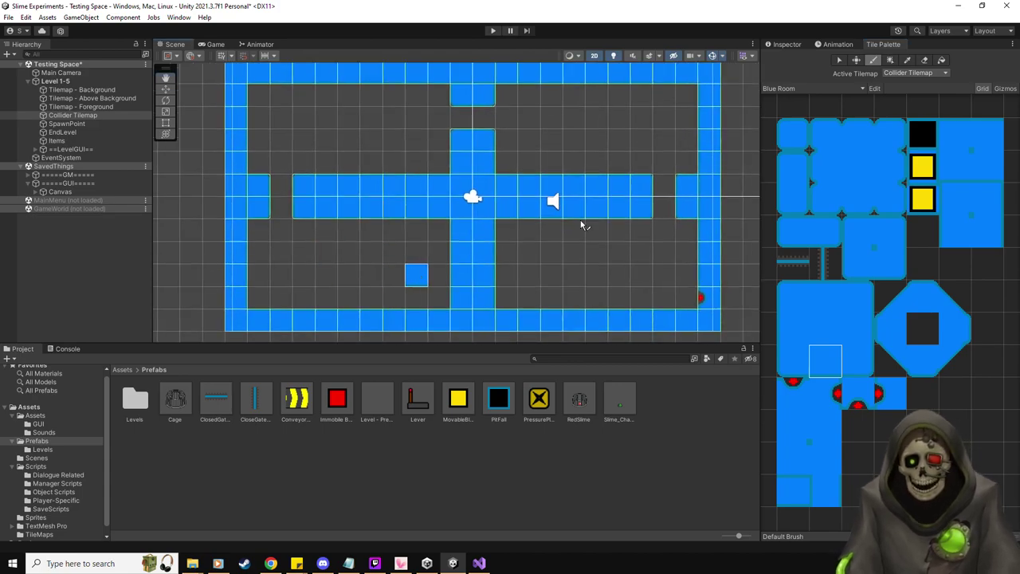
- Reposition the SpawnPoint slightly in the lower-left chamber, one tile from the central block
{"action": "left_click", "coordinate": [838, 61]}
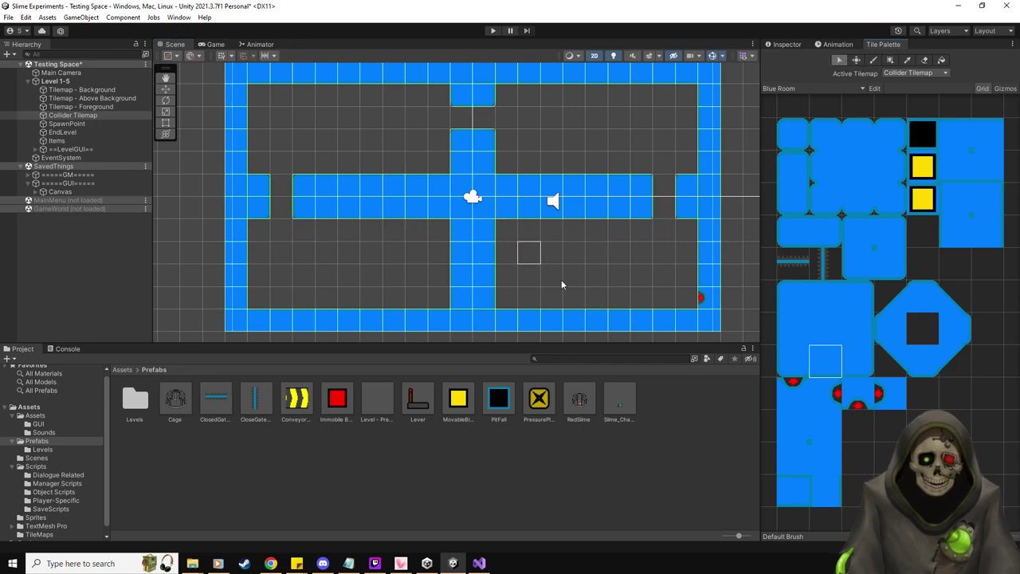
{"action": "left_click", "coordinate": [75, 127]}
{"action": "left_click", "coordinate": [166, 89]}
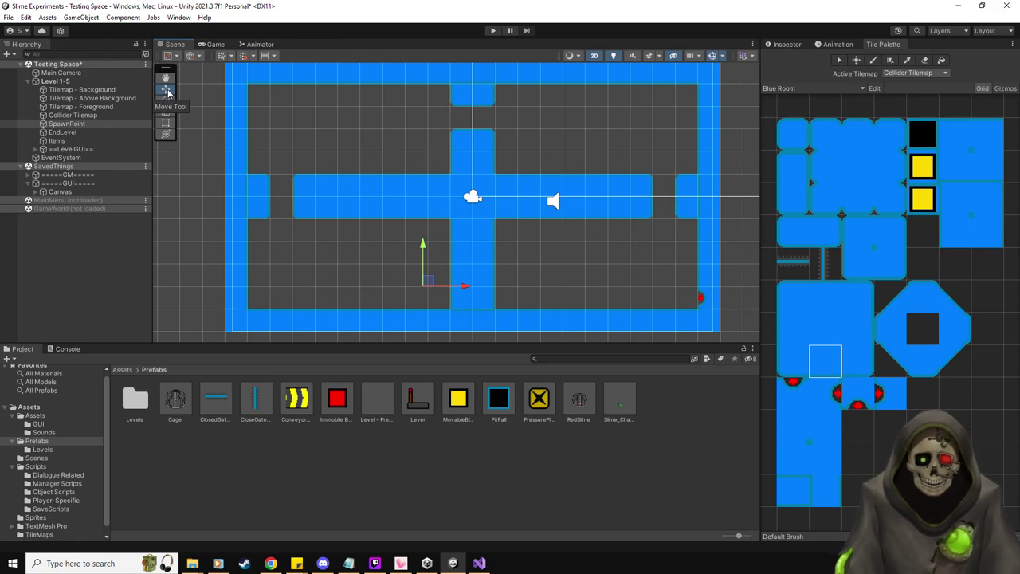
{"action": "left_click_drag", "start_coordinate": [429, 284], "coordinate": [436, 286]}
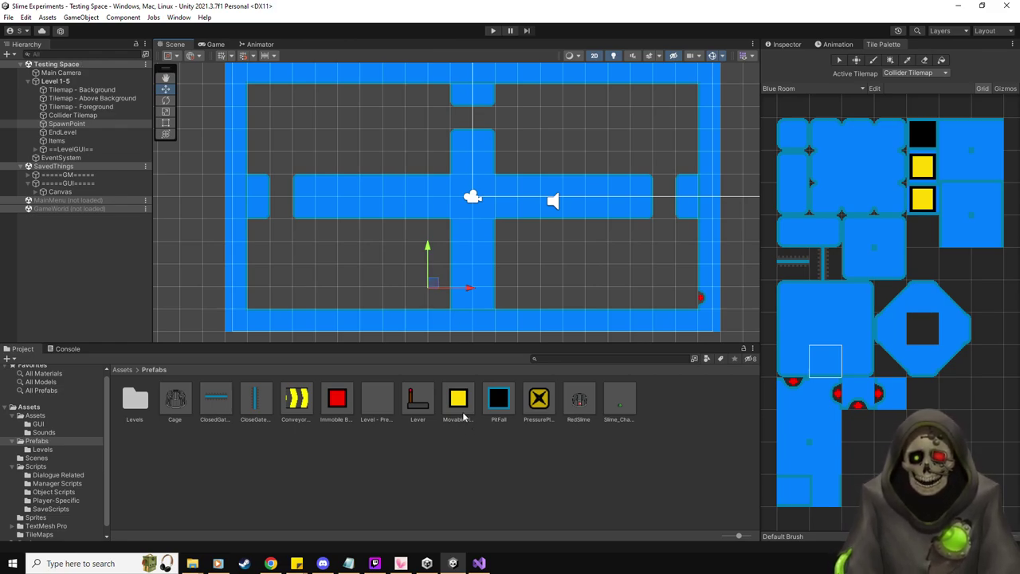
- Place two MovableBlock prefabs side by side under the left arm and an Immobile Block below the second one, and test-run the scene
{"action": "left_click_drag", "start_coordinate": [460, 407], "coordinate": [332, 242]}
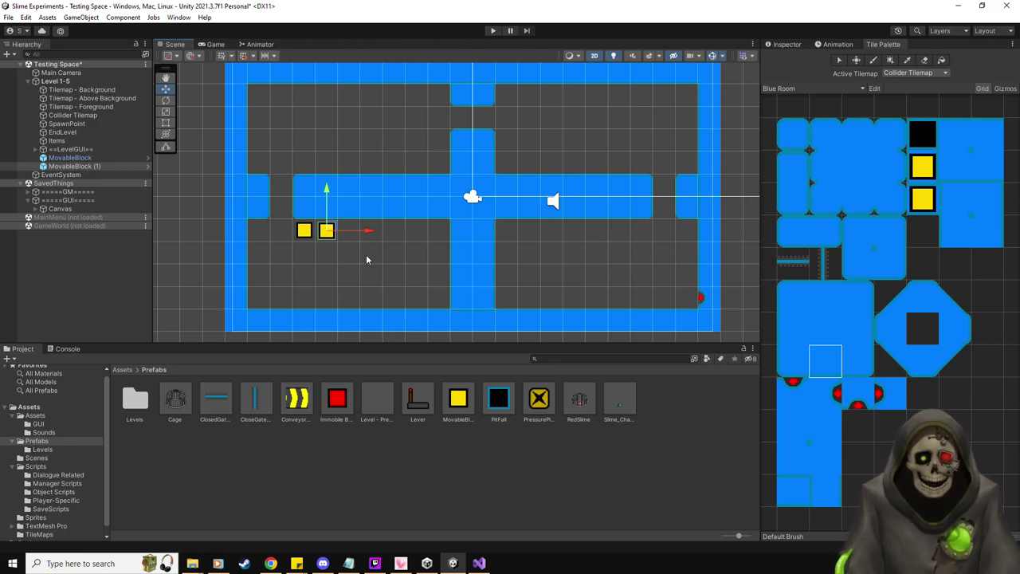
{"action": "left_click_drag", "start_coordinate": [337, 398], "coordinate": [326, 253]}
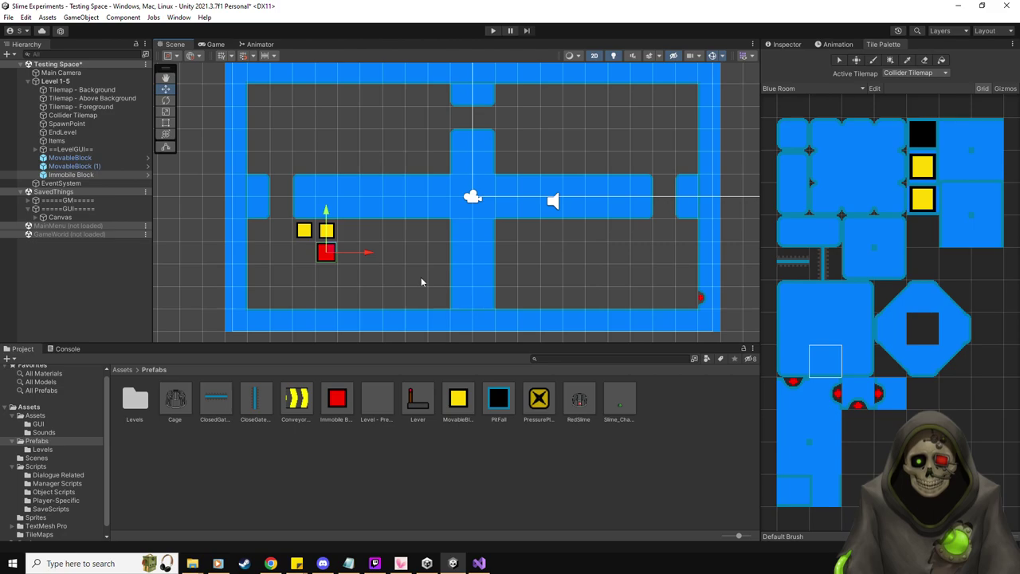
{"action": "left_click", "coordinate": [493, 30]}
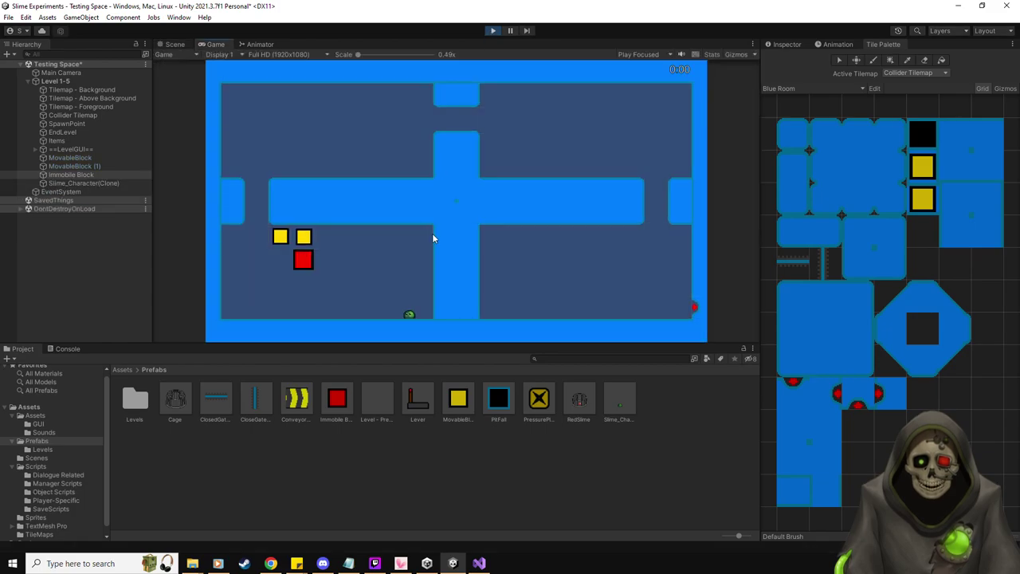
{"action": "left_click", "coordinate": [491, 31]}
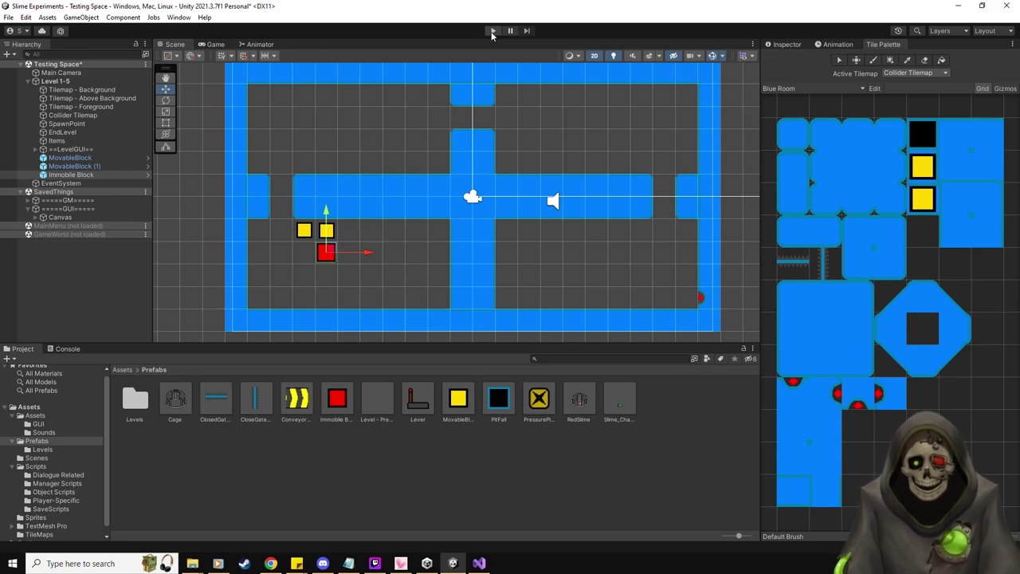
- Raise the SpawnPoint to the Immobile Block's height and test-run the scene
{"action": "left_click", "coordinate": [66, 123]}
{"action": "left_click_drag", "start_coordinate": [428, 249], "coordinate": [430, 221]}
{"action": "left_click", "coordinate": [492, 31]}
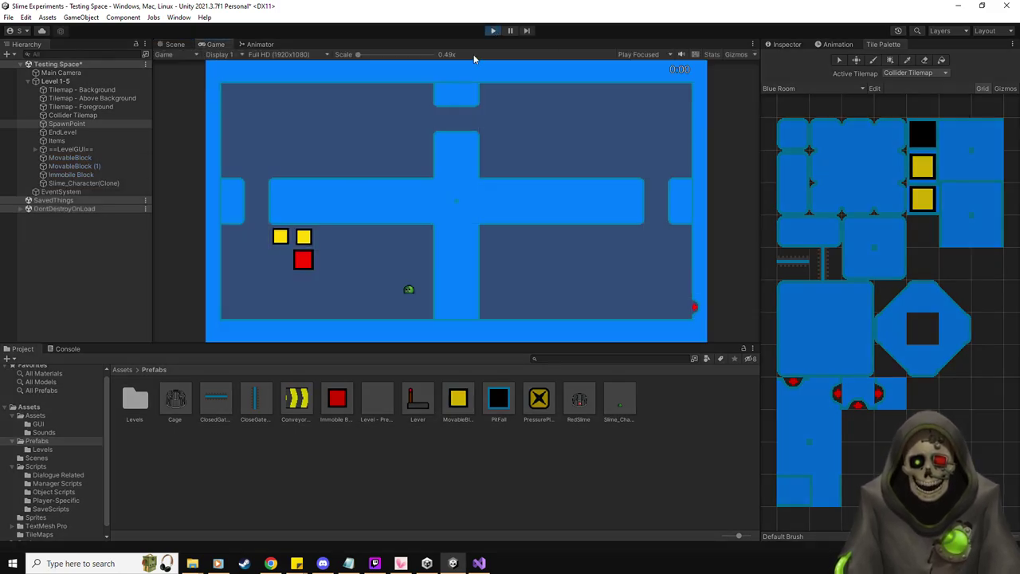
{"action": "left_click", "coordinate": [492, 31]}
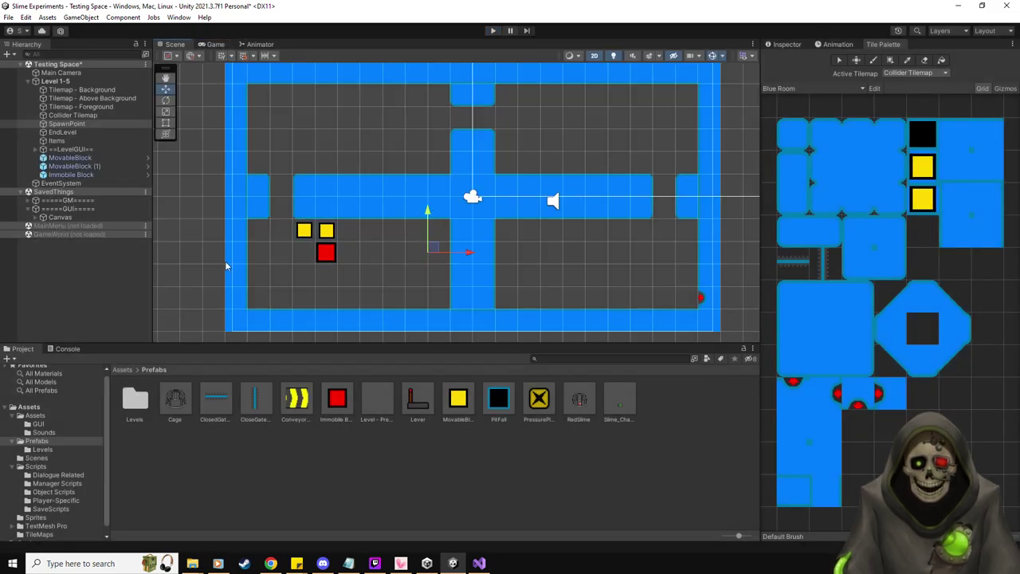
- Raise the lower-left chamber's floor by two tiles on the Collider Tilemap, with a top-edge row and solid fill beneath it
{"action": "left_click", "coordinate": [824, 289]}
{"action": "key", "text": "u"}
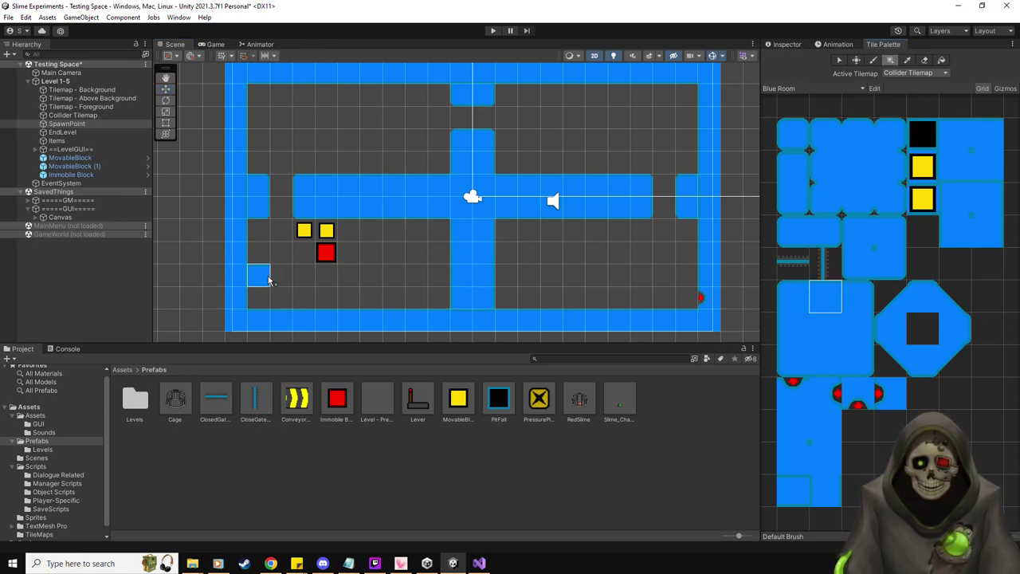
{"action": "left_click", "coordinate": [79, 115]}
{"action": "left_click_drag", "start_coordinate": [258, 275], "coordinate": [440, 275]}
{"action": "left_click", "coordinate": [833, 341]}
{"action": "left_click_drag", "start_coordinate": [445, 294], "coordinate": [259, 324]}
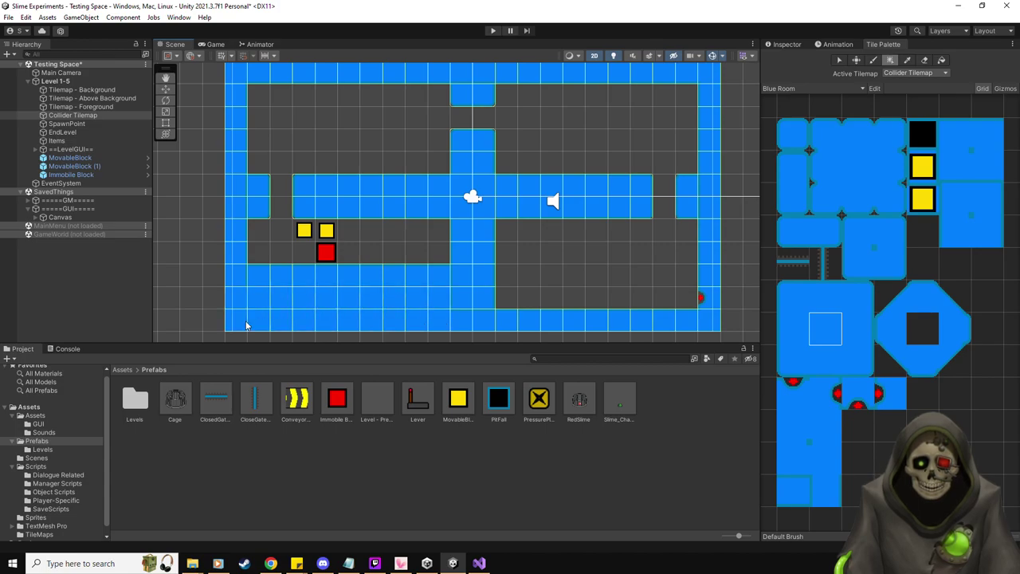
- Join the raised floor to the left wall and central block with inner-corner tiles and solid fill
{"action": "left_click", "coordinate": [794, 459]}
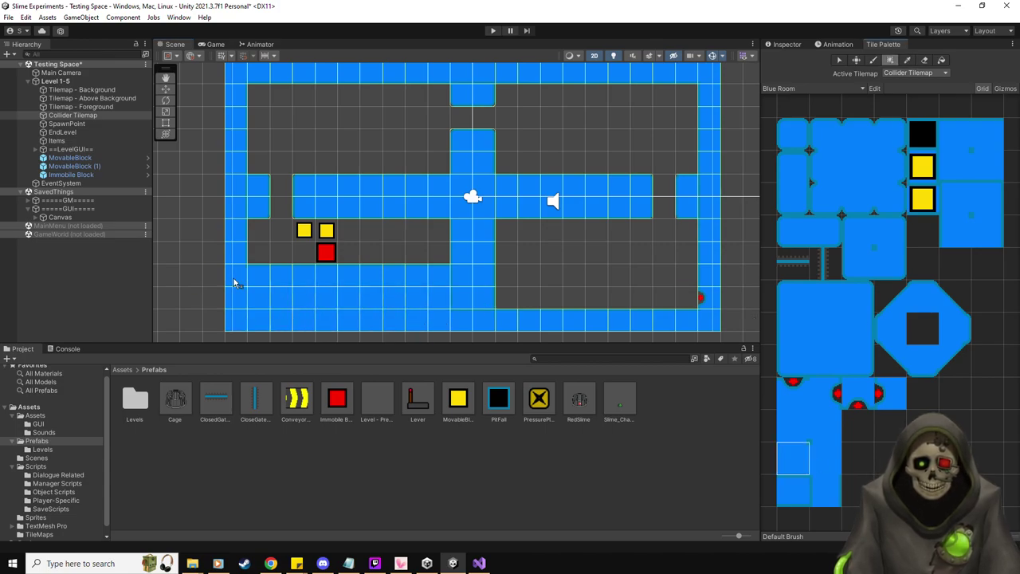
{"action": "left_click", "coordinate": [826, 460]}
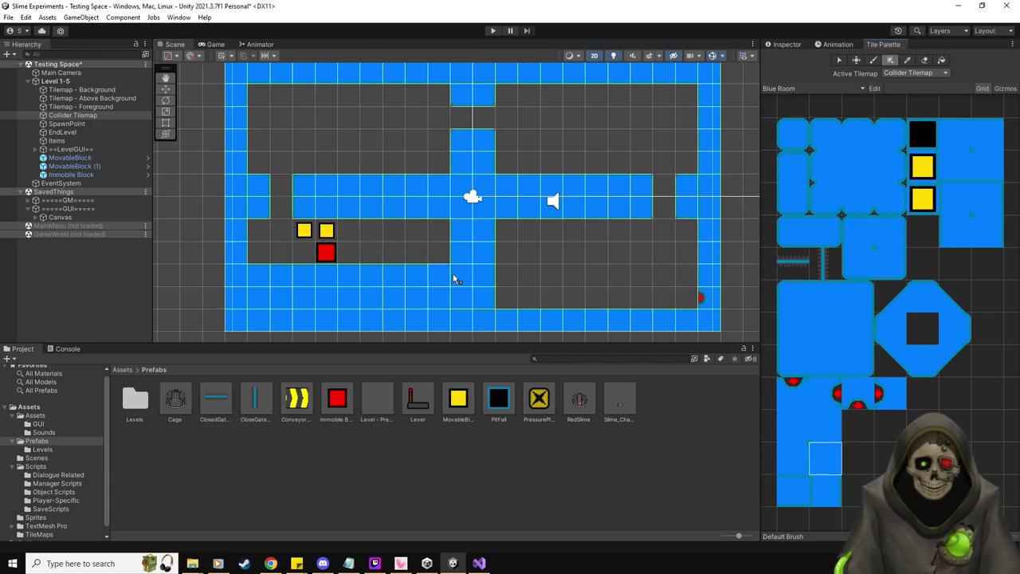
{"action": "left_click", "coordinate": [825, 323]}
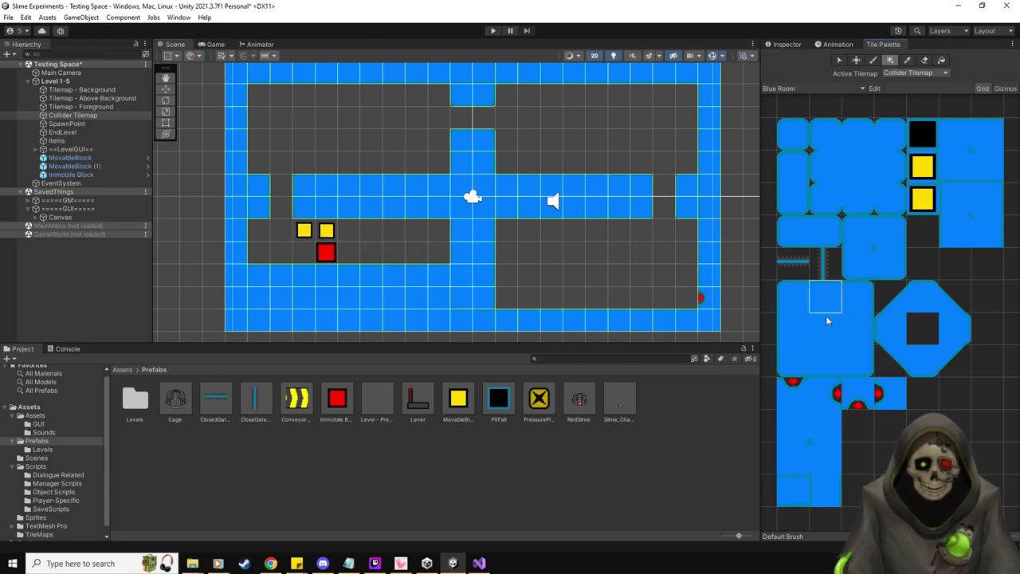
{"action": "scroll", "coordinate": [411, 317], "scroll_direction": "up", "scroll_amount": 3}
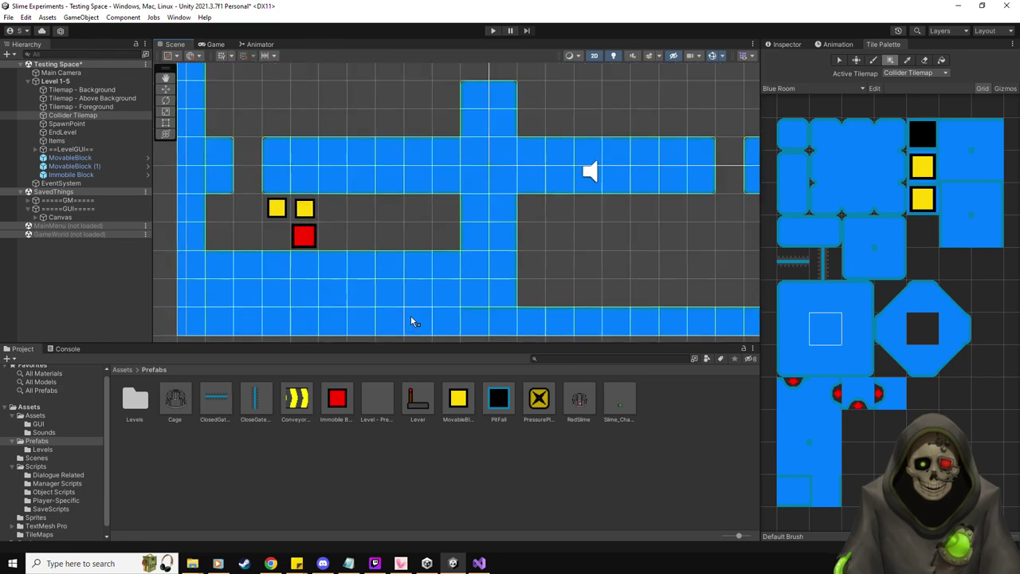
- Paint inner-corner tiles where the side-wall and top-wall stubs meet the outer walls
{"action": "left_click", "coordinate": [791, 460]}
{"action": "scroll", "coordinate": [478, 303], "scroll_direction": "down", "scroll_amount": 2}
{"action": "middle_click_drag", "start_coordinate": [462, 242], "coordinate": [477, 286]}
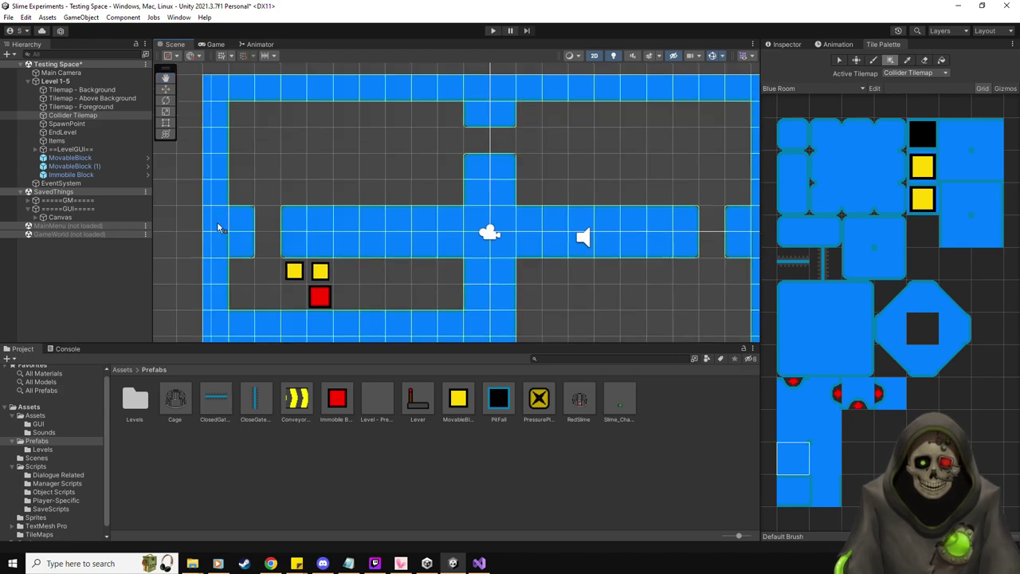
{"action": "middle_click_drag", "start_coordinate": [465, 257], "coordinate": [437, 257]}
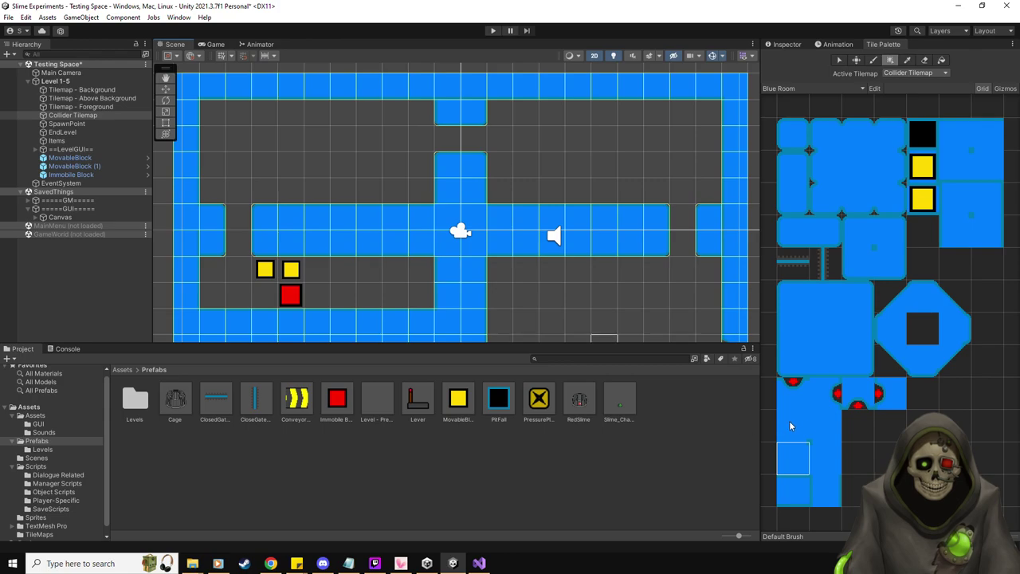
{"action": "middle_click_drag", "start_coordinate": [466, 74], "coordinate": [476, 113]}
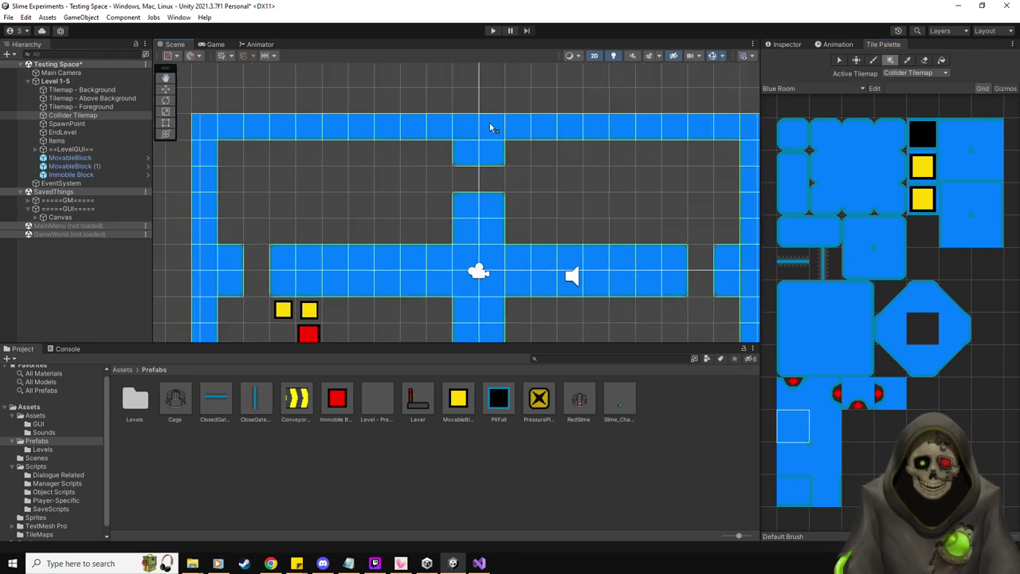
{"action": "left_click", "coordinate": [825, 427]}
{"action": "left_click", "coordinate": [702, 263]}
{"action": "middle_click_drag", "start_coordinate": [702, 263], "coordinate": [661, 259]}
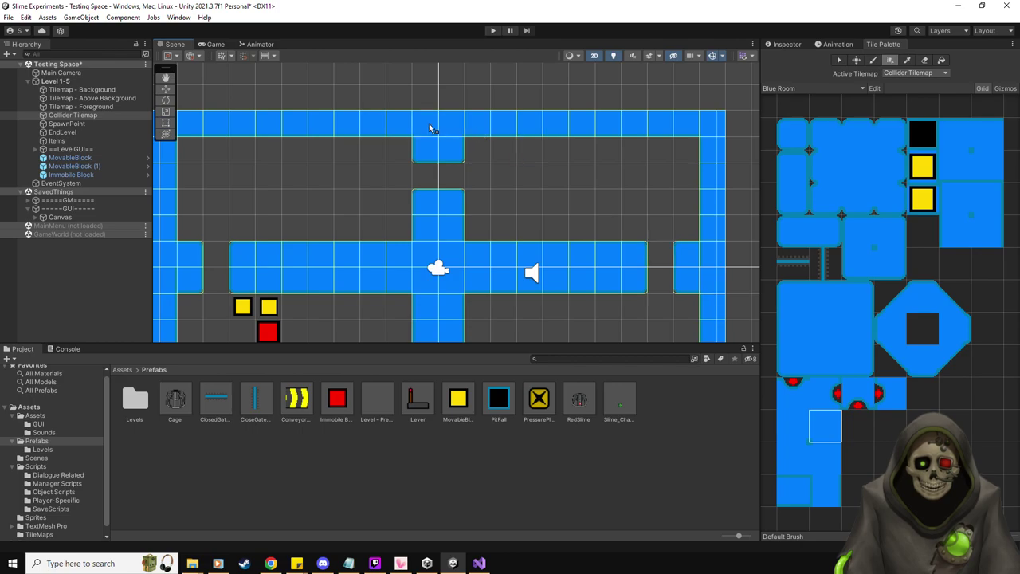
{"action": "middle_click_drag", "start_coordinate": [362, 201], "coordinate": [398, 186]}
- Paint inner-corner tiles where the central block's arms and posts meet
{"action": "left_click", "coordinate": [796, 427]}
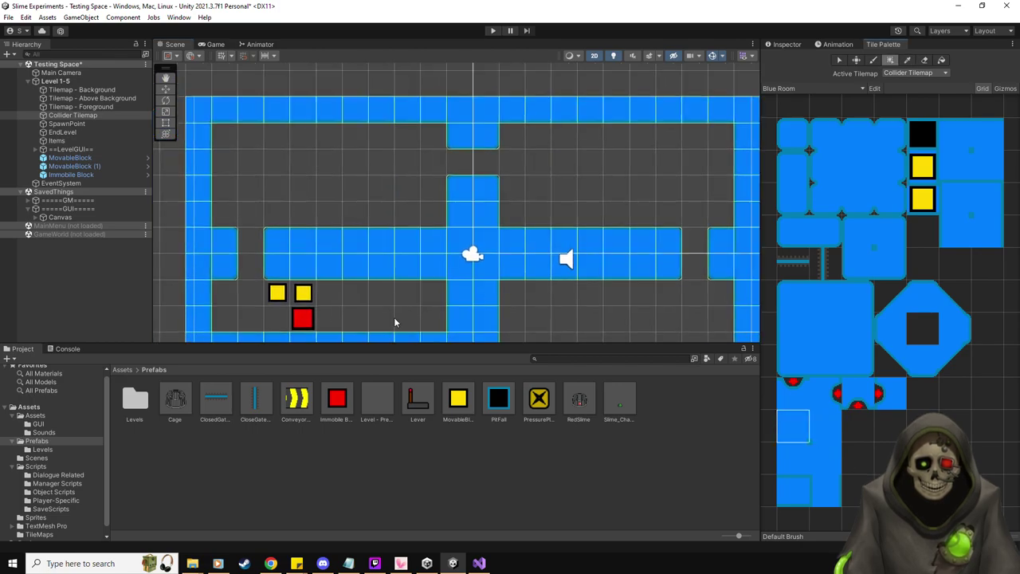
{"action": "left_click", "coordinate": [827, 456]}
{"action": "middle_click_drag", "start_coordinate": [567, 213], "coordinate": [552, 182]}
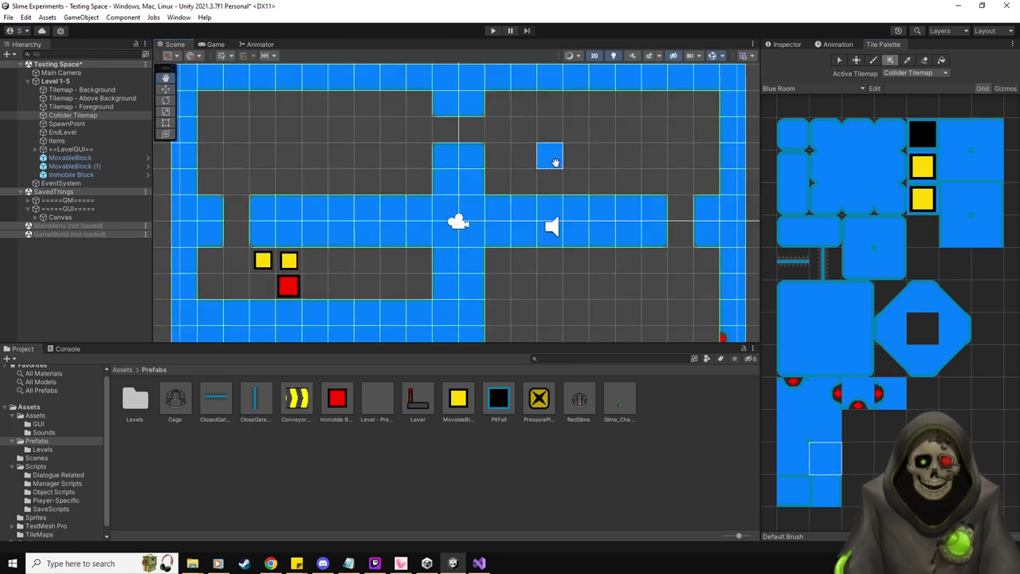
{"action": "scroll", "coordinate": [451, 278], "scroll_direction": "up", "scroll_amount": 2}
{"action": "scroll", "coordinate": [451, 279], "scroll_direction": "down", "scroll_amount": 2}
{"action": "middle_click_drag", "start_coordinate": [388, 295], "coordinate": [447, 264]}
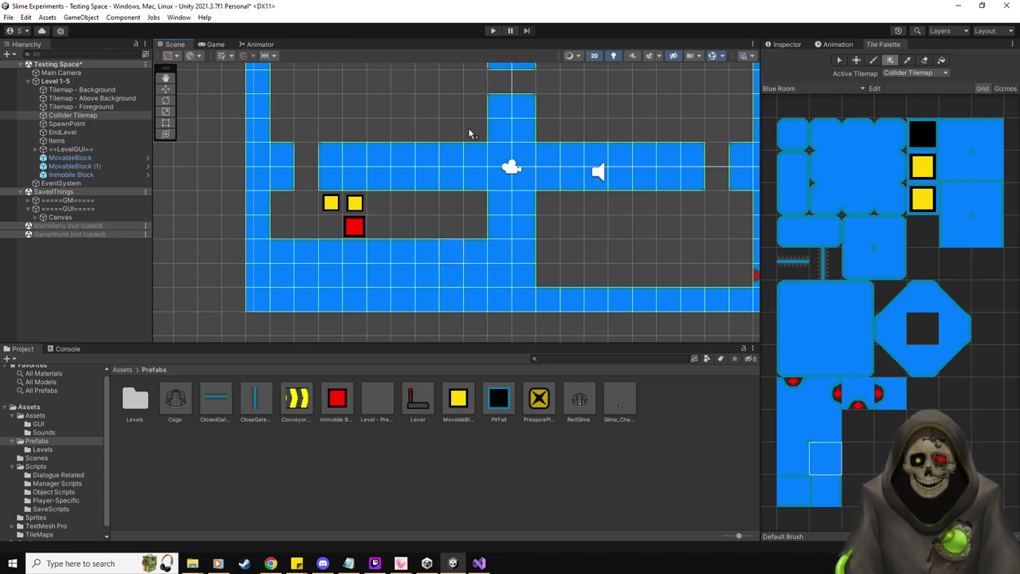
- Nudge the SpawnPoint up slightly above the raised floor and test-run the scene
{"action": "left_click", "coordinate": [57, 124]}
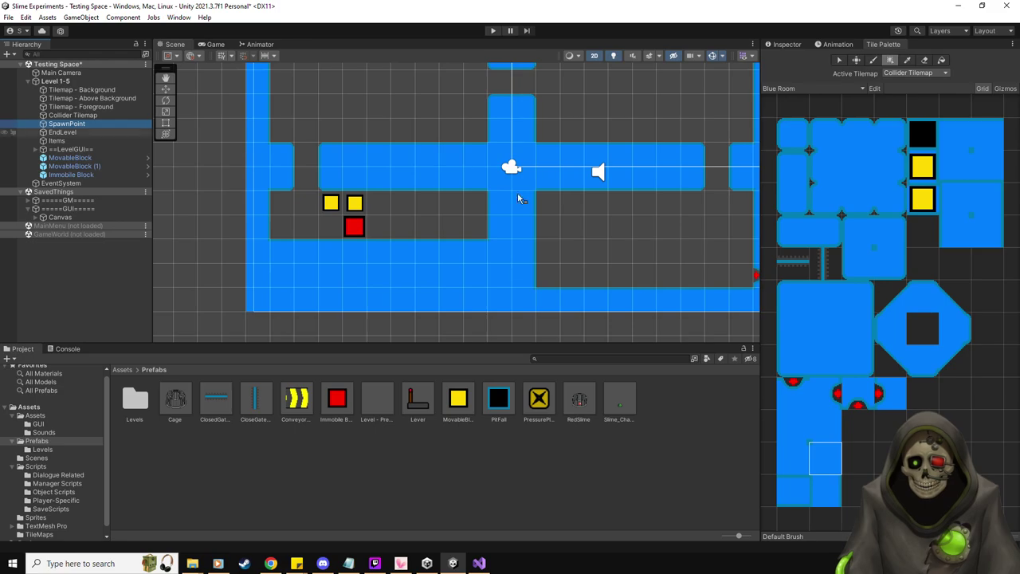
{"action": "left_click", "coordinate": [165, 89]}
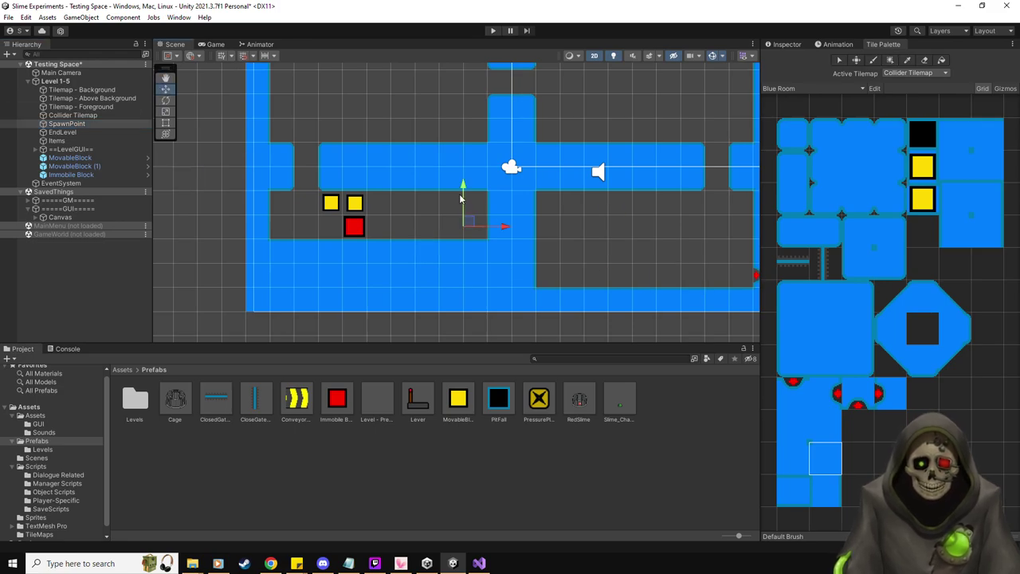
{"action": "left_click", "coordinate": [487, 31]}
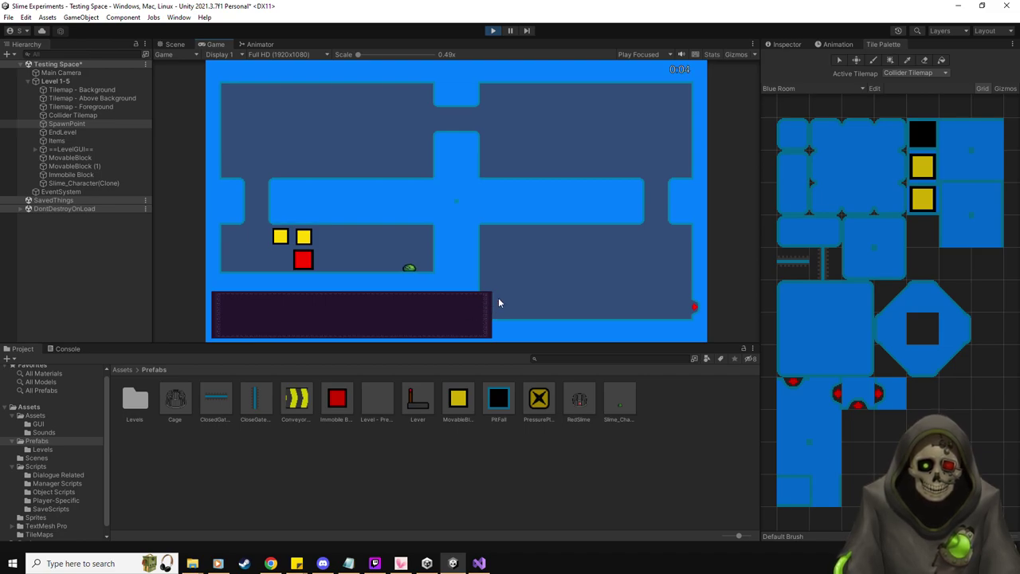
{"action": "left_click", "coordinate": [494, 31]}
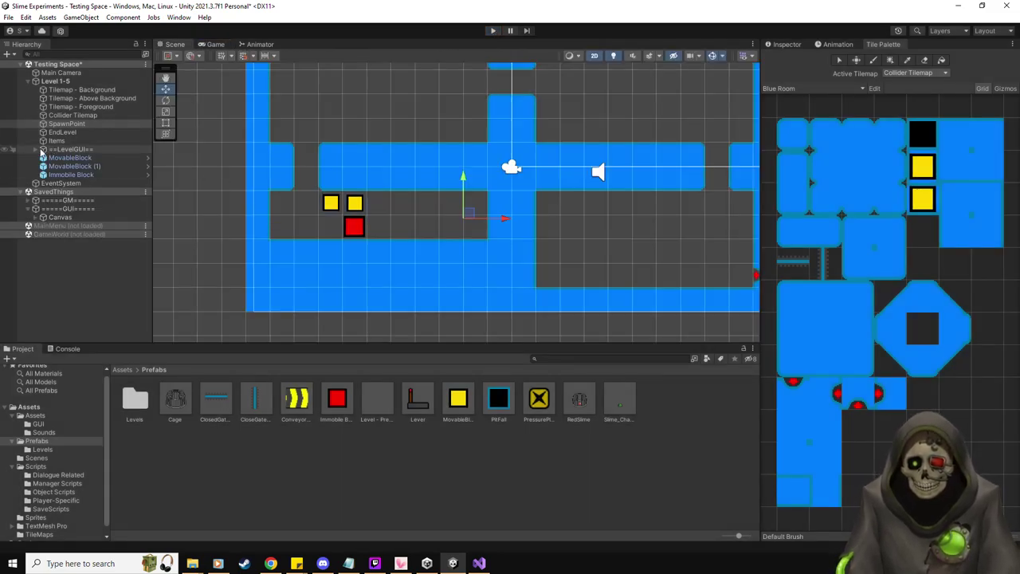
- Find the TextBox in the LevelGUI canvas and activate it in its object properties
{"action": "left_click", "coordinate": [35, 150]}
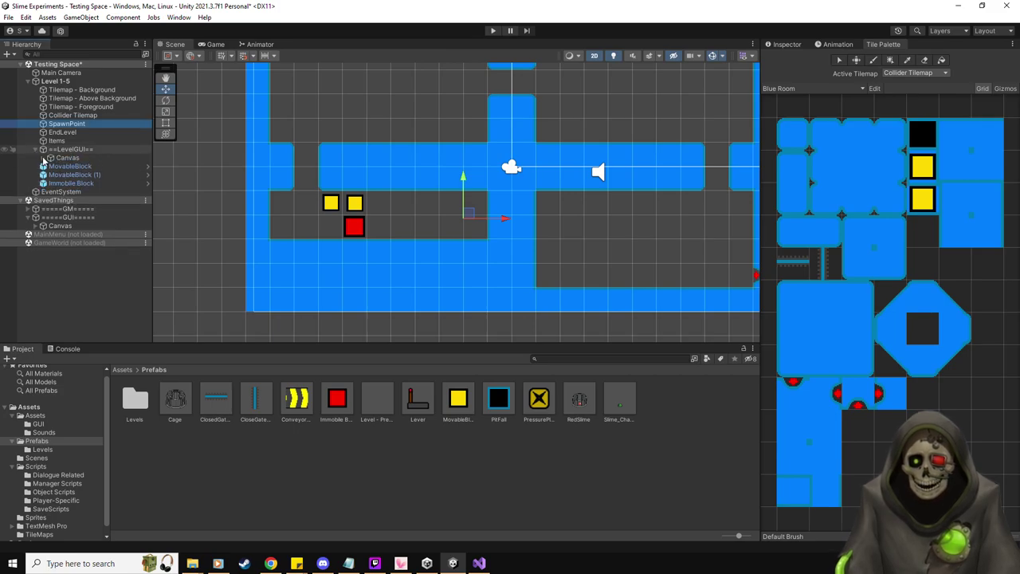
{"action": "left_click", "coordinate": [50, 158]}
{"action": "double_click", "coordinate": [70, 165]}
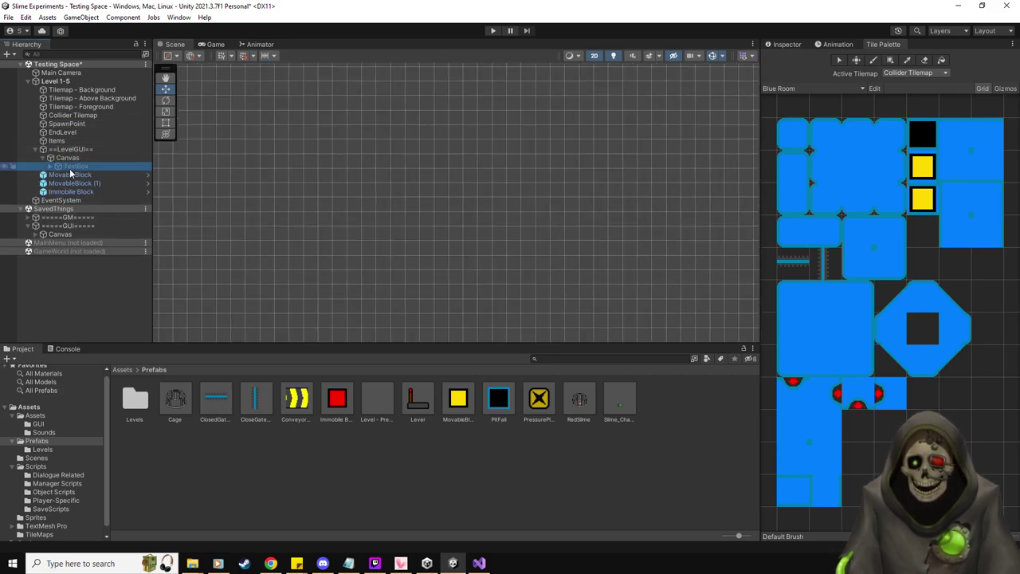
{"action": "left_click", "coordinate": [50, 166]}
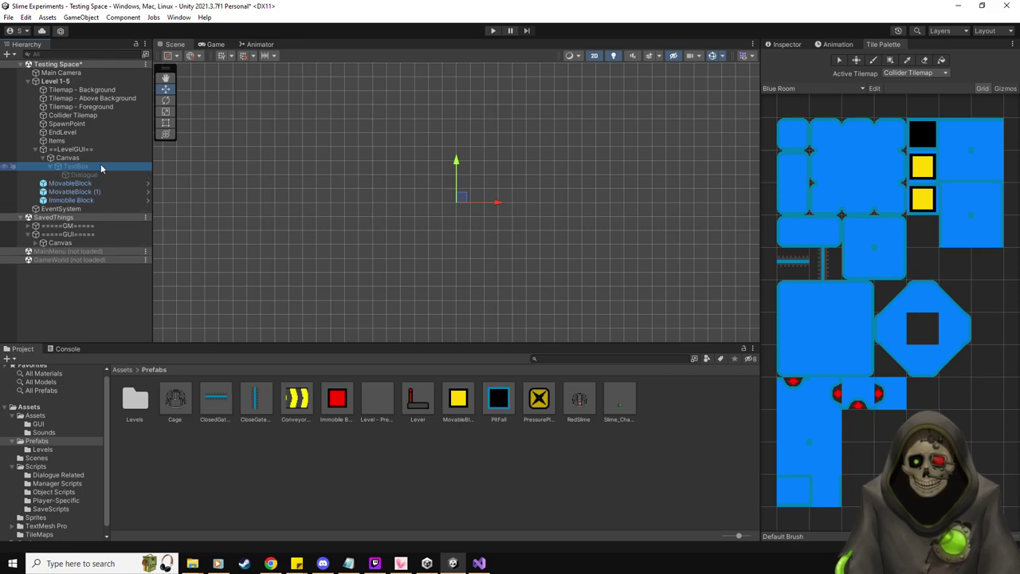
{"action": "left_click", "coordinate": [781, 46]}
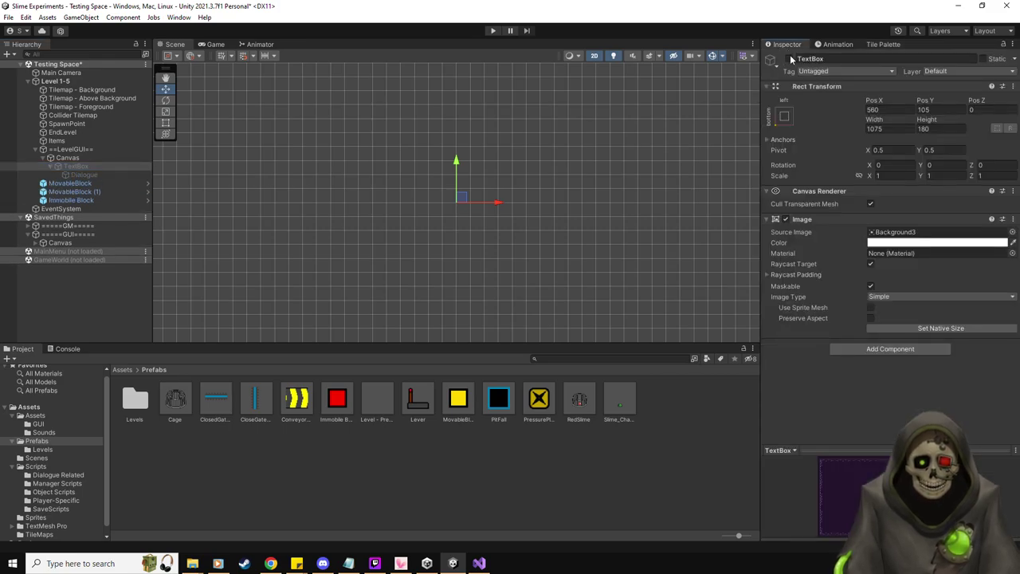
- Resize the TextBox to about 1026 by 211 by raising its upper edge and narrowing its right side, and test-run the scene
{"action": "double_click", "coordinate": [68, 158]}
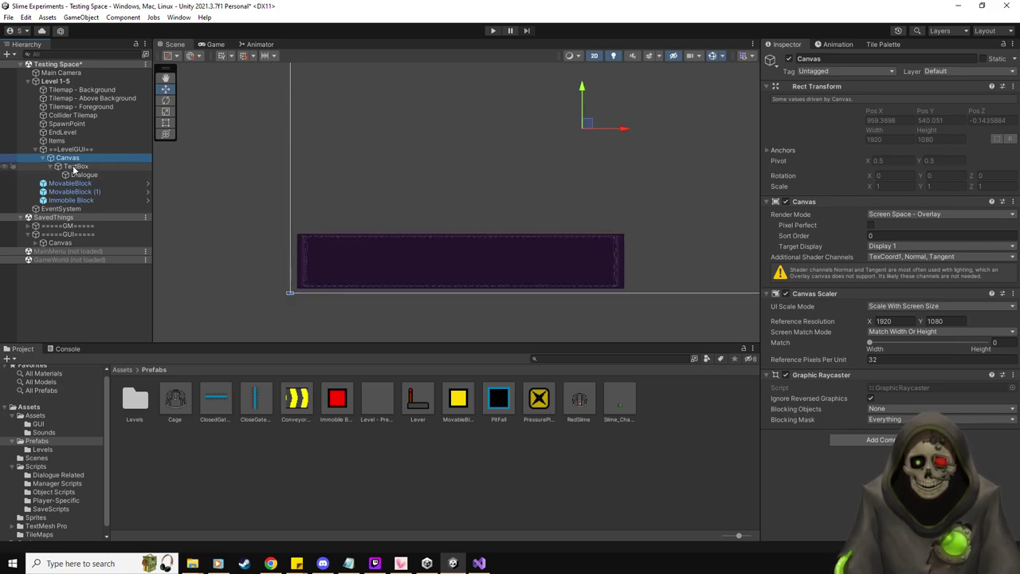
{"action": "double_click", "coordinate": [76, 166]}
{"action": "key", "text": "t"}
{"action": "left_click_drag", "start_coordinate": [465, 233], "coordinate": [470, 226]}
{"action": "left_click_drag", "start_coordinate": [659, 251], "coordinate": [637, 255]}
{"action": "left_click_drag", "start_coordinate": [546, 229], "coordinate": [547, 223]}
{"action": "left_click", "coordinate": [493, 30]}
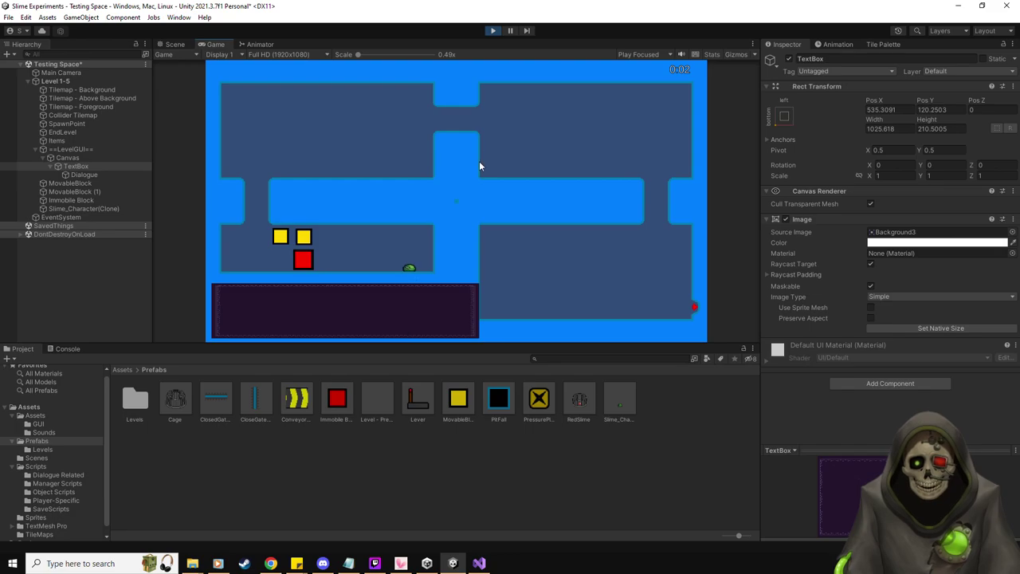
{"action": "left_click", "coordinate": [492, 32]}
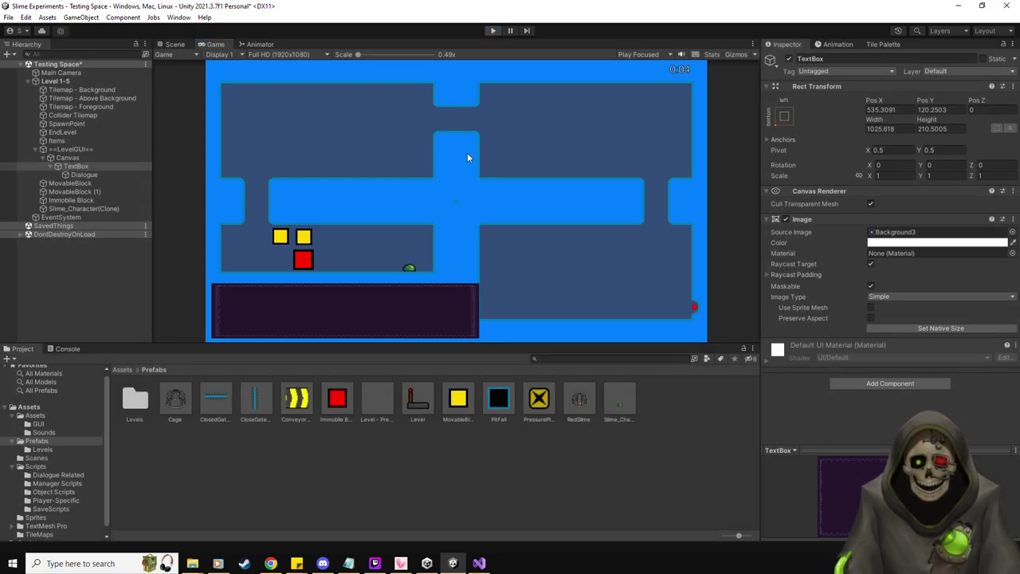
- Enlarge the TextBox's height to about 238, narrow its width to about 1005, and test-run the scene
{"action": "left_click_drag", "start_coordinate": [467, 220], "coordinate": [474, 213]}
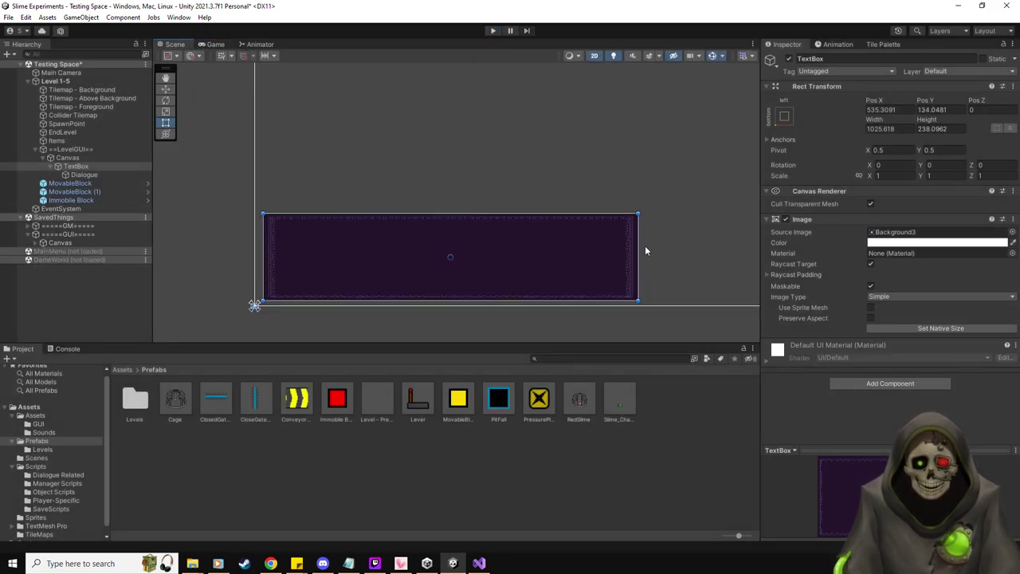
{"action": "left_click_drag", "start_coordinate": [640, 249], "coordinate": [631, 249]}
{"action": "left_click", "coordinate": [493, 31]}
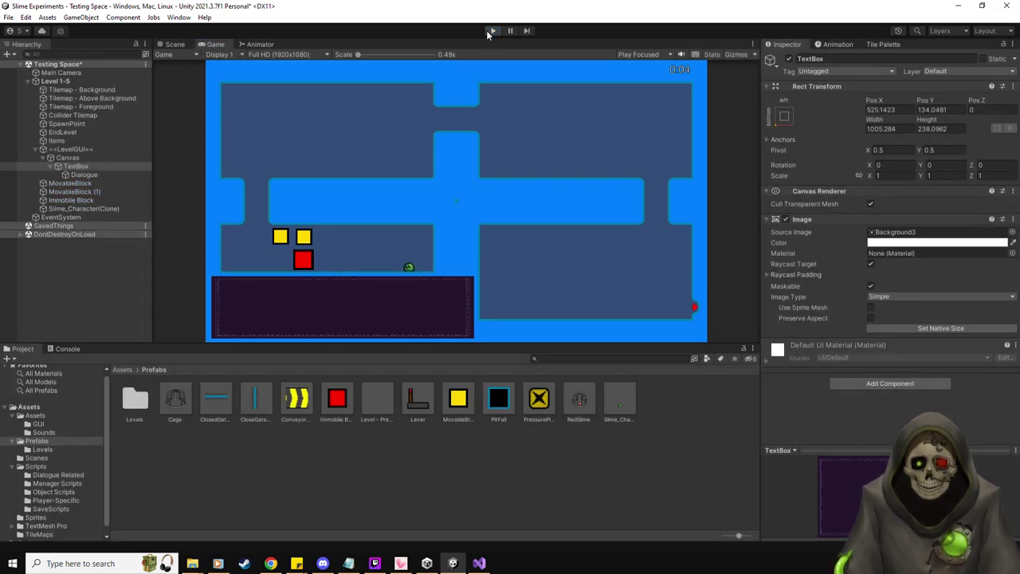
- Stop the test run and delete both movable blocks and the immobile block from Level 1-5
{"action": "left_click", "coordinate": [488, 31]}
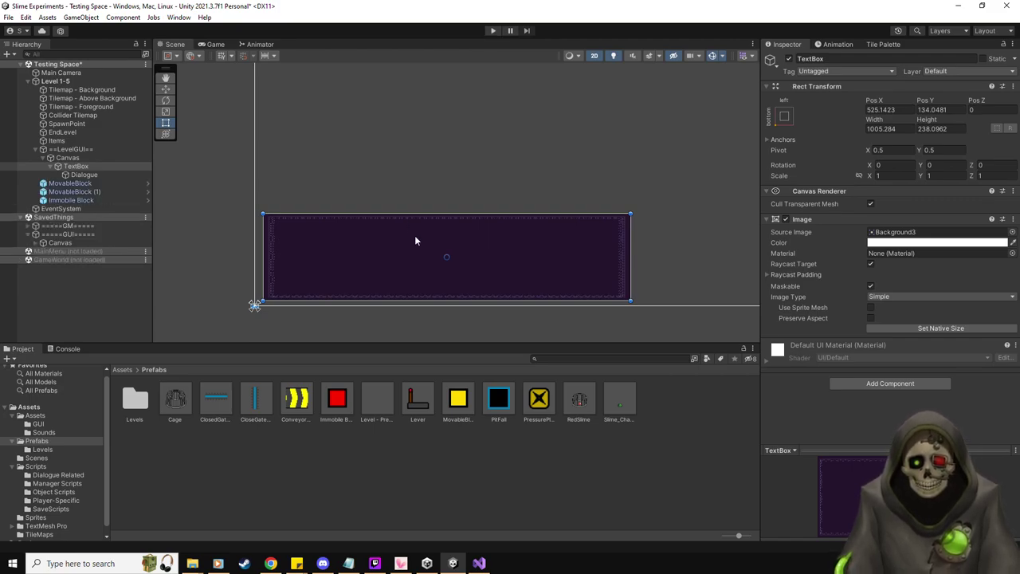
{"action": "left_click", "coordinate": [43, 450]}
{"action": "left_click", "coordinate": [48, 443]}
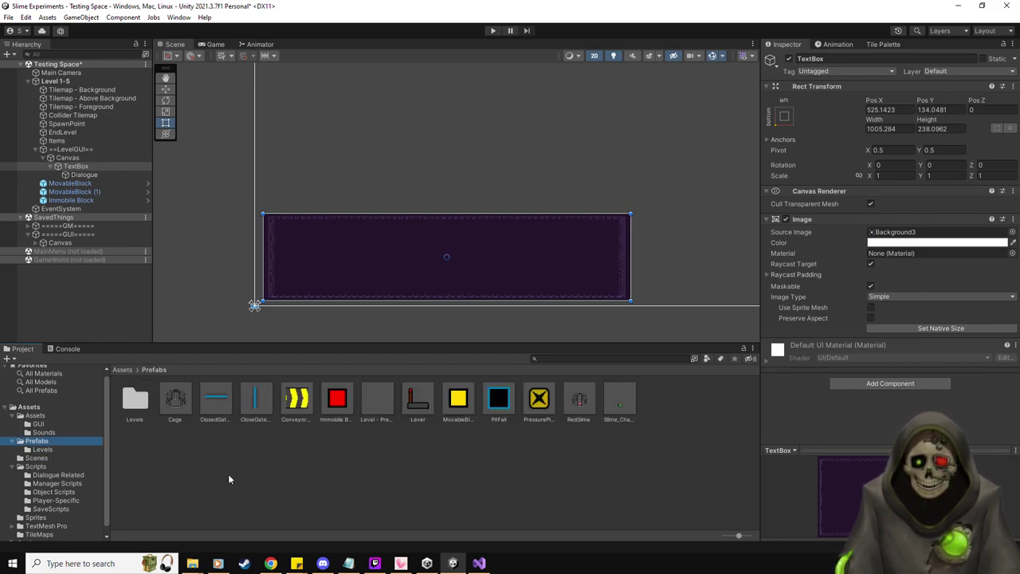
{"action": "left_click", "coordinate": [85, 184]}
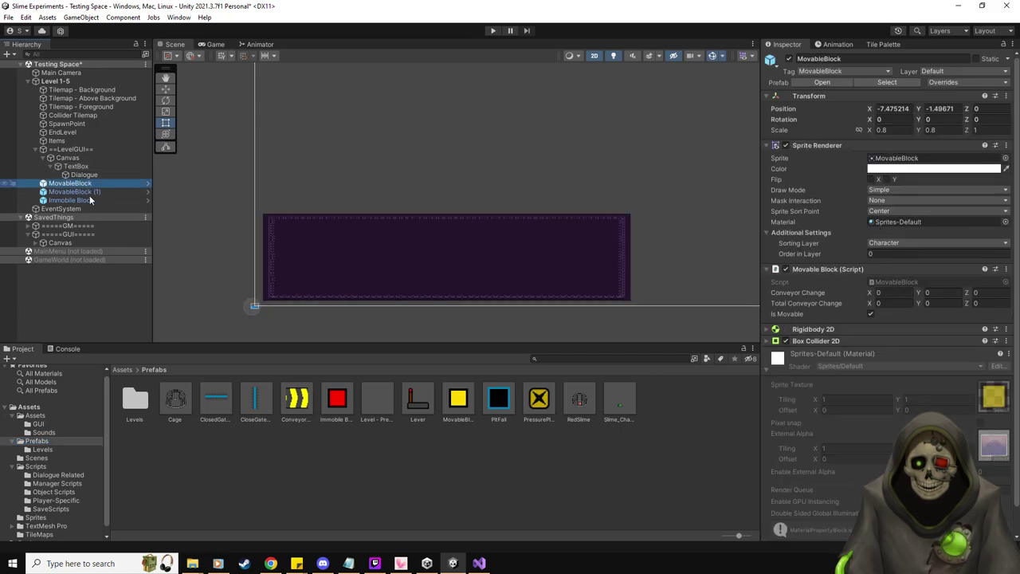
{"action": "key", "text": "Delete"}
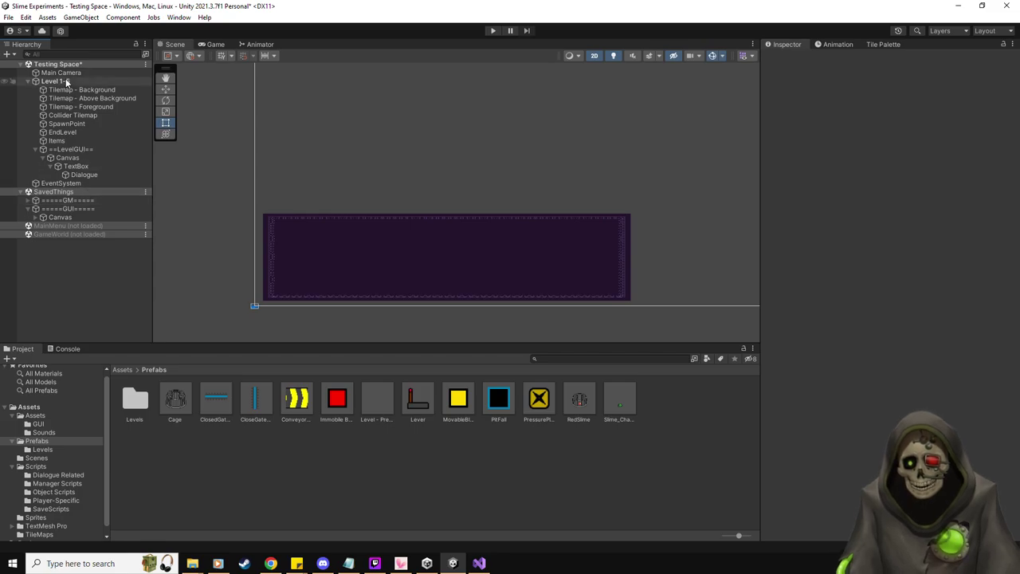
- Resize the Dialogue text area to about 928 by 192 so it sits inside the TextBox's decorative border
{"action": "left_click", "coordinate": [71, 165]}
{"action": "left_click", "coordinate": [81, 175]}
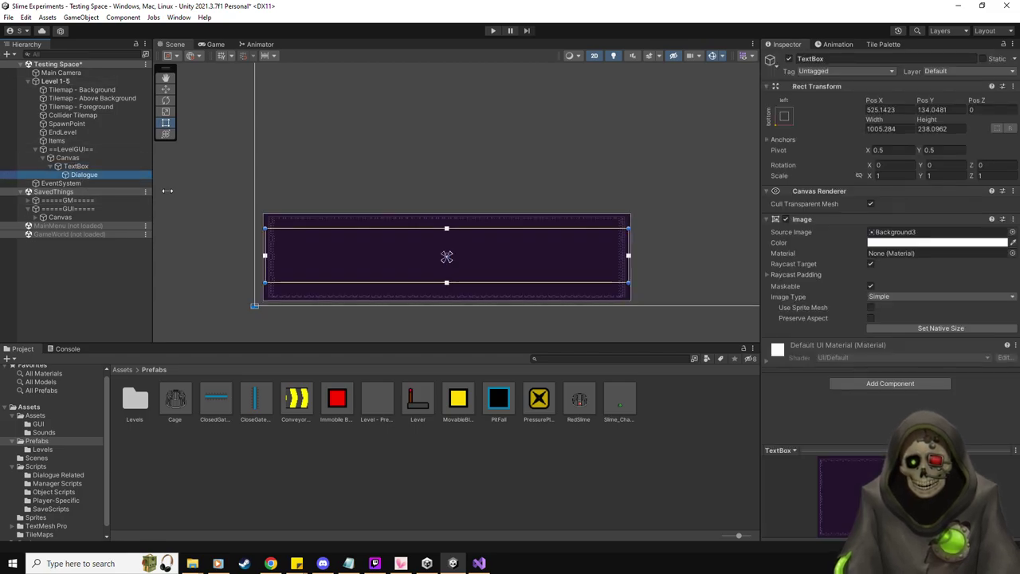
{"action": "left_click_drag", "start_coordinate": [478, 220], "coordinate": [478, 219]}
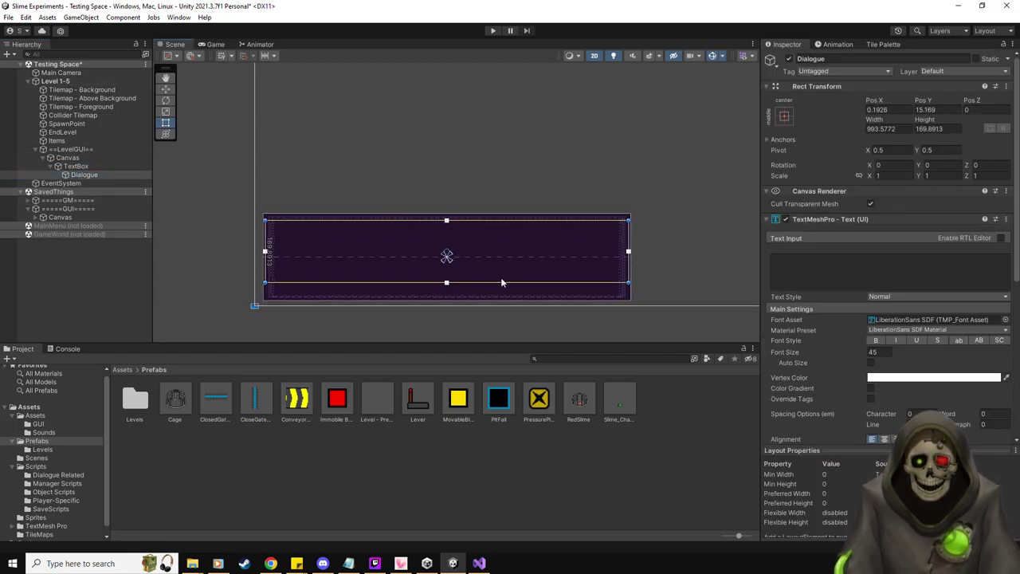
{"action": "left_click_drag", "start_coordinate": [502, 282], "coordinate": [521, 292]}
{"action": "key", "text": "ctrl+z"}
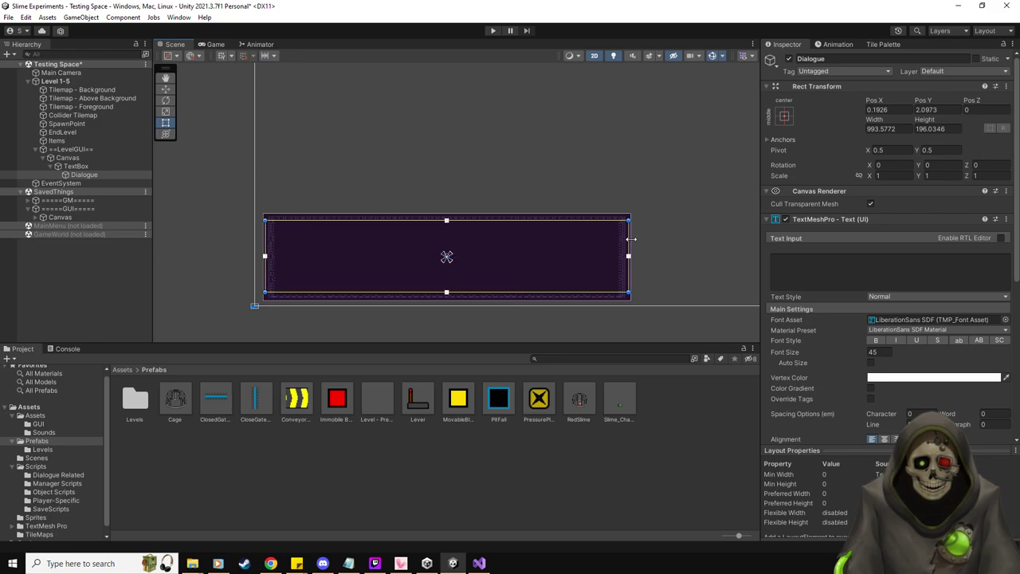
{"action": "key", "text": "ctrl+z"}
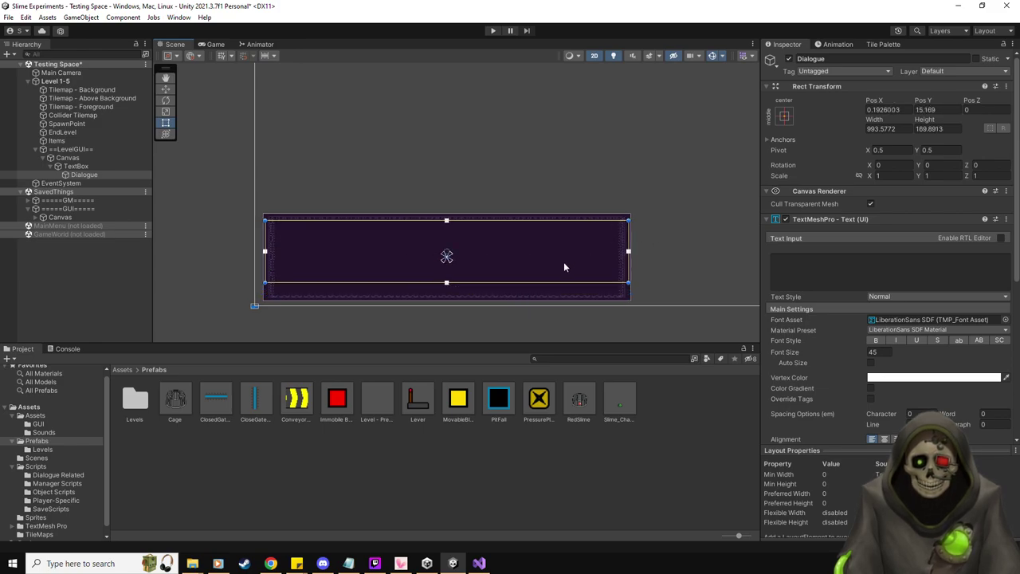
{"action": "left_click_drag", "start_coordinate": [534, 283], "coordinate": [533, 293]}
{"action": "left_click_drag", "start_coordinate": [627, 231], "coordinate": [615, 232]}
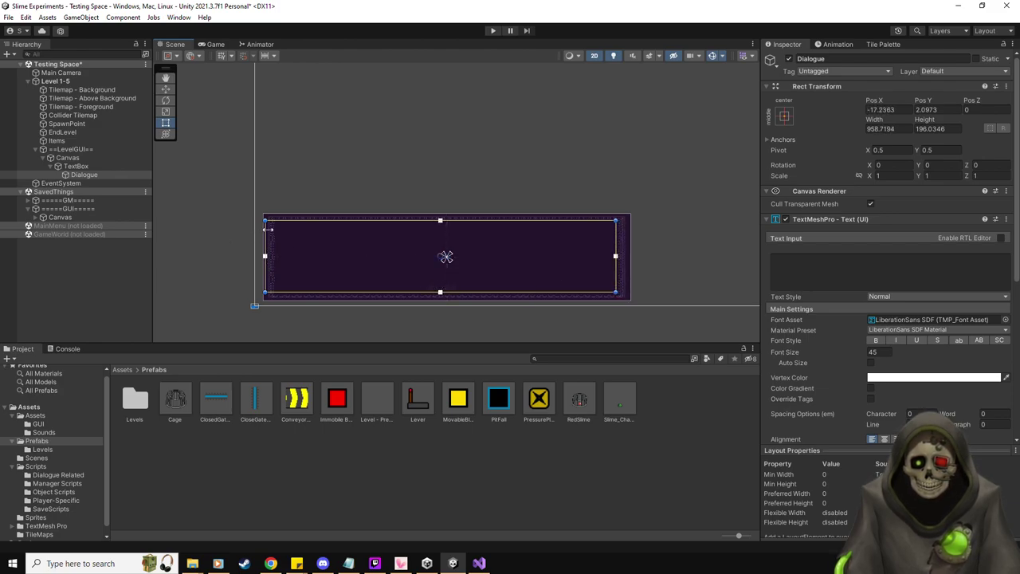
{"action": "left_click_drag", "start_coordinate": [268, 229], "coordinate": [276, 230]}
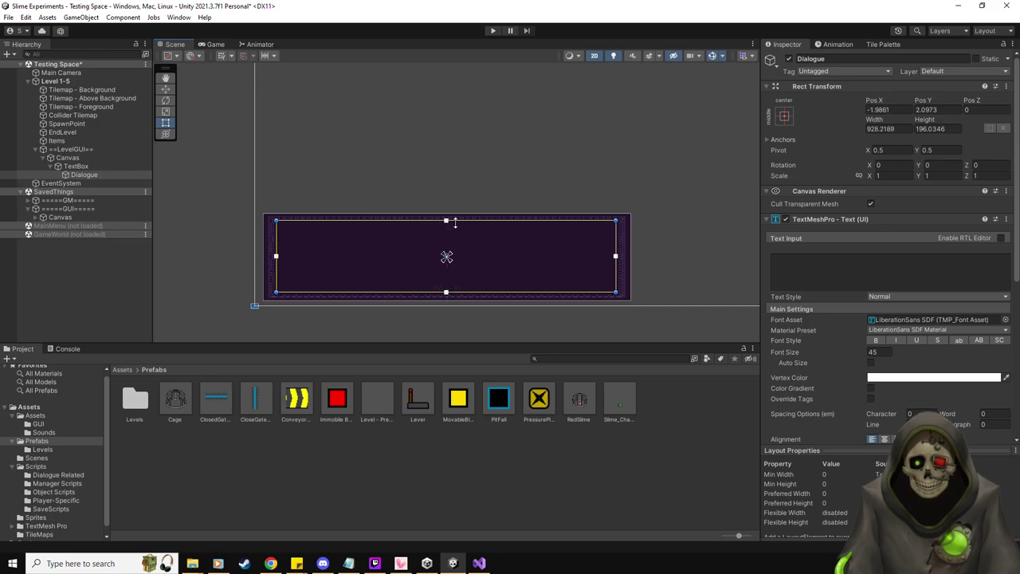
{"action": "left_click_drag", "start_coordinate": [457, 224], "coordinate": [458, 227]}
- Try the sample text "Hello world" in the Dialogue object and clear it again
{"action": "left_click", "coordinate": [885, 275]}
{"action": "type", "text": "He"}
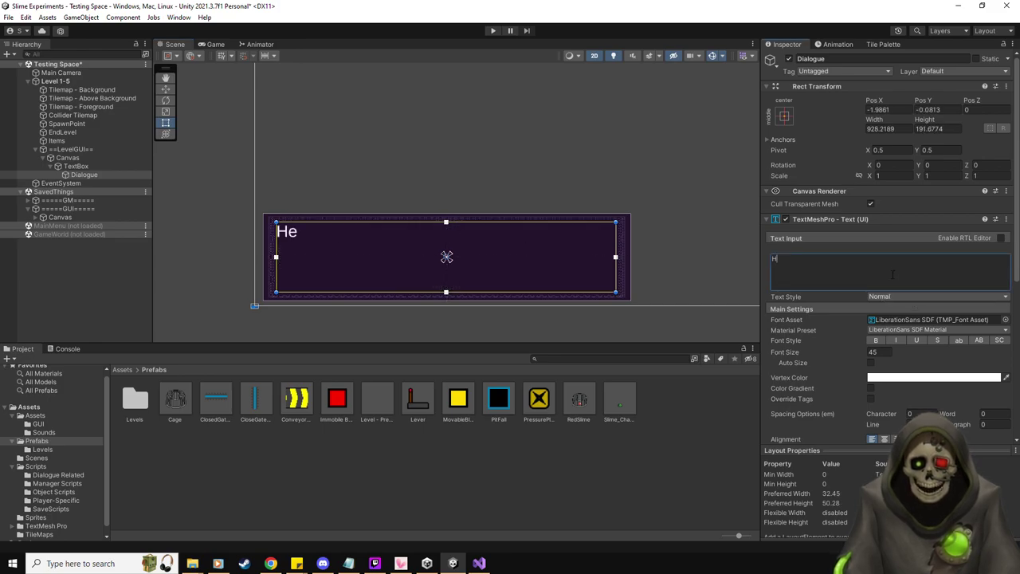
{"action": "type", "text": "llo world"}
{"action": "key", "text": "BackSpace"}
{"action": "key", "text": "BackSpace"}
{"action": "key", "text": "BackSpace"}
{"action": "key", "text": "BackSpace"}
{"action": "key", "text": "BackSpace"}
{"action": "key", "text": "BackSpace"}
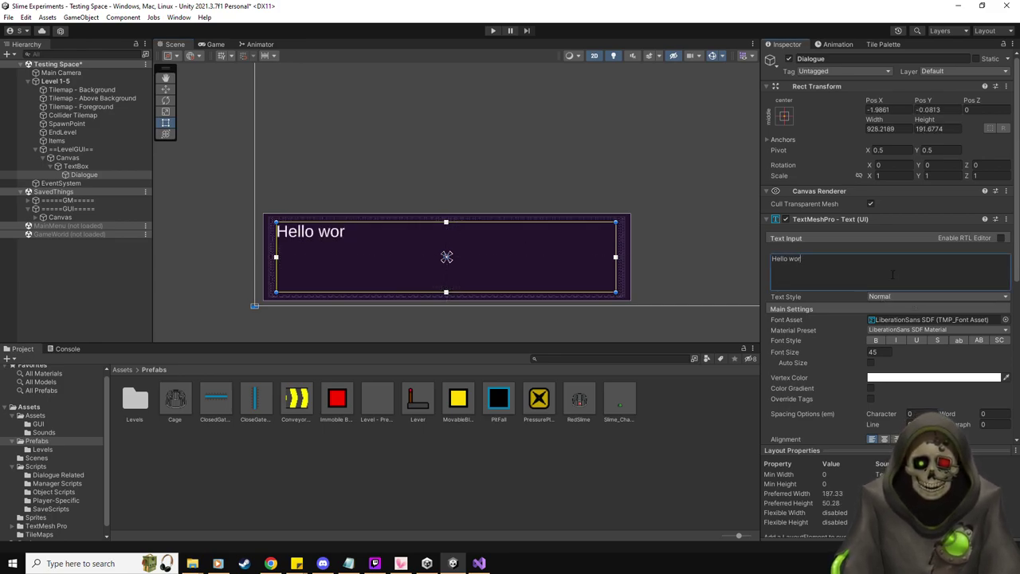
{"action": "key", "text": "BackSpace"}
{"action": "key", "text": "BackSpace"}
{"action": "key", "text": "BackSpace"}
{"action": "key", "text": "BackSpace"}
{"action": "key", "text": "BackSpace"}
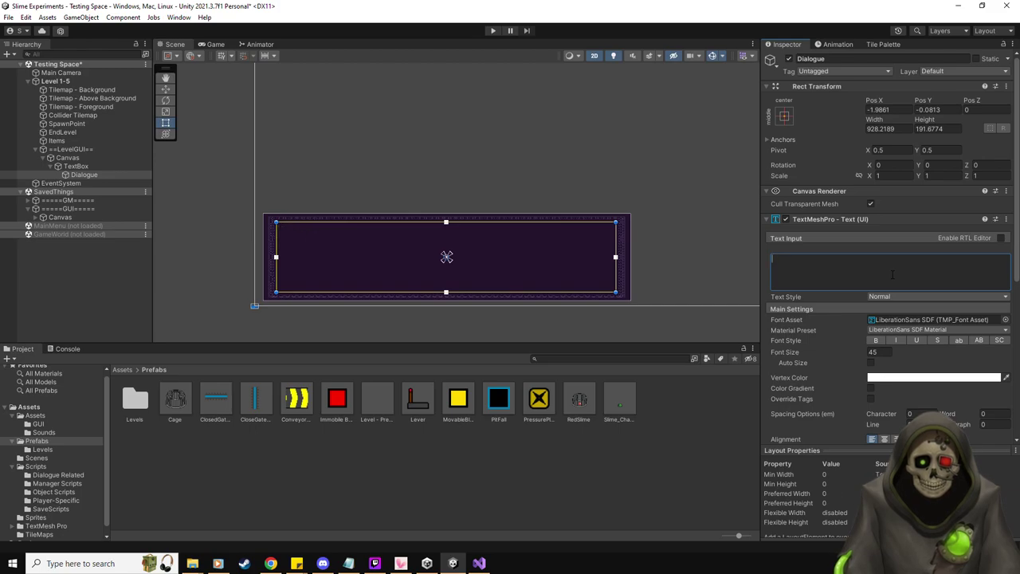
- Deactivate the TextBox object and select Level 1-5's Collider Tilemap
{"action": "left_click", "coordinate": [86, 166]}
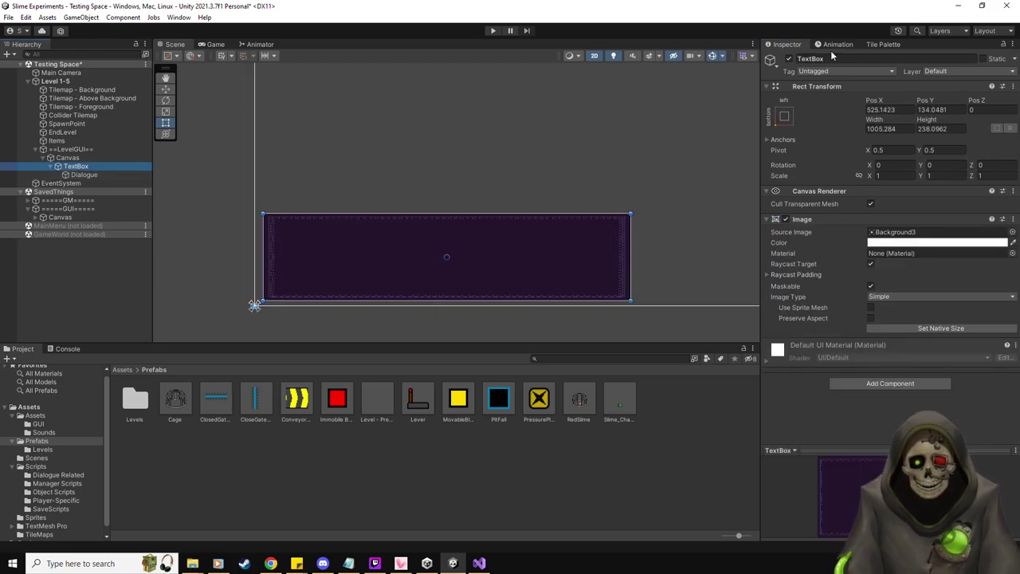
{"action": "left_click", "coordinate": [789, 59]}
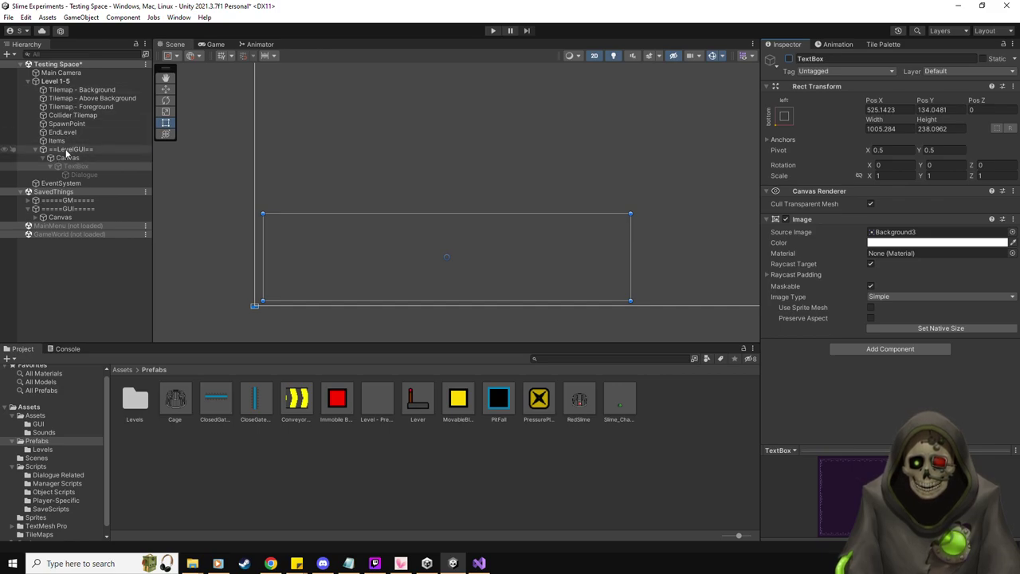
{"action": "double_click", "coordinate": [80, 116]}
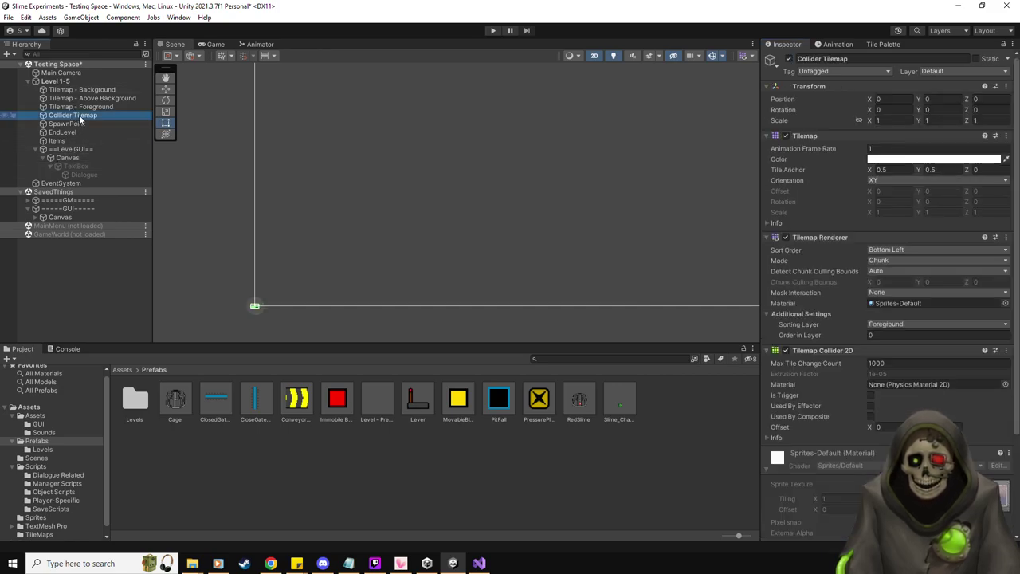
{"action": "scroll", "coordinate": [401, 214], "scroll_direction": "up", "scroll_amount": 5}
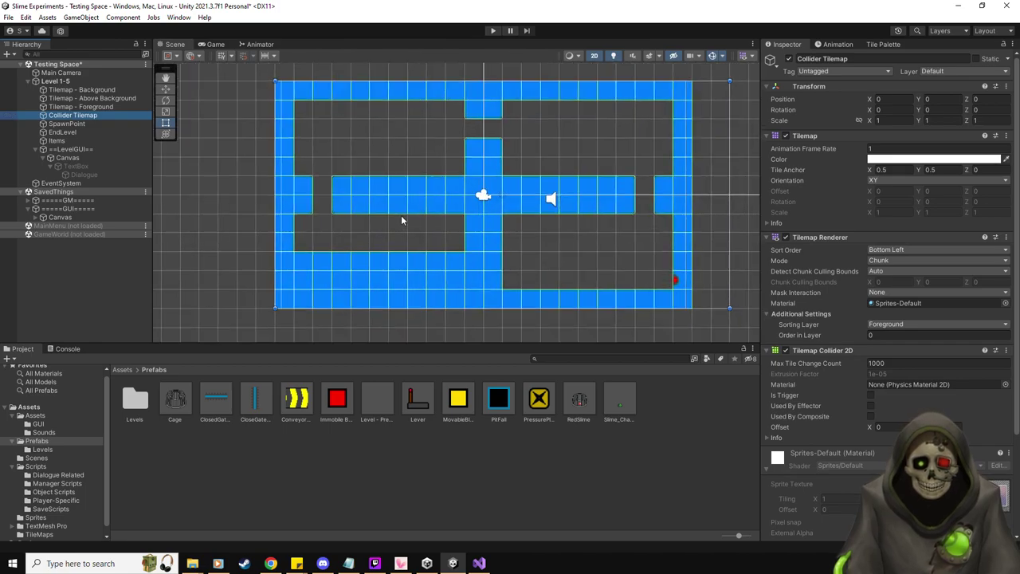
{"action": "left_click_drag", "start_coordinate": [425, 216], "coordinate": [404, 222]}
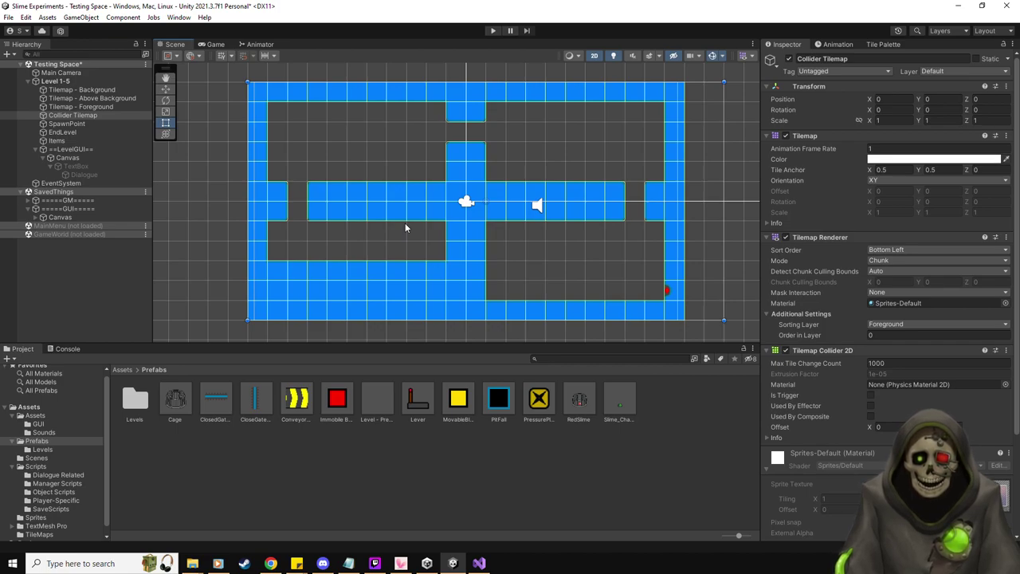
- Duplicate the Level 1-5 object and deactivate the original
{"action": "left_click", "coordinate": [75, 82]}
{"action": "key", "text": "ctrl+d"}
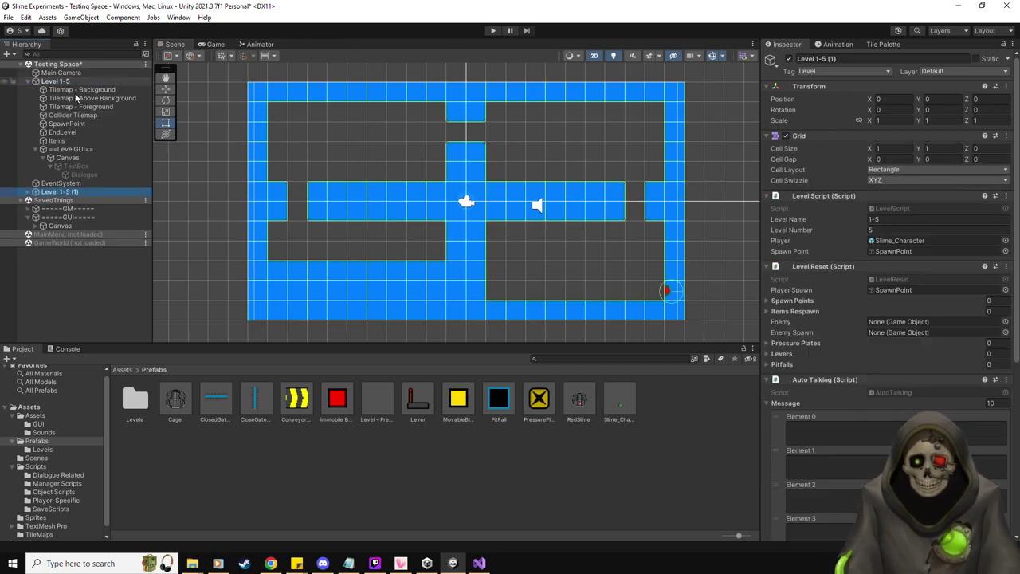
{"action": "left_click", "coordinate": [63, 81]}
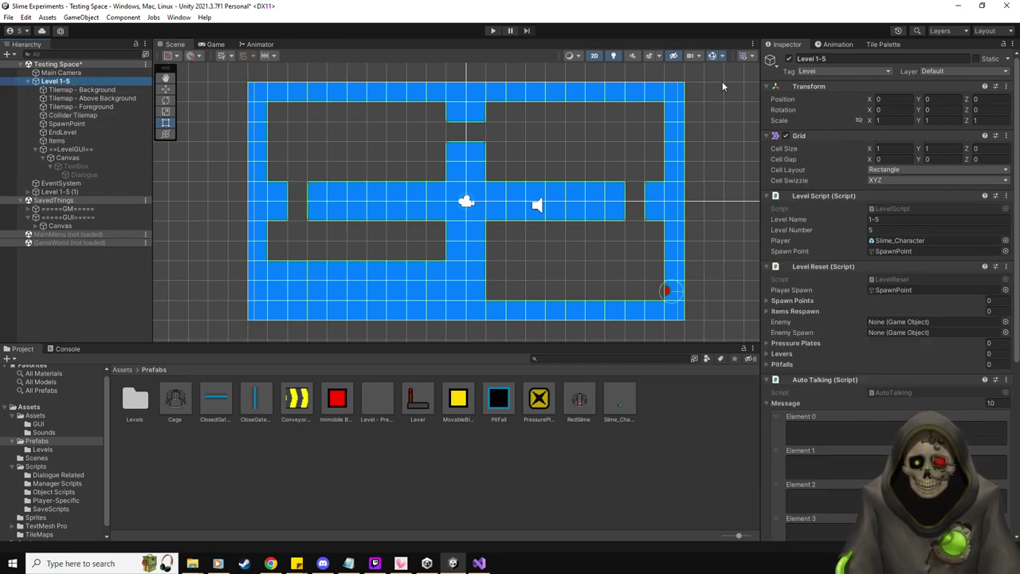
{"action": "left_click", "coordinate": [789, 58]}
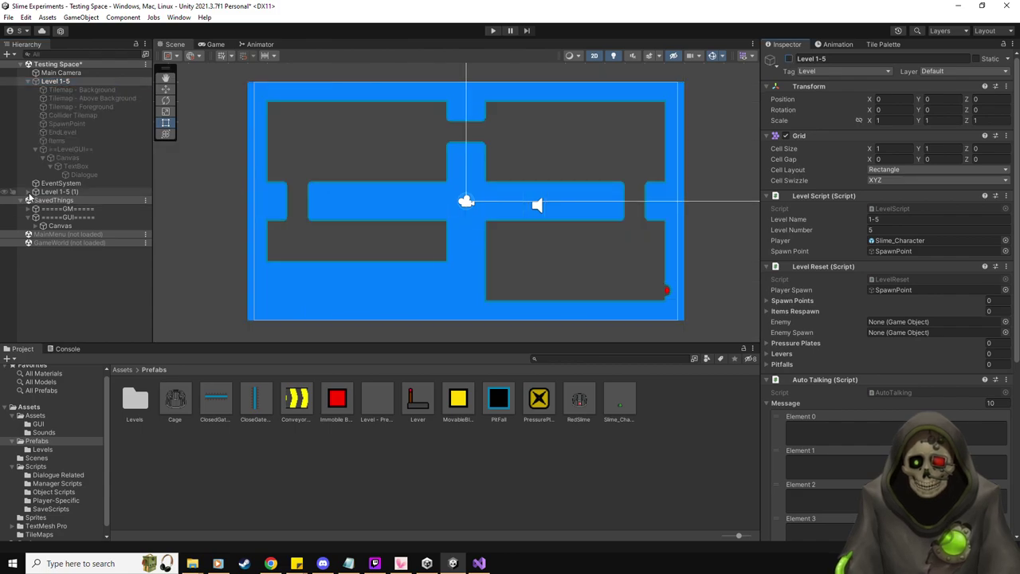
- Expand the duplicated level and rename it Level 1-X
{"action": "left_click", "coordinate": [29, 192]}
{"action": "left_click", "coordinate": [81, 192]}
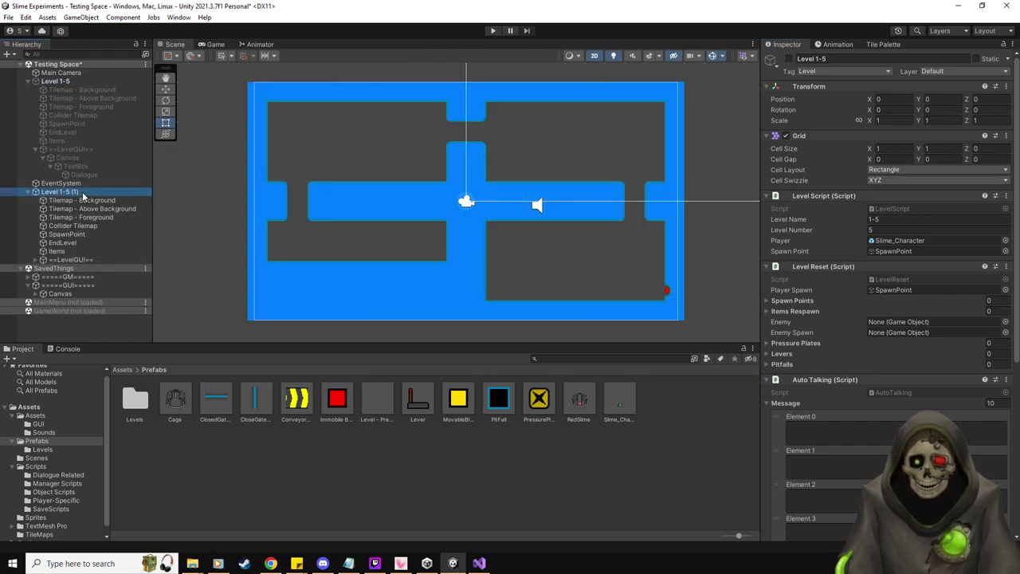
{"action": "left_click", "coordinate": [881, 59]}
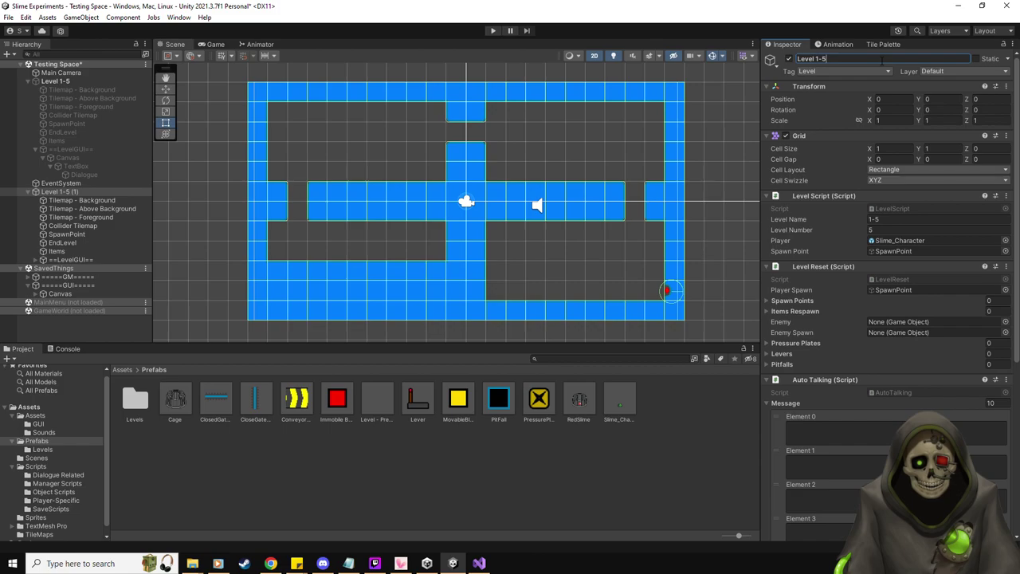
{"action": "type", "text": "X"}
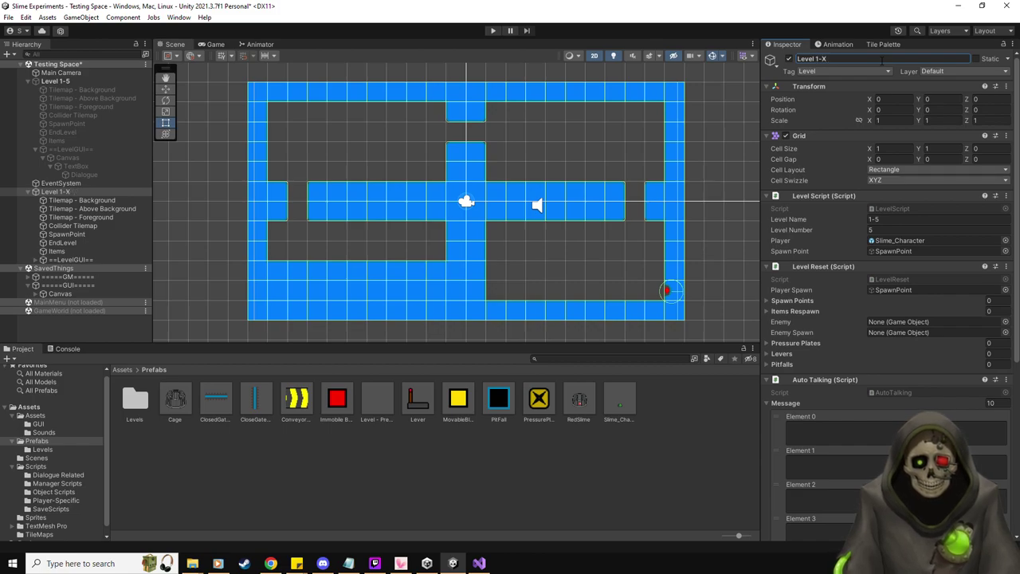
{"action": "left_click", "coordinate": [280, 195]}
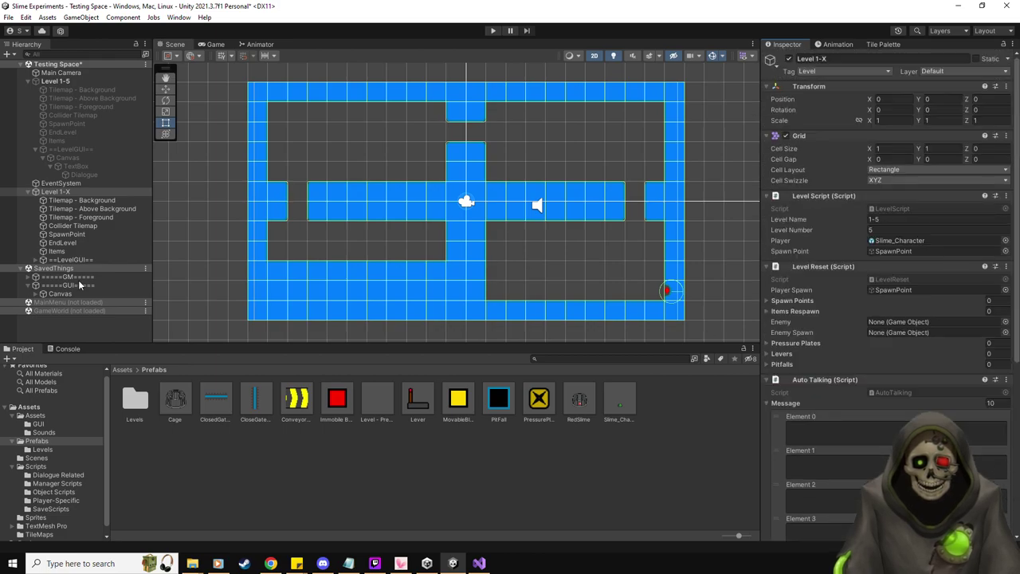
- Erase the inner dividing walls and end marker tile from Level 1-X's Collider Tilemap and close the resulting gap in the right wall
{"action": "left_click", "coordinate": [84, 226]}
{"action": "left_click", "coordinate": [884, 43]}
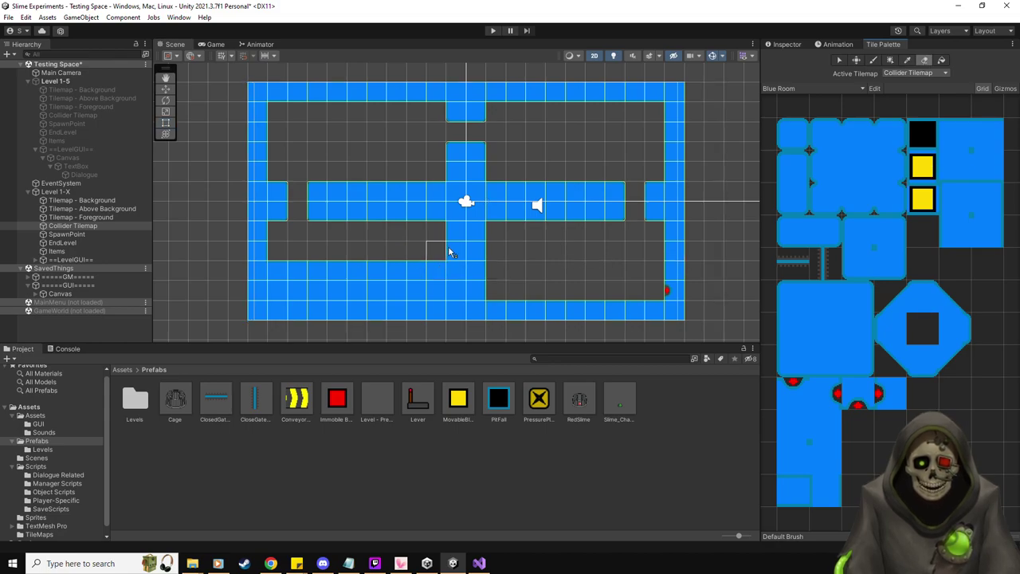
{"action": "mouse_move", "coordinate": [379, 211]}
{"action": "left_mouse_down"}
{"action": "mouse_move", "coordinate": [286, 215]}
{"action": "mouse_move", "coordinate": [283, 205]}
{"action": "mouse_move", "coordinate": [311, 182]}
{"action": "mouse_move", "coordinate": [437, 195]}
{"action": "mouse_move", "coordinate": [397, 206]}
{"action": "mouse_move", "coordinate": [504, 209]}
{"action": "mouse_move", "coordinate": [487, 180]}
{"action": "mouse_move", "coordinate": [452, 175]}
{"action": "mouse_move", "coordinate": [469, 153]}
{"action": "mouse_move", "coordinate": [458, 112]}
{"action": "mouse_move", "coordinate": [570, 209]}
{"action": "mouse_move", "coordinate": [550, 206]}
{"action": "mouse_move", "coordinate": [586, 191]}
{"action": "mouse_move", "coordinate": [594, 220]}
{"action": "mouse_move", "coordinate": [628, 184]}
{"action": "mouse_move", "coordinate": [642, 203]}
{"action": "mouse_move", "coordinate": [652, 191]}
{"action": "mouse_move", "coordinate": [674, 289]}
{"action": "left_mouse_up"}
{"action": "left_click", "coordinate": [794, 335]}
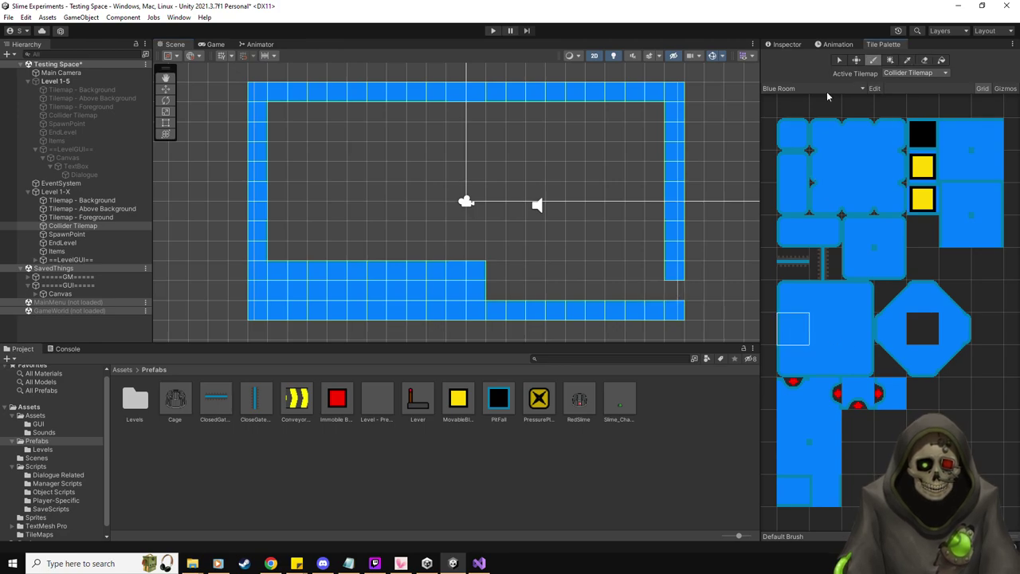
{"action": "left_click", "coordinate": [674, 290]}
- Repaint the floor edge, the raised floor's corner and the right wall of Level 1-X with matching border tiles
{"action": "scroll", "coordinate": [433, 292], "scroll_direction": "up", "scroll_amount": 3}
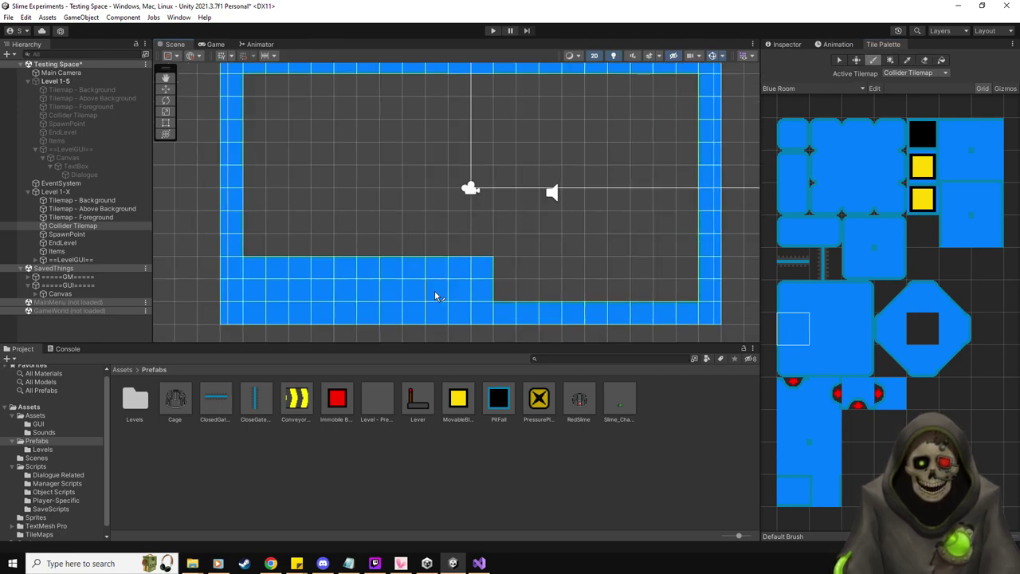
{"action": "left_click", "coordinate": [824, 296]}
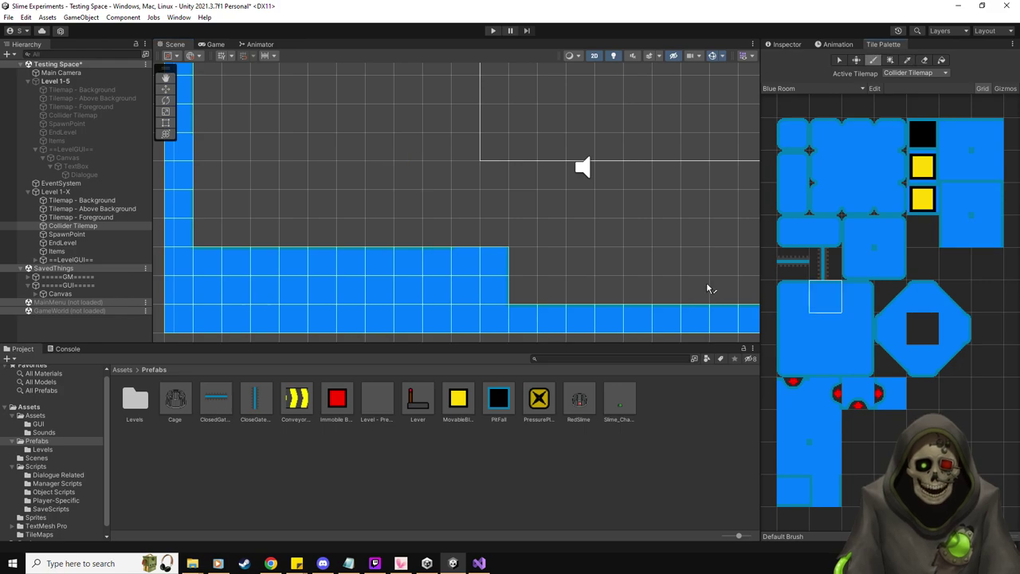
{"action": "left_click", "coordinate": [866, 298]}
{"action": "left_click", "coordinate": [558, 262]}
{"action": "middle_click_drag", "start_coordinate": [570, 259], "coordinate": [545, 230]}
{"action": "scroll", "coordinate": [545, 230], "scroll_direction": "down", "scroll_amount": 3}
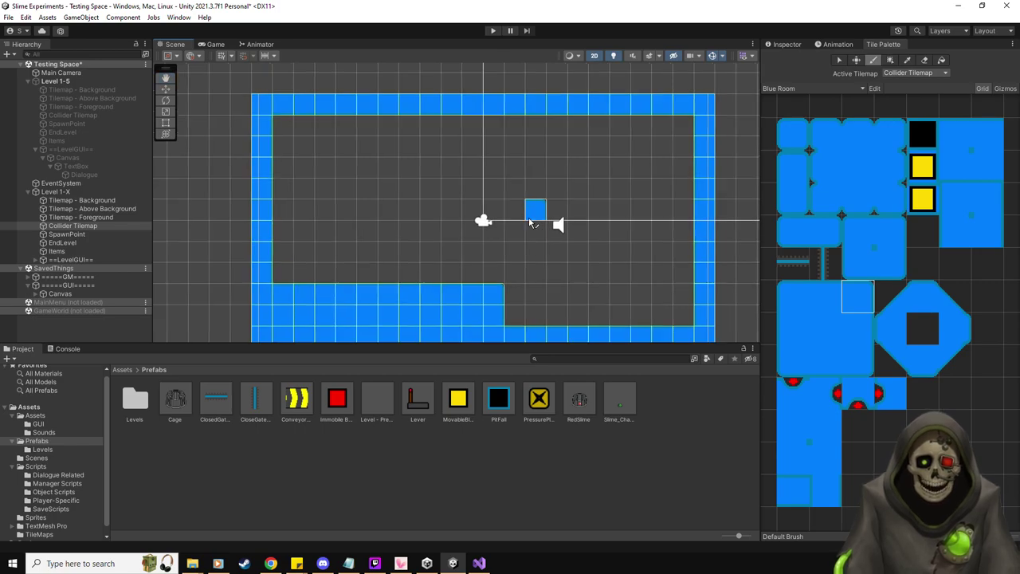
{"action": "scroll", "coordinate": [533, 223], "scroll_direction": "up", "scroll_amount": 2}
{"action": "middle_click_drag", "start_coordinate": [667, 262], "coordinate": [603, 259]}
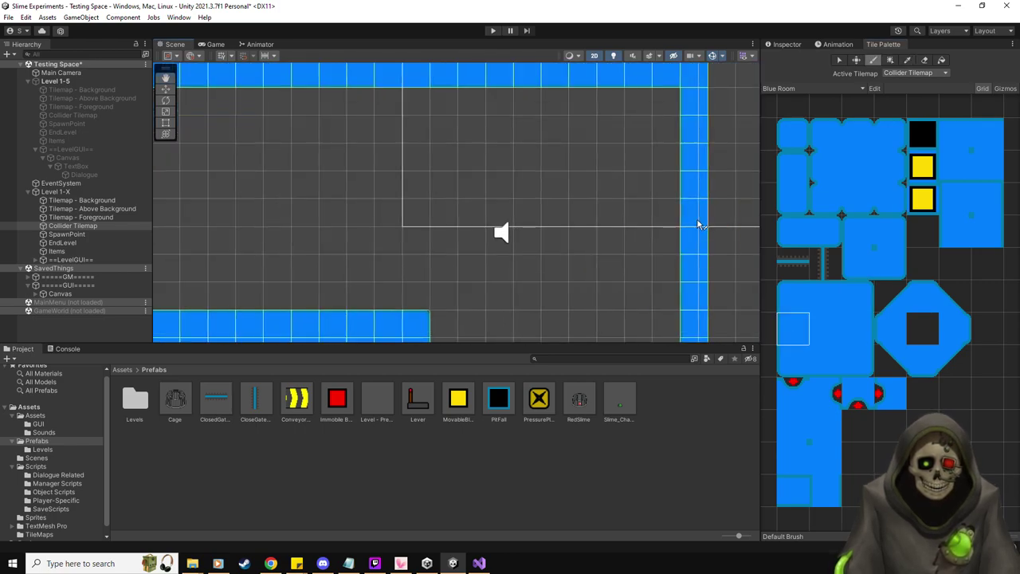
{"action": "middle_click_drag", "start_coordinate": [417, 182], "coordinate": [477, 237]}
- Repaint the ceiling and left wall of Level 1-X with matching edge tiles where the inner walls joined
{"action": "key", "text": "i"}
{"action": "left_click", "coordinate": [824, 360]}
{"action": "left_click", "coordinate": [490, 200]}
{"action": "middle_click_drag", "start_coordinate": [512, 196], "coordinate": [656, 263]}
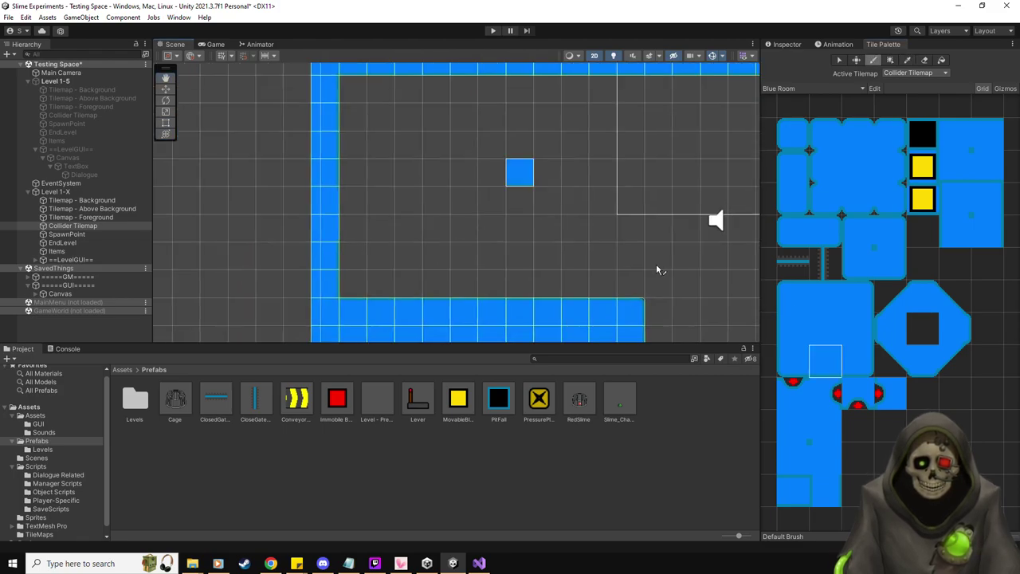
{"action": "key", "text": "i"}
{"action": "left_click", "coordinate": [862, 334]}
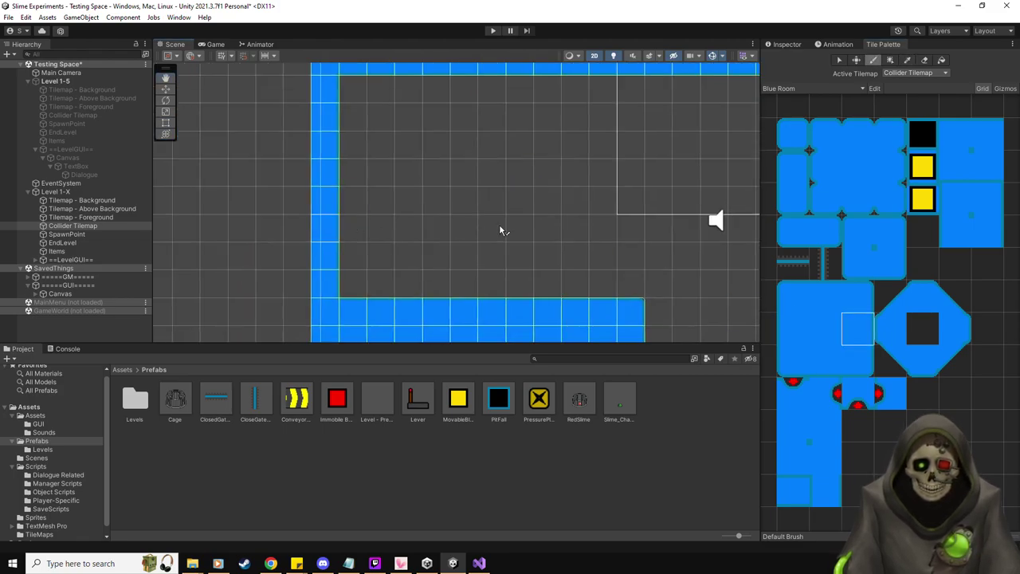
{"action": "scroll", "coordinate": [649, 205], "scroll_direction": "down", "scroll_amount": 5}
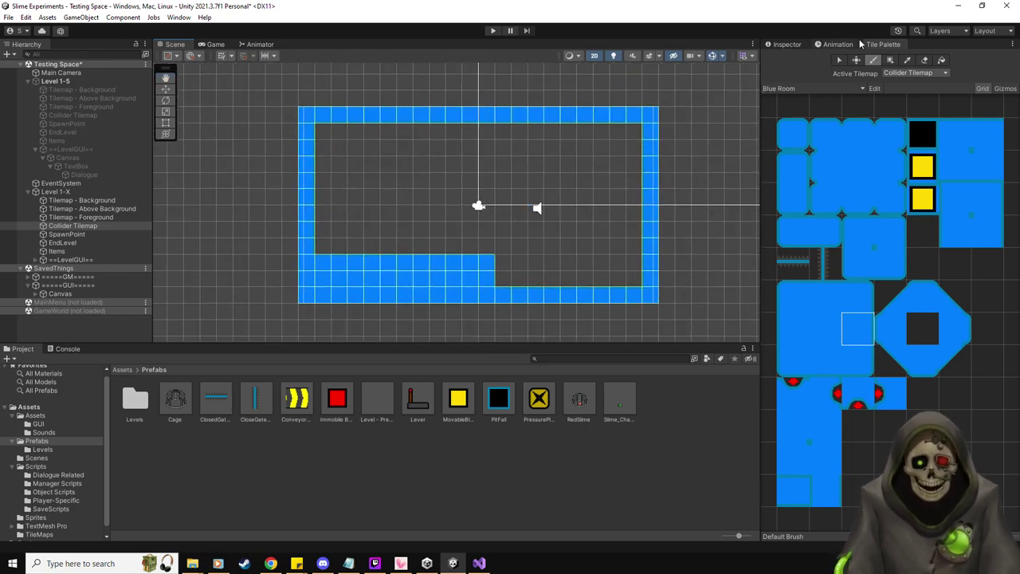
- Save Level 1-X as a new prefab in the Prefabs folder and delete its instance from the Testing Space scene
{"action": "left_click", "coordinate": [787, 45]}
{"action": "left_click", "coordinate": [67, 192]}
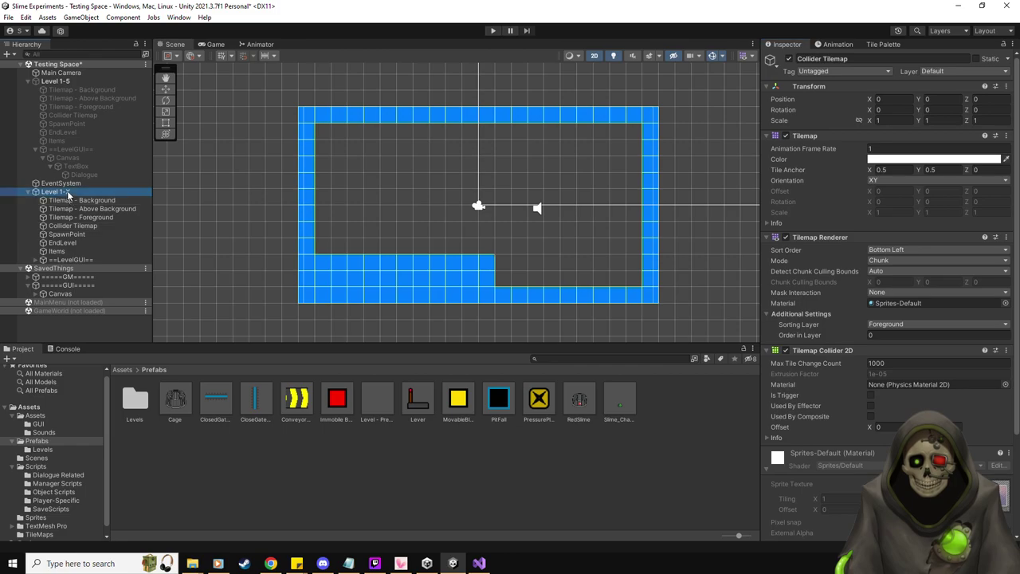
{"action": "left_click_drag", "start_coordinate": [68, 194], "coordinate": [323, 465]}
{"action": "left_click", "coordinate": [64, 193]}
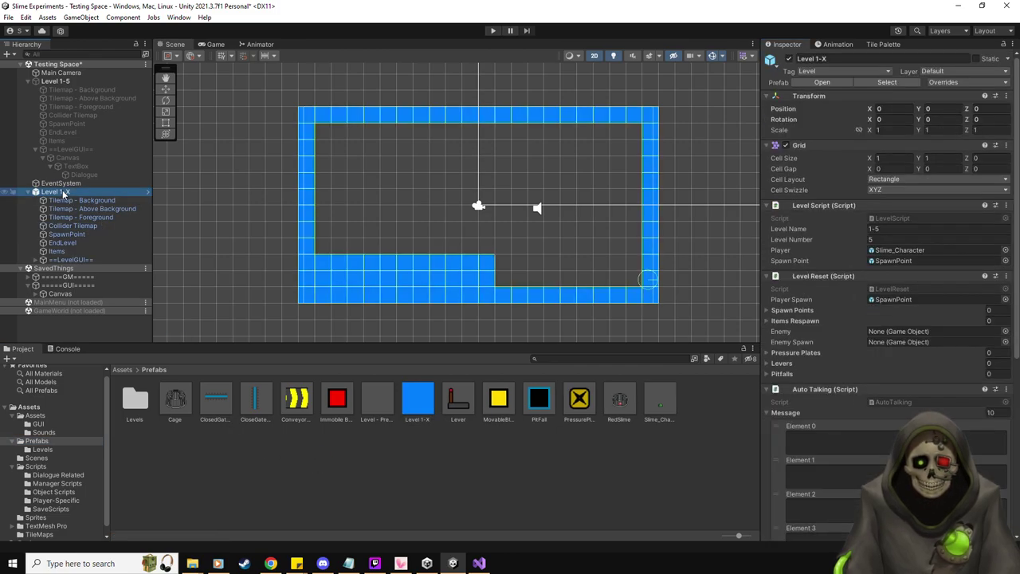
{"action": "right_click", "coordinate": [64, 193]}
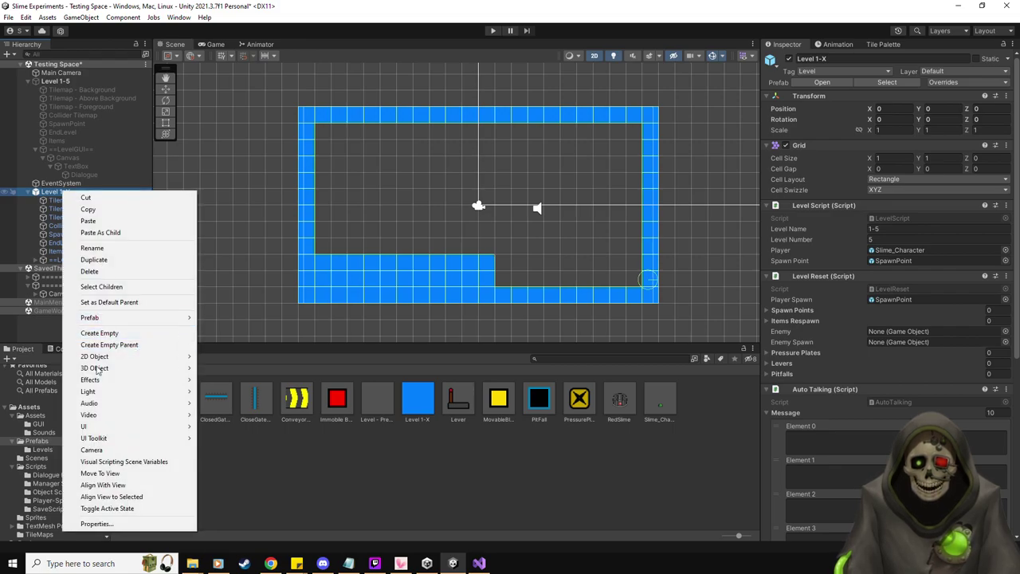
{"action": "left_click", "coordinate": [49, 201]}
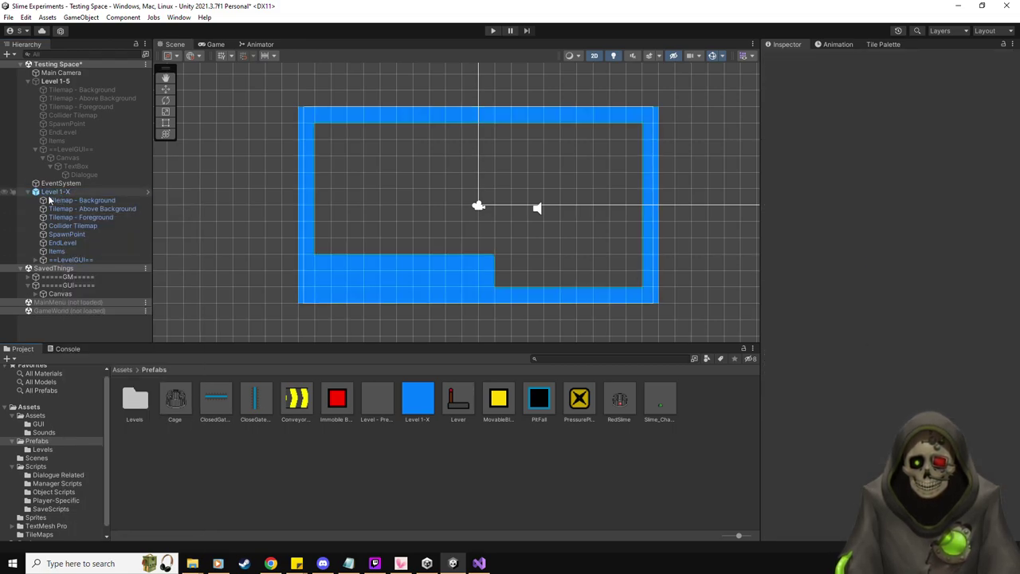
{"action": "key", "text": "Delete"}
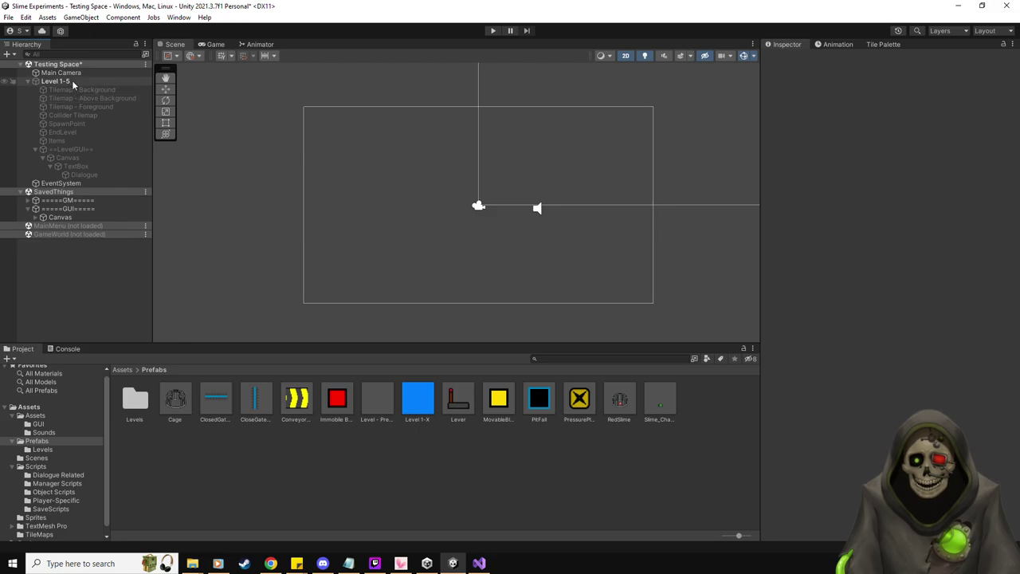
- Reactivate the Level 1-5 object in the Testing Space scene
{"action": "left_click", "coordinate": [64, 81]}
{"action": "left_click", "coordinate": [788, 58]}
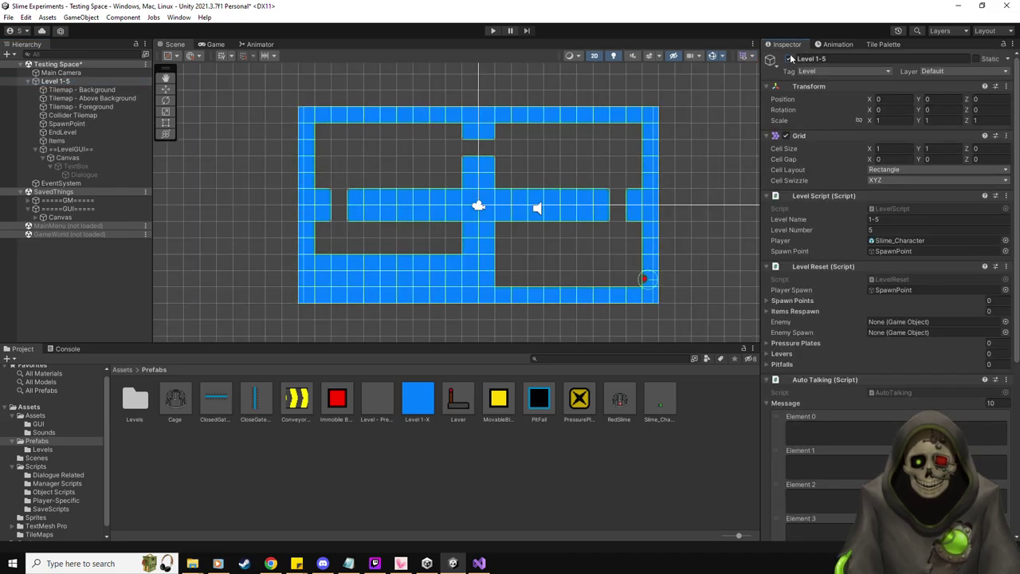
{"action": "scroll", "coordinate": [469, 259], "scroll_direction": "up", "scroll_amount": 2}
{"action": "middle_click_drag", "start_coordinate": [449, 227], "coordinate": [446, 245]}
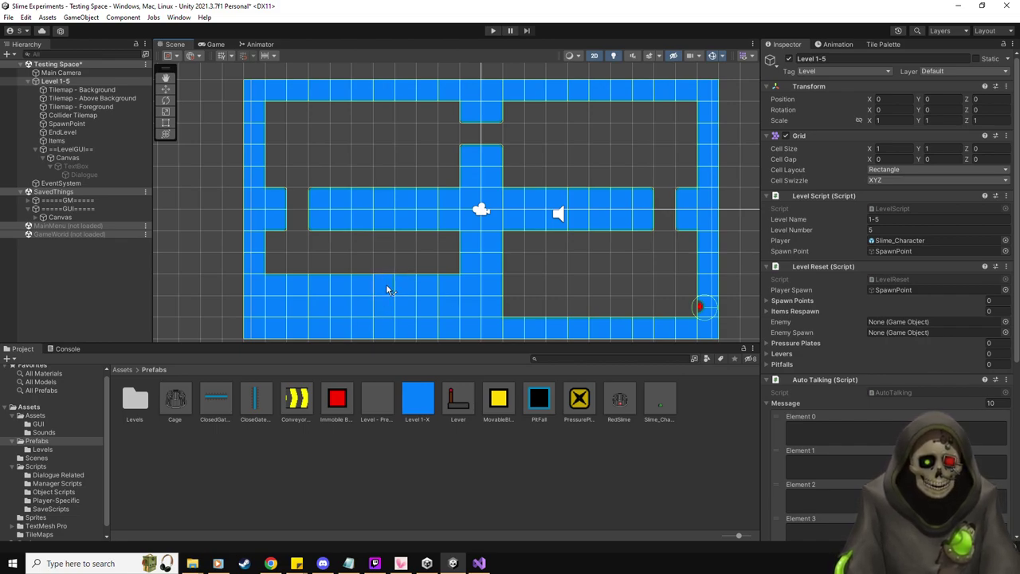
{"action": "middle_click_drag", "start_coordinate": [374, 268], "coordinate": [392, 263]}
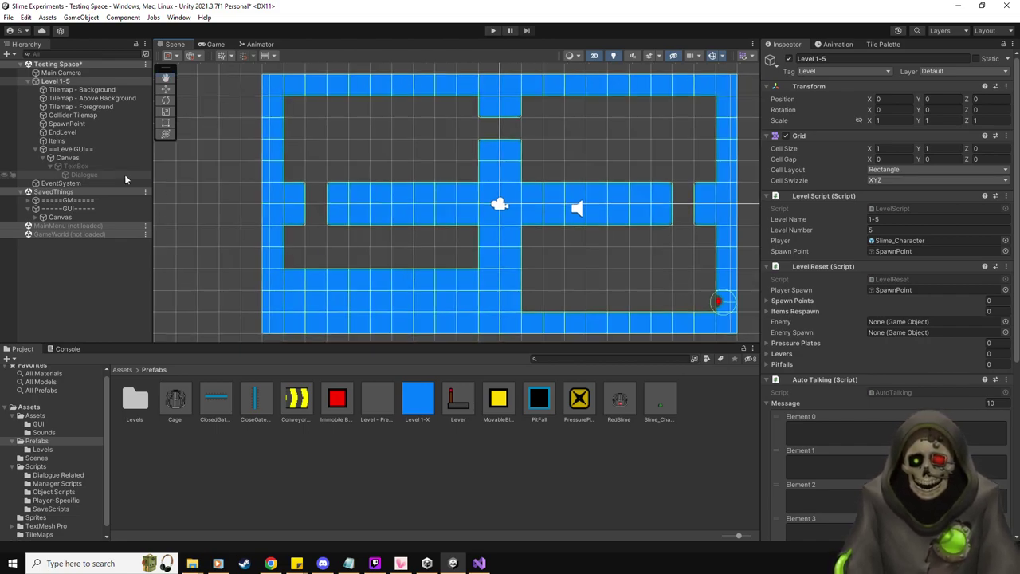
- Raise the level's SpawnPoint to about Y -1.79 and run the level briefly to check it
{"action": "left_click", "coordinate": [882, 44]}
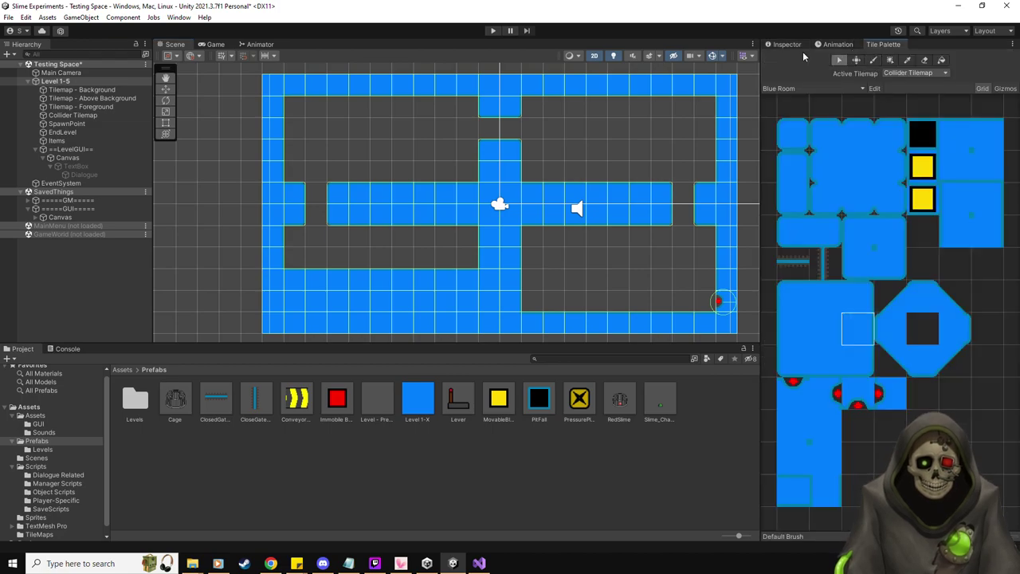
{"action": "left_click", "coordinate": [793, 45]}
{"action": "left_click", "coordinate": [68, 124]}
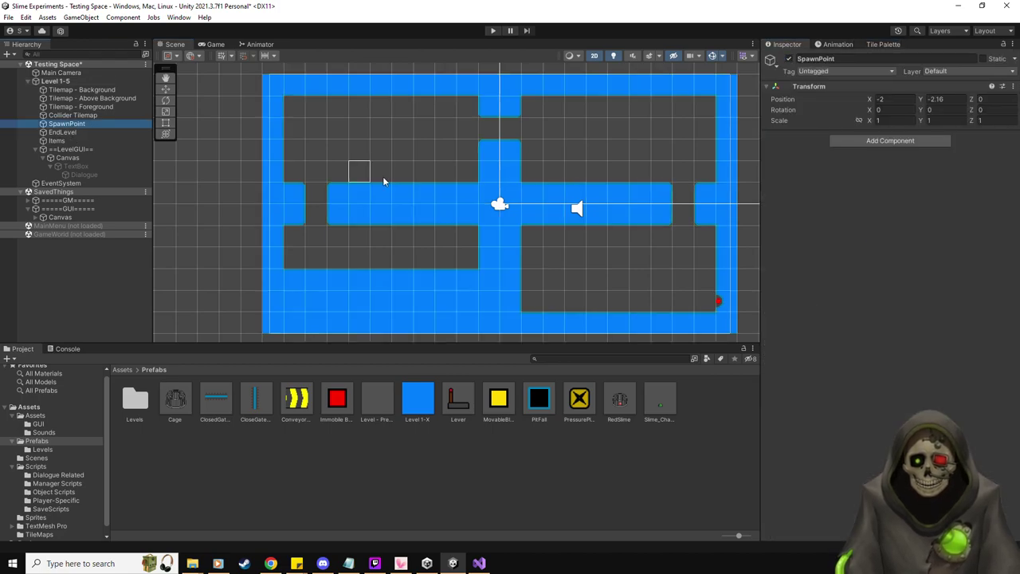
{"action": "left_click", "coordinate": [166, 88]}
{"action": "scroll", "coordinate": [478, 263], "scroll_direction": "up", "scroll_amount": 3}
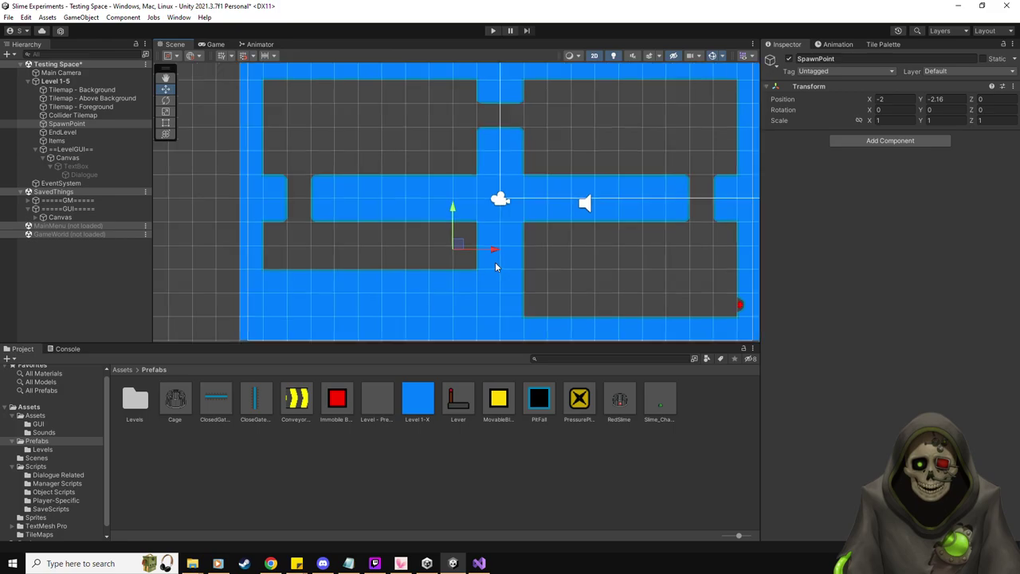
{"action": "left_click_drag", "start_coordinate": [452, 209], "coordinate": [451, 199]}
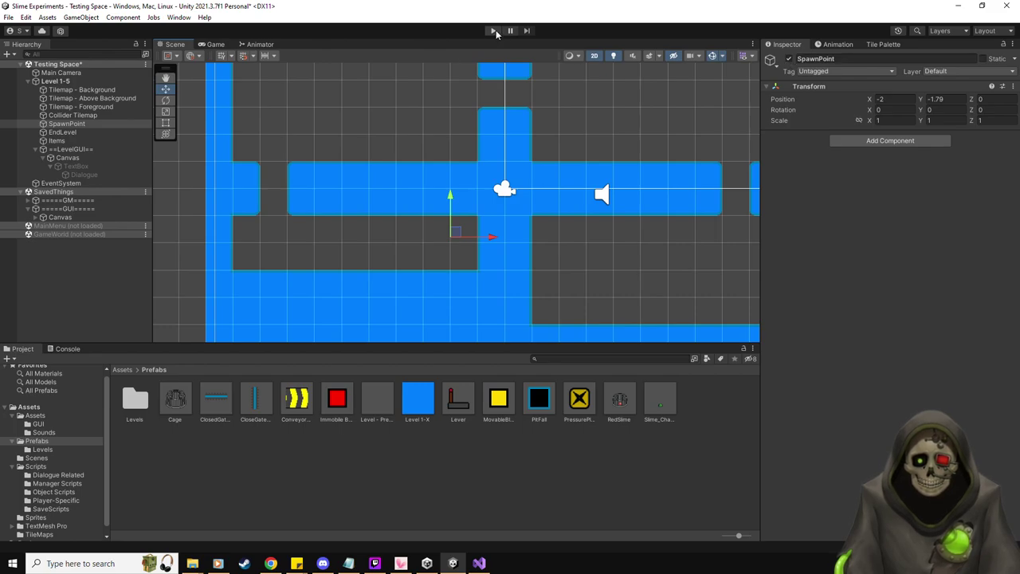
{"action": "left_click", "coordinate": [494, 31]}
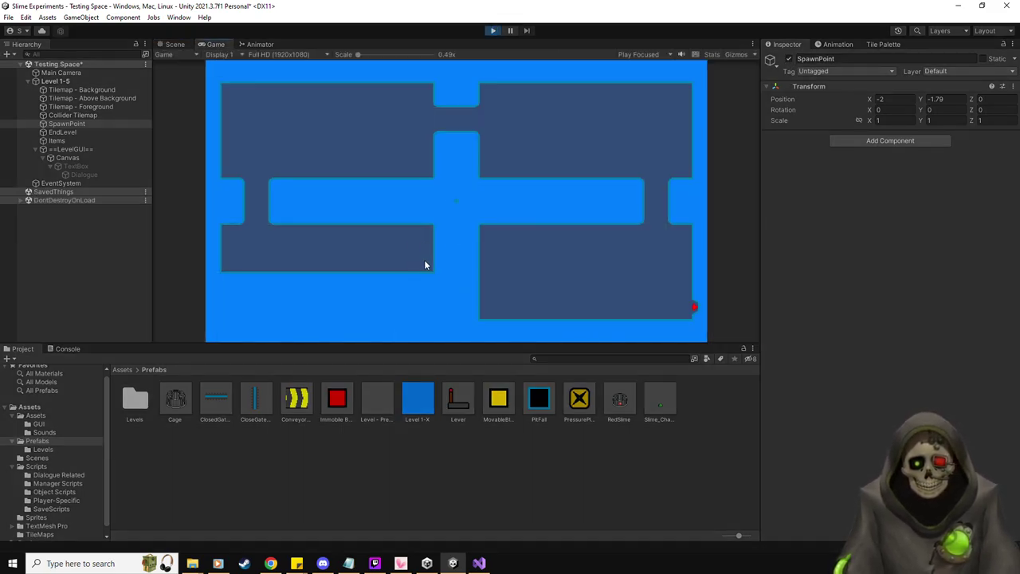
{"action": "left_click", "coordinate": [493, 31]}
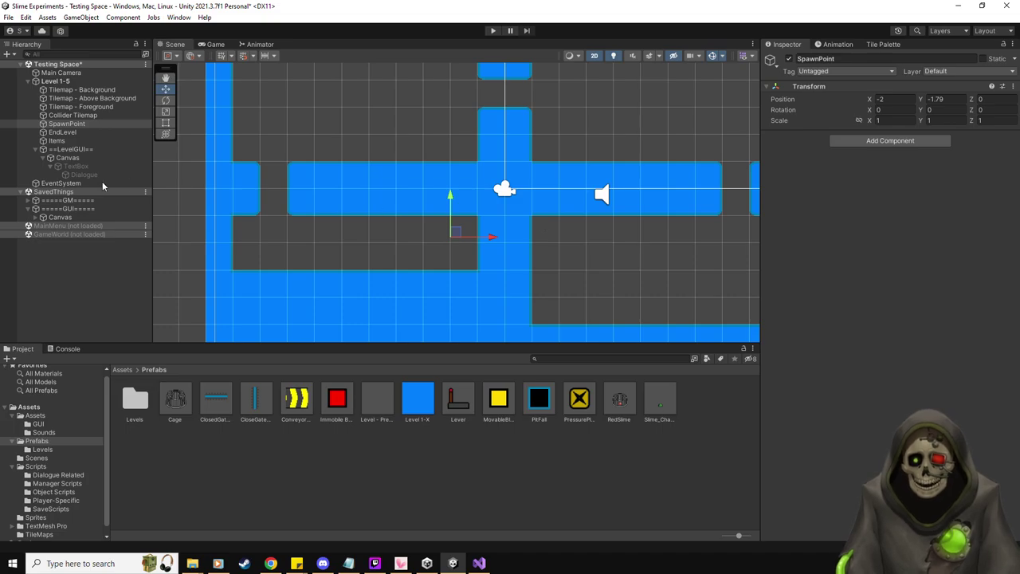
- Collapse the LevelGUI group and set the Items object as the default parent for new objects
{"action": "left_click", "coordinate": [43, 158]}
{"action": "left_click", "coordinate": [34, 150]}
{"action": "left_click", "coordinate": [57, 141]}
{"action": "right_click", "coordinate": [62, 141]}
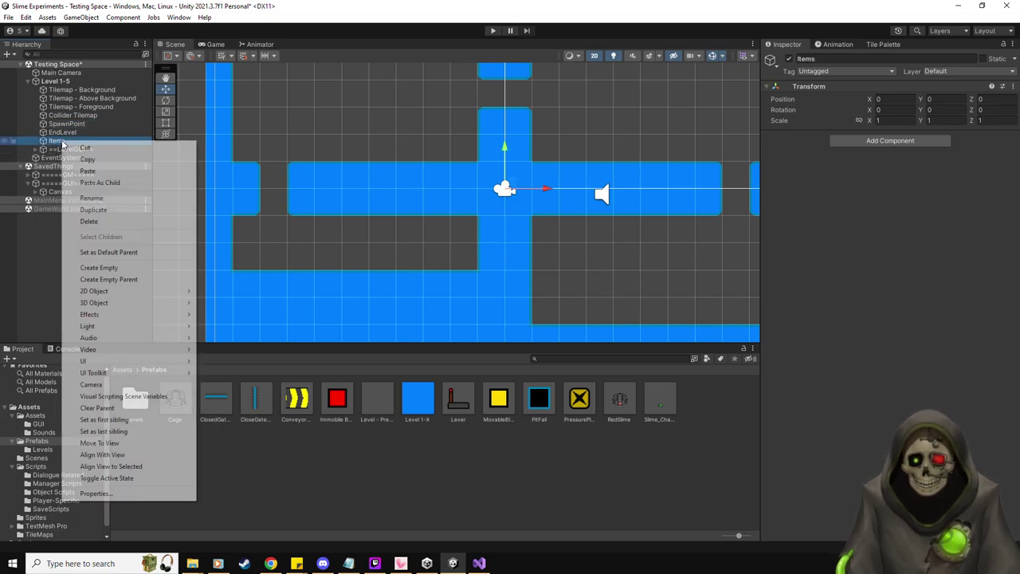
{"action": "left_click", "coordinate": [137, 253]}
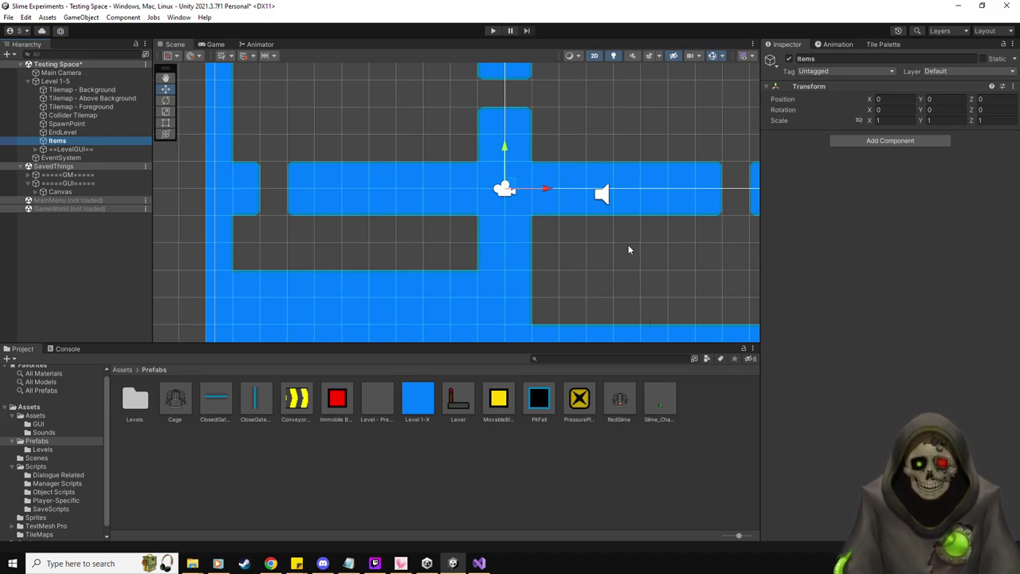
- Place an Immobile Block in the lower-left room's bottom row and a MovableBlock directly above it at X about -3.5
{"action": "scroll", "coordinate": [628, 244], "scroll_direction": "down", "scroll_amount": 2}
{"action": "middle_click_drag", "start_coordinate": [594, 205], "coordinate": [526, 208]}
{"action": "scroll", "coordinate": [483, 227], "scroll_direction": "up", "scroll_amount": 1}
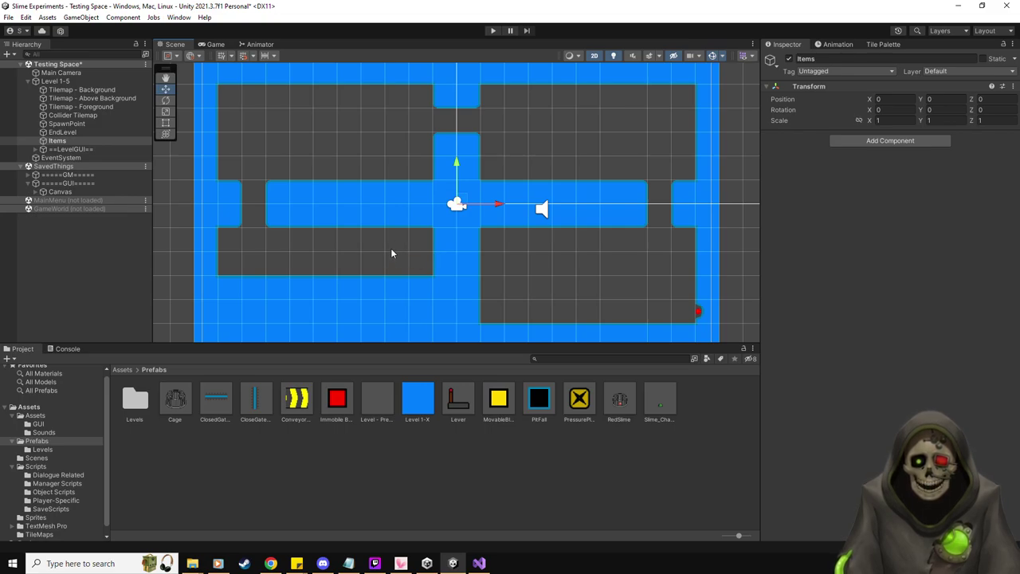
{"action": "left_click_drag", "start_coordinate": [337, 399], "coordinate": [375, 269]}
{"action": "left_click_drag", "start_coordinate": [499, 401], "coordinate": [372, 240]}
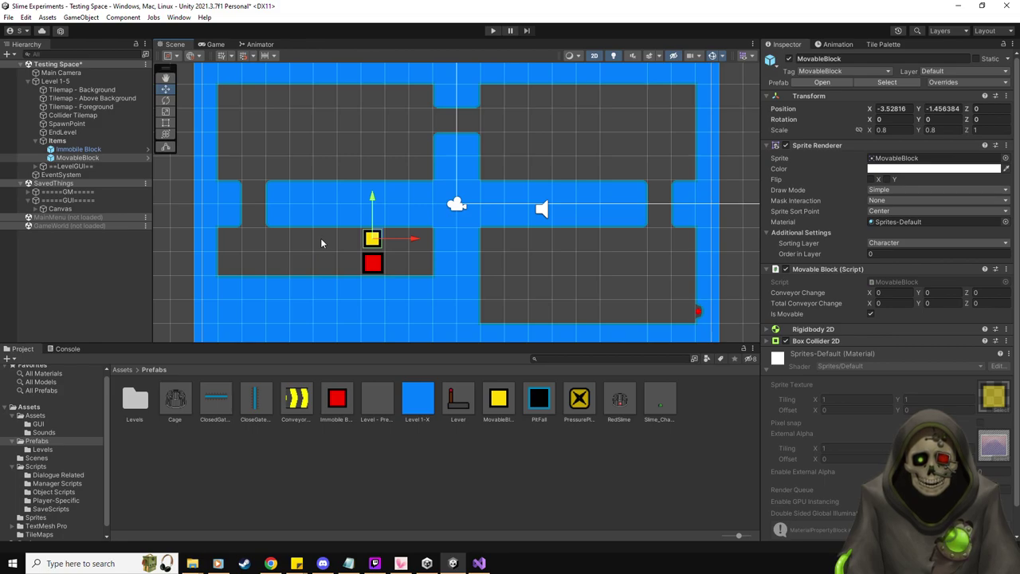
- Place two stacked MovableBlocks in the lower-left room at X about -6.5, at Y about -1.5 and -2.5
{"action": "left_click_drag", "start_coordinate": [498, 399], "coordinate": [308, 249]}
{"action": "left_click_drag", "start_coordinate": [302, 242], "coordinate": [303, 242]}
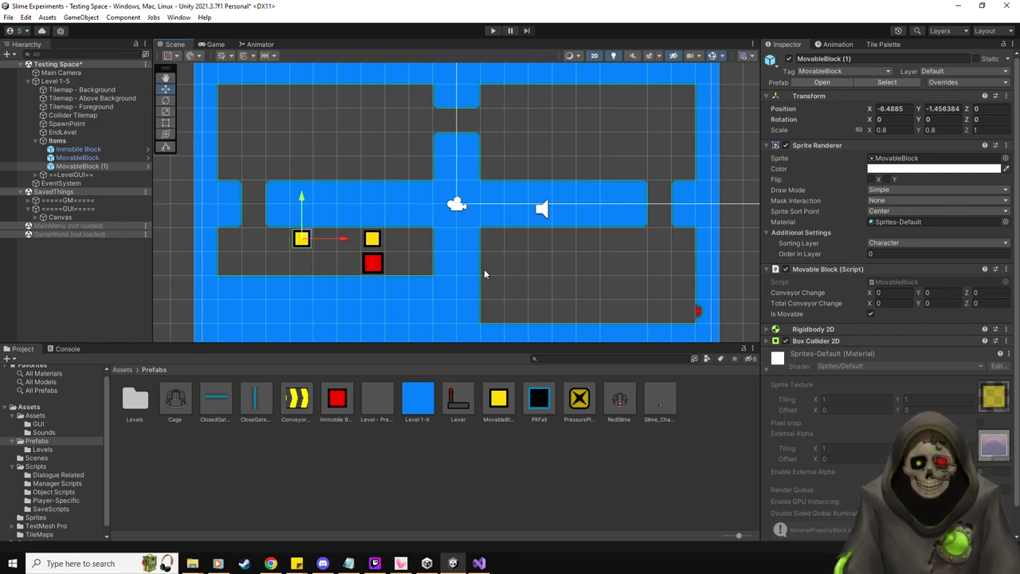
{"action": "middle_click_drag", "start_coordinate": [484, 274], "coordinate": [490, 264]}
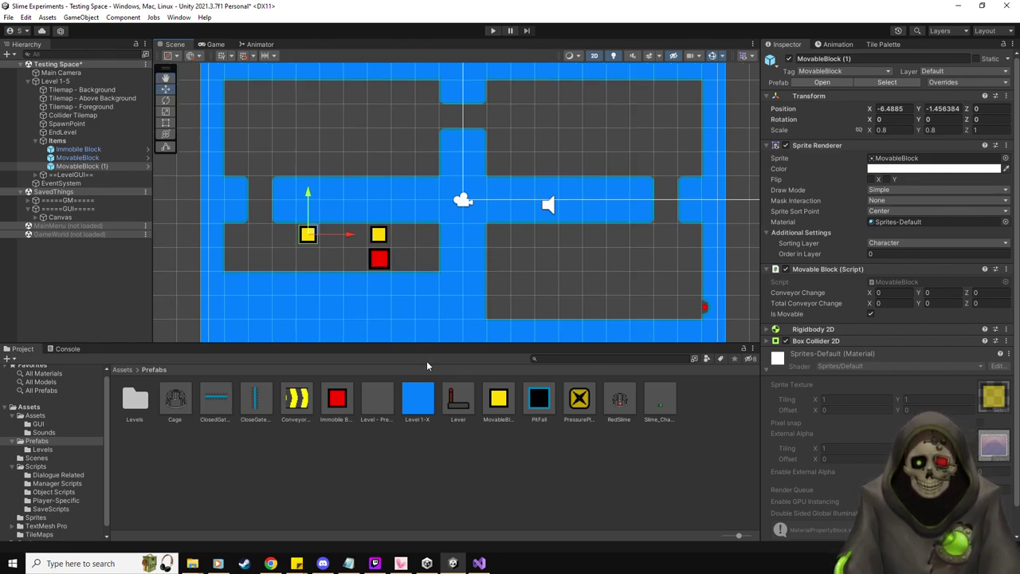
{"action": "left_click", "coordinate": [343, 260]}
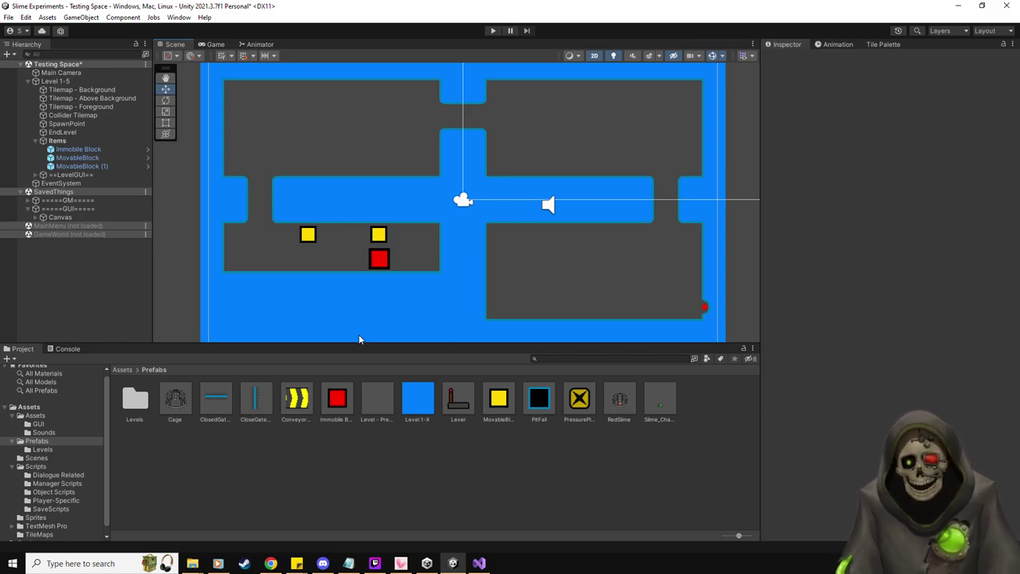
{"action": "left_click", "coordinate": [90, 167]}
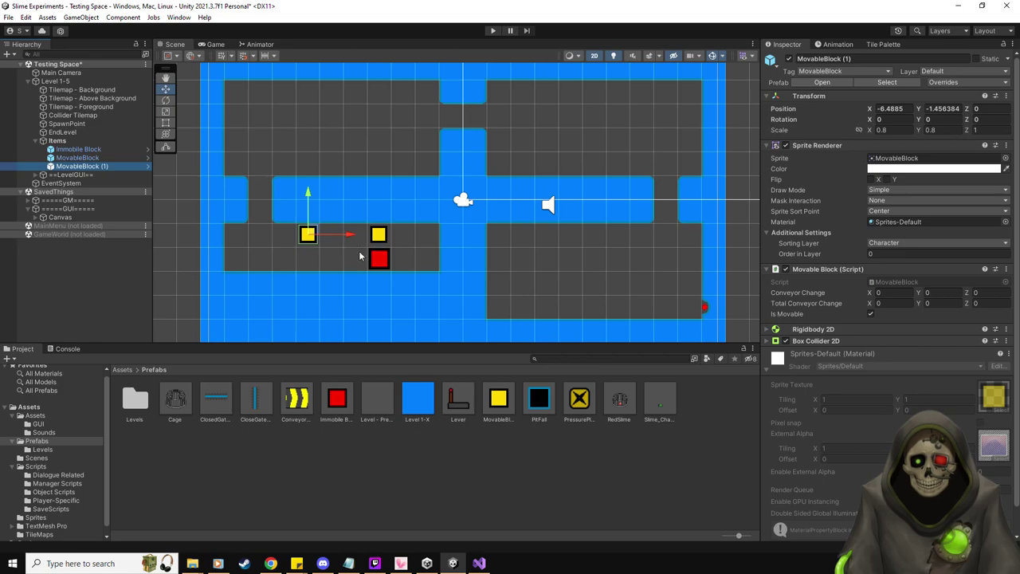
{"action": "left_click_drag", "start_coordinate": [500, 400], "coordinate": [310, 267]}
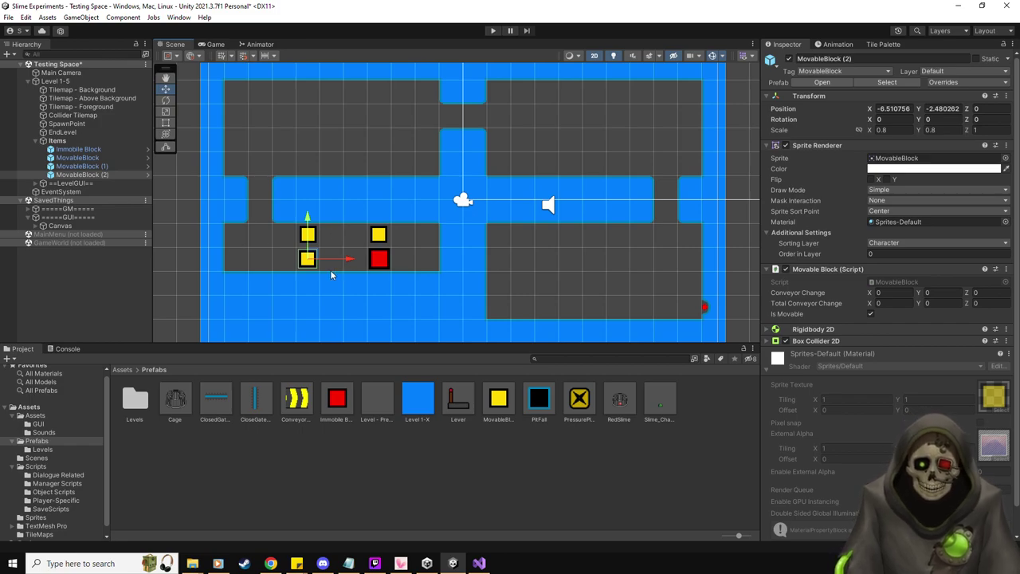
- Place a MovableBlock in the left passage at about (-8.5, 0.5) and an Immobile Block above it at about (-8.5, 3.6)
{"action": "middle_click_drag", "start_coordinate": [350, 309], "coordinate": [368, 323]}
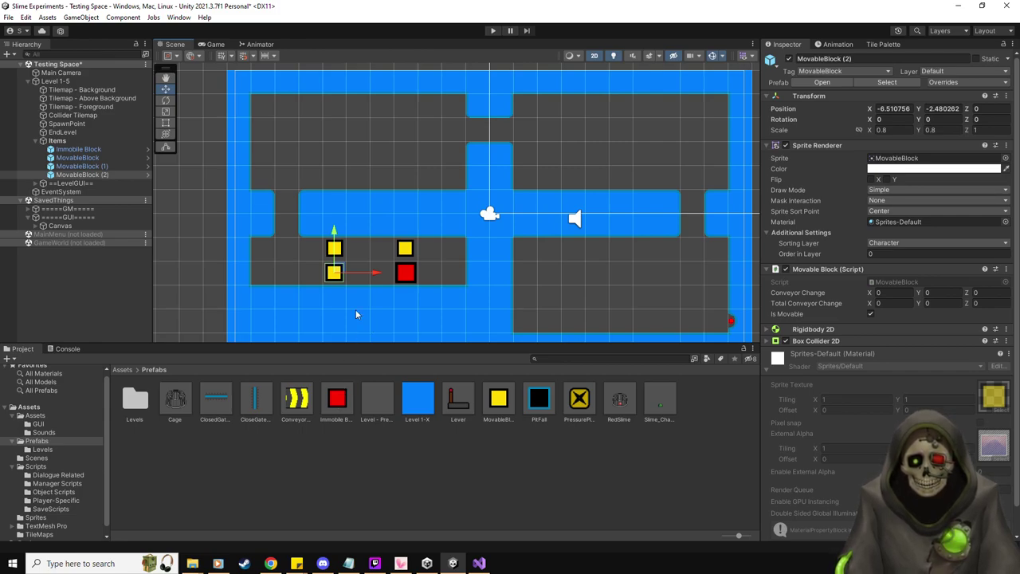
{"action": "middle_click_drag", "start_coordinate": [372, 206], "coordinate": [381, 263]}
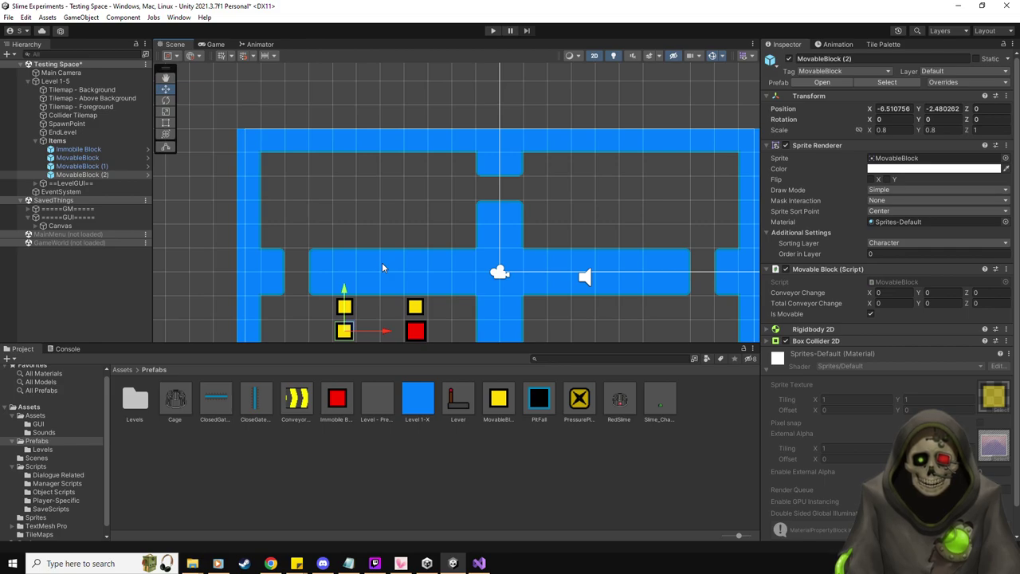
{"action": "left_click_drag", "start_coordinate": [503, 394], "coordinate": [298, 262]}
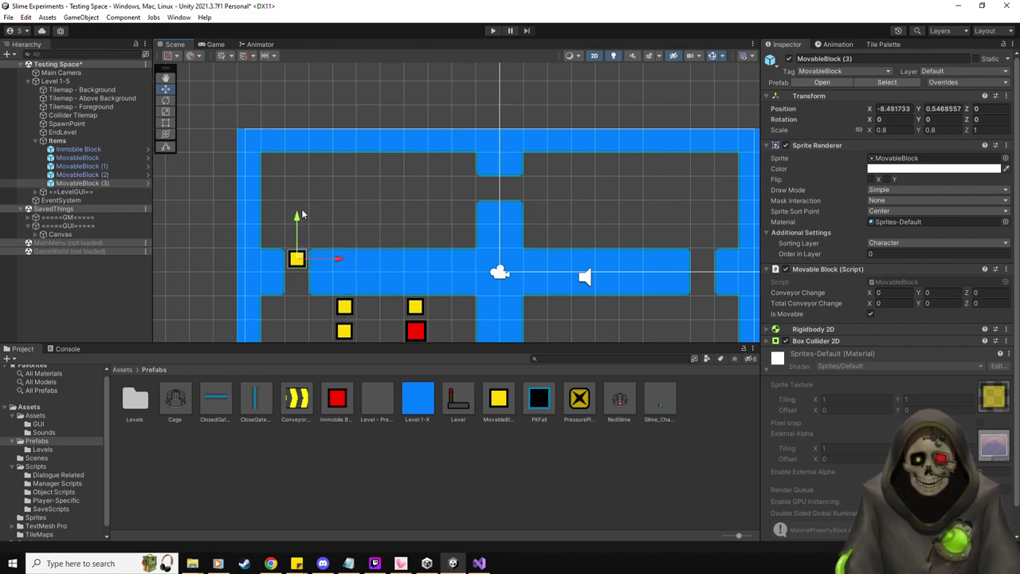
{"action": "left_click_drag", "start_coordinate": [338, 403], "coordinate": [297, 188]}
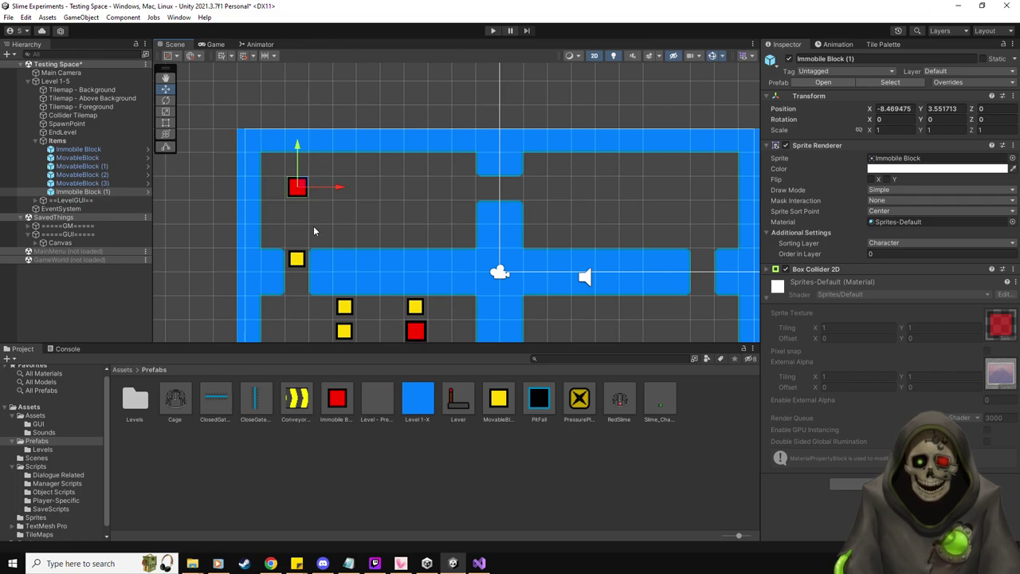
- Place a MovableBlock in the upper-left room at about (-8.5, 4.6) and an Immobile Block at about (-7.5, 2.6)
{"action": "left_click_drag", "start_coordinate": [338, 398], "coordinate": [322, 214]}
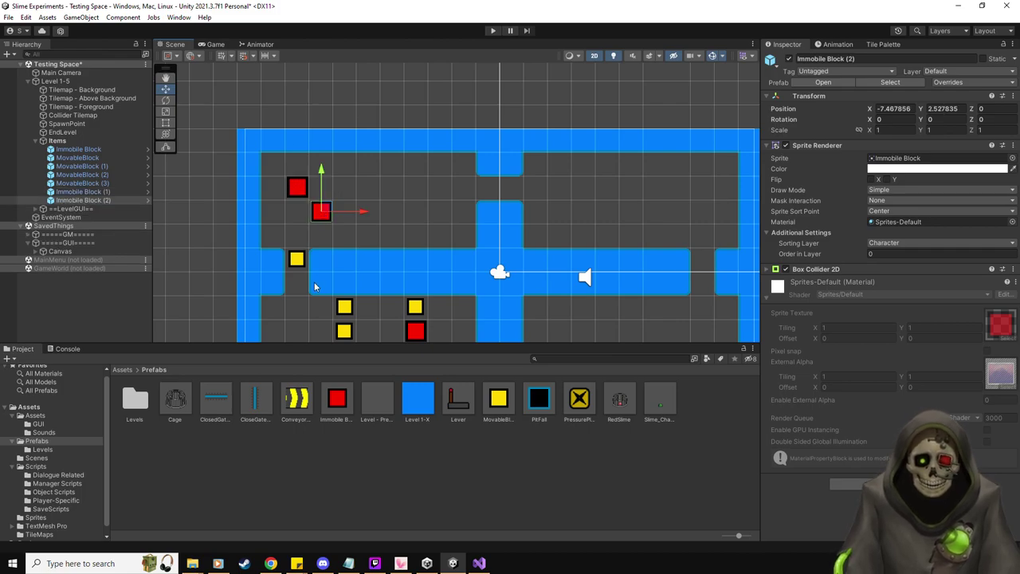
{"action": "key", "text": "ctrl+z"}
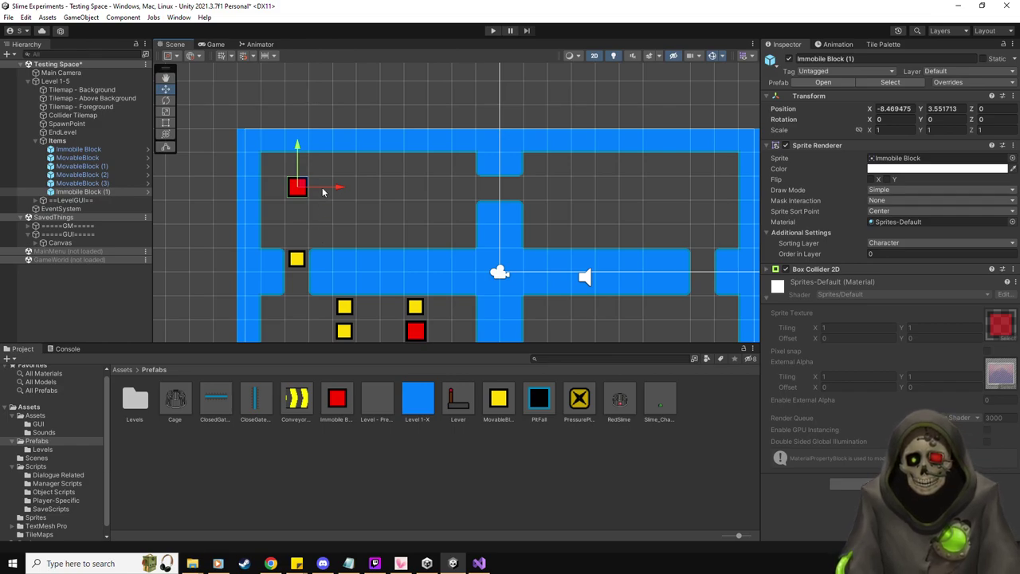
{"action": "left_click_drag", "start_coordinate": [498, 400], "coordinate": [299, 177]}
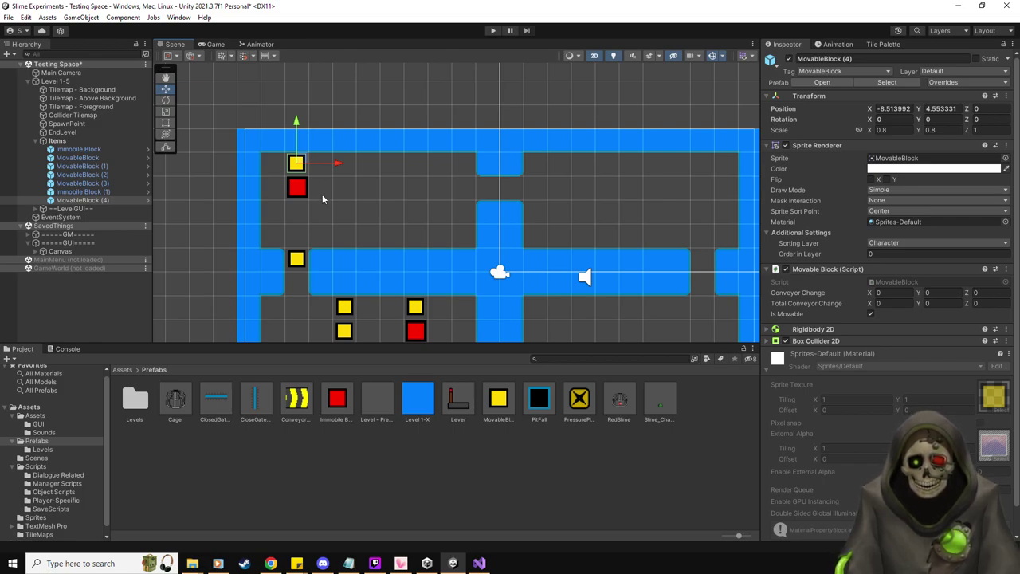
{"action": "left_click_drag", "start_coordinate": [333, 402], "coordinate": [322, 214]}
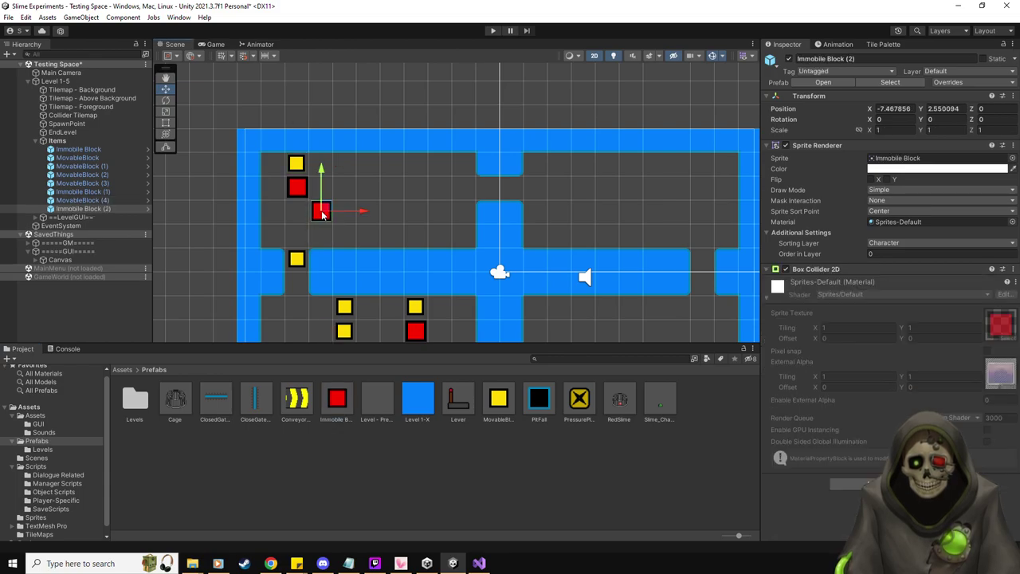
- Add Immobile Blocks at about (-5.5, 4.6) and (-5.5, 3.6), and MovableBlocks at about (-7.5, 1.5) and (-6.5, 3.6)
{"action": "left_click_drag", "start_coordinate": [337, 402], "coordinate": [369, 163]}
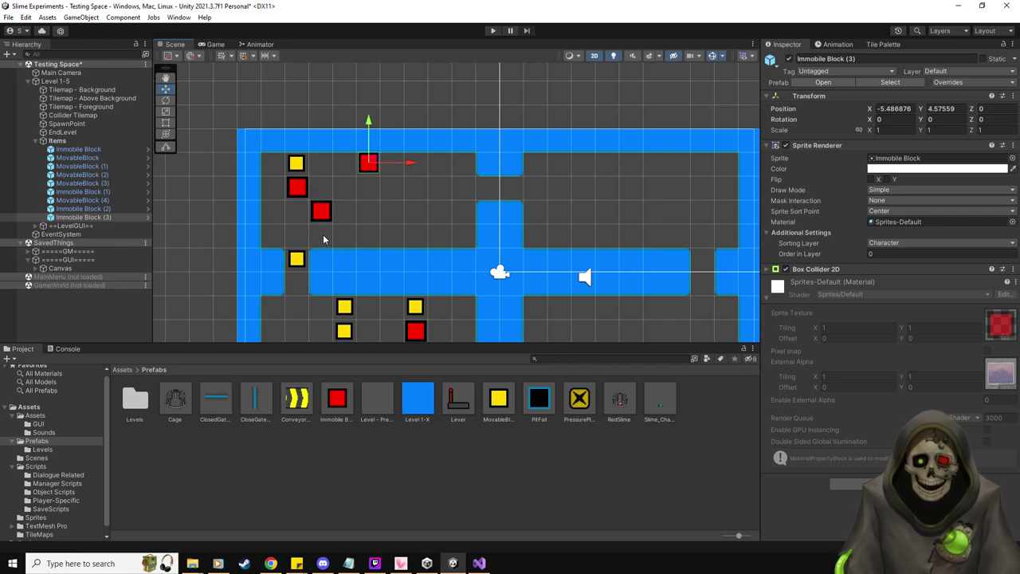
{"action": "left_click_drag", "start_coordinate": [499, 399], "coordinate": [323, 244]}
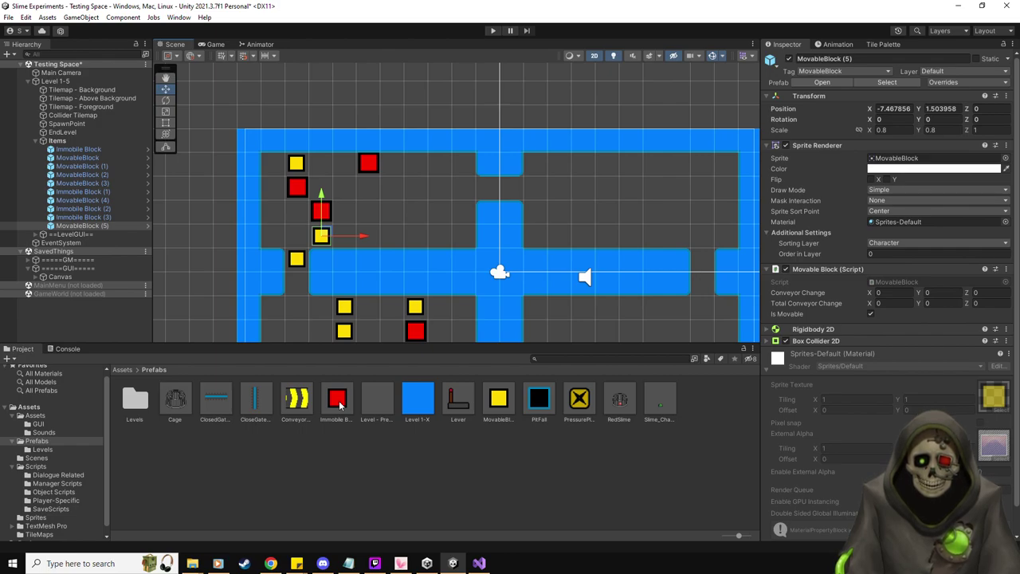
{"action": "left_click_drag", "start_coordinate": [510, 402], "coordinate": [351, 197]}
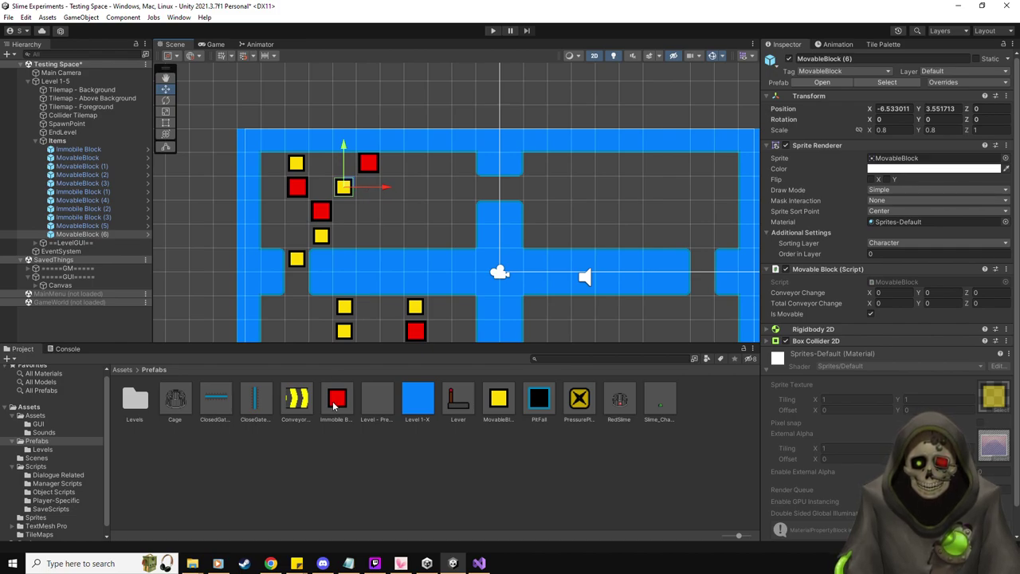
{"action": "left_click_drag", "start_coordinate": [333, 401], "coordinate": [368, 187]}
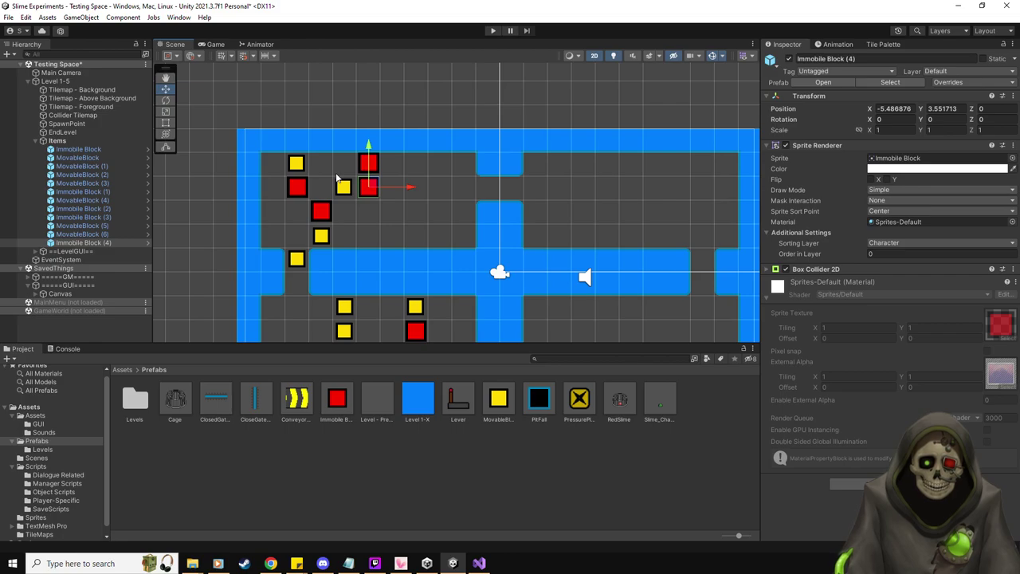
- Play-test the level, steering the slime past the lower-left room's blocks and pushing the passage block up into the upper room
{"action": "key", "text": "ctrl+p"}
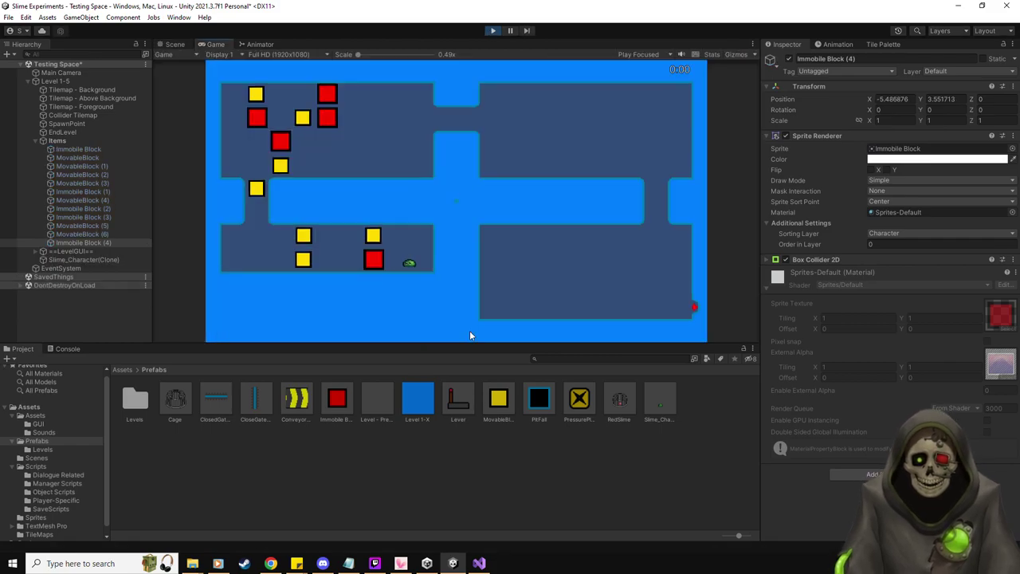
{"action": "key", "text": "Left"}
{"action": "key", "text": "Down"}
{"action": "key", "text": "Left"}
{"action": "key", "text": "Left"}
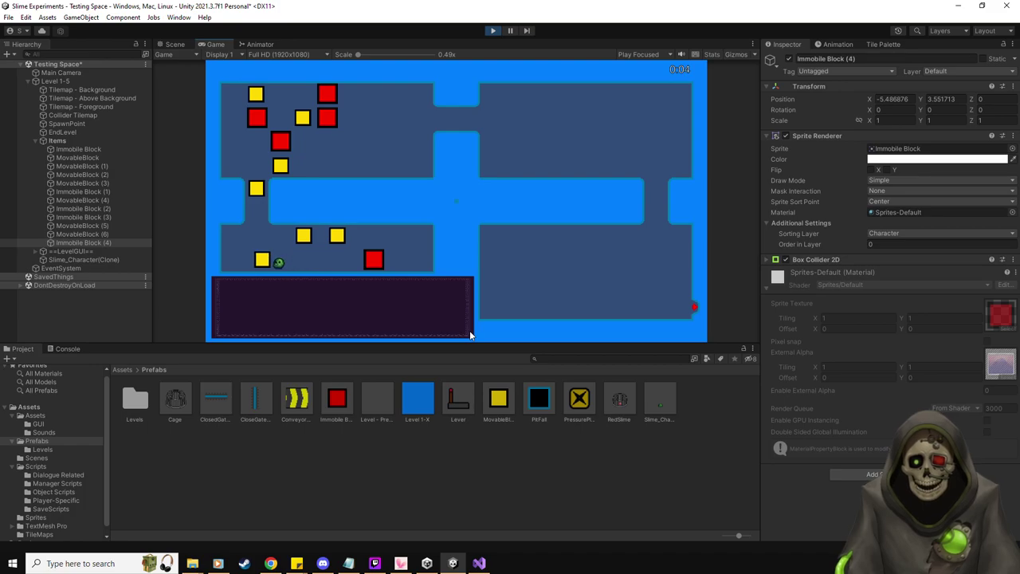
{"action": "key", "text": "Up"}
{"action": "key", "text": "Up"}
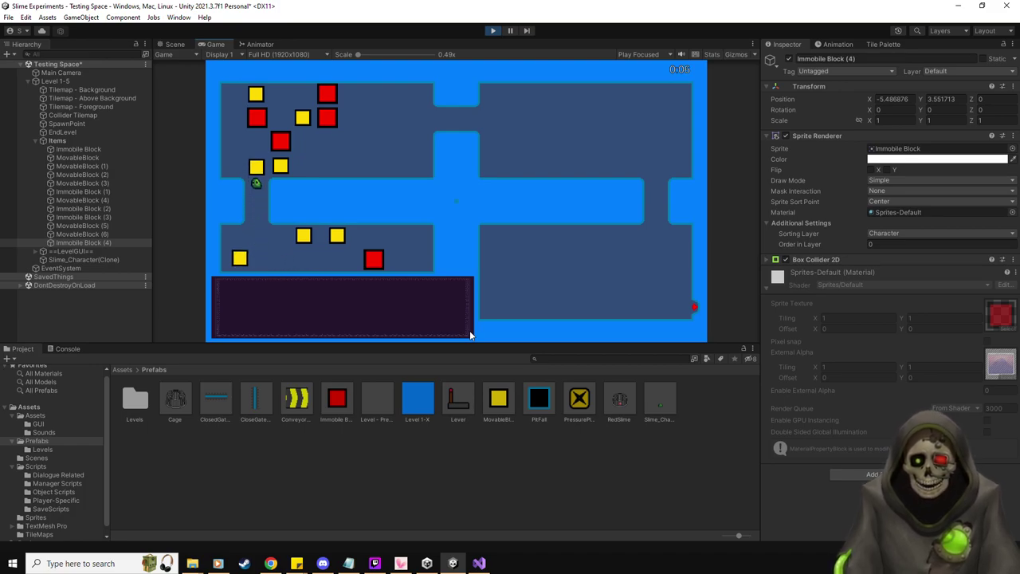
- Test the upper-left block puzzle by pushing its movable blocks aside to reach the room's open area, and end the play test
{"action": "key", "text": "Left"}
{"action": "key", "text": "Up"}
{"action": "key", "text": "Right"}
{"action": "key", "text": "Right"}
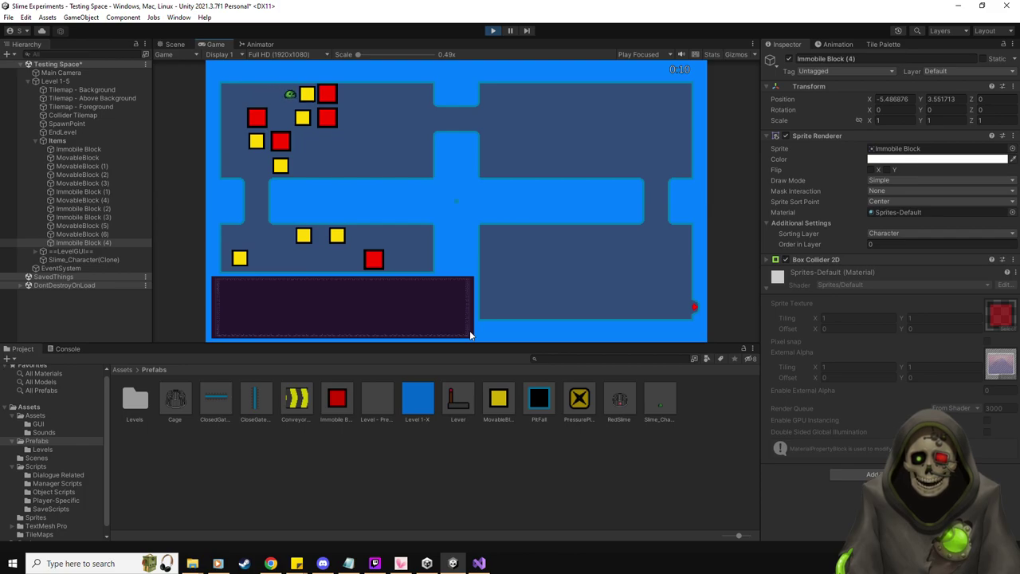
{"action": "key", "text": "Down"}
{"action": "key", "text": "Down"}
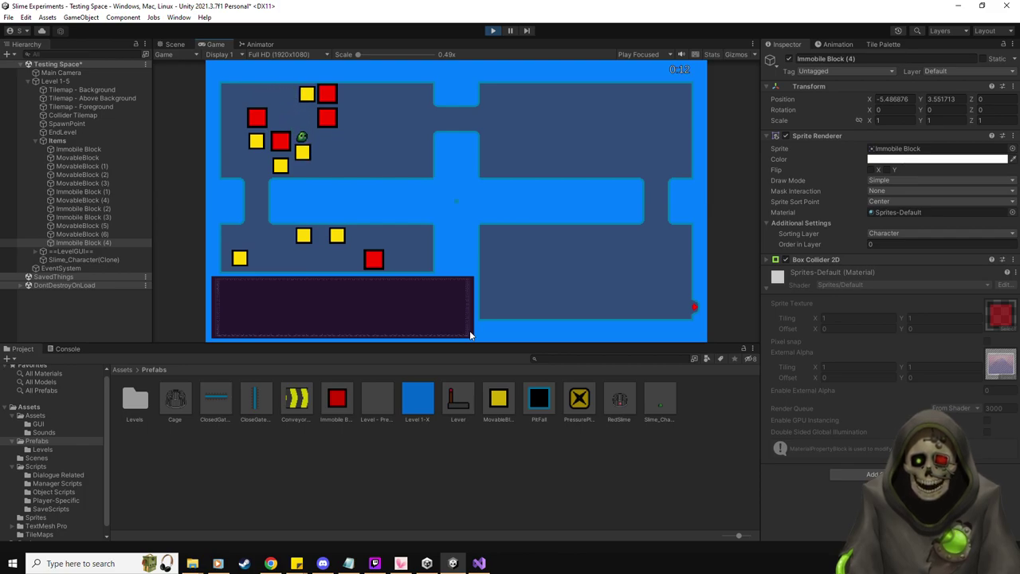
{"action": "key", "text": "Right"}
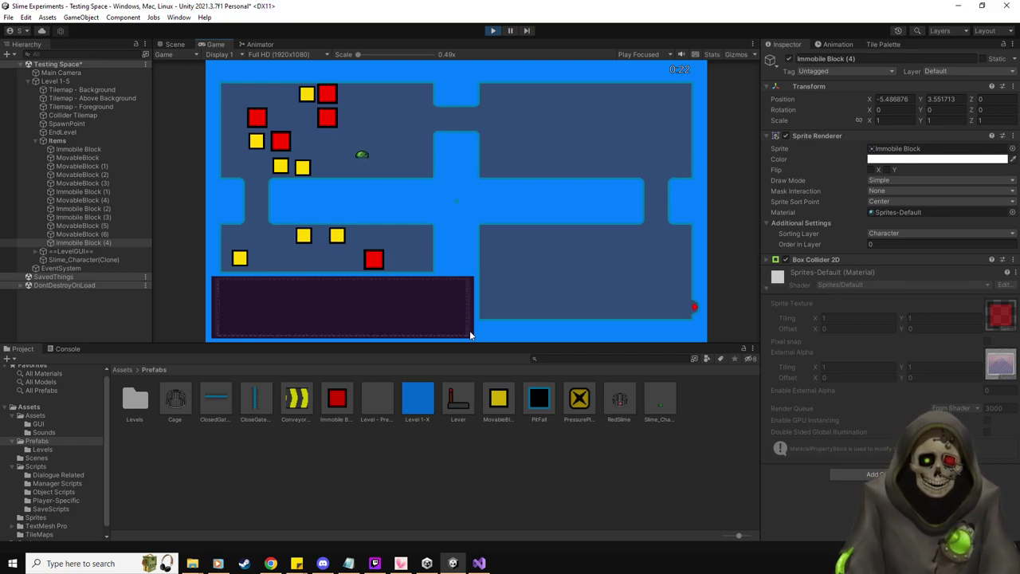
{"action": "key", "text": "Left"}
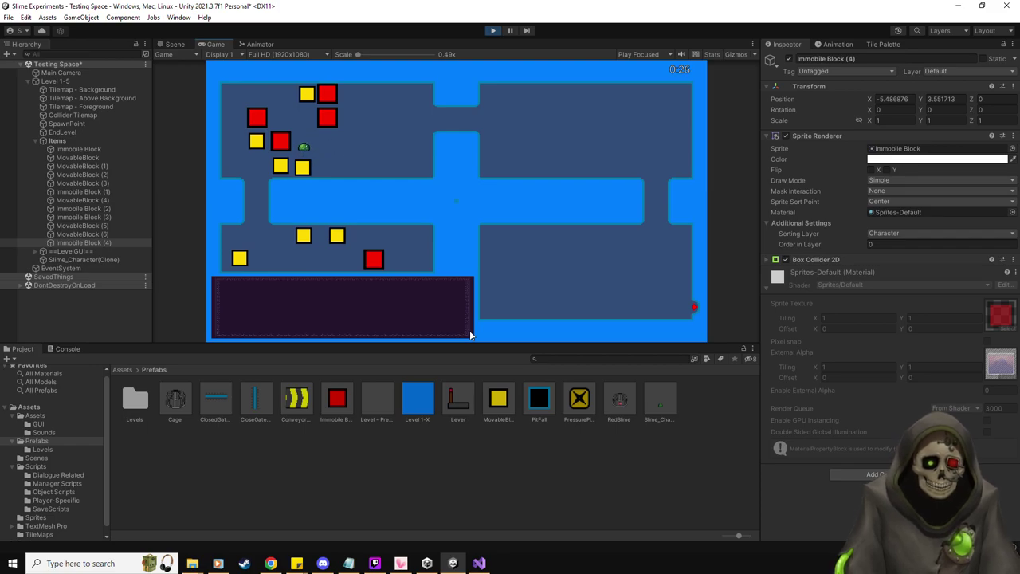
{"action": "left_click", "coordinate": [493, 31]}
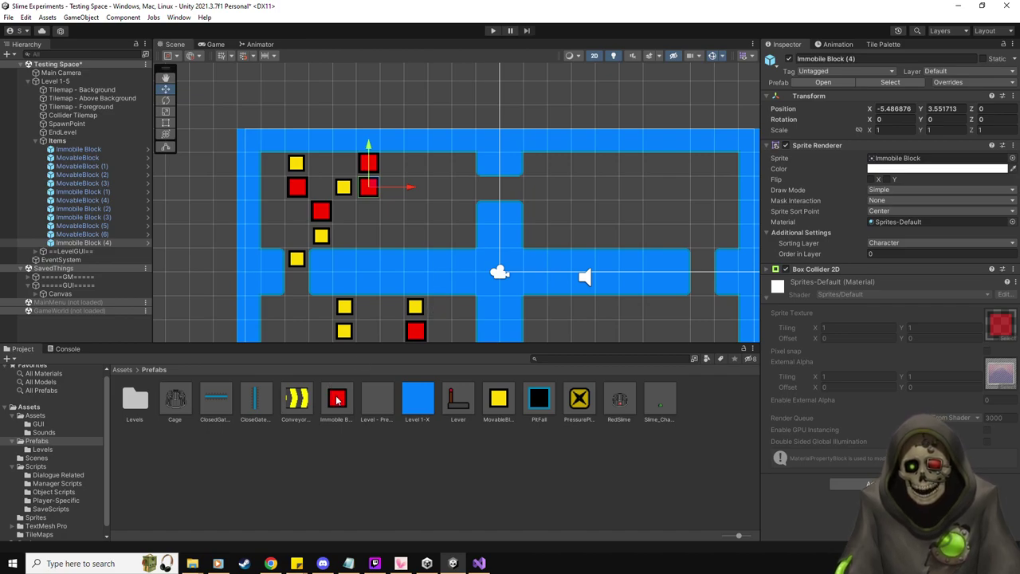
- Place an Immobile Block at about (-5.5, 1.5) and a MovableBlock at about (-3.5, 2.6) in the upper-left room
{"action": "left_click_drag", "start_coordinate": [338, 404], "coordinate": [393, 238]}
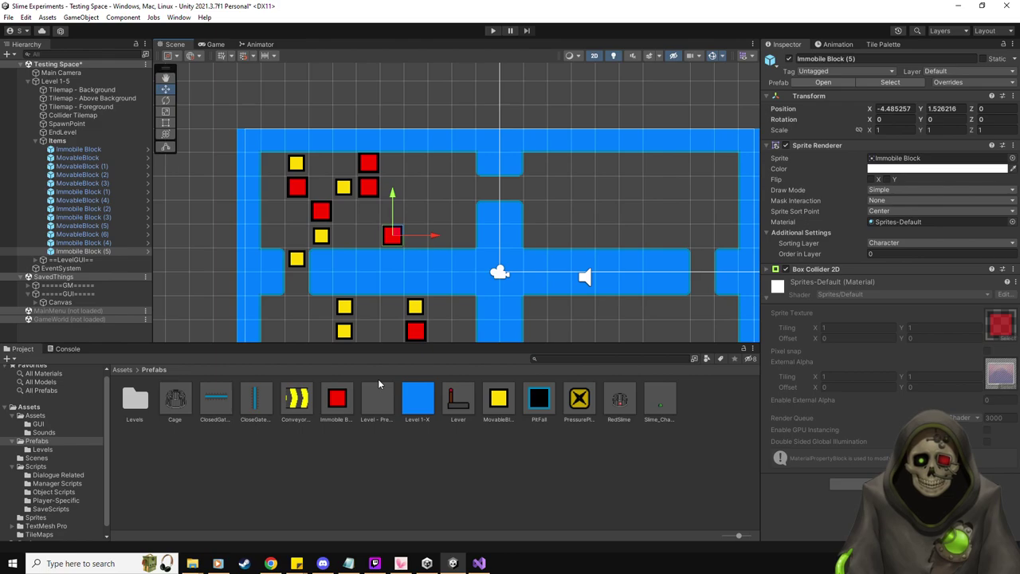
{"action": "key", "text": "ctrl+z"}
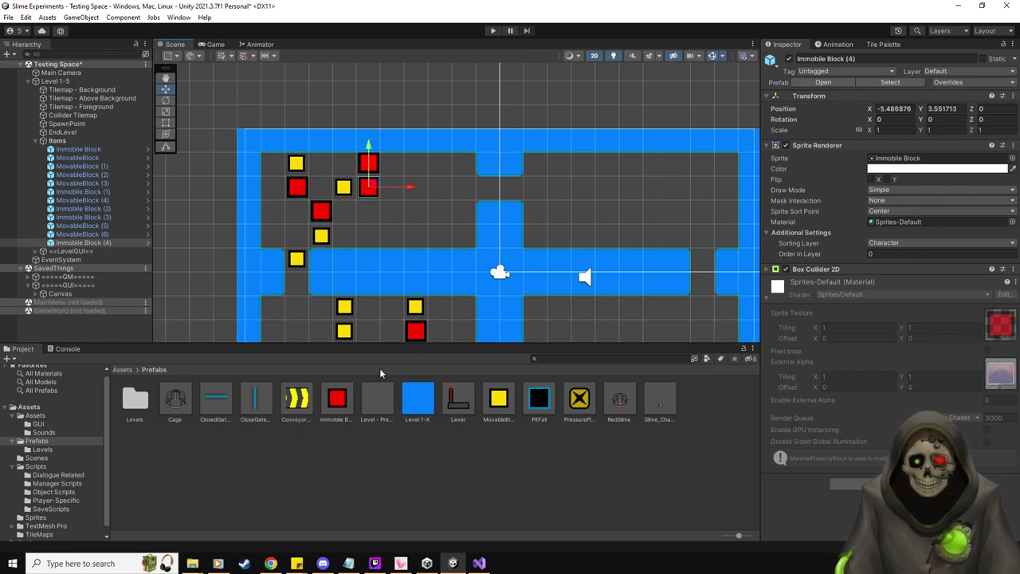
{"action": "left_click_drag", "start_coordinate": [339, 407], "coordinate": [369, 240]}
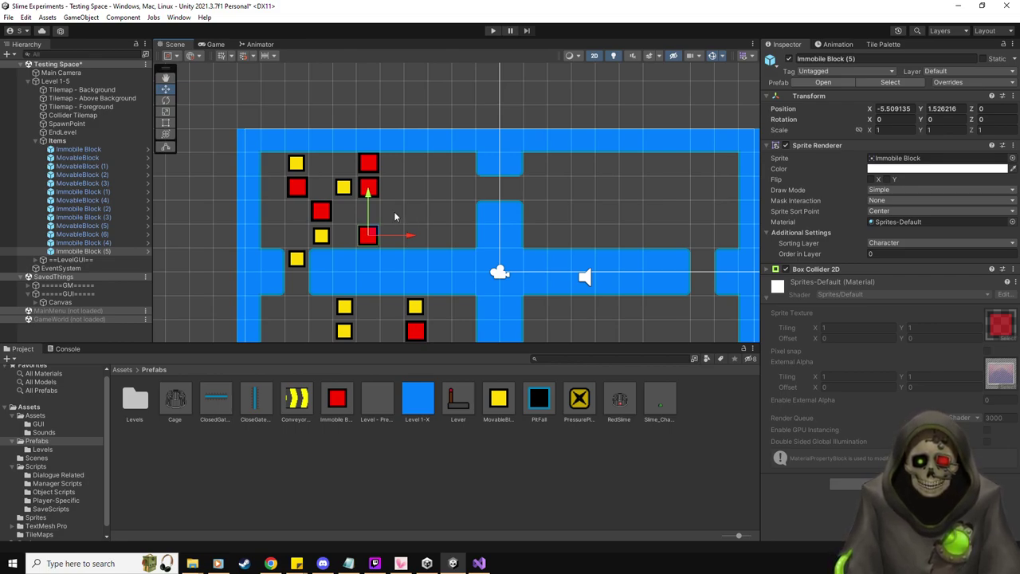
{"action": "left_click_drag", "start_coordinate": [501, 403], "coordinate": [373, 223]}
{"action": "middle_click_drag", "start_coordinate": [418, 214], "coordinate": [399, 217]}
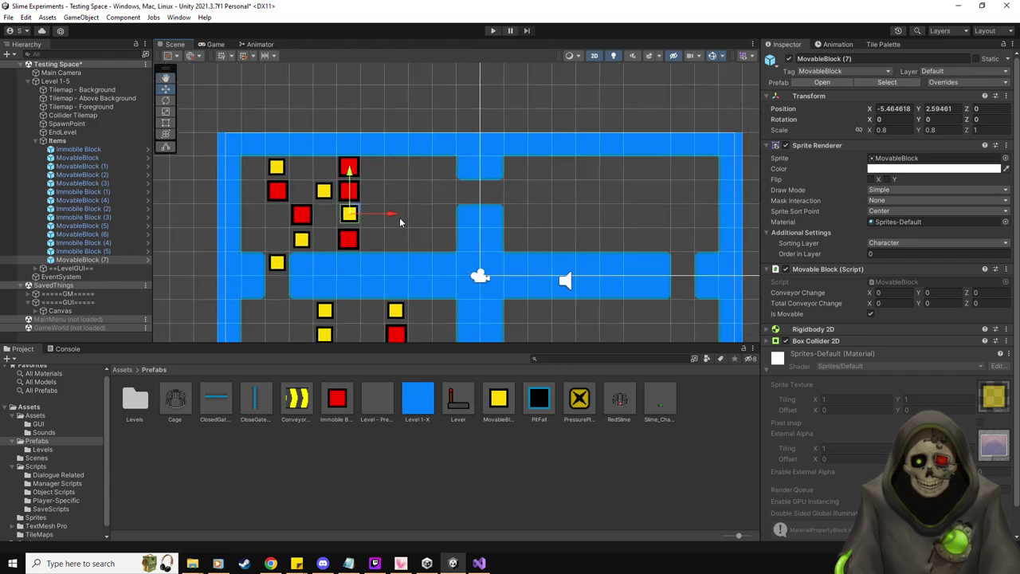
{"action": "left_click_drag", "start_coordinate": [388, 216], "coordinate": [438, 214]}
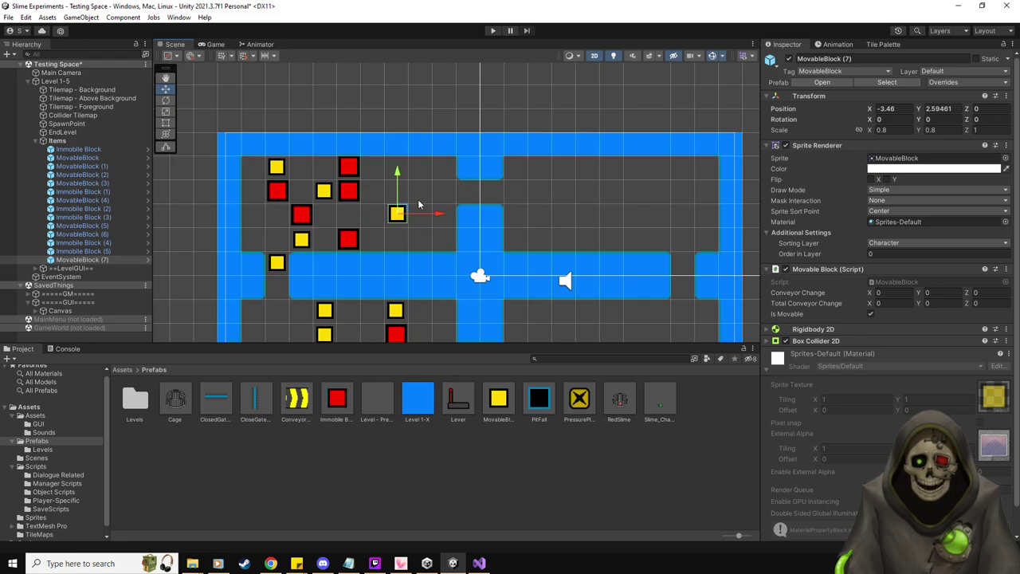
- Add a MovableBlock at about (-3.5, 3.6) and an Immobile Block at about (-2.5, 2.5)
{"action": "left_click_drag", "start_coordinate": [498, 399], "coordinate": [397, 193]}
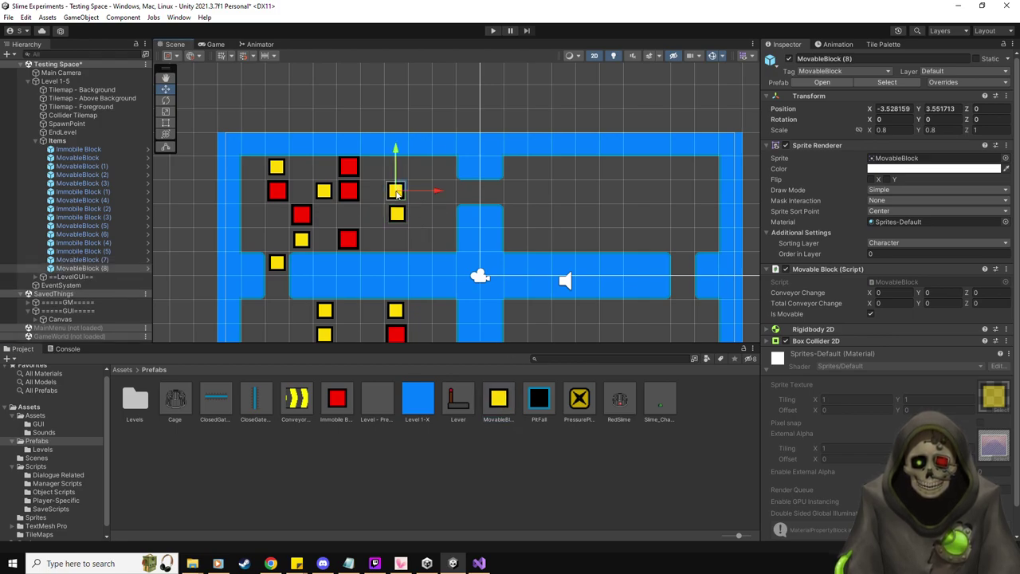
{"action": "left_click", "coordinate": [443, 217]}
{"action": "left_click_drag", "start_coordinate": [337, 388], "coordinate": [422, 220]}
{"action": "left_click_drag", "start_coordinate": [421, 171], "coordinate": [423, 174]}
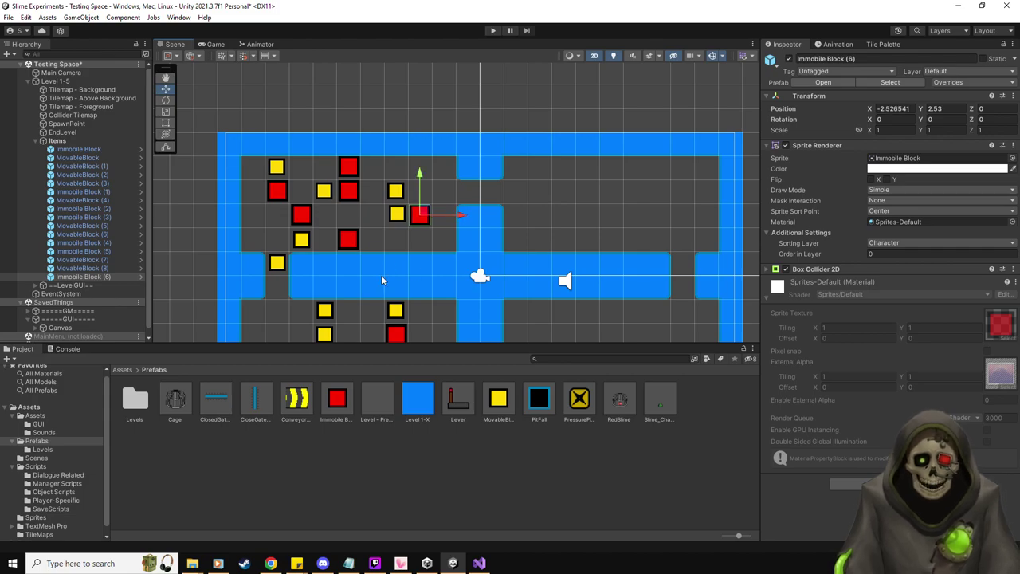
- Move the MovableBlock at about (-3.5, 2.6) to X -5.37, and add Immobile Blocks at about (-1.5, 2.5) and (-2.5, 4.5)
{"action": "left_click", "coordinate": [102, 267]}
{"action": "left_click", "coordinate": [97, 259]}
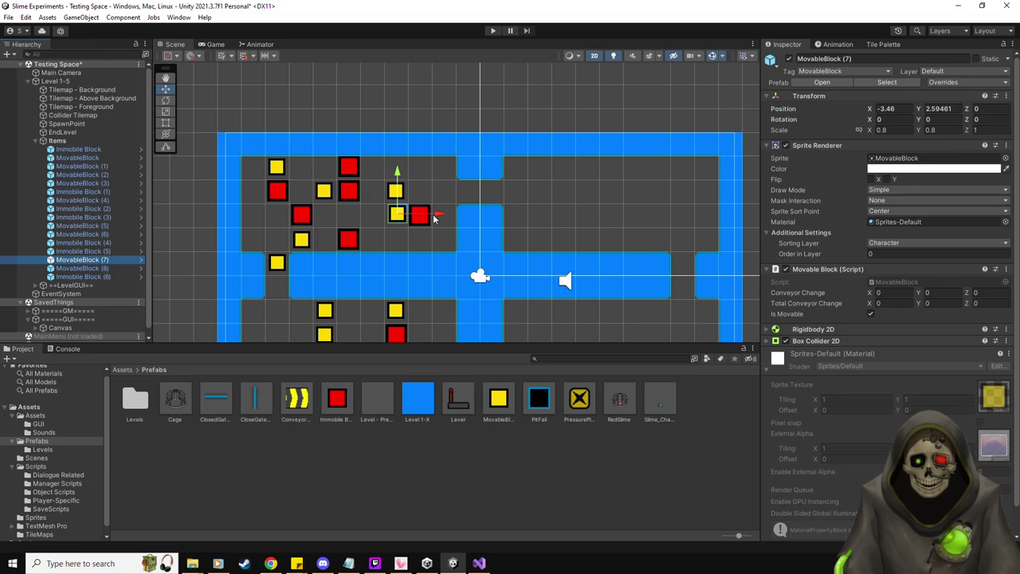
{"action": "left_click_drag", "start_coordinate": [436, 216], "coordinate": [393, 214]}
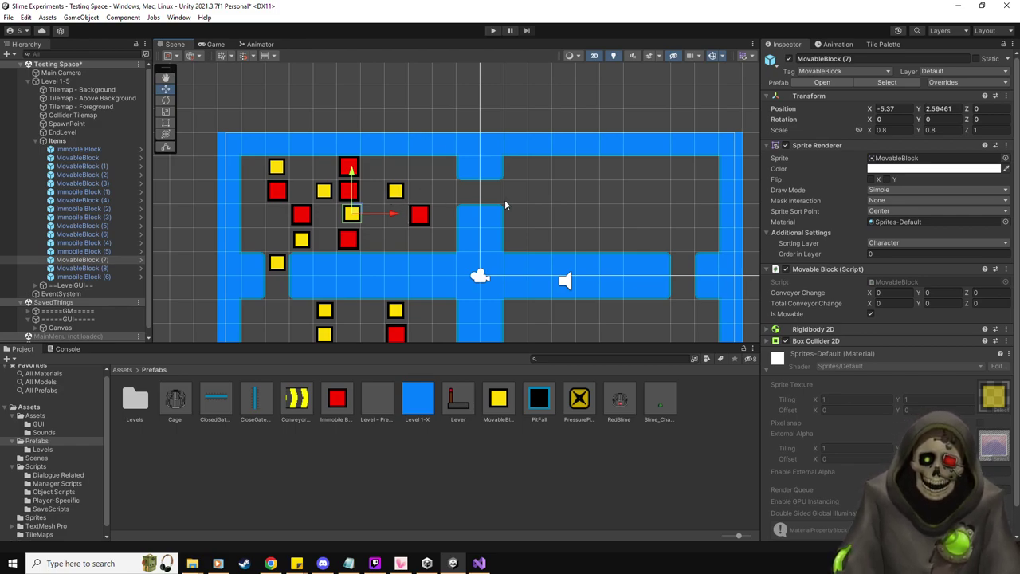
{"action": "left_click_drag", "start_coordinate": [340, 409], "coordinate": [420, 168]}
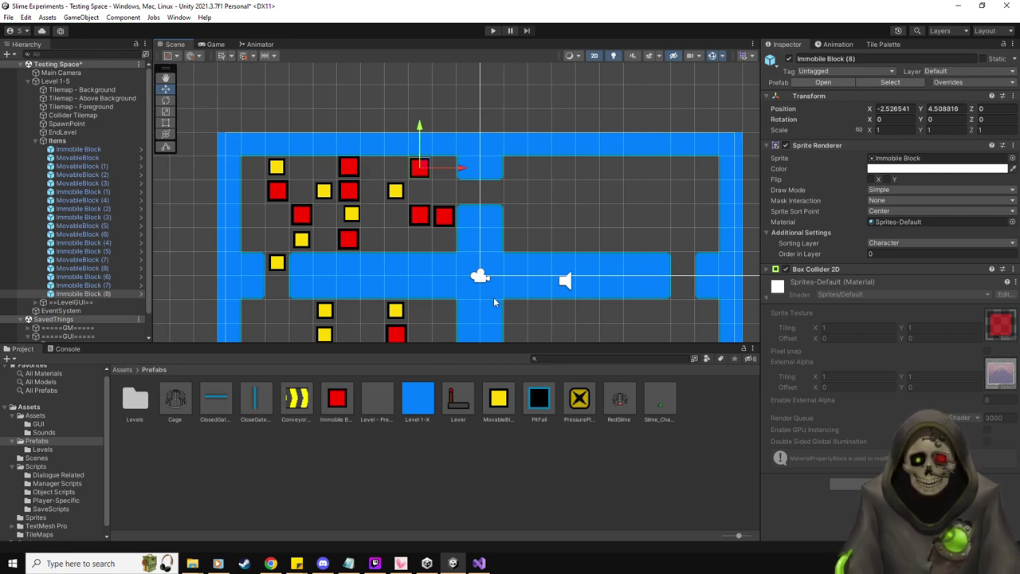
- Line up three MovableBlocks through the passage between the upper rooms at about X -0.5, 0.5 and 1.5, Y 3.5
{"action": "middle_click_drag", "start_coordinate": [507, 188], "coordinate": [432, 189]}
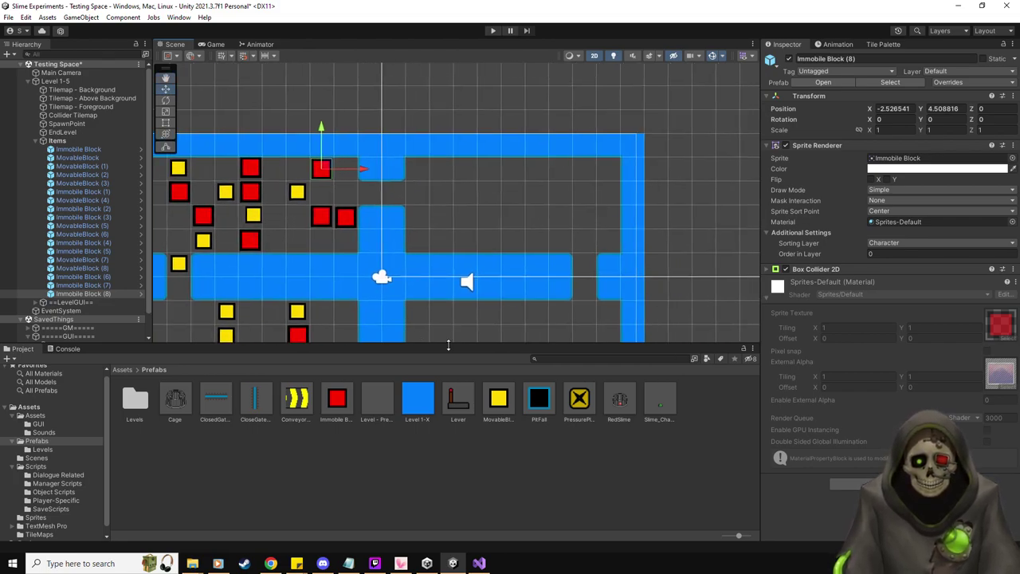
{"action": "left_click_drag", "start_coordinate": [505, 405], "coordinate": [397, 200]}
{"action": "left_click_drag", "start_coordinate": [513, 373], "coordinate": [420, 198]}
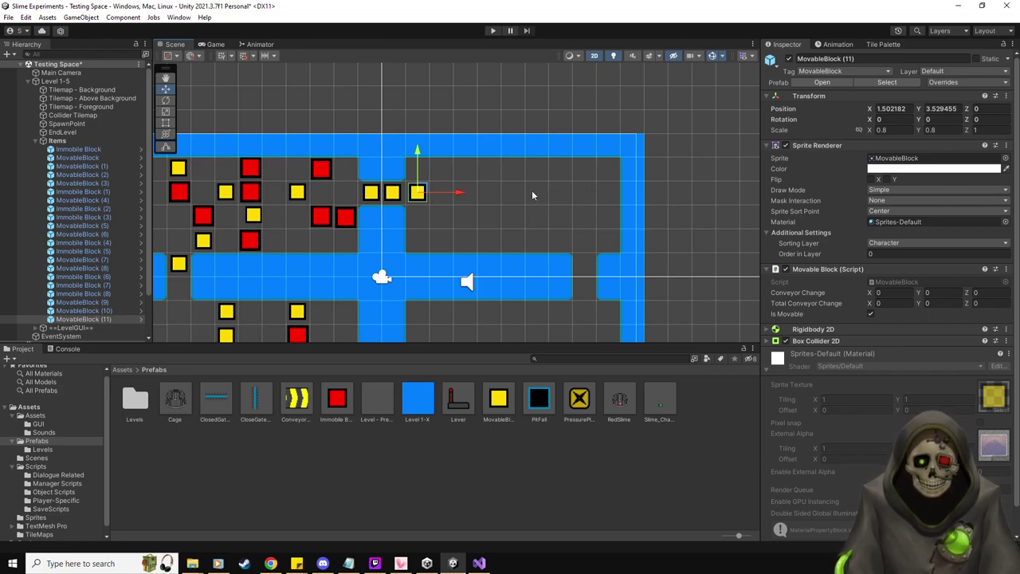
- Add Immobile Blocks in the upper-right room at about (6.5, 2.5), (6.5, 4.5), and in a row from X 1.5 to 4.5 at Y 2.5
{"action": "left_click_drag", "start_coordinate": [336, 399], "coordinate": [536, 220]}
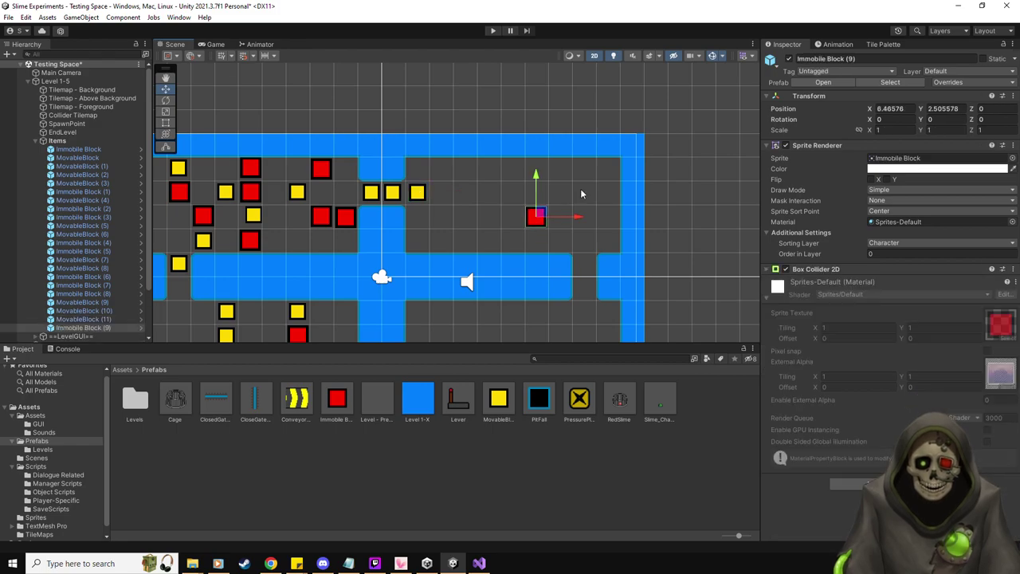
{"action": "left_click_drag", "start_coordinate": [336, 399], "coordinate": [535, 169]}
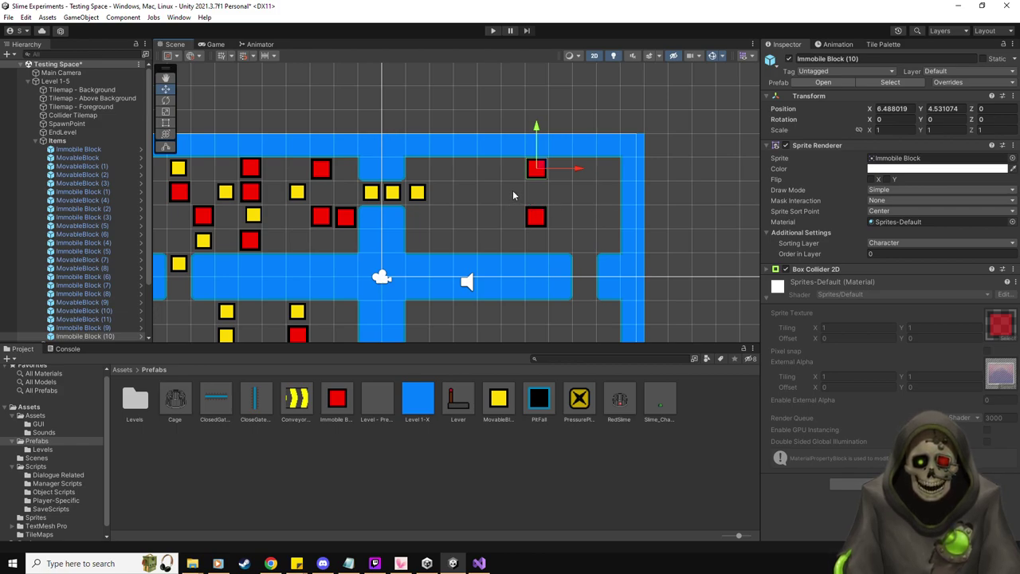
{"action": "left_click_drag", "start_coordinate": [330, 398], "coordinate": [491, 226]}
{"action": "left_click_drag", "start_coordinate": [353, 382], "coordinate": [467, 222]}
{"action": "left_click_drag", "start_coordinate": [336, 398], "coordinate": [419, 223]}
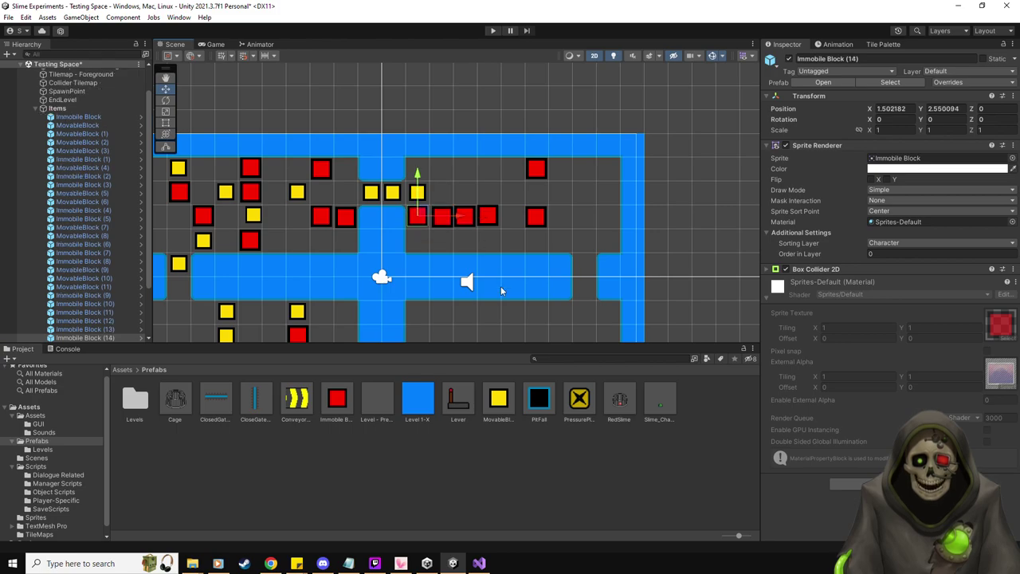
- Turn on grid snapping and try moving the Immobile Block at about (3.5, 2.5) with it
{"action": "scroll", "coordinate": [507, 263], "scroll_direction": "up", "scroll_amount": 3}
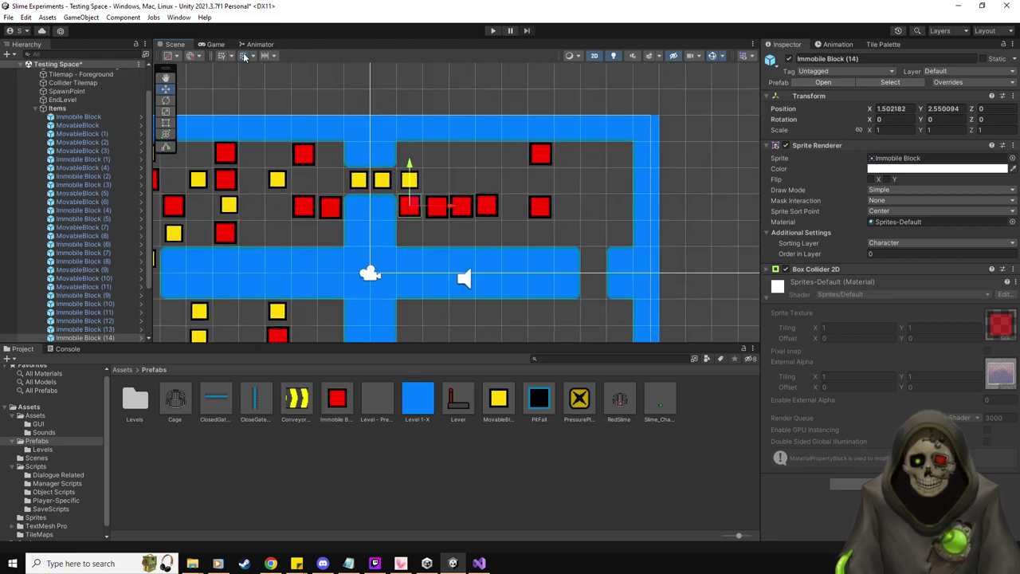
{"action": "left_click", "coordinate": [470, 204]}
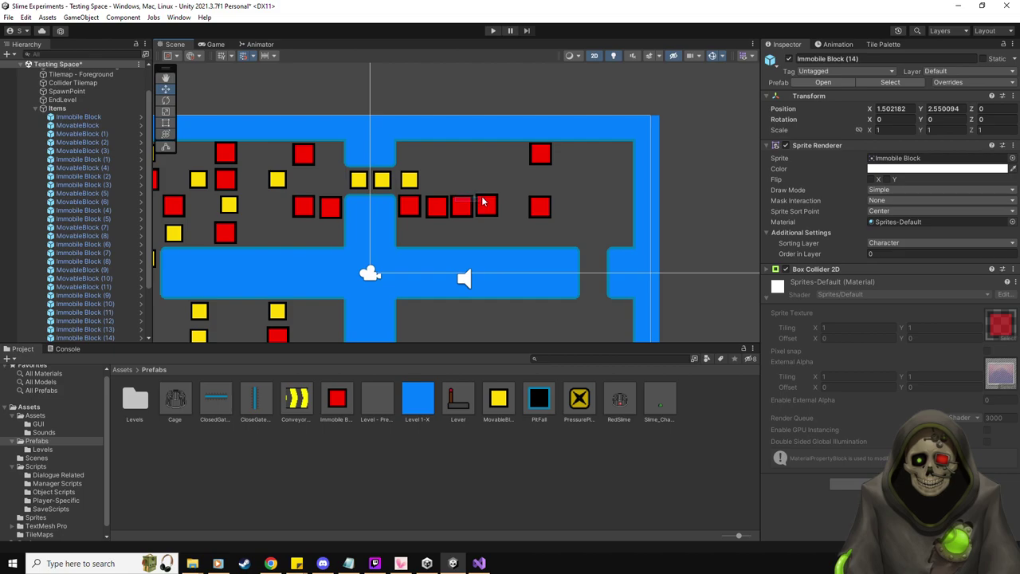
{"action": "left_click", "coordinate": [467, 234]}
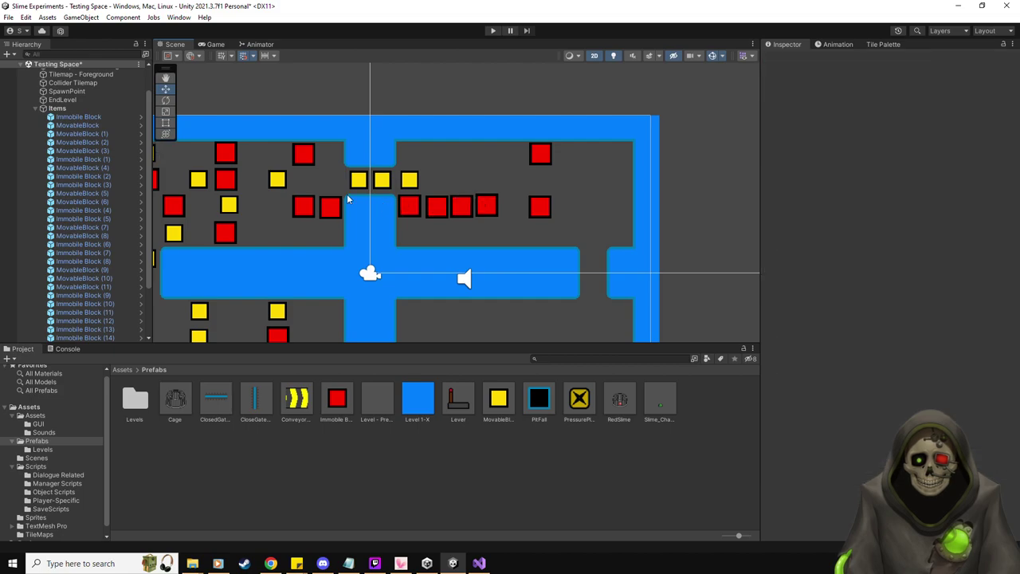
{"action": "left_click", "coordinate": [462, 205]}
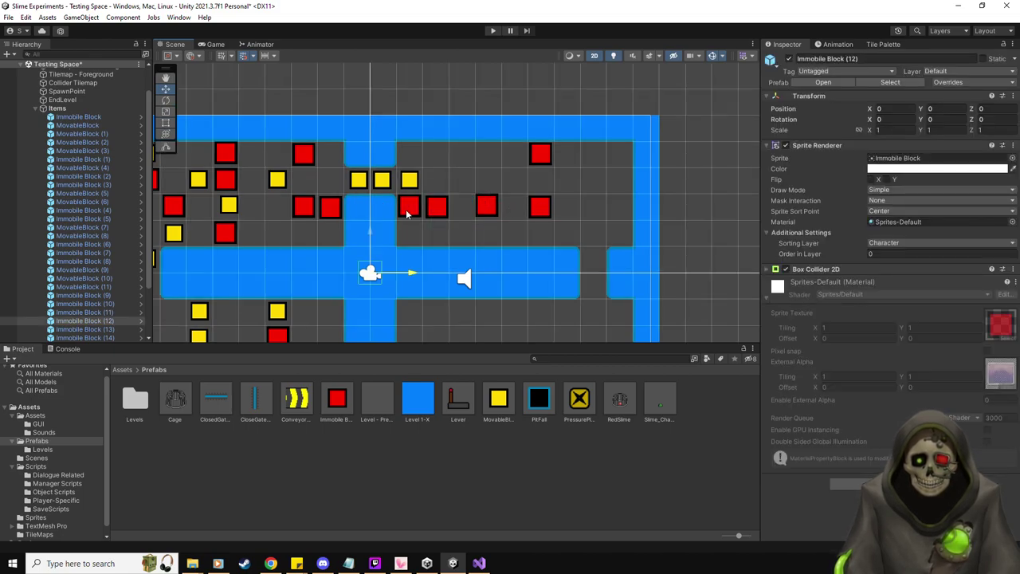
- Try a grid size of 32 and shift the snapped Immobile Block along X with it
{"action": "left_click", "coordinate": [252, 56]}
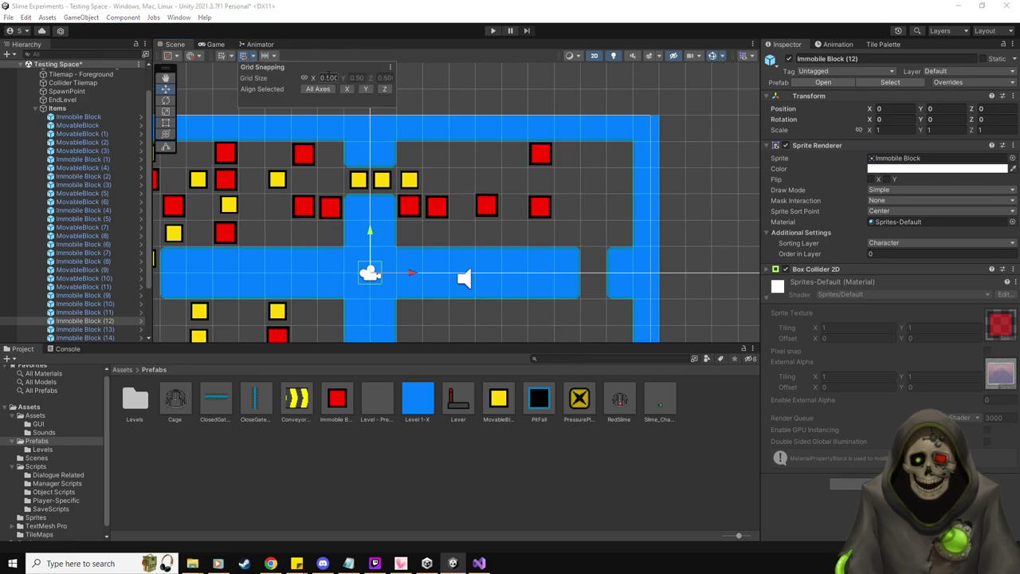
{"action": "left_click", "coordinate": [328, 77]}
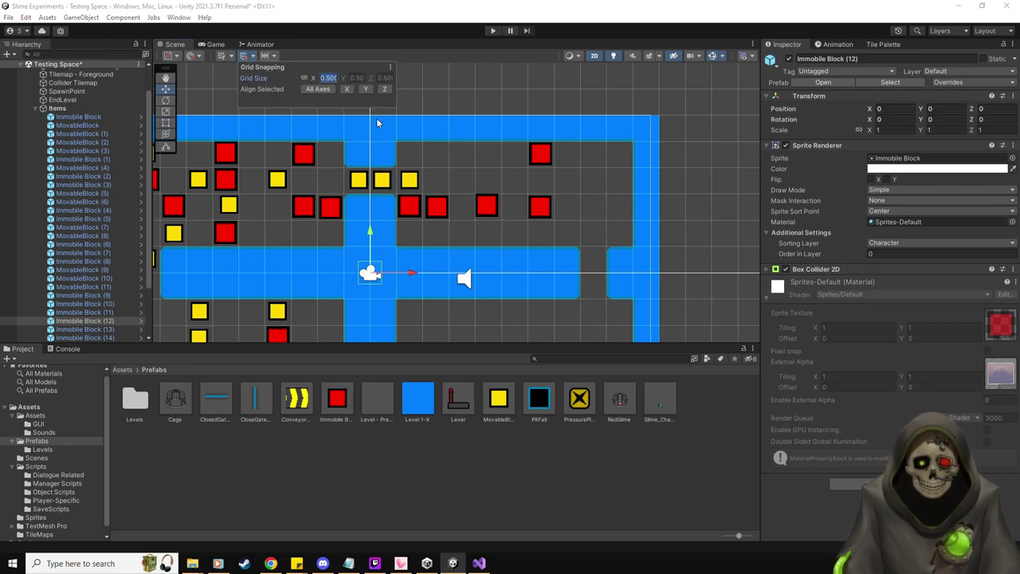
{"action": "type", "text": "32"}
{"action": "left_click_drag", "start_coordinate": [432, 276], "coordinate": [606, 282]}
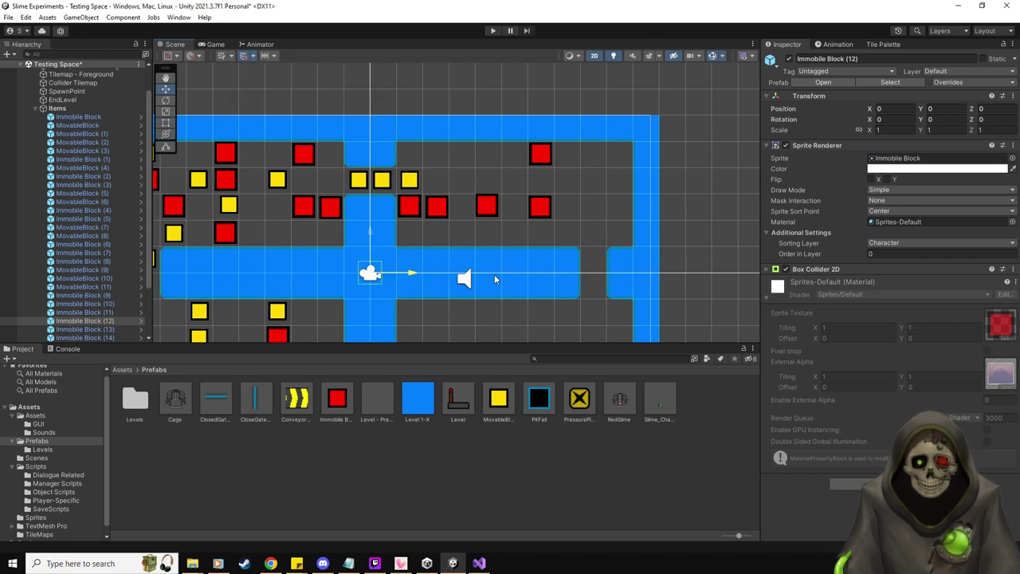
{"action": "left_click_drag", "start_coordinate": [463, 279], "coordinate": [460, 277]}
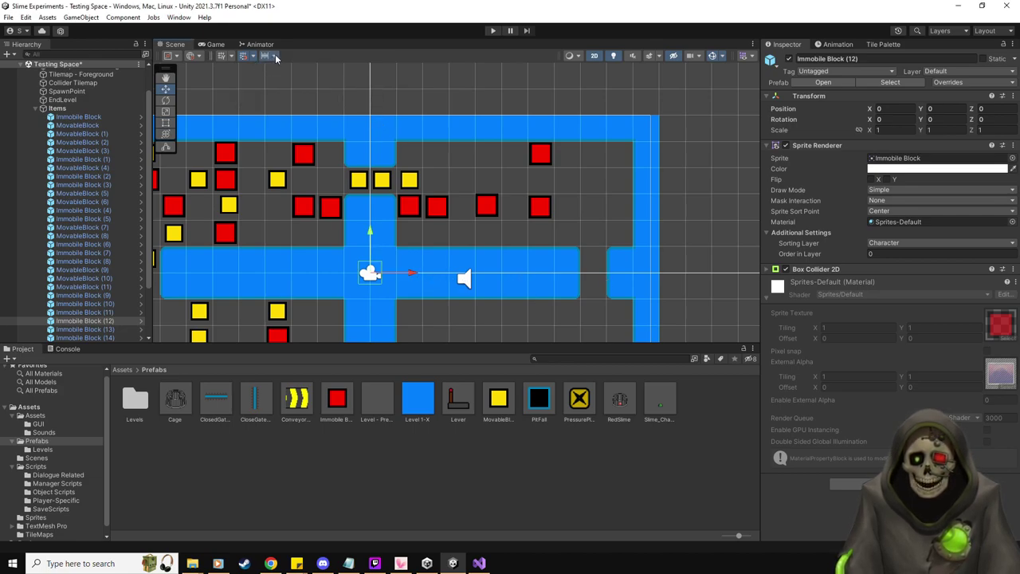
- Review the snapping settings at a grid size of 0.5 and move the Immobile Block from the origin to (4, 3)
{"action": "left_click", "coordinate": [265, 55]}
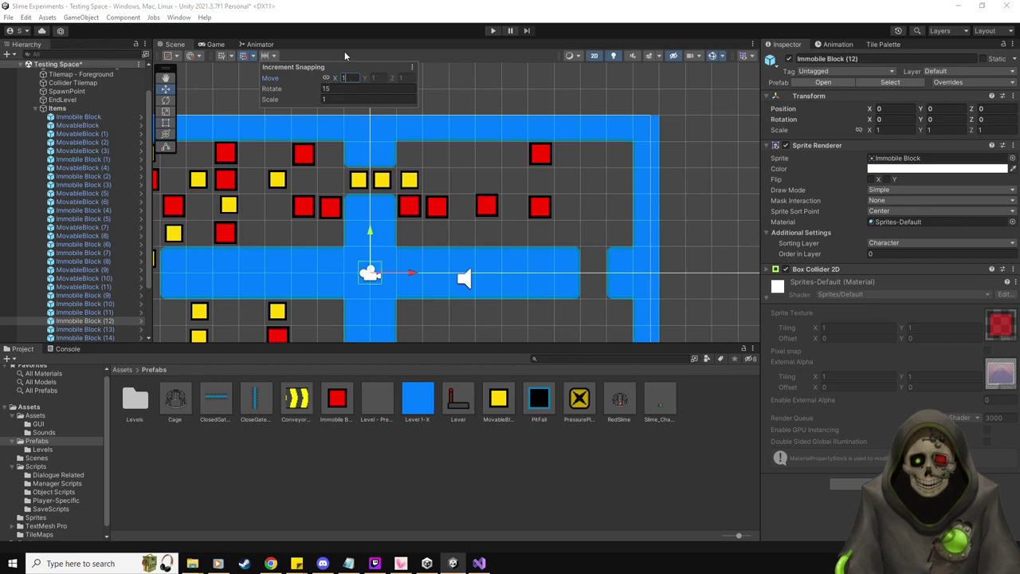
{"action": "left_click", "coordinate": [262, 62]}
{"action": "left_click", "coordinate": [253, 60]}
{"action": "left_click_drag", "start_coordinate": [299, 83], "coordinate": [302, 79]}
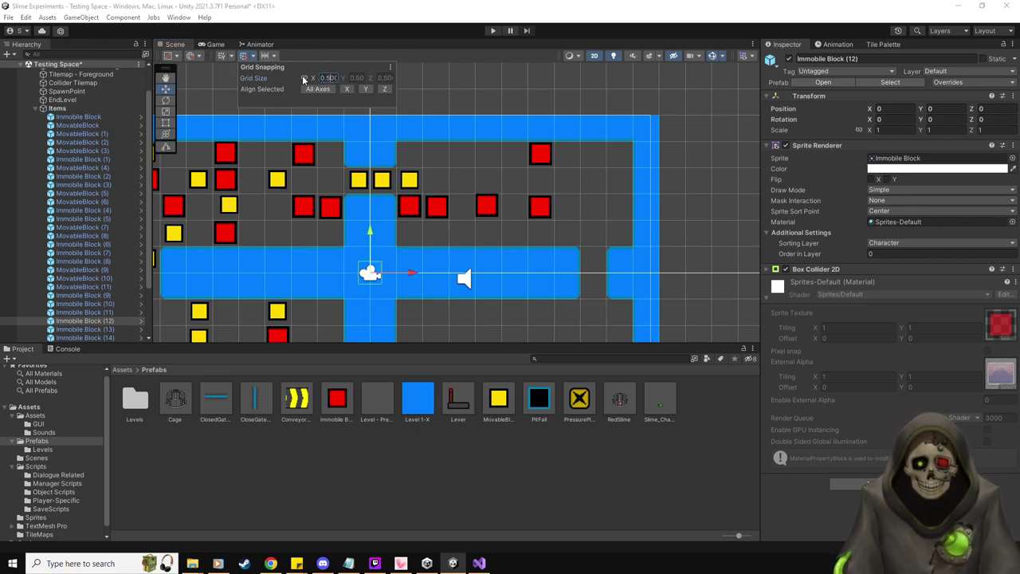
{"action": "left_click_drag", "start_coordinate": [408, 274], "coordinate": [521, 275]}
{"action": "left_click_drag", "start_coordinate": [481, 239], "coordinate": [481, 174]}
- Set the snapping grid size to 1 and move the Immobile Block down to (4, 2)
{"action": "left_click", "coordinate": [247, 55]}
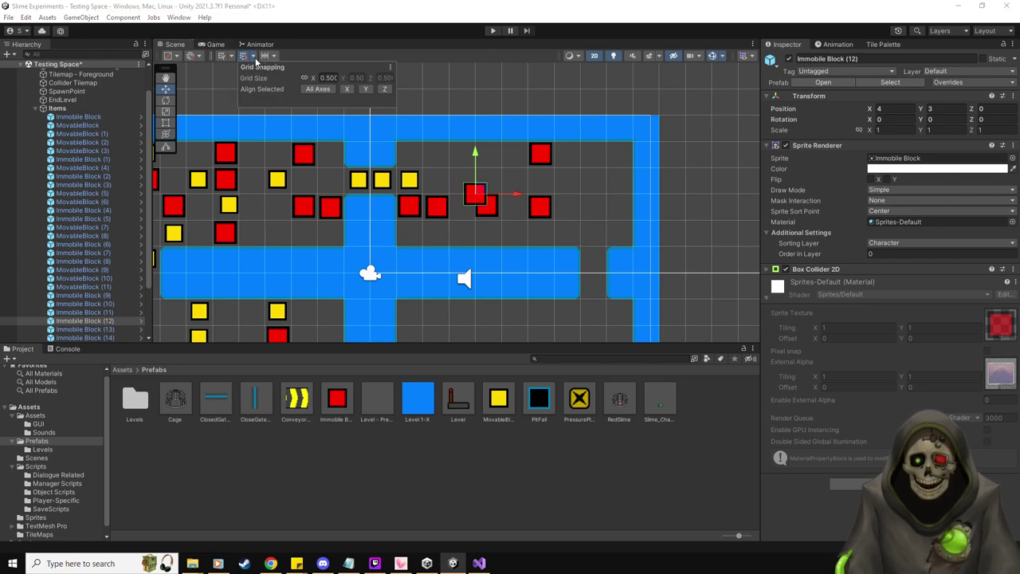
{"action": "left_click", "coordinate": [328, 77]}
{"action": "type", "text": "1"}
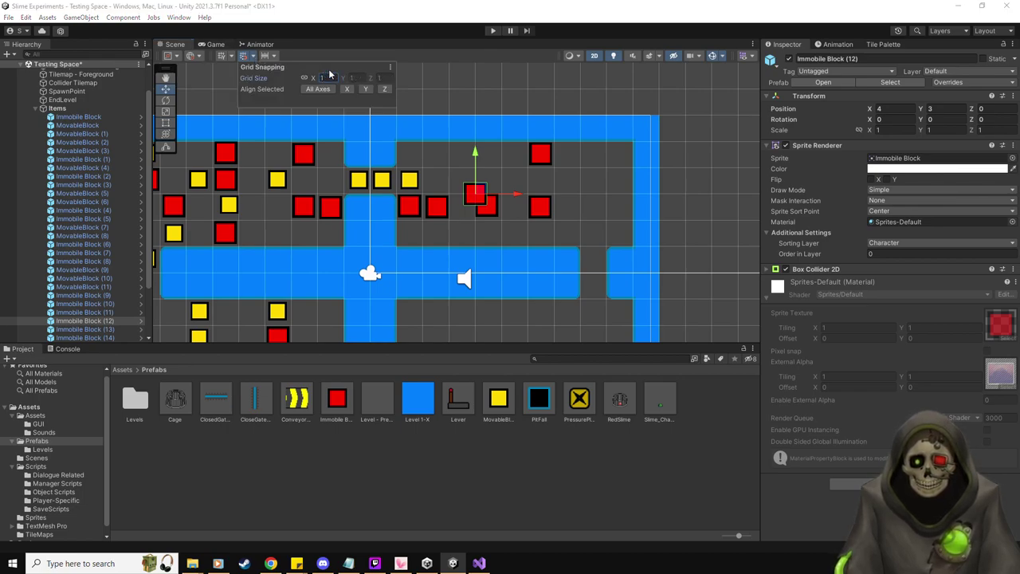
{"action": "left_click", "coordinate": [514, 197]}
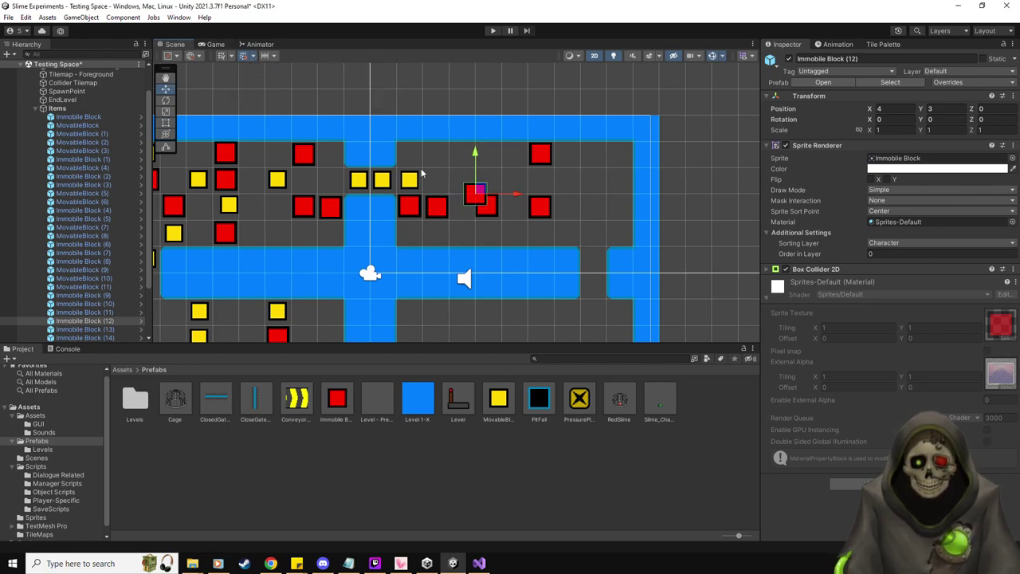
{"action": "mouse_move", "coordinate": [480, 187]}
{"action": "left_mouse_down"}
{"action": "mouse_move", "coordinate": [507, 188]}
{"action": "mouse_move", "coordinate": [449, 196]}
{"action": "mouse_move", "coordinate": [473, 203]}
{"action": "left_mouse_up"}
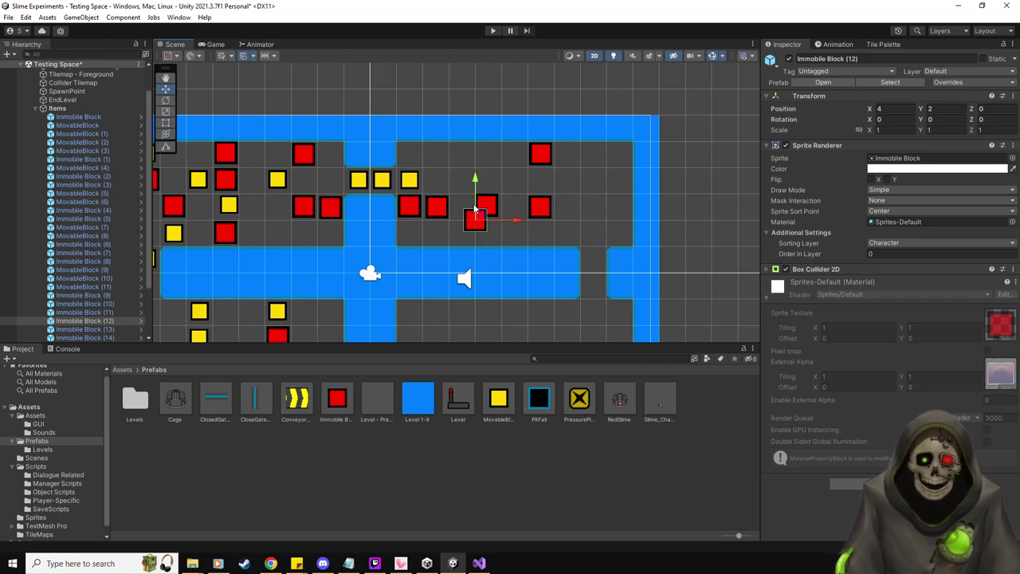
- Set the snapping grid size to 0.25, try a small upward shift of the Immobile Block, and undo it
{"action": "left_click", "coordinate": [253, 55]}
{"action": "left_click", "coordinate": [322, 78]}
{"action": "type", "text": "0.0"}
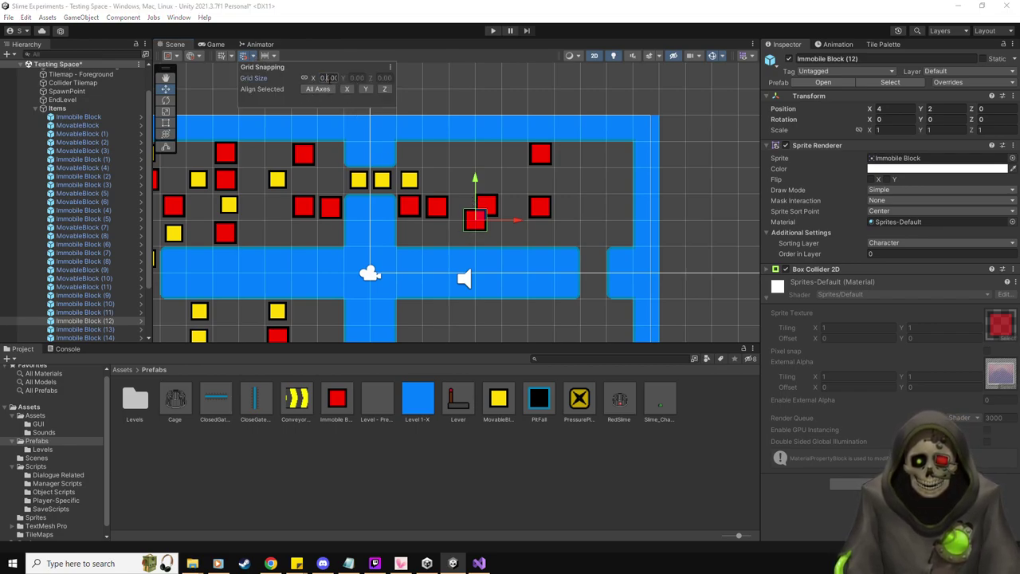
{"action": "mouse_move", "coordinate": [475, 220]}
{"action": "left_mouse_down"}
{"action": "mouse_move", "coordinate": [450, 217]}
{"action": "mouse_move", "coordinate": [475, 211]}
{"action": "left_mouse_up"}
{"action": "key", "text": "ctrl+z"}
- Align the Immobile Block to the grid on all axes and move it up to (4, 3)
{"action": "left_click", "coordinate": [253, 56]}
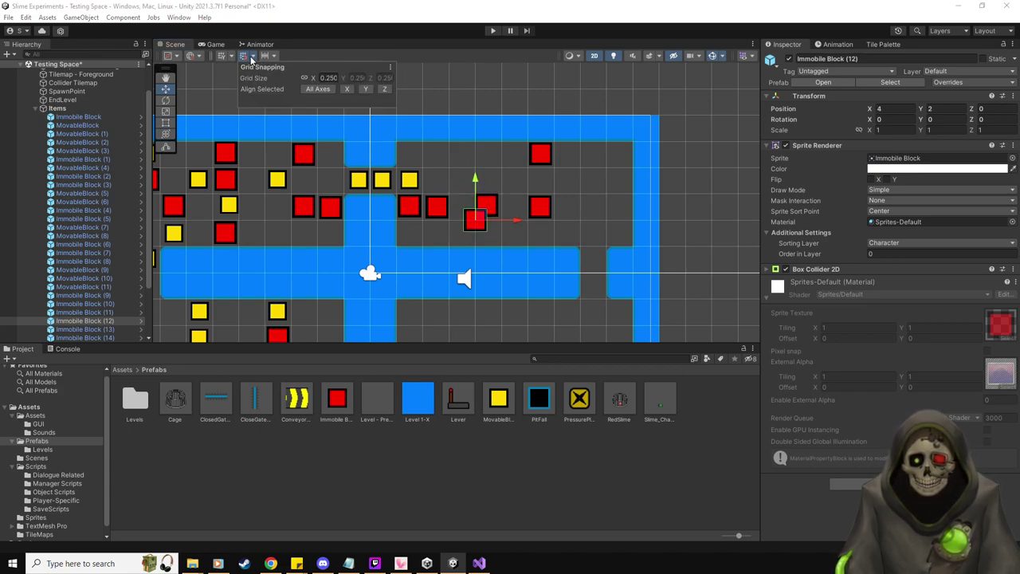
{"action": "left_click", "coordinate": [310, 89]}
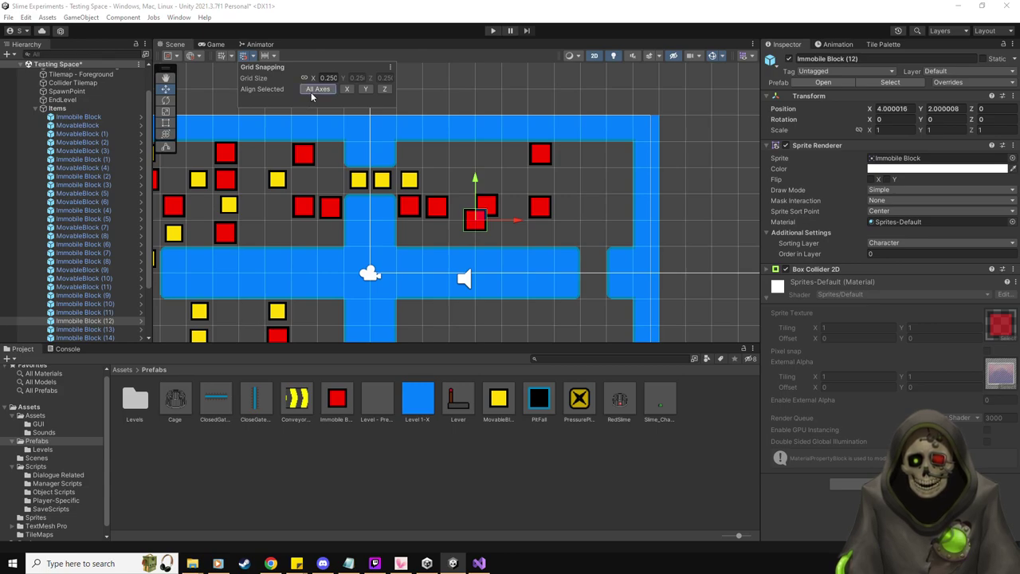
{"action": "left_click_drag", "start_coordinate": [475, 219], "coordinate": [473, 196]}
{"action": "left_click", "coordinate": [274, 56]}
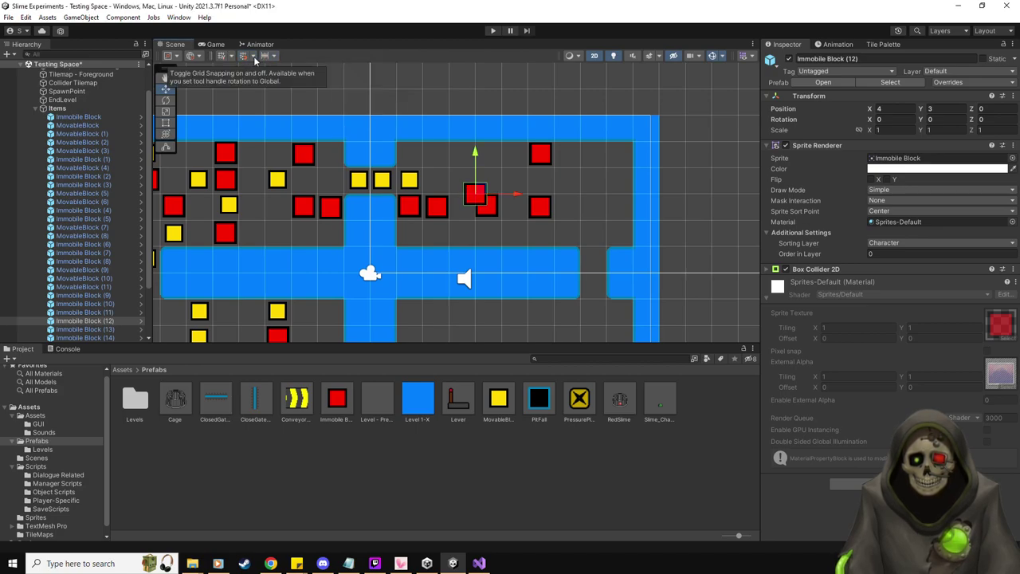
{"action": "left_click", "coordinate": [253, 57]}
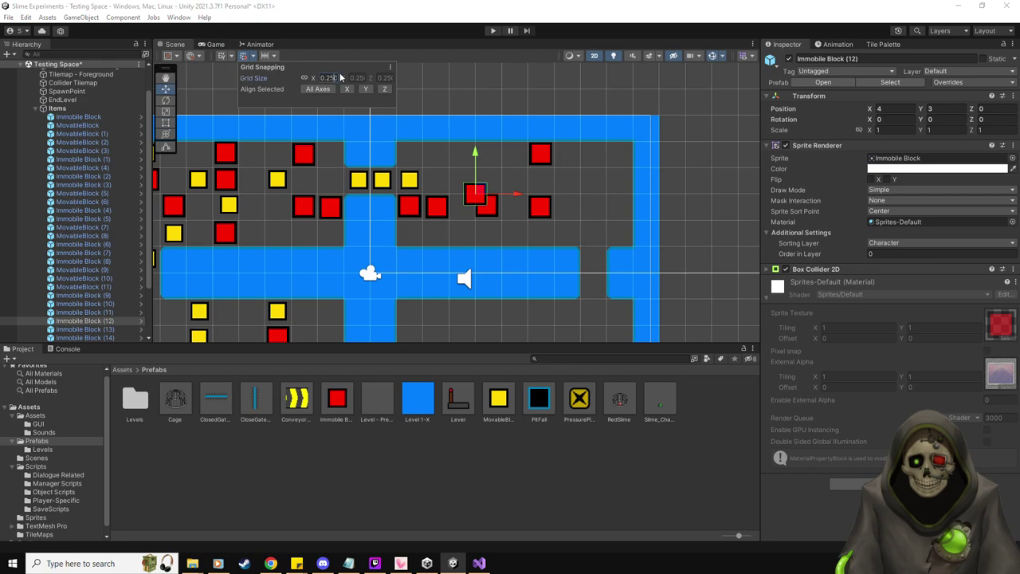
{"action": "mouse_move", "coordinate": [475, 193]}
{"action": "left_mouse_down"}
{"action": "mouse_move", "coordinate": [501, 164]}
{"action": "mouse_move", "coordinate": [501, 218]}
{"action": "mouse_move", "coordinate": [475, 168]}
{"action": "mouse_move", "coordinate": [475, 193]}
{"action": "left_mouse_up"}
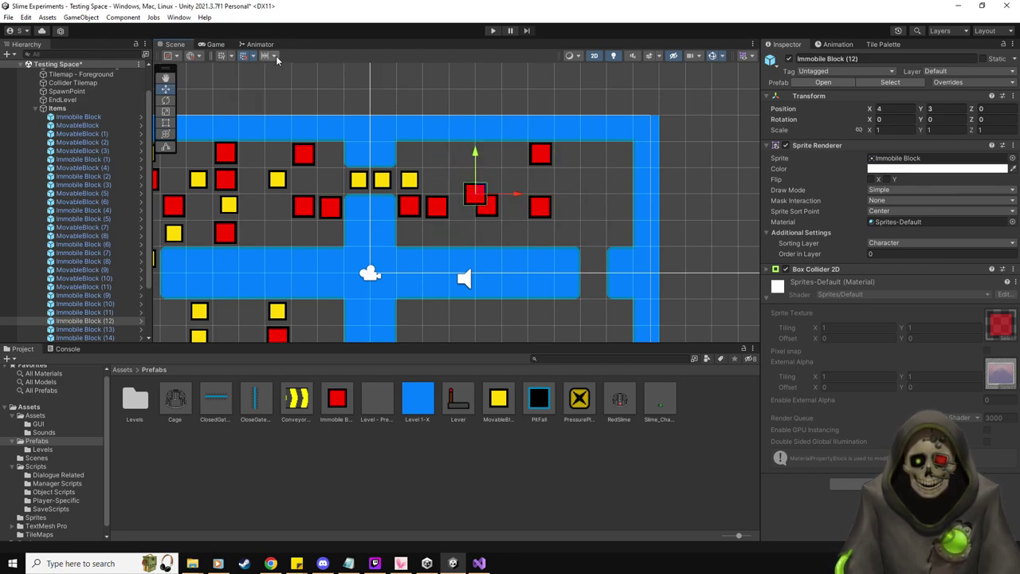
- Set the move snapping increment to 0.5 and test it by moving the Immobile Block to (3, 3)
{"action": "left_click", "coordinate": [274, 55]}
{"action": "left_click", "coordinate": [345, 77]}
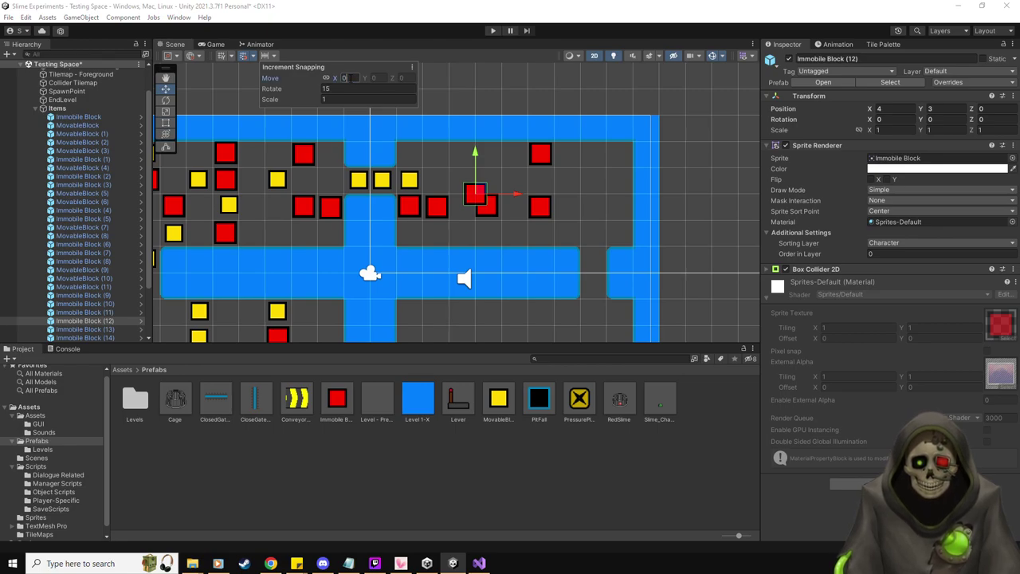
{"action": "left_click_drag", "start_coordinate": [478, 195], "coordinate": [452, 194]}
- Set the scale snapping increment to 0.5 and move the Immobile Block across to (5, 3)
{"action": "left_click", "coordinate": [274, 56]}
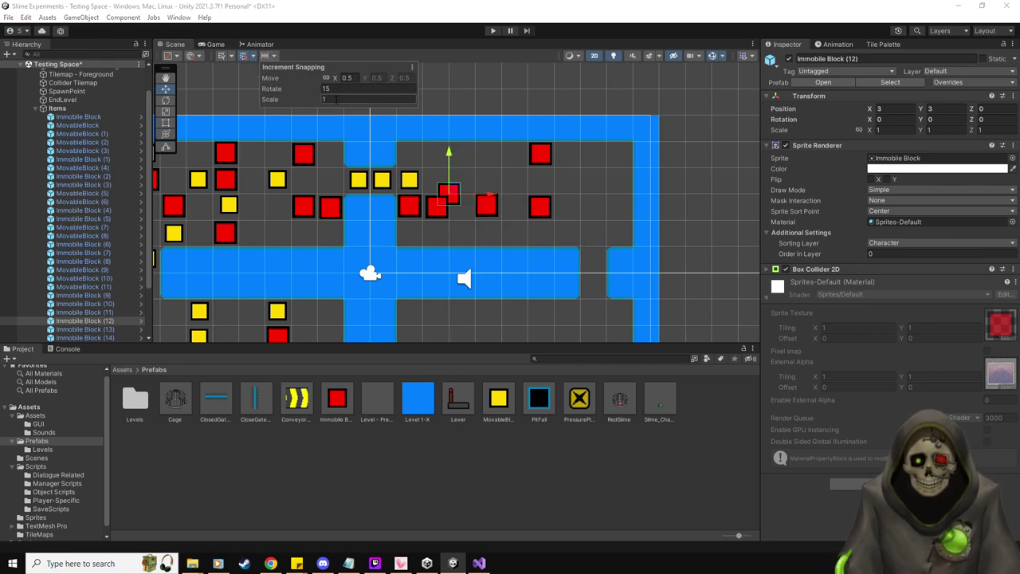
{"action": "type", "text": "0.5"}
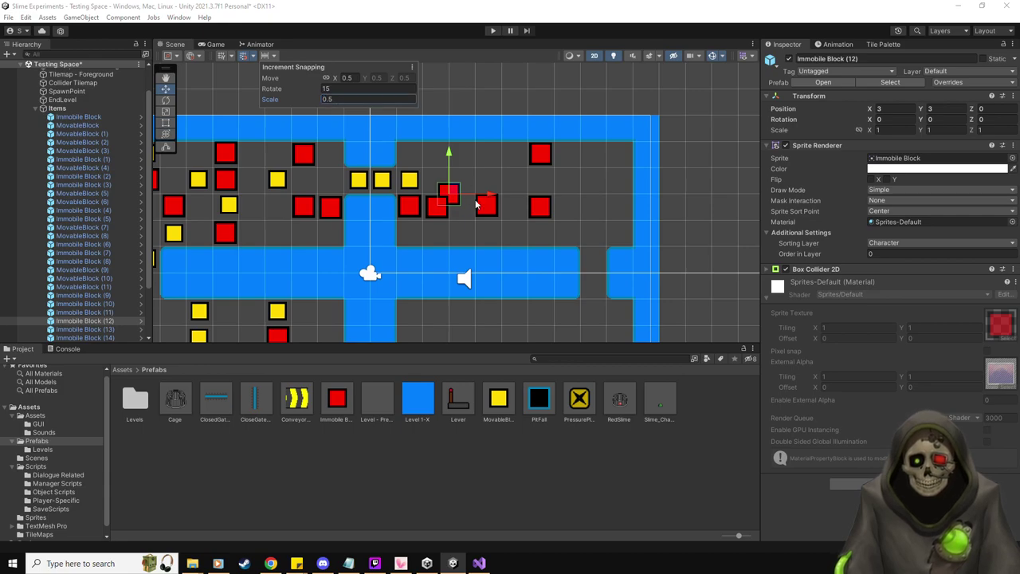
{"action": "left_click", "coordinate": [476, 205]}
{"action": "left_click_drag", "start_coordinate": [448, 193], "coordinate": [500, 190]}
- Toggle the axis link of the move snapping increment off and back on
{"action": "left_click", "coordinate": [273, 56]}
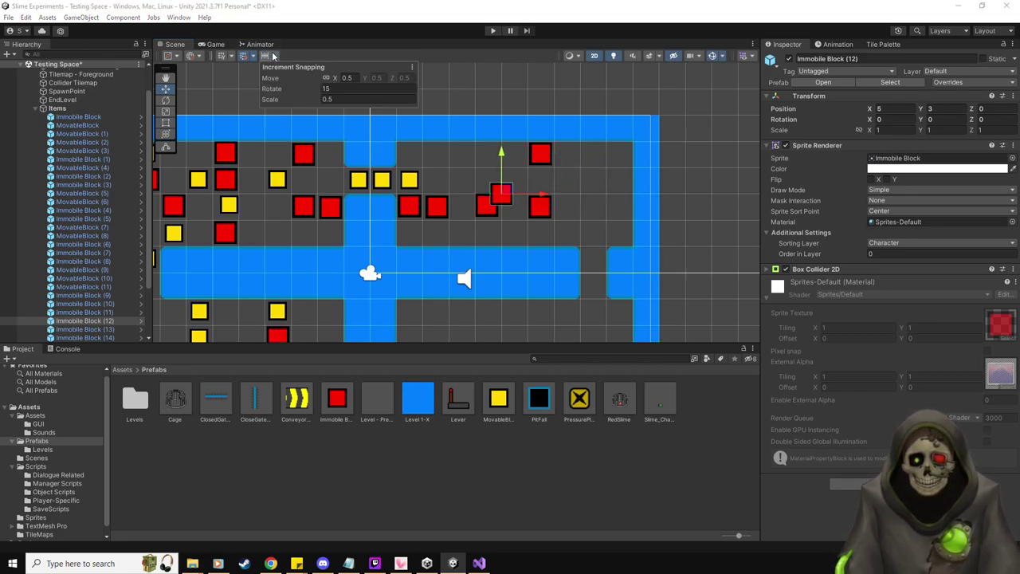
{"action": "left_click", "coordinate": [327, 77]}
{"action": "left_click", "coordinate": [326, 77]}
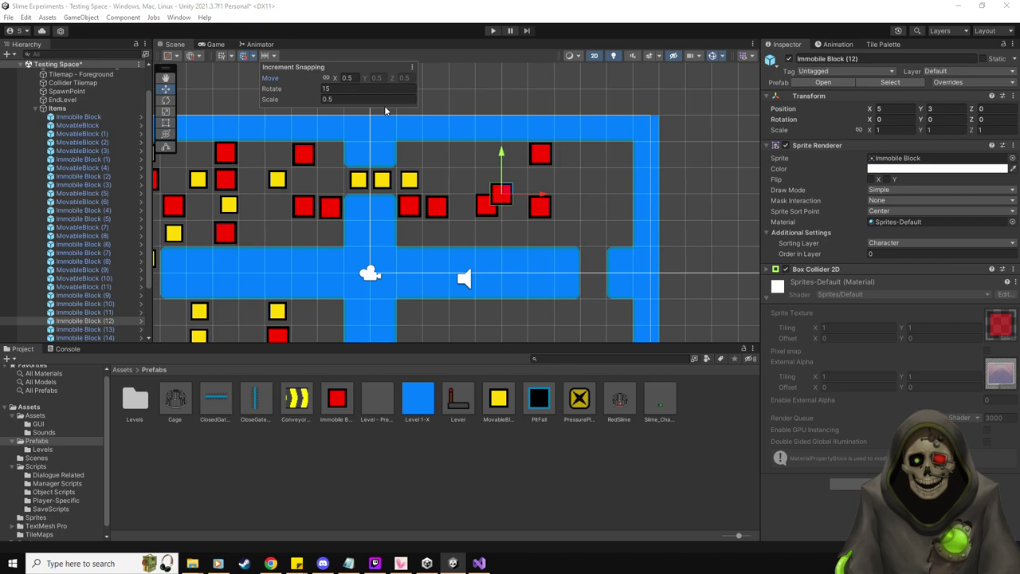
- Set the Immobile Block's position to (4.5, 2) and try snapping it to (3, 3)
{"action": "left_click_drag", "start_coordinate": [513, 193], "coordinate": [484, 209]}
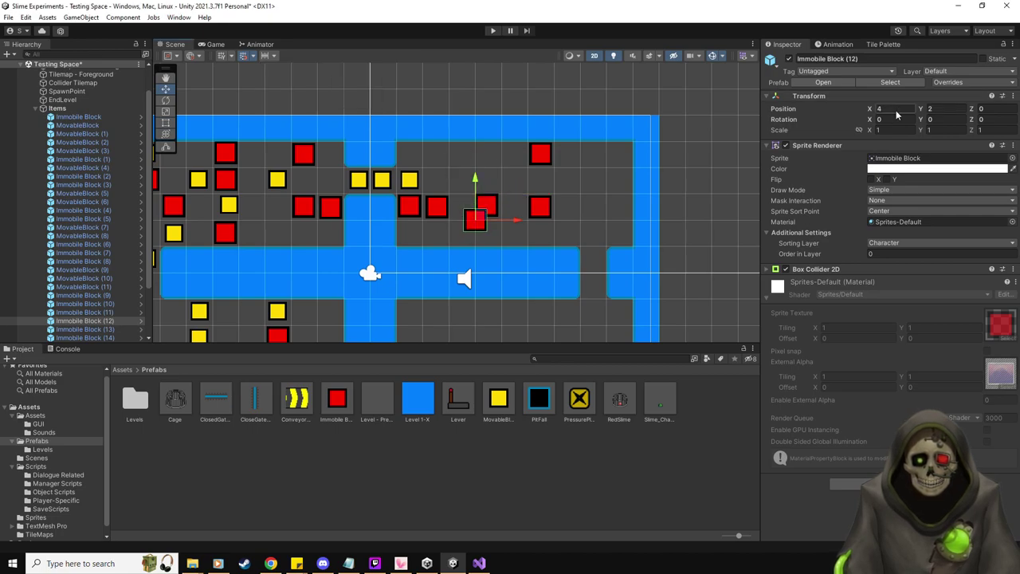
{"action": "type", "text": ".5"}
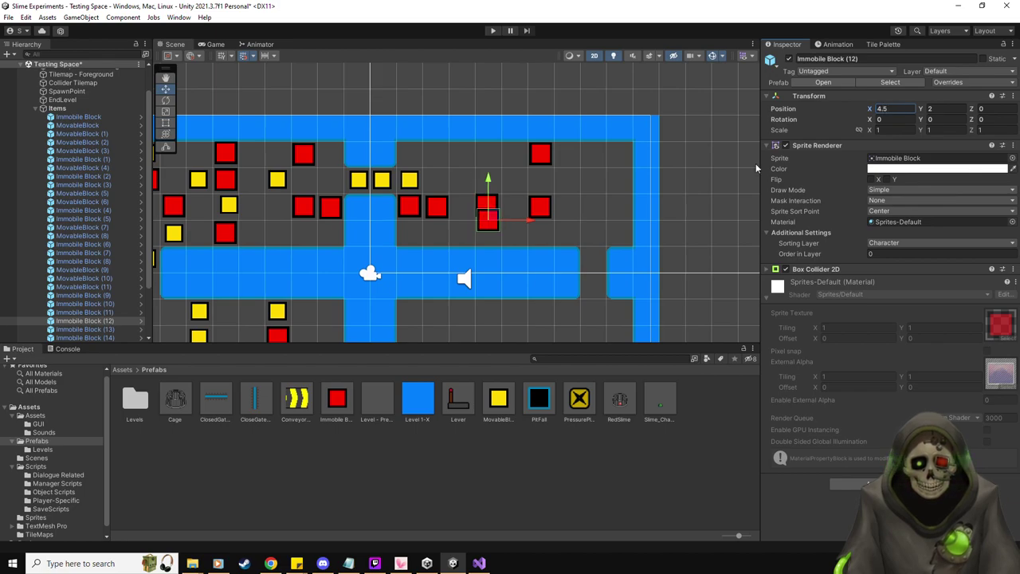
{"action": "left_click_drag", "start_coordinate": [488, 204], "coordinate": [465, 203]}
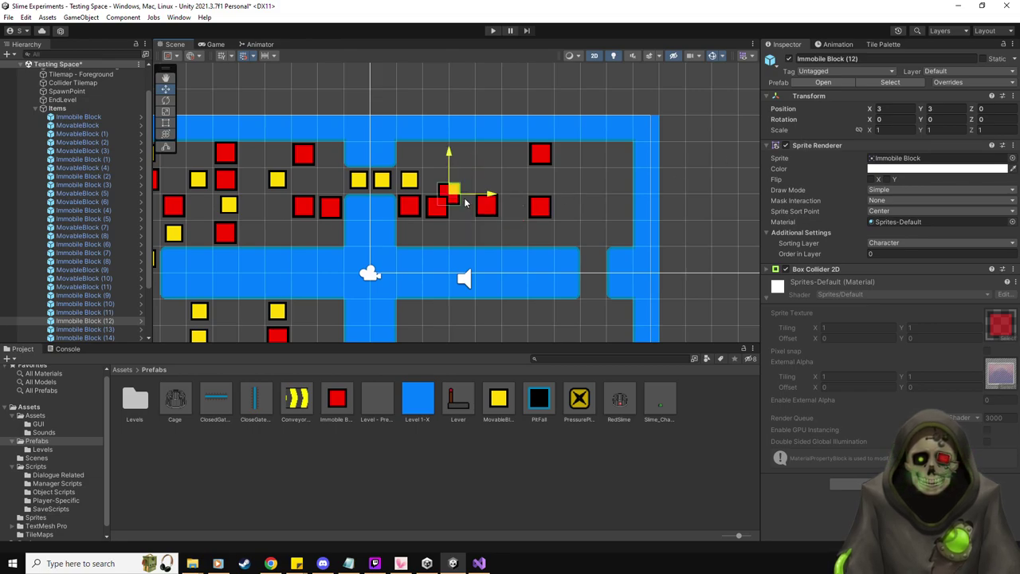
- Set the snapping grid size to 0.5 and move the Immobile Block to (3.5, 2.5)
{"action": "left_click", "coordinate": [266, 55]}
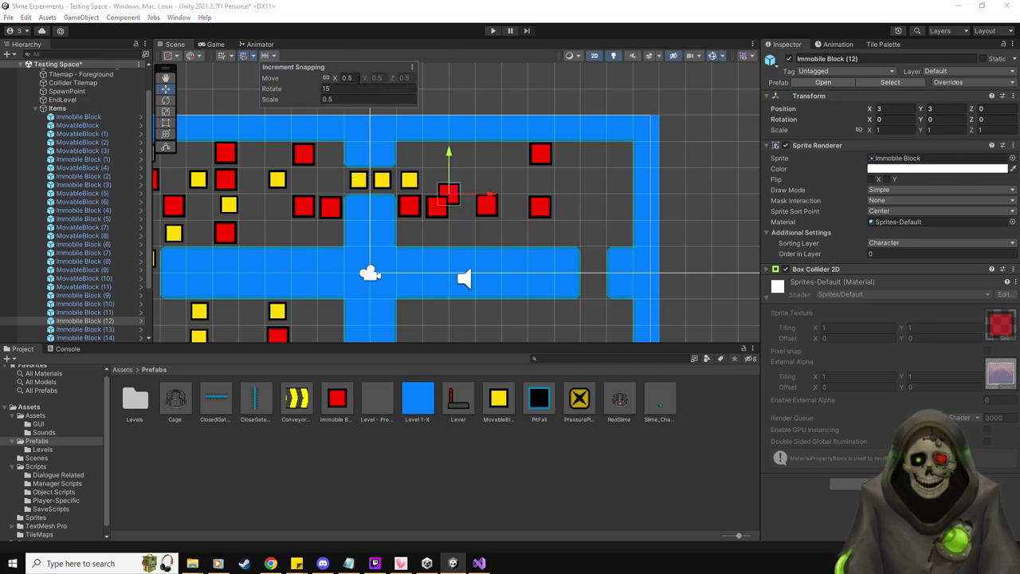
{"action": "left_click", "coordinate": [243, 57]}
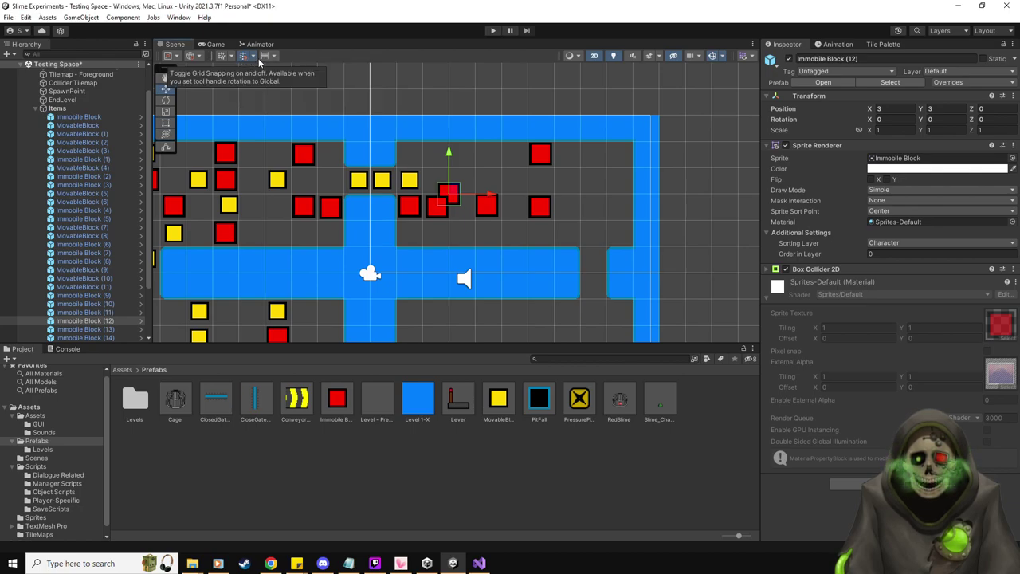
{"action": "left_click", "coordinate": [255, 57]}
{"action": "type", "text": "0.5"}
{"action": "mouse_move", "coordinate": [451, 194]}
{"action": "left_mouse_down"}
{"action": "mouse_move", "coordinate": [469, 181]}
{"action": "mouse_move", "coordinate": [467, 205]}
{"action": "mouse_move", "coordinate": [510, 204]}
{"action": "mouse_move", "coordinate": [462, 182]}
{"action": "mouse_move", "coordinate": [469, 203]}
{"action": "left_mouse_up"}
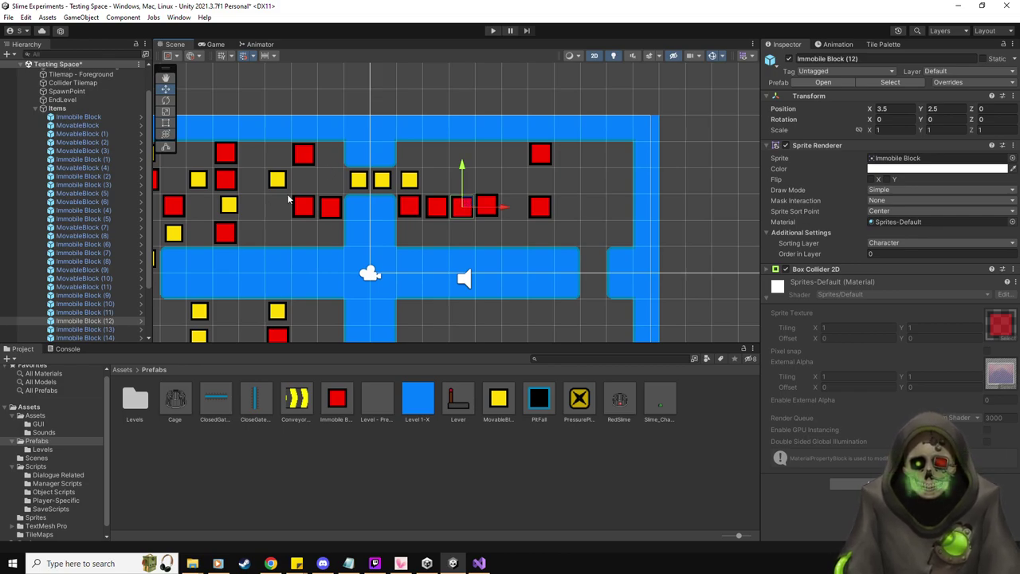
- Snap the neighbouring immobile blocks in the same row to the grid, placing Immobile Block (11) at (4.5, 2.5)
{"action": "scroll", "coordinate": [289, 200], "scroll_direction": "down", "scroll_amount": 1}
{"action": "scroll", "coordinate": [90, 262], "scroll_direction": "down", "scroll_amount": 2}
{"action": "left_click", "coordinate": [84, 297]}
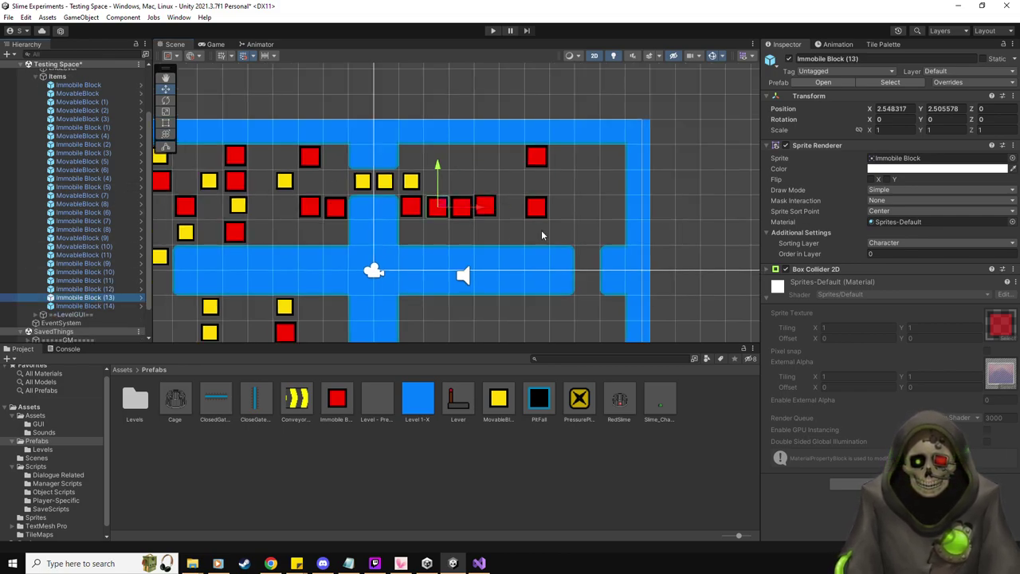
{"action": "left_click_drag", "start_coordinate": [441, 208], "coordinate": [420, 203]}
{"action": "left_click", "coordinate": [84, 305]}
{"action": "left_click", "coordinate": [112, 286]}
{"action": "left_click", "coordinate": [112, 281]}
{"action": "left_click_drag", "start_coordinate": [485, 206], "coordinate": [486, 207]}
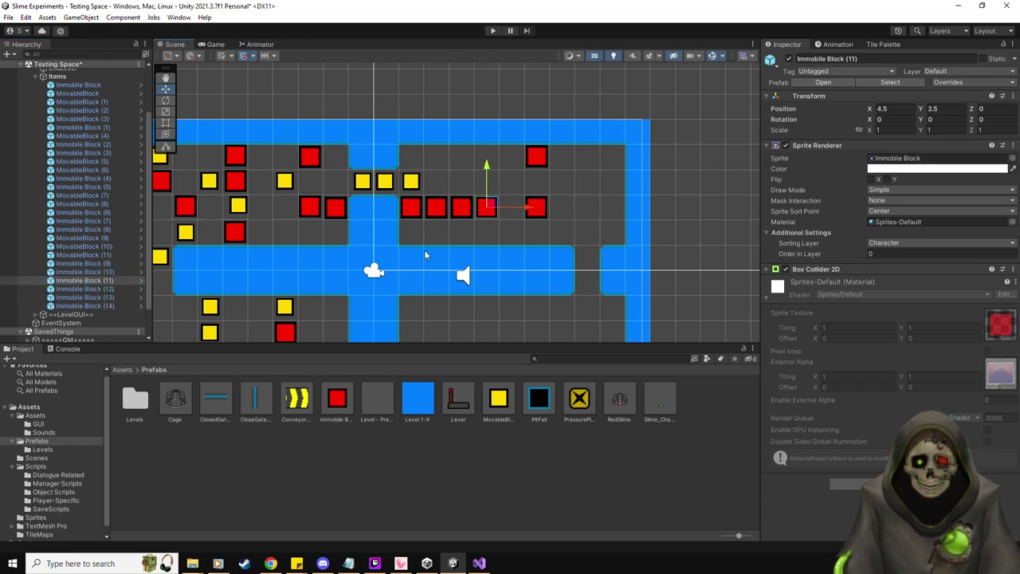
- Find Immobile Block (6) among the level items and snap it to the grid at (-2.5, 2.5)
{"action": "left_click", "coordinate": [91, 271]}
{"action": "key", "text": "Up"}
{"action": "key", "text": "Up"}
{"action": "key", "text": "Up"}
{"action": "key", "text": "Up"}
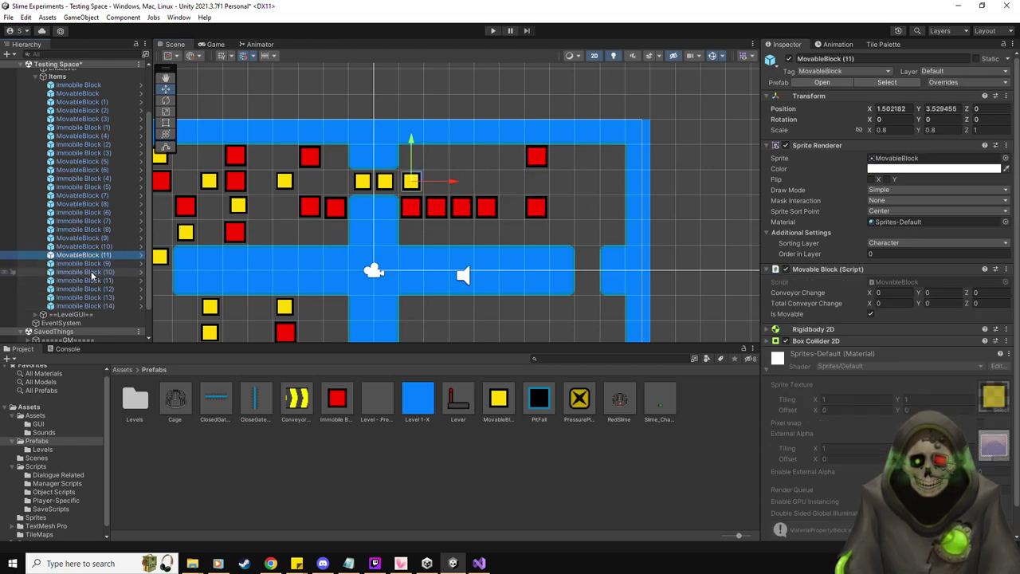
{"action": "key", "text": "Up"}
{"action": "key", "text": "Up"}
{"action": "left_click", "coordinate": [342, 203]}
{"action": "left_click", "coordinate": [310, 207]}
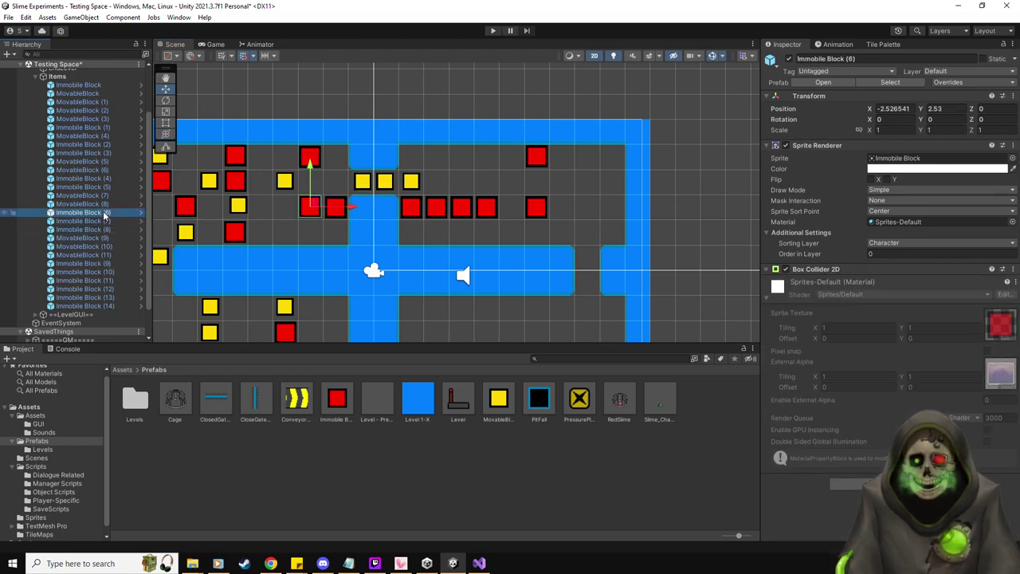
{"action": "left_click_drag", "start_coordinate": [310, 207], "coordinate": [310, 207], "text": "ctrl"}
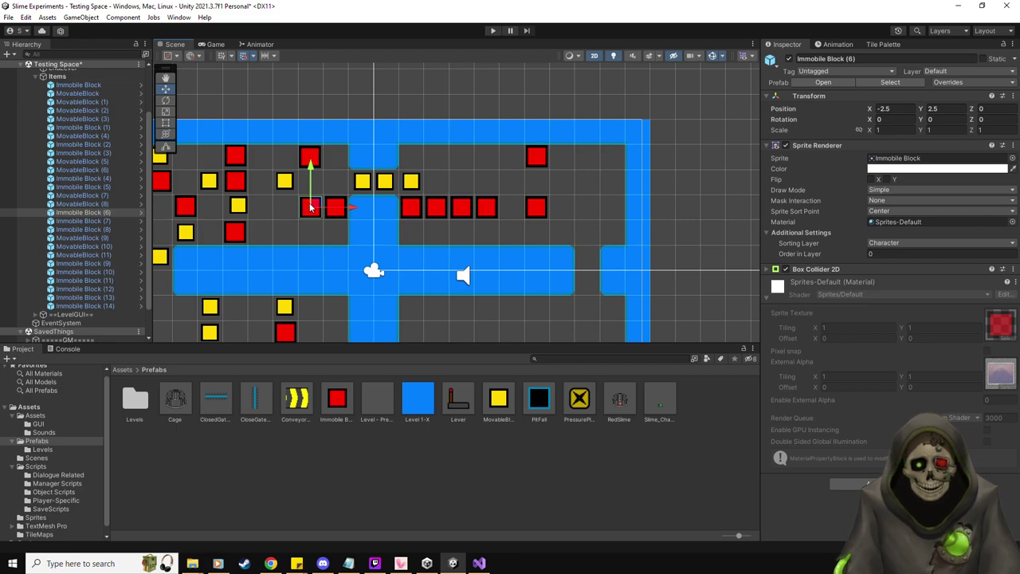
- Snap Immobile Blocks (10) and (9) near the right wall to the grid, with block (9) at (6.5, 2.5)
{"action": "left_click", "coordinate": [113, 306]}
{"action": "key", "text": "Up"}
{"action": "key", "text": "Up"}
{"action": "key", "text": "Up"}
{"action": "key", "text": "Up"}
{"action": "key", "text": "Up"}
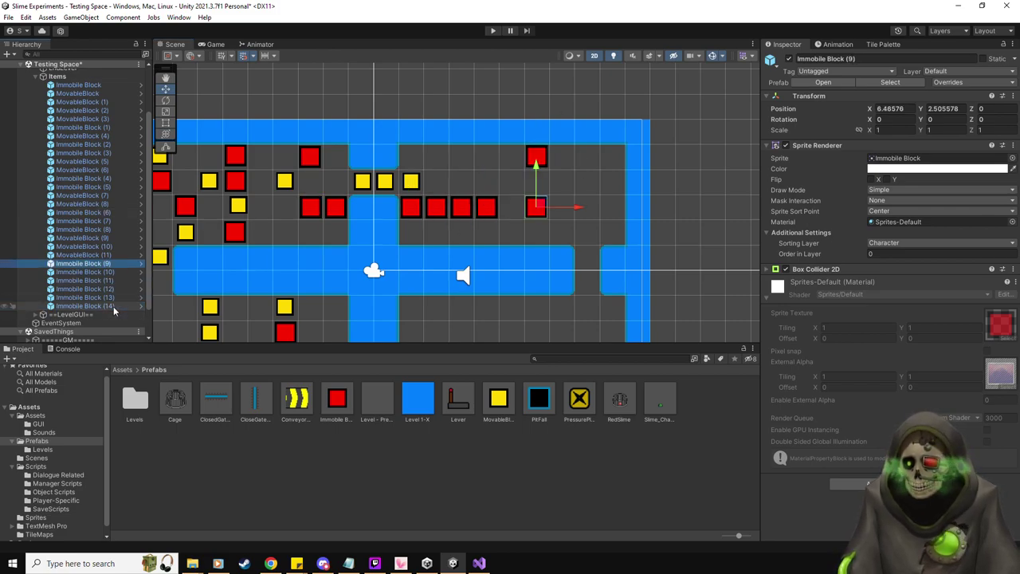
{"action": "key", "text": "Down"}
{"action": "mouse_move", "coordinate": [546, 159]}
{"action": "left_mouse_down", "text": "ctrl"}
{"action": "mouse_move", "coordinate": [558, 158]}
{"action": "mouse_move", "coordinate": [547, 159]}
{"action": "left_mouse_up", "text": "ctrl"}
{"action": "left_click", "coordinate": [88, 264]}
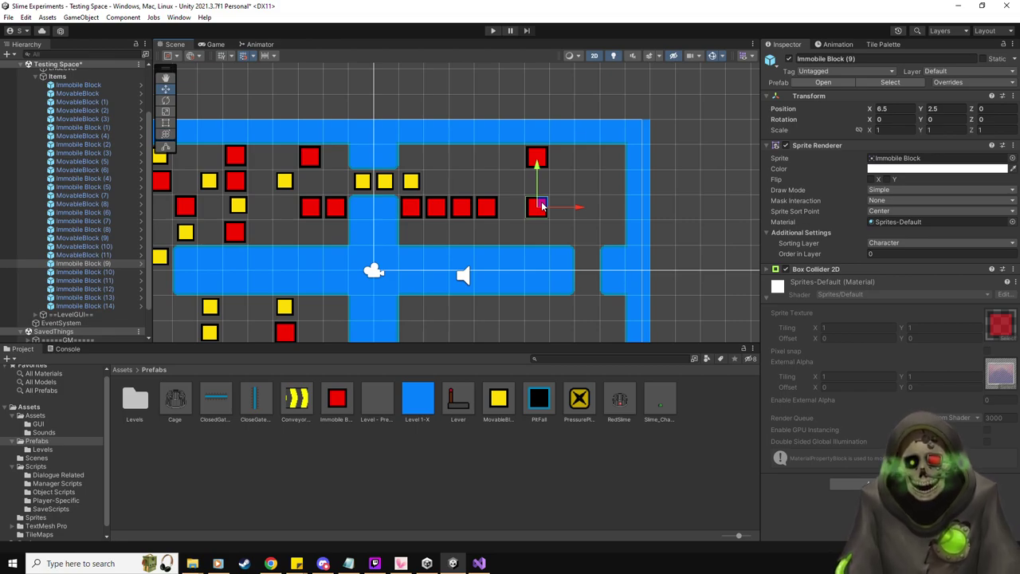
- Add two movable blocks side by side below Immobile Block (9), at (6.5, 1.5) and (7.5, 1.5)
{"action": "middle_click_drag", "start_coordinate": [561, 215], "coordinate": [455, 219]}
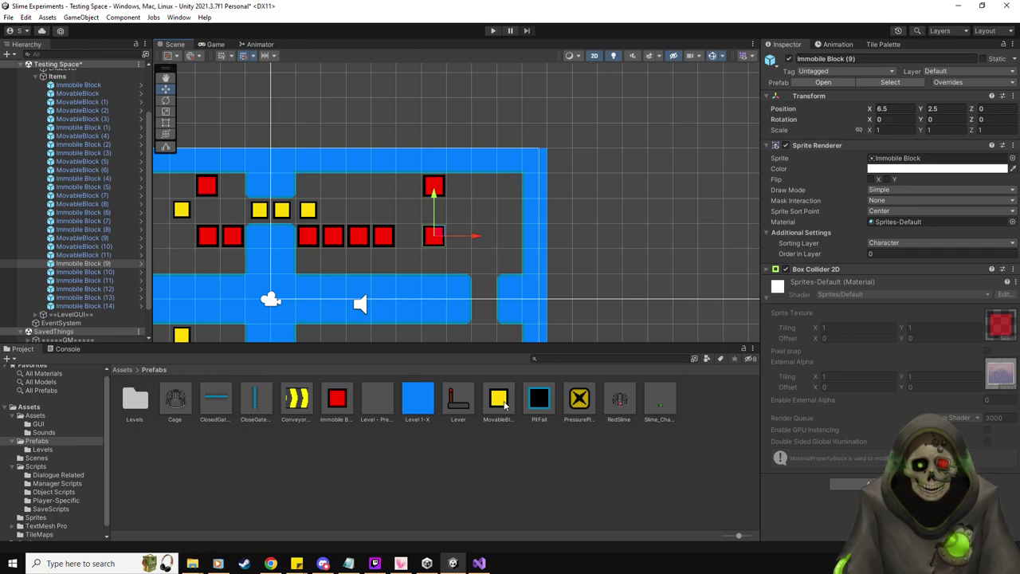
{"action": "left_click_drag", "start_coordinate": [504, 405], "coordinate": [435, 261]}
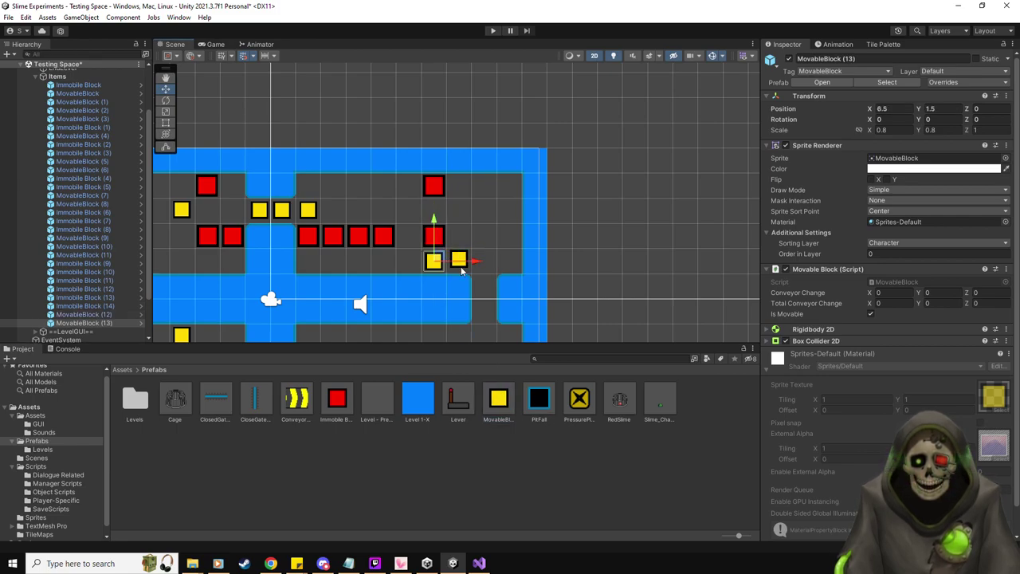
{"action": "left_click", "coordinate": [83, 314]}
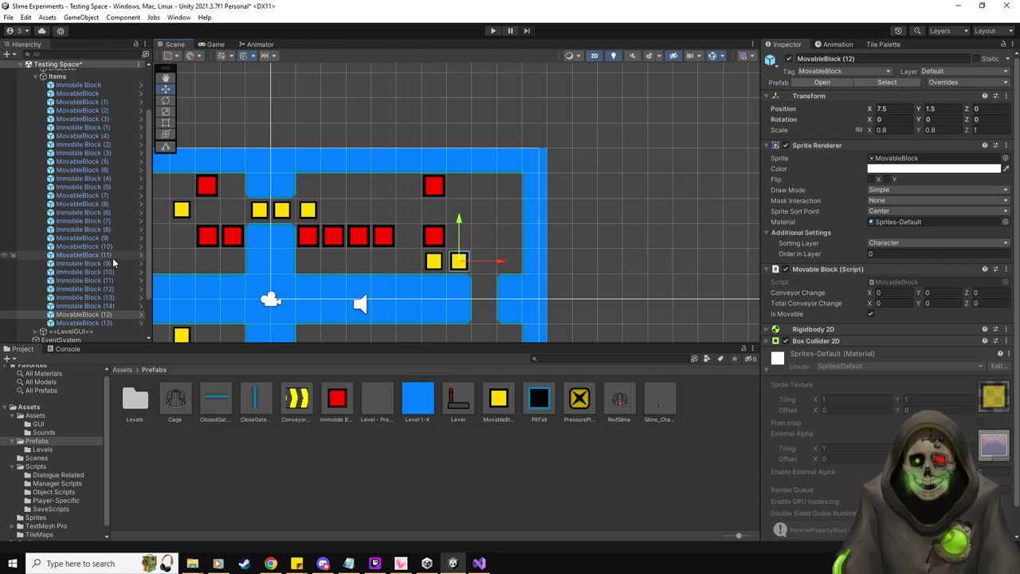
- Delete Immobile Block (10), the upper of the two immobile blocks above the new movable blocks
{"action": "left_click", "coordinate": [109, 305]}
{"action": "key", "text": "Up"}
{"action": "key", "text": "Up"}
{"action": "key", "text": "Up"}
{"action": "key", "text": "Up"}
{"action": "key", "text": "Up"}
{"action": "key", "text": "Down"}
{"action": "left_click", "coordinate": [104, 315]}
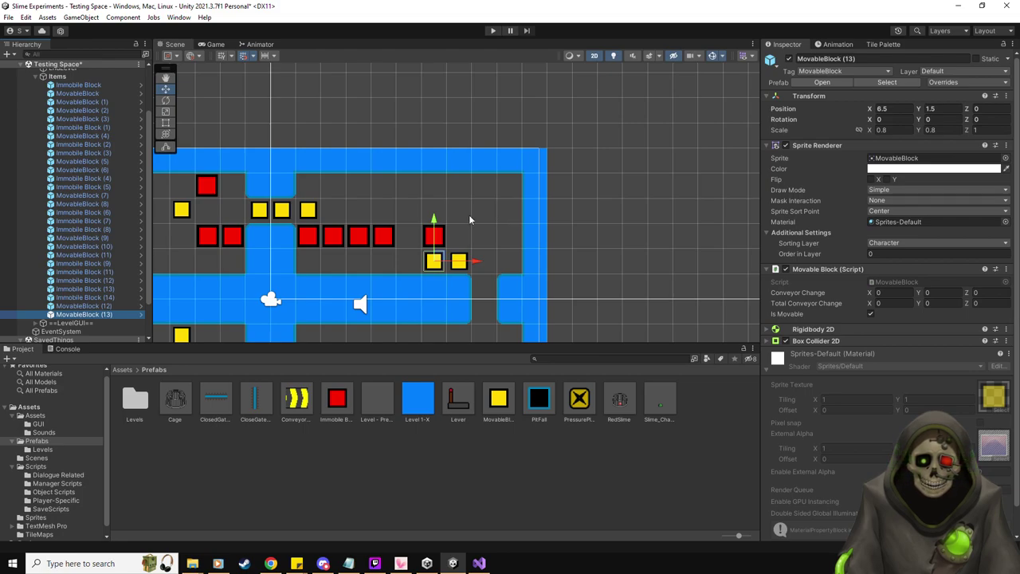
- Place two immobile blocks below the corridor gap in the lower-right room, at (8.5, -3.5) and (9.5, -3.5)
{"action": "middle_click_drag", "start_coordinate": [490, 320], "coordinate": [468, 198]}
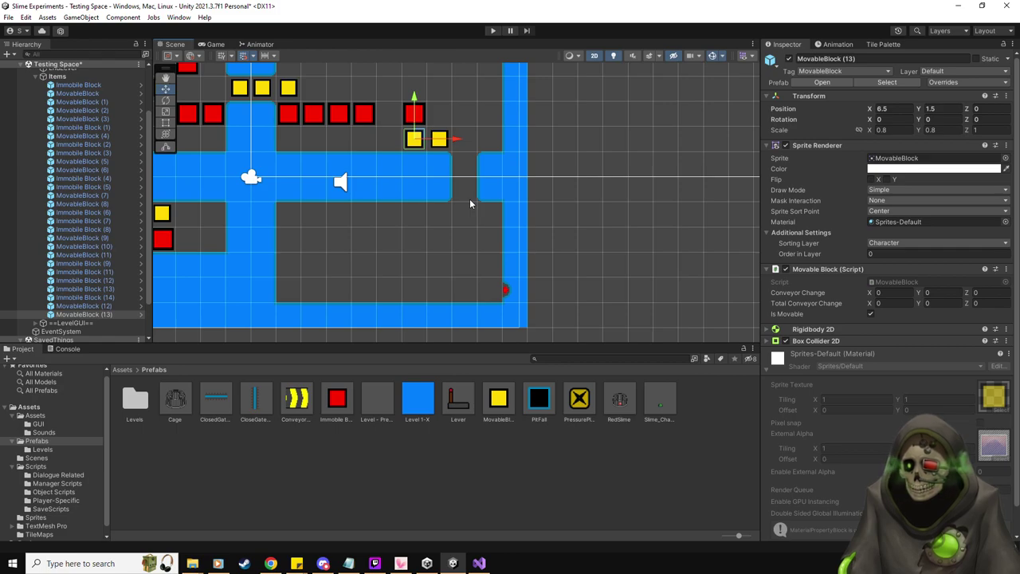
{"action": "middle_click_drag", "start_coordinate": [470, 204], "coordinate": [463, 276]}
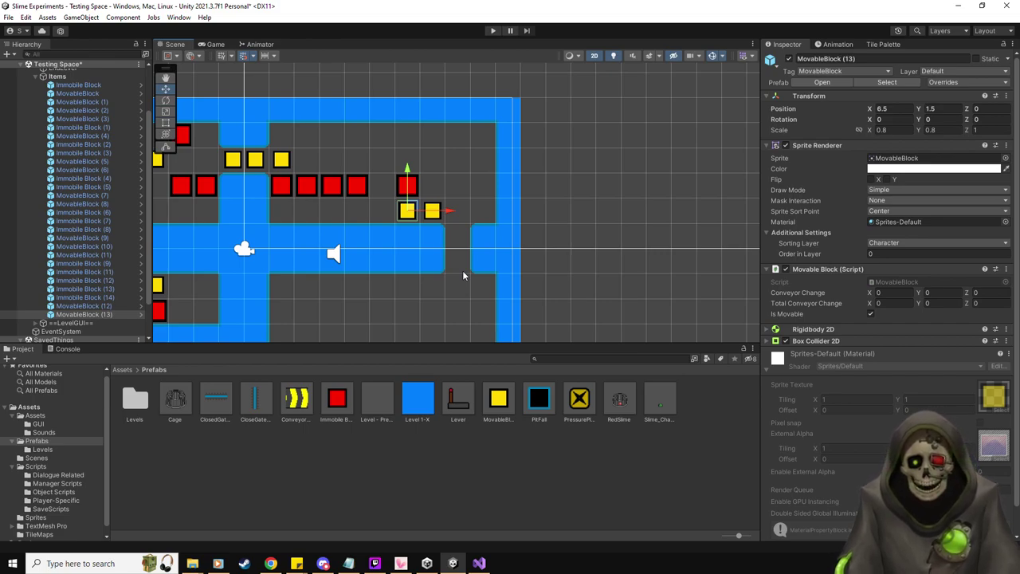
{"action": "middle_click_drag", "start_coordinate": [474, 292], "coordinate": [447, 233]}
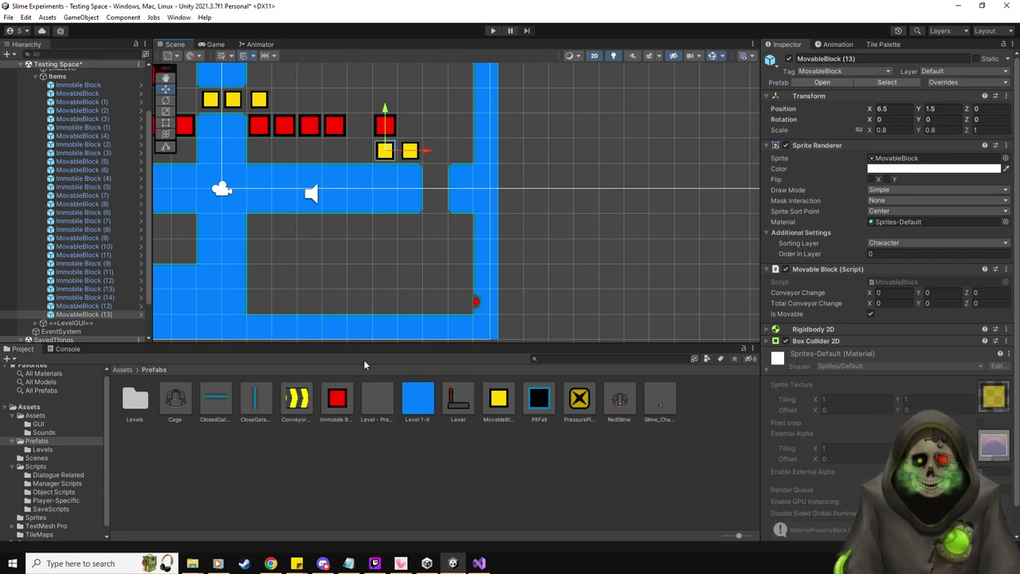
{"action": "left_click_drag", "start_coordinate": [336, 398], "coordinate": [436, 277]}
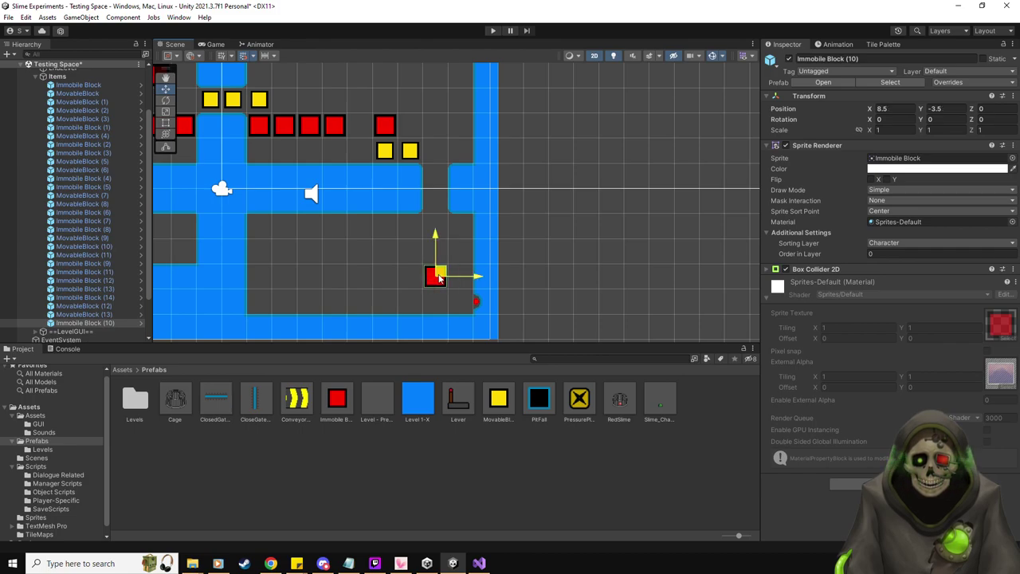
{"action": "left_click_drag", "start_coordinate": [336, 398], "coordinate": [461, 276]}
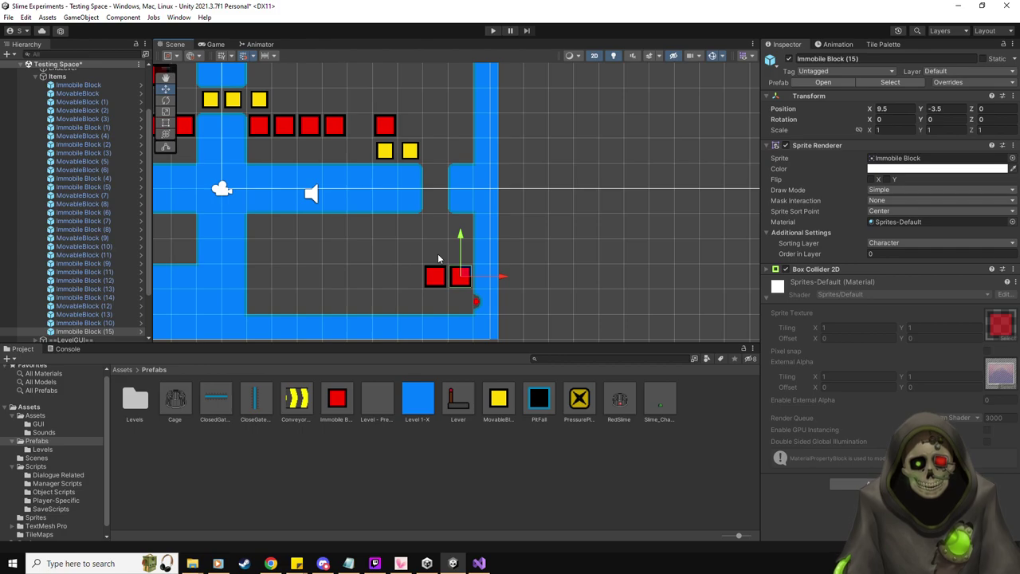
- Try an immobile block at (9.5, 1.5) by the right wall above the corridor gap, and delete it
{"action": "middle_click_drag", "start_coordinate": [434, 219], "coordinate": [465, 256]}
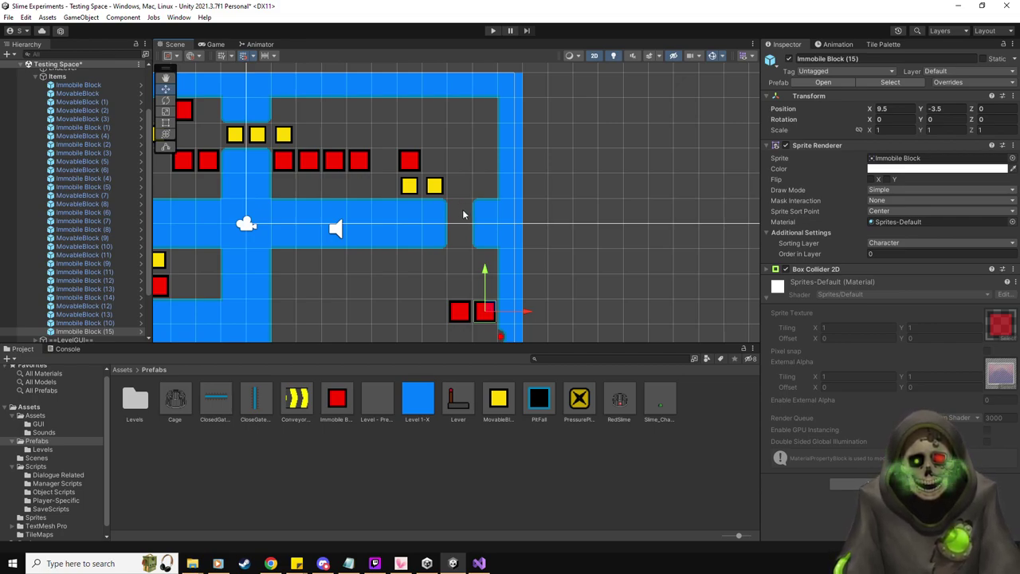
{"action": "left_click_drag", "start_coordinate": [330, 421], "coordinate": [484, 187]}
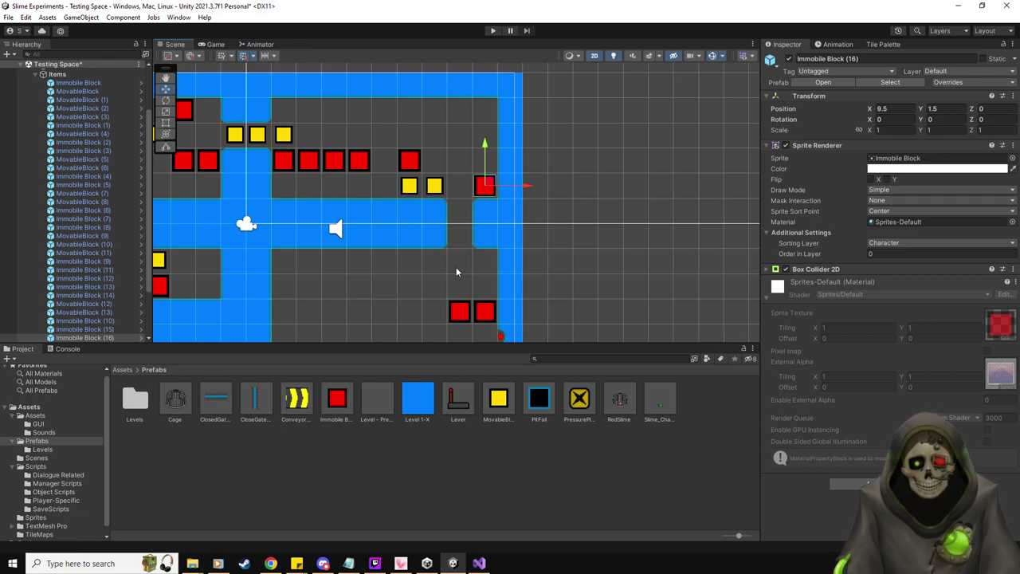
{"action": "key", "text": "Delete"}
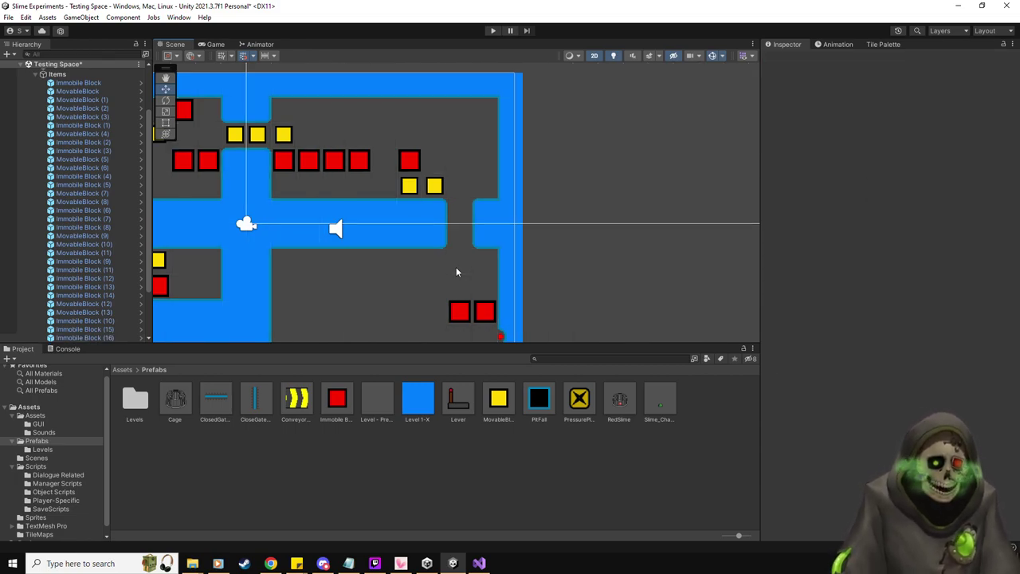
- Place a movable block at (6.5, -1.5) and an immobile block at (2.5, -1.5) in the lower-right room
{"action": "middle_click_drag", "start_coordinate": [456, 272], "coordinate": [464, 206]}
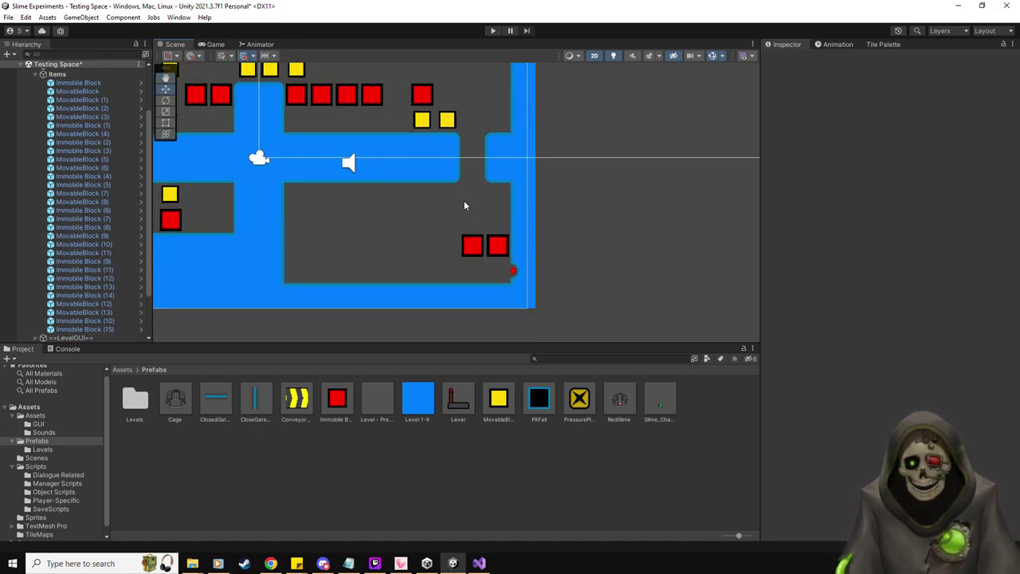
{"action": "scroll", "coordinate": [86, 123], "scroll_direction": "up", "scroll_amount": 3}
{"action": "left_click", "coordinate": [86, 124]}
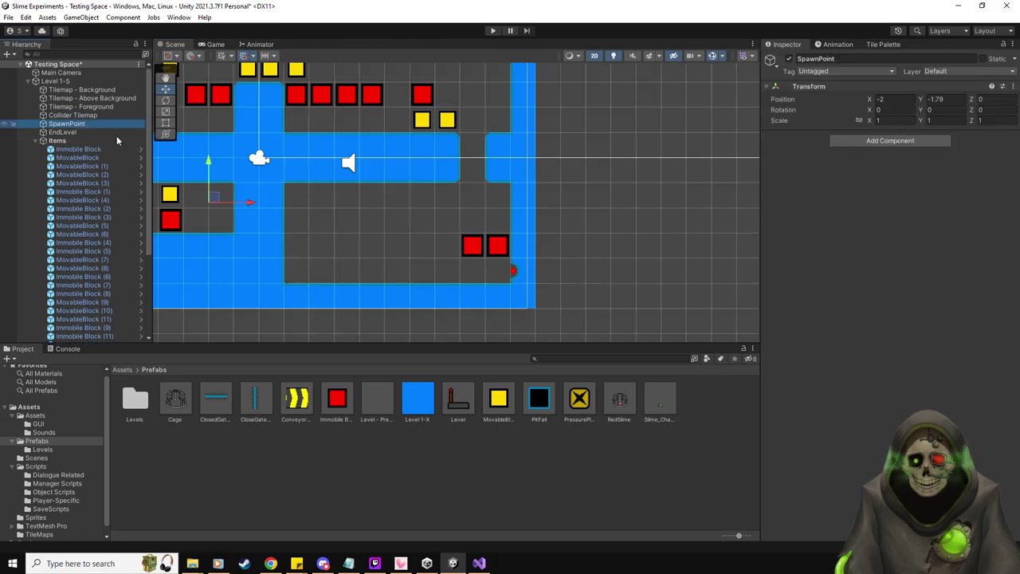
{"action": "left_click", "coordinate": [58, 140]}
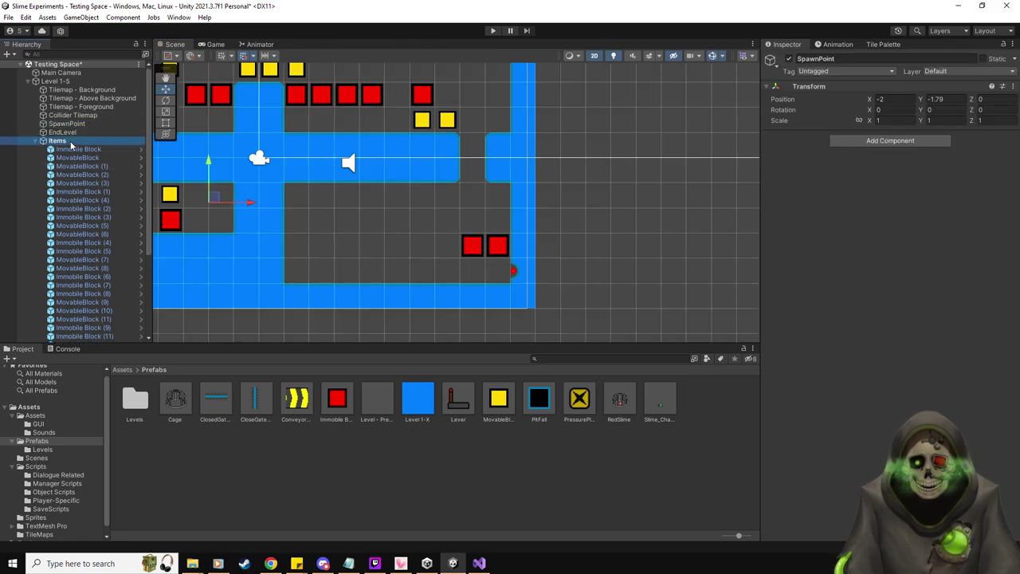
{"action": "scroll", "coordinate": [463, 228], "scroll_direction": "up", "scroll_amount": 1}
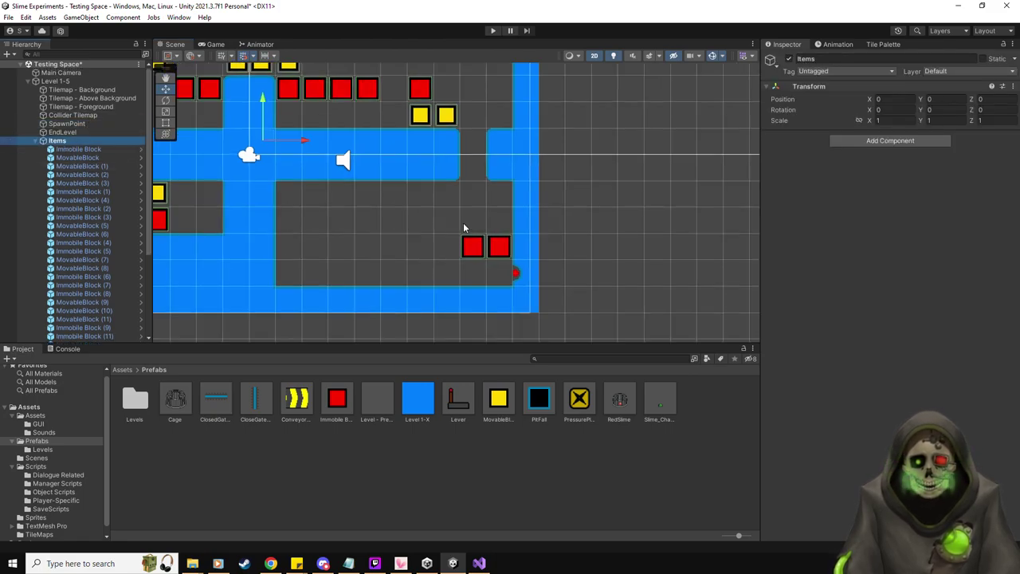
{"action": "scroll", "coordinate": [463, 223], "scroll_direction": "up", "scroll_amount": 1}
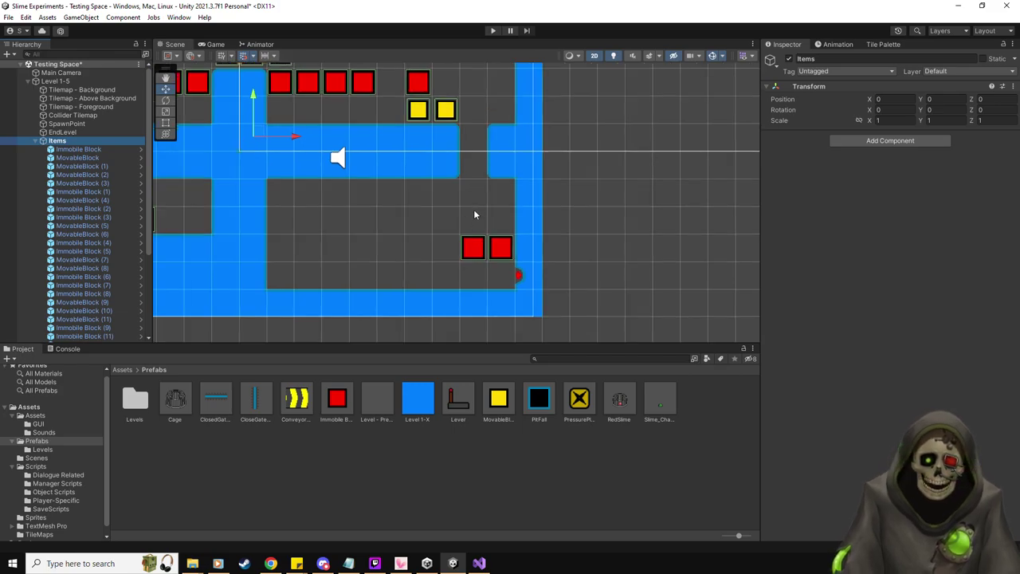
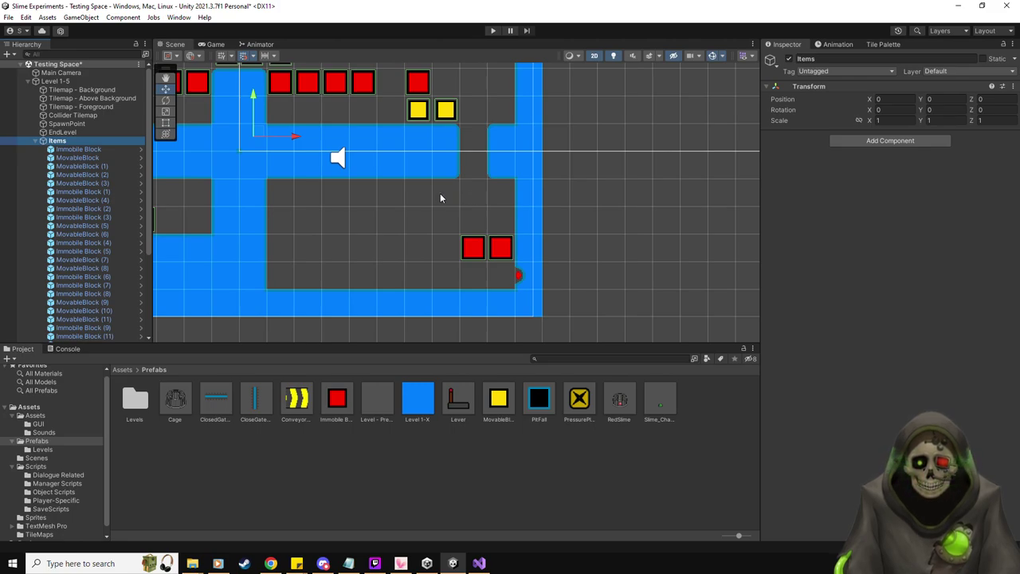
{"action": "left_click_drag", "start_coordinate": [499, 400], "coordinate": [418, 192]}
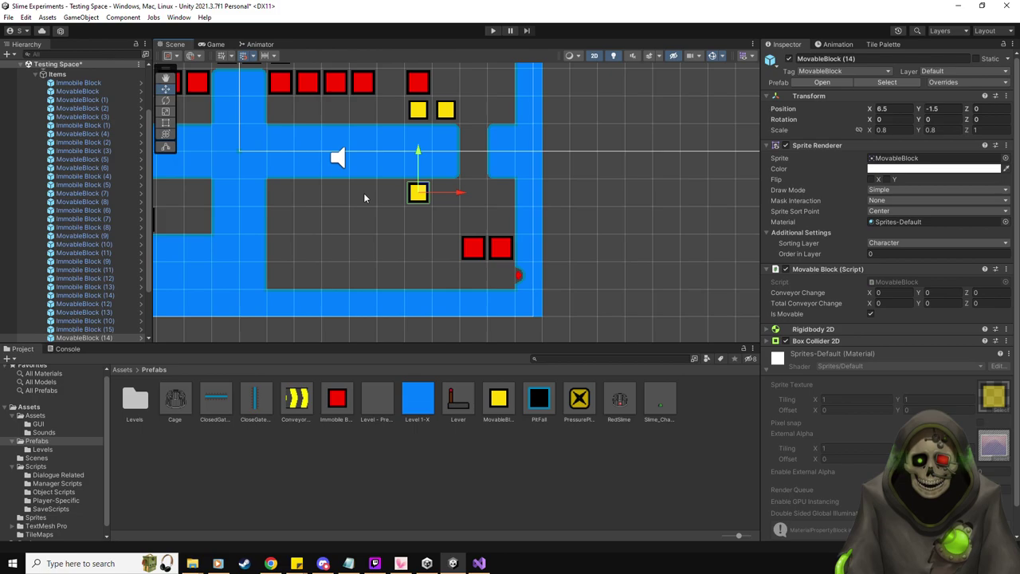
{"action": "left_click_drag", "start_coordinate": [337, 398], "coordinate": [310, 192]}
- Build a row at y -2.5 with immobile blocks at x 3.5, 5.5, 6.5 and 7.5 and a movable block at x 4.5
{"action": "left_click_drag", "start_coordinate": [337, 401], "coordinate": [370, 221]}
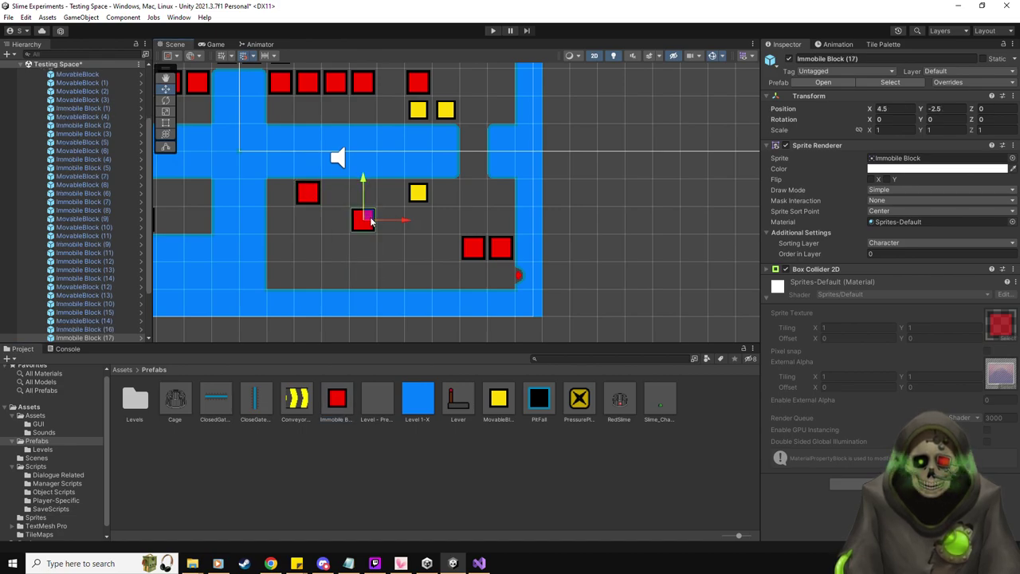
{"action": "key", "text": "ctrl+z"}
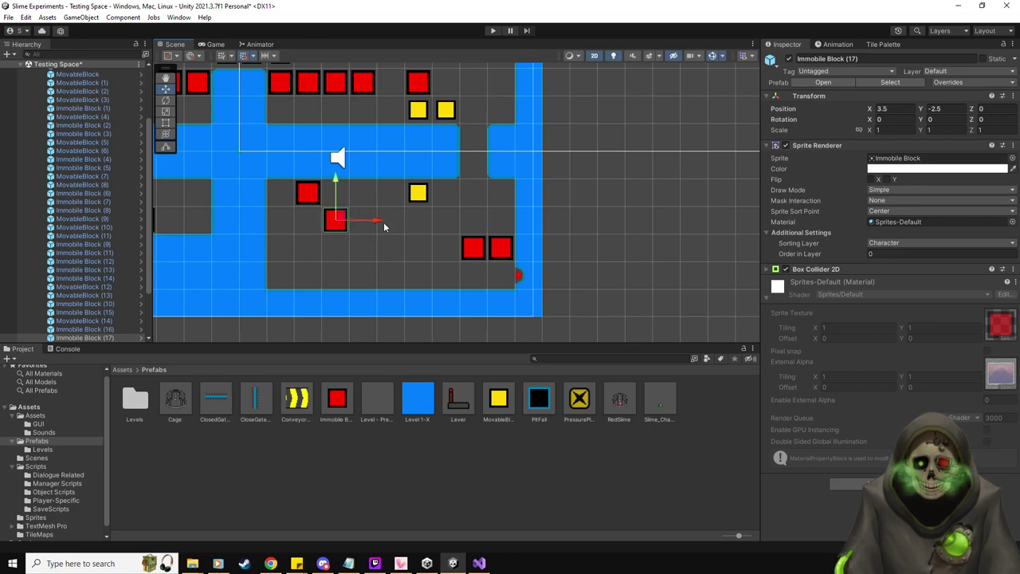
{"action": "left_click_drag", "start_coordinate": [336, 399], "coordinate": [391, 220]}
{"action": "left_click_drag", "start_coordinate": [336, 398], "coordinate": [419, 221]}
{"action": "left_click_drag", "start_coordinate": [336, 398], "coordinate": [446, 218]}
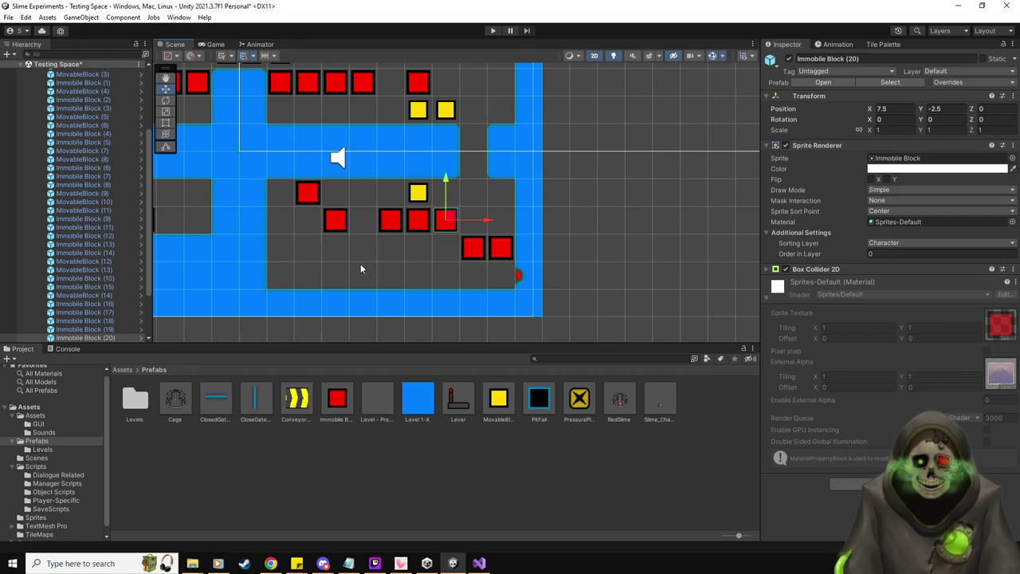
{"action": "mouse_move", "coordinate": [338, 400]}
{"action": "left_mouse_down"}
{"action": "mouse_move", "coordinate": [387, 337]}
{"action": "mouse_move", "coordinate": [336, 398]}
{"action": "left_mouse_up"}
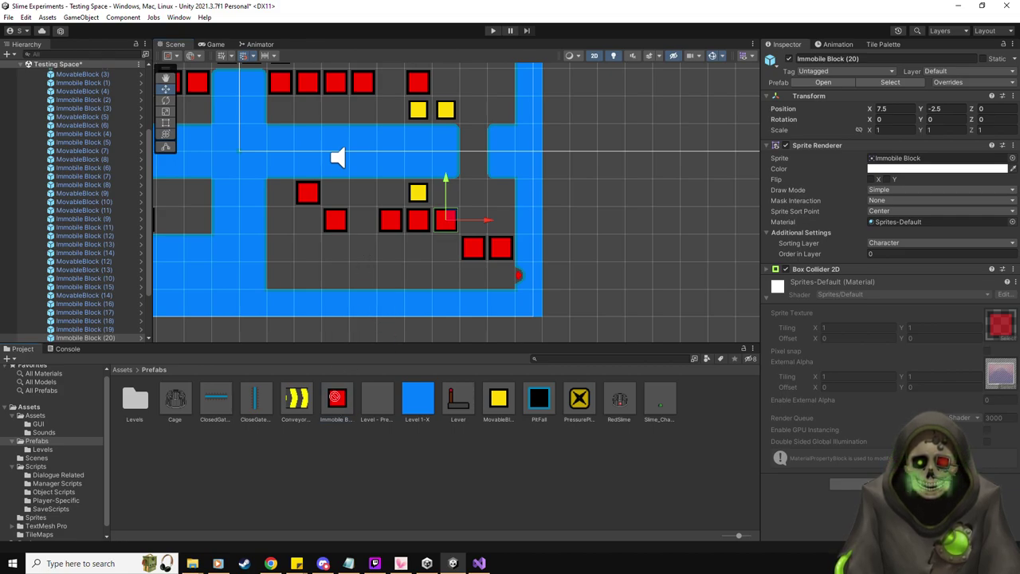
{"action": "left_click_drag", "start_coordinate": [498, 398], "coordinate": [364, 221]}
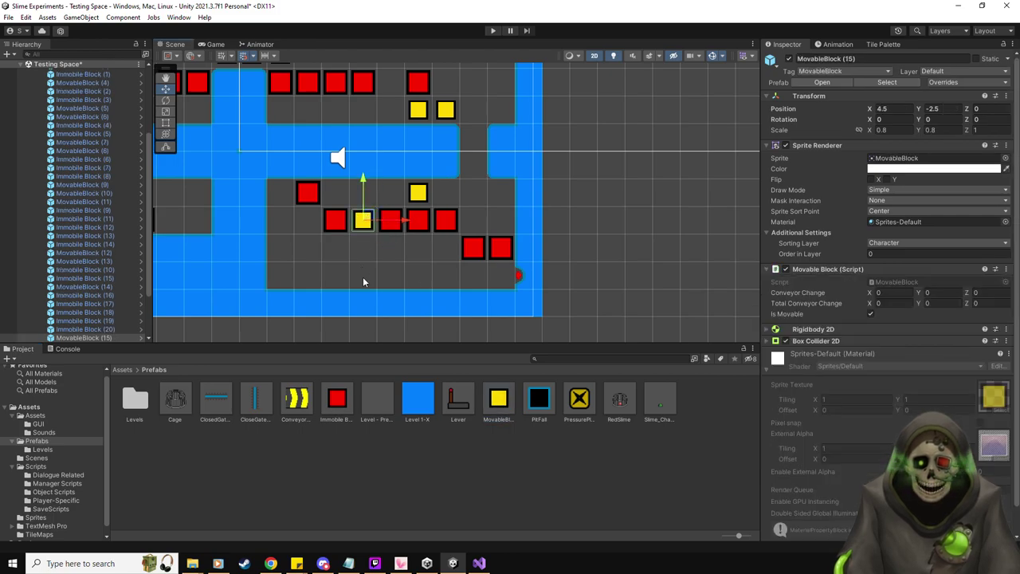
- Place immobile blocks at (5.5, -4.5) and (4.5, -4.5), and move the immobile block beside the row's movable block to (2.5, -2.5)
{"action": "left_click_drag", "start_coordinate": [323, 417], "coordinate": [398, 244]}
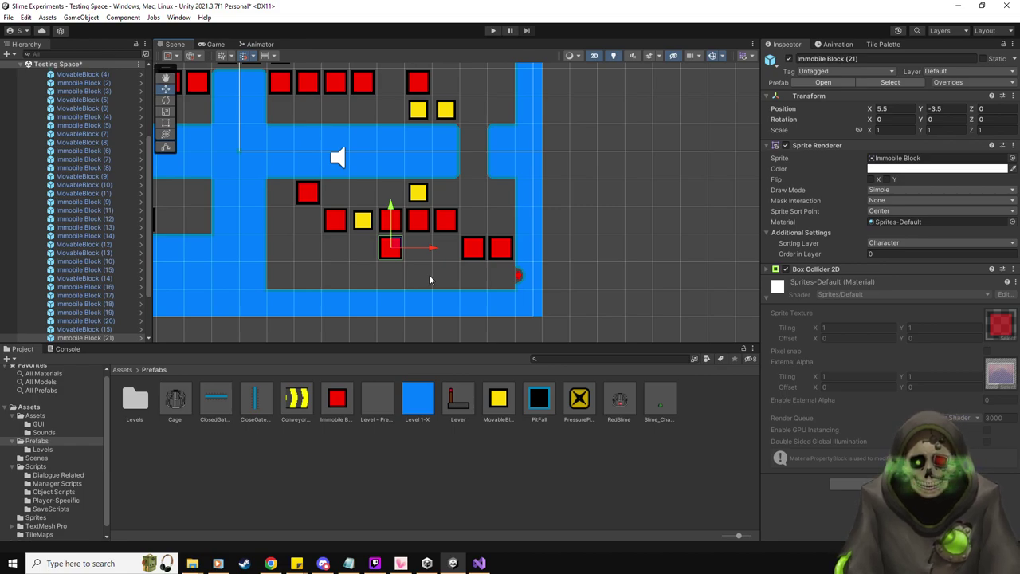
{"action": "left_click_drag", "start_coordinate": [390, 207], "coordinate": [390, 236]}
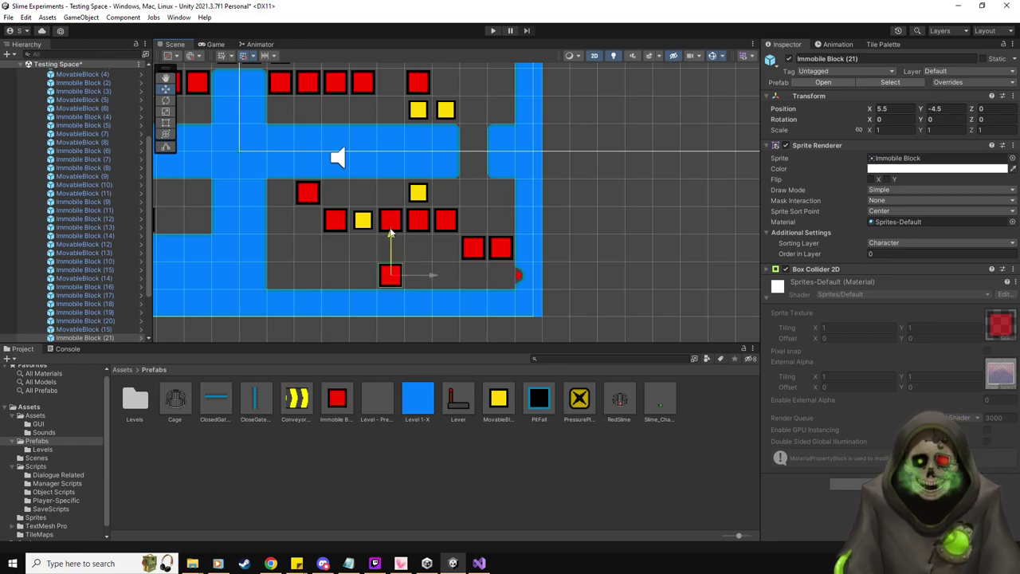
{"action": "left_click_drag", "start_coordinate": [336, 396], "coordinate": [367, 271]}
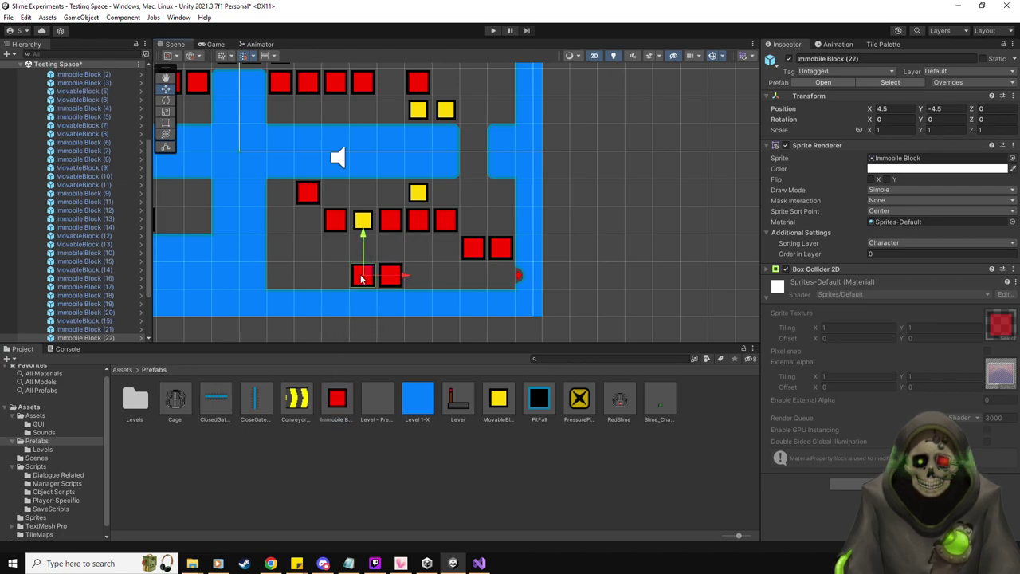
{"action": "left_click", "coordinate": [337, 222]}
{"action": "left_click_drag", "start_coordinate": [340, 223], "coordinate": [311, 223]}
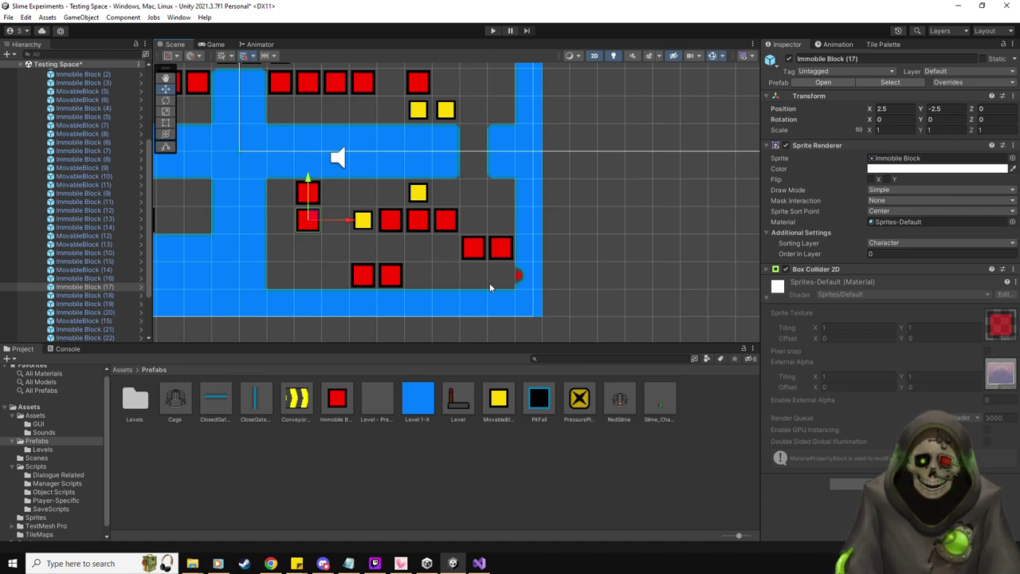
- Filter the scene objects by "movab", select every movable block to check how many there are, and clear the filter
{"action": "scroll", "coordinate": [448, 285], "scroll_direction": "down", "scroll_amount": 3}
{"action": "middle_click_drag", "start_coordinate": [448, 286], "coordinate": [535, 306]}
{"action": "scroll", "coordinate": [445, 287], "scroll_direction": "up", "scroll_amount": 1}
{"action": "scroll", "coordinate": [440, 276], "scroll_direction": "up", "scroll_amount": 2}
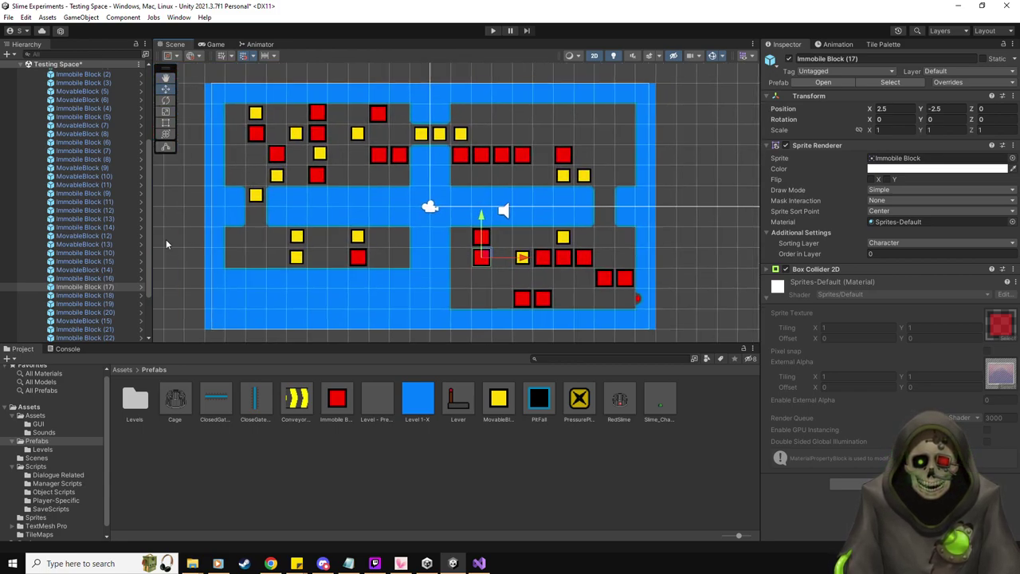
{"action": "scroll", "coordinate": [108, 237], "scroll_direction": "up", "scroll_amount": 3}
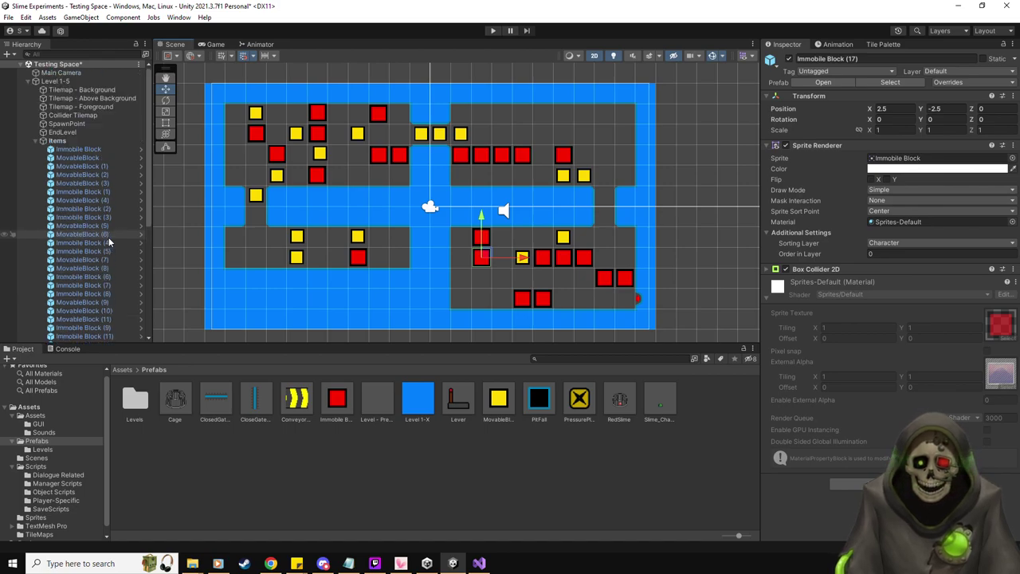
{"action": "left_click", "coordinate": [75, 54]}
{"action": "type", "text": "movab"}
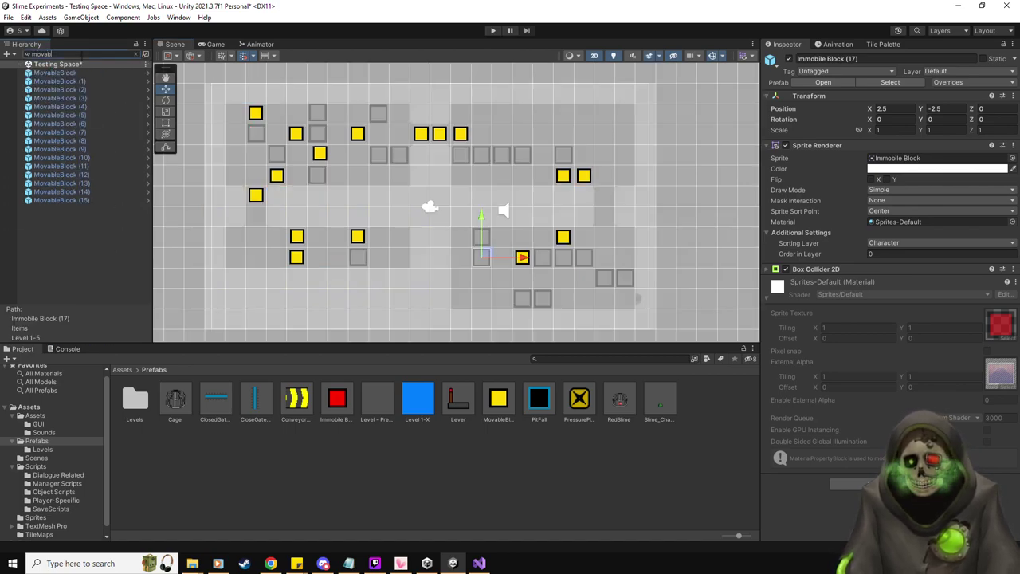
{"action": "left_click", "coordinate": [79, 72]}
{"action": "left_click", "coordinate": [90, 201], "text": "shift"}
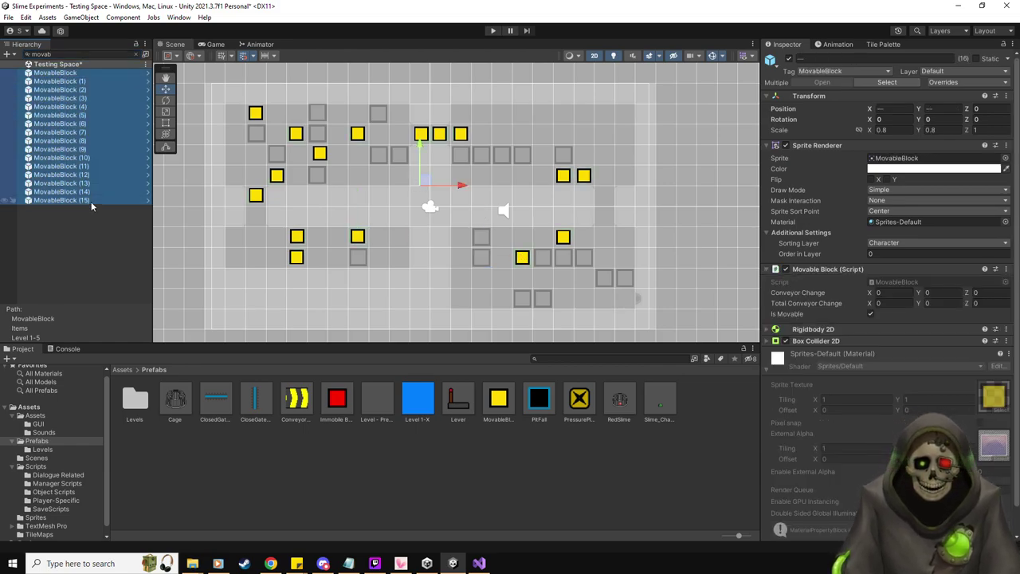
{"action": "left_click", "coordinate": [48, 54]}
{"action": "double_click", "coordinate": [42, 55]}
{"action": "key", "text": "BackSpace"}
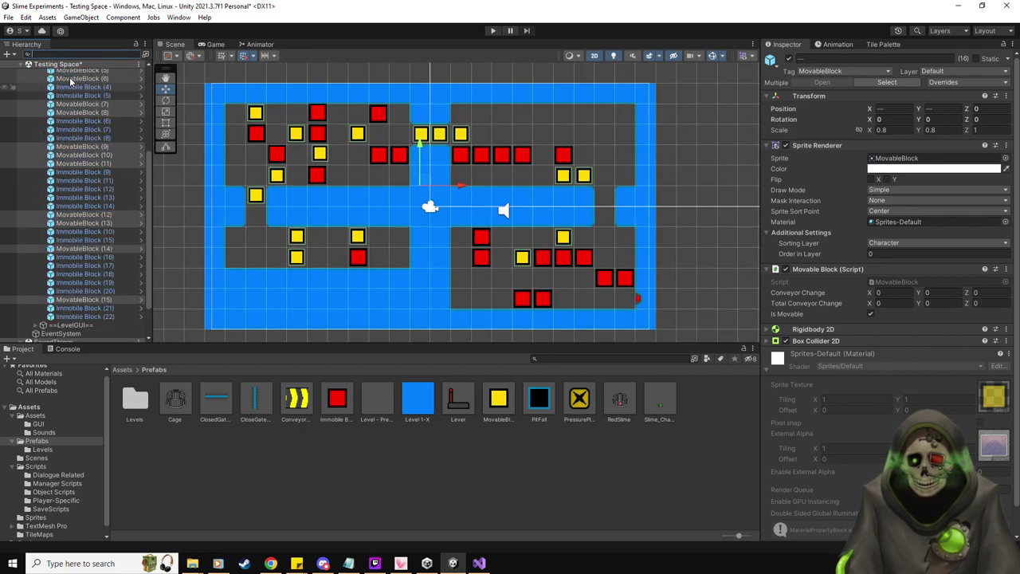
- Fill the Items Respawn list of Level 1-5's Level Reset script with 16 MovableBlock prefab entries
{"action": "left_click", "coordinate": [54, 81]}
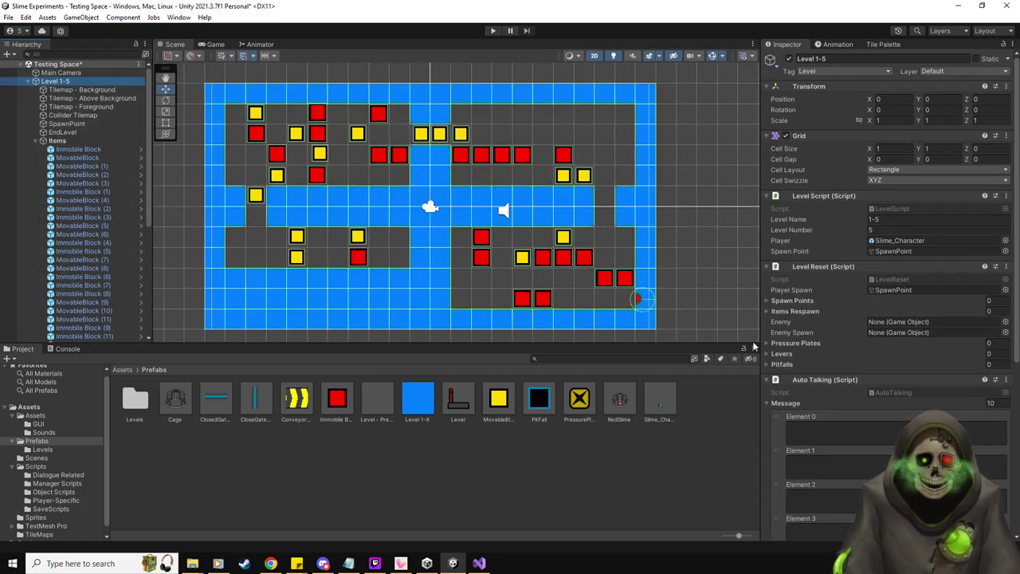
{"action": "scroll", "coordinate": [823, 386], "scroll_direction": "down", "scroll_amount": 5}
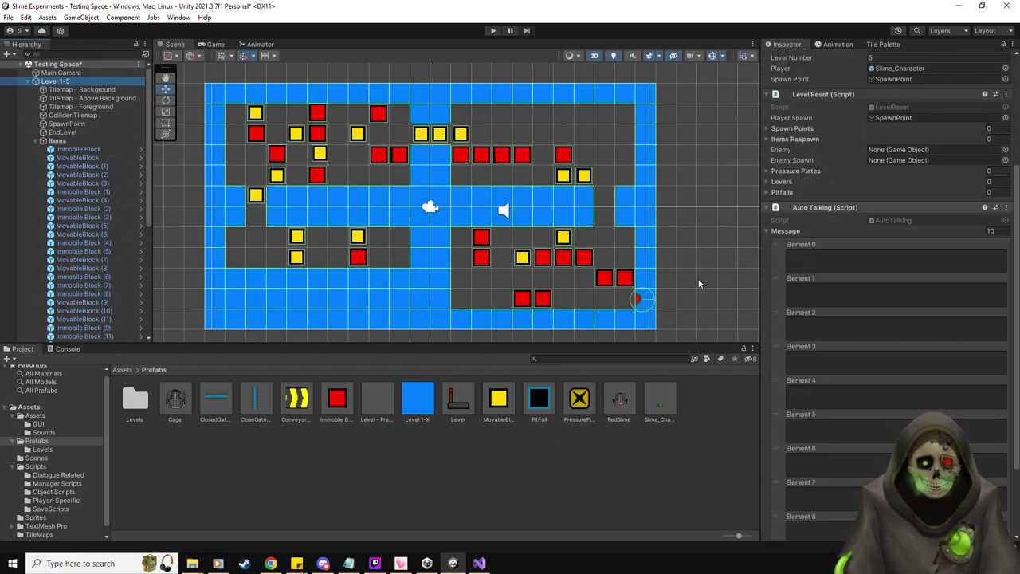
{"action": "left_click_drag", "start_coordinate": [498, 396], "coordinate": [796, 140]}
{"action": "type", "text": "16"}
{"action": "key", "text": "Return"}
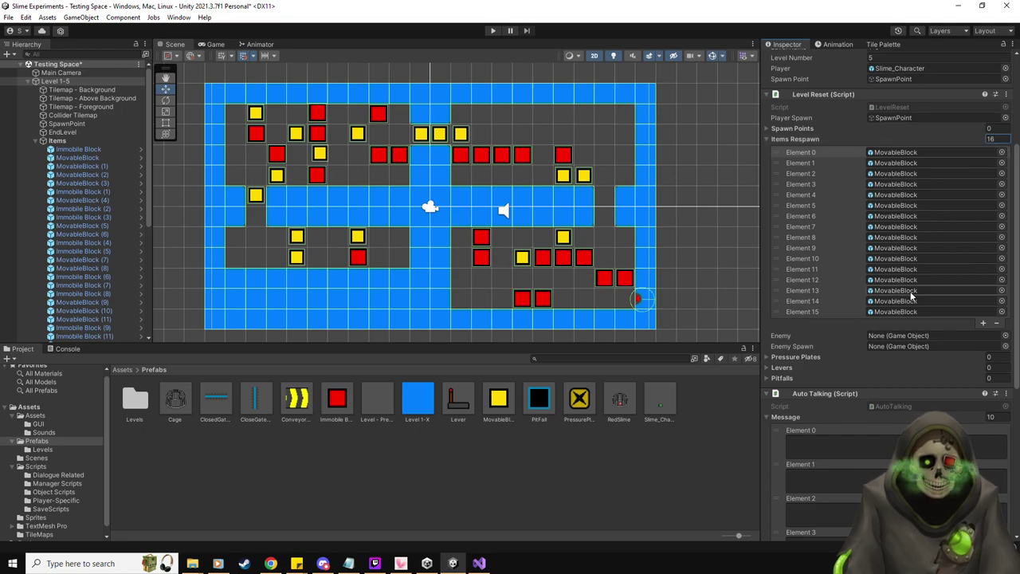
{"action": "left_click", "coordinate": [808, 139]}
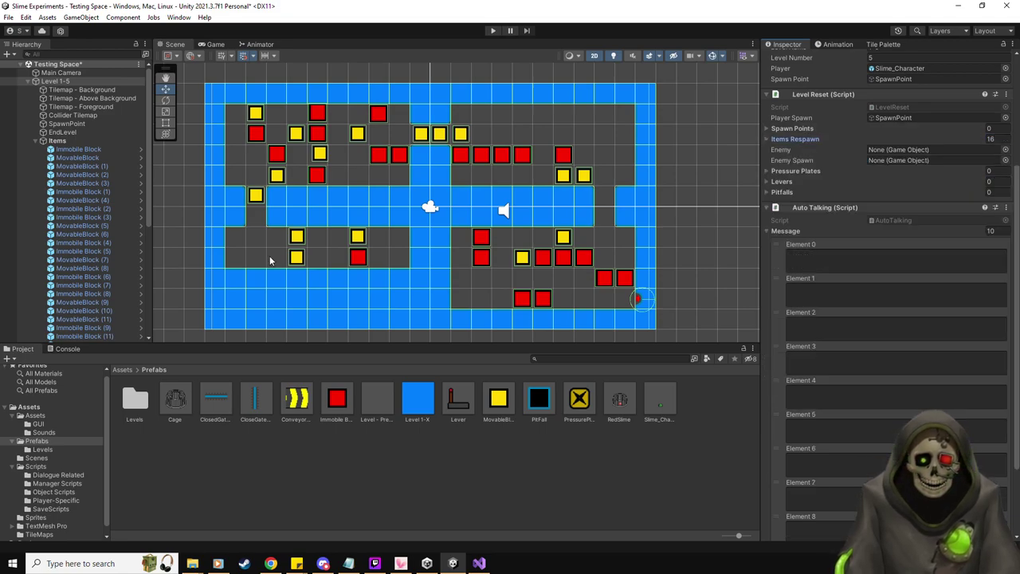
- Create an empty child object under Items and name it BlockSpawn
{"action": "right_click", "coordinate": [57, 141]}
{"action": "left_click", "coordinate": [132, 268]}
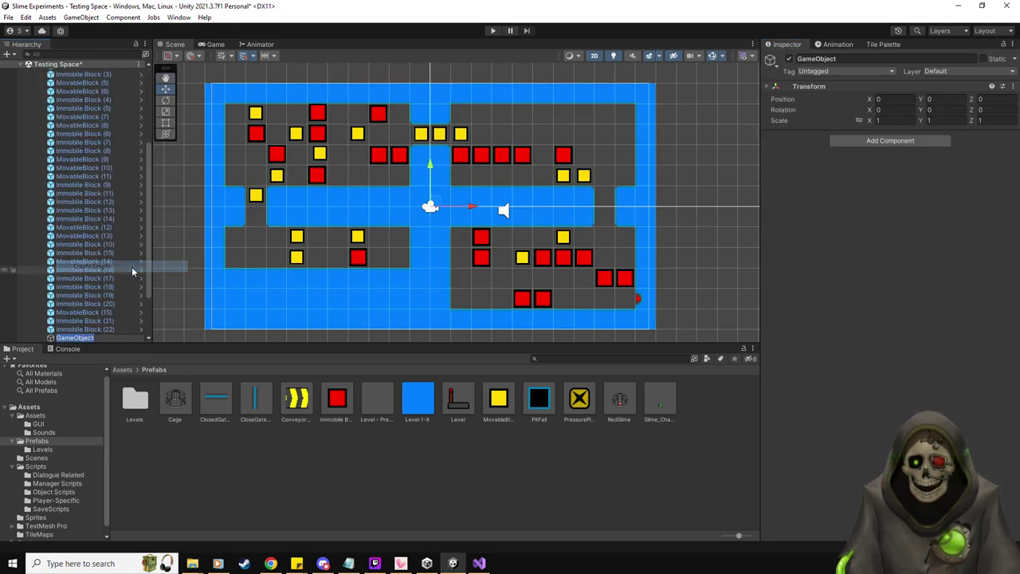
{"action": "type", "text": "BlockSpawn"}
{"action": "key", "text": "Return"}
- Duplicate the BlockSpawn object until copies run up to BlockSpawn (15)
{"action": "key", "text": "ctrl+d"}
{"action": "key", "text": "ctrl+d"}
{"action": "key", "text": "ctrl+d"}
{"action": "key", "text": "ctrl+d"}
{"action": "key", "text": "ctrl+d"}
{"action": "key", "text": "ctrl+d"}
{"action": "key", "text": "ctrl+d"}
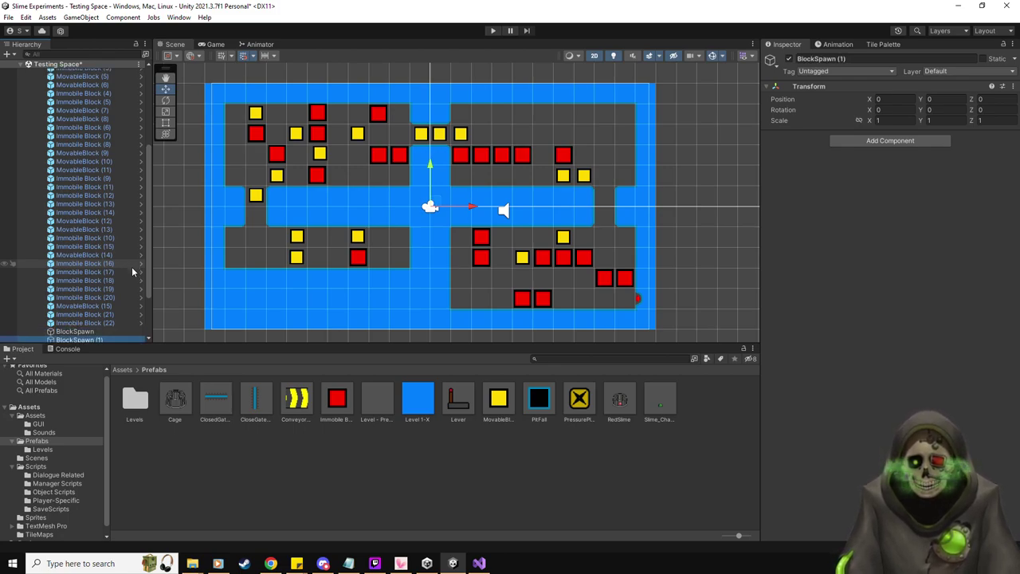
{"action": "key", "text": "ctrl+d"}
{"action": "key", "text": "ctrl+d"}
{"action": "key", "text": "ctrl+d"}
{"action": "key", "text": "ctrl+d"}
{"action": "key", "text": "ctrl+d"}
{"action": "key", "text": "ctrl+d"}
{"action": "key", "text": "ctrl+d"}
{"action": "key", "text": "ctrl+d"}
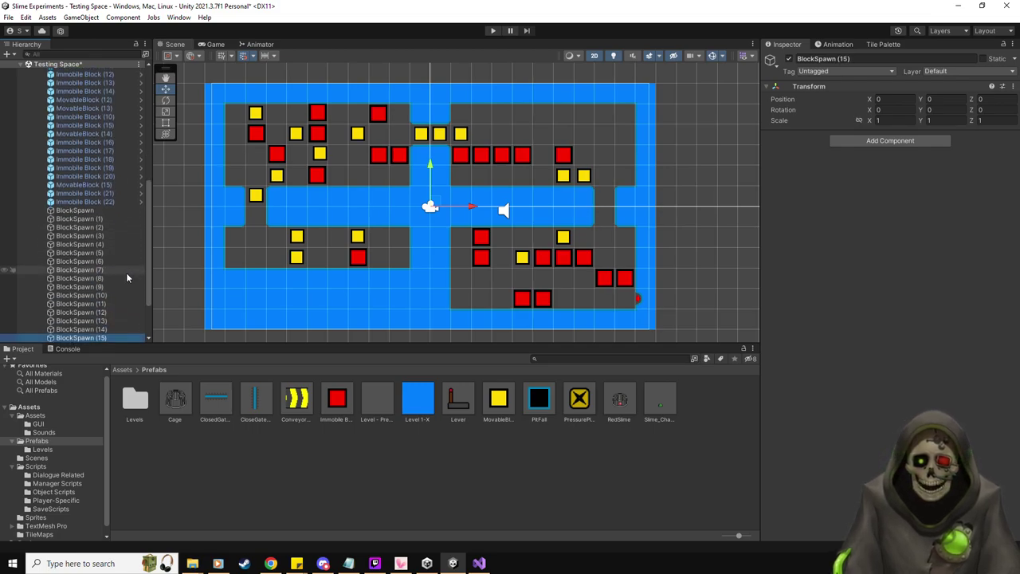
- Lock the Inspector on Level 1-5 and assign BlockSpawn through BlockSpawn (15) to the Level Reset script's Spawn Points list
{"action": "scroll", "coordinate": [105, 224], "scroll_direction": "up", "scroll_amount": 5}
{"action": "scroll", "coordinate": [100, 199], "scroll_direction": "up", "scroll_amount": 3}
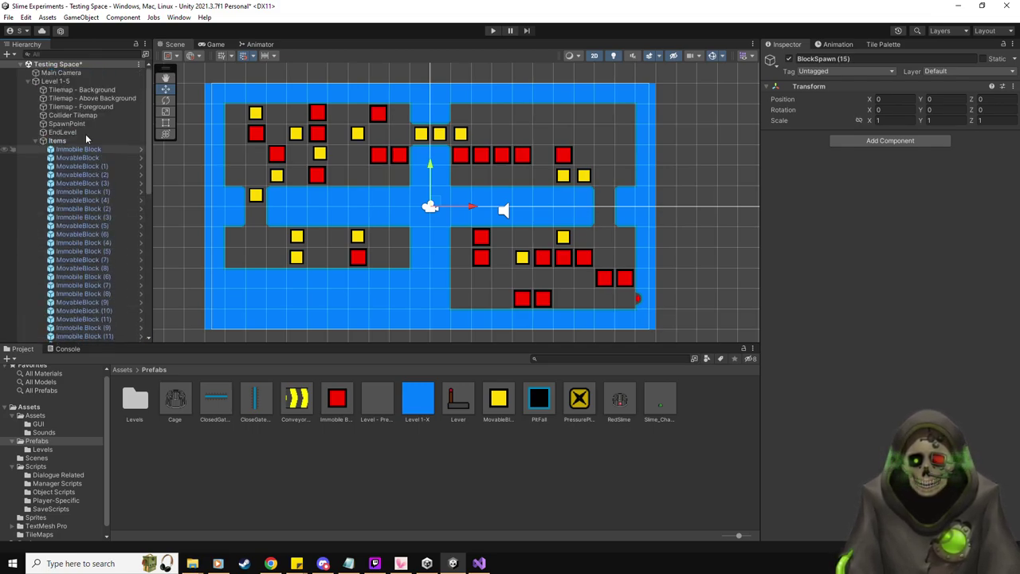
{"action": "left_click", "coordinate": [73, 81]}
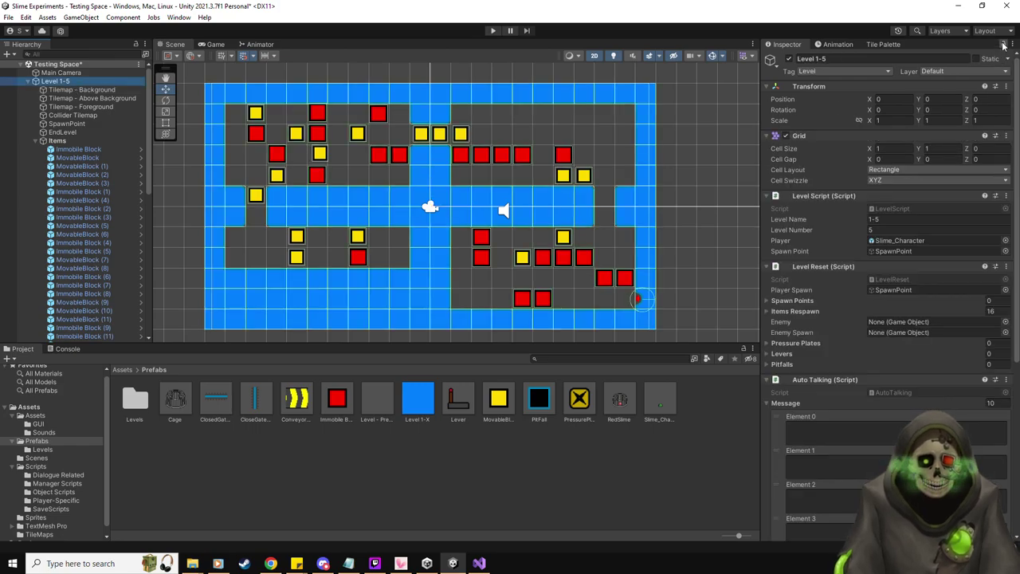
{"action": "scroll", "coordinate": [113, 235], "scroll_direction": "down", "scroll_amount": 10}
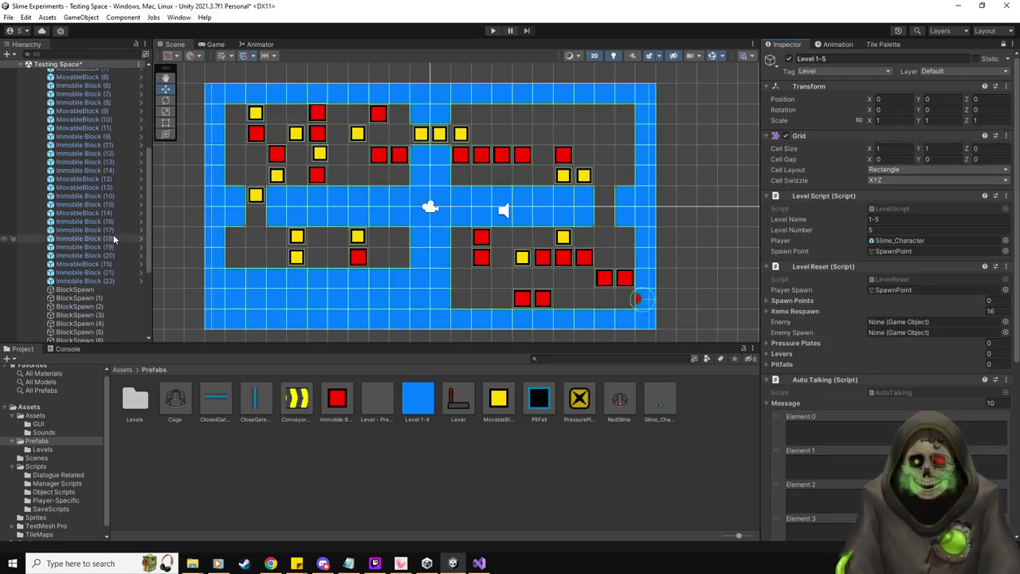
{"action": "left_click", "coordinate": [86, 142]}
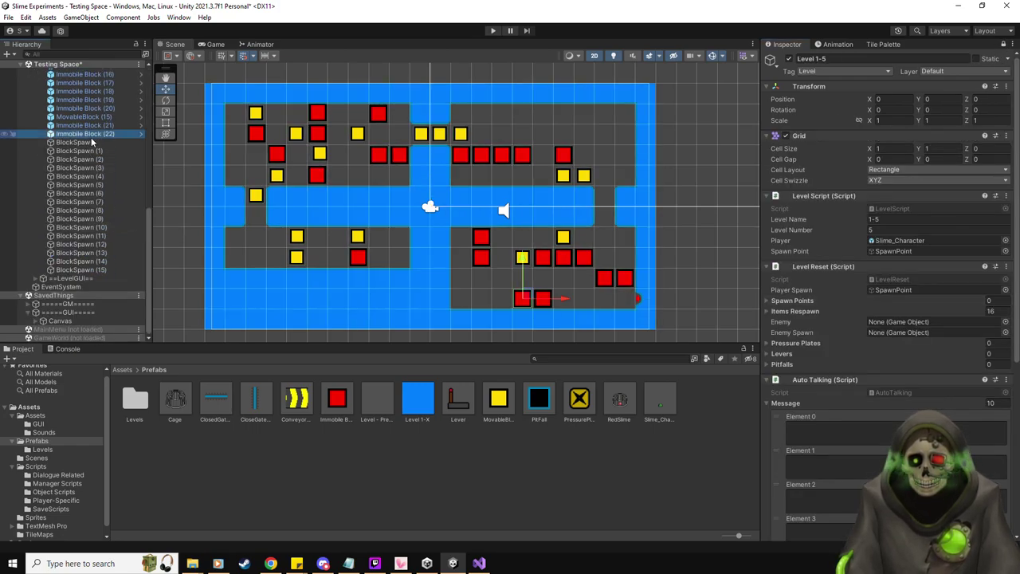
{"action": "left_click", "coordinate": [88, 269], "text": "shift"}
{"action": "left_click_drag", "start_coordinate": [82, 145], "coordinate": [797, 301]}
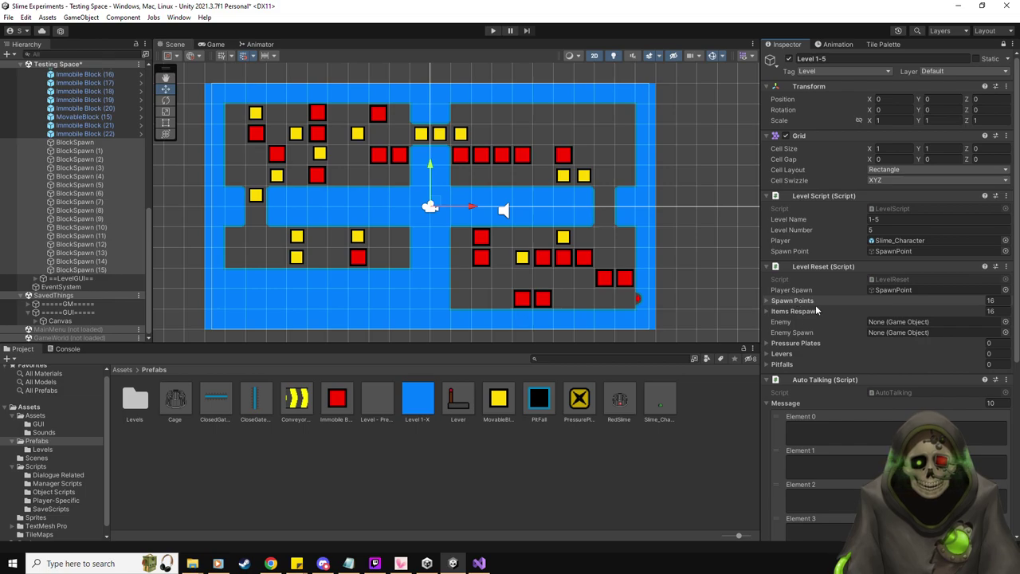
- Move the first BlockSpawn object onto the movable block in the upper-left corner of the level
{"action": "left_click", "coordinate": [69, 142]}
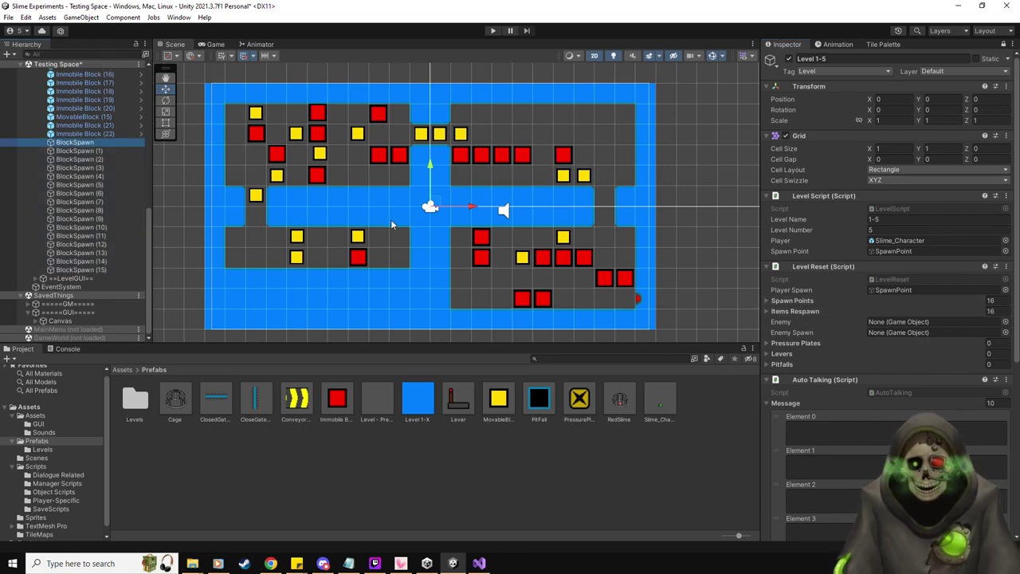
{"action": "scroll", "coordinate": [392, 223], "scroll_direction": "up", "scroll_amount": 1}
{"action": "left_click_drag", "start_coordinate": [444, 205], "coordinate": [241, 96]}
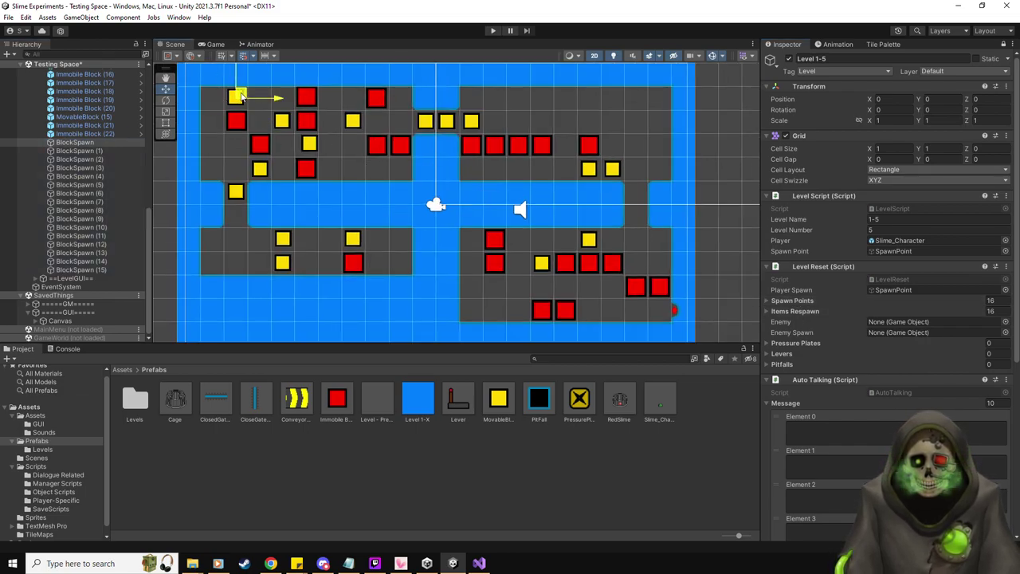
- Move BlockSpawn (1), (2) and (3) onto the movable blocks in the left passage, the upper-left room's second row and its fourth row
{"action": "left_click", "coordinate": [80, 150]}
{"action": "left_click_drag", "start_coordinate": [447, 204], "coordinate": [245, 193]}
{"action": "left_click", "coordinate": [80, 159]}
{"action": "left_click_drag", "start_coordinate": [431, 204], "coordinate": [291, 121]}
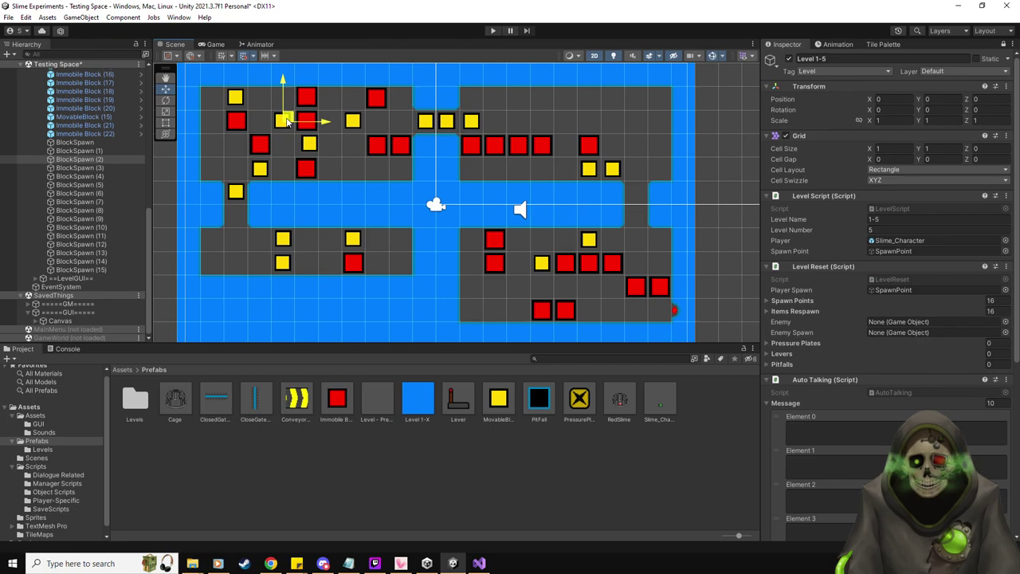
{"action": "left_click", "coordinate": [102, 168]}
{"action": "left_click_drag", "start_coordinate": [425, 205], "coordinate": [272, 170]}
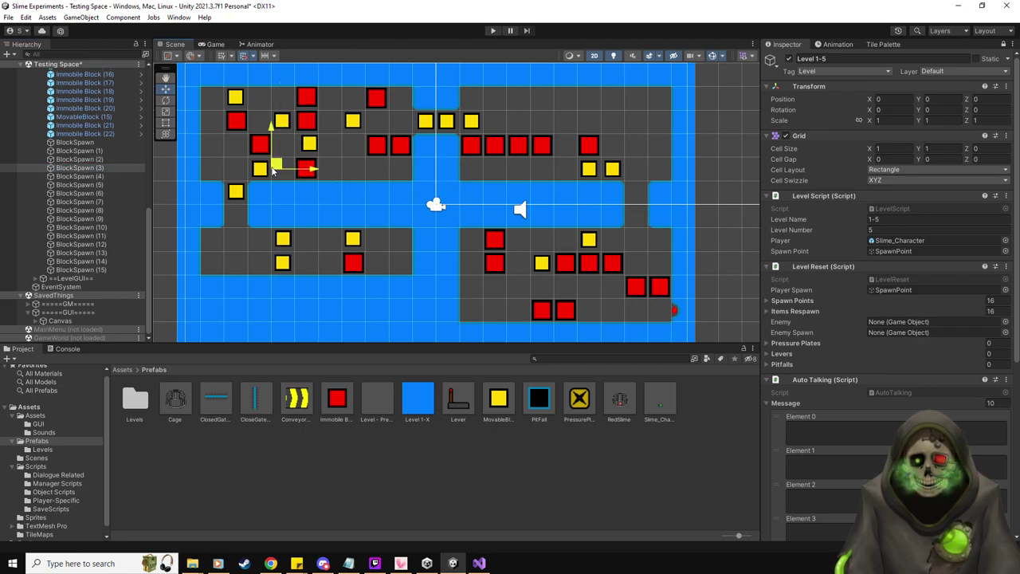
- Move BlockSpawn (4), BlockSpawn (5) and BlockSpawn (6) onto the three movable blocks in the lower-left room
{"action": "left_click", "coordinate": [104, 176]}
{"action": "left_click_drag", "start_coordinate": [393, 209], "coordinate": [284, 239]}
{"action": "left_click", "coordinate": [123, 184]}
{"action": "left_click_drag", "start_coordinate": [444, 205], "coordinate": [360, 239]}
{"action": "left_click", "coordinate": [124, 192]}
{"action": "left_click_drag", "start_coordinate": [448, 203], "coordinate": [295, 260]}
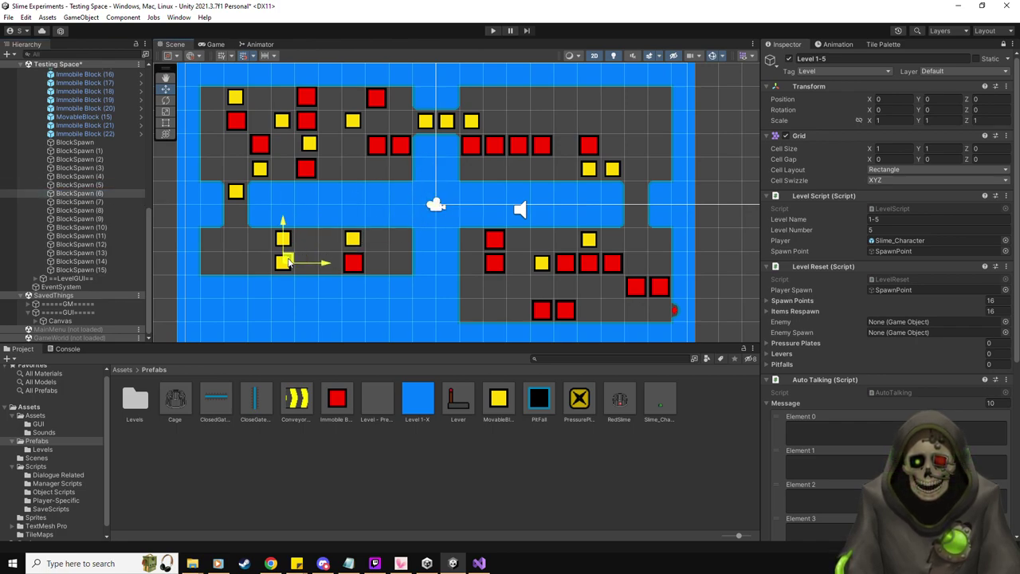
- Step through BlockSpawn to BlockSpawn (6) and check each spawn point's position against its movable block
{"action": "left_click", "coordinate": [99, 150]}
{"action": "left_click", "coordinate": [102, 133]}
{"action": "left_click", "coordinate": [102, 142]}
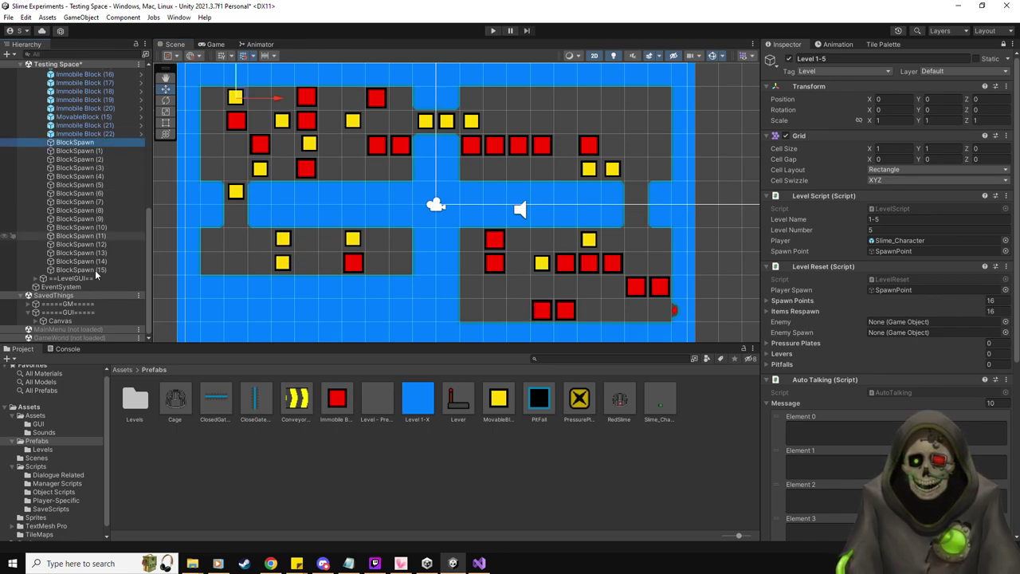
{"action": "left_click", "coordinate": [94, 269], "text": "shift"}
{"action": "left_click", "coordinate": [104, 142]}
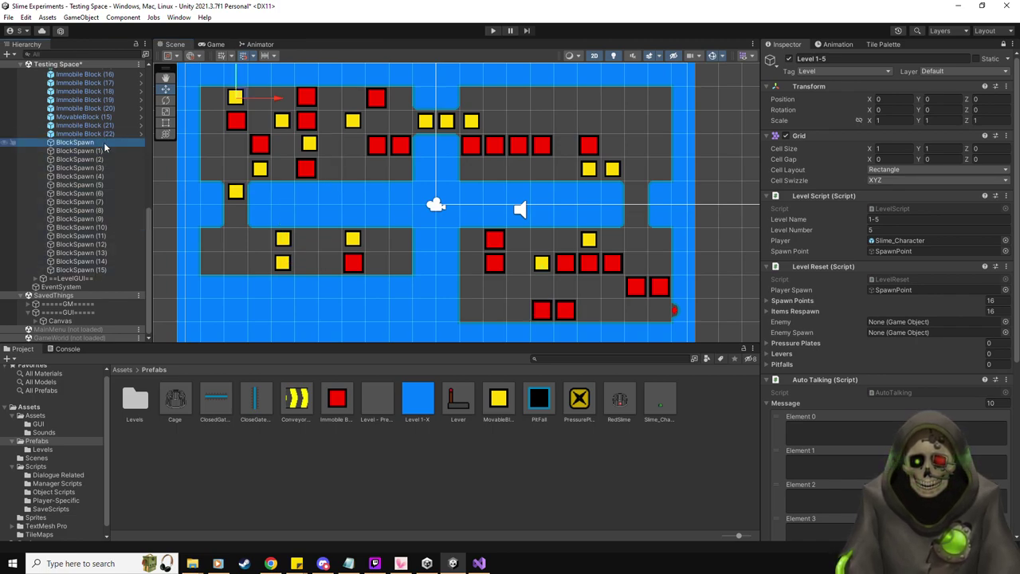
{"action": "key", "text": "Down"}
{"action": "key", "text": "Down"}
{"action": "key", "text": "Down"}
{"action": "key", "text": "Down"}
{"action": "key", "text": "Down"}
{"action": "key", "text": "Down"}
{"action": "key", "text": "Down"}
{"action": "key", "text": "Up"}
{"action": "key", "text": "Up"}
{"action": "key", "text": "Up"}
{"action": "key", "text": "Up"}
{"action": "key", "text": "Up"}
{"action": "key", "text": "Up"}
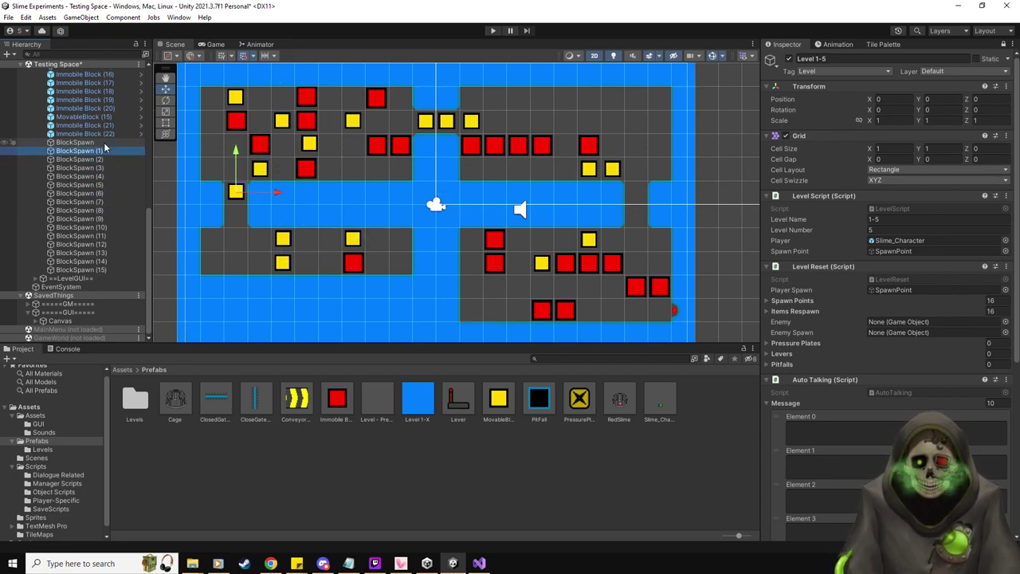
{"action": "key", "text": "Up"}
{"action": "key", "text": "Up"}
{"action": "key", "text": "Down"}
{"action": "key", "text": "Down"}
{"action": "key", "text": "Down"}
{"action": "key", "text": "Down"}
{"action": "key", "text": "Down"}
{"action": "key", "text": "Down"}
{"action": "key", "text": "Down"}
{"action": "key", "text": "Down"}
{"action": "key", "text": "Down"}
{"action": "key", "text": "Up"}
{"action": "key", "text": "Up"}
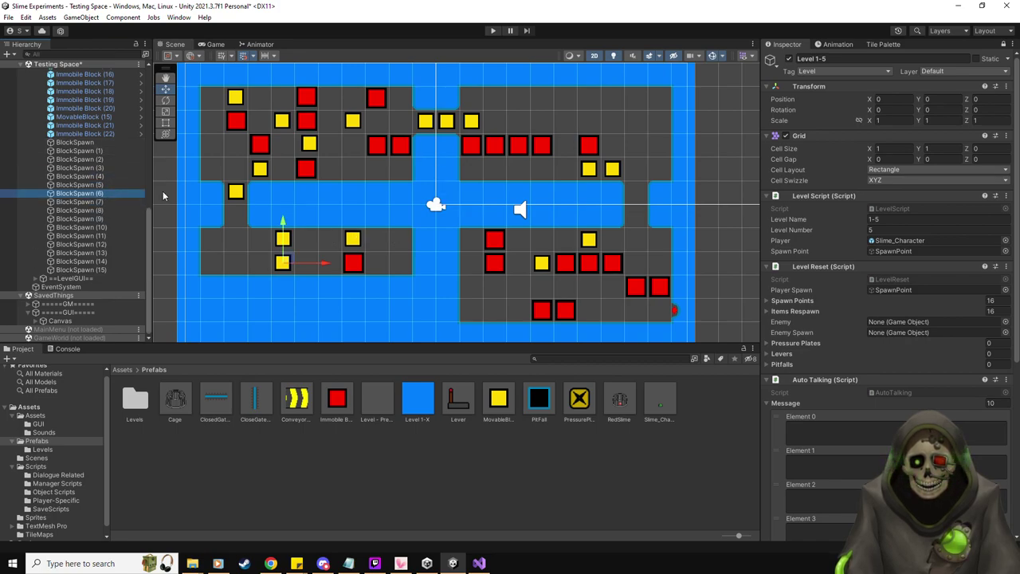
- Move BlockSpawn (7) through BlockSpawn (11) onto the upper-left room's two remaining movable blocks and the three in the corridor between the upper rooms
{"action": "left_click", "coordinate": [112, 203]}
{"action": "key", "text": "Down"}
{"action": "key", "text": "Up"}
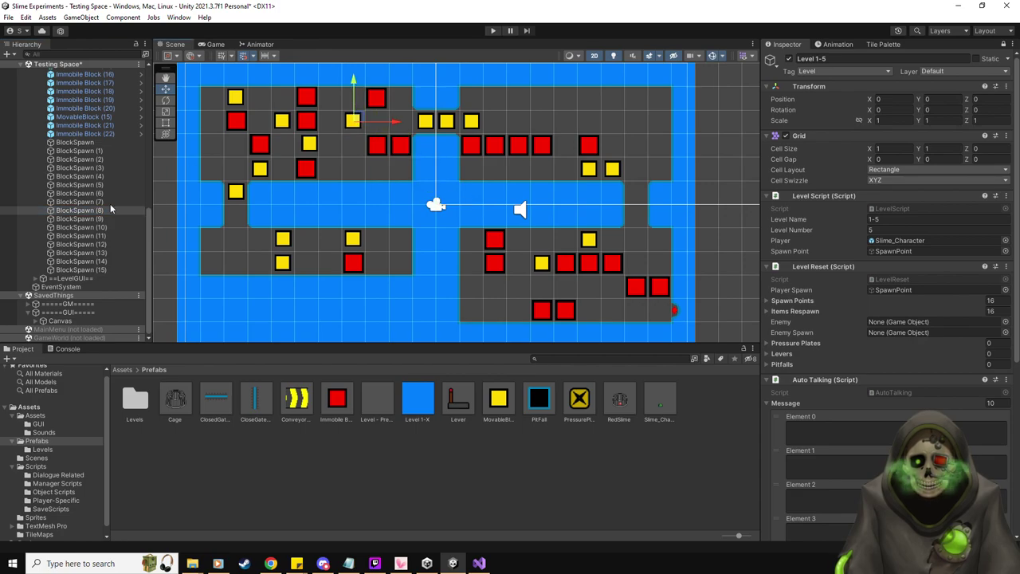
{"action": "key", "text": "Down"}
{"action": "key", "text": "Down"}
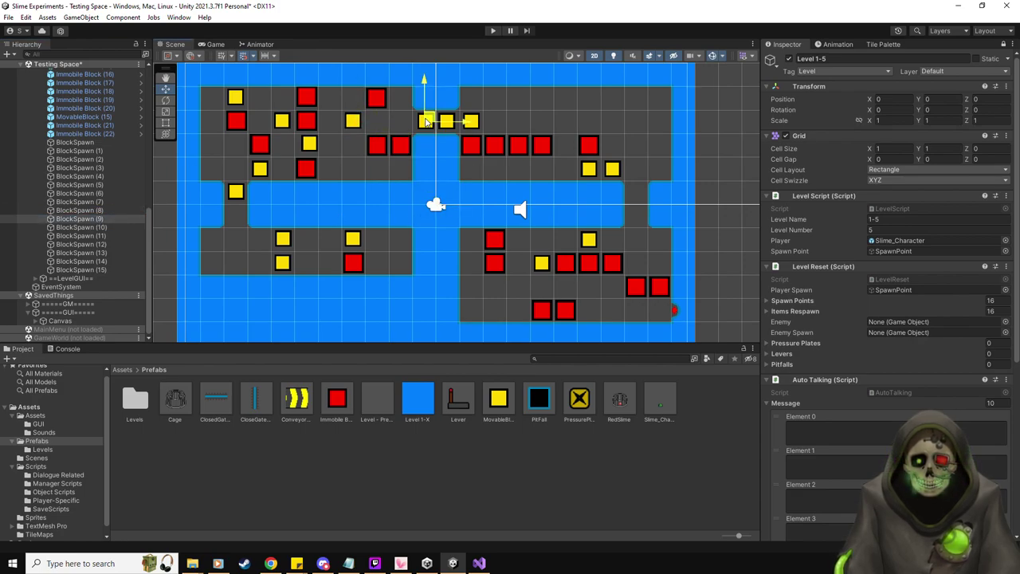
{"action": "left_click", "coordinate": [110, 228]}
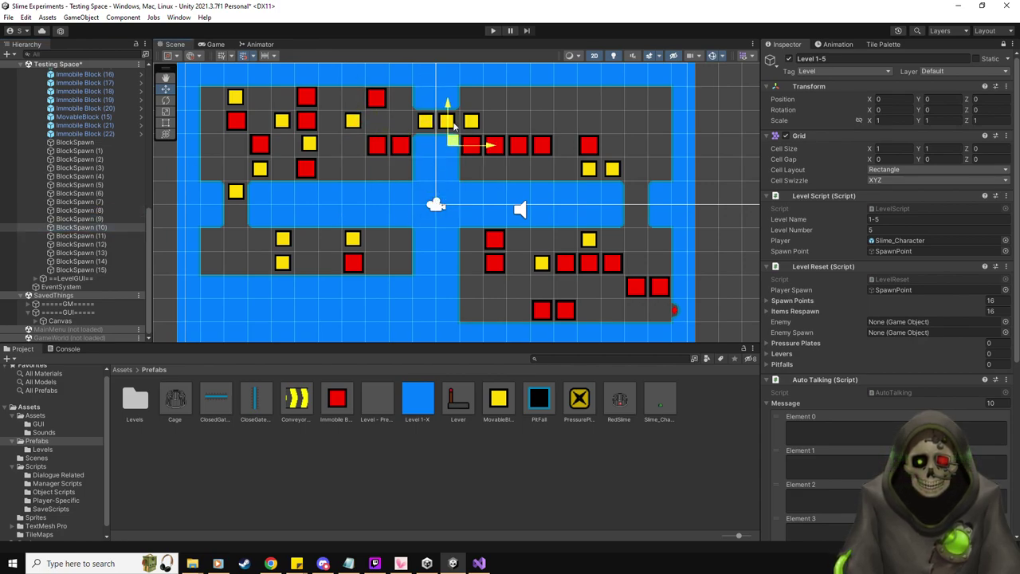
{"action": "left_click", "coordinate": [104, 236]}
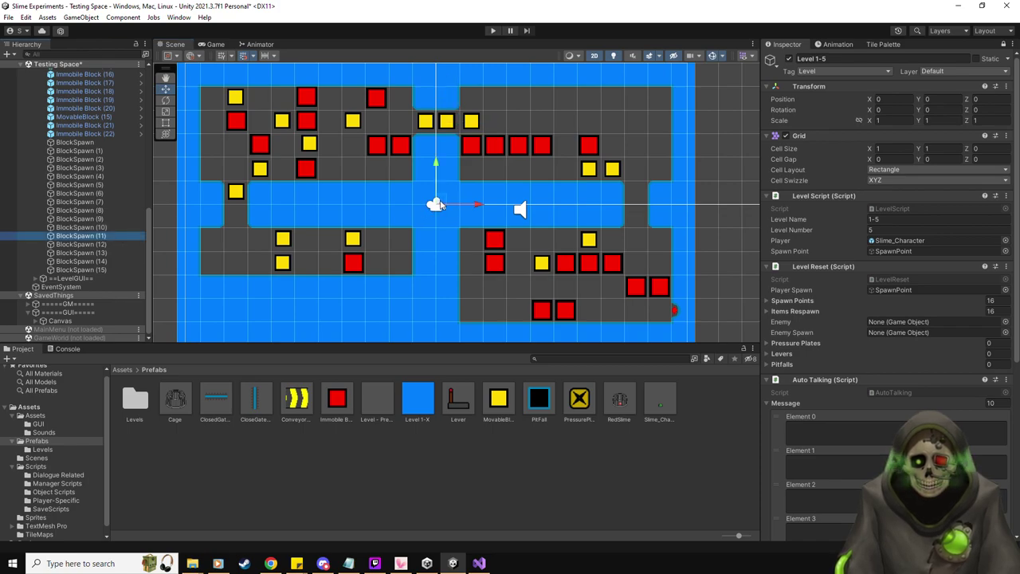
- Move BlockSpawn (12) and (13) onto the upper-right room's two movable blocks, and BlockSpawn (14) and (15) onto the two in the lower-right room
{"action": "key", "text": "Down"}
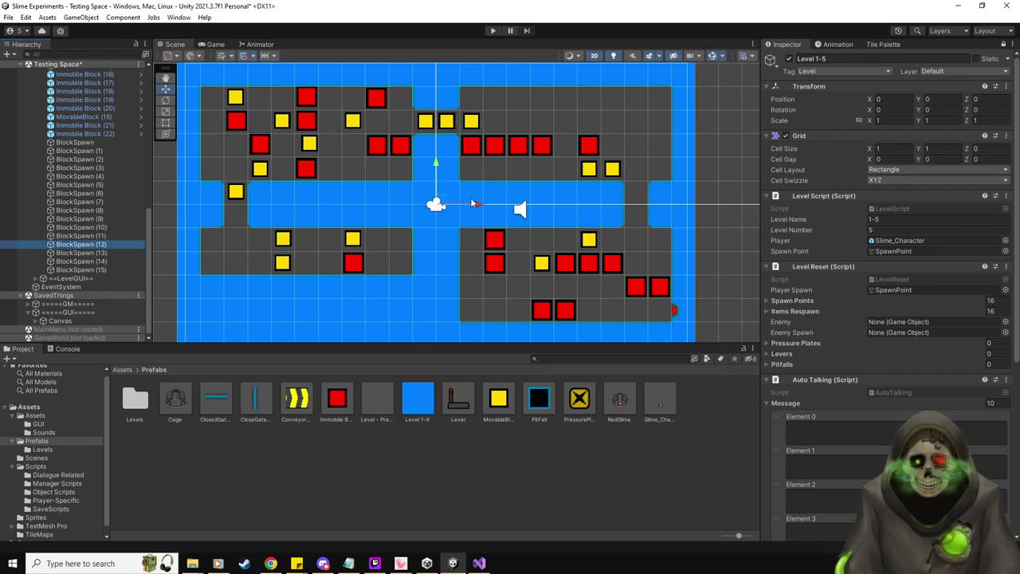
{"action": "left_click_drag", "start_coordinate": [436, 206], "coordinate": [588, 167]}
{"action": "left_click", "coordinate": [88, 253]}
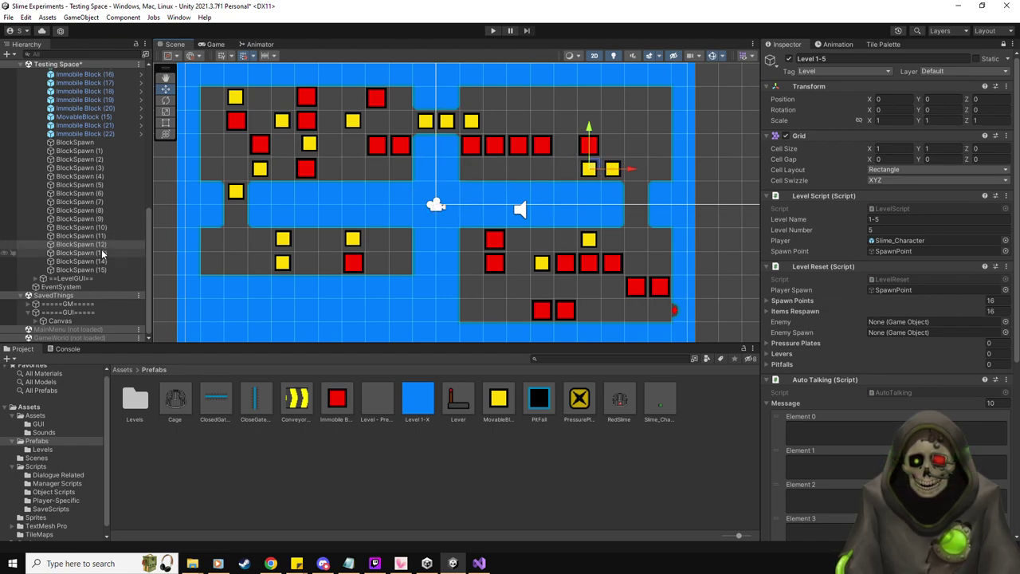
{"action": "left_click_drag", "start_coordinate": [448, 199], "coordinate": [613, 169]}
{"action": "left_click", "coordinate": [114, 261]}
{"action": "left_click_drag", "start_coordinate": [452, 198], "coordinate": [590, 238]}
{"action": "left_click", "coordinate": [94, 271]}
{"action": "left_click_drag", "start_coordinate": [437, 205], "coordinate": [548, 265]}
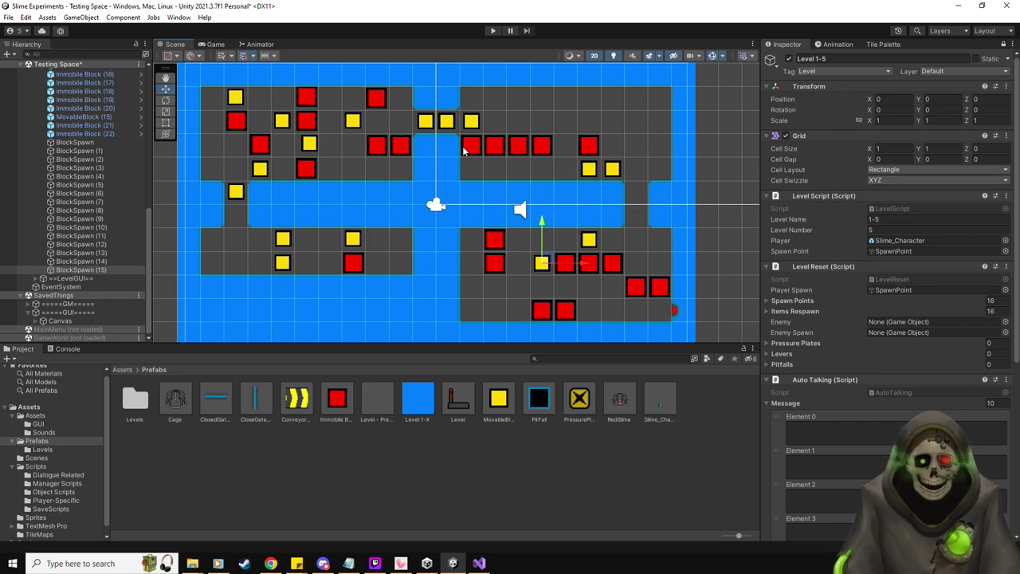
- Run the level in play mode and push the slime's way from the lower-left room through the upper-left room to the corridor
{"action": "left_click", "coordinate": [491, 31]}
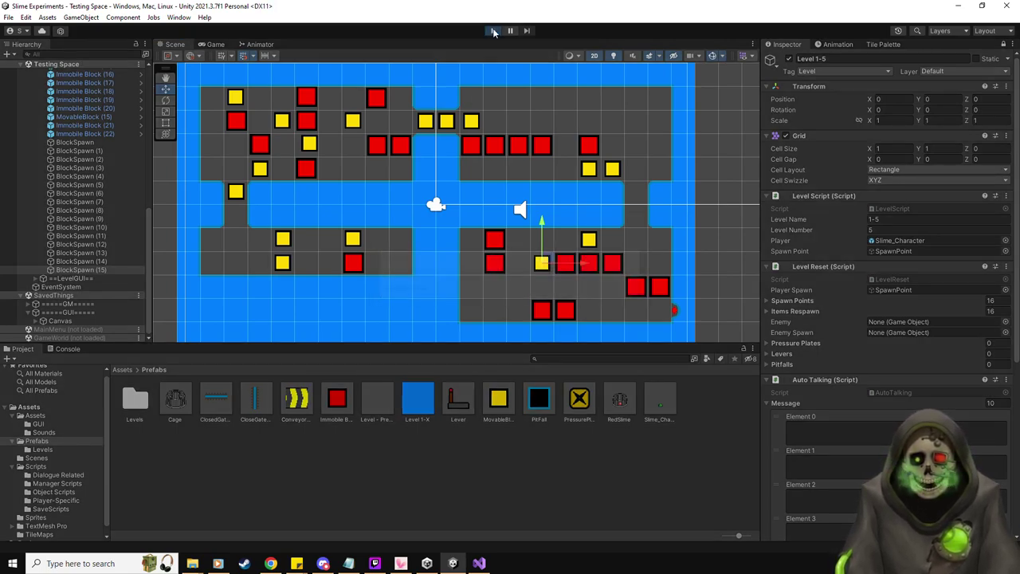
{"action": "key", "text": "Up"}
{"action": "key", "text": "Left"}
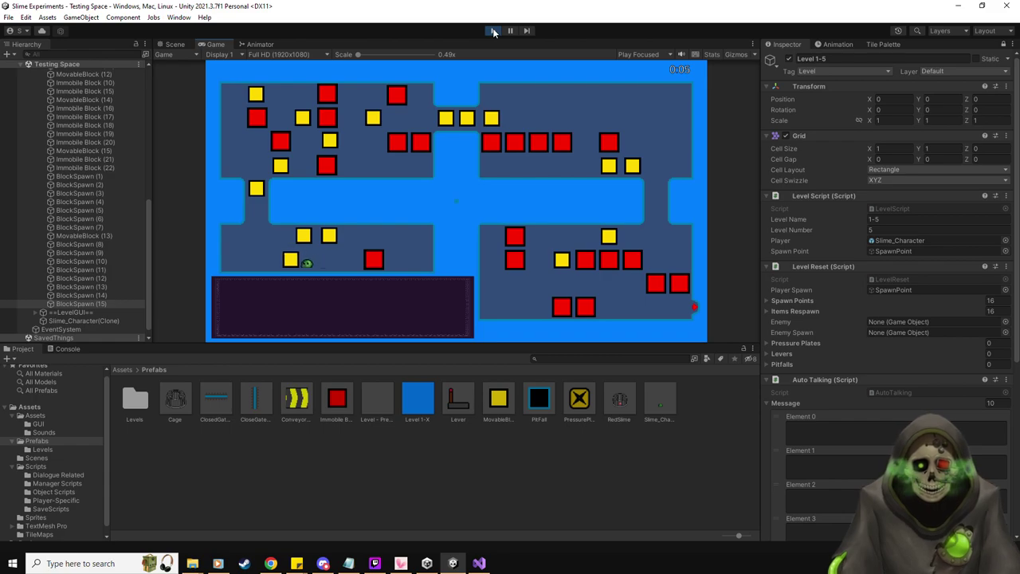
{"action": "key", "text": "Up"}
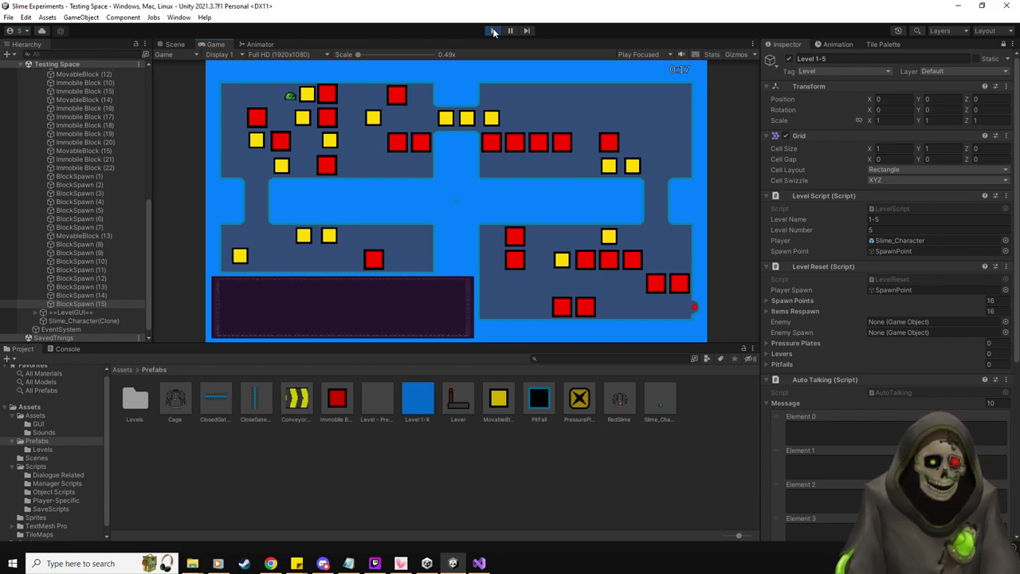
{"action": "key", "text": "Down"}
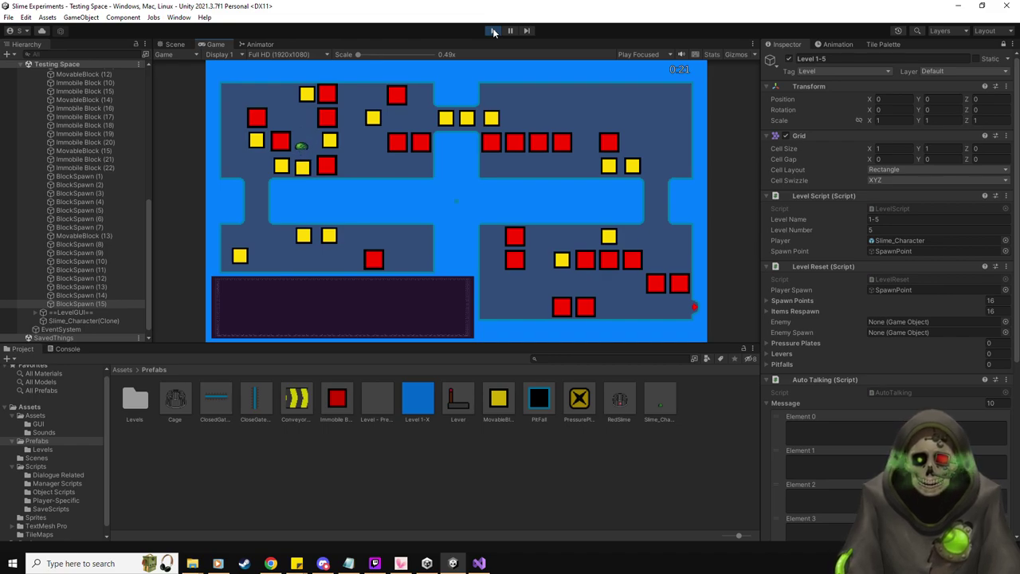
{"action": "key", "text": "Right"}
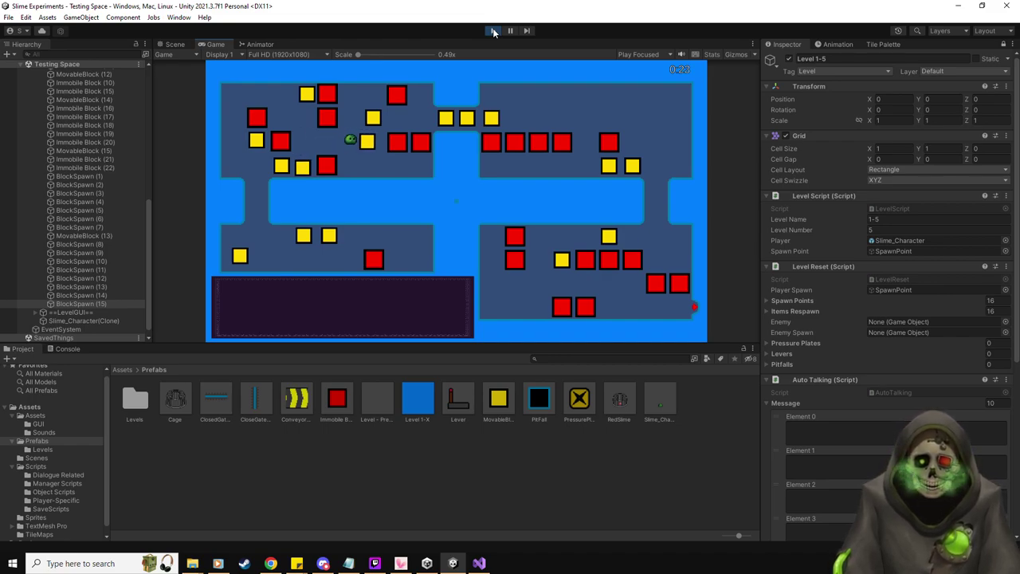
{"action": "key", "text": "Right"}
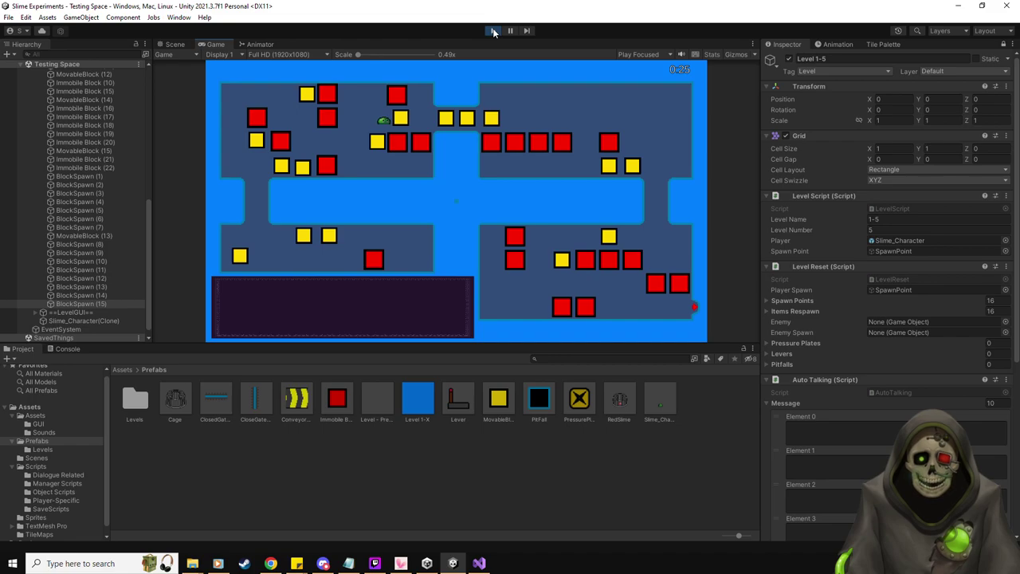
- Playtest pushing the row of four movable blocks through the corridor to the far side of the upper-right room
{"action": "key", "text": "Right"}
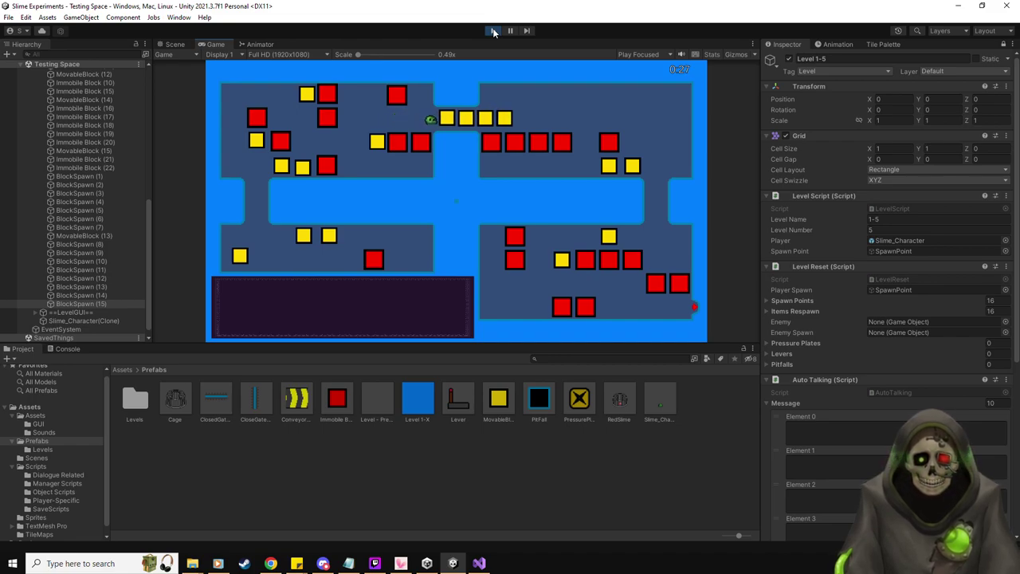
{"action": "key", "text": "Right"}
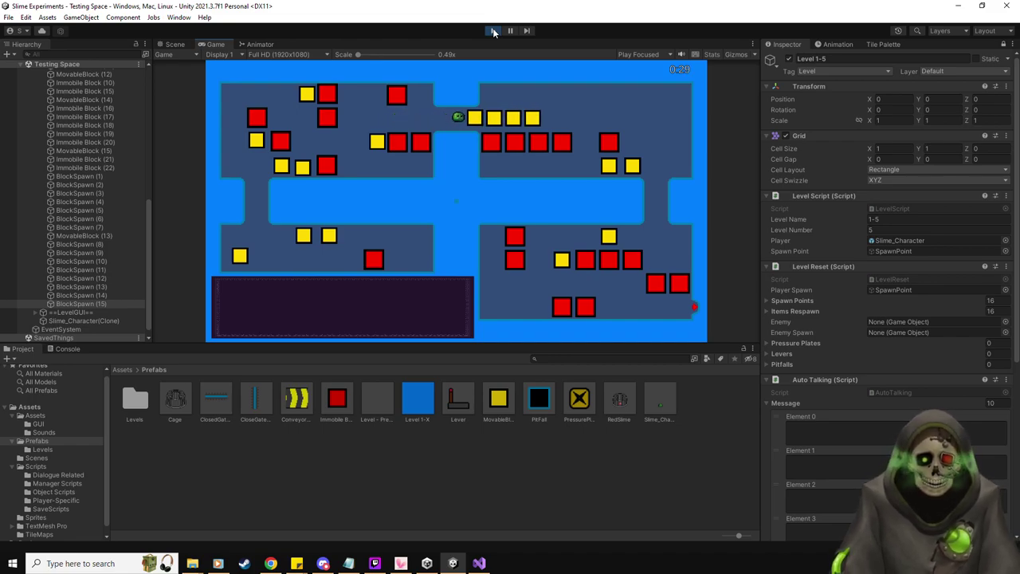
{"action": "key", "text": "Right"}
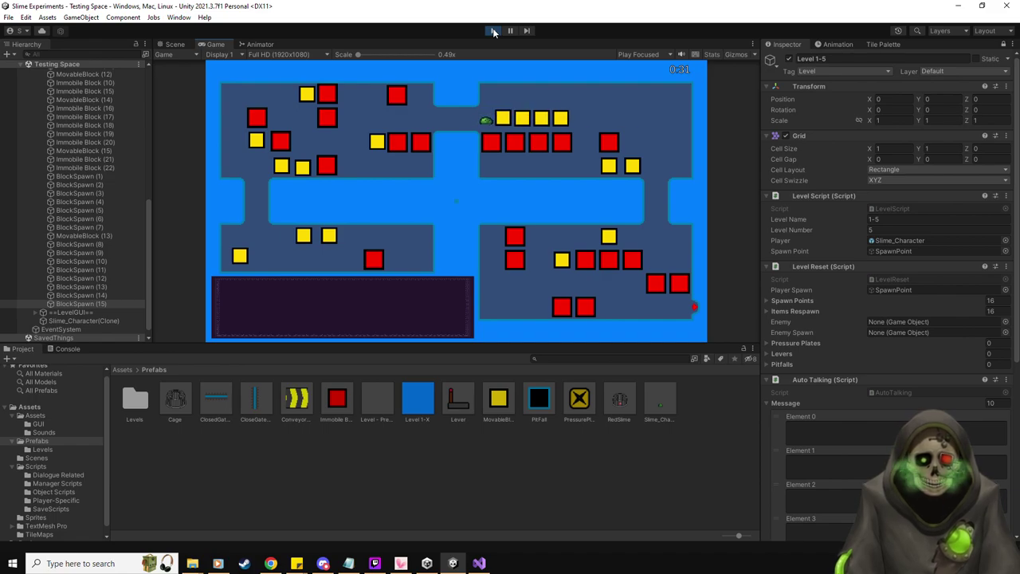
{"action": "key", "text": "Right"}
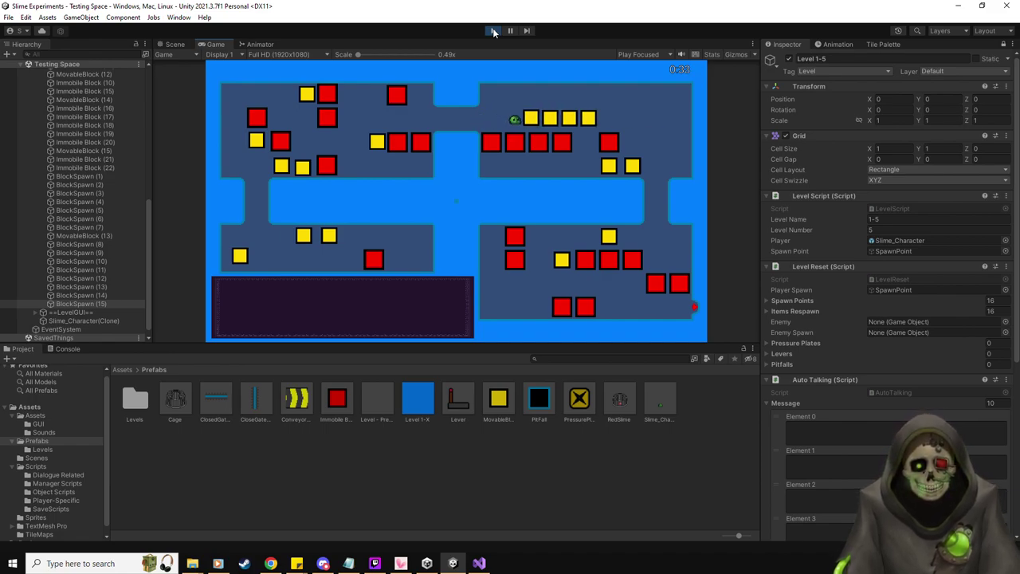
{"action": "key", "text": "Right"}
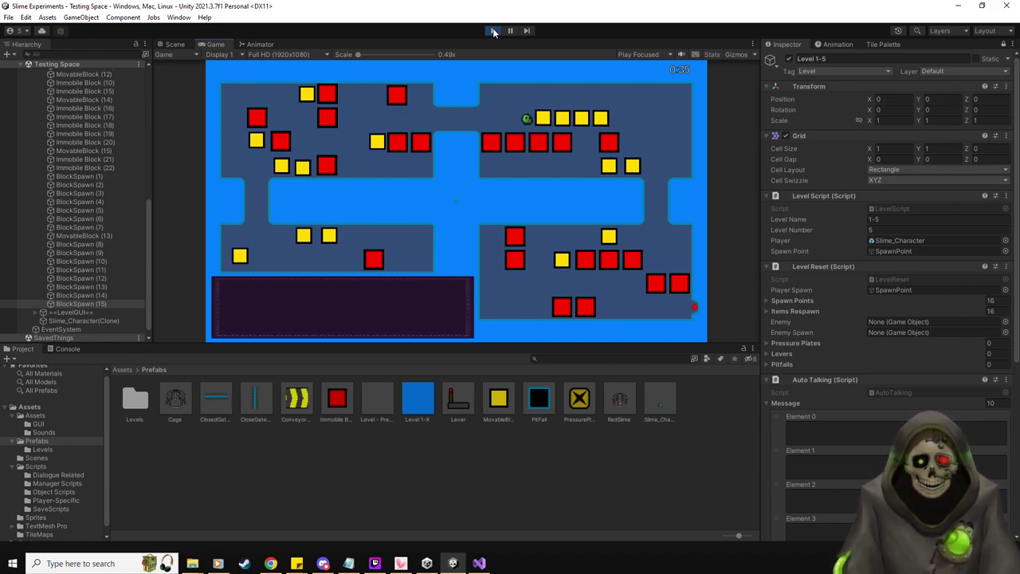
{"action": "key", "text": "Right"}
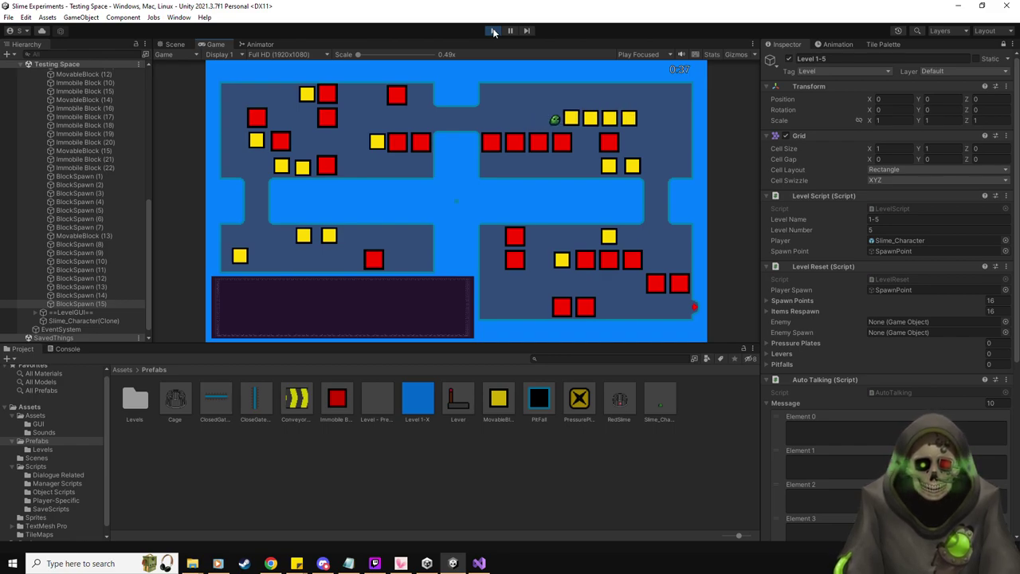
{"action": "key", "text": "Right"}
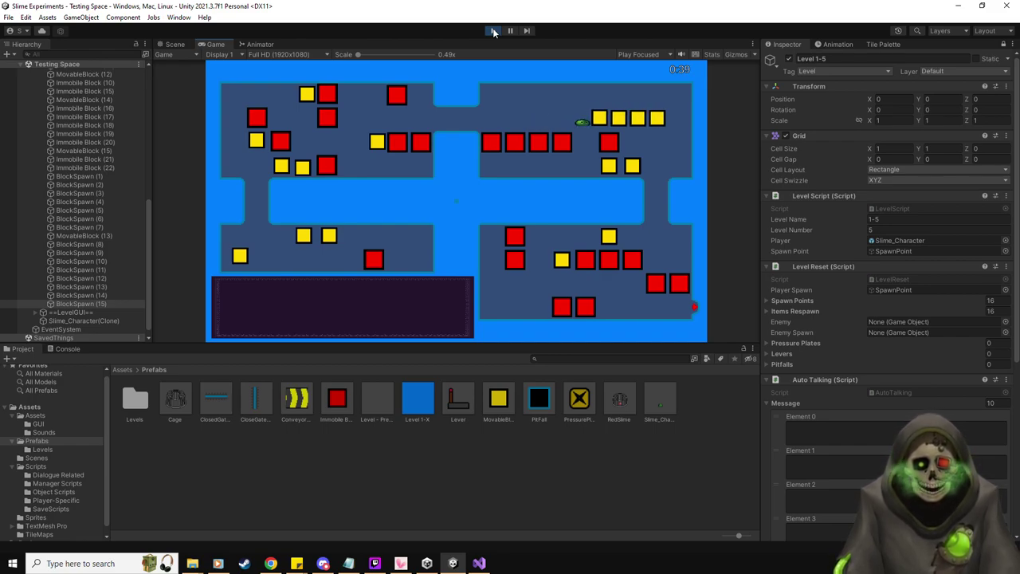
{"action": "key", "text": "Right"}
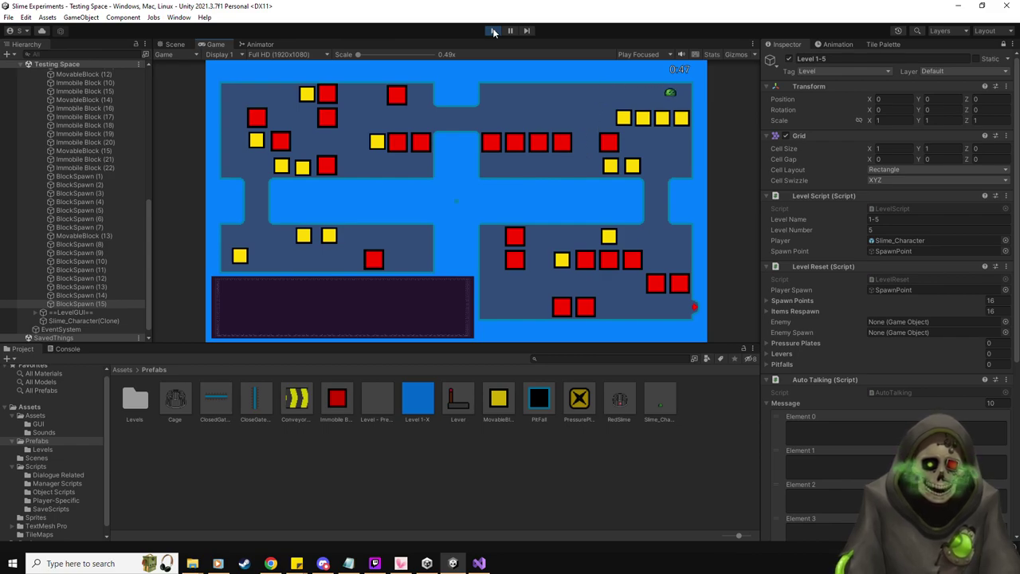
- Guide the slime out of the upper-right room into the lower-right room and push its movable blocks toward the exit
{"action": "key", "text": "Down"}
{"action": "key", "text": "Left"}
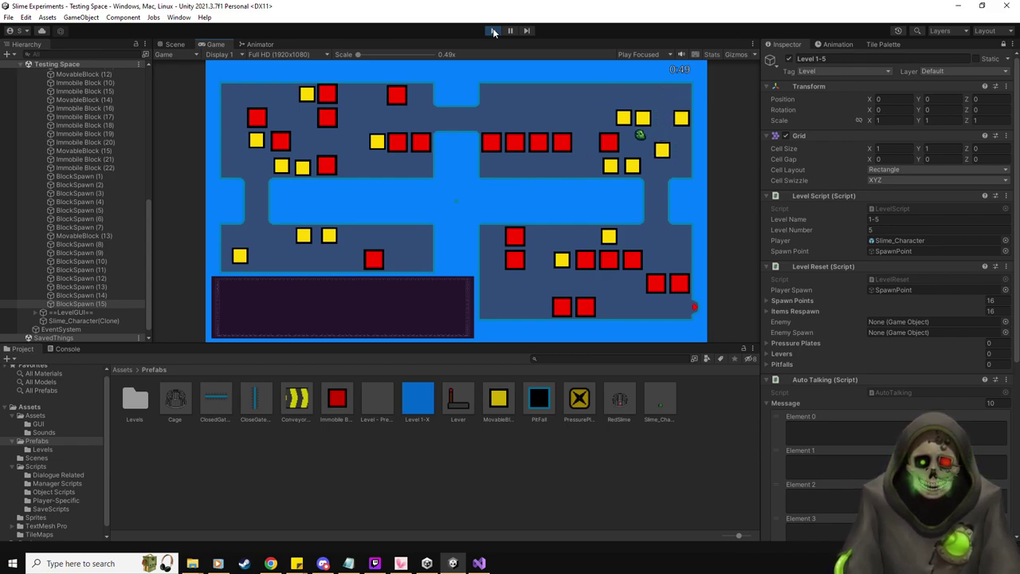
{"action": "key", "text": "Right"}
{"action": "key", "text": "Down"}
{"action": "key", "text": "Left"}
{"action": "key", "text": "Left"}
{"action": "key", "text": "Down"}
{"action": "key", "text": "Left"}
{"action": "key", "text": "Right"}
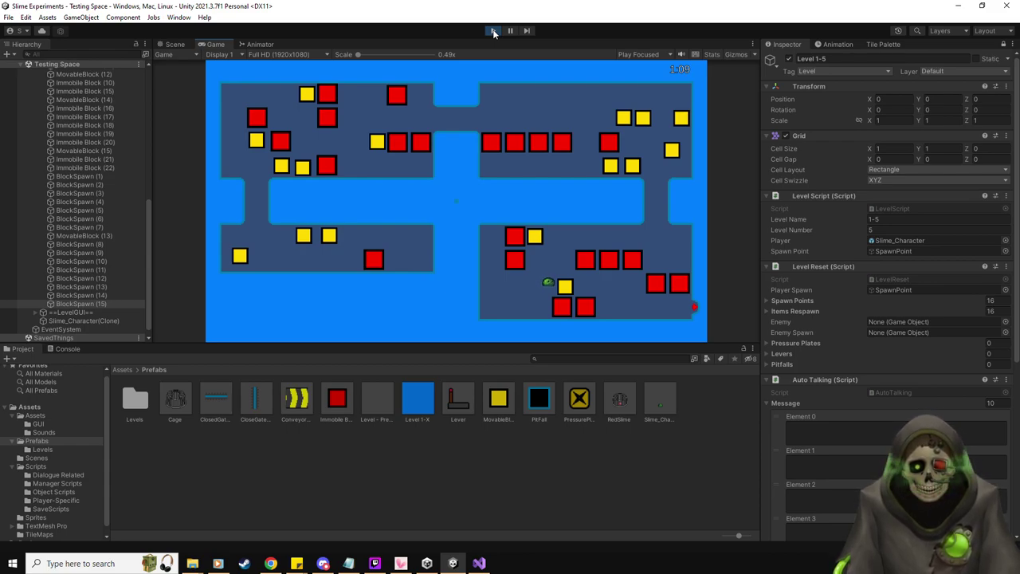
- Inspect the slime's surroundings in the Scene view and step through the BlockSpawn objects in the Hierarchy toward the last placed blocks
{"action": "left_click", "coordinate": [173, 44]}
{"action": "scroll", "coordinate": [540, 268], "scroll_direction": "up", "scroll_amount": 5}
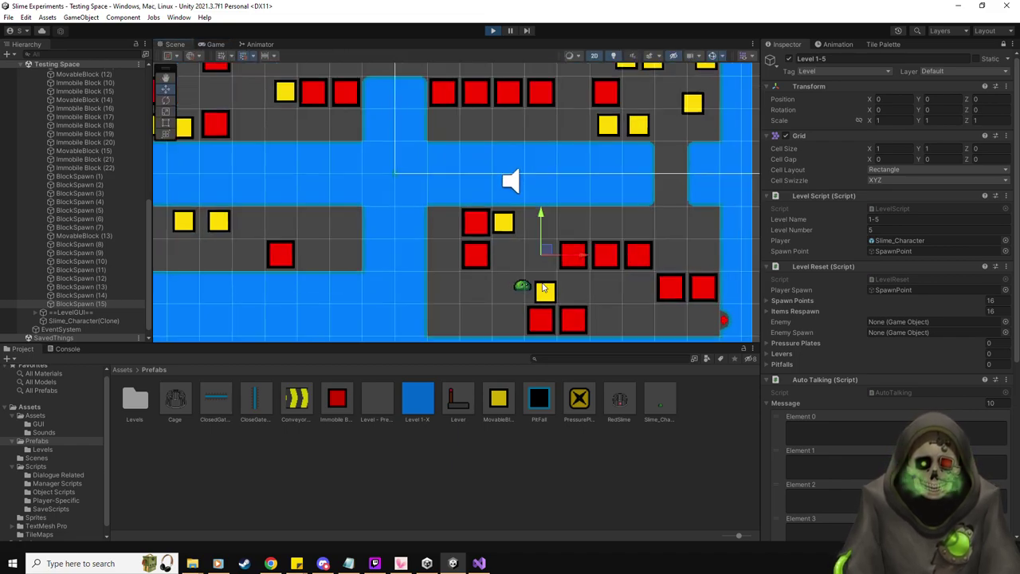
{"action": "scroll", "coordinate": [540, 267], "scroll_direction": "down", "scroll_amount": 2}
{"action": "scroll", "coordinate": [523, 243], "scroll_direction": "up", "scroll_amount": 4}
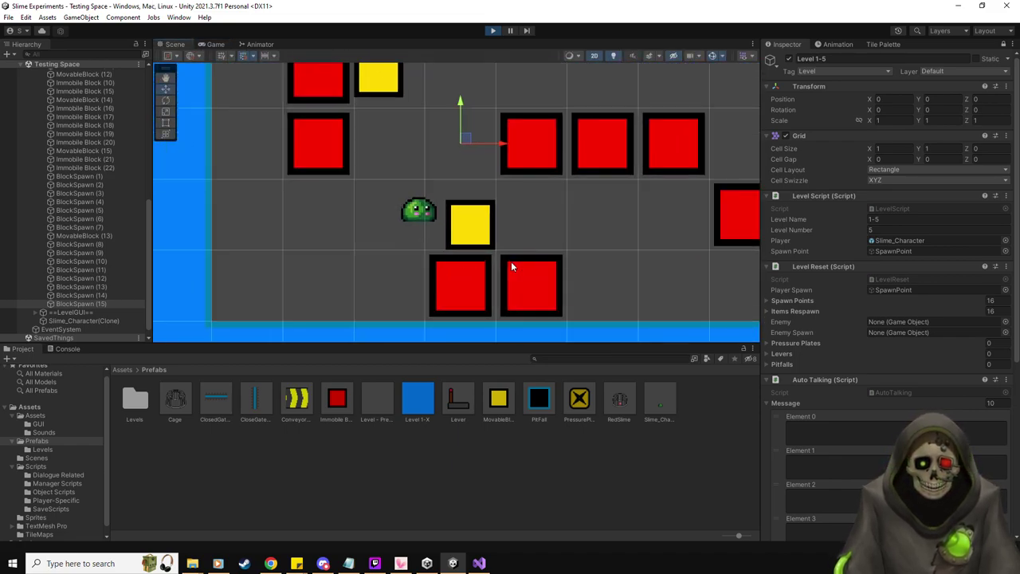
{"action": "left_click", "coordinate": [87, 245]}
{"action": "key", "text": "Up"}
{"action": "key", "text": "Up"}
{"action": "key", "text": "Up"}
{"action": "key", "text": "Up"}
{"action": "key", "text": "Up"}
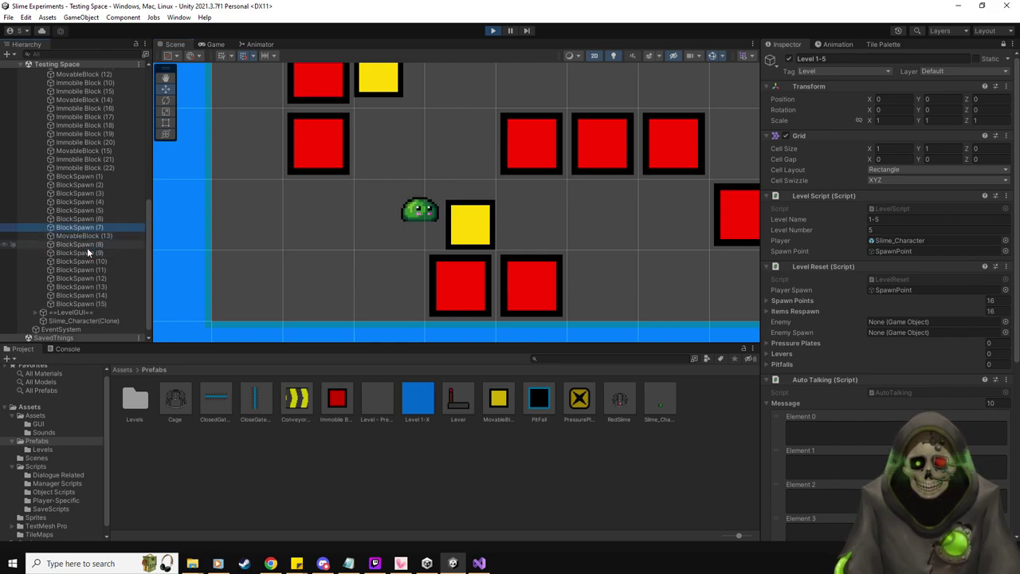
{"action": "key", "text": "Up"}
{"action": "key", "text": "Up"}
{"action": "key", "text": "Up"}
{"action": "key", "text": "Up"}
{"action": "key", "text": "Up"}
{"action": "key", "text": "Up"}
{"action": "key", "text": "Up"}
- Identify the blocks near the slime in the Hierarchy and select MovableBlock (15), Immobile Block (21) and Immobile Block (22) together
{"action": "key", "text": "Down"}
{"action": "key", "text": "Up"}
{"action": "key", "text": "Down"}
{"action": "key", "text": "Down"}
{"action": "key", "text": "Up"}
{"action": "key", "text": "Up"}
{"action": "key", "text": "Down"}
{"action": "key", "text": "Down"}
{"action": "key", "text": "Up"}
{"action": "key", "text": "Up"}
{"action": "key", "text": "Down"}
{"action": "key", "text": "Down"}
{"action": "key", "text": "Up"}
{"action": "key", "text": "Up"}
{"action": "key", "text": "Down"}
{"action": "key", "text": "Down"}
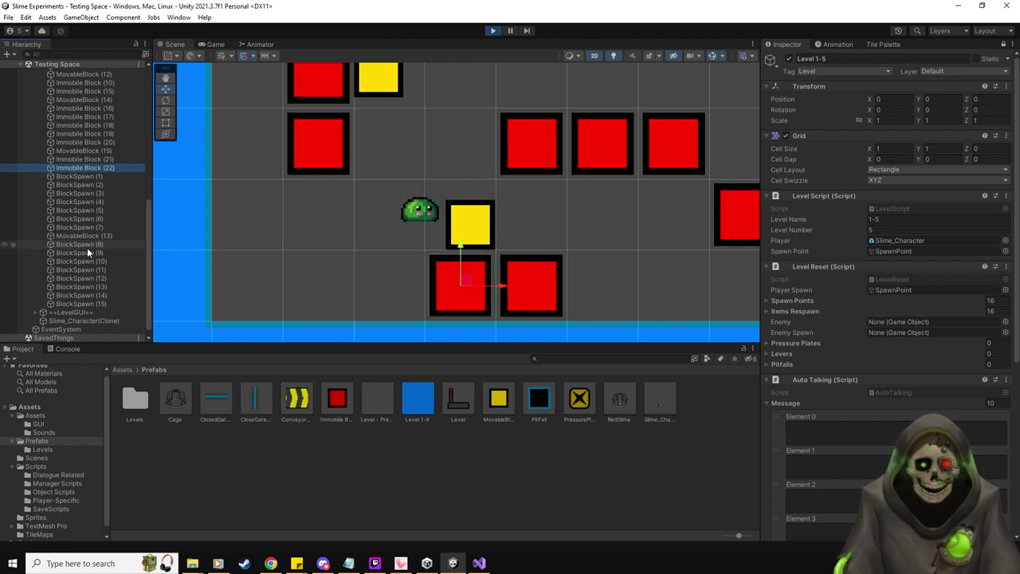
{"action": "key", "text": "shift+Up"}
{"action": "key", "text": "shift+Up"}
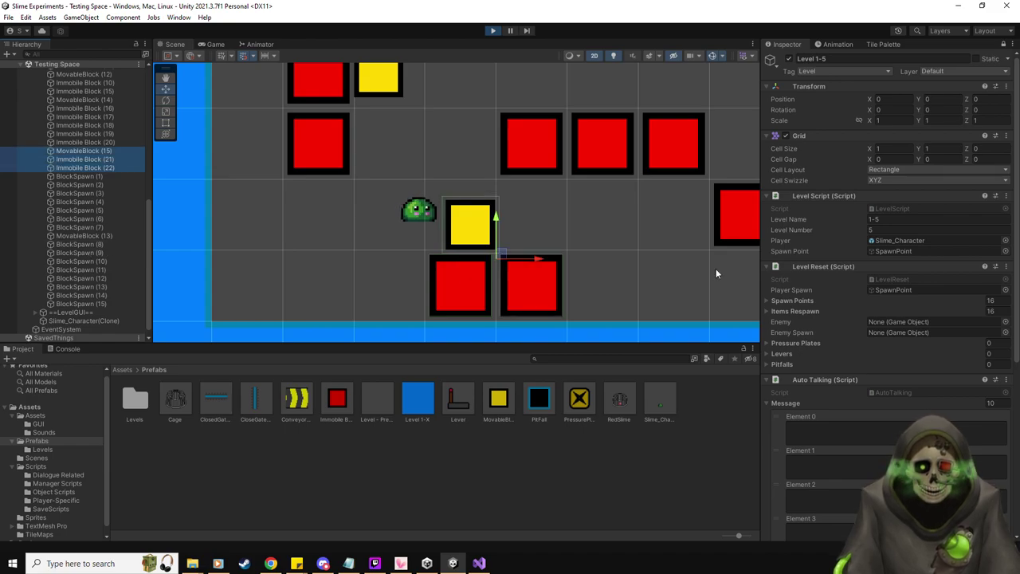
- Examine the gaps between MovableBlock (15) and the two immobile blocks beneath it in the Scene view
{"action": "scroll", "coordinate": [715, 268], "scroll_direction": "up", "scroll_amount": 2}
{"action": "scroll", "coordinate": [403, 277], "scroll_direction": "up", "scroll_amount": 4}
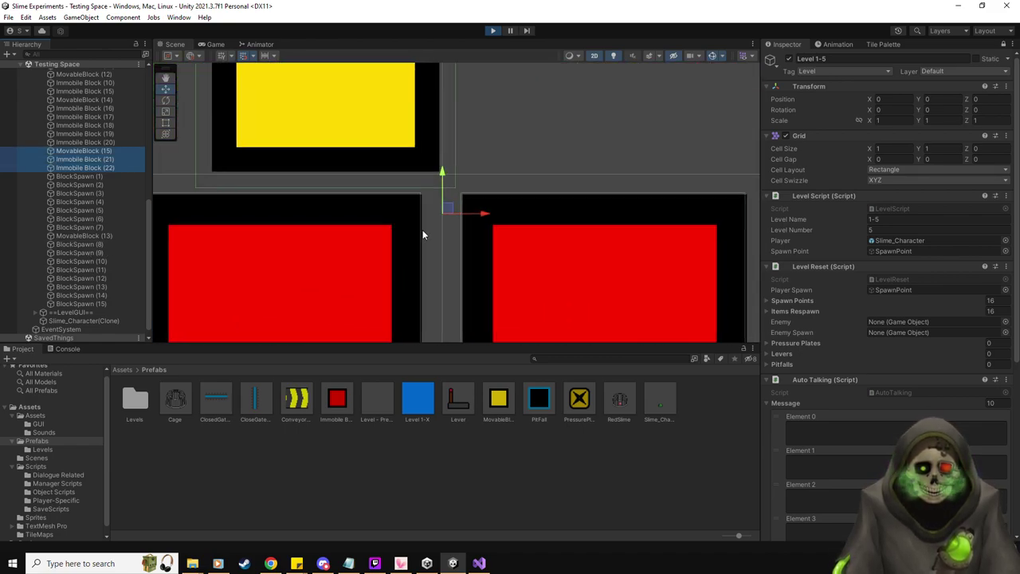
{"action": "scroll", "coordinate": [422, 229], "scroll_direction": "down", "scroll_amount": 5}
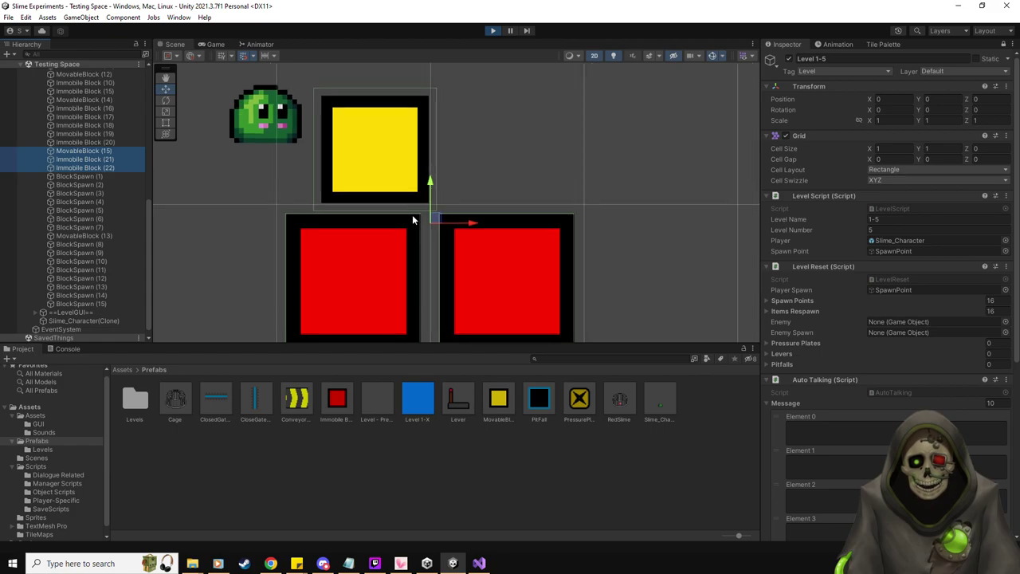
{"action": "middle_click_drag", "start_coordinate": [483, 197], "coordinate": [470, 214]}
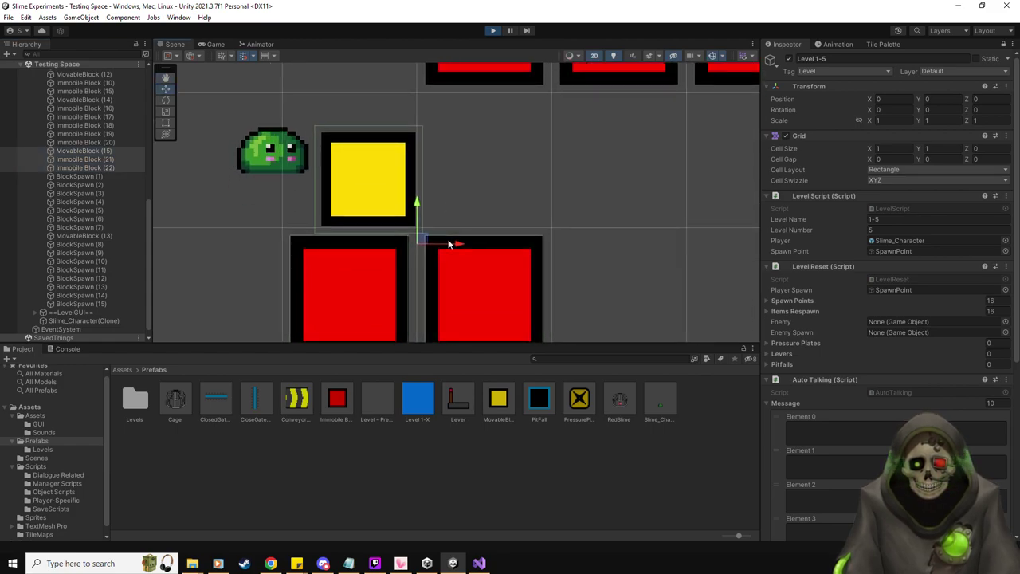
{"action": "scroll", "coordinate": [413, 253], "scroll_direction": "up", "scroll_amount": 3}
{"action": "scroll", "coordinate": [413, 254], "scroll_direction": "up", "scroll_amount": 2}
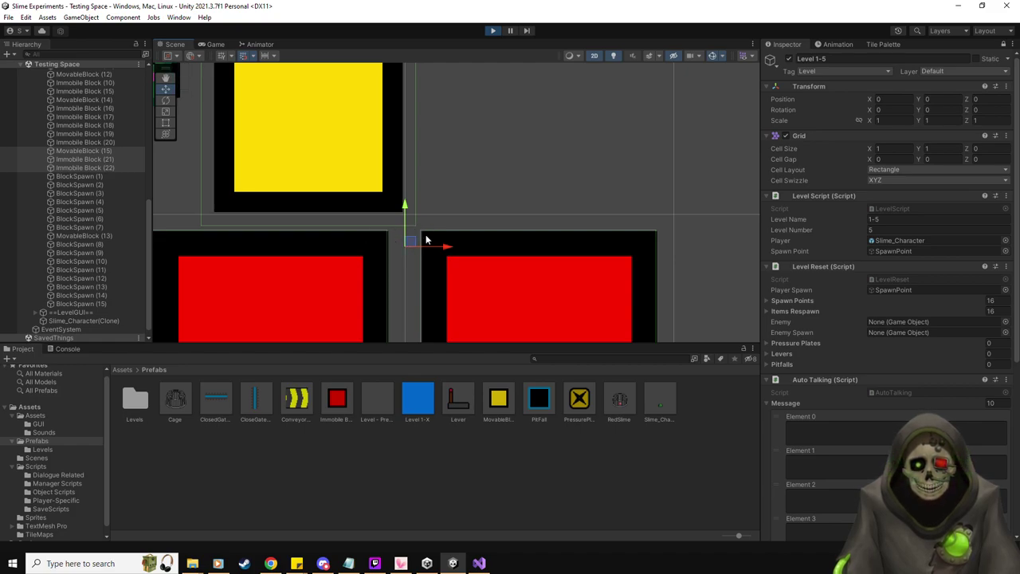
- Select MovableBlock (15), unlock the Inspector, and examine the offset, size and info of its Box Collider 2D
{"action": "left_click", "coordinate": [105, 151]}
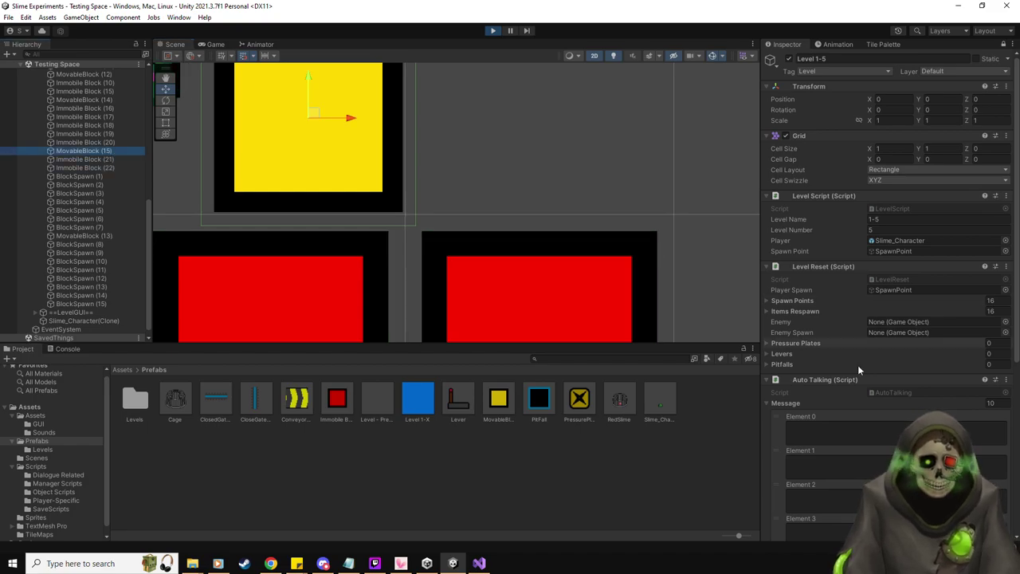
{"action": "scroll", "coordinate": [839, 331], "scroll_direction": "down", "scroll_amount": 6}
{"action": "scroll", "coordinate": [839, 333], "scroll_direction": "up", "scroll_amount": 6}
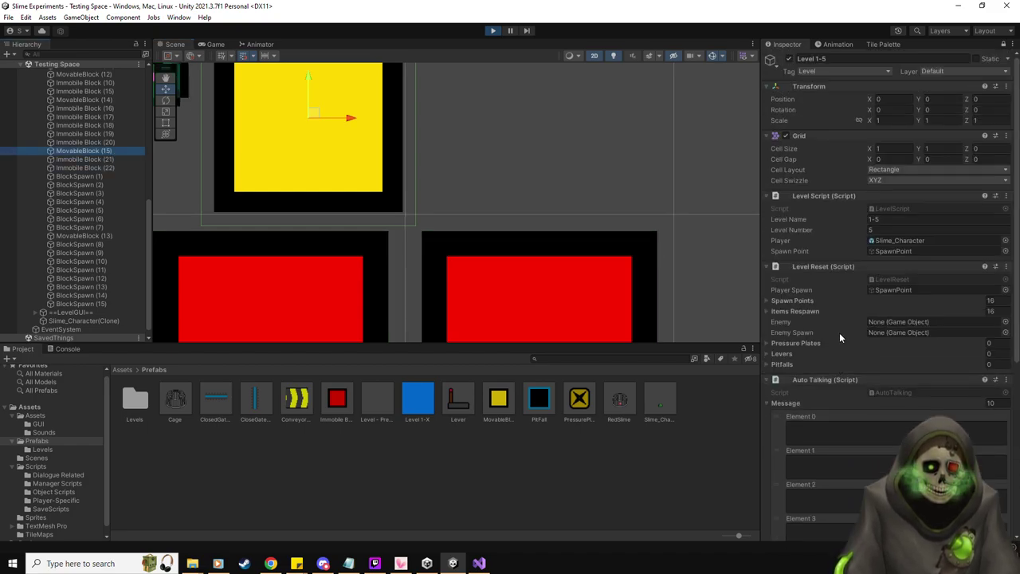
{"action": "scroll", "coordinate": [839, 332], "scroll_direction": "down", "scroll_amount": 6}
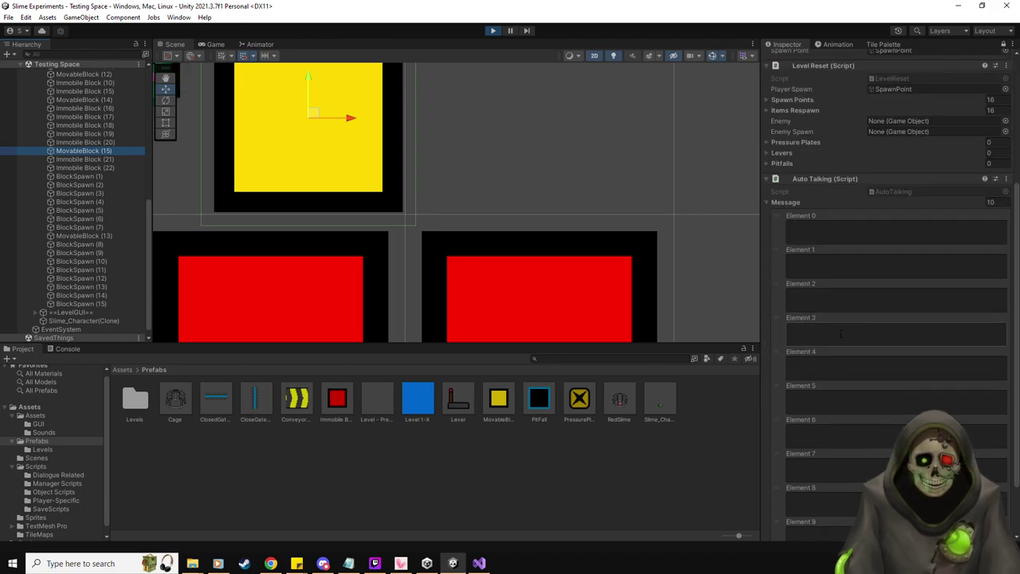
{"action": "scroll", "coordinate": [839, 332], "scroll_direction": "up", "scroll_amount": 6}
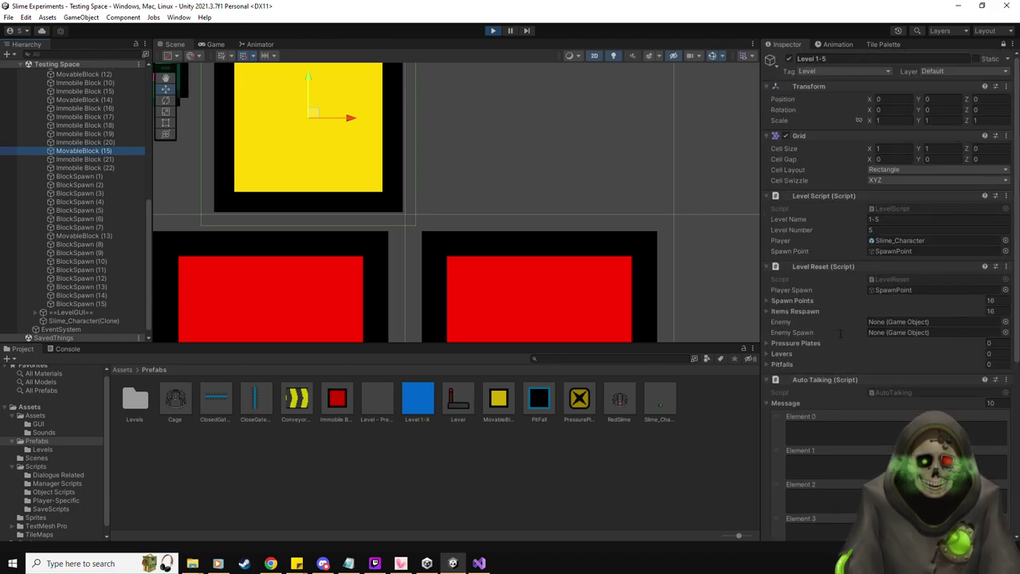
{"action": "left_click", "coordinate": [1003, 43]}
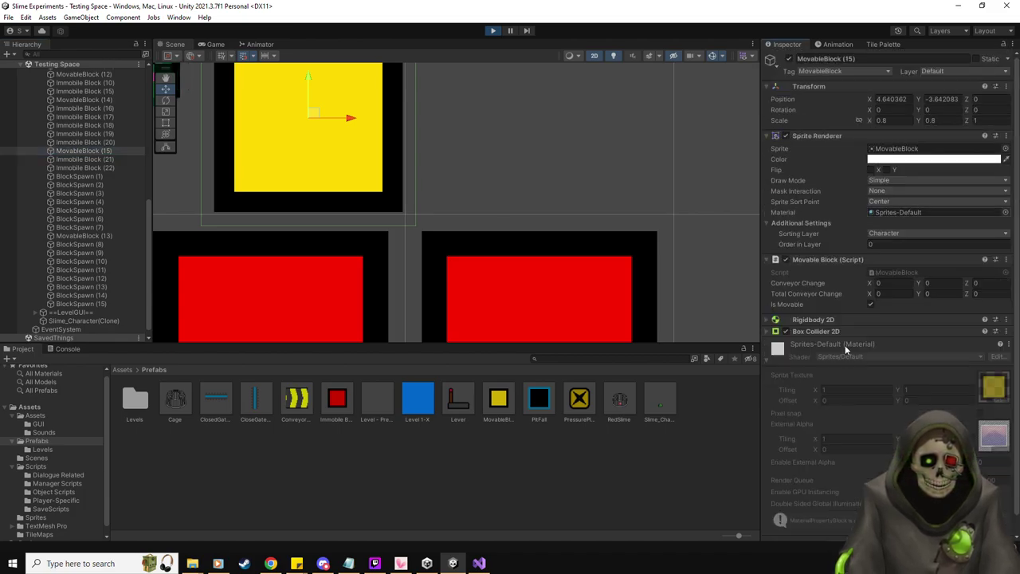
{"action": "left_click", "coordinate": [771, 332]}
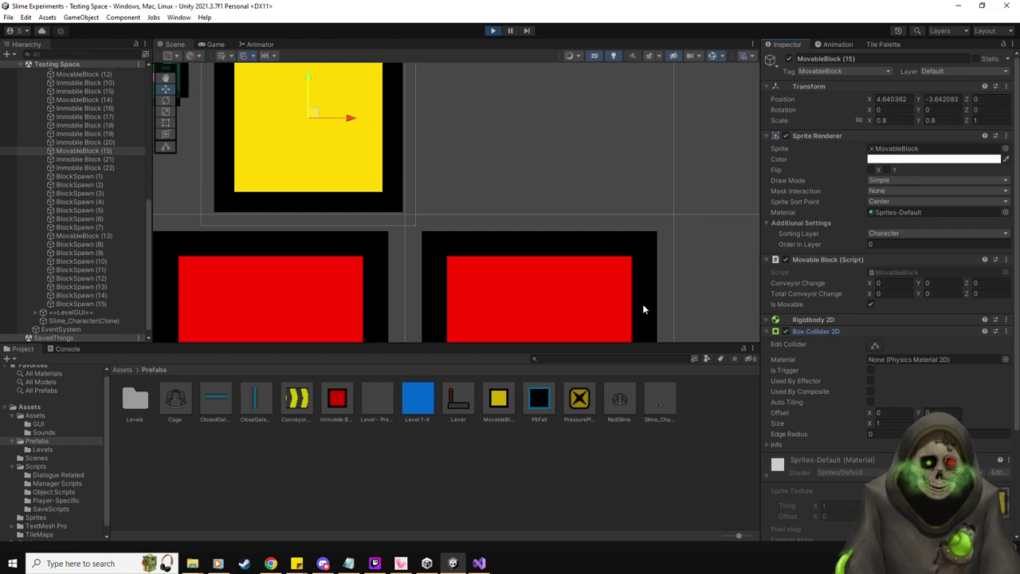
{"action": "scroll", "coordinate": [451, 270], "scroll_direction": "down", "scroll_amount": 4}
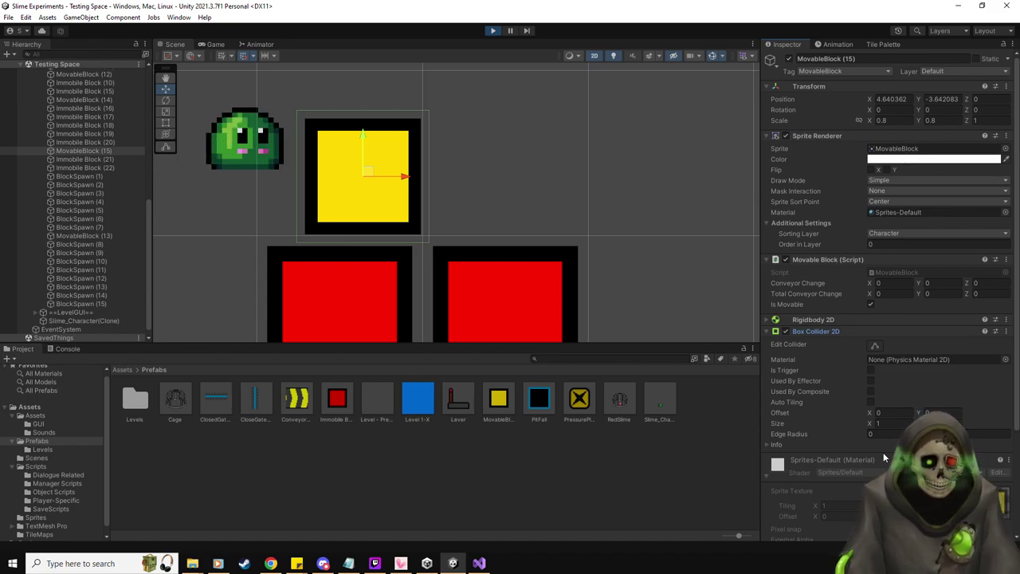
{"action": "scroll", "coordinate": [883, 452], "scroll_direction": "down", "scroll_amount": 4}
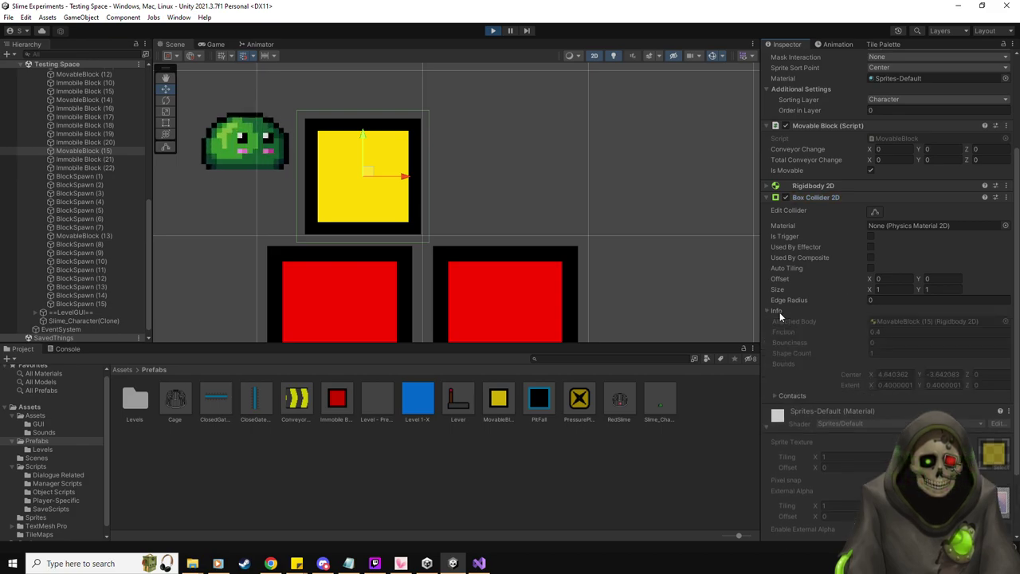
{"action": "left_click", "coordinate": [896, 278]}
{"action": "left_click", "coordinate": [896, 278]}
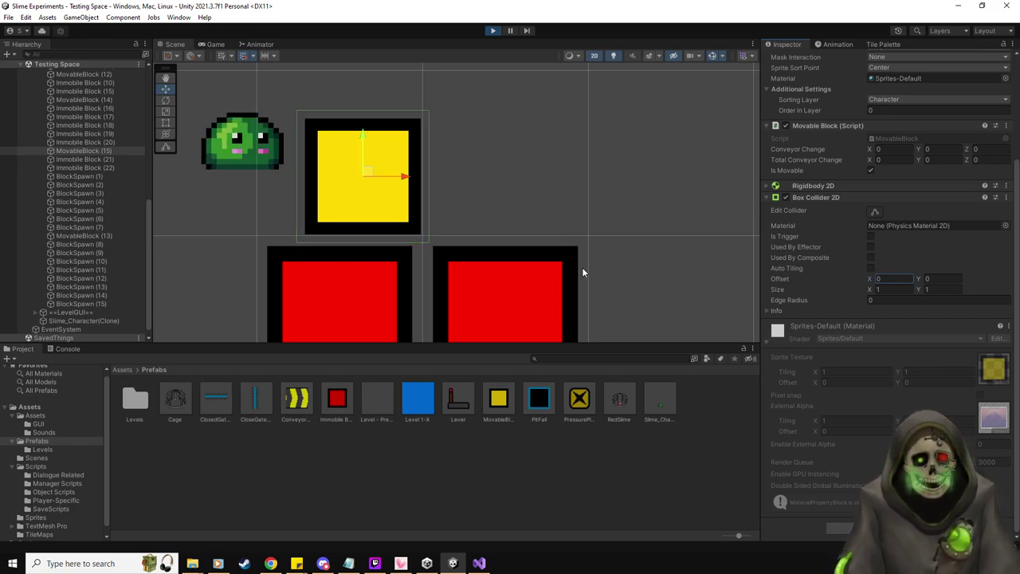
- Select Immobile Block (21) and compare its Box Collider 2D offset and size with the movable block's
{"action": "left_click", "coordinate": [90, 160]}
{"action": "key", "text": "Down"}
{"action": "key", "text": "Up"}
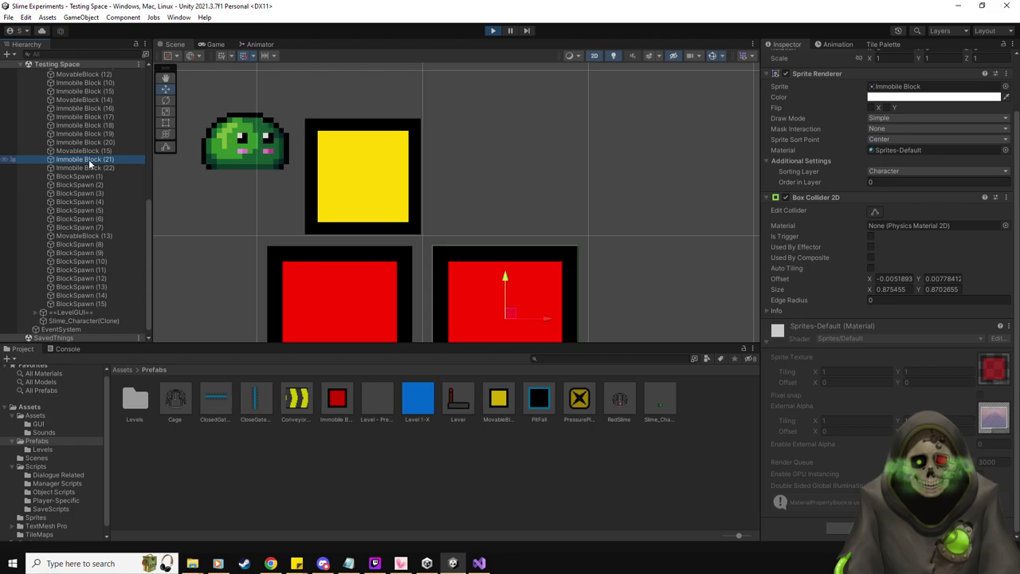
- Stop Play mode and open the Immobile Block prefab with its box collider in edit mode
{"action": "left_click", "coordinate": [493, 31]}
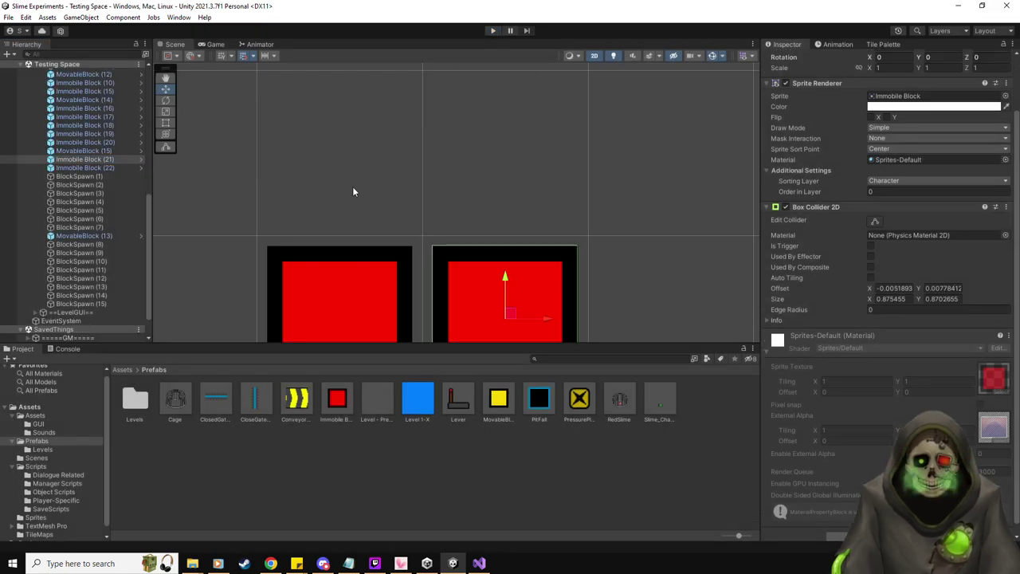
{"action": "scroll", "coordinate": [340, 208], "scroll_direction": "down", "scroll_amount": 5}
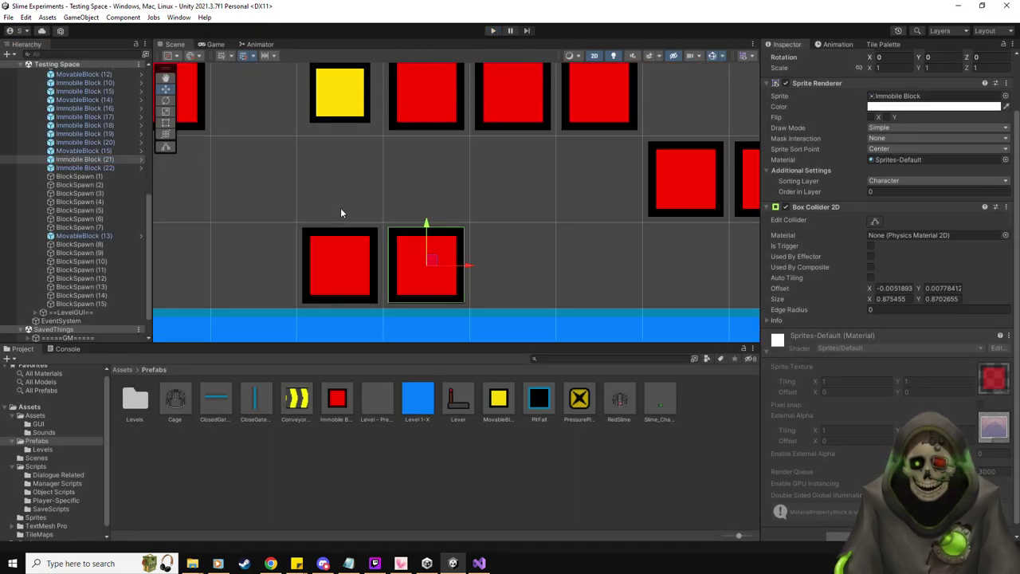
{"action": "double_click", "coordinate": [335, 401]}
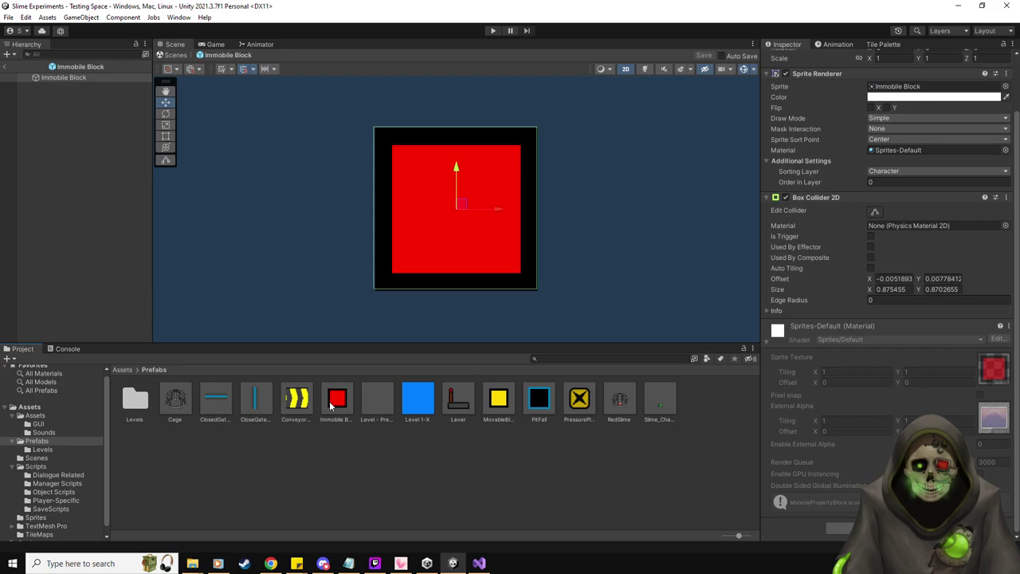
{"action": "left_click", "coordinate": [166, 135]}
{"action": "scroll", "coordinate": [418, 116], "scroll_direction": "up", "scroll_amount": 5}
{"action": "left_click", "coordinate": [166, 161]}
{"action": "scroll", "coordinate": [547, 128], "scroll_direction": "down", "scroll_amount": 2}
- Pull the Immobile Block collider's edges slightly inward to a size of about 0.865 by 0.860, and save the prefab
{"action": "left_click_drag", "start_coordinate": [538, 121], "coordinate": [538, 132]}
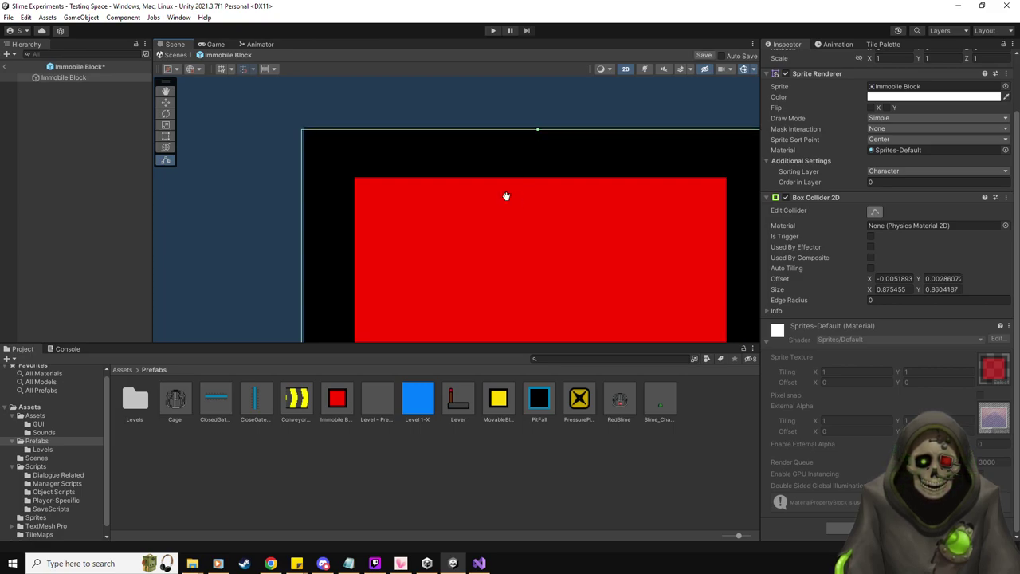
{"action": "middle_click_drag", "start_coordinate": [515, 202], "coordinate": [465, 180]}
{"action": "scroll", "coordinate": [465, 180], "scroll_direction": "down", "scroll_amount": 2}
{"action": "left_click_drag", "start_coordinate": [299, 300], "coordinate": [300, 305]}
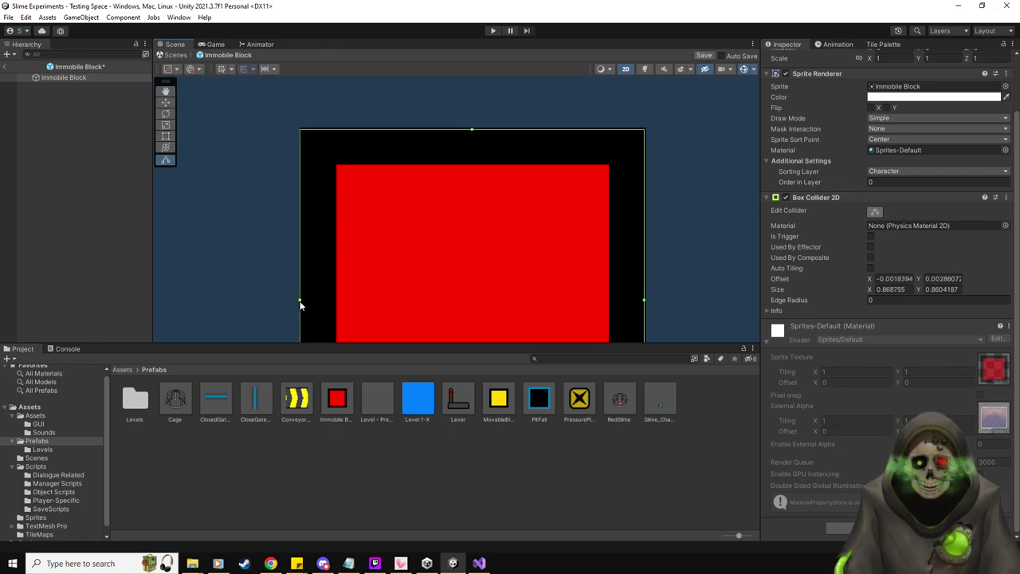
{"action": "middle_click_drag", "start_coordinate": [482, 275], "coordinate": [445, 249]}
{"action": "left_click_drag", "start_coordinate": [608, 277], "coordinate": [607, 277]}
{"action": "middle_click_drag", "start_coordinate": [487, 383], "coordinate": [482, 258]}
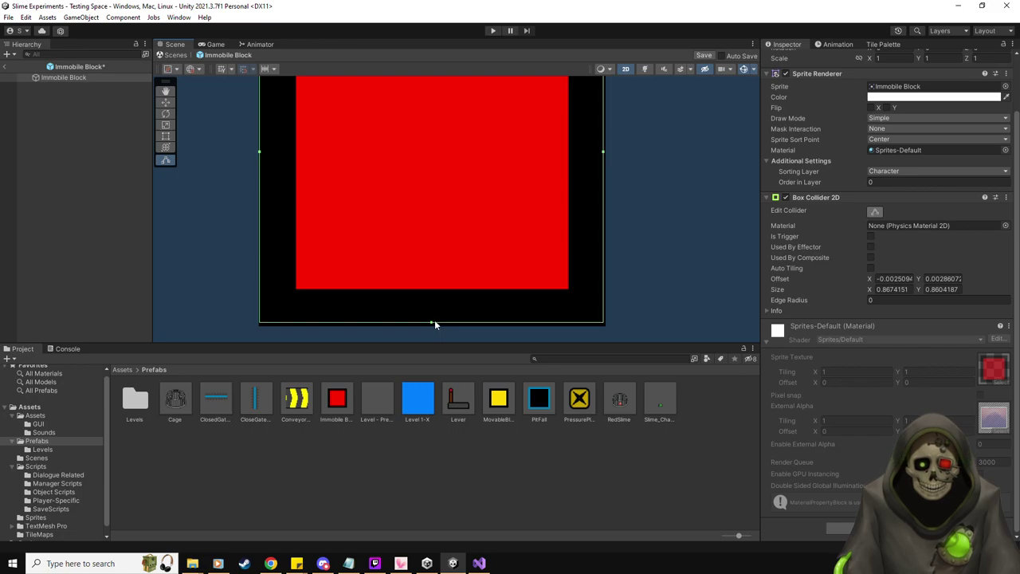
{"action": "left_click_drag", "start_coordinate": [261, 152], "coordinate": [262, 152]}
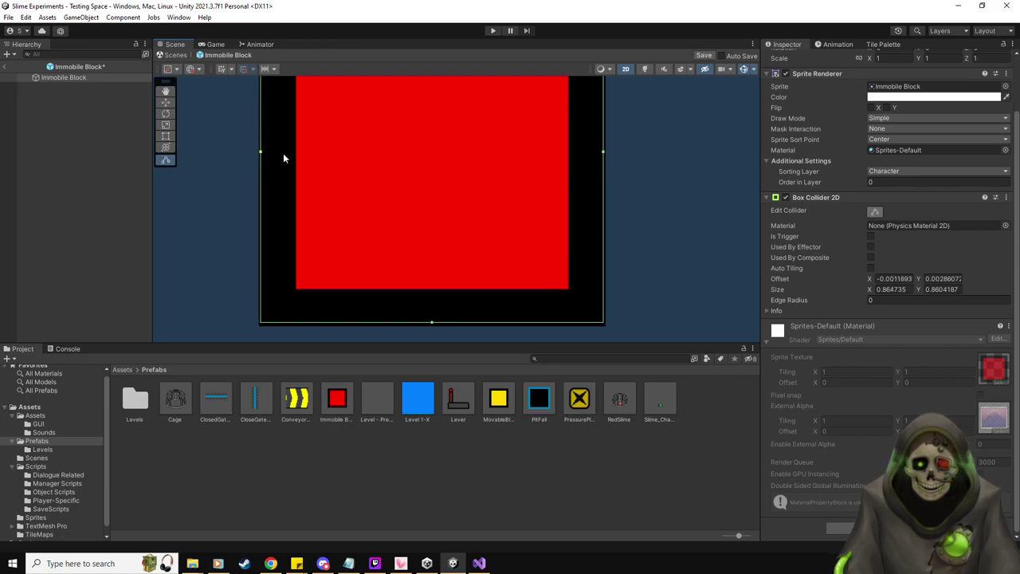
{"action": "middle_click_drag", "start_coordinate": [430, 171], "coordinate": [447, 192]}
{"action": "scroll", "coordinate": [462, 143], "scroll_direction": "down", "scroll_amount": 2}
{"action": "scroll", "coordinate": [464, 150], "scroll_direction": "down", "scroll_amount": 1}
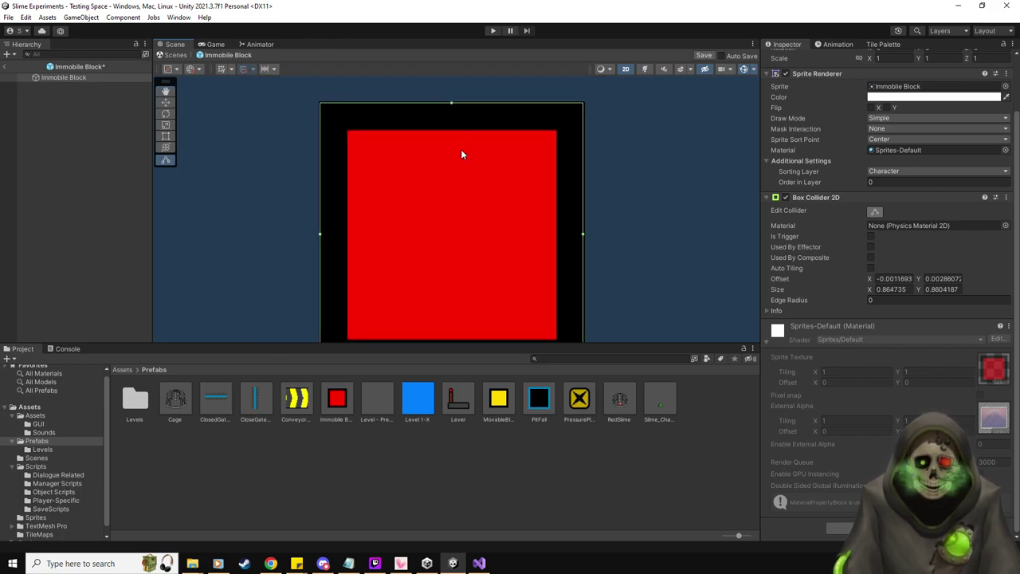
{"action": "left_click", "coordinate": [703, 55]}
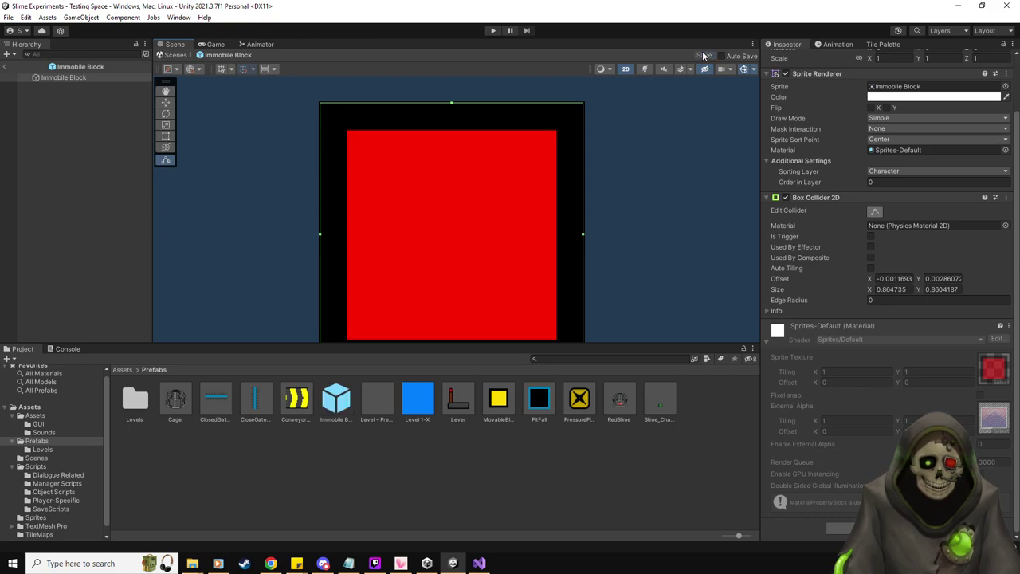
- Return to the level scene, add an Immobile Block in the upper-right room at X 4.5, Y 4.5, and save the scene
{"action": "left_click", "coordinate": [6, 66]}
{"action": "middle_click_drag", "start_coordinate": [414, 242], "coordinate": [435, 274]}
{"action": "middle_click_drag", "start_coordinate": [366, 198], "coordinate": [399, 207]}
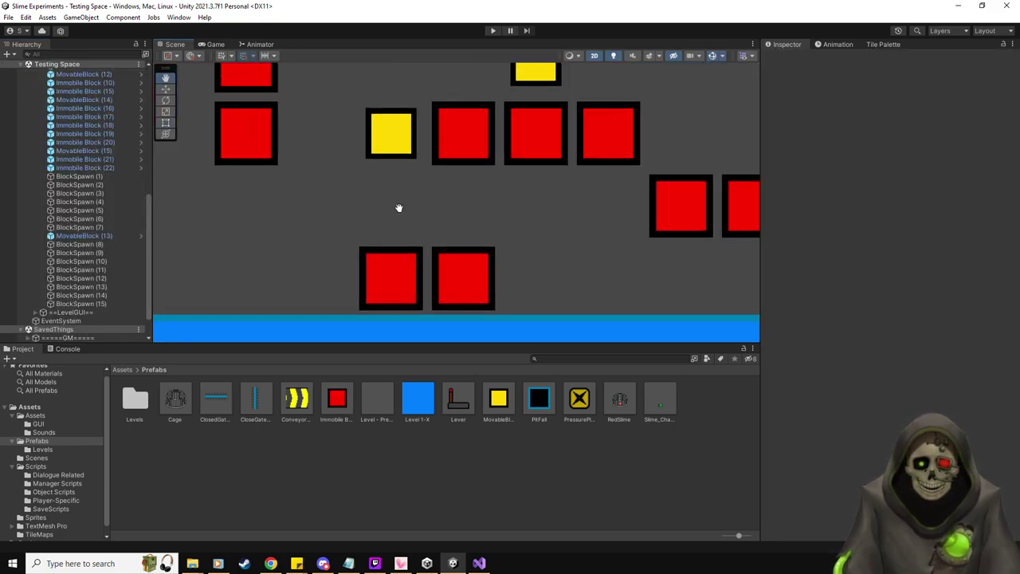
{"action": "scroll", "coordinate": [399, 210], "scroll_direction": "down", "scroll_amount": 3}
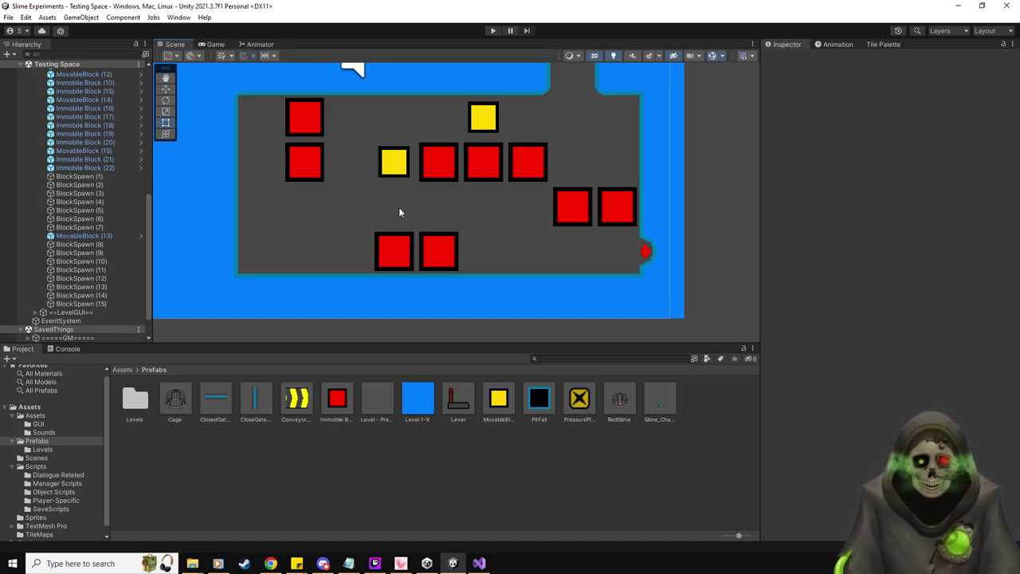
{"action": "scroll", "coordinate": [399, 211], "scroll_direction": "down", "scroll_amount": 2}
{"action": "middle_click_drag", "start_coordinate": [398, 217], "coordinate": [401, 328]}
{"action": "scroll", "coordinate": [123, 187], "scroll_direction": "up", "scroll_amount": 10}
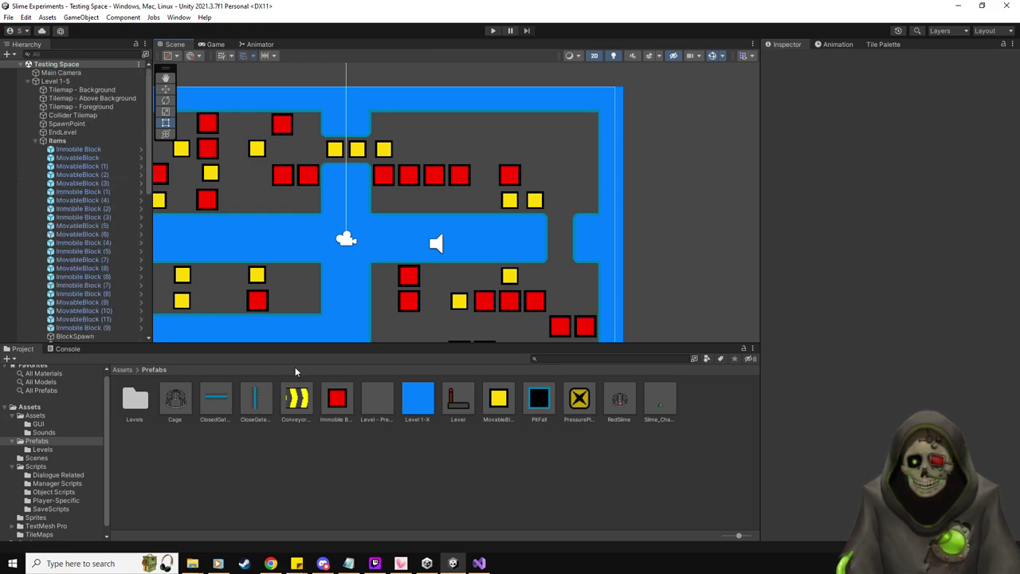
{"action": "left_click_drag", "start_coordinate": [336, 404], "coordinate": [461, 126]}
{"action": "left_click", "coordinate": [166, 88]}
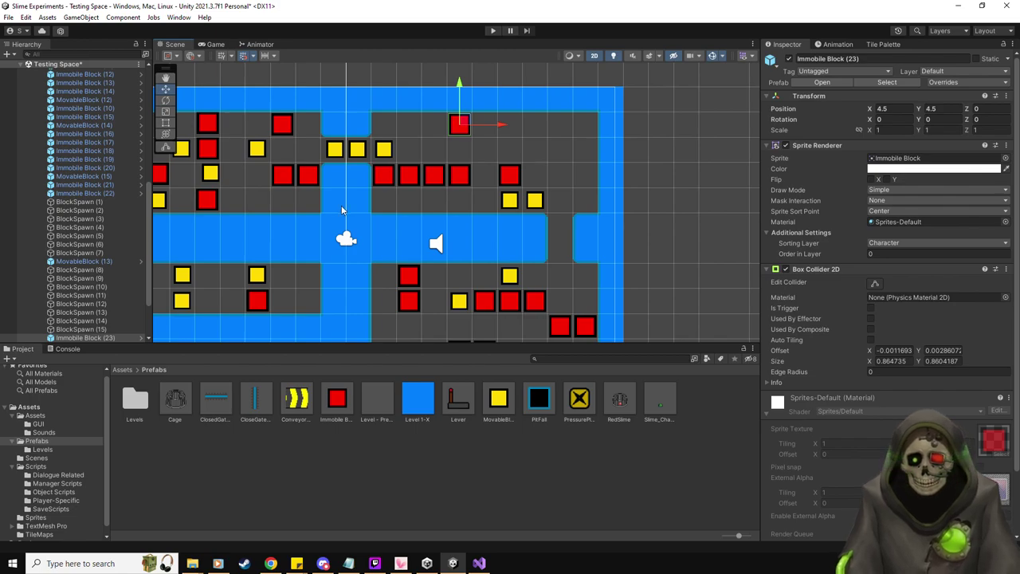
{"action": "scroll", "coordinate": [341, 209], "scroll_direction": "up", "scroll_amount": 2}
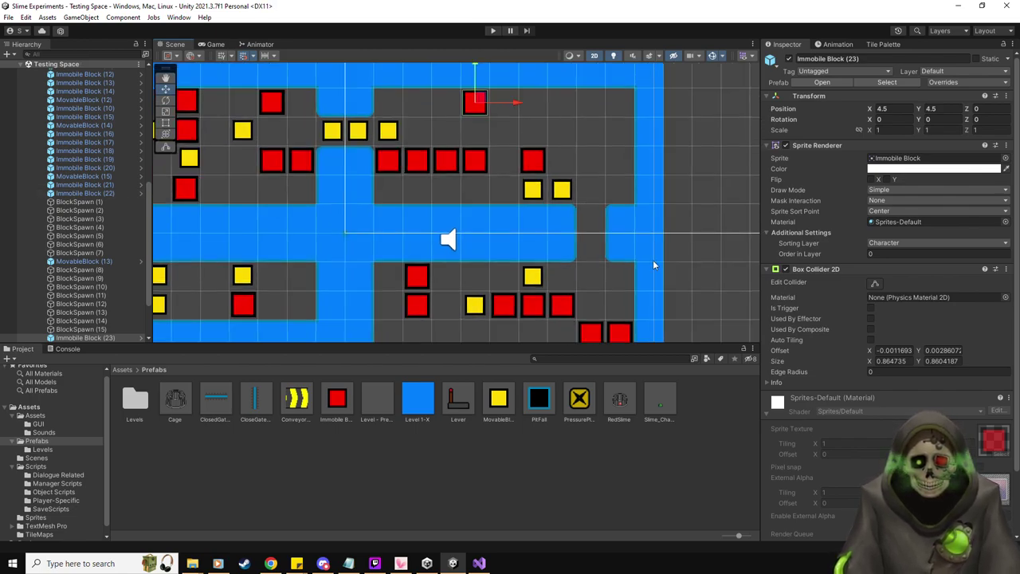
- Collapse the Items group, review the Level 1-5 object's components, and open the Levels prefab folder
{"action": "scroll", "coordinate": [309, 184], "scroll_direction": "down", "scroll_amount": 3}
{"action": "scroll", "coordinate": [309, 184], "scroll_direction": "up", "scroll_amount": 1}
{"action": "scroll", "coordinate": [80, 208], "scroll_direction": "up", "scroll_amount": 10}
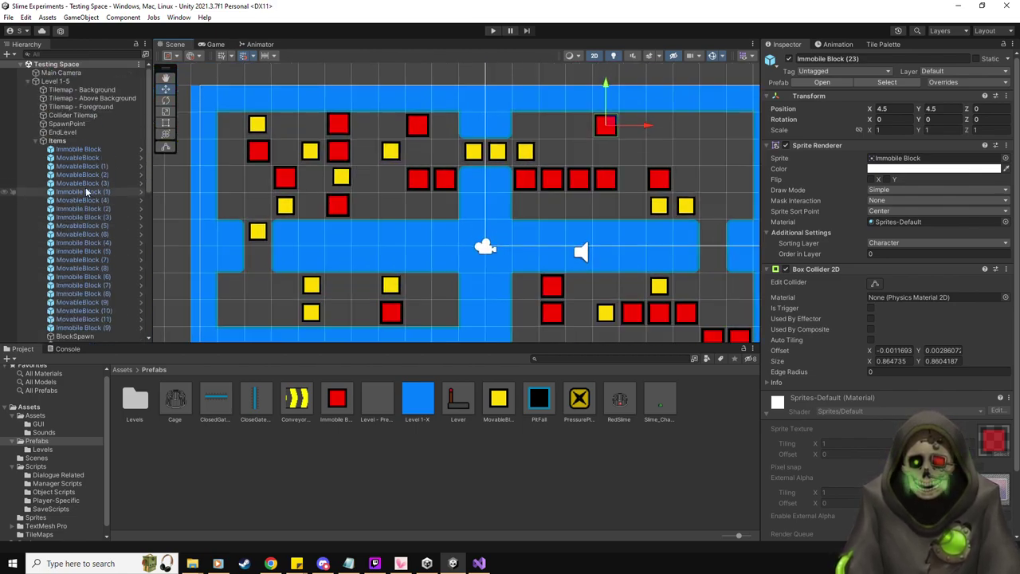
{"action": "left_click", "coordinate": [42, 141]}
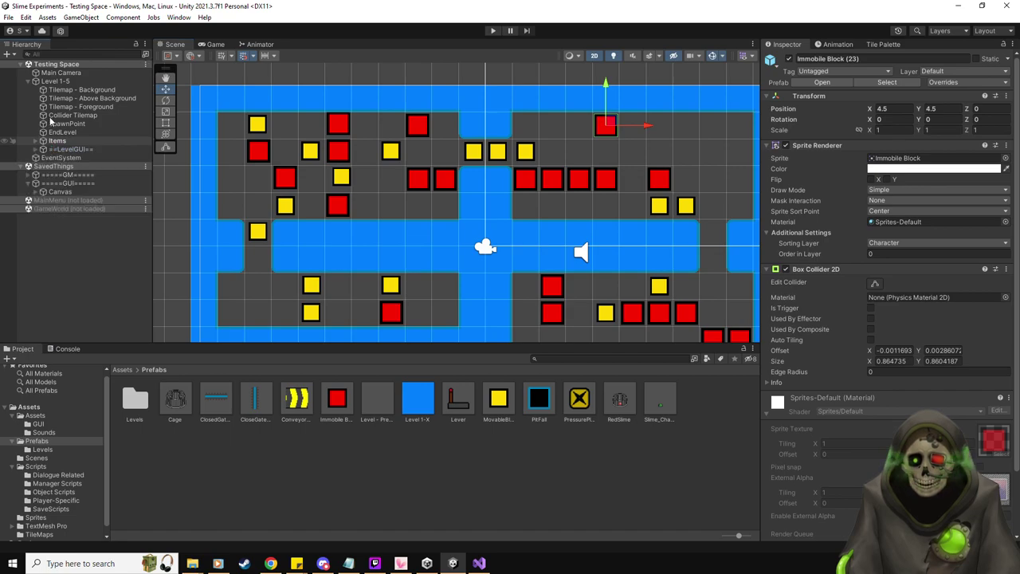
{"action": "left_click", "coordinate": [69, 82]}
{"action": "scroll", "coordinate": [839, 206], "scroll_direction": "down", "scroll_amount": 5}
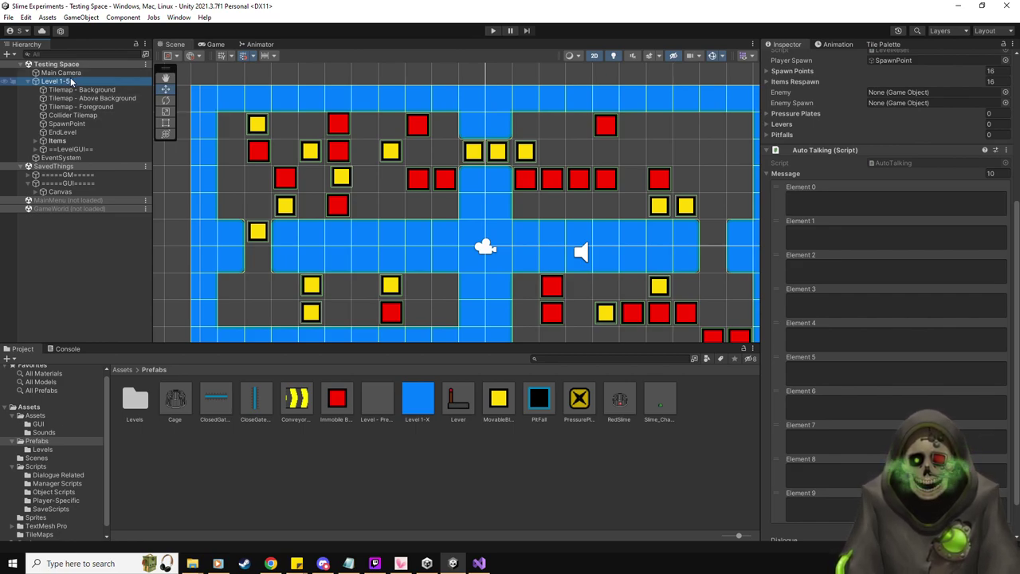
{"action": "left_click", "coordinate": [49, 448]}
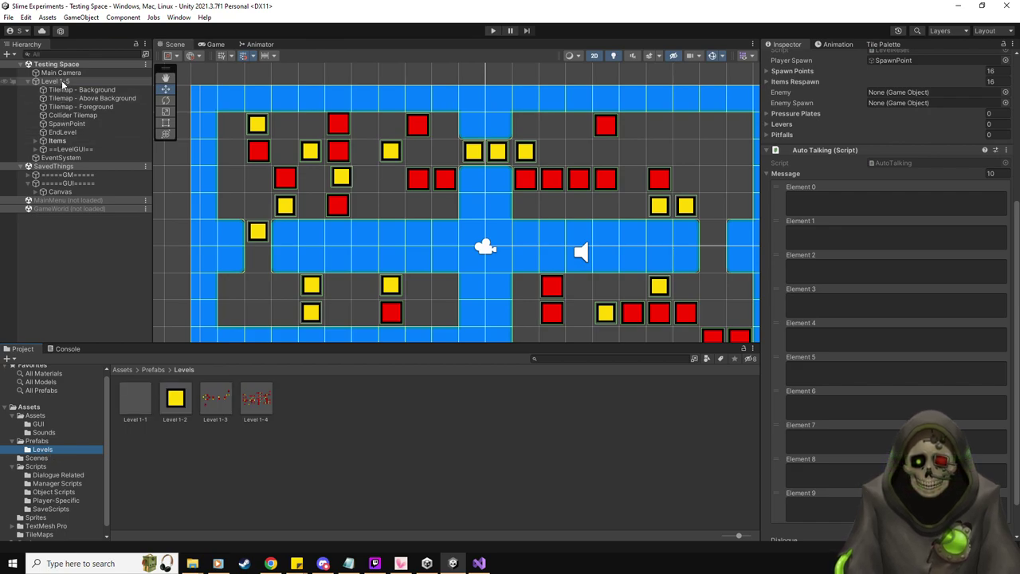
- On EndLevel's Finish Level Script, assign Level 1-5 as Current Level and set Level Number to 5, then reselect Level 1-5
{"action": "left_click", "coordinate": [62, 132]}
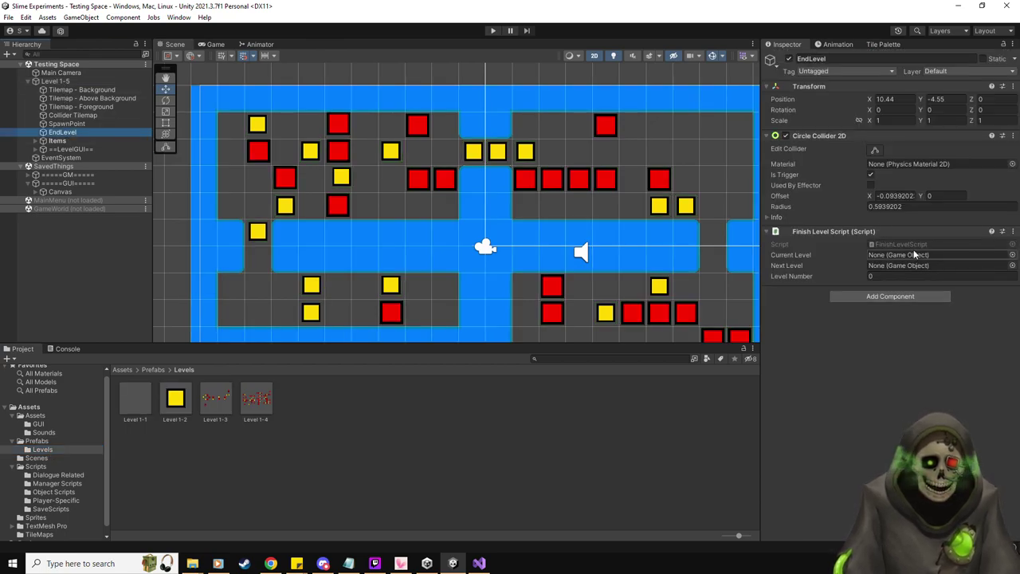
{"action": "left_click_drag", "start_coordinate": [75, 81], "coordinate": [968, 255]}
{"action": "left_click", "coordinate": [918, 277]}
{"action": "type", "text": "5"}
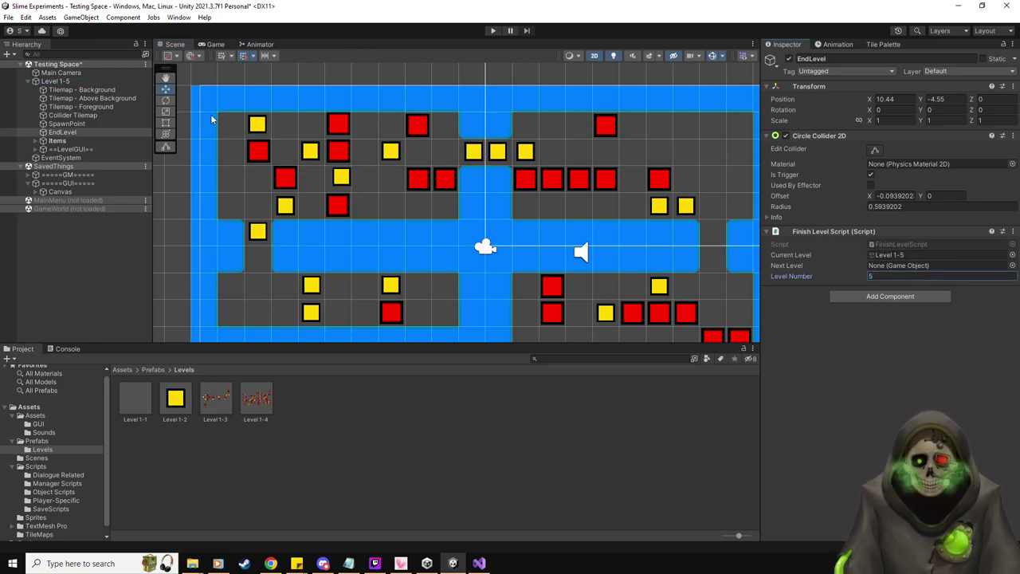
{"action": "left_click", "coordinate": [54, 81]}
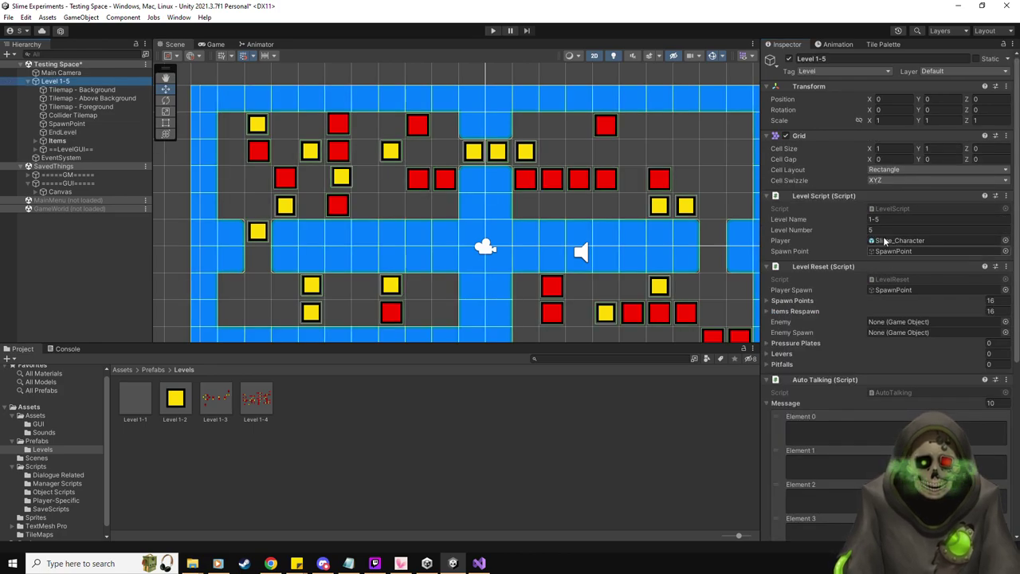
- Review Level 1-5's components and store the level as a prefab in the Levels folder
{"action": "scroll", "coordinate": [837, 389], "scroll_direction": "down", "scroll_amount": 10}
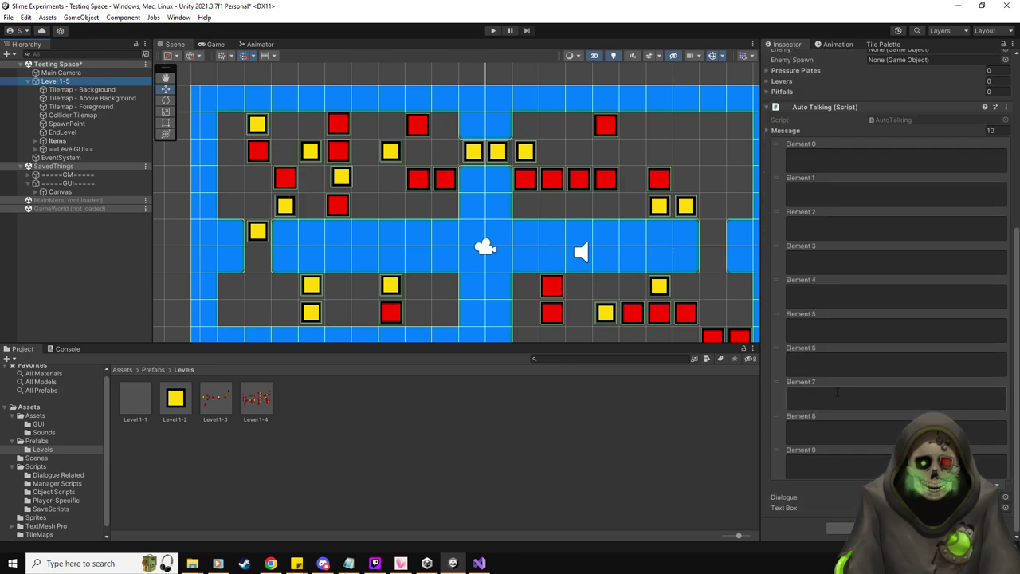
{"action": "scroll", "coordinate": [845, 400], "scroll_direction": "up", "scroll_amount": 9}
{"action": "scroll", "coordinate": [845, 401], "scroll_direction": "up", "scroll_amount": 1}
{"action": "left_click_drag", "start_coordinate": [54, 81], "coordinate": [404, 455]}
- In the Level 1-4 prefab, assign Level 1-5 as EndLevel's Next Level and save the changes while switching to the Level 1-3 prefab
{"action": "double_click", "coordinate": [260, 395]}
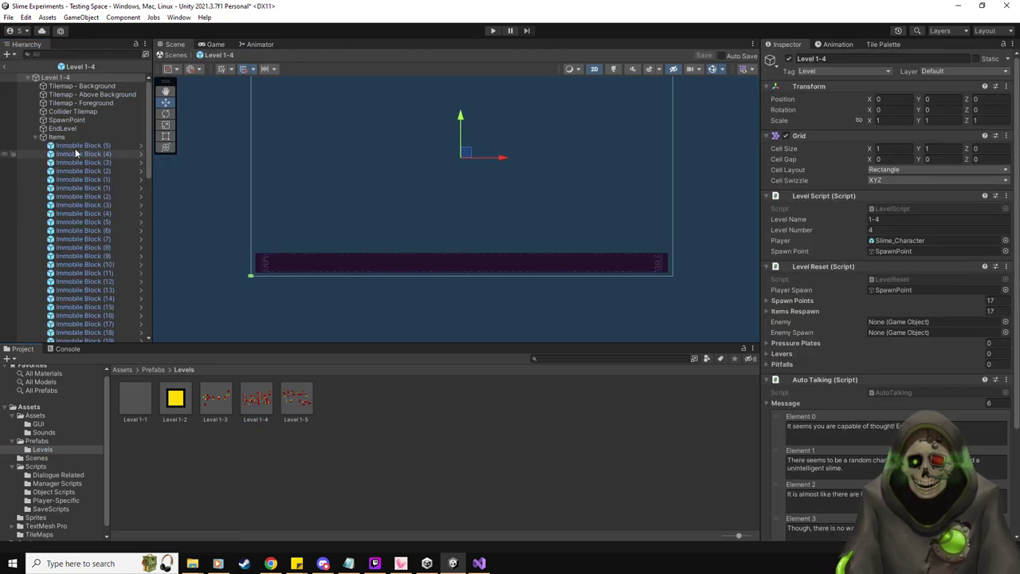
{"action": "left_click", "coordinate": [77, 128]}
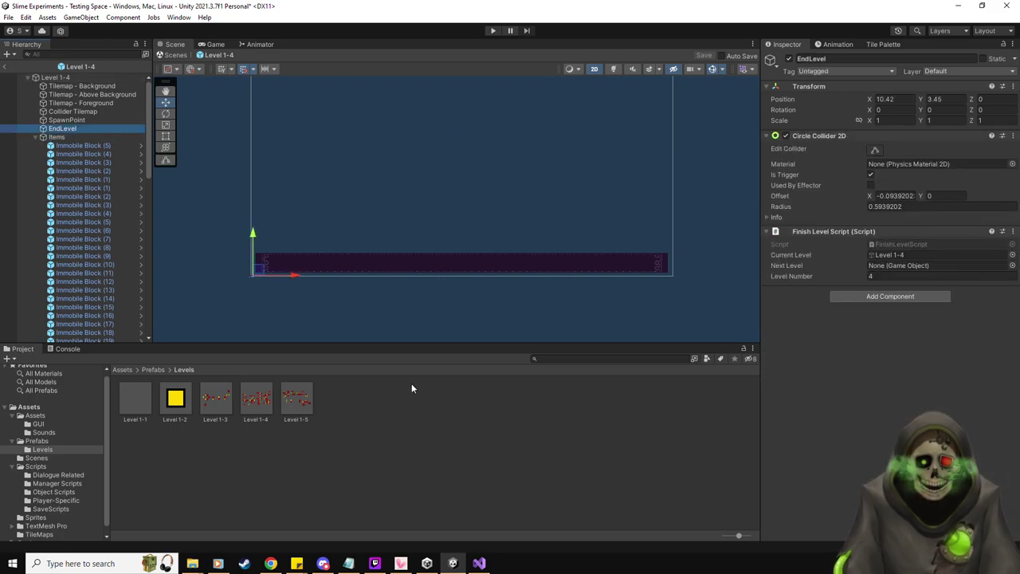
{"action": "left_click_drag", "start_coordinate": [300, 405], "coordinate": [900, 266]}
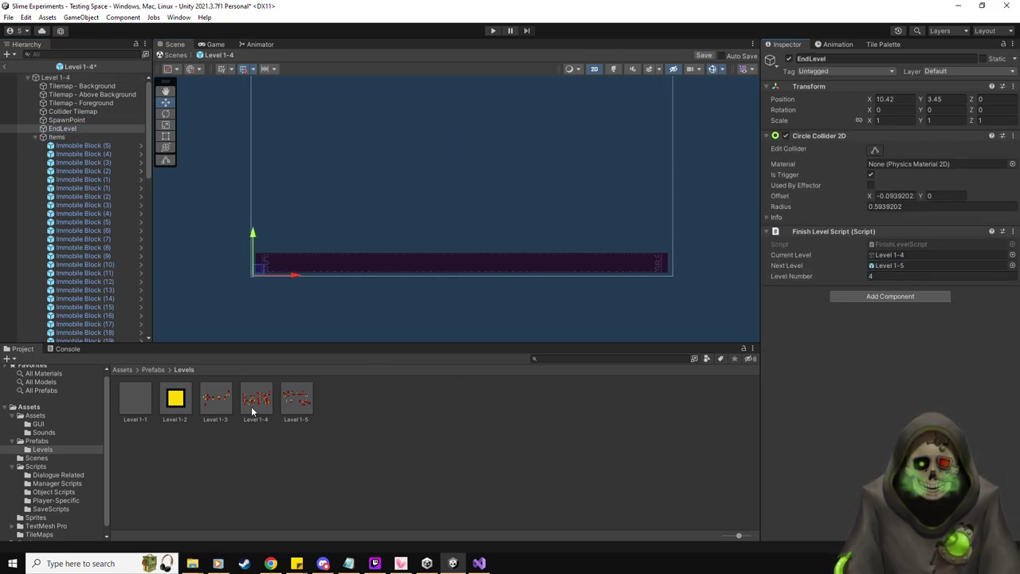
{"action": "left_click", "coordinate": [226, 403]}
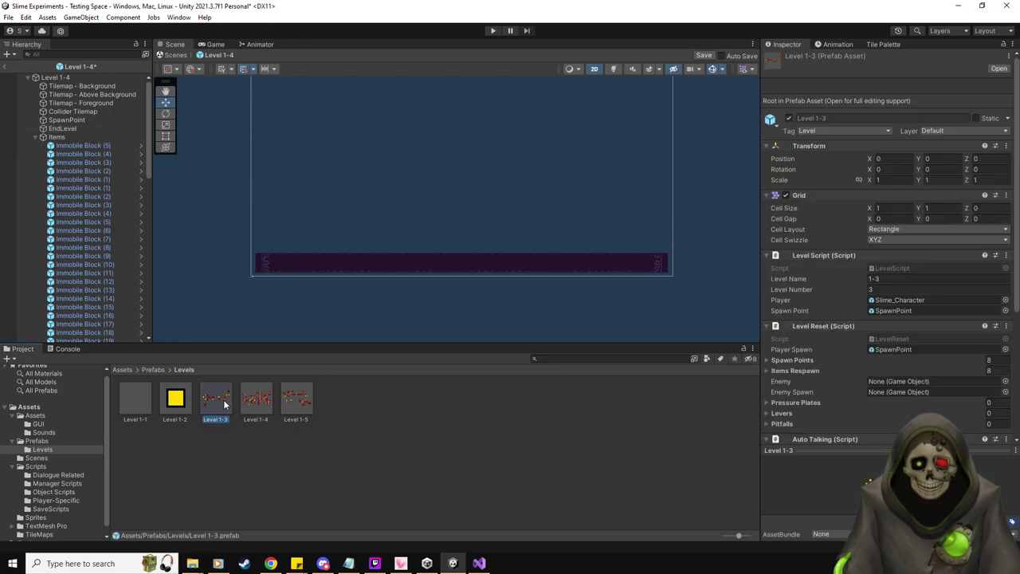
{"action": "left_click", "coordinate": [74, 128]}
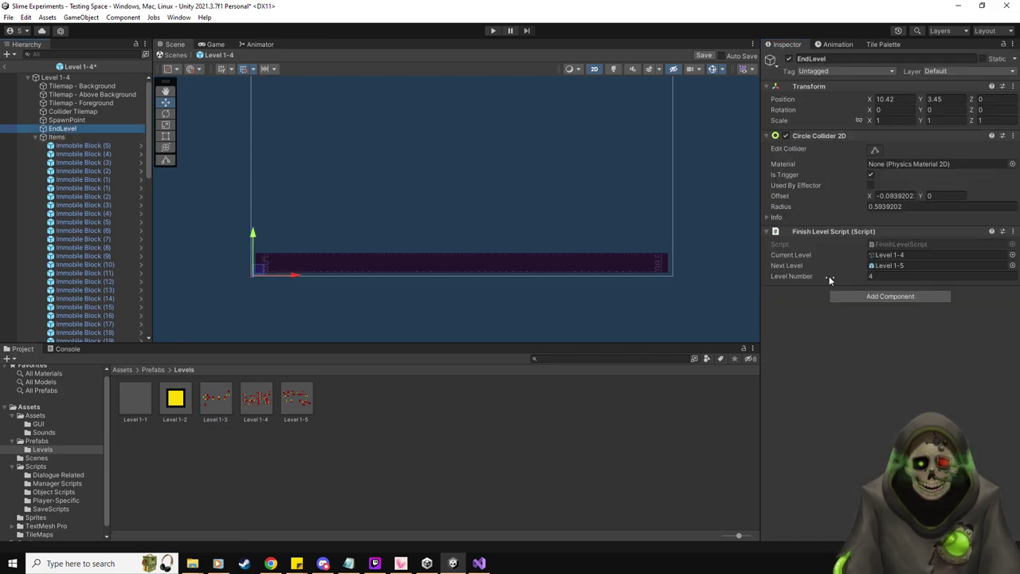
{"action": "double_click", "coordinate": [228, 403]}
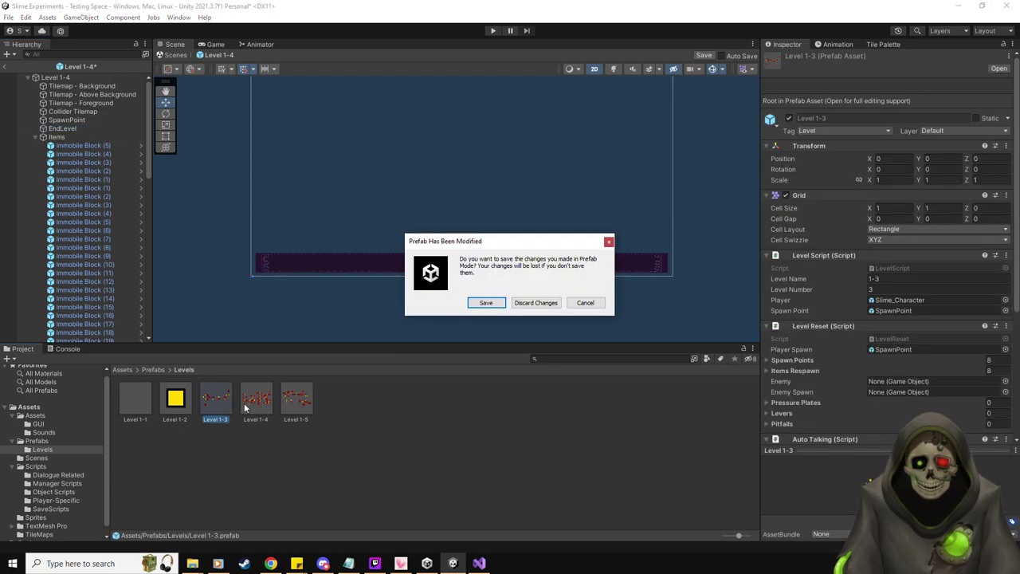
{"action": "left_click", "coordinate": [486, 303]}
- Check the Level 1-3 prefab's EndLevel settings and read Level 1-4's Auto Talking messages for reference
{"action": "left_click", "coordinate": [72, 128]}
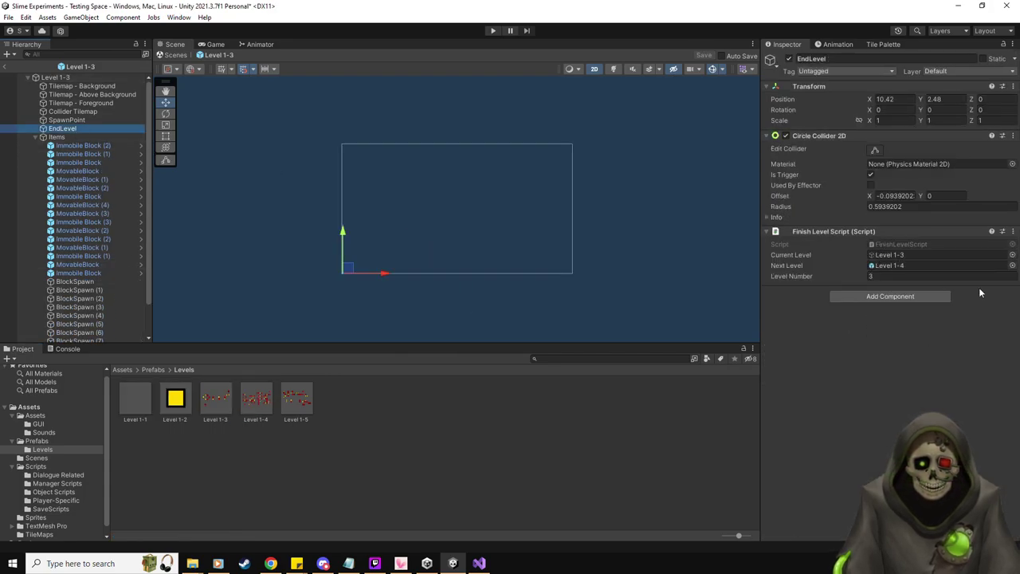
{"action": "double_click", "coordinate": [296, 407]}
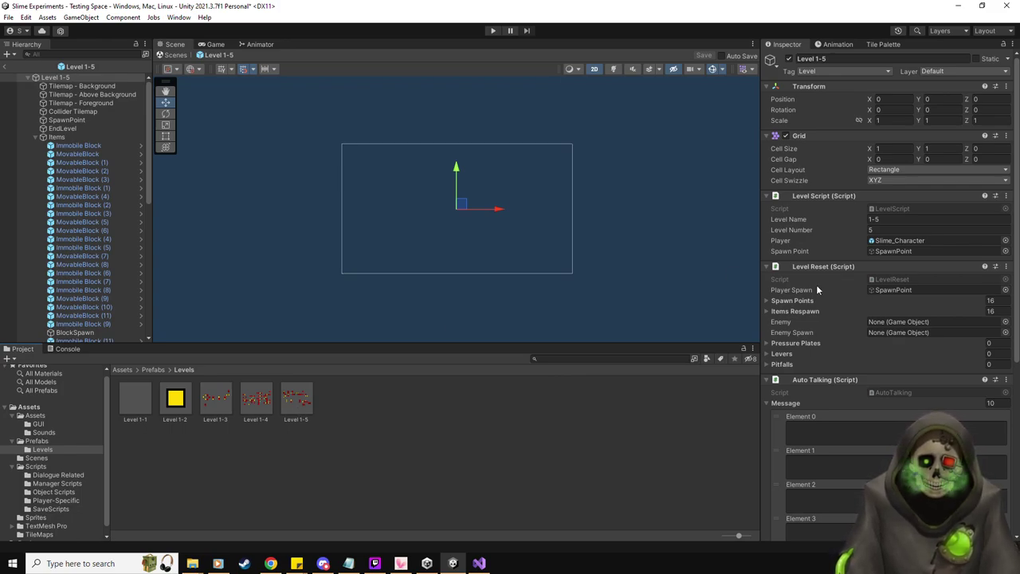
{"action": "left_click", "coordinate": [263, 390]}
{"action": "scroll", "coordinate": [828, 318], "scroll_direction": "down", "scroll_amount": 6}
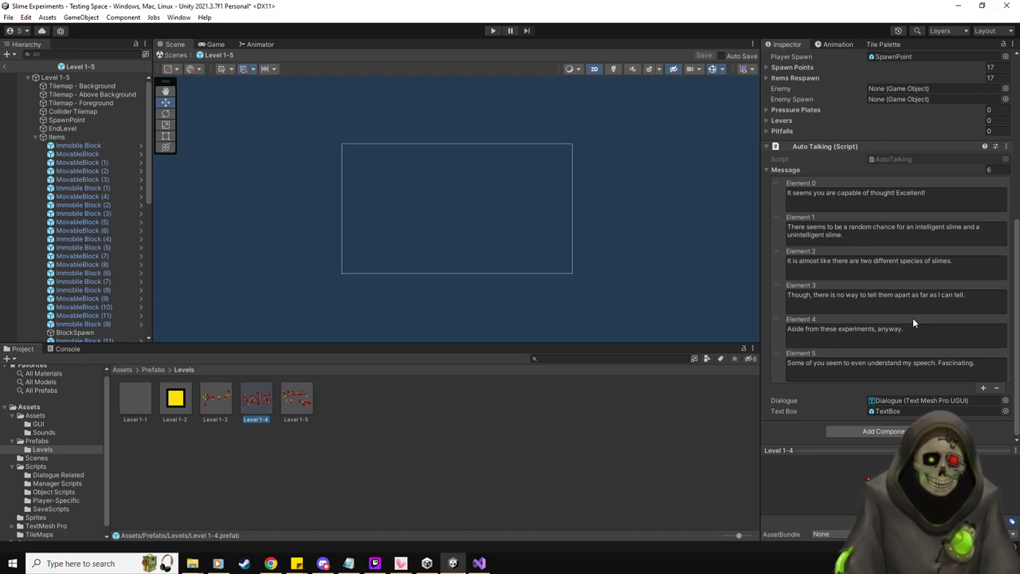
- In the Level 1-5 prefab, begin Auto Talking message Element 0 with "My fascination with" and save the prefab
{"action": "double_click", "coordinate": [293, 408]}
{"action": "left_click", "coordinate": [858, 159]}
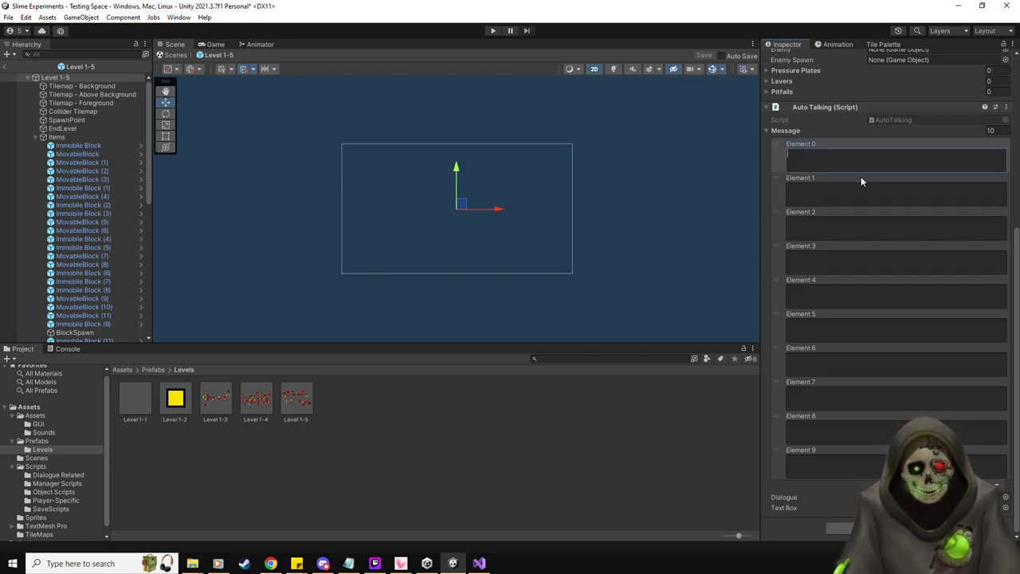
{"action": "type", "text": "My facination with"}
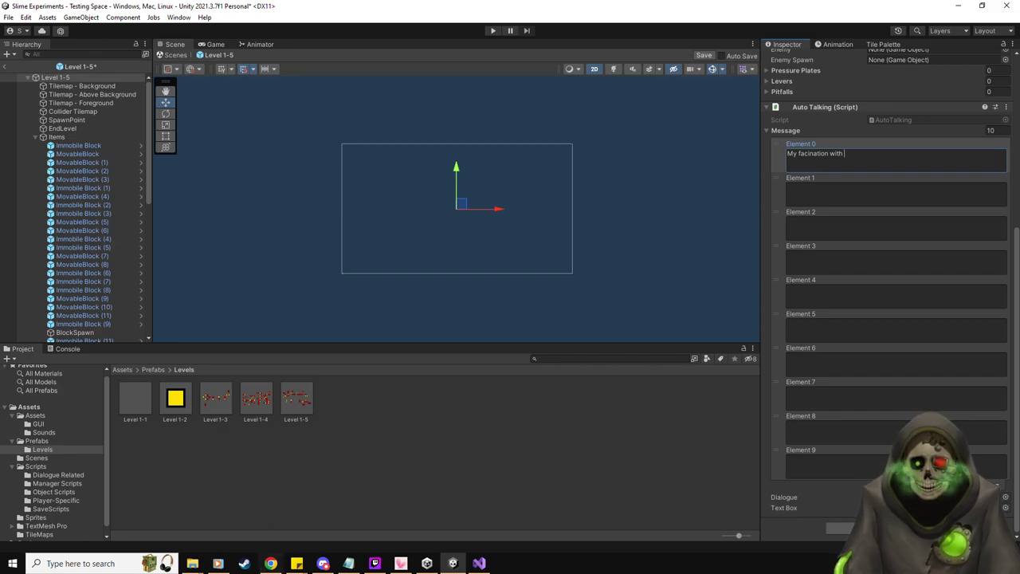
{"action": "key", "text": "alt+Tab"}
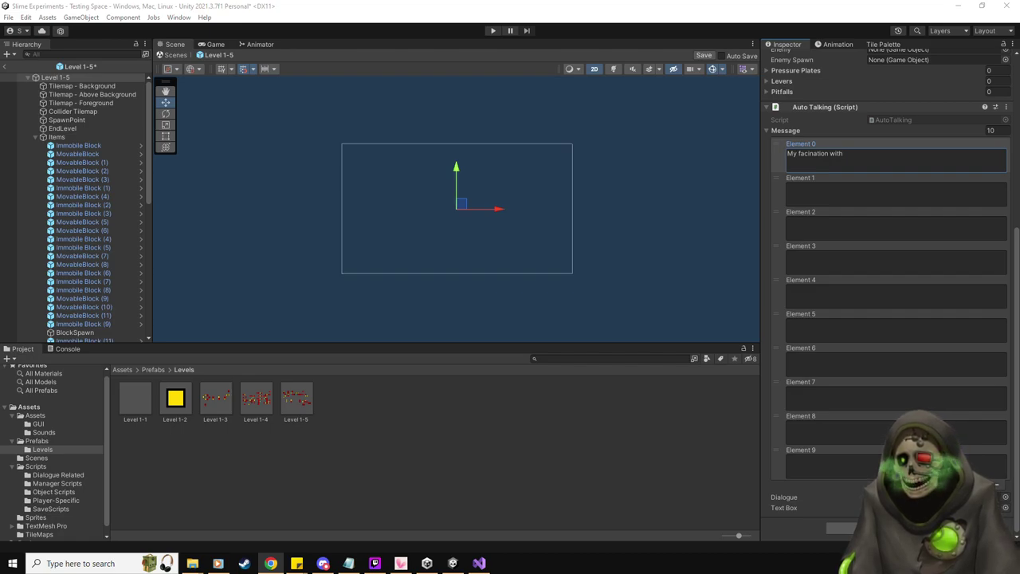
{"action": "left_click", "coordinate": [800, 153]}
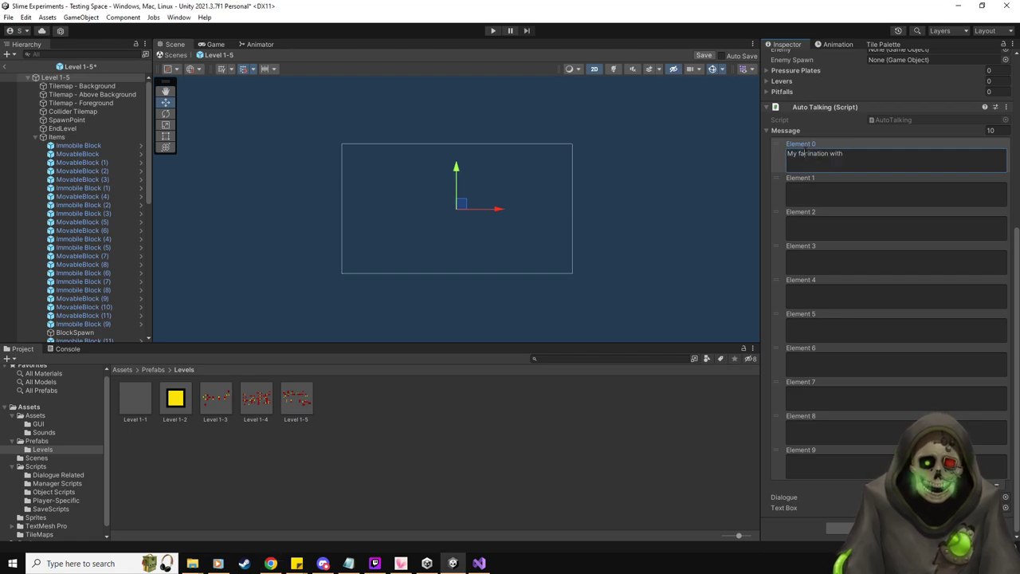
{"action": "type", "text": "s"}
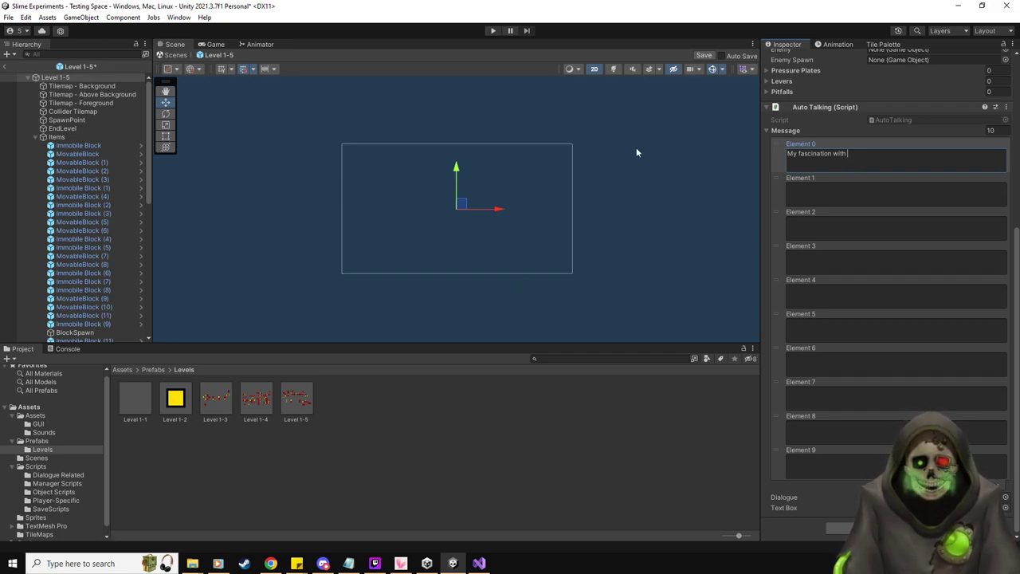
{"action": "left_click", "coordinate": [702, 56]}
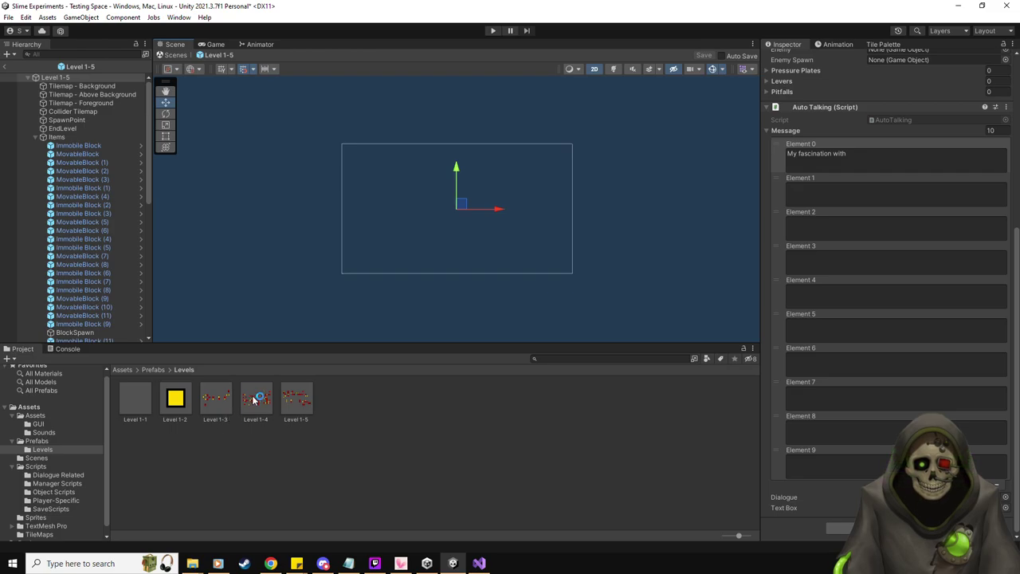
- Recheck Level 1-4, and complete Level 1-5's Element 0 as "My fascination with slimes began when a slime attacked my nation's capital city, you see."
{"action": "double_click", "coordinate": [255, 400]}
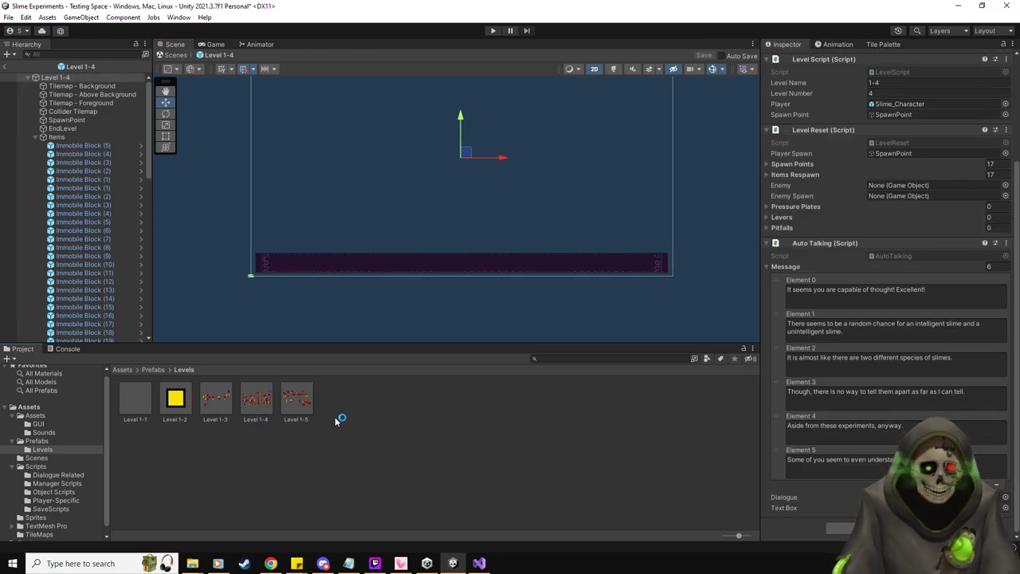
{"action": "double_click", "coordinate": [295, 400]}
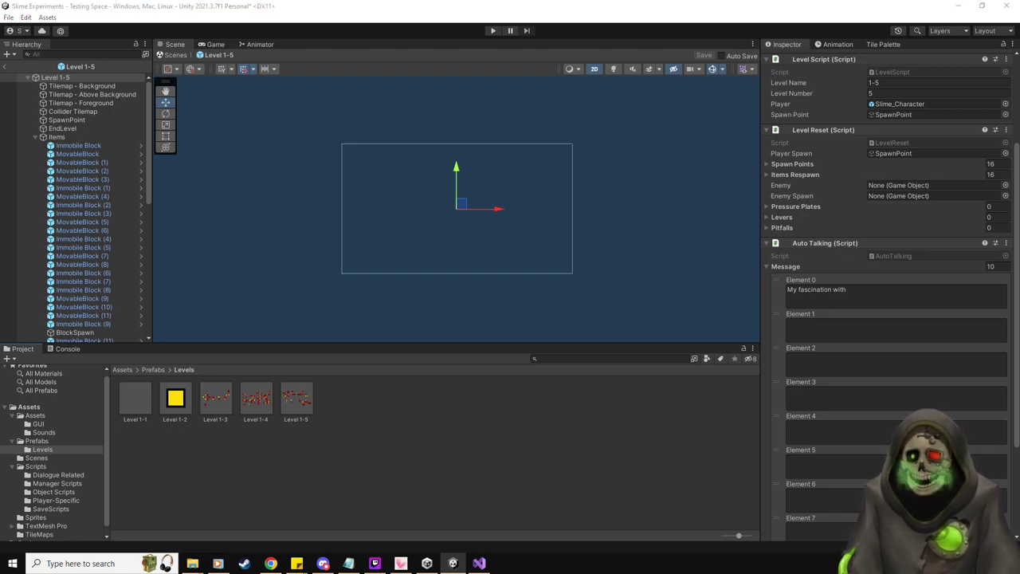
{"action": "left_click", "coordinate": [880, 292]}
{"action": "left_click", "coordinate": [880, 292]}
{"action": "type", "text": "slim"}
{"action": "type", "text": "es began when"}
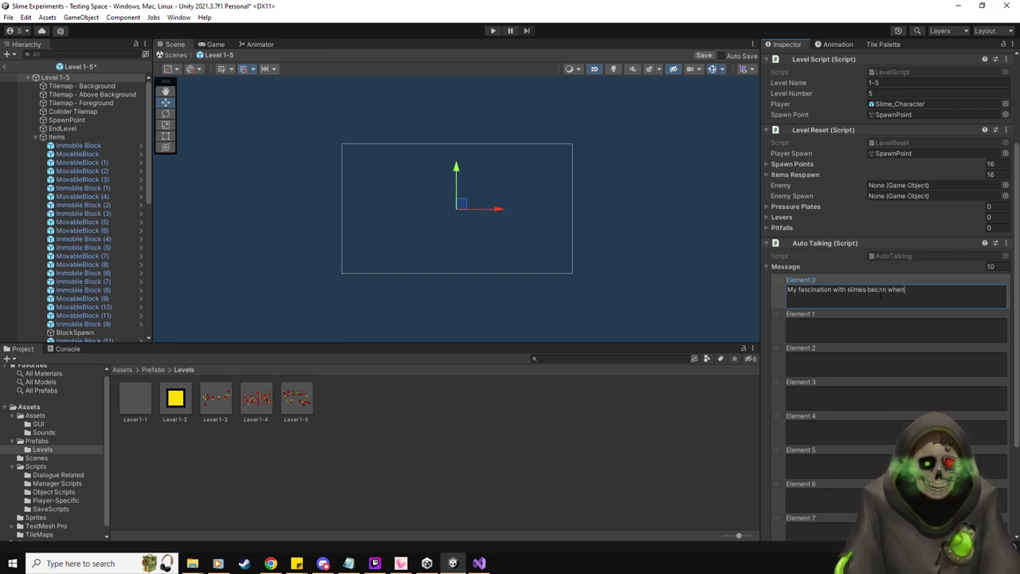
{"action": "key", "text": "ctrl+a"}
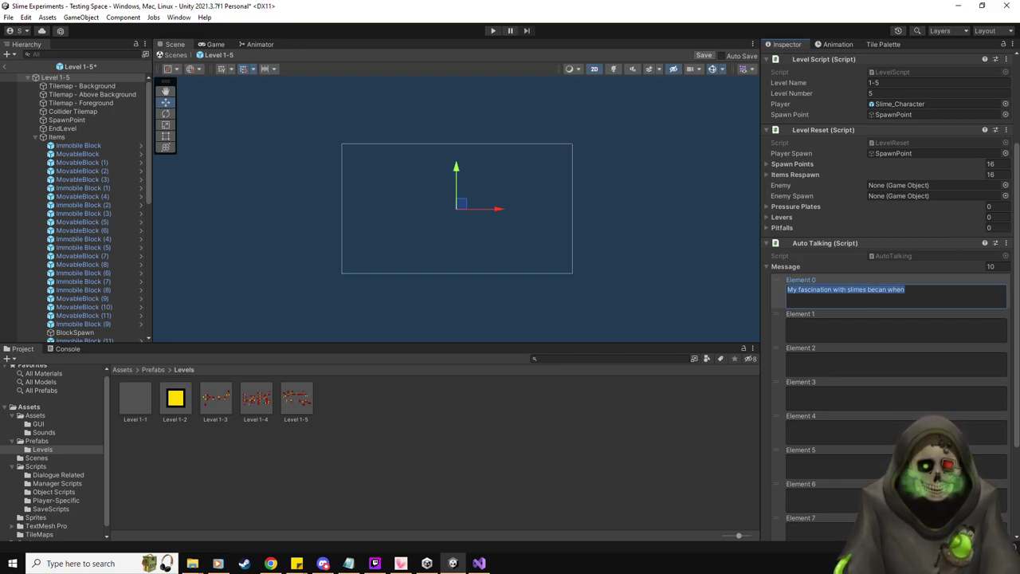
{"action": "key", "text": "End"}
{"action": "left_click", "coordinate": [874, 289]}
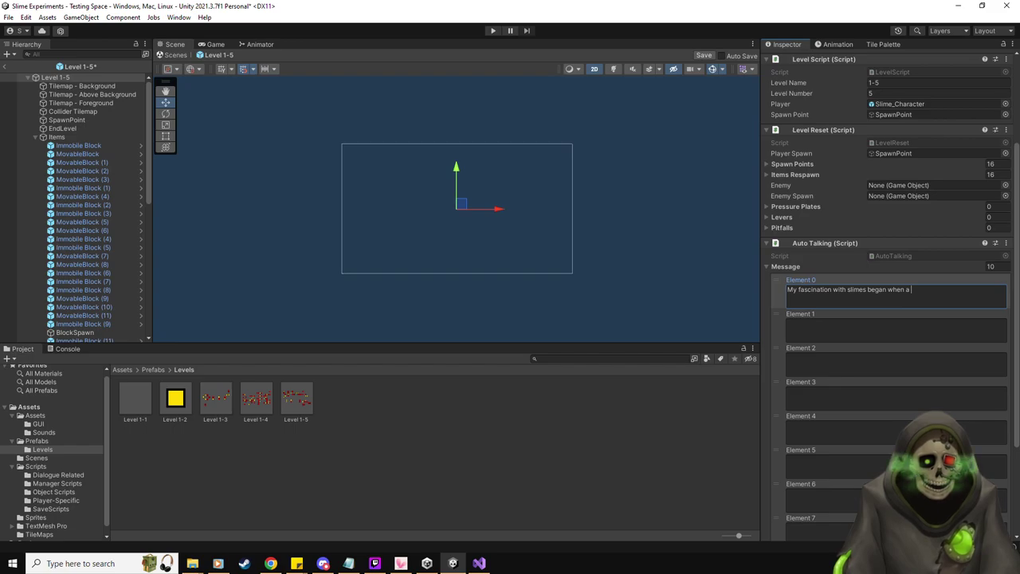
{"action": "type", "text": "ime attacked"}
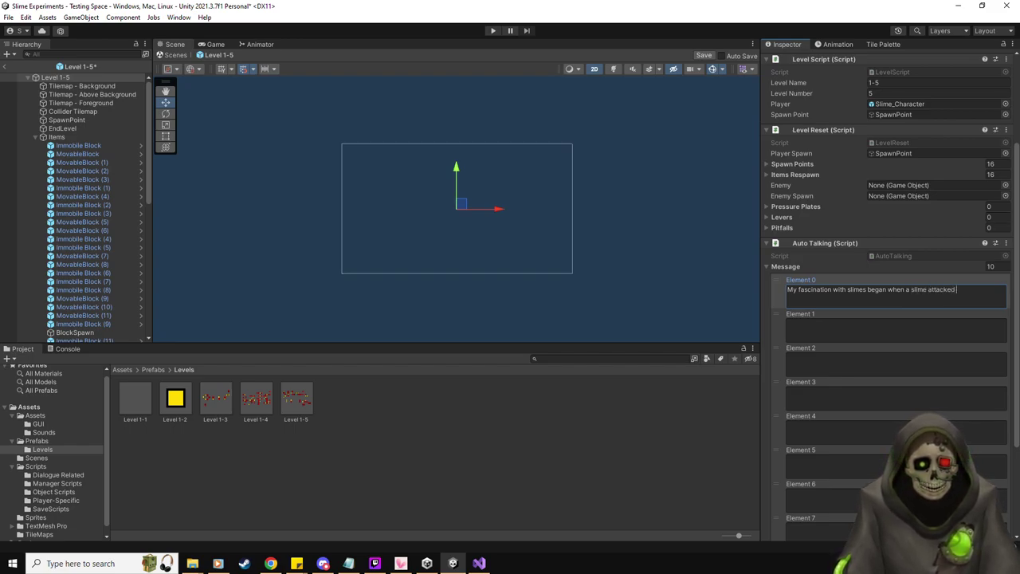
{"action": "type", "text": " my nation's capital city, you"}
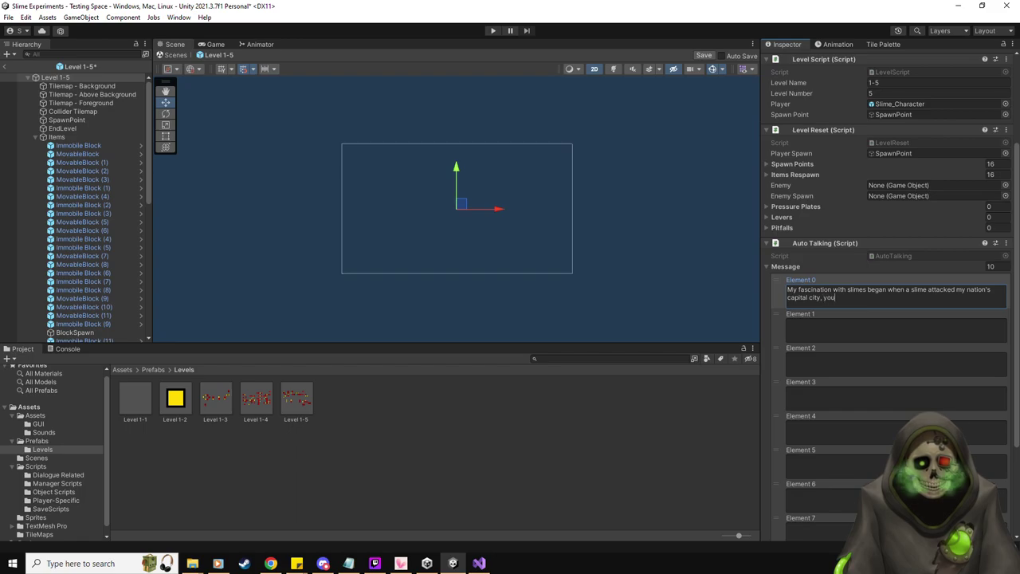
{"action": "type", "text": " see."}
- Write message Element 1 as "It was an odd thing, a slime and other monsters came and attacked."
{"action": "left_click", "coordinate": [831, 331]}
{"action": "type", "text": "It o"}
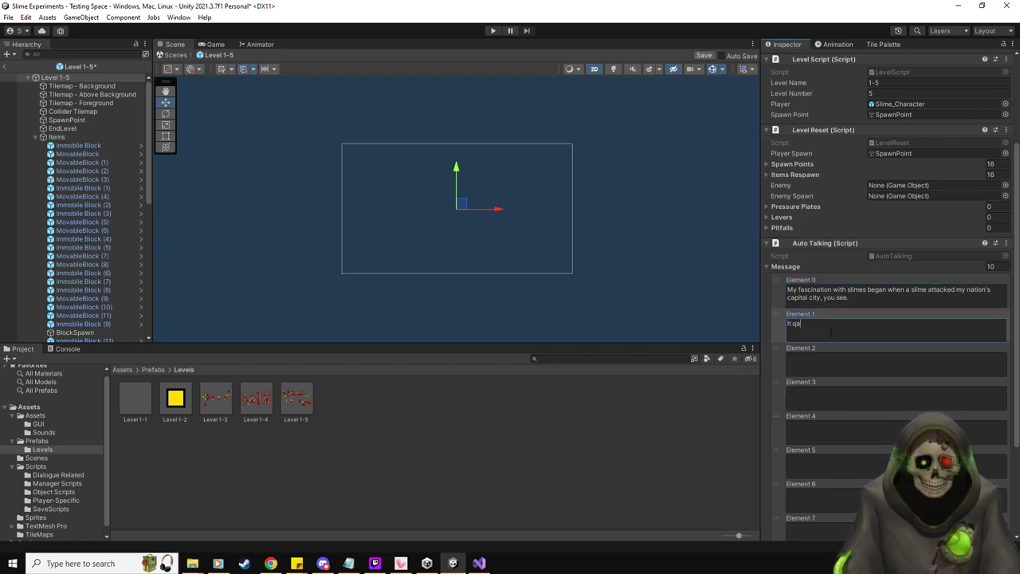
{"action": "key", "text": "BackSpace"}
{"action": "type", "text": "was an odd thing, "}
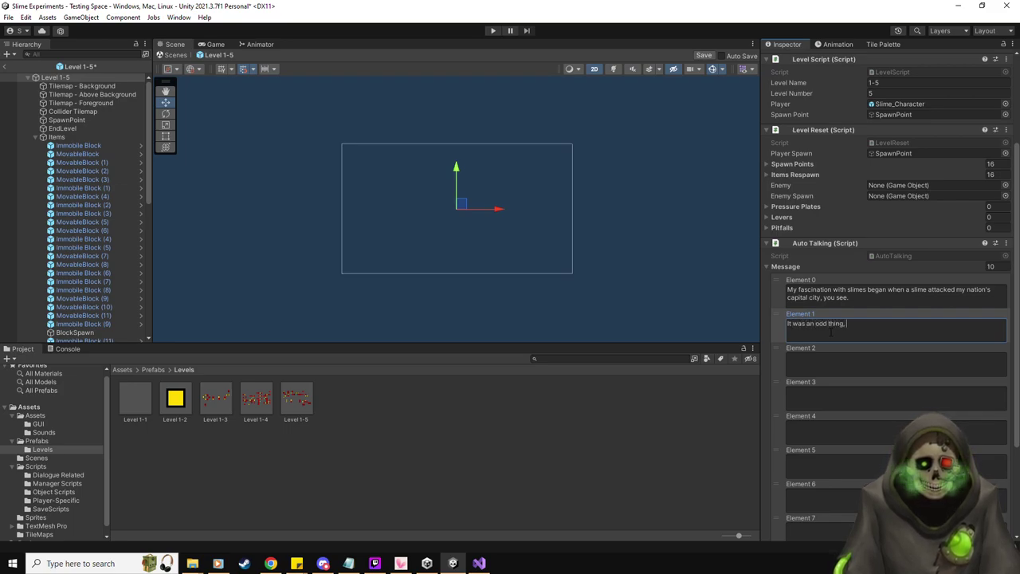
{"action": "type", "text": "a slime and"}
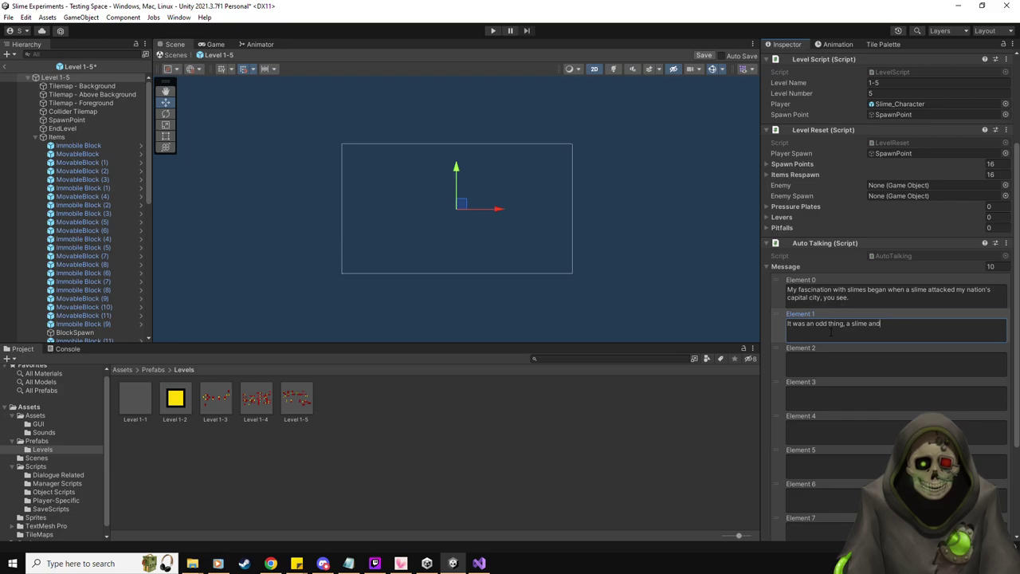
{"action": "type", "text": " other monsters came and"}
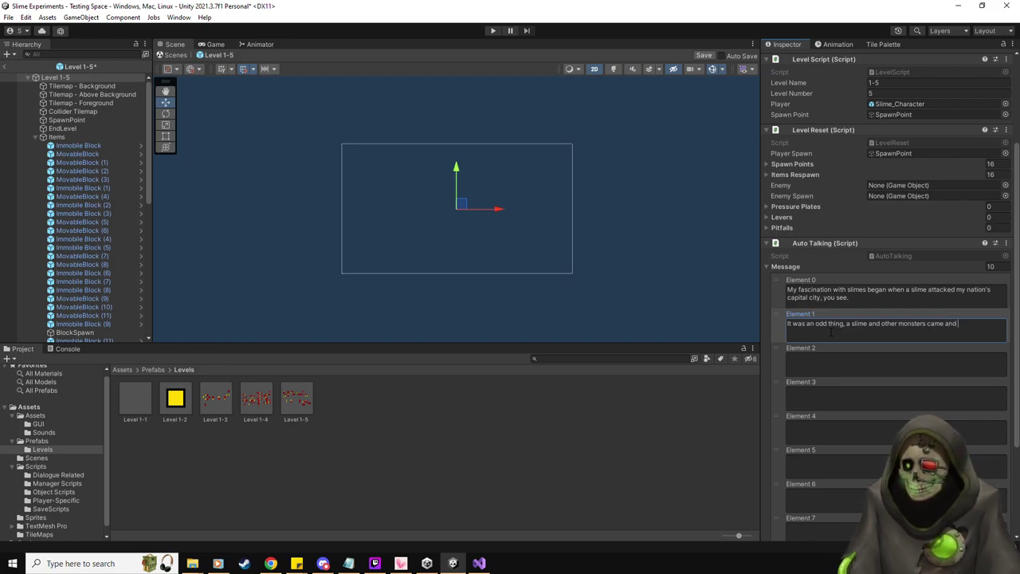
{"action": "type", "text": "attacked."}
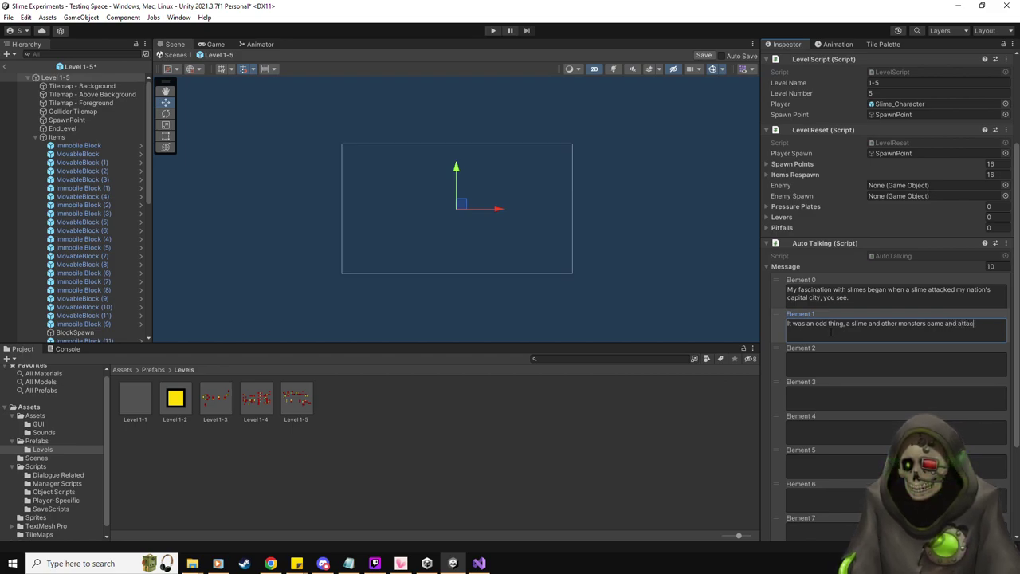
- Write message Element 2 as "They overpowered the guards and knights and even defeated the king."
{"action": "left_click", "coordinate": [839, 364]}
{"action": "type", "text": "They cover"}
{"action": "key", "text": "BackSpace"}
{"action": "key", "text": "BackSpace"}
{"action": "key", "text": "BackSpace"}
{"action": "key", "text": "BackSpace"}
{"action": "key", "text": "BackSpace"}
{"action": "type", "text": "overpowered the guards and "}
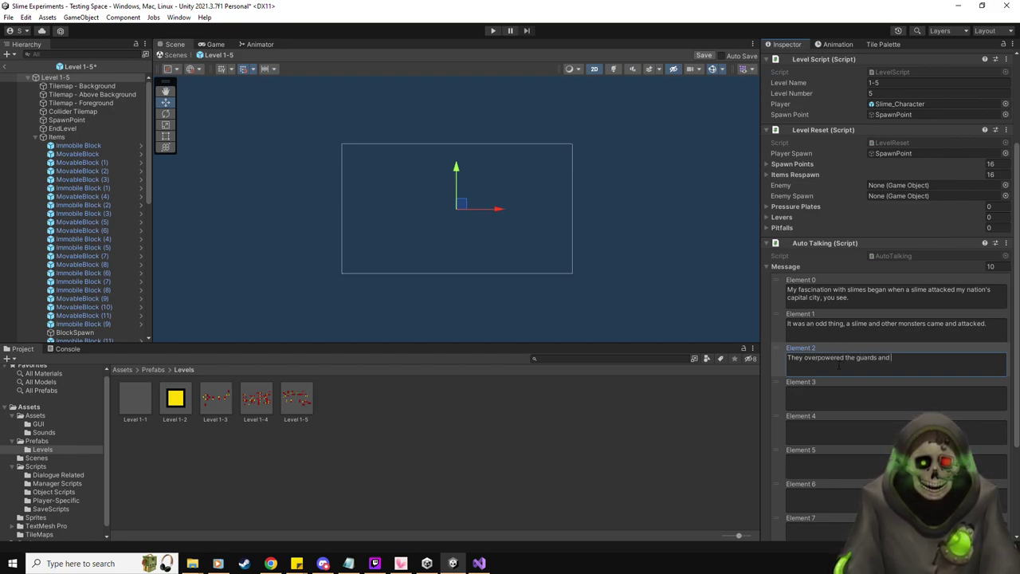
{"action": "type", "text": "knights"}
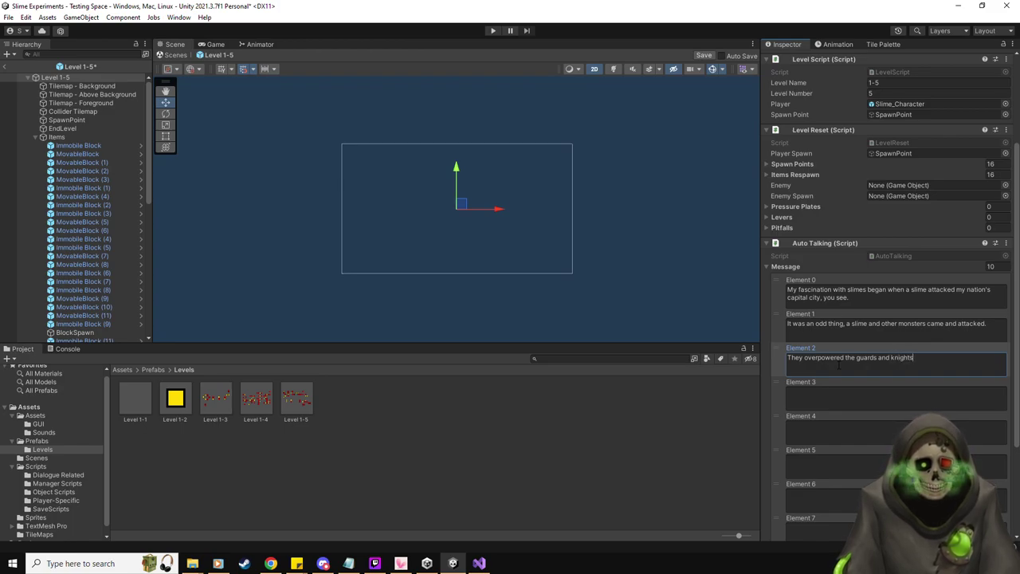
{"action": "type", "text": " and even defeated the king"}
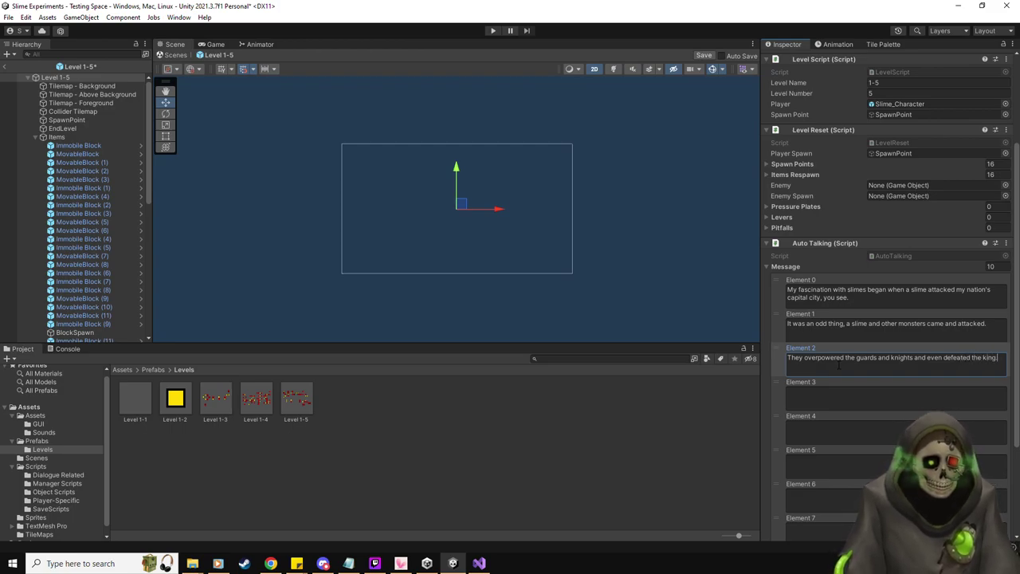
{"action": "type", "text": "."}
- Write message Element 3 as "How could a mere slime do this? How did the slime get the other monsters to follow it?"
{"action": "left_click", "coordinate": [845, 392]}
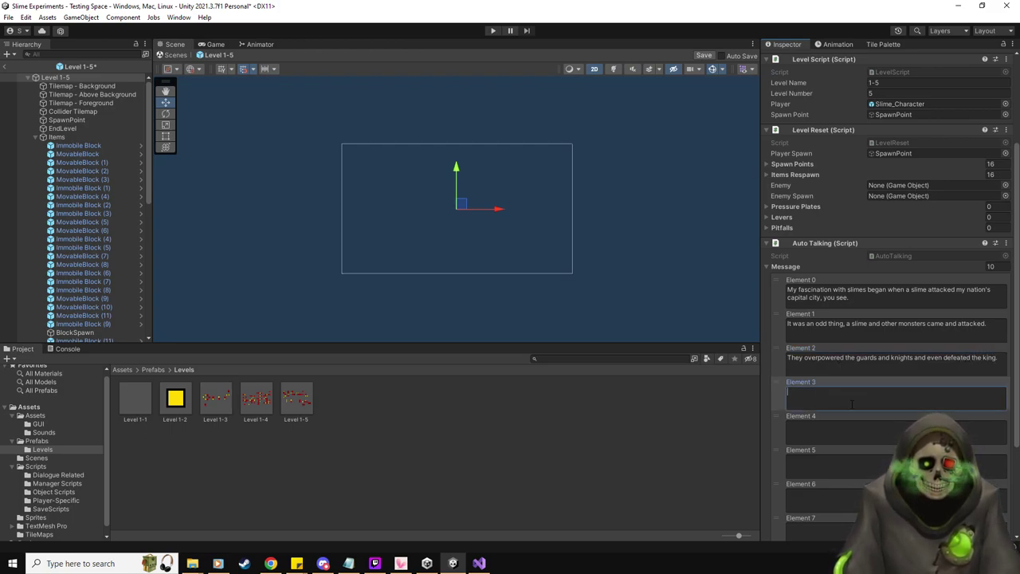
{"action": "type", "text": "How could a mere slime do this? How did the slime"}
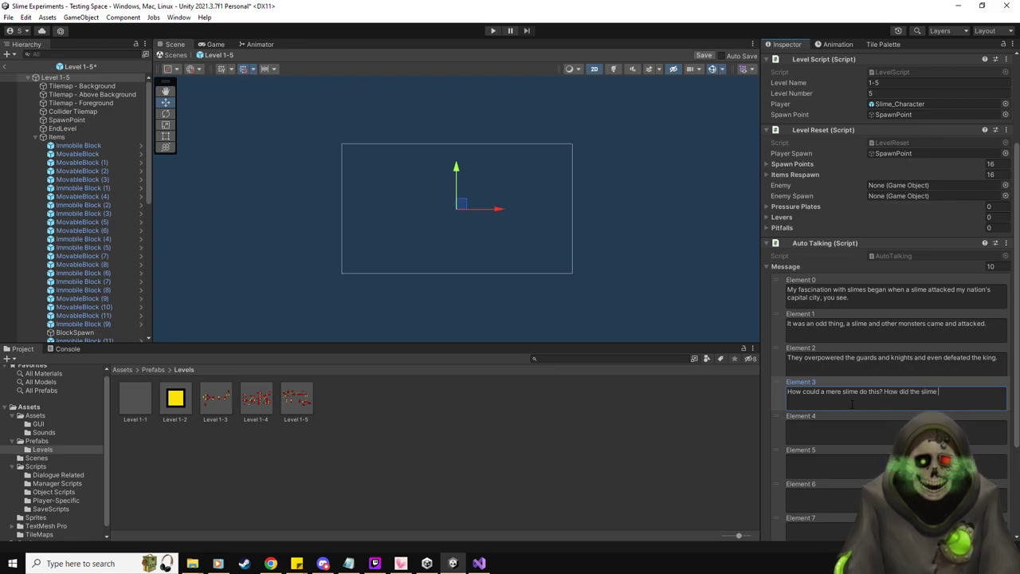
{"action": "type", "text": " get the other monsters to foll"}
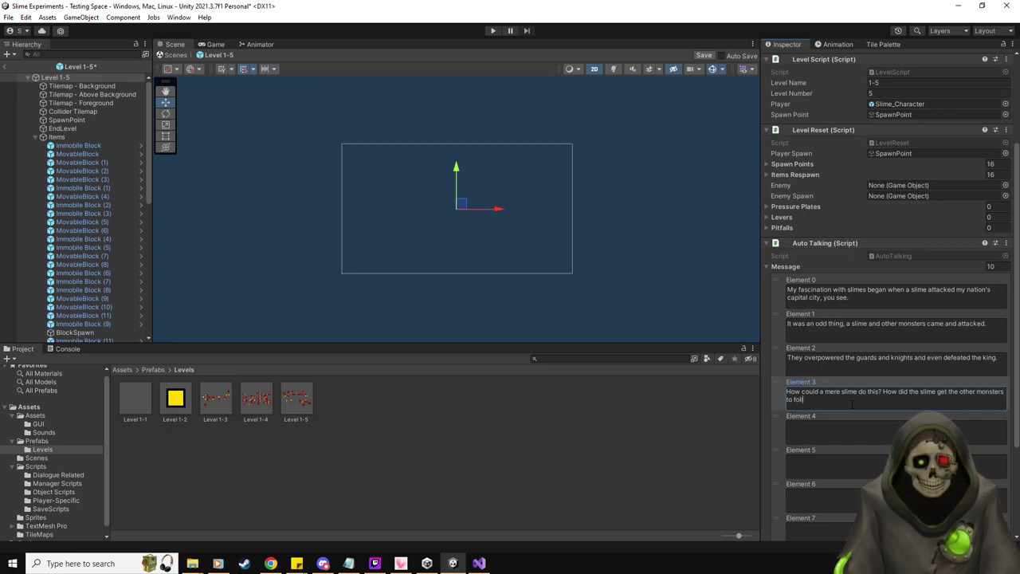
{"action": "type", "text": "ow it?"}
- Write message Element 4 as "All questions that burned in my mind and led me to this research."
{"action": "left_click", "coordinate": [837, 433]}
{"action": "type", "text": "All questions"}
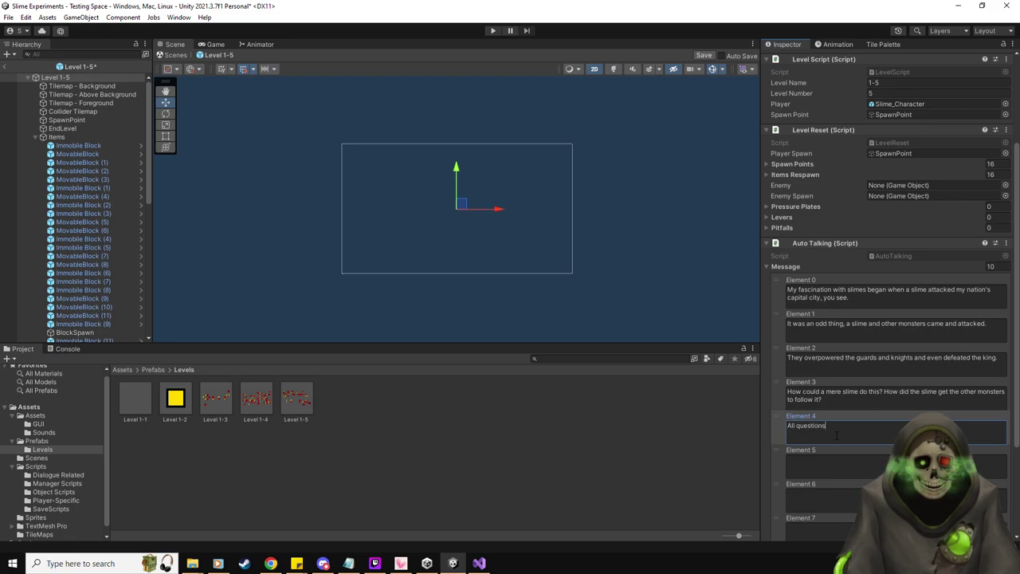
{"action": "type", "text": " that burned i"}
{"action": "type", "text": "n my mind and"}
{"action": "type", "text": " that I pondered"}
{"action": "type", "text": "rch."}
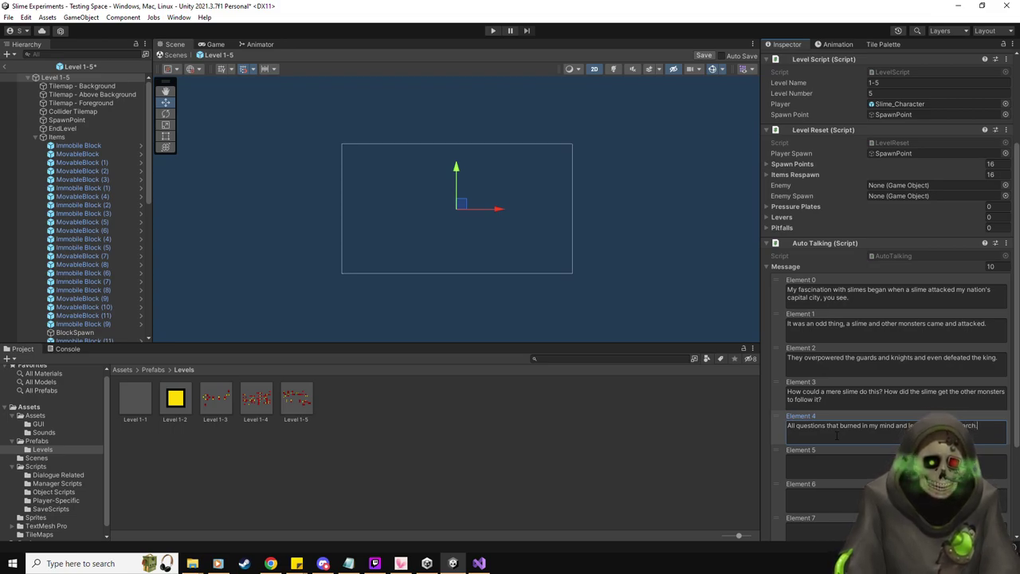
- Write message Element 5 as "And so I began experimenting with your kind."
{"action": "scroll", "coordinate": [836, 435], "scroll_direction": "down", "scroll_amount": 3}
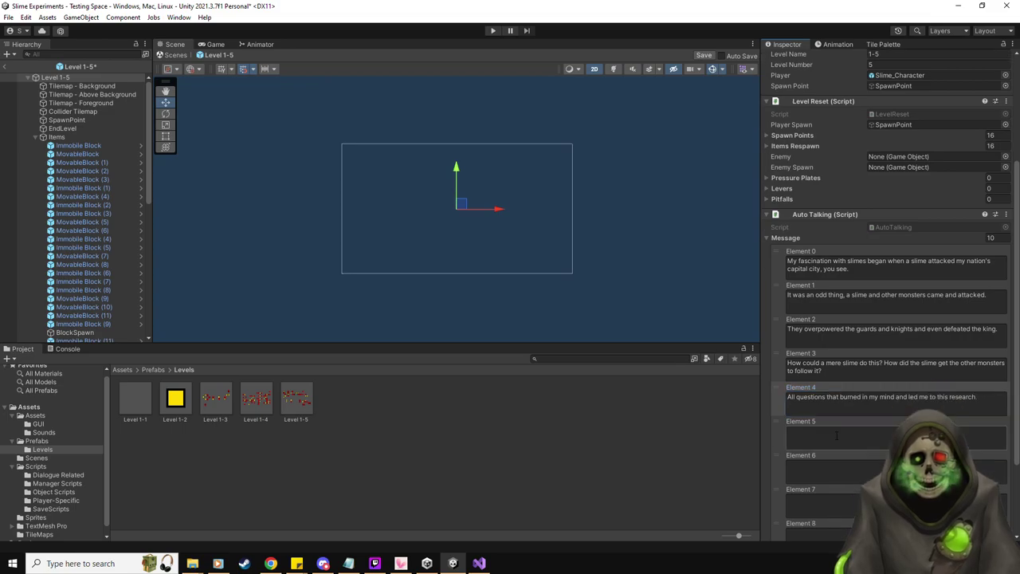
{"action": "left_click", "coordinate": [854, 380]}
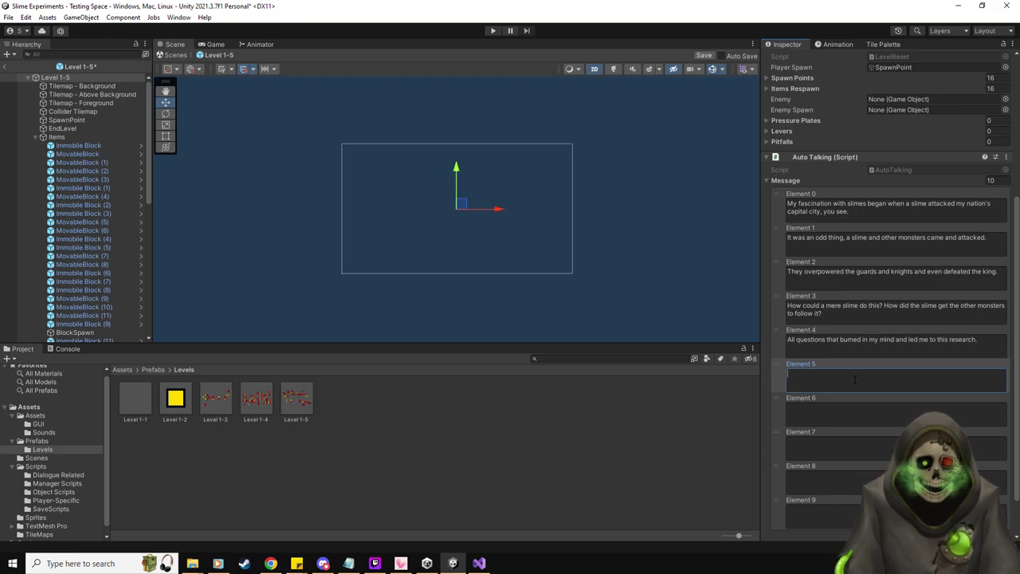
{"action": "type", "text": "And so"}
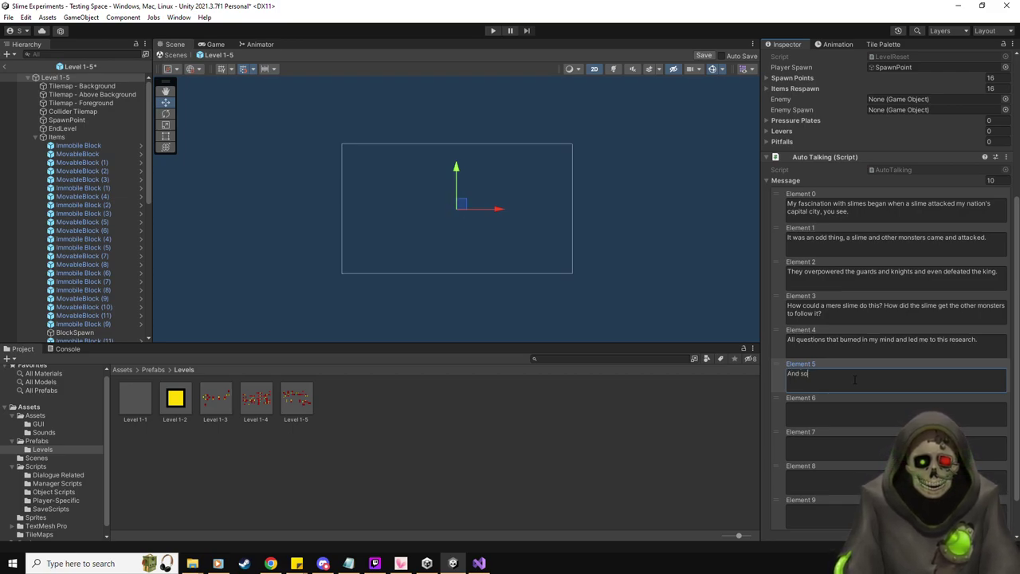
{"action": "type", "text": " I began testing"}
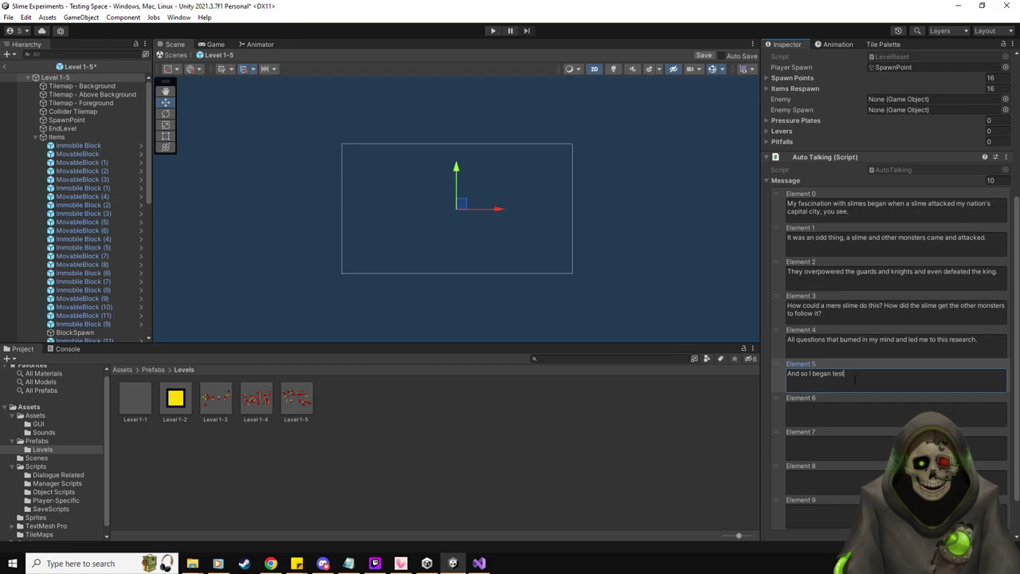
{"action": "key", "text": "BackSpace"}
{"action": "key", "text": "BackSpace"}
{"action": "key", "text": "BackSpace"}
{"action": "key", "text": "BackSpace"}
{"action": "key", "text": "BackSpace"}
{"action": "key", "text": "BackSpace"}
{"action": "key", "text": "BackSpace"}
{"action": "type", "text": "experimenting "}
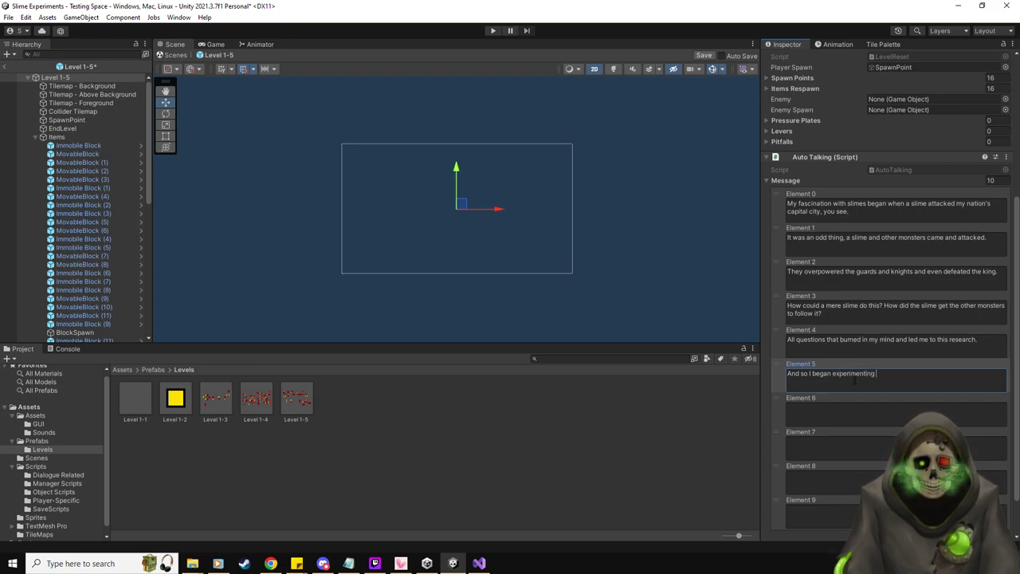
{"action": "type", "text": "with your kind."}
- Delete the empty message Elements 6 to 9 and save the Level 1-5 prefab
{"action": "left_click", "coordinate": [781, 430]}
{"action": "key", "text": "Delete"}
{"action": "key", "text": "Delete"}
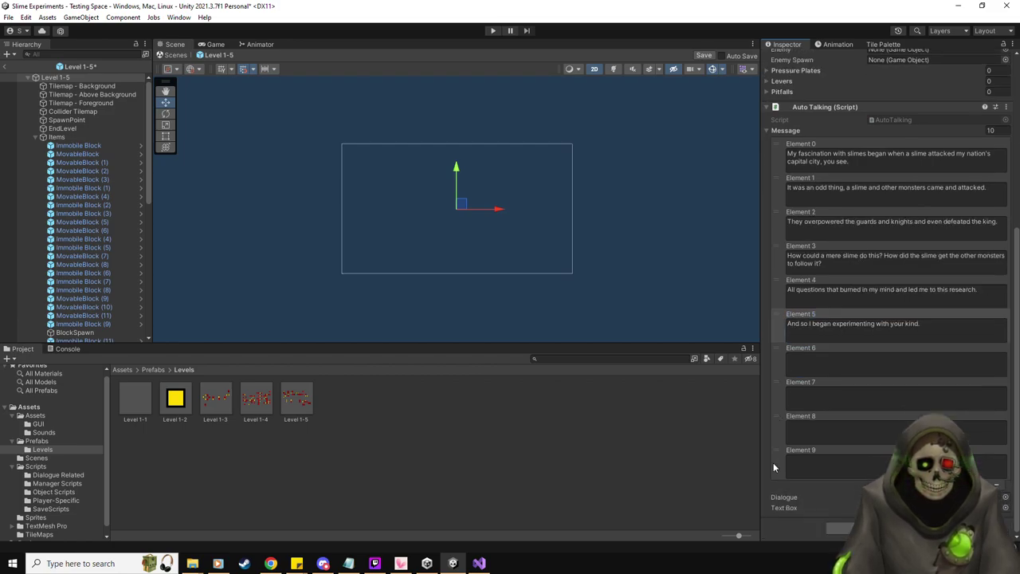
{"action": "key", "text": "Delete"}
{"action": "key", "text": "Delete"}
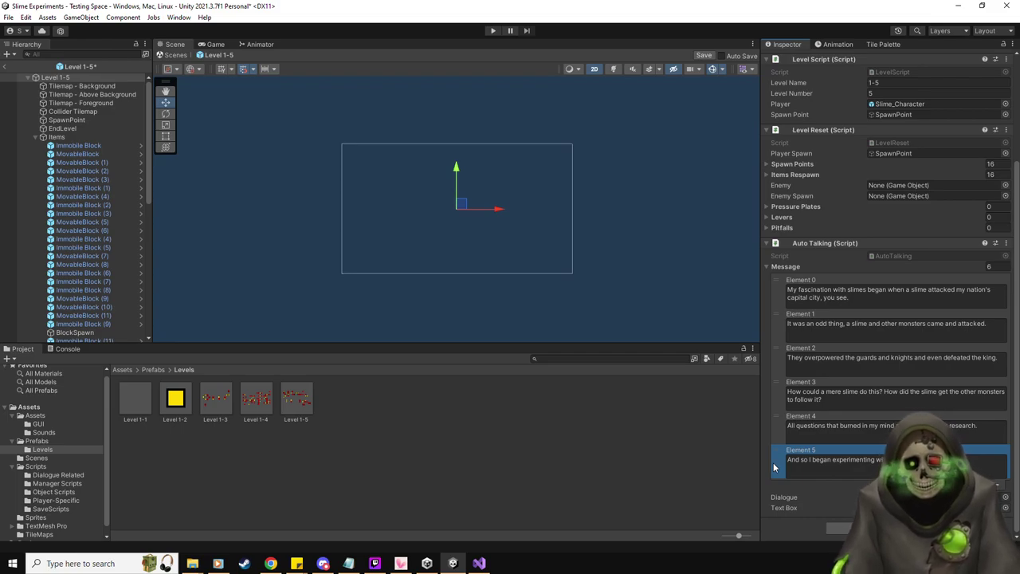
{"action": "left_click", "coordinate": [704, 55]}
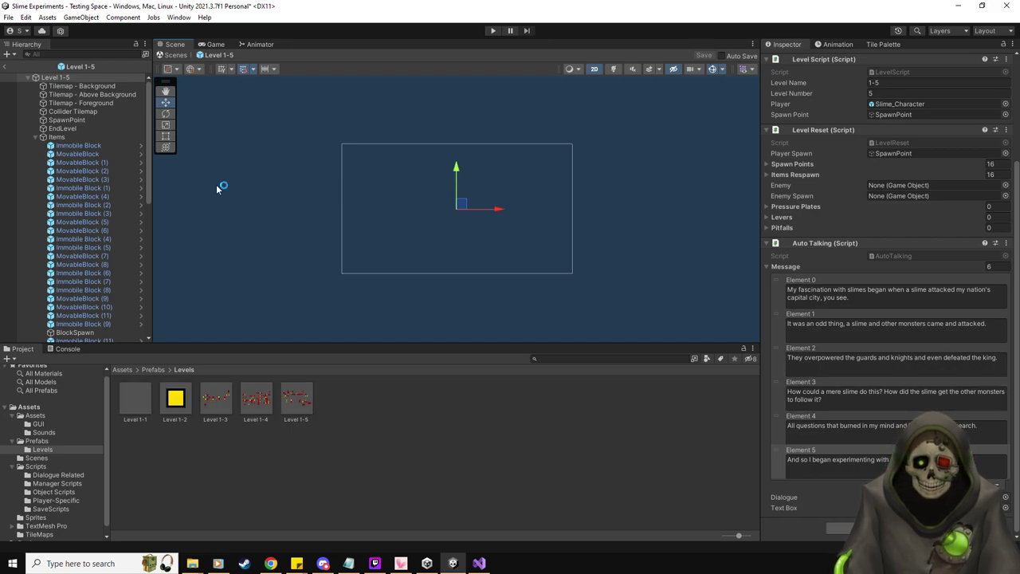
- Return to the Testing Space scene and delete the Level 1-5 instance from it
{"action": "left_click", "coordinate": [10, 66]}
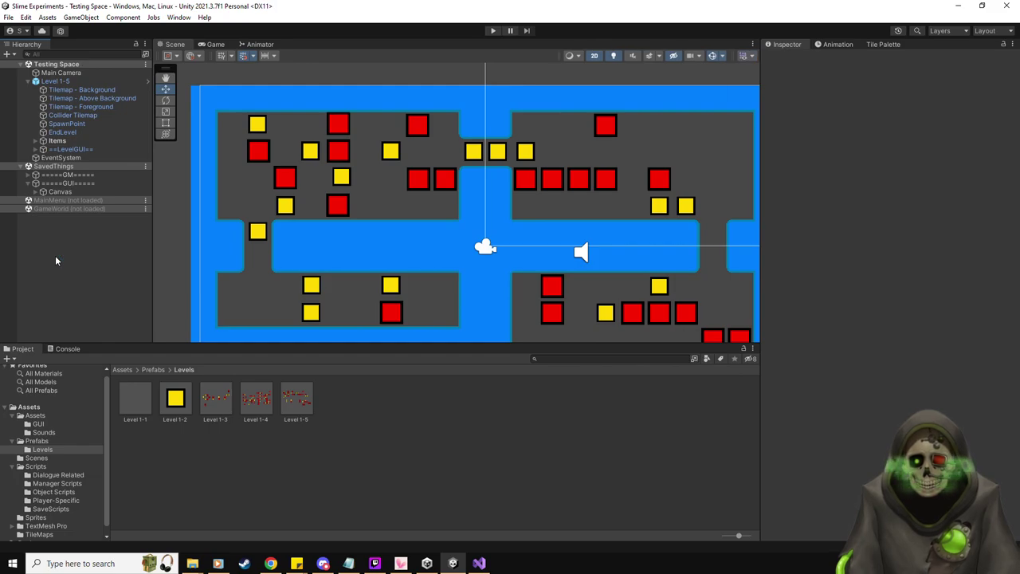
{"action": "scroll", "coordinate": [438, 228], "scroll_direction": "down", "scroll_amount": 4}
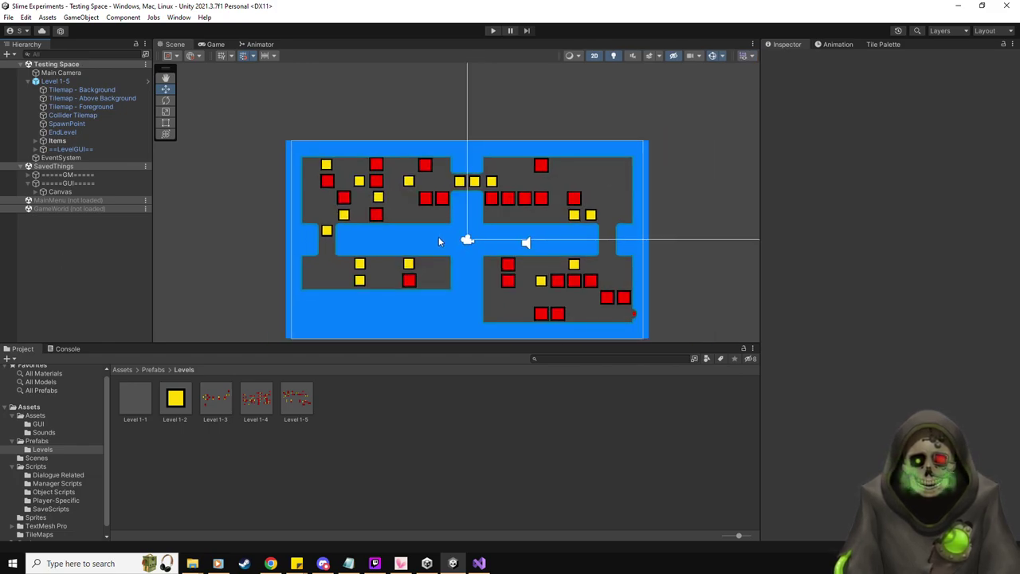
{"action": "middle_click_drag", "start_coordinate": [439, 236], "coordinate": [434, 222]}
{"action": "scroll", "coordinate": [435, 222], "scroll_direction": "up", "scroll_amount": 2}
{"action": "middle_click_drag", "start_coordinate": [465, 254], "coordinate": [461, 232]}
{"action": "left_click", "coordinate": [56, 81]}
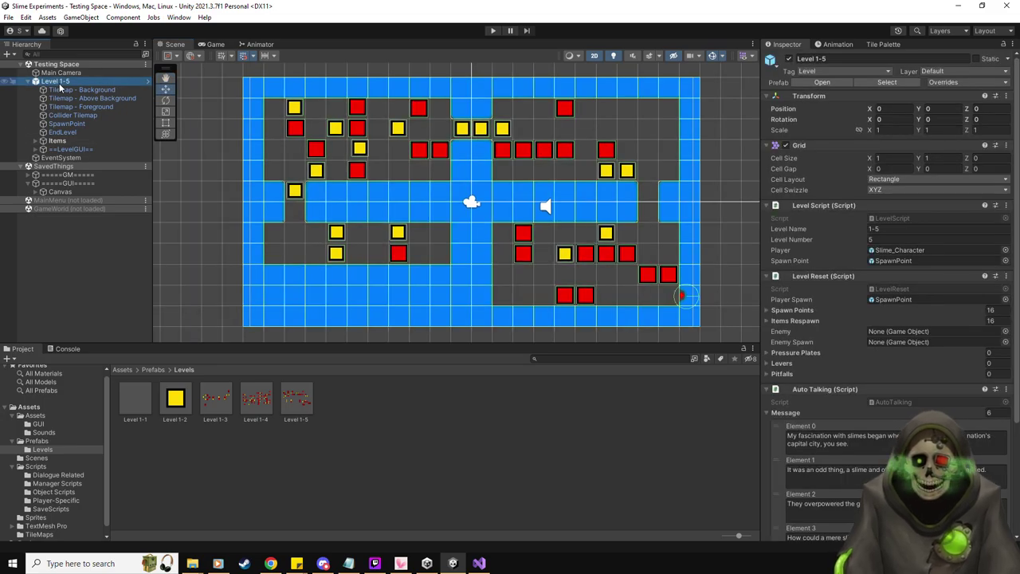
{"action": "key", "text": "Delete"}
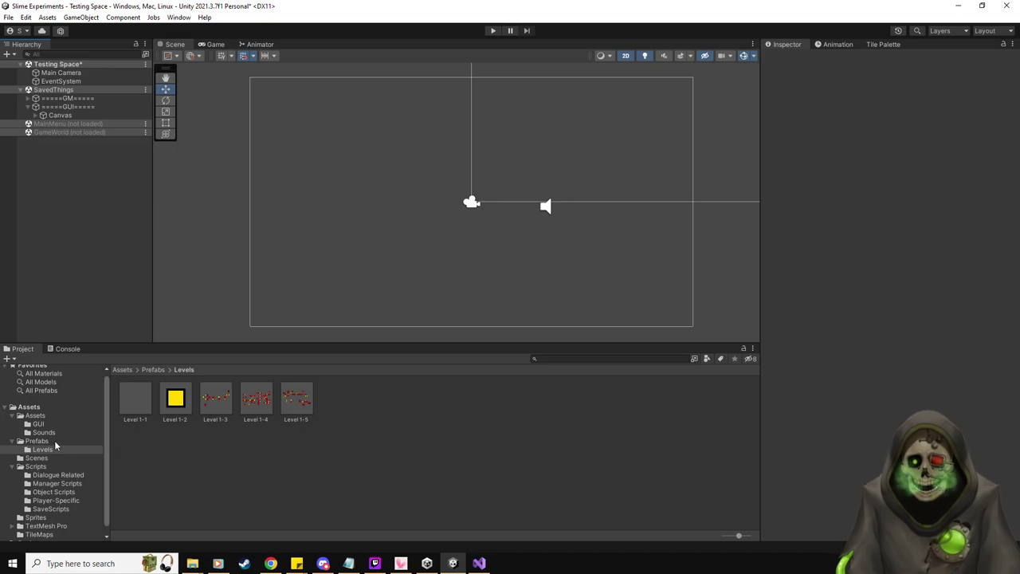
- Place the Level 1-X prefab in the Testing Space scene and unpack it
{"action": "left_click", "coordinate": [55, 441]}
{"action": "left_click_drag", "start_coordinate": [418, 398], "coordinate": [70, 83]}
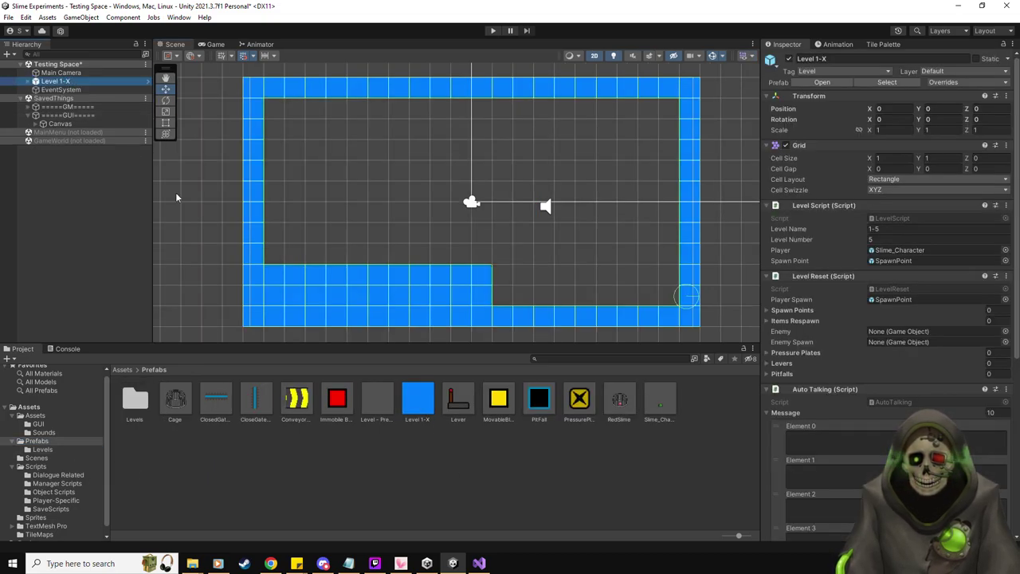
{"action": "left_click", "coordinate": [28, 82]}
{"action": "right_click", "coordinate": [56, 83]}
{"action": "mouse_move", "coordinate": [148, 211]}
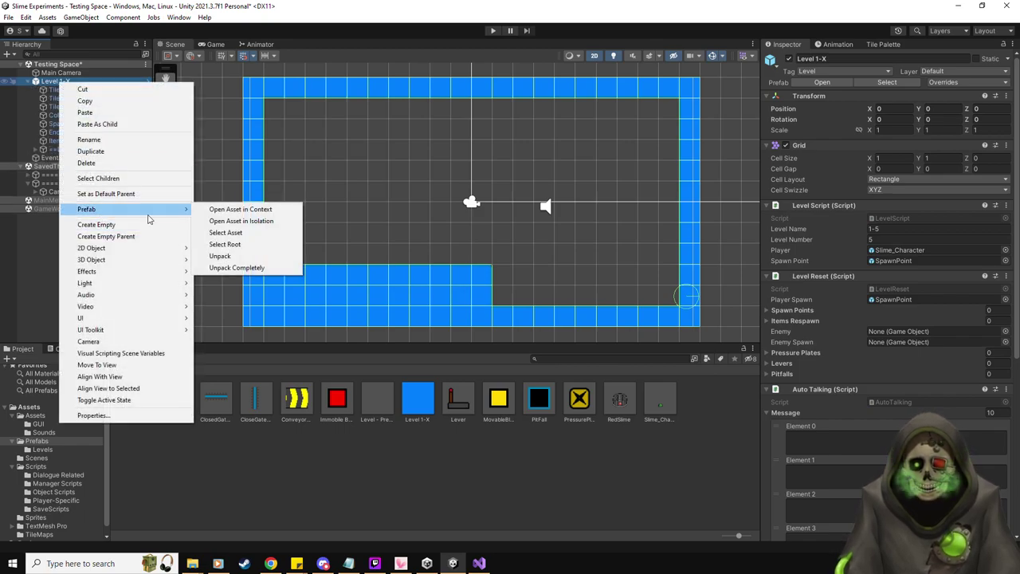
{"action": "left_click", "coordinate": [236, 255]}
- Rename the unpacked level as Level 1-6, with Level Name 1-6 and Level Number 6 in its Level Script
{"action": "left_click", "coordinate": [862, 59]}
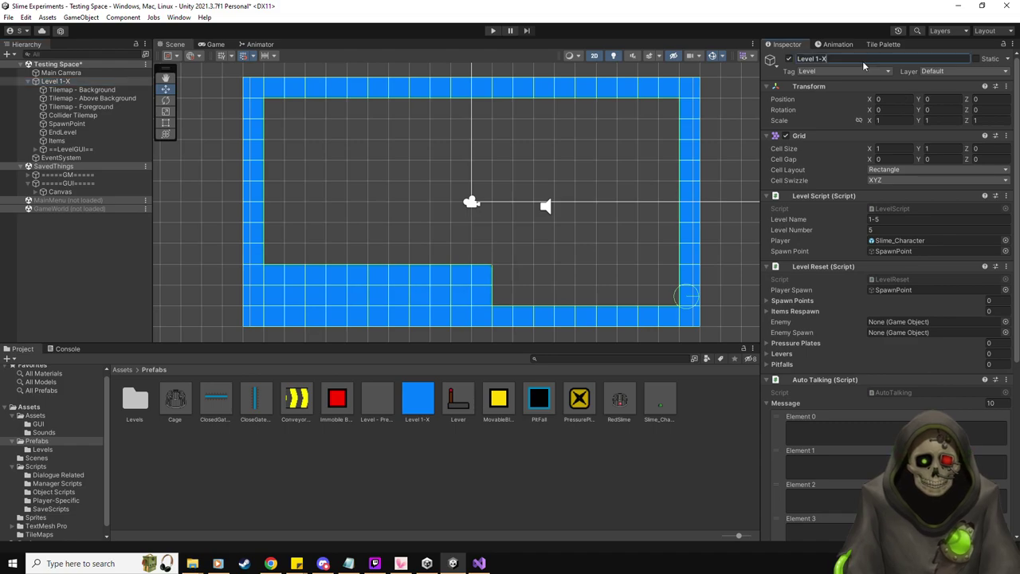
{"action": "key", "text": "BackSpace"}
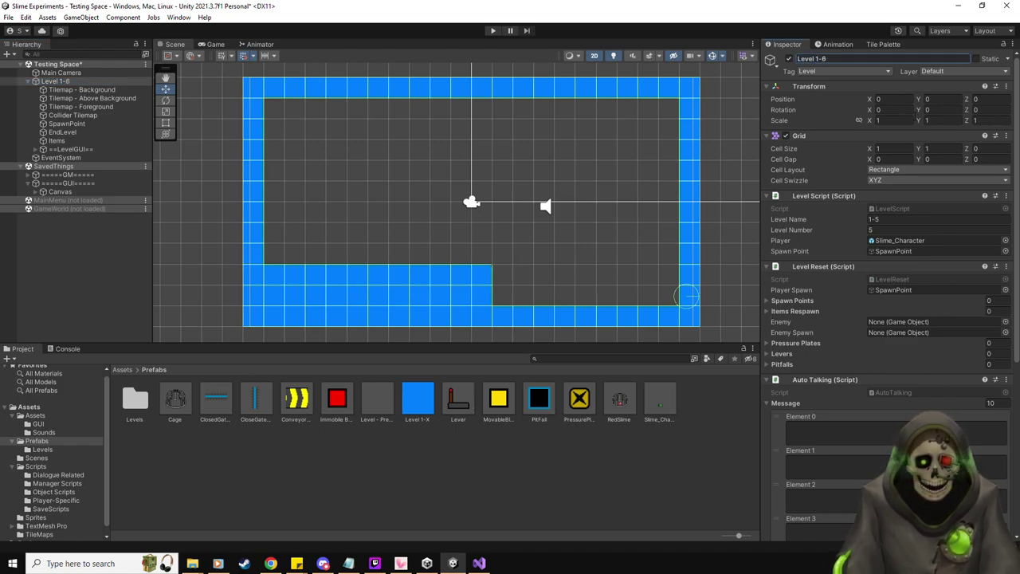
{"action": "left_click", "coordinate": [916, 219]}
{"action": "key", "text": "BackSpace"}
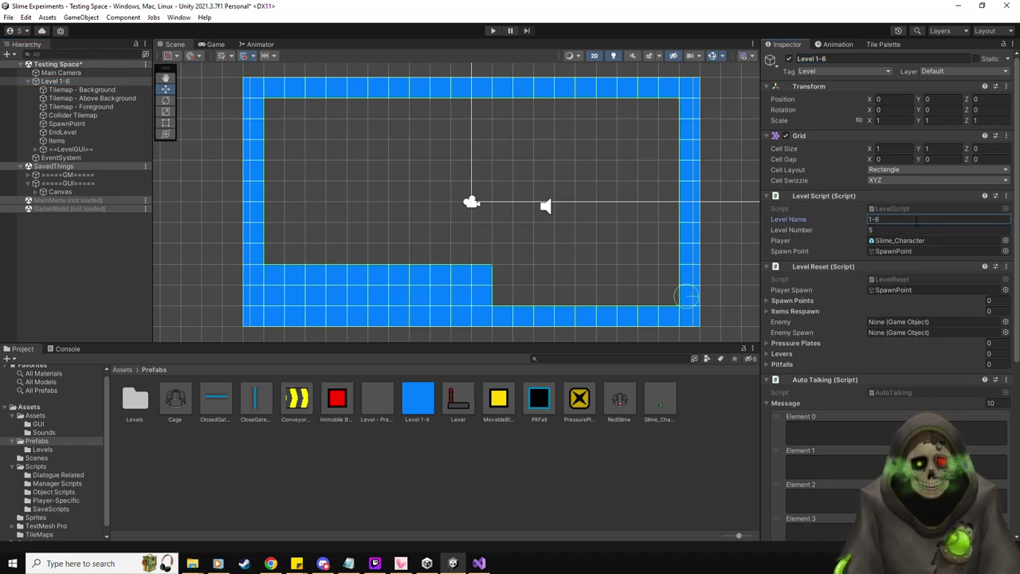
{"action": "type", "text": "6"}
{"action": "left_click", "coordinate": [900, 230]}
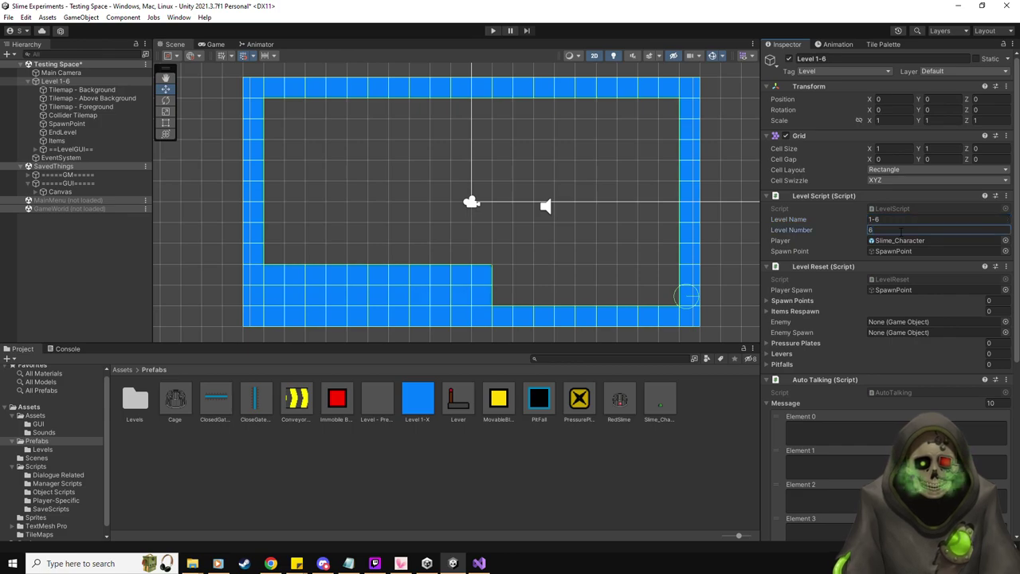
{"action": "type", "text": "6"}
- In EndLevel's Finish Level Script, set the Level Number to 6 and assign Level 1-6 as Current Level
{"action": "left_click", "coordinate": [63, 132]}
{"action": "left_click", "coordinate": [900, 276]}
{"action": "left_click_drag", "start_coordinate": [55, 81], "coordinate": [889, 257]}
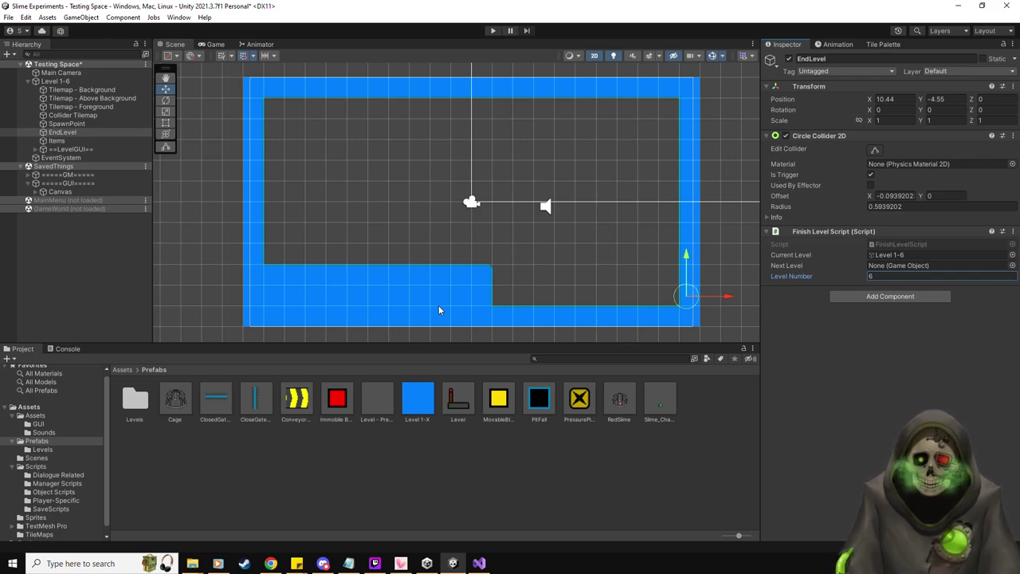
- Set Level 1-6's Items object as the default parent
{"action": "left_click", "coordinate": [56, 140]}
{"action": "right_click", "coordinate": [63, 141]}
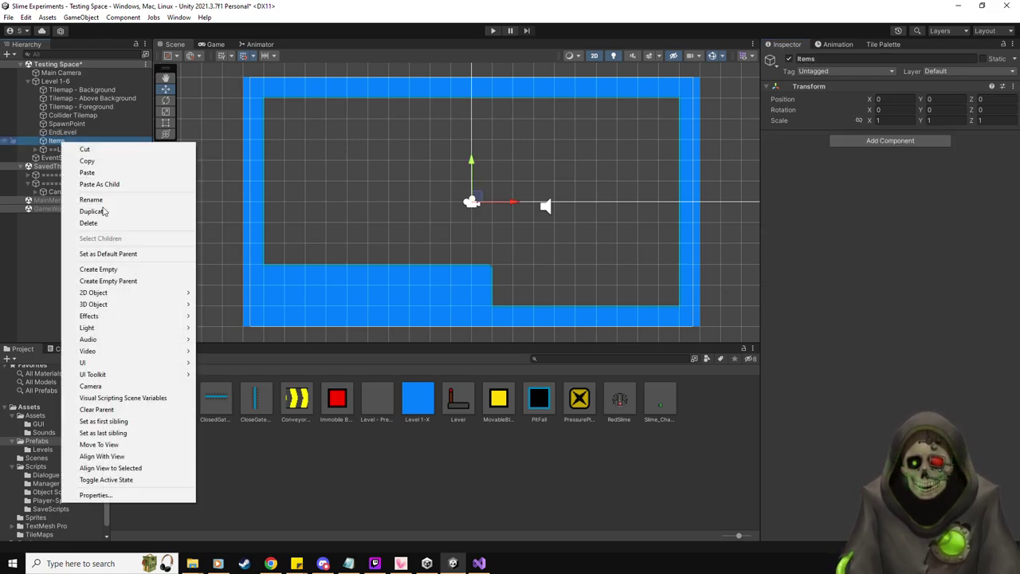
{"action": "left_click", "coordinate": [118, 251]}
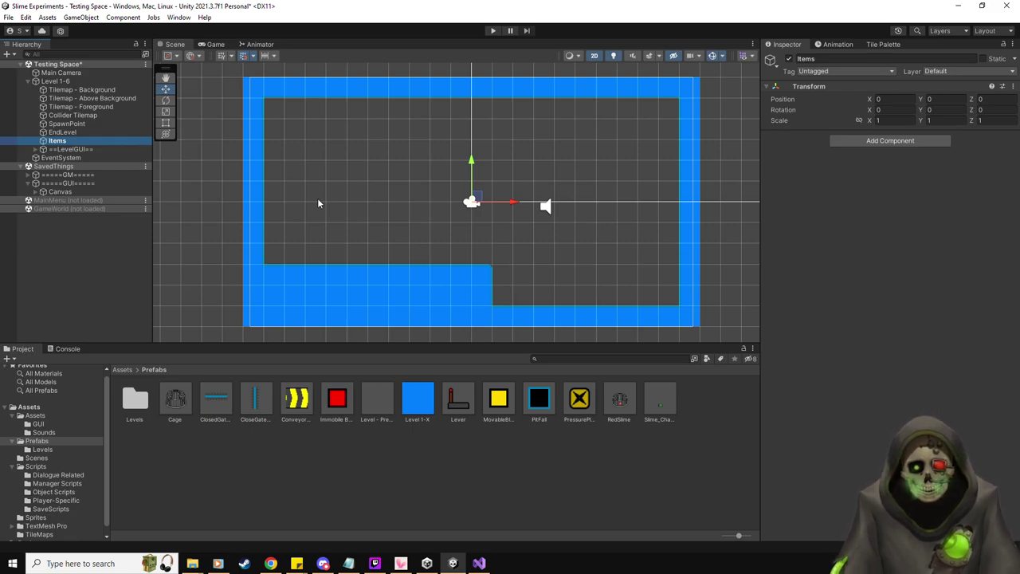
- Write Level 1-6's message Element 0 as "Let's introduce a new element to these puzzles, shall we?"
{"action": "left_click", "coordinate": [77, 83]}
{"action": "scroll", "coordinate": [873, 364], "scroll_direction": "down", "scroll_amount": 3}
{"action": "left_click", "coordinate": [873, 368]}
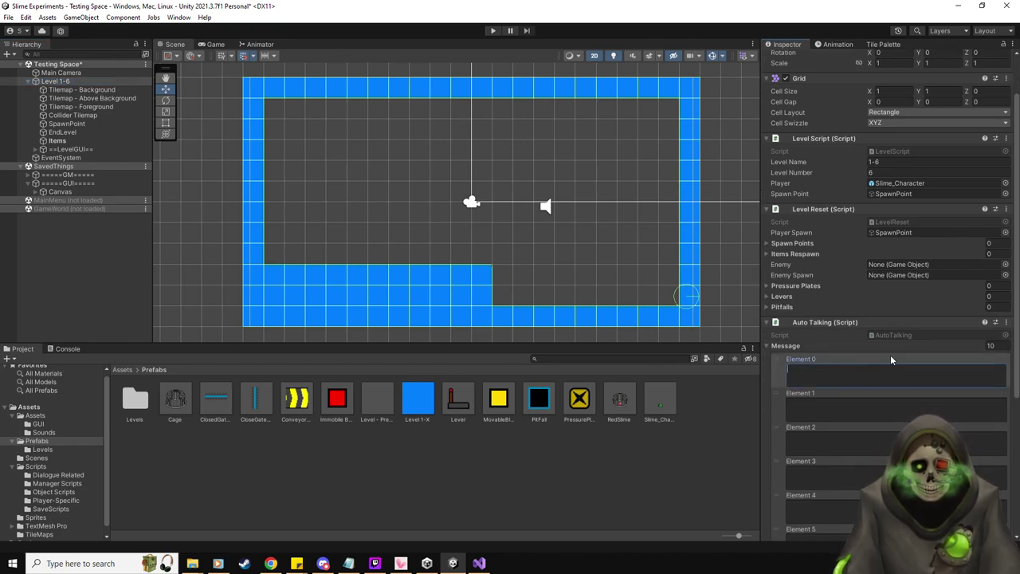
{"action": "type", "text": "Let's lntroduce a new e"}
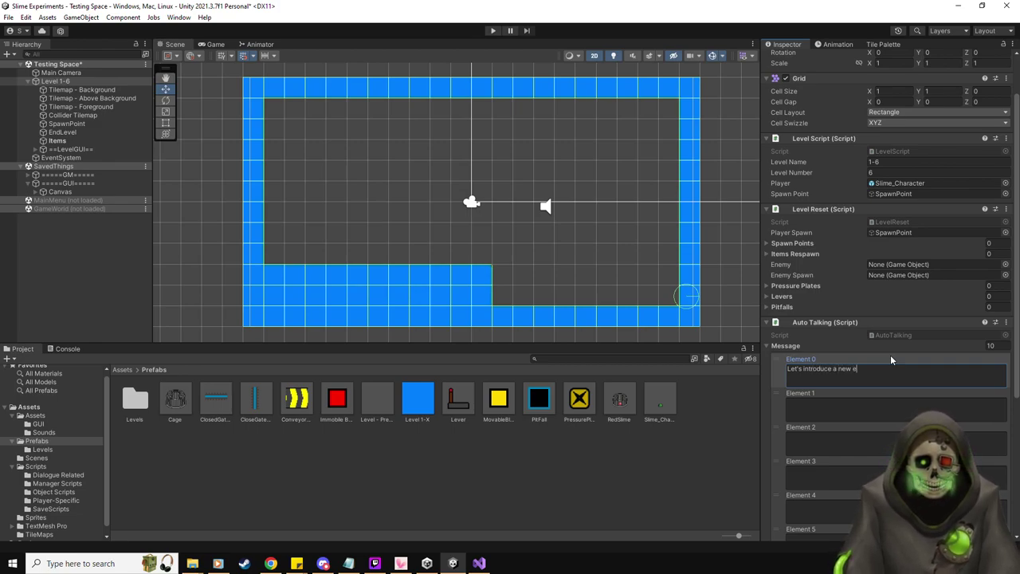
{"action": "type", "text": "lement to these puzzles, shall we?"}
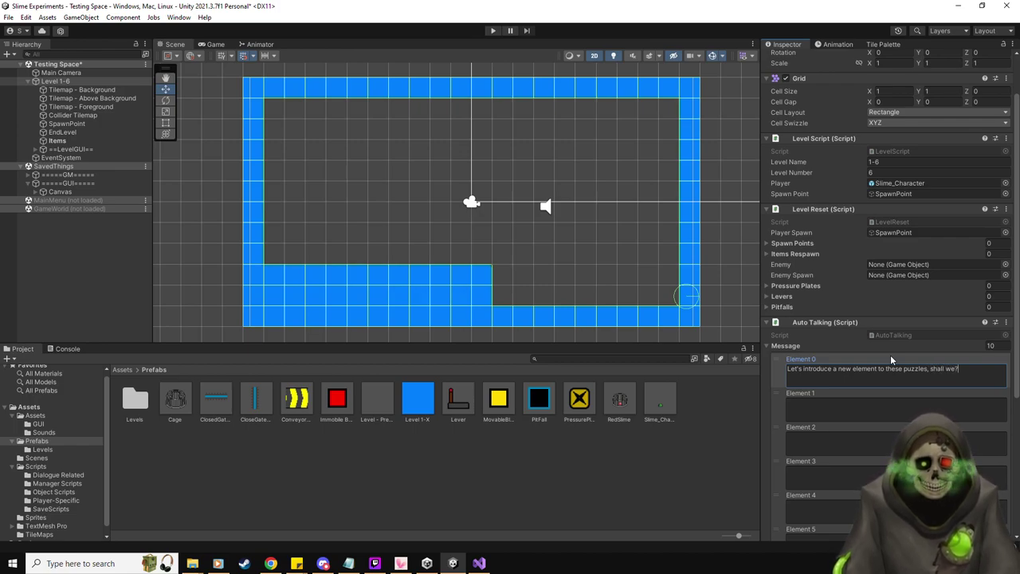
- Write message Element 1 as "I won't explain it, so figure it out yourself. Let's see how smart you are."
{"action": "left_click", "coordinate": [891, 411]}
{"action": "type", "text": "I won't explain it"}
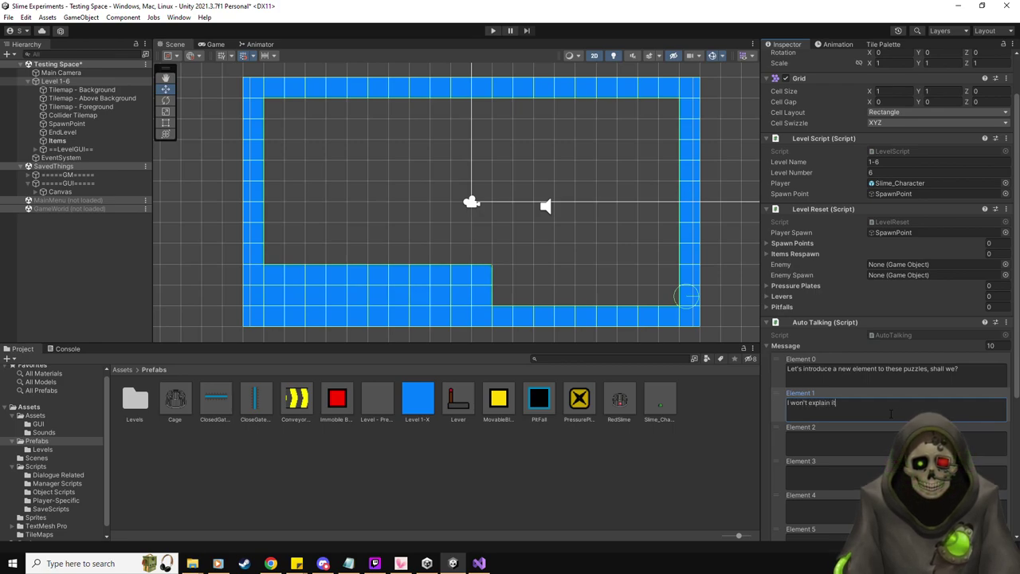
{"action": "type", "text": ", so figure it out yourself. Let's see how smart you are."}
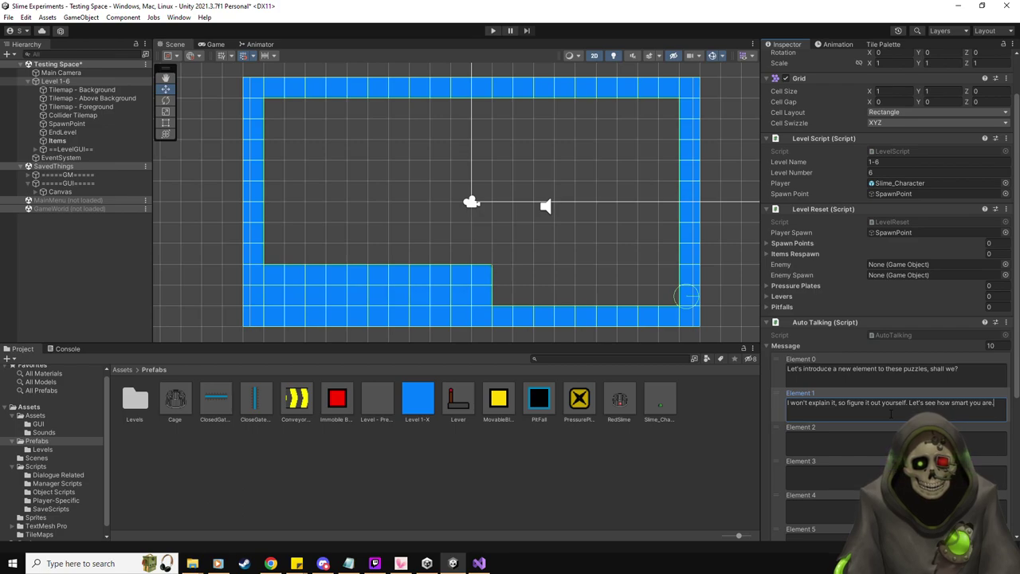
{"action": "key", "text": "Return"}
- Write message Element 2 as "Of all the slimes that I have researched, there have been dumb ones and intelligent ones."
{"action": "scroll", "coordinate": [891, 413], "scroll_direction": "down", "scroll_amount": 2}
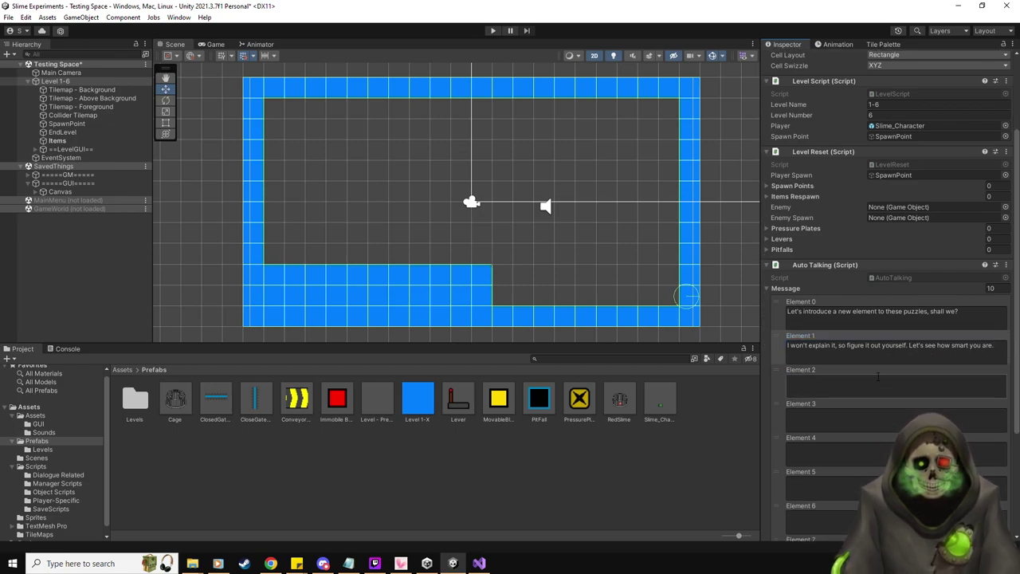
{"action": "left_click", "coordinate": [916, 390]}
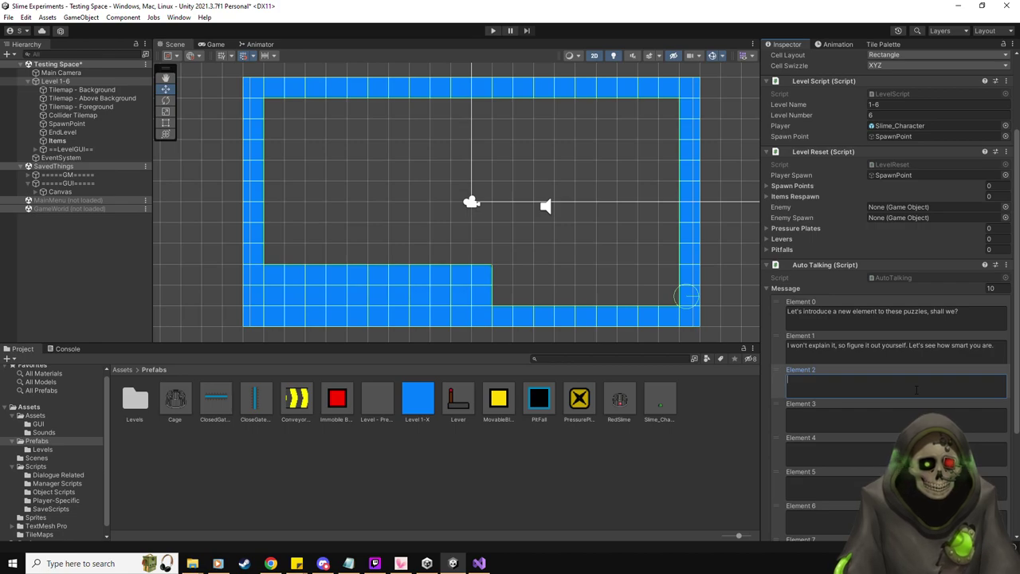
{"action": "type", "text": "Of all the slimes "}
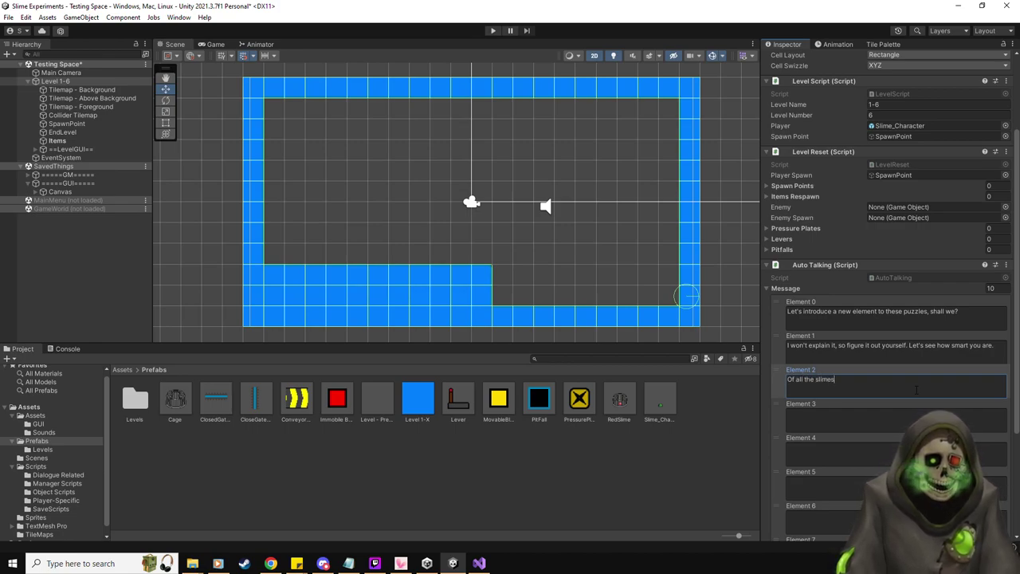
{"action": "type", "text": "that I have "}
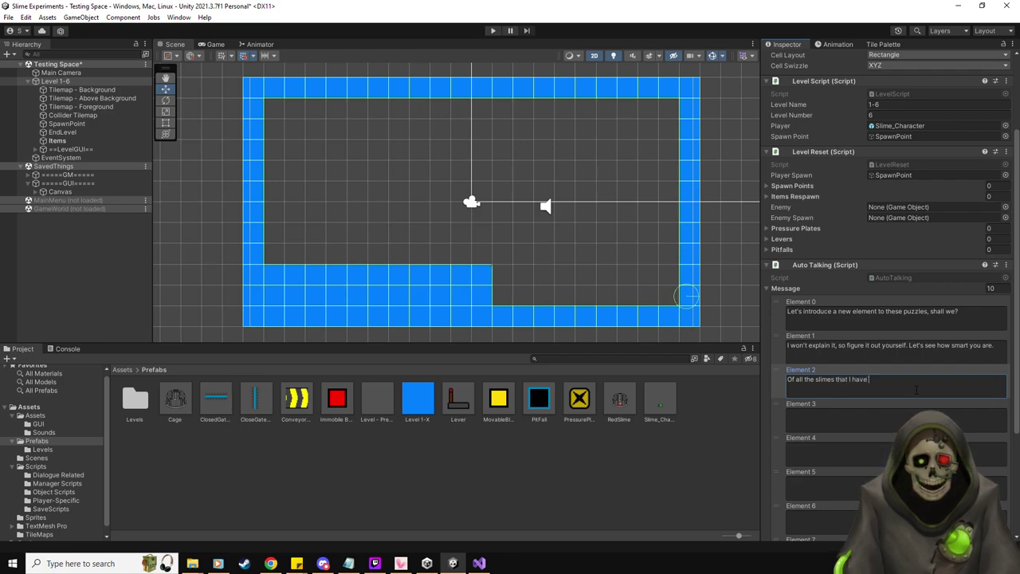
{"action": "type", "text": "researched, "}
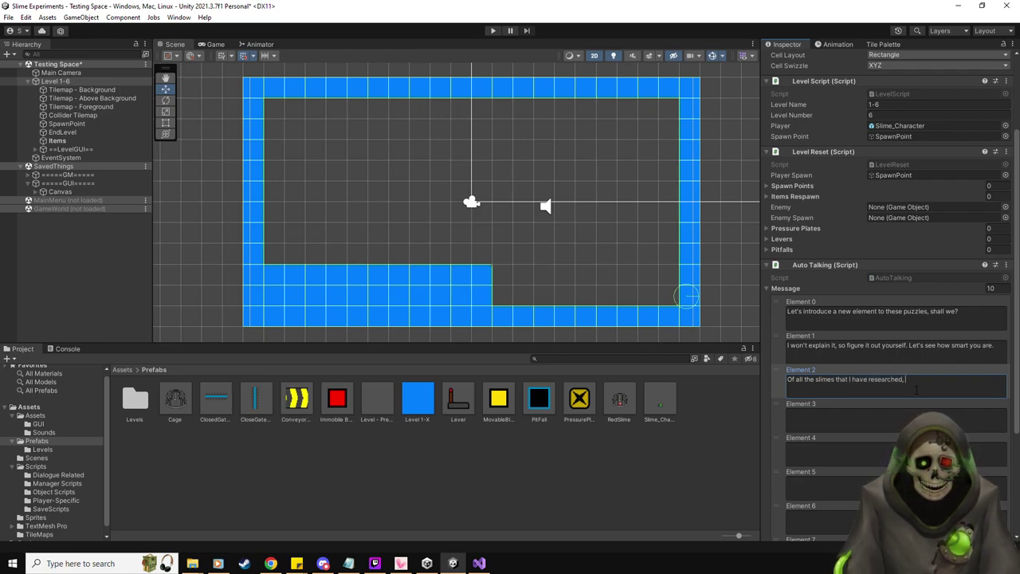
{"action": "type", "text": "ther"}
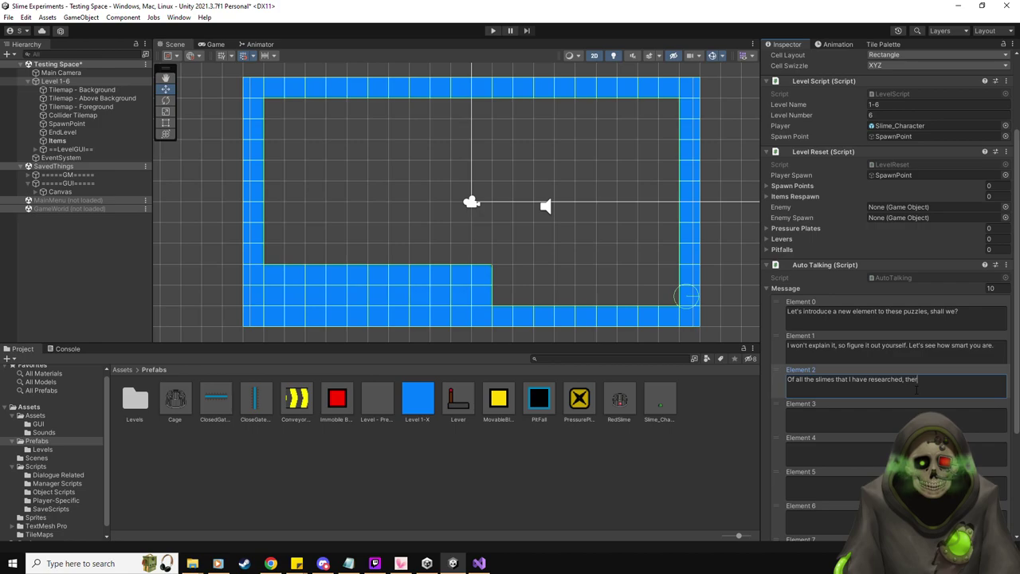
{"action": "type", "text": "e have been "}
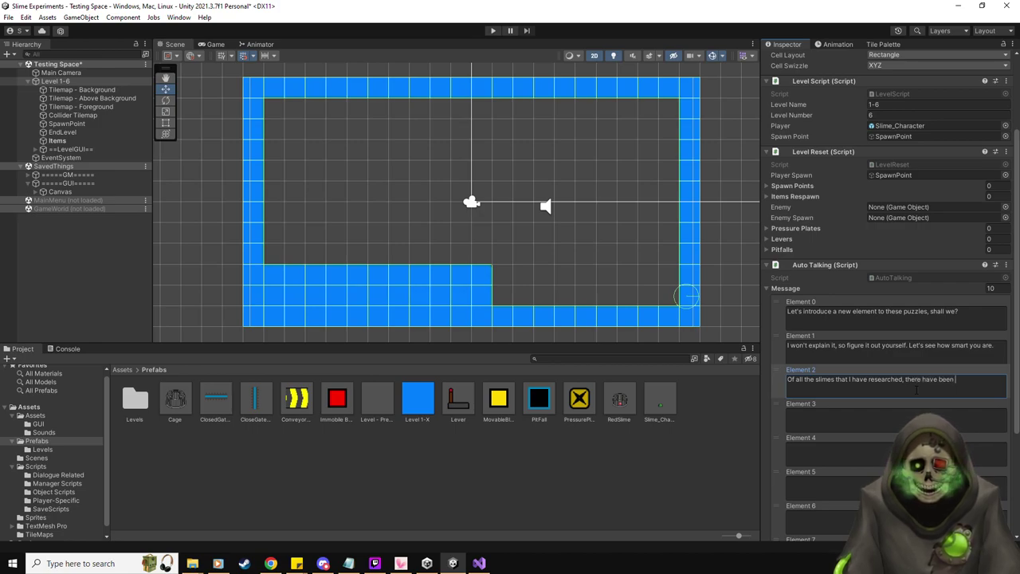
{"action": "type", "text": "dumb ones and intelligent ones. Of"}
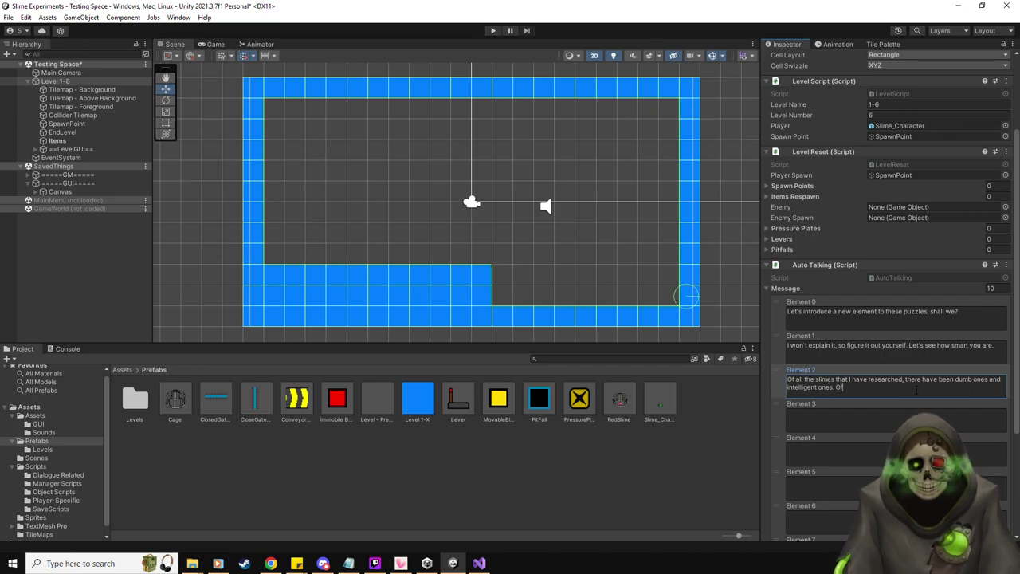
{"action": "key", "text": "BackSpace"}
- Write message Element 3 as "The intelligence of the intelligent ones varies quite a bit."
{"action": "left_click", "coordinate": [880, 420]}
{"action": "type", "text": "The intelli"}
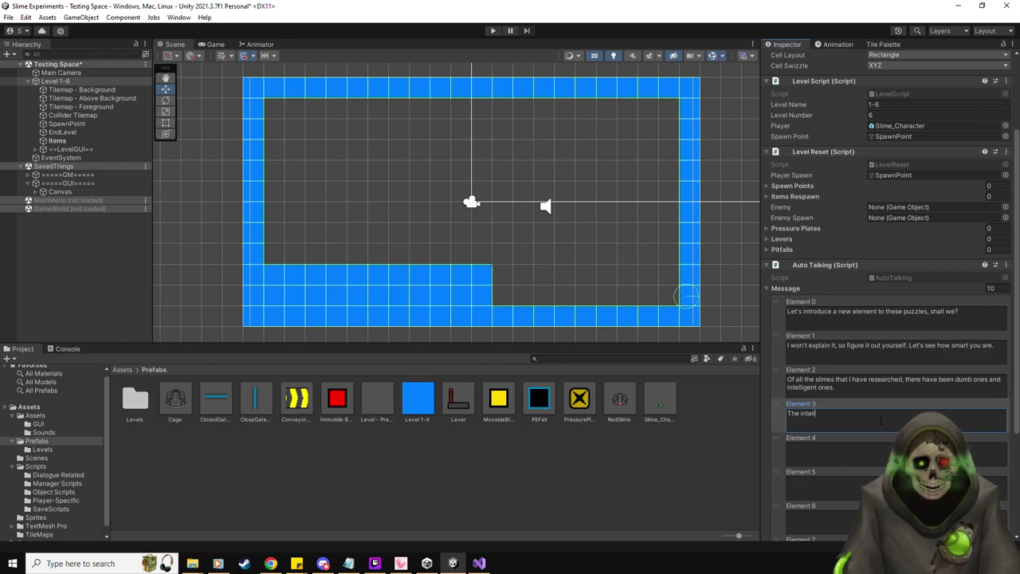
{"action": "type", "text": "igent"}
{"action": "key", "text": "BackSpace"}
{"action": "type", "text": "ce of the intelligent ones varies quite a bit."}
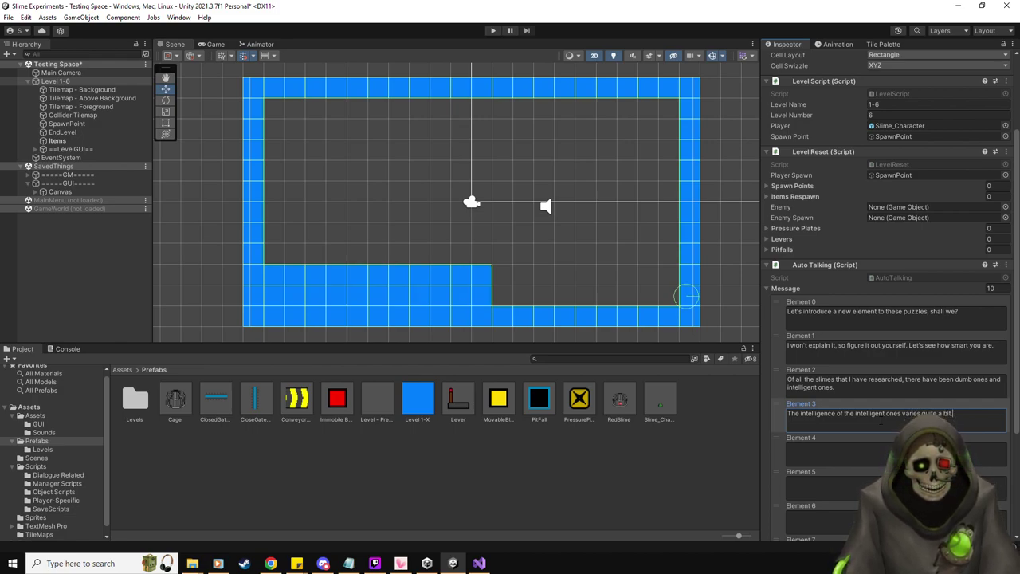
- Write message Element 4 as "So, let's see what you're capable of doing."
{"action": "left_click", "coordinate": [865, 450]}
{"action": "type", "text": "So, let's see what you're cap"}
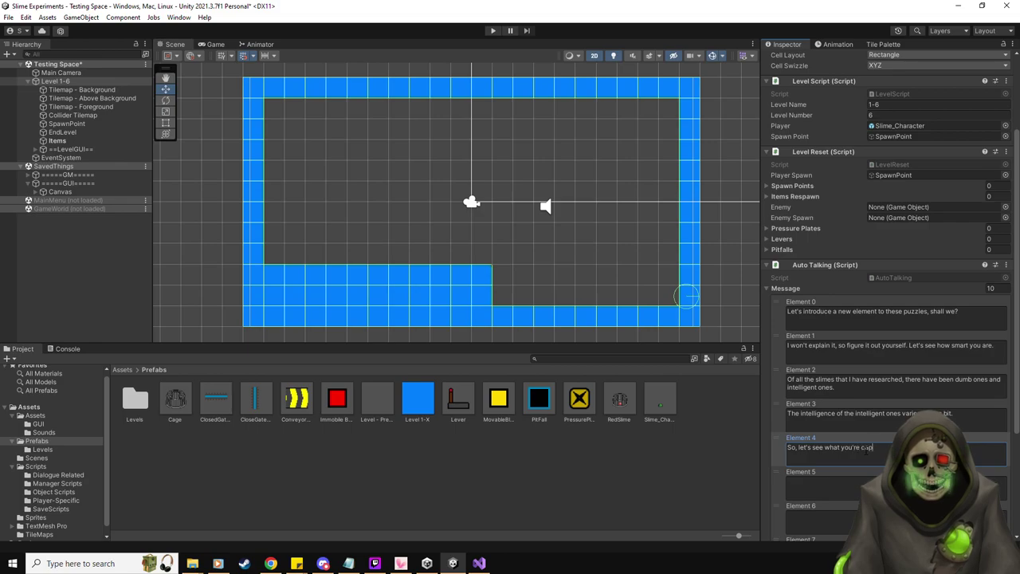
{"action": "type", "text": "able of doing."}
- Remove the empty message Elements 5 to 9 from the Auto Talking list
{"action": "scroll", "coordinate": [865, 451], "scroll_direction": "down", "scroll_amount": 4}
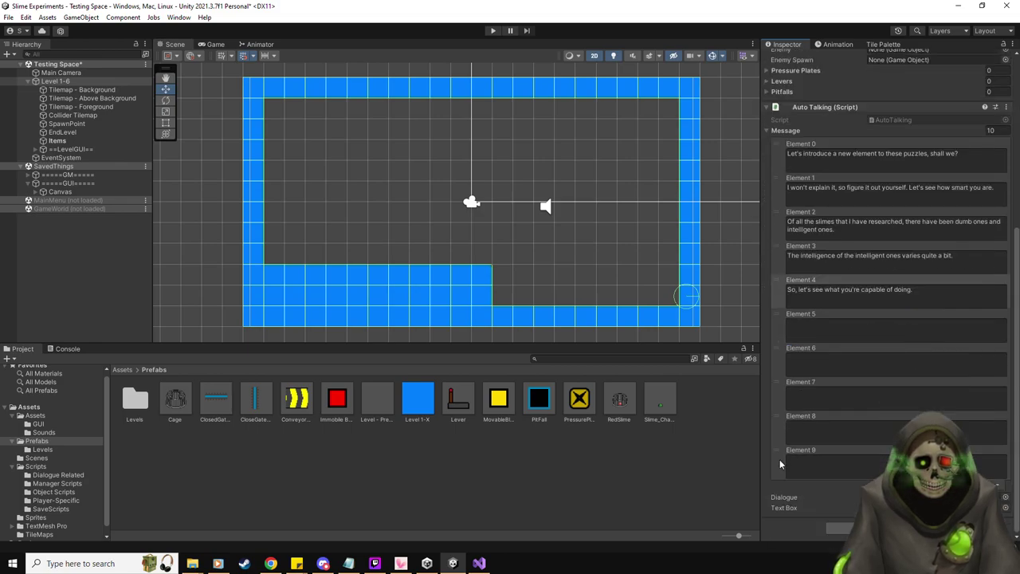
{"action": "left_click", "coordinate": [780, 464]}
{"action": "left_click", "coordinate": [996, 484]}
{"action": "left_click", "coordinate": [996, 484]}
{"action": "left_click", "coordinate": [996, 485]}
{"action": "left_click", "coordinate": [996, 485]}
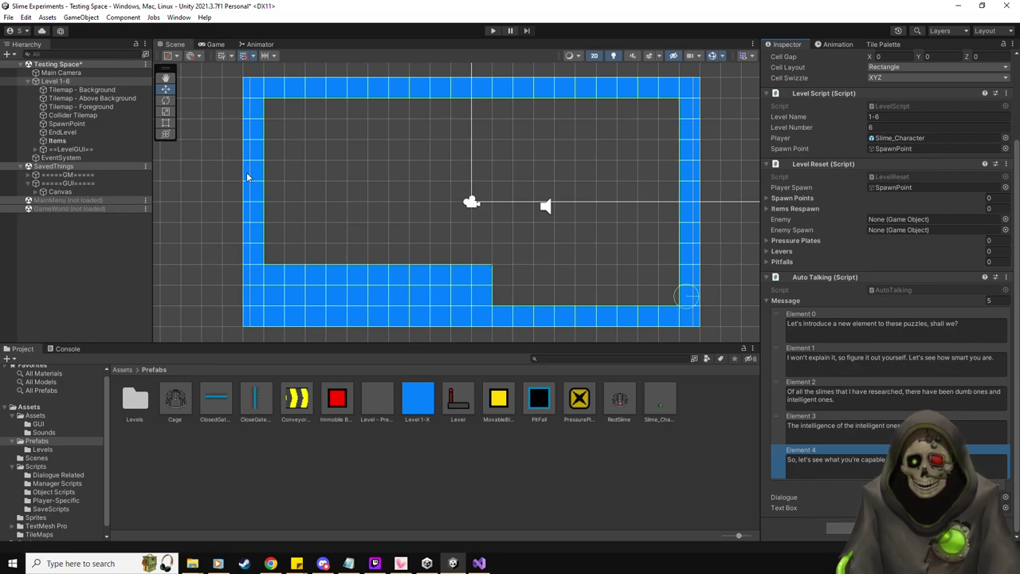
- Move SpawnPoint to the room's upper-left area at X -8.5, Y 4.5
{"action": "left_click", "coordinate": [76, 141]}
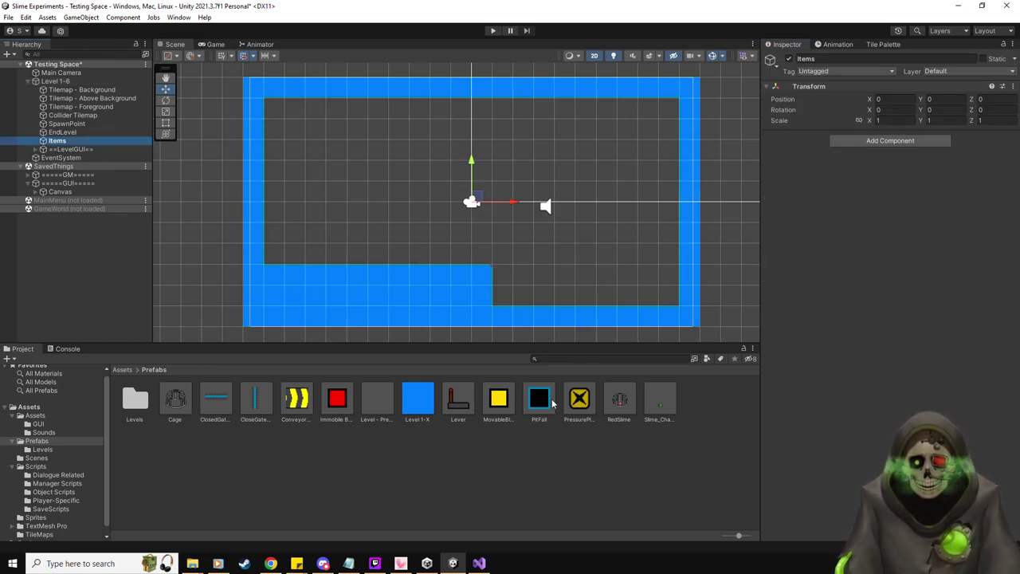
{"action": "left_click", "coordinate": [67, 124]}
{"action": "left_click_drag", "start_coordinate": [415, 230], "coordinate": [299, 72]}
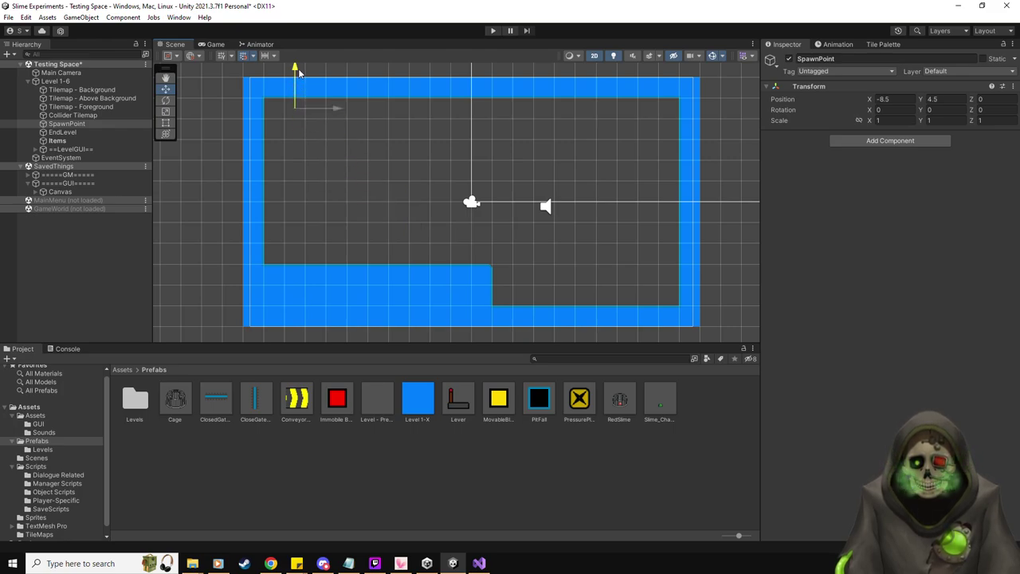
- Paint the blue tile with the red half-circle on Collider Tilemap, in the room's right wall two cells above the floor
{"action": "left_click", "coordinate": [70, 133]}
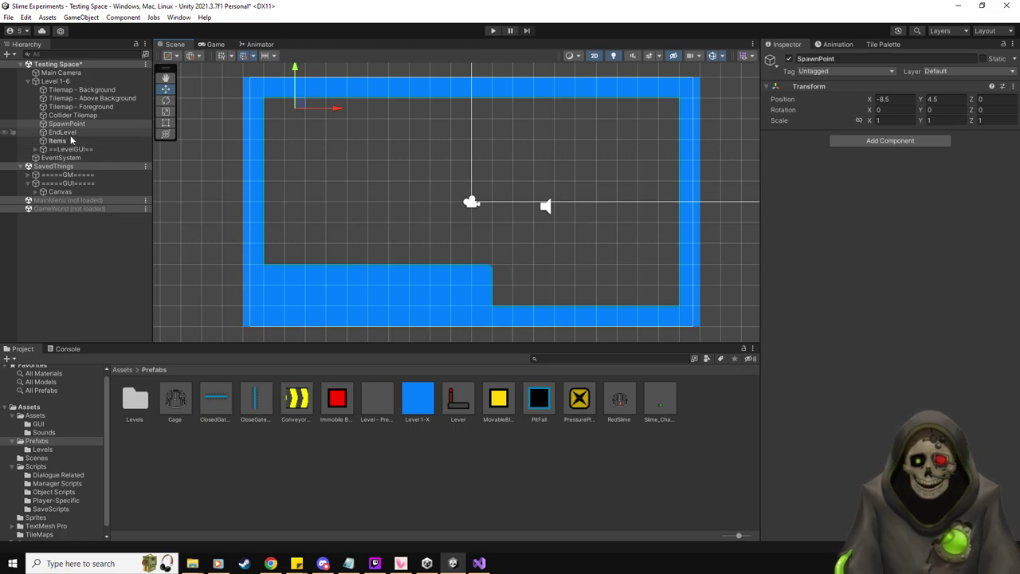
{"action": "left_click", "coordinate": [79, 115]}
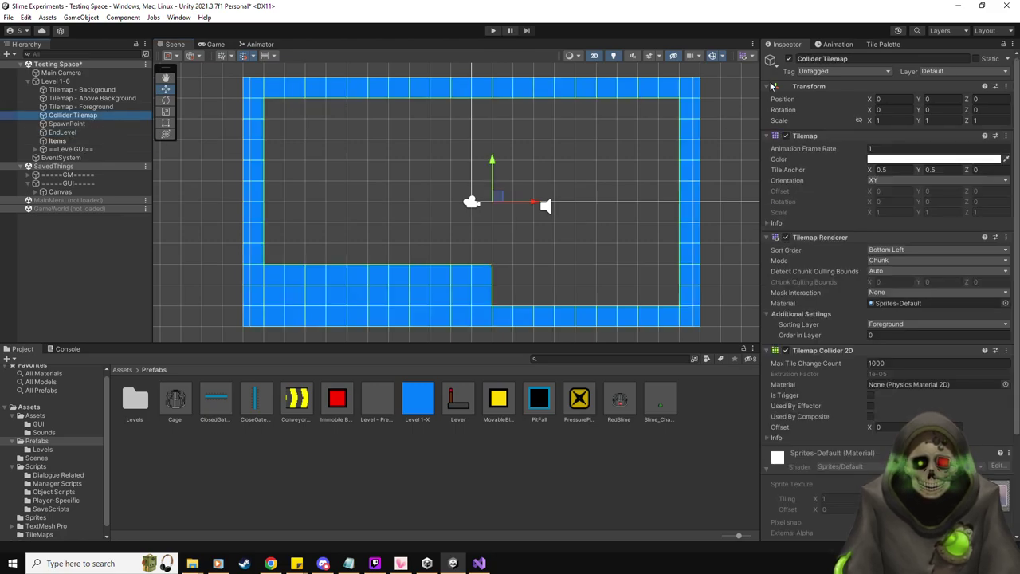
{"action": "left_click", "coordinate": [883, 45]}
{"action": "left_click", "coordinate": [892, 398]}
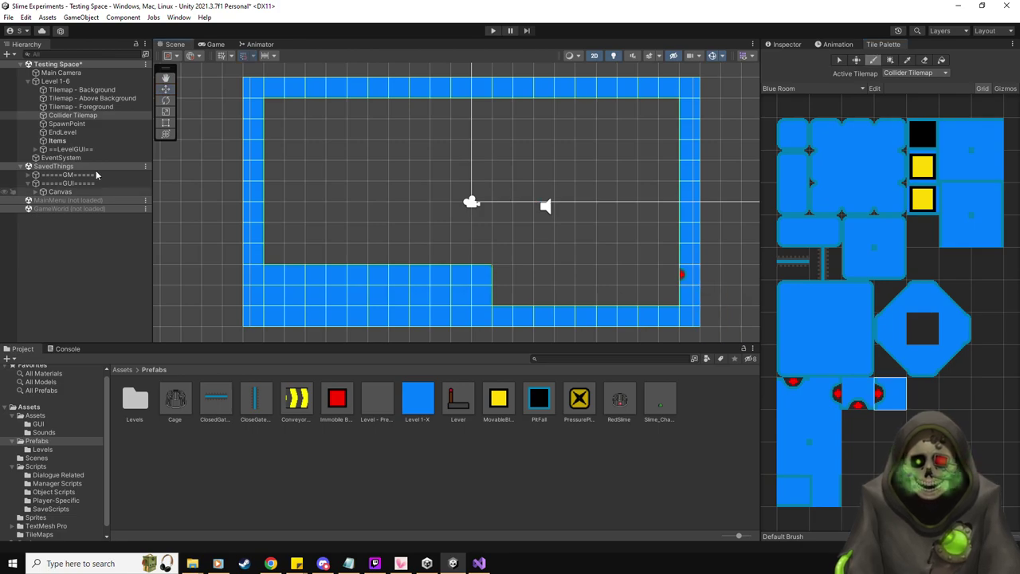
- Move EndLevel up so that it is centred on the red half-circle tile in the right wall
{"action": "left_click", "coordinate": [73, 132]}
{"action": "left_click", "coordinate": [166, 89]}
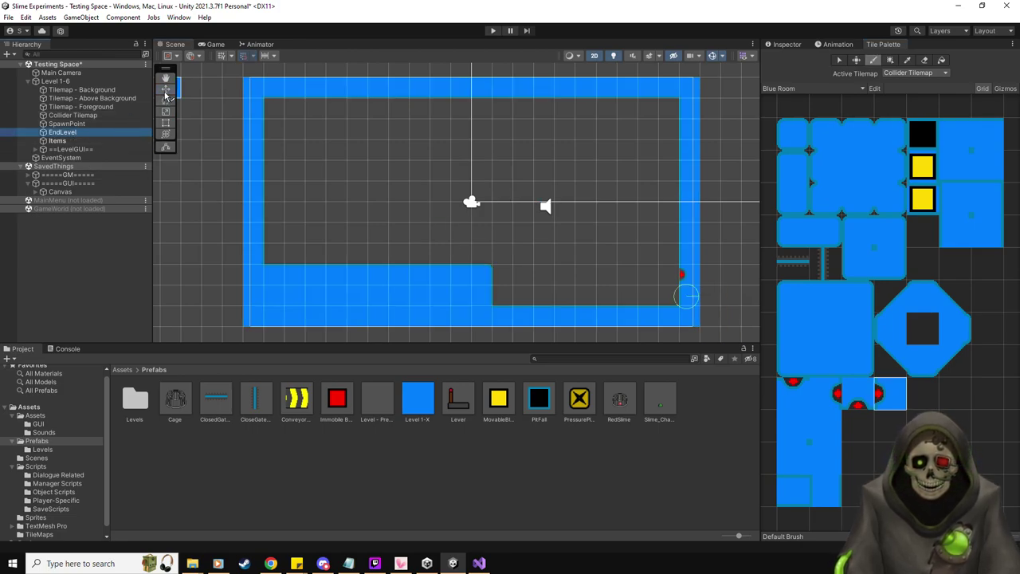
{"action": "left_click_drag", "start_coordinate": [690, 283], "coordinate": [691, 274]}
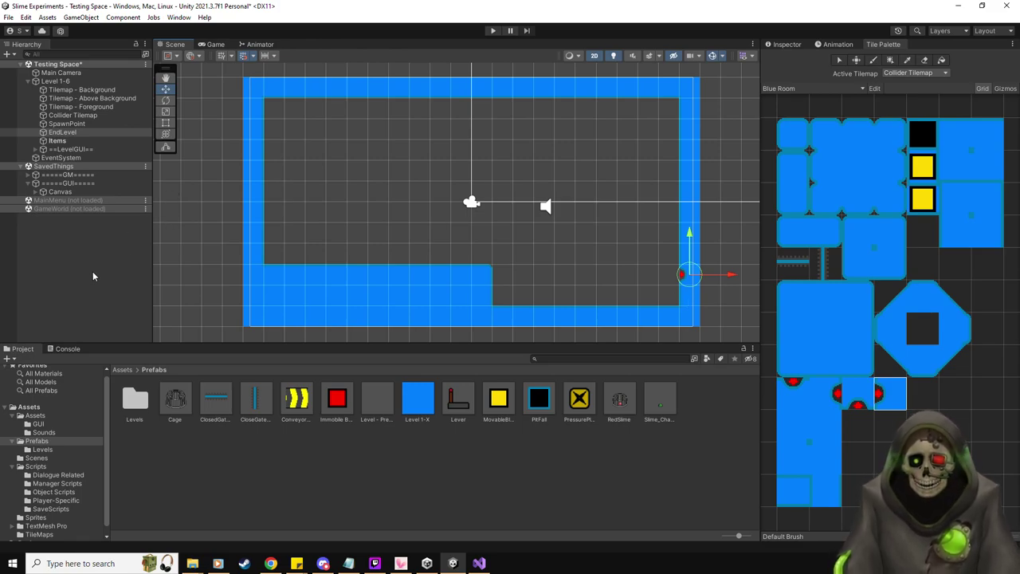
{"action": "middle_click_drag", "start_coordinate": [390, 273], "coordinate": [403, 302]}
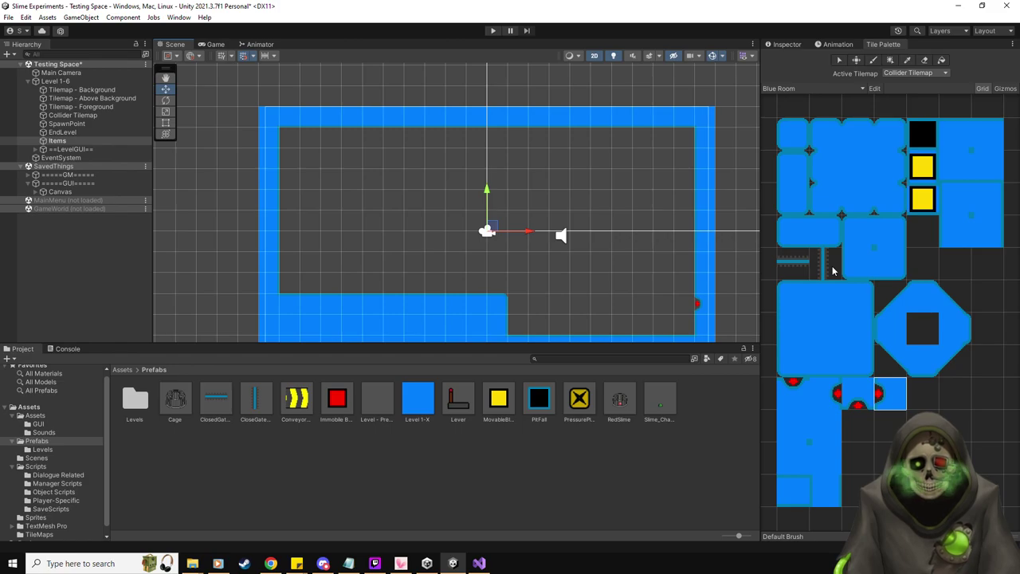
{"action": "left_click", "coordinate": [793, 209]}
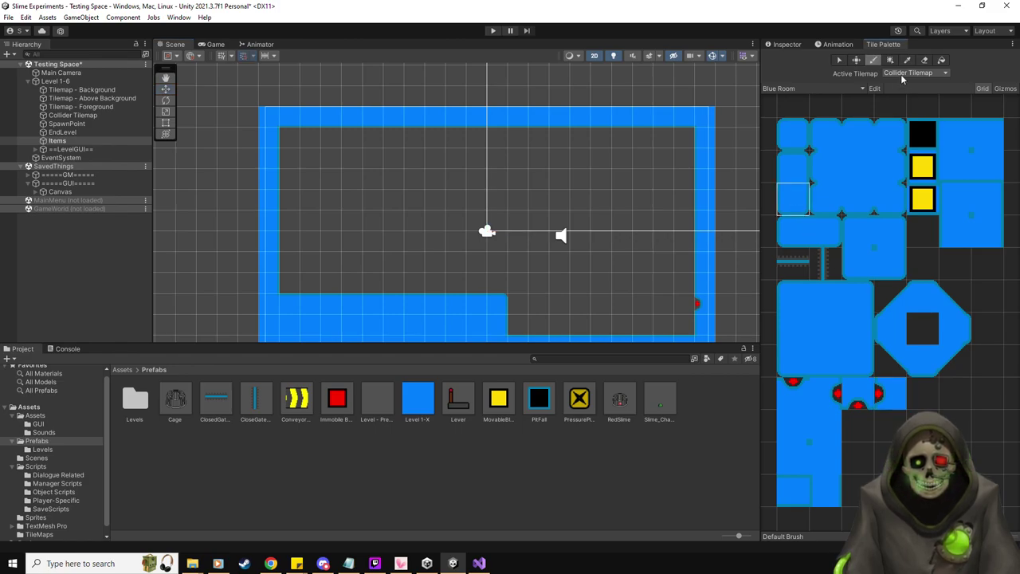
{"action": "left_click", "coordinate": [331, 157]}
{"action": "key", "text": "ctrl+z"}
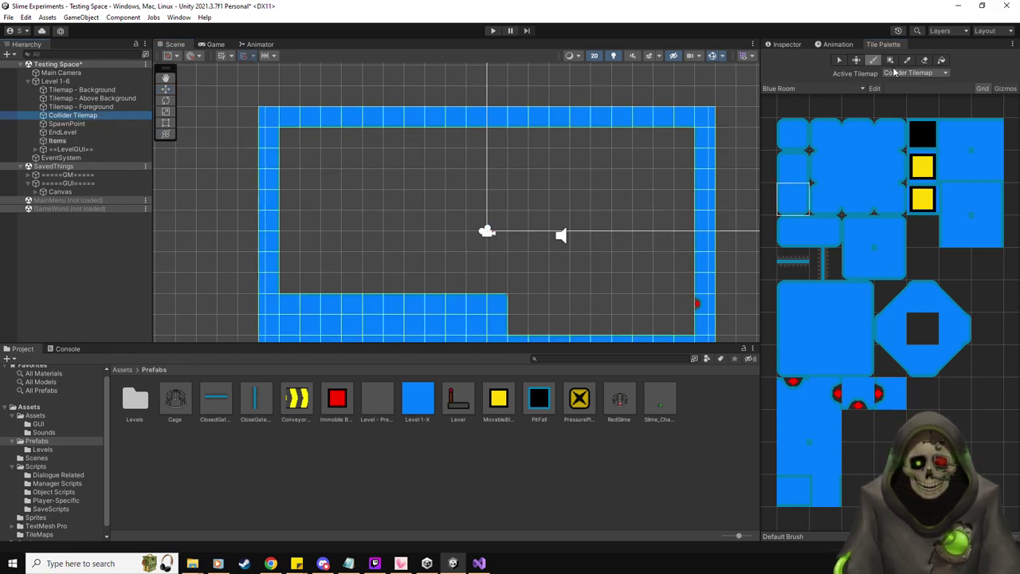
- Box-fill a left-end ledge tile on Collider Tilemap, three cells from the left wall and four cells below the ceiling
{"action": "key", "text": "u"}
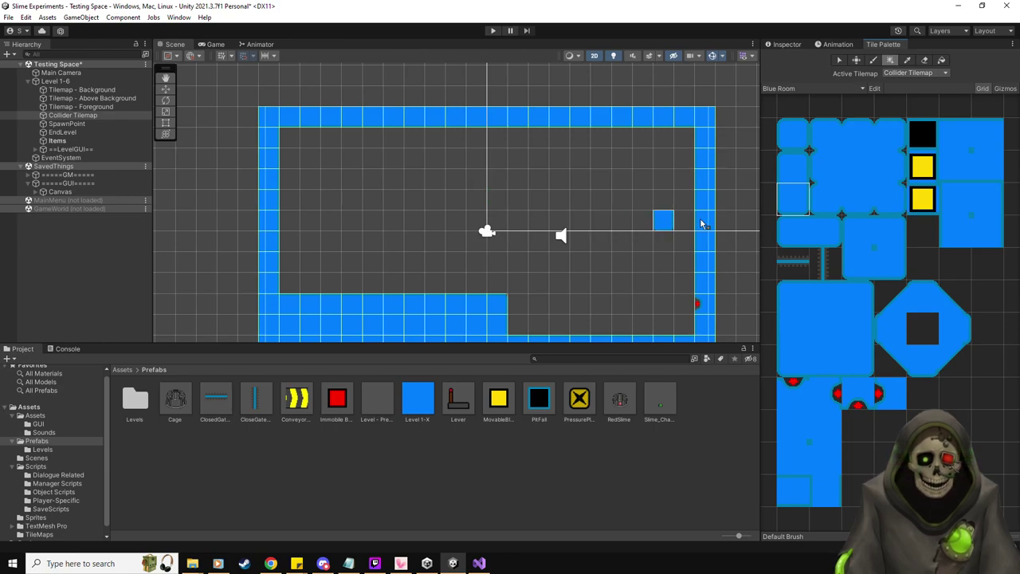
{"action": "left_click", "coordinate": [791, 236]}
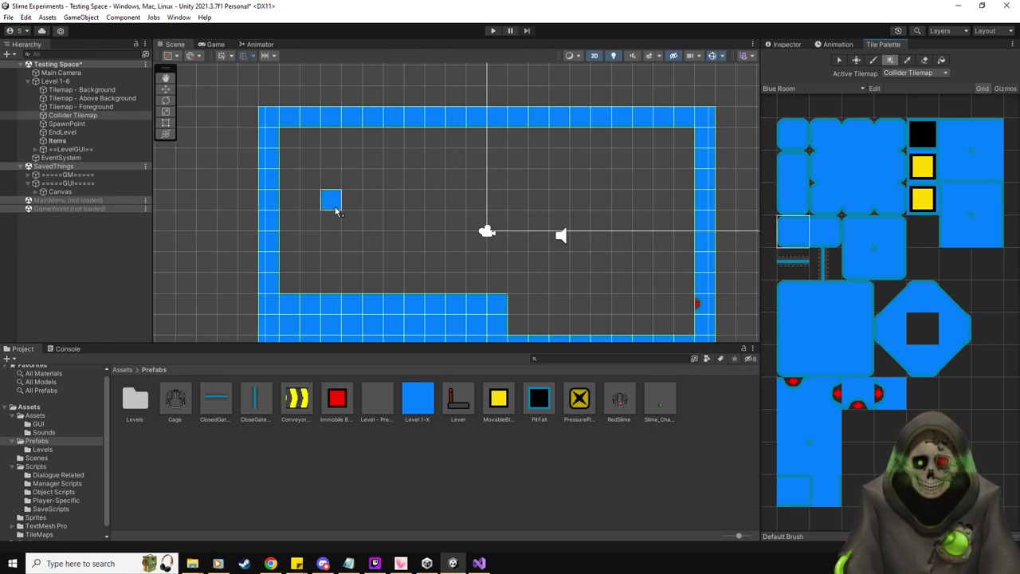
{"action": "left_click", "coordinate": [335, 207]}
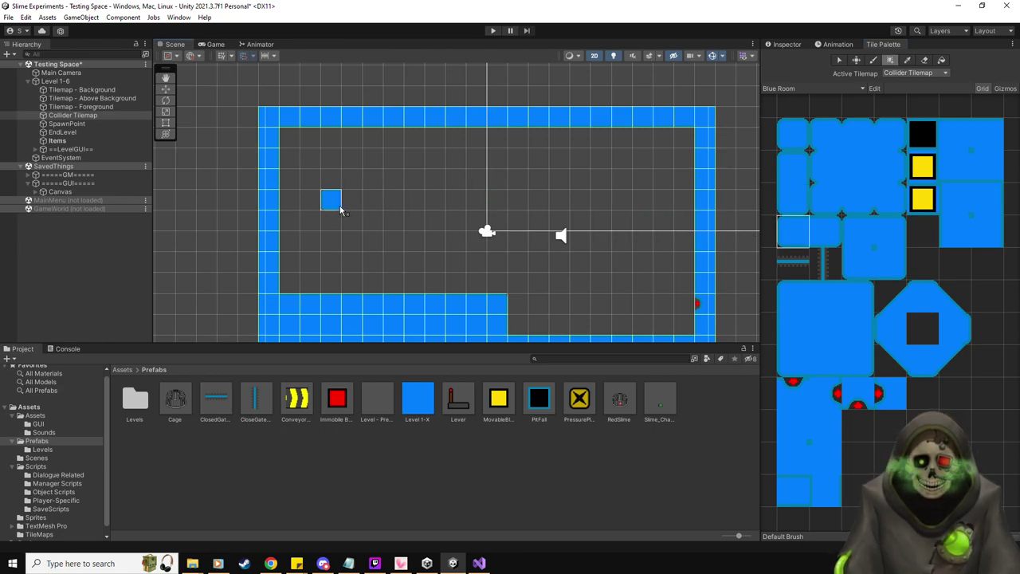
{"action": "left_click", "coordinate": [828, 227]}
{"action": "left_click", "coordinate": [353, 198]}
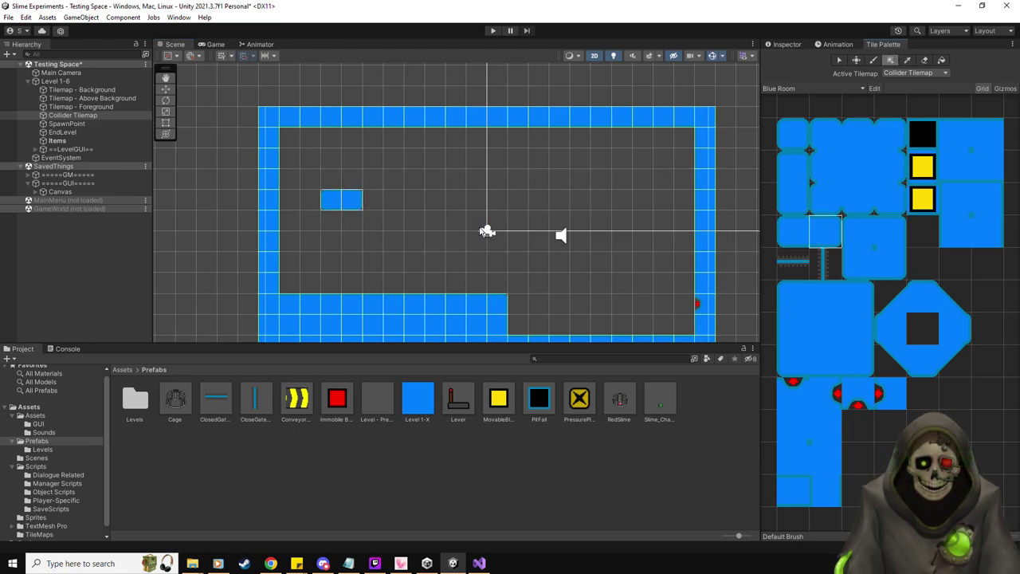
{"action": "left_click", "coordinate": [857, 365]}
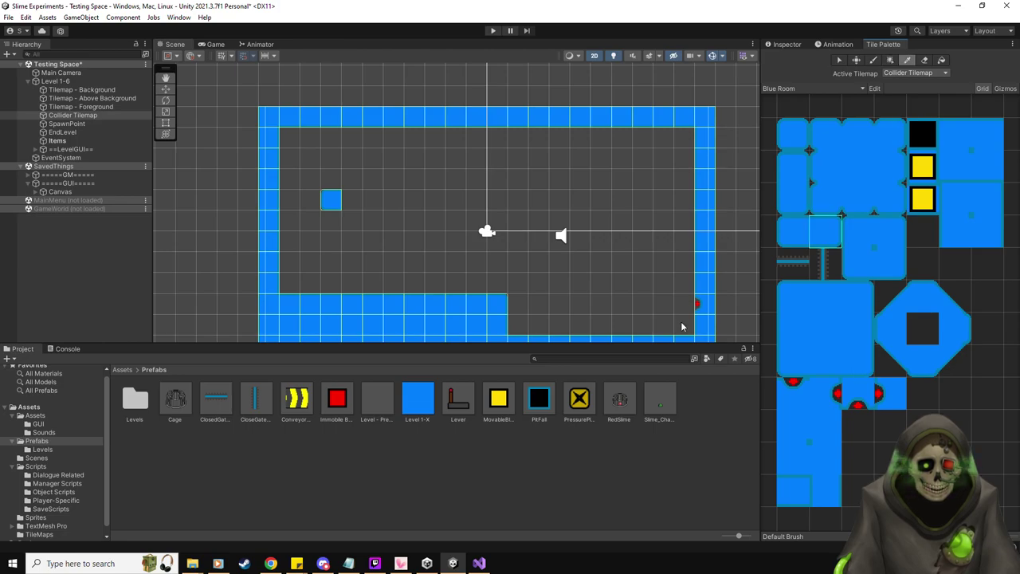
- Build a four-cell vertical wall from the ceiling down beside the ledge tile, ending in a lower-right corner tile
{"action": "left_click", "coordinate": [824, 489]}
{"action": "left_click_drag", "start_coordinate": [359, 175], "coordinate": [353, 139]}
{"action": "scroll", "coordinate": [358, 169], "scroll_direction": "up", "scroll_amount": 3}
{"action": "scroll", "coordinate": [358, 169], "scroll_direction": "up", "scroll_amount": 1}
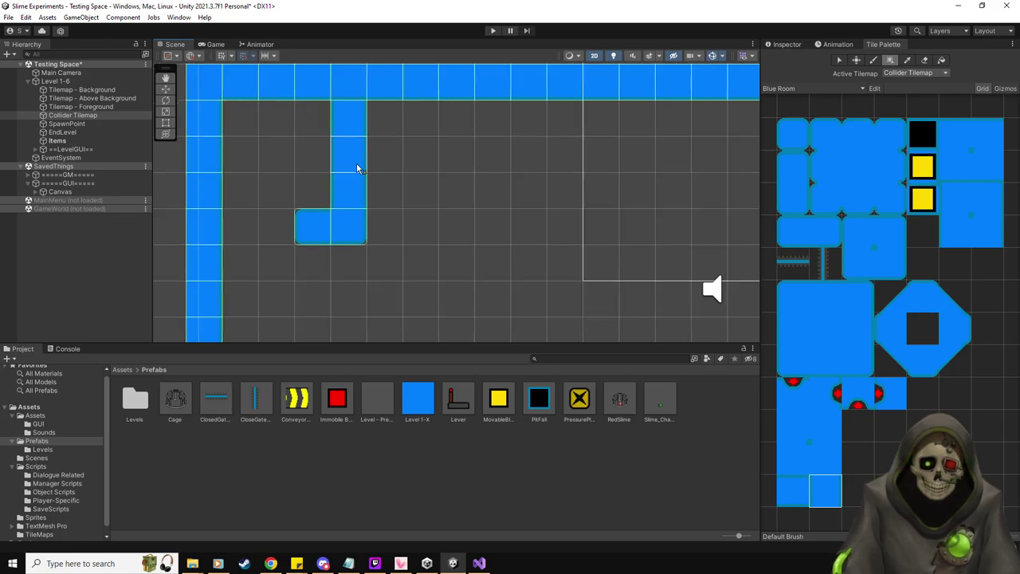
{"action": "scroll", "coordinate": [367, 195], "scroll_direction": "up", "scroll_amount": 2}
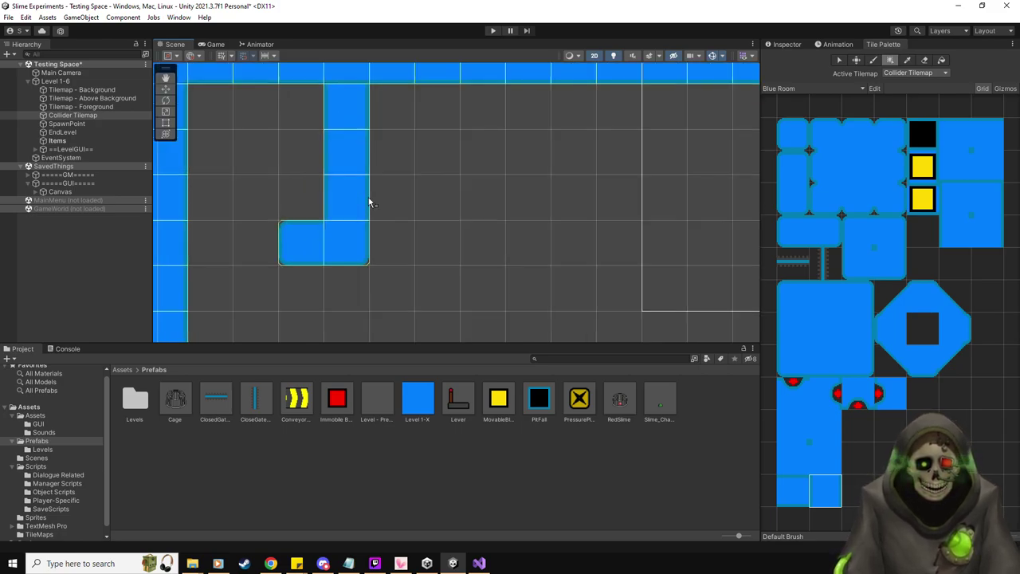
{"action": "scroll", "coordinate": [369, 202], "scroll_direction": "down", "scroll_amount": 1}
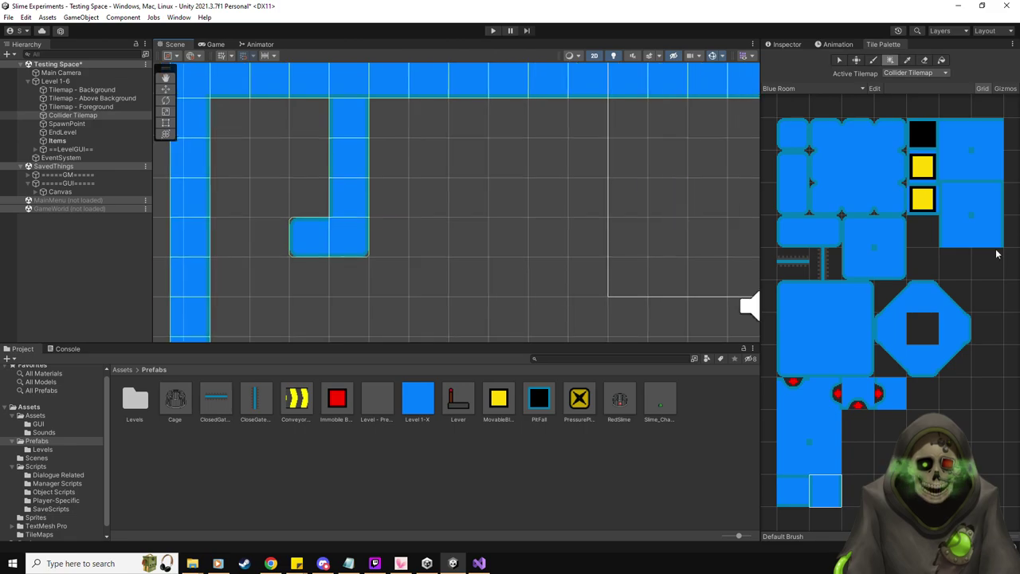
{"action": "left_click", "coordinate": [887, 264]}
{"action": "left_click", "coordinate": [319, 236]}
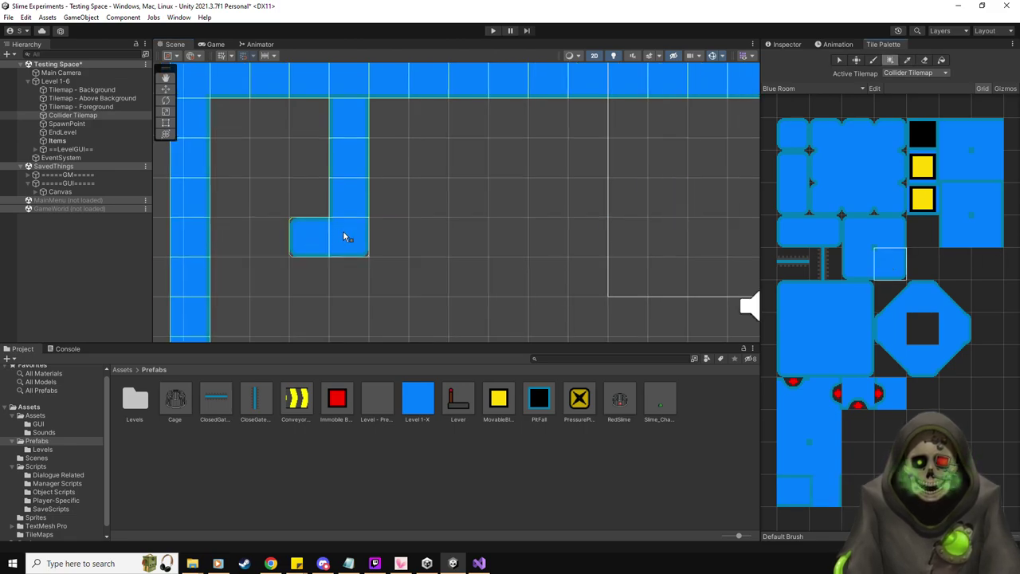
- Extend the ledge two tiles towards the room's left wall to close off the upper-left compartment
{"action": "middle_click_drag", "start_coordinate": [481, 215], "coordinate": [516, 202]}
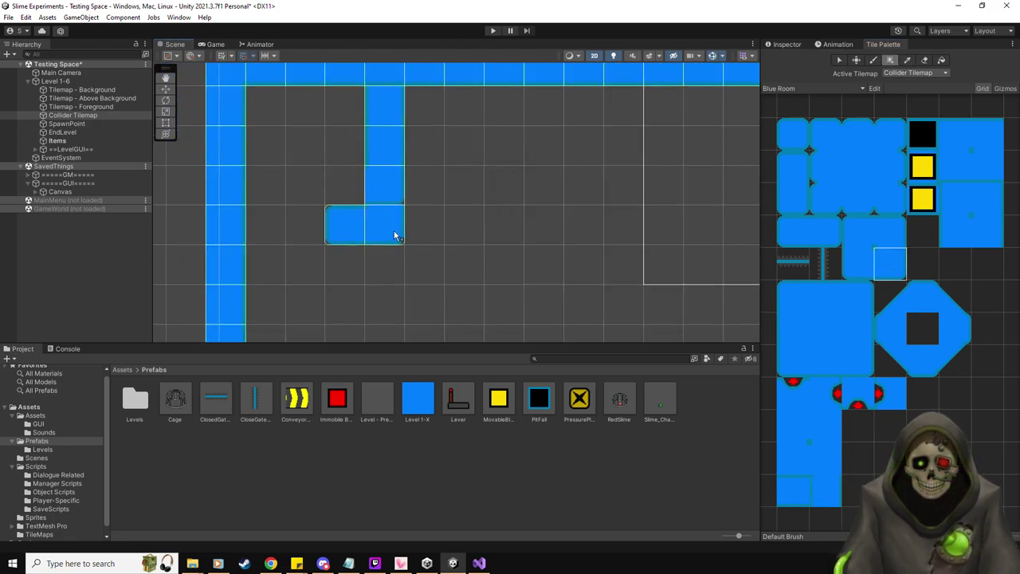
{"action": "left_click", "coordinate": [825, 230]}
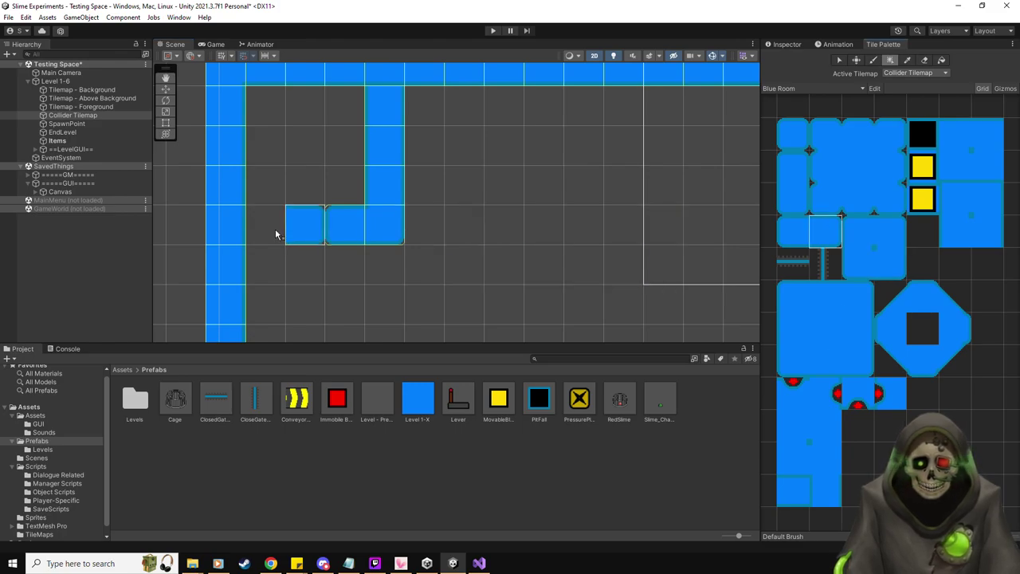
{"action": "left_click", "coordinate": [275, 227]}
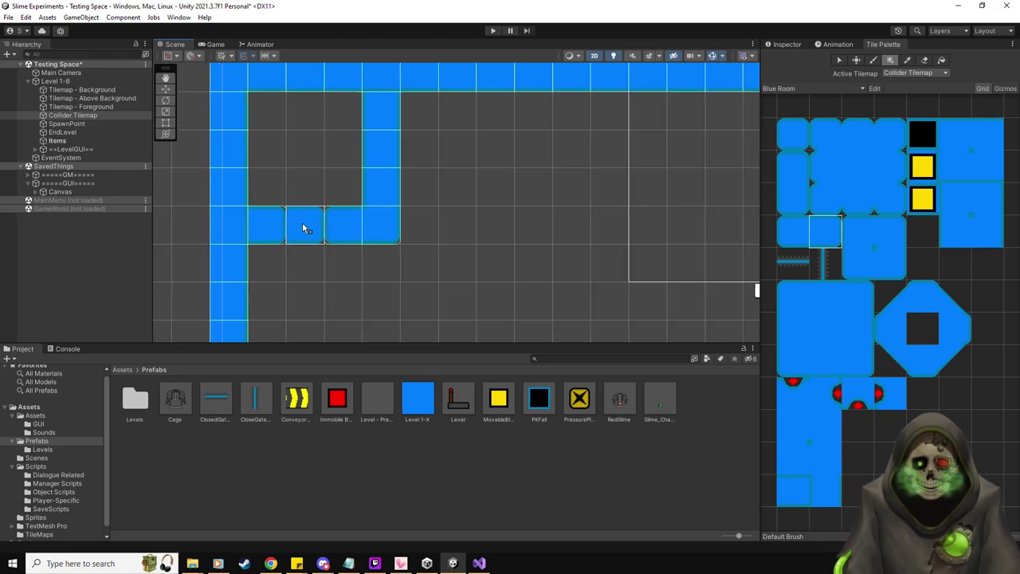
- Undo the middle ledge tile to leave a one-cell gap, and place a MovableBlock under Items at the centre of the upper-left compartment
{"action": "scroll", "coordinate": [302, 222], "scroll_direction": "down", "scroll_amount": 1}
{"action": "key", "text": "ctrl+z"}
{"action": "left_click", "coordinate": [72, 131]}
{"action": "left_click", "coordinate": [67, 123]}
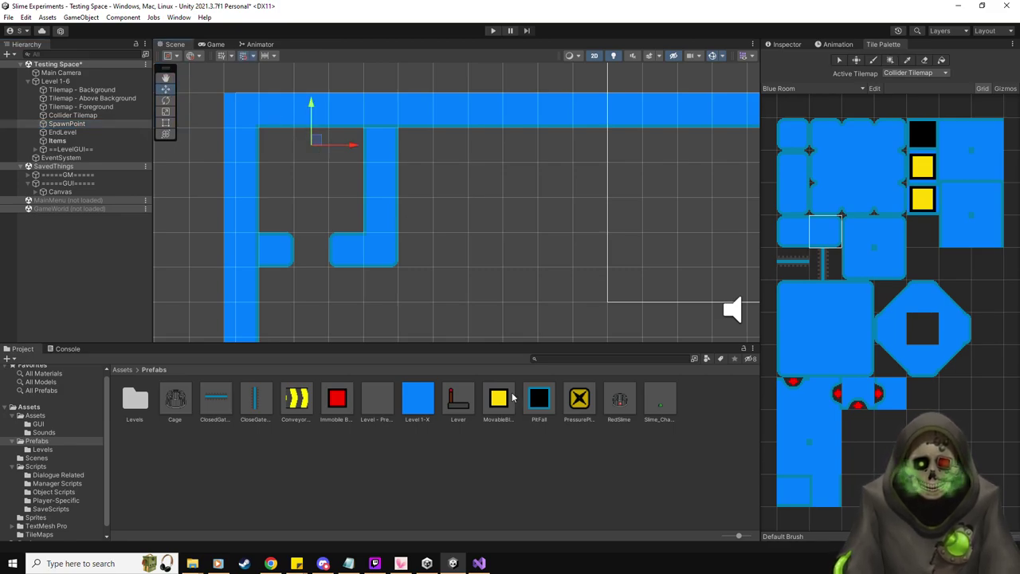
{"action": "left_click_drag", "start_coordinate": [500, 398], "coordinate": [333, 206]}
{"action": "left_click_drag", "start_coordinate": [317, 195], "coordinate": [318, 190]}
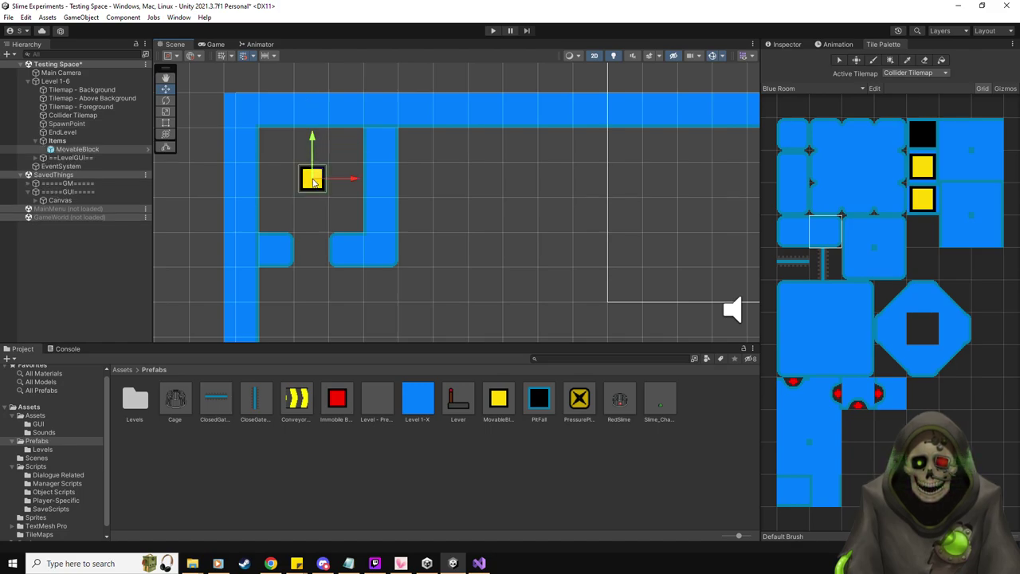
- Move SpawnPoint up half a cell, directly above the movable block, and briefly run the level to check the start position
{"action": "left_click", "coordinate": [72, 115]}
{"action": "left_click", "coordinate": [67, 124]}
{"action": "left_click_drag", "start_coordinate": [313, 101], "coordinate": [313, 83]}
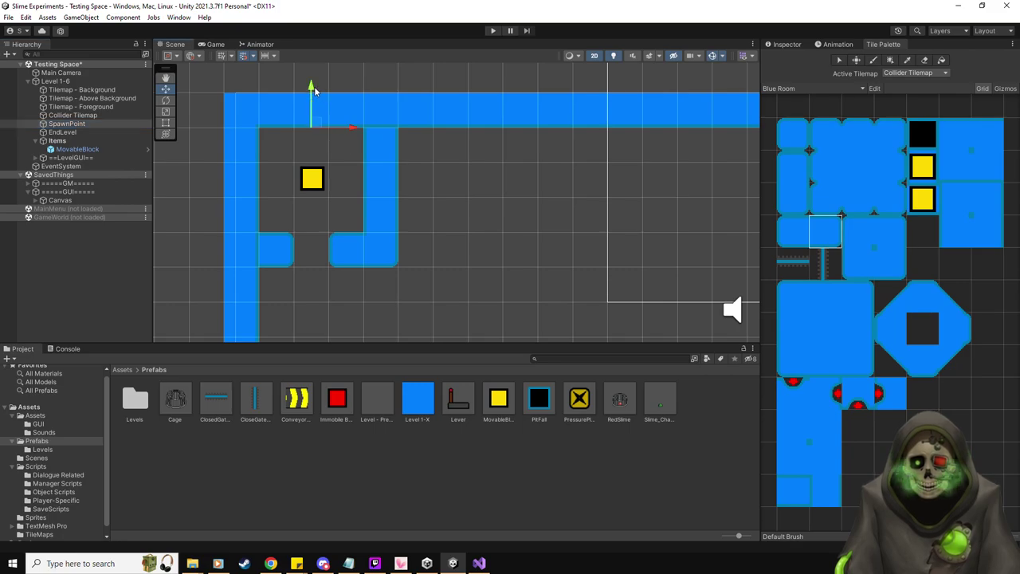
{"action": "left_click", "coordinate": [492, 31]}
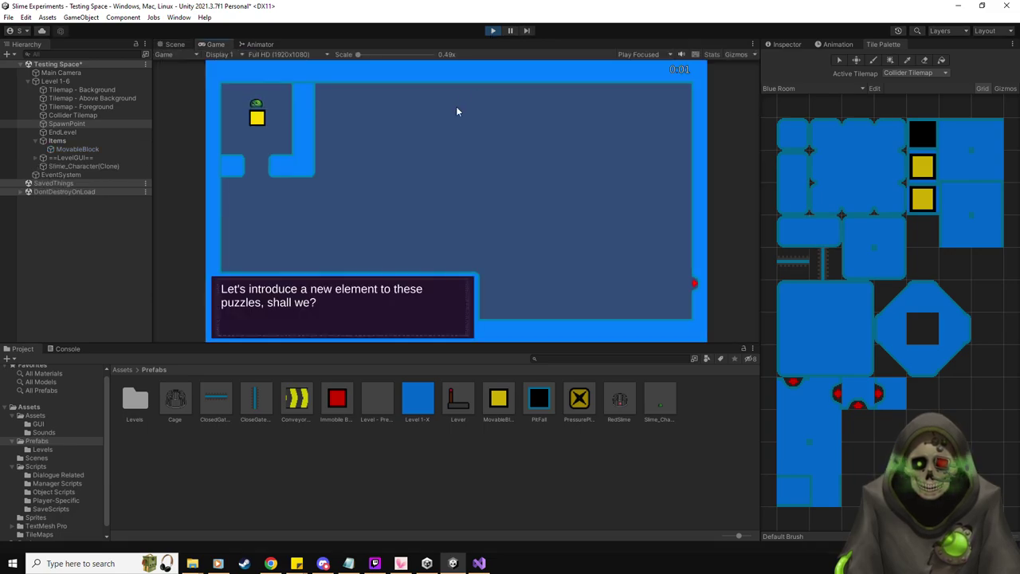
{"action": "left_click", "coordinate": [495, 31]}
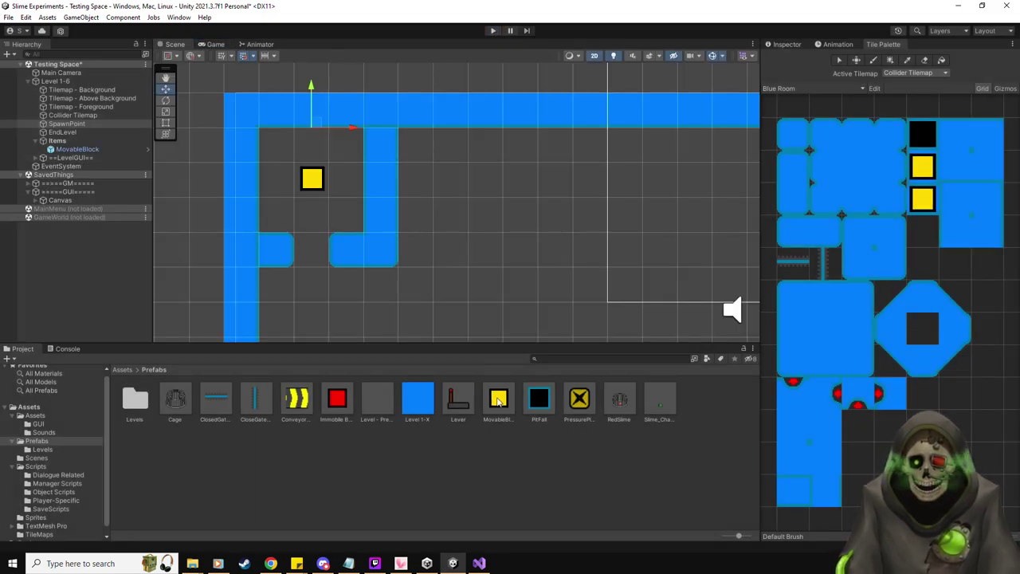
- Place a PitFall prefab in the ledge gap, assign SpawnPoint as its Level Spawn, and enable Is Vertical
{"action": "left_click", "coordinate": [310, 258]}
{"action": "left_click_drag", "start_coordinate": [310, 257], "coordinate": [315, 253]}
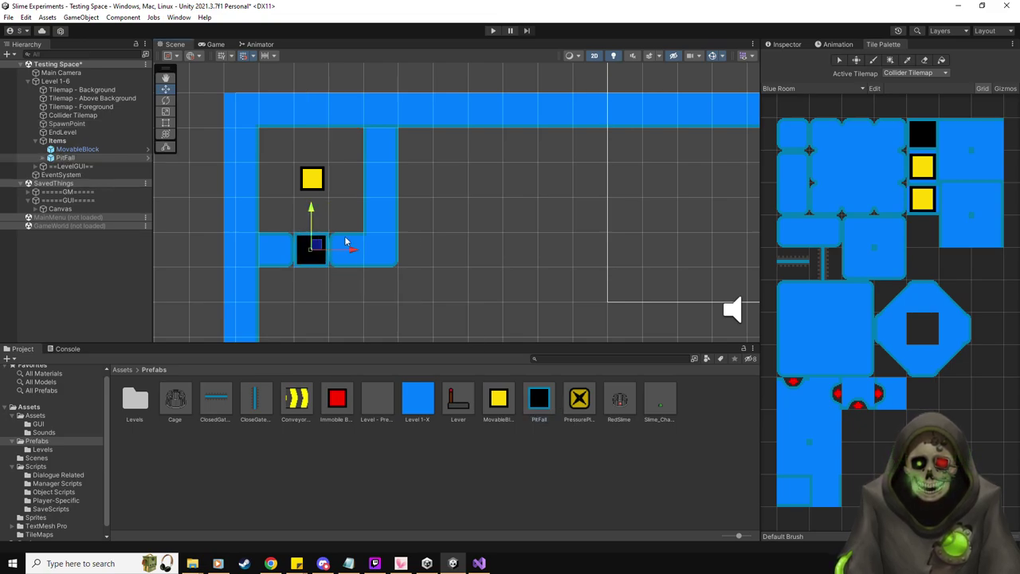
{"action": "left_click", "coordinate": [786, 44]}
{"action": "scroll", "coordinate": [840, 373], "scroll_direction": "down", "scroll_amount": 3}
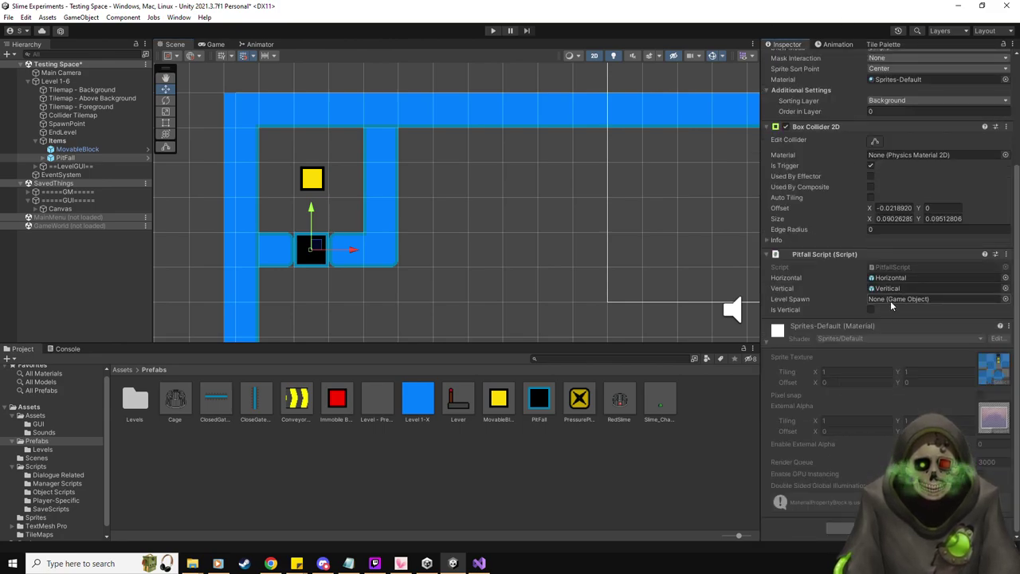
{"action": "left_click_drag", "start_coordinate": [66, 123], "coordinate": [912, 299]}
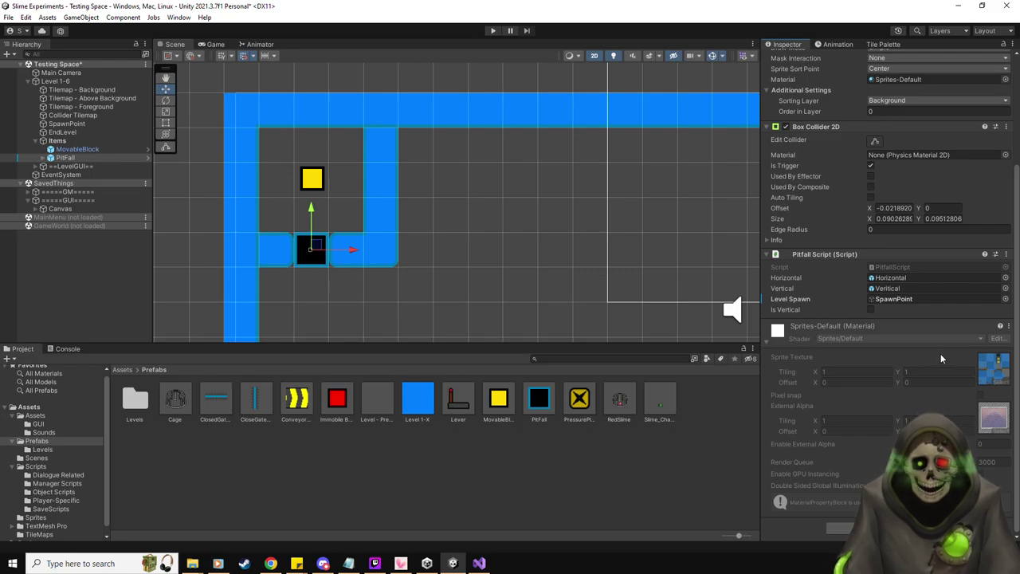
{"action": "left_click", "coordinate": [870, 310]}
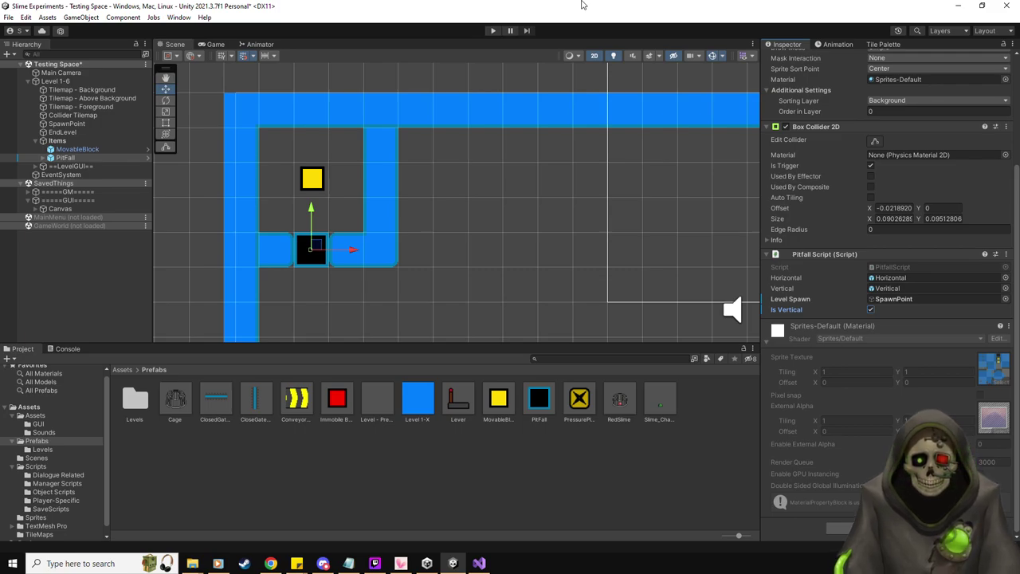
- Play-test the level by pushing the yellow block down into the pitfall with the slime, and stop the game
{"action": "left_click", "coordinate": [491, 31]}
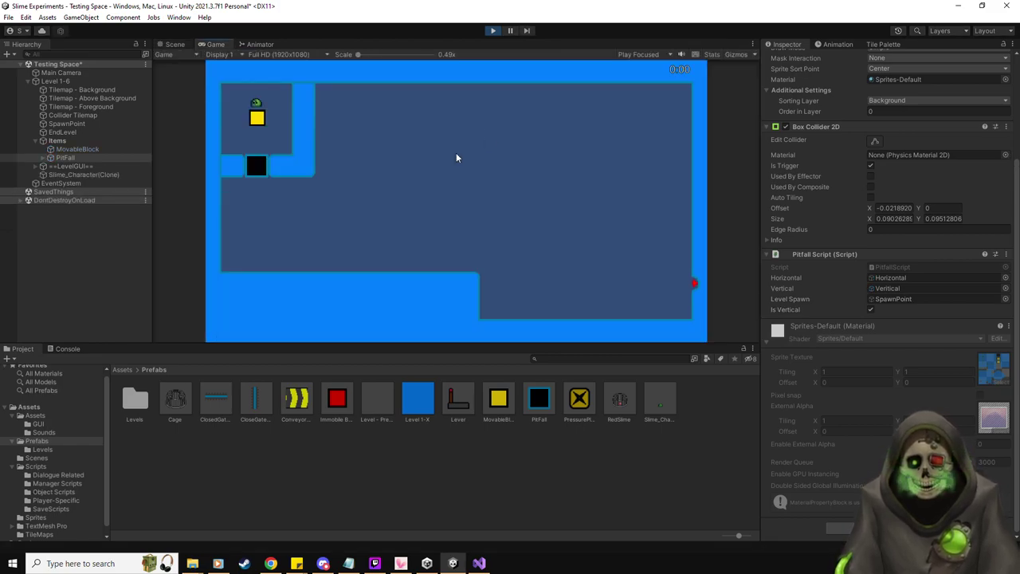
{"action": "key", "text": "Left"}
{"action": "key", "text": "Down"}
{"action": "key", "text": "Right"}
{"action": "key", "text": "Up"}
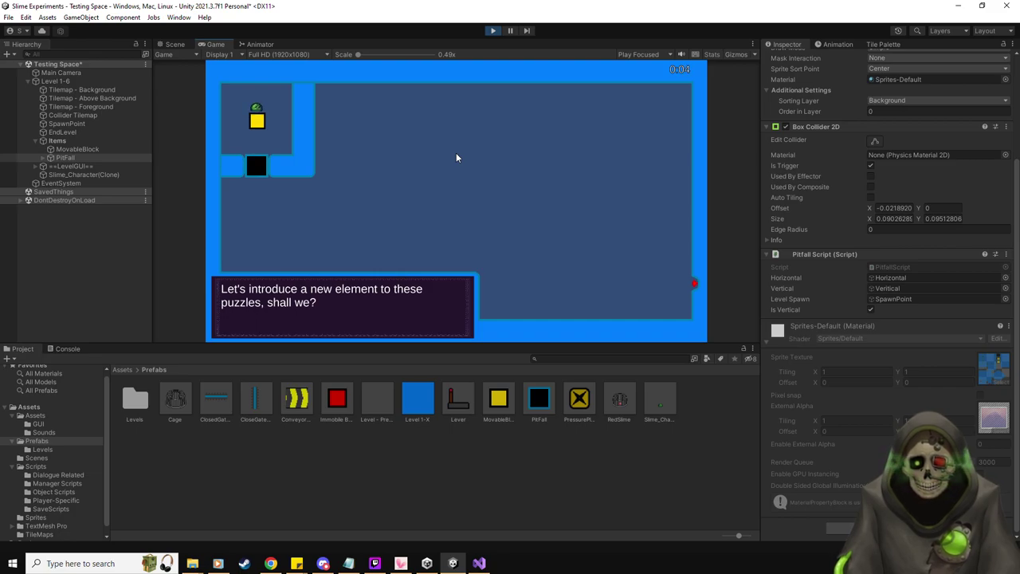
{"action": "key", "text": "Left"}
{"action": "key", "text": "Right"}
{"action": "key", "text": "Down"}
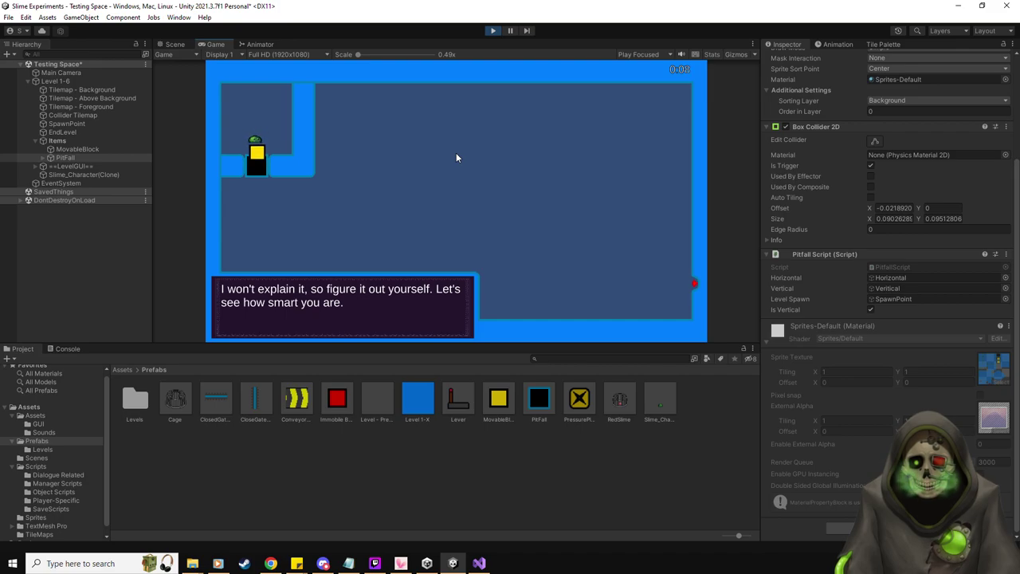
{"action": "key", "text": "Up"}
{"action": "key", "text": "Down"}
{"action": "key", "text": "Up"}
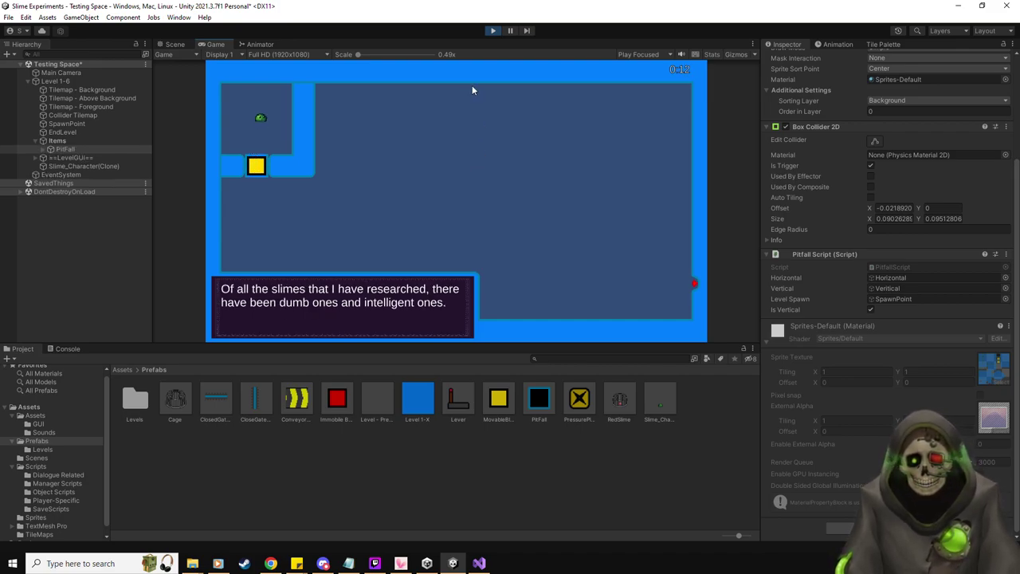
{"action": "left_click", "coordinate": [493, 32]}
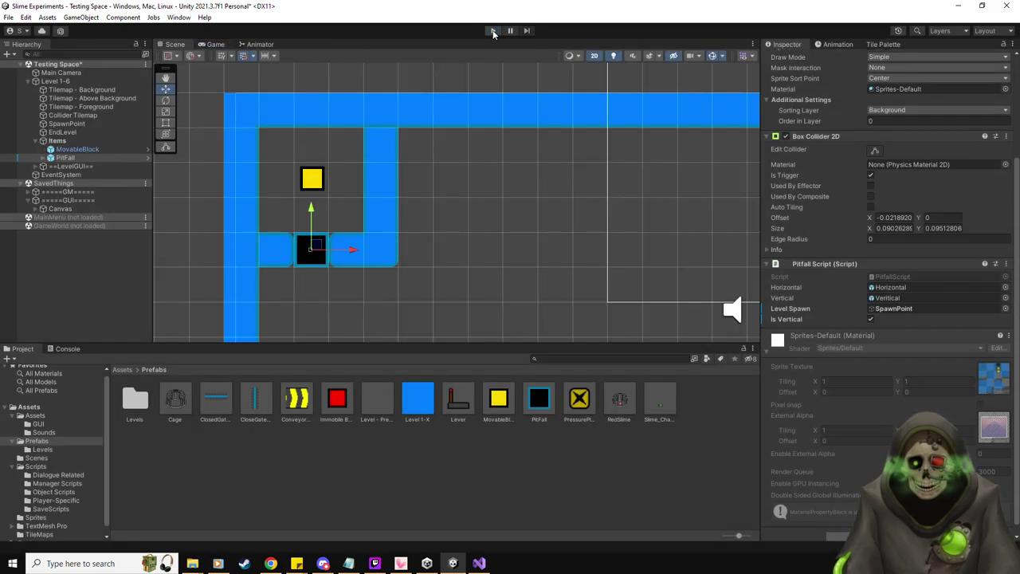
- Extend the compartment's right wall three cells down on Collider Tilemap, ending in a bottom end tile one cell above the floor
{"action": "scroll", "coordinate": [492, 106], "scroll_direction": "down", "scroll_amount": 3}
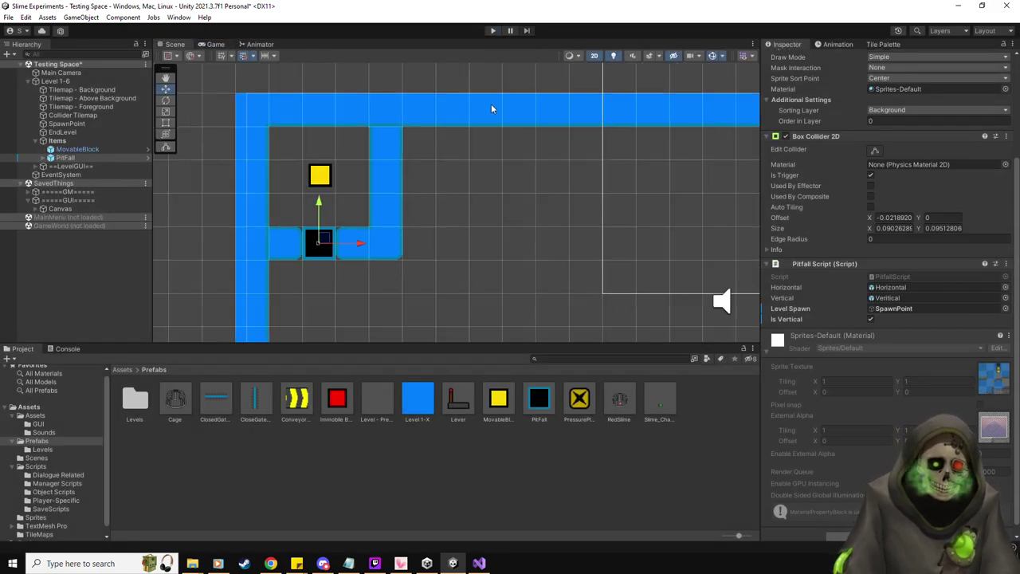
{"action": "middle_click_drag", "start_coordinate": [555, 177], "coordinate": [471, 174]}
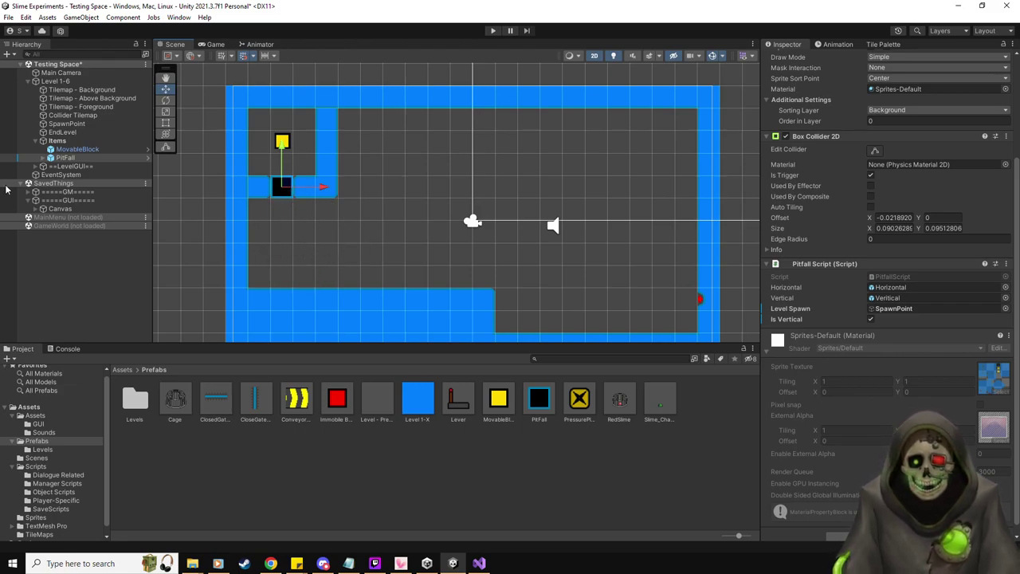
{"action": "left_click", "coordinate": [43, 159]}
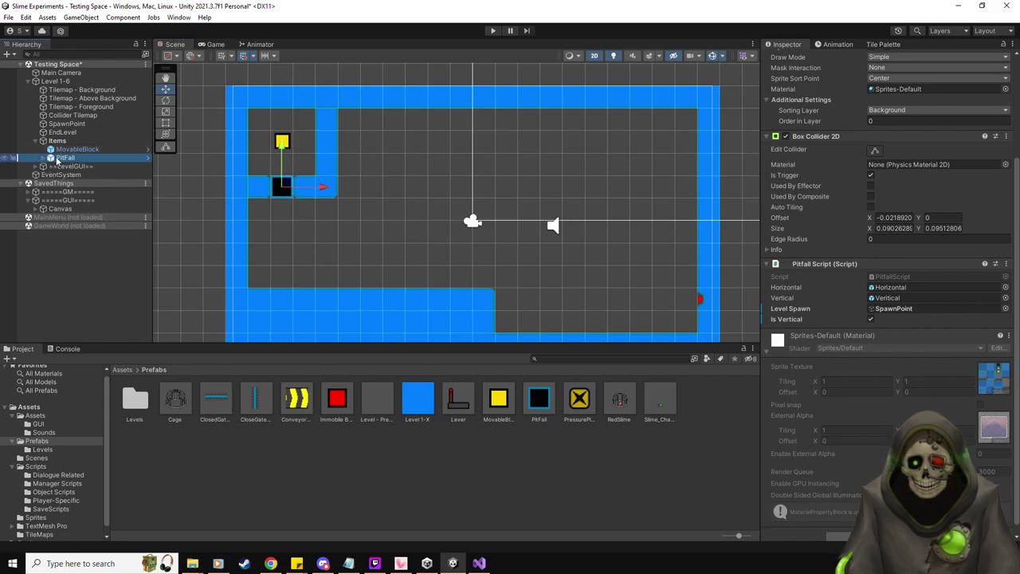
{"action": "left_click", "coordinate": [53, 141]}
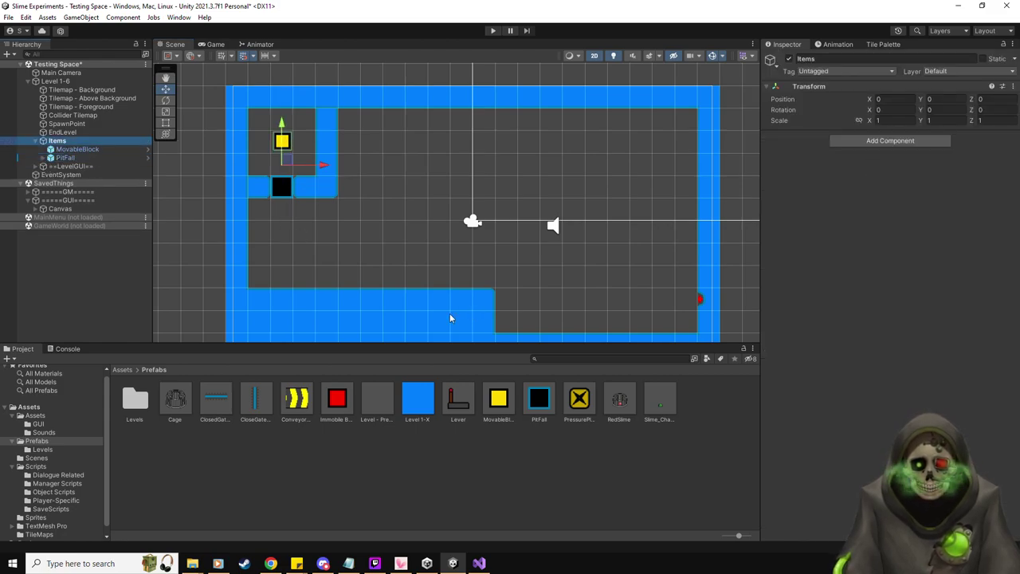
{"action": "left_click", "coordinate": [73, 114]}
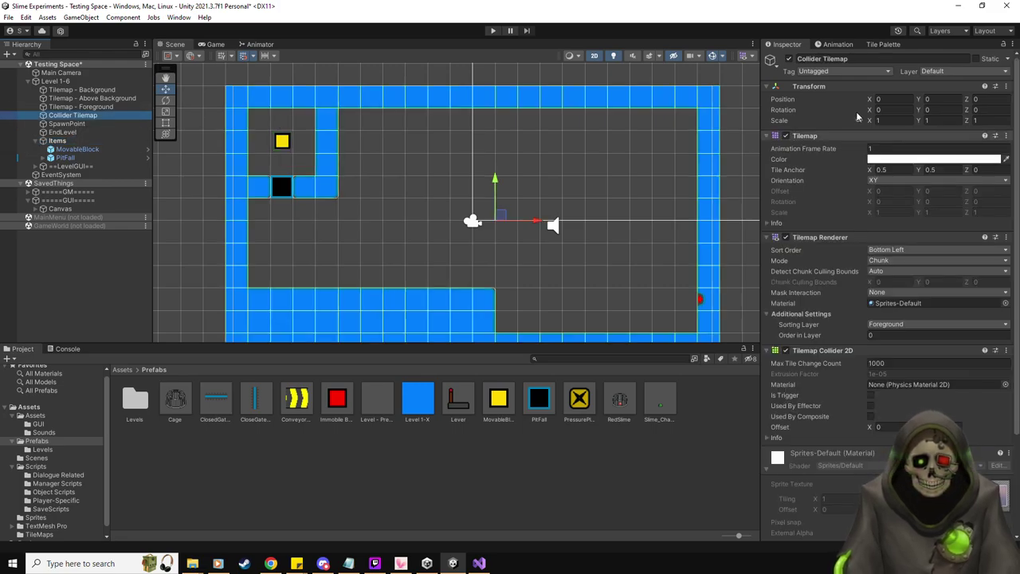
{"action": "left_click", "coordinate": [883, 44]}
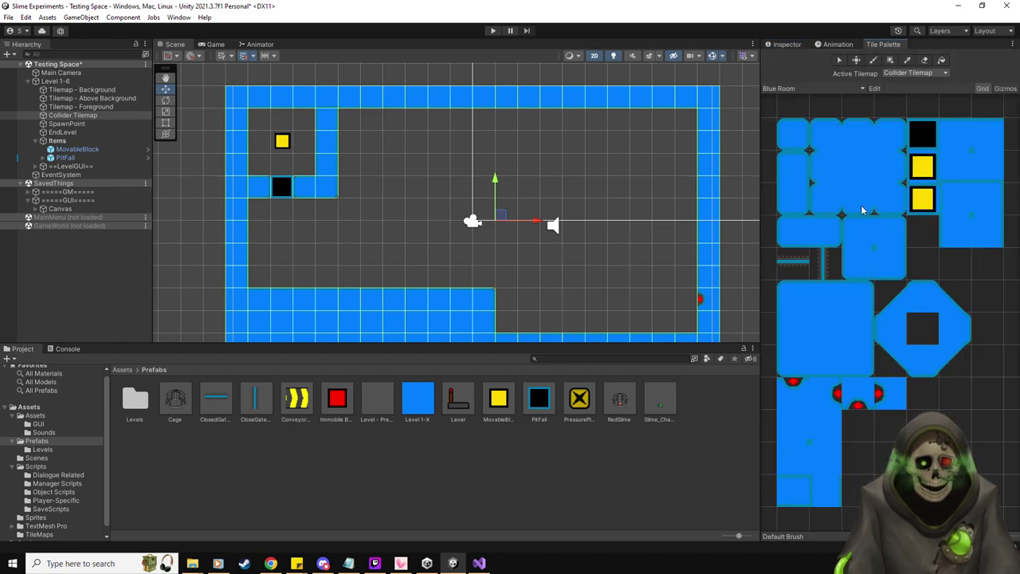
{"action": "left_click", "coordinate": [792, 199]}
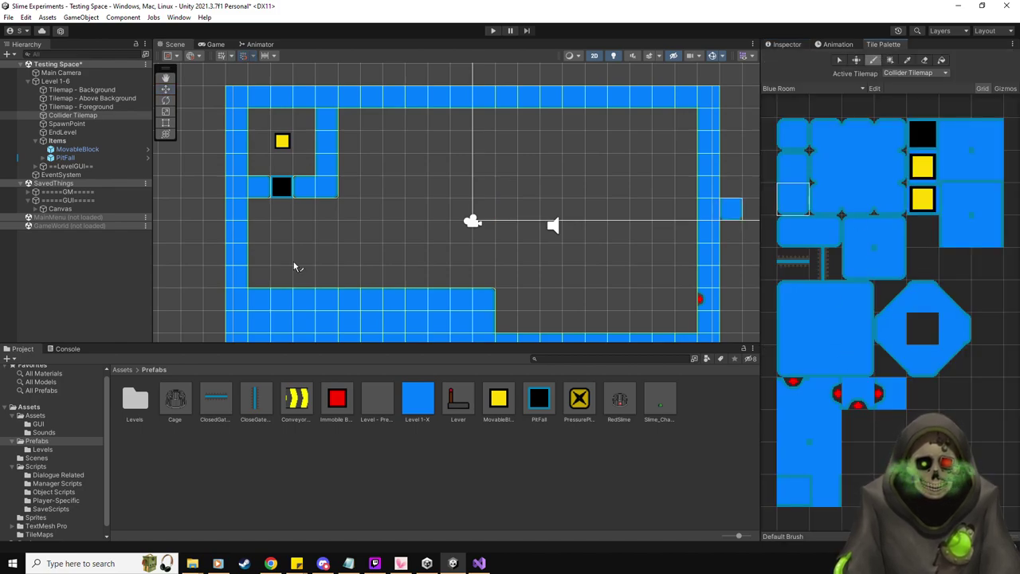
{"action": "left_click", "coordinate": [325, 241]}
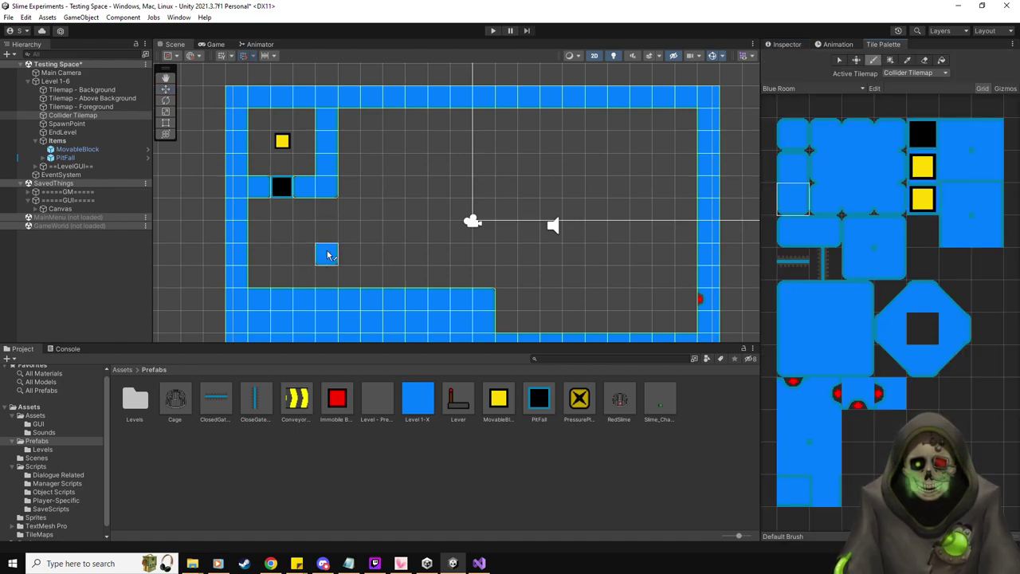
{"action": "left_click", "coordinate": [829, 491]}
{"action": "left_click", "coordinate": [336, 233]}
{"action": "left_click", "coordinate": [339, 217]}
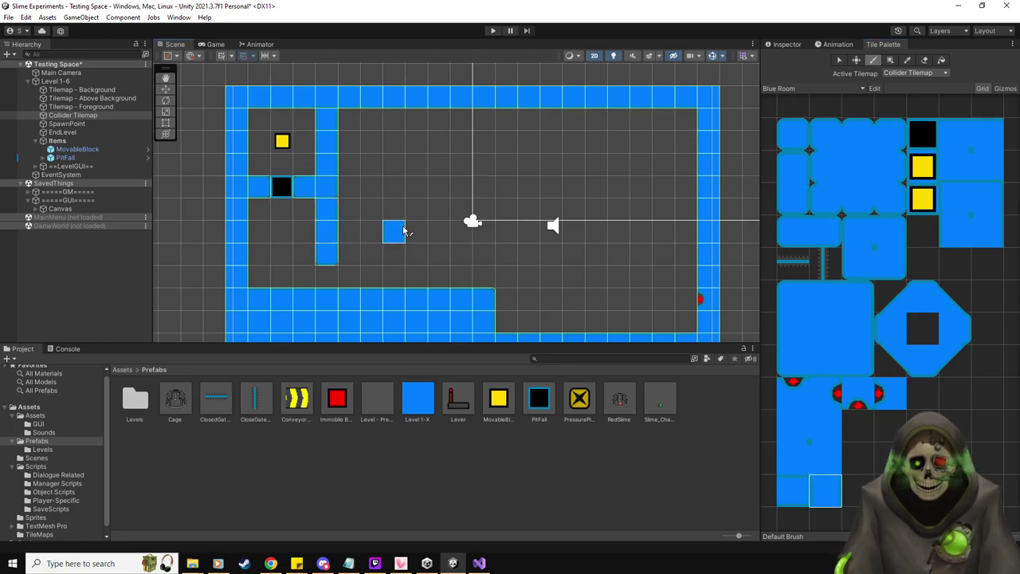
- Replace the corner tile where the ledge meets the extended wall with a right-edge wall tile so the wall runs through
{"action": "scroll", "coordinate": [398, 227], "scroll_direction": "up", "scroll_amount": 4}
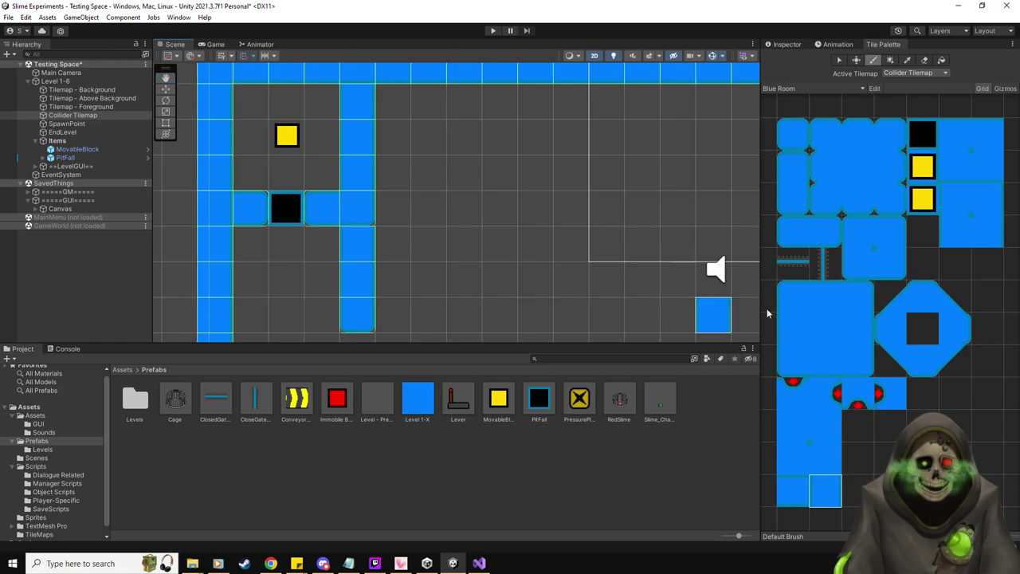
{"action": "left_click", "coordinate": [990, 236]}
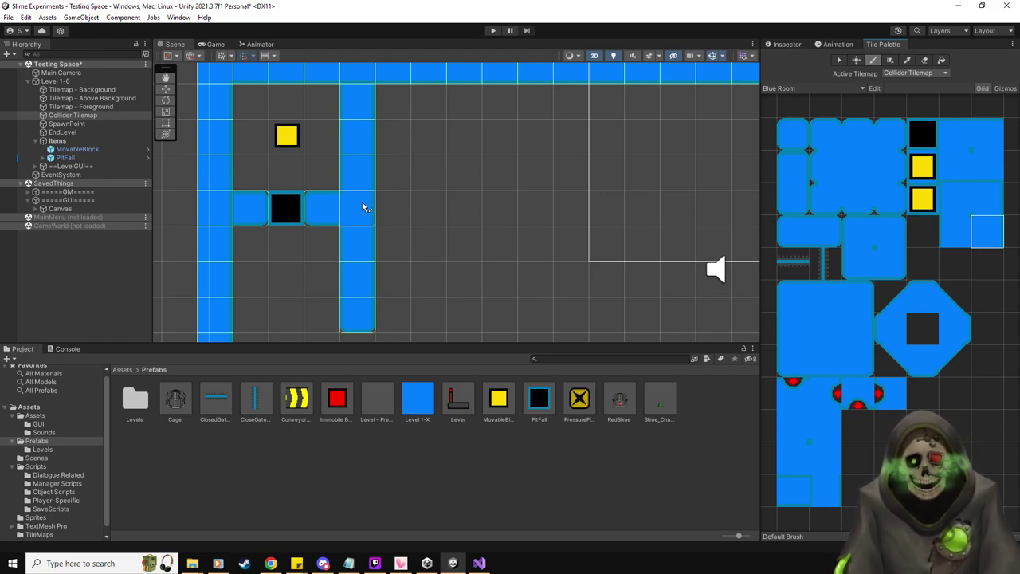
{"action": "left_click", "coordinate": [890, 166]}
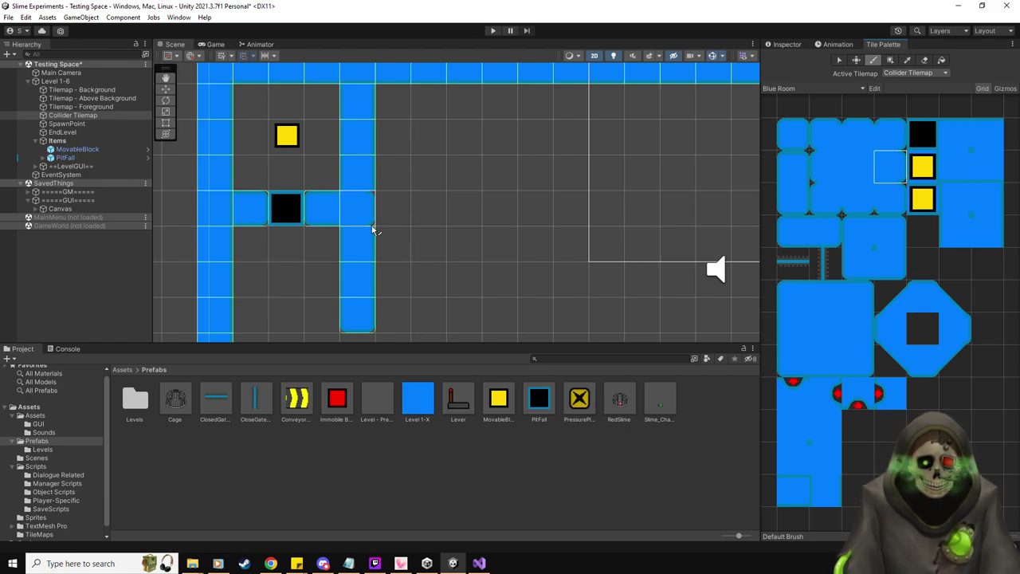
{"action": "left_click", "coordinate": [859, 329]}
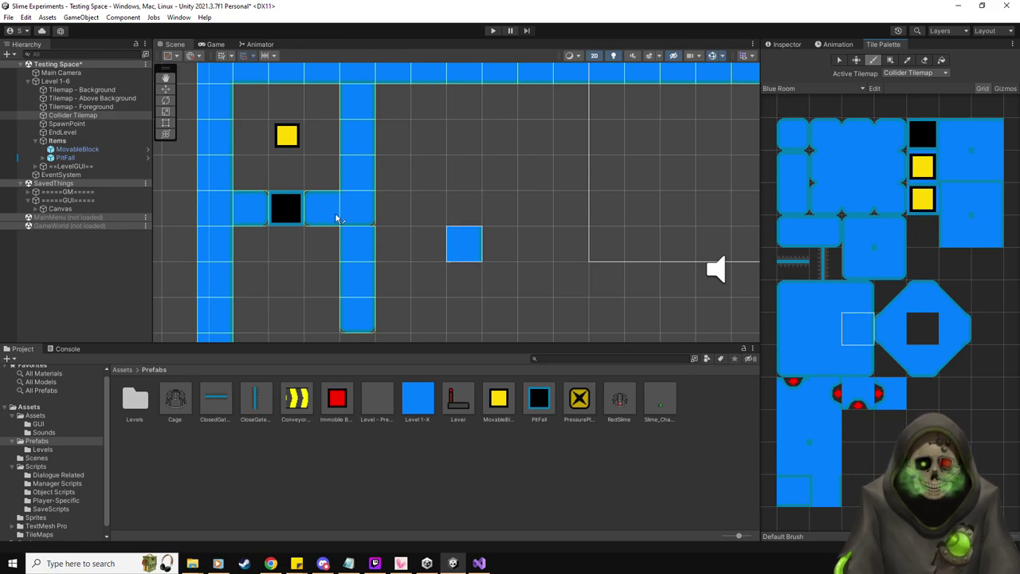
{"action": "scroll", "coordinate": [457, 248], "scroll_direction": "up", "scroll_amount": 3}
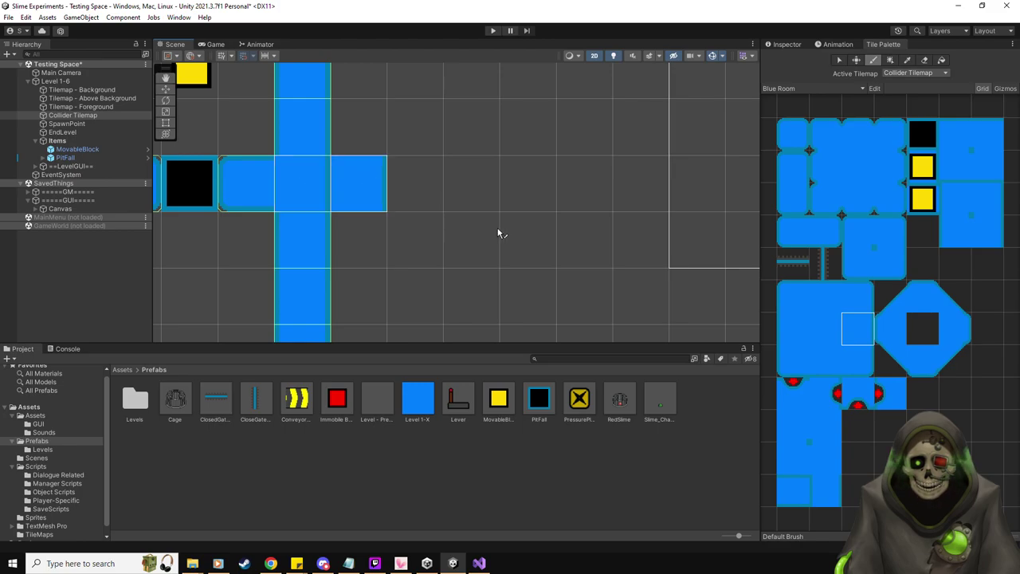
{"action": "scroll", "coordinate": [522, 198], "scroll_direction": "down", "scroll_amount": 3}
{"action": "mouse_move", "coordinate": [451, 175]}
{"action": "middle_mouse_down"}
{"action": "mouse_move", "coordinate": [510, 194]}
{"action": "mouse_move", "coordinate": [539, 239]}
{"action": "mouse_move", "coordinate": [556, 218]}
{"action": "middle_mouse_up"}
{"action": "scroll", "coordinate": [688, 276], "scroll_direction": "down", "scroll_amount": 1}
{"action": "left_click", "coordinate": [887, 355]}
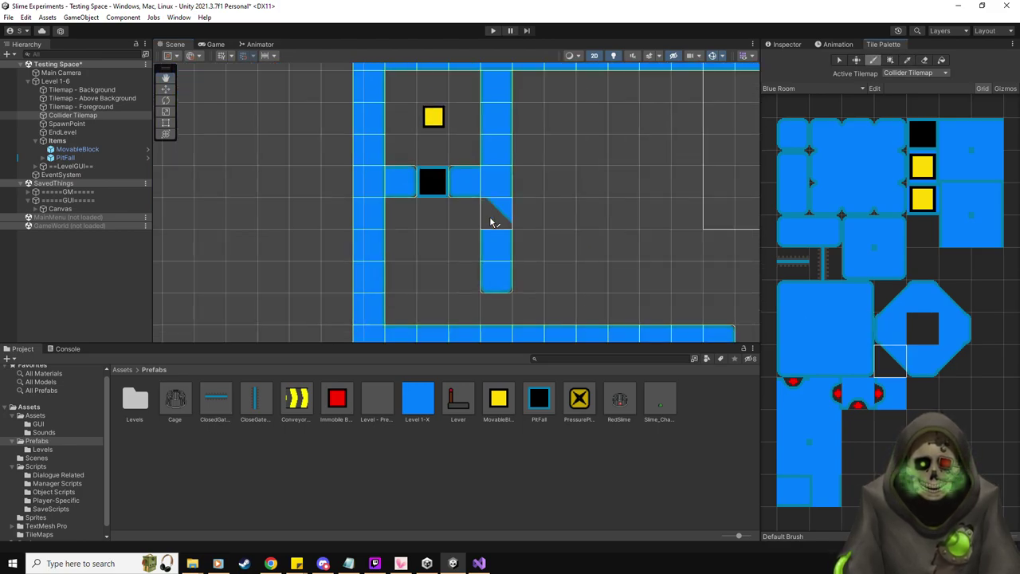
{"action": "key", "text": "Down"}
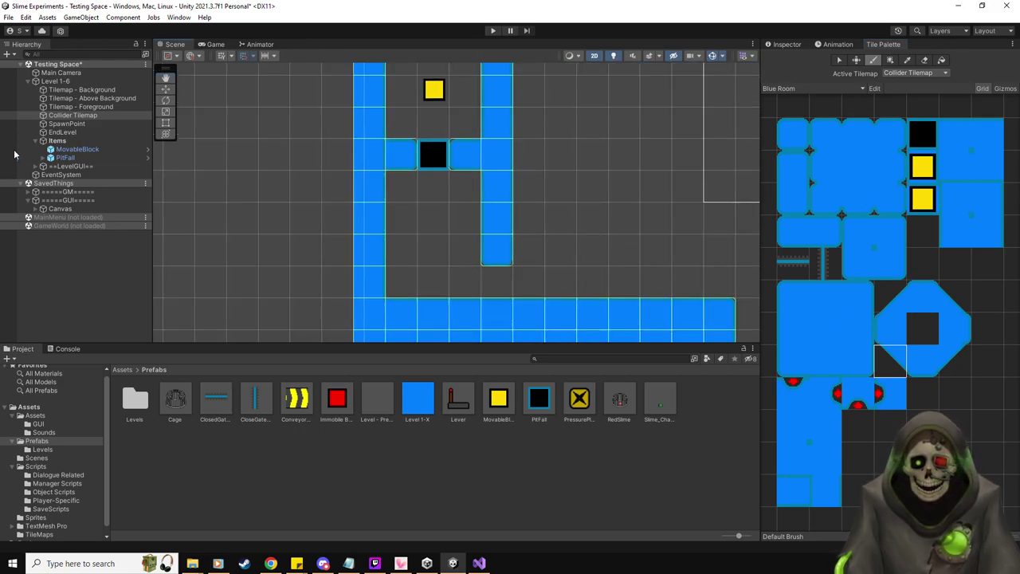
- Duplicate the PitFall, move the copy into the gap between the wall's lower end and the floor, and disable its Is Vertical option
{"action": "left_click", "coordinate": [78, 141]}
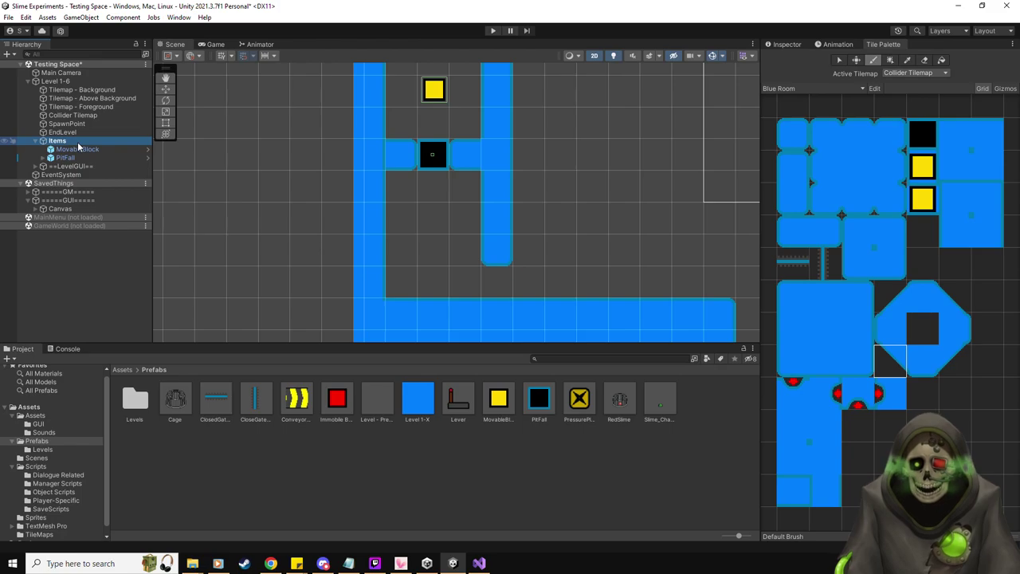
{"action": "left_click", "coordinate": [66, 157]}
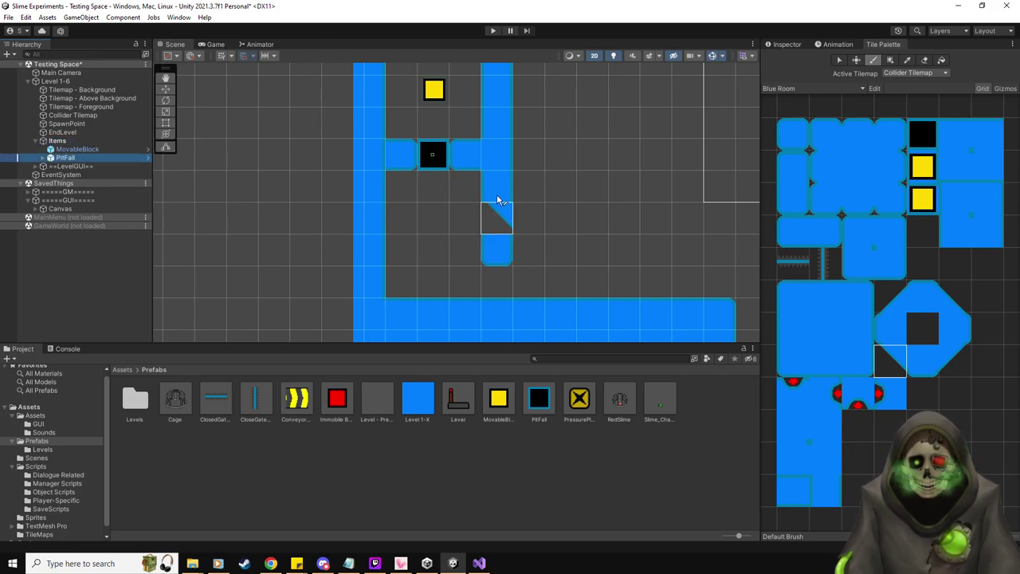
{"action": "key", "text": "ctrl+d"}
{"action": "left_click", "coordinate": [166, 90]}
{"action": "left_click_drag", "start_coordinate": [438, 148], "coordinate": [500, 274]}
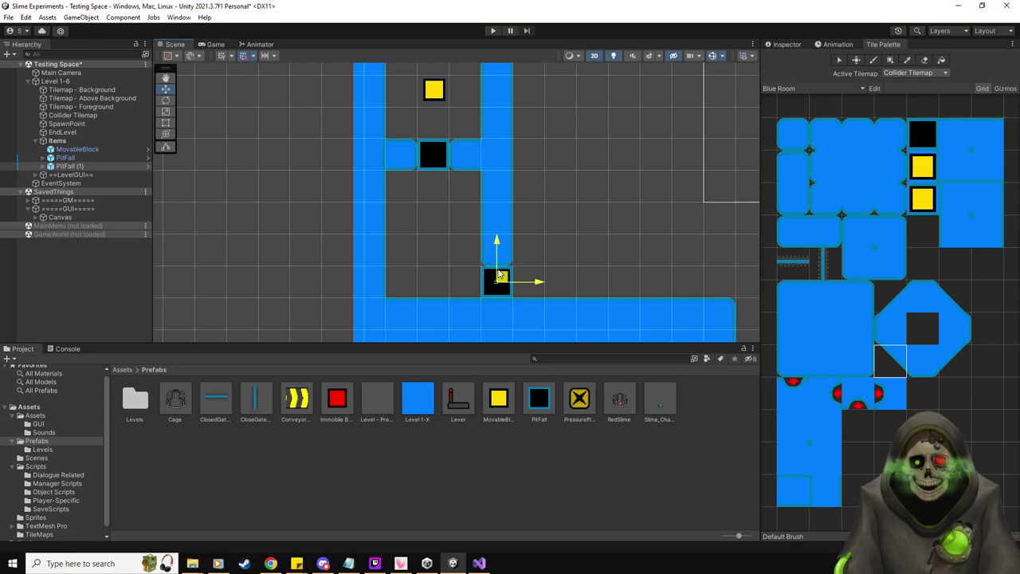
{"action": "left_click", "coordinate": [789, 44]}
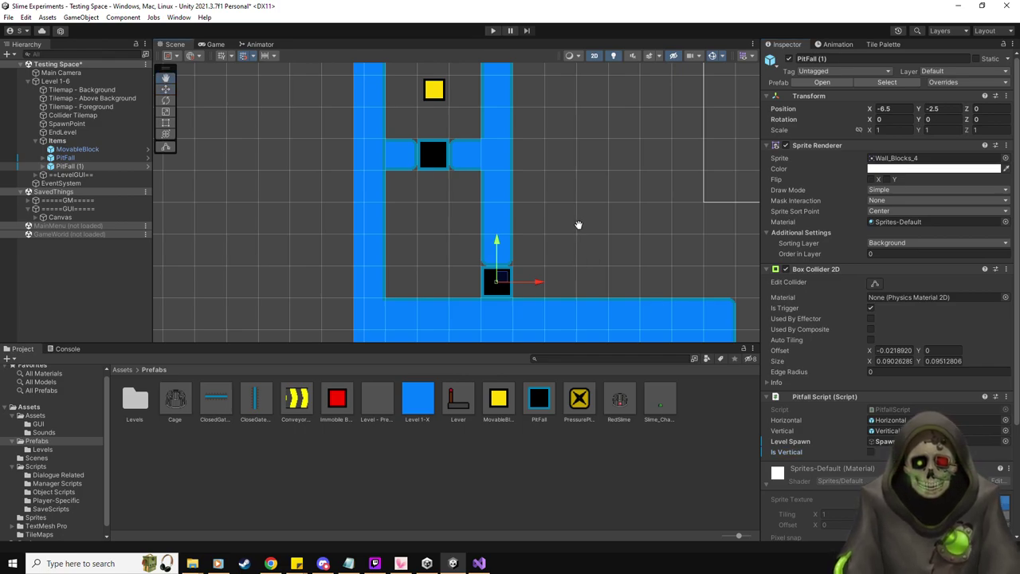
{"action": "middle_click_drag", "start_coordinate": [579, 225], "coordinate": [550, 223]}
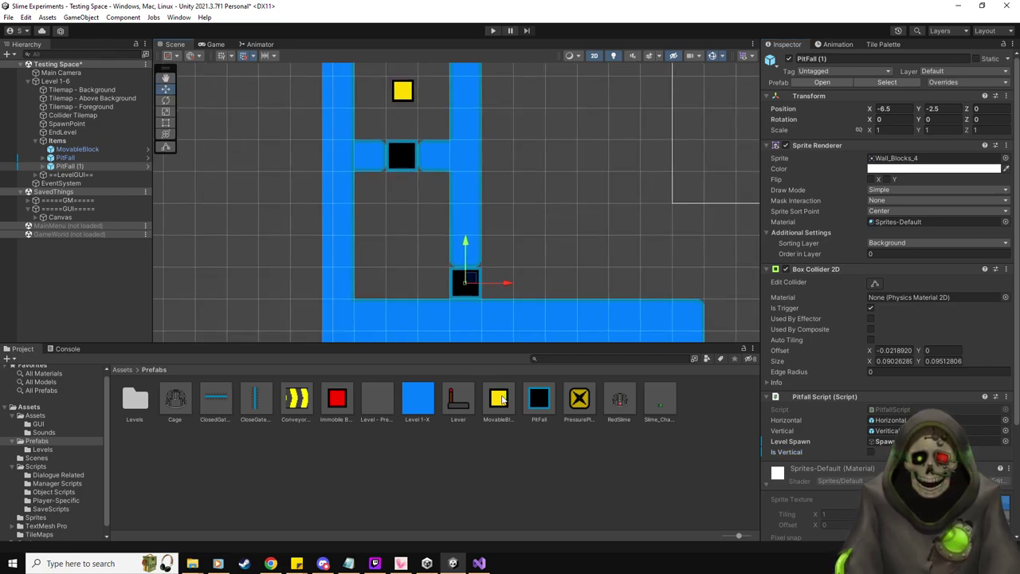
- Place a MovableBlock in the lower compartment, two cells below the PitFall in the ledge
{"action": "left_click_drag", "start_coordinate": [501, 399], "coordinate": [408, 226]}
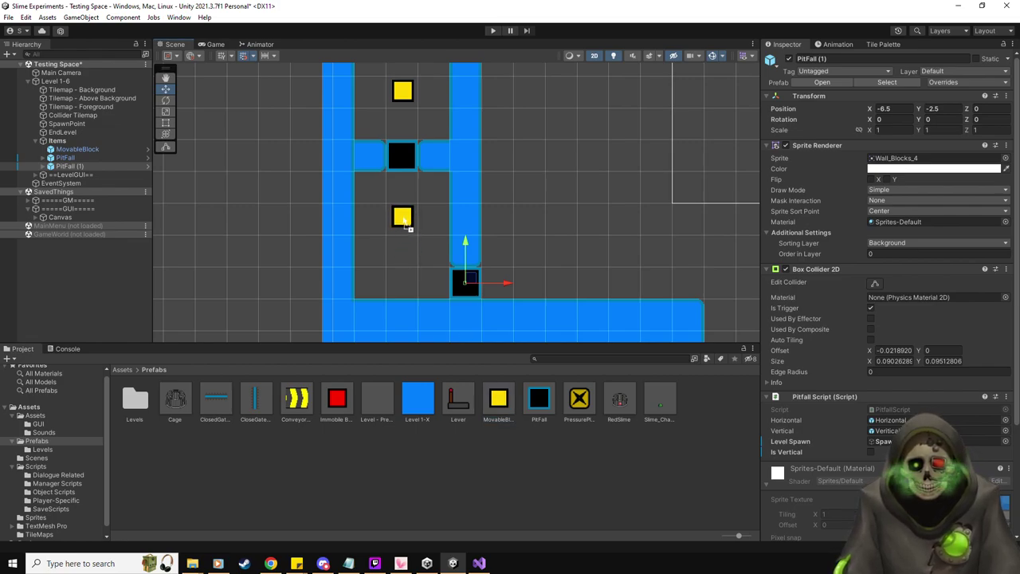
{"action": "left_click_drag", "start_coordinate": [408, 227], "coordinate": [405, 222]}
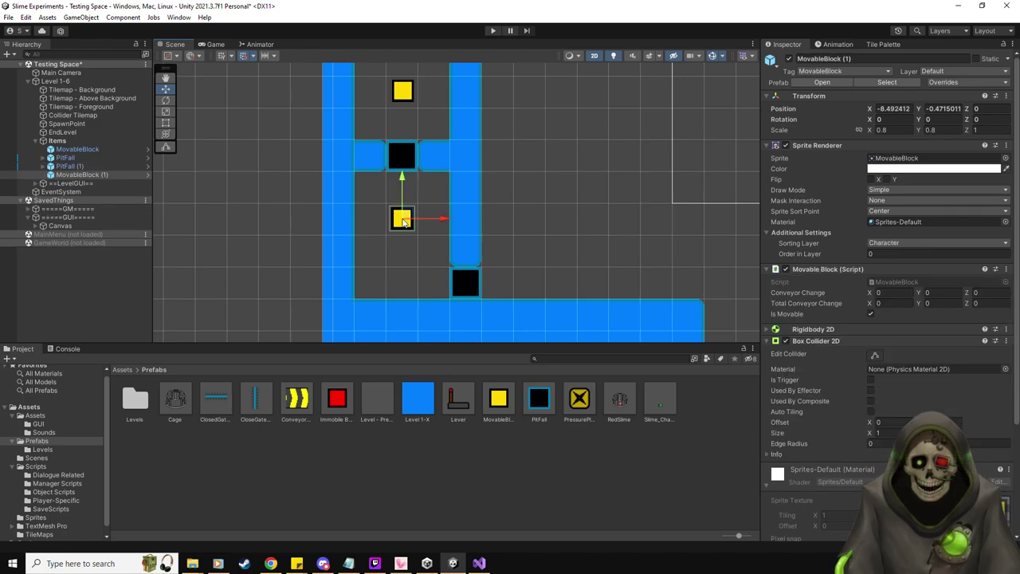
- On Collider Tilemap, paint wall end tiles directly below the ceiling and two cells lower, above the floor's right end, leaving a one-cell gap between them
{"action": "scroll", "coordinate": [626, 236], "scroll_direction": "down", "scroll_amount": 2}
{"action": "middle_click_drag", "start_coordinate": [627, 236], "coordinate": [415, 204]}
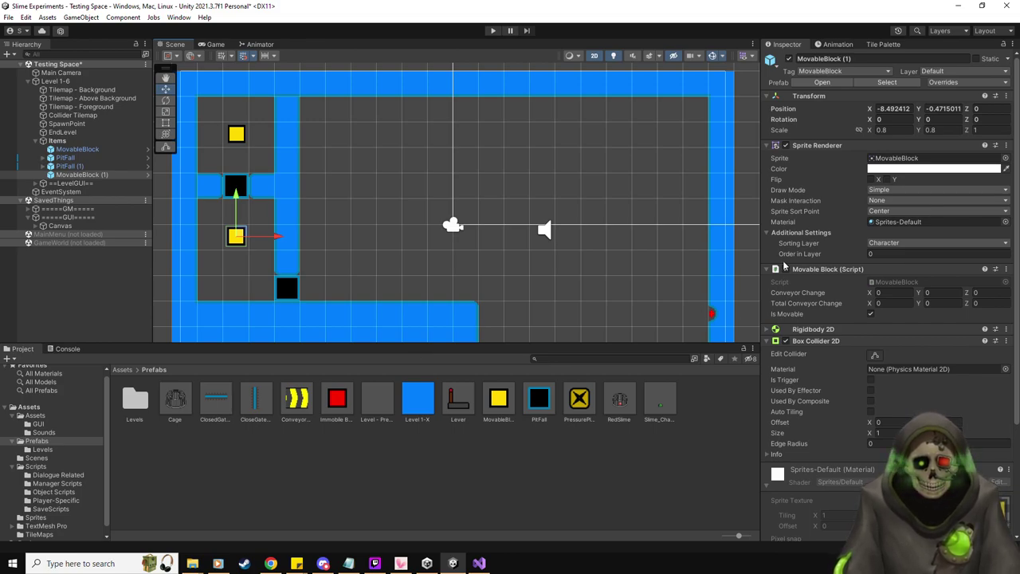
{"action": "middle_click_drag", "start_coordinate": [627, 238], "coordinate": [629, 262]}
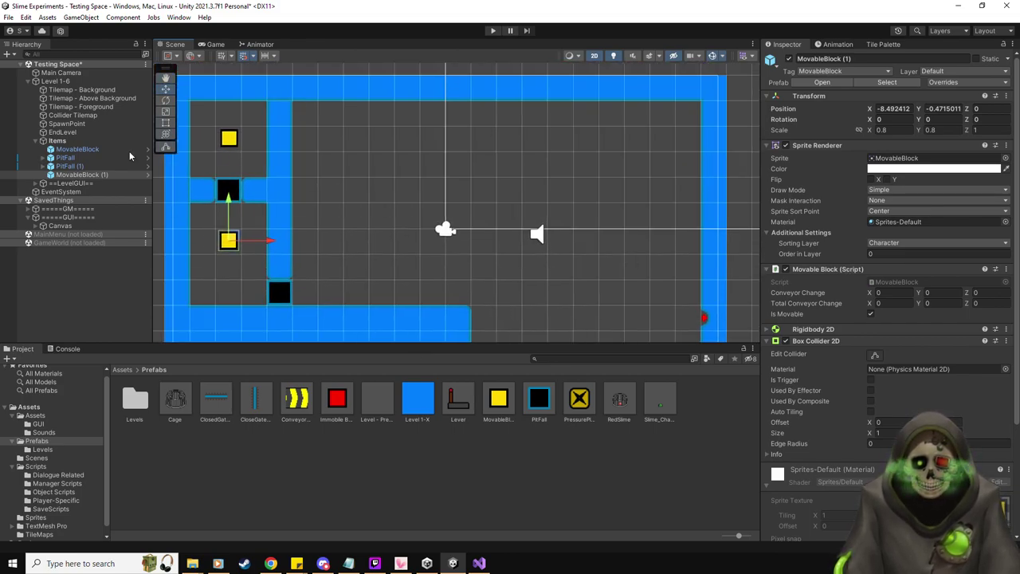
{"action": "left_click", "coordinate": [72, 115]}
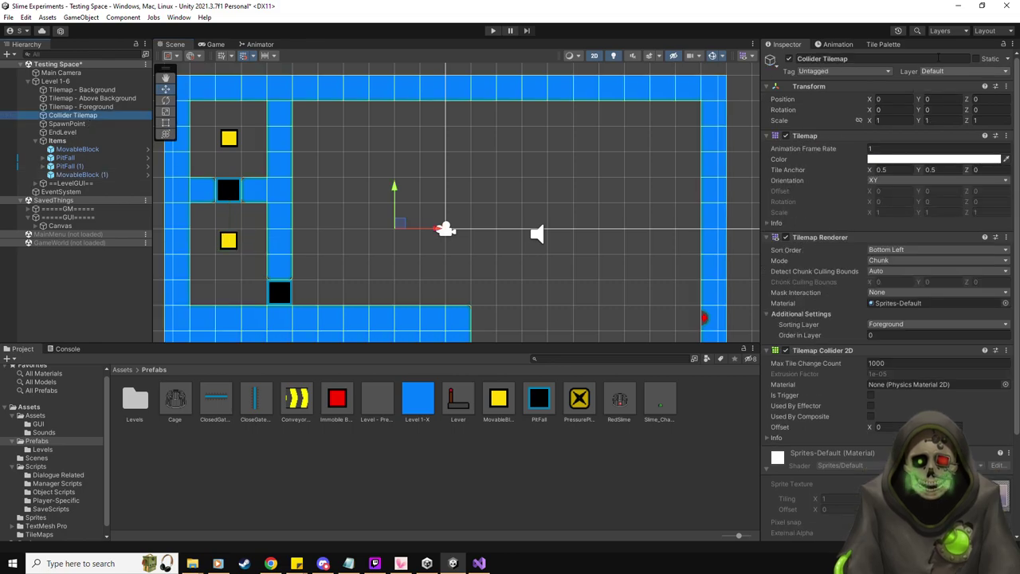
{"action": "left_click", "coordinate": [883, 44]}
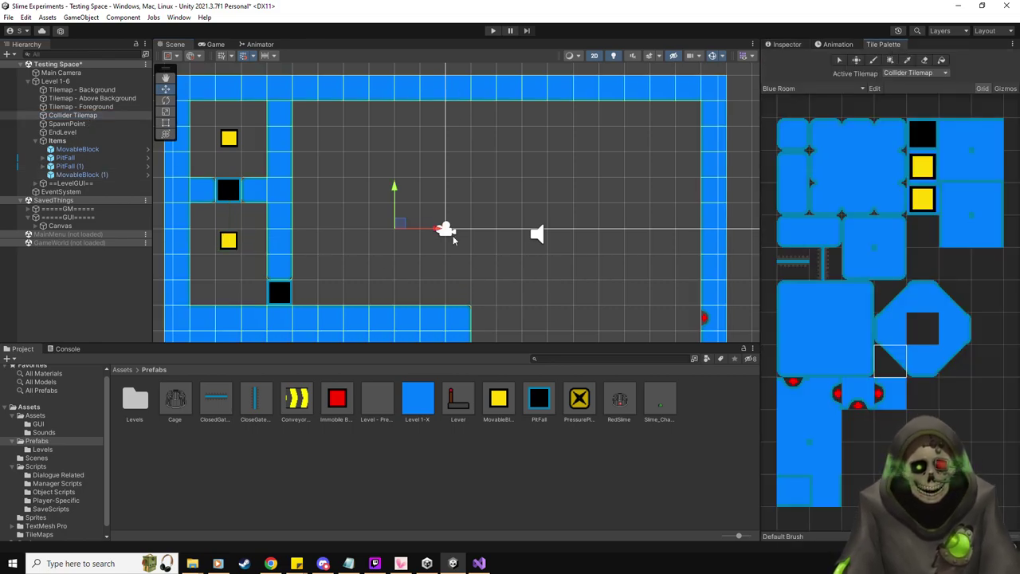
{"action": "left_click", "coordinate": [793, 169]}
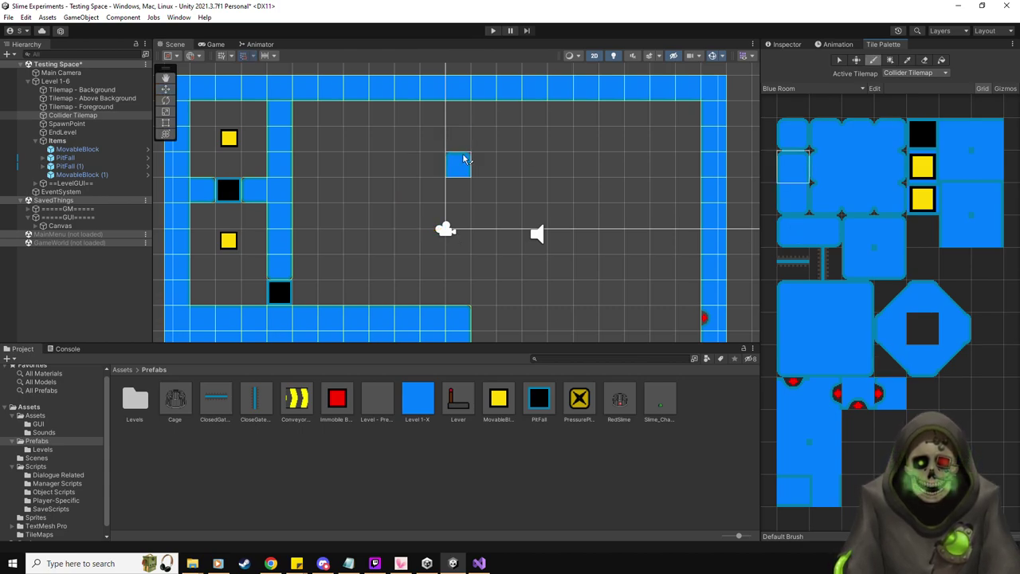
{"action": "left_click", "coordinate": [464, 160]}
{"action": "left_click", "coordinate": [790, 208]}
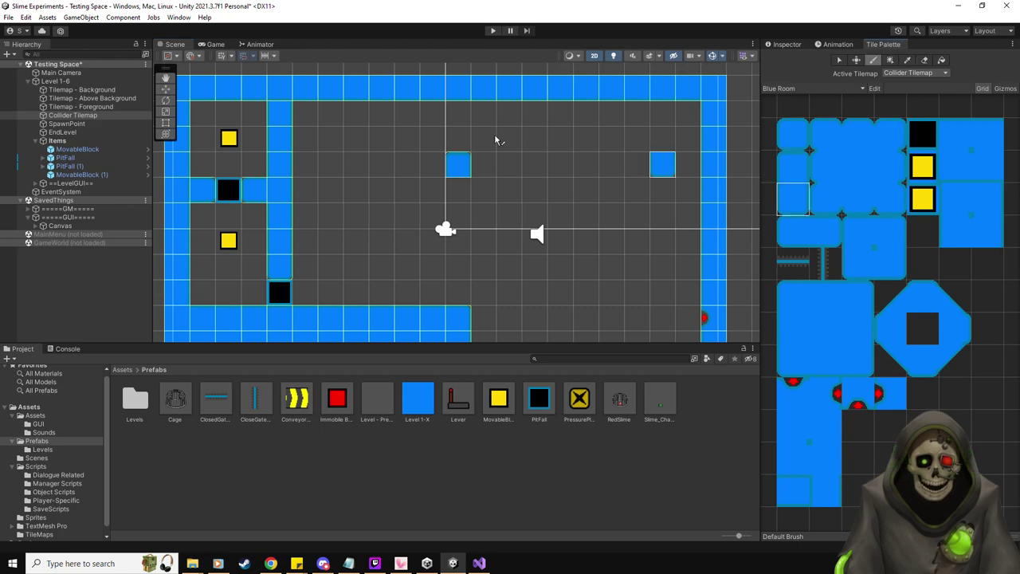
{"action": "left_click", "coordinate": [459, 113]}
- Continue the new wall with straight vertical wall tiles from below the gap down to the floor
{"action": "left_click", "coordinate": [824, 490]}
{"action": "left_click", "coordinate": [458, 191]}
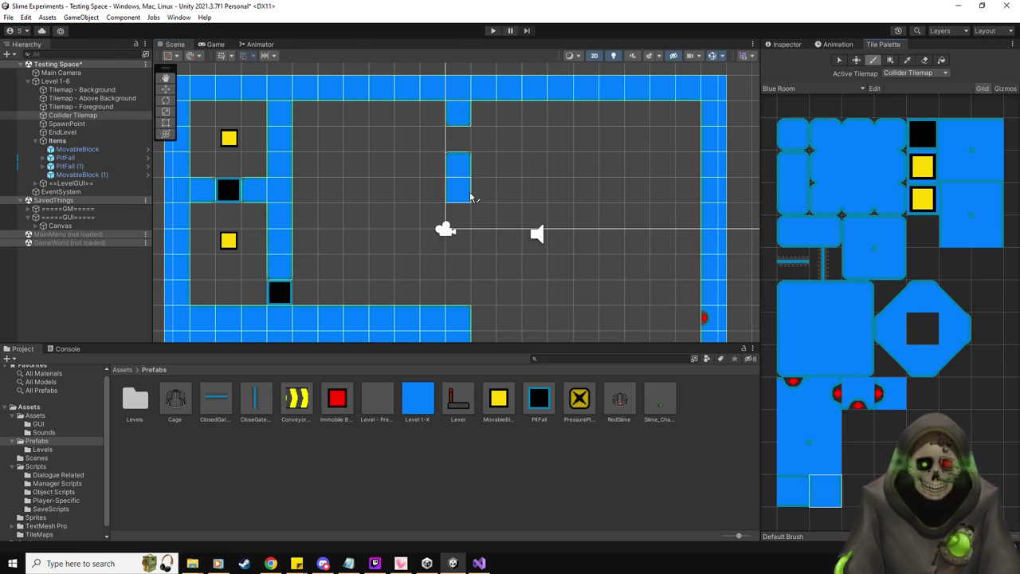
{"action": "left_click_drag", "start_coordinate": [460, 217], "coordinate": [459, 287]}
{"action": "left_click", "coordinate": [483, 194]}
{"action": "middle_click_drag", "start_coordinate": [480, 204], "coordinate": [535, 210]}
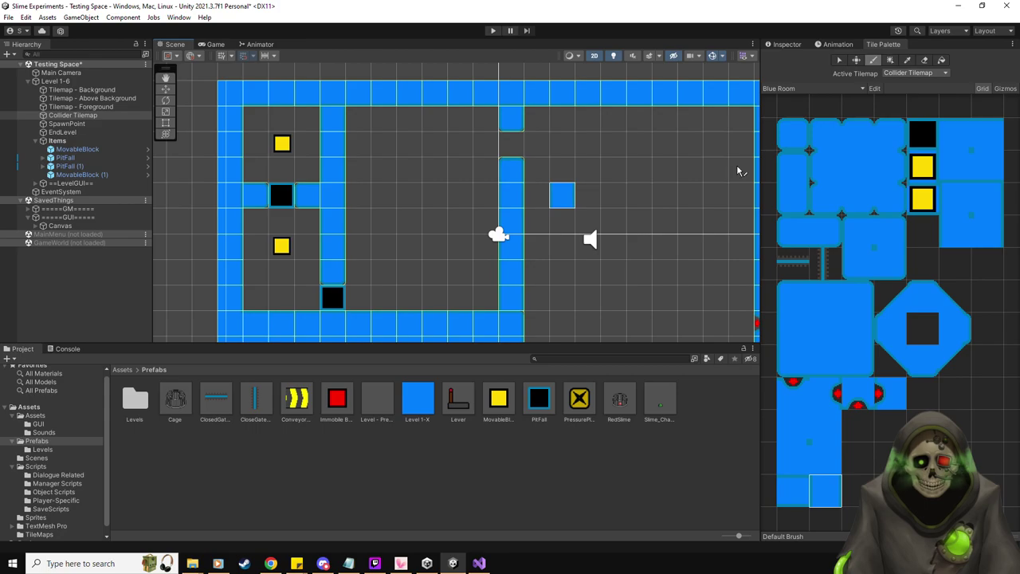
- Duplicate PitFall (1), move the copy into the new wall's gap at X 0.5, Y 3.5, and order it directly after PitFall (1) in the hierarchy
{"action": "left_click", "coordinate": [72, 167]}
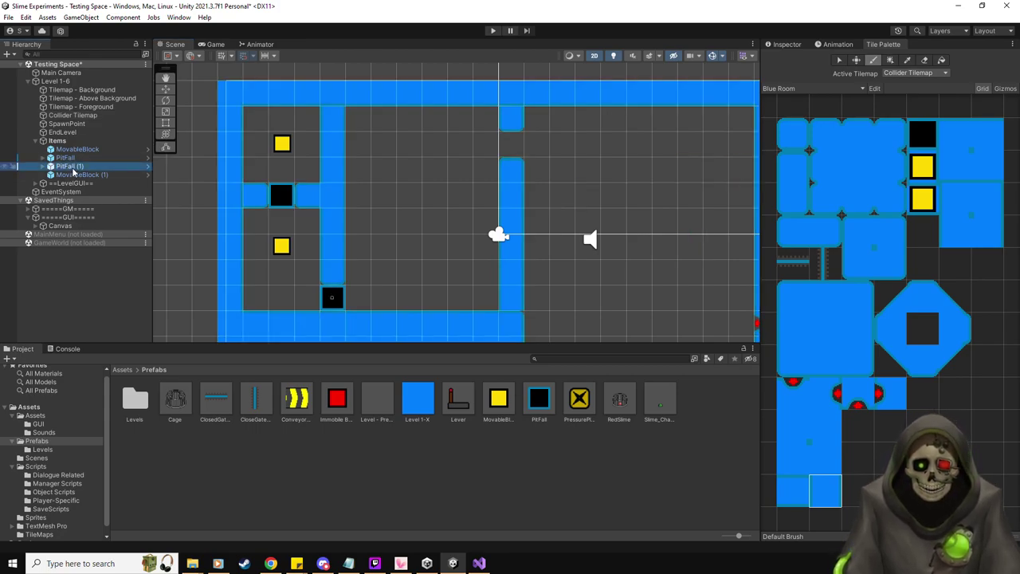
{"action": "key", "text": "ctrl+d"}
{"action": "left_click", "coordinate": [166, 88]}
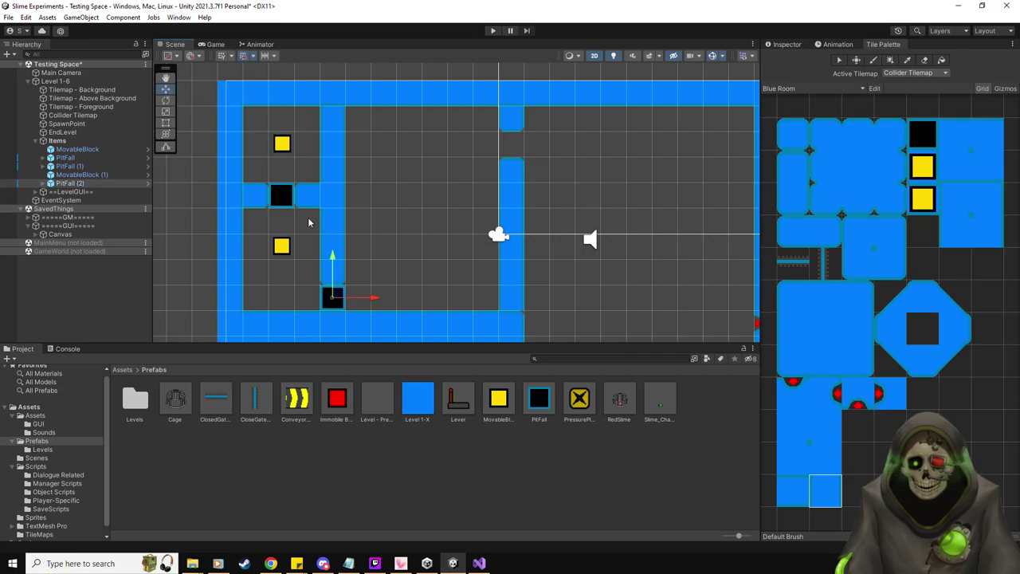
{"action": "left_click_drag", "start_coordinate": [333, 295], "coordinate": [516, 143]}
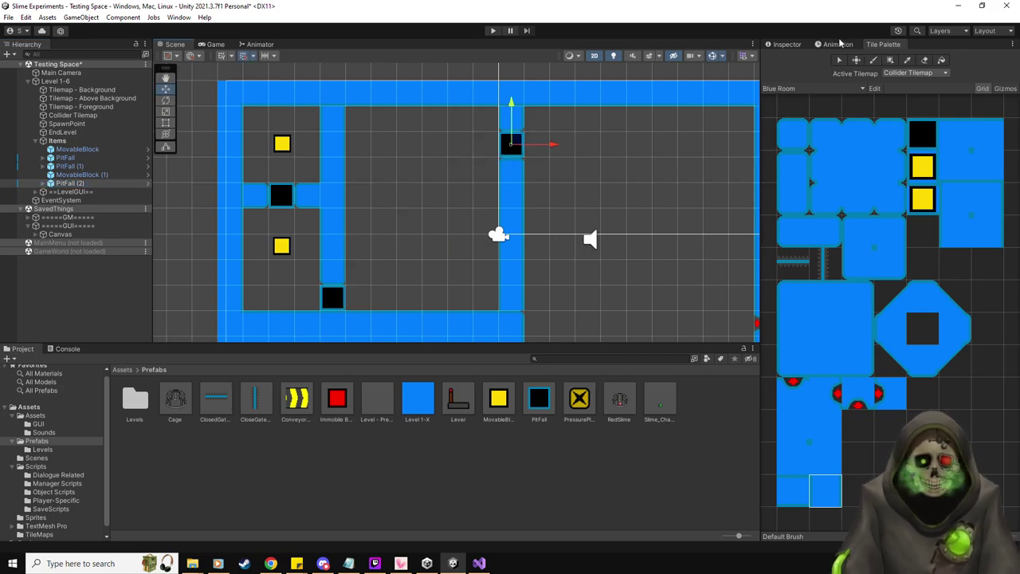
{"action": "left_click", "coordinate": [787, 43]}
{"action": "scroll", "coordinate": [851, 380], "scroll_direction": "down", "scroll_amount": 3}
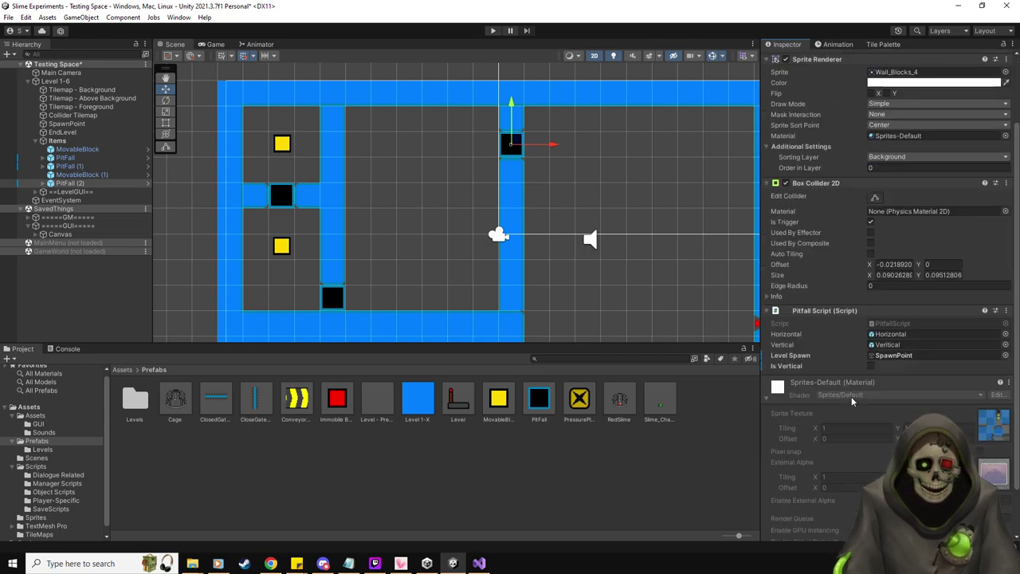
{"action": "scroll", "coordinate": [850, 364], "scroll_direction": "up", "scroll_amount": 2}
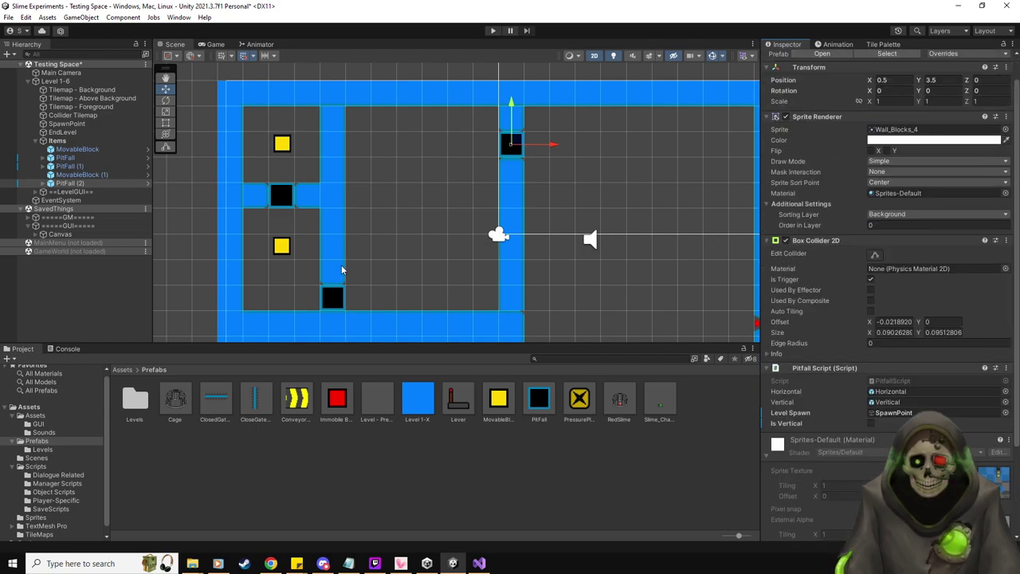
{"action": "left_click_drag", "start_coordinate": [94, 184], "coordinate": [84, 171]}
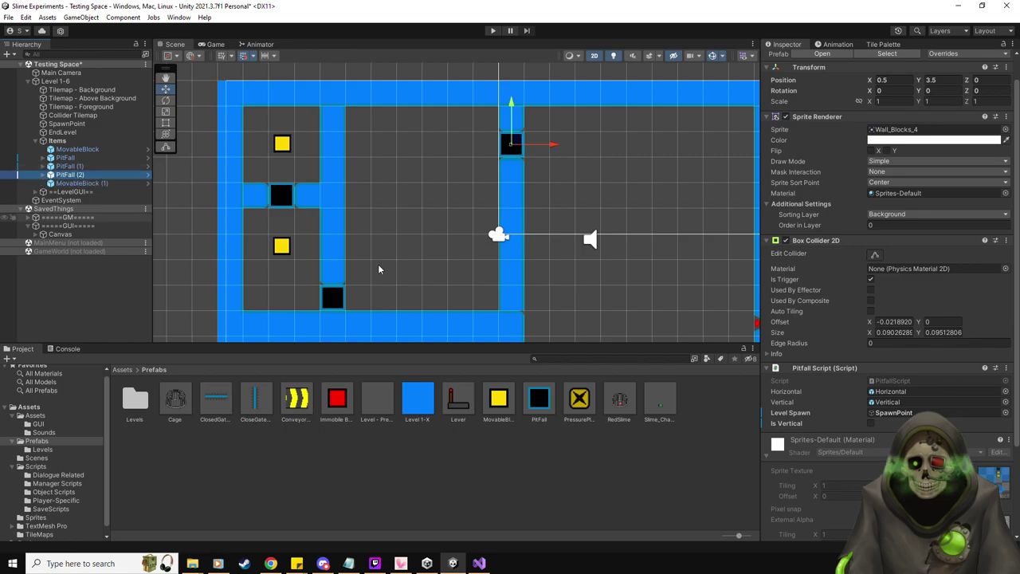
- Place two MovableBlocks one cell above the middle room's floor, at X -3.5 and X -0.5, Y -1.5
{"action": "middle_click_drag", "start_coordinate": [422, 199], "coordinate": [416, 205]}
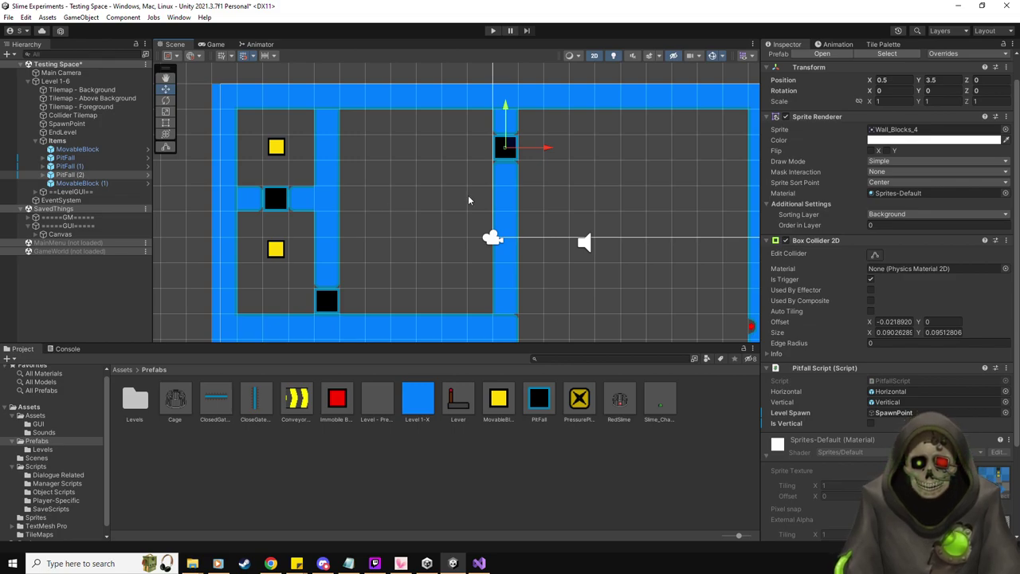
{"action": "scroll", "coordinate": [467, 194], "scroll_direction": "up", "scroll_amount": 1}
{"action": "mouse_move", "coordinate": [453, 203]}
{"action": "middle_mouse_down"}
{"action": "mouse_move", "coordinate": [435, 209]}
{"action": "mouse_move", "coordinate": [447, 204]}
{"action": "middle_mouse_up"}
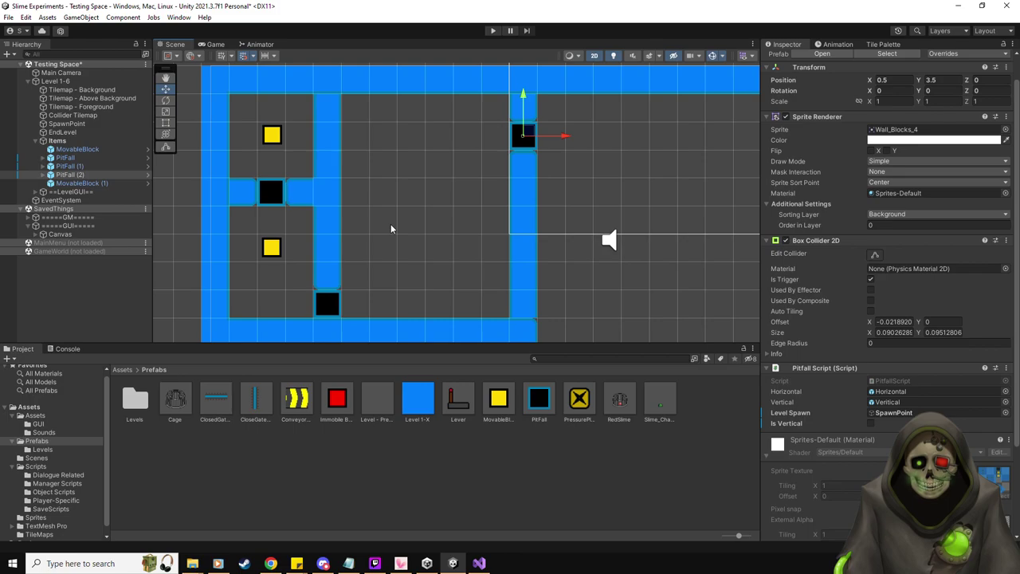
{"action": "left_click_drag", "start_coordinate": [499, 399], "coordinate": [496, 279]}
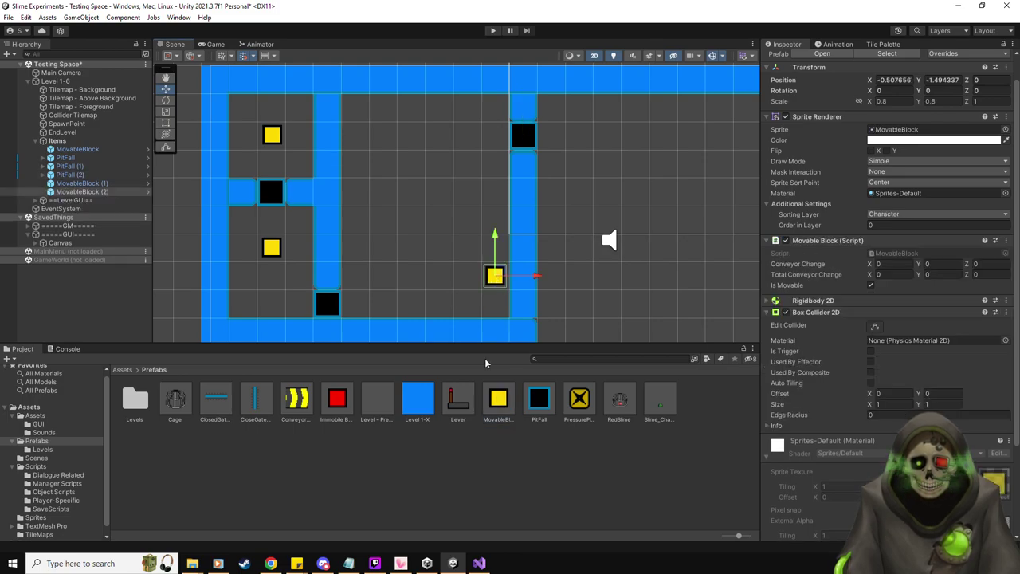
{"action": "left_click_drag", "start_coordinate": [496, 396], "coordinate": [404, 276]}
{"action": "left_click", "coordinate": [494, 276]}
{"action": "left_click_drag", "start_coordinate": [495, 276], "coordinate": [501, 275]}
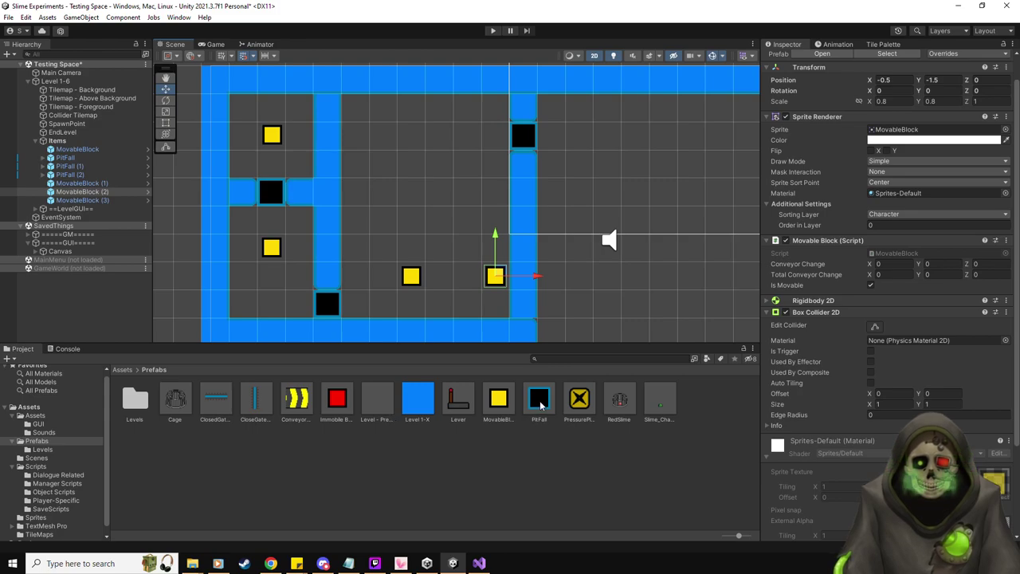
- Place a PitFall under the middle room's ceiling at X -3.5, Y 4.5, enable Is Vertical and assign SpawnPoint as its Level Spawn
{"action": "left_click_drag", "start_coordinate": [539, 406], "coordinate": [414, 111]}
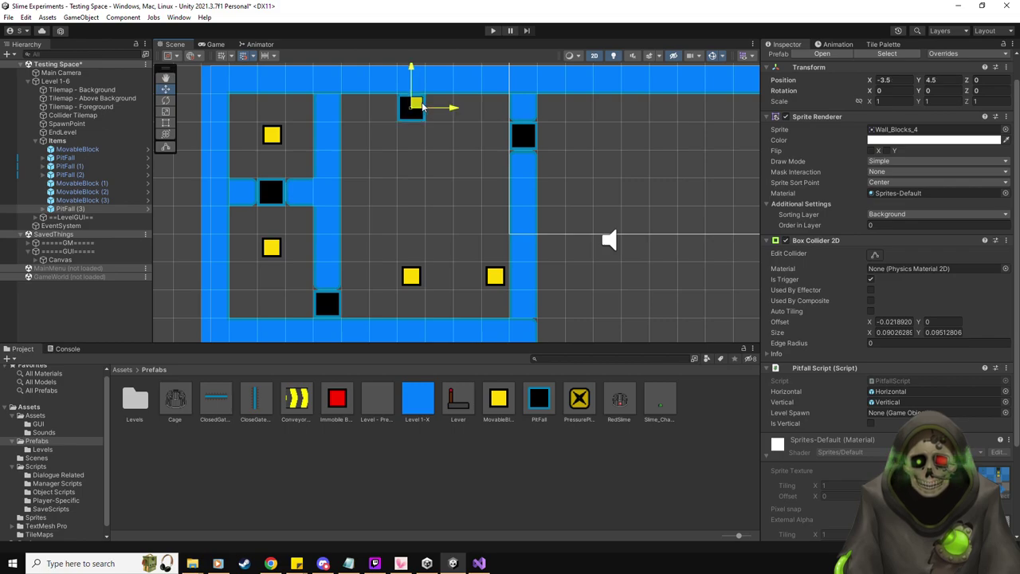
{"action": "left_click", "coordinate": [871, 423]}
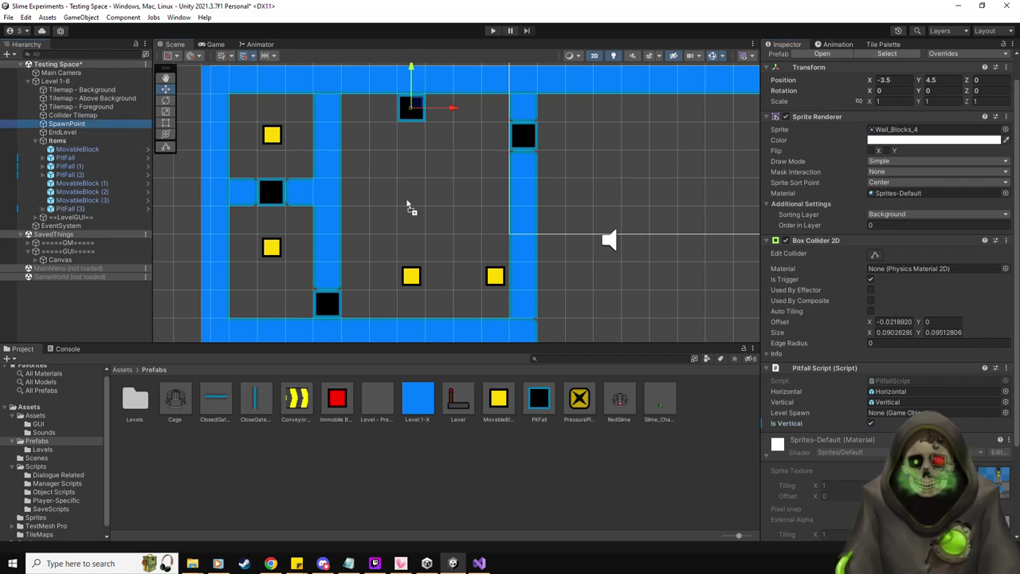
{"action": "left_click", "coordinate": [900, 392]}
{"action": "left_click_drag", "start_coordinate": [908, 406], "coordinate": [908, 413]}
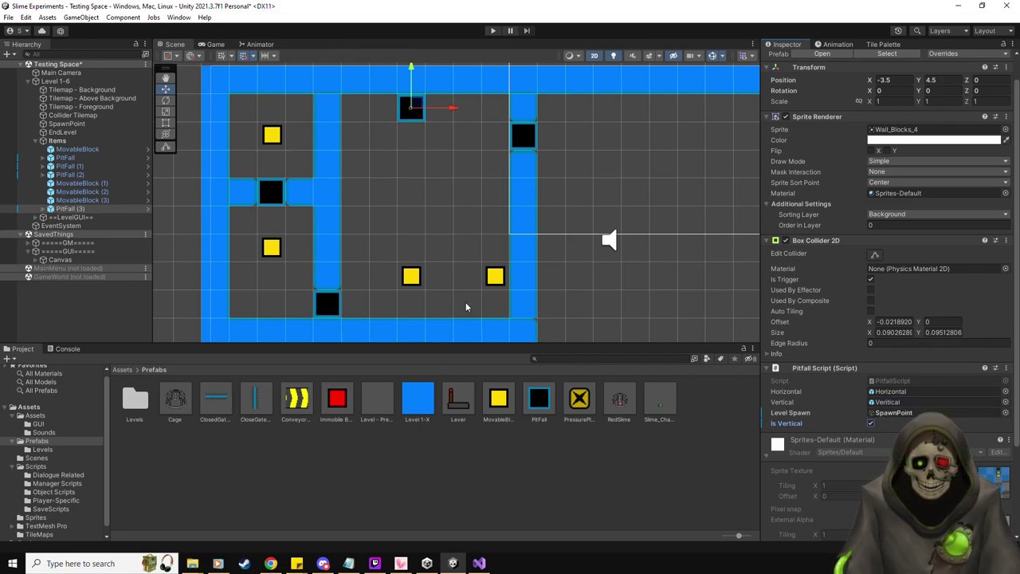
- Build two three-high Immobile Block columns at X -2.5 and X -4.5, add one at X -5.5, Y -0.5, and place a MovableBlock at X -3.5, Y 2.5
{"action": "left_click_drag", "start_coordinate": [339, 402], "coordinate": [439, 247]}
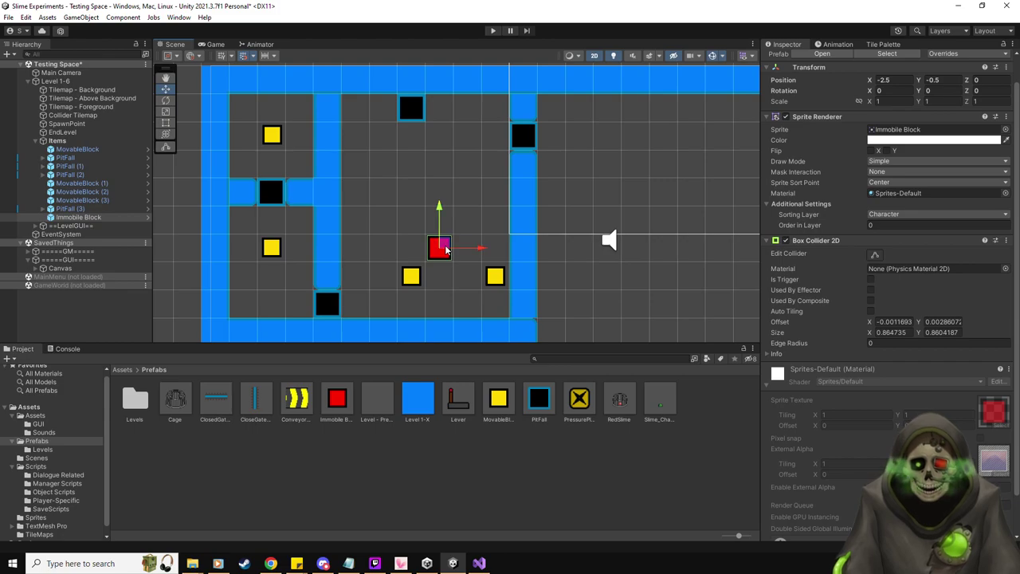
{"action": "key", "text": "ctrl+d"}
{"action": "left_click_drag", "start_coordinate": [439, 208], "coordinate": [388, 196]}
{"action": "key", "text": "ctrl+d"}
{"action": "key", "text": "ctrl+d"}
{"action": "key", "text": "ctrl+d"}
{"action": "key", "text": "ctrl+d"}
{"action": "key", "text": "ctrl+d"}
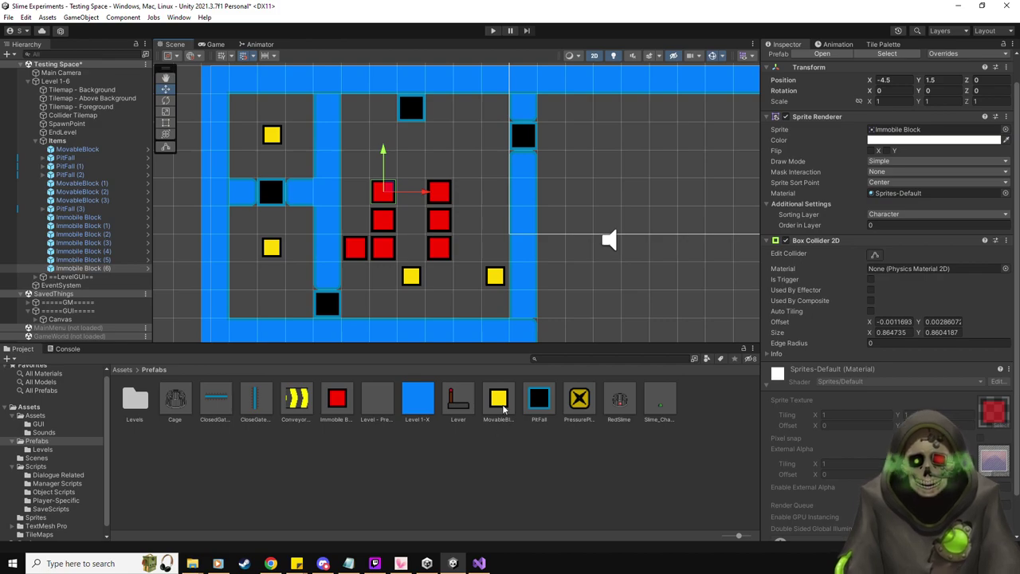
{"action": "left_click_drag", "start_coordinate": [503, 408], "coordinate": [457, 165]}
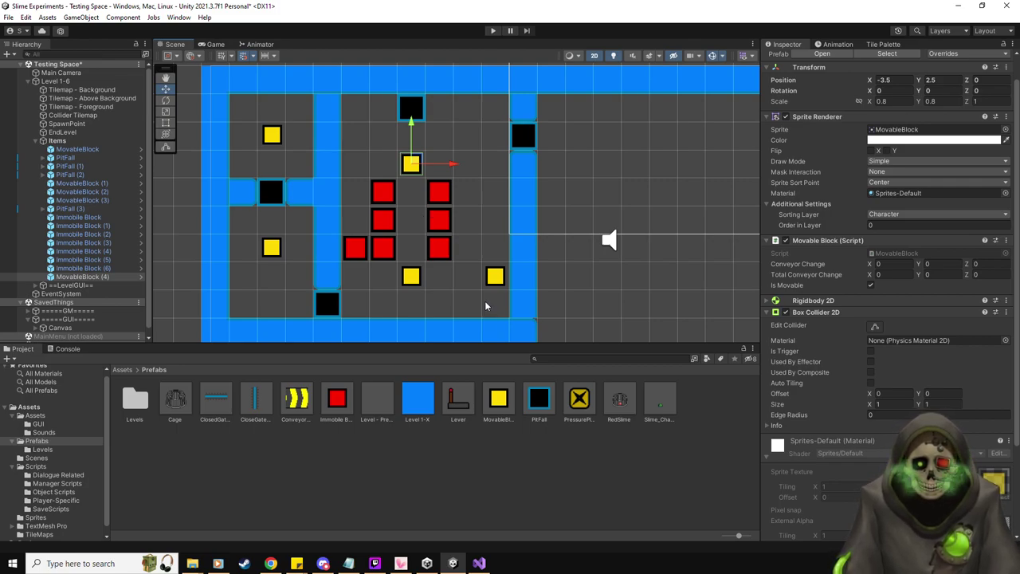
- Duplicate PitFall (3) one cell down to Y 3.5 and group it and its copy directly after PitFall (2) in the hierarchy
{"action": "left_click_drag", "start_coordinate": [540, 407], "coordinate": [115, 305]}
{"action": "left_click", "coordinate": [89, 210]}
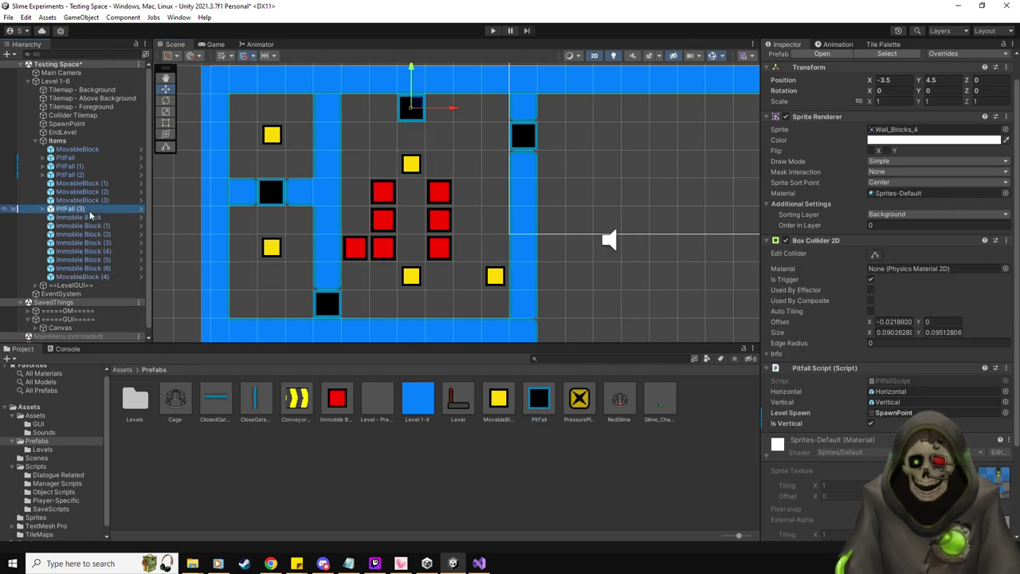
{"action": "key", "text": "ctrl+d"}
{"action": "left_click_drag", "start_coordinate": [412, 72], "coordinate": [411, 97]}
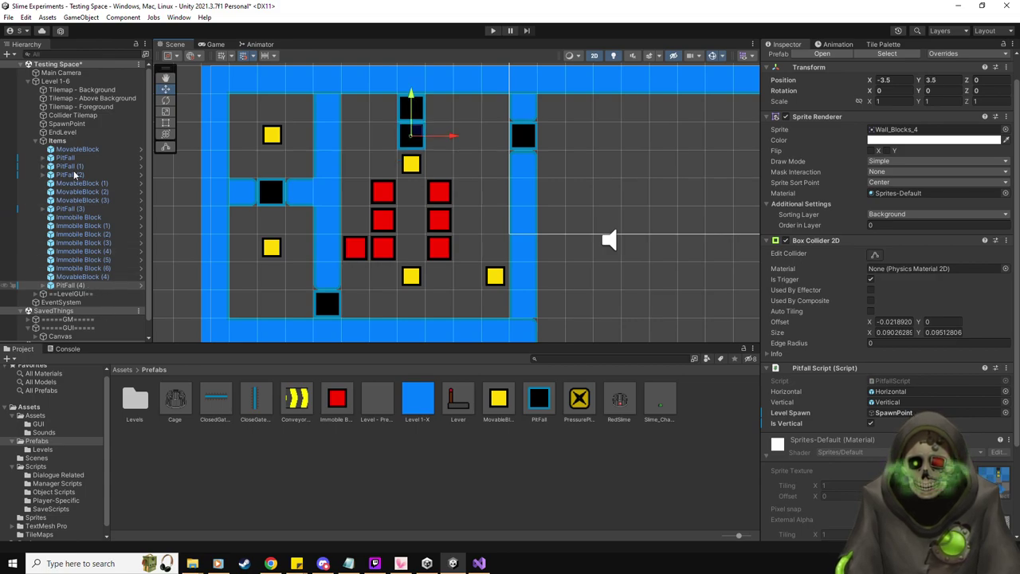
{"action": "left_click_drag", "start_coordinate": [77, 209], "coordinate": [80, 181]}
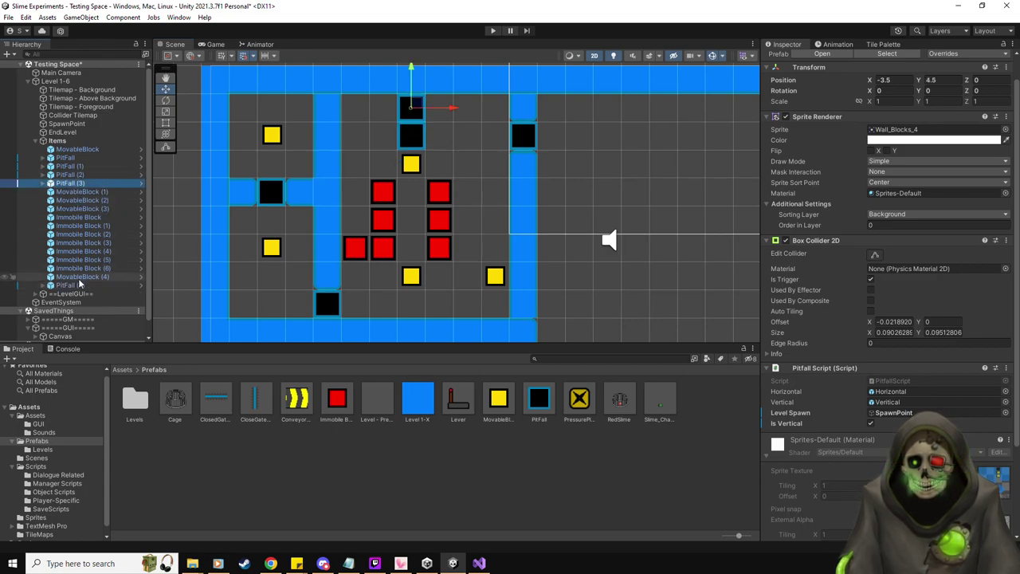
{"action": "left_click_drag", "start_coordinate": [135, 269], "coordinate": [79, 188]}
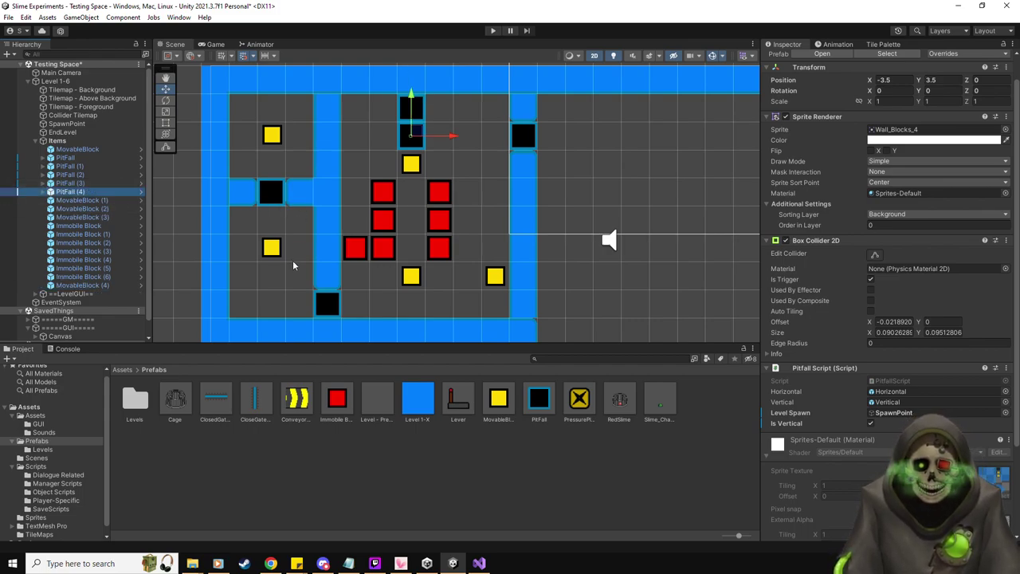
- Move the middle room's right MovableBlock one cell left to X -1.5
{"action": "left_click", "coordinate": [81, 200]}
{"action": "key", "text": "Down"}
{"action": "key", "text": "Down"}
{"action": "key", "text": "Up"}
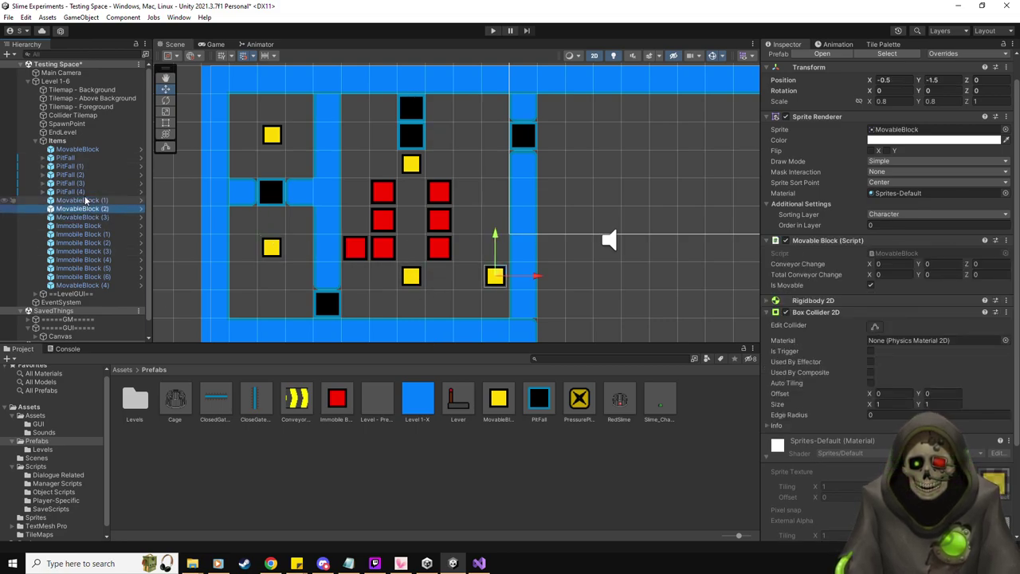
{"action": "left_click_drag", "start_coordinate": [536, 276], "coordinate": [510, 279]}
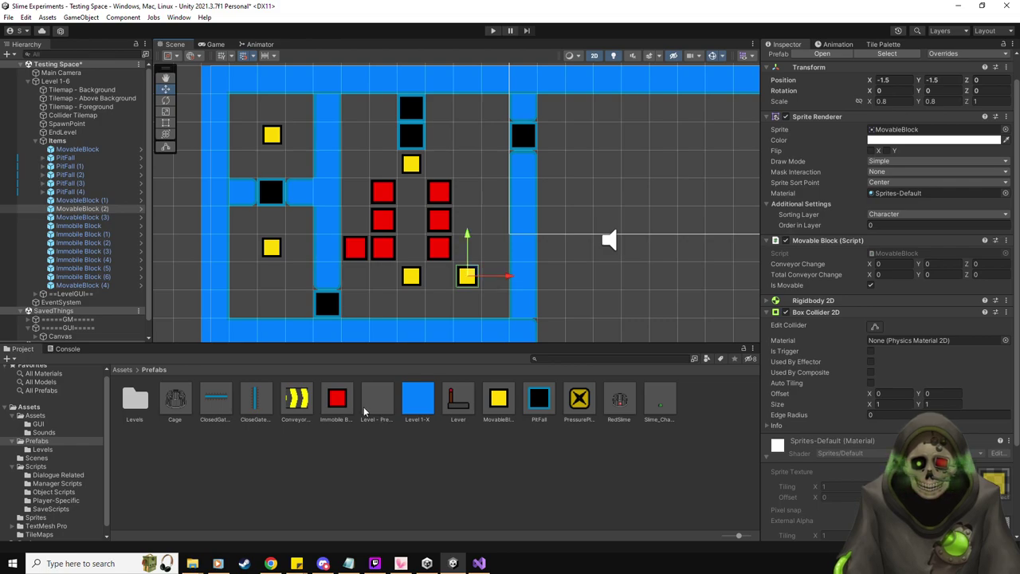
- Add Immobile Blocks at X -0.5, Y -0.5 beside the right wall and at X -2.5, Y 2.5 and Y 4.5 beside the block and upper pitfall
{"action": "left_click_drag", "start_coordinate": [339, 402], "coordinate": [537, 251]}
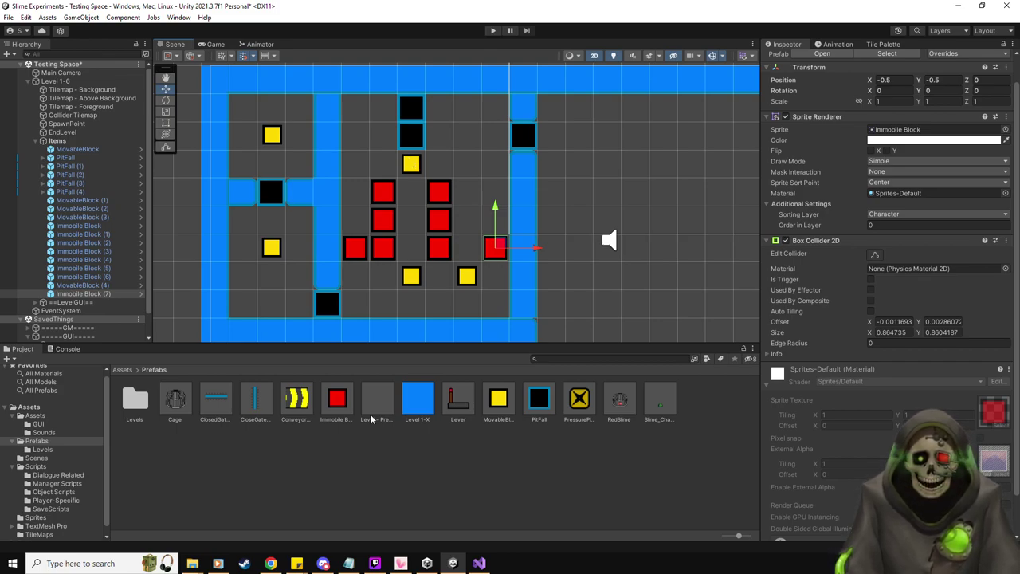
{"action": "left_click_drag", "start_coordinate": [337, 401], "coordinate": [467, 104]}
{"action": "key", "text": "ctrl+d"}
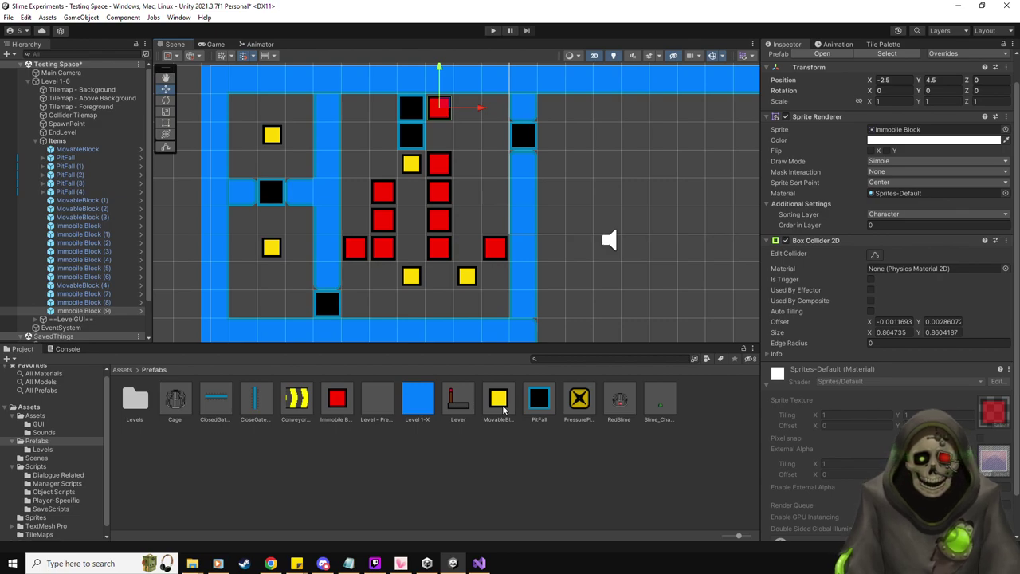
- Add a MovableBlock at X -1.5, Y 3.5 and a copy of PitFall (2) at X -0.5, Y 3.5, listed after PitFall (4)
{"action": "left_click_drag", "start_coordinate": [498, 409], "coordinate": [470, 137]}
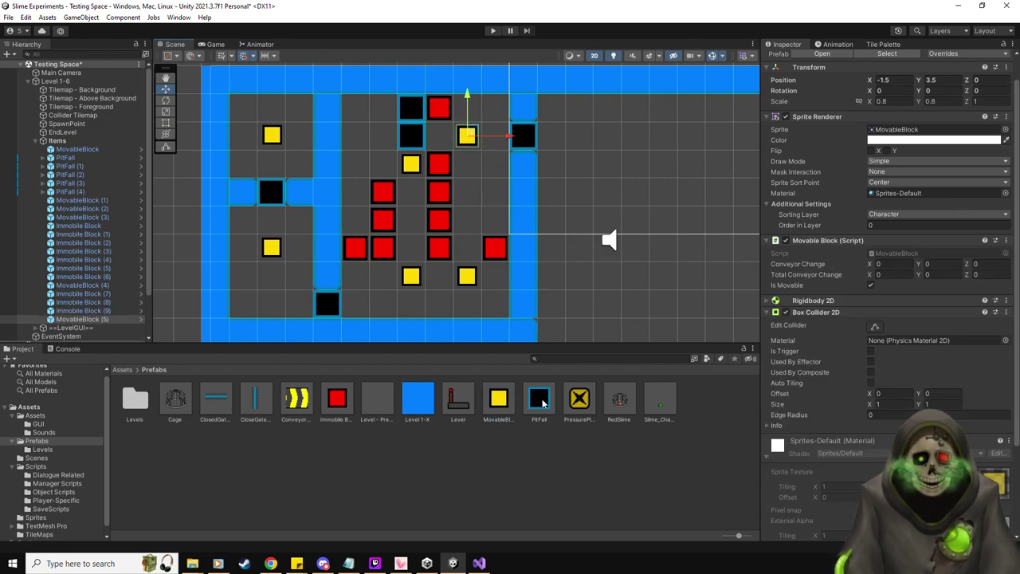
{"action": "left_click", "coordinate": [90, 193]}
{"action": "key", "text": "Up"}
{"action": "key", "text": "Up"}
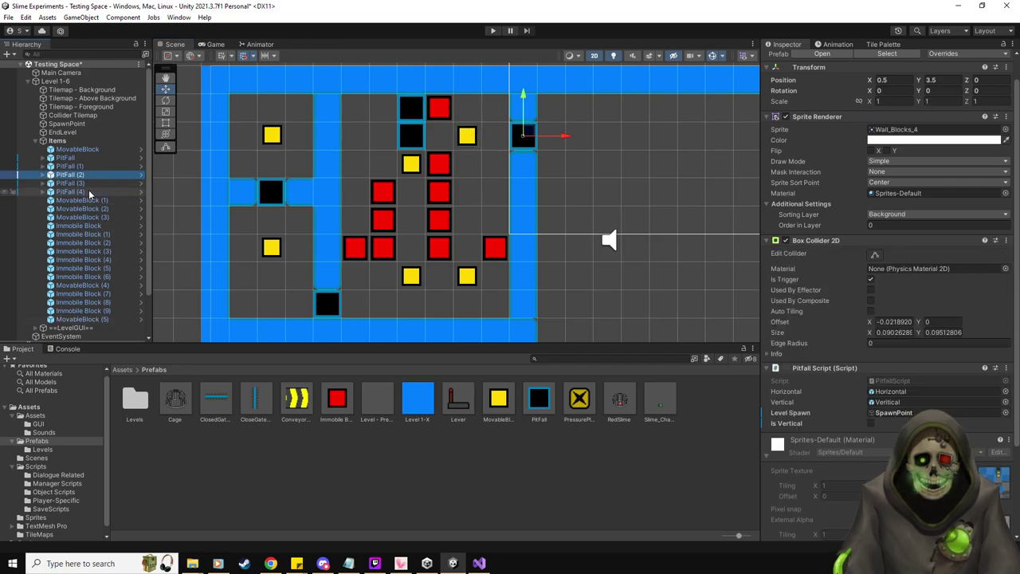
{"action": "key", "text": "ctrl+d"}
{"action": "left_click_drag", "start_coordinate": [566, 137], "coordinate": [538, 141]}
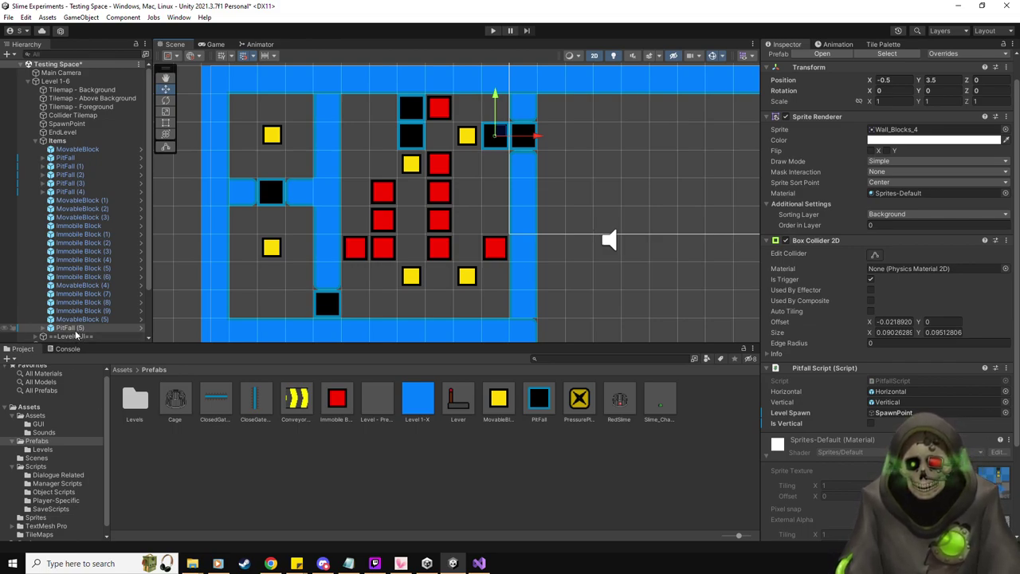
{"action": "left_click_drag", "start_coordinate": [94, 195], "coordinate": [96, 199]}
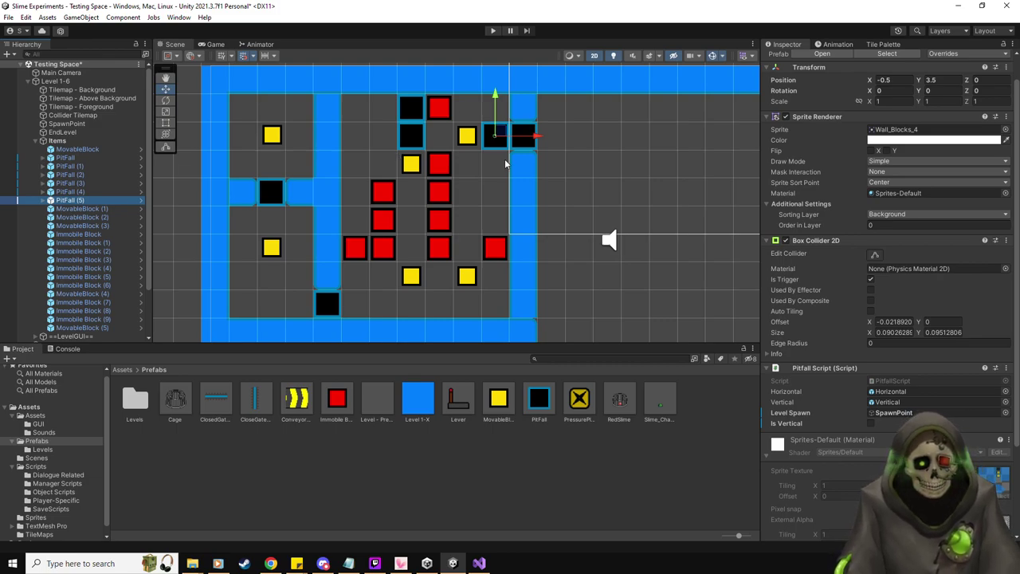
- Paint a four-tile horizontal wall on the Collider Tilemap, extending from the right room's right wall just above the red button
{"action": "middle_click_drag", "start_coordinate": [524, 181], "coordinate": [481, 189]}
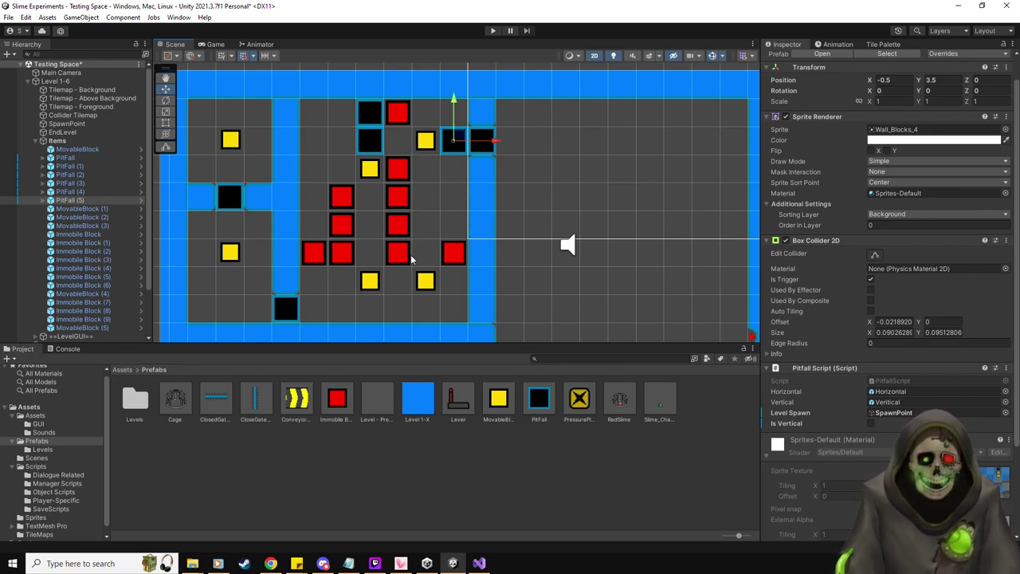
{"action": "key", "text": "Right"}
{"action": "scroll", "coordinate": [498, 230], "scroll_direction": "down", "scroll_amount": 1}
{"action": "middle_click_drag", "start_coordinate": [498, 230], "coordinate": [498, 201]}
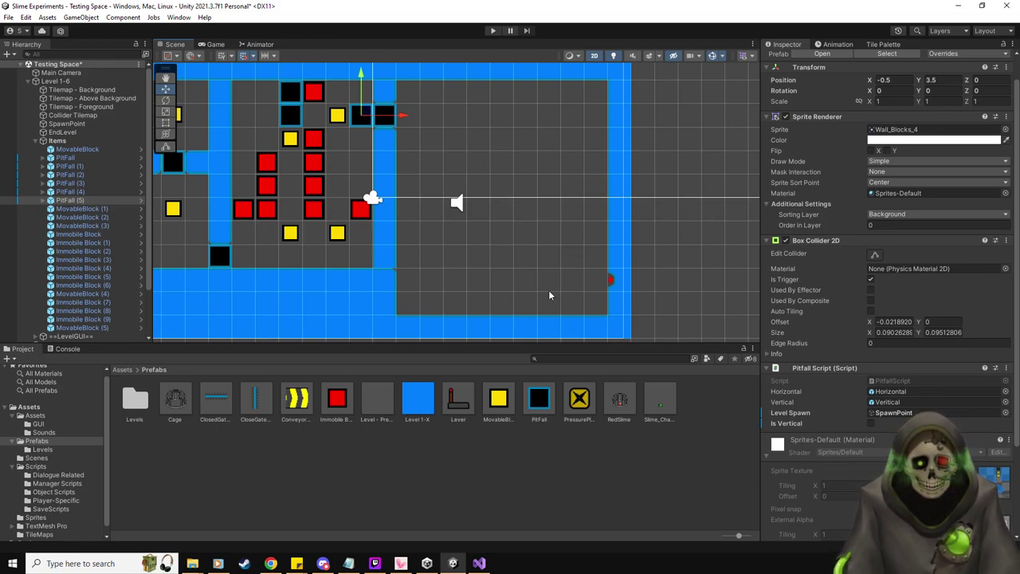
{"action": "left_click", "coordinate": [895, 45]}
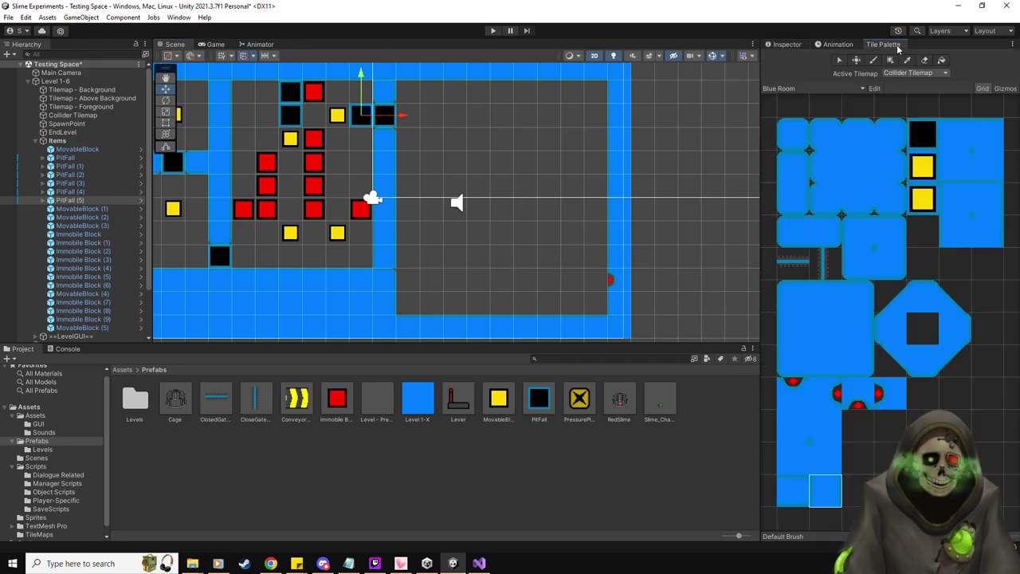
{"action": "left_click", "coordinate": [792, 232]}
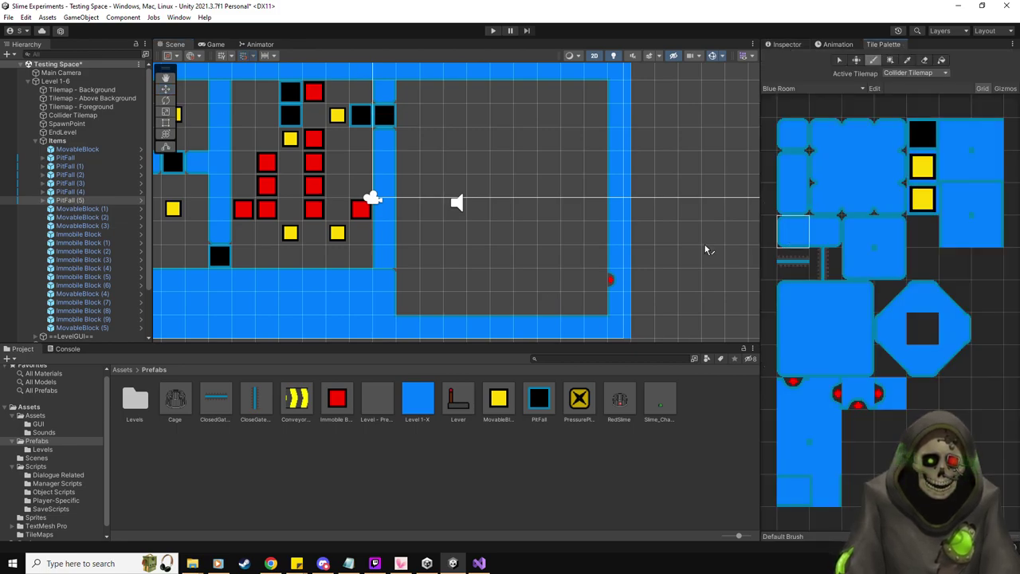
{"action": "left_click", "coordinate": [519, 265]}
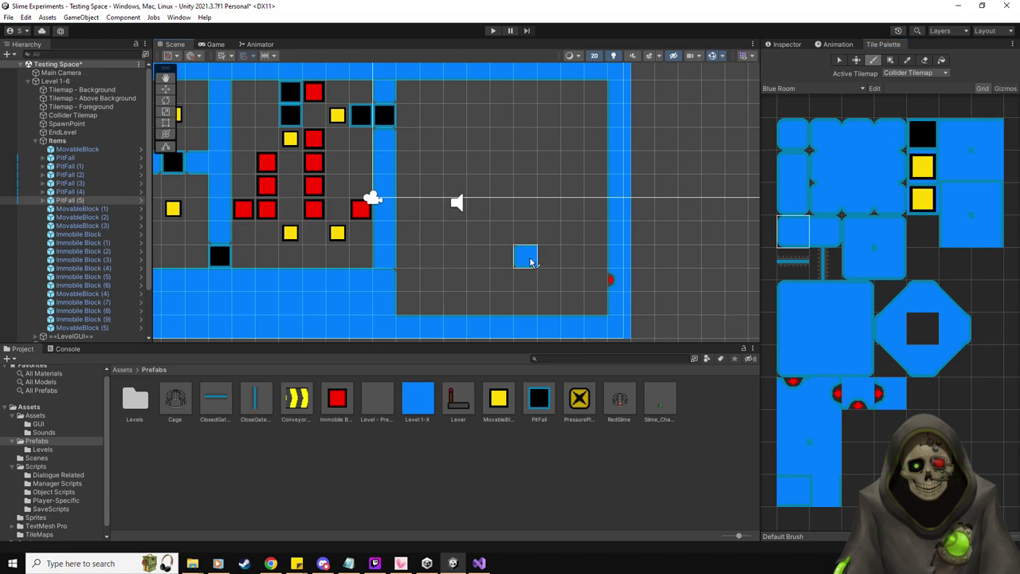
{"action": "left_click", "coordinate": [793, 490]}
{"action": "left_click_drag", "start_coordinate": [540, 257], "coordinate": [578, 257]}
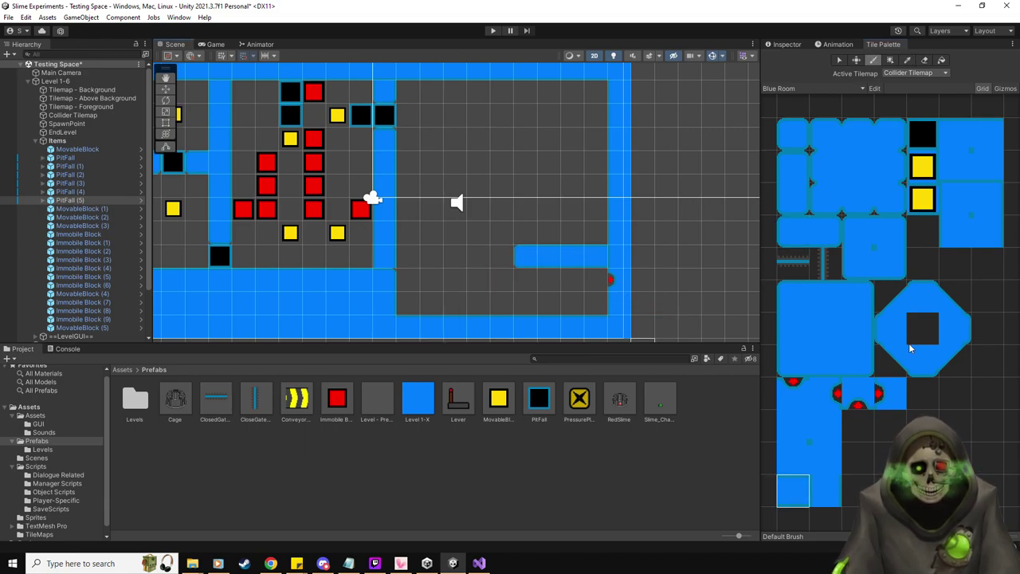
- Turn the new wall's left end into a corner tile and add a vertical end tile directly beneath it
{"action": "left_click", "coordinate": [858, 231]}
{"action": "left_click", "coordinate": [526, 257]}
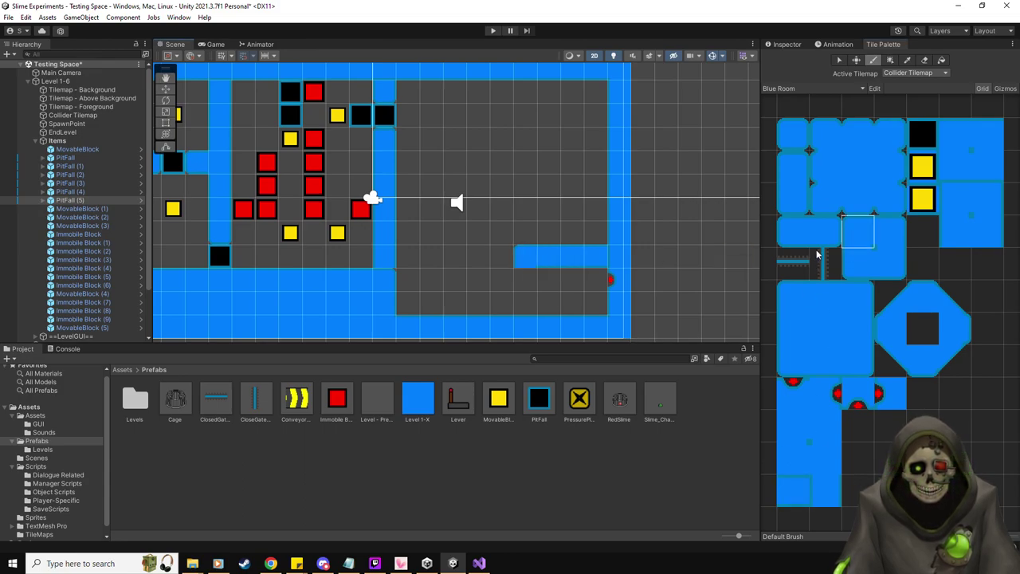
{"action": "left_click", "coordinate": [793, 199]}
{"action": "left_click", "coordinate": [527, 281]}
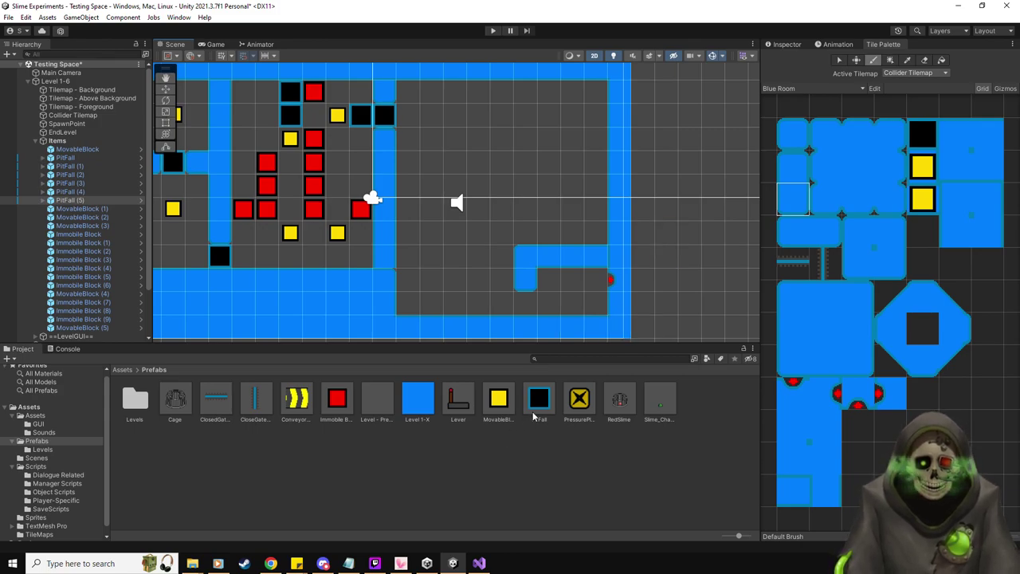
- Duplicate PitFall (5) and place the copy in the gap below the new vertical wall end, closing off the red button's alcove
{"action": "left_click", "coordinate": [80, 199]}
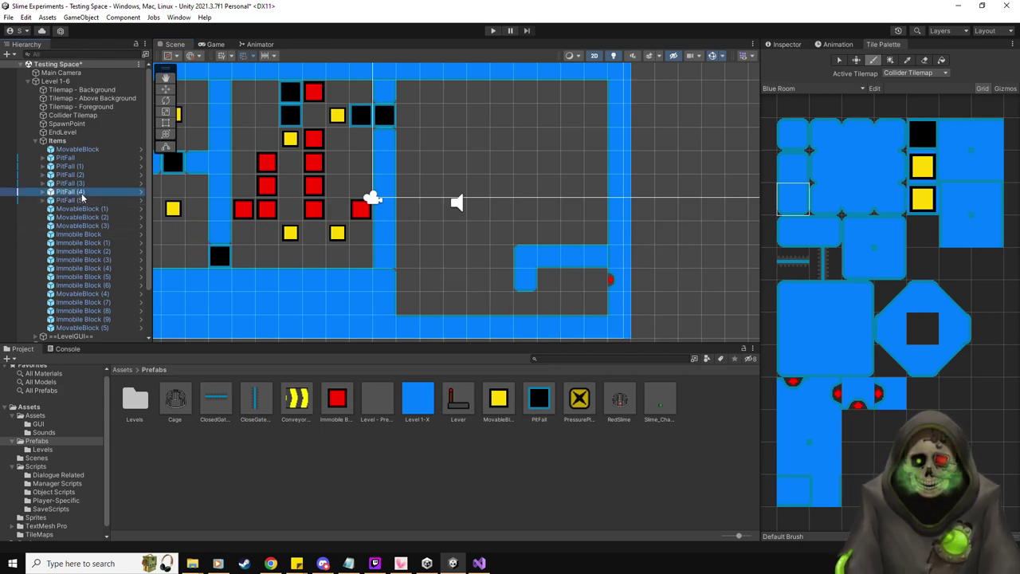
{"action": "left_click", "coordinate": [166, 89]}
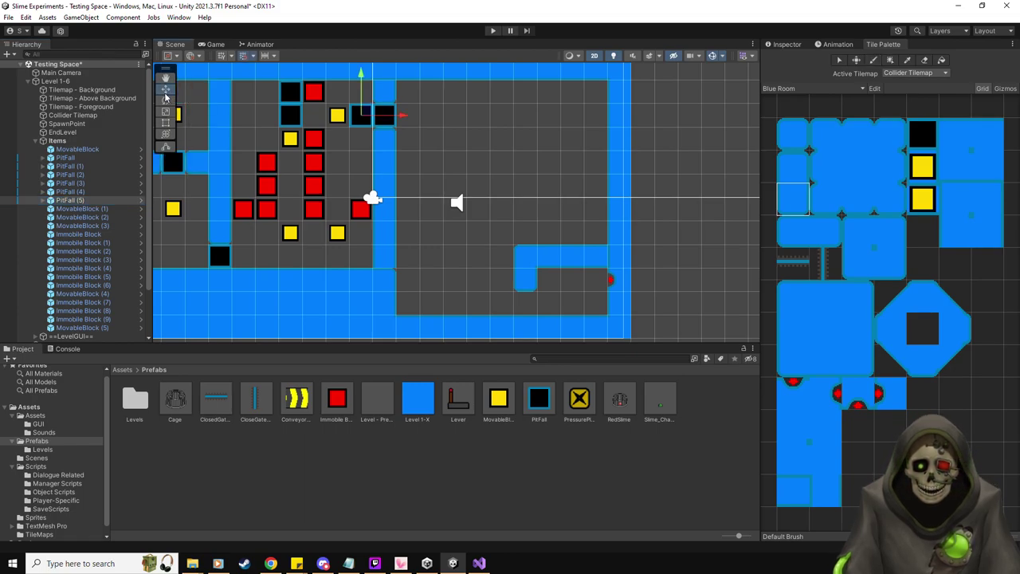
{"action": "key", "text": "ctrl+d"}
{"action": "left_click_drag", "start_coordinate": [363, 115], "coordinate": [525, 303]}
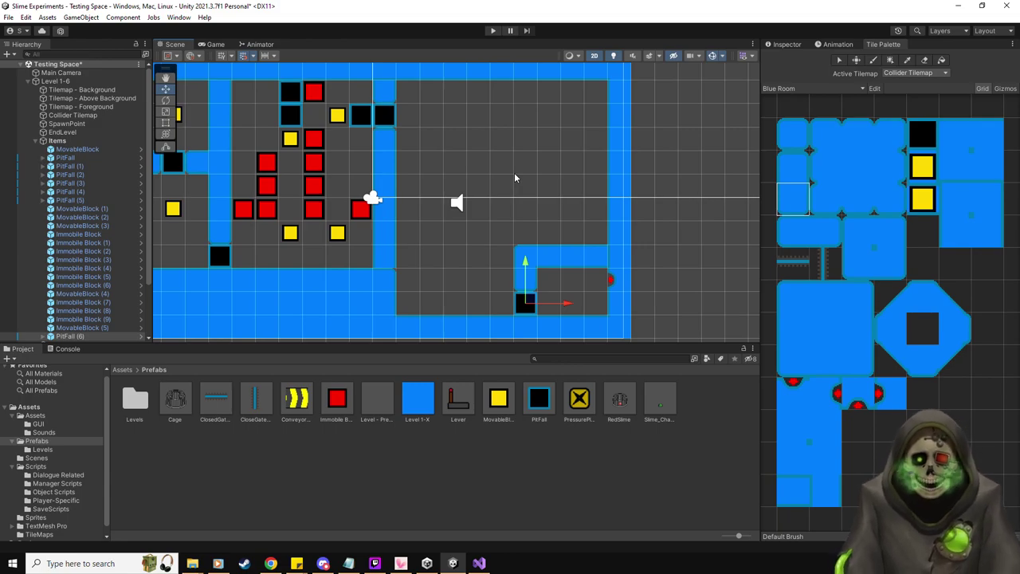
- Place a MovableBlock in the right room, two cells right of the pitfall in the doorway
{"action": "scroll", "coordinate": [514, 178], "scroll_direction": "down", "scroll_amount": 1}
{"action": "middle_click_drag", "start_coordinate": [476, 177], "coordinate": [530, 184]}
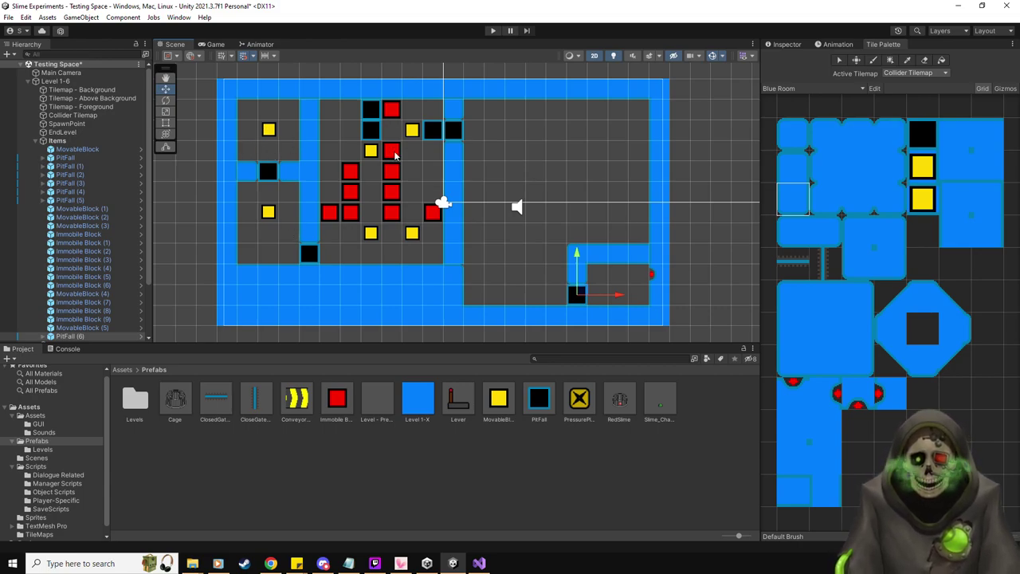
{"action": "key", "text": "Right"}
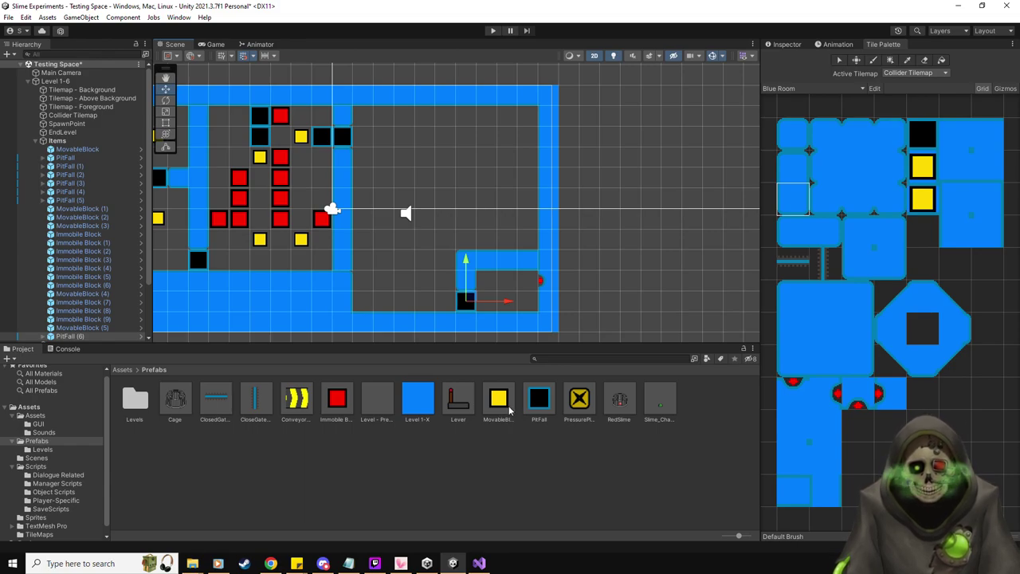
{"action": "left_click_drag", "start_coordinate": [505, 407], "coordinate": [386, 137]}
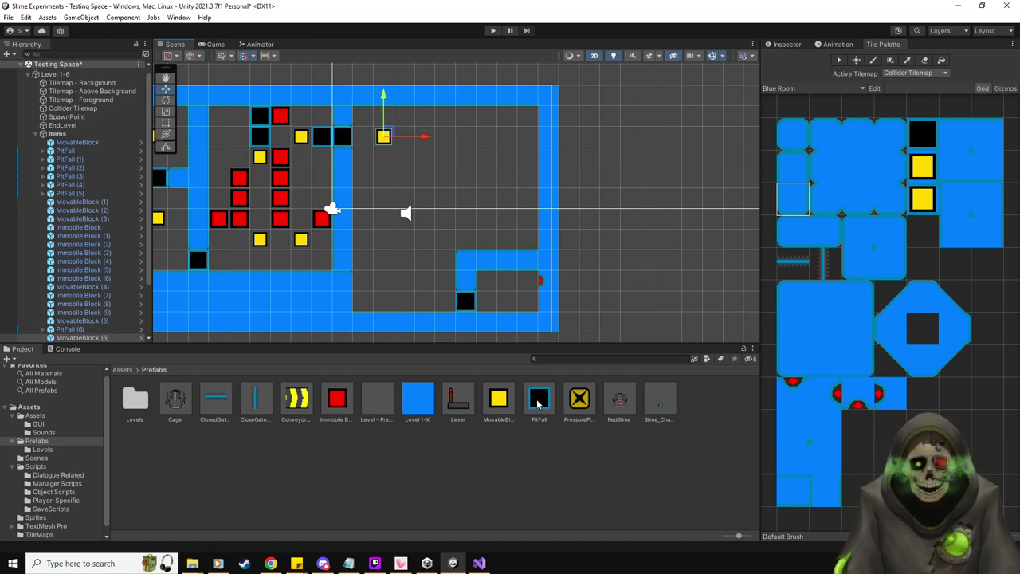
- Duplicate PitFall (3) into the right room's third row, one cell from the right wall, and group the two newest pitfalls after PitFall (5) in the hierarchy
{"action": "left_click_drag", "start_coordinate": [538, 405], "coordinate": [507, 170]}
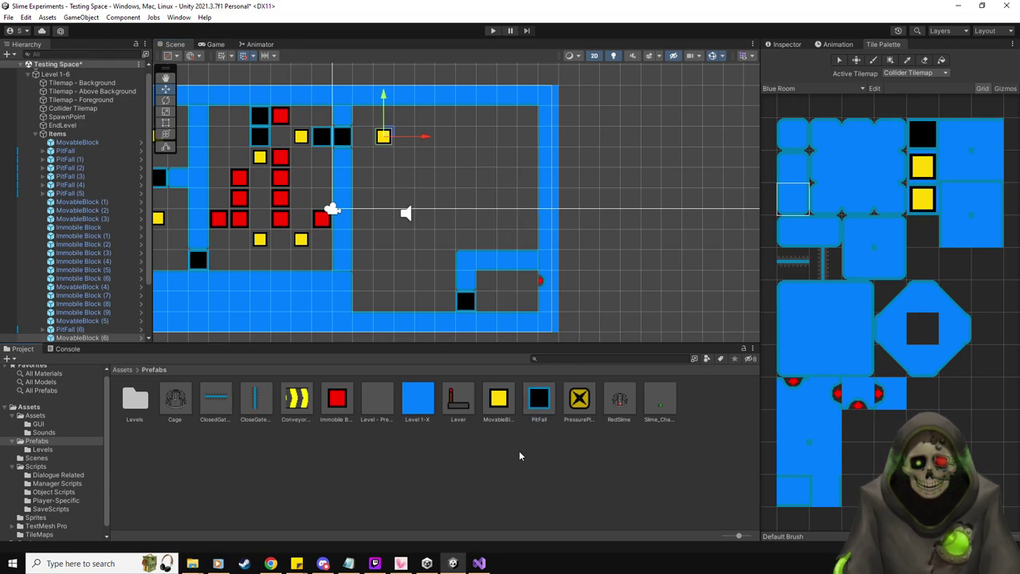
{"action": "left_click", "coordinate": [79, 160]}
{"action": "key", "text": "Down"}
{"action": "key", "text": "Down"}
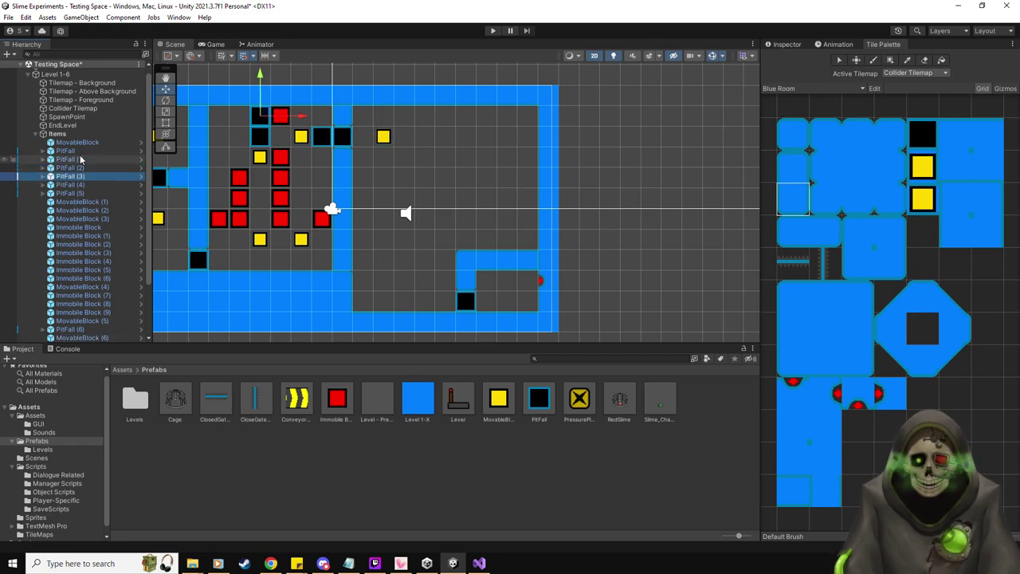
{"action": "key", "text": "ctrl+d"}
{"action": "left_click_drag", "start_coordinate": [277, 113], "coordinate": [511, 155]}
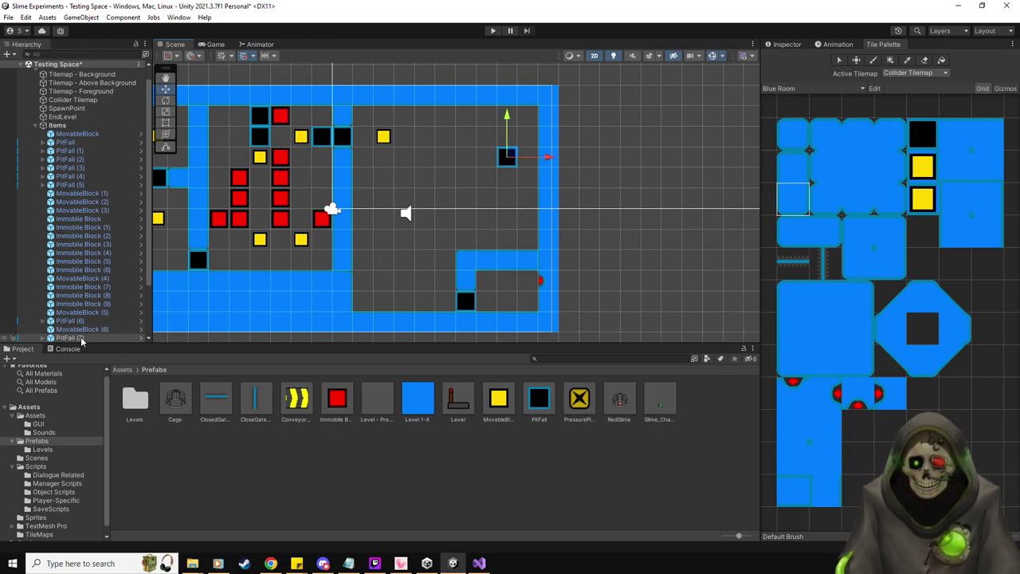
{"action": "left_click_drag", "start_coordinate": [74, 321], "coordinate": [74, 193]}
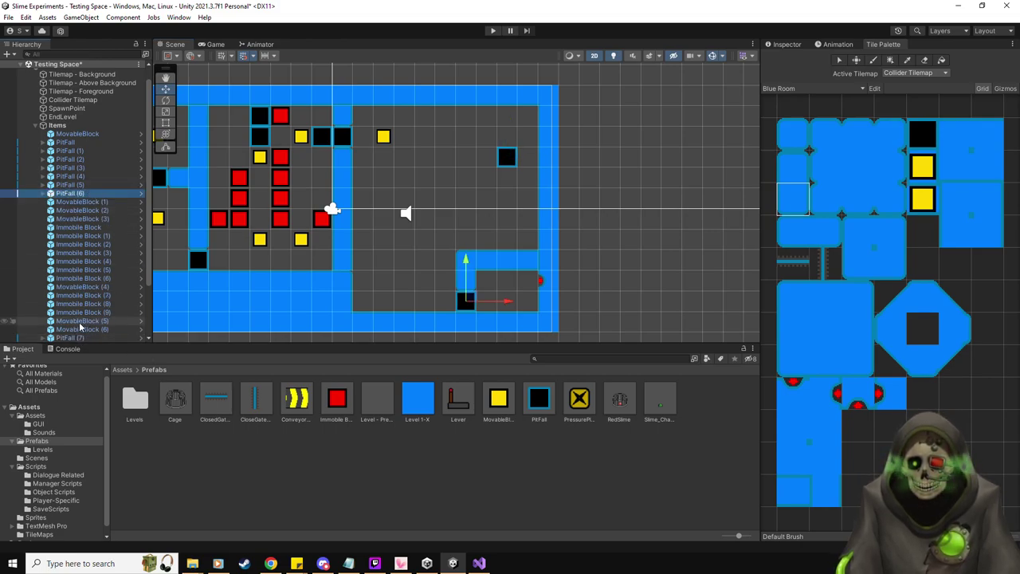
{"action": "left_click_drag", "start_coordinate": [78, 338], "coordinate": [109, 201]}
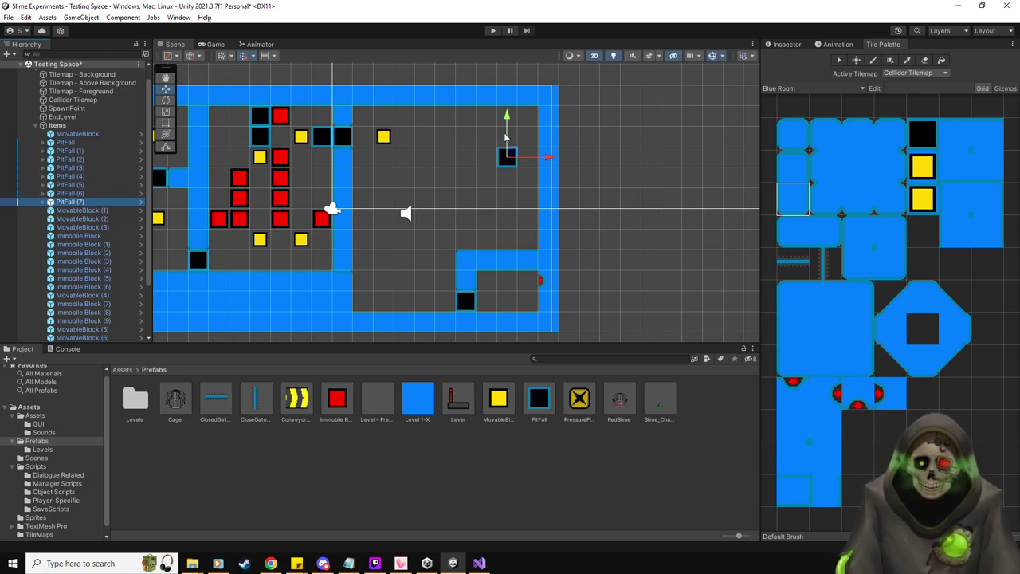
- Surround the right room's upper pitfall with a MovableBlock diagonally up-left and Immobile Blocks diagonally up-right, directly left and directly right
{"action": "left_click_drag", "start_coordinate": [500, 400], "coordinate": [488, 138]}
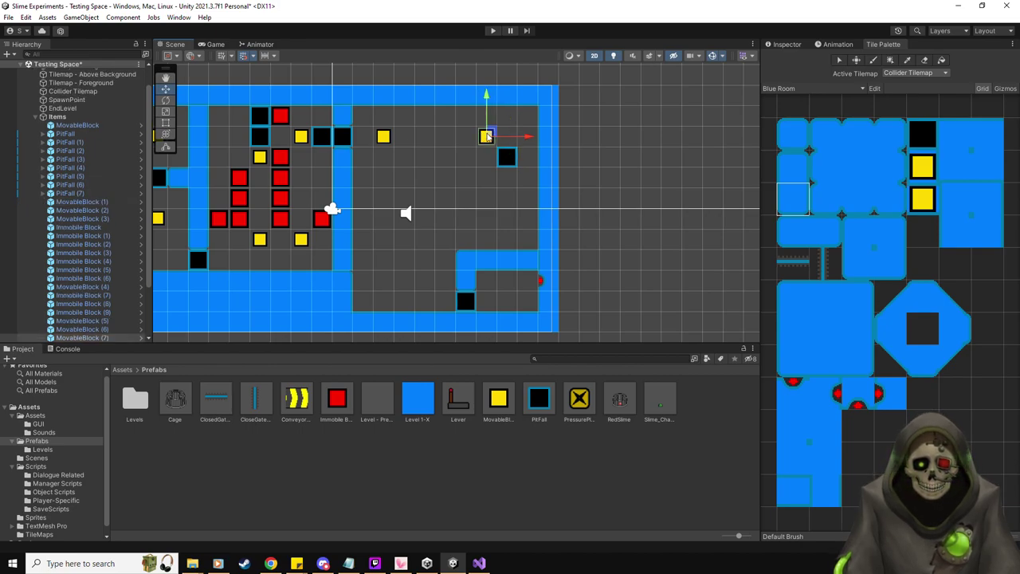
{"action": "left_click_drag", "start_coordinate": [333, 404], "coordinate": [532, 137]}
{"action": "left_click_drag", "start_coordinate": [335, 398], "coordinate": [484, 154]}
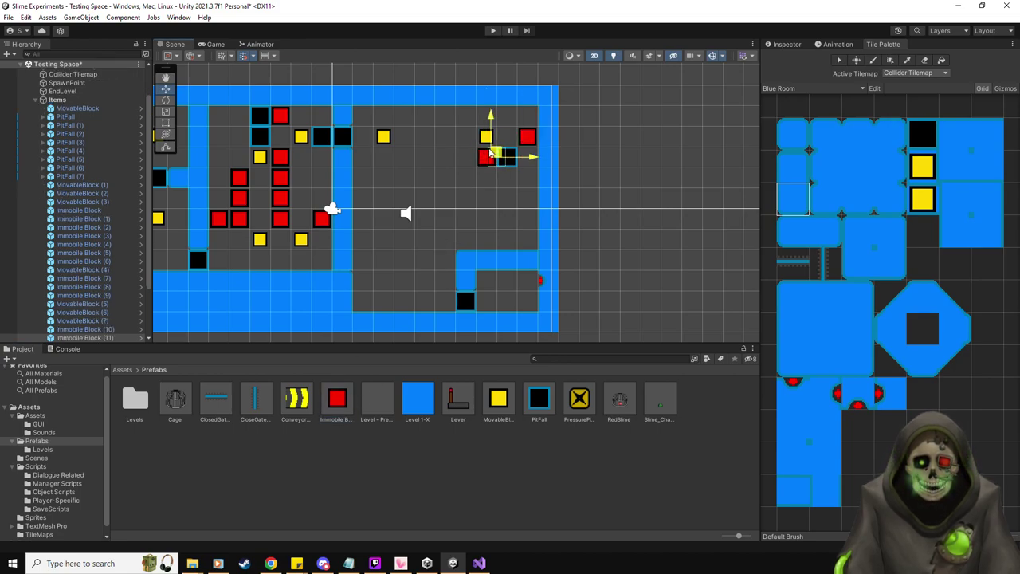
{"action": "left_click_drag", "start_coordinate": [337, 398], "coordinate": [530, 157]}
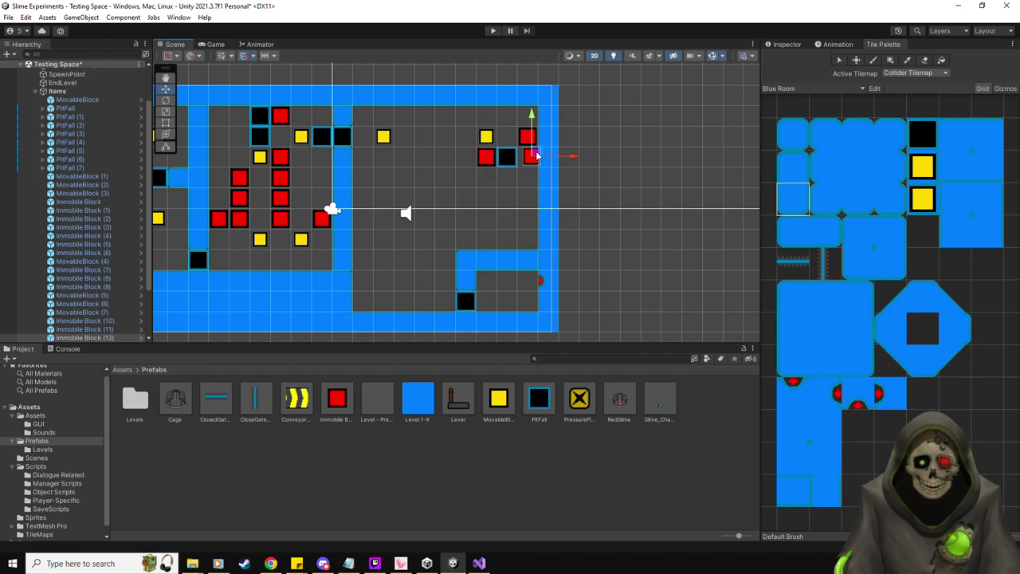
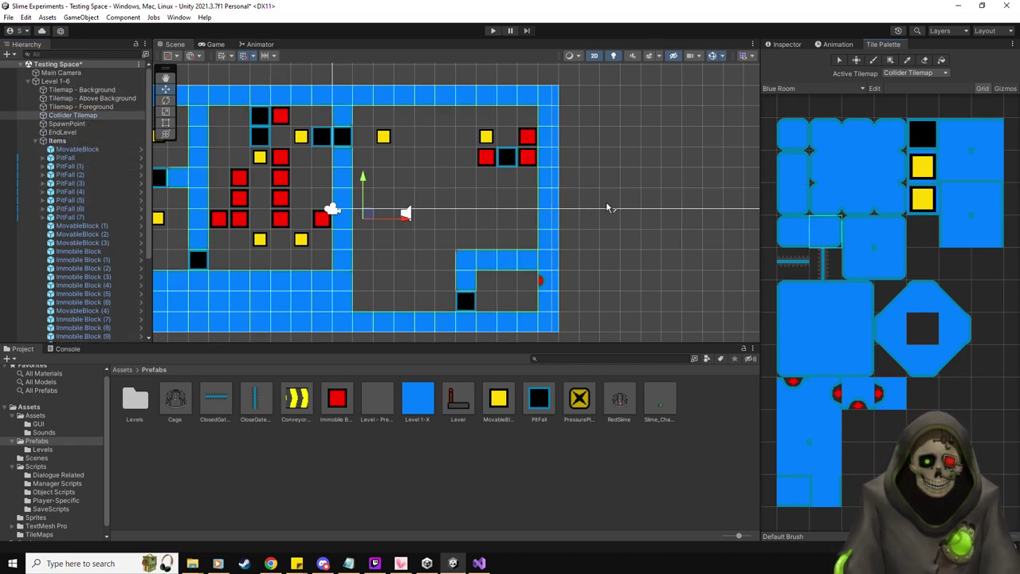
- Paint a horizontal wall from the Immobile Block left of the upper pitfall across to the right room's left wall
{"action": "left_click", "coordinate": [465, 156]}
{"action": "left_click", "coordinate": [797, 494]}
{"action": "left_click_drag", "start_coordinate": [444, 158], "coordinate": [359, 160]}
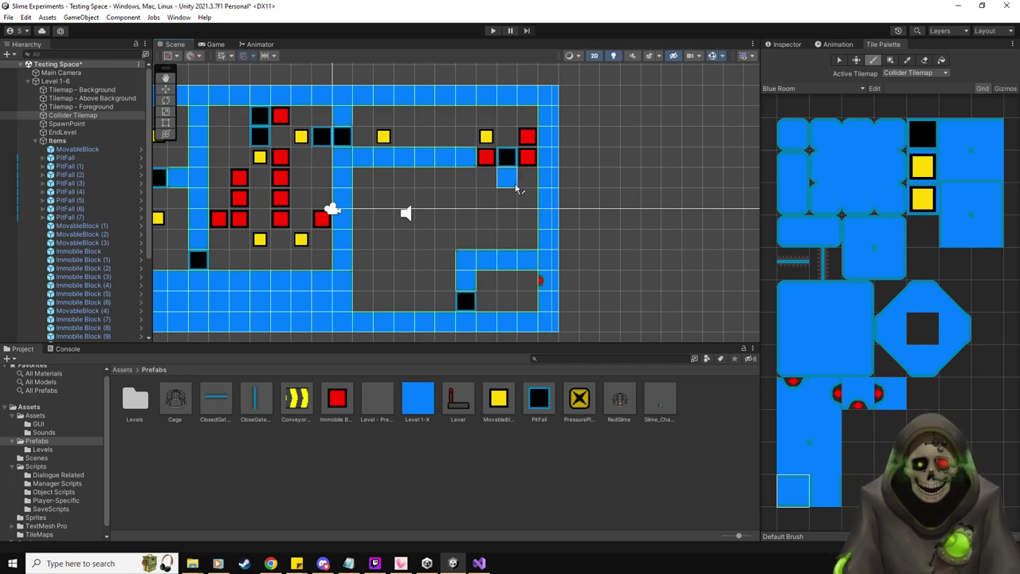
{"action": "key", "text": "ctrl+z"}
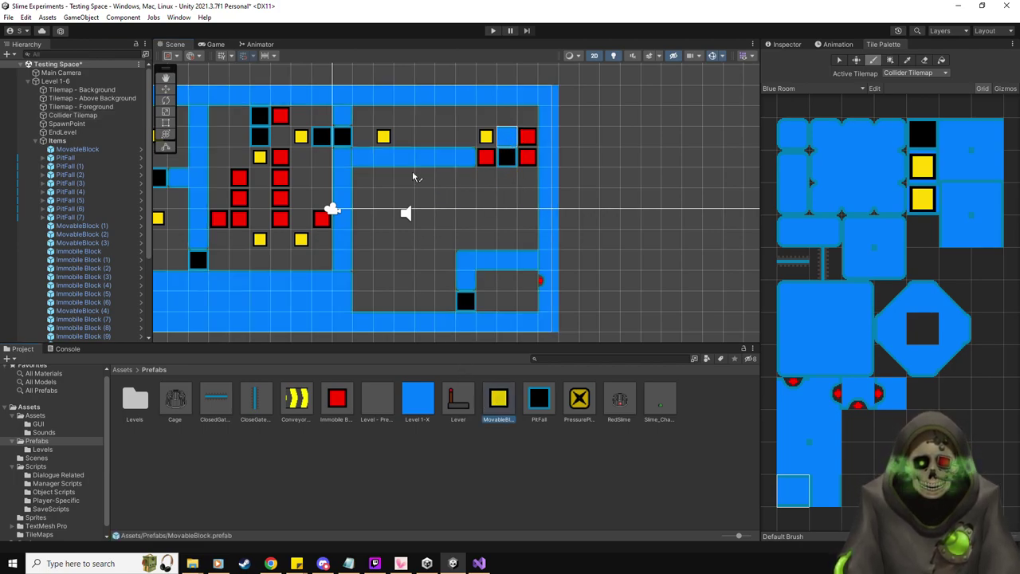
{"action": "key", "text": "s"}
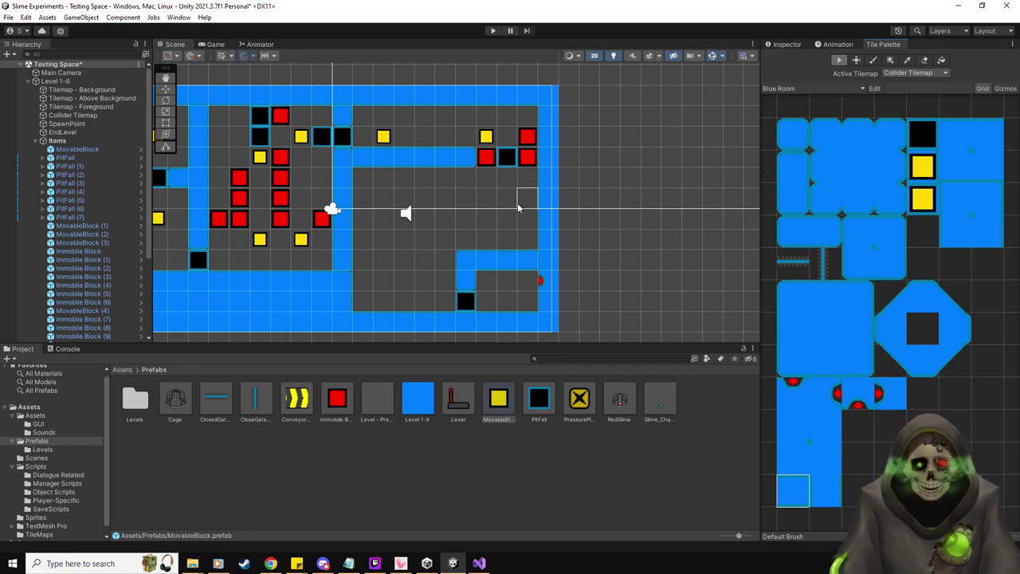
{"action": "left_click", "coordinate": [514, 413]}
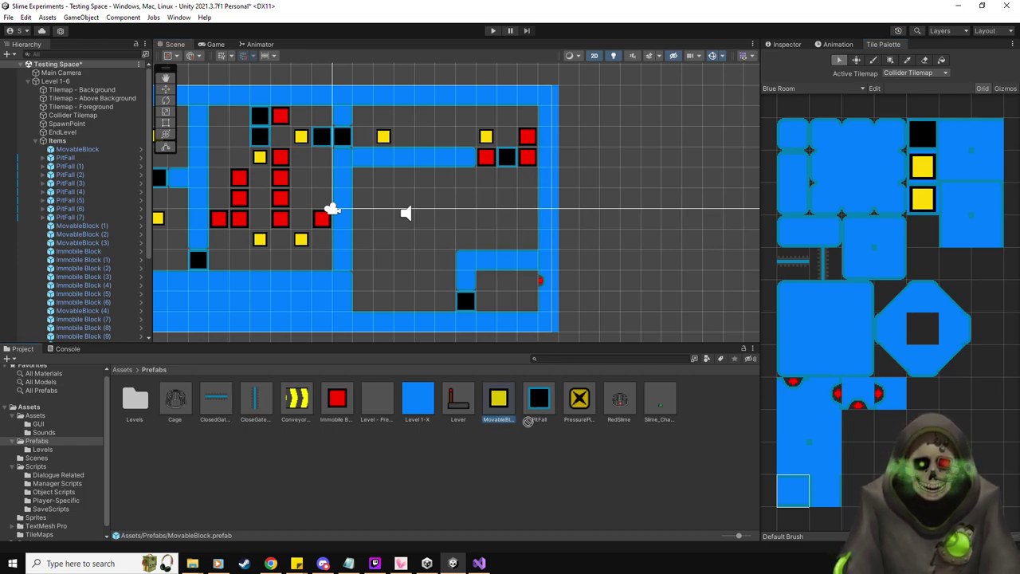
- Add two duplicate pitfalls stacked directly above the alcove's wall, in the same column as the pitfall between the red blocks
{"action": "left_click", "coordinate": [93, 216]}
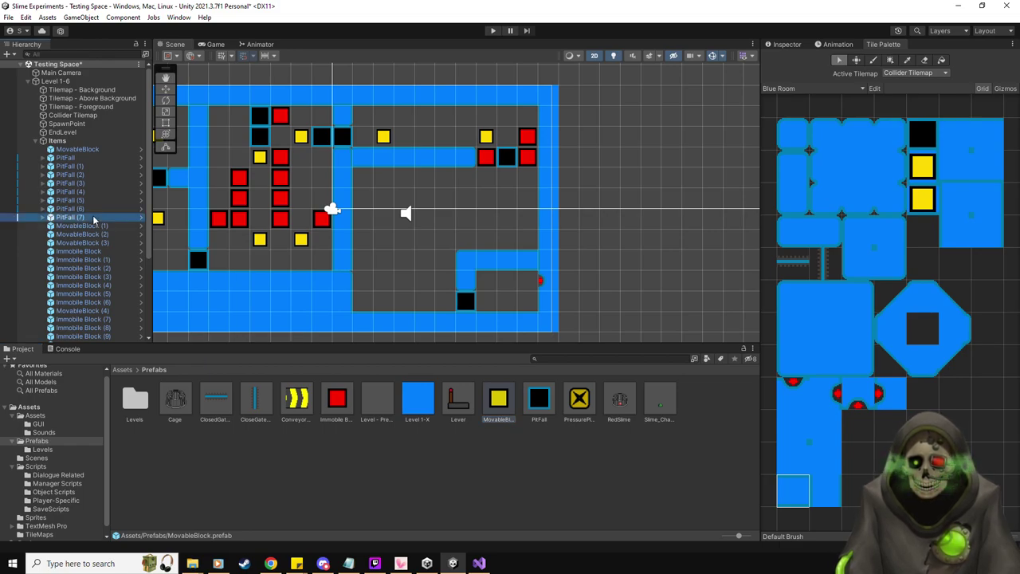
{"action": "key", "text": "Up"}
{"action": "key", "text": "Up"}
{"action": "key", "text": "Up"}
{"action": "key", "text": "Up"}
{"action": "key", "text": "Down"}
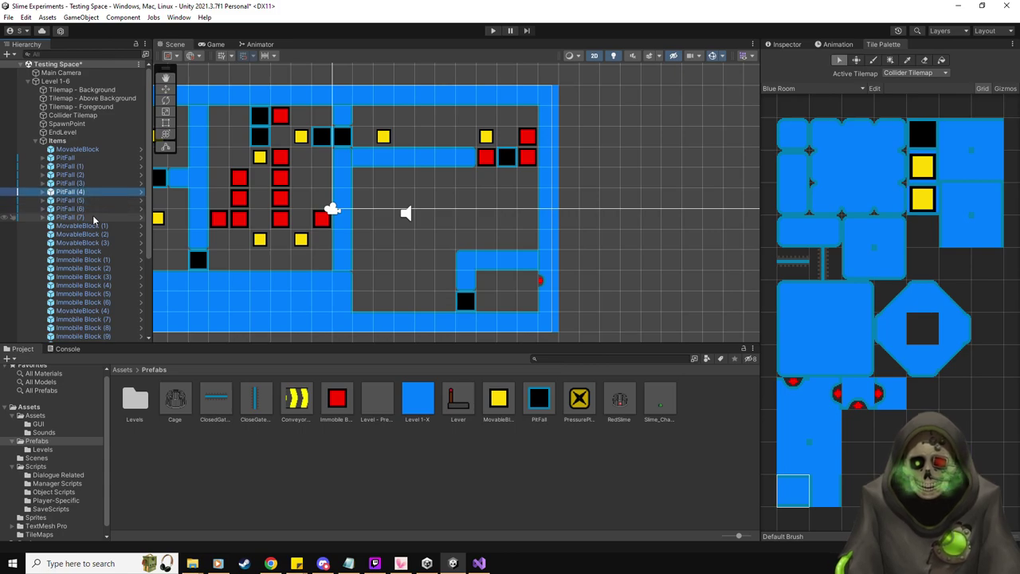
{"action": "left_click", "coordinate": [167, 91]}
{"action": "left_click", "coordinate": [70, 217]}
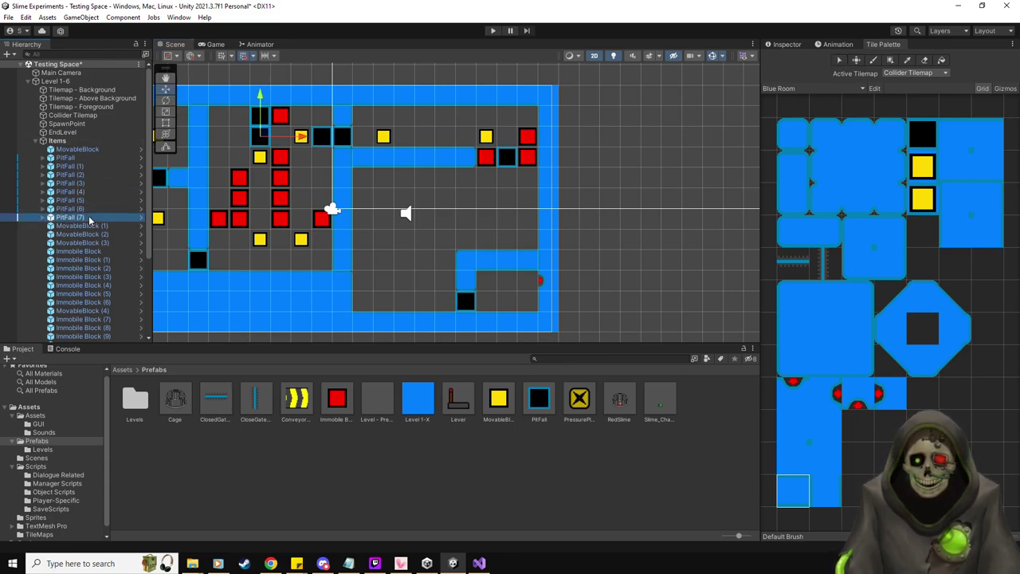
{"action": "left_click_drag", "start_coordinate": [505, 114], "coordinate": [507, 177]}
{"action": "key", "text": "ctrl+d"}
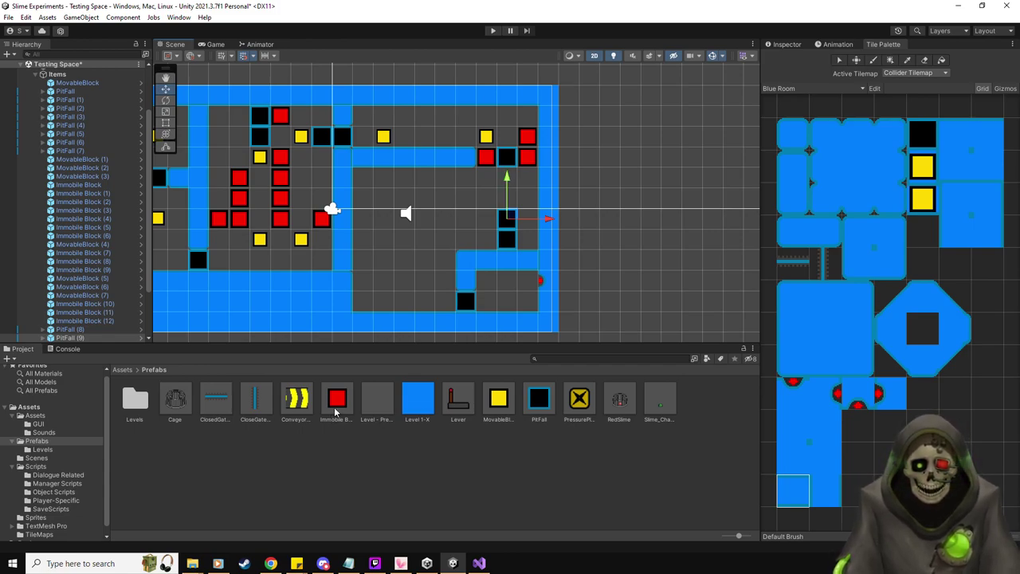
- Place an Immobile Block directly below the one left of the right room's upper pitfall, and group PitFall (8) and (9) after PitFall (7) in the hierarchy
{"action": "left_click_drag", "start_coordinate": [340, 410], "coordinate": [488, 178]}
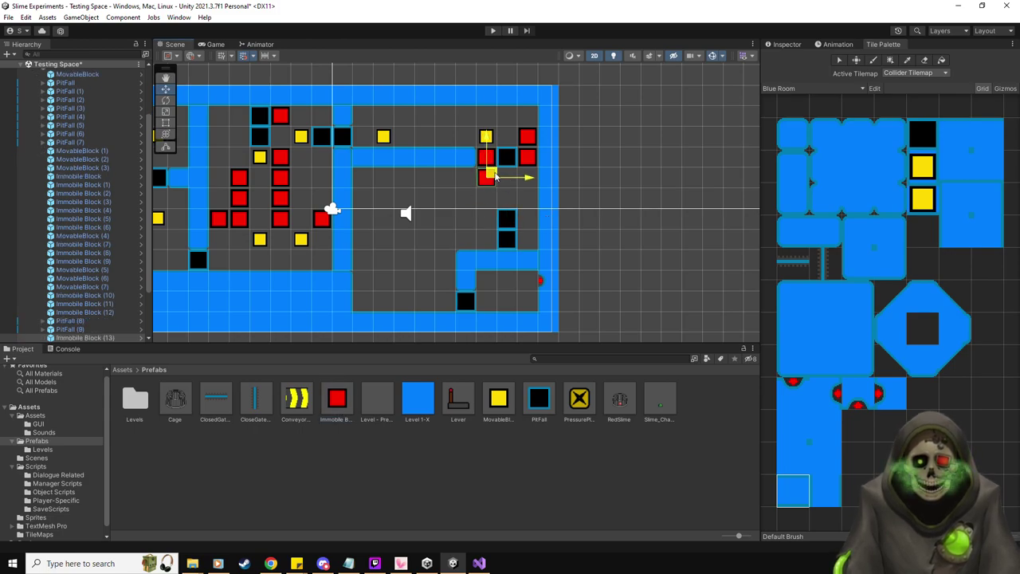
{"action": "left_click", "coordinate": [76, 320]}
{"action": "left_click", "coordinate": [72, 329], "text": "shift"}
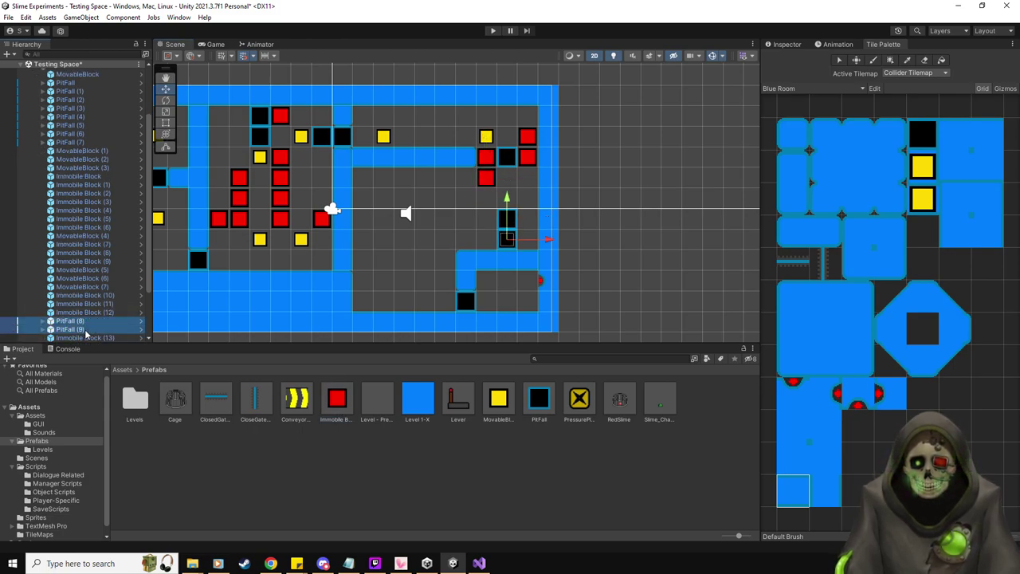
{"action": "left_click_drag", "start_coordinate": [72, 329], "coordinate": [80, 147]}
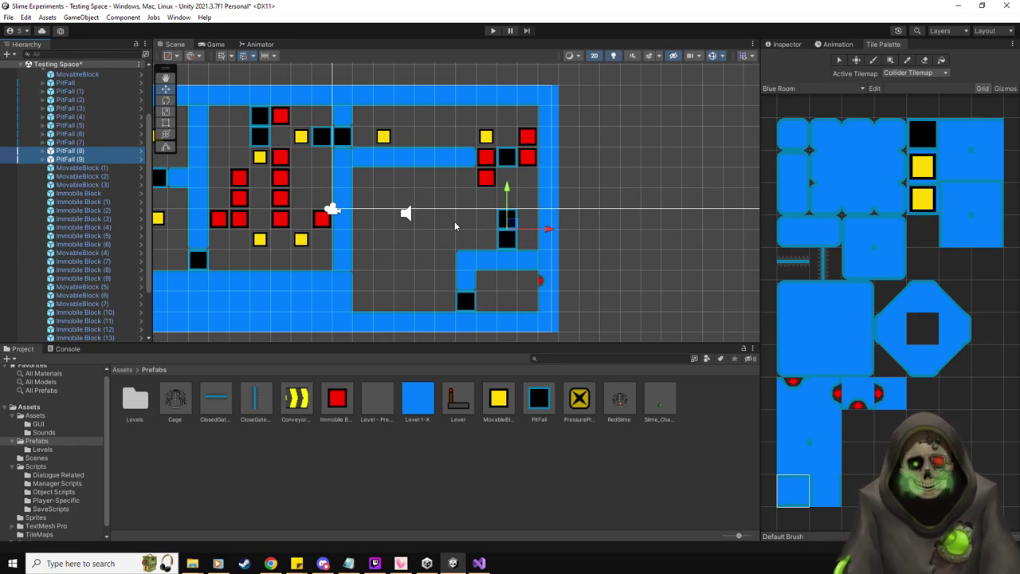
- Playtest the level by moving the slime clone into the middle room and walking it right between the two stacked pitfalls
{"action": "middle_click_drag", "start_coordinate": [401, 253], "coordinate": [454, 249]}
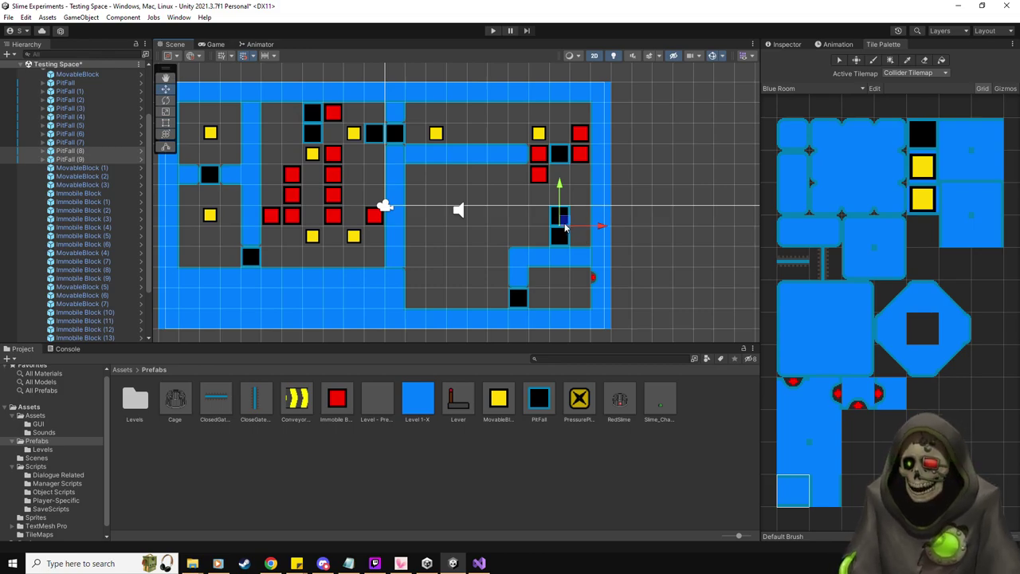
{"action": "scroll", "coordinate": [527, 252], "scroll_direction": "up", "scroll_amount": 4}
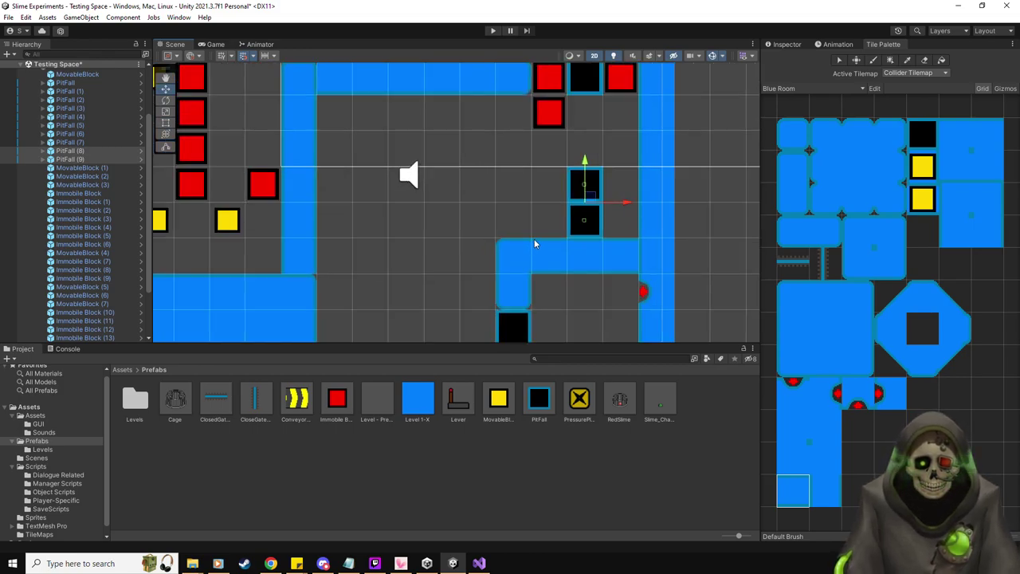
{"action": "scroll", "coordinate": [523, 223], "scroll_direction": "down", "scroll_amount": 4}
{"action": "middle_click_drag", "start_coordinate": [501, 214], "coordinate": [535, 231]}
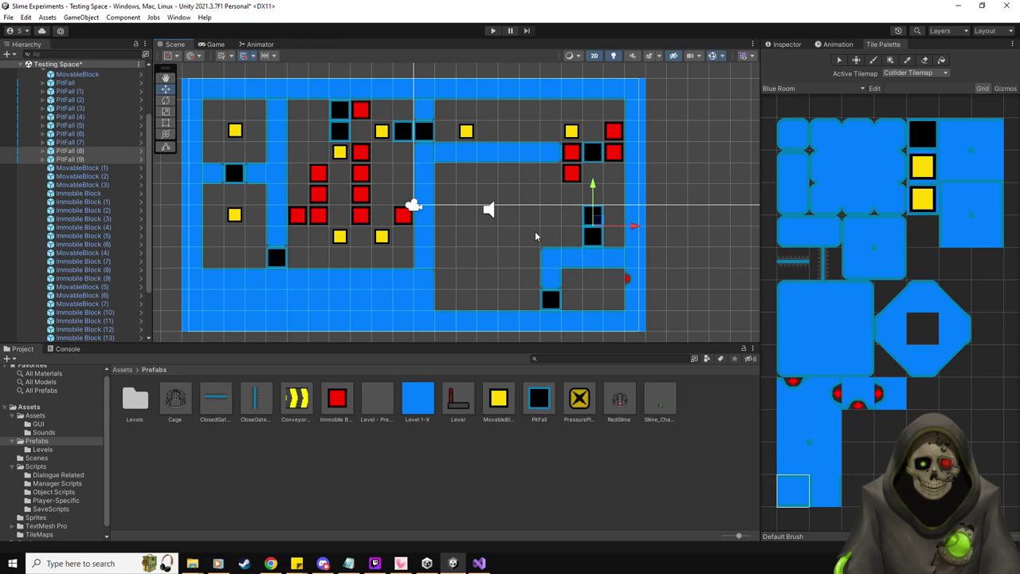
{"action": "left_click", "coordinate": [492, 31]}
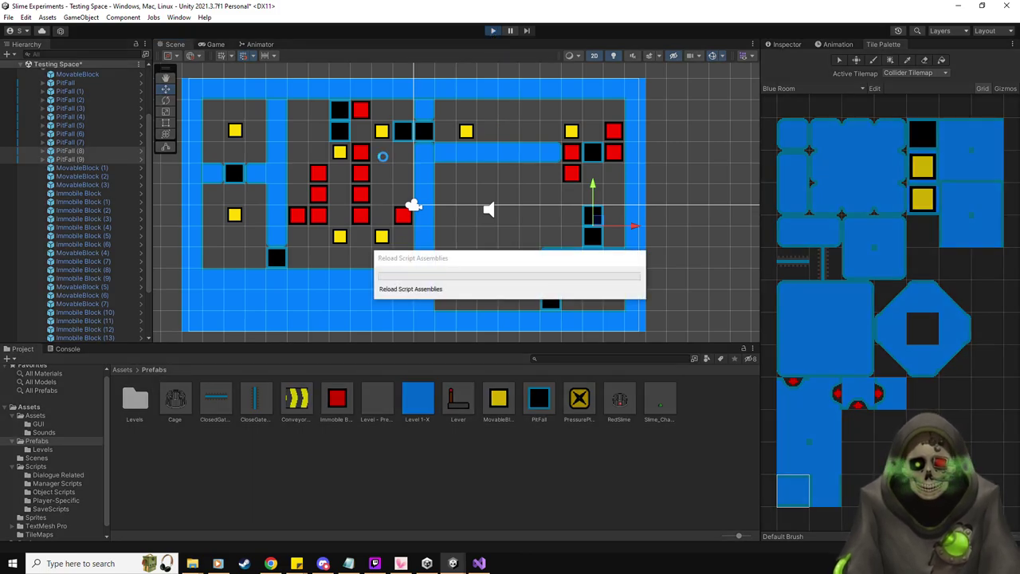
{"action": "left_click", "coordinate": [215, 45]}
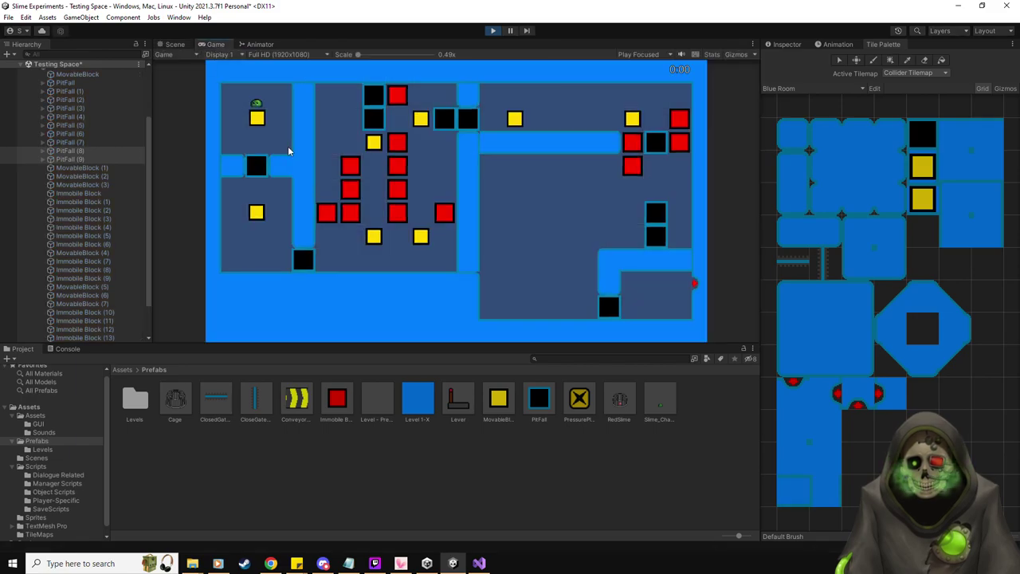
{"action": "left_click", "coordinate": [172, 44]}
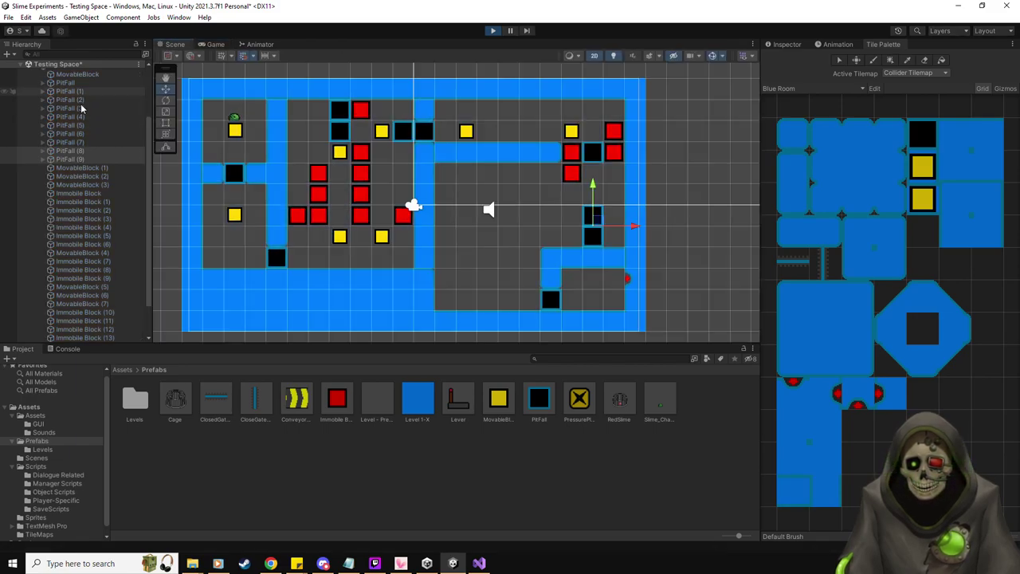
{"action": "scroll", "coordinate": [89, 125], "scroll_direction": "down", "scroll_amount": 2}
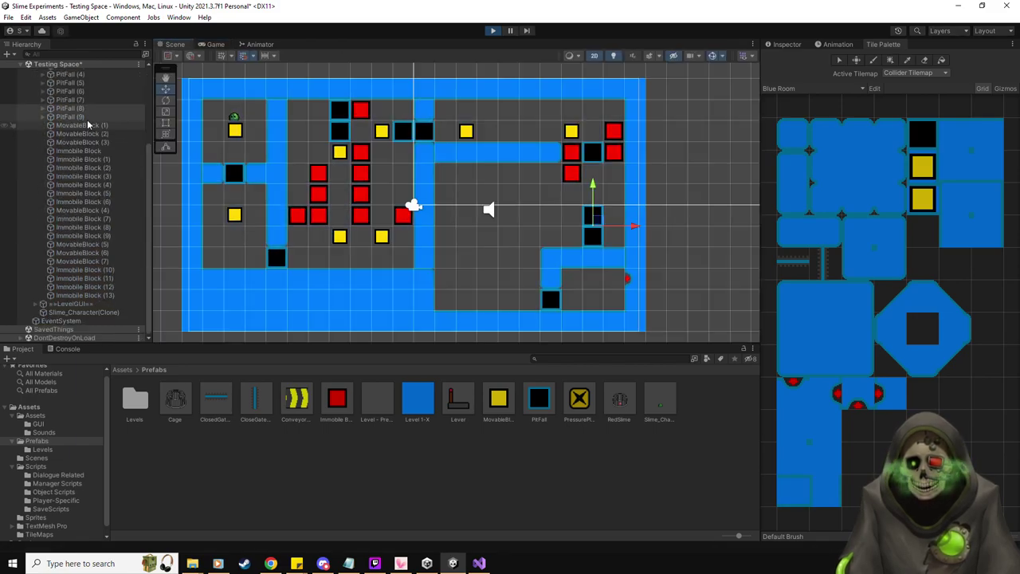
{"action": "left_click", "coordinate": [84, 311]}
{"action": "left_click_drag", "start_coordinate": [280, 101], "coordinate": [351, 100]}
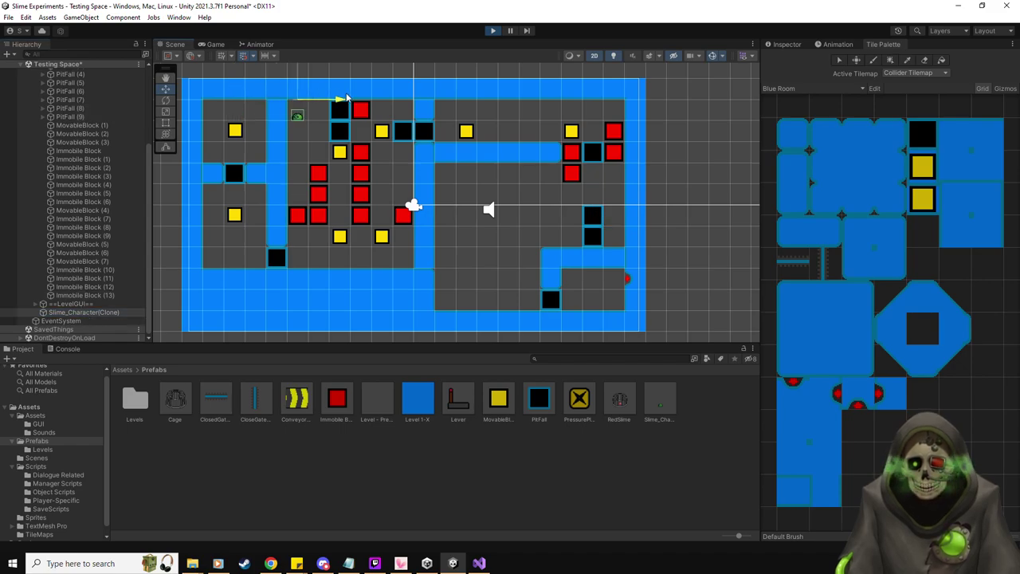
{"action": "left_click", "coordinate": [215, 44]}
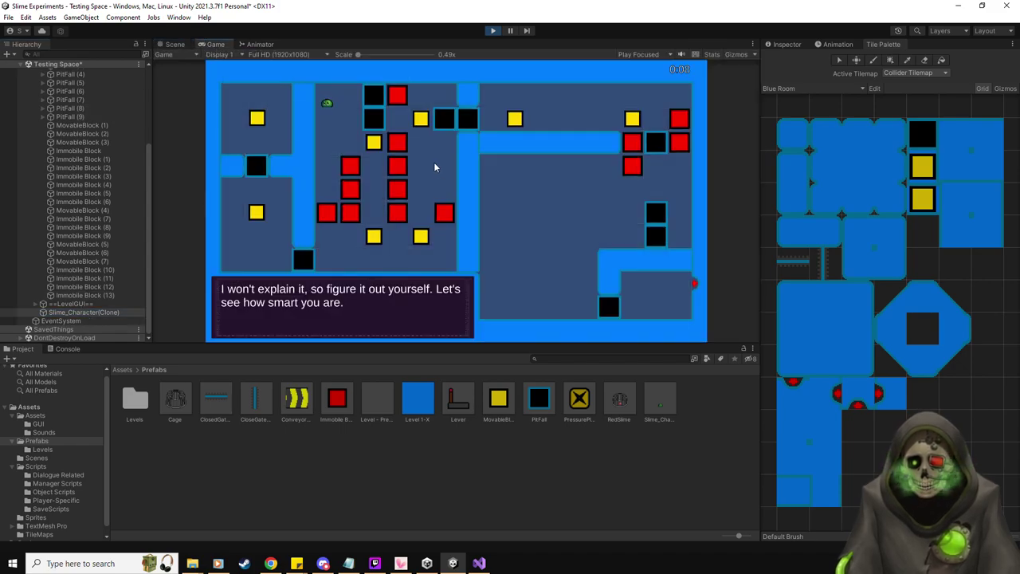
{"action": "key", "text": "Right"}
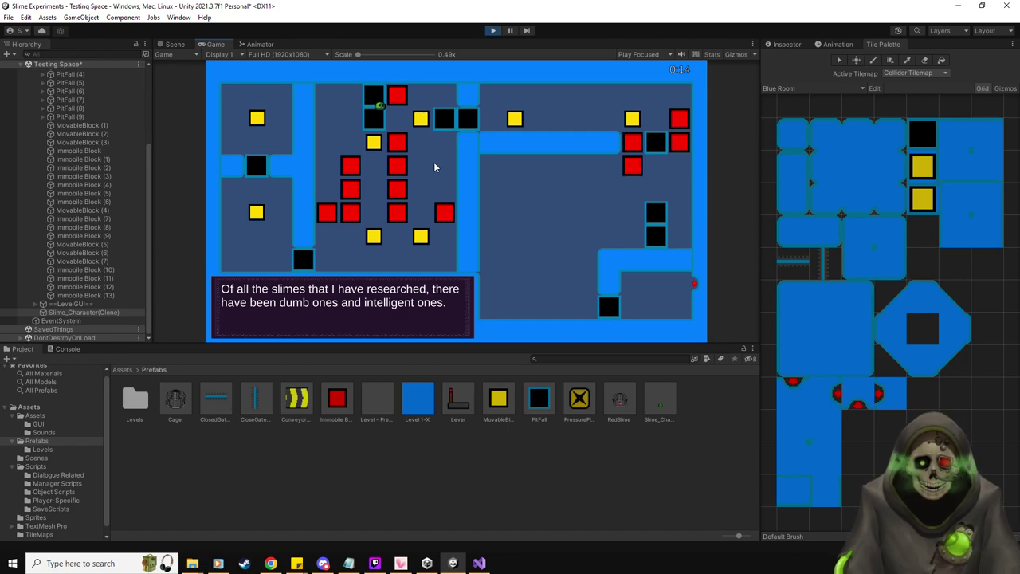
- Examine the slime's collider against those of the stacked pitfalls and other items in the scene, and stop the playtest
{"action": "left_click", "coordinate": [175, 44]}
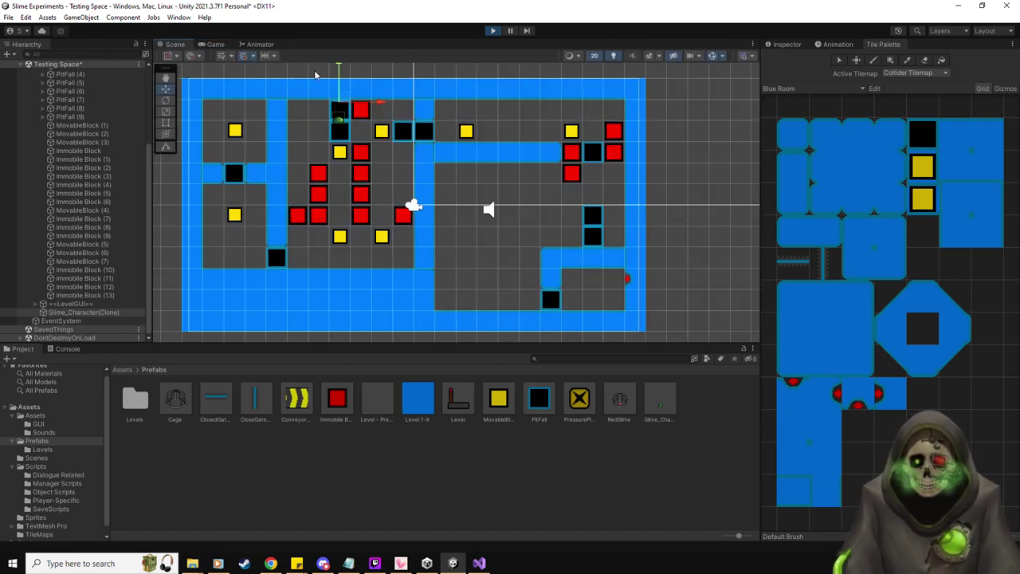
{"action": "scroll", "coordinate": [398, 115], "scroll_direction": "up", "scroll_amount": 4}
{"action": "scroll", "coordinate": [382, 130], "scroll_direction": "up", "scroll_amount": 3}
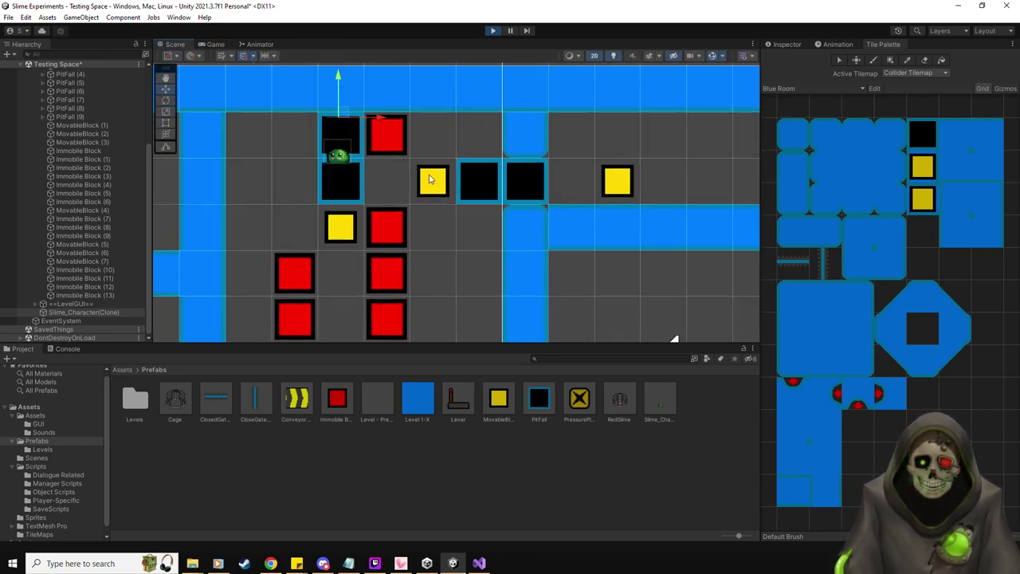
{"action": "scroll", "coordinate": [89, 103], "scroll_direction": "up", "scroll_amount": 3}
{"action": "scroll", "coordinate": [89, 106], "scroll_direction": "up", "scroll_amount": 2}
{"action": "left_click", "coordinate": [83, 126]}
{"action": "key", "text": "shift+End"}
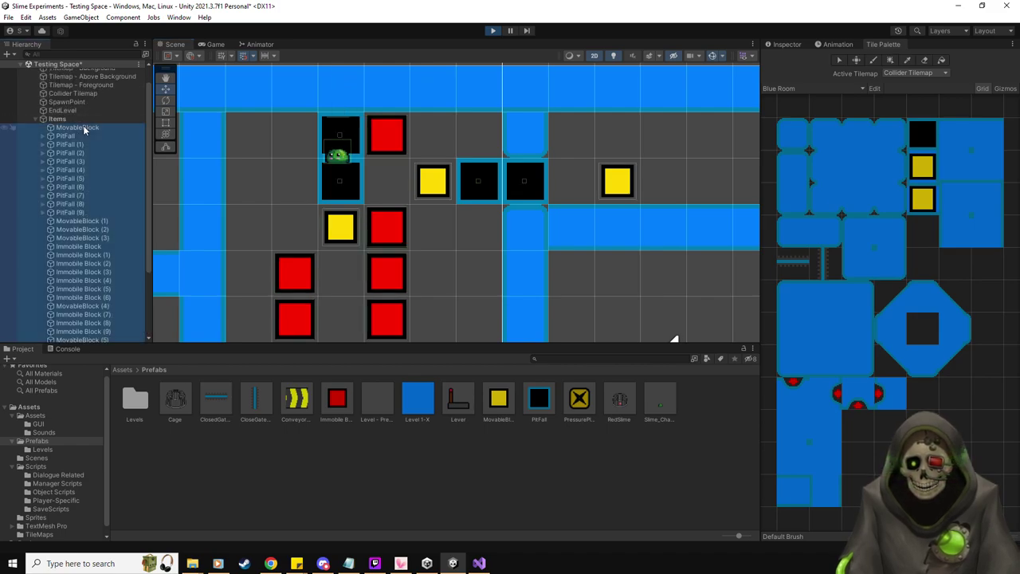
{"action": "scroll", "coordinate": [364, 174], "scroll_direction": "up", "scroll_amount": 2}
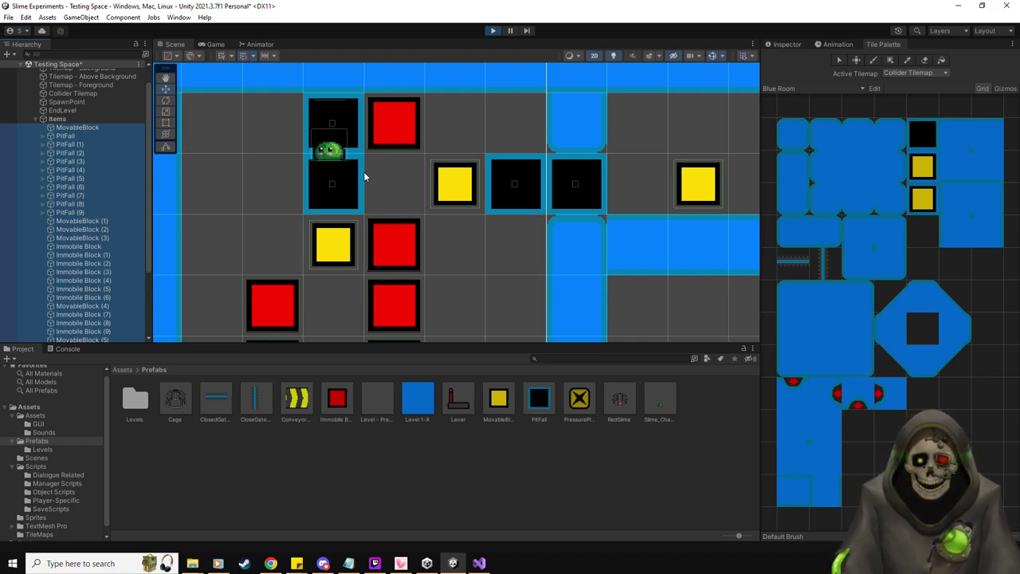
{"action": "scroll", "coordinate": [80, 271], "scroll_direction": "down", "scroll_amount": 3}
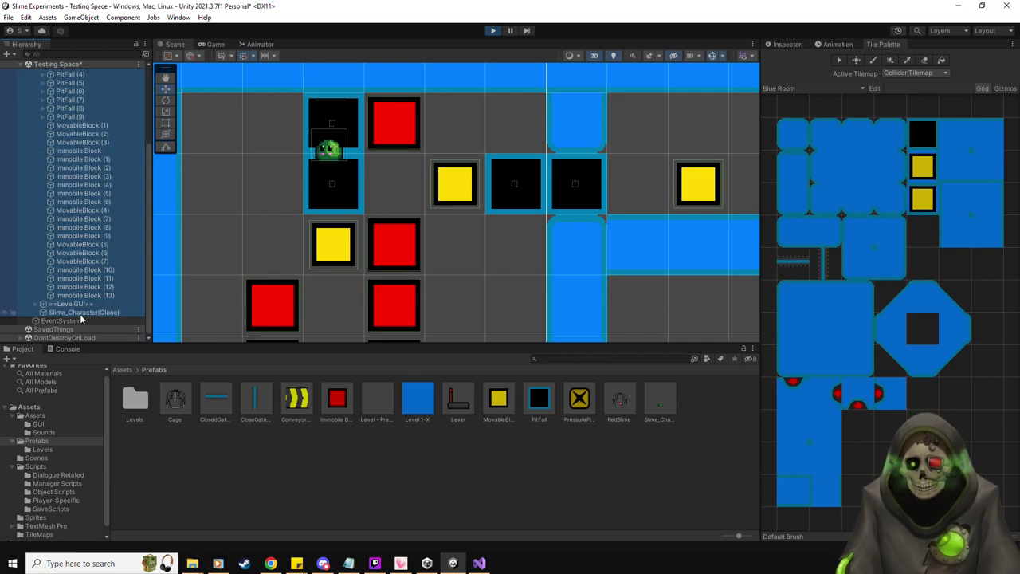
{"action": "left_click", "coordinate": [80, 312]}
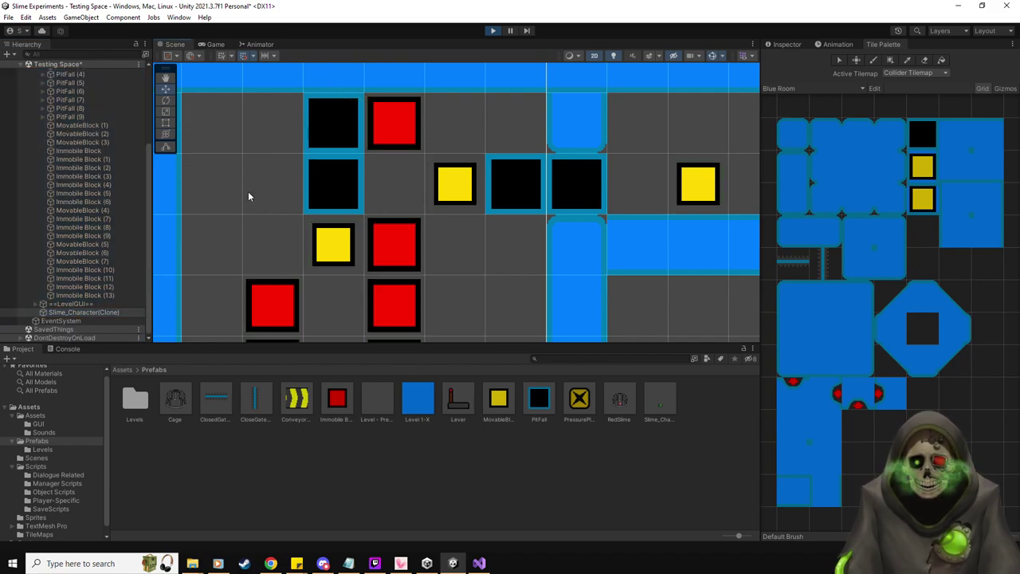
{"action": "scroll", "coordinate": [303, 228], "scroll_direction": "down", "scroll_amount": 4}
{"action": "middle_click_drag", "start_coordinate": [153, 164], "coordinate": [221, 142]}
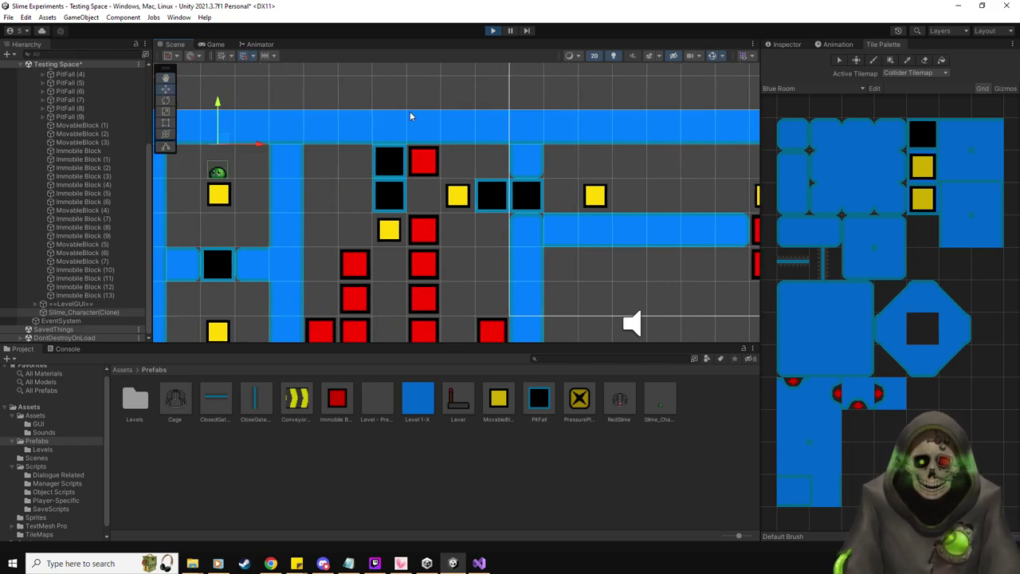
{"action": "left_click", "coordinate": [494, 30]}
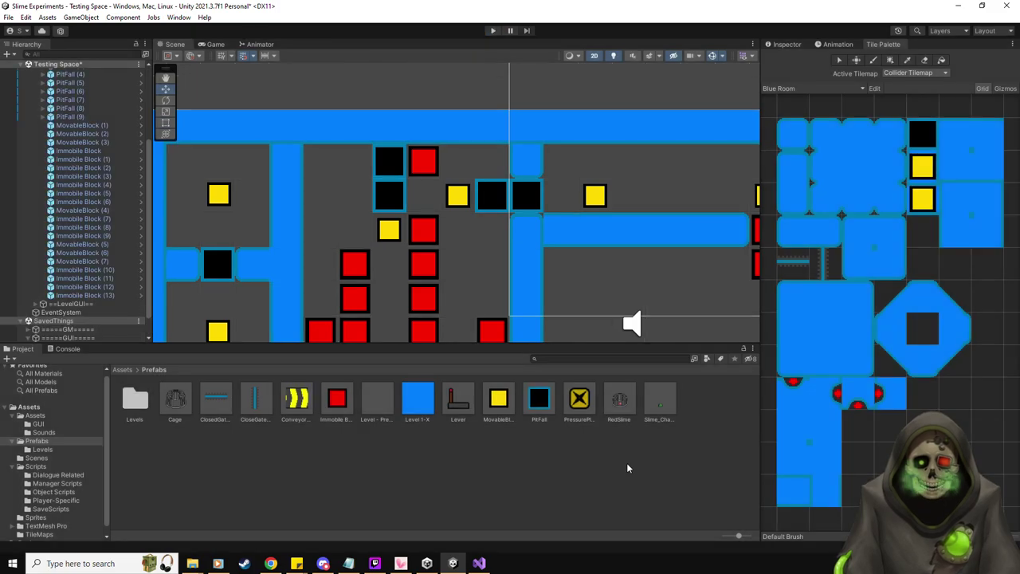
- Open the PitFall prefab and enable shape editing of its Box Collider 2D
{"action": "double_click", "coordinate": [539, 398]}
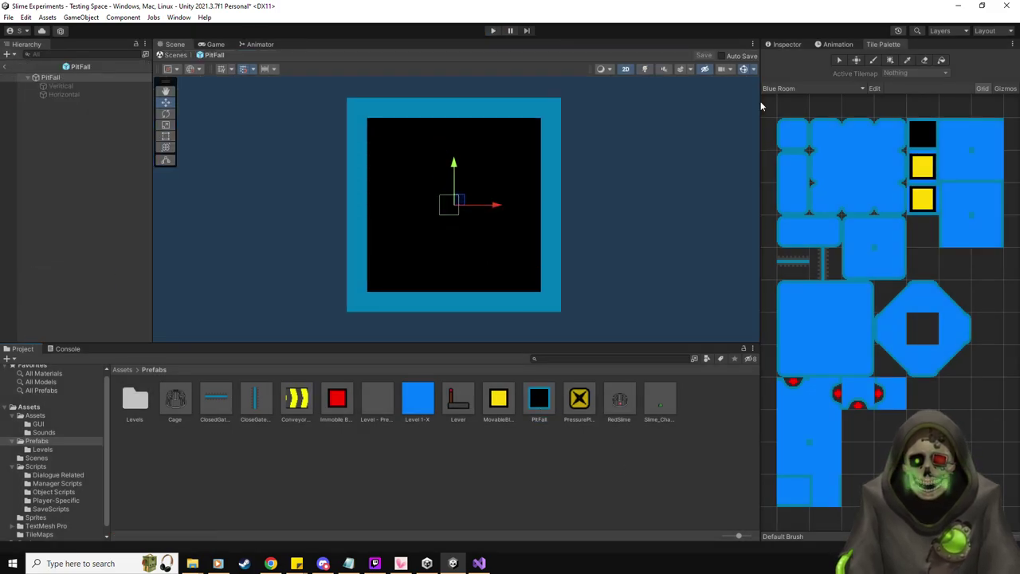
{"action": "left_click", "coordinate": [788, 44]}
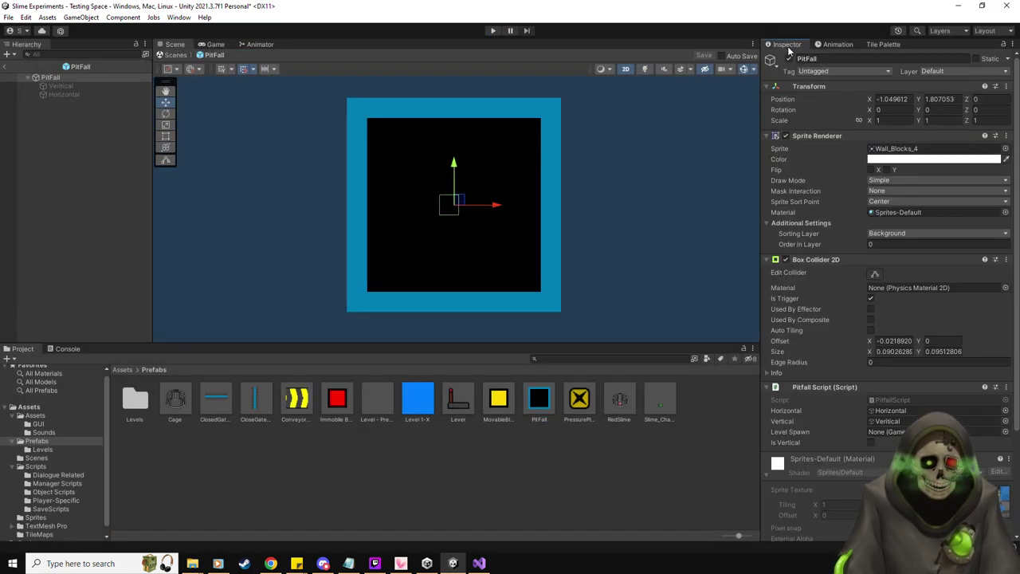
{"action": "left_click", "coordinate": [874, 273]}
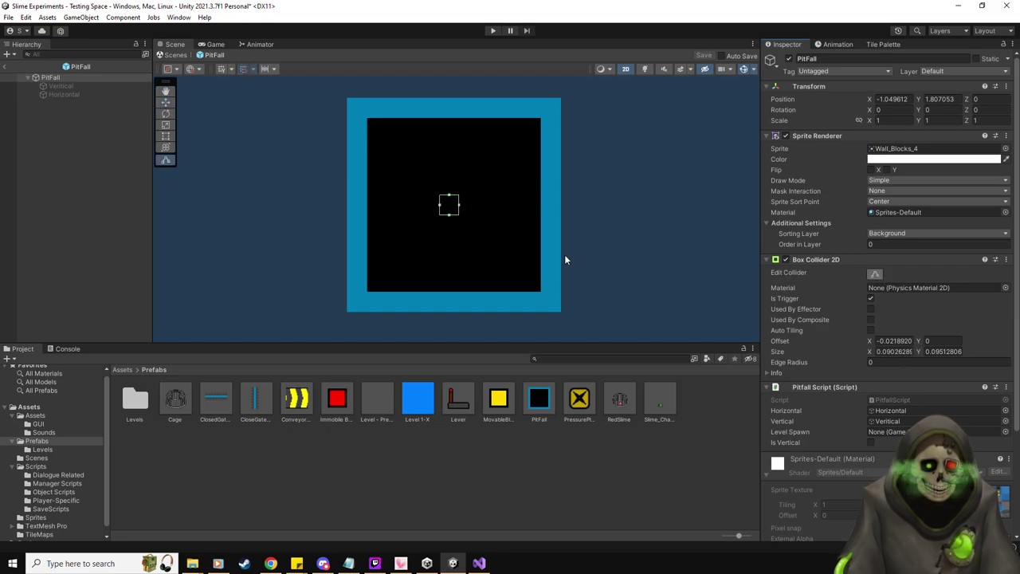
- Enlarge the PitFall's box collider freehand around its centre to about 0.21 by 0.23
{"action": "scroll", "coordinate": [460, 216], "scroll_direction": "up", "scroll_amount": 1}
{"action": "left_click_drag", "start_coordinate": [464, 204], "coordinate": [426, 202]}
{"action": "left_click", "coordinate": [455, 173]}
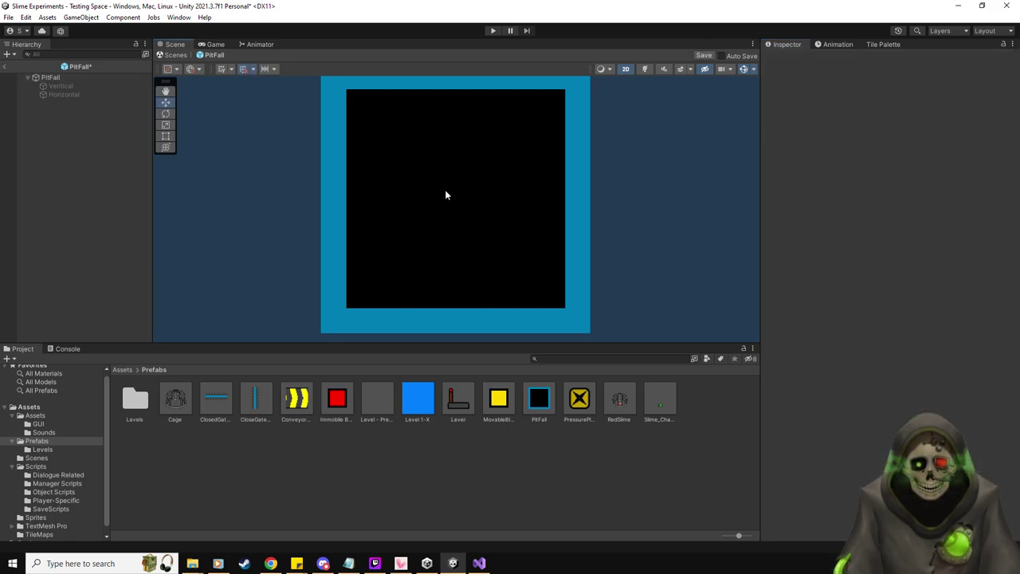
{"action": "left_click", "coordinate": [71, 77]}
{"action": "left_click", "coordinate": [165, 159]}
{"action": "left_click_drag", "start_coordinate": [454, 188], "coordinate": [459, 170]}
{"action": "left_click_drag", "start_coordinate": [453, 211], "coordinate": [427, 201]}
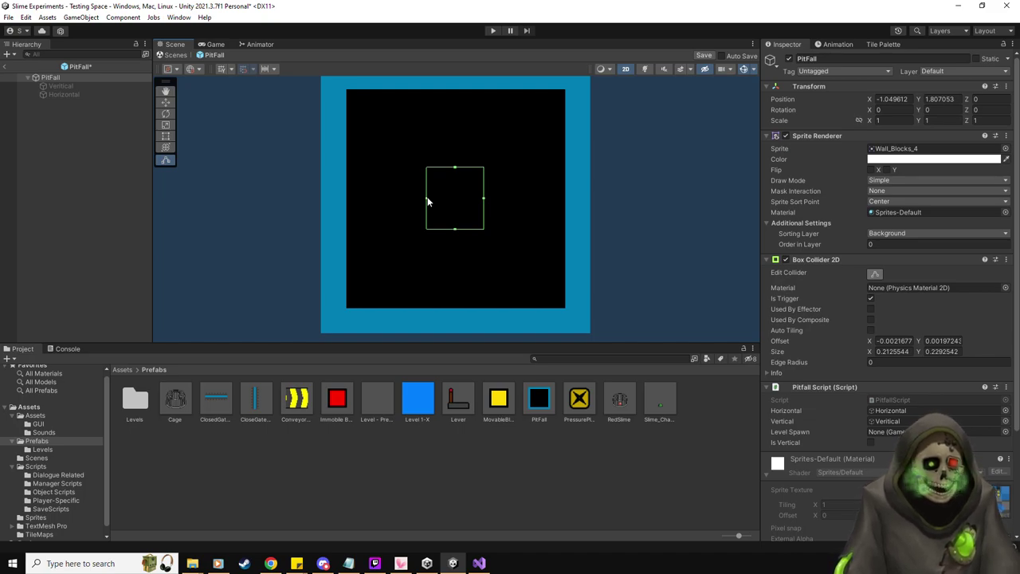
{"action": "scroll", "coordinate": [428, 201], "scroll_direction": "down", "scroll_amount": 3}
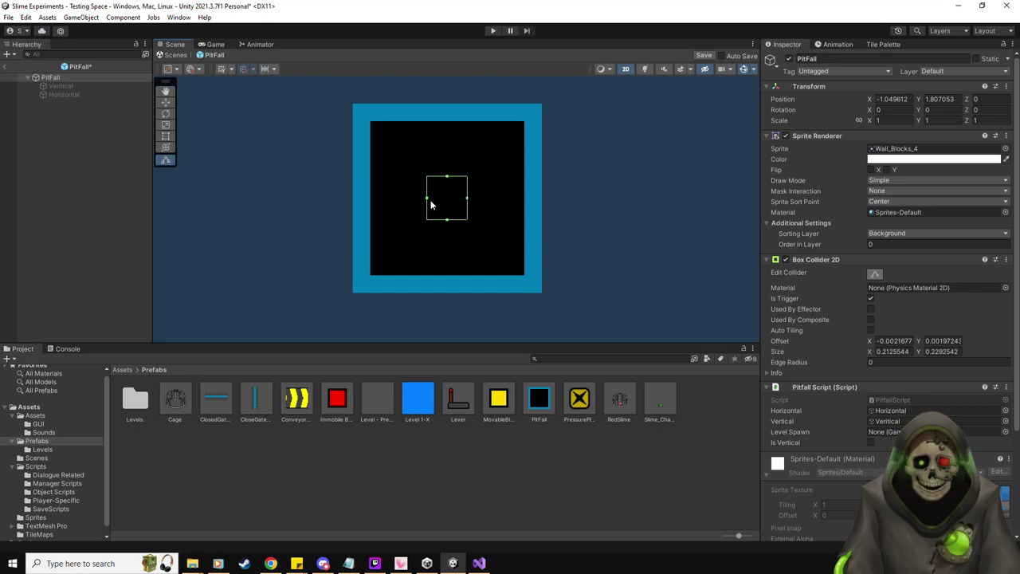
{"action": "left_click_drag", "start_coordinate": [427, 202], "coordinate": [425, 203]}
- Set the PitFall's Box Collider 2D size to 0.23 by 0.23 and its offset to 0, 0, and save the prefab
{"action": "left_click", "coordinate": [892, 351]}
{"action": "type", "text": "0.22"}
{"action": "key", "text": "BackSpace"}
{"action": "type", "text": "3"}
{"action": "key", "text": "Tab"}
{"action": "type", "text": "0.23"}
{"action": "left_click", "coordinate": [893, 341]}
{"action": "type", "text": "0"}
{"action": "key", "text": "Tab"}
{"action": "type", "text": "0"}
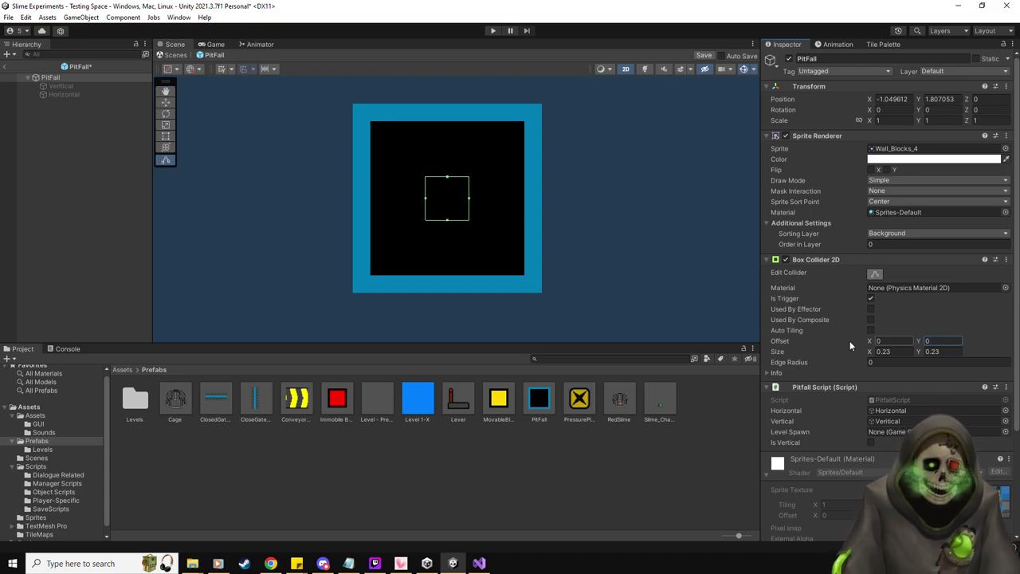
{"action": "key", "text": "Return"}
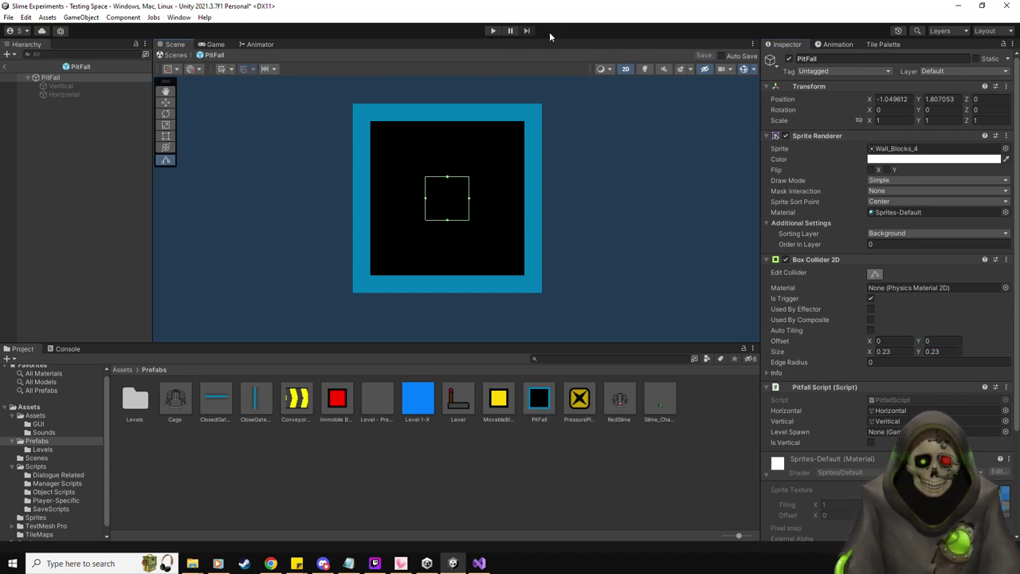
- Run the level, return to the scene hierarchy and move the slime clone across the wall into the middle room
{"action": "left_click", "coordinate": [496, 31]}
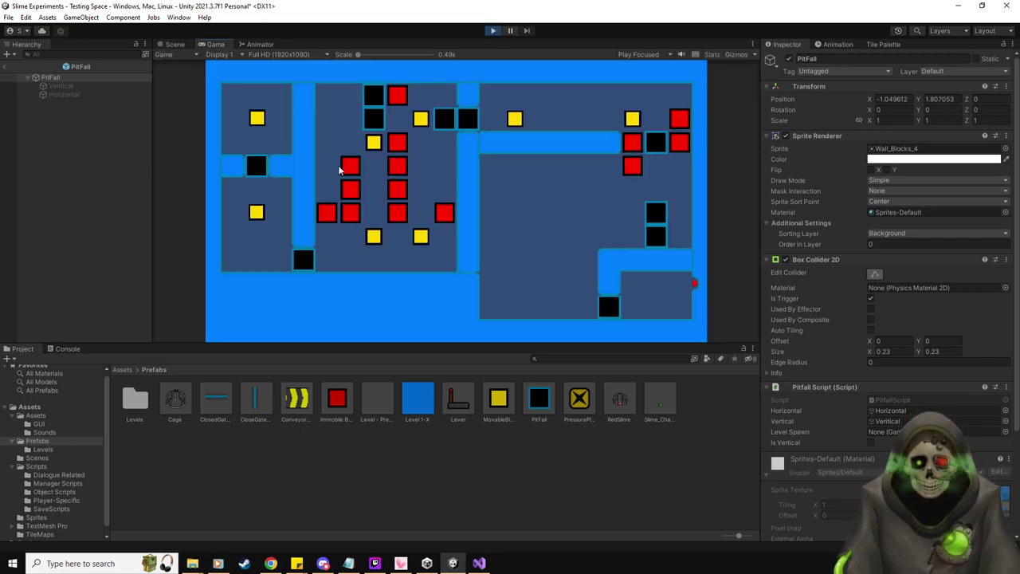
{"action": "left_click", "coordinate": [7, 66]}
{"action": "scroll", "coordinate": [93, 239], "scroll_direction": "down", "scroll_amount": 3}
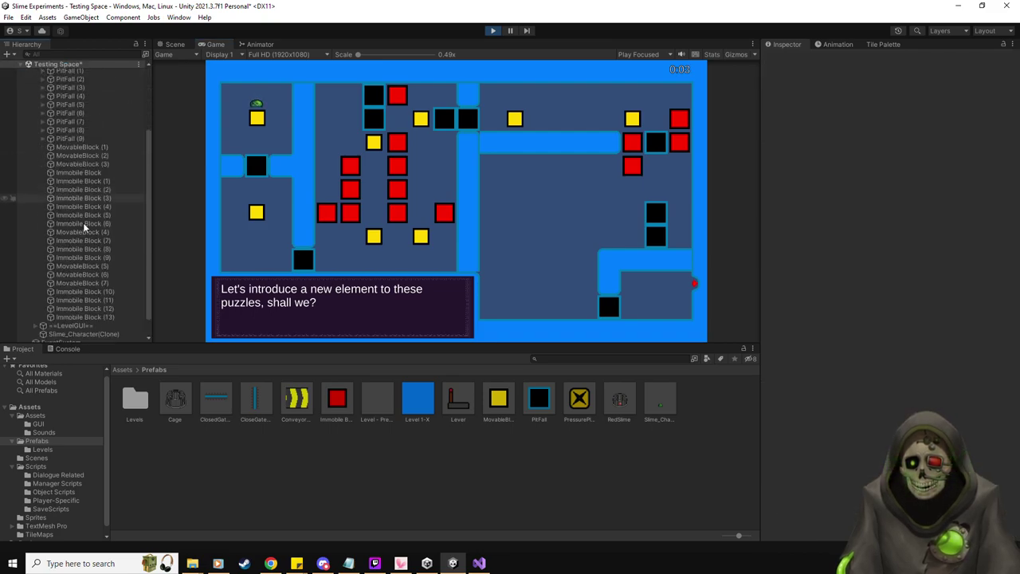
{"action": "left_click", "coordinate": [90, 334]}
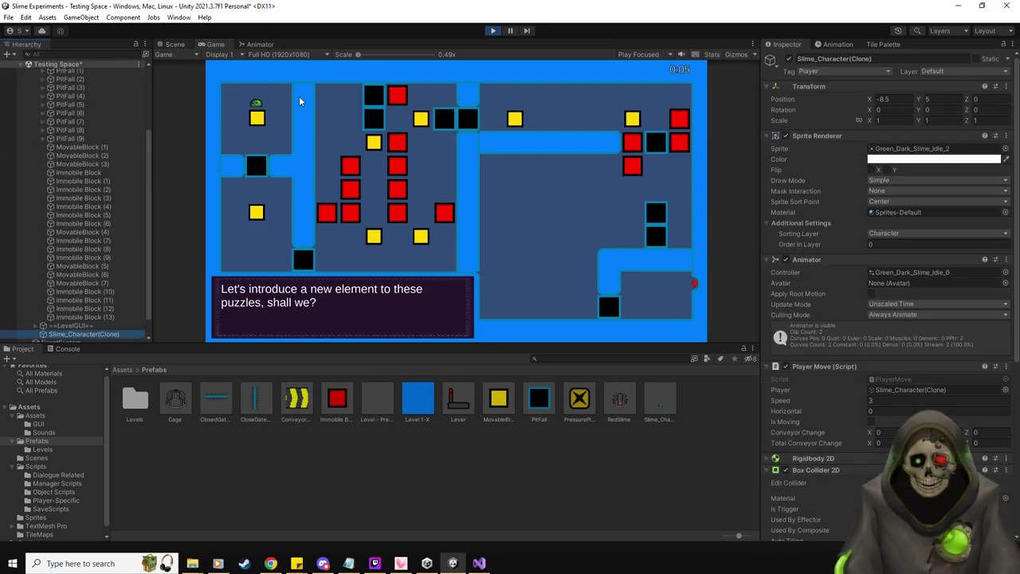
{"action": "left_click", "coordinate": [175, 44]}
{"action": "left_click_drag", "start_coordinate": [264, 147], "coordinate": [360, 145]}
- Select the slime together with all level items and examine their collider outlines around the stacked pitfalls
{"action": "left_click", "coordinate": [107, 104], "text": "shift"}
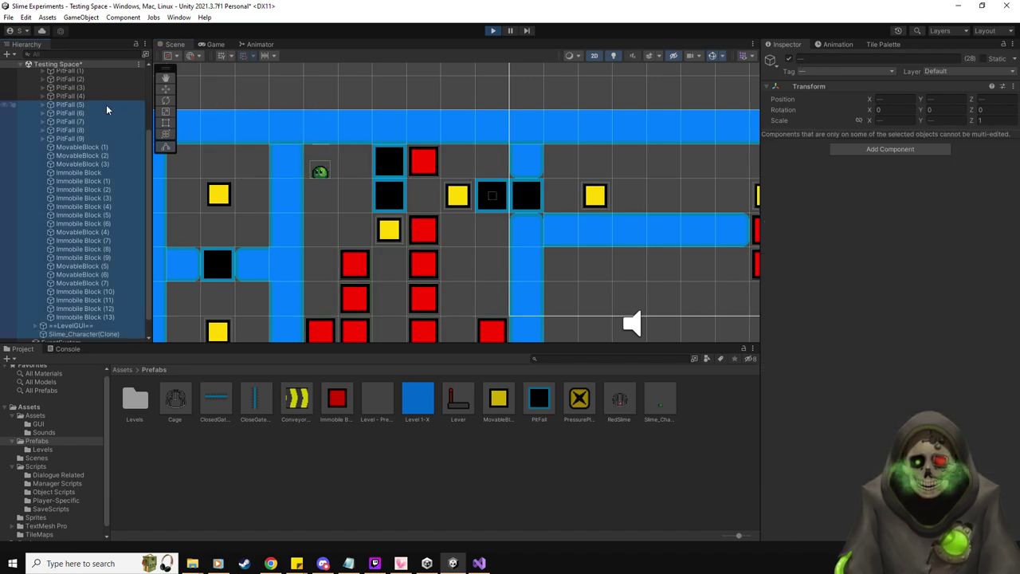
{"action": "scroll", "coordinate": [80, 111], "scroll_direction": "up", "scroll_amount": 3}
{"action": "left_click", "coordinate": [72, 113], "text": "shift"}
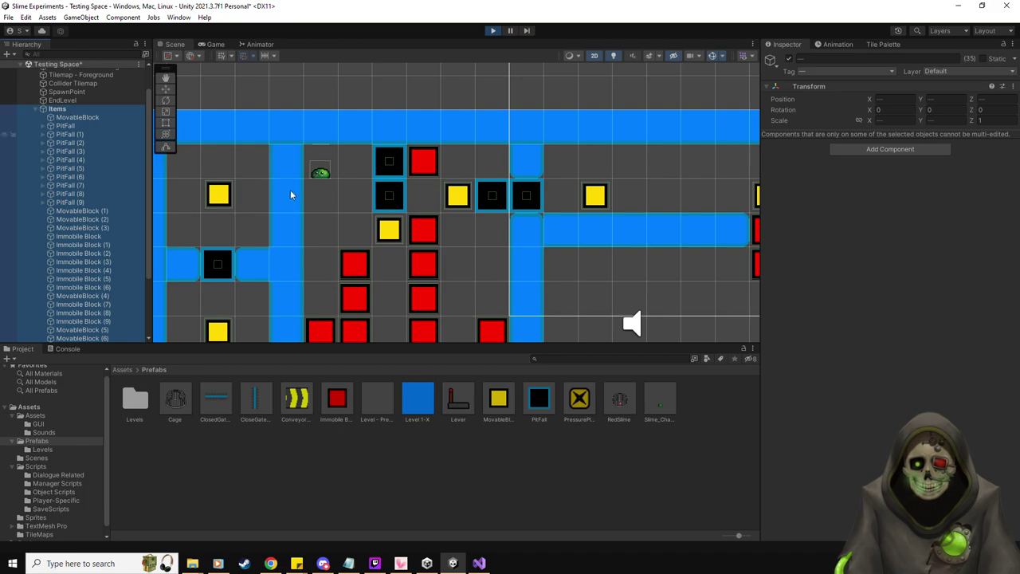
{"action": "scroll", "coordinate": [333, 185], "scroll_direction": "up", "scroll_amount": 3}
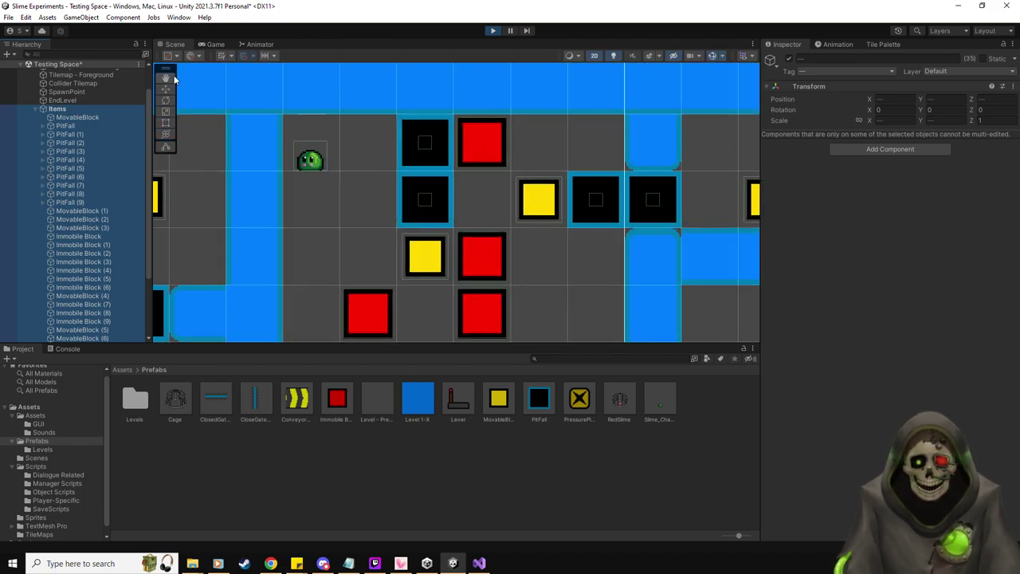
- Playtest the slime against the stacked pitfalls, inspect its collider overlap in the scene and stop the run
{"action": "left_click", "coordinate": [219, 45]}
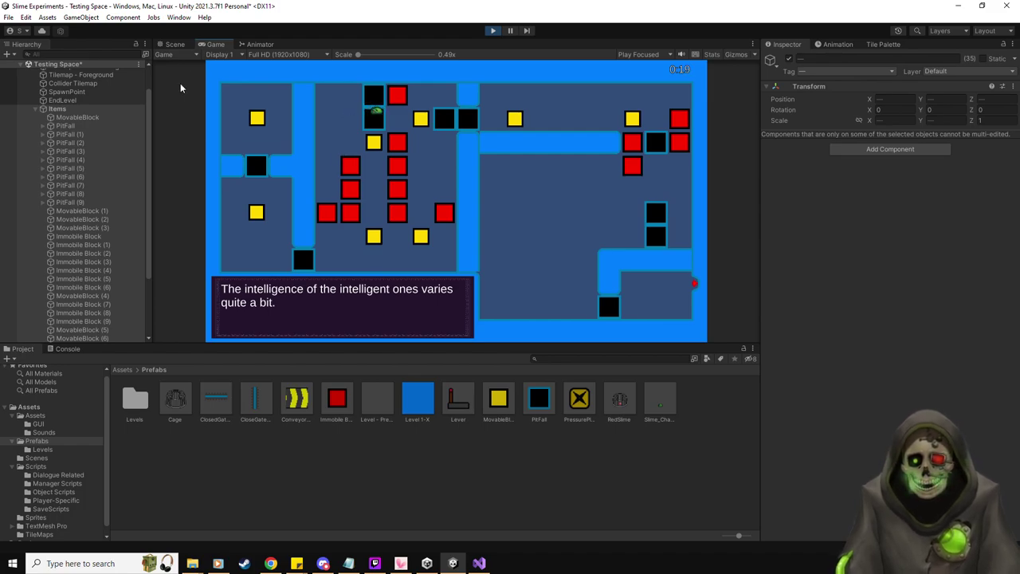
{"action": "left_click", "coordinate": [174, 44]}
{"action": "scroll", "coordinate": [462, 190], "scroll_direction": "up", "scroll_amount": 2}
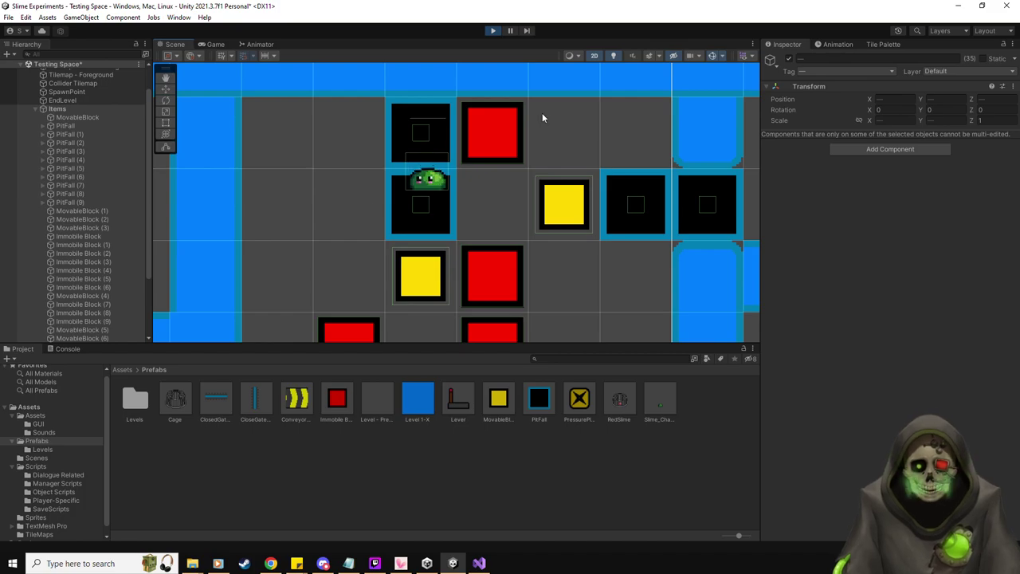
{"action": "left_click", "coordinate": [492, 31]}
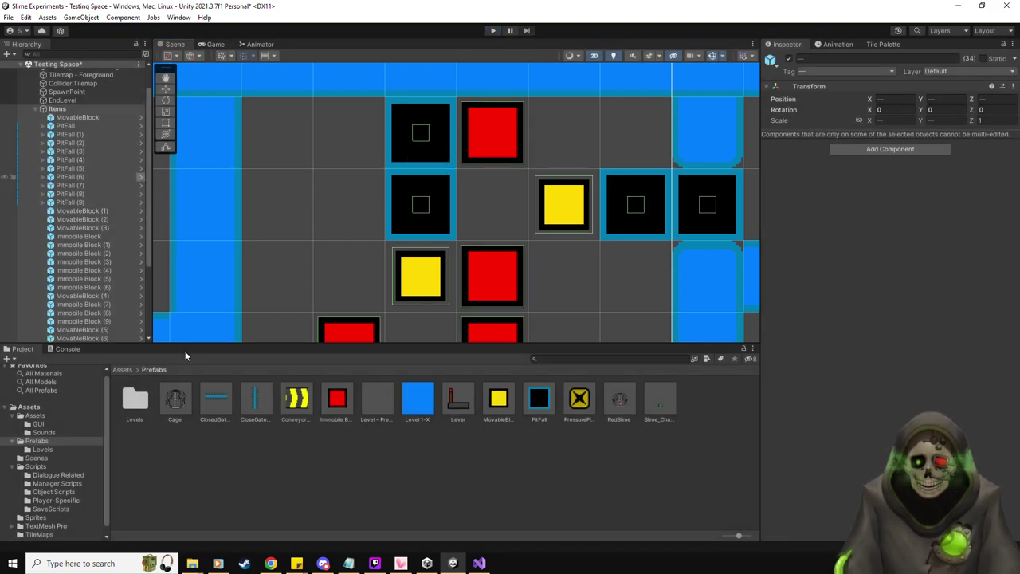
- Open the PitFall prefab and set its Box Collider 2D size to 0.25 by 0.25
{"action": "double_click", "coordinate": [537, 400]}
{"action": "left_click", "coordinate": [898, 351]}
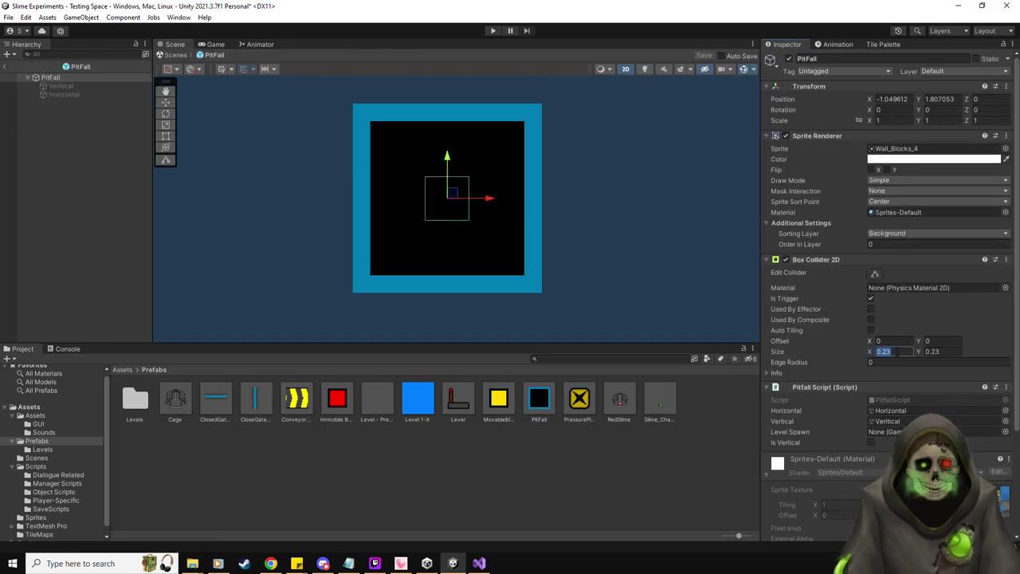
{"action": "type", "text": "0.25"}
{"action": "key", "text": "Tab"}
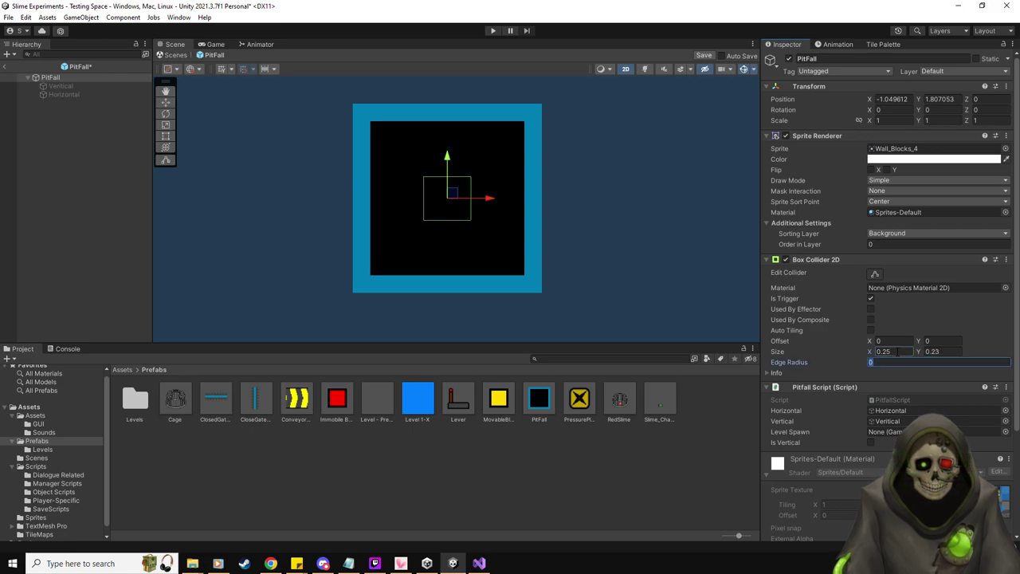
{"action": "left_click", "coordinate": [942, 351]}
{"action": "type", "text": "0.25"}
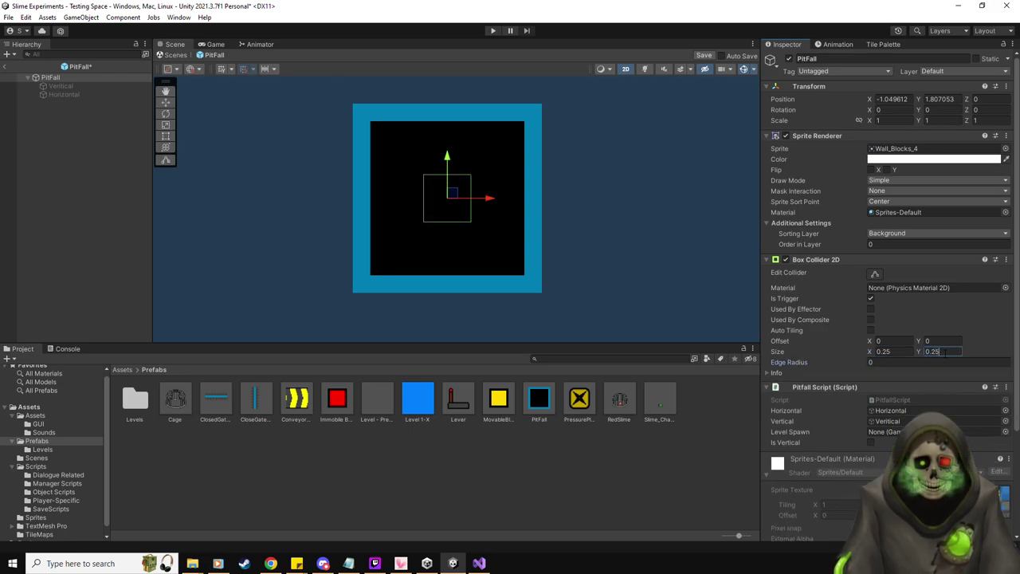
- Set the PitFall's Box Collider 2D size to 0.3 by 0.3 and save the prefab
{"action": "left_click", "coordinate": [901, 351]}
{"action": "type", "text": "0.3"}
{"action": "key", "text": "Tab"}
{"action": "type", "text": "0.3"}
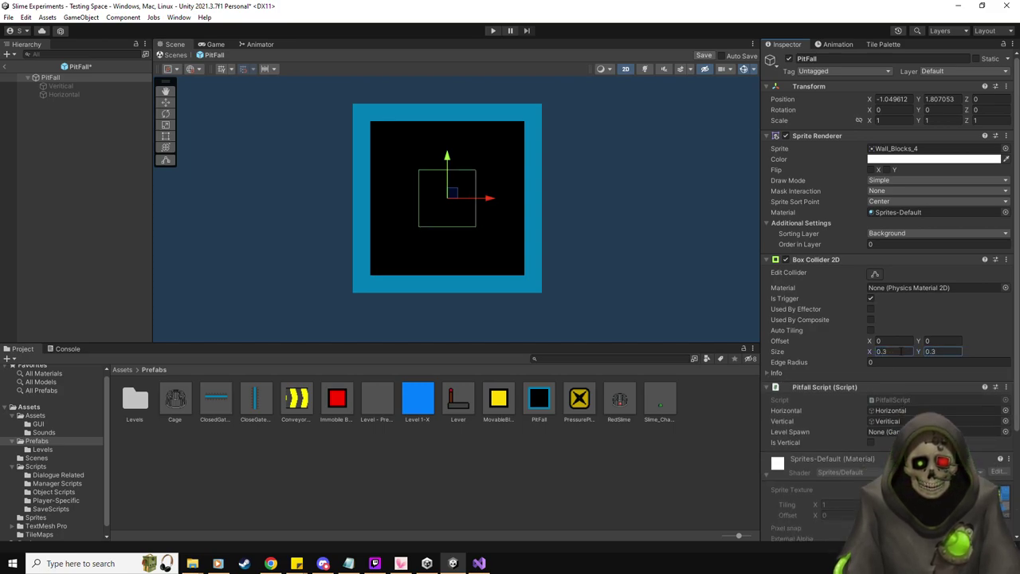
{"action": "left_click", "coordinate": [705, 58]}
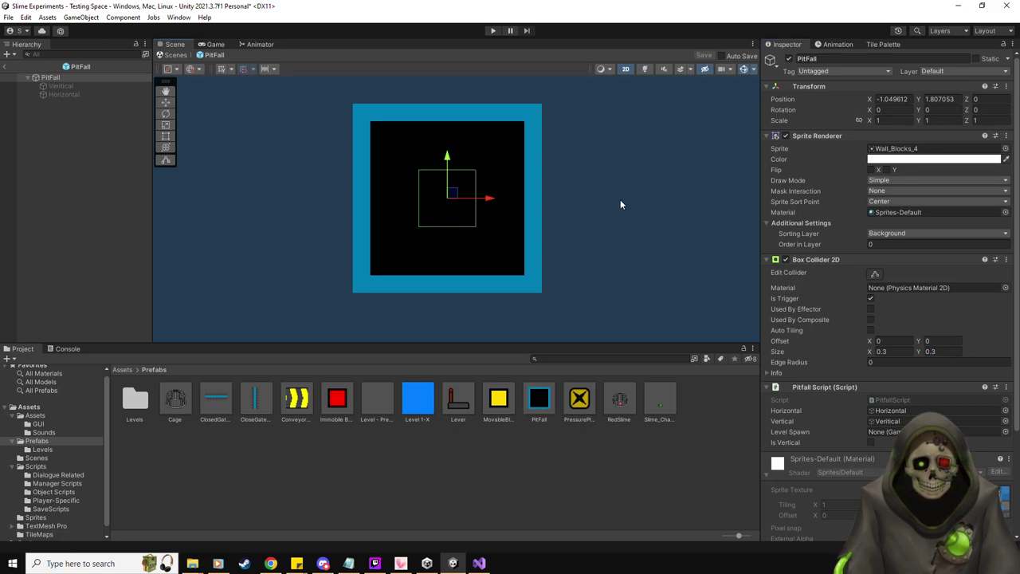
- Run the level, move the slime clone into the middle room and steer it right into the stacked pitfalls
{"action": "left_click", "coordinate": [493, 30]}
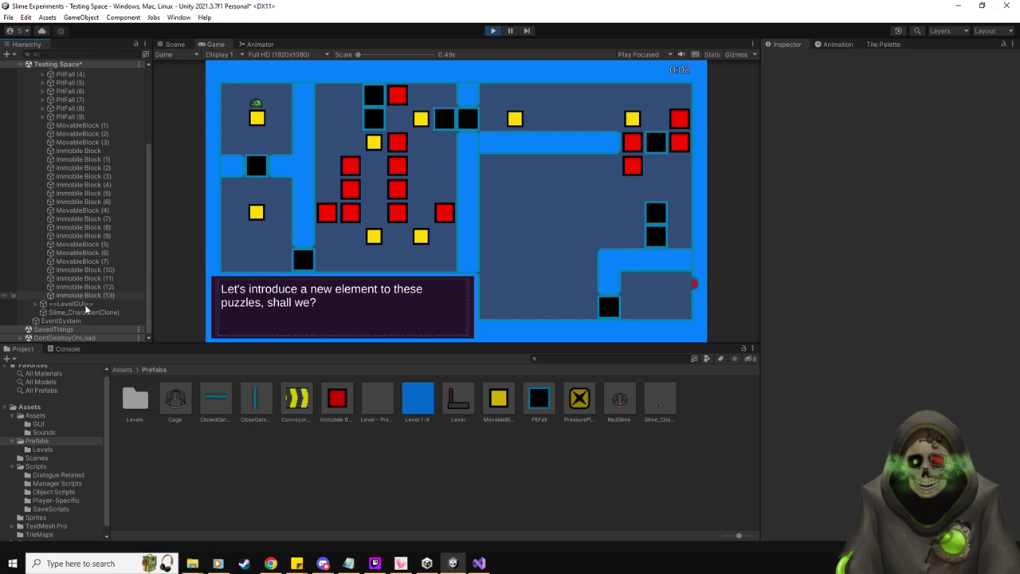
{"action": "left_click", "coordinate": [174, 44]}
{"action": "middle_click_drag", "start_coordinate": [257, 157], "coordinate": [414, 150]}
{"action": "left_click_drag", "start_coordinate": [243, 91], "coordinate": [476, 110]}
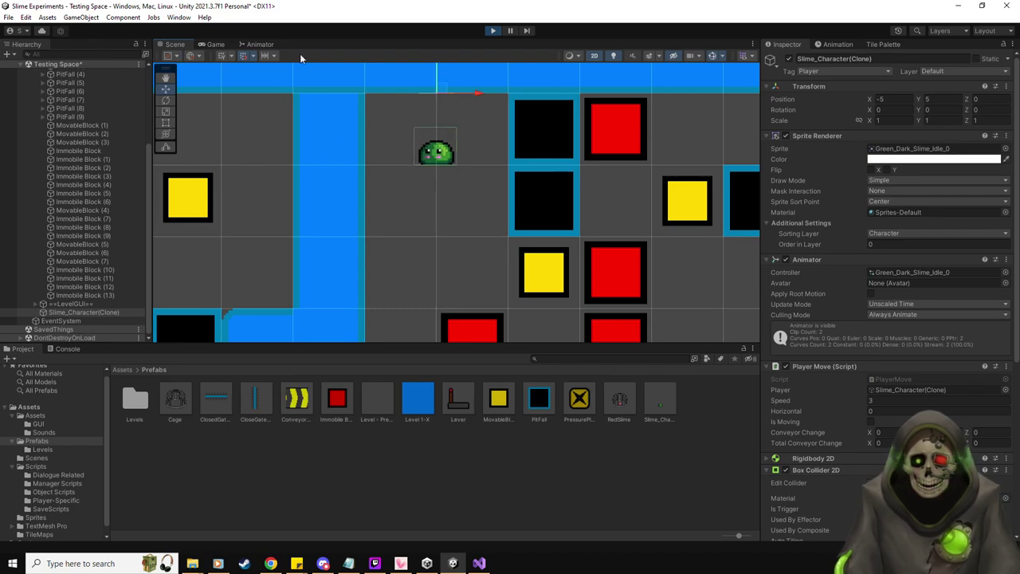
{"action": "left_click", "coordinate": [215, 43]}
{"action": "key", "text": "Right"}
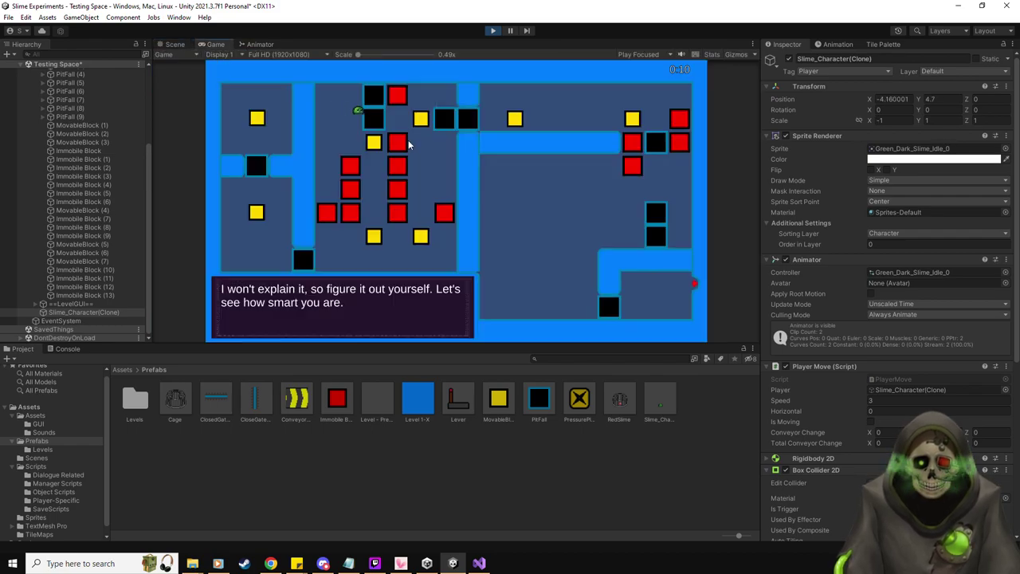
- Select the slime clone with all level items, examine their collider outlines around the stacked pitfalls and stop the run
{"action": "scroll", "coordinate": [88, 122], "scroll_direction": "up", "scroll_amount": 4}
{"action": "left_click", "coordinate": [88, 122], "text": "shift"}
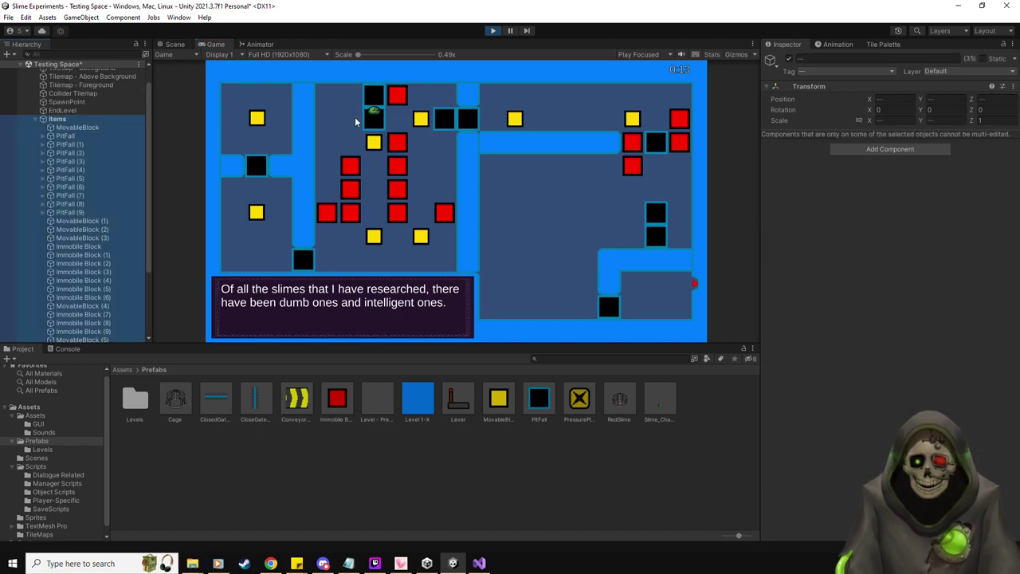
{"action": "left_click", "coordinate": [175, 44]}
{"action": "scroll", "coordinate": [475, 155], "scroll_direction": "up", "scroll_amount": 1}
{"action": "middle_click_drag", "start_coordinate": [503, 186], "coordinate": [482, 189]}
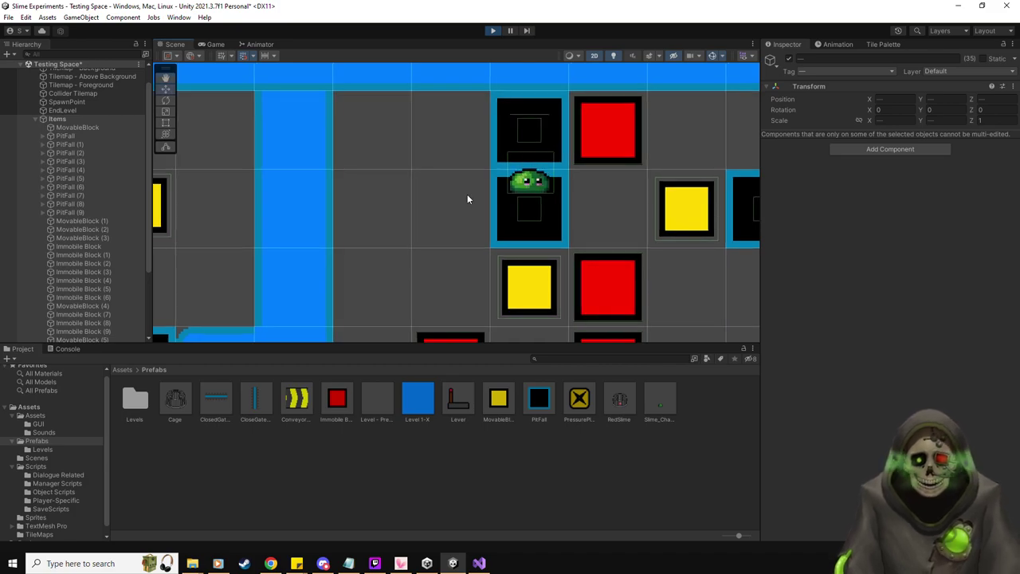
{"action": "left_click", "coordinate": [493, 31]}
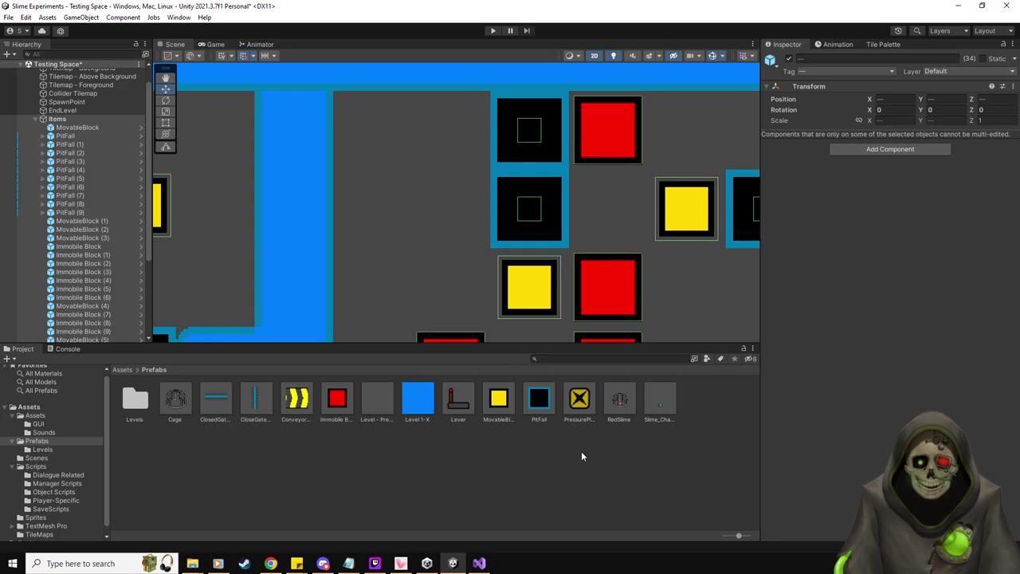
- Set the PitFall prefab's Box Collider 2D size to 0.4 by 0.4, save it and return to the level scene
{"action": "double_click", "coordinate": [540, 397]}
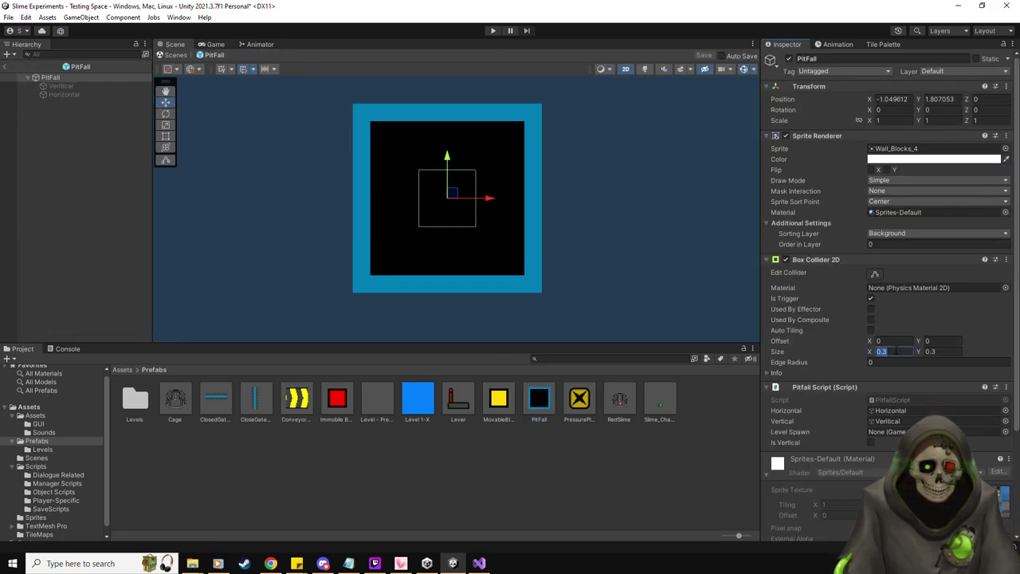
{"action": "key", "text": "Tab"}
{"action": "type", "text": "0.4"}
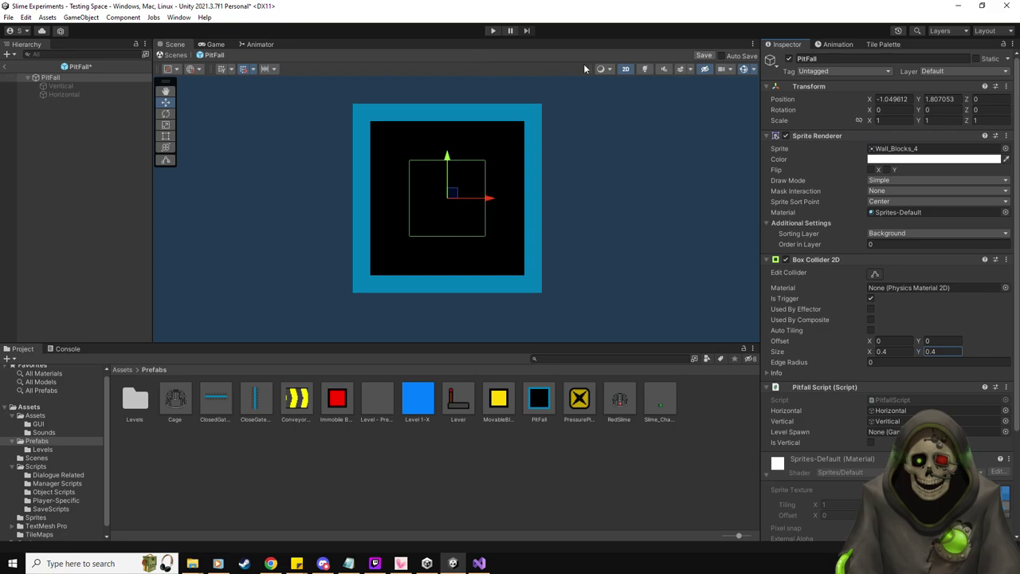
{"action": "left_click", "coordinate": [703, 57]}
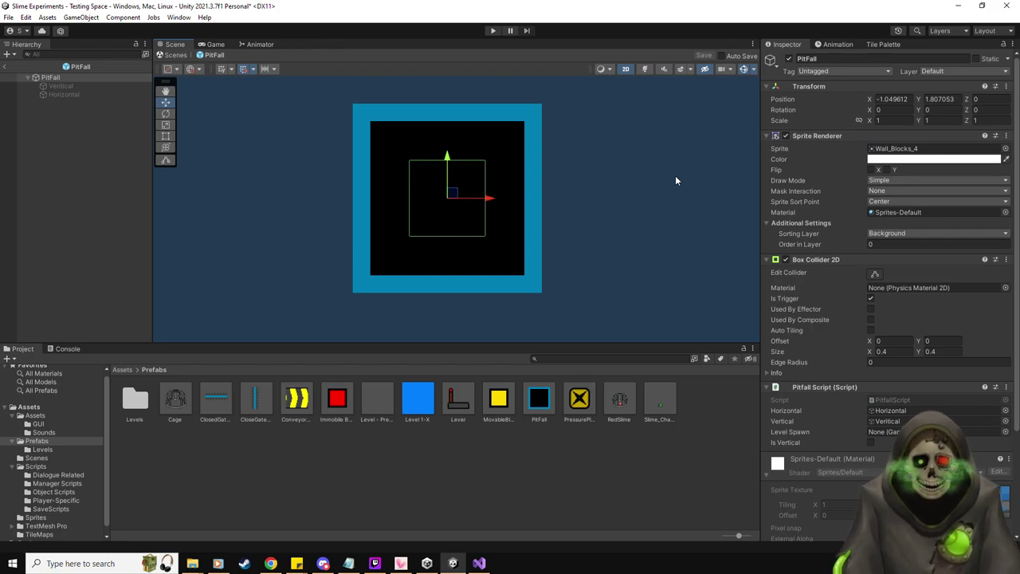
{"action": "left_click", "coordinate": [9, 69]}
{"action": "scroll", "coordinate": [457, 203], "scroll_direction": "down", "scroll_amount": 2}
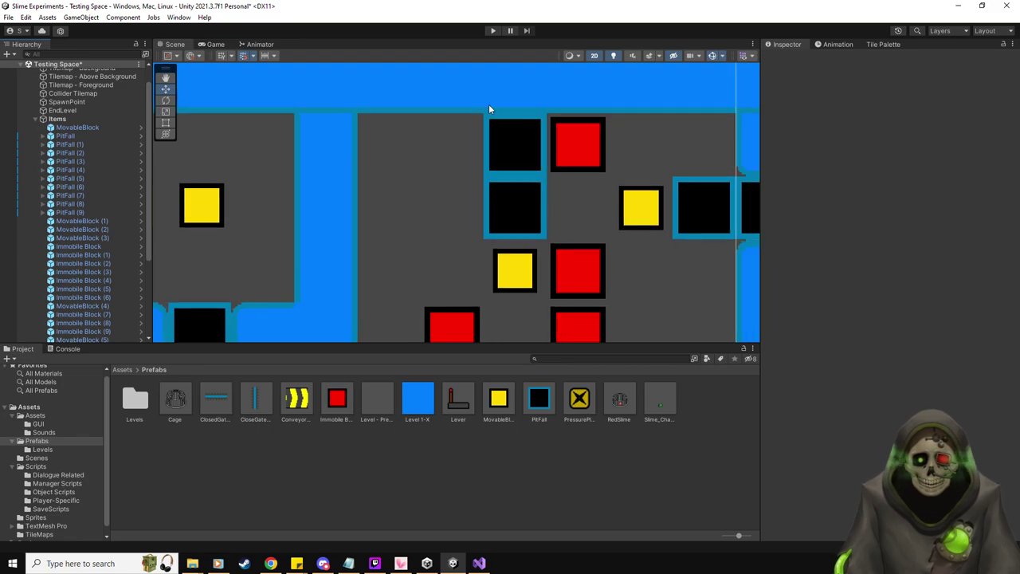
- Run the level and move the slime clone over the wall to X -4.5, Y 5 beside the stacked pitfalls
{"action": "left_click", "coordinate": [493, 31]}
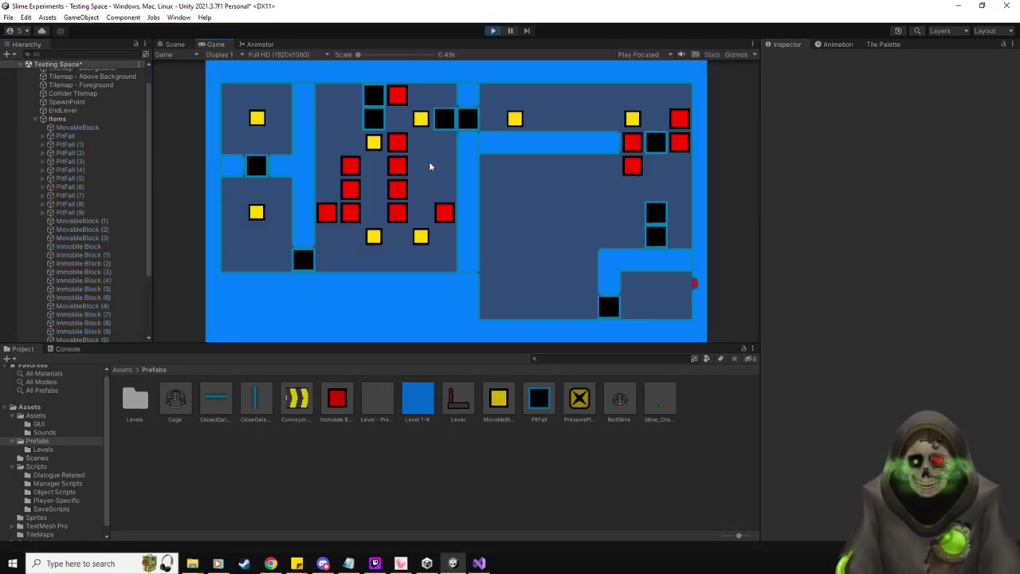
{"action": "scroll", "coordinate": [89, 271], "scroll_direction": "down", "scroll_amount": 3}
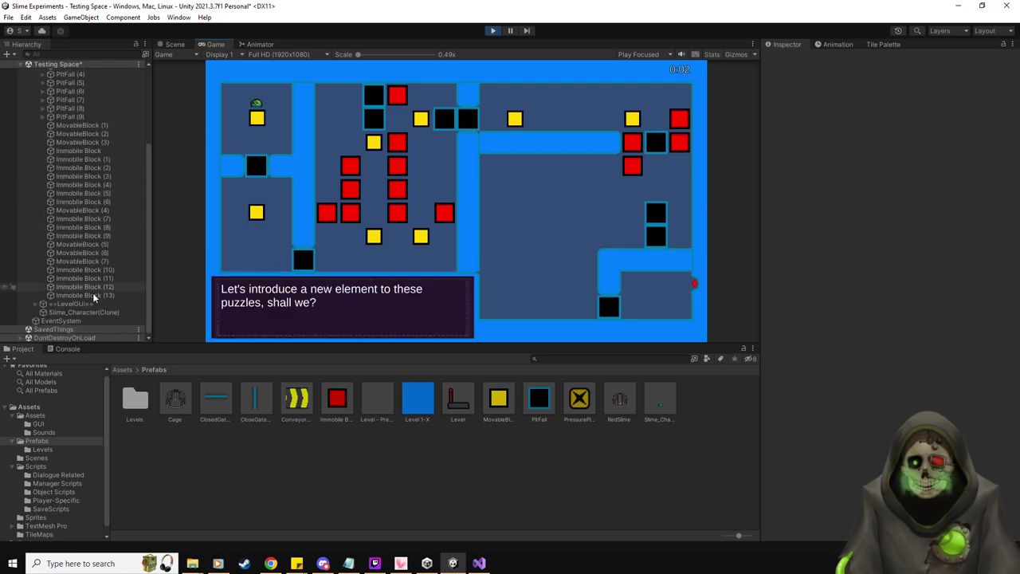
{"action": "left_click", "coordinate": [89, 306]}
{"action": "left_click", "coordinate": [90, 312]}
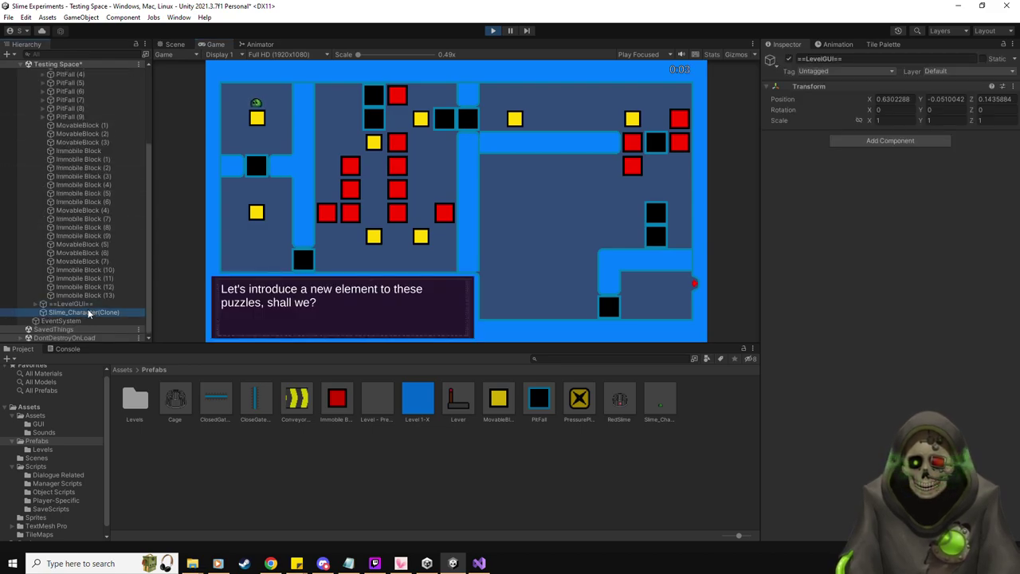
{"action": "left_click", "coordinate": [174, 44]}
{"action": "left_click_drag", "start_coordinate": [242, 113], "coordinate": [482, 133]}
- Show the colliders of the slime and all level items, playtest the stacked pitfalls and stop the run
{"action": "scroll", "coordinate": [67, 120], "scroll_direction": "up", "scroll_amount": 2}
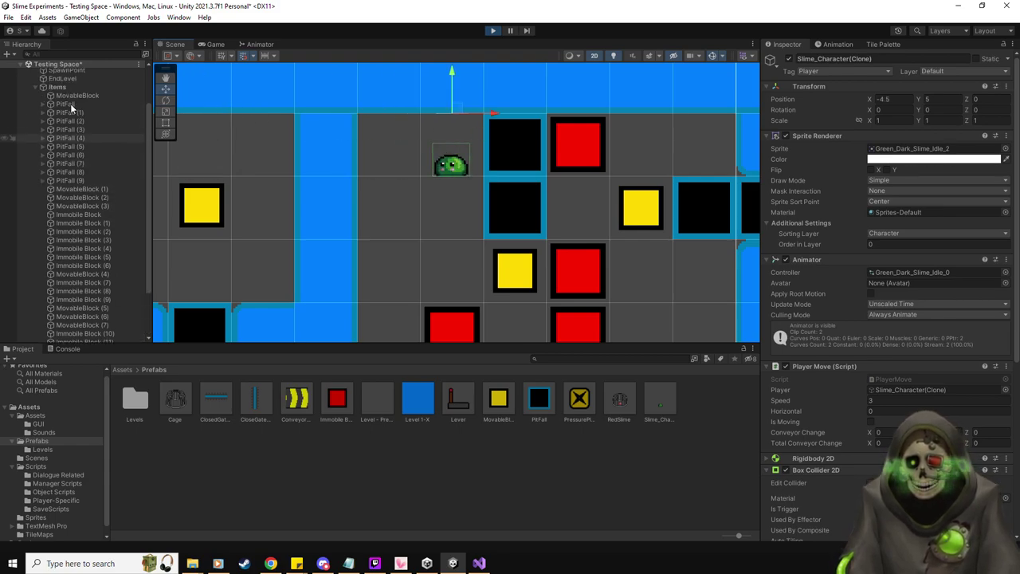
{"action": "left_click", "coordinate": [67, 85]}
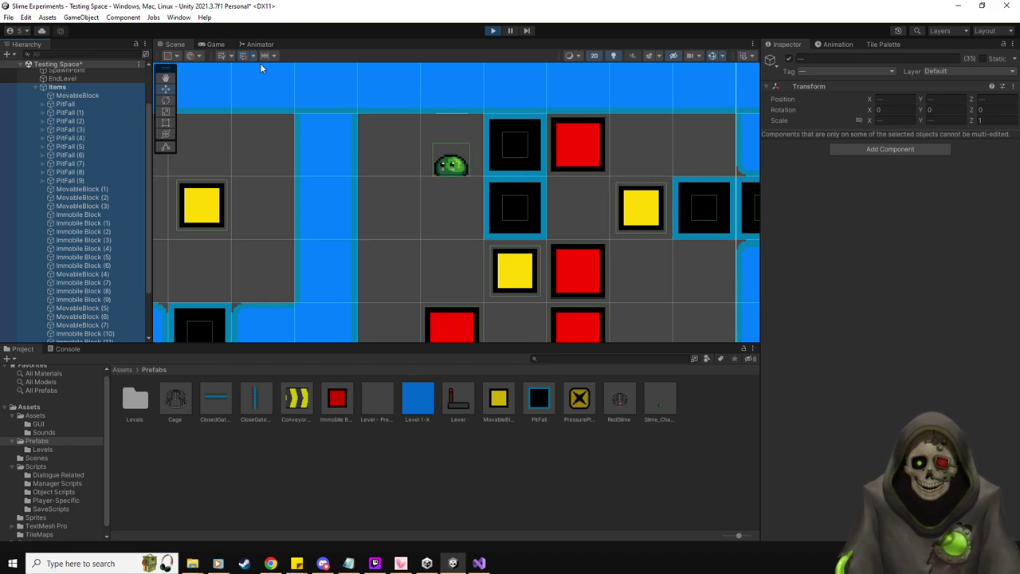
{"action": "left_click", "coordinate": [216, 45]}
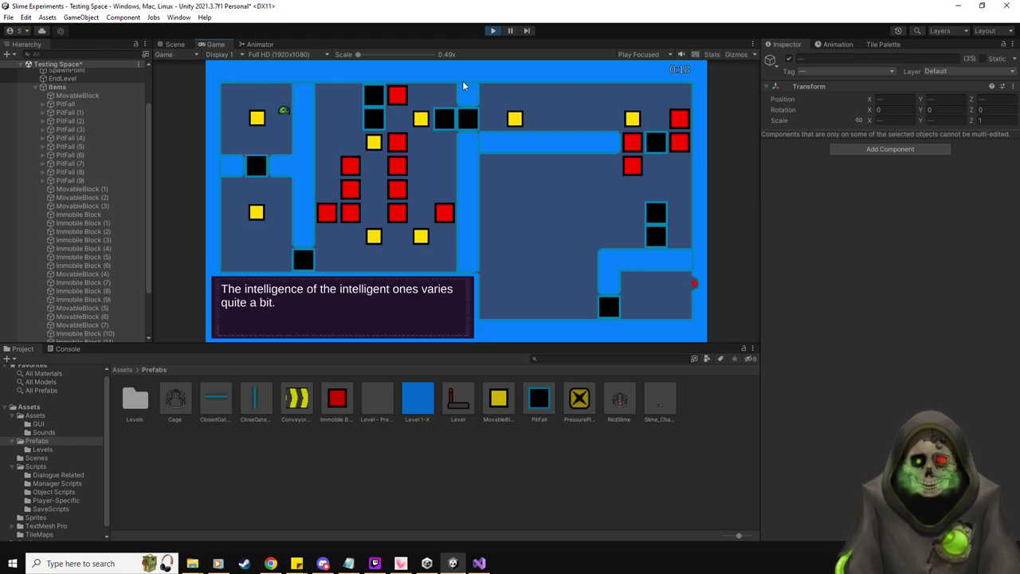
{"action": "left_click", "coordinate": [494, 31]}
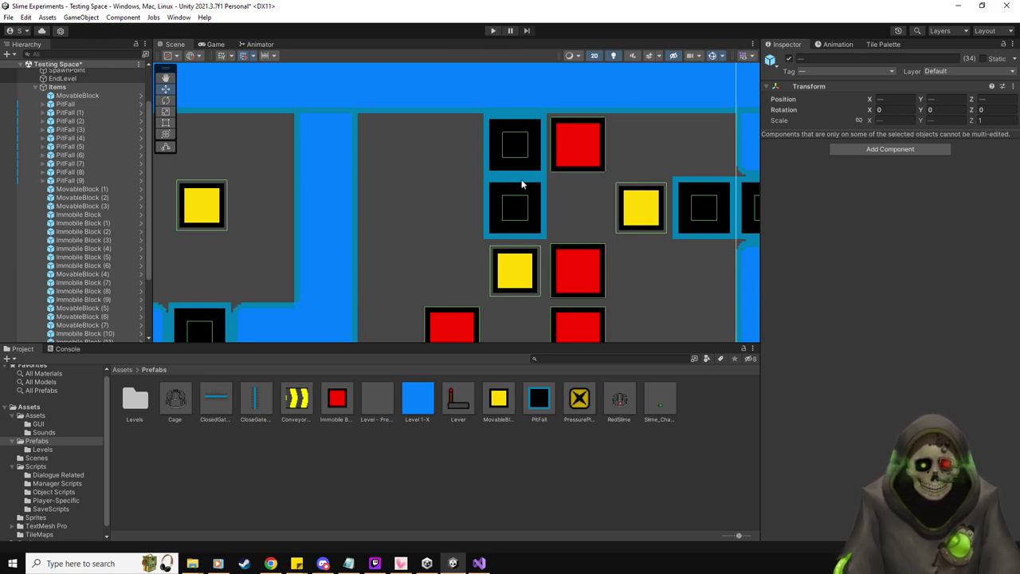
- Add a Slime_Character prefab instance to the Items group and place it between the two stacked pitfalls
{"action": "scroll", "coordinate": [522, 184], "scroll_direction": "down", "scroll_amount": 3}
{"action": "scroll", "coordinate": [522, 184], "scroll_direction": "up", "scroll_amount": 4}
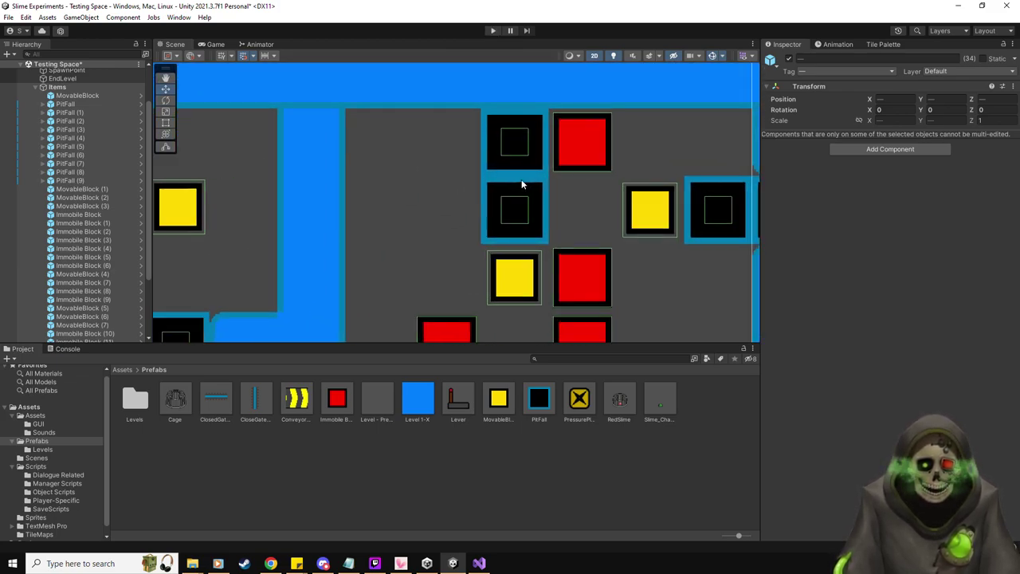
{"action": "scroll", "coordinate": [522, 184], "scroll_direction": "up", "scroll_amount": 3}
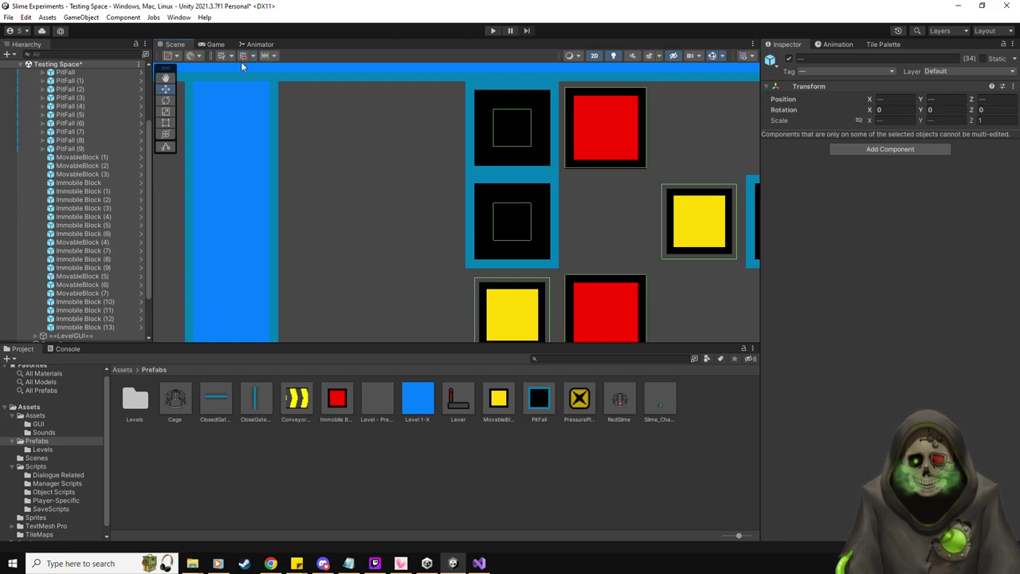
{"action": "scroll", "coordinate": [118, 162], "scroll_direction": "down", "scroll_amount": 3}
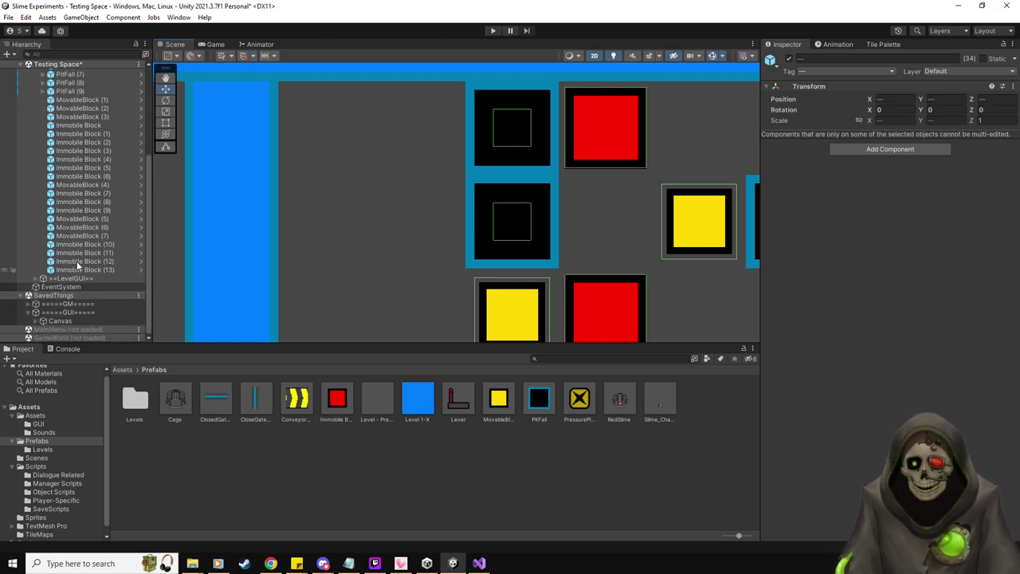
{"action": "scroll", "coordinate": [80, 305], "scroll_direction": "up", "scroll_amount": 5}
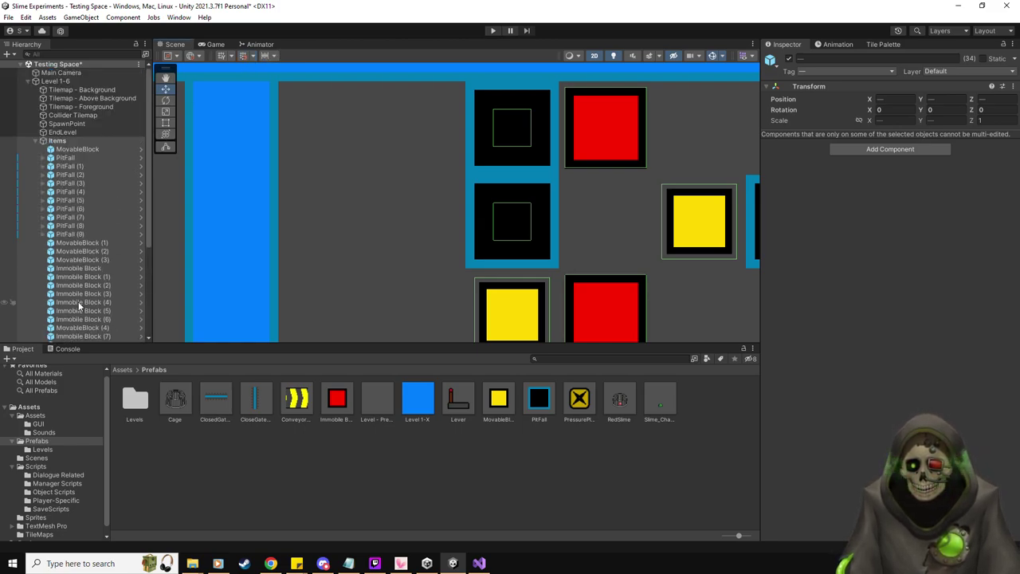
{"action": "scroll", "coordinate": [80, 306], "scroll_direction": "down", "scroll_amount": 5}
{"action": "left_click_drag", "start_coordinate": [671, 404], "coordinate": [366, 206]}
{"action": "left_click_drag", "start_coordinate": [371, 132], "coordinate": [538, 108]}
- Select the placed slime together with all items and compare its collider outline with both pitfalls' outlines
{"action": "scroll", "coordinate": [78, 165], "scroll_direction": "up", "scroll_amount": 3}
{"action": "left_click", "coordinate": [71, 94], "text": "shift"}
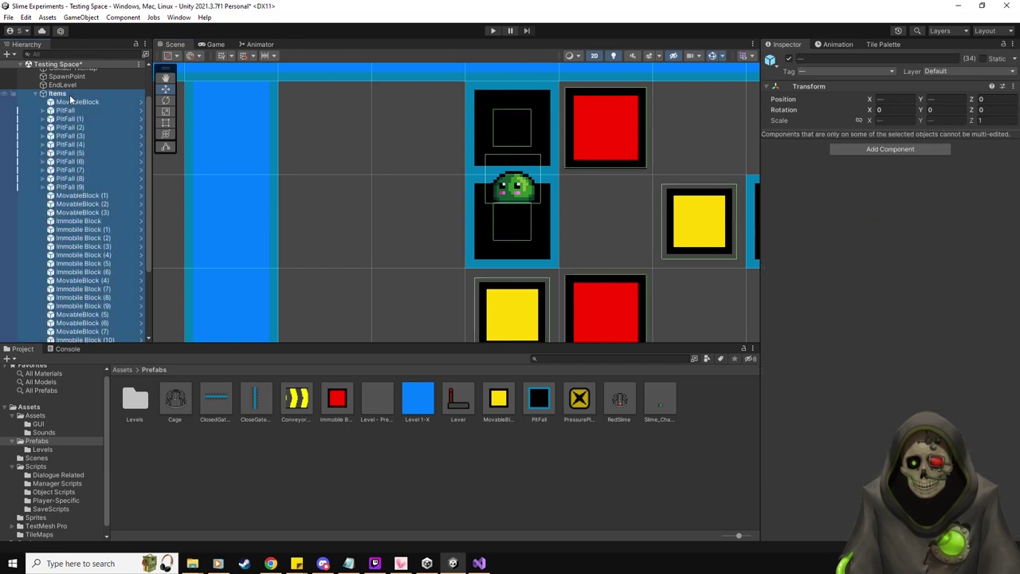
{"action": "scroll", "coordinate": [87, 269], "scroll_direction": "down", "scroll_amount": 4}
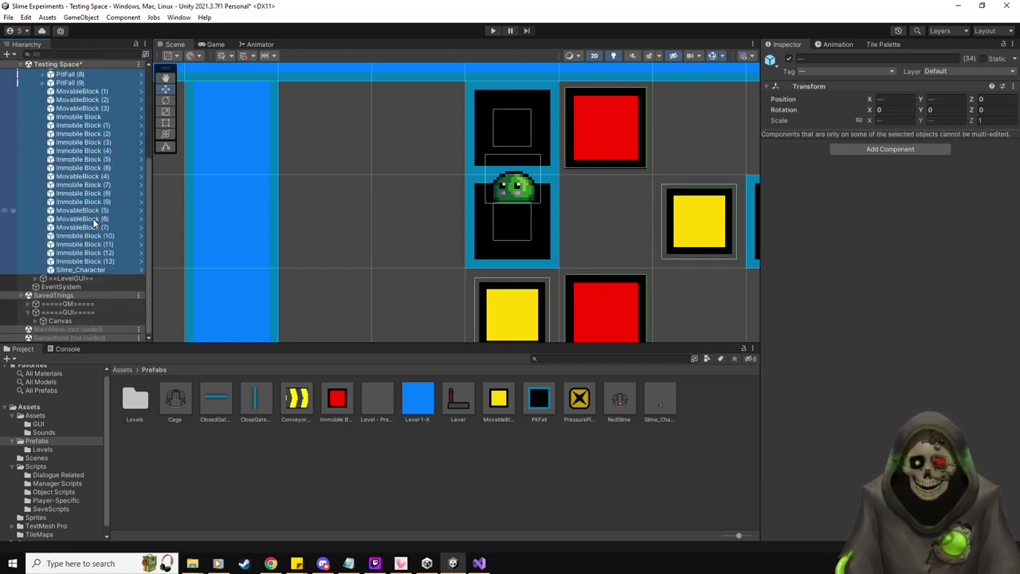
- Nudge the placed slime up to X -3.478, Y 4.754 and select it with all items to compare collider outlines
{"action": "left_click", "coordinate": [91, 271]}
{"action": "left_click_drag", "start_coordinate": [516, 66], "coordinate": [518, 62]}
{"action": "scroll", "coordinate": [99, 228], "scroll_direction": "up", "scroll_amount": 6}
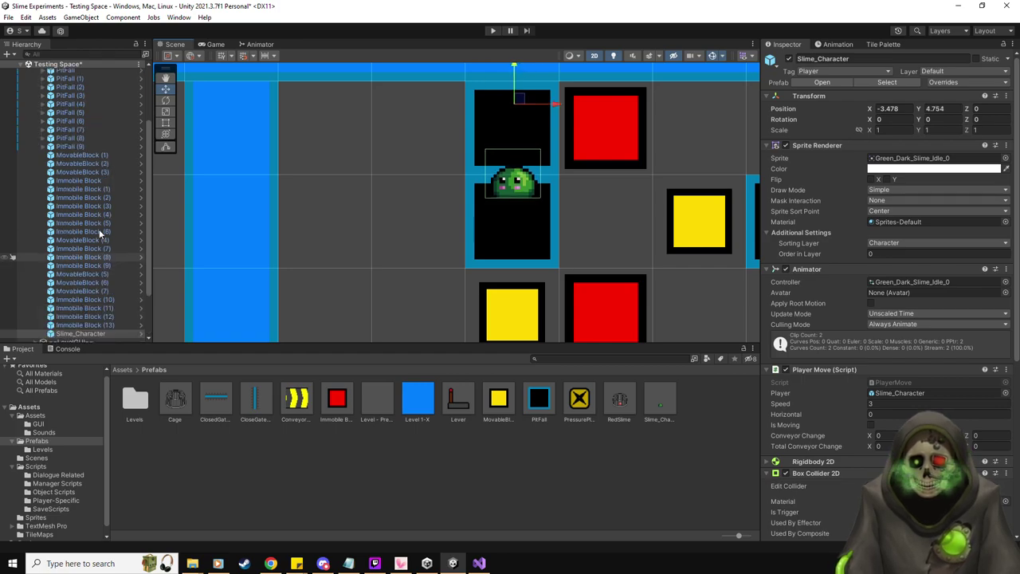
{"action": "left_click", "coordinate": [84, 141], "text": "shift"}
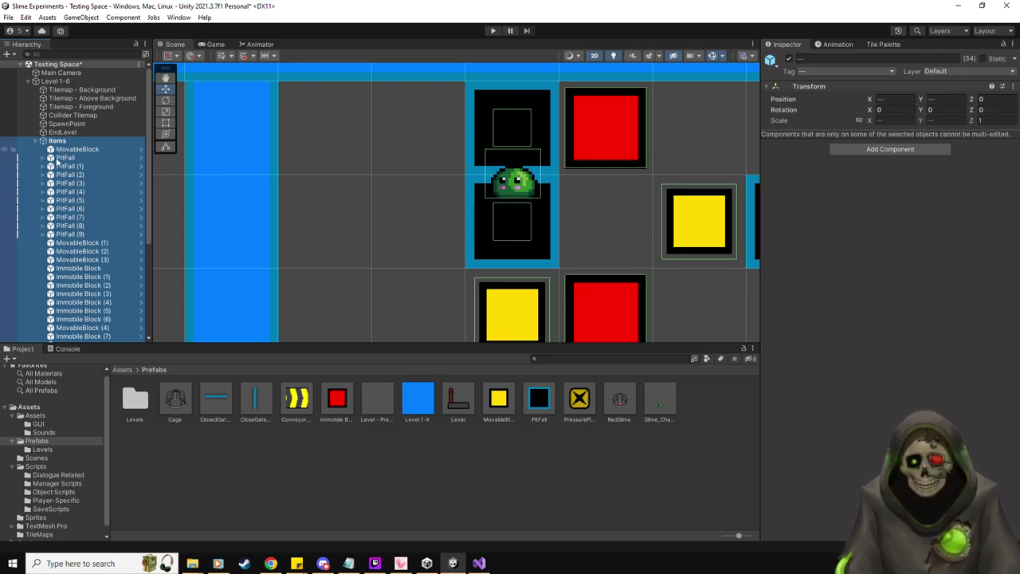
- Select PitFall (1) alone and save the Testing Space scene
{"action": "left_click", "coordinate": [70, 165]}
{"action": "key", "text": "ctrl+s"}
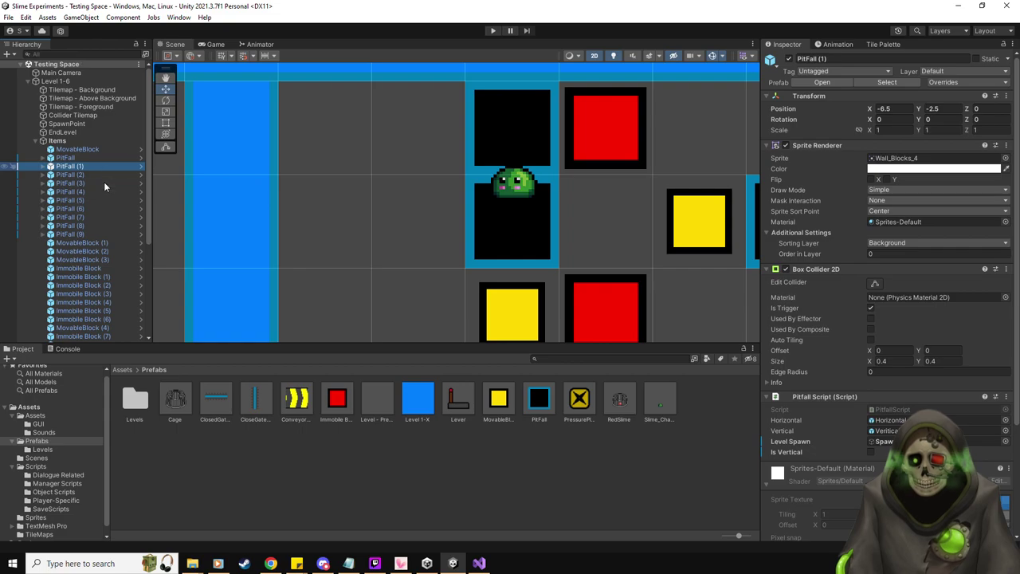
{"action": "scroll", "coordinate": [95, 218], "scroll_direction": "down", "scroll_amount": 5}
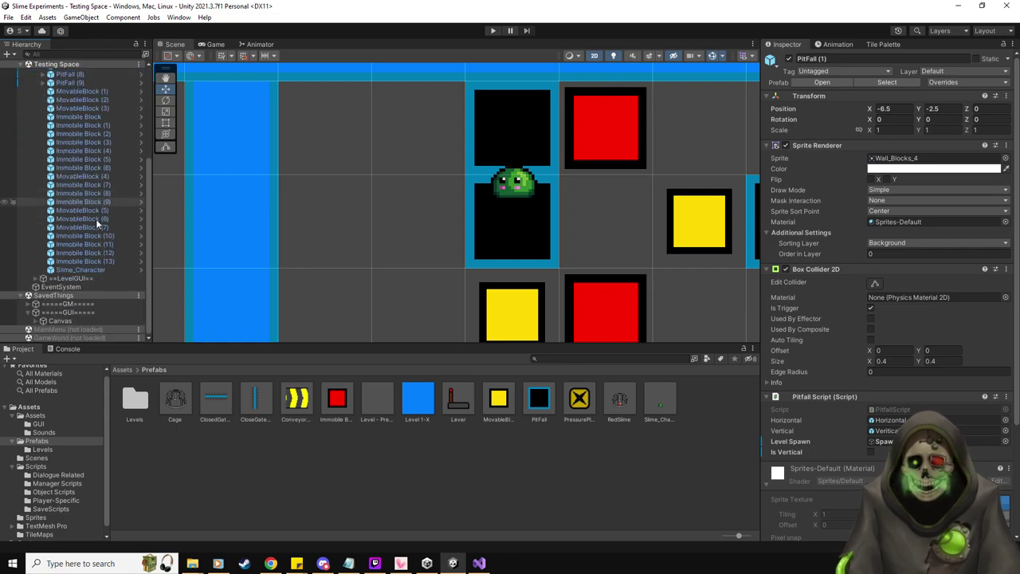
- Delete the Slime_Character test instance from the Items group, save the Testing Space scene and review the whole level layout
{"action": "left_click", "coordinate": [67, 287]}
{"action": "left_click", "coordinate": [89, 270]}
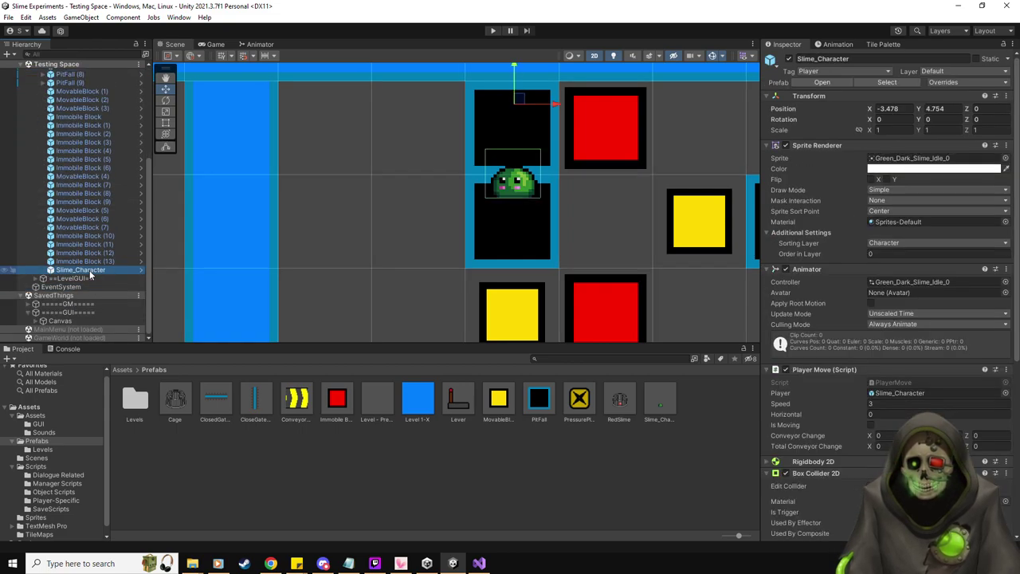
{"action": "key", "text": "Delete"}
{"action": "scroll", "coordinate": [420, 255], "scroll_direction": "down", "scroll_amount": 3}
{"action": "scroll", "coordinate": [439, 266], "scroll_direction": "down", "scroll_amount": 4}
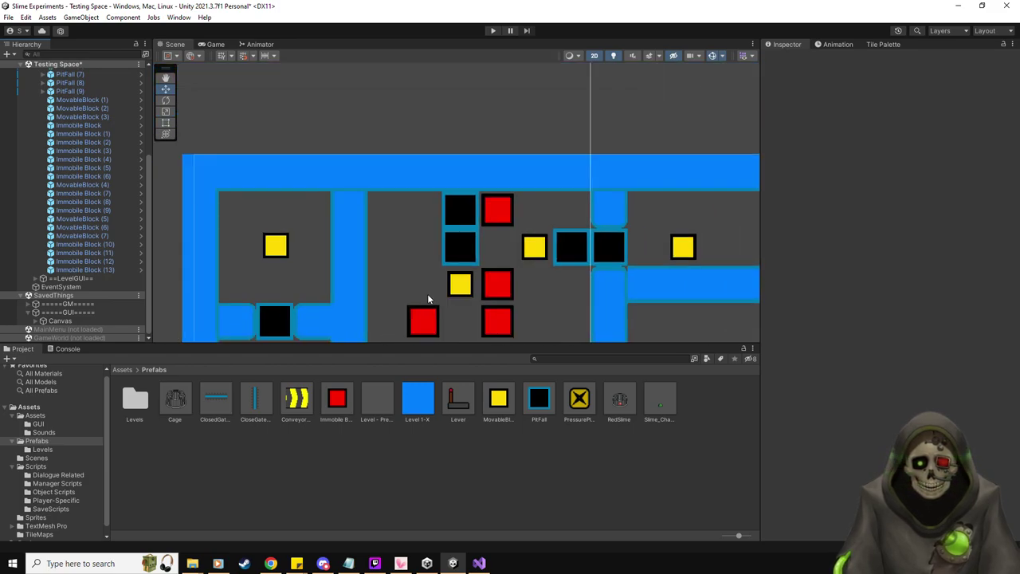
{"action": "middle_click_drag", "start_coordinate": [427, 293], "coordinate": [402, 153]}
{"action": "scroll", "coordinate": [403, 153], "scroll_direction": "down", "scroll_amount": 2}
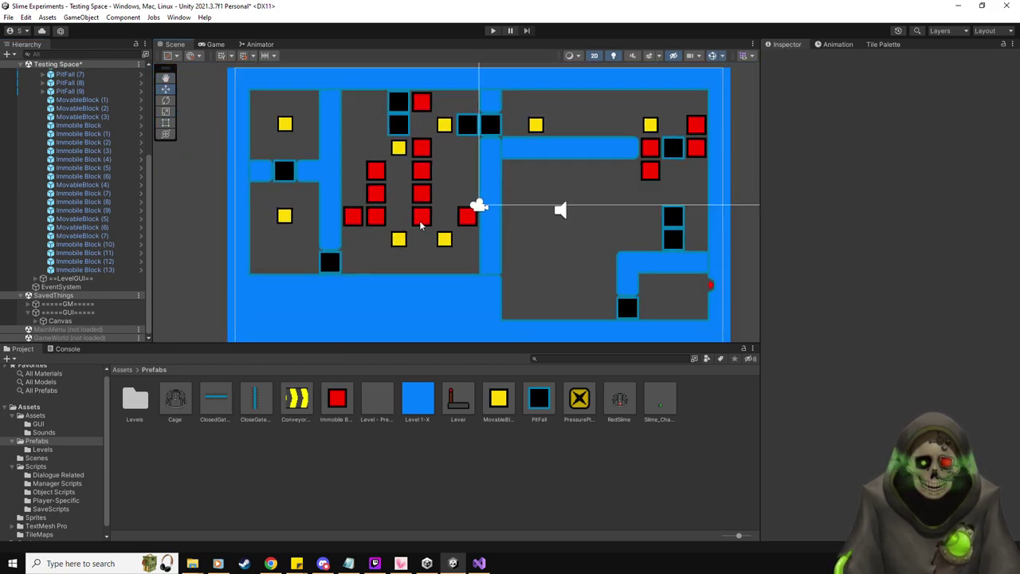
{"action": "middle_click_drag", "start_coordinate": [430, 227], "coordinate": [439, 244]}
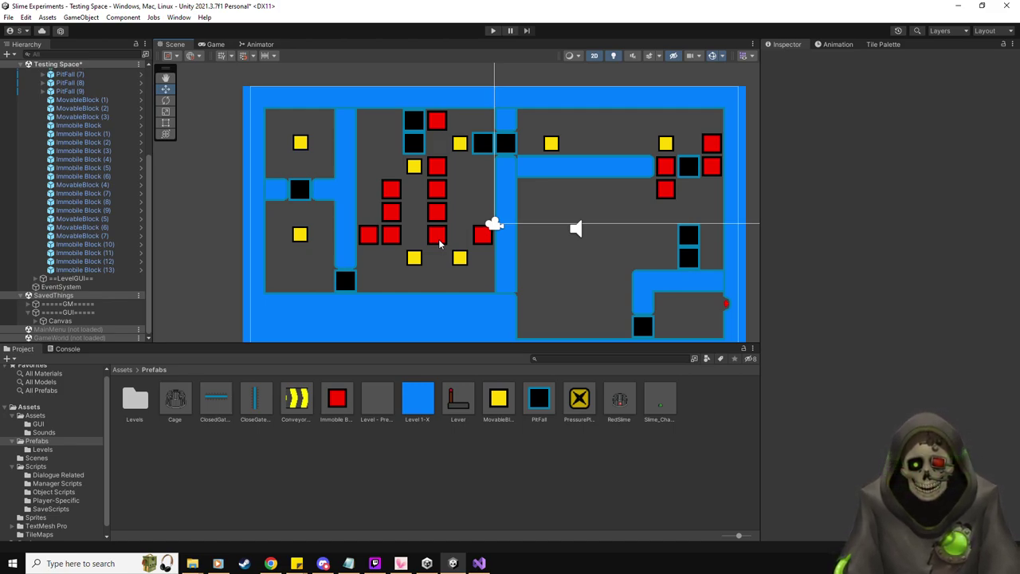
{"action": "scroll", "coordinate": [98, 224], "scroll_direction": "up", "scroll_amount": 5}
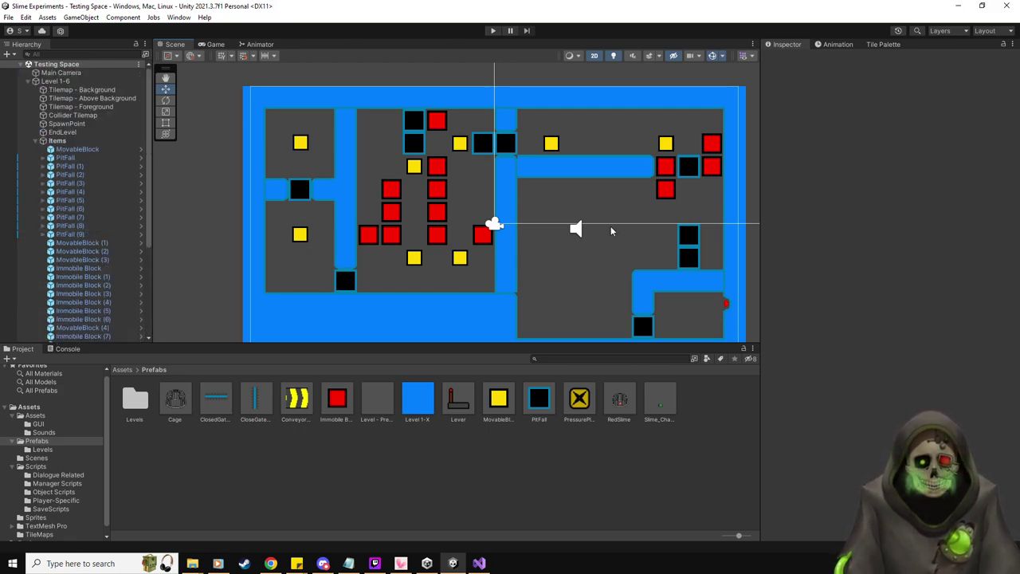
- Add an Immobile Block prefab to the open lower room of the level at X 5.5, Y 0.5
{"action": "scroll", "coordinate": [583, 258], "scroll_direction": "up", "scroll_amount": 3}
{"action": "middle_click_drag", "start_coordinate": [687, 148], "coordinate": [519, 153]}
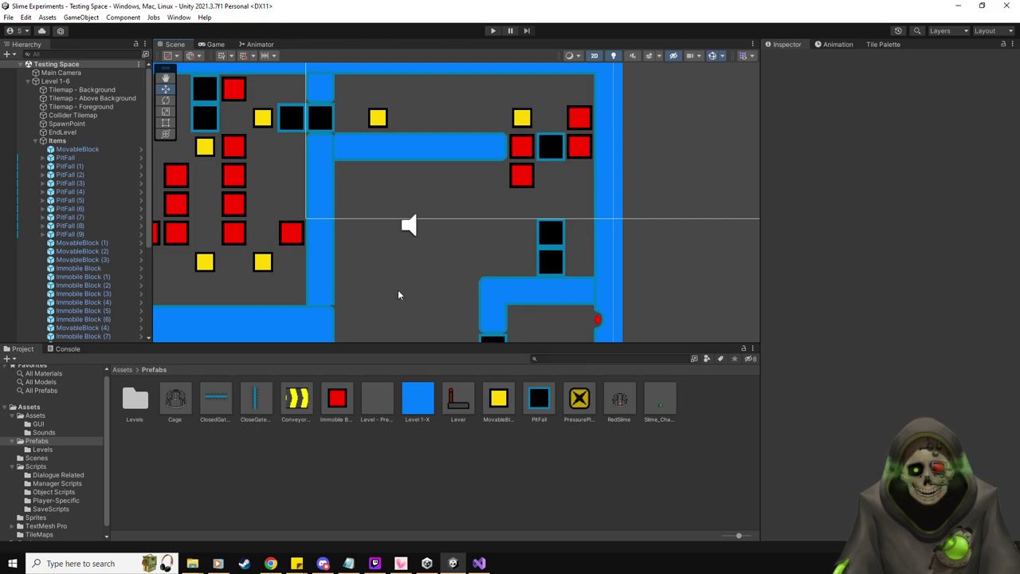
{"action": "left_click", "coordinate": [72, 116]}
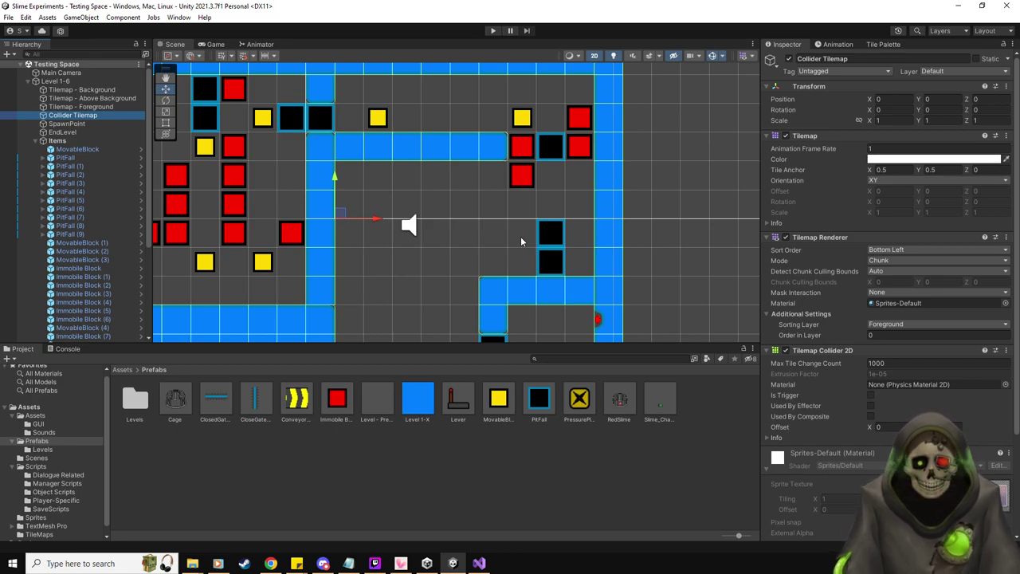
{"action": "left_click_drag", "start_coordinate": [337, 398], "coordinate": [470, 200]}
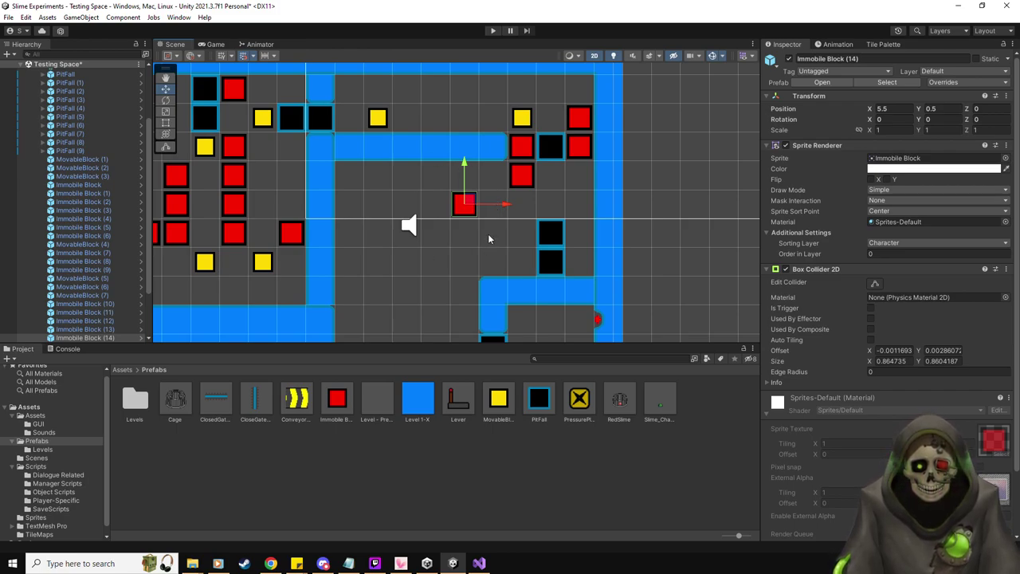
{"action": "middle_click_drag", "start_coordinate": [489, 238], "coordinate": [556, 235]}
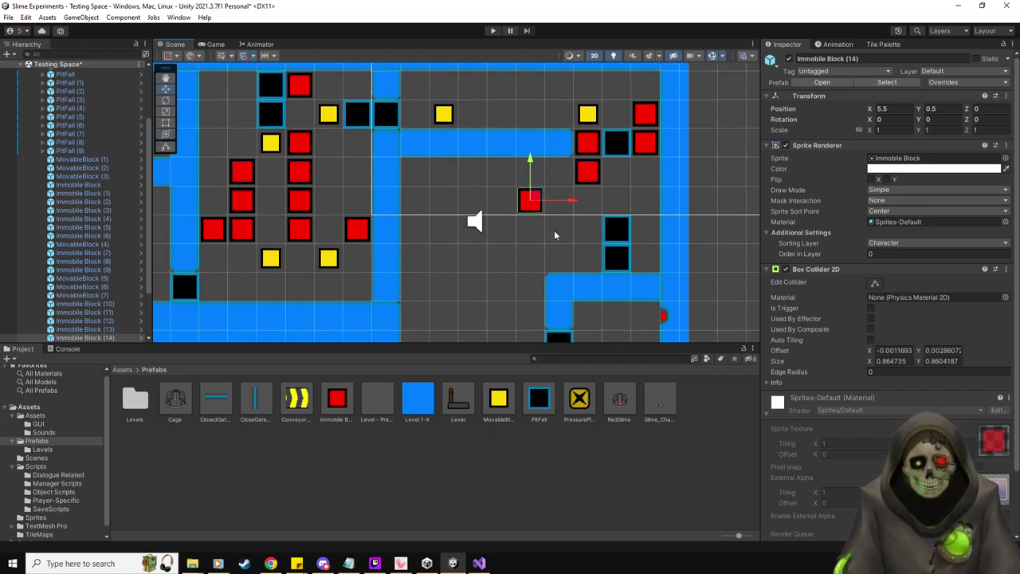
{"action": "middle_click_drag", "start_coordinate": [554, 230], "coordinate": [503, 229]}
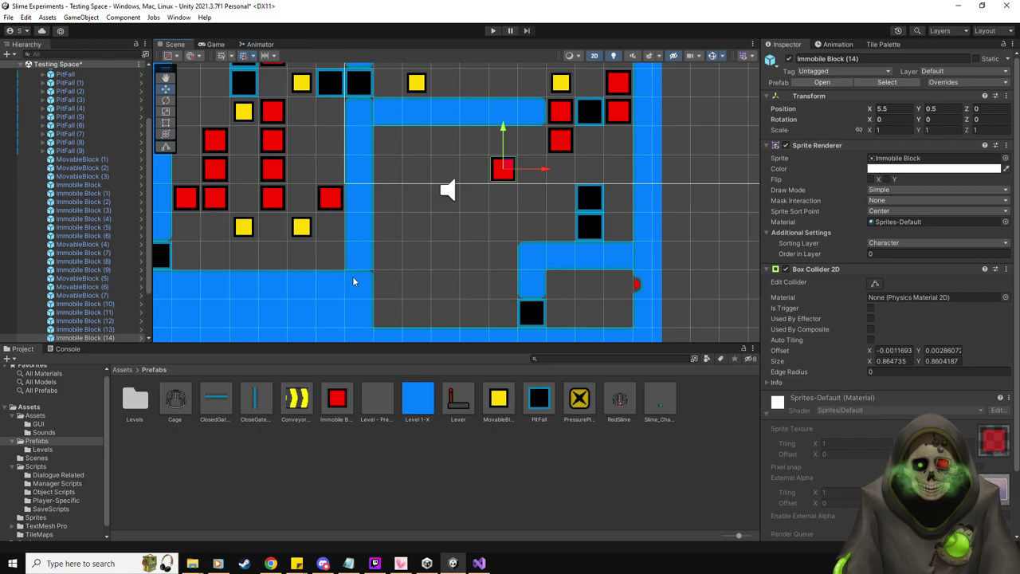
{"action": "scroll", "coordinate": [354, 281], "scroll_direction": "up", "scroll_amount": 1}
{"action": "scroll", "coordinate": [70, 114], "scroll_direction": "up", "scroll_amount": 3}
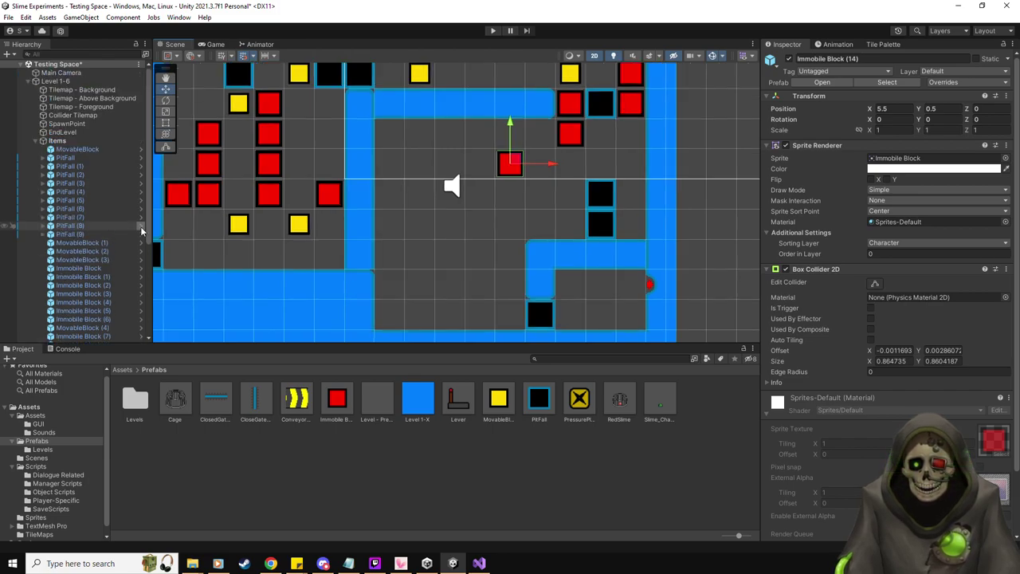
{"action": "left_click", "coordinate": [70, 115]}
{"action": "left_click", "coordinate": [882, 44]}
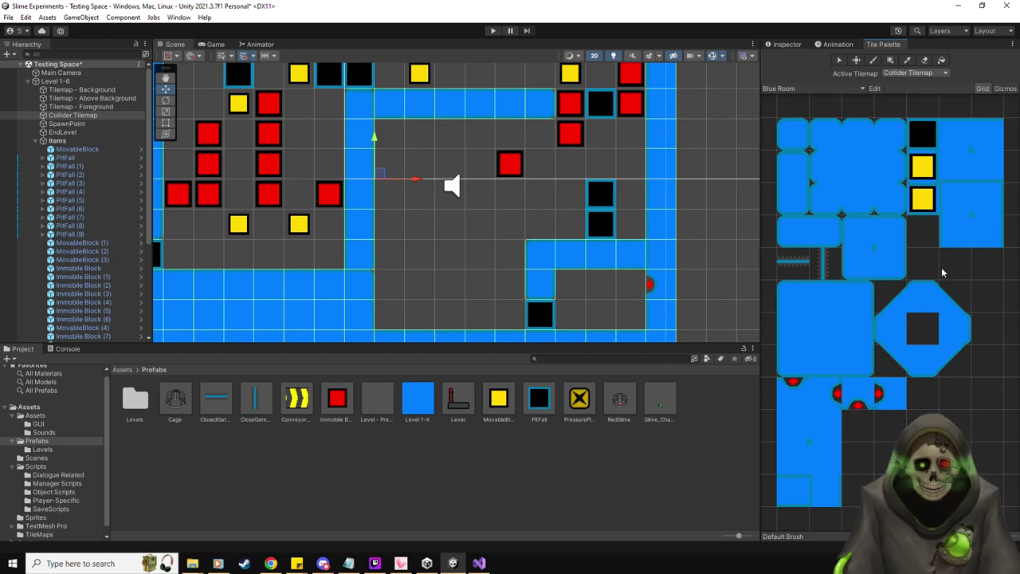
{"action": "left_click", "coordinate": [994, 234]}
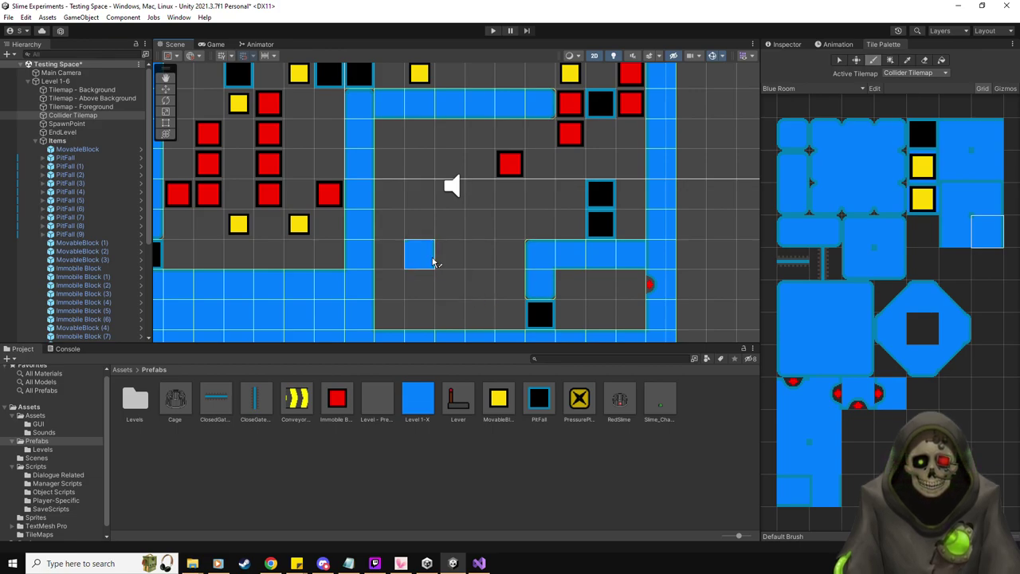
{"action": "left_click", "coordinate": [861, 241]}
{"action": "middle_click_drag", "start_coordinate": [389, 162], "coordinate": [407, 204]}
{"action": "key", "text": "s"}
{"action": "left_click", "coordinate": [456, 278]}
{"action": "middle_click_drag", "start_coordinate": [461, 274], "coordinate": [420, 267]}
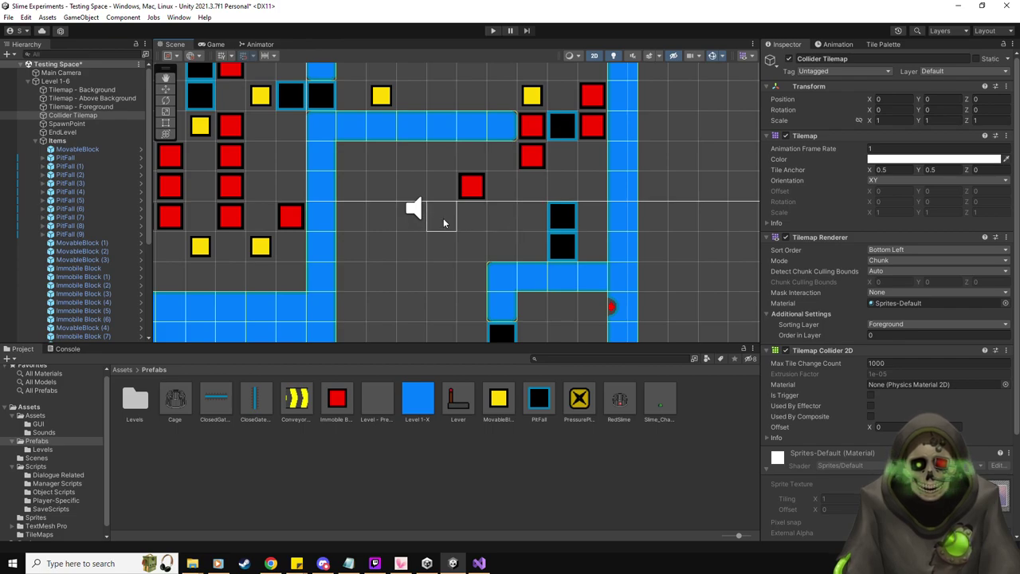
- Place a MovableBlock prefab directly below the new immobile block, at X 5.5, Y -0.5
{"action": "left_click_drag", "start_coordinate": [498, 398], "coordinate": [478, 216]}
{"action": "key", "text": "w"}
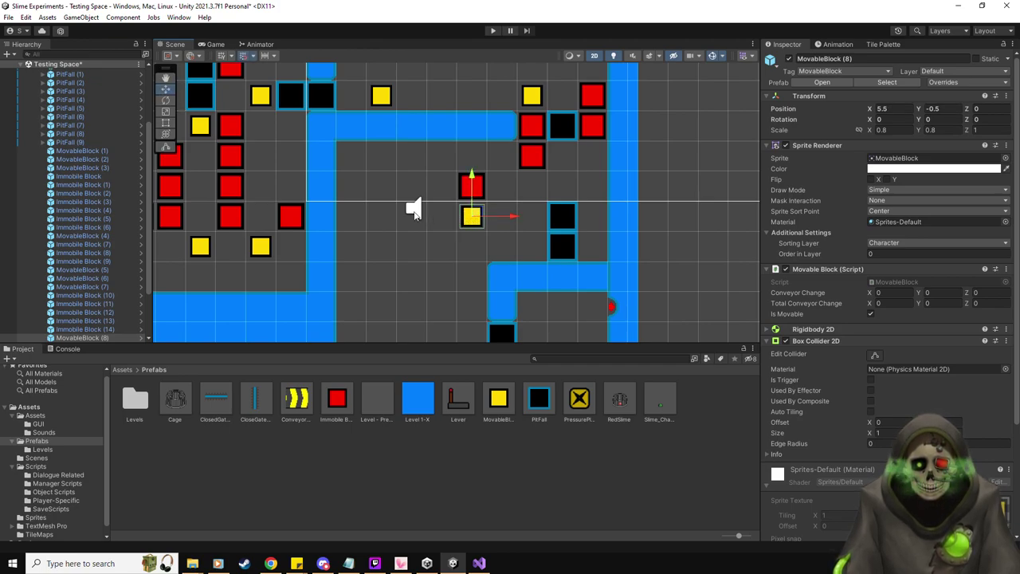
- Duplicate PitFall (5), place the copy beside the new movable block at X 4.5, Y -0.5 and order it after PitFall (9)
{"action": "left_click", "coordinate": [538, 404]}
{"action": "left_click", "coordinate": [76, 142]}
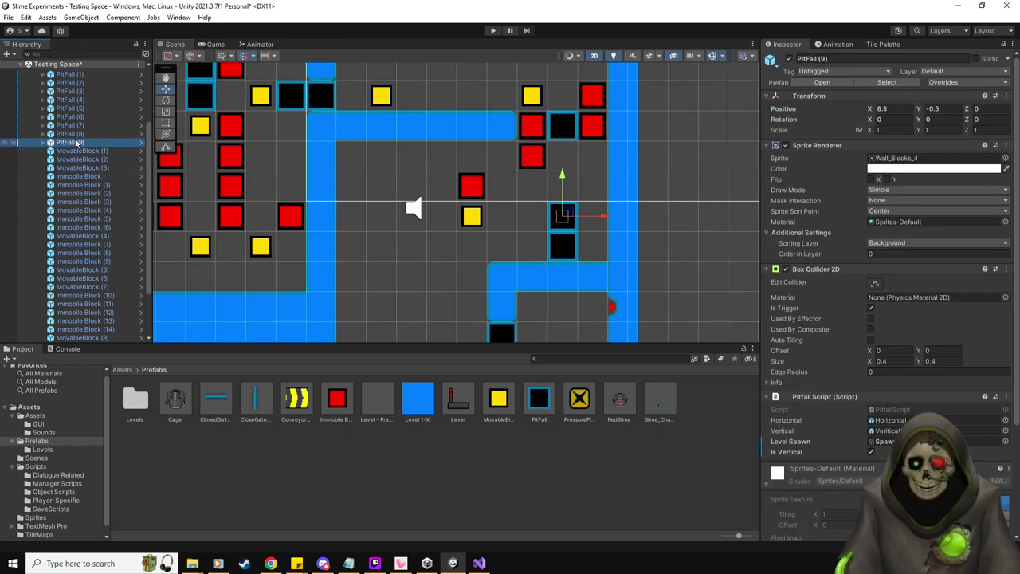
{"action": "key", "text": "Up"}
{"action": "key", "text": "Up"}
{"action": "key", "text": "Up"}
{"action": "key", "text": "Up"}
{"action": "key", "text": "Up"}
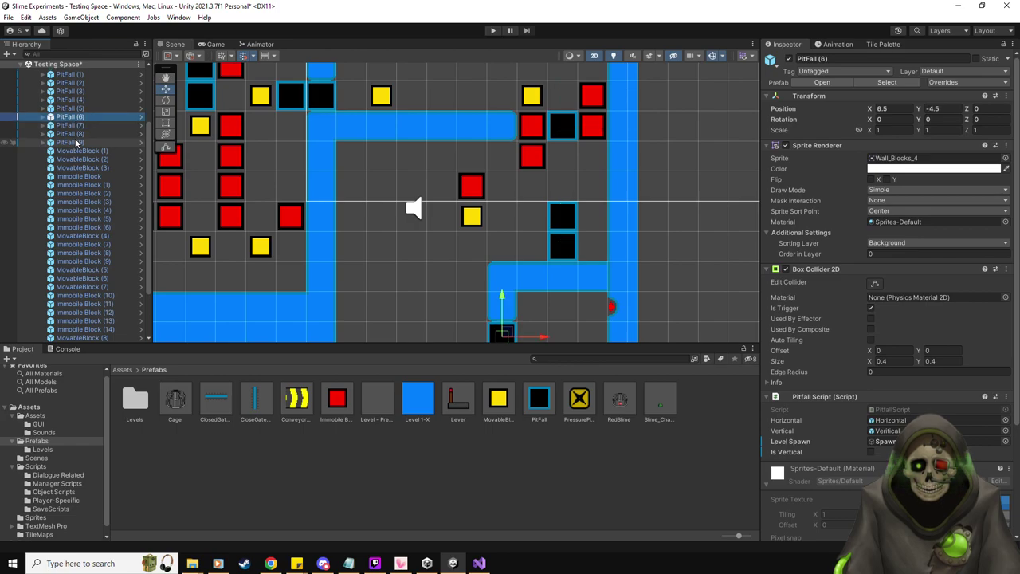
{"action": "key", "text": "Down"}
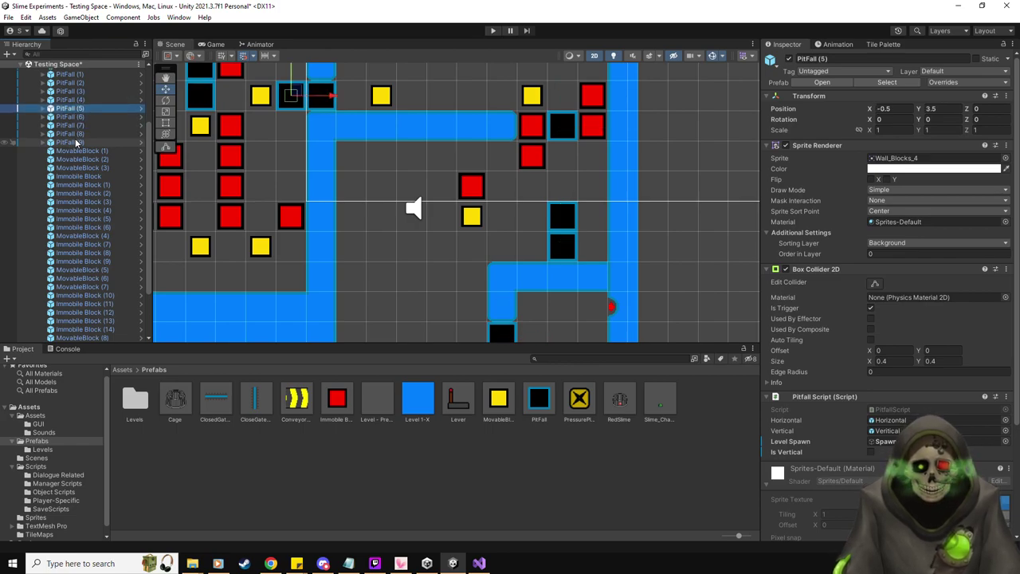
{"action": "key", "text": "ctrl+d"}
{"action": "mouse_move", "coordinate": [295, 91]}
{"action": "left_mouse_down"}
{"action": "mouse_move", "coordinate": [446, 227]}
{"action": "mouse_move", "coordinate": [445, 214]}
{"action": "left_mouse_up"}
{"action": "left_click_drag", "start_coordinate": [72, 337], "coordinate": [109, 142]}
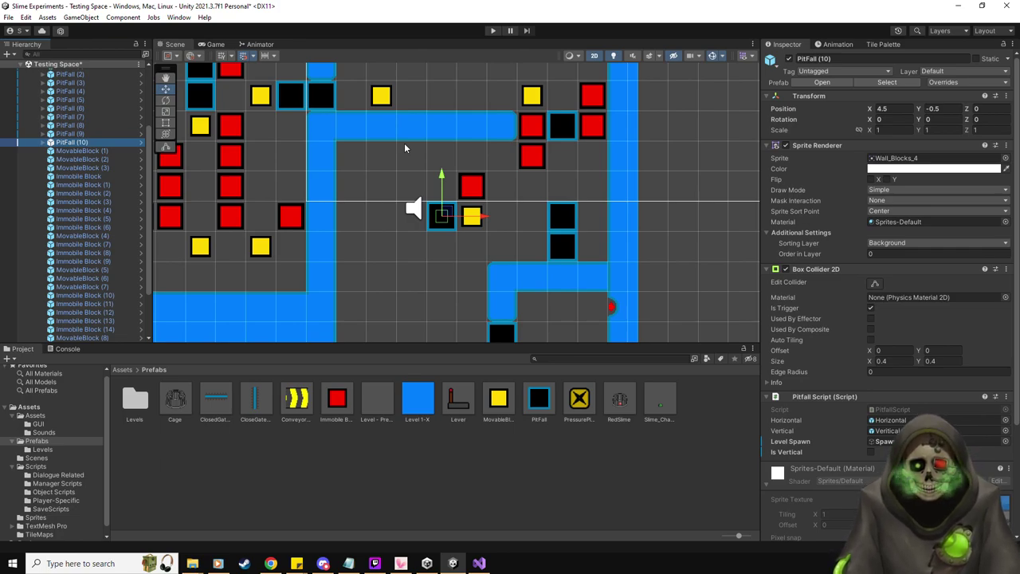
- Duplicate PitFall (10), place the copy below the new movable block at X 5.5, Y -1.5 and order it after PitFall (10)
{"action": "left_click_drag", "start_coordinate": [339, 402], "coordinate": [505, 247]}
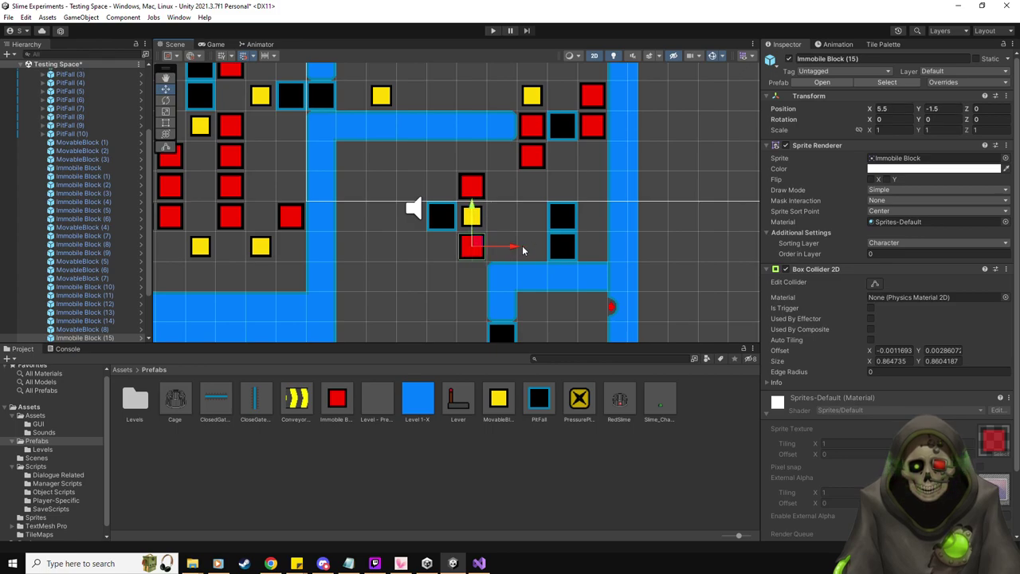
{"action": "key", "text": "Delete"}
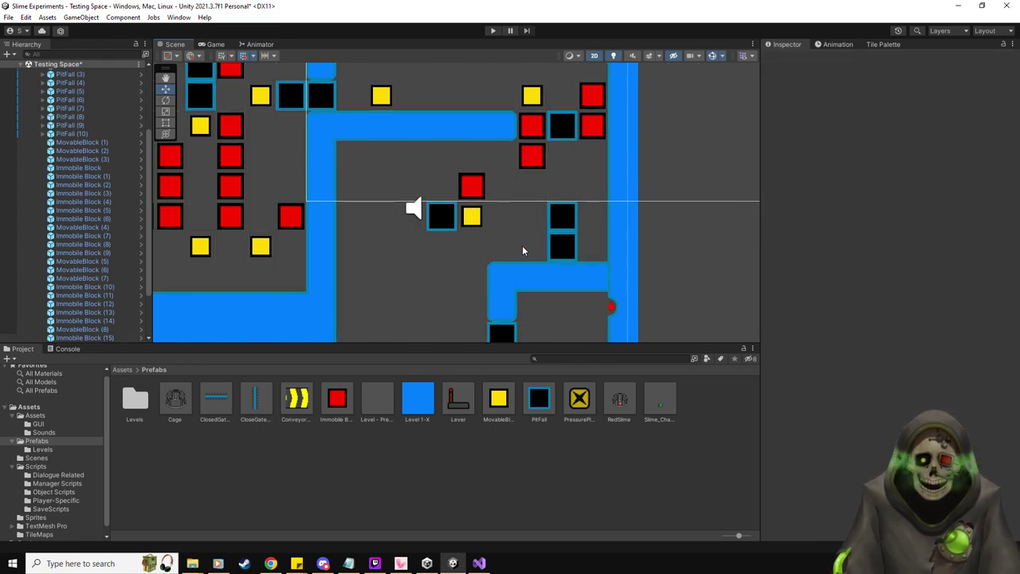
{"action": "left_click", "coordinate": [91, 134]}
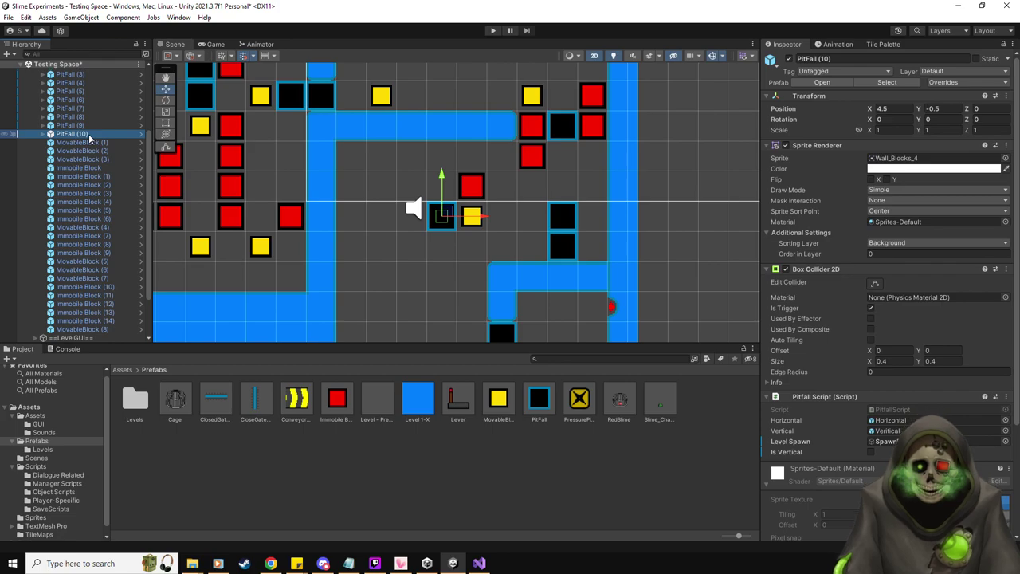
{"action": "key", "text": "ctrl+d"}
{"action": "left_click_drag", "start_coordinate": [448, 218], "coordinate": [477, 248]}
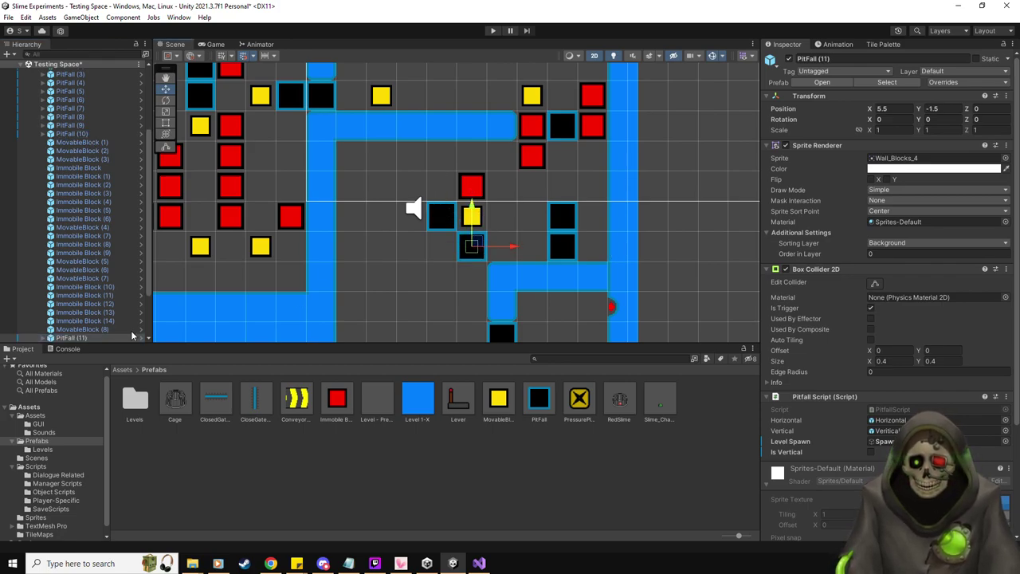
{"action": "left_click_drag", "start_coordinate": [89, 338], "coordinate": [94, 142]}
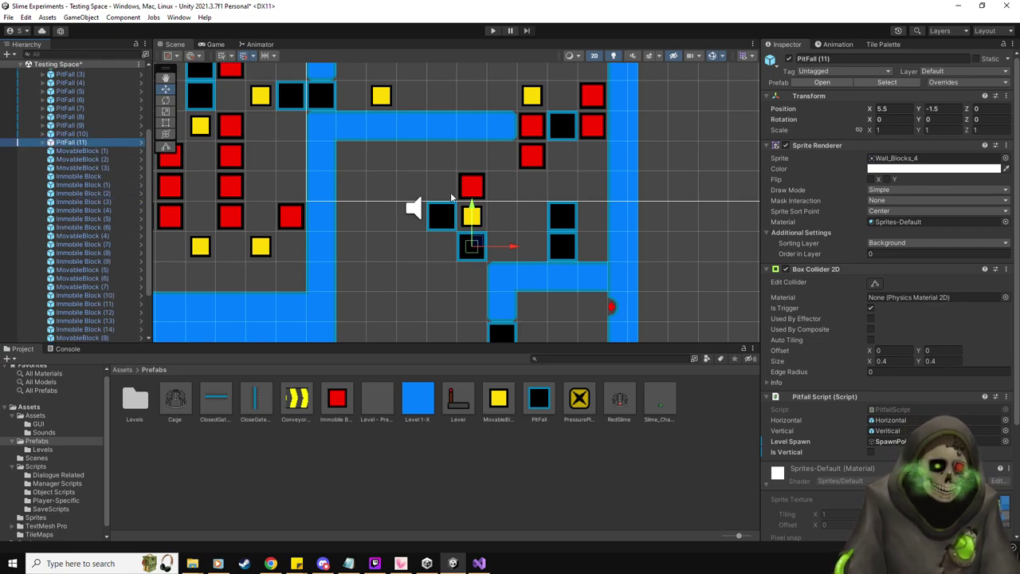
- Duplicate PitFall (11), move the copy to X 3.5, Y -0.5 to extend the pitfall row and order it after PitFall (11)
{"action": "middle_click_drag", "start_coordinate": [421, 235], "coordinate": [450, 233]}
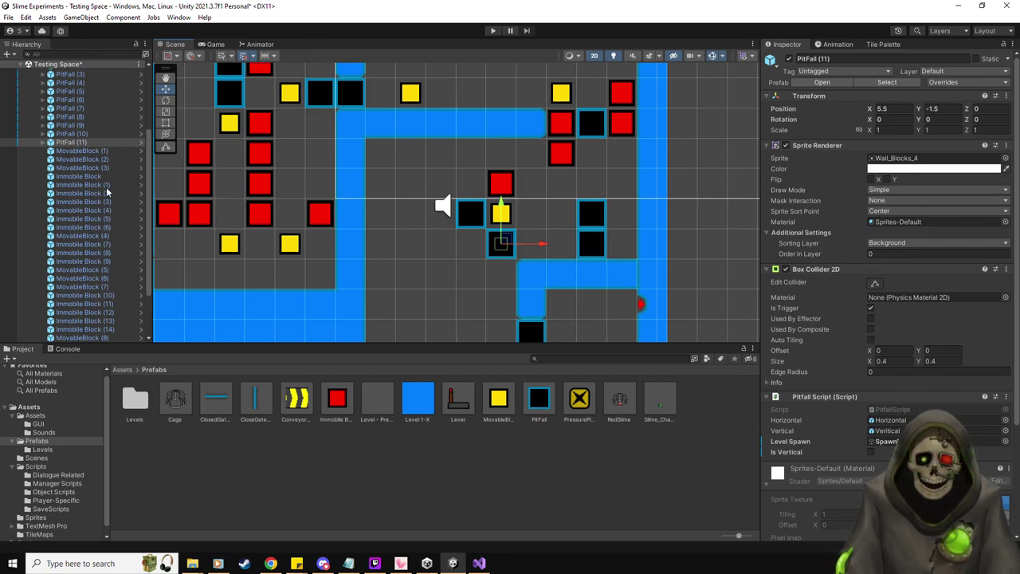
{"action": "key", "text": "ctrl+d"}
{"action": "left_click_drag", "start_coordinate": [499, 253], "coordinate": [439, 270]}
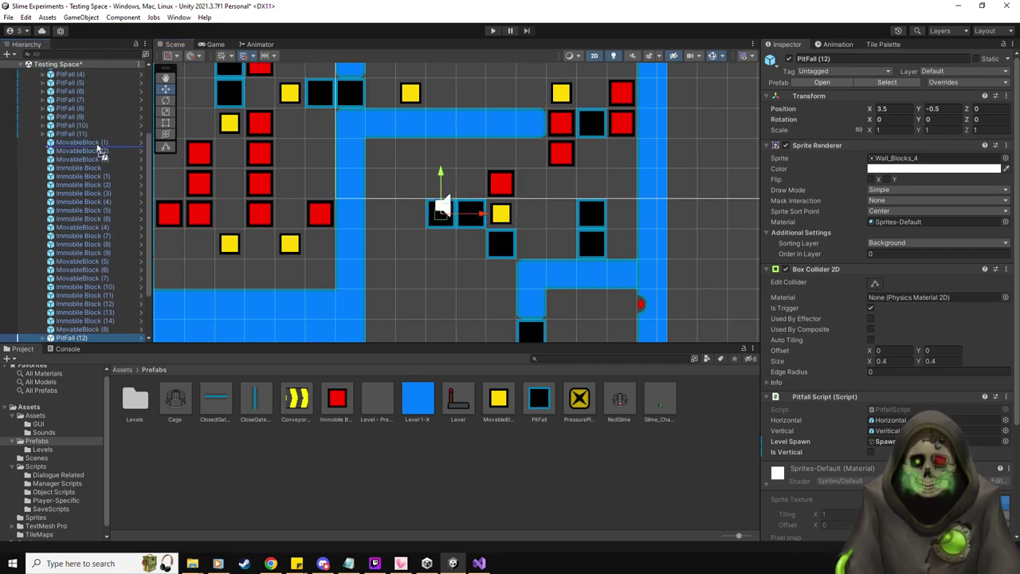
{"action": "left_click_drag", "start_coordinate": [96, 141], "coordinate": [94, 141]}
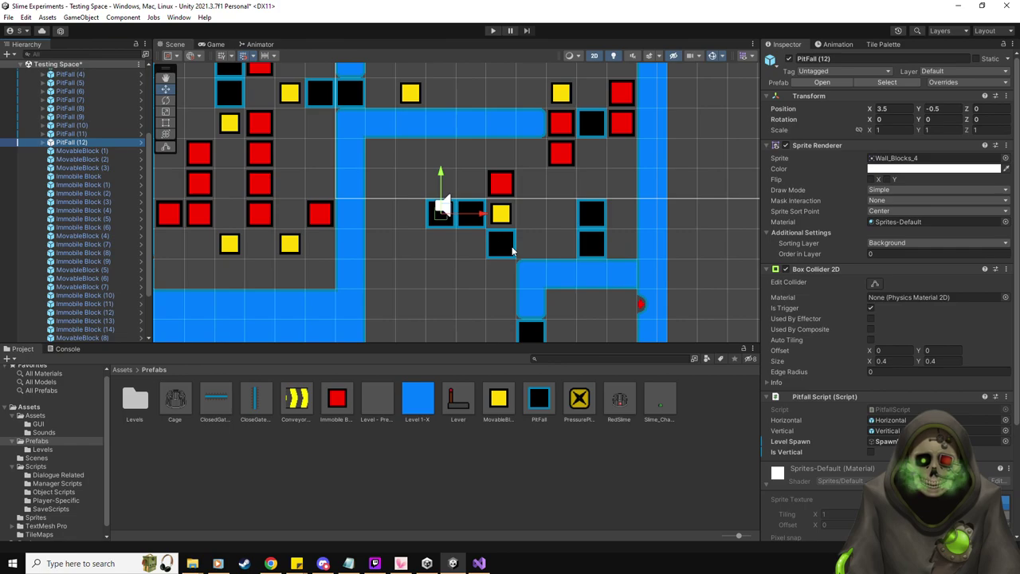
- Duplicate the vertical pitfall at X 8.5, Y -0.5 twice, place the copies at X 2.5 and 1.5, and order both after PitFall (12)
{"action": "left_click", "coordinate": [80, 134]}
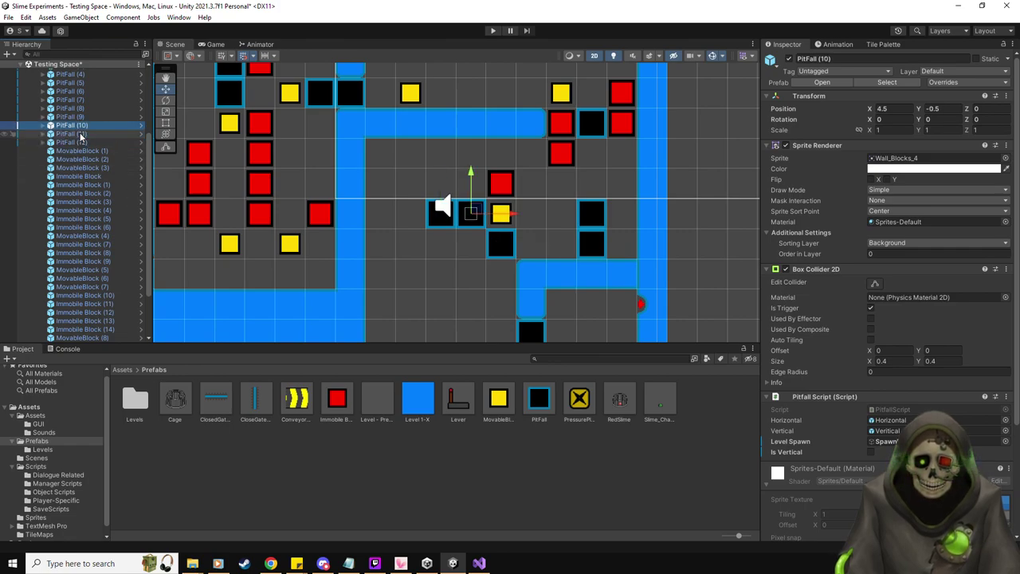
{"action": "left_click", "coordinate": [591, 212]}
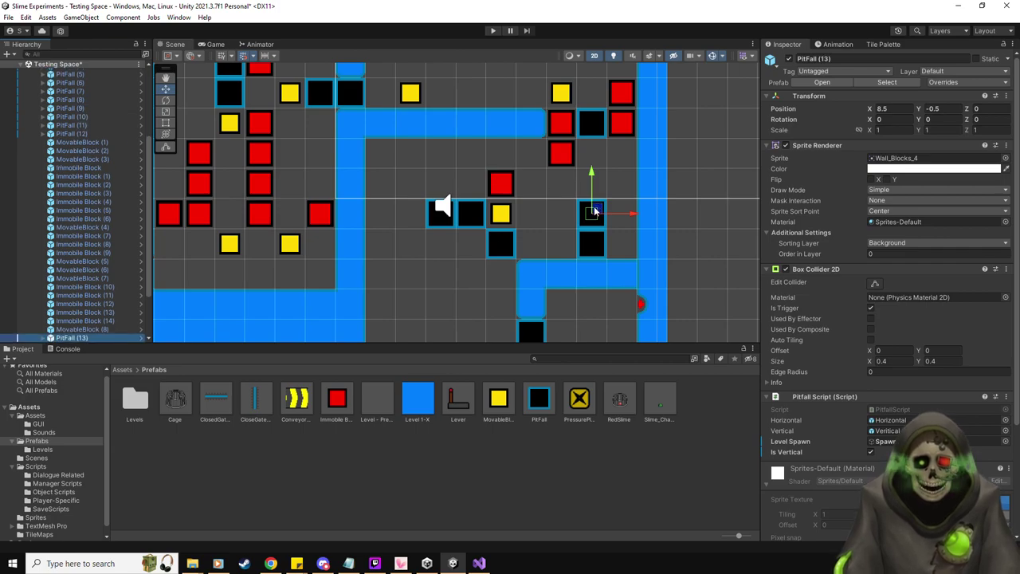
{"action": "left_click_drag", "start_coordinate": [591, 212], "coordinate": [419, 212]}
{"action": "left_click", "coordinate": [594, 214]}
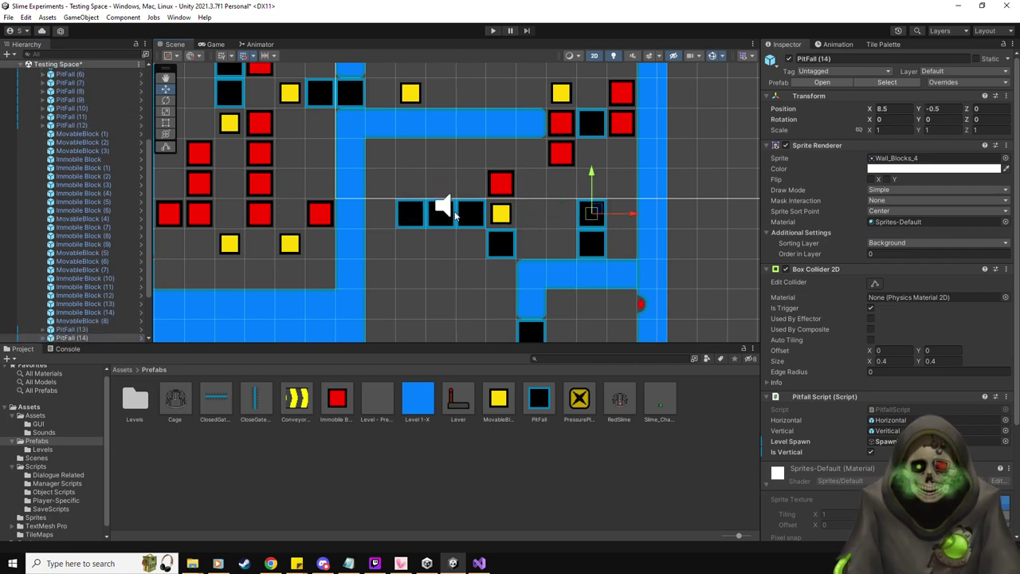
{"action": "left_click_drag", "start_coordinate": [629, 214], "coordinate": [424, 231]}
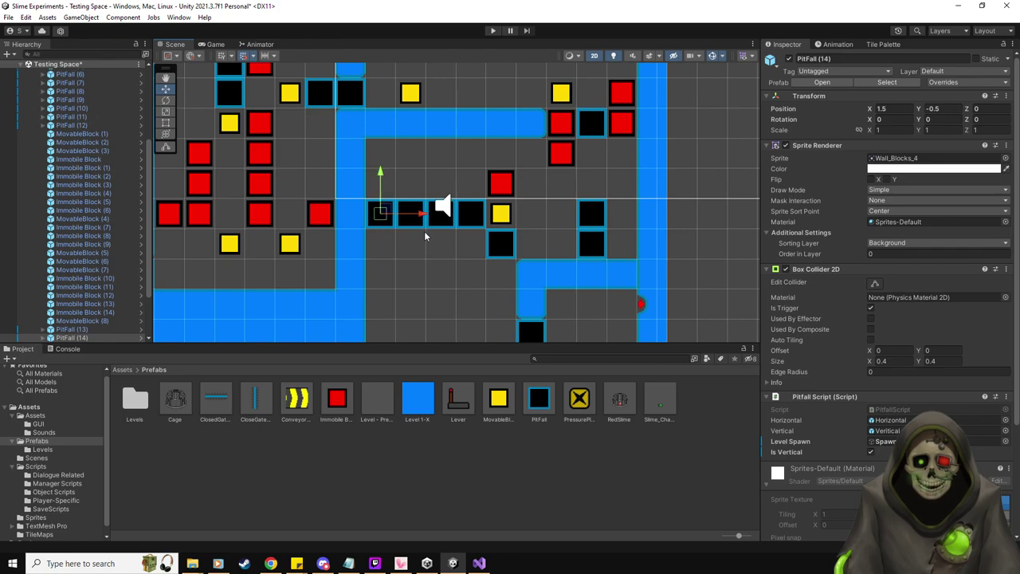
{"action": "left_click", "coordinate": [80, 329], "text": "shift"}
{"action": "left_click_drag", "start_coordinate": [80, 329], "coordinate": [102, 134]}
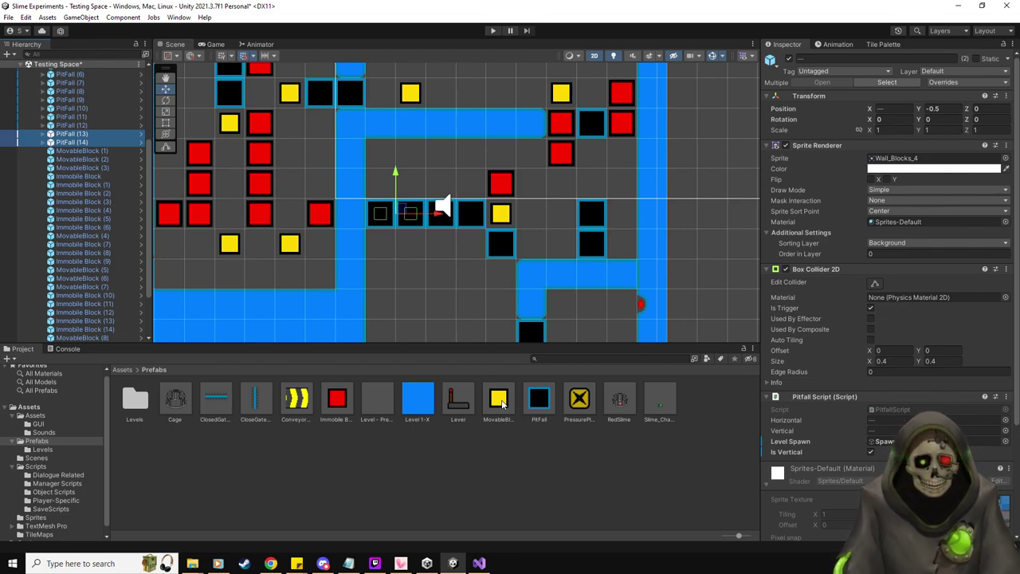
- Place a MovableBlock prefab above the pitfall row at X 2.5, Y 0.5 and save the scene
{"action": "left_click_drag", "start_coordinate": [499, 403], "coordinate": [410, 184]}
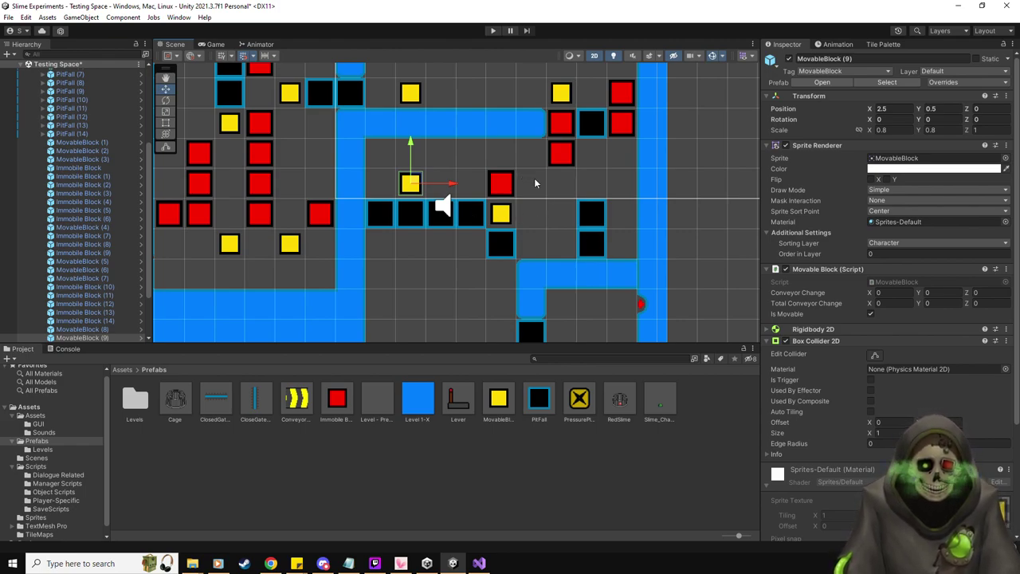
{"action": "mouse_move", "coordinate": [413, 146]}
{"action": "left_mouse_down"}
{"action": "mouse_move", "coordinate": [408, 182]}
{"action": "mouse_move", "coordinate": [409, 153]}
{"action": "left_mouse_up"}
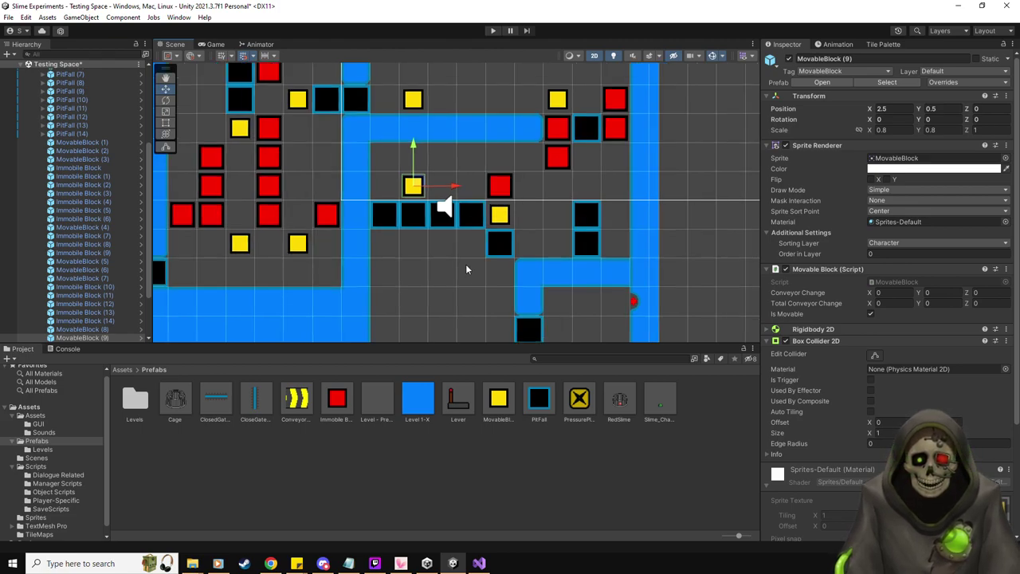
{"action": "left_click", "coordinate": [465, 239]}
{"action": "middle_click_drag", "start_coordinate": [465, 238], "coordinate": [460, 217]}
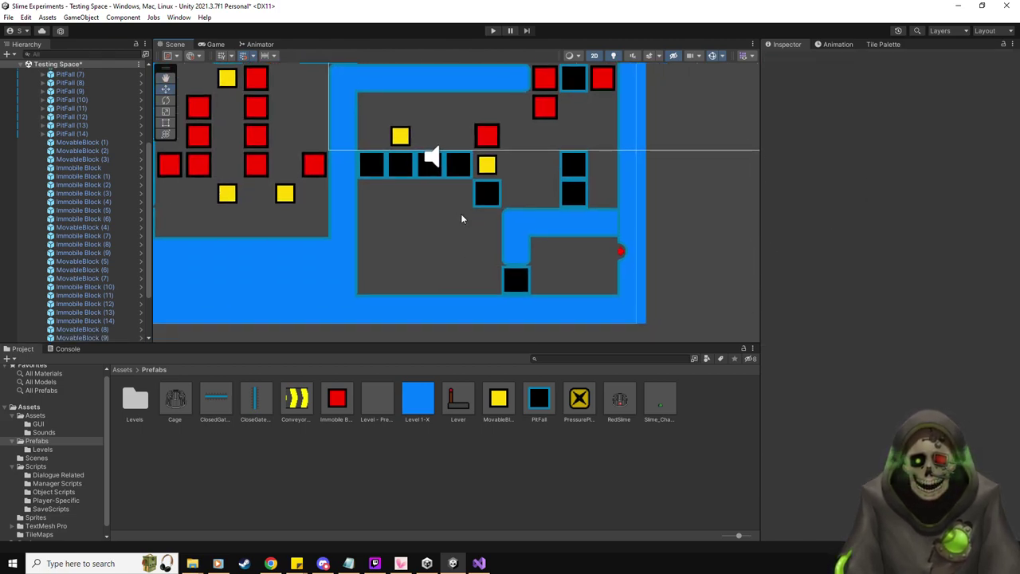
{"action": "scroll", "coordinate": [80, 185], "scroll_direction": "up", "scroll_amount": 5}
{"action": "left_click", "coordinate": [67, 109]}
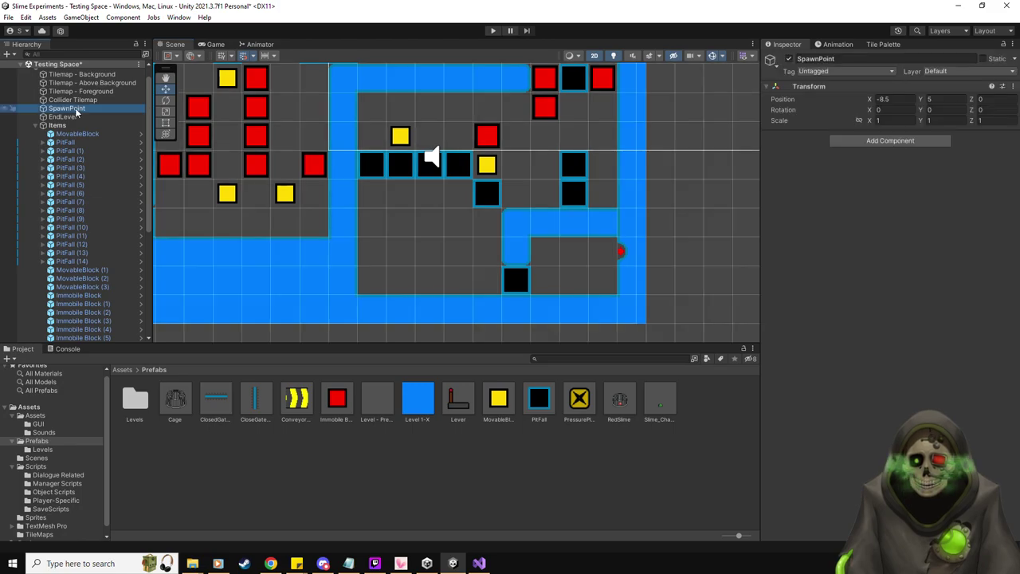
{"action": "key", "text": "f"}
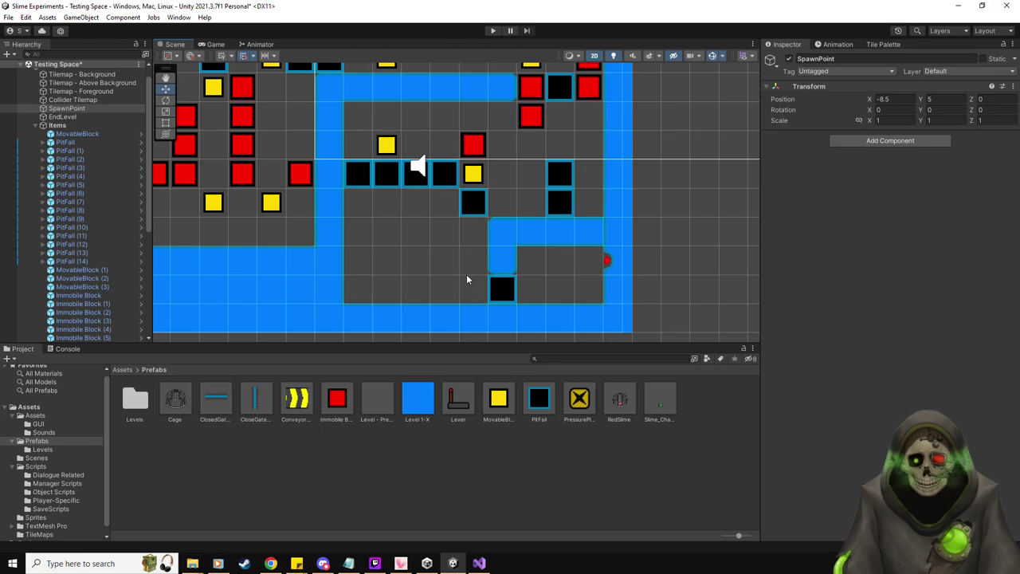
- Duplicate PitFall (12) and move the copy down to the floor of the lower room at X 3.5, Y -4.5
{"action": "left_click", "coordinate": [64, 262]}
{"action": "key", "text": "Up"}
{"action": "key", "text": "Up"}
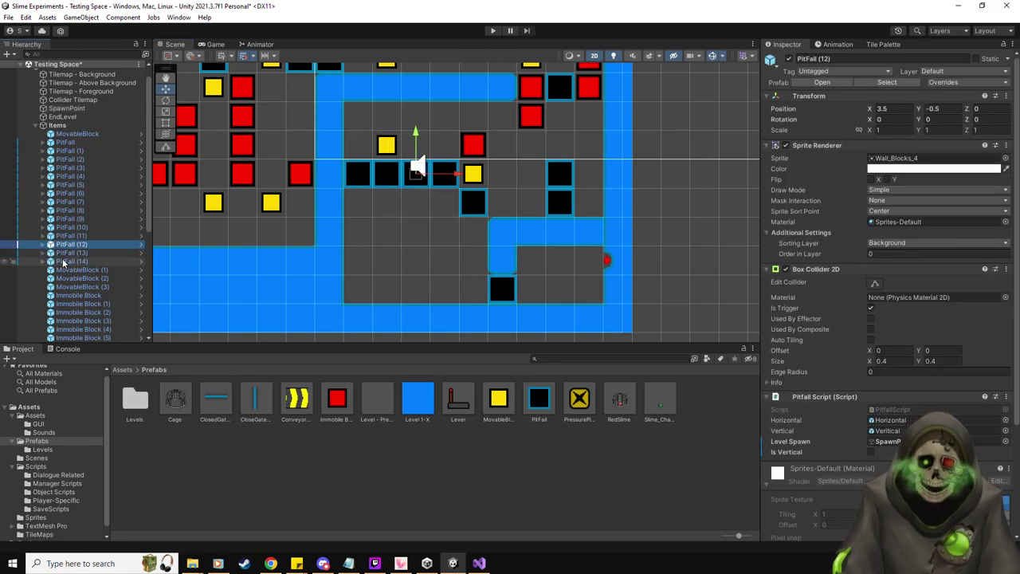
{"action": "key", "text": "ctrl+d"}
{"action": "left_click_drag", "start_coordinate": [416, 132], "coordinate": [415, 247]}
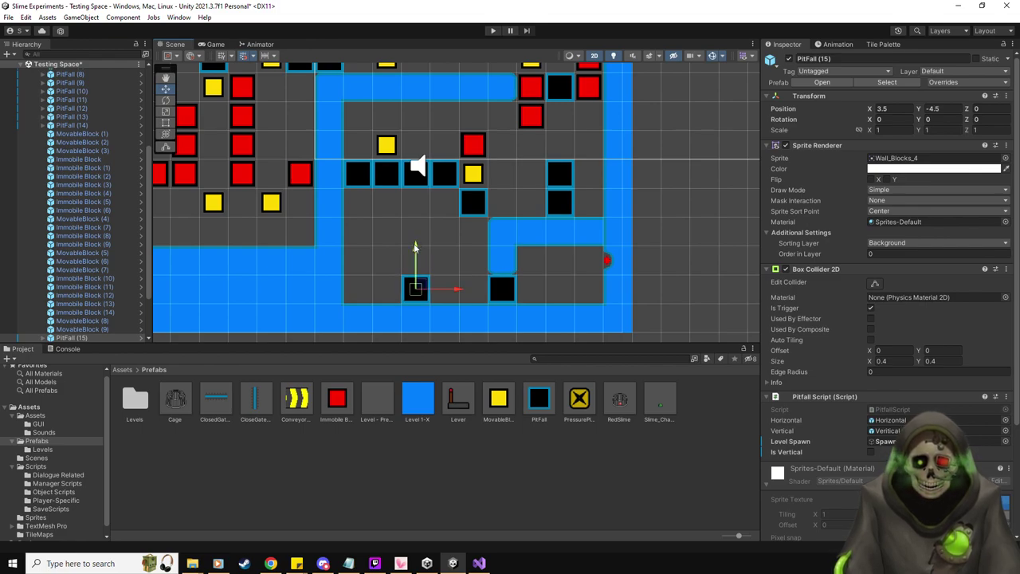
- Try an Immobile Block prefab above the new floor pitfall at X 3.5, Y -3.5 and delete it
{"action": "left_click_drag", "start_coordinate": [346, 401], "coordinate": [462, 261]}
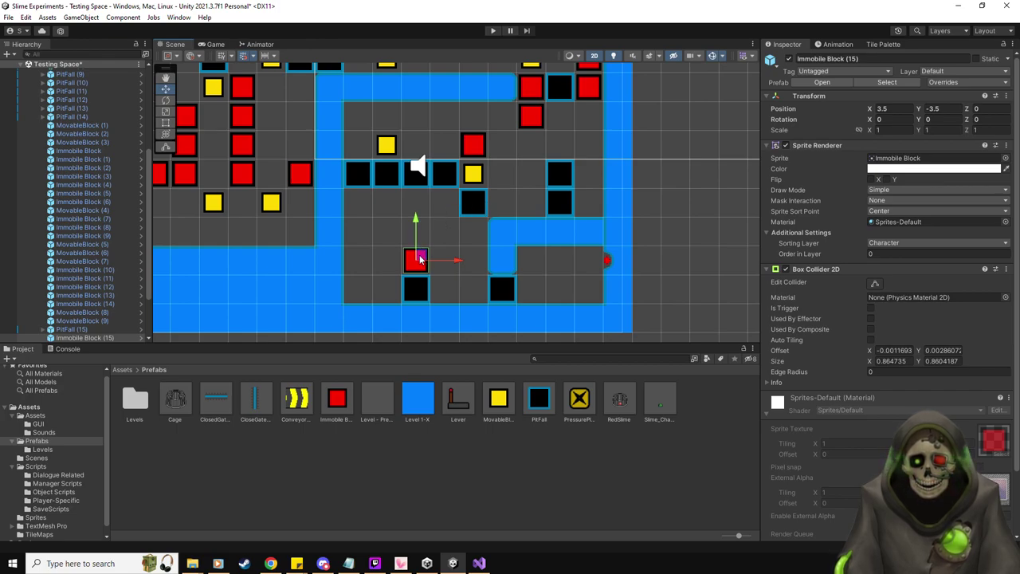
{"action": "key", "text": "Delete"}
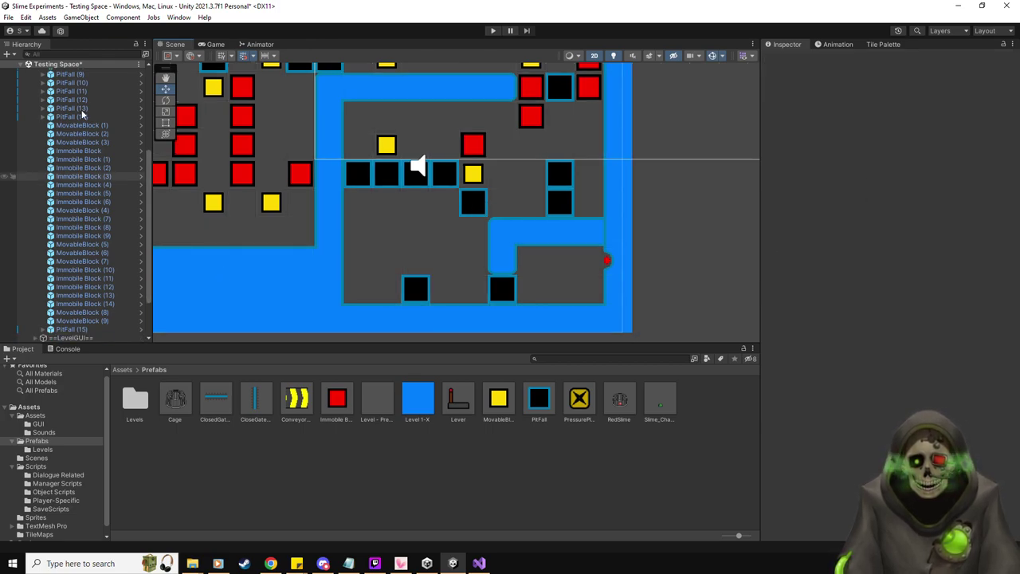
- Duplicate PitFall (12) again and move the copy down to X 3.5, Y -2.5, two cells above the floor pitfall
{"action": "left_click", "coordinate": [357, 173]}
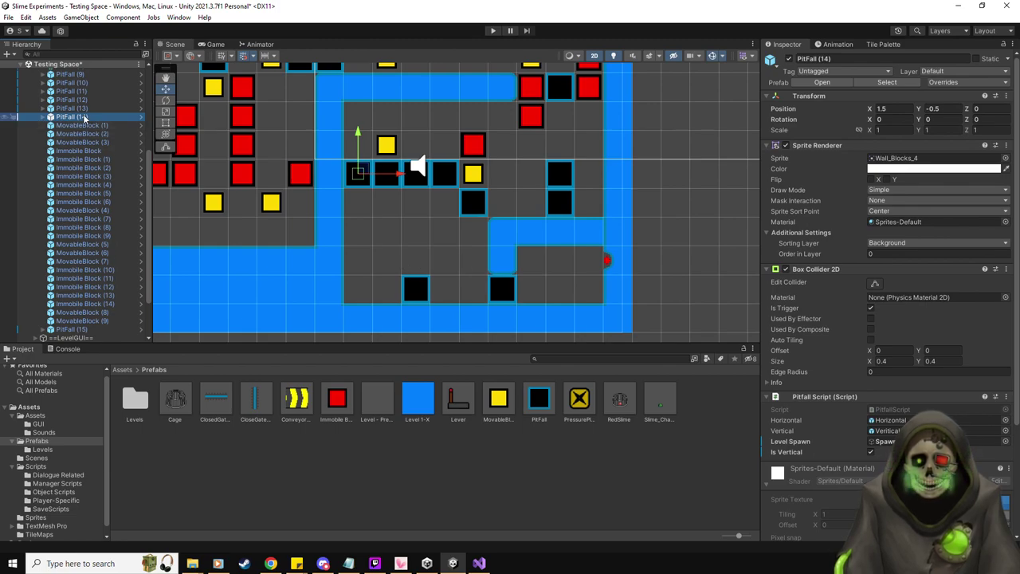
{"action": "left_click", "coordinate": [75, 108]}
{"action": "key", "text": "Up"}
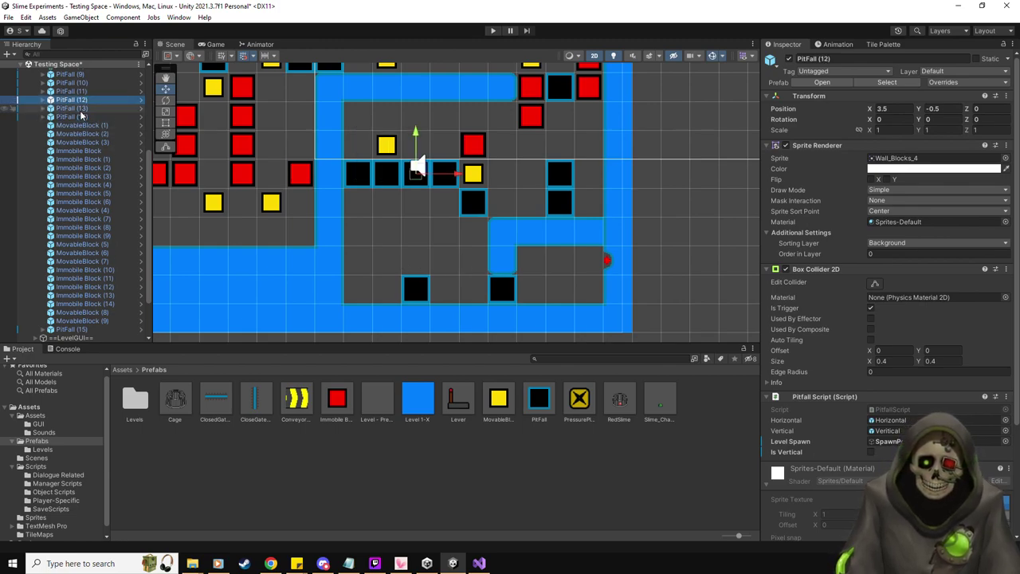
{"action": "key", "text": "Up"}
{"action": "key", "text": "Down"}
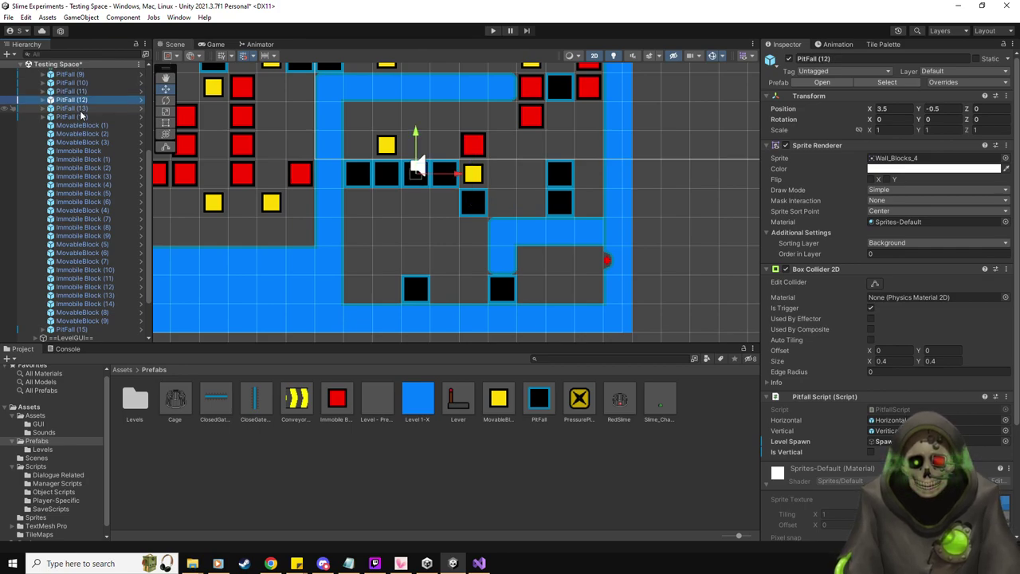
{"action": "key", "text": "ctrl+d"}
{"action": "left_click_drag", "start_coordinate": [415, 136], "coordinate": [415, 195]}
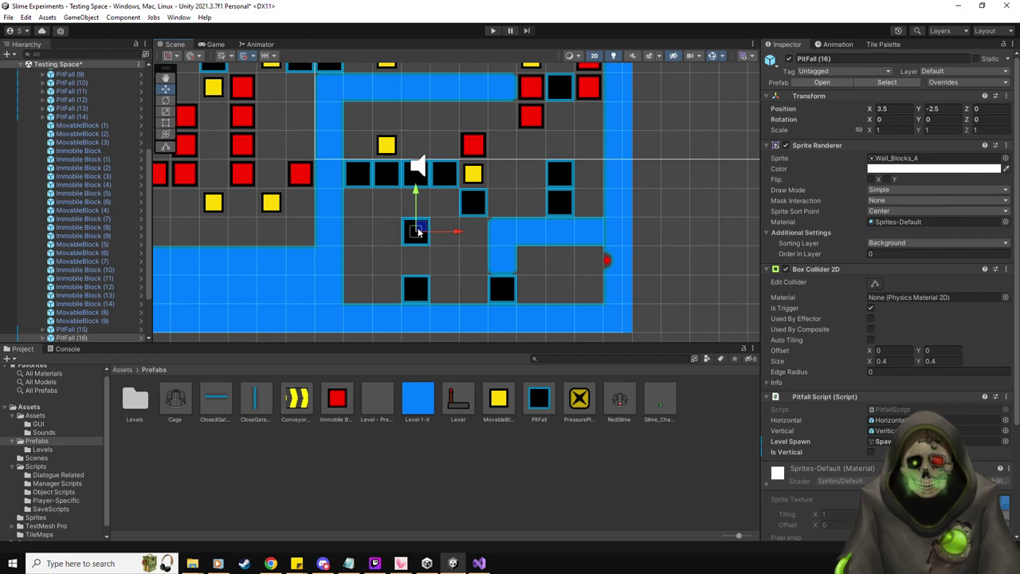
- Start a playtest of the whole level and push the movable blocks into the pitfalls of the two left-hand rooms
{"action": "scroll", "coordinate": [418, 232], "scroll_direction": "down", "scroll_amount": 3}
{"action": "middle_click_drag", "start_coordinate": [535, 257], "coordinate": [616, 276]}
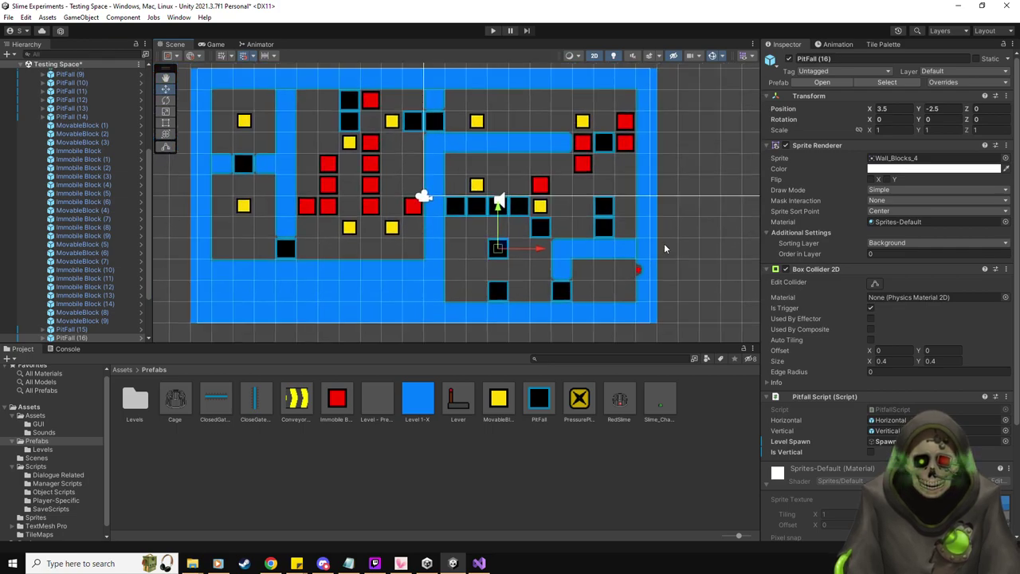
{"action": "left_click", "coordinate": [664, 248]}
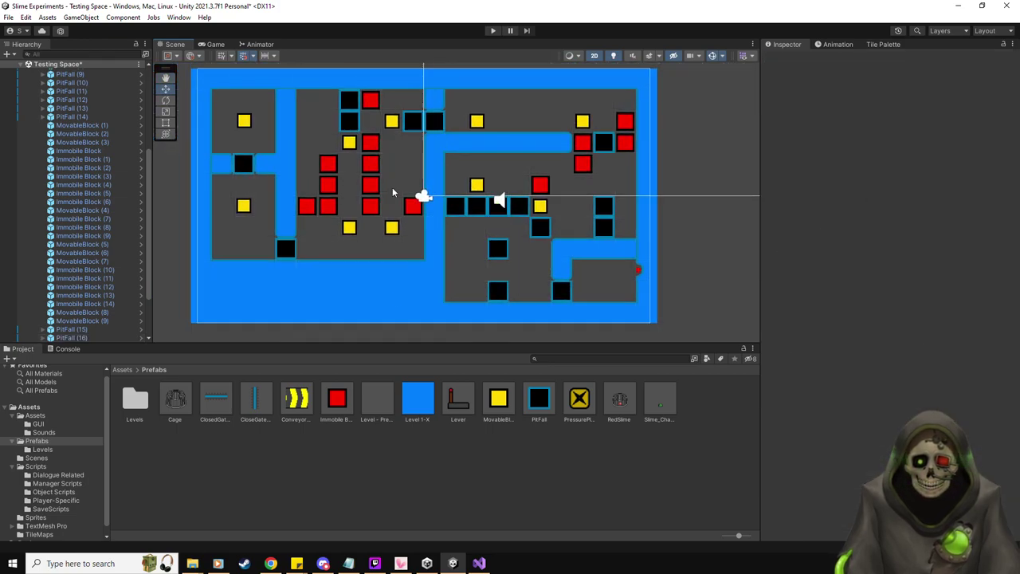
{"action": "left_click", "coordinate": [492, 32]}
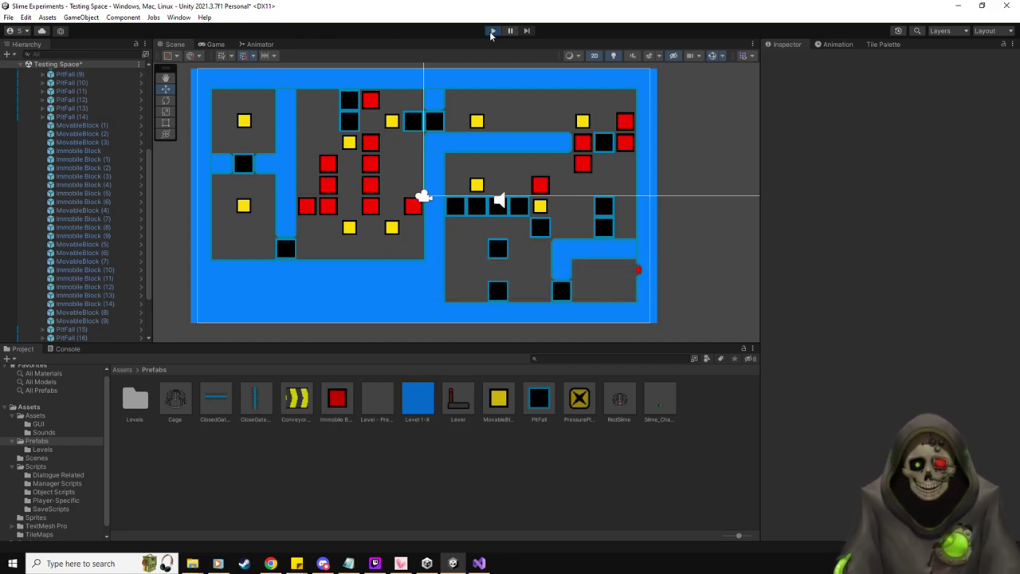
{"action": "key", "text": "Down"}
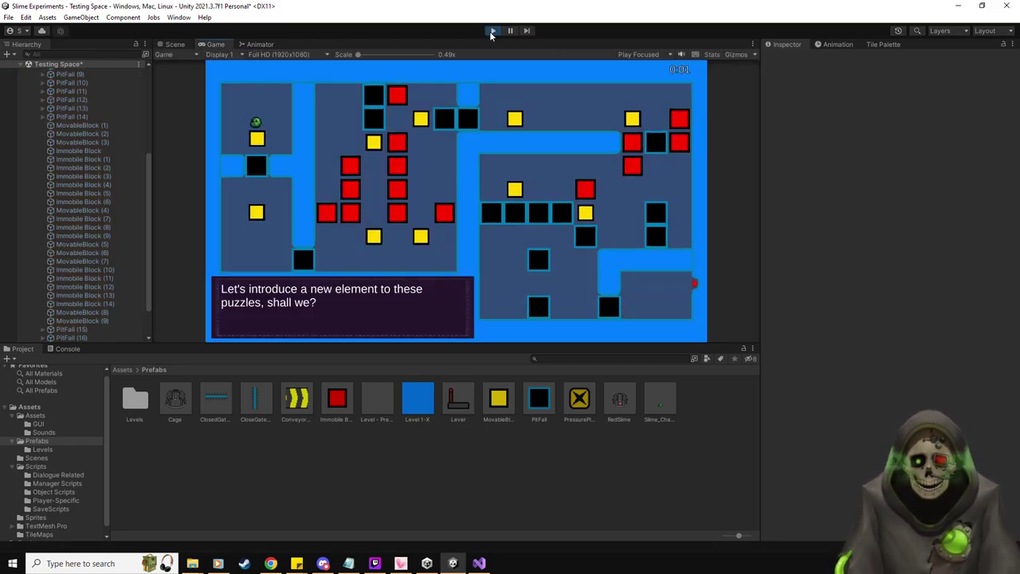
{"action": "key", "text": "Down"}
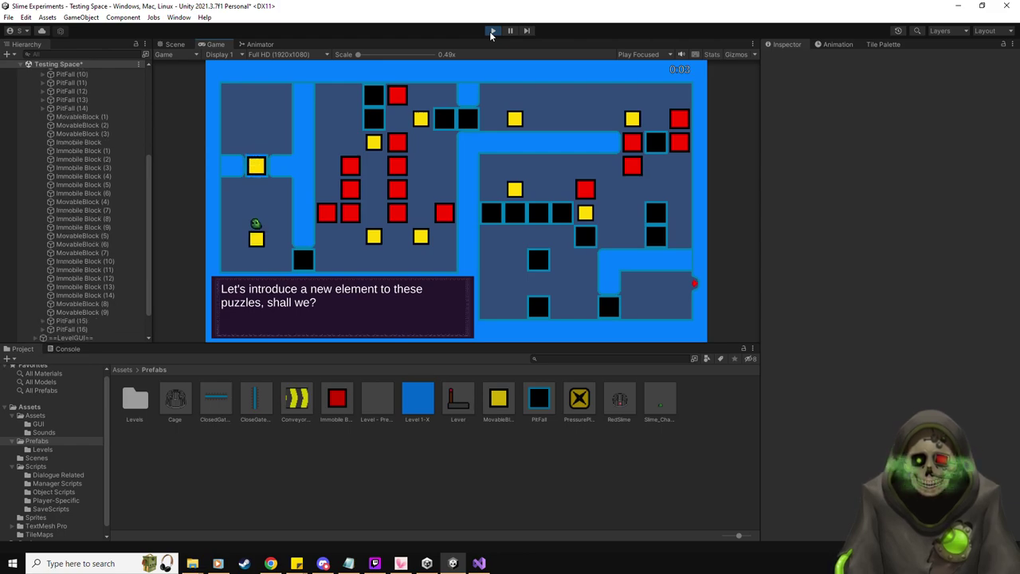
{"action": "key", "text": "Right"}
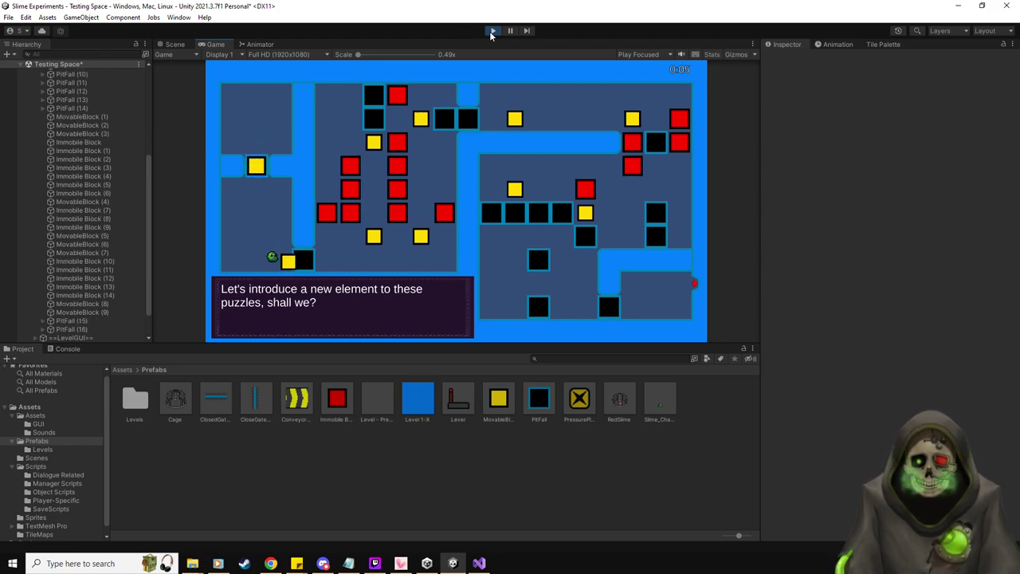
{"action": "key", "text": "Up"}
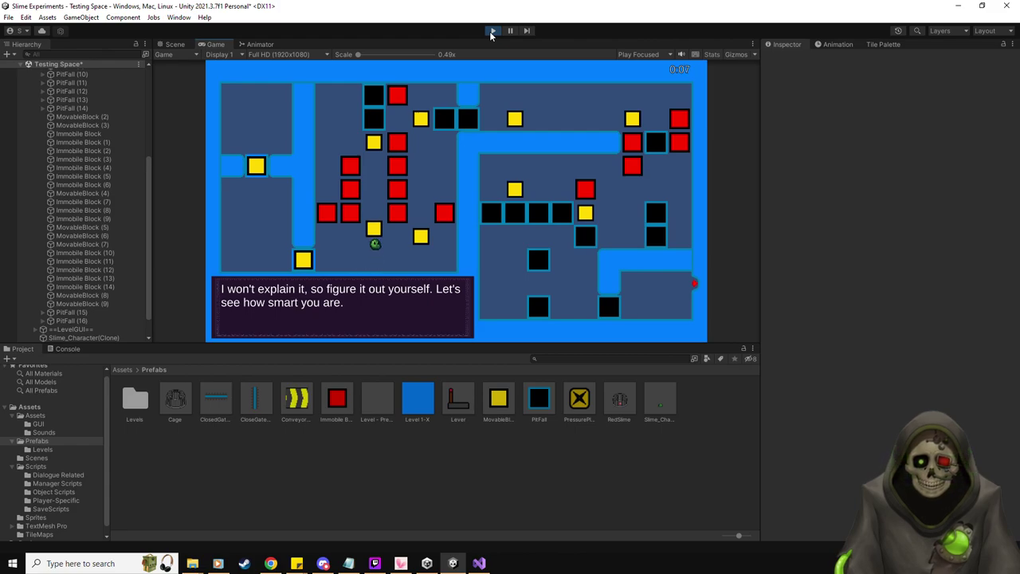
{"action": "key", "text": "Right"}
{"action": "key", "text": "Left"}
{"action": "key", "text": "Up"}
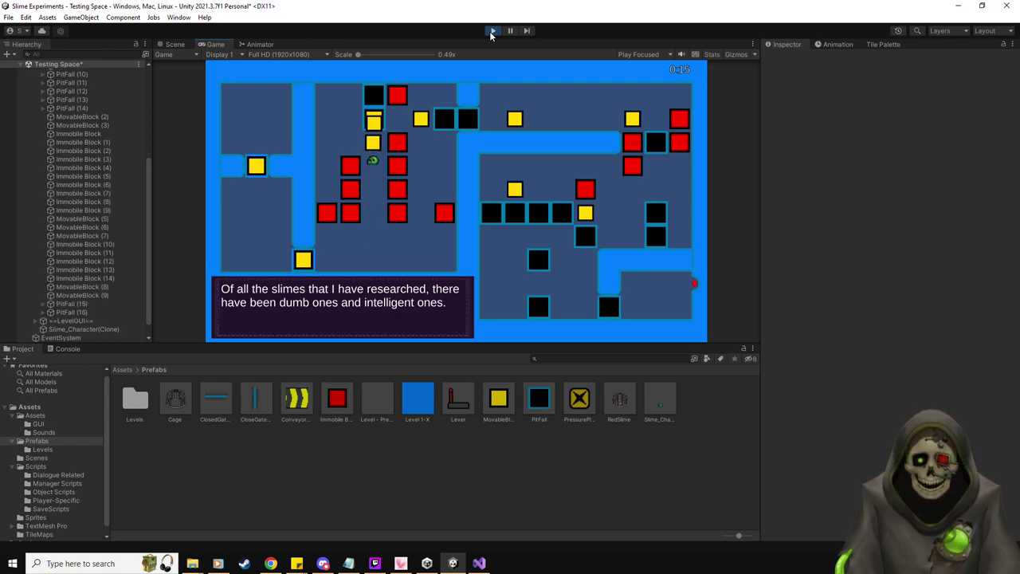
- Play on into the right-hand rooms and push a movable block down the lower room into the floor pitfall
{"action": "key", "text": "Right"}
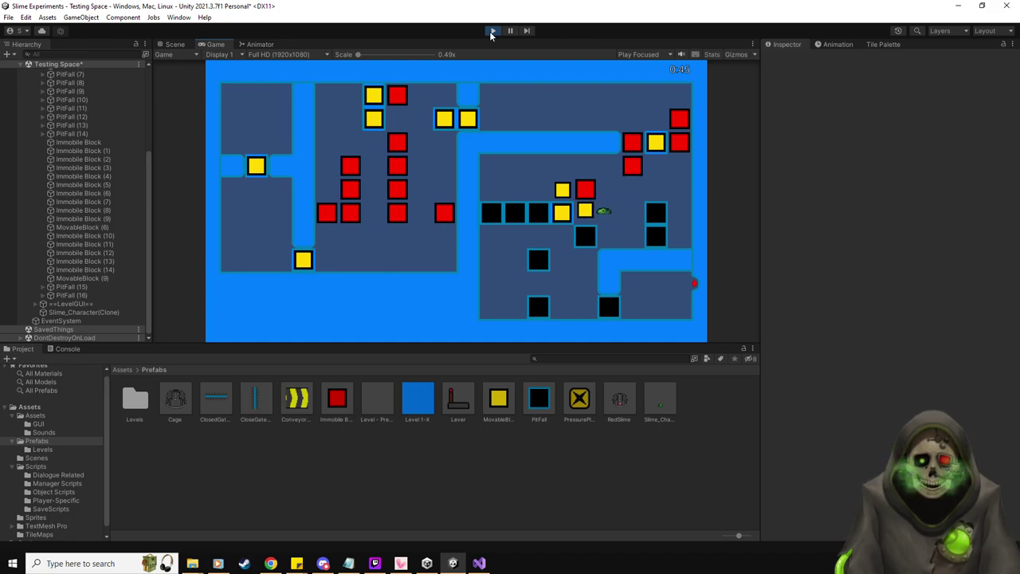
{"action": "key", "text": "Down"}
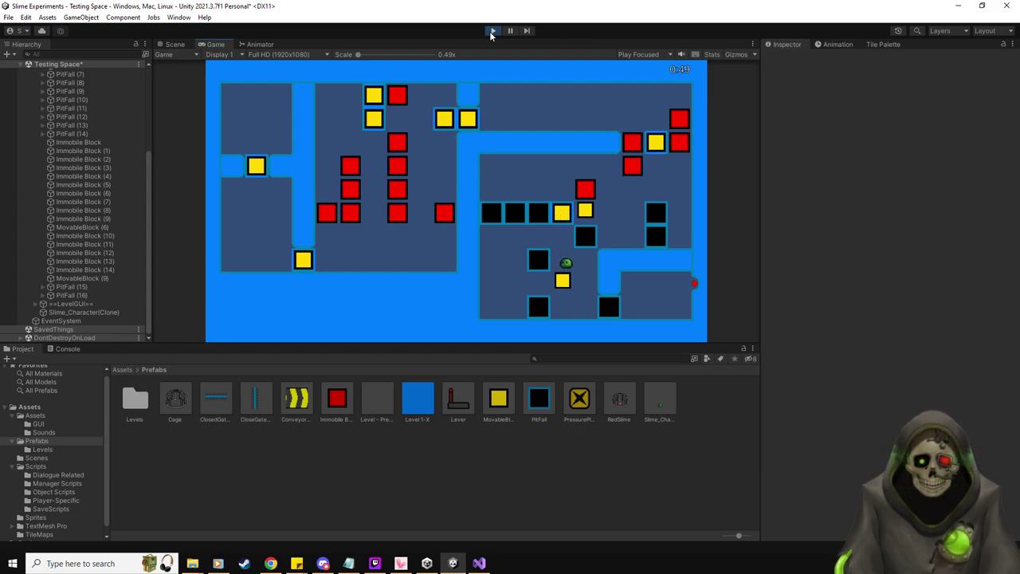
{"action": "key", "text": "Down"}
{"action": "key", "text": "Right"}
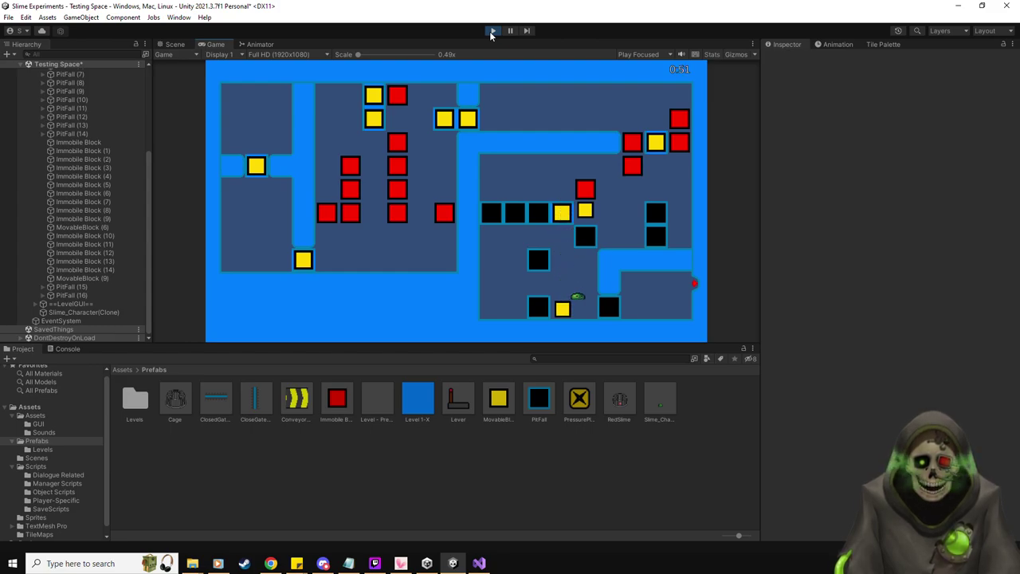
{"action": "key", "text": "Left"}
{"action": "key", "text": "Up"}
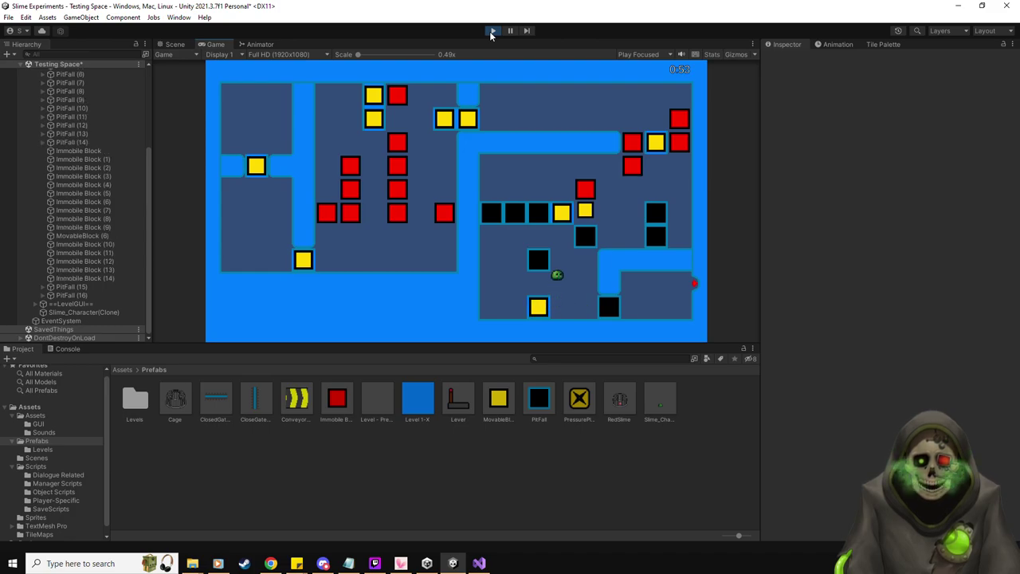
- Return for the remaining movable block, push it left onto the filled pitfall of the row and down into the lower room
{"action": "key", "text": "Right"}
{"action": "key", "text": "Down"}
{"action": "key", "text": "Left"}
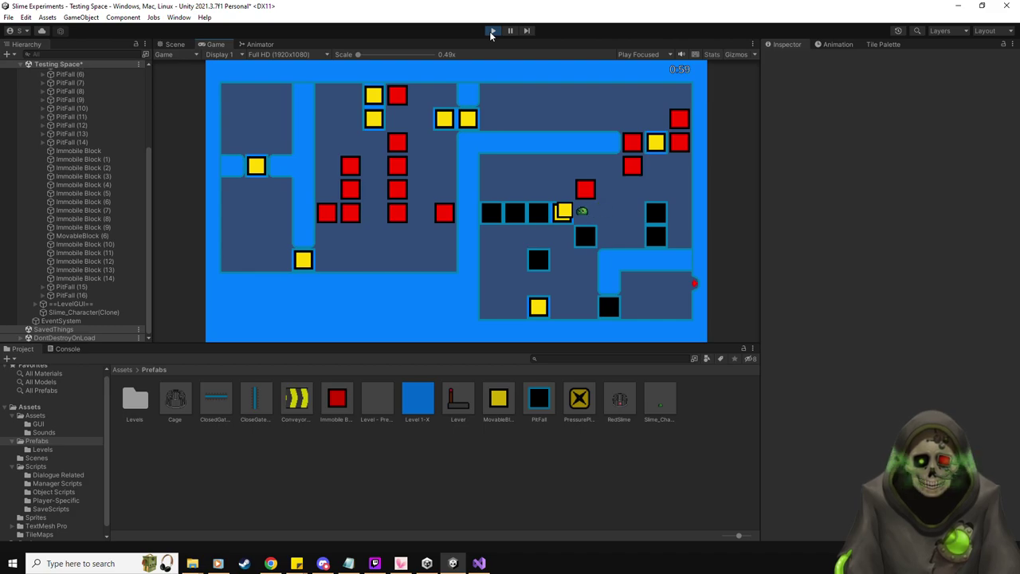
{"action": "key", "text": "Right"}
{"action": "key", "text": "Up"}
{"action": "key", "text": "Left"}
{"action": "key", "text": "Down"}
{"action": "key", "text": "Down"}
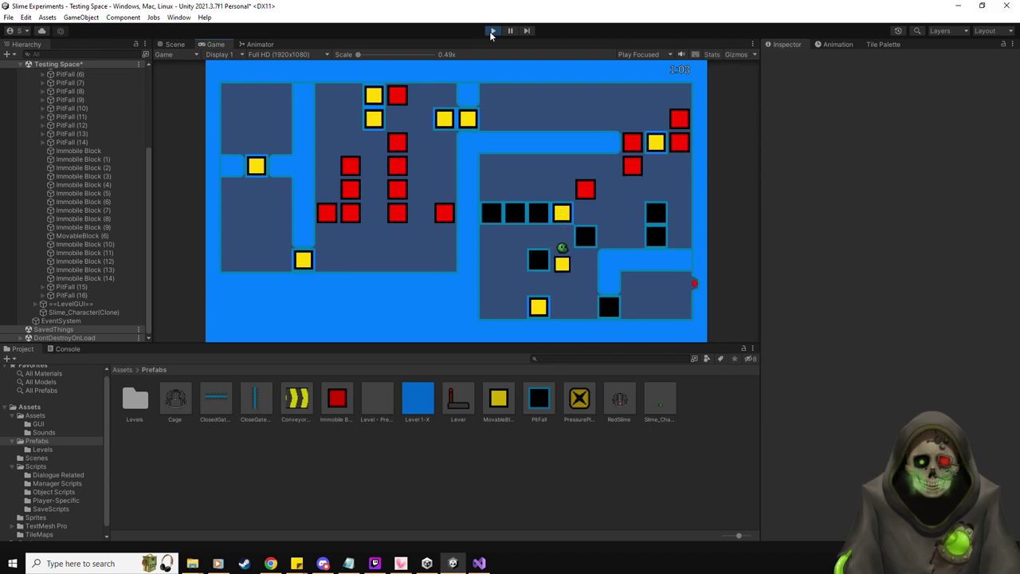
- Push that block along the floor into the pitfall before the exit, walk into the exit room and stop the playtest
{"action": "key", "text": "Down"}
{"action": "key", "text": "Left"}
{"action": "key", "text": "Down"}
{"action": "key", "text": "Right"}
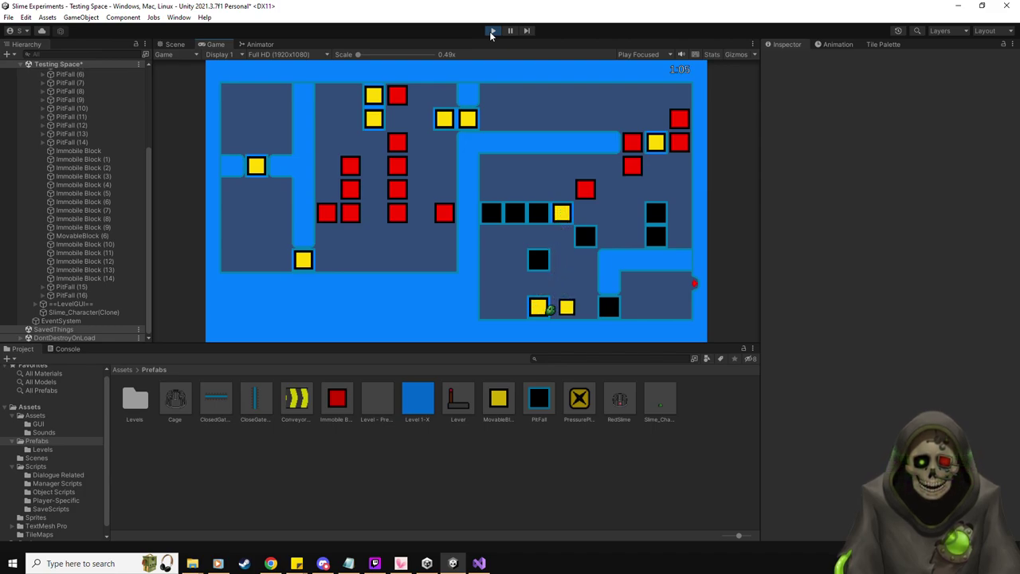
{"action": "key", "text": "Right"}
{"action": "key", "text": "Up"}
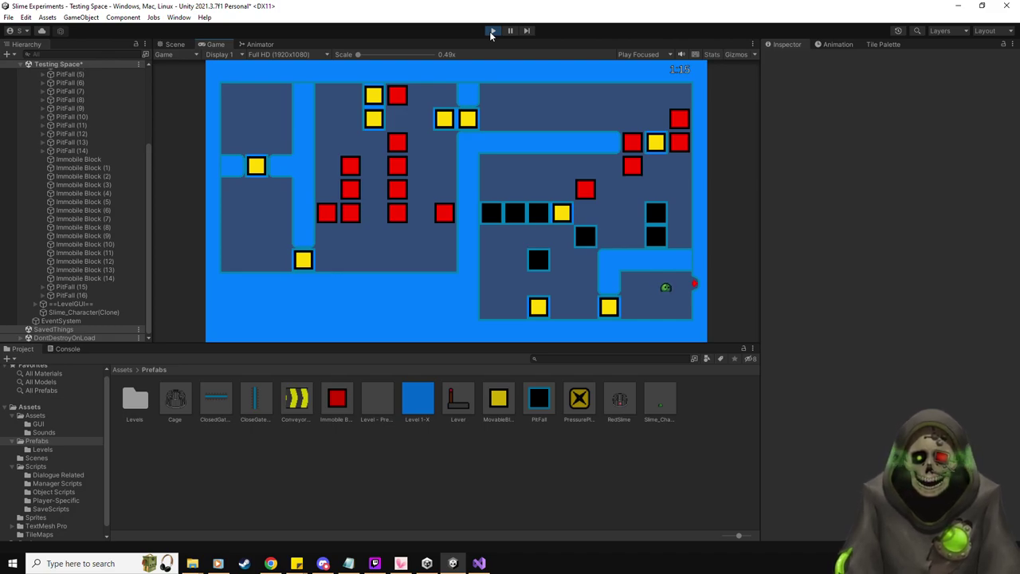
{"action": "left_click", "coordinate": [492, 31]}
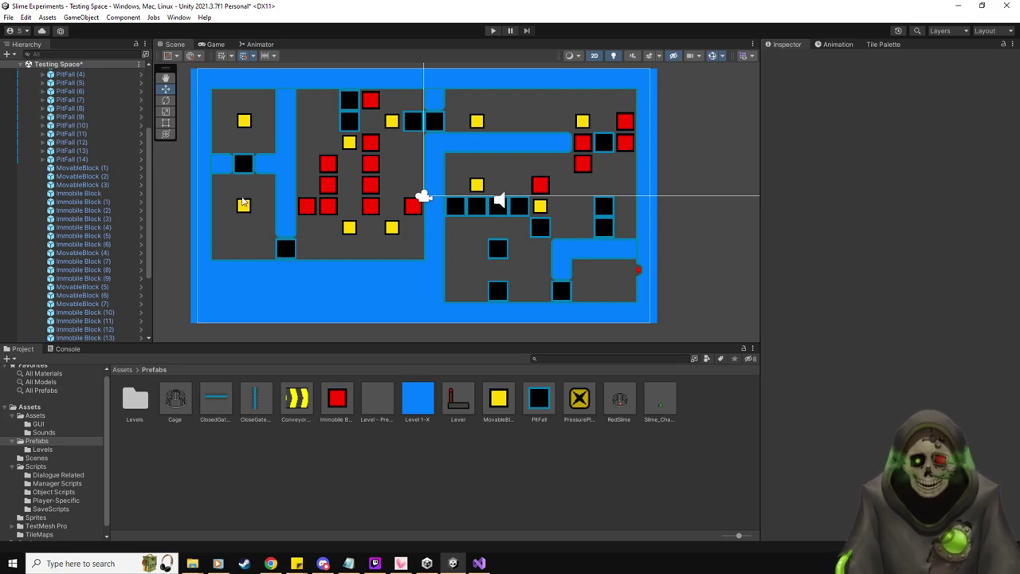
- Show the components of the Level 1-6 object and lock the Inspector on it
{"action": "scroll", "coordinate": [119, 256], "scroll_direction": "down", "scroll_amount": 2}
{"action": "scroll", "coordinate": [110, 258], "scroll_direction": "up", "scroll_amount": 6}
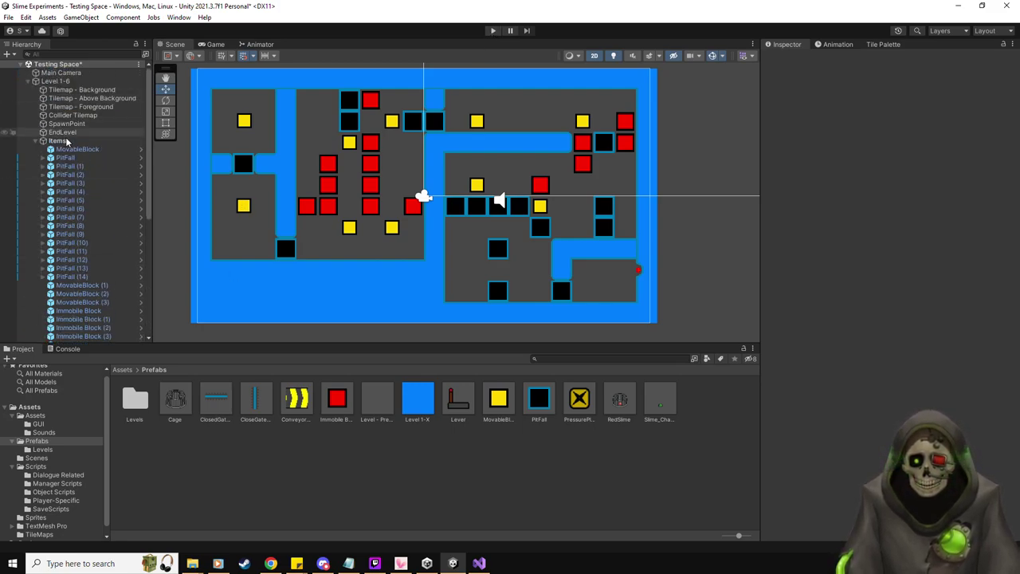
{"action": "left_click", "coordinate": [67, 83]}
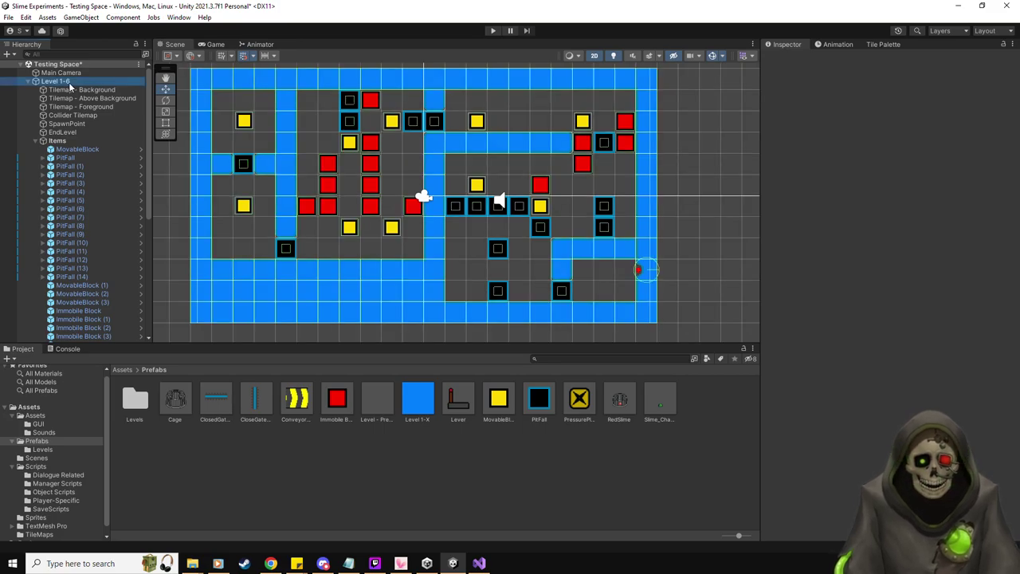
{"action": "scroll", "coordinate": [832, 322], "scroll_direction": "down", "scroll_amount": 3}
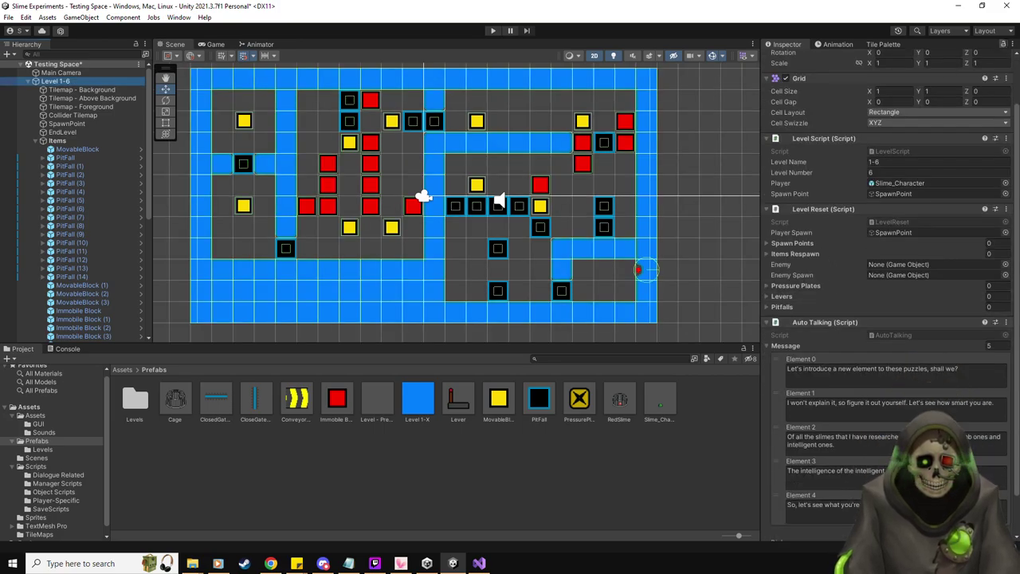
{"action": "scroll", "coordinate": [78, 239], "scroll_direction": "down", "scroll_amount": 8}
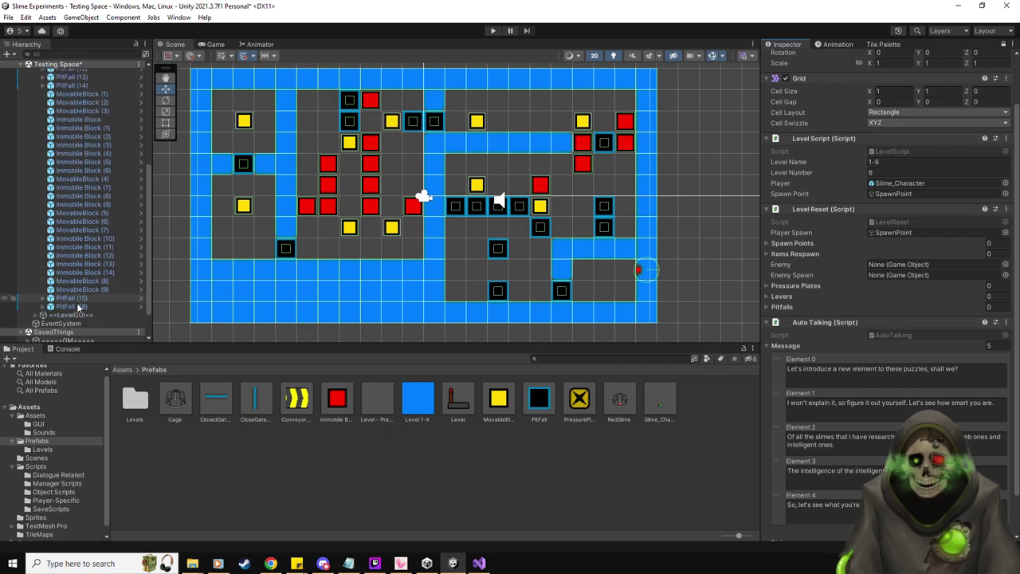
- Order PitFall (15) and PitFall (16) after PitFall (14), and add PitFall through PitFall (16) to the Level Reset script's Pitfalls array
{"action": "left_click", "coordinate": [74, 307]}
{"action": "left_click", "coordinate": [82, 299], "text": "ctrl"}
{"action": "left_click_drag", "start_coordinate": [82, 299], "coordinate": [95, 90]}
{"action": "scroll", "coordinate": [79, 217], "scroll_direction": "up", "scroll_amount": 3}
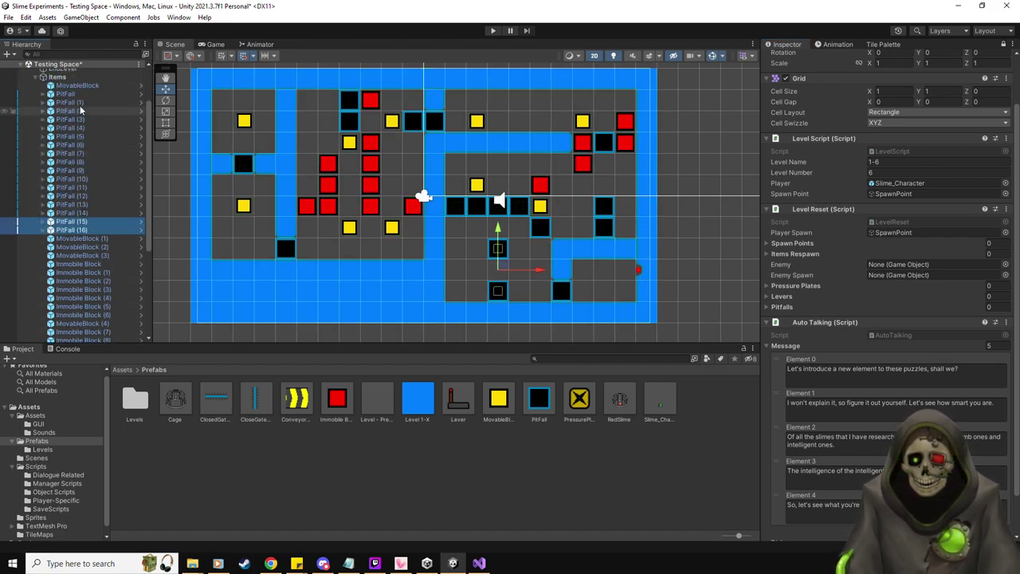
{"action": "left_click", "coordinate": [77, 94], "text": "shift"}
{"action": "left_click_drag", "start_coordinate": [74, 95], "coordinate": [789, 309]}
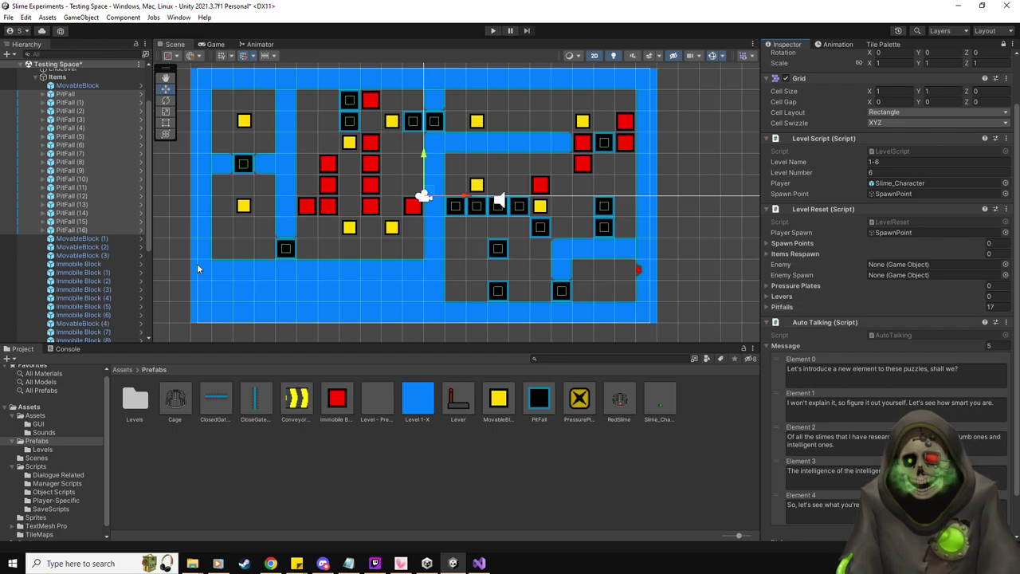
- Add MovableBlock through MovableBlock (9) to the Level Reset script's Items Respawn array
{"action": "left_click", "coordinate": [79, 86]}
{"action": "left_click", "coordinate": [87, 238], "text": "ctrl"}
{"action": "left_click", "coordinate": [100, 247], "text": "ctrl"}
{"action": "left_click", "coordinate": [104, 255], "text": "ctrl"}
{"action": "scroll", "coordinate": [107, 243], "scroll_direction": "down", "scroll_amount": 4}
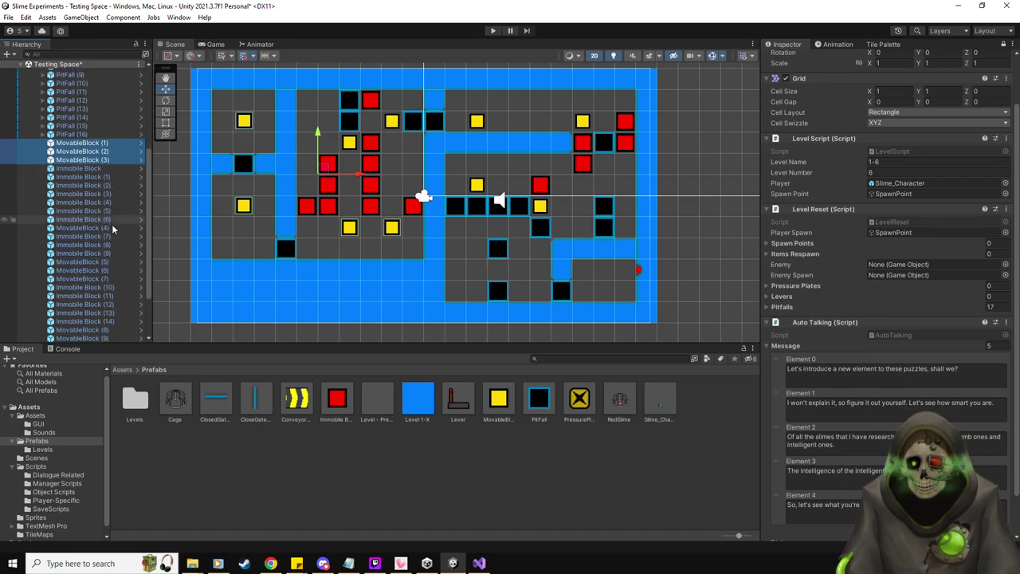
{"action": "left_click", "coordinate": [112, 228], "text": "ctrl"}
{"action": "left_click", "coordinate": [104, 261], "text": "ctrl"}
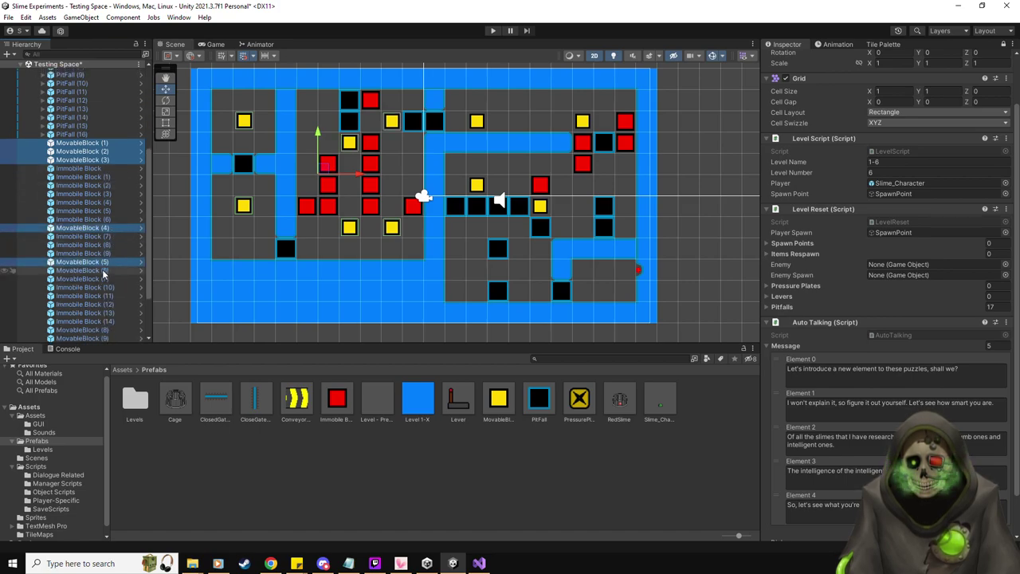
{"action": "left_click", "coordinate": [103, 270], "text": "ctrl"}
{"action": "left_click", "coordinate": [102, 278], "text": "ctrl"}
{"action": "scroll", "coordinate": [102, 275], "scroll_direction": "down", "scroll_amount": 3}
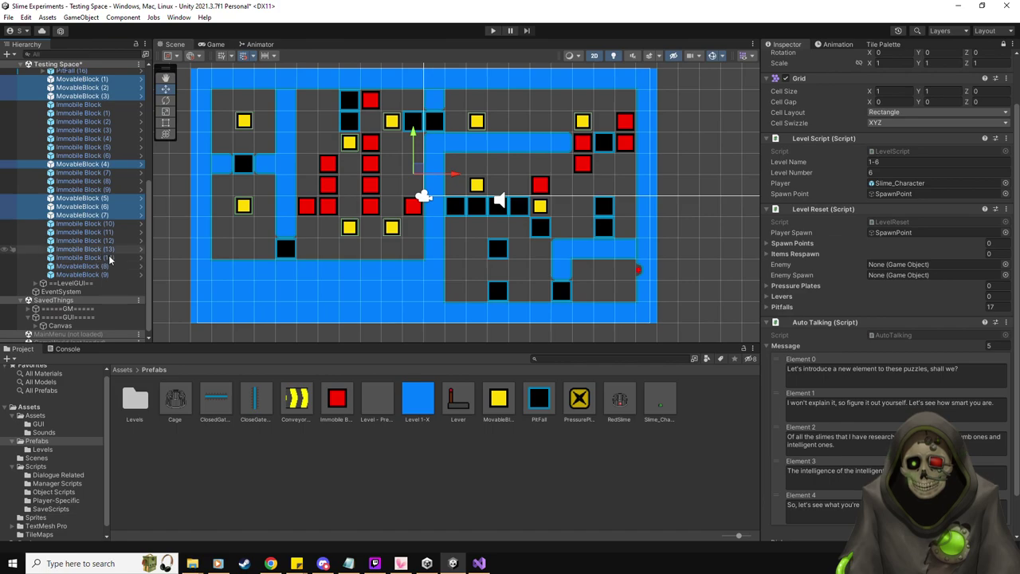
{"action": "left_click", "coordinate": [109, 265], "text": "ctrl"}
{"action": "left_click", "coordinate": [109, 274], "text": "ctrl"}
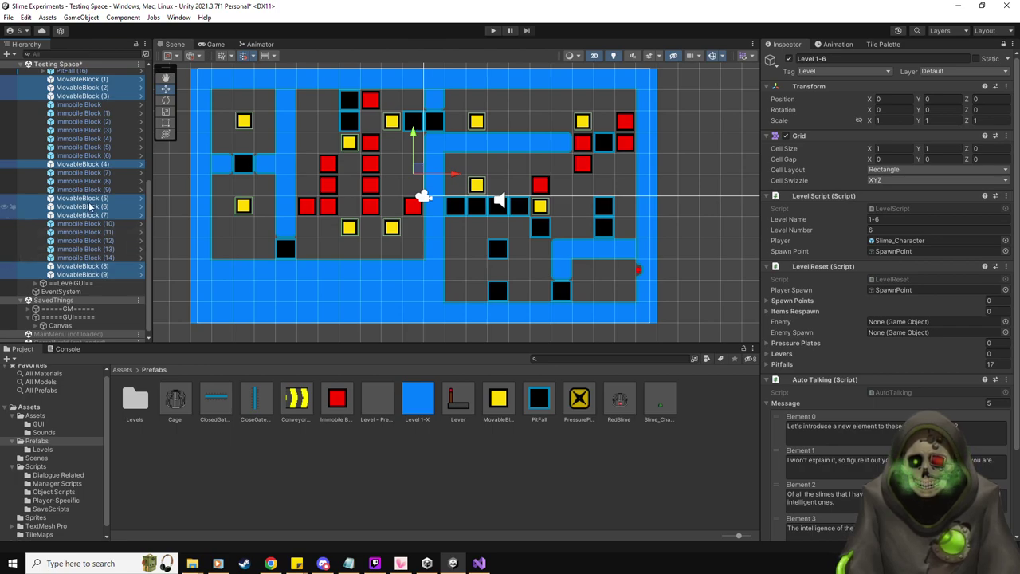
{"action": "scroll", "coordinate": [90, 206], "scroll_direction": "up", "scroll_amount": 7}
{"action": "left_click_drag", "start_coordinate": [85, 90], "coordinate": [829, 316]}
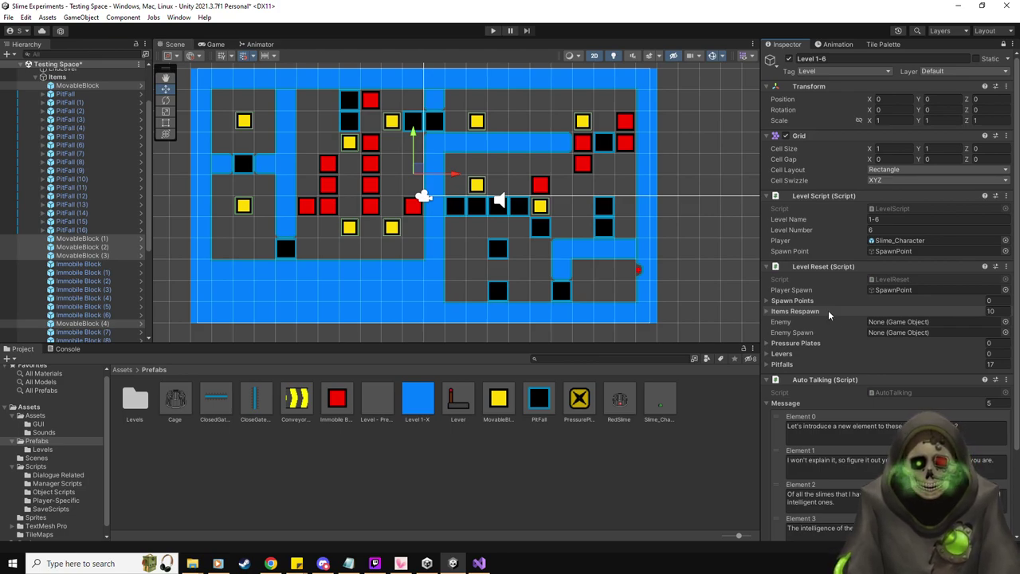
{"action": "left_click_drag", "start_coordinate": [828, 309], "coordinate": [828, 310]}
- Create an empty object named BlockSpawn under Items
{"action": "scroll", "coordinate": [67, 147], "scroll_direction": "up", "scroll_amount": 3}
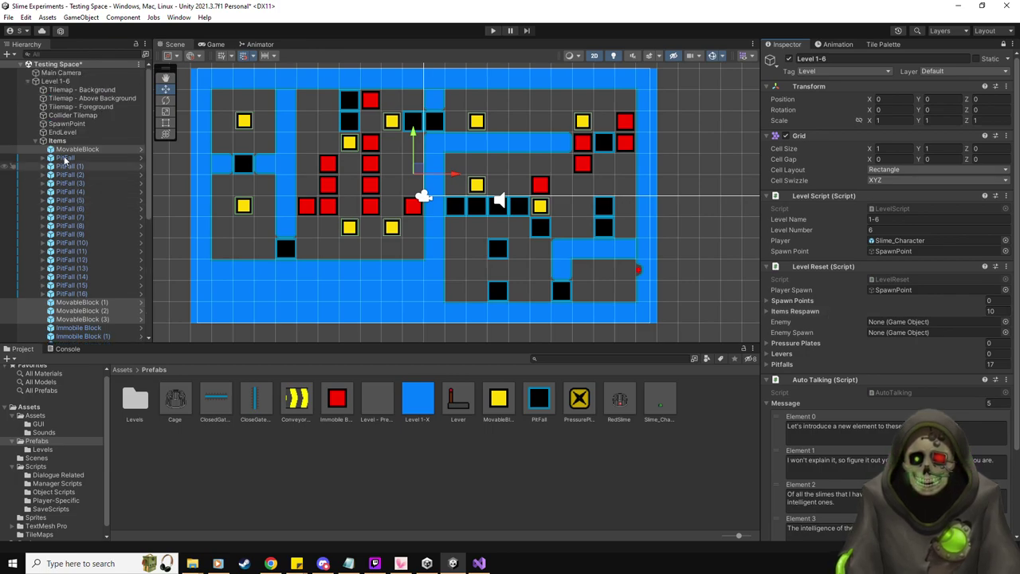
{"action": "right_click", "coordinate": [67, 147]}
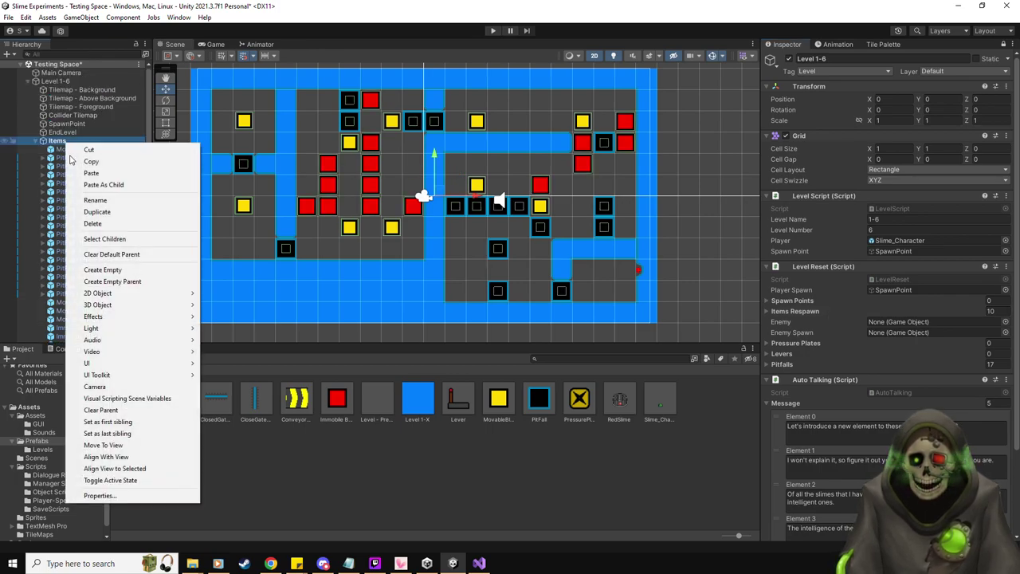
{"action": "left_click", "coordinate": [132, 271]}
{"action": "type", "text": "BlockSpa"}
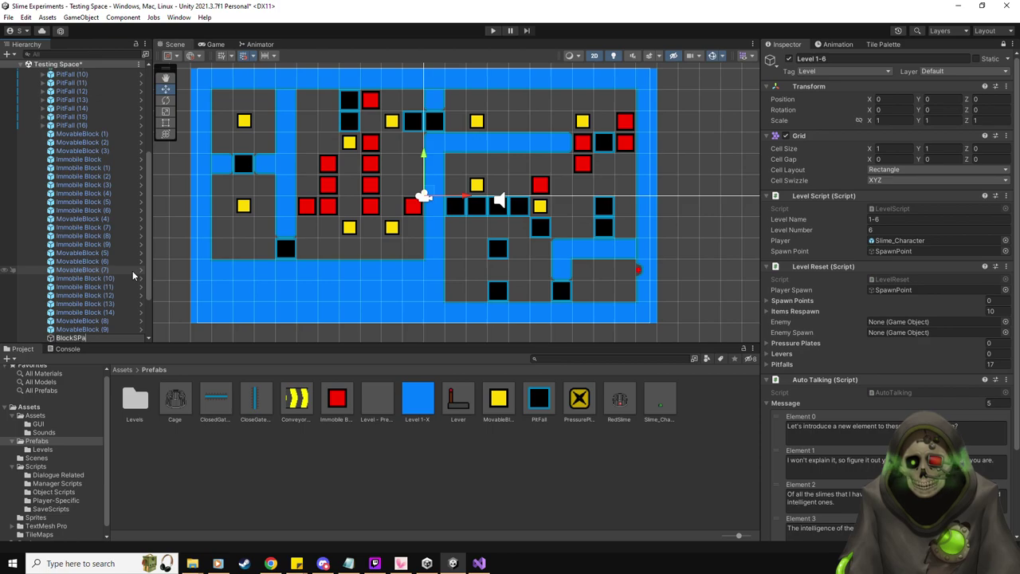
{"action": "type", "text": "wn"}
{"action": "key", "text": "Return"}
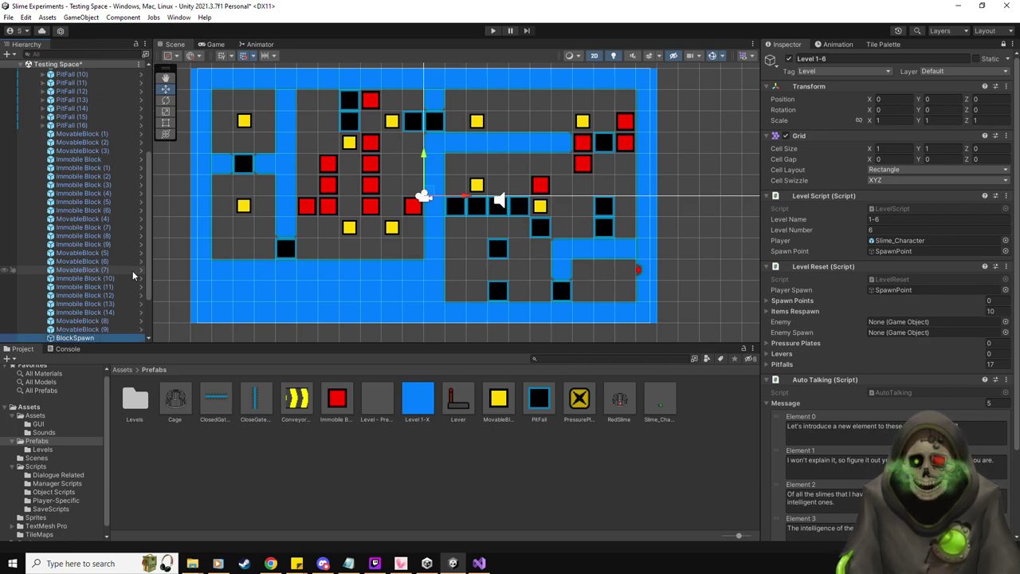
- Duplicate BlockSpawn up to BlockSpawn (9) and add all ten to the Level Reset script's Spawn Points array
{"action": "key", "text": "ctrl+d"}
{"action": "key", "text": "ctrl+d"}
{"action": "key", "text": "ctrl+d"}
{"action": "key", "text": "ctrl+d"}
{"action": "key", "text": "ctrl+d"}
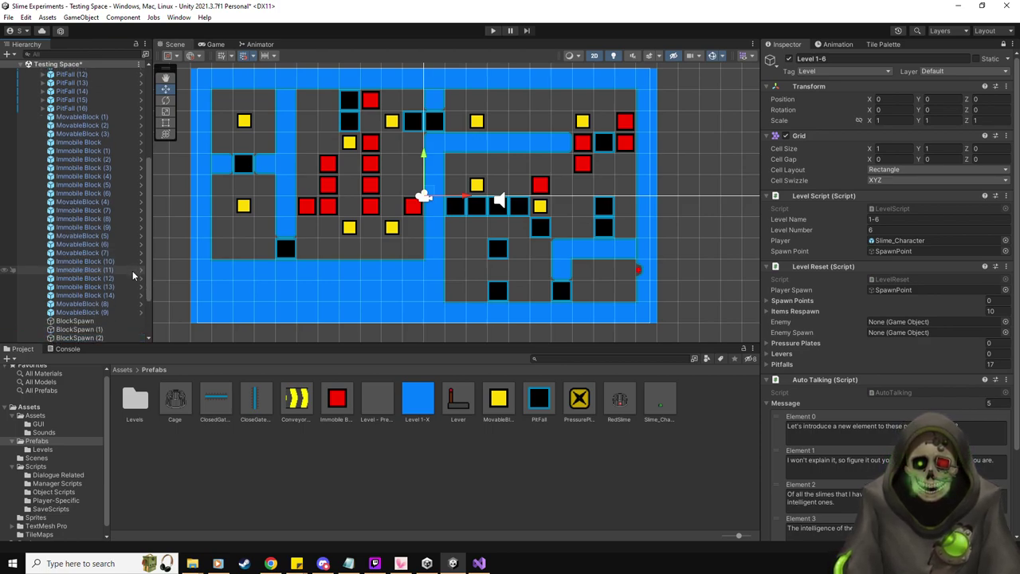
{"action": "key", "text": "ctrl+d"}
{"action": "key", "text": "ctrl+d"}
{"action": "key", "text": "ctrl+d"}
{"action": "key", "text": "ctrl+d"}
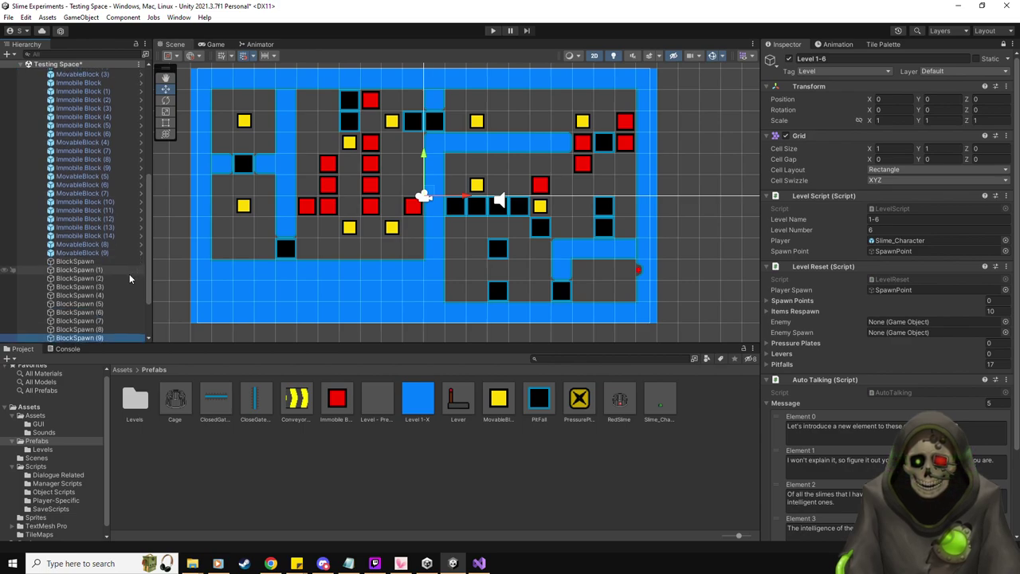
{"action": "left_click", "coordinate": [101, 261], "text": "shift"}
{"action": "left_click_drag", "start_coordinate": [97, 268], "coordinate": [799, 306]}
- Move BlockSpawn onto the upper yellow block of the far-left rooms and BlockSpawn (1) onto the lower one
{"action": "left_click", "coordinate": [92, 263]}
{"action": "left_click", "coordinate": [92, 263]}
{"action": "left_click_drag", "start_coordinate": [430, 195], "coordinate": [250, 121]}
{"action": "left_click", "coordinate": [80, 272]}
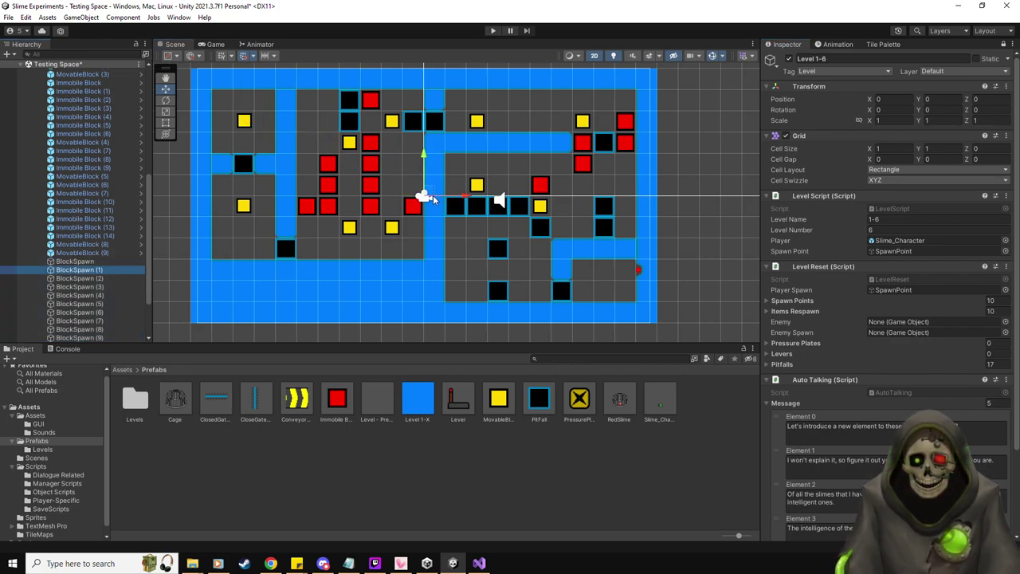
{"action": "left_click_drag", "start_coordinate": [426, 196], "coordinate": [244, 205]}
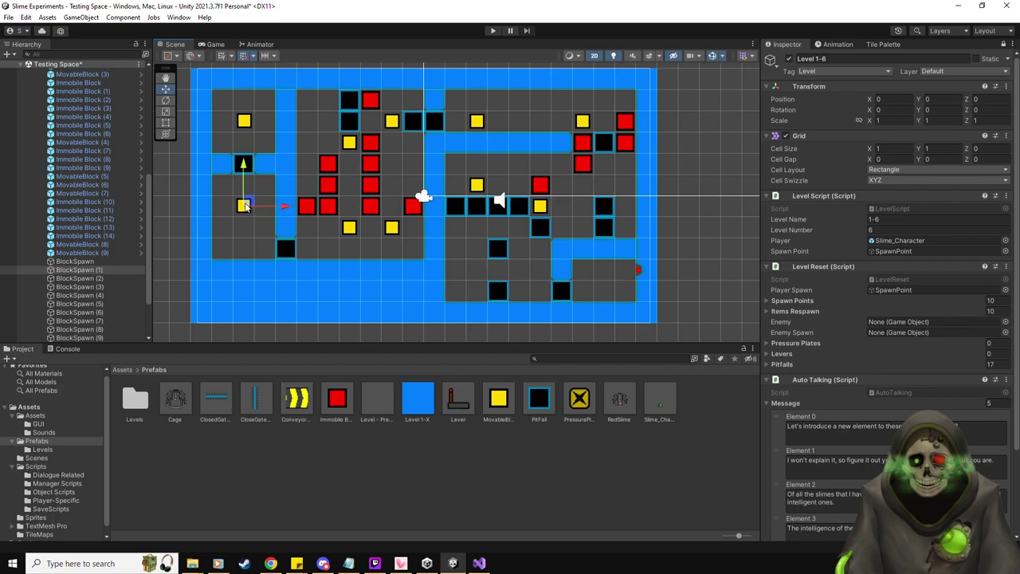
- Move BlockSpawn (2) through BlockSpawn (5) onto the four yellow blocks of the room with the red block columns
{"action": "left_click", "coordinate": [80, 278]}
{"action": "left_click_drag", "start_coordinate": [425, 195], "coordinate": [350, 142]}
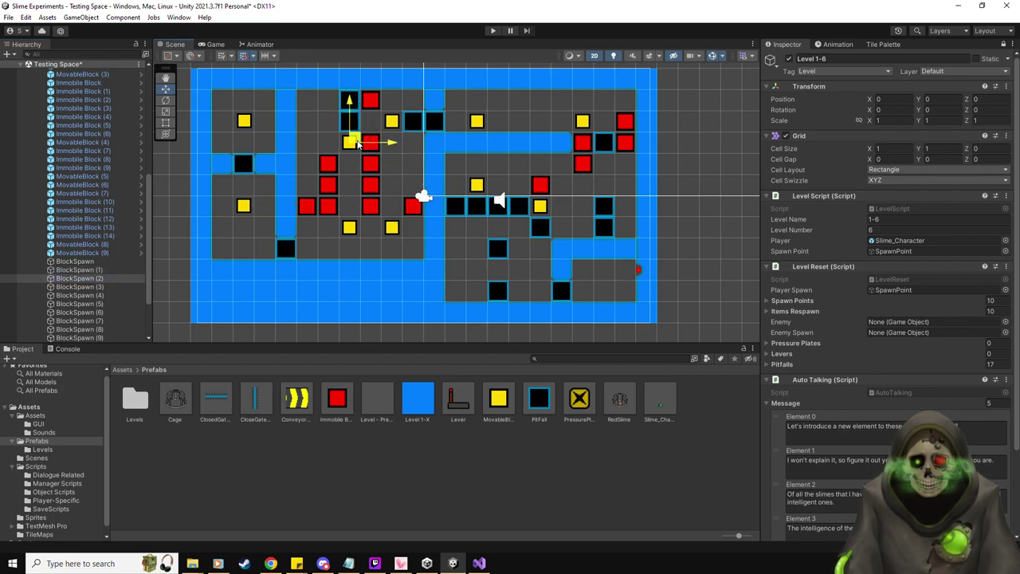
{"action": "left_click", "coordinate": [79, 286]}
{"action": "left_click_drag", "start_coordinate": [425, 195], "coordinate": [350, 227]}
{"action": "left_click", "coordinate": [79, 295]}
{"action": "left_click", "coordinate": [89, 296]}
{"action": "left_click_drag", "start_coordinate": [425, 198], "coordinate": [392, 120]}
{"action": "left_click", "coordinate": [80, 303]}
- Move BlockSpawn (6) and (7) onto the right half's upper yellow blocks, and BlockSpawn (8) and (9) onto the two near the pitfall row
{"action": "left_click", "coordinate": [87, 312]}
{"action": "left_click_drag", "start_coordinate": [425, 197], "coordinate": [478, 121]}
{"action": "left_click", "coordinate": [80, 320]}
{"action": "left_click_drag", "start_coordinate": [423, 197], "coordinate": [582, 120]}
{"action": "scroll", "coordinate": [119, 263], "scroll_direction": "down", "scroll_amount": 3}
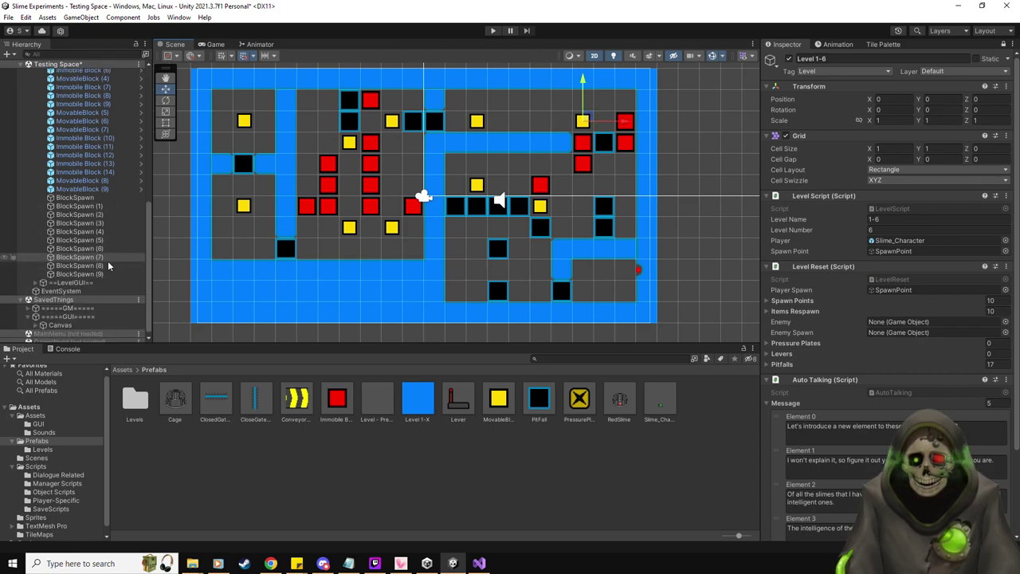
{"action": "left_click", "coordinate": [120, 264]}
{"action": "left_click_drag", "start_coordinate": [424, 197], "coordinate": [540, 206]}
{"action": "left_click", "coordinate": [78, 274]}
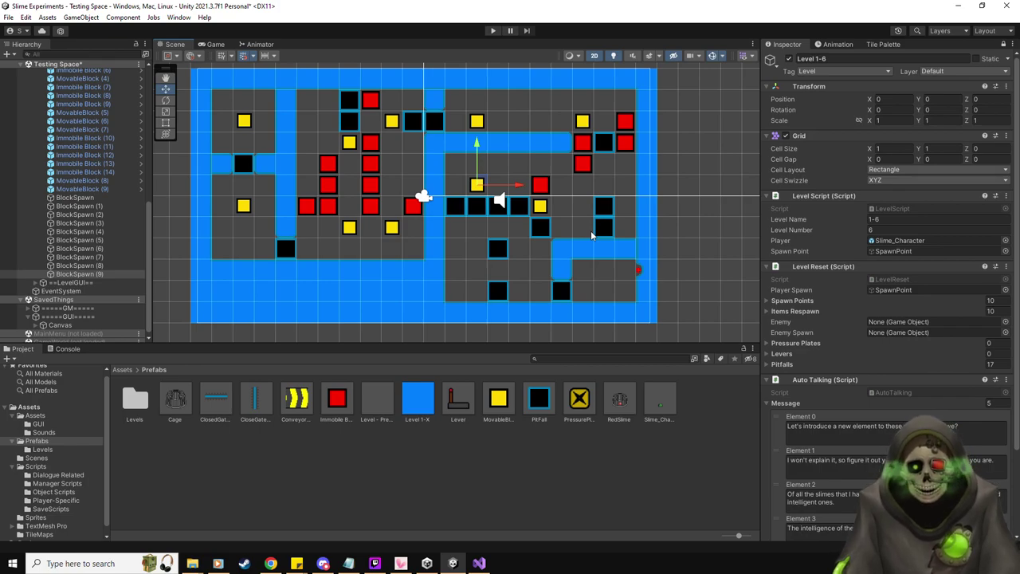
- Check the EndLevel object's settings and save Level 1-6 as a prefab in the Prefabs/Levels folder
{"action": "scroll", "coordinate": [853, 382], "scroll_direction": "down", "scroll_amount": 3}
{"action": "scroll", "coordinate": [827, 401], "scroll_direction": "up", "scroll_amount": 3}
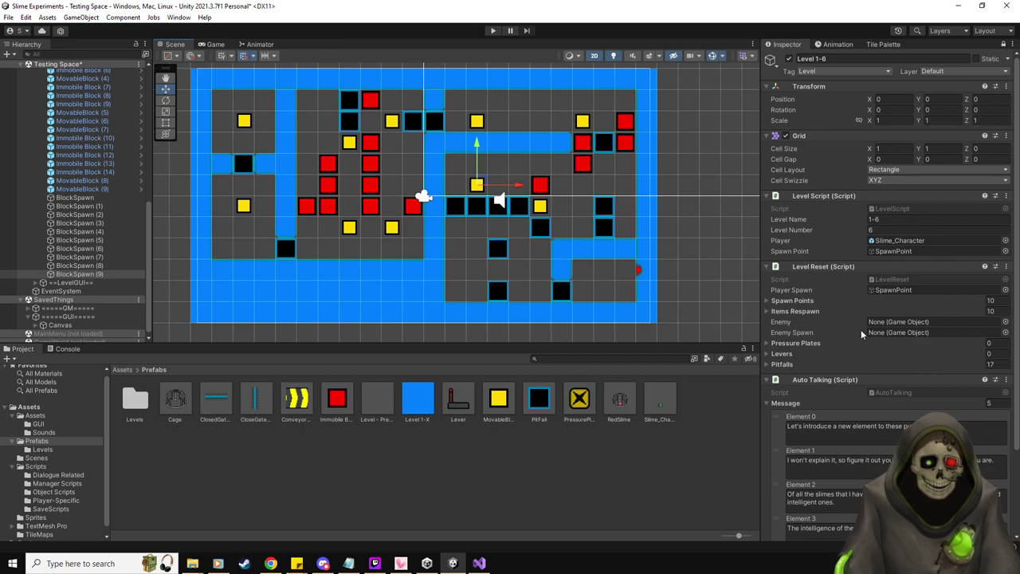
{"action": "scroll", "coordinate": [114, 228], "scroll_direction": "up", "scroll_amount": 5}
{"action": "scroll", "coordinate": [114, 229], "scroll_direction": "up", "scroll_amount": 5}
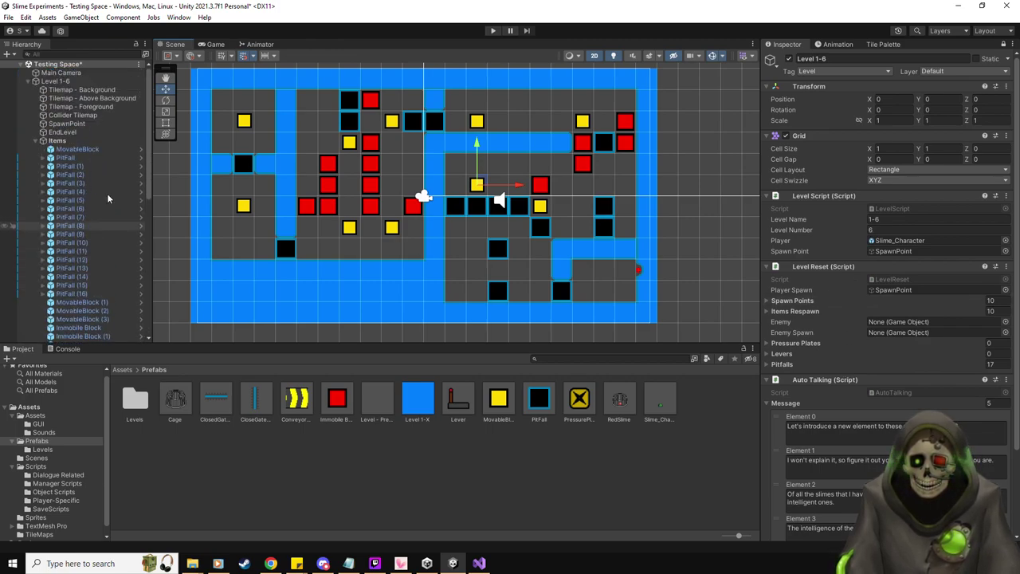
{"action": "left_click", "coordinate": [77, 131]}
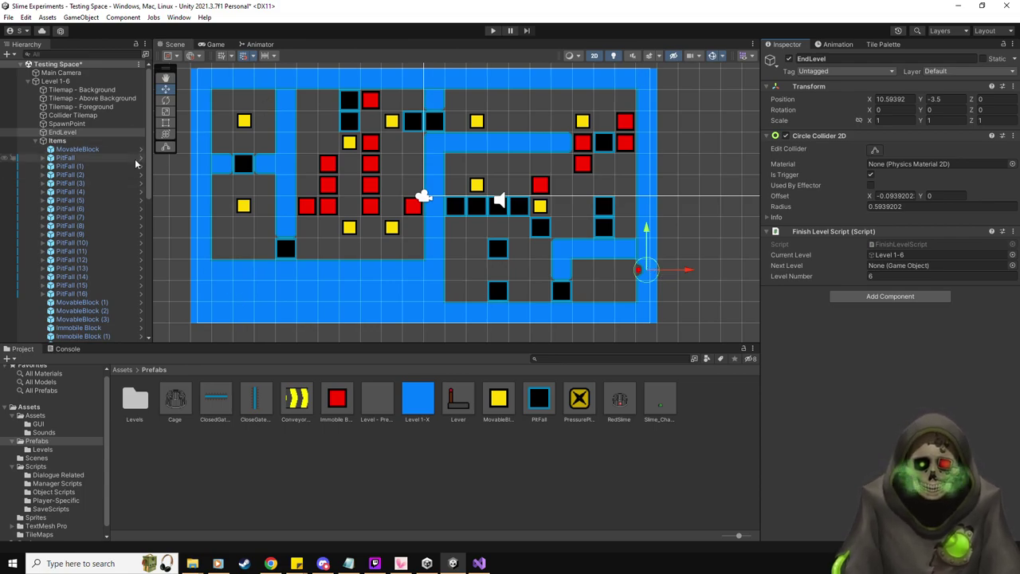
{"action": "left_click", "coordinate": [43, 450]}
{"action": "left_click_drag", "start_coordinate": [65, 90], "coordinate": [423, 450]}
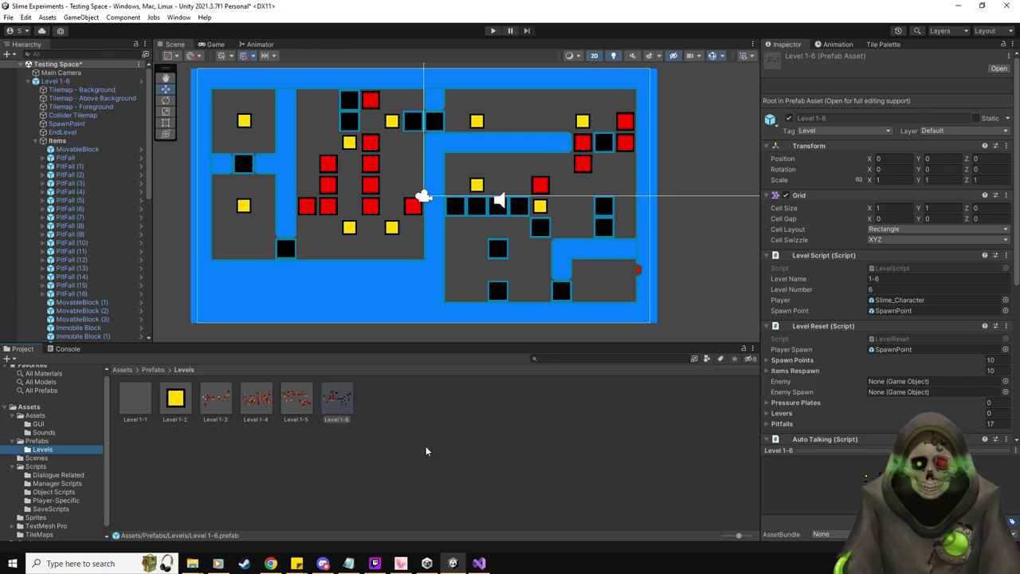
- In the Level 1-5 prefab, set EndLevel's Next Level to the Level 1-6 prefab, save it and return to the scene
{"action": "double_click", "coordinate": [295, 403]}
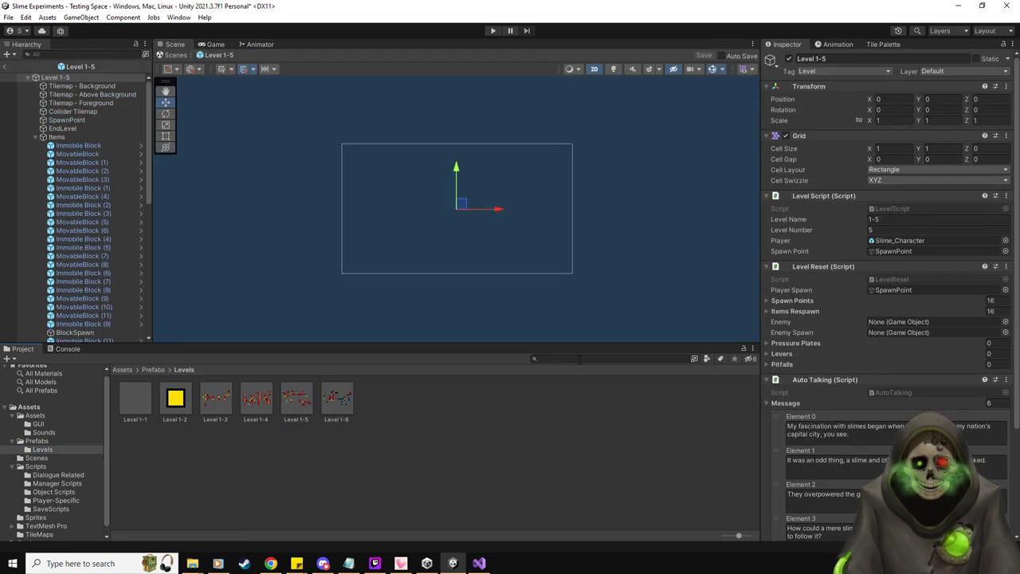
{"action": "left_click", "coordinate": [73, 128]}
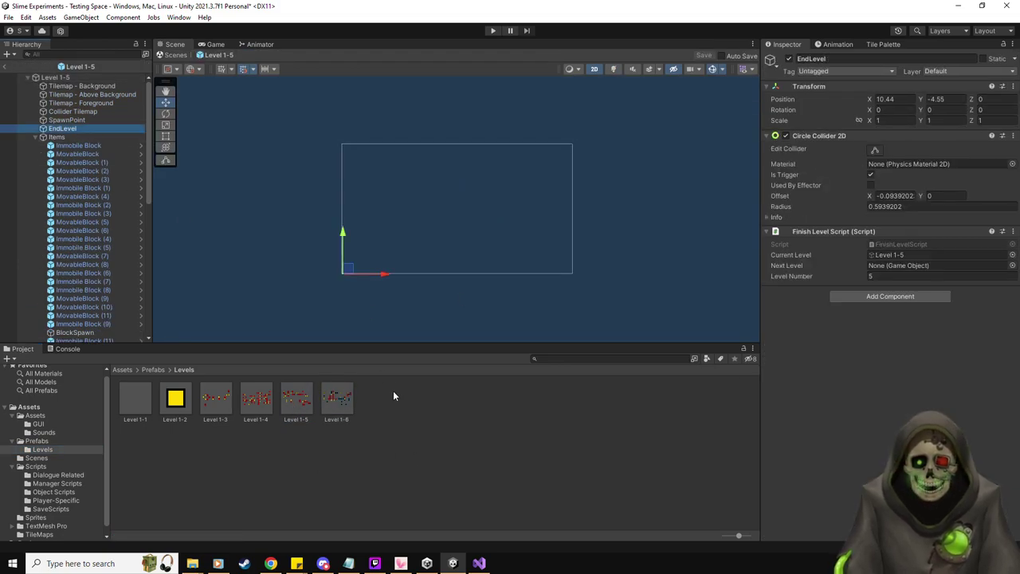
{"action": "left_click_drag", "start_coordinate": [339, 402], "coordinate": [906, 265]}
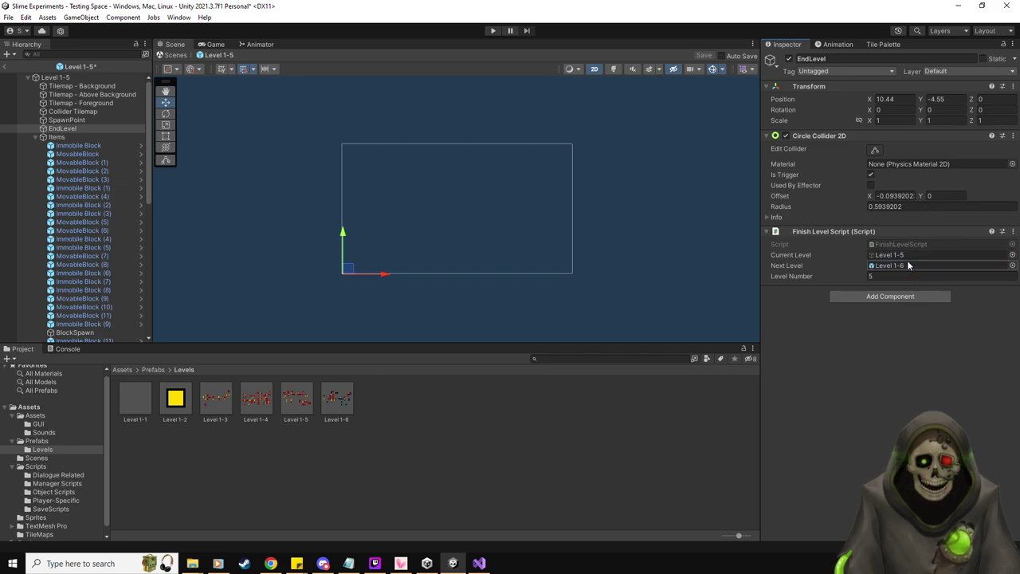
{"action": "left_click", "coordinate": [703, 55]}
{"action": "left_click", "coordinate": [6, 66]}
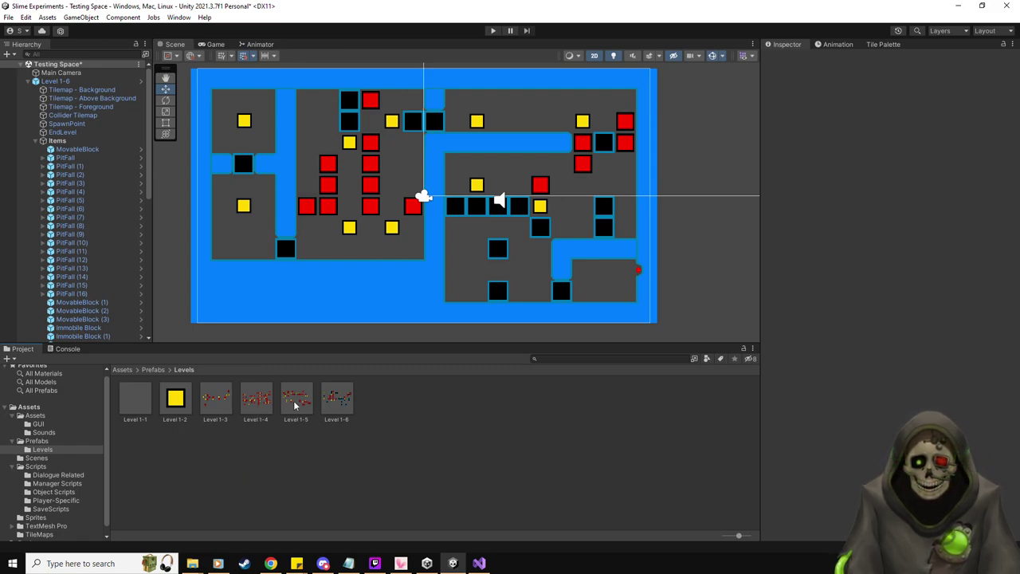
- Delete the Level 1-6 object from the Testing Space scene
{"action": "left_click", "coordinate": [338, 403]}
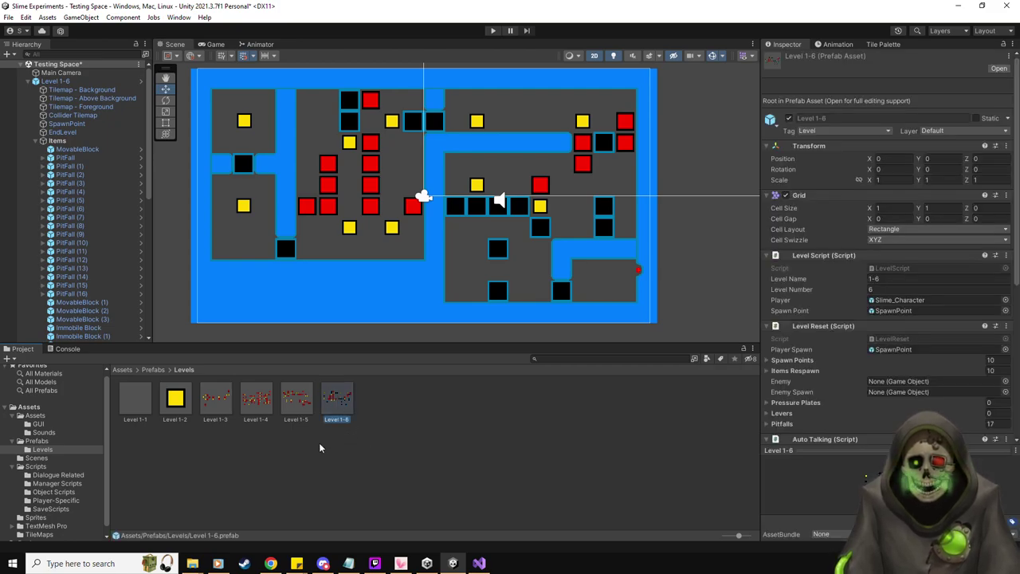
{"action": "left_click", "coordinate": [418, 442]}
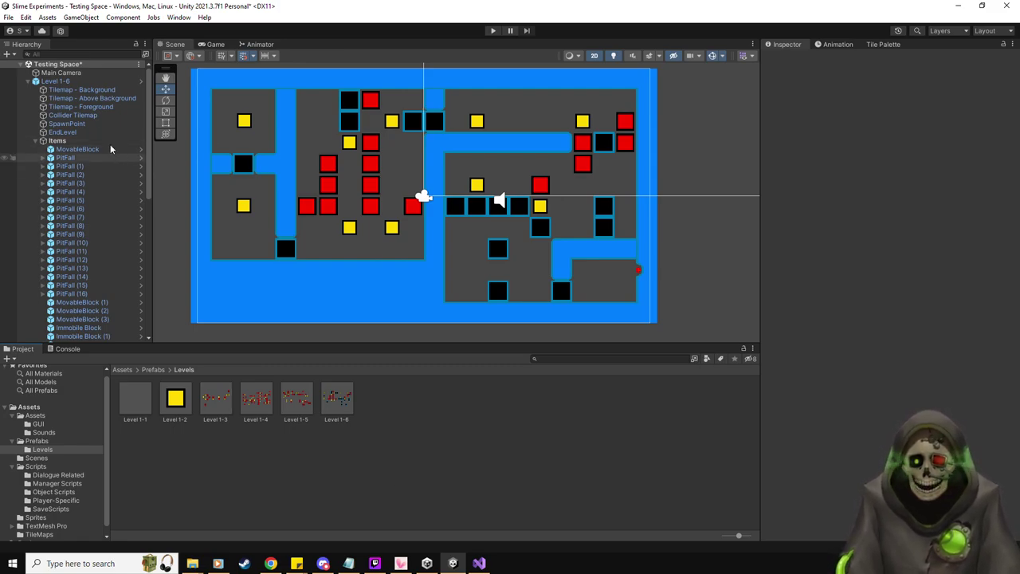
{"action": "left_click", "coordinate": [82, 81]}
{"action": "key", "text": "Delete"}
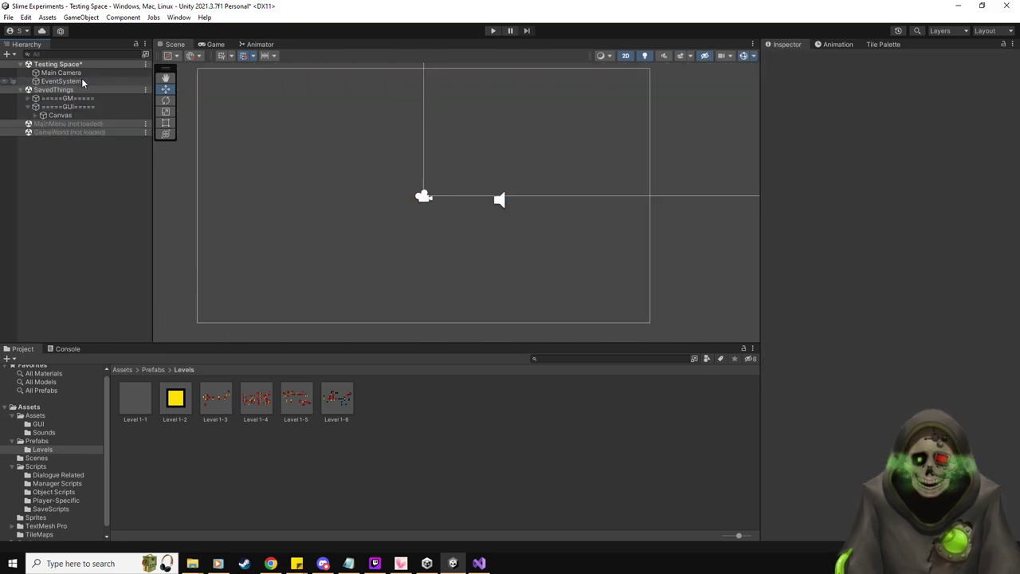
- Place the Level 1-X prefab in the scene hierarchy below Main Camera and unpack it
{"action": "left_click", "coordinate": [58, 440]}
{"action": "left_click_drag", "start_coordinate": [429, 405], "coordinate": [70, 82]}
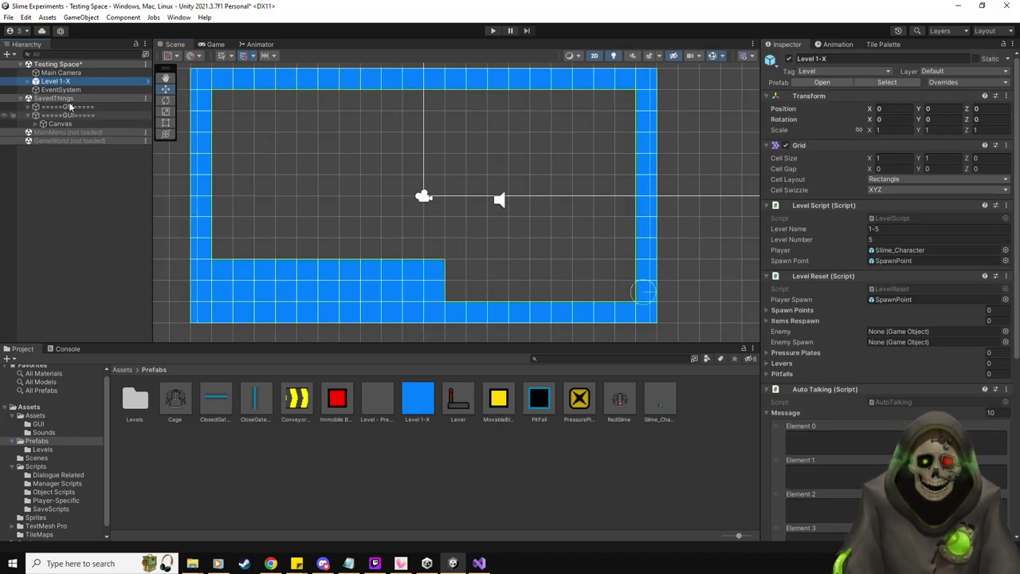
{"action": "right_click", "coordinate": [68, 75]}
{"action": "right_click", "coordinate": [64, 82]}
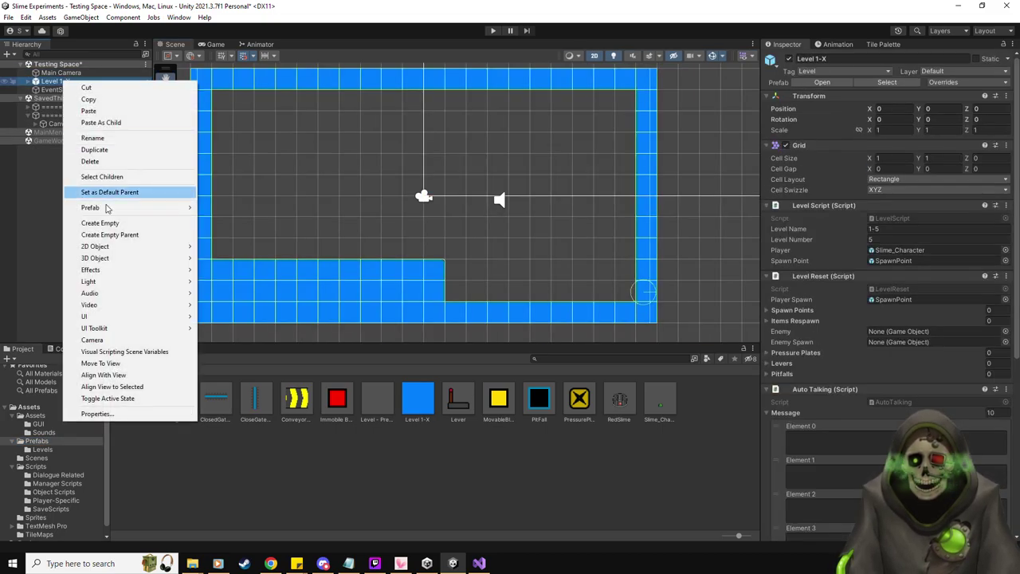
{"action": "mouse_move", "coordinate": [109, 208]}
{"action": "left_click", "coordinate": [239, 254]}
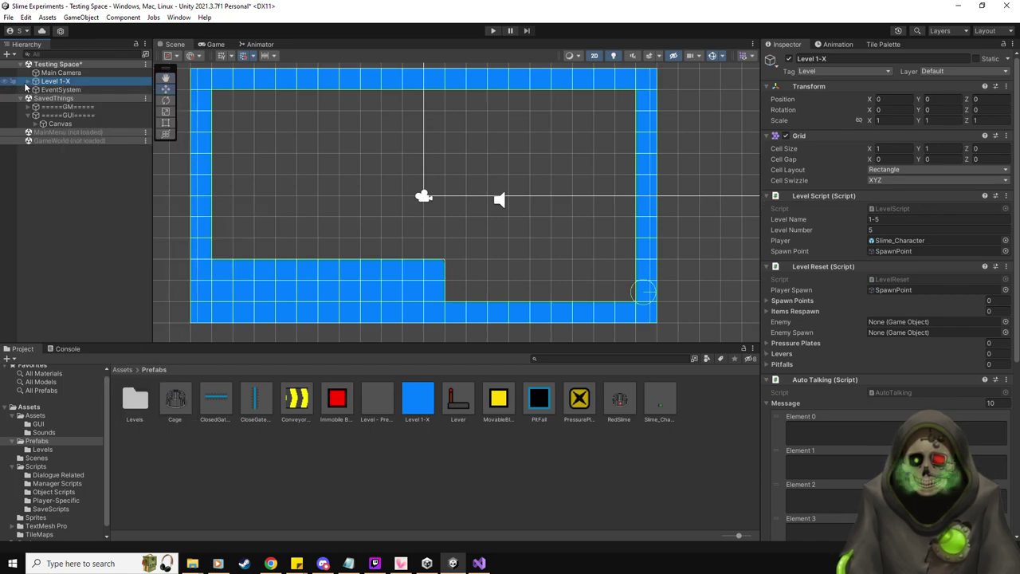
- Expand the Level 1-X hierarchy and set EndLevel's Level Number to 7 and its Current Level to Level 1-X
{"action": "left_click", "coordinate": [28, 81]}
{"action": "left_click", "coordinate": [35, 150]}
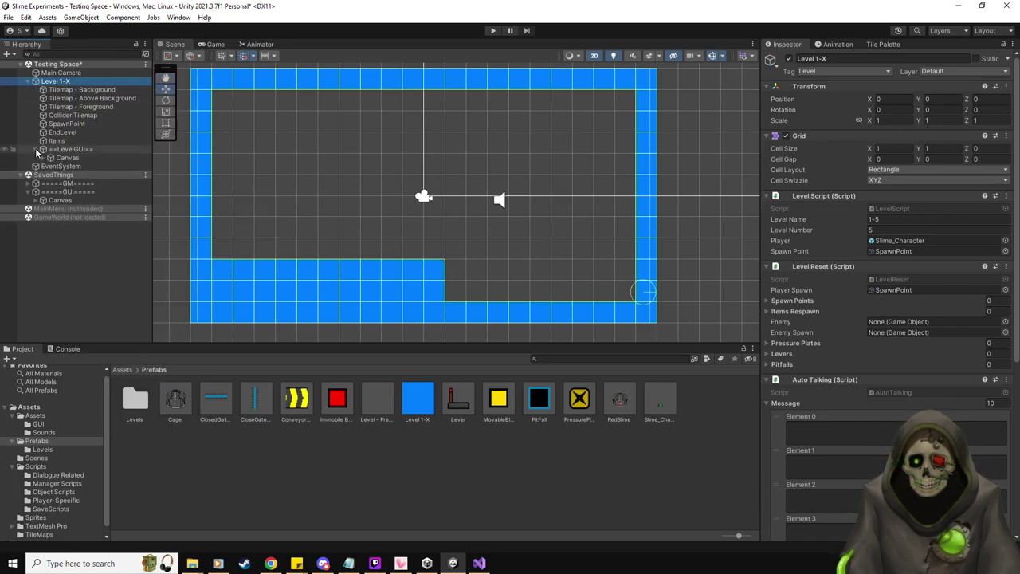
{"action": "left_click", "coordinate": [43, 158]}
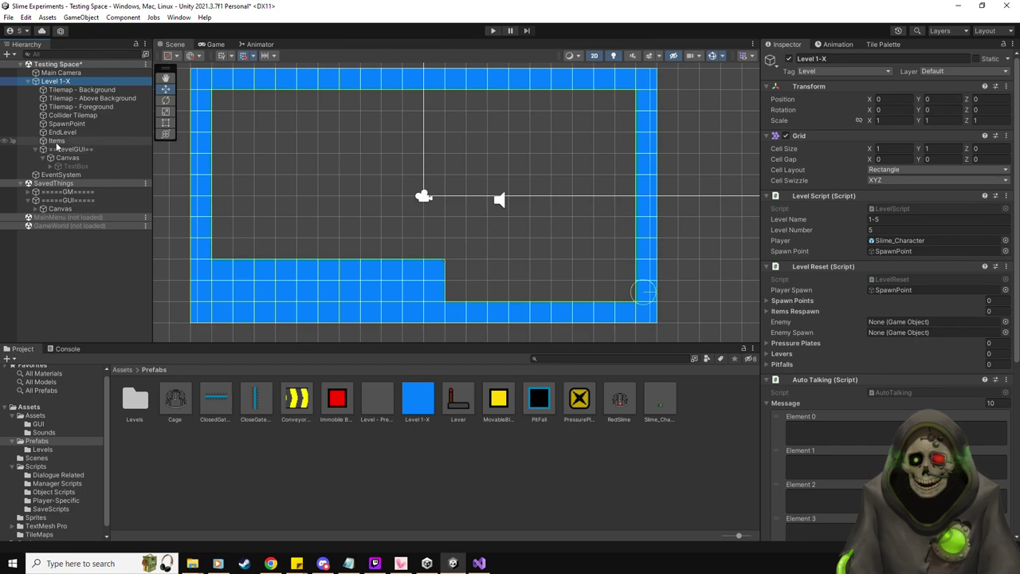
{"action": "left_click", "coordinate": [68, 133]}
{"action": "left_click", "coordinate": [890, 275]}
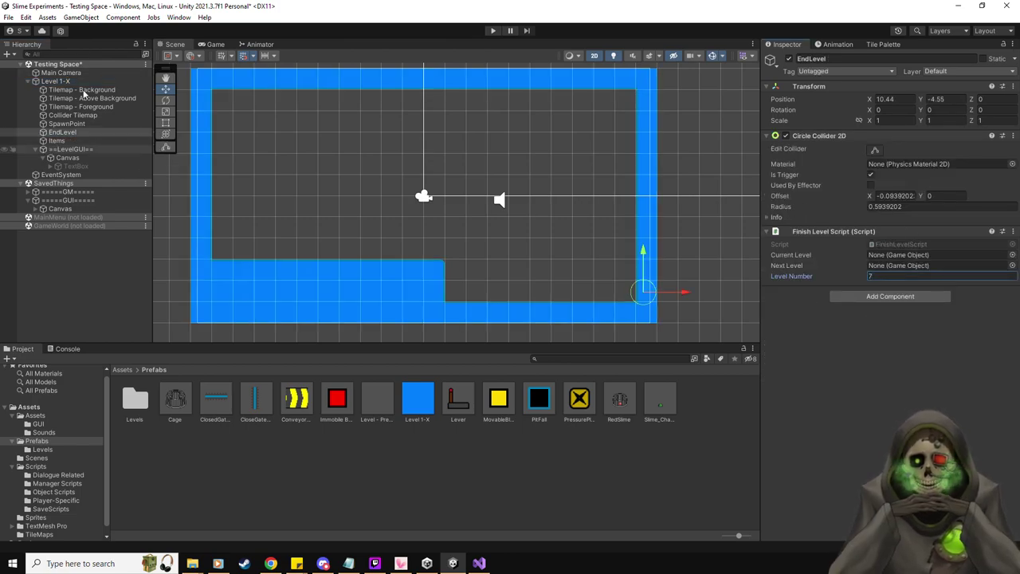
{"action": "type", "text": "7"}
{"action": "left_click_drag", "start_coordinate": [886, 261], "coordinate": [888, 257]}
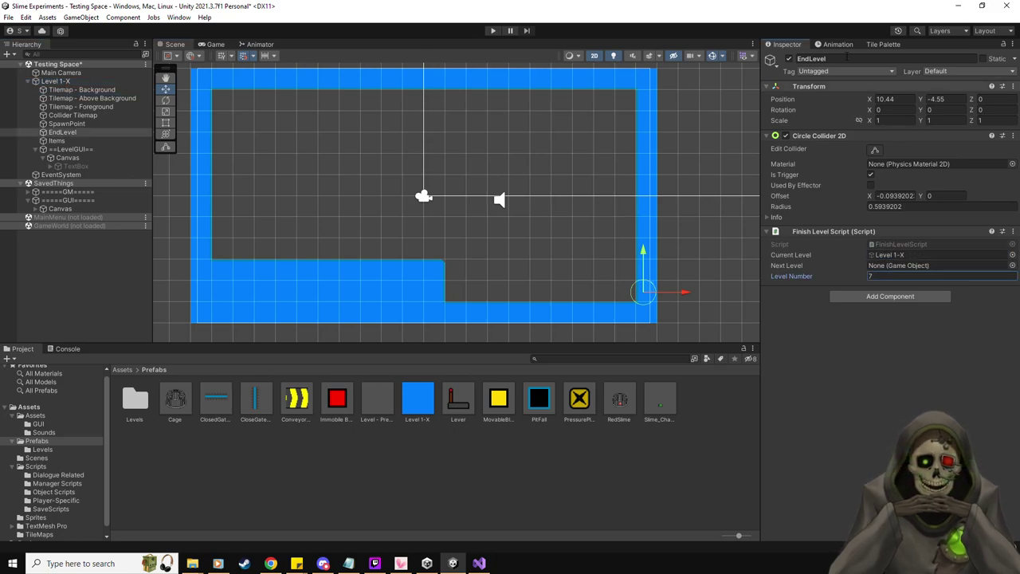
- Rename the Level 1-X object to Level 1-7 and set its Level Script's Level Name to 1-7
{"action": "left_click", "coordinate": [56, 80]}
{"action": "left_click", "coordinate": [827, 58]}
{"action": "key", "text": "BackSpace"}
{"action": "type", "text": "7"}
{"action": "left_click", "coordinate": [902, 220]}
{"action": "type", "text": "1-7"}
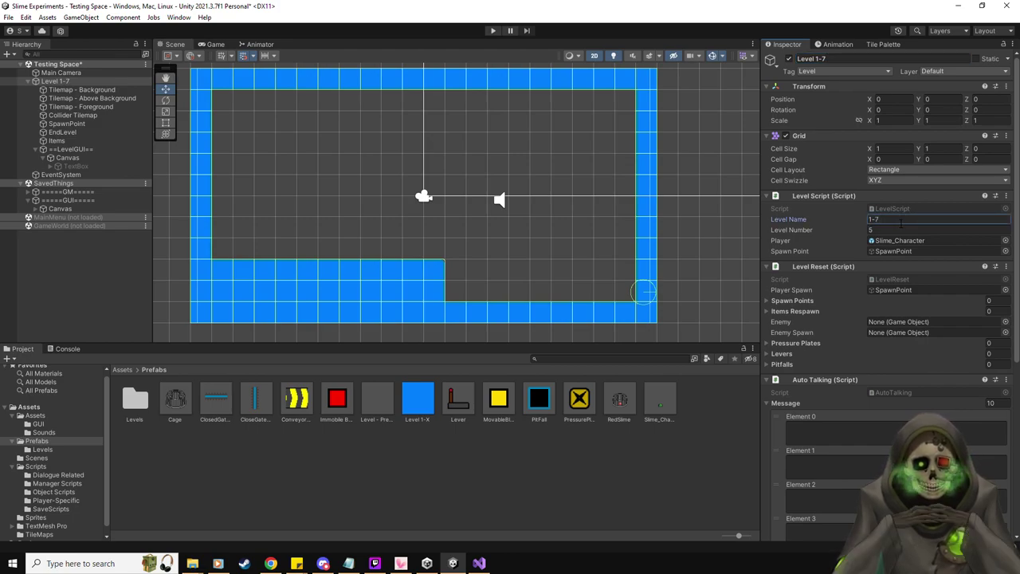
- Set the Level Number in Level 1-7's Level Script to 7
{"action": "left_click", "coordinate": [894, 228]}
{"action": "type", "text": "7"}
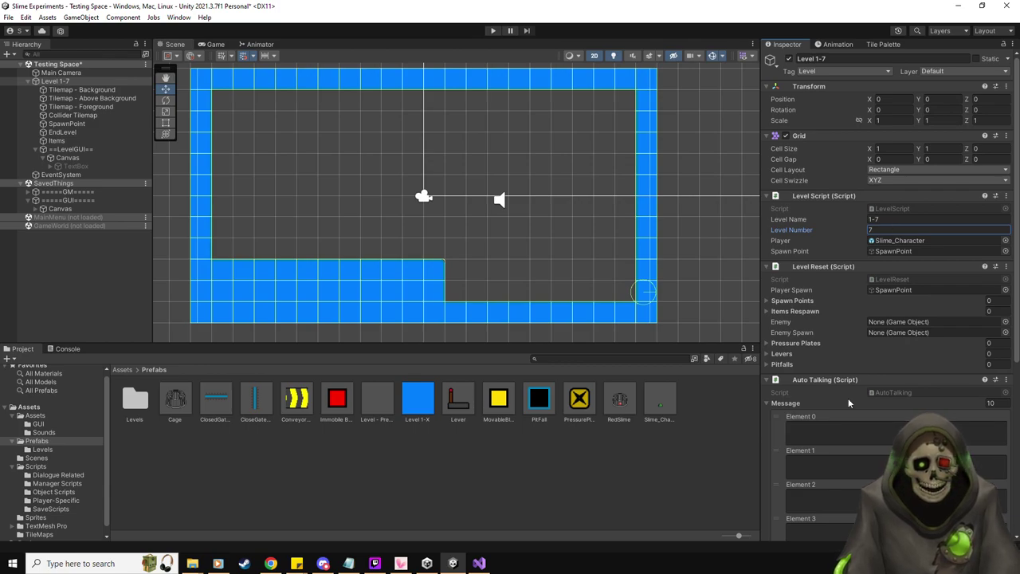
{"action": "scroll", "coordinate": [851, 393], "scroll_direction": "down", "scroll_amount": 3}
{"action": "scroll", "coordinate": [851, 393], "scroll_direction": "up", "scroll_amount": 3}
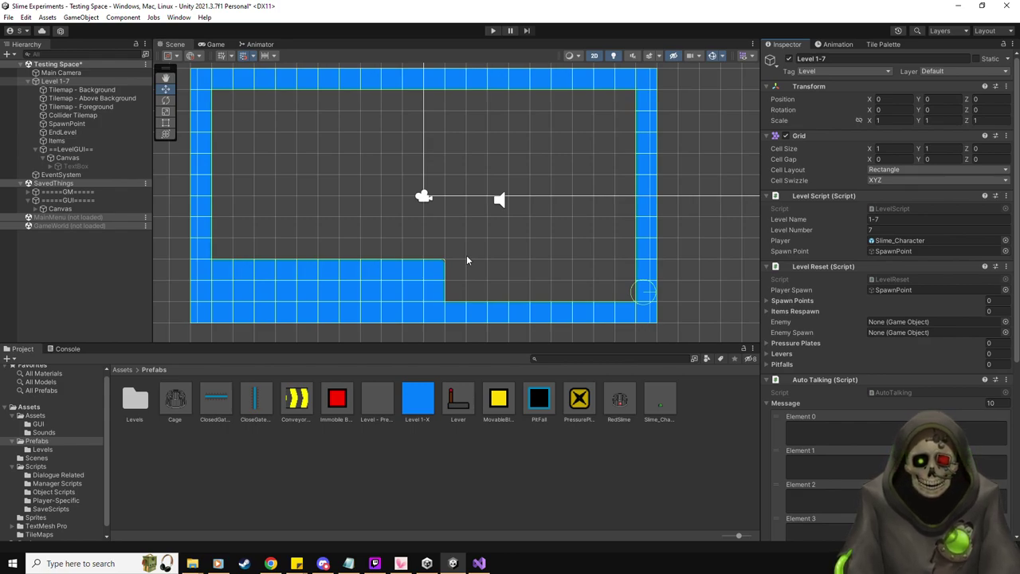
{"action": "key", "text": "alt+Tab"}
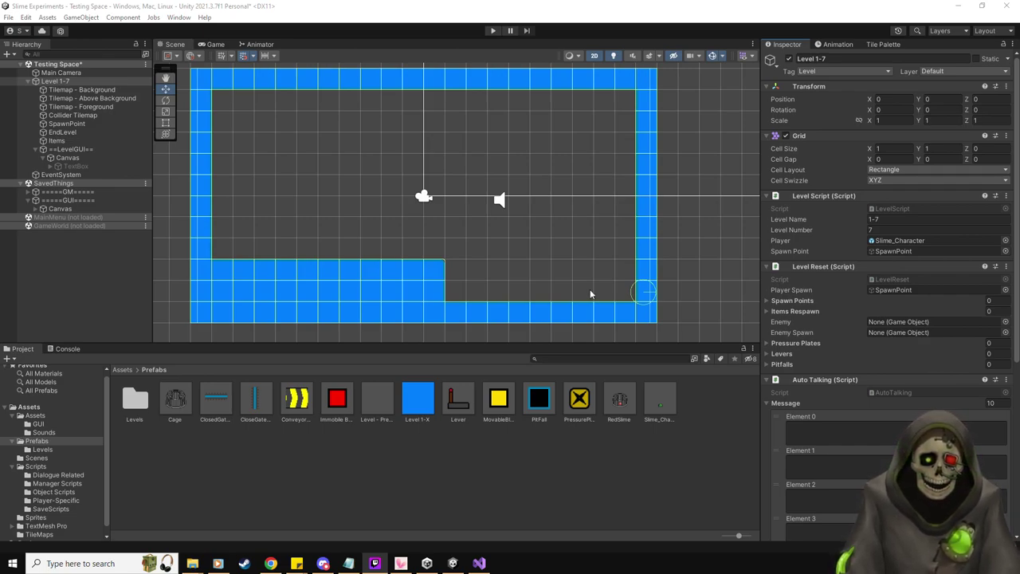
- Paint the right-wall exit tile with the red marker onto the Collider Tilemap, in the uppermost open row of the room
{"action": "left_click", "coordinate": [71, 118]}
{"action": "left_click", "coordinate": [883, 43]}
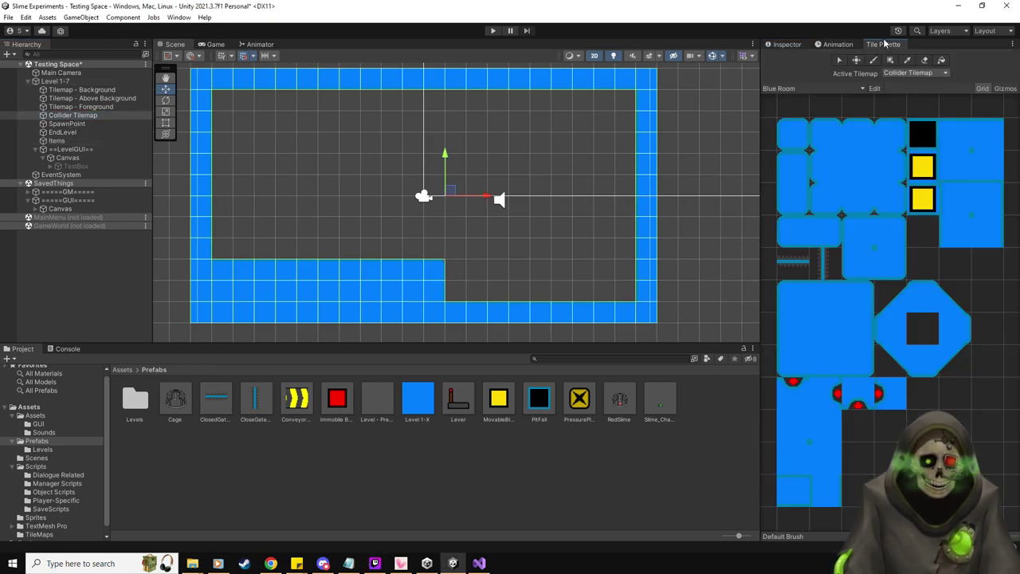
{"action": "left_click", "coordinate": [895, 403]}
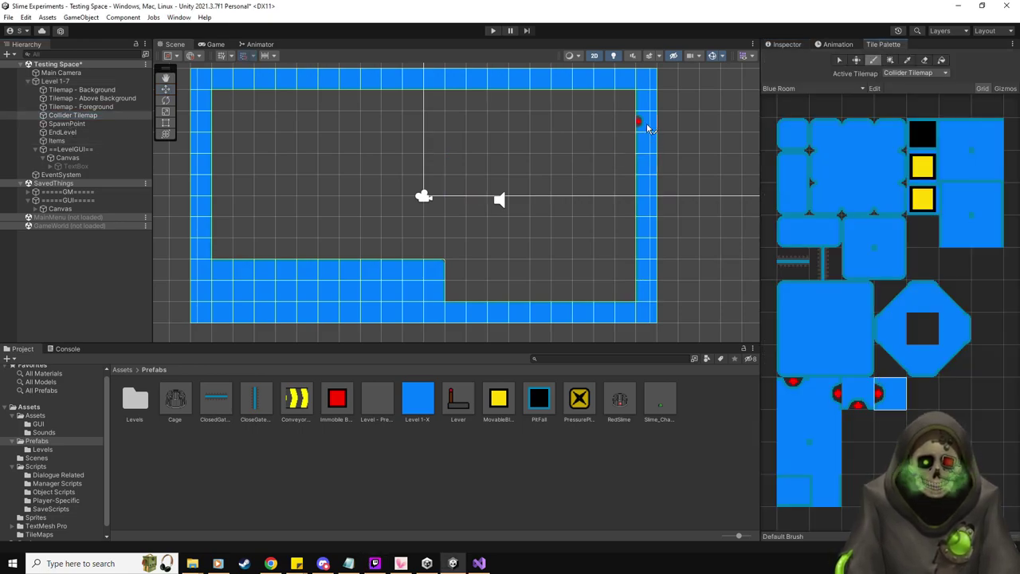
{"action": "left_click", "coordinate": [648, 106]}
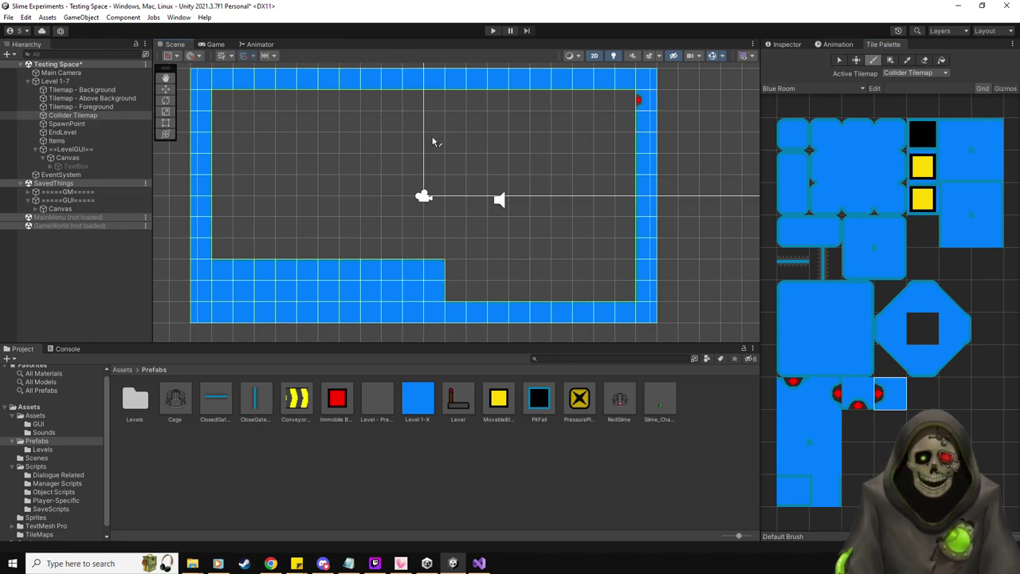
- Move the EndLevel object up the right wall onto the newly painted red exit tile
{"action": "left_click", "coordinate": [89, 132]}
{"action": "key", "text": "w"}
{"action": "left_click_drag", "start_coordinate": [644, 290], "coordinate": [649, 96]}
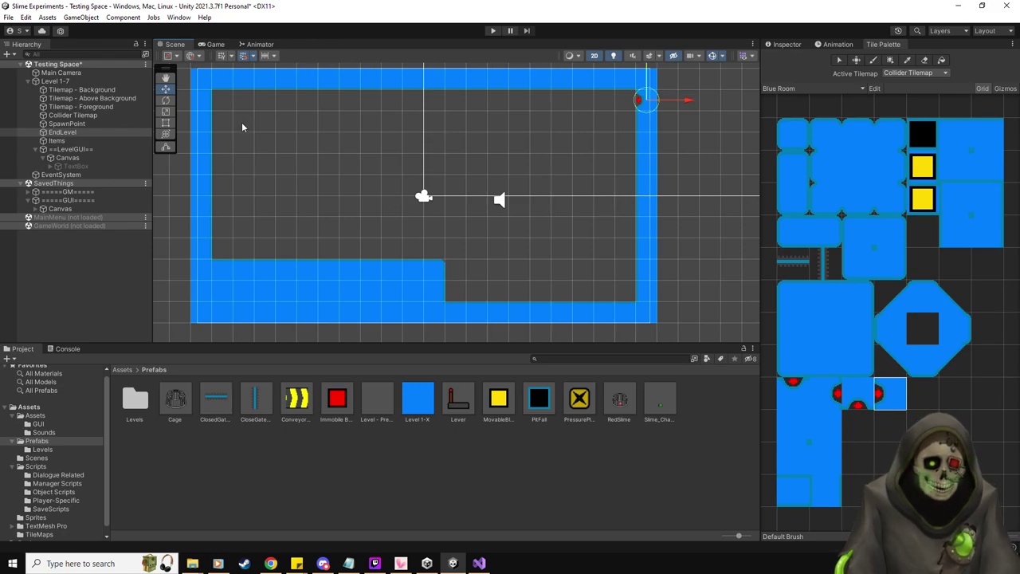
- Examine the block layout and EndLevel placement in the Level 1-6 prefab and return to the Testing Space scene
{"action": "left_click", "coordinate": [39, 450]}
{"action": "double_click", "coordinate": [336, 400]}
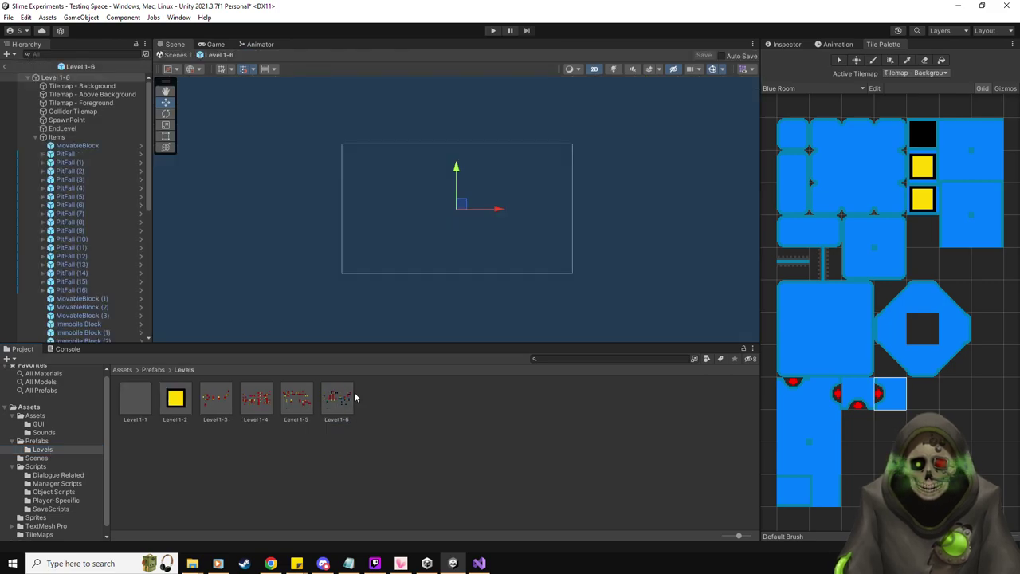
{"action": "left_click", "coordinate": [79, 120]}
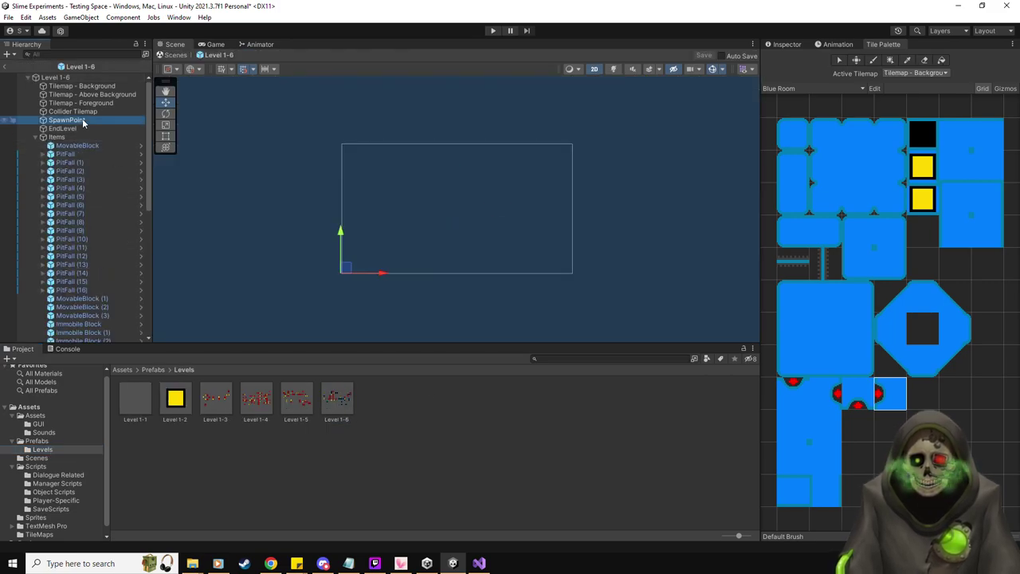
{"action": "key", "text": "Down"}
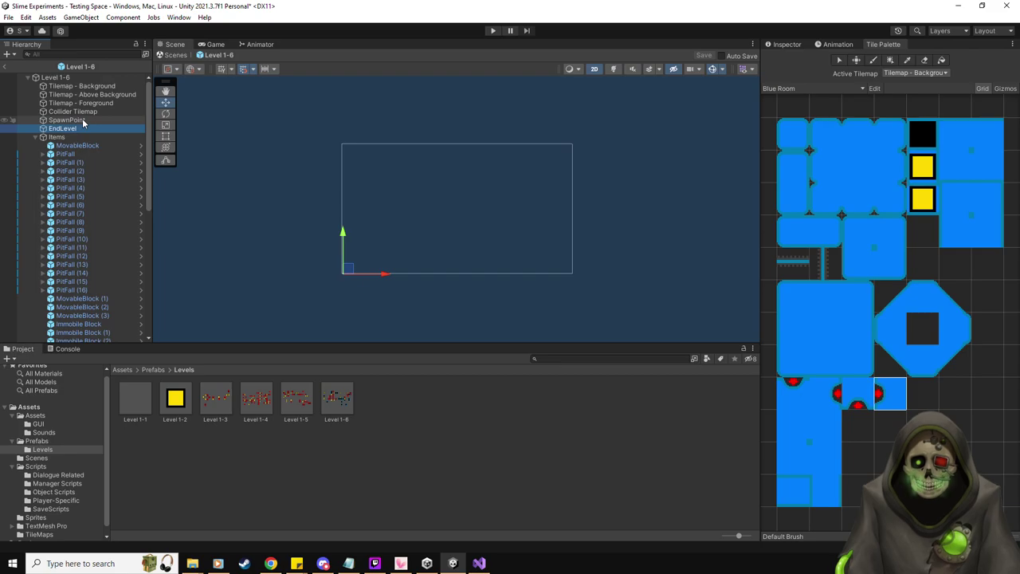
{"action": "scroll", "coordinate": [286, 292], "scroll_direction": "up", "scroll_amount": 3}
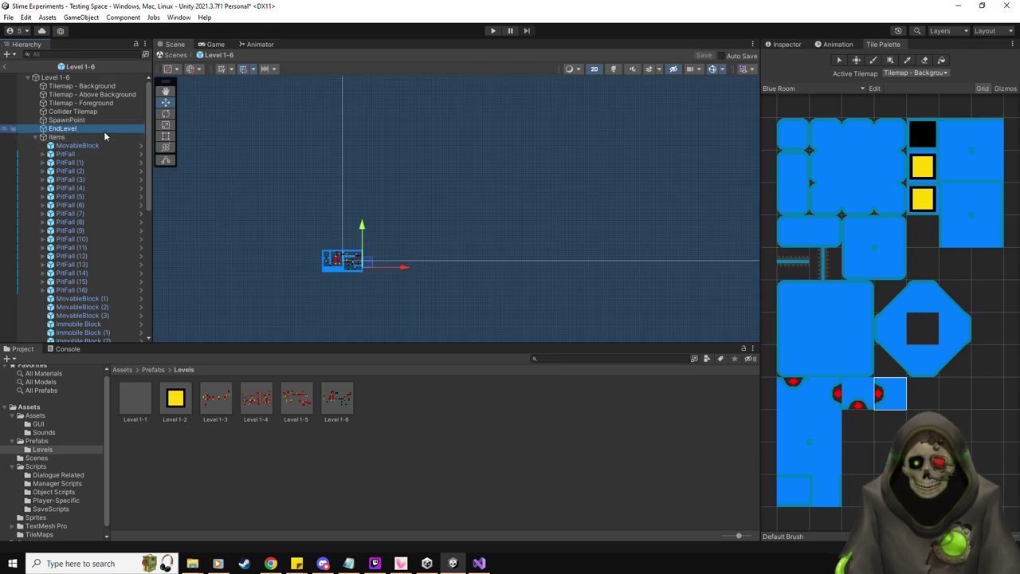
{"action": "key", "text": "f"}
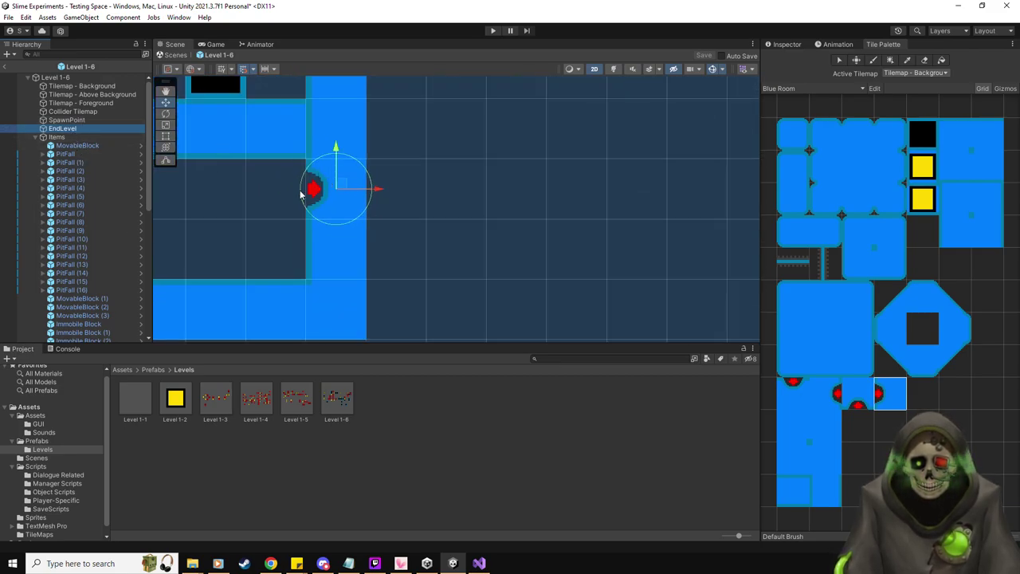
{"action": "scroll", "coordinate": [518, 255], "scroll_direction": "down", "scroll_amount": 4}
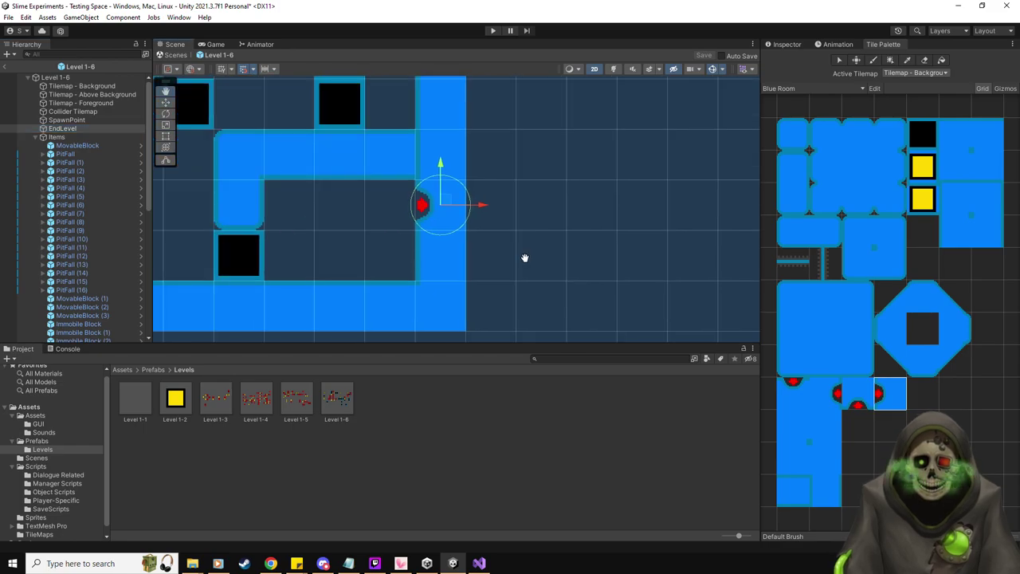
{"action": "scroll", "coordinate": [462, 216], "scroll_direction": "down", "scroll_amount": 3}
{"action": "middle_click_drag", "start_coordinate": [324, 179], "coordinate": [398, 241]}
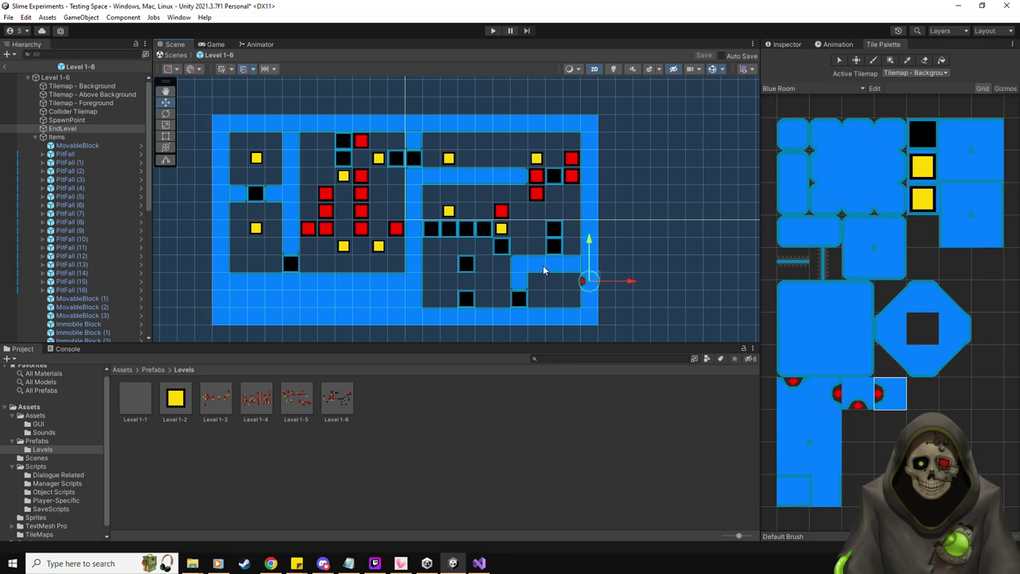
{"action": "left_click", "coordinate": [6, 67]}
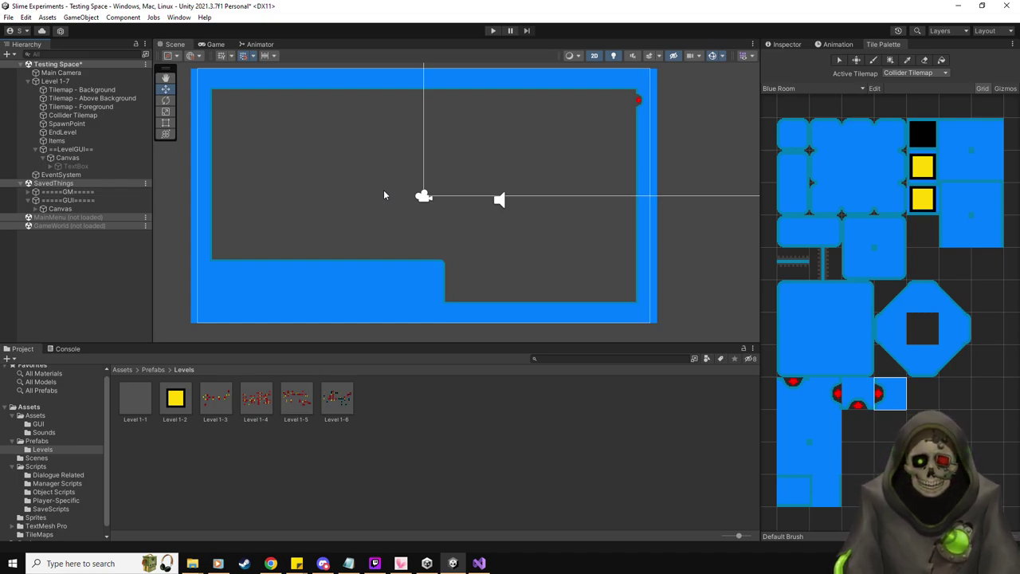
- Move the SpawnPoint to the room's upper-left corner, level with the exit tile
{"action": "middle_click_drag", "start_coordinate": [416, 145], "coordinate": [468, 137]}
{"action": "scroll", "coordinate": [443, 144], "scroll_direction": "up", "scroll_amount": 1}
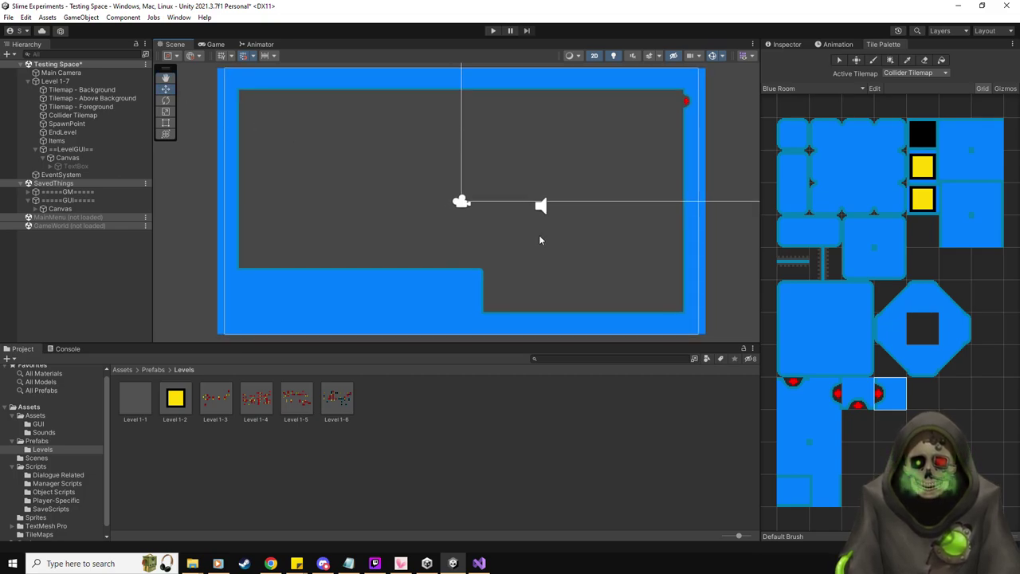
{"action": "middle_click_drag", "start_coordinate": [610, 181], "coordinate": [605, 187]}
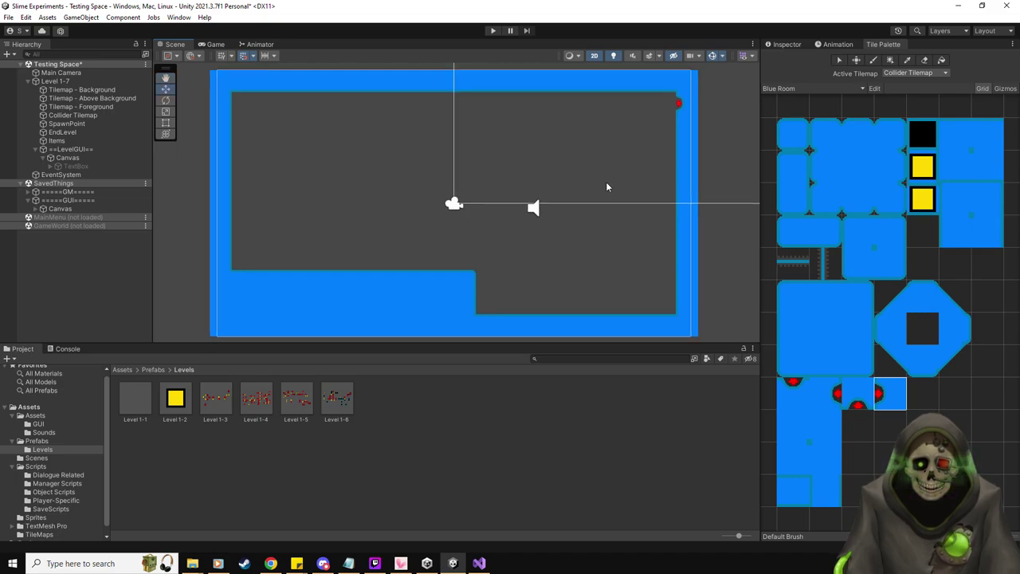
{"action": "left_click", "coordinate": [91, 123]}
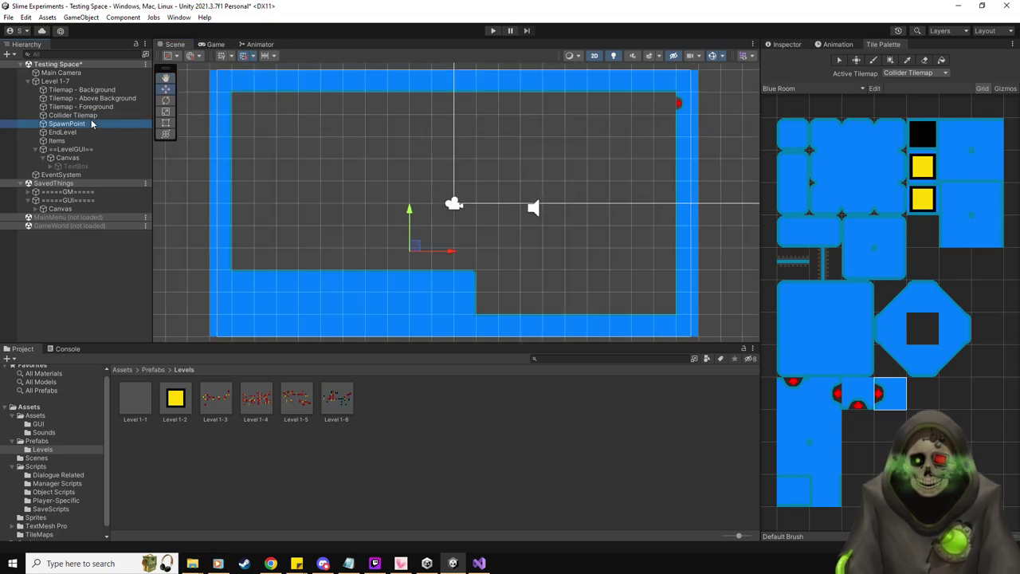
{"action": "left_click_drag", "start_coordinate": [415, 249], "coordinate": [270, 100]}
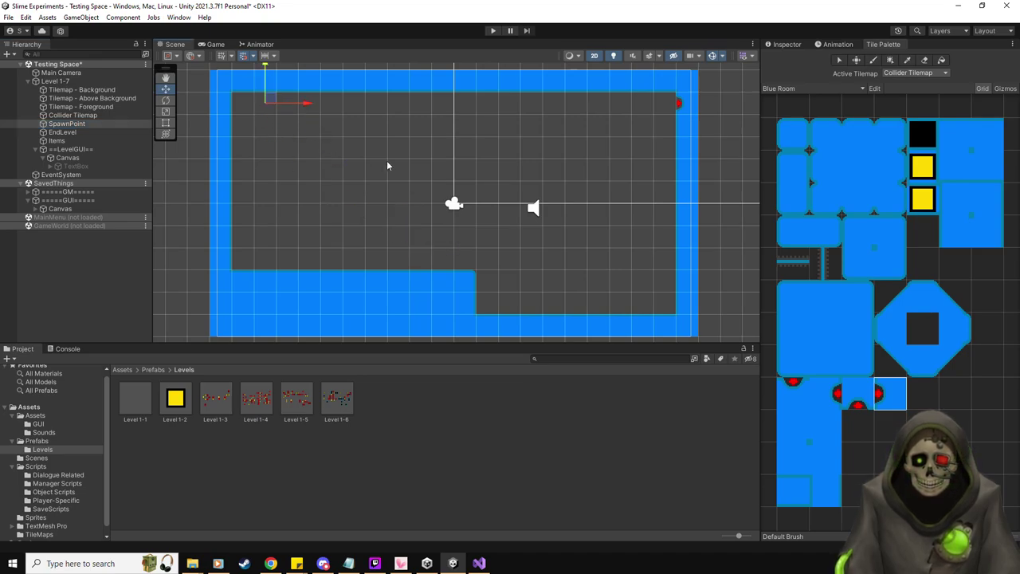
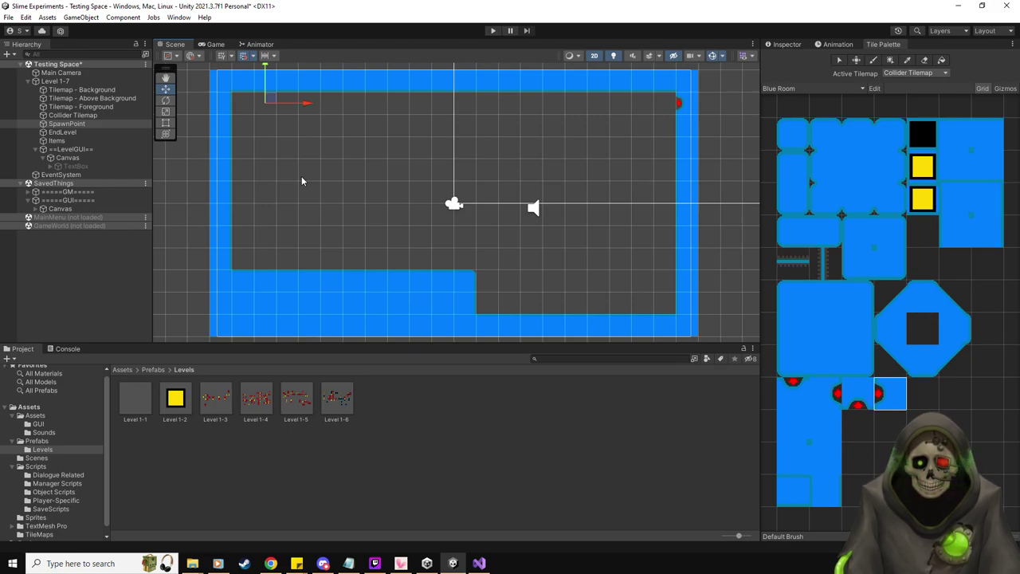
- Set the Items object of Level 1-7 as the default parent
{"action": "middle_click_drag", "start_coordinate": [503, 174], "coordinate": [388, 182]}
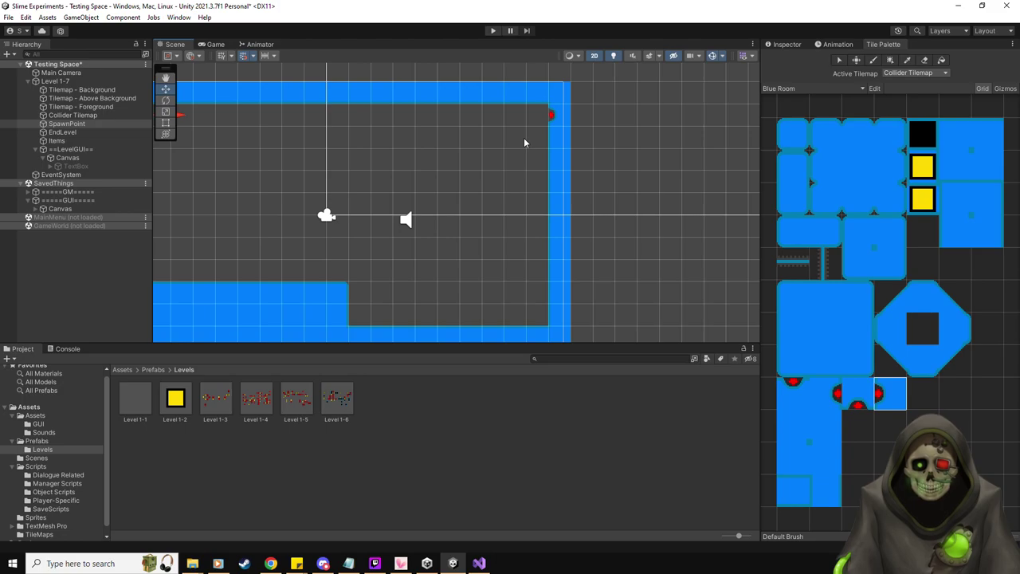
{"action": "middle_click_drag", "start_coordinate": [428, 258], "coordinate": [396, 243]}
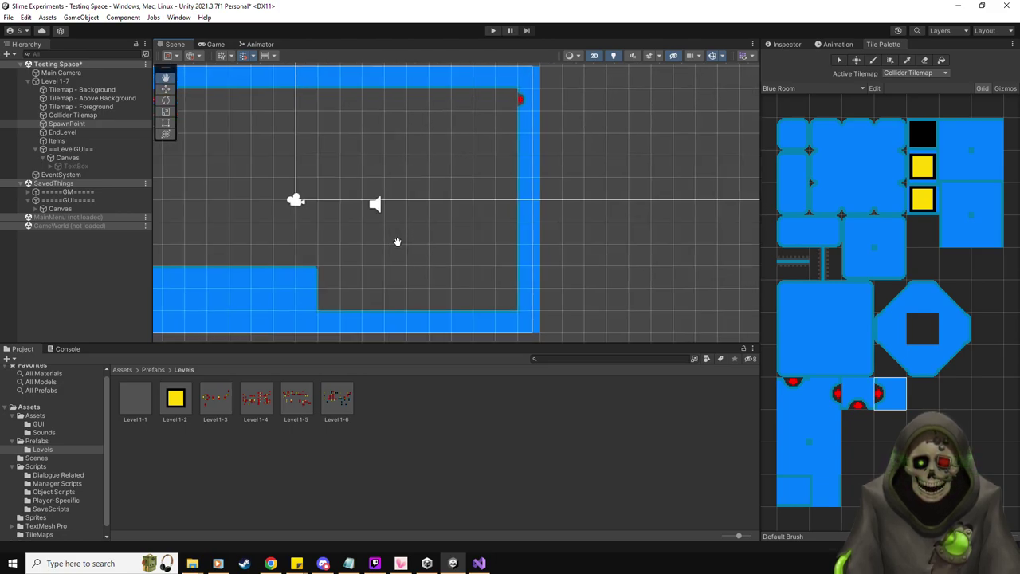
{"action": "right_click", "coordinate": [73, 140]}
{"action": "left_click", "coordinate": [137, 252]}
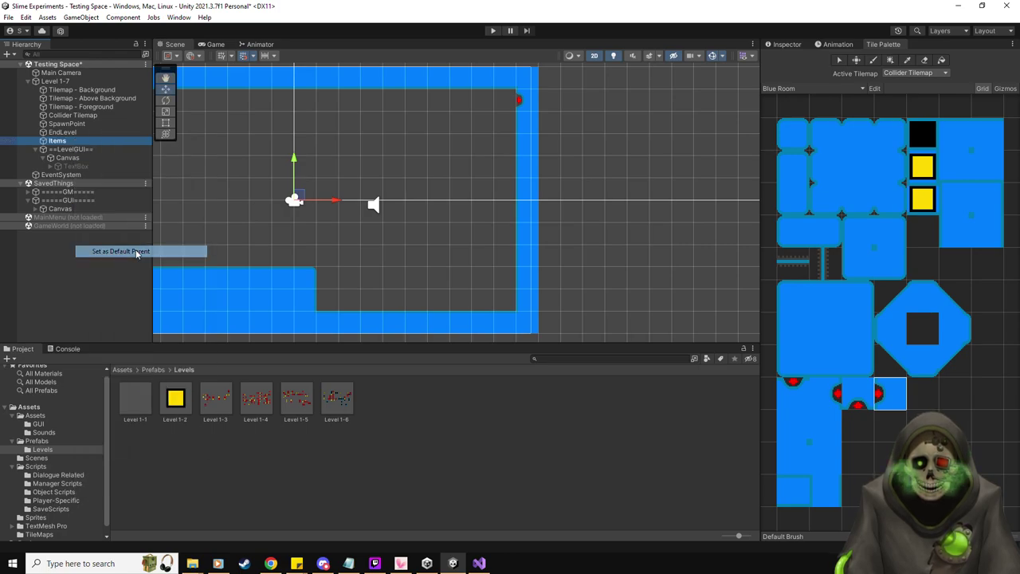
{"action": "left_click_drag", "start_coordinate": [826, 134], "coordinate": [897, 143]}
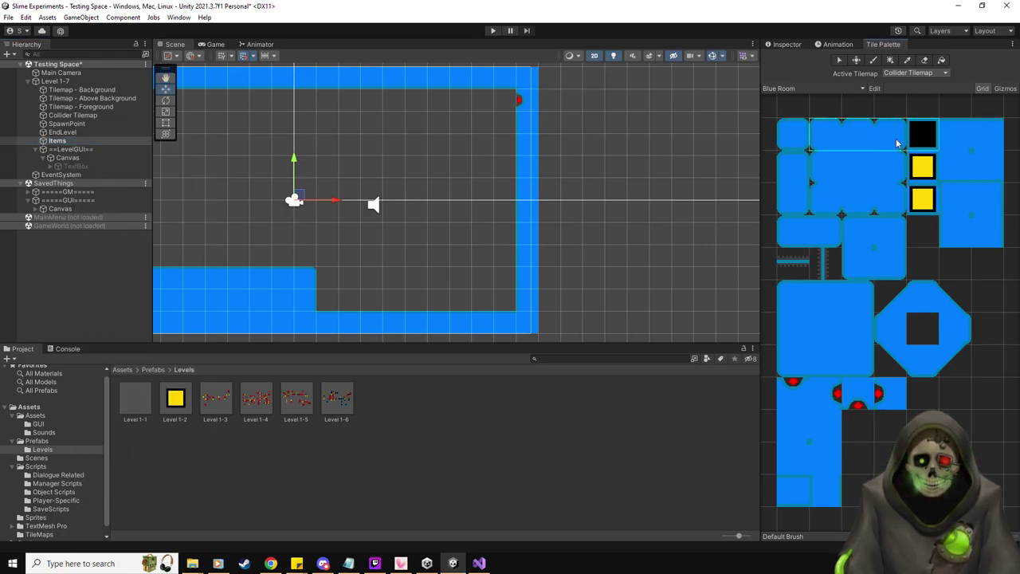
{"action": "left_click", "coordinate": [922, 133]}
{"action": "left_click", "coordinate": [838, 61]}
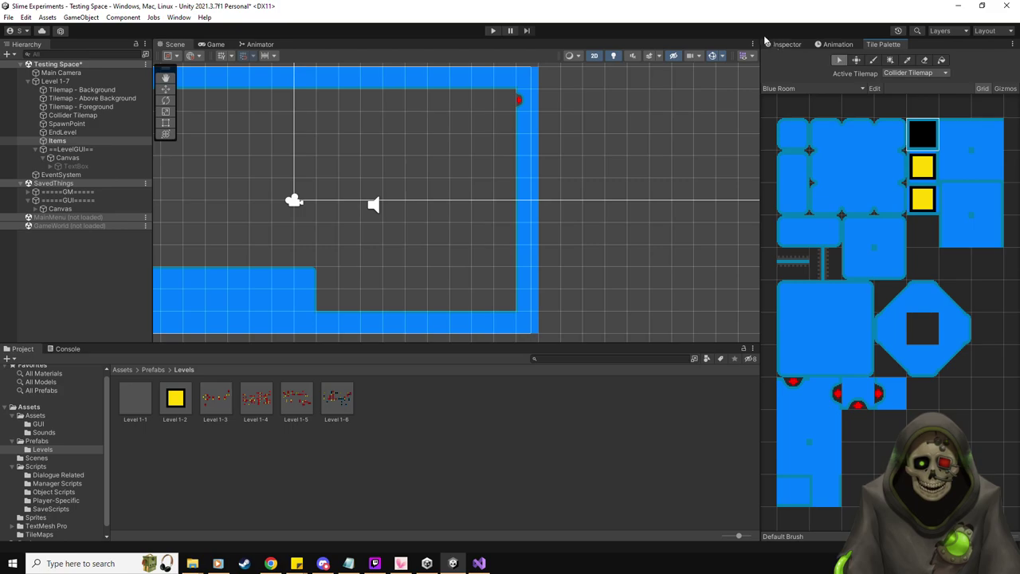
- Place a PitFall prefab at X 9.5, Y 4.5 beside the exit, enable Is Vertical, and assign SpawnPoint as its Level Spawn
{"action": "left_click", "coordinate": [783, 44]}
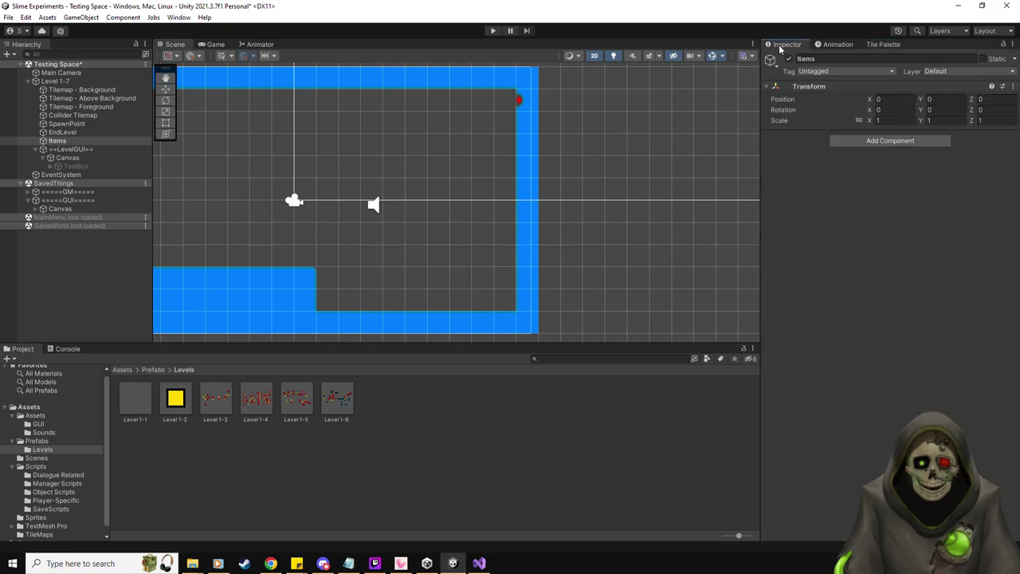
{"action": "left_click", "coordinate": [36, 441]}
{"action": "left_click_drag", "start_coordinate": [539, 398], "coordinate": [511, 96]}
{"action": "left_click", "coordinate": [169, 89]}
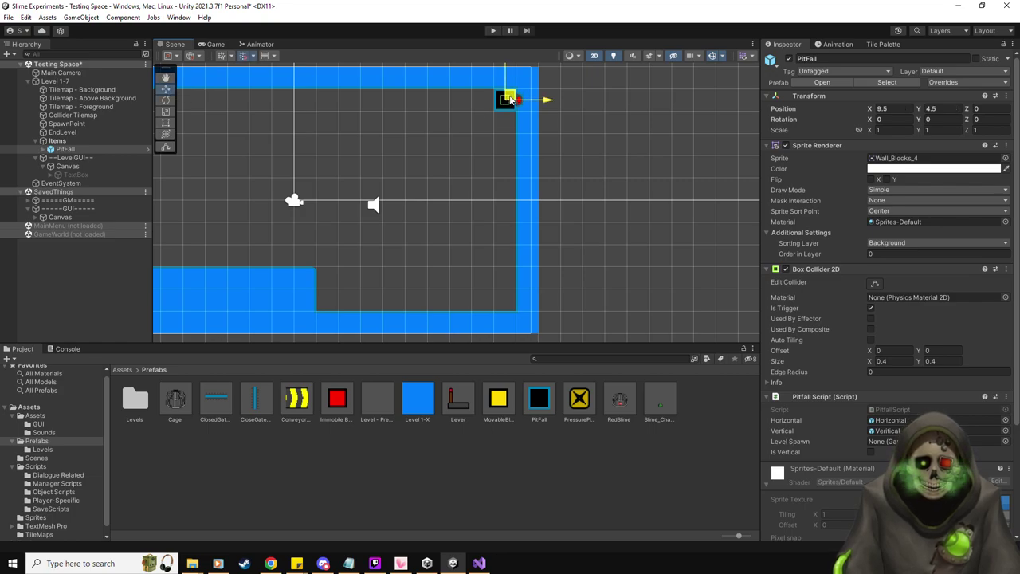
{"action": "left_click", "coordinate": [871, 453]}
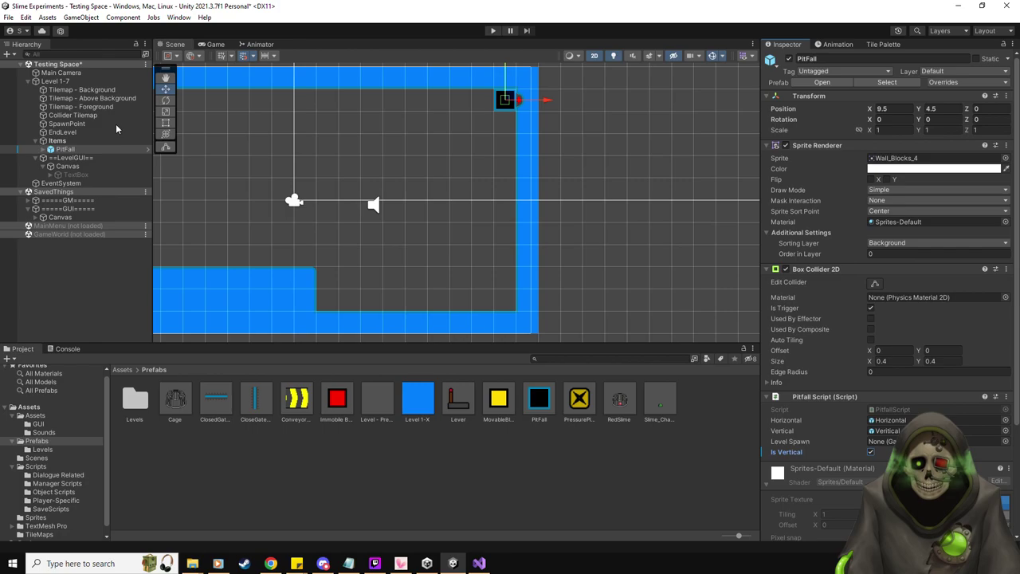
{"action": "left_click_drag", "start_coordinate": [882, 449], "coordinate": [881, 443]}
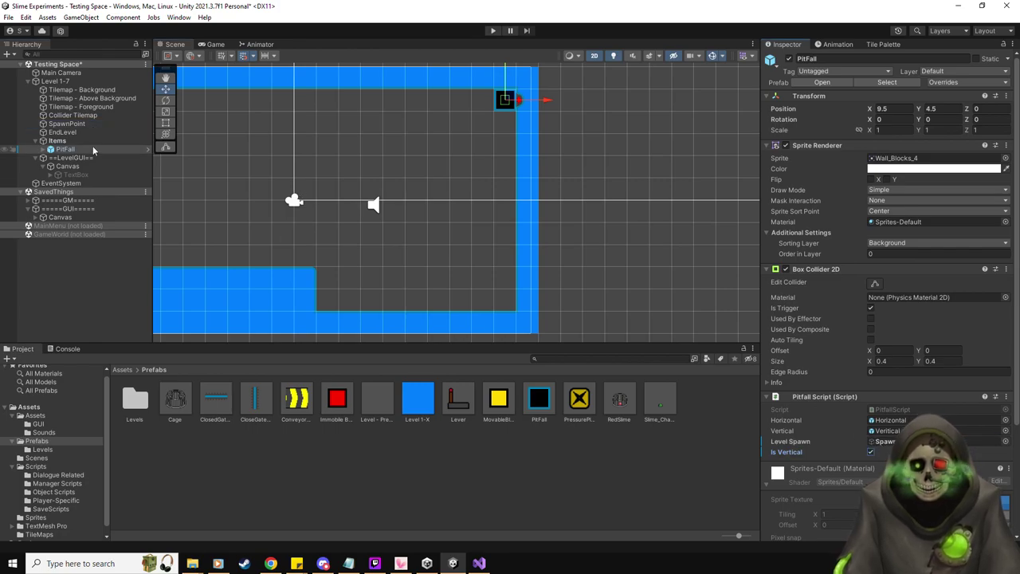
- Duplicate the PitFall down the right wall into a column of five, from Y 4.5 to Y 0.5
{"action": "left_click", "coordinate": [76, 150]}
{"action": "key", "text": "ctrl+d"}
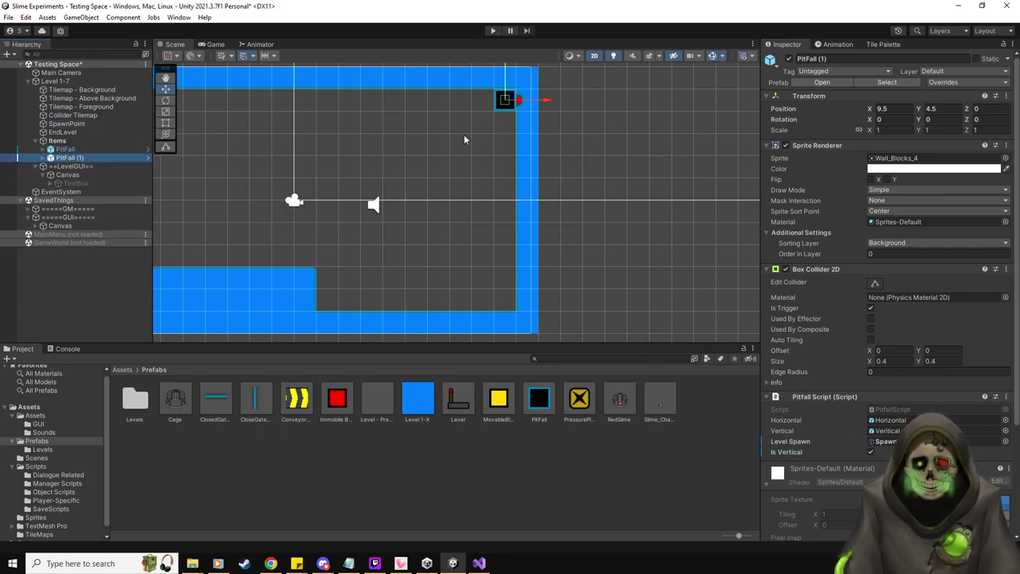
{"action": "middle_click_drag", "start_coordinate": [550, 131], "coordinate": [540, 154]}
{"action": "left_click_drag", "start_coordinate": [492, 82], "coordinate": [493, 174]}
{"action": "key", "text": "ctrl+d"}
{"action": "key", "text": "ctrl+d"}
{"action": "key", "text": "ctrl+d"}
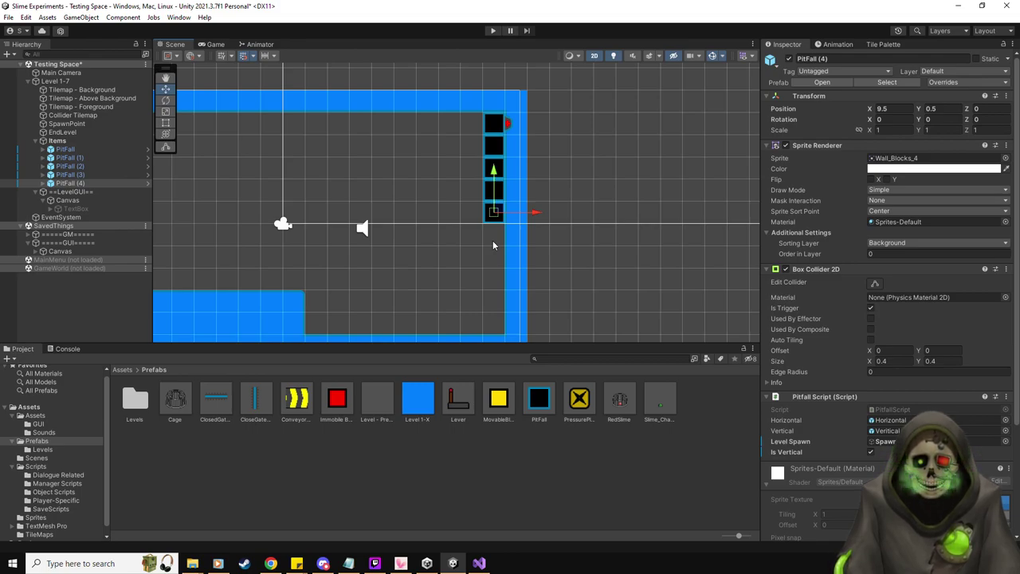
- Undo the column of PitFall duplicates so only the original beside the exit remains
{"action": "middle_click_drag", "start_coordinate": [442, 257], "coordinate": [567, 262]}
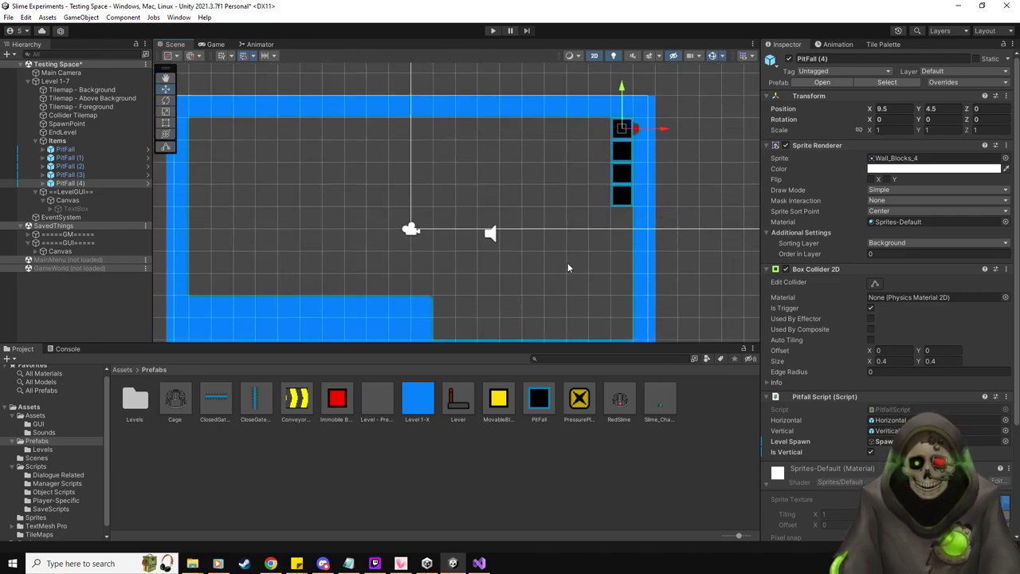
{"action": "key", "text": "ctrl+z"}
{"action": "key", "text": "ctrl+z"}
{"action": "key", "text": "ctrl+z"}
{"action": "key", "text": "ctrl+z"}
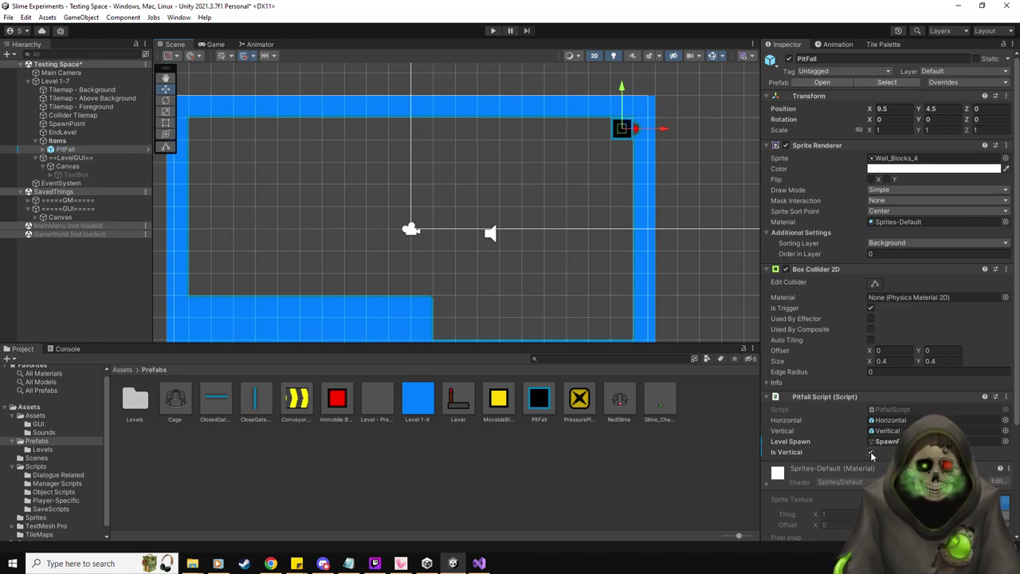
- Duplicate the PitFall beside the exit into a horizontal row of six at Y 4.5, spaced one unit from X 9.5 to X 4.5
{"action": "middle_click_drag", "start_coordinate": [498, 223], "coordinate": [458, 271]}
{"action": "key", "text": "ctrl+d"}
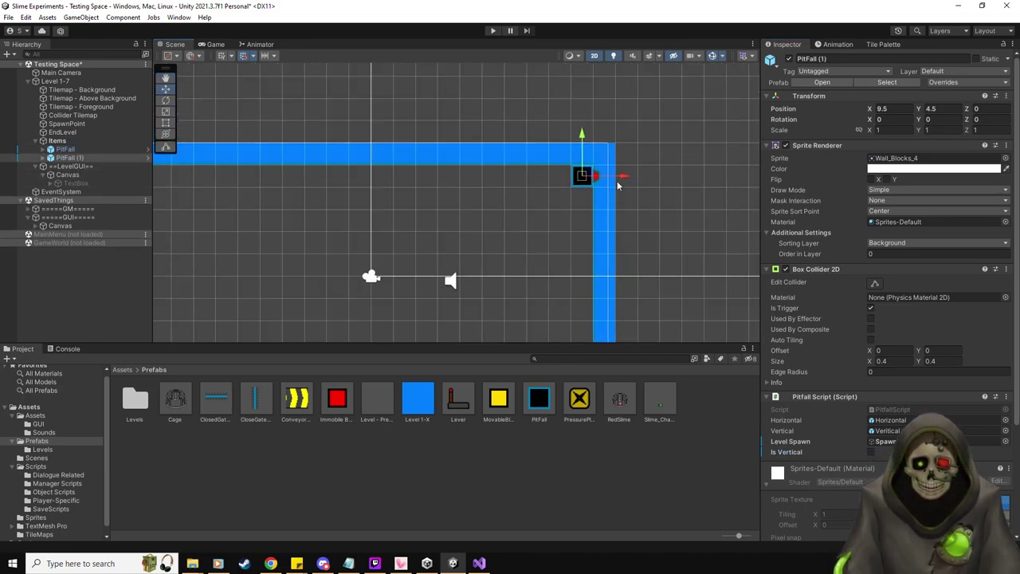
{"action": "left_click_drag", "start_coordinate": [618, 181], "coordinate": [560, 177]}
{"action": "left_click", "coordinate": [582, 176]}
{"action": "key", "text": "ctrl+d"}
{"action": "left_click", "coordinate": [586, 182]}
{"action": "key", "text": "ctrl+d"}
{"action": "left_click", "coordinate": [584, 176]}
{"action": "key", "text": "ctrl+d"}
{"action": "left_click_drag", "start_coordinate": [625, 178], "coordinate": [475, 176]}
{"action": "left_click", "coordinate": [584, 176]}
{"action": "key", "text": "ctrl+d"}
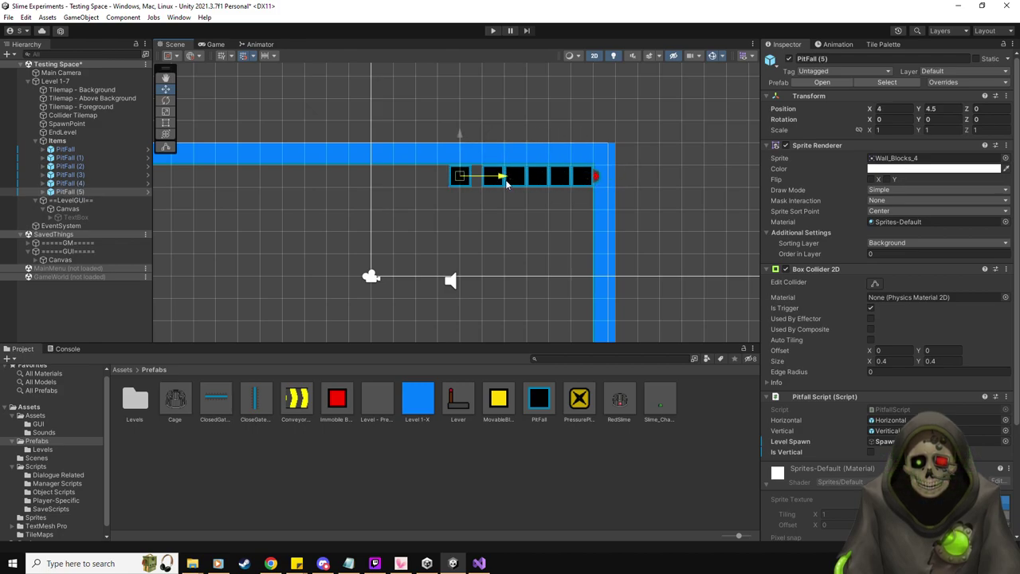
- Place an Immobile Block at X 4.5, Y 3.5 and duplicate it into a row of six below the pitfalls, ending at X 9.5
{"action": "middle_click_drag", "start_coordinate": [450, 231], "coordinate": [574, 194]}
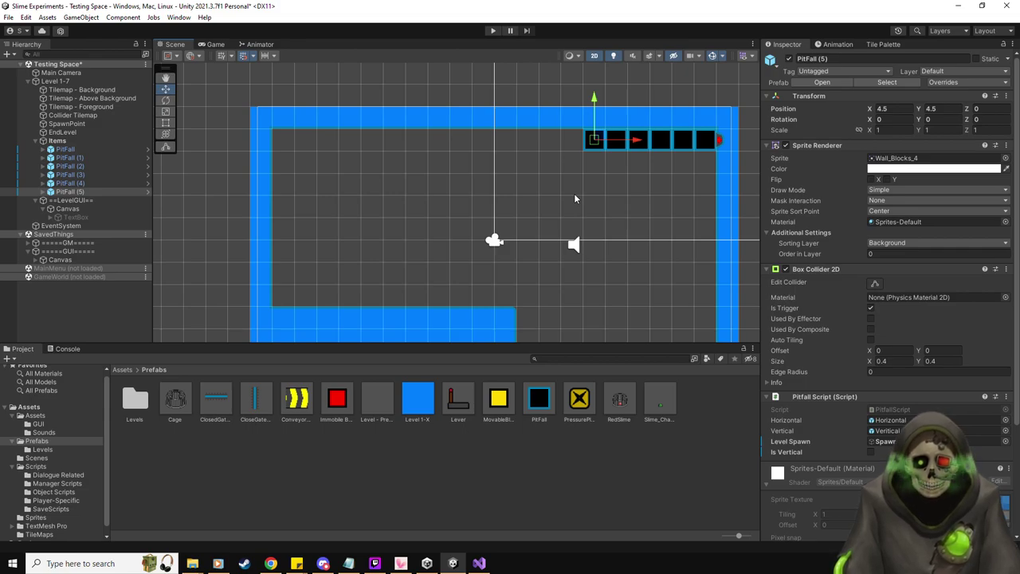
{"action": "left_click_drag", "start_coordinate": [337, 396], "coordinate": [593, 164]}
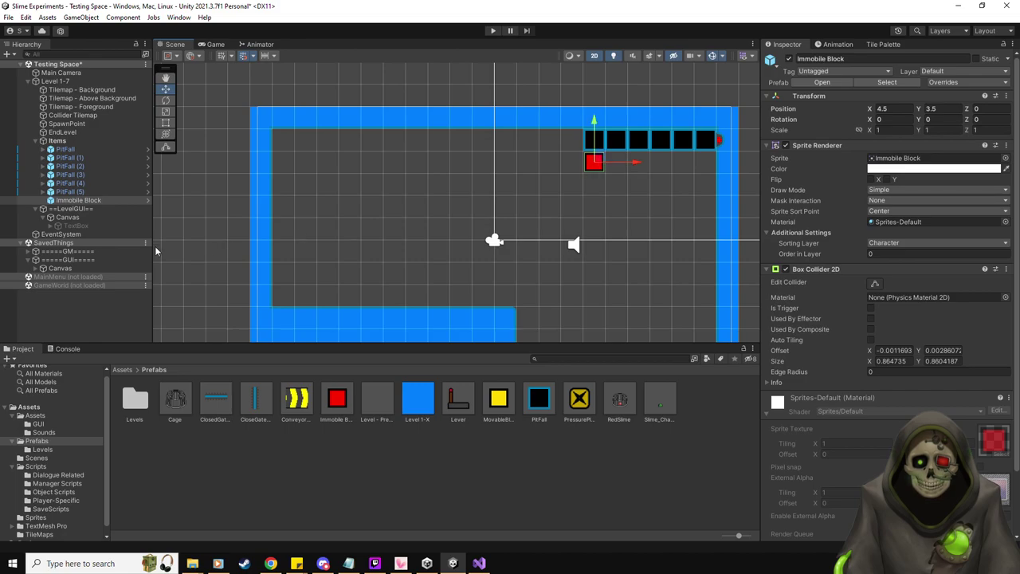
{"action": "key", "text": "ctrl+d"}
{"action": "left_click_drag", "start_coordinate": [637, 163], "coordinate": [699, 160]}
{"action": "key", "text": "ctrl+d"}
{"action": "key", "text": "ctrl+d"}
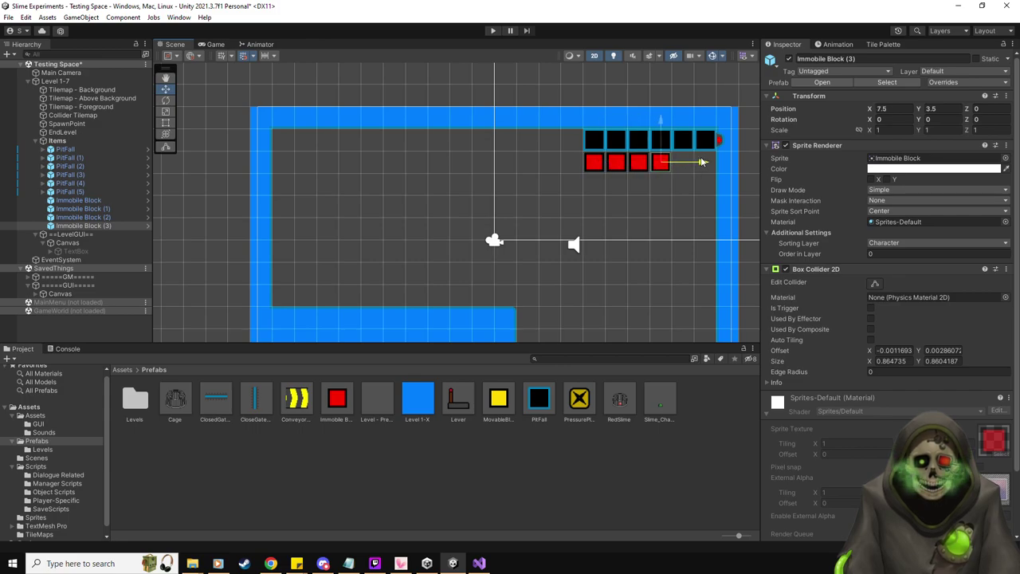
{"action": "key", "text": "ctrl+d"}
{"action": "left_click_drag", "start_coordinate": [617, 164], "coordinate": [724, 161]}
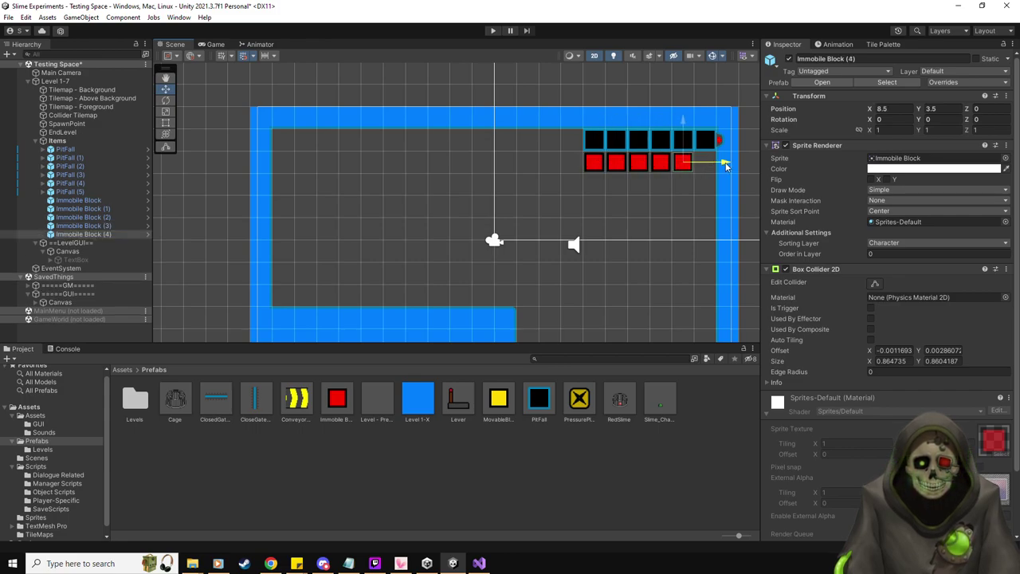
{"action": "key", "text": "ctrl+d"}
{"action": "left_click_drag", "start_coordinate": [638, 165], "coordinate": [744, 164]}
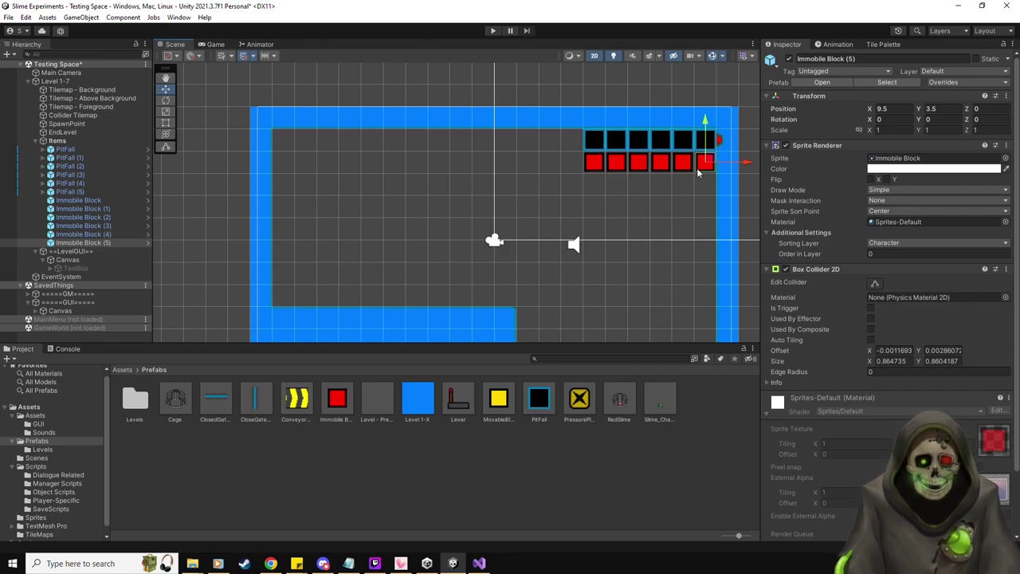
- Duplicate the Immobile Block into five more at Y 3.5, spaced two units apart from X 2.5 to X -5.5
{"action": "middle_click_drag", "start_coordinate": [557, 177], "coordinate": [557, 215]}
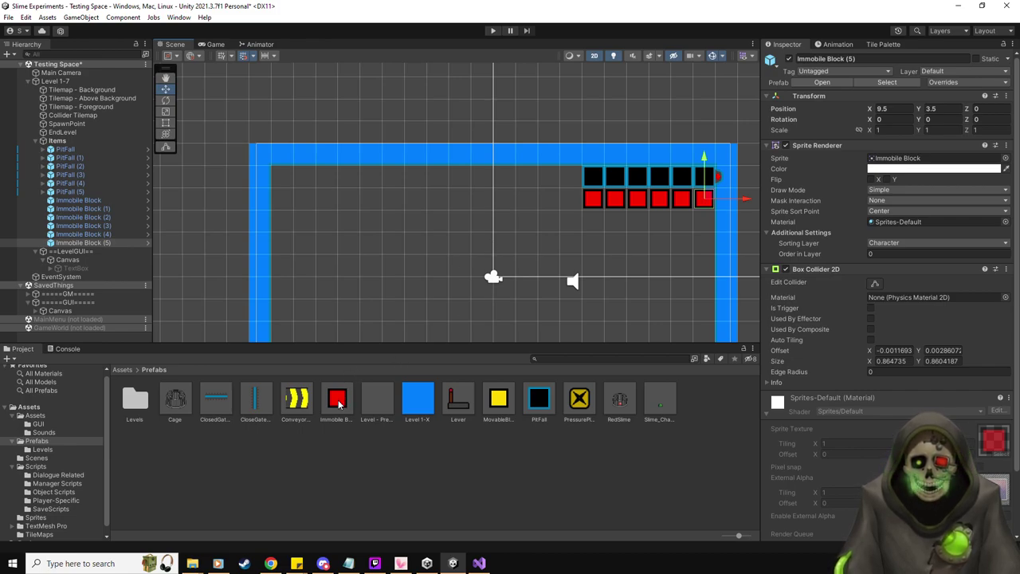
{"action": "left_click", "coordinate": [593, 199]}
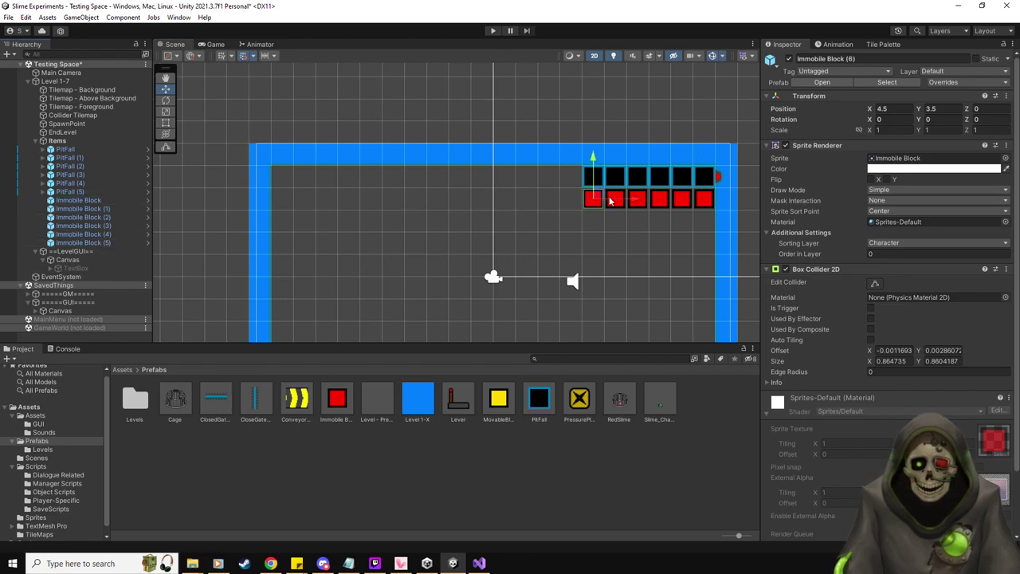
{"action": "key", "text": "ctrl+d"}
{"action": "left_click_drag", "start_coordinate": [635, 203], "coordinate": [410, 229]}
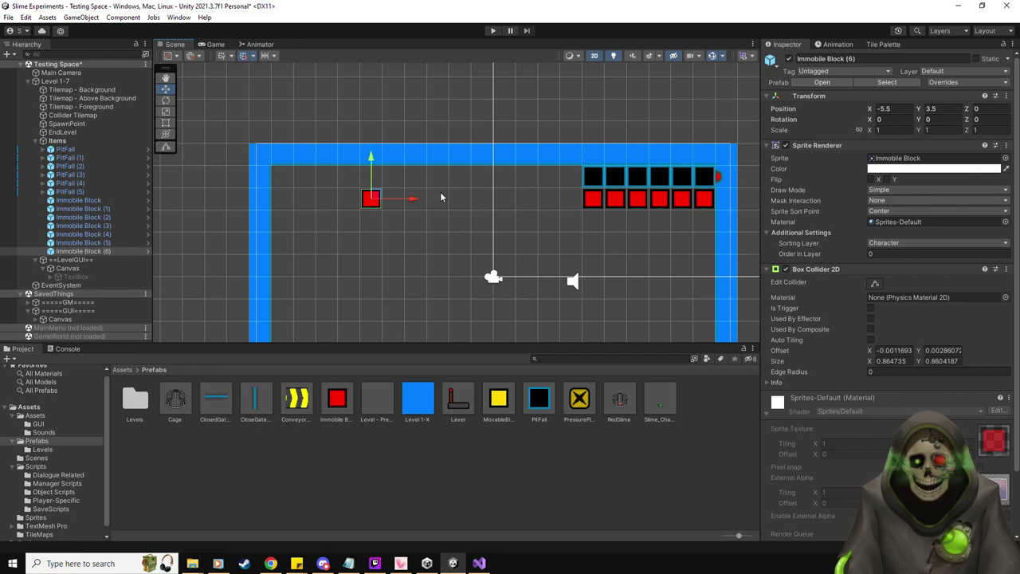
{"action": "mouse_move", "coordinate": [413, 202]}
{"action": "left_mouse_down"}
{"action": "mouse_move", "coordinate": [610, 217]}
{"action": "mouse_move", "coordinate": [592, 202]}
{"action": "mouse_move", "coordinate": [548, 216]}
{"action": "mouse_move", "coordinate": [431, 200]}
{"action": "mouse_move", "coordinate": [414, 209]}
{"action": "left_mouse_up"}
{"action": "key", "text": "ctrl+d"}
{"action": "key", "text": "ctrl+d"}
{"action": "key", "text": "ctrl+d"}
{"action": "key", "text": "ctrl+d"}
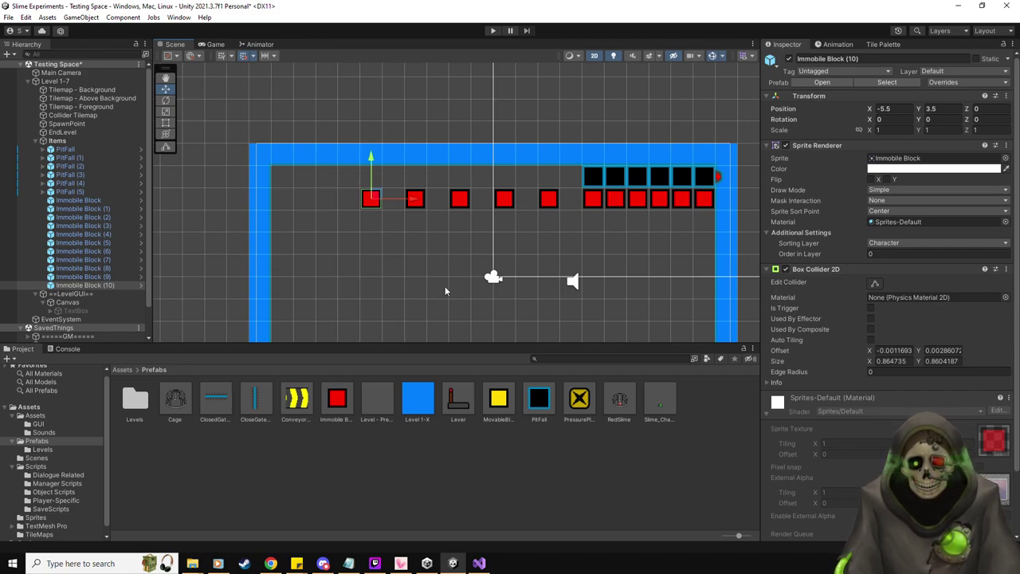
- Duplicate the Immobile Block at X -5.5 and move the copy to X -7.5, Y 3.5
{"action": "middle_click_drag", "start_coordinate": [448, 294], "coordinate": [430, 302]}
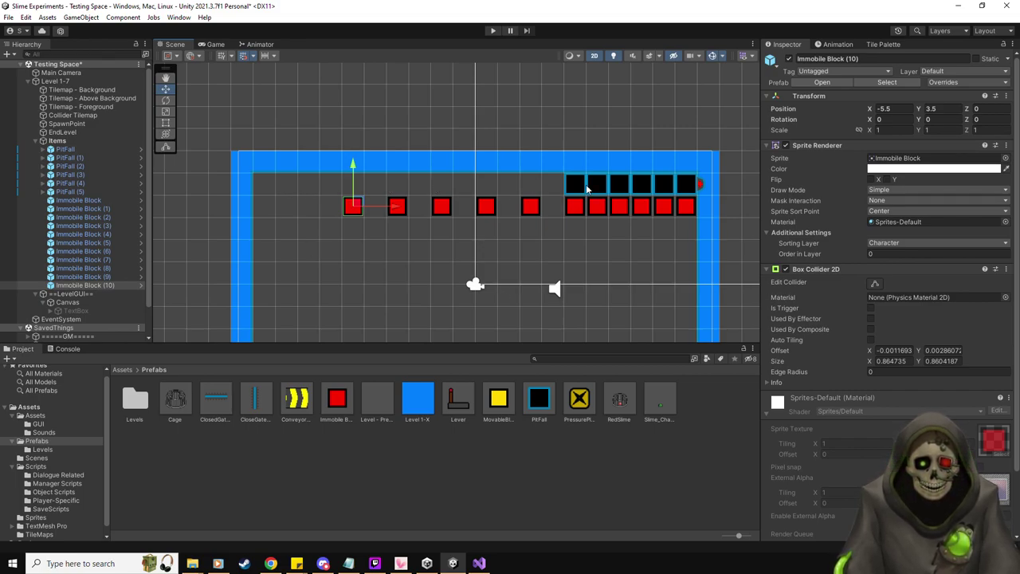
{"action": "middle_click_drag", "start_coordinate": [490, 285], "coordinate": [472, 199]}
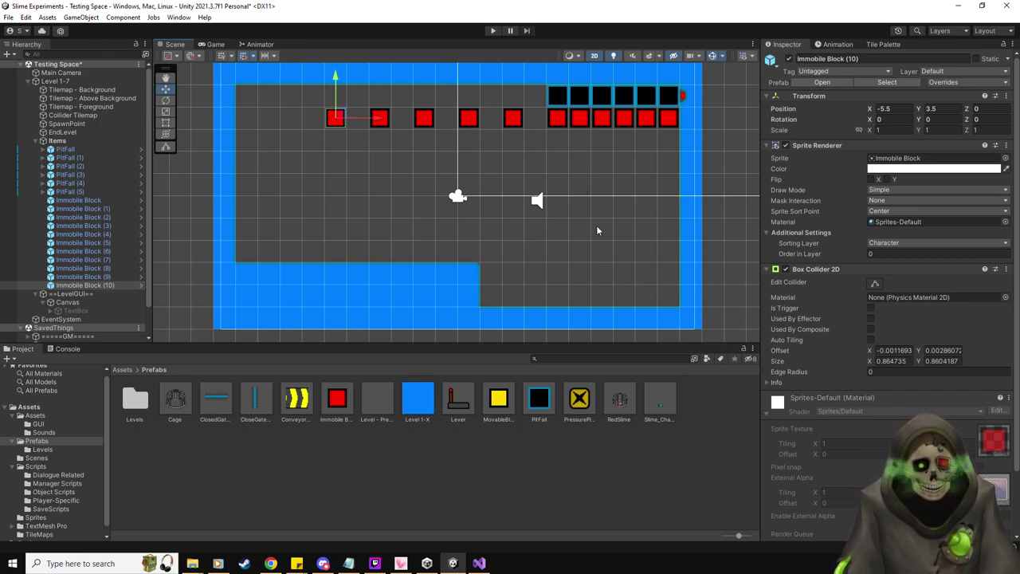
{"action": "mouse_move", "coordinate": [437, 223]}
{"action": "middle_mouse_down"}
{"action": "mouse_move", "coordinate": [446, 231]}
{"action": "mouse_move", "coordinate": [448, 221]}
{"action": "middle_mouse_up"}
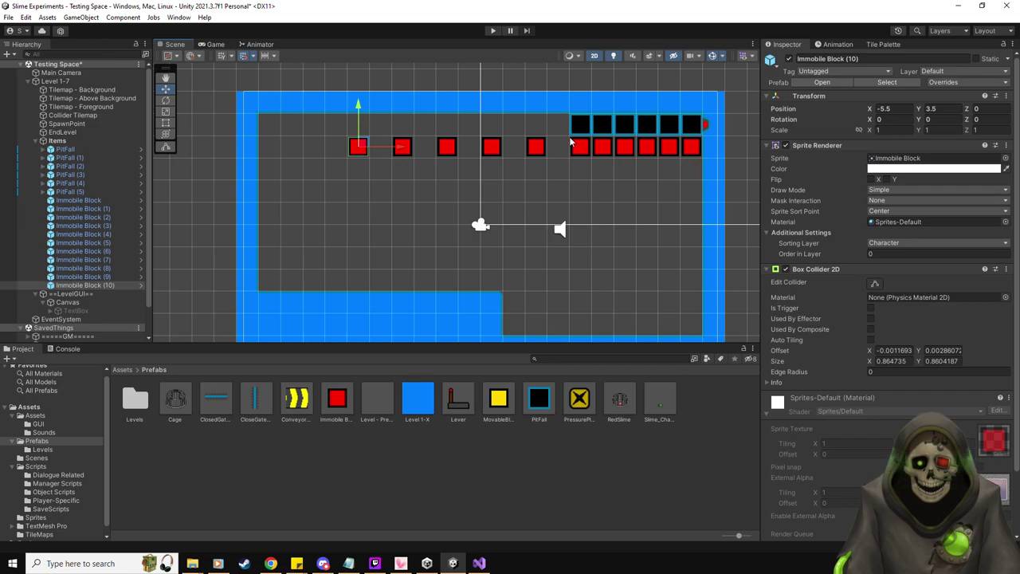
{"action": "middle_click_drag", "start_coordinate": [485, 197], "coordinate": [489, 216]}
{"action": "key", "text": "ctrl+d"}
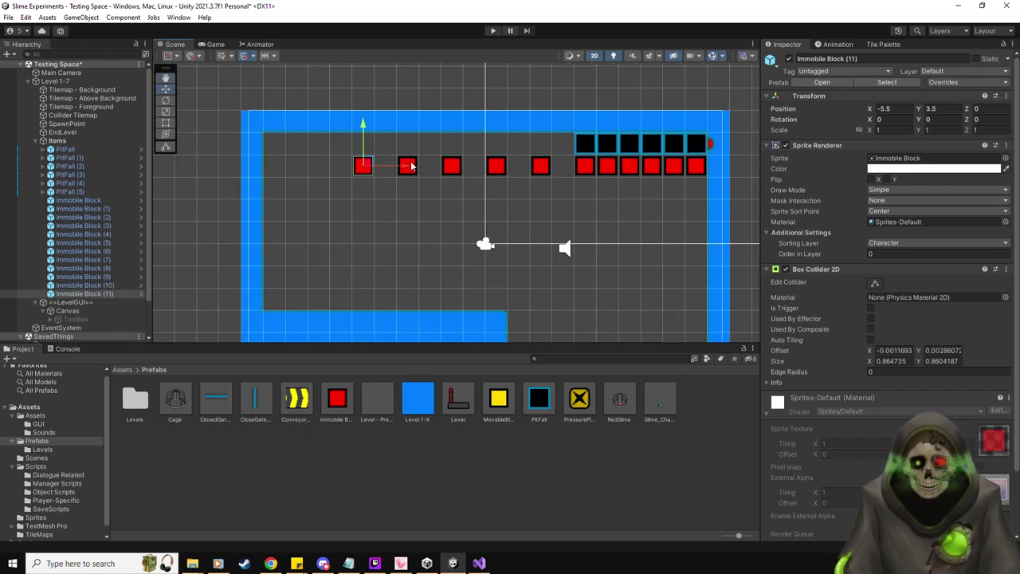
{"action": "left_click_drag", "start_coordinate": [403, 167], "coordinate": [363, 167]}
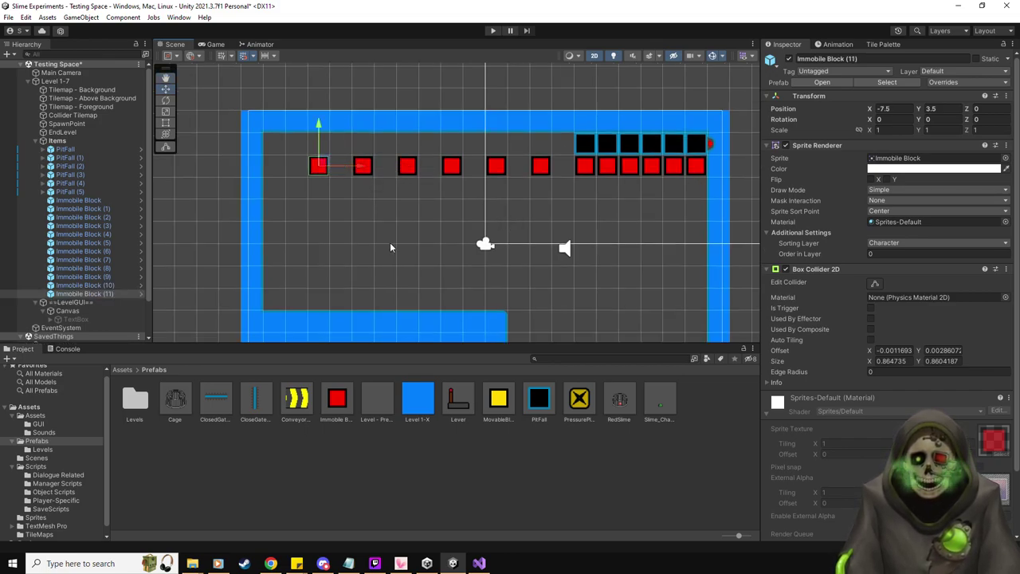
- Fill the six gaps between the Immobile Blocks with MovableBlock prefabs at Y 3.5, from X 3.5 to X -6.5
{"action": "left_click", "coordinate": [87, 125]}
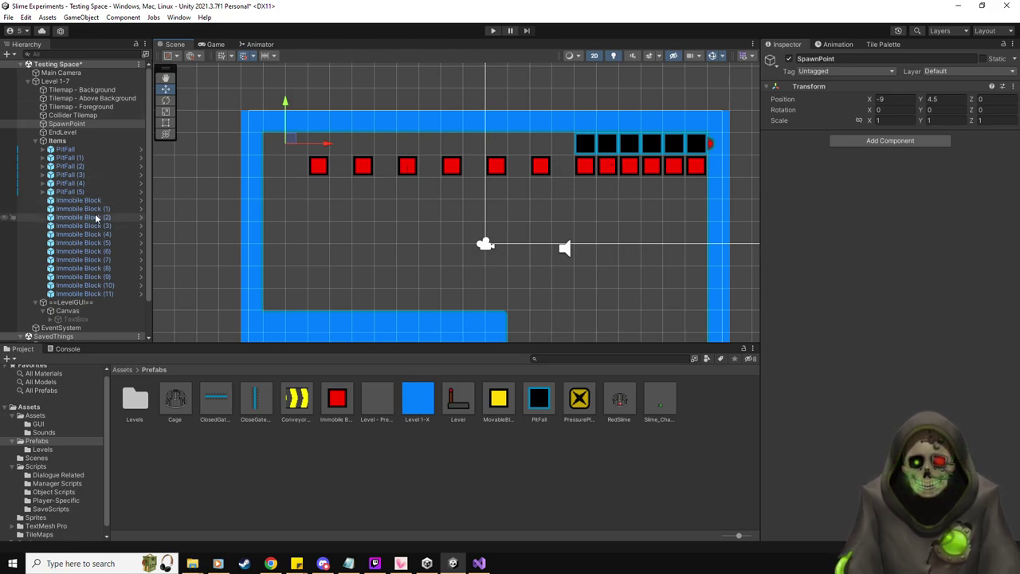
{"action": "left_click_drag", "start_coordinate": [498, 402], "coordinate": [399, 168]}
{"action": "key", "text": "ctrl+d"}
{"action": "key", "text": "ctrl+d"}
{"action": "key", "text": "ctrl+d"}
{"action": "key", "text": "ctrl+d"}
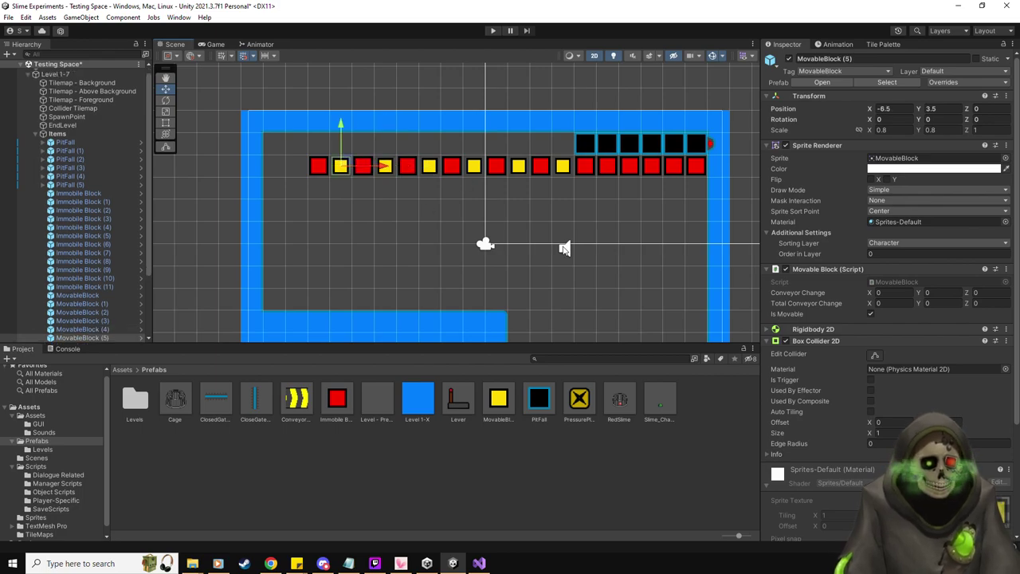
- Move the MovableBlock nearest the pitfalls out of the row to X 8.5, Y 0.5
{"action": "left_click", "coordinate": [80, 143]}
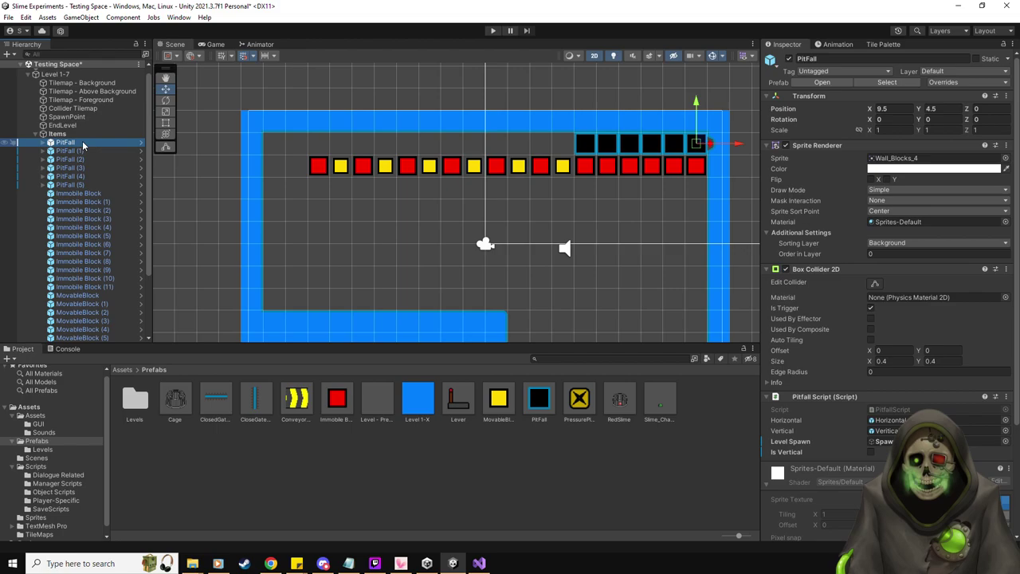
{"action": "scroll", "coordinate": [108, 278], "scroll_direction": "down", "scroll_amount": 2}
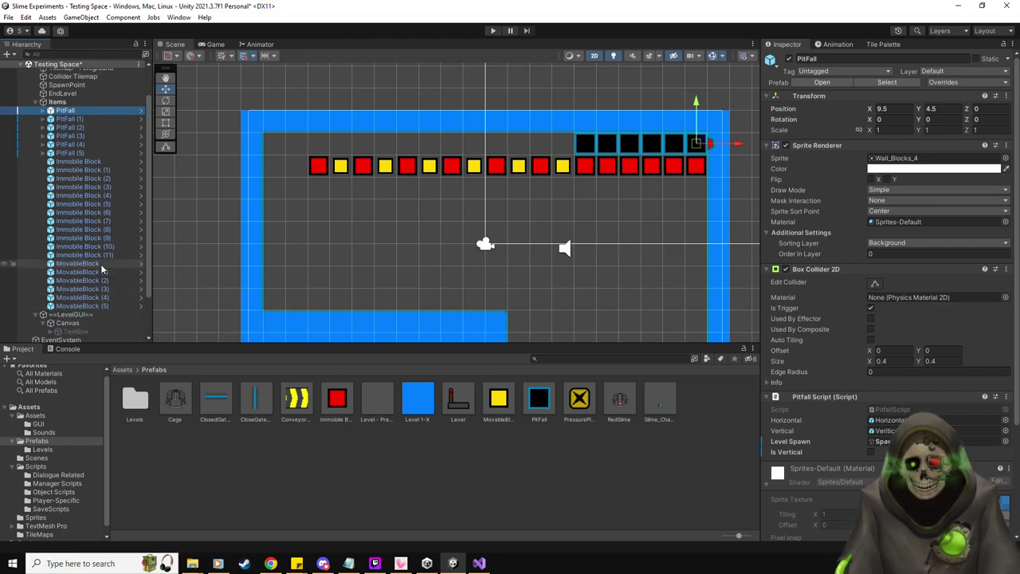
{"action": "left_click", "coordinate": [101, 265]}
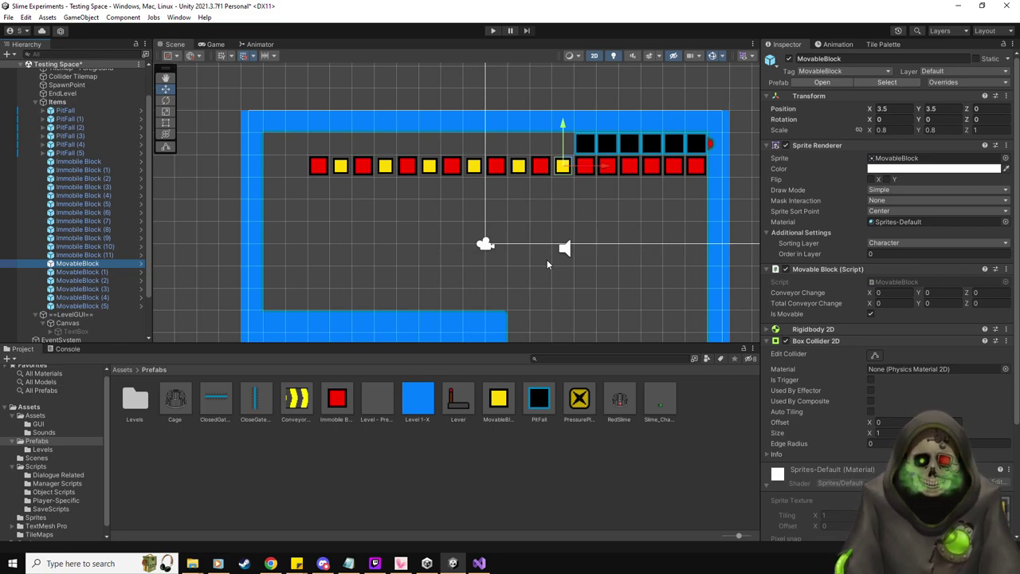
{"action": "middle_click_drag", "start_coordinate": [546, 264], "coordinate": [501, 258]}
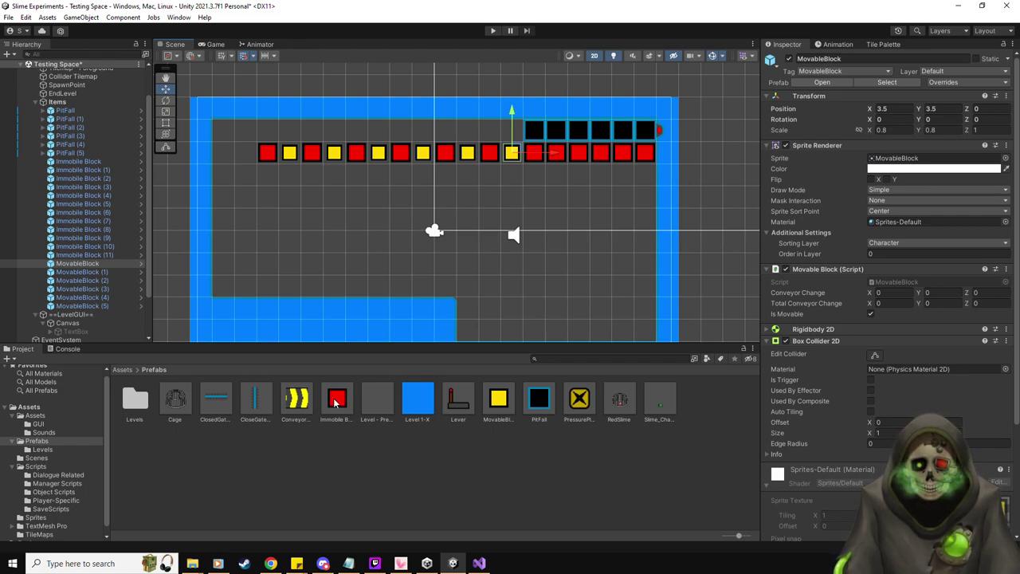
{"action": "middle_click_drag", "start_coordinate": [432, 249], "coordinate": [459, 250]}
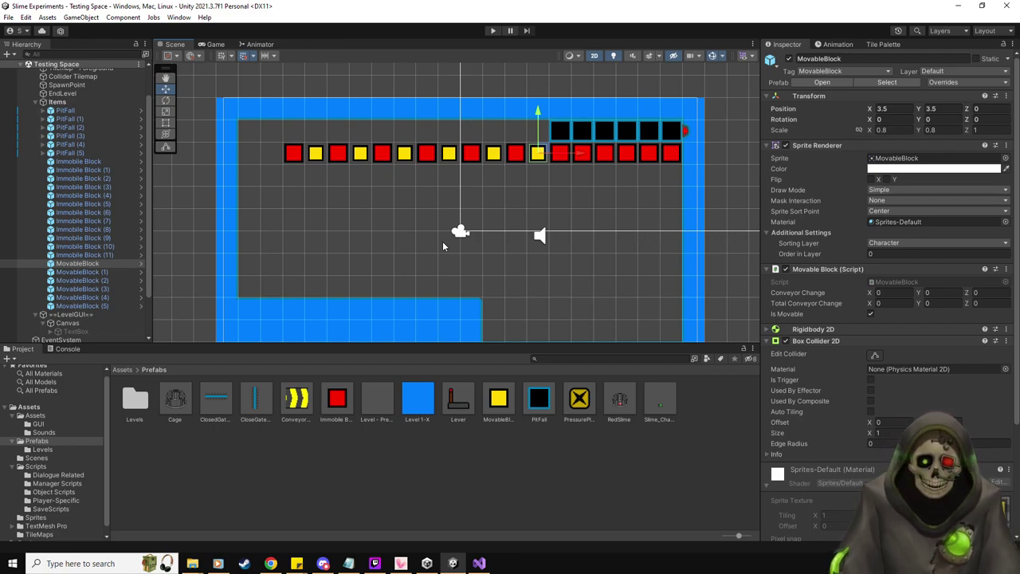
{"action": "middle_click_drag", "start_coordinate": [628, 233], "coordinate": [526, 241]}
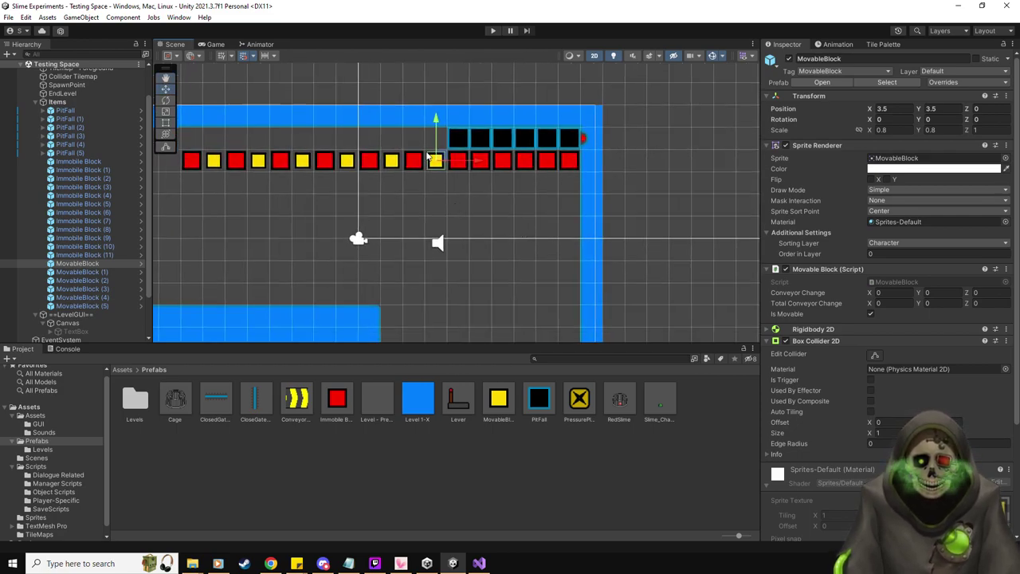
{"action": "left_click_drag", "start_coordinate": [435, 119], "coordinate": [435, 141]}
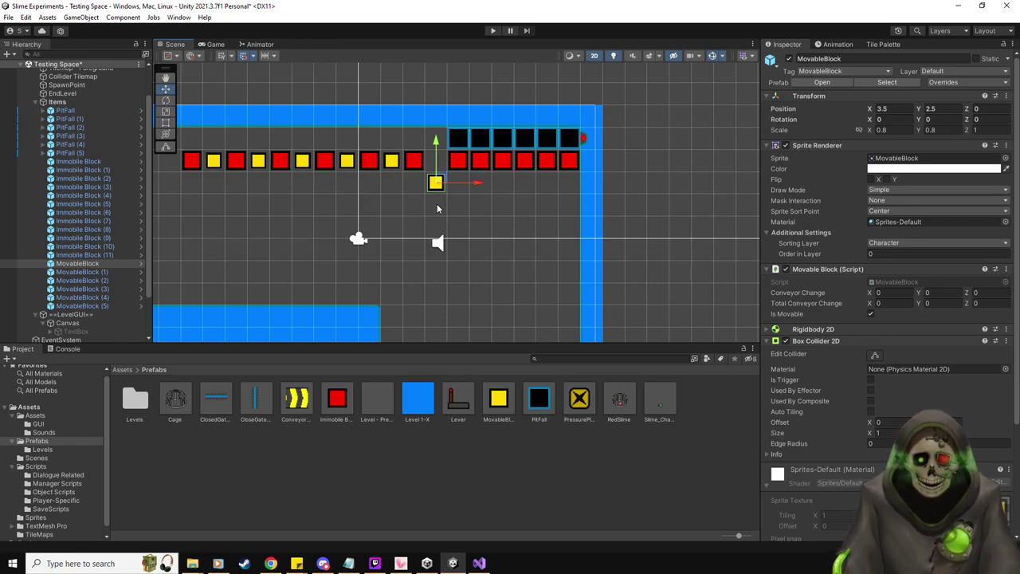
{"action": "left_click_drag", "start_coordinate": [440, 181], "coordinate": [552, 202]}
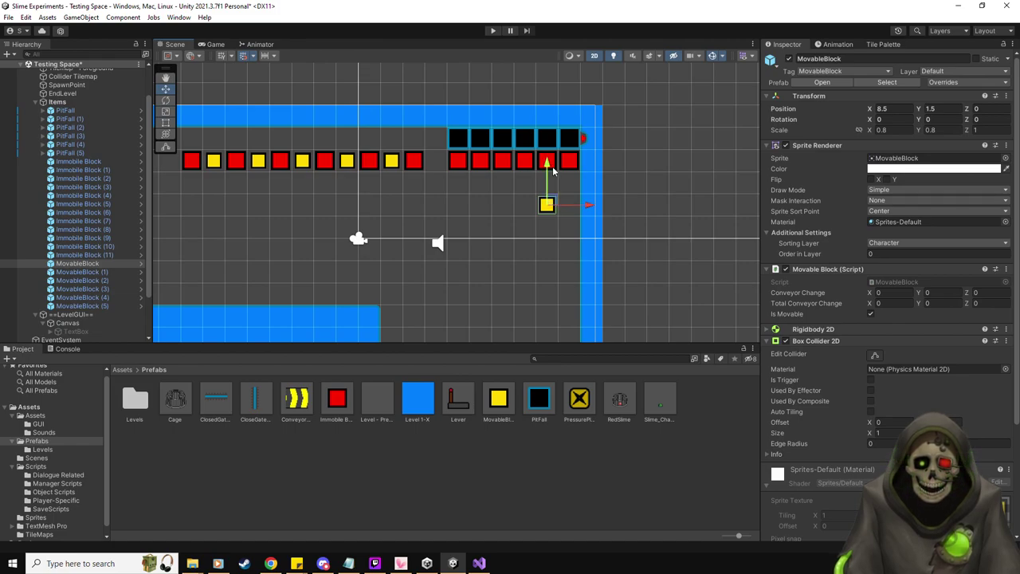
{"action": "left_click_drag", "start_coordinate": [547, 171], "coordinate": [514, 239]}
{"action": "middle_click_drag", "start_coordinate": [514, 239], "coordinate": [510, 214]}
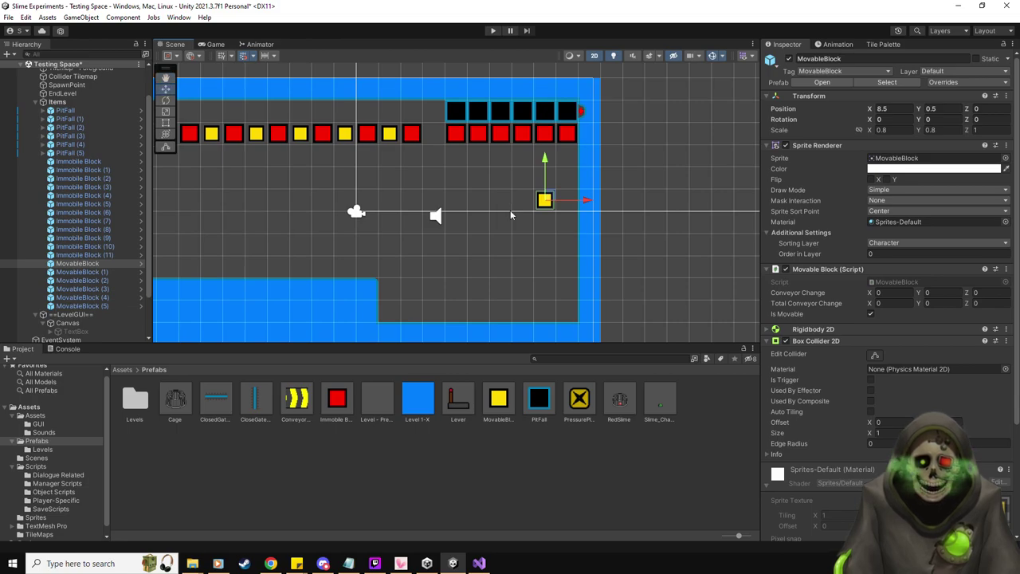
- Place Immobile Blocks at X 9.5 and X 7.5, Y 0.5, on either side of the MovableBlock, and another at X 5.5, Y 1.5
{"action": "left_click_drag", "start_coordinate": [335, 400], "coordinate": [526, 200]}
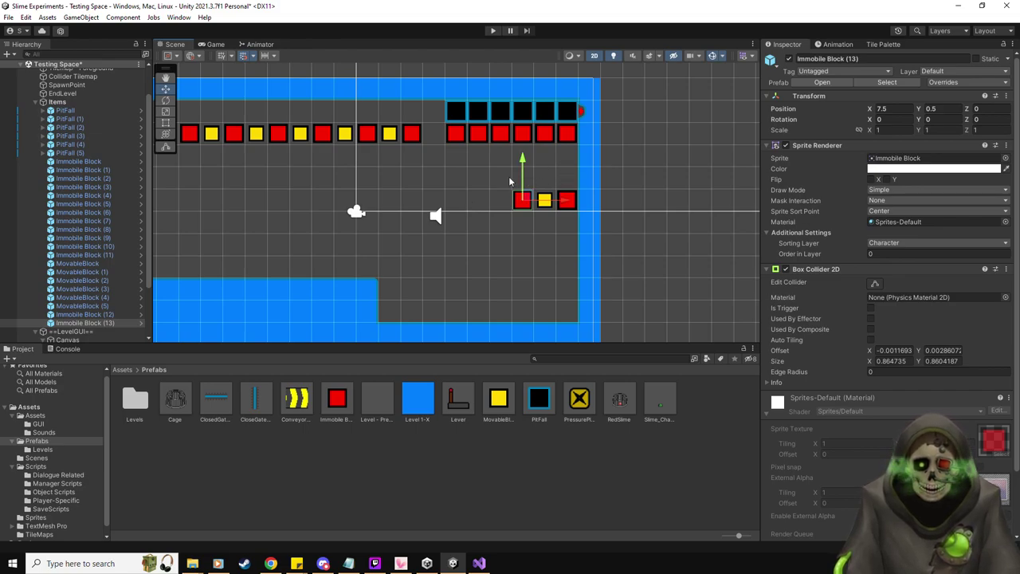
{"action": "left_click_drag", "start_coordinate": [336, 399], "coordinate": [478, 178]}
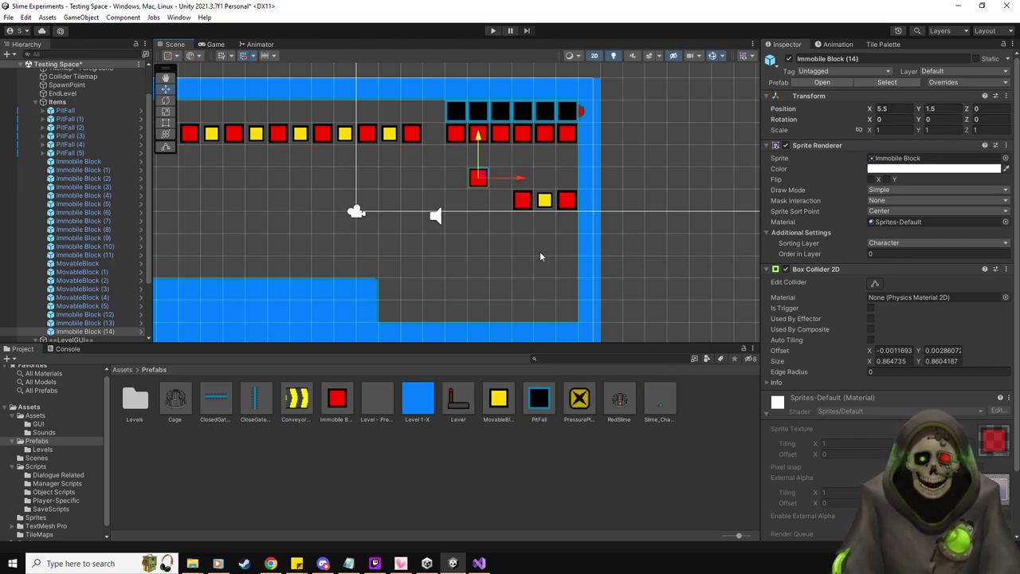
{"action": "left_click_drag", "start_coordinate": [336, 398], "coordinate": [522, 155]}
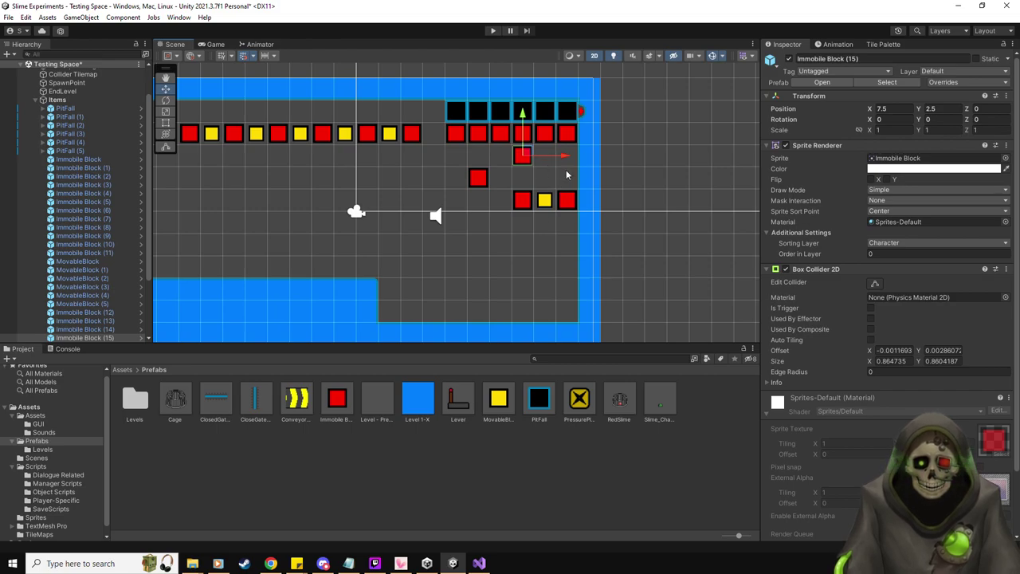
{"action": "key", "text": "ctrl+z"}
{"action": "key", "text": "ctrl+z"}
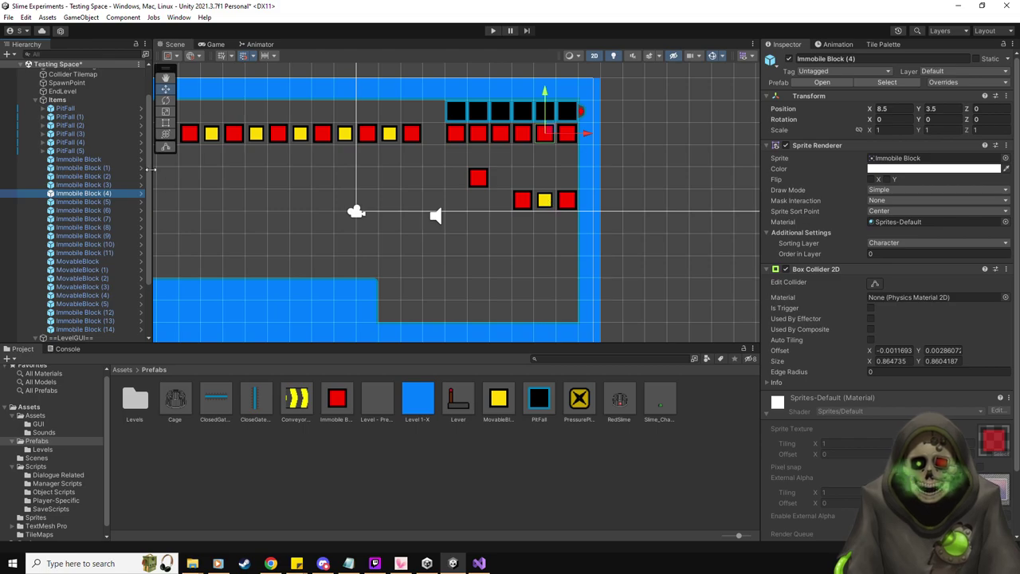
- Select the MovableBlock between the two lower Immobile Blocks and move it via X 6.5, Y 1.5 to X 3.5, Y -0.5
{"action": "left_click", "coordinate": [102, 160]}
{"action": "key", "text": "Down"}
{"action": "key", "text": "Down"}
{"action": "key", "text": "Down"}
{"action": "key", "text": "Down"}
{"action": "key", "text": "Down"}
{"action": "key", "text": "Down"}
{"action": "key", "text": "Down"}
{"action": "key", "text": "Down"}
{"action": "key", "text": "Down"}
{"action": "key", "text": "Down"}
{"action": "key", "text": "Down"}
{"action": "key", "text": "Down"}
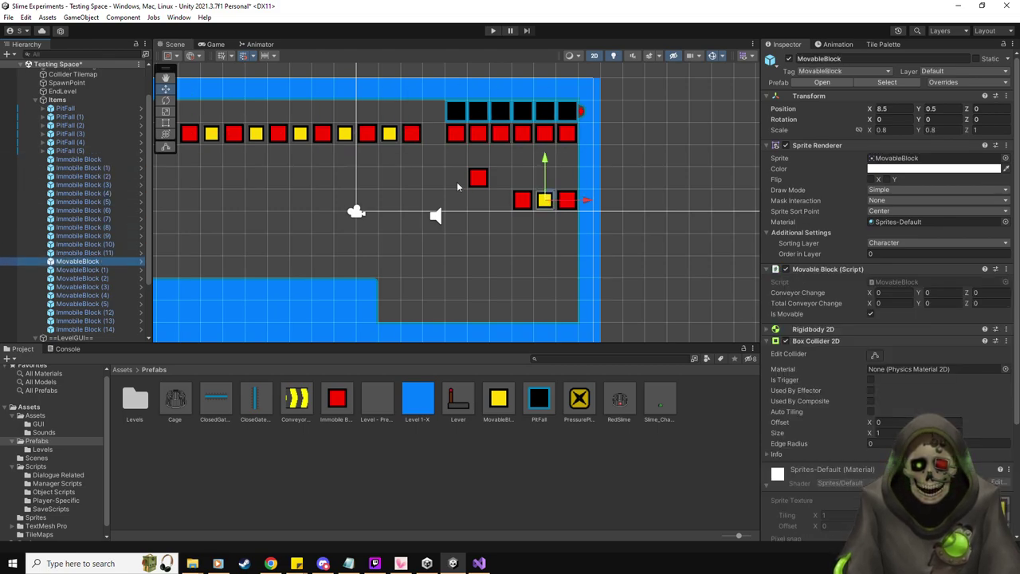
{"action": "left_click_drag", "start_coordinate": [547, 153], "coordinate": [548, 137]}
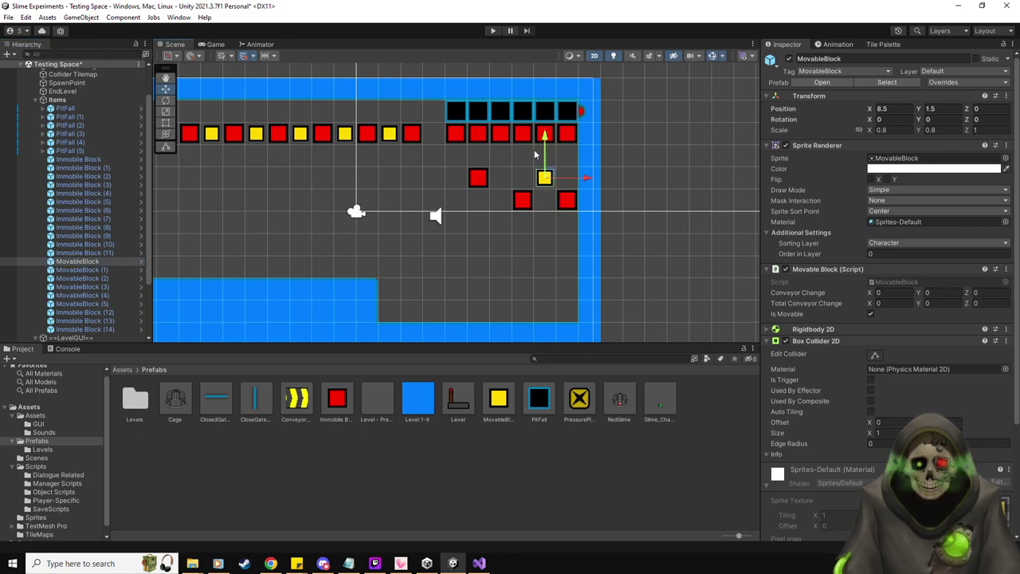
{"action": "left_click_drag", "start_coordinate": [585, 183], "coordinate": [541, 182]}
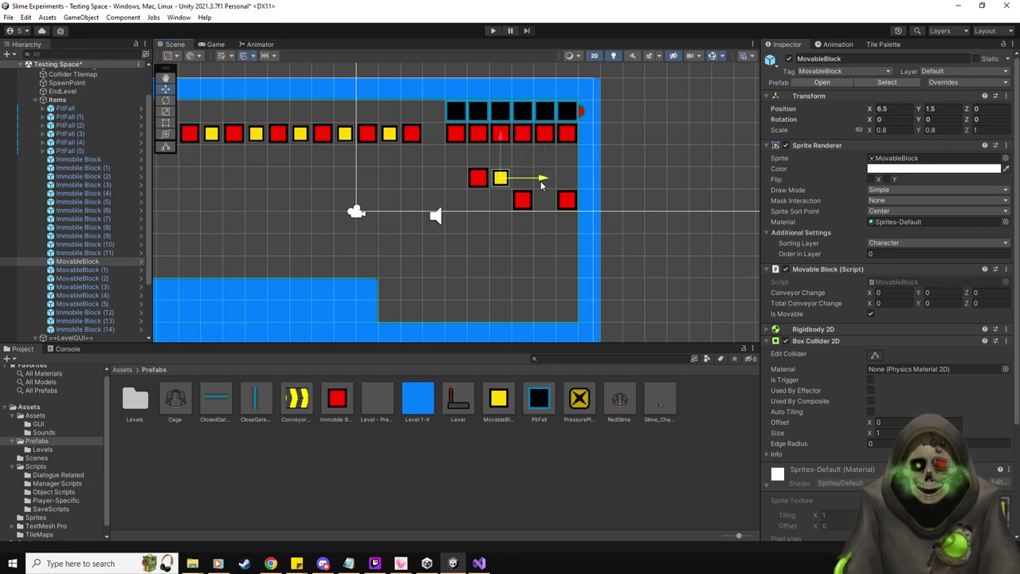
{"action": "left_click_drag", "start_coordinate": [503, 139], "coordinate": [478, 223]}
{"action": "mouse_move", "coordinate": [434, 181]}
{"action": "left_mouse_down"}
{"action": "mouse_move", "coordinate": [433, 83]}
{"action": "mouse_move", "coordinate": [433, 182]}
{"action": "left_mouse_up"}
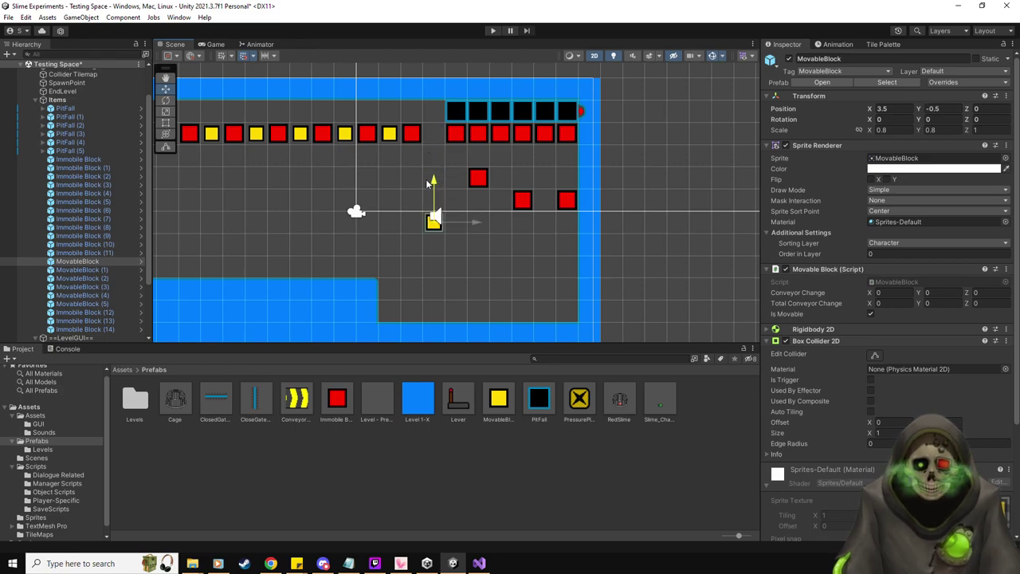
- Trial-move the MovableBlock via X 6.5, Y -0.5 up to Y 2.5, across to X 3.5 and back to X 8.5, Y 1.5
{"action": "left_click_drag", "start_coordinate": [481, 223], "coordinate": [542, 220]}
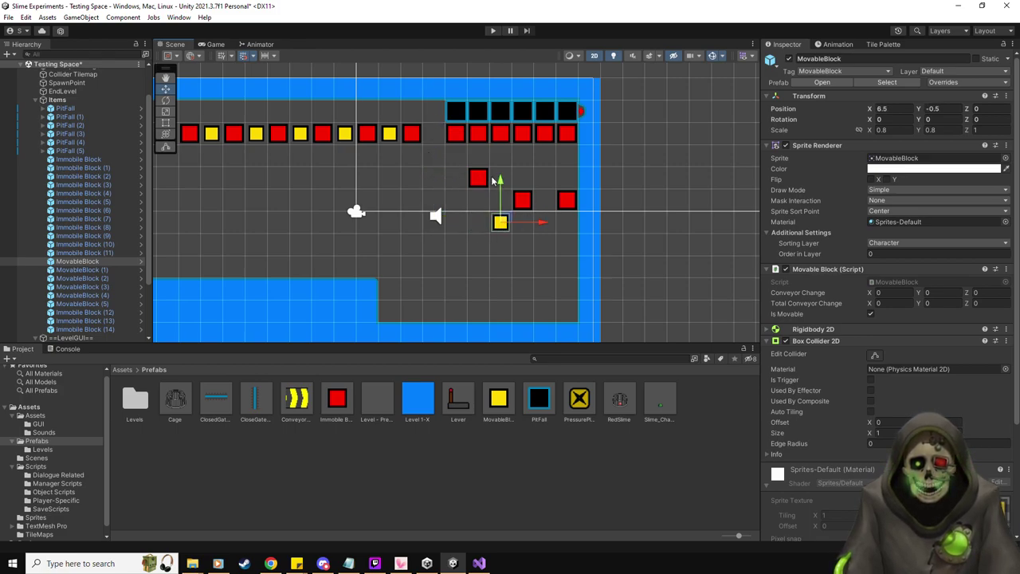
{"action": "left_click_drag", "start_coordinate": [503, 182], "coordinate": [512, 139]}
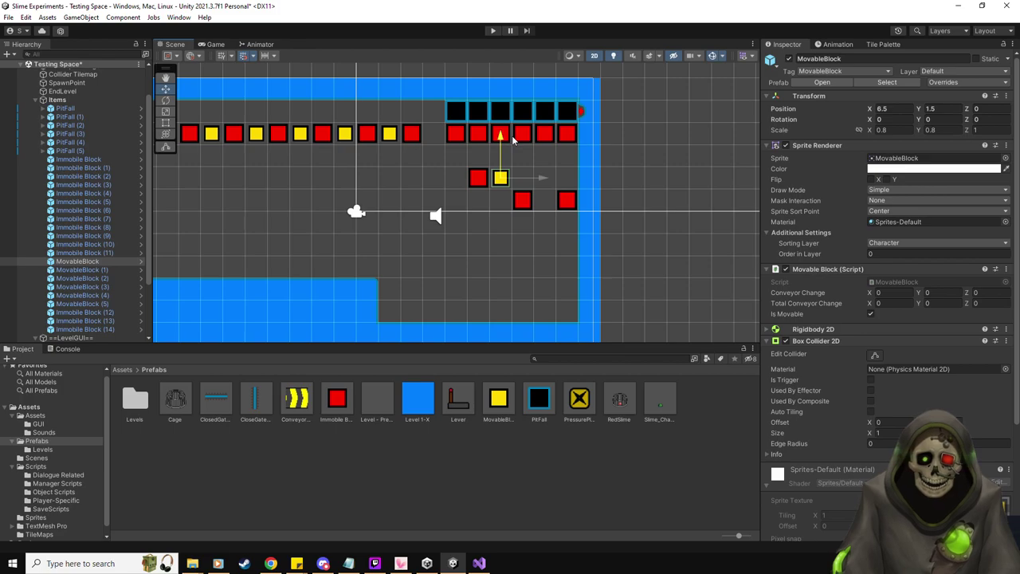
{"action": "left_click_drag", "start_coordinate": [513, 139], "coordinate": [516, 116]}
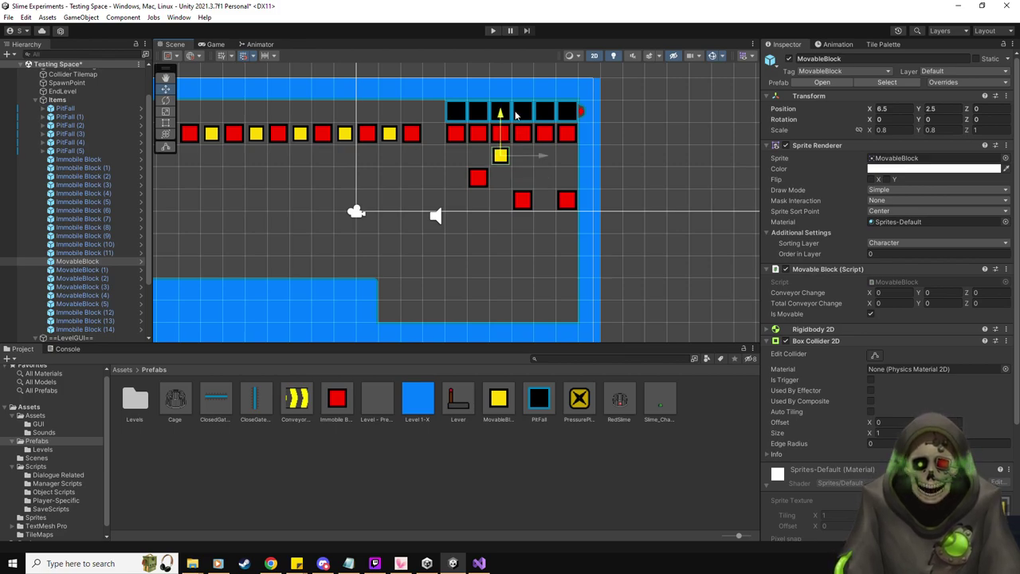
{"action": "left_click_drag", "start_coordinate": [540, 157], "coordinate": [587, 153]}
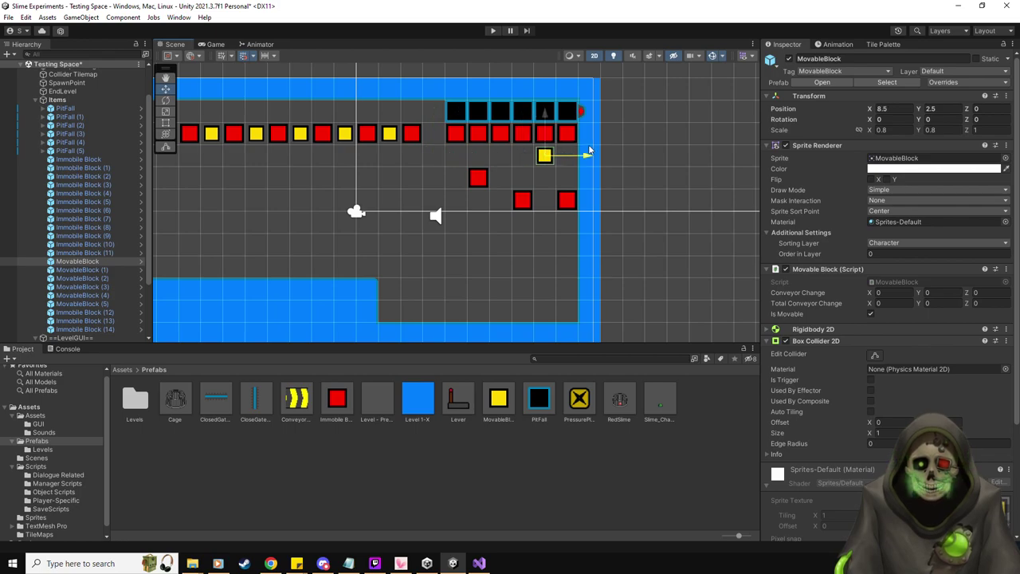
{"action": "mouse_move", "coordinate": [546, 117]}
{"action": "left_mouse_down"}
{"action": "mouse_move", "coordinate": [546, 180]}
{"action": "mouse_move", "coordinate": [547, 116]}
{"action": "left_mouse_up"}
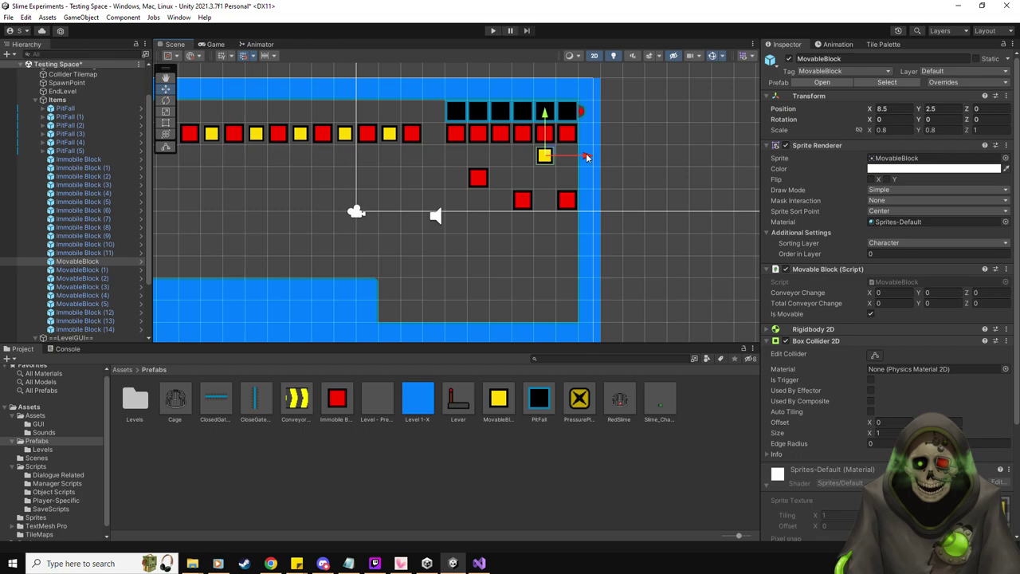
{"action": "left_click_drag", "start_coordinate": [584, 158], "coordinate": [476, 163]}
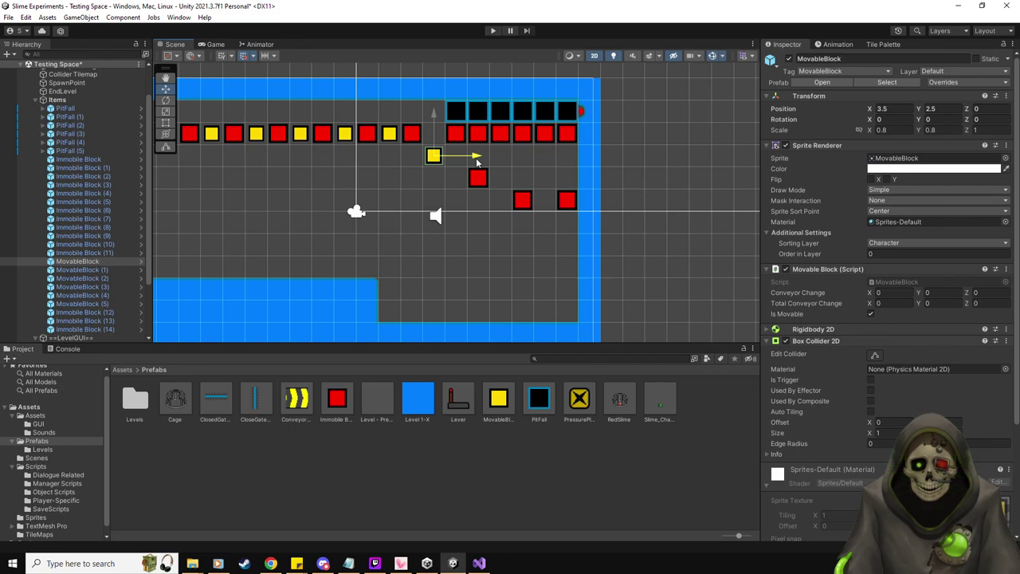
{"action": "left_click_drag", "start_coordinate": [477, 163], "coordinate": [588, 159]}
{"action": "left_click_drag", "start_coordinate": [547, 112], "coordinate": [546, 136]}
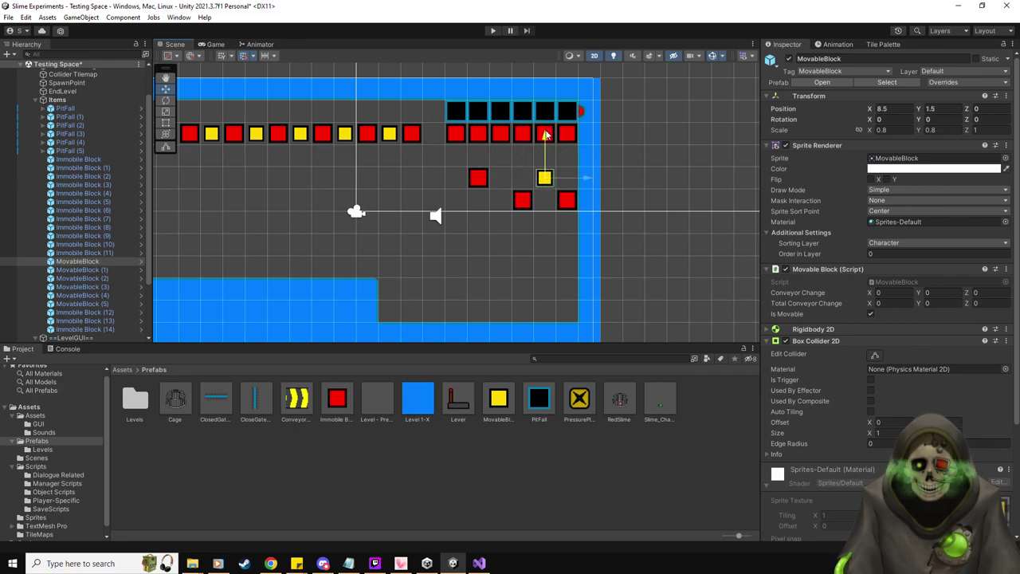
- Place an Immobile Block at X 5.5, Y 2.5, try the MovableBlock at X 3.5, Y -0.5, and return it to X 8.5, Y 0.5
{"action": "left_click_drag", "start_coordinate": [338, 399], "coordinate": [479, 157]}
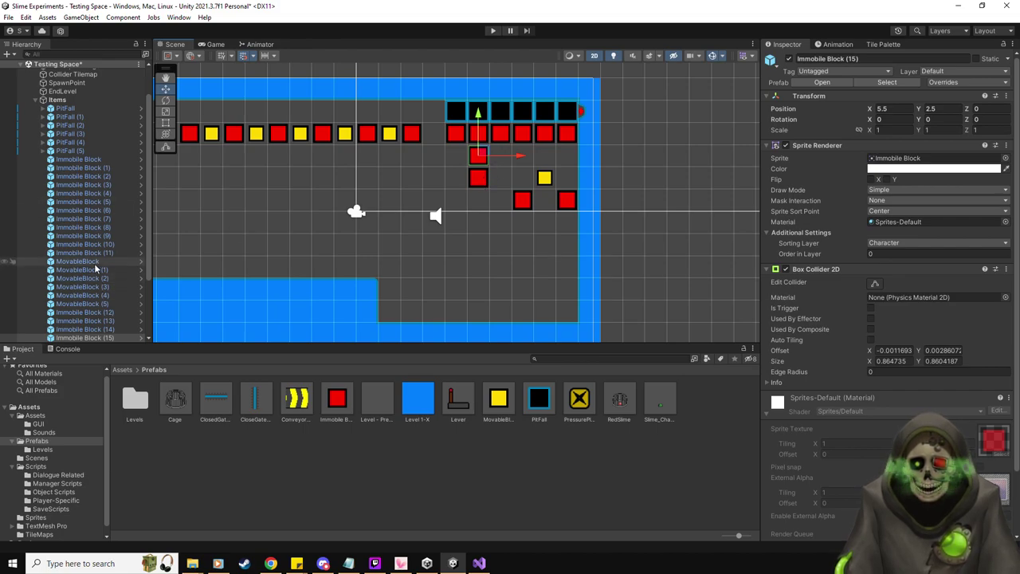
{"action": "left_click", "coordinate": [80, 262]}
{"action": "mouse_move", "coordinate": [545, 137]}
{"action": "left_mouse_down"}
{"action": "mouse_move", "coordinate": [544, 158]}
{"action": "mouse_move", "coordinate": [544, 136]}
{"action": "left_mouse_up"}
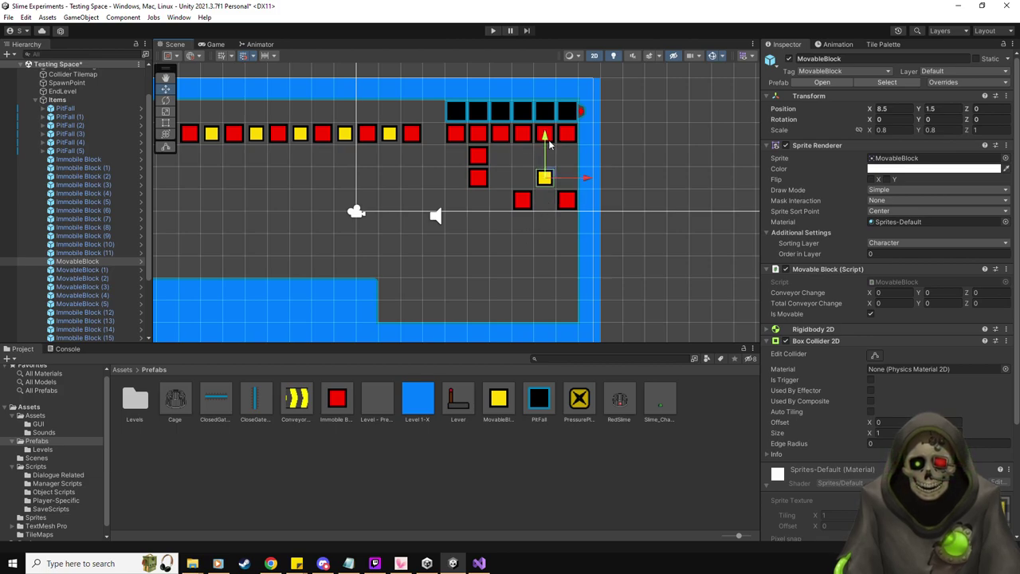
{"action": "left_click_drag", "start_coordinate": [584, 177], "coordinate": [536, 177]}
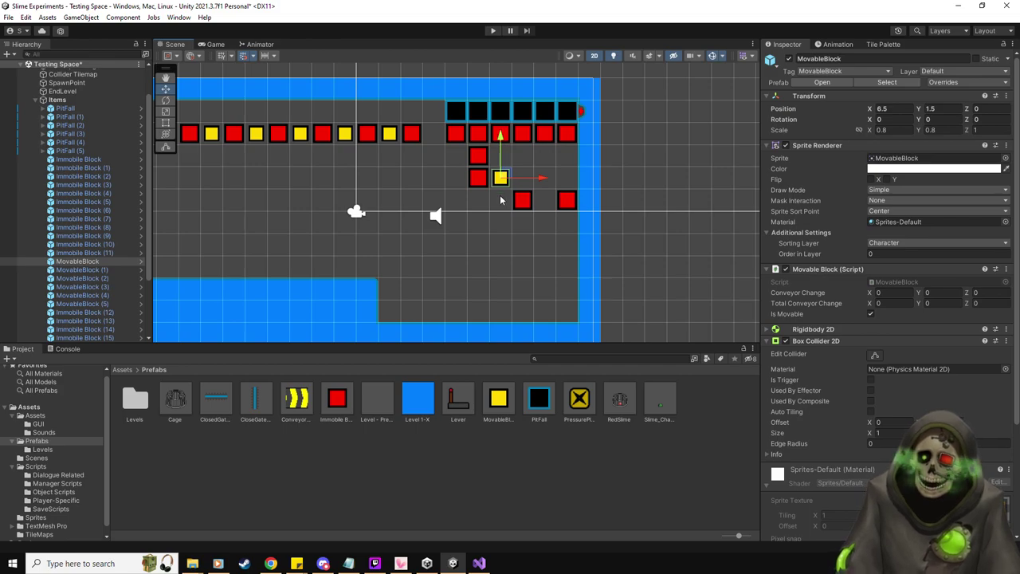
{"action": "left_click_drag", "start_coordinate": [498, 136], "coordinate": [499, 182]}
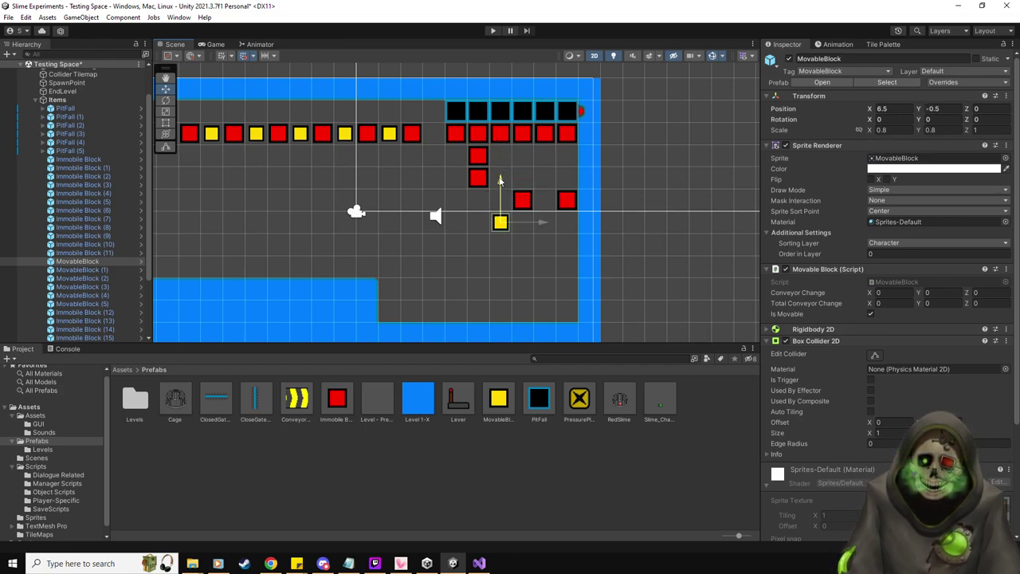
{"action": "left_click_drag", "start_coordinate": [547, 228], "coordinate": [480, 229]}
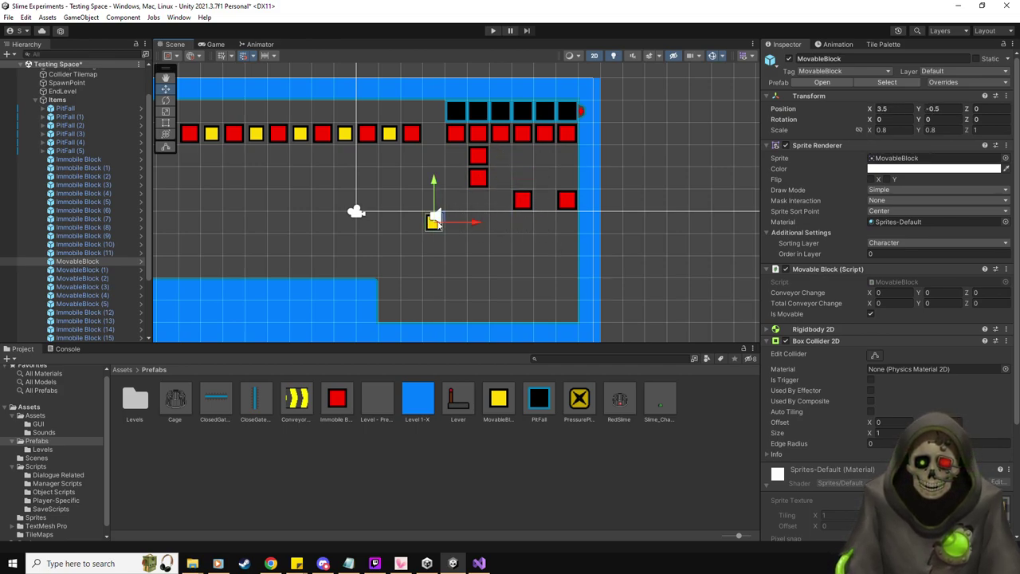
{"action": "mouse_move", "coordinate": [435, 185]}
{"action": "left_mouse_down"}
{"action": "mouse_move", "coordinate": [436, 107]}
{"action": "mouse_move", "coordinate": [436, 185]}
{"action": "left_mouse_up"}
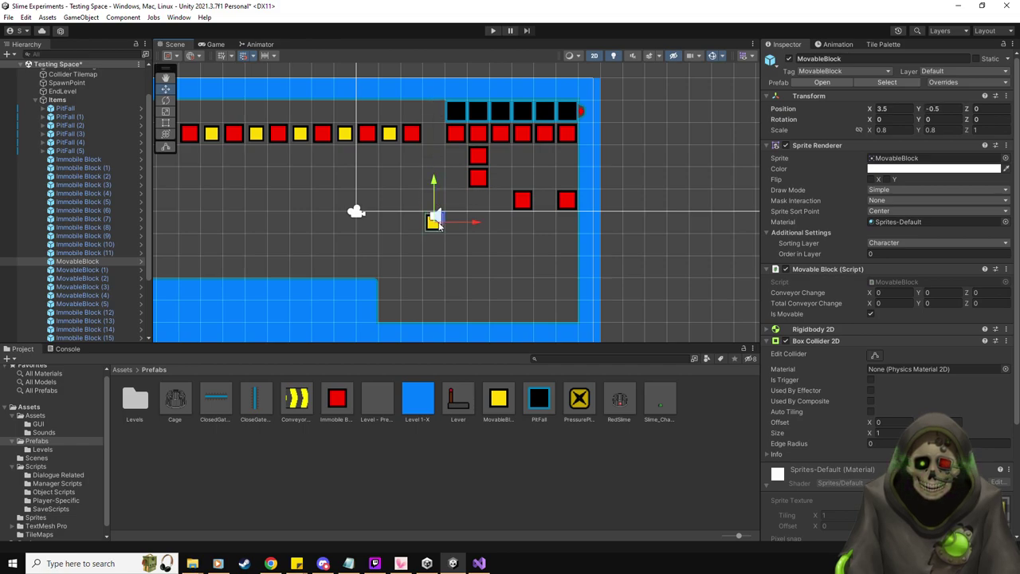
{"action": "left_click_drag", "start_coordinate": [478, 215], "coordinate": [547, 200]}
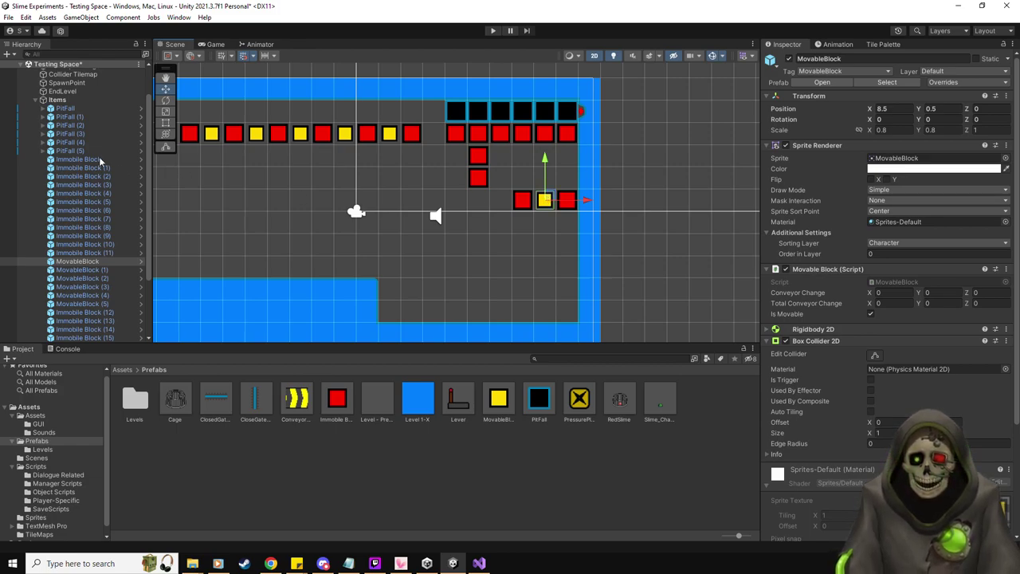
- Move MovableBlock (1) out of the row to X 8.5, Y -1.5 and place Immobile Blocks on both sides at X 7.5 and X 9.5
{"action": "left_click", "coordinate": [99, 269]}
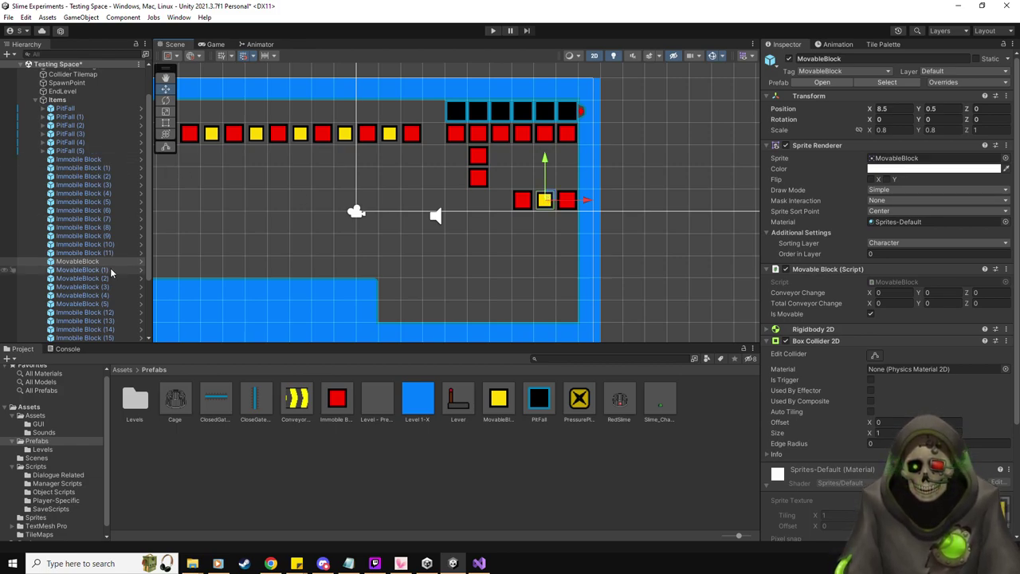
{"action": "left_click_drag", "start_coordinate": [398, 134], "coordinate": [550, 244]}
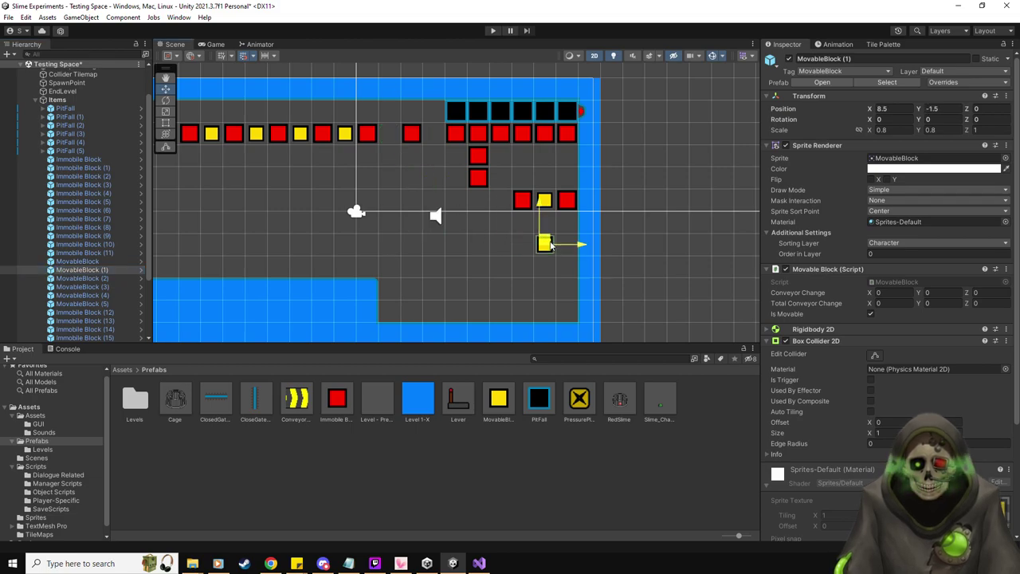
{"action": "left_click_drag", "start_coordinate": [337, 401], "coordinate": [524, 243]}
{"action": "left_click_drag", "start_coordinate": [337, 401], "coordinate": [568, 245]}
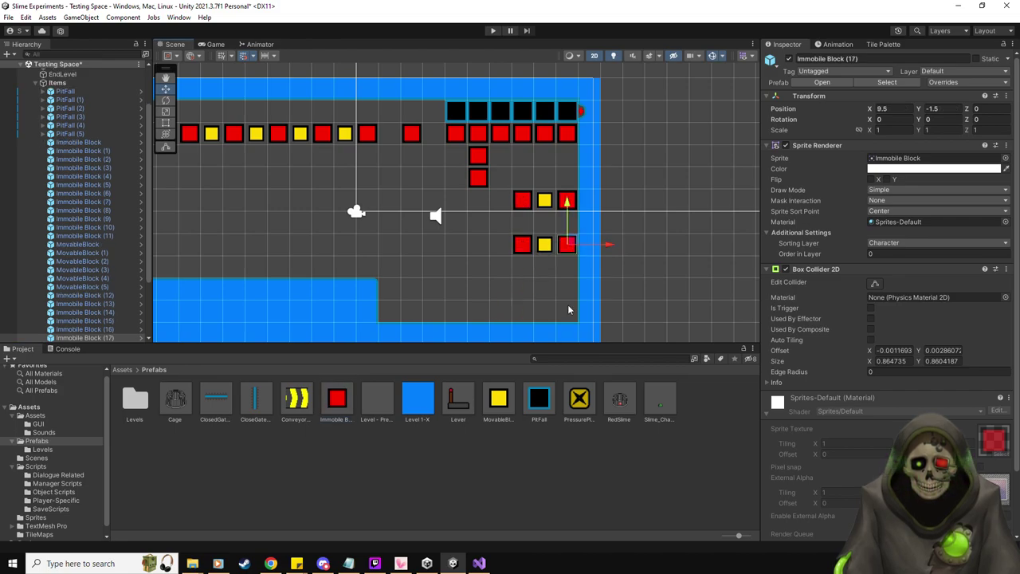
- Move MovableBlock (1) down and across to X 6.5, Y -3.5, and place an Immobile Block beside it at X 5.5, Y -3.5
{"action": "middle_click_drag", "start_coordinate": [484, 278], "coordinate": [542, 259]}
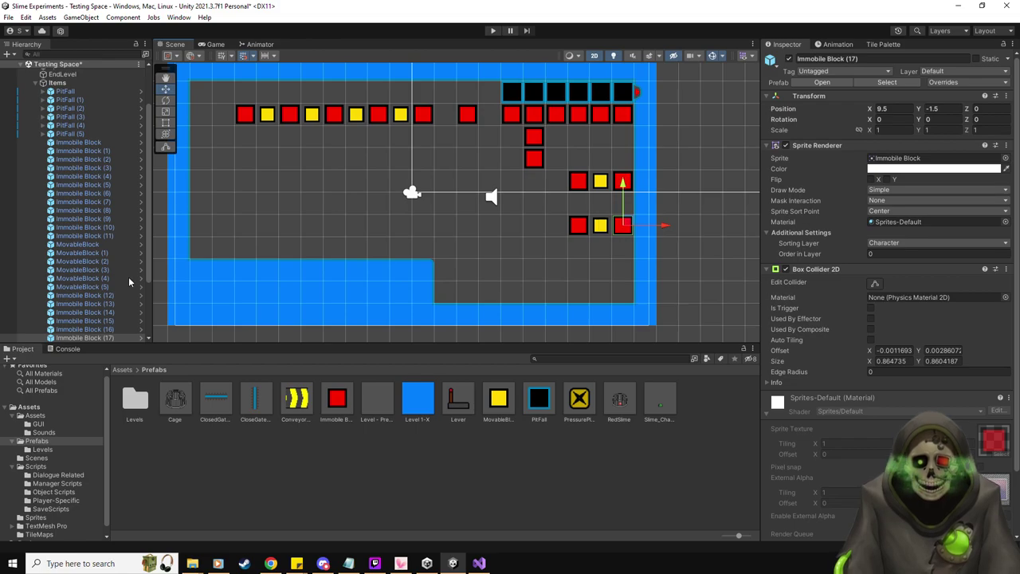
{"action": "left_click", "coordinate": [95, 261]}
{"action": "left_click", "coordinate": [91, 253]}
{"action": "left_click_drag", "start_coordinate": [600, 184], "coordinate": [601, 251]}
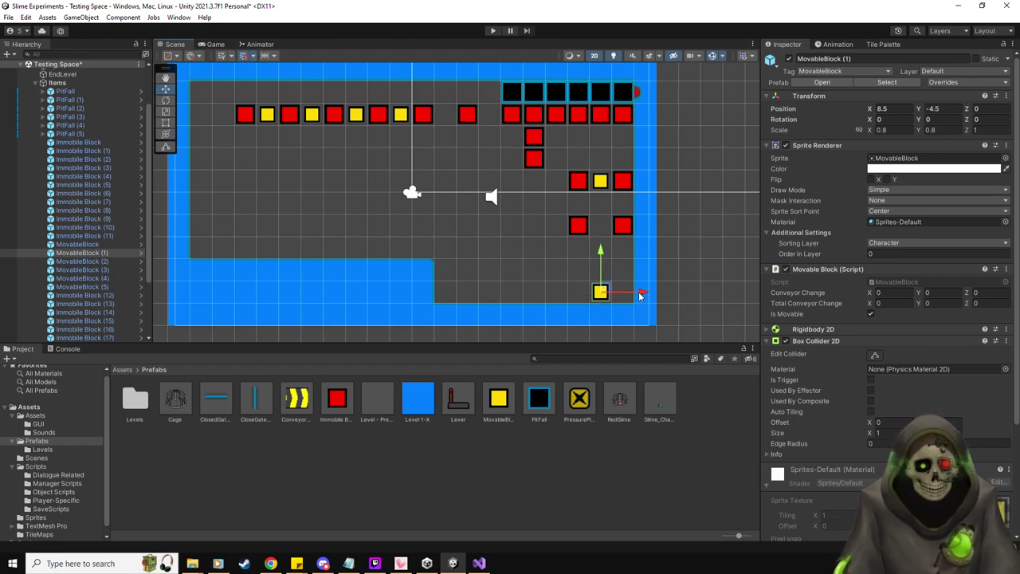
{"action": "left_click_drag", "start_coordinate": [601, 252], "coordinate": [603, 229]}
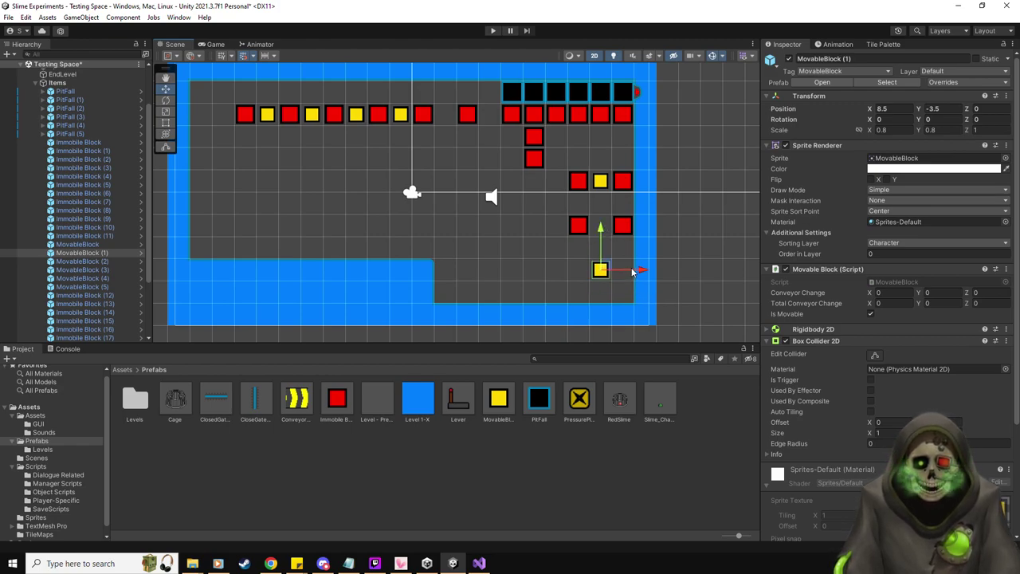
{"action": "left_click_drag", "start_coordinate": [643, 271], "coordinate": [599, 272]}
{"action": "left_click_drag", "start_coordinate": [335, 398], "coordinate": [541, 270]}
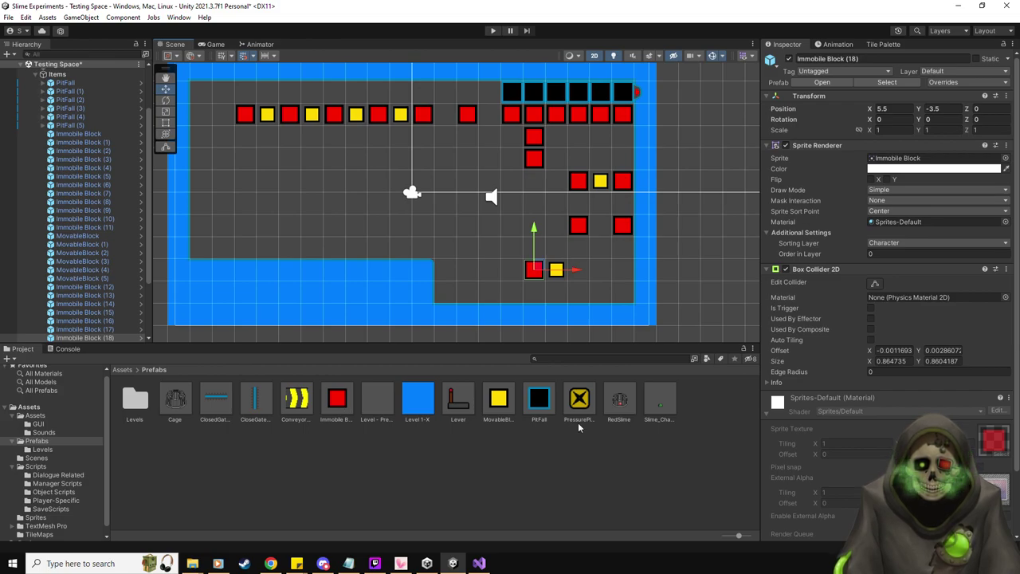
- Duplicate PitFall (5) twice, placing the copies at X 5.5, Y -2.5 and X 5.5, Y 1.5
{"action": "left_click", "coordinate": [66, 125]}
{"action": "key", "text": "ctrl+d"}
{"action": "left_click_drag", "start_coordinate": [518, 90], "coordinate": [549, 245]}
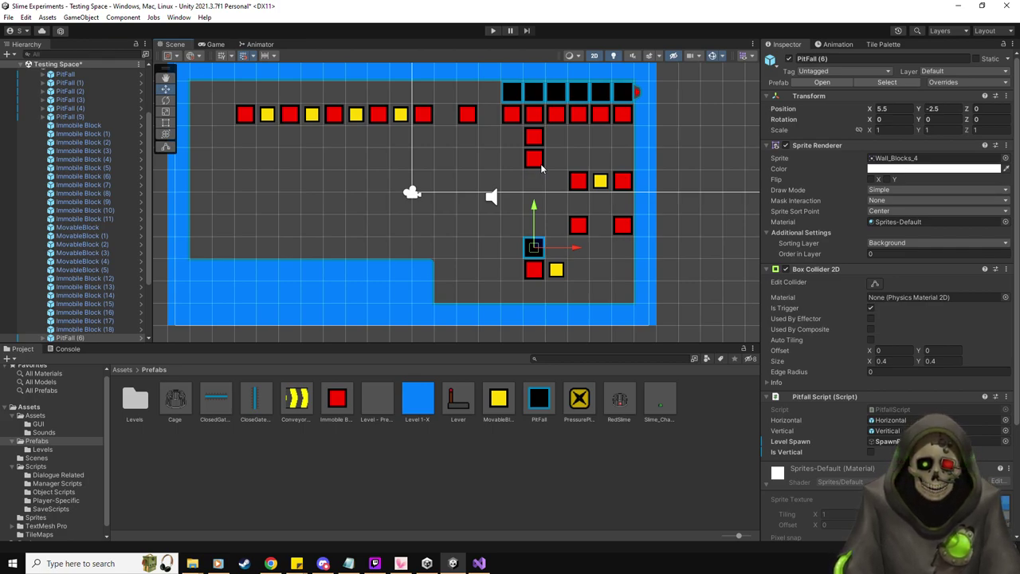
{"action": "key", "text": "ctrl+d"}
{"action": "left_click_drag", "start_coordinate": [534, 223], "coordinate": [534, 133]}
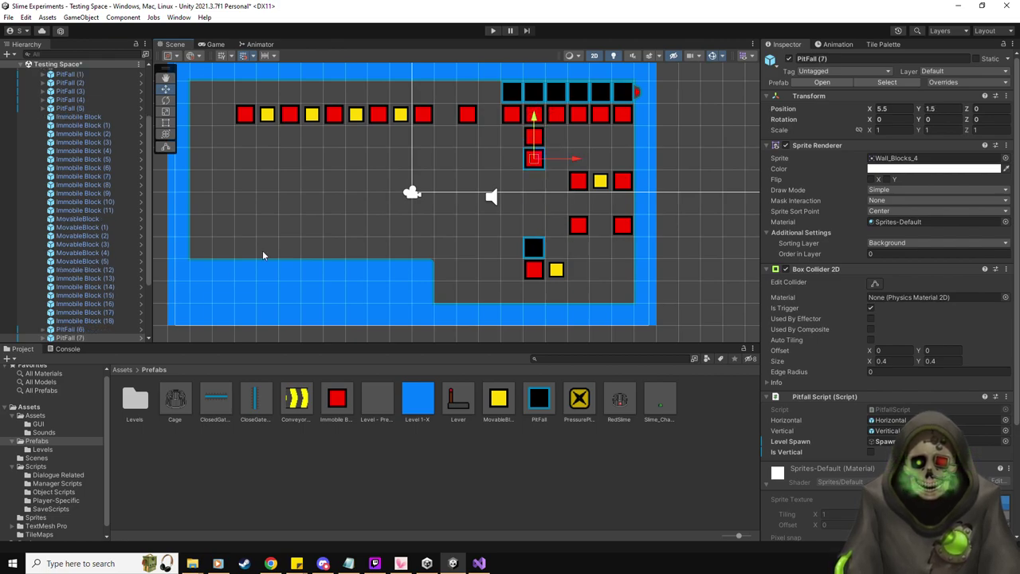
- Find and delete the Immobile Block that overlaps the pitfall at X 5.5, Y 1.5
{"action": "left_click", "coordinate": [123, 313]}
{"action": "left_click", "coordinate": [123, 320]}
{"action": "left_click", "coordinate": [124, 303]}
{"action": "left_click", "coordinate": [122, 287]}
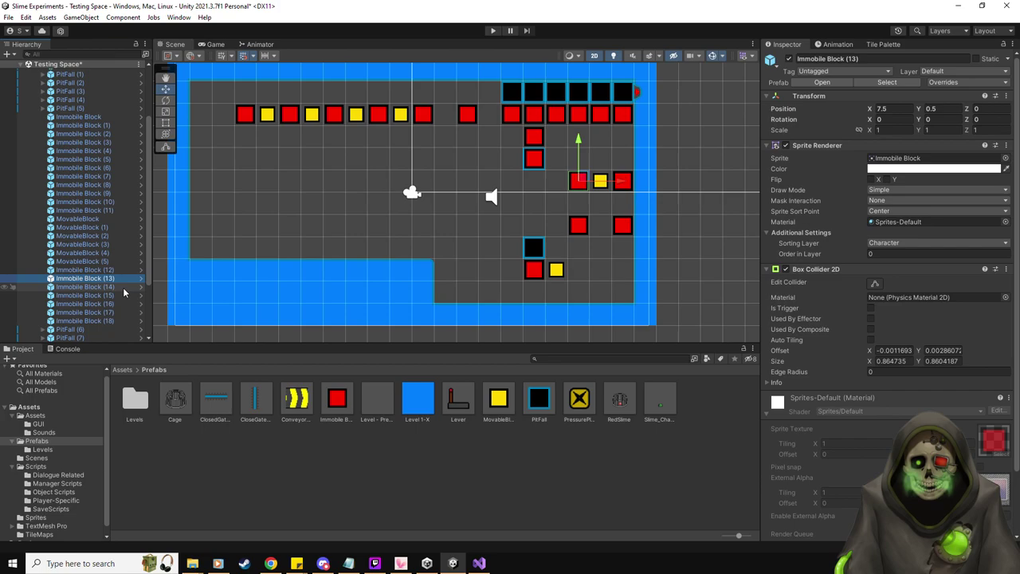
{"action": "key", "text": "Delete"}
- Replace the Immobile Block at X 5.5, Y -3.5 with a duplicate of the pitfall from X 5.5, Y 1.5
{"action": "left_click", "coordinate": [111, 313]}
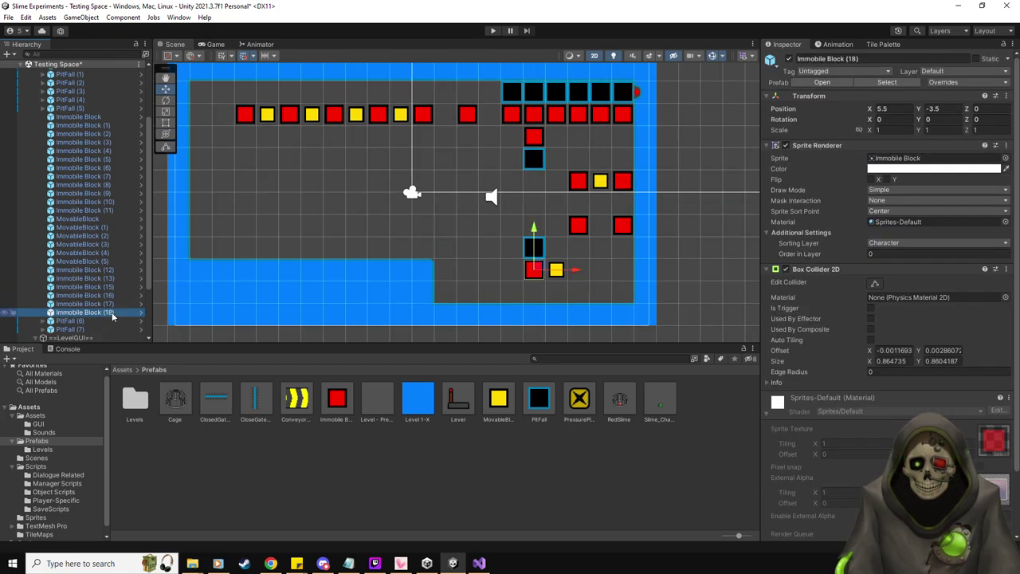
{"action": "key", "text": "Delete"}
{"action": "left_click", "coordinate": [112, 321]}
{"action": "key", "text": "ctrl+d"}
{"action": "left_click_drag", "start_coordinate": [536, 124], "coordinate": [536, 229]}
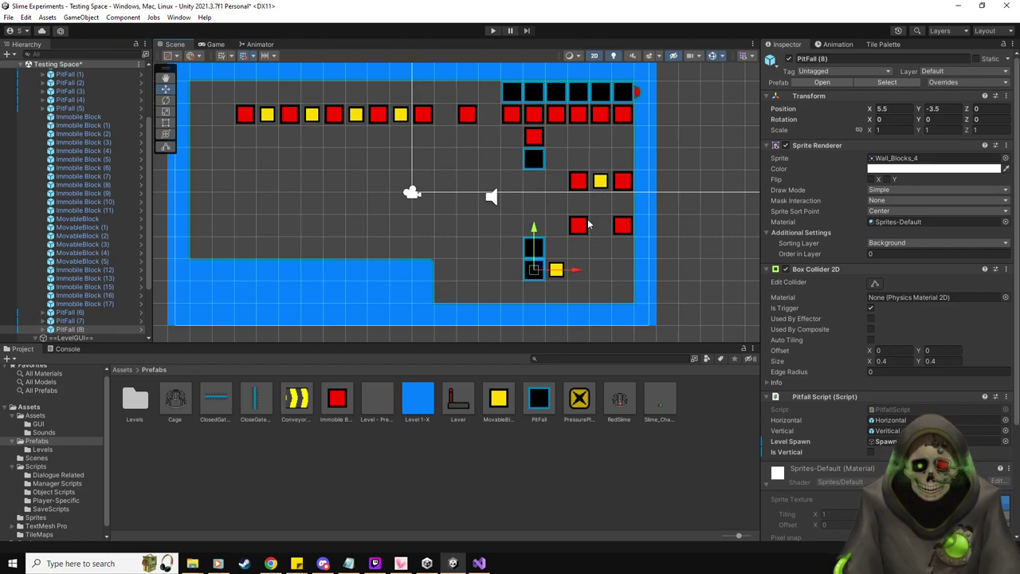
- Move MovableBlock (1) up to Y -0.5 and across to X 1.5
{"action": "left_click", "coordinate": [93, 227]}
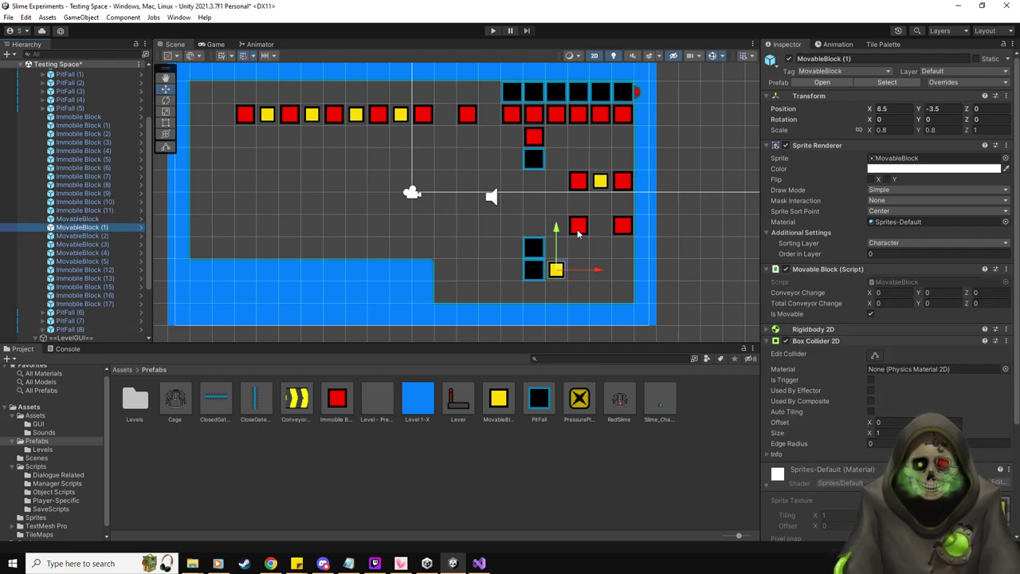
{"action": "left_click_drag", "start_coordinate": [565, 226], "coordinate": [566, 163]}
{"action": "left_click_drag", "start_coordinate": [594, 206], "coordinate": [486, 209]}
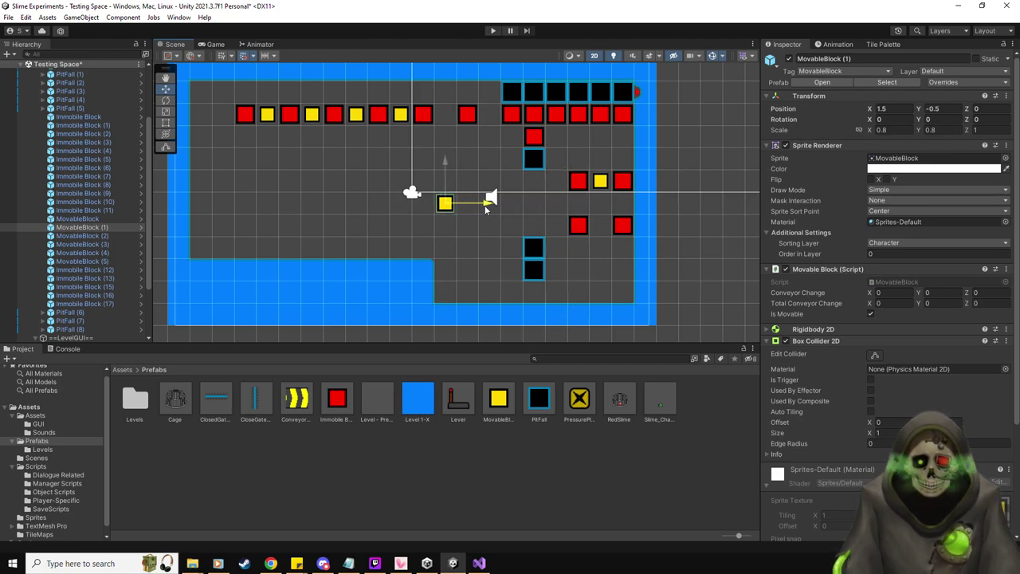
- Duplicate the pitfall at X 5.5, Y -3.5 and place the copy at X 0.5, Y -0.5
{"action": "left_click", "coordinate": [82, 330]}
{"action": "key", "text": "ctrl+d"}
{"action": "left_click_drag", "start_coordinate": [536, 269], "coordinate": [431, 198]}
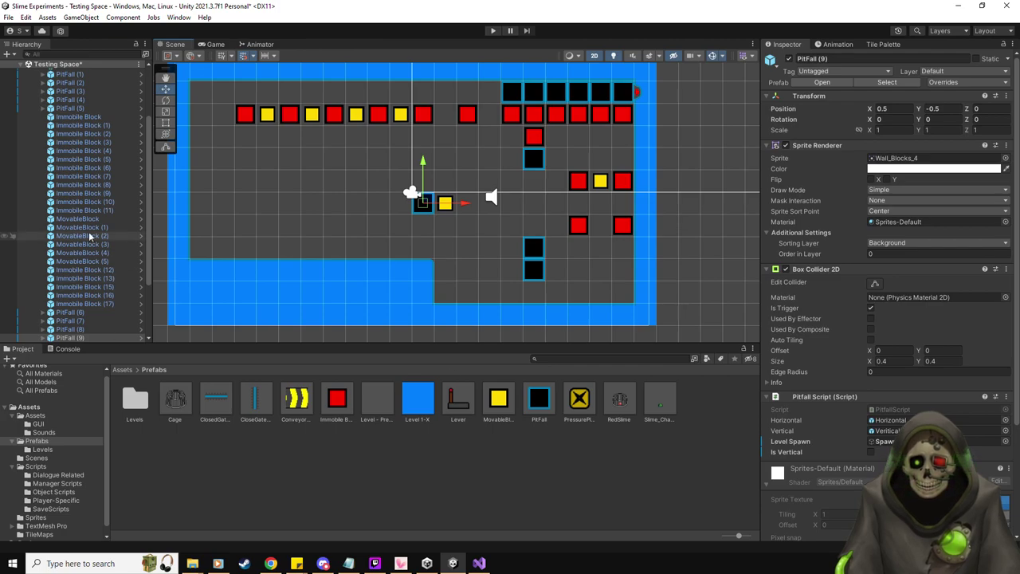
- Return MovableBlock (1) to X 8.5, Y -1.5, and move MovableBlock (2) out of the row to X 4.5, Y -3.5
{"action": "left_click", "coordinate": [75, 227]}
{"action": "left_click_drag", "start_coordinate": [450, 203], "coordinate": [603, 226]}
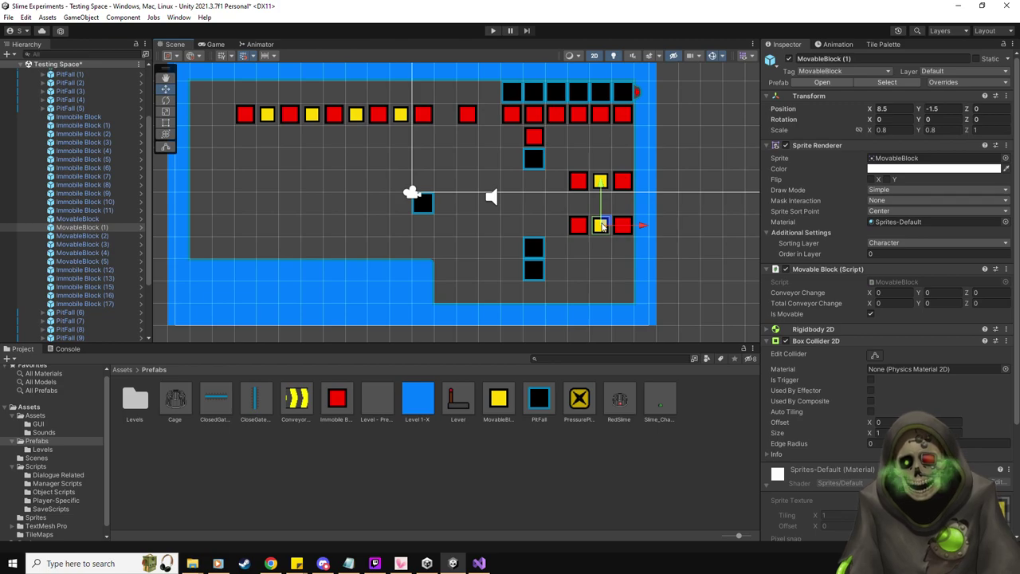
{"action": "left_click", "coordinate": [79, 236]}
{"action": "left_click_drag", "start_coordinate": [406, 115], "coordinate": [516, 271]}
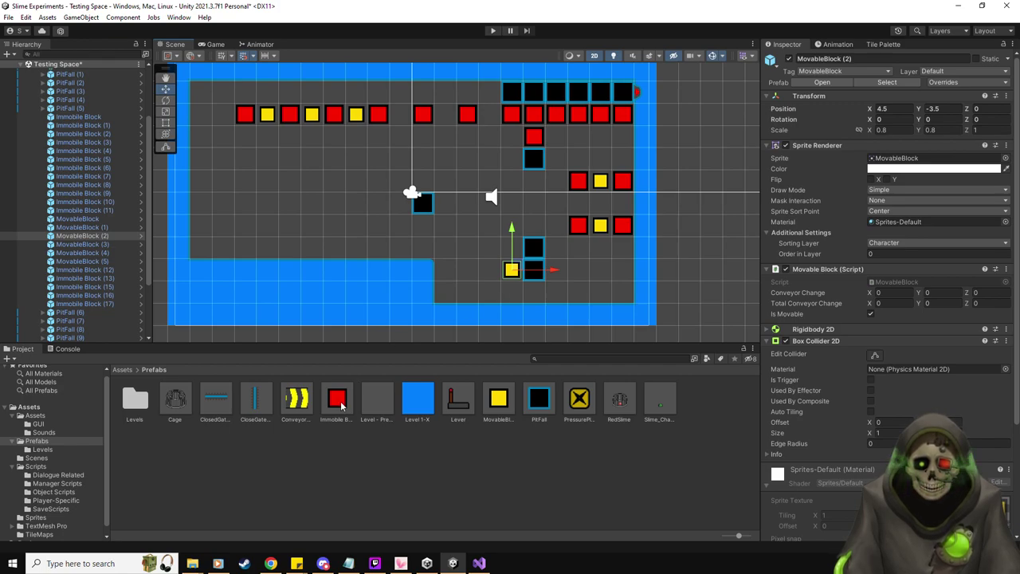
- Add Immobile Blocks in the column at X 0.5, at Y 2.5, 1.5 and 0.5 above the pitfall and at Y -2.5 below it
{"action": "left_click_drag", "start_coordinate": [337, 402], "coordinate": [430, 112]}
{"action": "key", "text": "ctrl+d"}
{"action": "key", "text": "ctrl+d"}
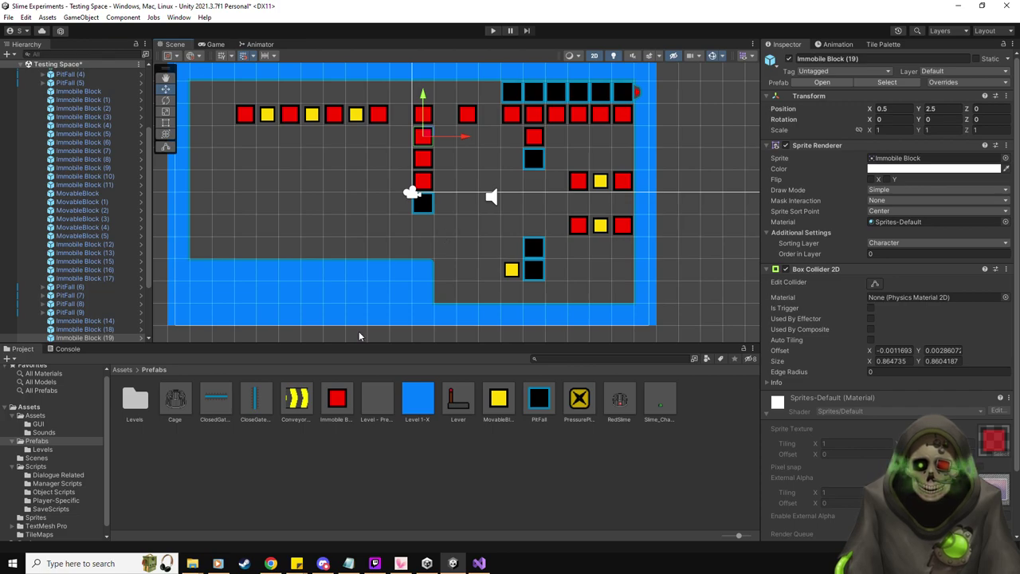
{"action": "left_click_drag", "start_coordinate": [336, 399], "coordinate": [423, 249]}
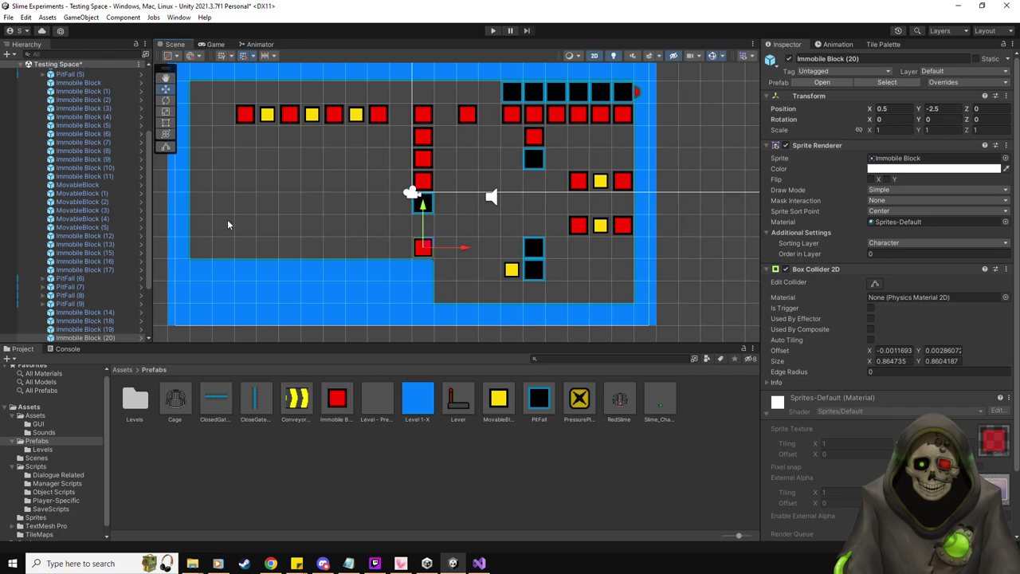
- Move MovableBlock (2) straight up to X 4.5, Y -1.5
{"action": "left_click", "coordinate": [108, 202]}
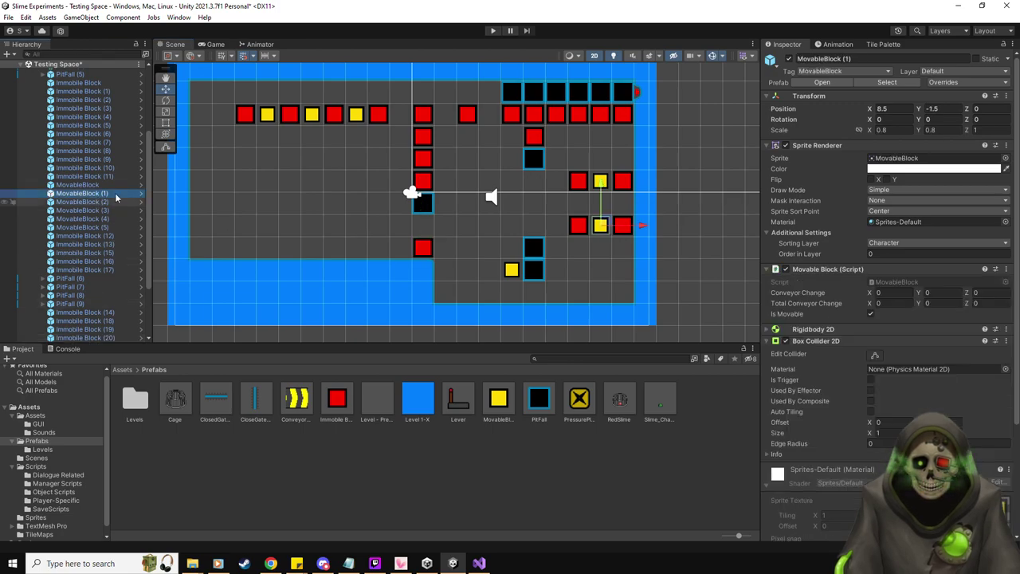
{"action": "left_click_drag", "start_coordinate": [513, 230], "coordinate": [514, 187]}
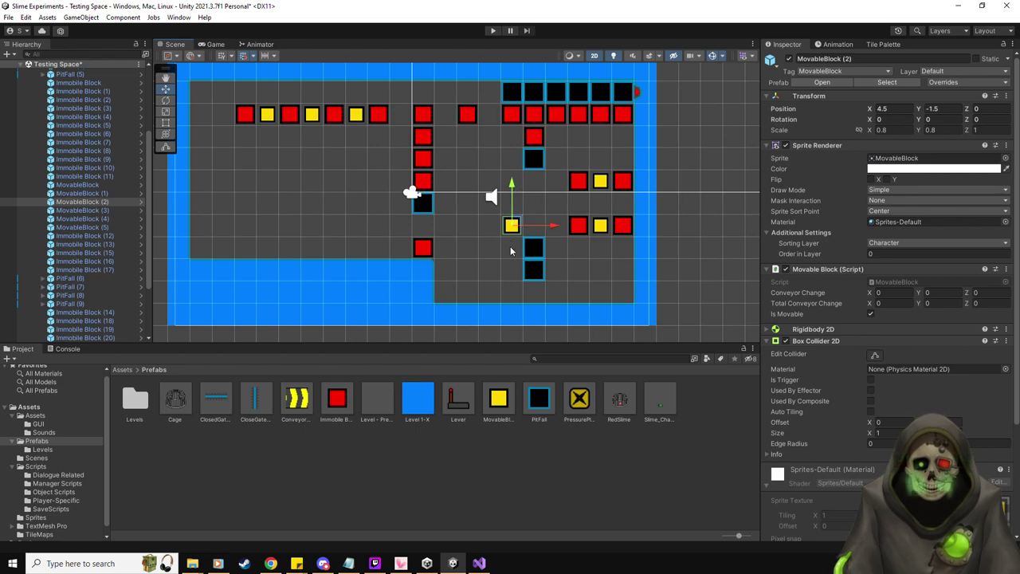
- Move MovableBlock (2) horizontally along its row to X -0.5, Y -1.5
{"action": "left_click_drag", "start_coordinate": [551, 226], "coordinate": [528, 227]}
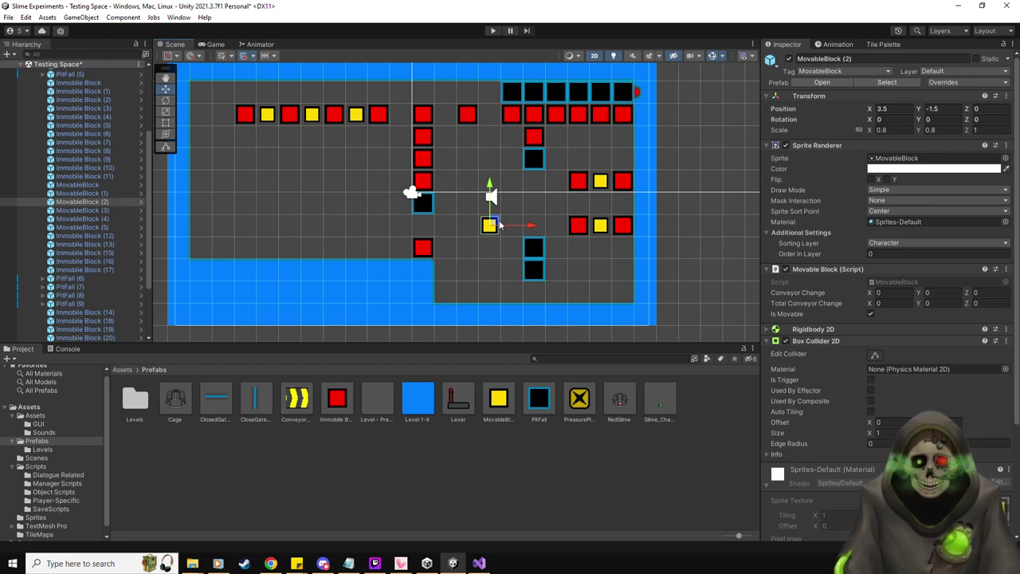
{"action": "left_click_drag", "start_coordinate": [529, 225], "coordinate": [445, 229]}
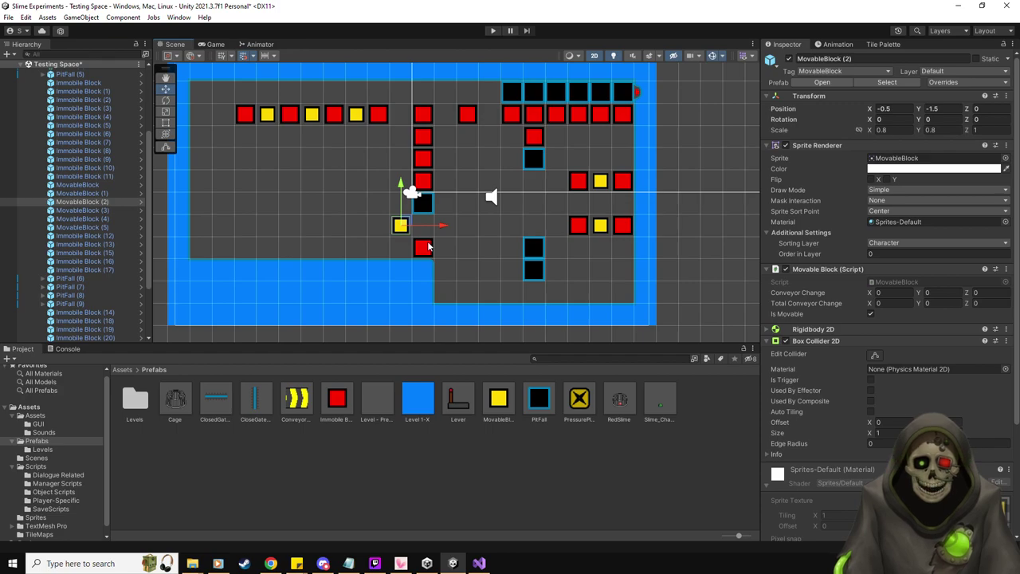
- Delete Immobile Block (20), below the pitfall in the X 0.5 column
{"action": "scroll", "coordinate": [104, 286], "scroll_direction": "down", "scroll_amount": 3}
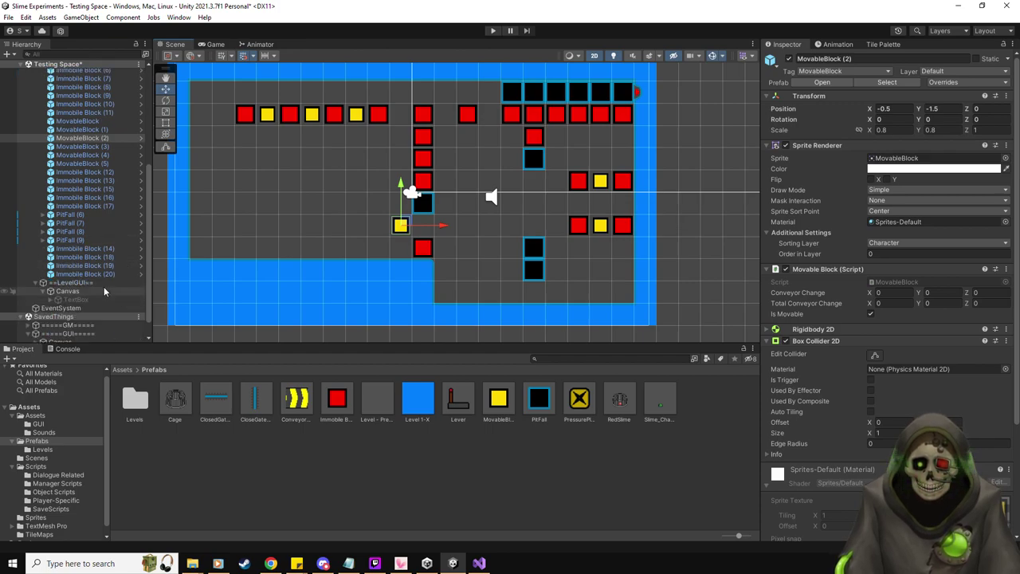
{"action": "left_click", "coordinate": [100, 275]}
{"action": "key", "text": "Delete"}
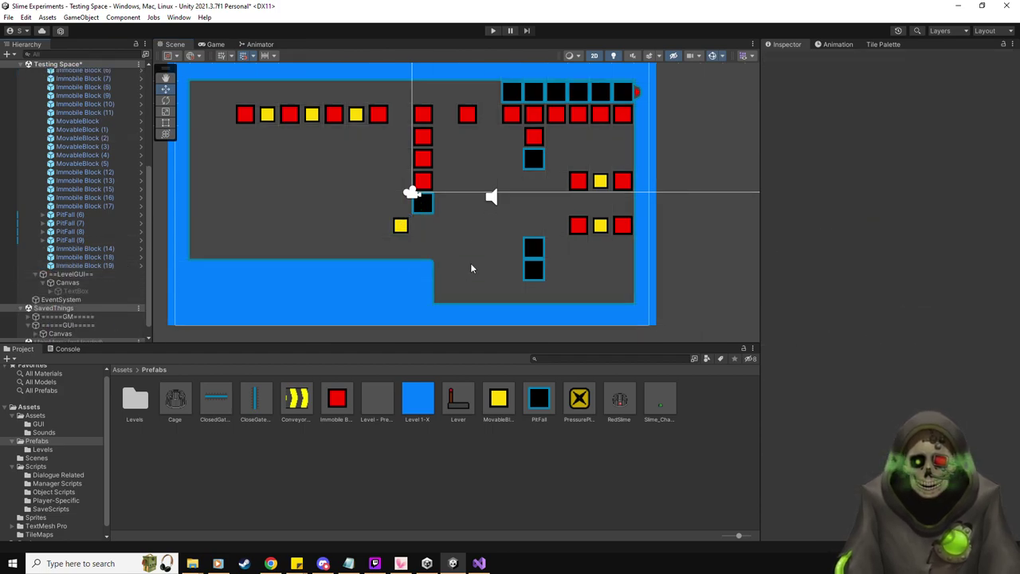
{"action": "middle_click_drag", "start_coordinate": [454, 219], "coordinate": [451, 248]}
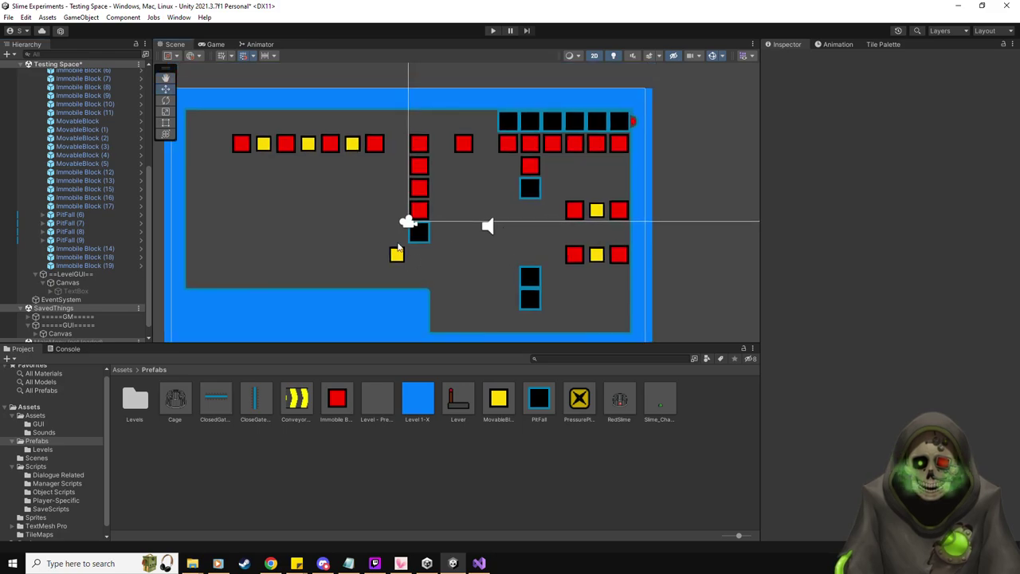
- Move MovableBlock (2) back along its row to X 4.5, Y -1.5
{"action": "left_click", "coordinate": [91, 265]}
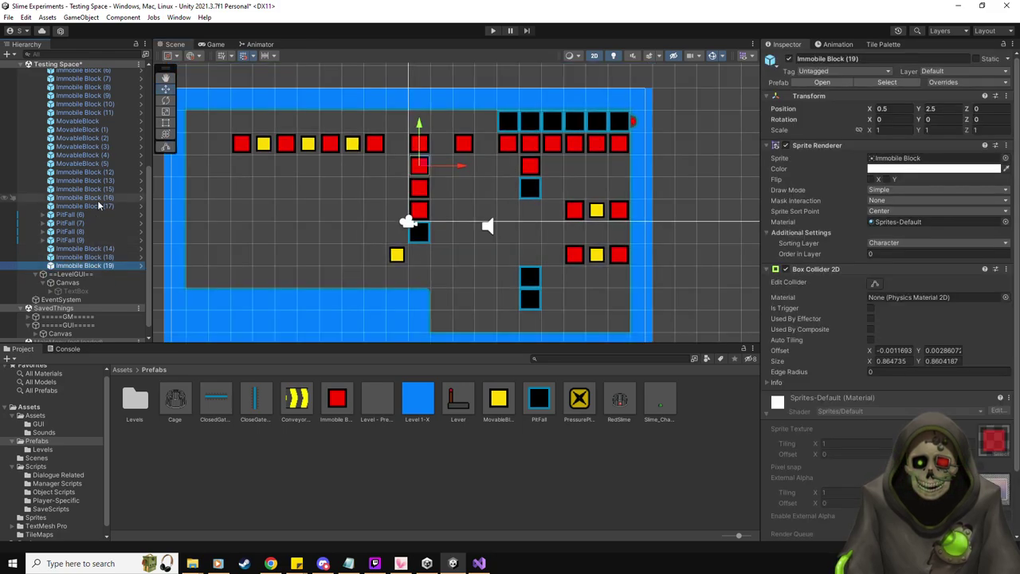
{"action": "left_click", "coordinate": [96, 129]}
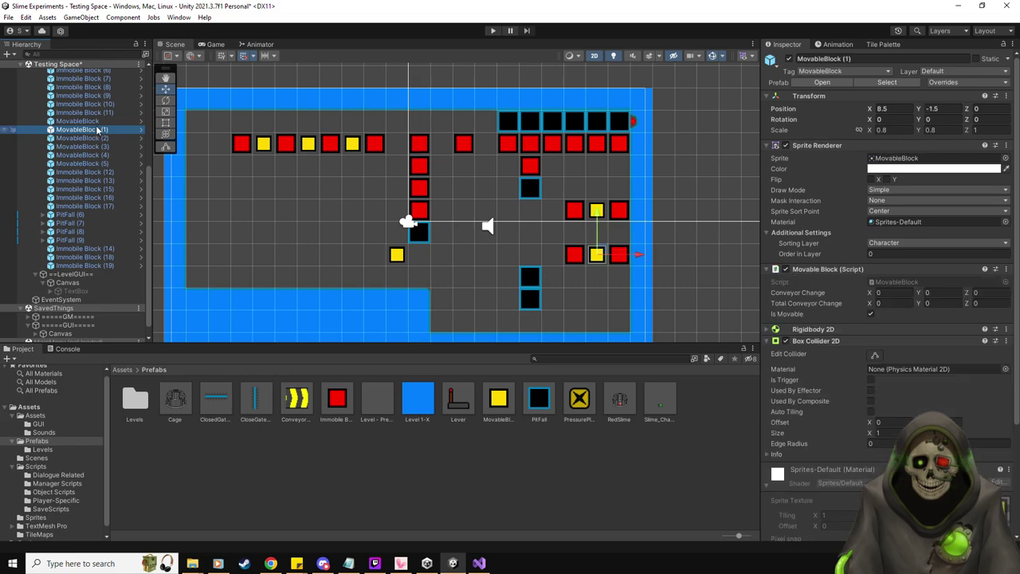
{"action": "left_click", "coordinate": [94, 138]}
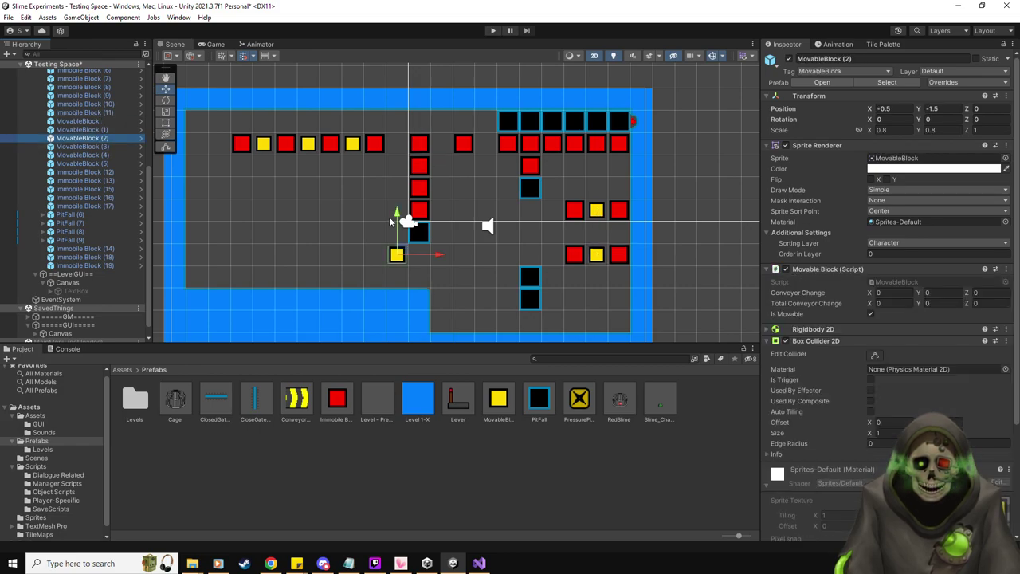
{"action": "left_click_drag", "start_coordinate": [438, 255], "coordinate": [550, 253]}
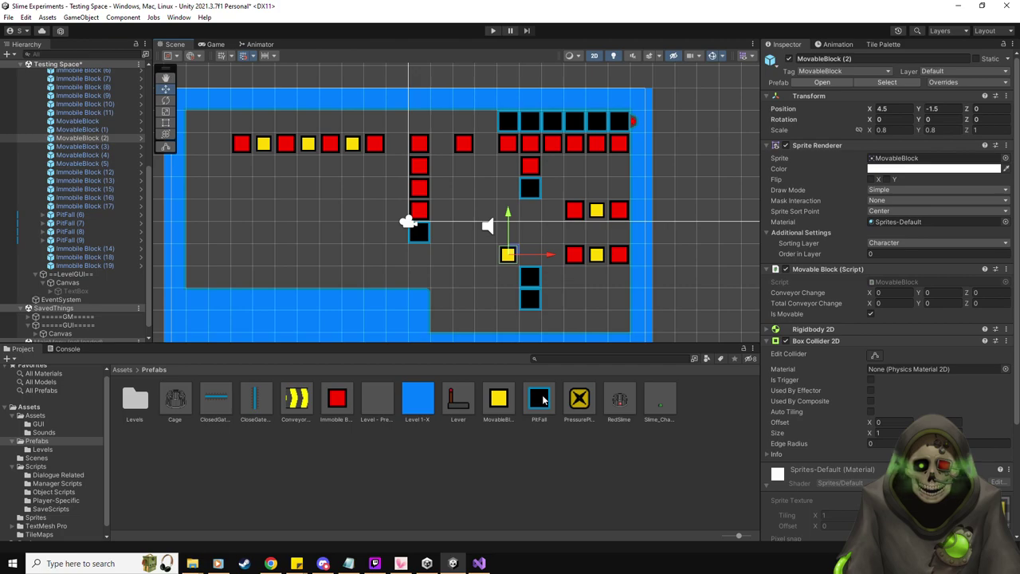
- Duplicate PitFall (9) and place the copy at X 2.5, Y -1.5
{"action": "left_click", "coordinate": [80, 240]}
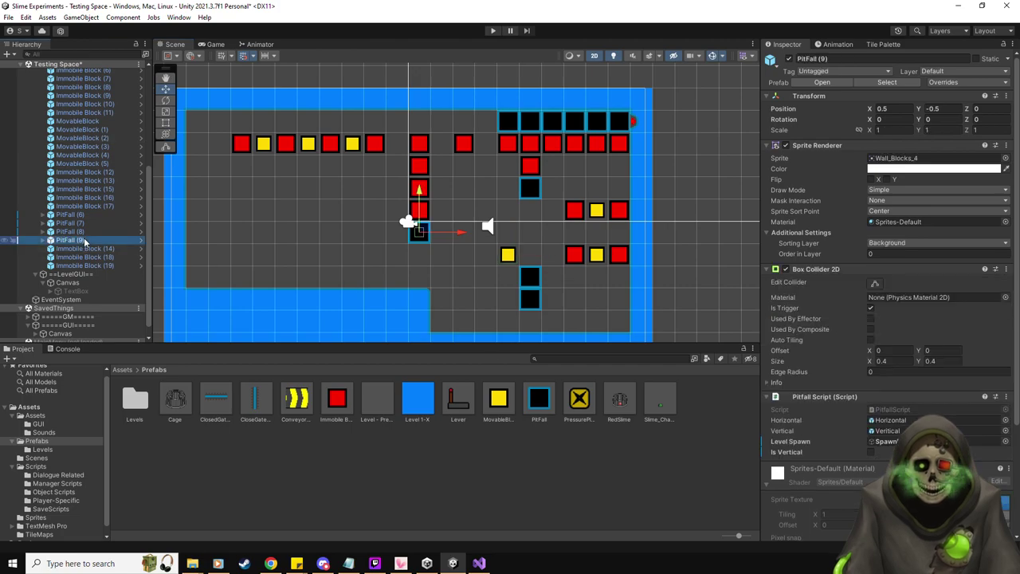
{"action": "key", "text": "ctrl+d"}
{"action": "left_click_drag", "start_coordinate": [460, 236], "coordinate": [467, 257]}
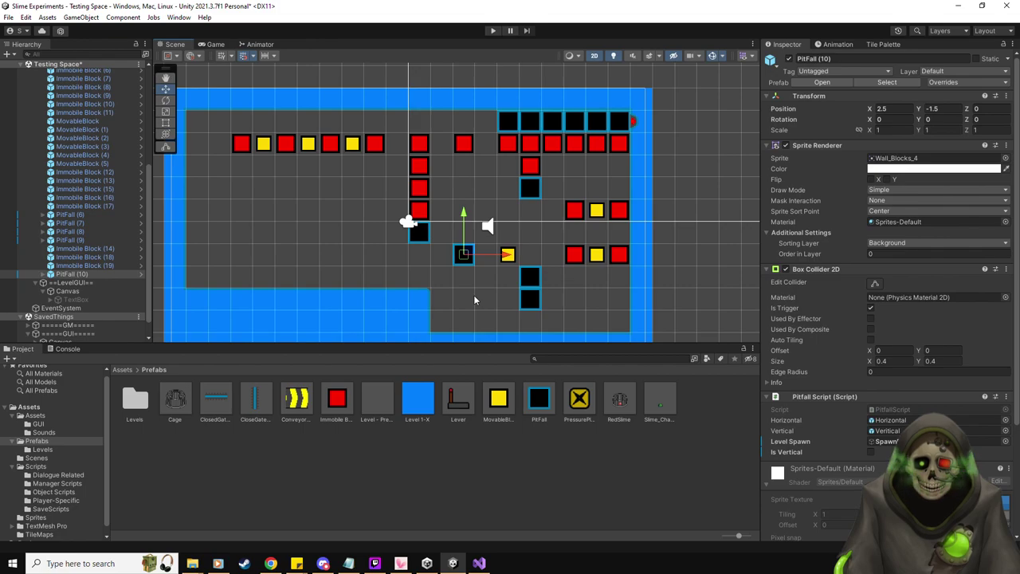
- Play-test the level, pushing MovableBlock (2) past the new pitfall and into the pitfall at X 0.5, Y -0.5
{"action": "left_click", "coordinate": [494, 30]}
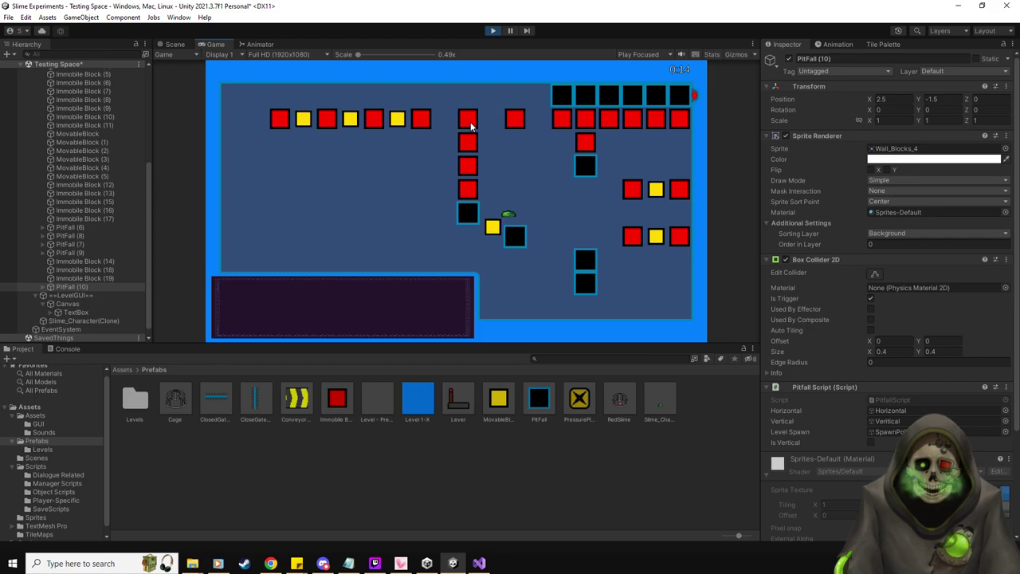
{"action": "key", "text": "Left"}
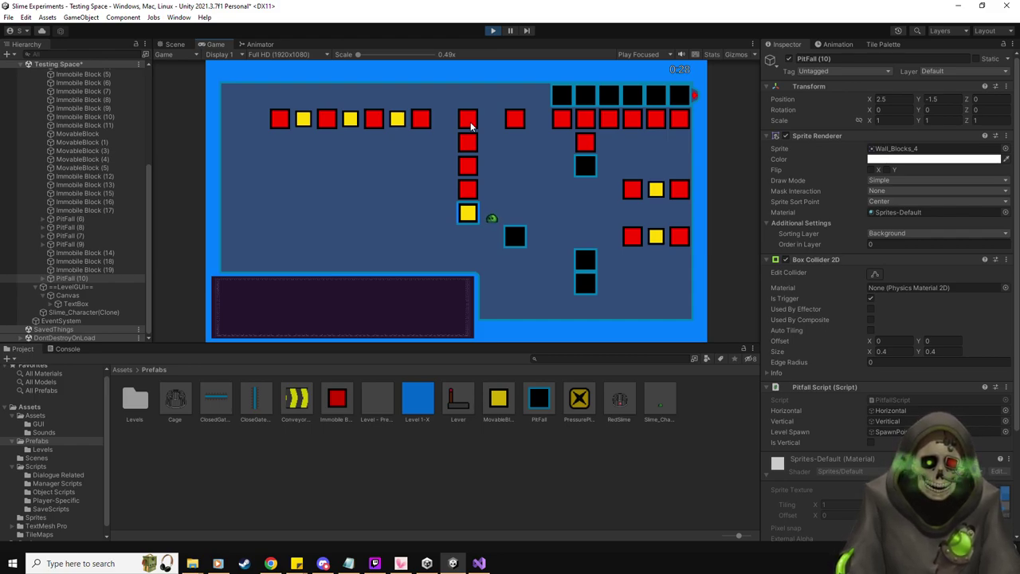
{"action": "left_click", "coordinate": [493, 31]}
{"action": "left_click", "coordinate": [492, 30]}
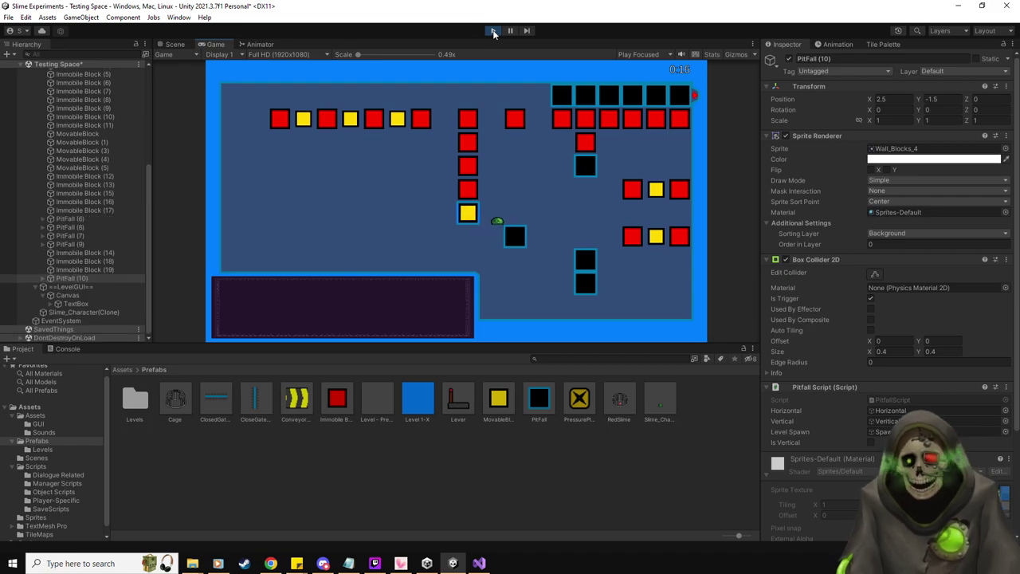
{"action": "left_click", "coordinate": [493, 31]}
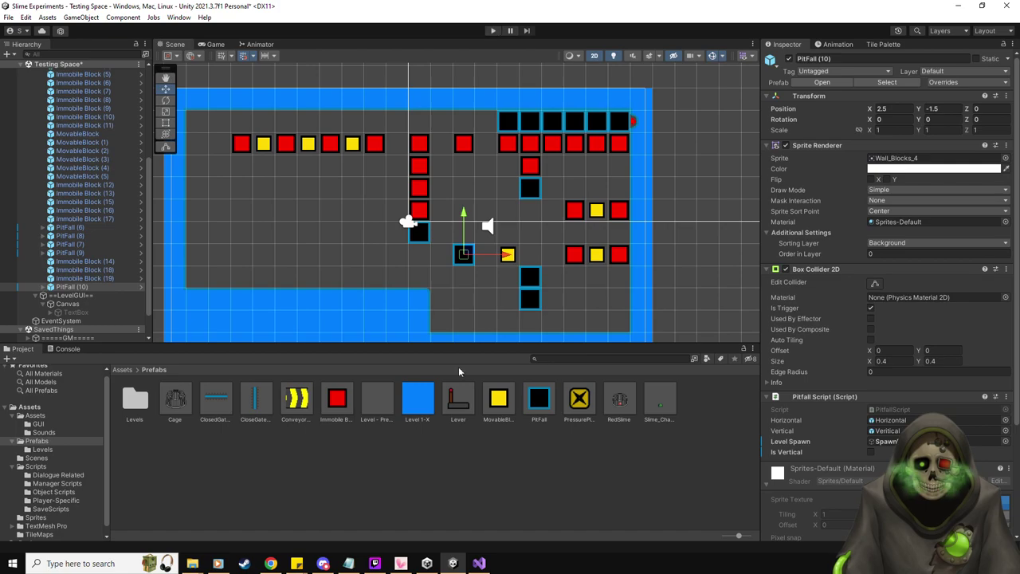
- Check the PitFall prefab's collider, and open the MovableBlock prefab to edit its box collider
{"action": "double_click", "coordinate": [534, 405]}
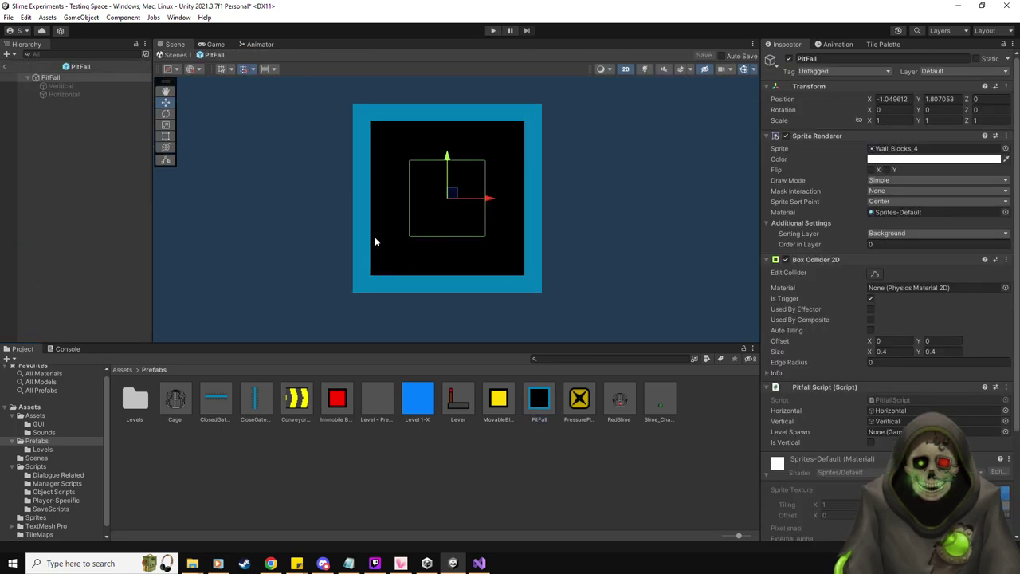
{"action": "double_click", "coordinate": [499, 402]}
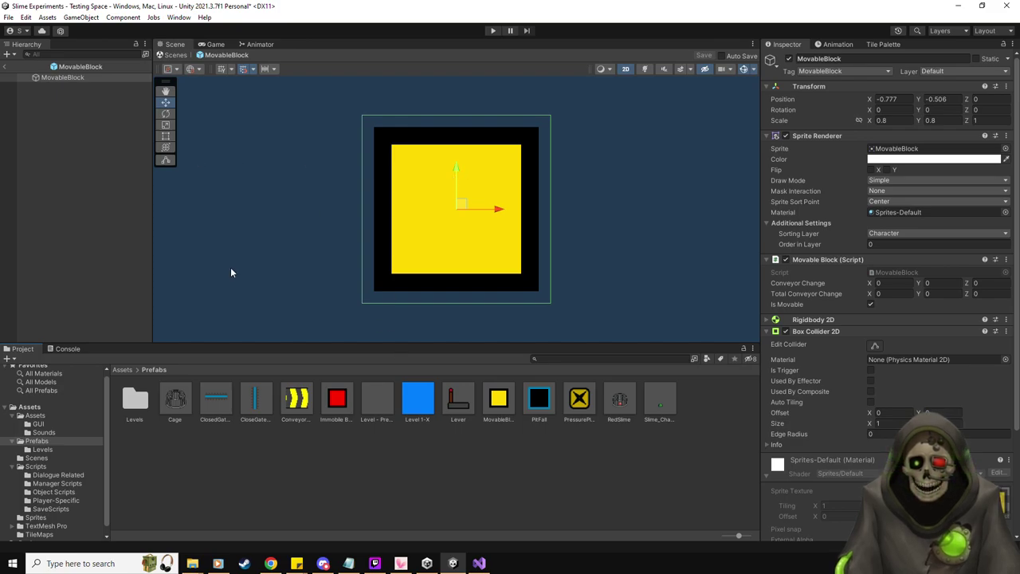
{"action": "left_click", "coordinate": [165, 159]}
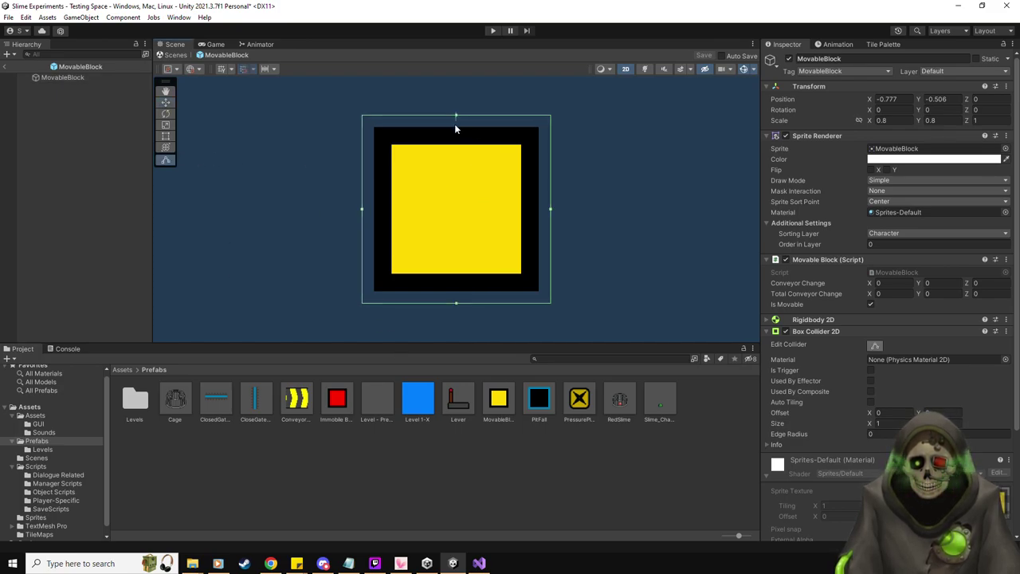
{"action": "left_click", "coordinate": [41, 131]}
{"action": "left_click", "coordinate": [89, 78]}
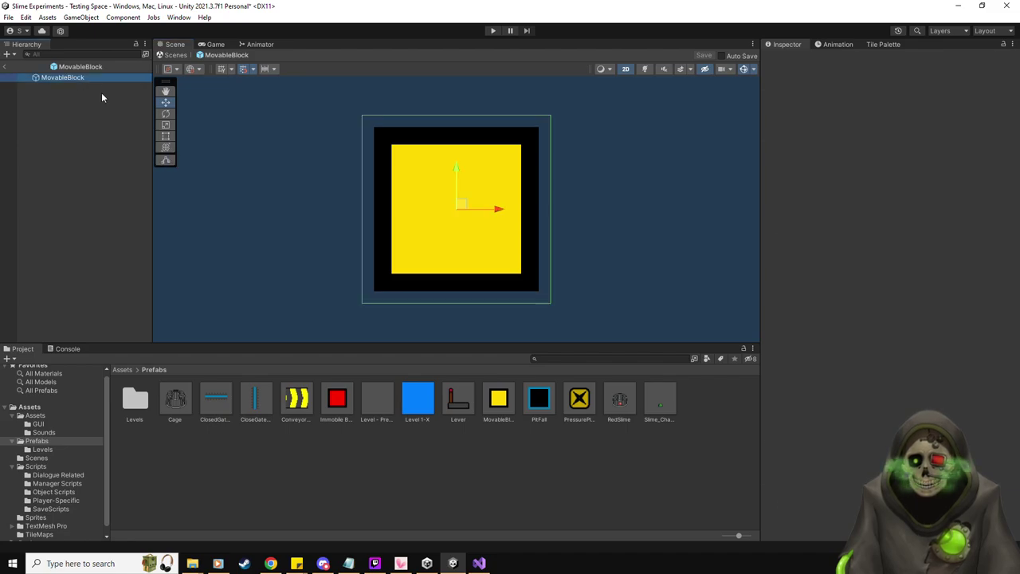
- Pull all four edges of the MovableBlock's box collider inward, close to the sprite's outline
{"action": "left_click_drag", "start_coordinate": [456, 116], "coordinate": [457, 122]}
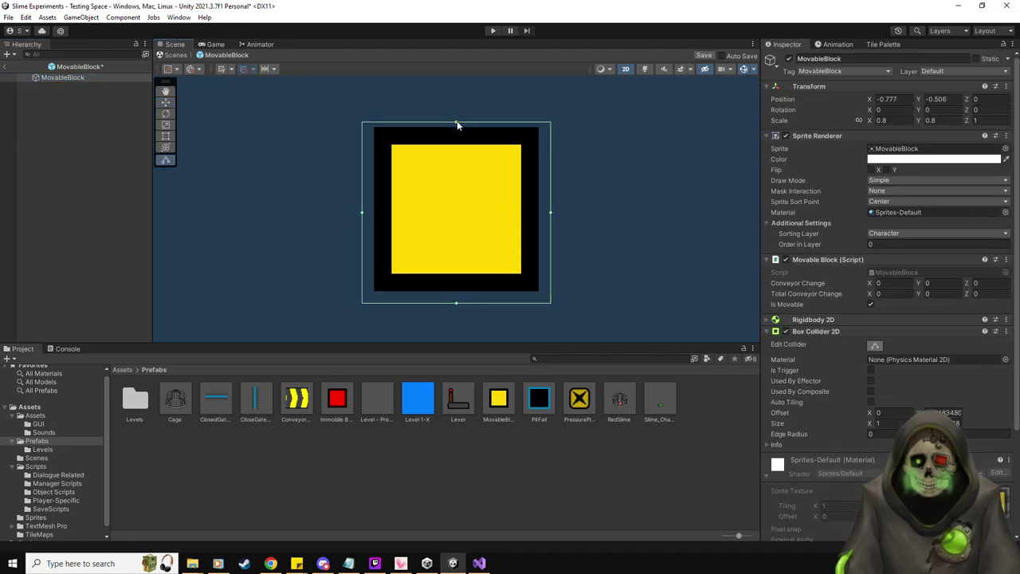
{"action": "left_click_drag", "start_coordinate": [456, 304], "coordinate": [456, 294]}
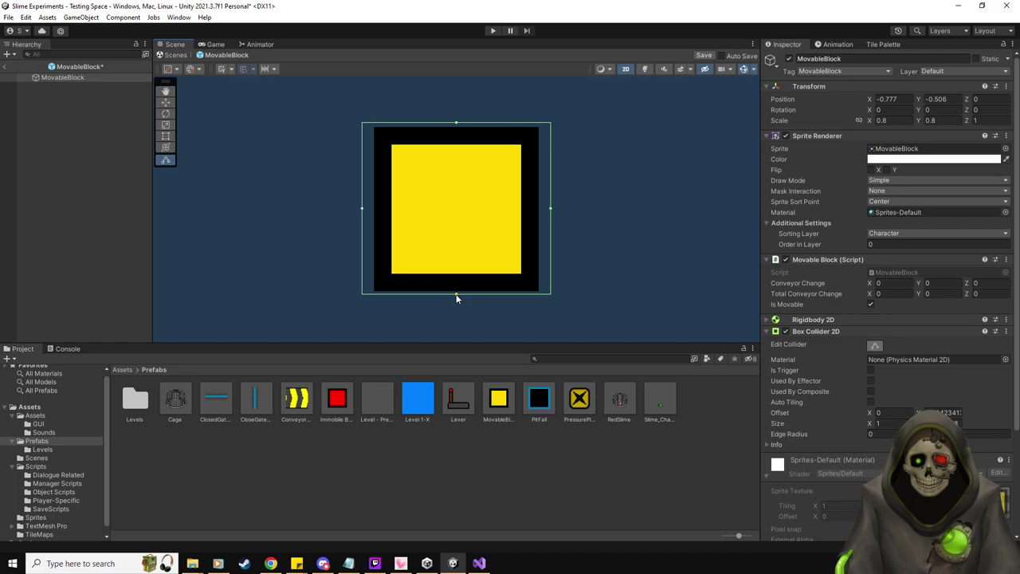
{"action": "left_click_drag", "start_coordinate": [550, 208], "coordinate": [540, 210]}
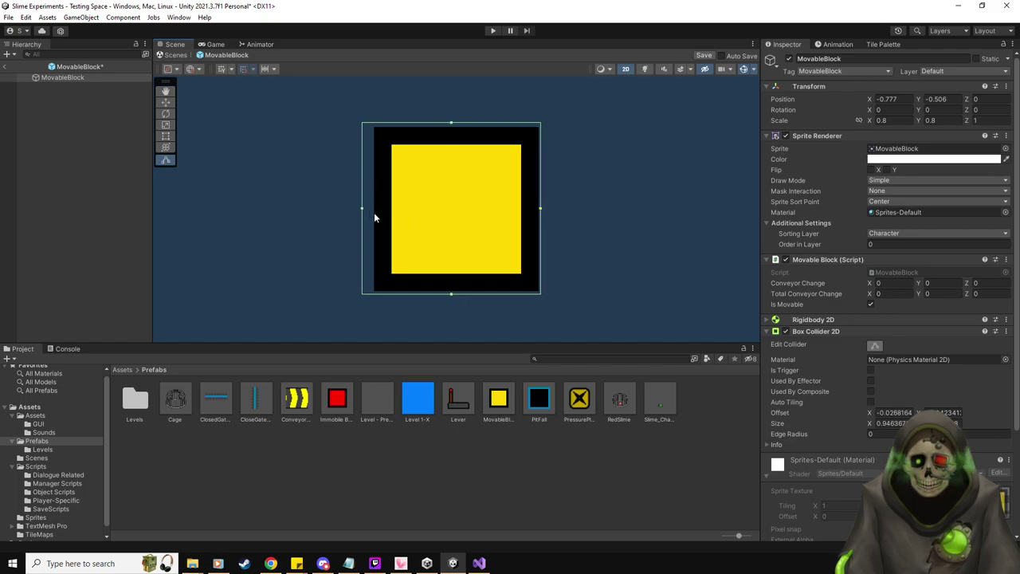
{"action": "left_click_drag", "start_coordinate": [361, 208], "coordinate": [370, 207]}
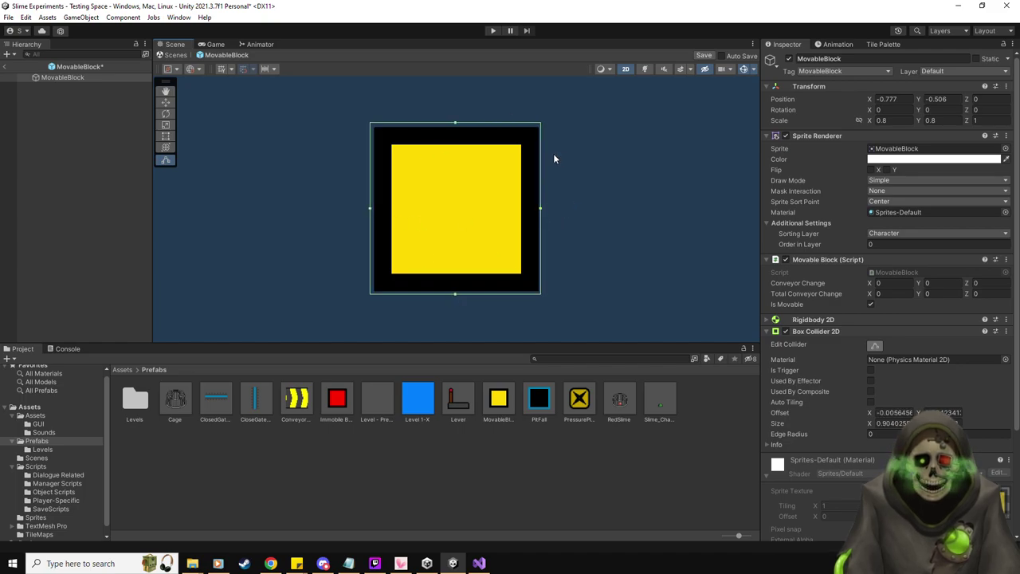
- Set the MovableBlock box collider's offset to X 0, Y 0 and its size to X 0.9, Y 0.9
{"action": "left_click", "coordinate": [893, 412]}
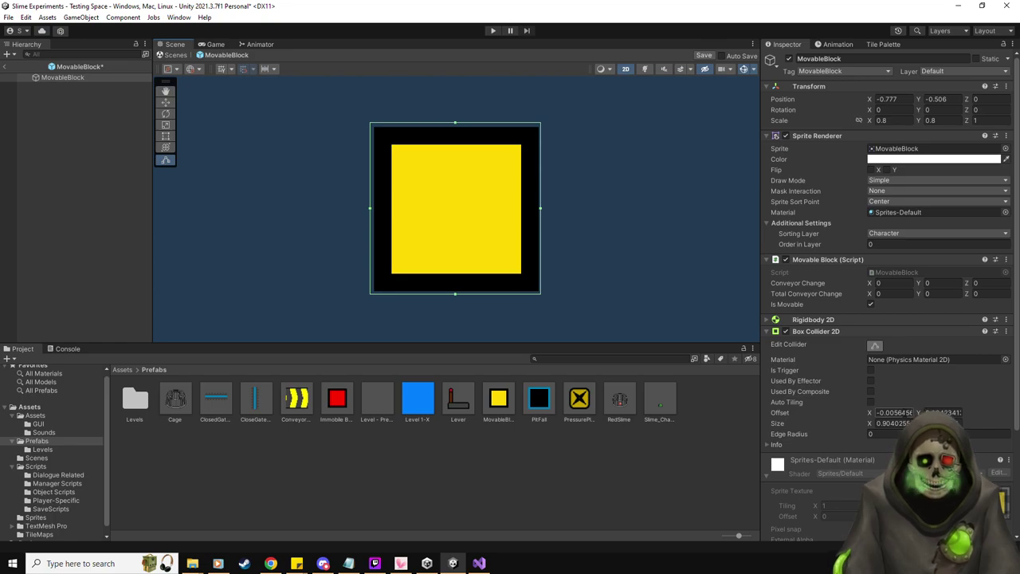
{"action": "type", "text": "0"}
{"action": "key", "text": "Tab"}
{"action": "type", "text": "0"}
{"action": "key", "text": "Tab"}
{"action": "type", "text": "0.9"}
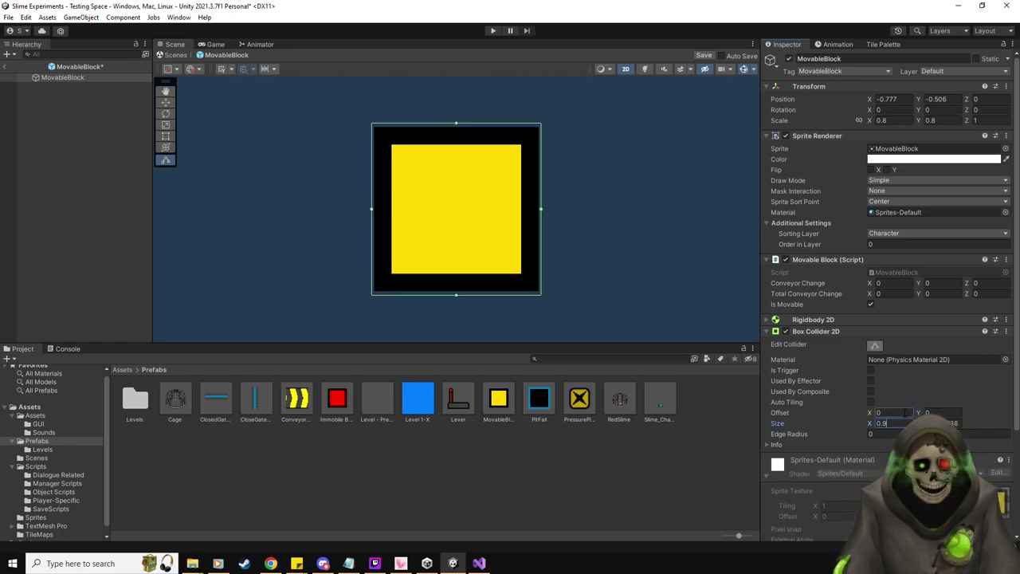
{"action": "key", "text": "Tab"}
{"action": "type", "text": "0.9"}
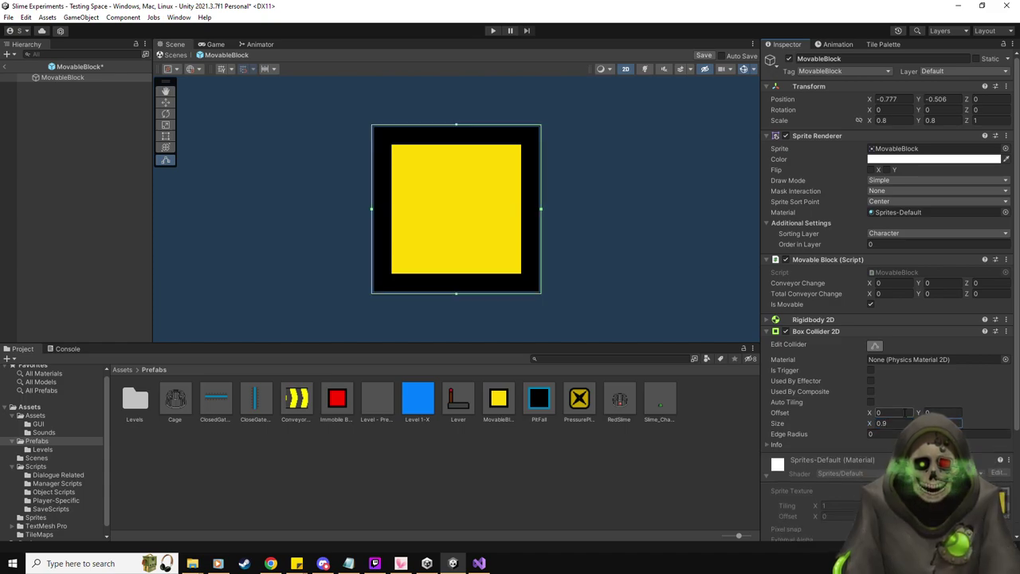
- Save the MovableBlock prefab and return to the Testing Space scene
{"action": "scroll", "coordinate": [454, 196], "scroll_direction": "up", "scroll_amount": 2}
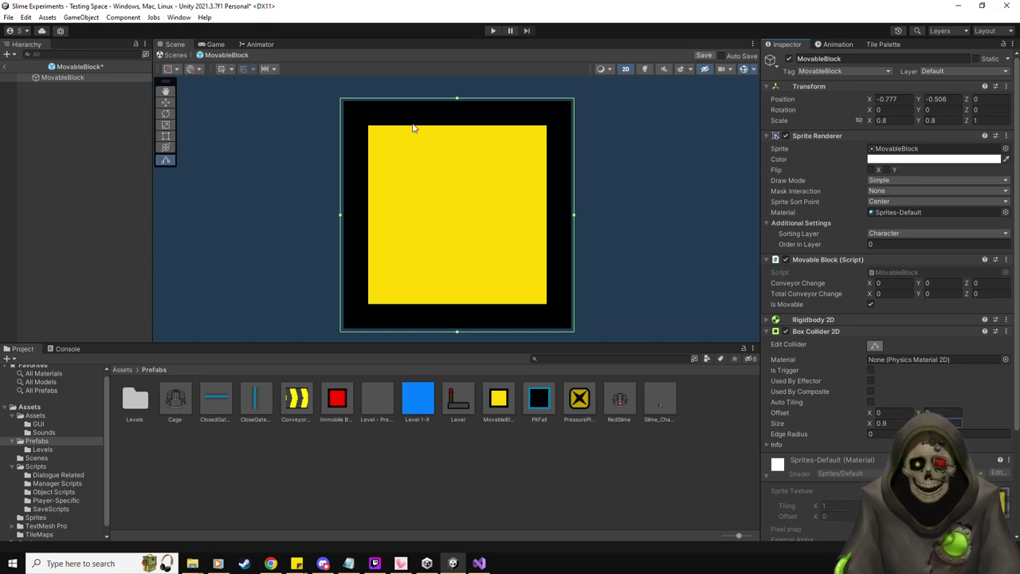
{"action": "key", "text": "ctrl+s"}
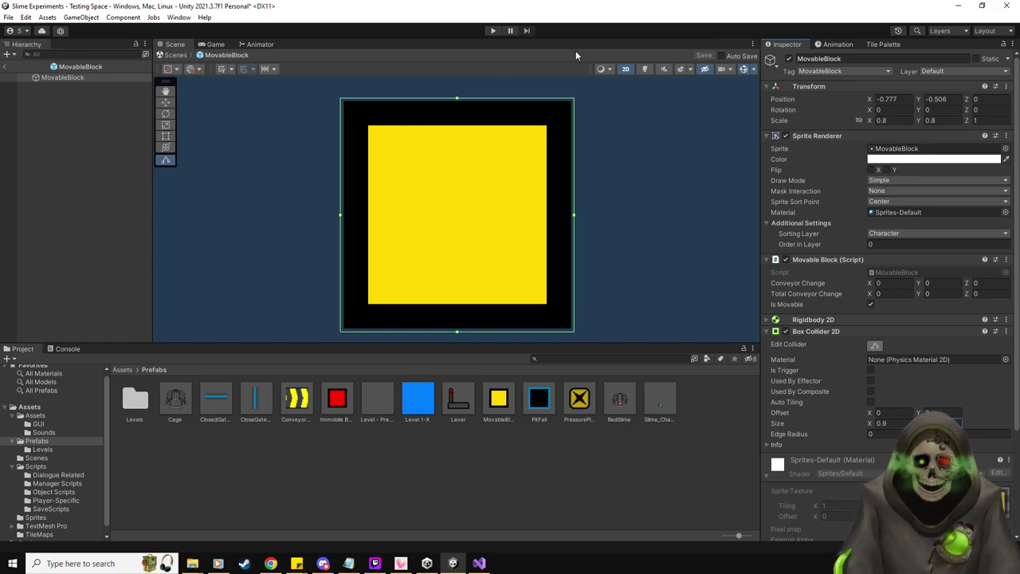
{"action": "left_click", "coordinate": [5, 66]}
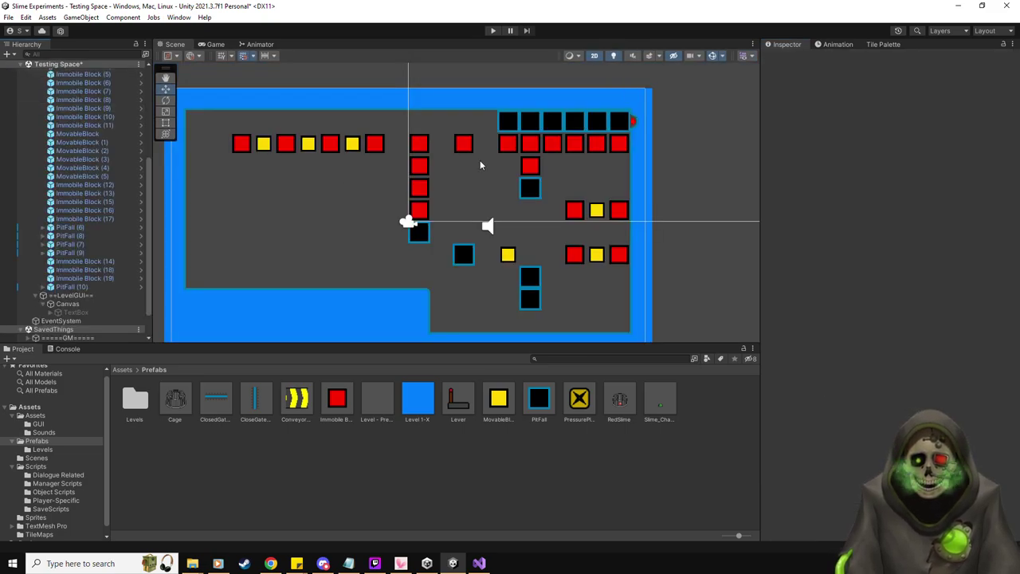
- Play-test the level by pushing the lone movable block into the nearby pitfall, and stop the run
{"action": "left_click", "coordinate": [492, 30]}
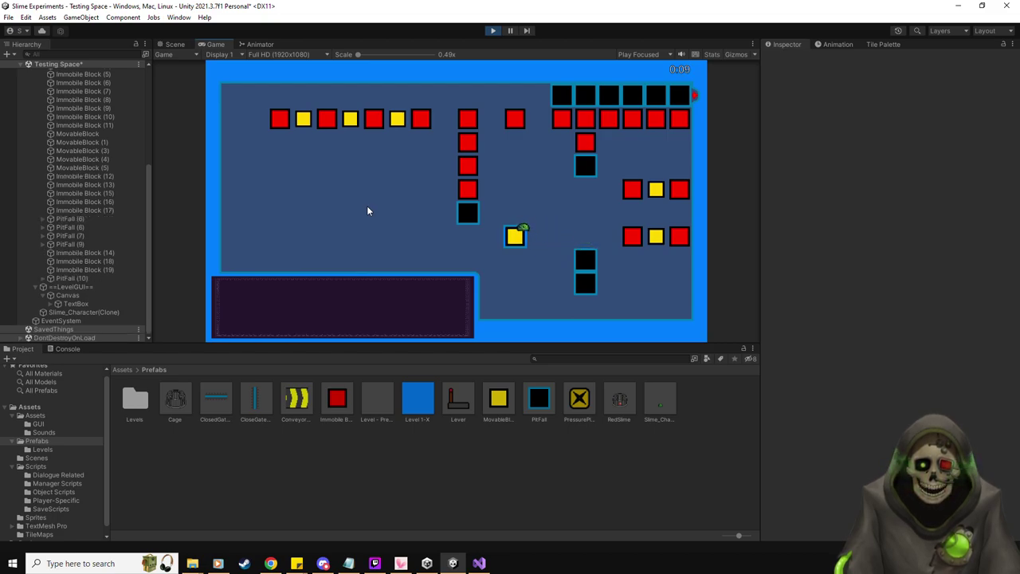
{"action": "left_click", "coordinate": [491, 31]}
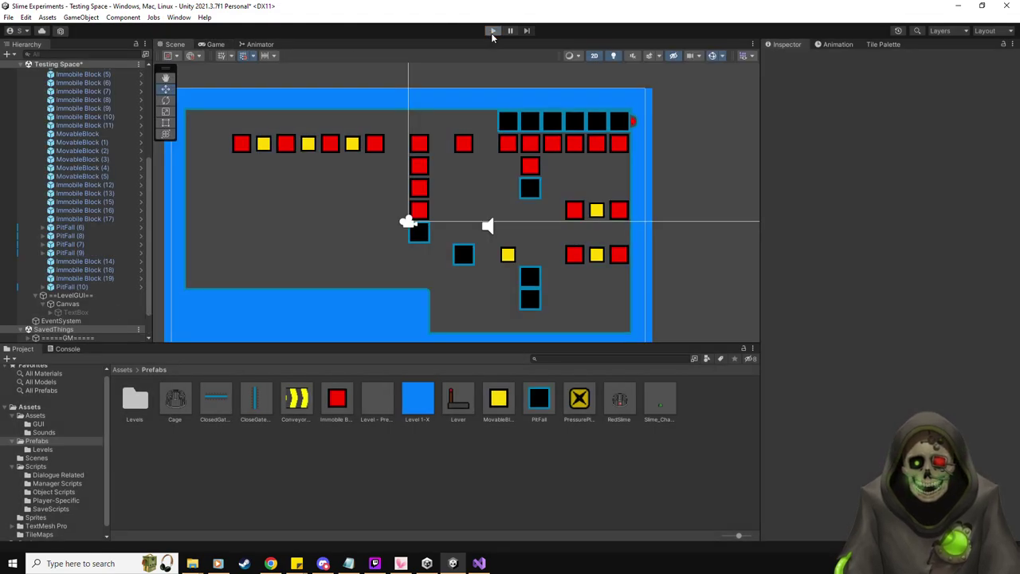
- Run the level again and steer the slime around the lone movable block, pushing it left to the middle pitfall's edge
{"action": "left_click", "coordinate": [491, 32]}
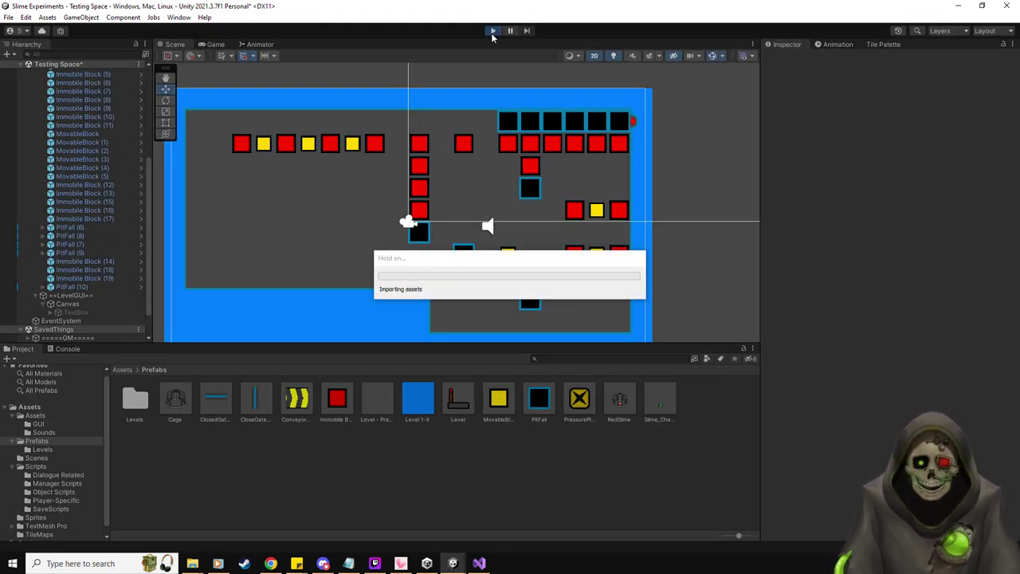
{"action": "key", "text": "Down"}
{"action": "key", "text": "Right"}
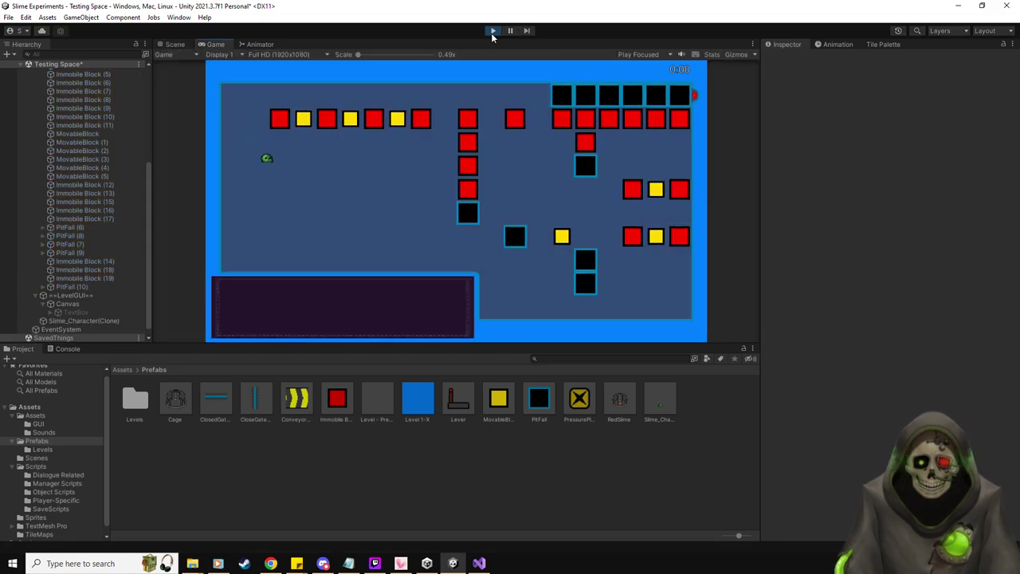
{"action": "key", "text": "Right"}
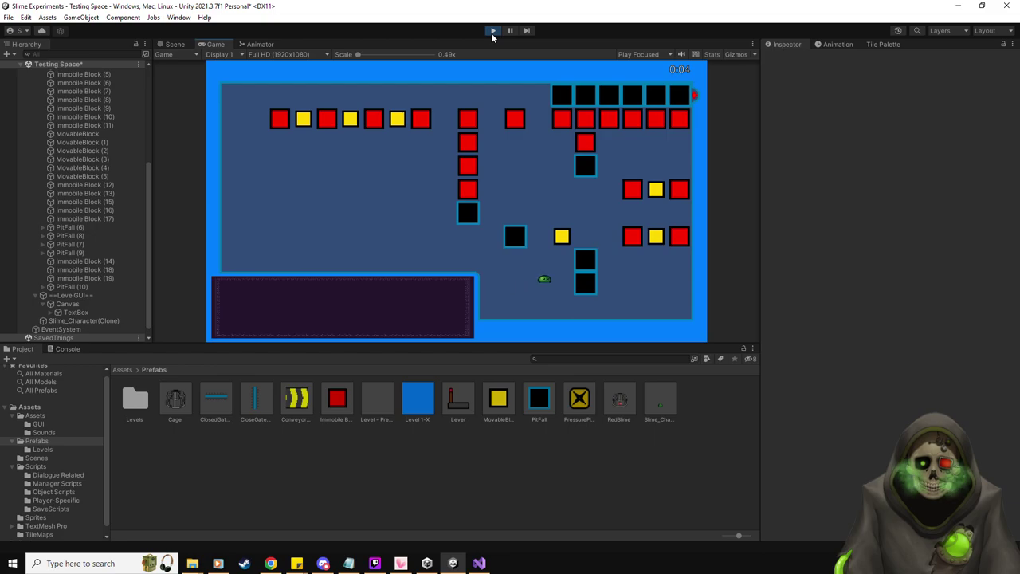
{"action": "key", "text": "Left"}
{"action": "key", "text": "Up"}
{"action": "key", "text": "Right"}
{"action": "key", "text": "Down"}
{"action": "key", "text": "Left"}
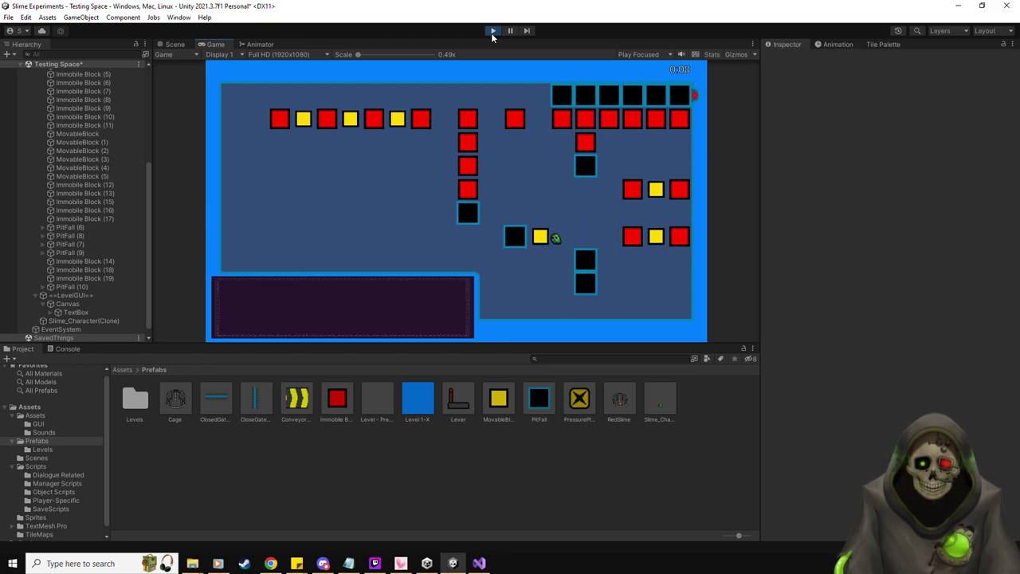
{"action": "key", "text": "Down"}
{"action": "key", "text": "Up"}
{"action": "key", "text": "Right"}
{"action": "key", "text": "Left"}
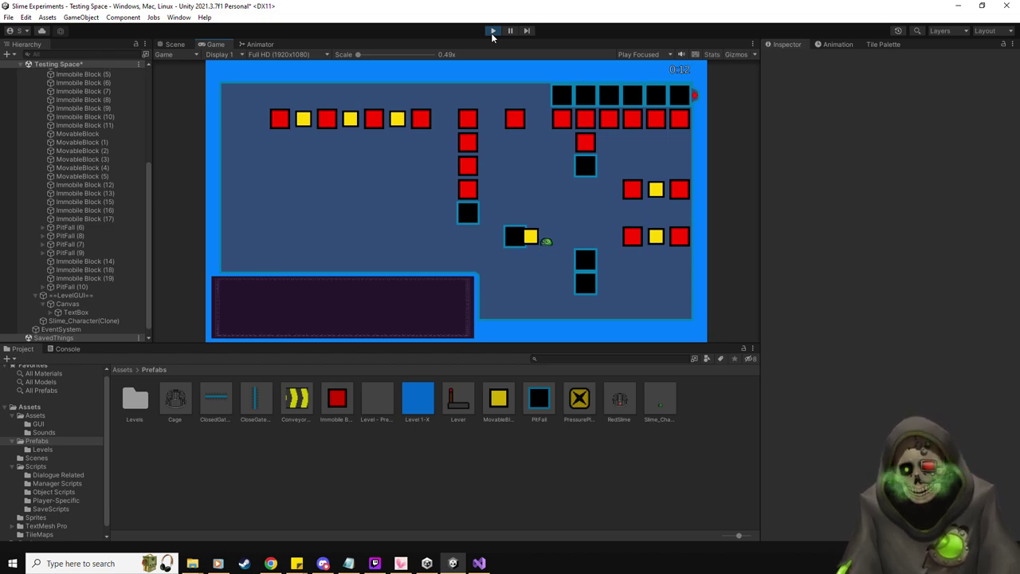
- Test bypassing the middle pitfall by pushing the movable block up and left over its upper edge toward the red column
{"action": "key", "text": "Down"}
{"action": "key", "text": "Left"}
{"action": "key", "text": "Up"}
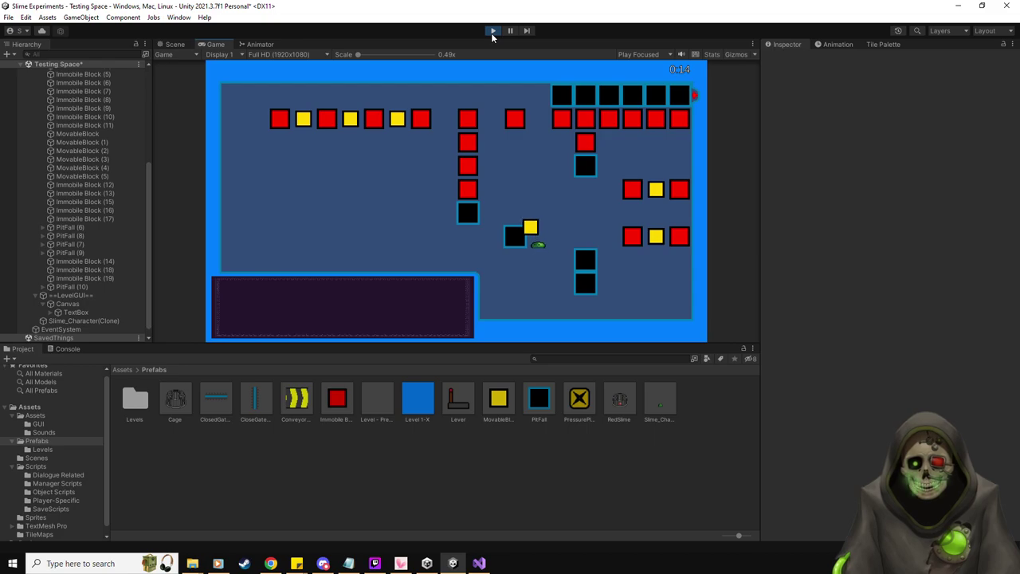
{"action": "key", "text": "Right"}
{"action": "key", "text": "Left"}
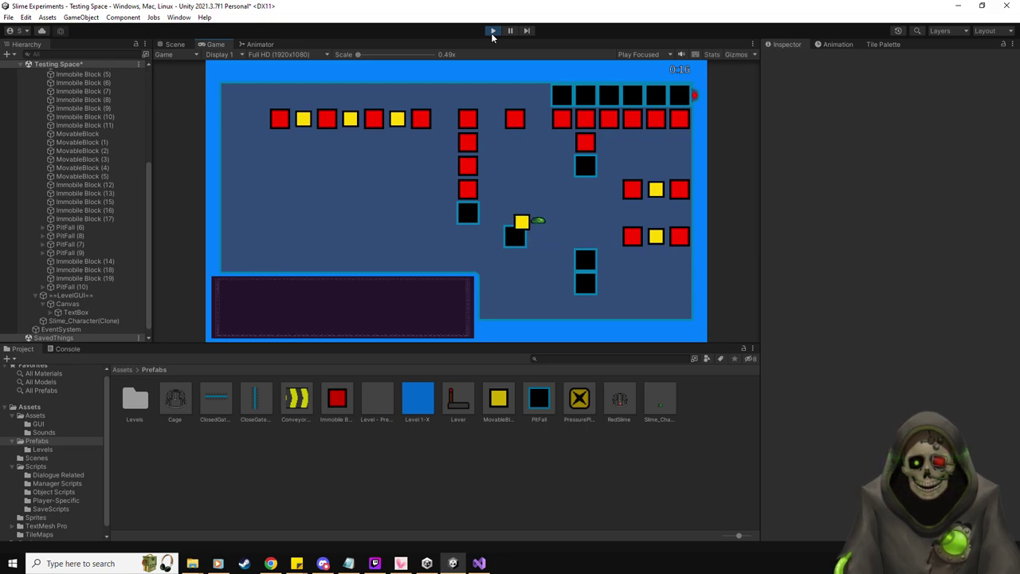
{"action": "key", "text": "Left"}
{"action": "key", "text": "Up"}
{"action": "key", "text": "Left"}
{"action": "key", "text": "Down"}
{"action": "key", "text": "Right"}
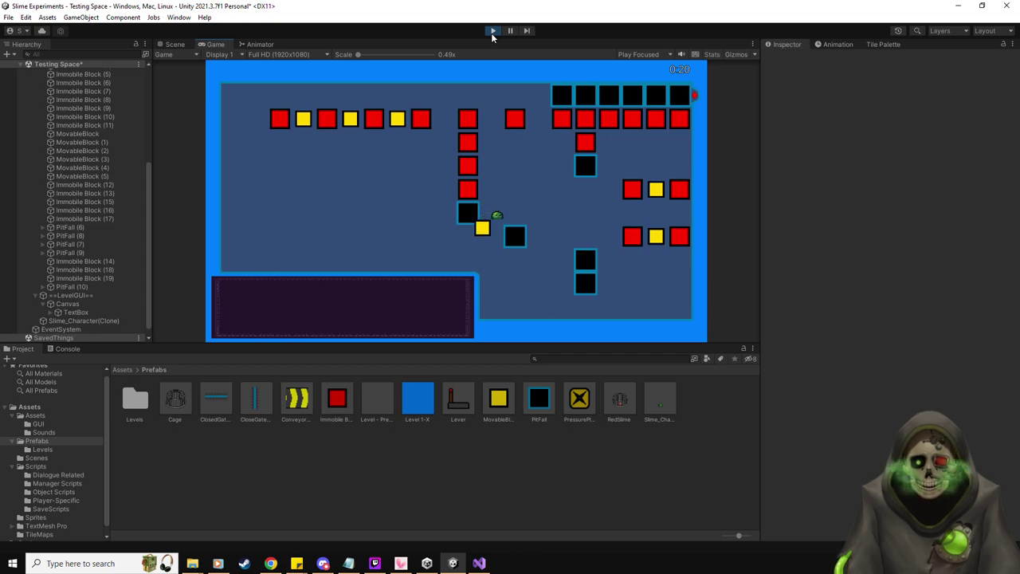
- Test working the movable block beneath the pitfall at the red column's foot and up on its left side
{"action": "key", "text": "Down"}
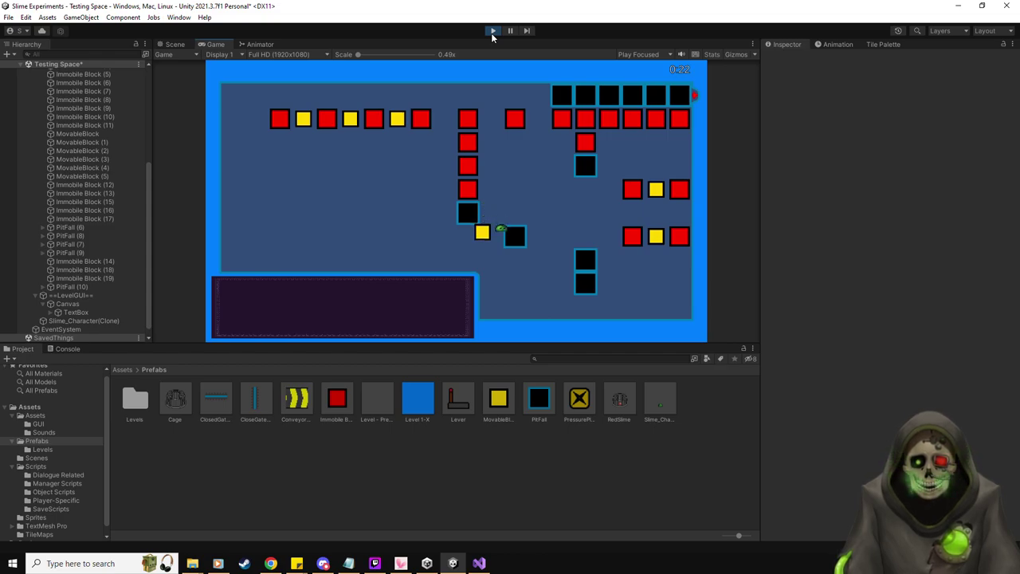
{"action": "key", "text": "Left"}
{"action": "key", "text": "Down"}
{"action": "key", "text": "Up"}
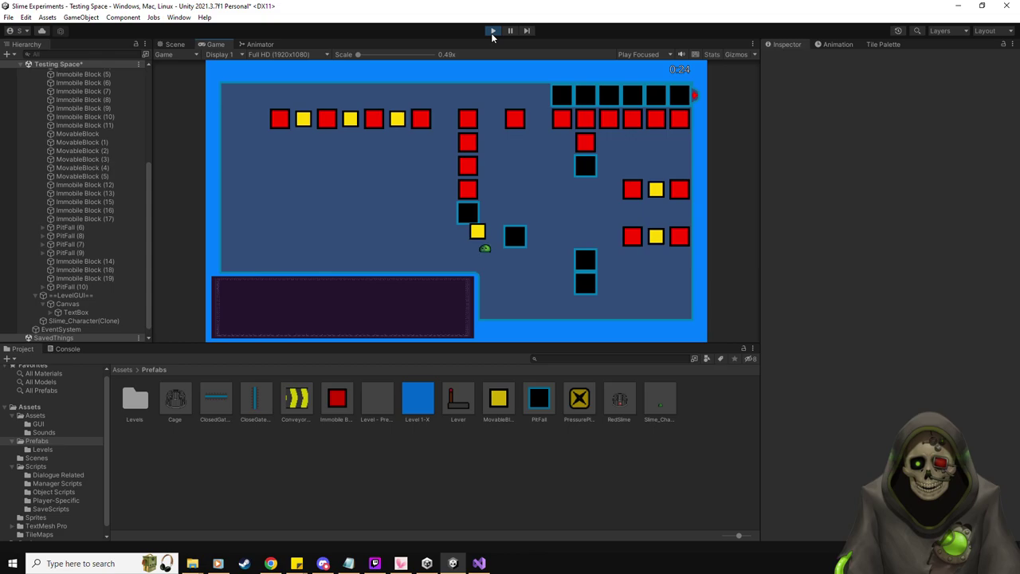
{"action": "key", "text": "Right"}
{"action": "key", "text": "Left"}
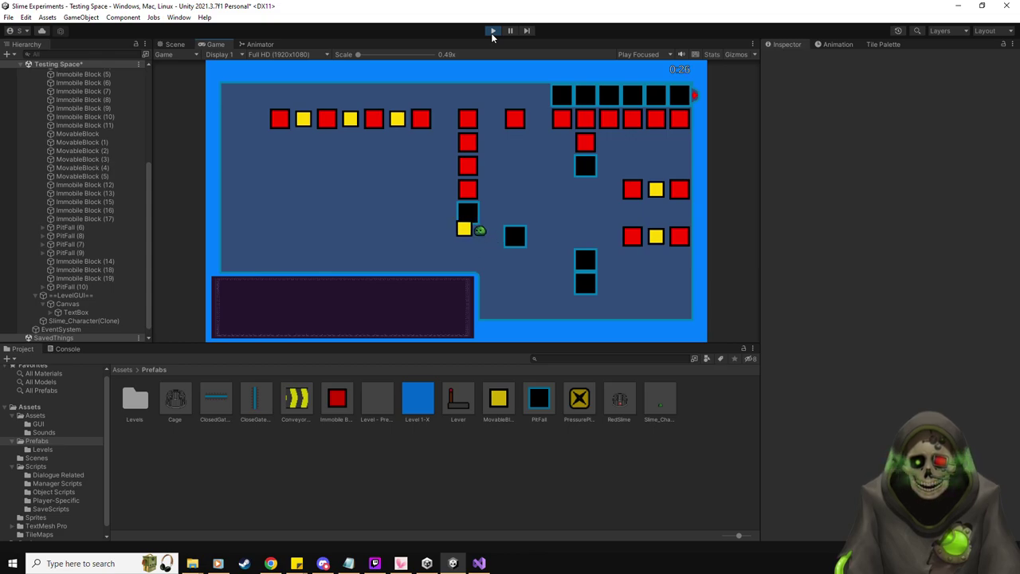
{"action": "key", "text": "Down"}
{"action": "key", "text": "Left"}
{"action": "key", "text": "Up"}
{"action": "key", "text": "Right"}
{"action": "key", "text": "Down"}
{"action": "key", "text": "Right"}
{"action": "key", "text": "Up"}
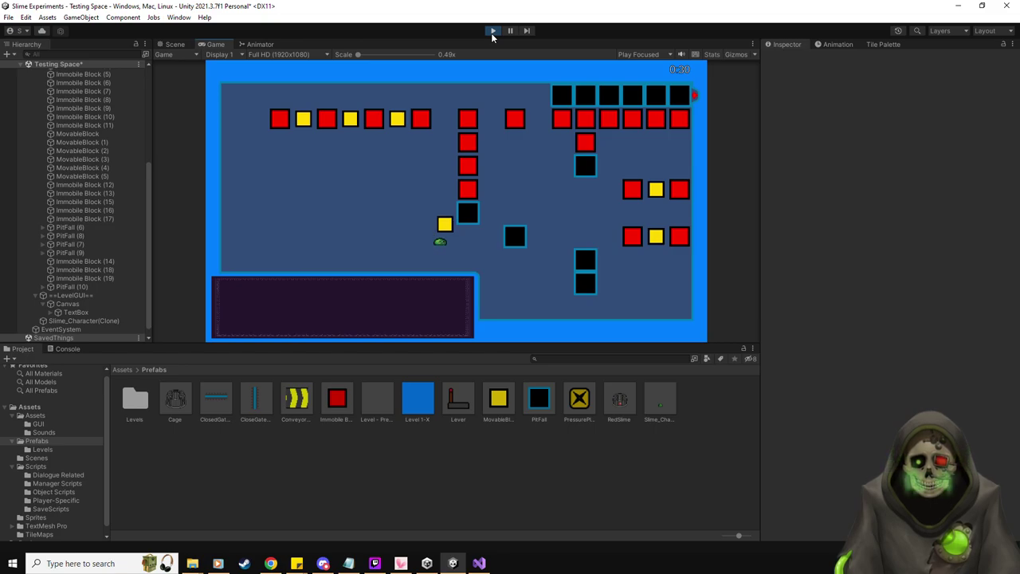
- Push the movable block up along the red column's left side to the top wall, and stop the play-test
{"action": "key", "text": "Up"}
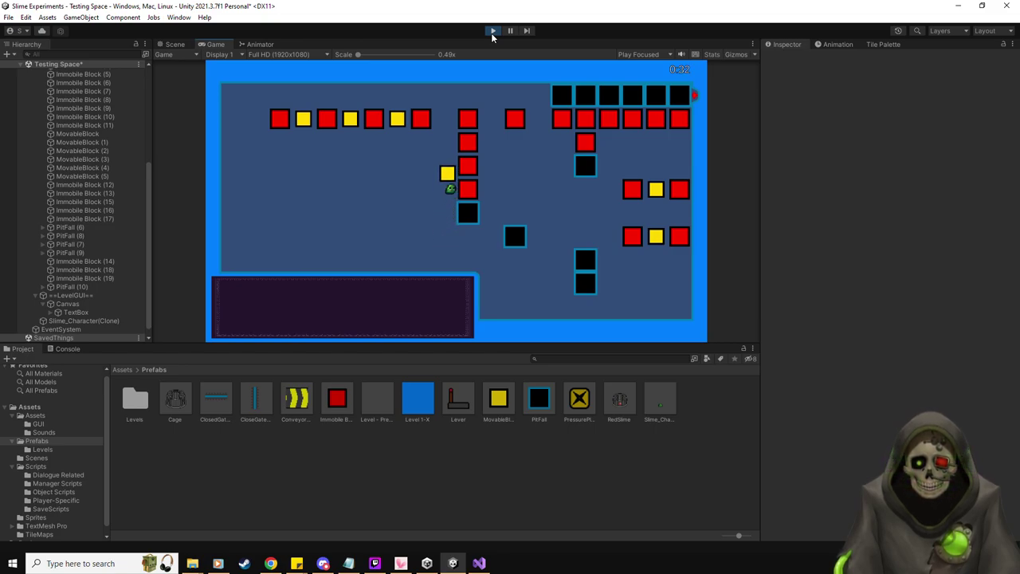
{"action": "key", "text": "Up"}
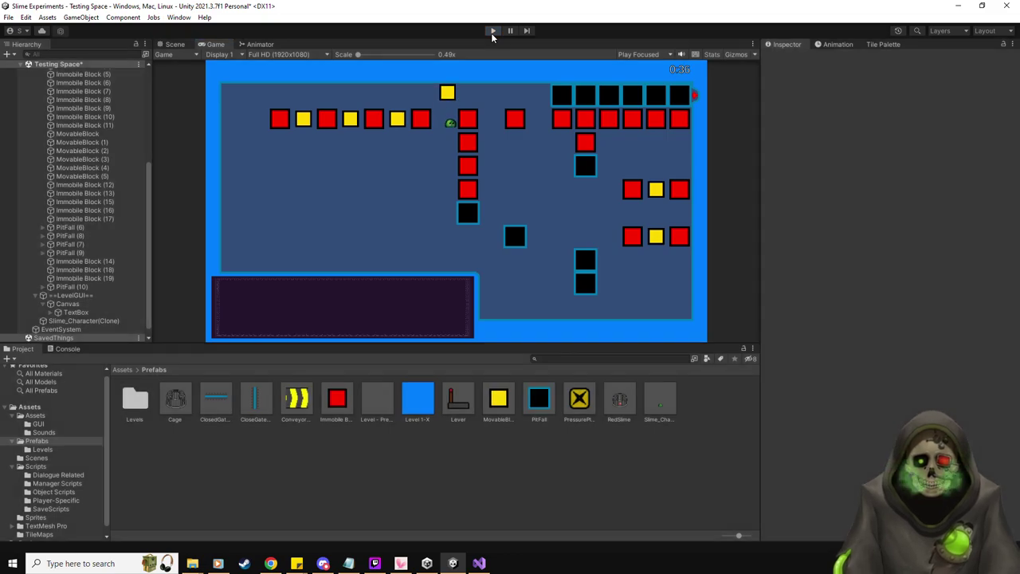
{"action": "left_click", "coordinate": [492, 31]}
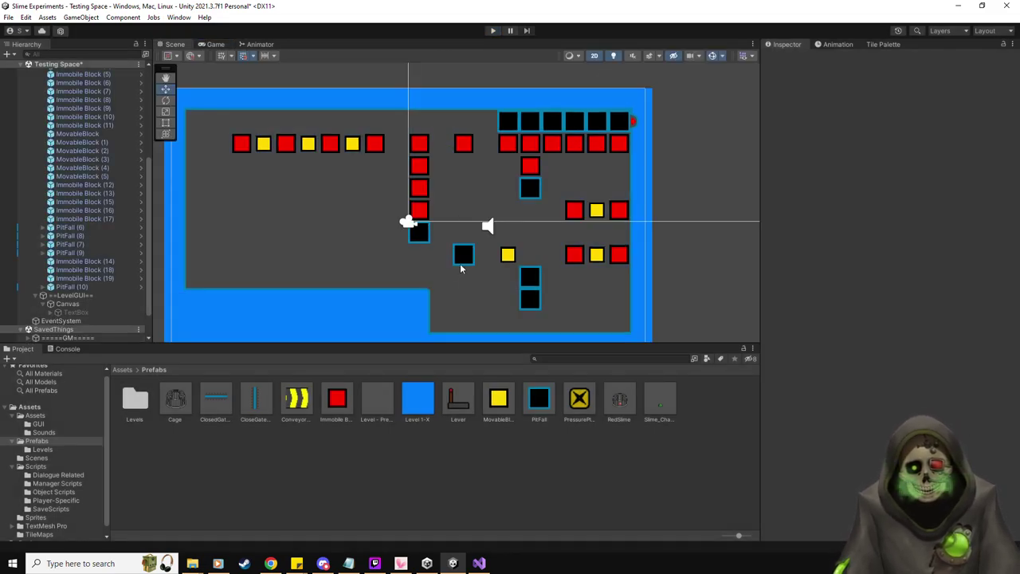
- Move MovableBlock (2) to X 4.5, Y -3.5, directly left of the lower pitfall
{"action": "left_click", "coordinate": [510, 254]}
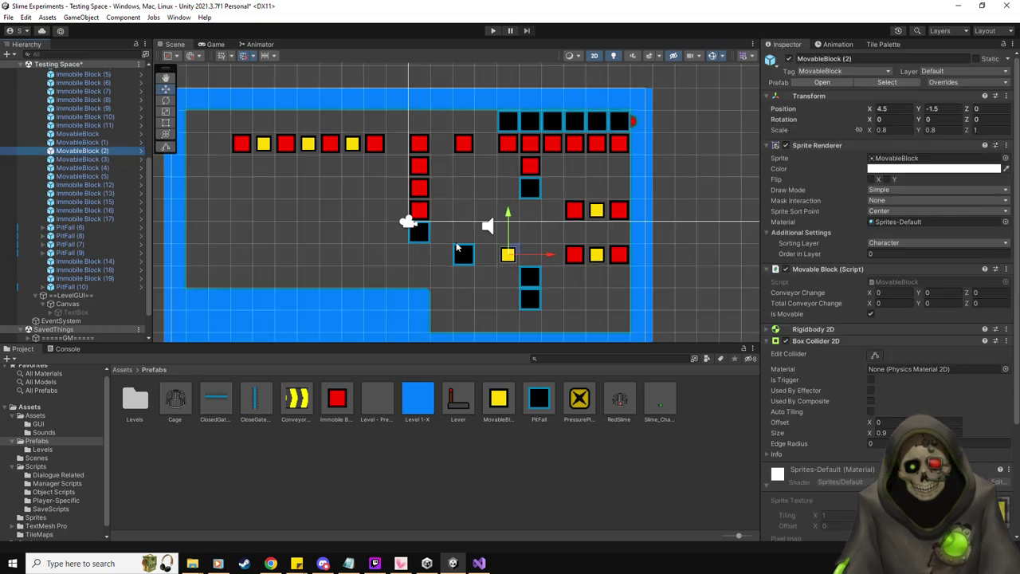
{"action": "left_click", "coordinate": [549, 260]}
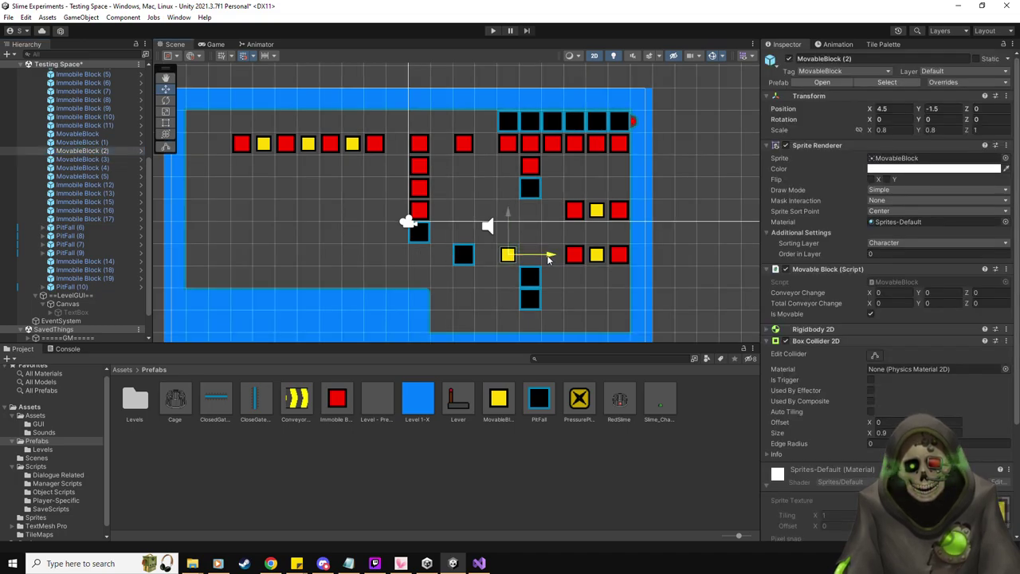
{"action": "mouse_move", "coordinate": [546, 260]}
{"action": "left_mouse_down"}
{"action": "mouse_move", "coordinate": [528, 265]}
{"action": "mouse_move", "coordinate": [531, 257]}
{"action": "left_mouse_up"}
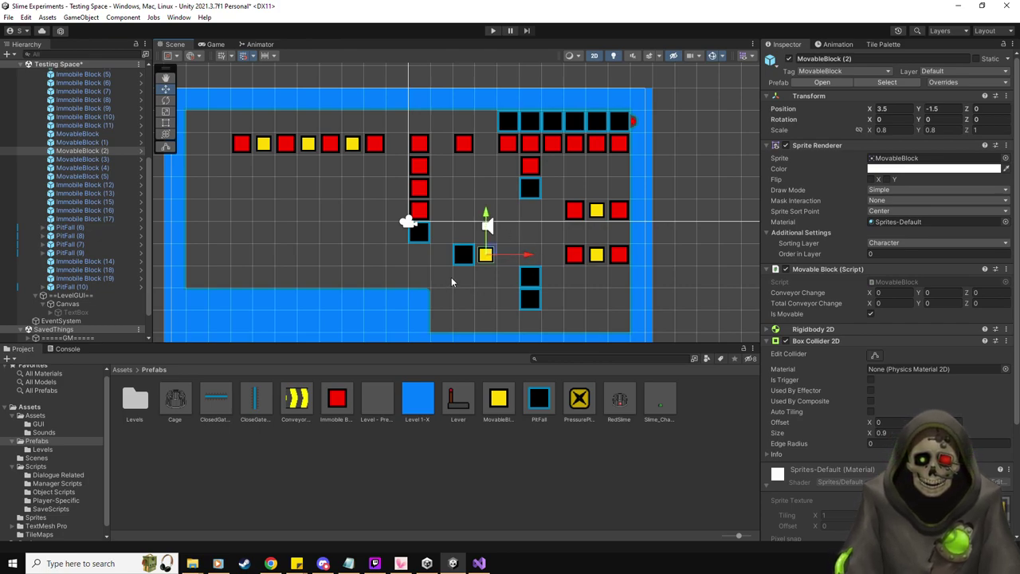
{"action": "left_click_drag", "start_coordinate": [538, 257], "coordinate": [553, 263]}
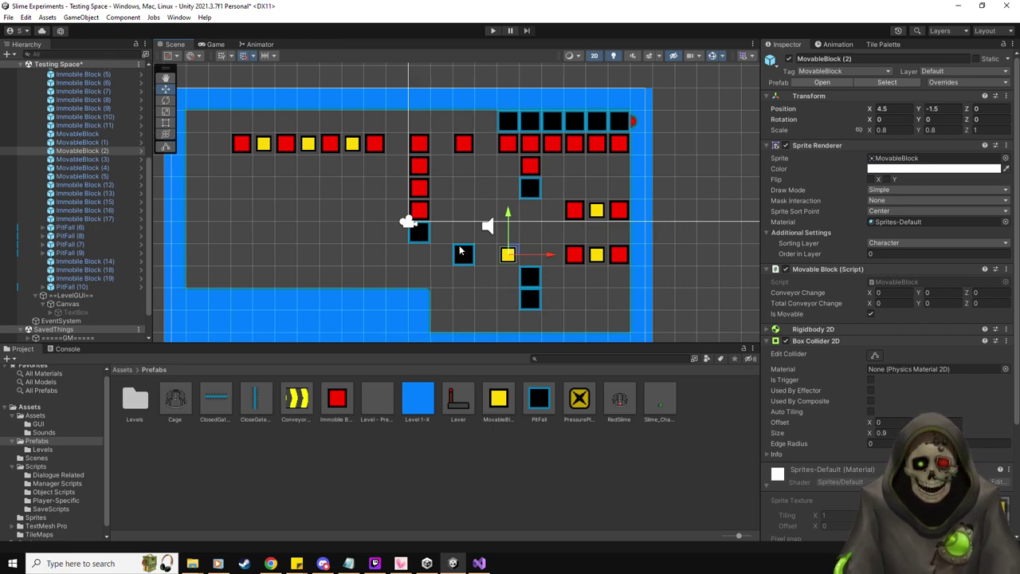
{"action": "left_click_drag", "start_coordinate": [513, 253], "coordinate": [510, 299]}
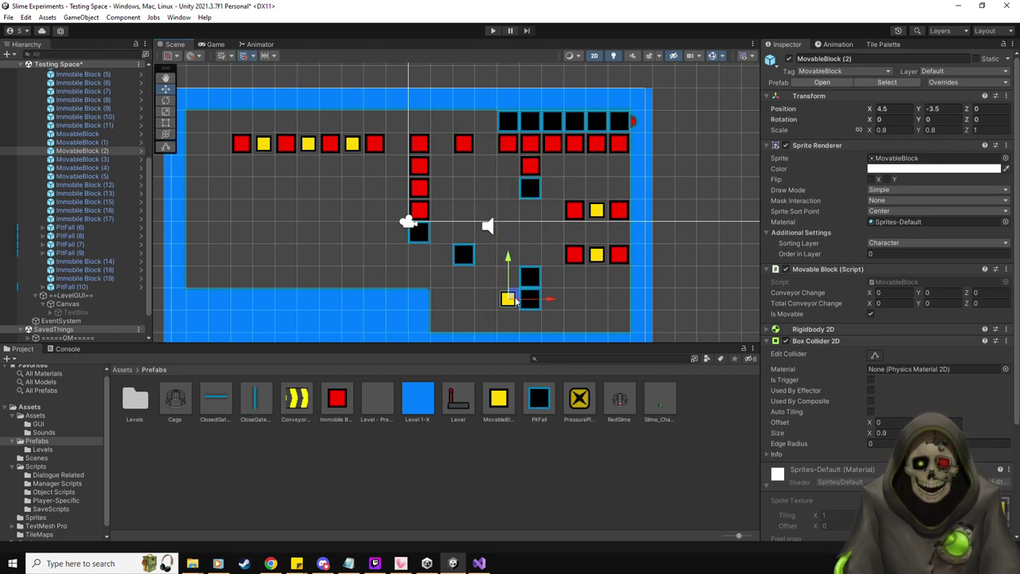
- Add two immobile blocks, one at X 2.5, Y -2.5 below the middle pitfall and one at X 1.5, Y -3.5
{"action": "left_click_drag", "start_coordinate": [348, 401], "coordinate": [472, 276]}
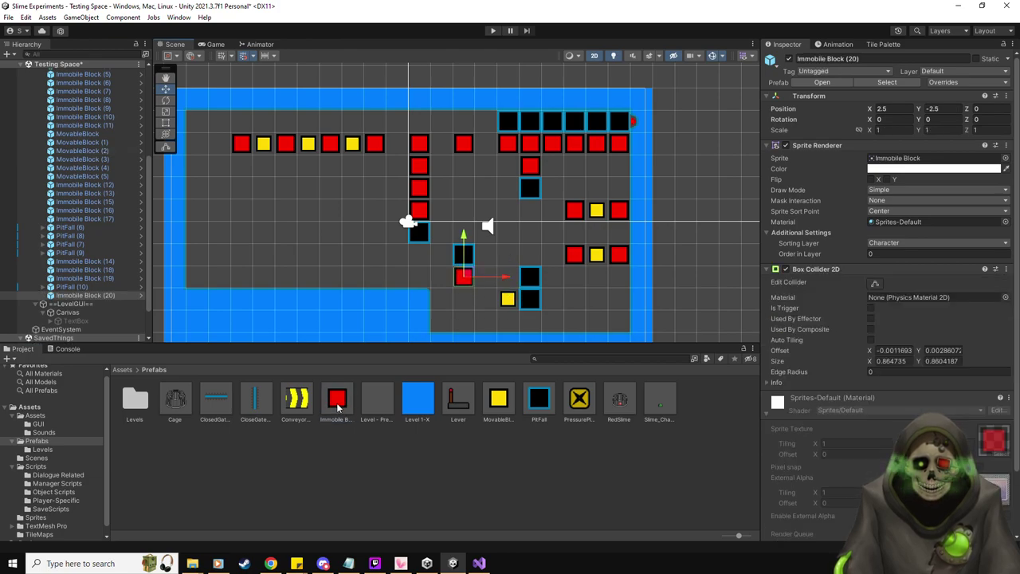
{"action": "left_click_drag", "start_coordinate": [337, 407], "coordinate": [439, 298]}
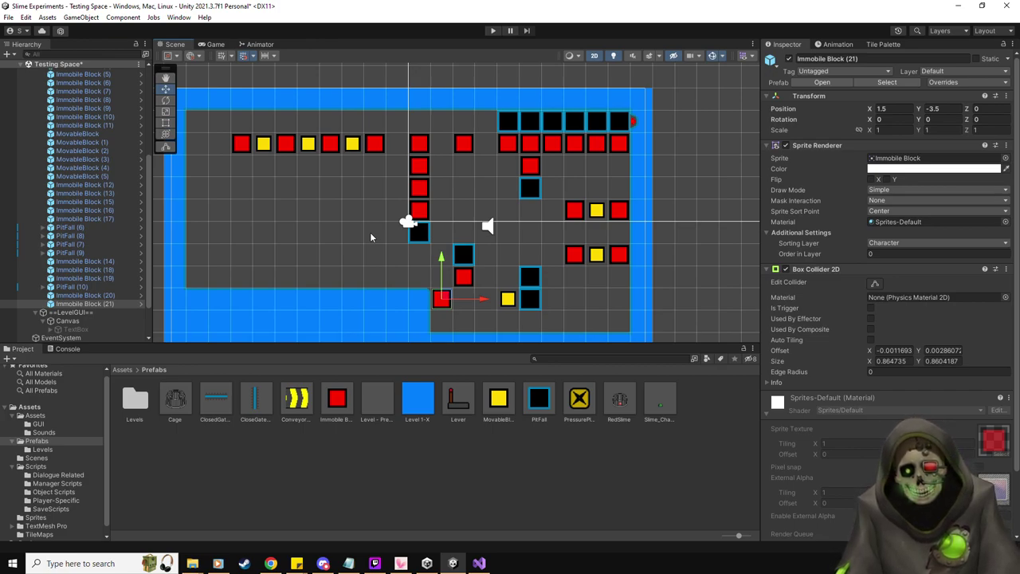
- Move MovableBlock (3) out of the upper row to X 4.5, Y -0.5
{"action": "middle_click_drag", "start_coordinate": [323, 261], "coordinate": [373, 261]}
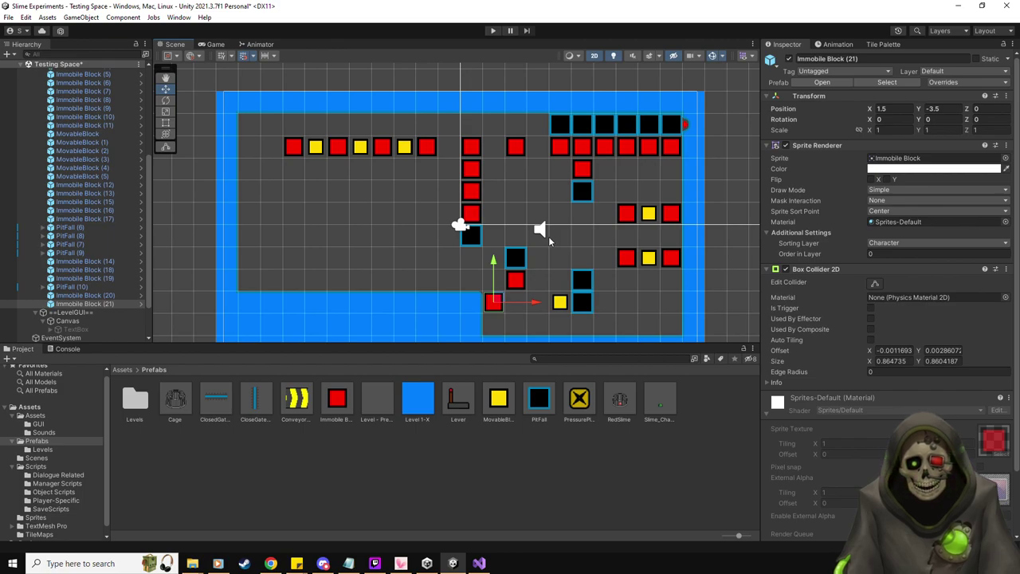
{"action": "left_click", "coordinate": [86, 150]}
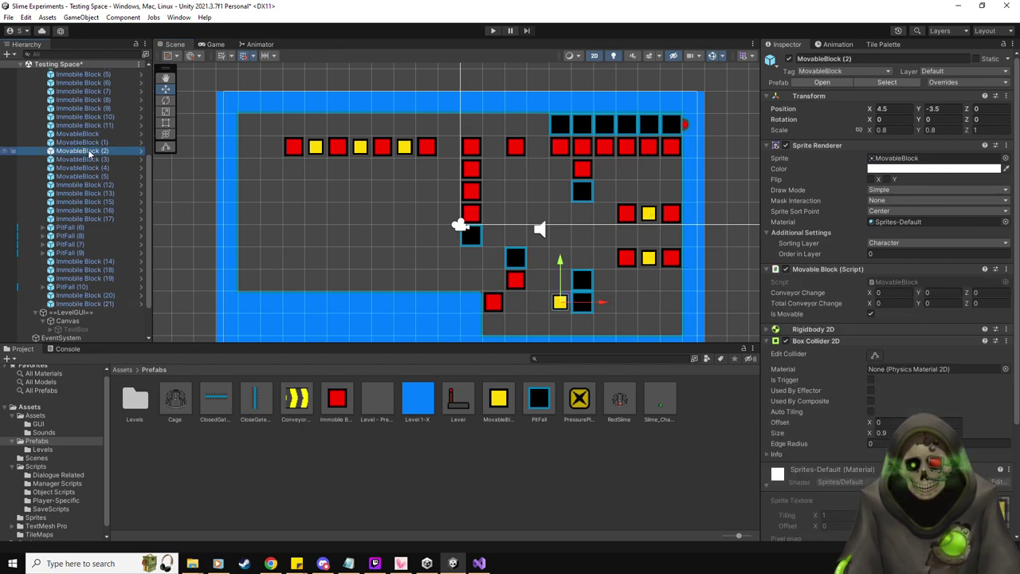
{"action": "left_click", "coordinate": [90, 159]}
{"action": "left_click_drag", "start_coordinate": [406, 146], "coordinate": [562, 233]}
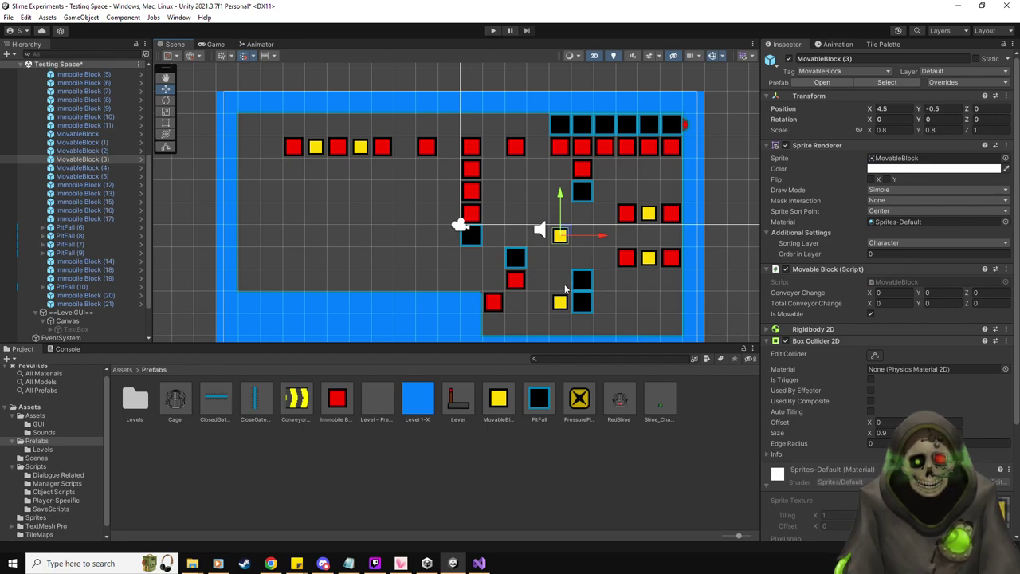
{"action": "mouse_move", "coordinate": [562, 234]}
{"action": "left_mouse_down"}
{"action": "mouse_move", "coordinate": [526, 259]}
{"action": "mouse_move", "coordinate": [472, 268]}
{"action": "mouse_move", "coordinate": [429, 176]}
{"action": "mouse_move", "coordinate": [569, 245]}
{"action": "mouse_move", "coordinate": [560, 233]}
{"action": "left_mouse_up"}
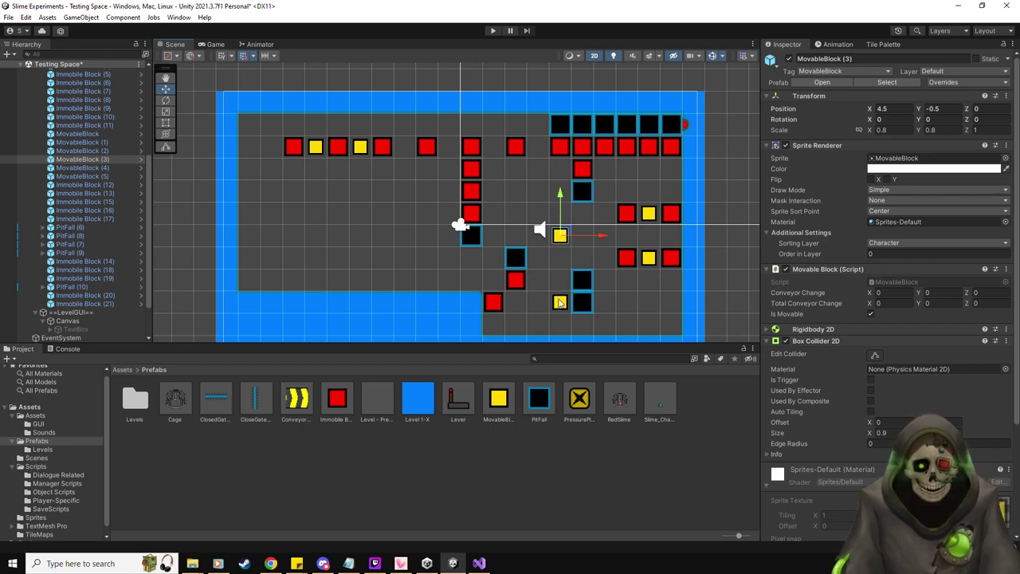
- Move MovableBlock (4) to X -3.5, Y -1.5 and MovableBlock (5) to X -8.5, Y -1.5
{"action": "left_click", "coordinate": [88, 168]}
{"action": "left_click_drag", "start_coordinate": [361, 146], "coordinate": [382, 258]}
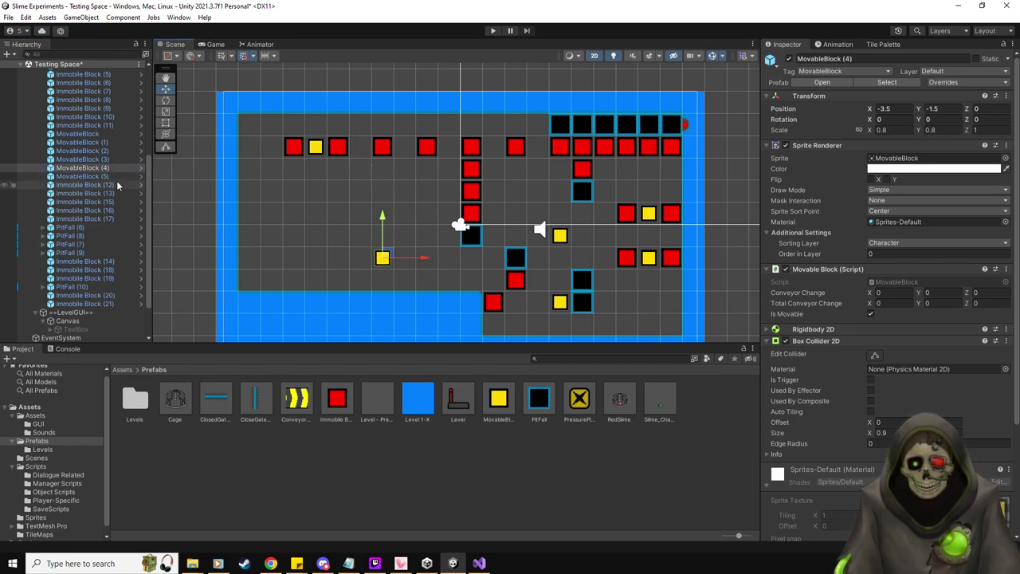
{"action": "left_click", "coordinate": [79, 176]}
{"action": "left_click_drag", "start_coordinate": [326, 151], "coordinate": [281, 255]}
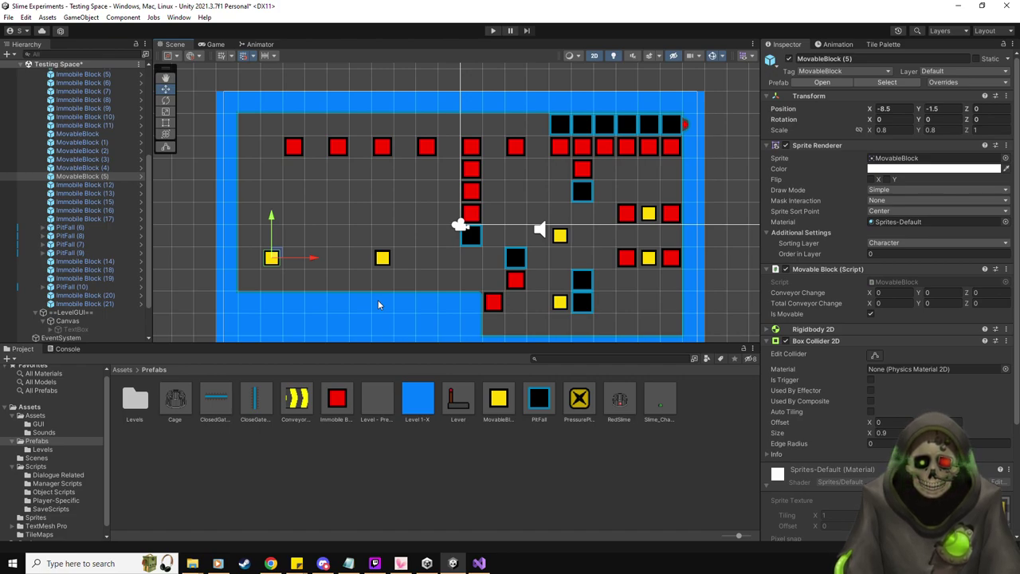
- Select PitFall (6), the upper of the two stacked pitfalls near the level's lower edge
{"action": "left_click", "coordinate": [81, 228]}
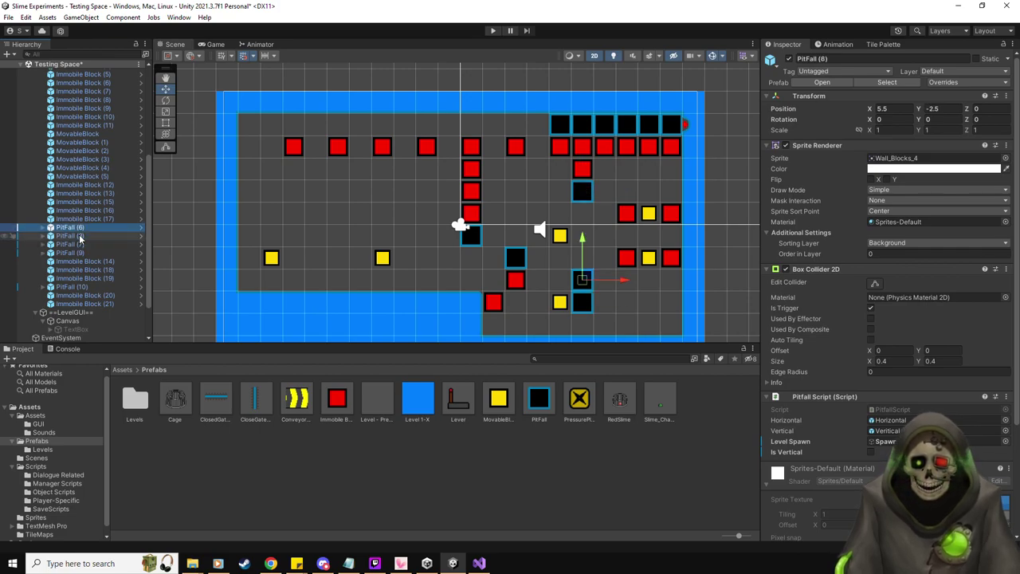
- Duplicate the pitfall, enable Is Vertical on the copy, and place it at X -4.5, Y 1.5
{"action": "key", "text": "ctrl+d"}
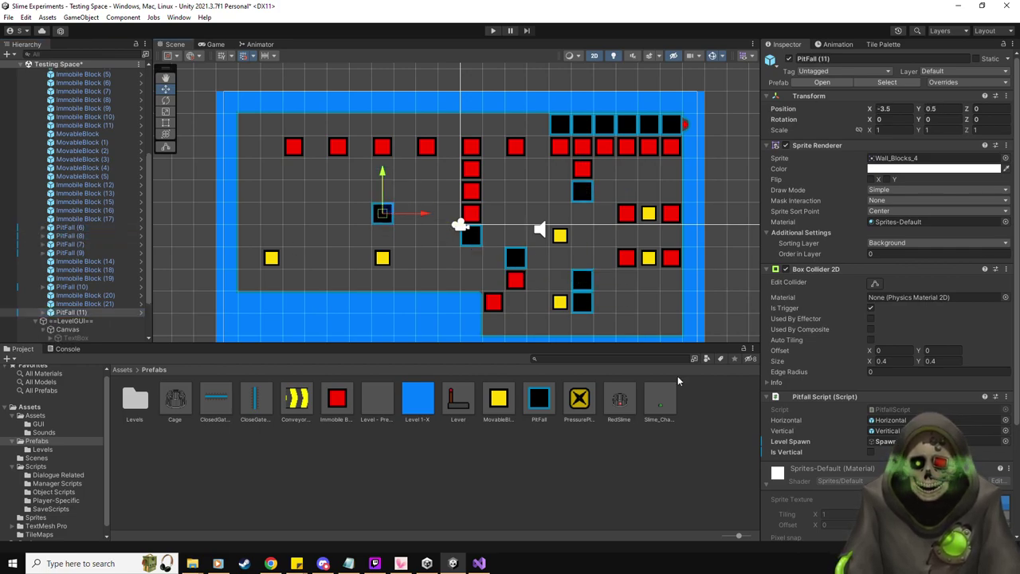
{"action": "left_click", "coordinate": [870, 451]}
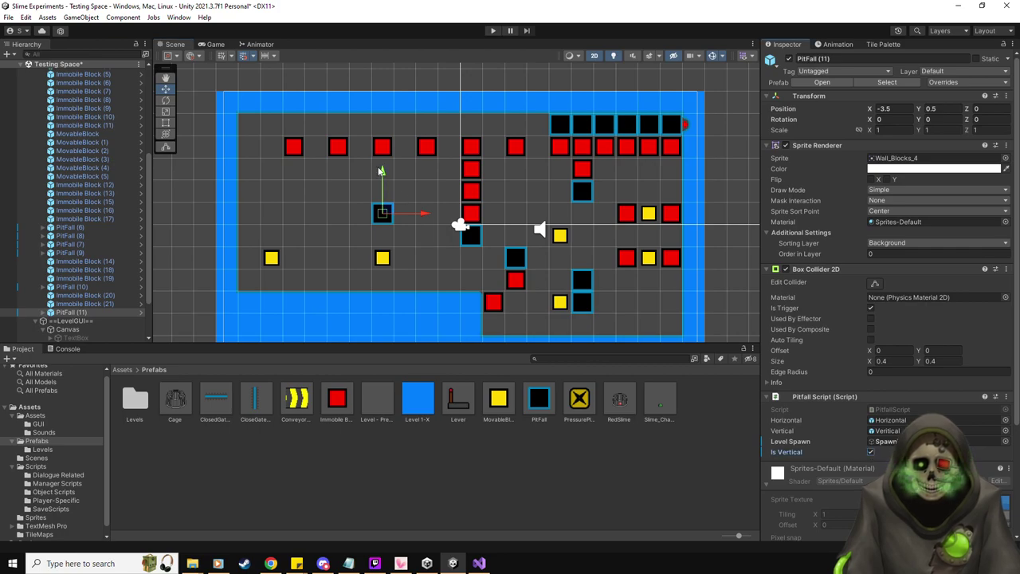
{"action": "left_click_drag", "start_coordinate": [382, 212], "coordinate": [363, 189]}
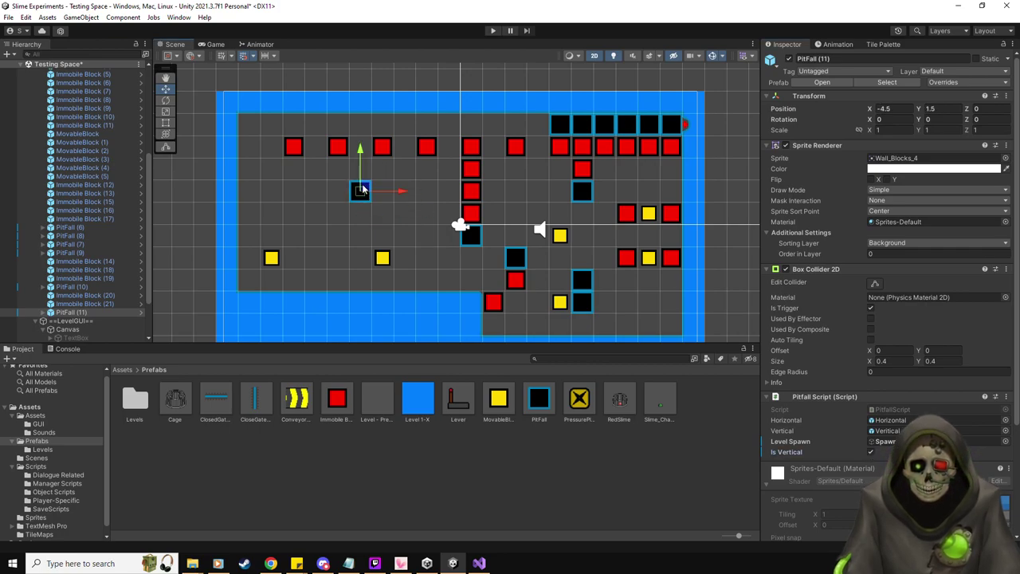
- Add three more vertical pitfall copies at X -7.5, Y 0.5, at X -5.5, Y -0.5, and at X -2.5, Y 0.5
{"action": "left_click", "coordinate": [582, 279]}
{"action": "key", "text": "ctrl+d"}
{"action": "left_click_drag", "start_coordinate": [584, 275], "coordinate": [408, 212]}
{"action": "left_click", "coordinate": [870, 452]}
{"action": "key", "text": "ctrl+d"}
{"action": "key", "text": "ctrl+d"}
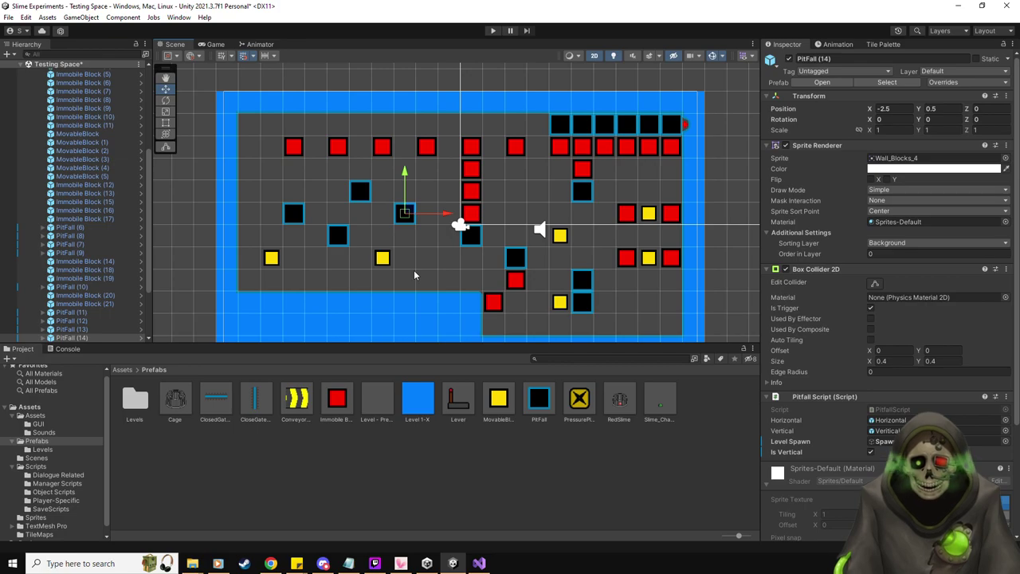
- Duplicate the vertical pitfall and place the copy at X -5.5, Y -1.5, directly below the existing one
{"action": "key", "text": "ctrl+d"}
{"action": "left_click_drag", "start_coordinate": [405, 213], "coordinate": [338, 236]}
{"action": "left_click_drag", "start_coordinate": [339, 199], "coordinate": [339, 221]}
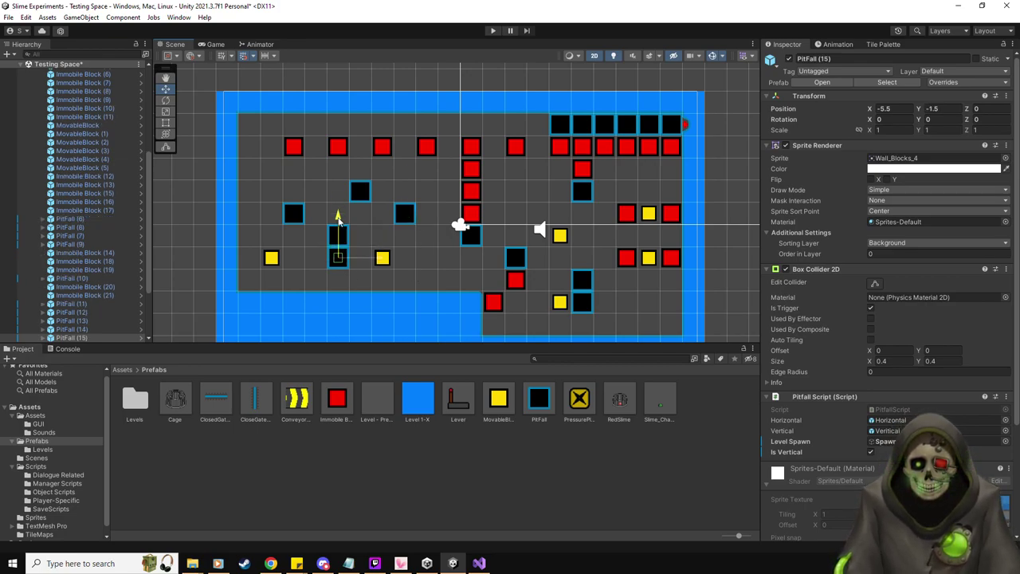
{"action": "left_click", "coordinate": [426, 261]}
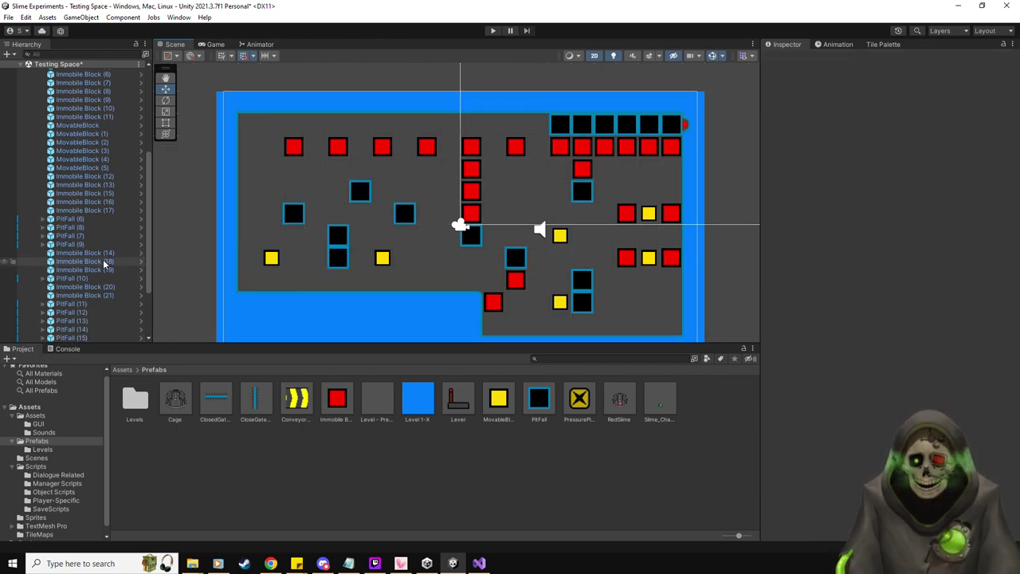
- Duplicate the vertical pitfall at X -5.5, Y -1.5 twice, placing the copies at X -6.5, Y 2.5 and X -4.5, Y 2.5
{"action": "scroll", "coordinate": [102, 264], "scroll_direction": "down", "scroll_amount": 3}
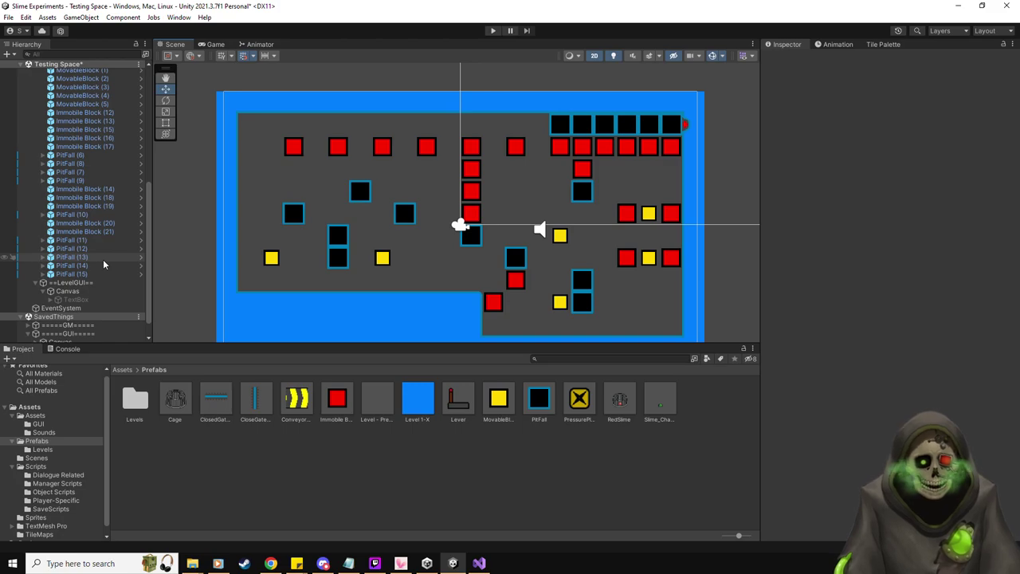
{"action": "left_click", "coordinate": [103, 163]}
{"action": "scroll", "coordinate": [422, 282], "scroll_direction": "up", "scroll_amount": 3}
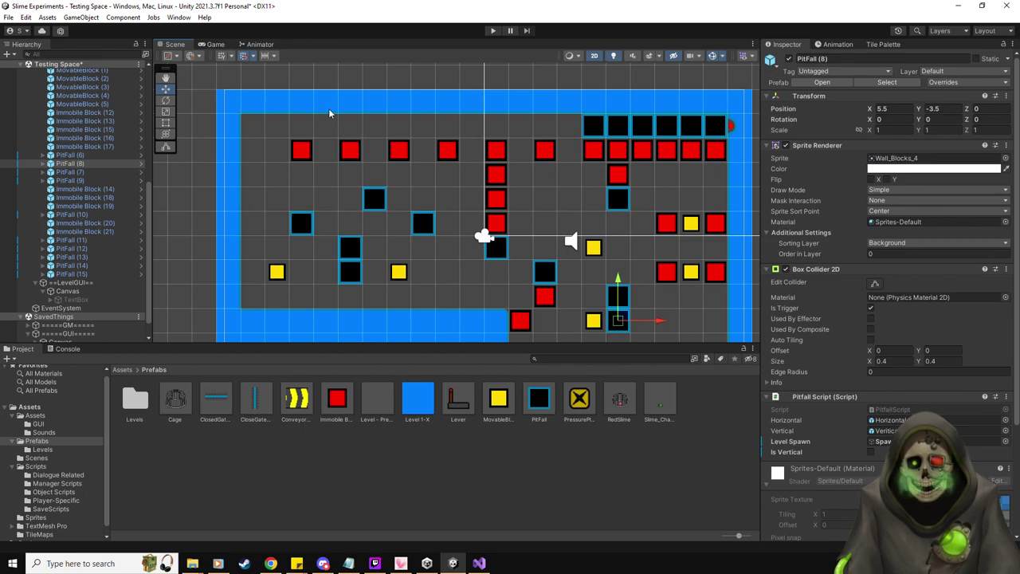
{"action": "left_click", "coordinate": [86, 273]}
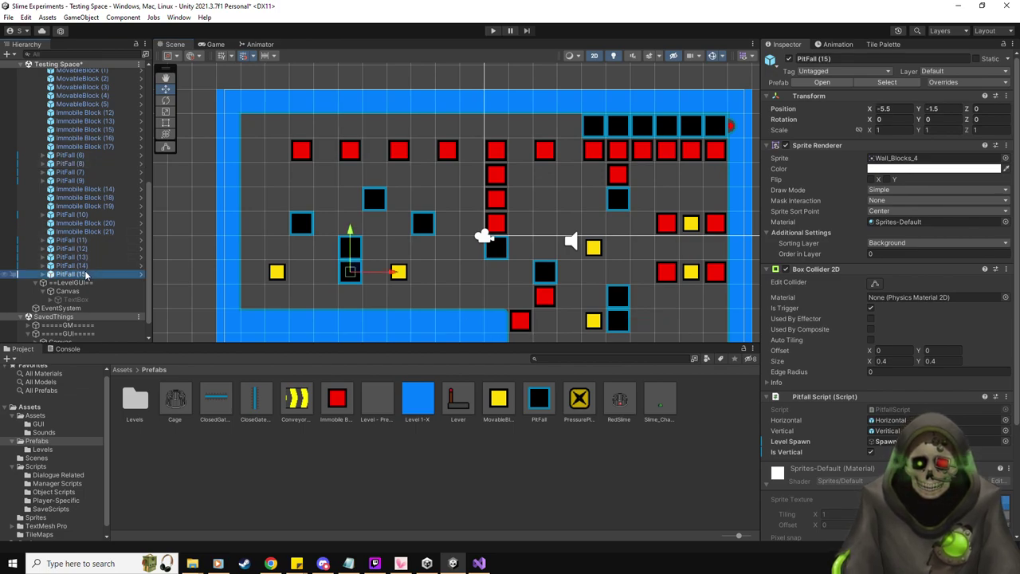
{"action": "key", "text": "ctrl+d"}
{"action": "left_click_drag", "start_coordinate": [350, 272], "coordinate": [325, 174]}
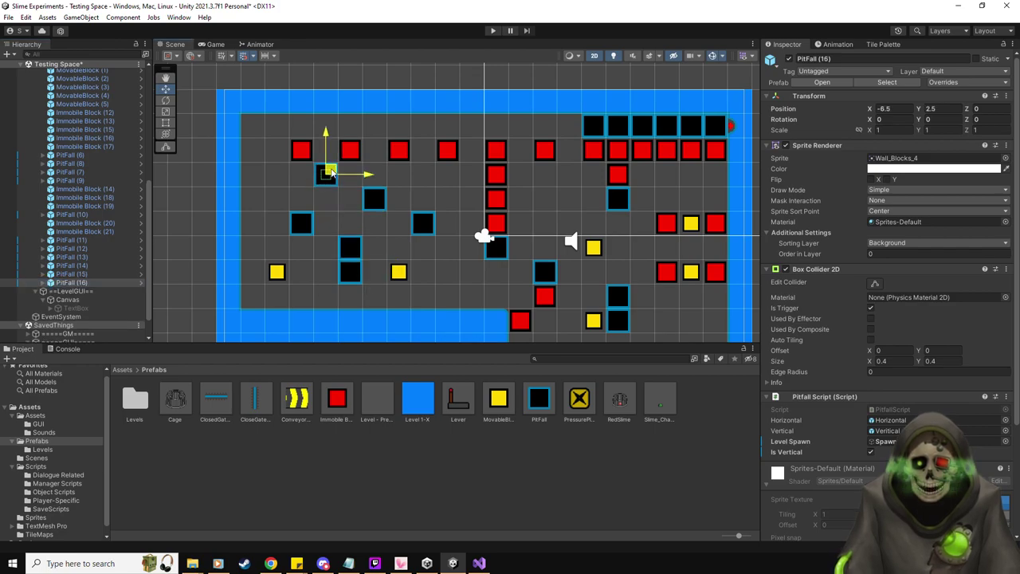
{"action": "left_click", "coordinate": [350, 271]}
{"action": "key", "text": "ctrl+d"}
{"action": "left_click_drag", "start_coordinate": [351, 272], "coordinate": [375, 198]}
{"action": "left_click_drag", "start_coordinate": [386, 164], "coordinate": [386, 140]}
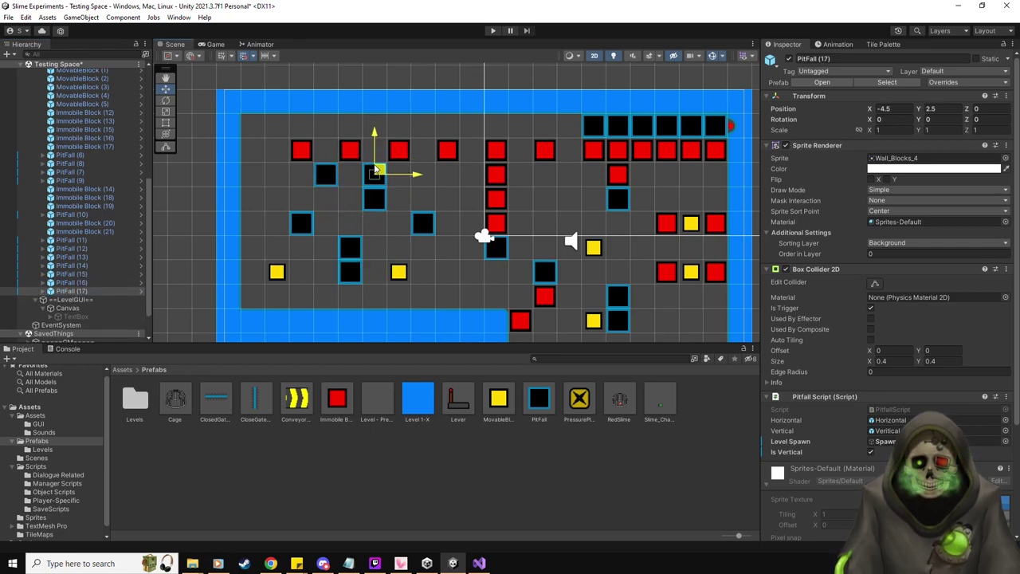
- Make two more copies of the same vertical pitfall and place them at X -2.5, Y 2.5 and X -0.5, Y 2.5
{"action": "left_click", "coordinate": [351, 271]}
{"action": "key", "text": "ctrl+d"}
{"action": "left_click_drag", "start_coordinate": [357, 259], "coordinate": [430, 163]}
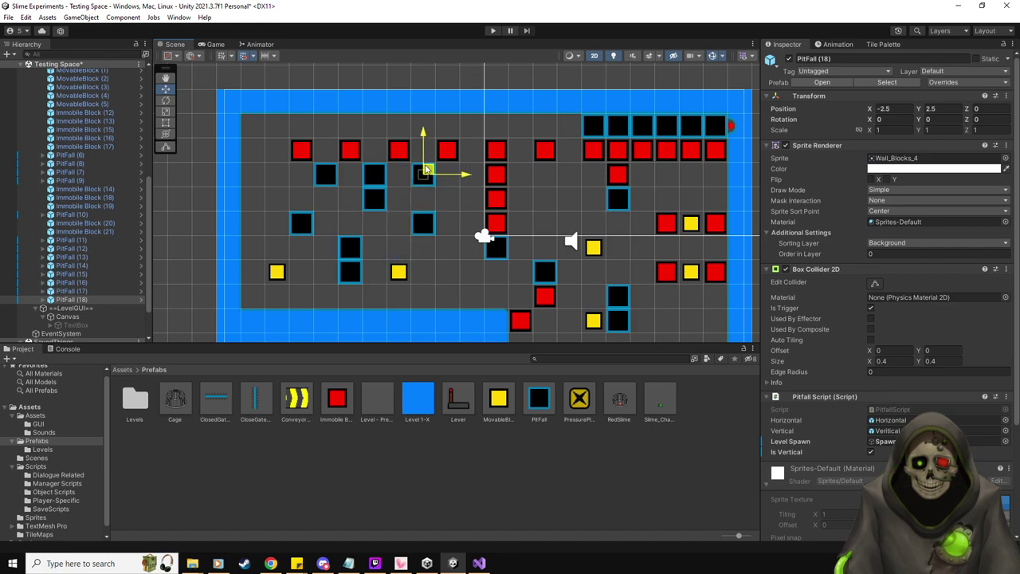
{"action": "left_click", "coordinate": [351, 272]}
{"action": "key", "text": "ctrl+d"}
{"action": "left_click_drag", "start_coordinate": [367, 259], "coordinate": [487, 156]}
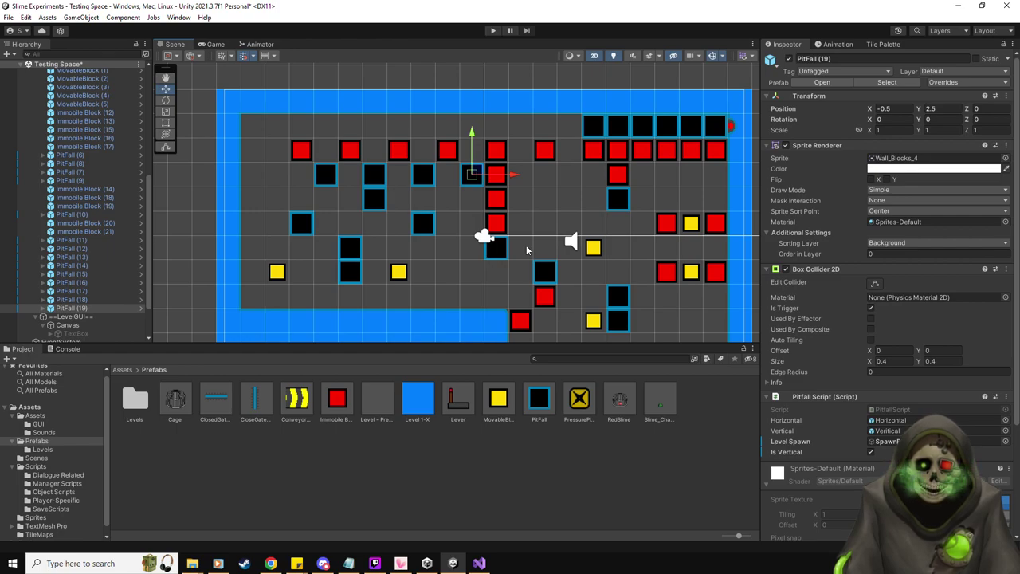
- Add an immobile block at X 0.5, Y -2.5, and place a copy of the non-vertical PitFall (9) at X -7.5, Y 4.5
{"action": "left_click_drag", "start_coordinate": [344, 403], "coordinate": [496, 297]}
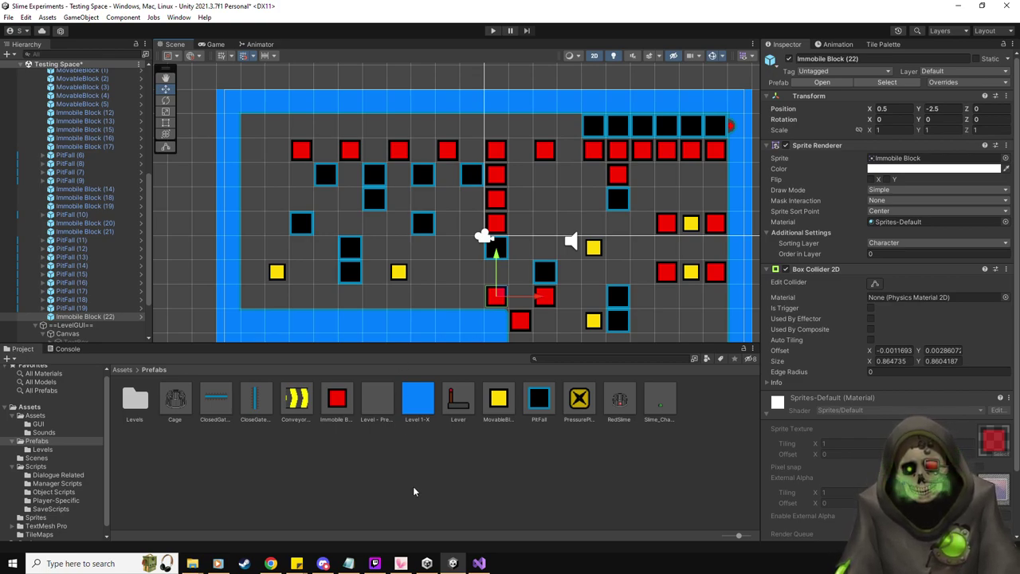
{"action": "left_click", "coordinate": [88, 308]}
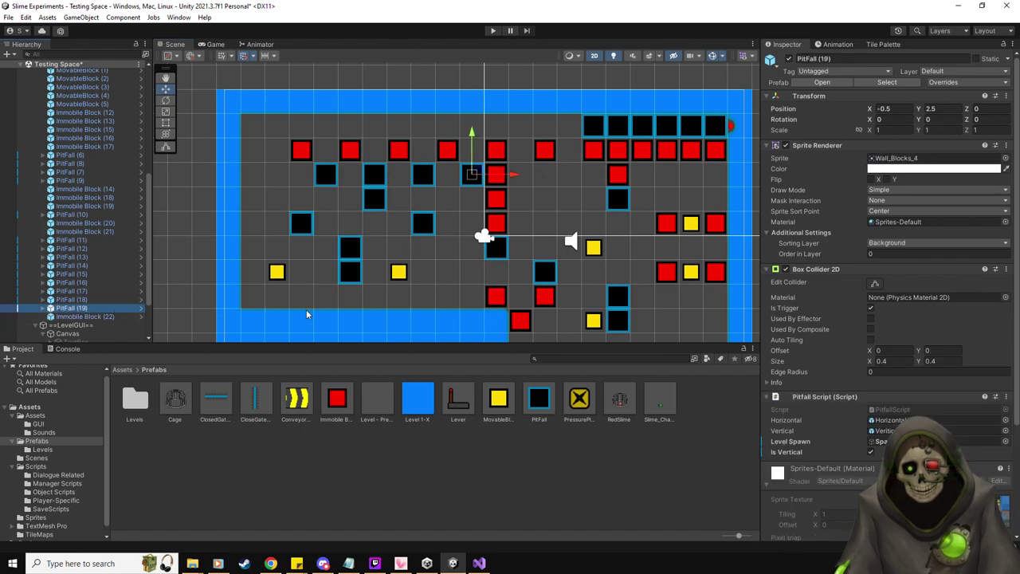
{"action": "left_click", "coordinate": [87, 182]}
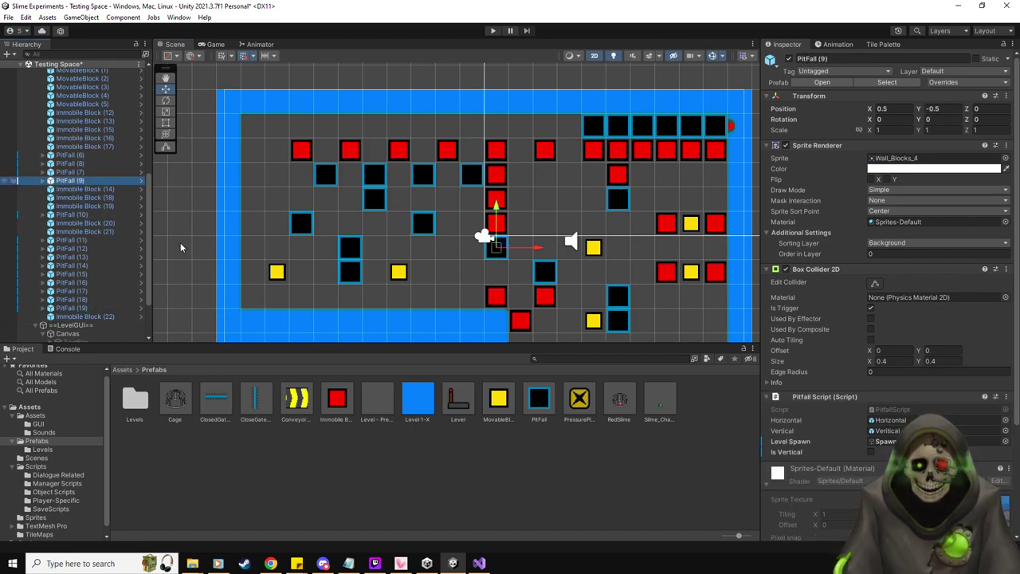
{"action": "key", "text": "ctrl+d"}
{"action": "left_click_drag", "start_coordinate": [484, 235], "coordinate": [301, 125]}
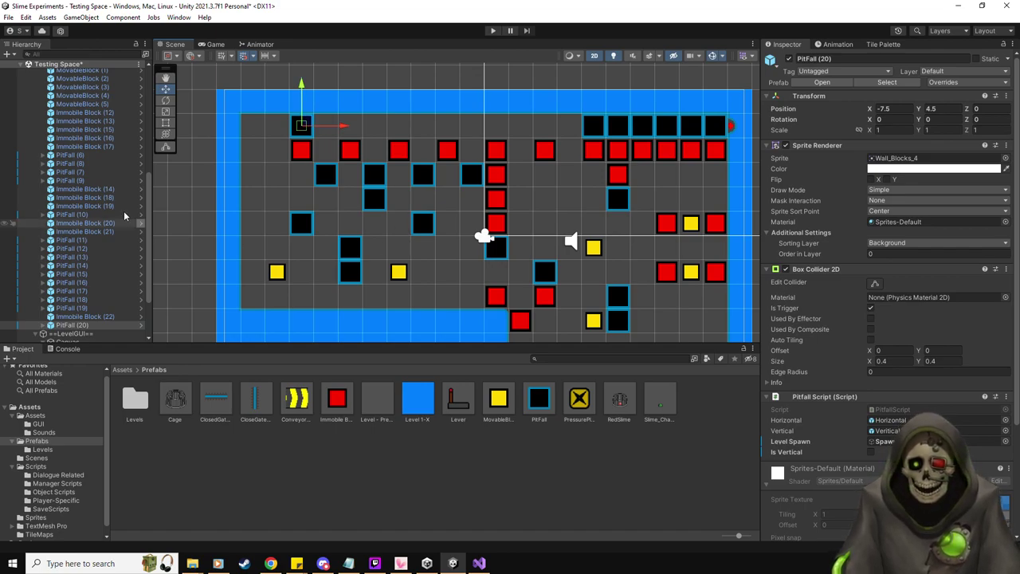
- Duplicate MovableBlock (5) twice and place the copies at X -8.5, Y 2.5 and X -5.5, Y 0.5
{"action": "left_click", "coordinate": [94, 105]}
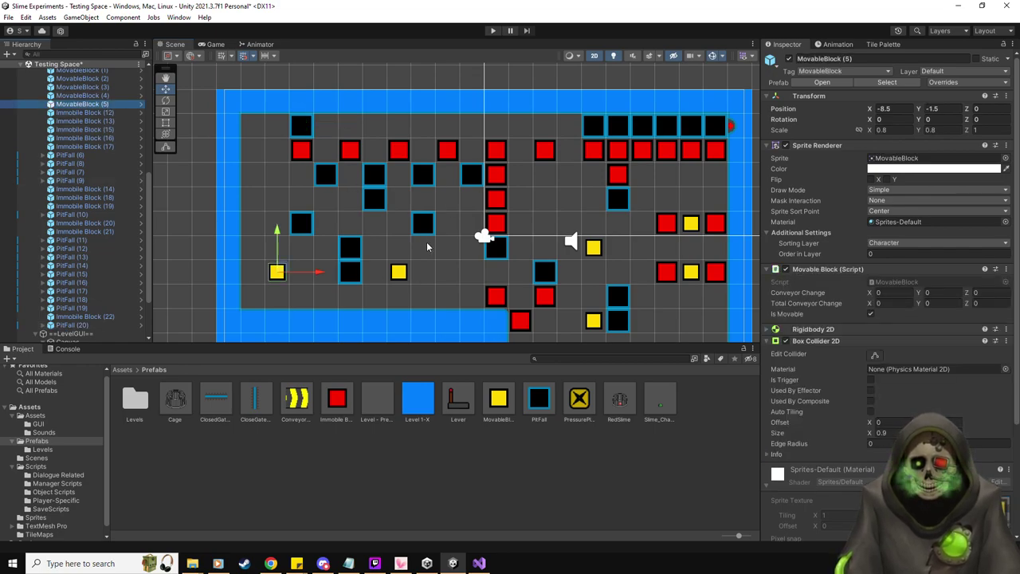
{"action": "key", "text": "ctrl+d"}
{"action": "left_click_drag", "start_coordinate": [282, 263], "coordinate": [282, 166]}
{"action": "left_click", "coordinate": [277, 272]}
{"action": "key", "text": "ctrl+d"}
{"action": "left_click_drag", "start_coordinate": [279, 272], "coordinate": [367, 224]}
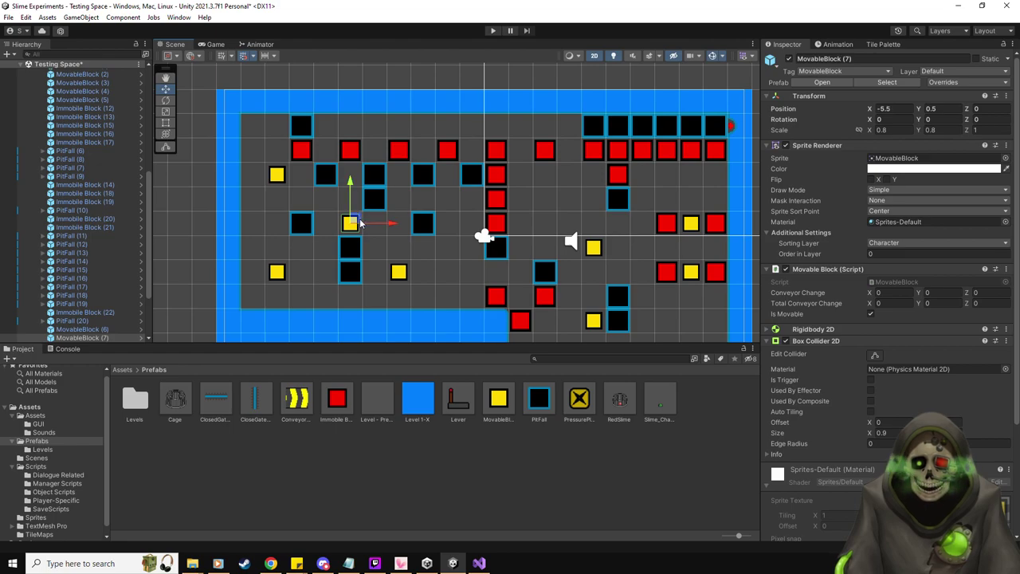
- Make two more copies of MovableBlock (5) and stack them at X -1.5, Y -0.5 and X -1.5, Y -1.5
{"action": "left_click", "coordinate": [277, 272]}
{"action": "key", "text": "ctrl+d"}
{"action": "left_click_drag", "start_coordinate": [279, 272], "coordinate": [449, 247]}
{"action": "left_click", "coordinate": [276, 272]}
{"action": "key", "text": "ctrl+d"}
{"action": "left_click_drag", "start_coordinate": [279, 271], "coordinate": [451, 274]}
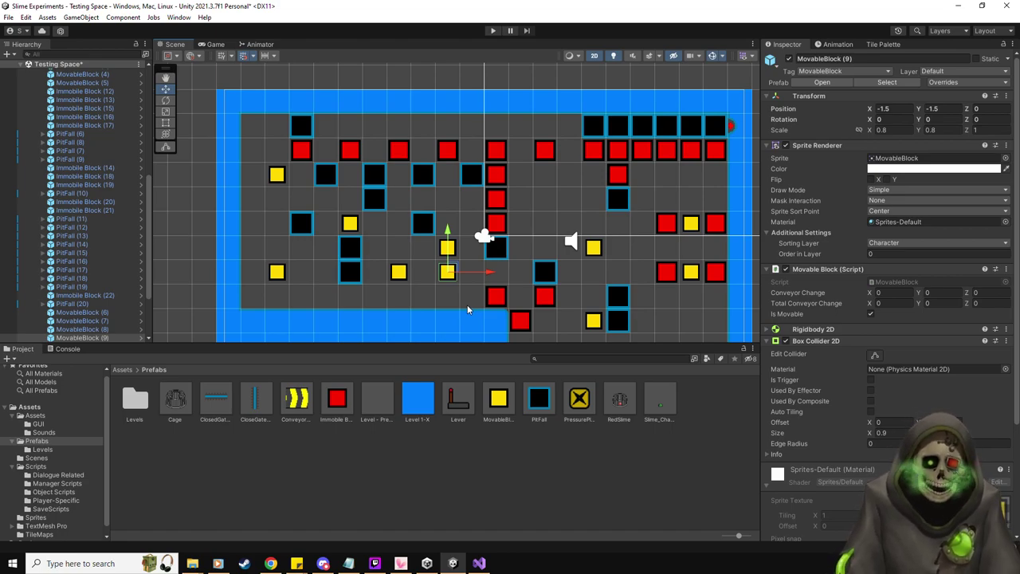
- Duplicate the vertical PitFall (19) twice, filling the gaps in the upper red block row at X 1.5 and X 3.5, Y 3.5
{"action": "middle_click_drag", "start_coordinate": [522, 209], "coordinate": [476, 180]}
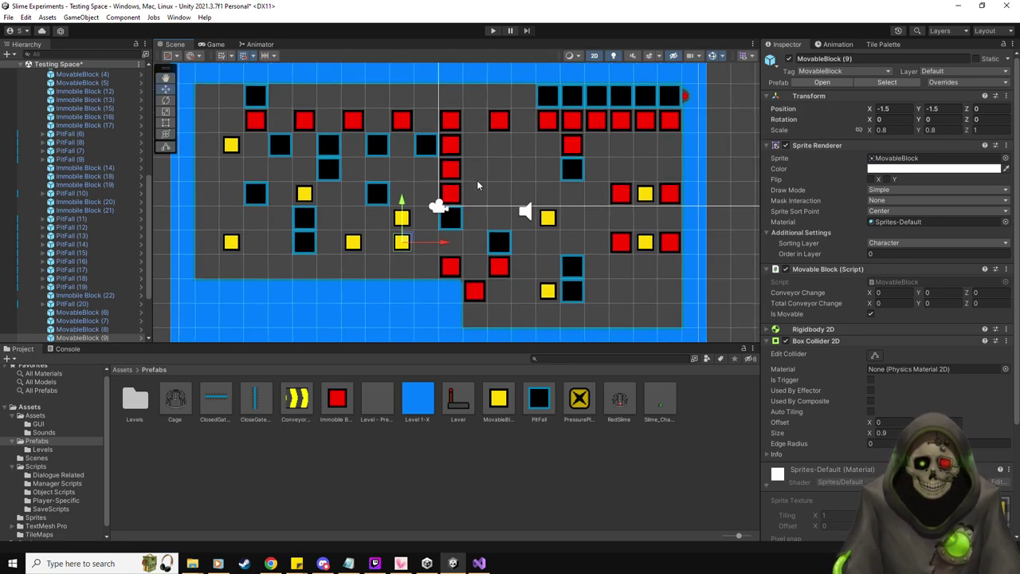
{"action": "left_click", "coordinate": [90, 287]}
{"action": "scroll", "coordinate": [90, 263], "scroll_direction": "down", "scroll_amount": 1}
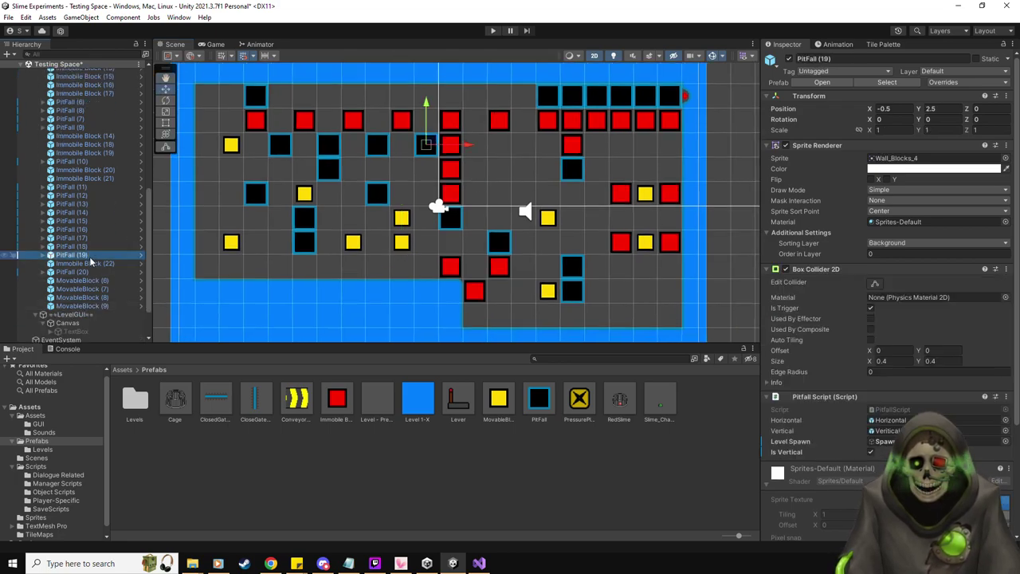
{"action": "key", "text": "ctrl+d"}
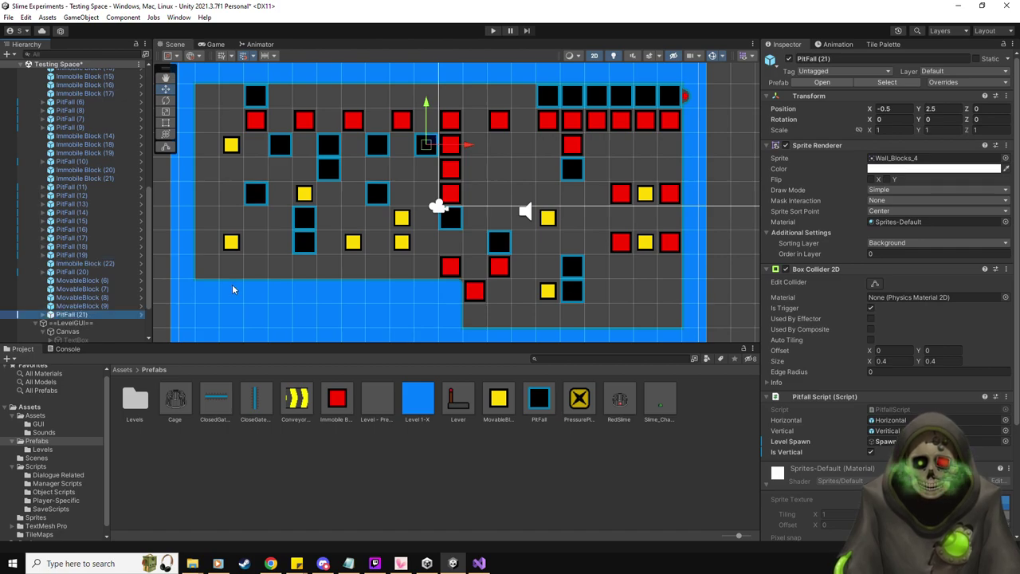
{"action": "left_click_drag", "start_coordinate": [450, 141], "coordinate": [498, 118]}
{"action": "key", "text": "ctrl+d"}
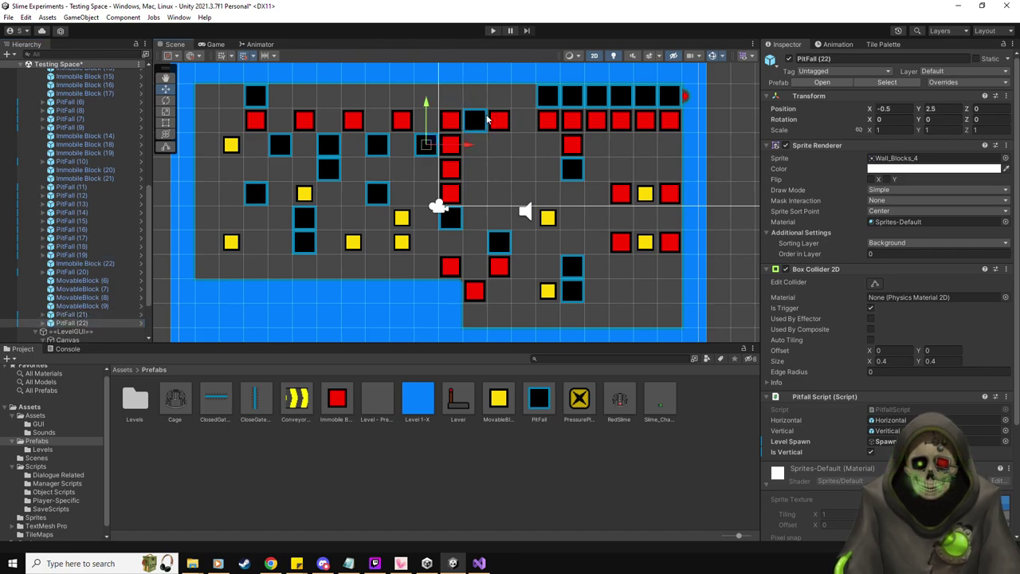
{"action": "left_click_drag", "start_coordinate": [443, 135], "coordinate": [530, 118]}
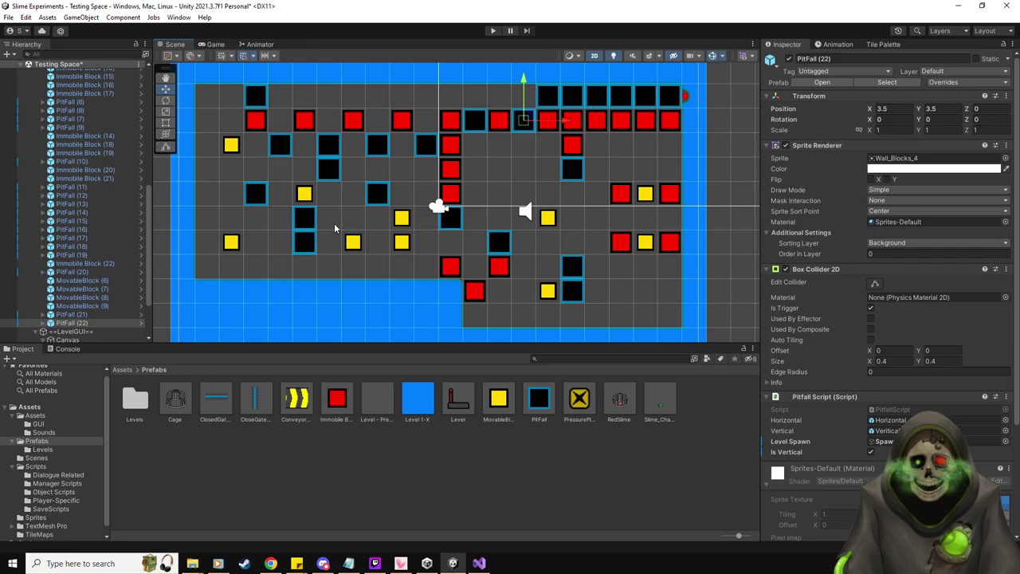
{"action": "left_click", "coordinate": [86, 315], "text": "ctrl"}
{"action": "left_click", "coordinate": [76, 272], "text": "ctrl"}
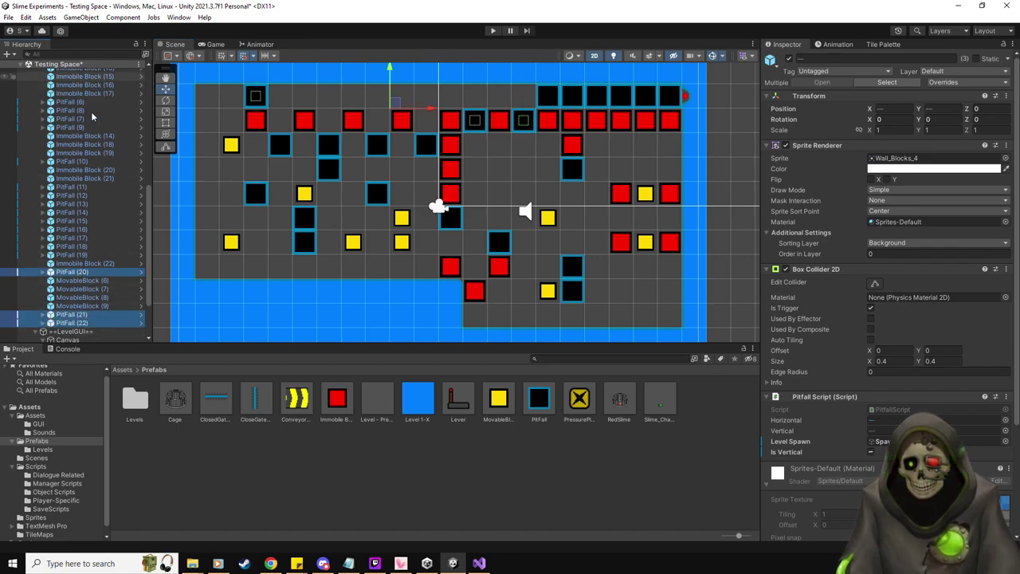
{"action": "scroll", "coordinate": [90, 119], "scroll_direction": "up", "scroll_amount": 10}
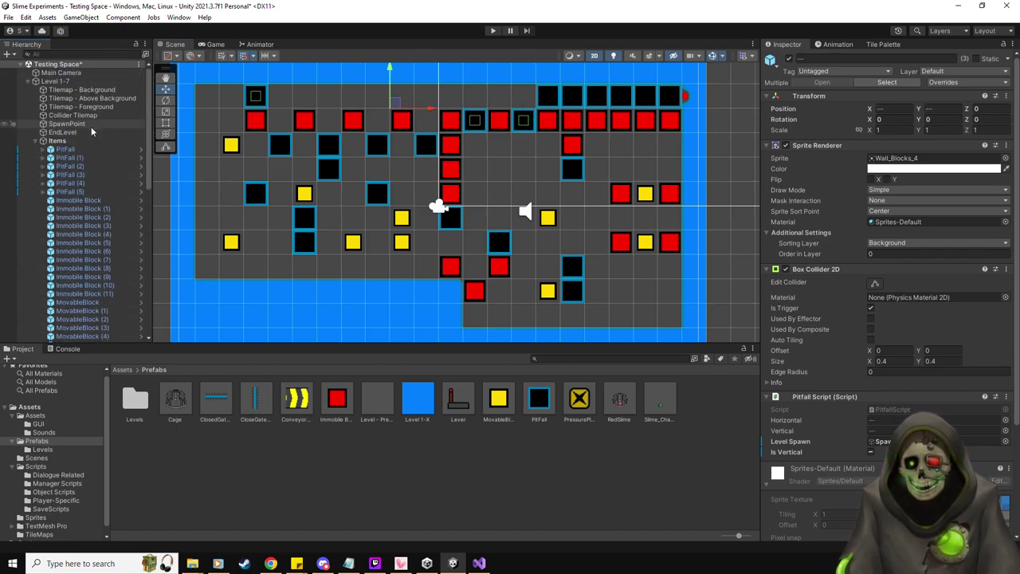
- With the inspector locked on Level 1-7, filter the hierarchy for pitfall and add every pitfall to the Level Reset script's Pitfalls list
{"action": "left_click", "coordinate": [79, 80]}
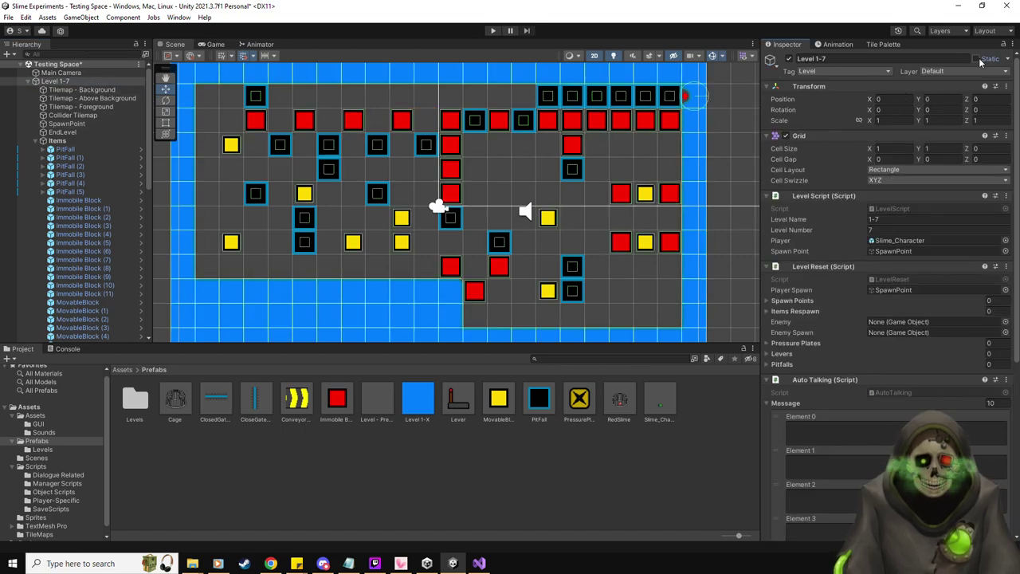
{"action": "left_click", "coordinate": [980, 60]}
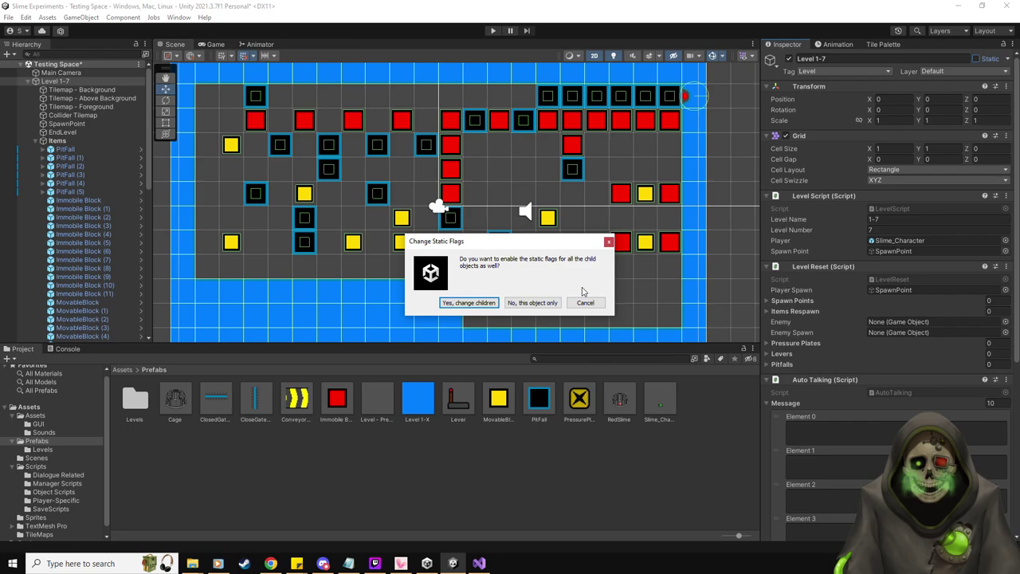
{"action": "left_click", "coordinate": [589, 302]}
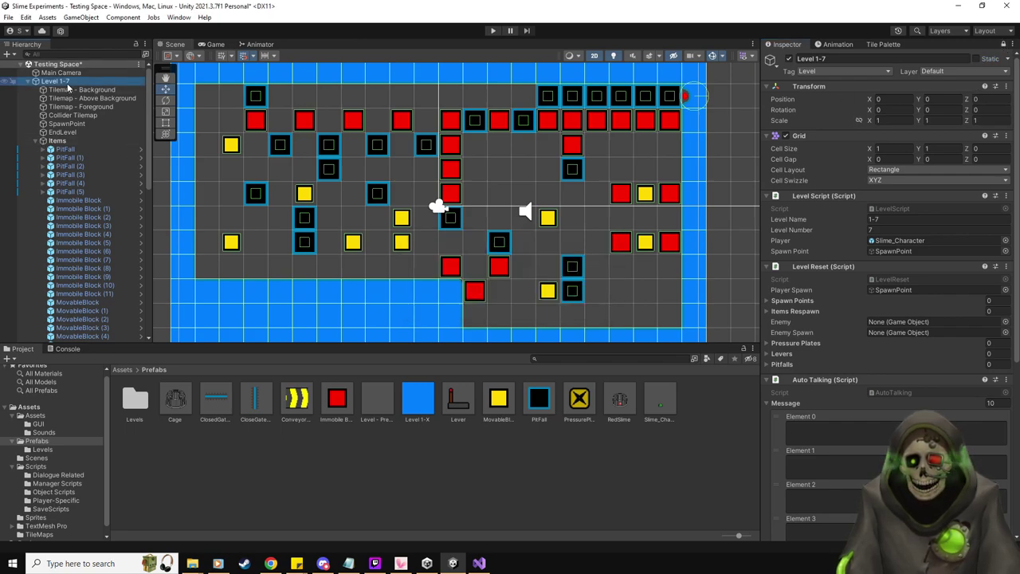
{"action": "left_click", "coordinate": [92, 55]}
{"action": "type", "text": "pit"}
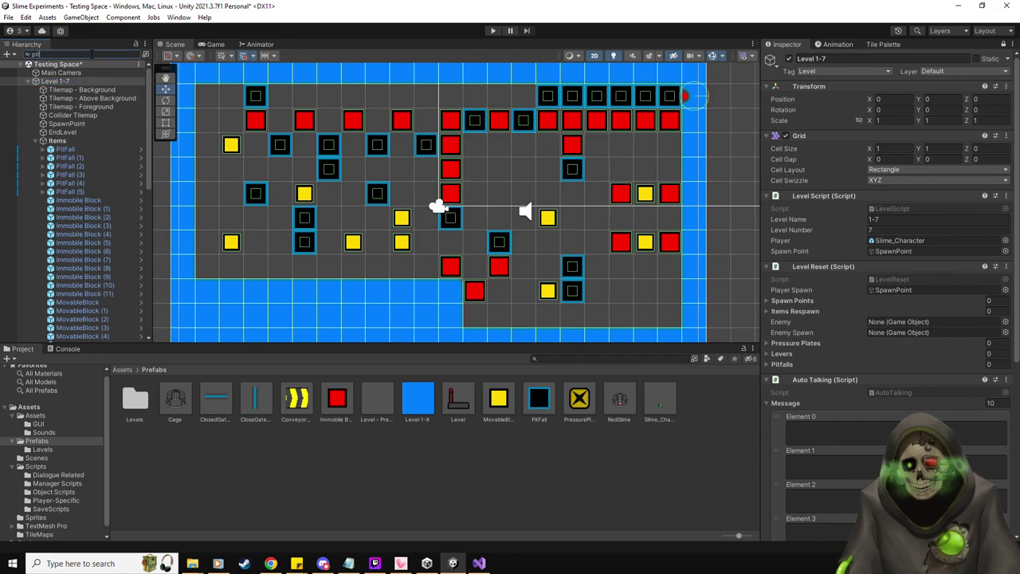
{"action": "type", "text": "fall"}
{"action": "left_click", "coordinate": [66, 74]}
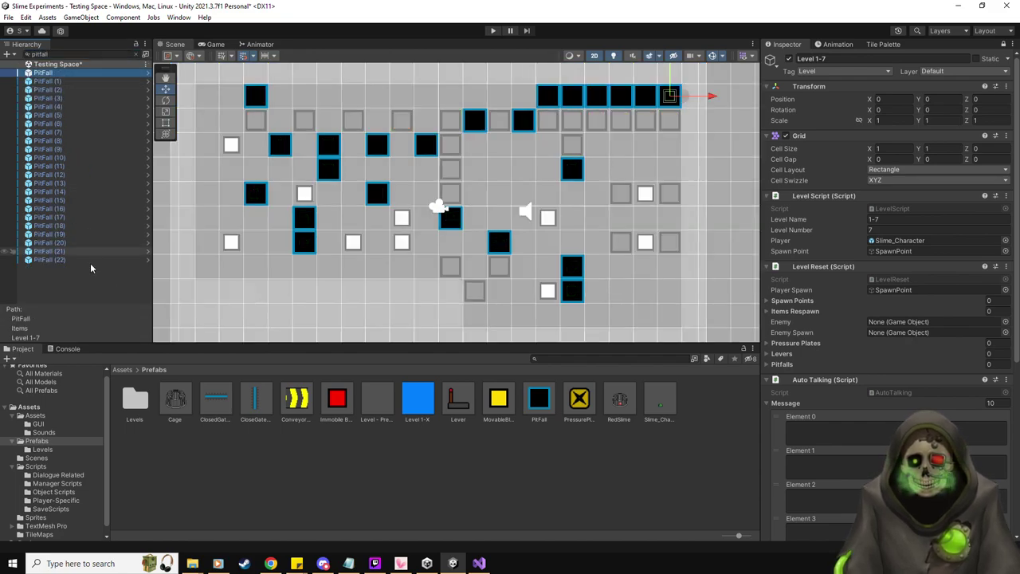
{"action": "left_click", "coordinate": [78, 260], "text": "shift"}
{"action": "left_click_drag", "start_coordinate": [54, 77], "coordinate": [791, 366]}
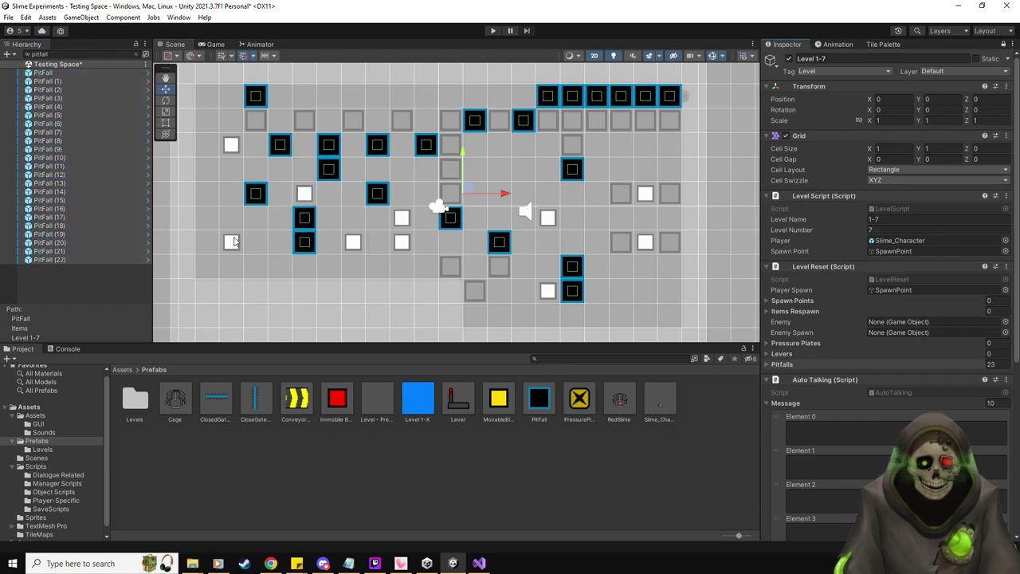
- Filter the hierarchy for movable blocks, select them all with the inspector unlocked to check their count, and clear the filter
{"action": "left_click", "coordinate": [53, 54]}
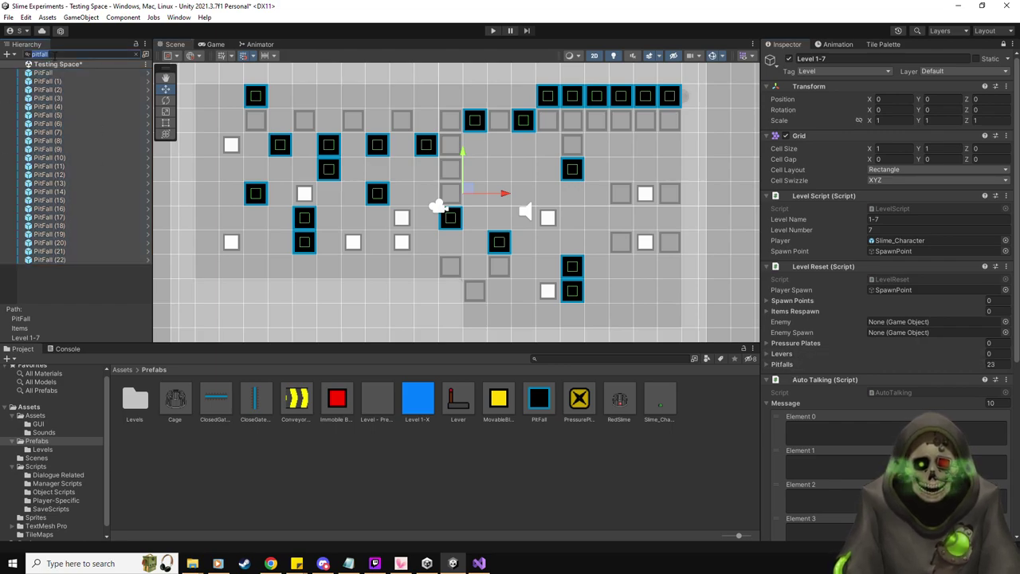
{"action": "type", "text": "movab"}
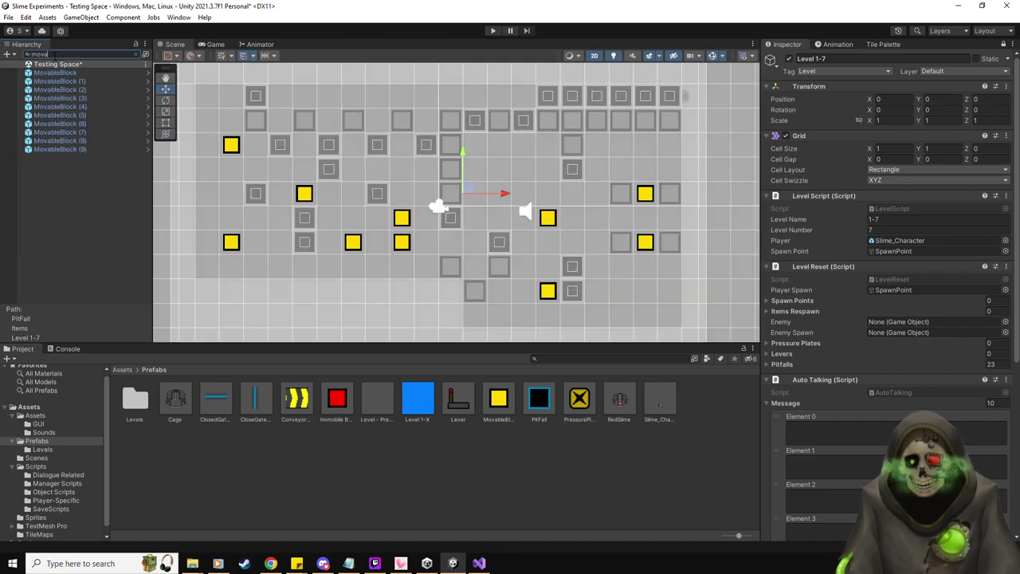
{"action": "left_click", "coordinate": [60, 73]}
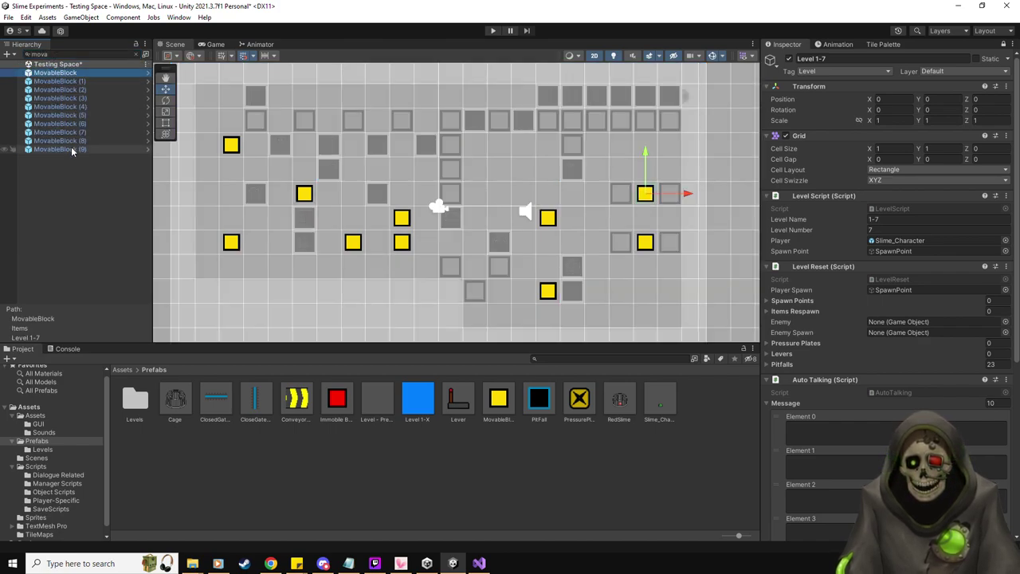
{"action": "left_click", "coordinate": [71, 146], "text": "shift"}
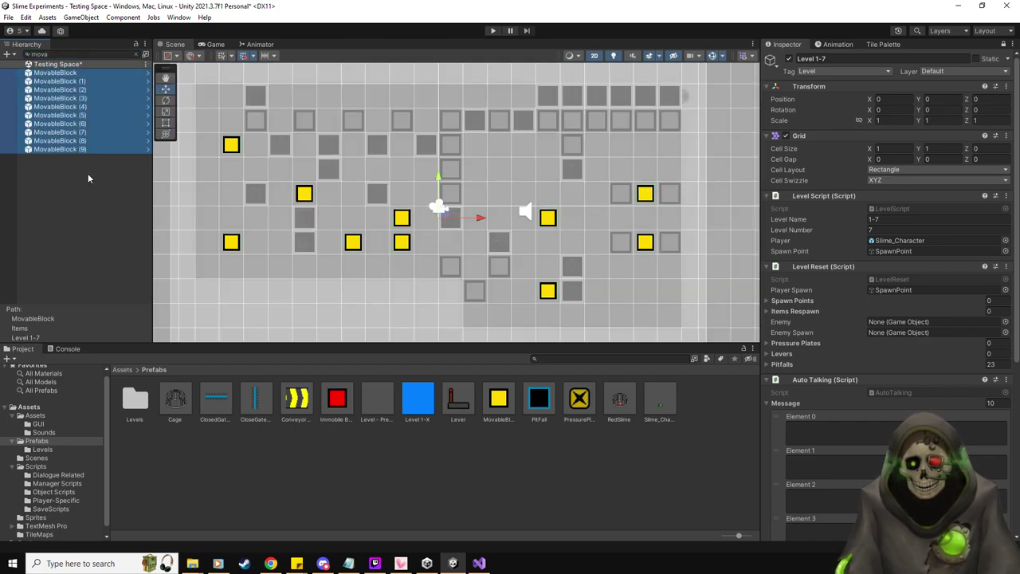
{"action": "left_click", "coordinate": [1002, 44]}
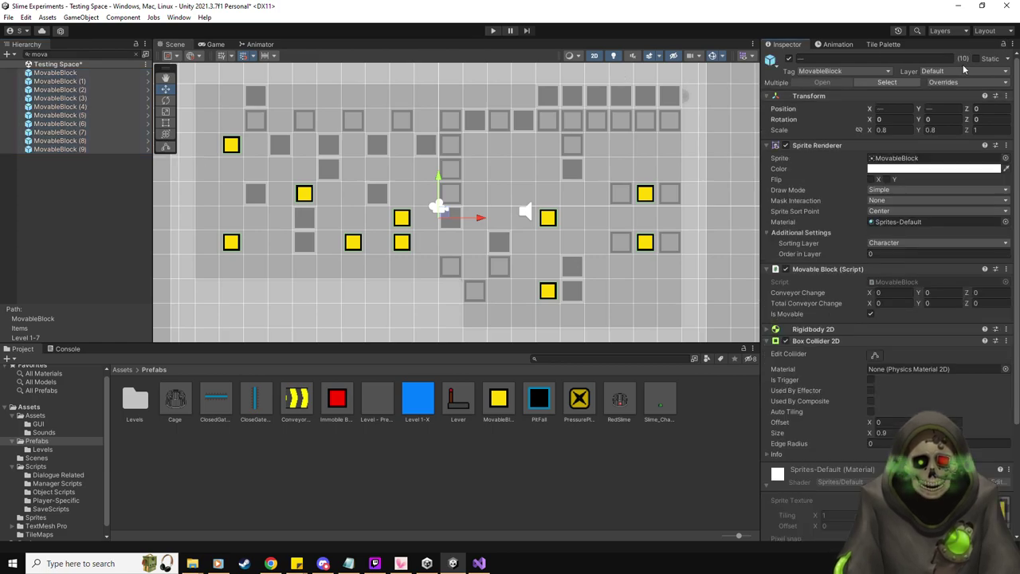
{"action": "left_click", "coordinate": [48, 54]}
{"action": "key", "text": "ctrl+a"}
{"action": "key", "text": "BackSpace"}
{"action": "scroll", "coordinate": [83, 126], "scroll_direction": "up", "scroll_amount": 10}
{"action": "left_click", "coordinate": [82, 132]}
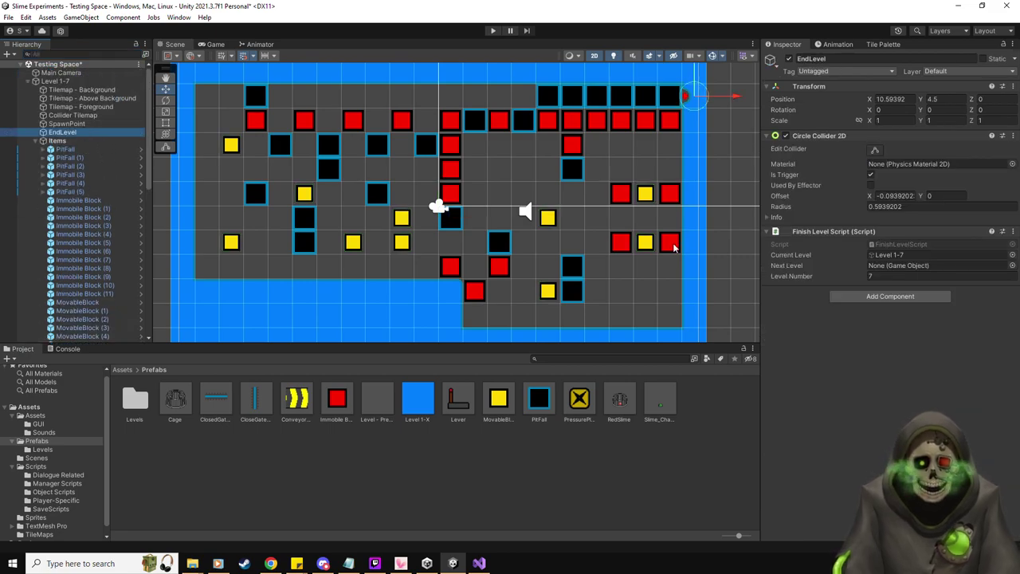
- Add the MovableBlock prefab to Level 1-7's Items Respawn list, set the list size to 10, and expand the Spawn Points list
{"action": "left_click", "coordinate": [56, 81]}
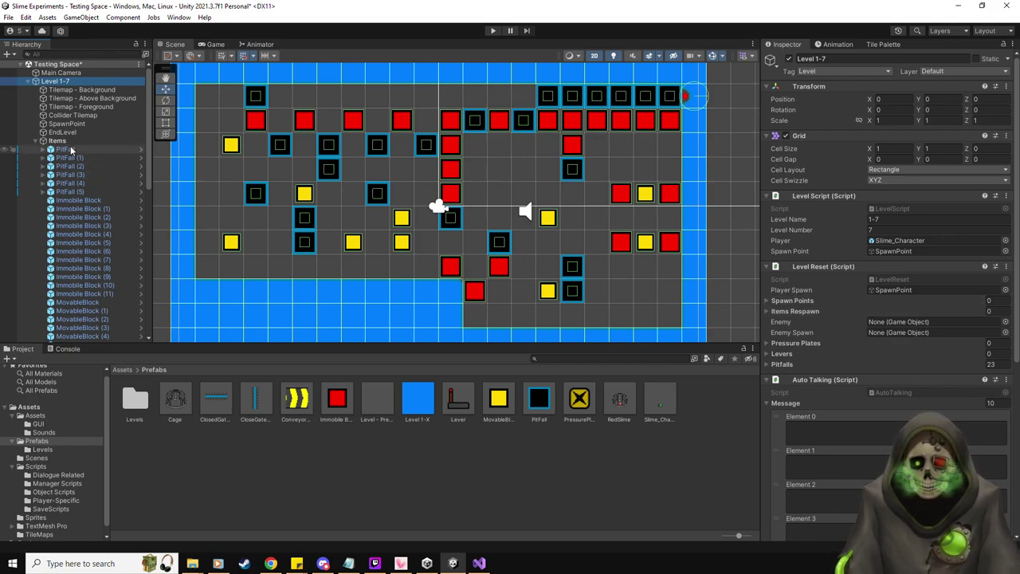
{"action": "left_click_drag", "start_coordinate": [503, 406], "coordinate": [823, 315]}
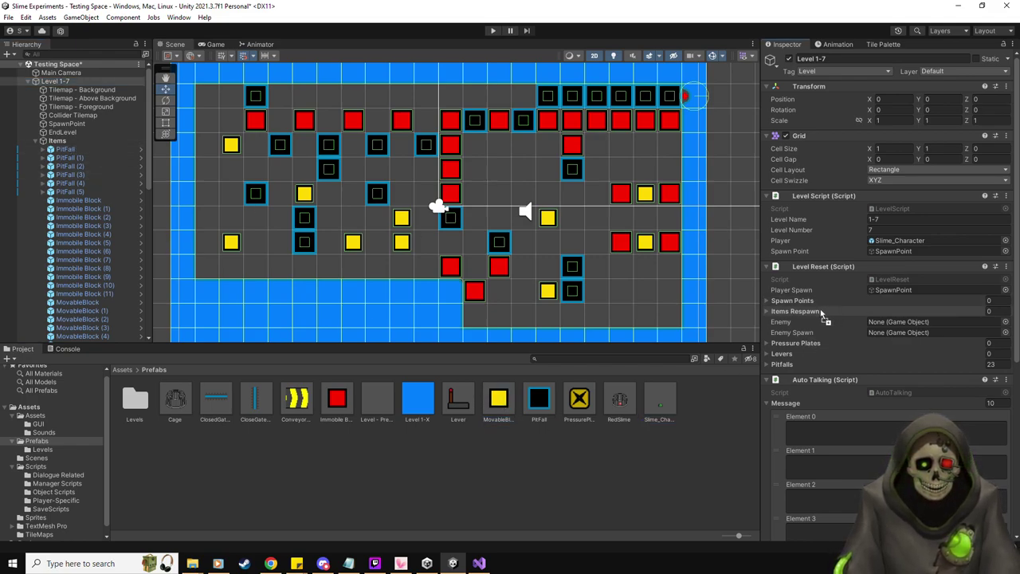
{"action": "left_click", "coordinate": [990, 311]}
{"action": "type", "text": "10"}
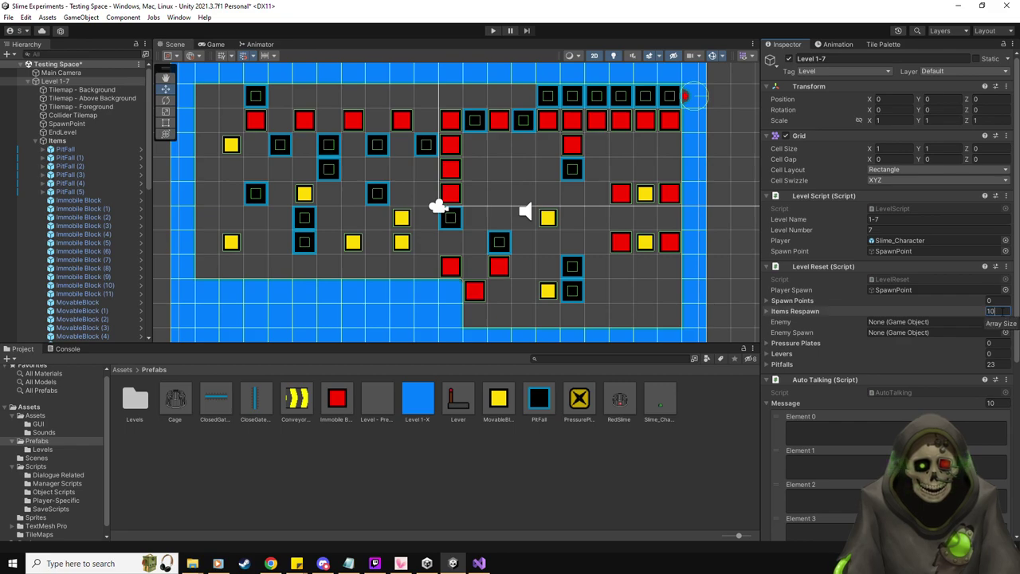
{"action": "left_click", "coordinate": [813, 311]}
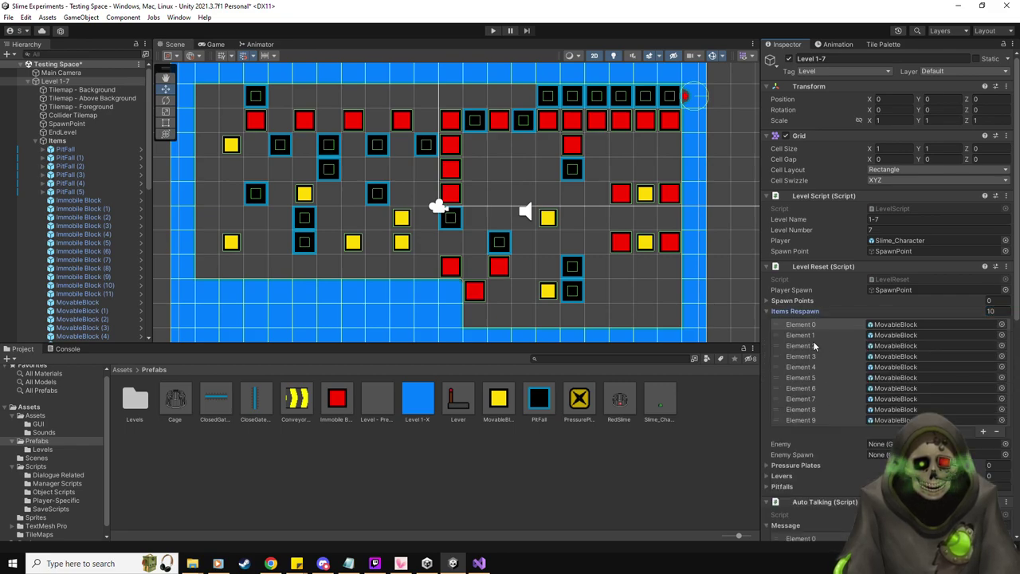
{"action": "left_click", "coordinate": [763, 310]}
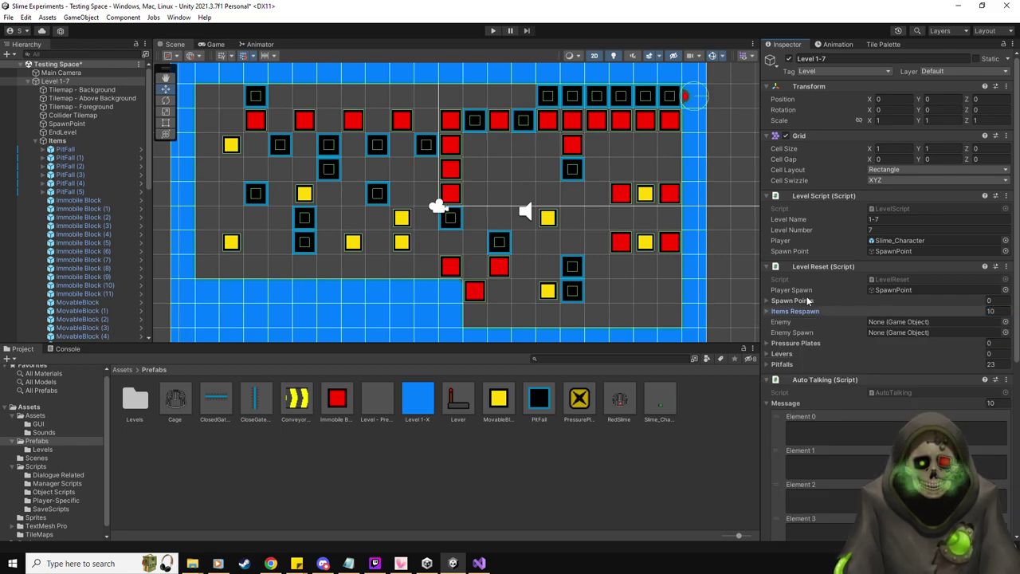
{"action": "left_click", "coordinate": [782, 302]}
- Create an empty child object named BlockSpawn under Items
{"action": "left_click", "coordinate": [59, 140]}
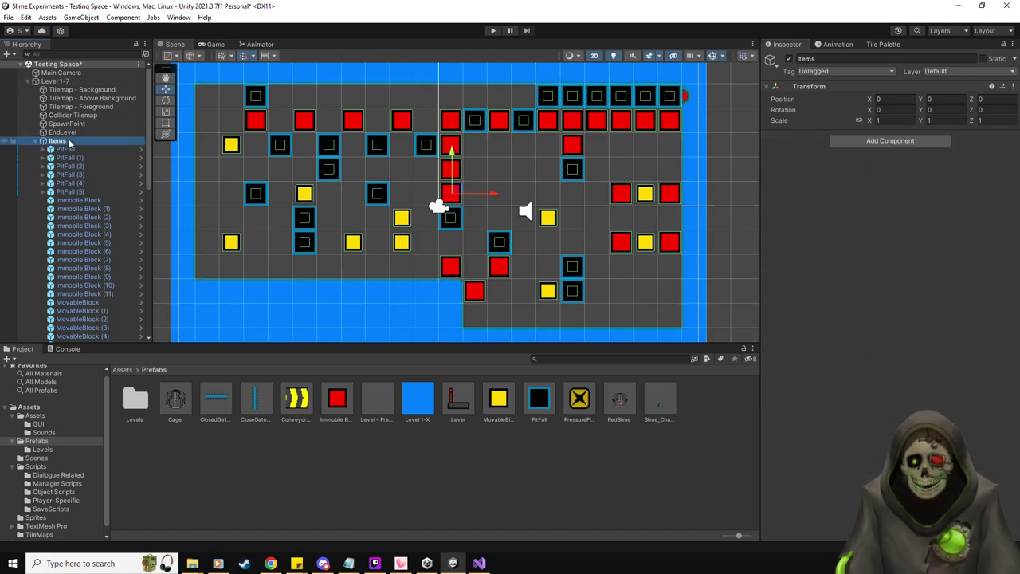
{"action": "right_click", "coordinate": [69, 140]}
{"action": "left_click", "coordinate": [120, 266]}
{"action": "type", "text": "BlockSpawn"}
{"action": "key", "text": "Return"}
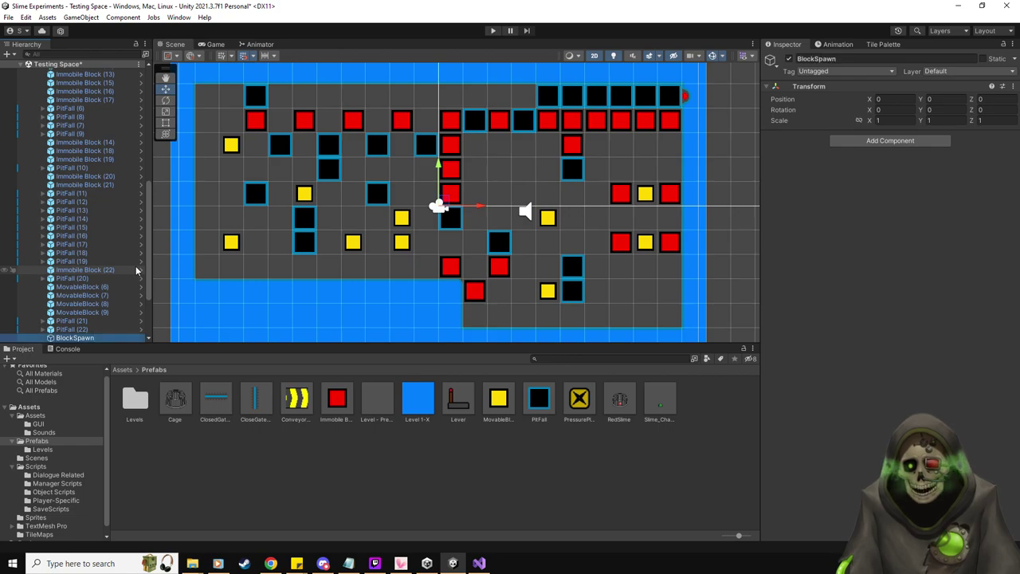
- Duplicate the BlockSpawn object nine times
{"action": "key", "text": "ctrl+d"}
{"action": "key", "text": "ctrl+d"}
{"action": "key", "text": "ctrl+d"}
{"action": "key", "text": "ctrl+d"}
{"action": "key", "text": "ctrl+d"}
{"action": "key", "text": "ctrl+d"}
{"action": "key", "text": "ctrl+d"}
{"action": "key", "text": "ctrl+d"}
{"action": "key", "text": "ctrl+d"}
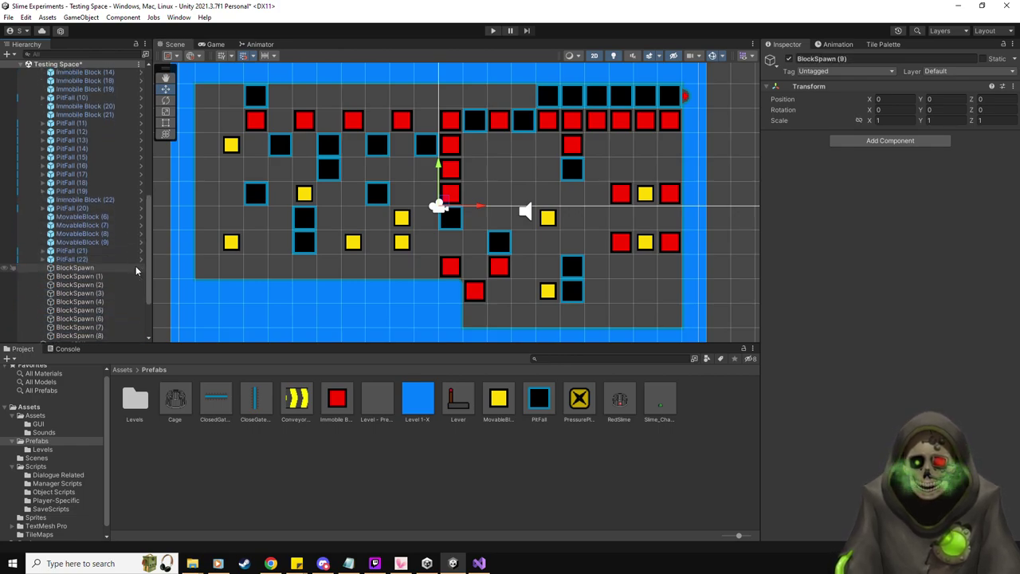
- Lock the inspector on Level 1-7, add all ten BlockSpawn objects to the Level Reset script's Spawn Points list, and unlock the inspector
{"action": "scroll", "coordinate": [110, 262], "scroll_direction": "up", "scroll_amount": 15}
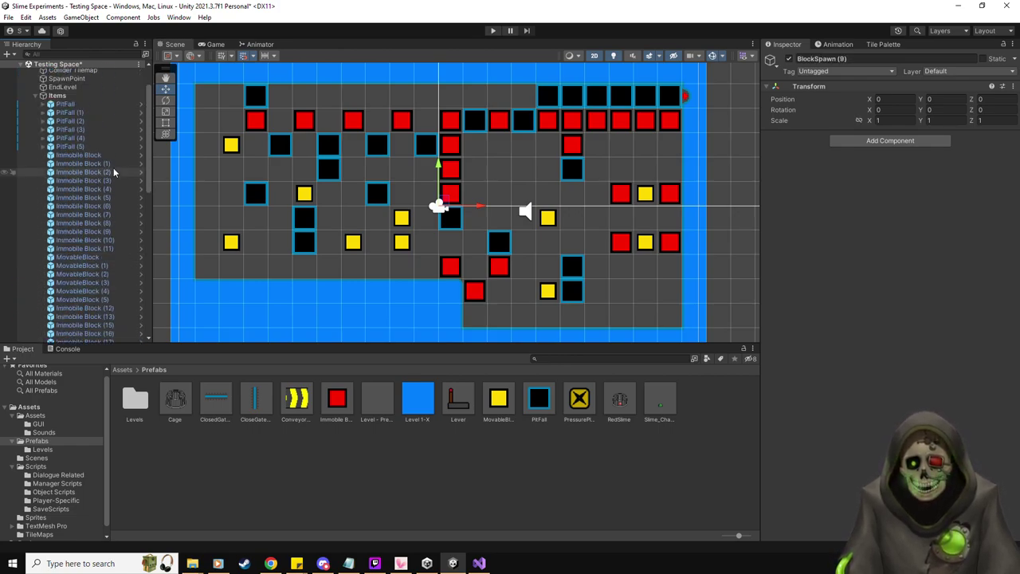
{"action": "left_click", "coordinate": [56, 82]}
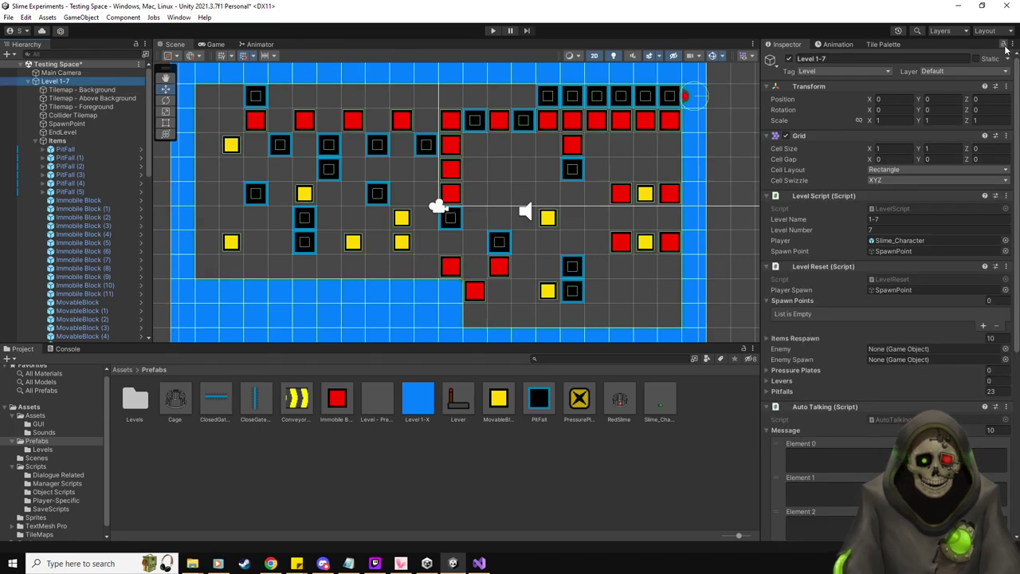
{"action": "scroll", "coordinate": [97, 274], "scroll_direction": "down", "scroll_amount": 10}
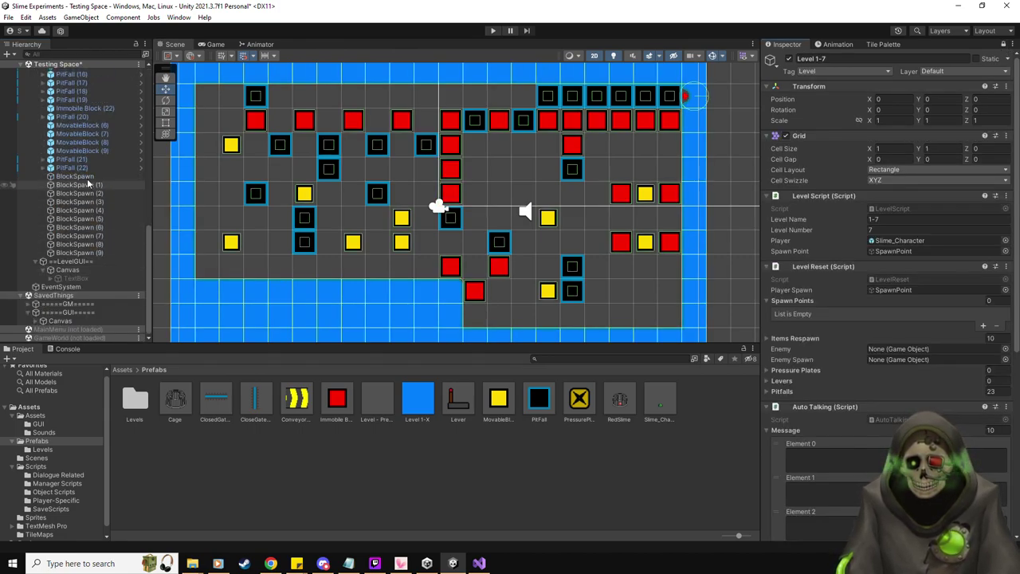
{"action": "left_click", "coordinate": [76, 176]}
{"action": "left_click", "coordinate": [97, 253], "text": "shift"}
{"action": "left_click_drag", "start_coordinate": [91, 183], "coordinate": [795, 306]}
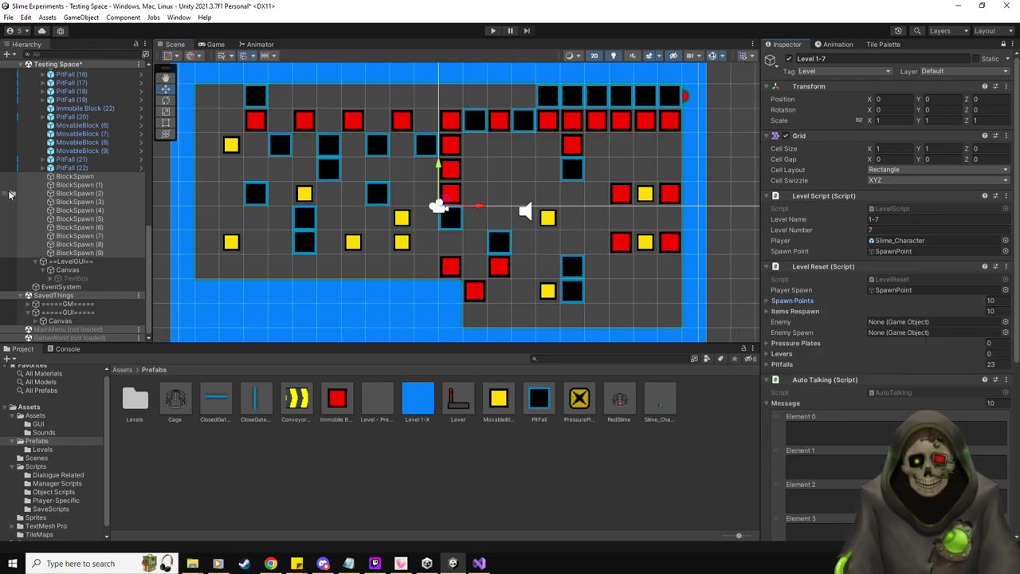
{"action": "scroll", "coordinate": [48, 204], "scroll_direction": "up", "scroll_amount": 10}
{"action": "left_click", "coordinate": [1003, 44]}
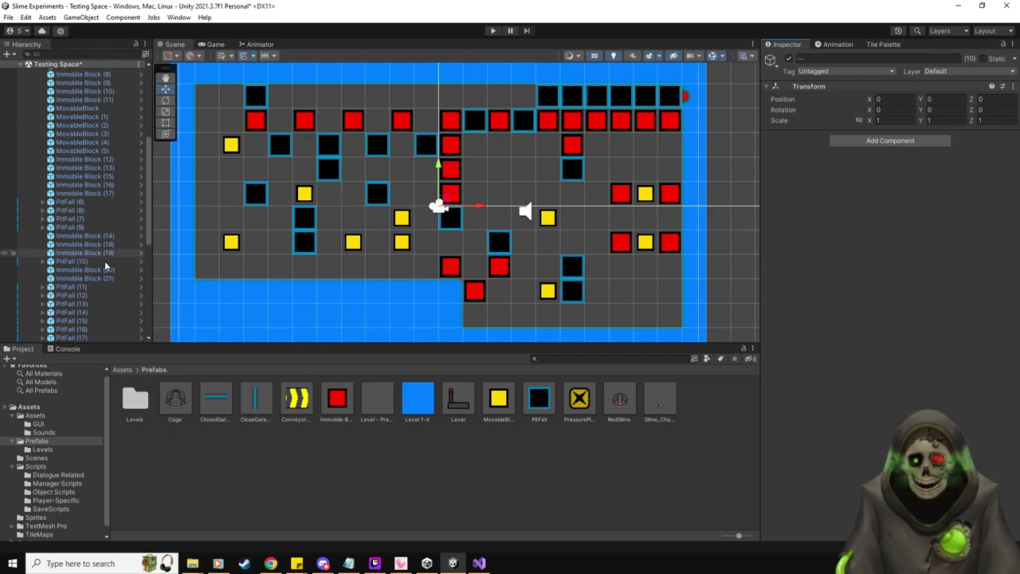
- Position BlockSpawn at X -8.5, Y 2.5 and BlockSpawn (1) at X -5.5, Y 0.5, on their movable blocks
{"action": "scroll", "coordinate": [104, 266], "scroll_direction": "up", "scroll_amount": 2}
{"action": "scroll", "coordinate": [104, 260], "scroll_direction": "down", "scroll_amount": 10}
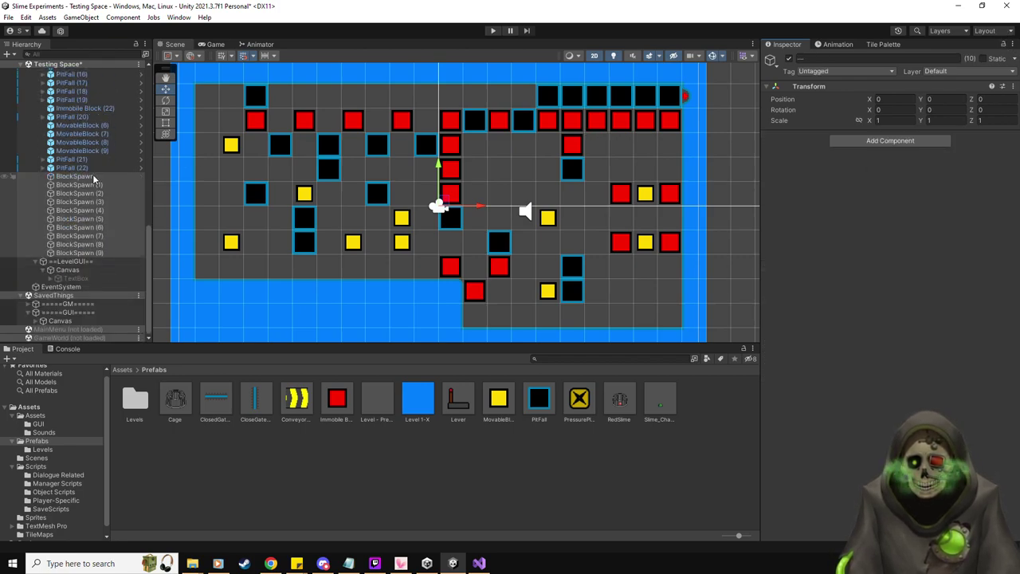
{"action": "left_click", "coordinate": [75, 176]}
{"action": "left_click_drag", "start_coordinate": [440, 207], "coordinate": [232, 145]}
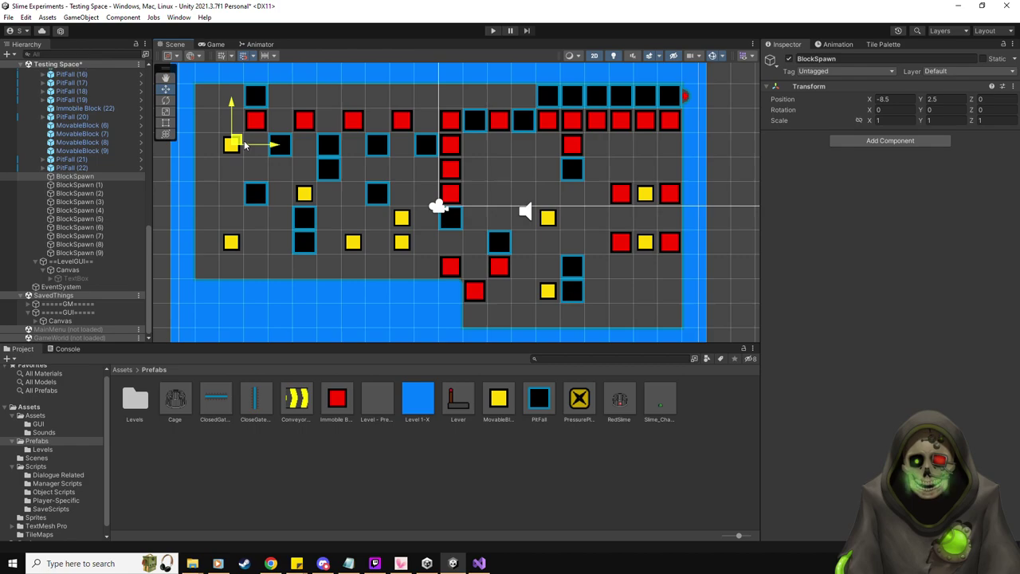
{"action": "left_click", "coordinate": [79, 184]}
{"action": "left_click_drag", "start_coordinate": [440, 207], "coordinate": [305, 193]}
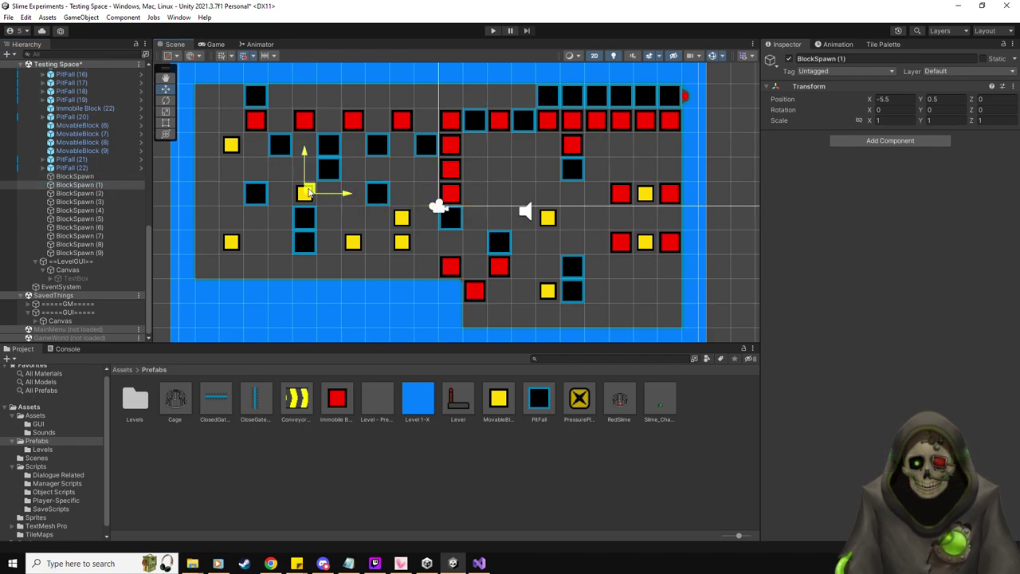
- Move BlockSpawn (2) onto the lower-left corner's movable block and BlockSpawn (3) onto the next single movable block in that row
{"action": "left_click", "coordinate": [87, 192]}
{"action": "left_click_drag", "start_coordinate": [440, 207], "coordinate": [230, 241]}
{"action": "left_click", "coordinate": [79, 202]}
{"action": "left_click_drag", "start_coordinate": [440, 207], "coordinate": [353, 242]}
- Move BlockSpawn (4) and BlockSpawn (5) onto the vertically stacked pair of movable blocks, with BlockSpawn (5) at X -1.5, Y -1.5
{"action": "left_click", "coordinate": [79, 209]}
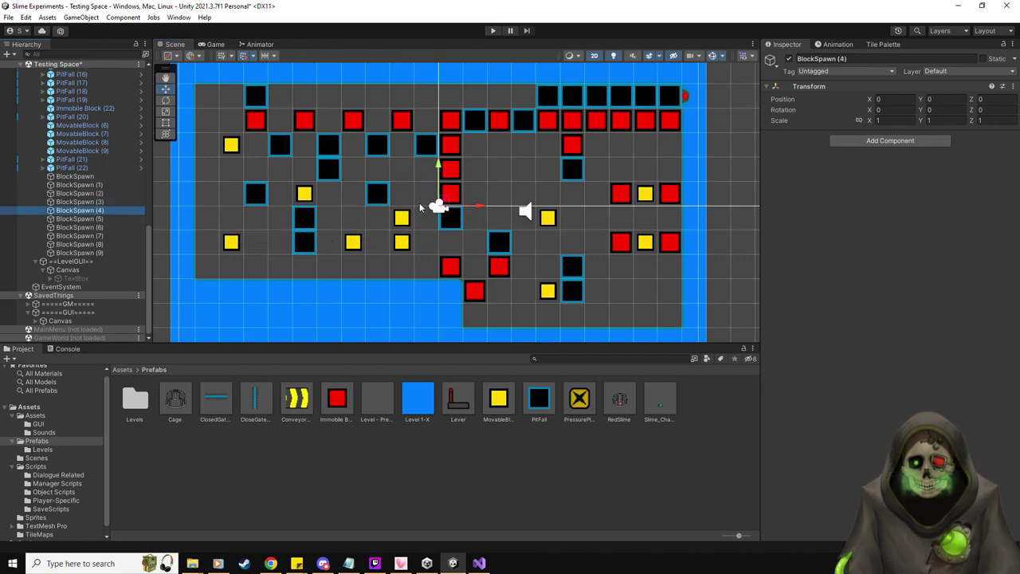
{"action": "left_click_drag", "start_coordinate": [439, 205], "coordinate": [402, 241]}
{"action": "left_click", "coordinate": [79, 218]}
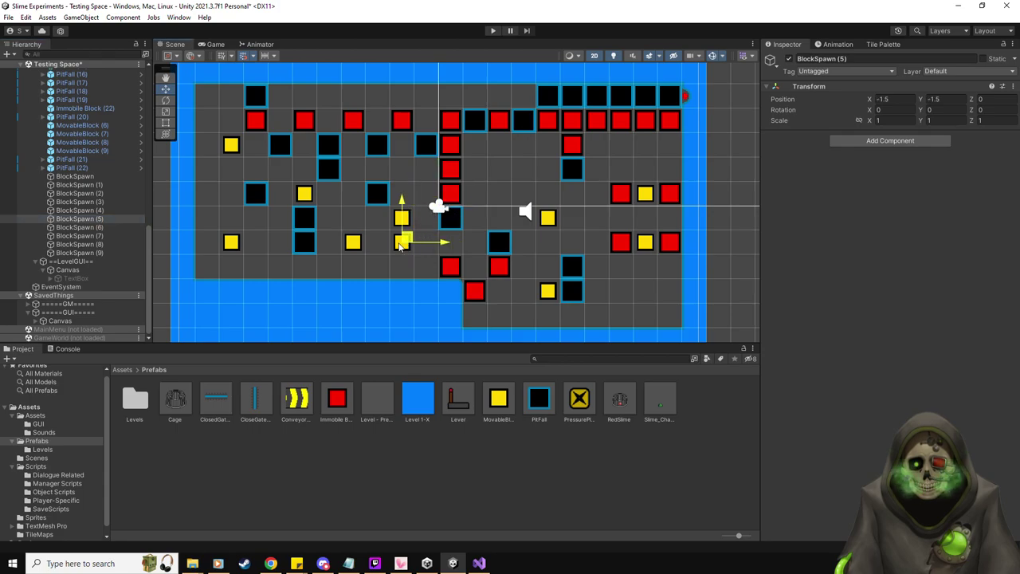
- Move BlockSpawn (6) to X 4.5, Y -0.5, (7) and (8) onto the far-right upper and bottommost movable blocks, and (9) to X 8.5, Y -1.5
{"action": "left_click", "coordinate": [79, 227]}
{"action": "left_click_drag", "start_coordinate": [438, 206], "coordinate": [547, 217]}
{"action": "left_click", "coordinate": [115, 237]}
{"action": "left_click_drag", "start_coordinate": [441, 207], "coordinate": [649, 194]}
{"action": "left_click", "coordinate": [78, 244]}
{"action": "left_click_drag", "start_coordinate": [441, 207], "coordinate": [562, 294]}
{"action": "left_click", "coordinate": [79, 252]}
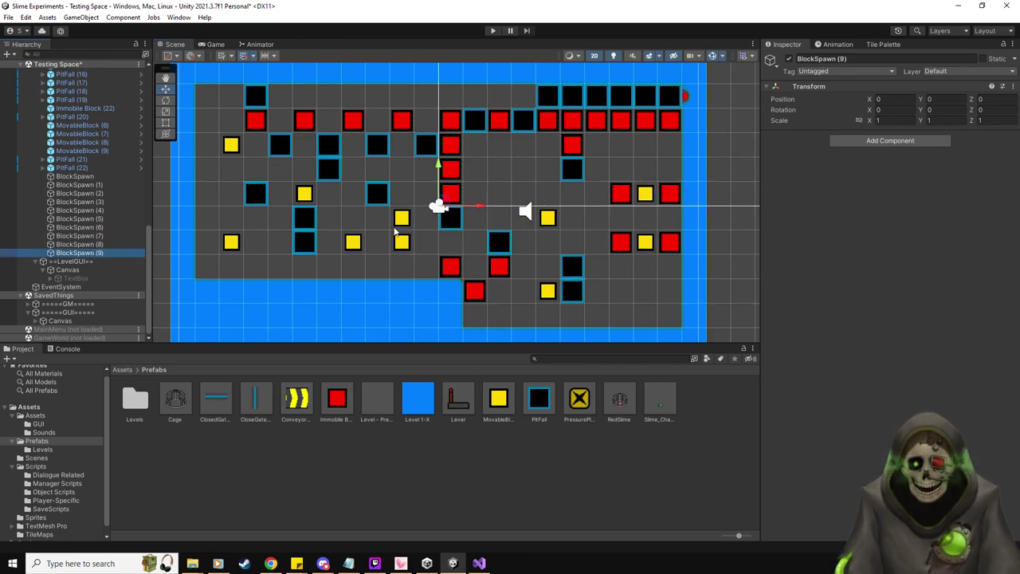
{"action": "left_click_drag", "start_coordinate": [441, 207], "coordinate": [647, 243]}
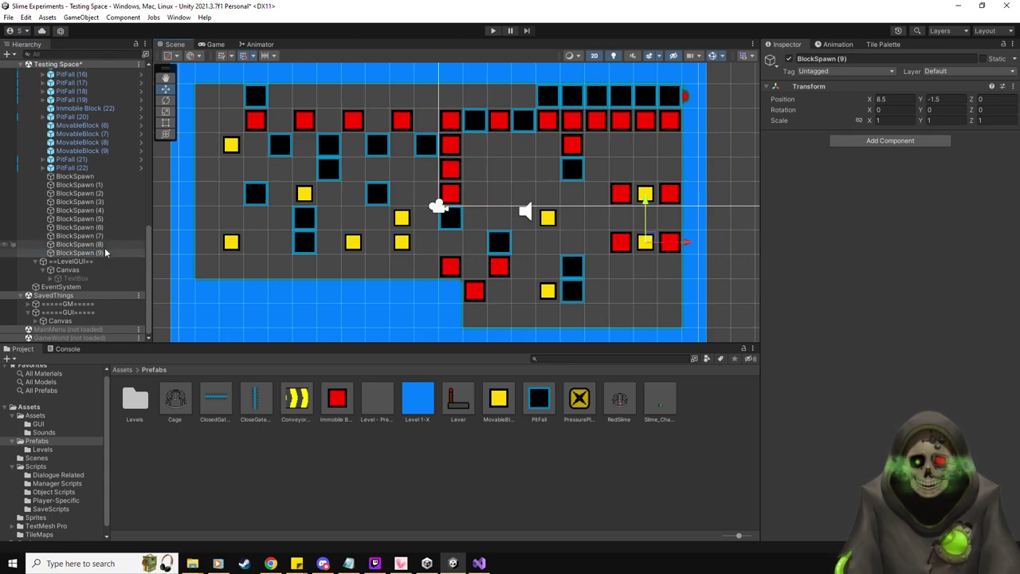
- Step through the BlockSpawn objects from (9) back to the first, checking each one's position against its movable block
{"action": "key", "text": "Up"}
{"action": "key", "text": "Up"}
{"action": "key", "text": "Up"}
{"action": "key", "text": "Up"}
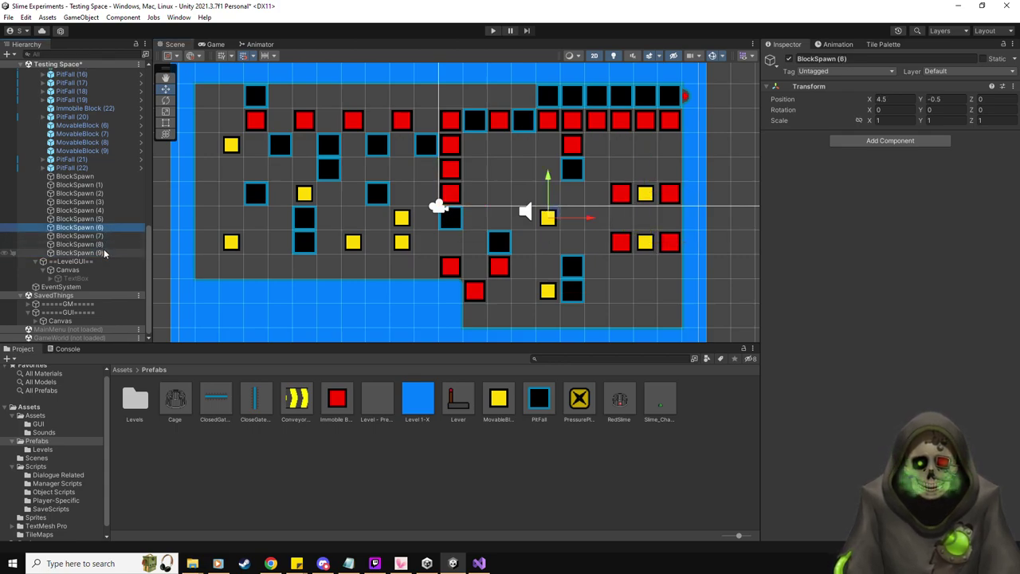
{"action": "key", "text": "Up"}
{"action": "key", "text": "Up"}
{"action": "key", "text": "Up"}
{"action": "key", "text": "Up"}
{"action": "key", "text": "Up"}
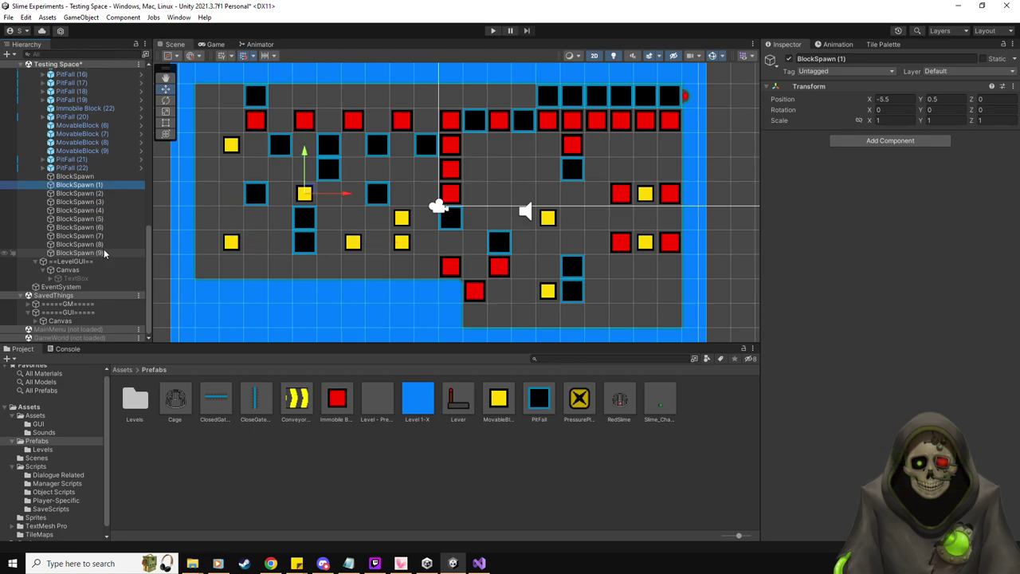
{"action": "scroll", "coordinate": [109, 225], "scroll_direction": "up", "scroll_amount": 10}
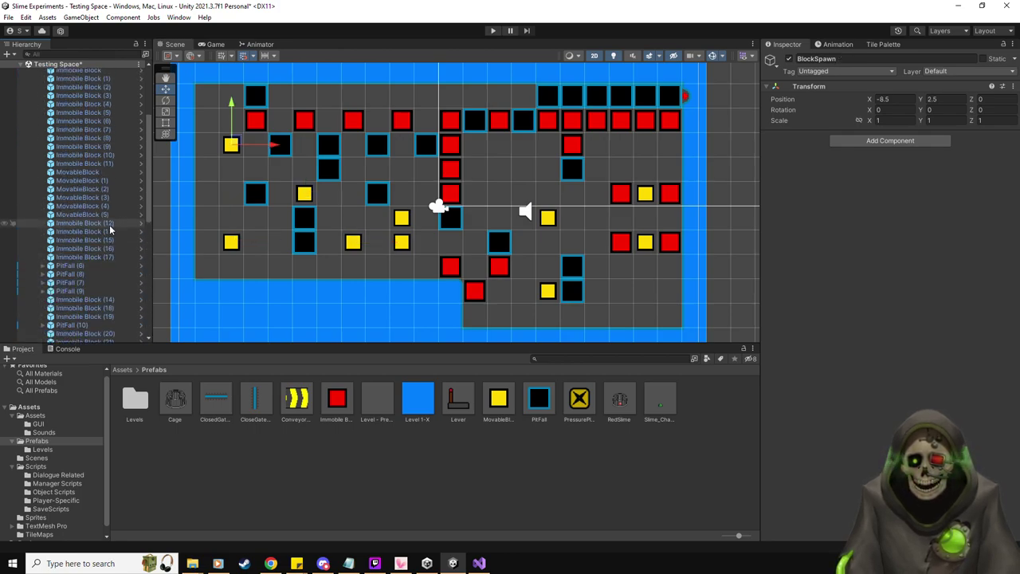
- Collapse the Items group, save the scene, and review Level 1-7's layout and its Level Reset script lists
{"action": "left_click", "coordinate": [44, 140]}
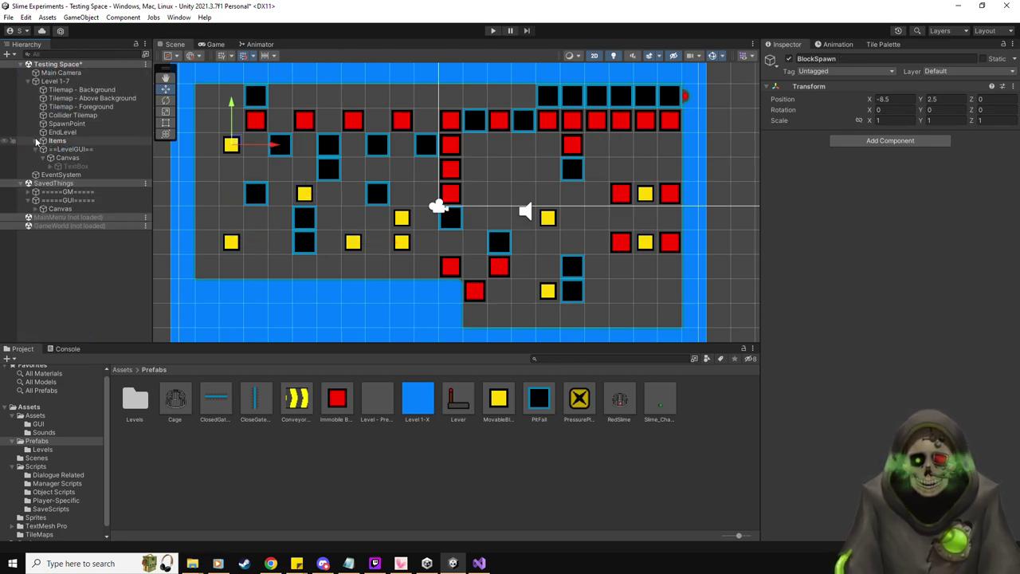
{"action": "left_click", "coordinate": [57, 82]}
{"action": "scroll", "coordinate": [931, 381], "scroll_direction": "down", "scroll_amount": 5}
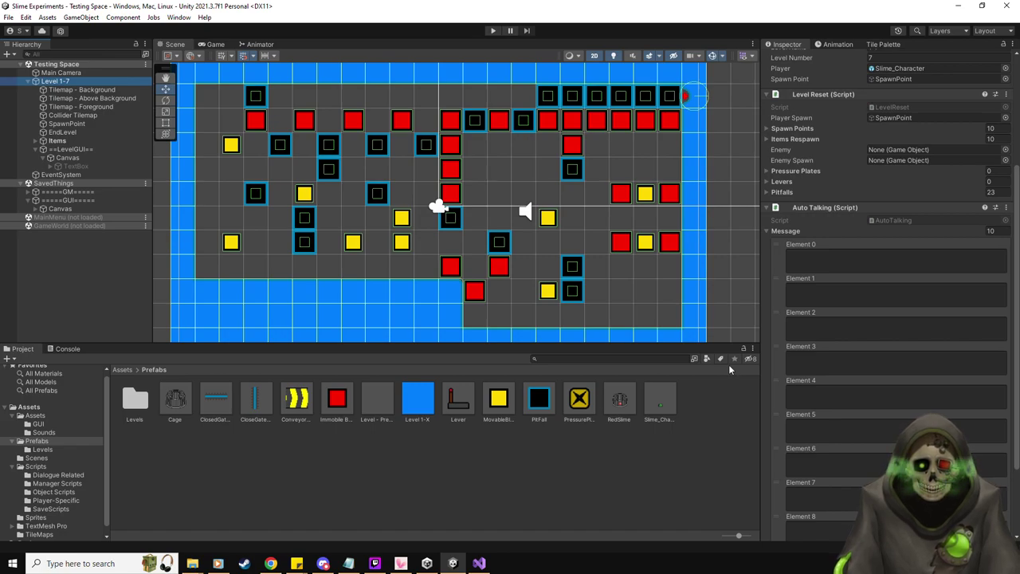
{"action": "scroll", "coordinate": [276, 169], "scroll_direction": "down", "scroll_amount": 1}
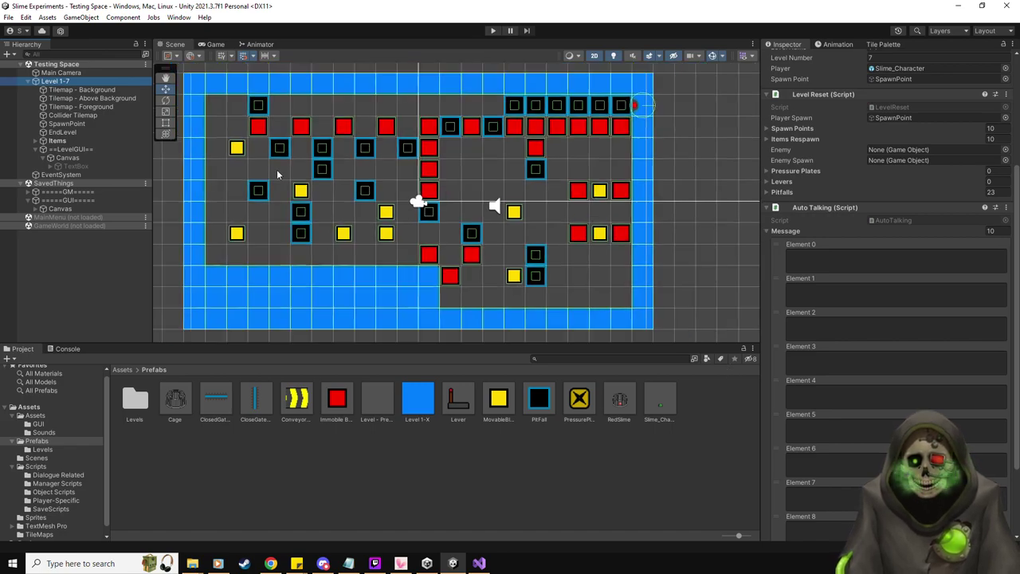
{"action": "scroll", "coordinate": [277, 169], "scroll_direction": "down", "scroll_amount": 1}
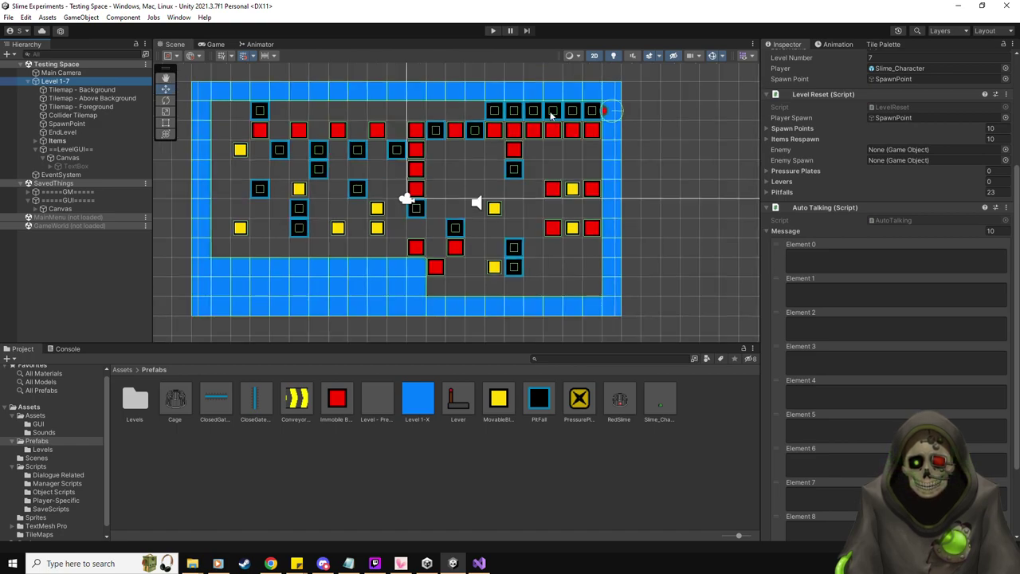
- Start playing the level and push the two leftmost movable blocks upward, filling the top-left pitfall with one of them
{"action": "left_click", "coordinate": [493, 31]}
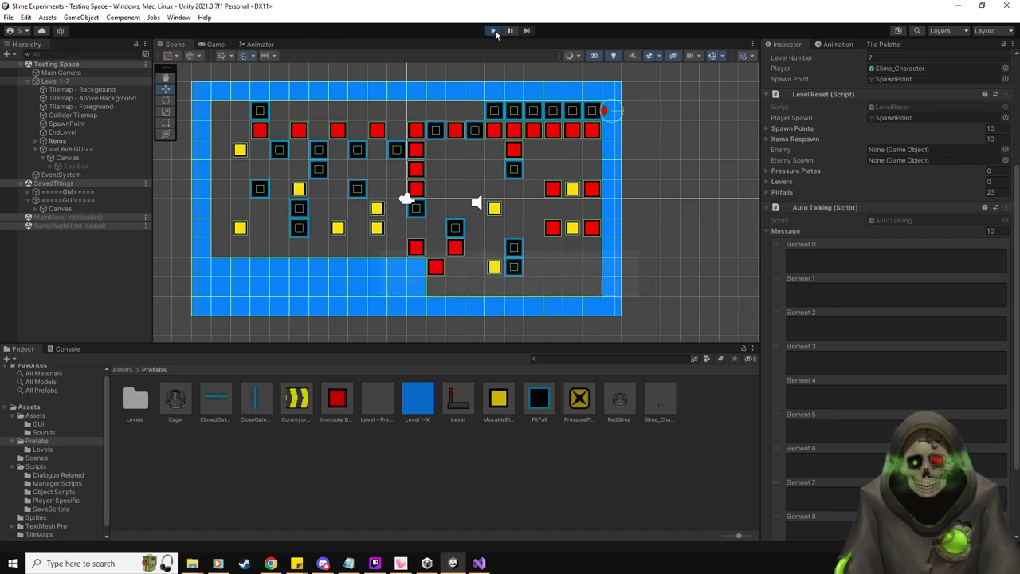
{"action": "key", "text": "Down"}
{"action": "key", "text": "Right"}
{"action": "key", "text": "Up"}
{"action": "key", "text": "Left"}
{"action": "key", "text": "Up"}
{"action": "key", "text": "Right"}
{"action": "key", "text": "Down"}
{"action": "key", "text": "Left"}
{"action": "key", "text": "Down"}
{"action": "key", "text": "Right"}
{"action": "key", "text": "Up"}
{"action": "key", "text": "Up"}
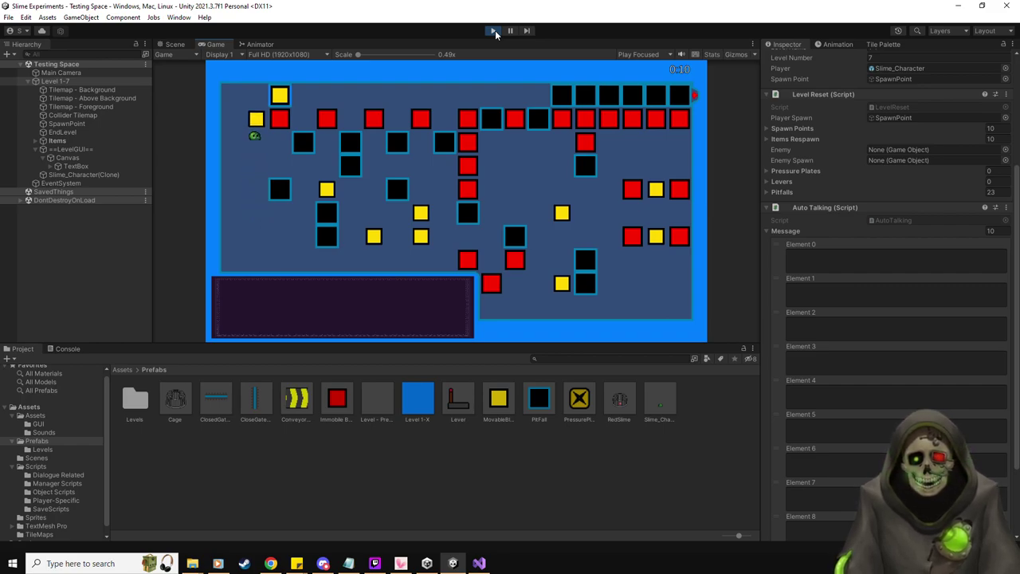
- Push the second leftmost block across the filled pitfall and along the top row until it sits above the third red block
{"action": "key", "text": "Left"}
{"action": "key", "text": "Right"}
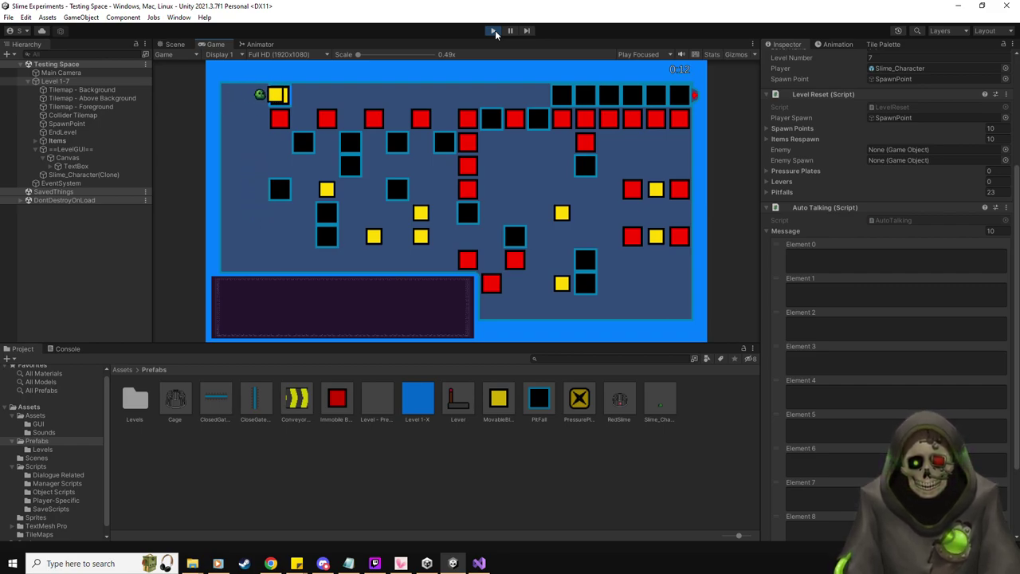
{"action": "key", "text": "Right"}
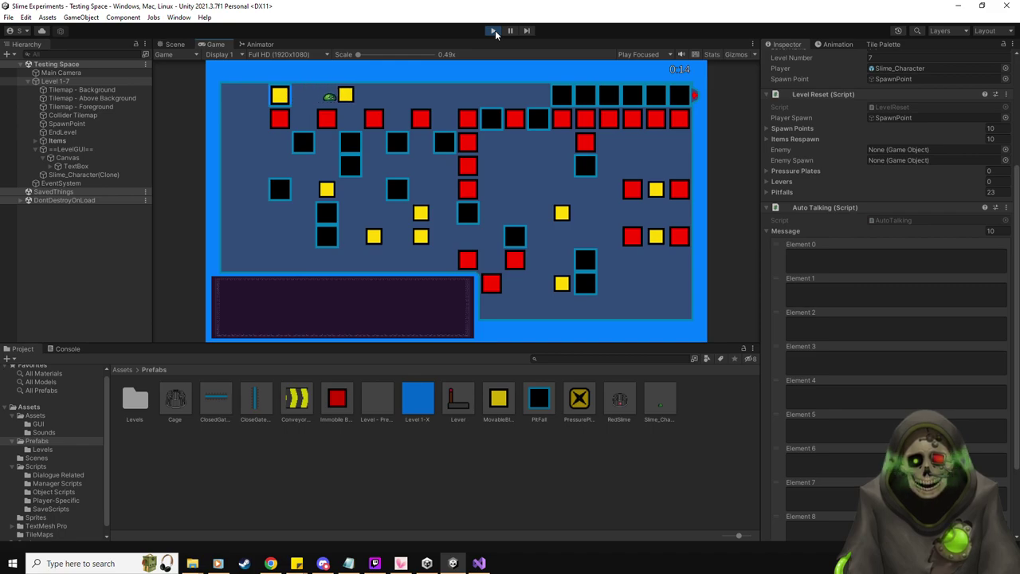
{"action": "key", "text": "Left"}
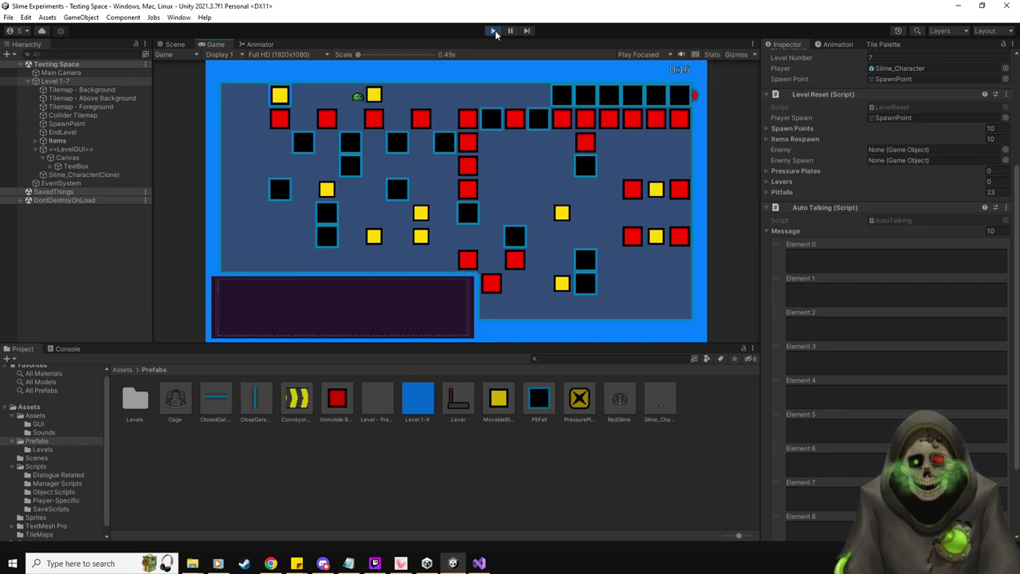
- Bring the slime back down and push the movable block above the stacked pitfalls right, up to the next pitfall in its row
{"action": "key", "text": "Down"}
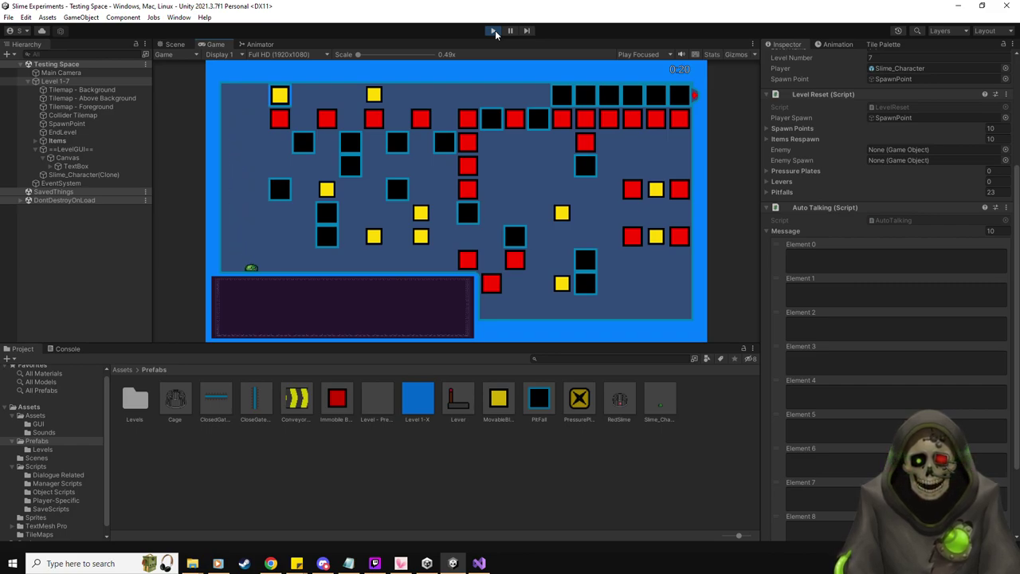
{"action": "key", "text": "Up"}
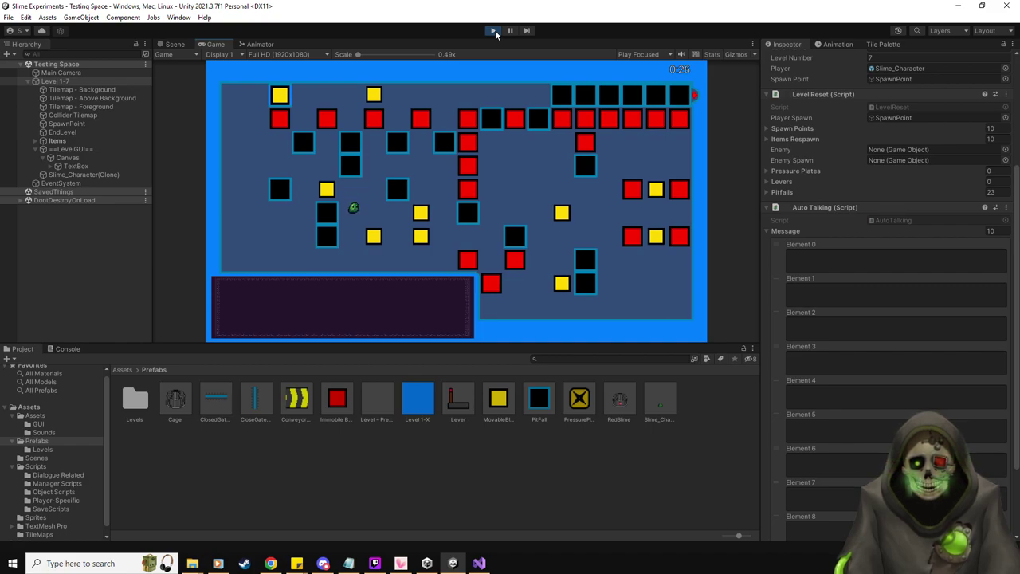
{"action": "key", "text": "Up"}
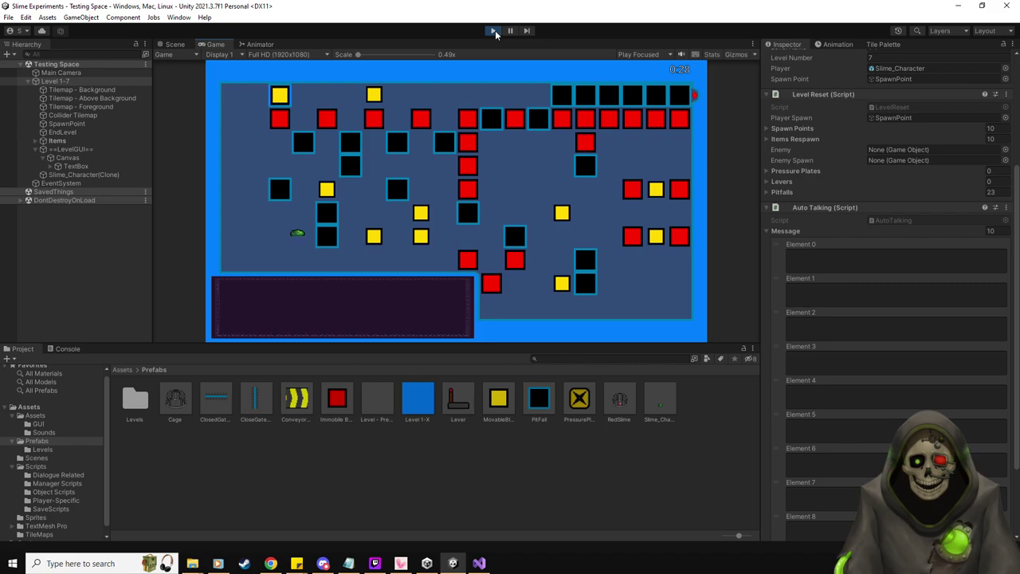
{"action": "key", "text": "Right"}
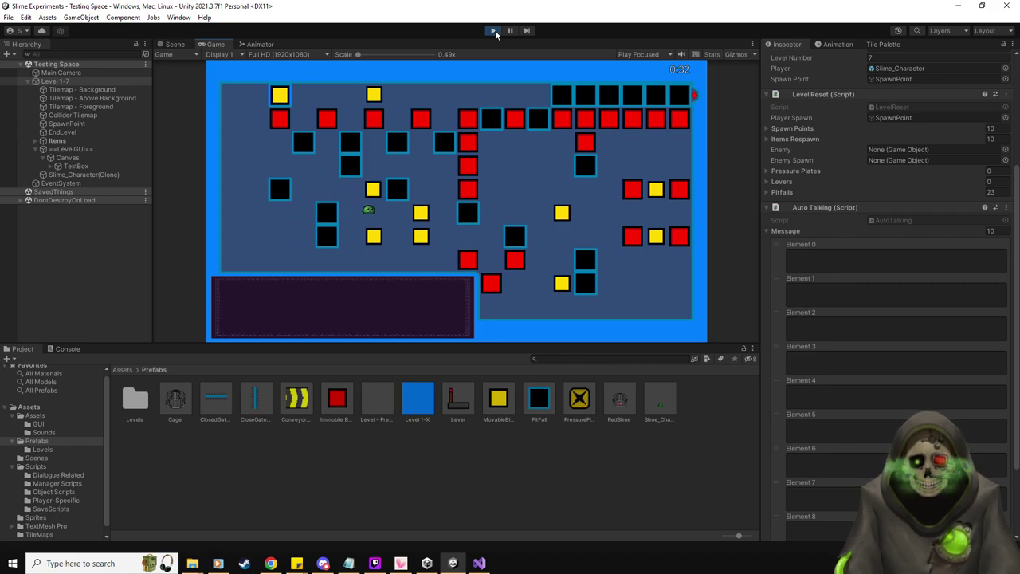
- Push that block upward into the gap between the pitfalls below the red block row
{"action": "key", "text": "Up"}
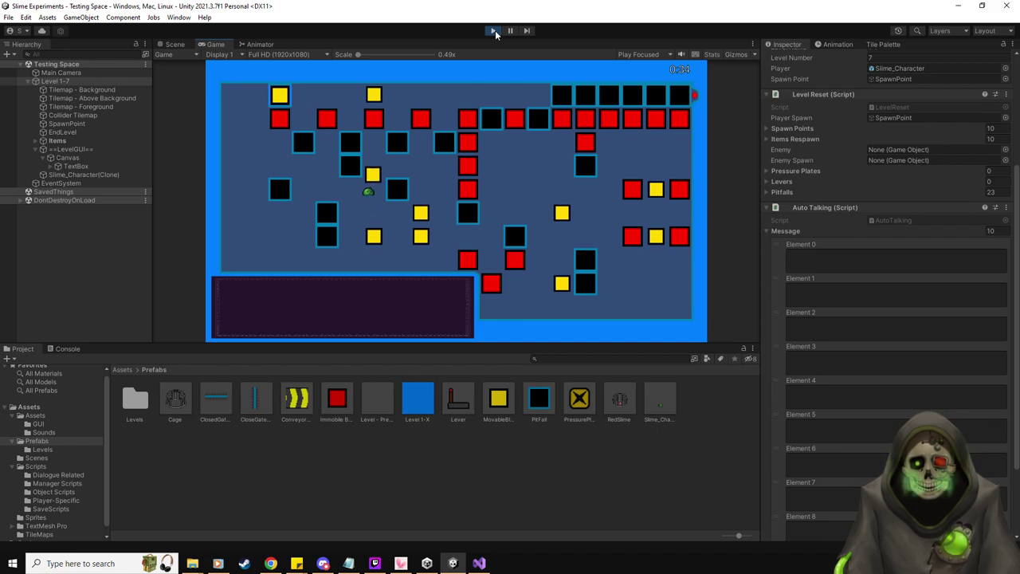
{"action": "key", "text": "Up"}
{"action": "key", "text": "Right"}
{"action": "key", "text": "Up"}
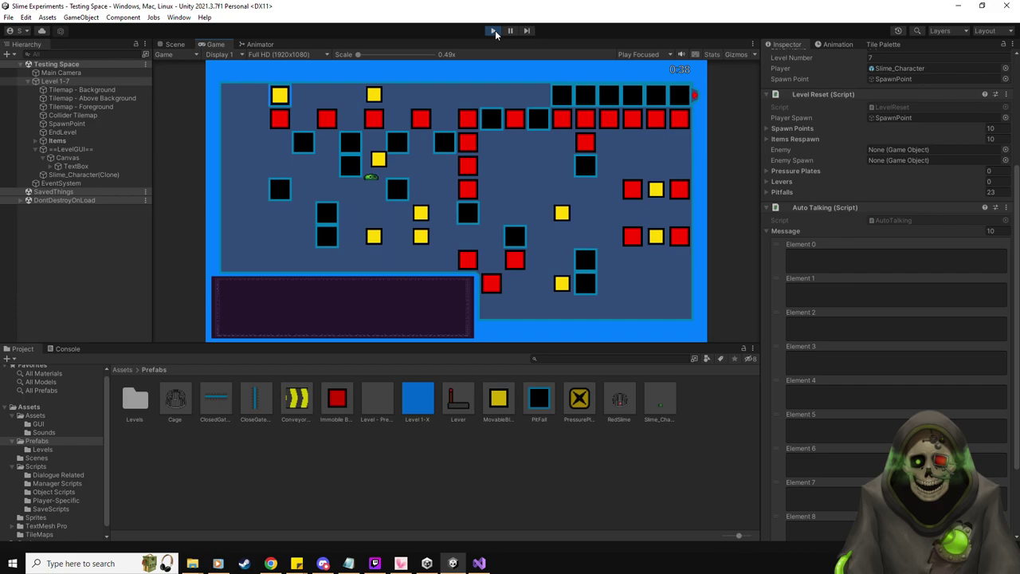
- Bring the slime back to the block between the pitfalls and try to push it farther up
{"action": "key", "text": "Down"}
{"action": "key", "text": "Right"}
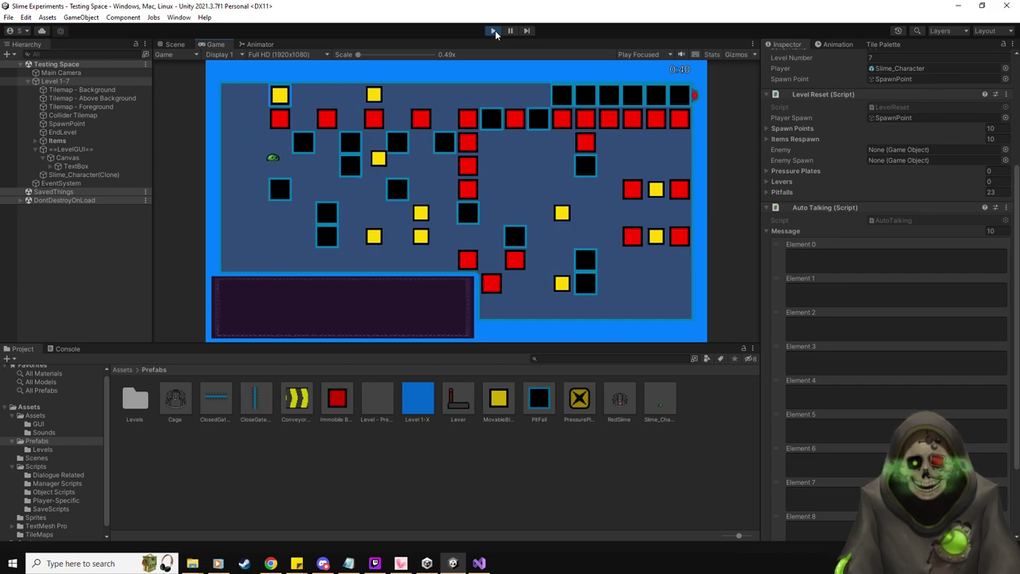
{"action": "key", "text": "Down"}
{"action": "key", "text": "Right"}
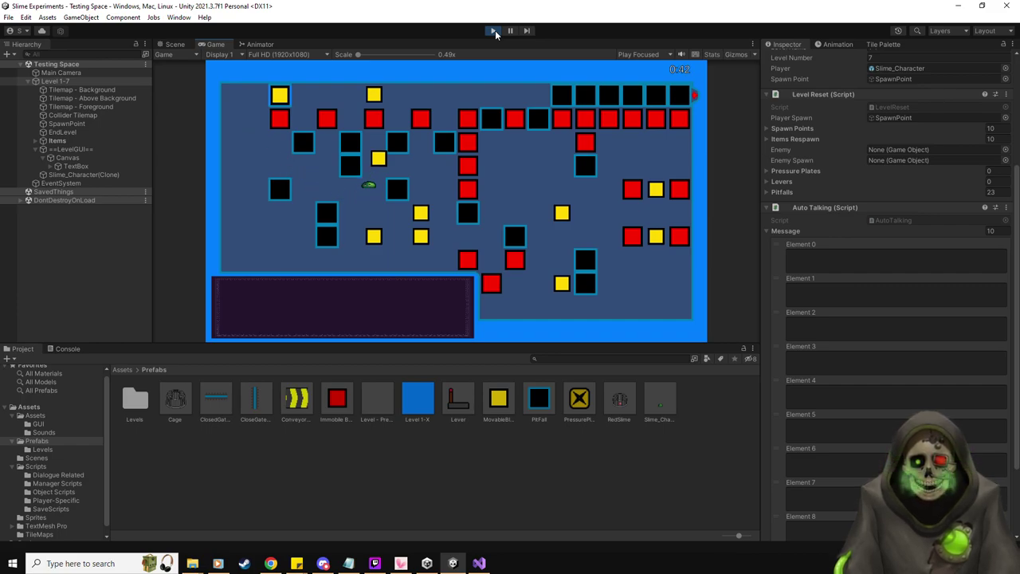
{"action": "key", "text": "Up"}
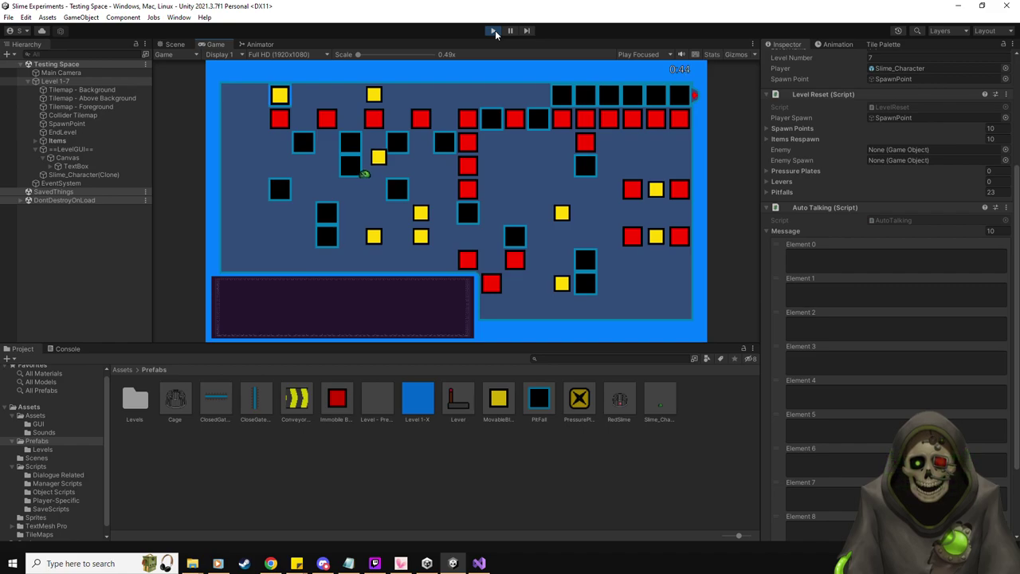
{"action": "key", "text": "Down"}
{"action": "key", "text": "Right"}
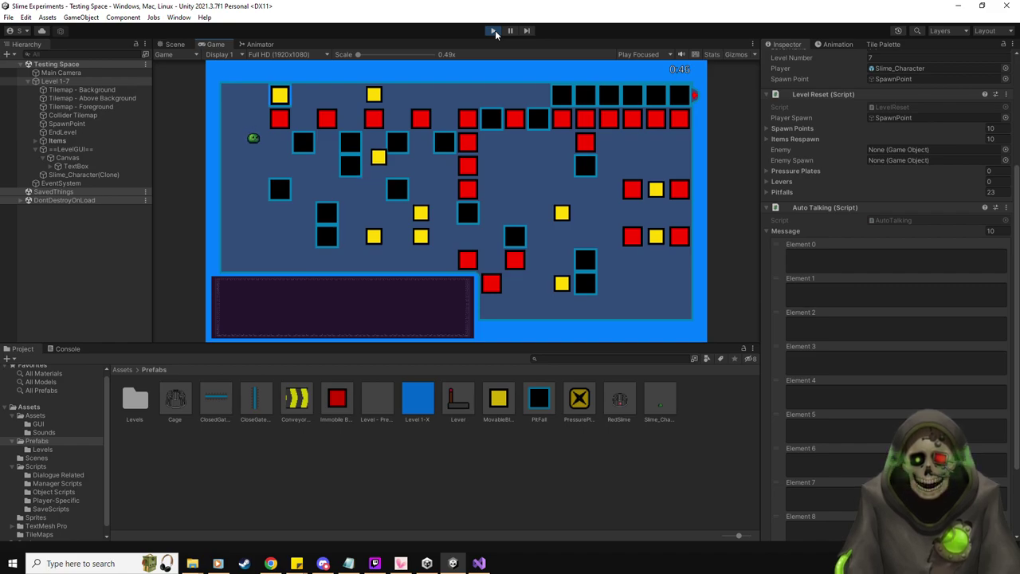
- Walk the slime around the pitfalls to the two stacked movable blocks near the red wall and push both upward
{"action": "key", "text": "Right"}
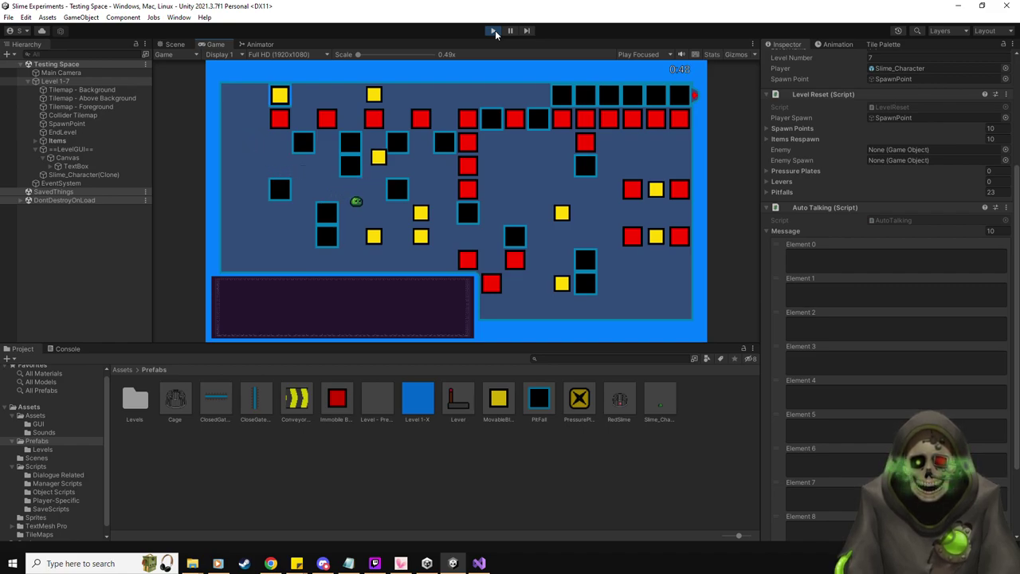
{"action": "key", "text": "Right"}
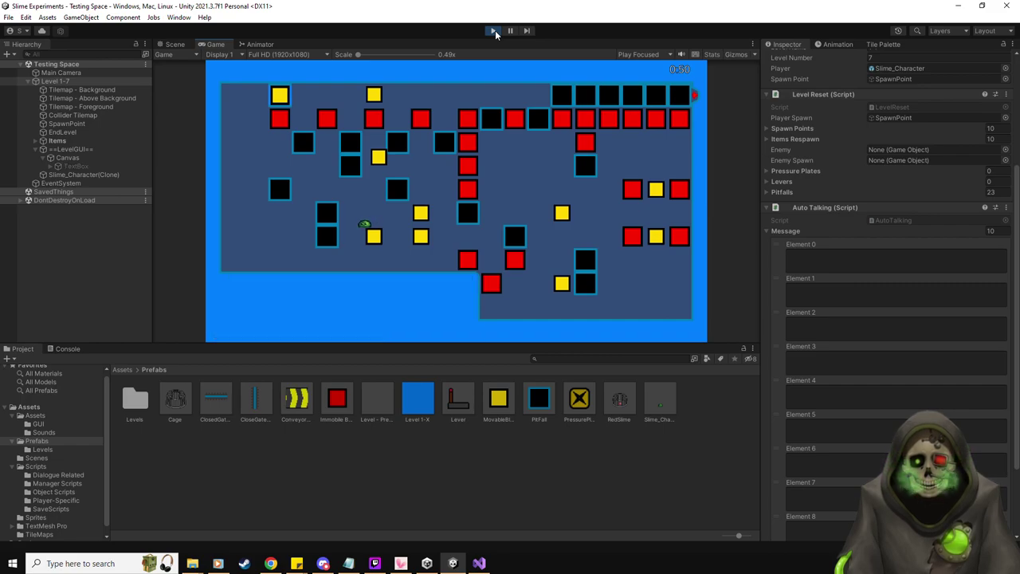
{"action": "key", "text": "Right"}
{"action": "key", "text": "Up"}
{"action": "key", "text": "Up"}
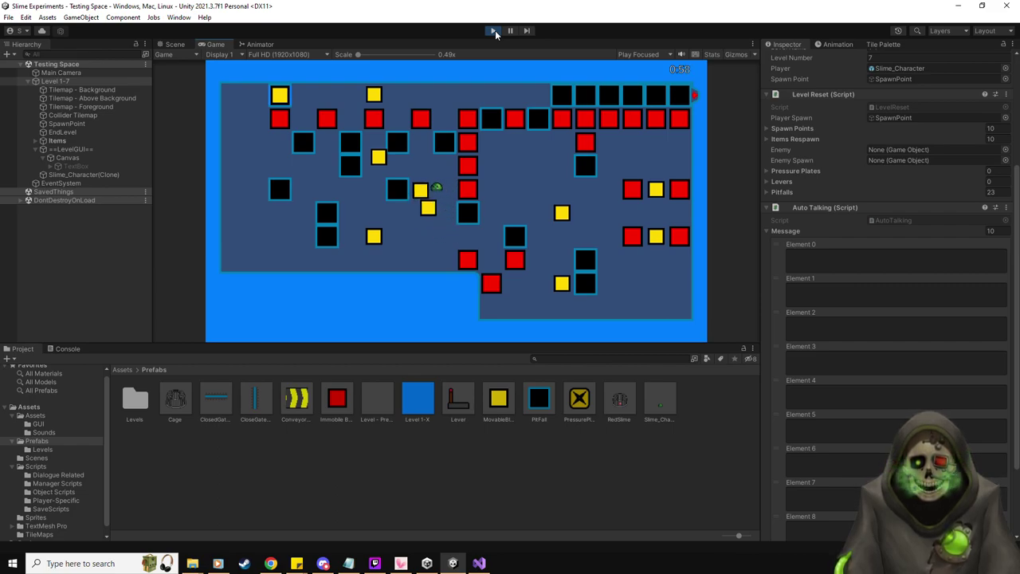
- Separate the two blocks, push the upper one up beside the pitfall under the red row, and push it left into that pitfall
{"action": "key", "text": "Down"}
{"action": "key", "text": "Left"}
{"action": "key", "text": "Up"}
{"action": "key", "text": "Up"}
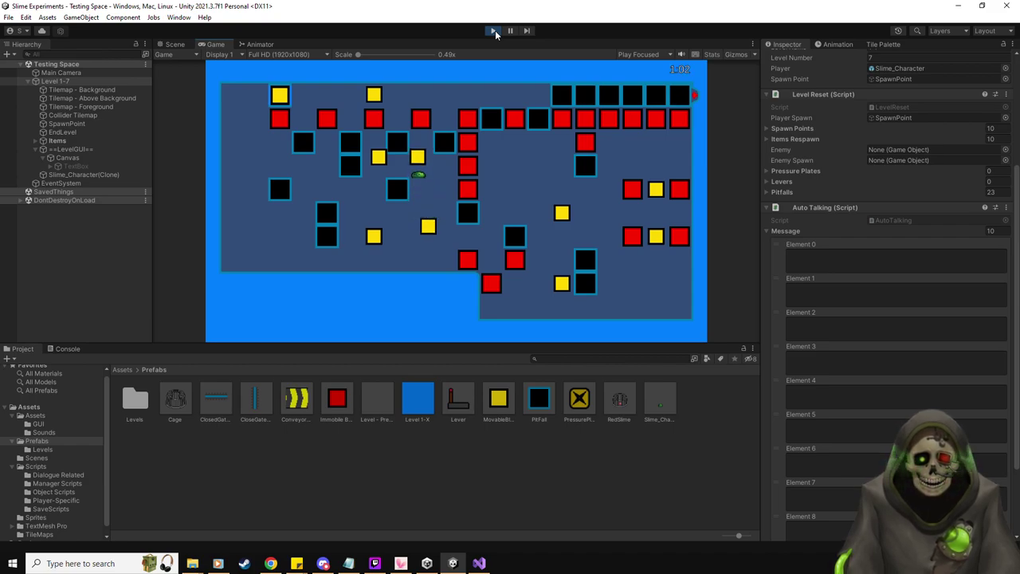
{"action": "key", "text": "Up"}
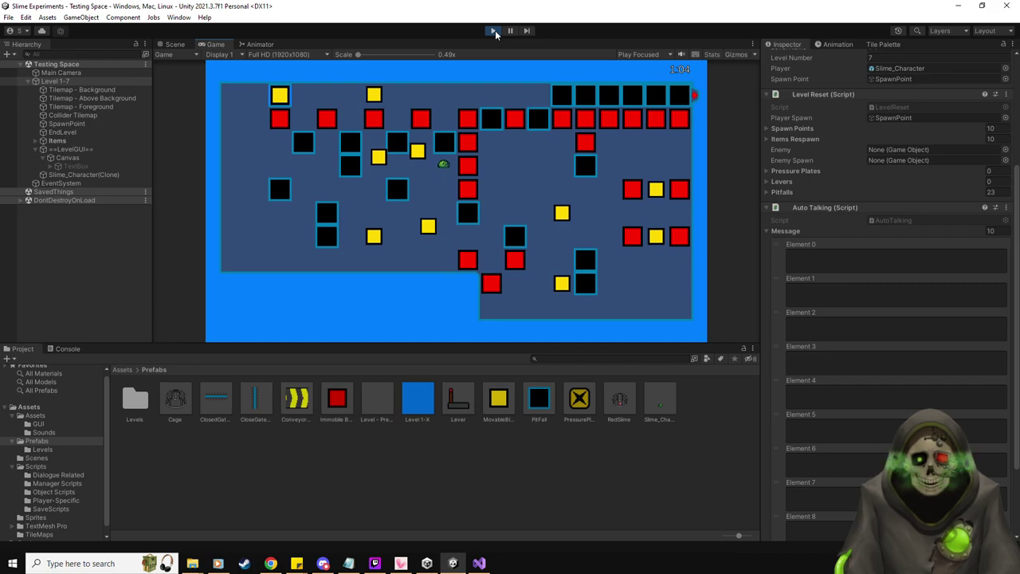
{"action": "key", "text": "Left"}
{"action": "key", "text": "Up"}
{"action": "key", "text": "Left"}
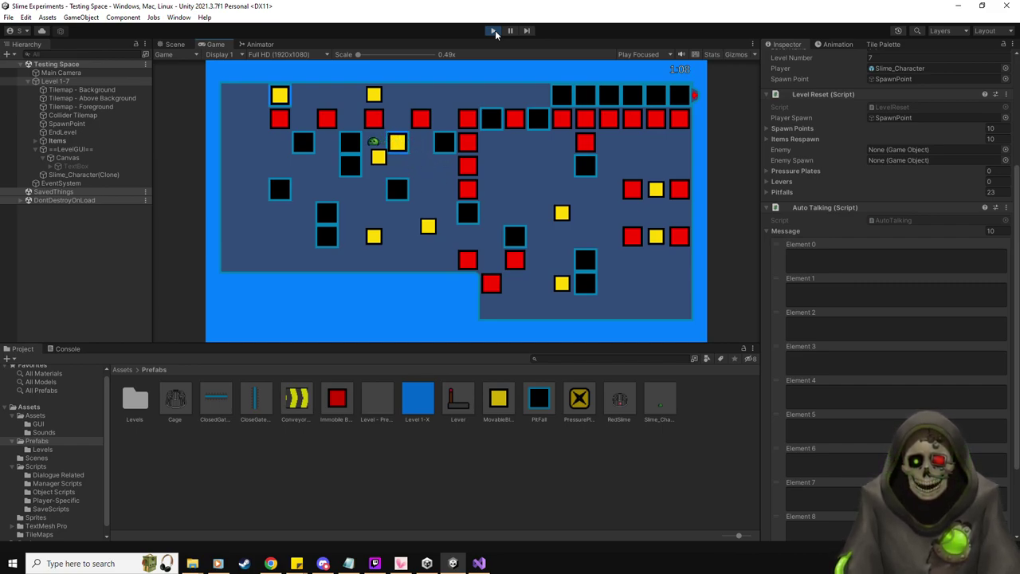
- Push the block waiting between the pitfalls back down until it rests just above the lower movable block
{"action": "key", "text": "Down"}
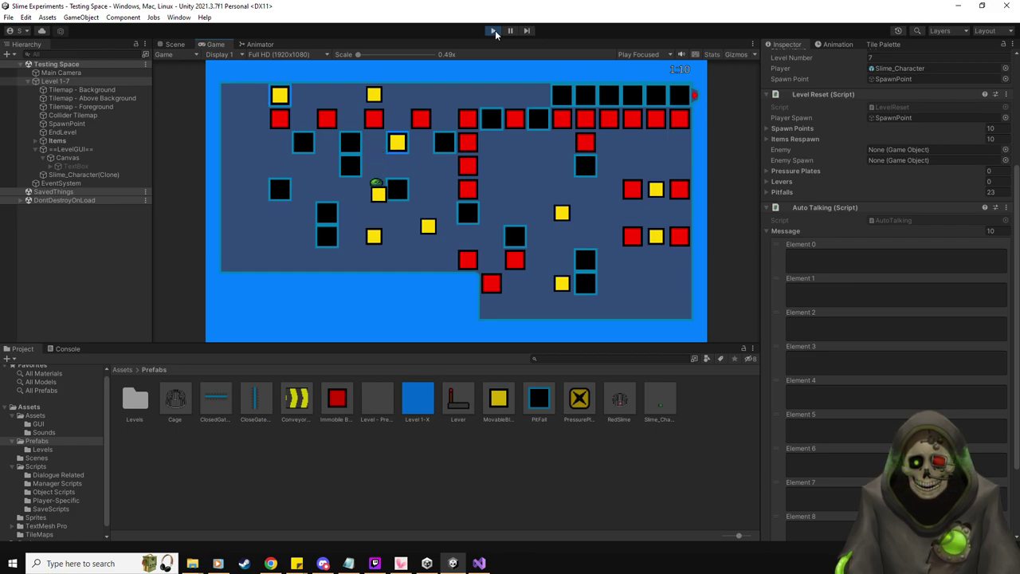
{"action": "key", "text": "Left"}
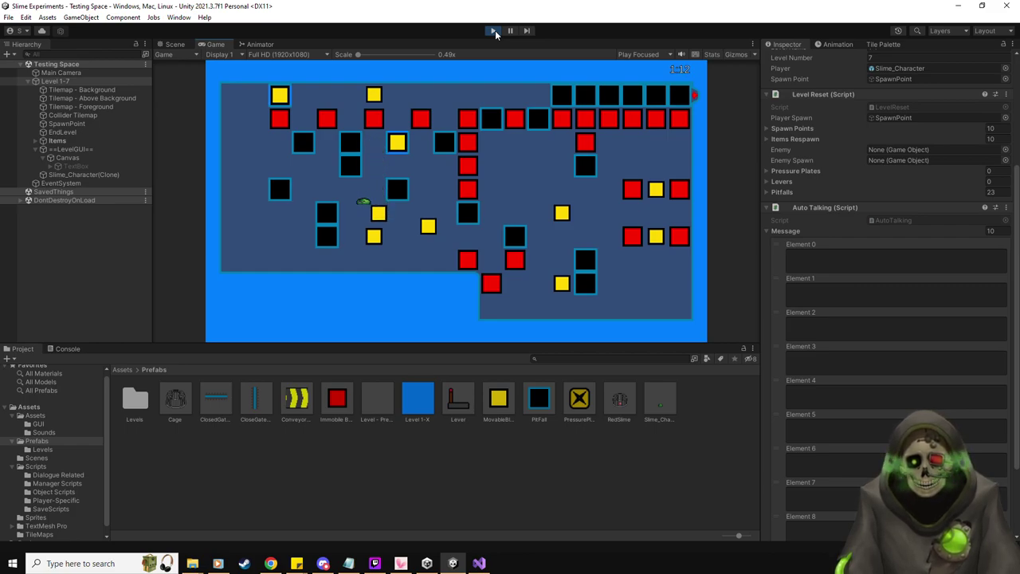
- Push the remaining block near the red wall upward until it sits just right of the filled pitfall
{"action": "key", "text": "Down"}
{"action": "key", "text": "Right"}
{"action": "key", "text": "Right"}
{"action": "key", "text": "Up"}
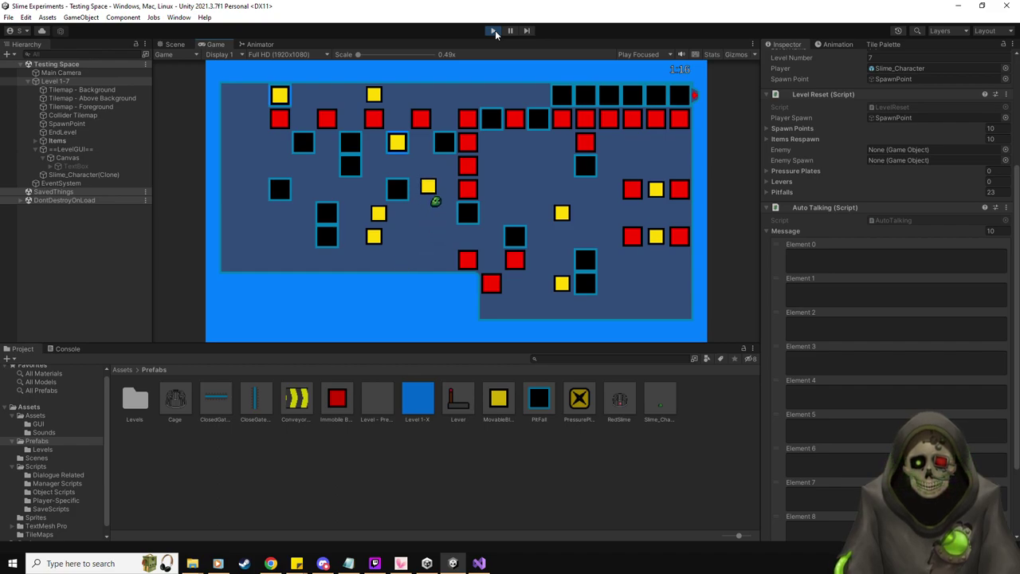
{"action": "key", "text": "Up"}
{"action": "key", "text": "Left"}
- Walk the slime from the level's left side around the lower pitfalls to the right of the block beside the filled pitfall
{"action": "key", "text": "Down"}
{"action": "key", "text": "Left"}
{"action": "key", "text": "Up"}
{"action": "key", "text": "Right"}
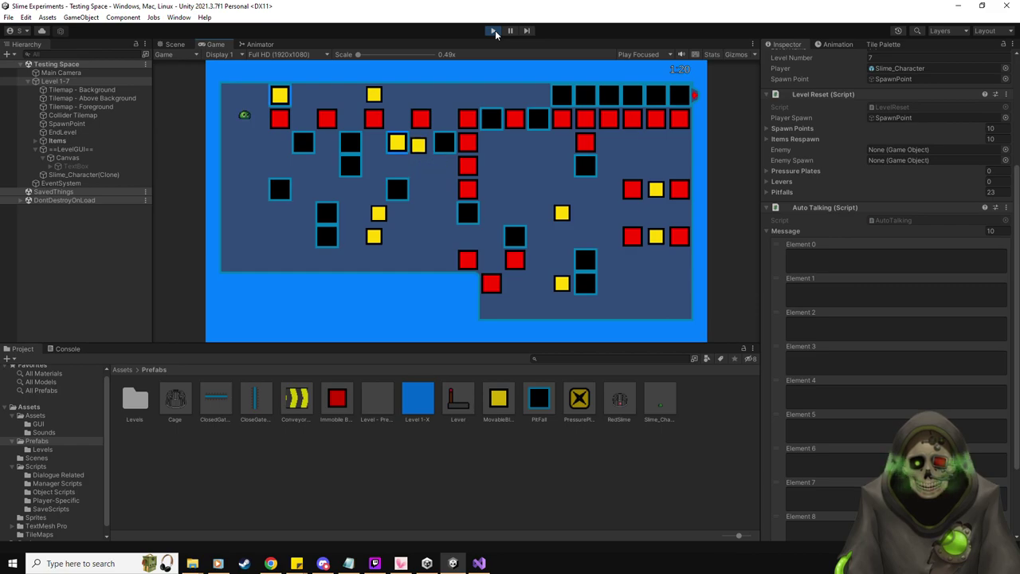
{"action": "key", "text": "Down"}
{"action": "key", "text": "Right"}
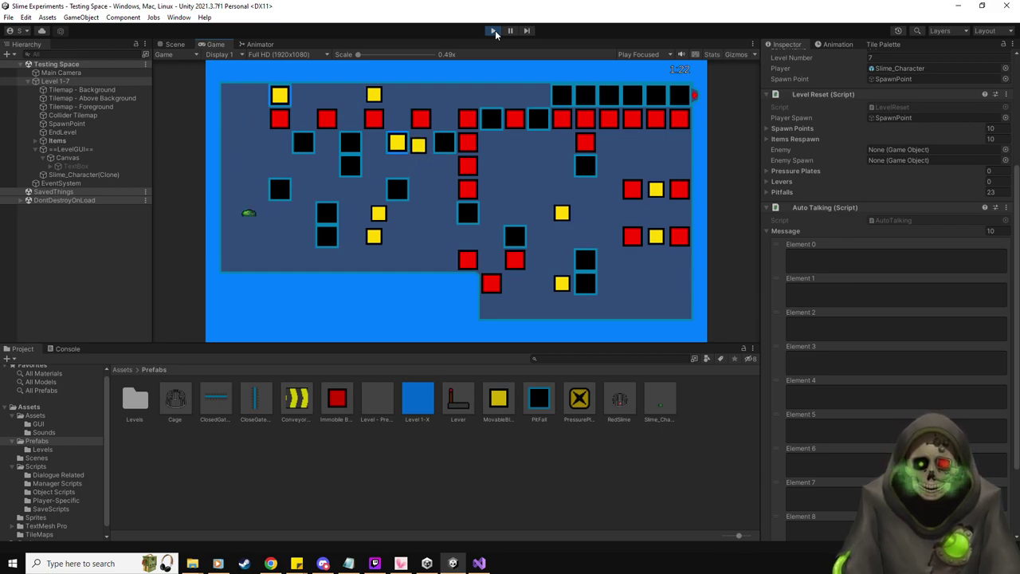
{"action": "key", "text": "Down"}
{"action": "key", "text": "Right"}
{"action": "key", "text": "Right"}
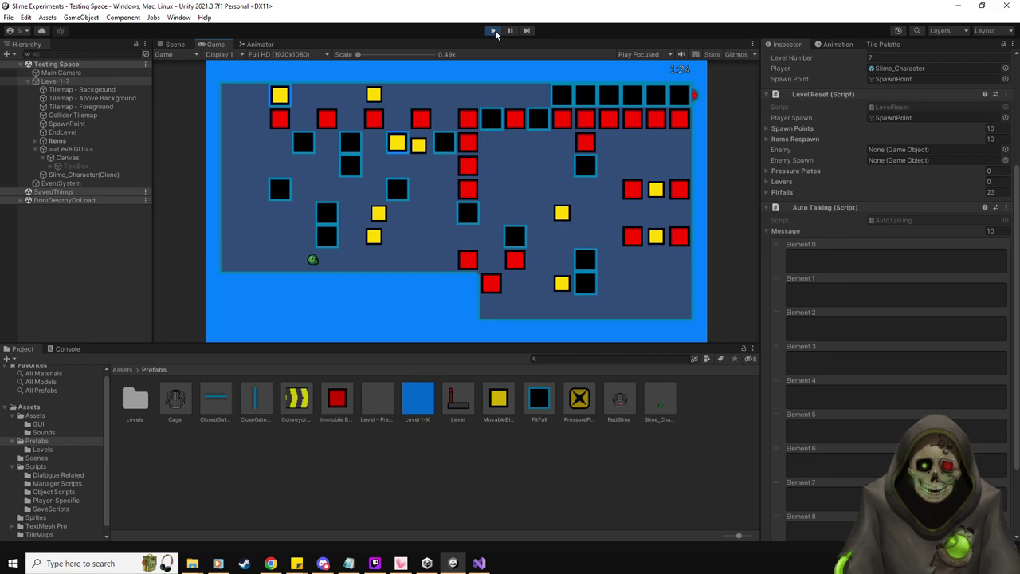
{"action": "key", "text": "Up"}
{"action": "key", "text": "Right"}
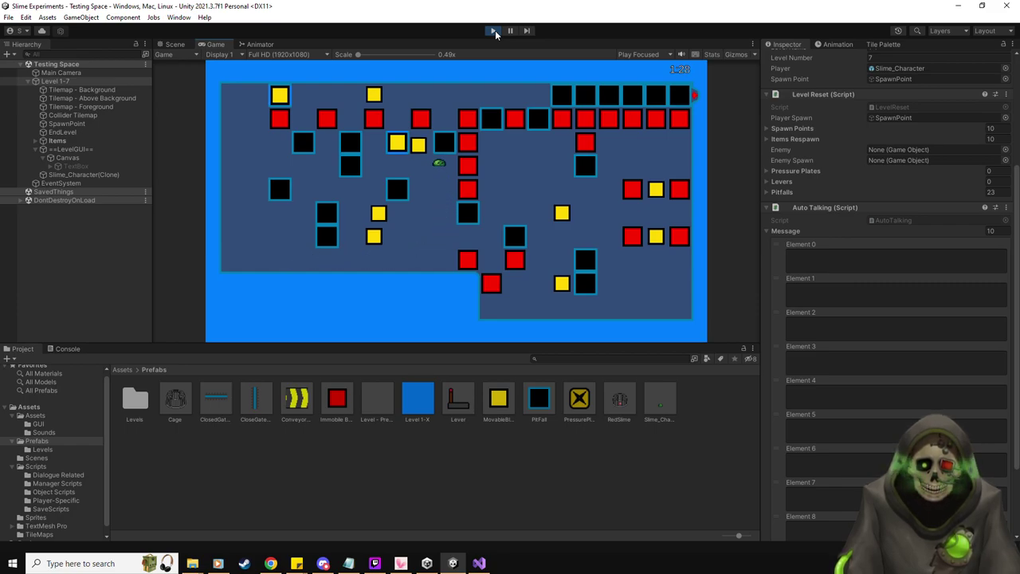
- Push the block left over the filled pitfall and up through the gap between the third and fourth red blocks
{"action": "key", "text": "Left"}
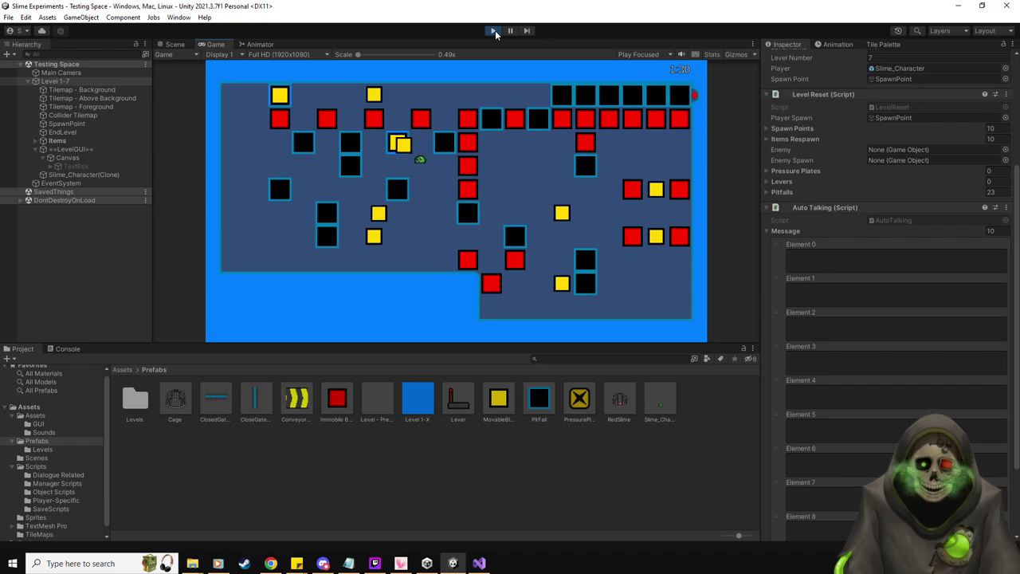
{"action": "key", "text": "Up"}
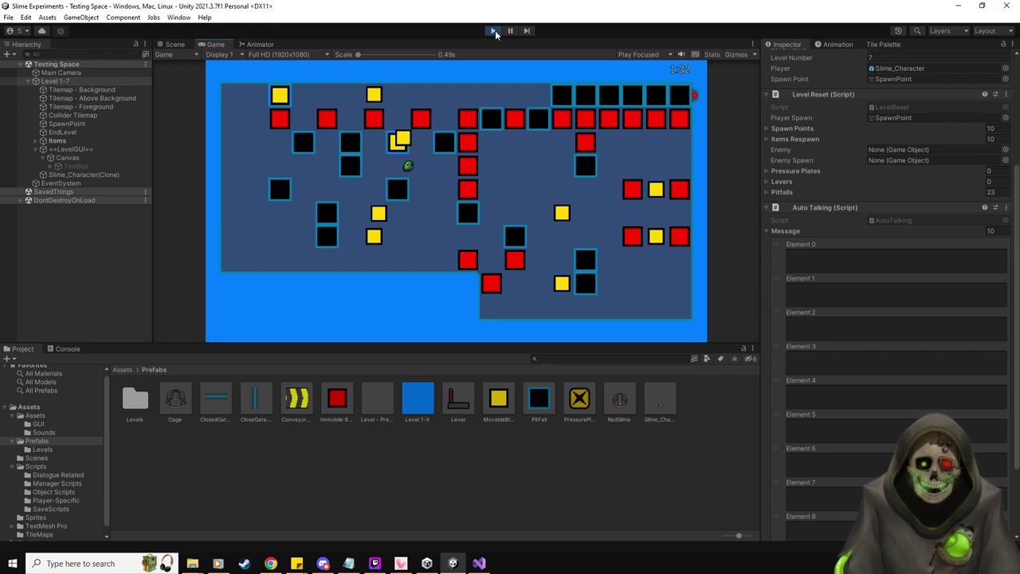
{"action": "key", "text": "Left"}
{"action": "key", "text": "Down"}
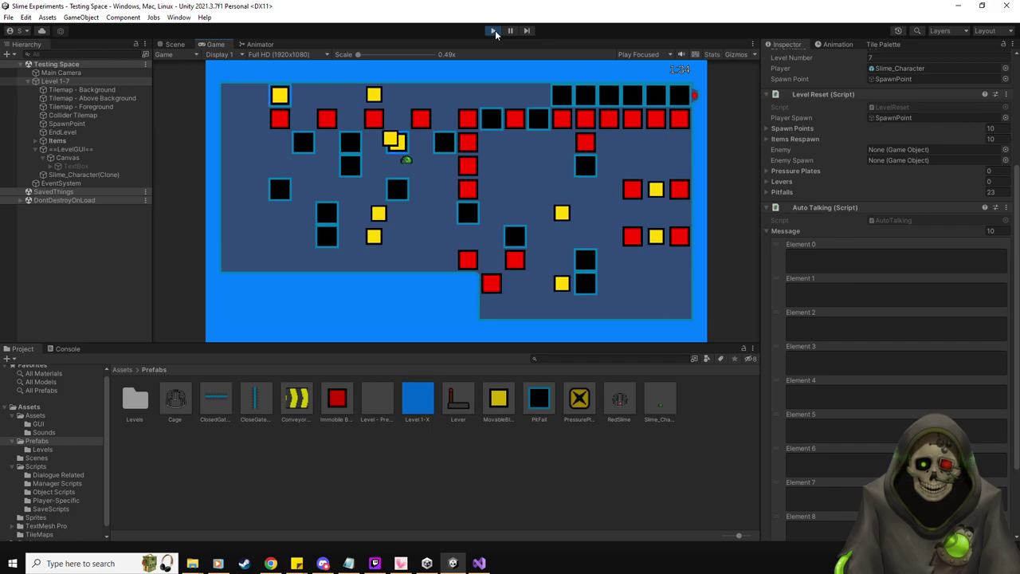
{"action": "key", "text": "Down"}
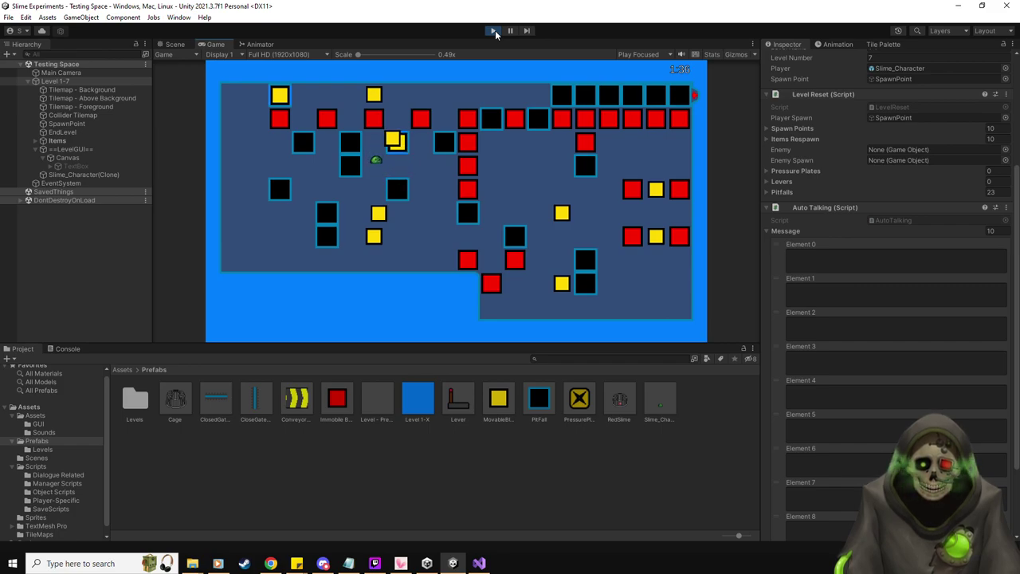
{"action": "key", "text": "Down"}
{"action": "key", "text": "Right"}
{"action": "key", "text": "Up"}
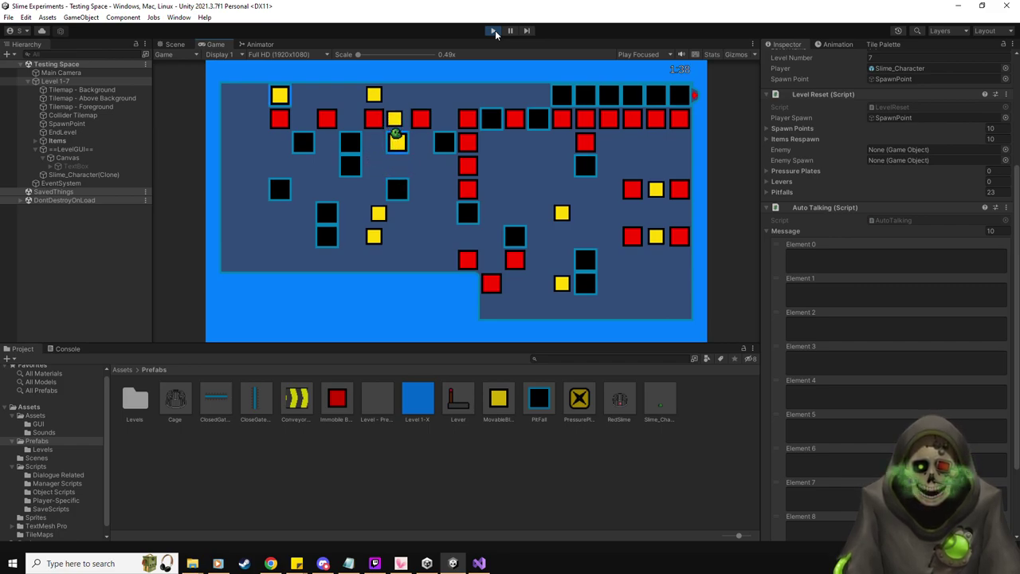
- Walk the slime back down from the red-block gap to the left side of the lower movable block
{"action": "key", "text": "Down"}
{"action": "key", "text": "Left"}
{"action": "key", "text": "Down"}
{"action": "key", "text": "Left"}
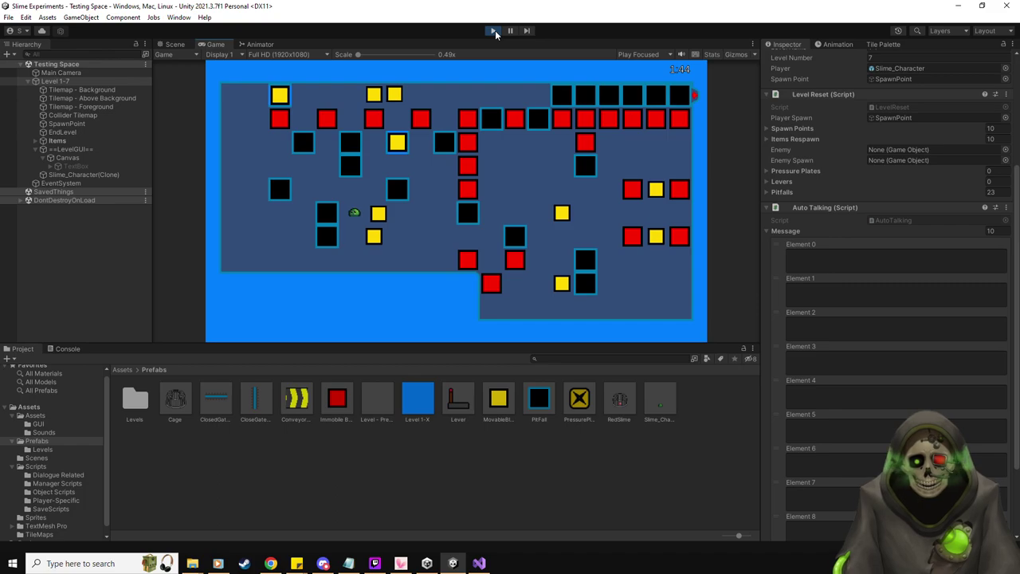
{"action": "key", "text": "Down"}
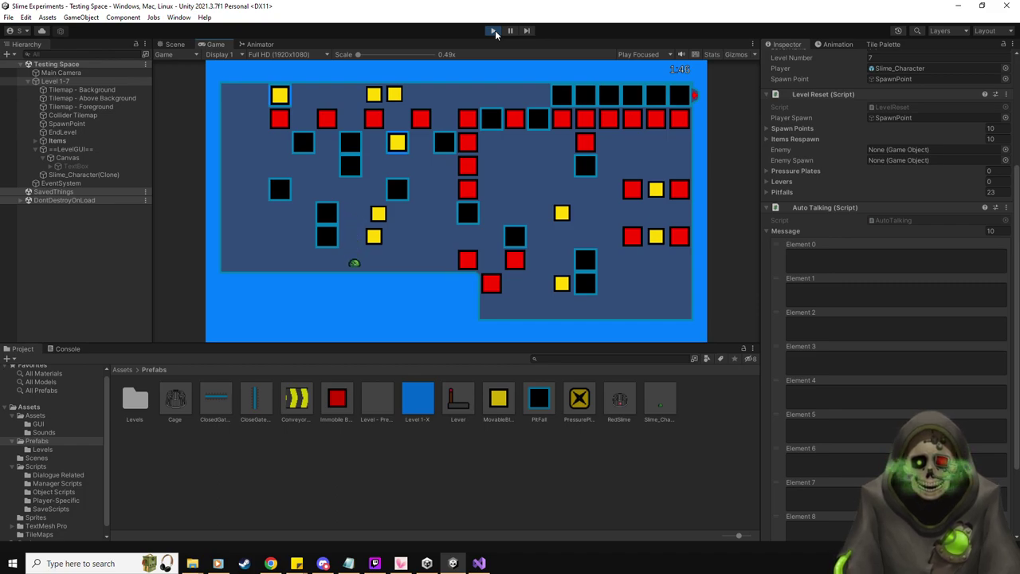
{"action": "key", "text": "Up"}
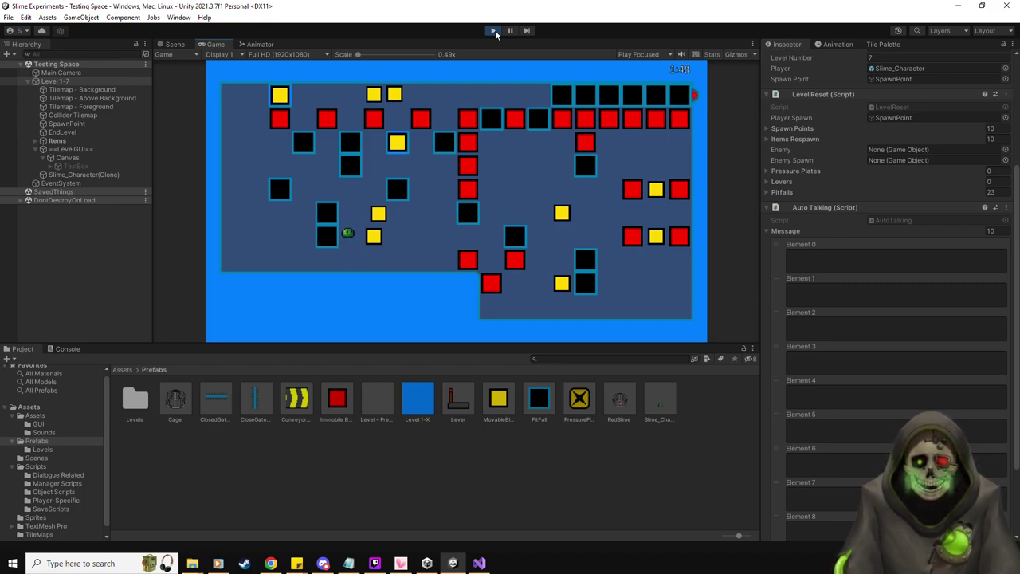
- Push the lower block right, up one row and right again into the pitfall in the central red wall
{"action": "key", "text": "Right"}
{"action": "key", "text": "Down"}
{"action": "key", "text": "Up"}
{"action": "key", "text": "Up"}
{"action": "key", "text": "Right"}
{"action": "key", "text": "Right"}
{"action": "key", "text": "Up"}
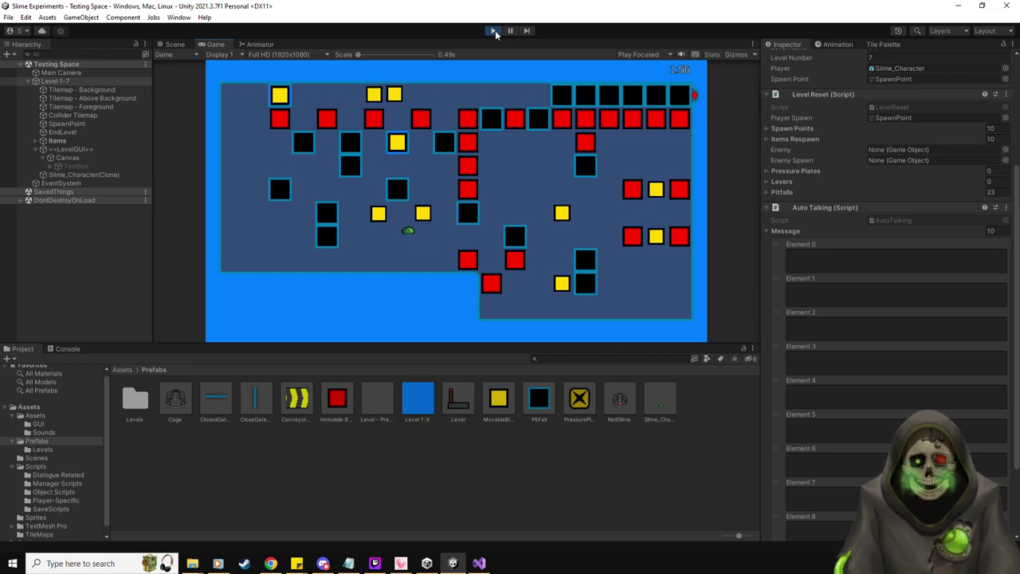
{"action": "key", "text": "Right"}
{"action": "key", "text": "Down"}
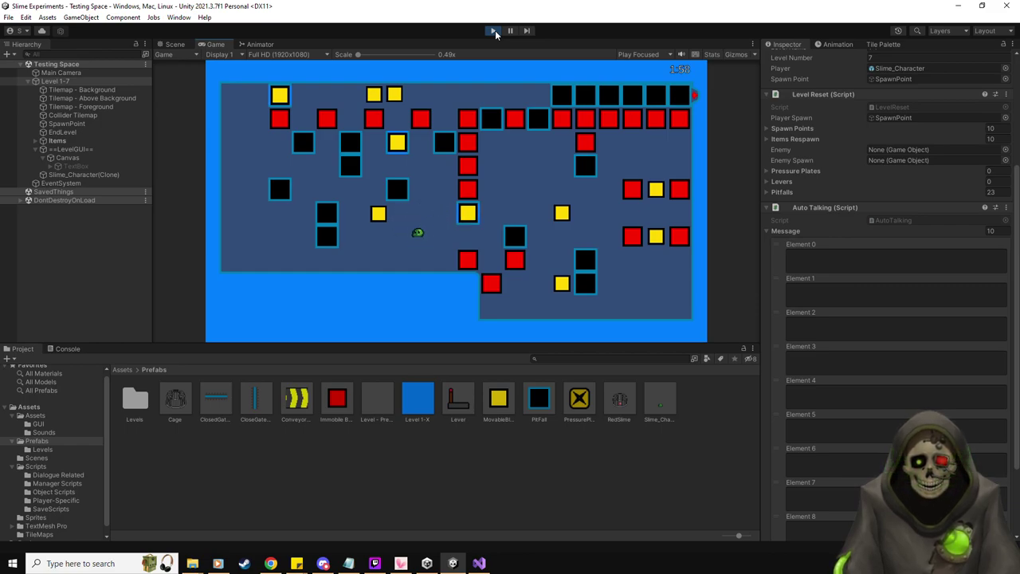
- Push the remaining block of the left room right to the red wall and up into the pitfall beside it
{"action": "key", "text": "Up"}
{"action": "key", "text": "Right"}
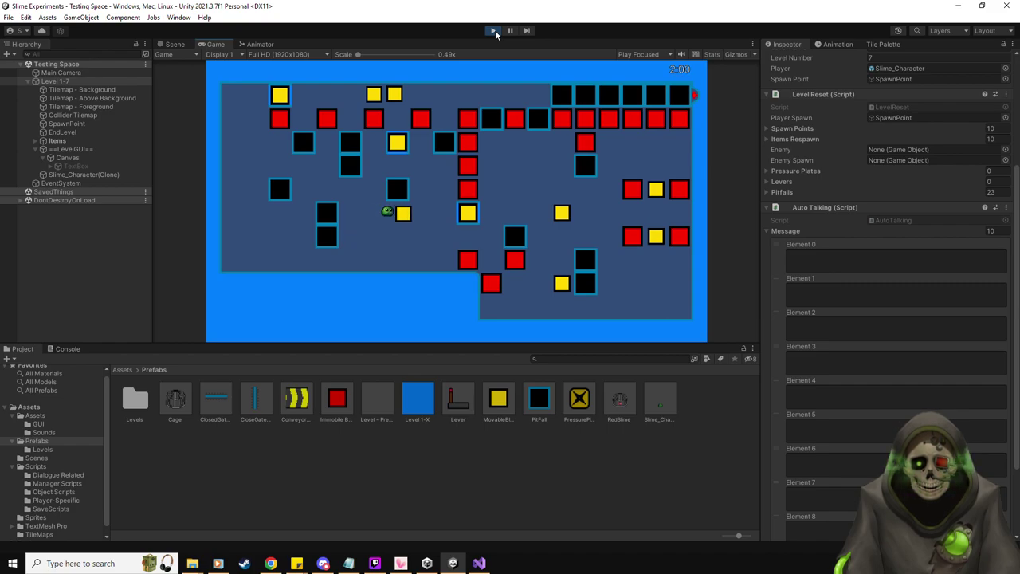
{"action": "key", "text": "Right"}
{"action": "key", "text": "Left"}
{"action": "key", "text": "Down"}
{"action": "key", "text": "Right"}
{"action": "key", "text": "Up"}
{"action": "key", "text": "Up"}
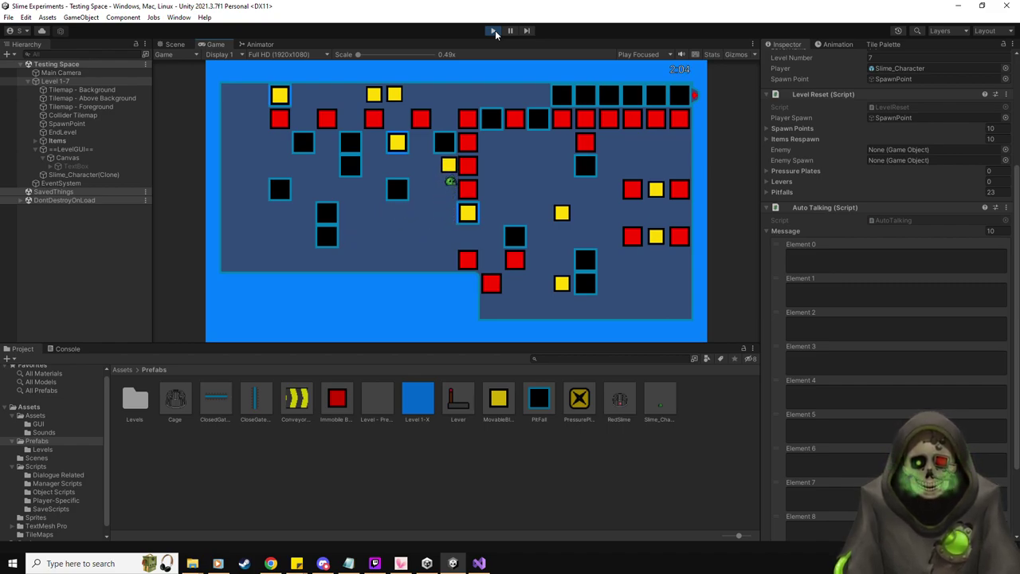
- Enter the right room and push its middle block left through the wall opening, then up through the gap beside the wall
{"action": "key", "text": "Down"}
{"action": "key", "text": "Right"}
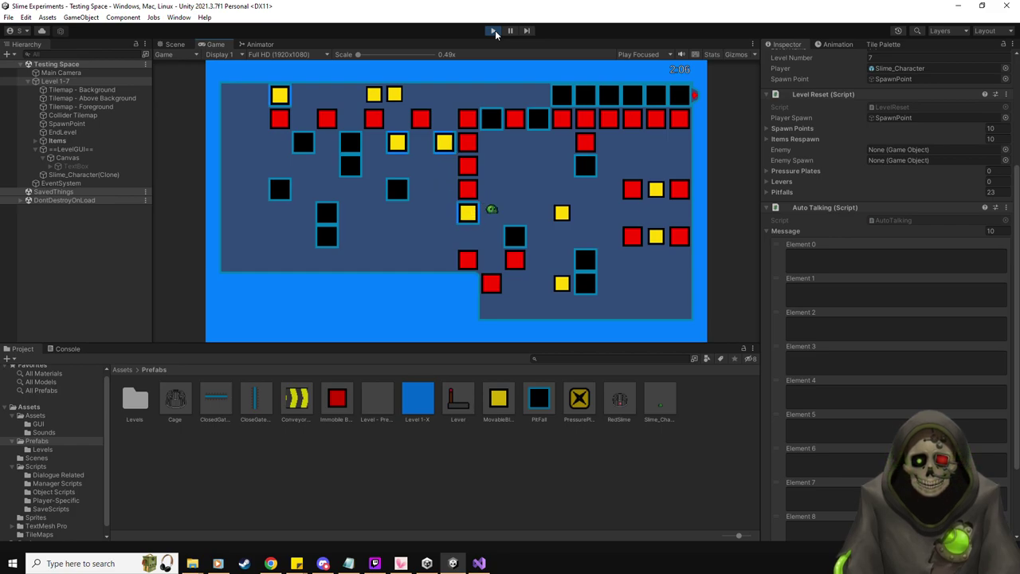
{"action": "key", "text": "Left"}
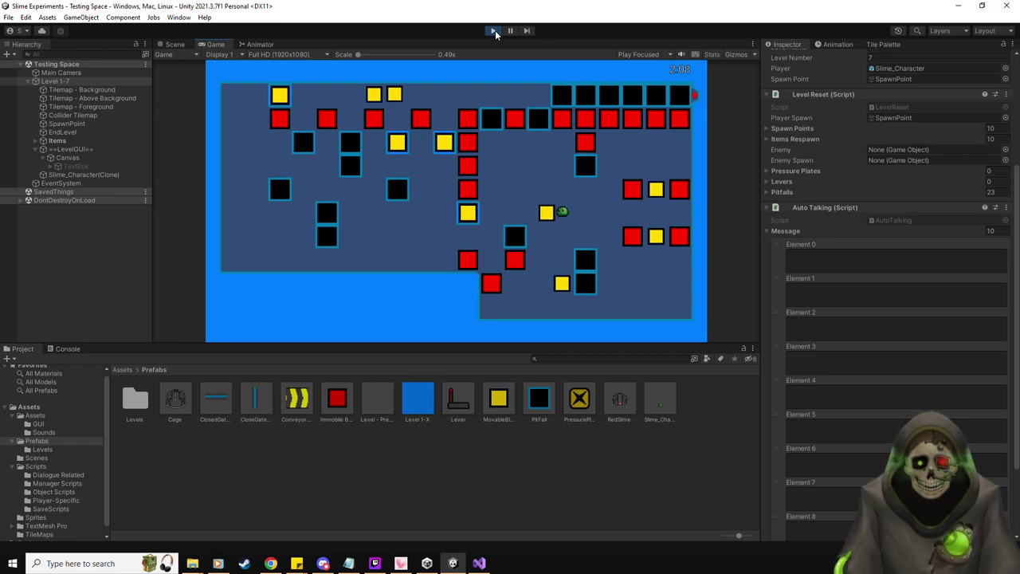
{"action": "key", "text": "Left"}
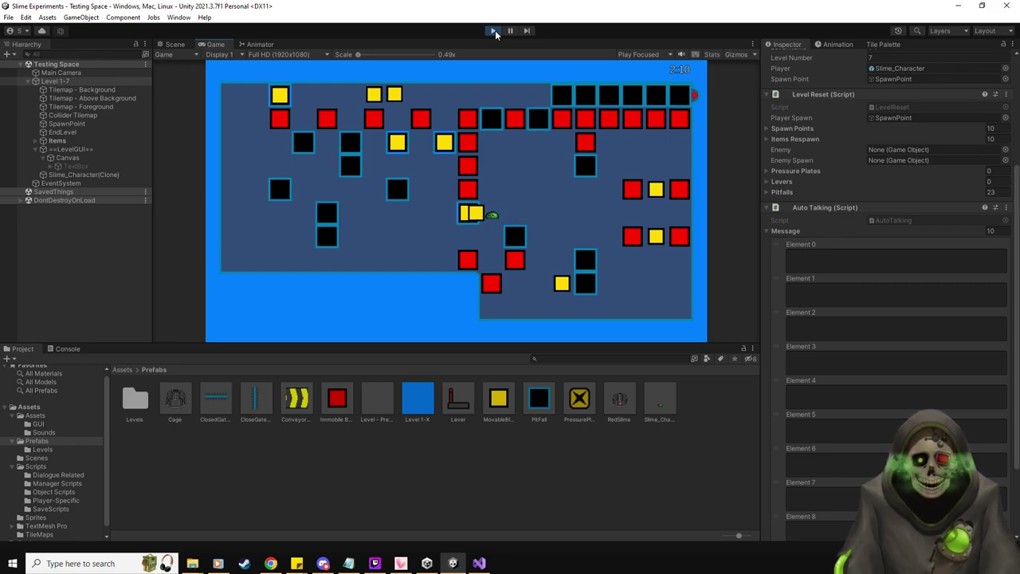
{"action": "key", "text": "Up"}
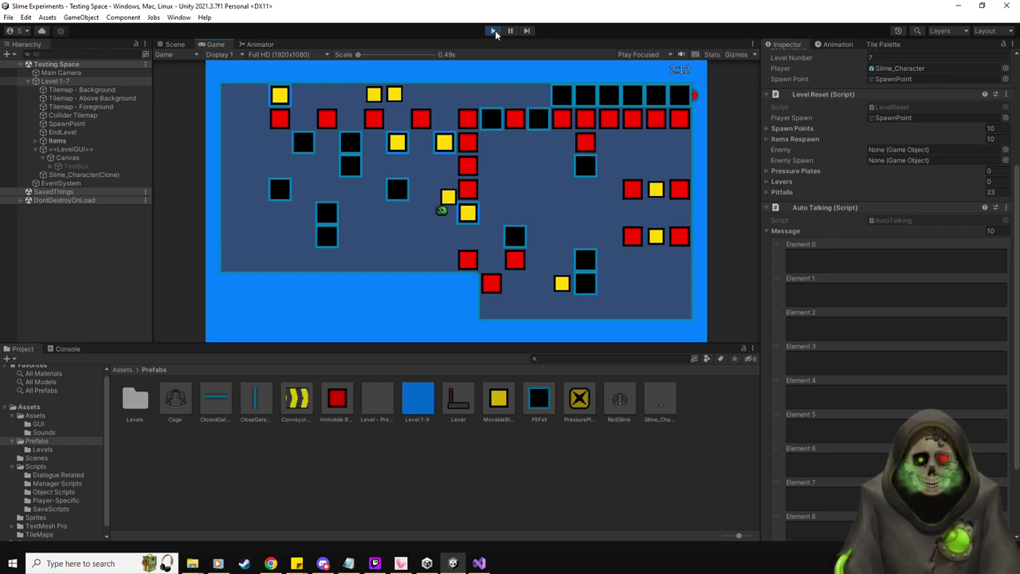
{"action": "key", "text": "Up"}
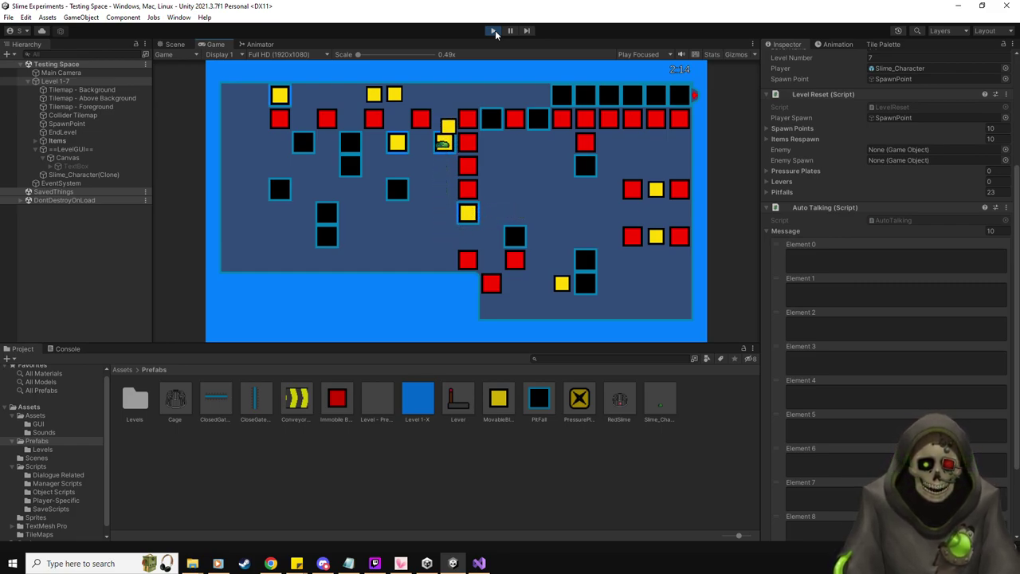
- Push the three blocks in the top corridor right into the first three pitfalls of the exit row
{"action": "key", "text": "Down"}
{"action": "key", "text": "Right"}
{"action": "key", "text": "Right"}
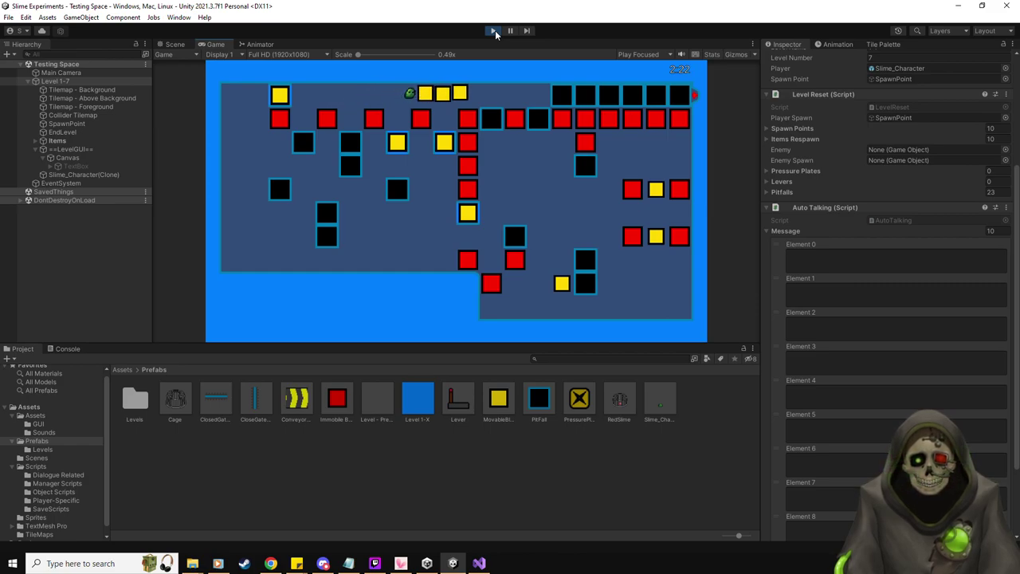
{"action": "key", "text": "Right"}
{"action": "key", "text": "Right"}
{"action": "key", "text": "Right"}
{"action": "key", "text": "Right"}
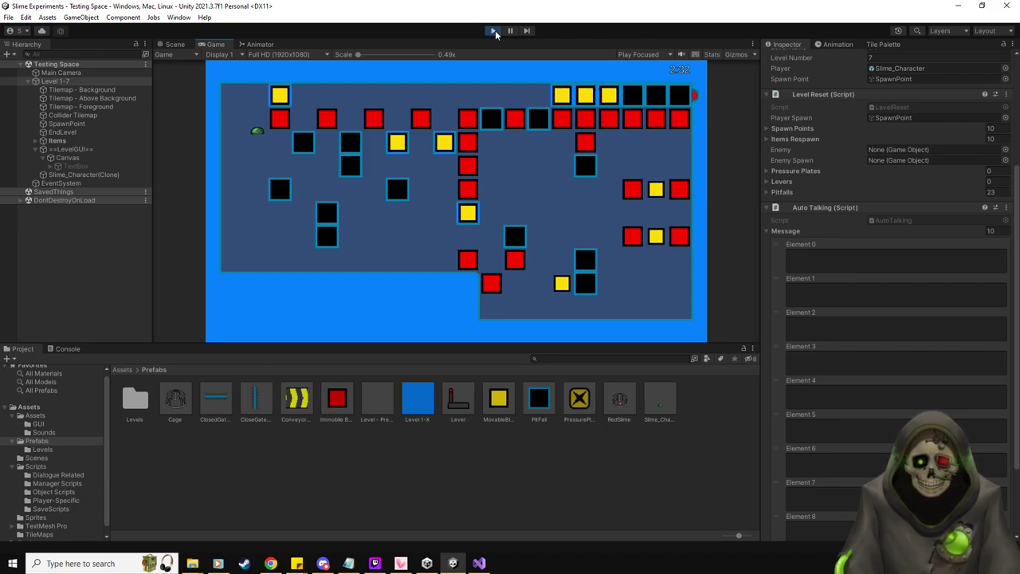
- Return to the right room and push the block beside the two lower pitfalls up and left towards the wall opening
{"action": "key", "text": "Right"}
{"action": "key", "text": "Right"}
{"action": "key", "text": "Down"}
{"action": "key", "text": "Right"}
{"action": "key", "text": "Up"}
{"action": "key", "text": "Right"}
{"action": "key", "text": "Up"}
{"action": "key", "text": "Left"}
{"action": "key", "text": "Left"}
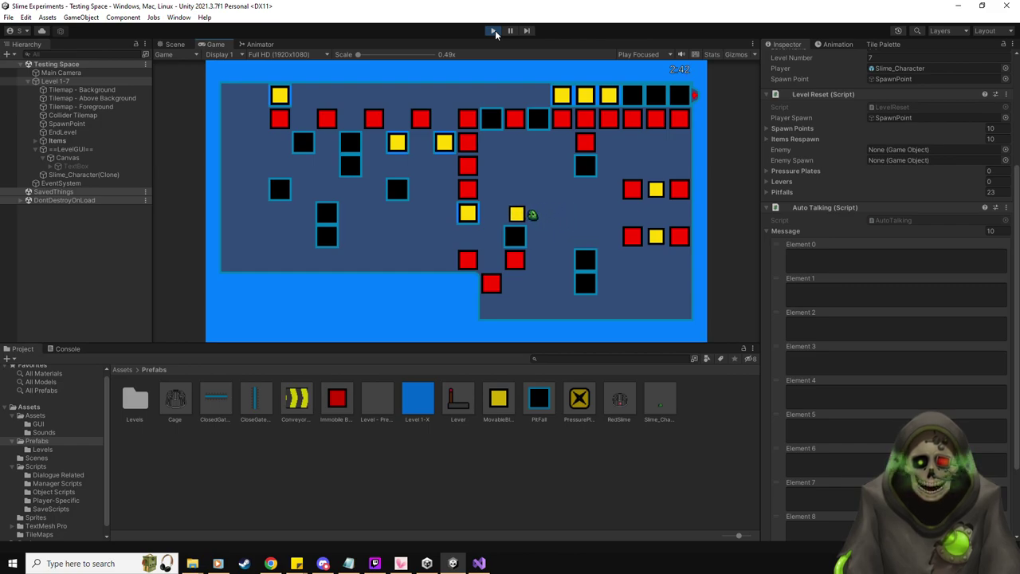
- Push that block left through the wall opening and up along the red wall into the top corridor
{"action": "key", "text": "Left"}
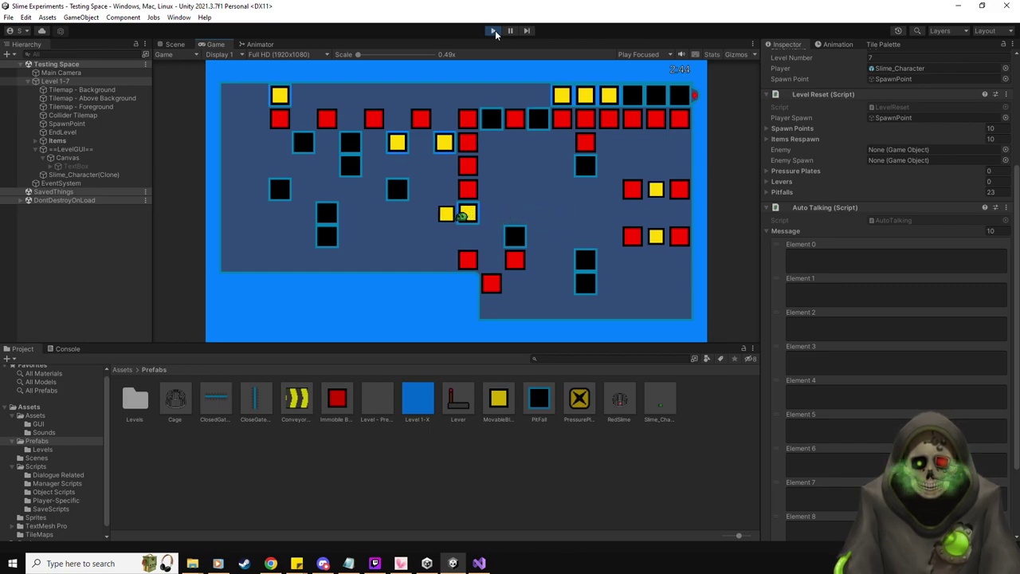
{"action": "key", "text": "Up"}
{"action": "key", "text": "Up"}
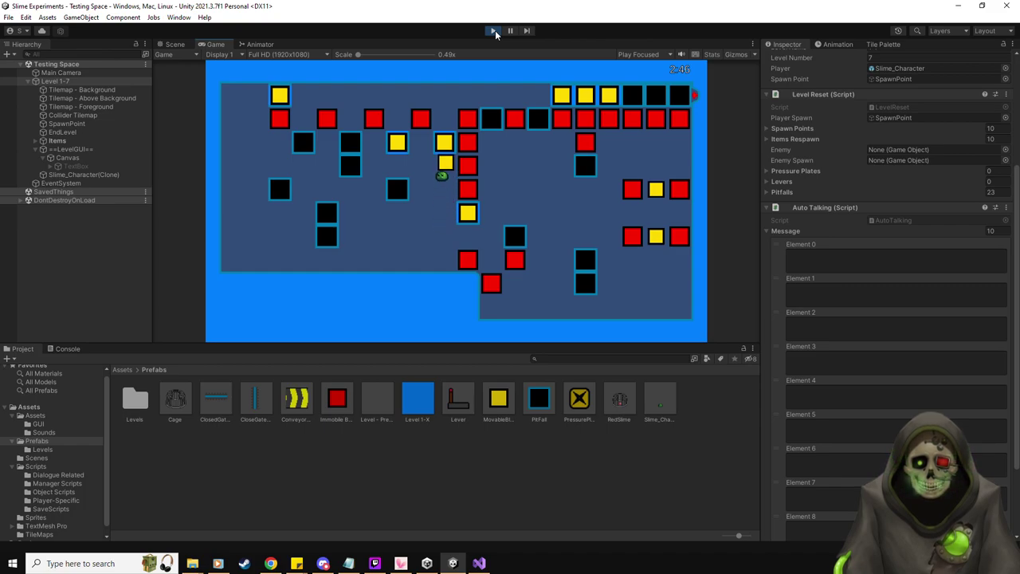
{"action": "key", "text": "Down"}
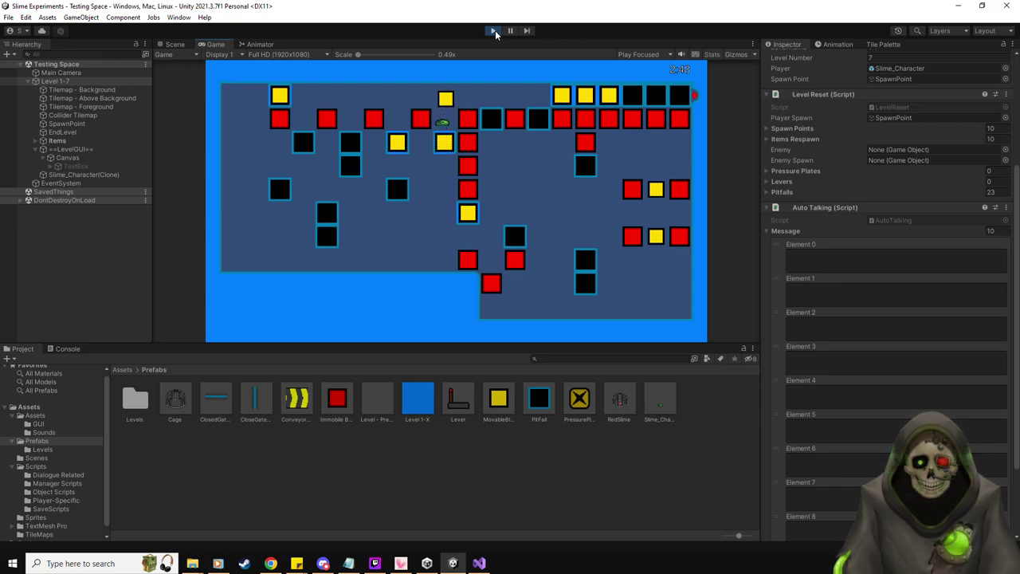
- Walk back into the right room and push the block between the upper pair of red blocks out and left along the middle row
{"action": "key", "text": "Right"}
{"action": "key", "text": "Right"}
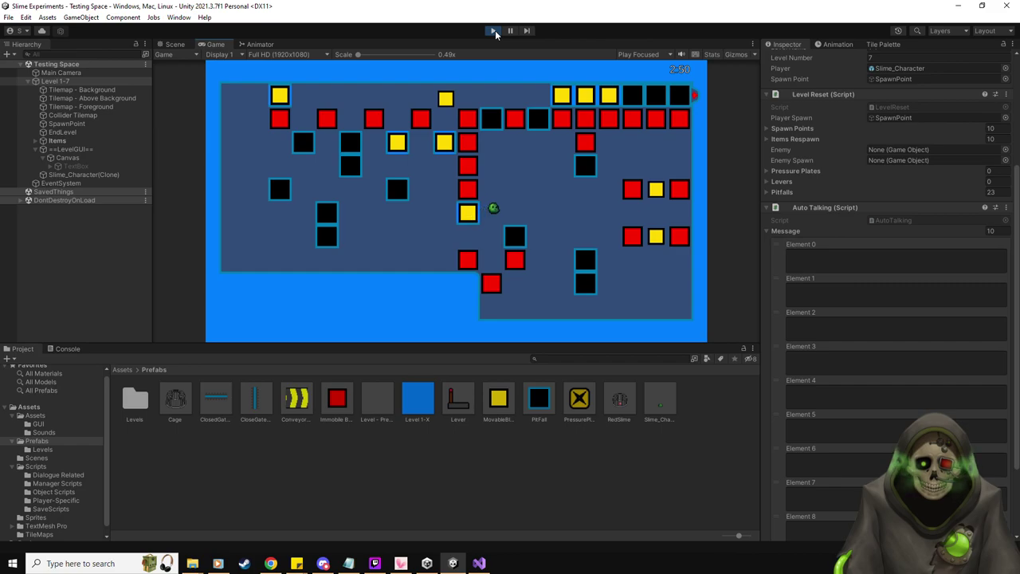
{"action": "key", "text": "Right"}
{"action": "key", "text": "Up"}
{"action": "key", "text": "Left"}
{"action": "key", "text": "Up"}
{"action": "key", "text": "Down"}
{"action": "key", "text": "Right"}
{"action": "key", "text": "Up"}
{"action": "key", "text": "Left"}
{"action": "key", "text": "Down"}
{"action": "key", "text": "Down"}
{"action": "key", "text": "Left"}
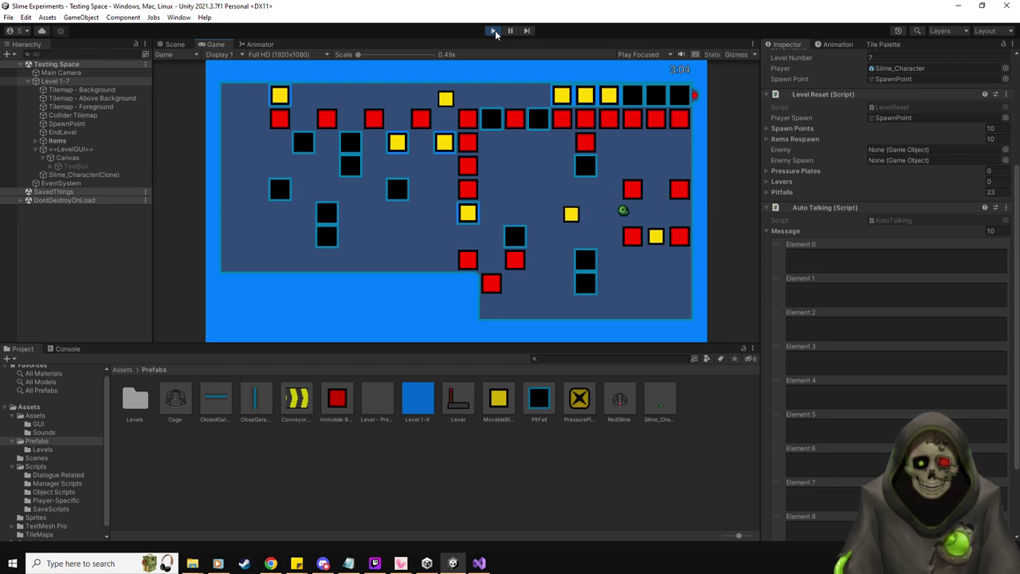
- Push the block between the lower pair of red blocks out and up to the middle row of the right room
{"action": "key", "text": "Down"}
{"action": "key", "text": "Right"}
{"action": "key", "text": "Down"}
{"action": "key", "text": "Left"}
{"action": "key", "text": "Down"}
{"action": "key", "text": "Left"}
{"action": "key", "text": "Up"}
{"action": "key", "text": "Right"}
{"action": "key", "text": "Up"}
{"action": "key", "text": "Left"}
{"action": "key", "text": "Up"}
{"action": "key", "text": "Up"}
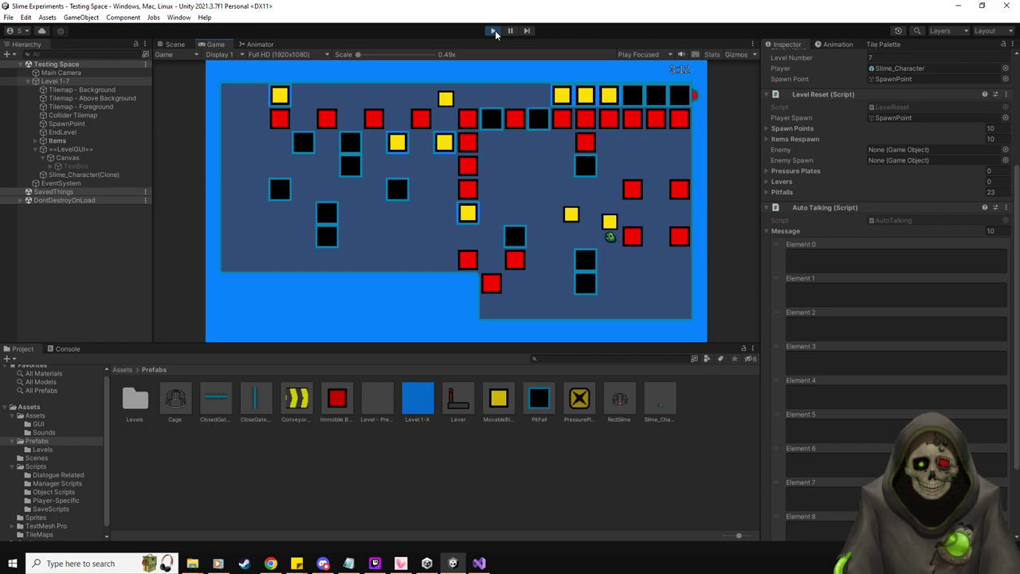
- Push both blocks left together along the middle row through the opening in the central red wall
{"action": "key", "text": "Up"}
{"action": "key", "text": "Left"}
{"action": "key", "text": "Left"}
{"action": "key", "text": "Left"}
{"action": "key", "text": "Left"}
{"action": "key", "text": "Left"}
- Push the corridor block right to make room, and push the leading block up through the gap into the top corridor
{"action": "key", "text": "Up"}
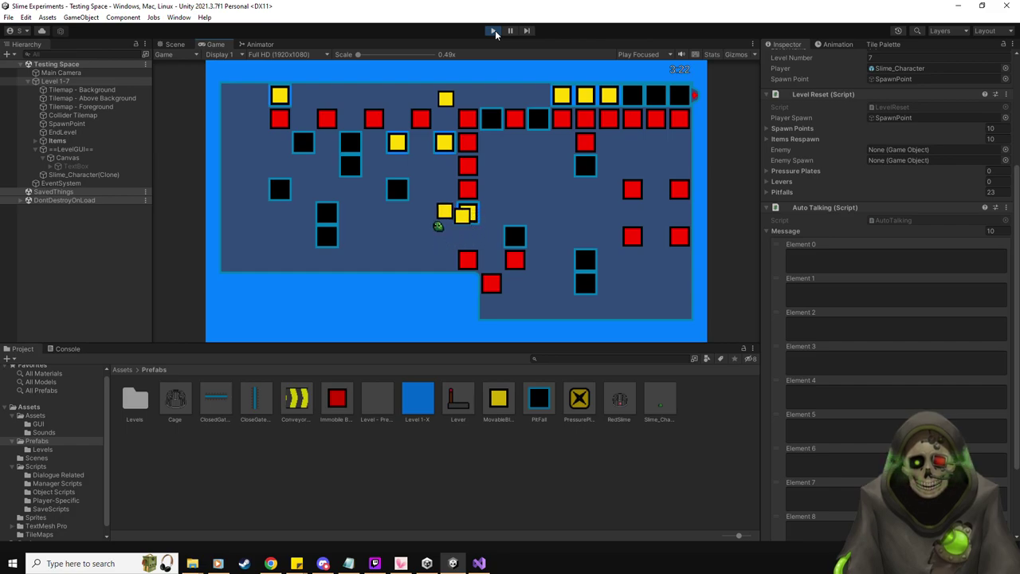
{"action": "key", "text": "Up"}
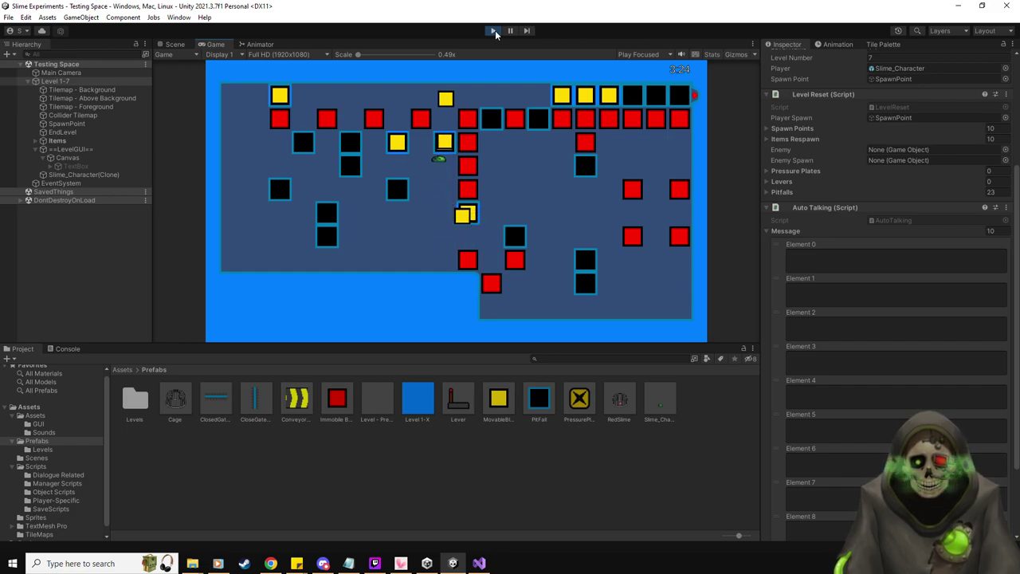
{"action": "key", "text": "Right"}
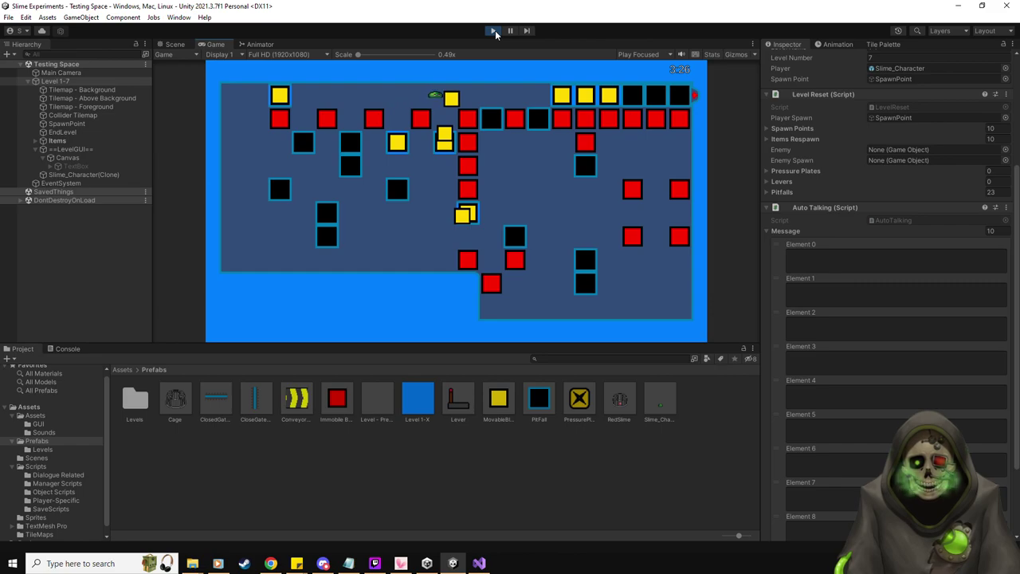
{"action": "key", "text": "Right"}
{"action": "key", "text": "Up"}
{"action": "key", "text": "Down"}
{"action": "key", "text": "Up"}
- Push the last block left off the filled wall pitfall and up into the gap below the top corridor
{"action": "key", "text": "Left"}
{"action": "key", "text": "Up"}
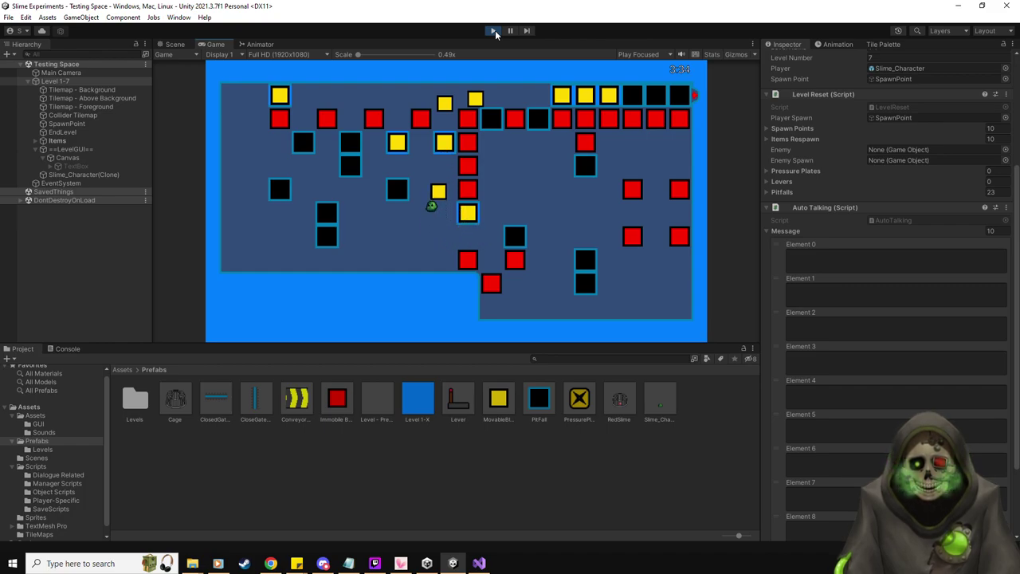
{"action": "key", "text": "Up"}
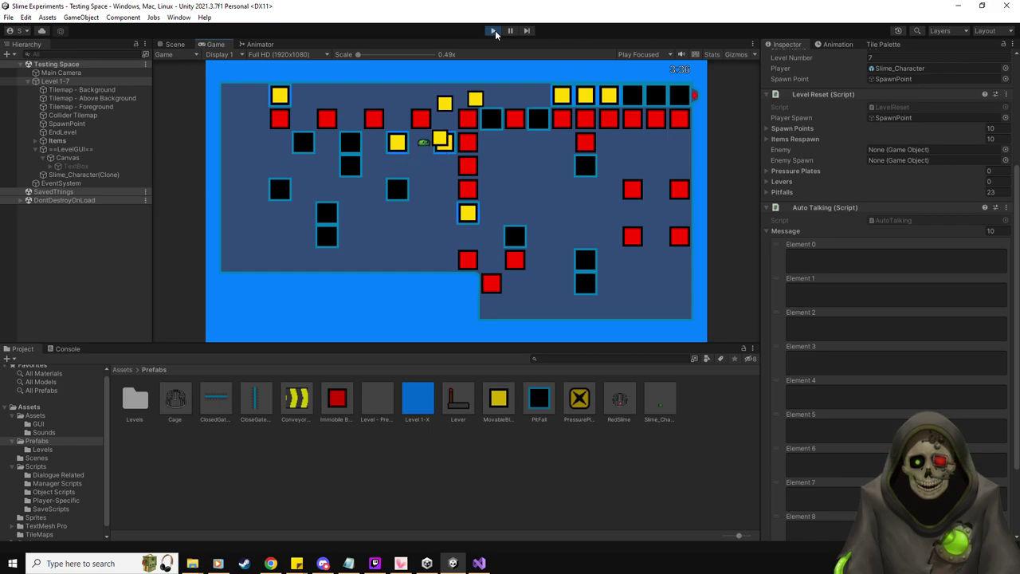
{"action": "key", "text": "Left"}
{"action": "key", "text": "Up"}
{"action": "key", "text": "Right"}
{"action": "key", "text": "Left"}
{"action": "key", "text": "Down"}
{"action": "key", "text": "Right"}
{"action": "key", "text": "Up"}
{"action": "key", "text": "Up"}
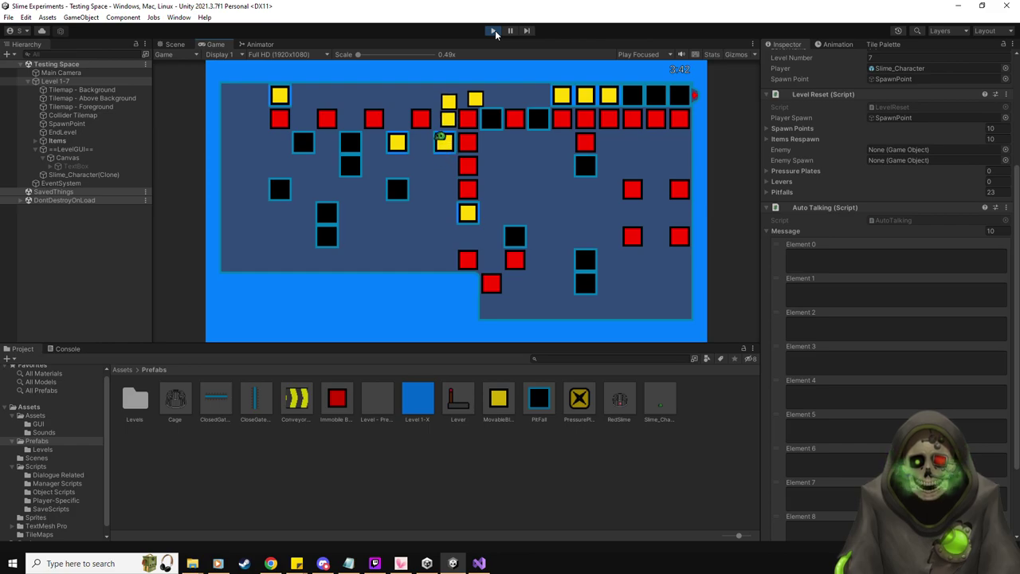
- Go around to the top corridor and push its two blocks right, clear of the gap
{"action": "key", "text": "Down"}
{"action": "key", "text": "Left"}
{"action": "key", "text": "Up"}
{"action": "key", "text": "Up"}
{"action": "key", "text": "Right"}
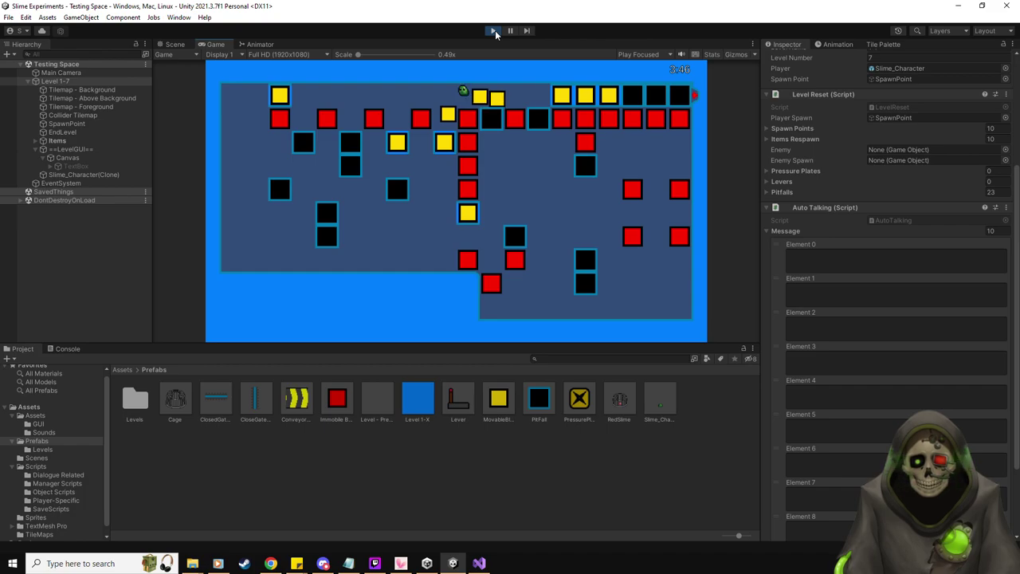
- Push the last block up into the top corridor and push all three blocks right over the remaining exit pitfalls
{"action": "key", "text": "Left"}
{"action": "key", "text": "Down"}
{"action": "key", "text": "Right"}
{"action": "key", "text": "Up"}
{"action": "key", "text": "Down"}
{"action": "key", "text": "Left"}
{"action": "key", "text": "Up"}
{"action": "key", "text": "Right"}
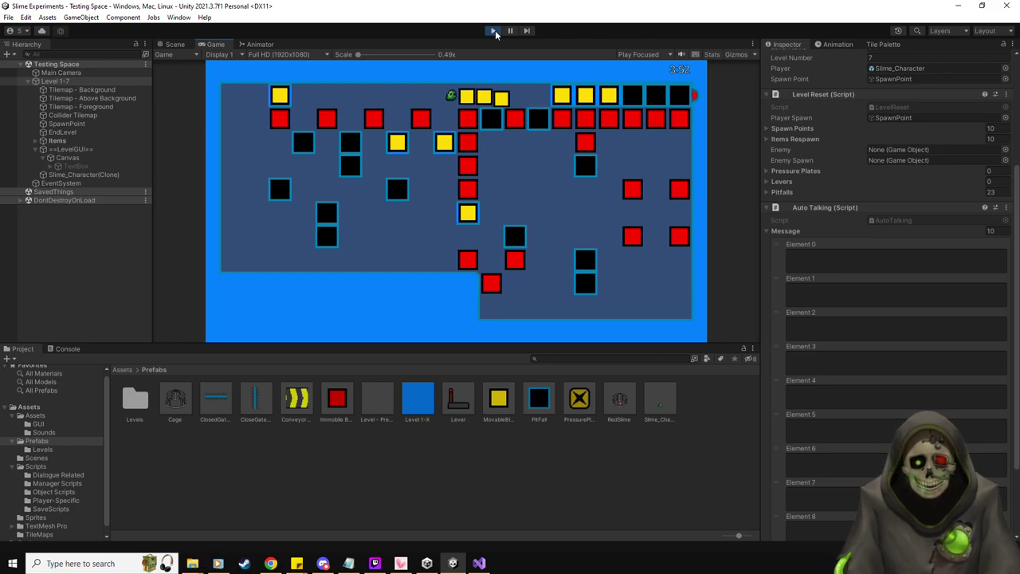
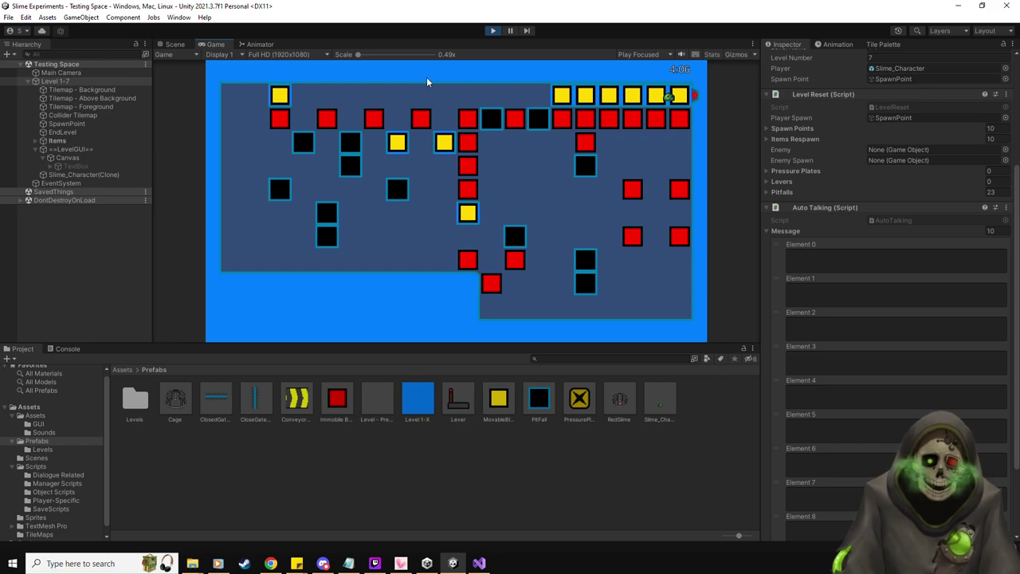
- Stop the playtest and store the Level 1-7 object as a prefab in the Prefabs/Levels folder
{"action": "left_click", "coordinate": [492, 31]}
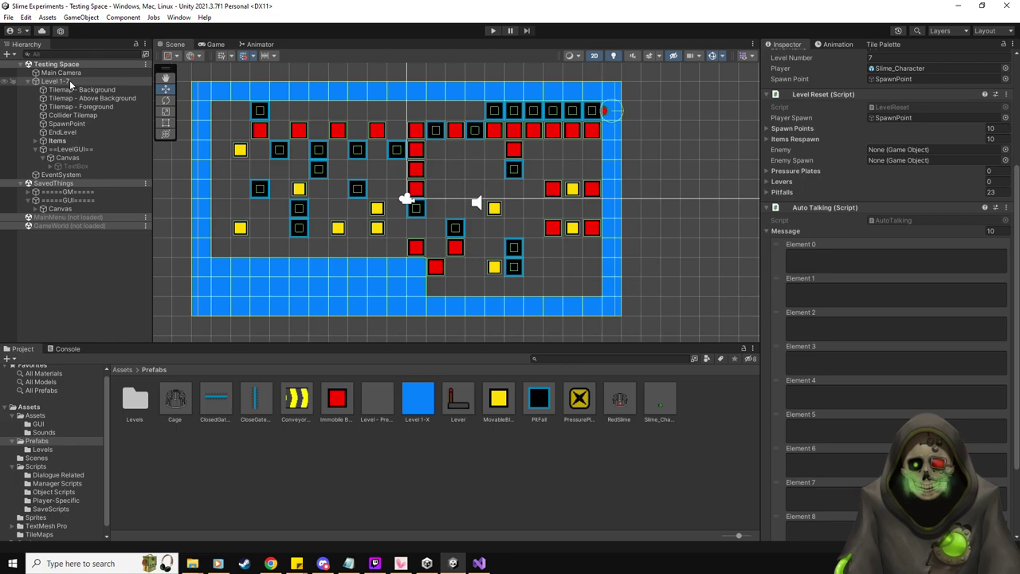
{"action": "left_click", "coordinate": [44, 450]}
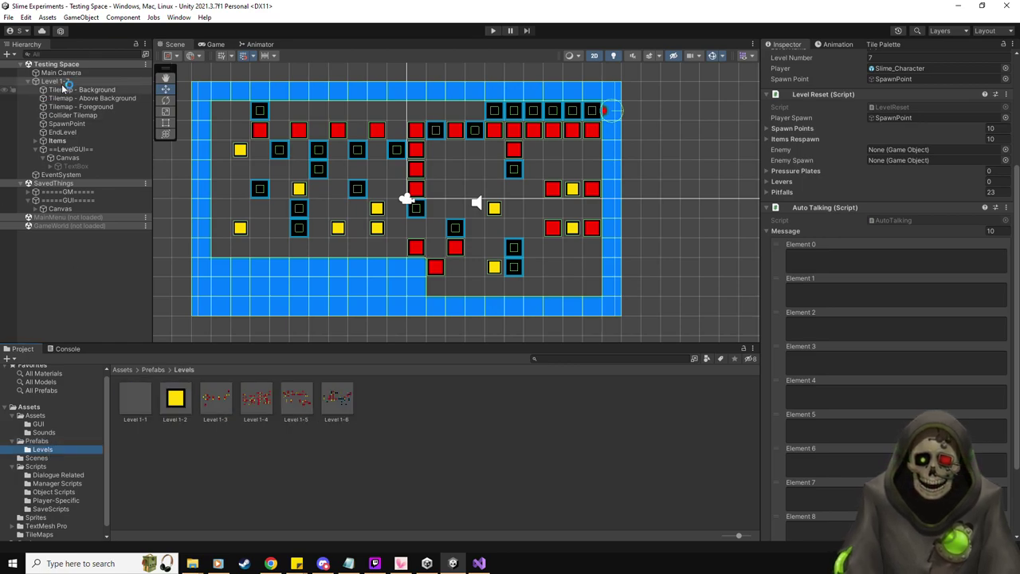
{"action": "left_click_drag", "start_coordinate": [518, 484], "coordinate": [479, 476]}
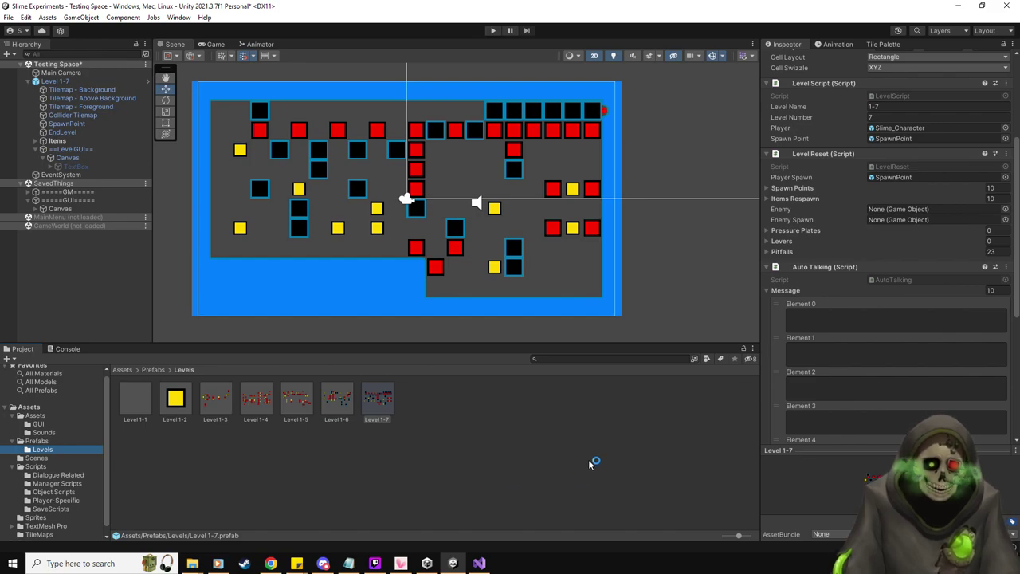
- Delete the Level 1-7 object from the Testing Space scene
{"action": "left_click", "coordinate": [55, 81]}
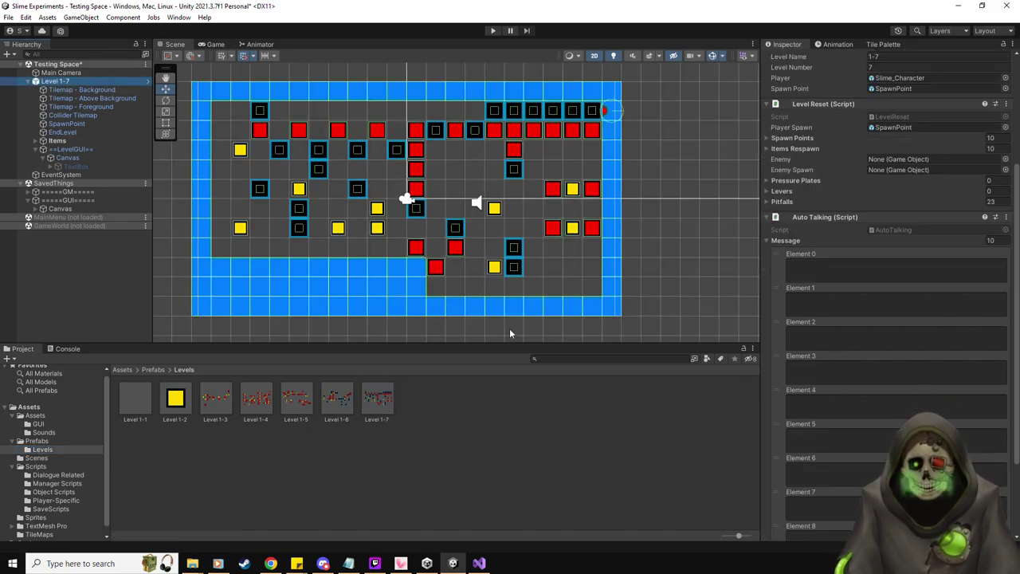
{"action": "key", "text": "Delete"}
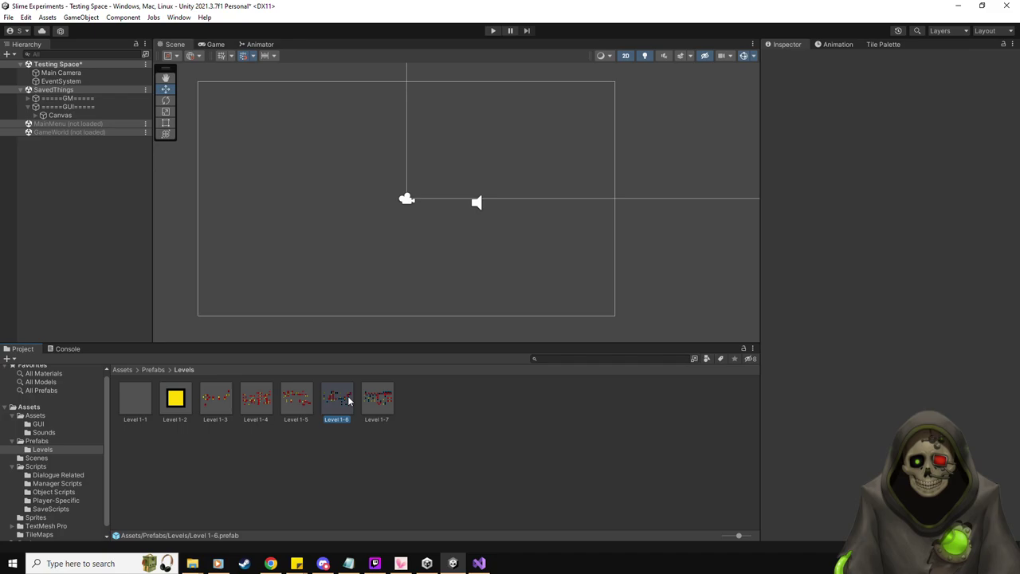
- Assign the Level 1-7 prefab as the Next Level of EndLevel in the Level 1-6 prefab and save it
{"action": "double_click", "coordinate": [348, 398]}
{"action": "left_click", "coordinate": [78, 127]}
{"action": "left_click_drag", "start_coordinate": [377, 399], "coordinate": [957, 268]}
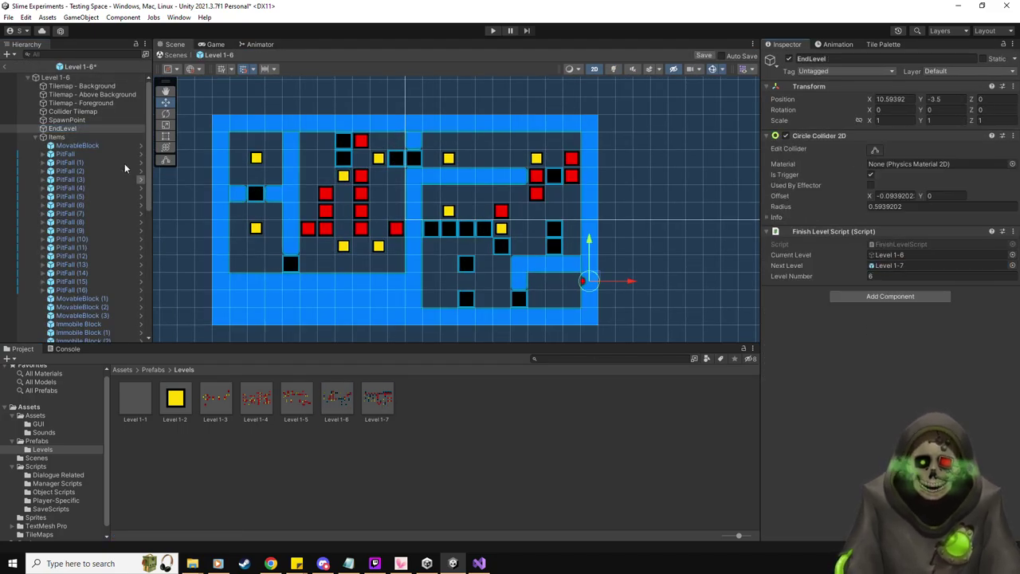
{"action": "key", "text": "ctrl+s"}
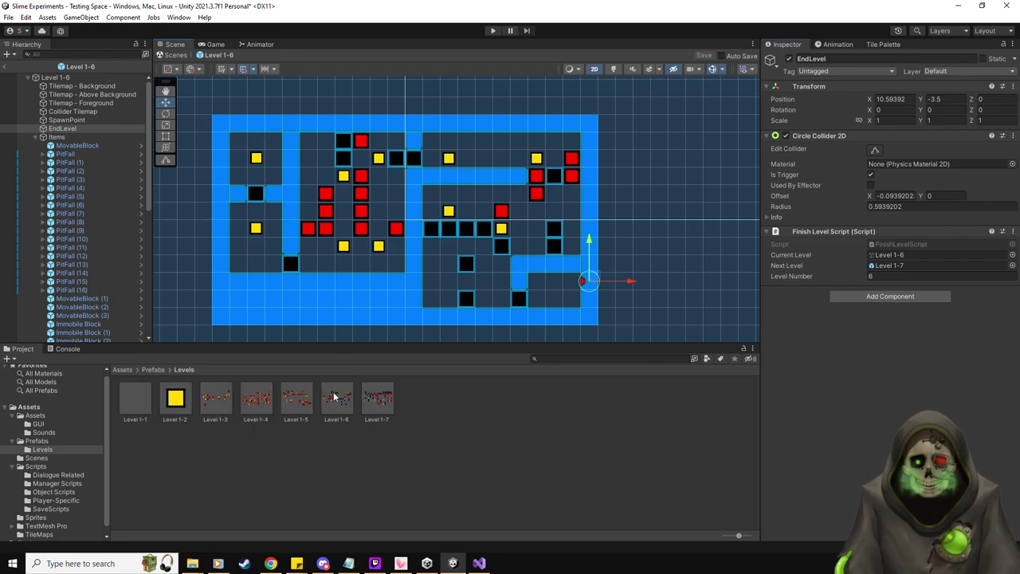
- Review the Auto Talking messages of the Level 1-6 prefab and the message list of the Level 1-7 prefab
{"action": "left_click", "coordinate": [336, 398]}
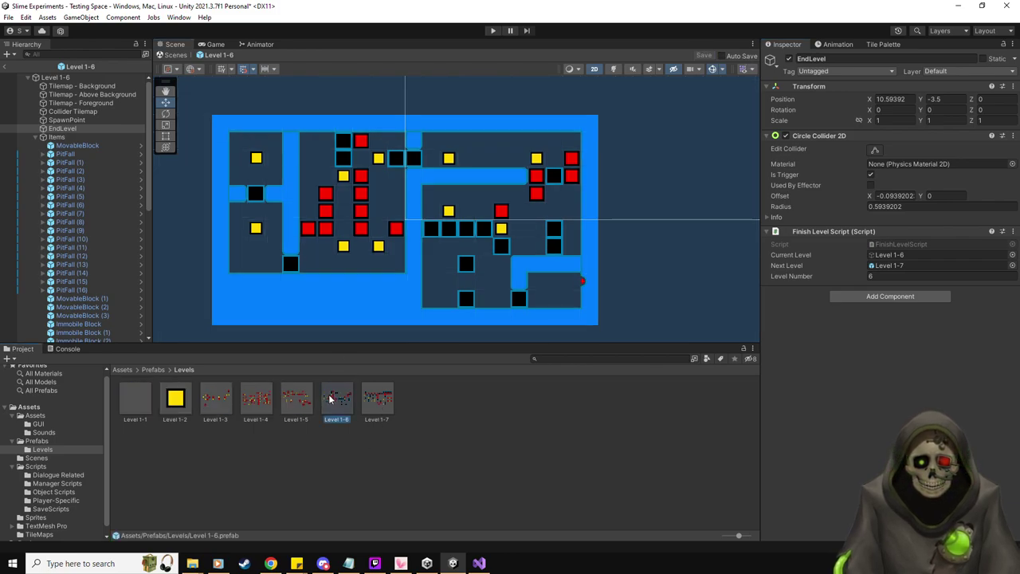
{"action": "scroll", "coordinate": [892, 338], "scroll_direction": "down", "scroll_amount": 5}
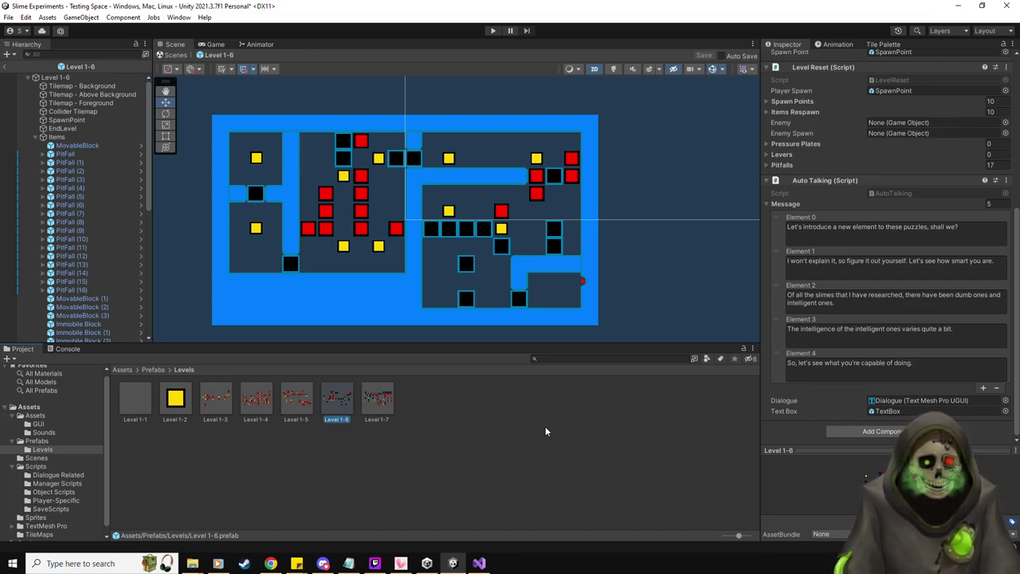
{"action": "left_click", "coordinate": [378, 399]}
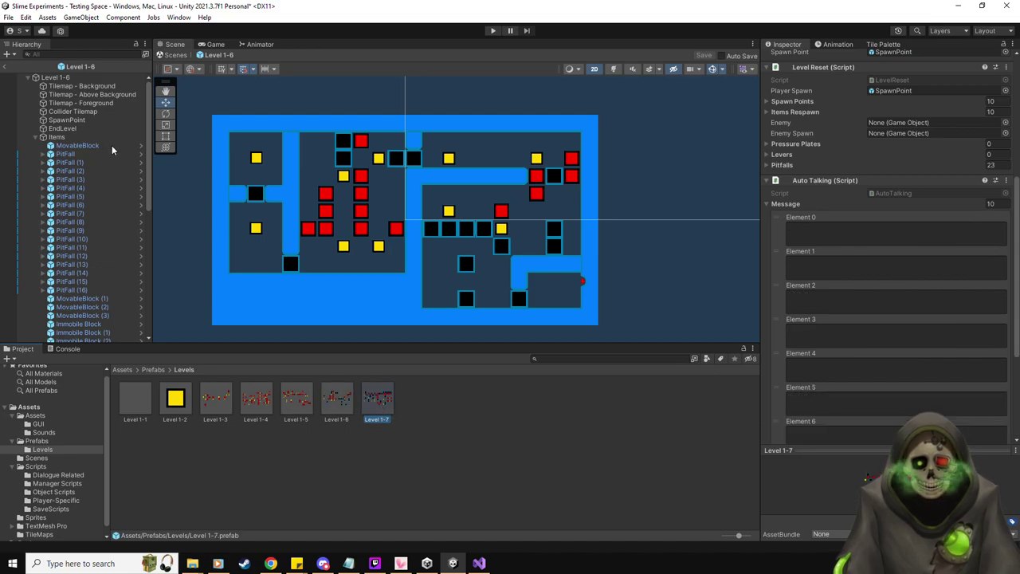
- Open the Level 1-7 prefab for editing and frame its full layout from the first PitFall
{"action": "left_click", "coordinate": [6, 66]}
{"action": "double_click", "coordinate": [381, 396]}
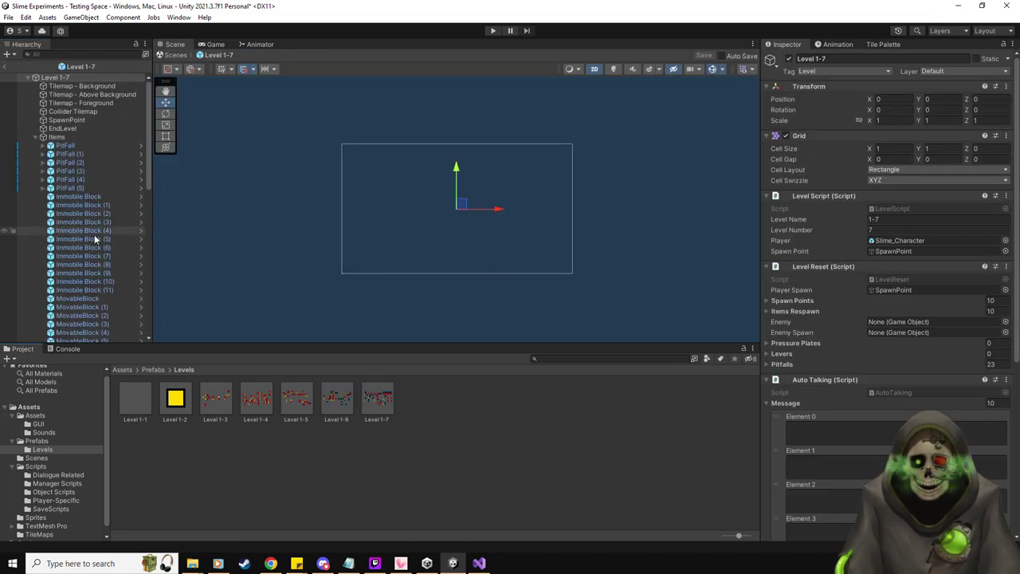
{"action": "left_click", "coordinate": [95, 148]}
{"action": "key", "text": "f"}
{"action": "scroll", "coordinate": [433, 262], "scroll_direction": "down", "scroll_amount": 6}
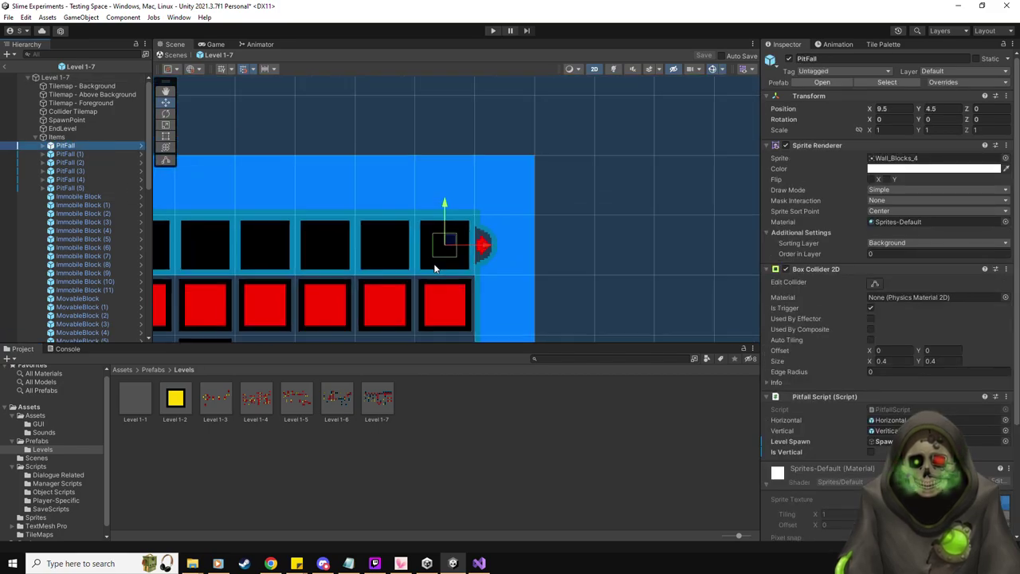
{"action": "middle_click_drag", "start_coordinate": [433, 263], "coordinate": [650, 130]}
{"action": "scroll", "coordinate": [630, 160], "scroll_direction": "down", "scroll_amount": 5}
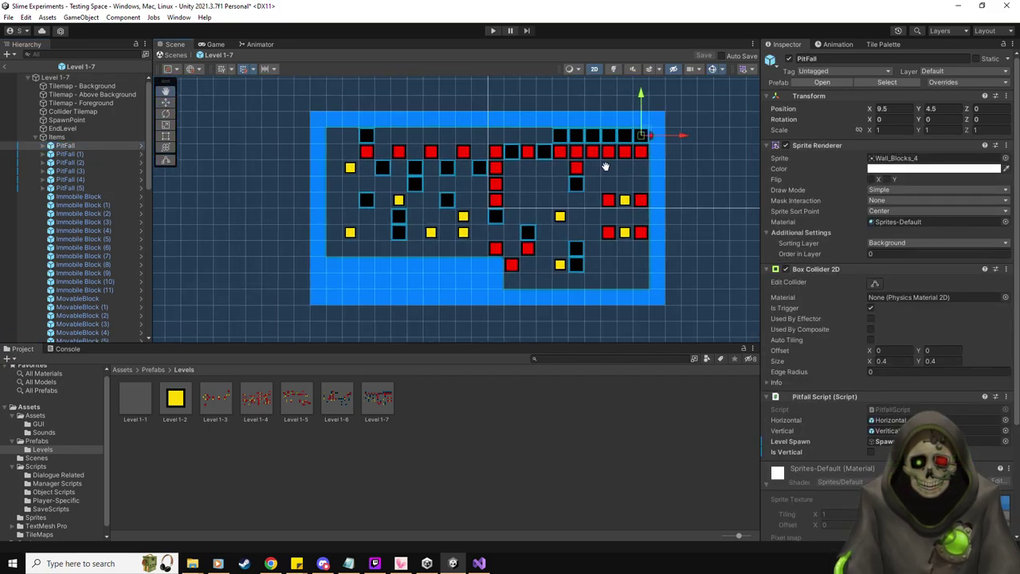
{"action": "scroll", "coordinate": [772, 270], "scroll_direction": "down", "scroll_amount": 3}
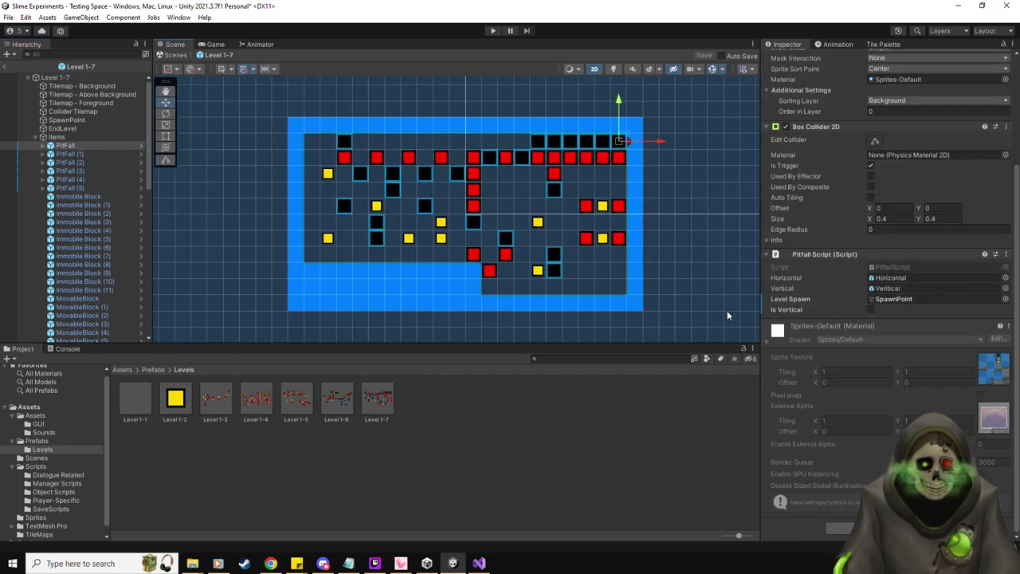
- Set Auto Talking message Element 0 of Level 1-7 to "Not bad, let's see how you do with something a bit more complex."
{"action": "left_click", "coordinate": [56, 76]}
{"action": "left_click", "coordinate": [837, 293]}
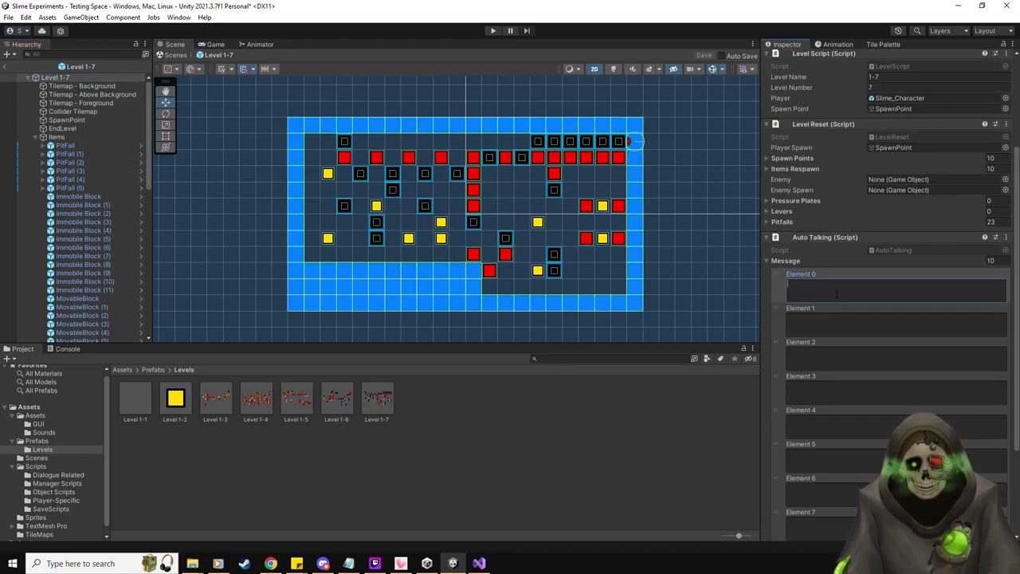
{"action": "type", "text": "Not bad, let'"}
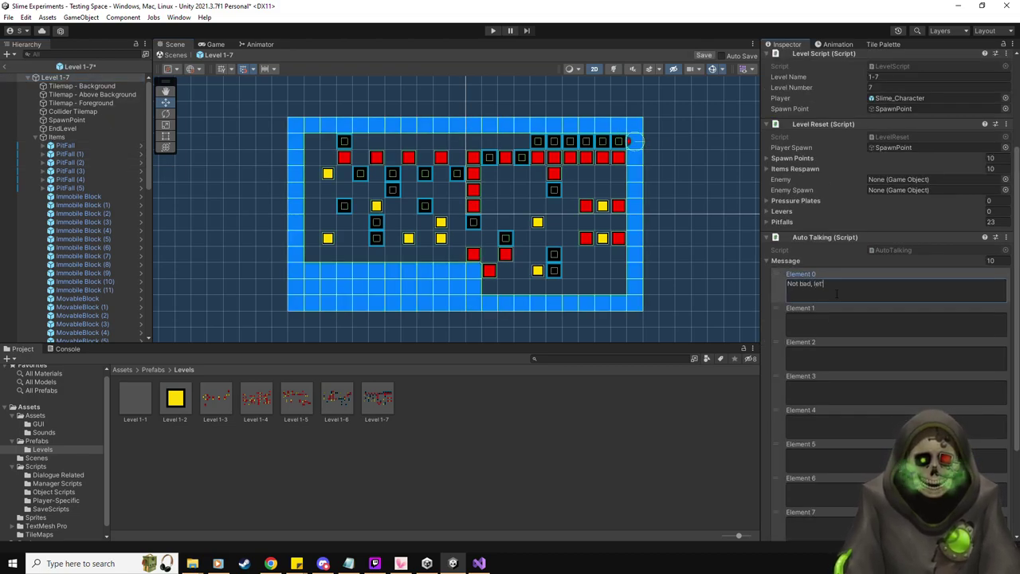
{"action": "type", "text": "s see how you do"}
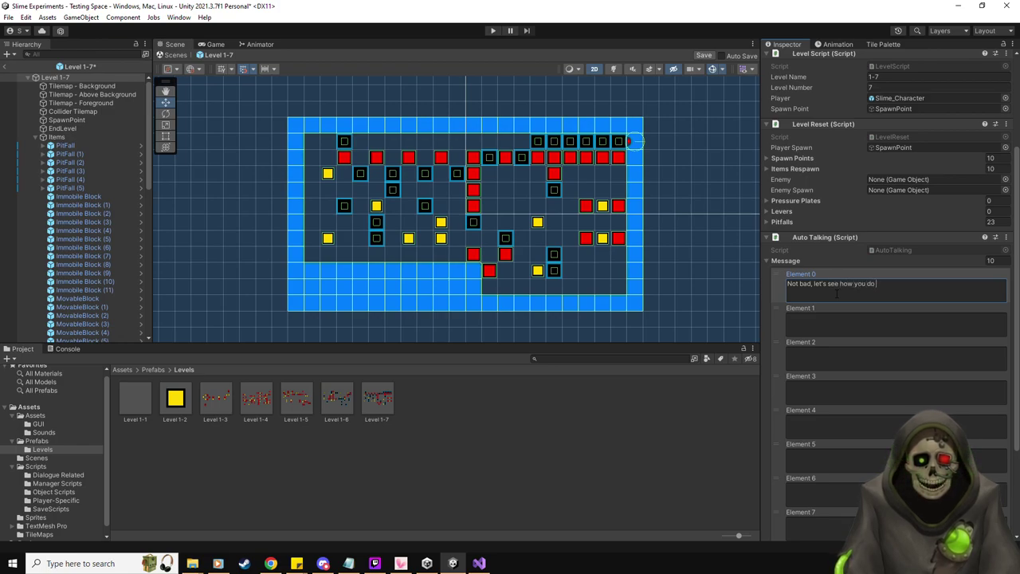
{"action": "type", "text": " with something a bit "}
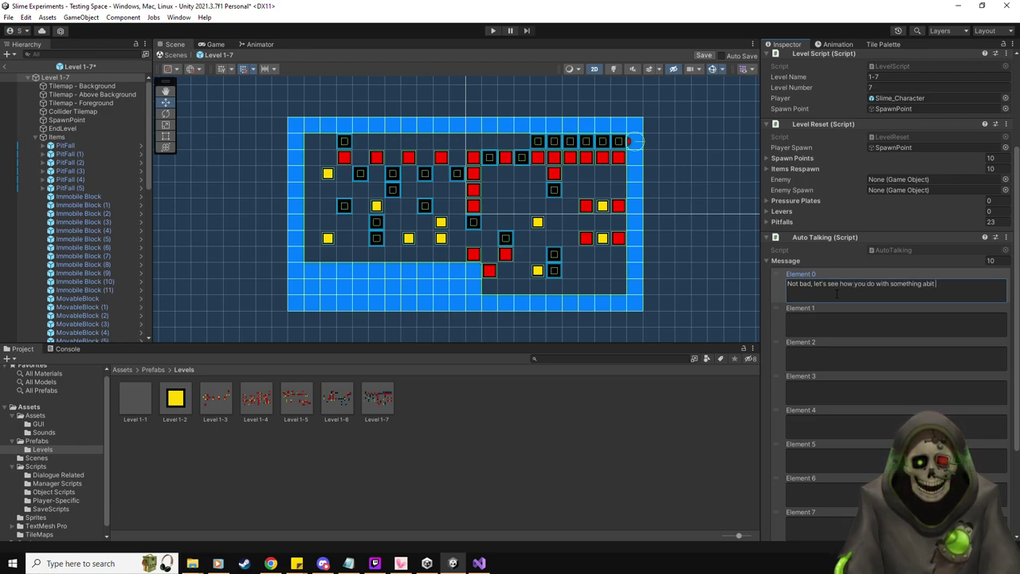
{"action": "type", "text": "more complex."}
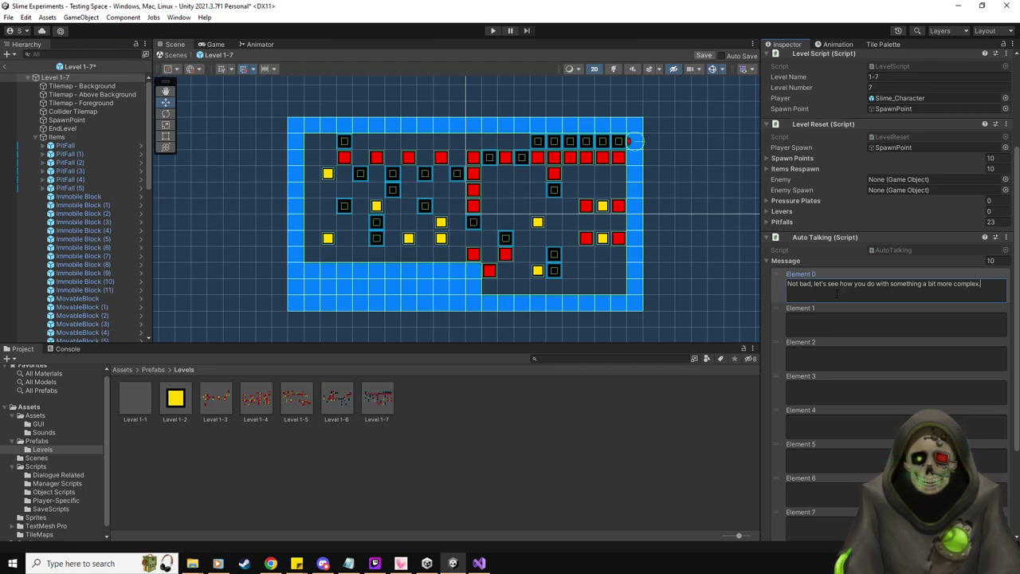
- Set message Element 1 to "You're now limited in how many boxes you can move and how many pits you can close."
{"action": "left_click", "coordinate": [840, 321]}
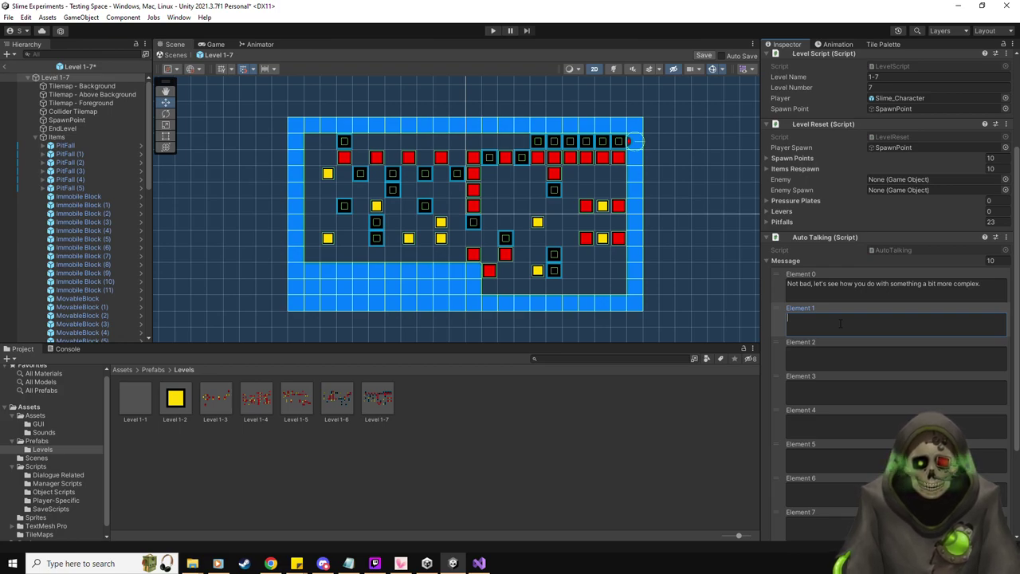
{"action": "type", "text": "You're now l"}
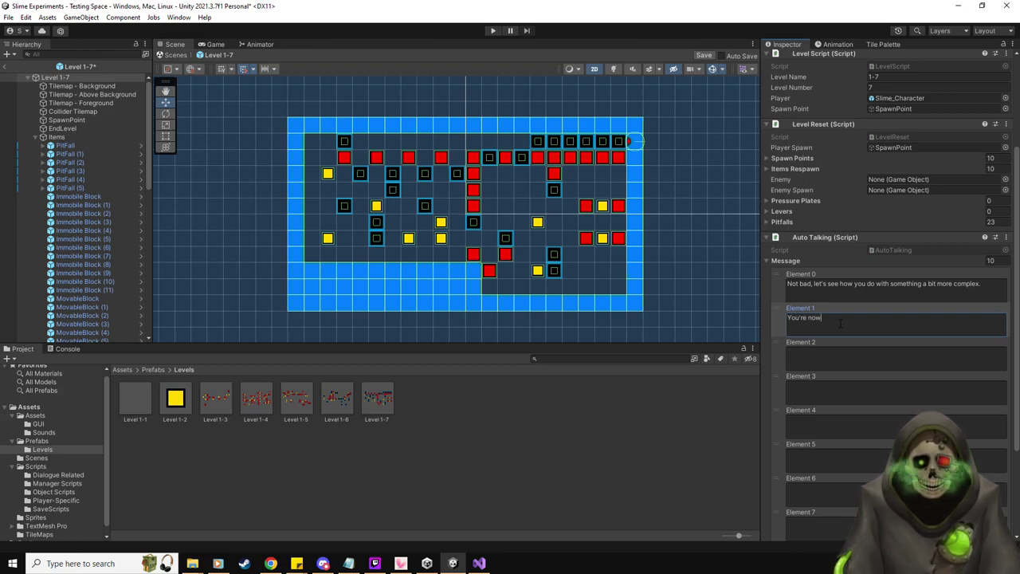
{"action": "type", "text": "imited in how many"}
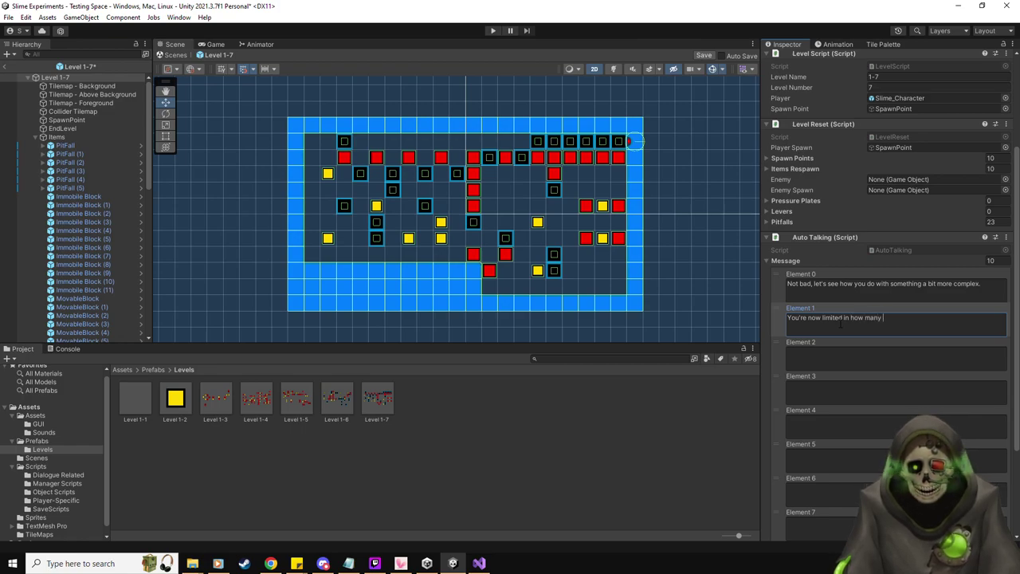
{"action": "type", "text": "o"}
{"action": "key", "text": "BackSpace"}
{"action": "type", "text": "boxes you can move."}
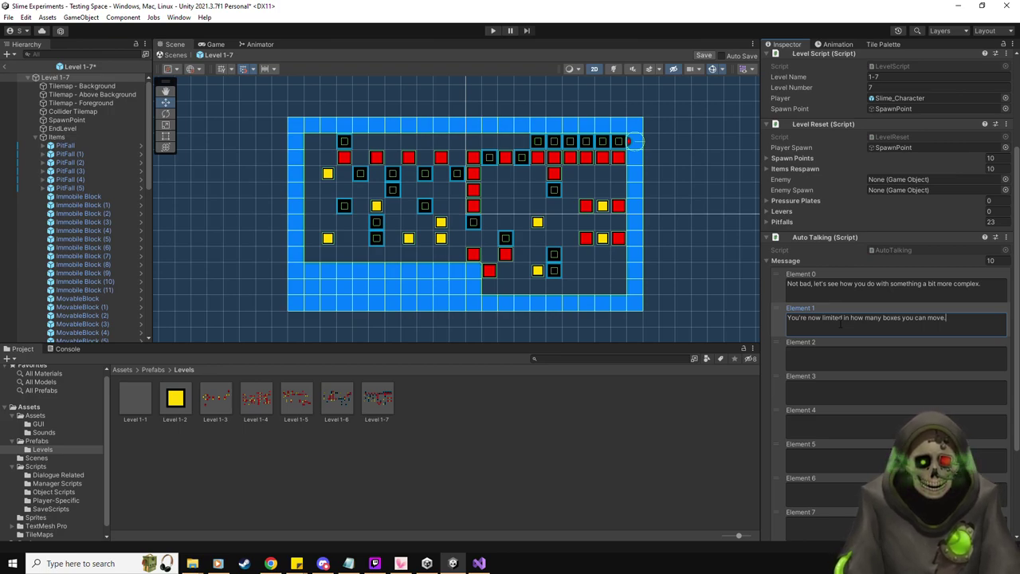
{"action": "key", "text": "BackSpace"}
{"action": "type", "text": " and how"}
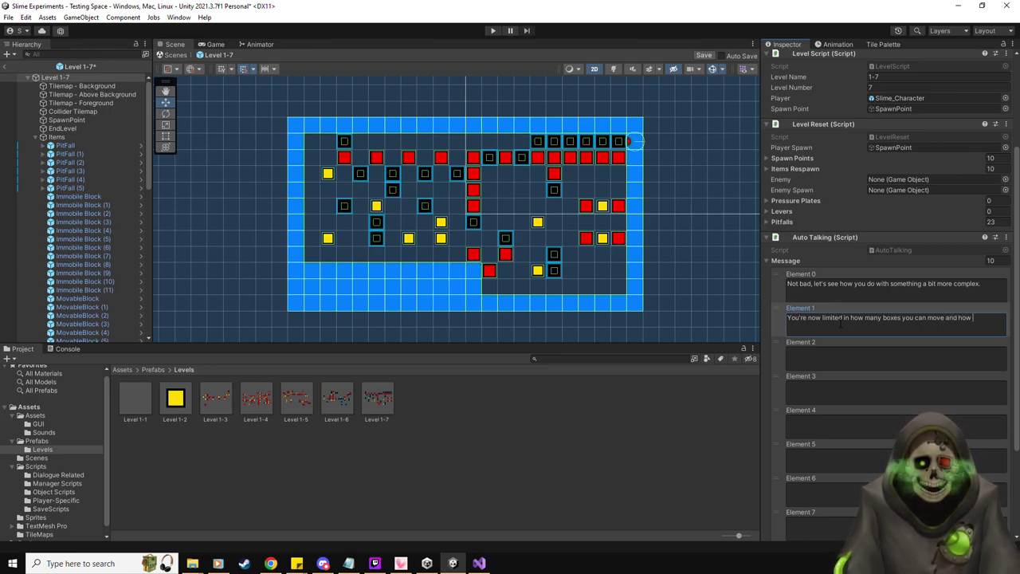
{"action": "type", "text": " many pits you can plug"}
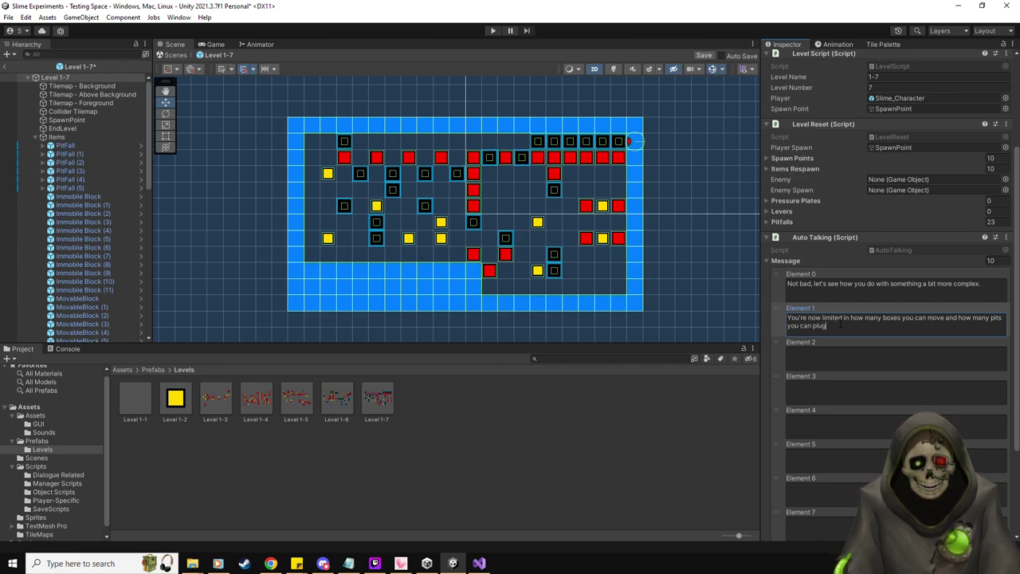
{"action": "key", "text": "BackSpace"}
{"action": "key", "text": "BackSpace"}
{"action": "key", "text": "BackSpace"}
{"action": "key", "text": "BackSpace"}
{"action": "type", "text": "close."}
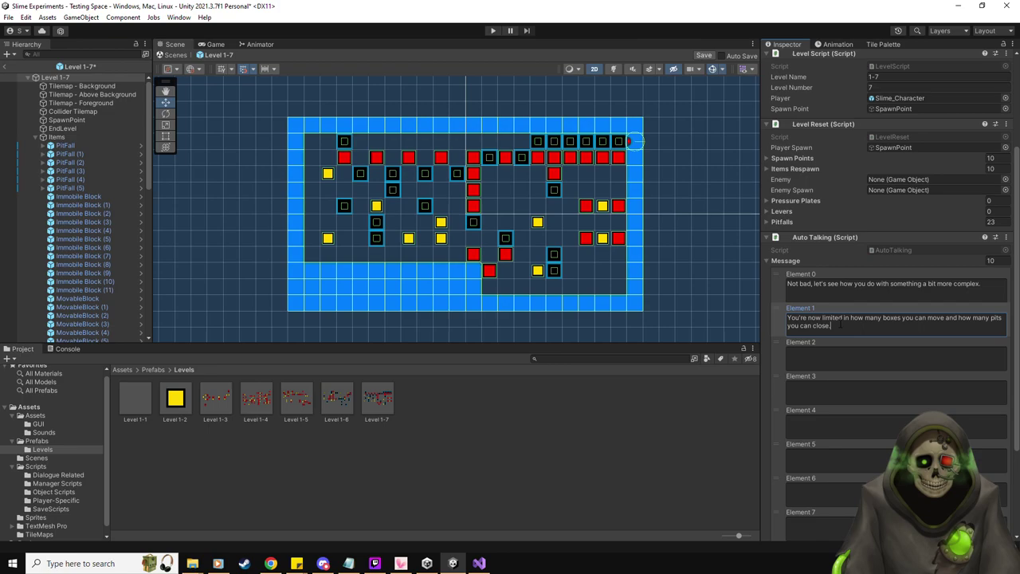
- Set message Element 2 to "Some of the slimes get stumped on this level." and Element 3 to "Will you fare any better?"
{"action": "left_click", "coordinate": [847, 355]}
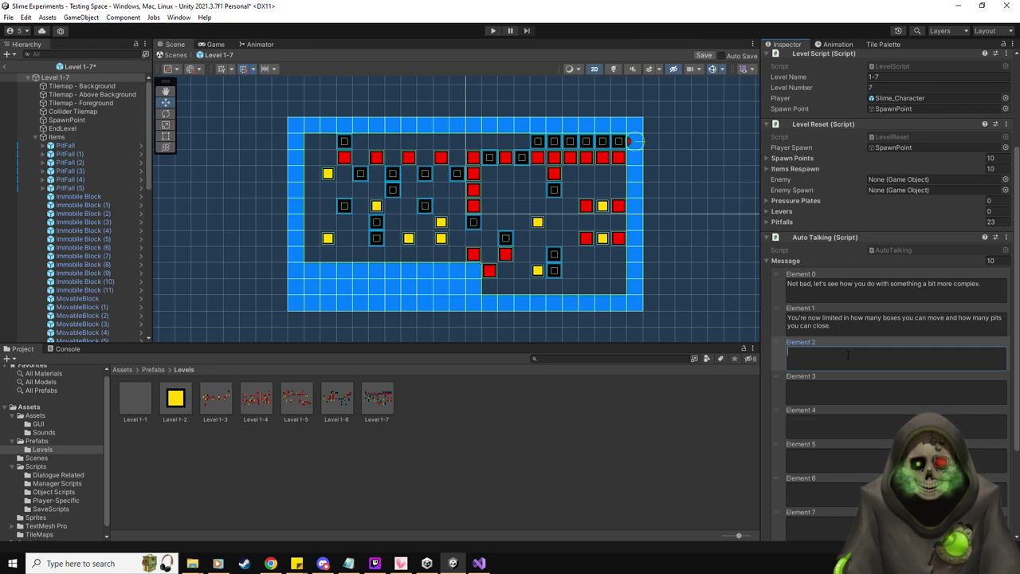
{"action": "type", "text": "Some of the "}
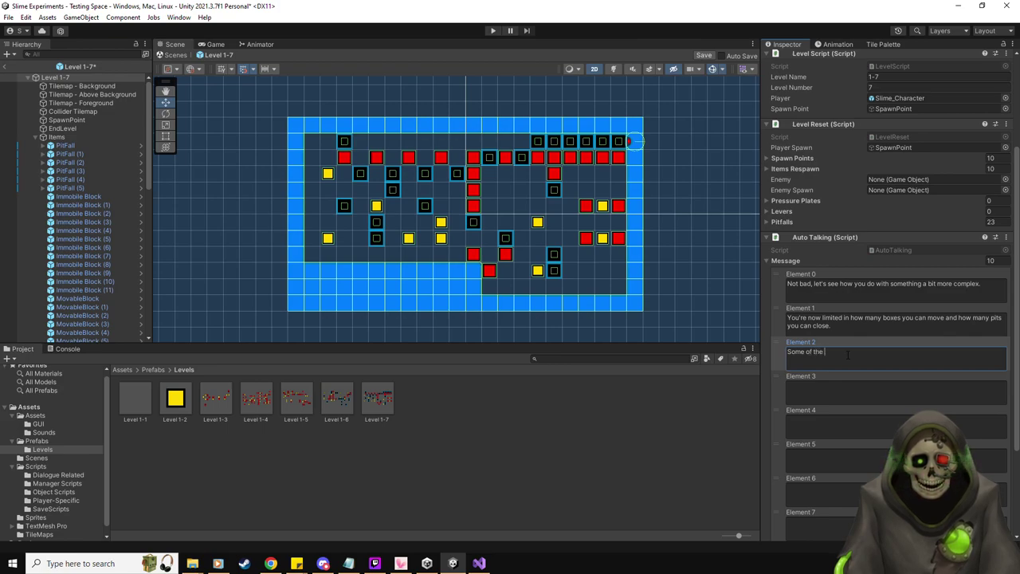
{"action": "type", "text": "sl"}
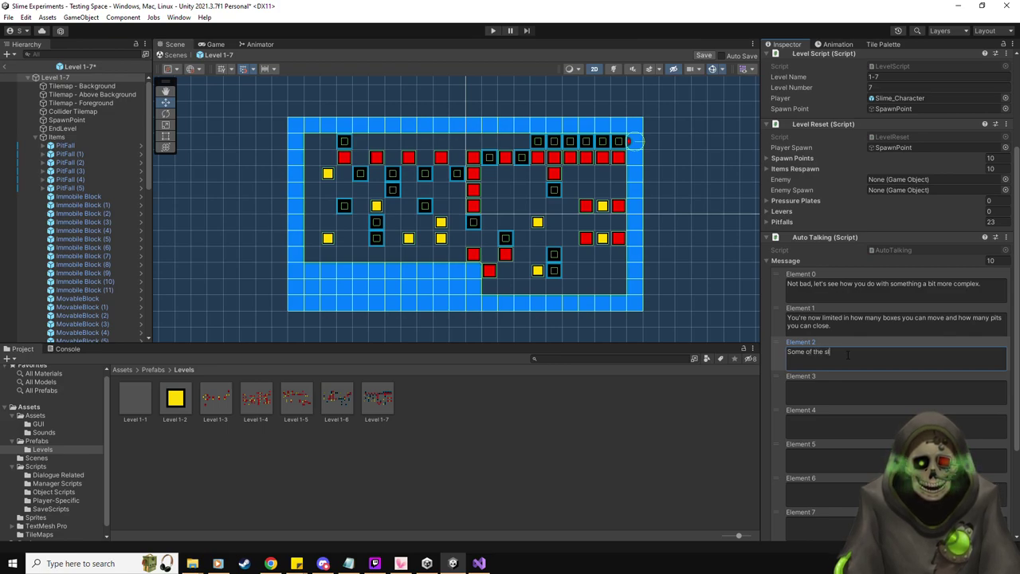
{"action": "type", "text": "imes get stumped on this."}
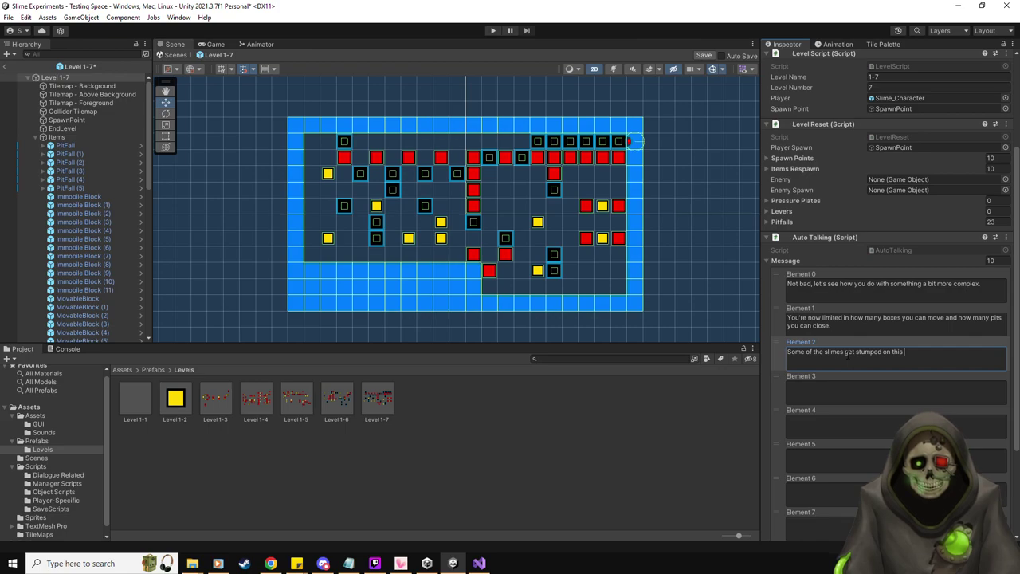
{"action": "type", "text": "level."}
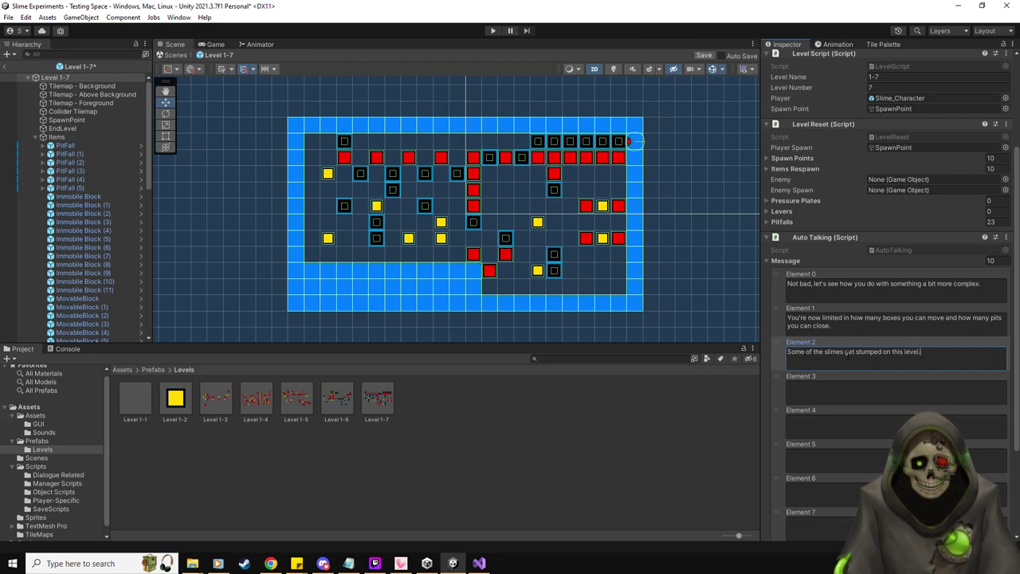
{"action": "left_click", "coordinate": [857, 392]}
{"action": "type", "text": "Will you fare any better?"}
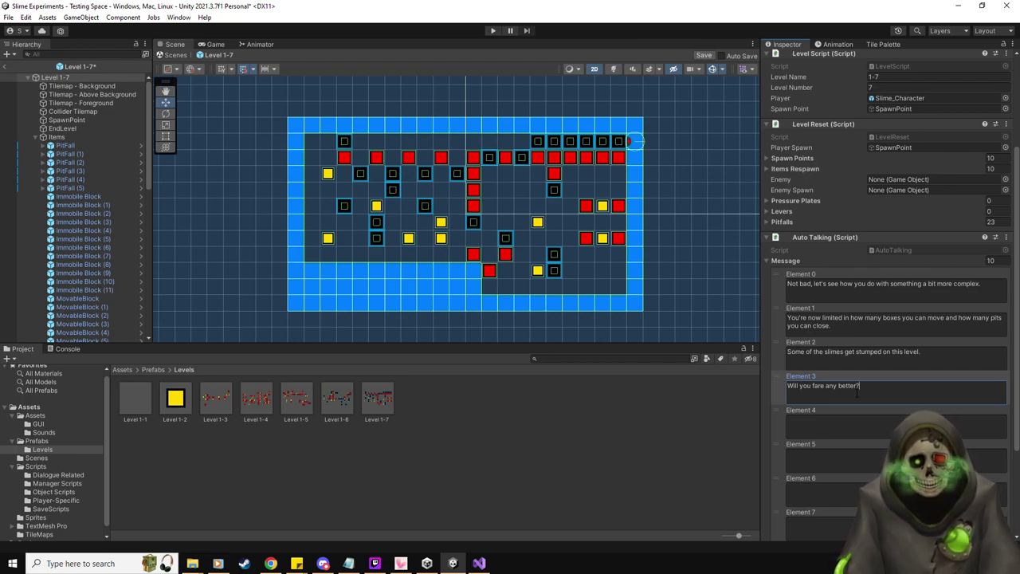
- Delete the six empty message elements after Element 3, save the Level 1-7 prefab and return to the Testing Space scene
{"action": "scroll", "coordinate": [805, 422], "scroll_direction": "down", "scroll_amount": 5}
{"action": "left_click", "coordinate": [780, 459]}
{"action": "key", "text": "Delete"}
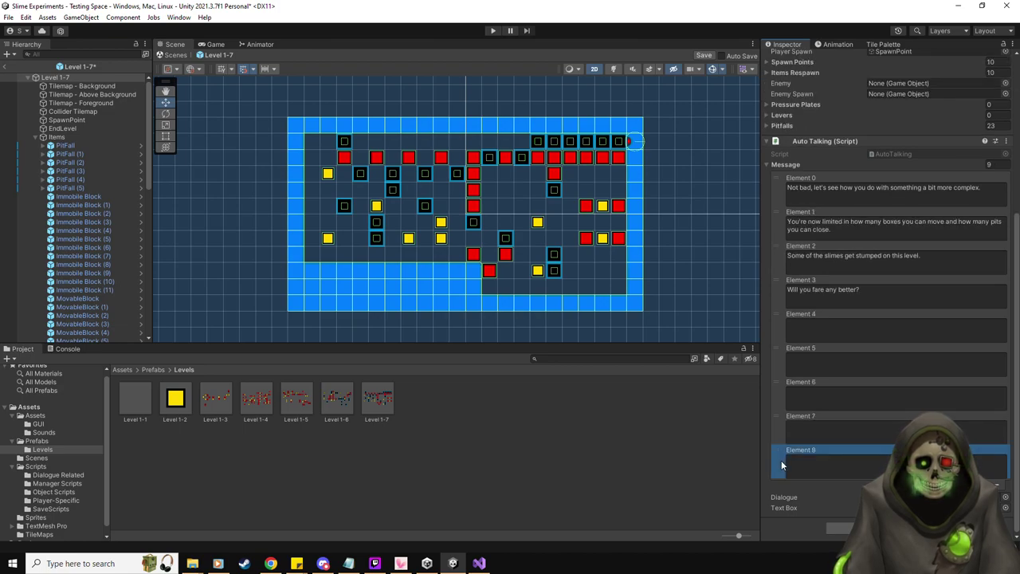
{"action": "key", "text": "Delete"}
{"action": "key", "text": "Delete"}
{"action": "key", "text": "Delete"}
{"action": "key", "text": "Delete"}
{"action": "key", "text": "Delete"}
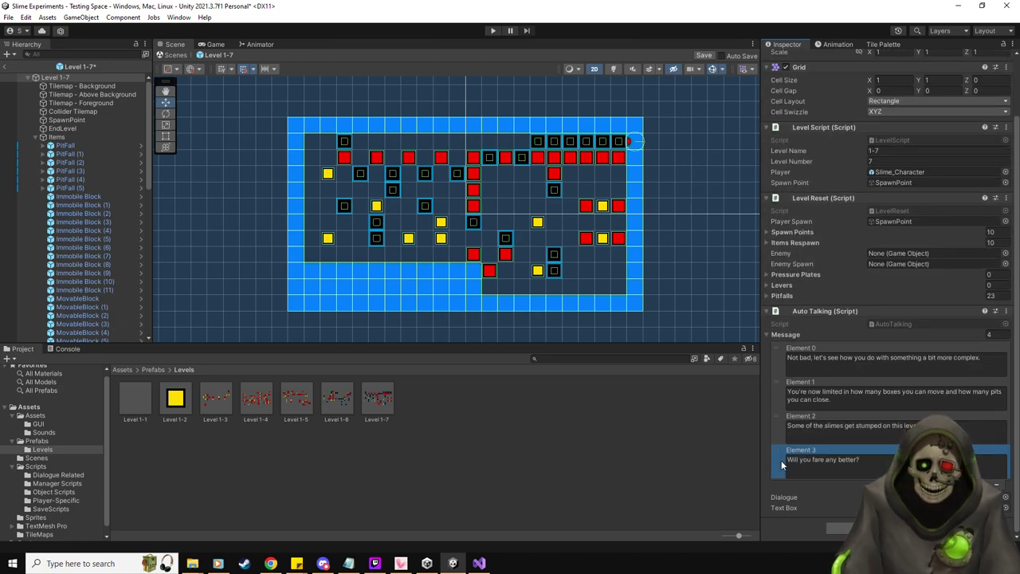
{"action": "key", "text": "ctrl+s"}
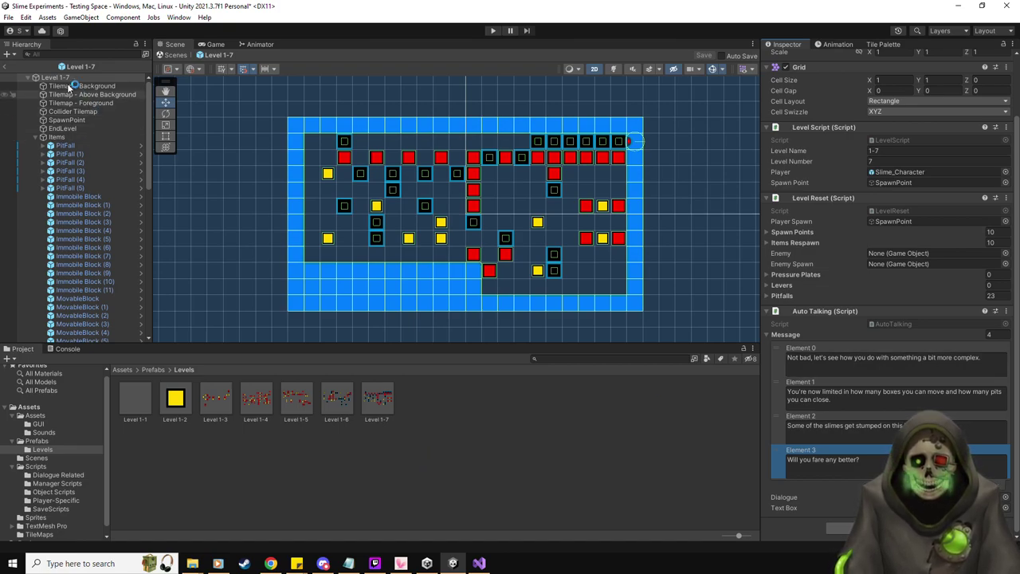
{"action": "left_click", "coordinate": [7, 66]}
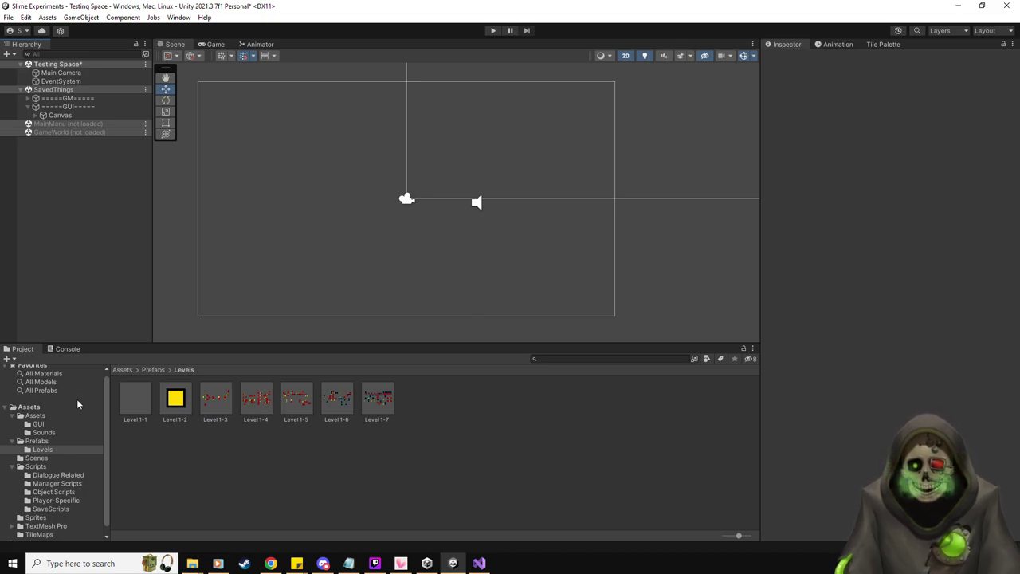
- Add three instances of the Level 1-X prefab from the Prefabs folder to the Testing Space scene
{"action": "left_click", "coordinate": [37, 441]}
{"action": "left_click_drag", "start_coordinate": [417, 399], "coordinate": [85, 82]}
{"action": "left_click_drag", "start_coordinate": [417, 406], "coordinate": [96, 94]}
{"action": "left_click_drag", "start_coordinate": [420, 400], "coordinate": [87, 102]}
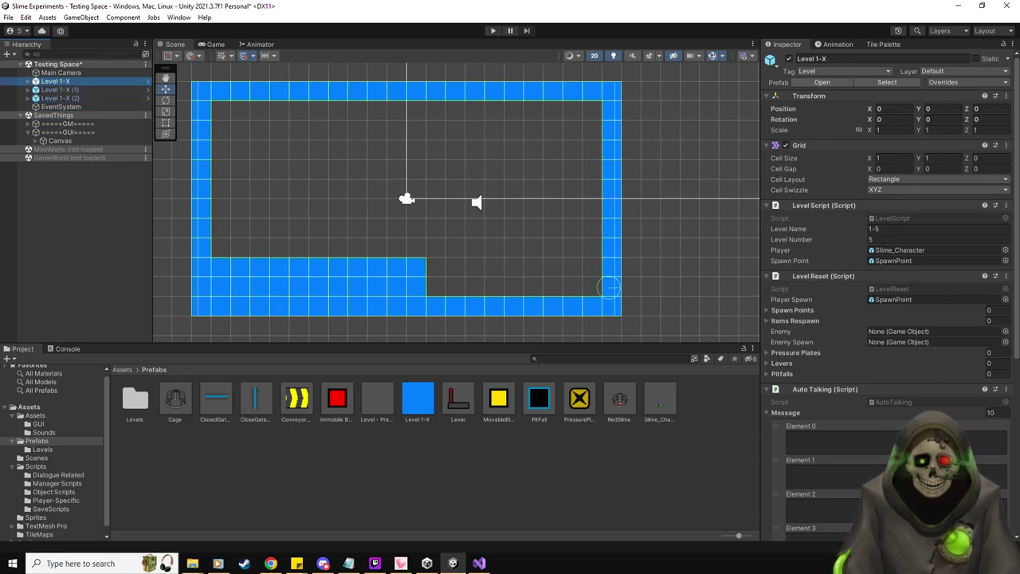
- Set the first Level 1-X instance's Level Name to 1-8 and Level Number to 8, and rename the object Level 1-8
{"action": "left_click", "coordinate": [909, 218]}
{"action": "left_click", "coordinate": [912, 228]}
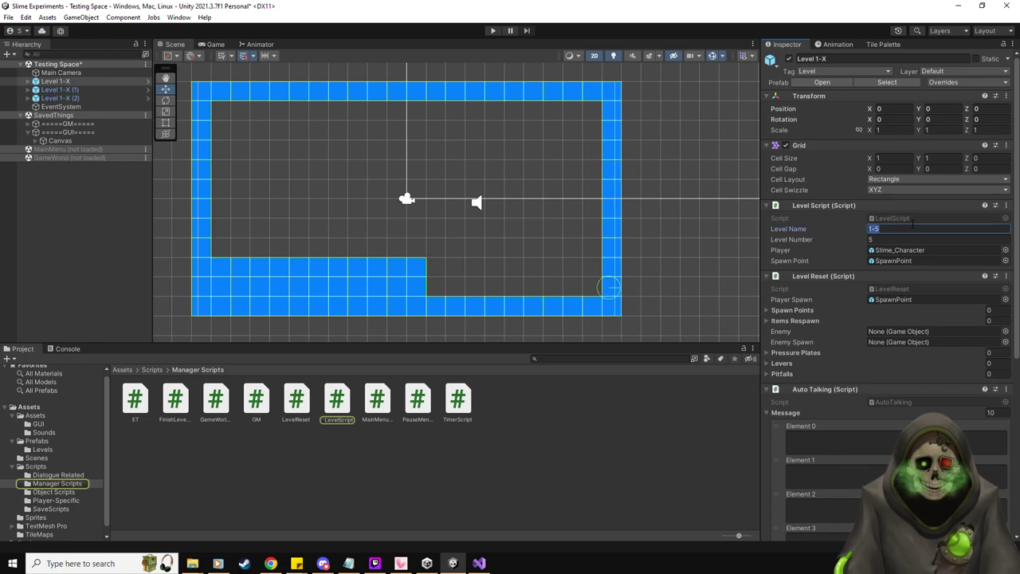
{"action": "left_click", "coordinate": [894, 238]}
{"action": "type", "text": "8"}
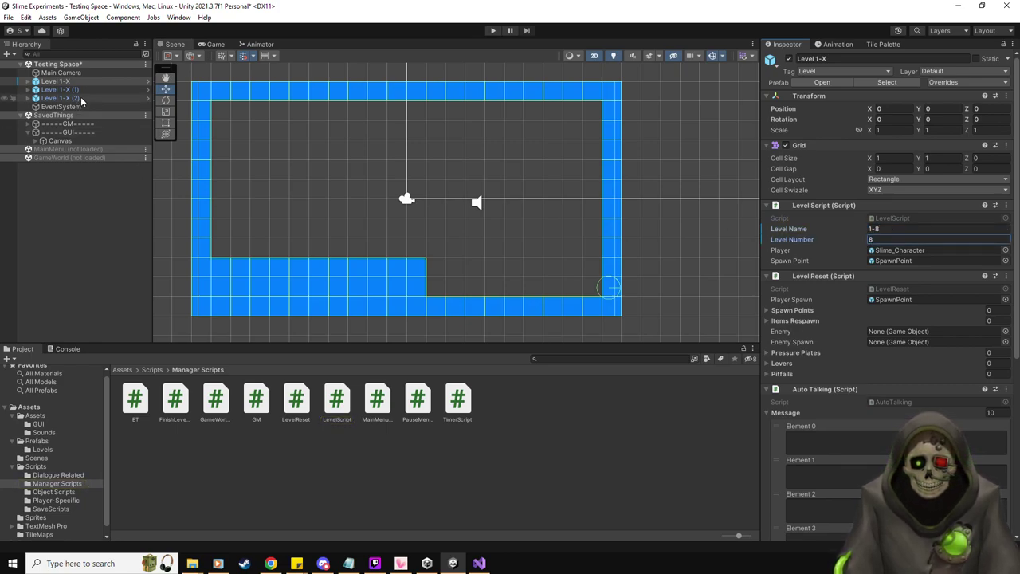
{"action": "left_click", "coordinate": [871, 58]}
{"action": "left_click", "coordinate": [871, 58]}
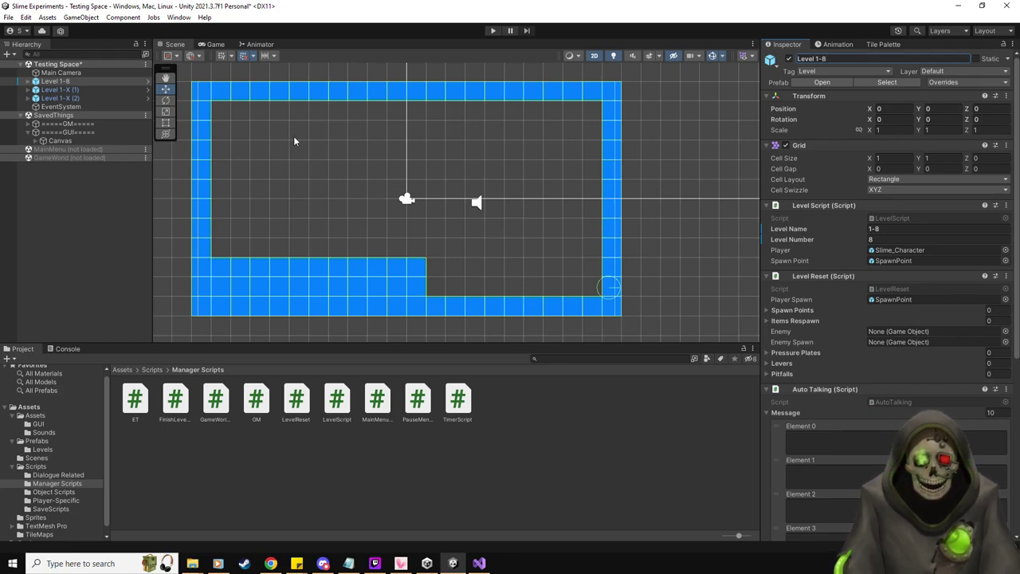
- Rename the Level 1-X (1) instance Level 1-9 and set its Level Name to 1-9 and Level Number to 9
{"action": "left_click", "coordinate": [60, 89]}
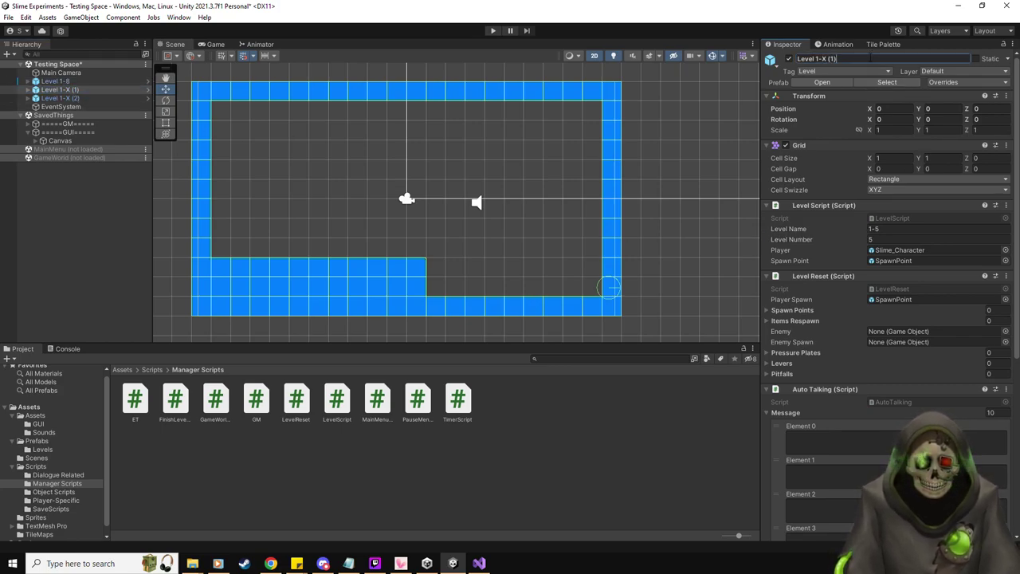
{"action": "type", "text": "9"}
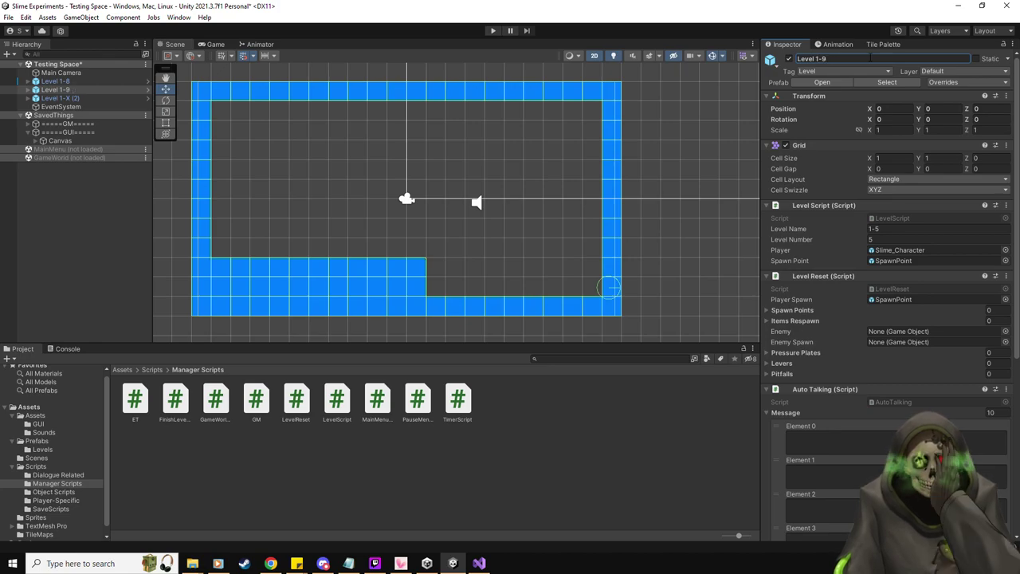
{"action": "left_click", "coordinate": [891, 217]}
{"action": "left_click", "coordinate": [896, 229]}
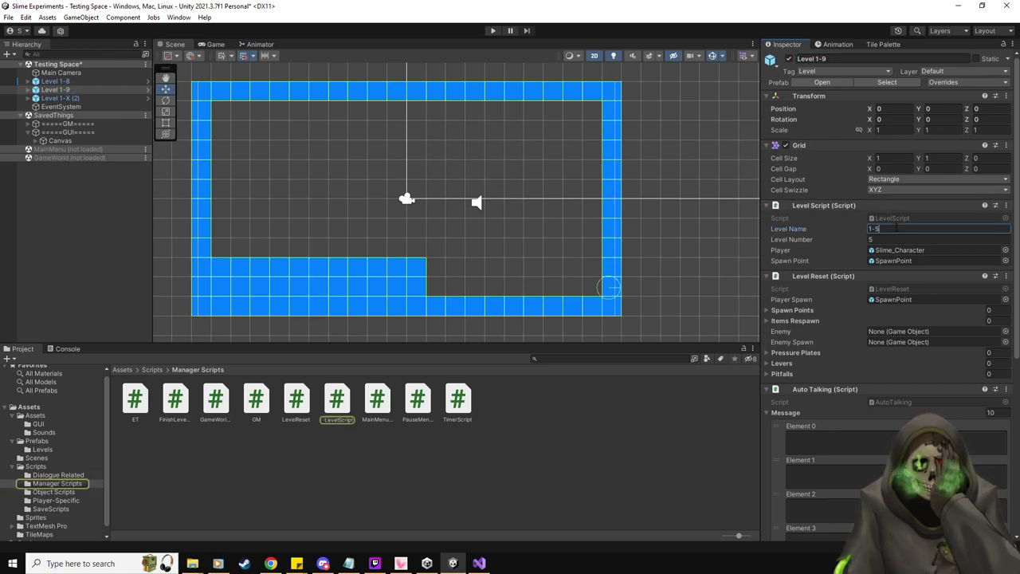
{"action": "type", "text": "1-9"}
{"action": "key", "text": "Tab"}
{"action": "type", "text": "9"}
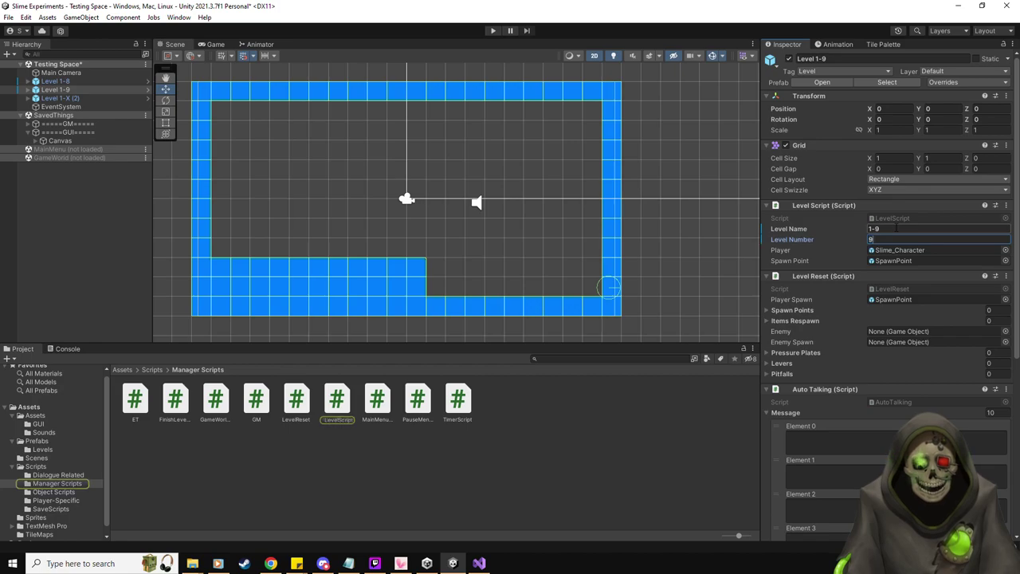
- Rename the Level 1-X (2) instance Level 1-10 and set its Level Name to 1-10 and Level Number to 10
{"action": "left_click", "coordinate": [88, 99]}
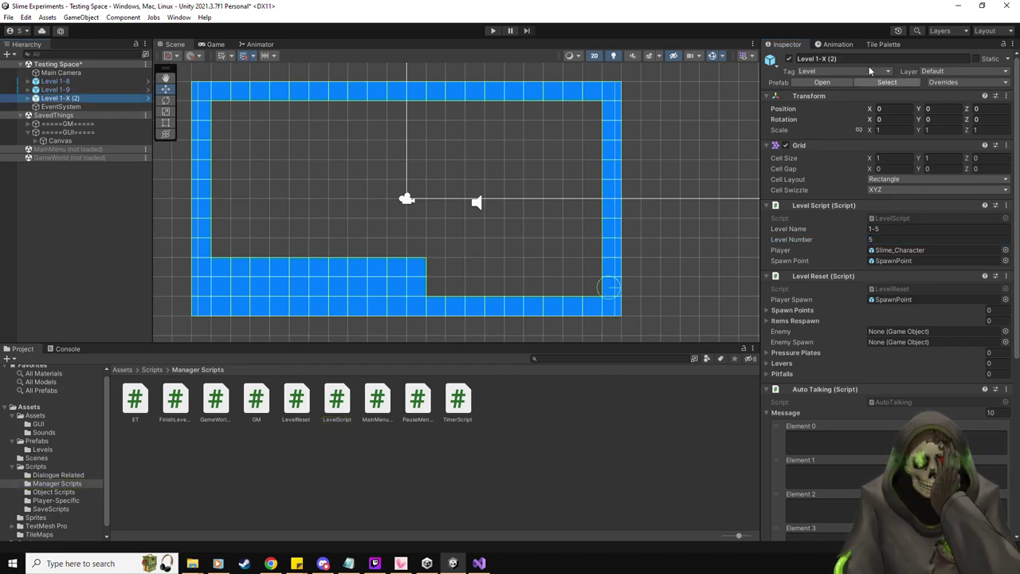
{"action": "left_click", "coordinate": [867, 61]}
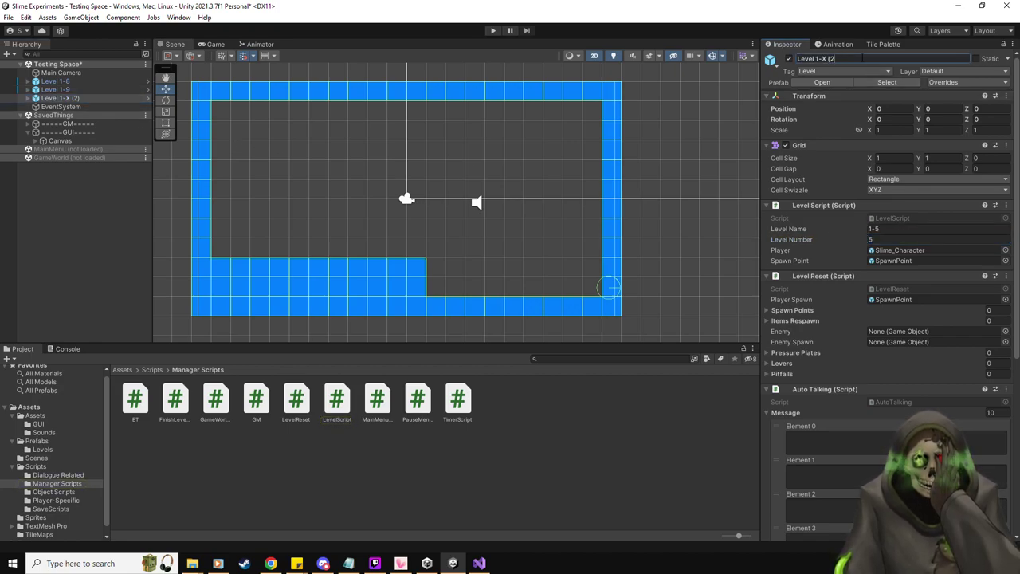
{"action": "left_click", "coordinate": [906, 229]}
{"action": "key", "text": "BackSpace"}
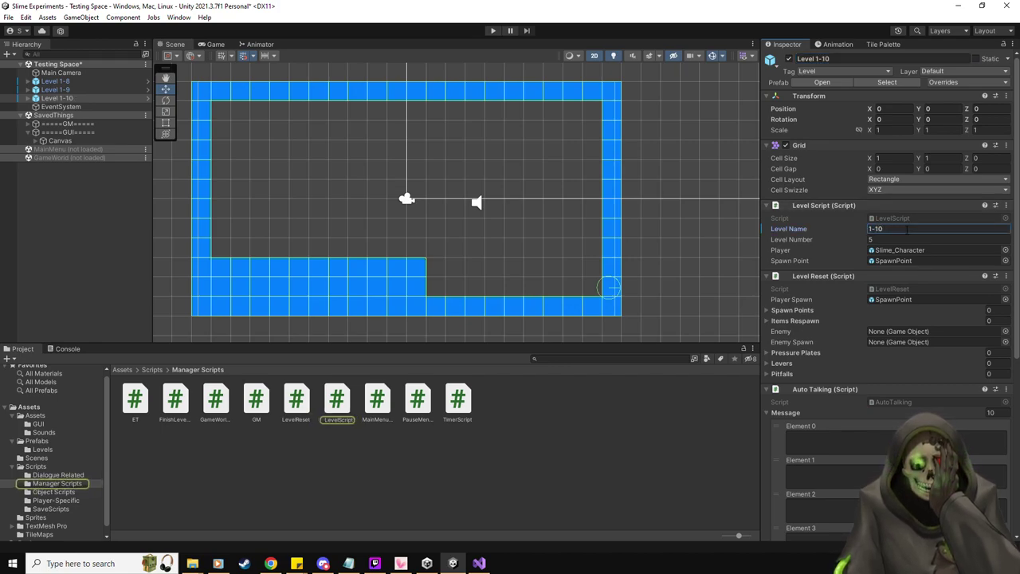
{"action": "left_click", "coordinate": [892, 249]}
{"action": "left_click", "coordinate": [891, 239]}
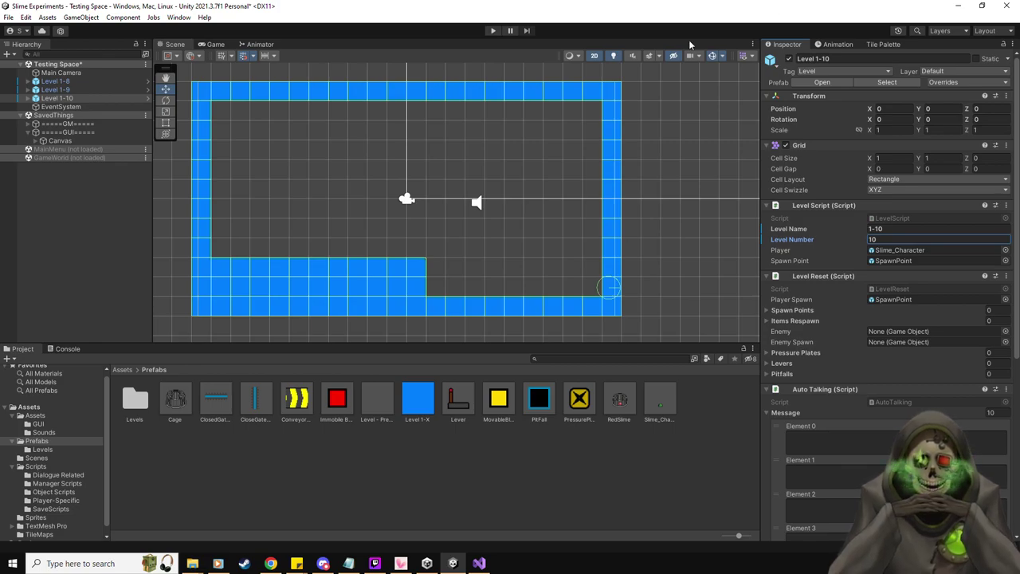
- In Level 1-10's EndLevel, set the Finish Level Script's Level Number to 10 and assign Level 1-10 as Current Level
{"action": "left_click", "coordinate": [27, 98]}
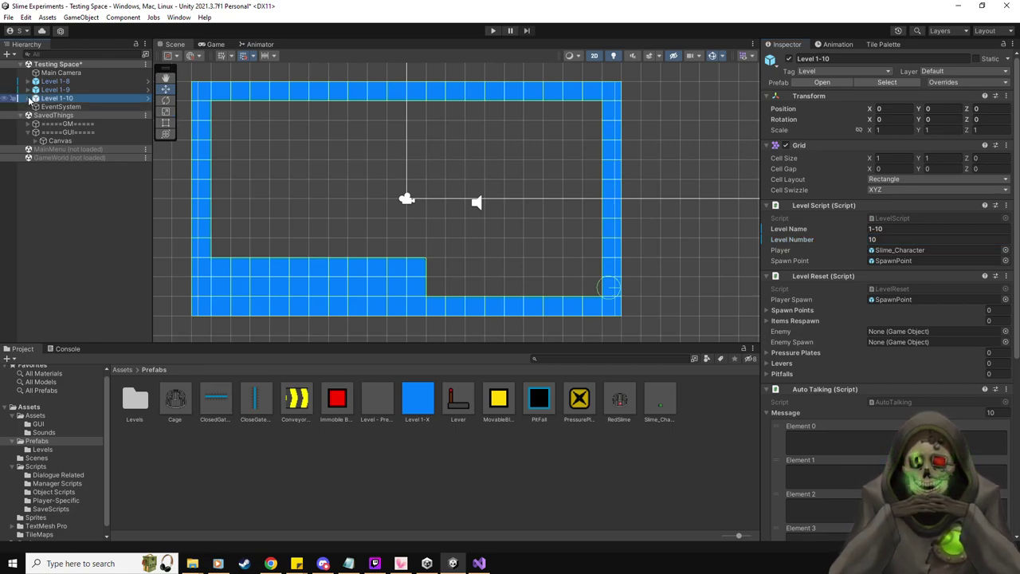
{"action": "left_click", "coordinate": [63, 149]}
{"action": "left_click", "coordinate": [901, 276]}
{"action": "type", "text": "10"}
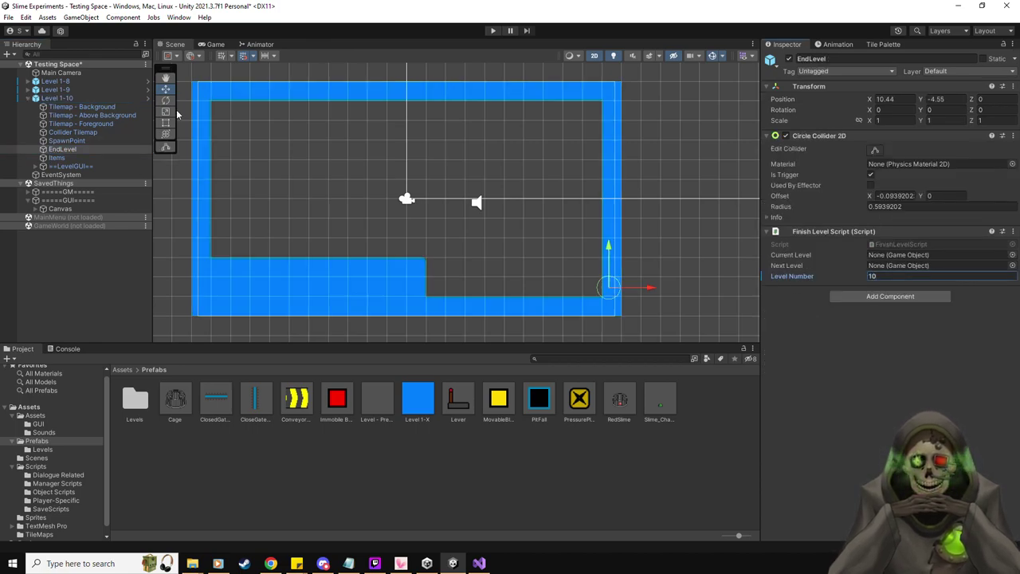
{"action": "left_click_drag", "start_coordinate": [75, 98], "coordinate": [868, 255]}
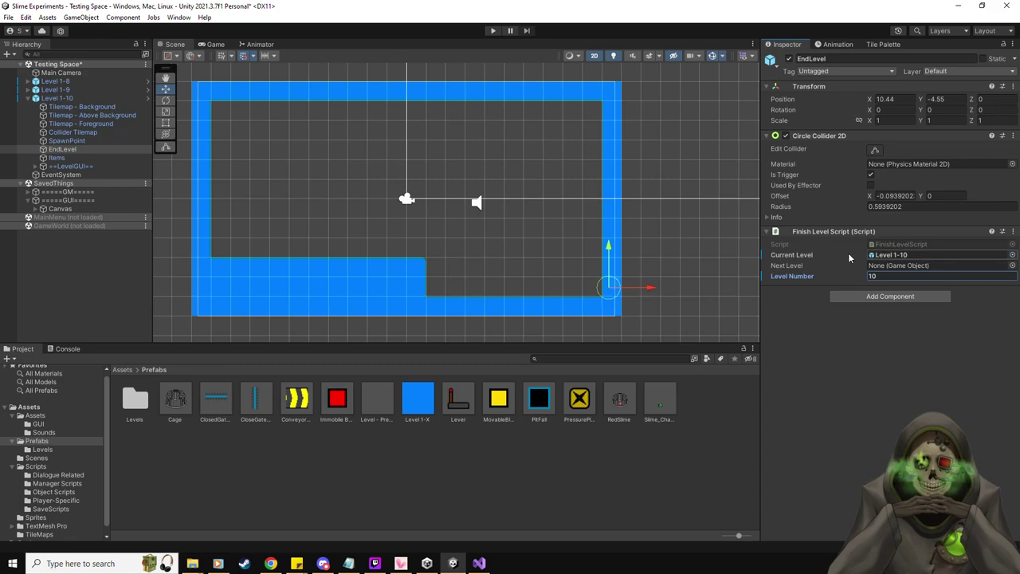
- Unpack the Level 1-10, Level 1-9 and Level 1-8 prefab instances
{"action": "right_click", "coordinate": [71, 97]}
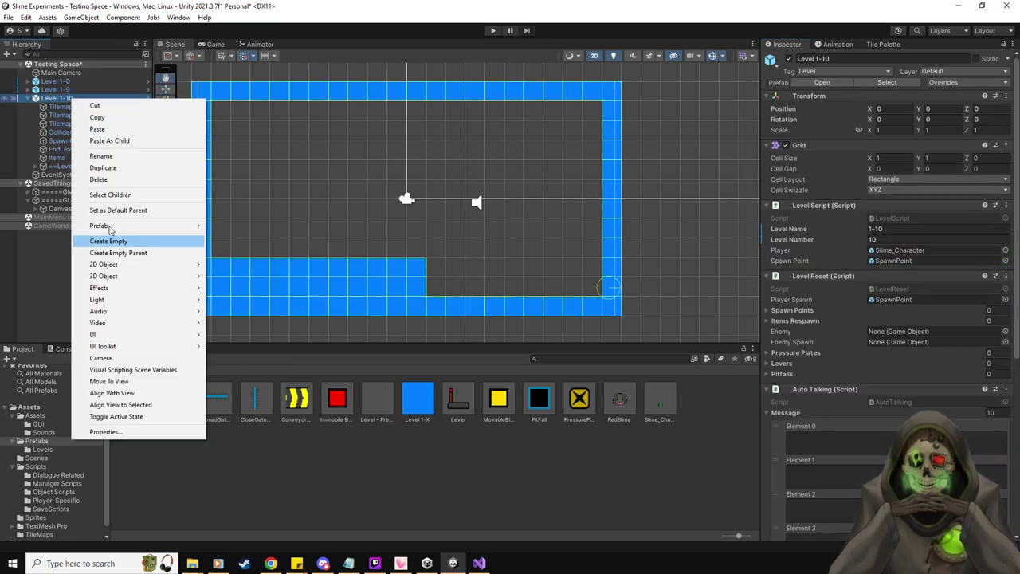
{"action": "mouse_move", "coordinate": [109, 229]}
{"action": "left_click", "coordinate": [254, 273]}
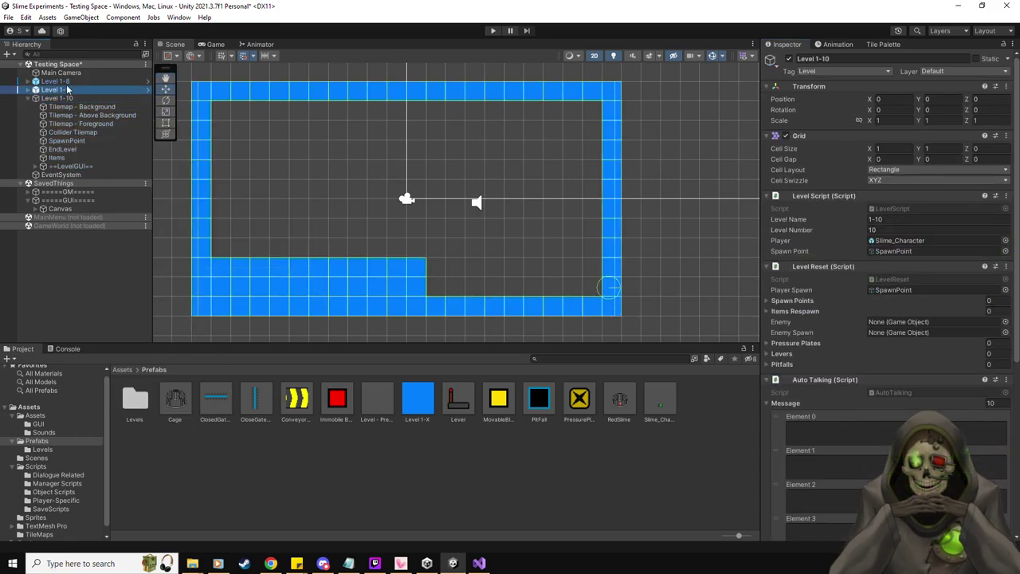
{"action": "left_click", "coordinate": [64, 82], "text": "ctrl"}
{"action": "right_click", "coordinate": [66, 83]}
{"action": "mouse_move", "coordinate": [105, 209]}
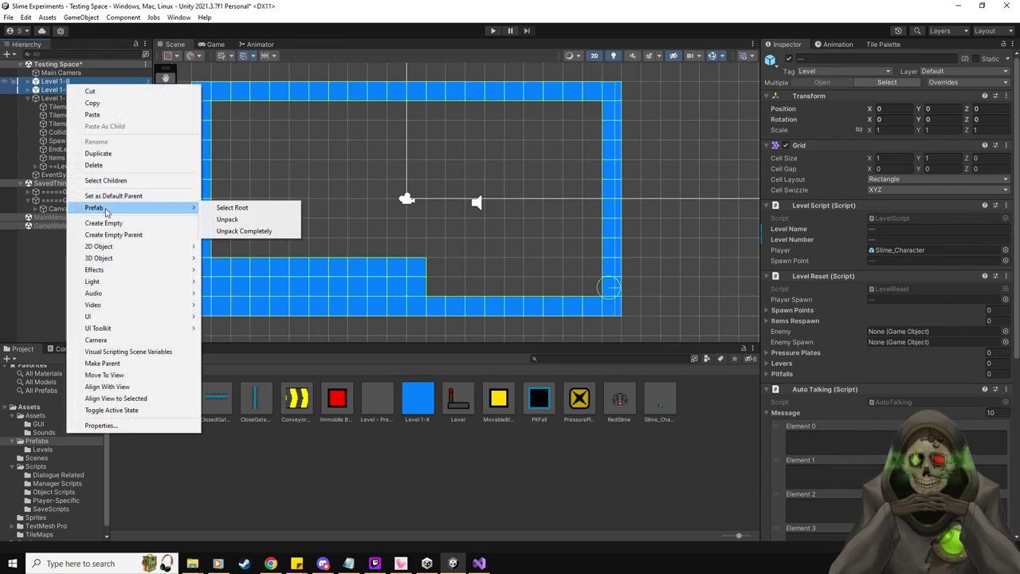
{"action": "left_click", "coordinate": [227, 219]}
- In Level 1-8's EndLevel, set the Level Number to 8 and assign Level 1-8 as Current Level
{"action": "left_click", "coordinate": [27, 90]}
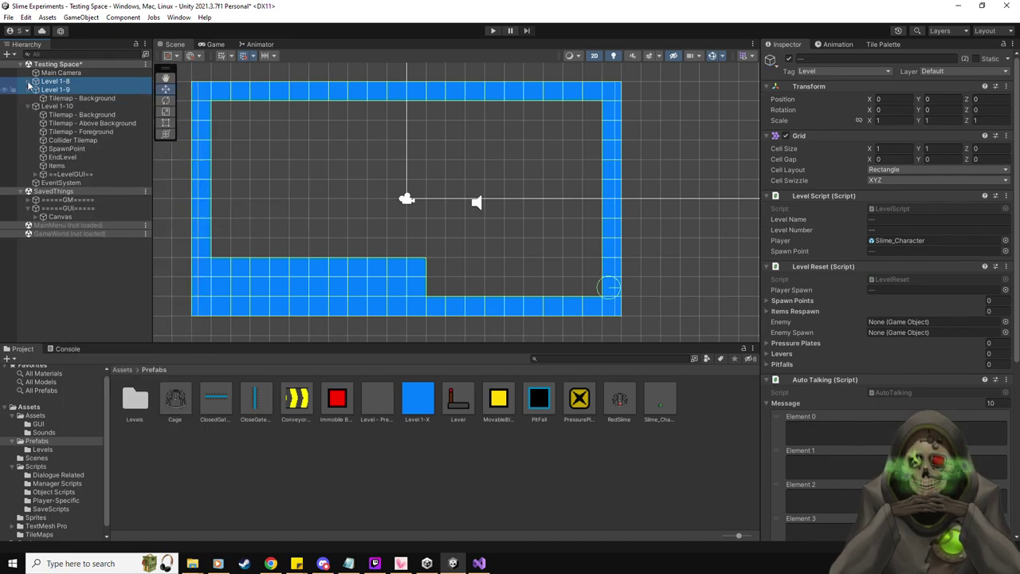
{"action": "left_click", "coordinate": [28, 81]}
{"action": "left_click", "coordinate": [64, 130]}
{"action": "left_click", "coordinate": [885, 276]}
{"action": "left_click_drag", "start_coordinate": [56, 81], "coordinate": [913, 256]}
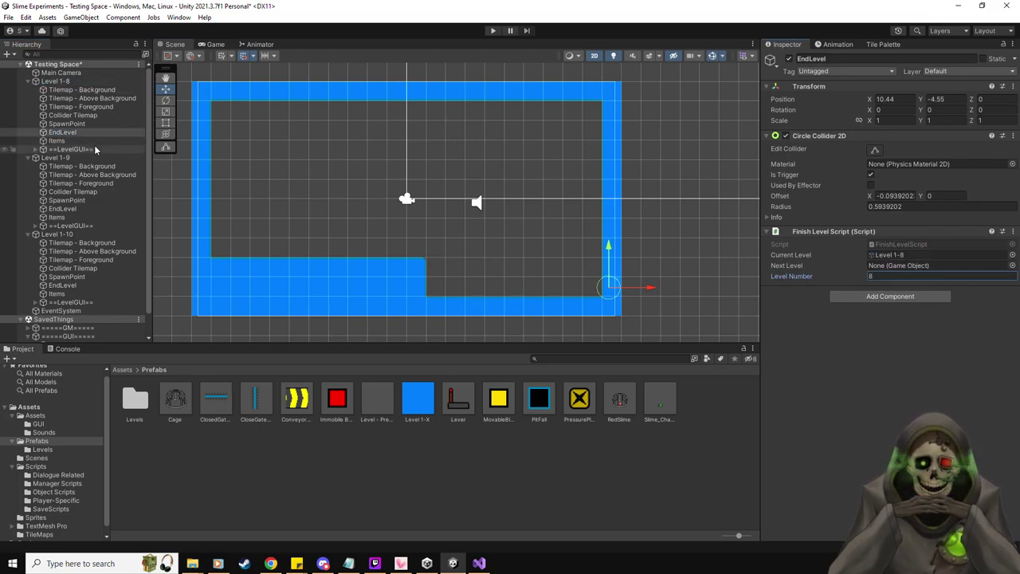
- Set Level 1-9's EndLevel to Level Number 9 with Level 1-9 as Current Level, and check Level 1-10's EndLevel settings
{"action": "left_click", "coordinate": [73, 158]}
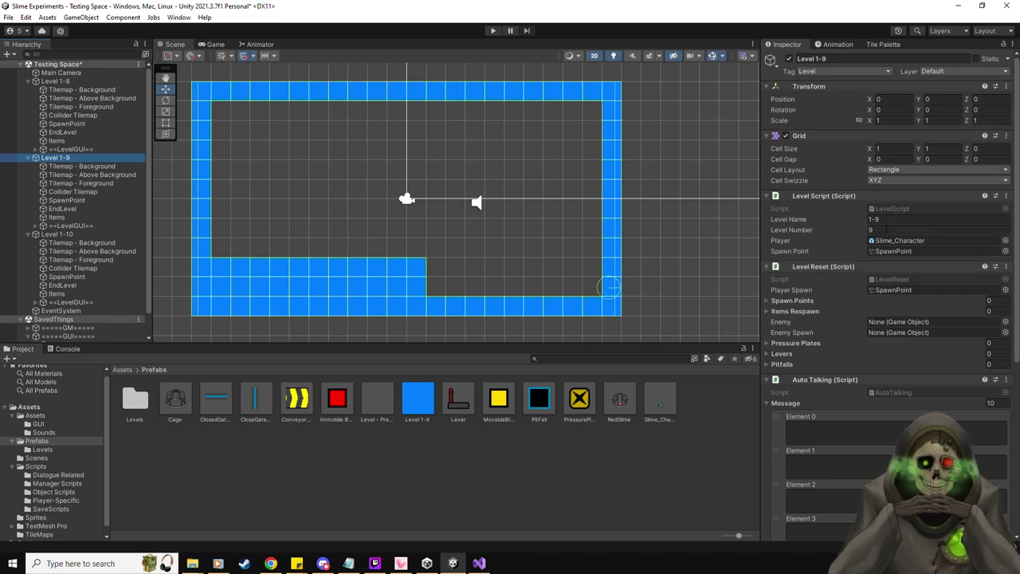
{"action": "left_click", "coordinate": [76, 201]}
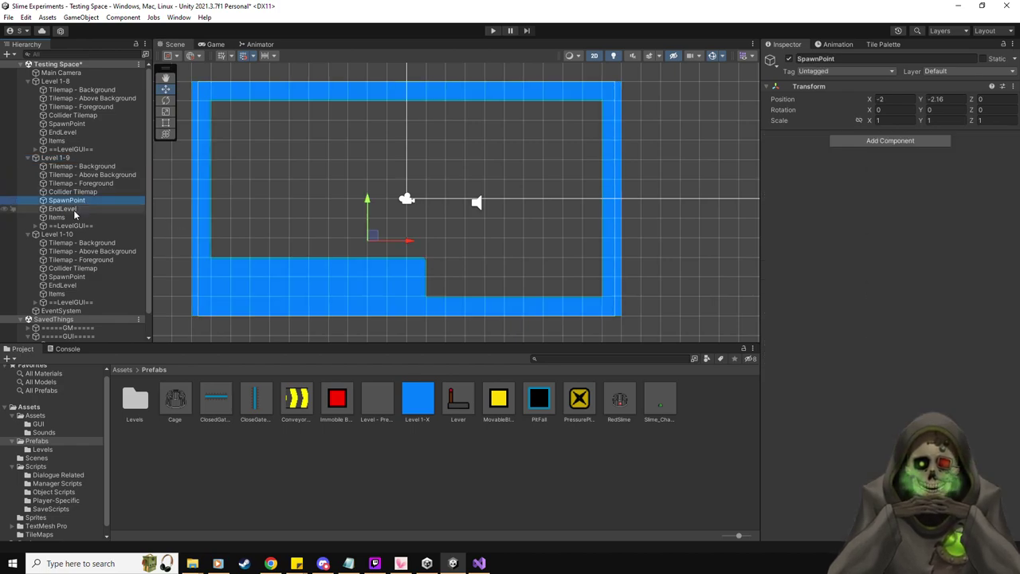
{"action": "left_click", "coordinate": [74, 209]}
{"action": "left_click", "coordinate": [916, 276]}
{"action": "type", "text": "9"}
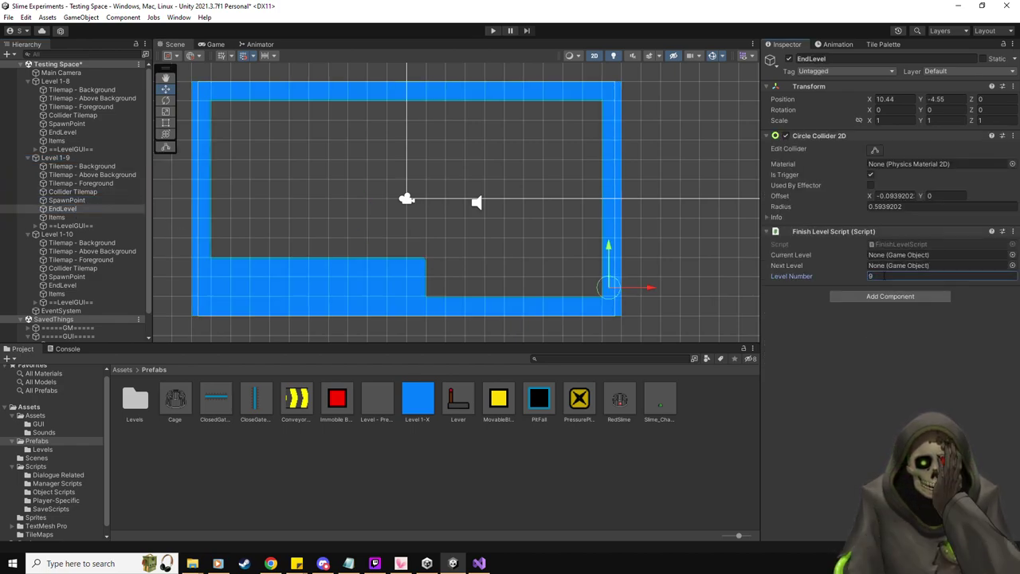
{"action": "left_click_drag", "start_coordinate": [60, 157], "coordinate": [909, 250]}
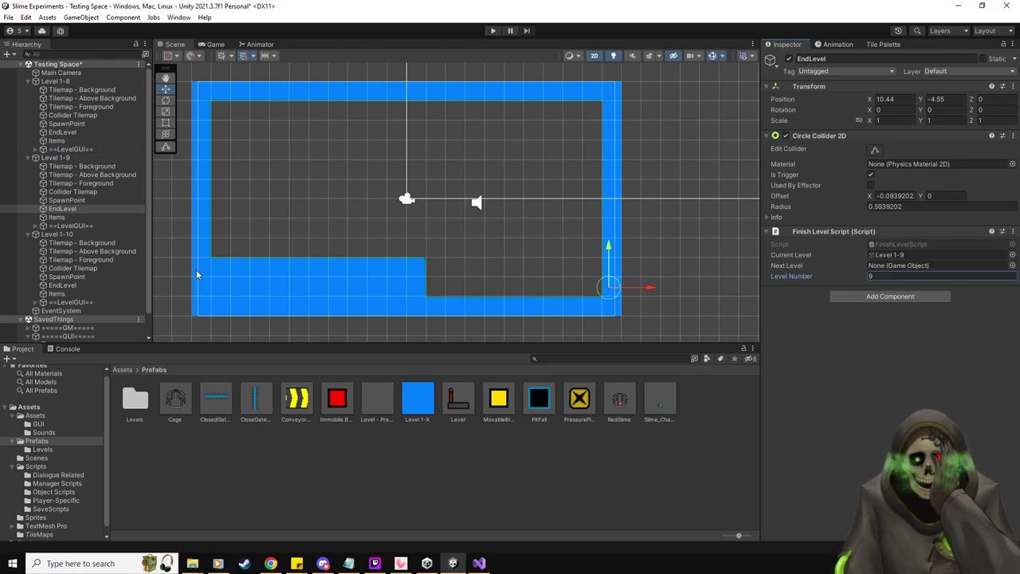
{"action": "left_click", "coordinate": [72, 234]}
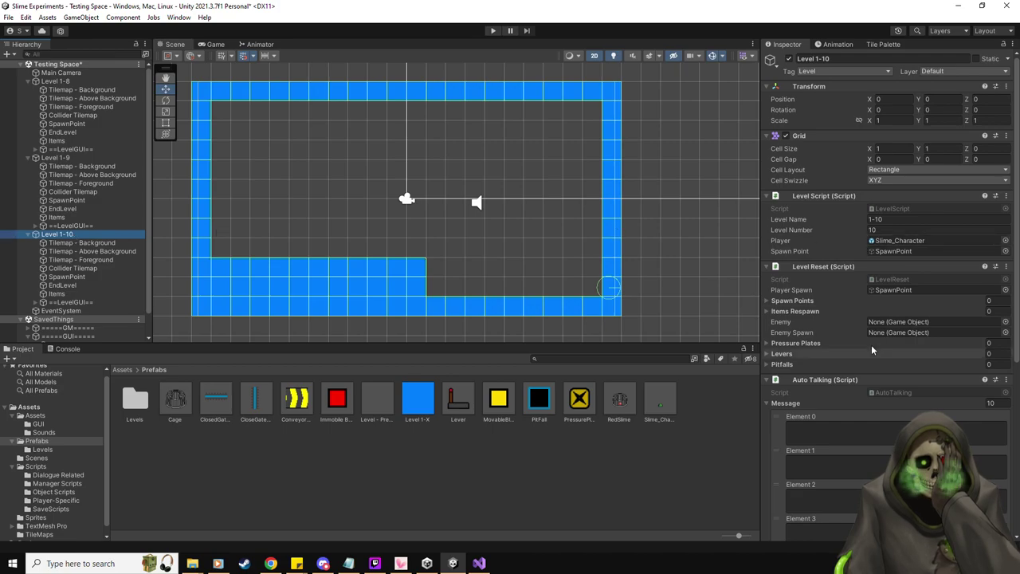
{"action": "left_click", "coordinate": [94, 286]}
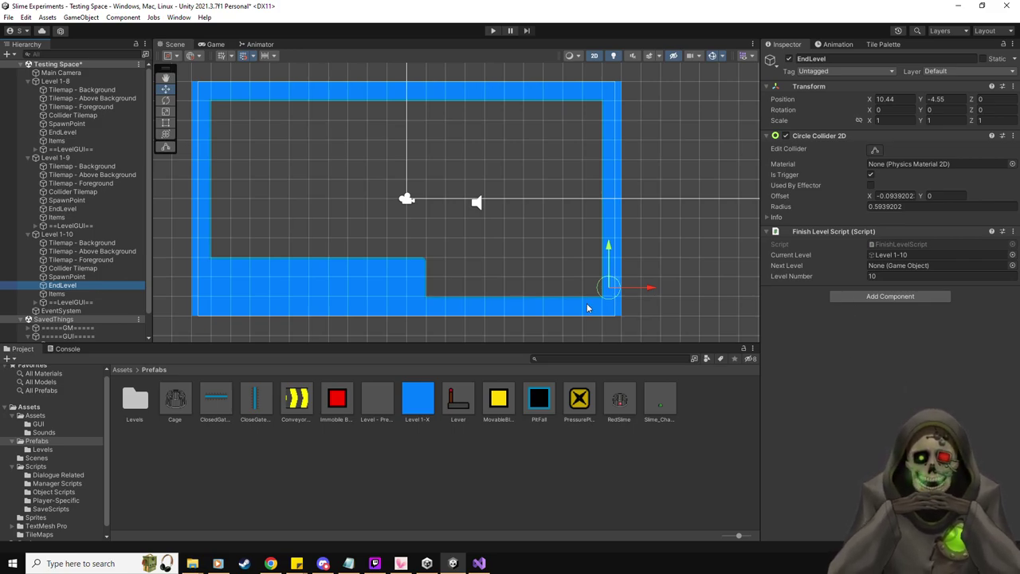
- Deactivate the Level 1-9 and Level 1-10 objects, leaving Level 1-8 active
{"action": "left_click", "coordinate": [69, 82]}
{"action": "left_click", "coordinate": [66, 157]}
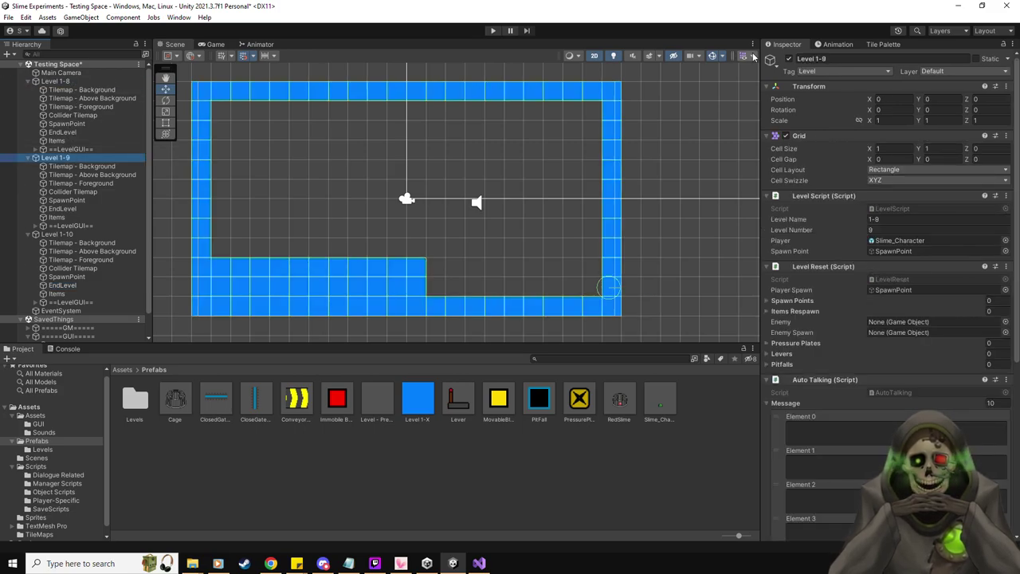
{"action": "key", "text": "alt+shift+a"}
{"action": "left_click", "coordinate": [49, 235]}
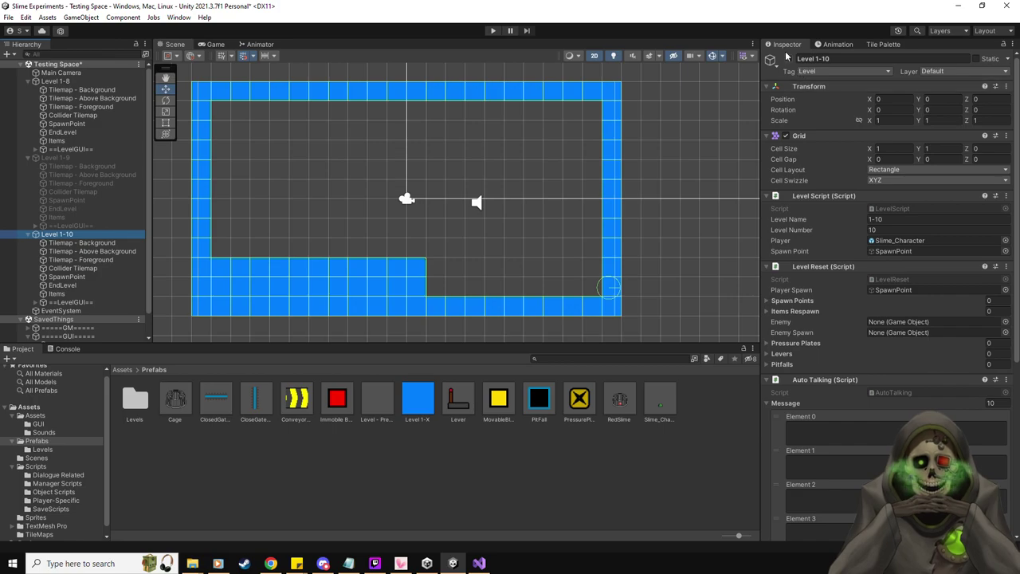
{"action": "key", "text": "alt+shift+a"}
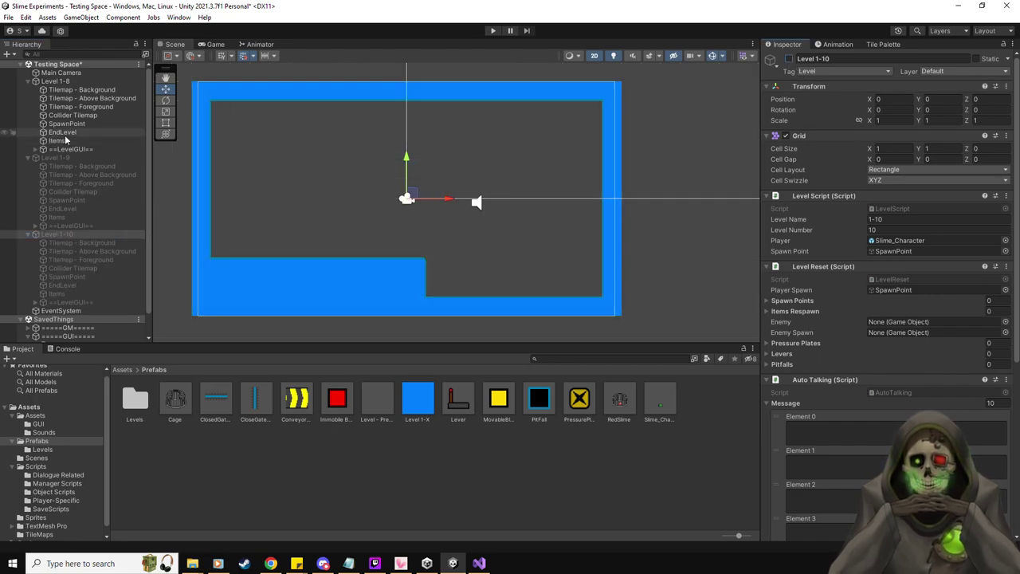
- Set Level 1-8's Items object as the default parent for new objects
{"action": "left_click", "coordinate": [57, 141]}
{"action": "right_click", "coordinate": [60, 141]}
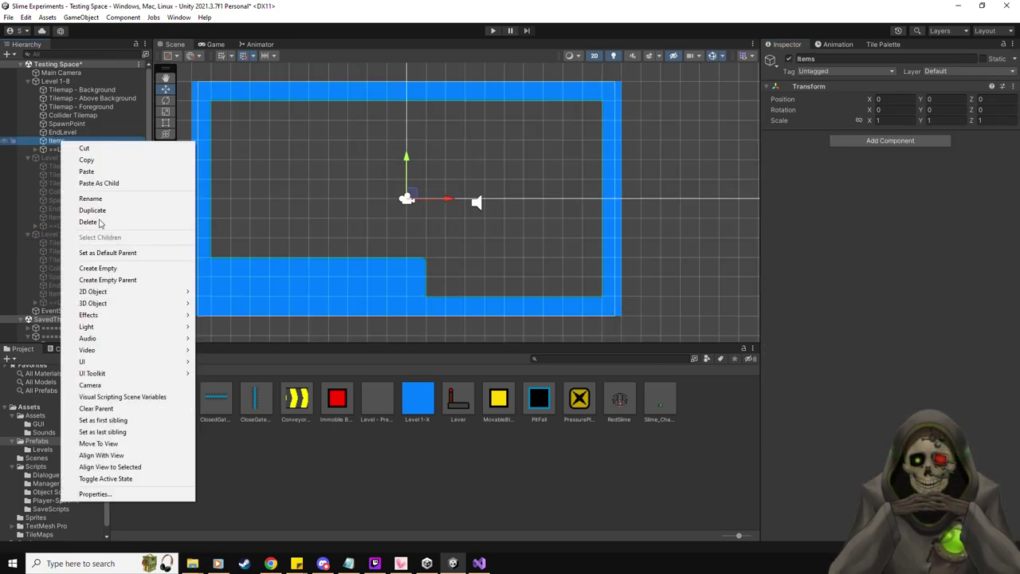
{"action": "left_click", "coordinate": [110, 251]}
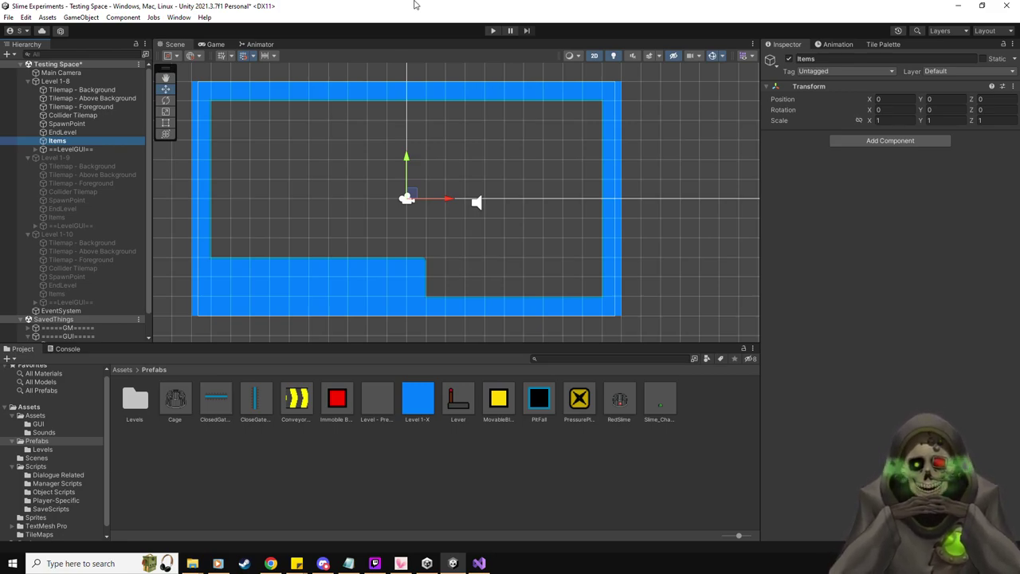
- Paint one floor tile with the red half-circle on Level 1-8's Collider Tilemap, in the lower floor beside the raised block
{"action": "left_click", "coordinate": [79, 115]}
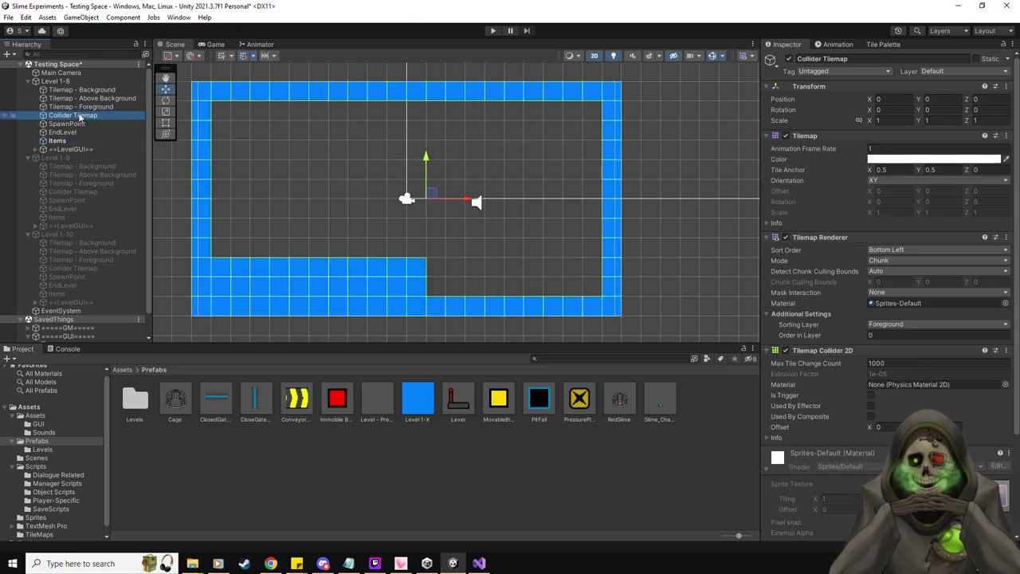
{"action": "left_click", "coordinate": [882, 43]}
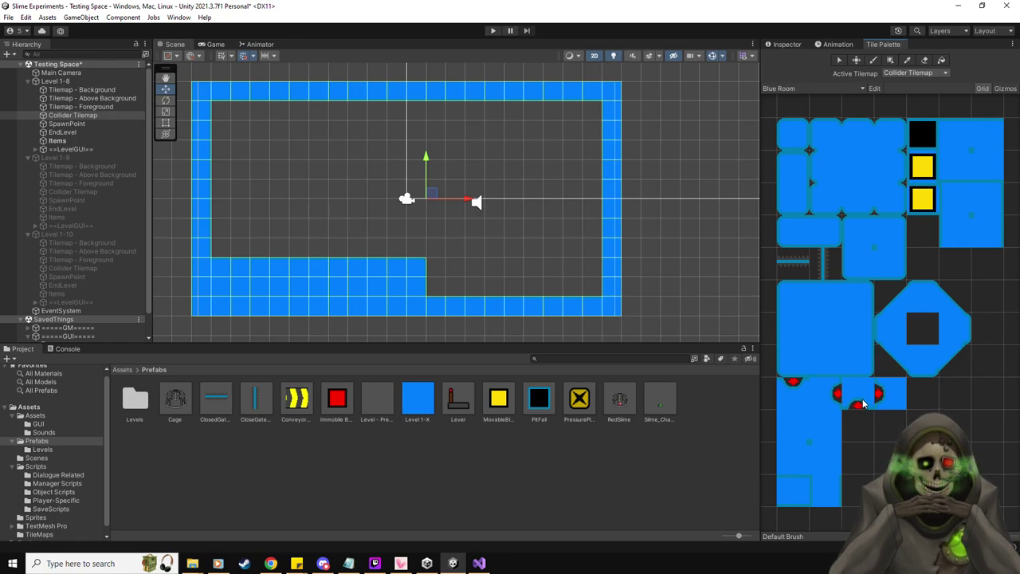
{"action": "left_click", "coordinate": [794, 396]}
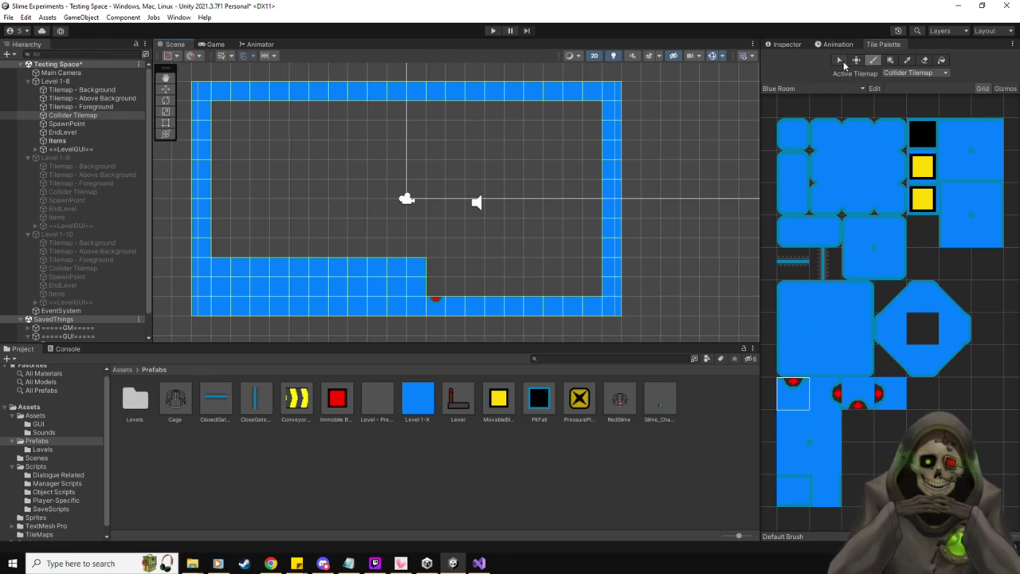
- Move Level 1-8's EndLevel trigger onto the red floor tile, at about X 1.59, Y -5.5
{"action": "left_click", "coordinate": [785, 44]}
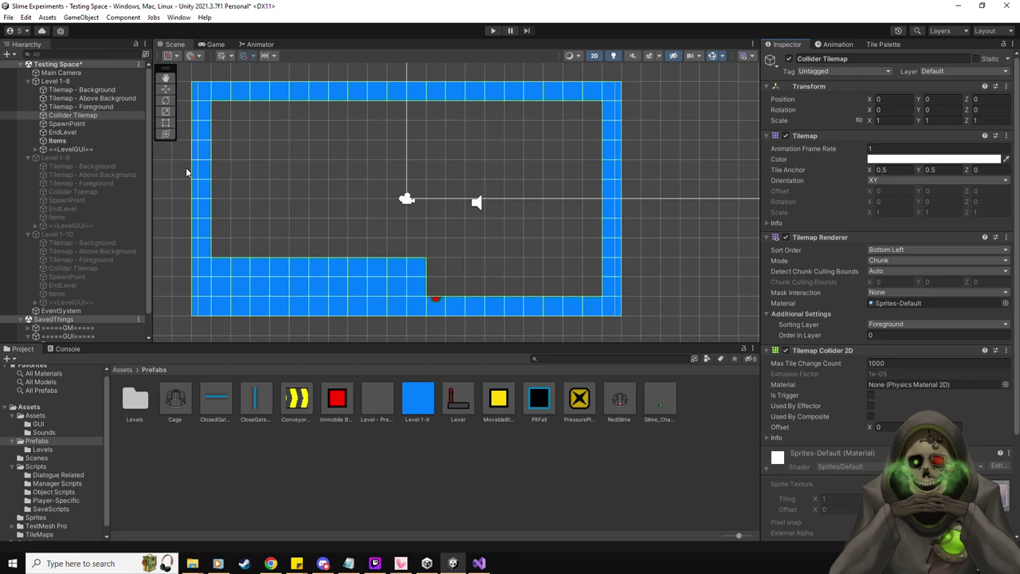
{"action": "left_click", "coordinate": [62, 132]}
{"action": "left_click", "coordinate": [165, 89]}
{"action": "left_click_drag", "start_coordinate": [613, 288], "coordinate": [454, 303]}
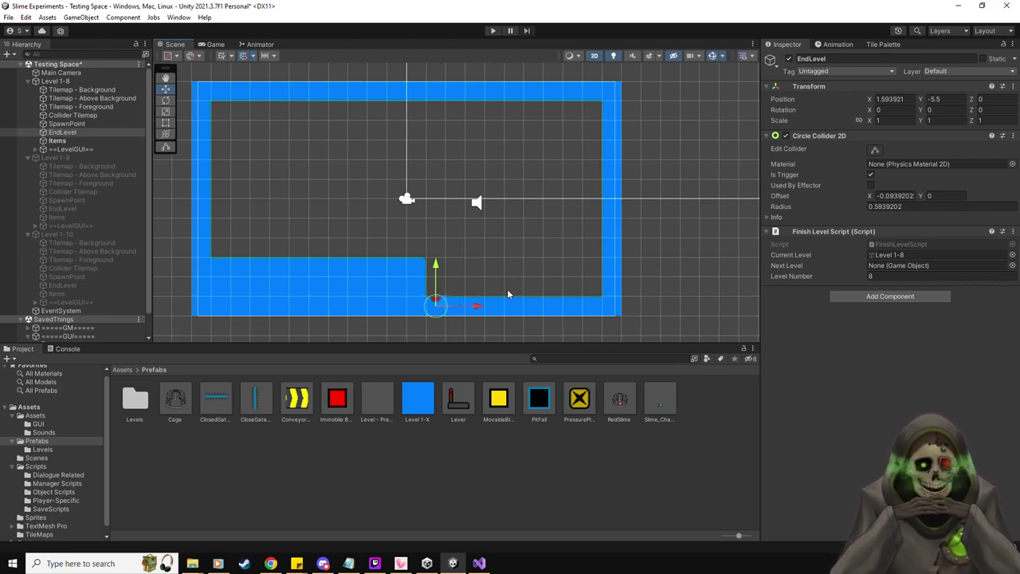
- Try a Circle Collider 2D X offset of 0 on Level 1-8's EndLevel and undo the change
{"action": "left_click", "coordinate": [887, 195]}
{"action": "type", "text": "0"}
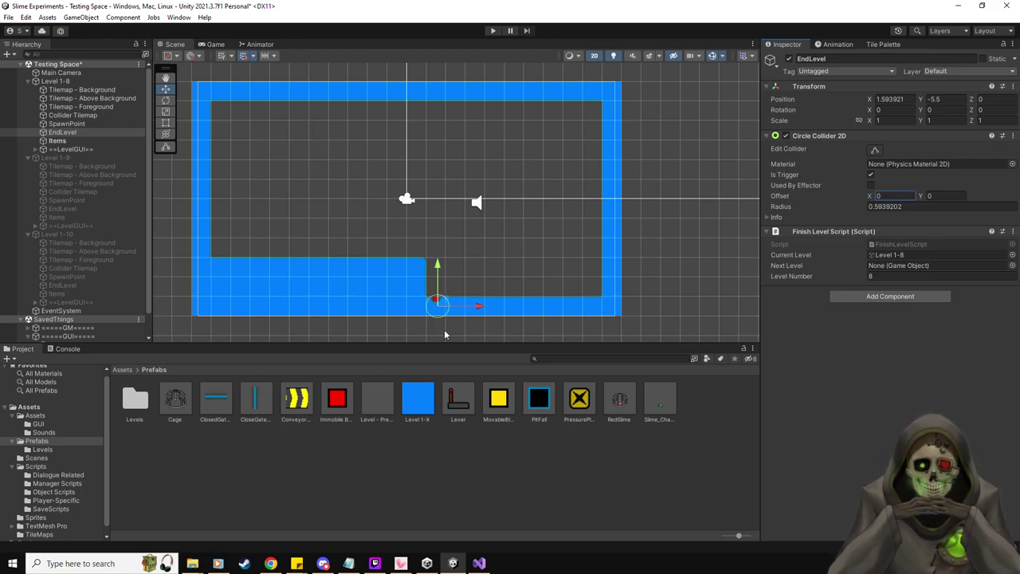
{"action": "scroll", "coordinate": [443, 329], "scroll_direction": "up", "scroll_amount": 6}
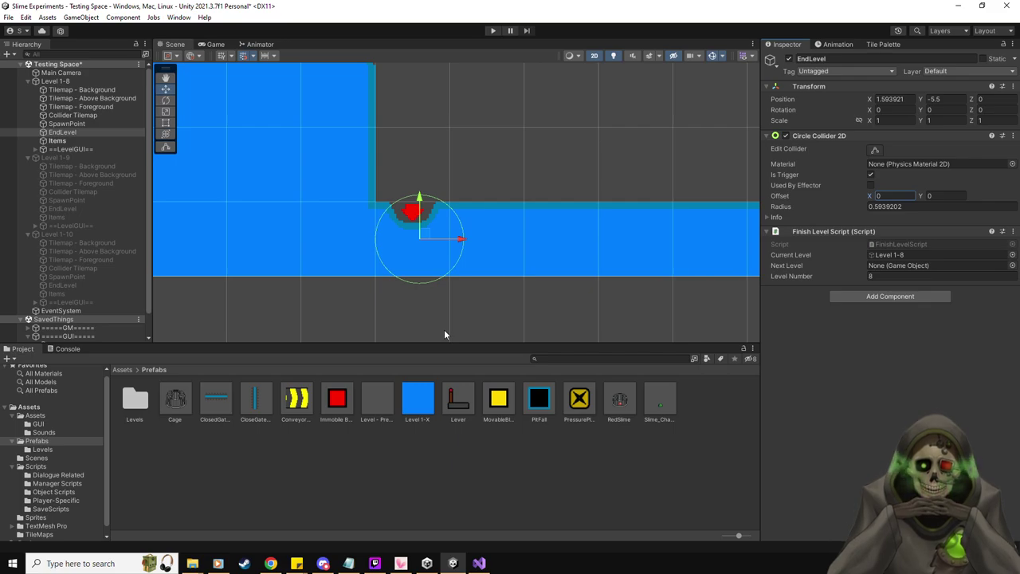
{"action": "scroll", "coordinate": [444, 329], "scroll_direction": "up", "scroll_amount": 1}
{"action": "key", "text": "ctrl+z"}
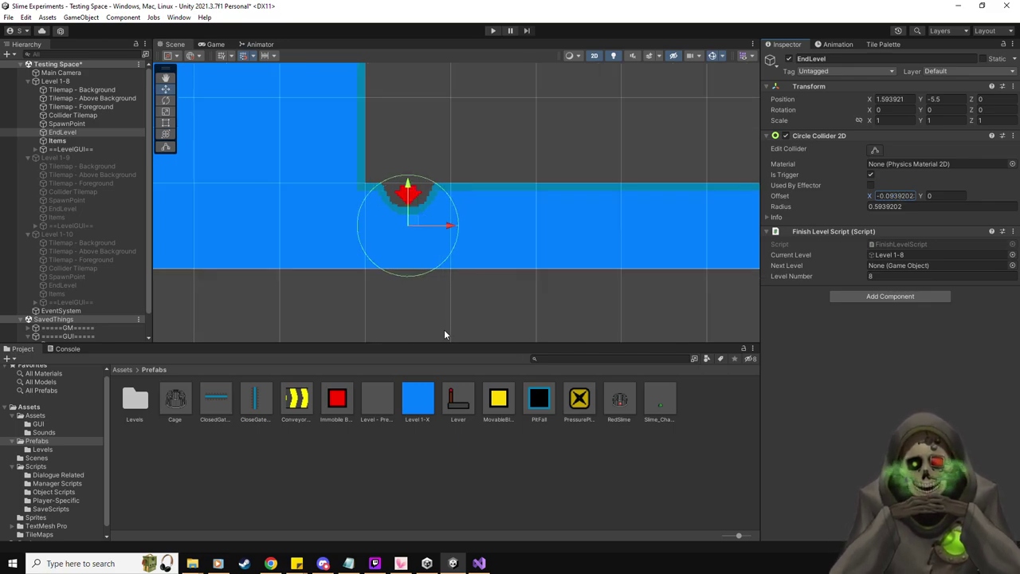
- Place a MovableBlock, a ConveyorBelt and a PitFall side by side in Level 1-8 at X -4.5, -3.5 and -2.5, Y 2.5
{"action": "scroll", "coordinate": [436, 271], "scroll_direction": "down", "scroll_amount": 7}
{"action": "scroll", "coordinate": [408, 213], "scroll_direction": "down", "scroll_amount": 2}
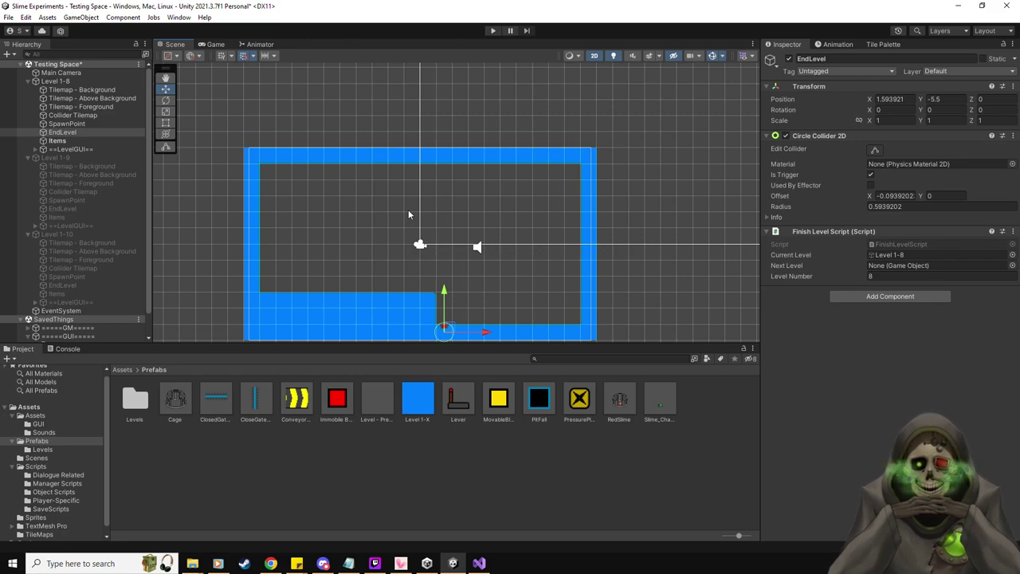
{"action": "scroll", "coordinate": [408, 210], "scroll_direction": "up", "scroll_amount": 3}
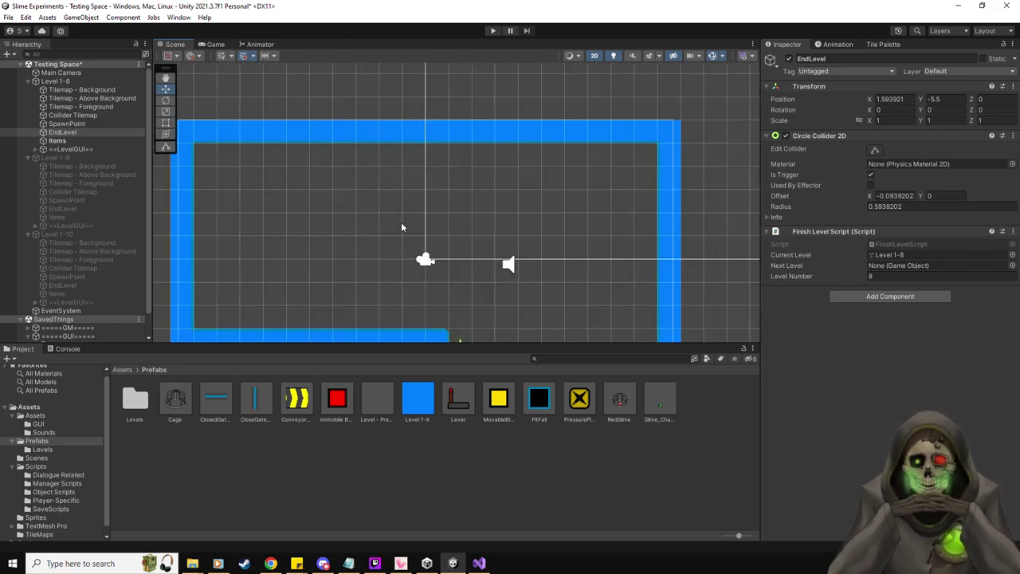
{"action": "left_click_drag", "start_coordinate": [504, 402], "coordinate": [320, 201]}
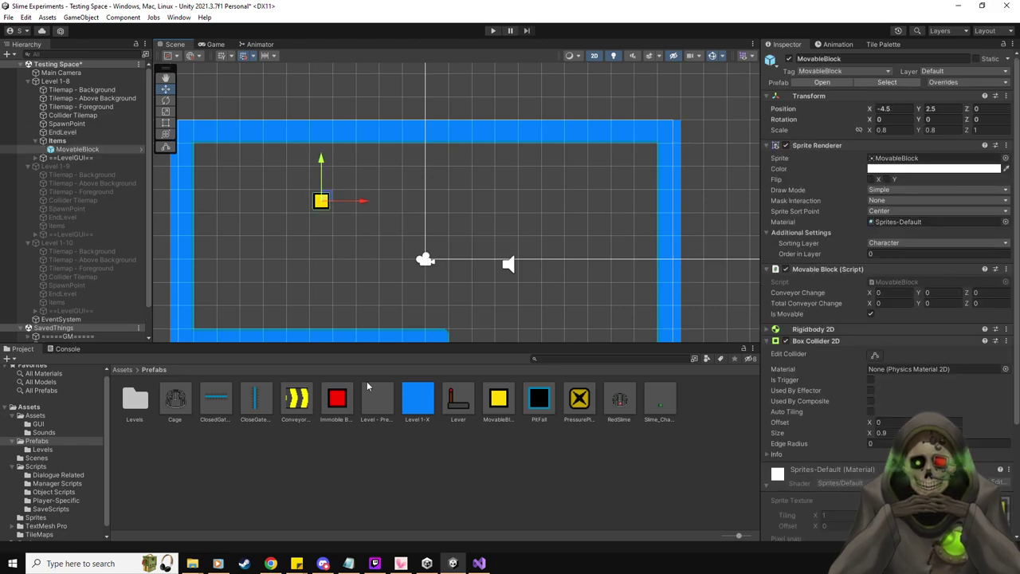
{"action": "left_click_drag", "start_coordinate": [302, 402], "coordinate": [349, 206]}
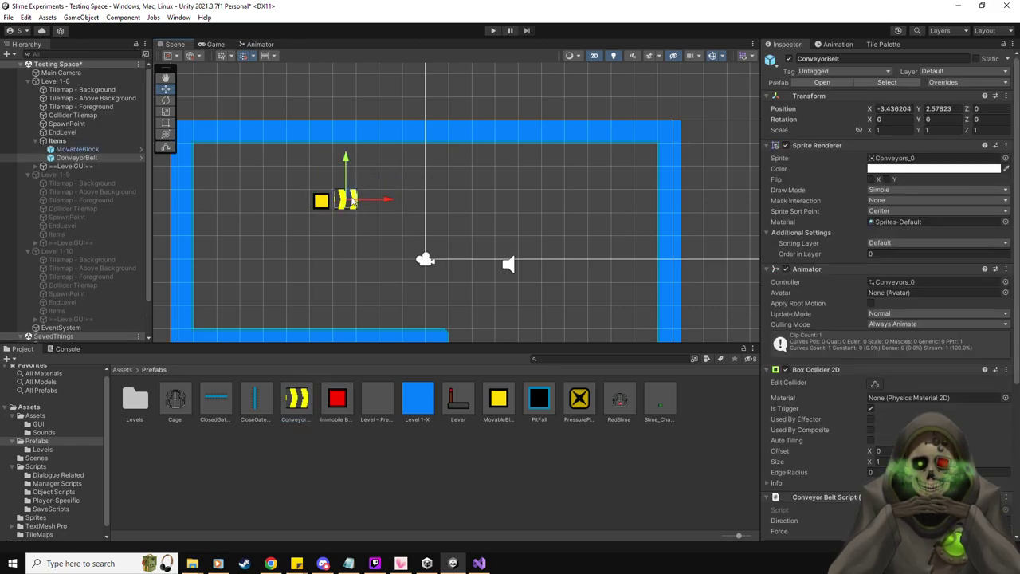
{"action": "left_click_drag", "start_coordinate": [539, 403], "coordinate": [374, 201]}
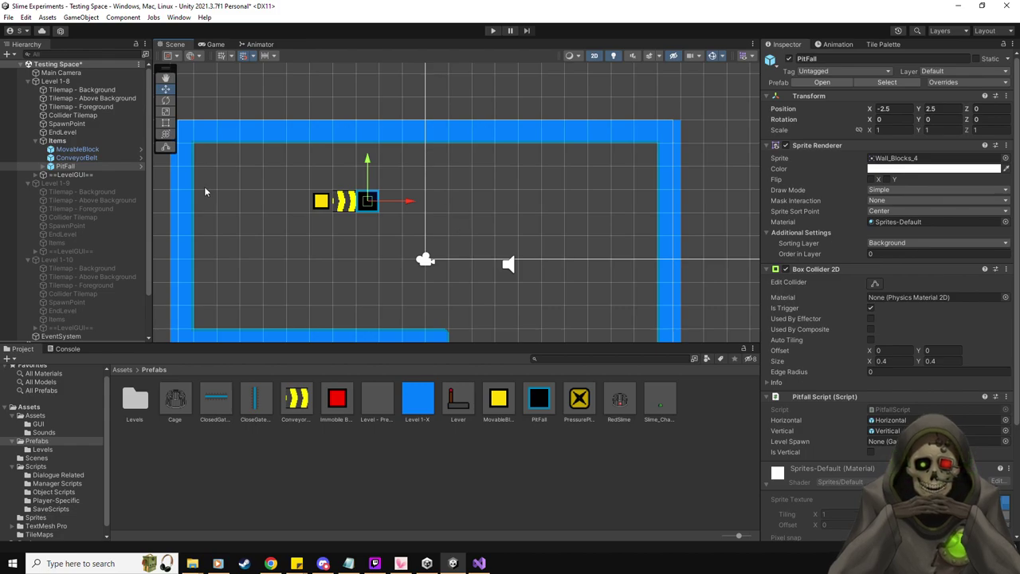
- Assign Level 1-8's SpawnPoint as the PitFall's Level Spawn and move the SpawnPoint to X -8.5, Y 4
{"action": "left_click_drag", "start_coordinate": [184, 152], "coordinate": [936, 431]}
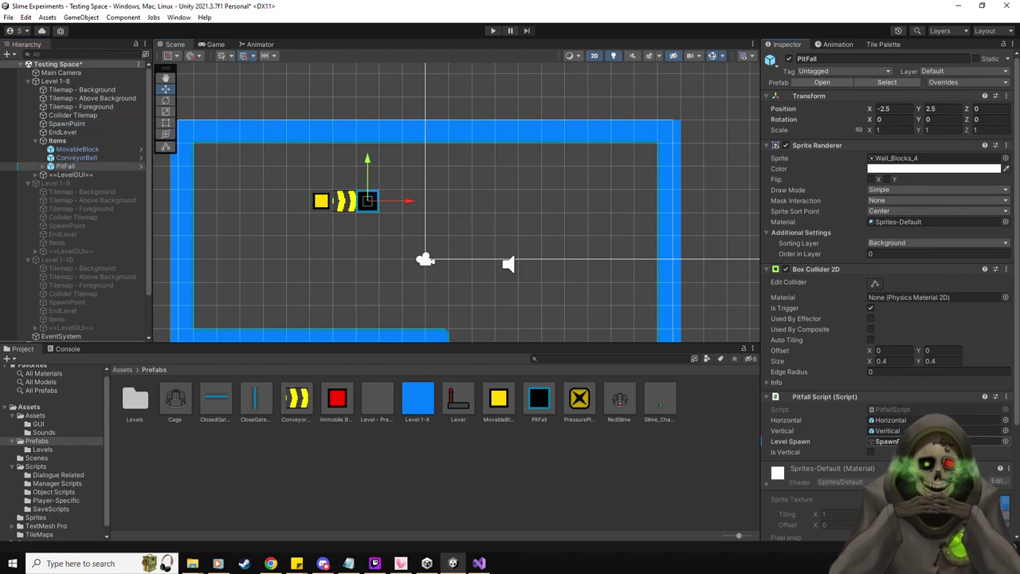
{"action": "left_click", "coordinate": [77, 158]}
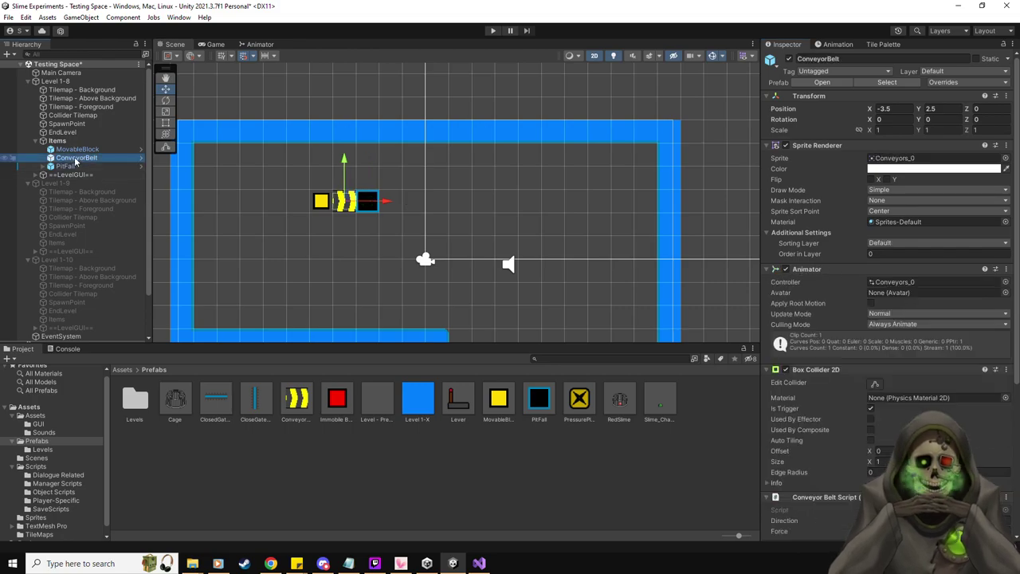
{"action": "scroll", "coordinate": [836, 323], "scroll_direction": "down", "scroll_amount": 3}
{"action": "scroll", "coordinate": [836, 319], "scroll_direction": "up", "scroll_amount": 5}
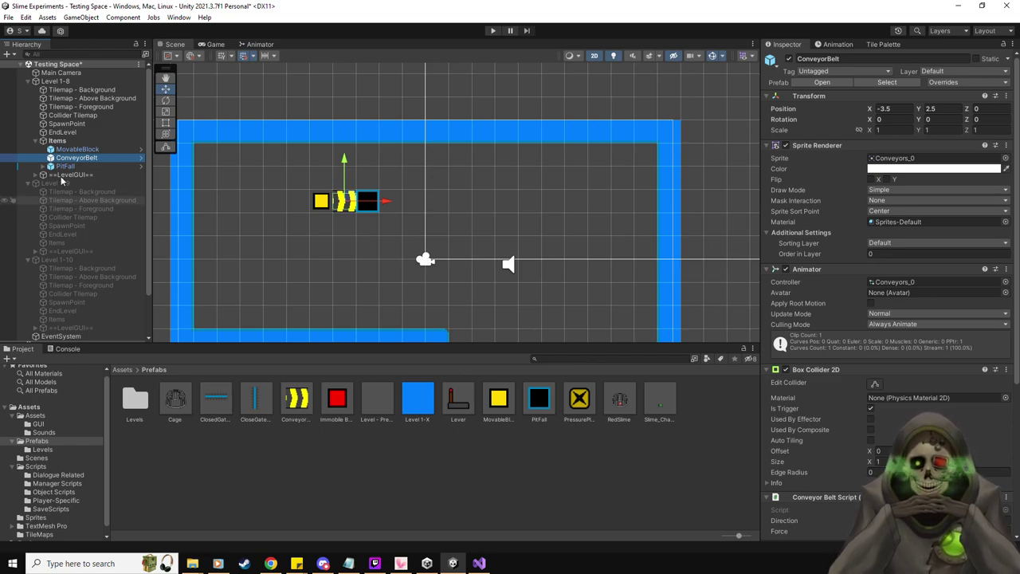
{"action": "left_click", "coordinate": [79, 150]}
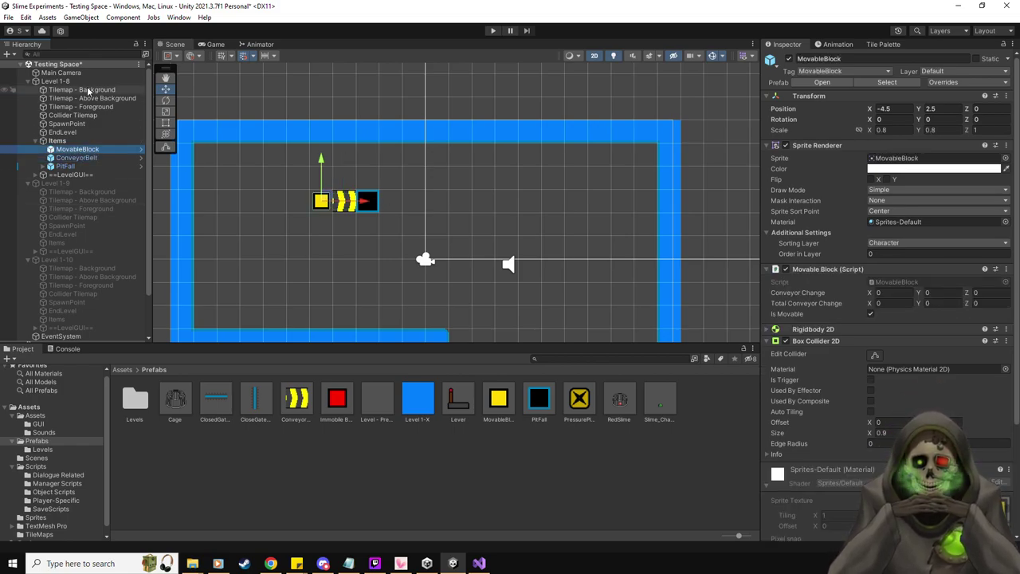
{"action": "left_click", "coordinate": [67, 123]}
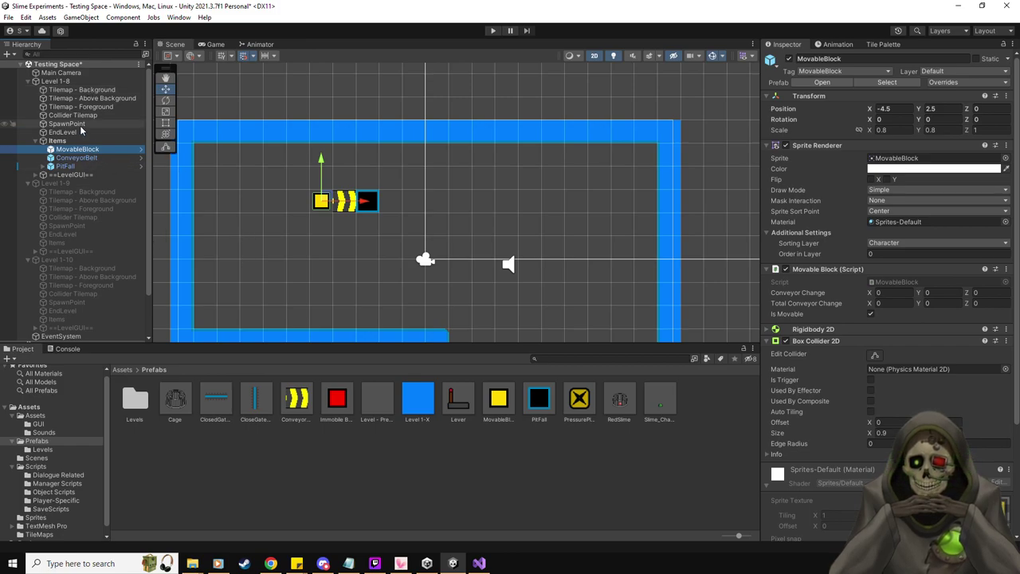
{"action": "left_click_drag", "start_coordinate": [384, 306], "coordinate": [233, 168]}
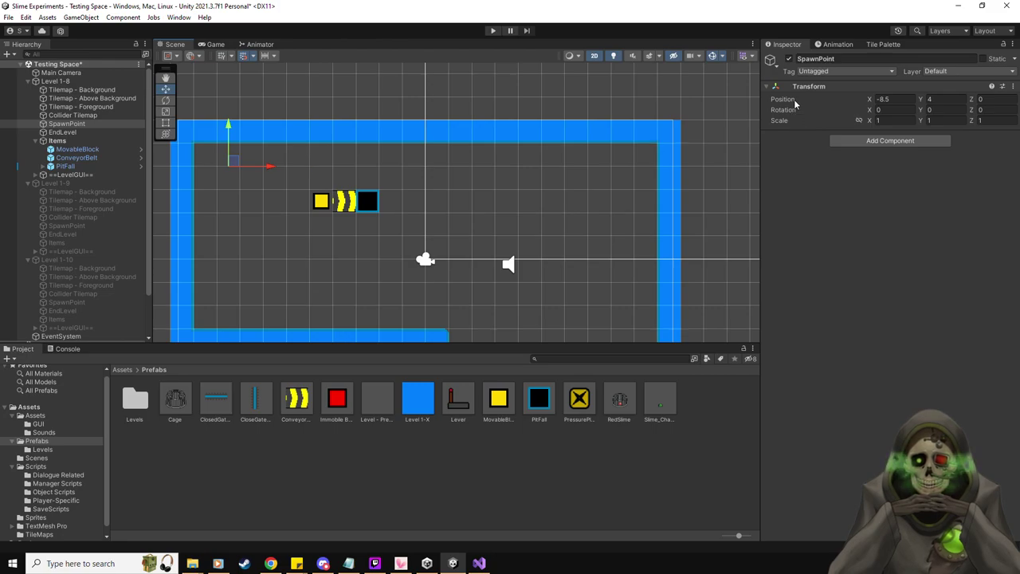
- Play-test Level 1-8 by pushing the movable block onto the conveyor belt, and check the console for errors
{"action": "left_click", "coordinate": [494, 30]}
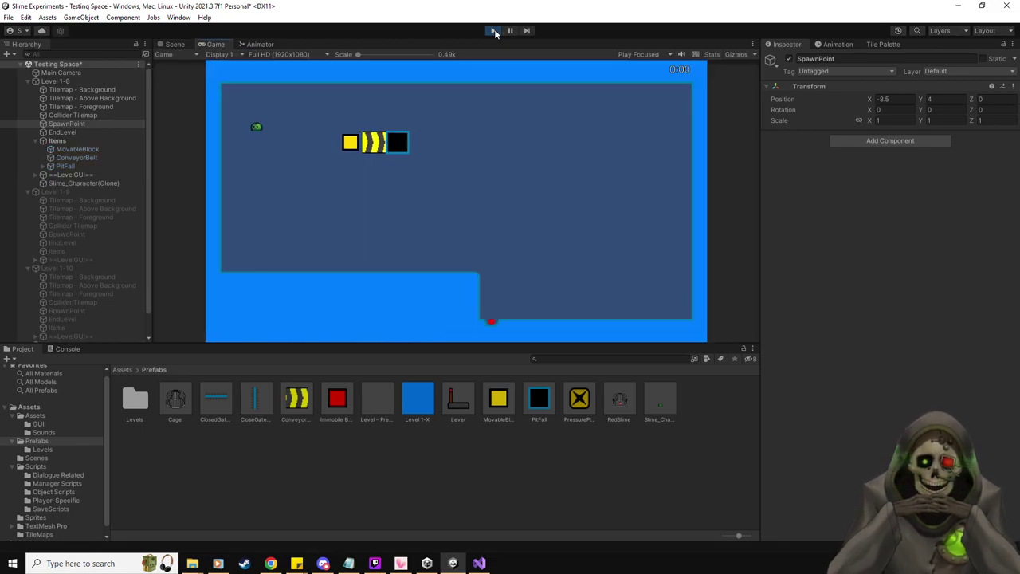
{"action": "key", "text": "d"}
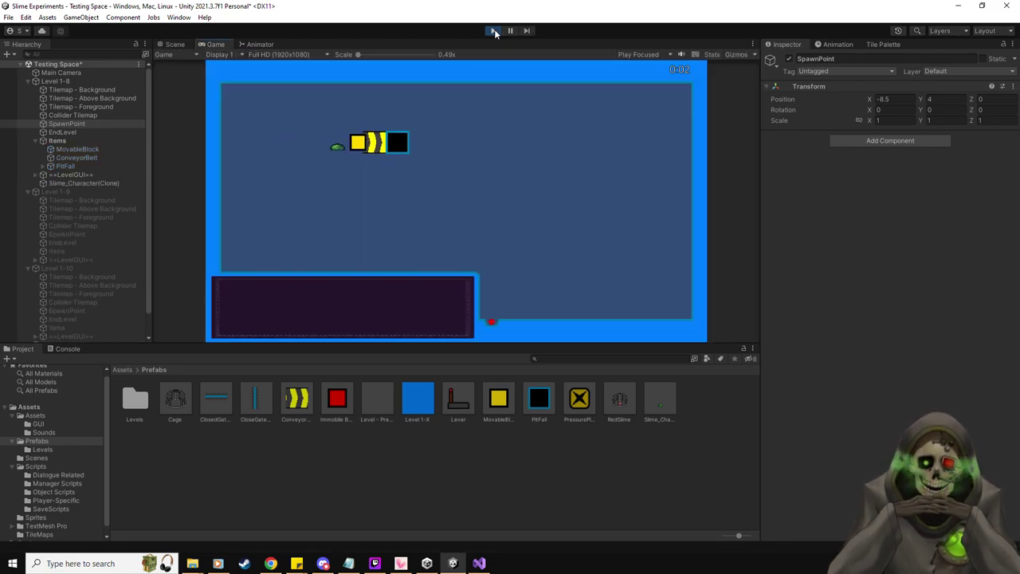
{"action": "key", "text": "a"}
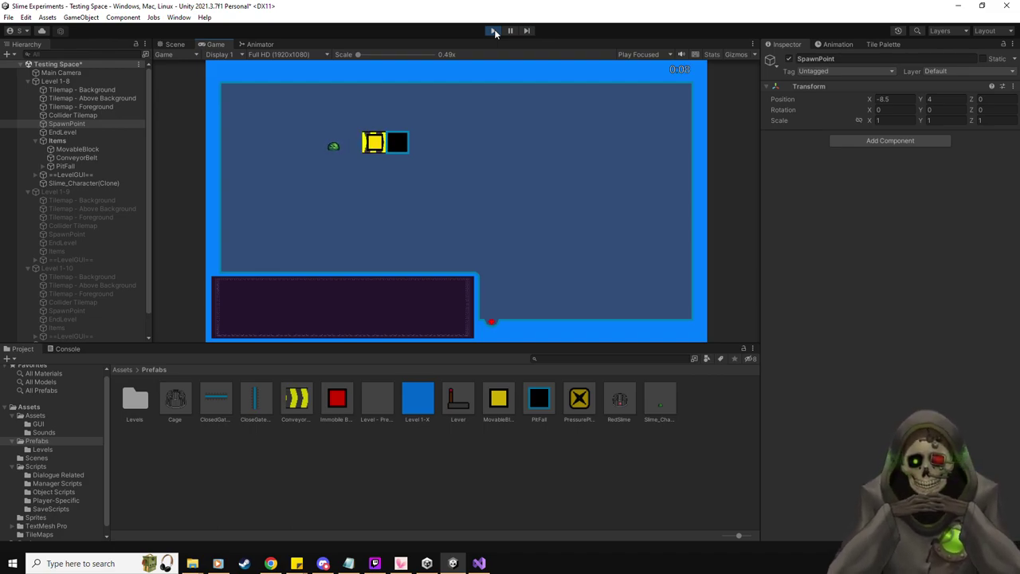
{"action": "left_click", "coordinate": [56, 348]}
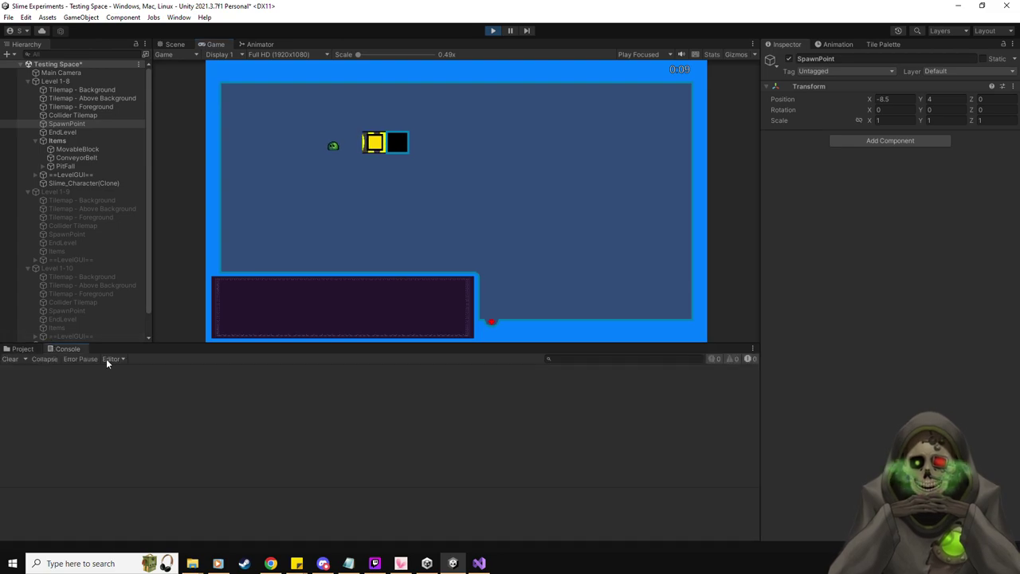
{"action": "left_click", "coordinate": [22, 349]}
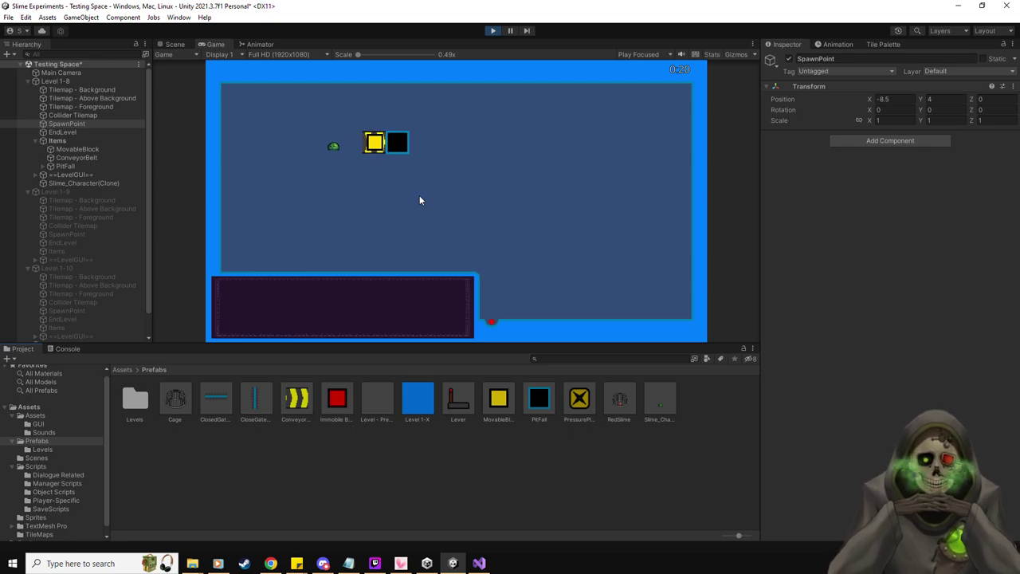
{"action": "left_click", "coordinate": [491, 31]}
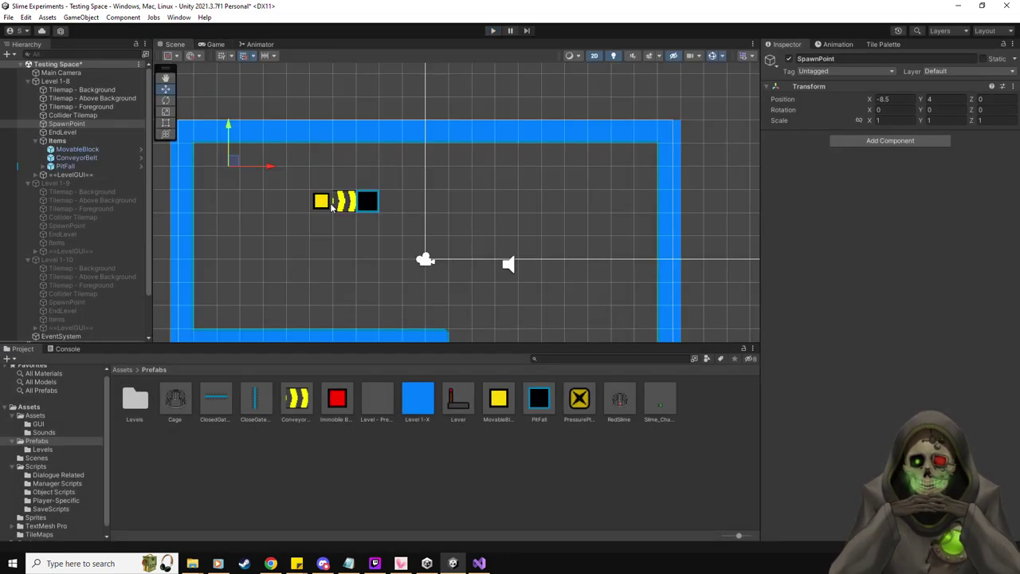
- Set the Conveyor Belt Script's Direction to Right on Level 1-8's ConveyorBelt
{"action": "left_click", "coordinate": [296, 399]}
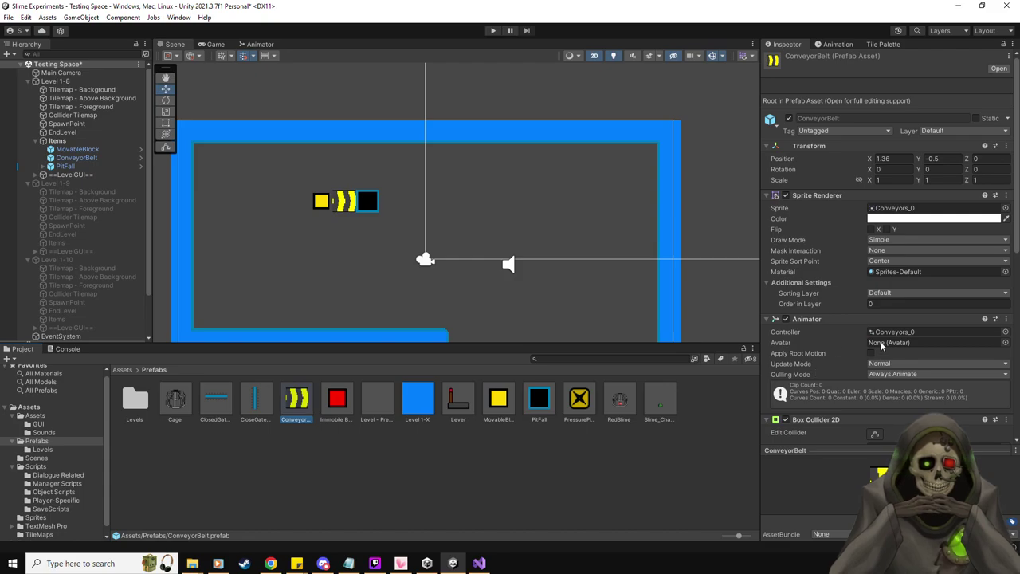
{"action": "scroll", "coordinate": [881, 344], "scroll_direction": "down", "scroll_amount": 8}
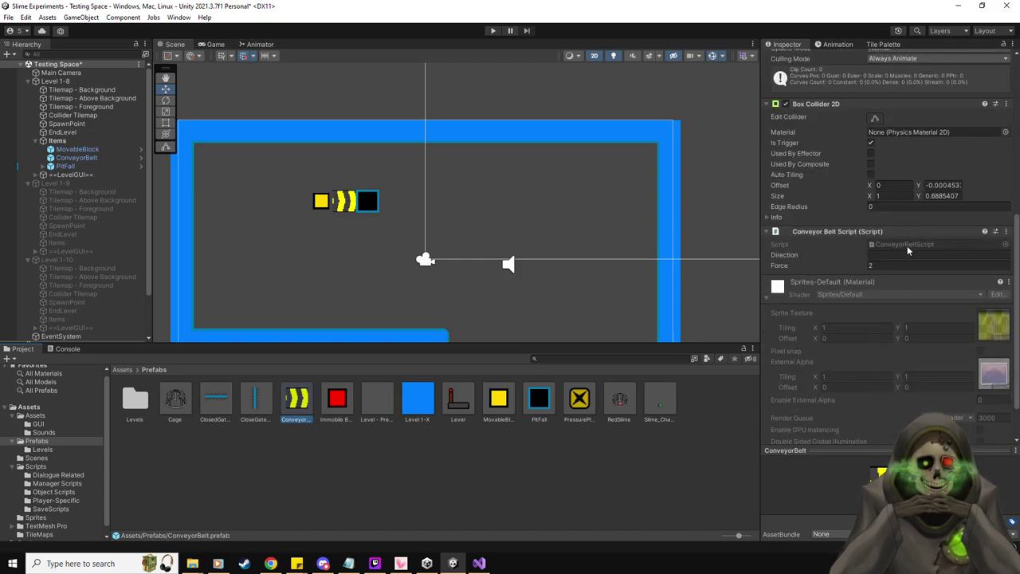
{"action": "left_click", "coordinate": [76, 157]}
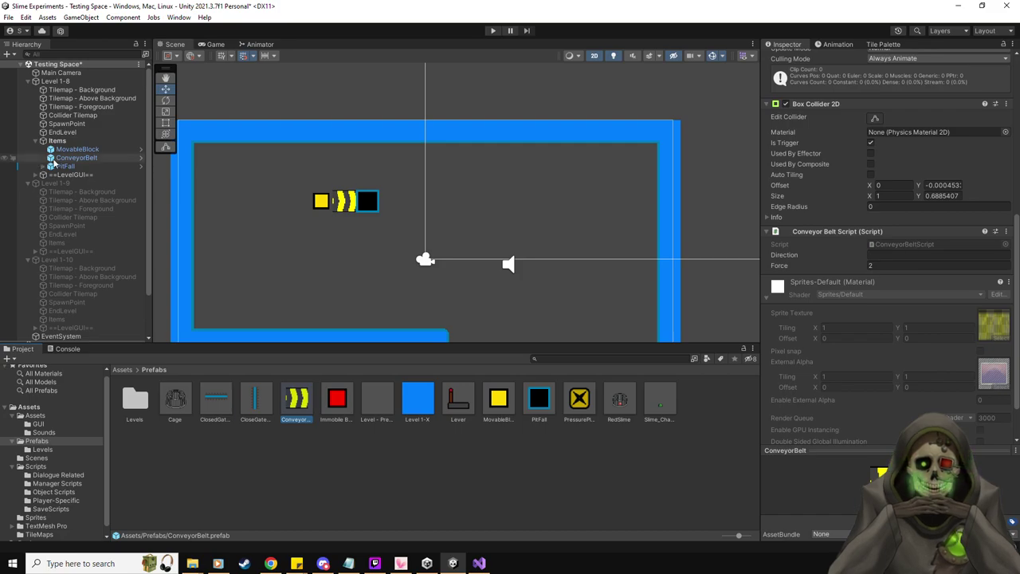
{"action": "left_click", "coordinate": [939, 299]}
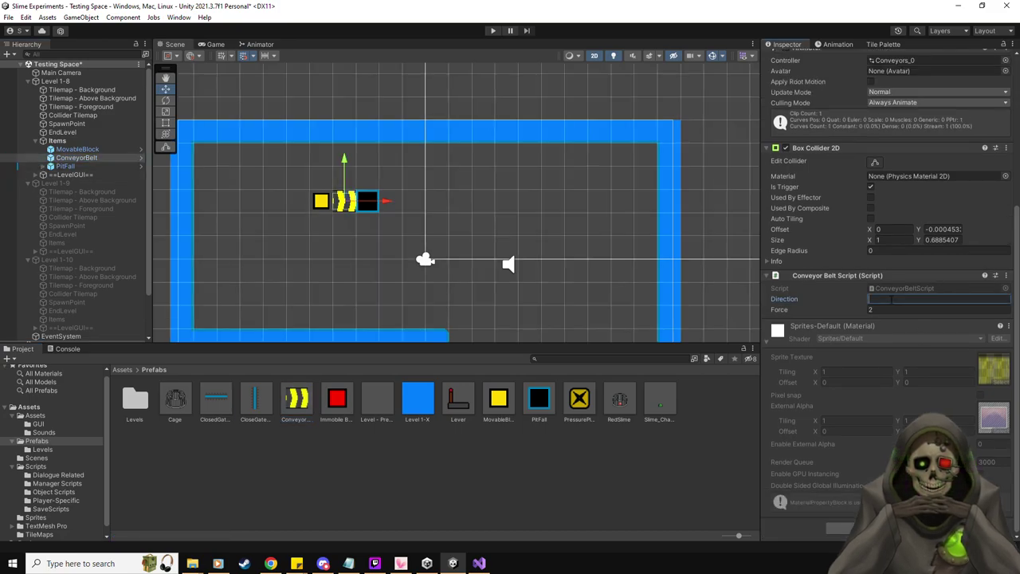
{"action": "type", "text": "Right"}
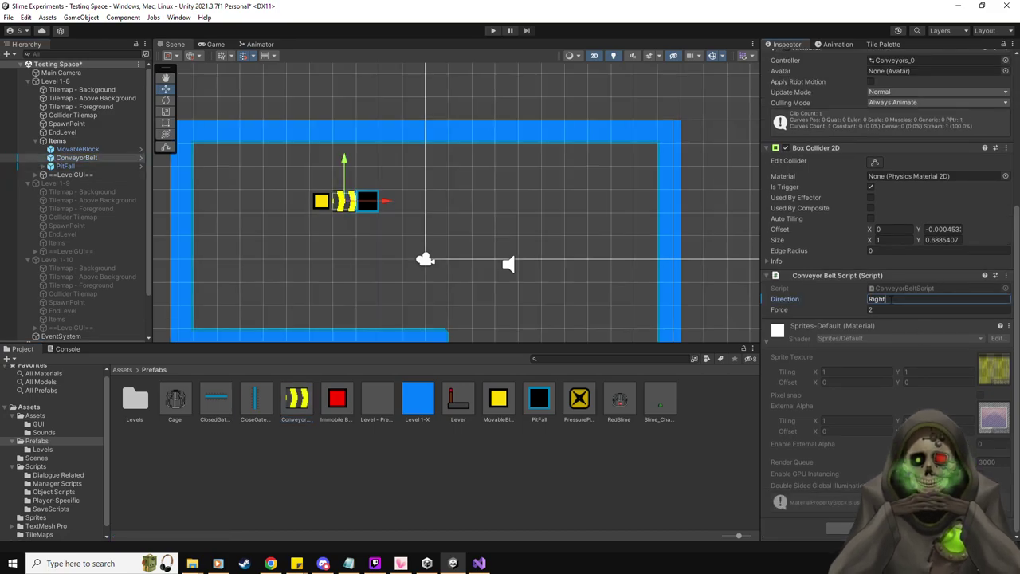
- Play-test whether the conveyor belt carries the movable block into the pitfall
{"action": "left_click", "coordinate": [493, 30]}
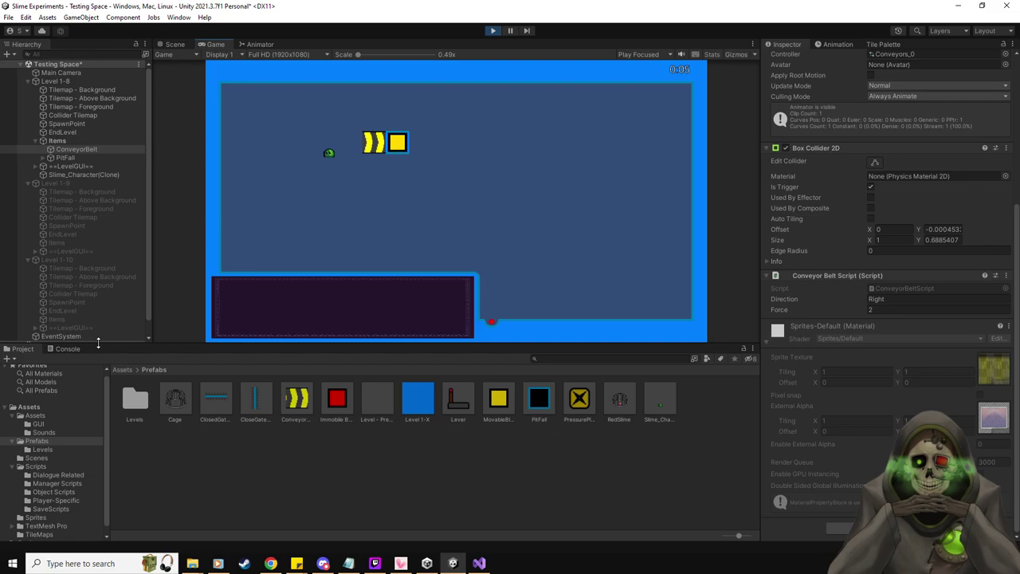
{"action": "left_click", "coordinate": [66, 349]}
{"action": "left_click", "coordinate": [22, 349]}
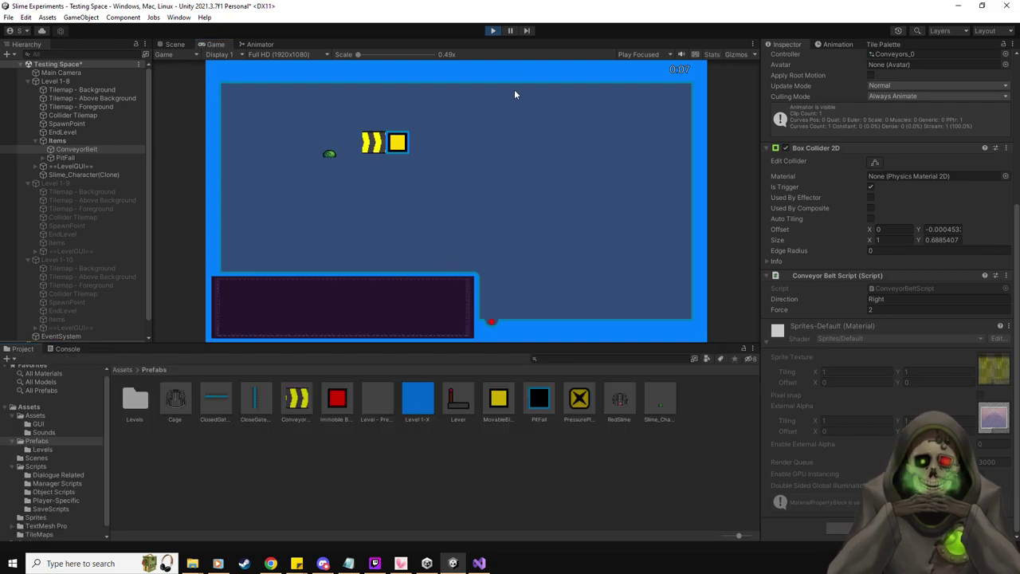
{"action": "left_click", "coordinate": [493, 31]}
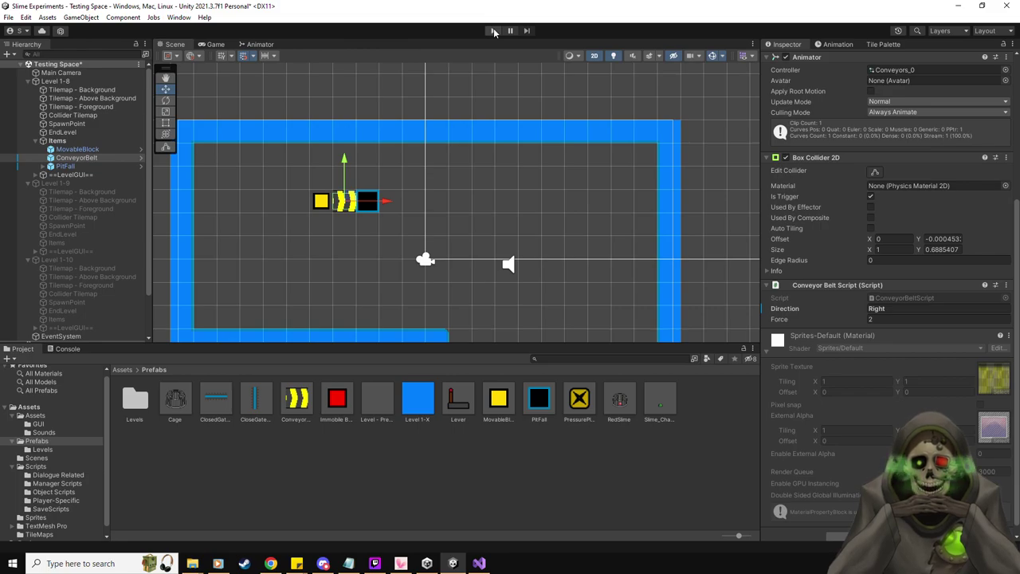
- Move the PitFall two tiles right and three tiles down, away from the conveyor belt
{"action": "scroll", "coordinate": [391, 218], "scroll_direction": "up", "scroll_amount": 5}
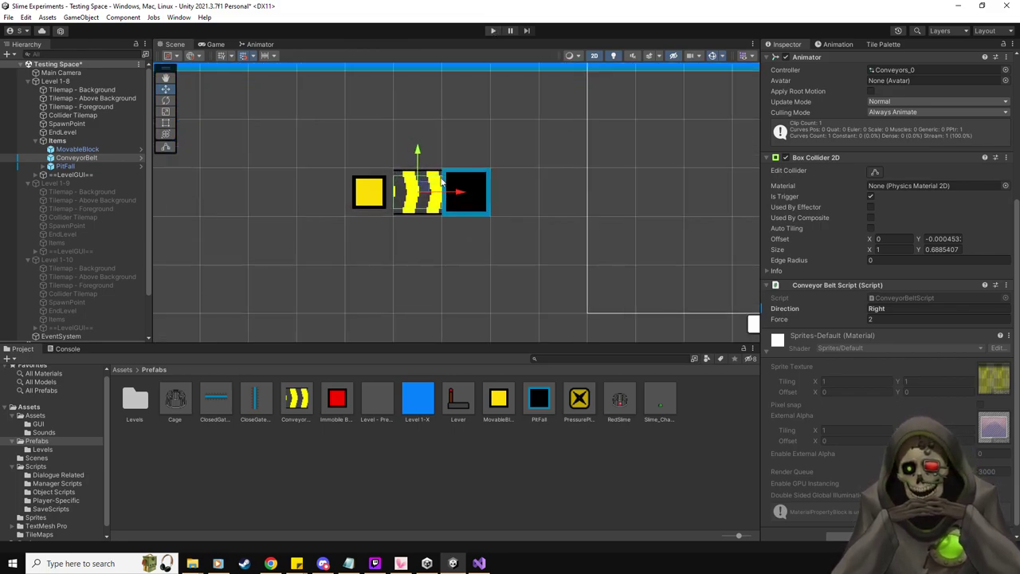
{"action": "scroll", "coordinate": [441, 181], "scroll_direction": "down", "scroll_amount": 3}
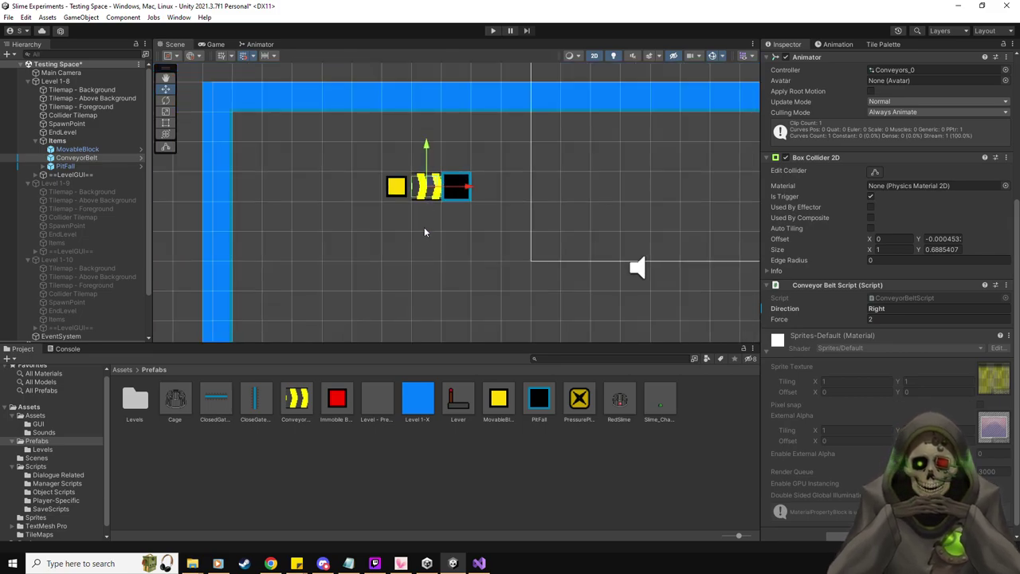
{"action": "middle_click_drag", "start_coordinate": [435, 234], "coordinate": [381, 255]}
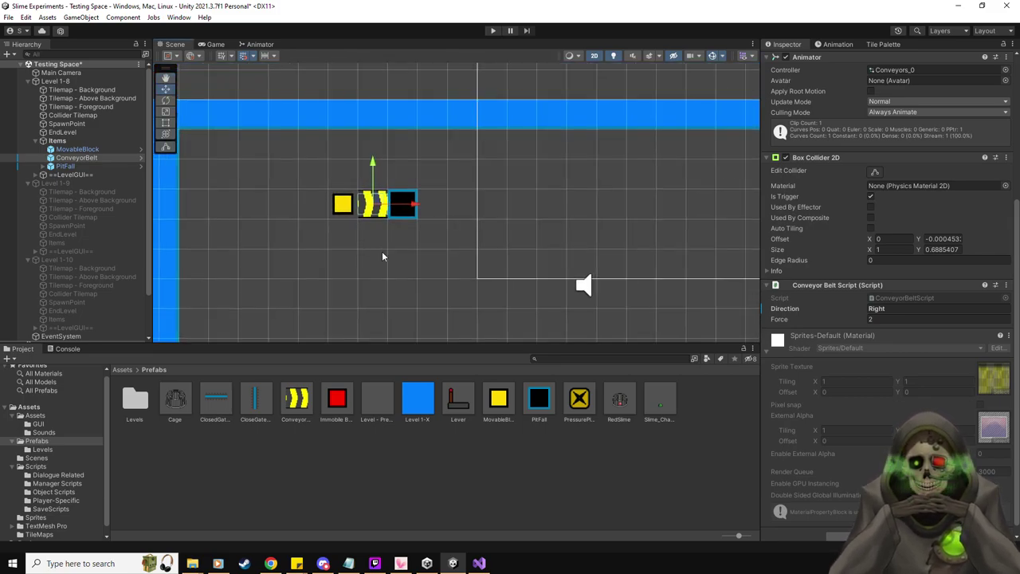
{"action": "scroll", "coordinate": [382, 255], "scroll_direction": "down", "scroll_amount": 2}
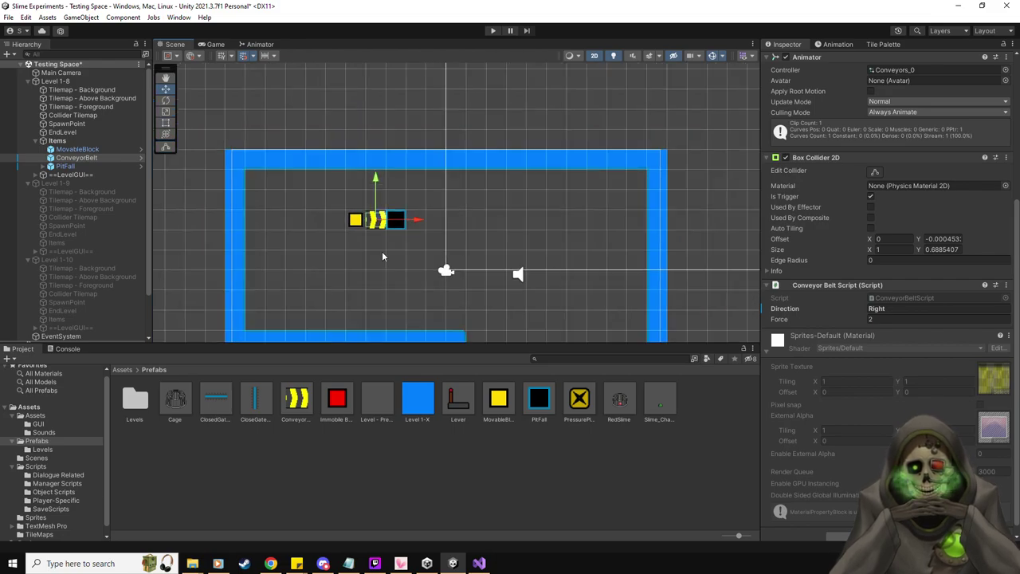
{"action": "middle_click_drag", "start_coordinate": [510, 265], "coordinate": [488, 211]}
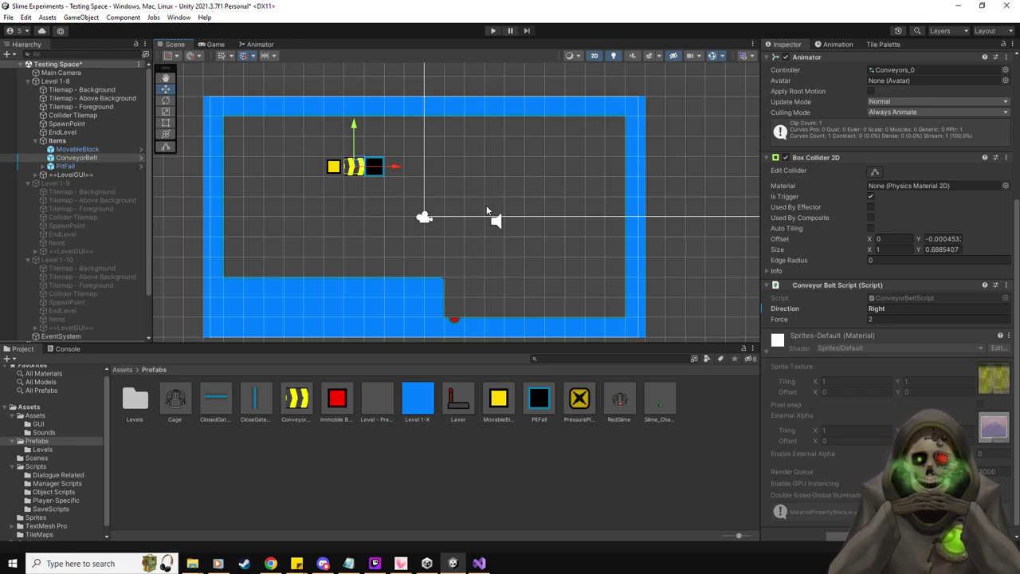
{"action": "left_click", "coordinate": [66, 165]}
{"action": "left_click_drag", "start_coordinate": [380, 167], "coordinate": [423, 229]}
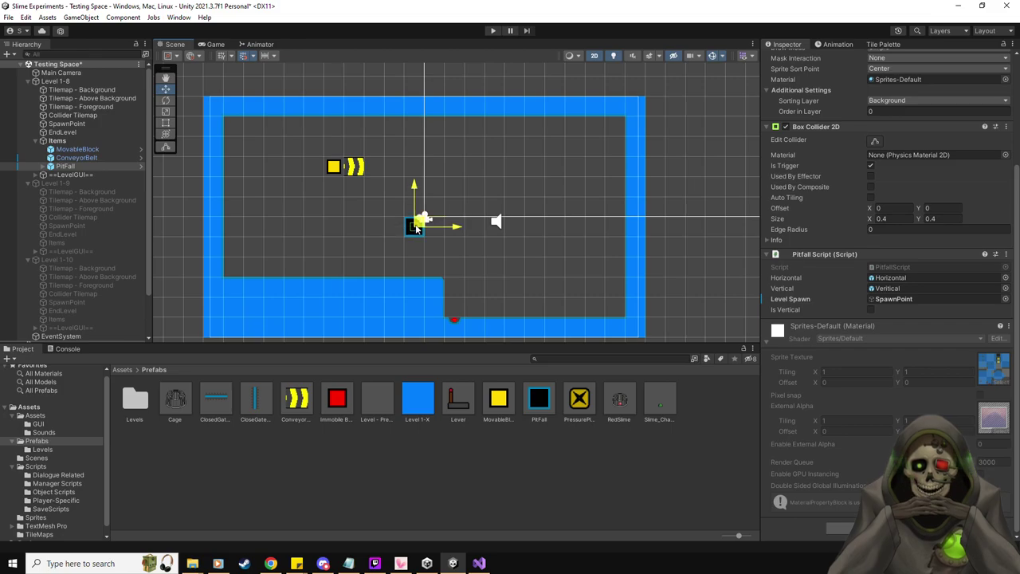
- Duplicate the ConveyorBelt three times and extend the conveyor row to the right up to X -0.5, above the pitfall
{"action": "left_click", "coordinate": [77, 157]}
{"action": "key", "text": "ctrl+d"}
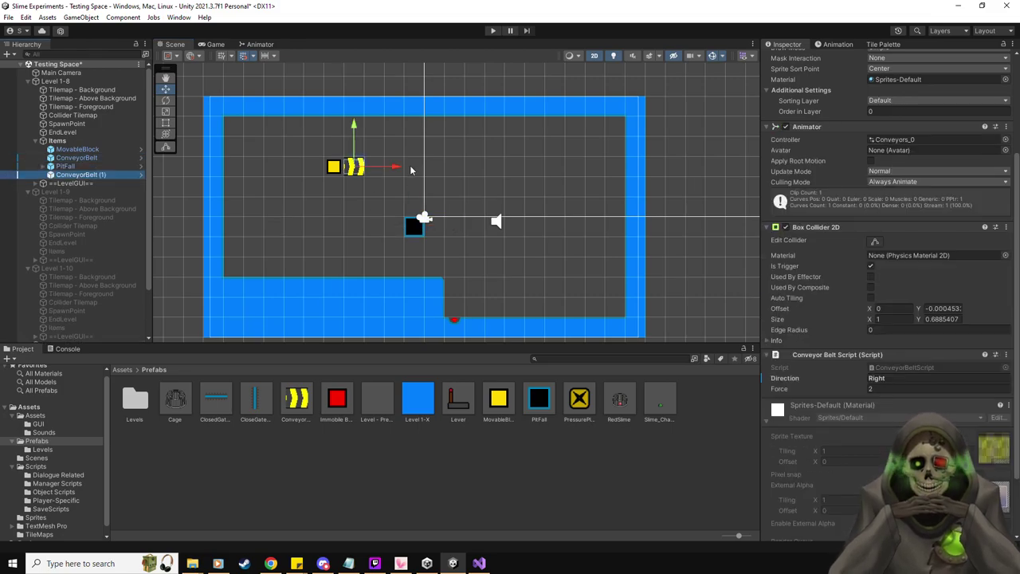
{"action": "left_click_drag", "start_coordinate": [402, 168], "coordinate": [455, 168]}
{"action": "key", "text": "ctrl+d"}
{"action": "key", "text": "ctrl+d"}
- Rotate the conveyor belt at the row's right end to Z -90 so it points down toward the pitfall
{"action": "left_click", "coordinate": [166, 101]}
{"action": "scroll", "coordinate": [496, 200], "scroll_direction": "up", "scroll_amount": 4}
{"action": "left_click_drag", "start_coordinate": [410, 143], "coordinate": [301, 306]}
{"action": "scroll", "coordinate": [884, 239], "scroll_direction": "up", "scroll_amount": 4}
{"action": "left_click", "coordinate": [987, 119]}
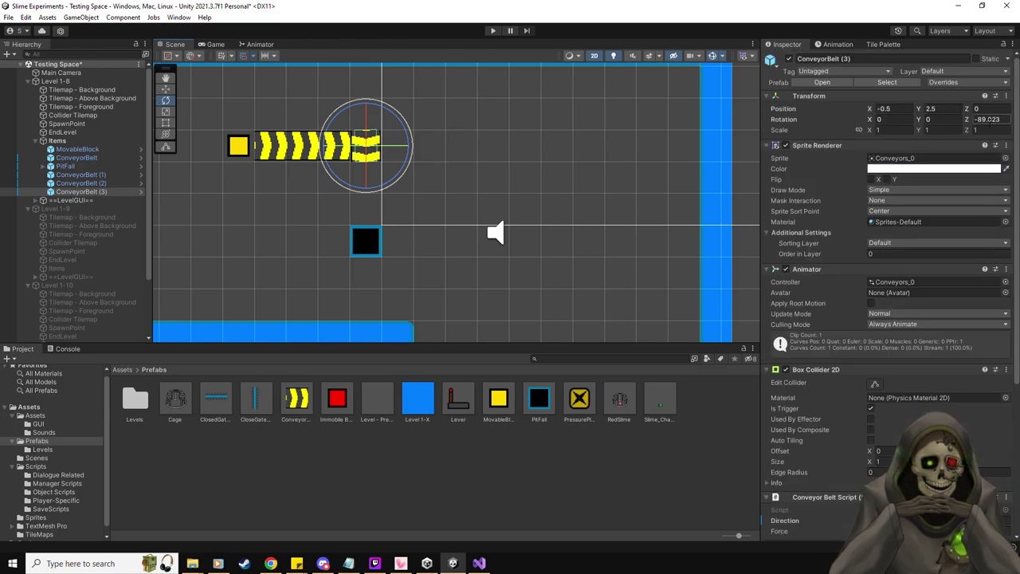
{"action": "type", "text": "-90"}
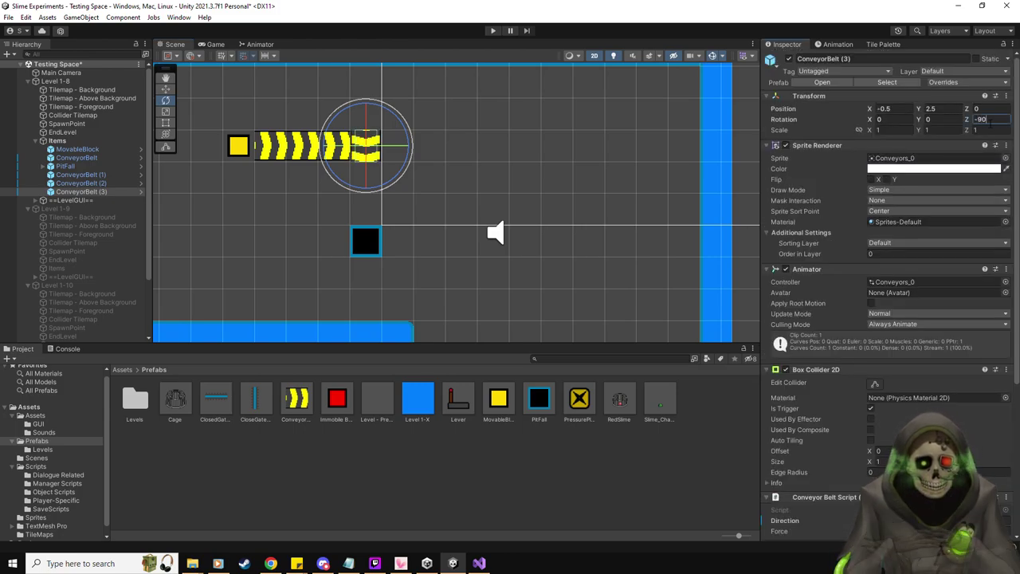
{"action": "scroll", "coordinate": [885, 358], "scroll_direction": "down", "scroll_amount": 4}
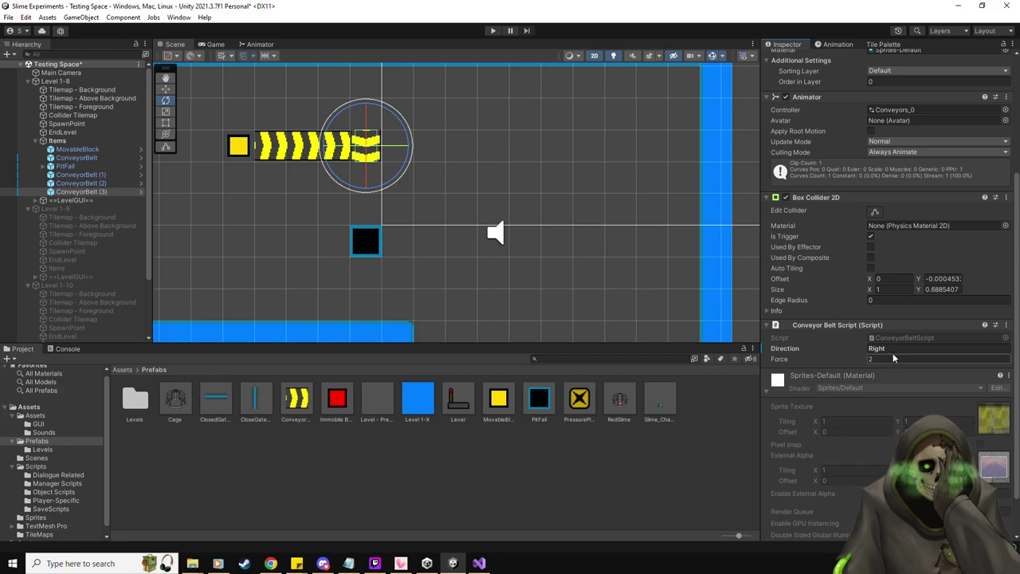
- Set the downward conveyor's Direction to Down and duplicate it twice below to extend the belt column down to the pitfall
{"action": "left_click", "coordinate": [895, 353]}
{"action": "type", "text": "Down"}
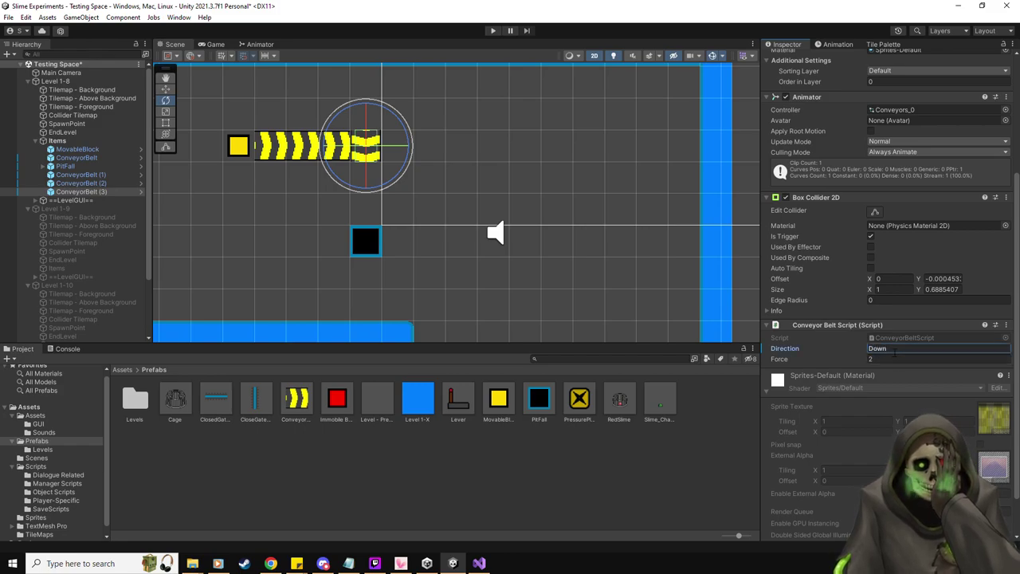
{"action": "left_click", "coordinate": [83, 192]}
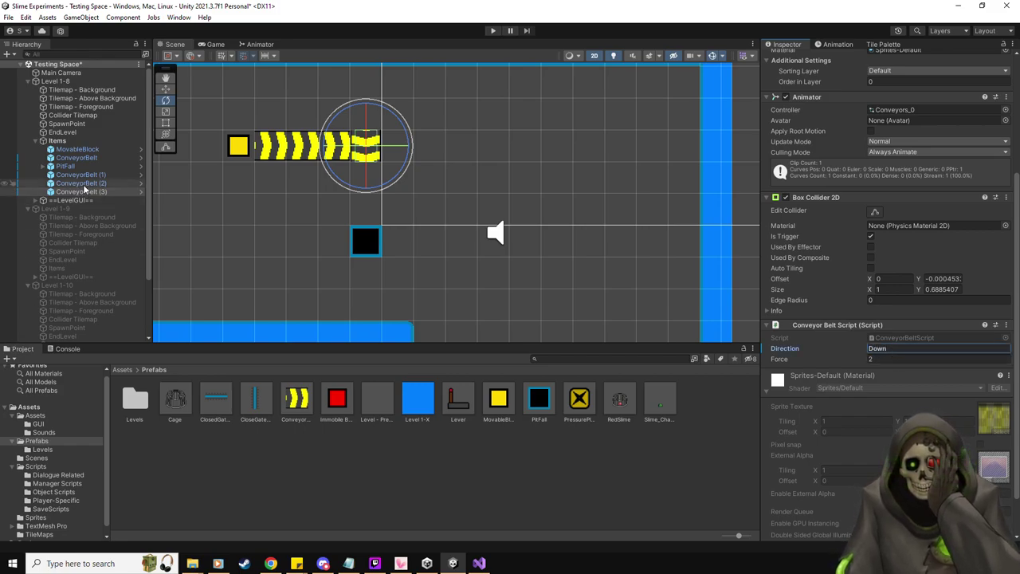
{"action": "key", "text": "ctrl+d"}
{"action": "key", "text": "w"}
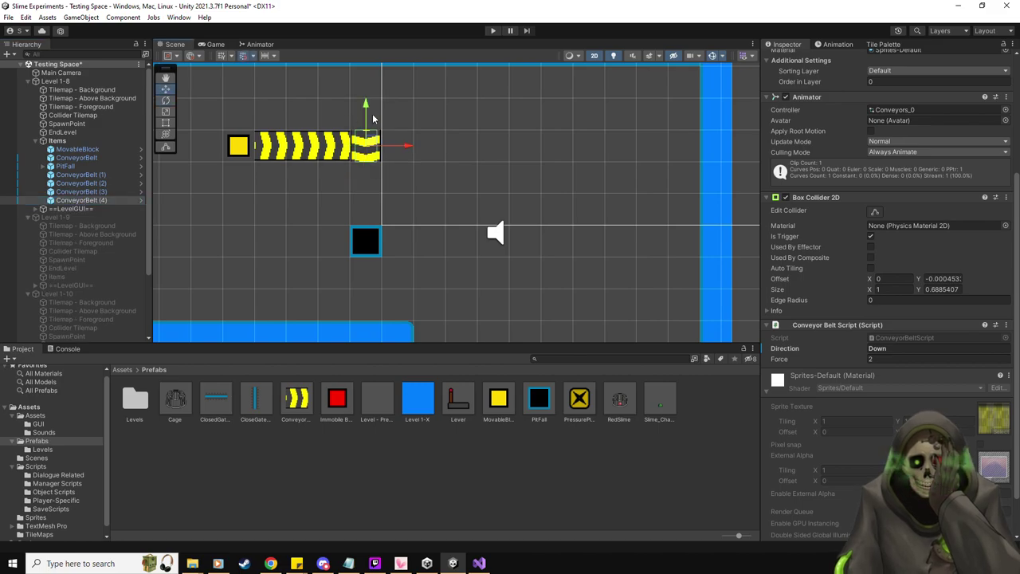
{"action": "left_click_drag", "start_coordinate": [366, 119], "coordinate": [364, 170]}
{"action": "key", "text": "ctrl+d"}
{"action": "scroll", "coordinate": [309, 287], "scroll_direction": "down", "scroll_amount": 3}
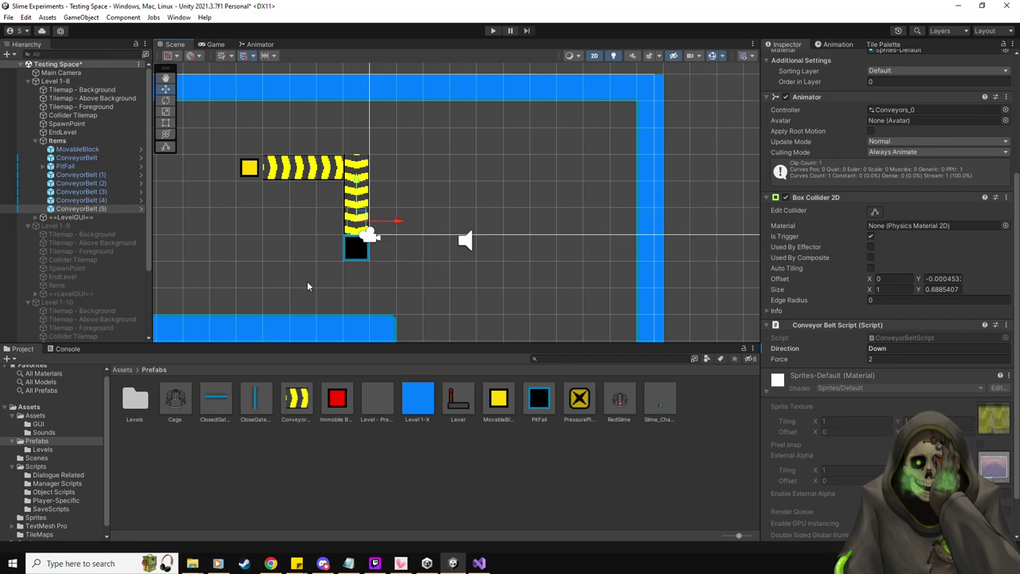
{"action": "middle_click_drag", "start_coordinate": [308, 279], "coordinate": [329, 277]}
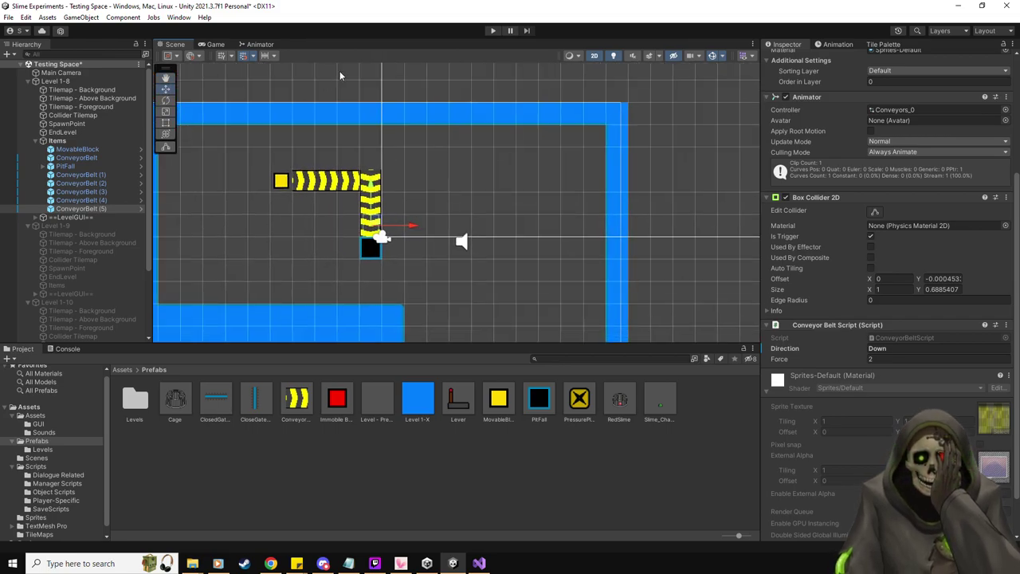
- Play-test whether the L-shaped conveyor path carries the movable block into the pitfall
{"action": "left_click", "coordinate": [491, 30]}
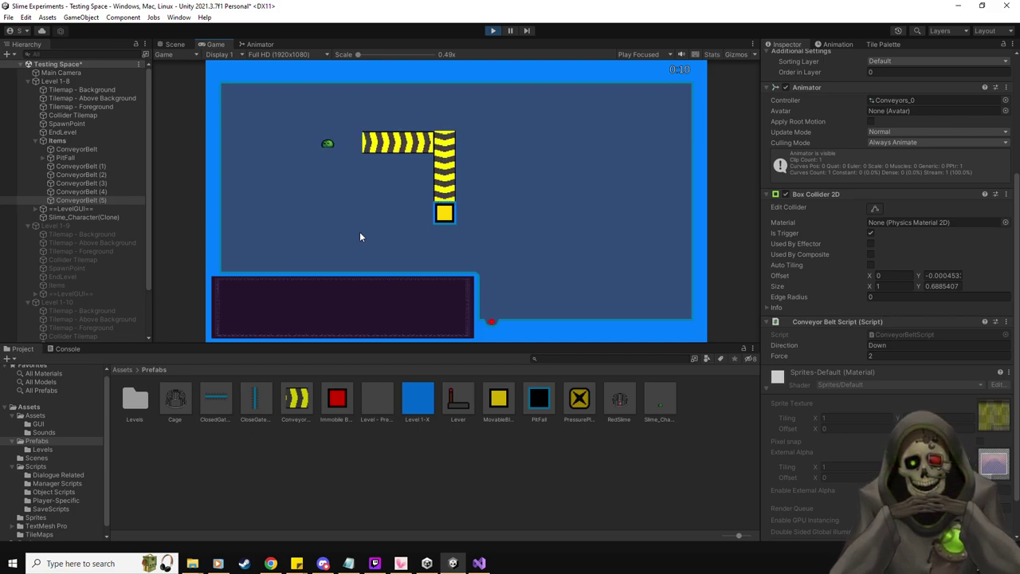
{"action": "left_click", "coordinate": [492, 31]}
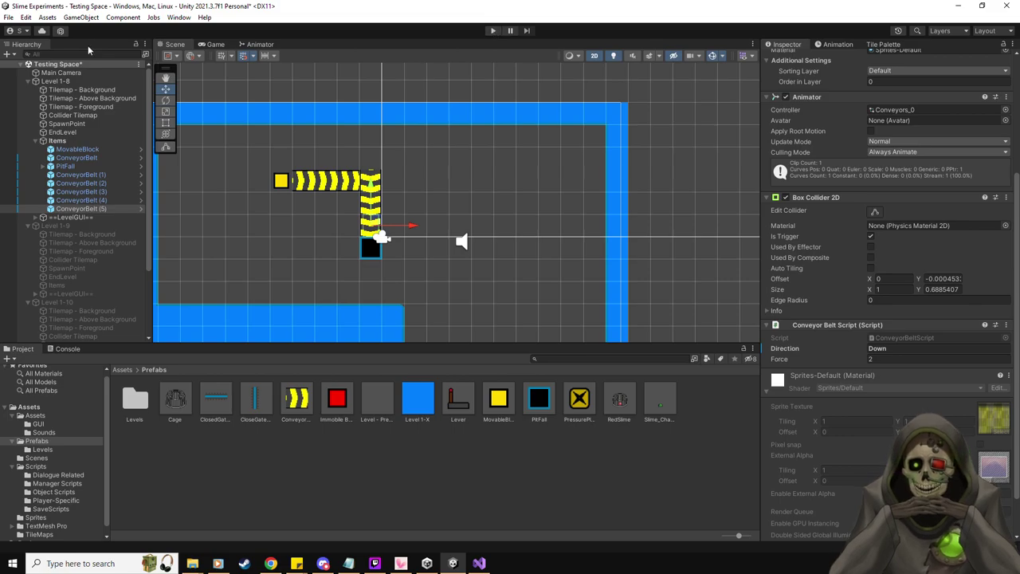
- Delete the duplicated belts ConveyorBelt (1) through ConveyorBelt (5), keeping only the original ConveyorBelt
{"action": "left_click", "coordinate": [89, 184], "text": "shift"}
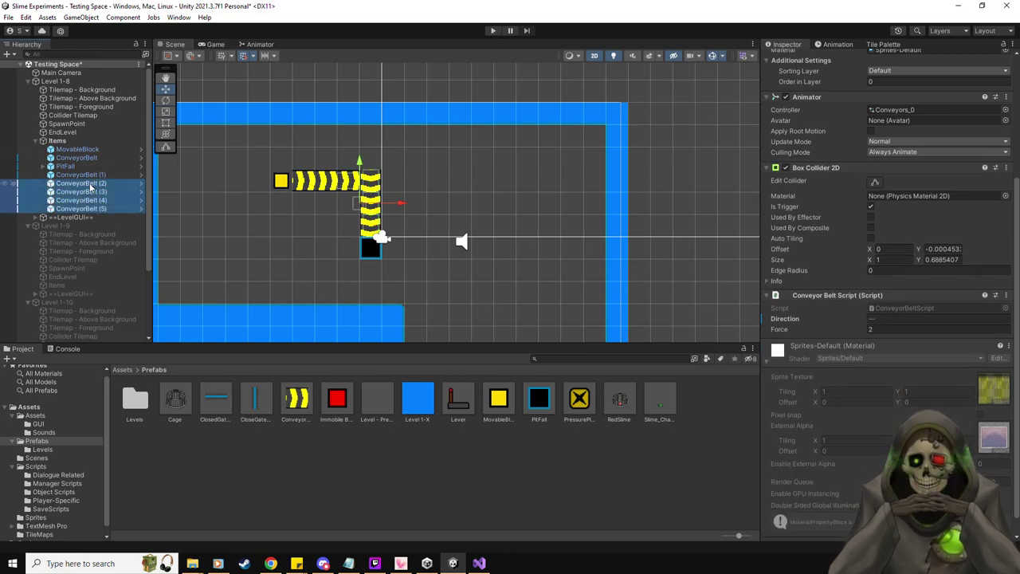
{"action": "key", "text": "Delete"}
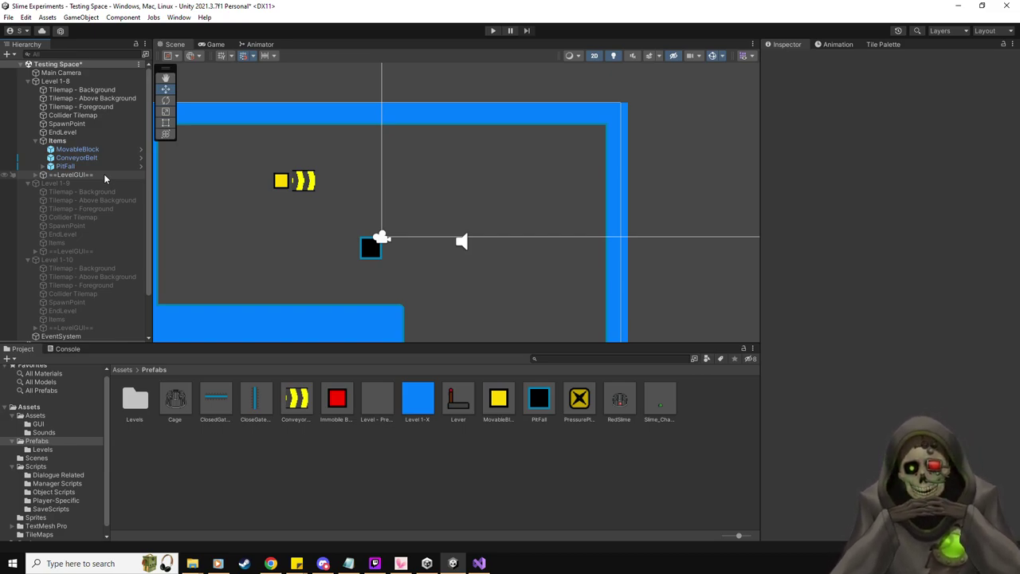
- Set the remaining ConveyorBelt's Z rotation to -90
{"action": "middle_click_drag", "start_coordinate": [409, 228], "coordinate": [415, 164]}
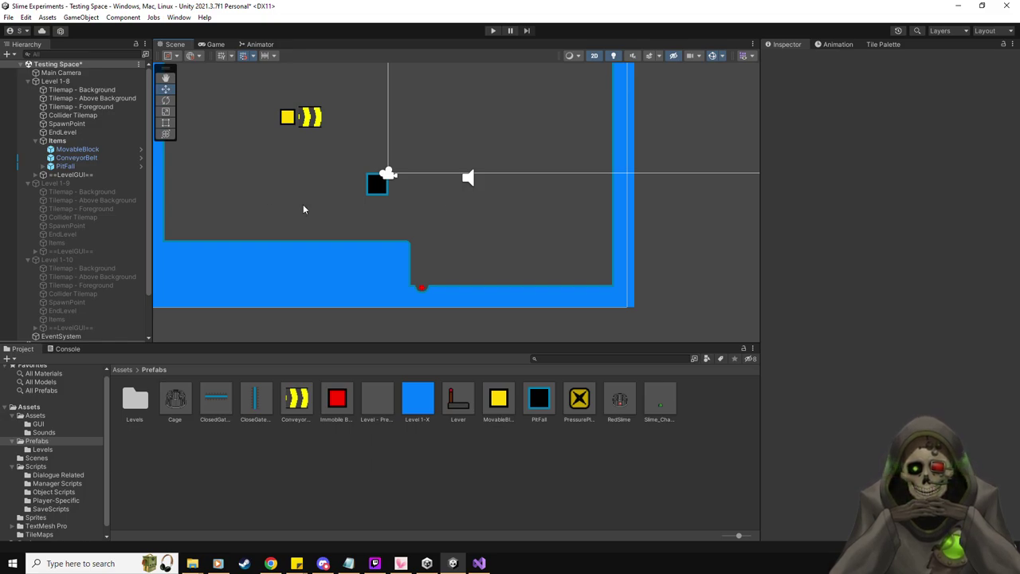
{"action": "left_click", "coordinate": [94, 160]}
{"action": "left_click", "coordinate": [987, 119]}
{"action": "type", "text": "90"}
{"action": "key", "text": "Home"}
{"action": "type", "text": "-"}
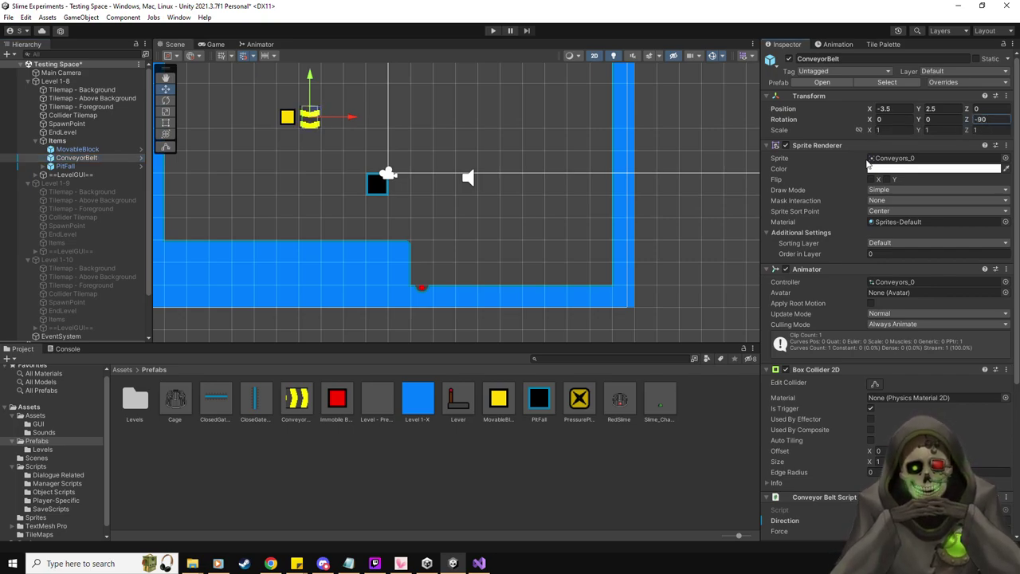
- Move the ConveyorBelt into the lower recess above the red exit marker and duplicate it twice, forming a three-belt row ending at X 3.5, Y -3.5
{"action": "left_click_drag", "start_coordinate": [312, 117], "coordinate": [503, 256]}
{"action": "key", "text": "ctrl+d"}
{"action": "key", "text": "ctrl+d"}
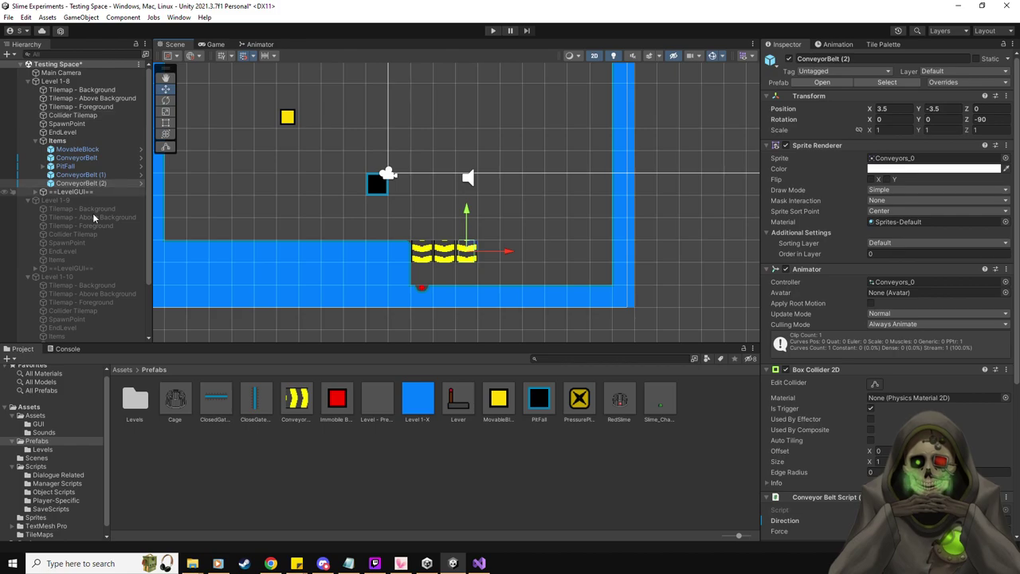
- Check the Slime_Character prefab's Player Move speed against the conveyor belt's force
{"action": "left_click", "coordinate": [656, 402]}
{"action": "scroll", "coordinate": [895, 335], "scroll_direction": "down", "scroll_amount": 5}
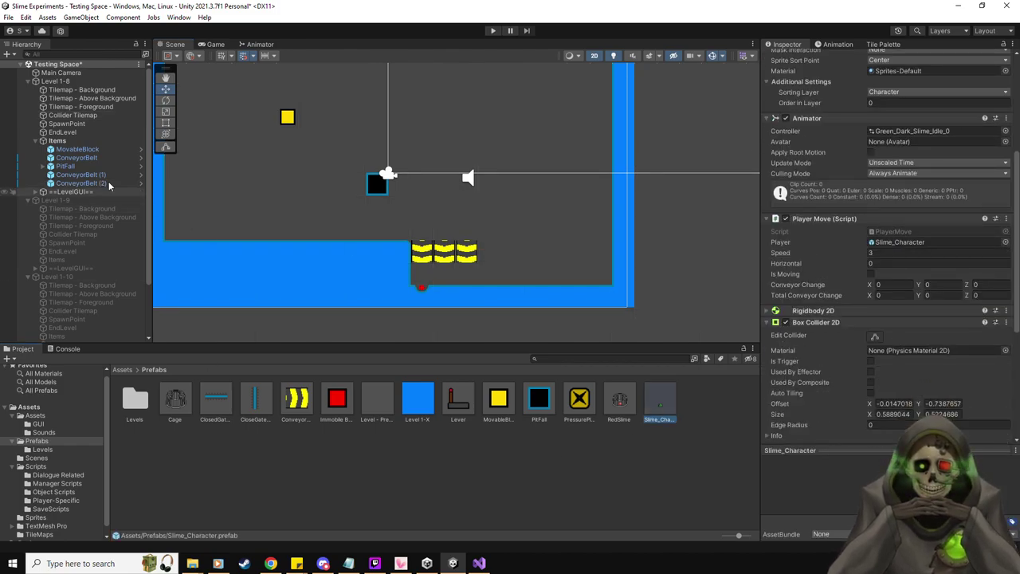
{"action": "left_click", "coordinate": [79, 175]}
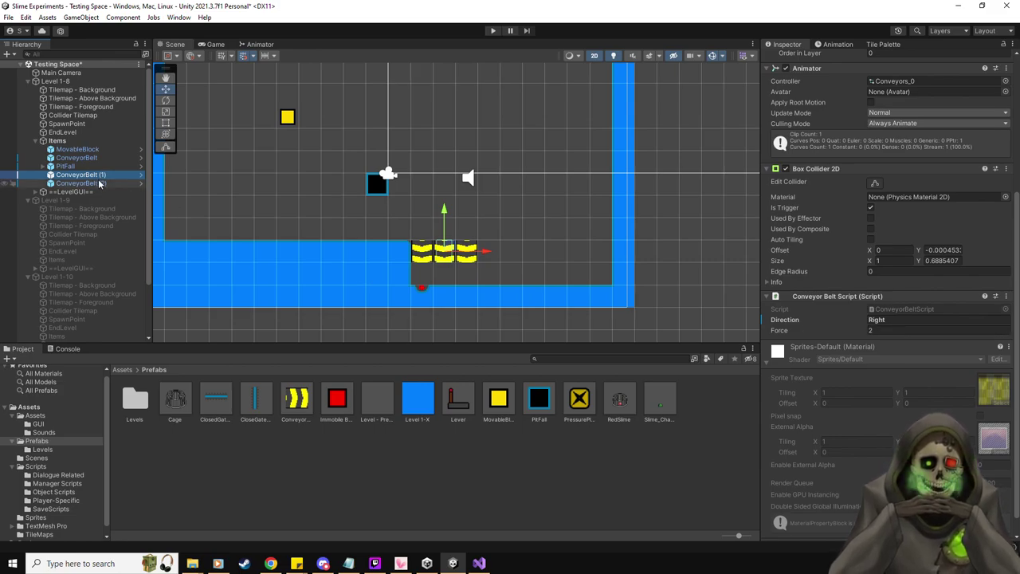
- Duplicate the first ConveyorBelt of the lower row and place the copy between the movable block and the pitfall
{"action": "left_click", "coordinate": [80, 158]}
{"action": "key", "text": "ctrl+d"}
{"action": "left_click_drag", "start_coordinate": [431, 252], "coordinate": [341, 139]}
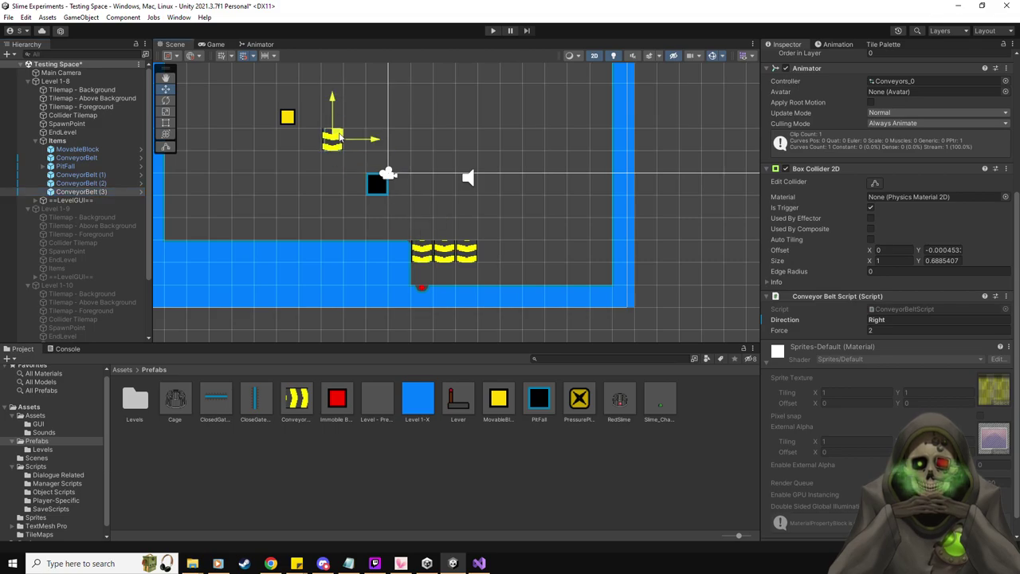
- Set Direction to Down and Force to 4 on all three conveyor belts in the lower row
{"action": "left_click", "coordinate": [99, 157]}
{"action": "left_click", "coordinate": [100, 184], "text": "shift"}
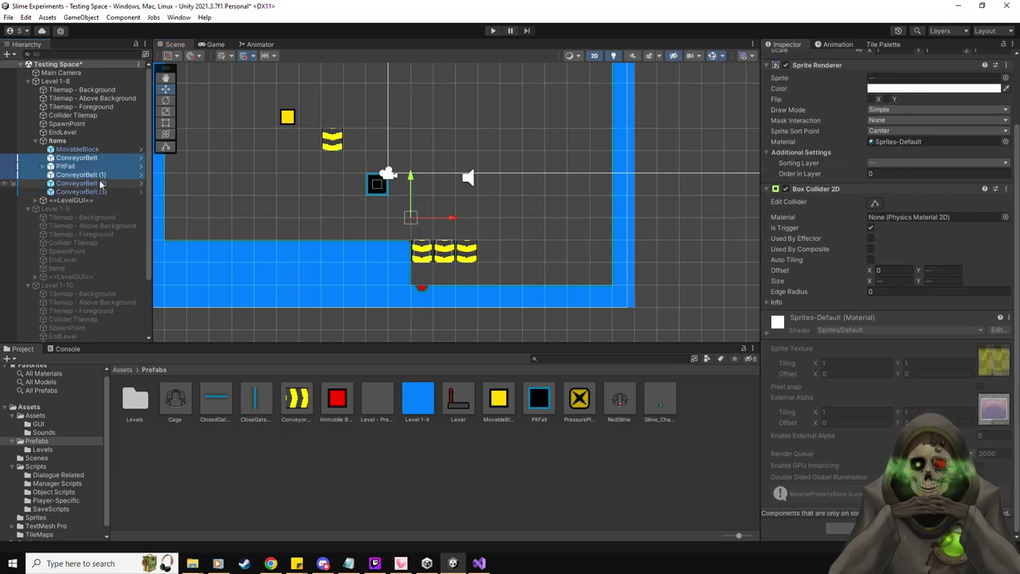
{"action": "left_click", "coordinate": [66, 166], "text": "ctrl"}
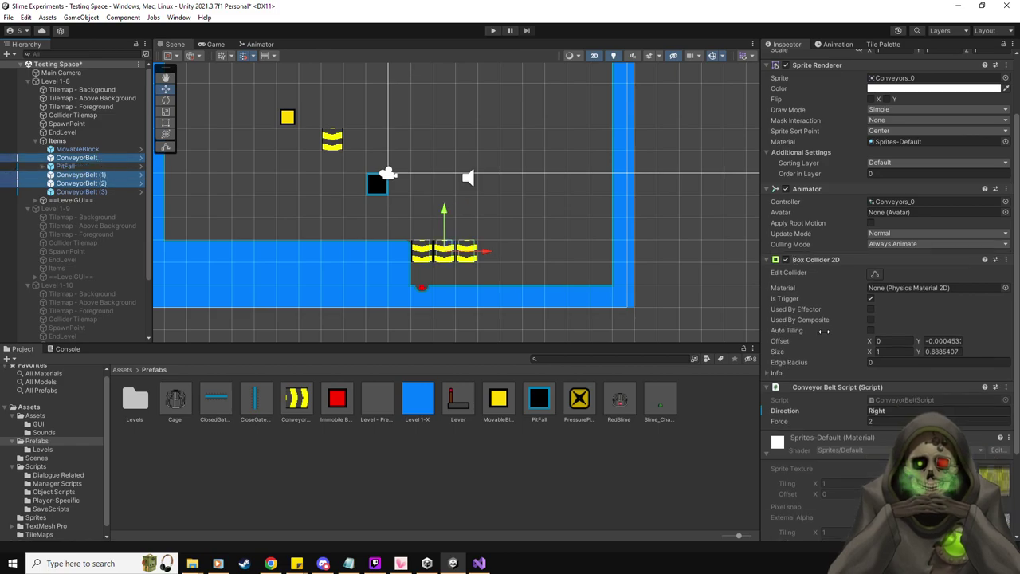
{"action": "left_click", "coordinate": [917, 421]}
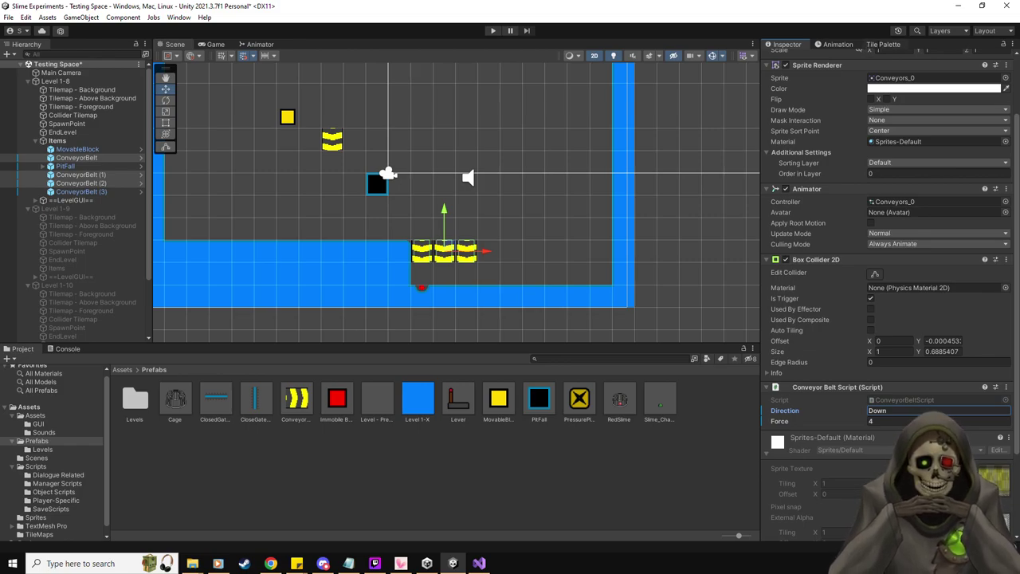
- Paint a two-tile-high wall column directly to the right of the lower conveyor row, using the Blue Room palette on the Collider Tilemap
{"action": "left_click", "coordinate": [883, 44]}
{"action": "left_click", "coordinate": [66, 124]}
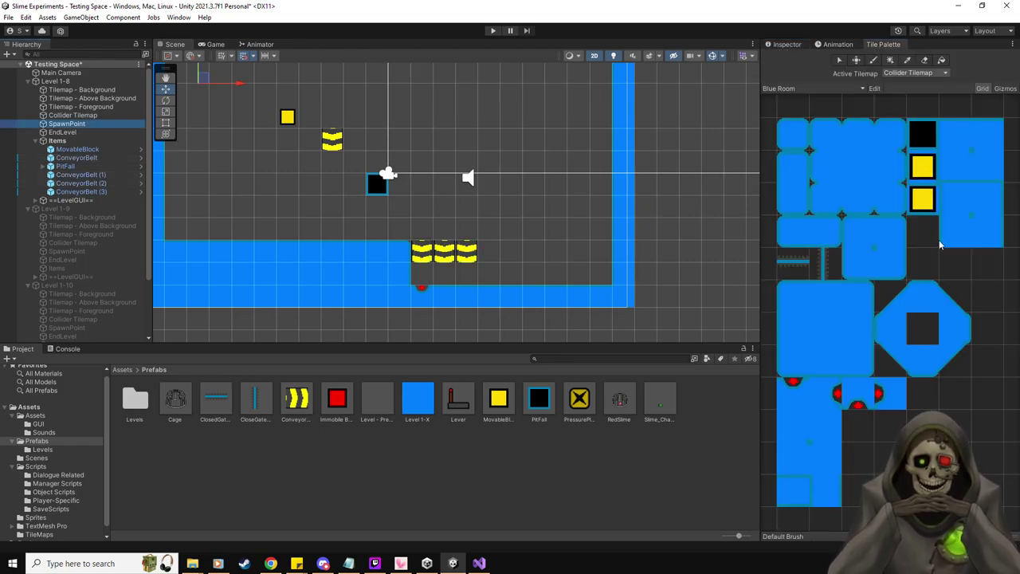
{"action": "left_click", "coordinate": [794, 167]}
{"action": "left_click", "coordinate": [487, 251]}
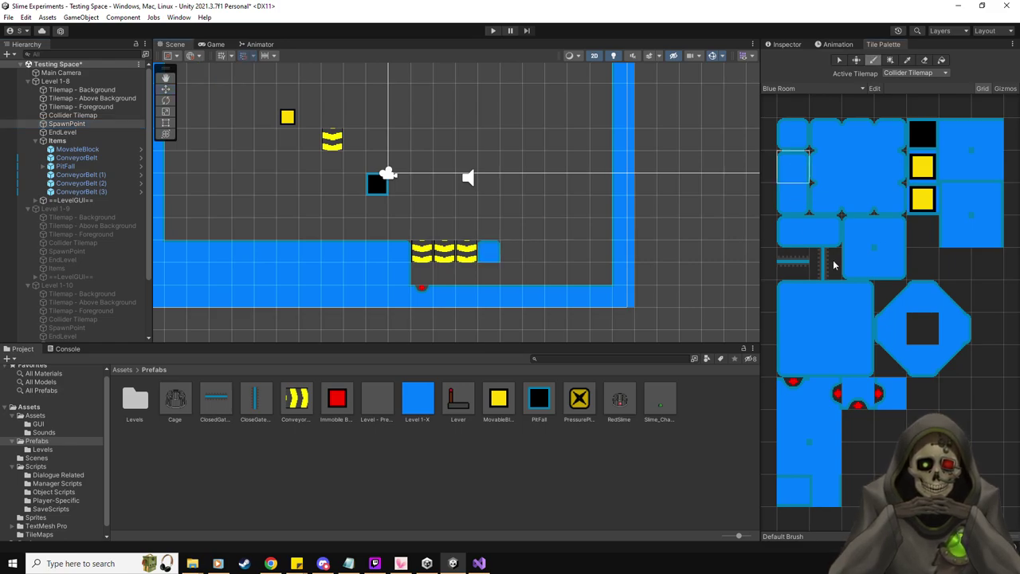
{"action": "left_click", "coordinate": [827, 502]}
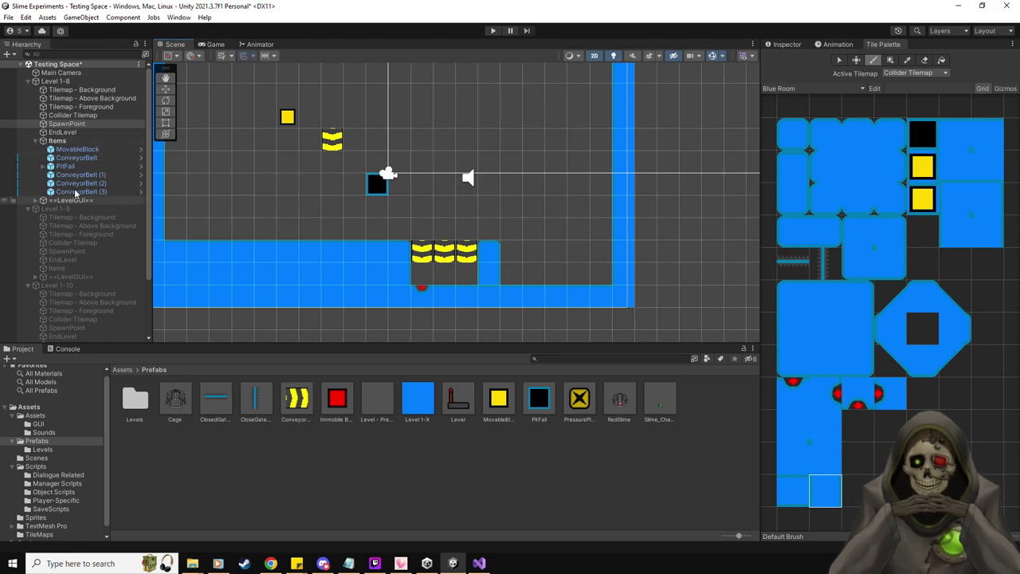
- Move the PitFall below the leftmost belt of the lower row, just above the red exit marker, and enable Is Vertical
{"action": "left_click", "coordinate": [68, 166]}
{"action": "left_click", "coordinate": [786, 44]}
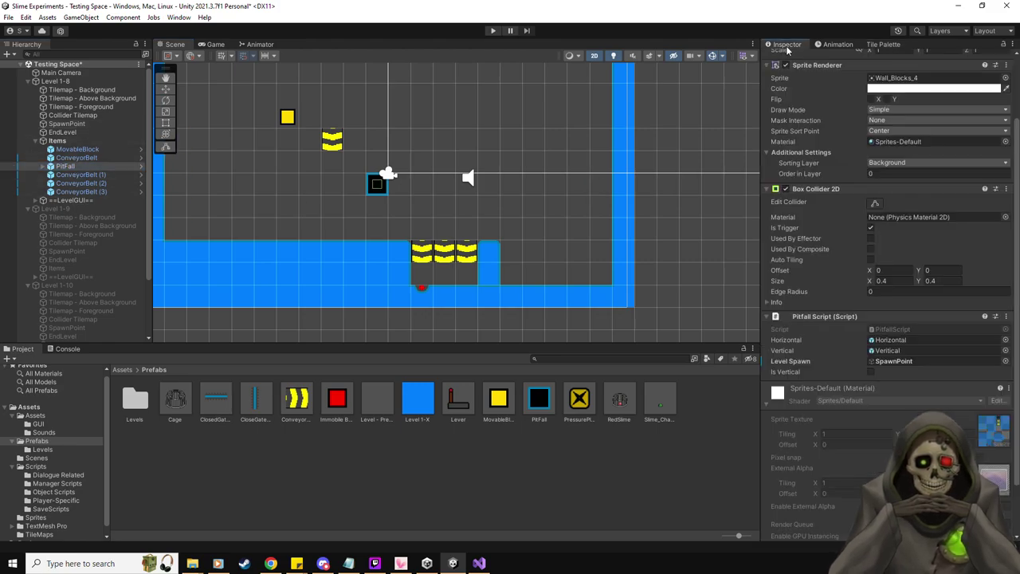
{"action": "left_click", "coordinate": [165, 88]}
{"action": "left_click_drag", "start_coordinate": [381, 185], "coordinate": [436, 288]}
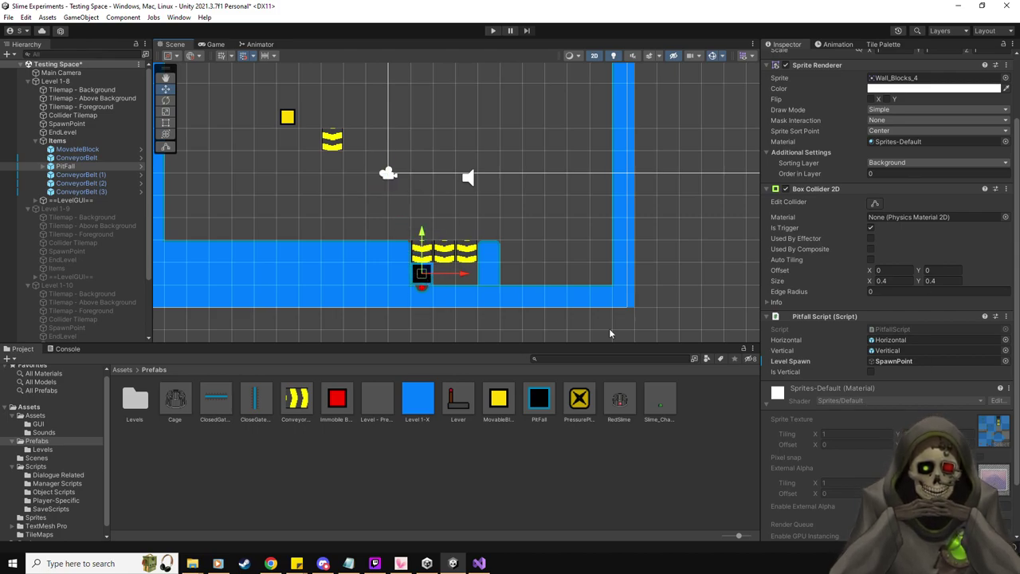
{"action": "left_click", "coordinate": [870, 372]}
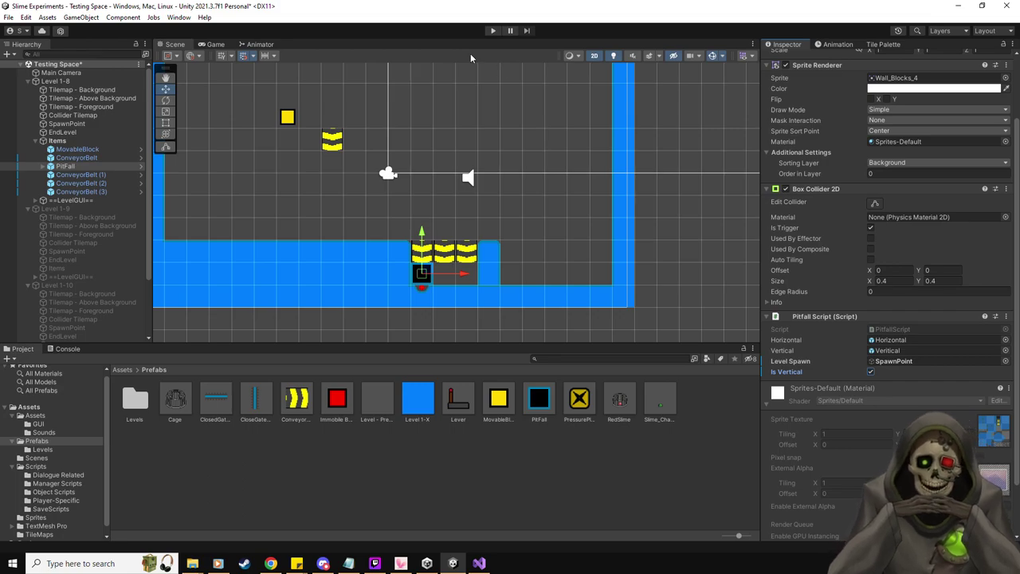
- Play-test moving the slime down over the lower conveyor row into the recess beside the pitfall
{"action": "left_click", "coordinate": [492, 30]}
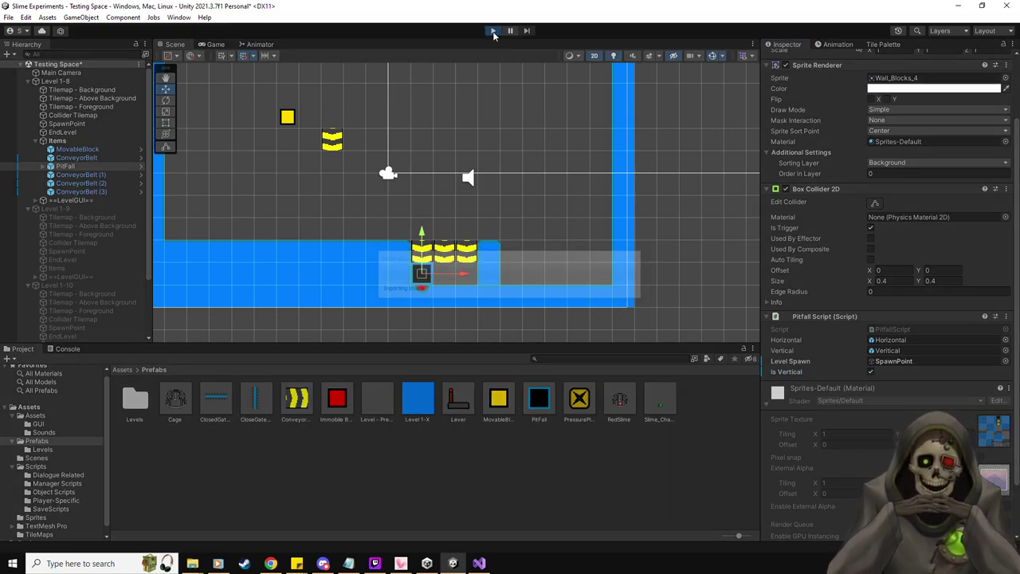
{"action": "key", "text": "Down"}
{"action": "key", "text": "Right"}
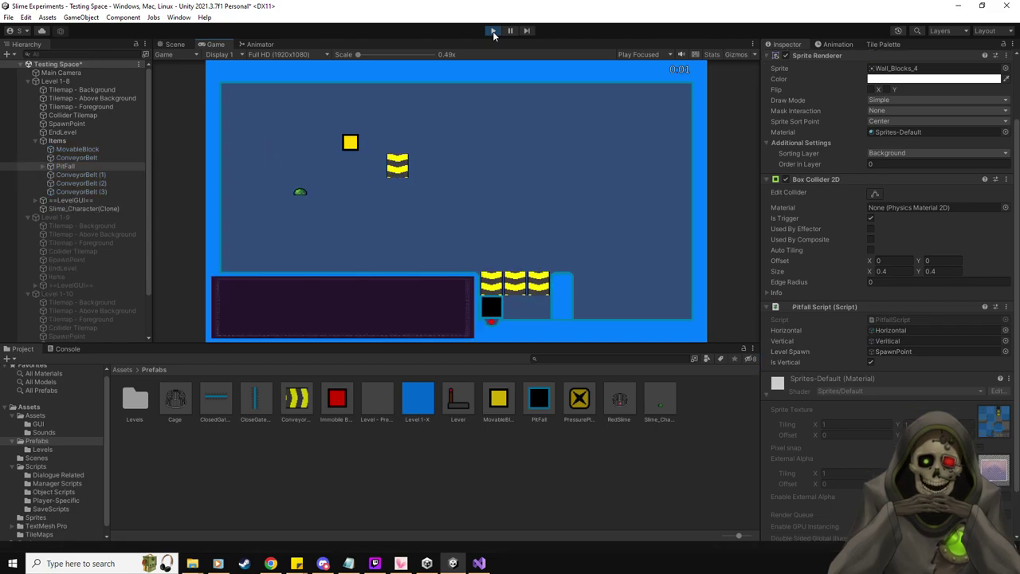
{"action": "key", "text": "Right"}
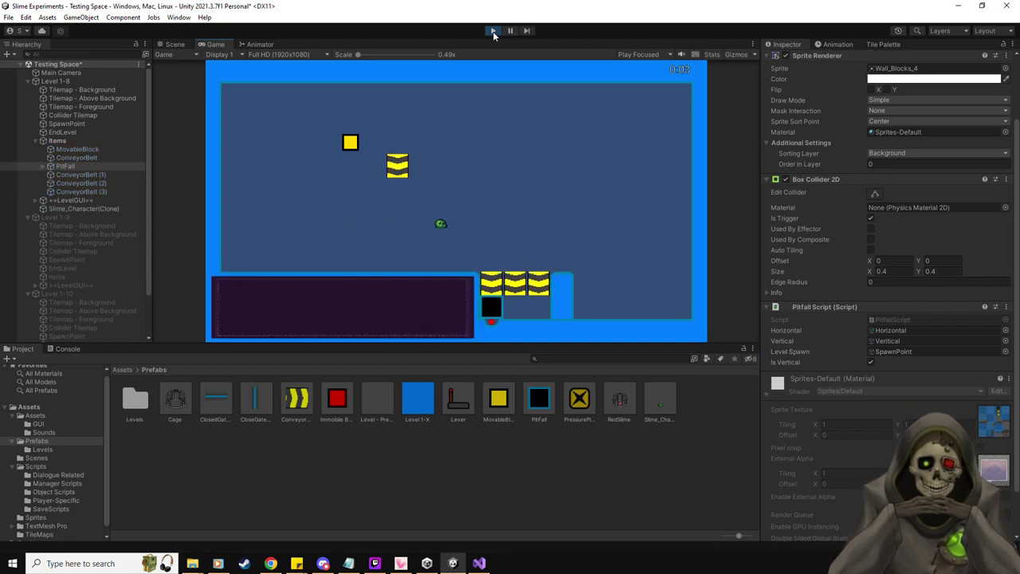
{"action": "key", "text": "Down"}
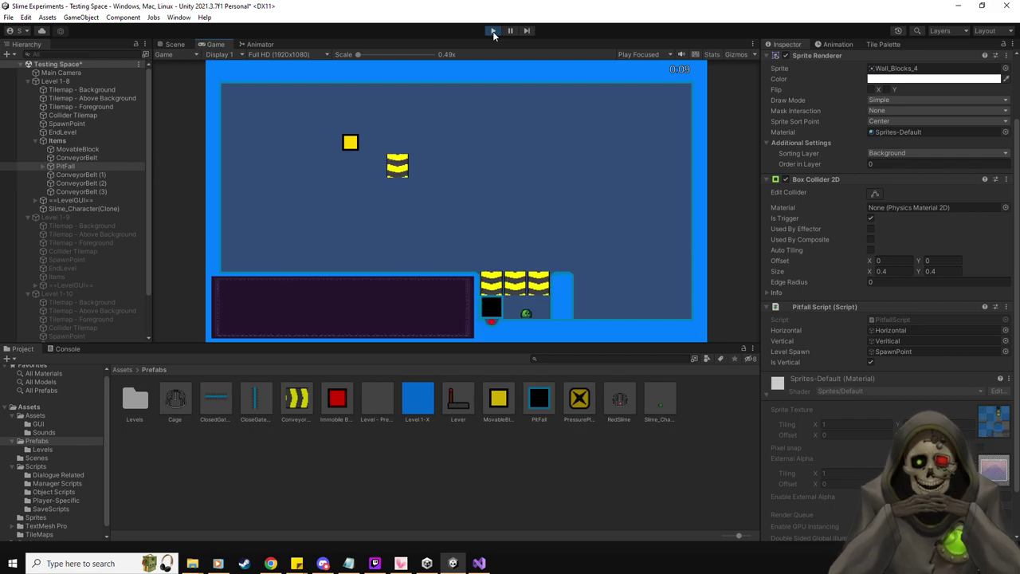
{"action": "left_click", "coordinate": [492, 31]}
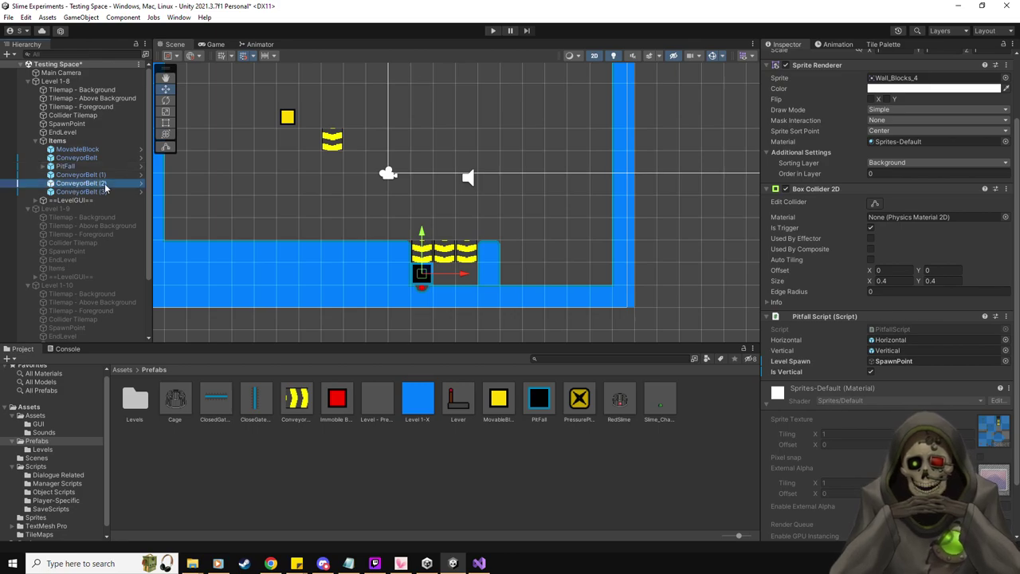
- Try the ConveyorBelt animation at 60 and 45 samples, then restore it to 30
{"action": "left_click", "coordinate": [76, 184]}
{"action": "left_click", "coordinate": [838, 43]}
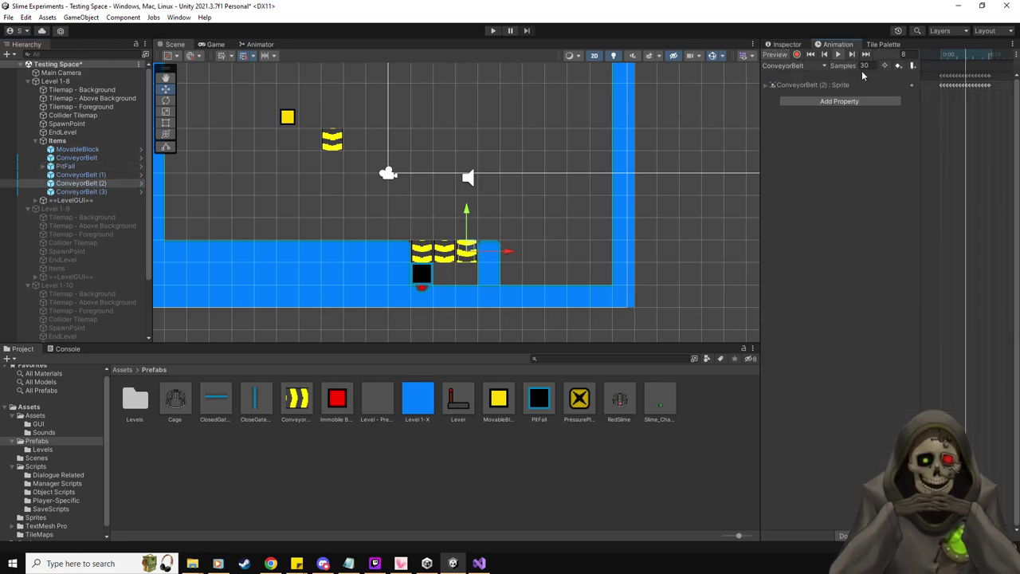
{"action": "type", "text": "45"}
{"action": "key", "text": "BackSpace"}
{"action": "key", "text": "BackSpace"}
{"action": "type", "text": "60"}
{"action": "key", "text": "Return"}
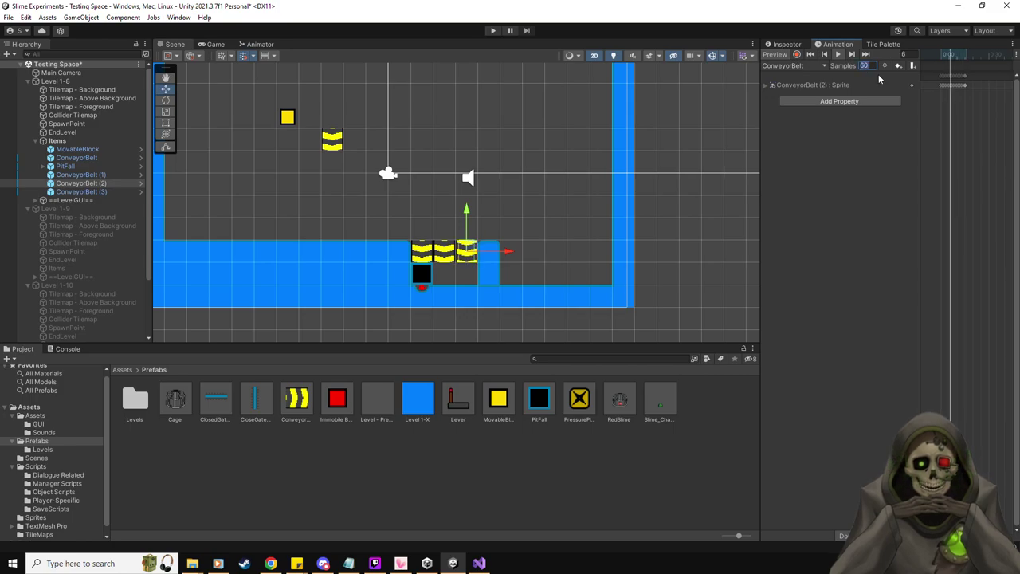
{"action": "type", "text": "45"}
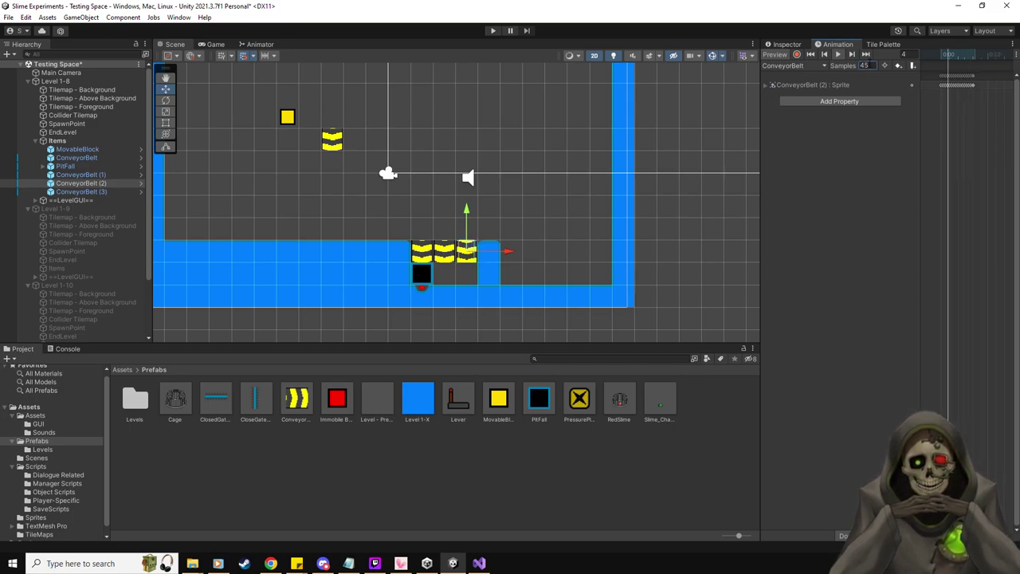
{"action": "key", "text": "BackSpace"}
{"action": "key", "text": "BackSpace"}
{"action": "type", "text": "30"}
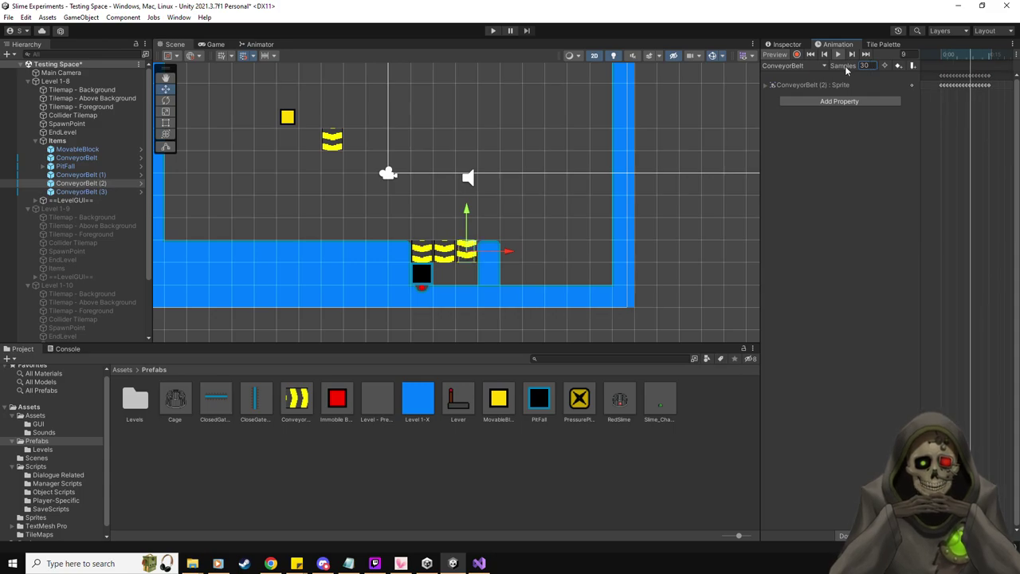
- Review the component settings of ConveyorBelt (2), including its Sprite Renderer and Animator
{"action": "left_click", "coordinate": [787, 45]}
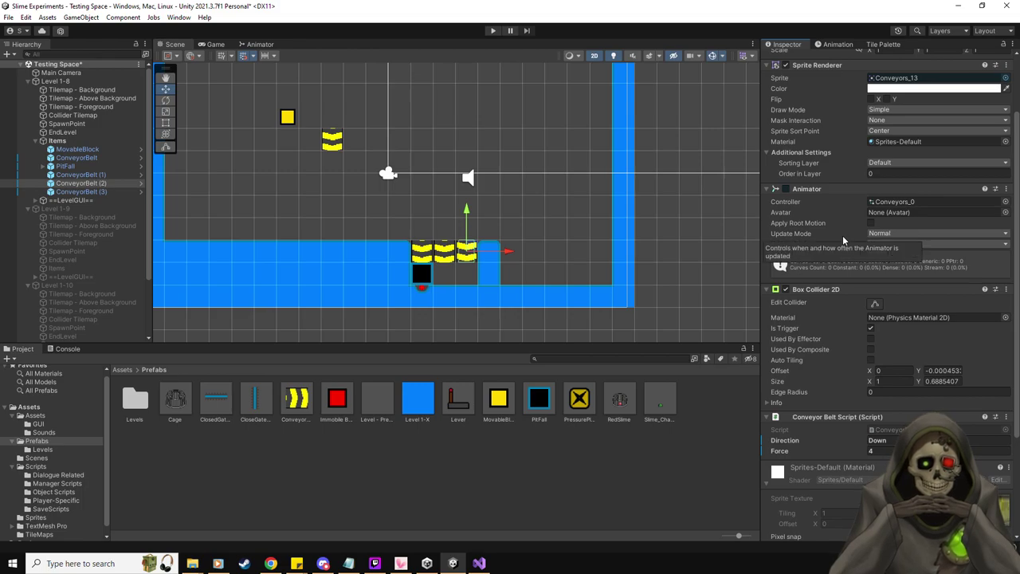
{"action": "scroll", "coordinate": [808, 361], "scroll_direction": "up", "scroll_amount": 3}
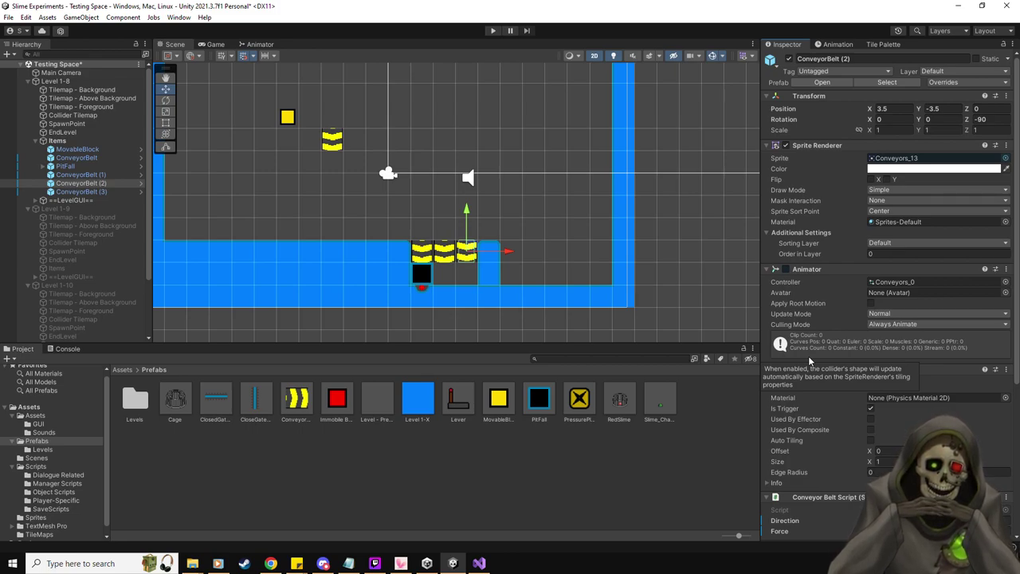
- Re-enable the Animator of ConveyorBelt (2) and open its ConveyorBeltScript in Visual Studio
{"action": "left_click", "coordinate": [786, 269]}
{"action": "left_click", "coordinate": [835, 46]}
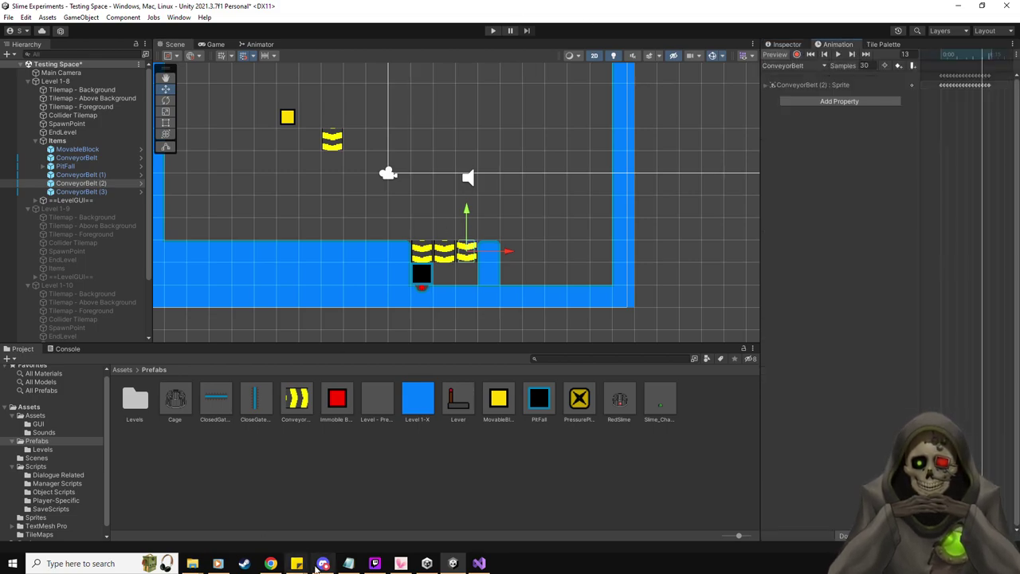
{"action": "left_click", "coordinate": [479, 563]}
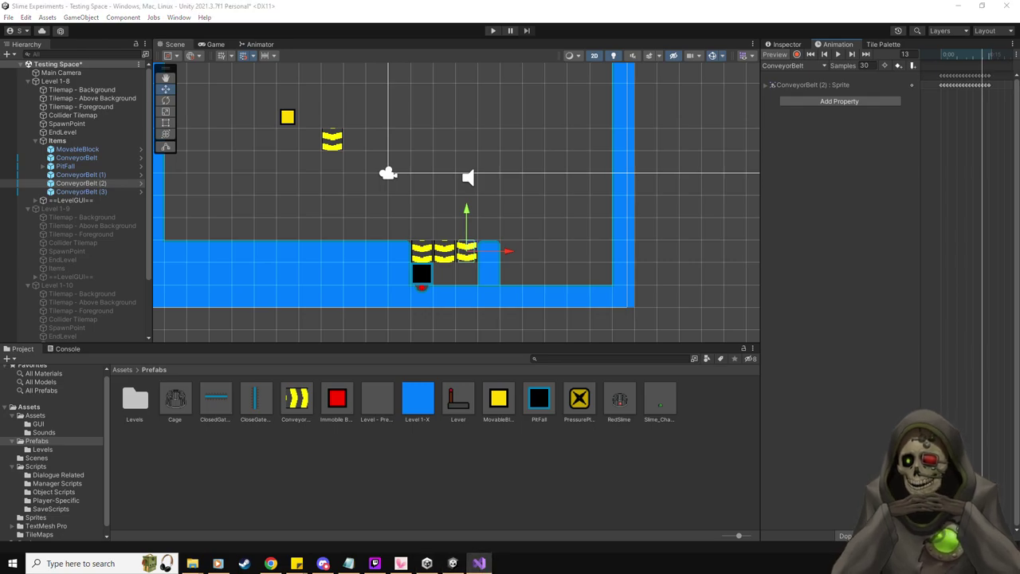
{"action": "left_click", "coordinate": [787, 44]}
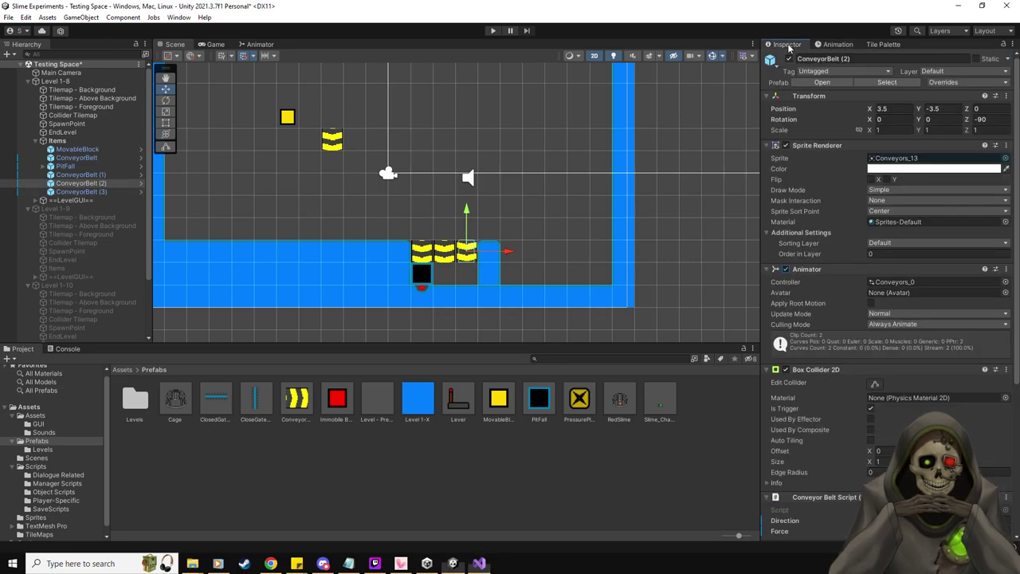
{"action": "scroll", "coordinate": [901, 373], "scroll_direction": "down", "scroll_amount": 2}
{"action": "scroll", "coordinate": [899, 375], "scroll_direction": "down", "scroll_amount": 2}
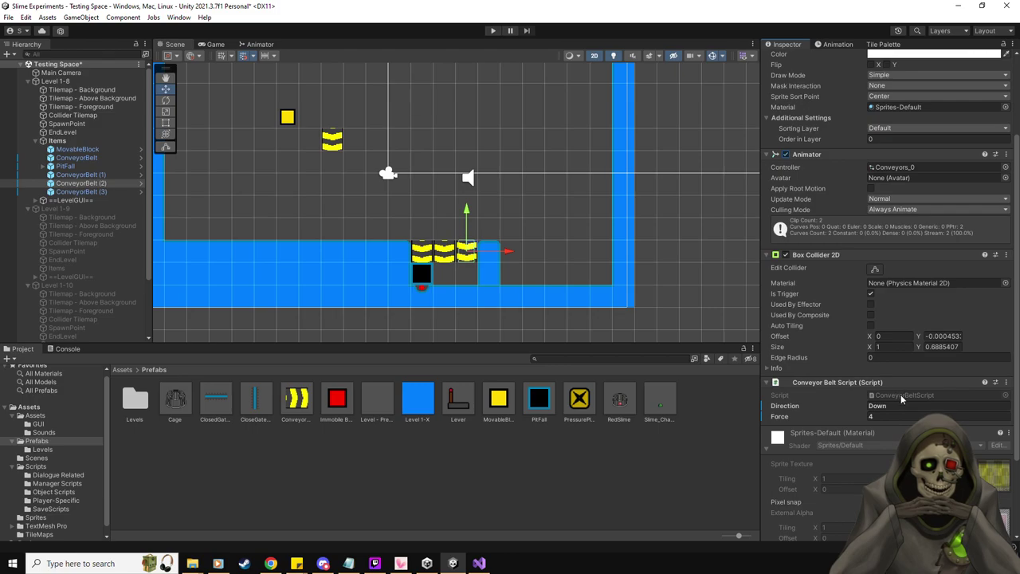
{"action": "left_click", "coordinate": [900, 395]}
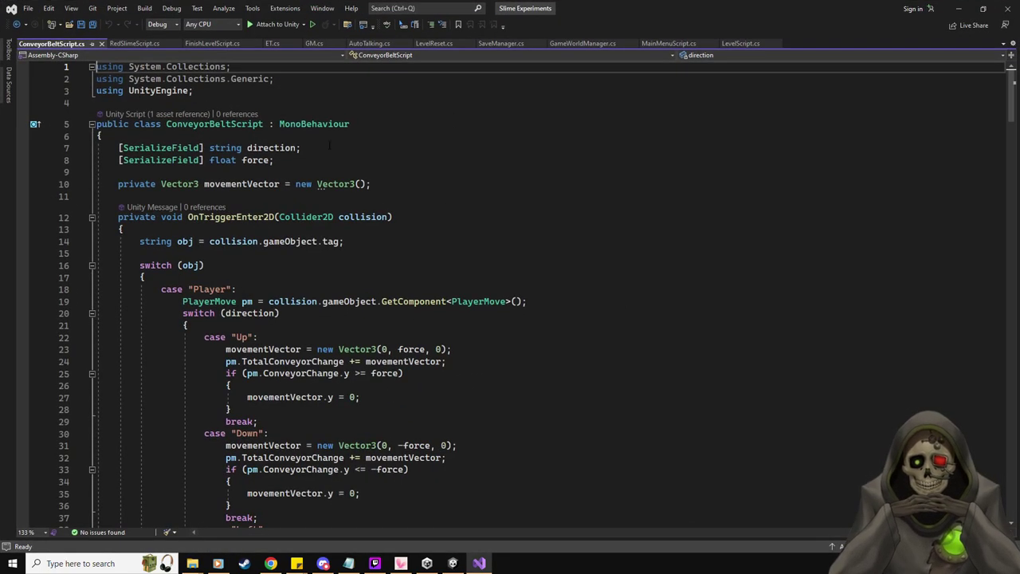
- Declare an Animation field named anim below the force field in ConveyorBeltScript
{"action": "left_click", "coordinate": [351, 163]}
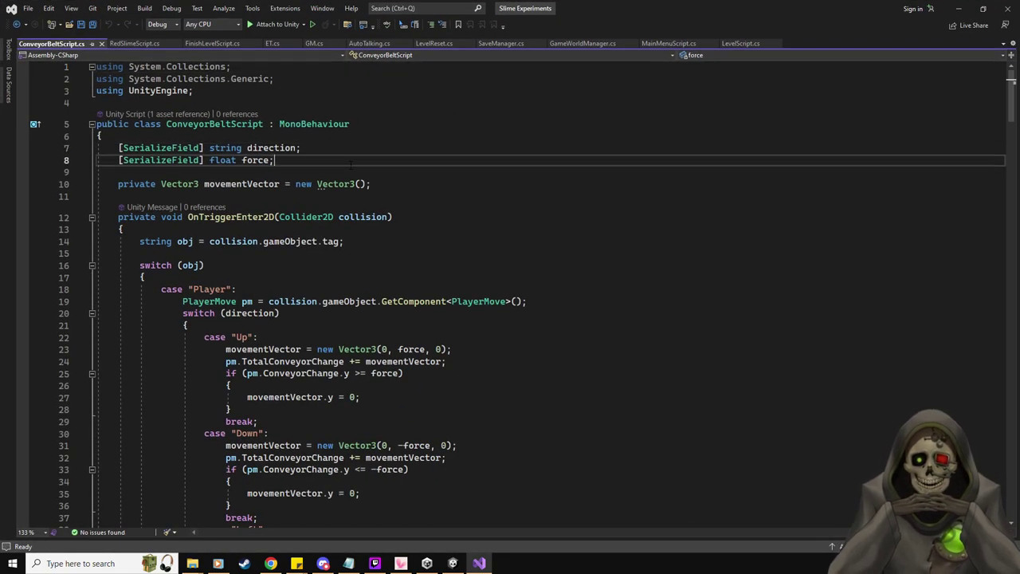
{"action": "key", "text": "Return"}
{"action": "key", "text": "Return"}
{"action": "type", "text": "Animat"}
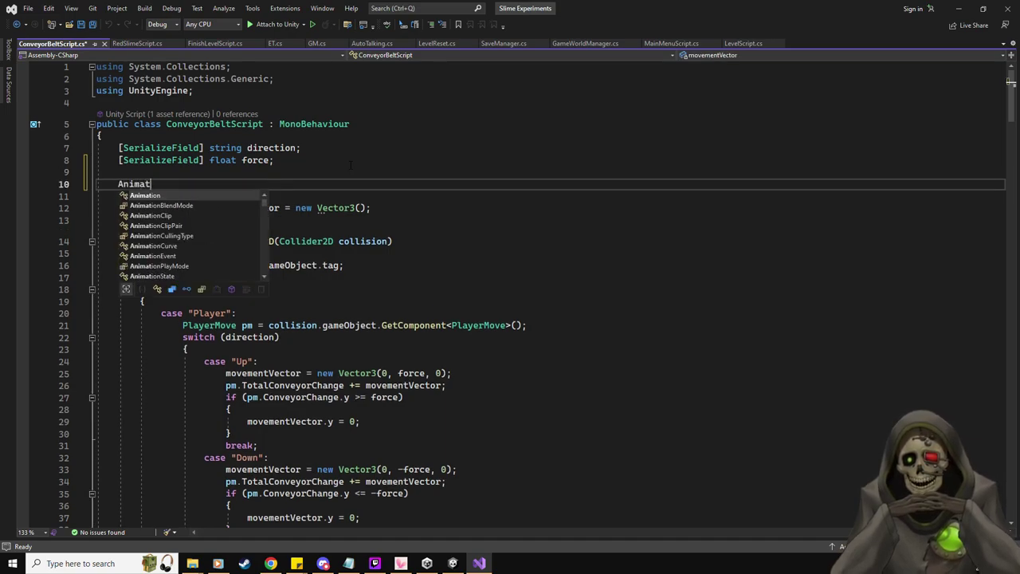
{"action": "key", "text": "Tab"}
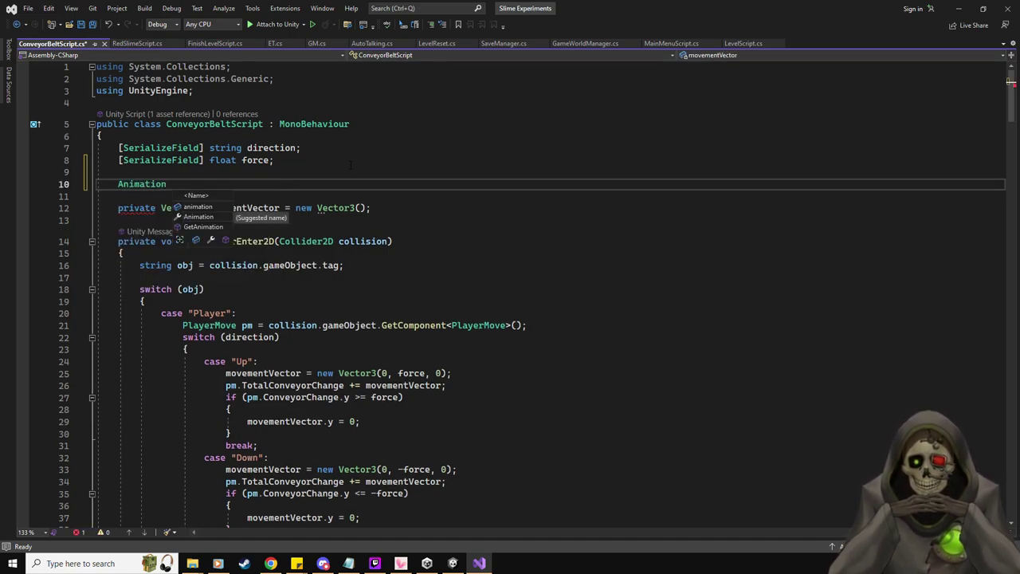
{"action": "type", "text": "anim"}
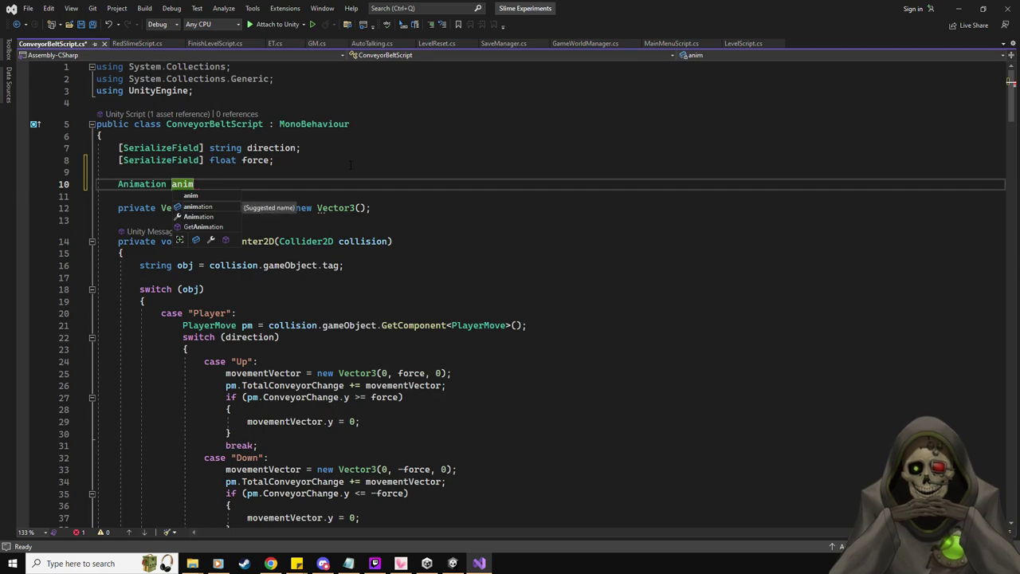
{"action": "type", "text": ";"}
- Try assigning anim = GetComponent<Animation>() and accessing anim.Sample below the obj line in OnTriggerEnter2D
{"action": "left_click", "coordinate": [458, 271]}
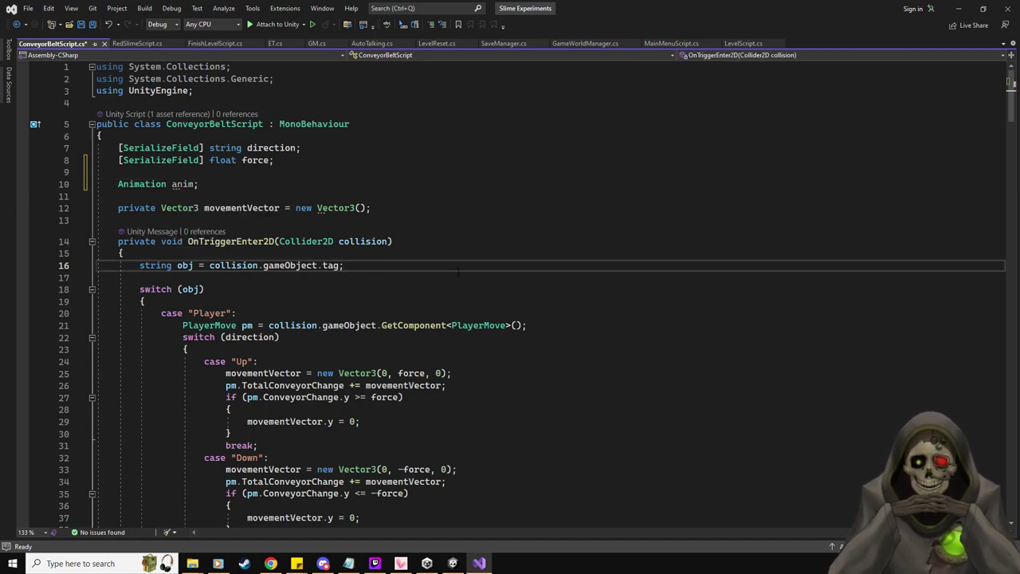
{"action": "key", "text": "Return"}
{"action": "type", "text": "anim = GetComponent<Animation>();"}
{"action": "key", "text": "Tab"}
{"action": "key", "text": "Return"}
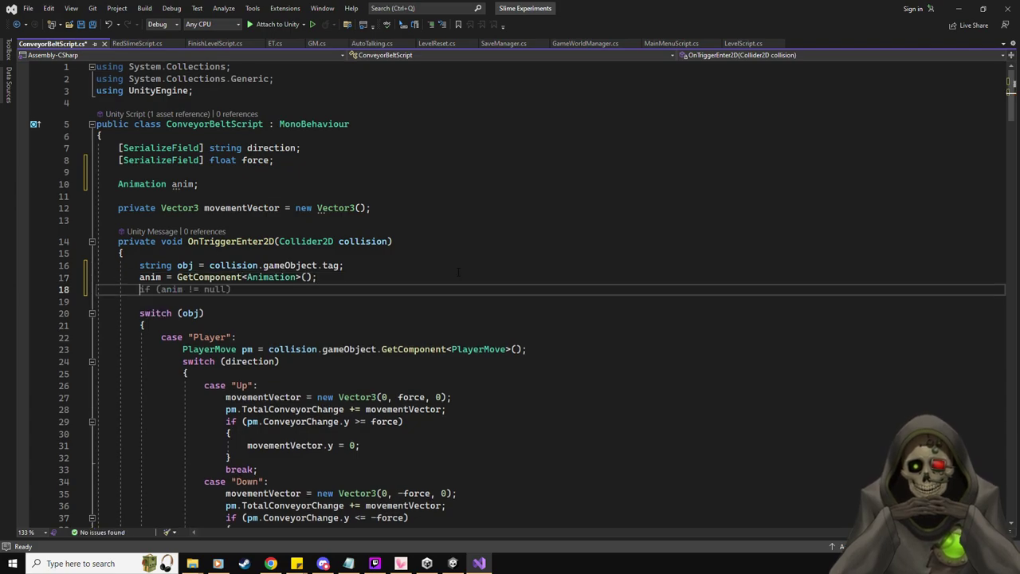
{"action": "key", "text": "Return"}
{"action": "type", "text": "anim."}
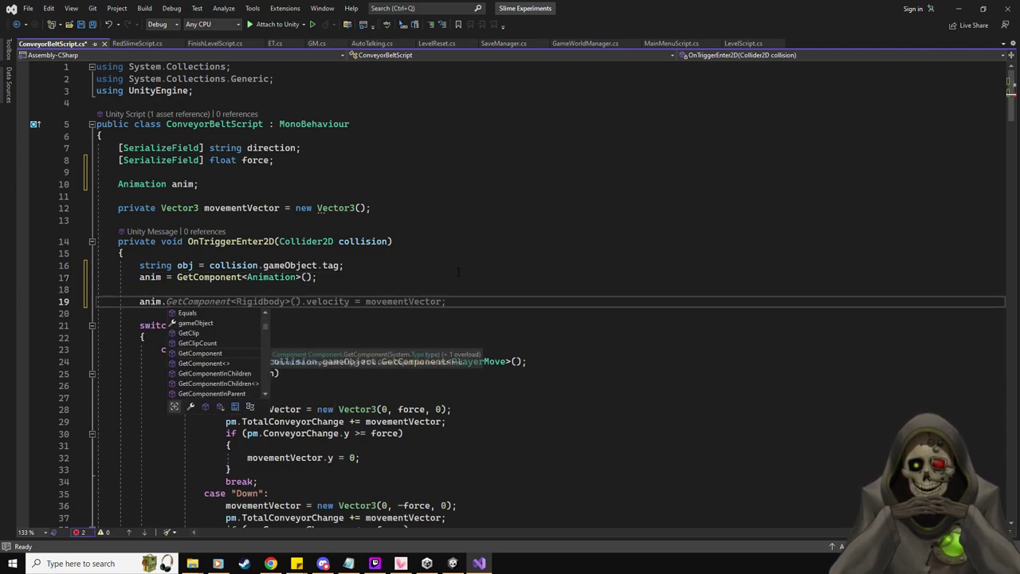
{"action": "type", "text": "Sample"}
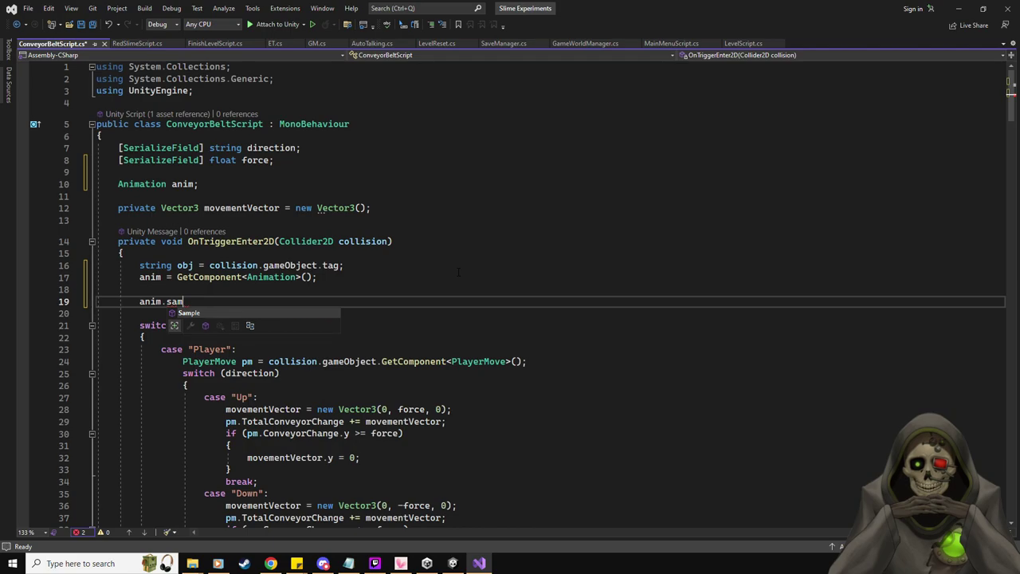
{"action": "key", "text": "Tab"}
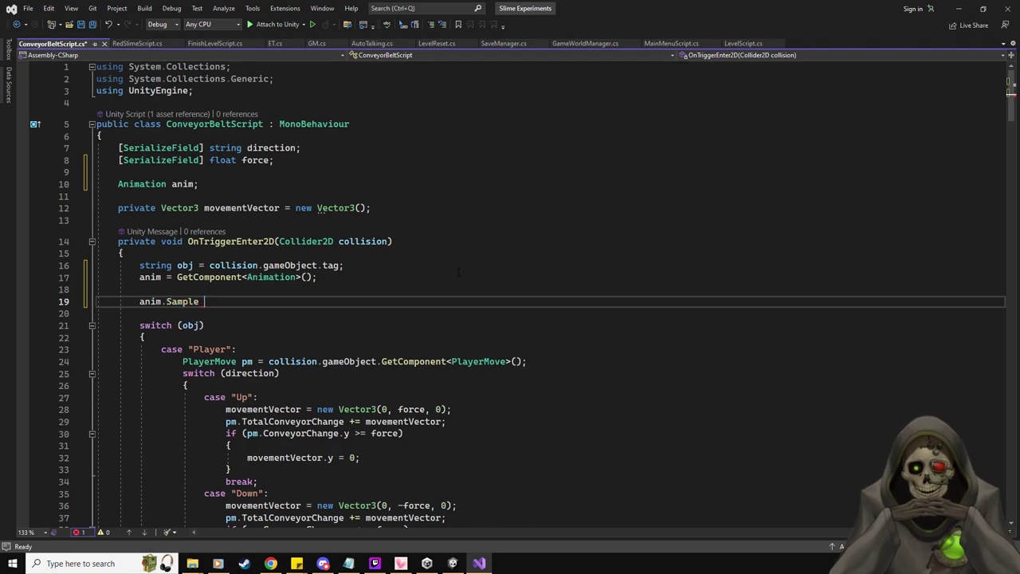
- Delete the anim assignment and the incomplete anim.Sample line from OnTriggerEnter2D
{"action": "scroll", "coordinate": [458, 273], "scroll_direction": "down", "scroll_amount": 20}
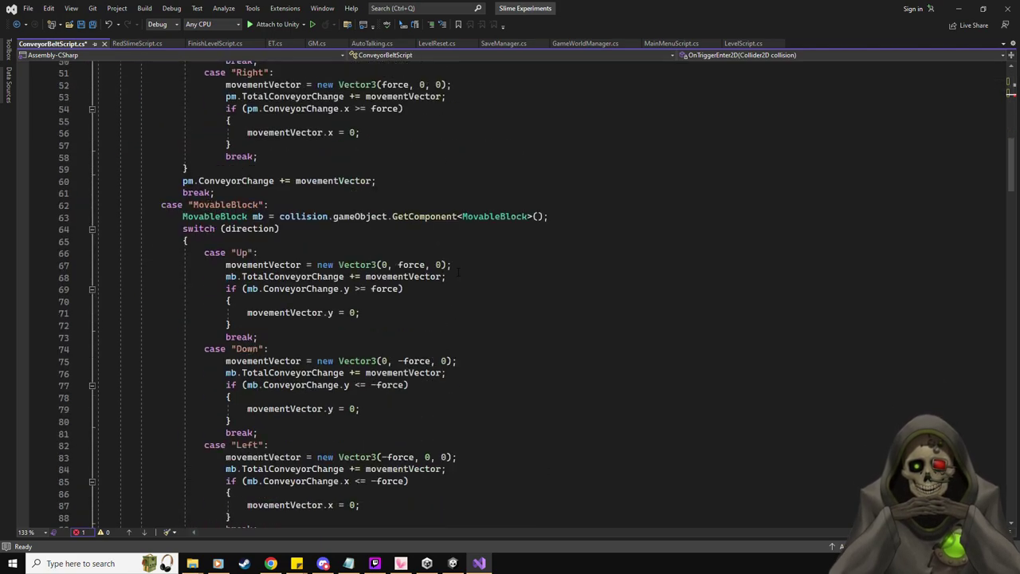
{"action": "scroll", "coordinate": [458, 273], "scroll_direction": "up", "scroll_amount": 20}
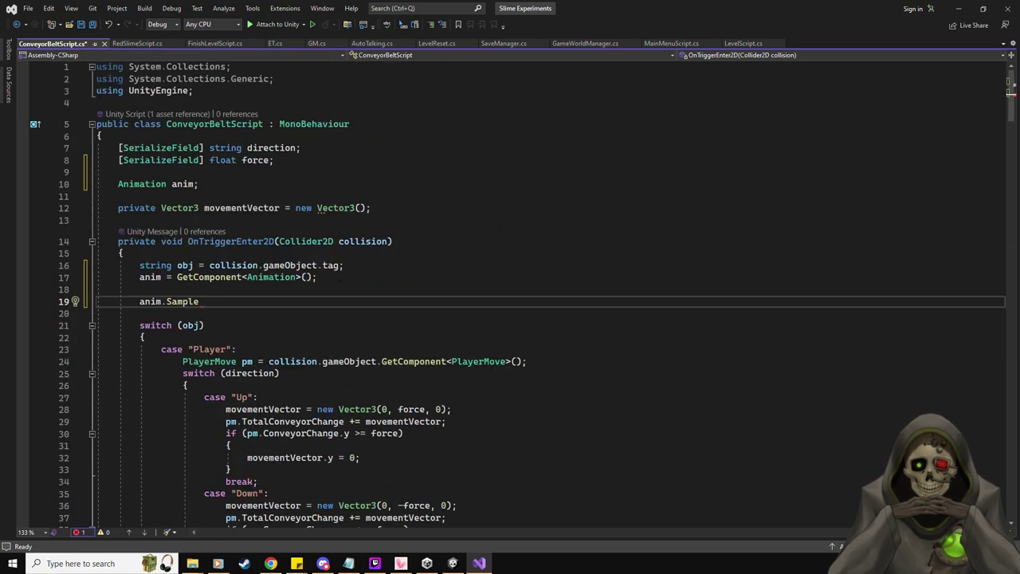
{"action": "left_click_drag", "start_coordinate": [220, 301], "coordinate": [139, 277]}
{"action": "key", "text": "BackSpace"}
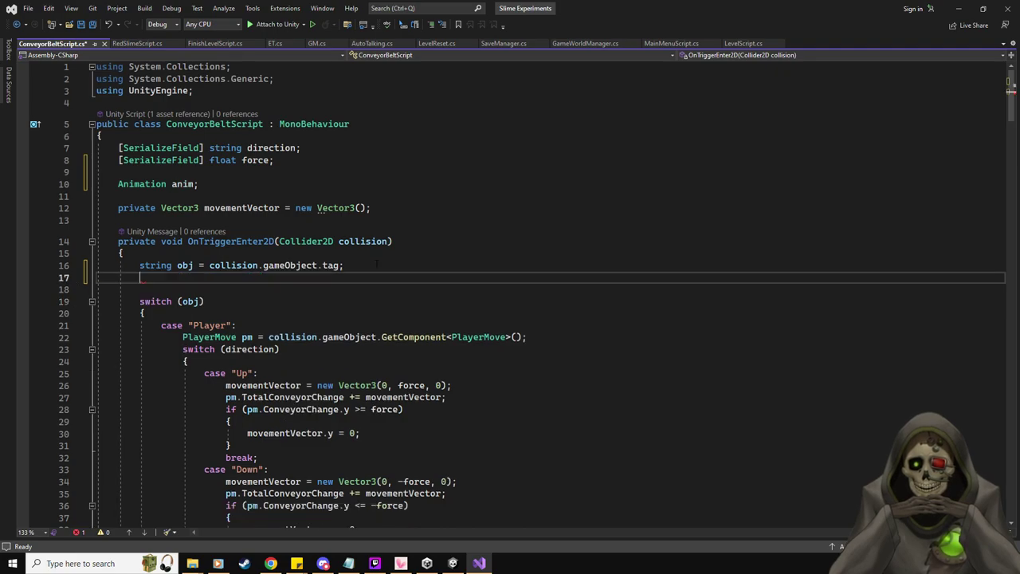
- Add a private Awake method below movementVector that assigns anim = GetComponent<Animation>()
{"action": "left_click", "coordinate": [387, 208]}
{"action": "key", "text": "Return"}
{"action": "key", "text": "Return"}
{"action": "type", "text": "Awa"}
{"action": "key", "text": "Tab"}
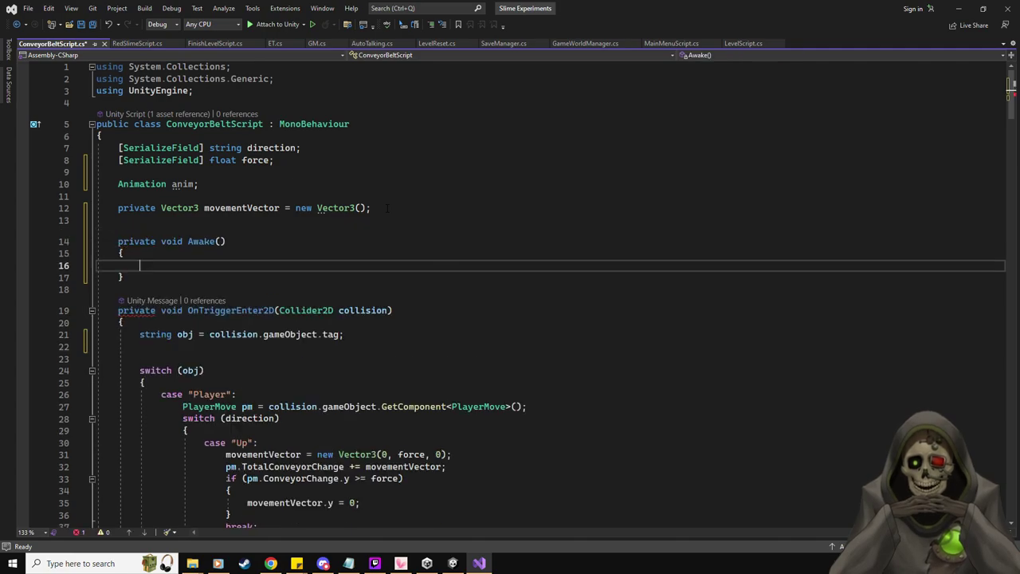
{"action": "key", "text": "Tab"}
- Try adding an assignment of 10 to anim.Sample below the GetComponent line in Awake
{"action": "key", "text": "Return"}
{"action": "key", "text": "Return"}
{"action": "type", "text": "anim.Sample"}
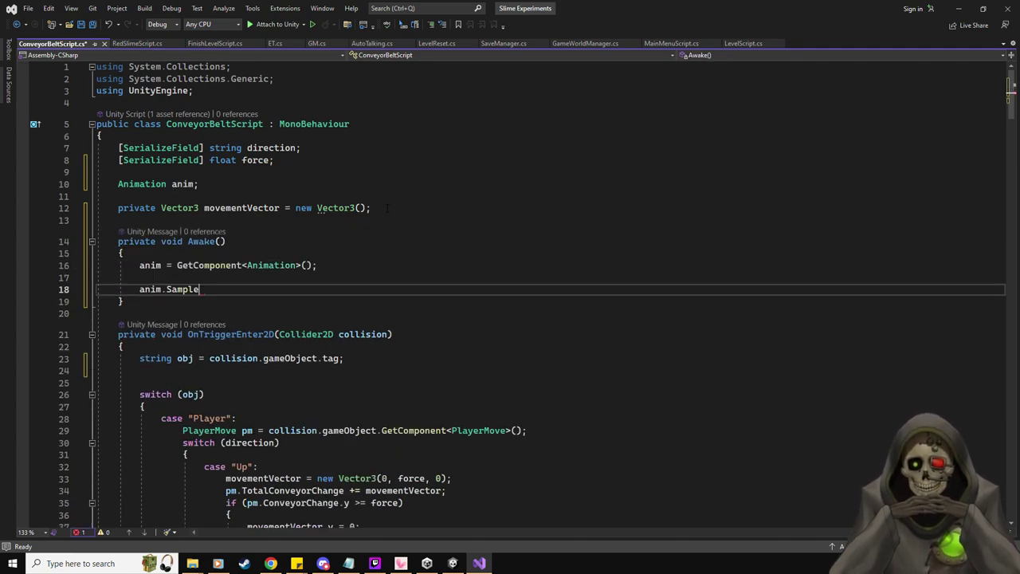
{"action": "type", "text": " = "}
{"action": "type", "text": "10f;"}
{"action": "key", "text": "Left"}
{"action": "type", "text": "f"}
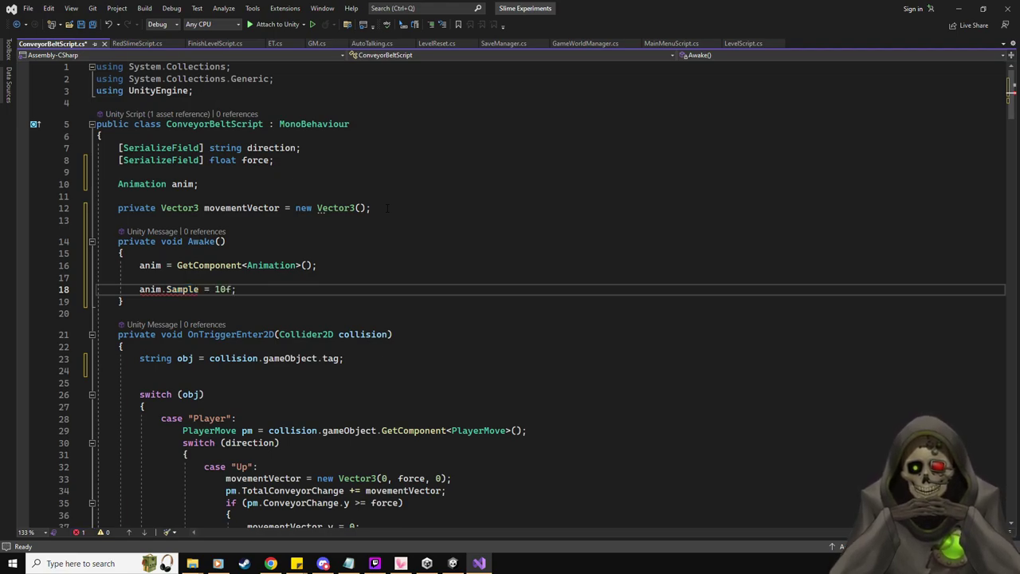
- Try rewriting the Sample assignment in Awake as the method call anim.Sample(10)
{"action": "mouse_move", "coordinate": [183, 290]}
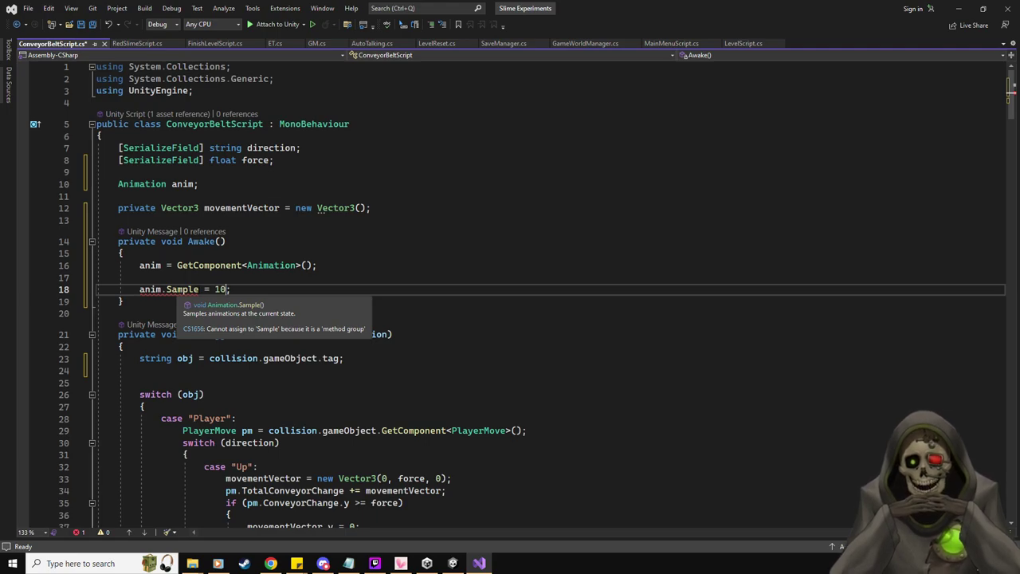
{"action": "left_click", "coordinate": [199, 289]}
{"action": "type", "text": "()"}
{"action": "key", "text": "End"}
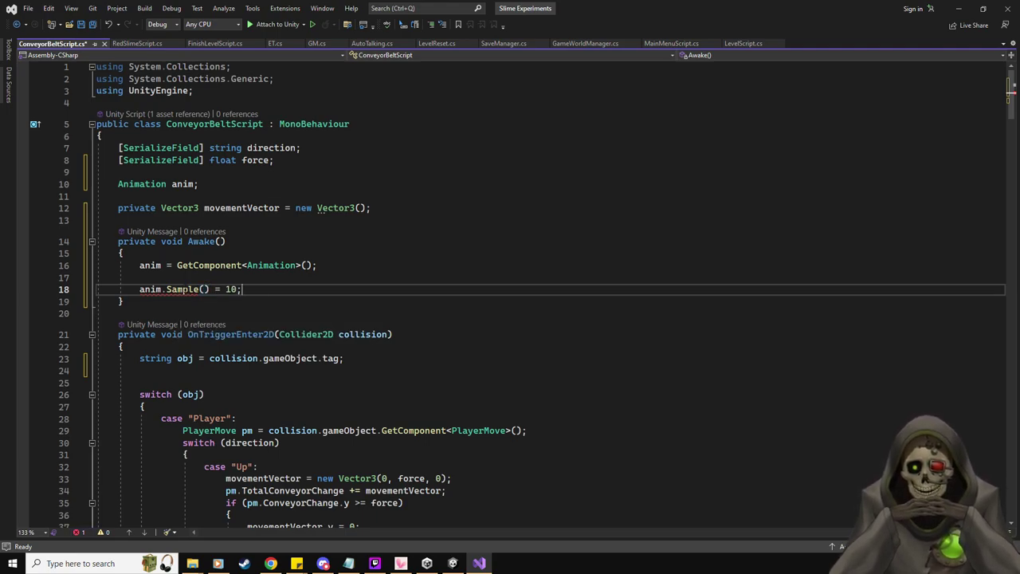
{"action": "key", "text": "Left"}
{"action": "key", "text": "Left"}
{"action": "key", "text": "Left"}
{"action": "key", "text": "Left"}
{"action": "key", "text": "Left"}
{"action": "key", "text": "Left"}
{"action": "key", "text": "Left"}
{"action": "type", "text": "10"}
{"action": "left_click_drag", "start_coordinate": [220, 290], "coordinate": [247, 289]}
{"action": "key", "text": "BackSpace"}
{"action": "mouse_move", "coordinate": [201, 290]}
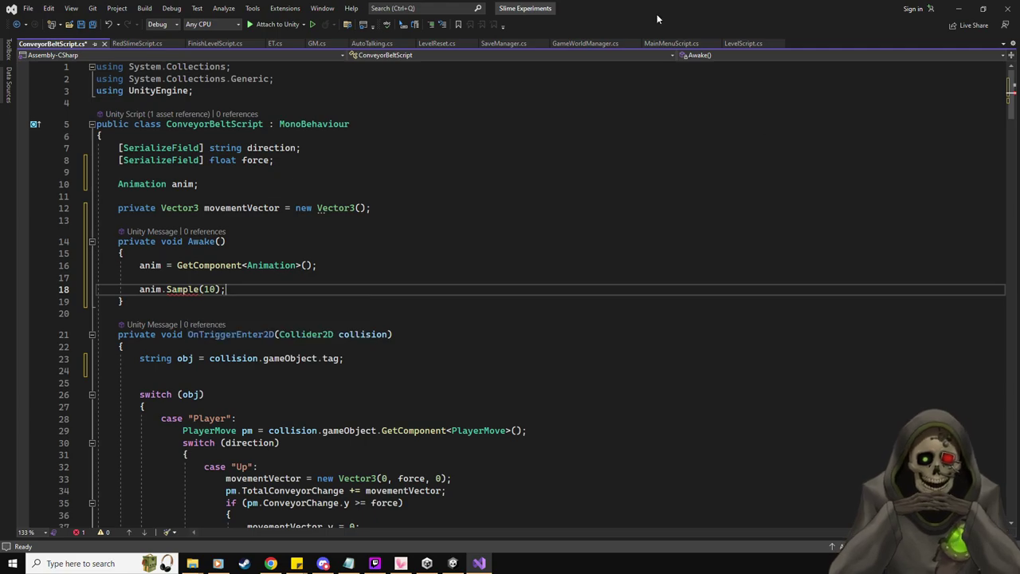
- Switch to Unity to check the Samples setting of the ConveyorBelt animation, and return to the script in Visual Studio
{"action": "left_click", "coordinate": [479, 563]}
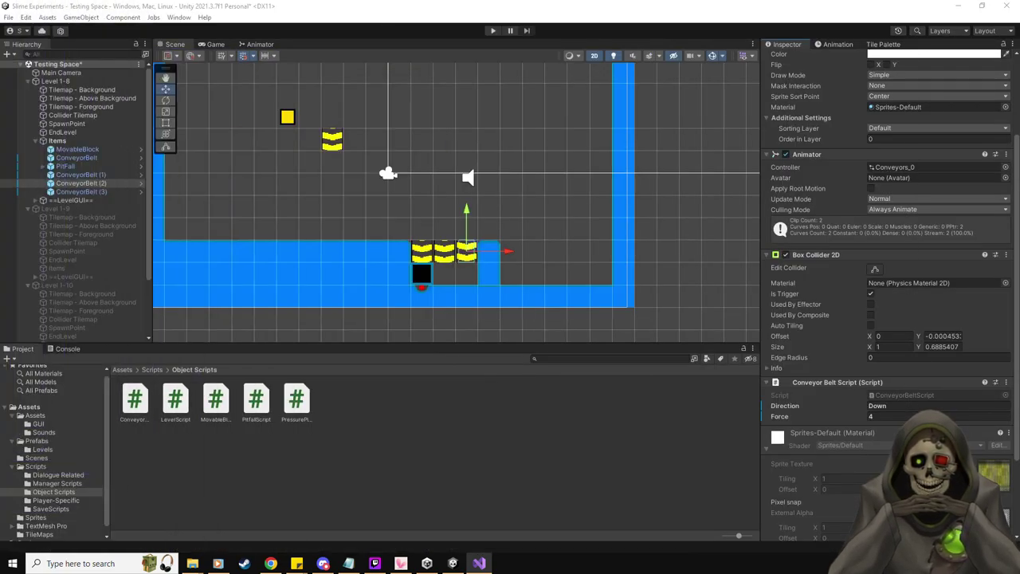
{"action": "left_click", "coordinate": [834, 45]}
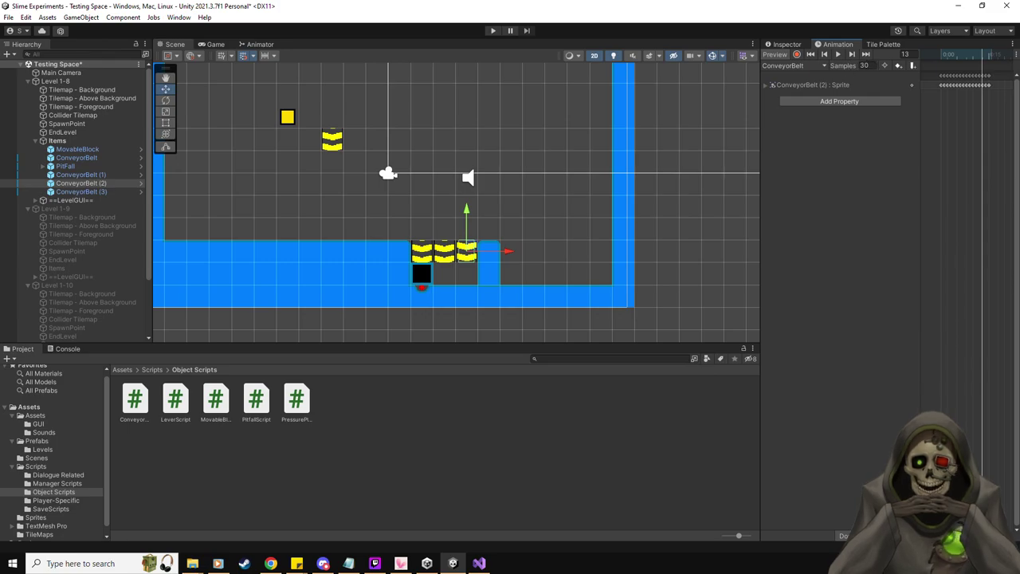
{"action": "key", "text": "alt+Tab"}
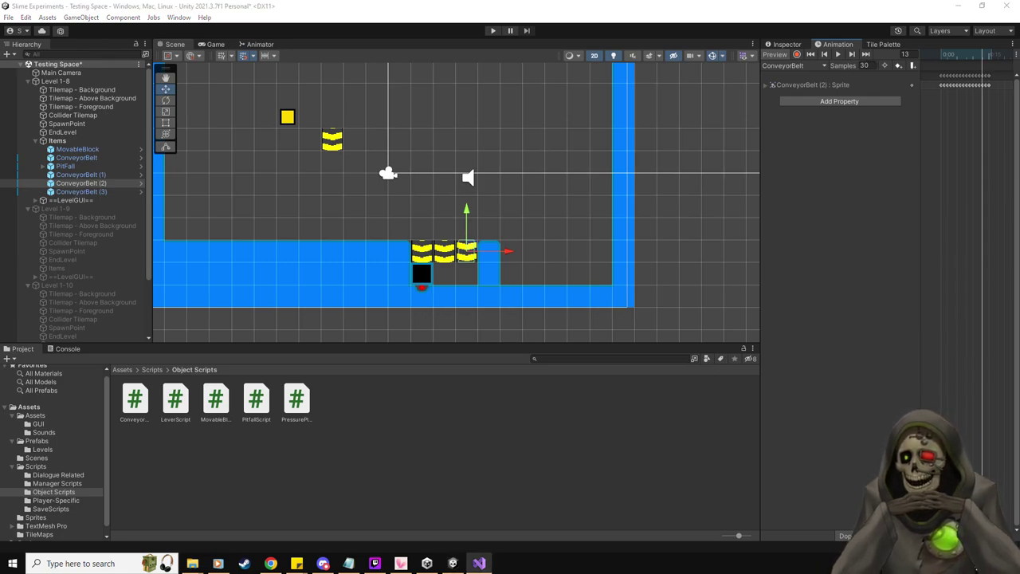
{"action": "key", "text": "alt+Tab"}
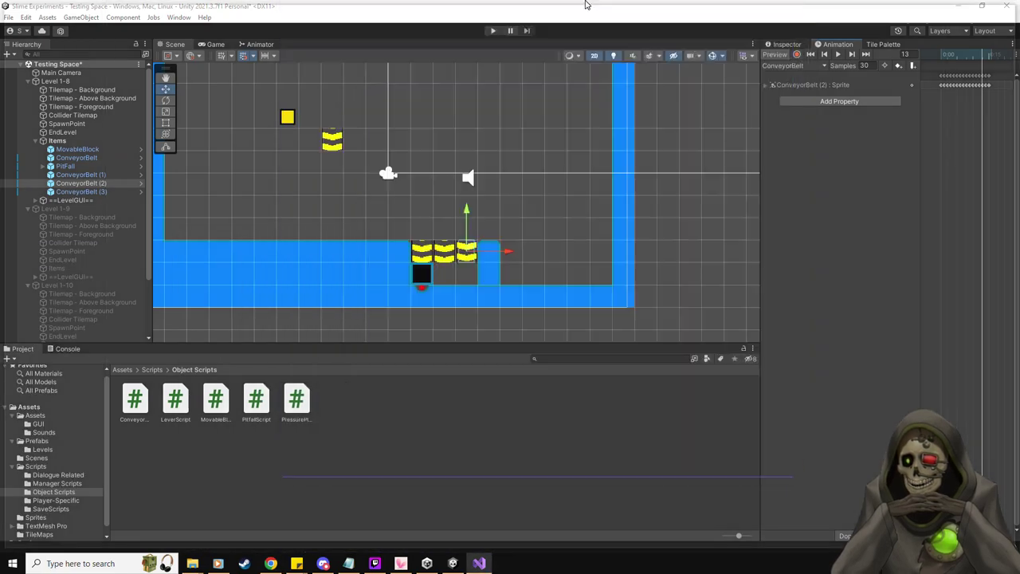
{"action": "left_click", "coordinate": [479, 563]}
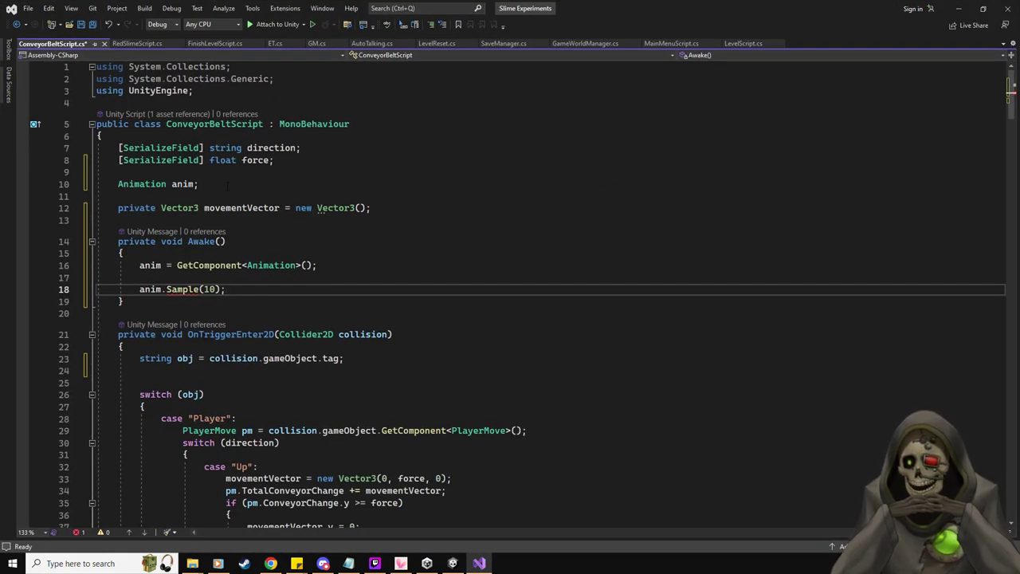
- Change both the anim field's type and the GetComponent type argument in Awake to Animator
{"action": "left_click", "coordinate": [167, 184]}
{"action": "key", "text": "BackSpace"}
{"action": "key", "text": "BackSpace"}
{"action": "key", "text": "BackSpace"}
{"action": "key", "text": "BackSpace"}
{"action": "key", "text": "BackSpace"}
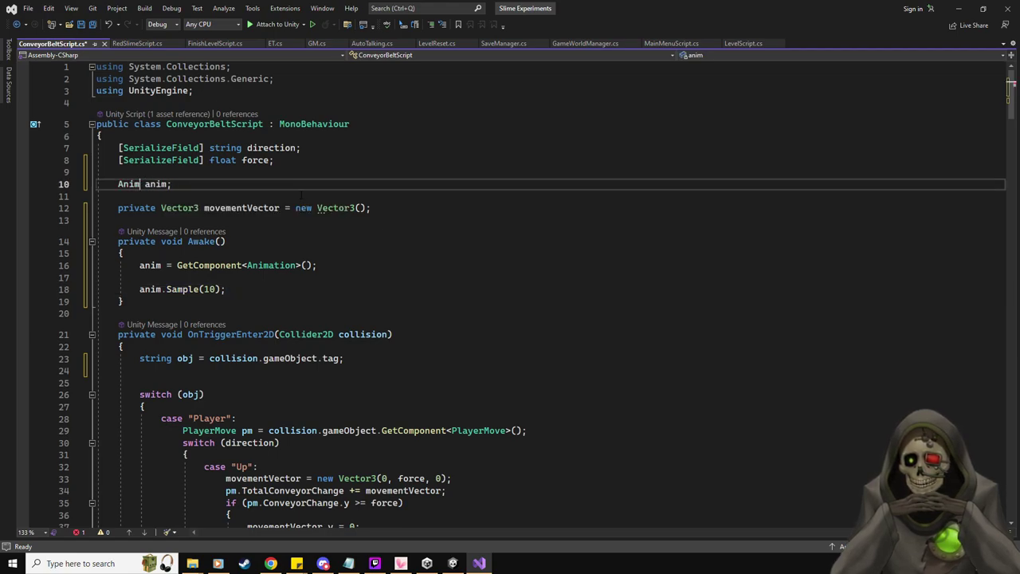
{"action": "type", "text": "ator"}
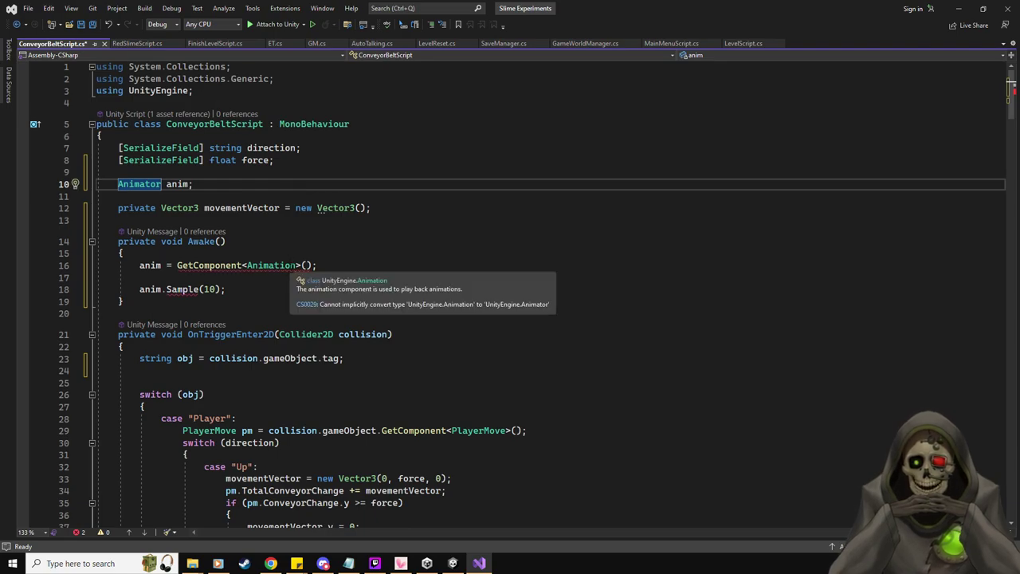
{"action": "left_click", "coordinate": [295, 266]}
{"action": "key", "text": "BackSpace"}
{"action": "key", "text": "BackSpace"}
{"action": "type", "text": "or"}
- Replace the Sample(10) call in Awake so the line reads anim.speed = force, and add blank lines below it
{"action": "left_click_drag", "start_coordinate": [255, 290], "coordinate": [167, 290]}
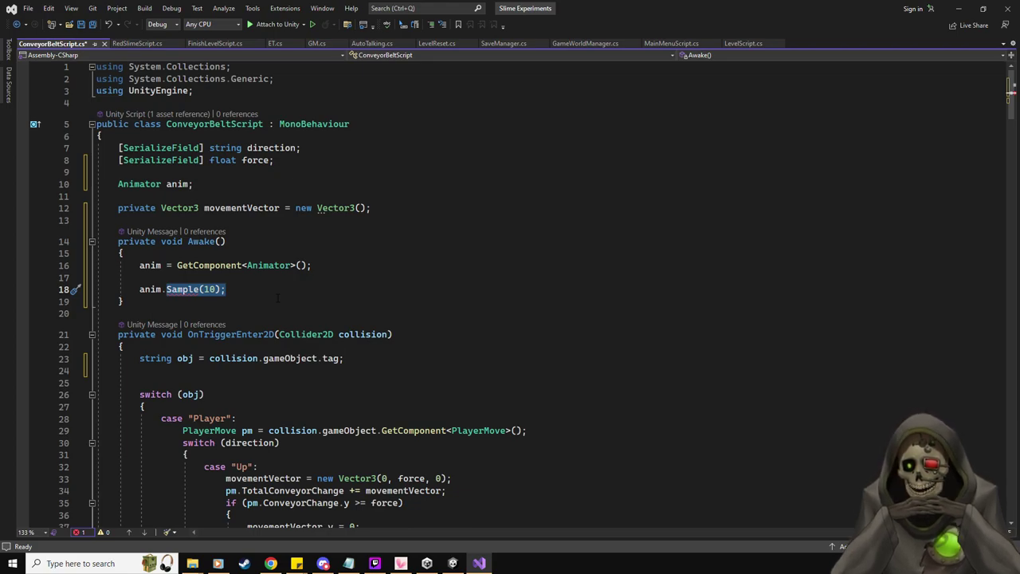
{"action": "type", "text": "speed"}
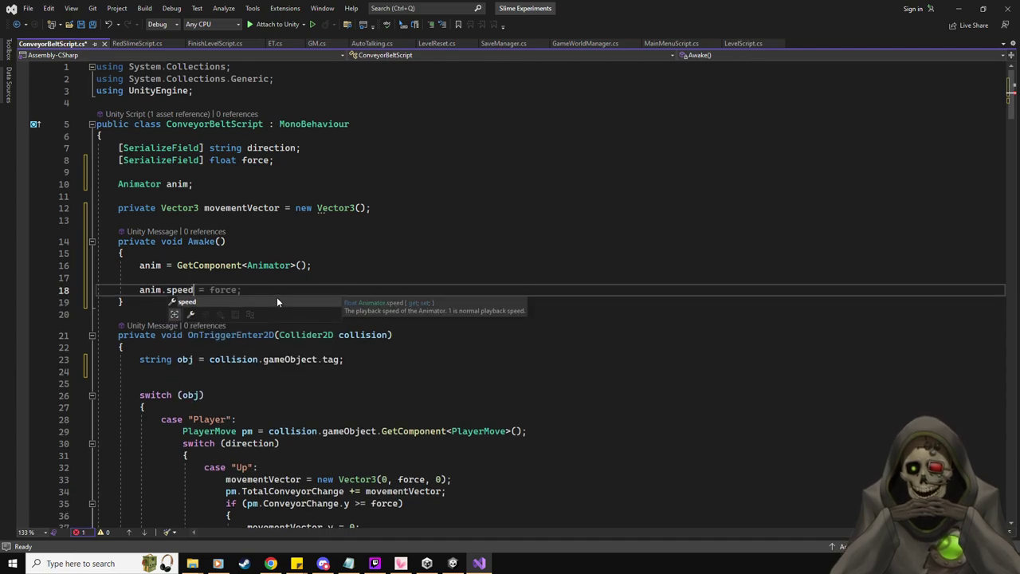
{"action": "type", "text": " ="}
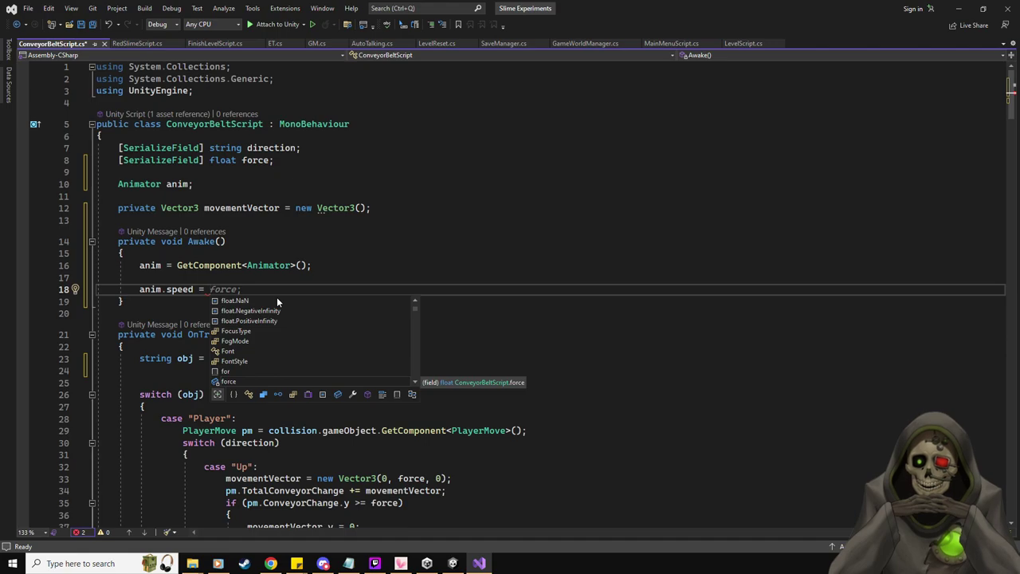
{"action": "type", "text": "force;"}
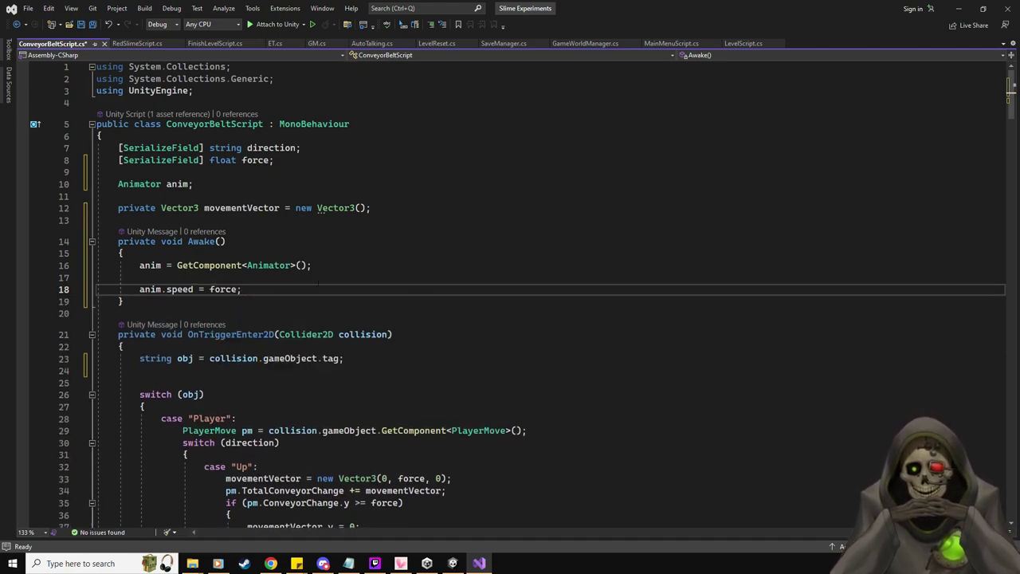
{"action": "key", "text": "Return"}
{"action": "key", "text": "Return"}
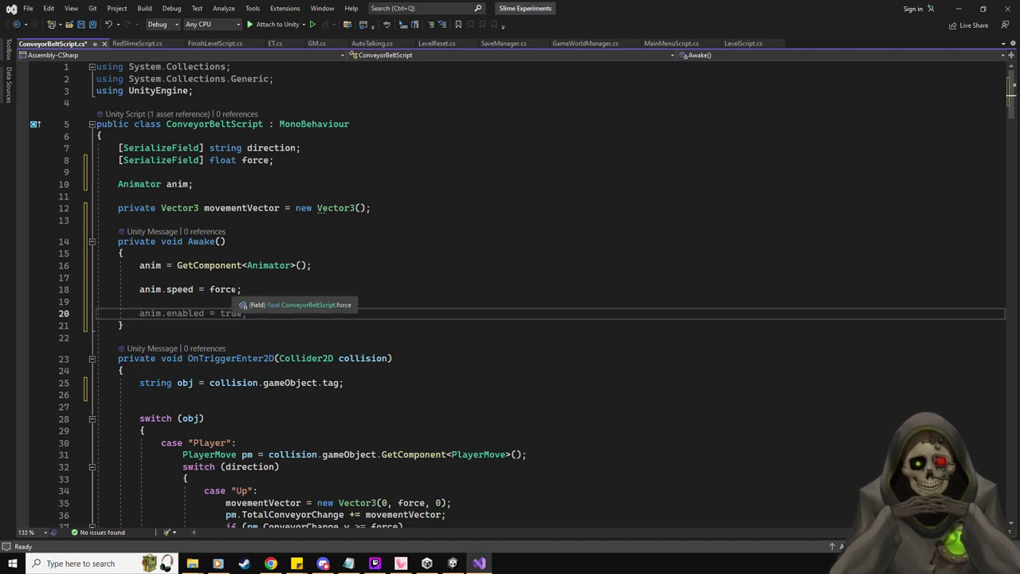
- Multiply the speed assignment in Awake so it reads anim.speed = force * 15, and save the script
{"action": "left_click", "coordinate": [239, 289]}
{"action": "left_click_drag", "start_coordinate": [696, 6], "coordinate": [96, 126]}
{"action": "double_click", "coordinate": [96, 126]}
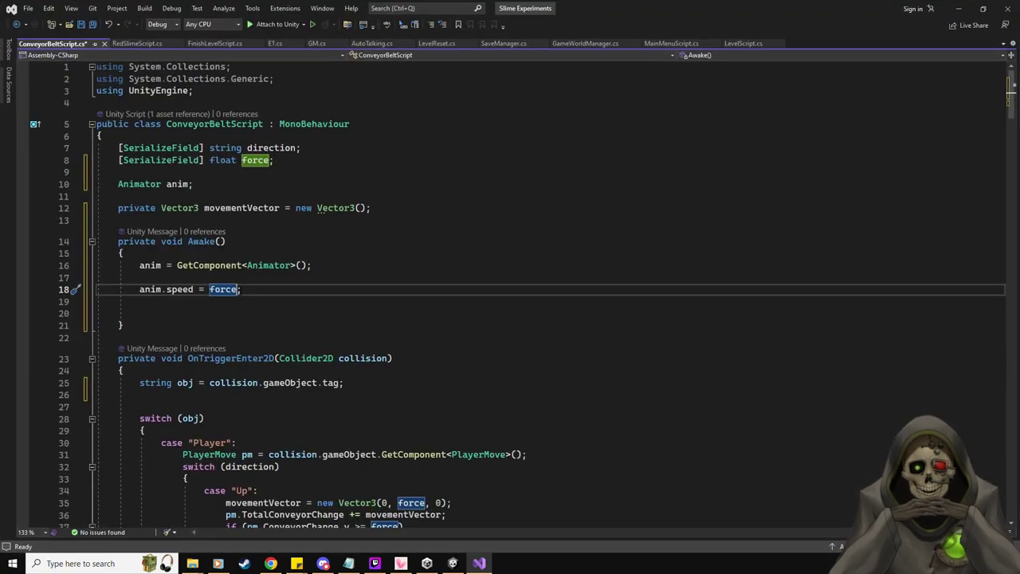
{"action": "type", "text": "* 15"}
{"action": "key", "text": "ctrl+s"}
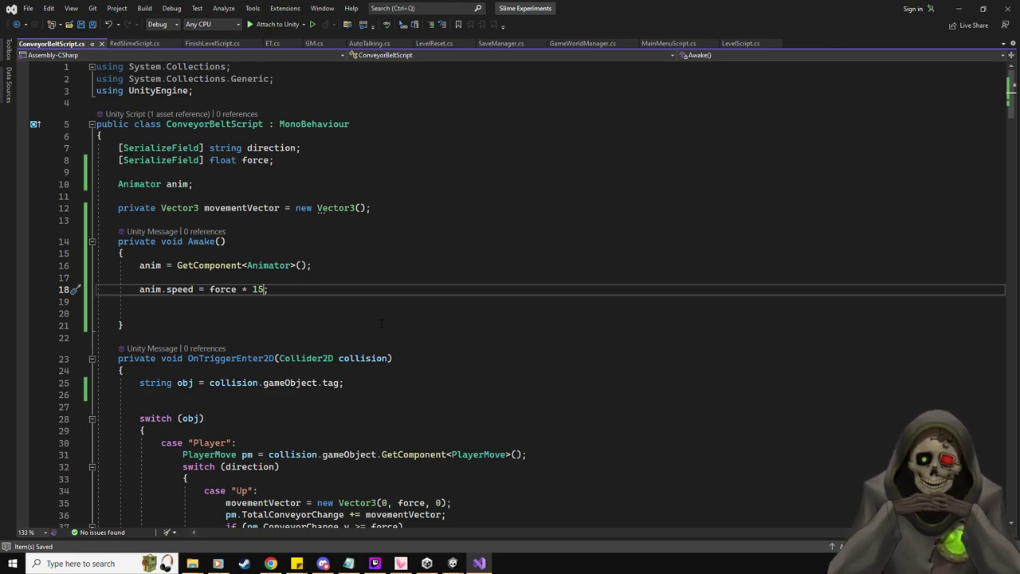
- Remove the blank lines below and above the anim.speed assignment in Awake
{"action": "left_click", "coordinate": [235, 313]}
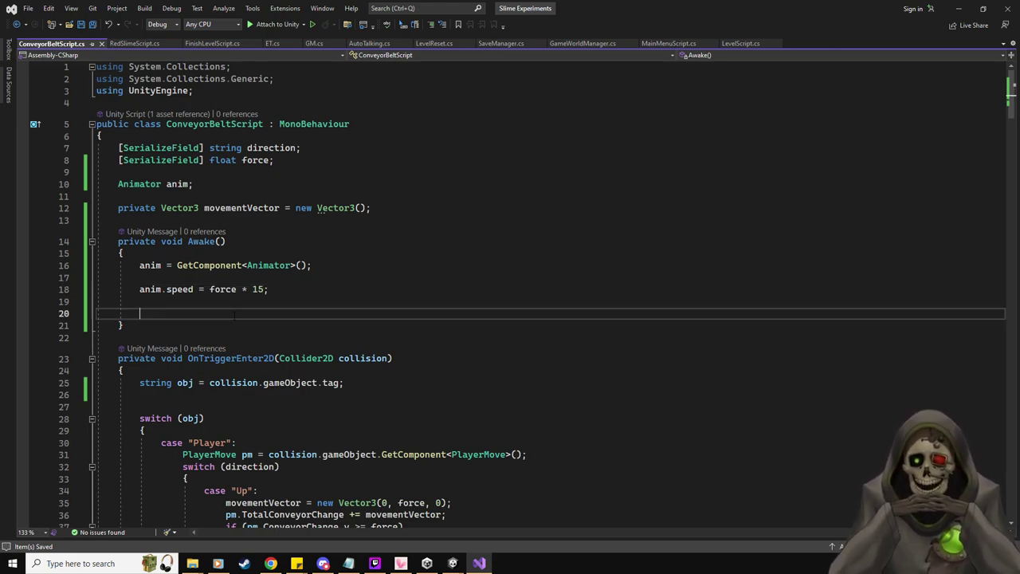
{"action": "key", "text": "shift+Up"}
{"action": "key", "text": "BackSpace"}
{"action": "key", "text": "BackSpace"}
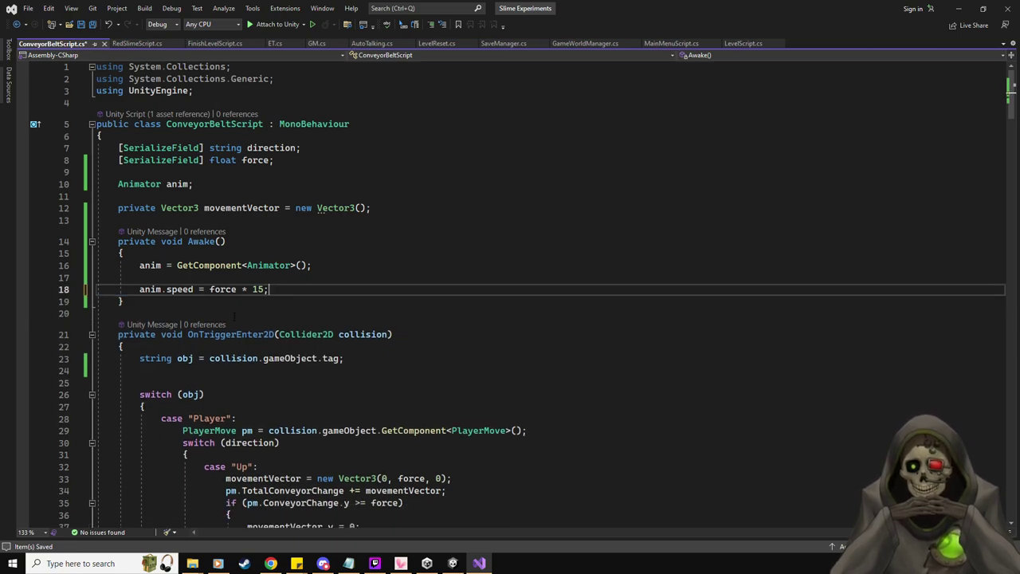
{"action": "key", "text": "Home"}
{"action": "key", "text": "shift+Home"}
{"action": "key", "text": "BackSpace"}
{"action": "key", "text": "BackSpace"}
{"action": "key", "text": "Tab"}
{"action": "key", "text": "Tab"}
{"action": "key", "text": "Up"}
- Add the comment "//Set animation speed of the conveyorbelt so that faster ones move faster. :)" above the GetComponent line in Awake, and save
{"action": "key", "text": "ctrl+Return"}
{"action": "type", "text": "//Set an"}
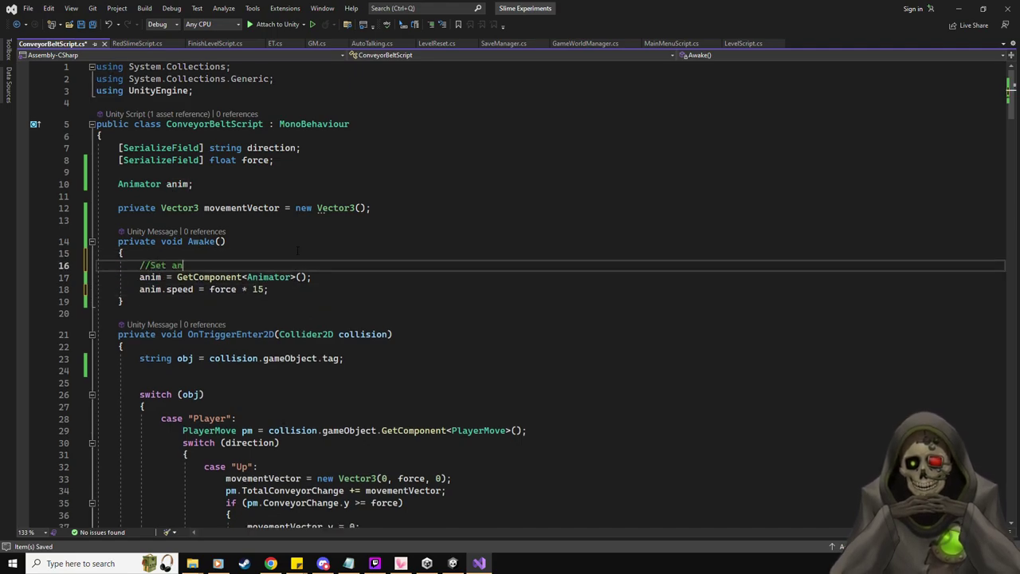
{"action": "type", "text": "imation speed of the conveyorb"}
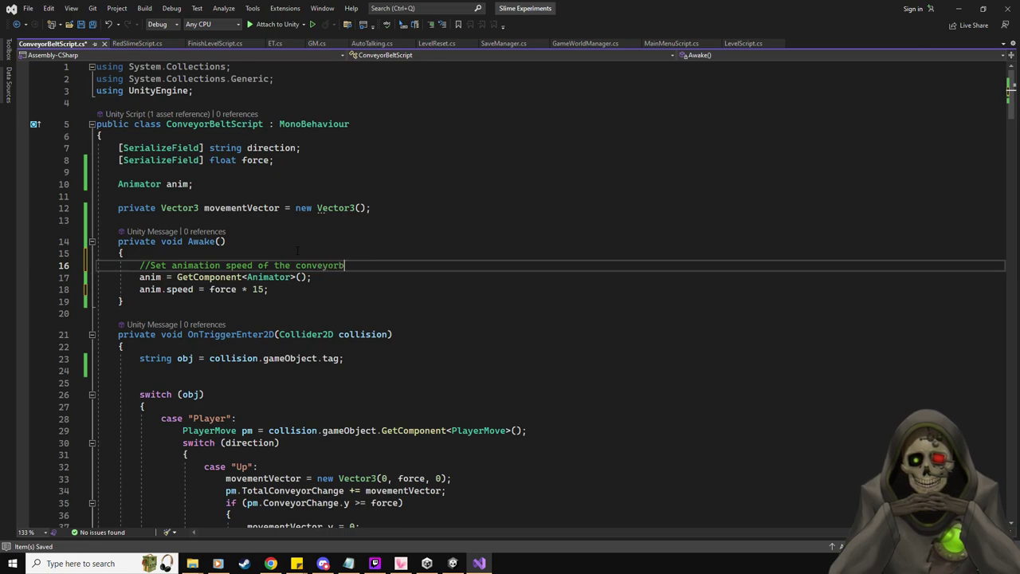
{"action": "type", "text": "elt so that faster ones move faster. :)"}
{"action": "key", "text": "ctrl+s"}
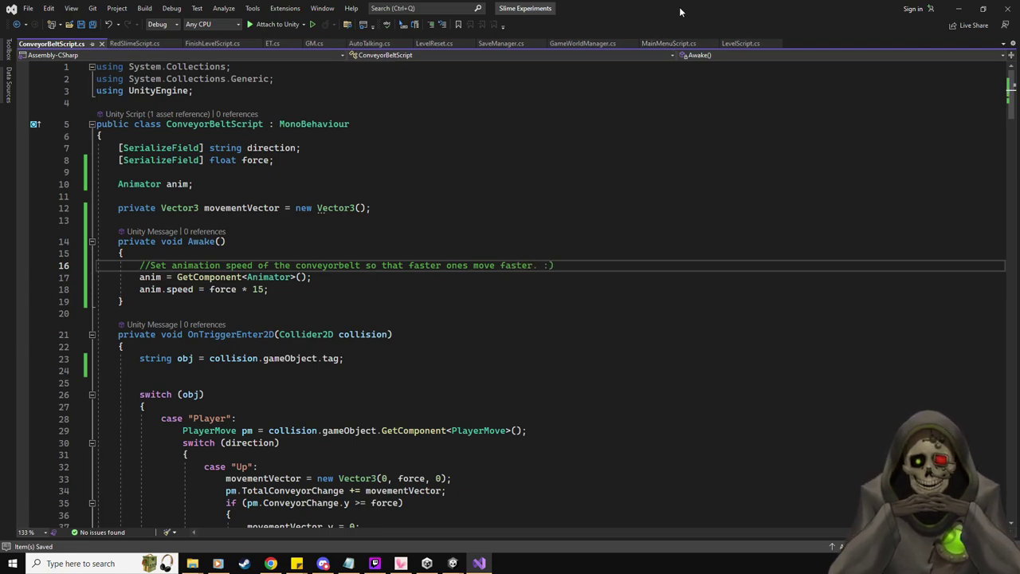
- Switch to Unity, review ConveyorBelt (2)'s components and run the scene to test the belt animation speed
{"action": "key", "text": "alt+Tab"}
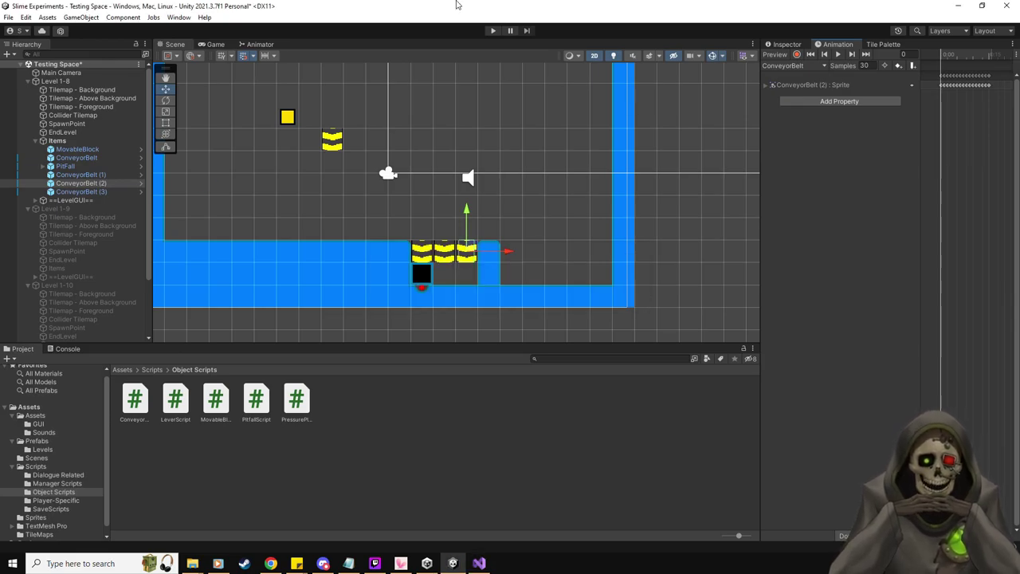
{"action": "left_click", "coordinate": [785, 45]}
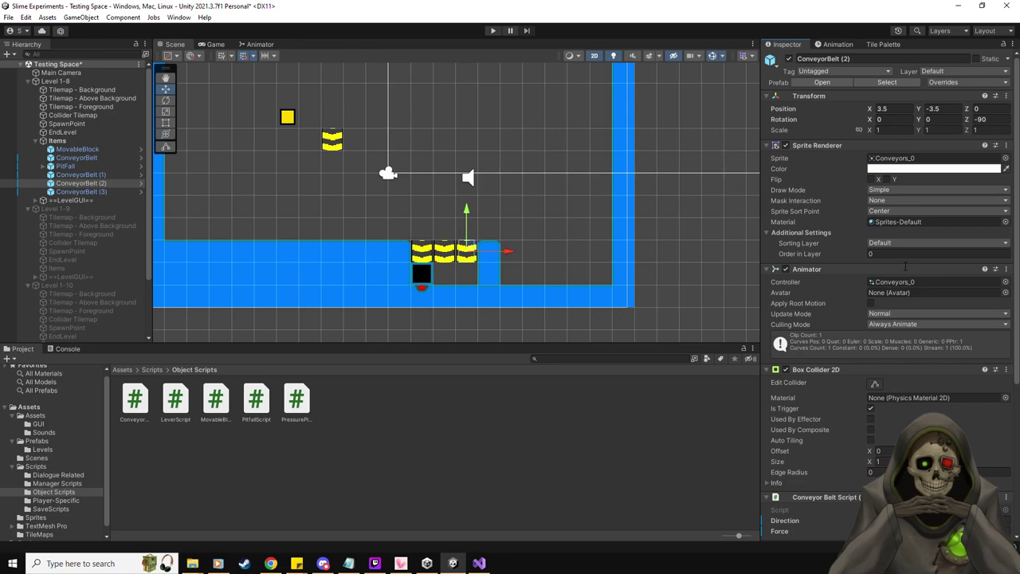
{"action": "scroll", "coordinate": [887, 448], "scroll_direction": "down", "scroll_amount": 3}
{"action": "scroll", "coordinate": [887, 449], "scroll_direction": "up", "scroll_amount": 3}
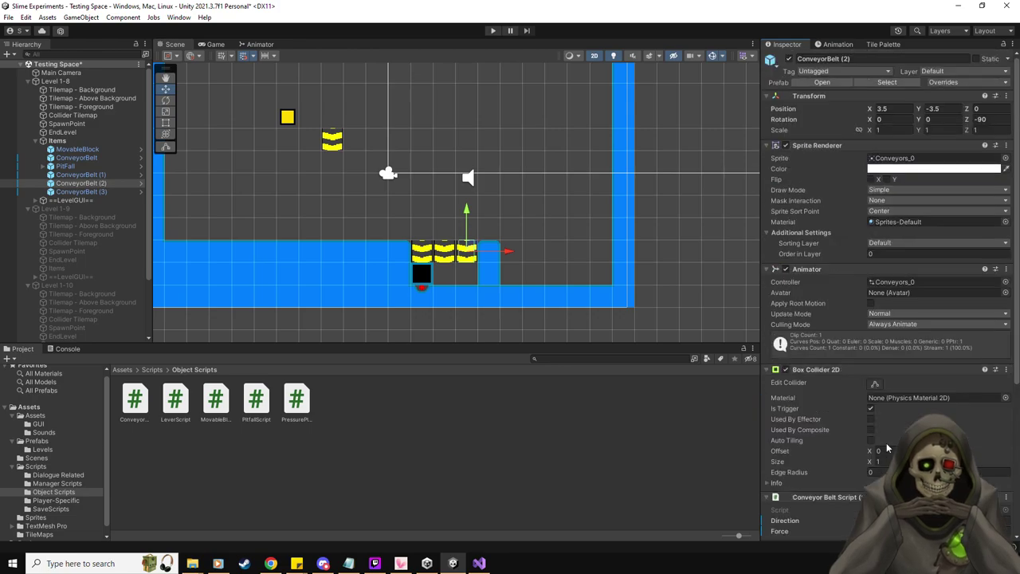
{"action": "left_click", "coordinate": [492, 30]}
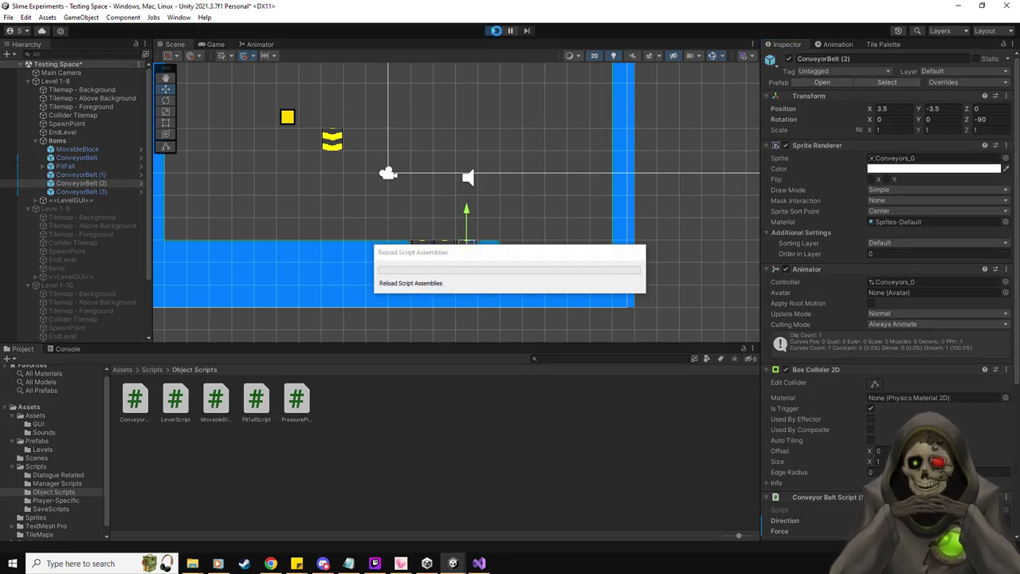
{"action": "left_click", "coordinate": [494, 31]}
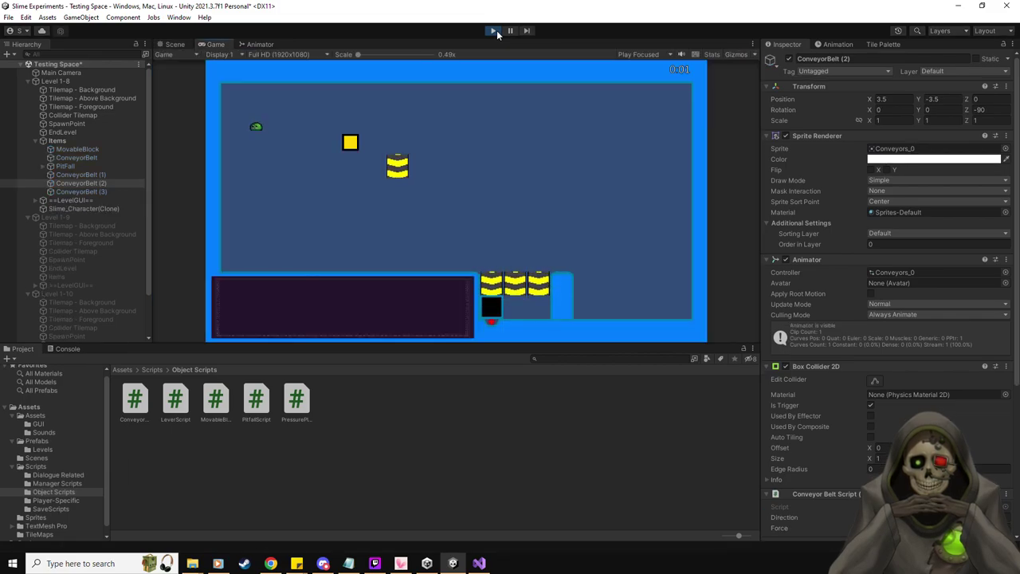
- Compare the components and animation settings of the Level 1-8 conveyor belts while the game runs
{"action": "left_click", "coordinate": [91, 158]}
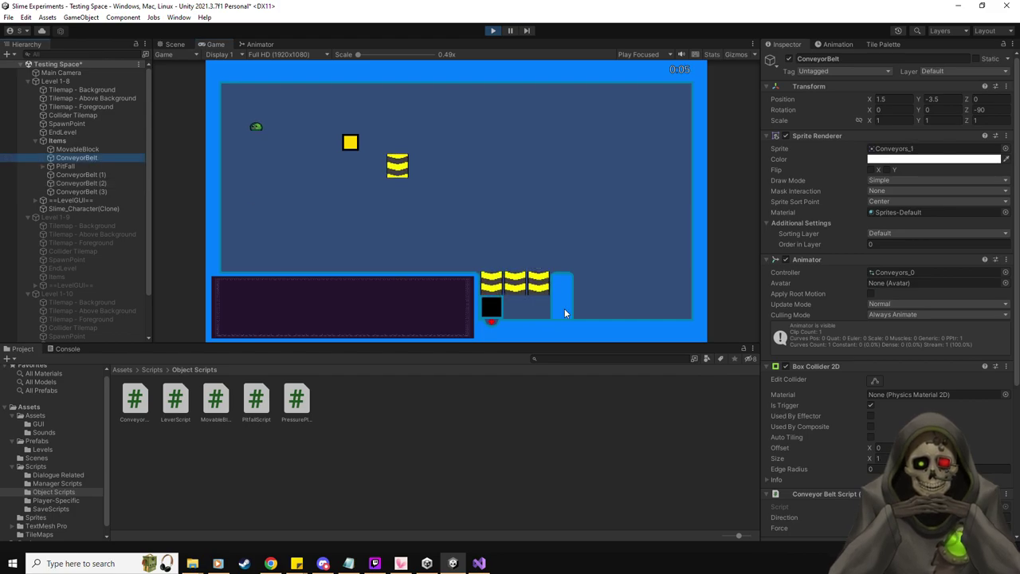
{"action": "left_click", "coordinate": [105, 176]}
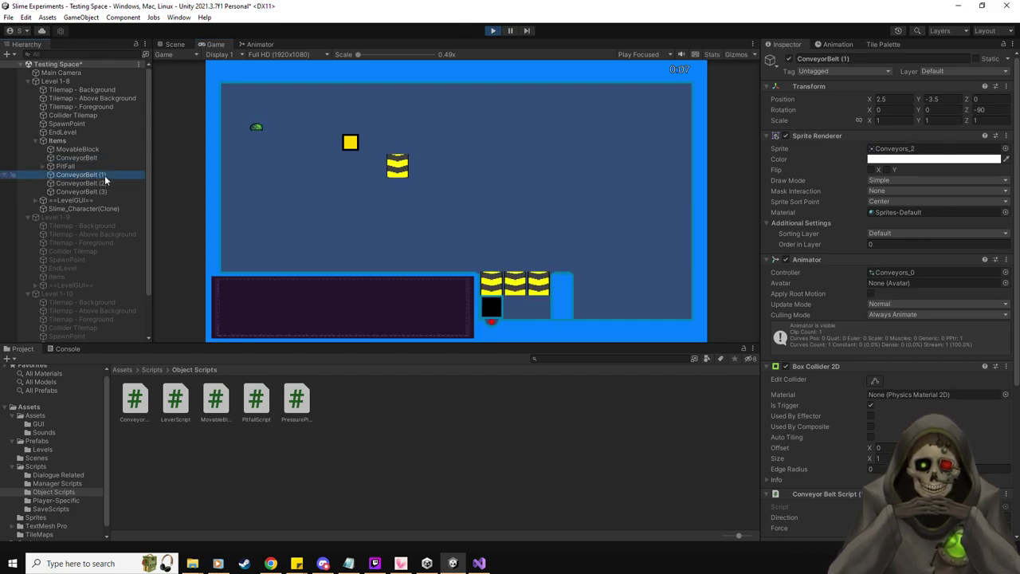
{"action": "key", "text": "Down"}
{"action": "key", "text": "Down"}
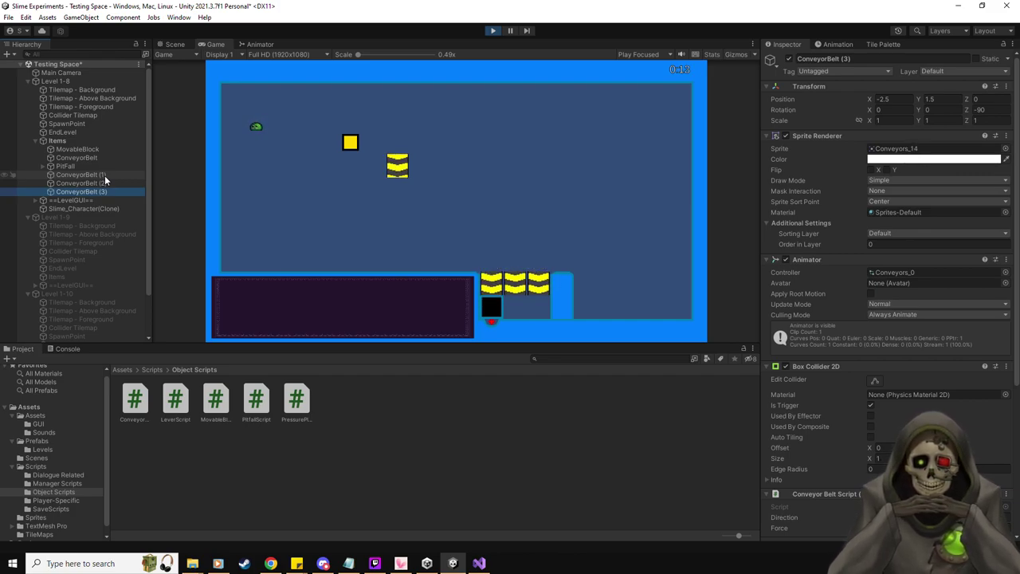
{"action": "left_click", "coordinate": [837, 45]}
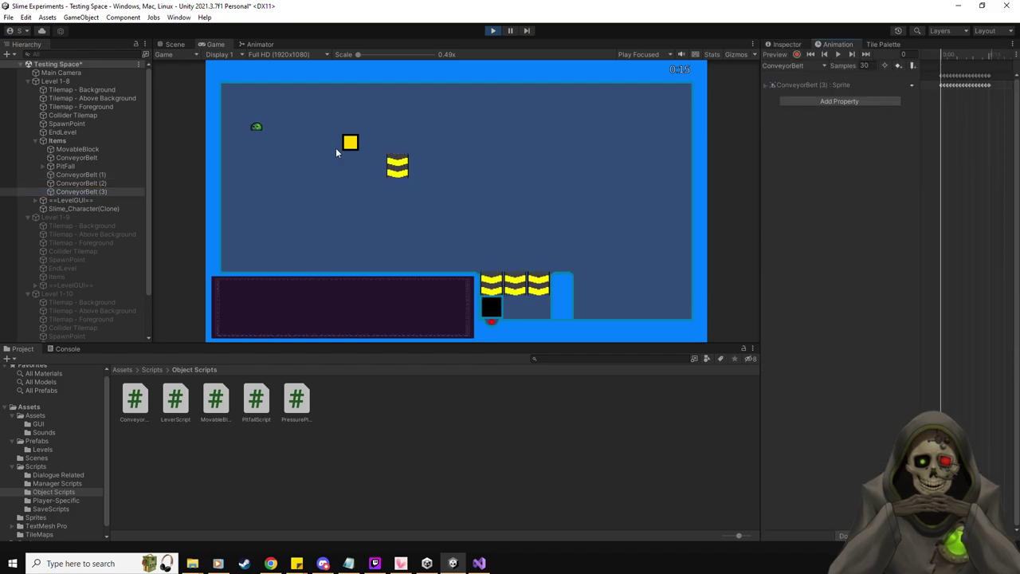
{"action": "left_click", "coordinate": [96, 184]}
{"action": "left_click", "coordinate": [96, 175]}
{"action": "left_click", "coordinate": [94, 192]}
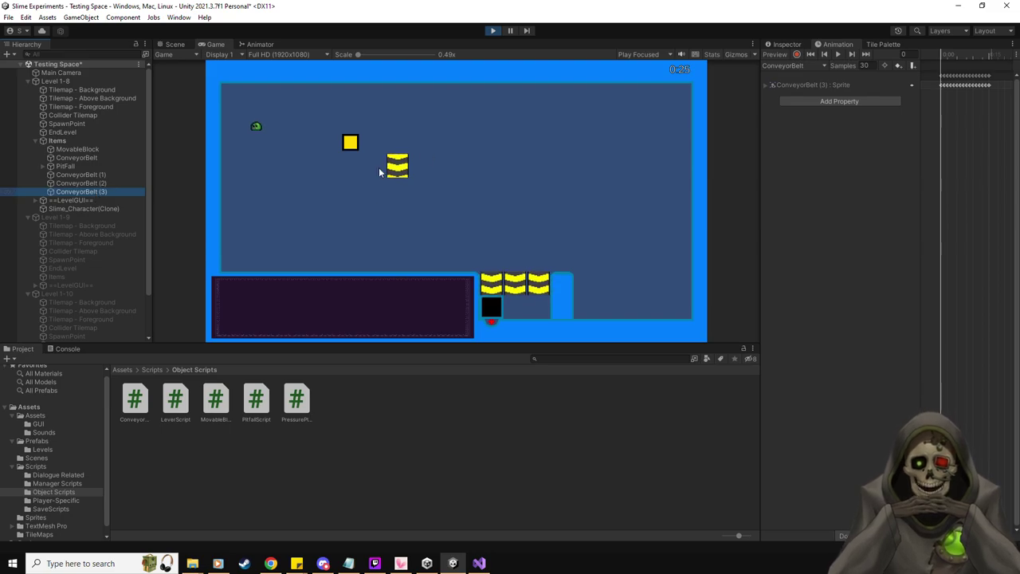
{"action": "left_click", "coordinate": [839, 46]}
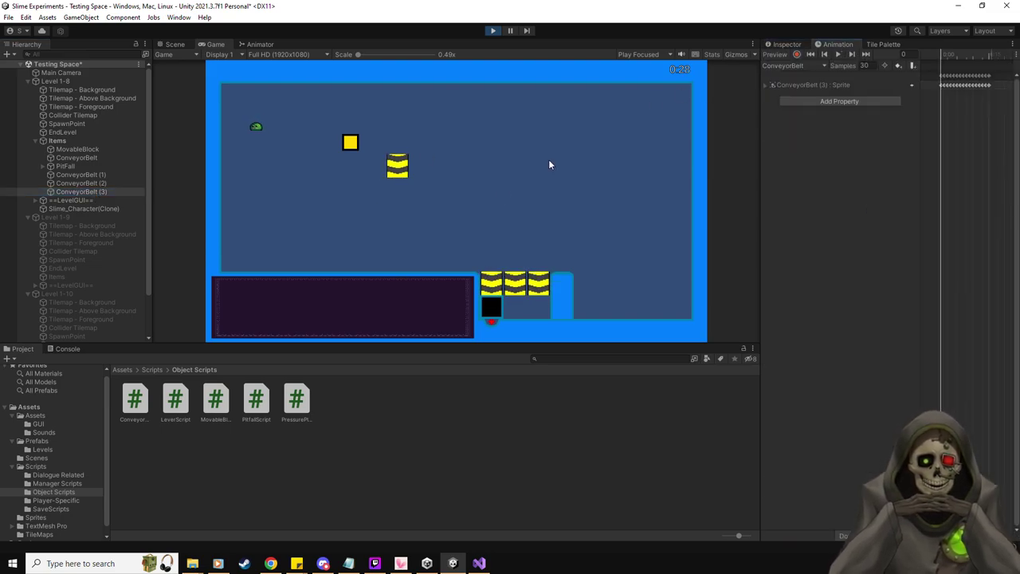
- Check ConveyorBelt's script values, and set ConveyorBelt (3)'s Z rotation to 0 while the game runs
{"action": "left_click", "coordinate": [79, 158]}
{"action": "left_click", "coordinate": [783, 44]}
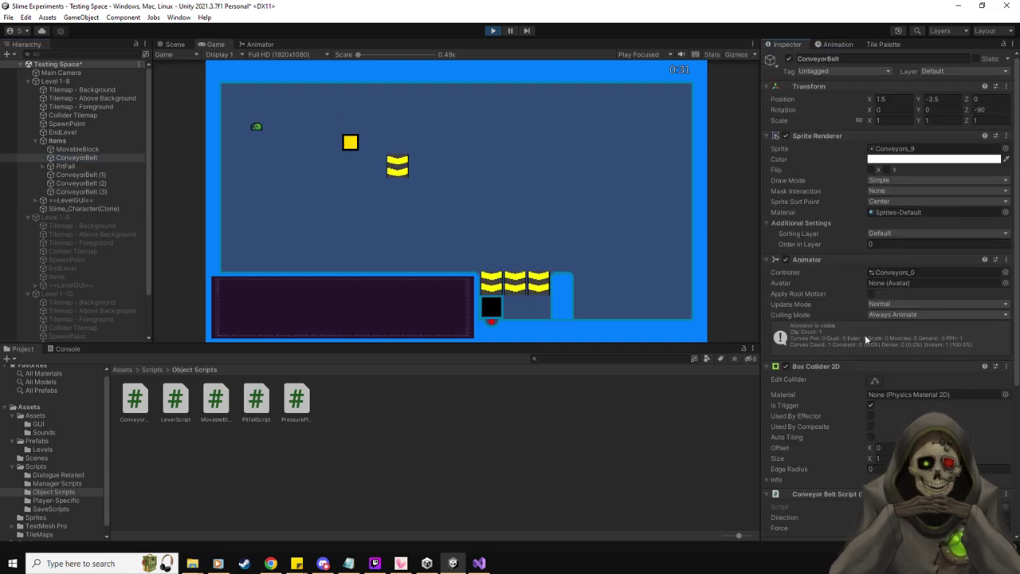
{"action": "scroll", "coordinate": [867, 340], "scroll_direction": "down", "scroll_amount": 2}
{"action": "left_click", "coordinate": [64, 192]}
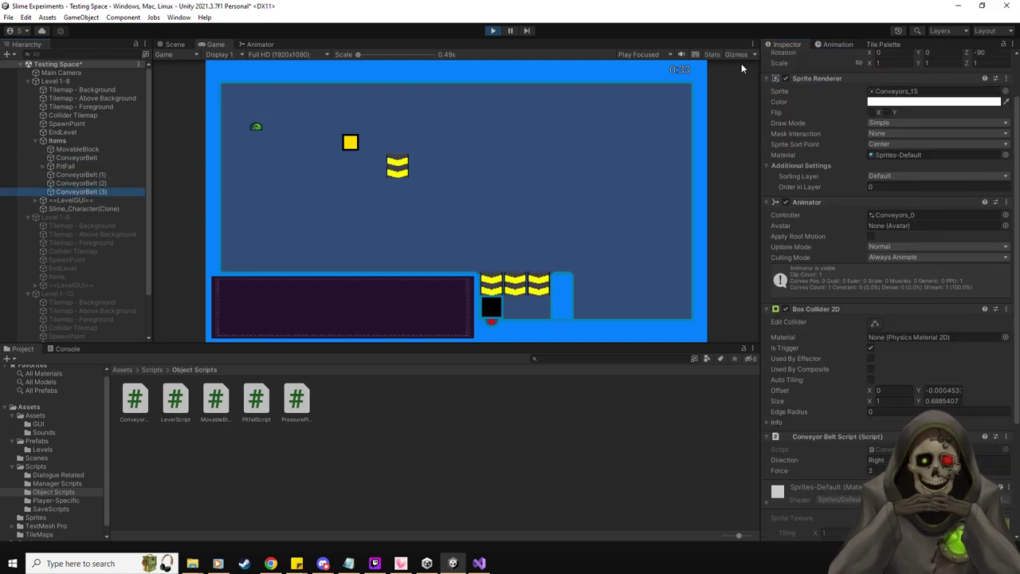
{"action": "left_click", "coordinate": [988, 109]}
{"action": "type", "text": "0"}
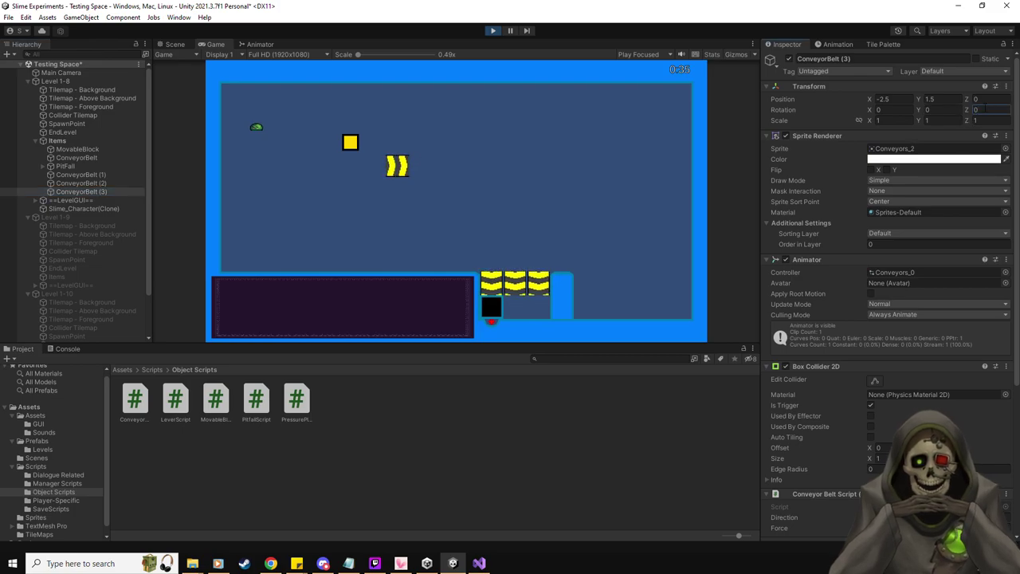
- Compare ConveyorBelt (3)'s animation Samples setting with its component values, and stop the game
{"action": "left_click", "coordinate": [834, 44]}
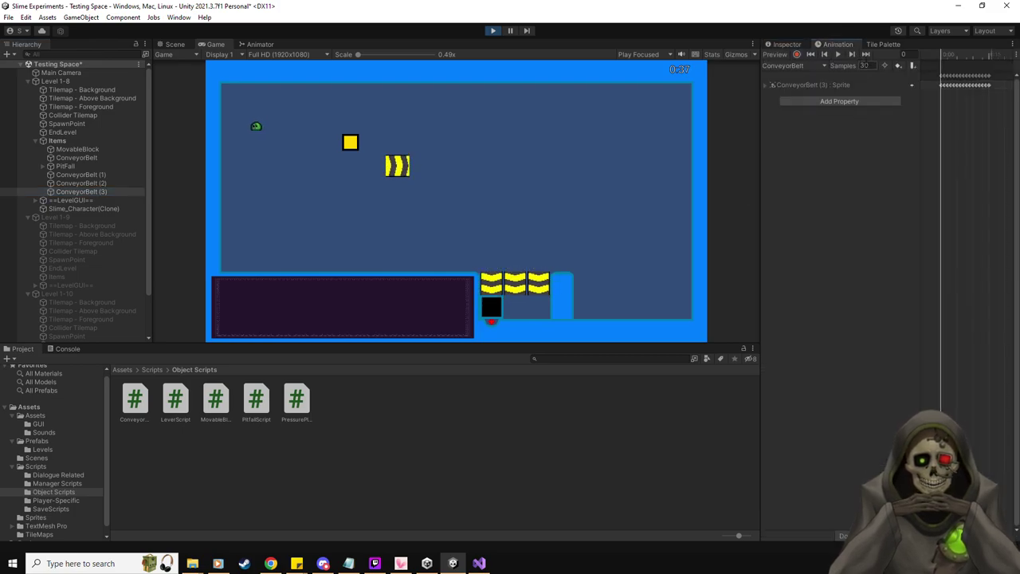
{"action": "left_click", "coordinate": [787, 44]}
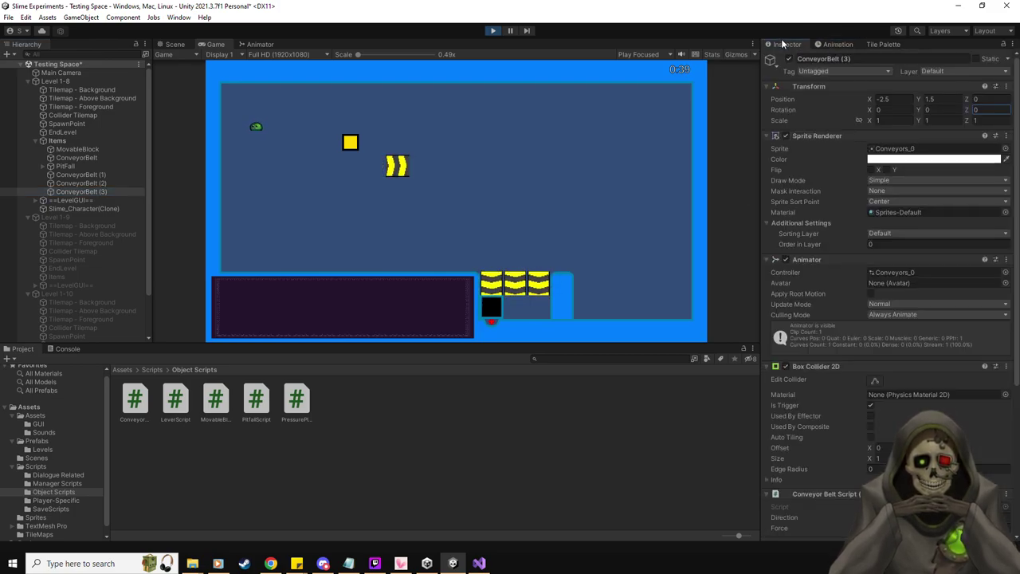
{"action": "left_click", "coordinate": [849, 45]}
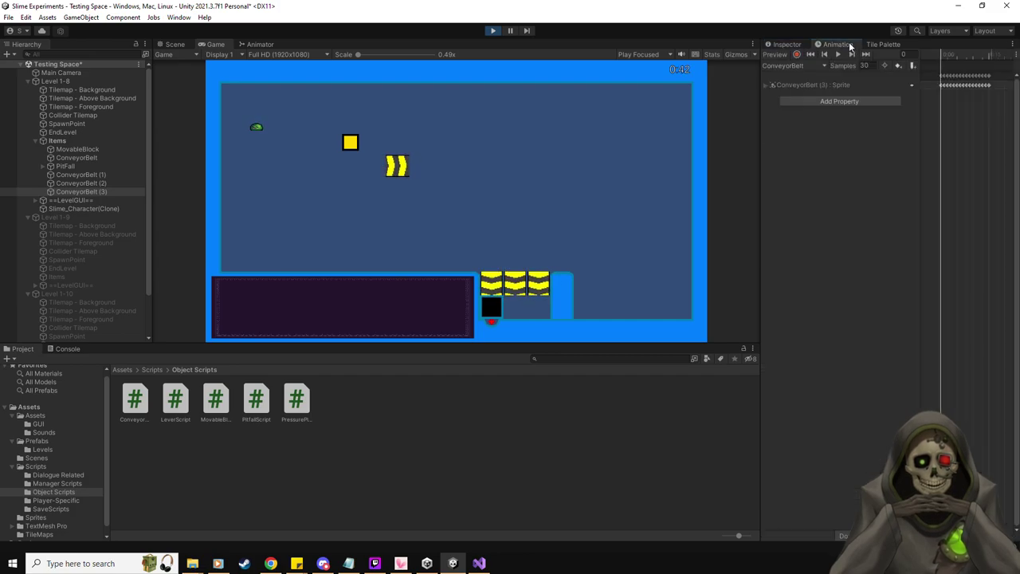
{"action": "left_click", "coordinate": [782, 44]}
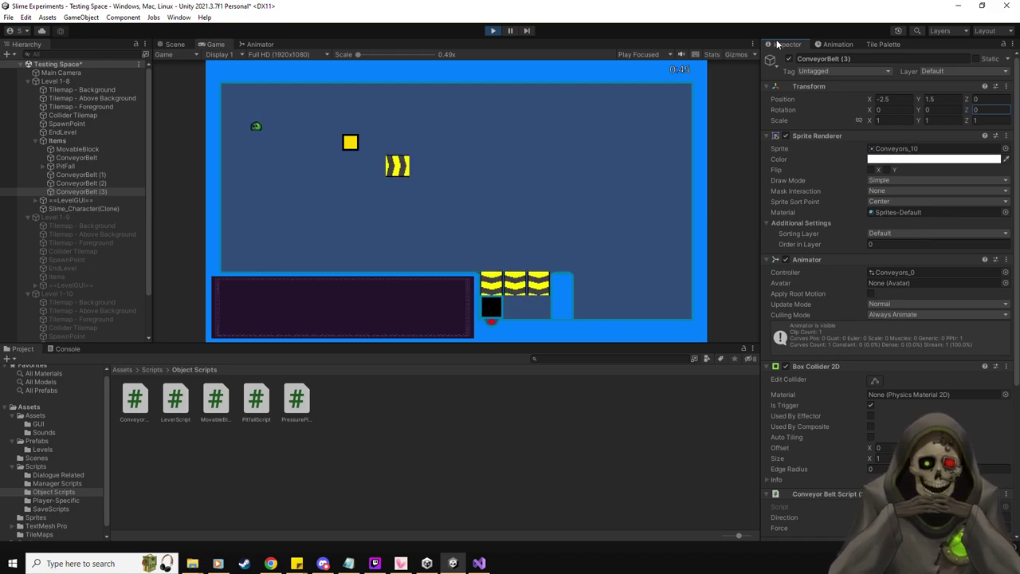
{"action": "left_click", "coordinate": [838, 45]}
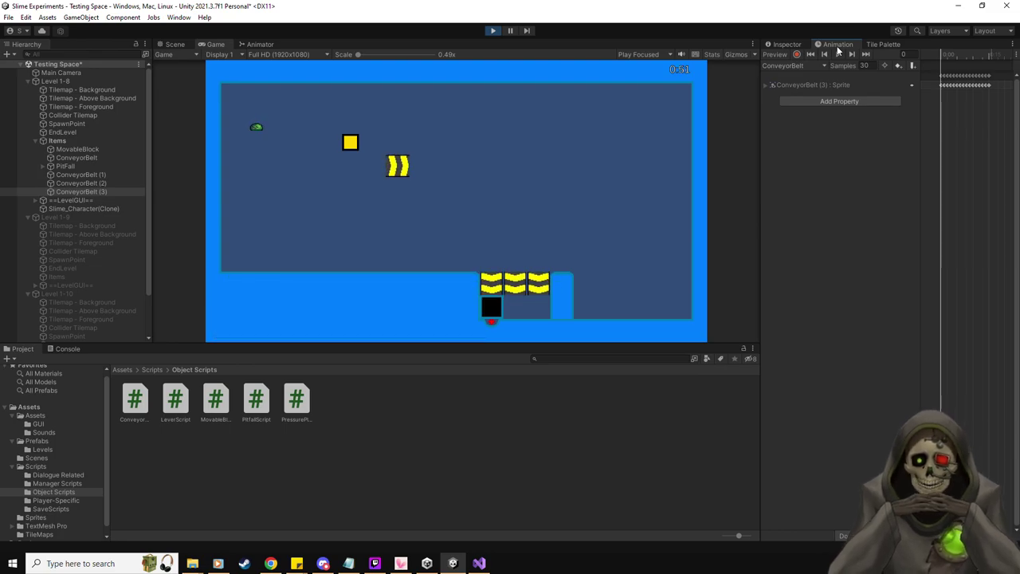
{"action": "key", "text": "ctrl+p"}
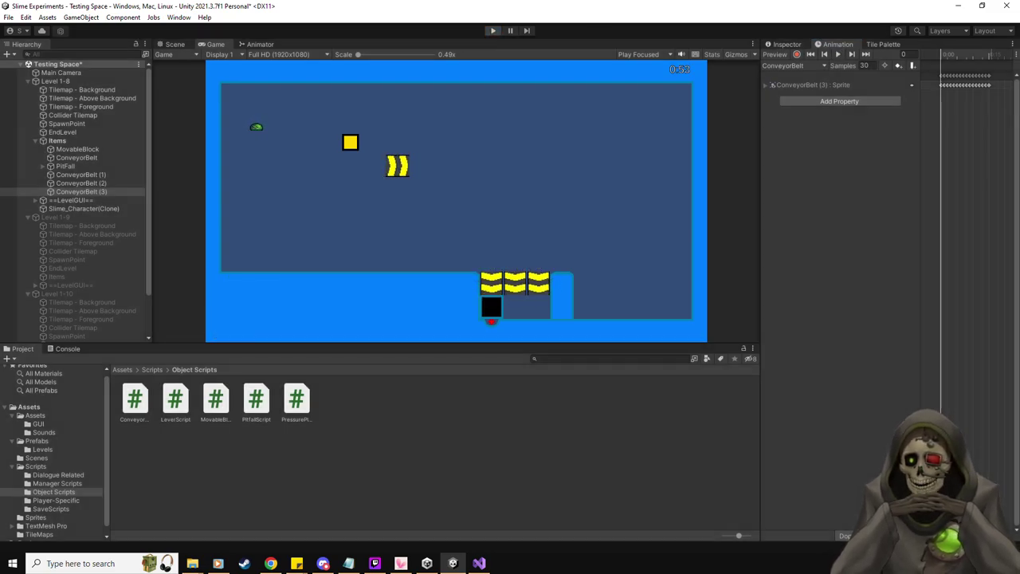
- Return to the conveyor belt script in Visual Studio and replace the anim.speed expression in Awake with 1
{"action": "key", "text": "alt+Tab"}
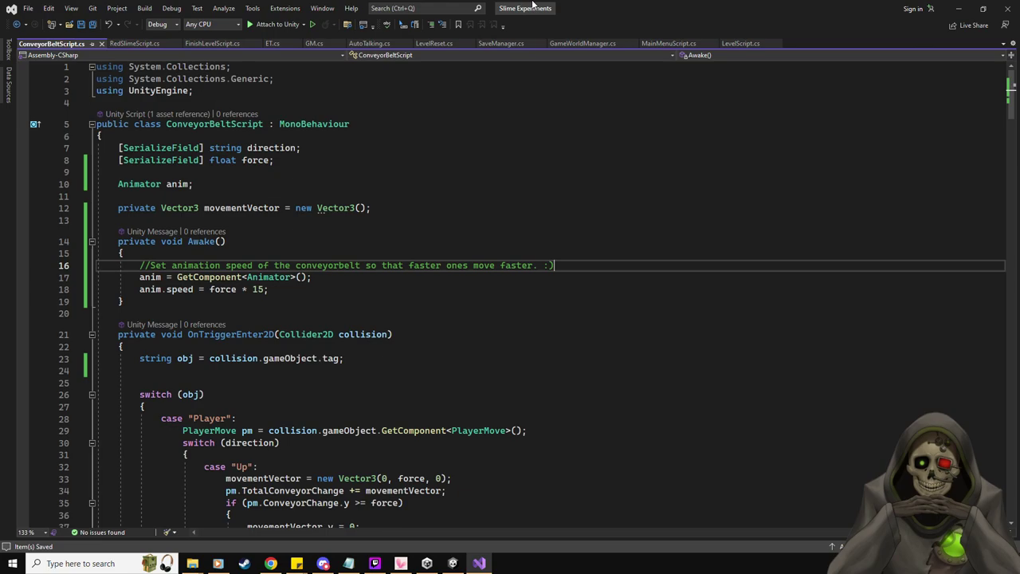
{"action": "left_click_drag", "start_coordinate": [210, 289], "coordinate": [268, 289]}
{"action": "key", "text": "BackSpace"}
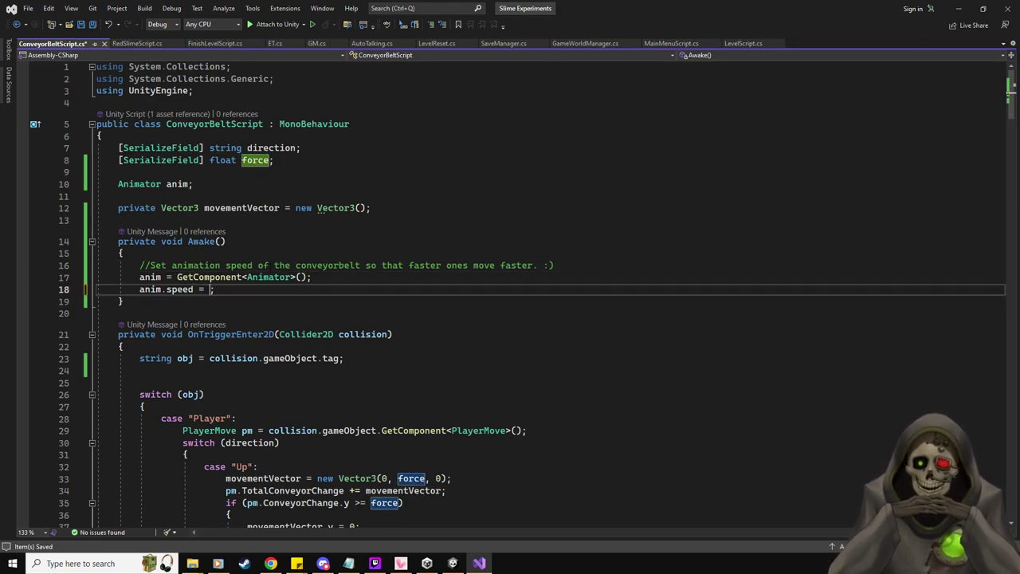
{"action": "type", "text": "1"}
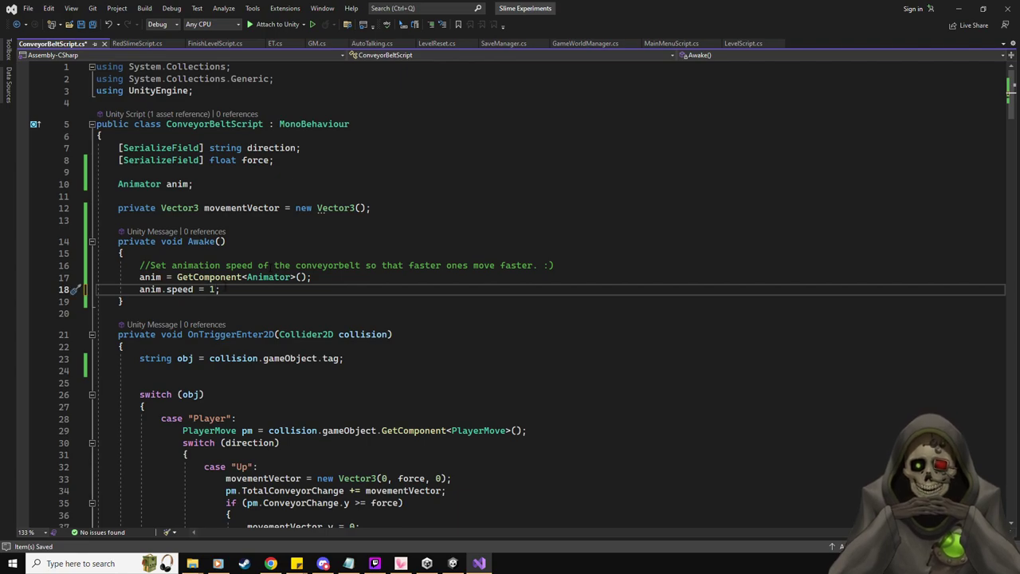
{"action": "key", "text": "Return"}
{"action": "key", "text": "Return"}
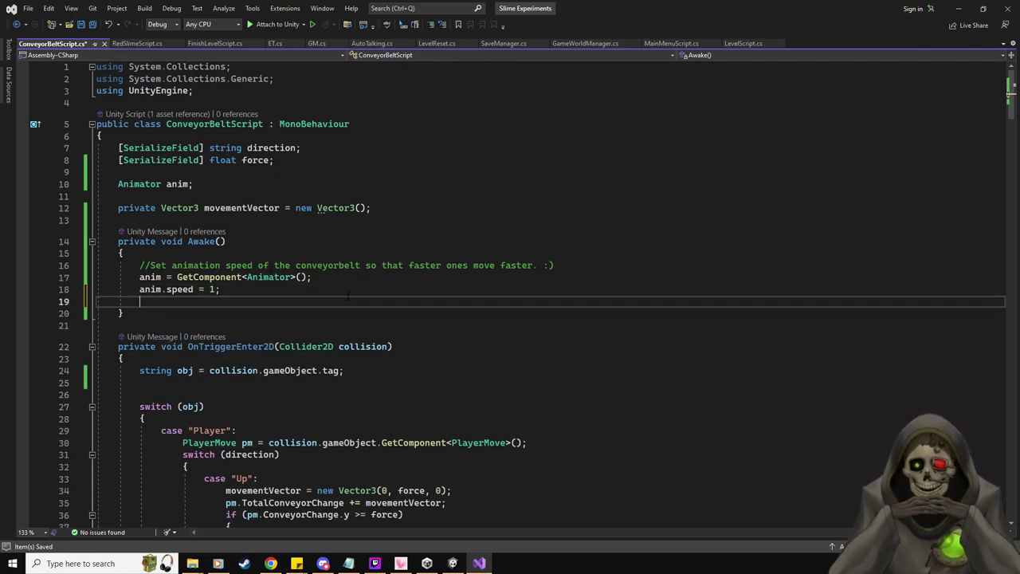
{"action": "type", "text": "1 = 2"}
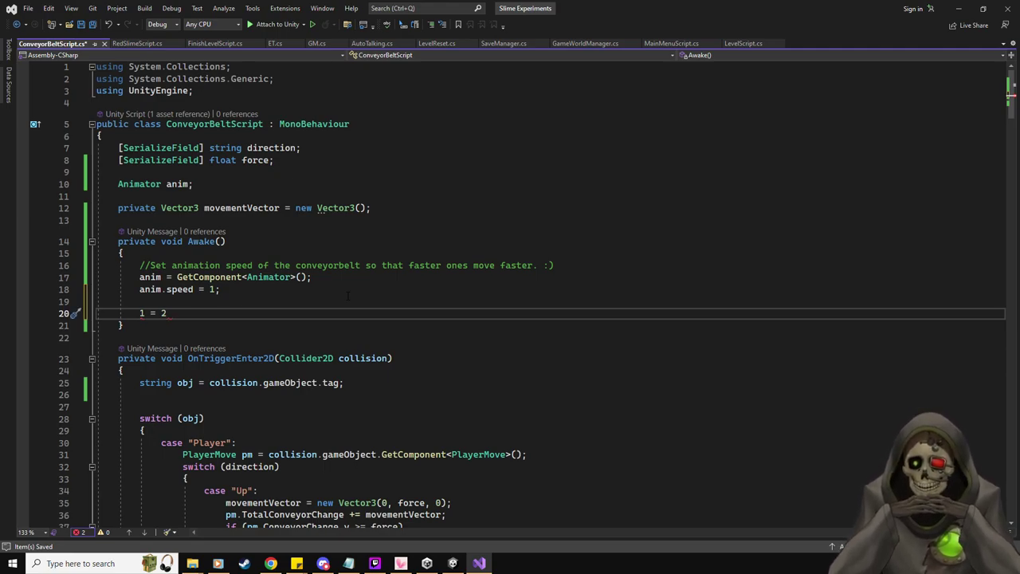
{"action": "key", "text": "shift+Home"}
{"action": "key", "text": "shift+Home"}
{"action": "key", "text": "BackSpace"}
{"action": "key", "text": "BackSpace"}
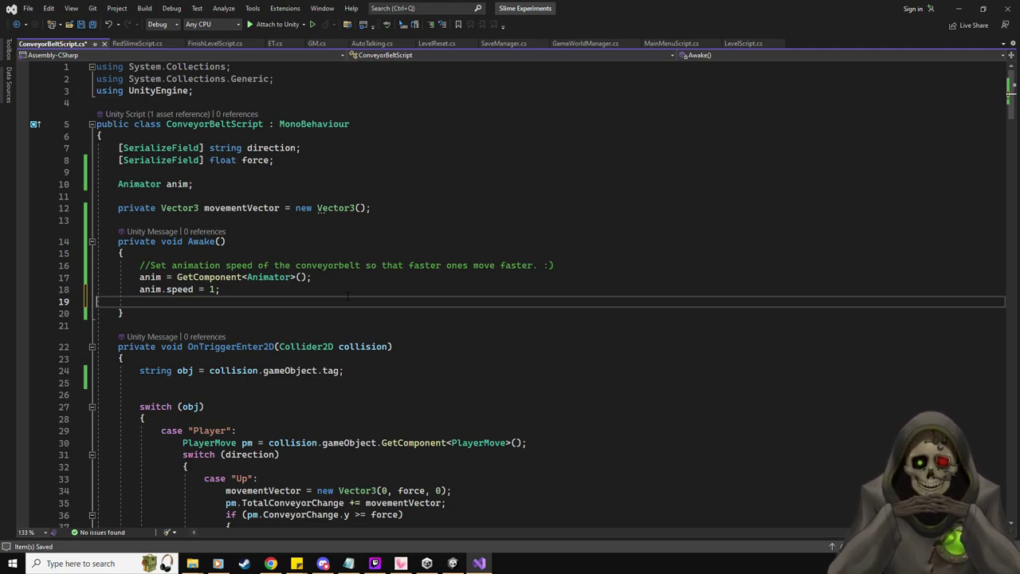
- Change the speed assignment in Awake to anim.speed = force/2
{"action": "left_click", "coordinate": [278, 295]}
{"action": "key", "text": "Left"}
{"action": "key", "text": "BackSpace"}
{"action": "type", "text": "froce/"}
{"action": "key", "text": "BackSpace"}
{"action": "key", "text": "BackSpace"}
{"action": "key", "text": "BackSpace"}
{"action": "key", "text": "BackSpace"}
{"action": "key", "text": "BackSpace"}
{"action": "type", "text": "orce"}
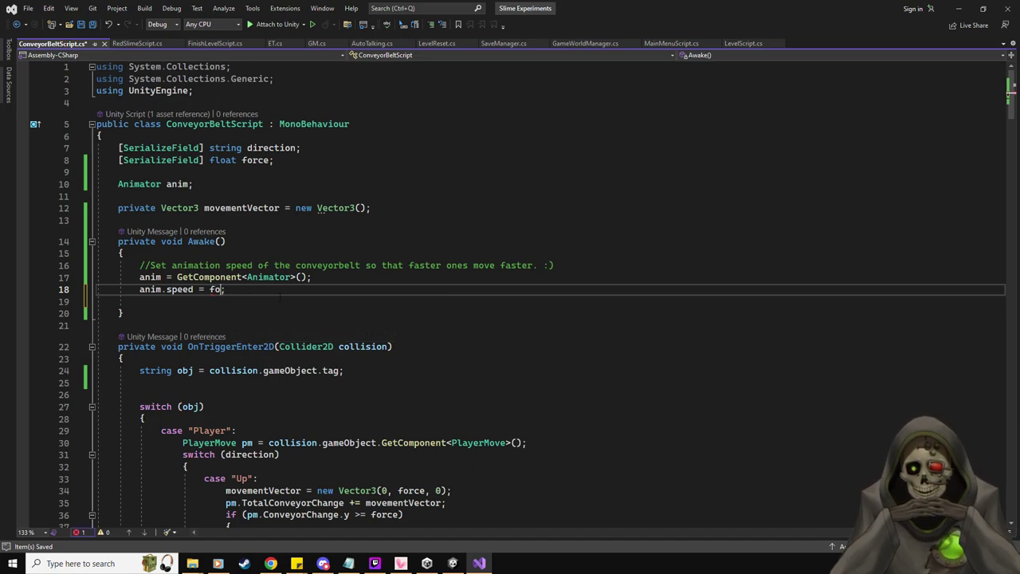
{"action": "type", "text": "/2"}
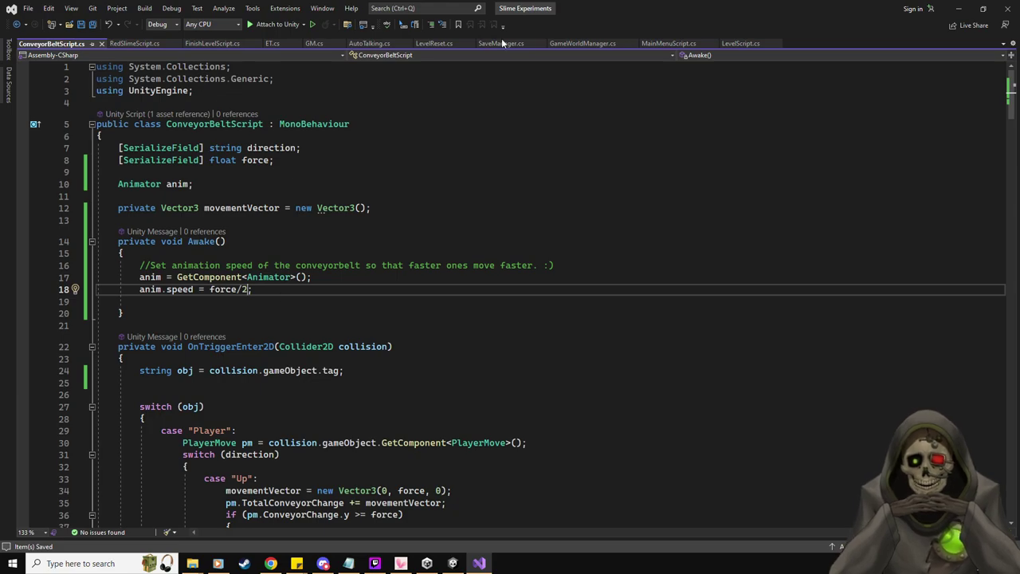
- Switch to Unity and run the game to check the conveyor belts' animation speed, and stop it
{"action": "key", "text": "alt+Tab"}
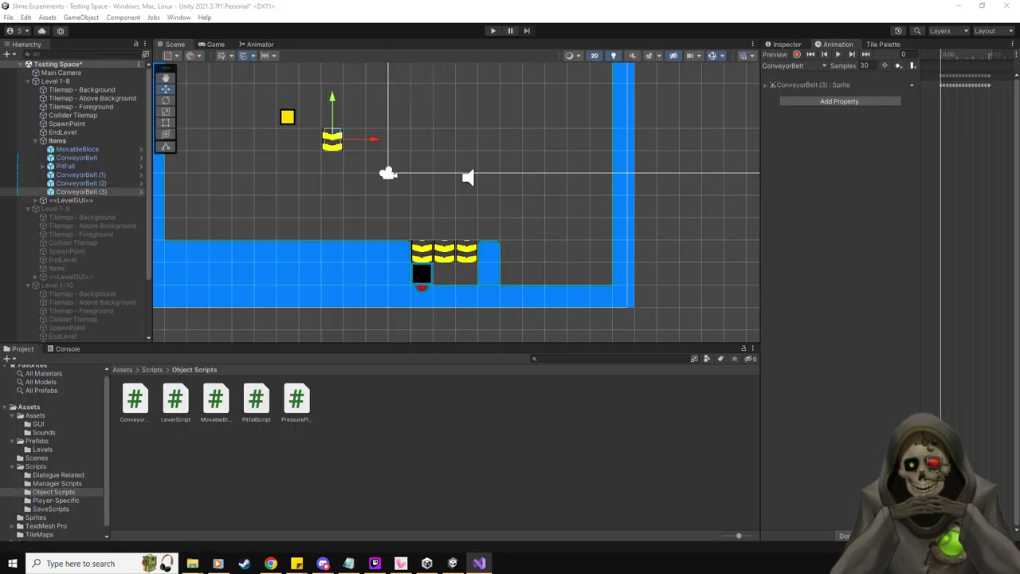
{"action": "left_click", "coordinate": [494, 30]}
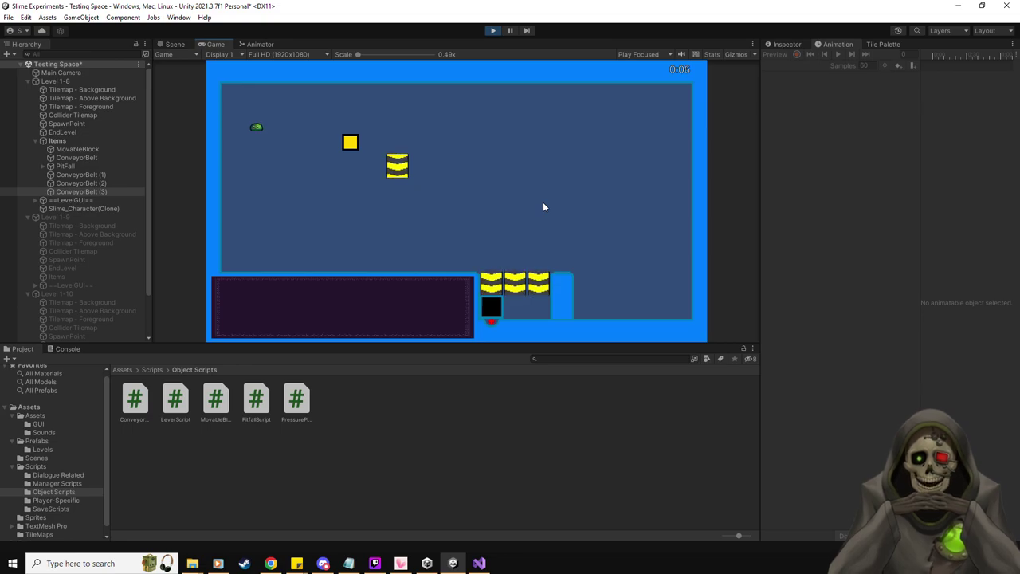
{"action": "key", "text": "ctrl+p"}
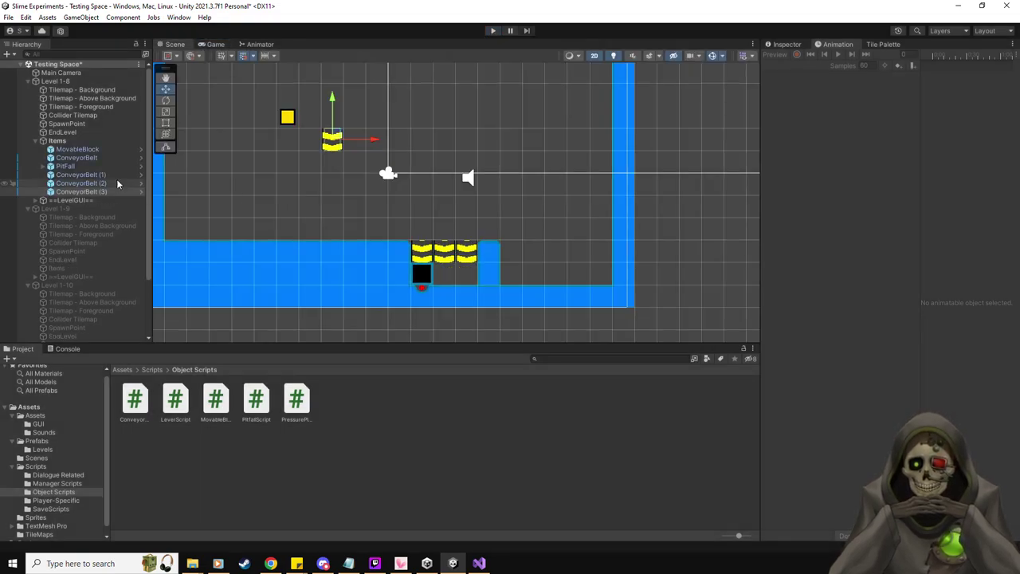
- Set Force to 1 on ConveyorBelt and 3 on ConveyorBelt (1), and test-run the game to compare their animation speeds
{"action": "left_click", "coordinate": [78, 158]}
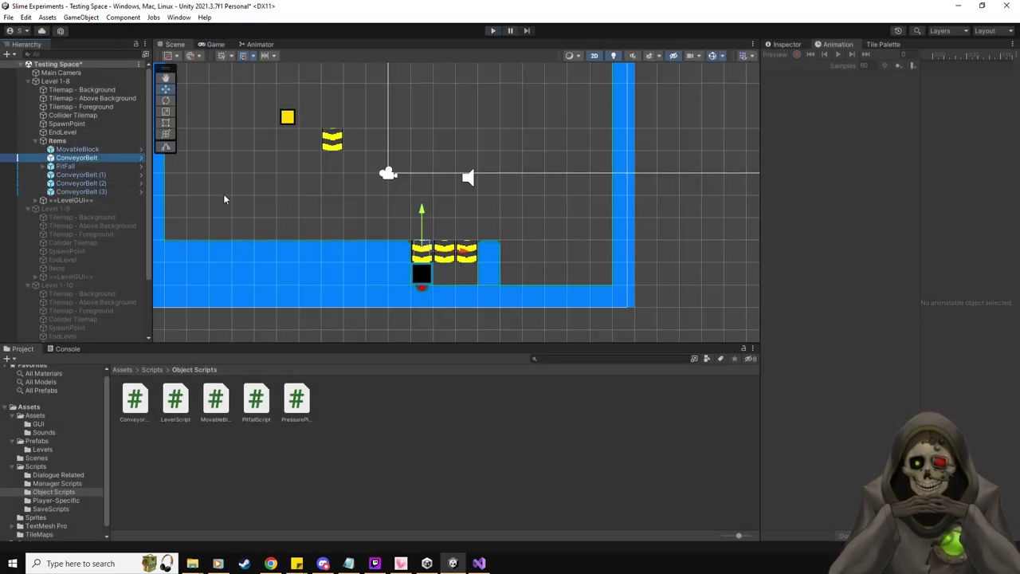
{"action": "left_click", "coordinate": [785, 44]}
{"action": "scroll", "coordinate": [885, 295], "scroll_direction": "down", "scroll_amount": 3}
{"action": "left_click", "coordinate": [891, 416]}
{"action": "type", "text": "1"}
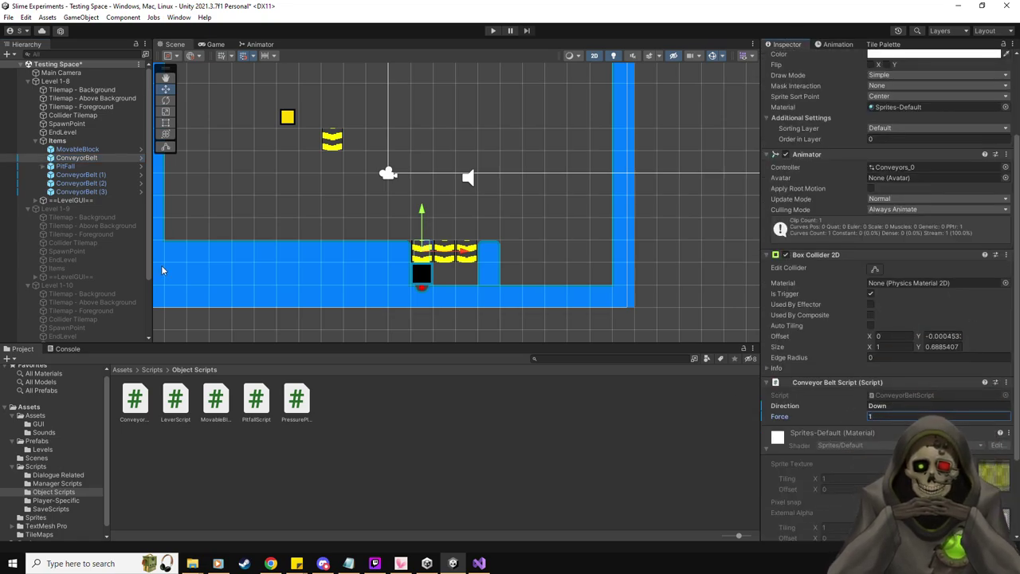
{"action": "left_click", "coordinate": [74, 175]}
{"action": "left_click", "coordinate": [872, 416]}
{"action": "type", "text": "3"}
{"action": "left_click", "coordinate": [492, 30]}
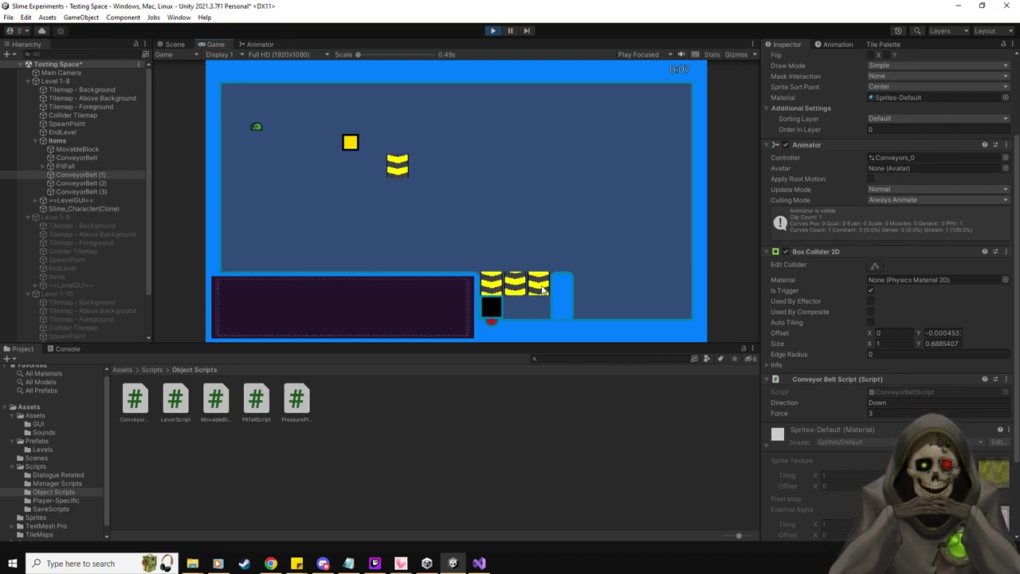
{"action": "left_click", "coordinate": [492, 31]}
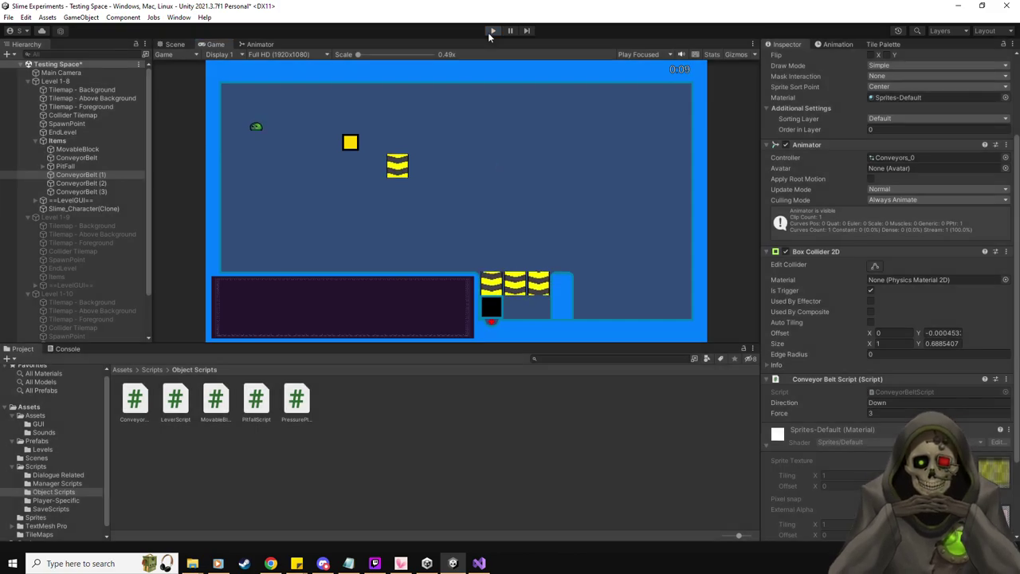
- Set the Force of ConveyorBelt (1) and ConveyorBelt to 4
{"action": "left_click", "coordinate": [881, 416]}
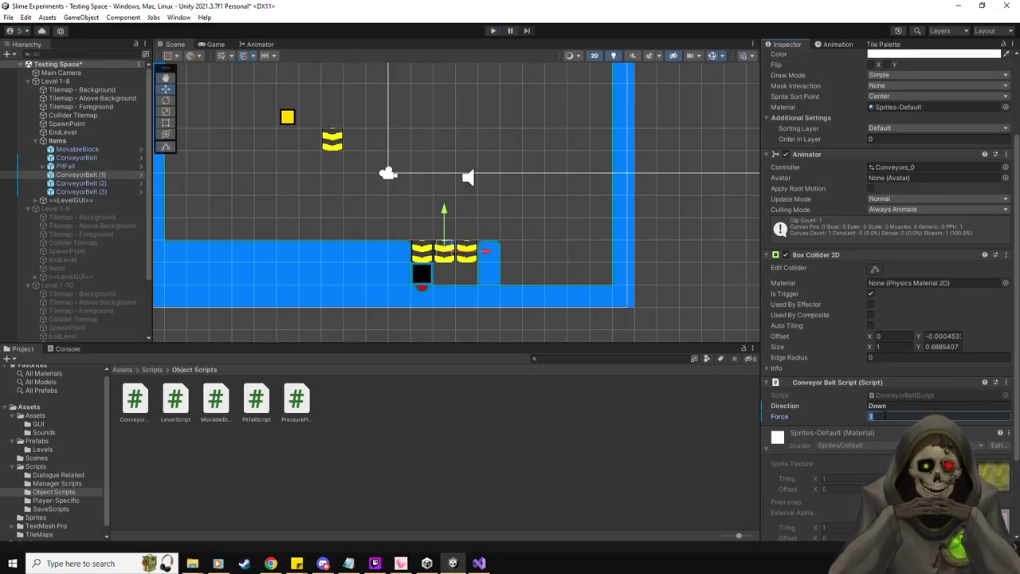
{"action": "type", "text": "4"}
{"action": "left_click", "coordinate": [76, 158]}
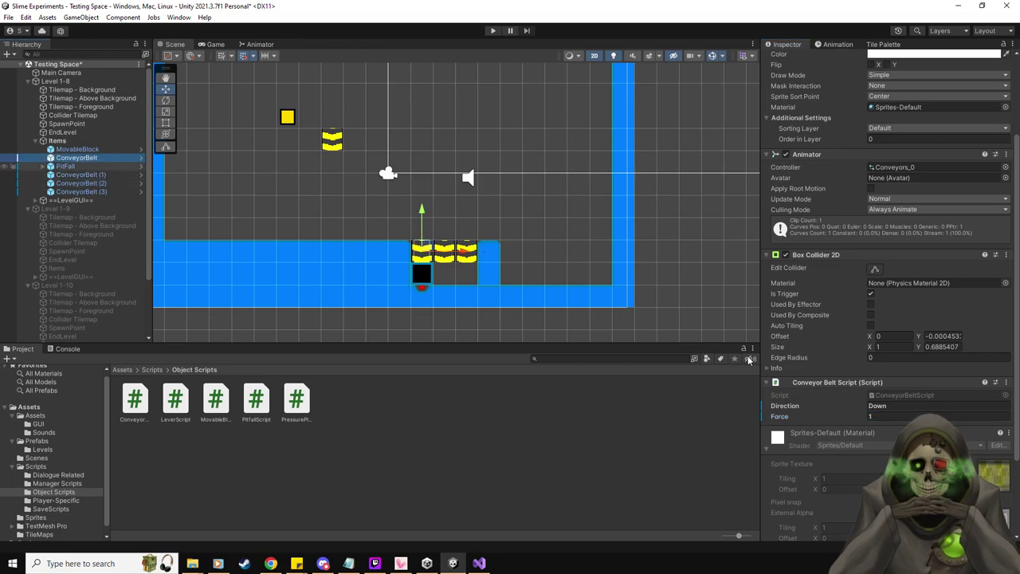
{"action": "left_click", "coordinate": [884, 416]}
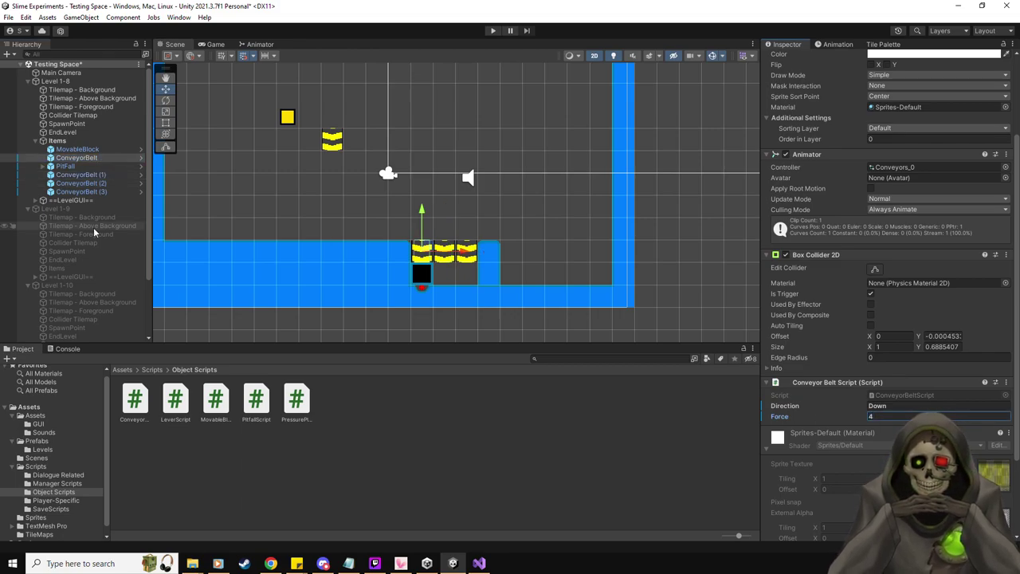
- Close ConveyorBeltScript.cs in Visual Studio and return to Unity
{"action": "key", "text": "alt+Tab"}
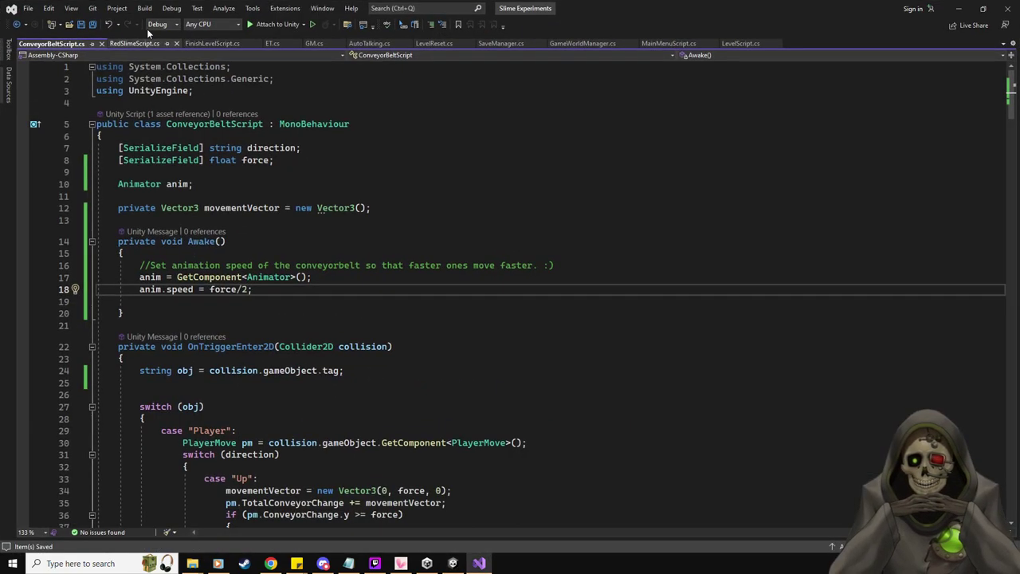
{"action": "left_click", "coordinate": [66, 43]}
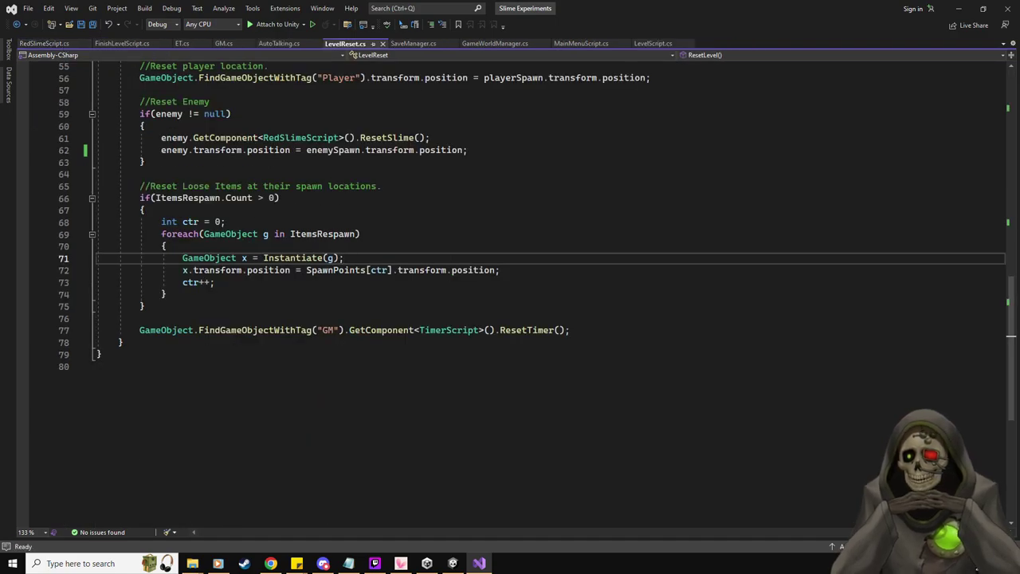
{"action": "key", "text": "alt+Tab"}
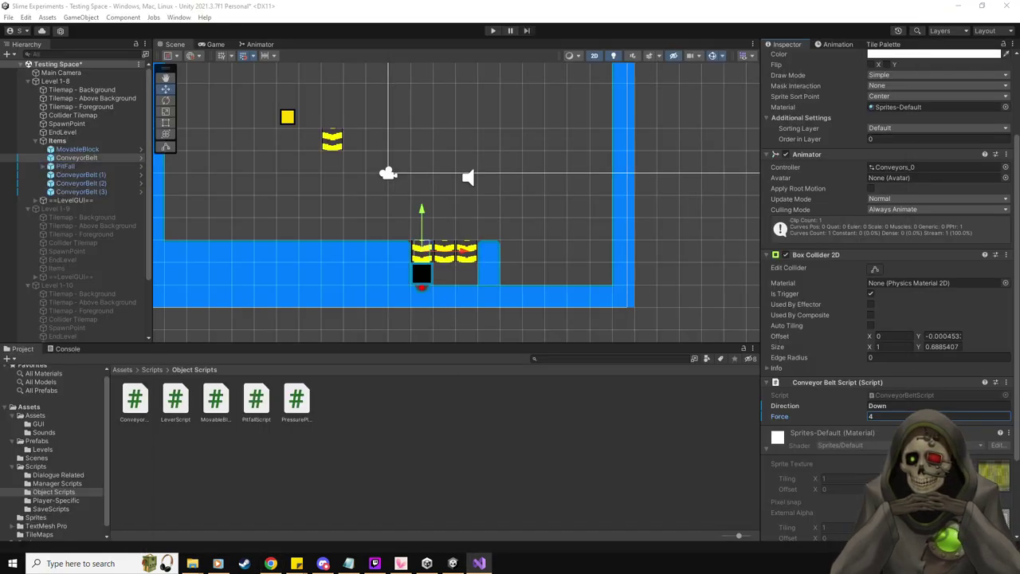
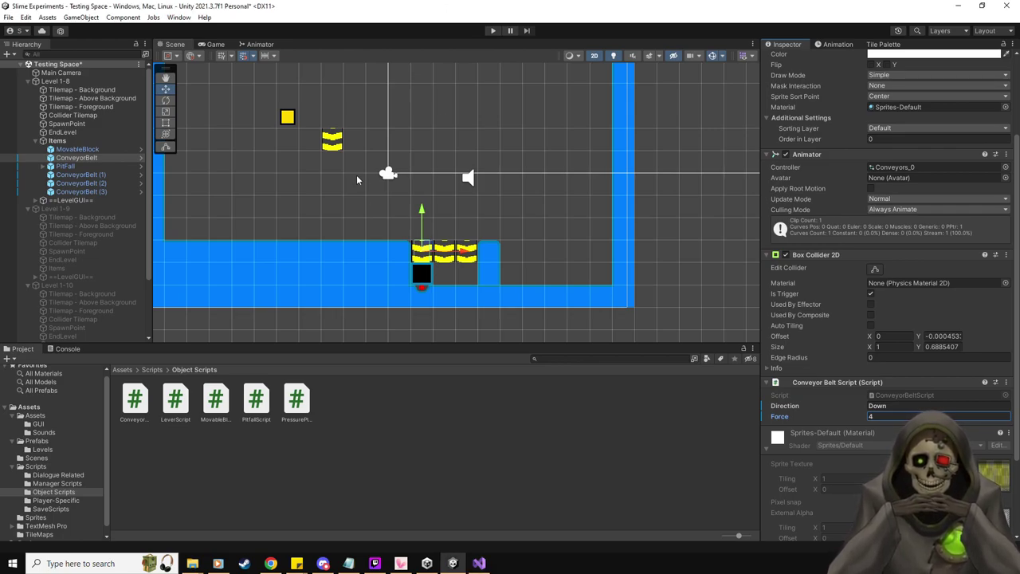
- Place two Immobile Block prefabs under Items, just above and on either side of the three-belt row, the second at X 4.5, Y -2.5
{"action": "key", "text": "Left"}
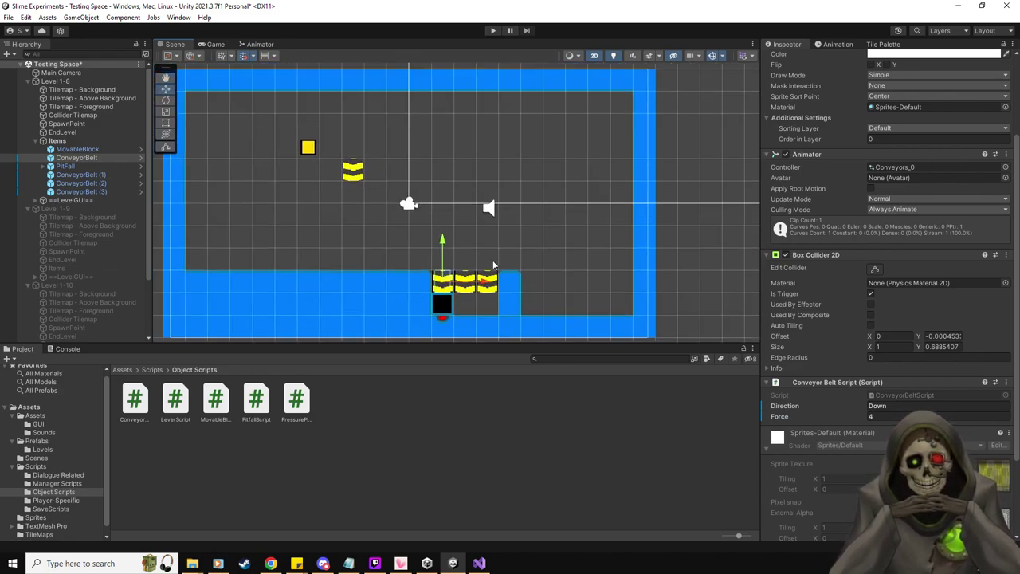
{"action": "left_click", "coordinate": [51, 141]}
{"action": "left_click", "coordinate": [38, 441]}
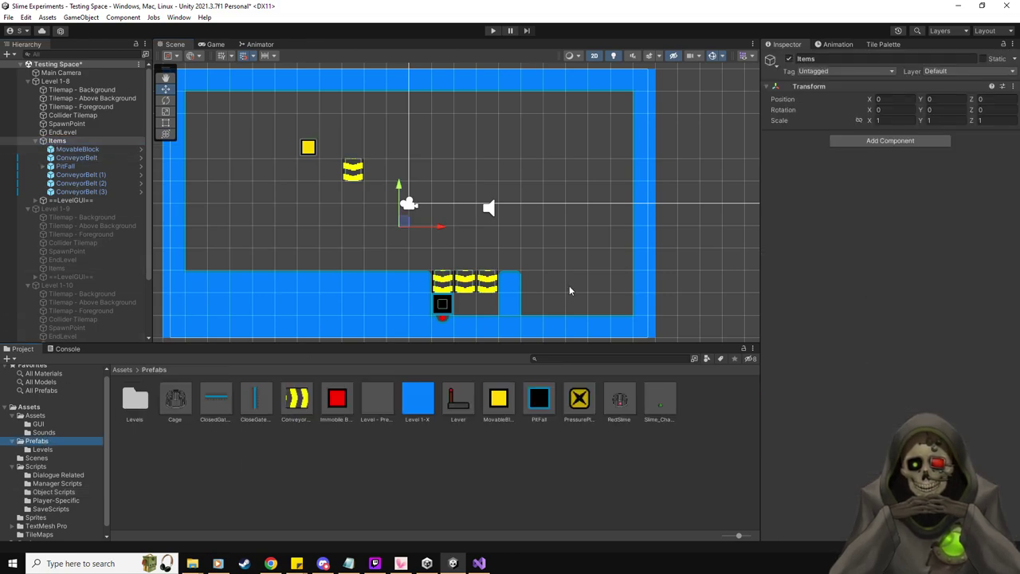
{"action": "scroll", "coordinate": [470, 290], "scroll_direction": "up", "scroll_amount": 2}
{"action": "scroll", "coordinate": [471, 300], "scroll_direction": "up", "scroll_amount": 1}
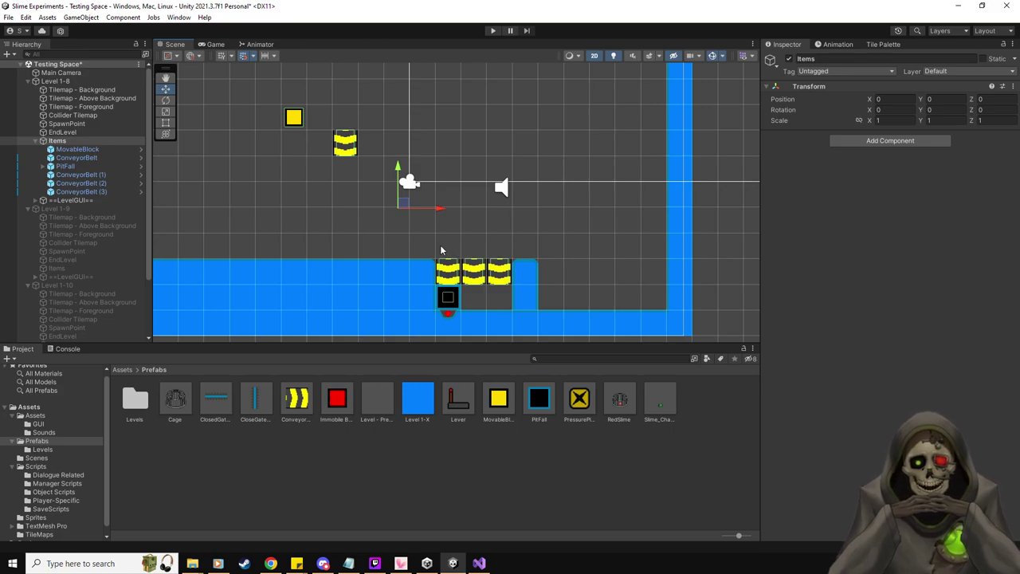
{"action": "left_click_drag", "start_coordinate": [337, 398], "coordinate": [420, 248]}
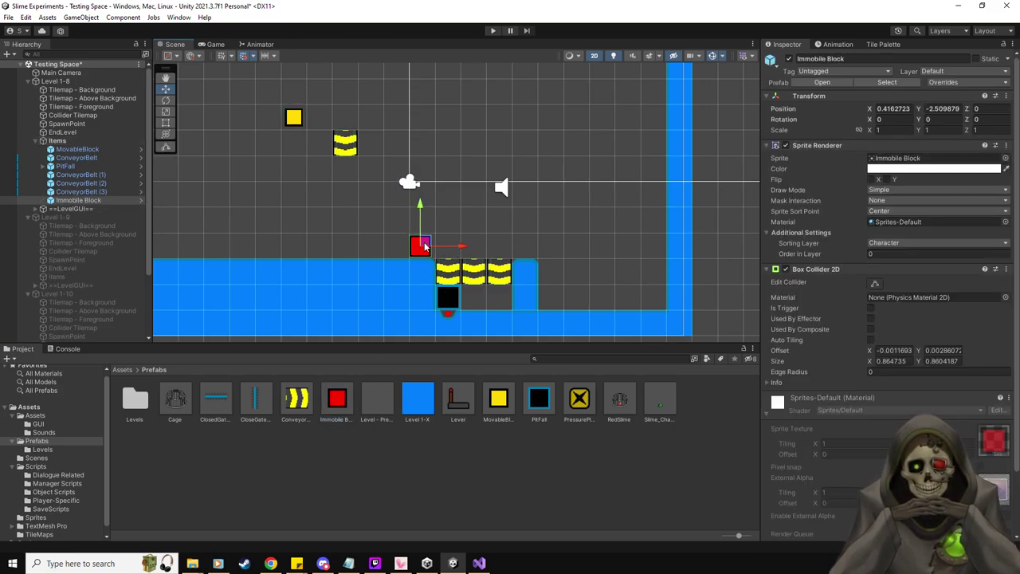
{"action": "left_click_drag", "start_coordinate": [336, 399], "coordinate": [530, 241]}
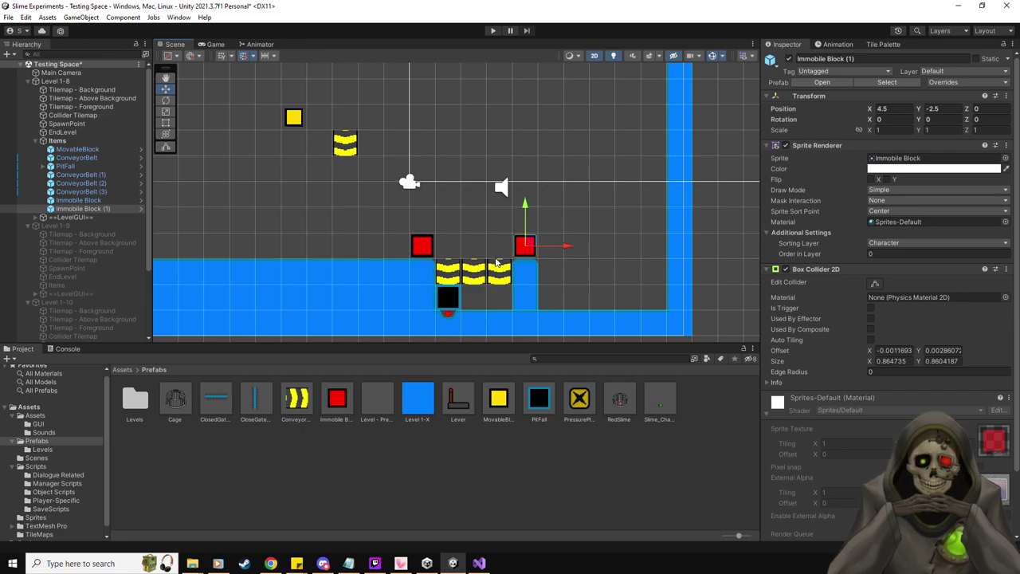
- Move MovableBlock to X -8.5, Y 2.5 and duplicate it four times in a column down to Y -1.5
{"action": "scroll", "coordinate": [496, 261], "scroll_direction": "down", "scroll_amount": 2}
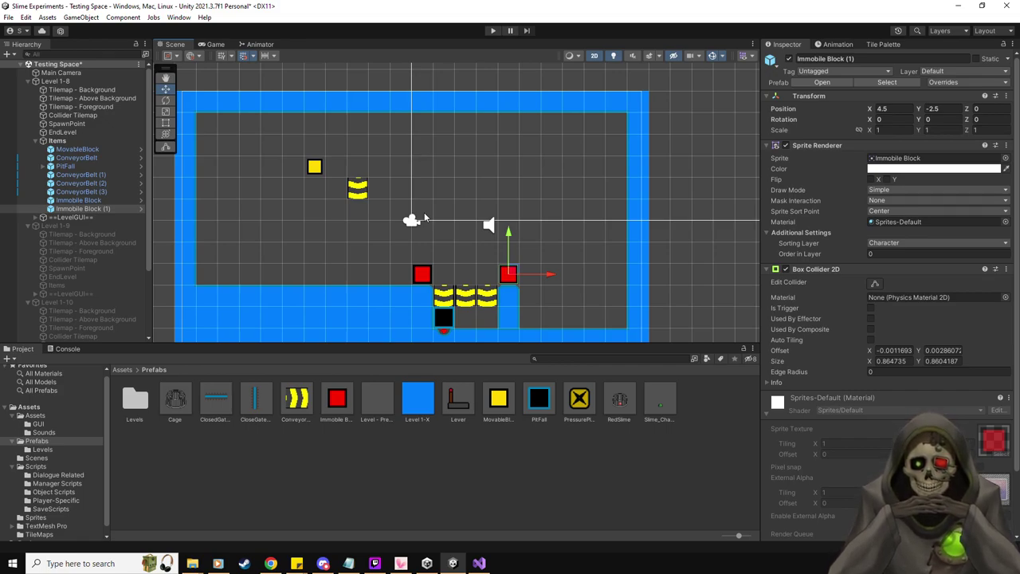
{"action": "left_click", "coordinate": [90, 150]}
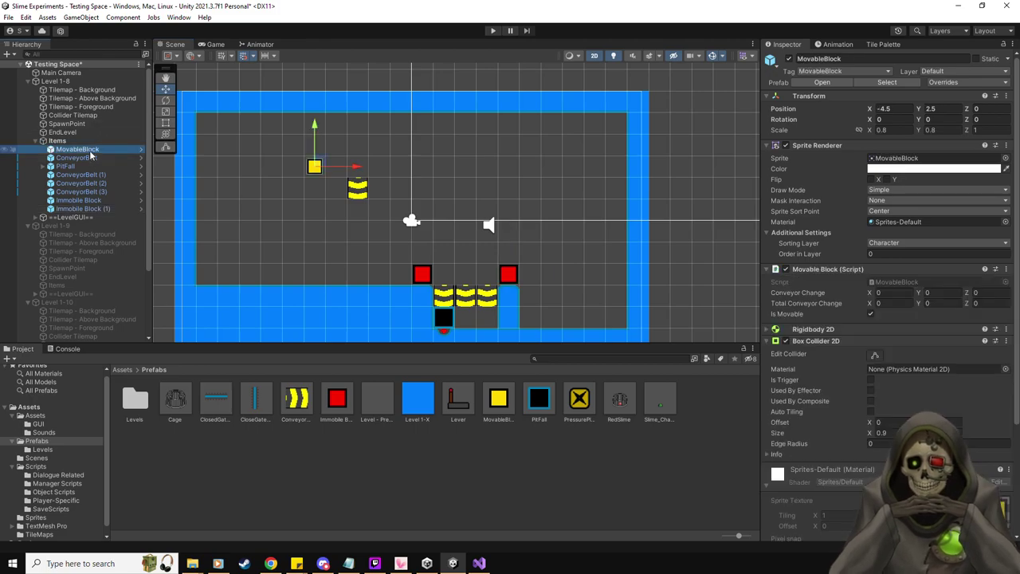
{"action": "left_click_drag", "start_coordinate": [319, 164], "coordinate": [235, 165]}
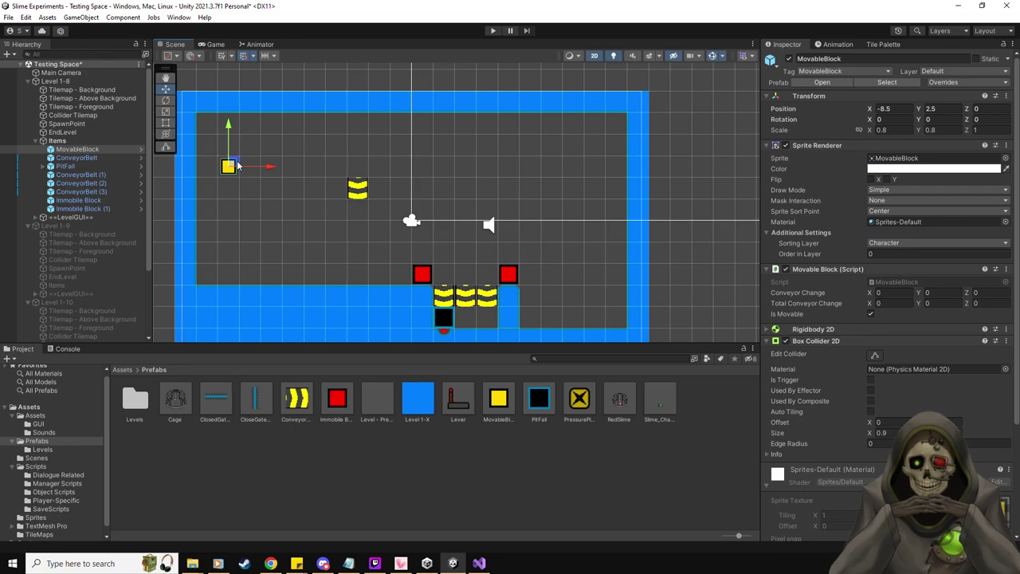
{"action": "key", "text": "ctrl+d"}
{"action": "left_click_drag", "start_coordinate": [229, 145], "coordinate": [224, 210]}
{"action": "key", "text": "ctrl+d"}
{"action": "key", "text": "ctrl+d"}
{"action": "key", "text": "ctrl+d"}
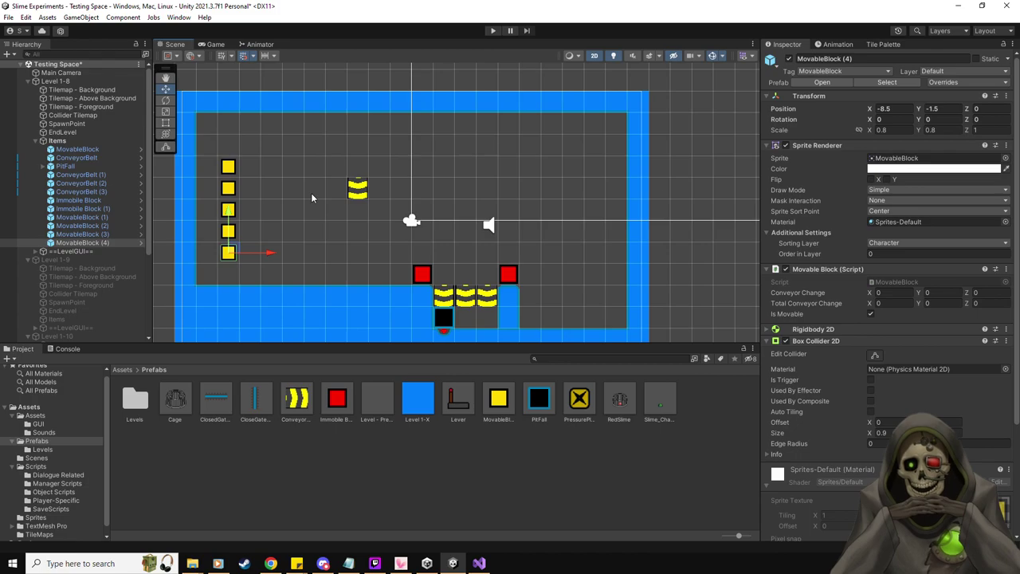
- Set ConveyorBelt (3)'s Z rotation to 0 and move it to X -5.5, Y 3.5
{"action": "left_click", "coordinate": [82, 158]}
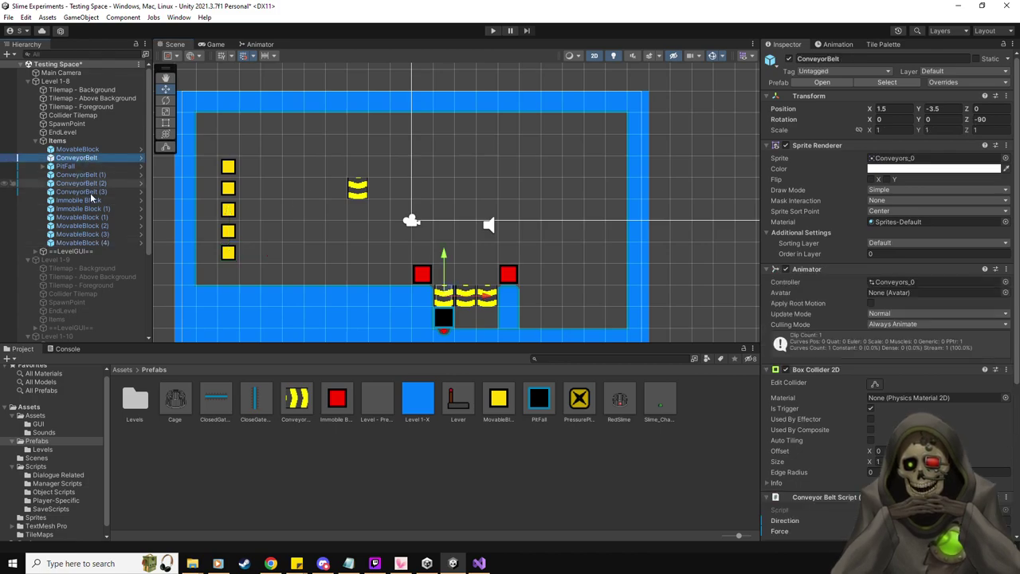
{"action": "left_click", "coordinate": [96, 191]}
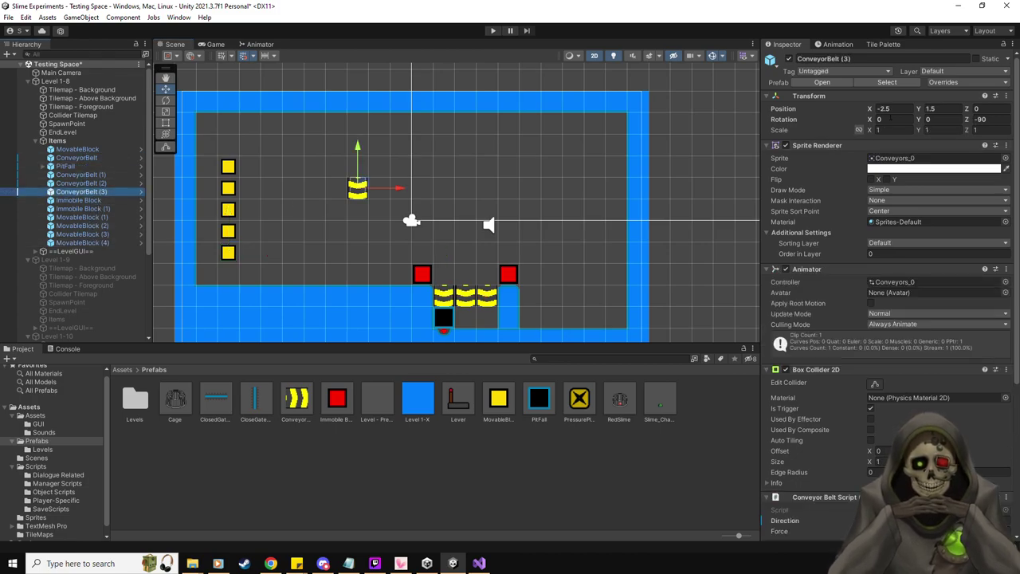
{"action": "left_click", "coordinate": [981, 119]}
{"action": "type", "text": "0"}
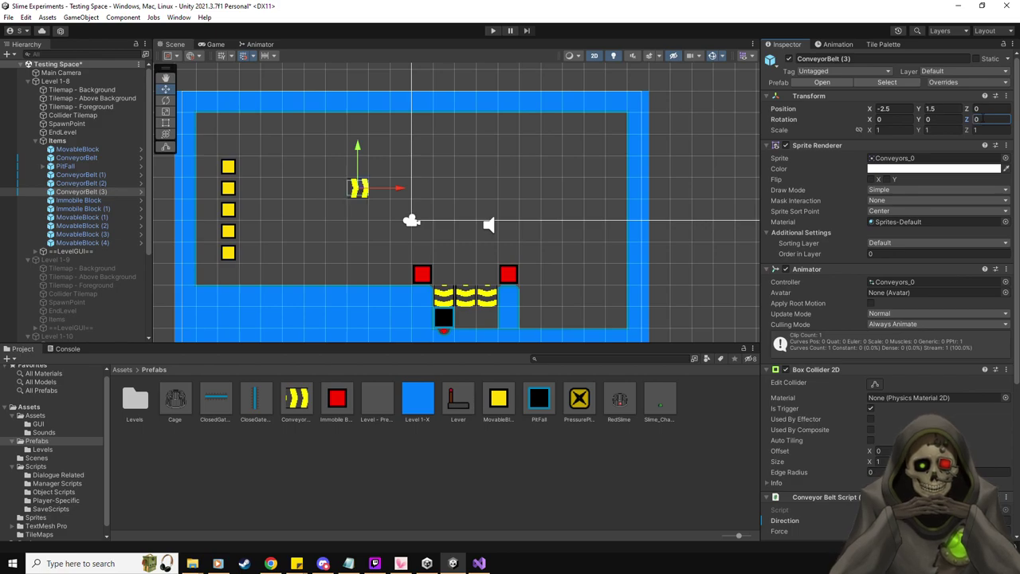
{"action": "left_click_drag", "start_coordinate": [361, 188], "coordinate": [301, 141]}
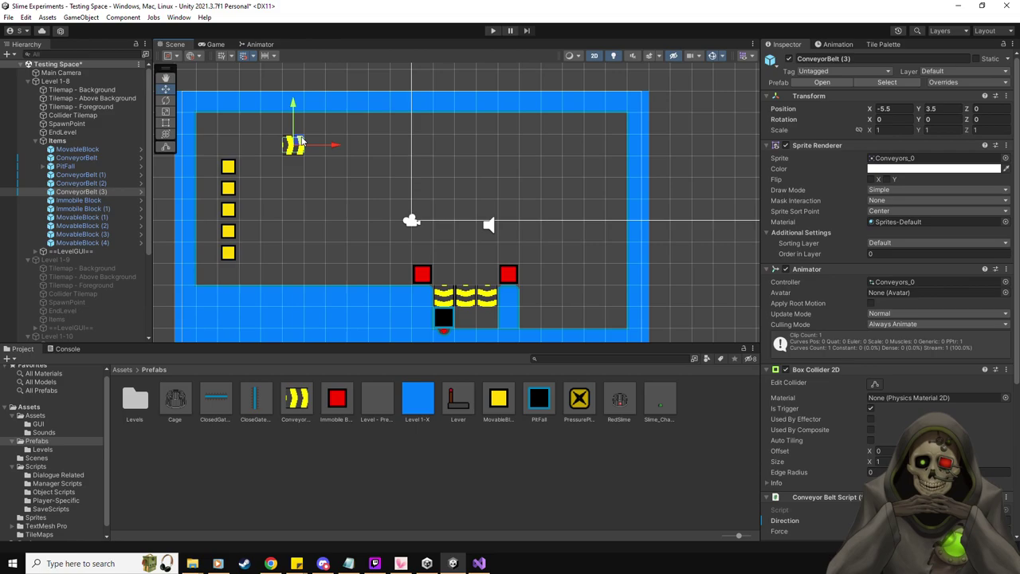
- Duplicate the conveyor belt three times down its column at X -5.5, placing copies at Y 1.5, -0.5 and -2.5
{"action": "key", "text": "ctrl+d"}
{"action": "left_click_drag", "start_coordinate": [293, 115], "coordinate": [293, 233]}
{"action": "key", "text": "ctrl+d"}
{"action": "key", "text": "ctrl+d"}
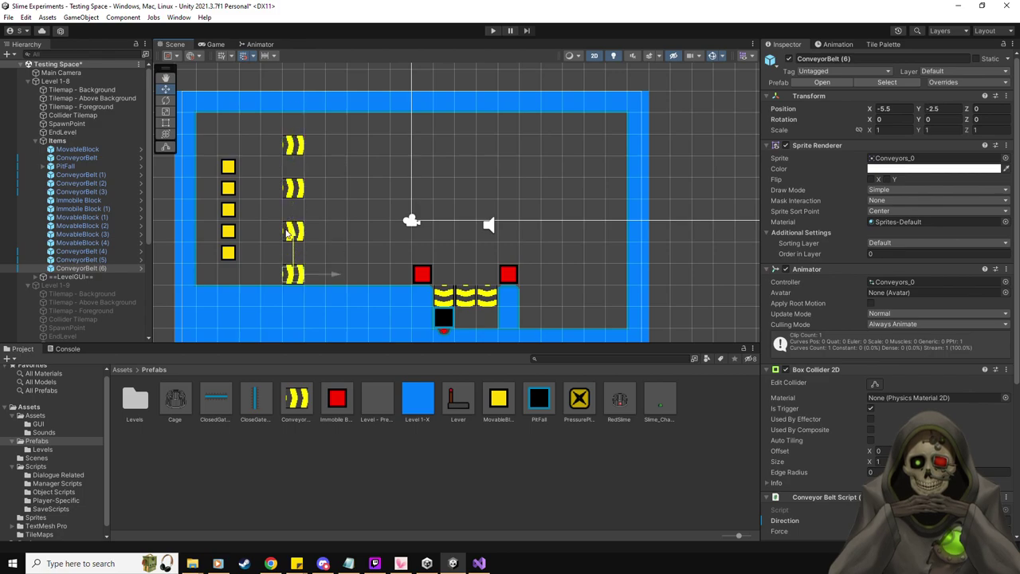
- Place four immobile blocks in the conveyor column at X -5.5, at Y -1.5, 0.5, 2.5 and 4.5, alternating with the conveyors
{"action": "left_click_drag", "start_coordinate": [337, 399], "coordinate": [295, 253]}
{"action": "key", "text": "ctrl+backslash"}
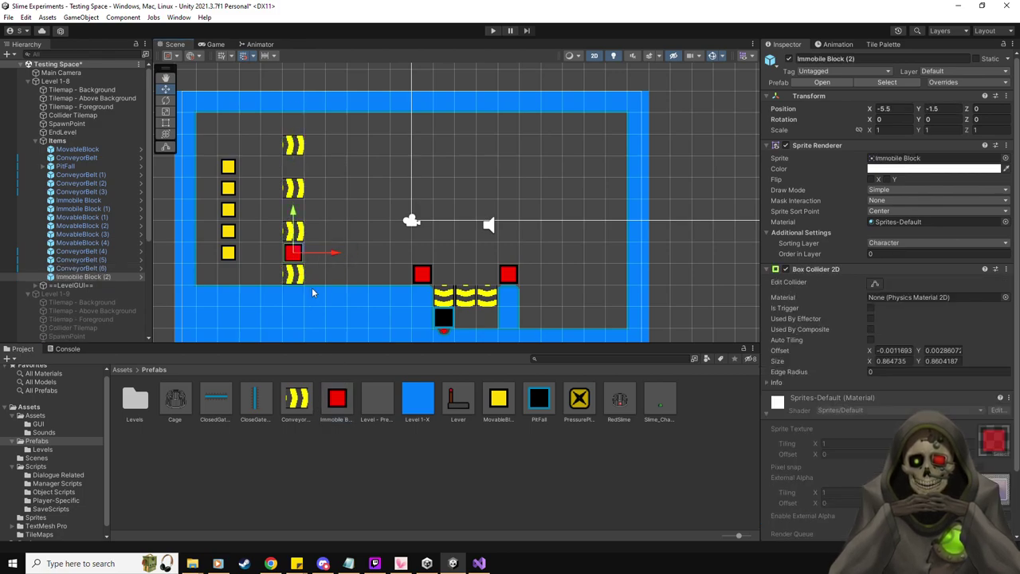
{"action": "key", "text": "ctrl+d"}
{"action": "left_click_drag", "start_coordinate": [294, 216], "coordinate": [303, 97]}
{"action": "key", "text": "ctrl+d"}
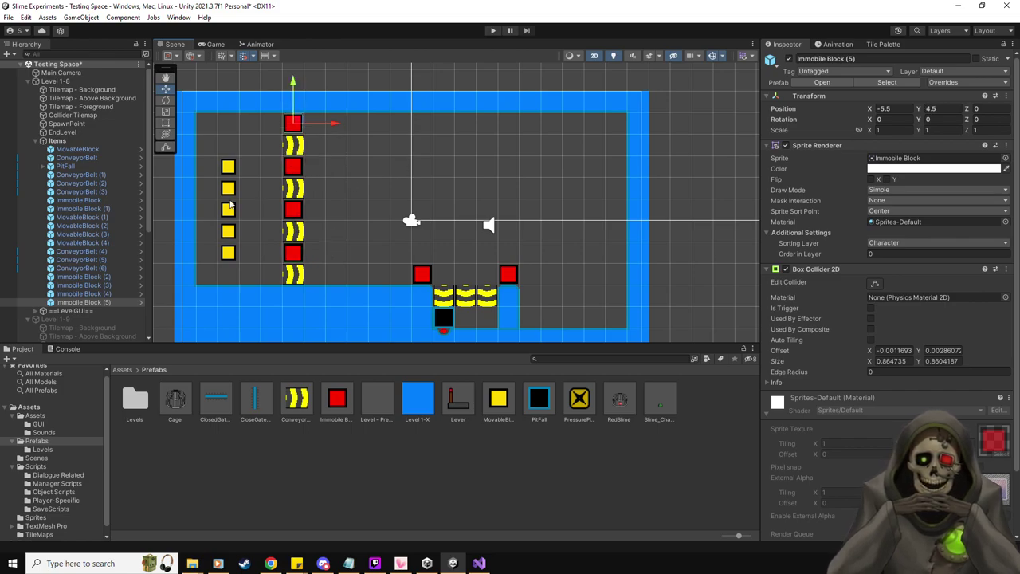
- Try to move the five yellow movable blocks one cell closer to the conveyor column, to X -7.5
{"action": "left_click", "coordinate": [101, 217]}
{"action": "left_click", "coordinate": [96, 242], "text": "shift"}
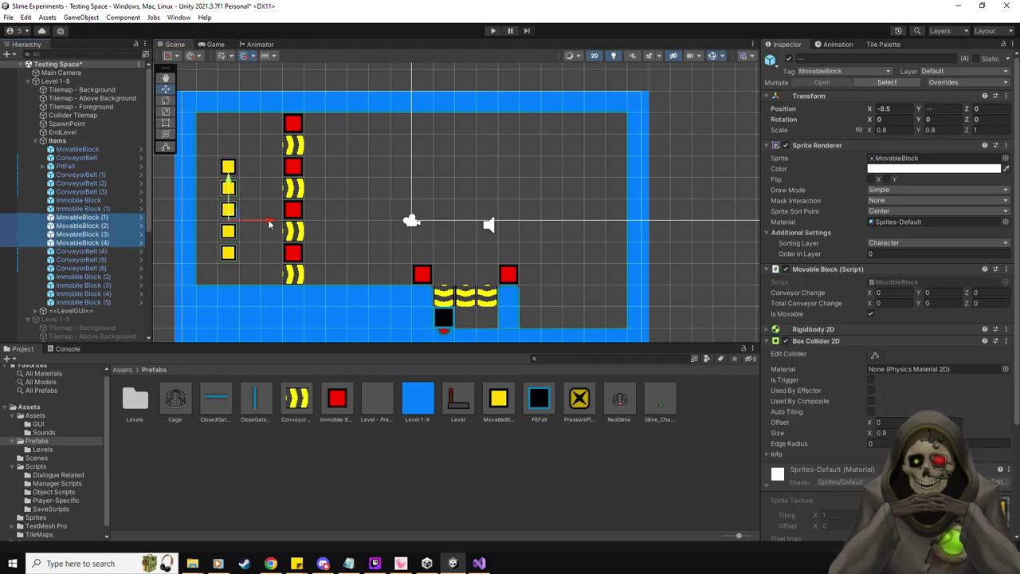
{"action": "left_click_drag", "start_coordinate": [268, 225], "coordinate": [289, 218]}
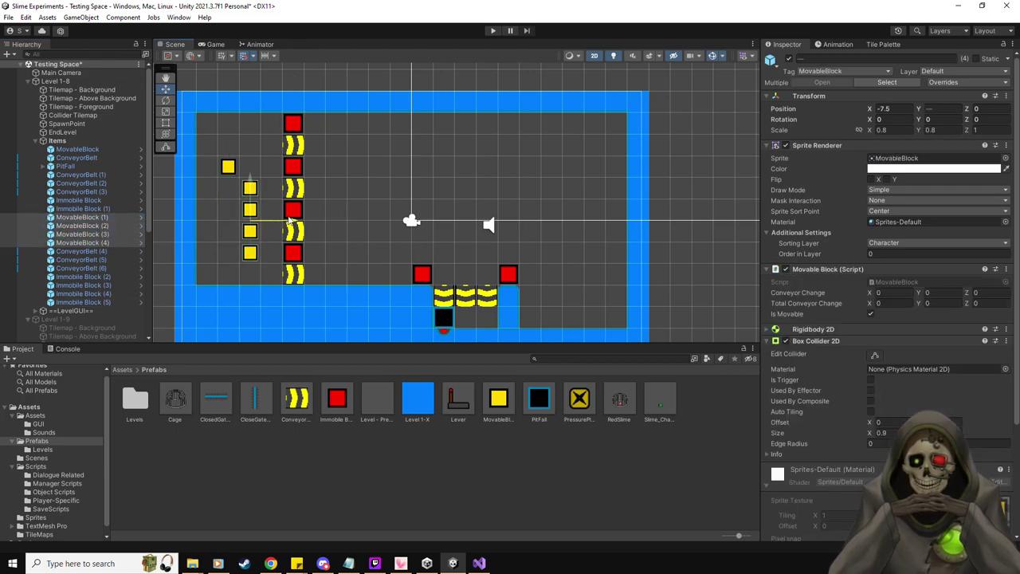
{"action": "left_click", "coordinate": [79, 149]}
{"action": "left_click_drag", "start_coordinate": [272, 170], "coordinate": [291, 165]}
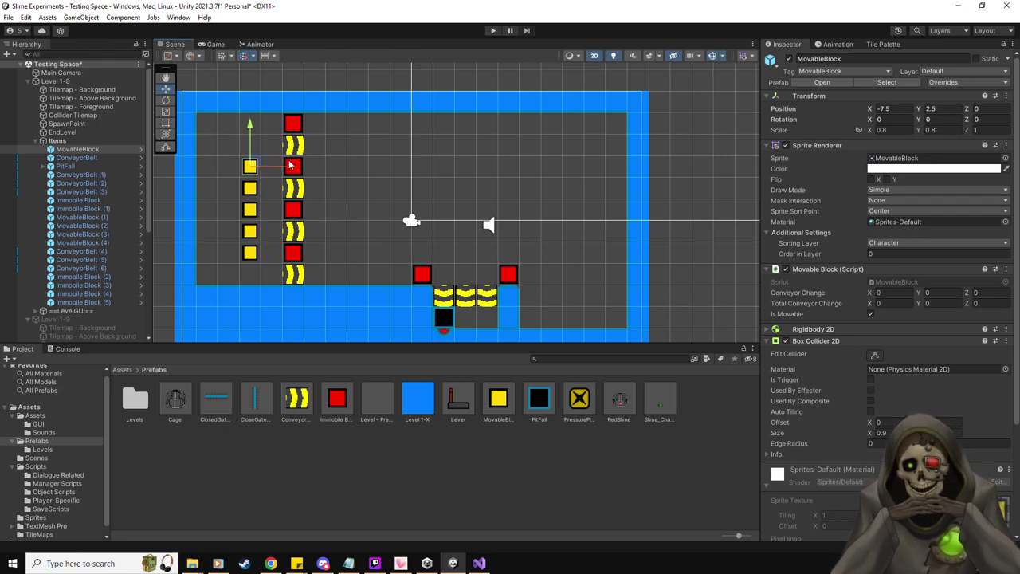
- Undo the move of the five yellow movable blocks
{"action": "key", "text": "ctrl+z"}
{"action": "key", "text": "ctrl+z"}
{"action": "key", "text": "ctrl+z"}
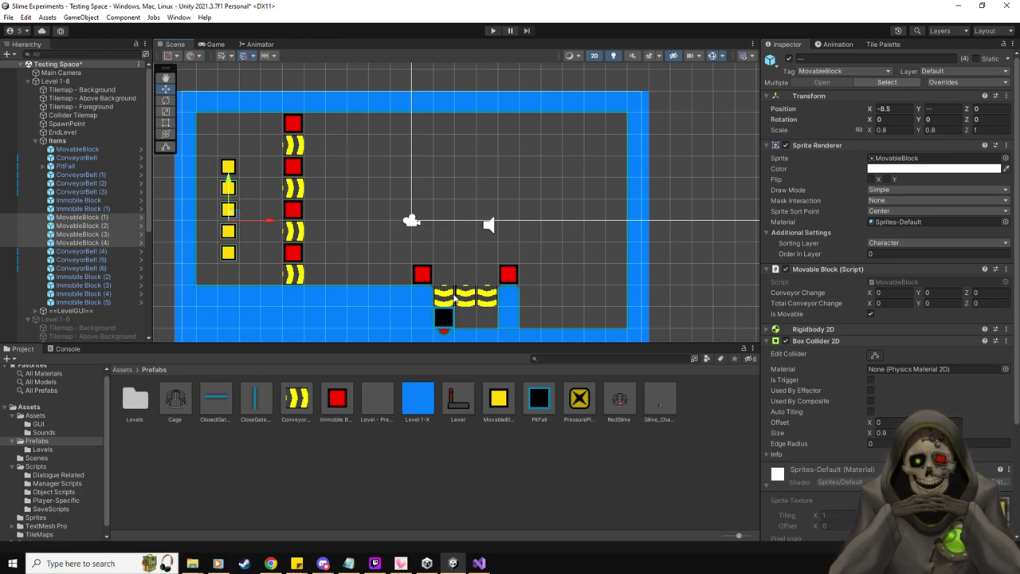
- Place a new conveyor belt at X -4.5, Y 3.5, beside the column's top conveyor, and enter Right as its direction
{"action": "middle_click_drag", "start_coordinate": [445, 246], "coordinate": [423, 256]}
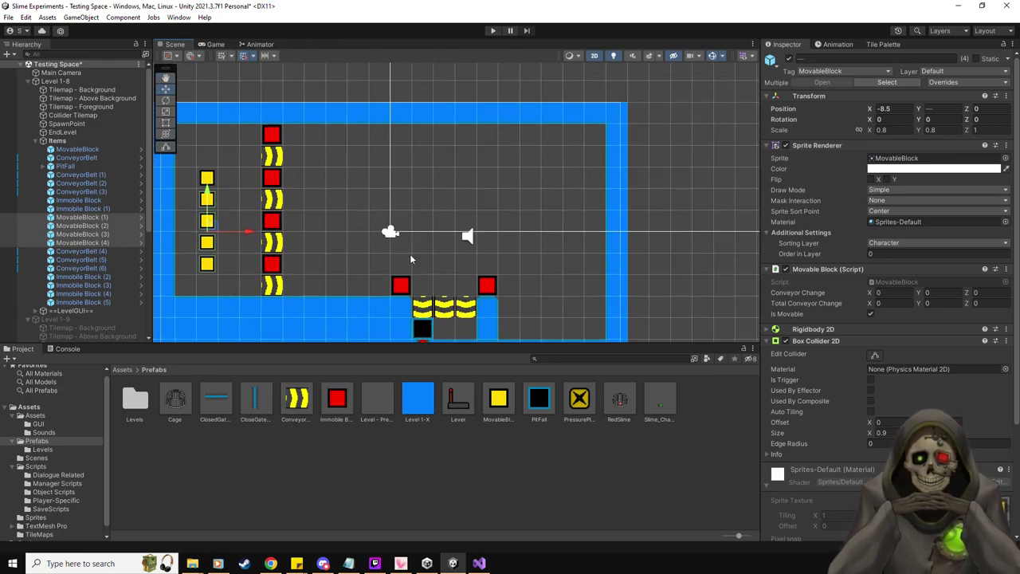
{"action": "middle_click_drag", "start_coordinate": [349, 201], "coordinate": [361, 198]}
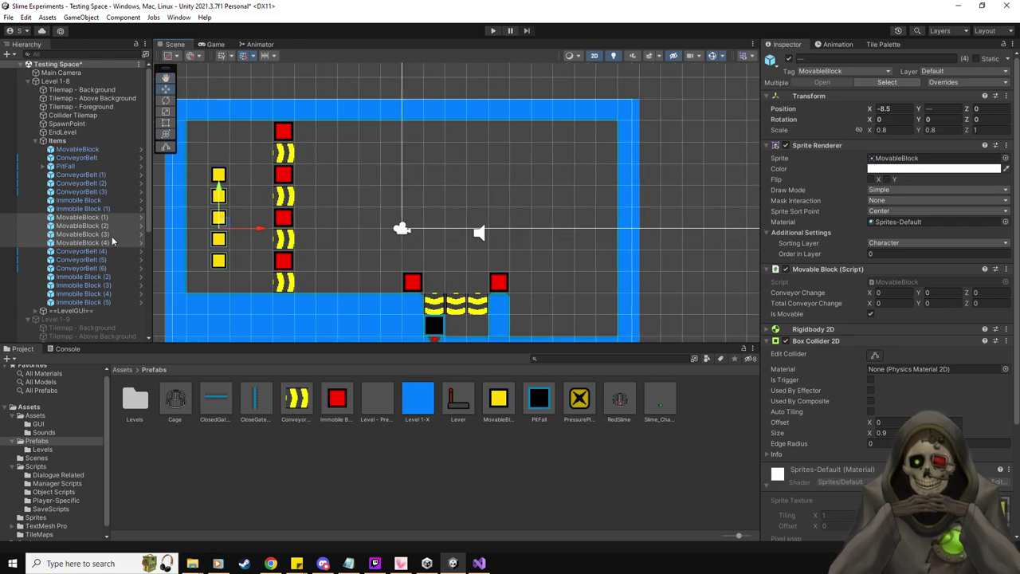
{"action": "left_click", "coordinate": [86, 225]}
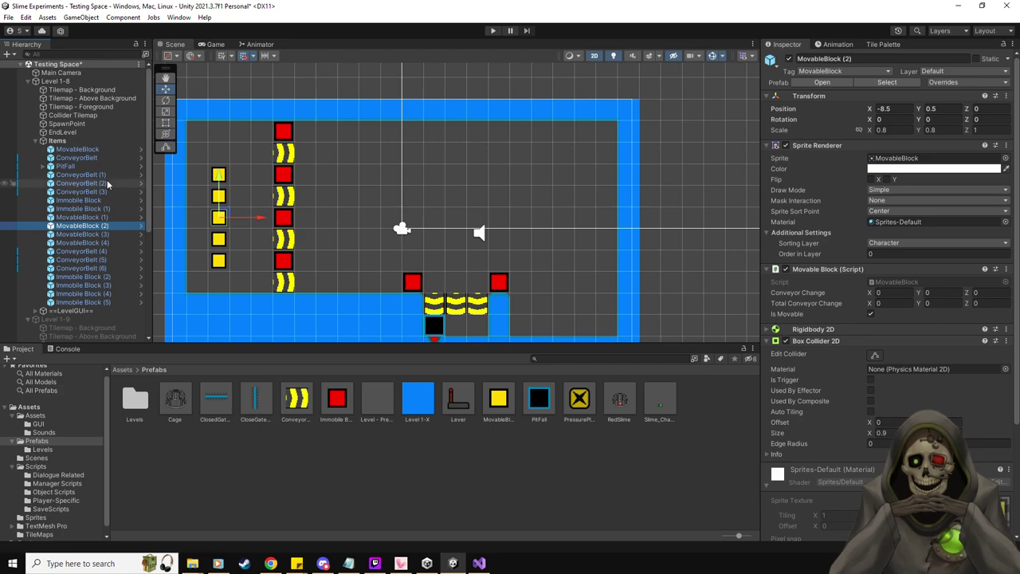
{"action": "left_click_drag", "start_coordinate": [298, 396], "coordinate": [307, 153]}
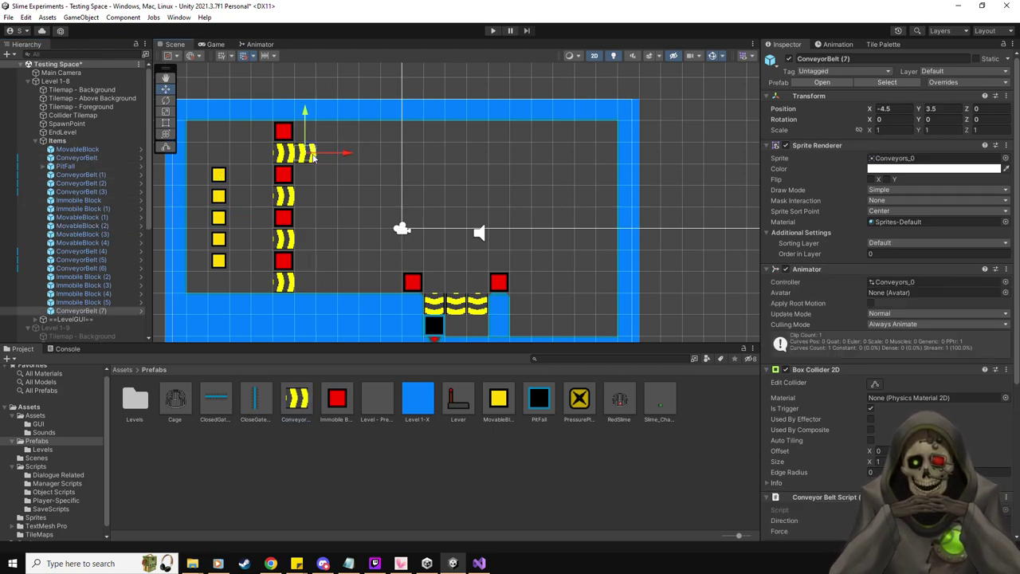
{"action": "scroll", "coordinate": [884, 239], "scroll_direction": "down", "scroll_amount": 2}
{"action": "left_click", "coordinate": [877, 463]}
{"action": "type", "text": "R"}
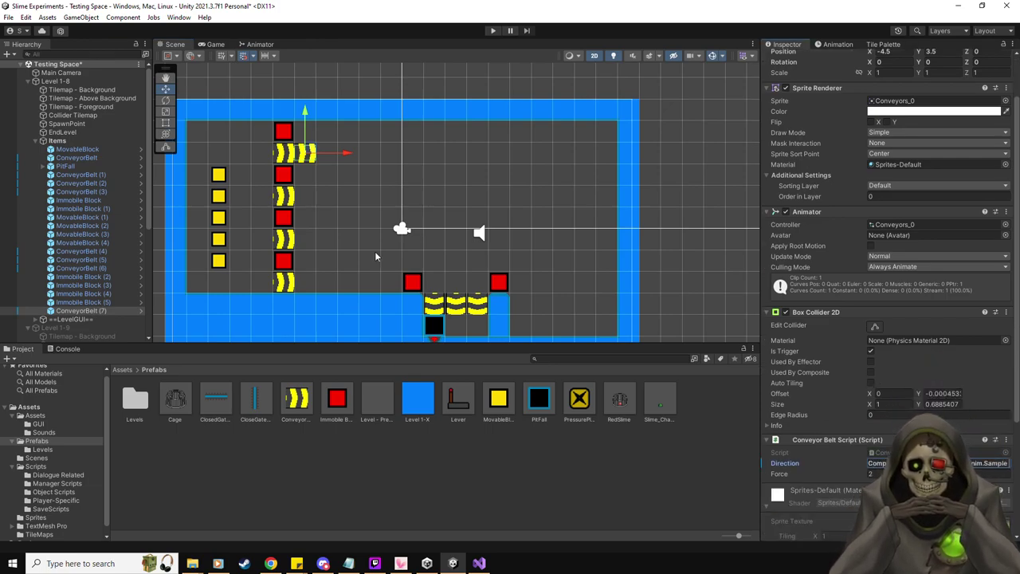
- Duplicate the new conveyor belt and correct the direction value to Right
{"action": "mouse_move", "coordinate": [307, 151]}
{"action": "left_mouse_down"}
{"action": "mouse_move", "coordinate": [307, 239]}
{"action": "mouse_move", "coordinate": [303, 149]}
{"action": "left_mouse_up"}
{"action": "key", "text": "ctrl+d"}
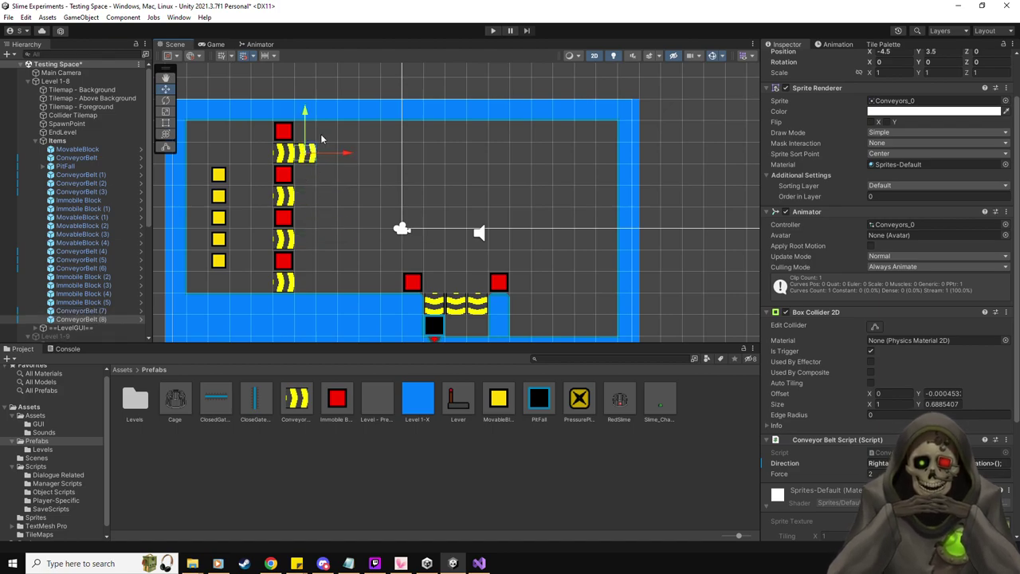
{"action": "left_click", "coordinate": [881, 463]}
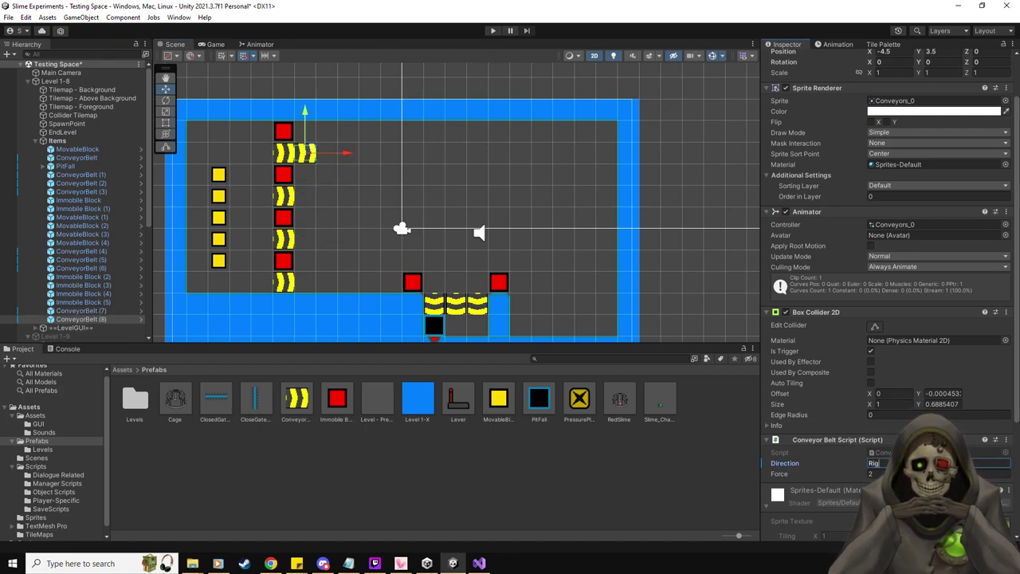
{"action": "left_click", "coordinate": [80, 318]}
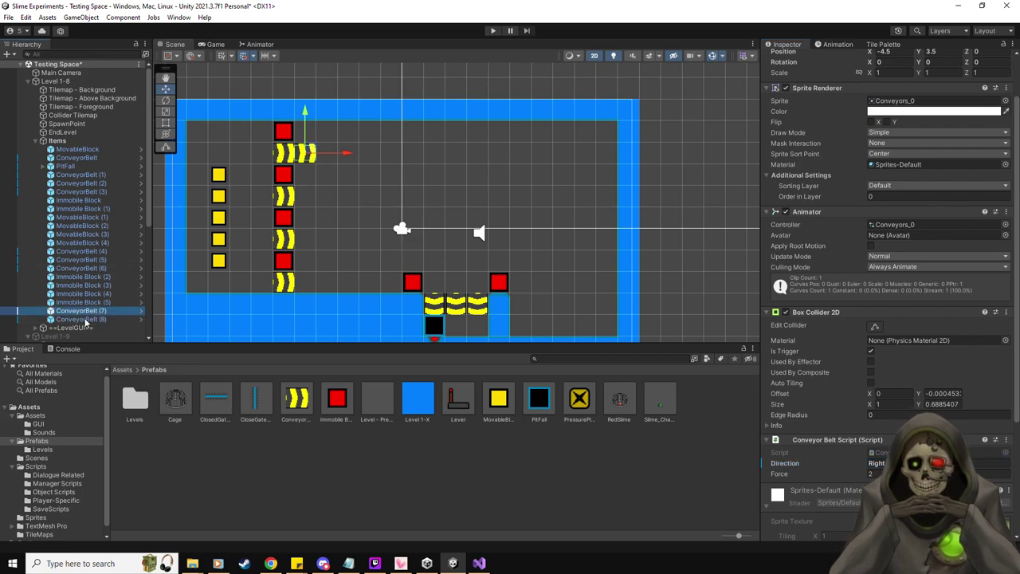
- Duplicate the right-moving conveyor belt to Y -0.5 and Y -2.5 at X -4.5
{"action": "key", "text": "ctrl+d"}
{"action": "left_click_drag", "start_coordinate": [305, 117], "coordinate": [305, 203]}
{"action": "key", "text": "ctrl+d"}
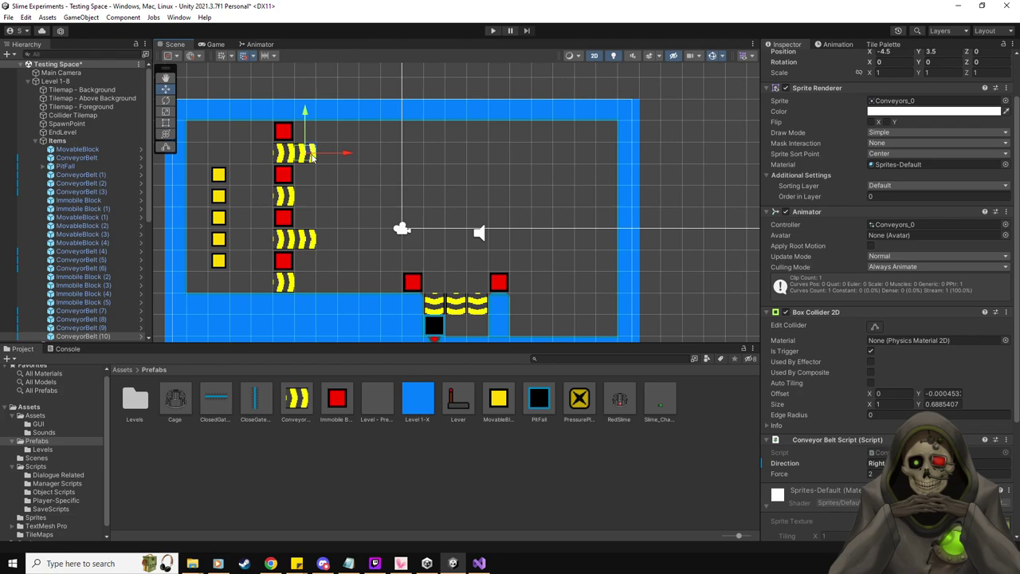
{"action": "left_click_drag", "start_coordinate": [308, 118], "coordinate": [313, 249]}
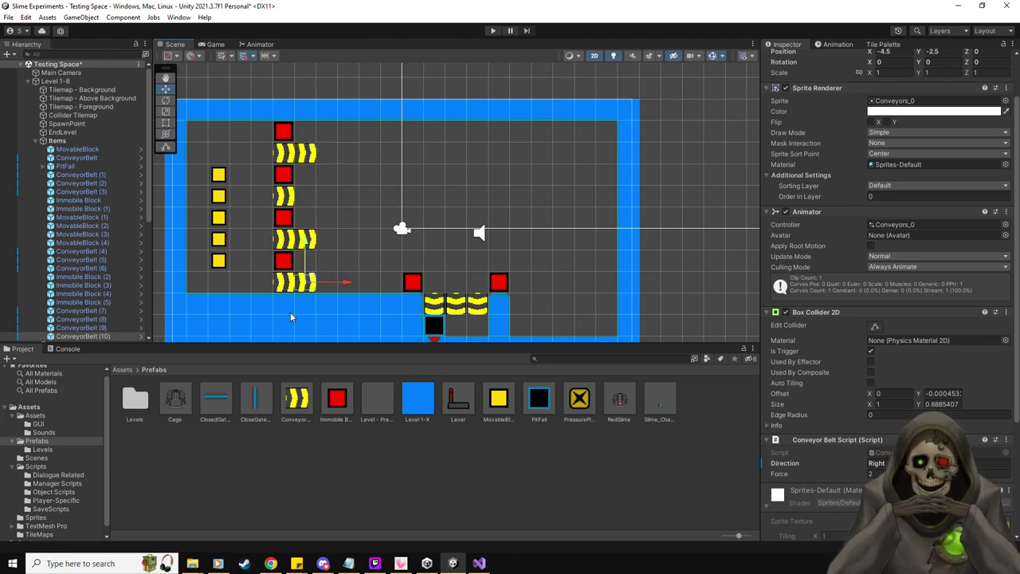
{"action": "scroll", "coordinate": [106, 229], "scroll_direction": "down", "scroll_amount": 4}
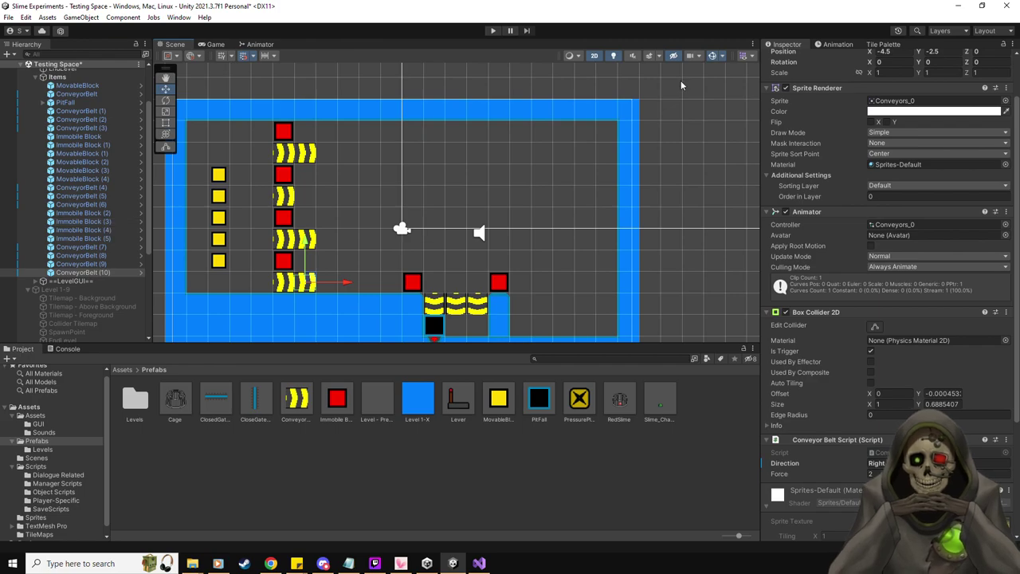
{"action": "scroll", "coordinate": [693, 209], "scroll_direction": "up", "scroll_amount": 2}
{"action": "scroll", "coordinate": [145, 243], "scroll_direction": "up", "scroll_amount": 2}
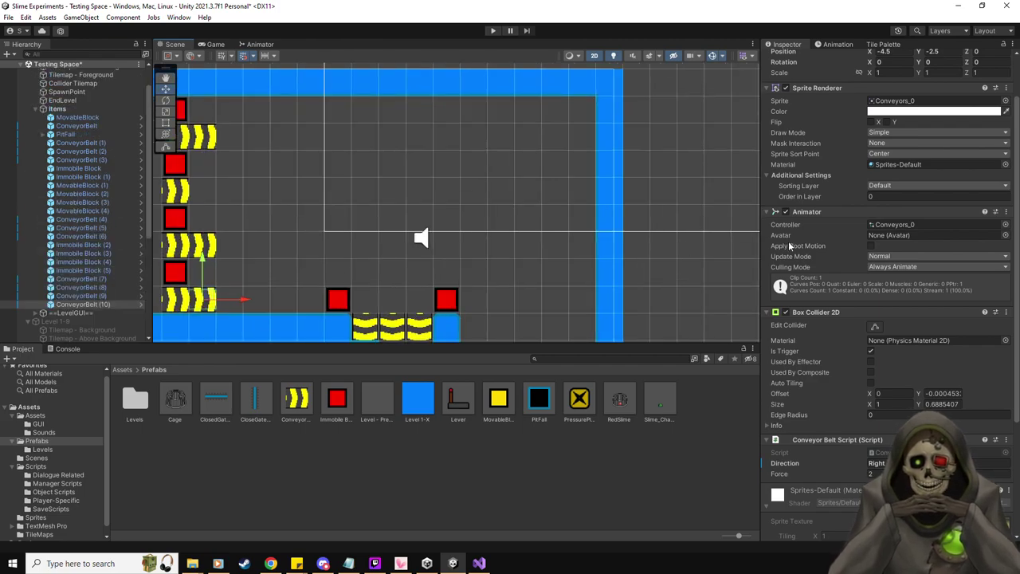
{"action": "scroll", "coordinate": [885, 223], "scroll_direction": "down", "scroll_amount": 3}
{"action": "scroll", "coordinate": [455, 239], "scroll_direction": "up", "scroll_amount": 2}
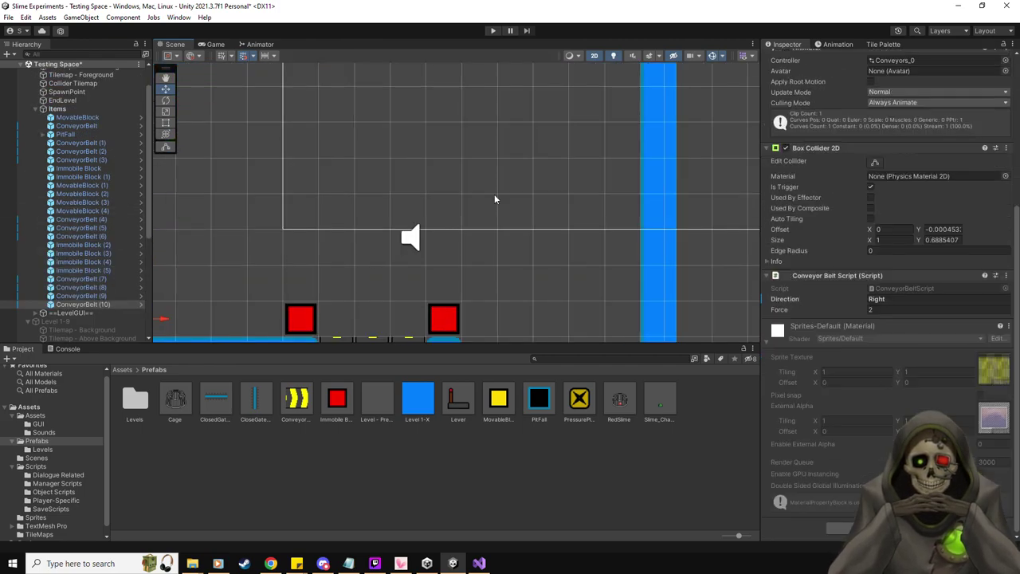
{"action": "scroll", "coordinate": [491, 204], "scroll_direction": "down", "scroll_amount": 5}
{"action": "middle_click_drag", "start_coordinate": [490, 206], "coordinate": [535, 203]}
- Rename the conveyor belt at X -4.5, Y -2.5 as ConveyorBelt RIGHT
{"action": "scroll", "coordinate": [884, 199], "scroll_direction": "up", "scroll_amount": 5}
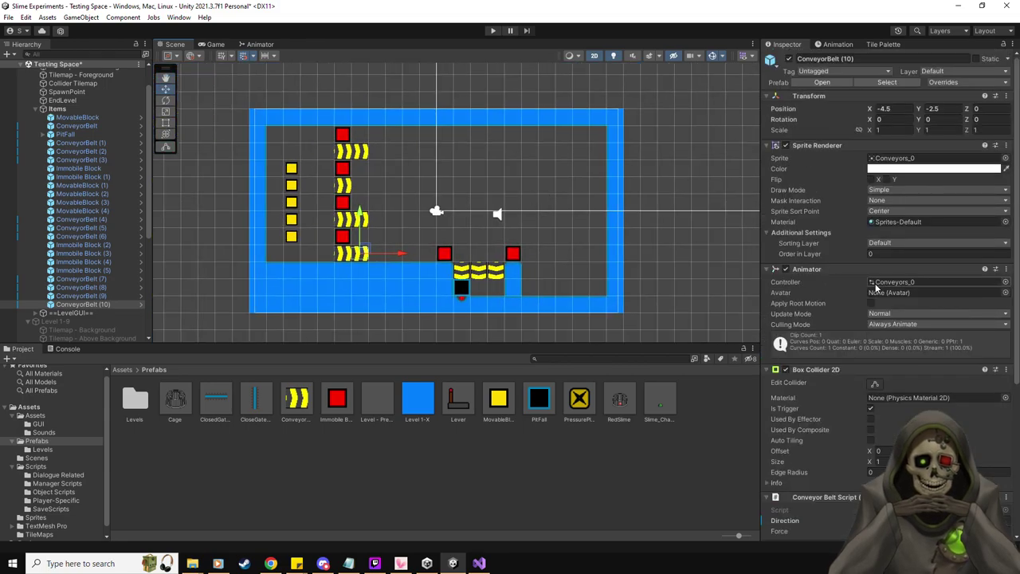
{"action": "left_click", "coordinate": [886, 59]}
{"action": "key", "text": "End"}
{"action": "key", "text": "BackSpace"}
{"action": "key", "text": "BackSpace"}
{"action": "key", "text": "BackSpace"}
{"action": "key", "text": "BackSpace"}
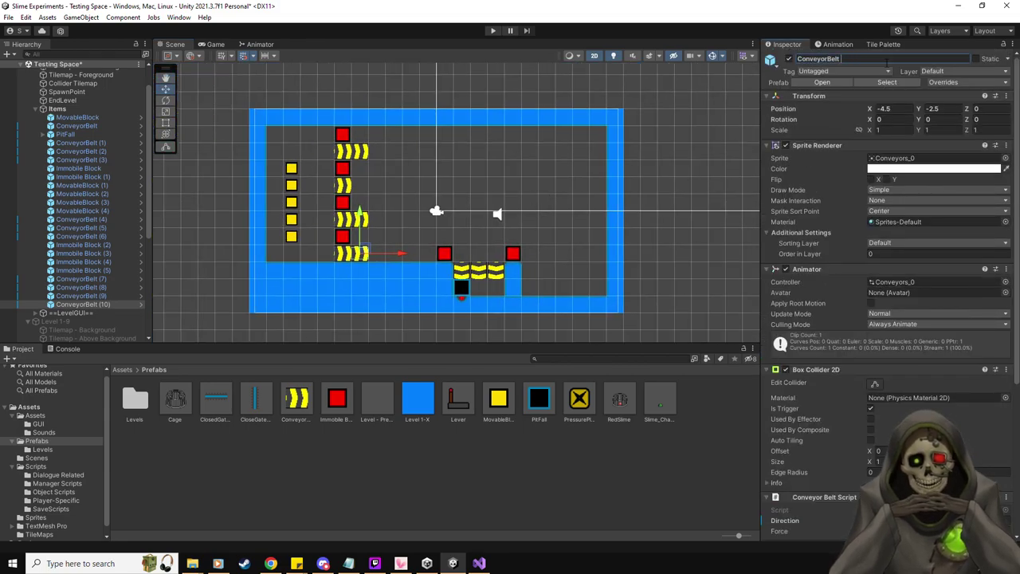
{"action": "type", "text": "RigHT"}
{"action": "key", "text": "Return"}
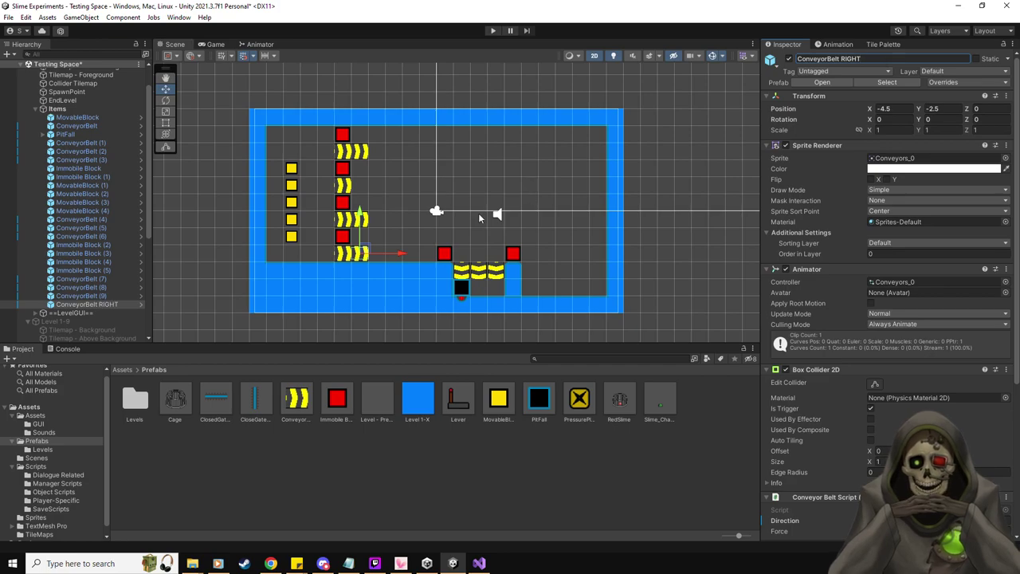
- Duplicate ConveyorBelt RIGHT, move the copy to X -3.5, Y 1.5 and set its Z rotation to -90
{"action": "scroll", "coordinate": [766, 362], "scroll_direction": "down", "scroll_amount": 2}
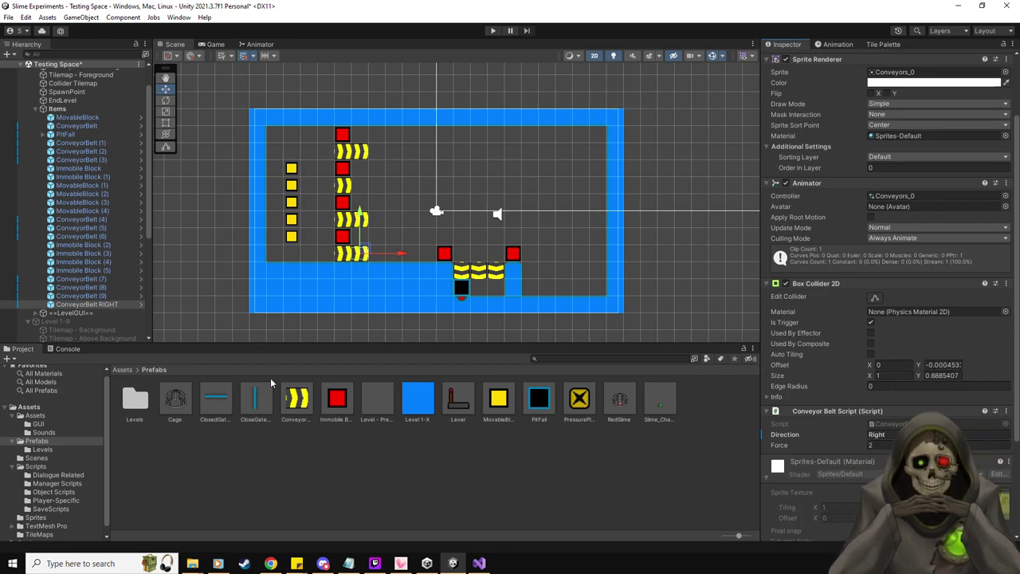
{"action": "left_click", "coordinate": [98, 306]}
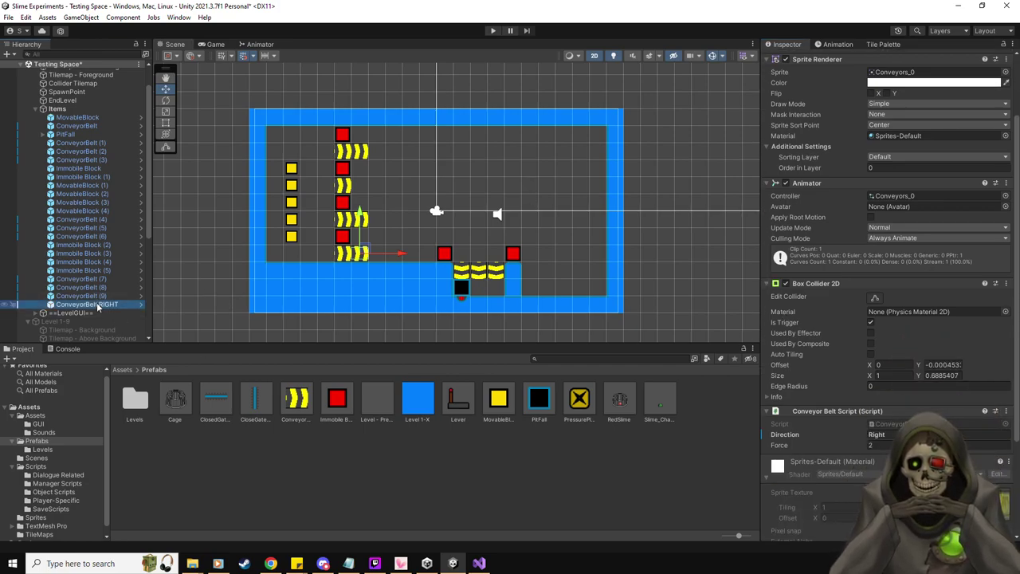
{"action": "key", "text": "ctrl+d"}
{"action": "left_click_drag", "start_coordinate": [368, 252], "coordinate": [387, 183]}
{"action": "scroll", "coordinate": [938, 148], "scroll_direction": "up", "scroll_amount": 3}
{"action": "left_click", "coordinate": [988, 118]}
{"action": "type", "text": "-90"}
{"action": "key", "text": "Return"}
- Rename the rotated copy as ConveyorBelt DOWN and move it to X -8.5, Y 4.5, above the yellow blocks
{"action": "left_click", "coordinate": [903, 58]}
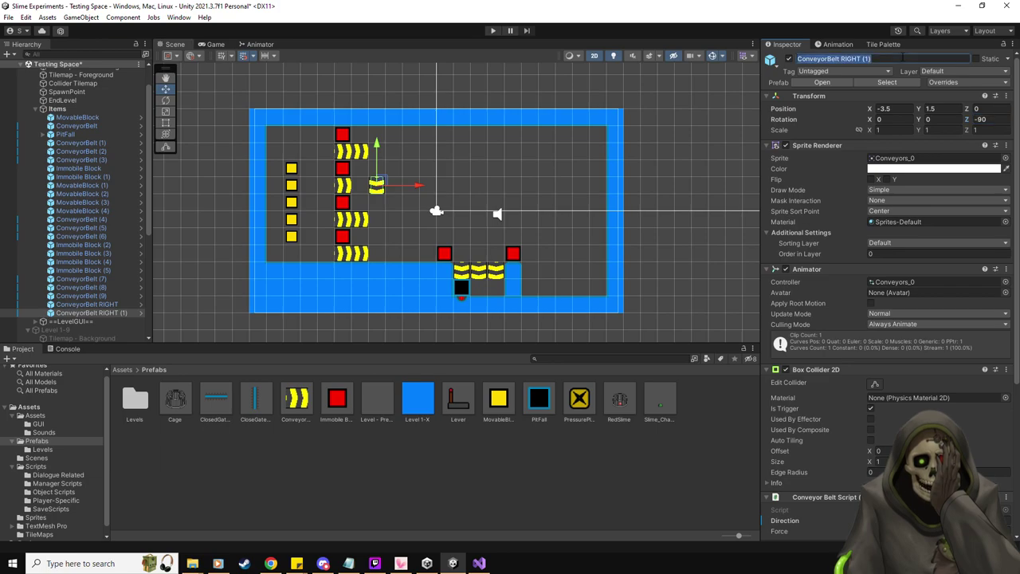
{"action": "left_click", "coordinate": [903, 58]}
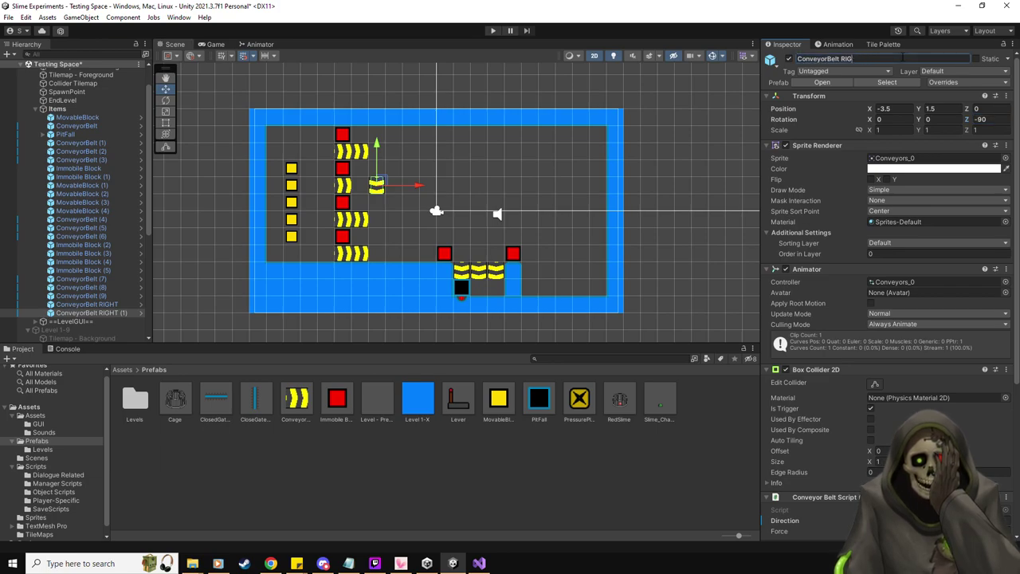
{"action": "type", "text": "DOWN"}
{"action": "key", "text": "Return"}
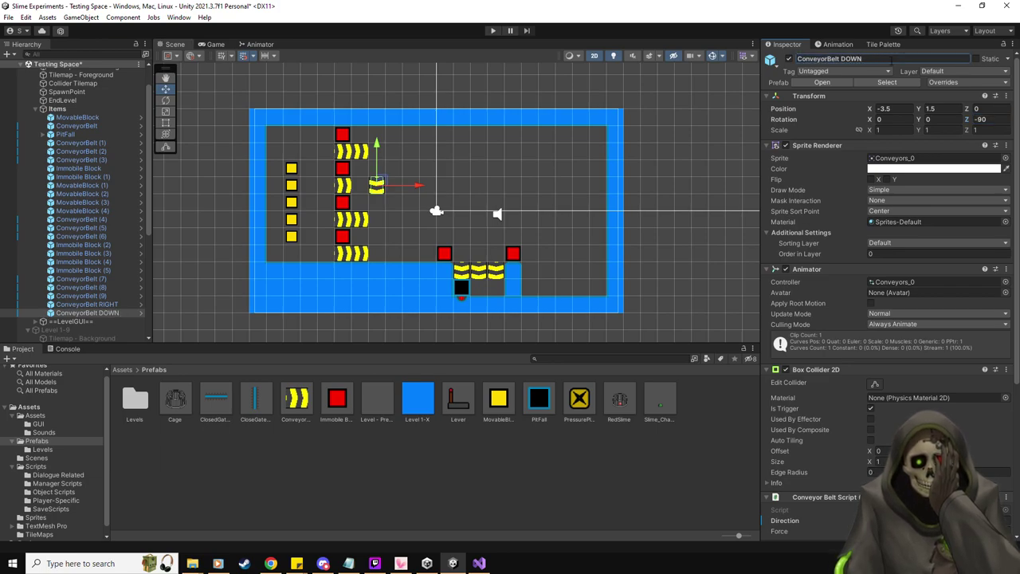
{"action": "left_click_drag", "start_coordinate": [384, 182], "coordinate": [386, 149]}
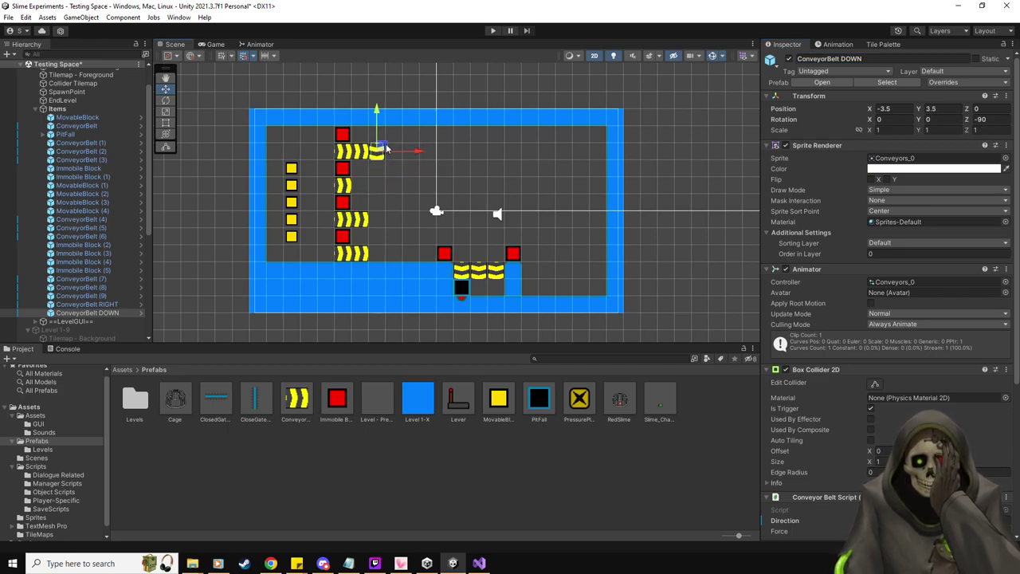
{"action": "left_click_drag", "start_coordinate": [386, 148], "coordinate": [302, 132]}
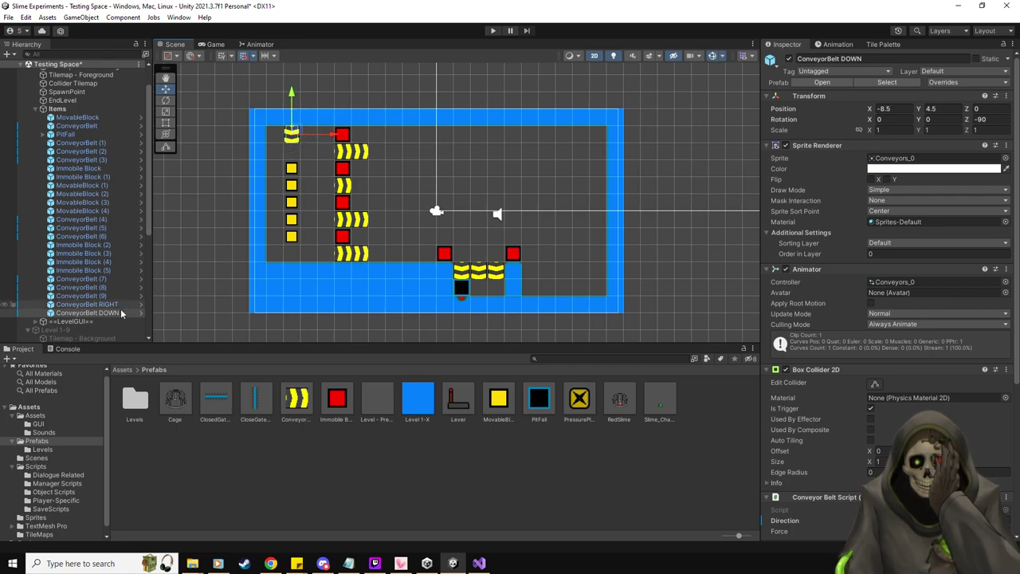
- Duplicate ConveyorBelt DOWN and set the copy's Z rotation to 90
{"action": "key", "text": "ctrl+d"}
{"action": "left_click", "coordinate": [988, 119]}
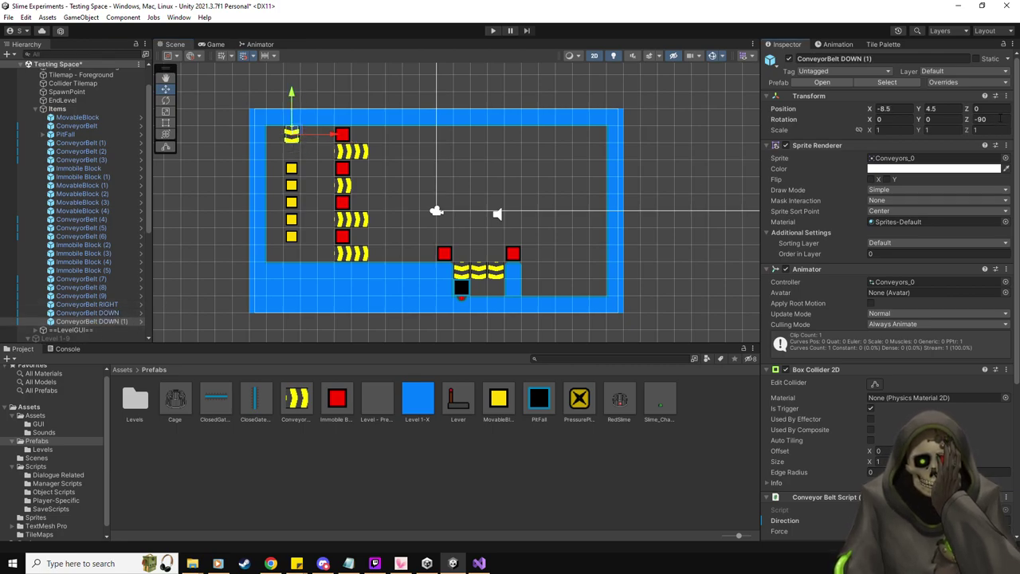
{"action": "type", "text": "90"}
- Rename the copy as ConveyorBelt UP and move it to X -4.5, Y 1.5
{"action": "left_click", "coordinate": [898, 58]}
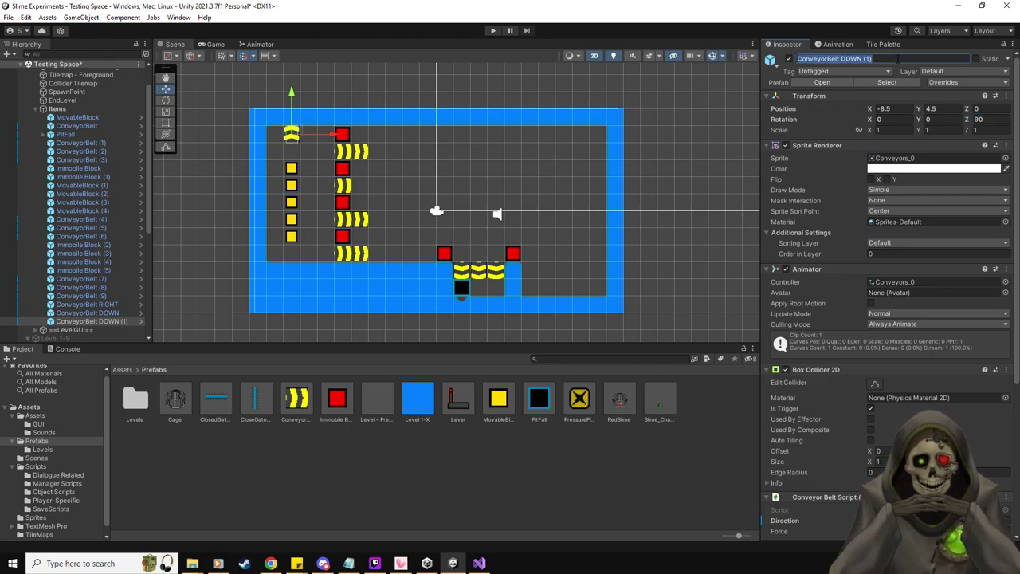
{"action": "key", "text": "BackSpace"}
{"action": "key", "text": "BackSpace"}
{"action": "key", "text": "BackSpace"}
{"action": "key", "text": "BackSpace"}
{"action": "key", "text": "BackSpace"}
{"action": "key", "text": "BackSpace"}
{"action": "key", "text": "BackSpace"}
{"action": "type", "text": "UP"}
{"action": "key", "text": "Return"}
{"action": "left_click_drag", "start_coordinate": [301, 135], "coordinate": [369, 185]}
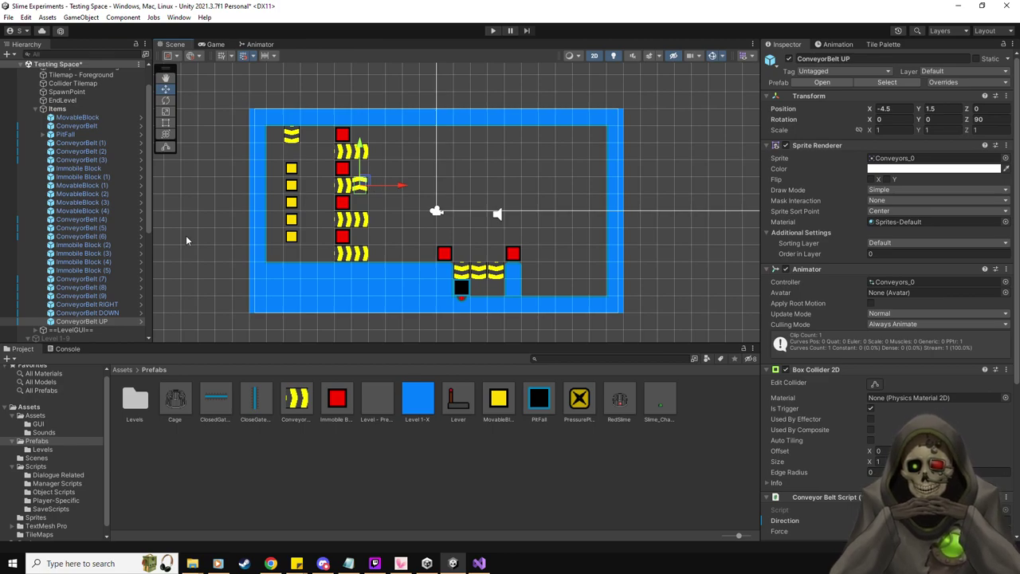
- Duplicate ConveyorBelt UP and rename the copy as ConveyorBelt LEFT
{"action": "key", "text": "ctrl+d"}
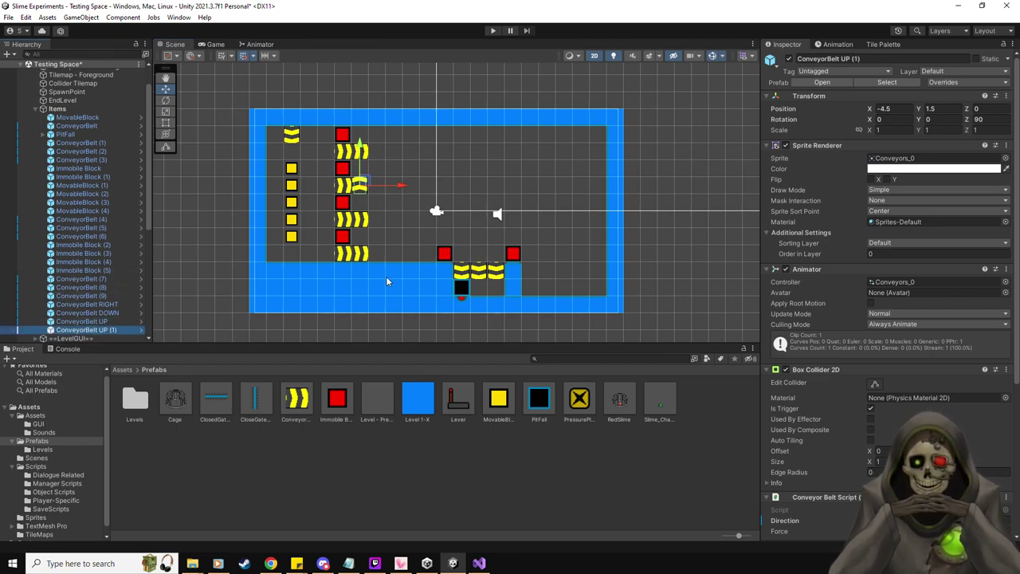
{"action": "left_click", "coordinate": [907, 58]}
{"action": "key", "text": "BackSpace"}
{"action": "key", "text": "BackSpace"}
{"action": "key", "text": "BackSpace"}
{"action": "key", "text": "BackSpace"}
{"action": "key", "text": "BackSpace"}
{"action": "key", "text": "BackSpace"}
{"action": "type", "text": "LEFT"}
{"action": "key", "text": "Return"}
- Set the Z rotation of ConveyorBelt LEFT to 180
{"action": "left_click", "coordinate": [978, 119]}
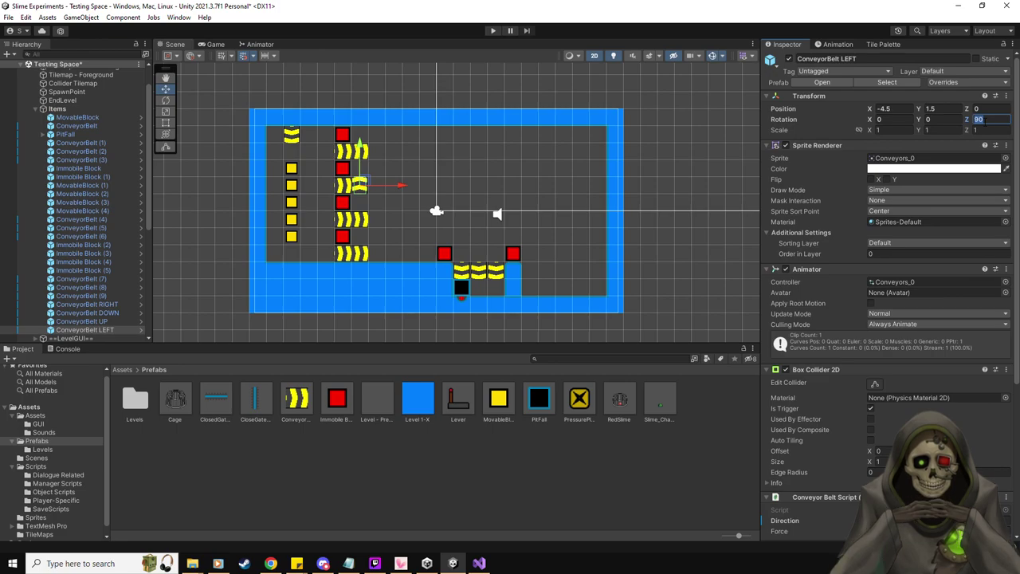
{"action": "type", "text": "180"}
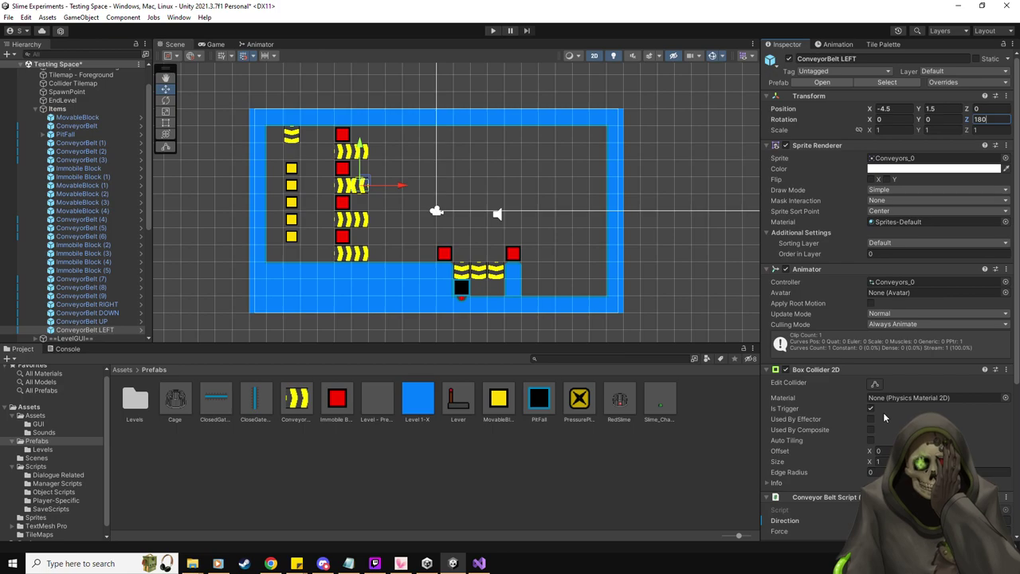
{"action": "scroll", "coordinate": [885, 295], "scroll_direction": "down", "scroll_amount": 1}
{"action": "key", "text": "Return"}
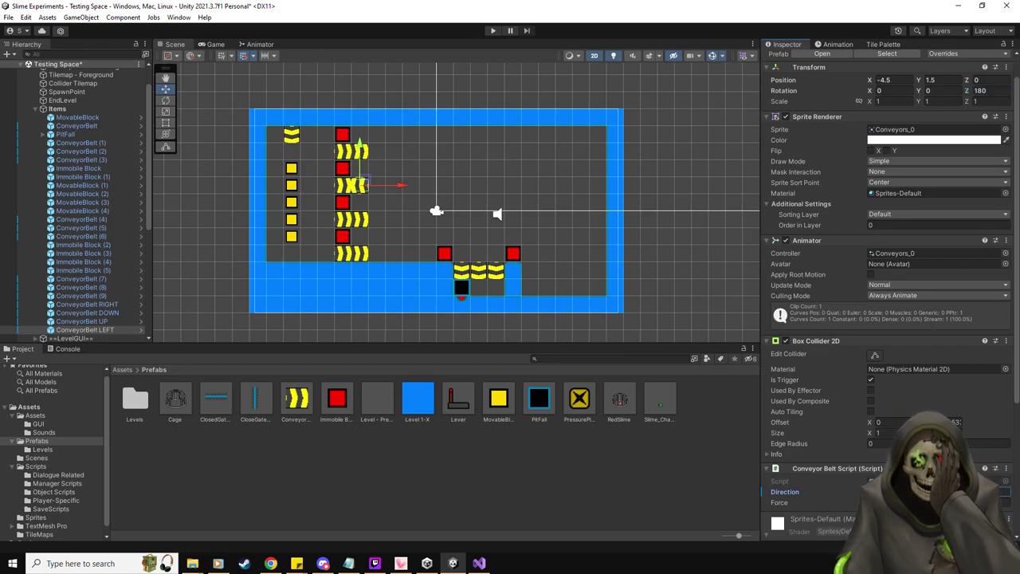
- Check the Direction settings of ConveyorBelt UP and ConveyorBelt DOWN in their Conveyor Belt Script
{"action": "left_click", "coordinate": [105, 320]}
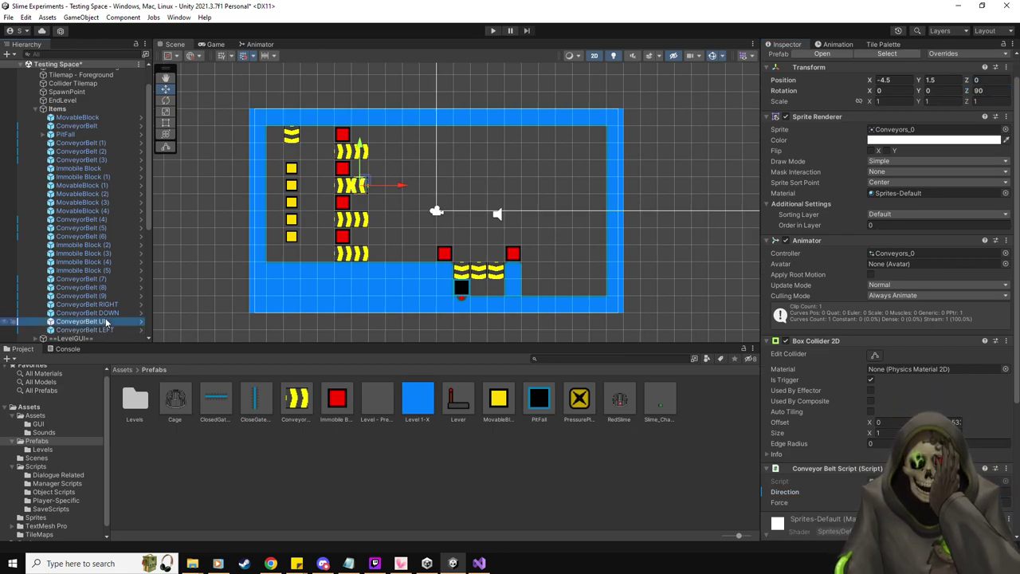
{"action": "left_click", "coordinate": [988, 492]}
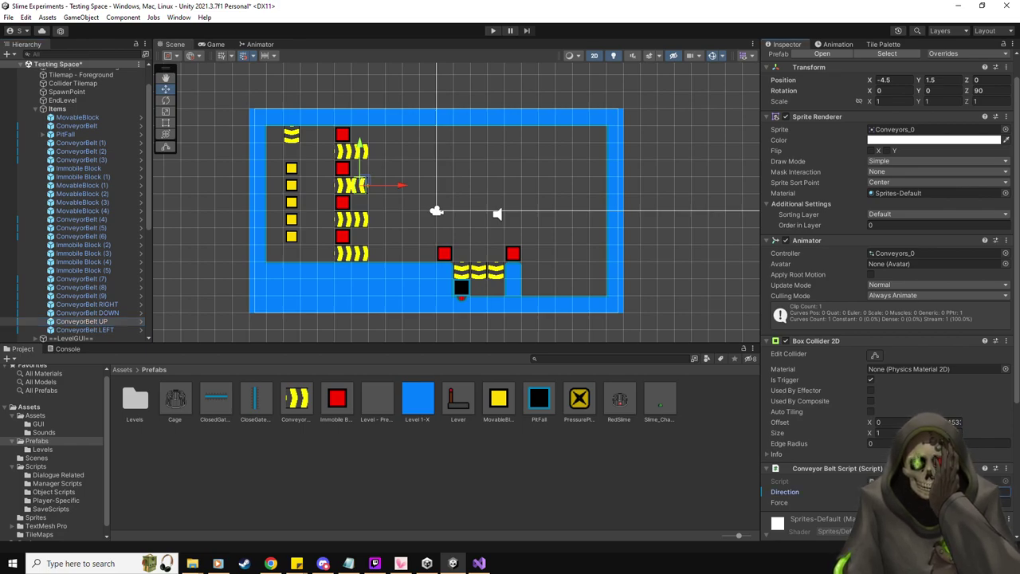
{"action": "key", "text": "Up"}
{"action": "left_click", "coordinate": [988, 491]}
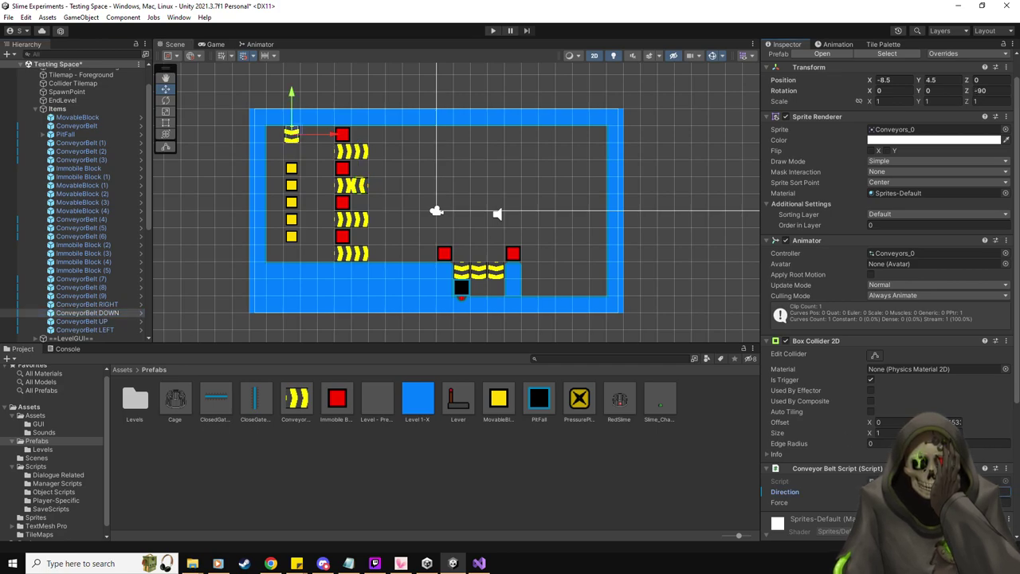
- Move ConveyorBelt UP to X -7.5, Y 4.5 and ConveyorBelt LEFT to X -9.5, Y 4.5, on either side of ConveyorBelt DOWN
{"action": "left_click", "coordinate": [80, 321]}
{"action": "left_click_drag", "start_coordinate": [402, 185], "coordinate": [310, 135]}
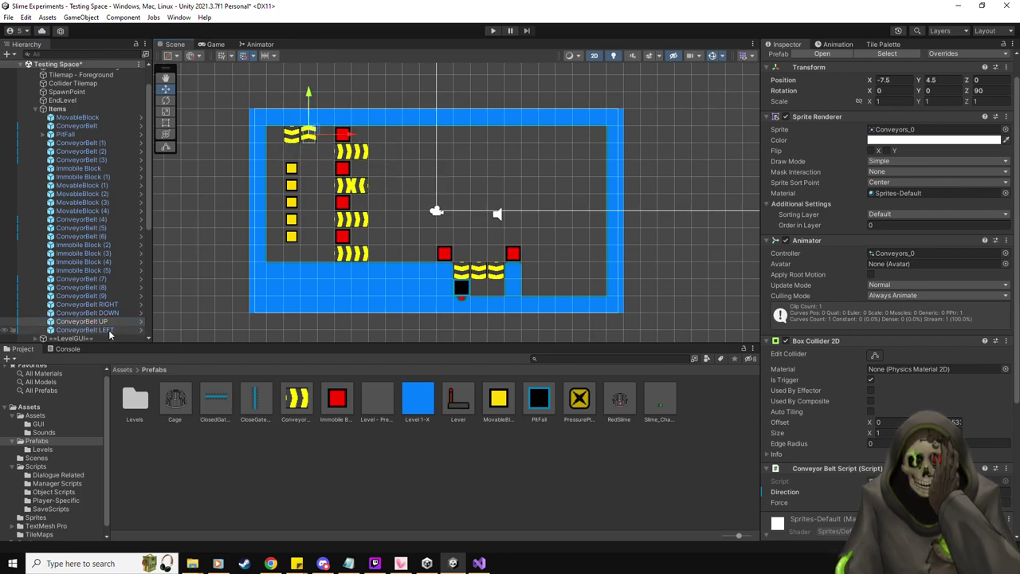
{"action": "left_click", "coordinate": [85, 329]}
{"action": "left_click_drag", "start_coordinate": [362, 185], "coordinate": [273, 134]}
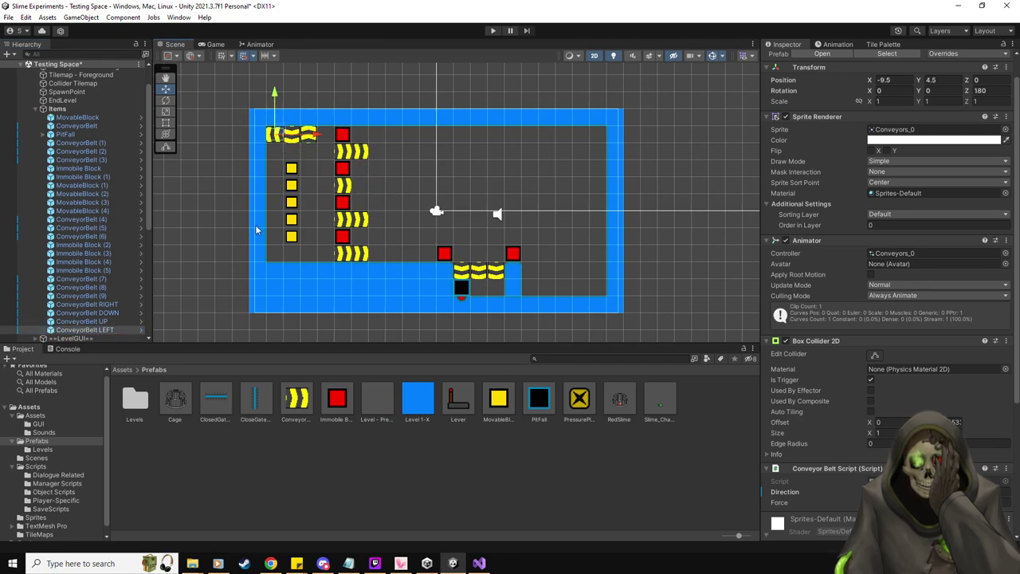
- Review the Conveyor Belt Script settings of the belts from ConveyorBelt LEFT back to ConveyorBelt (7)
{"action": "left_click", "coordinate": [102, 330]}
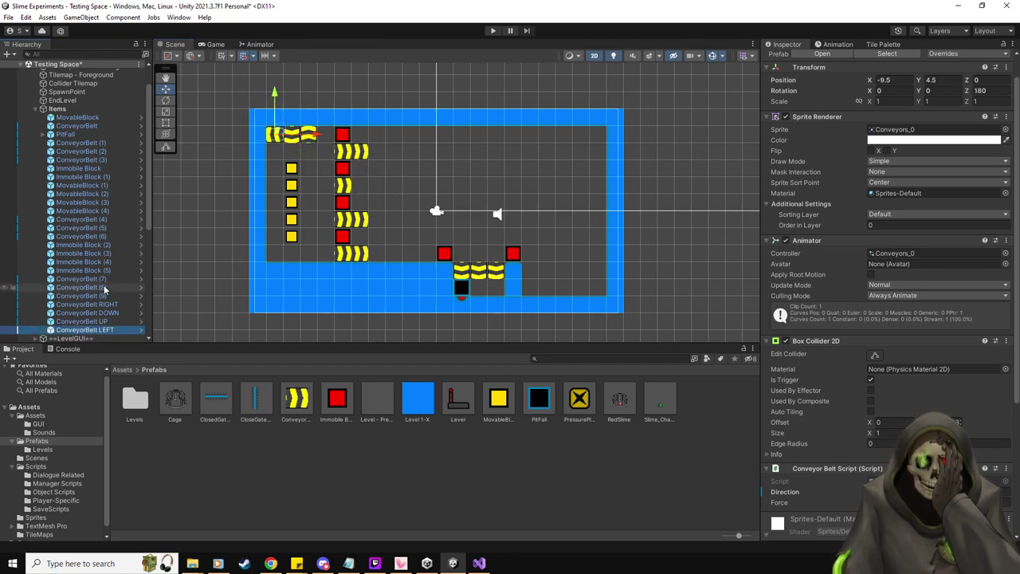
{"action": "key", "text": "Up"}
{"action": "key", "text": "Up"}
{"action": "key", "text": "Up"}
{"action": "key", "text": "Up"}
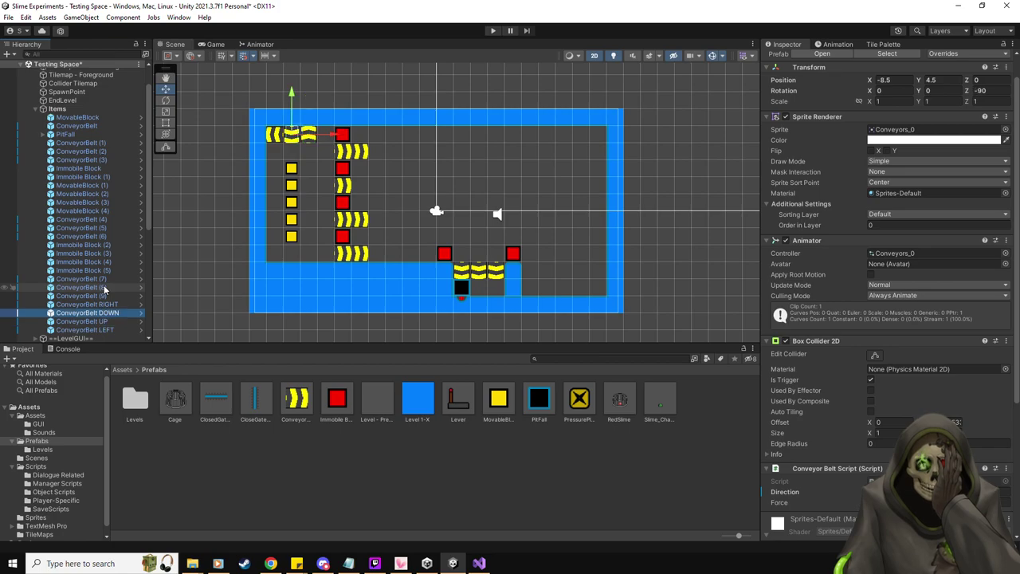
{"action": "key", "text": "Up"}
{"action": "key", "text": "Up"}
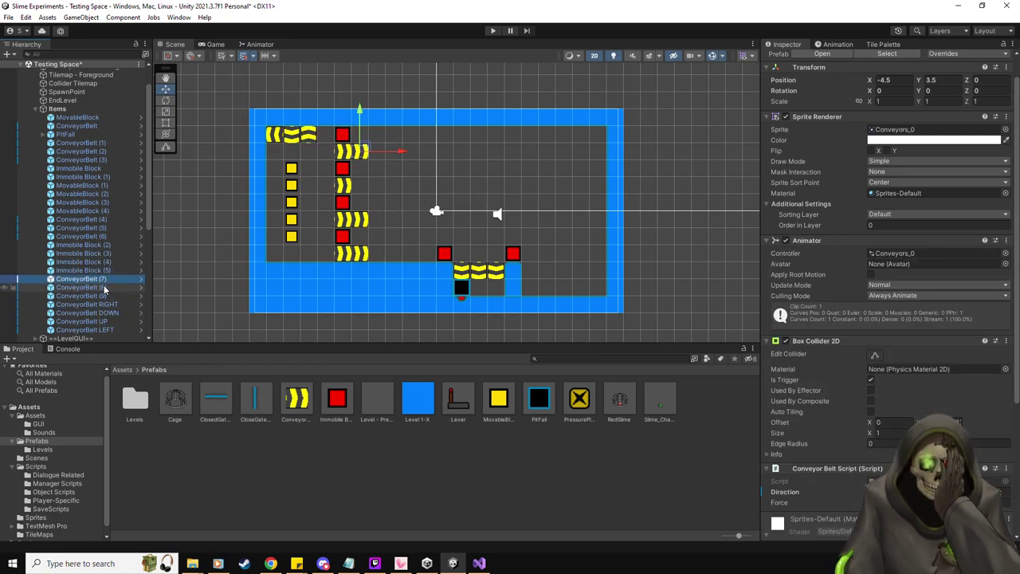
{"action": "left_click", "coordinate": [1004, 492]}
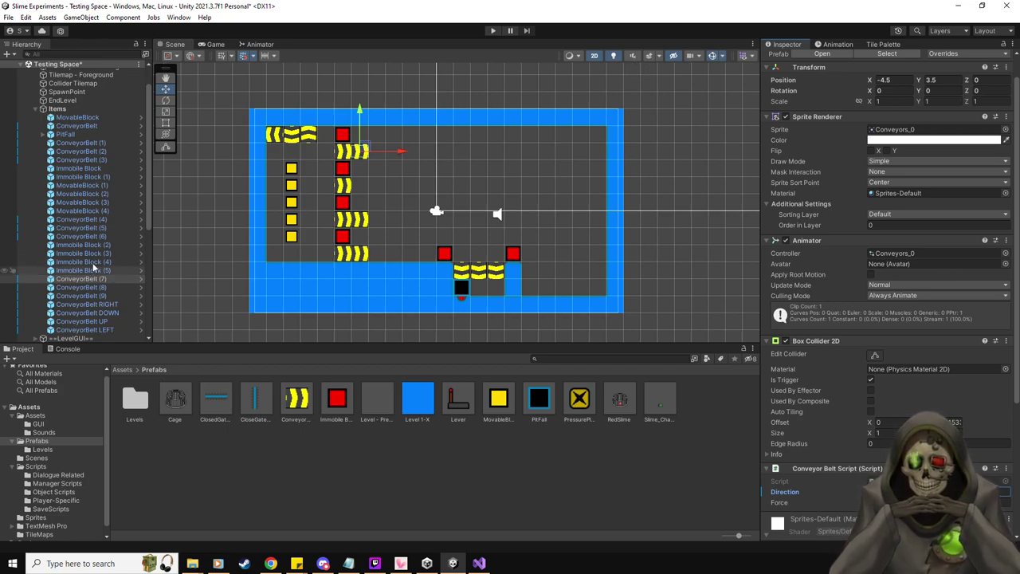
- Review the transform and script settings of the earlier belts, from ConveyorBelt (6) back to the original ConveyorBelt
{"action": "left_click", "coordinate": [100, 237]}
{"action": "key", "text": "Up"}
{"action": "key", "text": "Up"}
{"action": "key", "text": "Up"}
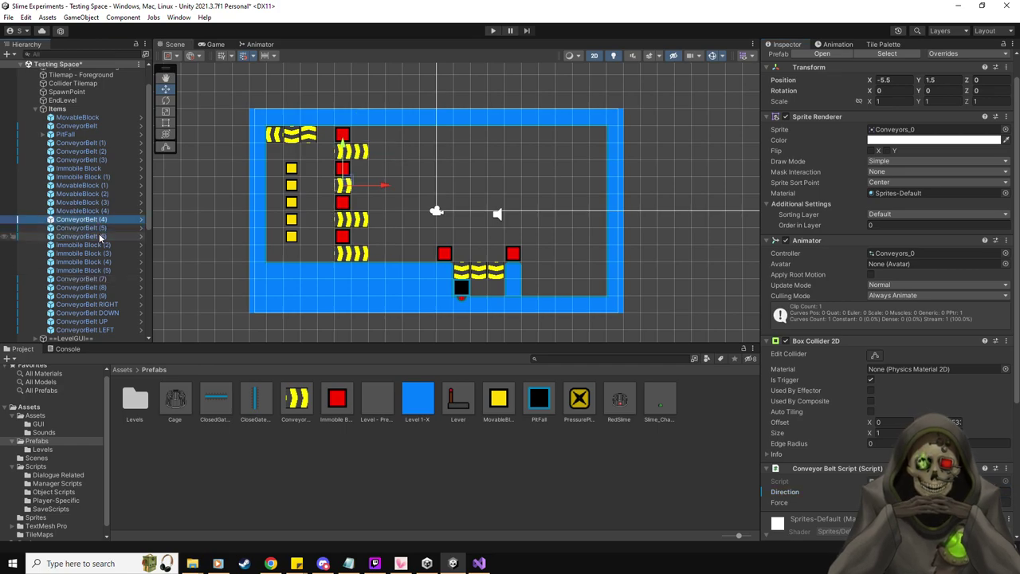
{"action": "key", "text": "Up"}
{"action": "key", "text": "Up"}
{"action": "key", "text": "Up"}
{"action": "key", "text": "Up"}
{"action": "key", "text": "Up"}
{"action": "key", "text": "Up"}
{"action": "key", "text": "Up"}
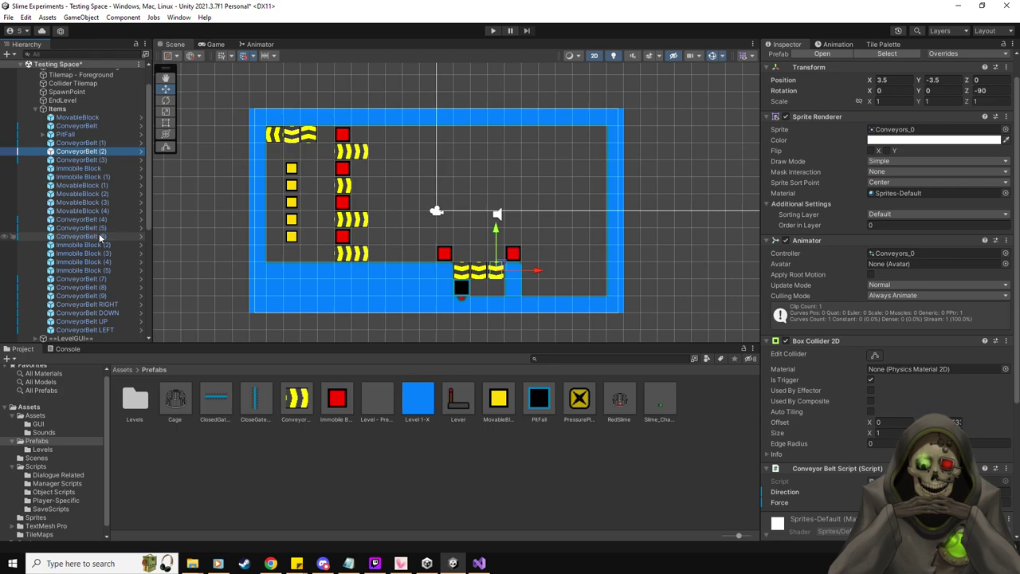
{"action": "key", "text": "Up"}
{"action": "key", "text": "Up"}
{"action": "key", "text": "Up"}
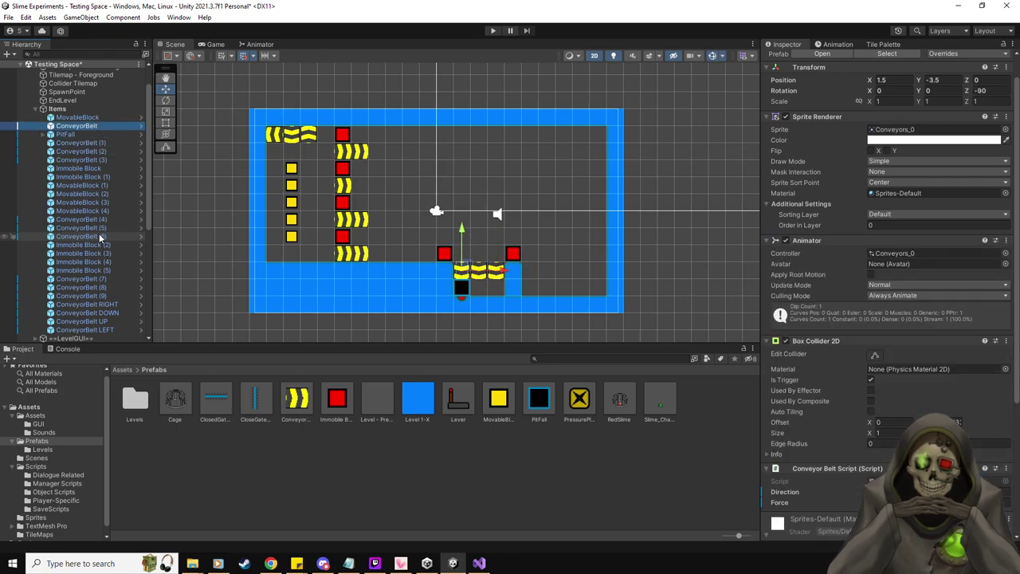
{"action": "key", "text": "Up"}
{"action": "key", "text": "Down"}
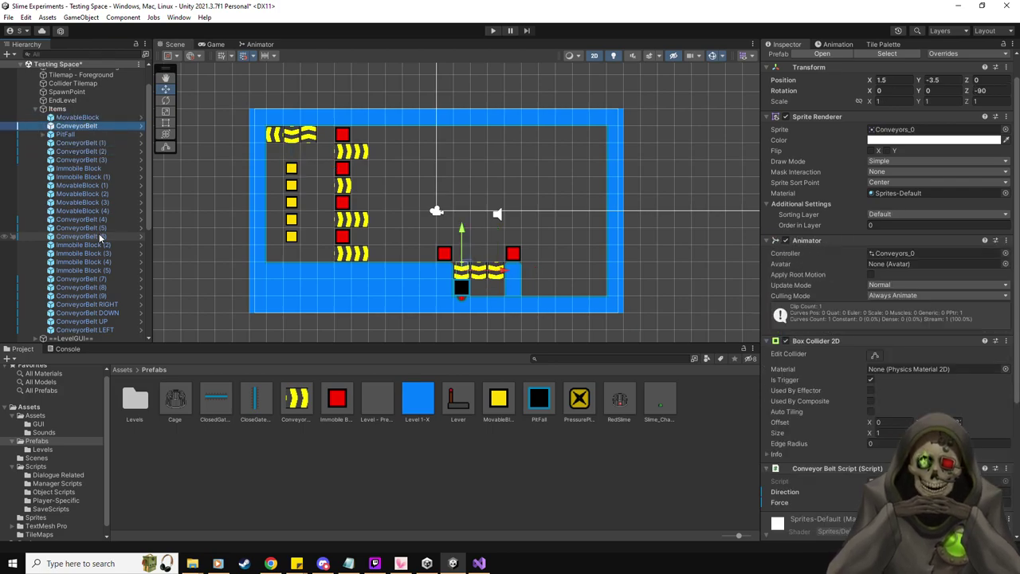
- Duplicate ConveyorBelt UP and move the copy to X -4.5, Y 1.5
{"action": "scroll", "coordinate": [99, 247], "scroll_direction": "down", "scroll_amount": 3}
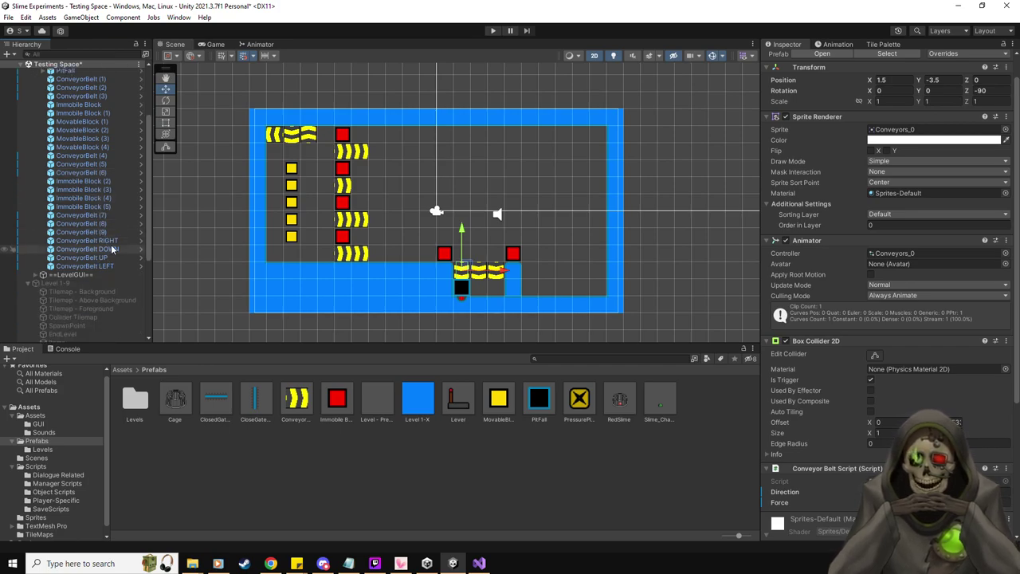
{"action": "left_click", "coordinate": [113, 239]}
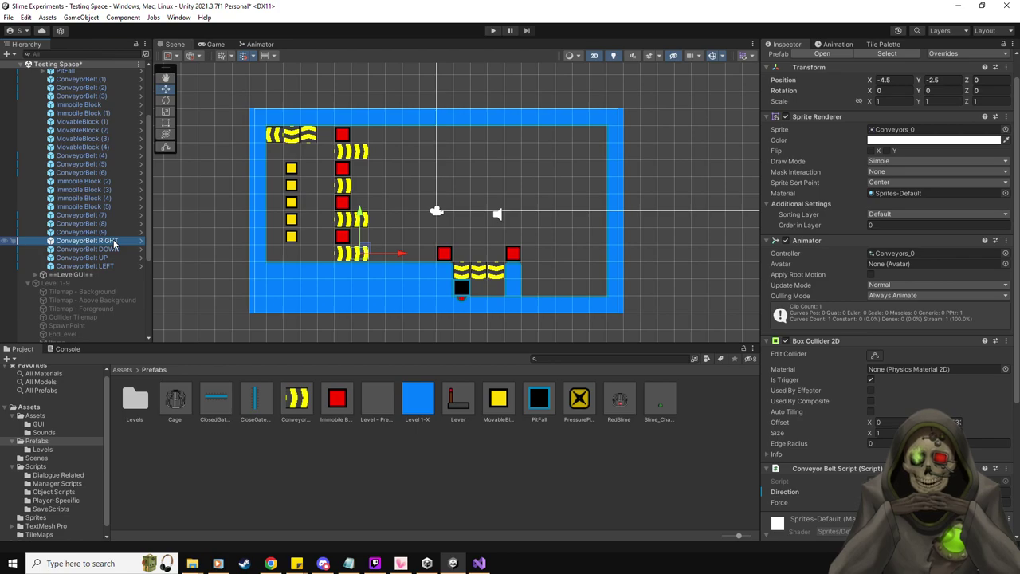
{"action": "left_click", "coordinate": [102, 258]}
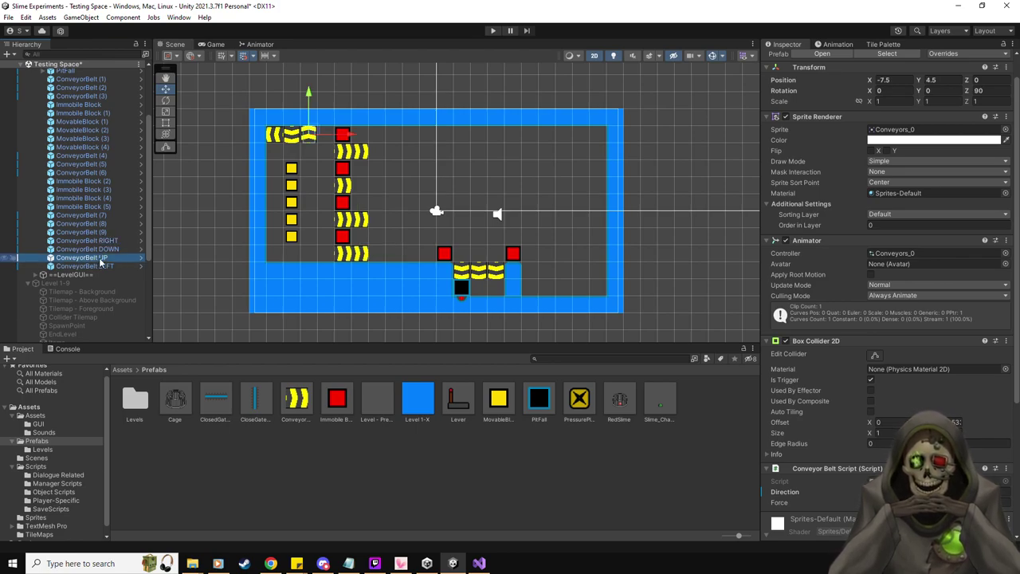
{"action": "key", "text": "ctrl+d"}
{"action": "left_click_drag", "start_coordinate": [344, 150], "coordinate": [393, 201]}
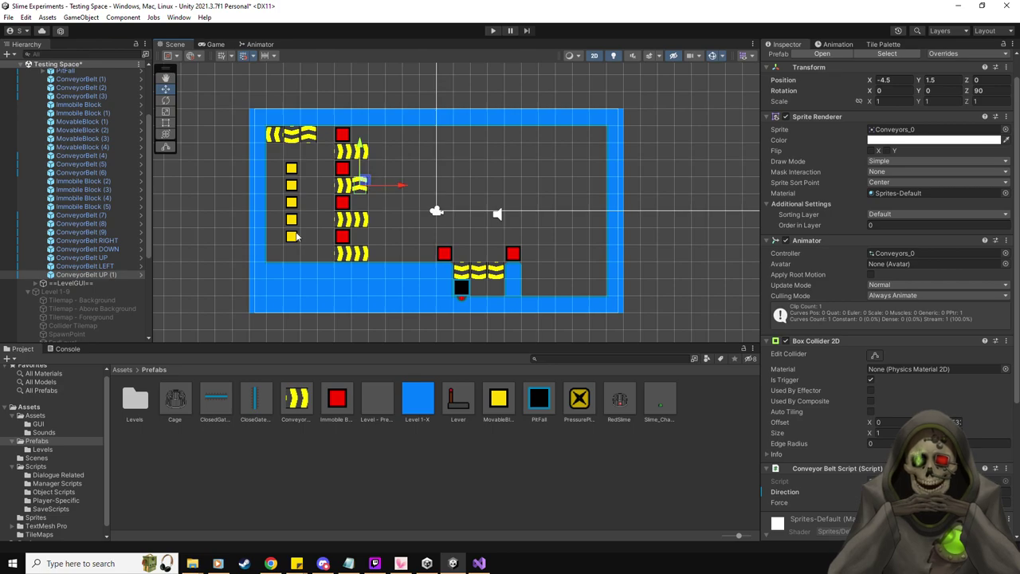
- Place three copies of ConveyorBelt RIGHT in a row at Y 2.5, from X -4.5 to X -2.5
{"action": "left_click", "coordinate": [110, 242]}
{"action": "key", "text": "ctrl+d"}
{"action": "left_click_drag", "start_coordinate": [363, 252], "coordinate": [363, 168]}
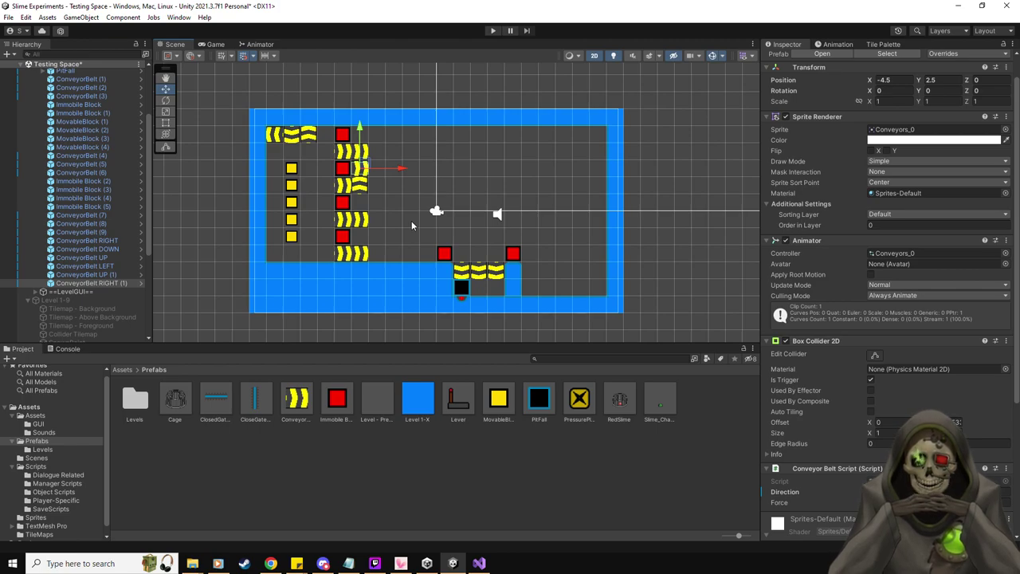
{"action": "key", "text": "ctrl+d"}
{"action": "left_click_drag", "start_coordinate": [405, 170], "coordinate": [437, 170]}
{"action": "key", "text": "ctrl+d"}
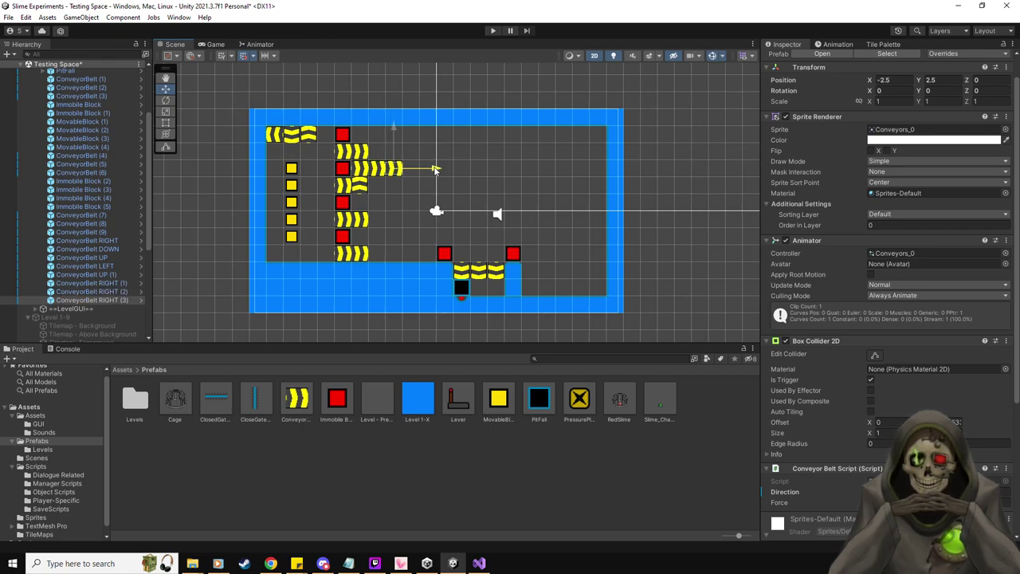
{"action": "left_click", "coordinate": [118, 275]}
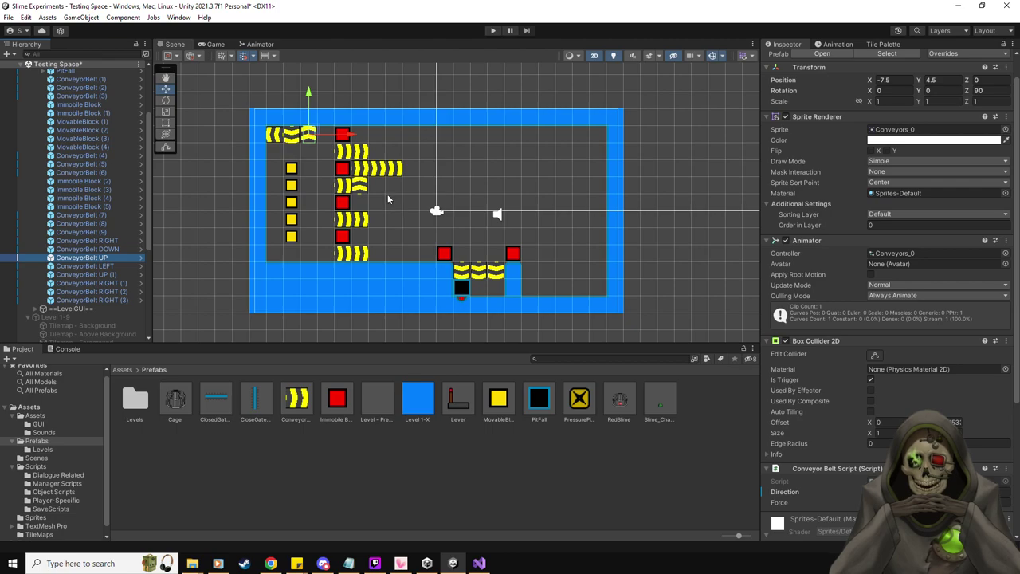
{"action": "key", "text": "ctrl+d"}
{"action": "key", "text": "Delete"}
- Place a copy of ConveyorBelt DOWN at X -1.5, Y 2.5 and a copy of ConveyorBelt RIGHT (3) below it at Y 1.5
{"action": "left_click", "coordinate": [124, 248]}
{"action": "key", "text": "ctrl+d"}
{"action": "left_click_drag", "start_coordinate": [297, 130], "coordinate": [414, 165]}
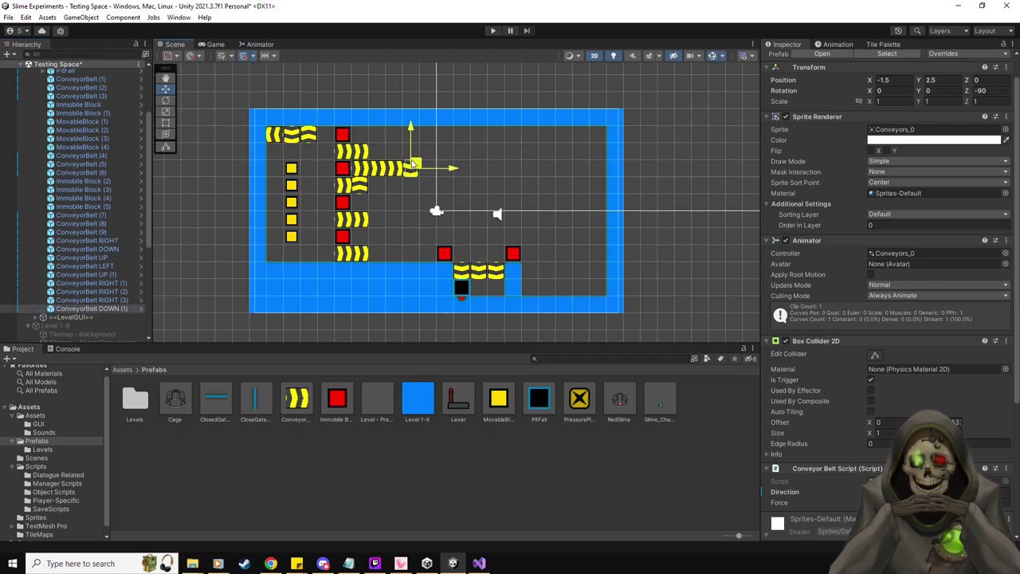
{"action": "left_click", "coordinate": [121, 299]}
{"action": "key", "text": "ctrl+d"}
{"action": "left_click_drag", "start_coordinate": [397, 168], "coordinate": [422, 185]}
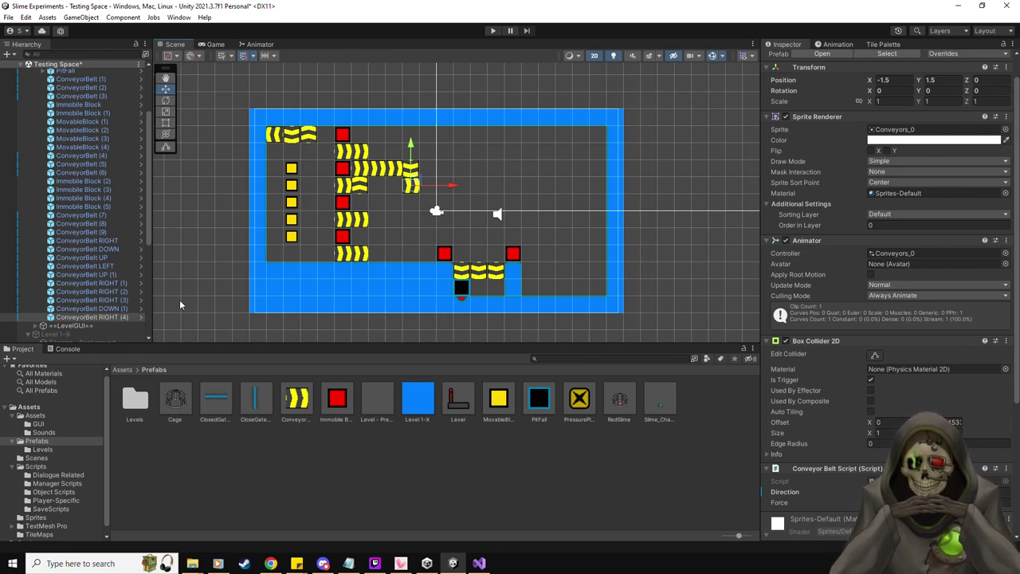
- Add three right-facing belt copies at Y 0.5 from X -3.5 to X -1.5, and another at X -0.5, Y 1.5
{"action": "key", "text": "ctrl+d"}
{"action": "mouse_move", "coordinate": [408, 188]}
{"action": "left_mouse_down"}
{"action": "mouse_move", "coordinate": [380, 203]}
{"action": "mouse_move", "coordinate": [404, 203]}
{"action": "mouse_move", "coordinate": [413, 179]}
{"action": "mouse_move", "coordinate": [413, 198]}
{"action": "left_mouse_up"}
{"action": "key", "text": "ctrl+d"}
{"action": "key", "text": "ctrl+d"}
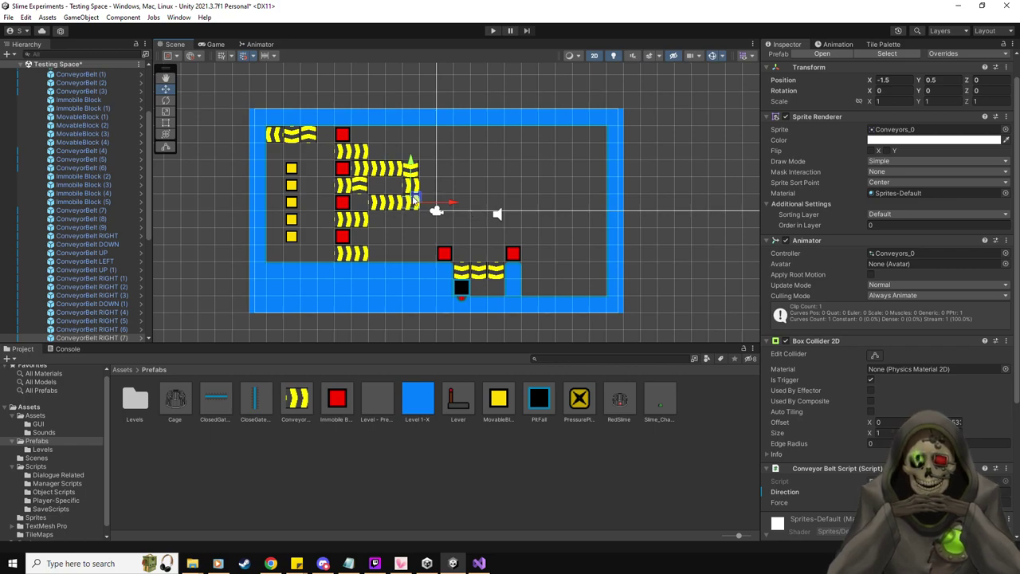
{"action": "left_click_drag", "start_coordinate": [414, 199], "coordinate": [445, 163]}
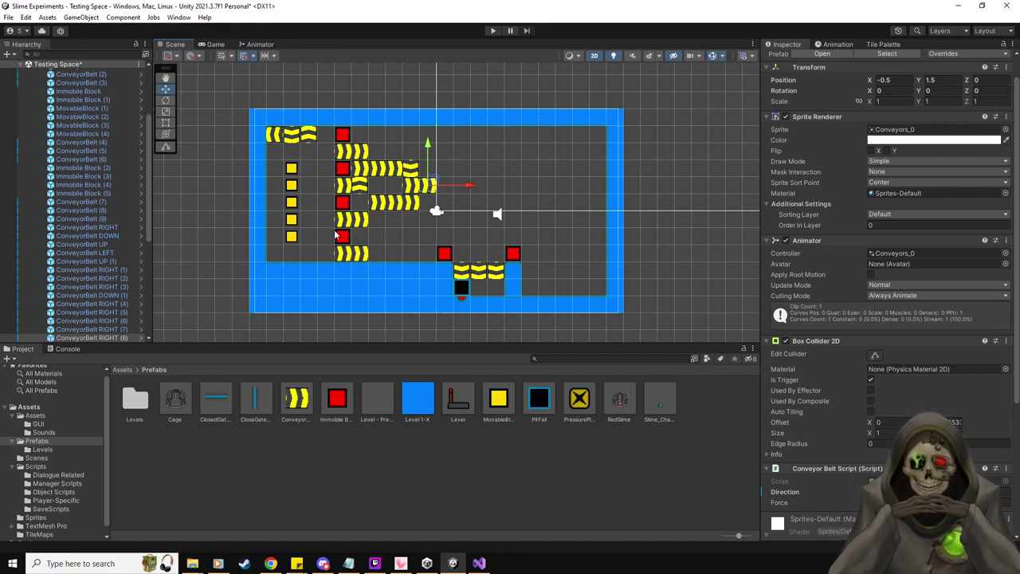
- Stack three copies of ConveyorBelt UP at X 0.5 from Y 1.5 to Y 3.5, undoing the surplus duplicate
{"action": "left_click", "coordinate": [114, 247]}
{"action": "key", "text": "ctrl+d"}
{"action": "left_click_drag", "start_coordinate": [310, 134], "coordinate": [447, 112]}
{"action": "key", "text": "ctrl+d"}
{"action": "key", "text": "ctrl+d"}
{"action": "key", "text": "ctrl+d"}
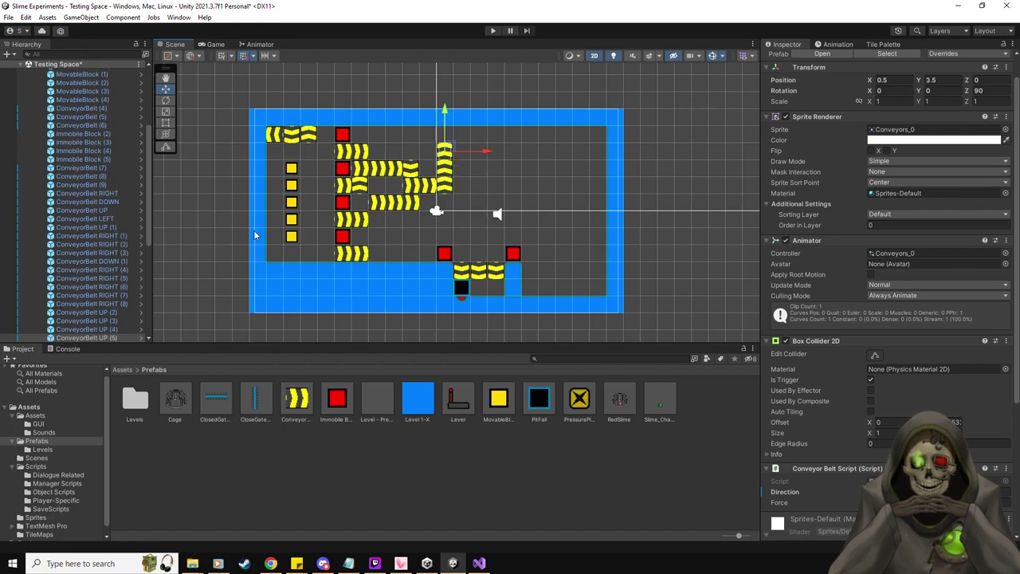
{"action": "key", "text": "ctrl+z"}
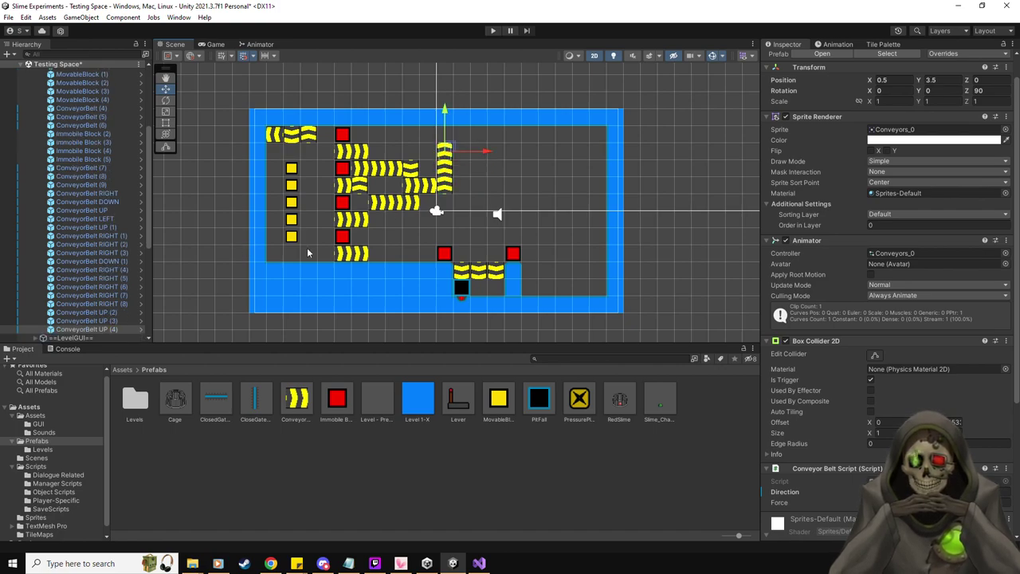
- Duplicate ConveyorBelt RIGHT and move the copy to X 0.5, Y 4.5, on top of the upward column
{"action": "left_click", "coordinate": [114, 193]}
{"action": "key", "text": "ctrl+d"}
{"action": "left_click_drag", "start_coordinate": [365, 252], "coordinate": [450, 132]}
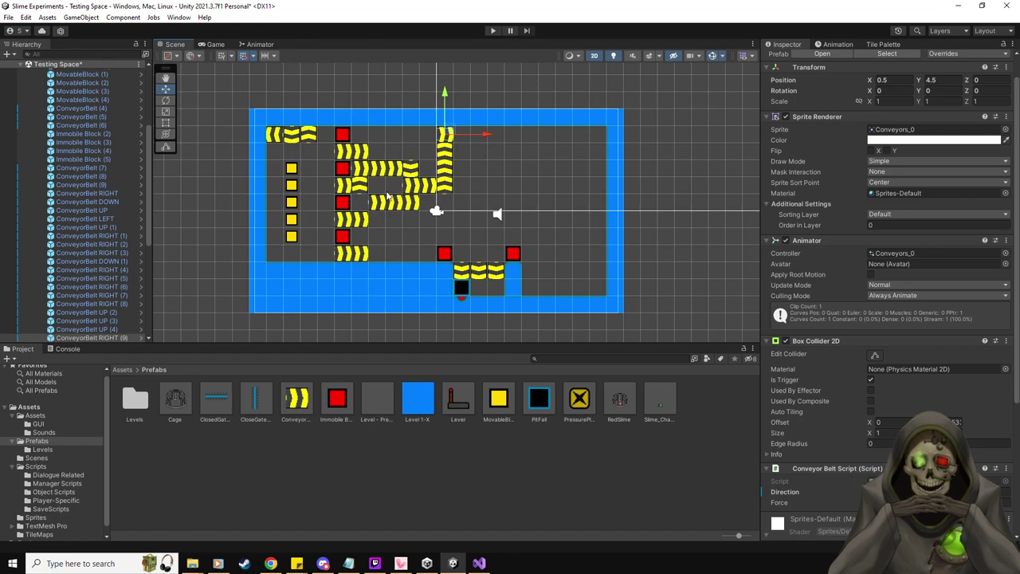
- Build a column of eight ConveyorBelt DOWN copies at X 1.5, from Y 4.5 down to Y -2.5
{"action": "left_click", "coordinate": [118, 261]}
{"action": "key", "text": "ctrl+d"}
{"action": "key", "text": "ctrl+d"}
{"action": "left_click_drag", "start_coordinate": [430, 168], "coordinate": [480, 136]}
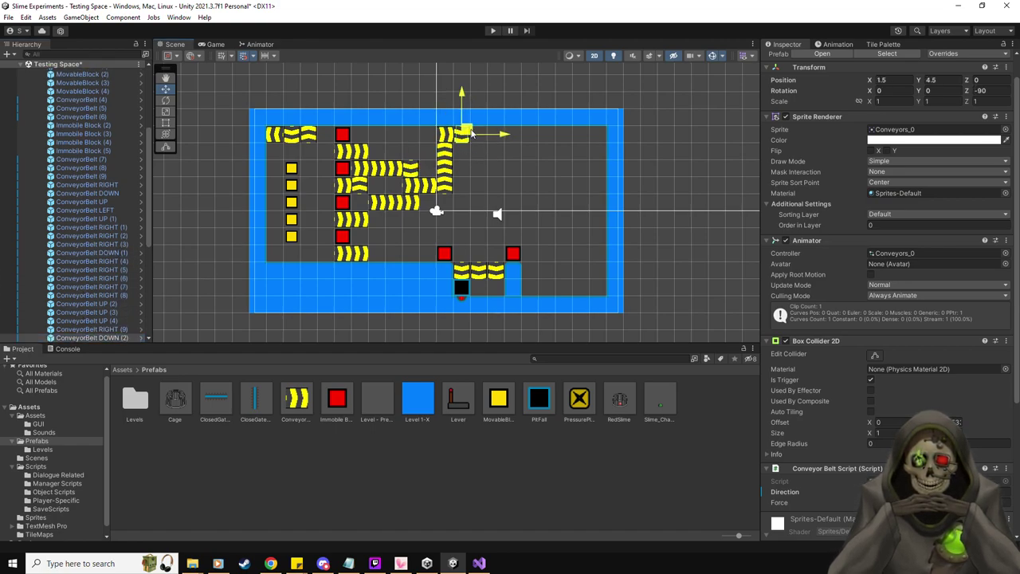
{"action": "key", "text": "ctrl+d"}
{"action": "left_click_drag", "start_coordinate": [463, 93], "coordinate": [461, 149]}
{"action": "key", "text": "ctrl+d"}
{"action": "key", "text": "ctrl+d"}
{"action": "key", "text": "ctrl+d"}
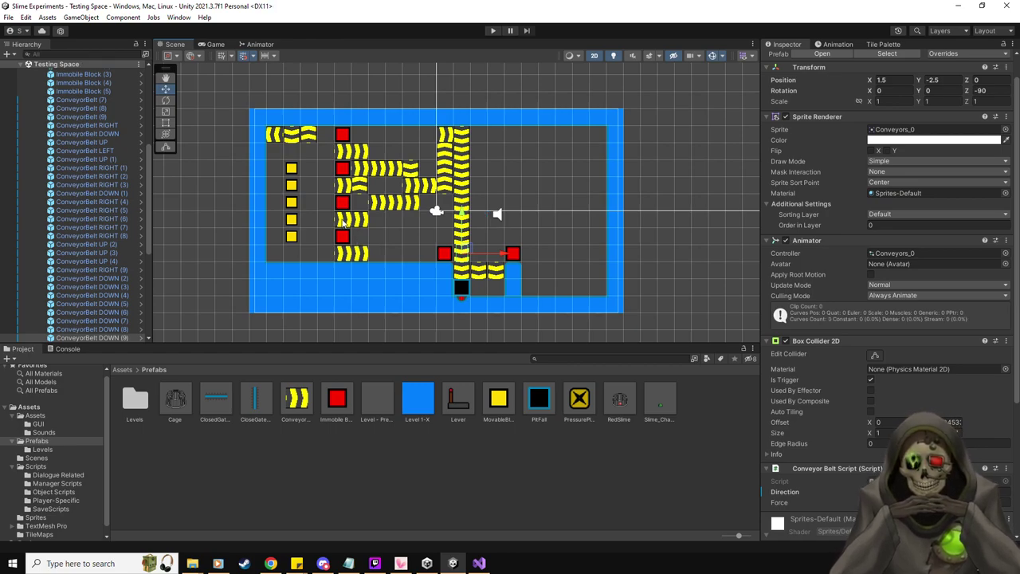
- Select the conveyor belt at X -5.5, Y -0.5 and start play mode to test the level
{"action": "left_click", "coordinate": [342, 223]}
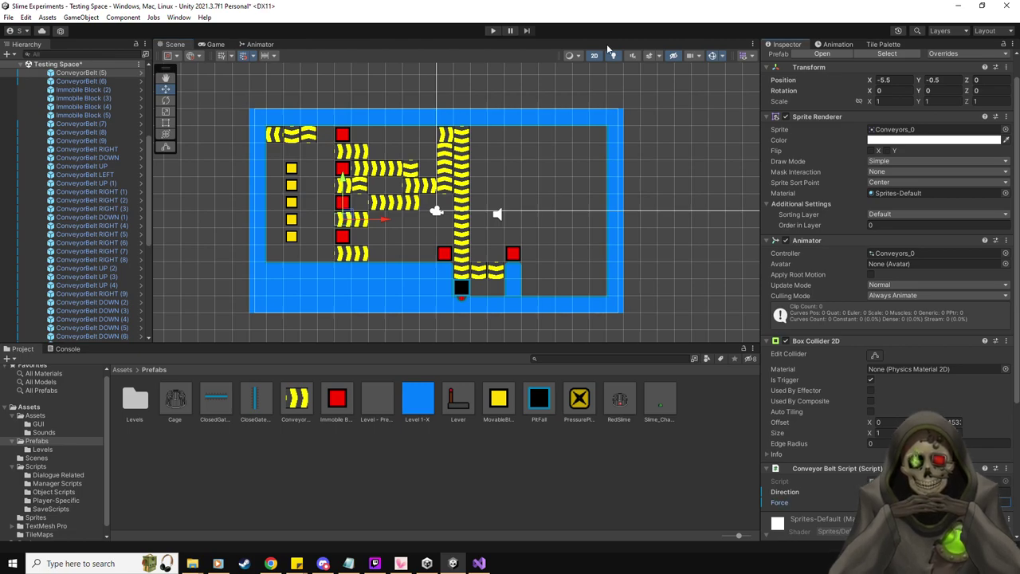
{"action": "left_click", "coordinate": [493, 31]}
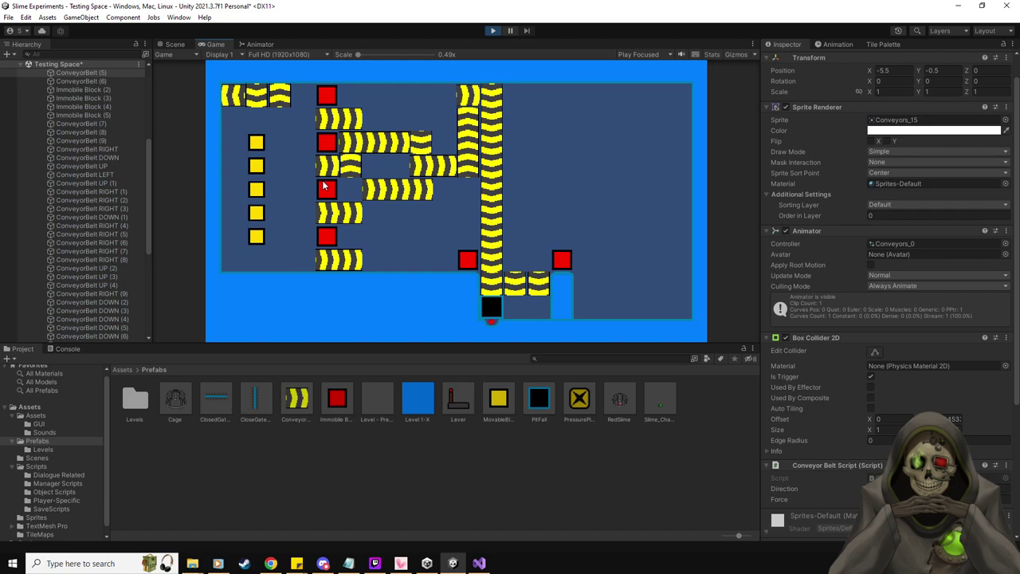
- Play-test the Y -0.5 row by pushing its yellow block right across the conveyor belts, and stop play mode
{"action": "key", "text": "Down"}
{"action": "key", "text": "Right"}
{"action": "key", "text": "Right"}
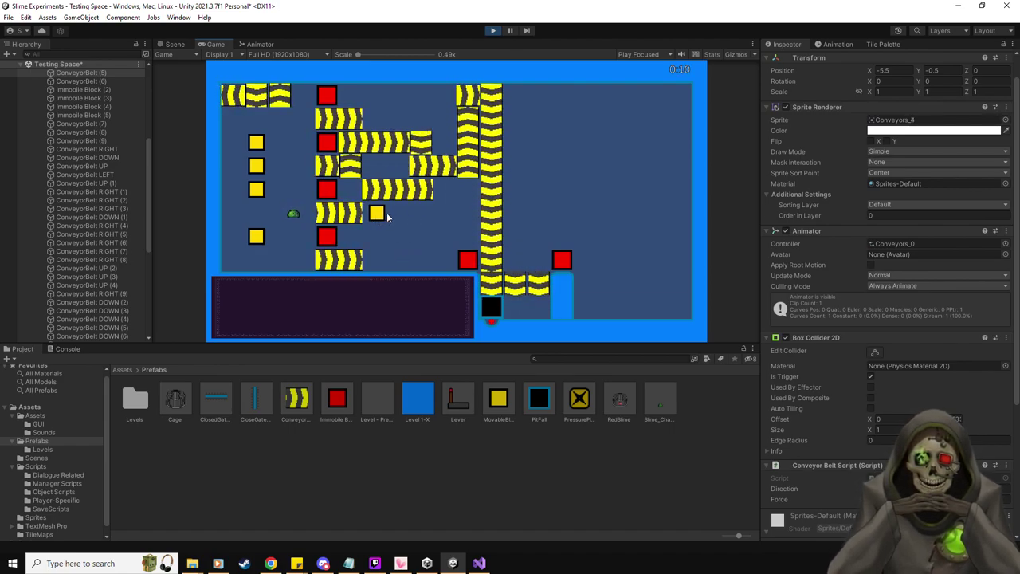
{"action": "left_click", "coordinate": [493, 31]}
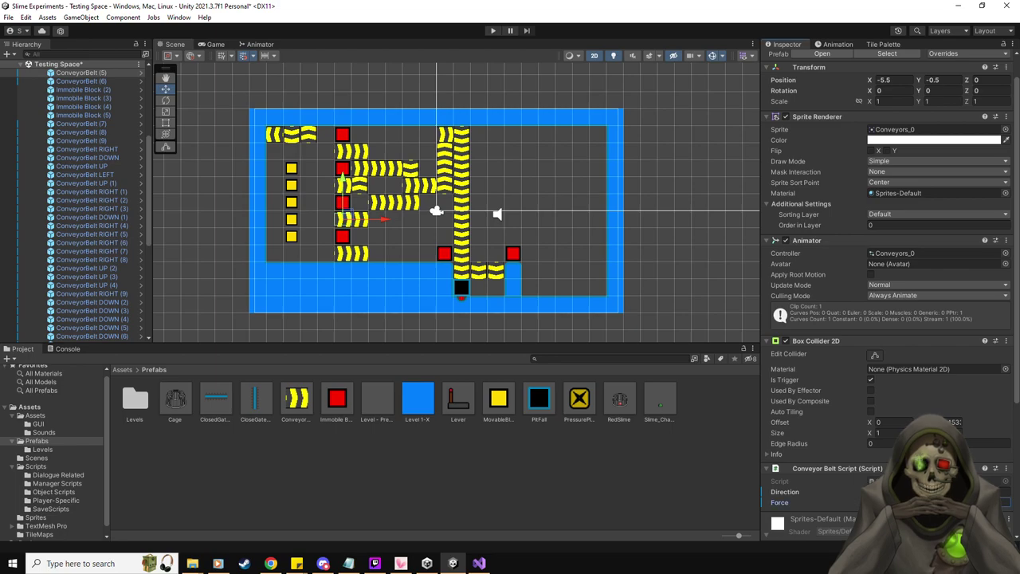
- Select the conveyor belt at X -5.5, Y 1.5 and play-test its row by pushing the yellow block right
{"action": "left_click_drag", "start_coordinate": [335, 193], "coordinate": [335, 185]}
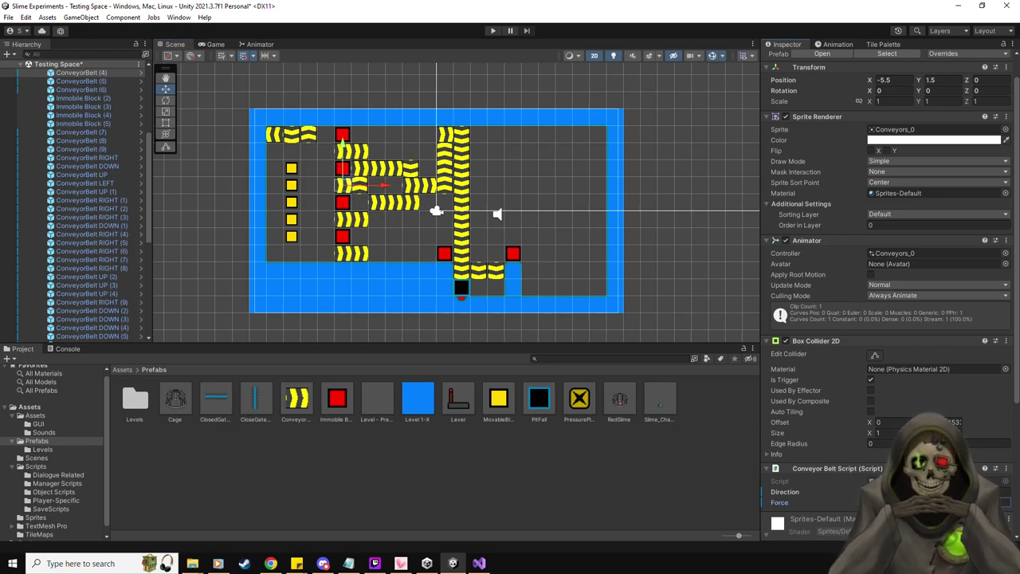
{"action": "left_click", "coordinate": [493, 30]}
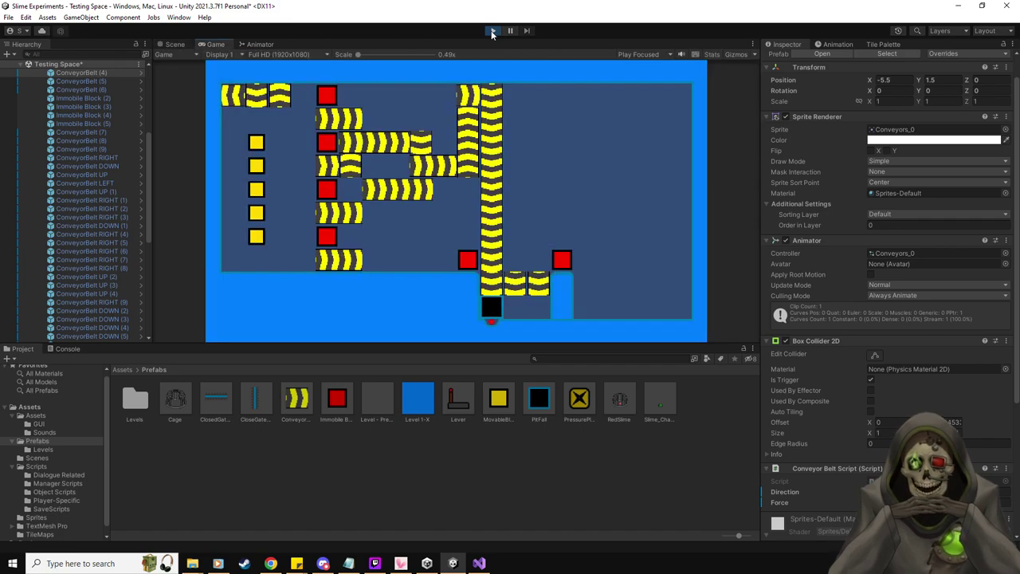
{"action": "key", "text": "Down"}
{"action": "key", "text": "Right"}
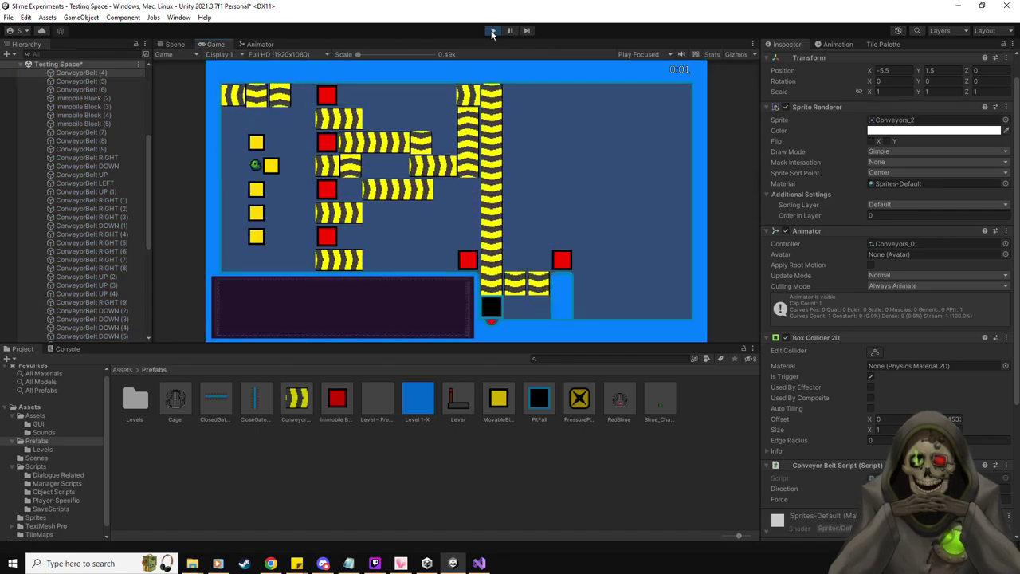
{"action": "key", "text": "Right"}
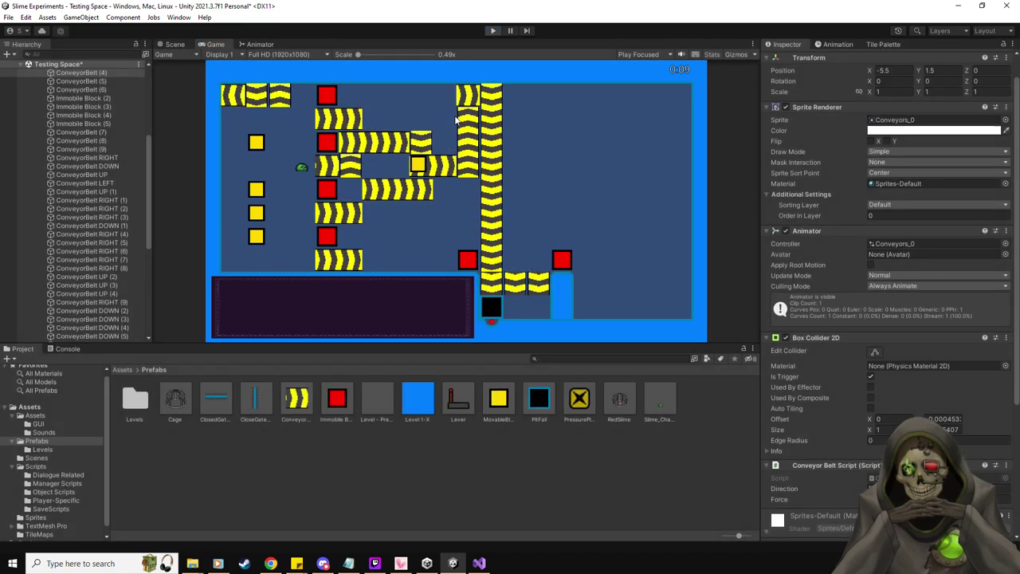
{"action": "key", "text": "ctrl+p"}
- Select the belts at X -1.5, Y 1.5 and Y 2.5 together and examine how their colliders meet
{"action": "left_click", "coordinate": [412, 189]}
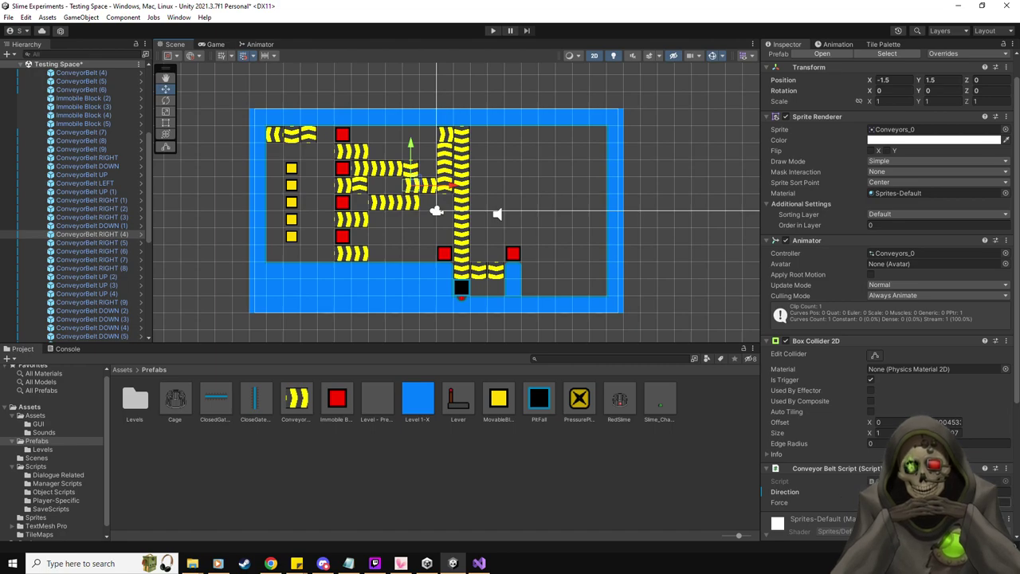
{"action": "scroll", "coordinate": [379, 175], "scroll_direction": "up", "scroll_amount": 6}
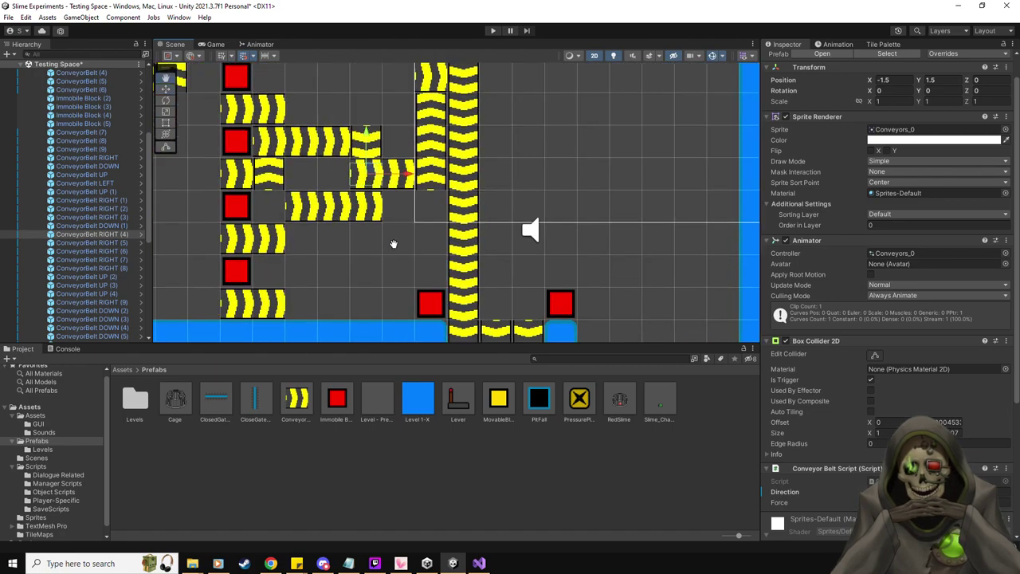
{"action": "scroll", "coordinate": [388, 199], "scroll_direction": "up", "scroll_amount": 1}
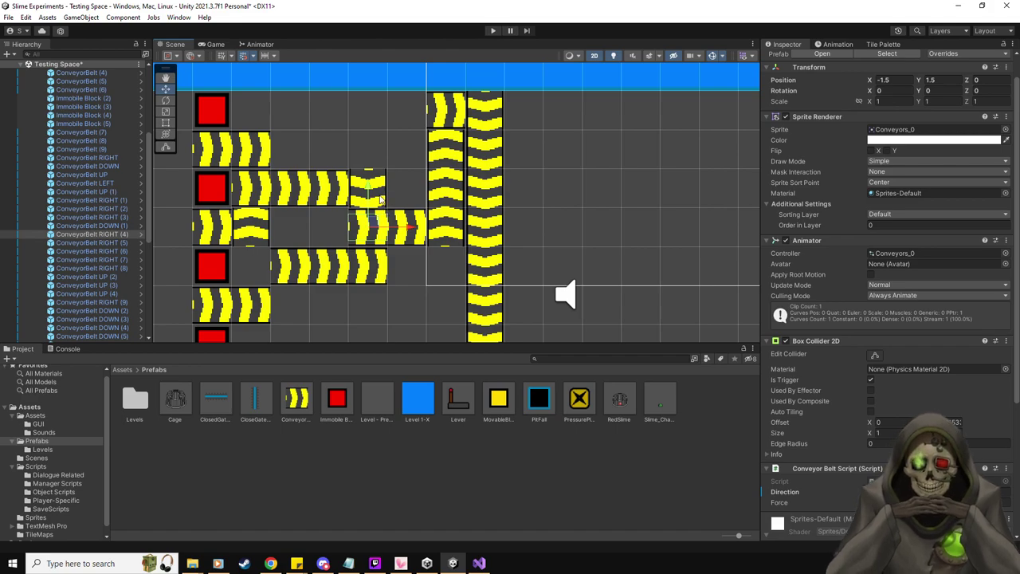
{"action": "left_click", "coordinate": [381, 199], "text": "shift"}
{"action": "scroll", "coordinate": [359, 227], "scroll_direction": "up", "scroll_amount": 4}
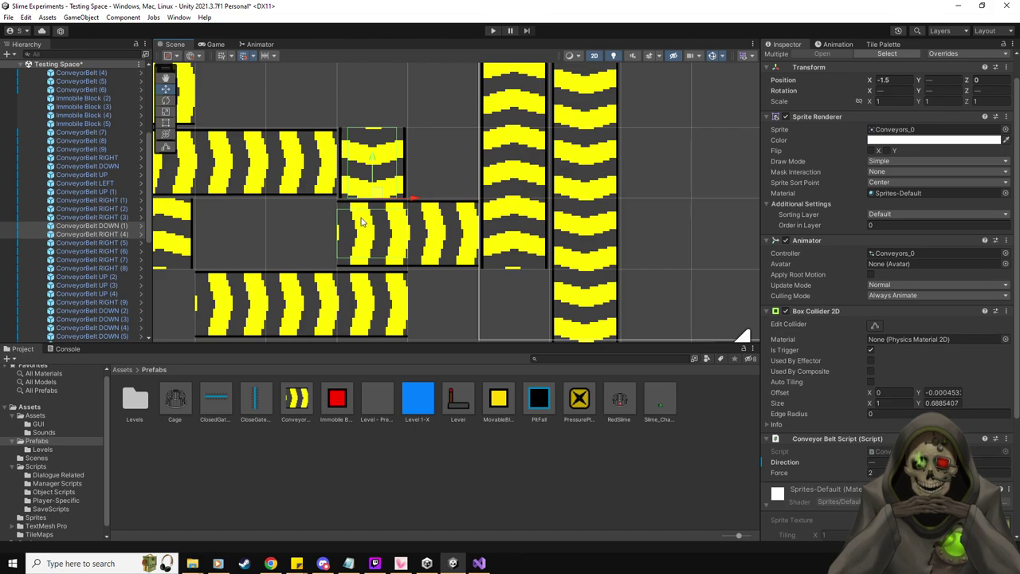
{"action": "scroll", "coordinate": [361, 222], "scroll_direction": "down", "scroll_amount": 4}
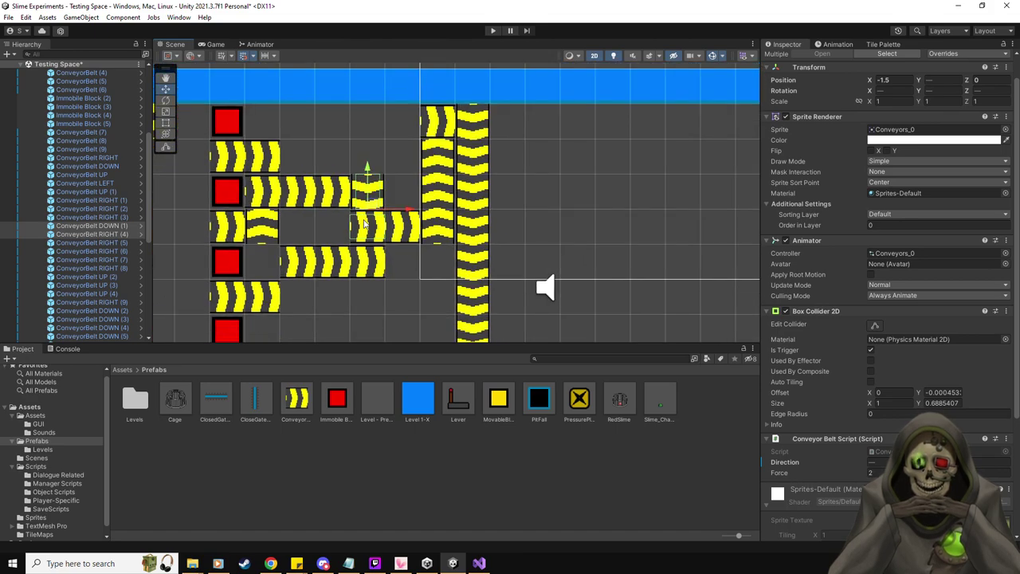
{"action": "scroll", "coordinate": [415, 178], "scroll_direction": "down", "scroll_amount": 2}
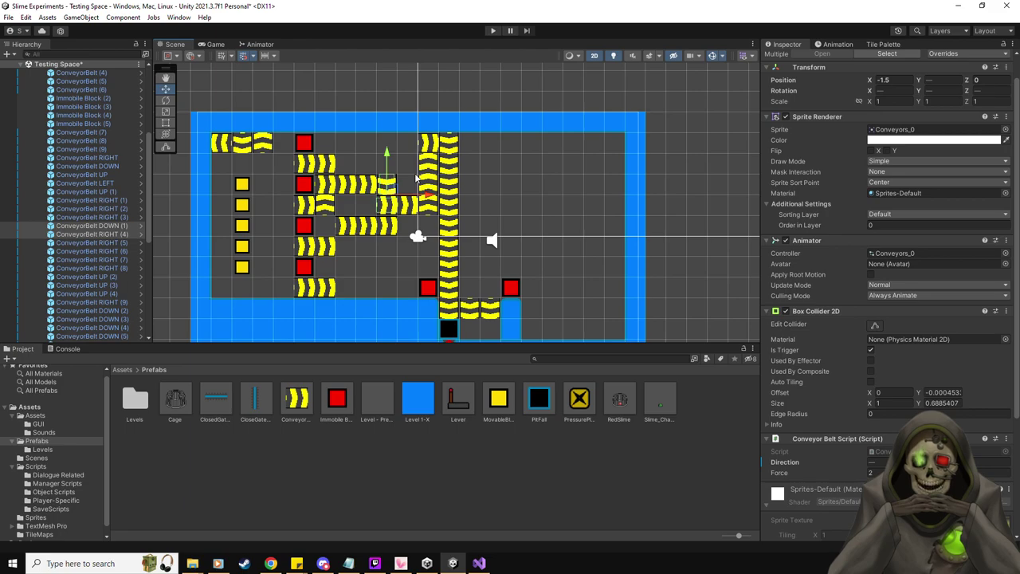
- Reselect the belt at X -5.5, Y 1.5 and run the yellow-block push along that row again in play mode
{"action": "left_click", "coordinate": [307, 206]}
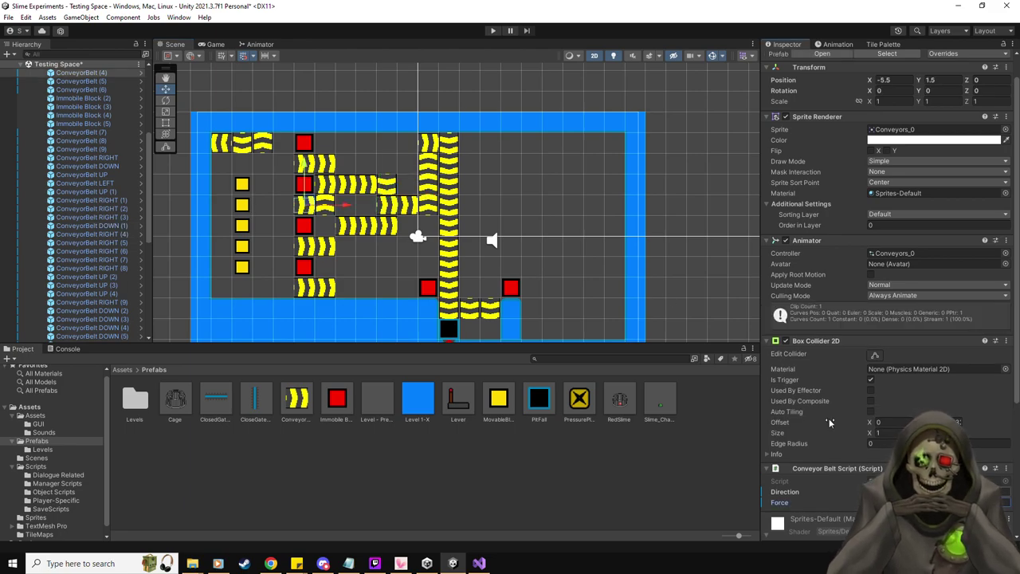
{"action": "left_click", "coordinate": [492, 31]}
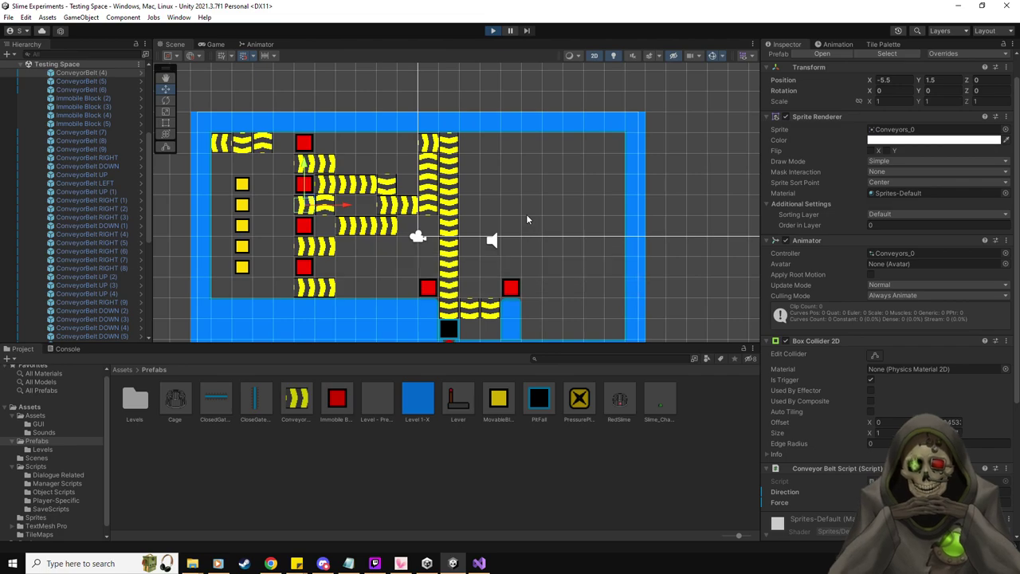
{"action": "key", "text": "Down"}
{"action": "key", "text": "Right"}
{"action": "key", "text": "Right"}
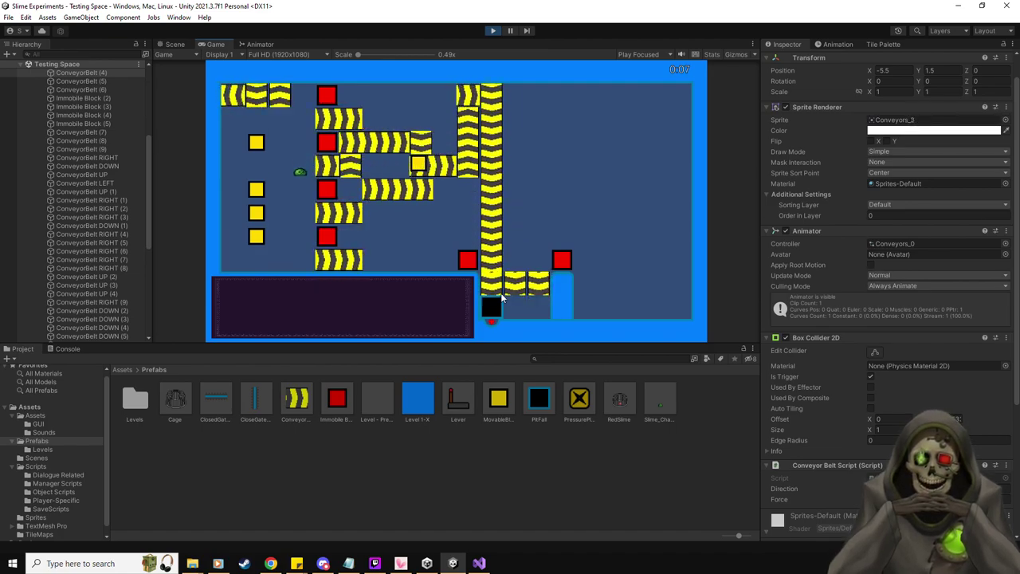
- Select MovableBlock (1) in the running scene, examine its Movable Block script and collider values, and check the console
{"action": "scroll", "coordinate": [104, 241], "scroll_direction": "up", "scroll_amount": 8}
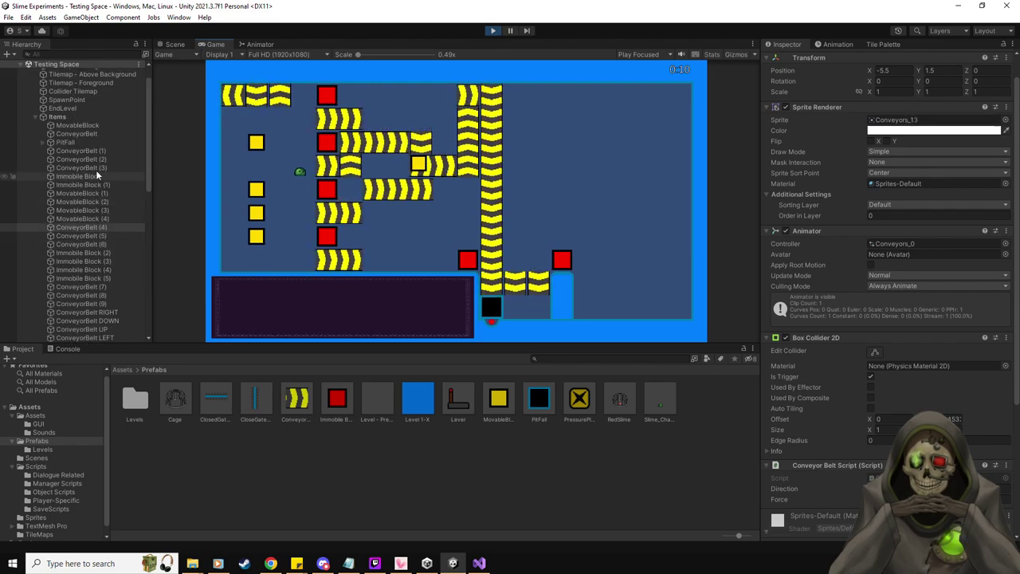
{"action": "left_click", "coordinate": [102, 127]}
{"action": "left_click", "coordinate": [175, 44]}
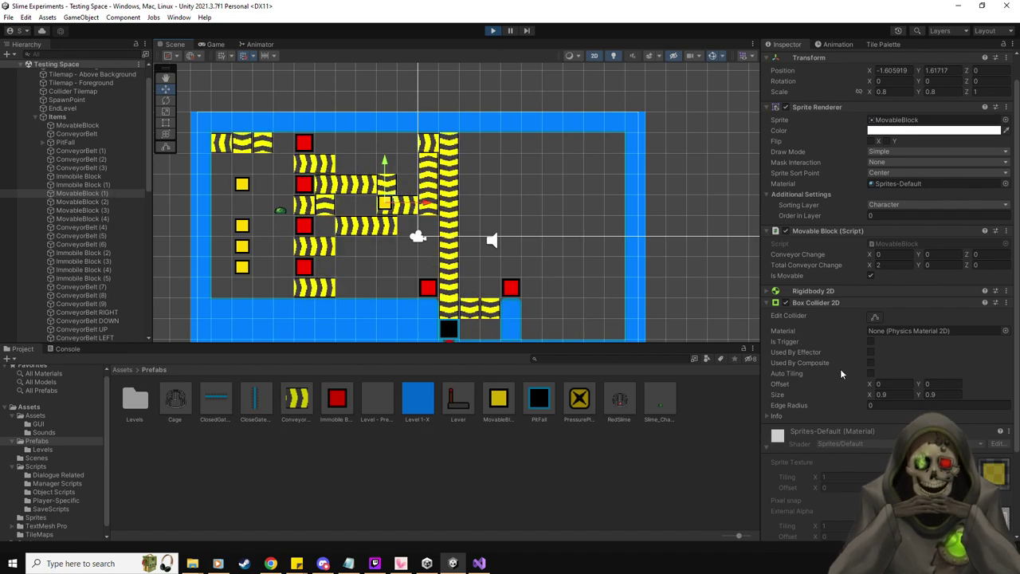
{"action": "scroll", "coordinate": [843, 373], "scroll_direction": "down", "scroll_amount": 3}
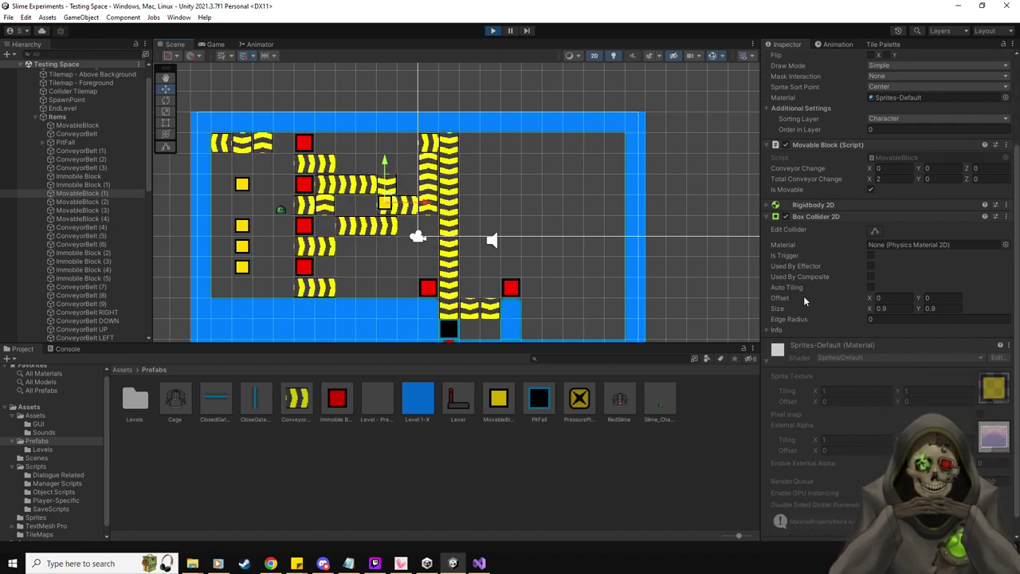
{"action": "scroll", "coordinate": [805, 299], "scroll_direction": "down", "scroll_amount": 1}
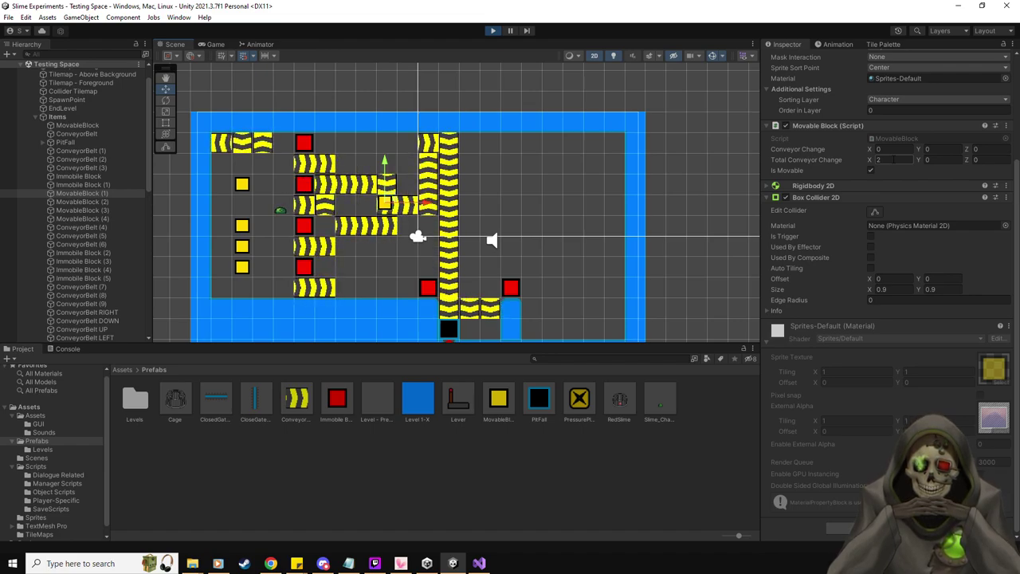
{"action": "left_click", "coordinate": [65, 348]}
{"action": "scroll", "coordinate": [420, 189], "scroll_direction": "up", "scroll_amount": 3}
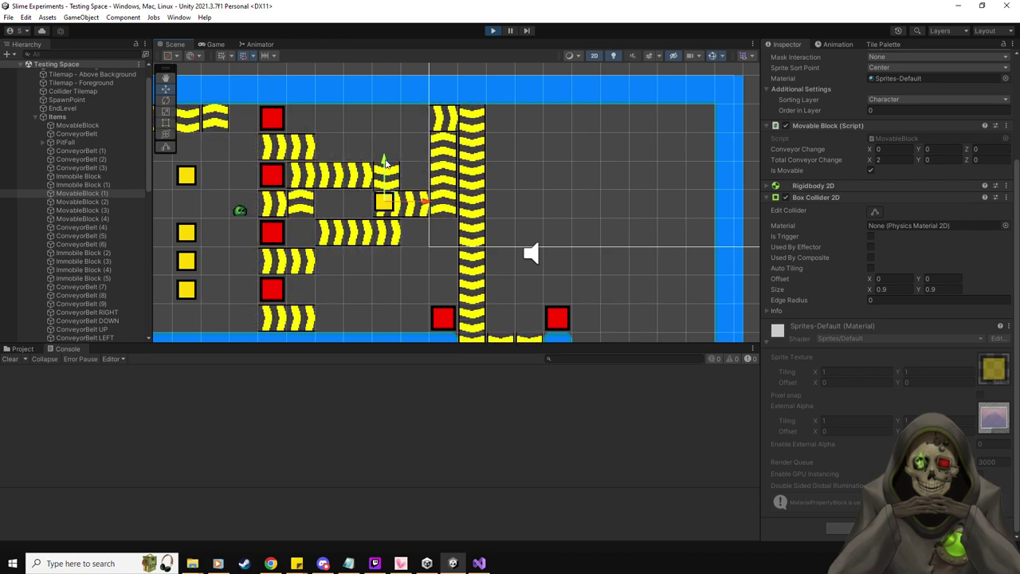
- Move MovableBlock (1) around the belts in the running scene to test how they carry it, and stop play mode
{"action": "left_click_drag", "start_coordinate": [387, 161], "coordinate": [409, 111]}
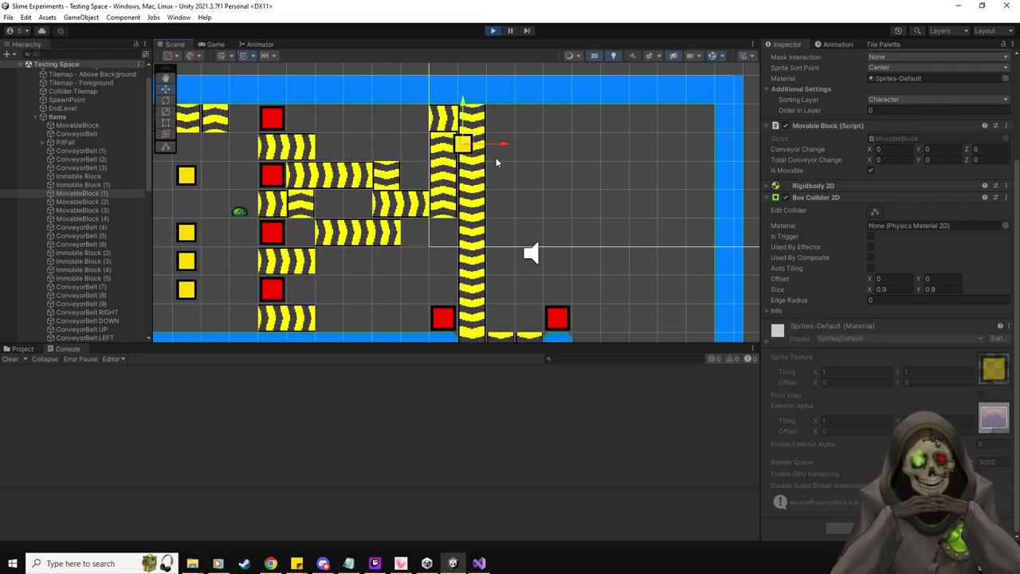
{"action": "left_click_drag", "start_coordinate": [462, 143], "coordinate": [359, 159]}
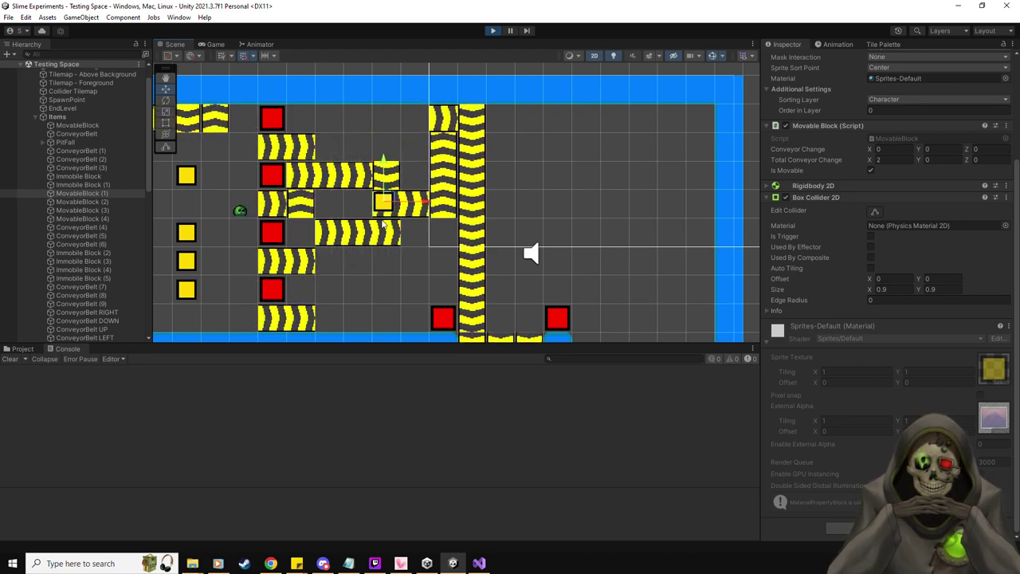
{"action": "left_click", "coordinate": [492, 30]}
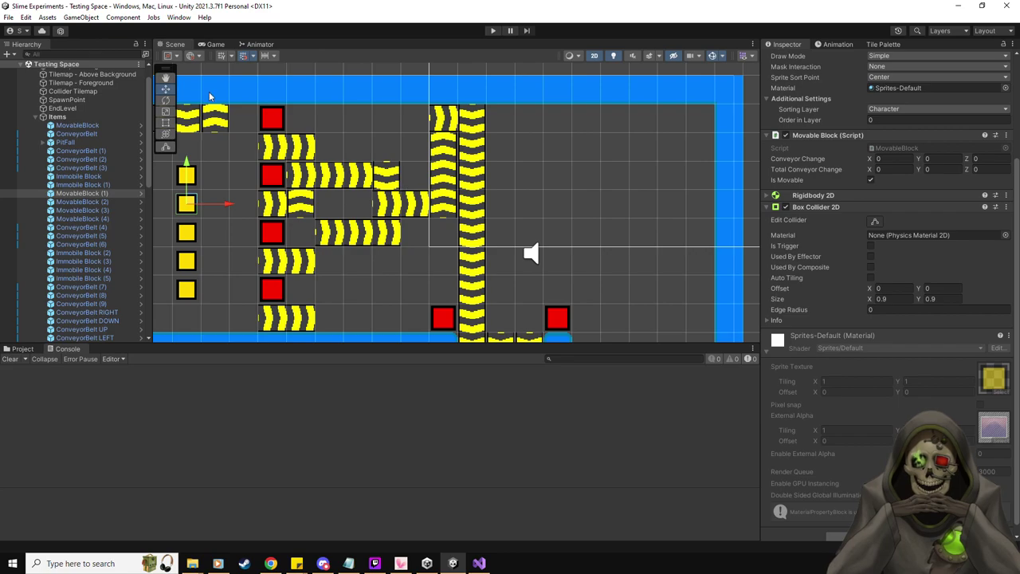
- Replace the rightward belt at X -1.5, Y 1.5 with a ConveyorBelt DOWN copy and play-test the row
{"action": "scroll", "coordinate": [364, 191], "scroll_direction": "down", "scroll_amount": 2}
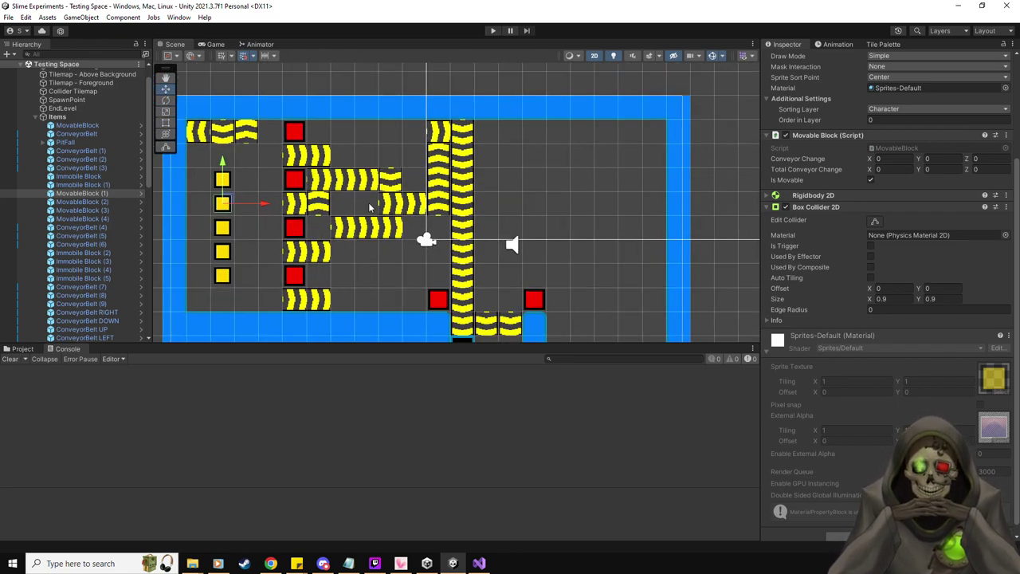
{"action": "left_click", "coordinate": [390, 205]}
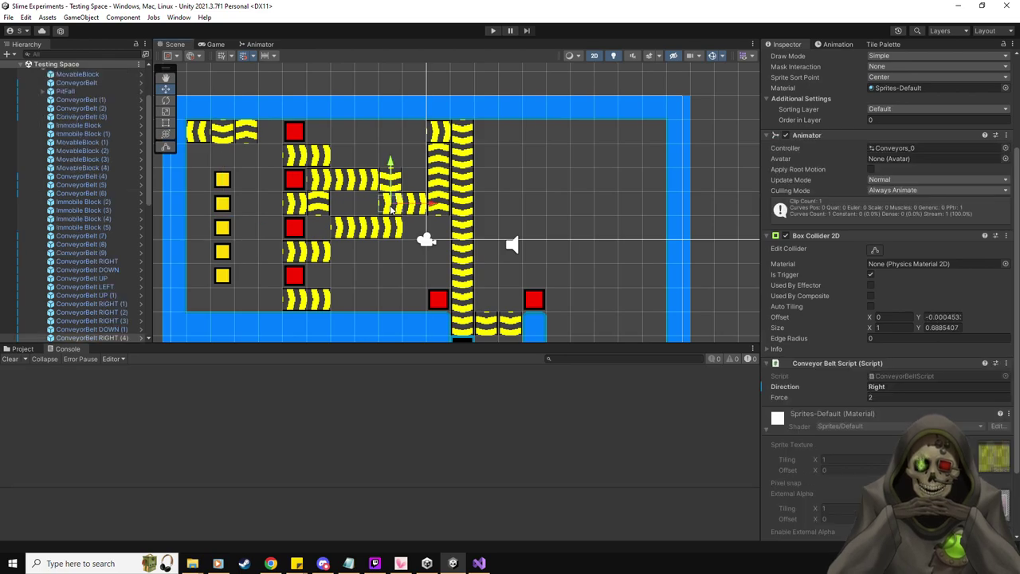
{"action": "key", "text": "Delete"}
{"action": "key", "text": "ctrl+d"}
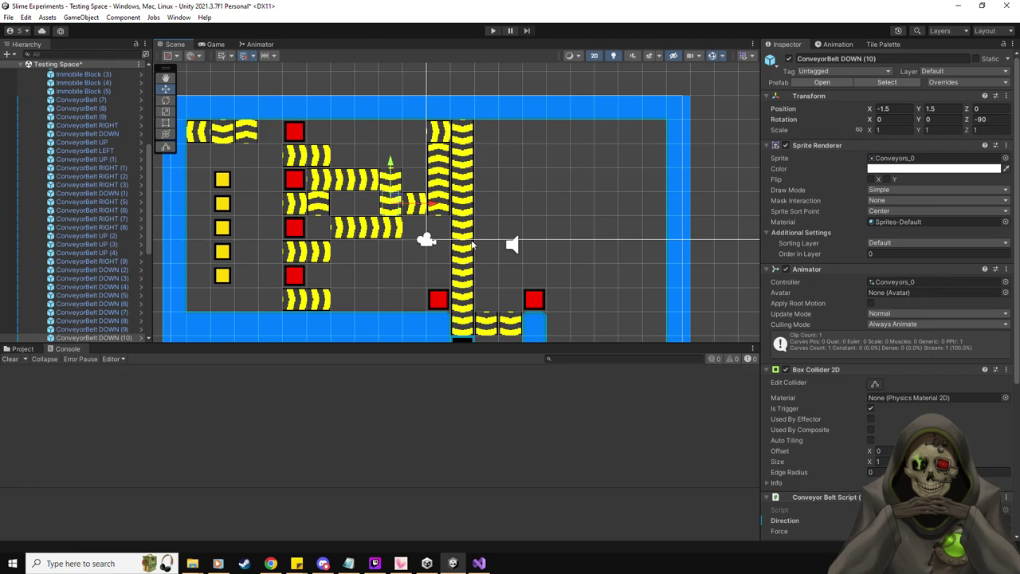
{"action": "left_click", "coordinate": [492, 31]}
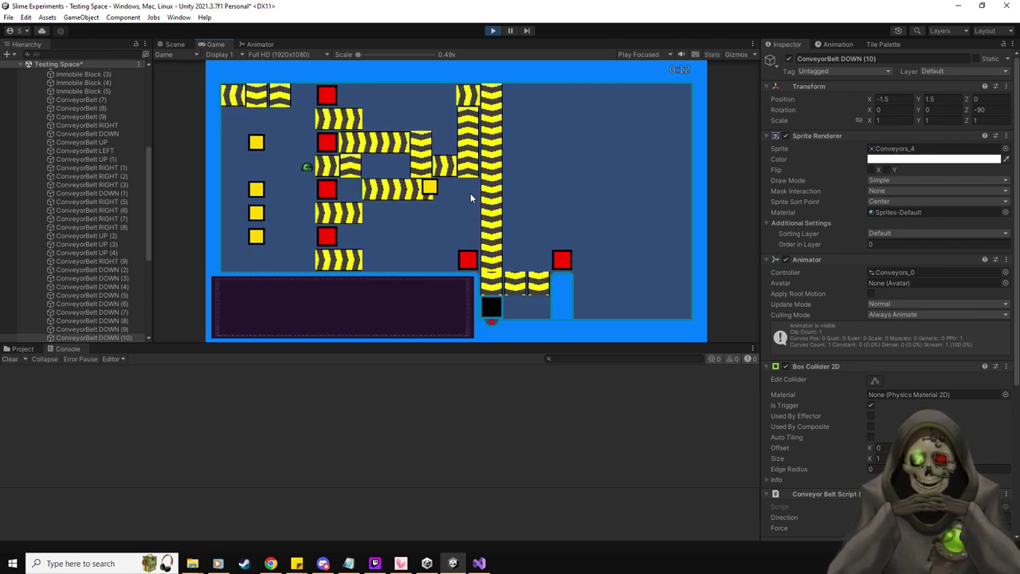
{"action": "left_click", "coordinate": [493, 31]}
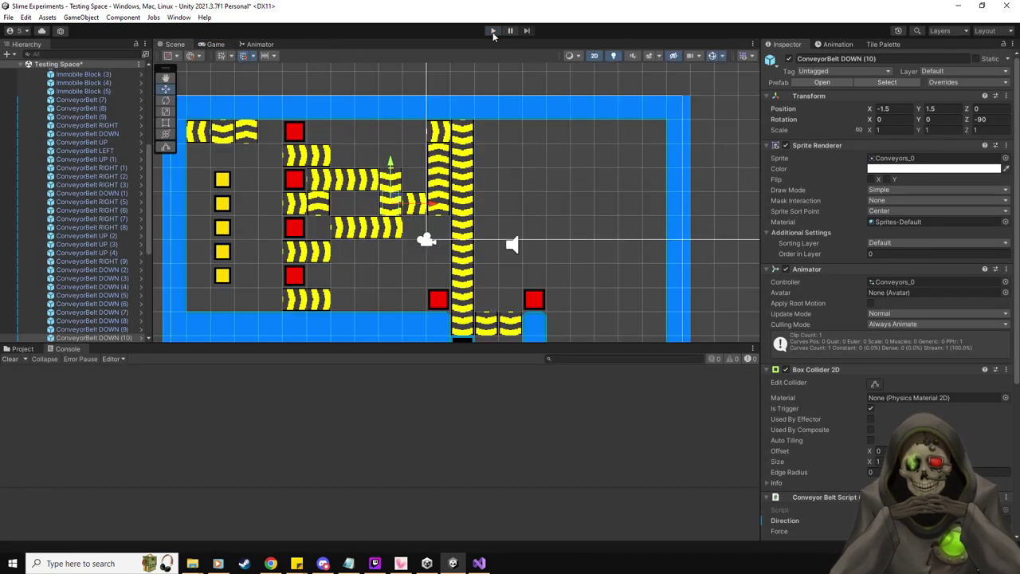
- Replace the belt at X 2.5, Y -3.5 with a copy of ConveyorBelt LEFT
{"action": "middle_click_drag", "start_coordinate": [615, 263], "coordinate": [615, 222]}
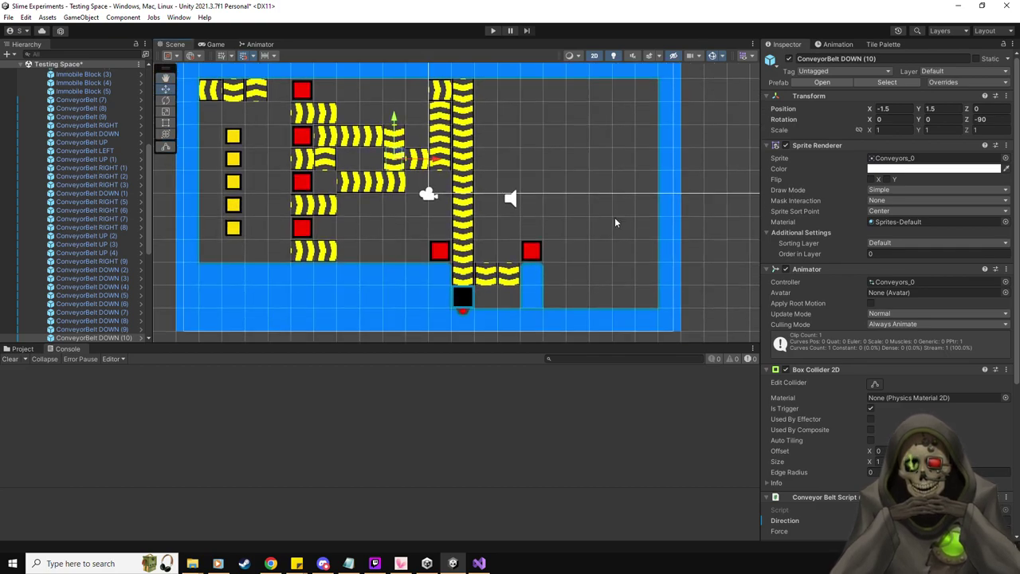
{"action": "left_click", "coordinate": [489, 275]}
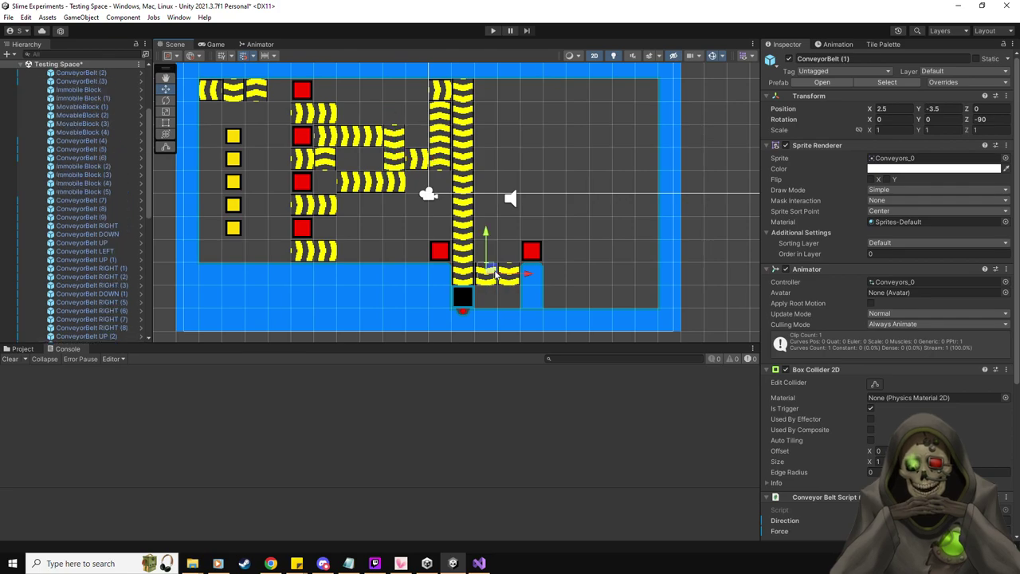
{"action": "key", "text": "Delete"}
{"action": "left_click", "coordinate": [462, 279]}
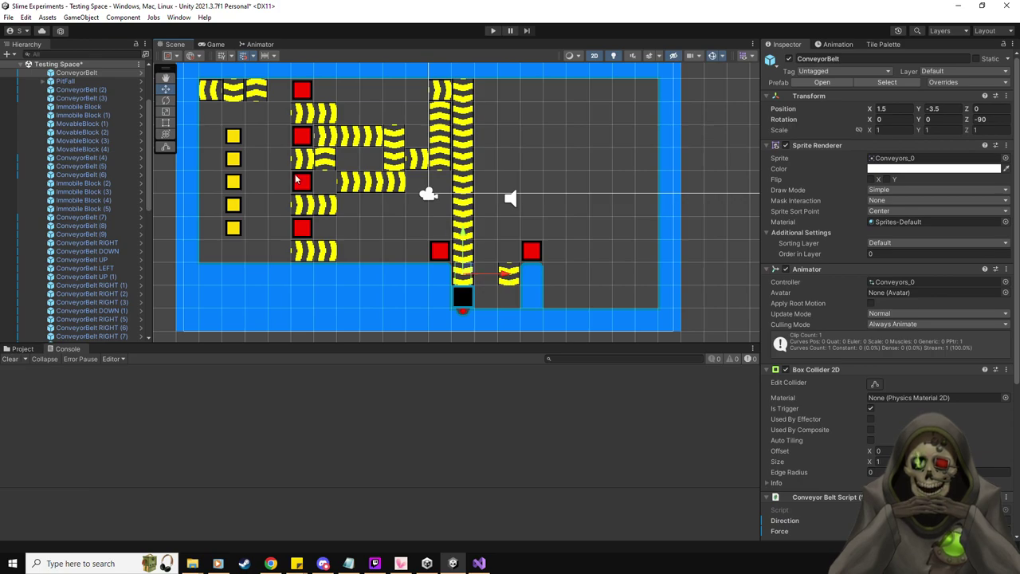
{"action": "left_click", "coordinate": [111, 266]}
{"action": "key", "text": "ctrl+d"}
{"action": "left_click_drag", "start_coordinate": [277, 135], "coordinate": [500, 276]}
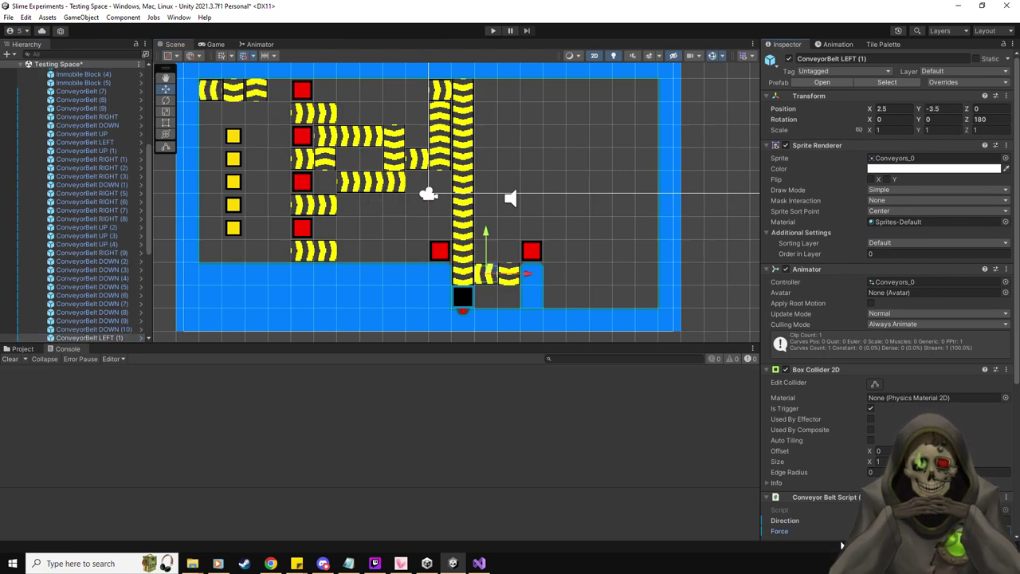
- Delete the vertical belt columns at X 1.5 and X 0.5, keeping the downward belt above the pitfall at Y -3.5
{"action": "scroll", "coordinate": [146, 301], "scroll_direction": "down", "scroll_amount": 3}
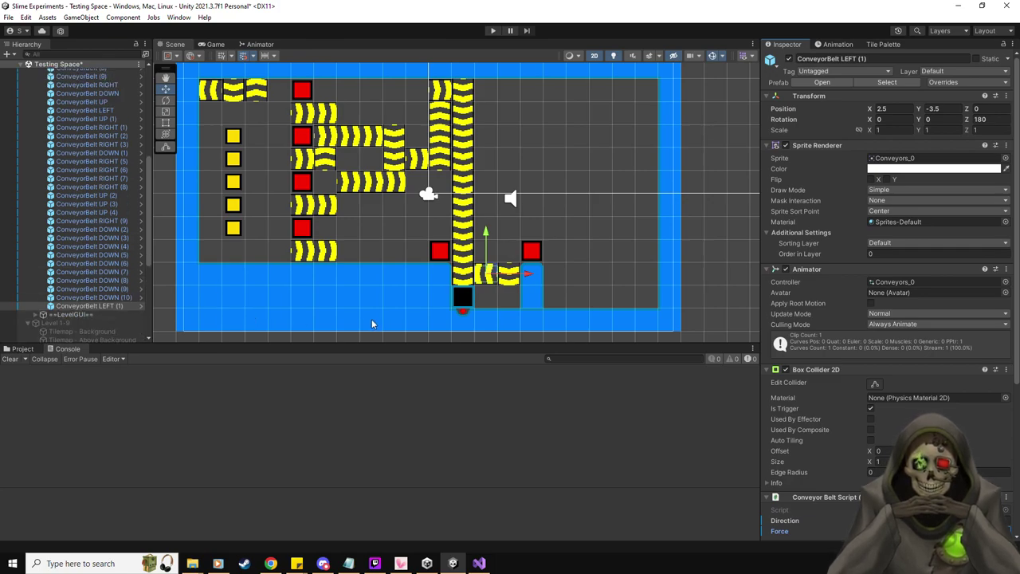
{"action": "left_click", "coordinate": [467, 253]}
{"action": "key", "text": "Delete"}
{"action": "key", "text": "Delete"}
{"action": "key", "text": "Delete"}
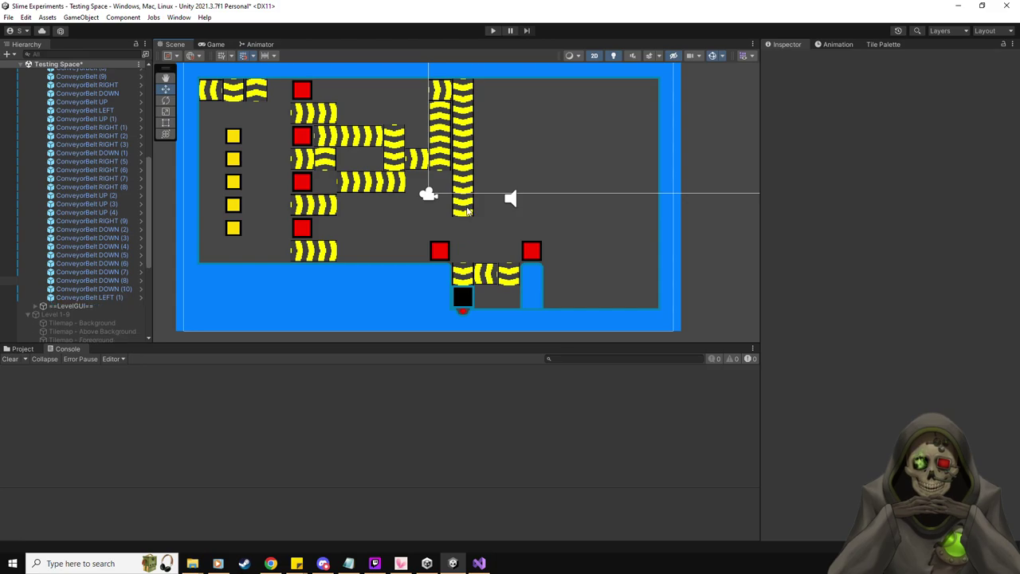
{"action": "left_click_drag", "start_coordinate": [498, 201], "coordinate": [451, 135]}
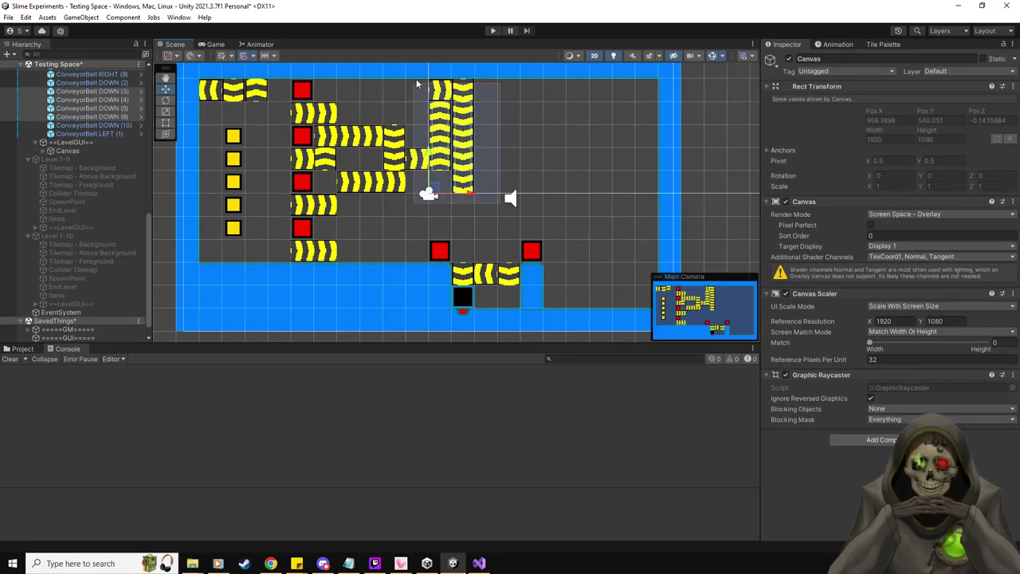
{"action": "key", "text": "Delete"}
{"action": "left_click_drag", "start_coordinate": [506, 116], "coordinate": [430, 80]}
{"action": "key", "text": "Delete"}
- Delete the rightward belt at X -0.5, Y 1.5 and the row of three rightward belts at Y 0.5
{"action": "left_click_drag", "start_coordinate": [455, 178], "coordinate": [405, 136]}
{"action": "key", "text": "Delete"}
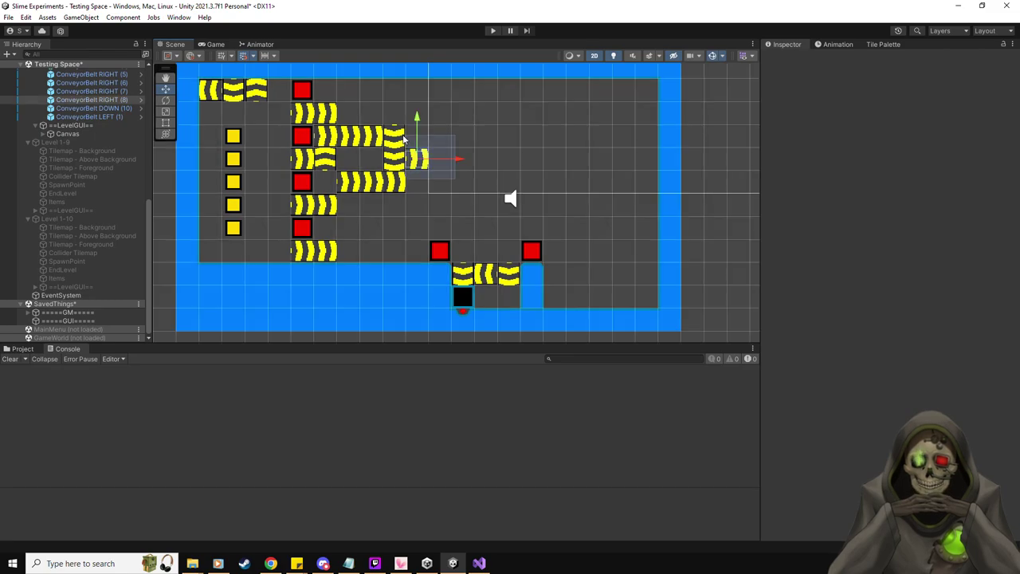
{"action": "left_click_drag", "start_coordinate": [430, 206], "coordinate": [340, 167]}
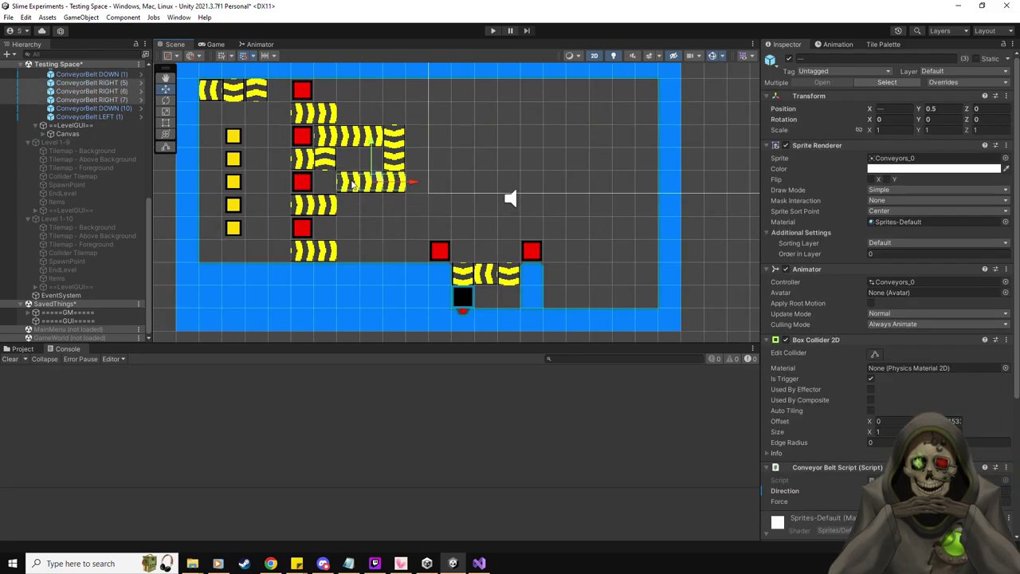
{"action": "key", "text": "Delete"}
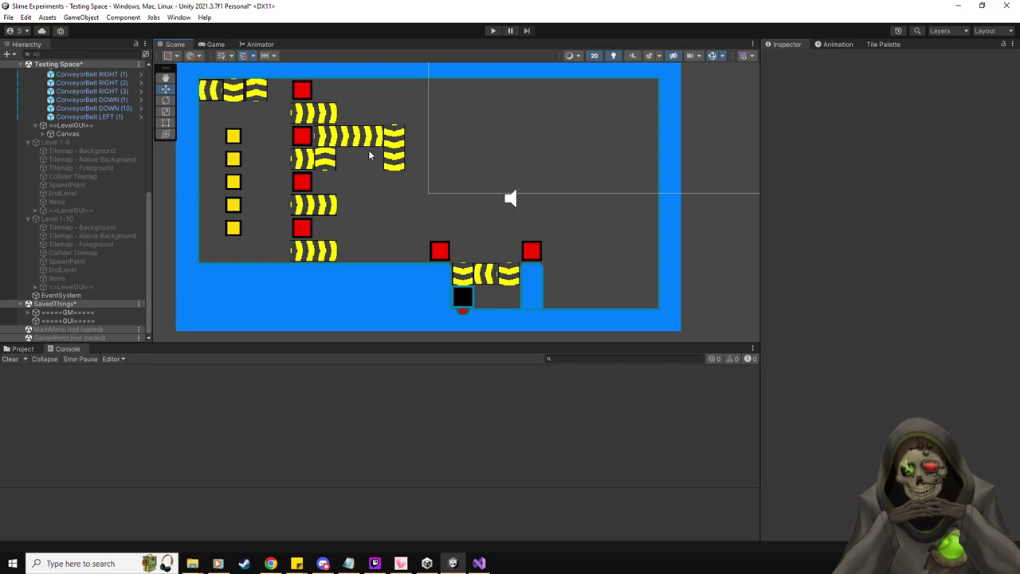
- Duplicate ConveyorBelt RIGHT and place copies at X -1.5 and X -0.5 on Y 0.5
{"action": "middle_click_drag", "start_coordinate": [449, 165], "coordinate": [430, 184]}
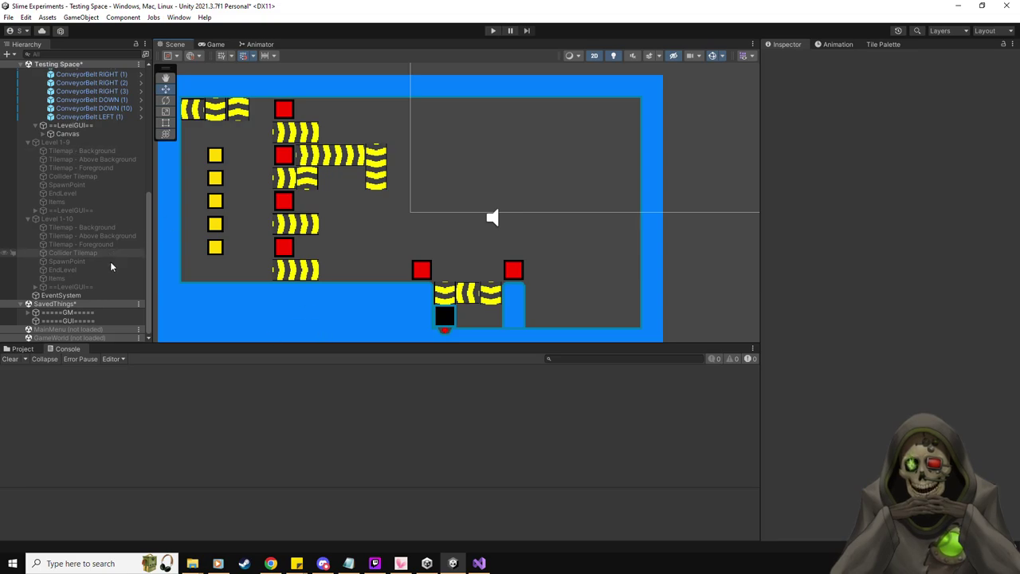
{"action": "scroll", "coordinate": [110, 265], "scroll_direction": "up", "scroll_amount": 6}
{"action": "scroll", "coordinate": [97, 285], "scroll_direction": "down", "scroll_amount": 2}
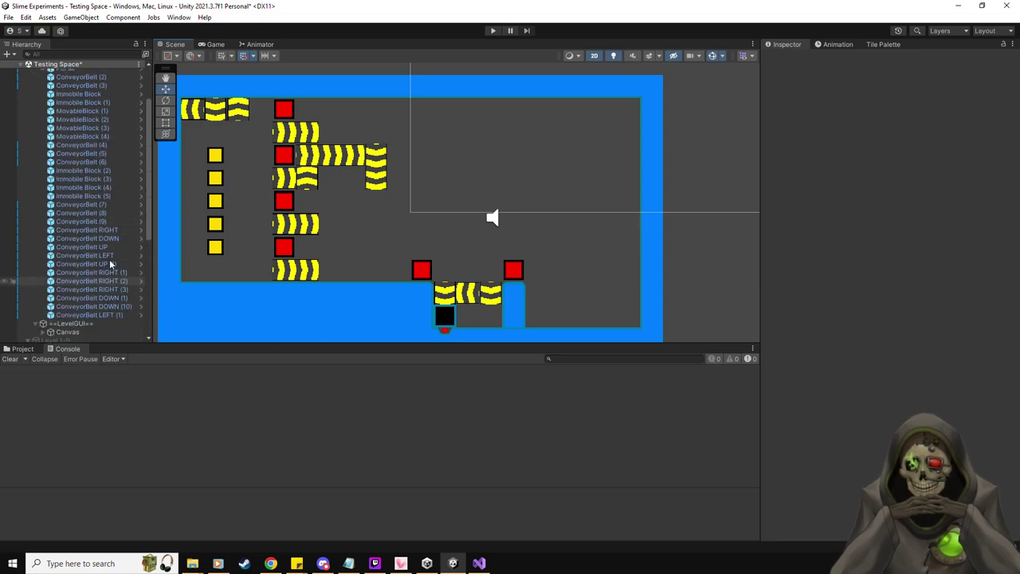
{"action": "left_click", "coordinate": [113, 233]}
{"action": "key", "text": "ctrl+d"}
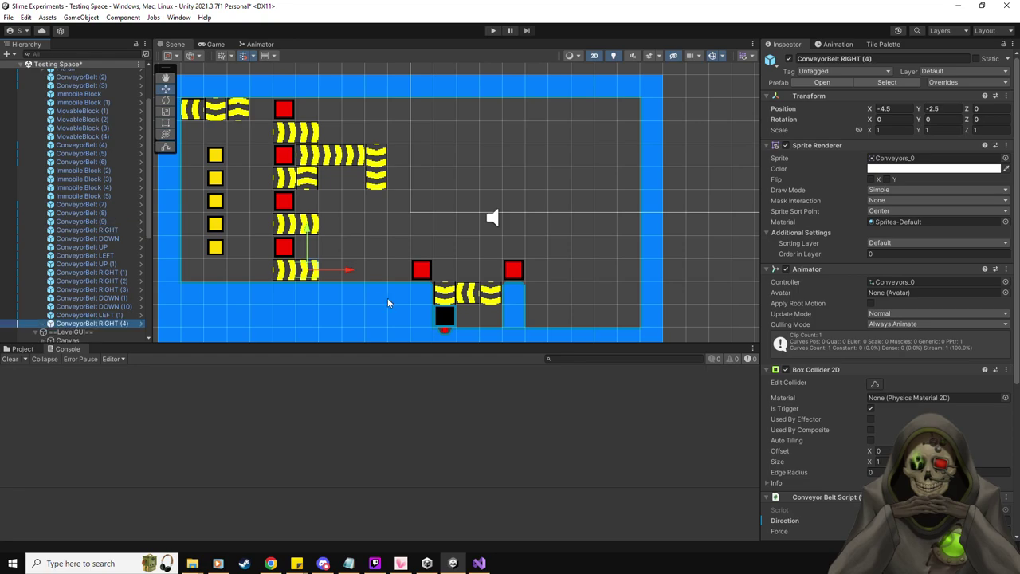
{"action": "left_click_drag", "start_coordinate": [319, 270], "coordinate": [443, 202]}
{"action": "key", "text": "ctrl+d"}
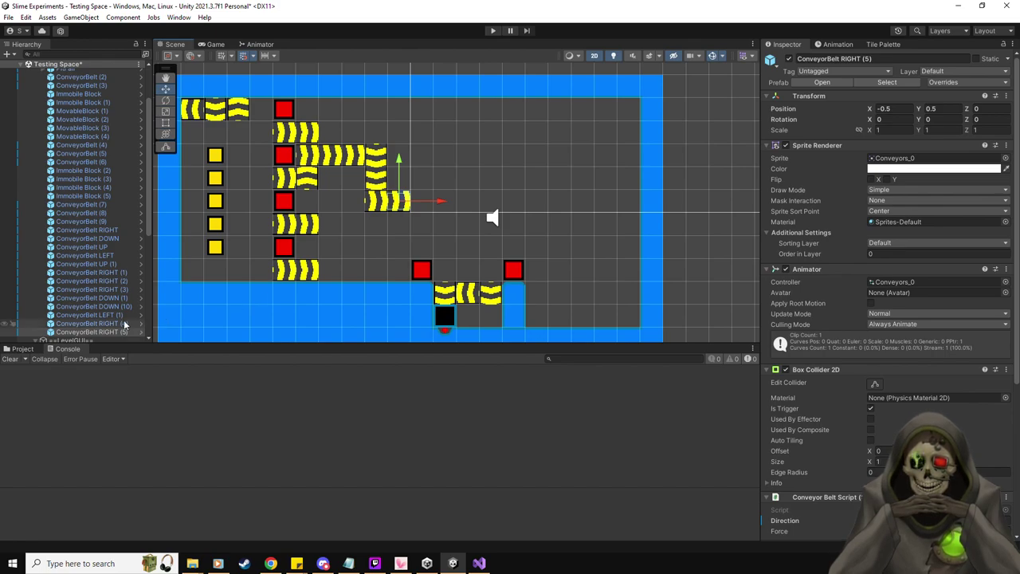
- Duplicate ConveyorBelt UP and stack two copies at X 0.5, on Y 0.5 and Y 1.5
{"action": "left_click", "coordinate": [111, 250]}
{"action": "key", "text": "ctrl+d"}
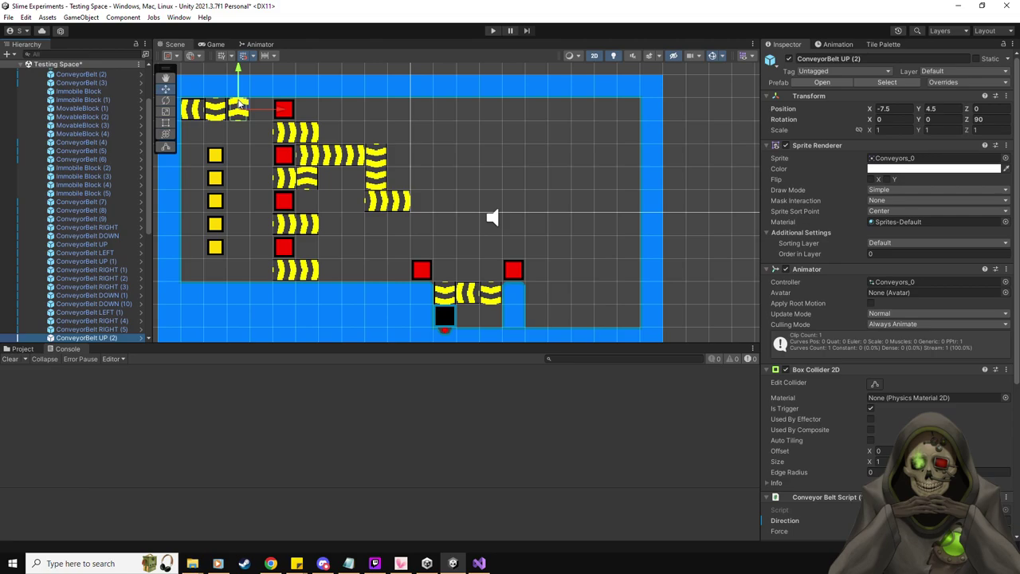
{"action": "left_click_drag", "start_coordinate": [239, 108], "coordinate": [422, 197]}
{"action": "key", "text": "ctrl+d"}
{"action": "left_click_drag", "start_coordinate": [422, 161], "coordinate": [424, 139]}
- Extend the route with two ConveyorBelt RIGHT copies at X 0.5 and X 1.5 on Y 2.5
{"action": "left_click", "coordinate": [121, 312]}
{"action": "key", "text": "ctrl+d"}
{"action": "left_click_drag", "start_coordinate": [414, 201], "coordinate": [452, 156]}
{"action": "key", "text": "ctrl+d"}
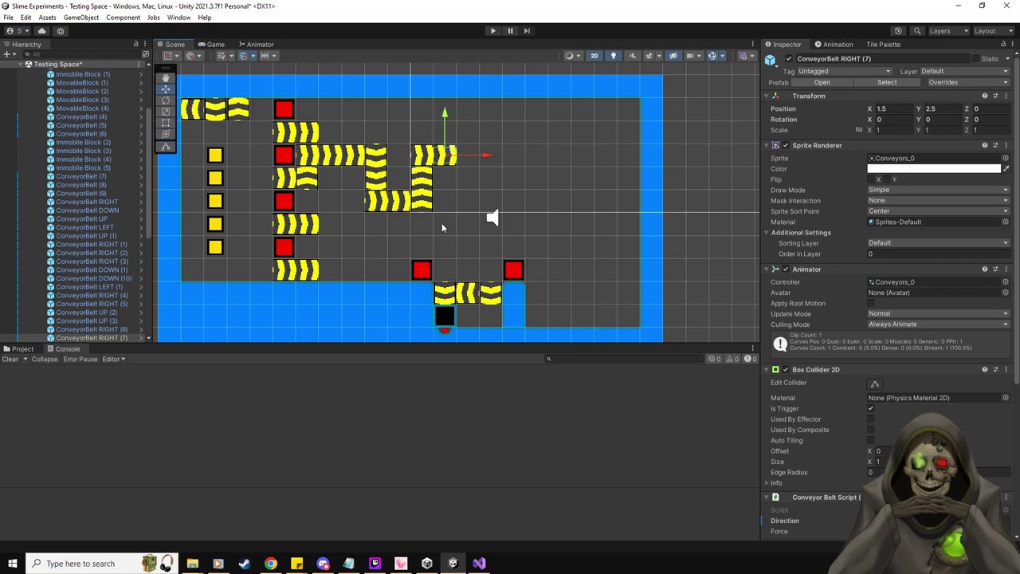
- Build a column of six ConveyorBelt DOWN copies at X 2.5, running from Y 2.5 to Y -2.5
{"action": "left_click", "coordinate": [88, 270]}
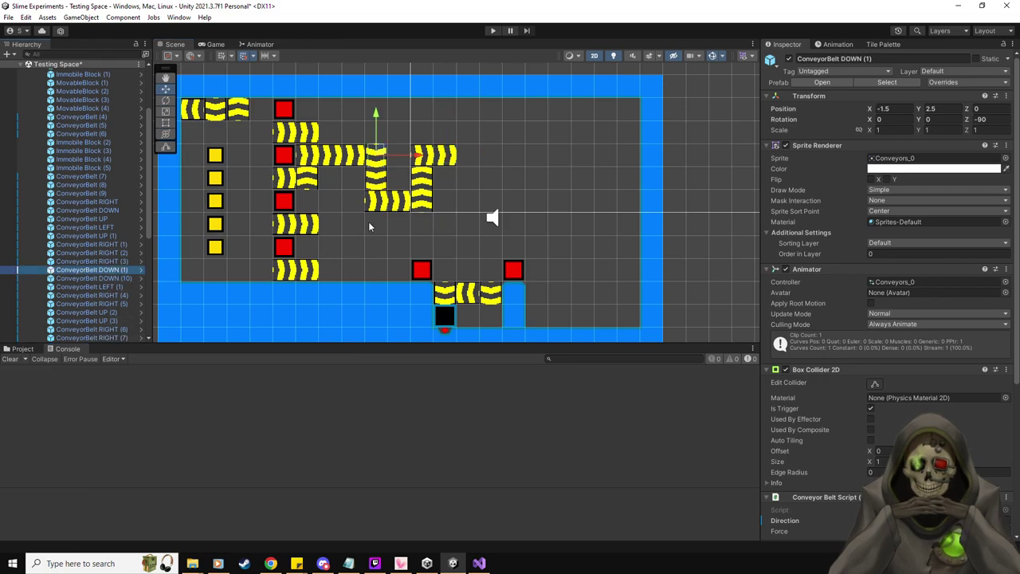
{"action": "key", "text": "ctrl+d"}
{"action": "left_click_drag", "start_coordinate": [383, 156], "coordinate": [476, 155]}
{"action": "key", "text": "ctrl+d"}
{"action": "left_click_drag", "start_coordinate": [469, 120], "coordinate": [470, 221]}
{"action": "key", "text": "ctrl+d"}
{"action": "left_click", "coordinate": [473, 157]}
{"action": "key", "text": "ctrl+d"}
{"action": "left_click", "coordinate": [471, 148]}
{"action": "key", "text": "ctrl+d"}
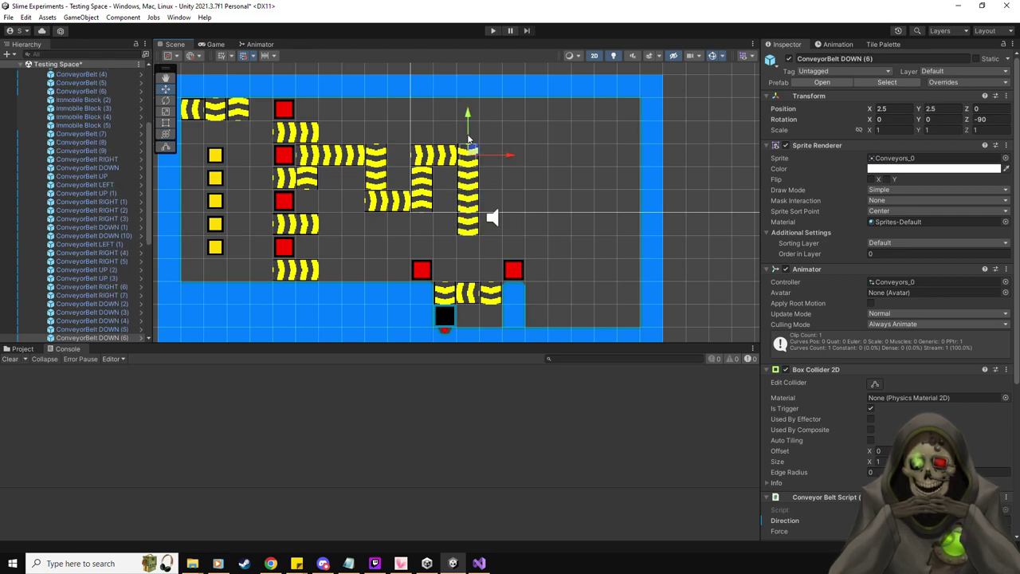
{"action": "left_click_drag", "start_coordinate": [475, 150], "coordinate": [470, 249]}
{"action": "left_click", "coordinate": [468, 154]}
{"action": "key", "text": "ctrl+d"}
{"action": "left_click_drag", "start_coordinate": [467, 134], "coordinate": [468, 231]}
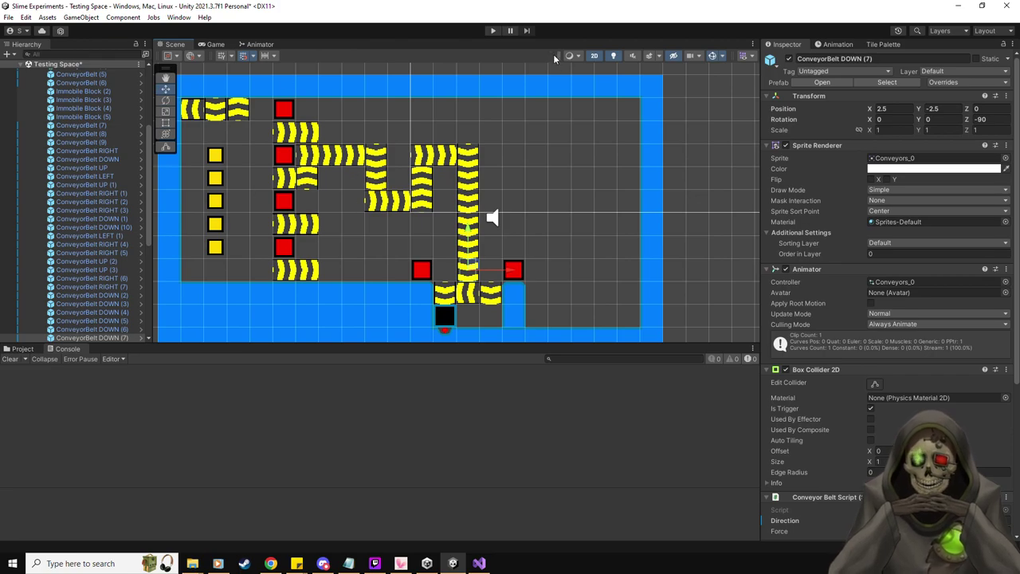
- Run the scene briefly, stop it, and examine the earliest console messages about audio listeners and LoadingScreen
{"action": "left_click", "coordinate": [492, 31]}
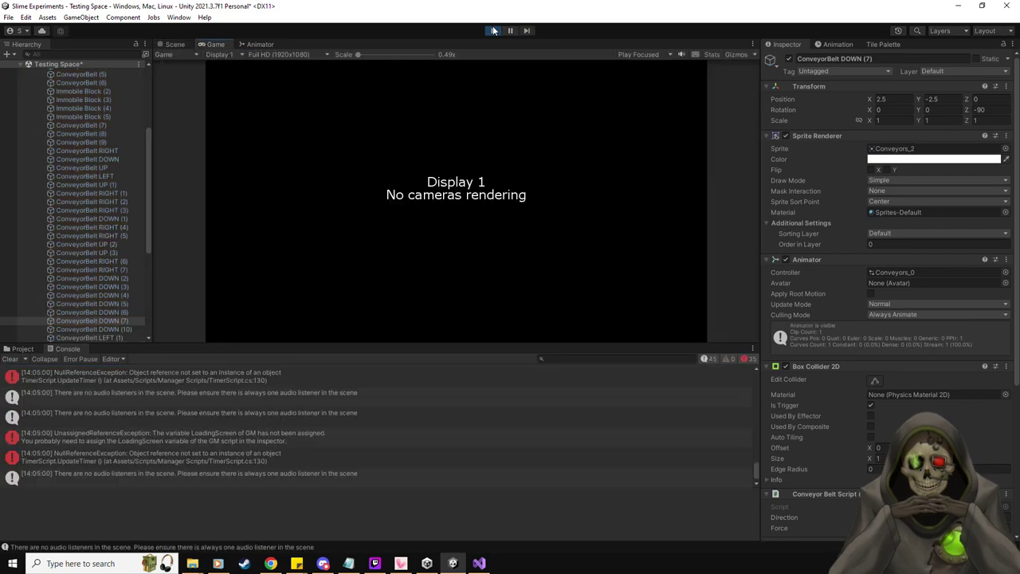
{"action": "left_click", "coordinate": [492, 30]}
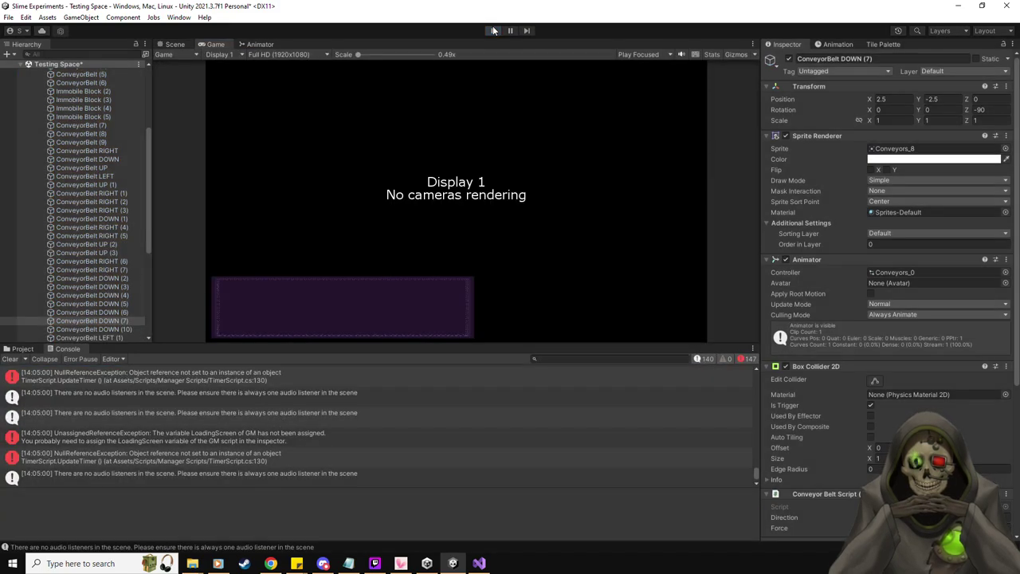
{"action": "scroll", "coordinate": [77, 248], "scroll_direction": "down", "scroll_amount": 3}
{"action": "scroll", "coordinate": [94, 258], "scroll_direction": "up", "scroll_amount": 10}
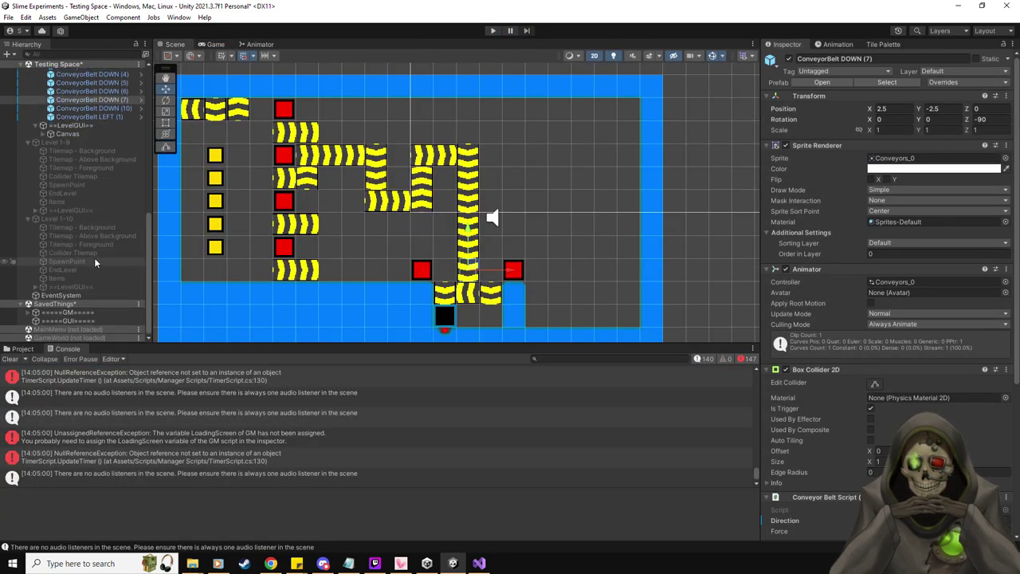
{"action": "scroll", "coordinate": [94, 257], "scroll_direction": "down", "scroll_amount": 10}
{"action": "scroll", "coordinate": [312, 434], "scroll_direction": "up", "scroll_amount": 2}
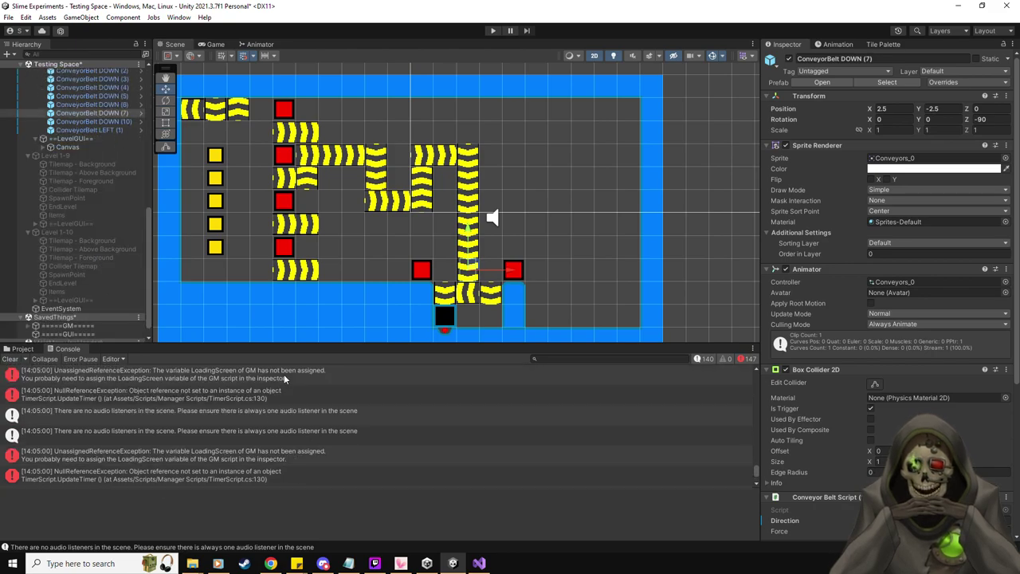
{"action": "scroll", "coordinate": [315, 377], "scroll_direction": "down", "scroll_amount": 5}
{"action": "scroll", "coordinate": [315, 376], "scroll_direction": "down", "scroll_amount": 2}
{"action": "left_click_drag", "start_coordinate": [756, 442], "coordinate": [761, 359]}
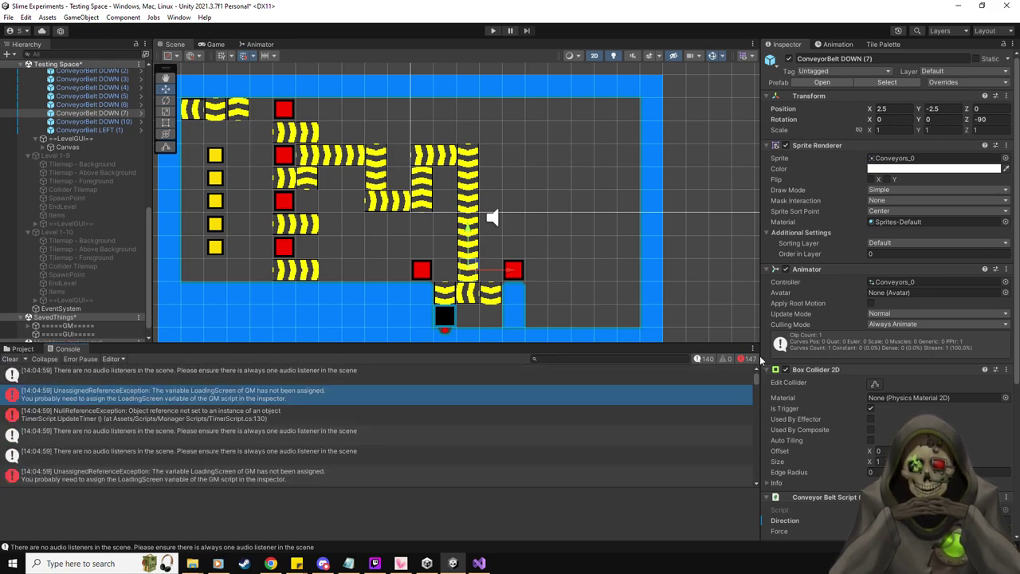
{"action": "left_click", "coordinate": [178, 371]}
{"action": "scroll", "coordinate": [118, 258], "scroll_direction": "down", "scroll_amount": 1}
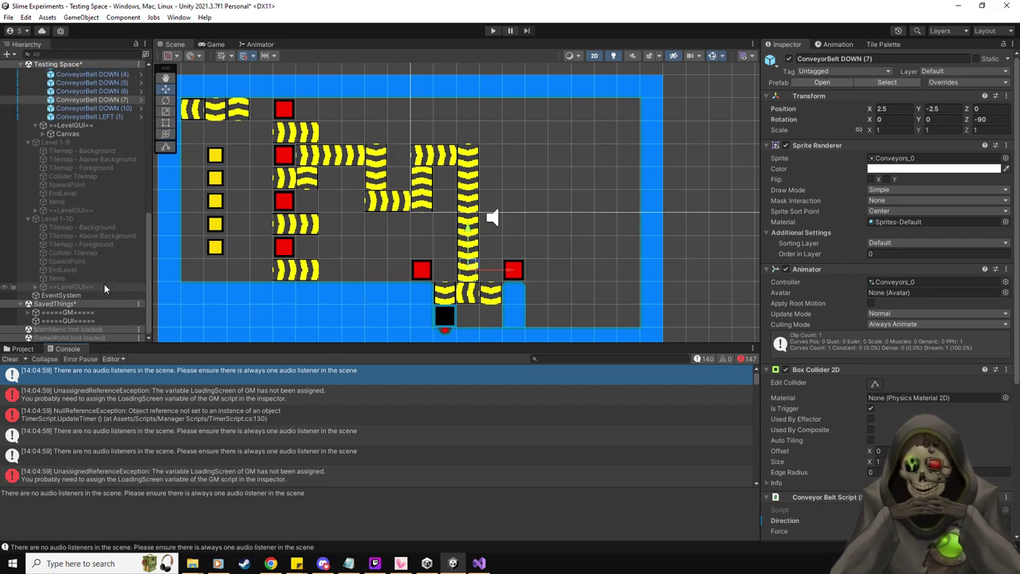
- Collapse the Level 1-9 and Level 1-10 groups and check the Testing Space hierarchy for a camera
{"action": "scroll", "coordinate": [103, 284], "scroll_direction": "up", "scroll_amount": 10}
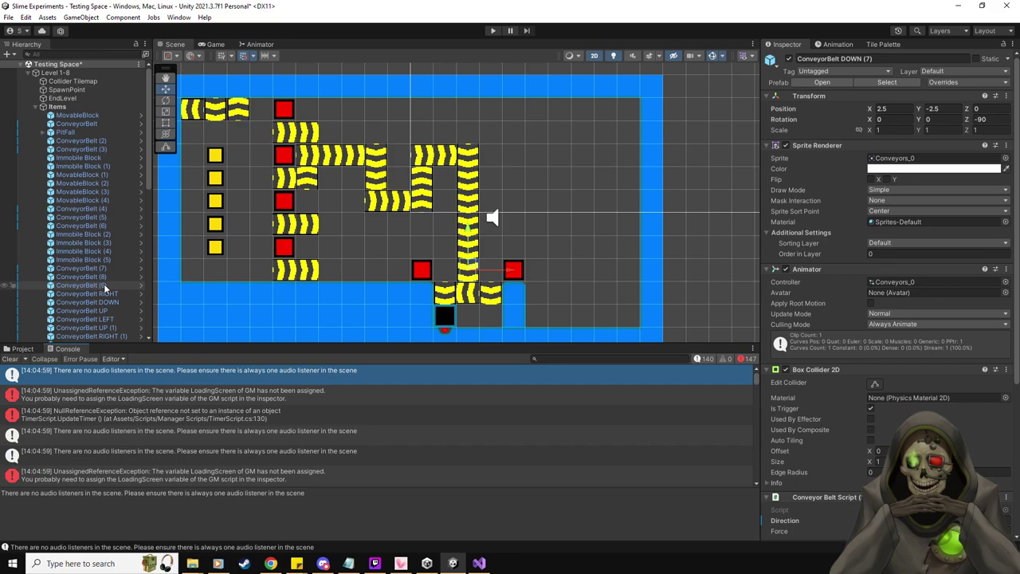
{"action": "scroll", "coordinate": [94, 211], "scroll_direction": "down", "scroll_amount": 10}
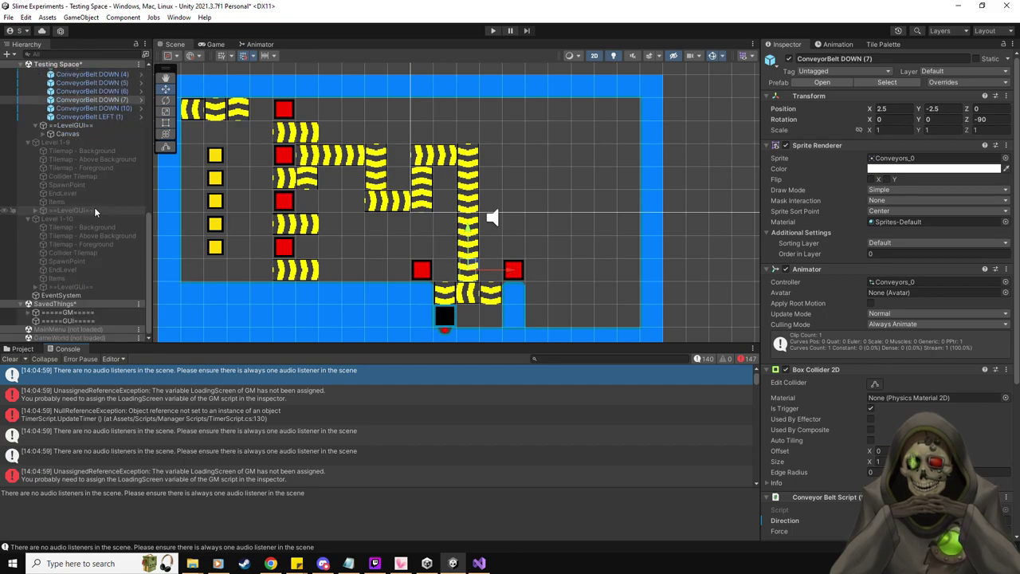
{"action": "left_click", "coordinate": [28, 143]}
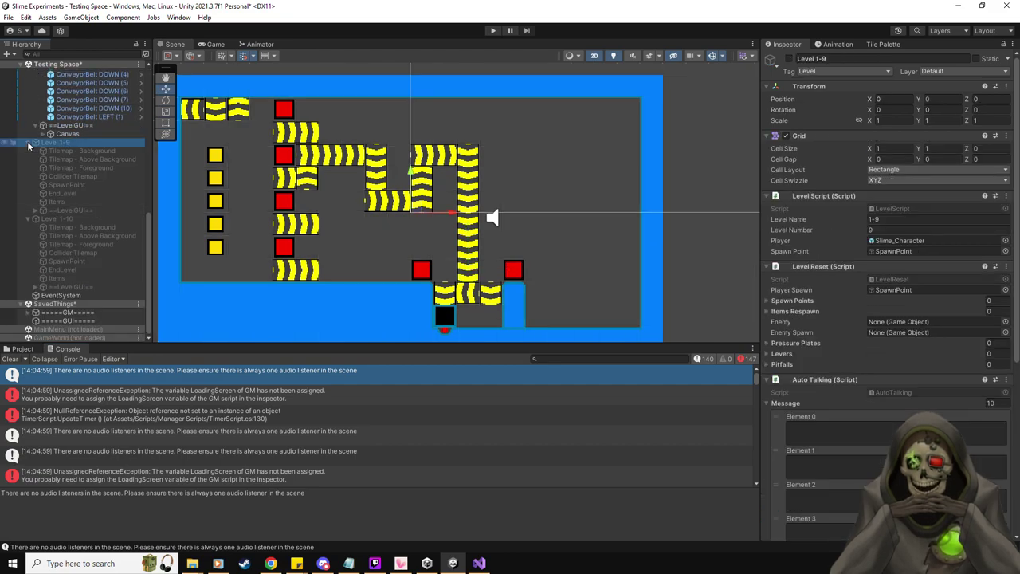
{"action": "scroll", "coordinate": [48, 160], "scroll_direction": "up", "scroll_amount": 5}
{"action": "key", "text": "f"}
{"action": "scroll", "coordinate": [92, 227], "scroll_direction": "up", "scroll_amount": 2}
{"action": "scroll", "coordinate": [76, 239], "scroll_direction": "down", "scroll_amount": 8}
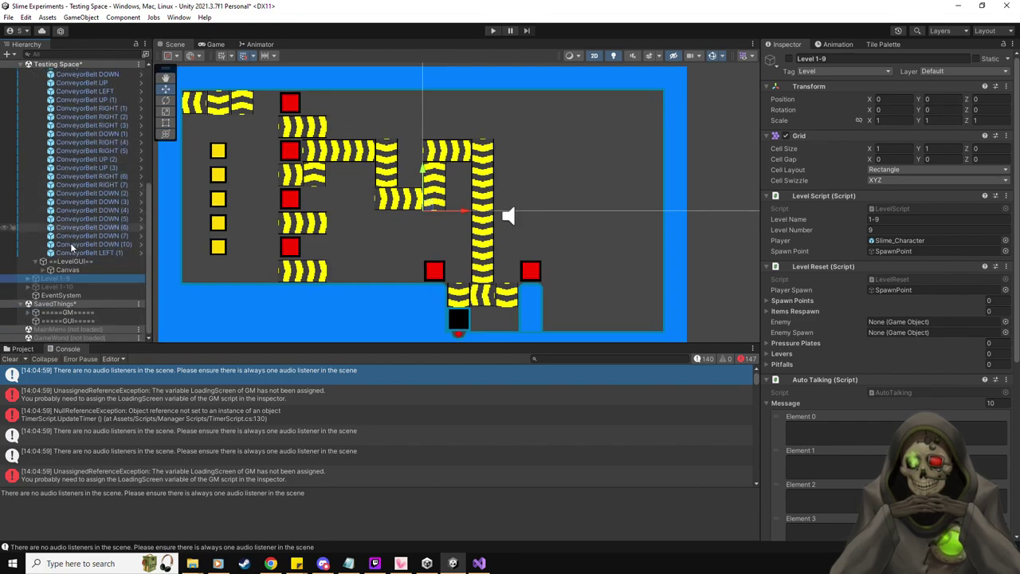
{"action": "scroll", "coordinate": [72, 245], "scroll_direction": "up", "scroll_amount": 9}
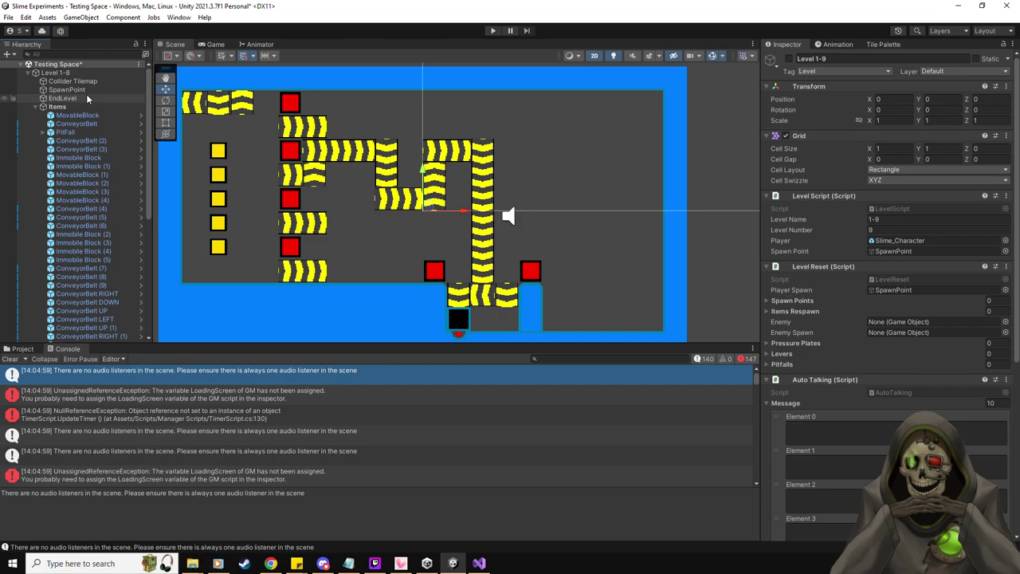
{"action": "scroll", "coordinate": [80, 146], "scroll_direction": "down", "scroll_amount": 9}
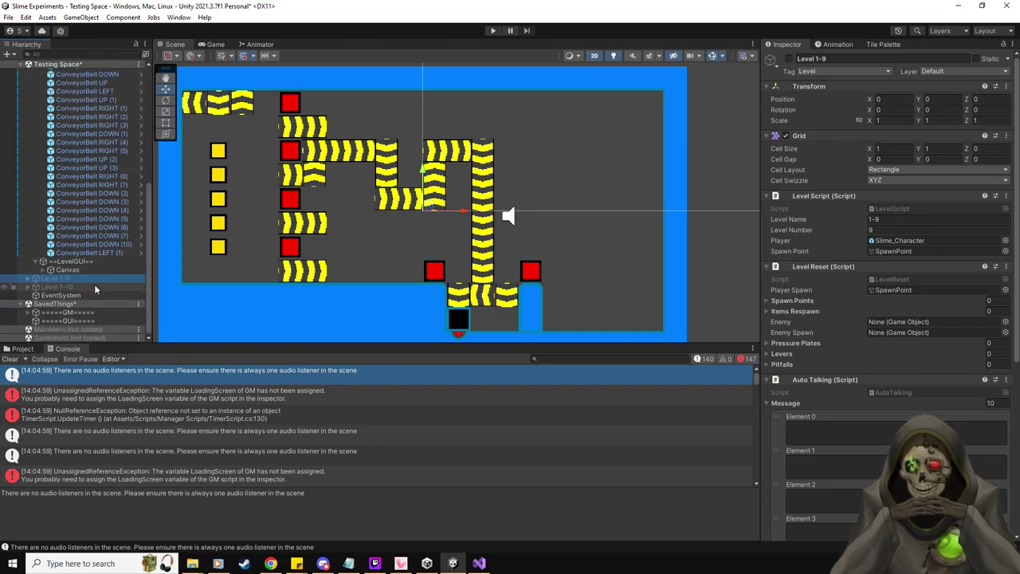
- Load the GameWorld scene and place a duplicate of its Main Camera in Testing Space above EventSystem
{"action": "left_click", "coordinate": [139, 337]}
{"action": "left_click", "coordinate": [150, 344]}
{"action": "left_click", "coordinate": [80, 338]}
{"action": "key", "text": "ctrl+d"}
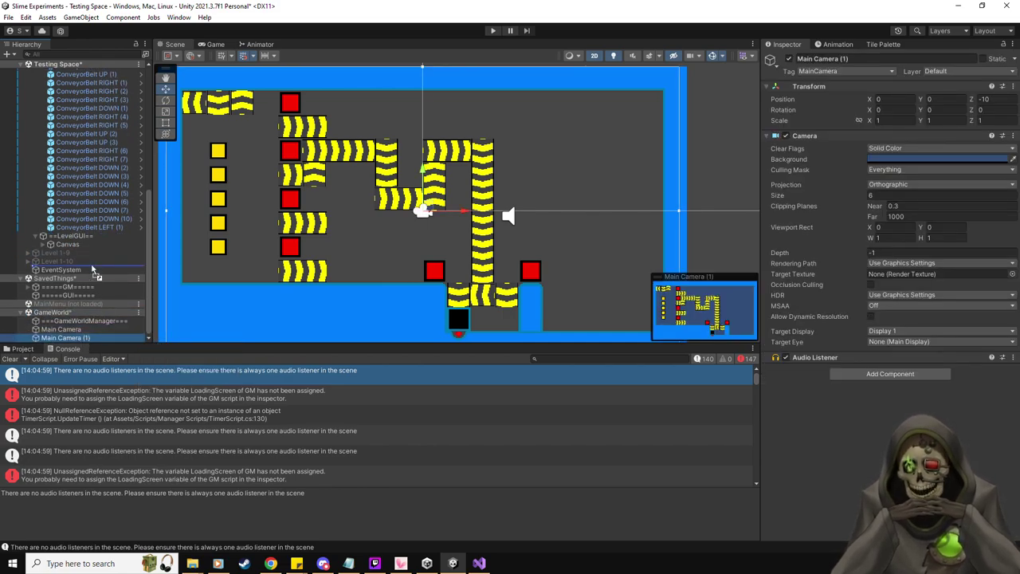
{"action": "left_click_drag", "start_coordinate": [93, 269], "coordinate": [86, 272]}
- Rename the duplicated camera to Main Camera, then save and unload the GameWorld scene
{"action": "left_click", "coordinate": [876, 58]}
{"action": "left_click", "coordinate": [876, 58]}
{"action": "key", "text": "BackSpace"}
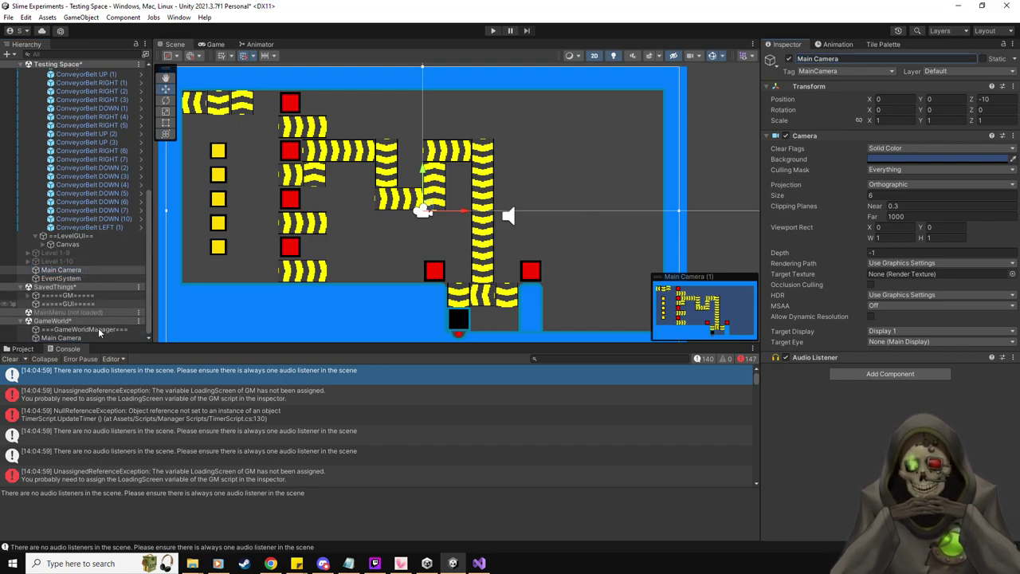
{"action": "key", "text": "Return"}
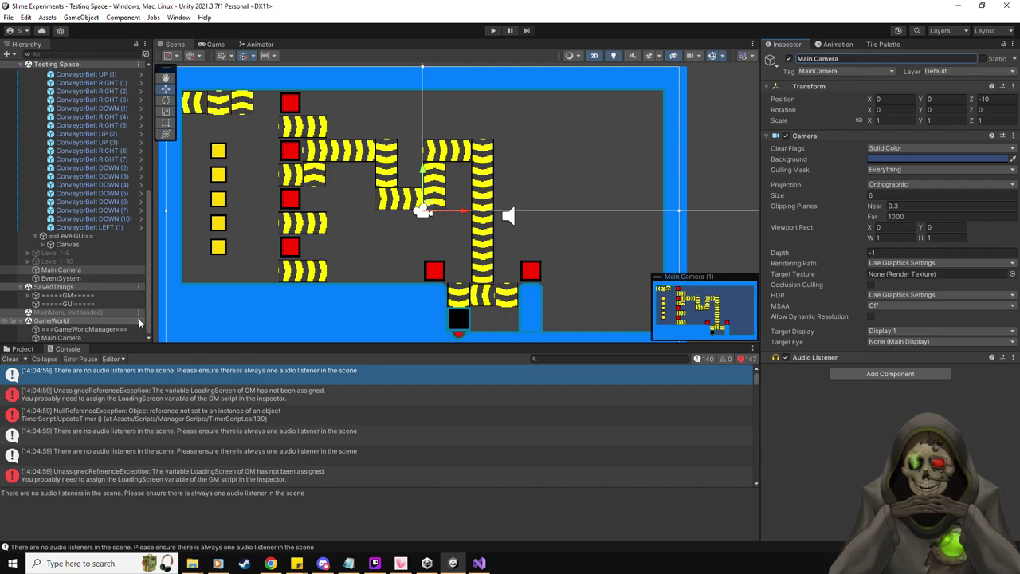
{"action": "left_click", "coordinate": [139, 320]}
{"action": "left_click", "coordinate": [203, 380]}
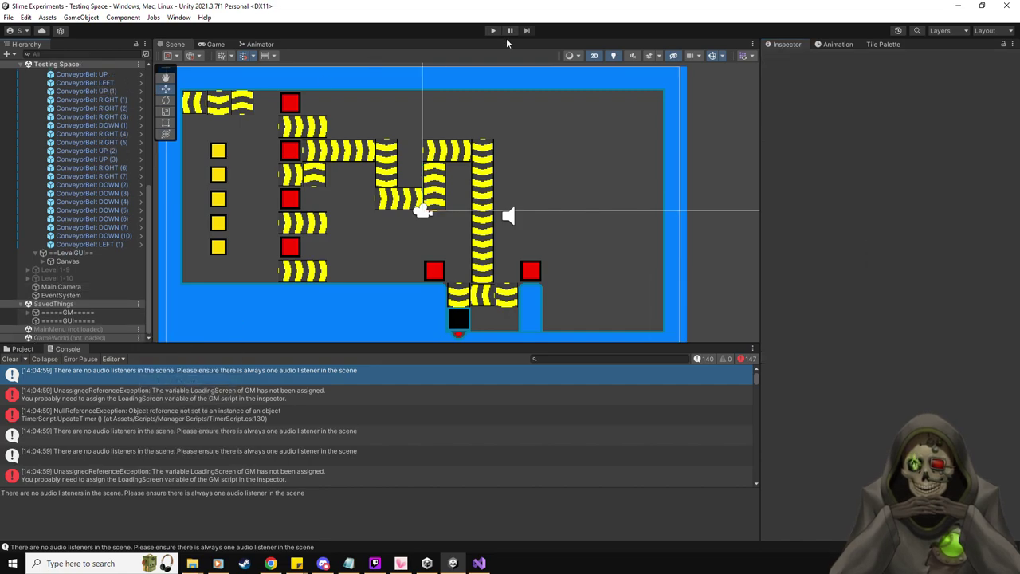
- Run the scene with the added camera, stop it, and inspect the LoadingScreen error in the console
{"action": "left_click", "coordinate": [492, 30]}
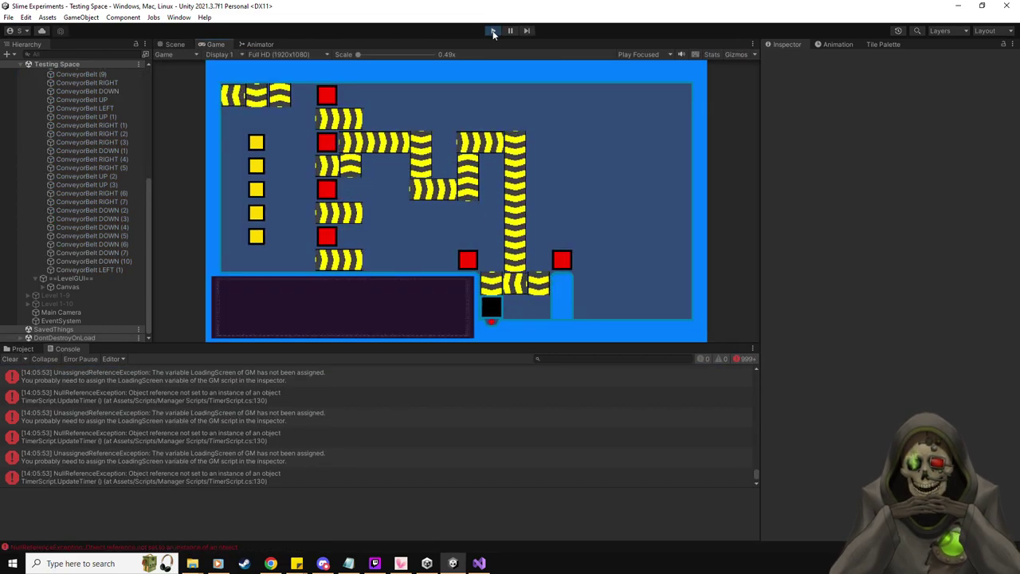
{"action": "left_click", "coordinate": [492, 30]}
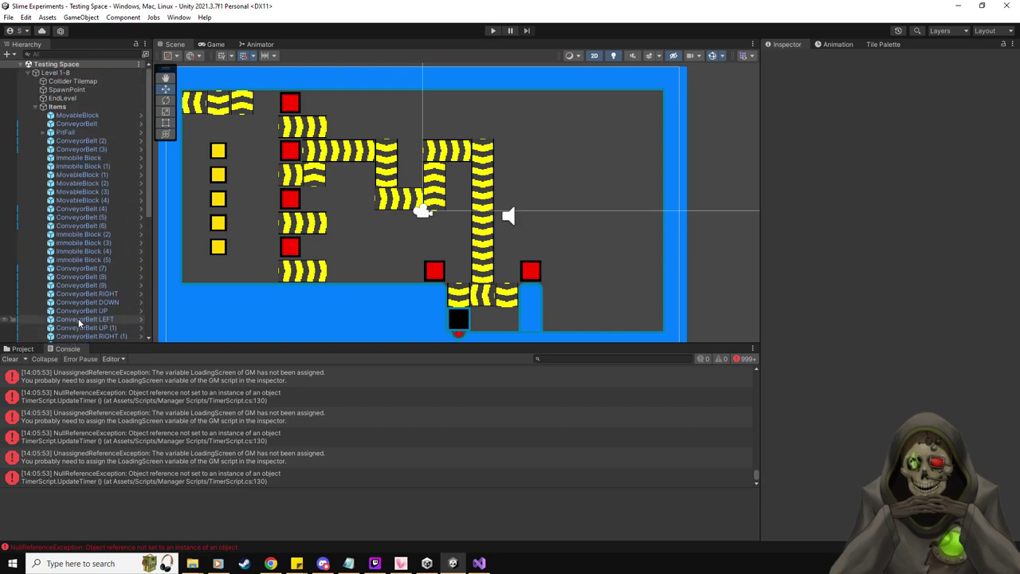
{"action": "scroll", "coordinate": [80, 322], "scroll_direction": "down", "scroll_amount": 10}
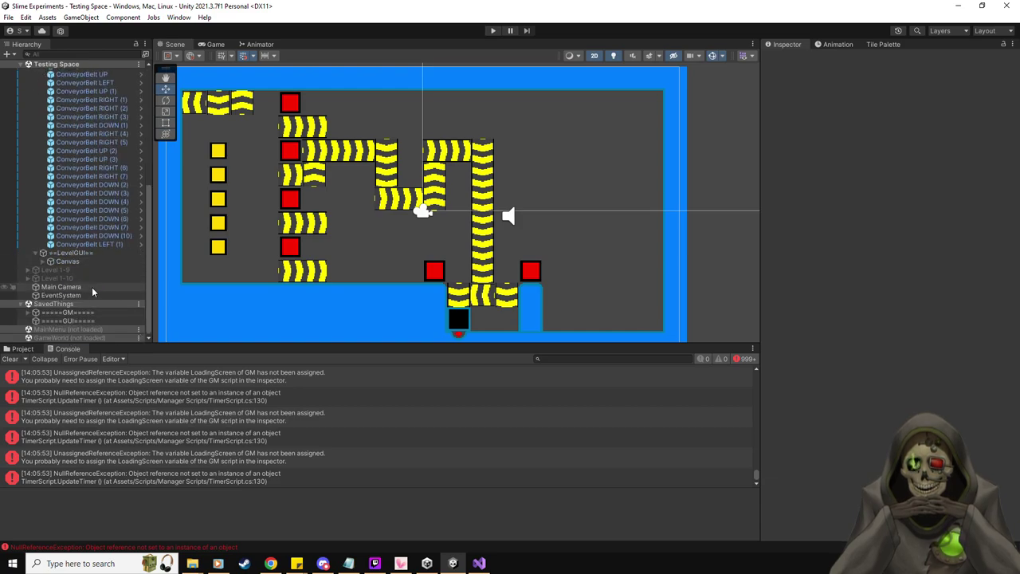
{"action": "left_click", "coordinate": [125, 375]}
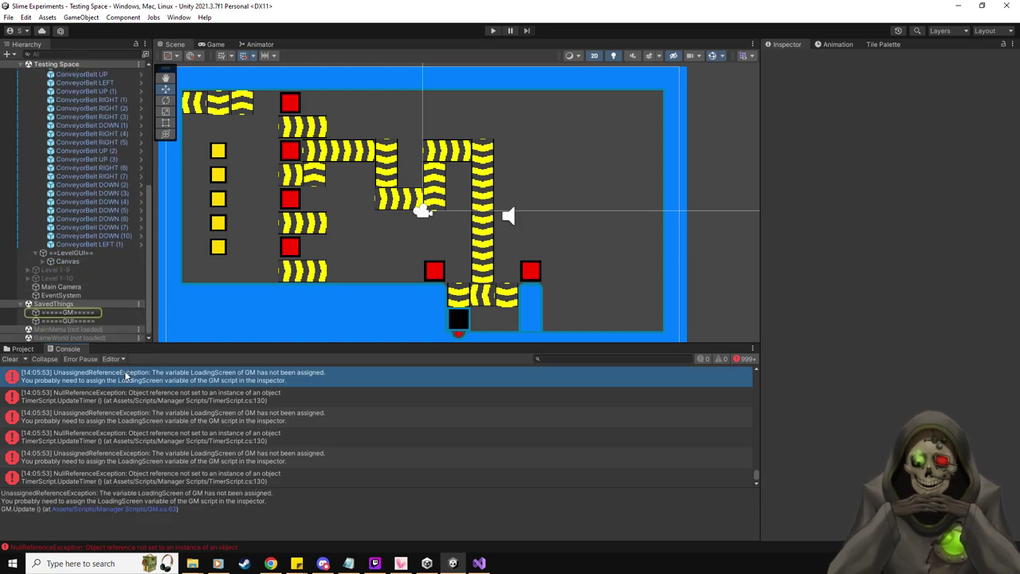
- Examine the GM script references and the contents of the GM and GUI objects in the SavedThings scene
{"action": "left_click", "coordinate": [71, 312]}
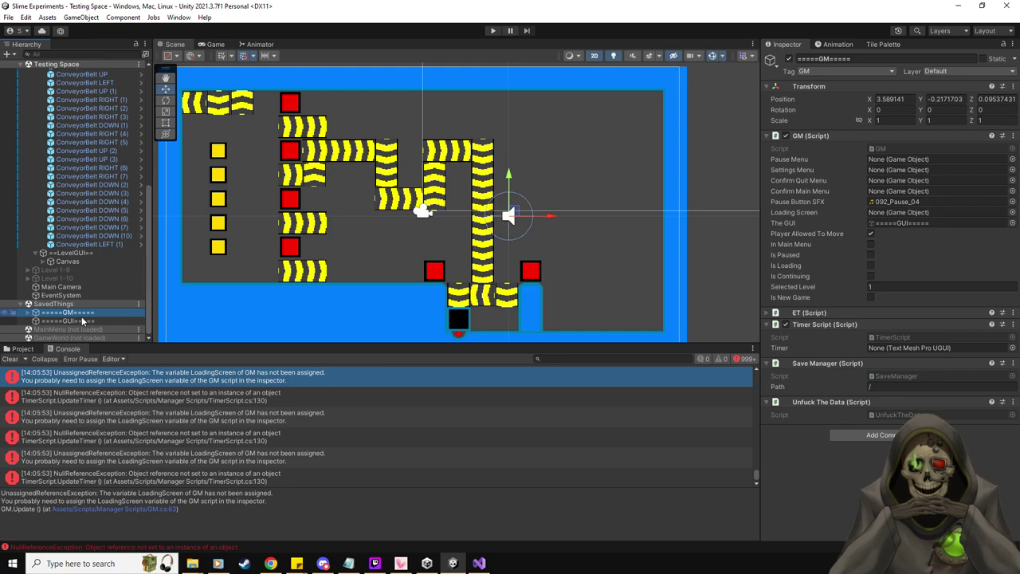
{"action": "left_click", "coordinate": [72, 321]}
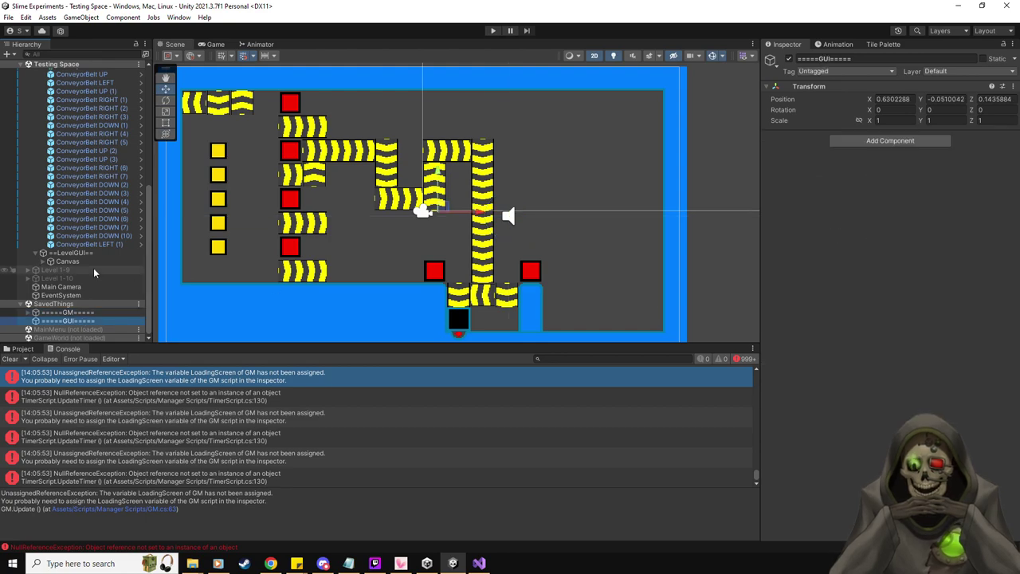
{"action": "left_click", "coordinate": [80, 313]}
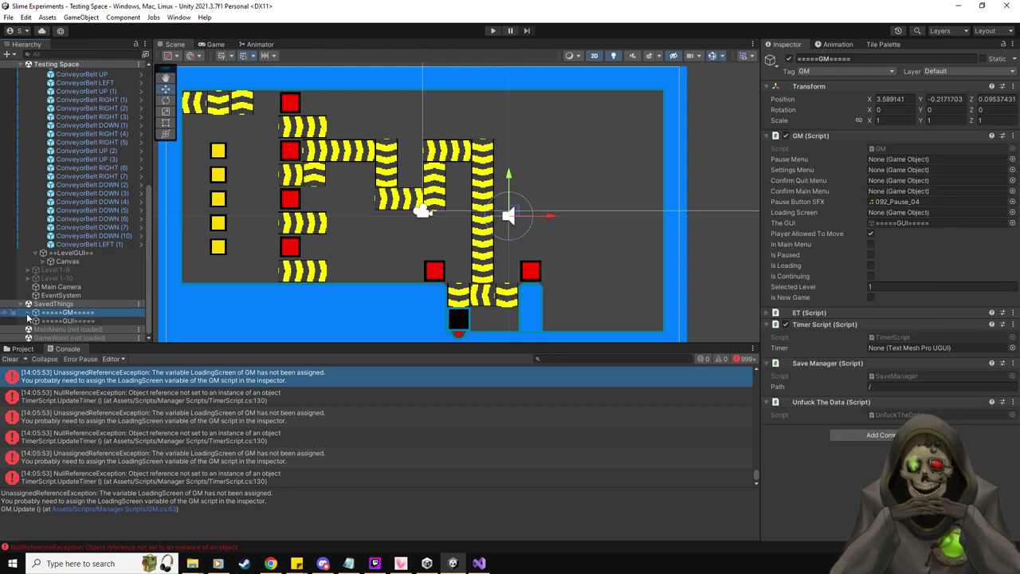
{"action": "key", "text": "Right"}
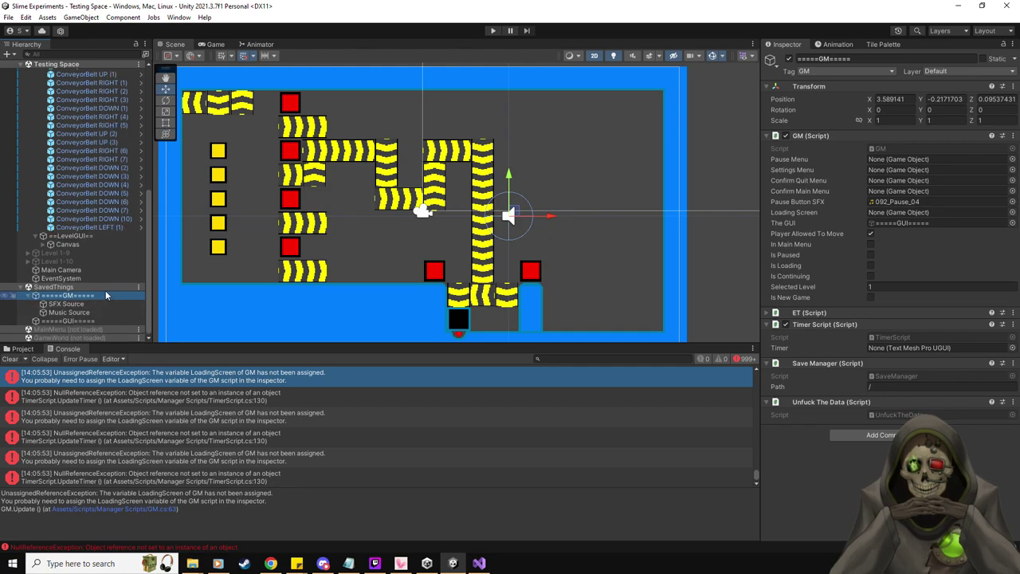
{"action": "left_click", "coordinate": [84, 320]}
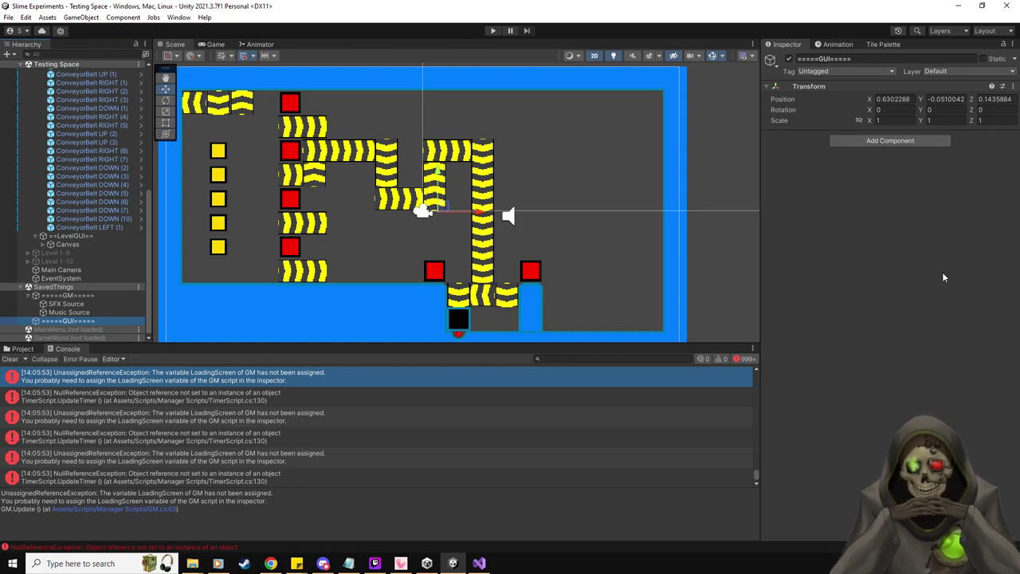
{"action": "scroll", "coordinate": [485, 250], "scroll_direction": "up", "scroll_amount": 3}
{"action": "scroll", "coordinate": [133, 214], "scroll_direction": "up", "scroll_amount": 8}
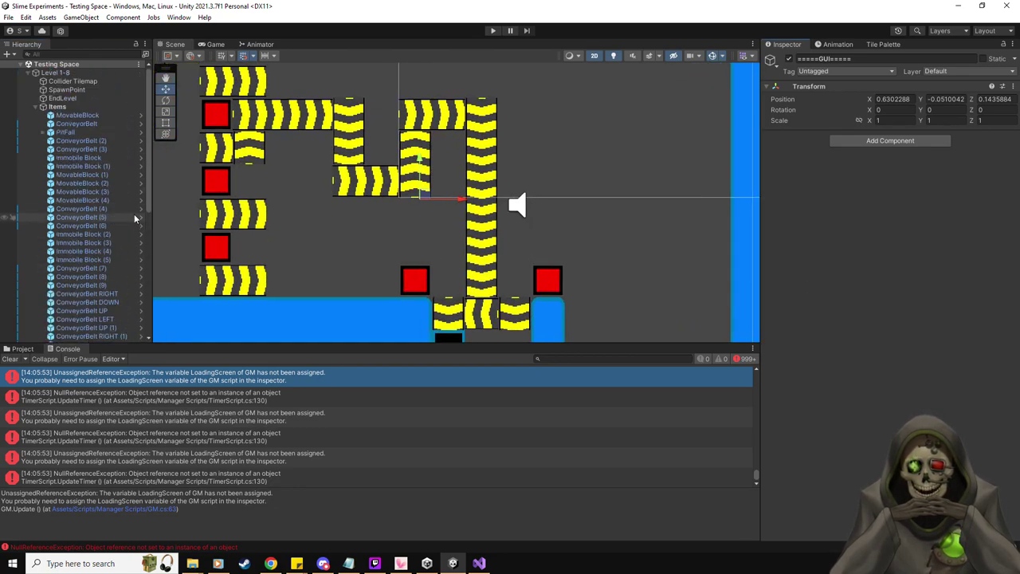
{"action": "scroll", "coordinate": [339, 189], "scroll_direction": "down", "scroll_amount": 4}
{"action": "scroll", "coordinate": [110, 177], "scroll_direction": "down", "scroll_amount": 10}
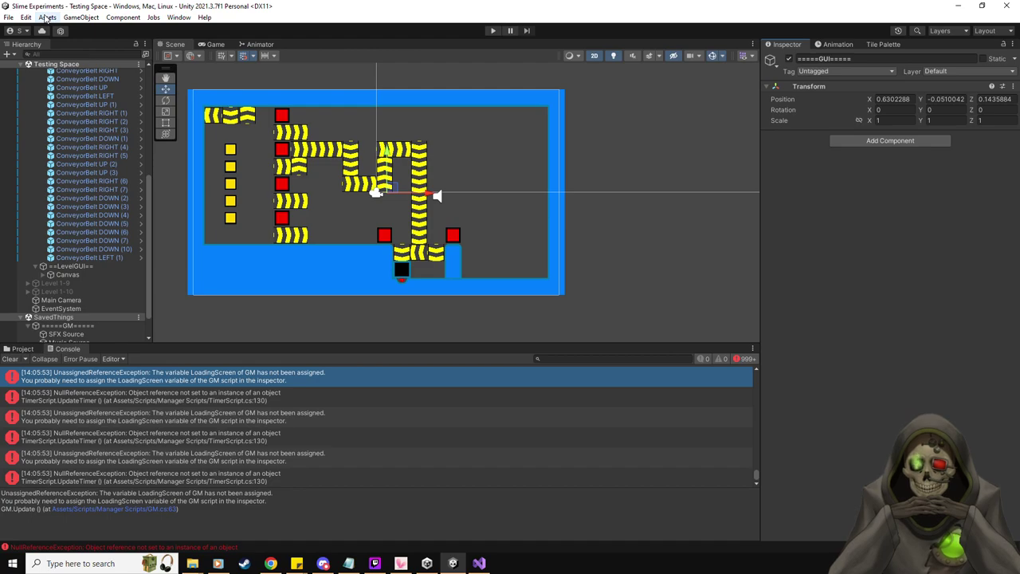
{"action": "scroll", "coordinate": [80, 199], "scroll_direction": "down", "scroll_amount": 2}
- Undo the recent Level 1-8 belt edits back to the point where the GUI object in SavedThings has its Canvas
{"action": "left_click", "coordinate": [93, 252]}
{"action": "key", "text": "ctrl+z"}
{"action": "key", "text": "ctrl+z"}
{"action": "key", "text": "ctrl+z"}
{"action": "key", "text": "ctrl+z"}
{"action": "key", "text": "ctrl+z"}
{"action": "key", "text": "ctrl+z"}
{"action": "key", "text": "ctrl+z"}
{"action": "key", "text": "ctrl+z"}
{"action": "key", "text": "ctrl+z"}
{"action": "key", "text": "ctrl+z"}
{"action": "key", "text": "ctrl+z"}
{"action": "key", "text": "ctrl+z"}
{"action": "key", "text": "ctrl+z"}
{"action": "key", "text": "ctrl+z"}
{"action": "key", "text": "ctrl+z"}
{"action": "key", "text": "ctrl+z"}
{"action": "key", "text": "ctrl+z"}
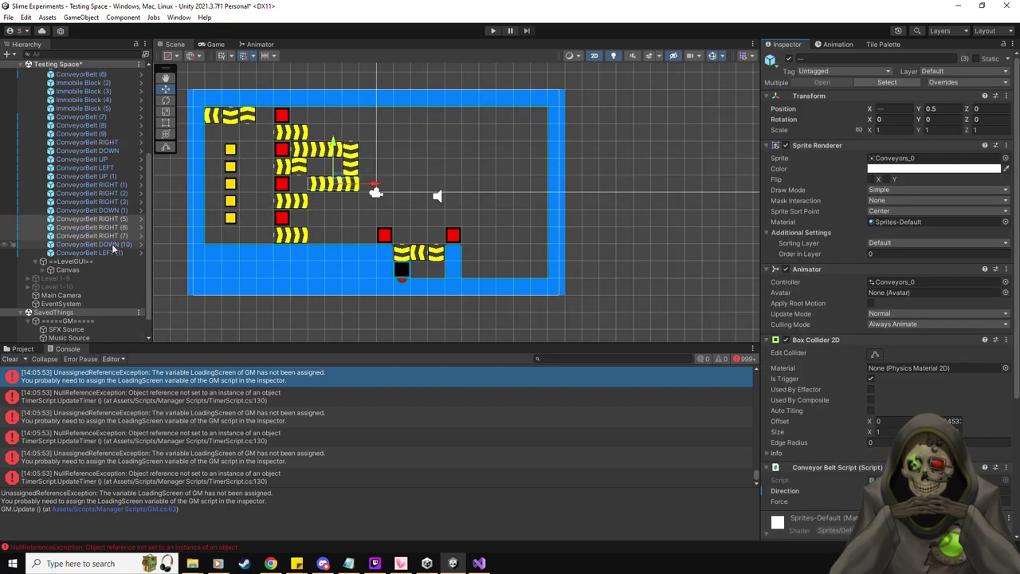
{"action": "key", "text": "ctrl+z"}
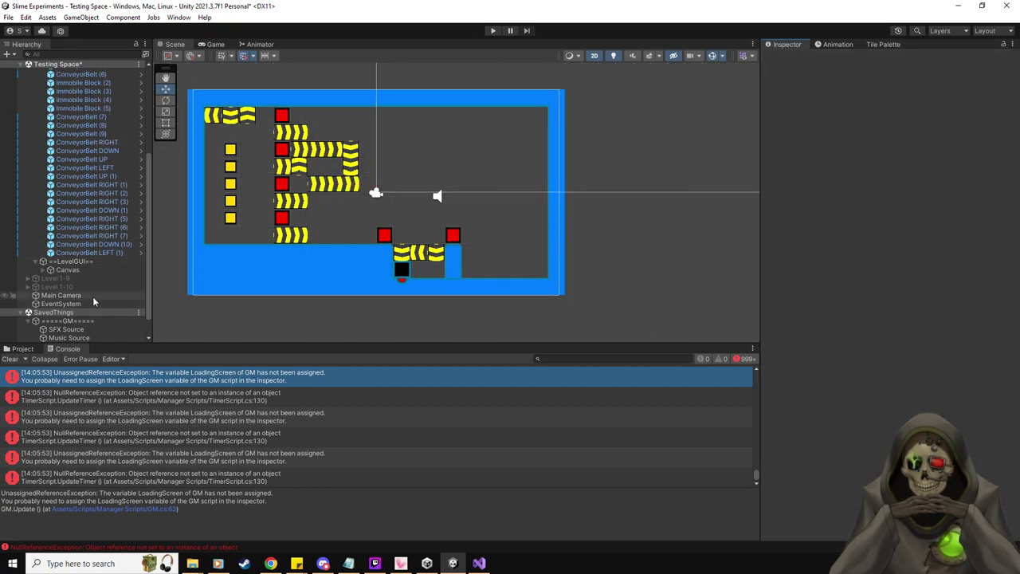
{"action": "key", "text": "ctrl+z"}
{"action": "key", "text": "ctrl+z"}
{"action": "key", "text": "ctrl+z"}
{"action": "key", "text": "ctrl+z"}
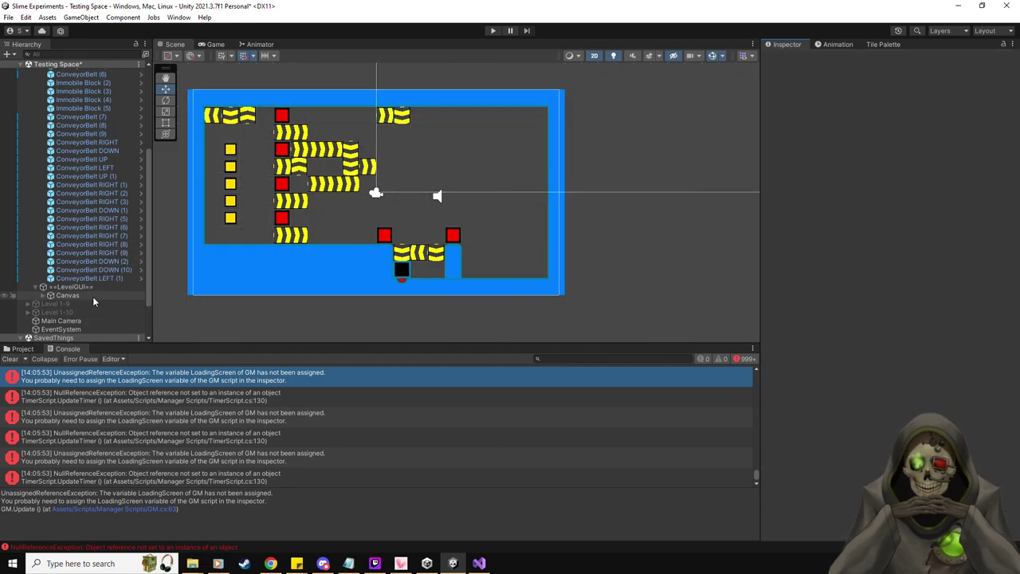
{"action": "key", "text": "ctrl+z"}
{"action": "key", "text": "ctrl+z"}
{"action": "key", "text": "ctrl+z"}
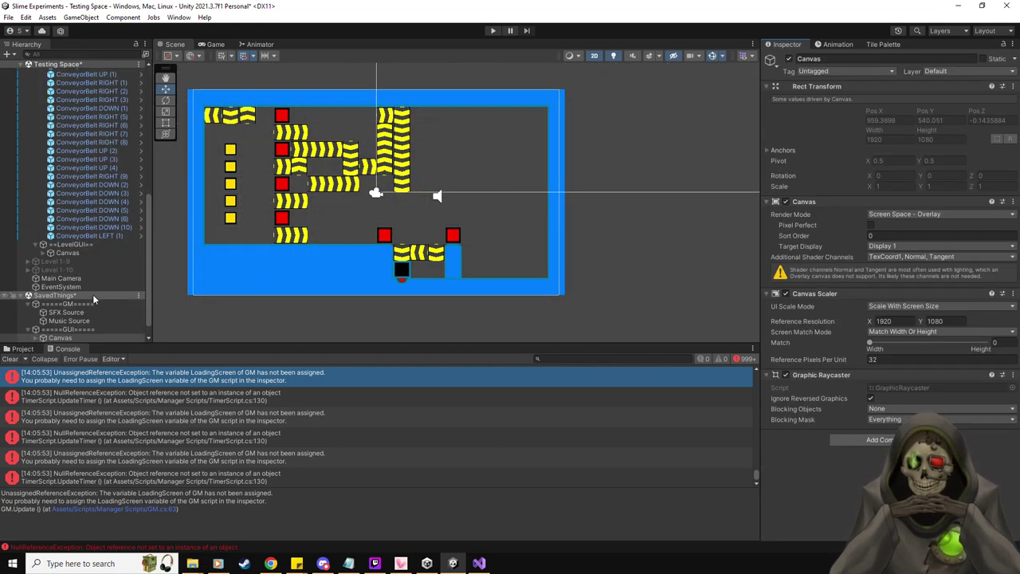
{"action": "key", "text": "ctrl+z"}
{"action": "key", "text": "ctrl+z"}
{"action": "key", "text": "ctrl+z"}
{"action": "key", "text": "ctrl+z"}
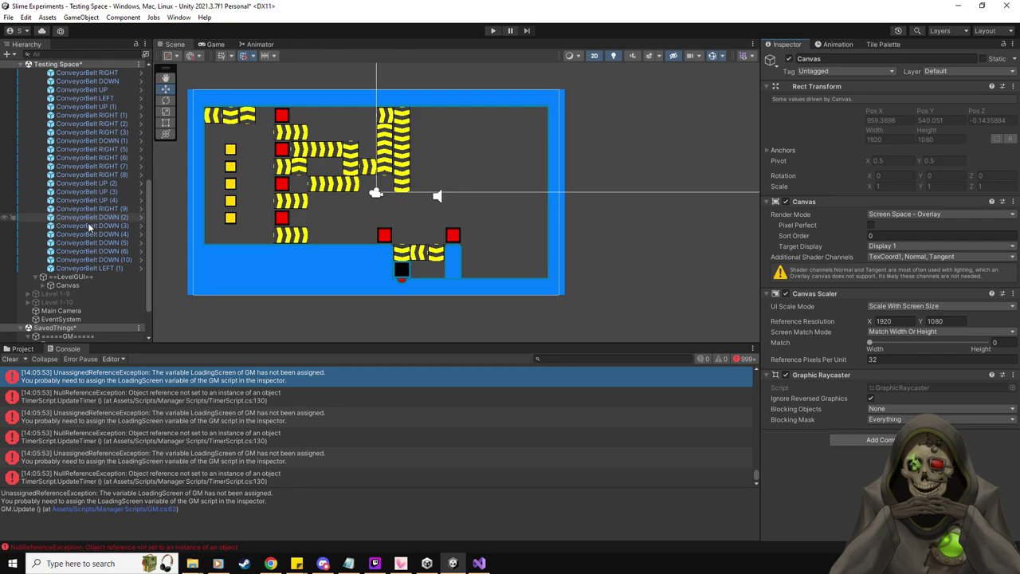
{"action": "scroll", "coordinate": [87, 222], "scroll_direction": "down", "scroll_amount": 3}
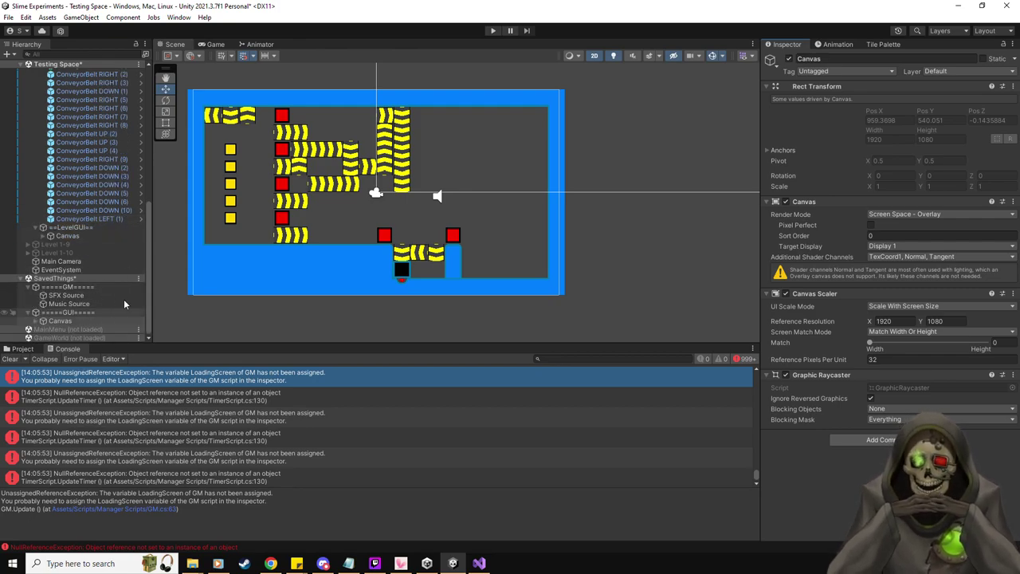
- Test-run the scene, stop it, and delete the Main Camera from Testing Space
{"action": "left_click", "coordinate": [492, 30]}
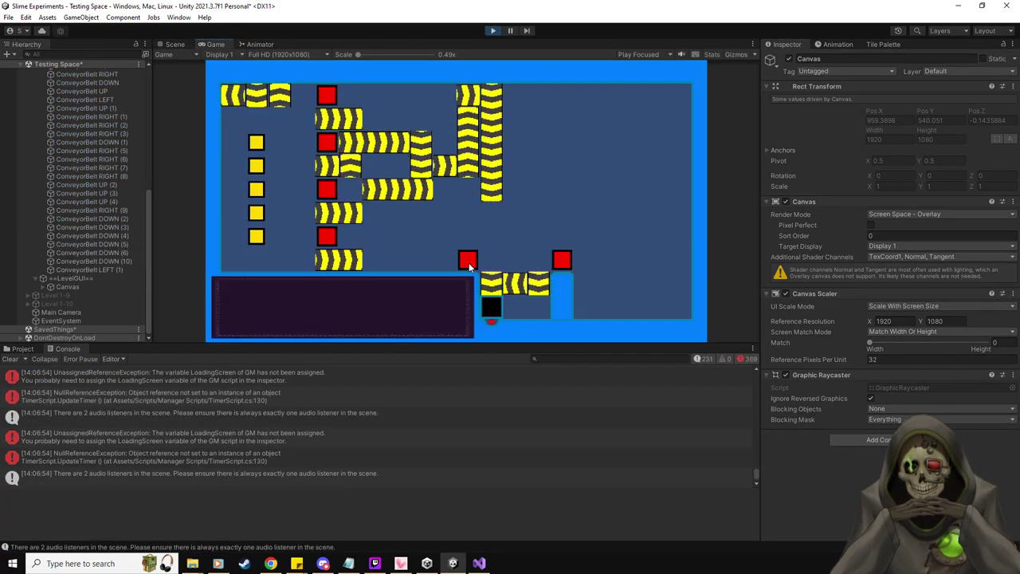
{"action": "left_click", "coordinate": [492, 30]}
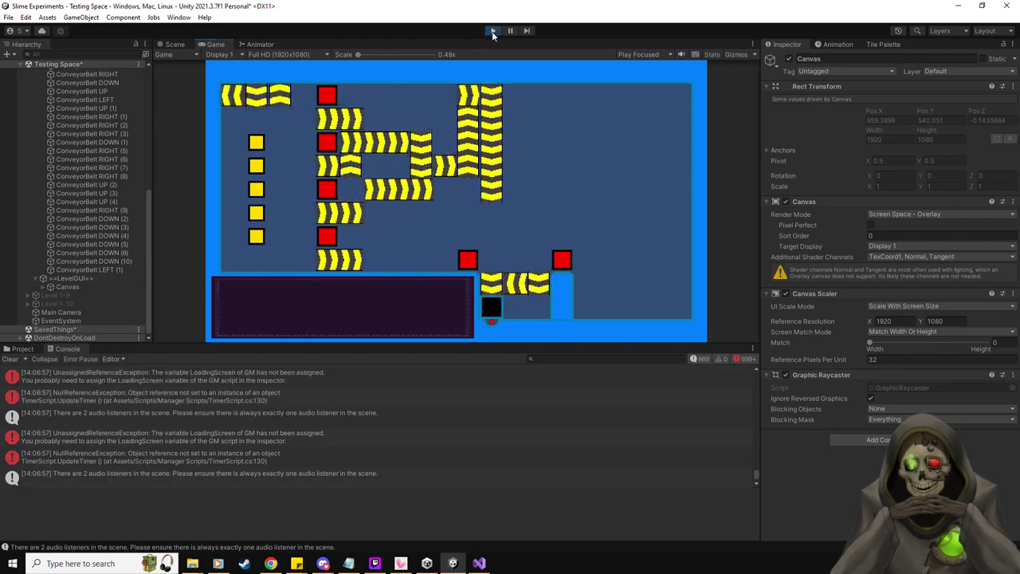
{"action": "left_click", "coordinate": [60, 312]}
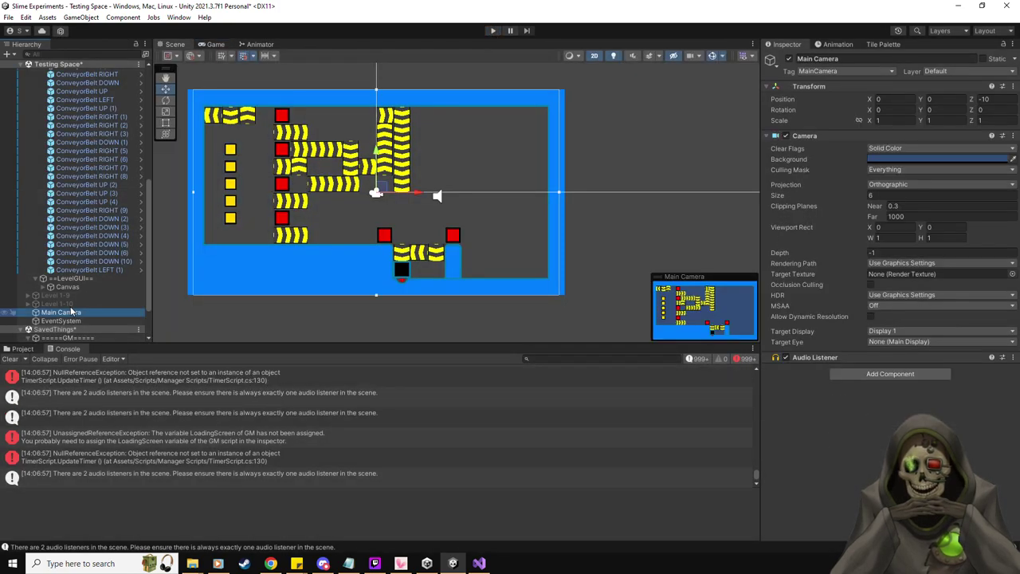
{"action": "key", "text": "Delete"}
- Clear the console and run the scene without the added camera, then stop it
{"action": "left_click", "coordinate": [8, 359]}
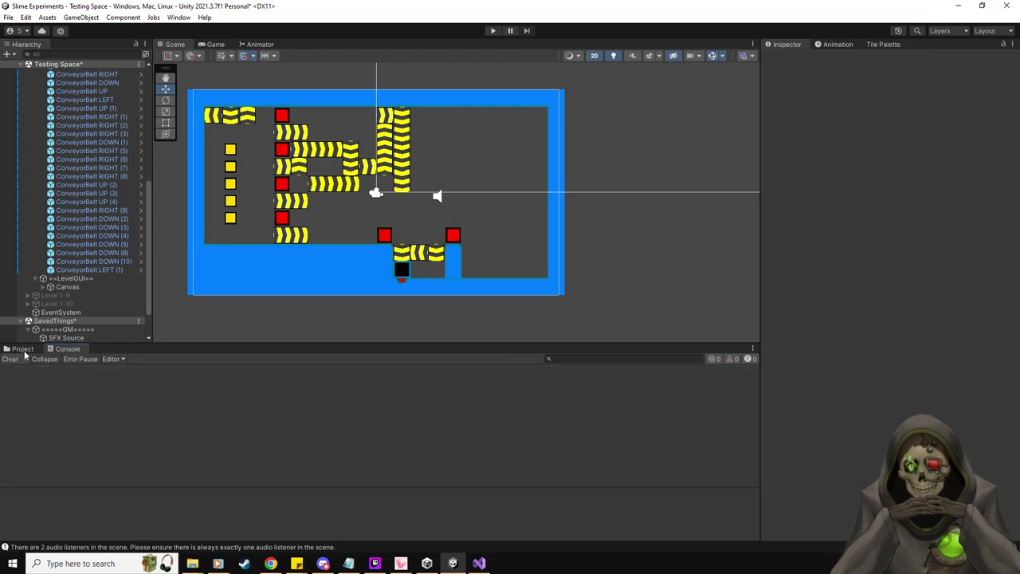
{"action": "left_click", "coordinate": [490, 30]}
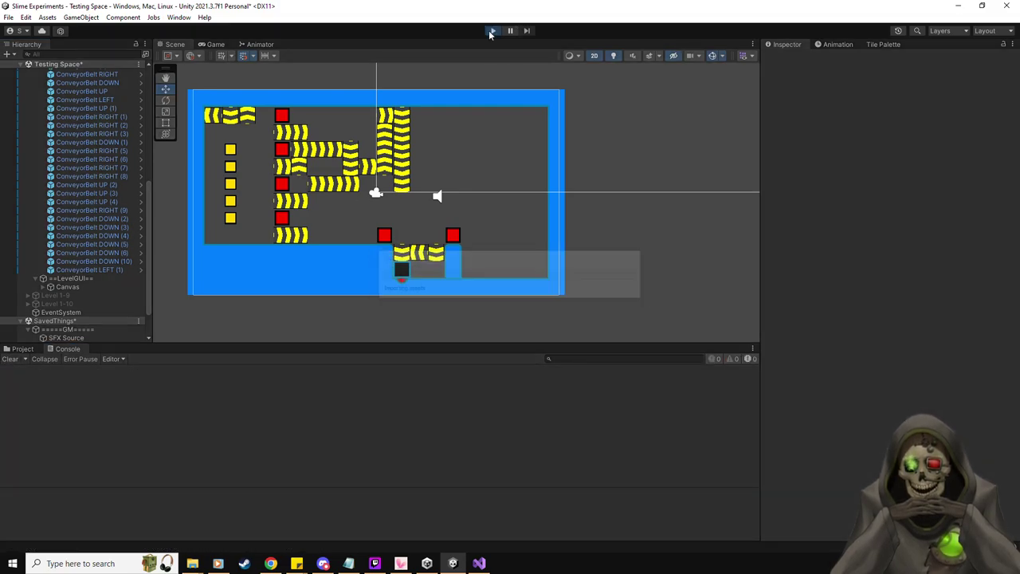
{"action": "left_click", "coordinate": [490, 30]}
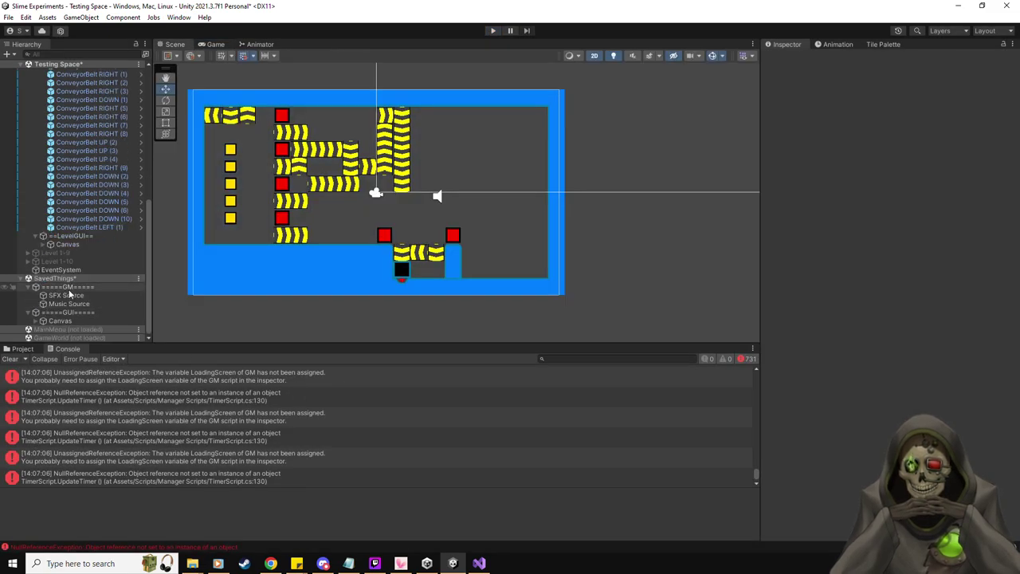
- Assign the Pause Menu object from the GUI Canvas to the GM script's Pause Menu reference
{"action": "left_click", "coordinate": [69, 286]}
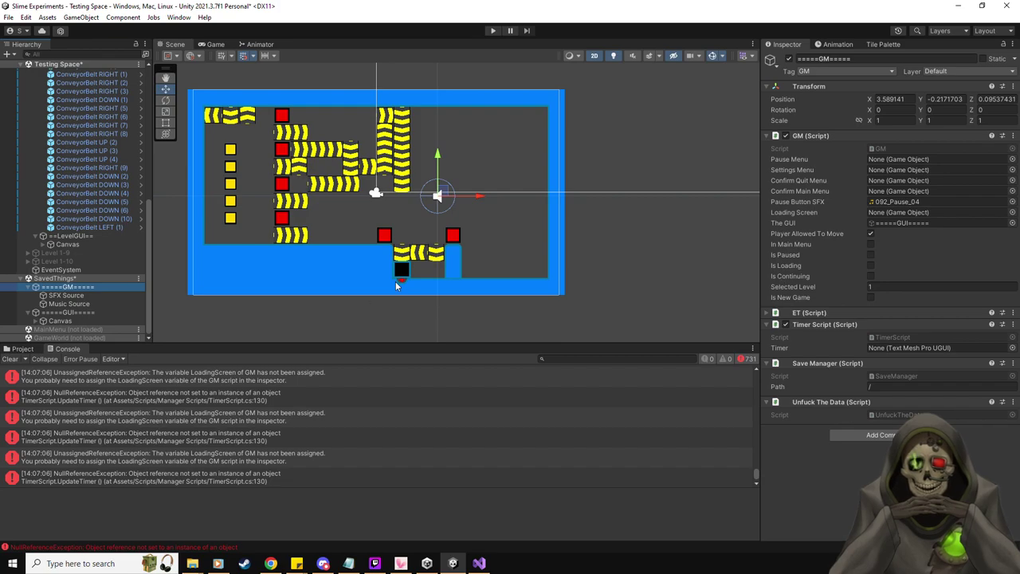
{"action": "left_click", "coordinate": [36, 320]}
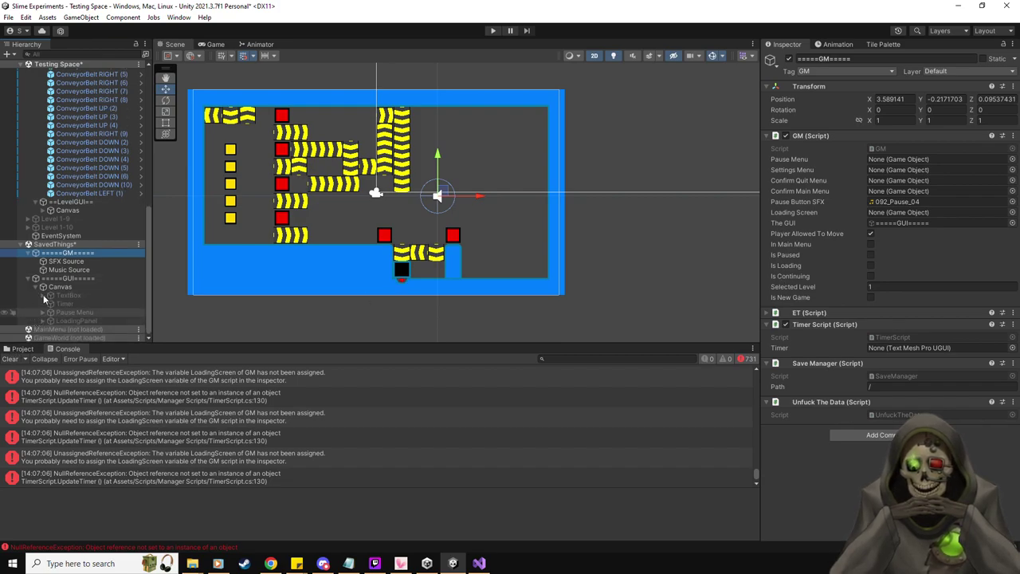
{"action": "left_click_drag", "start_coordinate": [62, 309], "coordinate": [901, 158]}
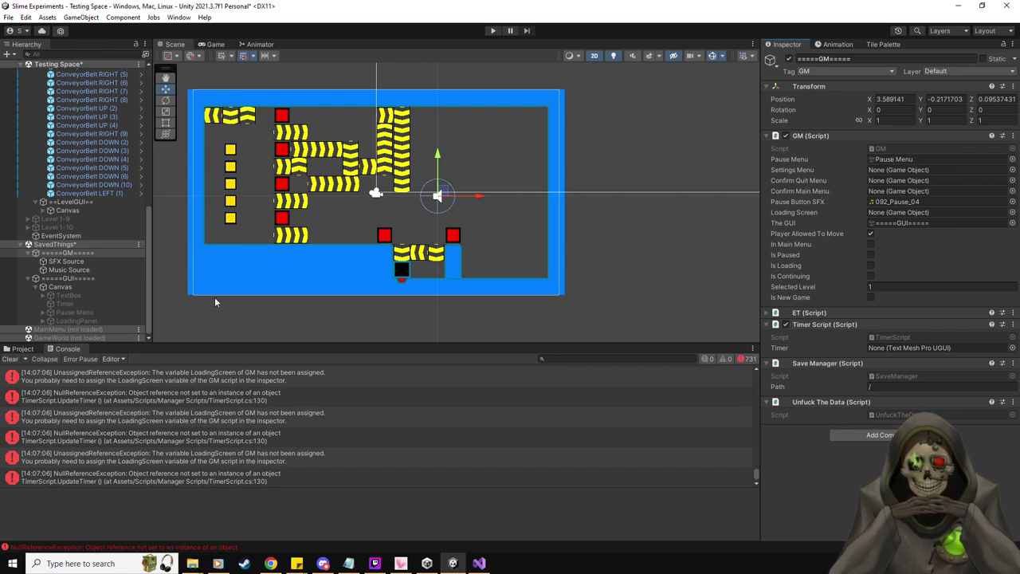
- Lock the inspector on GM and assign SettingsPanel, ConfirmQuitPanel and ConfirmMenuPanel to its Settings, Confirm Quit and Confirm Main Menu references
{"action": "left_click", "coordinate": [42, 311]}
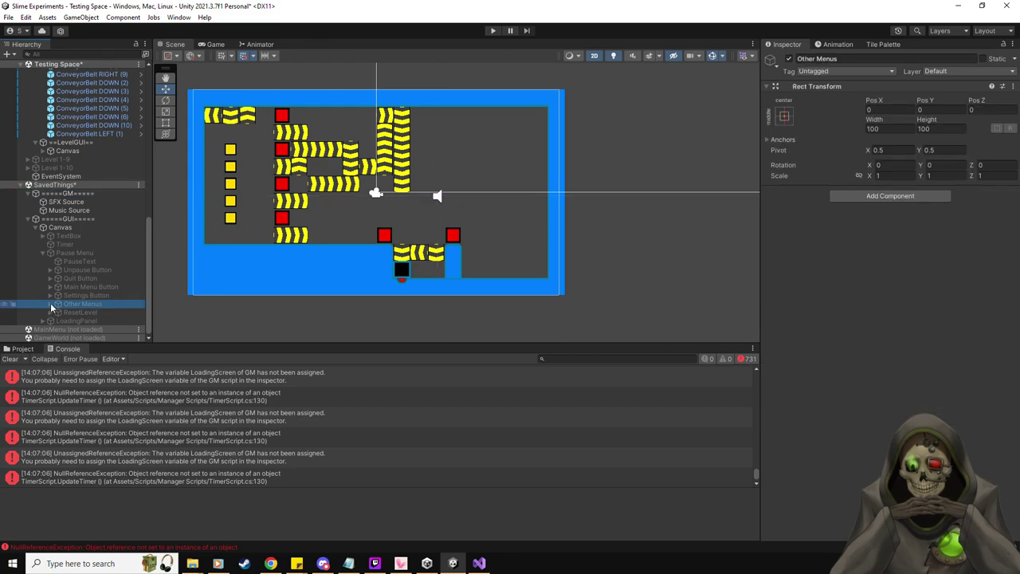
{"action": "left_click", "coordinate": [49, 304]}
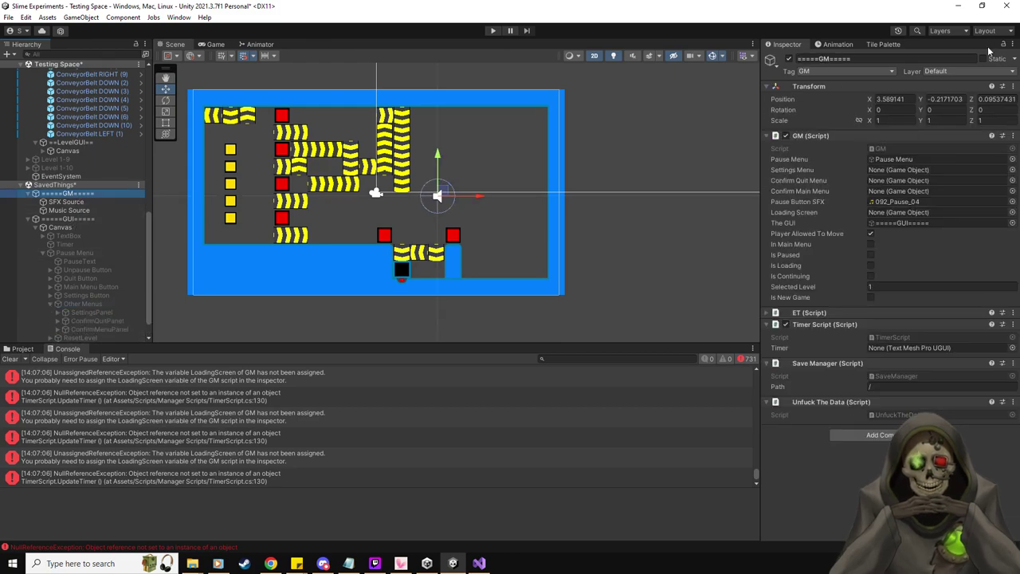
{"action": "scroll", "coordinate": [132, 217], "scroll_direction": "down", "scroll_amount": 2}
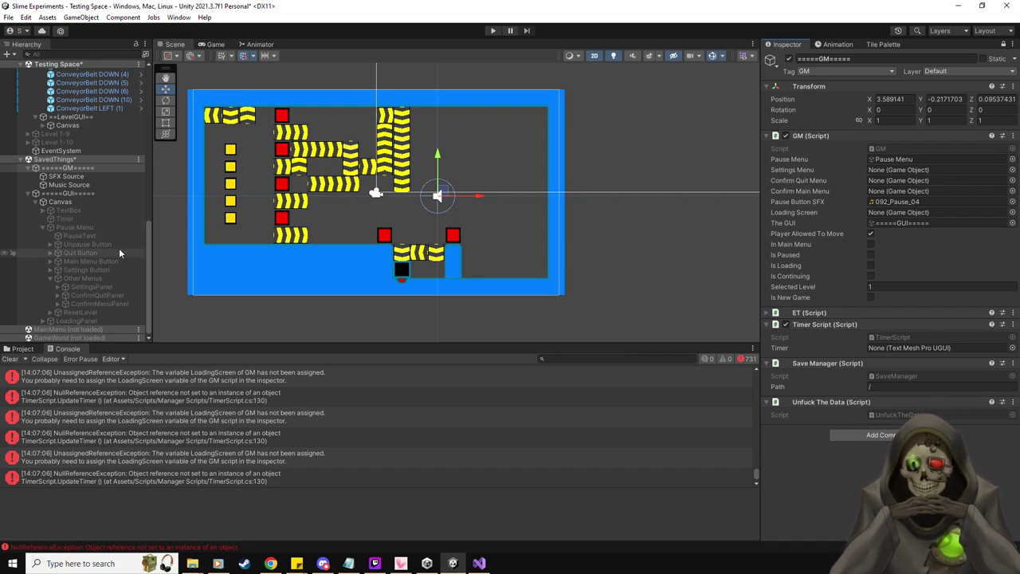
{"action": "left_click_drag", "start_coordinate": [98, 284], "coordinate": [952, 170]}
{"action": "left_click_drag", "start_coordinate": [95, 294], "coordinate": [925, 182]}
{"action": "left_click_drag", "start_coordinate": [110, 304], "coordinate": [901, 190]}
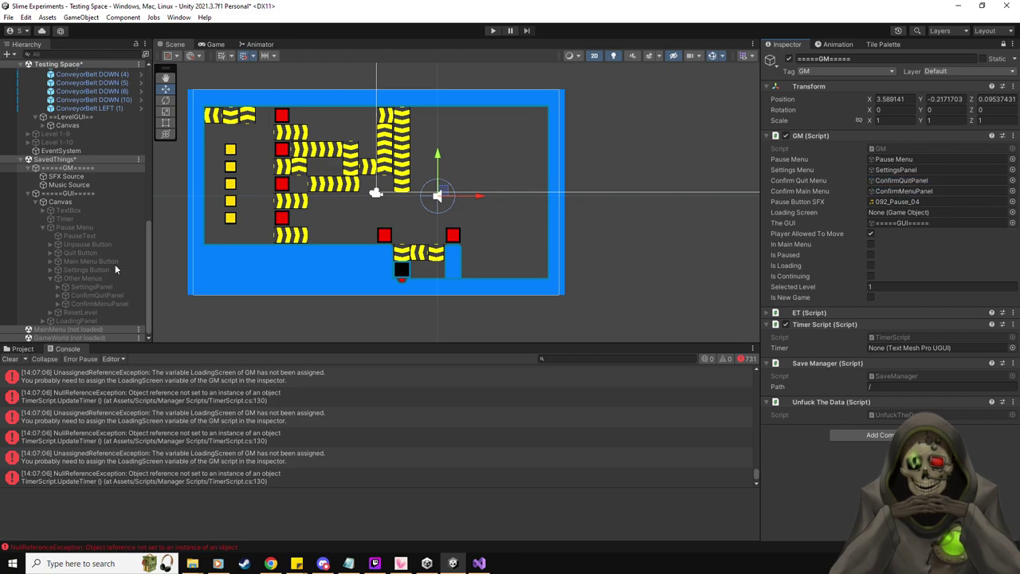
- Assign LoadingPanel as GM's Loading Screen and the Timer object as the Timer Script's timer, then unlock the inspector
{"action": "left_click_drag", "start_coordinate": [67, 319], "coordinate": [929, 215]}
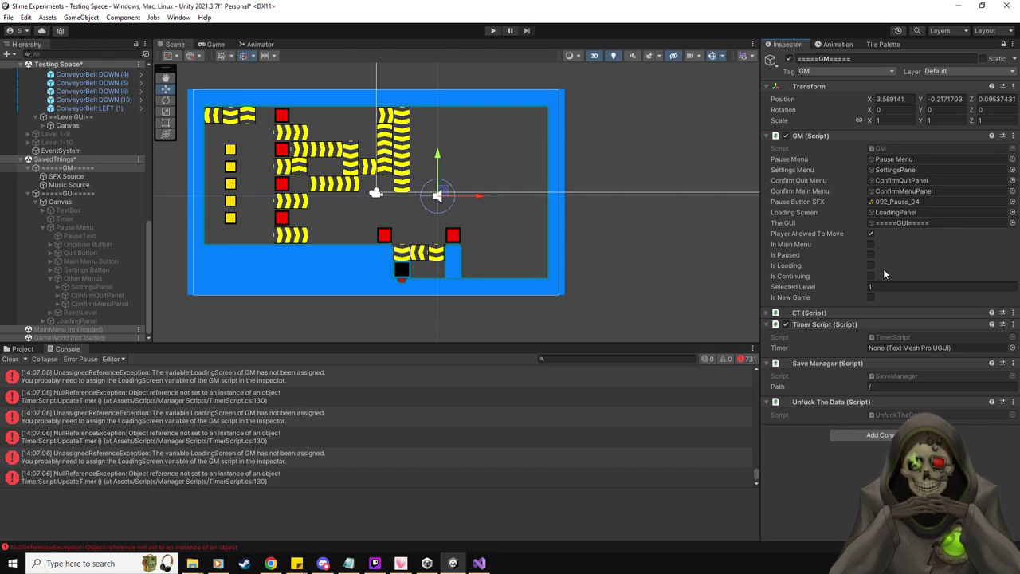
{"action": "left_click_drag", "start_coordinate": [75, 220], "coordinate": [912, 348]}
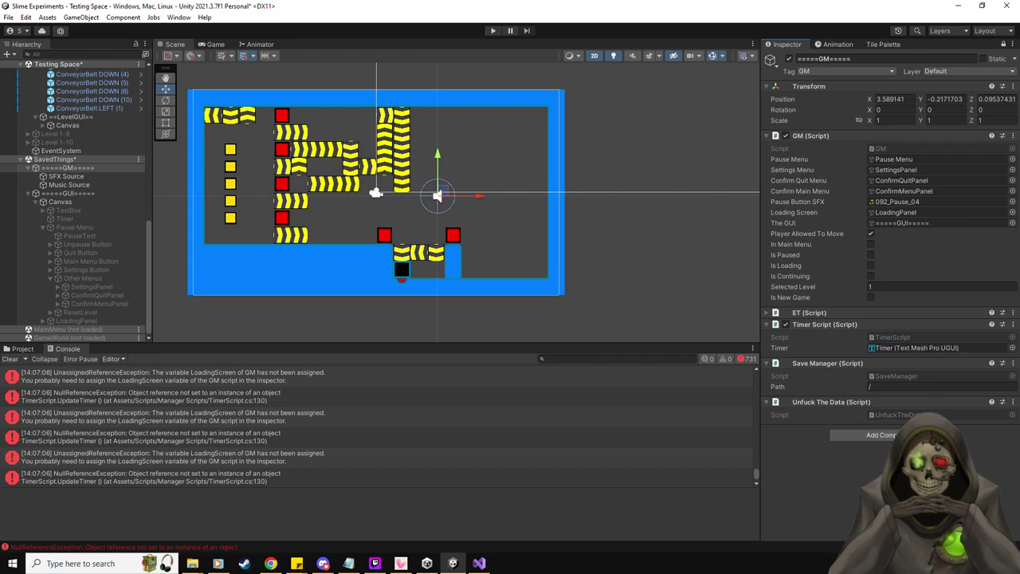
{"action": "left_click", "coordinate": [83, 191]}
{"action": "left_click", "coordinate": [1003, 44]}
- Review the settings of SFX Source, GM and the GUI Canvas in SavedThings
{"action": "left_click", "coordinate": [74, 177]}
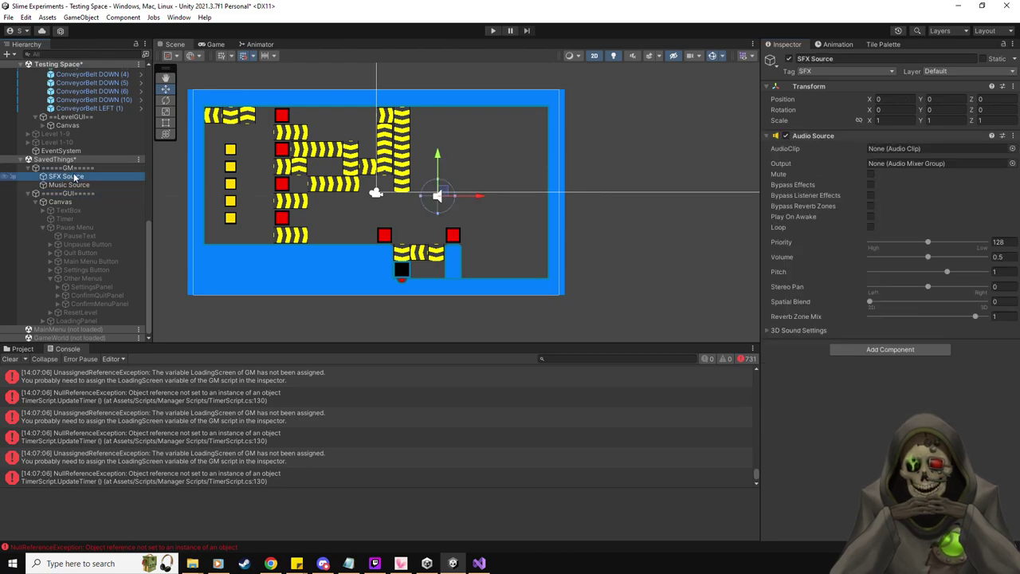
{"action": "key", "text": "Up"}
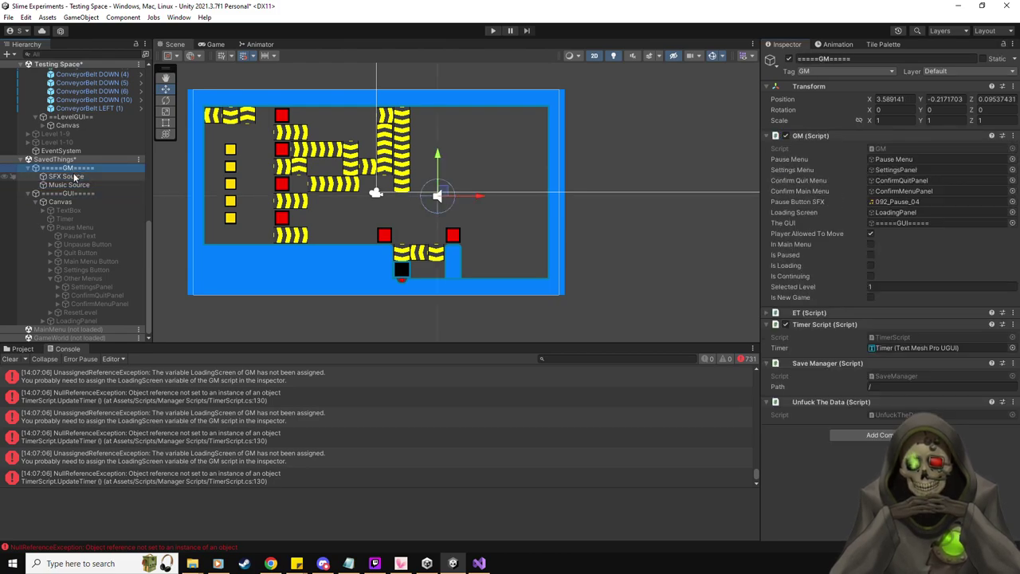
{"action": "key", "text": "Down"}
{"action": "key", "text": "Down"}
{"action": "key", "text": "Down"}
{"action": "key", "text": "Down"}
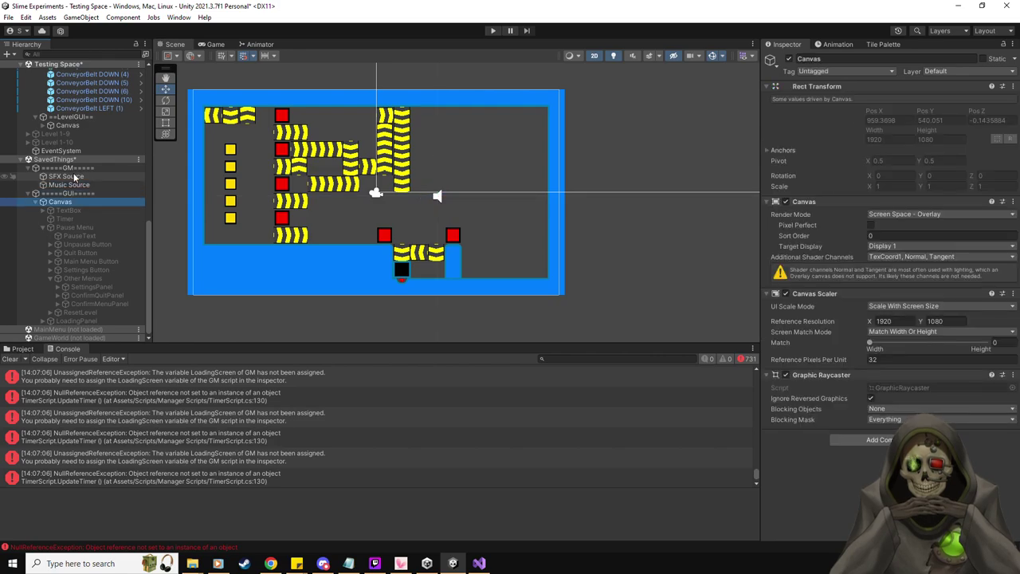
- Test-run the scene with a cleared console, then stop it and save the open scenes
{"action": "left_click", "coordinate": [10, 359]}
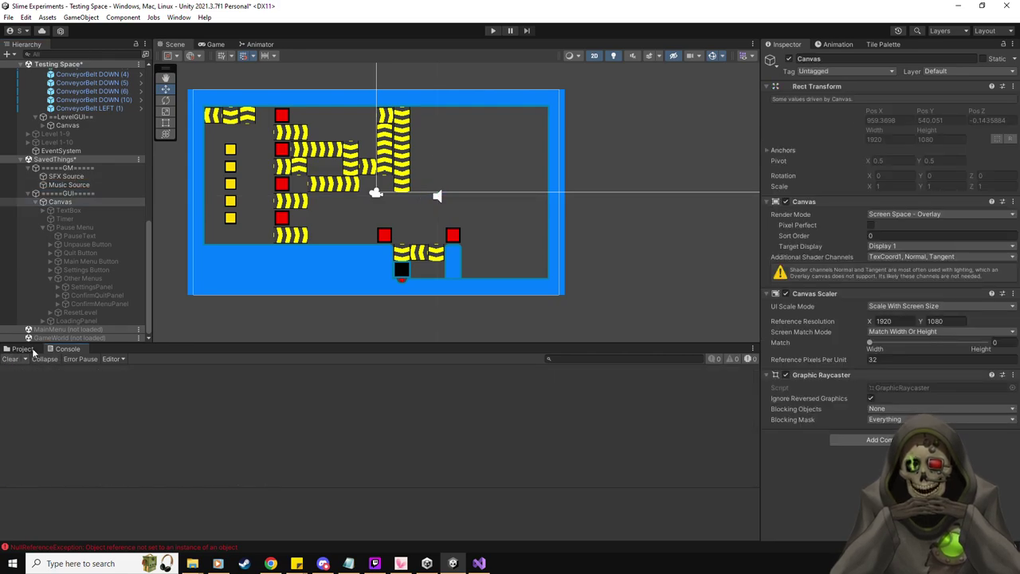
{"action": "left_click", "coordinate": [492, 31]}
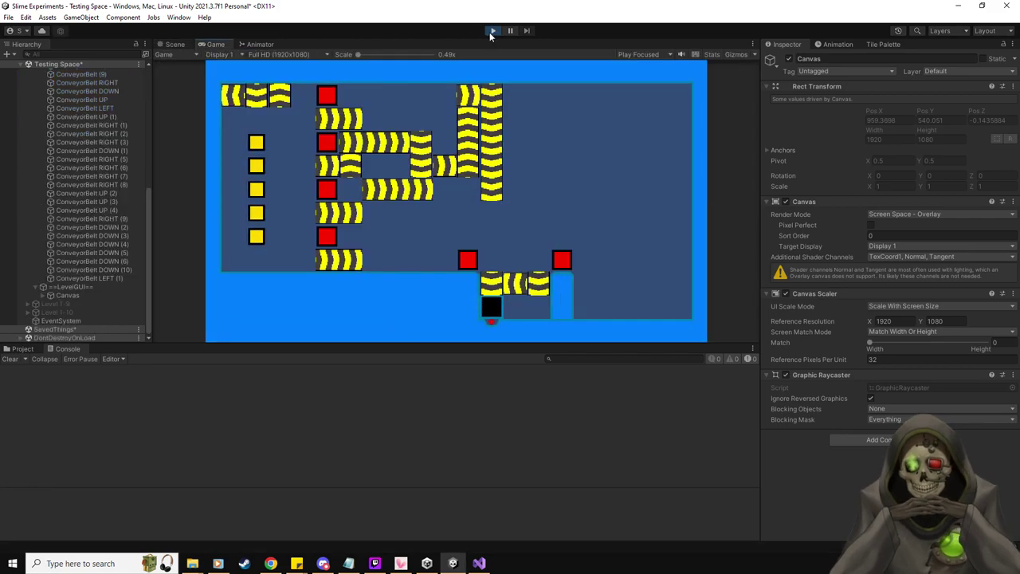
{"action": "left_click", "coordinate": [490, 32]}
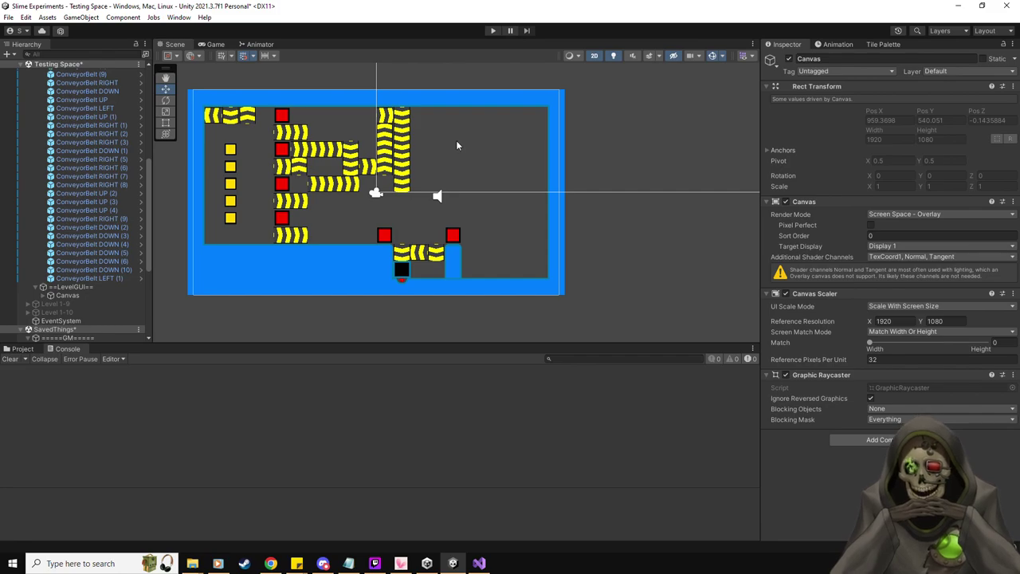
{"action": "left_click_drag", "start_coordinate": [506, 231], "coordinate": [347, 129]}
{"action": "left_click", "coordinate": [442, 198]}
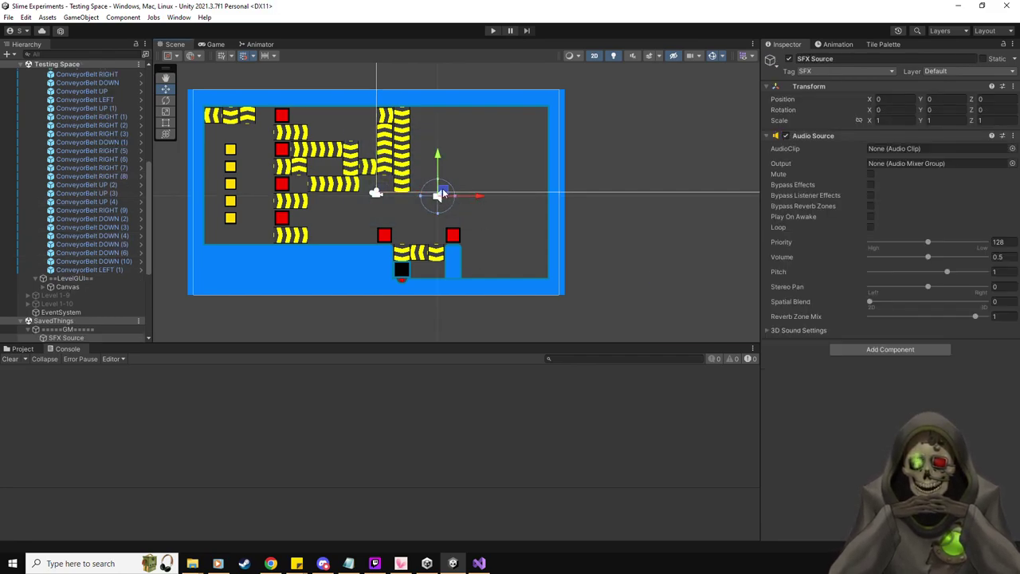
- Move the GM object in SavedThings outside the level's right wall, to about X 19, Y -3
{"action": "scroll", "coordinate": [80, 223], "scroll_direction": "down", "scroll_amount": 5}
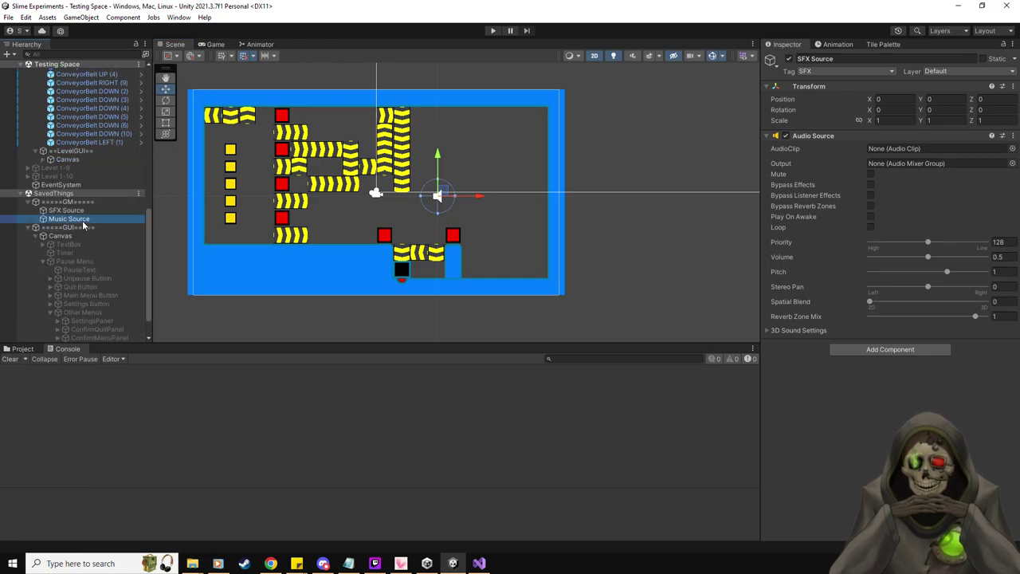
{"action": "left_click", "coordinate": [80, 202]}
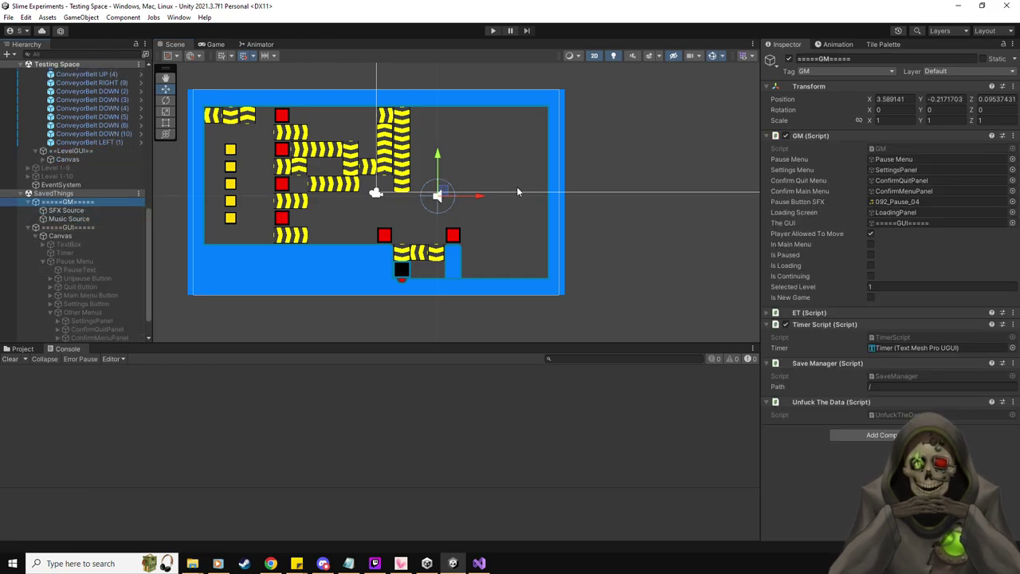
{"action": "left_click_drag", "start_coordinate": [441, 195], "coordinate": [702, 243]}
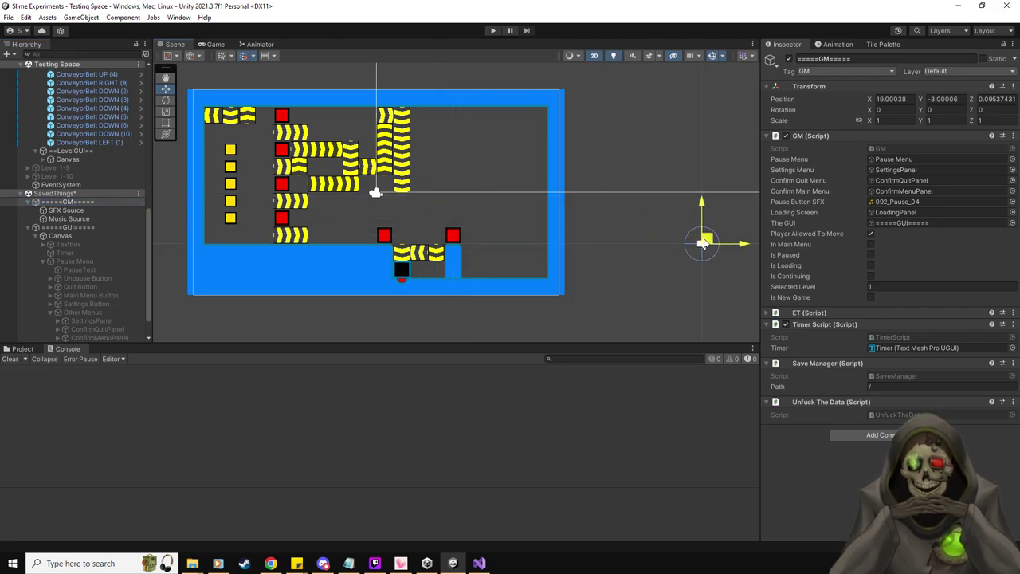
{"action": "left_click", "coordinate": [76, 227]}
{"action": "scroll", "coordinate": [426, 211], "scroll_direction": "down", "scroll_amount": 2}
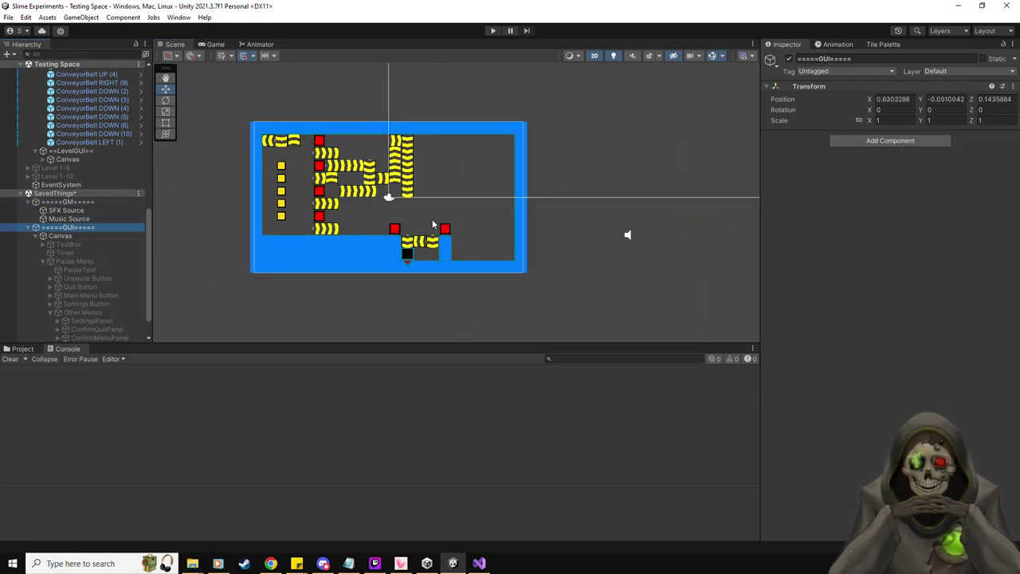
{"action": "left_click", "coordinate": [382, 199]}
{"action": "left_click", "coordinate": [373, 179]}
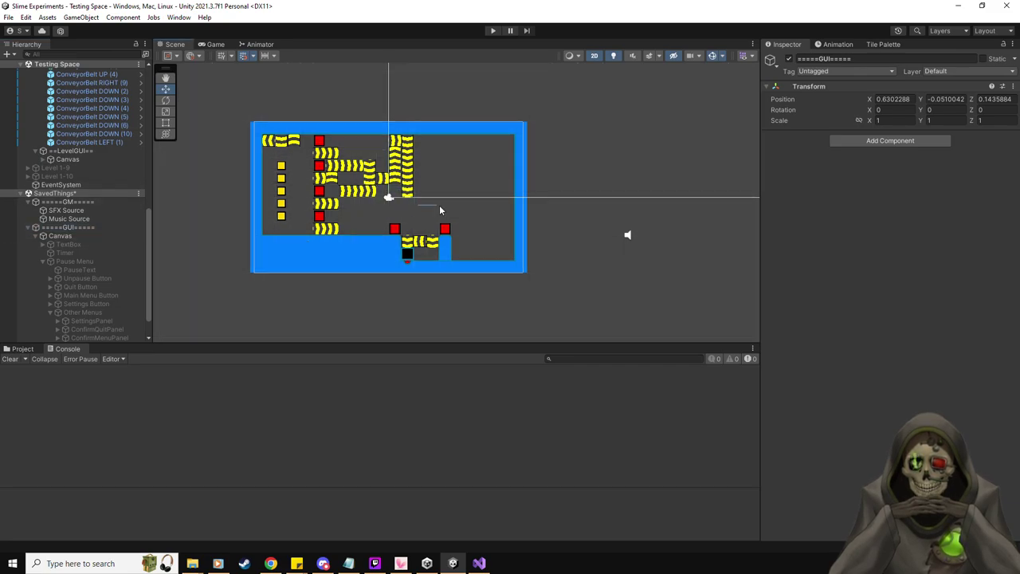
{"action": "scroll", "coordinate": [433, 205], "scroll_direction": "up", "scroll_amount": 2}
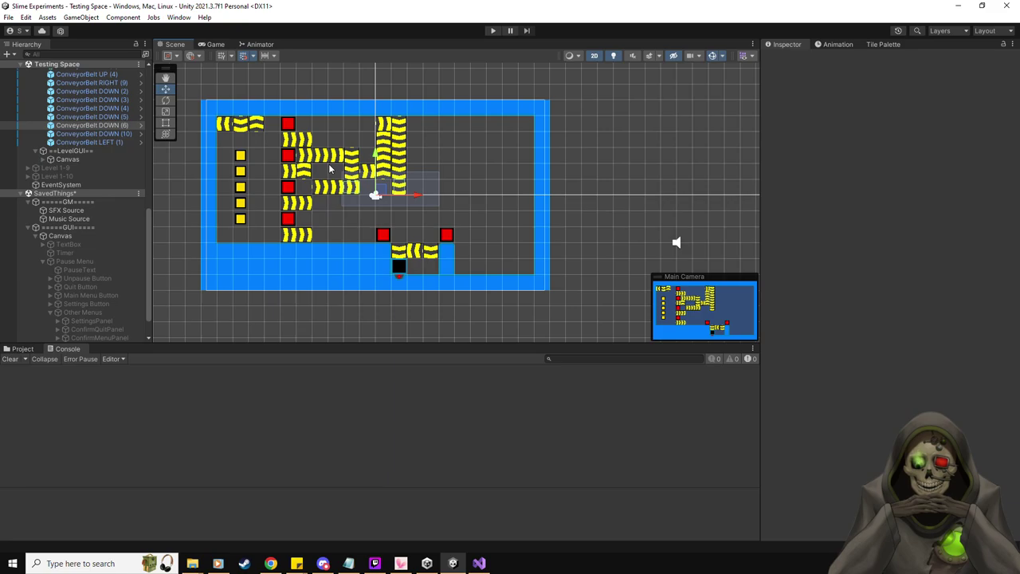
{"action": "left_click_drag", "start_coordinate": [330, 169], "coordinate": [333, 170]}
{"action": "scroll", "coordinate": [96, 157], "scroll_direction": "up", "scroll_amount": 1}
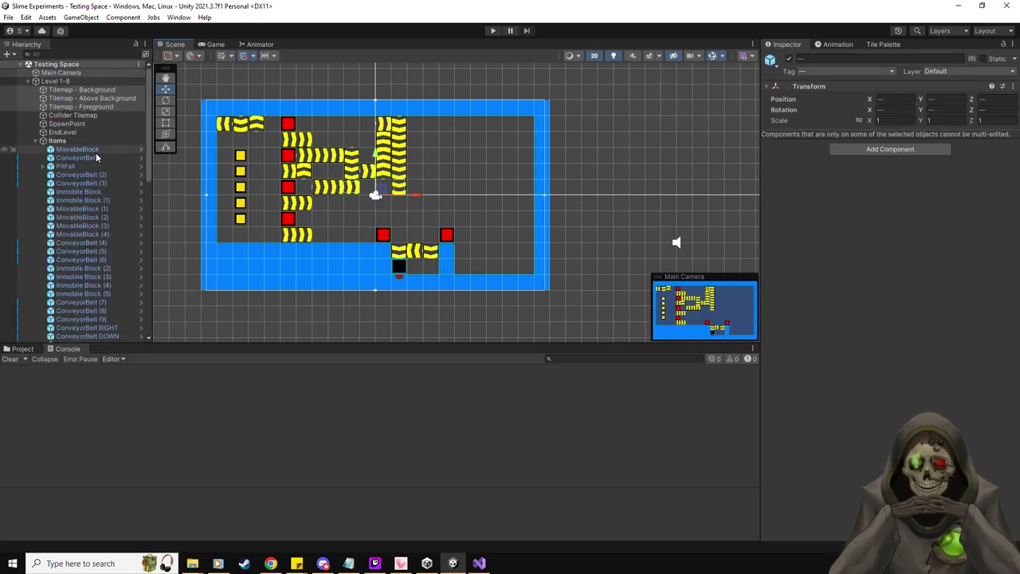
- Move the lower four belts, ConveyorBelt DOWN (3) to (6), to X 2.5 and three units down, ending just above the bottom conveyor row
{"action": "left_click", "coordinate": [469, 179]}
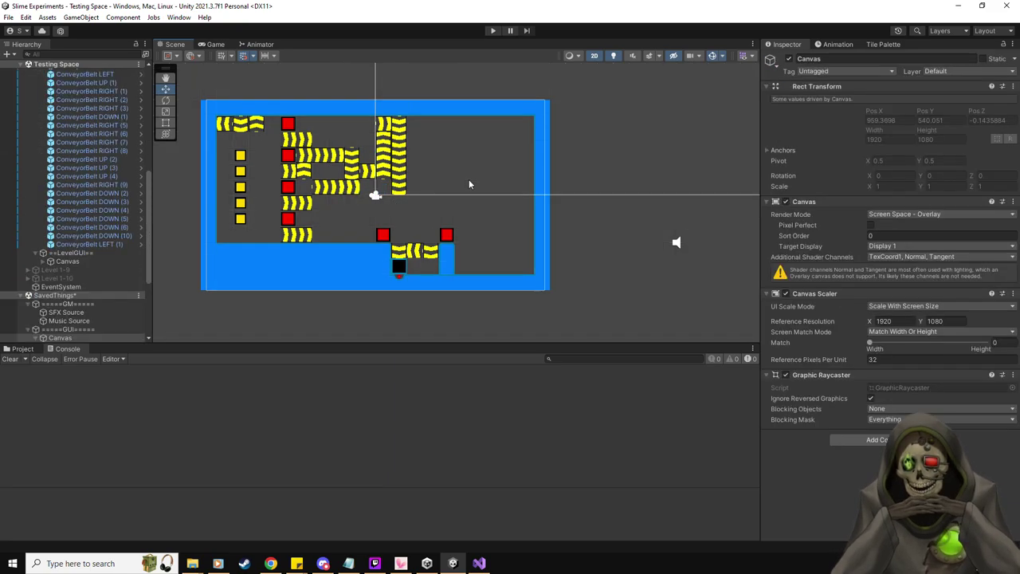
{"action": "scroll", "coordinate": [414, 199], "scroll_direction": "up", "scroll_amount": 3}
{"action": "left_click_drag", "start_coordinate": [414, 198], "coordinate": [388, 116]}
{"action": "scroll", "coordinate": [111, 170], "scroll_direction": "down", "scroll_amount": 5}
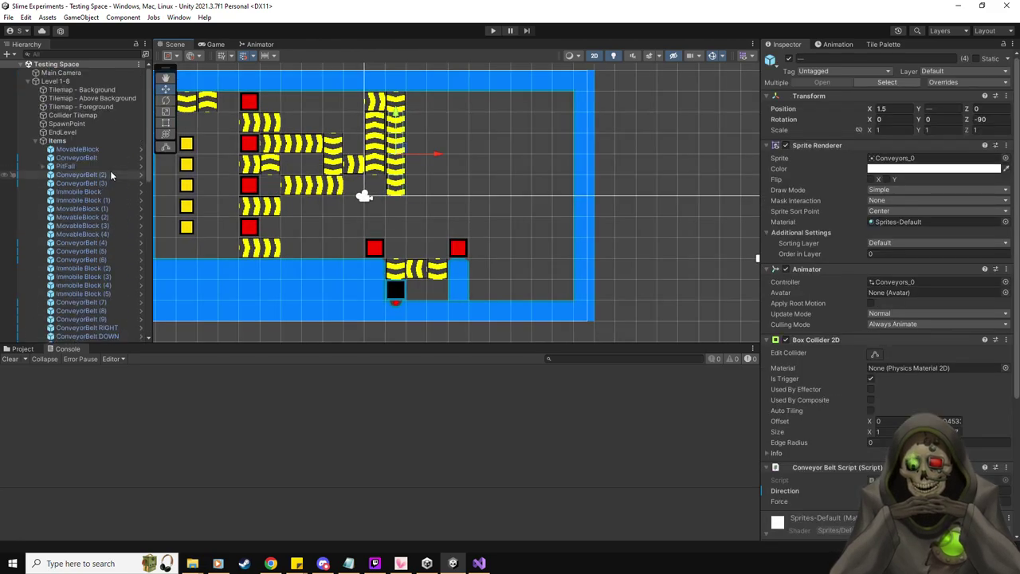
{"action": "scroll", "coordinate": [111, 183], "scroll_direction": "up", "scroll_amount": 3}
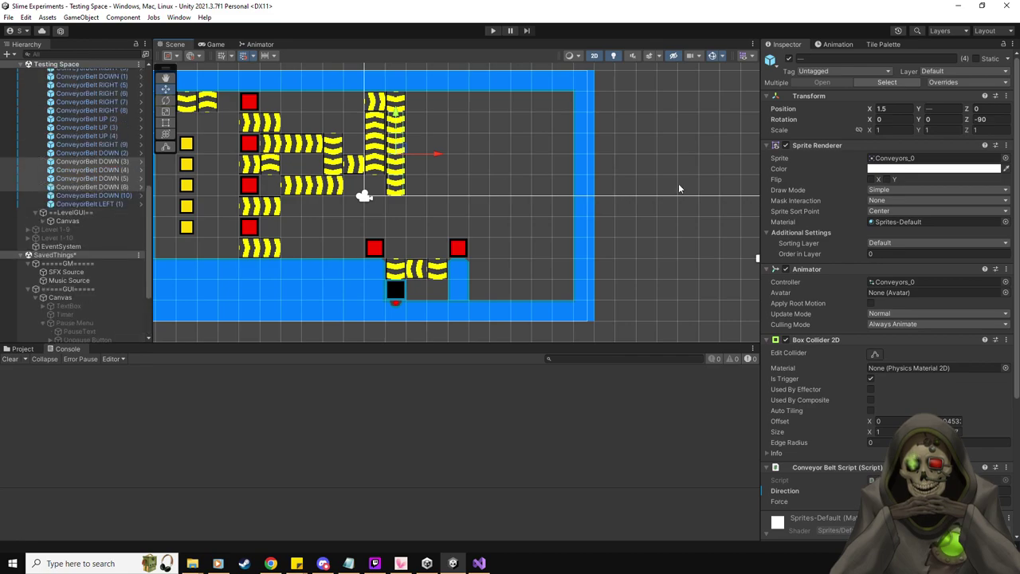
{"action": "left_click", "coordinate": [481, 166]}
{"action": "left_click_drag", "start_coordinate": [427, 206], "coordinate": [378, 112]}
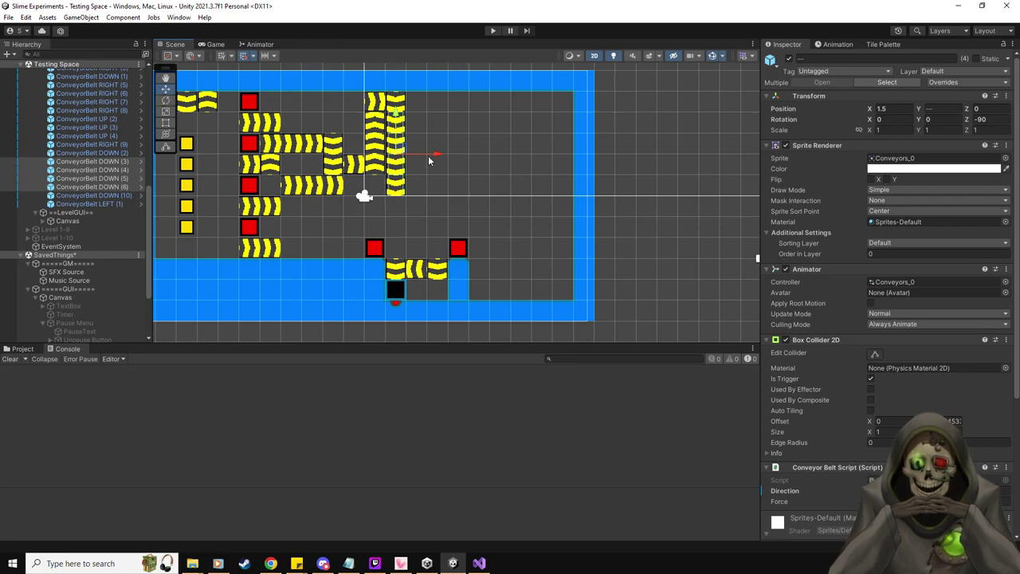
{"action": "left_click_drag", "start_coordinate": [434, 155], "coordinate": [455, 156]}
{"action": "left_click_drag", "start_coordinate": [416, 111], "coordinate": [416, 174]}
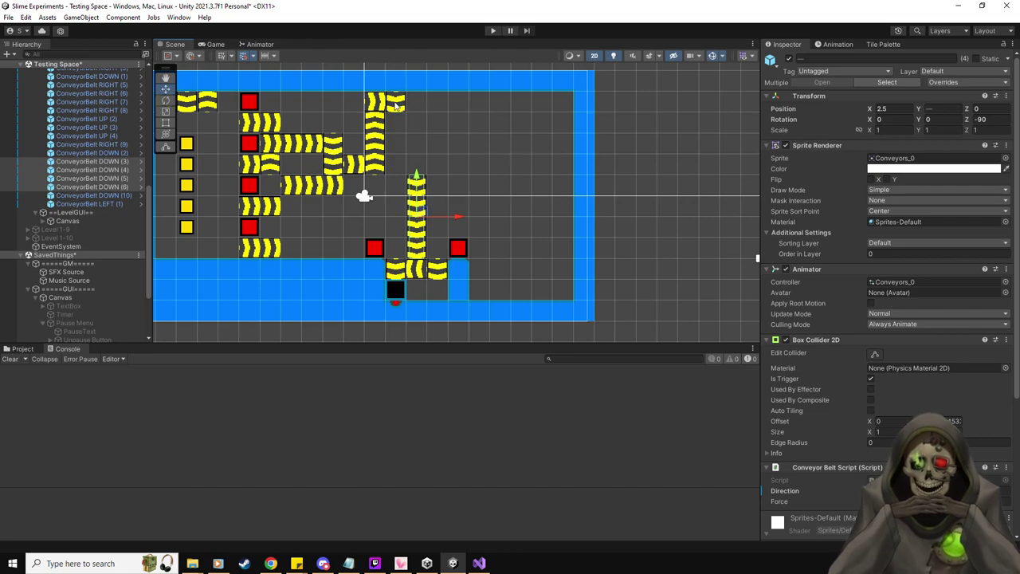
- Move ConveyorBelt DOWN (2) onto the top of the relocated column, at X 2.5, Y 1.5
{"action": "left_click", "coordinate": [78, 298]}
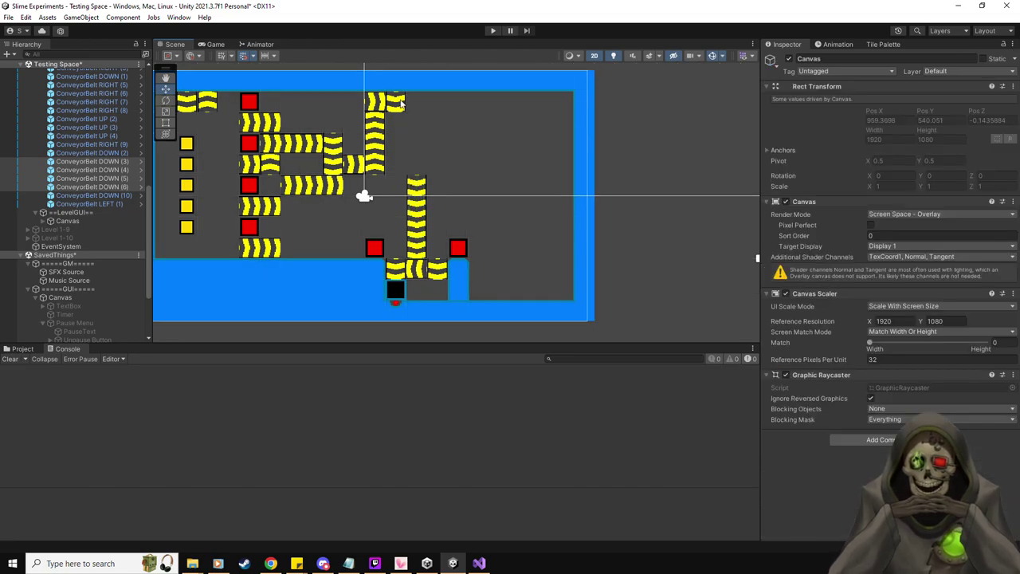
{"action": "left_click", "coordinate": [120, 196]}
{"action": "key", "text": "Up"}
{"action": "key", "text": "Up"}
{"action": "key", "text": "Up"}
{"action": "key", "text": "Up"}
{"action": "key", "text": "Up"}
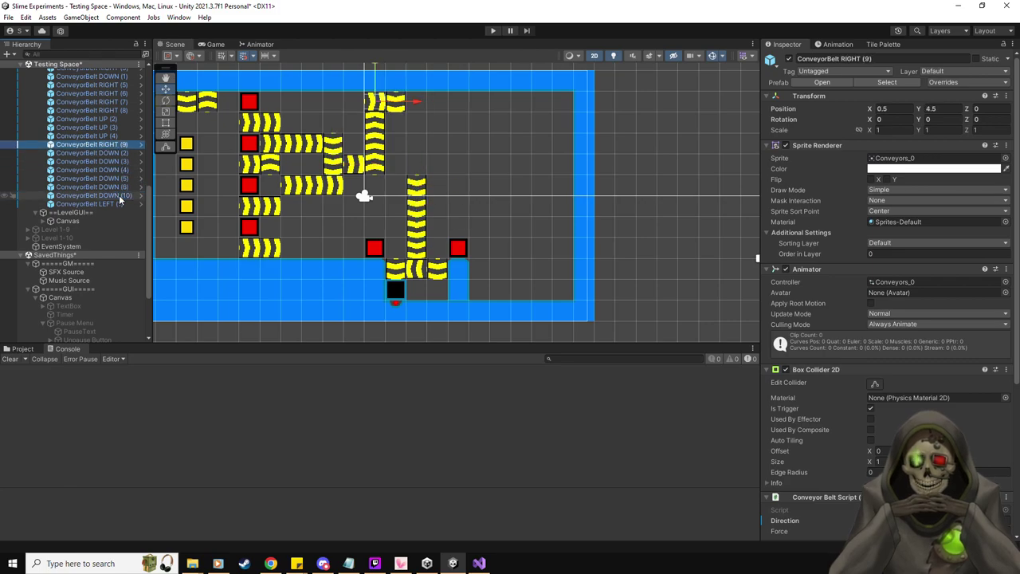
{"action": "left_click_drag", "start_coordinate": [401, 99], "coordinate": [422, 162]}
- Delete the three right-facing belts in the Y 0.5 row, ConveyorBelt RIGHT (5), (6) and (7)
{"action": "middle_click_drag", "start_coordinate": [422, 161], "coordinate": [446, 217]}
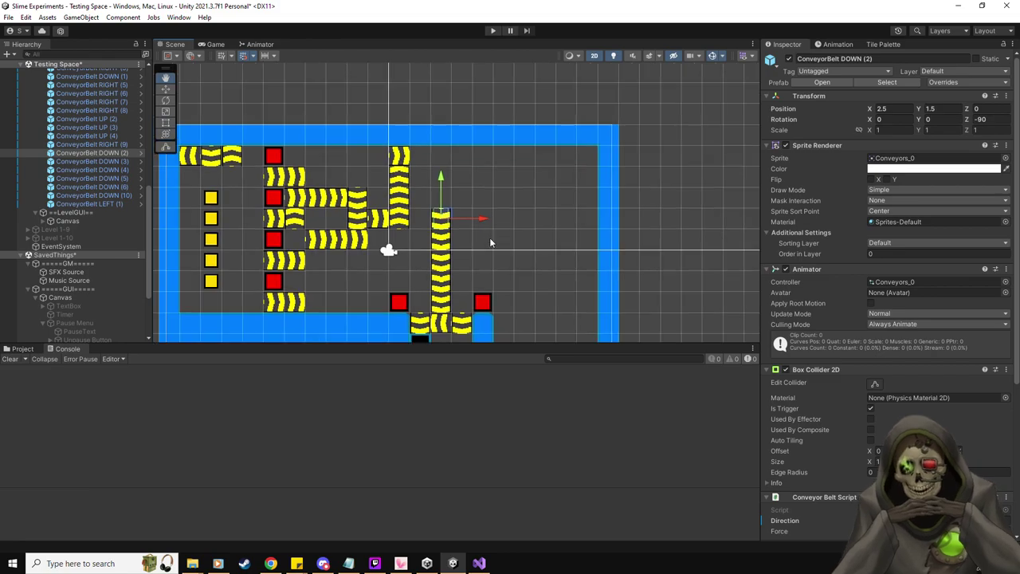
{"action": "left_click", "coordinate": [313, 235]}
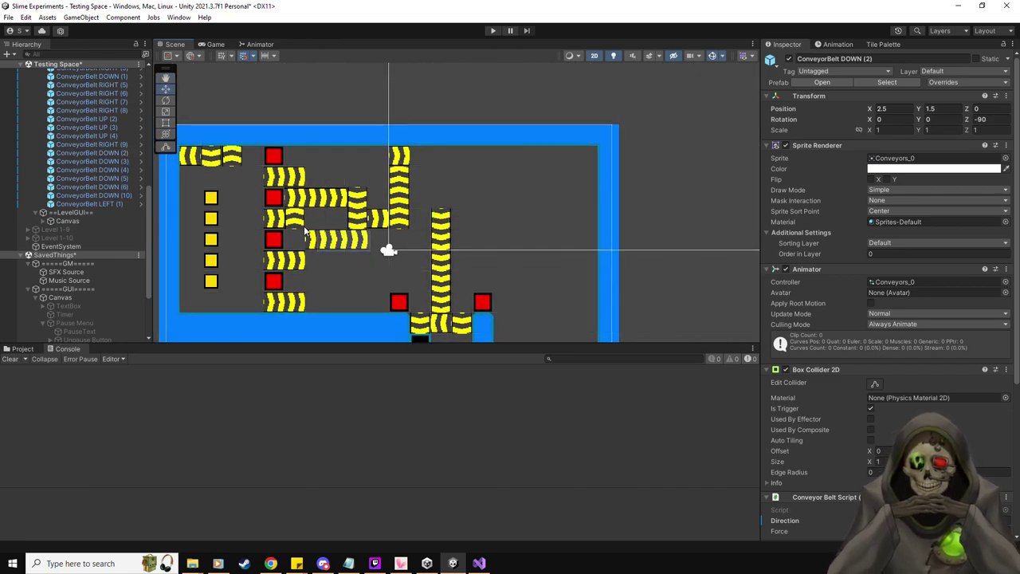
{"action": "left_click_drag", "start_coordinate": [311, 231], "coordinate": [370, 245]}
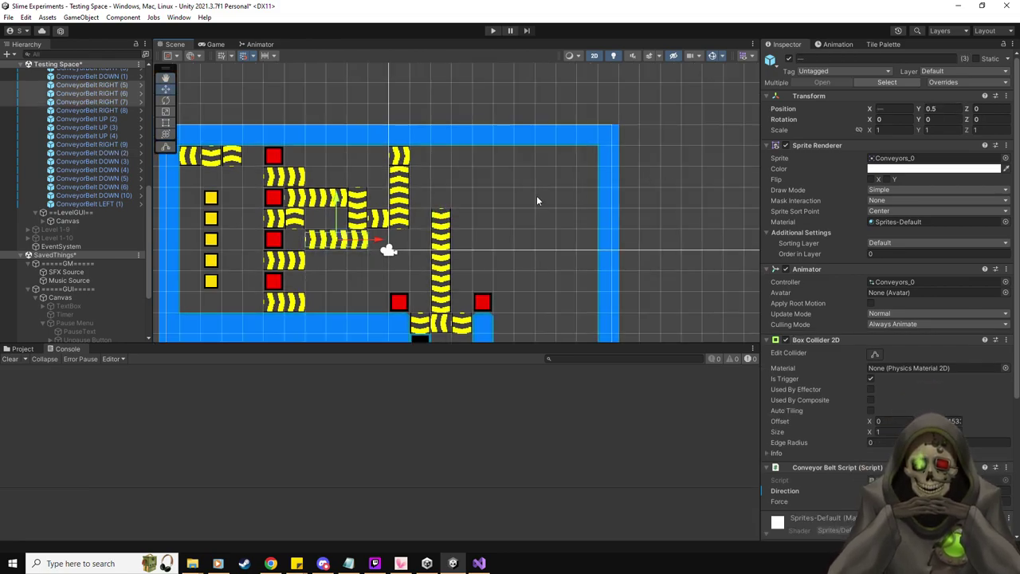
{"action": "key", "text": "Delete"}
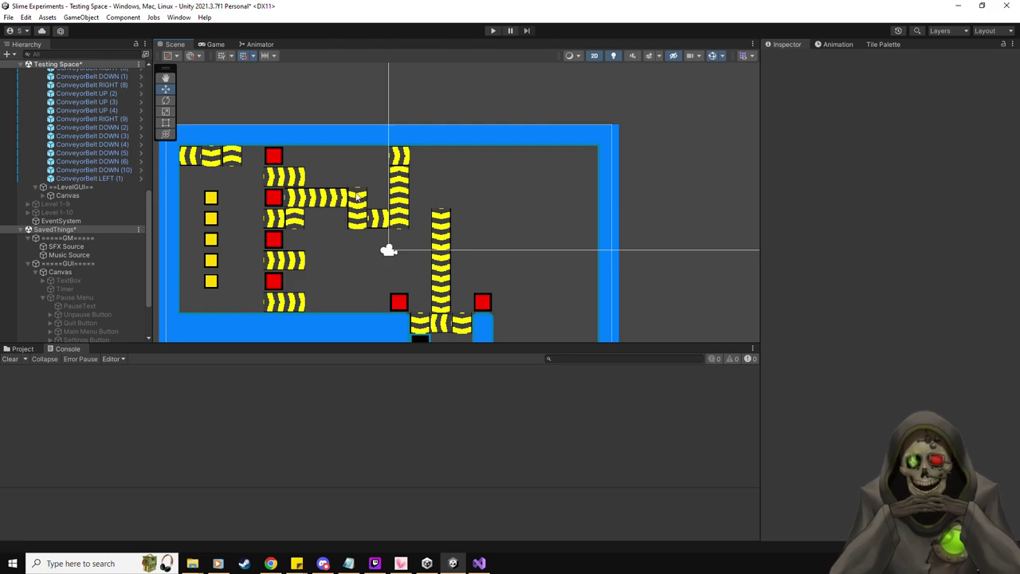
- Lower ConveyorBelt RIGHT (8) to Y 0.5 and duplicate it, so two adjacent belts run up to X -0.5
{"action": "left_click", "coordinate": [380, 223]}
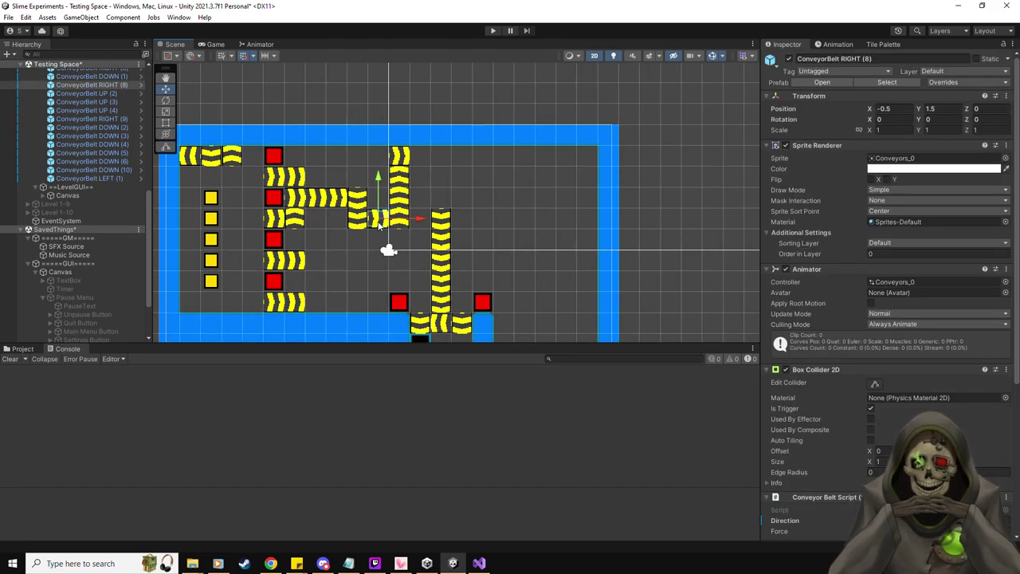
{"action": "left_click_drag", "start_coordinate": [380, 216], "coordinate": [421, 239]}
{"action": "key", "text": "ctrl+d"}
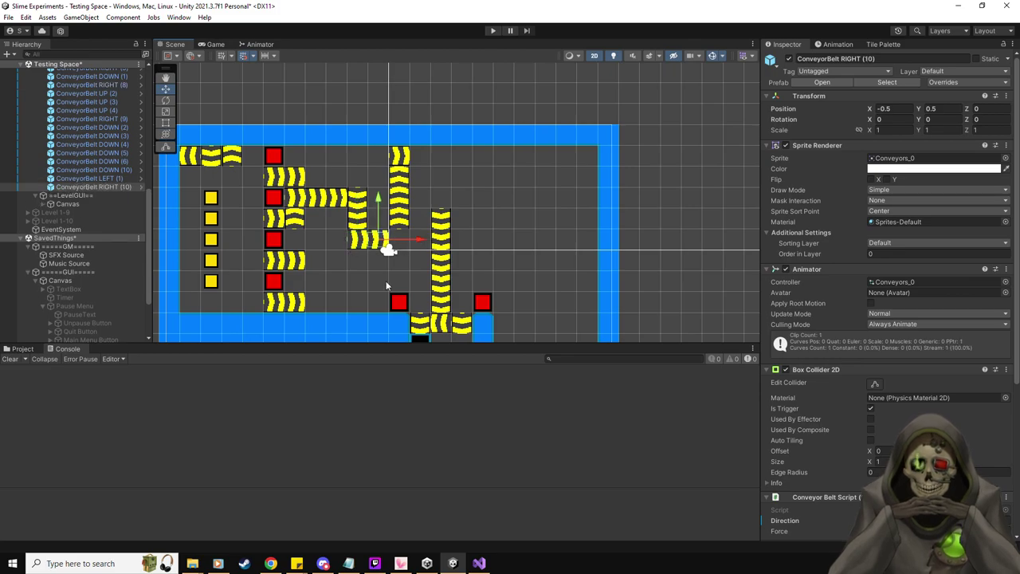
- Lower the UP conveyor column at X 0.5 so its lowest belt is at Y 0.5, and delete its top belt
{"action": "left_click", "coordinate": [402, 223]}
{"action": "left_click", "coordinate": [404, 182]}
{"action": "left_click_drag", "start_coordinate": [401, 136], "coordinate": [400, 199]}
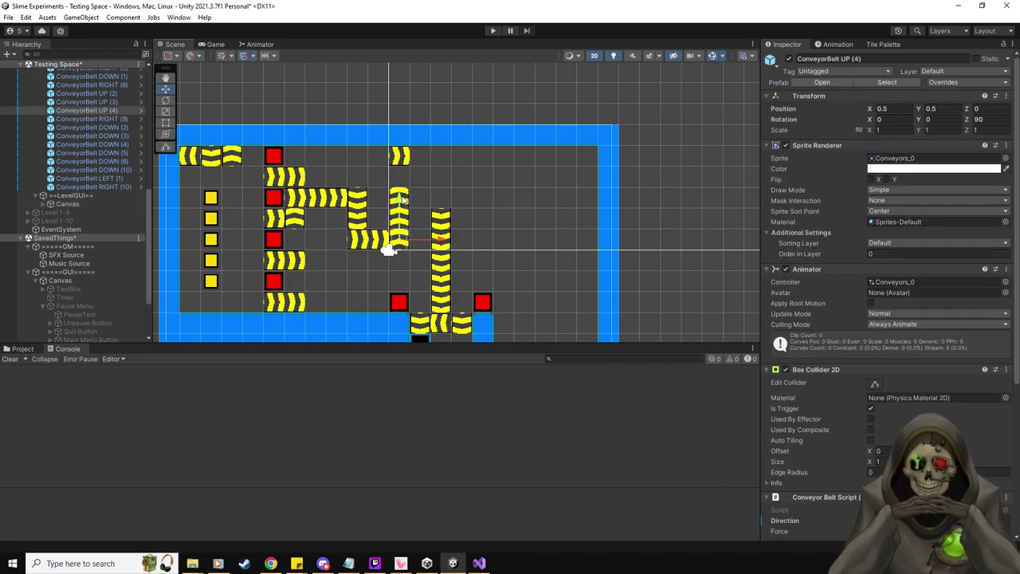
{"action": "left_click", "coordinate": [403, 196]}
{"action": "left_click", "coordinate": [402, 203]}
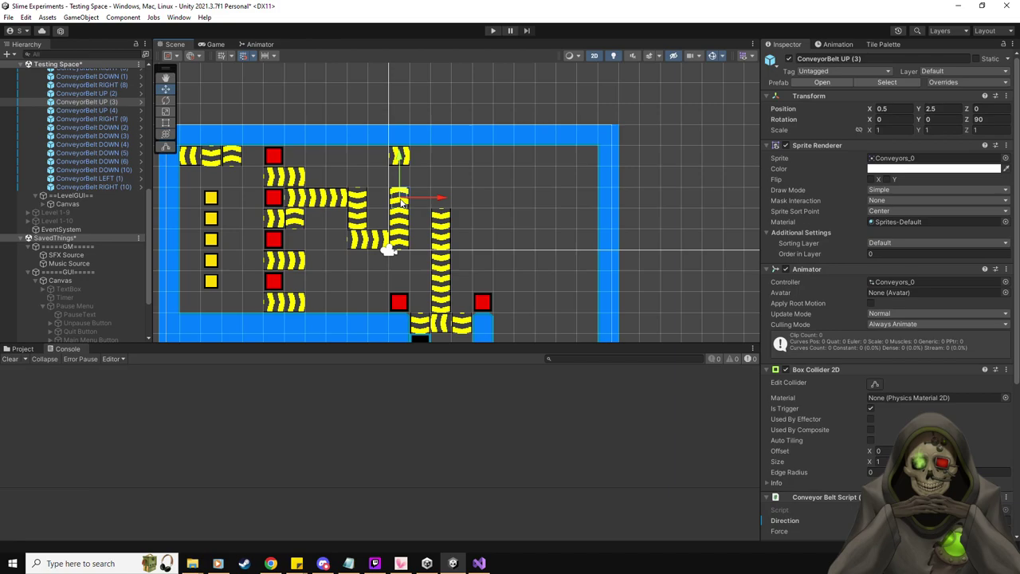
{"action": "left_click", "coordinate": [403, 199]}
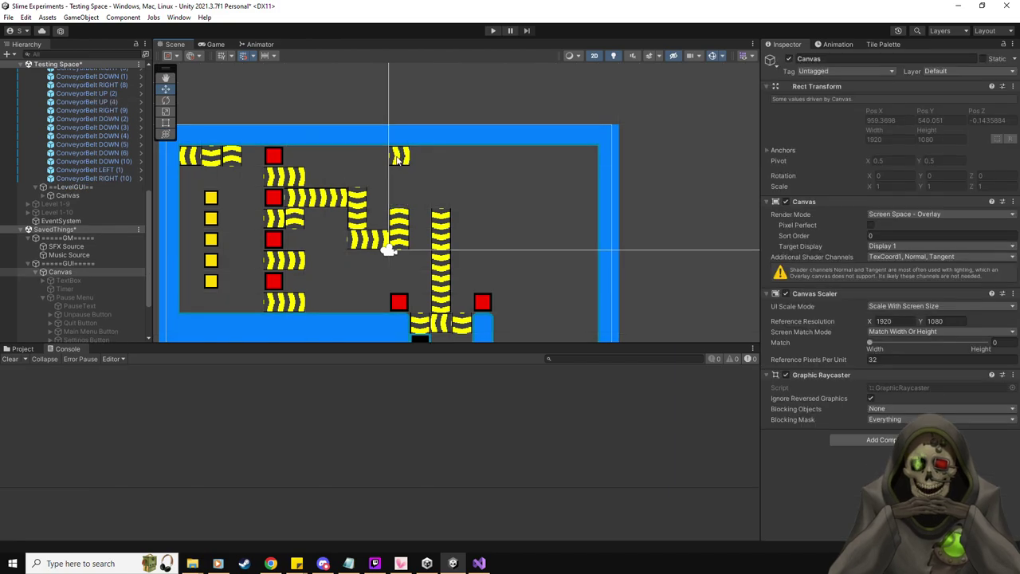
- Lower ConveyorBelt RIGHT (9) onto the shortened UP column at Y 2.5 and duplicate it one unit to the right
{"action": "left_click", "coordinate": [402, 156]}
{"action": "left_click_drag", "start_coordinate": [400, 118], "coordinate": [400, 159]}
{"action": "key", "text": "ctrl+d"}
{"action": "left_click_drag", "start_coordinate": [442, 200], "coordinate": [462, 200]}
- Duplicate a belt of the DOWN column at X 2.5 and place the copy on top of the column, joining the right-facing pair
{"action": "left_click", "coordinate": [443, 227]}
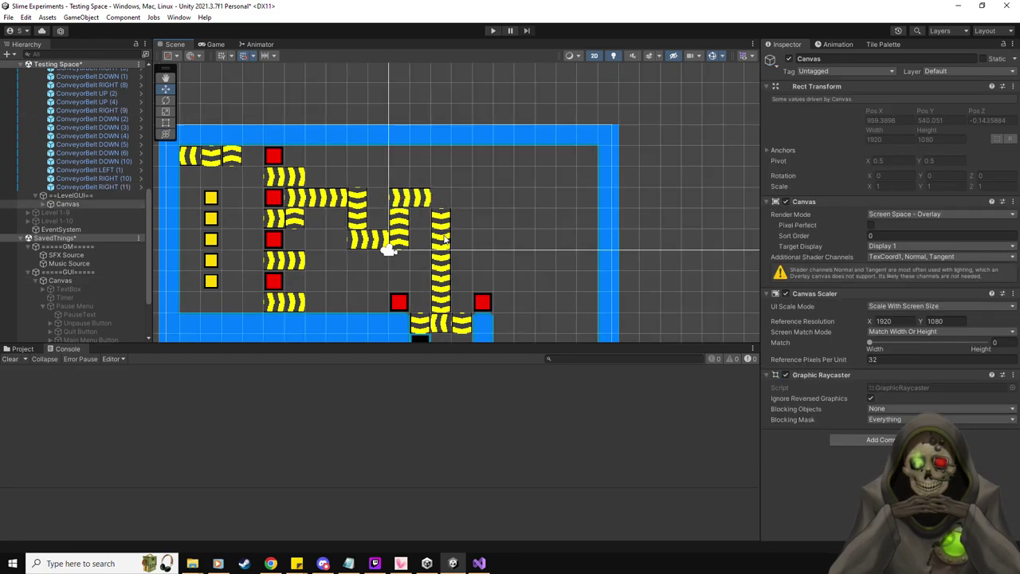
{"action": "left_click", "coordinate": [443, 239]}
{"action": "key", "text": "ctrl+d"}
{"action": "left_click_drag", "start_coordinate": [440, 185], "coordinate": [442, 162]}
- Check the bottom row's belts, then play-test the rerouted conveyors and stop the game
{"action": "left_click", "coordinate": [441, 325]}
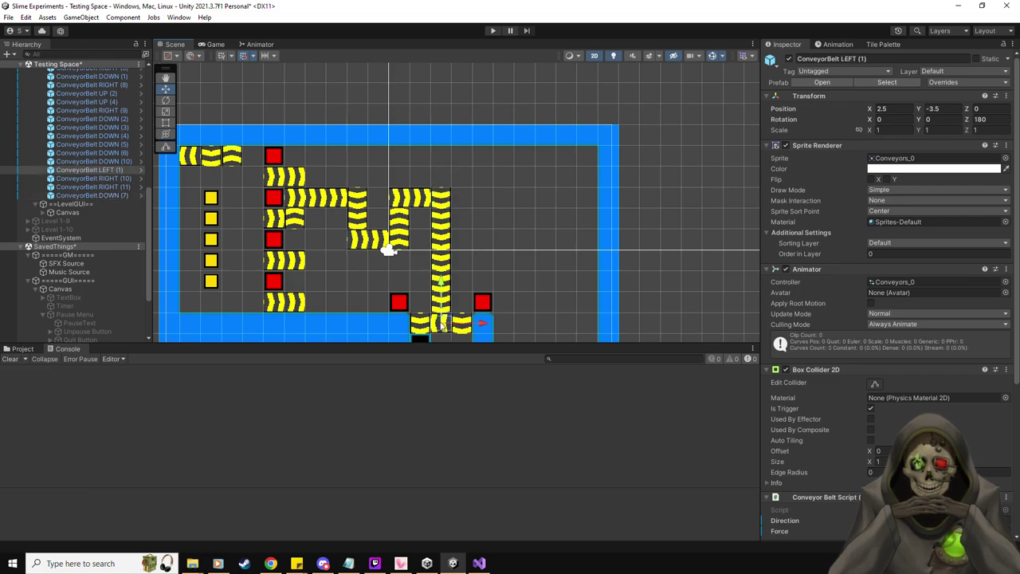
{"action": "left_click", "coordinate": [417, 327]}
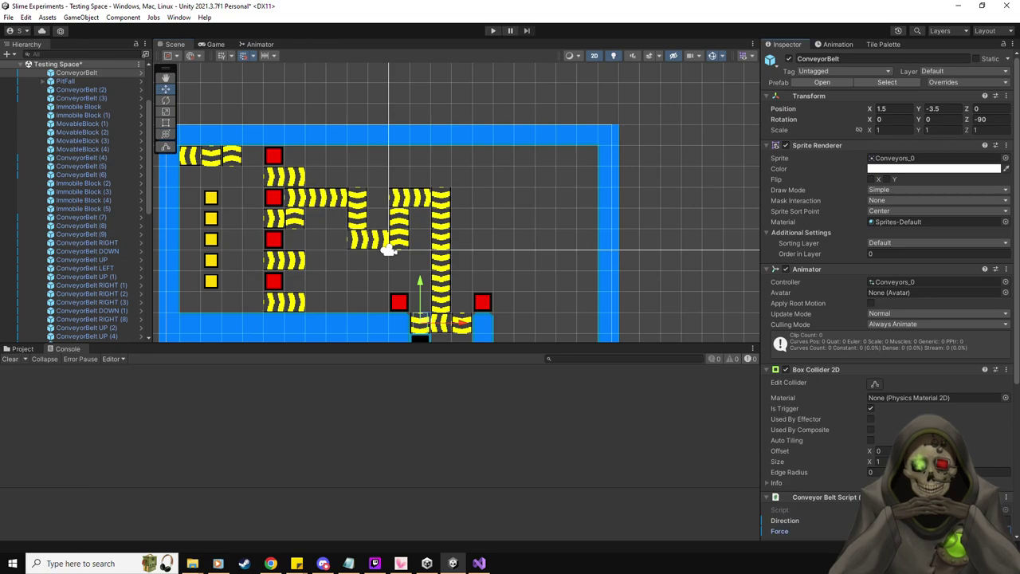
{"action": "scroll", "coordinate": [511, 304], "scroll_direction": "down", "scroll_amount": 1}
{"action": "middle_click_drag", "start_coordinate": [536, 277], "coordinate": [523, 212]}
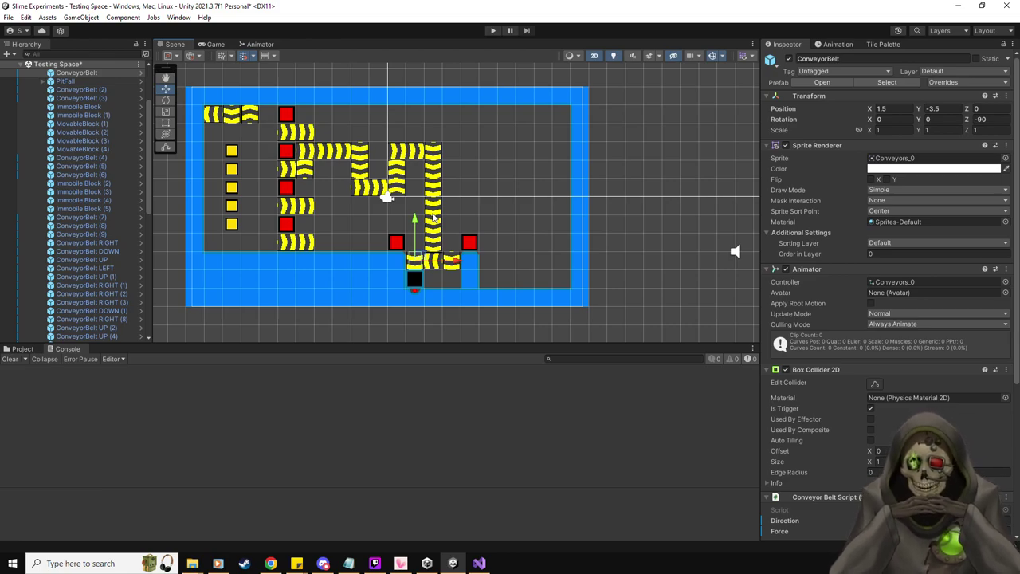
{"action": "left_click", "coordinate": [493, 32]}
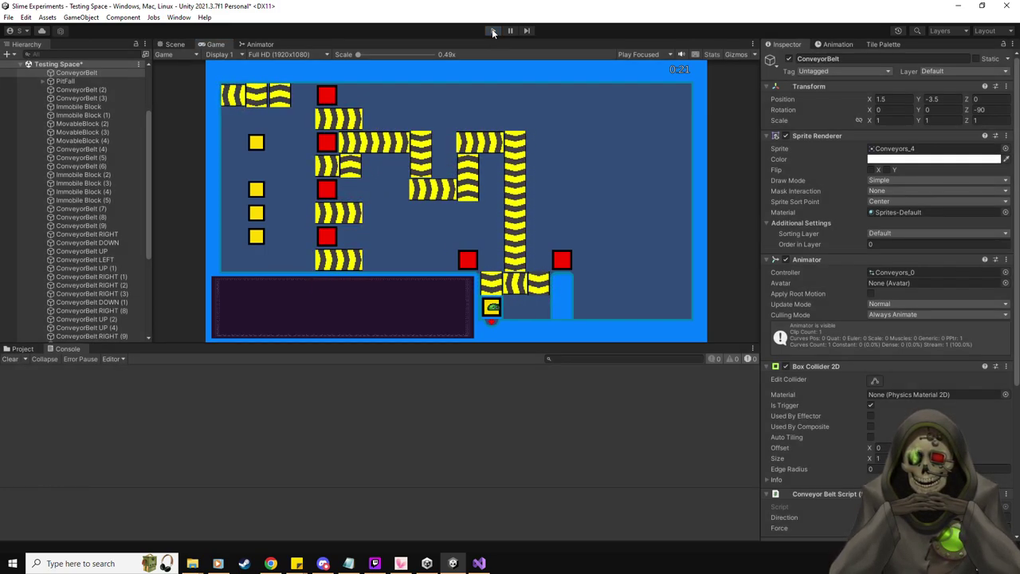
{"action": "left_click", "coordinate": [491, 31]}
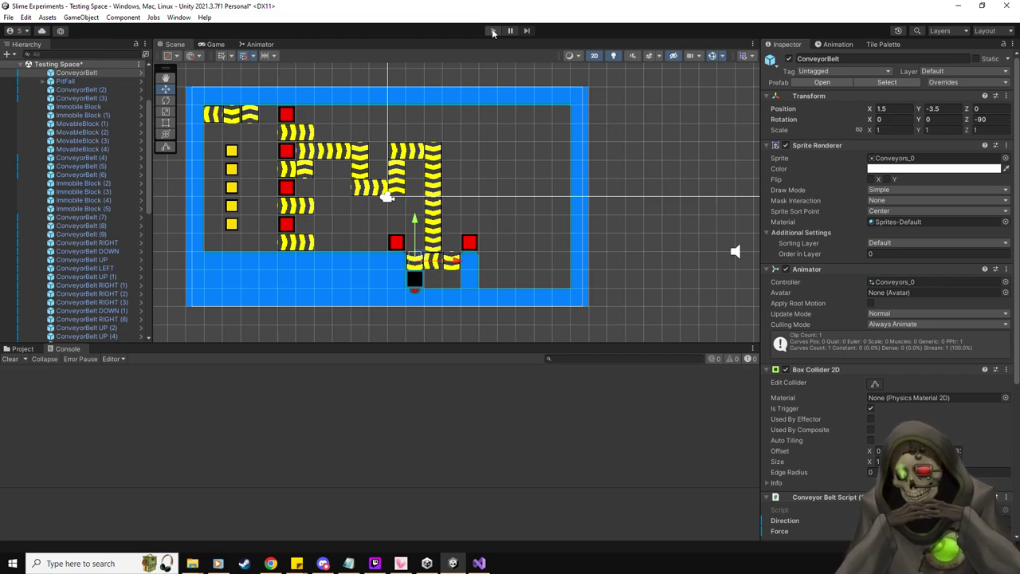
- Move the ConveyorBelt DOWN piece from the top row to X 1.5, Y -2.5, between the two lower red blocks
{"action": "middle_click_drag", "start_coordinate": [334, 241], "coordinate": [385, 236]}
{"action": "scroll", "coordinate": [385, 237], "scroll_direction": "up", "scroll_amount": 1}
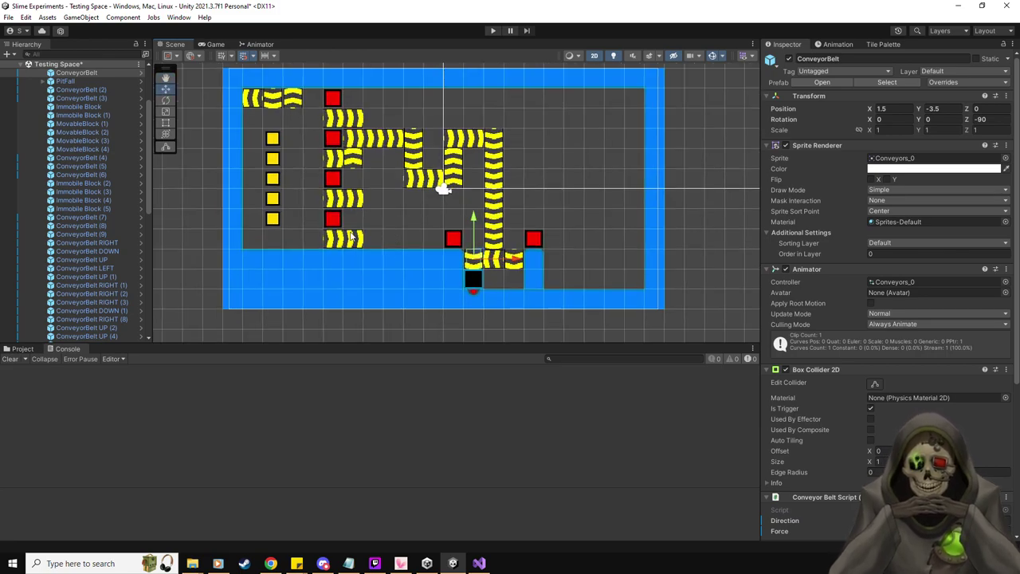
{"action": "left_click", "coordinate": [116, 243]}
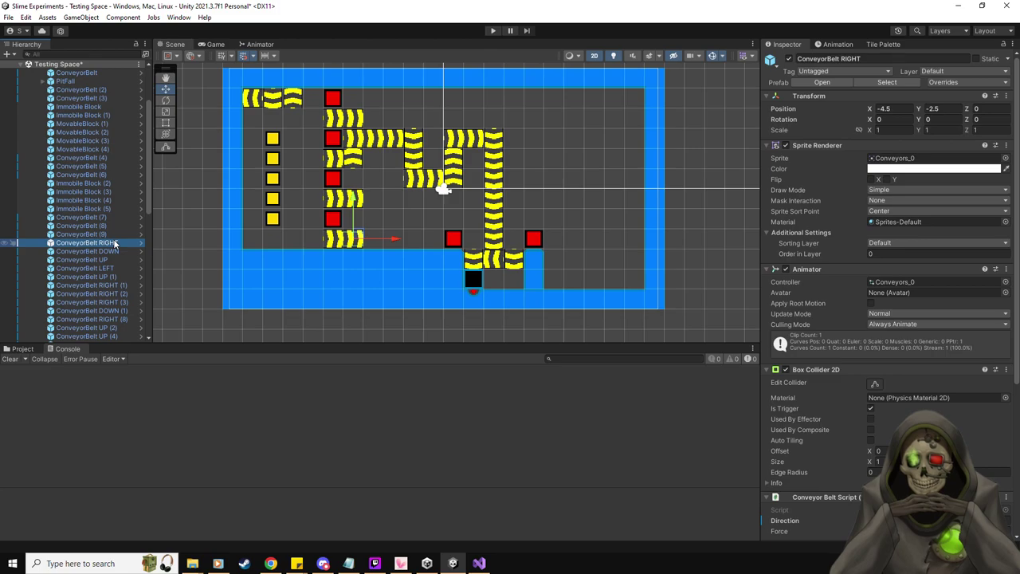
{"action": "key", "text": "Down"}
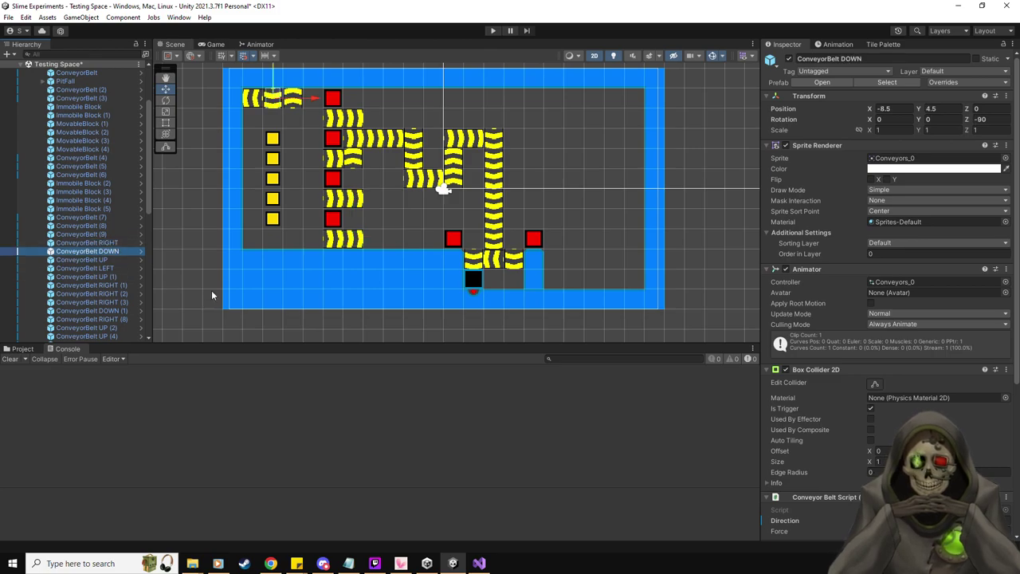
{"action": "left_click", "coordinate": [277, 95]}
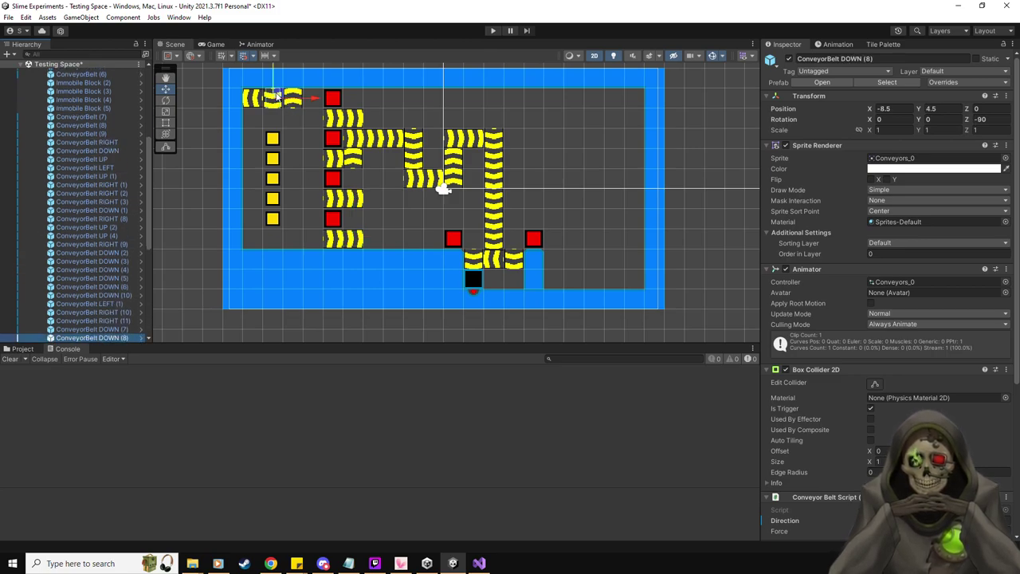
{"action": "left_click", "coordinate": [278, 95]}
{"action": "left_click_drag", "start_coordinate": [278, 95], "coordinate": [477, 239]}
{"action": "middle_click_drag", "start_coordinate": [394, 243], "coordinate": [409, 252]}
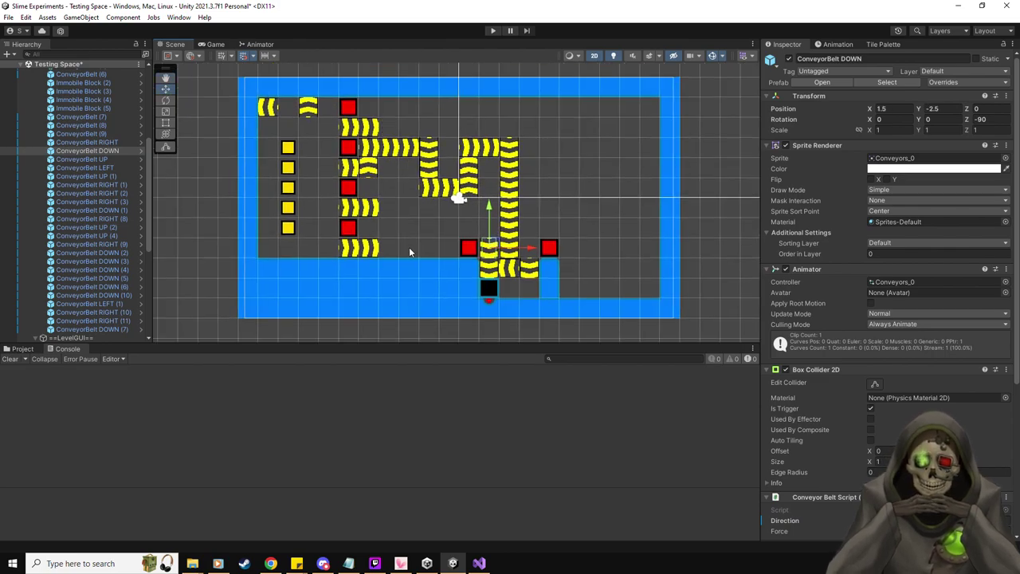
- Duplicate the DOWN belt at X 1.5 four times, stacking the copies upward from Y -1.5 to Y 1.5
{"action": "scroll", "coordinate": [409, 247], "scroll_direction": "up", "scroll_amount": 2}
{"action": "key", "text": "ctrl+d"}
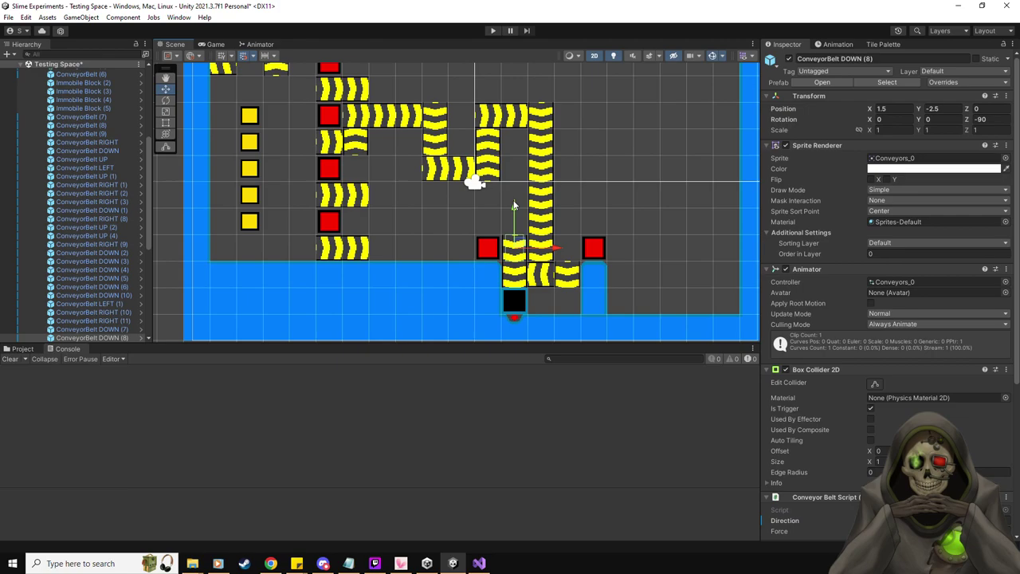
{"action": "key", "text": "ctrl+d"}
{"action": "left_click_drag", "start_coordinate": [514, 205], "coordinate": [514, 112]}
{"action": "key", "text": "ctrl+d"}
{"action": "key", "text": "ctrl+d"}
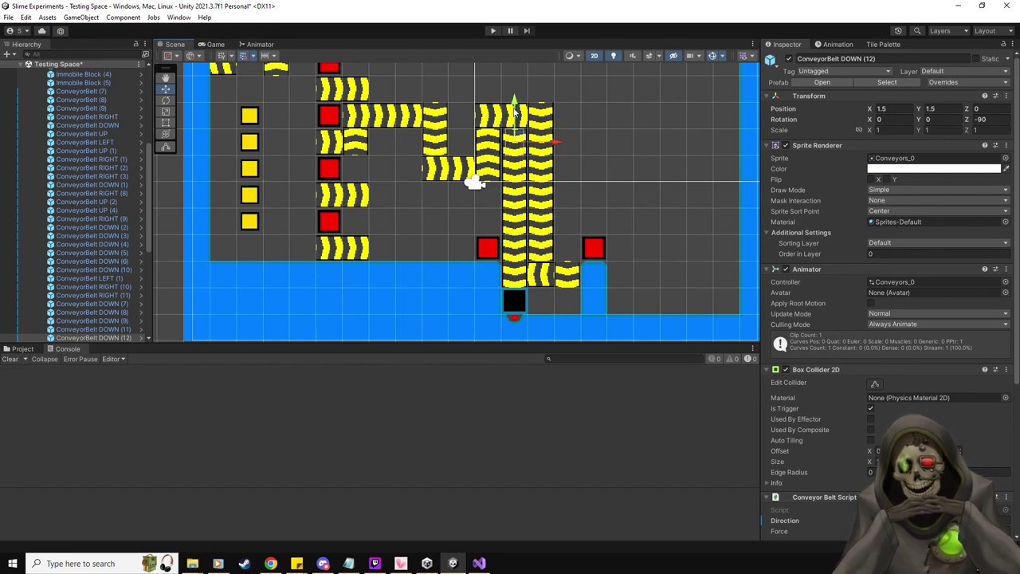
- Duplicate ConveyorBelt RIGHT (9) twice and place the copies at X 0.5, at Y -0.5 and Y -1.5
{"action": "scroll", "coordinate": [91, 265], "scroll_direction": "up", "scroll_amount": 6}
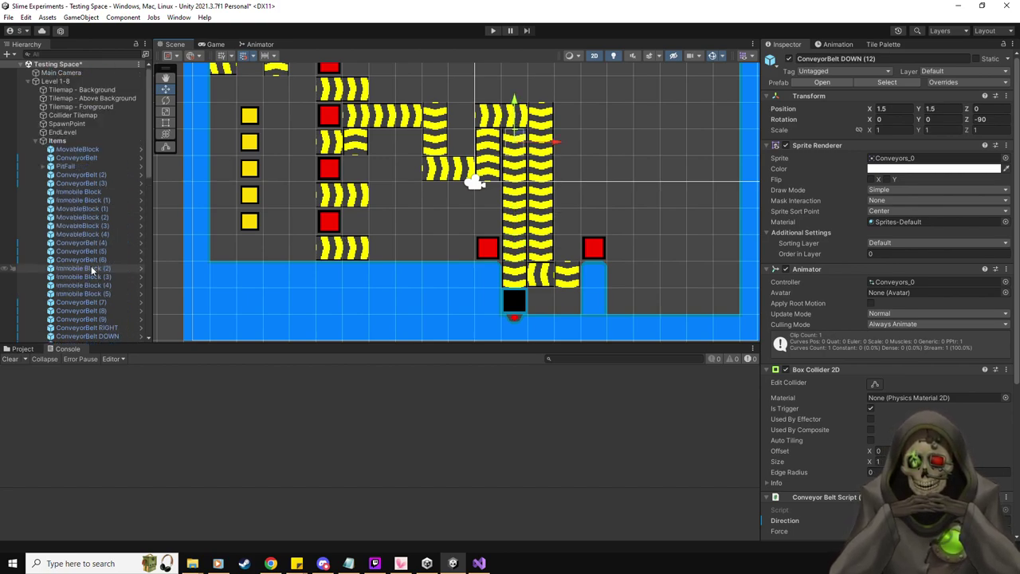
{"action": "scroll", "coordinate": [103, 251], "scroll_direction": "down", "scroll_amount": 7}
{"action": "left_click", "coordinate": [118, 208]}
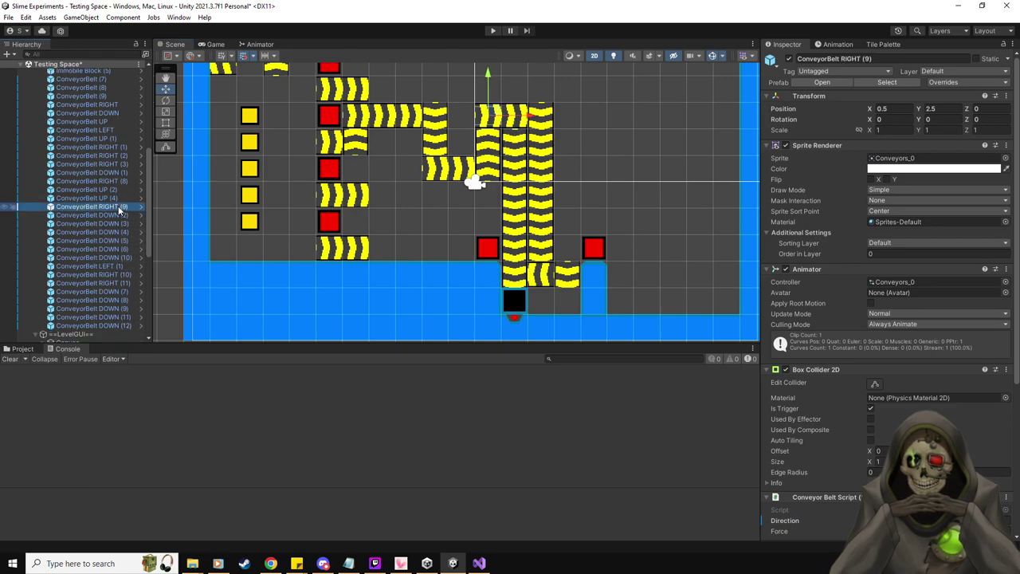
{"action": "key", "text": "ctrl+d"}
{"action": "left_click_drag", "start_coordinate": [494, 114], "coordinate": [494, 193]}
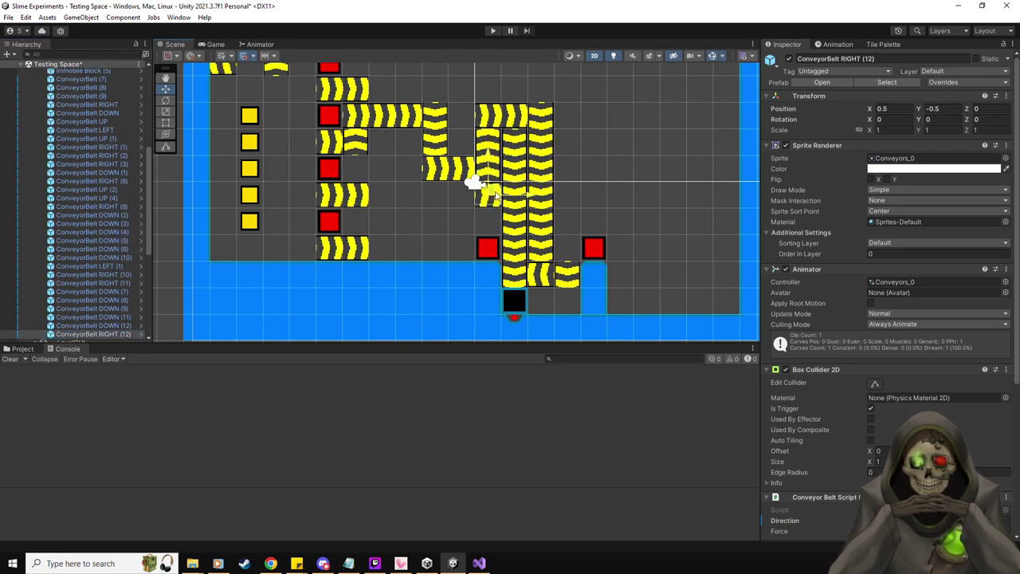
{"action": "left_click", "coordinate": [493, 115]}
{"action": "key", "text": "ctrl+d"}
{"action": "left_click_drag", "start_coordinate": [493, 115], "coordinate": [492, 221]}
- Add three more right-facing copies: X -0.5 at Y -1.5 and Y -0.5, and X -1.5 at Y -1.5
{"action": "left_click", "coordinate": [493, 116]}
{"action": "key", "text": "ctrl+d"}
{"action": "left_click_drag", "start_coordinate": [492, 122], "coordinate": [471, 223]}
{"action": "left_click", "coordinate": [494, 114]}
{"action": "key", "text": "ctrl+d"}
{"action": "left_click_drag", "start_coordinate": [496, 114], "coordinate": [466, 197]}
{"action": "left_click", "coordinate": [494, 115]}
{"action": "key", "text": "ctrl+d"}
{"action": "left_click_drag", "start_coordinate": [494, 115], "coordinate": [446, 225]}
- Extend the right-facing row at Y -2.5 with belt copies at X -3.5, -2.5 and -1.5
{"action": "left_click", "coordinate": [494, 115]}
{"action": "key", "text": "ctrl+d"}
{"action": "left_click_drag", "start_coordinate": [495, 118], "coordinate": [437, 251]}
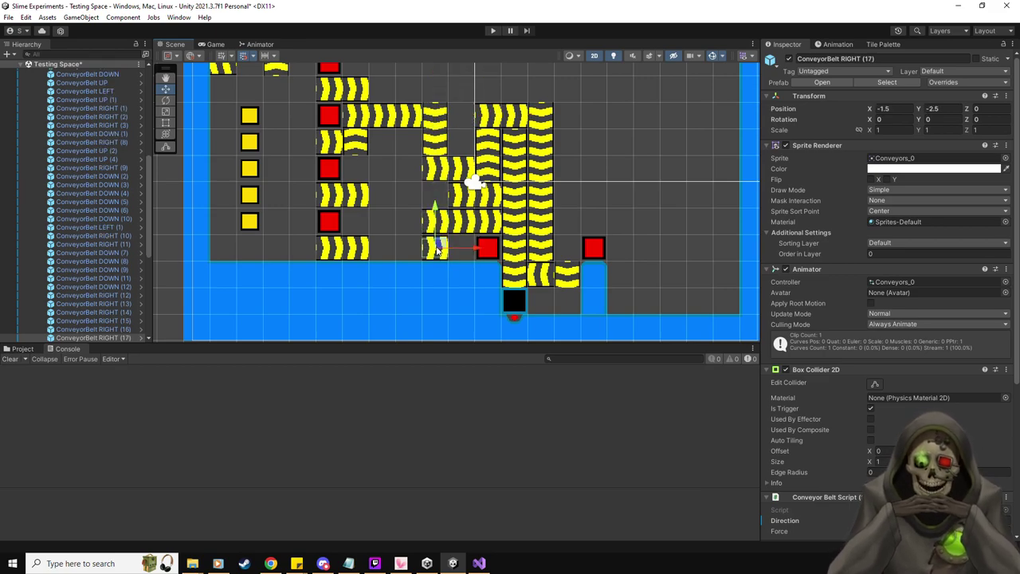
{"action": "left_click", "coordinate": [494, 116]}
{"action": "key", "text": "ctrl+d"}
{"action": "left_click_drag", "start_coordinate": [496, 121], "coordinate": [390, 242]}
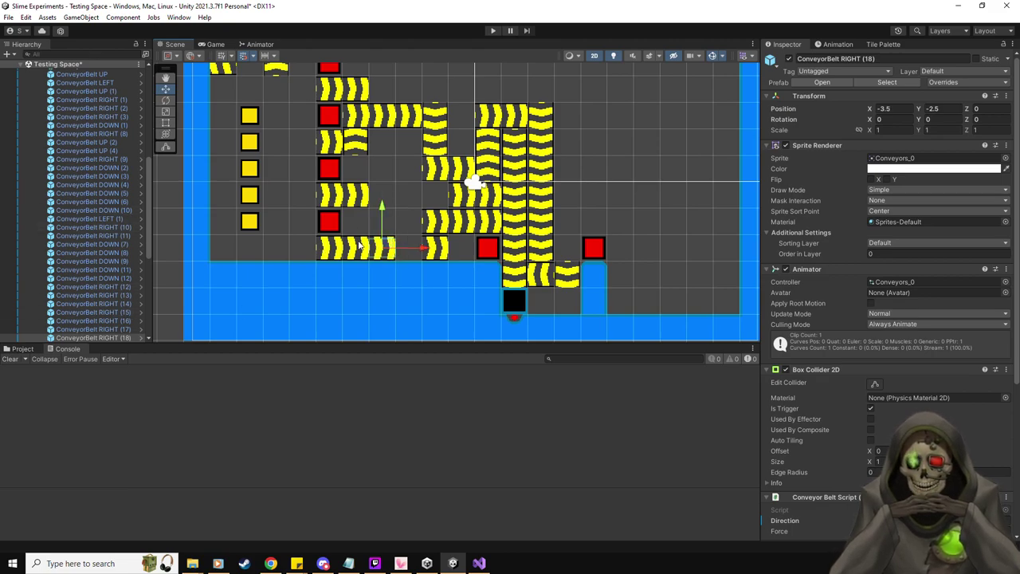
{"action": "left_click_drag", "start_coordinate": [409, 242], "coordinate": [435, 242]}
- Place two copies of ConveyorBelt UP, one at X -0.5, Y -2.5 and one at X -3.5, Y 3.5
{"action": "scroll", "coordinate": [128, 231], "scroll_direction": "up", "scroll_amount": 10}
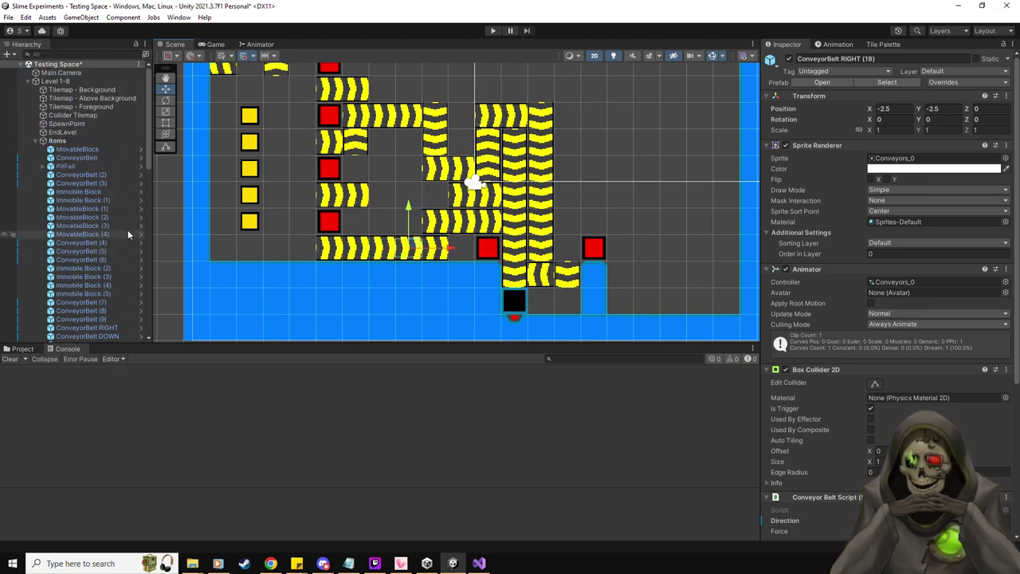
{"action": "scroll", "coordinate": [115, 282], "scroll_direction": "down", "scroll_amount": 5}
{"action": "left_click", "coordinate": [111, 249]}
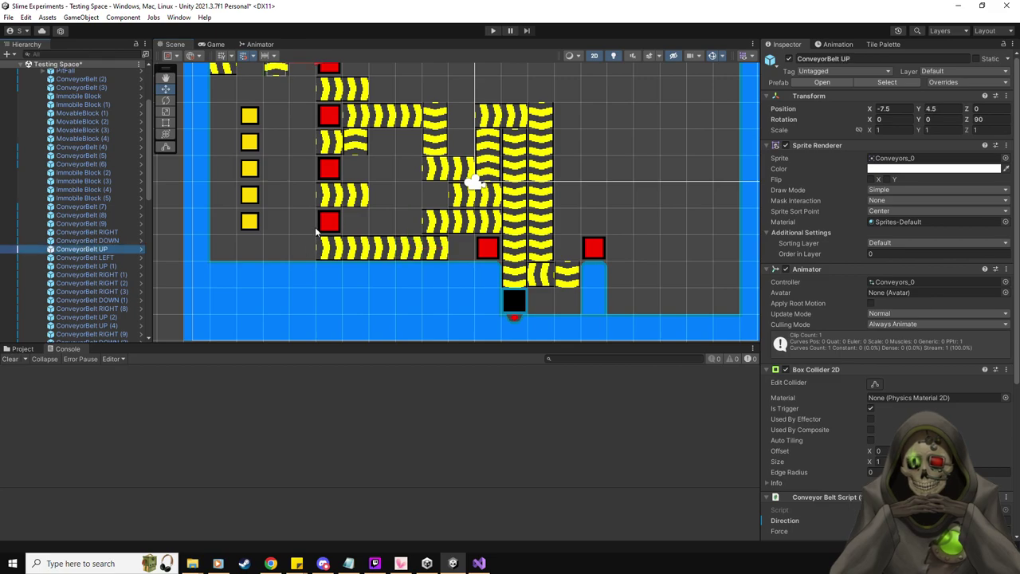
{"action": "scroll", "coordinate": [405, 212], "scroll_direction": "down", "scroll_amount": 2}
{"action": "left_click", "coordinate": [450, 259]}
{"action": "left_click_drag", "start_coordinate": [450, 259], "coordinate": [456, 275]}
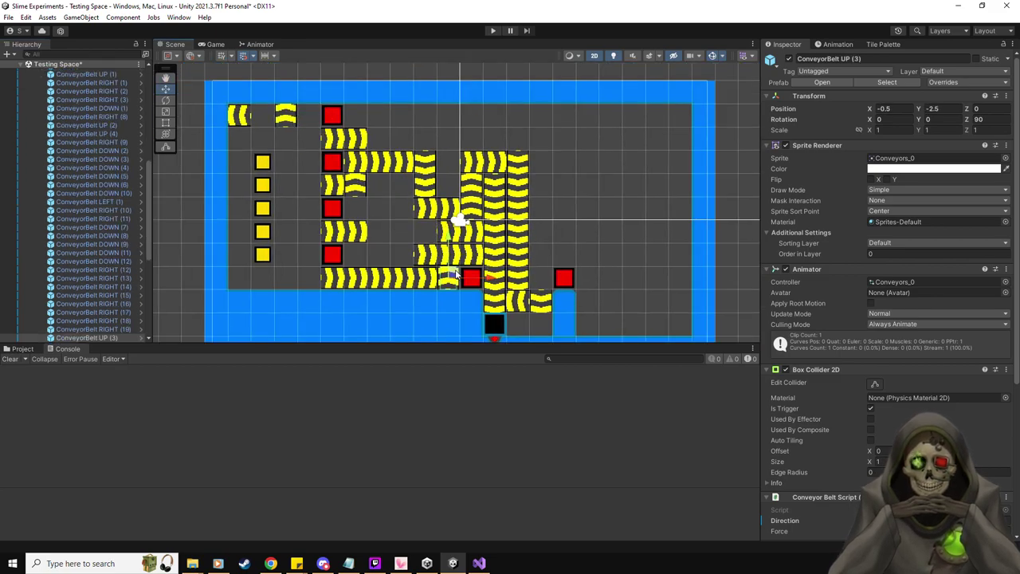
{"action": "key", "text": "ctrl+v"}
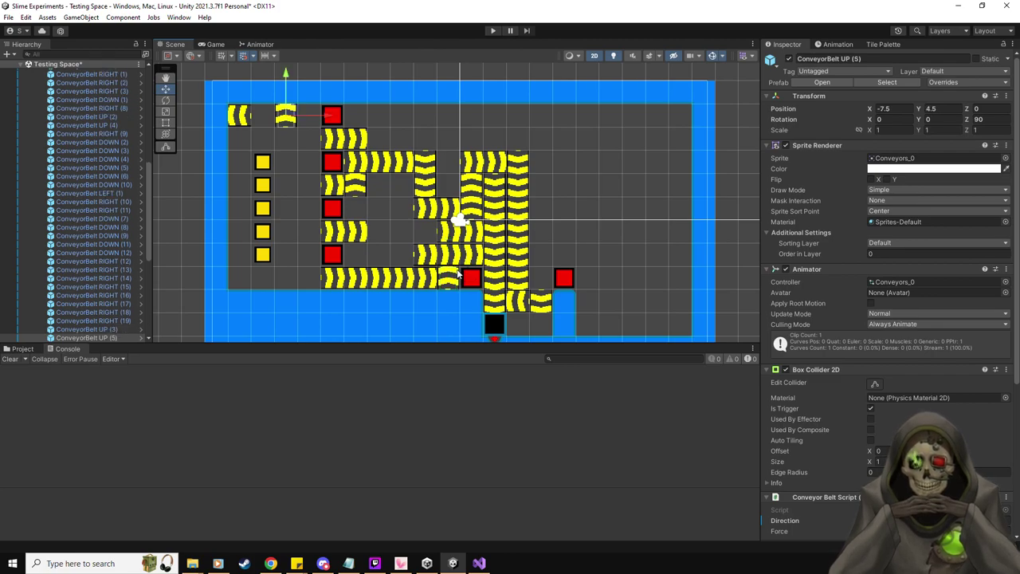
{"action": "left_click_drag", "start_coordinate": [291, 112], "coordinate": [383, 133]}
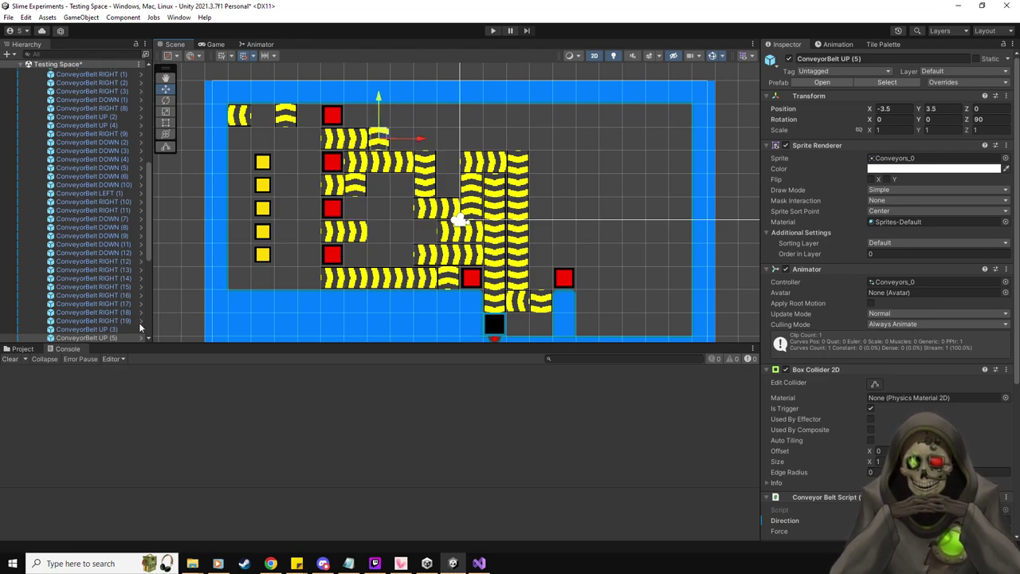
- Move ConveyorBelt (9) to X -3.5, Y 4.5 and put a copy of DOWN (4) in its place at X -4.5, Y -0.5
{"action": "left_click", "coordinate": [354, 233]}
{"action": "left_click_drag", "start_coordinate": [360, 230], "coordinate": [380, 115]}
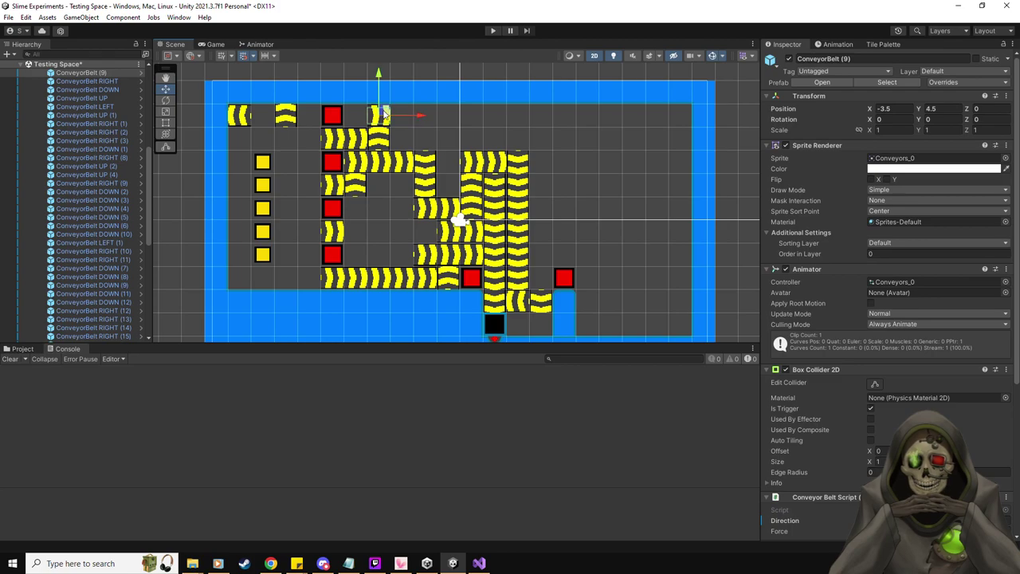
{"action": "left_click", "coordinate": [113, 208]}
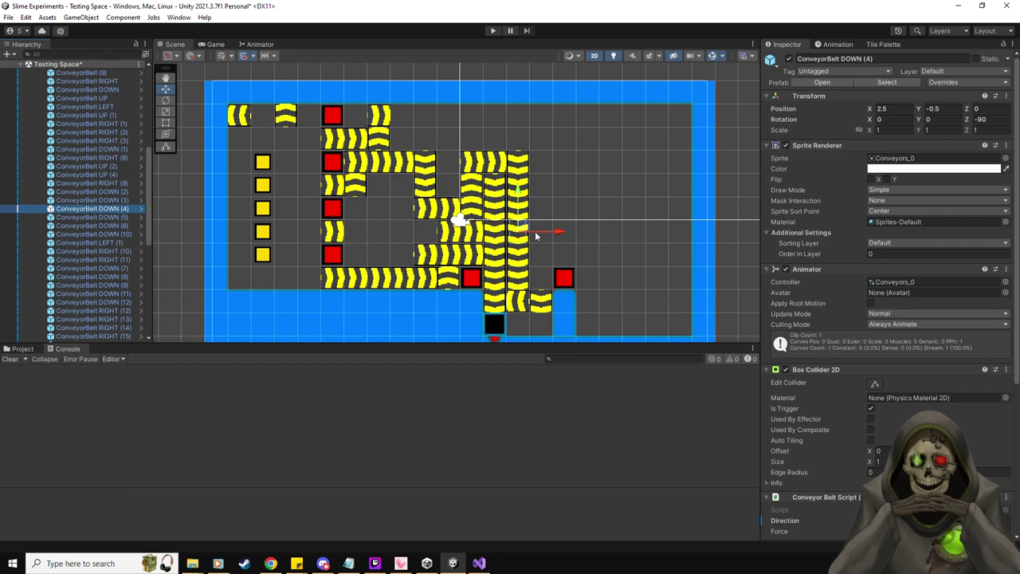
{"action": "key", "text": "ctrl+d"}
{"action": "left_click_drag", "start_coordinate": [535, 235], "coordinate": [361, 231]}
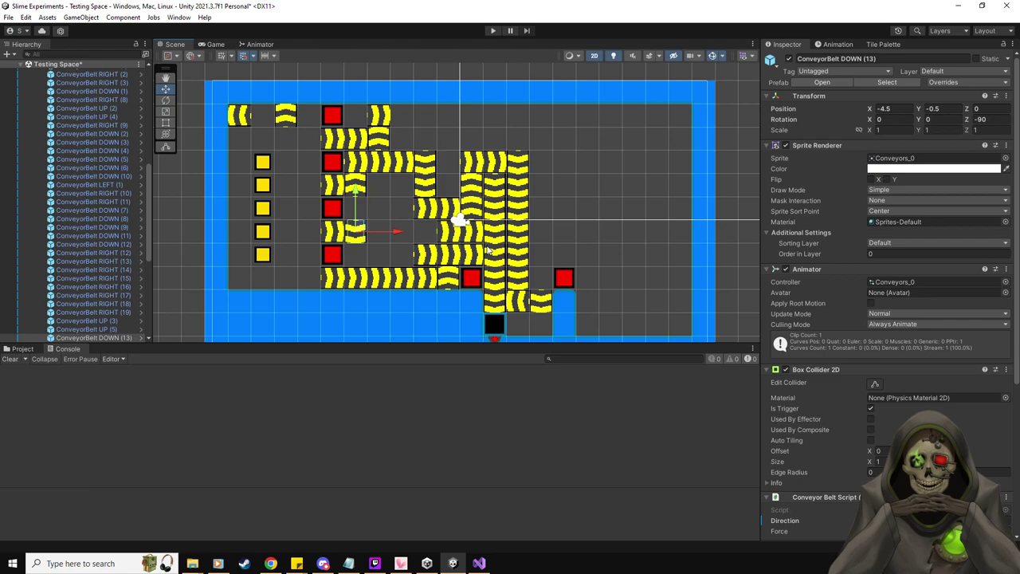
- Delete the right-facing belt at X -0.5, Y -1.5 and the DOWN belt at X 1.5, Y -2.5
{"action": "left_click", "coordinate": [448, 260]}
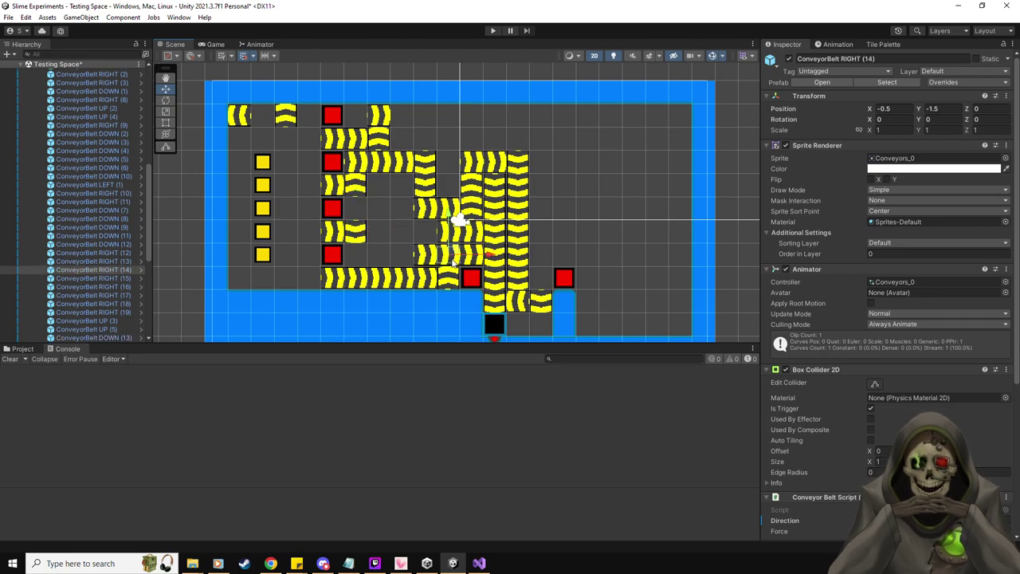
{"action": "key", "text": "Delete"}
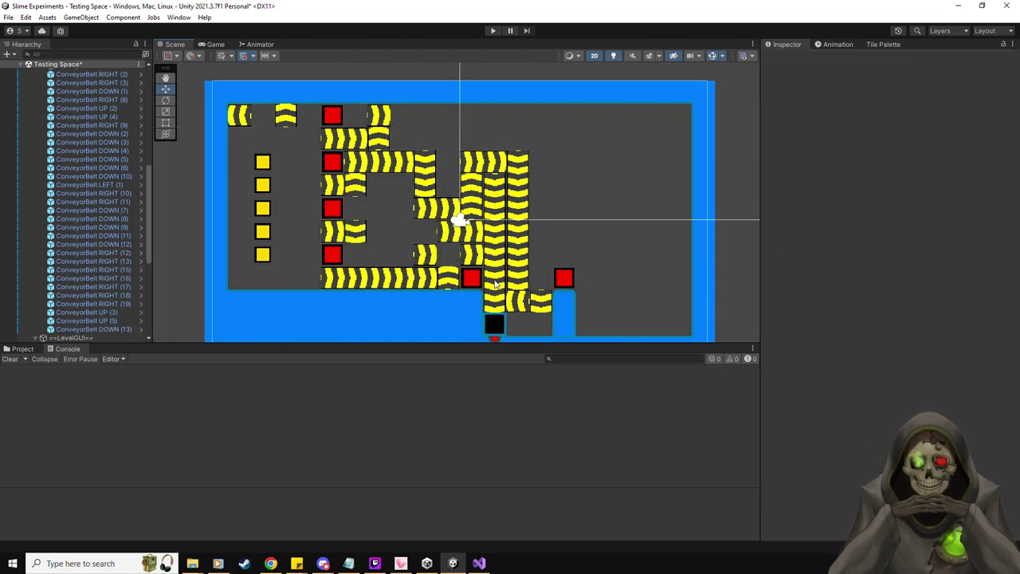
{"action": "left_click", "coordinate": [494, 283]}
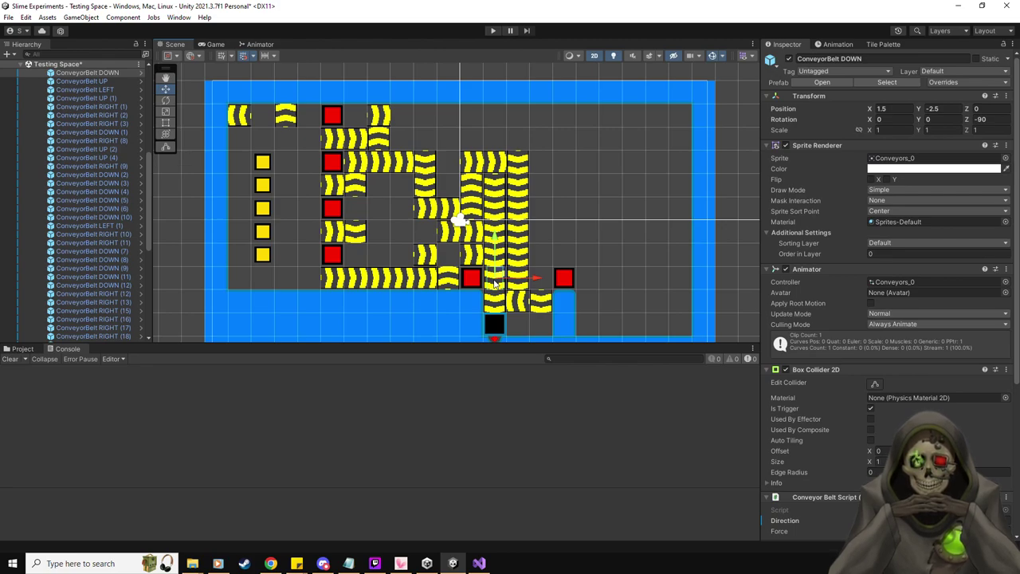
{"action": "key", "text": "Delete"}
- Fill the two emptied cells at X 1.5, Y -2.5 and X -0.5, Y -1.5 with copies of an UP belt
{"action": "scroll", "coordinate": [109, 253], "scroll_direction": "down", "scroll_amount": 4}
{"action": "left_click", "coordinate": [110, 252]}
{"action": "key", "text": "ctrl+d"}
{"action": "left_click_drag", "start_coordinate": [514, 283], "coordinate": [537, 284]}
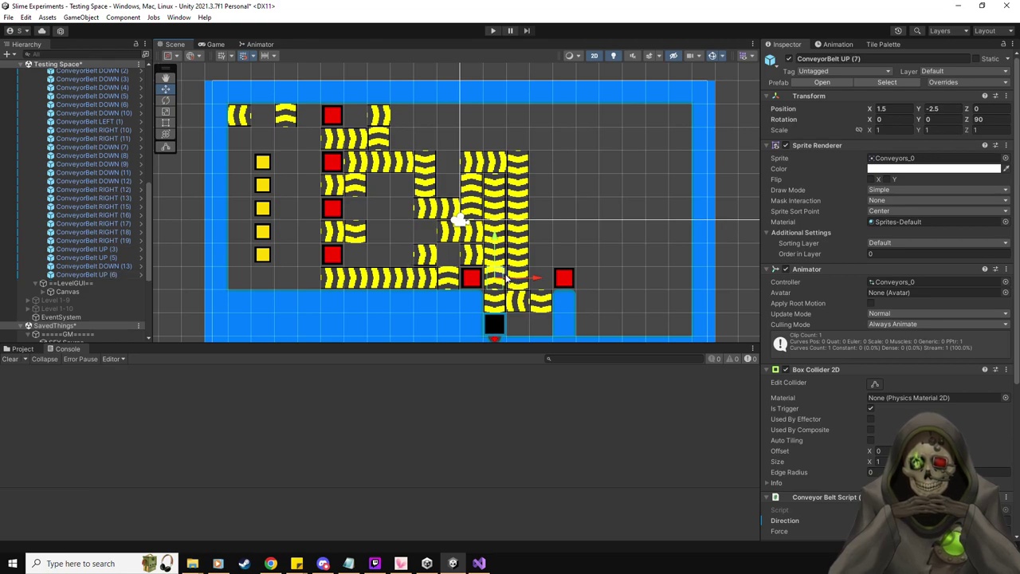
{"action": "key", "text": "ctrl+d"}
{"action": "left_click_drag", "start_coordinate": [529, 285], "coordinate": [502, 283]}
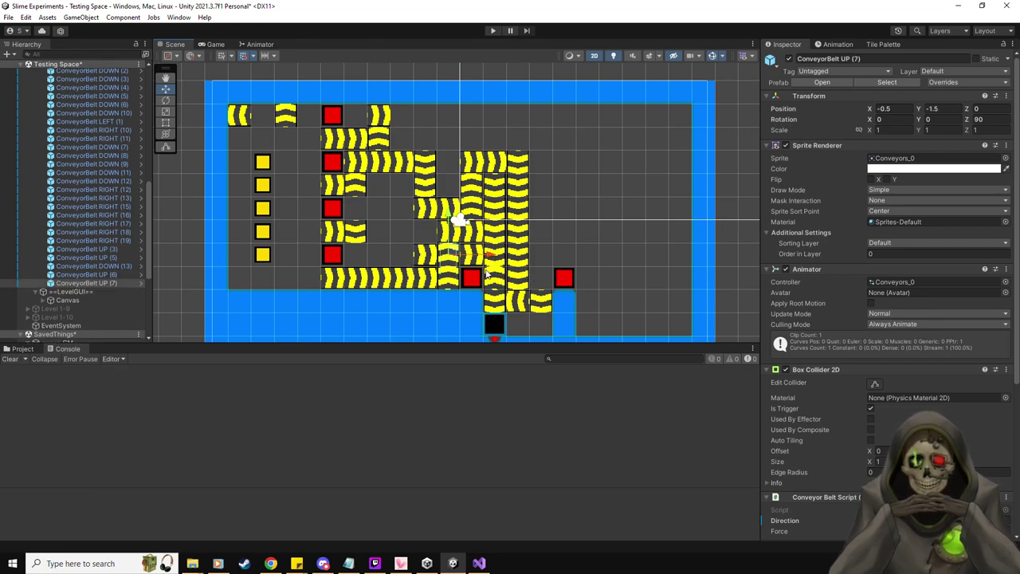
- Place three copies of ConveyorBelt RIGHT (11): X -4.5 and -3.5 at Y -1.5, and X -2.5 at Y -0.5
{"action": "left_click", "coordinate": [124, 139]}
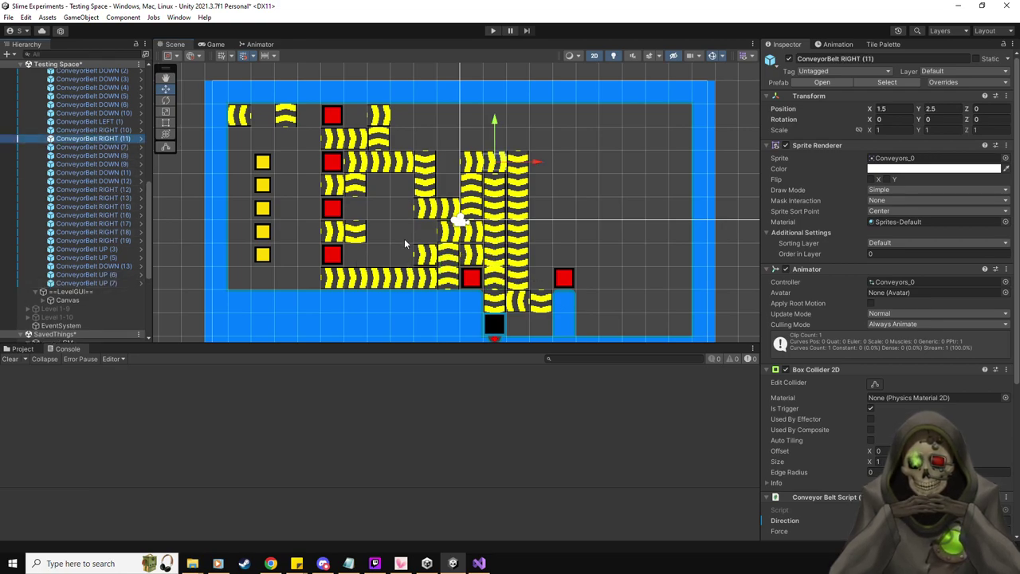
{"action": "key", "text": "ctrl+d"}
{"action": "left_click_drag", "start_coordinate": [504, 165], "coordinate": [356, 261]}
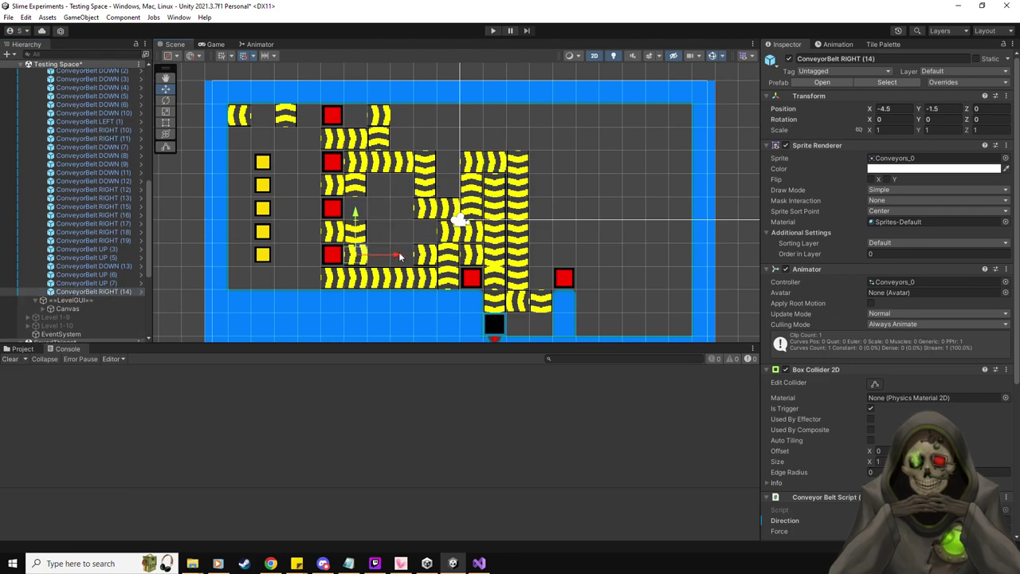
{"action": "key", "text": "ctrl+d"}
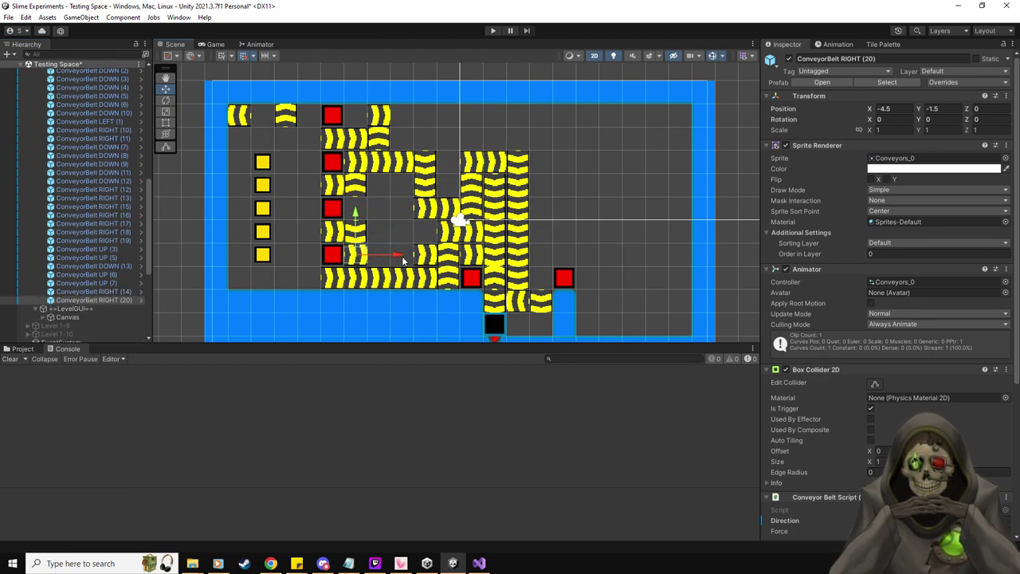
{"action": "key", "text": "ctrl+d"}
{"action": "left_click_drag", "start_coordinate": [400, 259], "coordinate": [444, 256]}
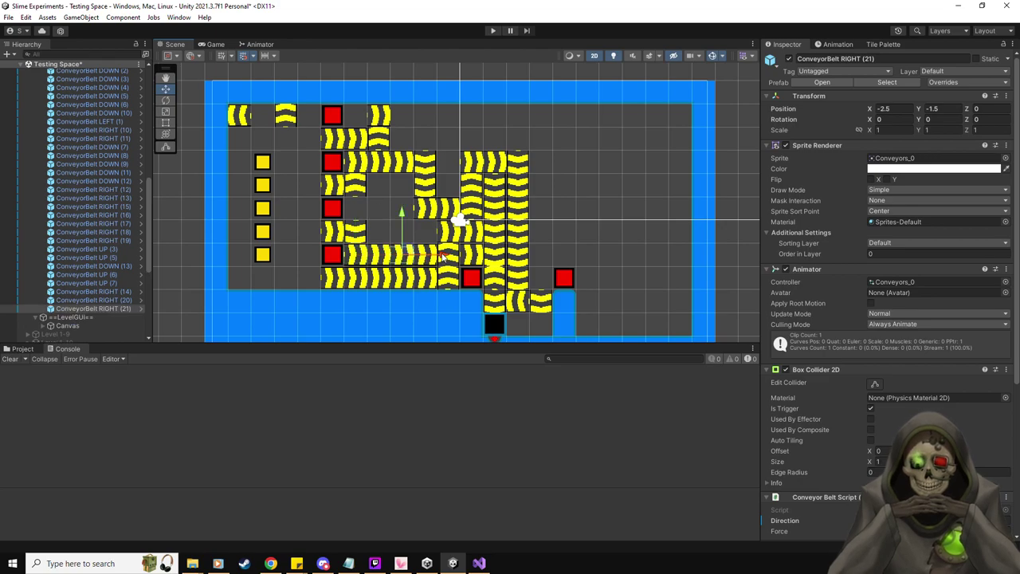
{"action": "left_click_drag", "start_coordinate": [406, 255], "coordinate": [406, 233]}
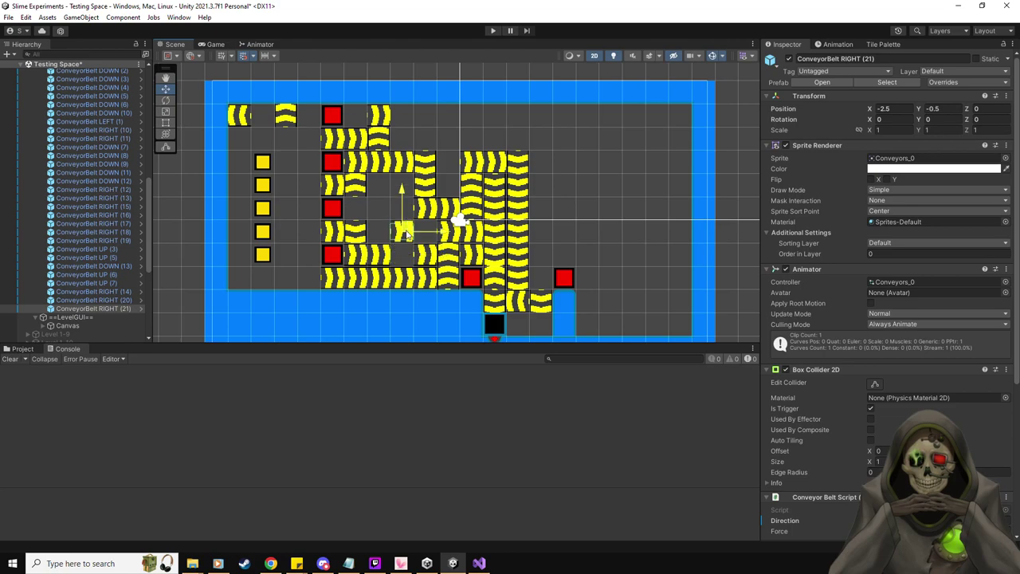
- Duplicate the UP belt three times, placing copies at X -2.5, Y -1.5, and at X -1.5 and -3.5 on Y -0.5
{"action": "left_click", "coordinate": [119, 283]}
{"action": "key", "text": "ctrl+d"}
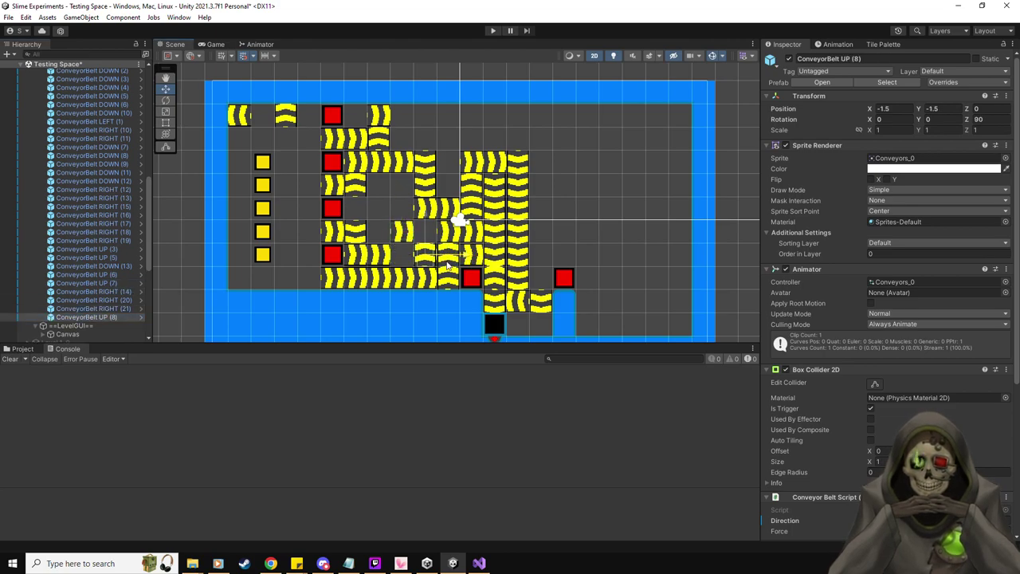
{"action": "key", "text": "ctrl+d"}
{"action": "left_click_drag", "start_coordinate": [446, 255], "coordinate": [429, 233]}
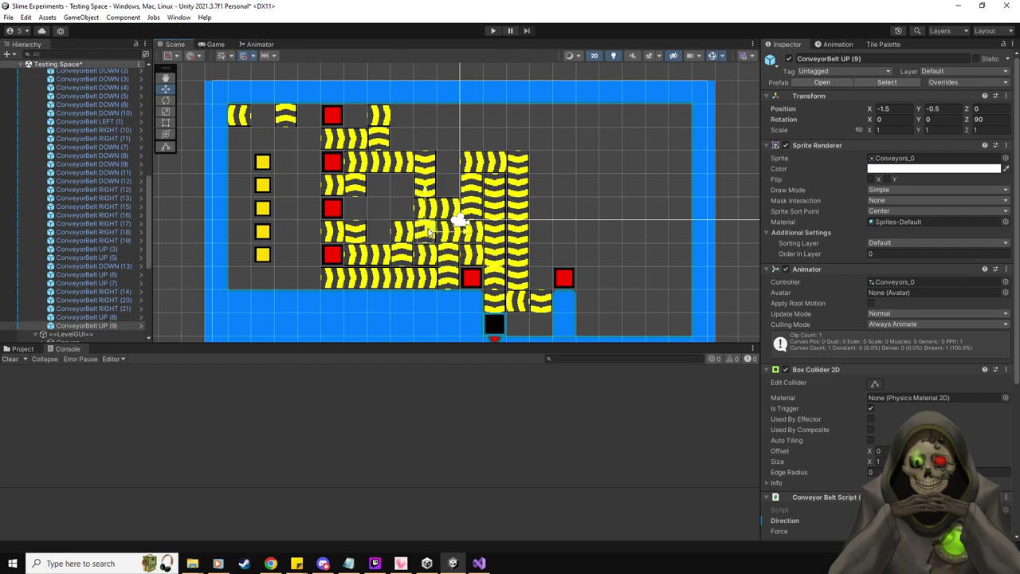
{"action": "key", "text": "ctrl+d"}
{"action": "left_click_drag", "start_coordinate": [430, 231], "coordinate": [383, 226]}
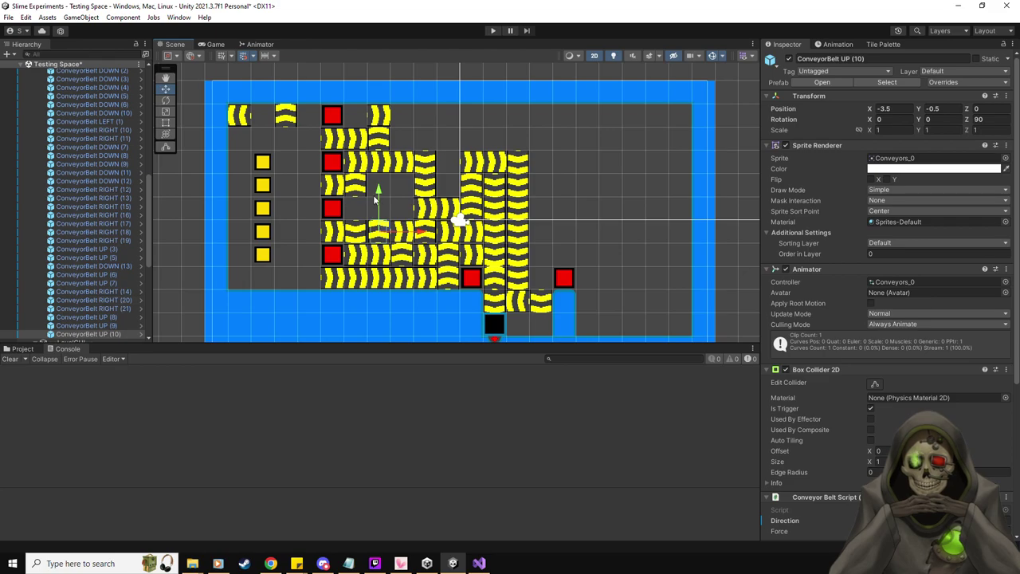
- Extend the UP column at X -3.5 with two more copies at Y 0.5 and Y 1.5
{"action": "key", "text": "ctrl+d"}
{"action": "left_click_drag", "start_coordinate": [376, 191], "coordinate": [380, 150]}
{"action": "key", "text": "ctrl+d"}
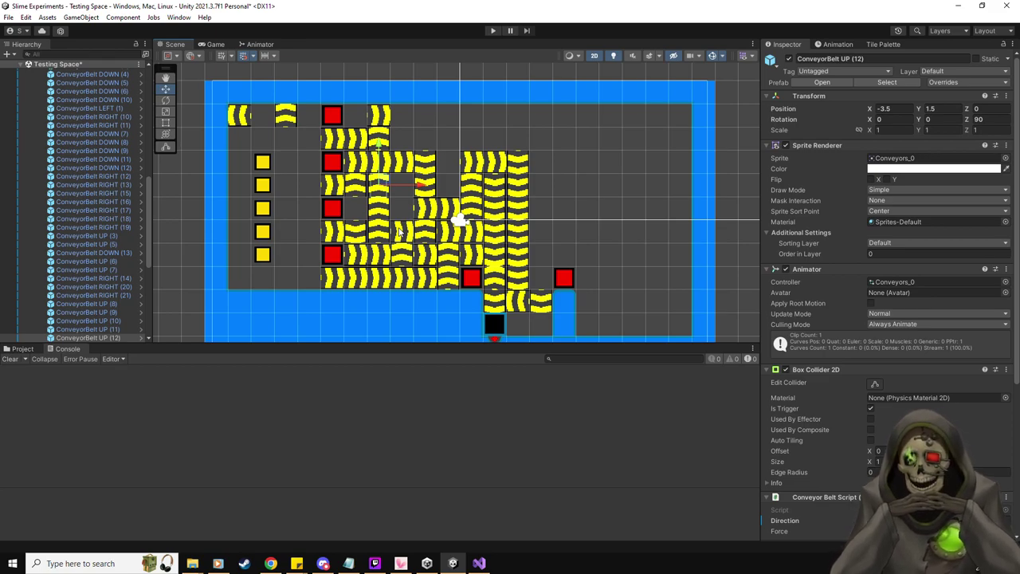
{"action": "key", "text": "q"}
{"action": "left_click_drag", "start_coordinate": [501, 113], "coordinate": [493, 113]}
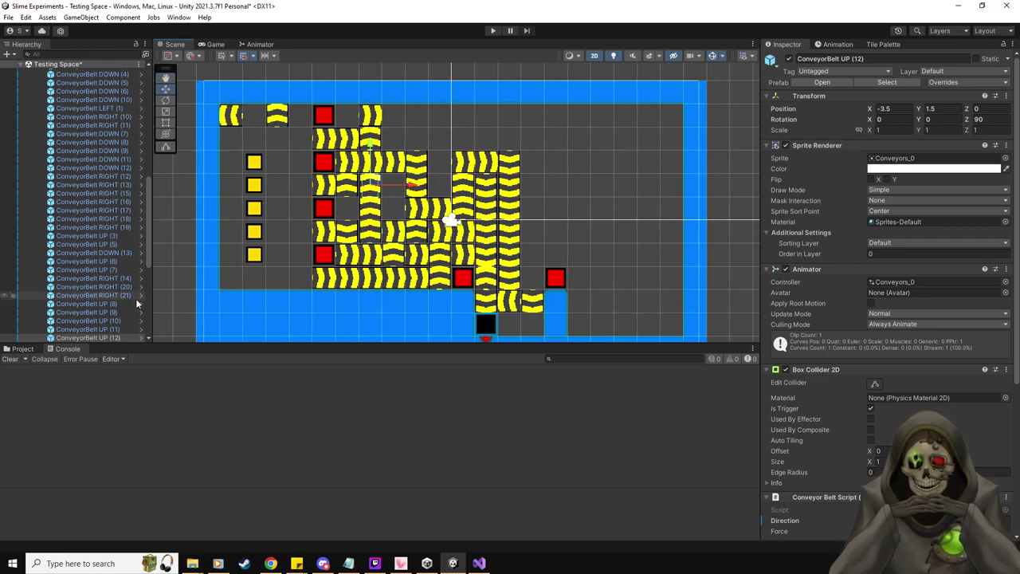
- Duplicate ConveyorBelt RIGHT (14) twice, placing the copies at X -2.5 on Y 1.5 and Y 0.5
{"action": "left_click", "coordinate": [117, 278]}
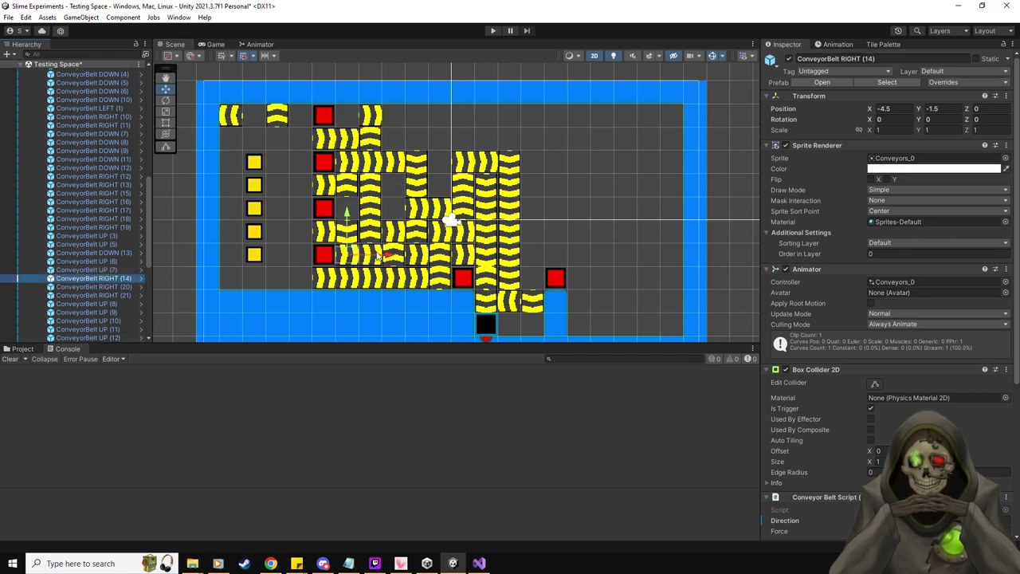
{"action": "key", "text": "ctrl+d"}
{"action": "key", "text": "ctrl+d"}
{"action": "left_click_drag", "start_coordinate": [399, 185], "coordinate": [399, 208]}
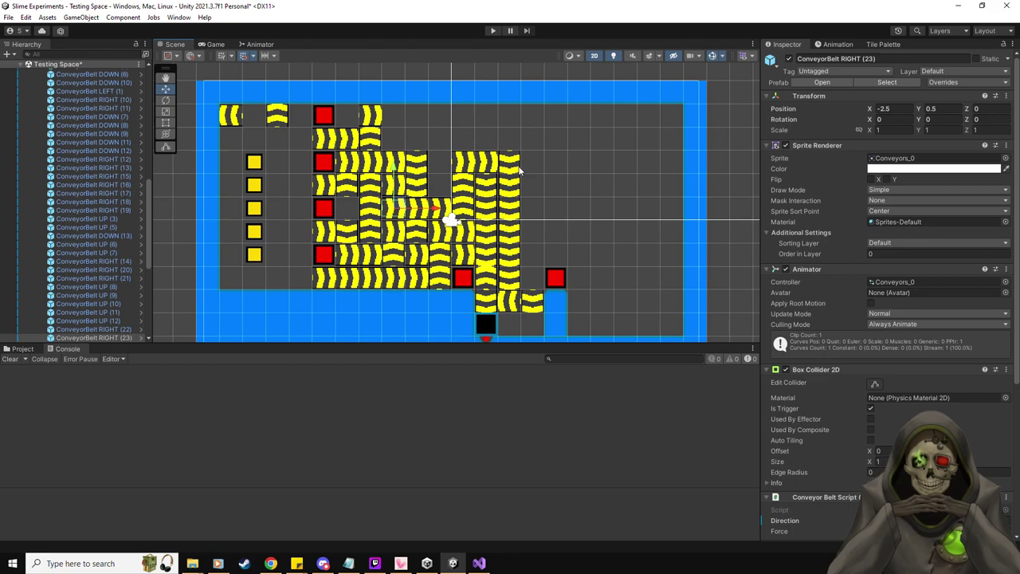
- Extend the upper row at Y 4.5 with three more RIGHT belts at X -2.5, -1.5 and -0.5
{"action": "key", "text": "ctrl+d"}
{"action": "left_click_drag", "start_coordinate": [401, 205], "coordinate": [479, 116]}
{"action": "key", "text": "ctrl+d"}
{"action": "key", "text": "ctrl+d"}
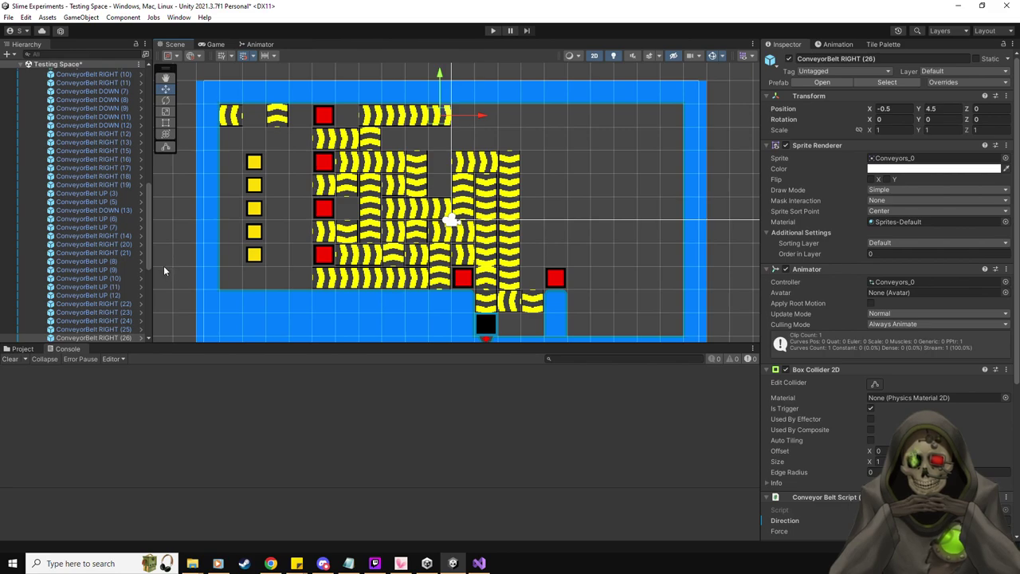
- Place two copies of a DOWN belt at X -0.5, on Y 3.5 and Y 2.5
{"action": "left_click", "coordinate": [118, 209]}
{"action": "key", "text": "ctrl+d"}
{"action": "left_click_drag", "start_coordinate": [347, 231], "coordinate": [443, 163]}
{"action": "key", "text": "ctrl+d"}
{"action": "middle_click_drag", "start_coordinate": [563, 141], "coordinate": [515, 158]}
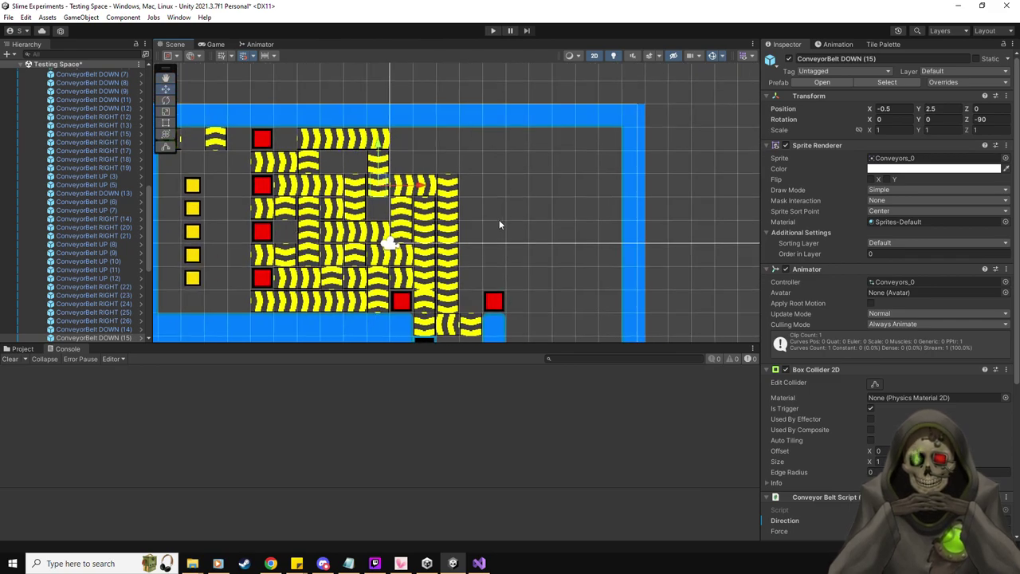
{"action": "middle_click_drag", "start_coordinate": [516, 185], "coordinate": [562, 187]}
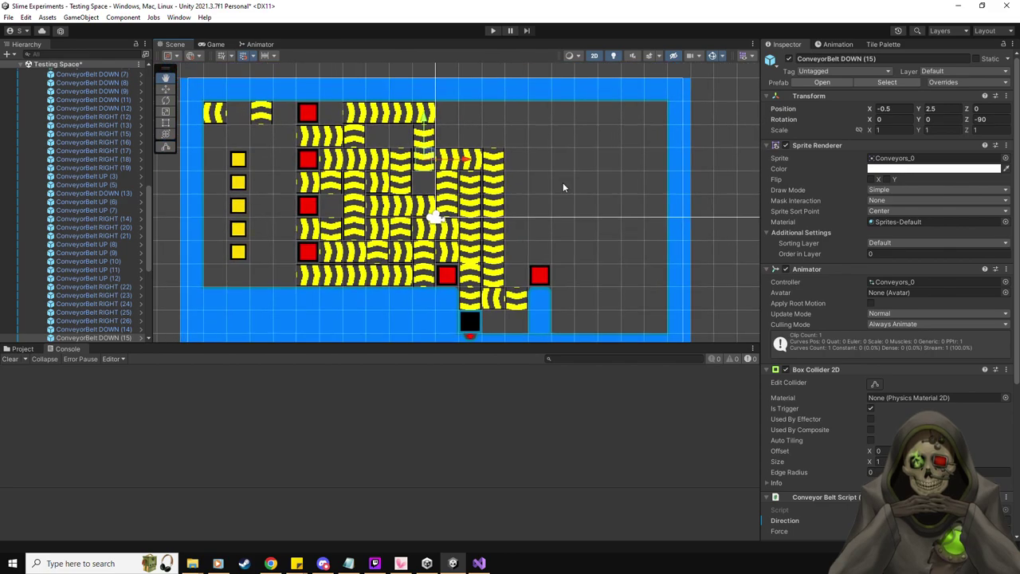
- Continue the Y 4.5 row with four copies of ConveyorBelt RIGHT (20) from X 0.5 to X 3.5
{"action": "left_click", "coordinate": [112, 227]}
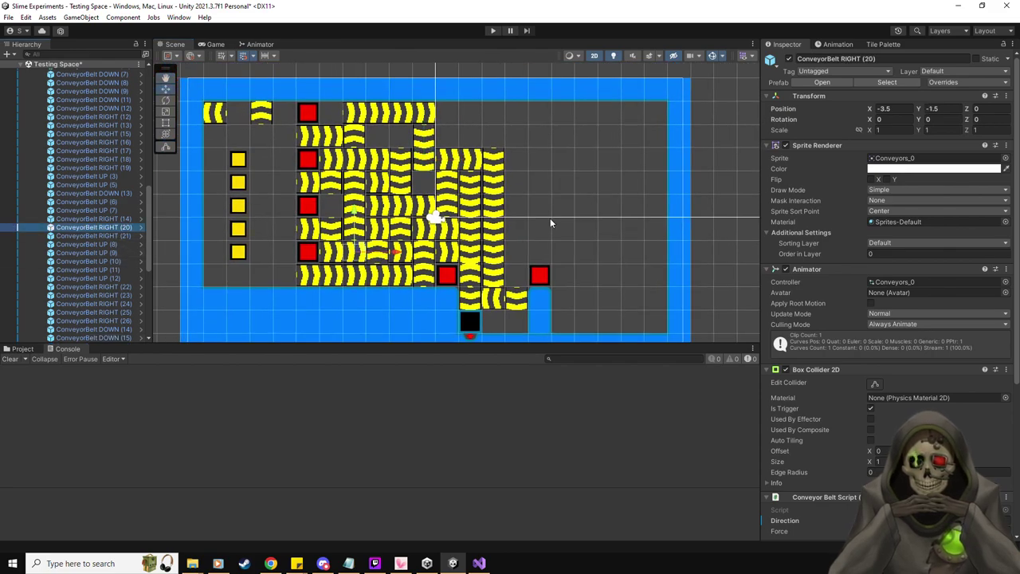
{"action": "key", "text": "ctrl+d"}
{"action": "left_click_drag", "start_coordinate": [360, 252], "coordinate": [560, 112]}
{"action": "key", "text": "ctrl+d"}
{"action": "key", "text": "ctrl+d"}
{"action": "key", "text": "ctrl+d"}
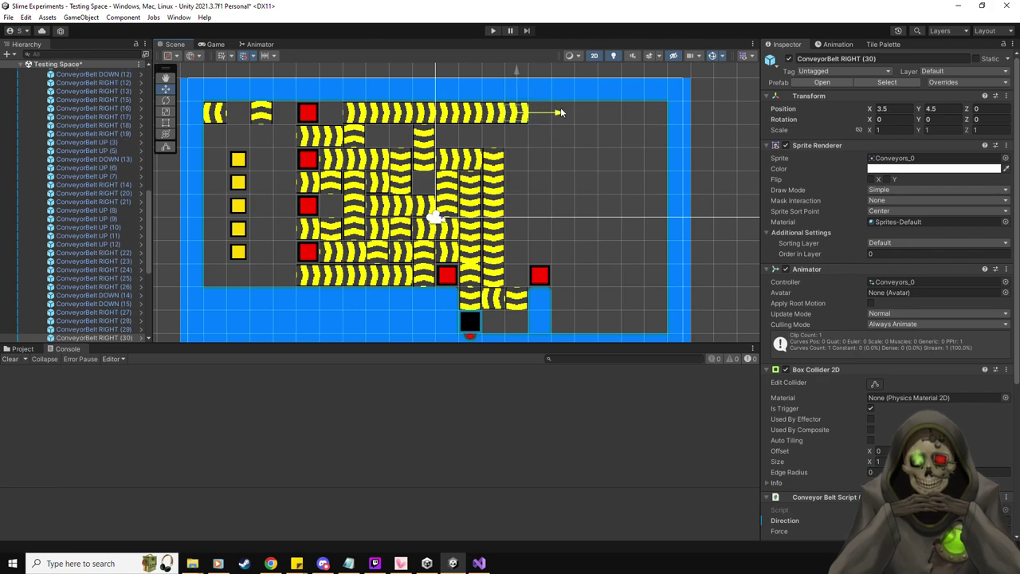
- Build a column of four DOWN belts at X 4.5, from Y 4.5 down to Y 1.5
{"action": "left_click", "coordinate": [119, 160]}
{"action": "key", "text": "ctrl+d"}
{"action": "left_click_drag", "start_coordinate": [332, 227], "coordinate": [541, 143]}
{"action": "key", "text": "ctrl+d"}
{"action": "key", "text": "ctrl+d"}
{"action": "key", "text": "ctrl+d"}
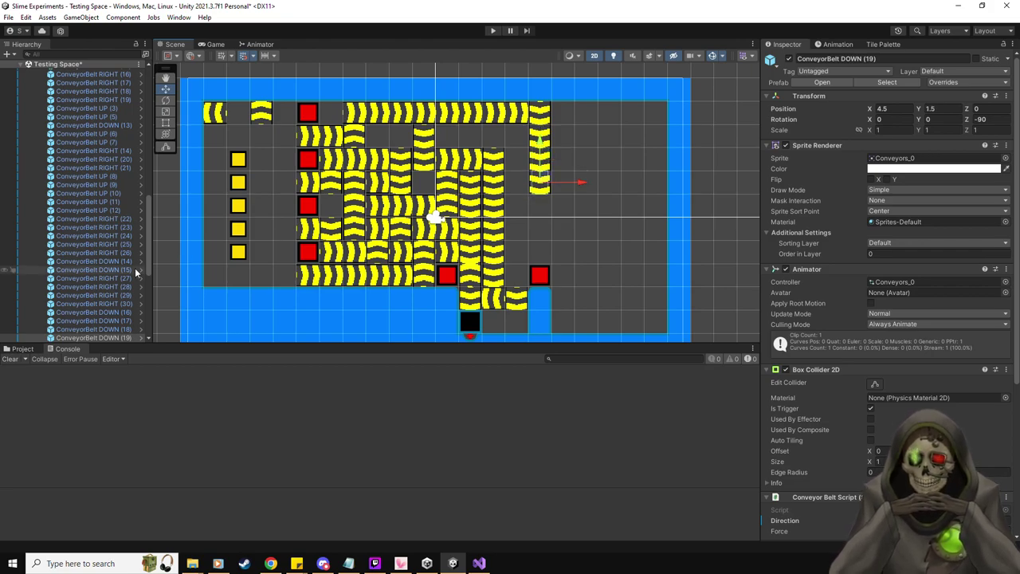
- Place three copies of a RIGHT belt along Y 1.5, at X 4.5, 5.5 and 6.5
{"action": "left_click", "coordinate": [96, 227]}
{"action": "key", "text": "ctrl+d"}
{"action": "left_click_drag", "start_coordinate": [433, 216], "coordinate": [603, 182]}
{"action": "key", "text": "ctrl+d"}
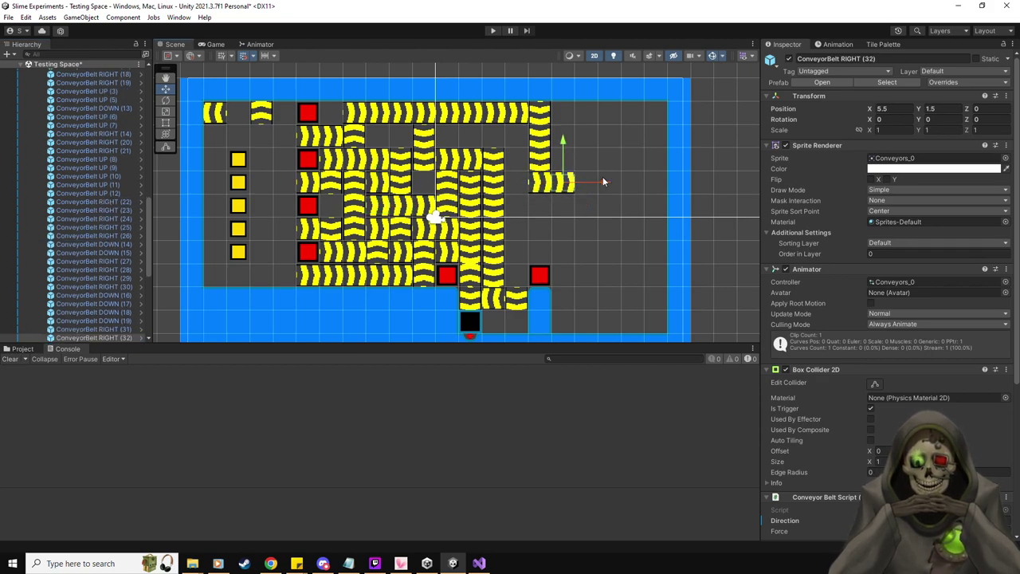
{"action": "key", "text": "ctrl+d"}
{"action": "left_click", "coordinate": [621, 174]}
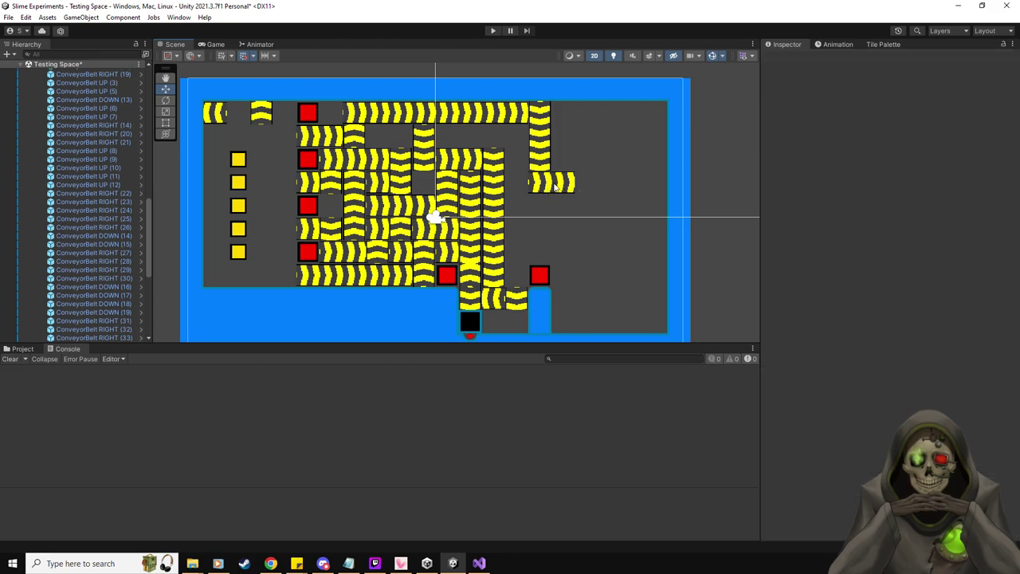
{"action": "left_click", "coordinate": [87, 244]}
{"action": "left_click_drag", "start_coordinate": [610, 185], "coordinate": [633, 185]}
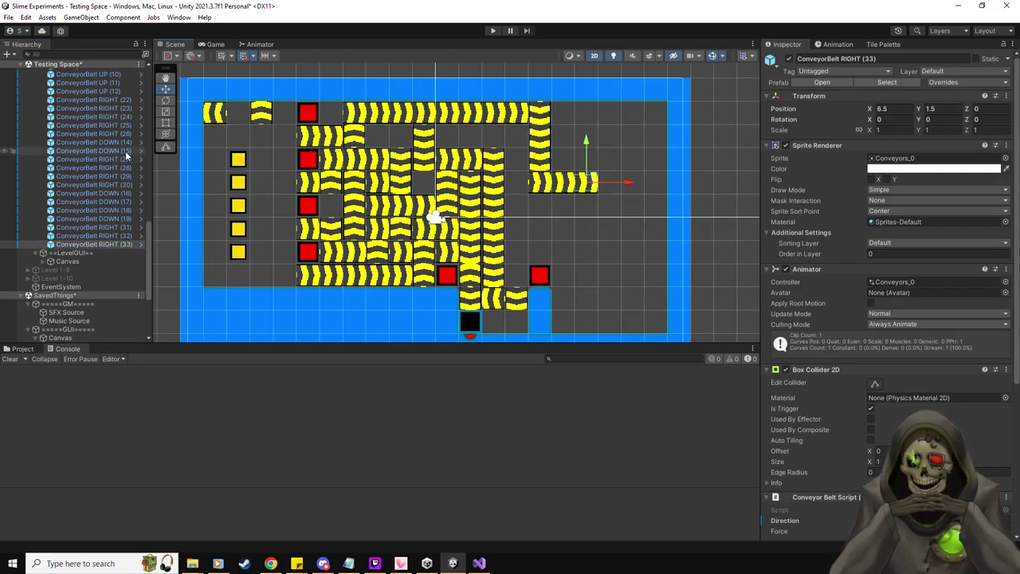
- Turn the route downward with two DOWN belt copies at X 7.5, on Y 1.5 and Y 0.5
{"action": "left_click", "coordinate": [426, 153]}
{"action": "key", "text": "ctrl+d"}
{"action": "left_click_drag", "start_coordinate": [426, 153], "coordinate": [612, 165]}
{"action": "key", "text": "ctrl+d"}
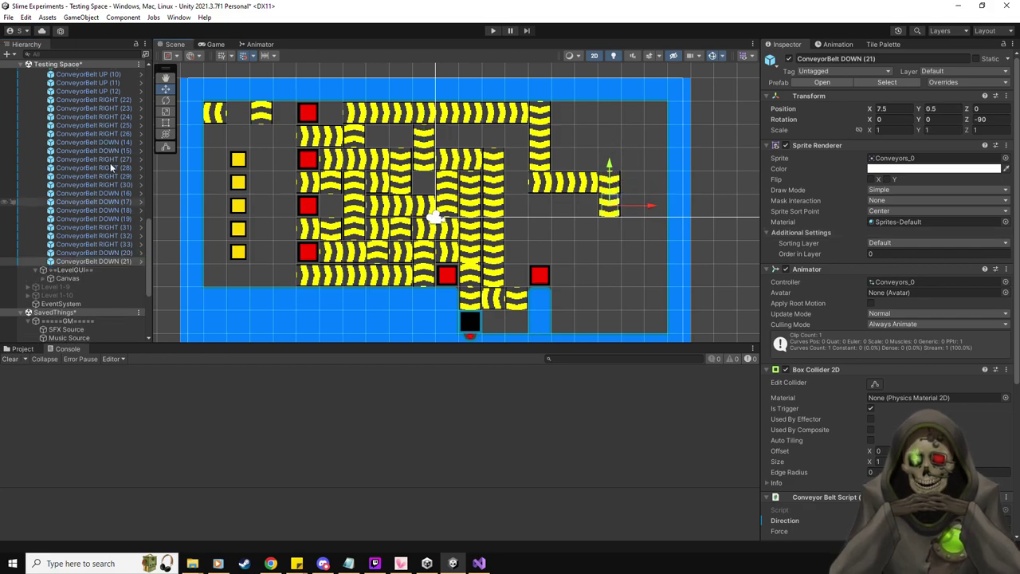
- Lay four copies of ConveyorBelt LEFT (1) along Y -0.5 from X 7.5 to X 4.5, undoing the surplus copy
{"action": "scroll", "coordinate": [119, 207], "scroll_direction": "up", "scroll_amount": 3}
{"action": "scroll", "coordinate": [119, 205], "scroll_direction": "up", "scroll_amount": 8}
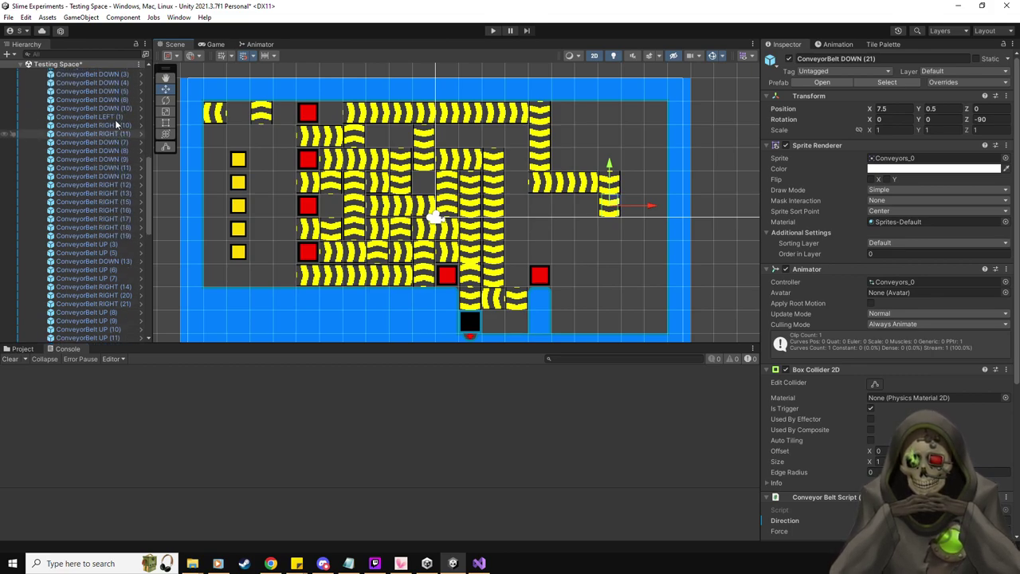
{"action": "left_click", "coordinate": [115, 117]}
{"action": "key", "text": "ctrl+d"}
{"action": "left_click_drag", "start_coordinate": [504, 298], "coordinate": [623, 242]}
{"action": "key", "text": "ctrl+d"}
{"action": "key", "text": "ctrl+d"}
{"action": "key", "text": "ctrl+d"}
{"action": "key", "text": "ctrl+d"}
{"action": "key", "text": "ctrl+z"}
{"action": "key", "text": "ctrl+z"}
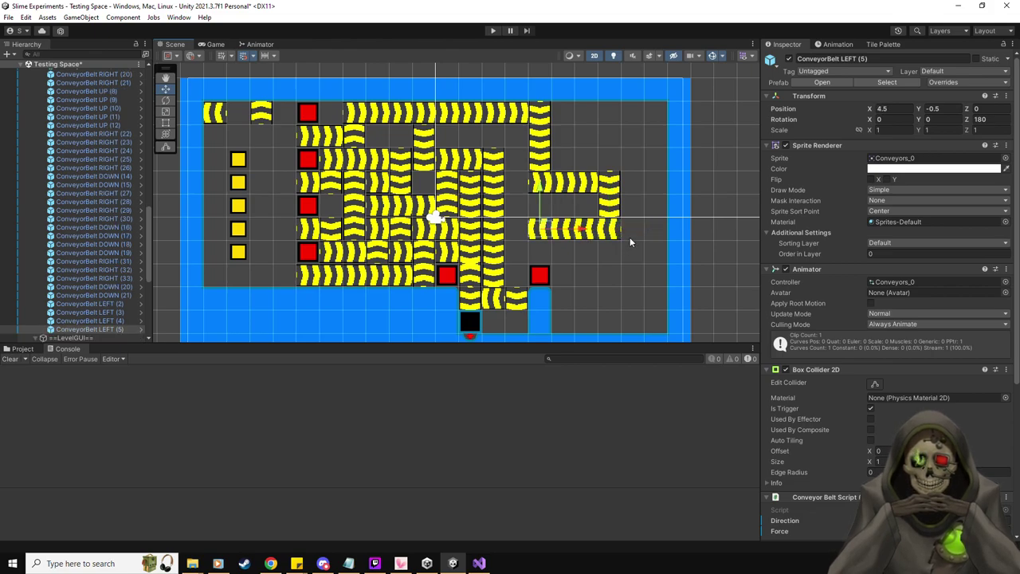
- Duplicate a DOWN belt three times to fill X 3.5 at Y -0.5, -1.5 and -2.5
{"action": "left_click", "coordinate": [125, 296]}
{"action": "key", "text": "ctrl+d"}
{"action": "left_click_drag", "start_coordinate": [614, 205], "coordinate": [522, 231]}
{"action": "key", "text": "ctrl+d"}
{"action": "left_click_drag", "start_coordinate": [516, 190], "coordinate": [520, 239]}
{"action": "key", "text": "ctrl+d"}
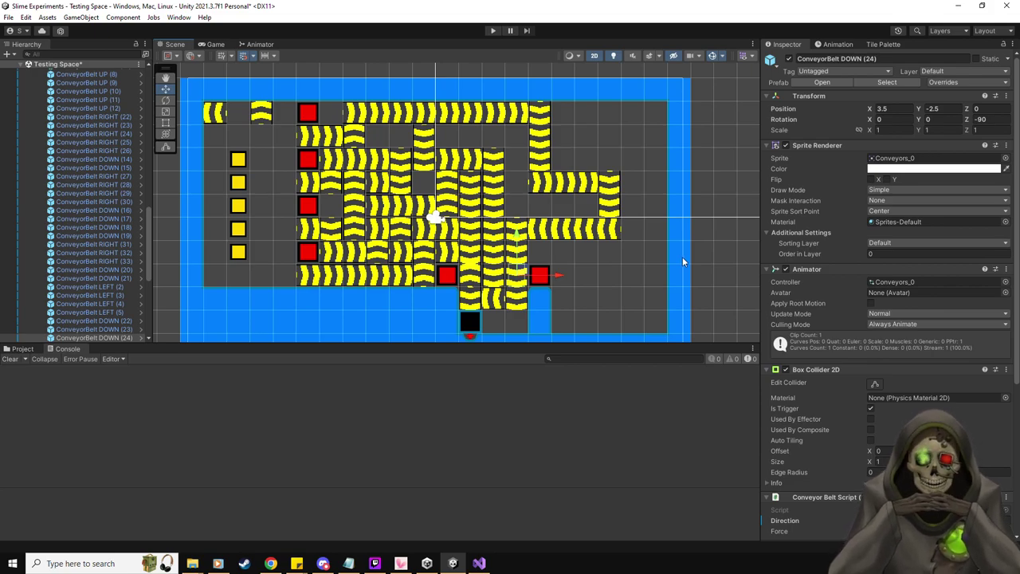
- Fill the gaps on Y 0.5 with DOWN belts at X 4.5 and X 6.5 and an UP belt copy at X 5.5
{"action": "key", "text": "ctrl+d"}
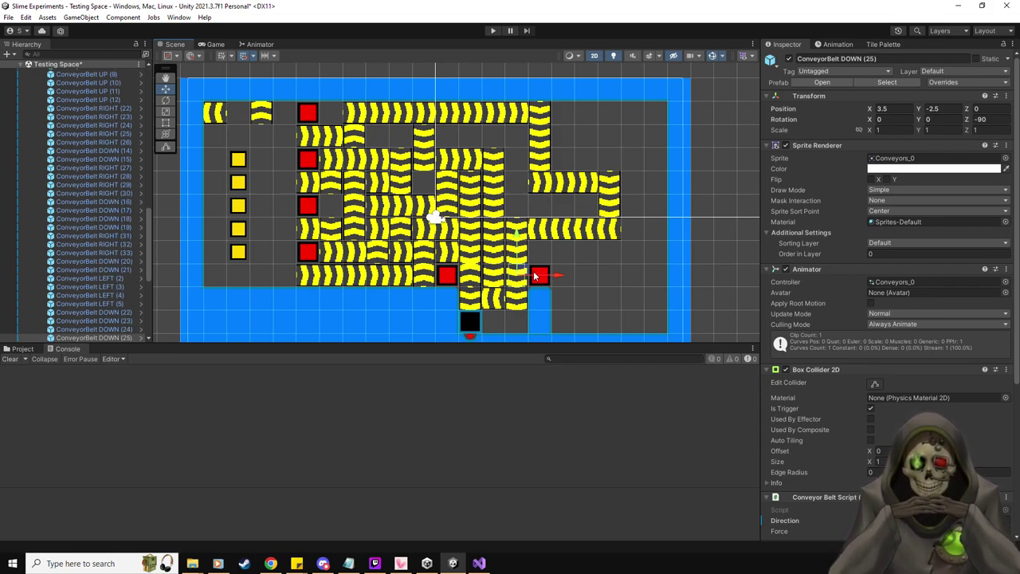
{"action": "key", "text": "ctrl+d"}
{"action": "left_click_drag", "start_coordinate": [534, 238], "coordinate": [588, 205]}
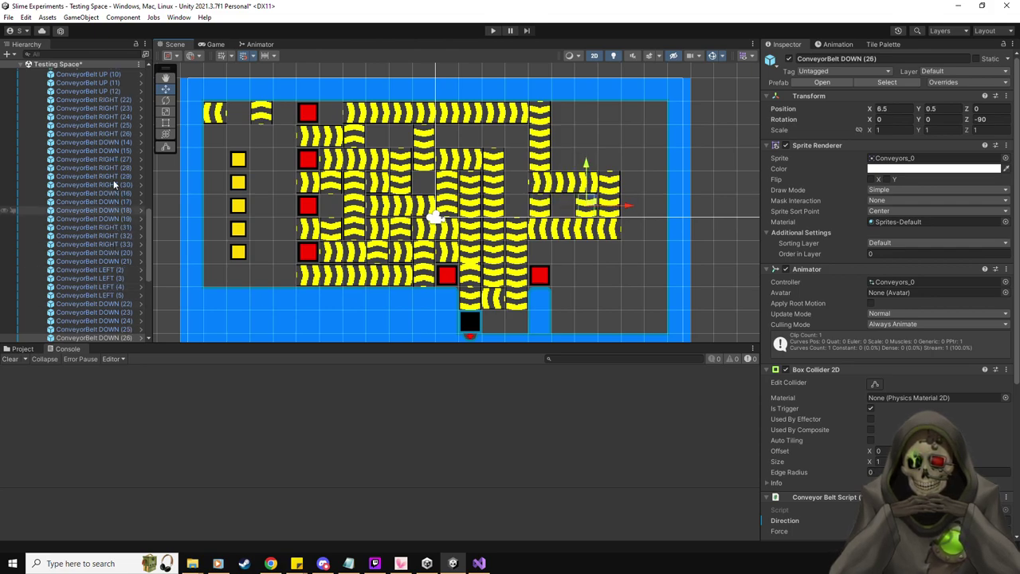
{"action": "scroll", "coordinate": [118, 121], "scroll_direction": "up", "scroll_amount": 3}
{"action": "left_click", "coordinate": [575, 209]}
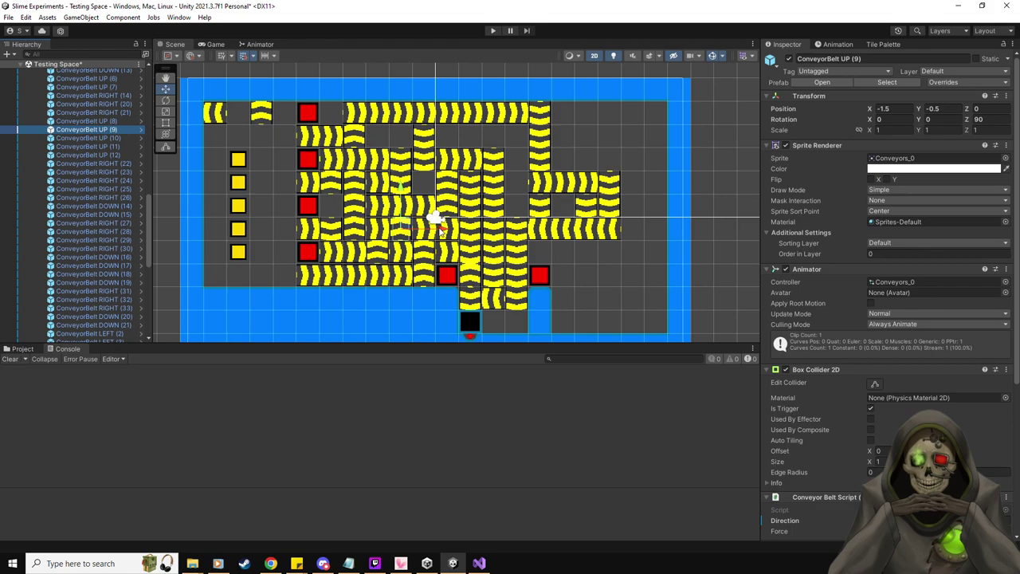
{"action": "left_click_drag", "start_coordinate": [576, 210], "coordinate": [567, 204]}
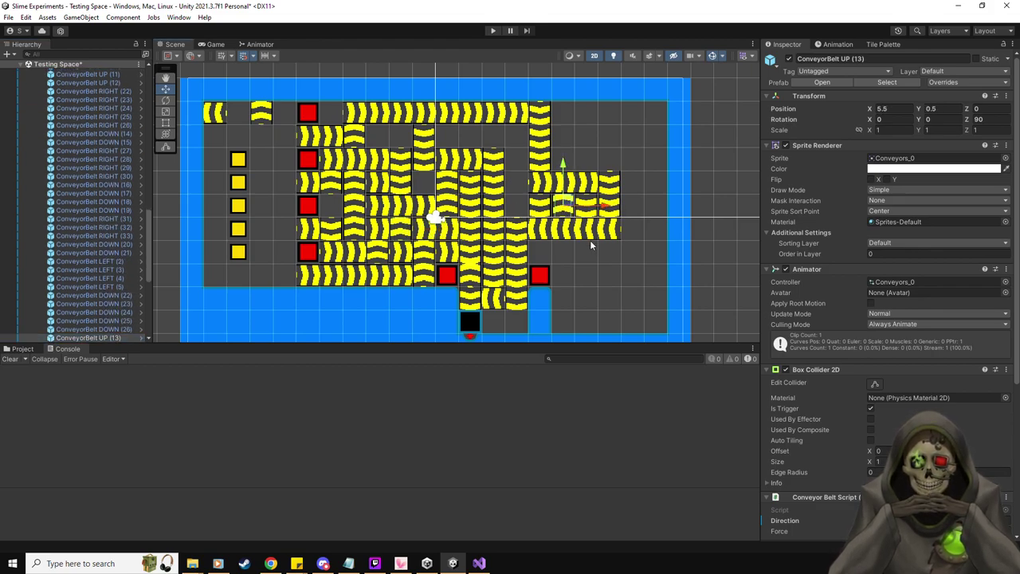
- Add a RIGHT belt copy at X 3.5, Y 2.5 and a LEFT belt copy at X 3.5, Y 0.5
{"action": "left_click", "coordinate": [113, 234]}
{"action": "key", "text": "ctrl+d"}
{"action": "left_click_drag", "start_coordinate": [585, 182], "coordinate": [516, 160]}
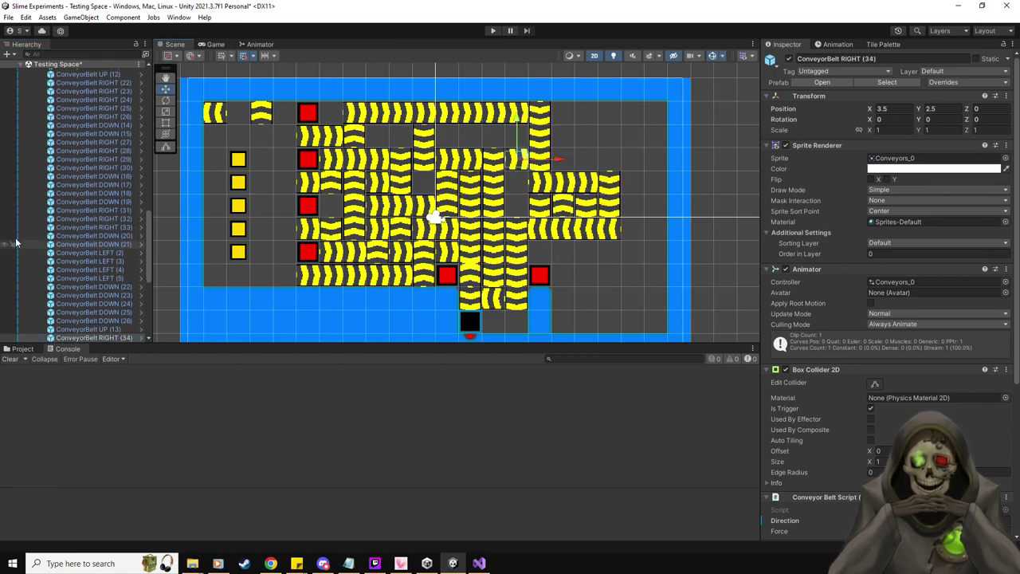
{"action": "left_click", "coordinate": [102, 253]}
{"action": "key", "text": "ctrl+d"}
{"action": "left_click_drag", "start_coordinate": [613, 231], "coordinate": [524, 204]}
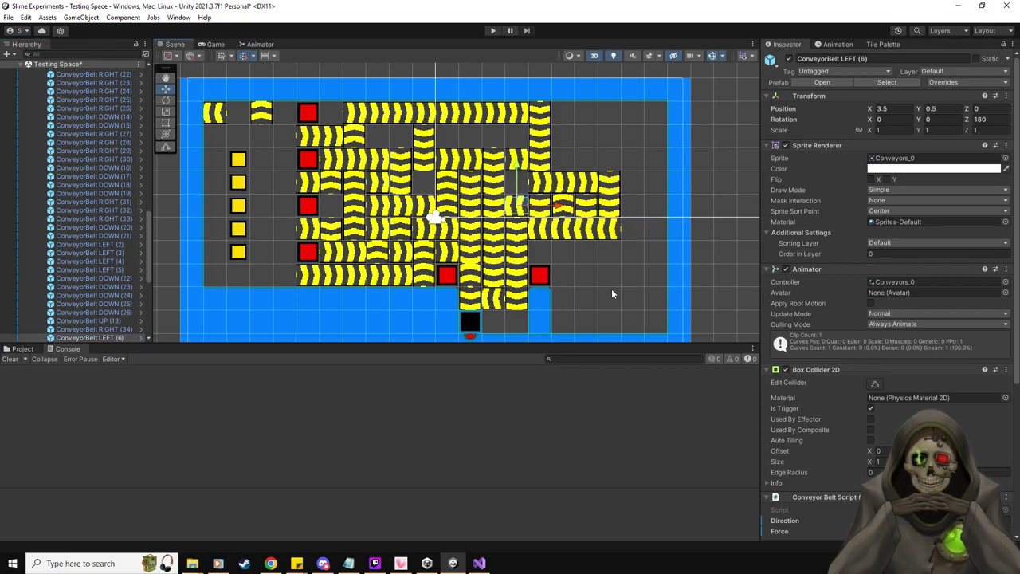
- Place three DOWN belt copies: X 2.5 and X 1.5 on Y 3.5, and X -0.5 on Y 1.5
{"action": "left_click", "coordinate": [516, 251]}
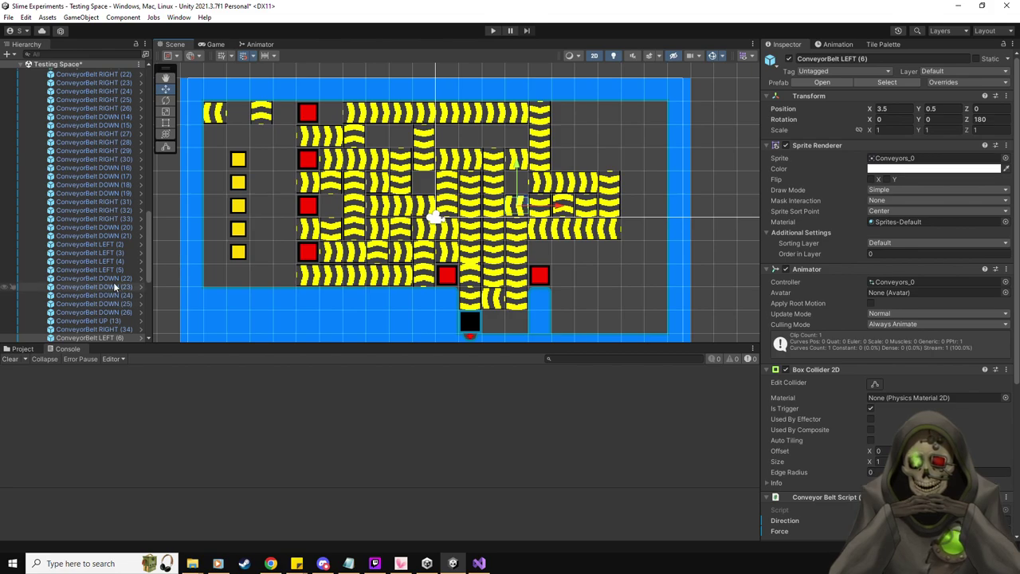
{"action": "key", "text": "ctrl+d"}
{"action": "left_click_drag", "start_coordinate": [522, 249], "coordinate": [499, 134]}
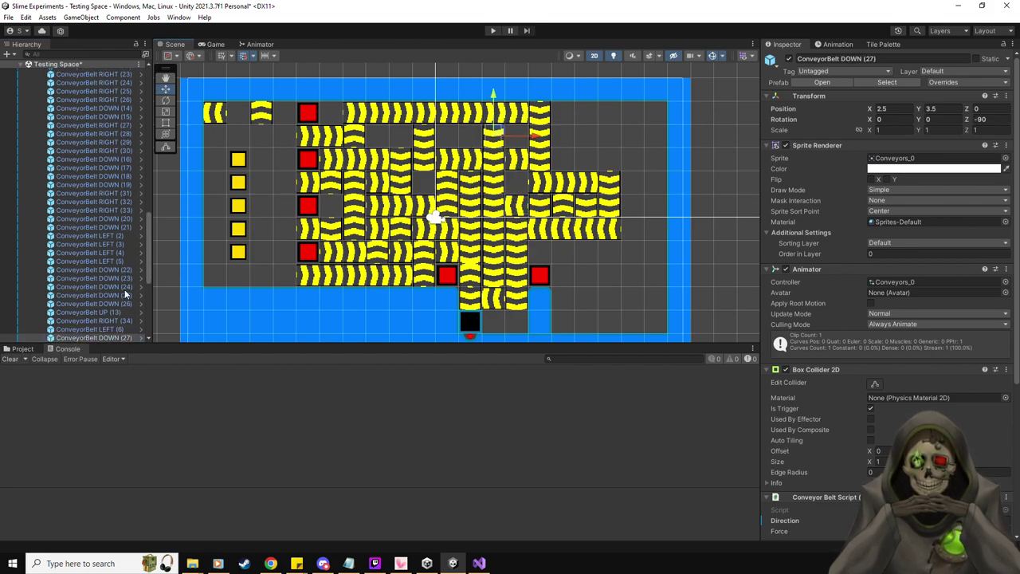
{"action": "key", "text": "ctrl+d"}
{"action": "left_click_drag", "start_coordinate": [533, 137], "coordinate": [428, 180]}
{"action": "key", "text": "ctrl+d"}
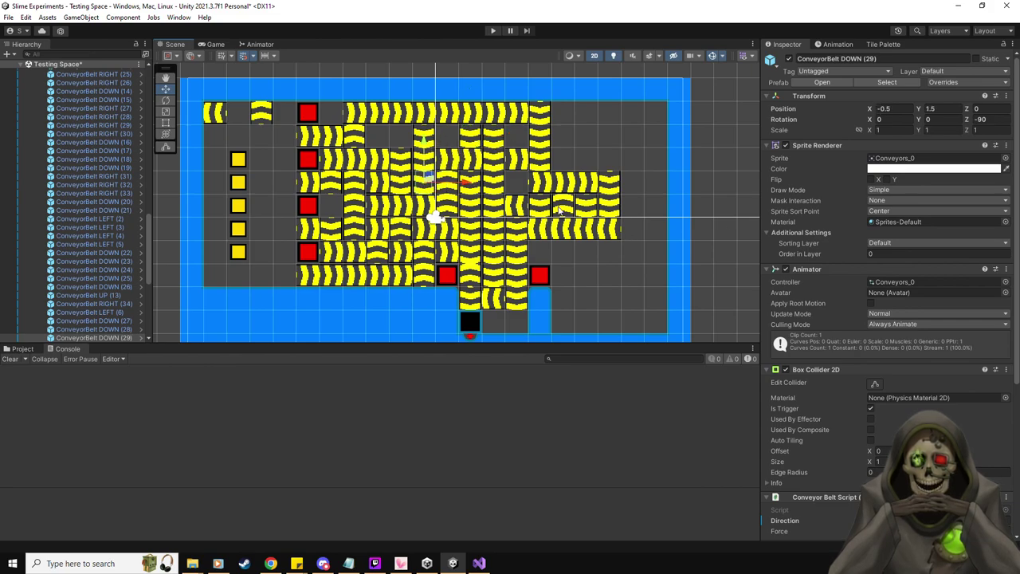
- Delete the two stray conveyor belts above the column of yellow blocks
{"action": "left_click", "coordinate": [720, 225]}
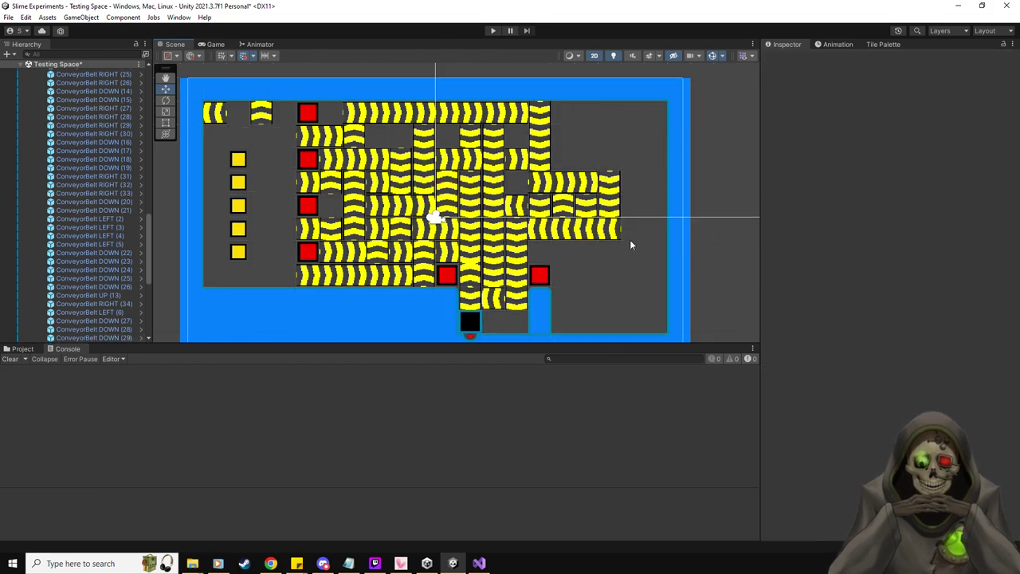
{"action": "scroll", "coordinate": [598, 266], "scroll_direction": "down", "scroll_amount": 1}
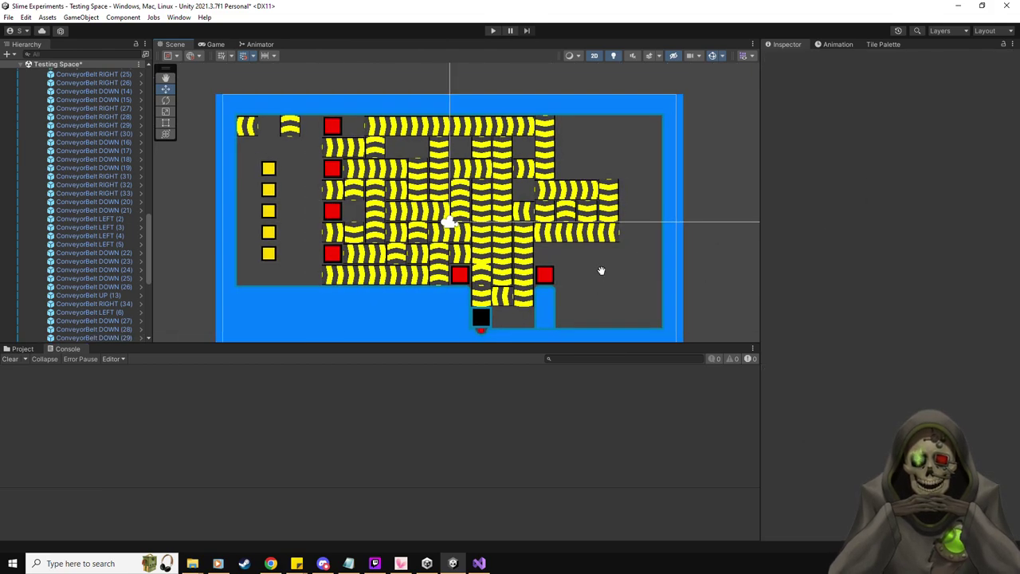
{"action": "middle_click_drag", "start_coordinate": [599, 266], "coordinate": [614, 266]}
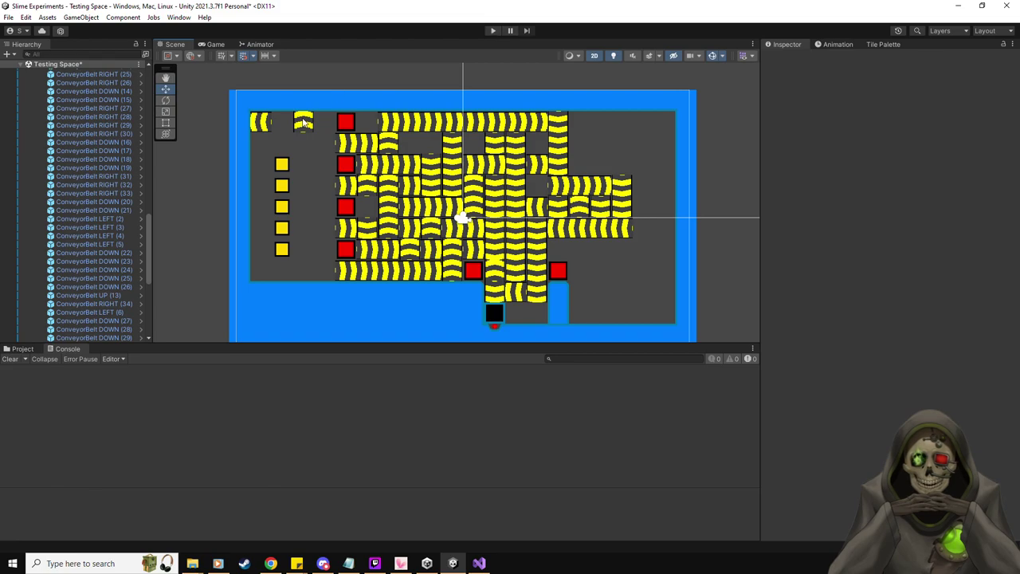
{"action": "left_click", "coordinate": [304, 121]}
{"action": "key", "text": "Delete"}
{"action": "left_click", "coordinate": [260, 121]}
{"action": "key", "text": "Delete"}
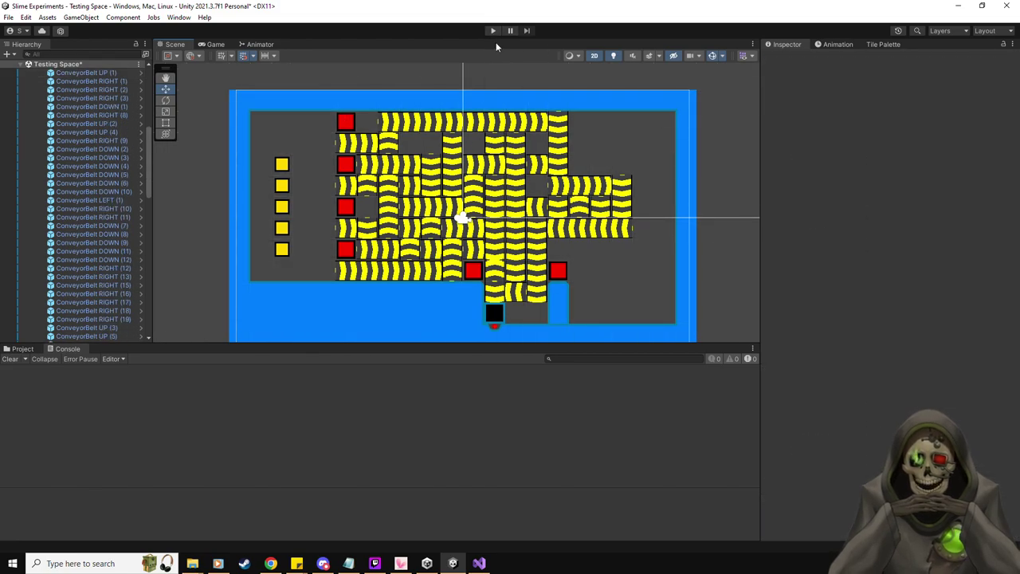
- Playtest the layout twice, removing the UP belt at X -3.5, Y 1.5 between runs and the RIGHT belt at X -2.5, Y 1.5 after the second
{"action": "left_click", "coordinate": [492, 31]}
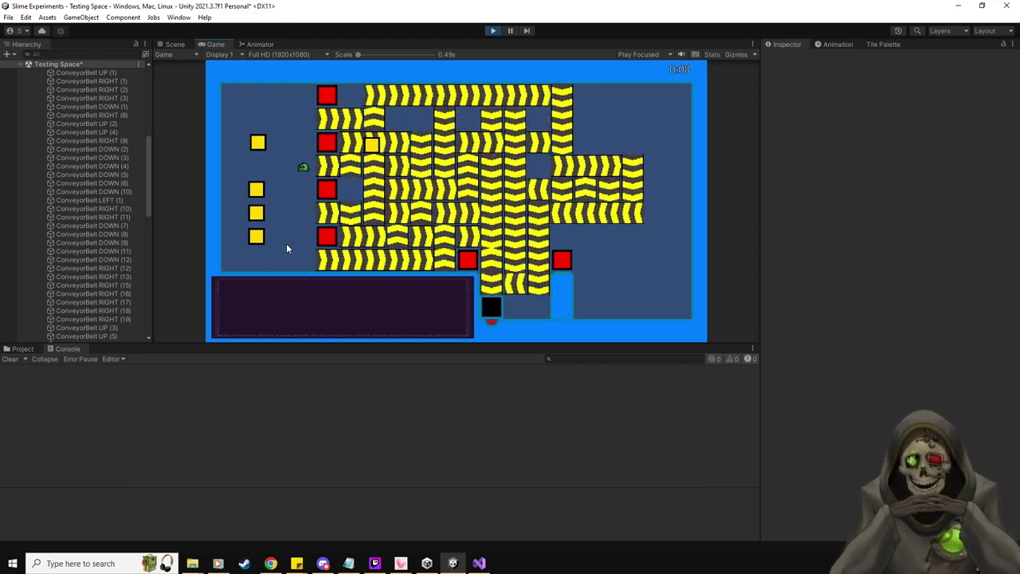
{"action": "left_click", "coordinate": [492, 31]}
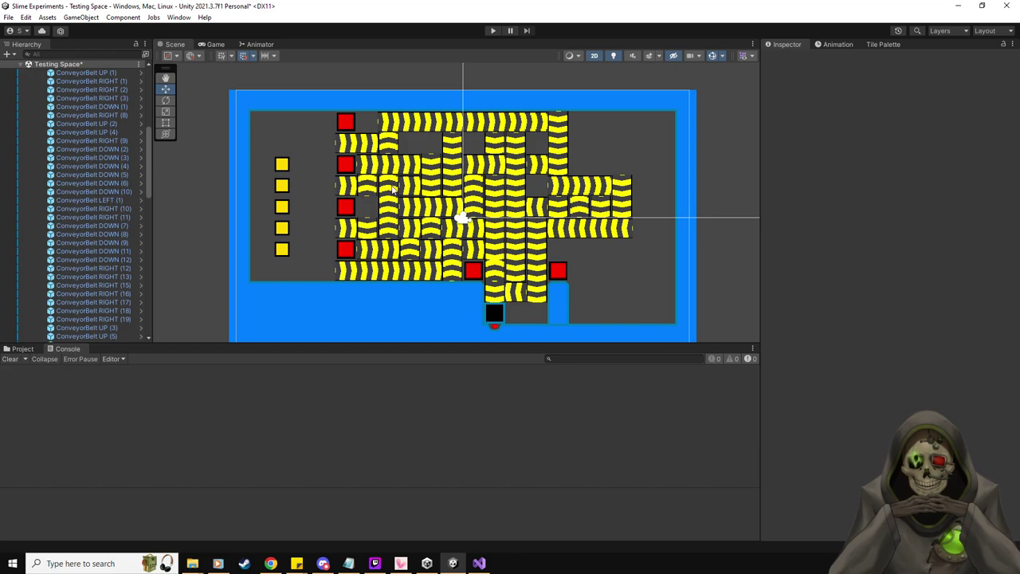
{"action": "left_click", "coordinate": [493, 30]}
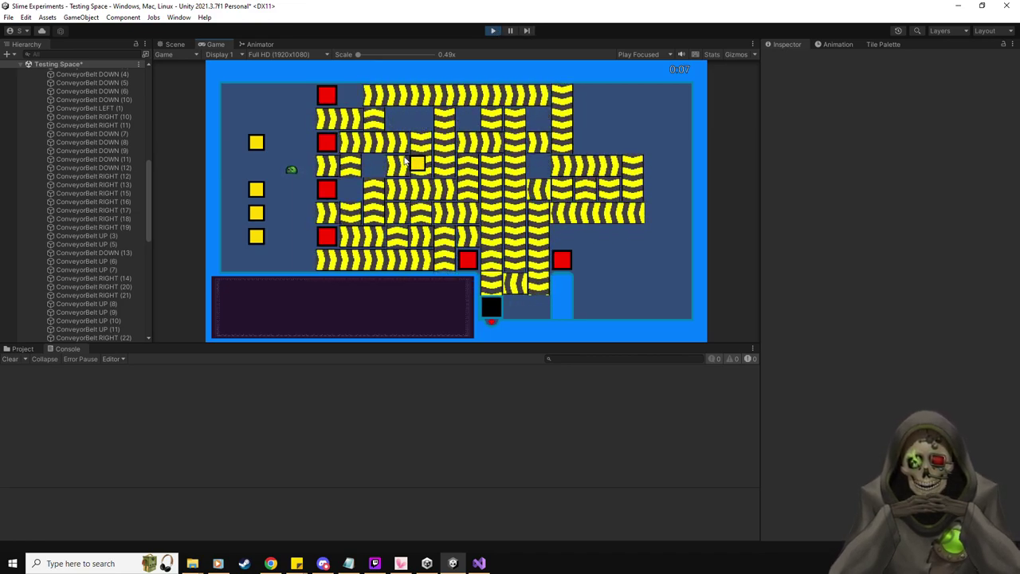
{"action": "left_click", "coordinate": [493, 30]}
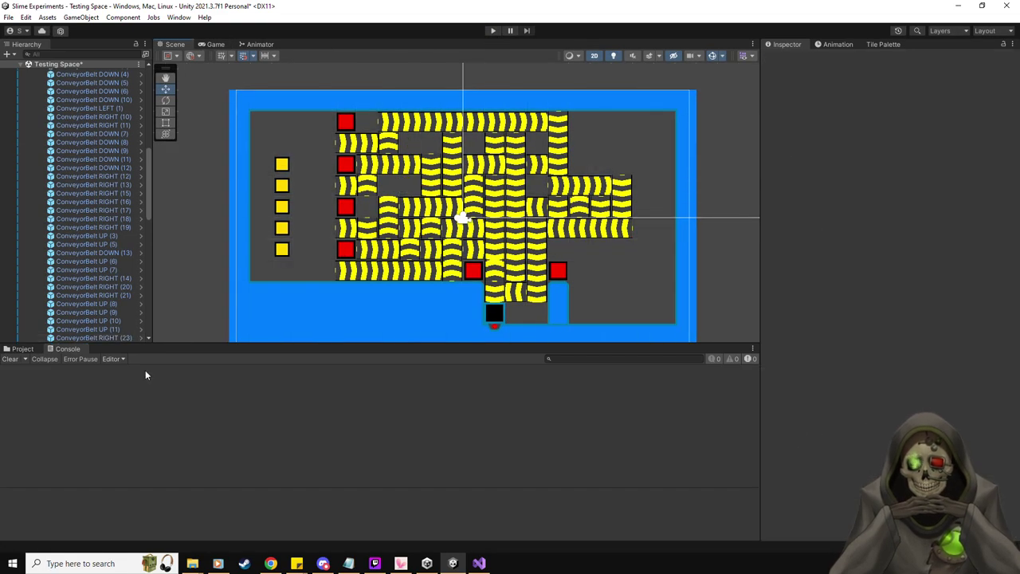
- Place Immobile Block prefabs at X -3.5 and X -2.5 on Y 1.5 and run the scene to test them
{"action": "left_click", "coordinate": [15, 345]}
{"action": "left_click_drag", "start_coordinate": [336, 399], "coordinate": [411, 188]}
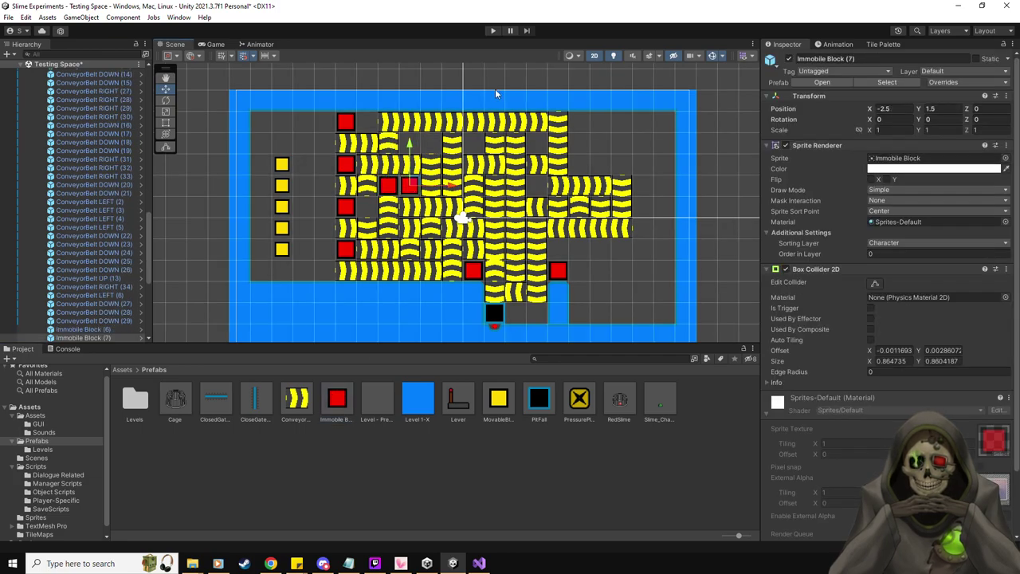
{"action": "left_click", "coordinate": [495, 31]}
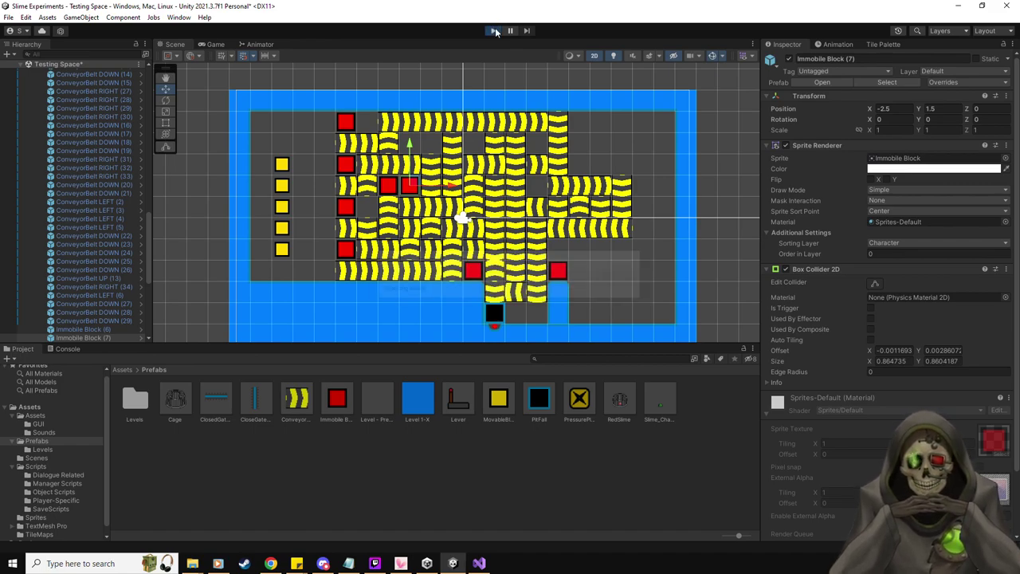
{"action": "key", "text": "ctrl+p"}
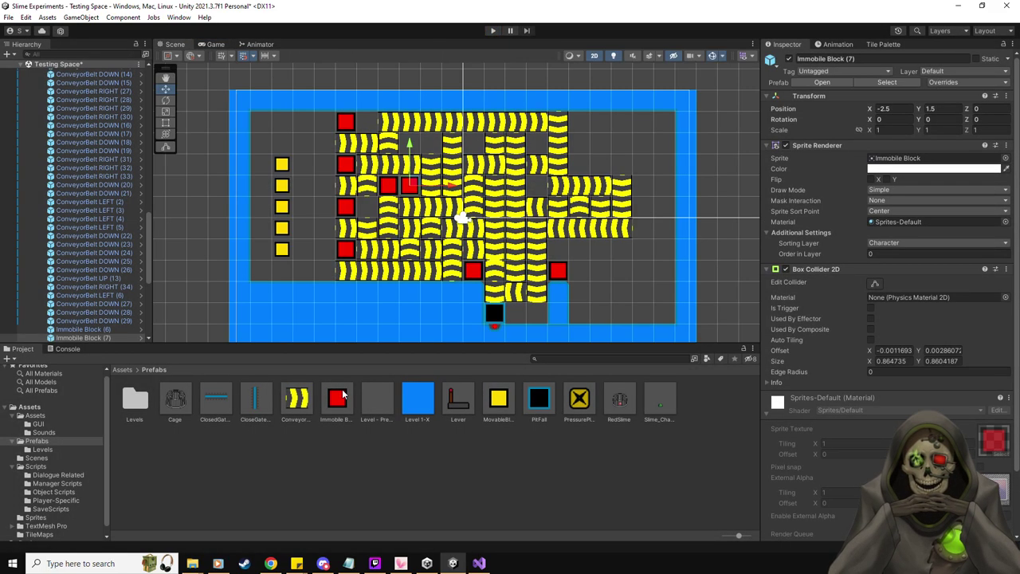
- Fill the remaining empty gaps in the belt layout with nine Immobile Block duplicates, from X -4.5, Y 4.5 to X 4.5, Y -1.5
{"action": "key", "text": "ctrl+d"}
{"action": "left_click_drag", "start_coordinate": [423, 136], "coordinate": [584, 243]}
{"action": "key", "text": "ctrl+d"}
{"action": "key", "text": "ctrl+d"}
{"action": "key", "text": "ctrl+d"}
{"action": "key", "text": "ctrl+d"}
{"action": "key", "text": "ctrl+d"}
{"action": "key", "text": "ctrl+d"}
{"action": "key", "text": "ctrl+d"}
{"action": "key", "text": "ctrl+d"}
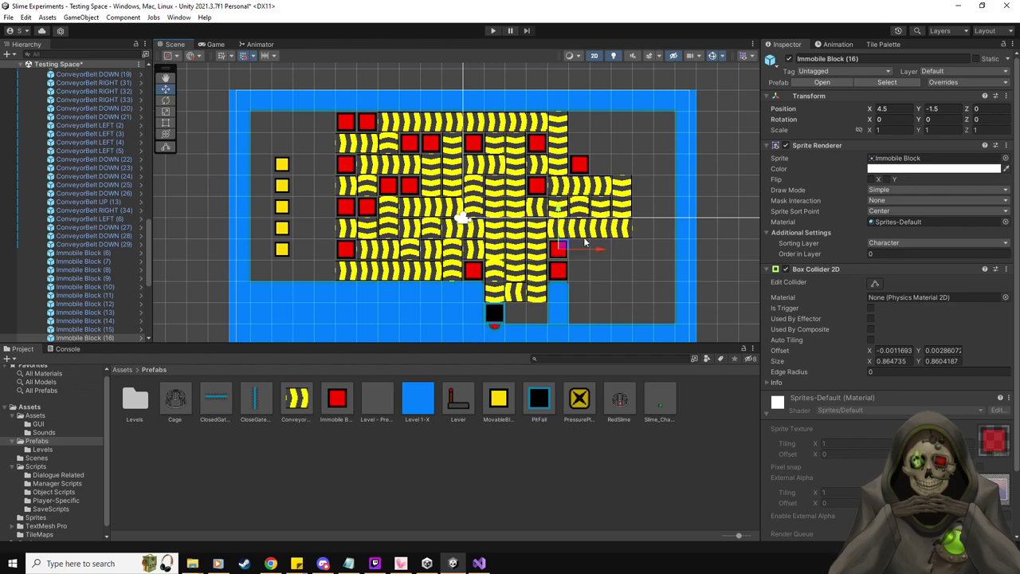
- Playtest the layout by pushing the second and then the top yellow block onto the belts, and stop the run
{"action": "left_click", "coordinate": [493, 31]}
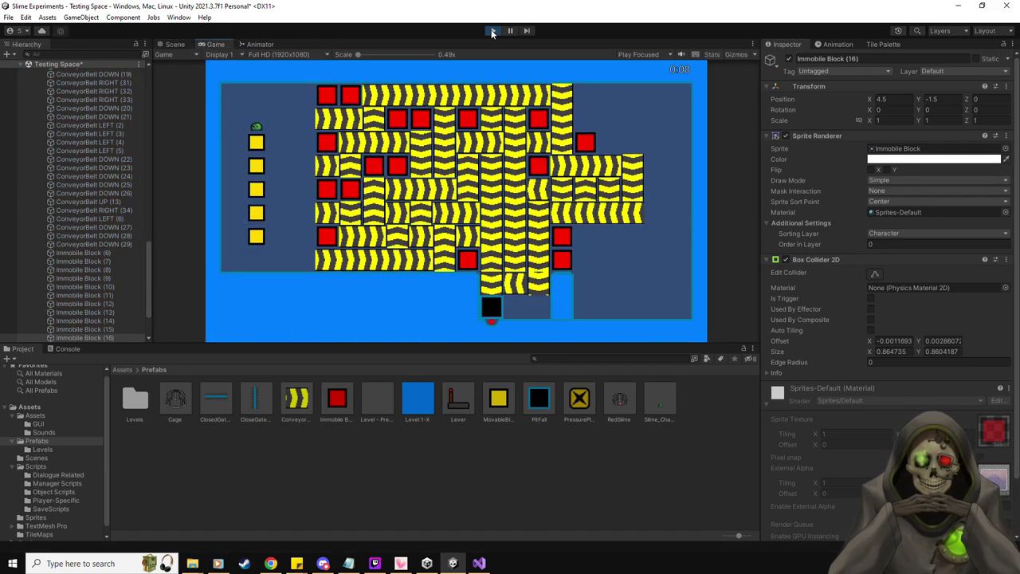
{"action": "key", "text": "Right"}
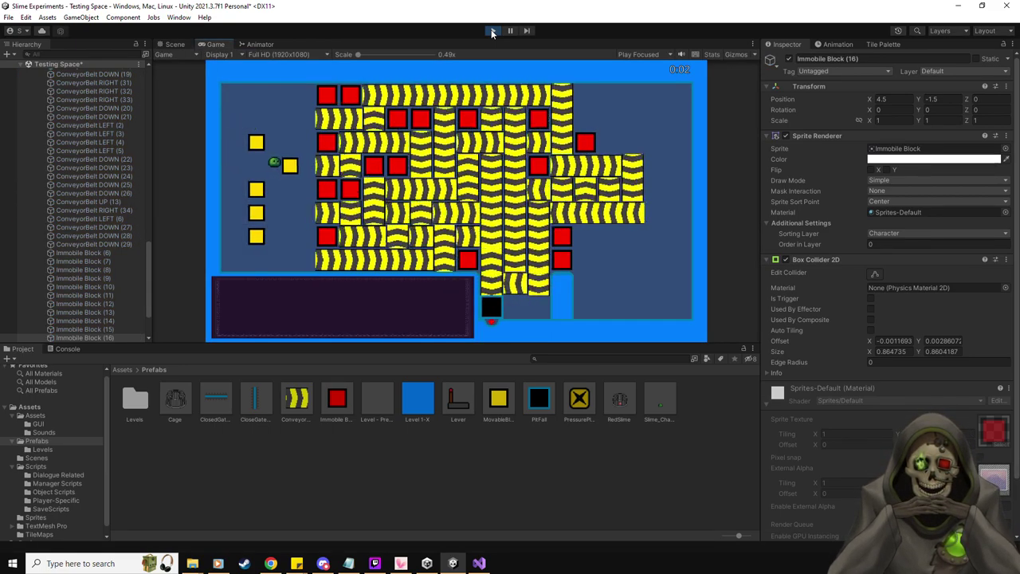
{"action": "key", "text": "Left"}
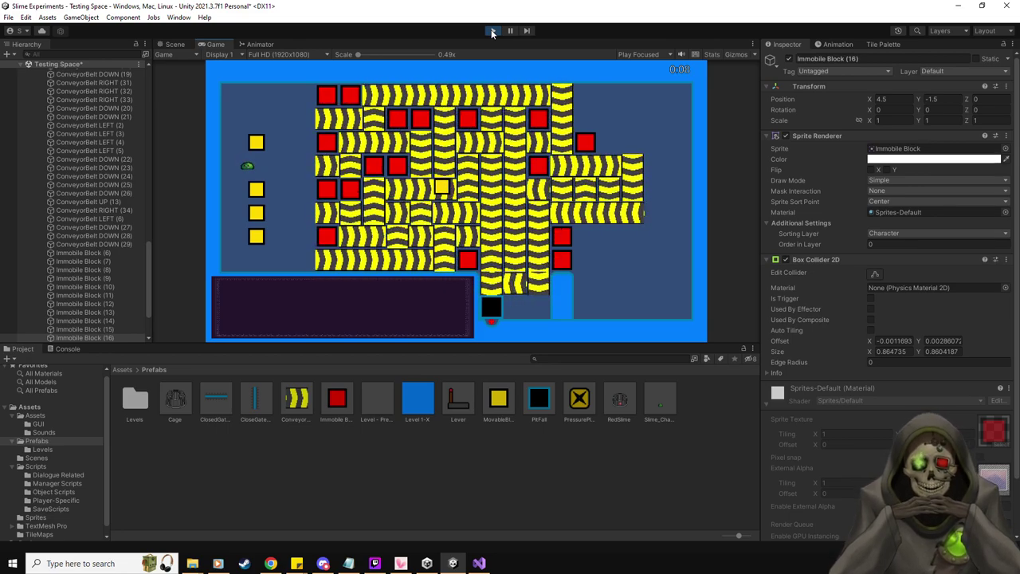
{"action": "key", "text": "Up"}
{"action": "key", "text": "Right"}
{"action": "key", "text": "Left"}
{"action": "key", "text": "Up"}
{"action": "key", "text": "Right"}
{"action": "key", "text": "Right"}
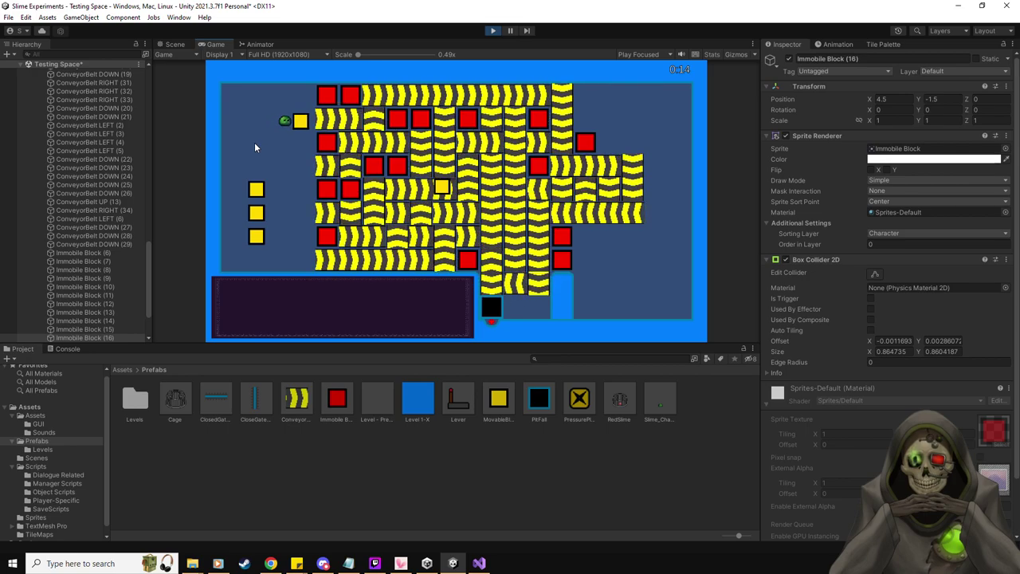
{"action": "key", "text": "Left"}
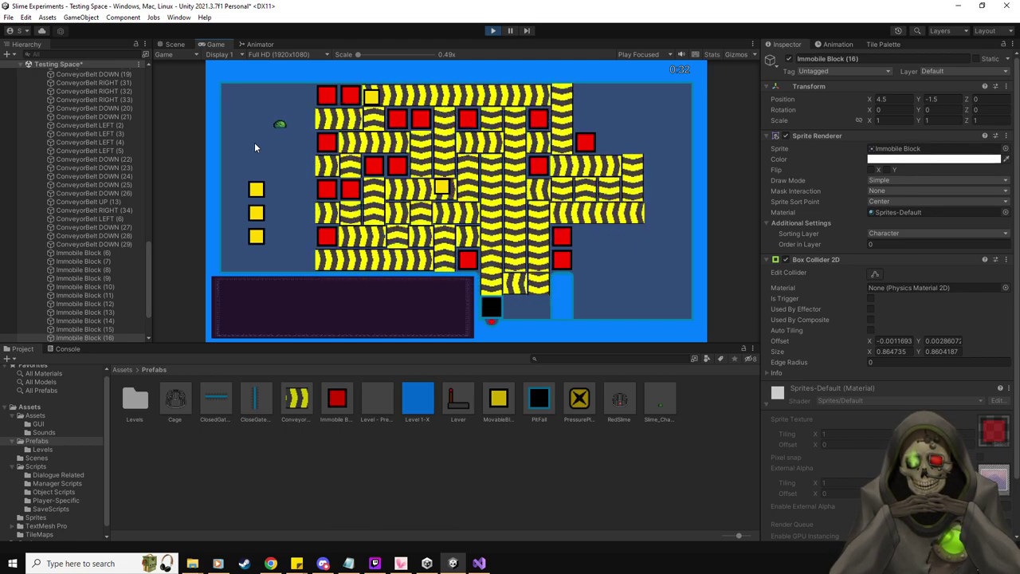
{"action": "left_click", "coordinate": [493, 30]}
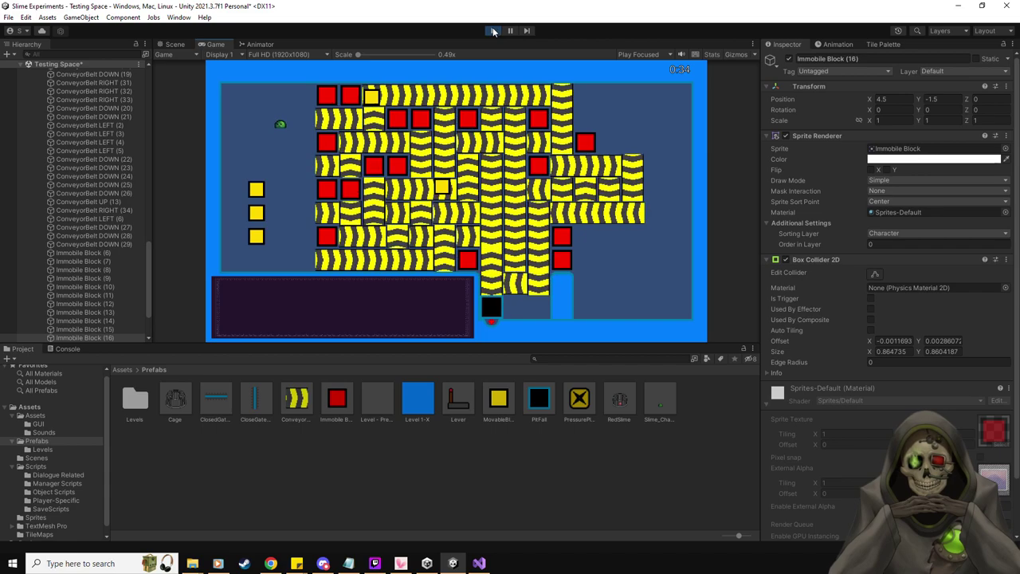
- Delete the Immobile Block at X -4.5, Y 4.5 and replace the DOWN belt at X -0.5, Y 1.5 with an Immobile Block
{"action": "key", "text": "Delete"}
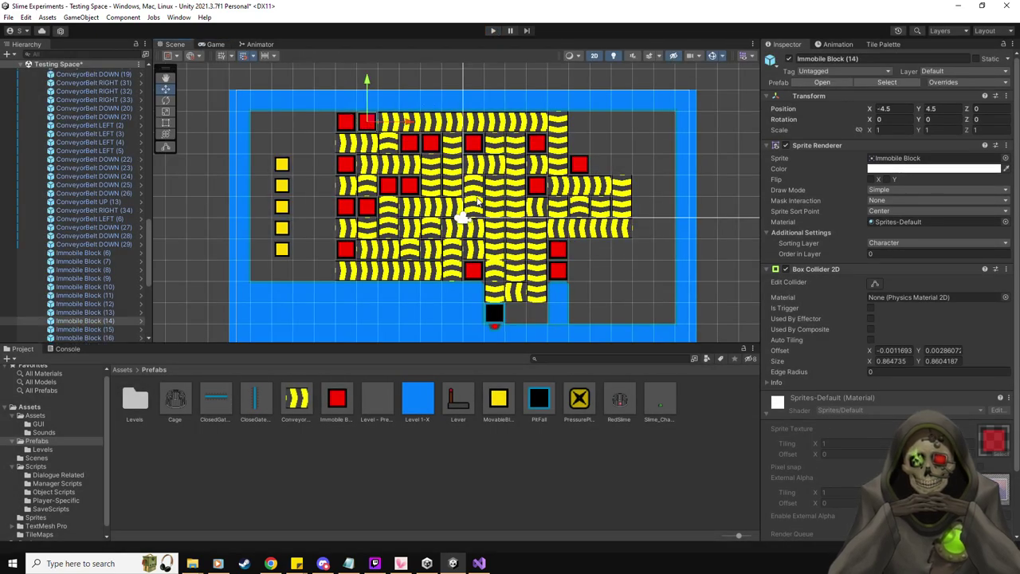
{"action": "left_click", "coordinate": [449, 187]}
{"action": "key", "text": "Delete"}
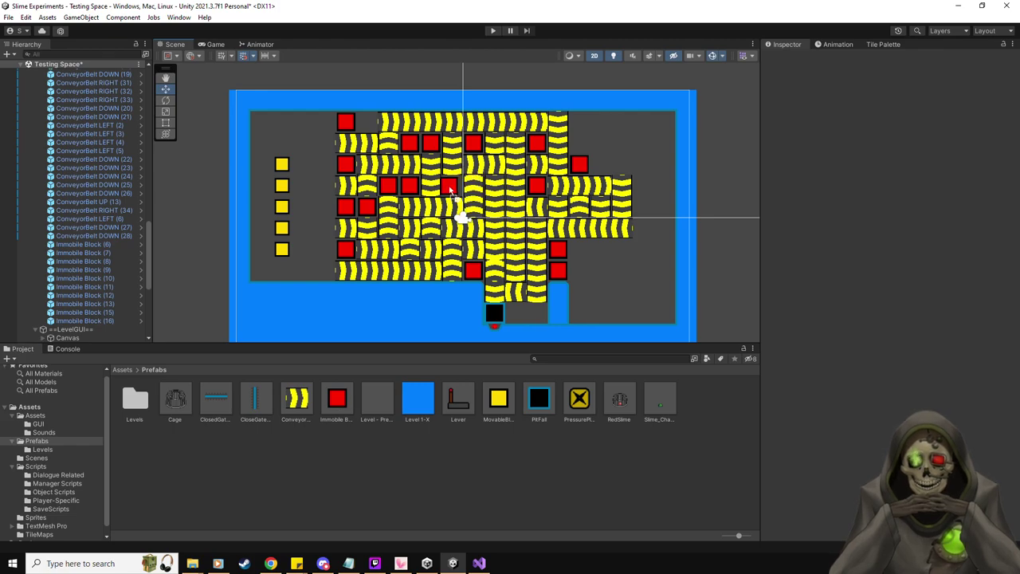
{"action": "left_click", "coordinate": [450, 188]}
- Run the scene again and send the second and top yellow blocks through the revised belt paths before stopping
{"action": "left_click", "coordinate": [492, 31]}
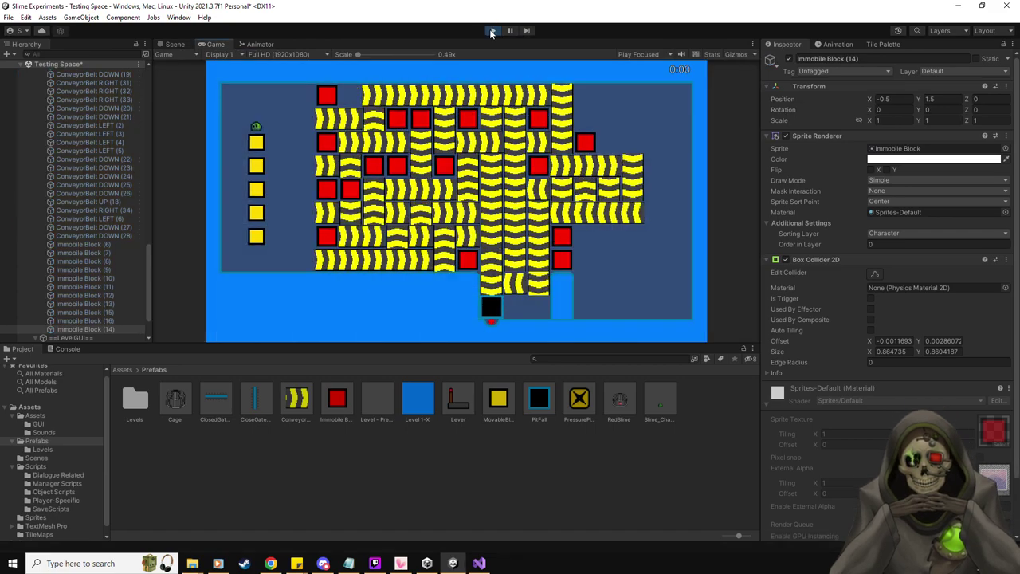
{"action": "key", "text": "Right"}
{"action": "key", "text": "Up"}
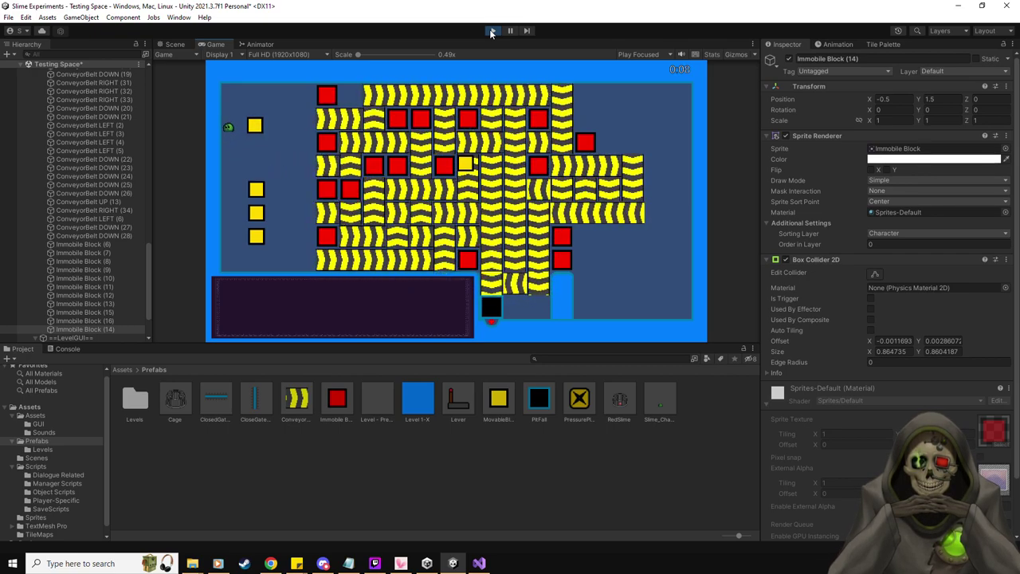
{"action": "key", "text": "Right"}
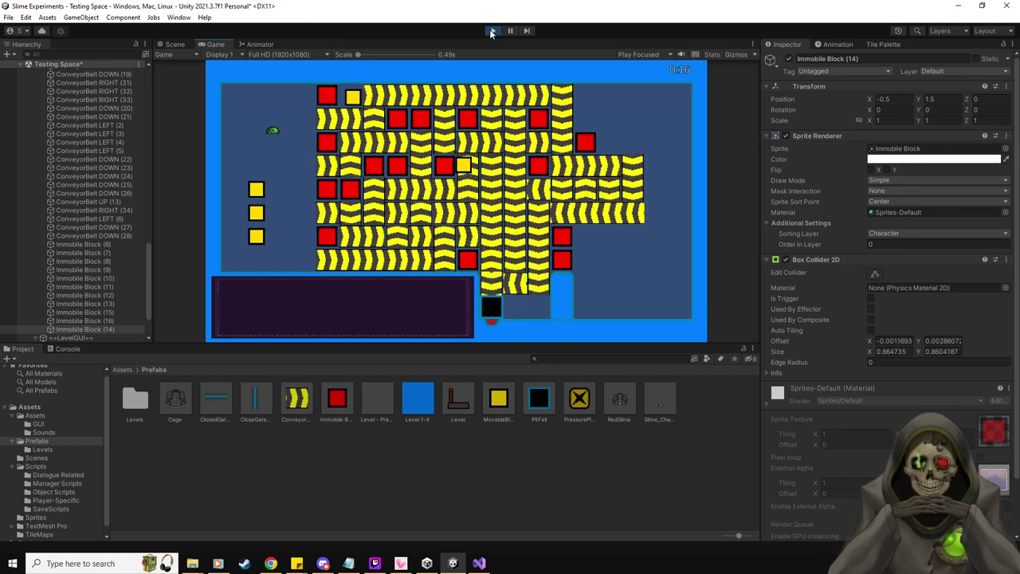
{"action": "left_click", "coordinate": [492, 33]}
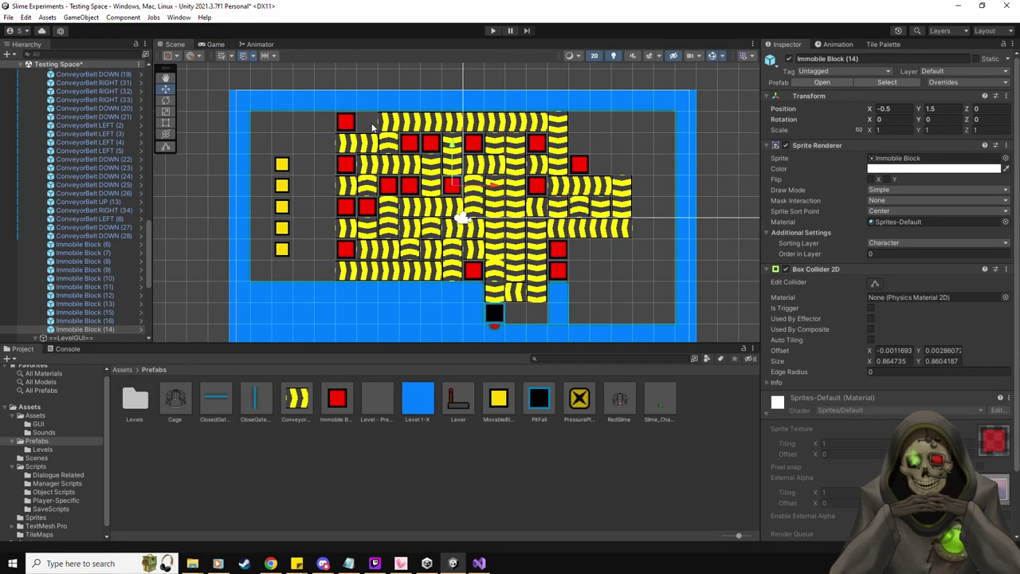
{"action": "left_click", "coordinate": [390, 121]}
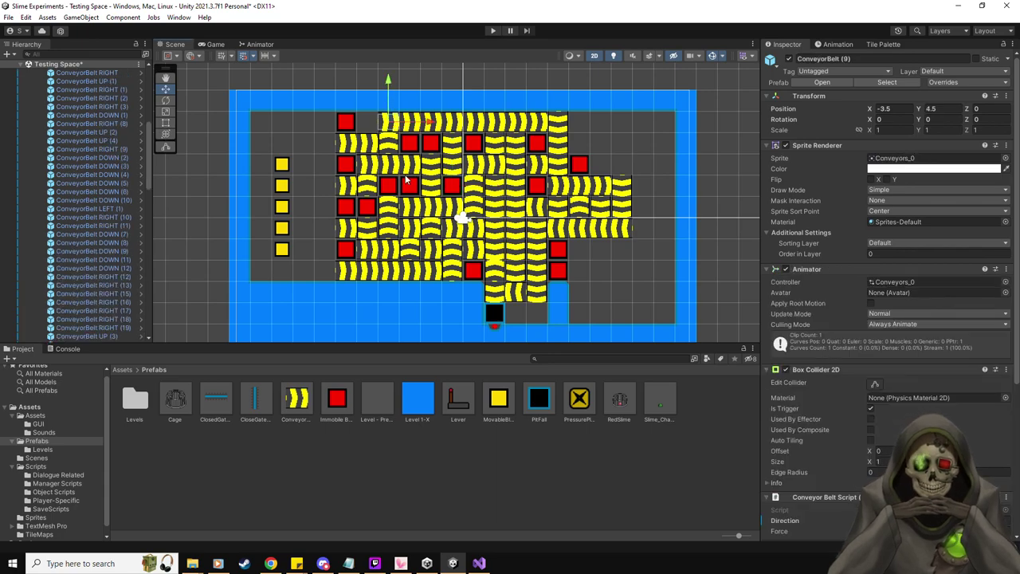
{"action": "left_click", "coordinate": [367, 144]}
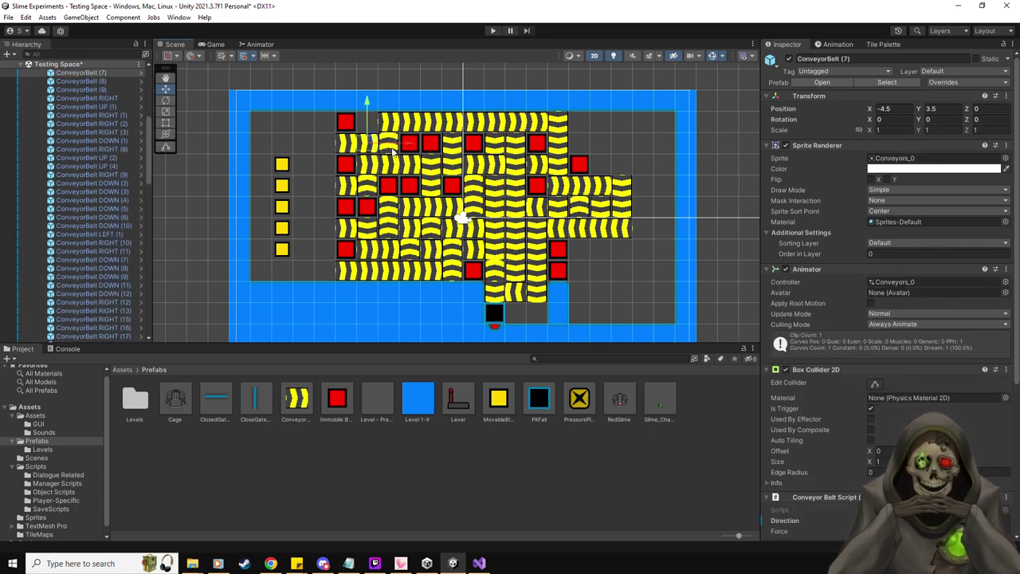
{"action": "left_click", "coordinate": [394, 122]}
{"action": "left_click", "coordinate": [412, 120]}
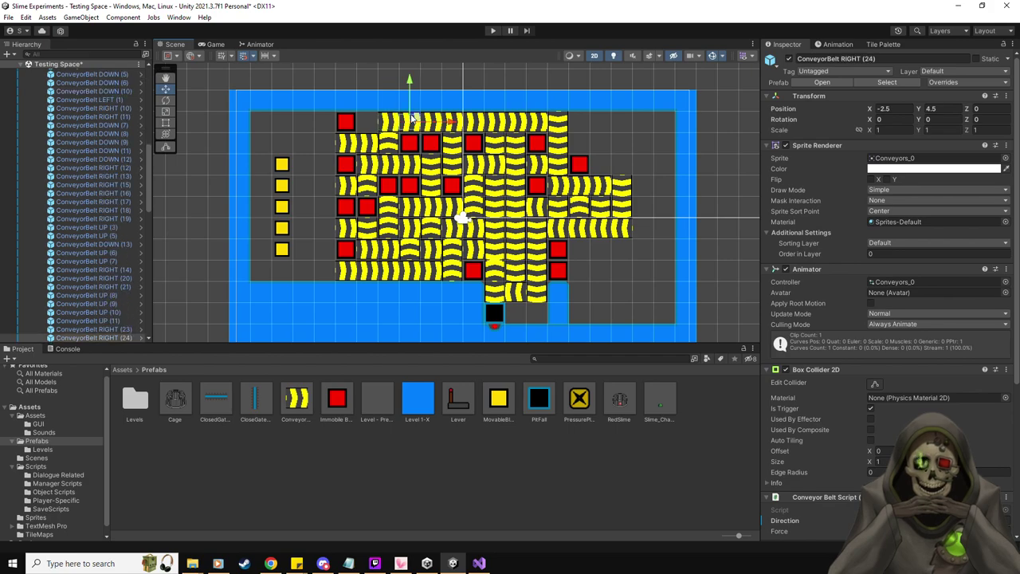
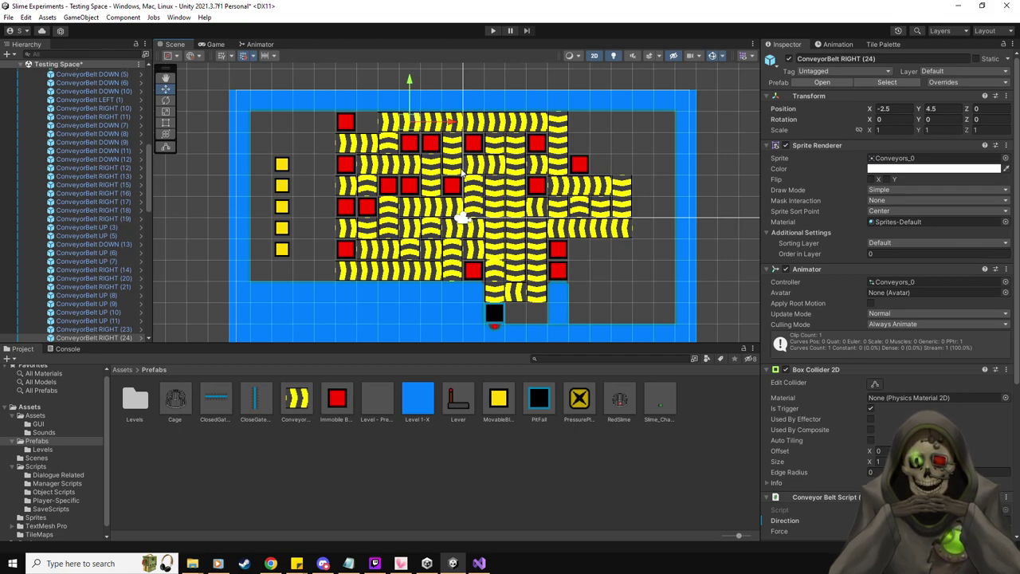
- Replace the conveyor belt at X 1.5, Y 1.5 with an Immobile Block
{"action": "left_click", "coordinate": [491, 191]}
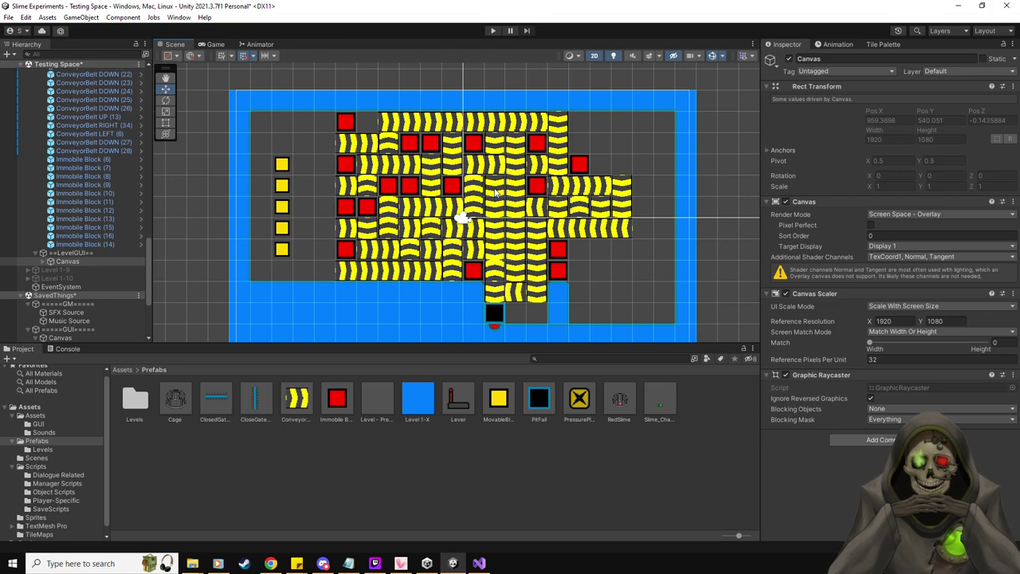
{"action": "left_click", "coordinate": [494, 191]}
{"action": "key", "text": "Delete"}
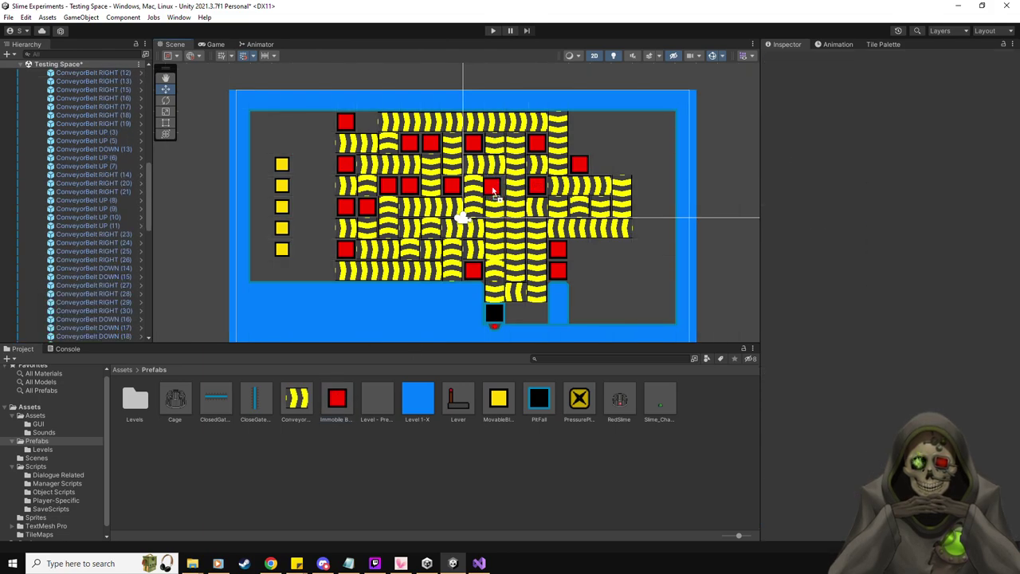
{"action": "left_click", "coordinate": [493, 189]}
- Start a new playtest and push the second yellow block onto the belt row at Y 1.5
{"action": "left_click", "coordinate": [492, 30]}
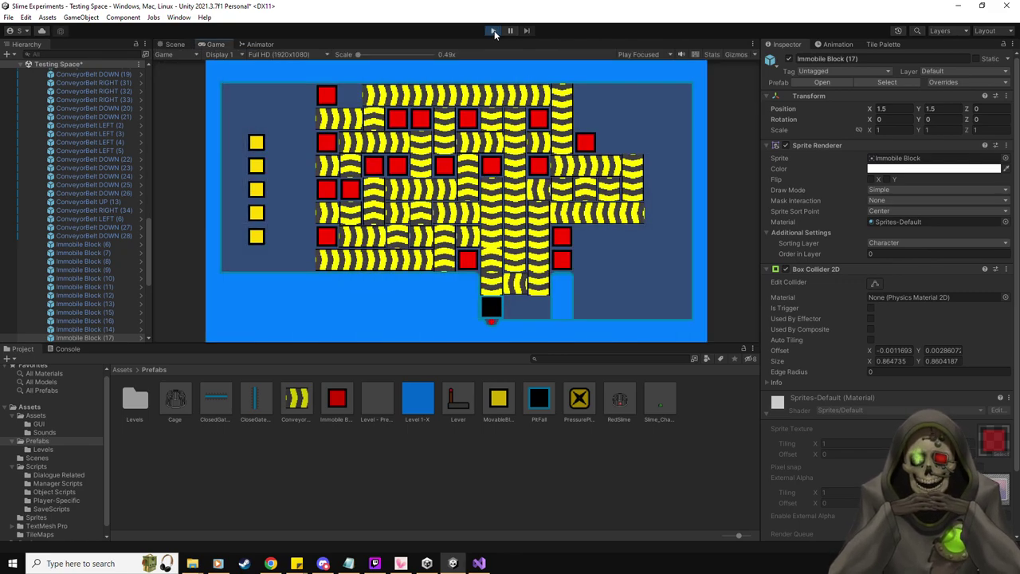
{"action": "key", "text": "Left"}
{"action": "key", "text": "Down"}
{"action": "key", "text": "Right"}
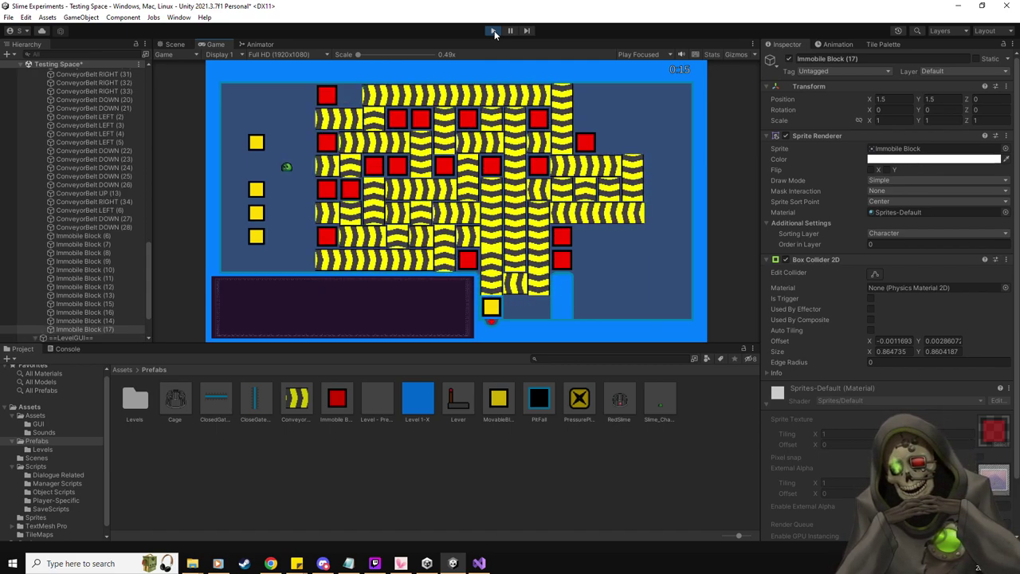
- Move the top yellow block up to the Y 3.5 row and push it onto the belts
{"action": "key", "text": "Left"}
{"action": "key", "text": "Down"}
{"action": "key", "text": "Up"}
{"action": "key", "text": "Right"}
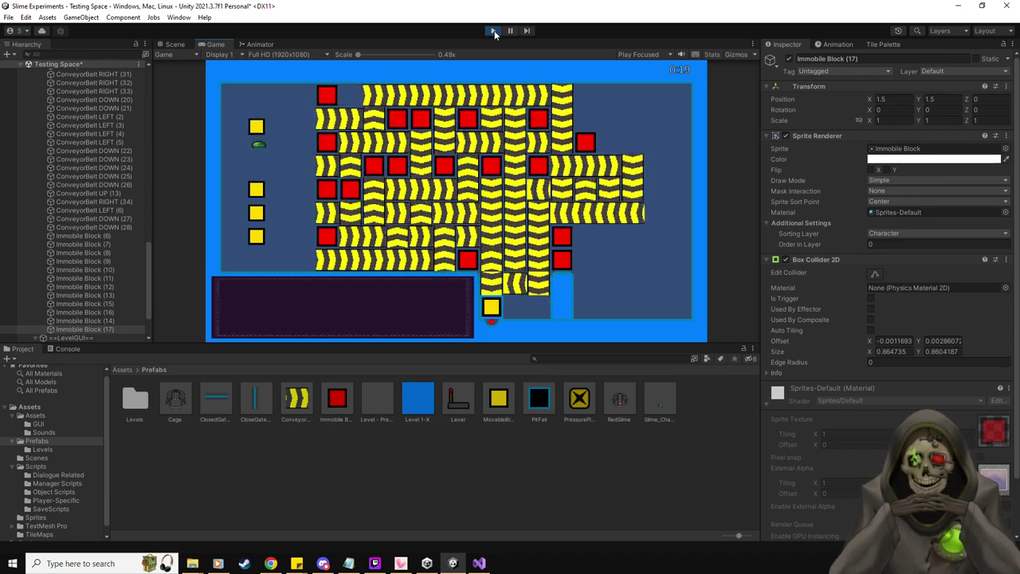
{"action": "key", "text": "Left"}
{"action": "key", "text": "Up"}
{"action": "key", "text": "Right"}
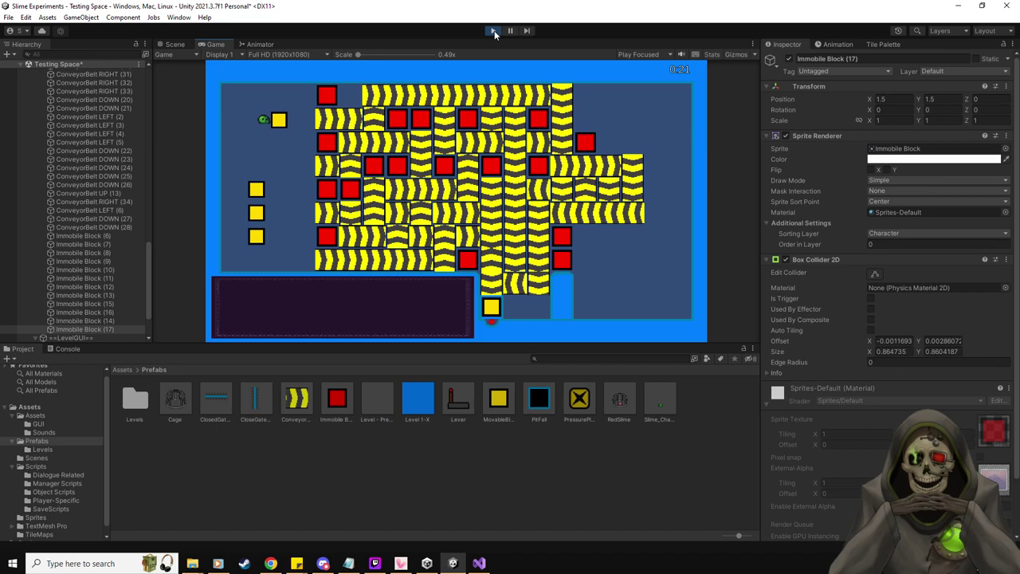
{"action": "key", "text": "Left"}
{"action": "key", "text": "Down"}
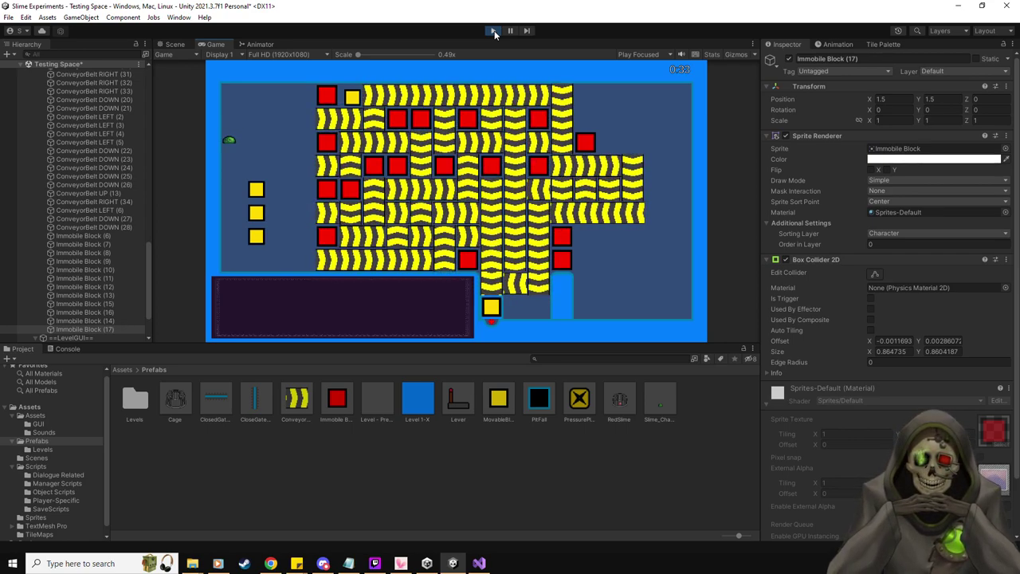
- Push the fourth yellow block onto the belt row at Y -0.5, and stop the playtest
{"action": "key", "text": "Down"}
{"action": "key", "text": "Down"}
{"action": "key", "text": "Down"}
{"action": "key", "text": "Right"}
{"action": "key", "text": "Right"}
{"action": "key", "text": "Right"}
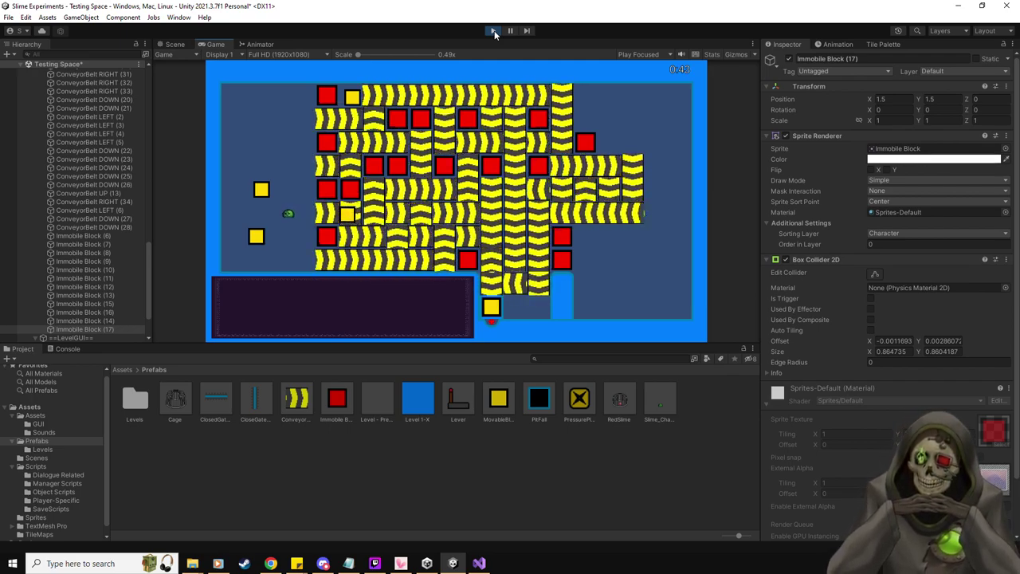
{"action": "left_click", "coordinate": [494, 31]}
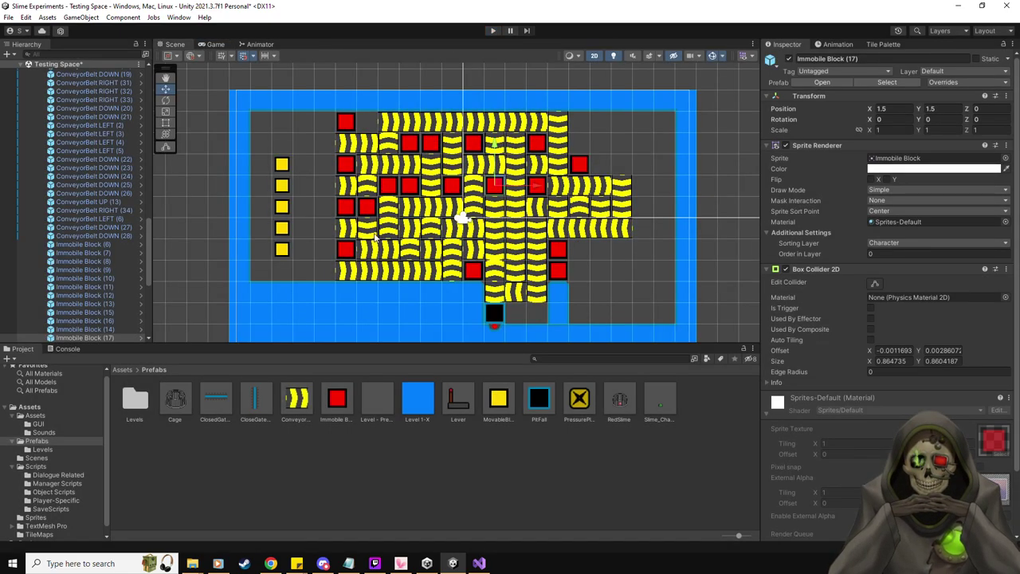
- Replace the UP belt at X -3.5, Y -0.5 with an Immobile Block
{"action": "left_click", "coordinate": [390, 233]}
{"action": "key", "text": "Delete"}
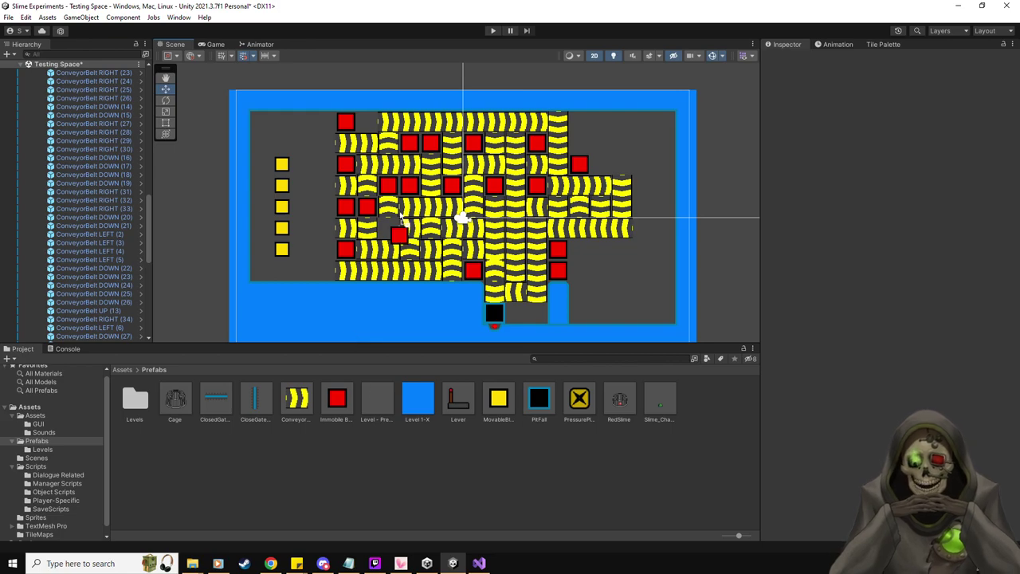
{"action": "left_click", "coordinate": [390, 226]}
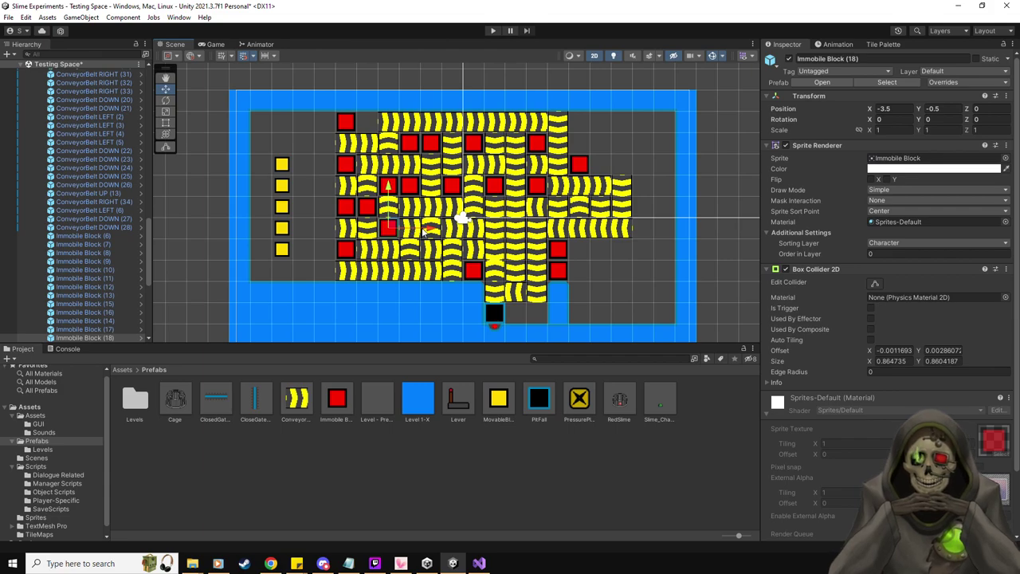
- Replace the UP belt at X -1.5, Y -0.5 with a duplicate of an existing DOWN belt
{"action": "left_click", "coordinate": [436, 238]}
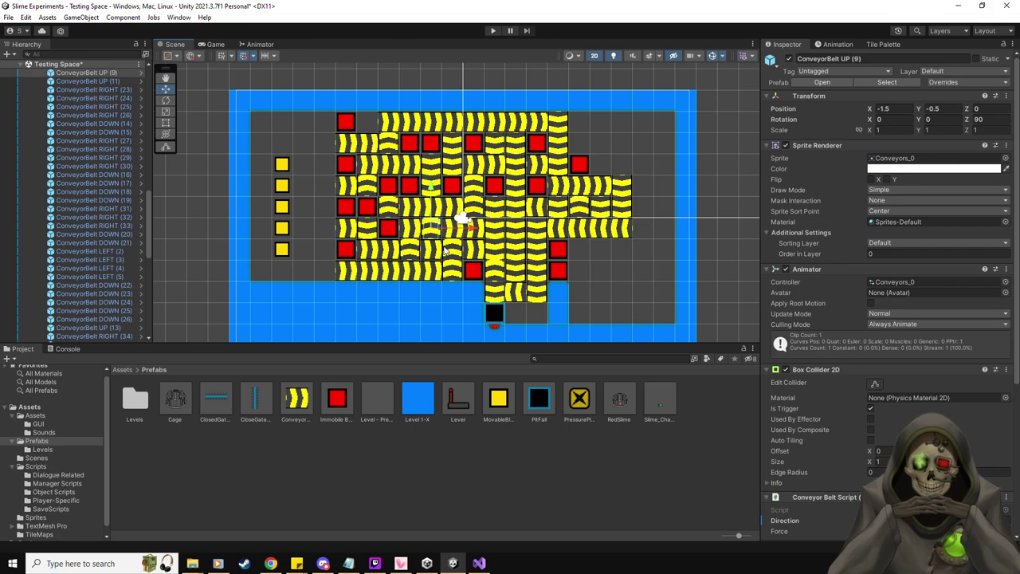
{"action": "key", "text": "Delete"}
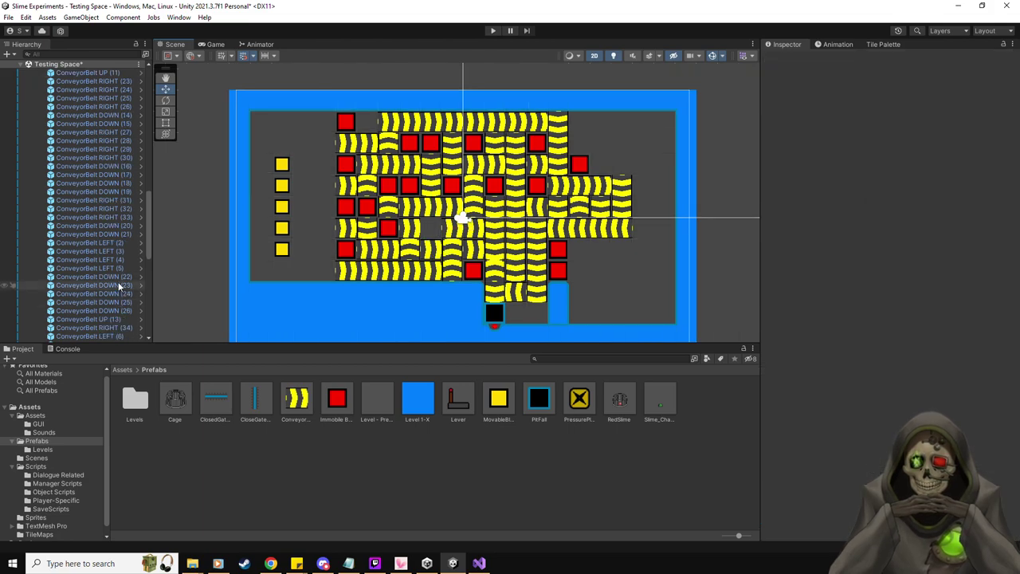
{"action": "left_click", "coordinate": [118, 277]}
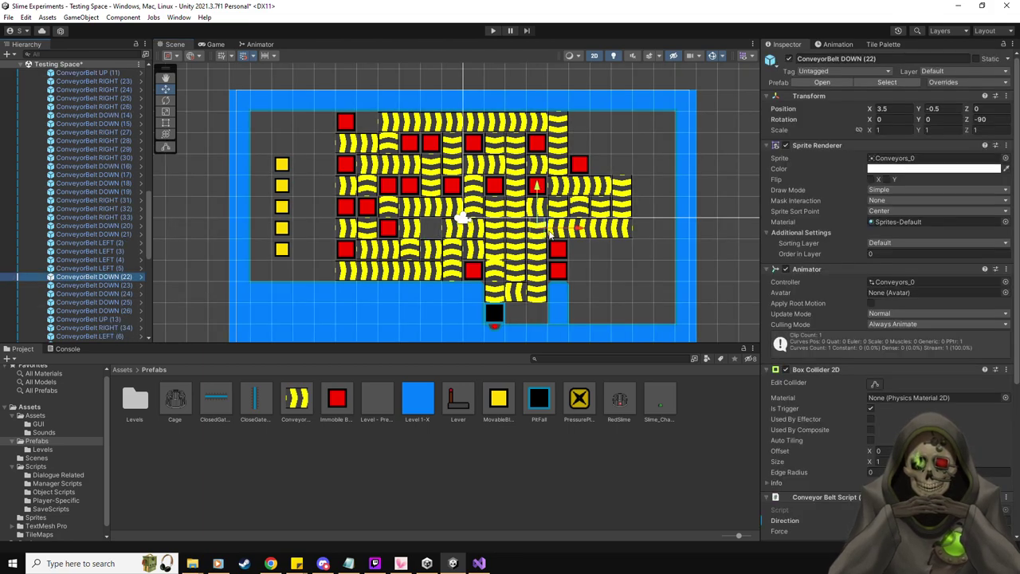
{"action": "left_click", "coordinate": [437, 233]}
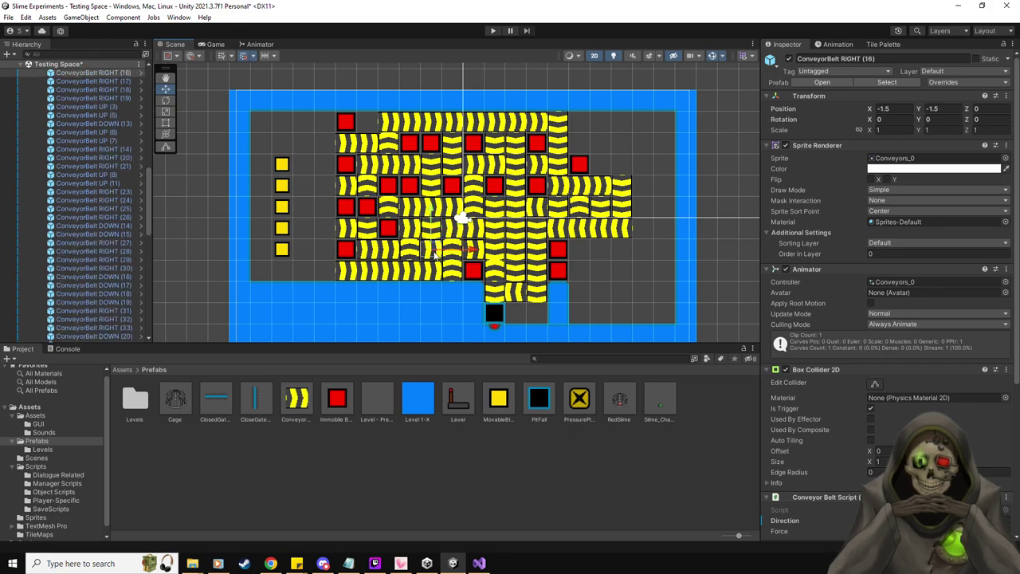
- Replace the RIGHT belt at X -1.5, Y -1.5 with a duplicate of an existing LEFT belt
{"action": "key", "text": "Delete"}
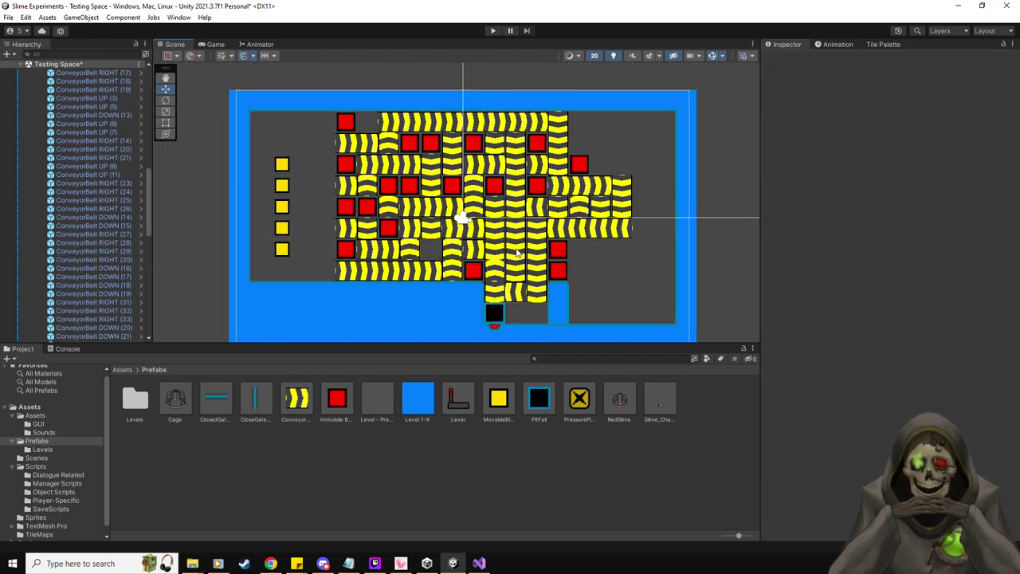
{"action": "left_click", "coordinate": [516, 298]}
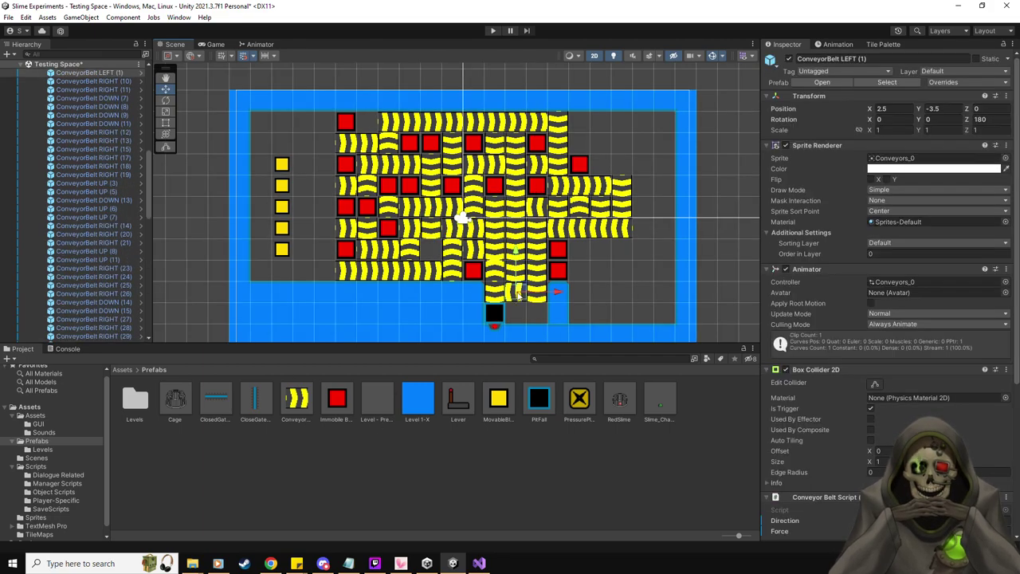
{"action": "left_click", "coordinate": [580, 233]}
{"action": "left_click", "coordinate": [462, 248]}
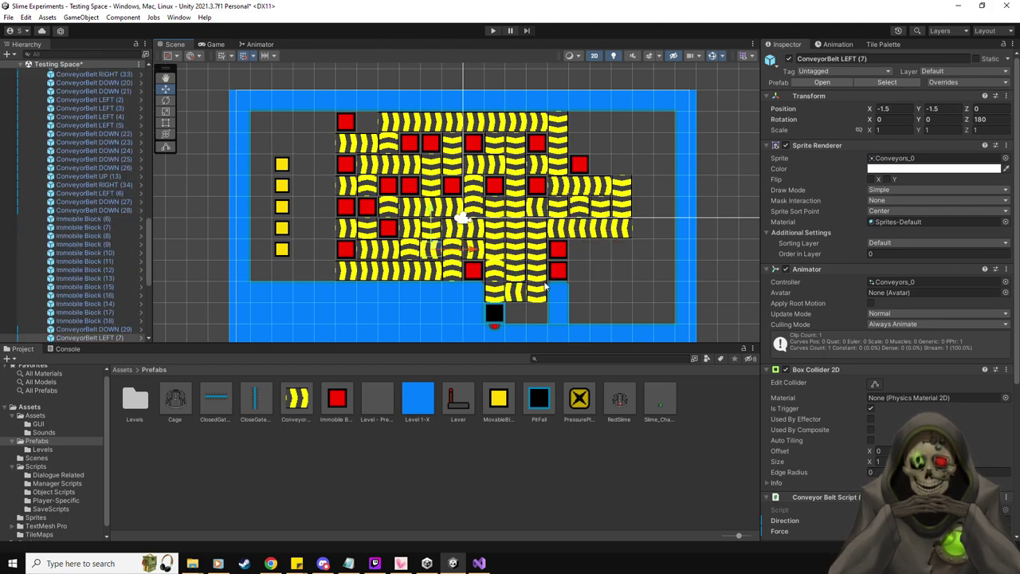
- Start a playtest and push the second yellow block onto the belt row at Y 1.5
{"action": "left_click", "coordinate": [494, 30]}
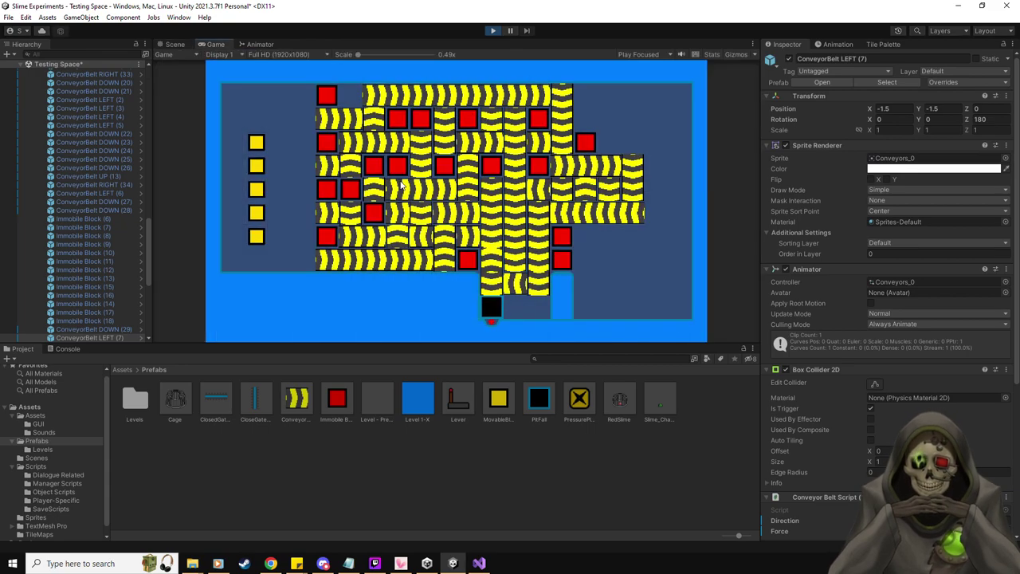
{"action": "key", "text": "Down"}
{"action": "key", "text": "Down"}
{"action": "key", "text": "Right"}
{"action": "key", "text": "Right"}
{"action": "key", "text": "Left"}
{"action": "key", "text": "Left"}
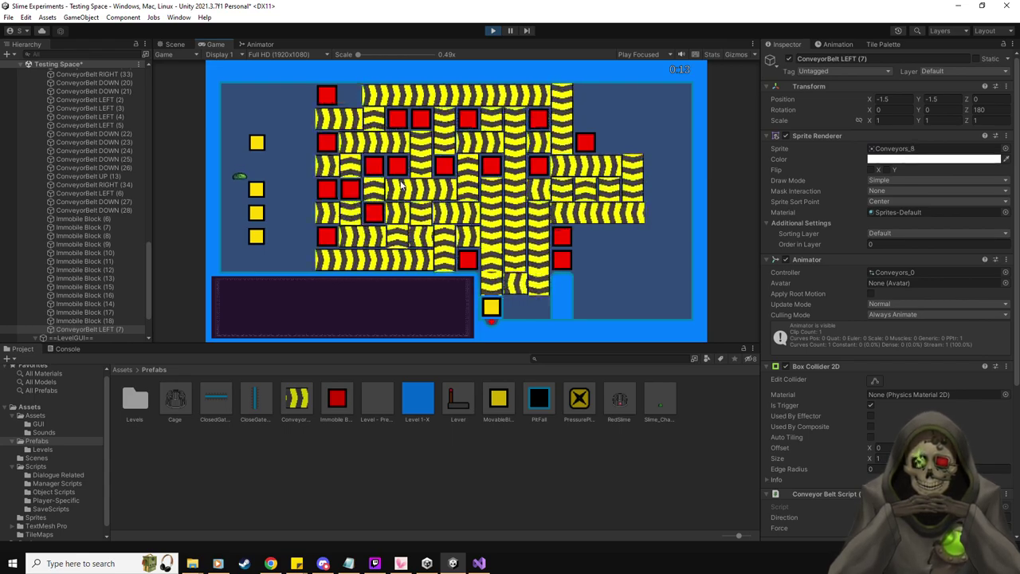
- Push the fourth yellow block onto the belt row at Y -0.5 and the fifth onto the row at Y -2.5
{"action": "key", "text": "Right"}
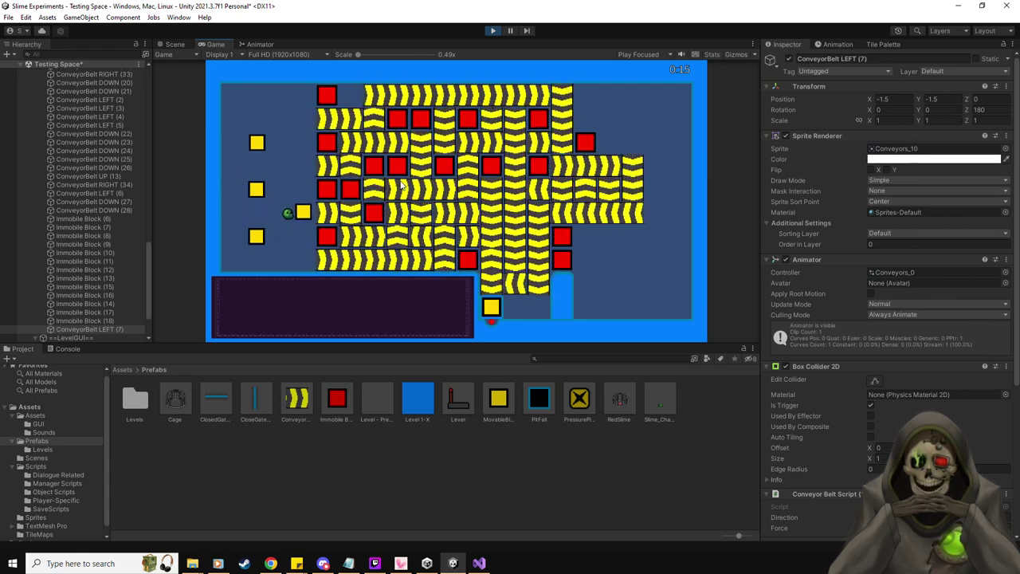
{"action": "key", "text": "Left"}
{"action": "key", "text": "Left"}
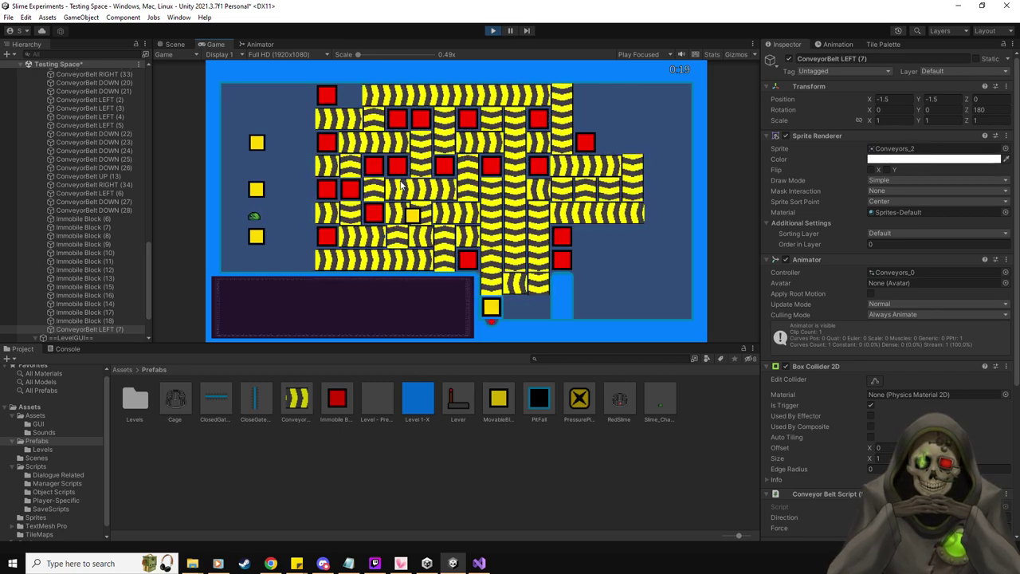
{"action": "key", "text": "Down"}
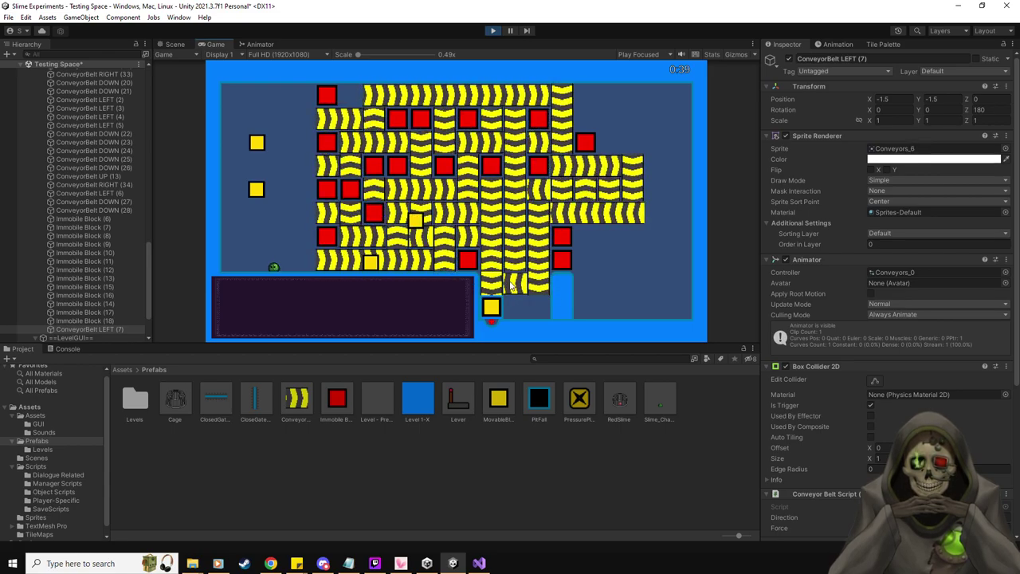
- Push the top yellow block onto the belt row at Y 3.5, and stop the playtest
{"action": "key", "text": "Left"}
{"action": "key", "text": "Up"}
{"action": "key", "text": "Up"}
{"action": "key", "text": "Up"}
{"action": "key", "text": "Right"}
{"action": "key", "text": "Right"}
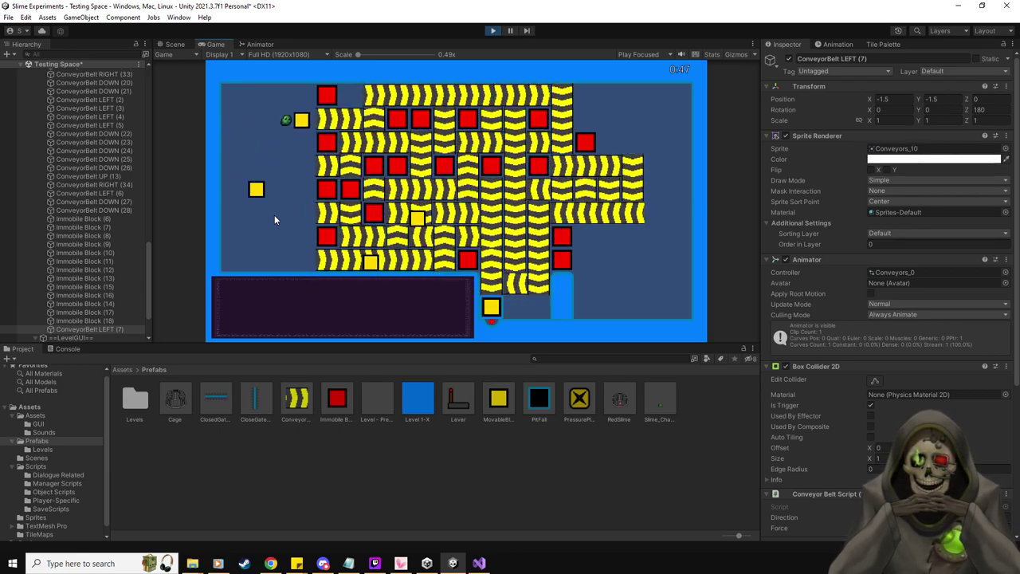
{"action": "key", "text": "Left"}
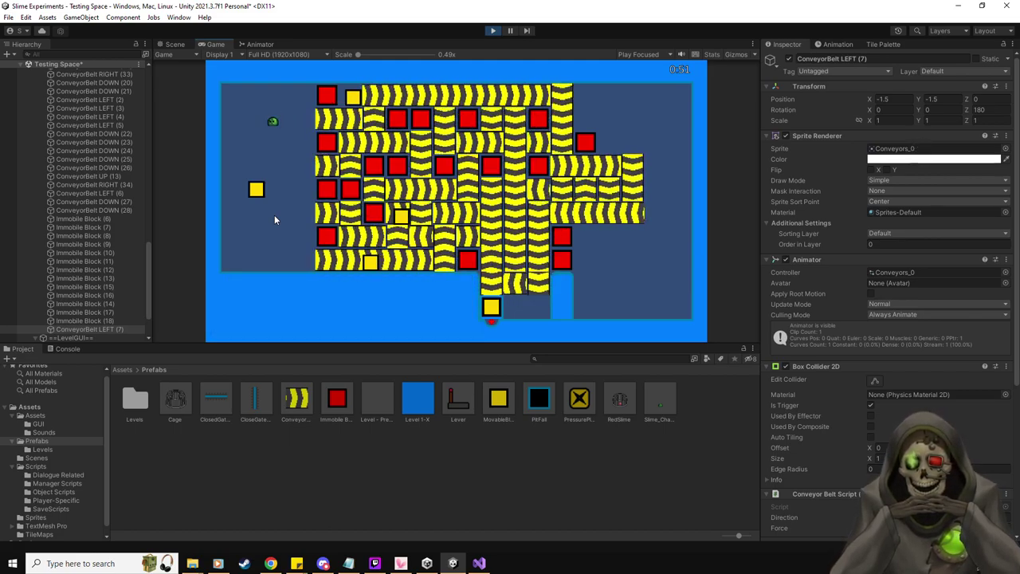
{"action": "left_click", "coordinate": [493, 31]}
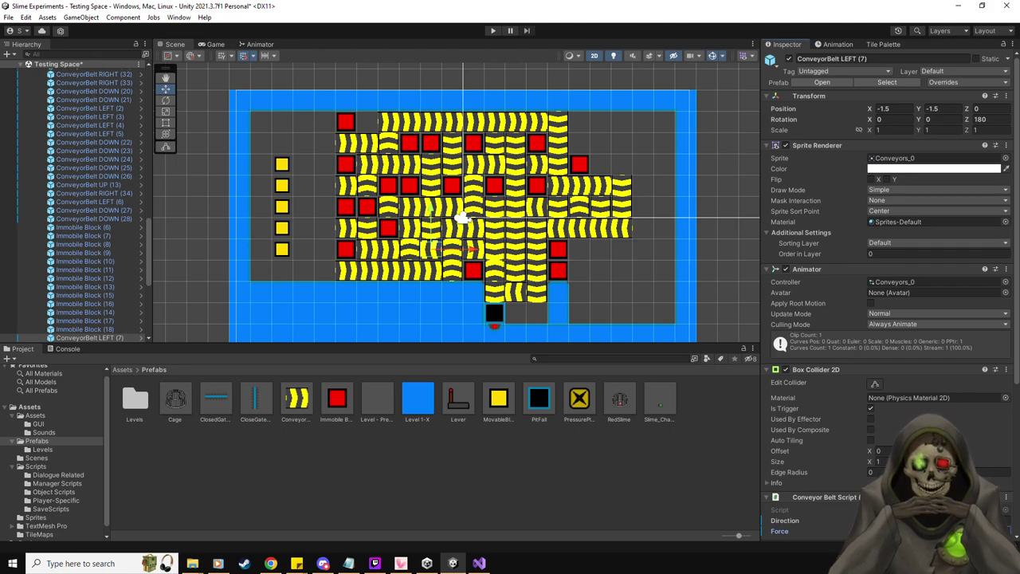
- Check the Conveyor Belt Script settings of the four LEFT belts at Y -0.5 and the RIGHT belt at X 2.5, Y 4.5
{"action": "left_click", "coordinate": [117, 204]}
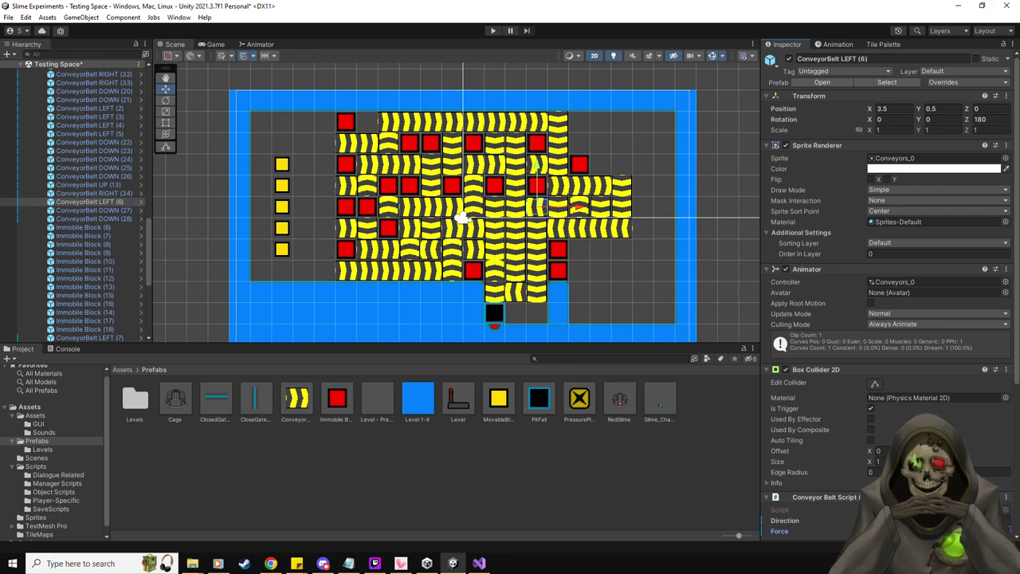
{"action": "left_click", "coordinate": [114, 130]}
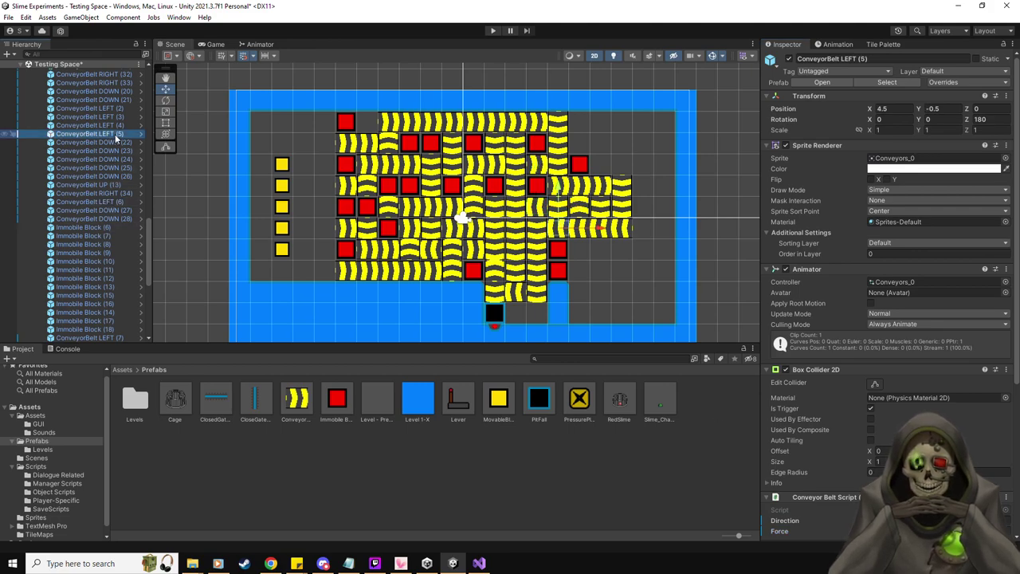
{"action": "left_click", "coordinate": [115, 134], "text": "shift"}
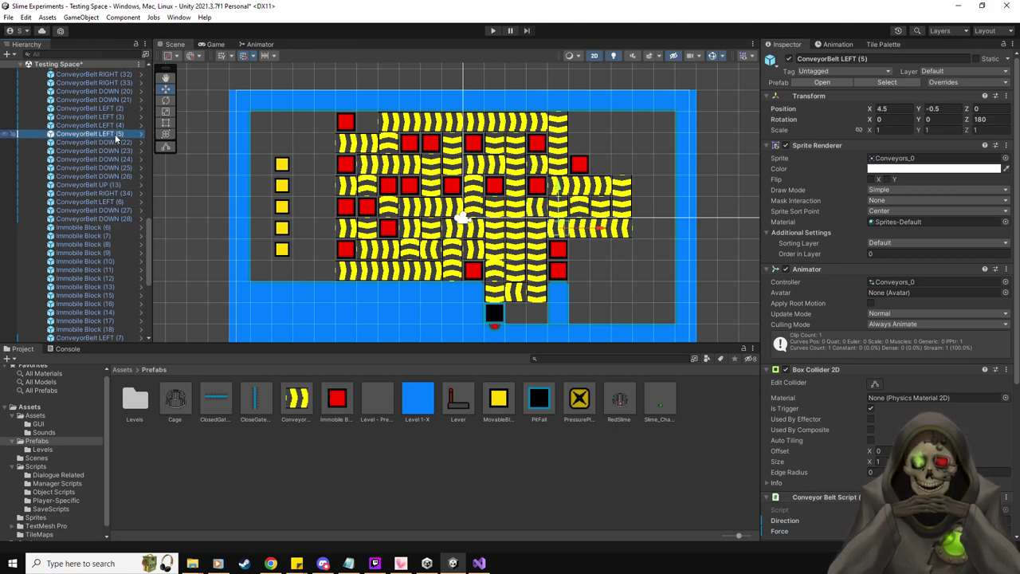
{"action": "key", "text": "shift+Up"}
{"action": "key", "text": "shift+Up"}
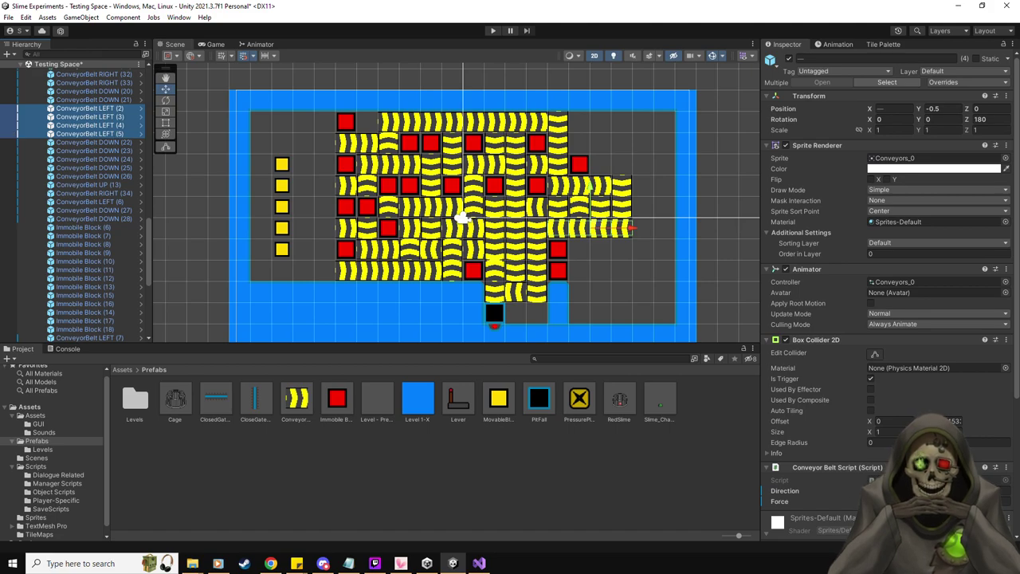
{"action": "left_click", "coordinate": [1005, 500]}
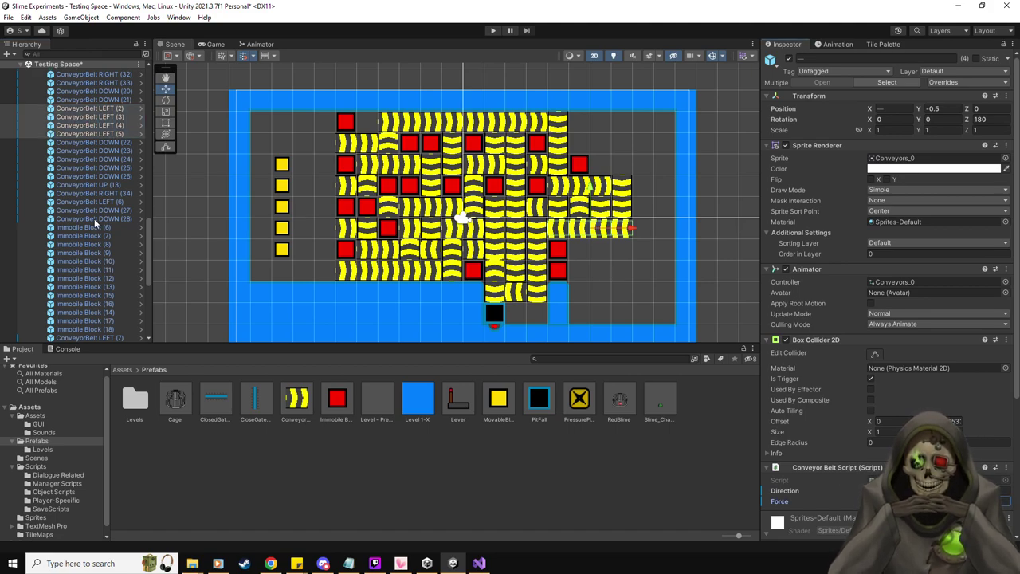
{"action": "scroll", "coordinate": [94, 223], "scroll_direction": "up", "scroll_amount": 3}
{"action": "left_click", "coordinate": [113, 153]}
{"action": "scroll", "coordinate": [114, 159], "scroll_direction": "up", "scroll_amount": 4}
{"action": "scroll", "coordinate": [114, 157], "scroll_direction": "up", "scroll_amount": 3}
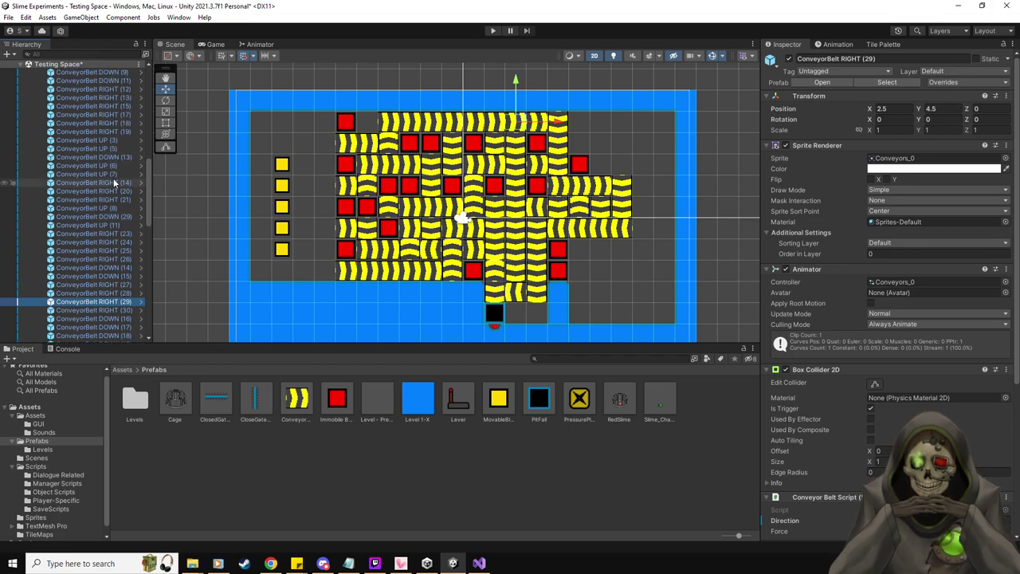
{"action": "scroll", "coordinate": [114, 182], "scroll_direction": "down", "scroll_amount": 5}
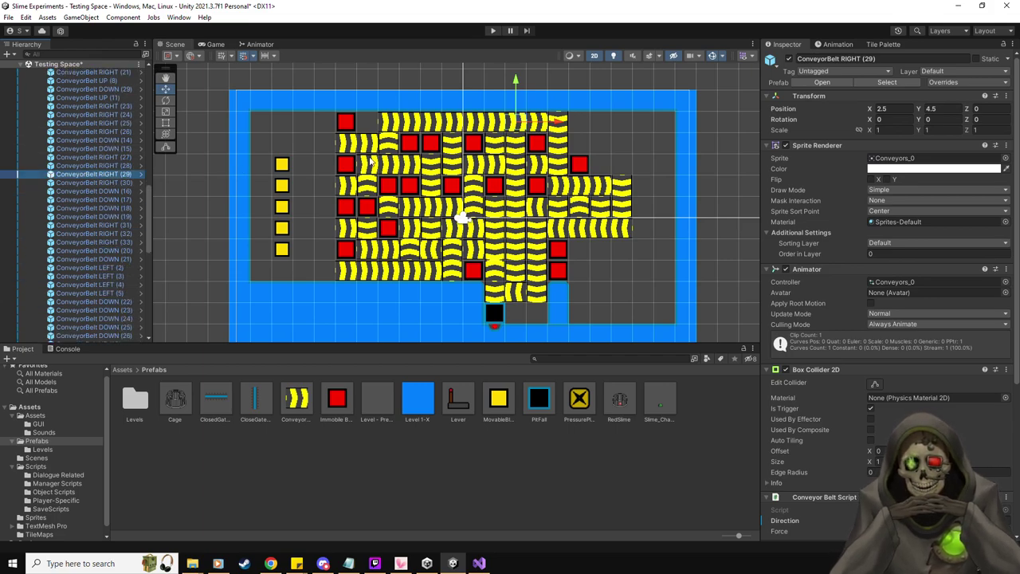
- Narrow the box collider of the belt at X -3.5, Y 4.5 to about 0.61 wide, with an X offset of about 0.19
{"action": "left_click", "coordinate": [388, 125]}
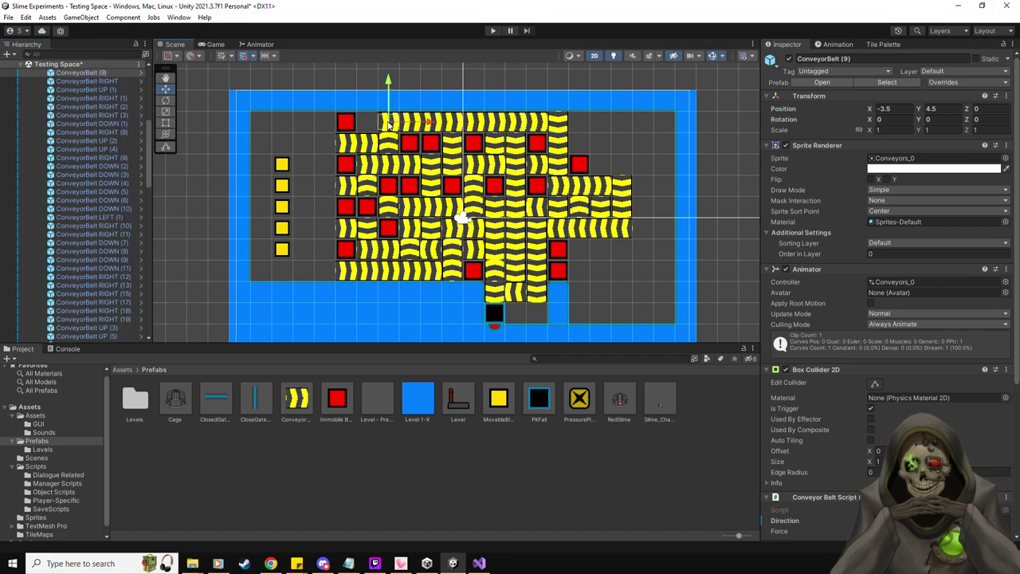
{"action": "scroll", "coordinate": [390, 123], "scroll_direction": "up", "scroll_amount": 6}
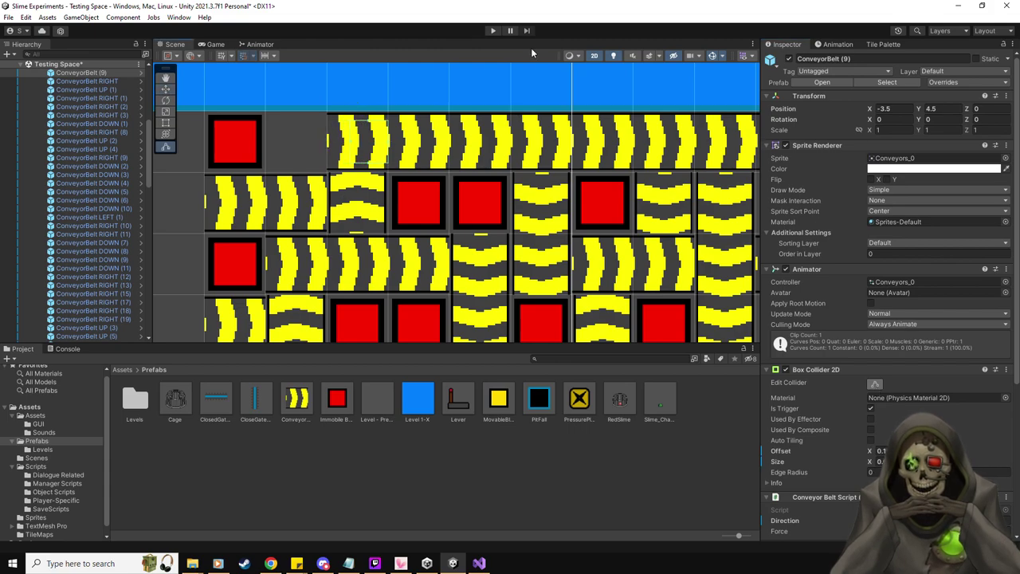
{"action": "scroll", "coordinate": [353, 134], "scroll_direction": "down", "scroll_amount": 5}
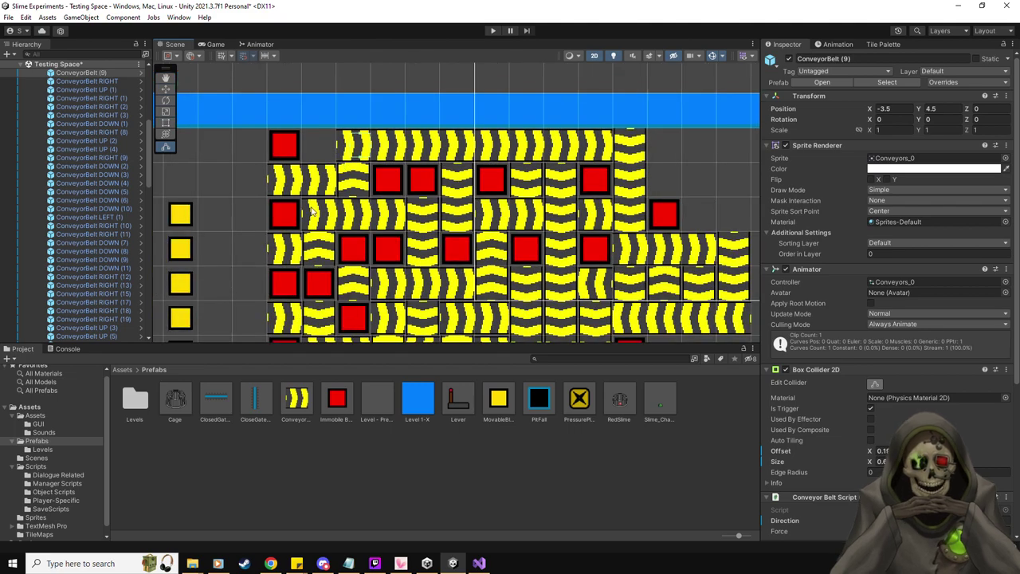
{"action": "scroll", "coordinate": [310, 211], "scroll_direction": "down", "scroll_amount": 2}
{"action": "middle_click_drag", "start_coordinate": [295, 203], "coordinate": [262, 187]}
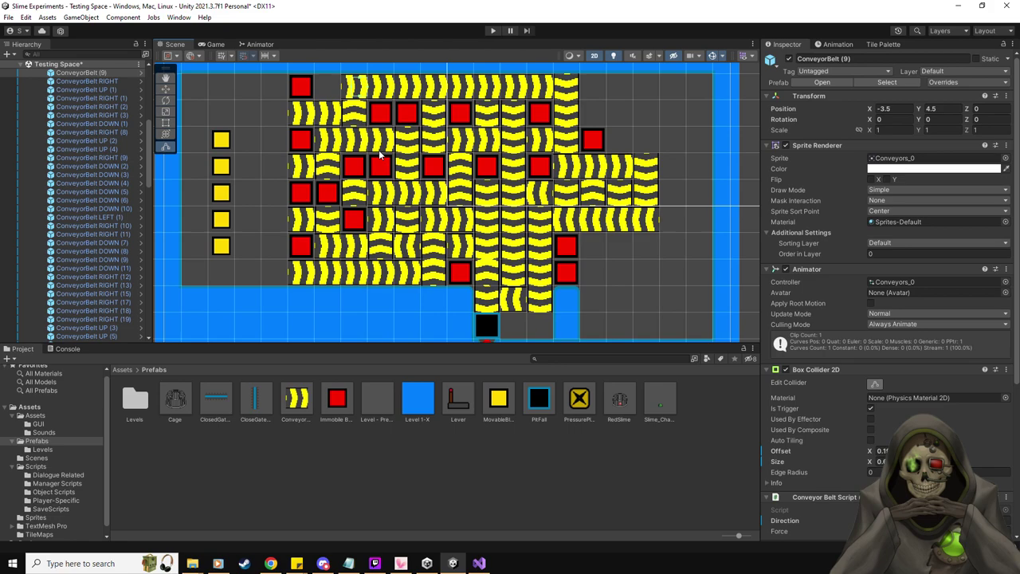
- Start another playtest and push the top two yellow blocks onto the belts
{"action": "left_click", "coordinate": [493, 31]}
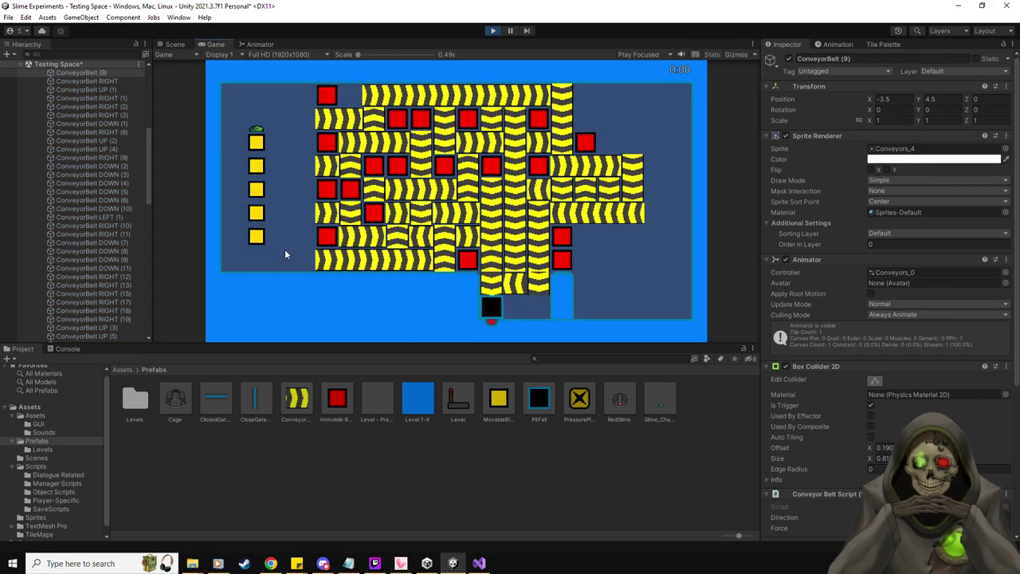
{"action": "key", "text": "Right"}
{"action": "key", "text": "Up"}
{"action": "key", "text": "Left"}
{"action": "key", "text": "Up"}
{"action": "key", "text": "Right"}
{"action": "key", "text": "Left"}
{"action": "key", "text": "Down"}
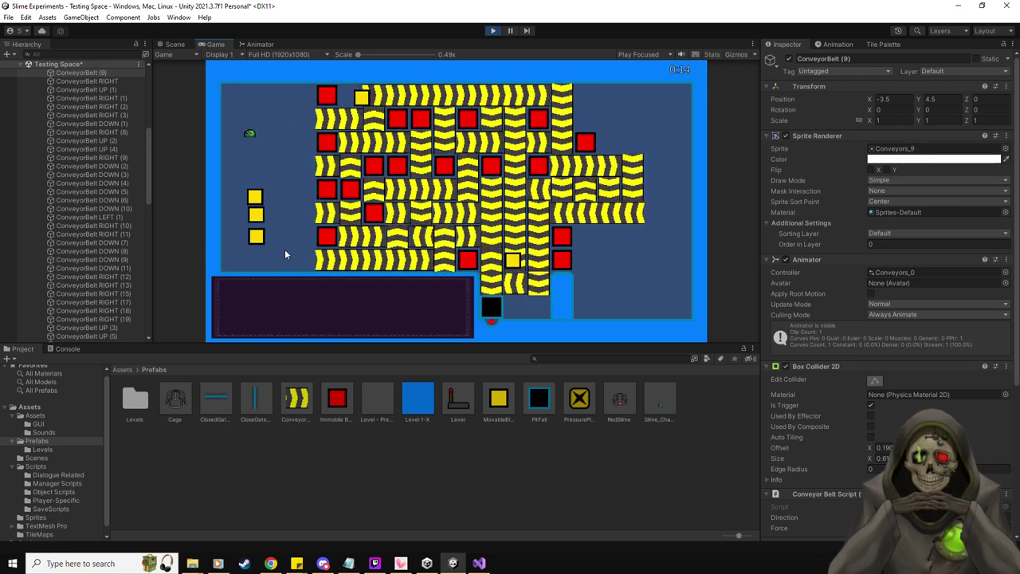
- Push the fourth yellow block onto the Y -0.5 belt row and the fifth onto the bottom row at Y -2.5
{"action": "key", "text": "Left"}
{"action": "key", "text": "Down"}
{"action": "key", "text": "Down"}
{"action": "key", "text": "Right"}
{"action": "key", "text": "Right"}
{"action": "key", "text": "Down"}
{"action": "key", "text": "Left"}
{"action": "key", "text": "Down"}
{"action": "key", "text": "Left"}
{"action": "key", "text": "Down"}
{"action": "key", "text": "Right"}
{"action": "key", "text": "Right"}
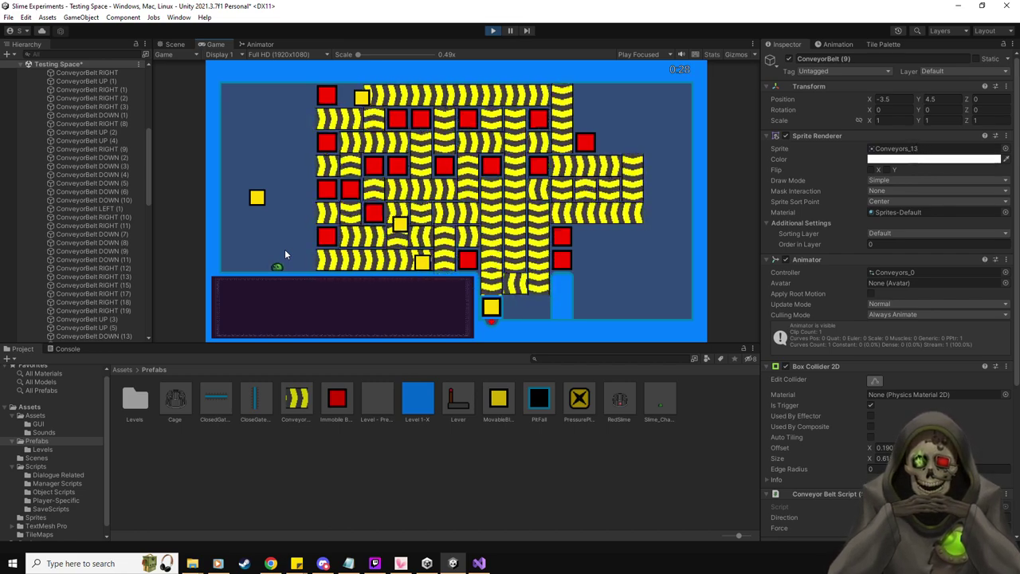
- Push the one remaining yellow block beside the belts toward the row at Y 1.5
{"action": "key", "text": "Left"}
{"action": "key", "text": "Up"}
{"action": "key", "text": "Up"}
{"action": "key", "text": "Left"}
{"action": "key", "text": "Right"}
{"action": "key", "text": "Down"}
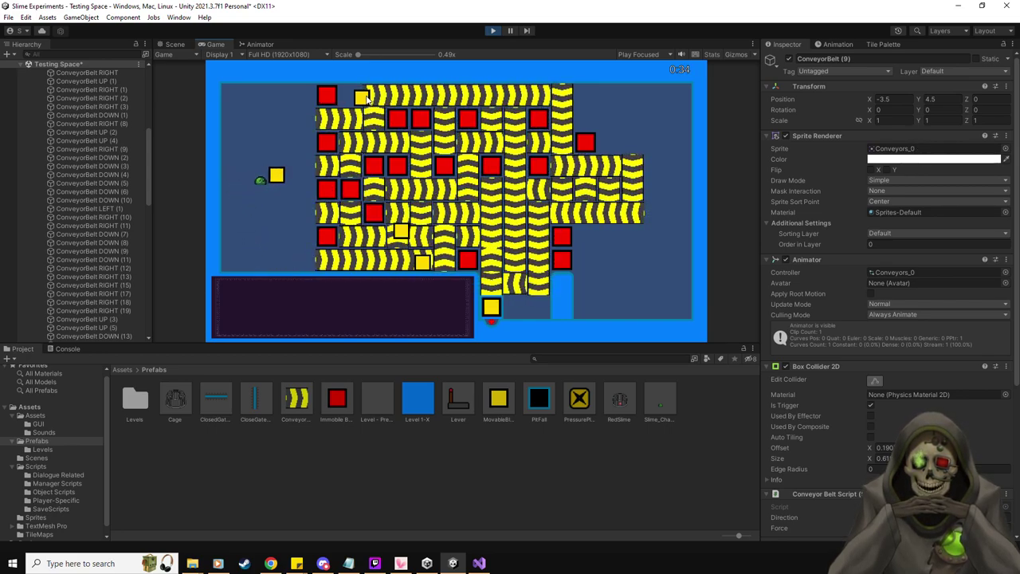
- In the Scene view, inspect the Movable Block conveyor values of the yellow block at the start of the Y 4.5 belt row
{"action": "key", "text": "ctrl+1"}
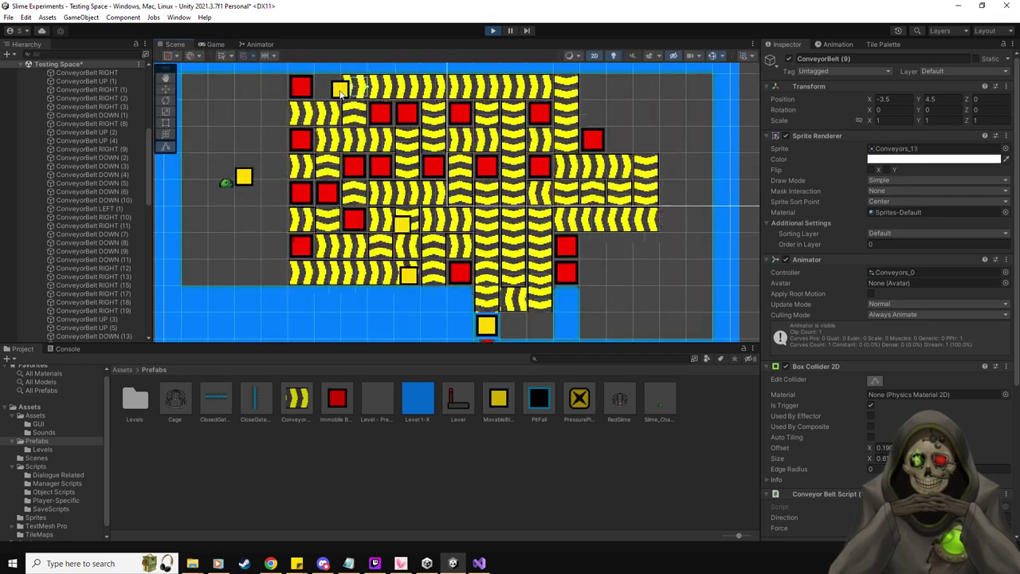
{"action": "left_click", "coordinate": [340, 89]}
{"action": "scroll", "coordinate": [805, 406], "scroll_direction": "down", "scroll_amount": 3}
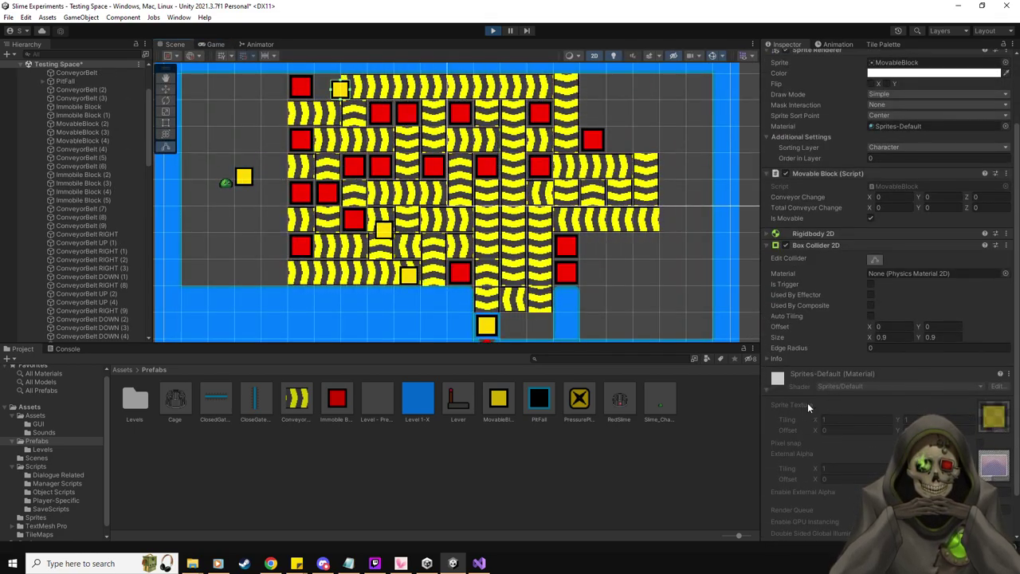
{"action": "scroll", "coordinate": [831, 350], "scroll_direction": "up", "scroll_amount": 2}
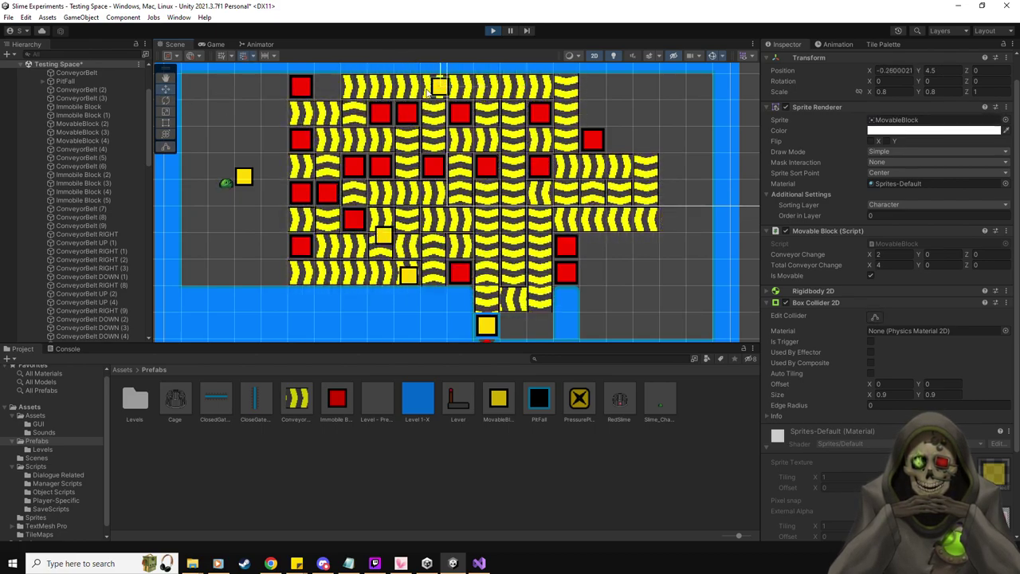
- Reposition that yellow block at X -6.5, Y 3.5 to rerun its path along the Y 3.5 row, and pause the playtest
{"action": "left_click_drag", "start_coordinate": [407, 195], "coordinate": [268, 128]}
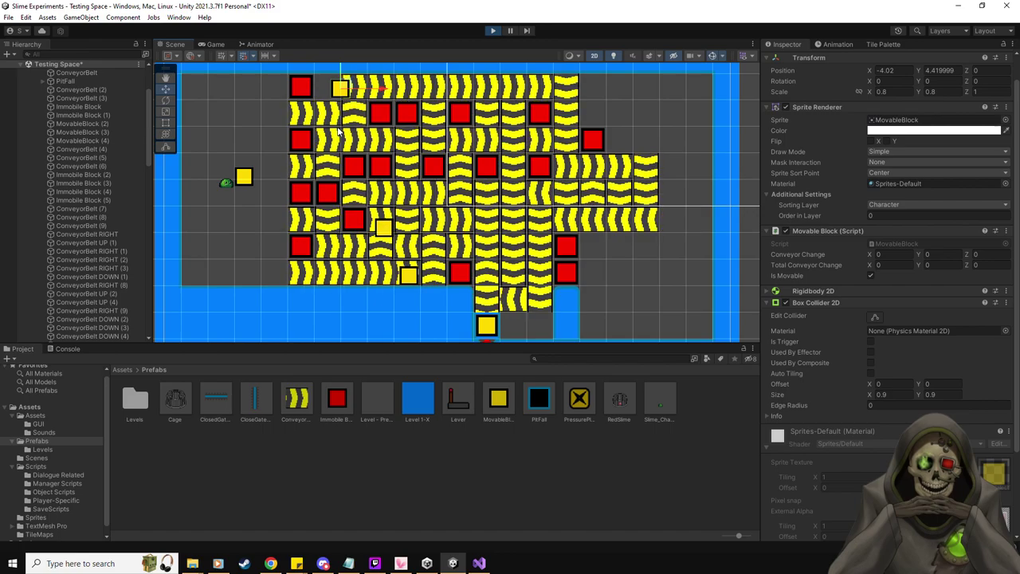
{"action": "left_click_drag", "start_coordinate": [341, 86], "coordinate": [277, 122]}
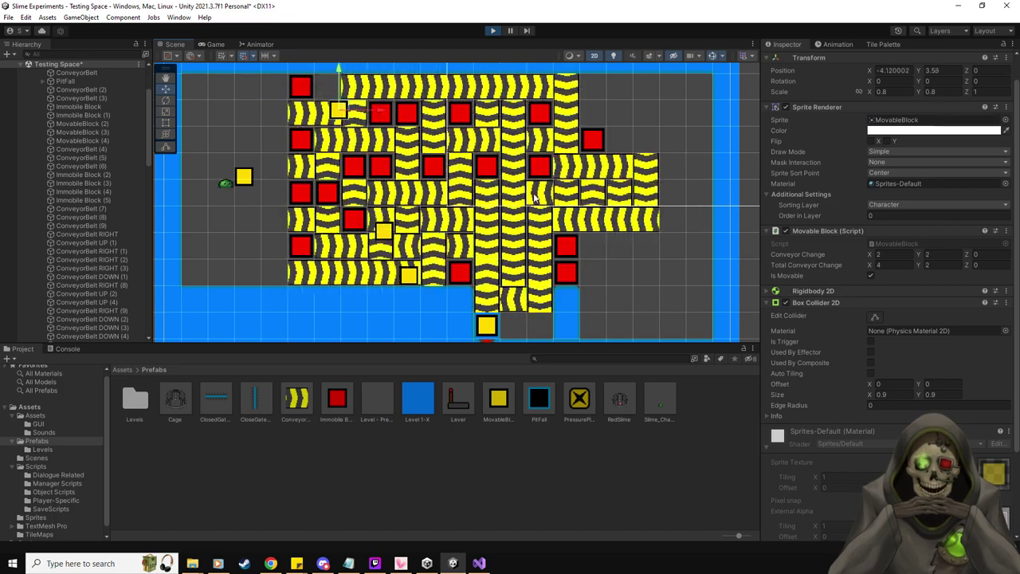
{"action": "left_click_drag", "start_coordinate": [267, 117], "coordinate": [315, 115]}
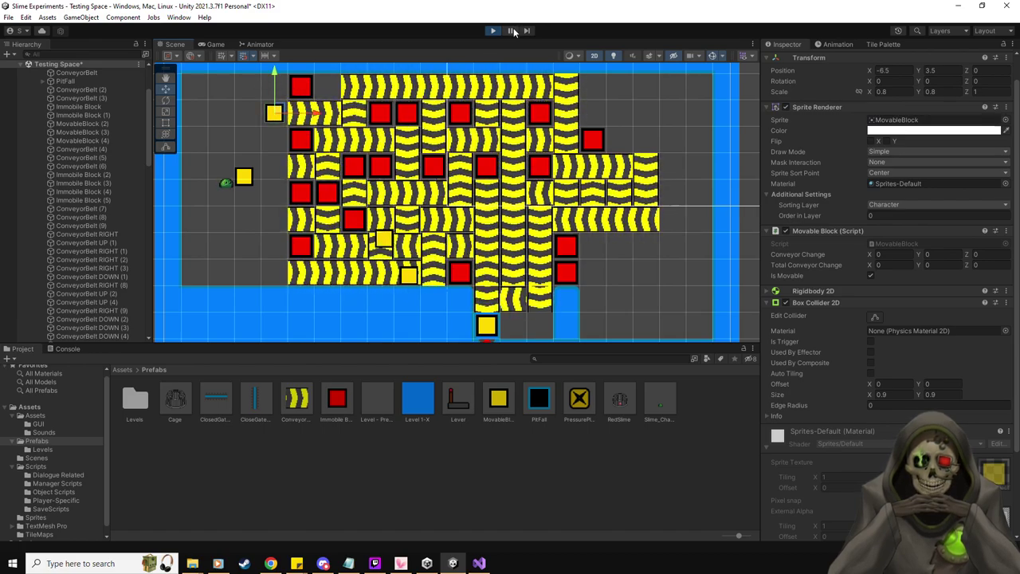
{"action": "key", "text": "grave"}
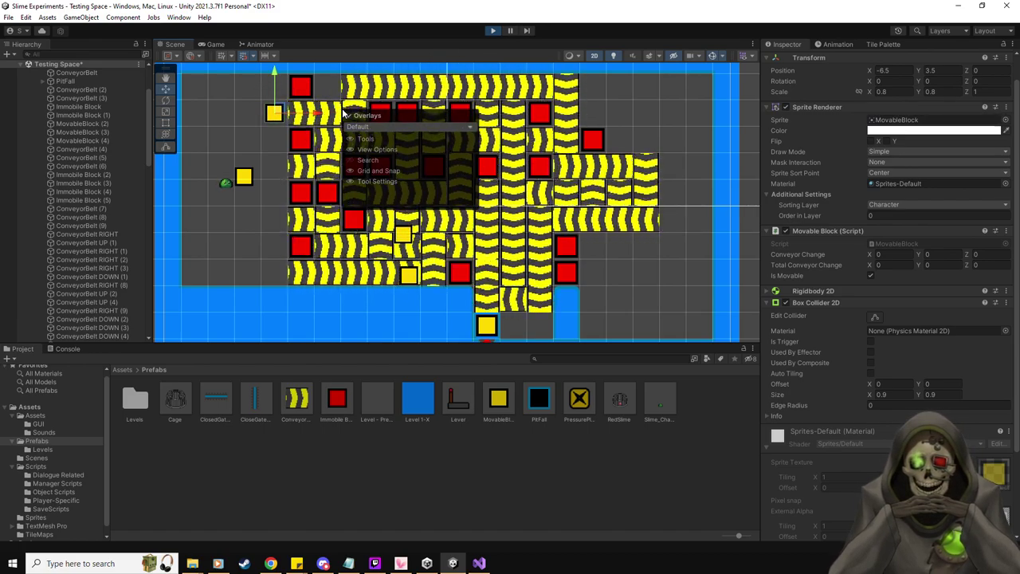
{"action": "key", "text": "grave"}
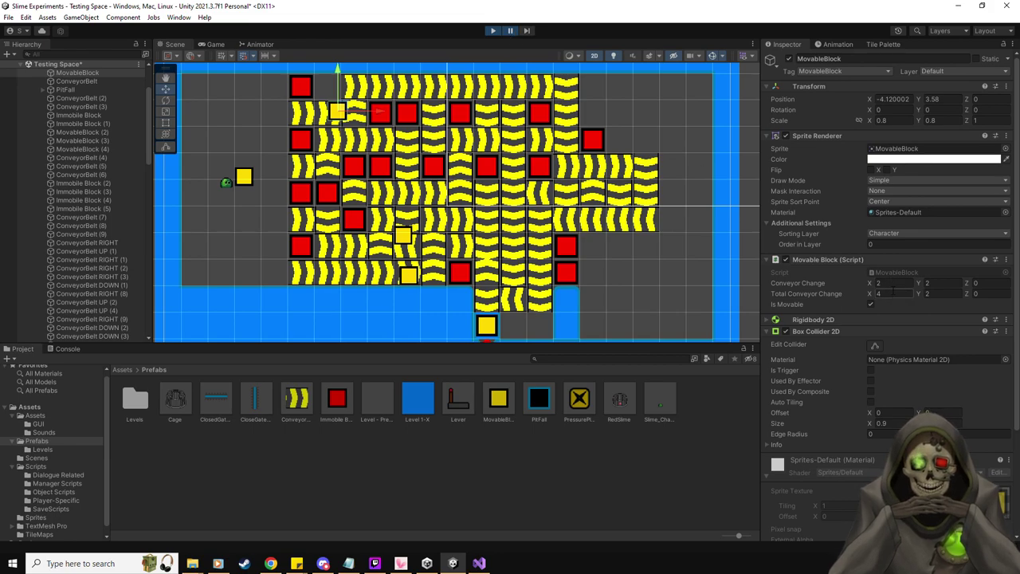
- Advance the paused playtest frame by frame to examine the block's Conveyor Change values as it turns toward the Y 4.5 row
{"action": "left_click", "coordinate": [531, 30]}
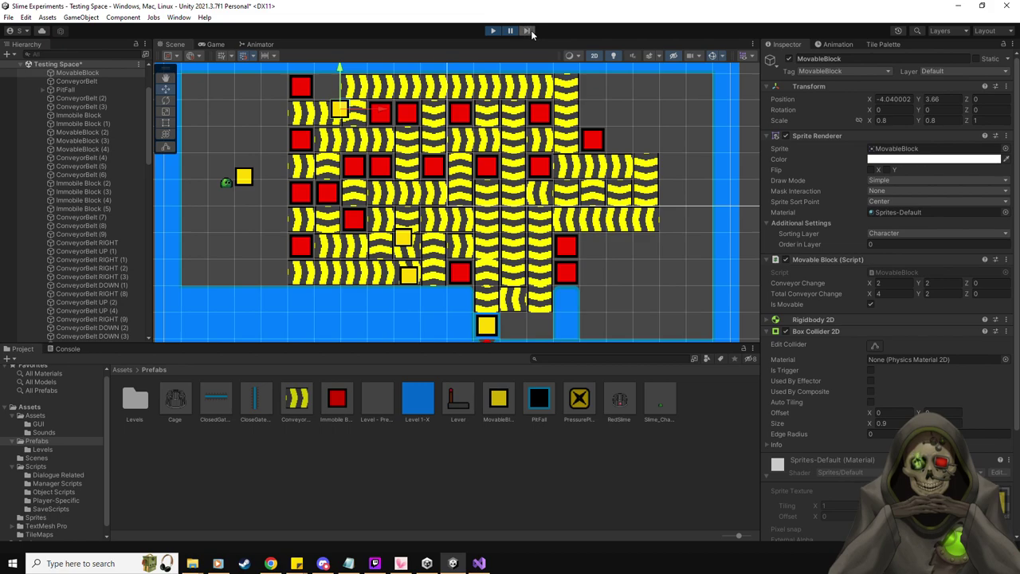
{"action": "left_click", "coordinate": [531, 30]}
{"action": "left_click", "coordinate": [531, 30]}
{"action": "left_click", "coordinate": [530, 30]}
{"action": "left_click", "coordinate": [531, 30]}
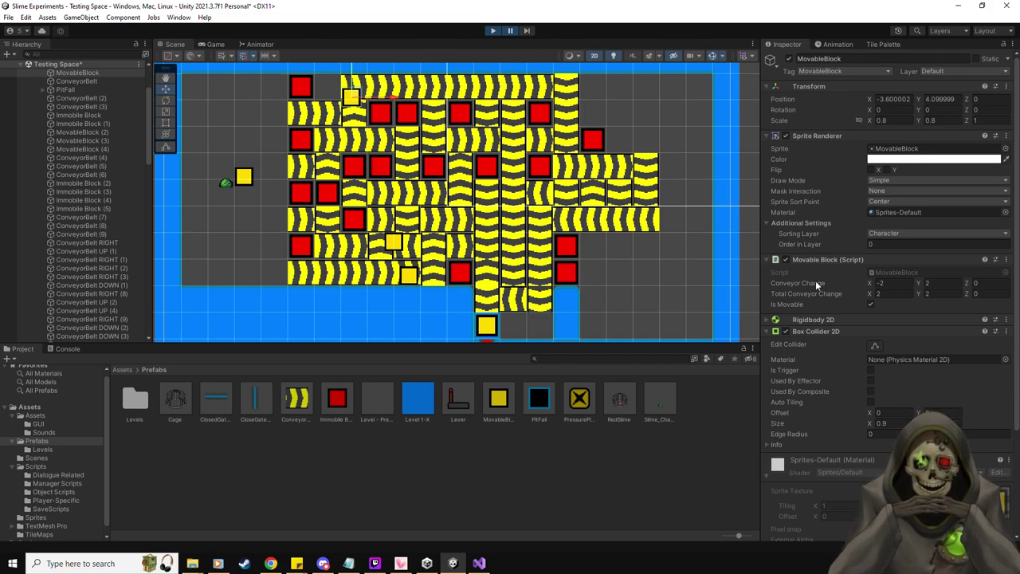
{"action": "left_click", "coordinate": [529, 32]}
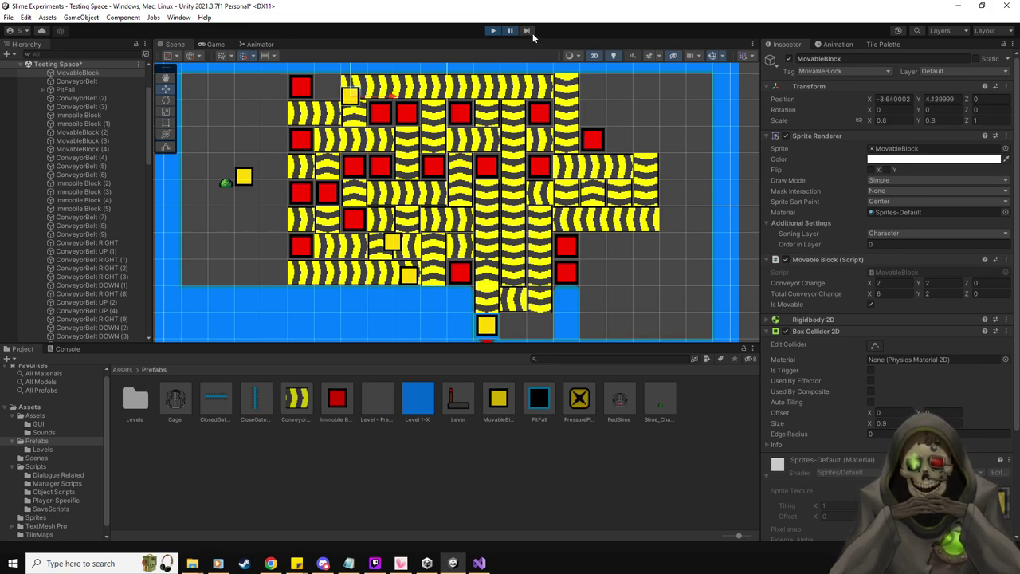
{"action": "left_click", "coordinate": [532, 33]}
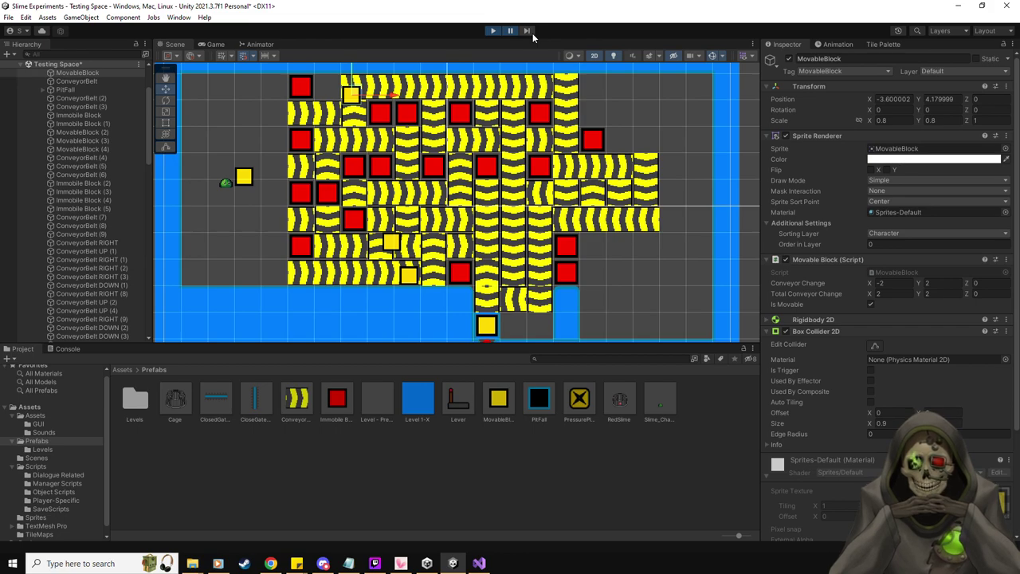
- Keep advancing the paused playtest frame by frame to examine the block's conveyor values through the upper corner, and end the playtest
{"action": "left_click", "coordinate": [527, 30]}
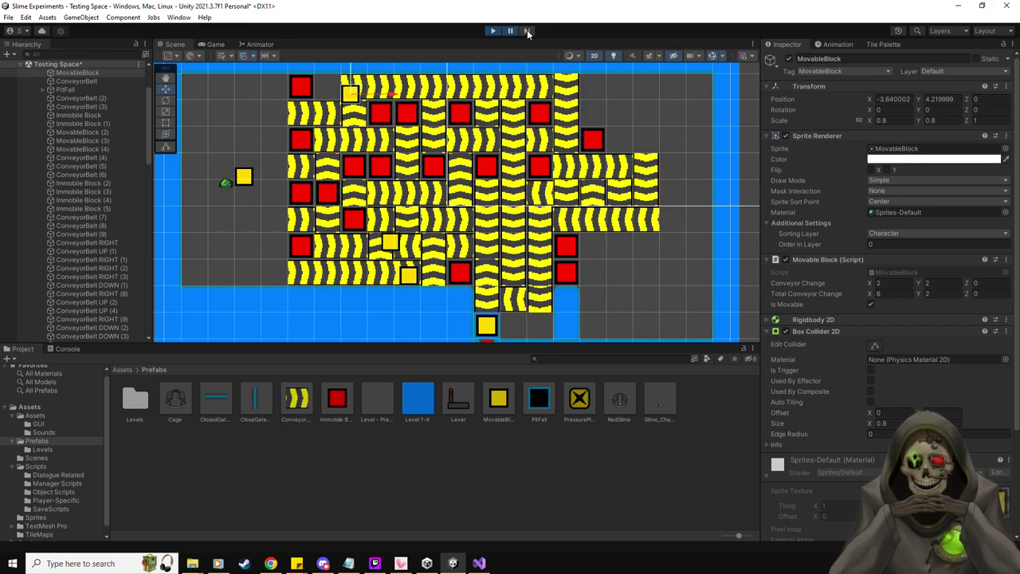
{"action": "left_click", "coordinate": [527, 30]}
{"action": "left_click", "coordinate": [527, 29]}
{"action": "left_click", "coordinate": [527, 29]}
{"action": "left_click", "coordinate": [527, 30]}
{"action": "left_click", "coordinate": [526, 29]}
{"action": "left_click", "coordinate": [526, 30]}
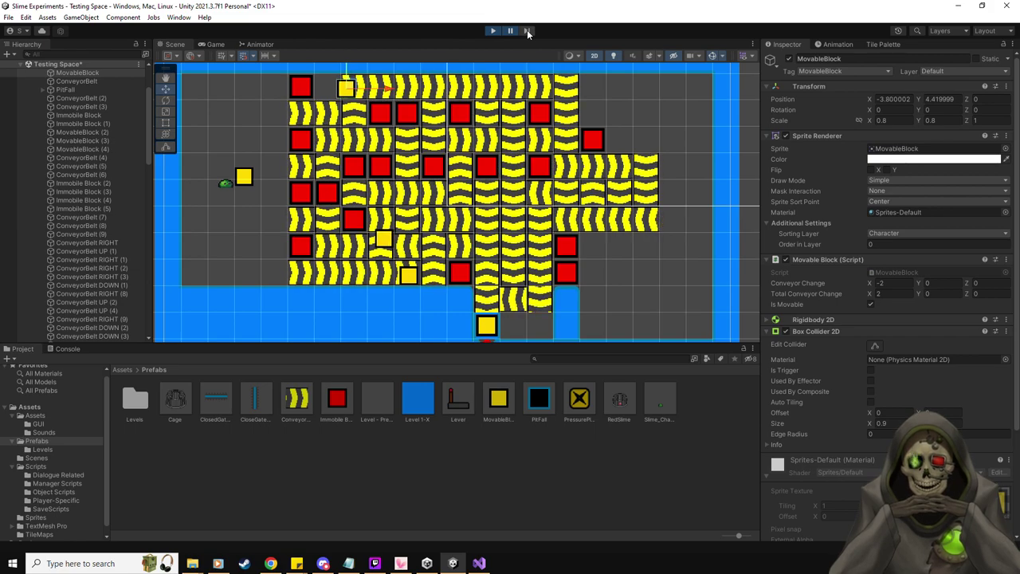
{"action": "left_click", "coordinate": [527, 30]}
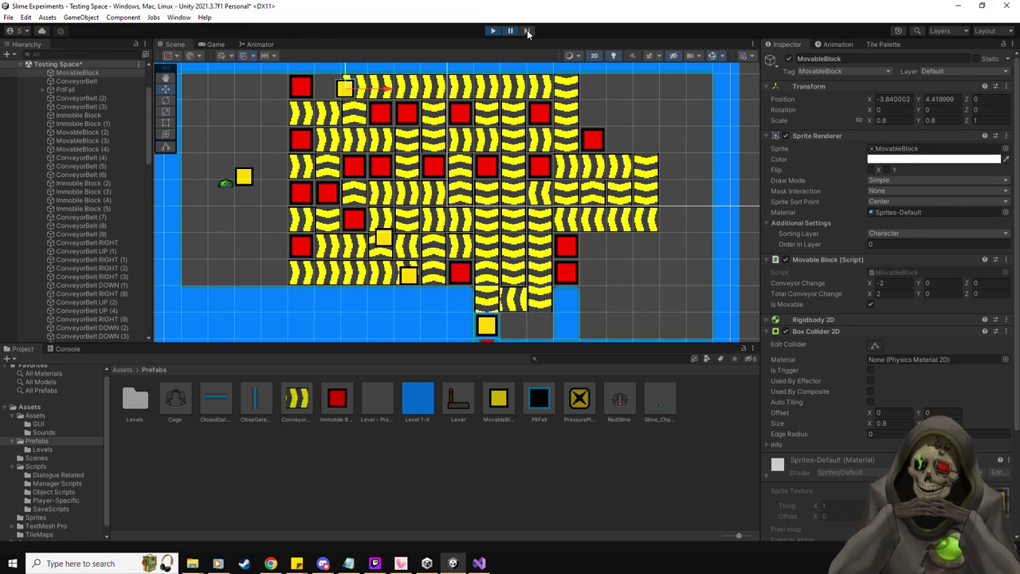
{"action": "left_click", "coordinate": [526, 30]}
{"action": "left_click", "coordinate": [527, 30]}
{"action": "left_click", "coordinate": [527, 30]}
{"action": "left_click", "coordinate": [526, 30]}
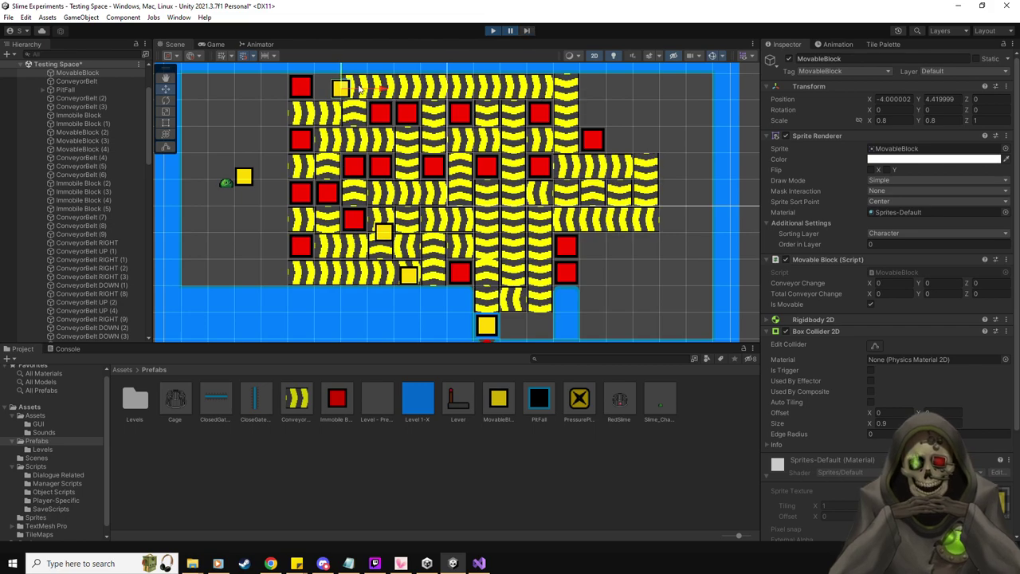
{"action": "left_click", "coordinate": [492, 30]}
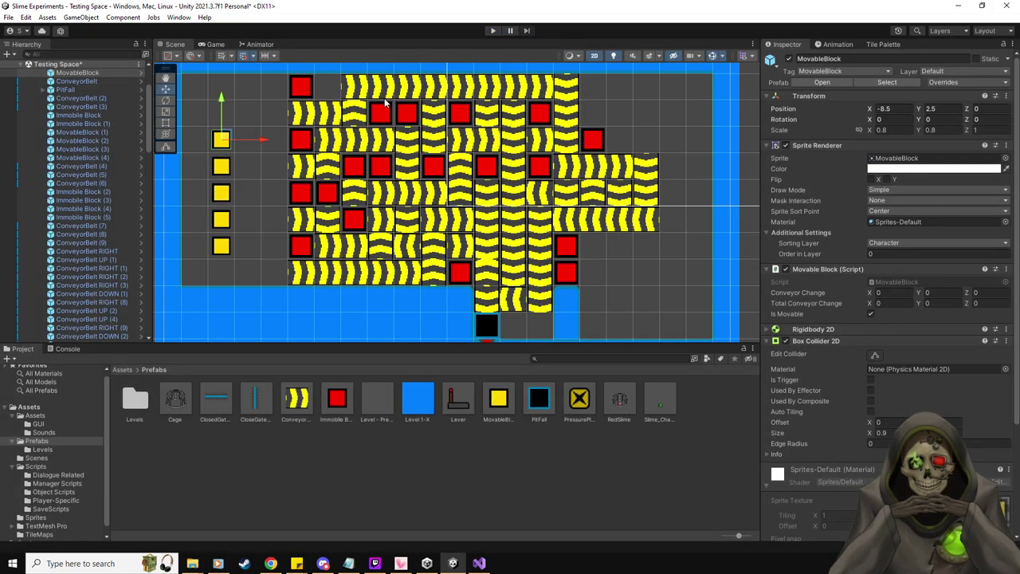
- Inspect the collider and Conveyor Belt Script values of the belts at the upper corner around X -3.5, and the adjoining red block
{"action": "left_click", "coordinate": [359, 88]}
{"action": "scroll", "coordinate": [830, 377], "scroll_direction": "down", "scroll_amount": 5}
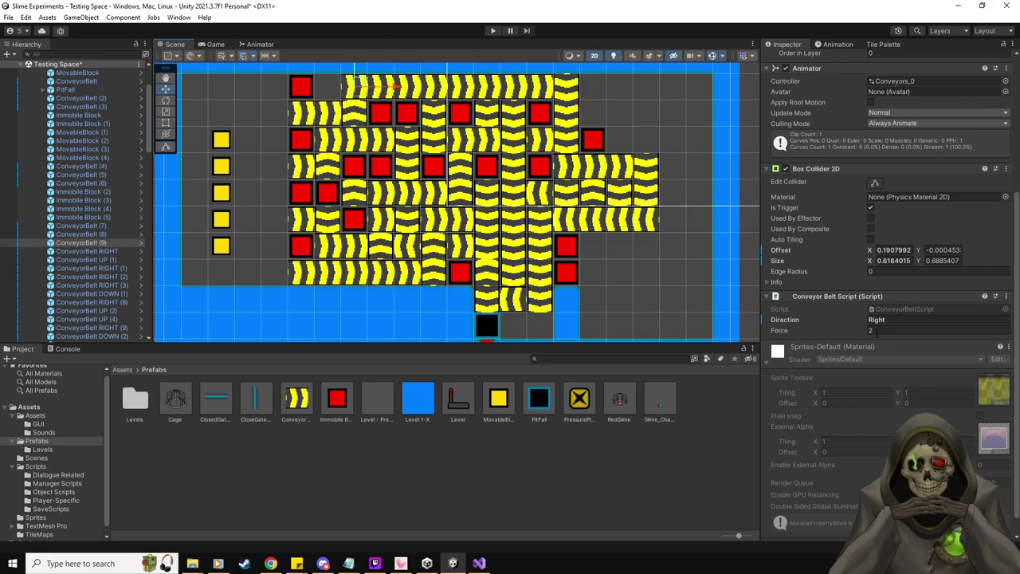
{"action": "scroll", "coordinate": [893, 316], "scroll_direction": "up", "scroll_amount": 5}
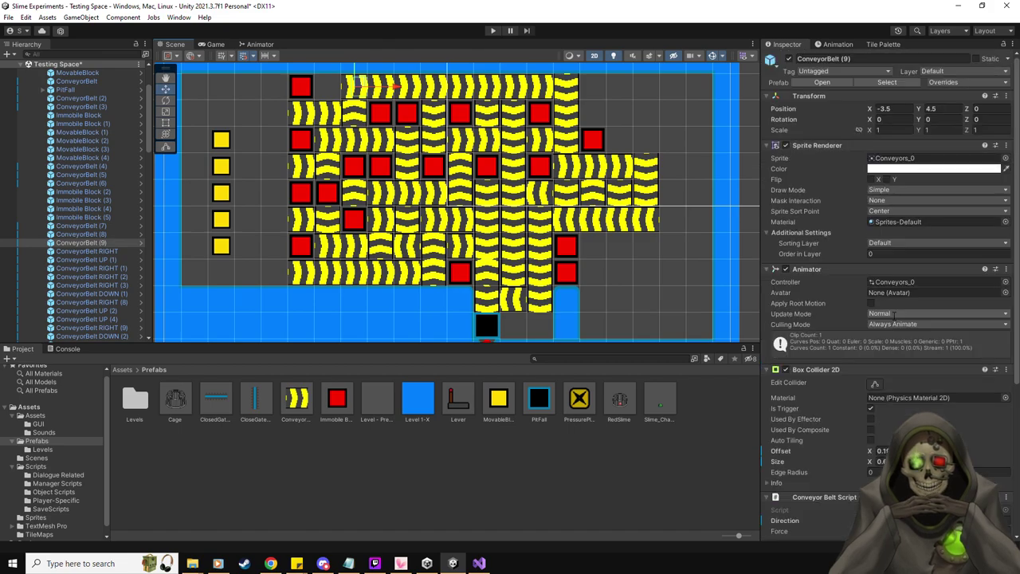
{"action": "scroll", "coordinate": [893, 317], "scroll_direction": "down", "scroll_amount": 4}
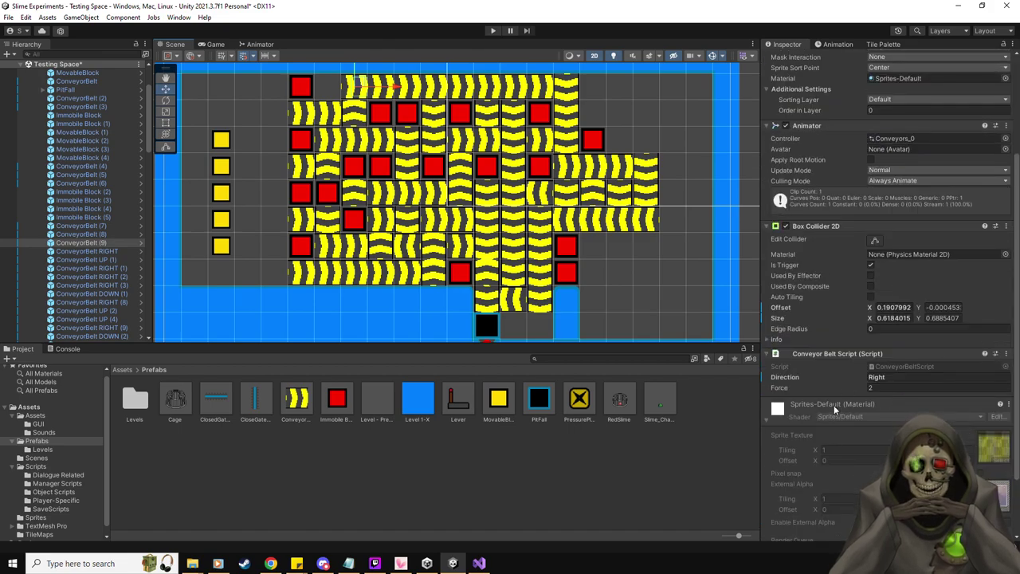
{"action": "scroll", "coordinate": [765, 419], "scroll_direction": "up", "scroll_amount": 3}
{"action": "left_click", "coordinate": [331, 116]}
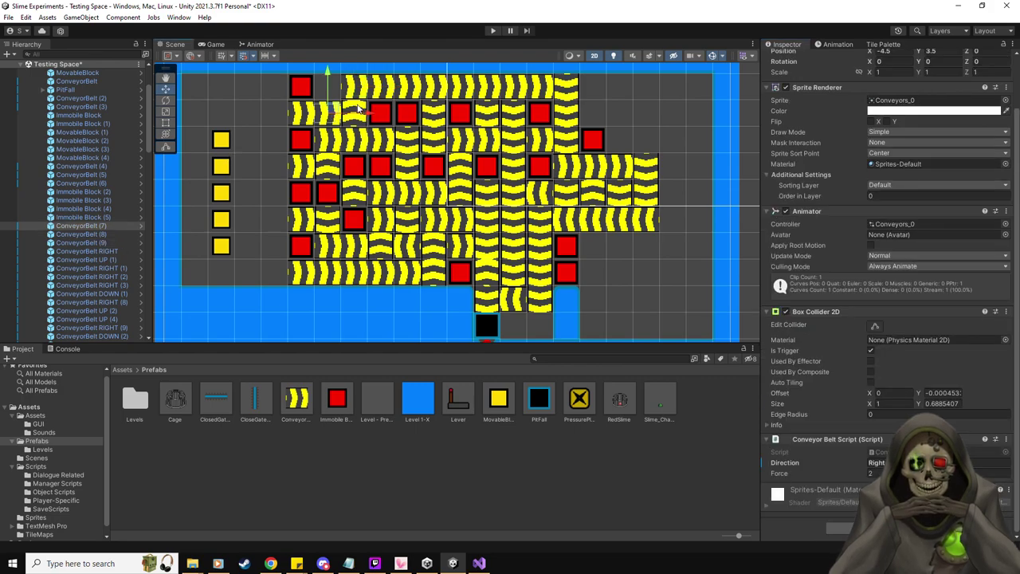
{"action": "left_click", "coordinate": [359, 108]}
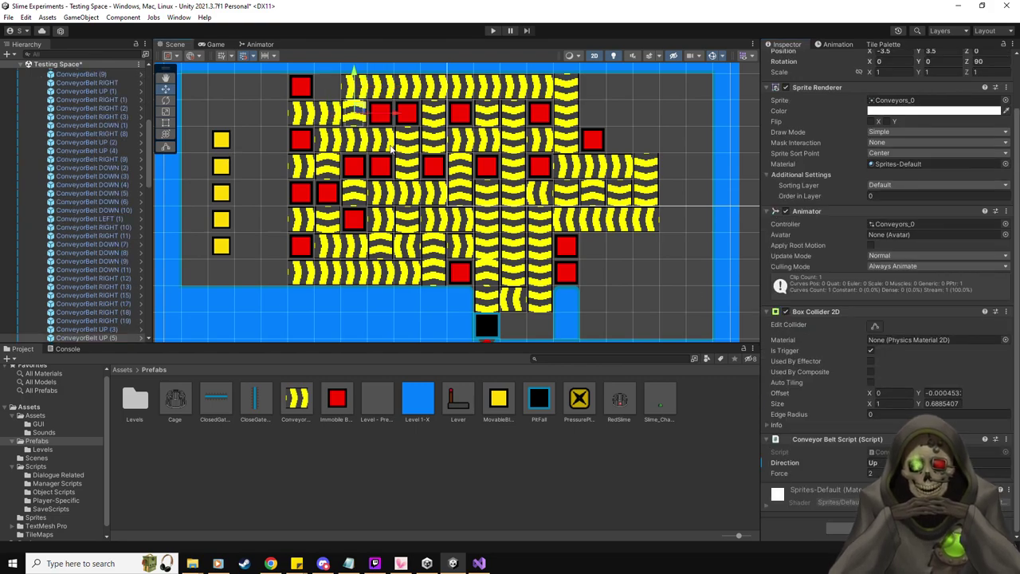
{"action": "left_click", "coordinate": [391, 115]}
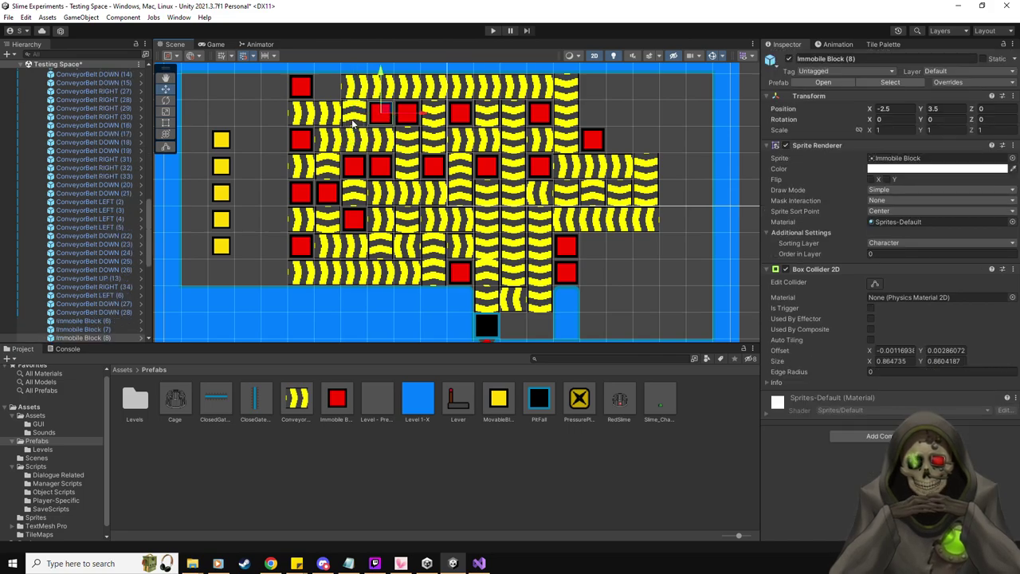
{"action": "left_click", "coordinate": [349, 121]}
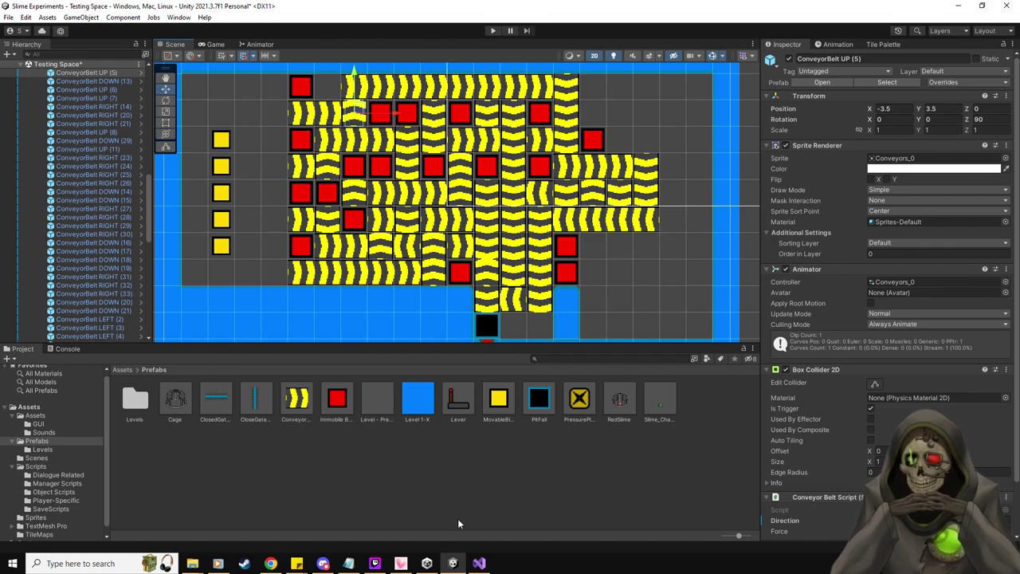
- Open the ConveyorBeltScript code attached to the ConveyorBelt prefab in Visual Studio
{"action": "left_click", "coordinate": [297, 398]}
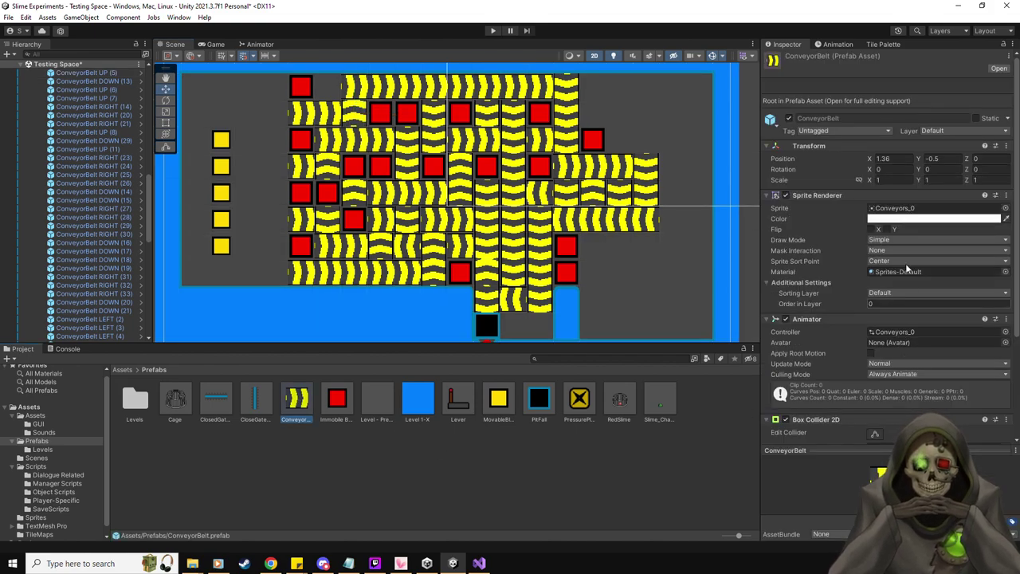
{"action": "scroll", "coordinate": [893, 231], "scroll_direction": "down", "scroll_amount": 5}
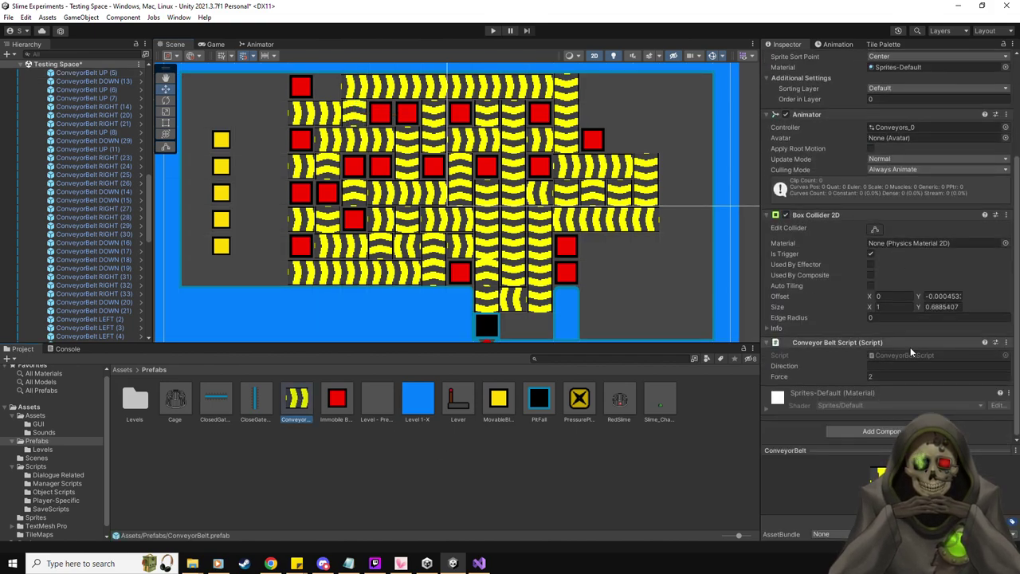
{"action": "left_click", "coordinate": [913, 355]}
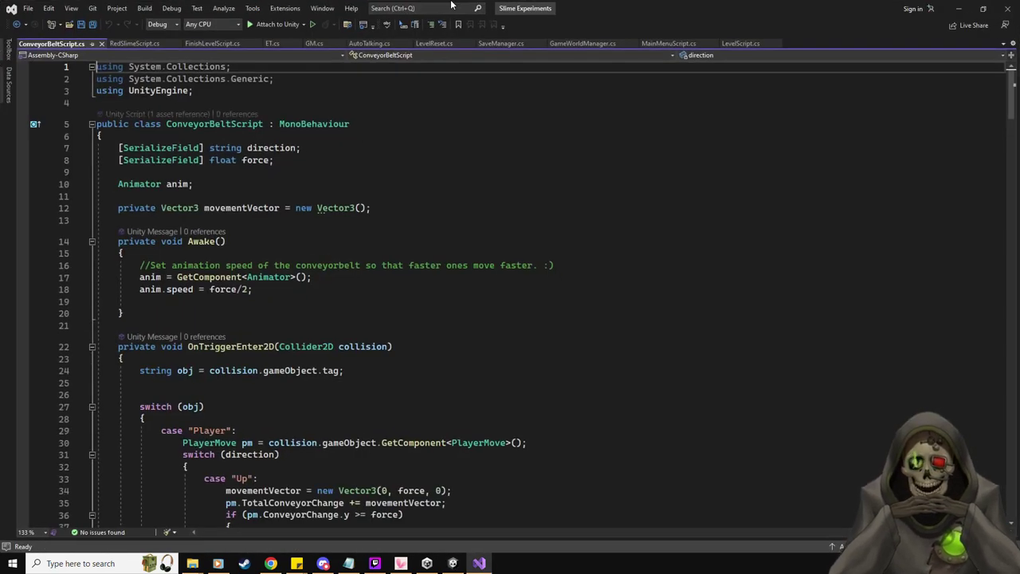
- Review the Player direction cases in OnTriggerEnter2D and collapse that method
{"action": "scroll", "coordinate": [510, 295], "scroll_direction": "down", "scroll_amount": 4}
{"action": "scroll", "coordinate": [532, 299], "scroll_direction": "down", "scroll_amount": 1}
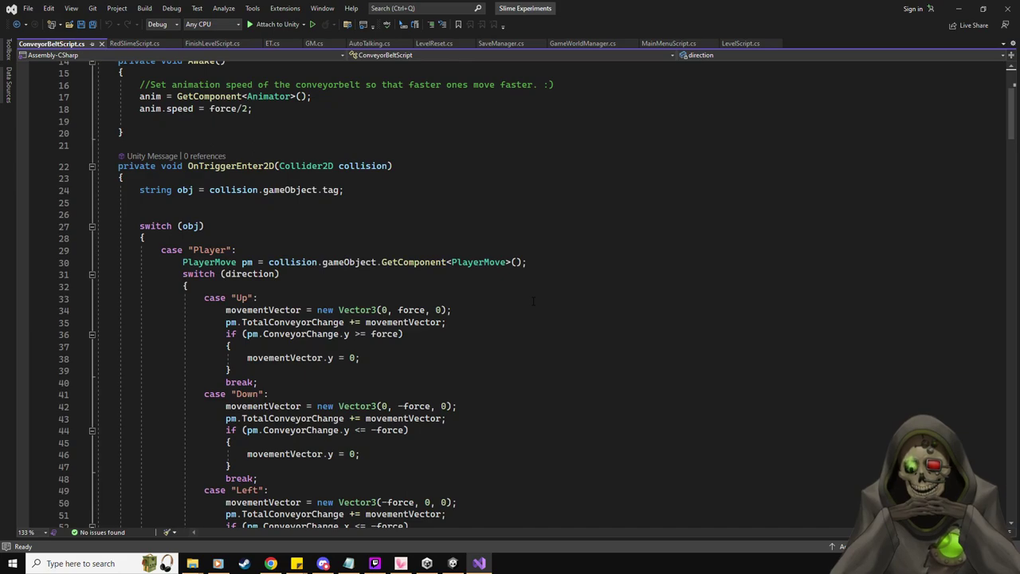
{"action": "scroll", "coordinate": [533, 301], "scroll_direction": "down", "scroll_amount": 5}
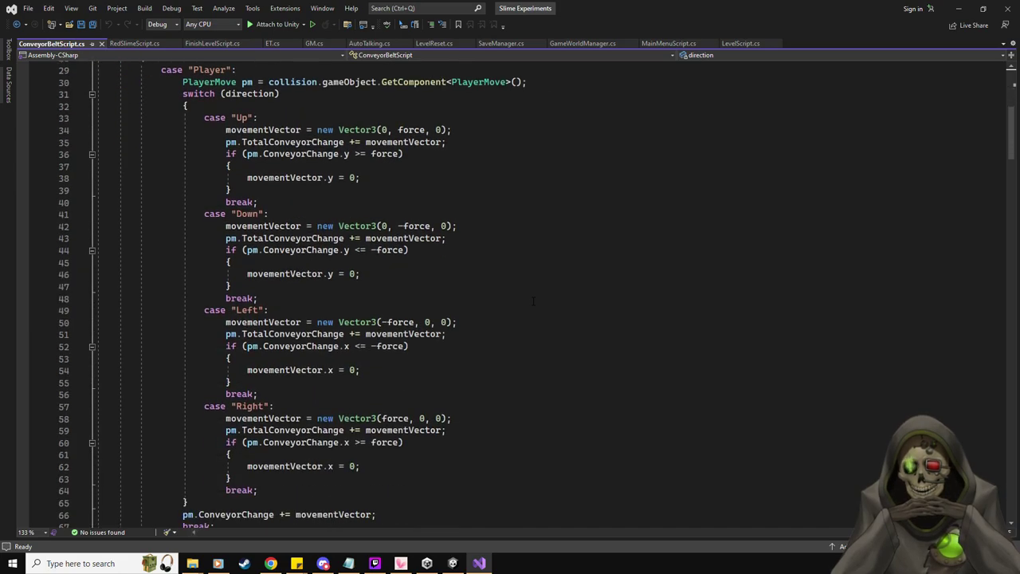
{"action": "scroll", "coordinate": [533, 301], "scroll_direction": "up", "scroll_amount": 4}
{"action": "left_click", "coordinate": [91, 131]}
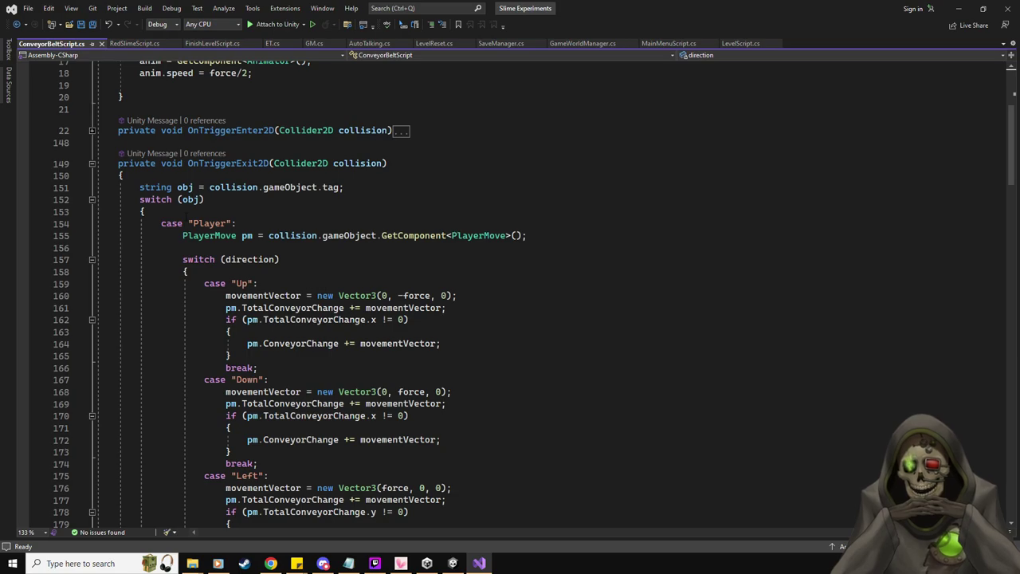
- Compare how the Player and MovableBlock cases of OnTriggerExit2D subtract the movement vector for each belt direction
{"action": "scroll", "coordinate": [376, 252], "scroll_direction": "down", "scroll_amount": 3}
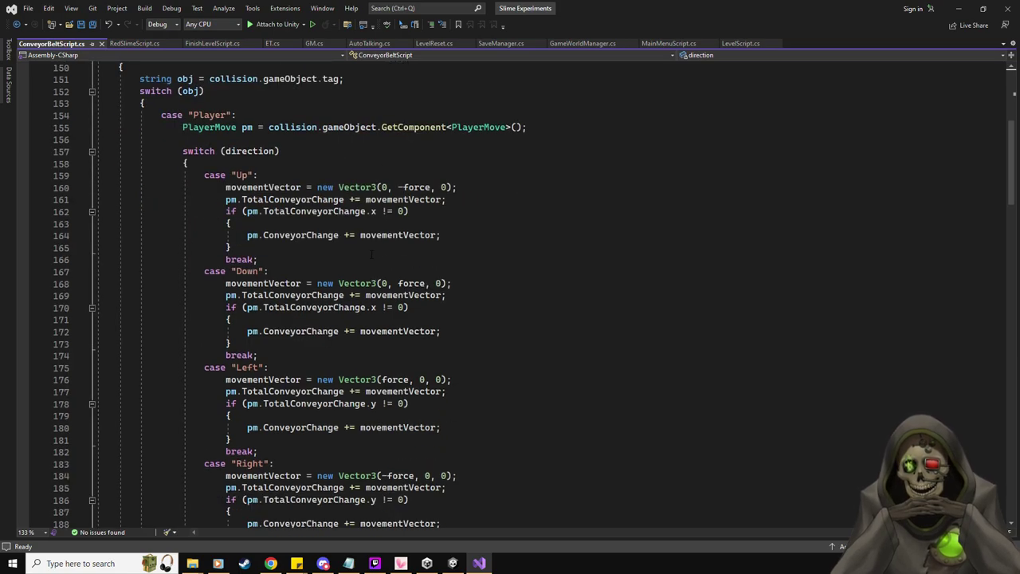
{"action": "scroll", "coordinate": [372, 254], "scroll_direction": "down", "scroll_amount": 1}
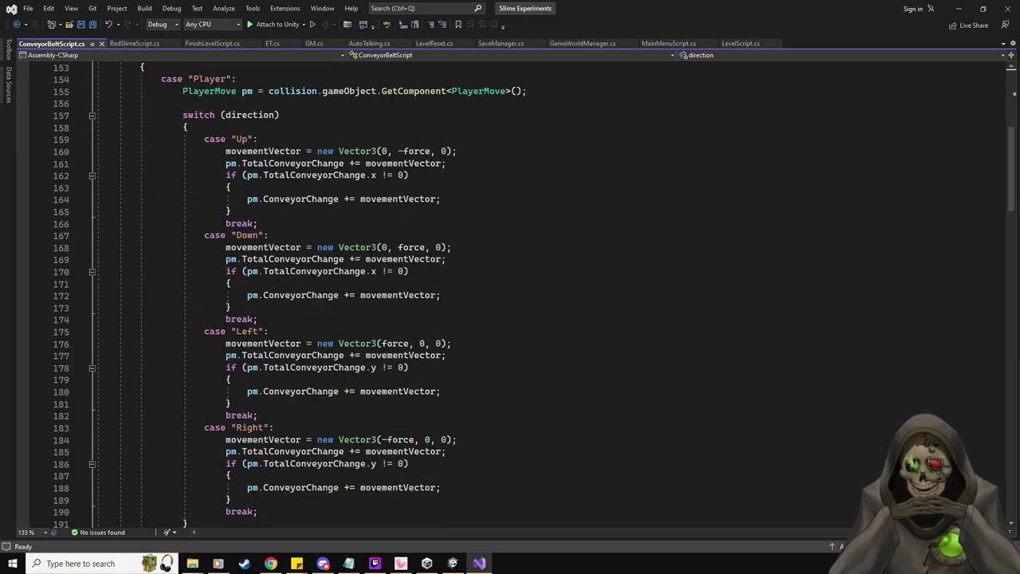
{"action": "scroll", "coordinate": [510, 294], "scroll_direction": "up", "scroll_amount": 1}
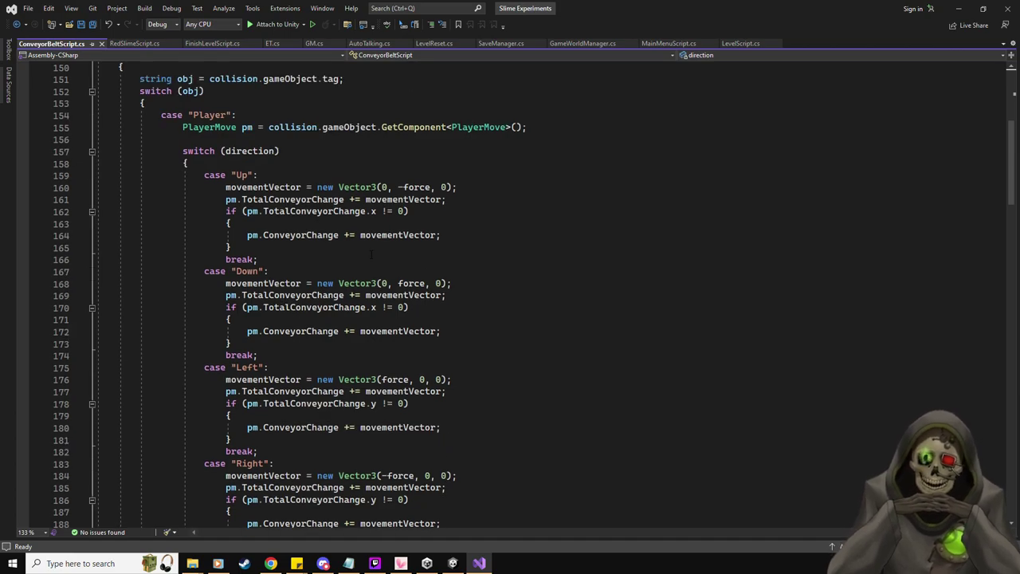
{"action": "scroll", "coordinate": [510, 295], "scroll_direction": "up", "scroll_amount": 1}
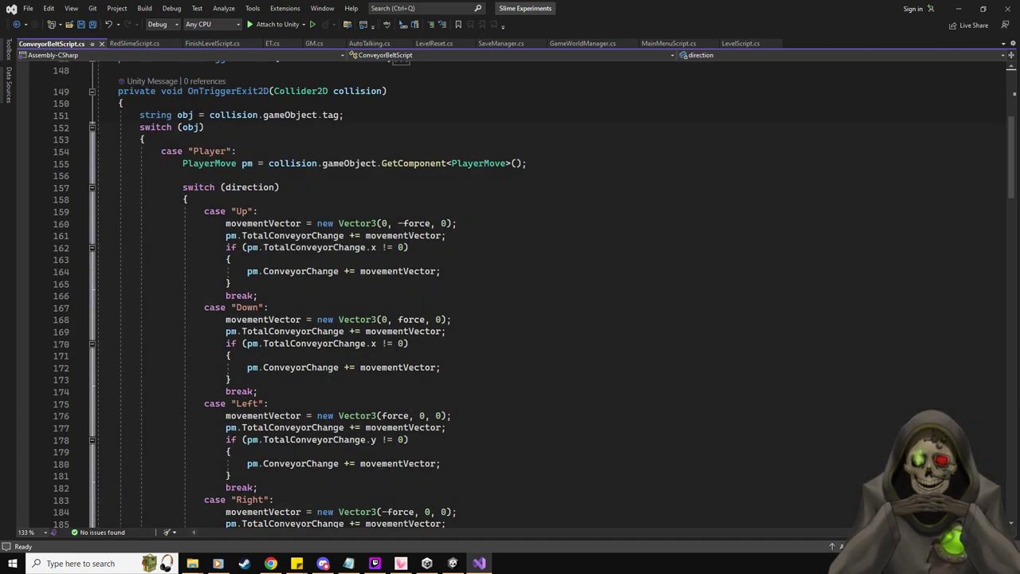
{"action": "scroll", "coordinate": [182, 182], "scroll_direction": "down", "scroll_amount": 8}
{"action": "scroll", "coordinate": [182, 182], "scroll_direction": "down", "scroll_amount": 7}
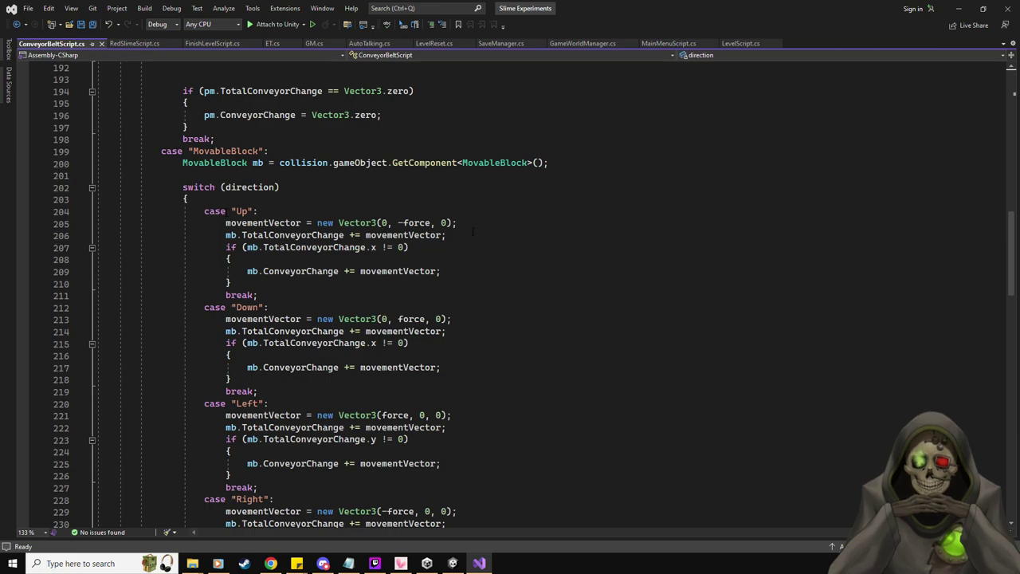
{"action": "scroll", "coordinate": [184, 259], "scroll_direction": "up", "scroll_amount": 17}
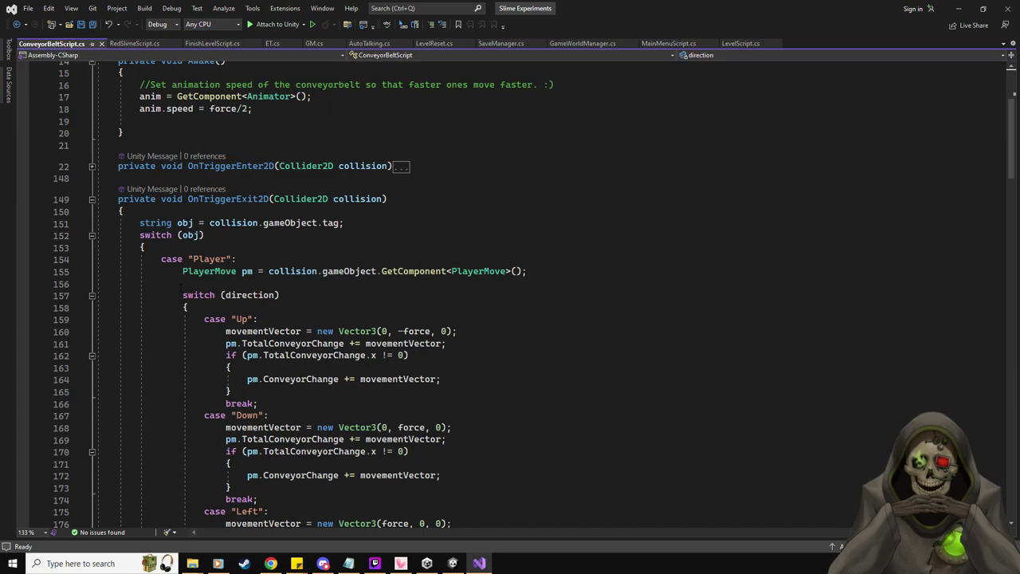
{"action": "scroll", "coordinate": [182, 288], "scroll_direction": "down", "scroll_amount": 19}
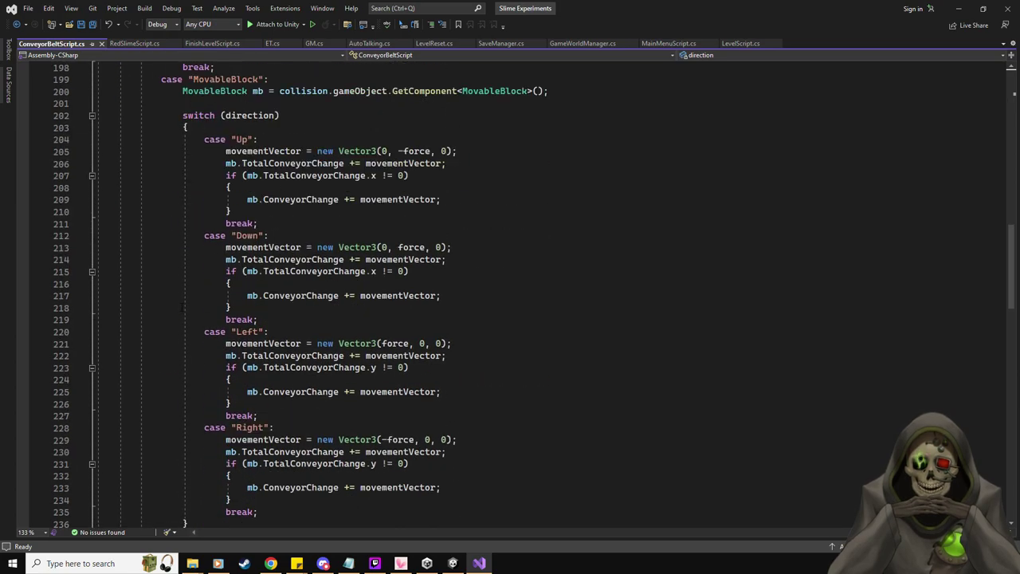
{"action": "scroll", "coordinate": [181, 307], "scroll_direction": "up", "scroll_amount": 1}
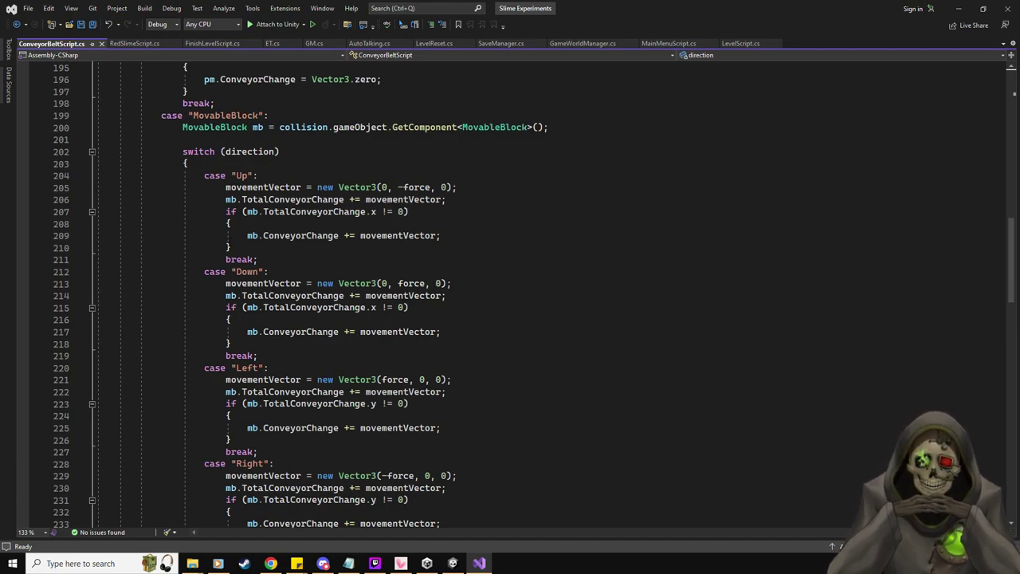
- Examine the MovableBlock exit code for its TotalConveyorChange conditions in each direction and its reset of ConveyorChange to zero
{"action": "scroll", "coordinate": [510, 295], "scroll_direction": "down", "scroll_amount": 5}
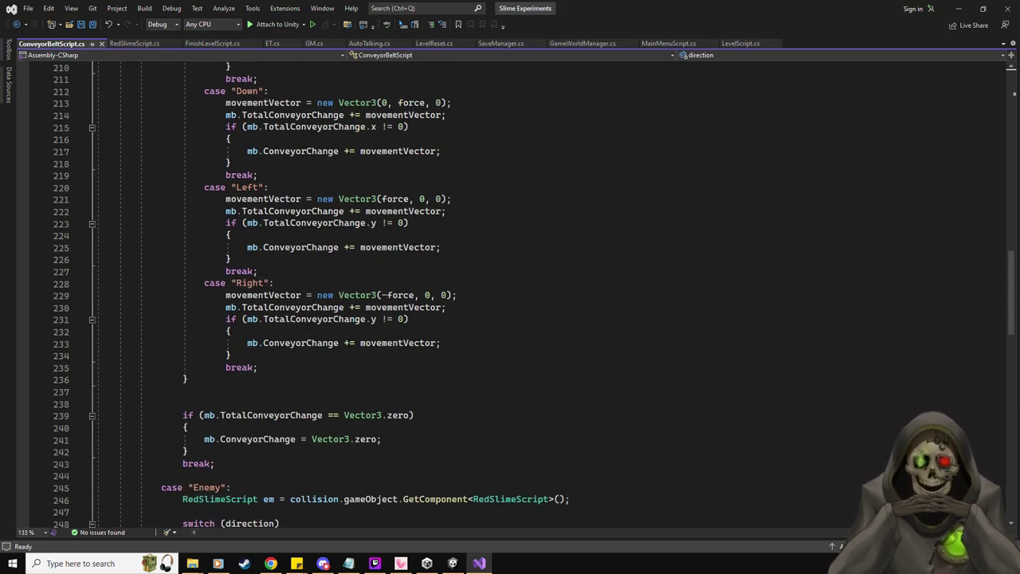
{"action": "scroll", "coordinate": [339, 371], "scroll_direction": "down", "scroll_amount": 1}
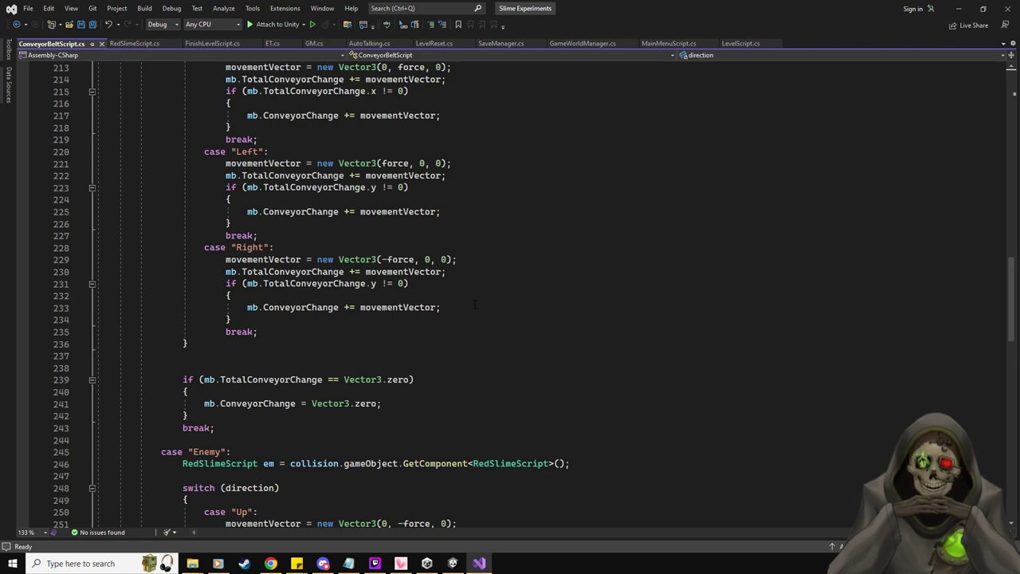
{"action": "scroll", "coordinate": [475, 304], "scroll_direction": "up", "scroll_amount": 4}
{"action": "scroll", "coordinate": [475, 303], "scroll_direction": "down", "scroll_amount": 2}
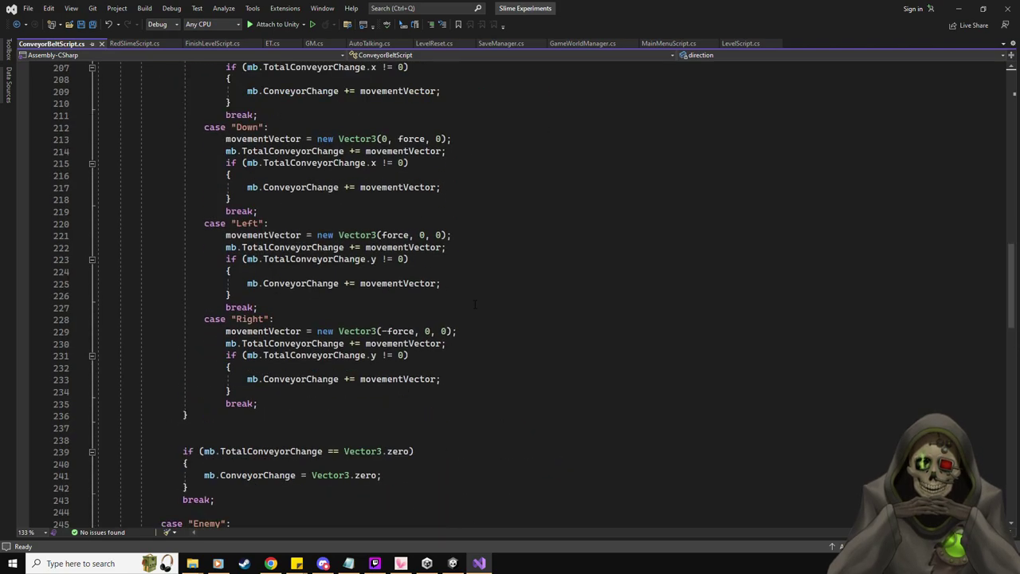
{"action": "scroll", "coordinate": [475, 304], "scroll_direction": "down", "scroll_amount": 1}
{"action": "left_click", "coordinate": [221, 211]}
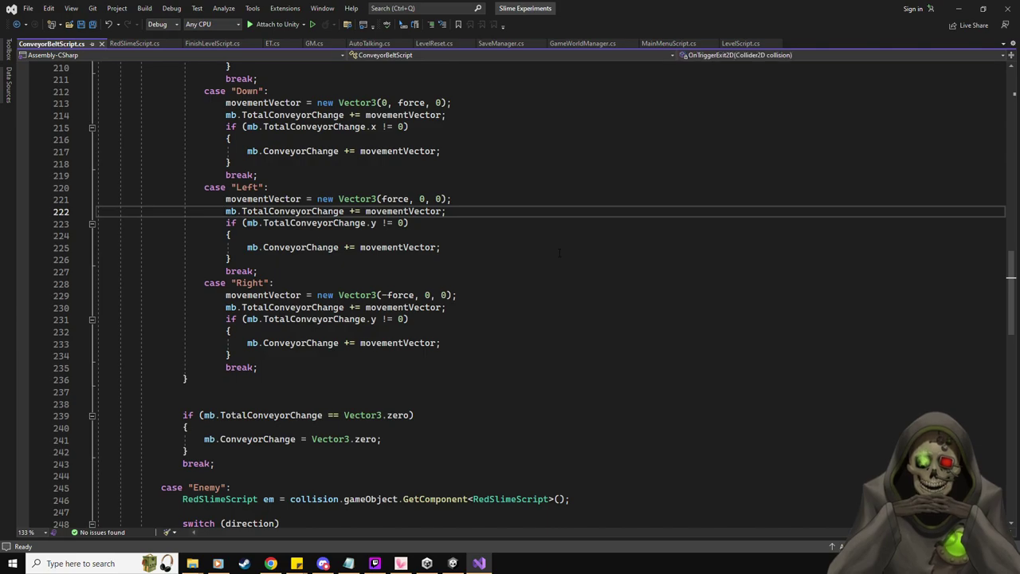
{"action": "scroll", "coordinate": [489, 273], "scroll_direction": "up", "scroll_amount": 11}
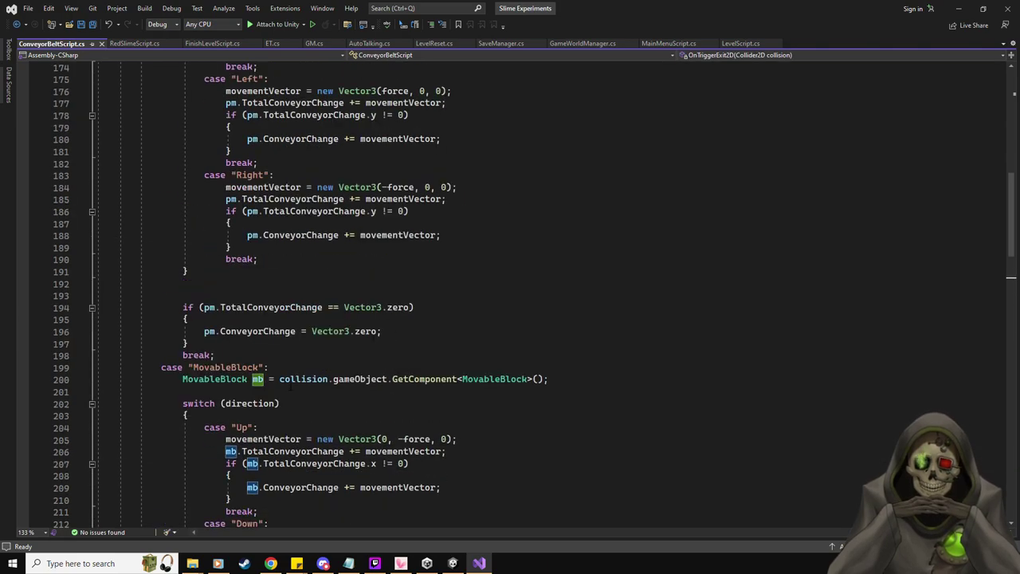
{"action": "scroll", "coordinate": [488, 273], "scroll_direction": "down", "scroll_amount": 6}
{"action": "scroll", "coordinate": [257, 198], "scroll_direction": "up", "scroll_amount": 1}
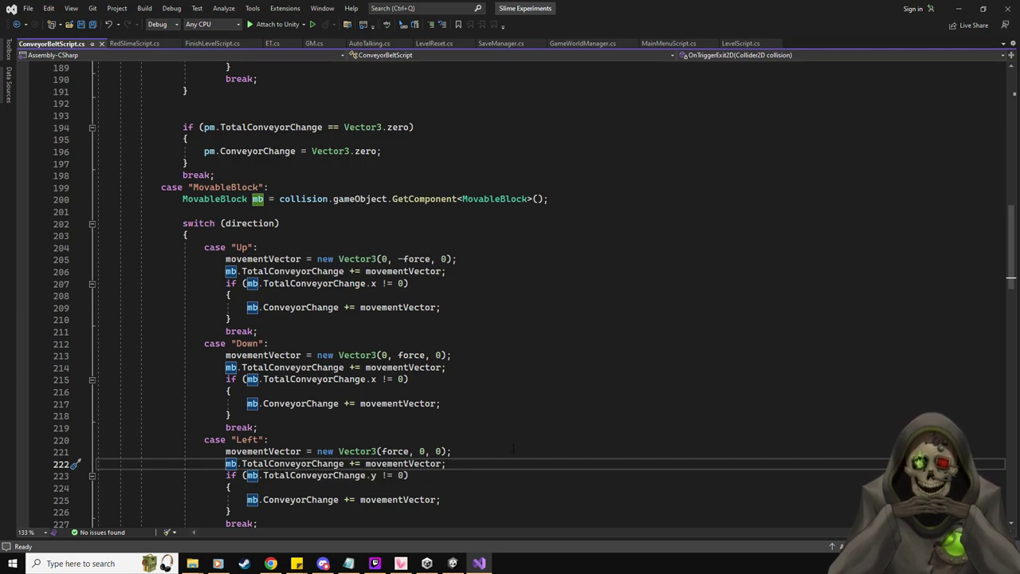
- Examine the Player and MovableBlock direction checks inside OnTriggerExit2D of ConveyorBeltScript
{"action": "scroll", "coordinate": [512, 448], "scroll_direction": "down", "scroll_amount": 1}
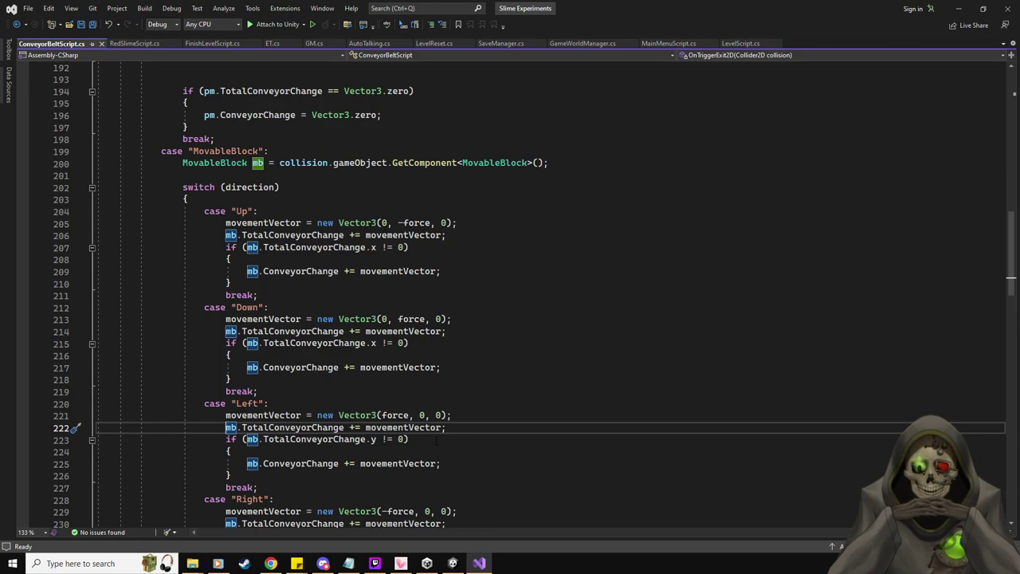
{"action": "scroll", "coordinate": [412, 439], "scroll_direction": "down", "scroll_amount": 2}
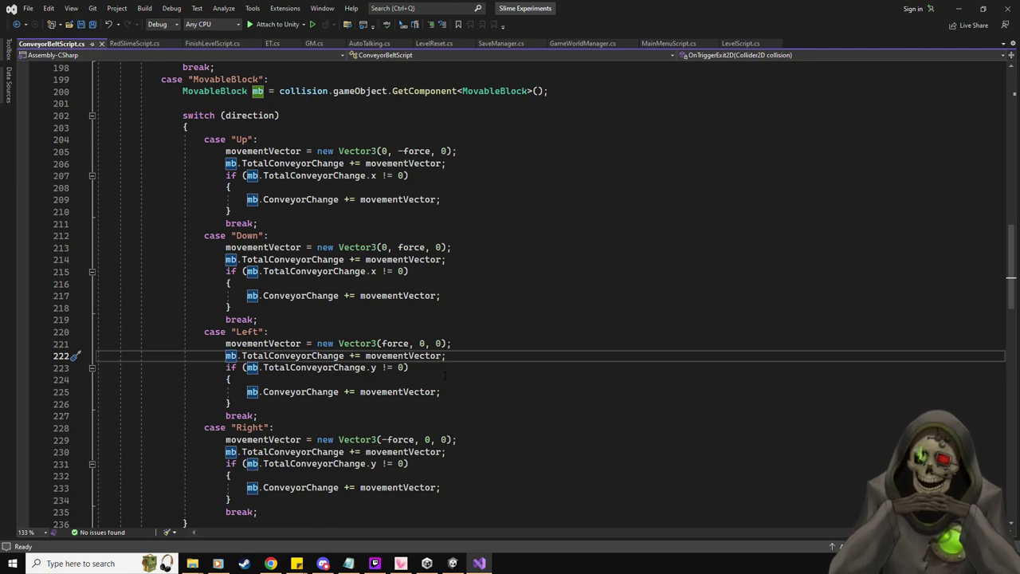
{"action": "scroll", "coordinate": [419, 356], "scroll_direction": "down", "scroll_amount": 3}
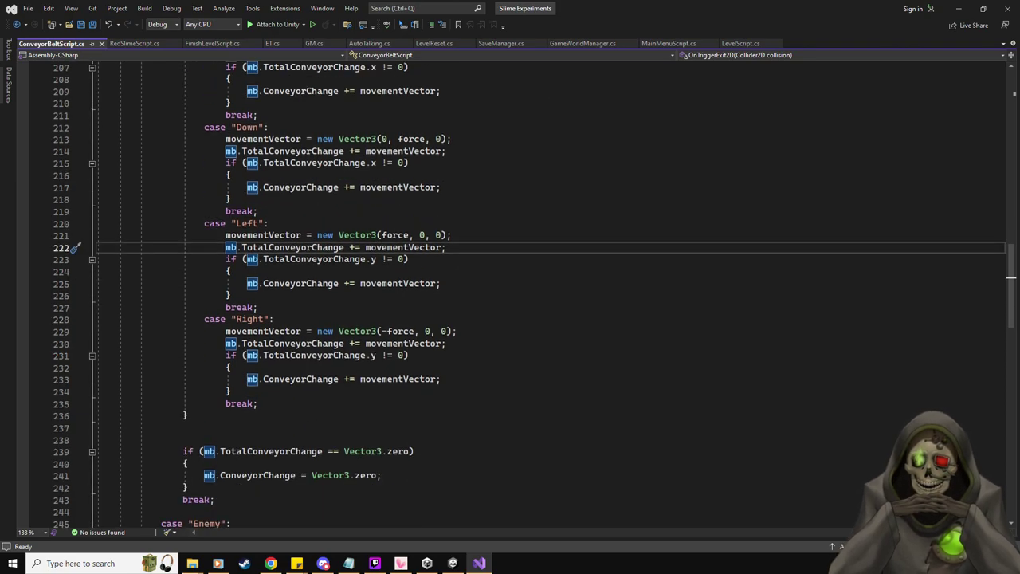
{"action": "left_click", "coordinate": [425, 356]}
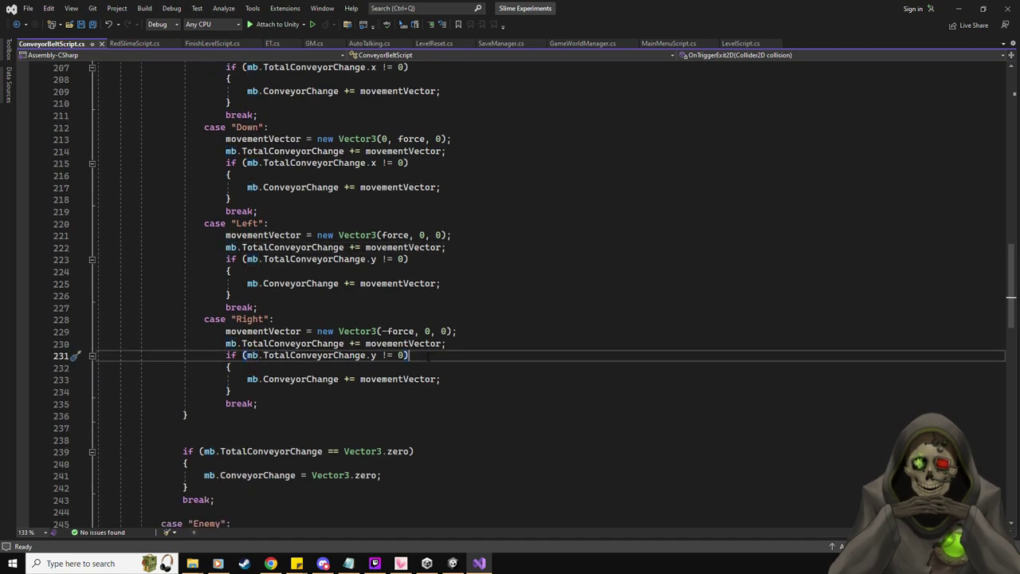
{"action": "scroll", "coordinate": [478, 382], "scroll_direction": "up", "scroll_amount": 15}
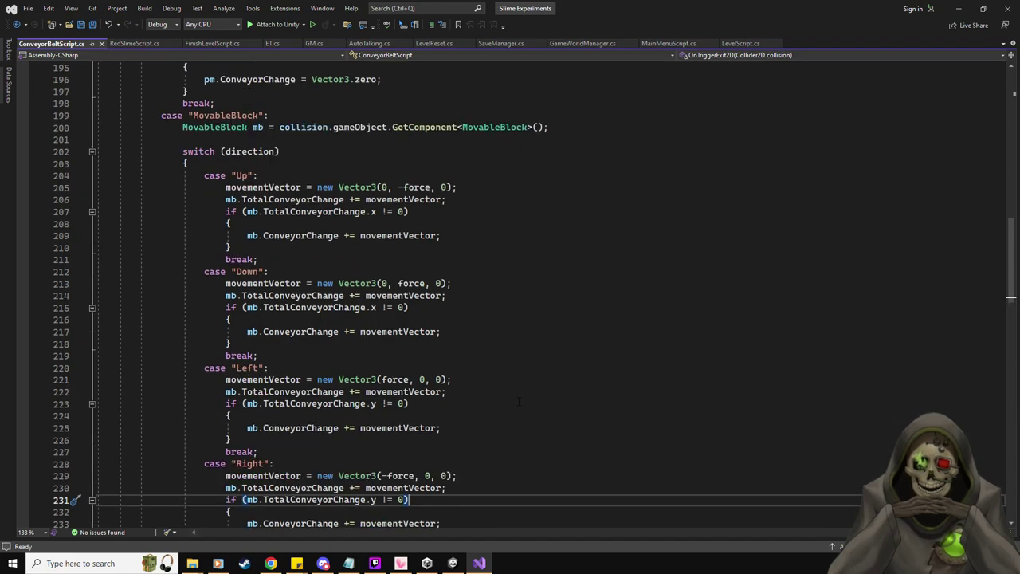
{"action": "scroll", "coordinate": [517, 405], "scroll_direction": "up", "scroll_amount": 2}
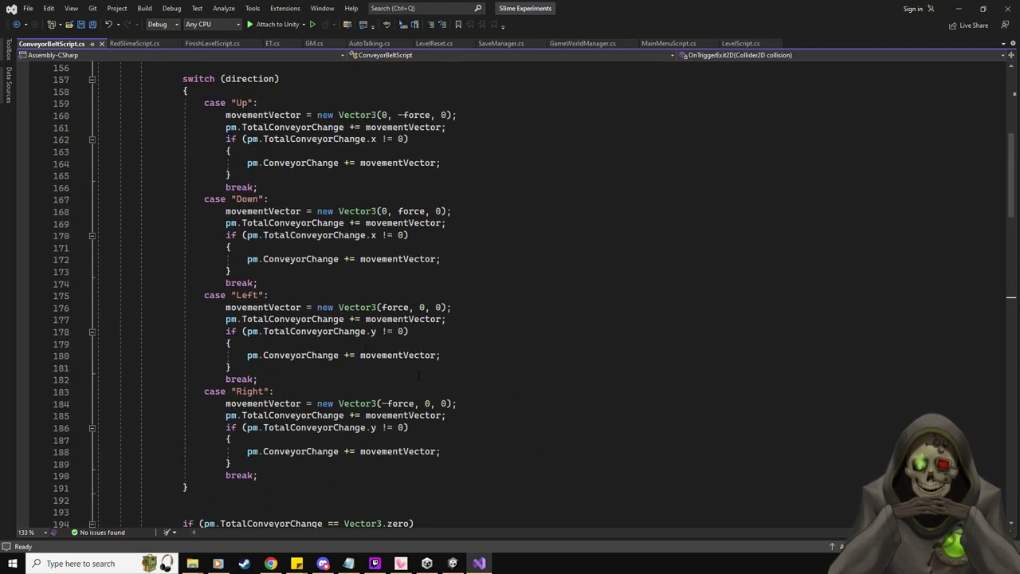
{"action": "scroll", "coordinate": [501, 386], "scroll_direction": "down", "scroll_amount": 15}
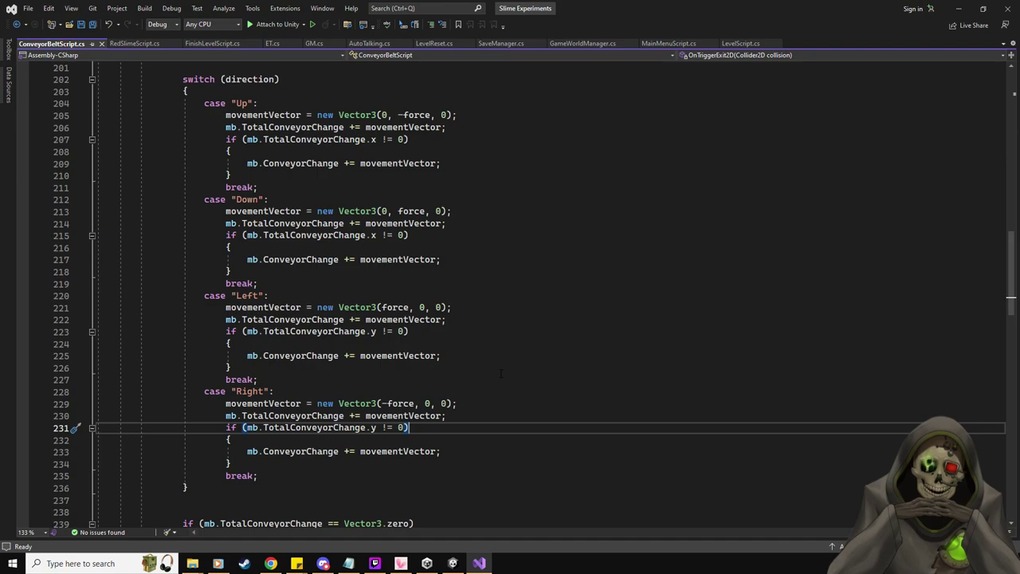
- Switch to Unity and select the first MovableBlock under Items to inspect its conveyor change components
{"action": "key", "text": "alt+Tab"}
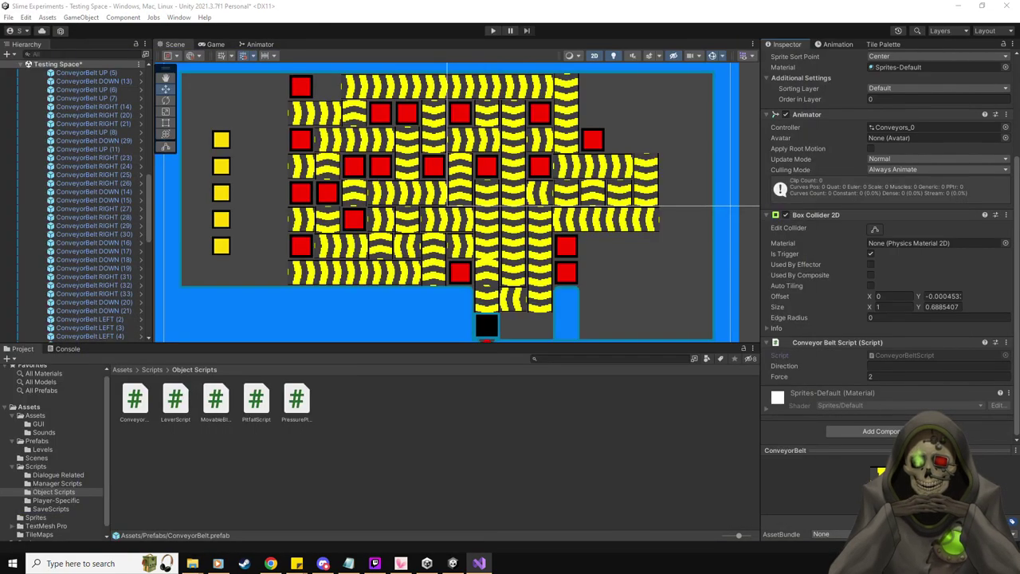
{"action": "scroll", "coordinate": [86, 212], "scroll_direction": "up", "scroll_amount": 5}
{"action": "scroll", "coordinate": [86, 212], "scroll_direction": "up", "scroll_amount": 5}
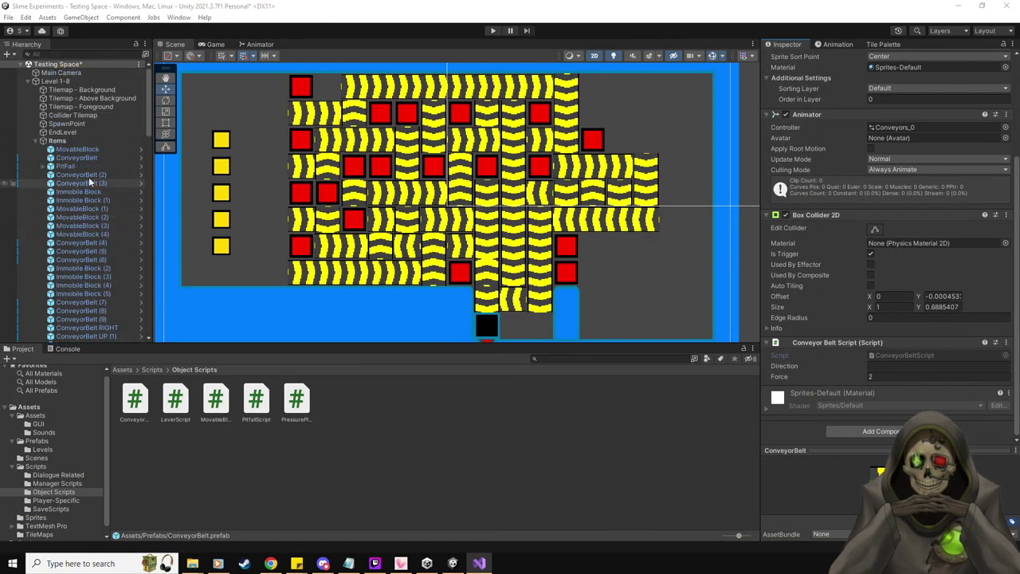
{"action": "left_click", "coordinate": [80, 149]}
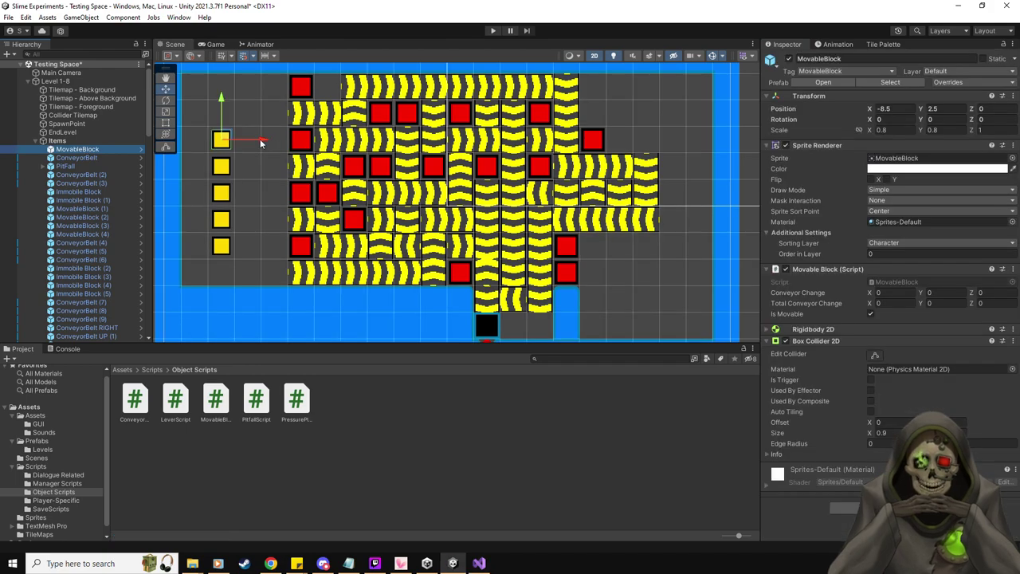
{"action": "mouse_move", "coordinate": [264, 141]}
{"action": "left_mouse_down"}
{"action": "mouse_move", "coordinate": [335, 141]}
{"action": "mouse_move", "coordinate": [264, 141]}
{"action": "left_mouse_up"}
- Return to Visual Studio and make MovableBlock's Right and Left exit checks test mb.TotalConveyorChange.x
{"action": "key", "text": "alt+Tab"}
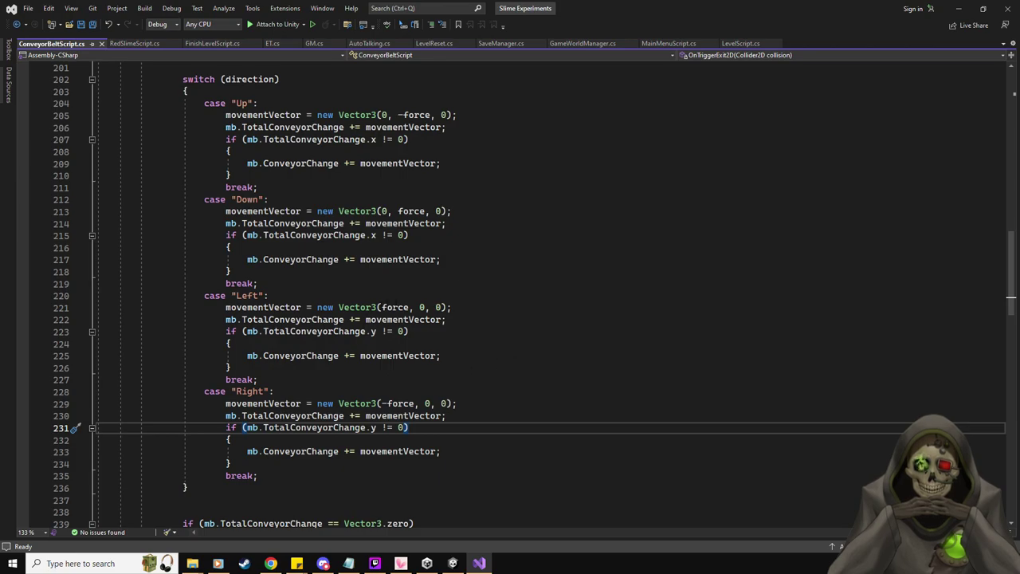
{"action": "left_click", "coordinate": [372, 428]}
{"action": "key", "text": "BackSpace"}
{"action": "type", "text": "x"}
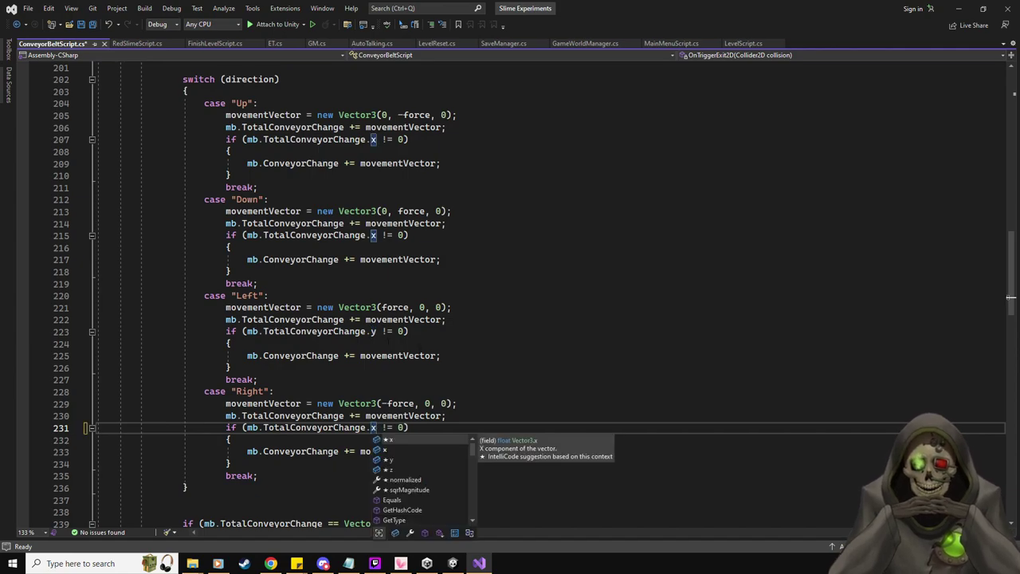
{"action": "left_click", "coordinate": [377, 332]}
{"action": "key", "text": "BackSpace"}
{"action": "type", "text": "x"}
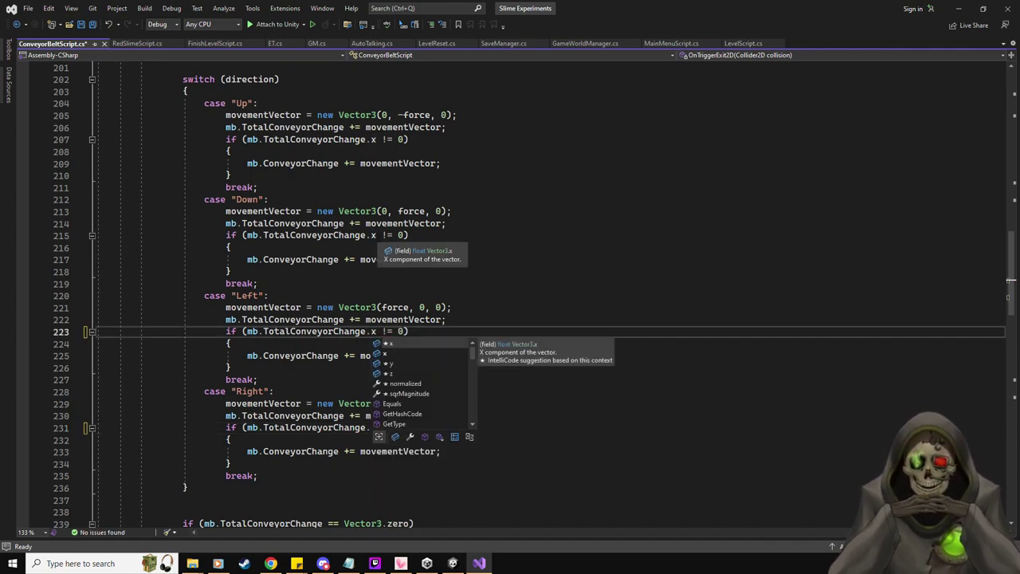
- Make MovableBlock's Down and Up exit checks test mb.TotalConveyorChange.y
{"action": "left_click", "coordinate": [377, 235]}
{"action": "key", "text": "BackSpace"}
{"action": "type", "text": "y"}
{"action": "left_click", "coordinate": [375, 140]}
{"action": "key", "text": "BackSpace"}
{"action": "type", "text": "y"}
- In the Player case of OnTriggerExit2D, make the Right and Left checks test pm.TotalConveyorChange.x
{"action": "scroll", "coordinate": [381, 295], "scroll_direction": "up", "scroll_amount": 3}
{"action": "scroll", "coordinate": [381, 293], "scroll_direction": "up", "scroll_amount": 6}
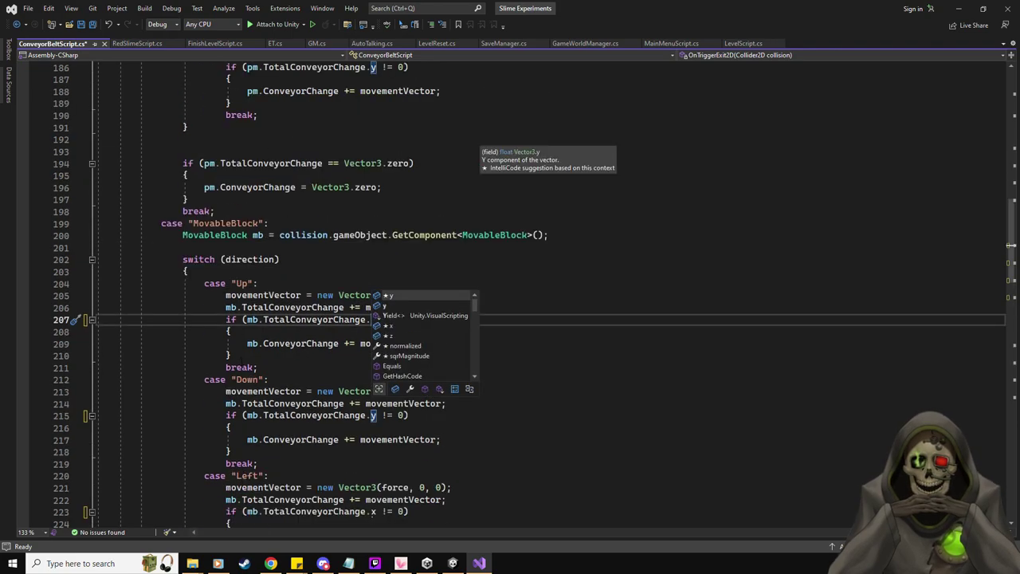
{"action": "left_click", "coordinate": [376, 211]}
{"action": "key", "text": "BackSpace"}
{"action": "type", "text": "x"}
{"action": "left_click", "coordinate": [375, 115]}
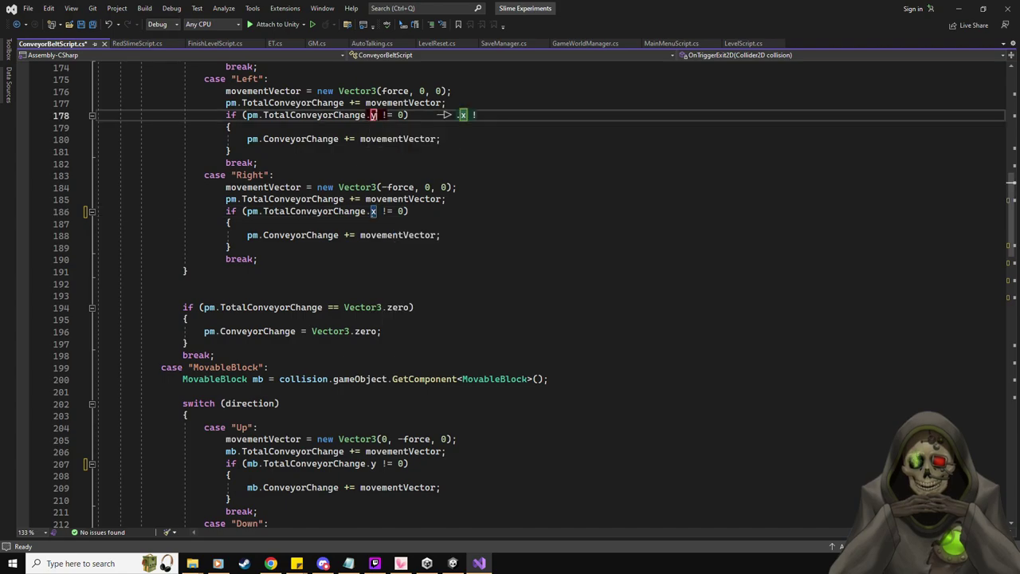
{"action": "key", "text": "BackSpace"}
{"action": "type", "text": "x"}
- In the Player case of OnTriggerExit2D, make the Down and Up checks test pm.TotalConveyorChange.y
{"action": "scroll", "coordinate": [331, 311], "scroll_direction": "up", "scroll_amount": 4}
{"action": "scroll", "coordinate": [330, 311], "scroll_direction": "up", "scroll_amount": 3}
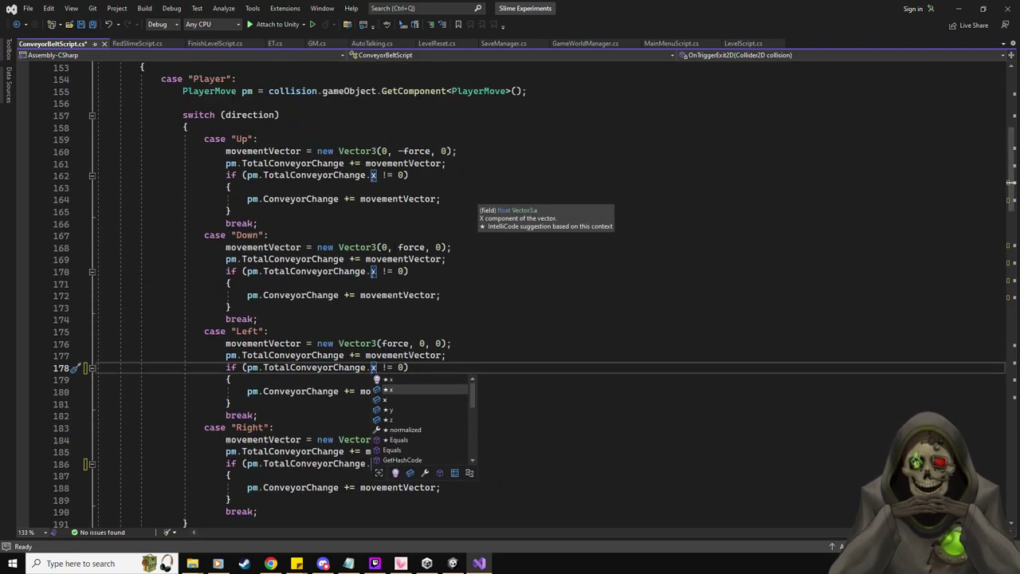
{"action": "left_click", "coordinate": [373, 271]}
{"action": "key", "text": "BackSpace"}
{"action": "type", "text": "y"}
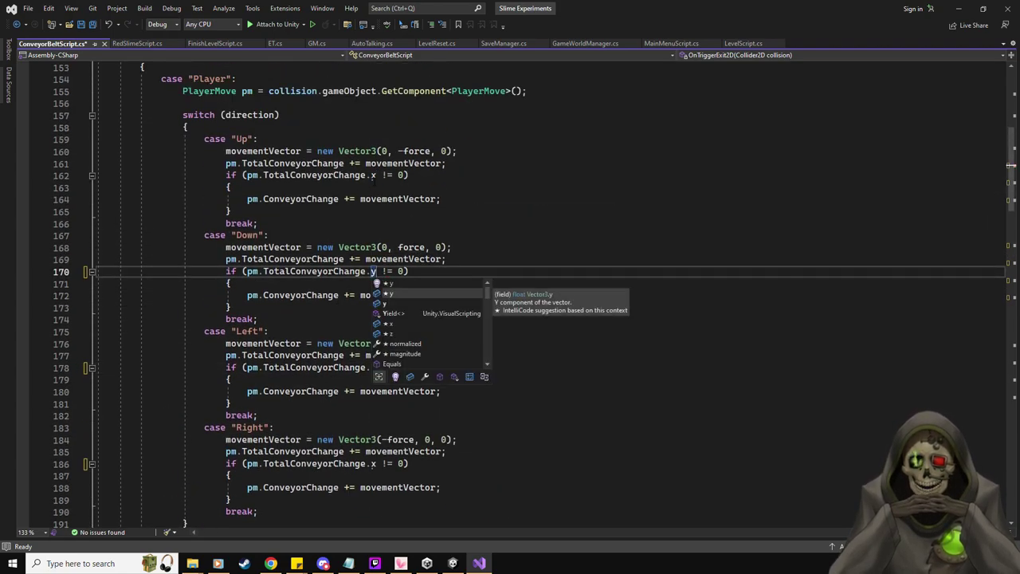
{"action": "left_click", "coordinate": [373, 176]}
{"action": "key", "text": "BackSpace"}
{"action": "type", "text": "y"}
{"action": "scroll", "coordinate": [374, 185], "scroll_direction": "up", "scroll_amount": 8}
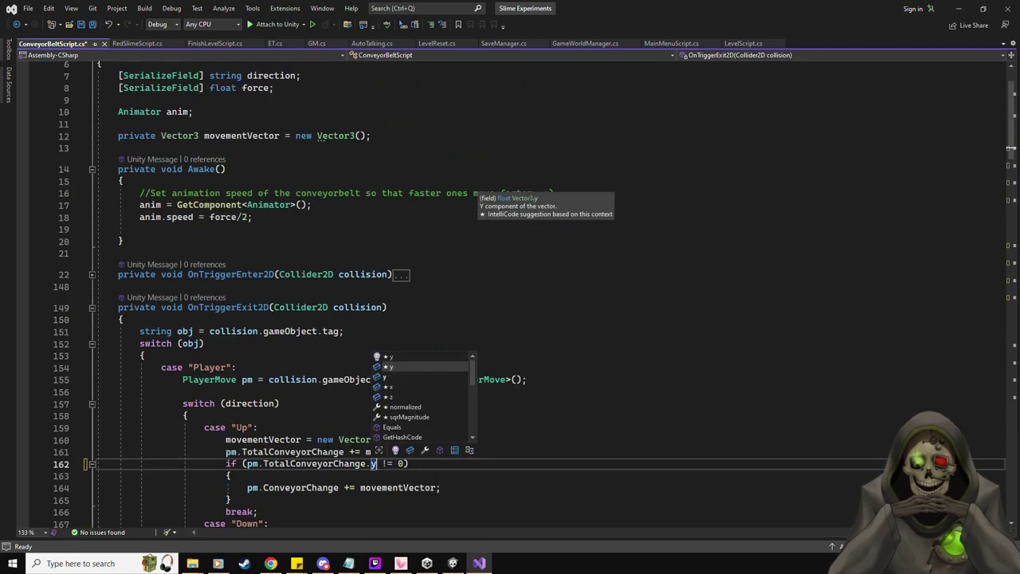
{"action": "scroll", "coordinate": [205, 380], "scroll_direction": "down", "scroll_amount": 3}
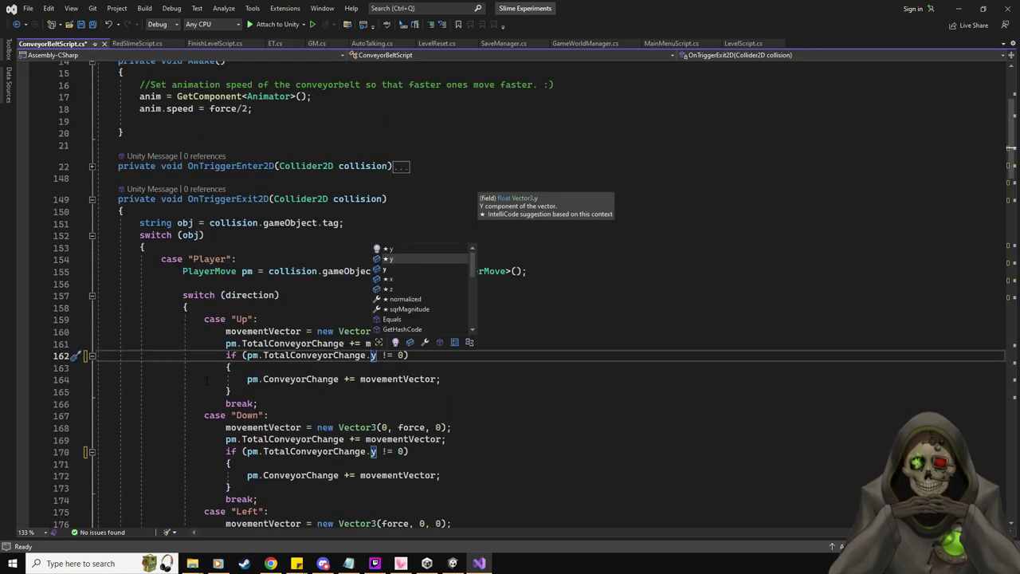
{"action": "left_click", "coordinate": [577, 404]}
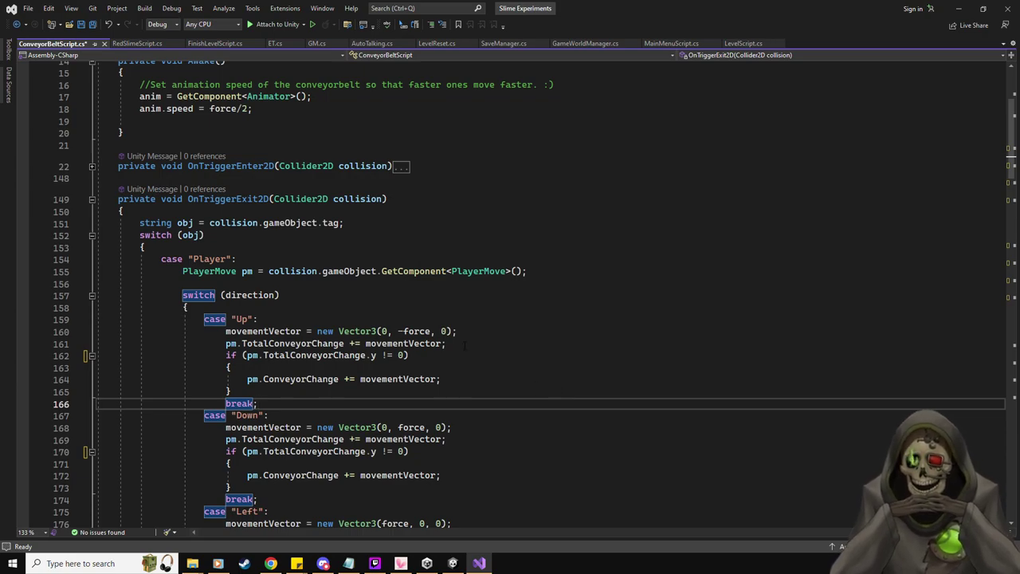
- In the Enemy case of OnTriggerExit2D, make the Up and Down checks test em.TotalConveyorChange.y
{"action": "scroll", "coordinate": [447, 353], "scroll_direction": "down", "scroll_amount": 17}
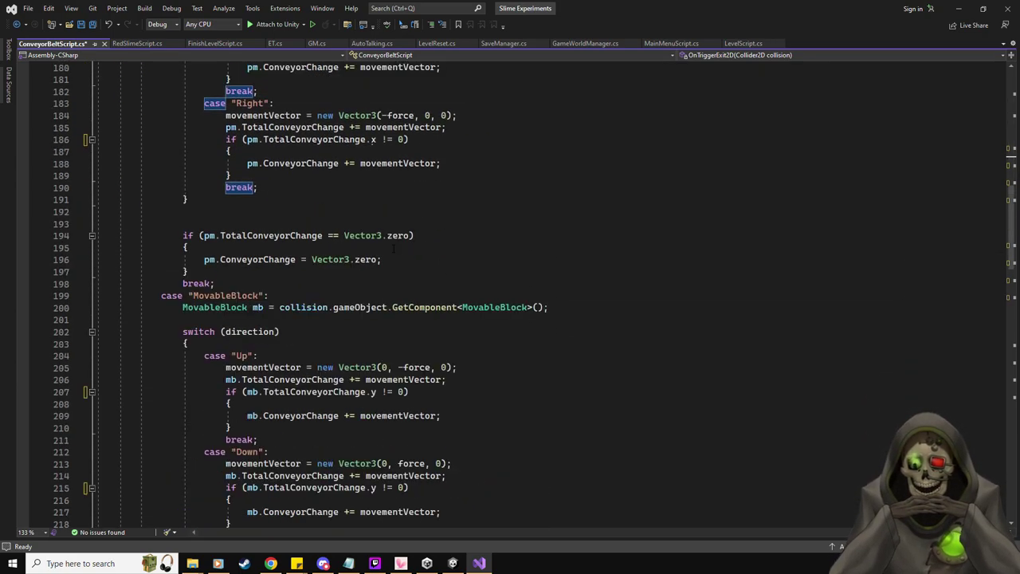
{"action": "scroll", "coordinate": [447, 353], "scroll_direction": "up", "scroll_amount": 2}
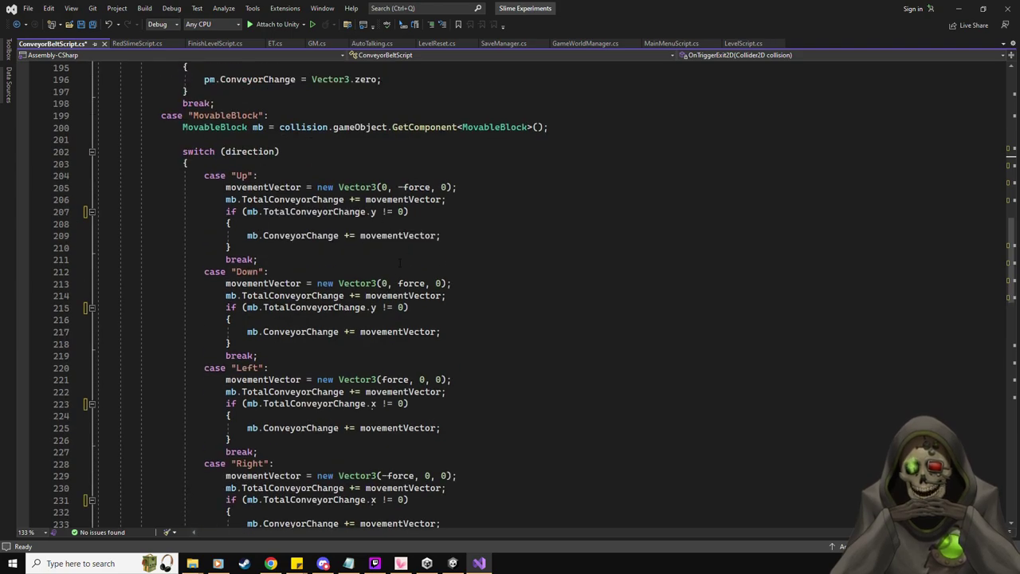
{"action": "scroll", "coordinate": [371, 224], "scroll_direction": "down", "scroll_amount": 15}
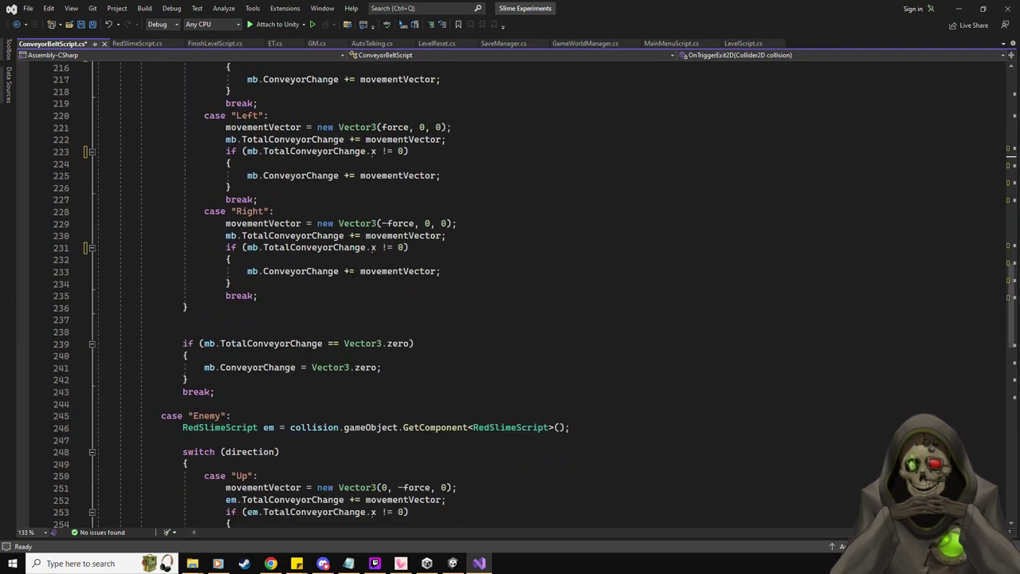
{"action": "double_click", "coordinate": [373, 224]}
{"action": "type", "text": "y"}
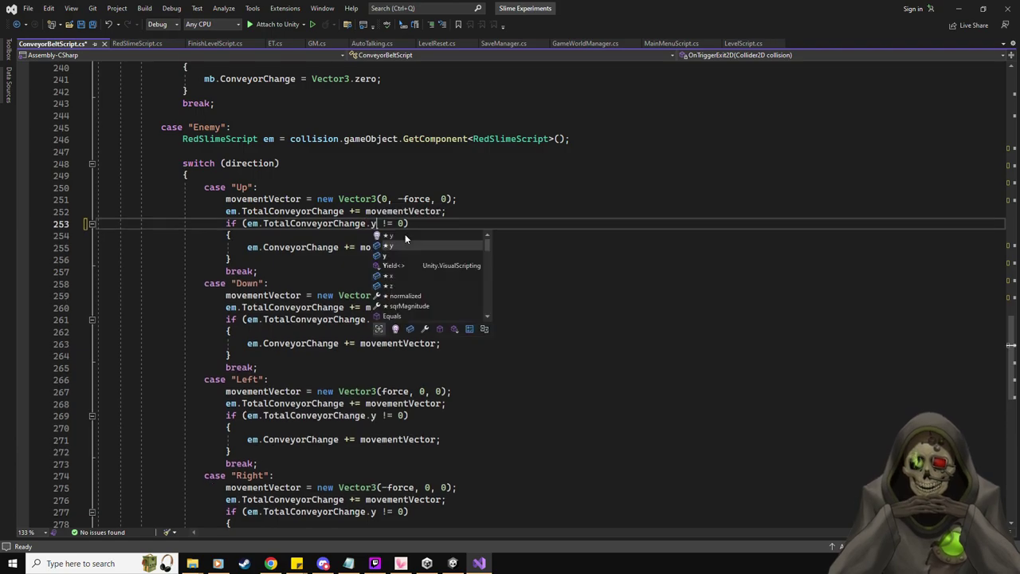
{"action": "left_click", "coordinate": [348, 330]}
{"action": "double_click", "coordinate": [372, 319]}
{"action": "type", "text": "y != 0"}
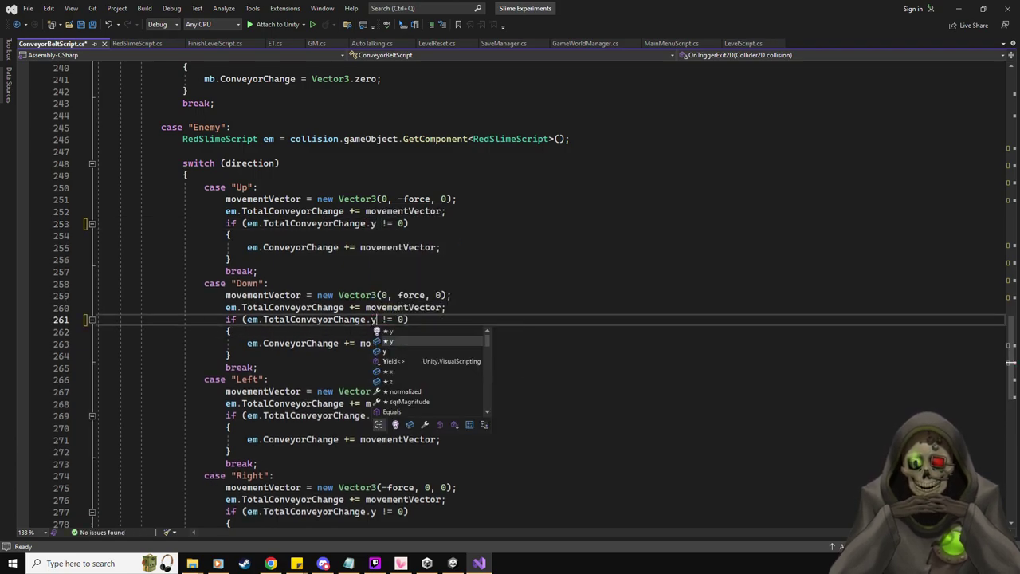
- In the Enemy case of OnTriggerExit2D, make the Left and Right checks test em.TotalConveyorChange.x
{"action": "scroll", "coordinate": [373, 318], "scroll_direction": "down", "scroll_amount": 5}
{"action": "left_click", "coordinate": [394, 271]}
{"action": "double_click", "coordinate": [372, 235]}
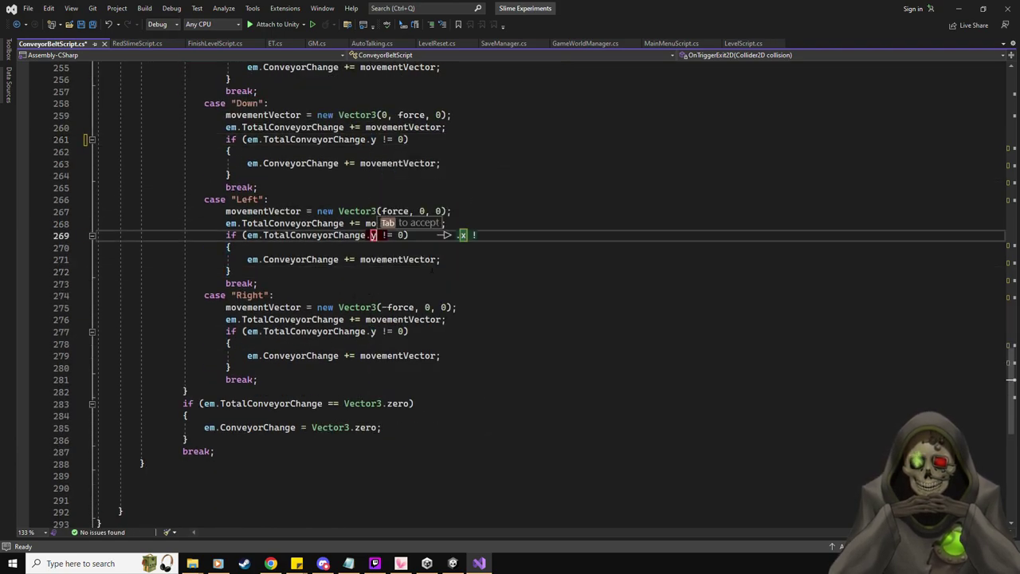
{"action": "type", "text": "x"}
{"action": "double_click", "coordinate": [372, 331]}
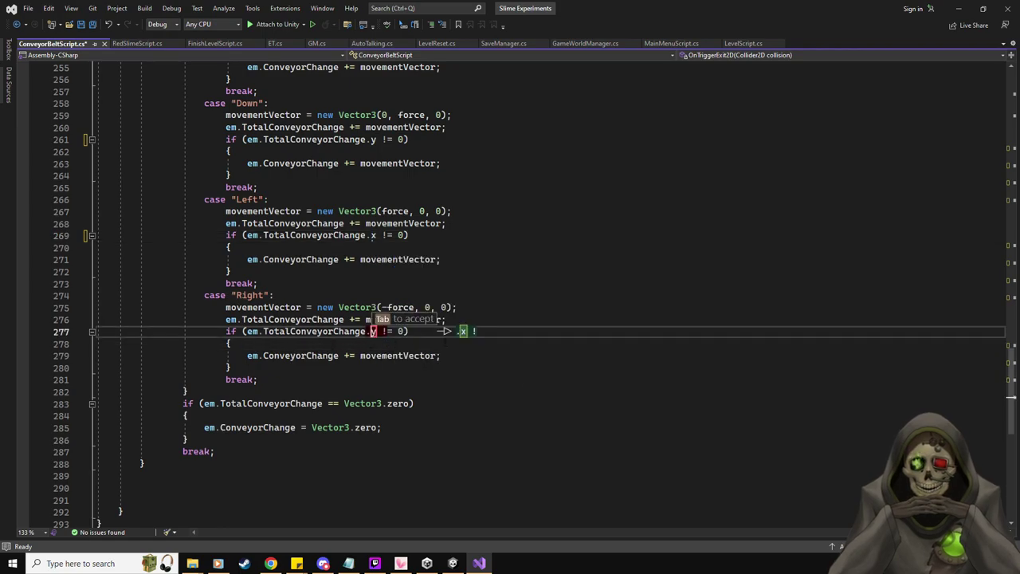
{"action": "type", "text": "x"}
{"action": "left_click", "coordinate": [403, 223]}
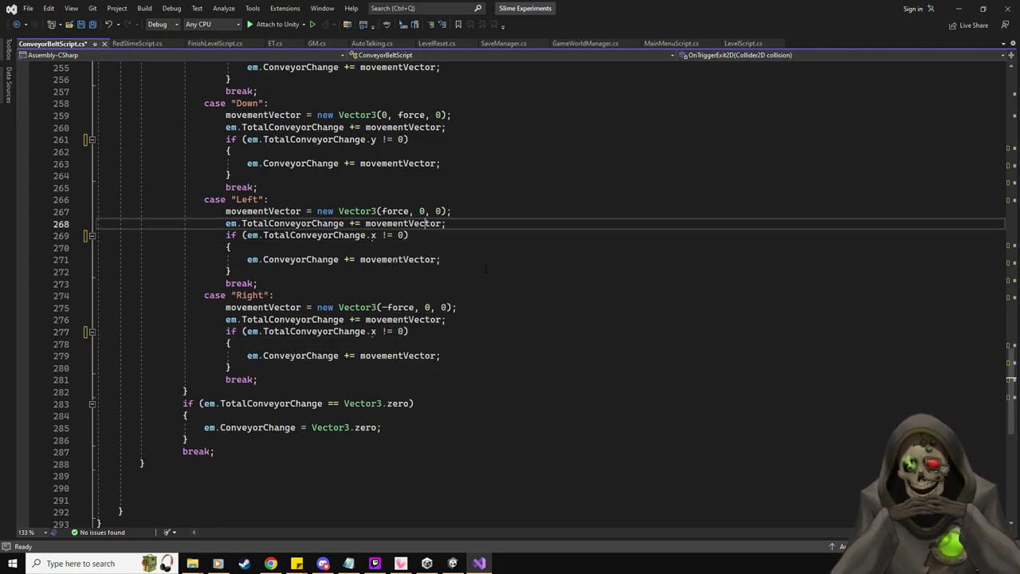
- Expand the collapsed OnTriggerEnter2D method and review its direction checks for Player, MovableBlock and Enemy
{"action": "scroll", "coordinate": [511, 279], "scroll_direction": "up", "scroll_amount": 20}
{"action": "scroll", "coordinate": [511, 279], "scroll_direction": "up", "scroll_amount": 15}
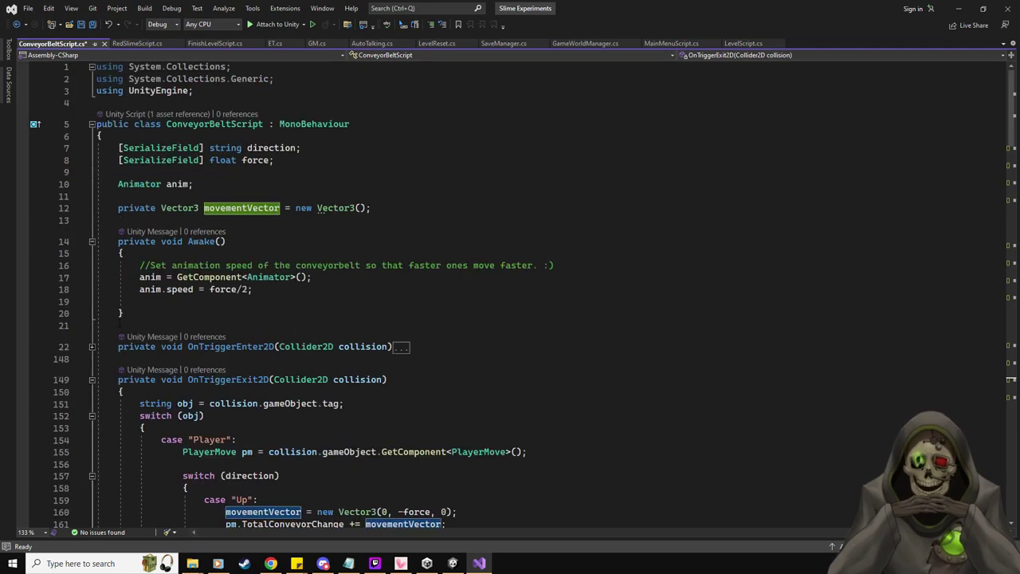
{"action": "left_click", "coordinate": [92, 346]}
{"action": "scroll", "coordinate": [641, 337], "scroll_direction": "down", "scroll_amount": 5}
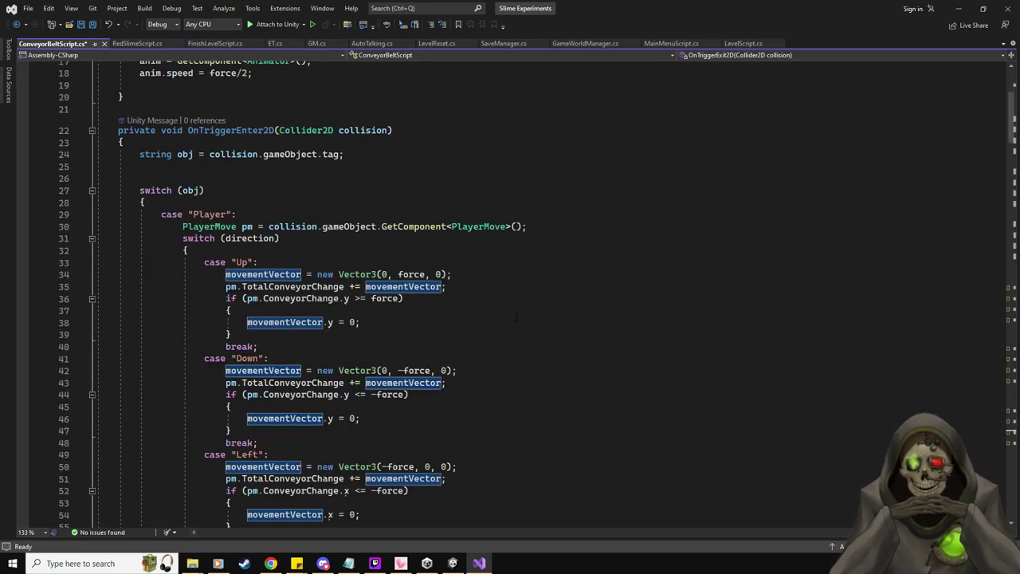
{"action": "scroll", "coordinate": [515, 317], "scroll_direction": "down", "scroll_amount": 1}
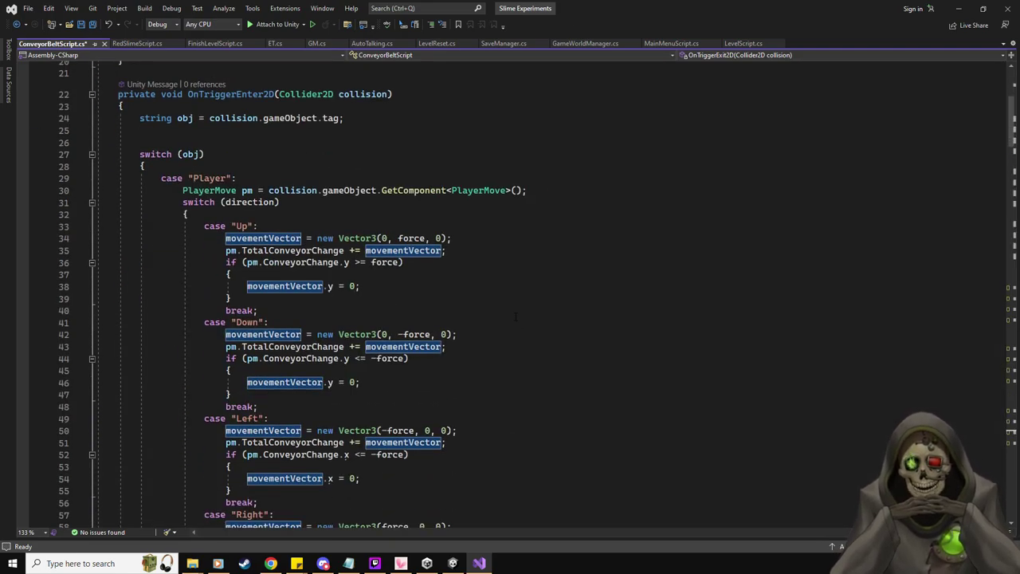
{"action": "scroll", "coordinate": [516, 318], "scroll_direction": "down", "scroll_amount": 1}
{"action": "scroll", "coordinate": [330, 442], "scroll_direction": "down", "scroll_amount": 15}
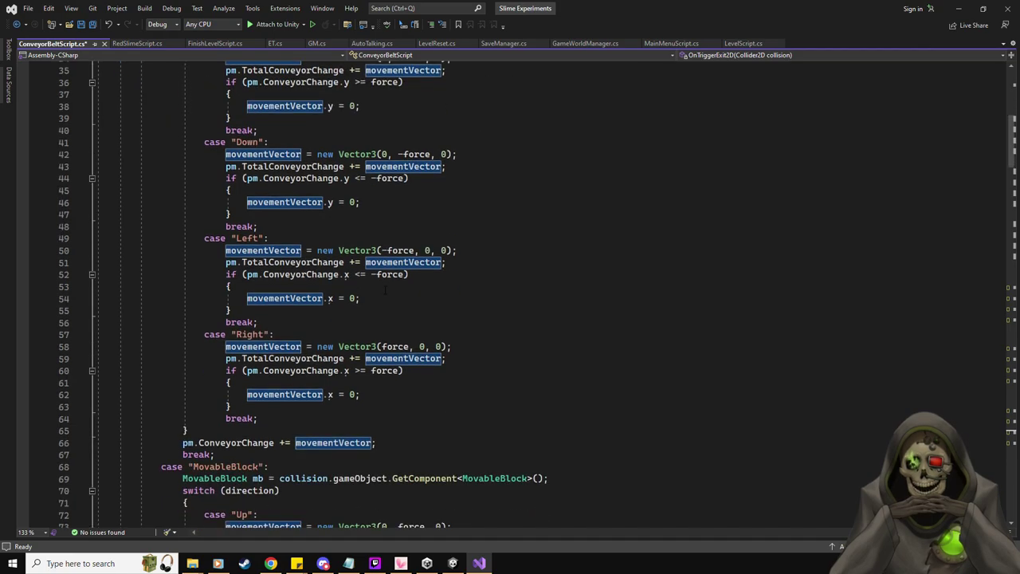
{"action": "scroll", "coordinate": [375, 360], "scroll_direction": "down", "scroll_amount": 5}
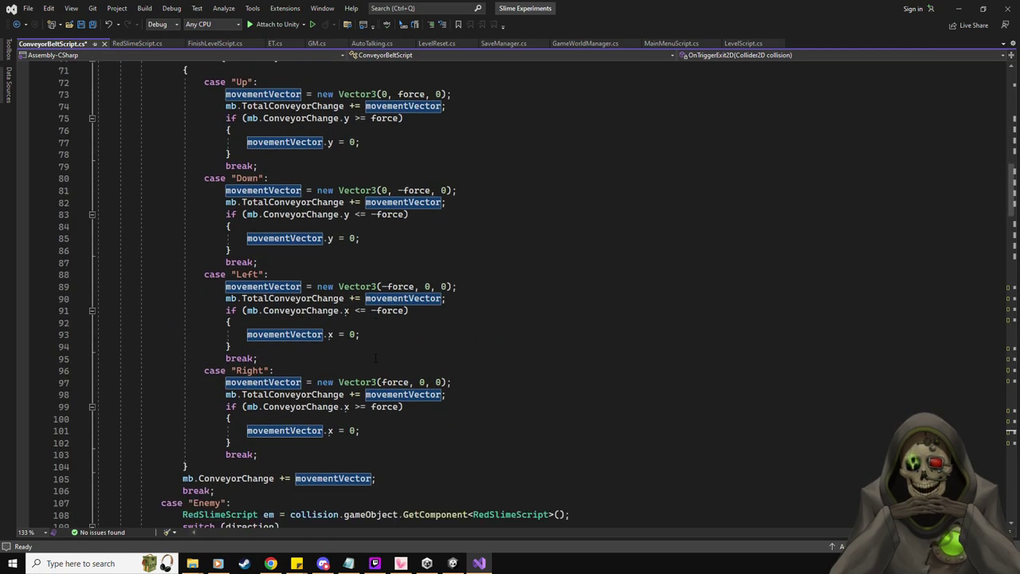
{"action": "scroll", "coordinate": [373, 359], "scroll_direction": "down", "scroll_amount": 8}
{"action": "scroll", "coordinate": [374, 359], "scroll_direction": "up", "scroll_amount": 20}
{"action": "scroll", "coordinate": [454, 392], "scroll_direction": "up", "scroll_amount": 6}
- Save ConveyorBeltScript.cs and switch to Unity so the script changes load
{"action": "key", "text": "ctrl+s"}
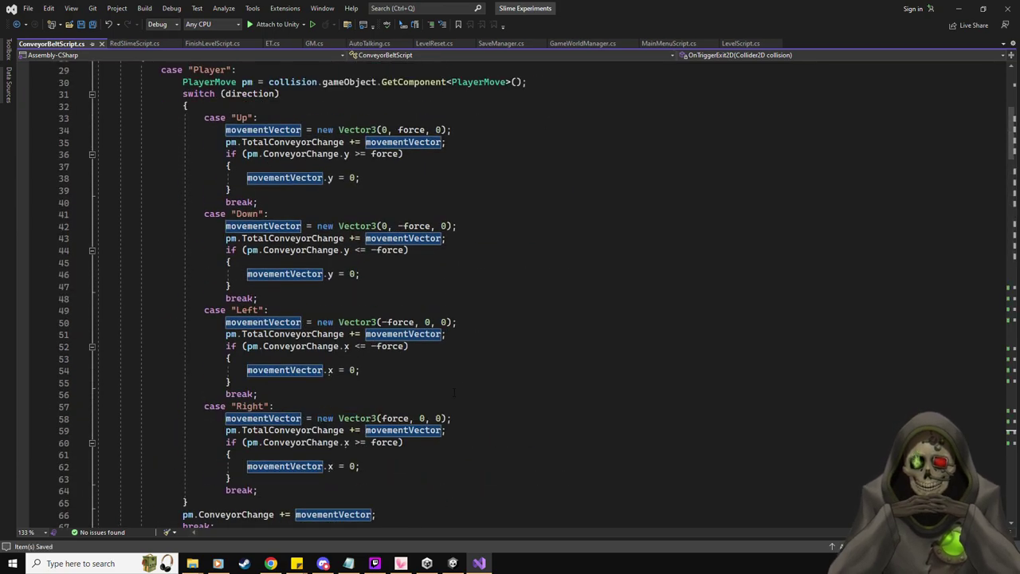
{"action": "key", "text": "super+Down"}
{"action": "key", "text": "super+Down"}
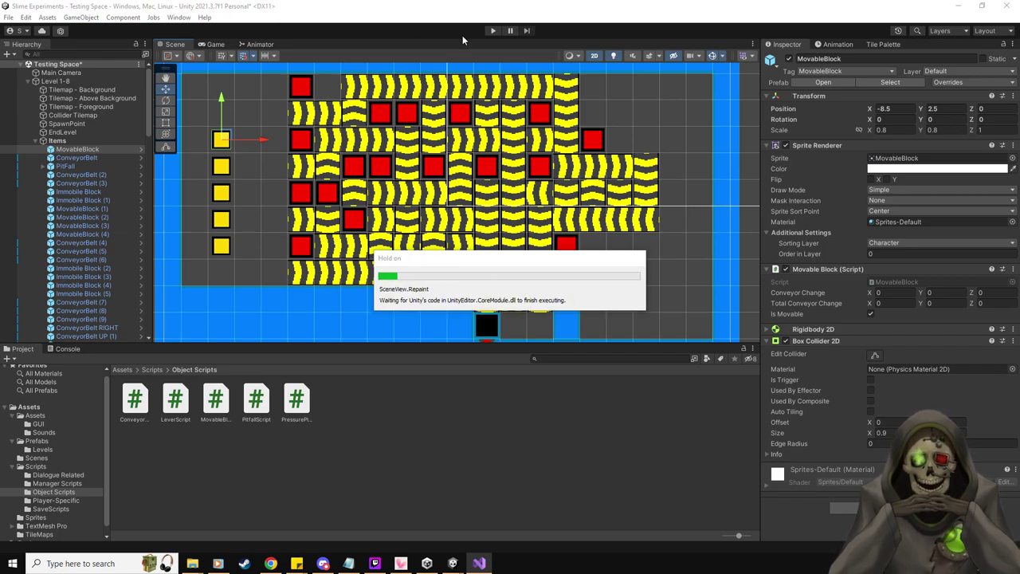
- Run the game and push the second movable block right onto the conveyor belts to test how they carry it
{"action": "left_click", "coordinate": [494, 32]}
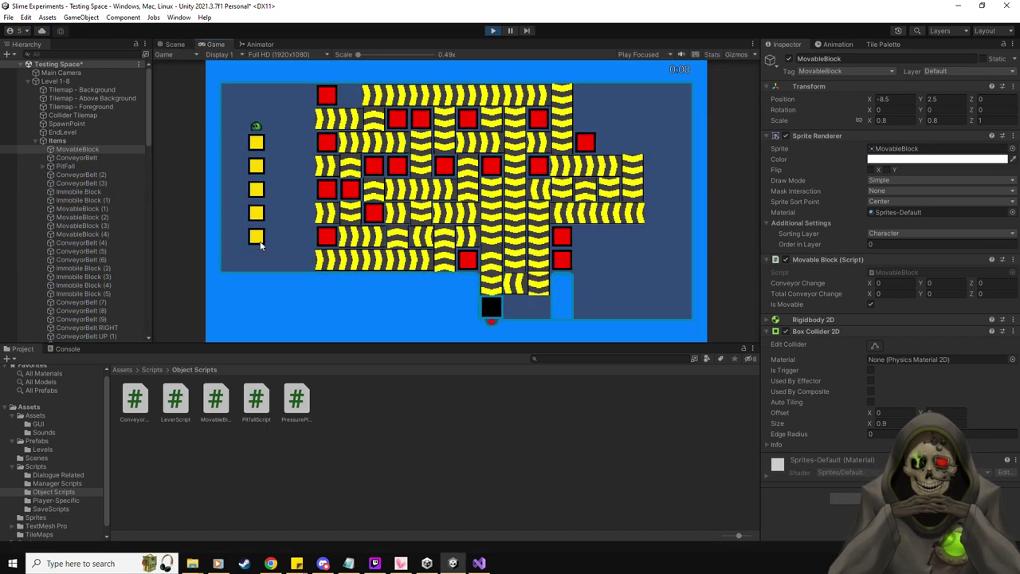
{"action": "key", "text": "Right"}
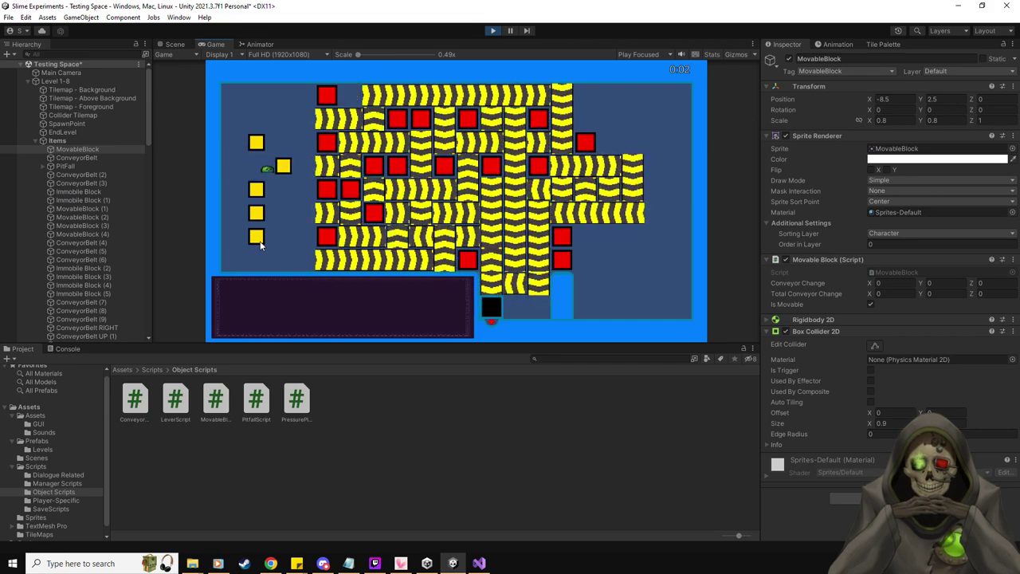
{"action": "key", "text": "Left"}
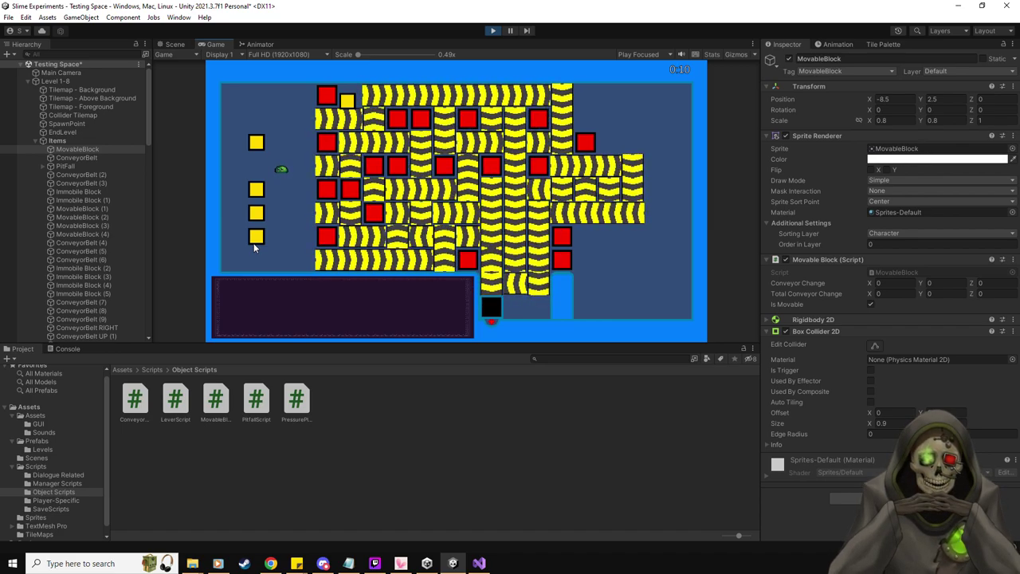
- Push the top movable block up one row and right onto the belts, watch its movement, and stop the game
{"action": "key", "text": "Left"}
{"action": "key", "text": "Up"}
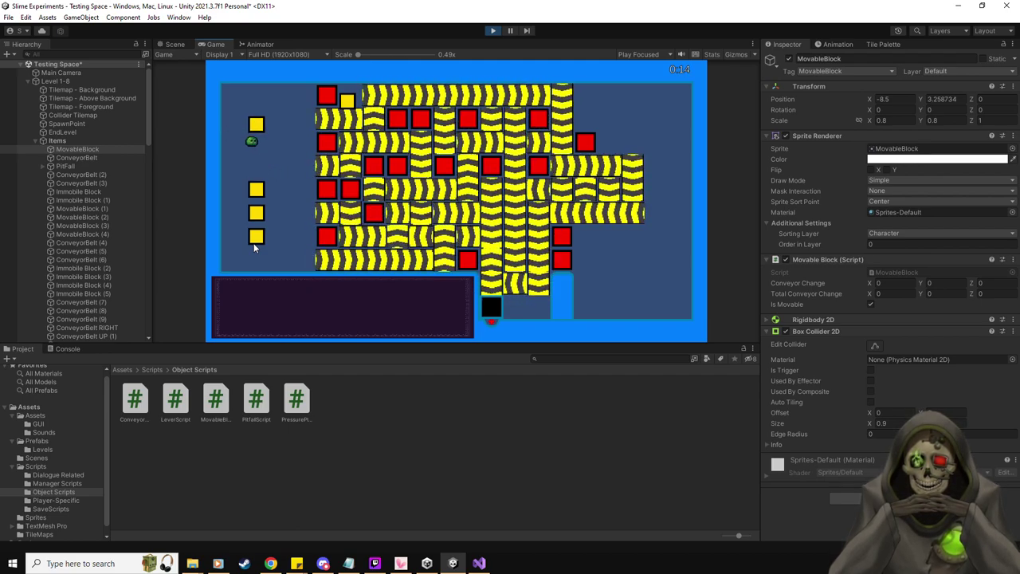
{"action": "key", "text": "Left"}
{"action": "key", "text": "Up"}
{"action": "key", "text": "Right"}
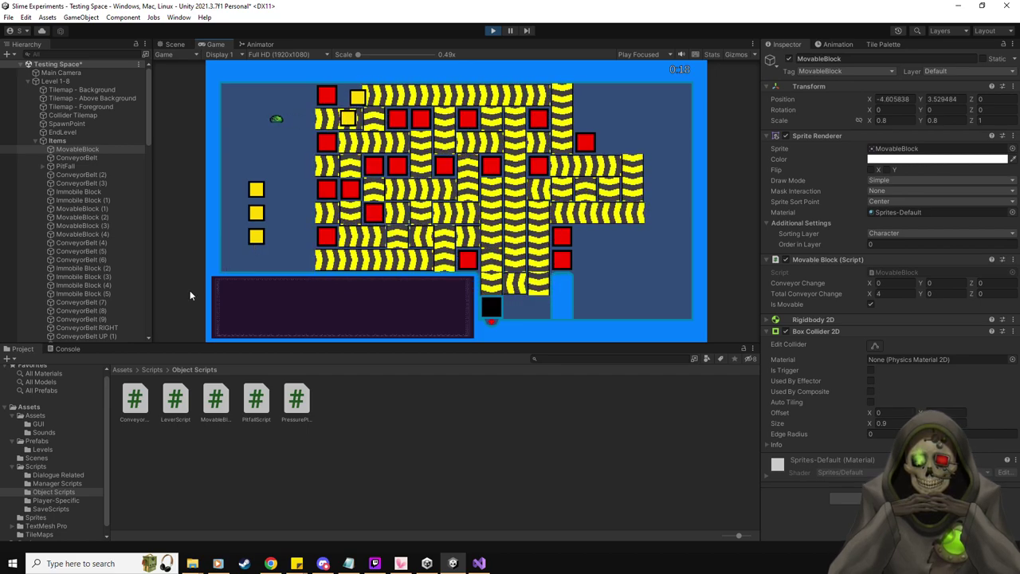
{"action": "key", "text": "Right"}
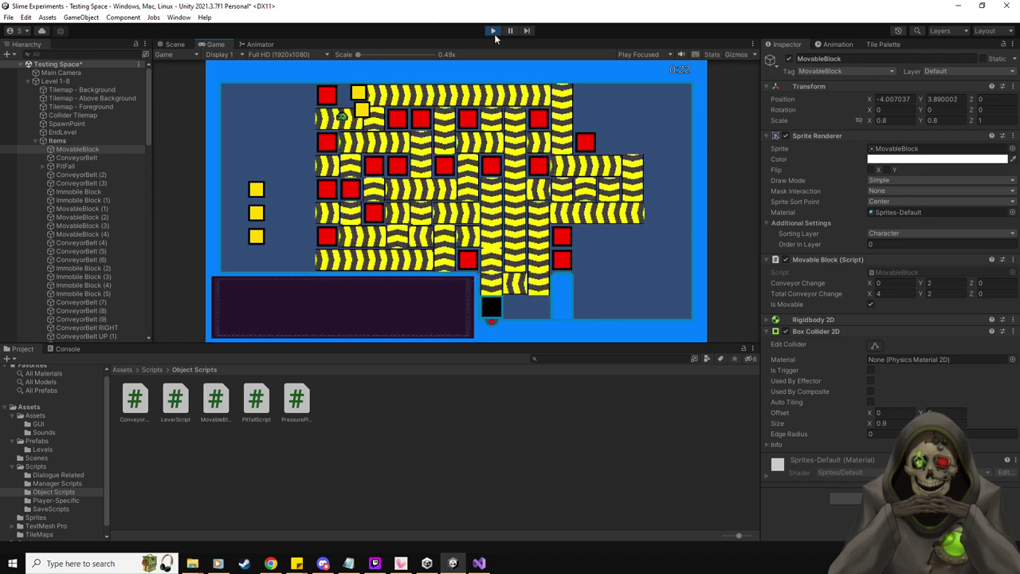
{"action": "key", "text": "Left"}
{"action": "key", "text": "Down"}
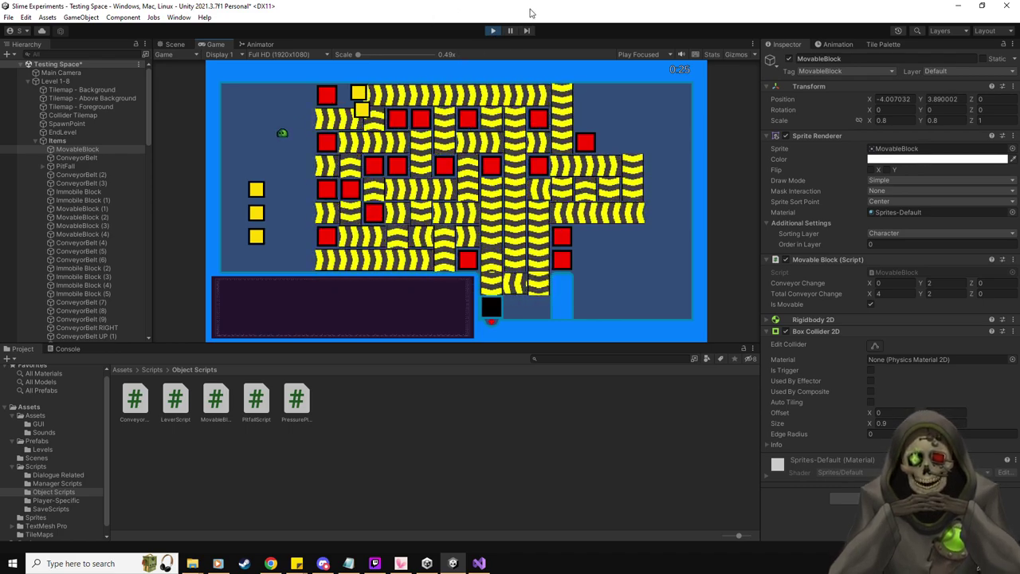
{"action": "left_click", "coordinate": [492, 30]}
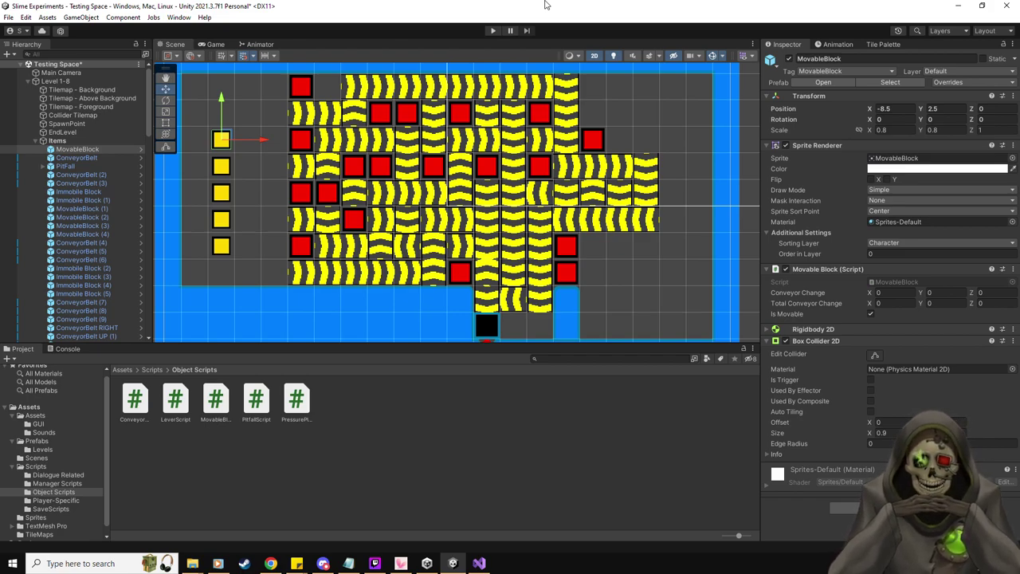
- Move the second row's two leftmost conveyor belts up to Y 4.5 and the top-row immobile block down to Y 3.5
{"action": "left_click", "coordinate": [305, 110]}
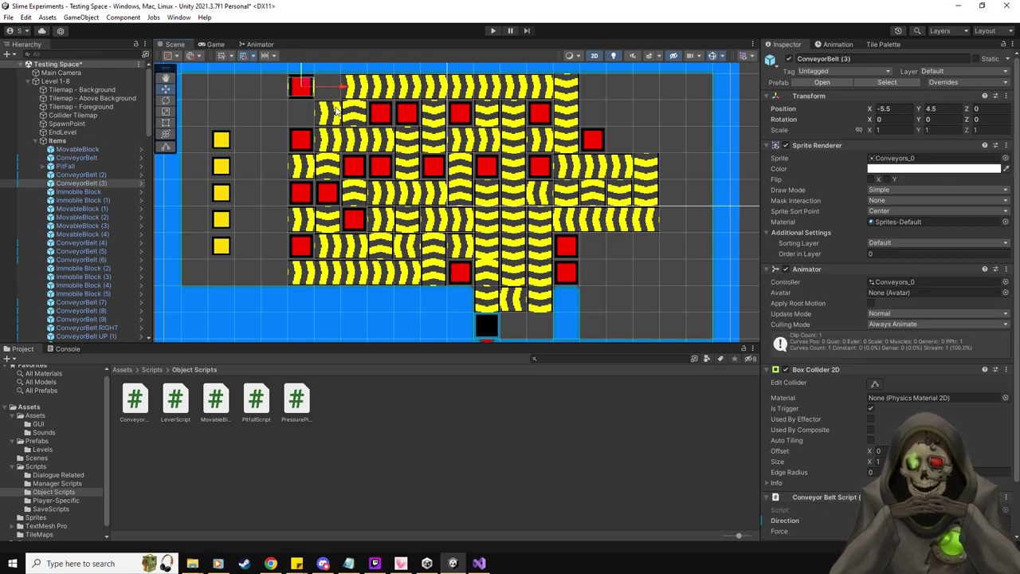
{"action": "left_click", "coordinate": [329, 115]}
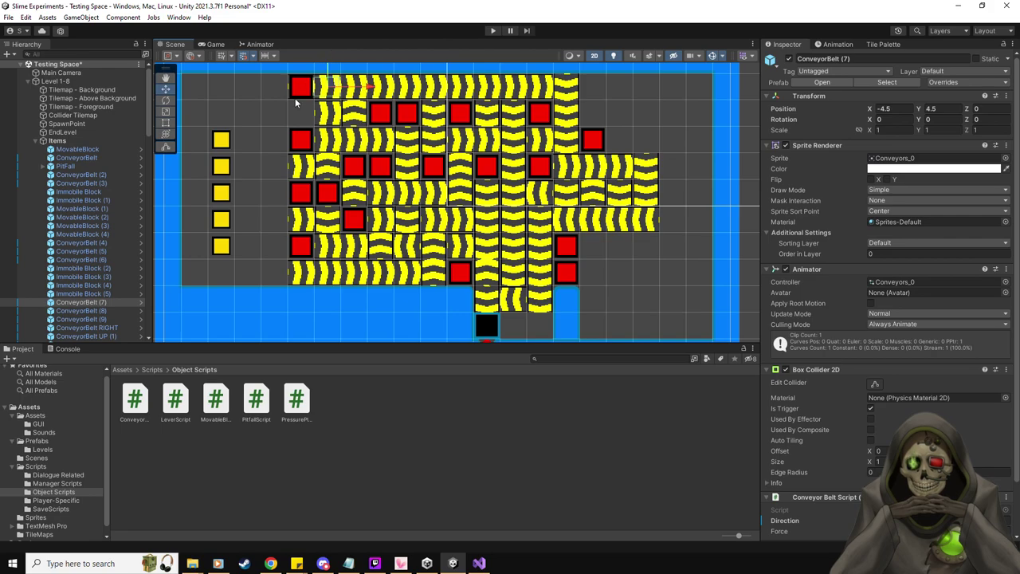
{"action": "left_click", "coordinate": [302, 89]}
{"action": "left_click_drag", "start_coordinate": [303, 72], "coordinate": [302, 96]}
- Replace the second-row conveyor belts at X -4.5 and X -3.5 with duplicates of the immobile block at the row's start
{"action": "left_click", "coordinate": [358, 116]}
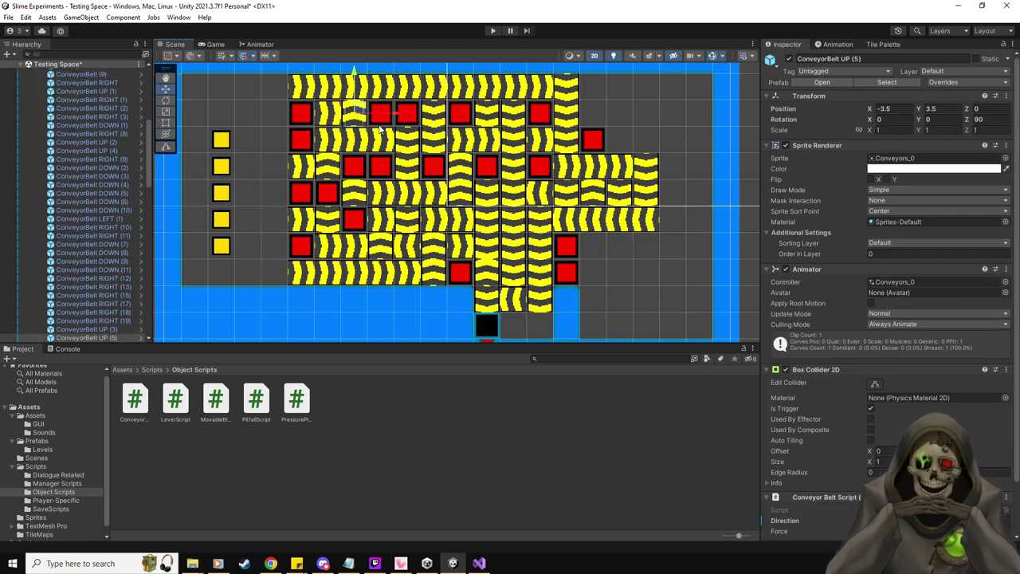
{"action": "key", "text": "Delete"}
{"action": "left_click", "coordinate": [302, 116]}
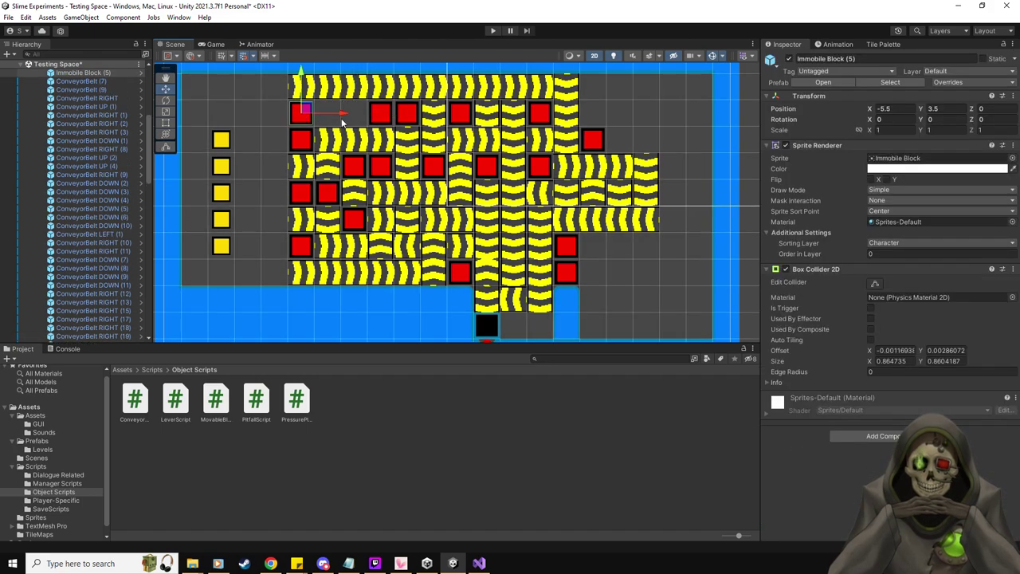
{"action": "key", "text": "ctrl+d"}
{"action": "left_click_drag", "start_coordinate": [347, 113], "coordinate": [393, 114]}
{"action": "key", "text": "ctrl+d"}
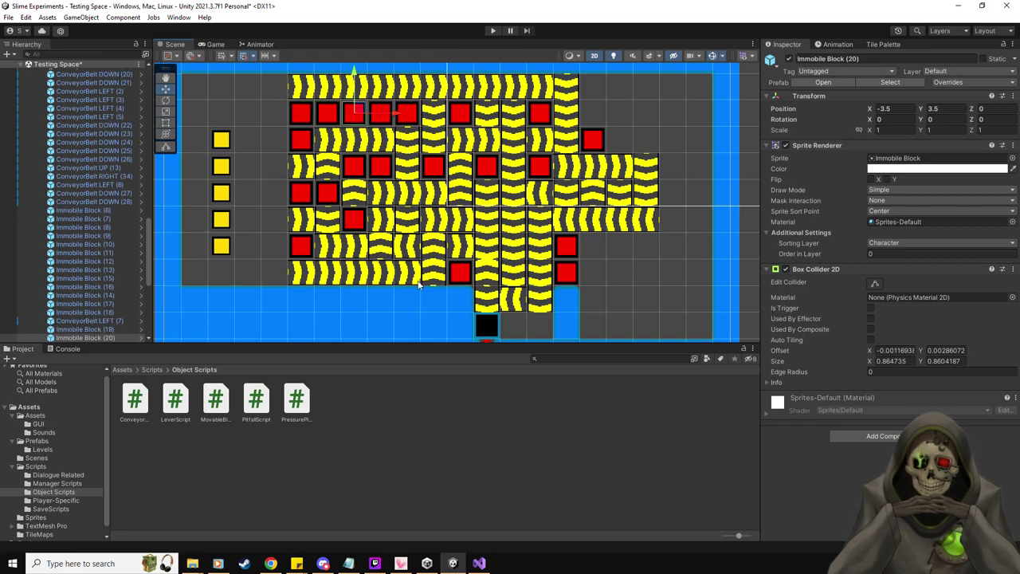
- Play-test the level by pushing the second movable block right onto the belts, and stop the game
{"action": "left_click", "coordinate": [491, 31]}
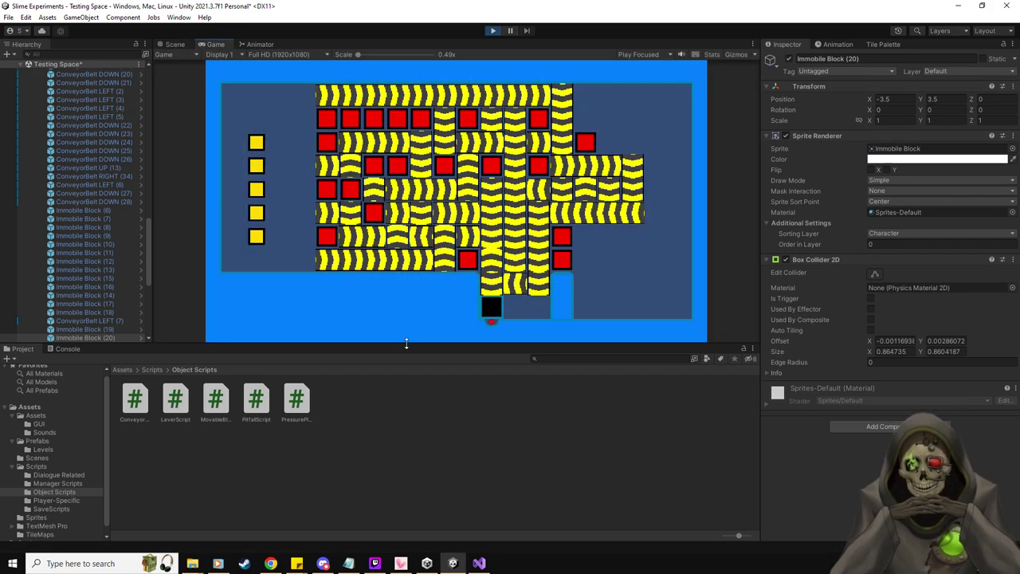
{"action": "key", "text": "Right"}
{"action": "key", "text": "Right"}
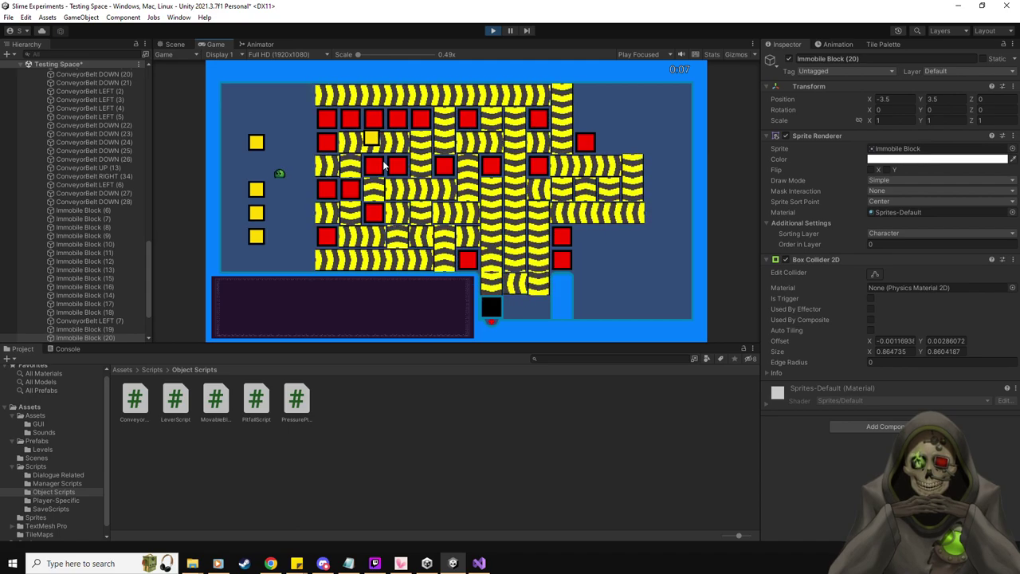
{"action": "left_click", "coordinate": [493, 31]}
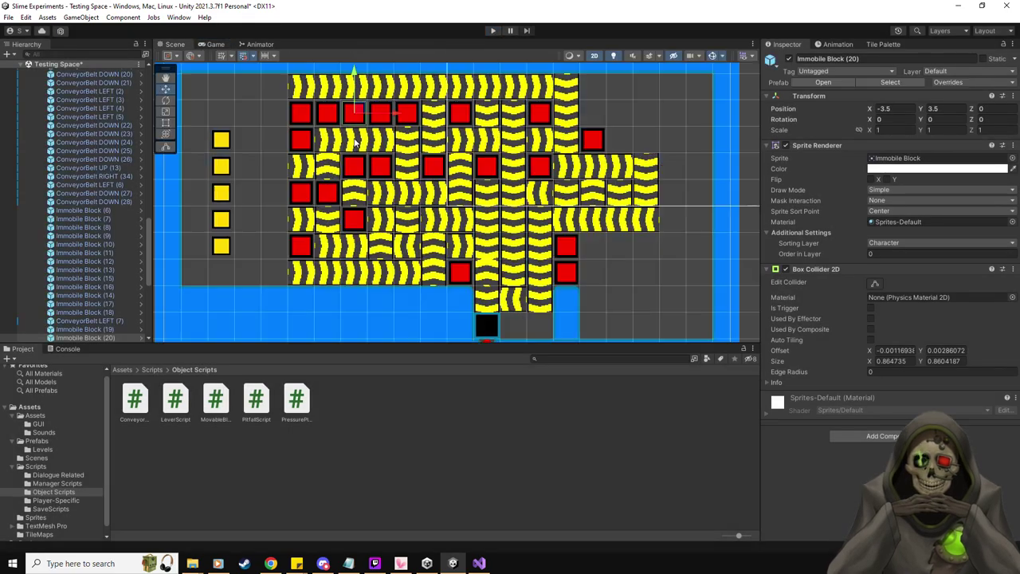
- Delete the second row's four adjacent immobile blocks from X -4.5 to X -1.5
{"action": "key", "text": "ctrl+z"}
{"action": "key", "text": "ctrl+z"}
{"action": "key", "text": "ctrl+z"}
{"action": "key", "text": "ctrl+z"}
{"action": "key", "text": "ctrl+z"}
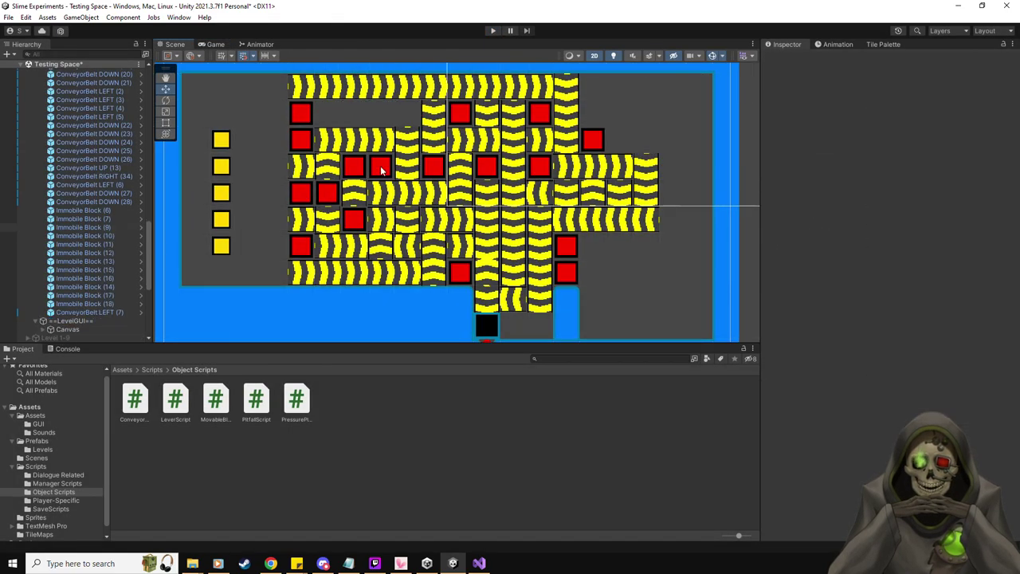
- Delete the immobile blocks among the belts in rows four to six, keeping the leftmost column and the fourth row's block at X 3.5
{"action": "key", "text": "ctrl+z"}
{"action": "key", "text": "ctrl+z"}
{"action": "key", "text": "ctrl+z"}
{"action": "key", "text": "ctrl+z"}
{"action": "key", "text": "ctrl+z"}
{"action": "key", "text": "ctrl+z"}
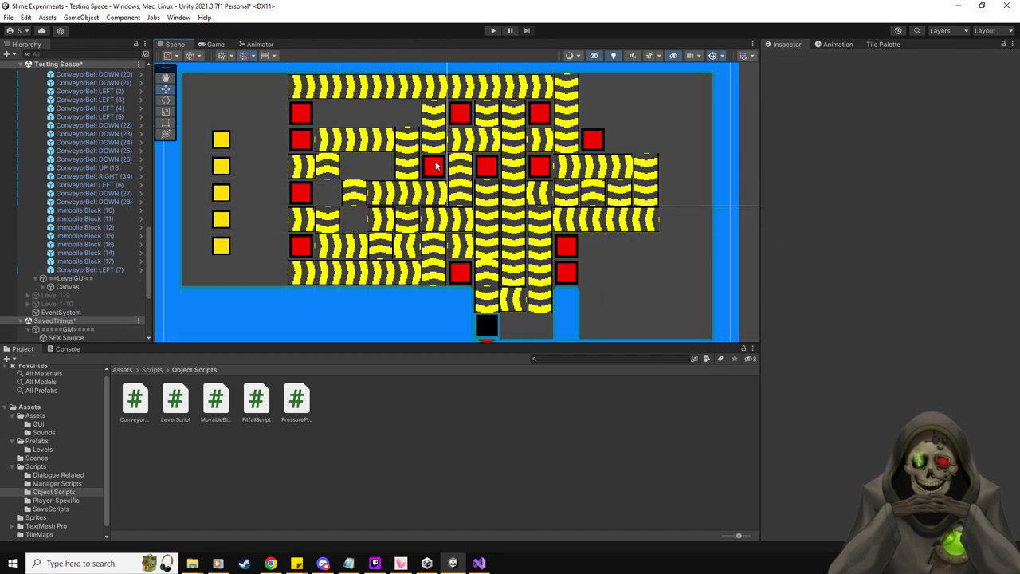
{"action": "key", "text": "ctrl+z"}
{"action": "key", "text": "ctrl+z"}
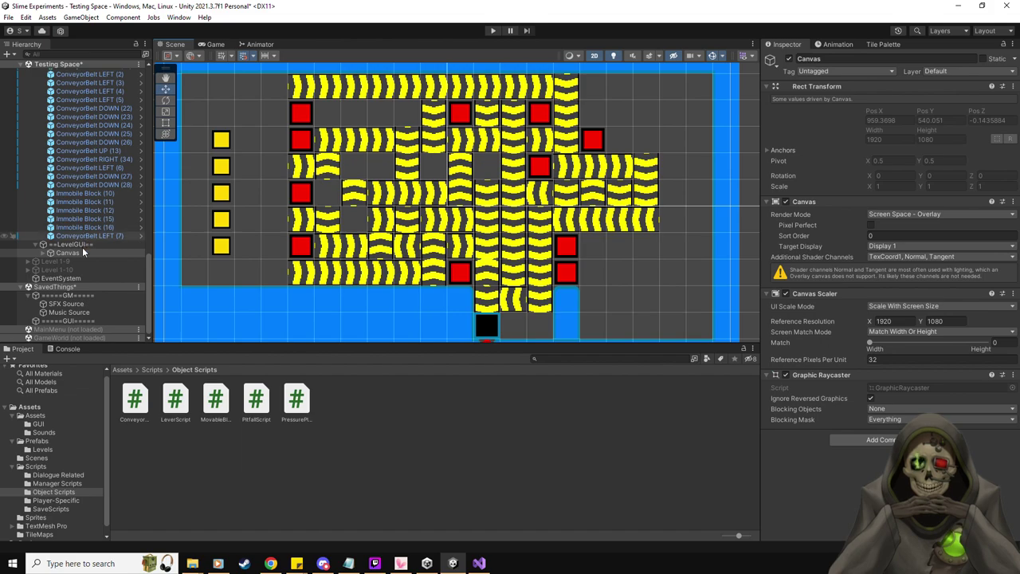
- Delete the second-row immobile block at X 0.5 and the fourth-row immobile block at X 3.5
{"action": "scroll", "coordinate": [492, 253], "scroll_direction": "down", "scroll_amount": 2}
{"action": "scroll", "coordinate": [492, 253], "scroll_direction": "up", "scroll_amount": 1}
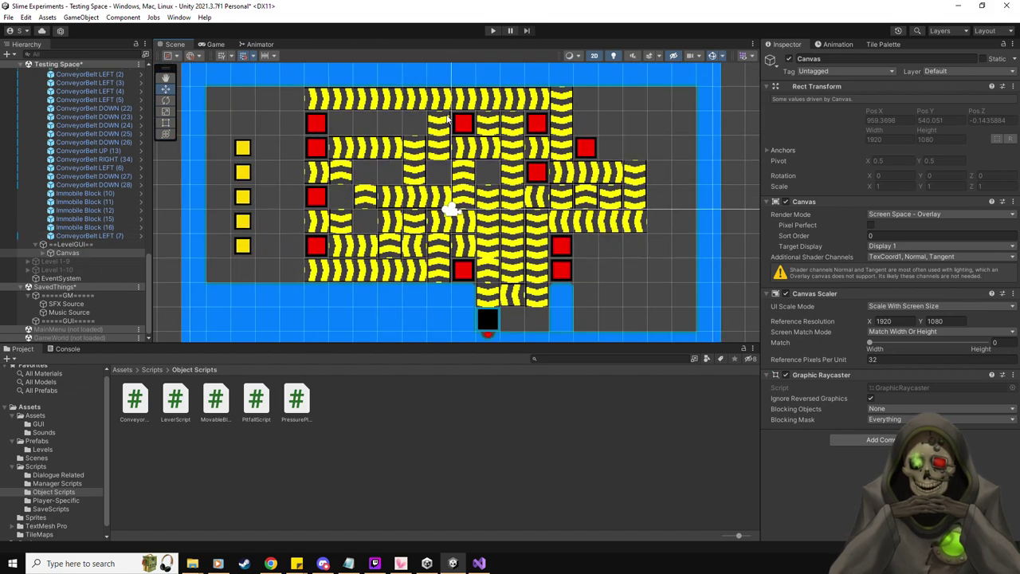
{"action": "key", "text": "ctrl+z"}
{"action": "key", "text": "ctrl+z"}
{"action": "key", "text": "ctrl+z"}
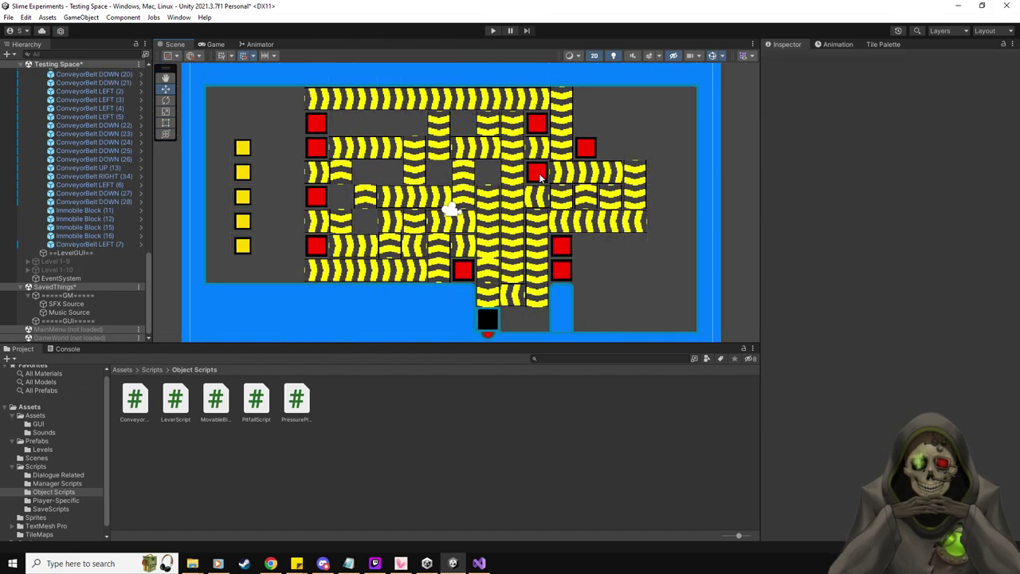
{"action": "key", "text": "ctrl+z"}
{"action": "key", "text": "ctrl+z"}
{"action": "key", "text": "ctrl+z"}
{"action": "key", "text": "ctrl+z"}
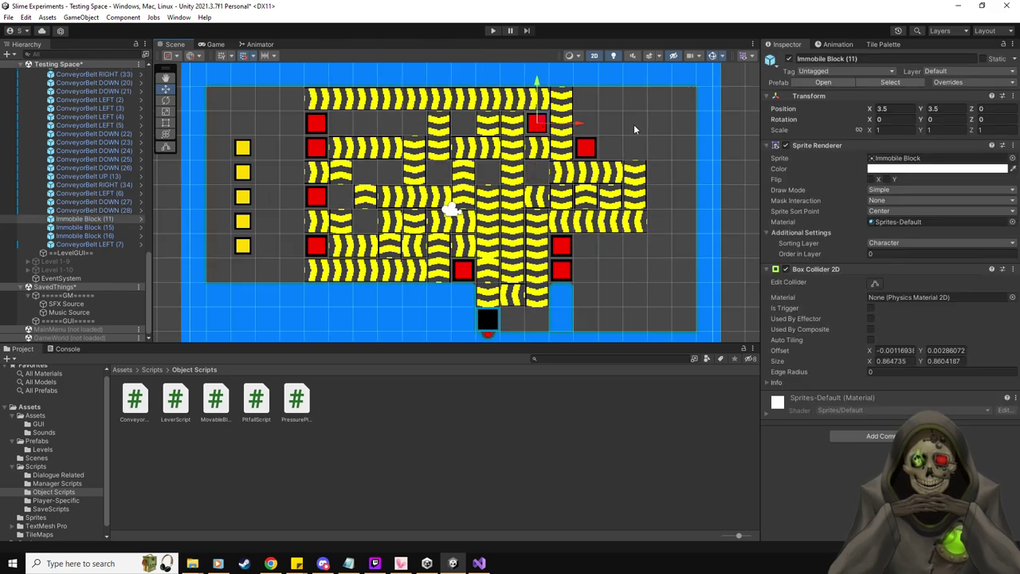
- Delete the remaining immobile blocks outside the leftmost column, in the second, third, seventh and eighth rows
{"action": "key", "text": "ctrl+z"}
{"action": "key", "text": "ctrl+z"}
{"action": "key", "text": "ctrl+z"}
{"action": "key", "text": "ctrl+z"}
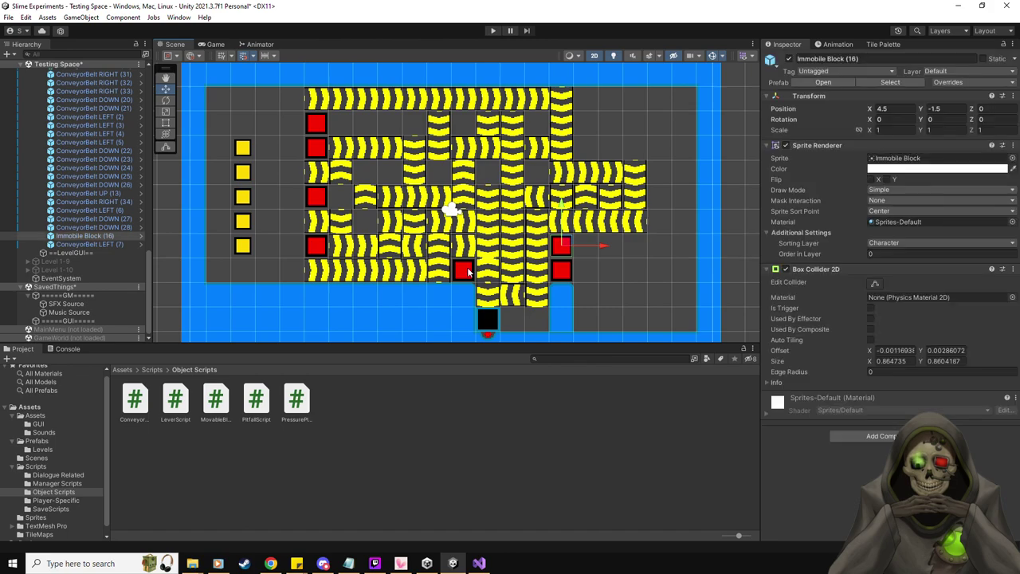
{"action": "key", "text": "ctrl+z"}
{"action": "key", "text": "ctrl+z"}
{"action": "key", "text": "ctrl+z"}
{"action": "key", "text": "ctrl+z"}
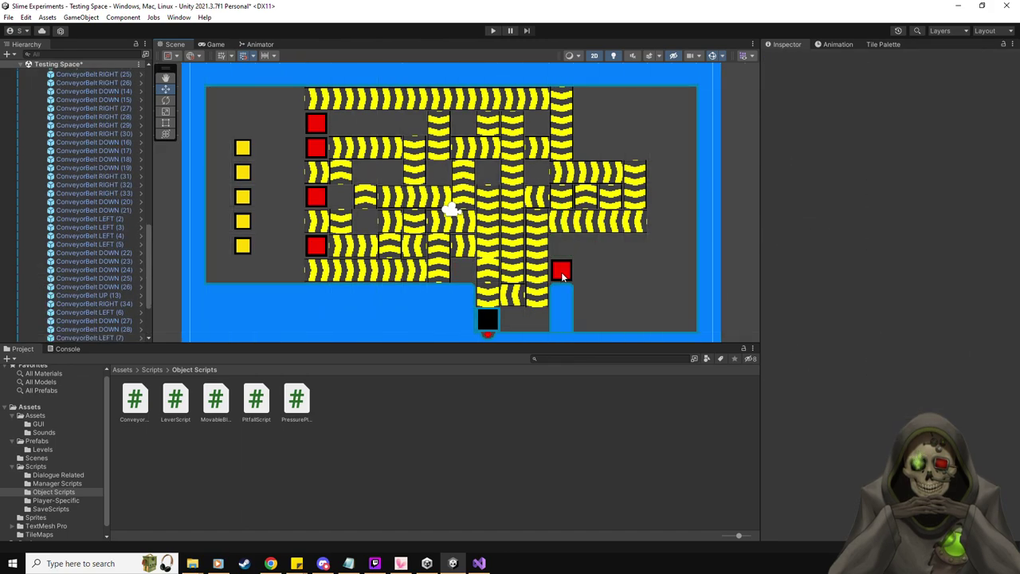
- Run the game, check the errors in the Console, and stop the game
{"action": "left_click", "coordinate": [492, 31]}
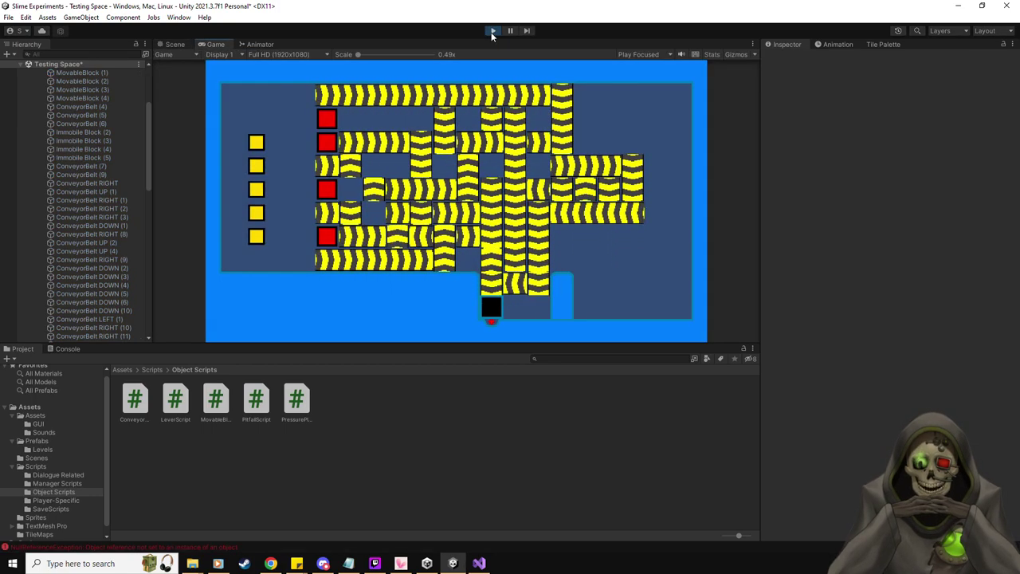
{"action": "left_click", "coordinate": [68, 349]}
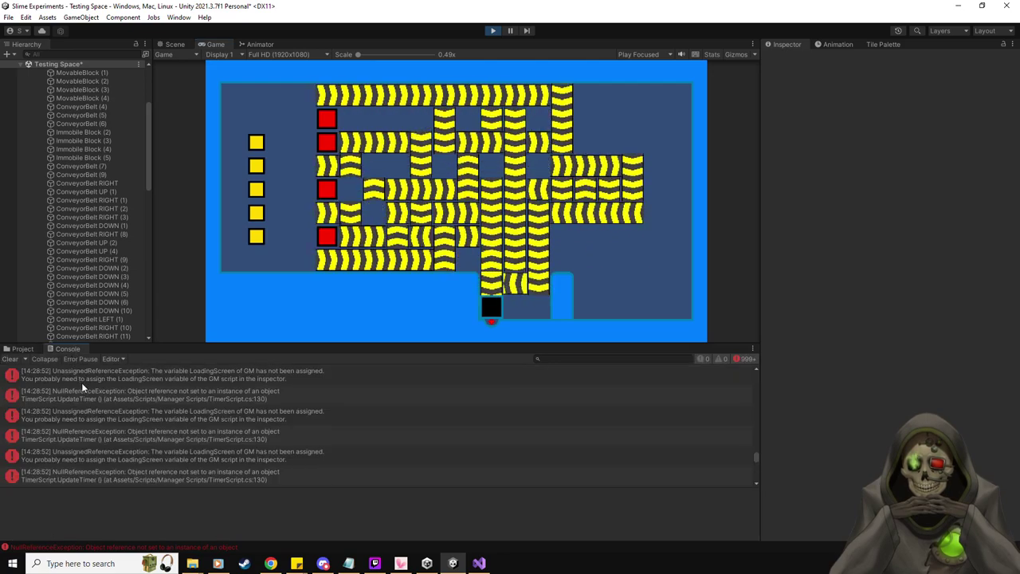
{"action": "left_click", "coordinate": [490, 31]}
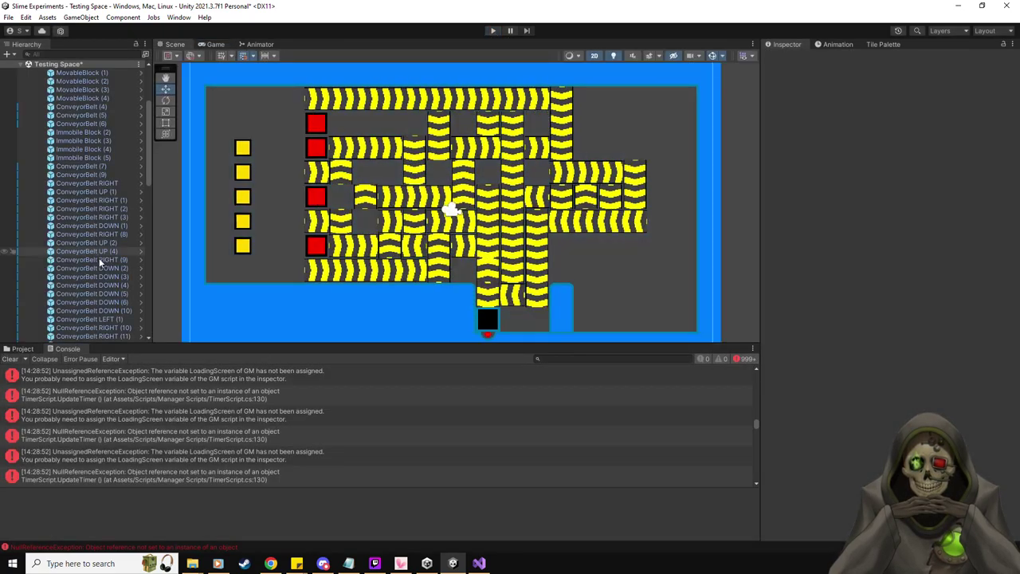
- Inspect the =====GUI===== object in the SavedThings scene and undo the immobile block deletions in the seventh and eighth rows
{"action": "scroll", "coordinate": [96, 303], "scroll_direction": "down", "scroll_amount": 10}
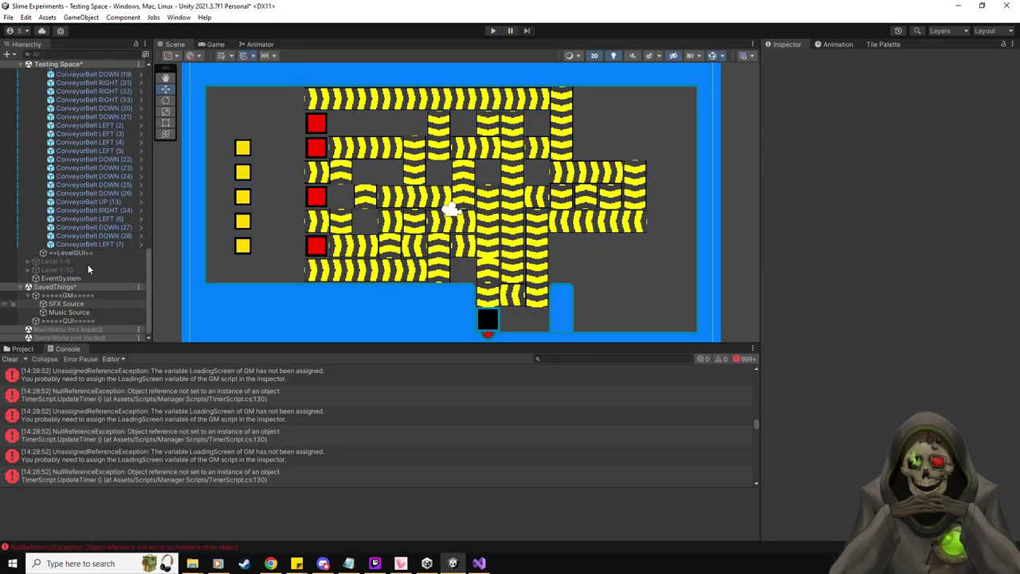
{"action": "left_click", "coordinate": [101, 320]}
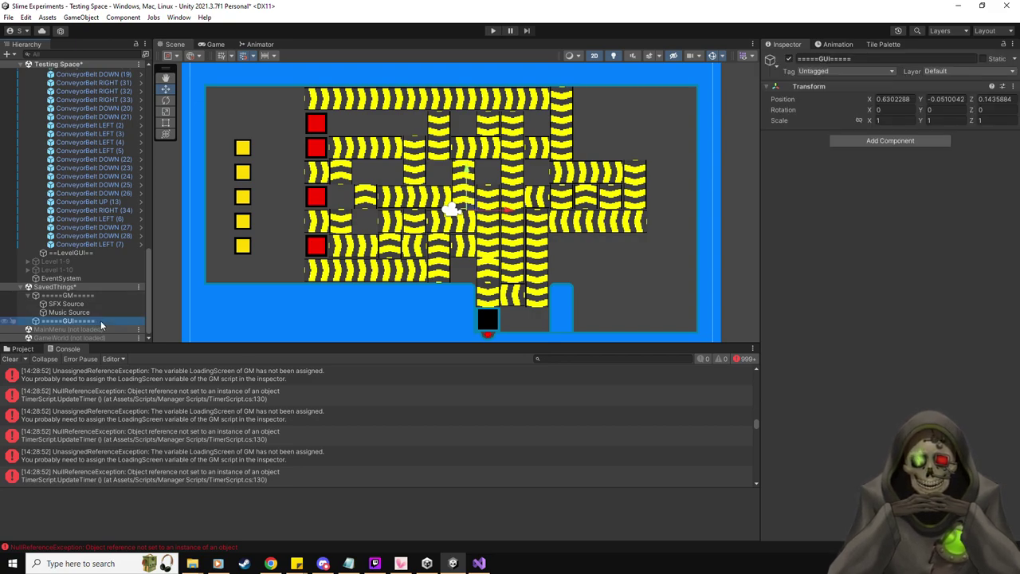
{"action": "key", "text": "ctrl+z"}
{"action": "key", "text": "ctrl+z"}
{"action": "key", "text": "ctrl+z"}
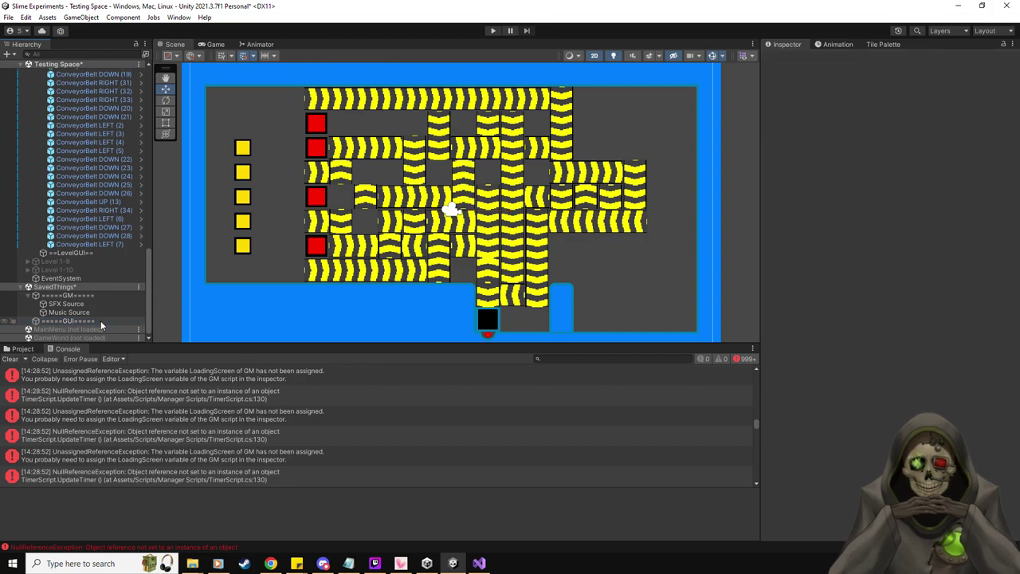
{"action": "key", "text": "ctrl+z"}
{"action": "key", "text": "ctrl+z"}
{"action": "key", "text": "ctrl+z"}
{"action": "key", "text": "ctrl+z"}
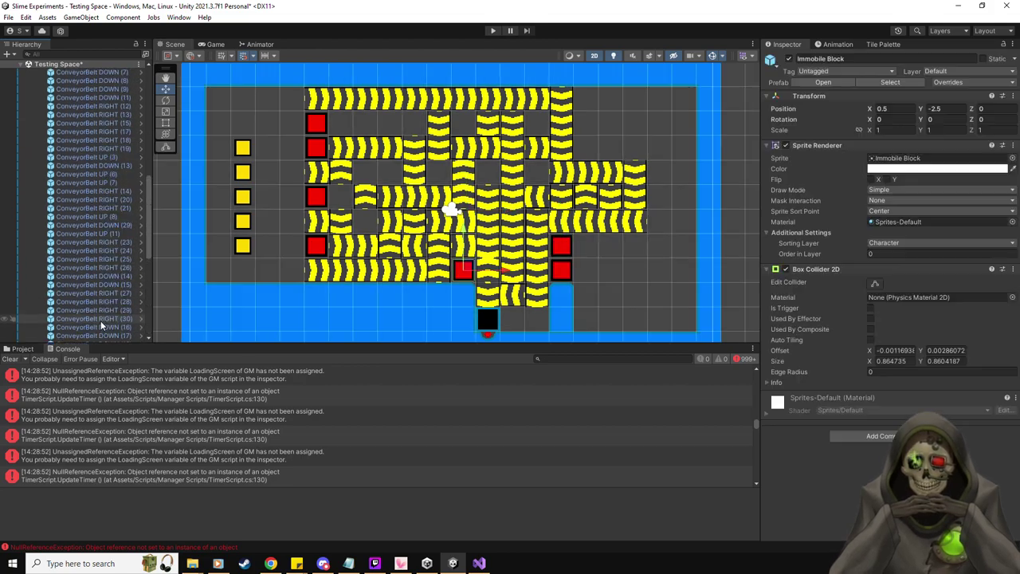
- Undo the deletions of the LevelGUI Canvas and the immobile blocks near the right end of rows two to four
{"action": "key", "text": "ctrl+z"}
{"action": "key", "text": "ctrl+z"}
{"action": "key", "text": "ctrl+z"}
{"action": "key", "text": "ctrl+z"}
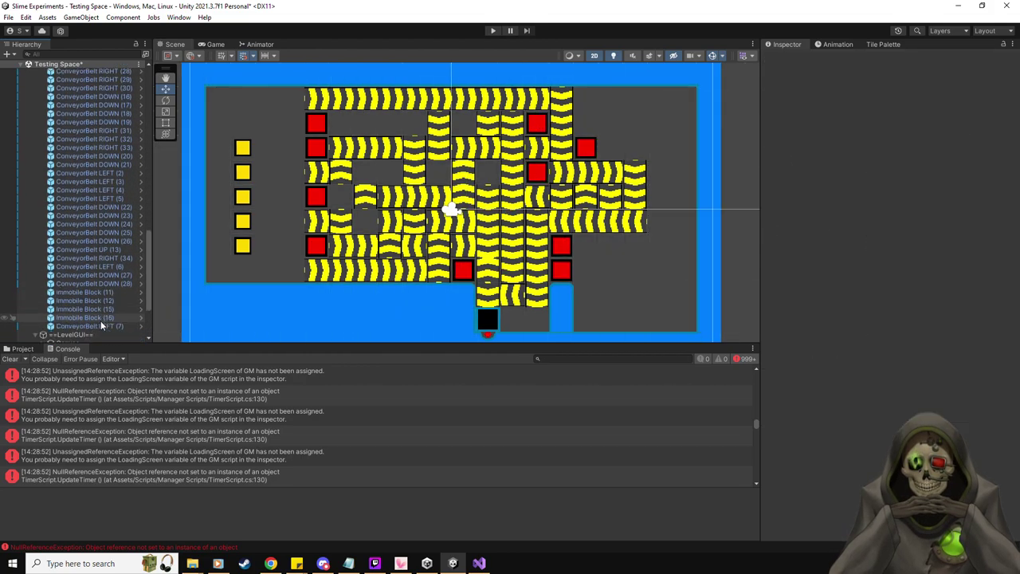
- Undo the deletions of the middle immobile blocks in rows two and four and the sixth-row block at X -3.5
{"action": "key", "text": "ctrl+z"}
{"action": "key", "text": "ctrl+z"}
{"action": "key", "text": "ctrl+z"}
{"action": "key", "text": "ctrl+z"}
{"action": "key", "text": "ctrl+z"}
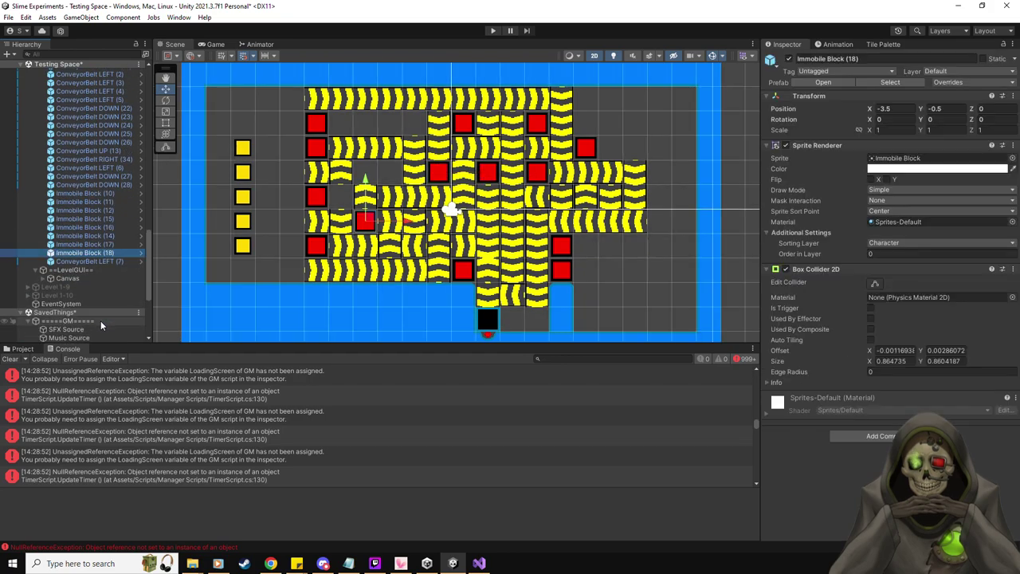
- Keep undoing until the Canvas under =====GUI===== and the left-hand immobile blocks of rows two, four and five are restored
{"action": "key", "text": "ctrl+z"}
{"action": "key", "text": "ctrl+z"}
{"action": "key", "text": "ctrl+z"}
{"action": "key", "text": "ctrl+z"}
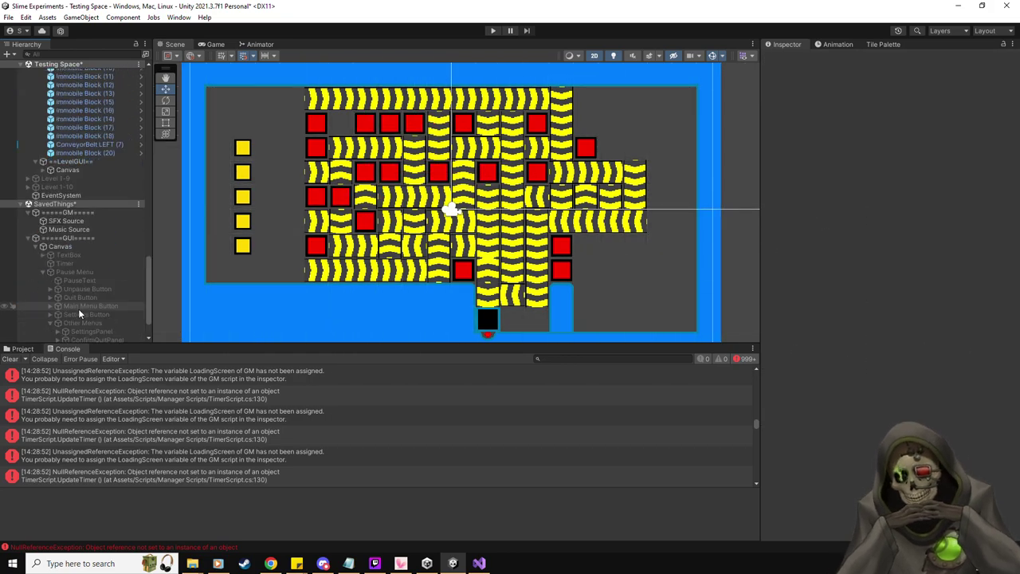
- Assign the Pause Menu object to the Pause Menu field of the GM script on =====GM=====
{"action": "left_click", "coordinate": [89, 212]}
{"action": "left_click", "coordinate": [921, 72]}
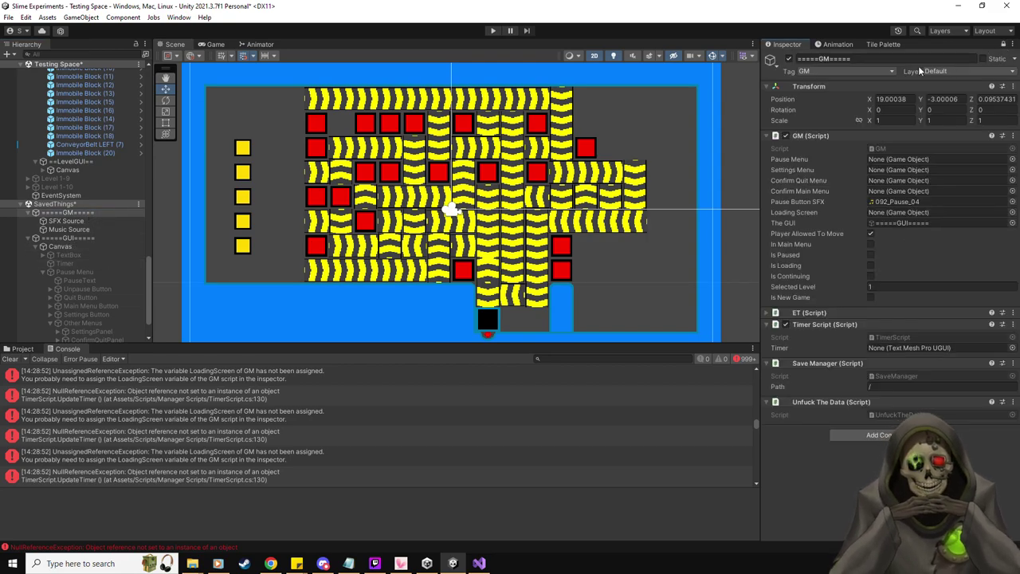
{"action": "scroll", "coordinate": [83, 239], "scroll_direction": "down", "scroll_amount": 3}
{"action": "left_click", "coordinate": [110, 228]}
{"action": "left_click_drag", "start_coordinate": [110, 231], "coordinate": [917, 160]}
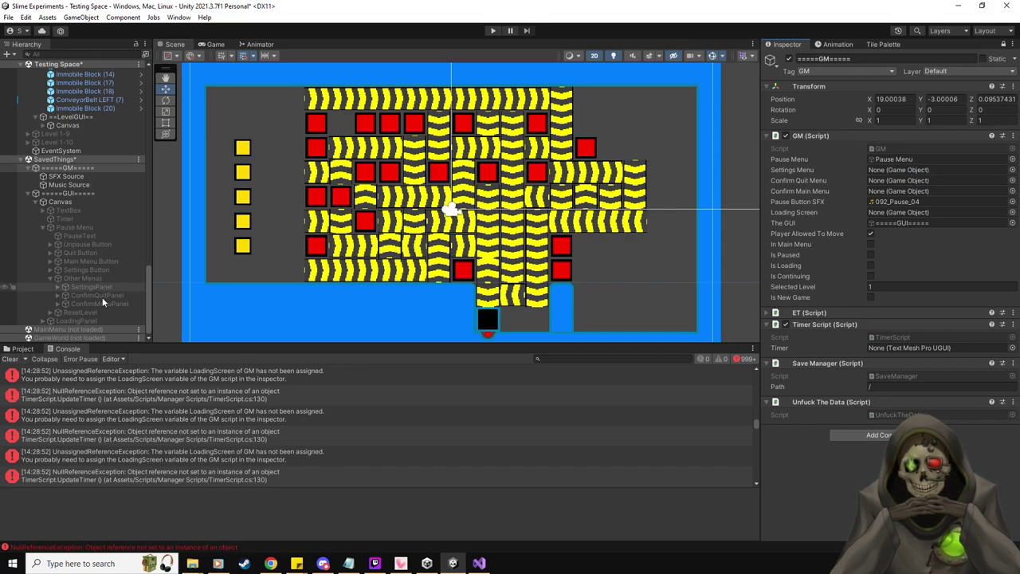
- Assign SettingsPanel, ConfirmQuitPanel, ConfirmMenuPanel and LoadingPanel to the matching empty GM script fields and save the scenes
{"action": "left_click_drag", "start_coordinate": [90, 284], "coordinate": [896, 170]}
{"action": "left_click_drag", "start_coordinate": [96, 297], "coordinate": [900, 189]}
{"action": "left_click_drag", "start_coordinate": [111, 303], "coordinate": [900, 192]}
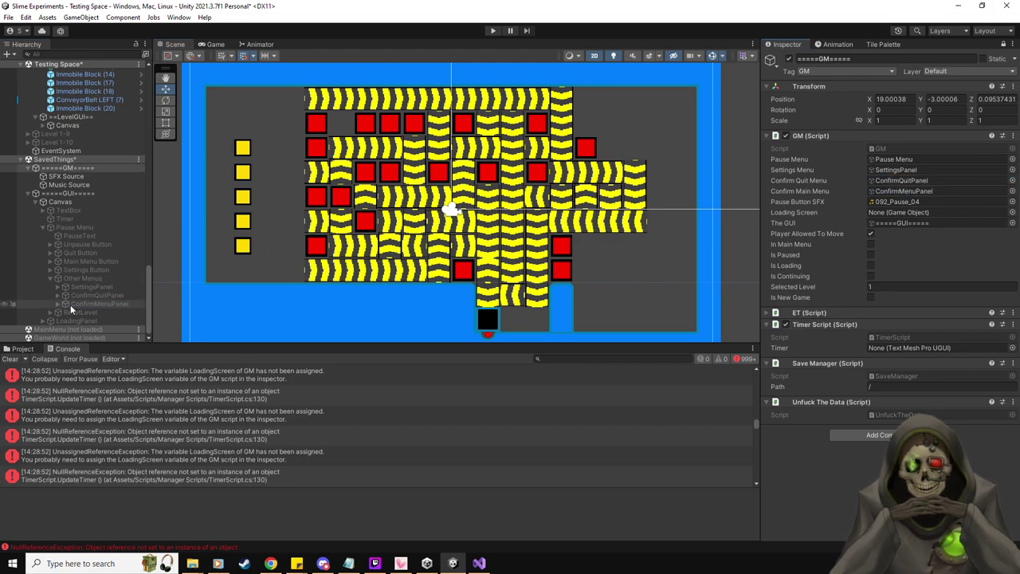
{"action": "left_click_drag", "start_coordinate": [82, 321], "coordinate": [936, 217]}
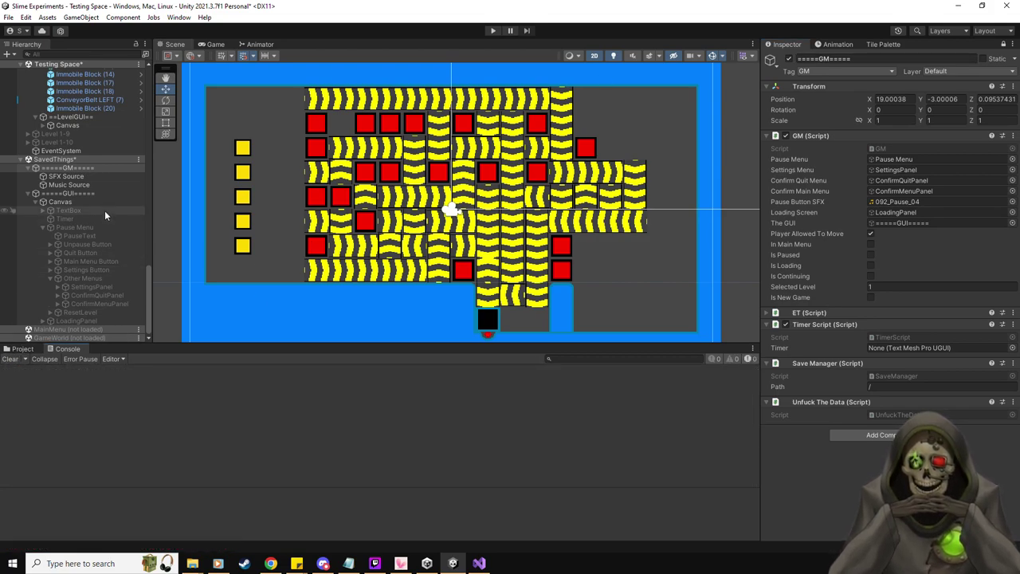
{"action": "key", "text": "ctrl+s"}
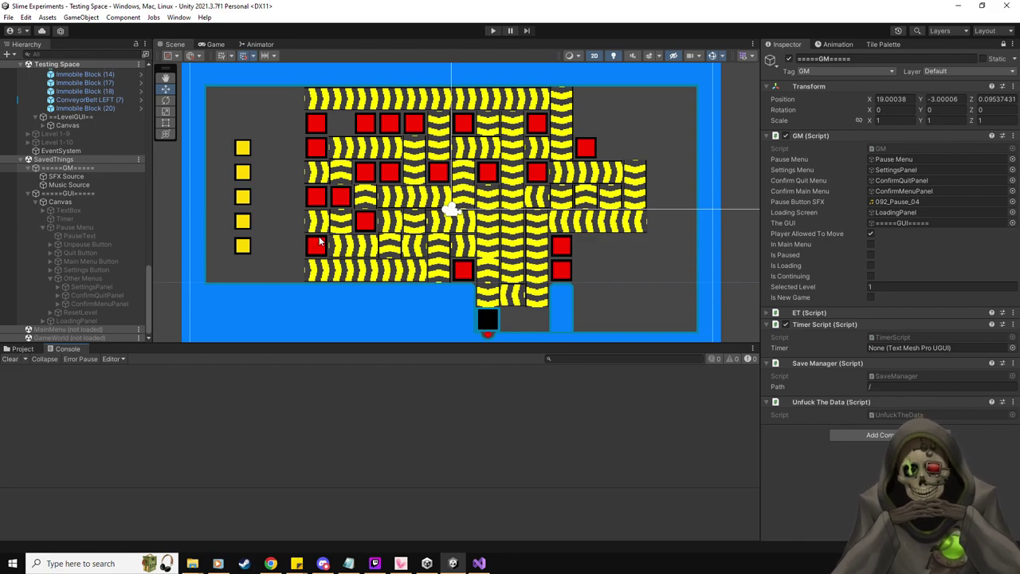
- Set the position of =====GM===== to X 100, Y 100
{"action": "left_click", "coordinate": [365, 175]}
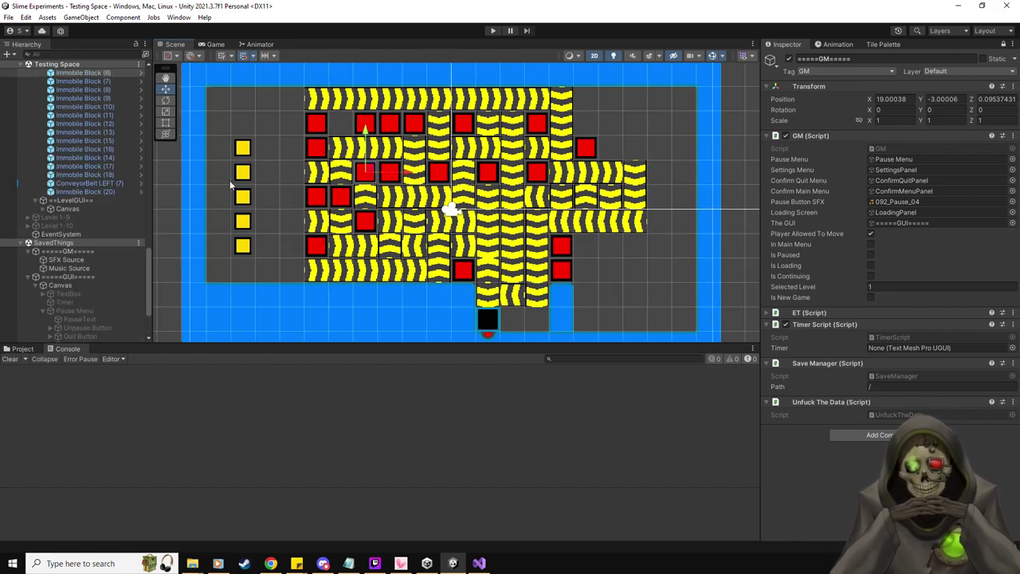
{"action": "left_click", "coordinate": [73, 276]}
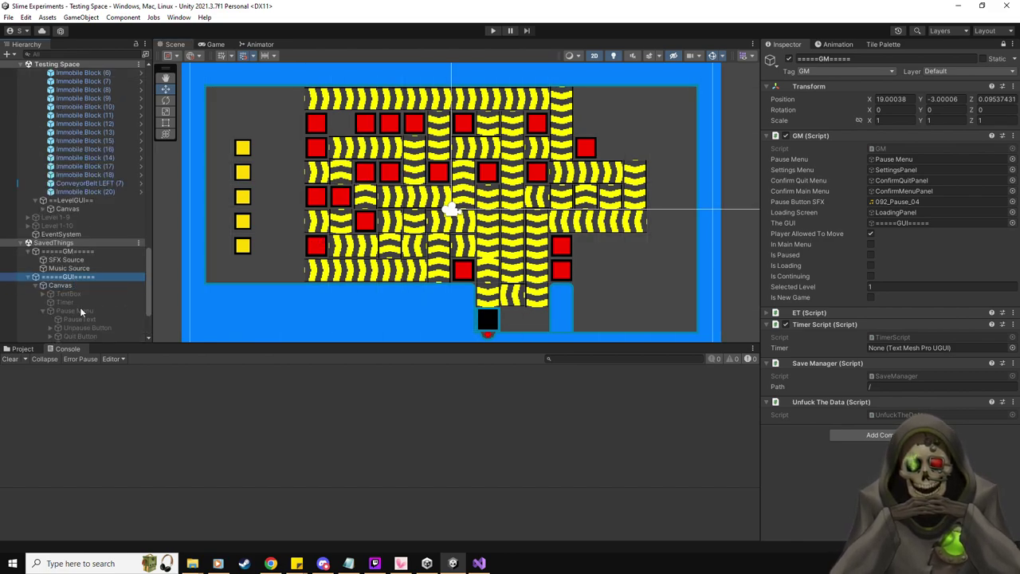
{"action": "left_click", "coordinate": [892, 99]}
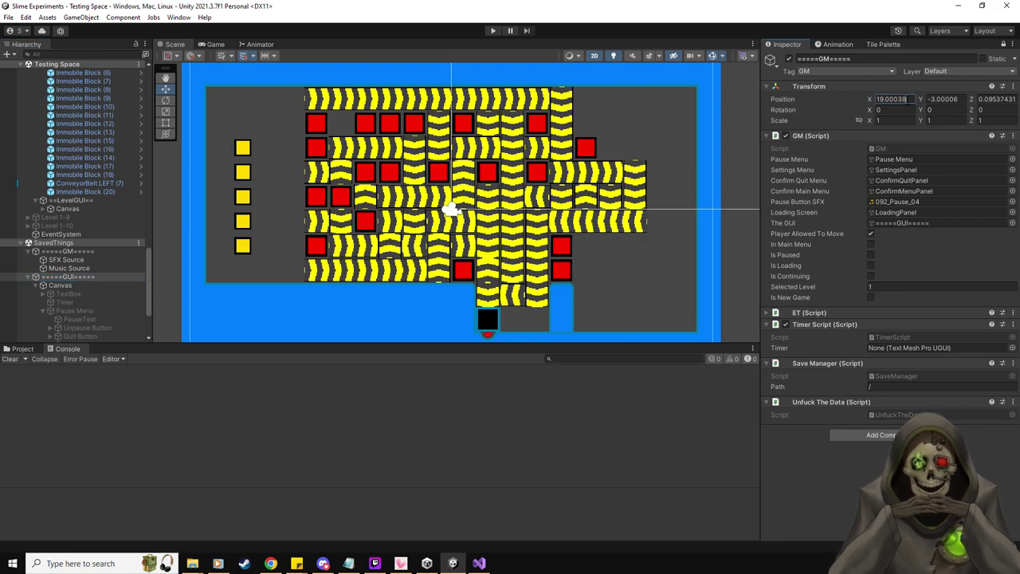
{"action": "scroll", "coordinate": [665, 181], "scroll_direction": "down", "scroll_amount": 3}
{"action": "middle_click_drag", "start_coordinate": [665, 181], "coordinate": [556, 286]}
{"action": "type", "text": "100"}
{"action": "key", "text": "Tab"}
{"action": "type", "text": "1"}
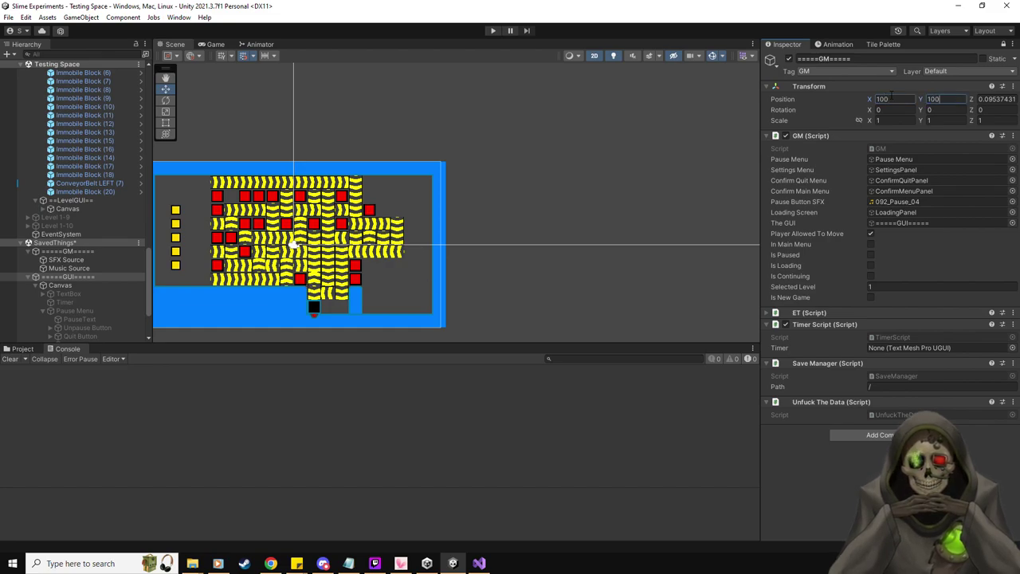
- Check which objects get selected when picking the immobile blocks in the fourth row of the level
{"action": "left_click", "coordinate": [92, 285]}
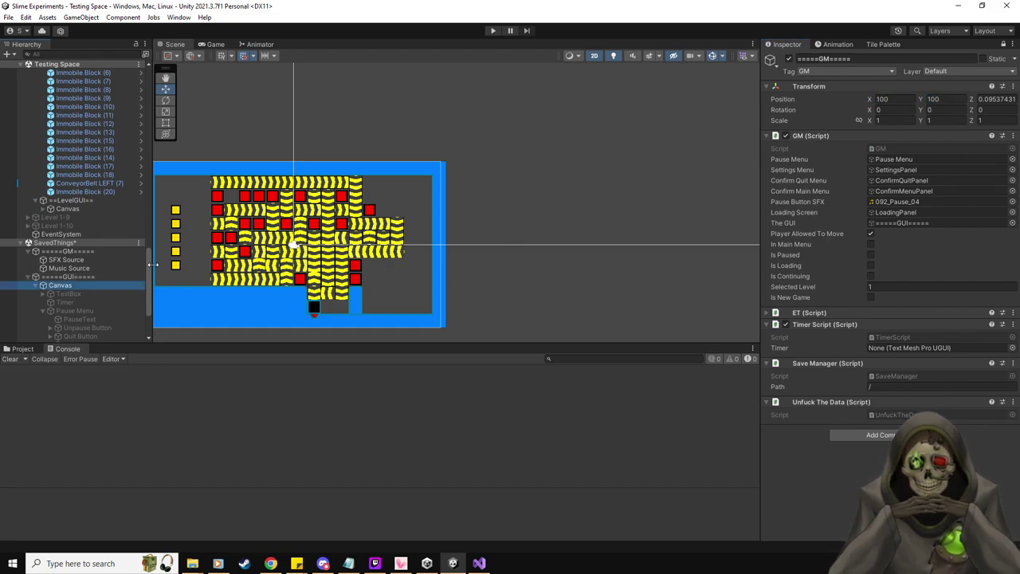
{"action": "left_click", "coordinate": [68, 276]}
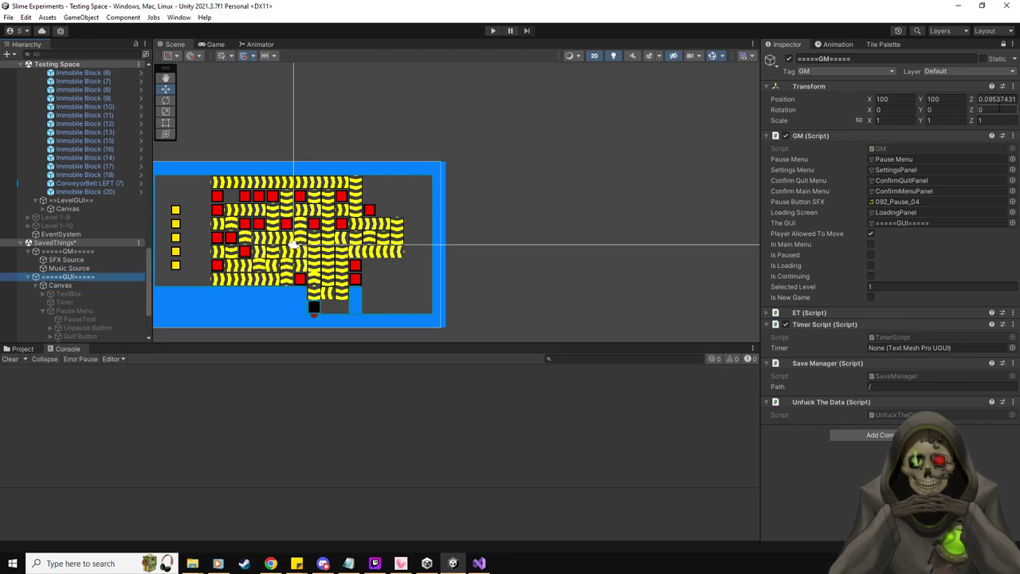
{"action": "left_click", "coordinate": [313, 227]}
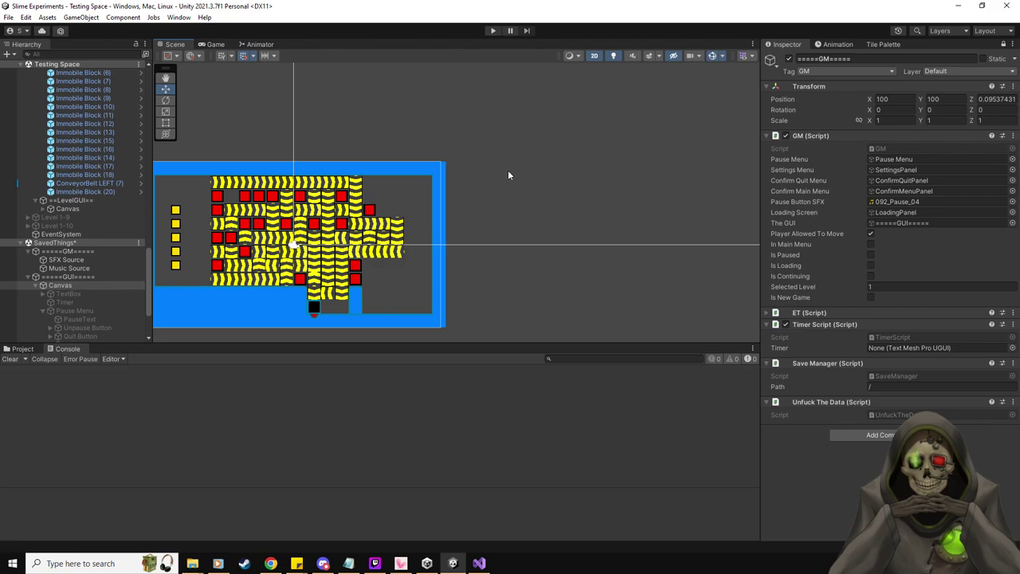
{"action": "left_click", "coordinate": [353, 224]}
{"action": "left_click", "coordinate": [311, 227]}
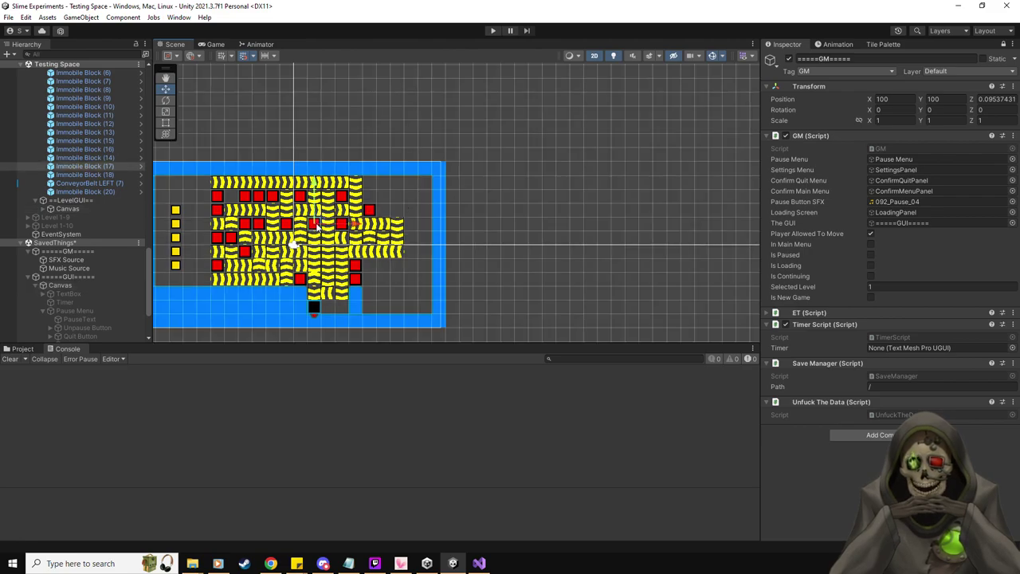
{"action": "left_click", "coordinate": [286, 227]}
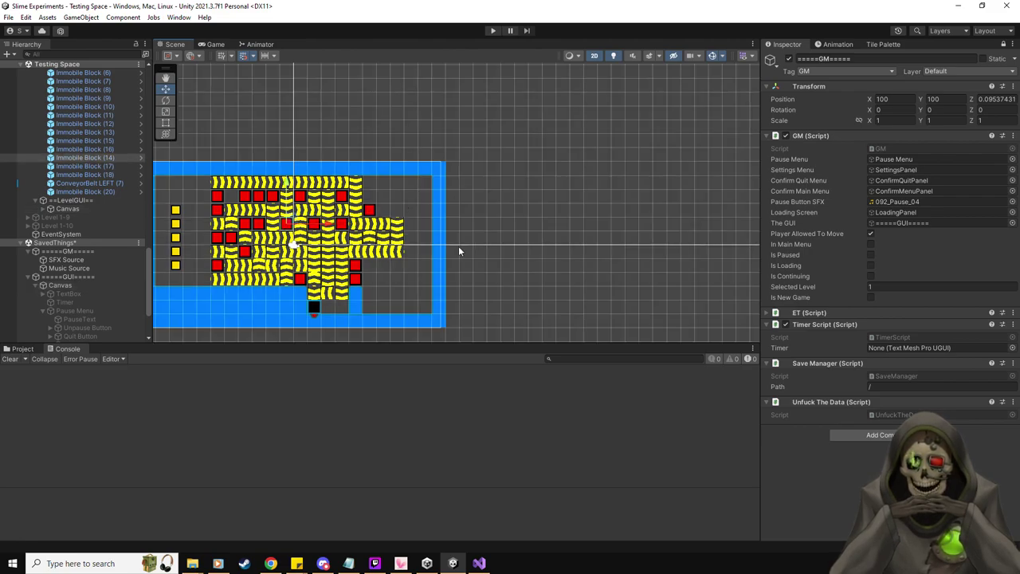
{"action": "left_click", "coordinate": [366, 224]}
{"action": "left_click", "coordinate": [316, 225]}
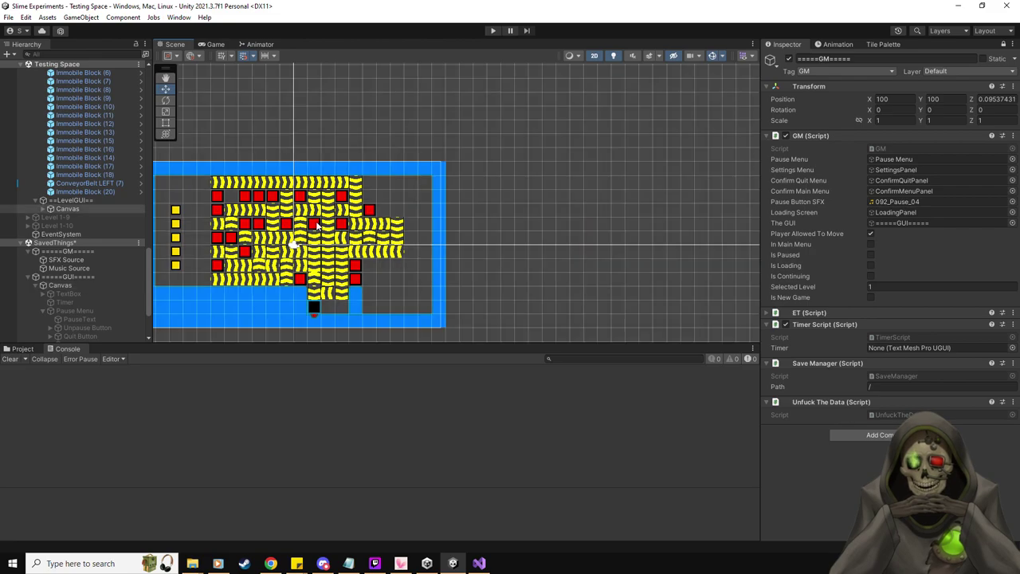
{"action": "key", "text": "f"}
{"action": "left_click", "coordinate": [370, 212]}
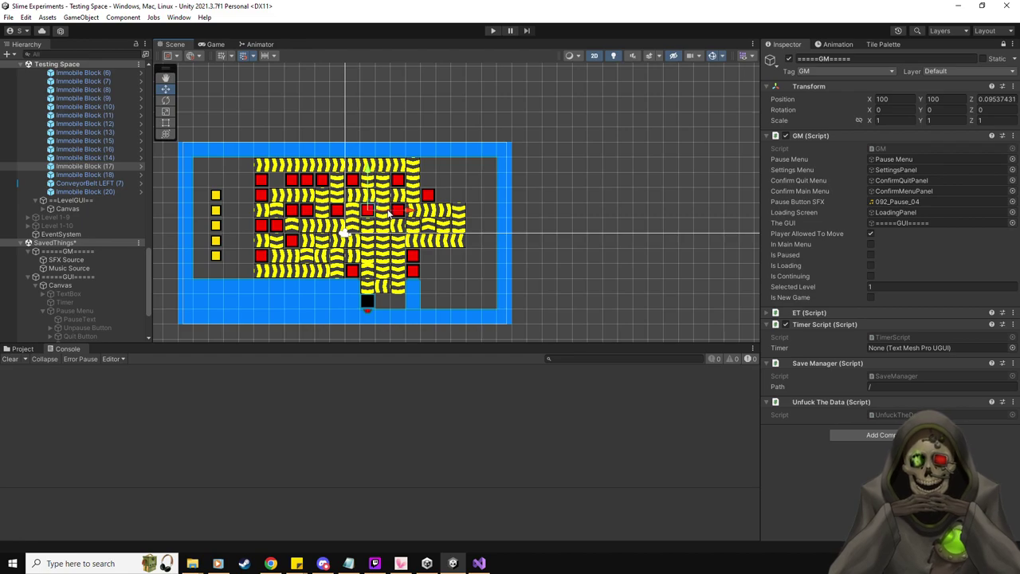
{"action": "left_click", "coordinate": [399, 216]}
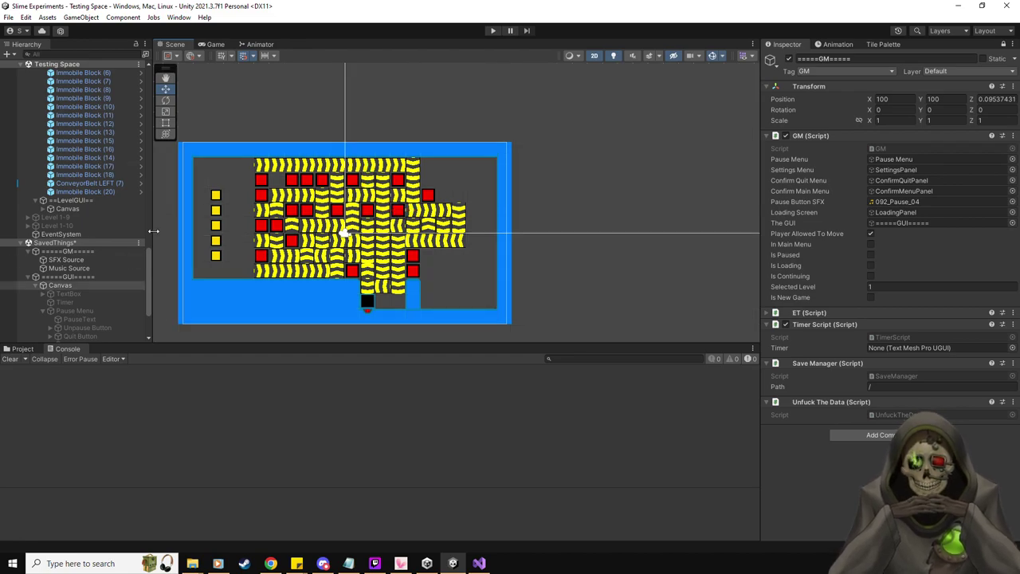
- Inspect the components of =====GUI===== and its Canvas in the SavedThings scene
{"action": "left_click", "coordinate": [522, 323]}
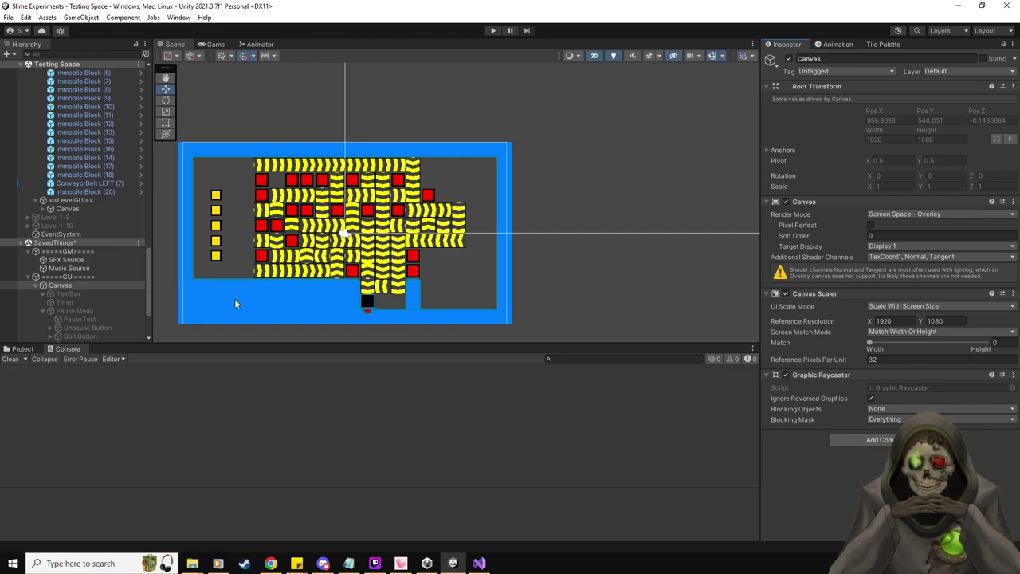
{"action": "left_click", "coordinate": [68, 283]}
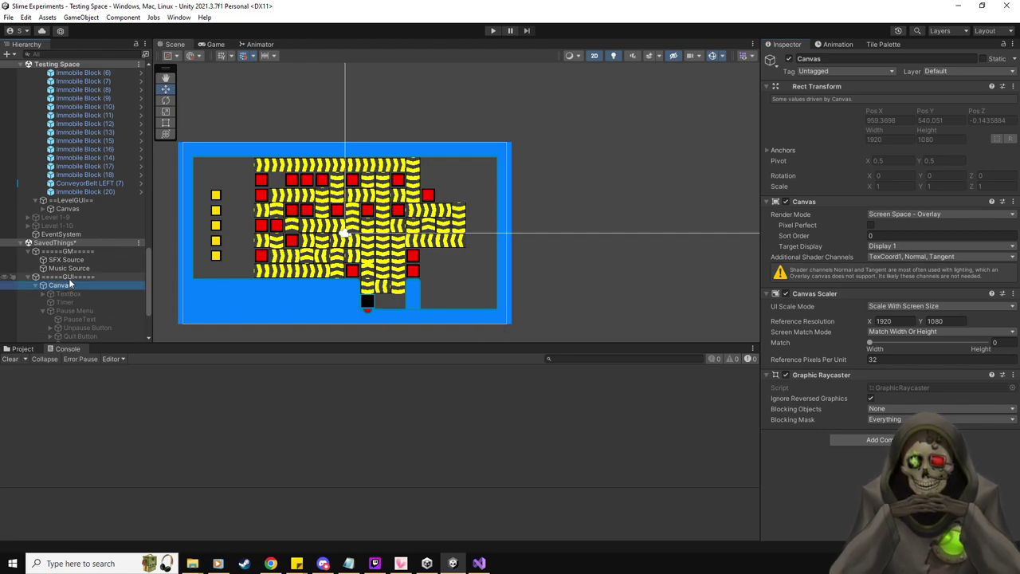
{"action": "left_click", "coordinate": [68, 277]}
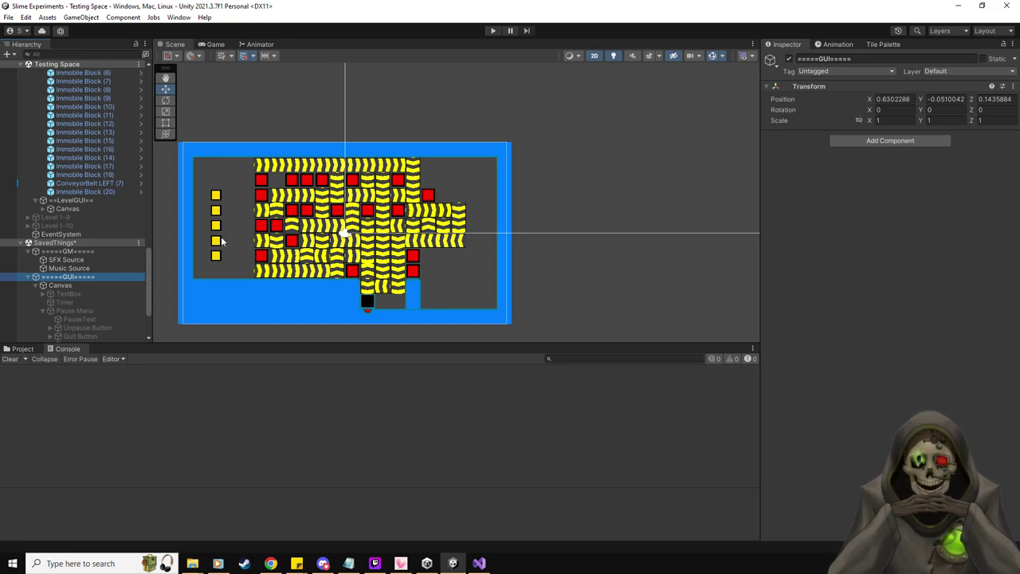
- Change the position of =====GM===== to X 50, Y 50
{"action": "left_click", "coordinate": [67, 251]}
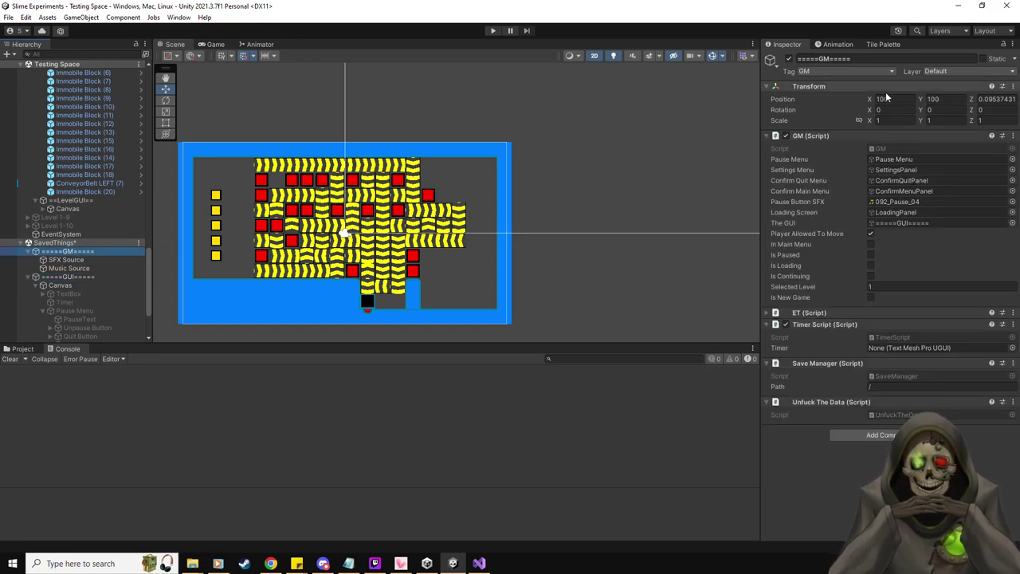
{"action": "left_click", "coordinate": [886, 98]}
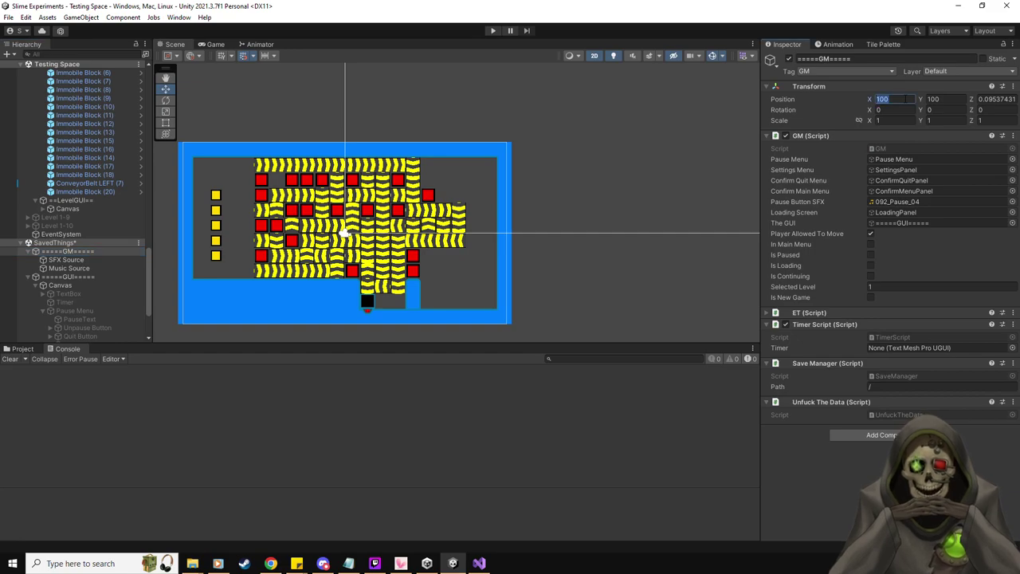
{"action": "scroll", "coordinate": [629, 258], "scroll_direction": "down", "scroll_amount": 5}
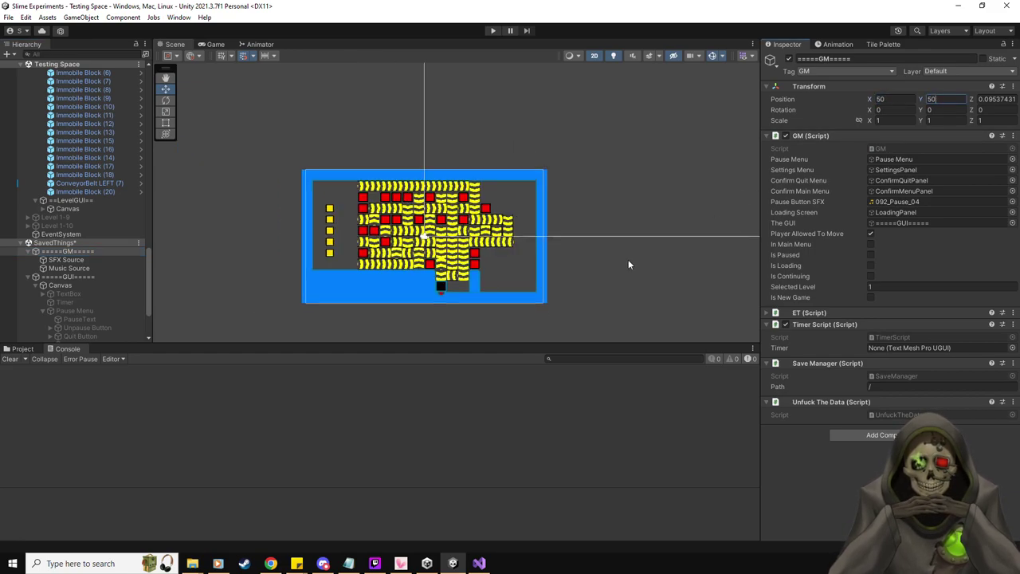
{"action": "middle_click_drag", "start_coordinate": [709, 253], "coordinate": [493, 159]}
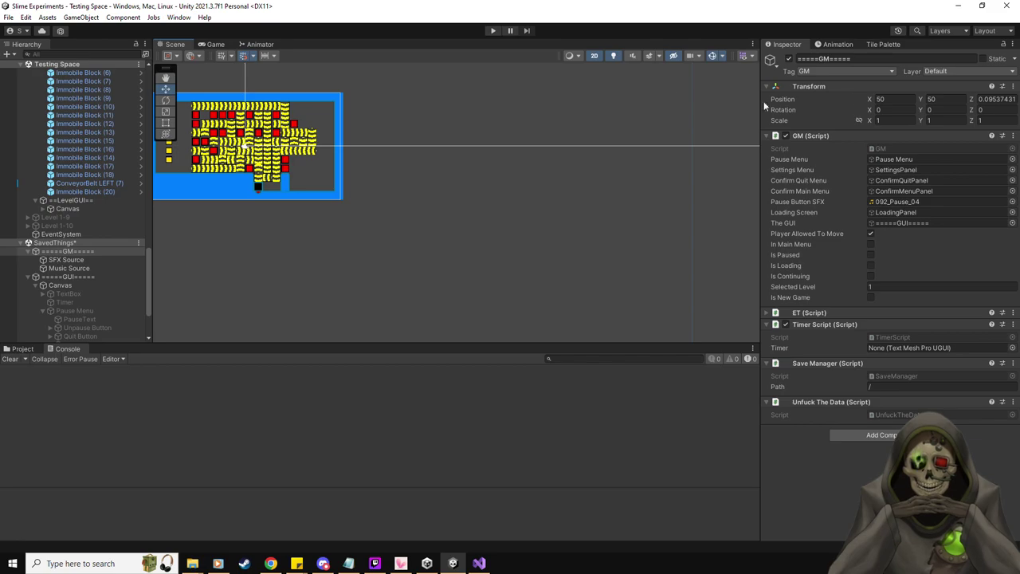
- Move =====GM===== back beside the level's lower right corner, at about X 17.5, Y -5.5
{"action": "double_click", "coordinate": [68, 251]}
{"action": "middle_click_drag", "start_coordinate": [349, 291], "coordinate": [544, 161]}
{"action": "scroll", "coordinate": [559, 215], "scroll_direction": "down", "scroll_amount": 4}
{"action": "left_click_drag", "start_coordinate": [640, 125], "coordinate": [509, 351]}
{"action": "middle_click_drag", "start_coordinate": [585, 282], "coordinate": [597, 211]}
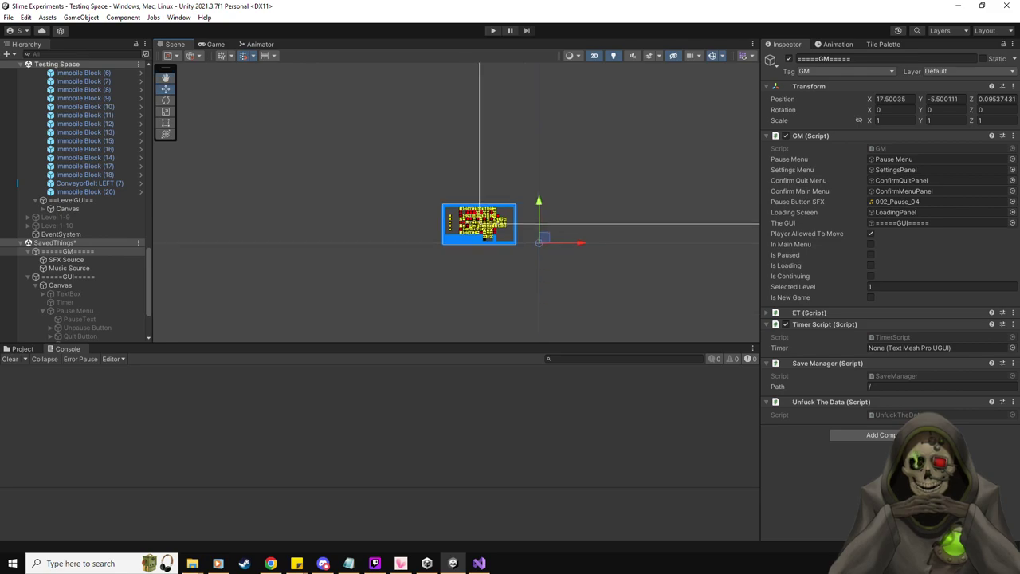
- Set the position of =====GUI===== to X 100, Y 100
{"action": "left_click", "coordinate": [78, 283]}
{"action": "left_click", "coordinate": [84, 277]}
{"action": "left_click", "coordinate": [893, 99]}
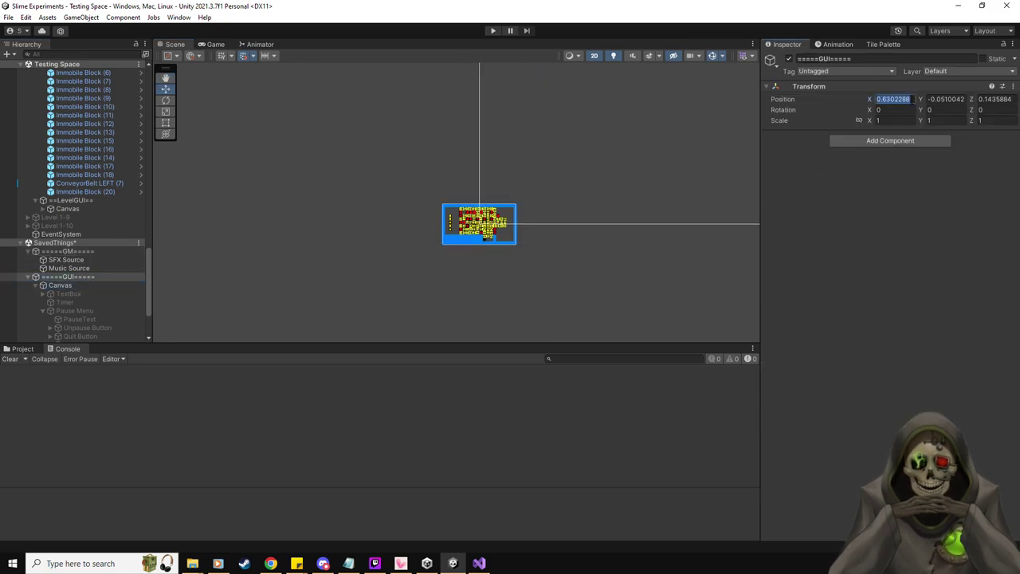
{"action": "type", "text": "100"}
{"action": "key", "text": "Tab"}
{"action": "type", "text": "1"}
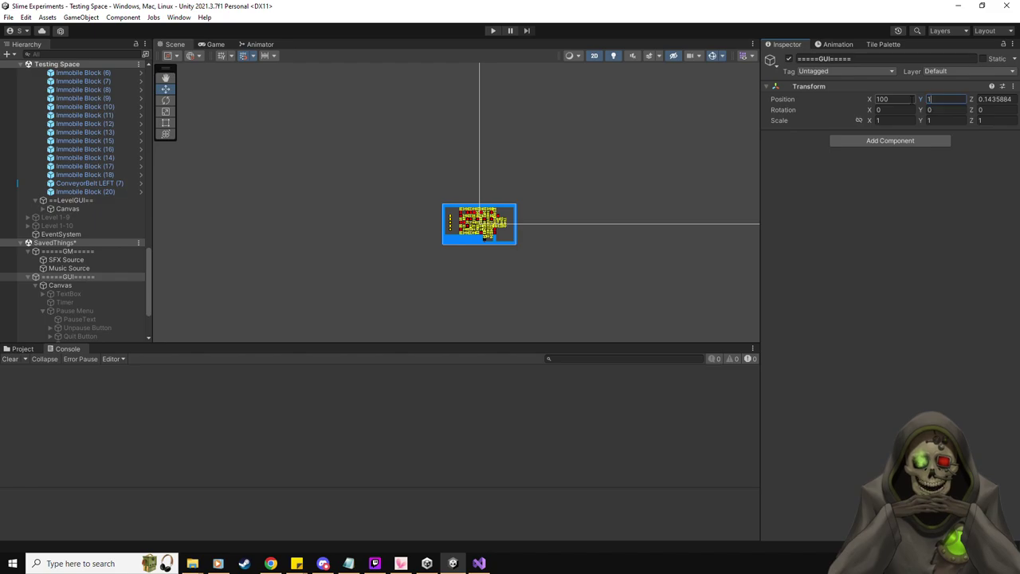
{"action": "scroll", "coordinate": [560, 245], "scroll_direction": "up", "scroll_amount": 8}
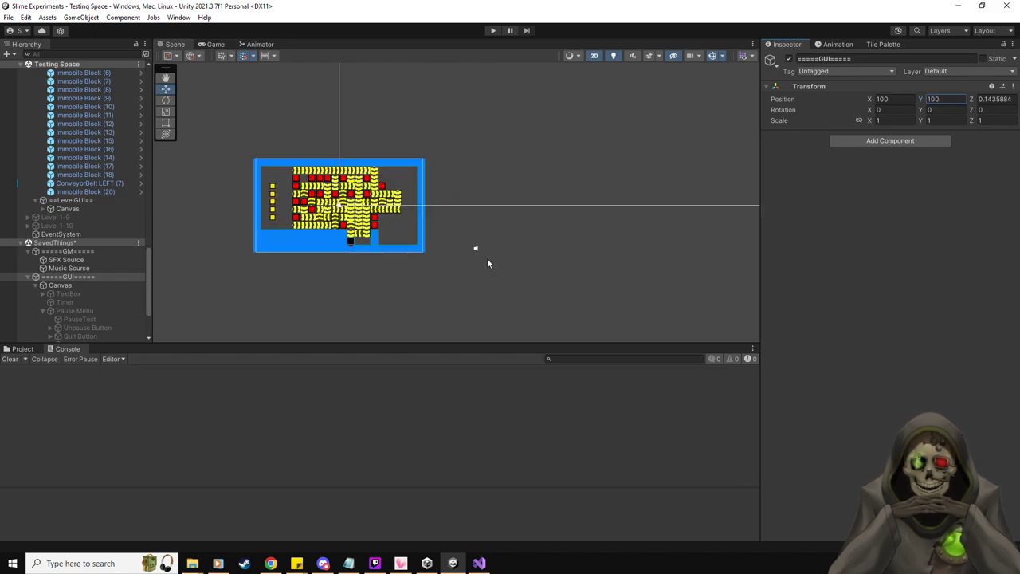
- Inspect the Canvas under =====GUI===== and try toggling its active state
{"action": "left_click", "coordinate": [64, 285]}
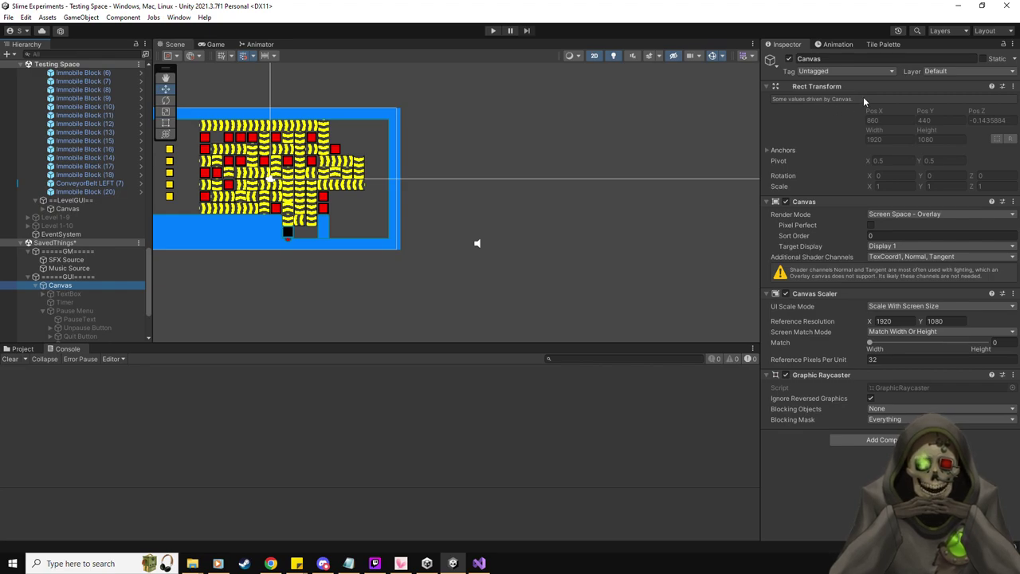
{"action": "scroll", "coordinate": [673, 198], "scroll_direction": "down", "scroll_amount": 1}
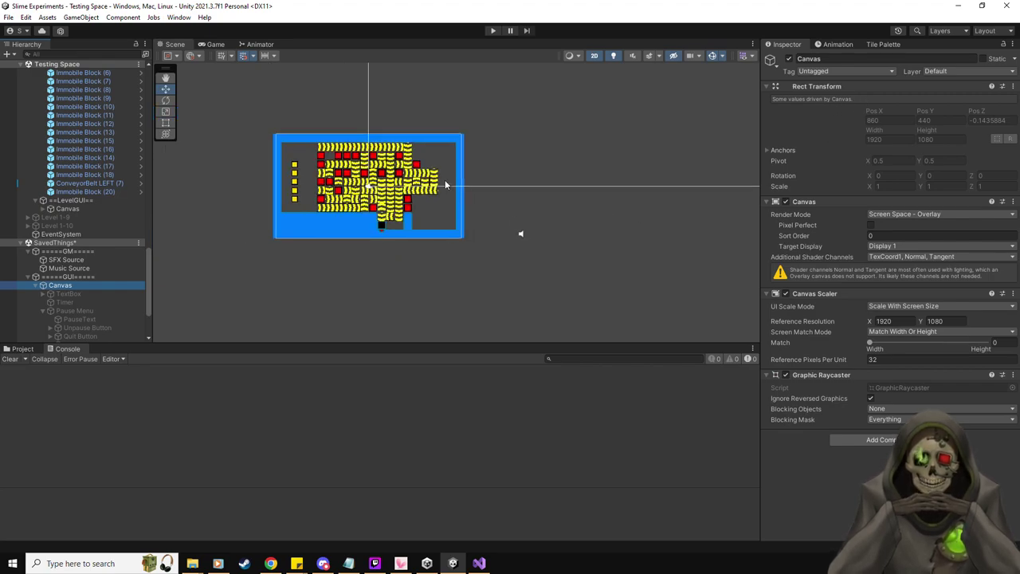
{"action": "left_click", "coordinate": [366, 111]}
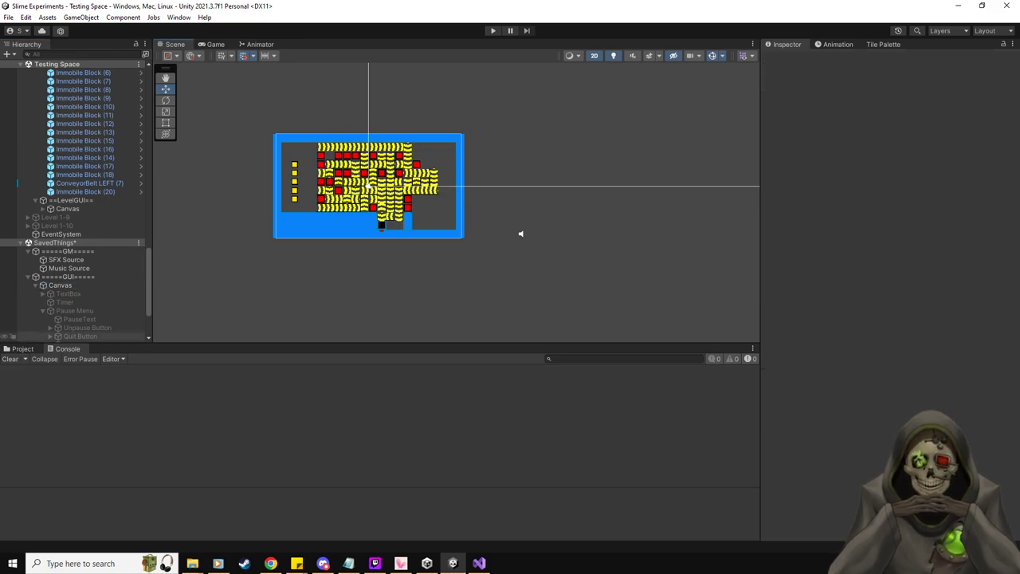
{"action": "left_click", "coordinate": [63, 286]}
{"action": "left_click", "coordinate": [788, 59]}
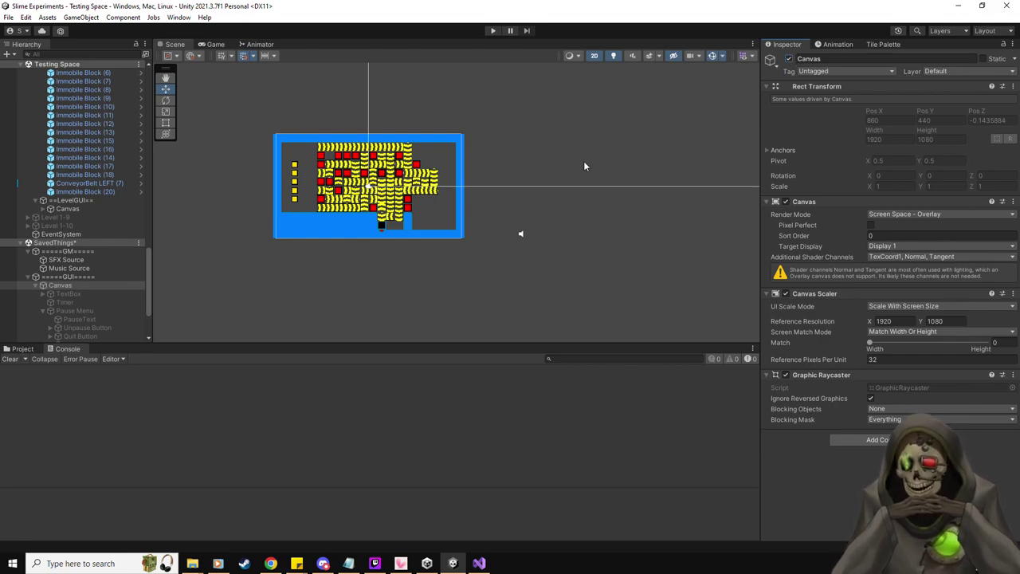
- Assign the SavedThings Timer text to the Timer Script on =====GM===== and expand the Canvas and TextBox under ==LevelGUI==
{"action": "left_click", "coordinate": [44, 208]}
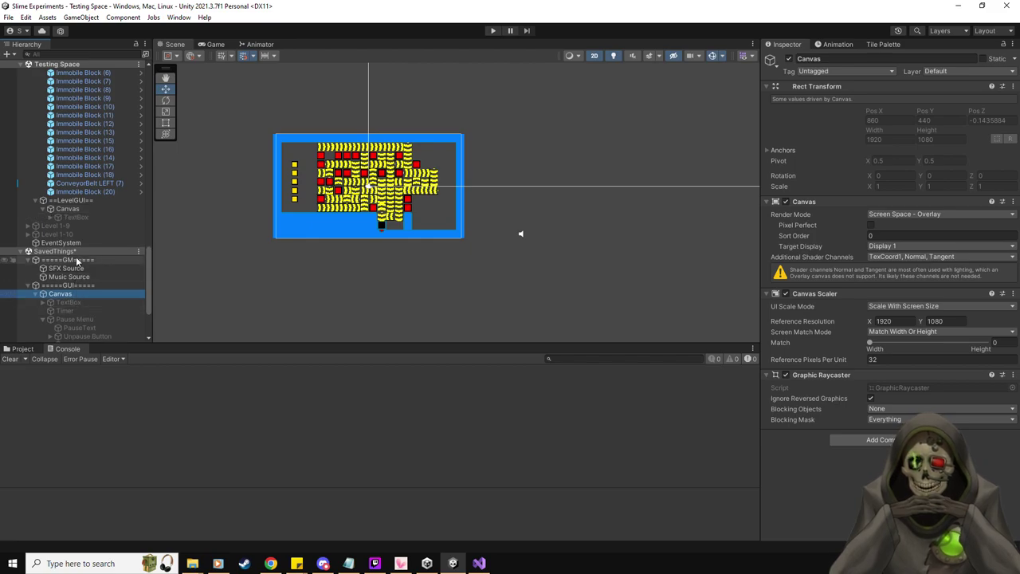
{"action": "left_click", "coordinate": [67, 260]}
{"action": "left_click_drag", "start_coordinate": [65, 311], "coordinate": [892, 352]}
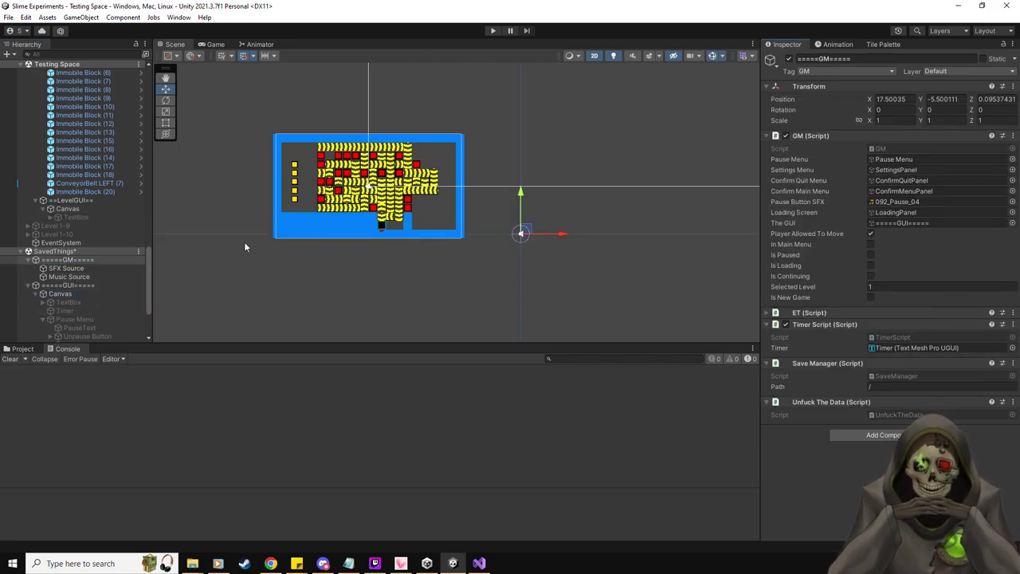
{"action": "left_click", "coordinate": [50, 218]}
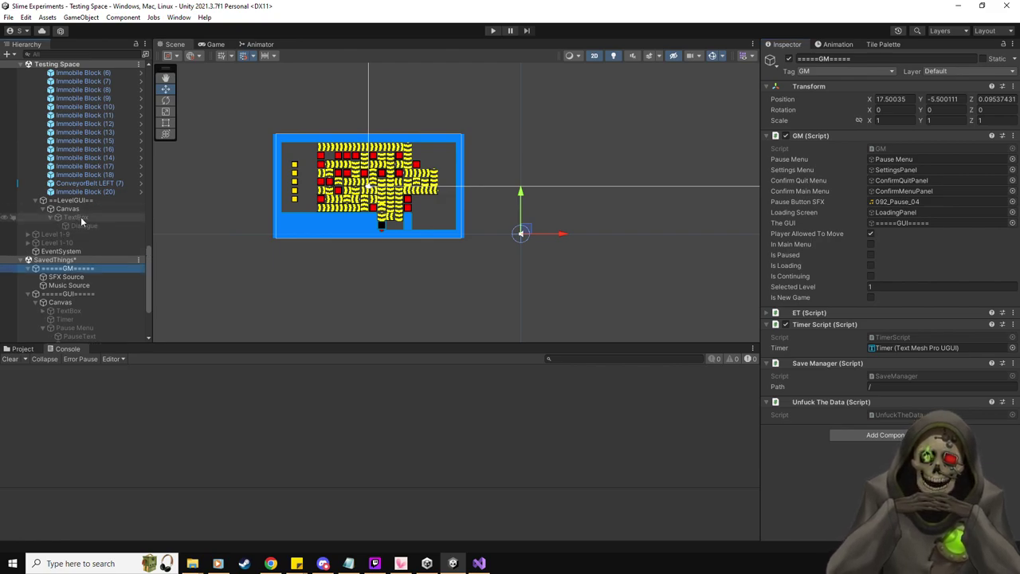
- Assign the Dialogue and TextBox objects under ==LevelGUI== to the matching references in Level 1-8's Auto Talking script
{"action": "scroll", "coordinate": [81, 217], "scroll_direction": "up", "scroll_amount": 10}
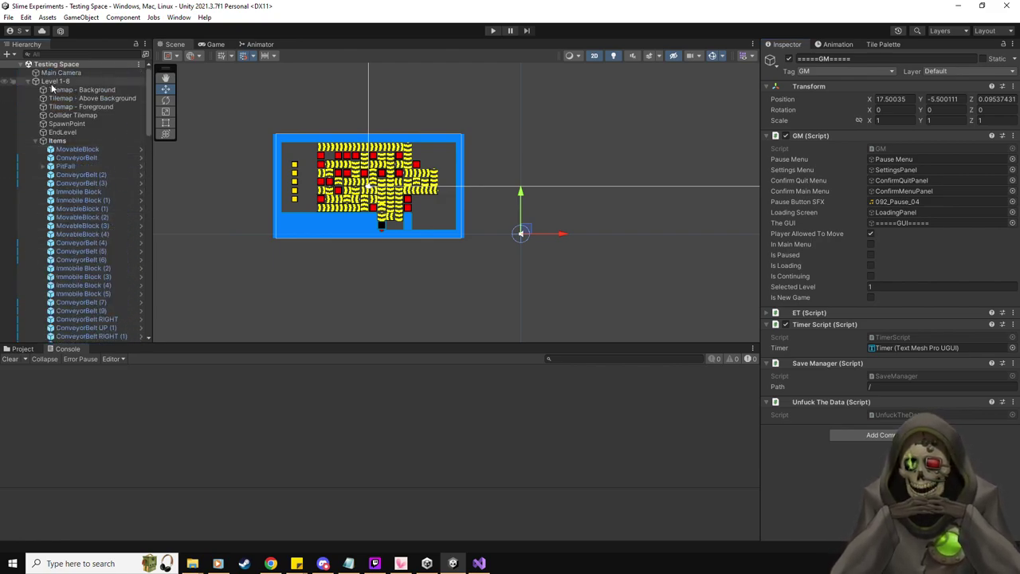
{"action": "left_click", "coordinate": [52, 83]}
{"action": "scroll", "coordinate": [922, 311], "scroll_direction": "down", "scroll_amount": 5}
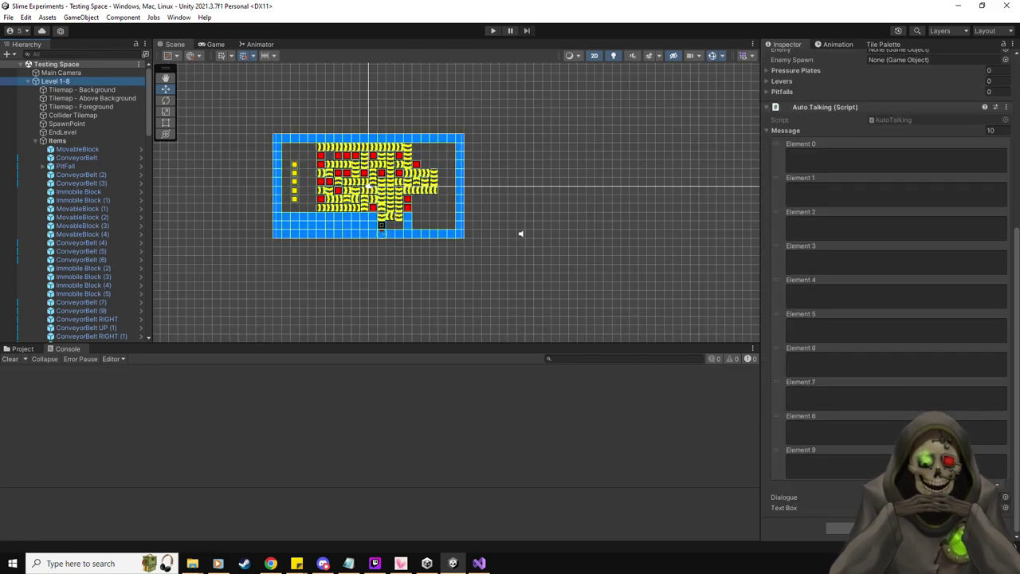
{"action": "scroll", "coordinate": [218, 176], "scroll_direction": "down", "scroll_amount": 1}
{"action": "scroll", "coordinate": [132, 244], "scroll_direction": "down", "scroll_amount": 15}
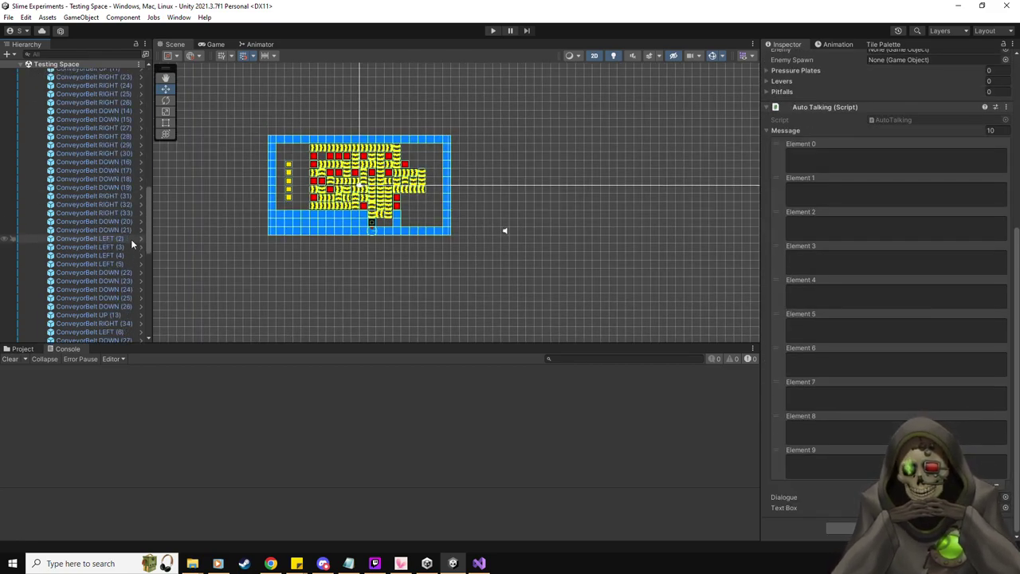
{"action": "scroll", "coordinate": [131, 239], "scroll_direction": "down", "scroll_amount": 15}
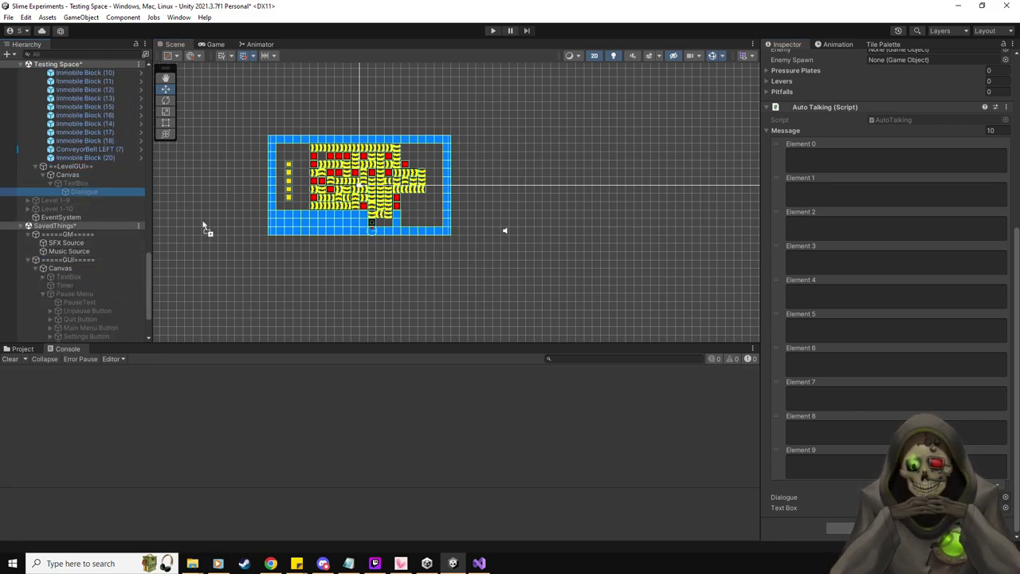
- Check the Level 1-10 hierarchy down to its Dialogue object and the Auto Talking script's Dialogue and Text Box references
{"action": "left_click", "coordinate": [28, 208]}
{"action": "left_click", "coordinate": [35, 277]}
{"action": "left_click", "coordinate": [44, 286]}
{"action": "left_click", "coordinate": [43, 286]}
{"action": "left_click", "coordinate": [56, 208]}
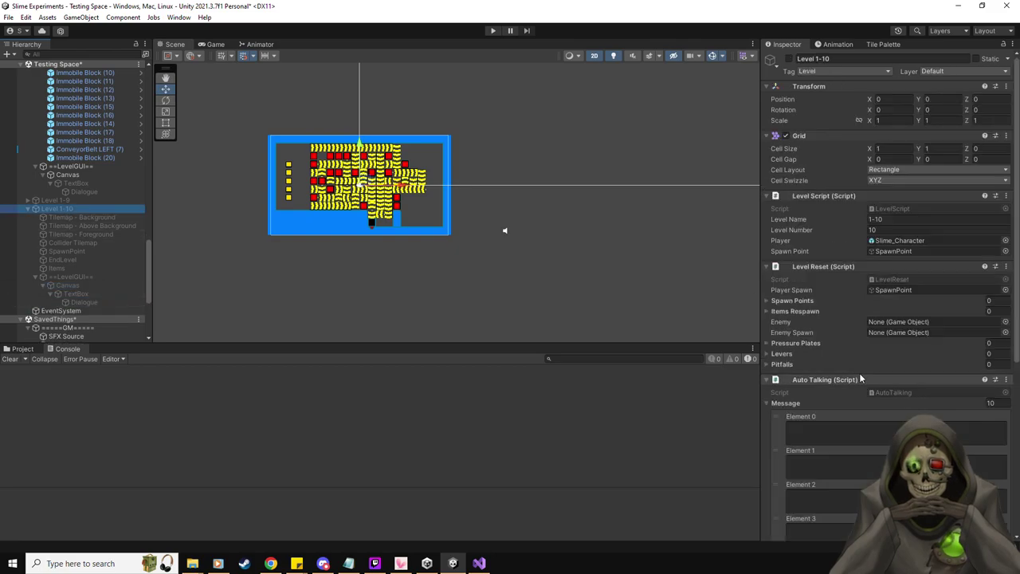
{"action": "scroll", "coordinate": [863, 382], "scroll_direction": "down", "scroll_amount": 8}
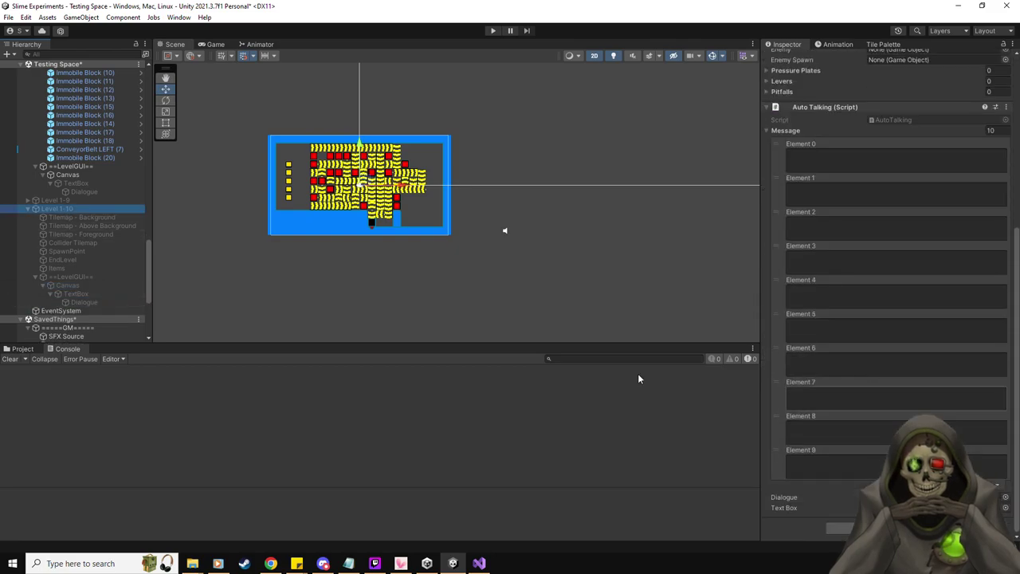
{"action": "left_click", "coordinate": [27, 201]}
{"action": "left_click", "coordinate": [27, 201]}
{"action": "left_click", "coordinate": [28, 209]}
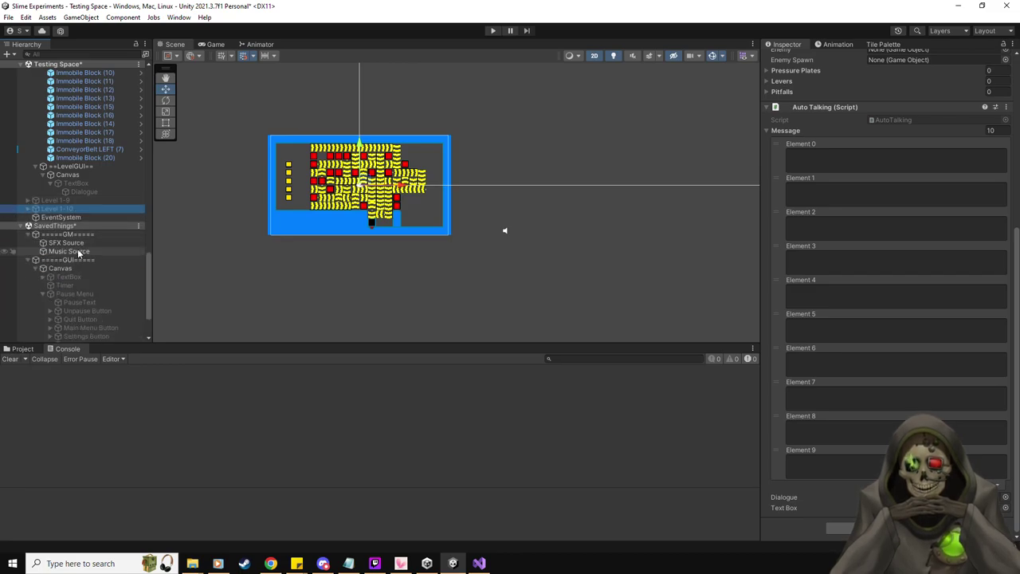
- Collapse the Canvas under =====GUI===== and save the open scenes
{"action": "scroll", "coordinate": [79, 255], "scroll_direction": "down", "scroll_amount": 3}
{"action": "left_click", "coordinate": [42, 202]}
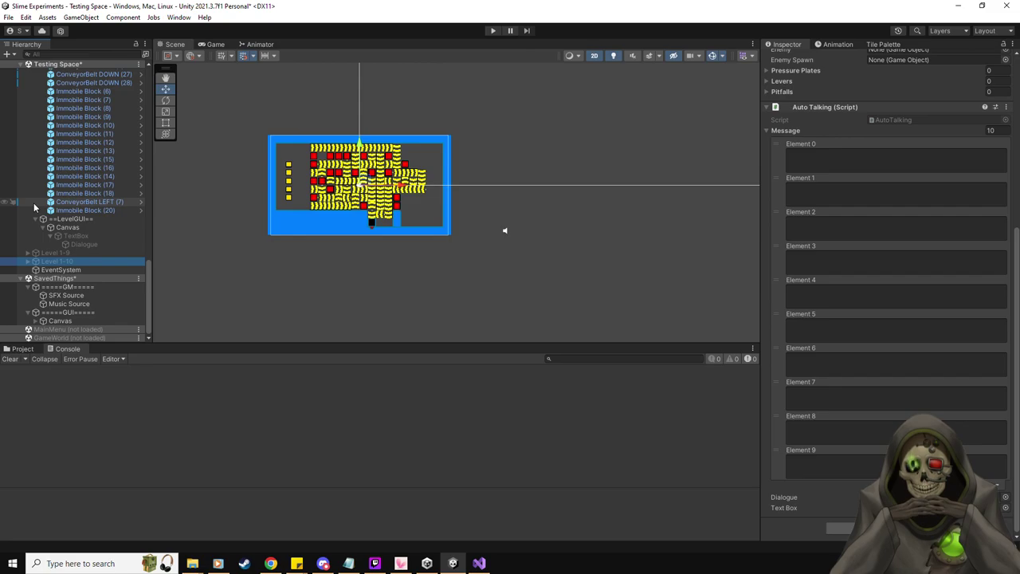
{"action": "key", "text": "ctrl+s"}
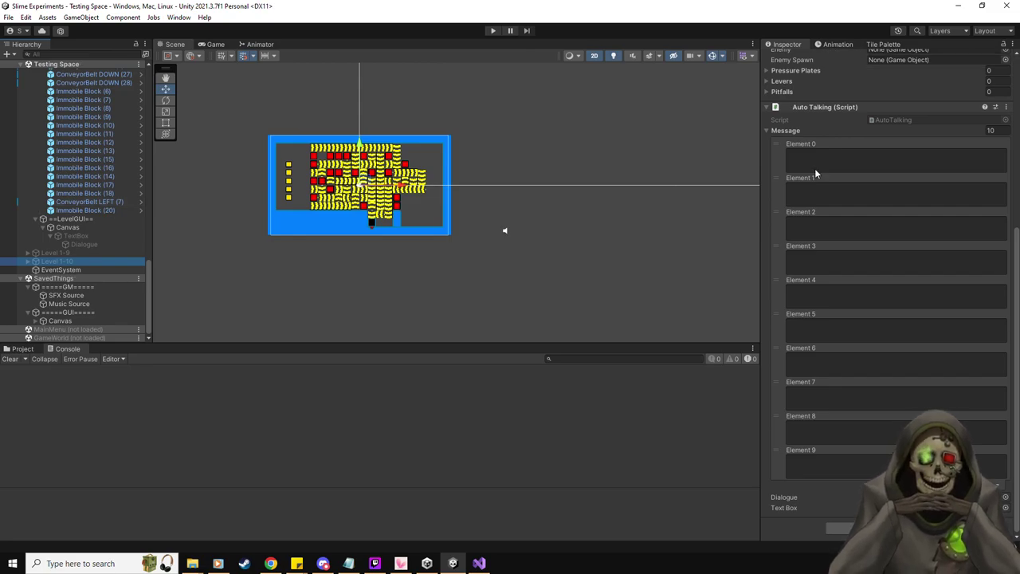
- Inspect the component settings of the SavedThings Canvas and the transform of its parent =====GUI=====
{"action": "left_click", "coordinate": [60, 320]}
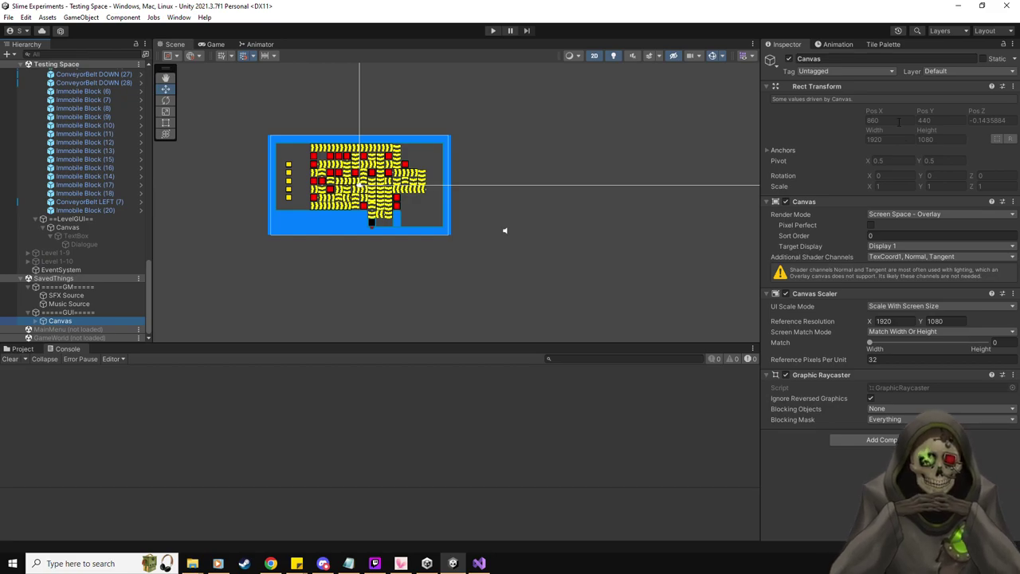
{"action": "scroll", "coordinate": [629, 179], "scroll_direction": "down", "scroll_amount": 1}
{"action": "middle_click_drag", "start_coordinate": [599, 164], "coordinate": [547, 216]}
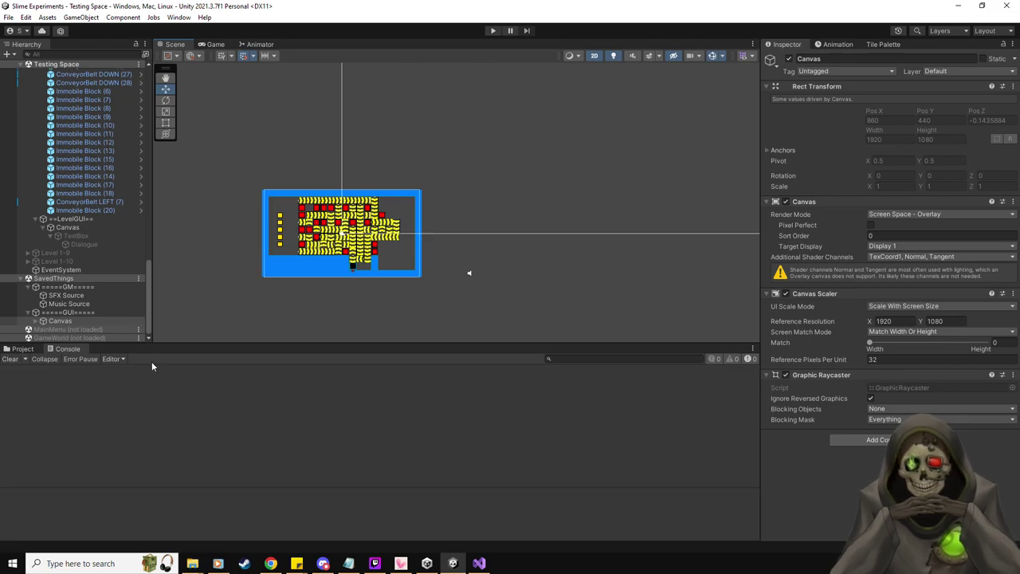
{"action": "left_click", "coordinate": [82, 313]}
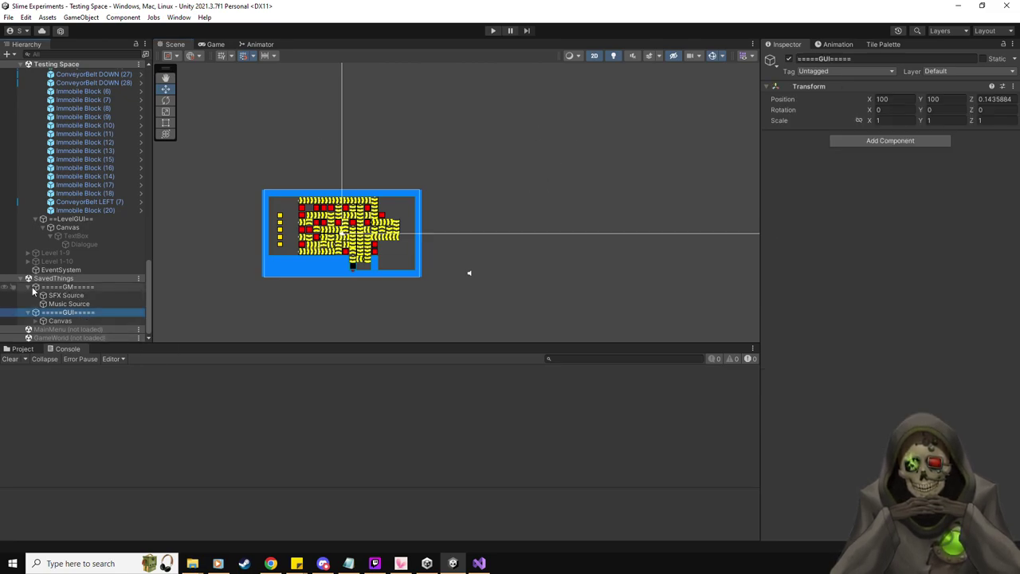
- Move =====GM===== closer to the level's lower right corner, at about X 15.5, Y -3.5
{"action": "scroll", "coordinate": [30, 291], "scroll_direction": "up", "scroll_amount": 1}
{"action": "left_click", "coordinate": [68, 303]}
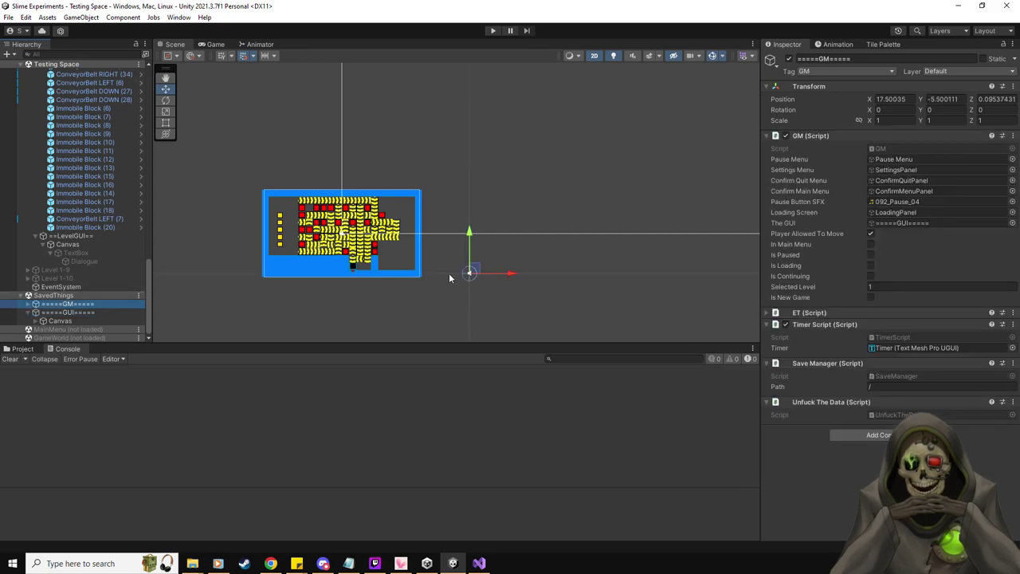
{"action": "left_click_drag", "start_coordinate": [474, 272], "coordinate": [462, 257]}
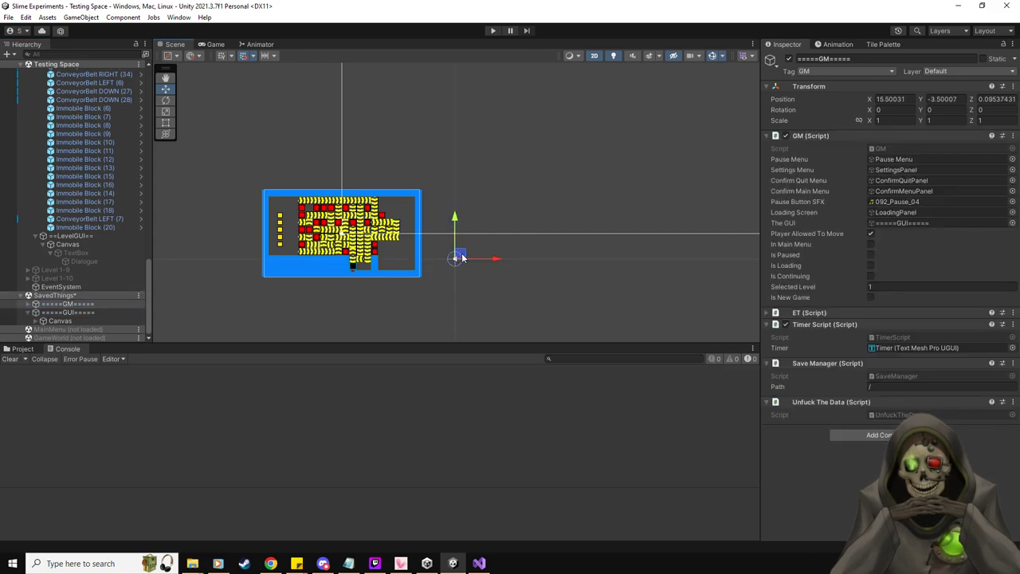
{"action": "scroll", "coordinate": [315, 301], "scroll_direction": "up", "scroll_amount": 5}
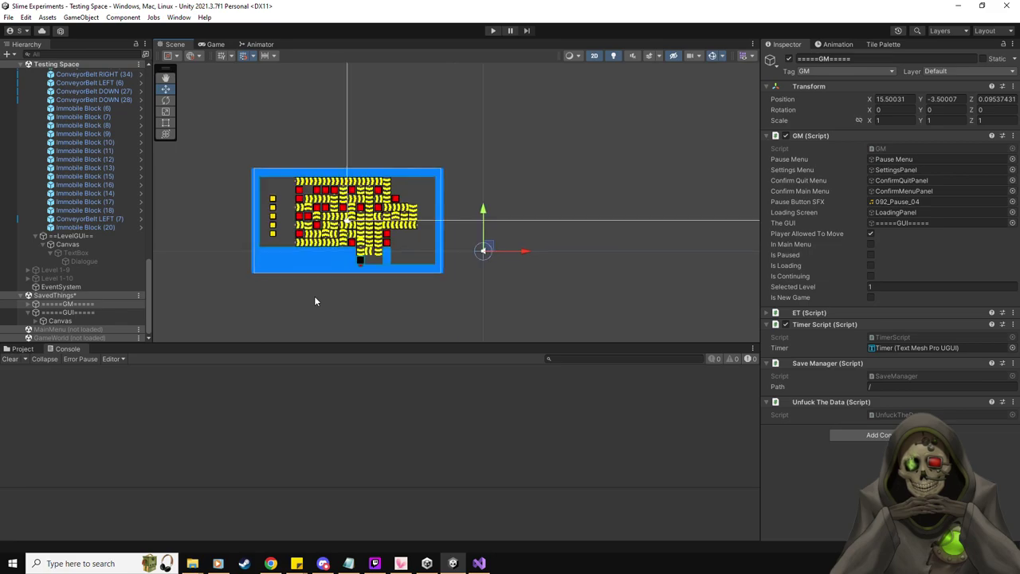
{"action": "scroll", "coordinate": [314, 295], "scroll_direction": "down", "scroll_amount": 2}
{"action": "middle_click_drag", "start_coordinate": [314, 296], "coordinate": [426, 311]}
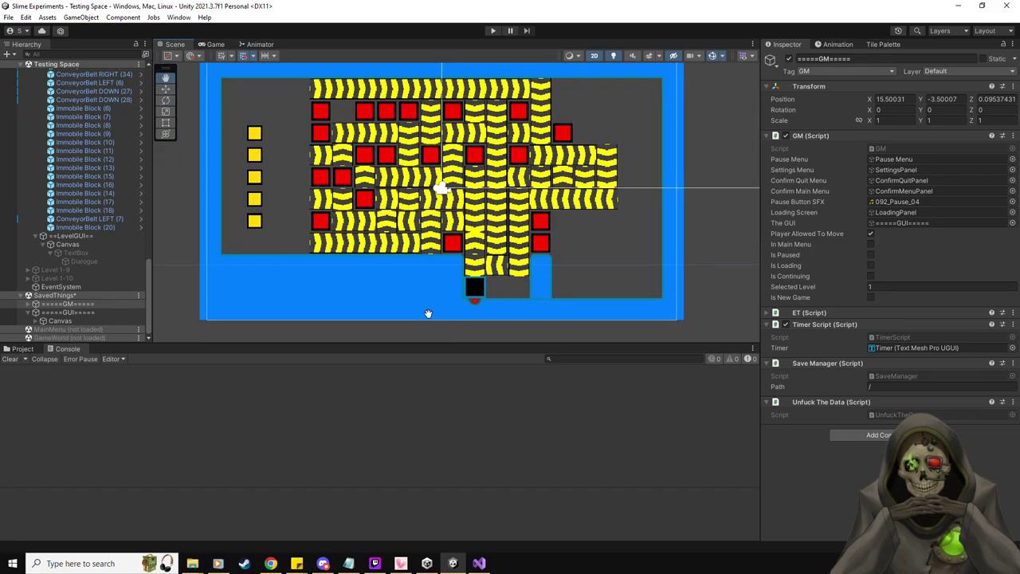
{"action": "scroll", "coordinate": [417, 334], "scroll_direction": "up", "scroll_amount": 2}
{"action": "scroll", "coordinate": [413, 290], "scroll_direction": "down", "scroll_amount": 3}
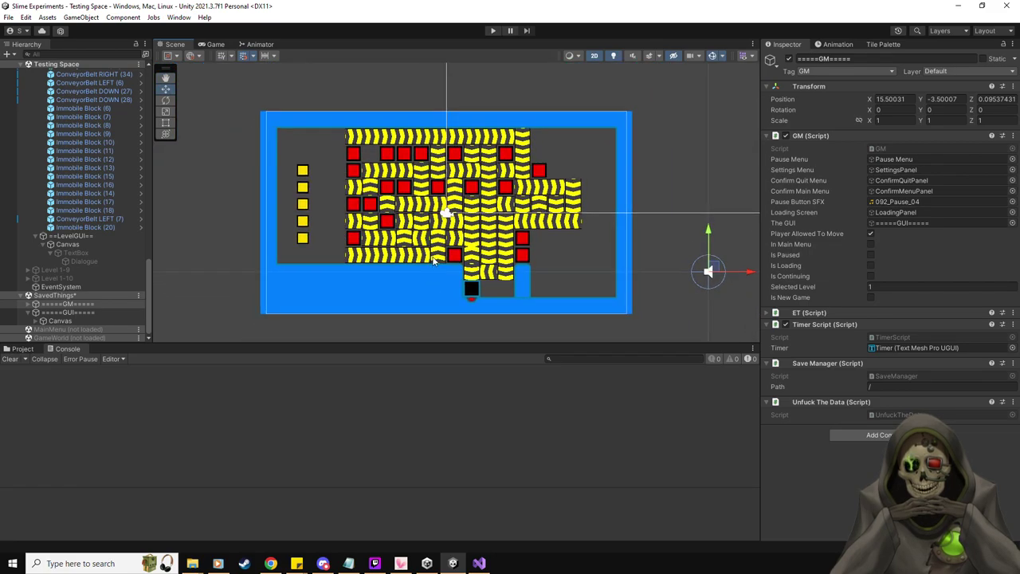
- Try moving Level 1-8 to X position -50 and undo the move
{"action": "scroll", "coordinate": [87, 204], "scroll_direction": "up", "scroll_amount": 5}
{"action": "scroll", "coordinate": [87, 205], "scroll_direction": "up", "scroll_amount": 5}
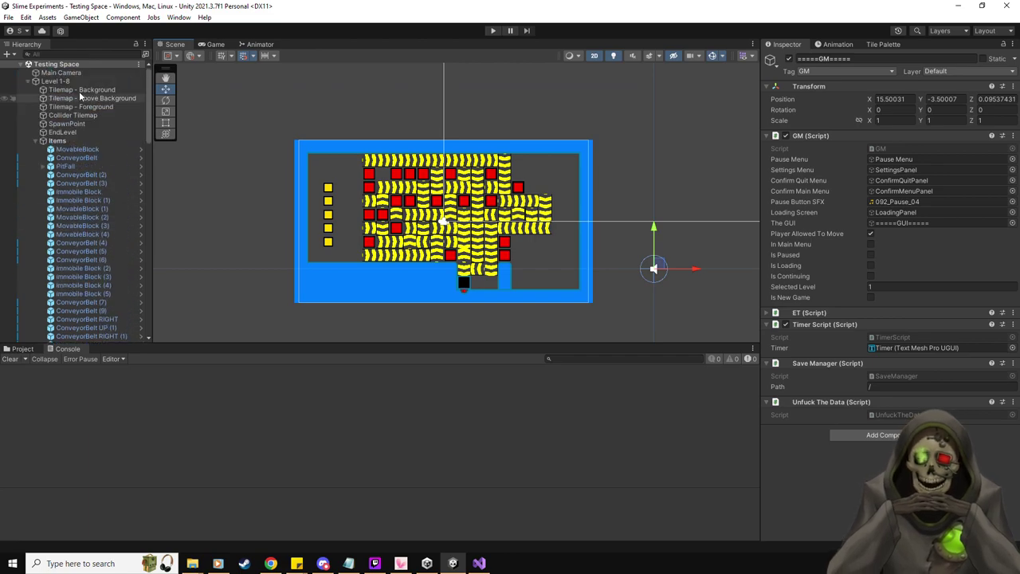
{"action": "left_click", "coordinate": [55, 80]}
{"action": "left_click", "coordinate": [888, 99]}
{"action": "type", "text": "-50"}
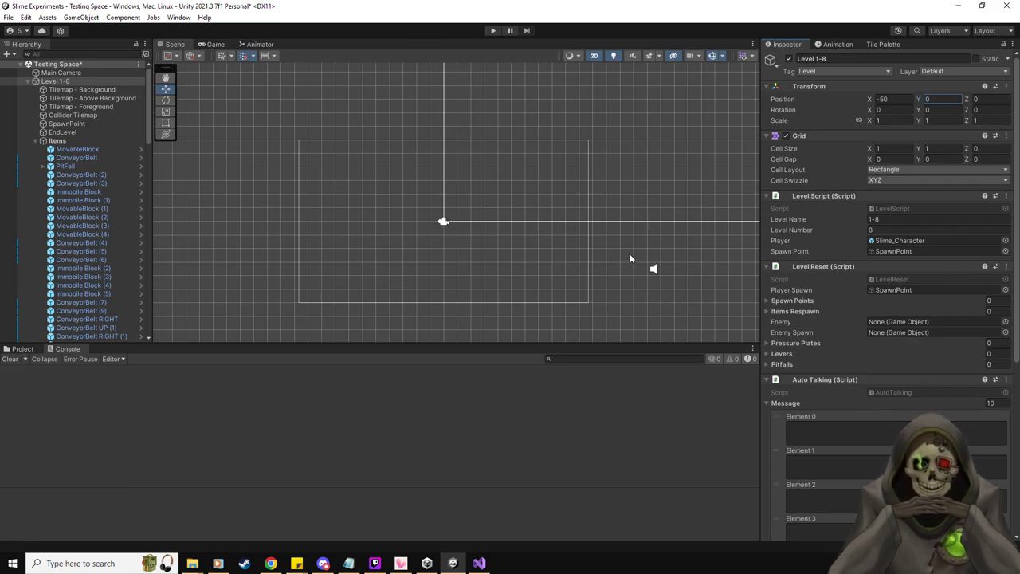
{"action": "key", "text": "ctrl+z"}
- Delete all red immobile blocks in Level 1-8 except the four in the first column facing the yellow movable blocks
{"action": "scroll", "coordinate": [474, 256], "scroll_direction": "up", "scroll_amount": 3}
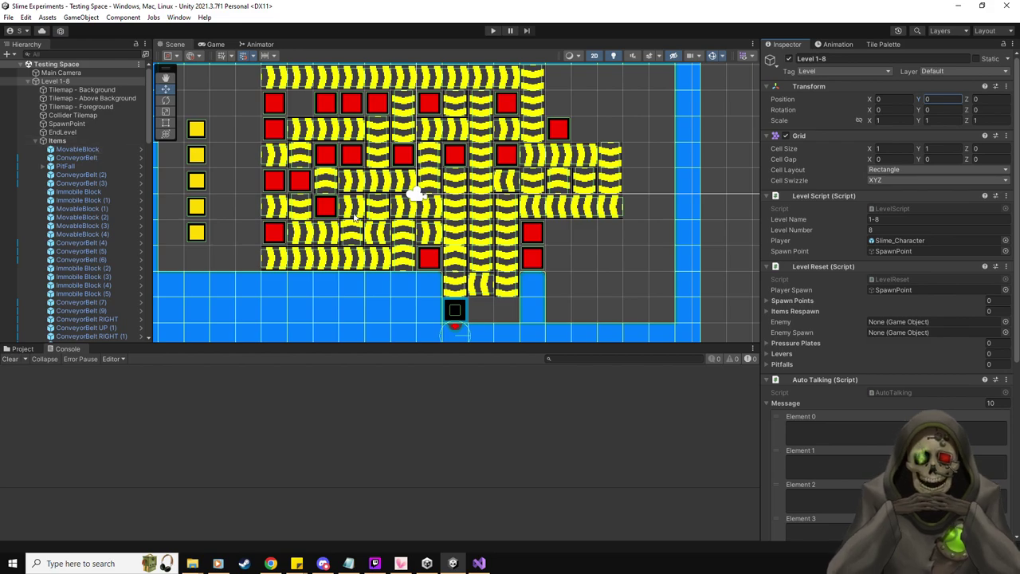
{"action": "left_click", "coordinate": [331, 156]}
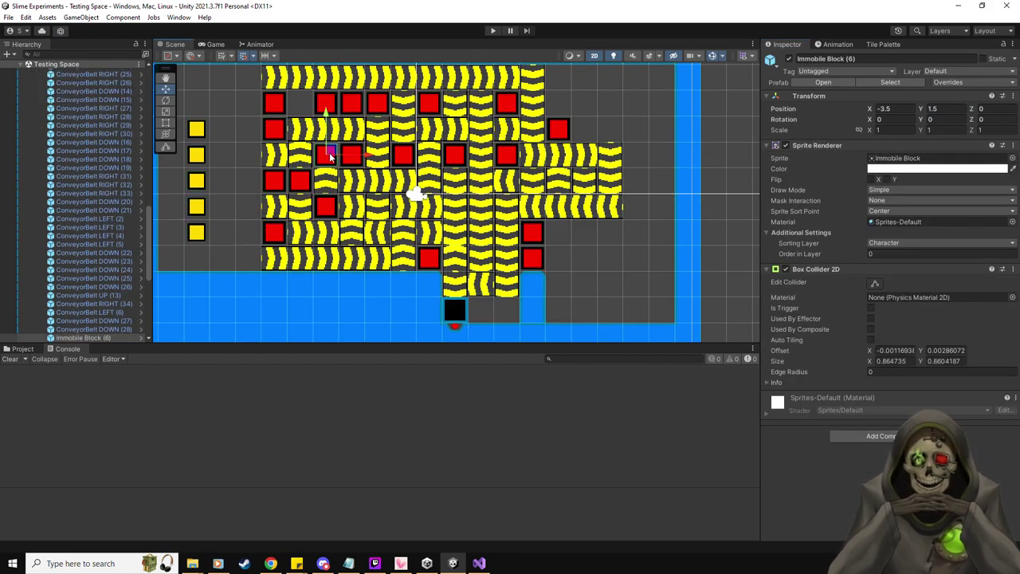
{"action": "key", "text": "Delete"}
{"action": "left_click", "coordinate": [350, 156]}
{"action": "key", "text": "Delete"}
{"action": "left_click", "coordinate": [329, 206]}
{"action": "key", "text": "Delete"}
{"action": "left_click", "coordinate": [299, 183]}
{"action": "key", "text": "Delete"}
{"action": "left_click", "coordinate": [326, 103]}
{"action": "key", "text": "Delete"}
{"action": "left_click", "coordinate": [351, 103]}
{"action": "key", "text": "Delete"}
{"action": "left_click", "coordinate": [377, 102]}
{"action": "key", "text": "Delete"}
{"action": "left_click", "coordinate": [403, 155]}
{"action": "key", "text": "Delete"}
{"action": "left_click", "coordinate": [430, 109]}
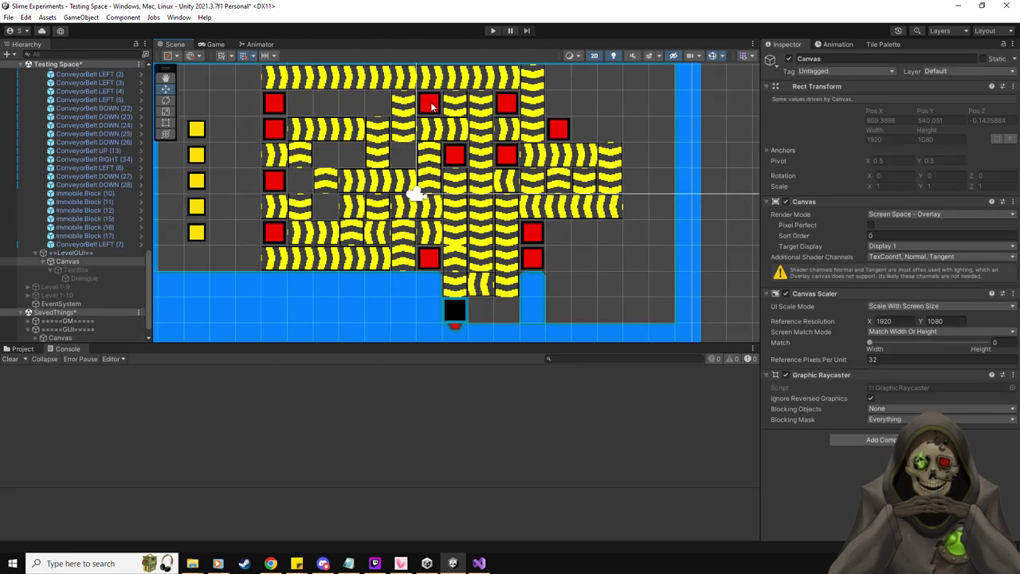
{"action": "left_click", "coordinate": [428, 104]}
{"action": "key", "text": "Delete"}
{"action": "left_click", "coordinate": [456, 157]}
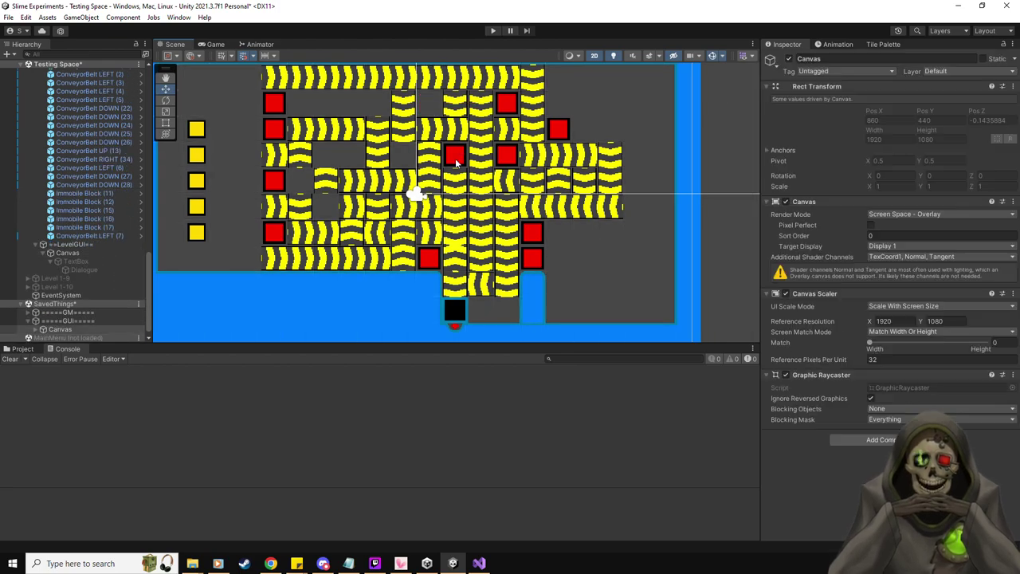
{"action": "left_click", "coordinate": [455, 157]}
{"action": "key", "text": "Delete"}
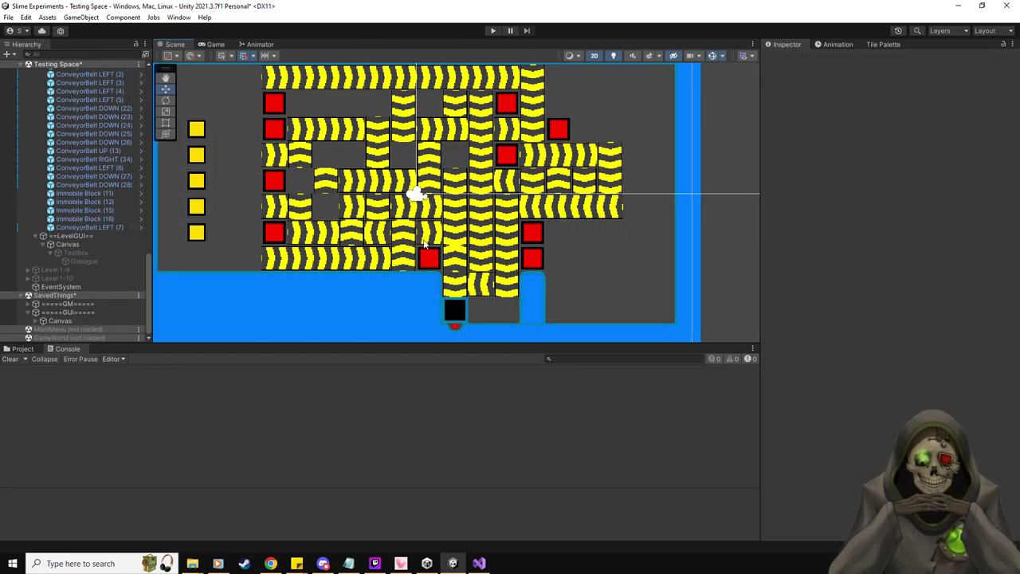
{"action": "left_click", "coordinate": [429, 259]}
{"action": "key", "text": "Delete"}
{"action": "left_click", "coordinate": [532, 232]}
{"action": "key", "text": "Delete"}
{"action": "left_click", "coordinate": [534, 261]}
{"action": "key", "text": "Delete"}
{"action": "left_click", "coordinate": [560, 125]}
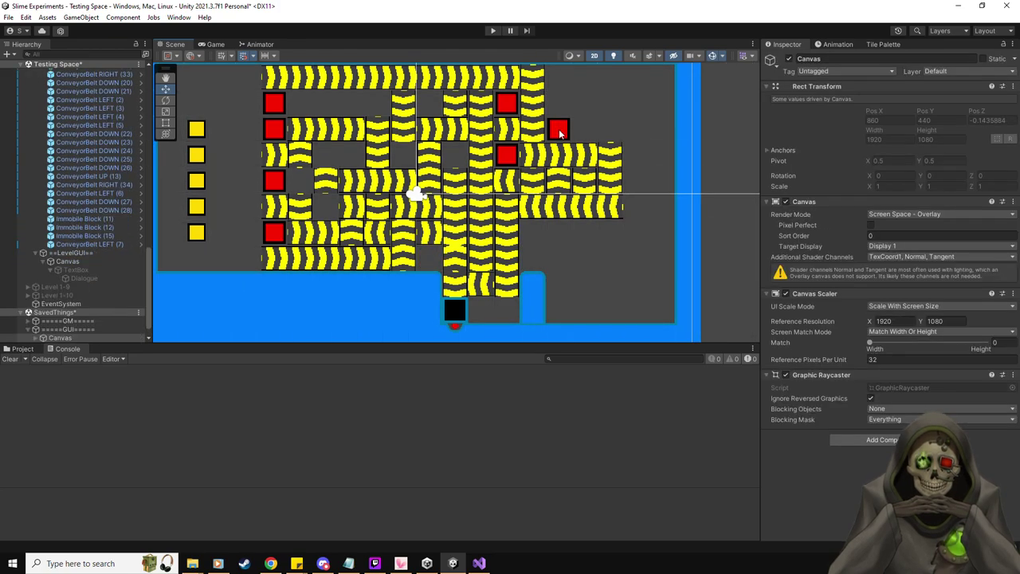
{"action": "left_click", "coordinate": [558, 130]}
{"action": "key", "text": "Delete"}
{"action": "left_click", "coordinate": [507, 155]}
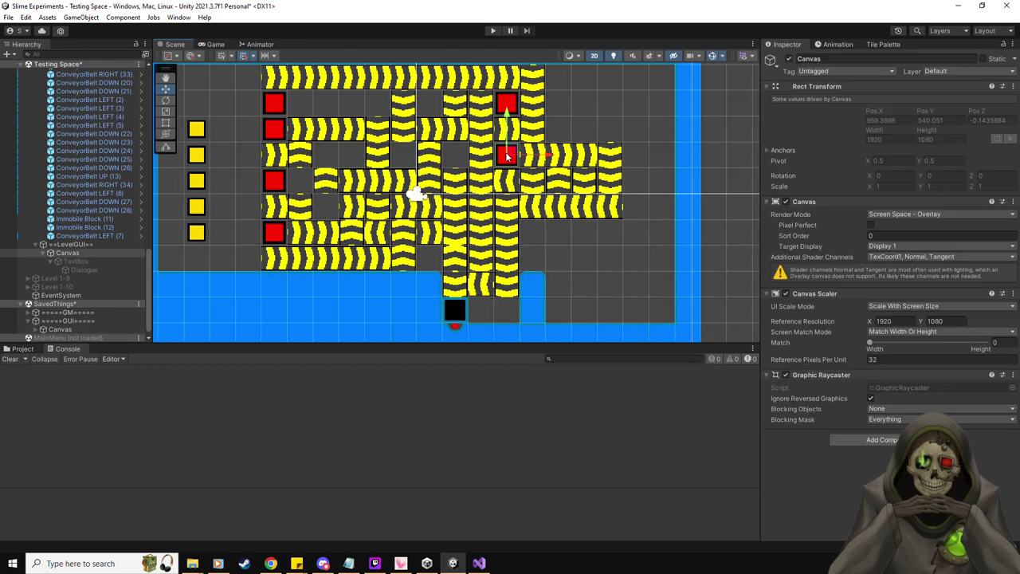
{"action": "left_click", "coordinate": [507, 155]}
{"action": "key", "text": "Delete"}
{"action": "left_click", "coordinate": [507, 102]}
{"action": "left_click", "coordinate": [507, 102]}
{"action": "key", "text": "Delete"}
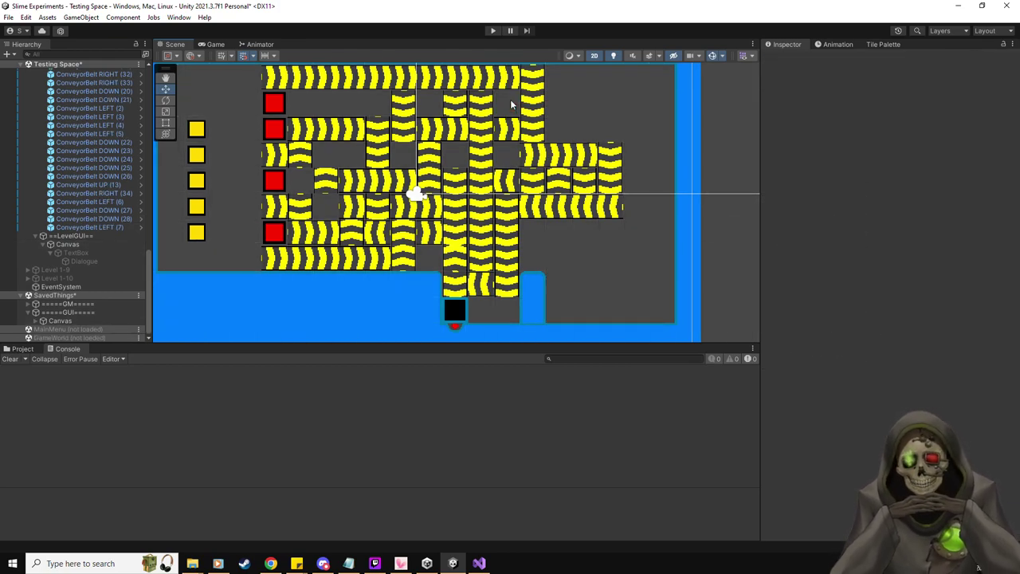
- Play-test the level by pushing the second yellow block onto the conveyor belts, and inspect MovableBlock (1) in the Scene view
{"action": "left_click", "coordinate": [494, 30]}
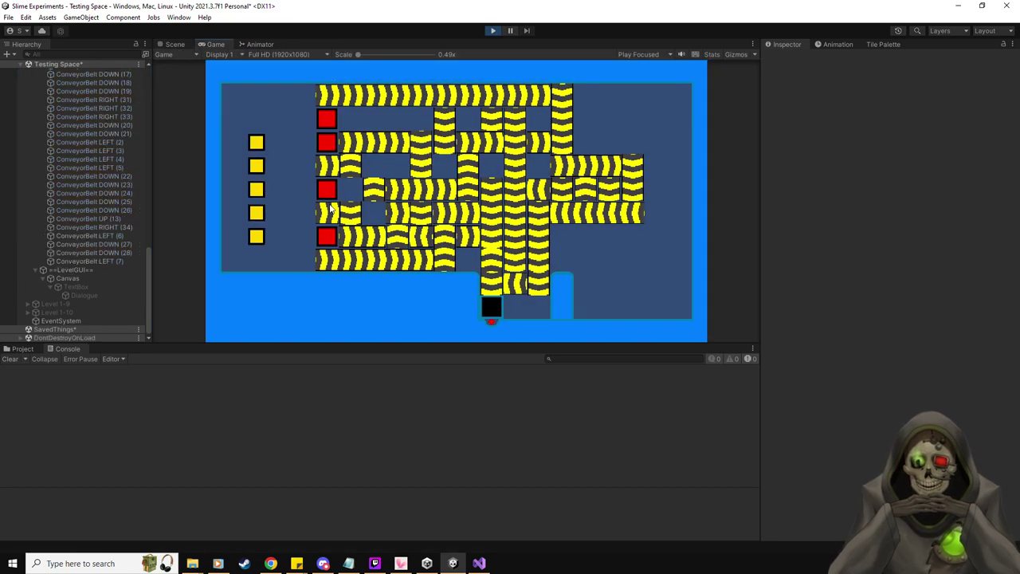
{"action": "key", "text": "Right"}
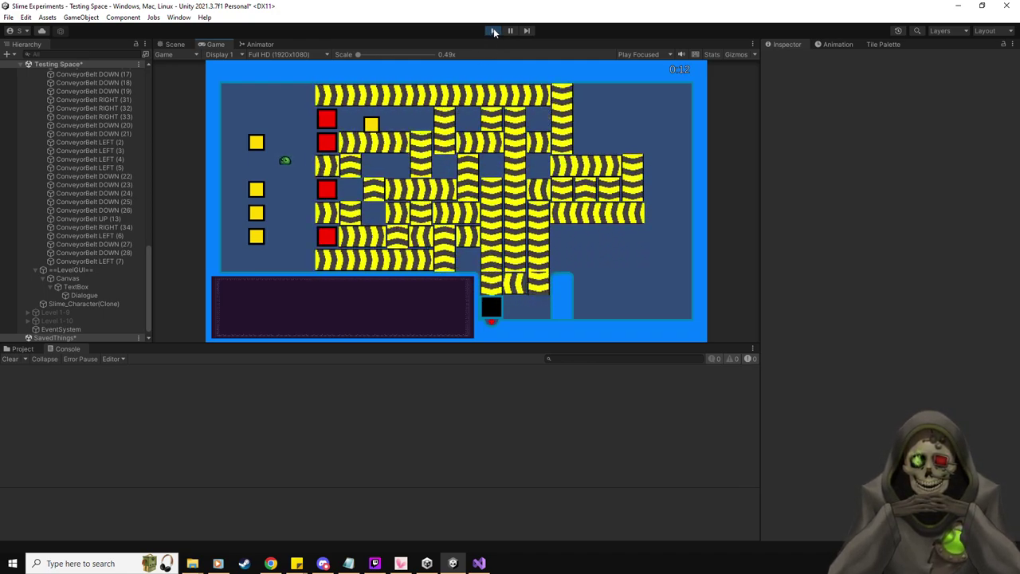
{"action": "left_click", "coordinate": [175, 44]}
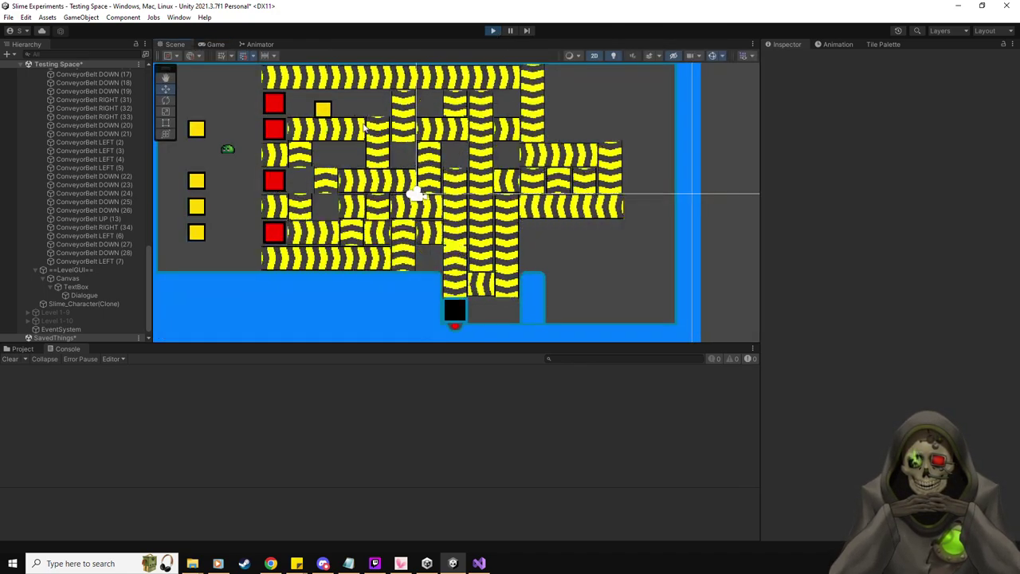
{"action": "left_click", "coordinate": [324, 110]}
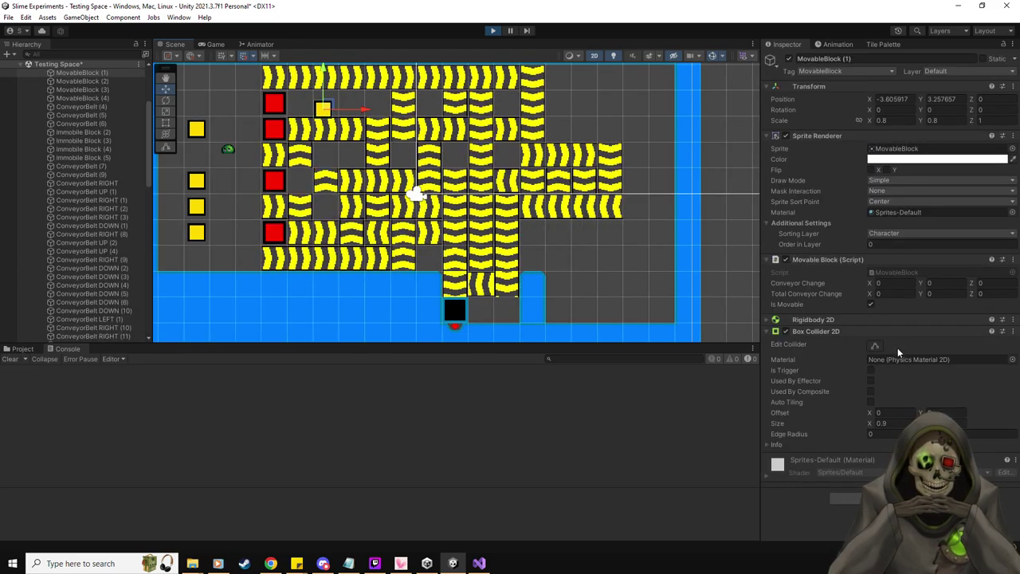
- Move MovableBlock (1) back in front of the belts, step the paused game frame by frame to examine its motion, and stop playing
{"action": "left_click_drag", "start_coordinate": [324, 110], "coordinate": [239, 155]}
{"action": "left_click", "coordinate": [510, 31]}
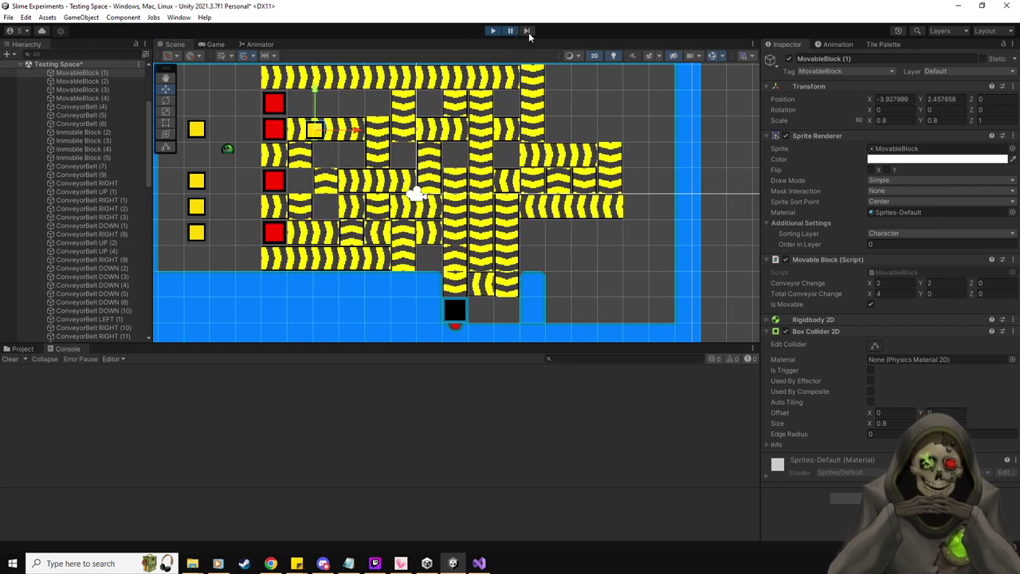
{"action": "left_click", "coordinate": [527, 30]}
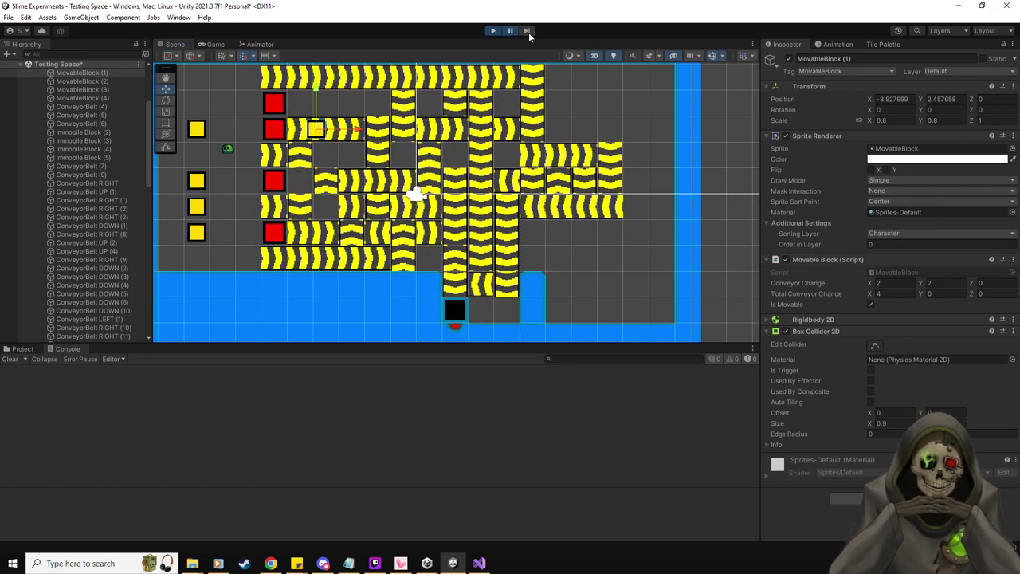
{"action": "left_click", "coordinate": [527, 30]}
{"action": "left_click", "coordinate": [527, 30]}
{"action": "left_click", "coordinate": [528, 32]}
{"action": "left_click", "coordinate": [528, 32]}
{"action": "left_click", "coordinate": [528, 32]}
{"action": "left_click", "coordinate": [528, 32]}
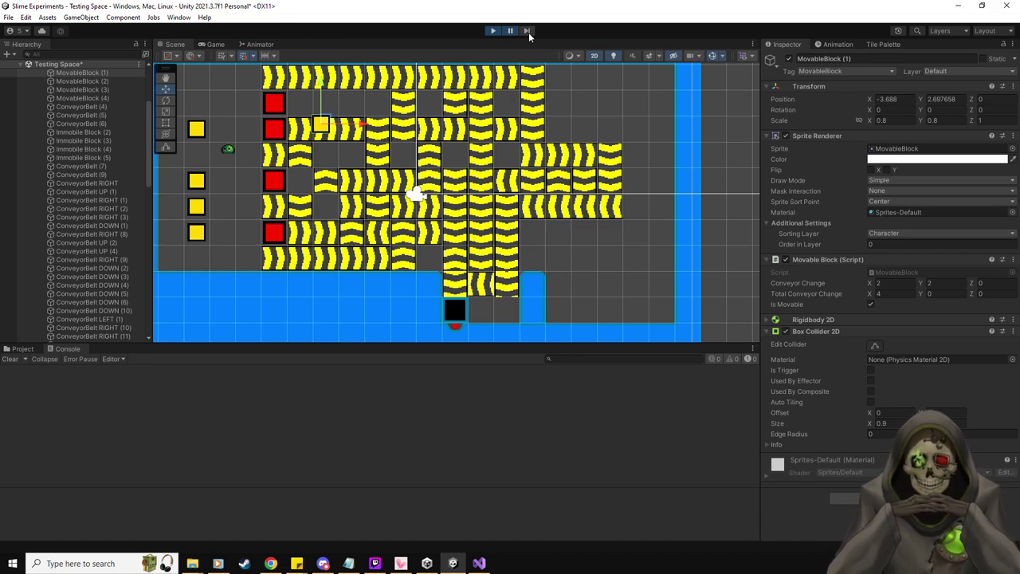
{"action": "left_click", "coordinate": [494, 31]}
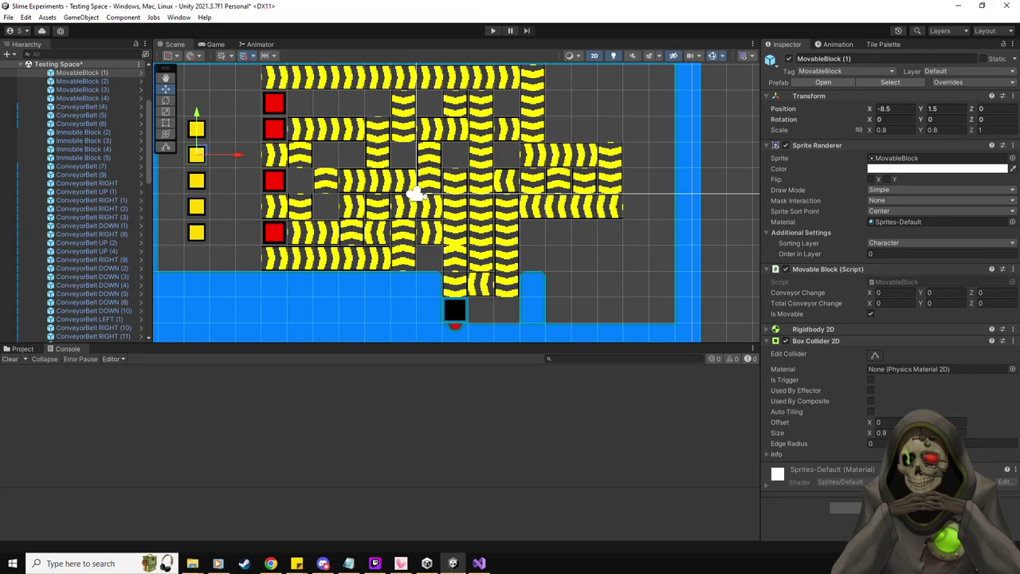
- Switch to Visual Studio, collapse OnTriggerEnter2D in ConveyorBeltScript.cs and examine the MovableBlock direction cases in OnTriggerExit2D
{"action": "key", "text": "alt+Tab"}
{"action": "scroll", "coordinate": [537, 350], "scroll_direction": "up", "scroll_amount": 6}
{"action": "scroll", "coordinate": [537, 350], "scroll_direction": "up", "scroll_amount": 1}
{"action": "scroll", "coordinate": [537, 350], "scroll_direction": "down", "scroll_amount": 1}
{"action": "left_click", "coordinate": [91, 238]}
{"action": "scroll", "coordinate": [582, 373], "scroll_direction": "down", "scroll_amount": 6}
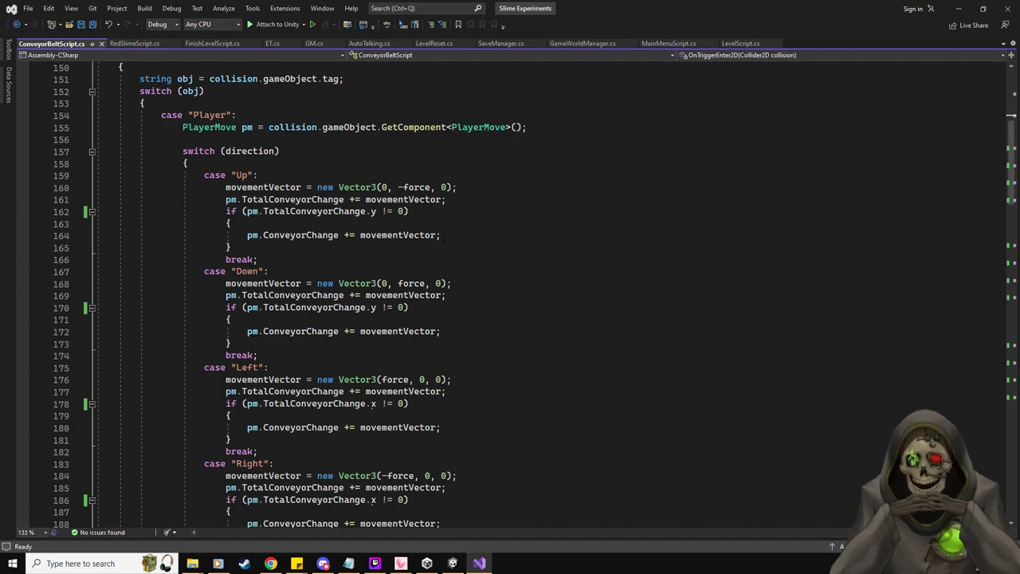
{"action": "scroll", "coordinate": [542, 300], "scroll_direction": "down", "scroll_amount": 15}
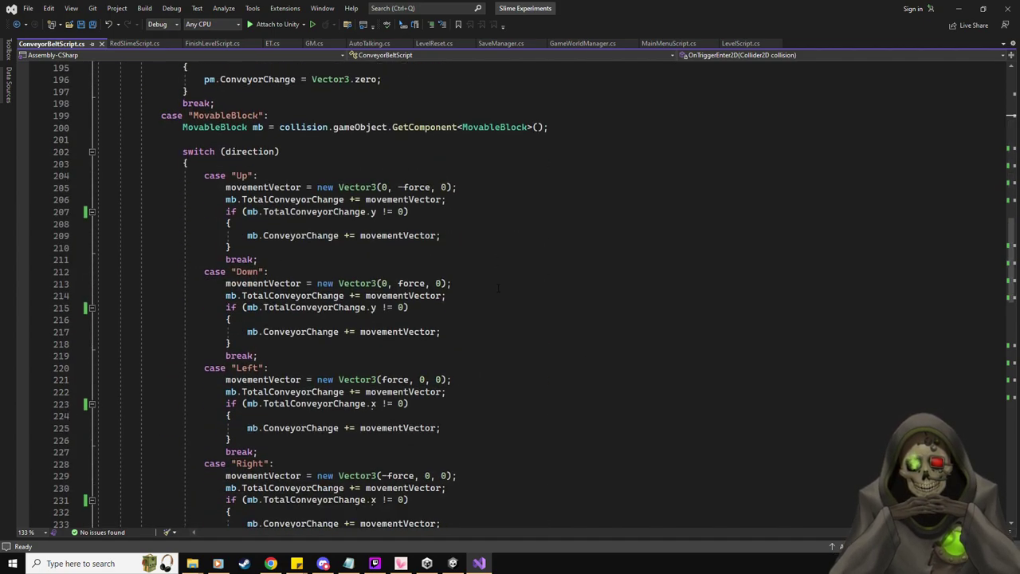
{"action": "scroll", "coordinate": [498, 289], "scroll_direction": "down", "scroll_amount": 2}
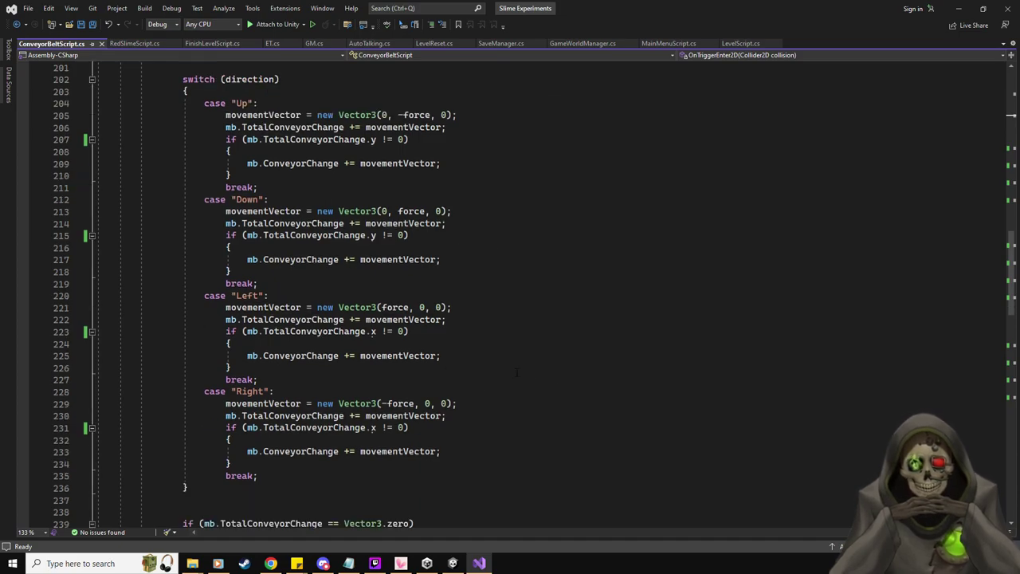
{"action": "scroll", "coordinate": [522, 329], "scroll_direction": "up", "scroll_amount": 1}
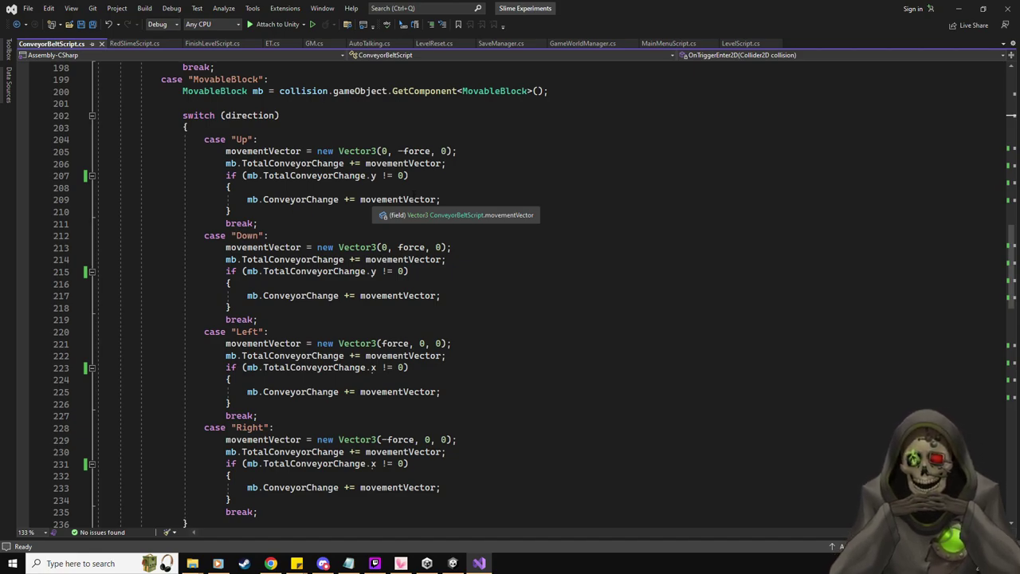
{"action": "left_click", "coordinate": [569, 170]}
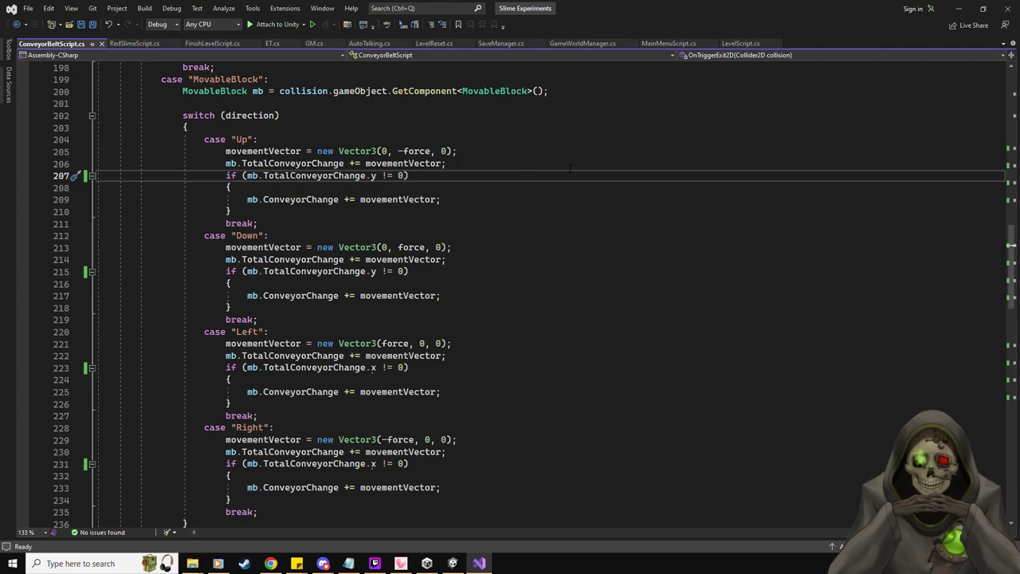
{"action": "type", "text": "||"}
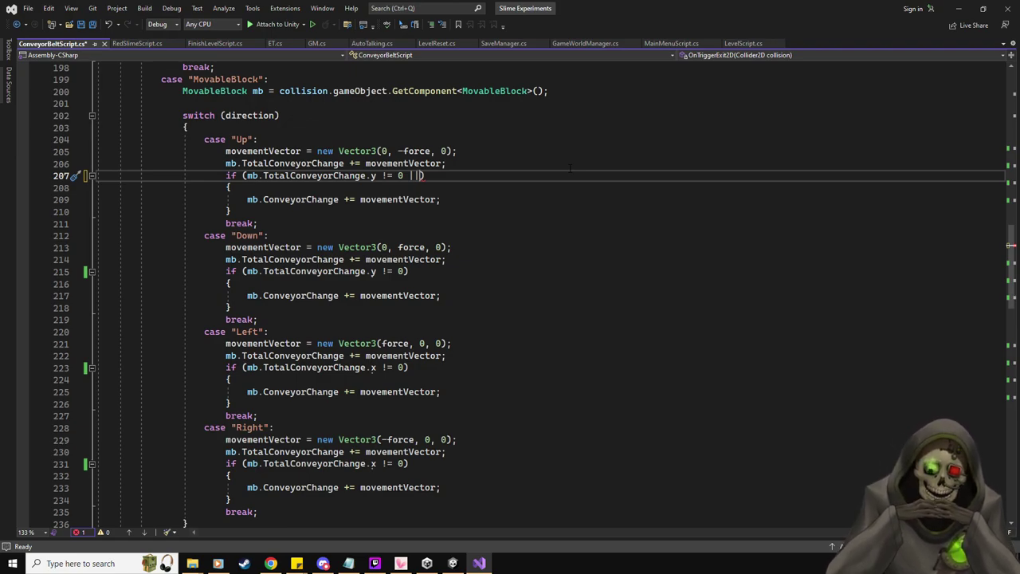
{"action": "key", "text": "BackSpace"}
{"action": "key", "text": "BackSpace"}
{"action": "key", "text": "BackSpace"}
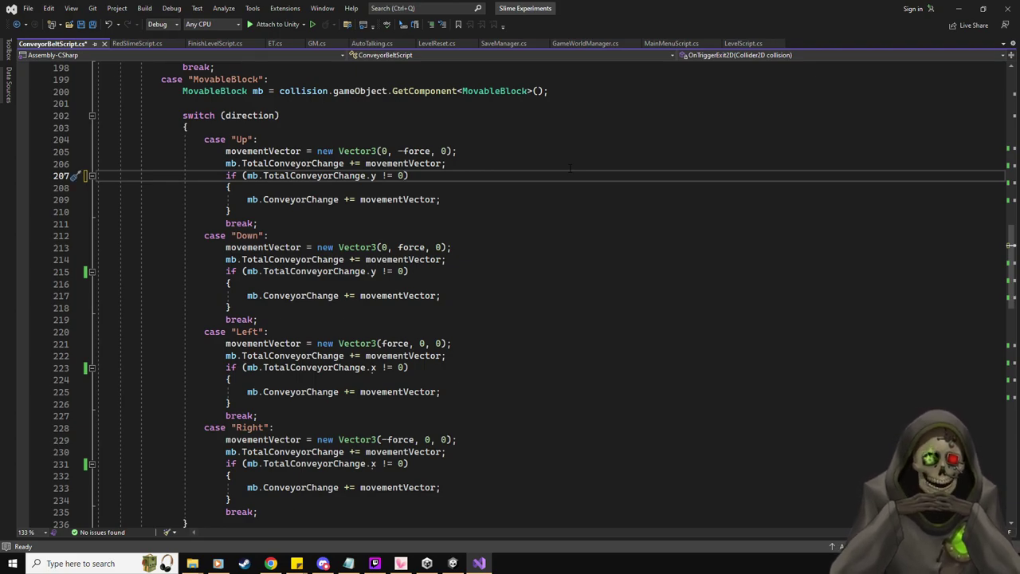
{"action": "key", "text": "End"}
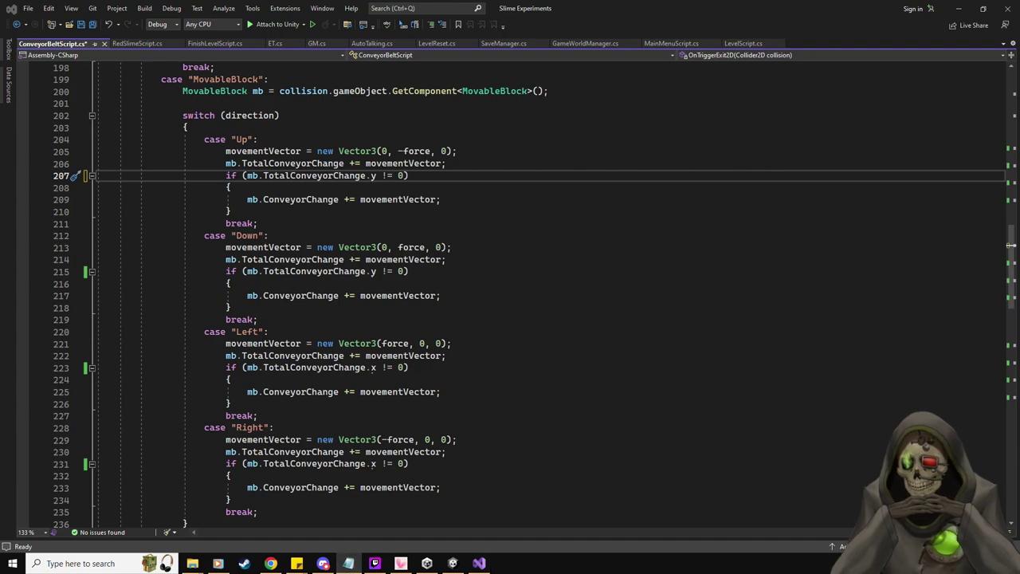
- Switch to the Slime Stuff To Do.txt notes in Notepad and add the lines "0, 2, 0" and "TCC: 0, 0, 0" under the to-do item
{"action": "key", "text": "alt+Tab"}
{"action": "left_click_drag", "start_coordinate": [550, 126], "coordinate": [731, 145]}
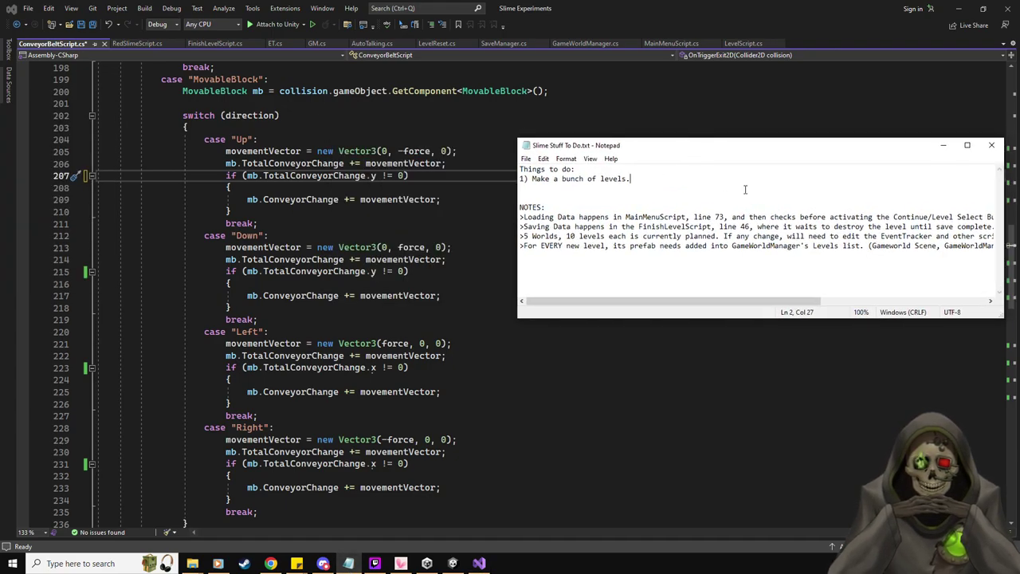
{"action": "key", "text": "Return"}
{"action": "key", "text": "Return"}
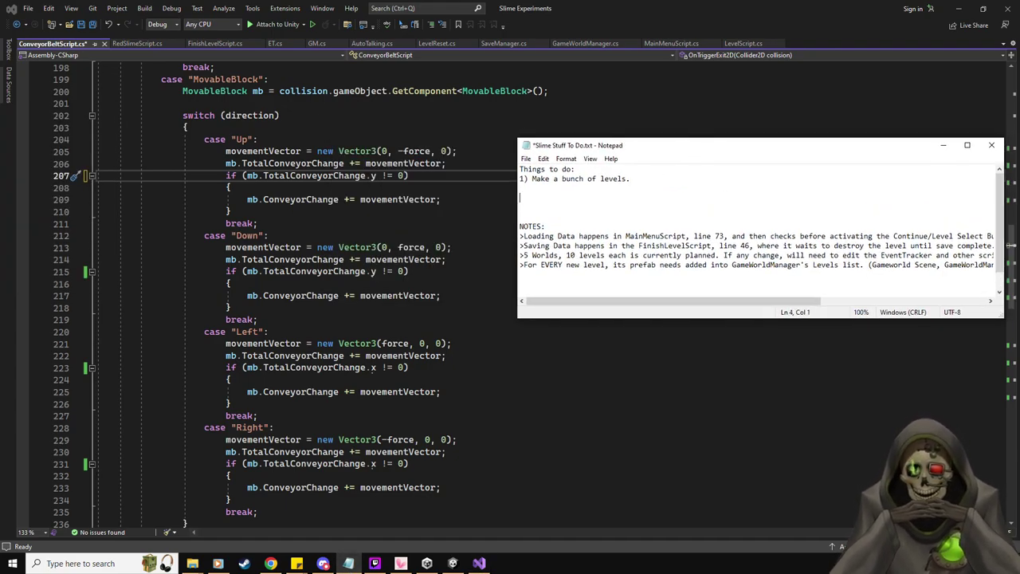
{"action": "type", "text": "0, 2,"}
{"action": "type", "text": "0"}
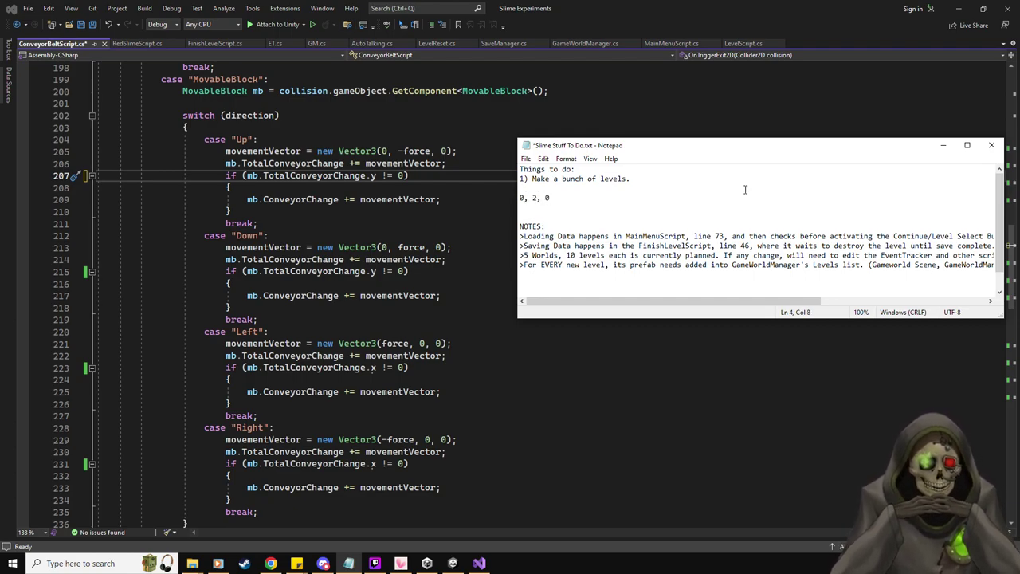
{"action": "key", "text": "Return"}
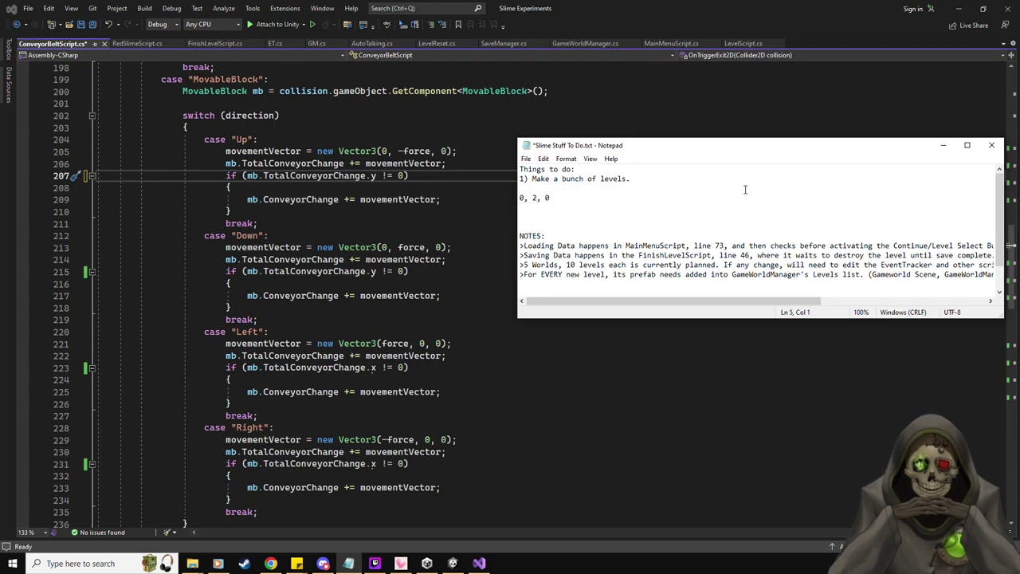
{"action": "key", "text": "Return"}
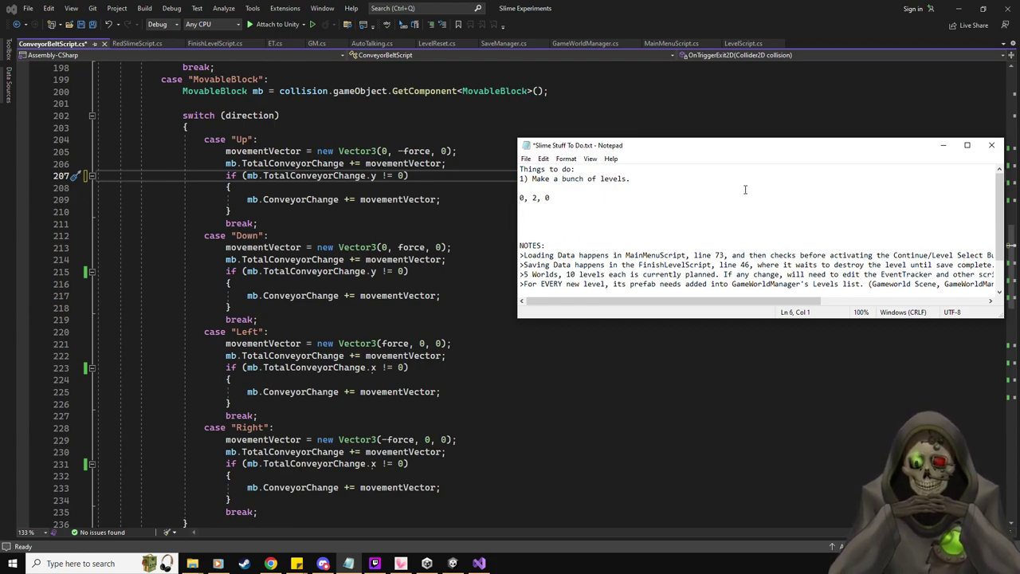
{"action": "type", "text": "TCC: "}
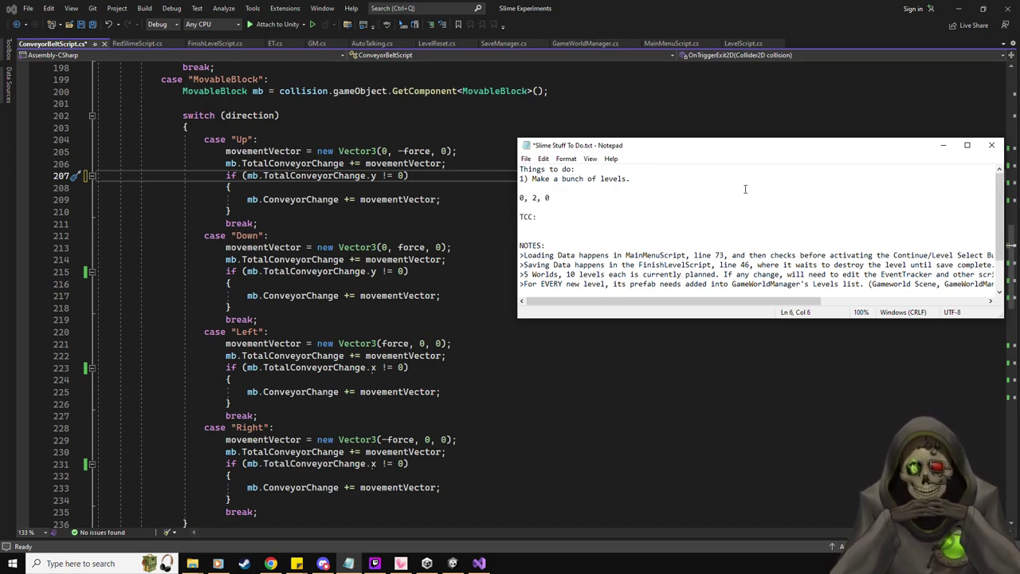
{"action": "type", "text": "0, 0, 0"}
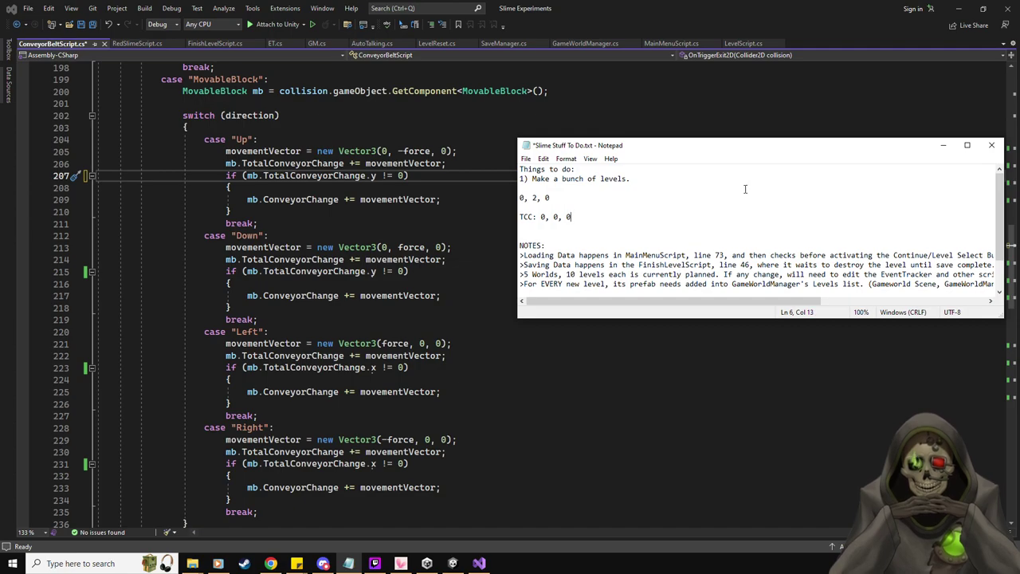
- Label the first vector line "Change:" and make its middle value negative, so that it reads "Change: 0, -2, 0"
{"action": "key", "text": "Up"}
{"action": "type", "text": "Change:"}
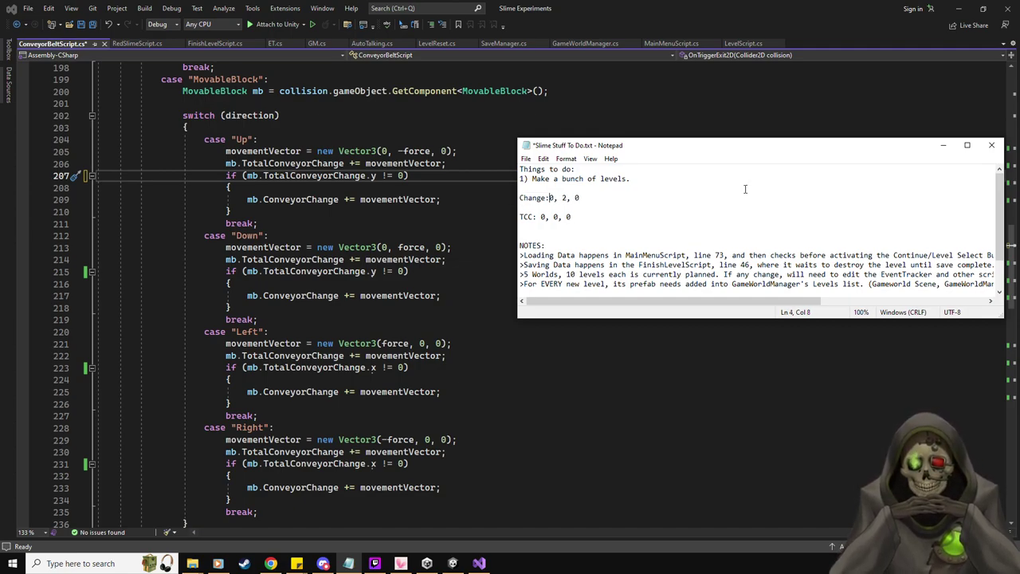
{"action": "key", "text": "Right"}
{"action": "key", "text": "Right"}
{"action": "key", "text": "Right"}
{"action": "type", "text": "-"}
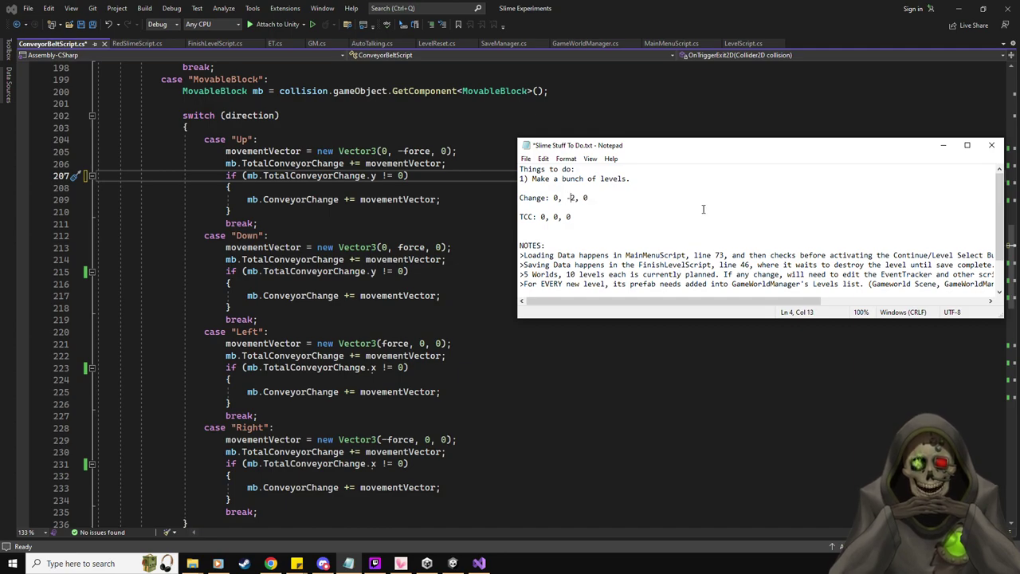
- Extend the TCC line in the notes to read "TCC: 0, 2, 0 => 0, 0, 0"
{"action": "left_click", "coordinate": [609, 217]}
{"action": "left_click", "coordinate": [542, 216]}
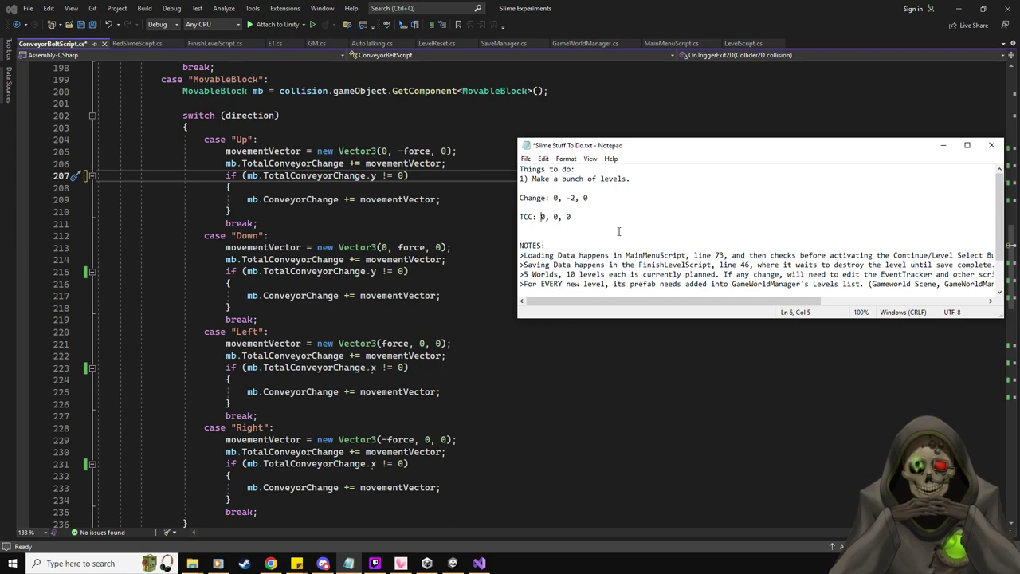
{"action": "type", "text": "0, 2, 0"}
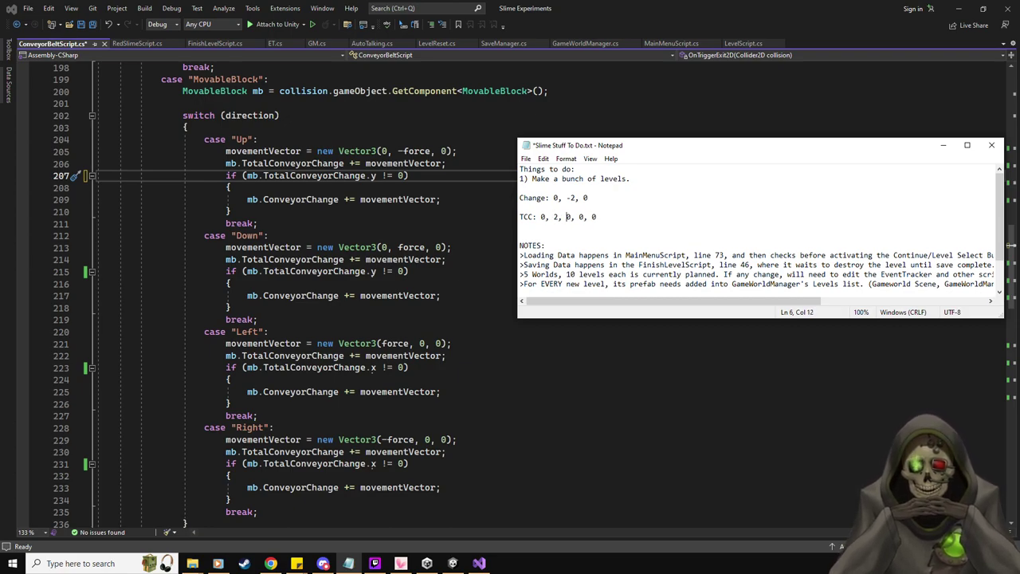
{"action": "type", "text": " = > 0"}
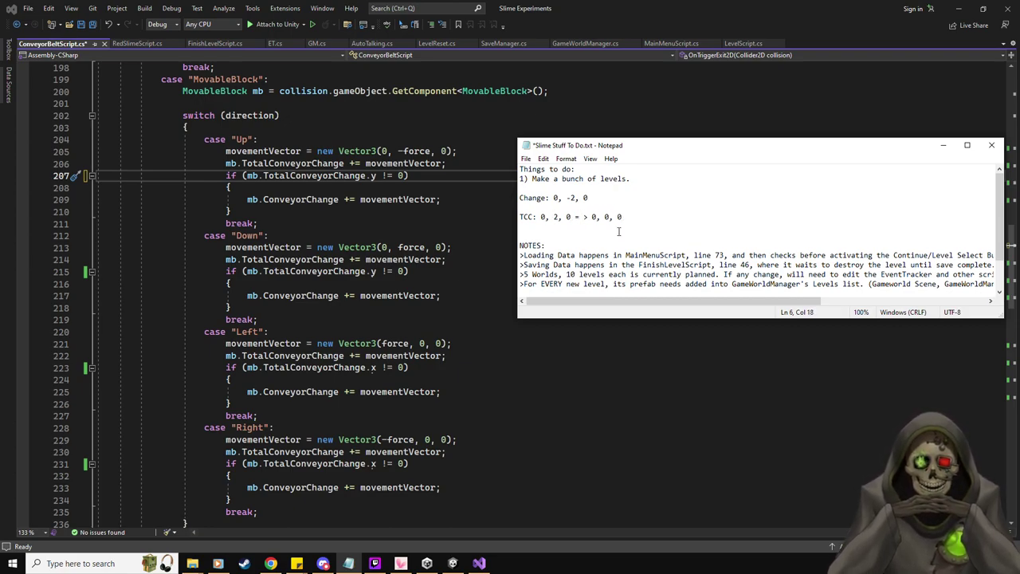
{"action": "key", "text": "BackSpace"}
{"action": "key", "text": "BackSpace"}
{"action": "type", "text": ">"}
{"action": "key", "text": "End"}
- Add the line "CC: 0, 2 0, => 0, 0, 0" below the TCC line and move the notes window away from the code
{"action": "key", "text": "Return"}
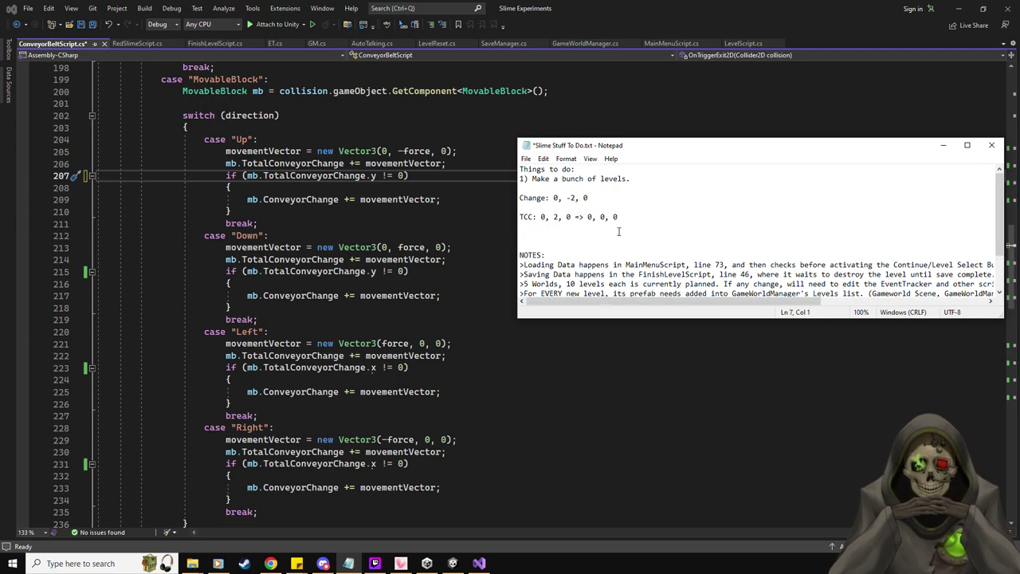
{"action": "type", "text": "CC"}
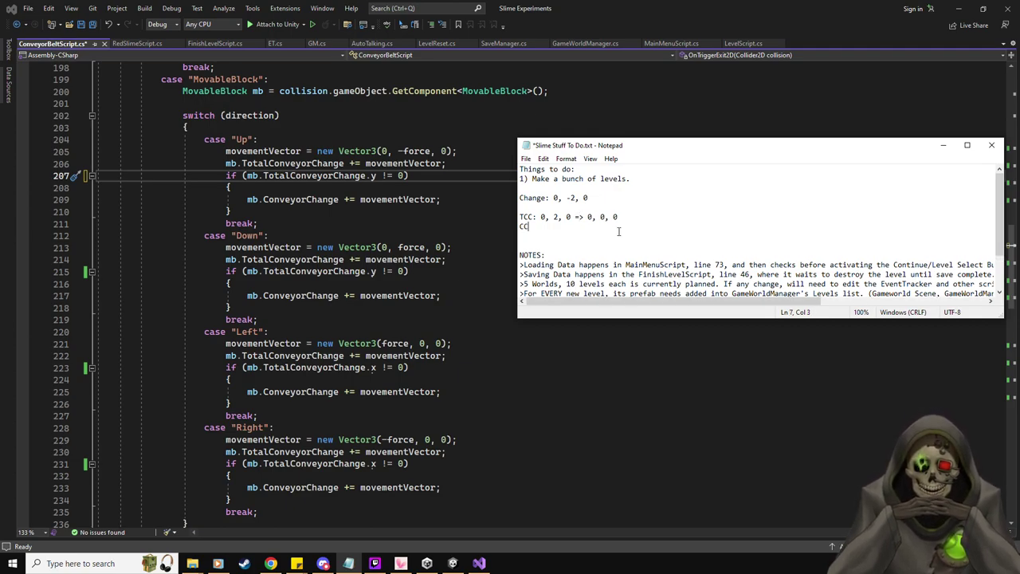
{"action": "type", "text": ":  "}
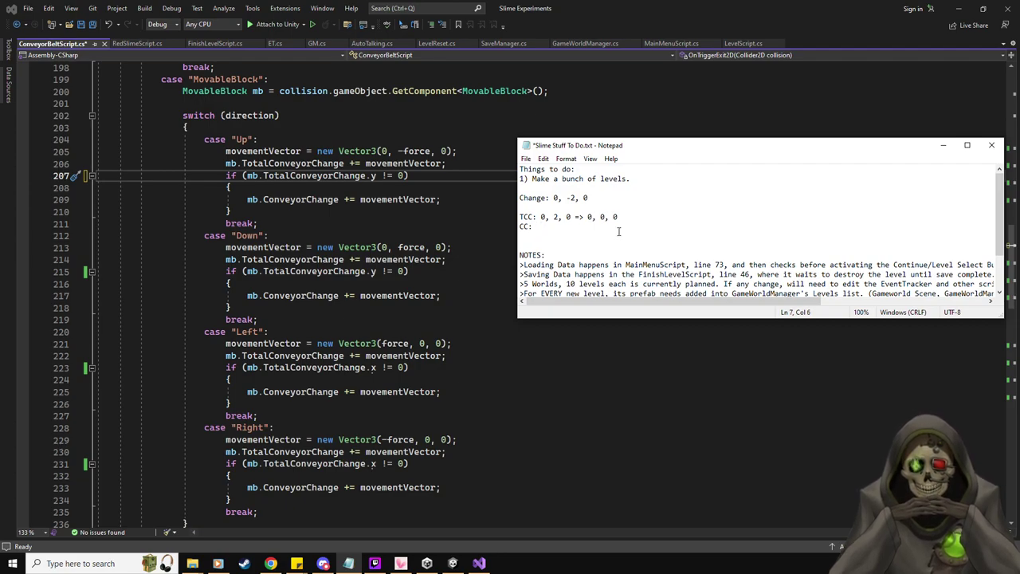
{"action": "type", "text": "0, 2"}
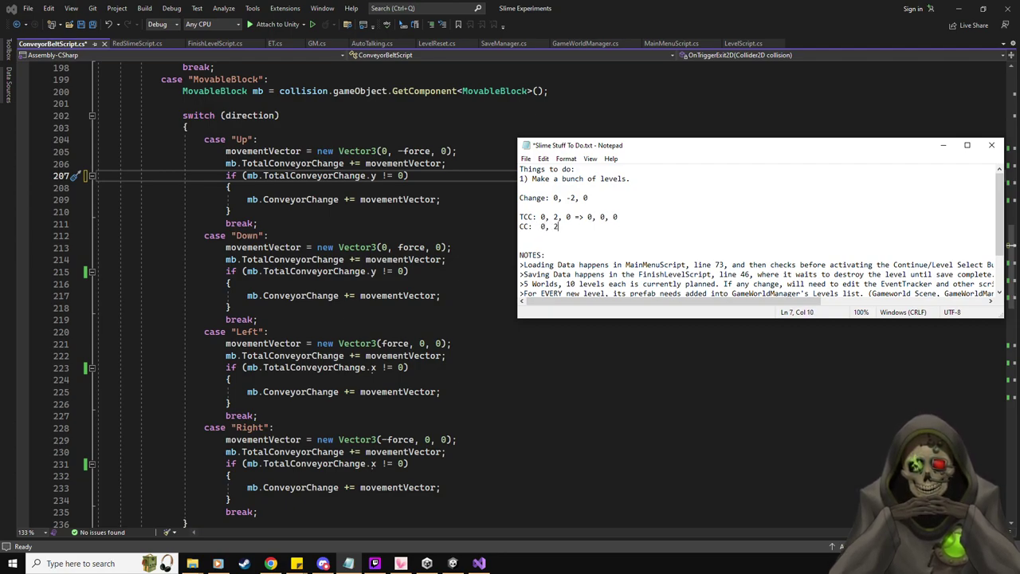
{"action": "type", "text": " 0, "}
{"action": "type", "text": "=> 0, 0, 0,"}
{"action": "key", "text": "BackSpace"}
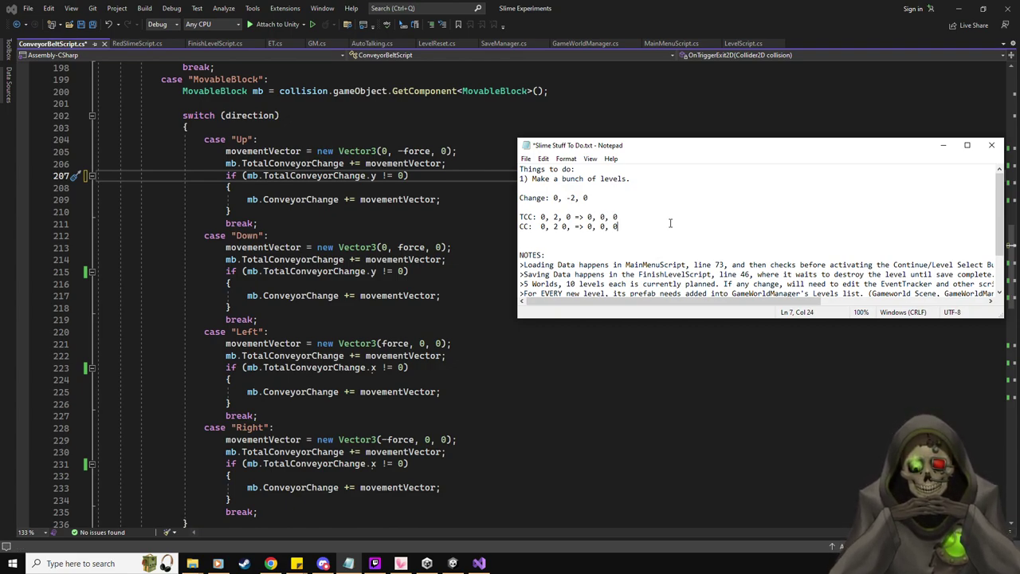
{"action": "left_click_drag", "start_coordinate": [684, 145], "coordinate": [0, 128]}
{"action": "scroll", "coordinate": [374, 212], "scroll_direction": "up", "scroll_amount": 20}
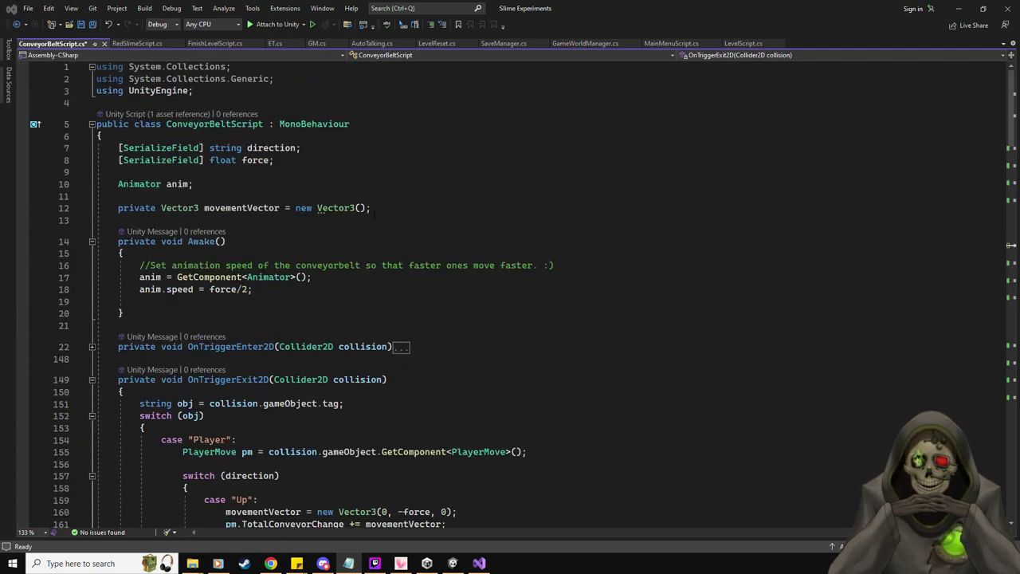
{"action": "left_click", "coordinate": [371, 207]}
{"action": "key", "text": "Return"}
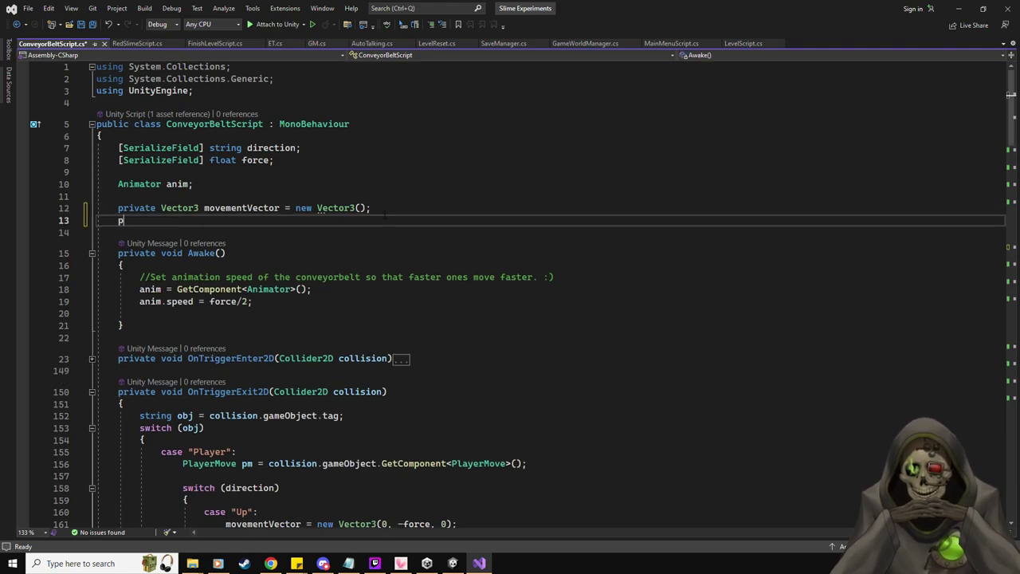
{"action": "type", "text": "private Vector3"}
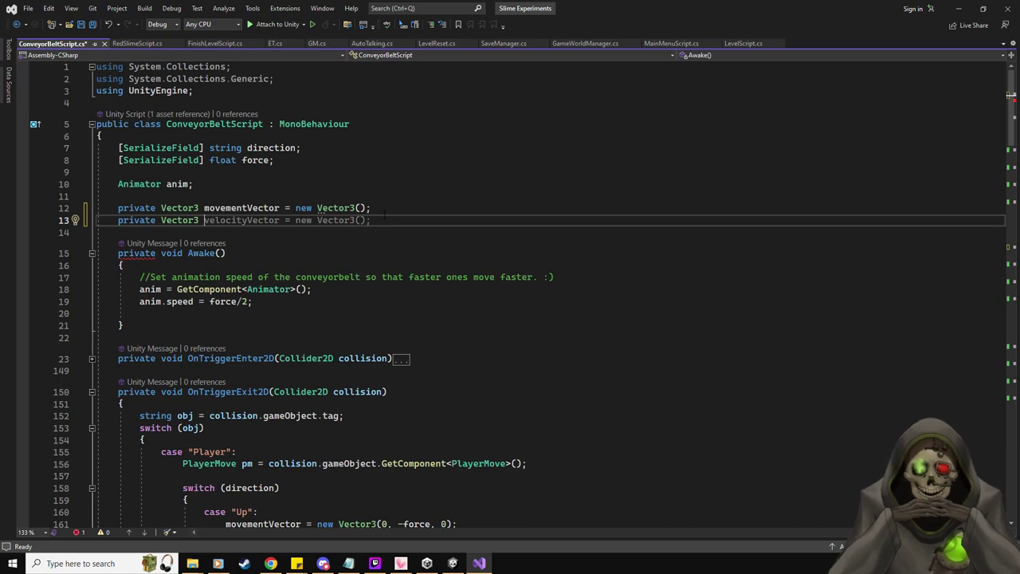
{"action": "key", "text": "BackSpace"}
{"action": "key", "text": "BackSpace"}
{"action": "key", "text": "BackSpace"}
{"action": "key", "text": "BackSpace"}
{"action": "key", "text": "BackSpace"}
{"action": "key", "text": "BackSpace"}
{"action": "key", "text": "BackSpace"}
{"action": "key", "text": "BackSpace"}
{"action": "key", "text": "BackSpace"}
{"action": "key", "text": "BackSpace"}
{"action": "key", "text": "BackSpace"}
{"action": "key", "text": "BackSpace"}
{"action": "key", "text": "BackSpace"}
{"action": "key", "text": "BackSpace"}
{"action": "key", "text": "BackSpace"}
{"action": "key", "text": "BackSpace"}
{"action": "key", "text": "BackSpace"}
{"action": "key", "text": "BackSpace"}
{"action": "key", "text": "BackSpace"}
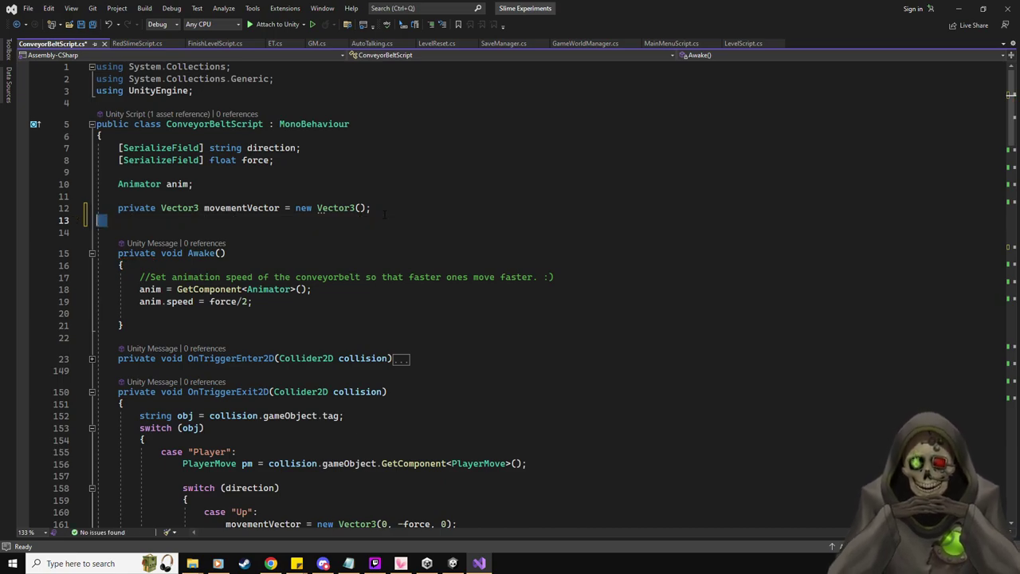
- Save ConveyorBeltScript with the extra blank line below the movementVector declaration removed
{"action": "key", "text": "ctrl+s"}
{"action": "scroll", "coordinate": [386, 211], "scroll_direction": "down", "scroll_amount": 20}
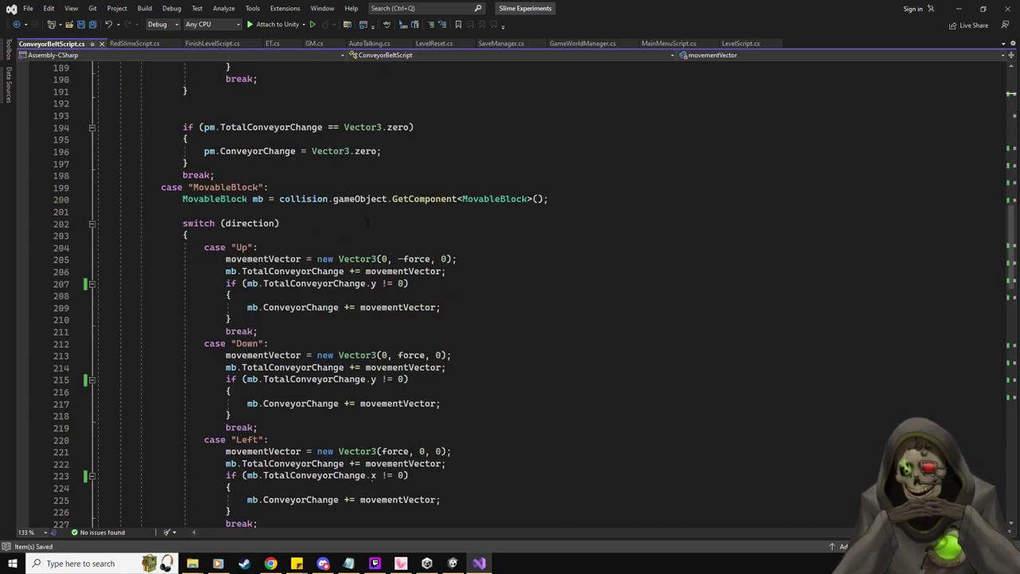
{"action": "scroll", "coordinate": [372, 321], "scroll_direction": "up", "scroll_amount": 8}
{"action": "scroll", "coordinate": [372, 321], "scroll_direction": "up", "scroll_amount": 10}
{"action": "scroll", "coordinate": [371, 100], "scroll_direction": "down", "scroll_amount": 3}
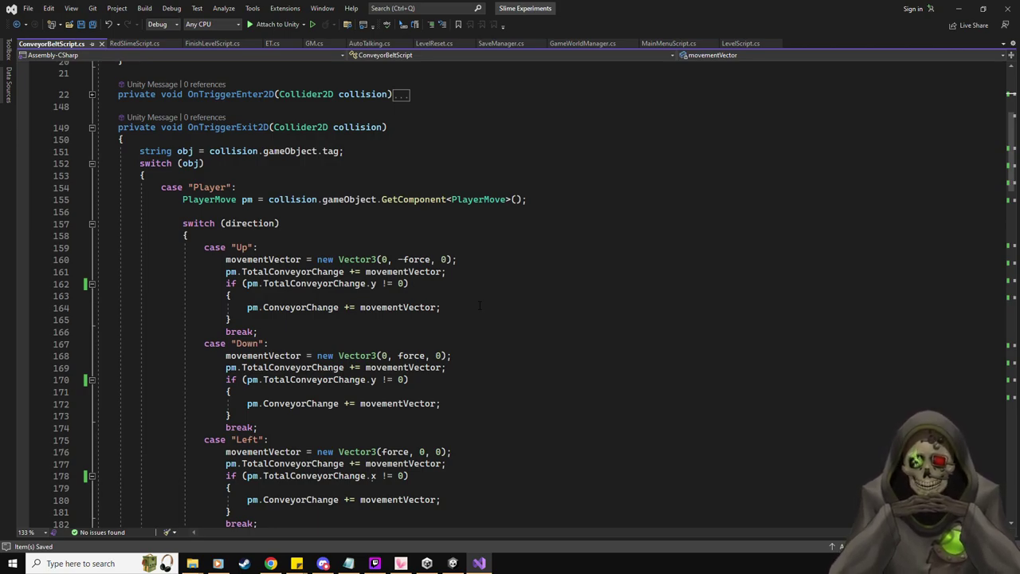
- Add an empty else block after the TotalConveyorChange.y check in the Player "Up" case of OnTriggerExit2D
{"action": "left_click", "coordinate": [460, 271]}
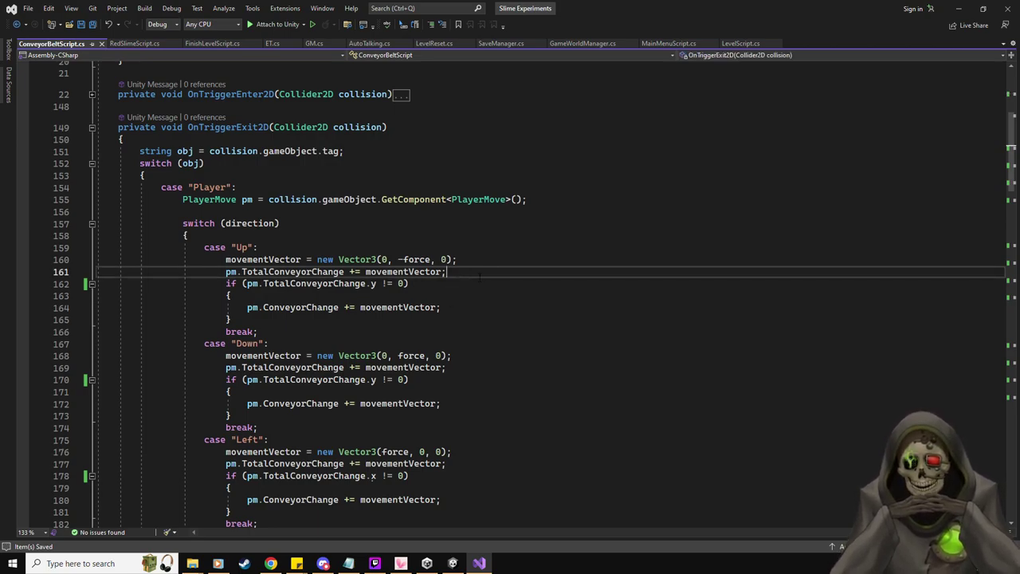
{"action": "left_click", "coordinate": [566, 321]}
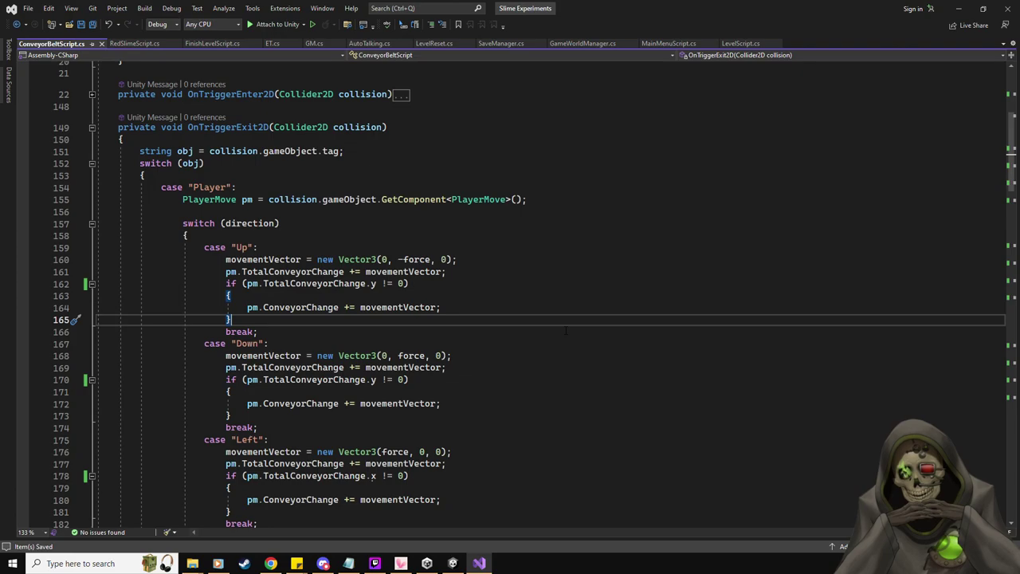
{"action": "key", "text": "Return"}
{"action": "type", "text": "else"}
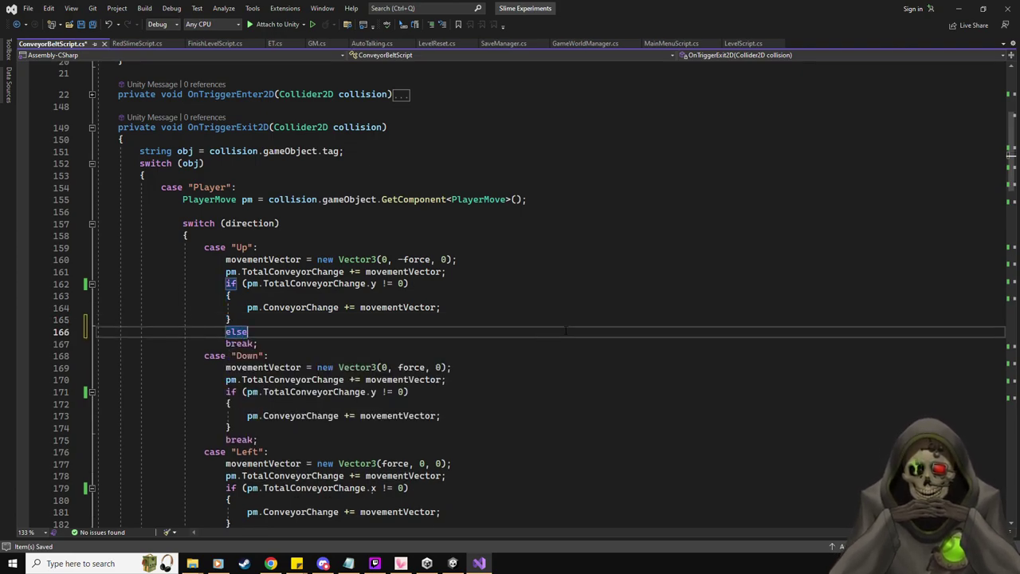
{"action": "key", "text": "Return"}
{"action": "type", "text": "{"}
{"action": "key", "text": "Return"}
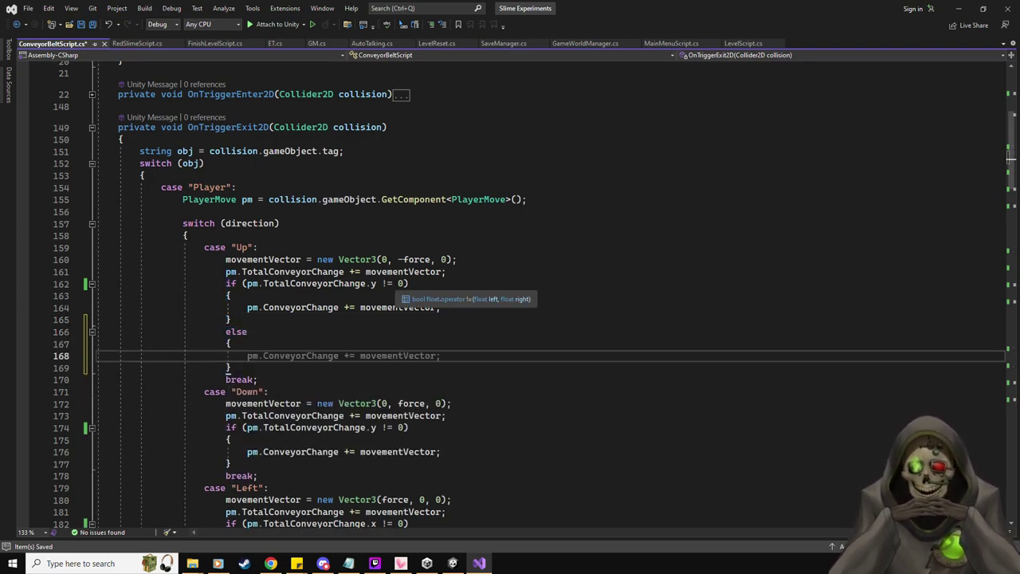
{"action": "left_click", "coordinate": [462, 307]}
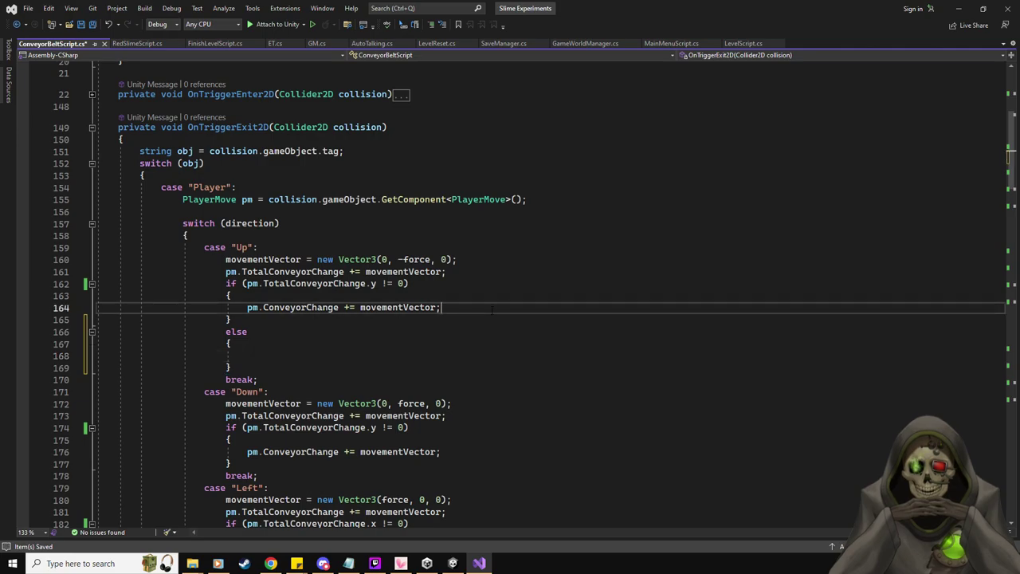
{"action": "left_click", "coordinate": [338, 356]}
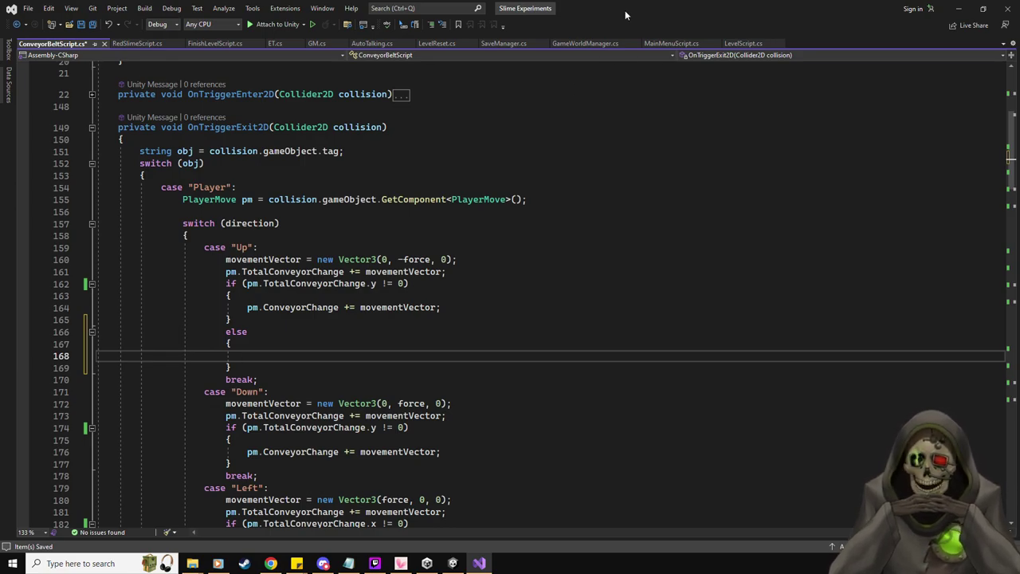
- Switch to Unity, play the Testing Space scene, push MovableBlock (1) right onto the first conveyor and pause the game
{"action": "key", "text": "alt+Tab"}
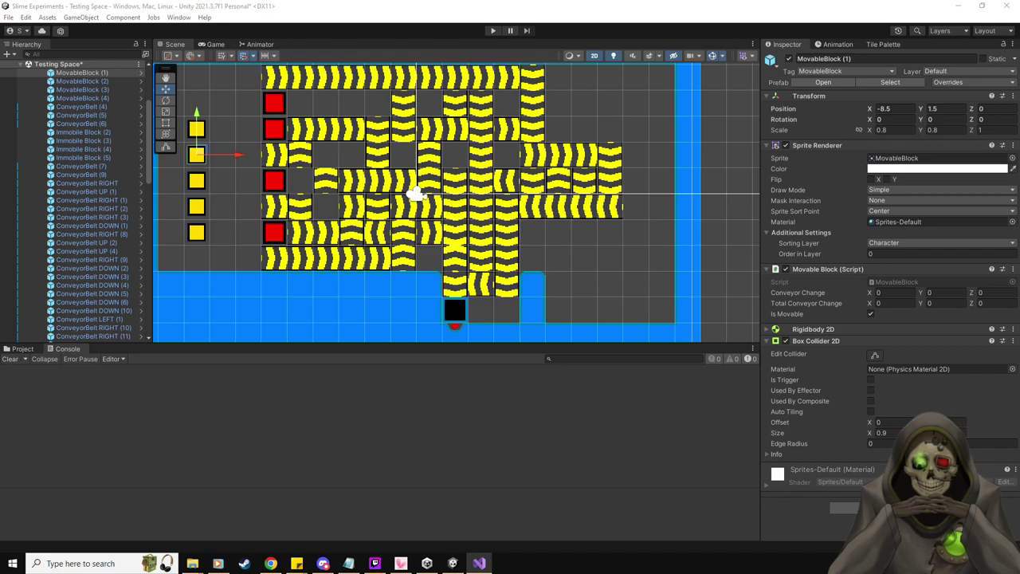
{"action": "left_click", "coordinate": [493, 30]}
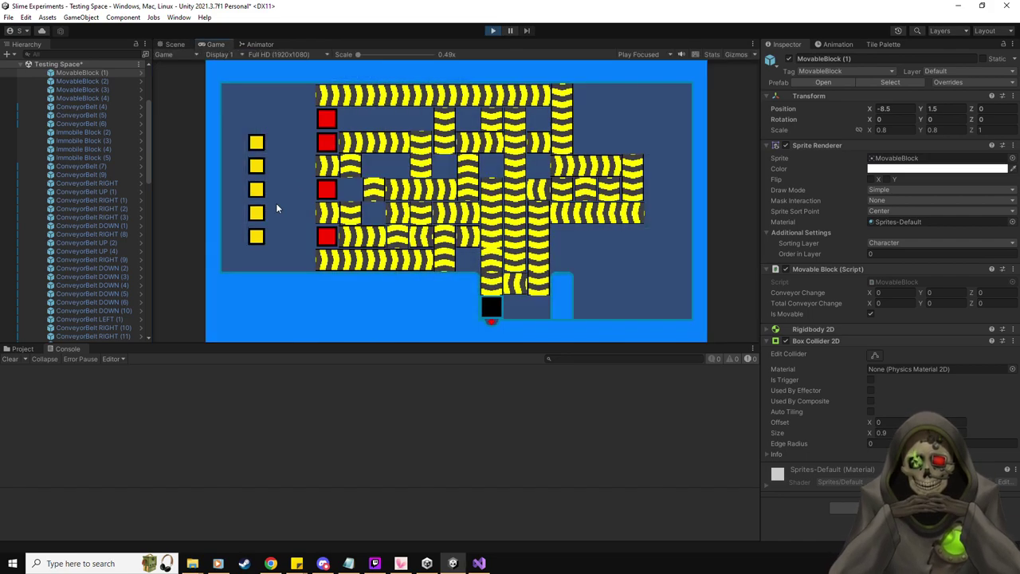
{"action": "key", "text": "Left"}
{"action": "key", "text": "Down"}
{"action": "key", "text": "Right"}
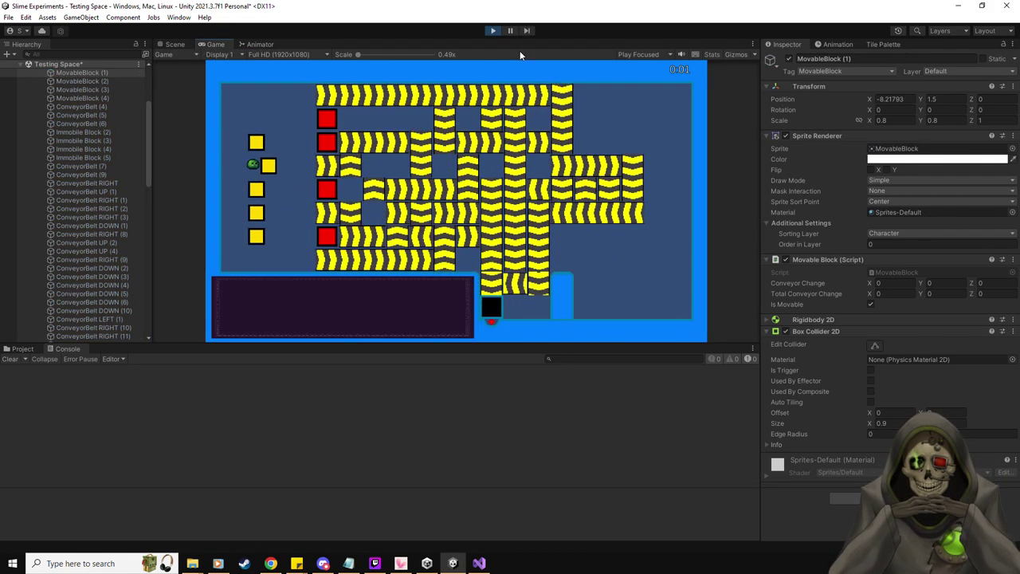
{"action": "key", "text": "Right"}
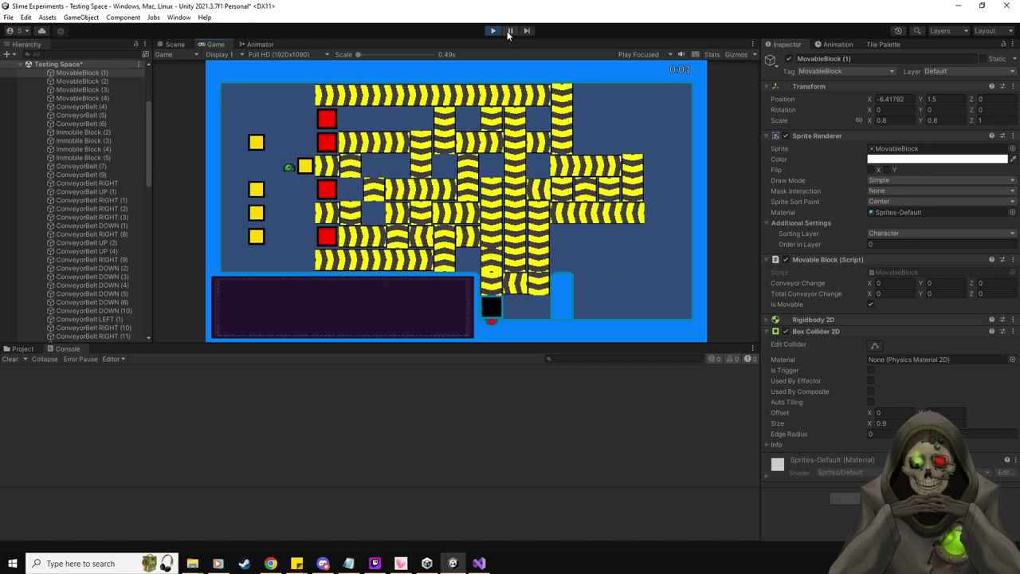
{"action": "left_click", "coordinate": [510, 31]}
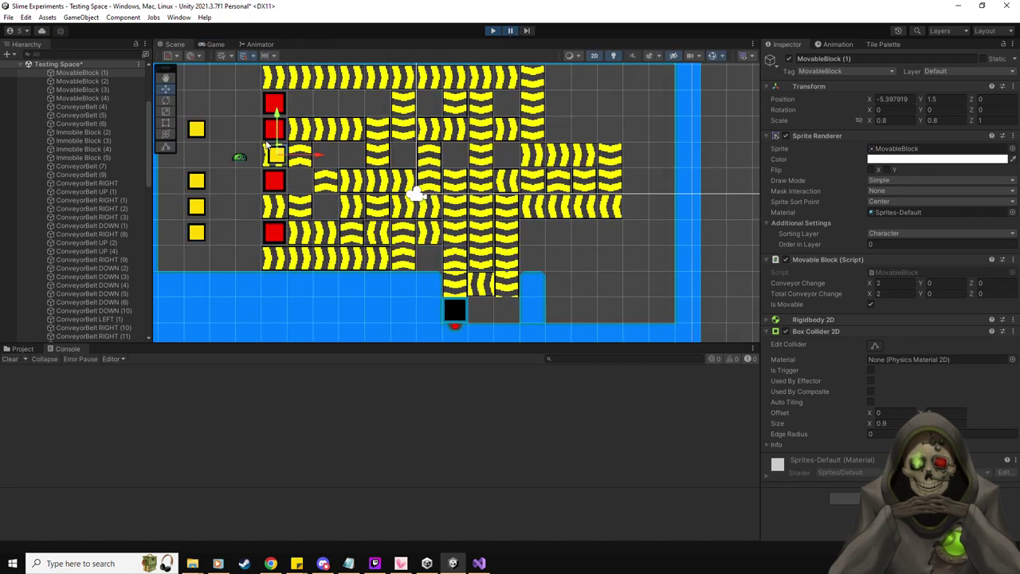
- Advance the paused game frame by frame while MovableBlock (1) moves from the right conveyor onto the up conveyor
{"action": "left_click", "coordinate": [527, 31]}
{"action": "left_click", "coordinate": [527, 31]}
{"action": "left_click", "coordinate": [527, 31]}
{"action": "left_click", "coordinate": [527, 31]}
{"action": "left_click", "coordinate": [526, 32]}
{"action": "left_click", "coordinate": [527, 31]}
{"action": "left_click", "coordinate": [527, 31]}
{"action": "left_click", "coordinate": [526, 31]}
{"action": "left_click", "coordinate": [527, 31]}
{"action": "left_click", "coordinate": [527, 31]}
{"action": "left_click", "coordinate": [527, 31]}
{"action": "left_click", "coordinate": [527, 31]}
{"action": "left_click", "coordinate": [527, 31]}
{"action": "left_click", "coordinate": [526, 31]}
{"action": "left_click", "coordinate": [527, 31]}
{"action": "left_click", "coordinate": [527, 31]}
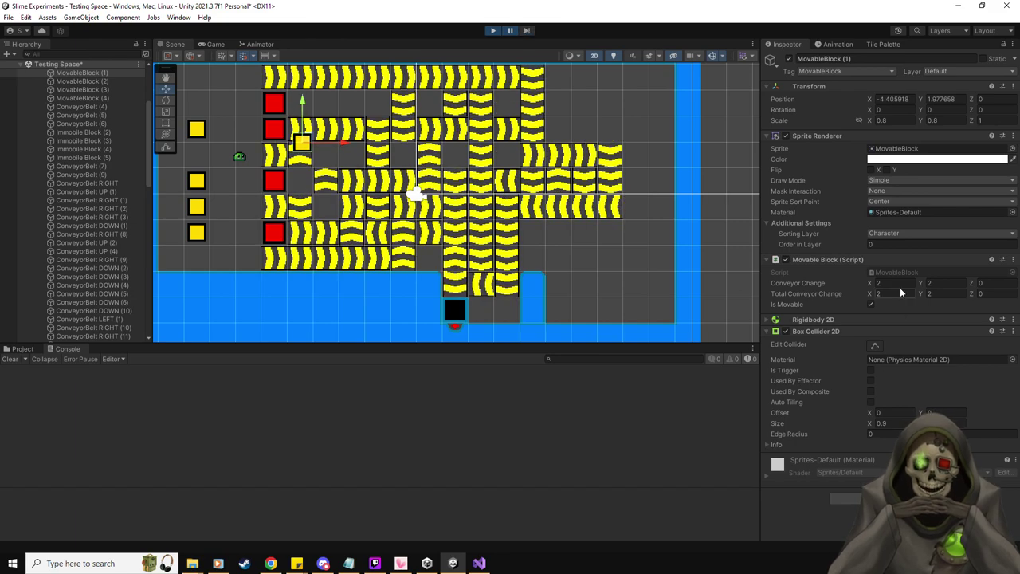
- Keep stepping frames until MovableBlock (1) leaves the up conveyor, examining its Conveyor Change and Total Conveyor Change values
{"action": "left_click", "coordinate": [527, 31]}
{"action": "left_click", "coordinate": [527, 31]}
{"action": "left_click", "coordinate": [527, 31]}
{"action": "left_click", "coordinate": [527, 31]}
{"action": "left_click", "coordinate": [527, 31]}
{"action": "left_click", "coordinate": [528, 31]}
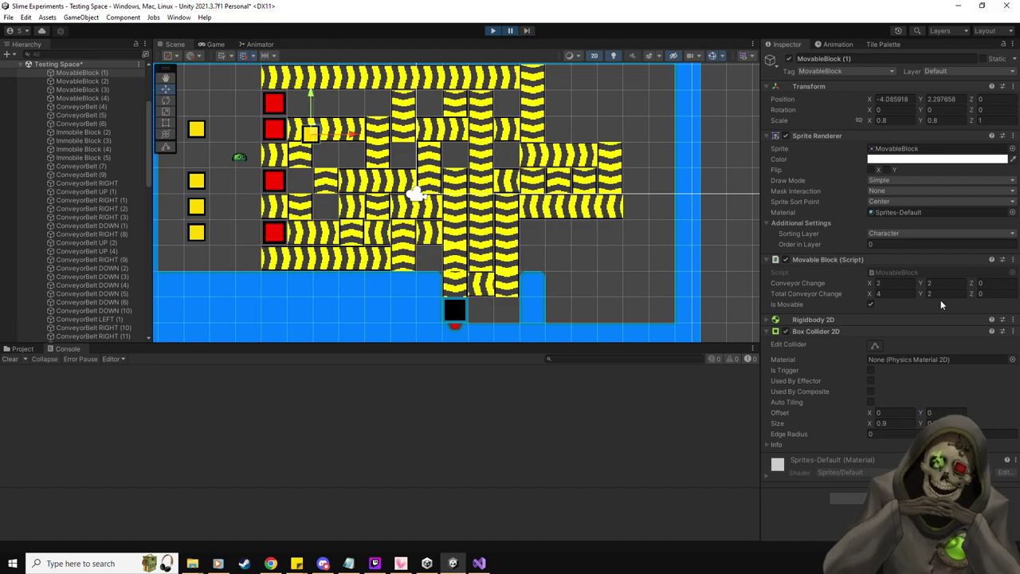
{"action": "left_click", "coordinate": [527, 31]}
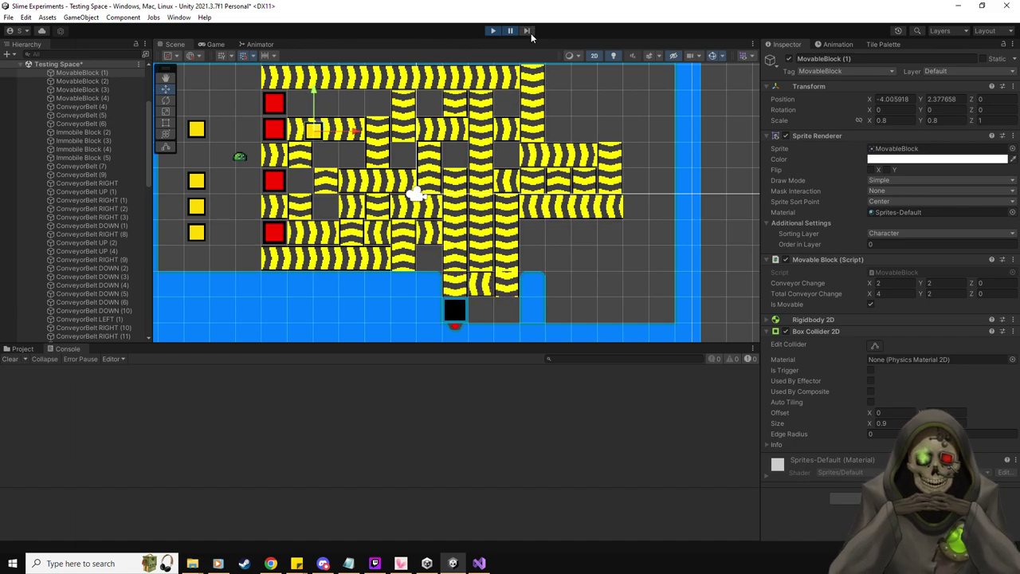
{"action": "left_click", "coordinate": [531, 33]}
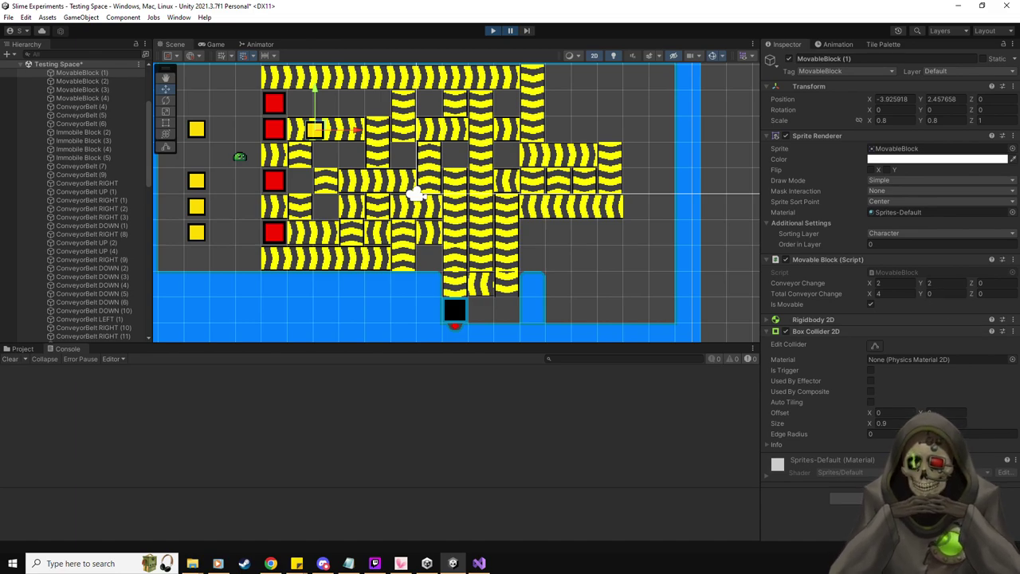
- Return to Visual Studio and replace the if checks in the Player "Up" and "Down" exit cases with pm.ConveyorChange += movementVector;
{"action": "key", "text": "alt+Tab"}
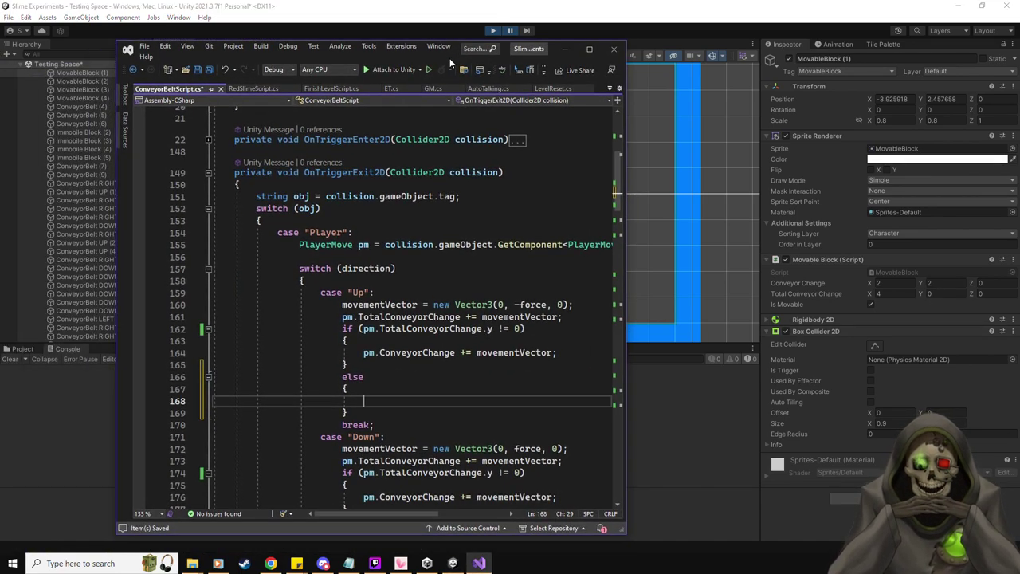
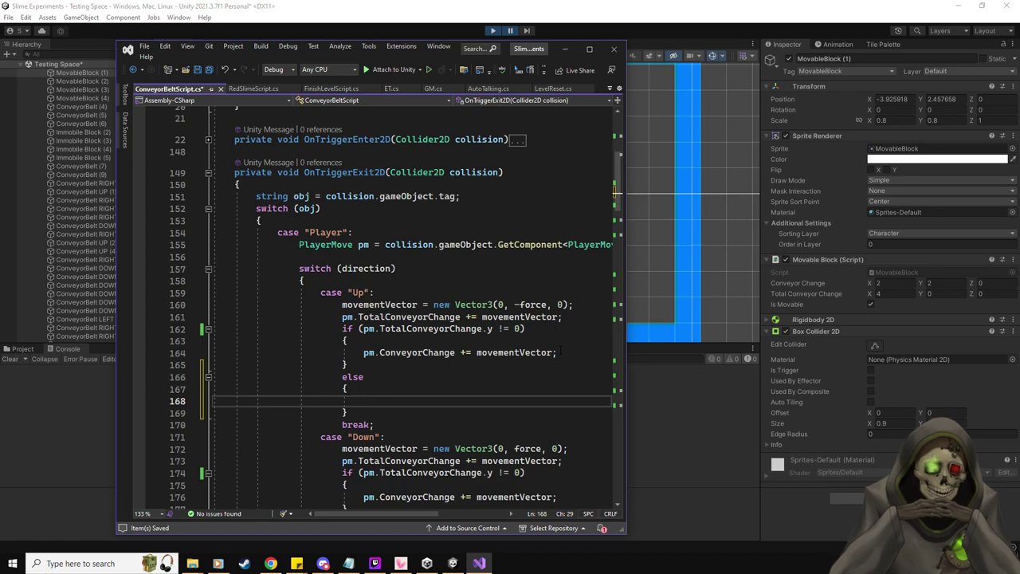
{"action": "double_click", "coordinate": [386, 52]}
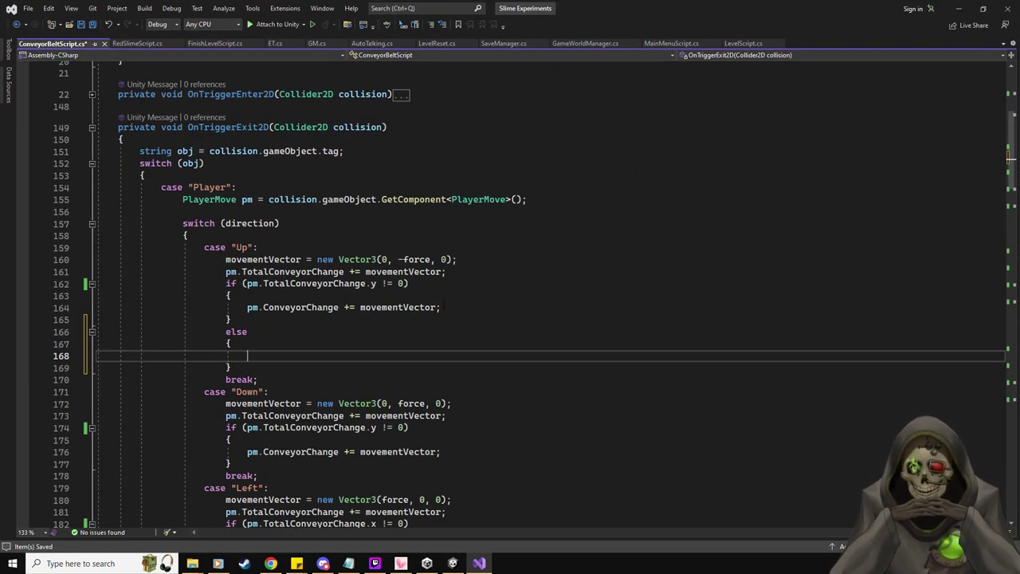
{"action": "left_click", "coordinate": [441, 307]}
{"action": "key", "text": "ctrl+z"}
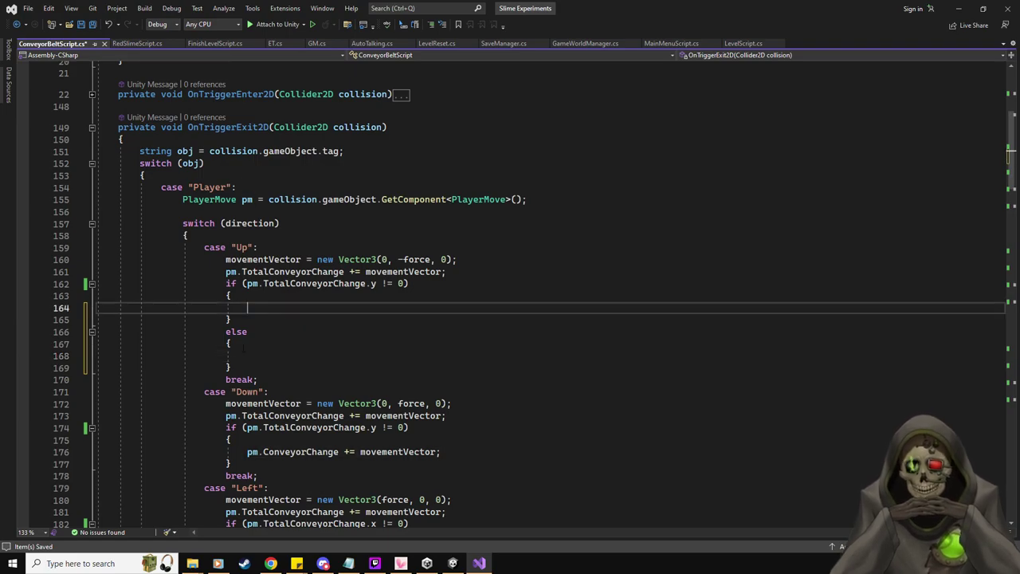
{"action": "left_click_drag", "start_coordinate": [231, 367], "coordinate": [226, 283]}
{"action": "type", "text": "pm.ConveyorChange += movementVector;"}
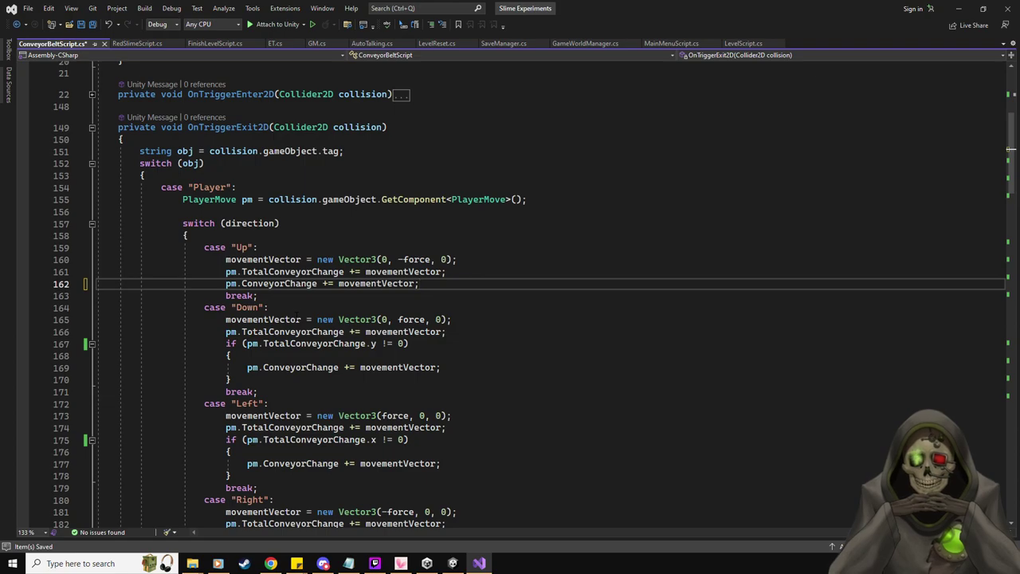
{"action": "left_click_drag", "start_coordinate": [232, 380], "coordinate": [227, 331]}
{"action": "type", "text": "pm.ConveyorChange += movementVector;"}
{"action": "scroll", "coordinate": [510, 287], "scroll_direction": "down", "scroll_amount": 2}
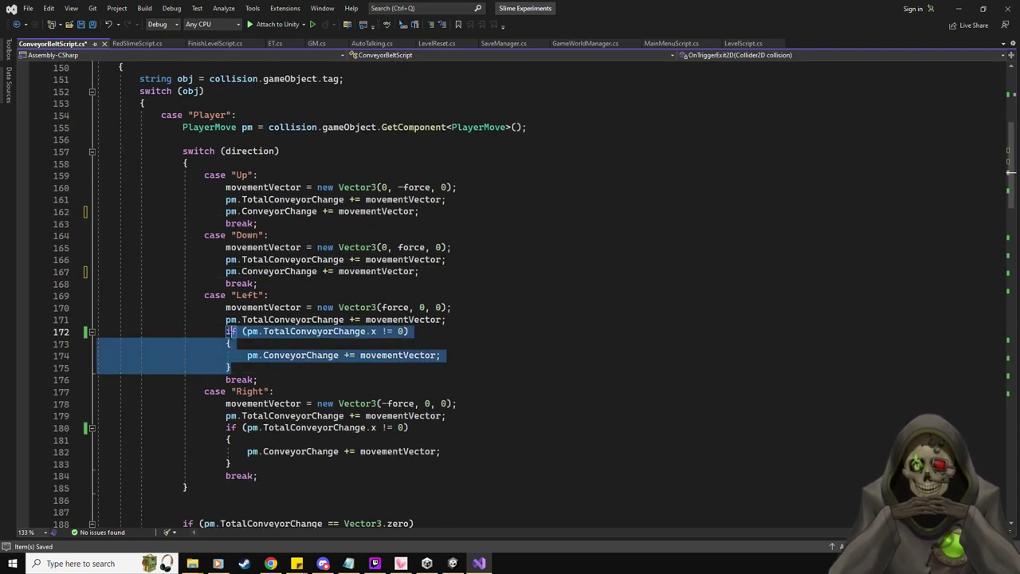
- Undo the edits to the Player exit cases and delete the leftover else block from the "Up" case
{"action": "key", "text": "ctrl+z"}
{"action": "key", "text": "ctrl+z"}
{"action": "key", "text": "ctrl+z"}
{"action": "key", "text": "ctrl+z"}
{"action": "key", "text": "ctrl+z"}
{"action": "key", "text": "ctrl+z"}
{"action": "key", "text": "ctrl+z"}
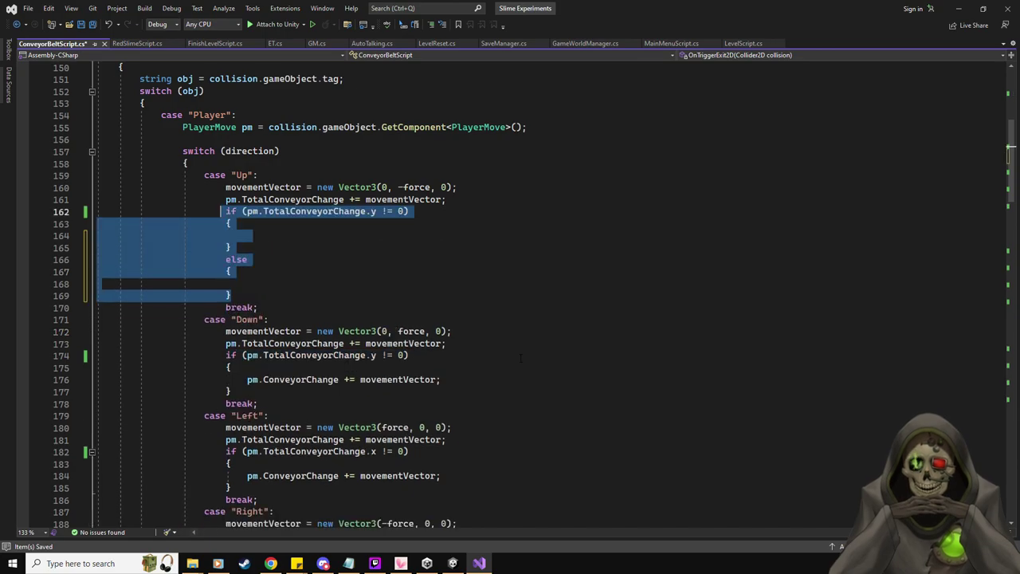
{"action": "key", "text": "ctrl+z"}
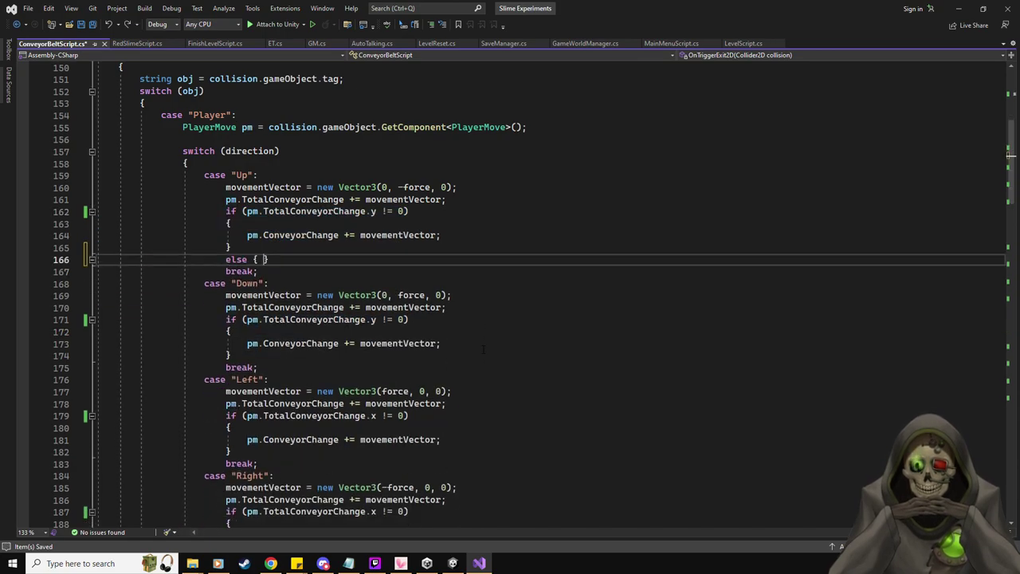
{"action": "key", "text": "shift+Home"}
{"action": "key", "text": "shift+Home"}
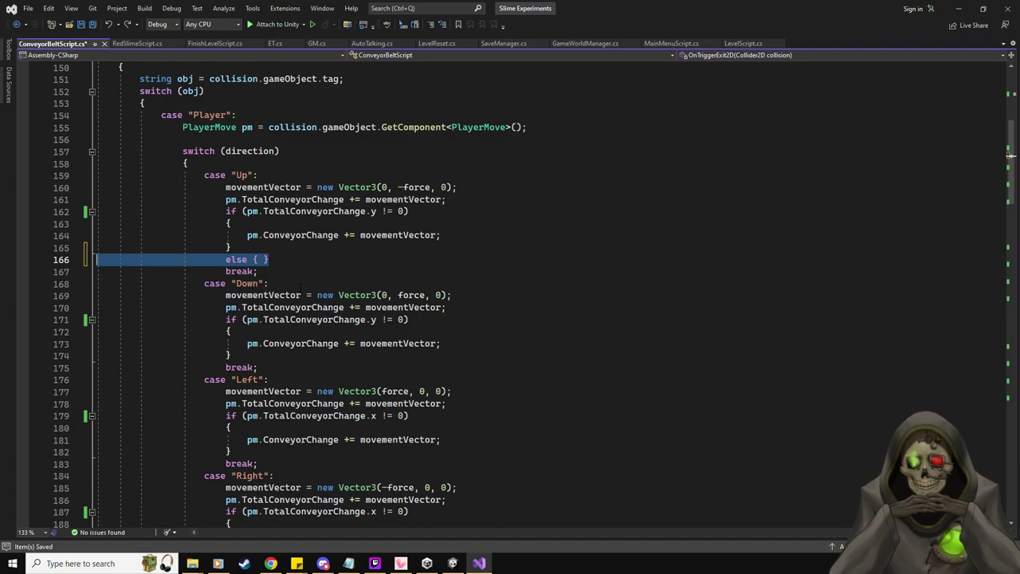
{"action": "key", "text": "BackSpace"}
{"action": "key", "text": "BackSpace"}
- In all four MovableBlock exit cases, replace the TotalConveyorChange if check with mb.ConveyorChange += movementVector; and save the script
{"action": "scroll", "coordinate": [301, 289], "scroll_direction": "down", "scroll_amount": 6}
{"action": "scroll", "coordinate": [300, 289], "scroll_direction": "down", "scroll_amount": 6}
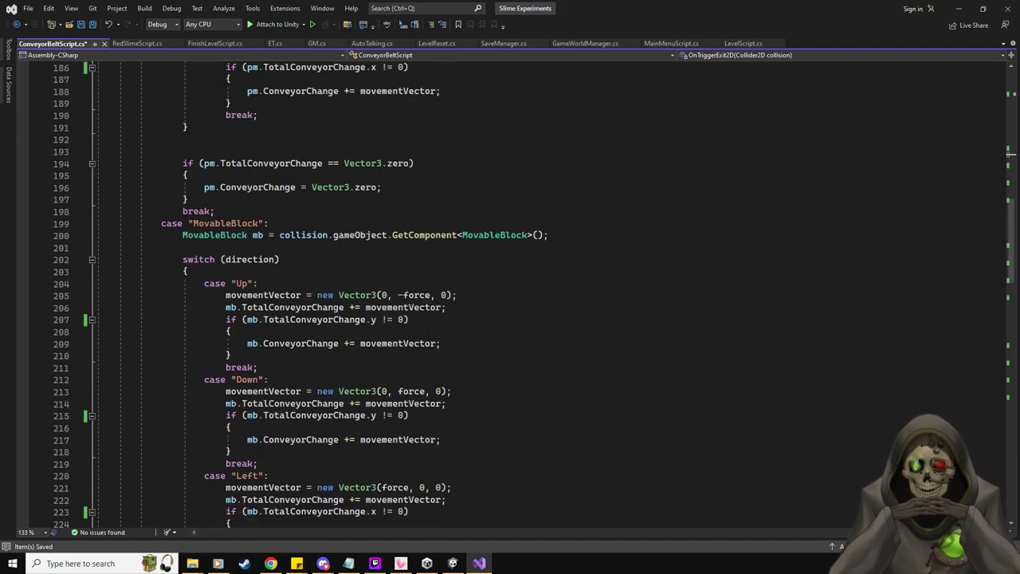
{"action": "left_click_drag", "start_coordinate": [441, 343], "coordinate": [226, 318]}
{"action": "key", "text": "BackSpace"}
{"action": "type", "text": "mb.ConveyorChange += movementVector;"}
{"action": "left_click_drag", "start_coordinate": [236, 415], "coordinate": [225, 332]}
{"action": "type", "text": "mb.ConveyorChange += movementVector;"}
{"action": "scroll", "coordinate": [225, 379], "scroll_direction": "down", "scroll_amount": 3}
{"action": "type", "text": "mb.ConveyorChange += movementVector;"}
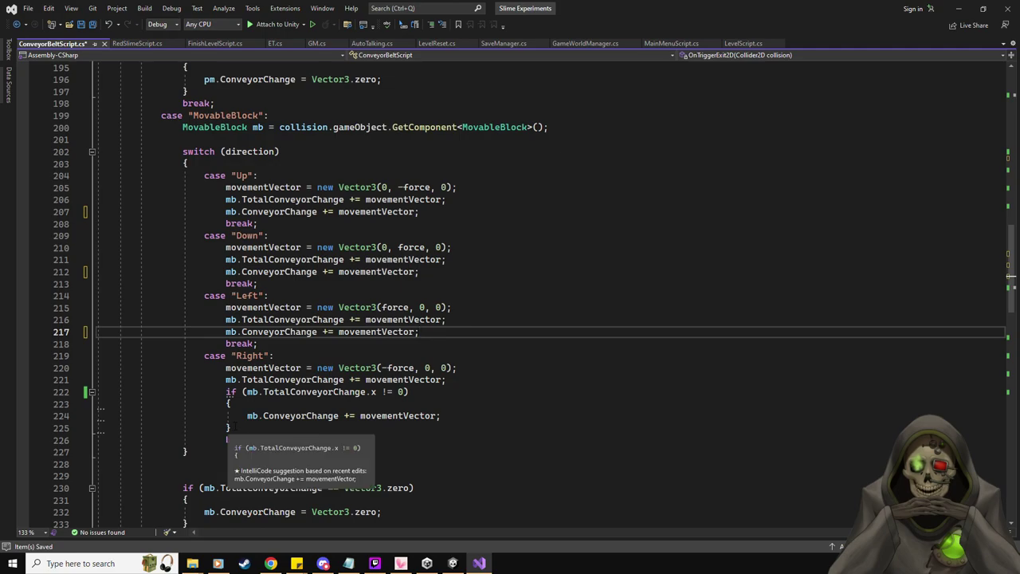
{"action": "left_click_drag", "start_coordinate": [233, 427], "coordinate": [226, 391]}
{"action": "type", "text": "mb.ConveyorChange += movementVector;"}
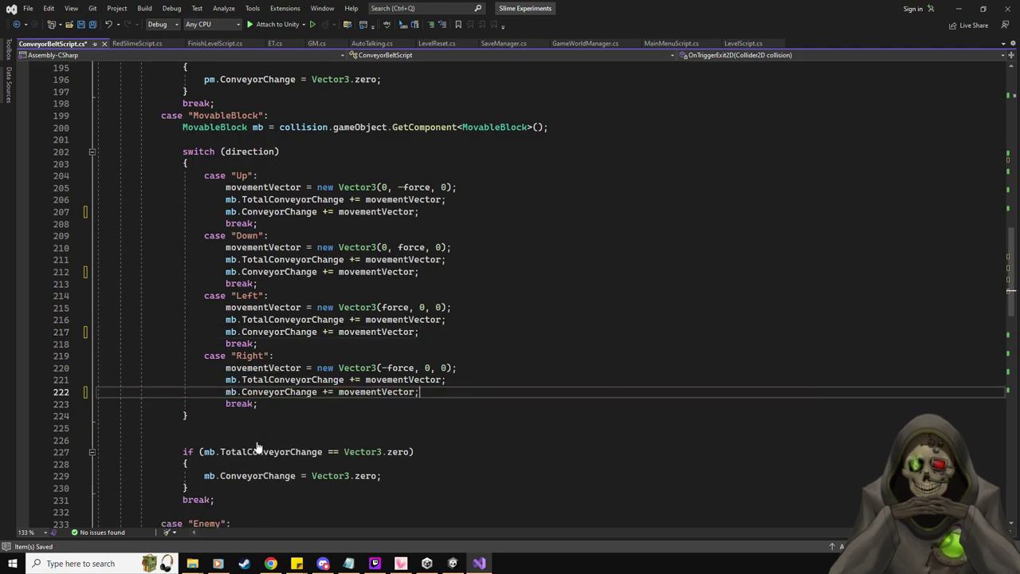
{"action": "key", "text": "ctrl+s"}
- Switch to Unity, restart play mode, push MovableBlock (1) onto the conveyors and inspect where it travels in the Scene view
{"action": "key", "text": "alt+Tab"}
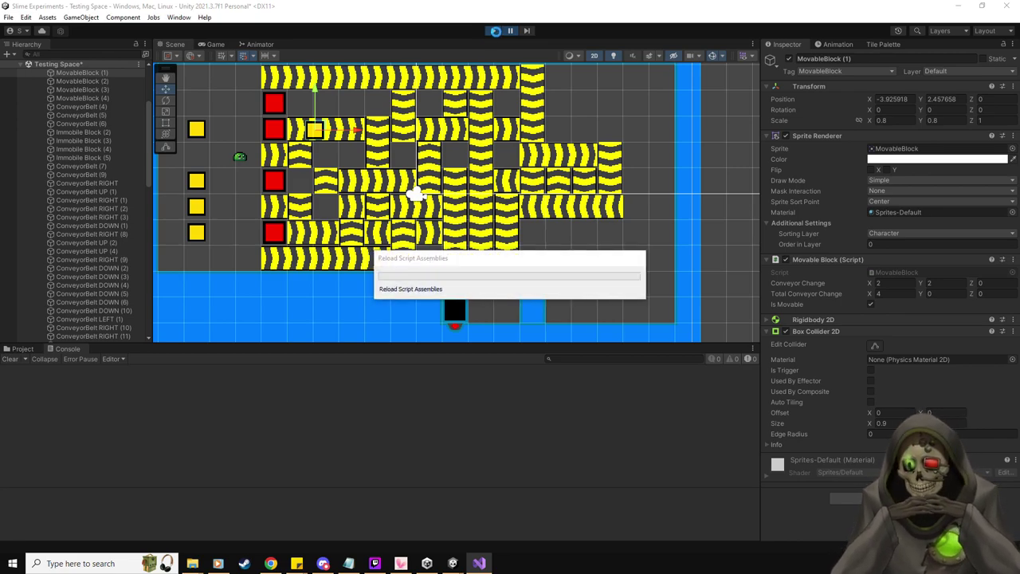
{"action": "left_click", "coordinate": [496, 31]}
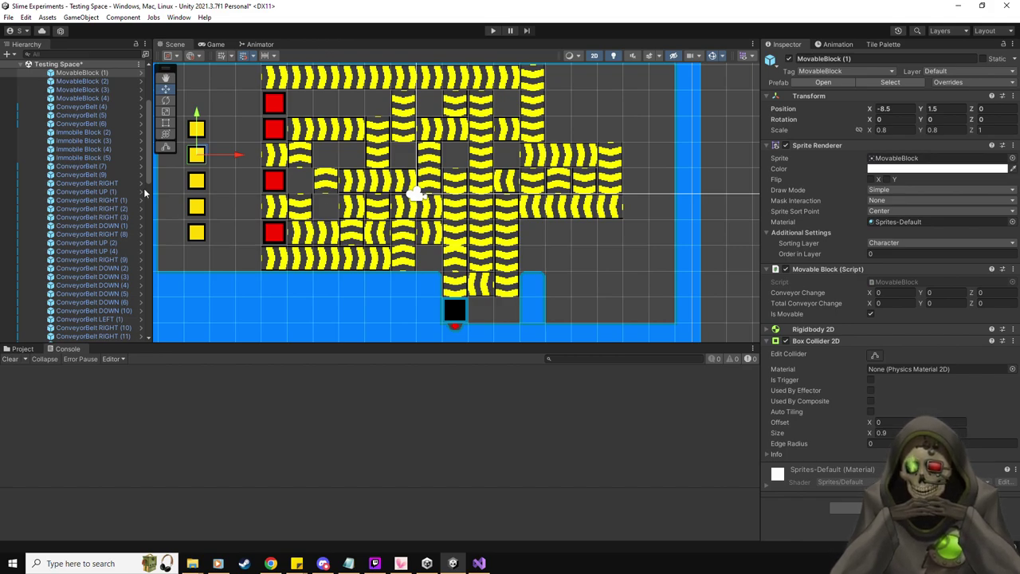
{"action": "left_click", "coordinate": [493, 31]}
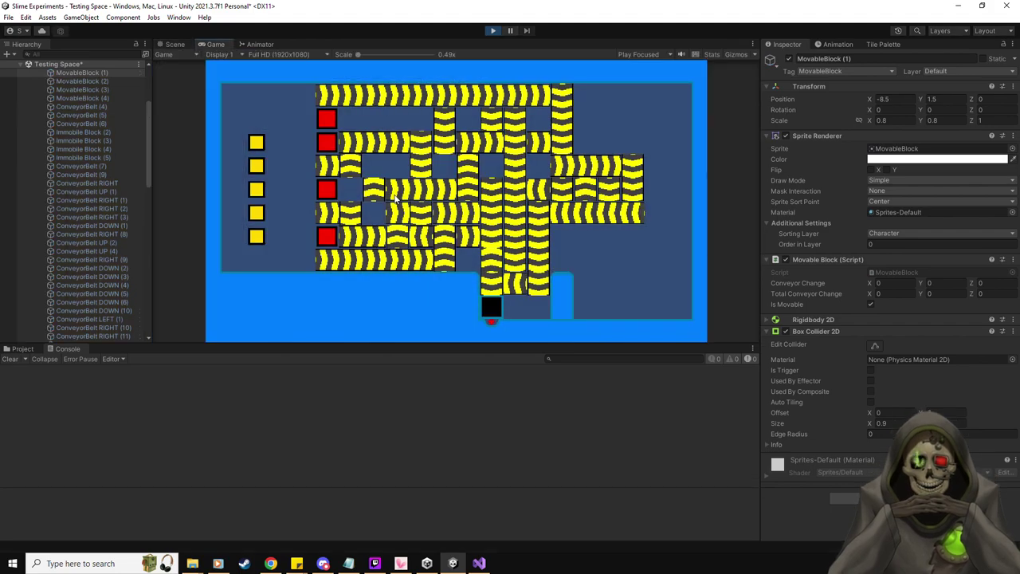
{"action": "key", "text": "Right"}
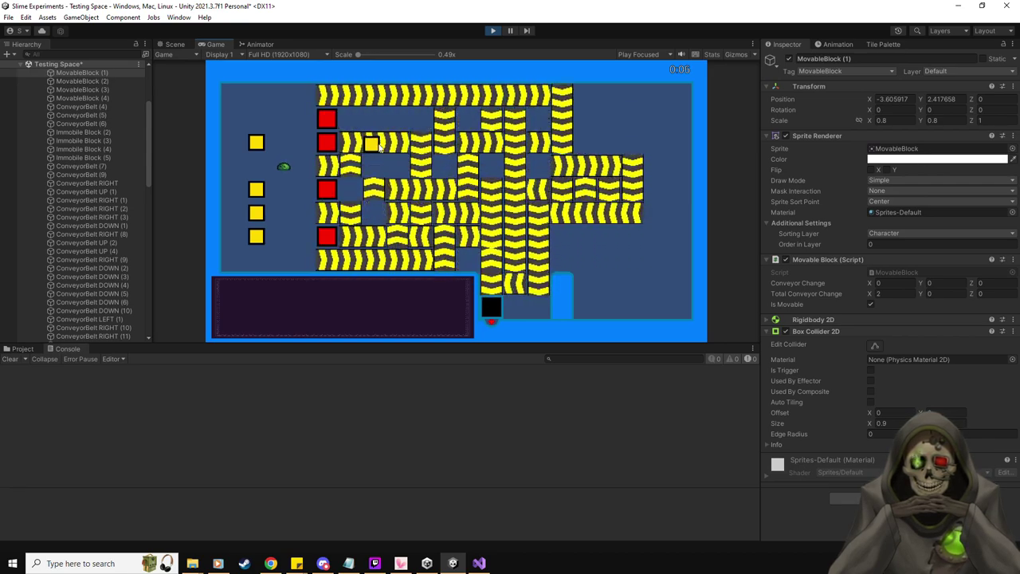
{"action": "scroll", "coordinate": [98, 261], "scroll_direction": "down", "scroll_amount": 10}
{"action": "scroll", "coordinate": [97, 262], "scroll_direction": "up", "scroll_amount": 10}
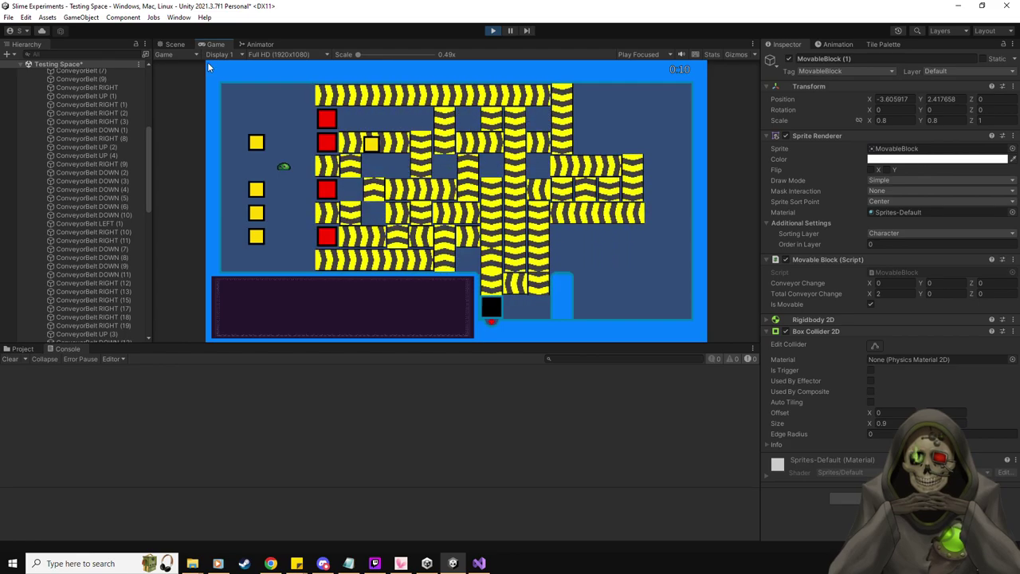
{"action": "left_click", "coordinate": [175, 44]}
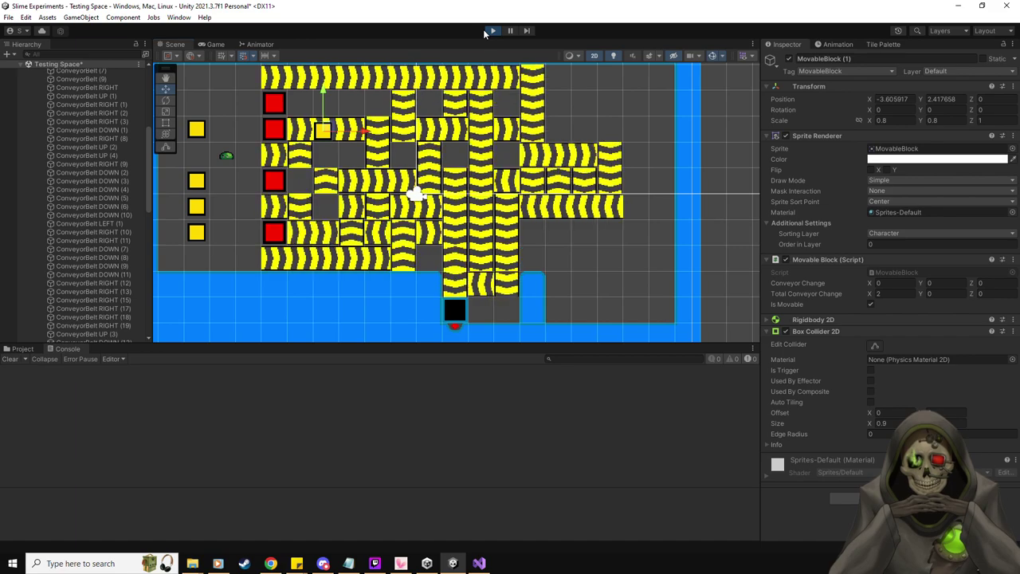
- Restart play mode in the Game view, push MovableBlock (1) onto the conveyors and pause the game
{"action": "left_click", "coordinate": [491, 31]}
{"action": "left_click", "coordinate": [209, 45]}
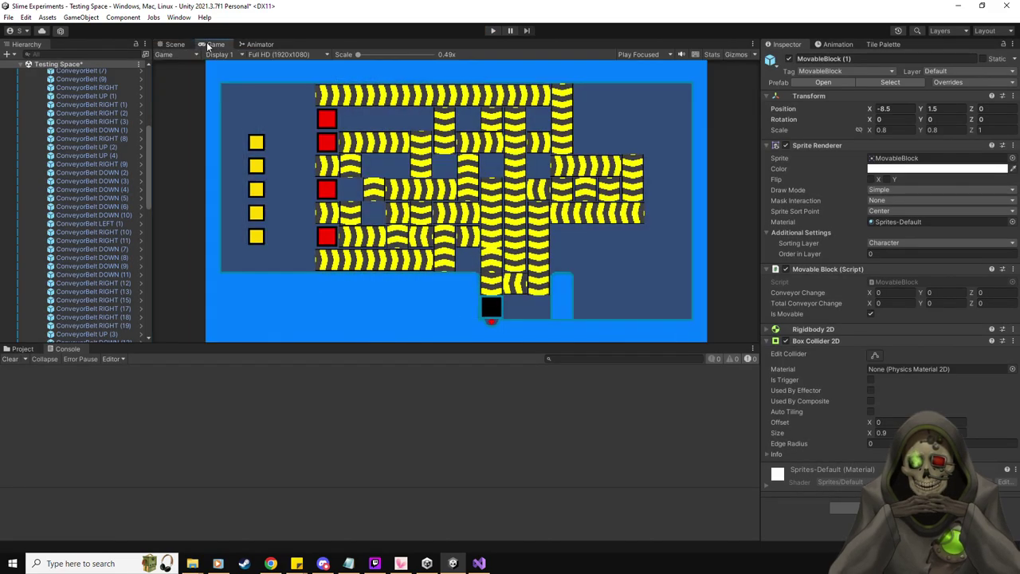
{"action": "left_click", "coordinate": [492, 30]}
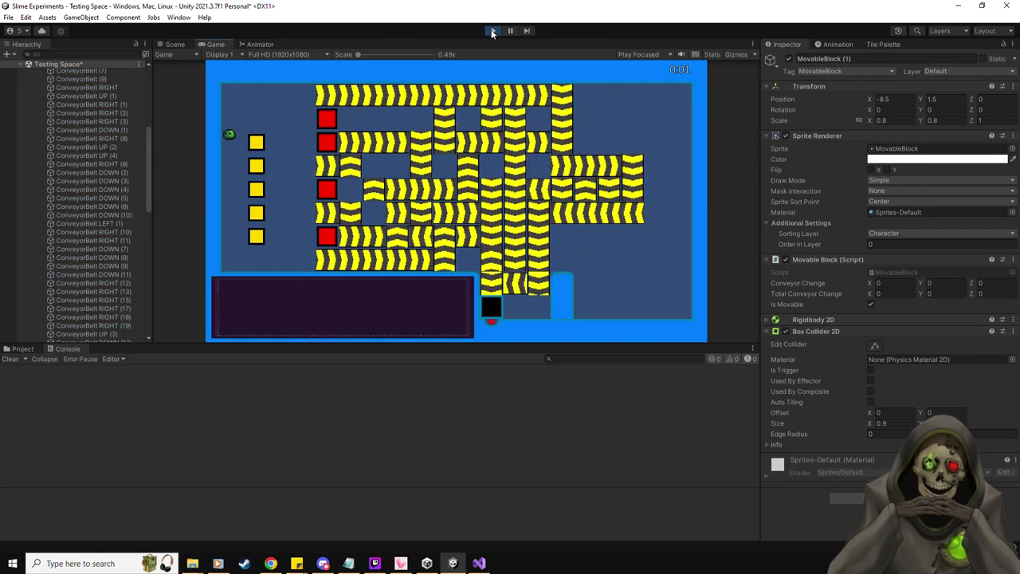
{"action": "key", "text": "Right"}
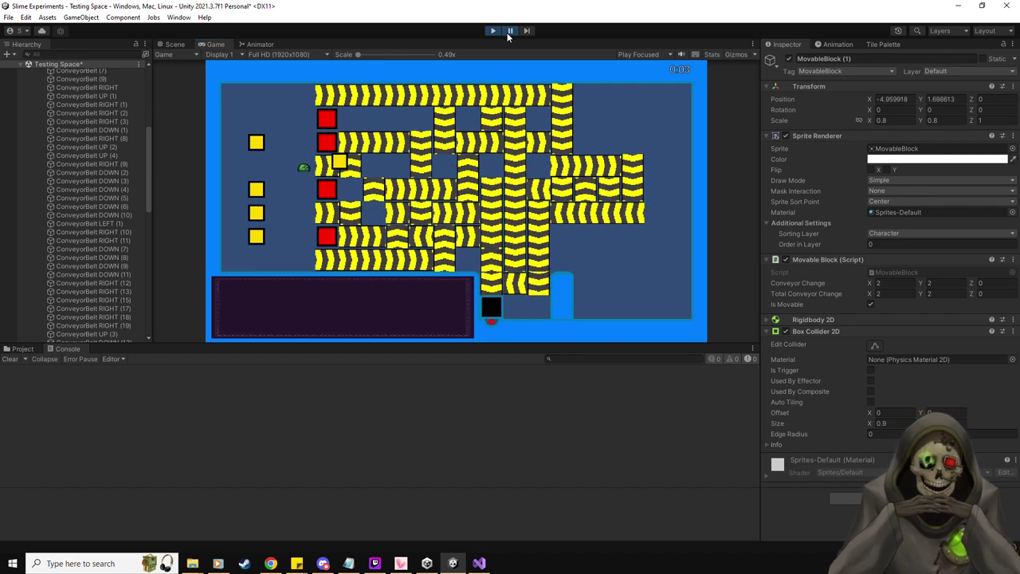
- Advance the paused game frame by frame, watching MovableBlock (1)'s Conveyor Change and Total Conveyor Change values as it crosses the belts
{"action": "left_click", "coordinate": [526, 30]}
{"action": "left_click", "coordinate": [526, 30]}
{"action": "left_click", "coordinate": [526, 30]}
{"action": "left_click", "coordinate": [526, 30]}
{"action": "left_click", "coordinate": [526, 31]}
{"action": "left_click", "coordinate": [526, 30]}
{"action": "left_click", "coordinate": [526, 31]}
{"action": "left_click", "coordinate": [526, 30]}
{"action": "left_click", "coordinate": [526, 30]}
{"action": "left_click", "coordinate": [526, 30]}
{"action": "left_click", "coordinate": [526, 30]}
{"action": "left_click", "coordinate": [526, 30]}
{"action": "left_click", "coordinate": [526, 30]}
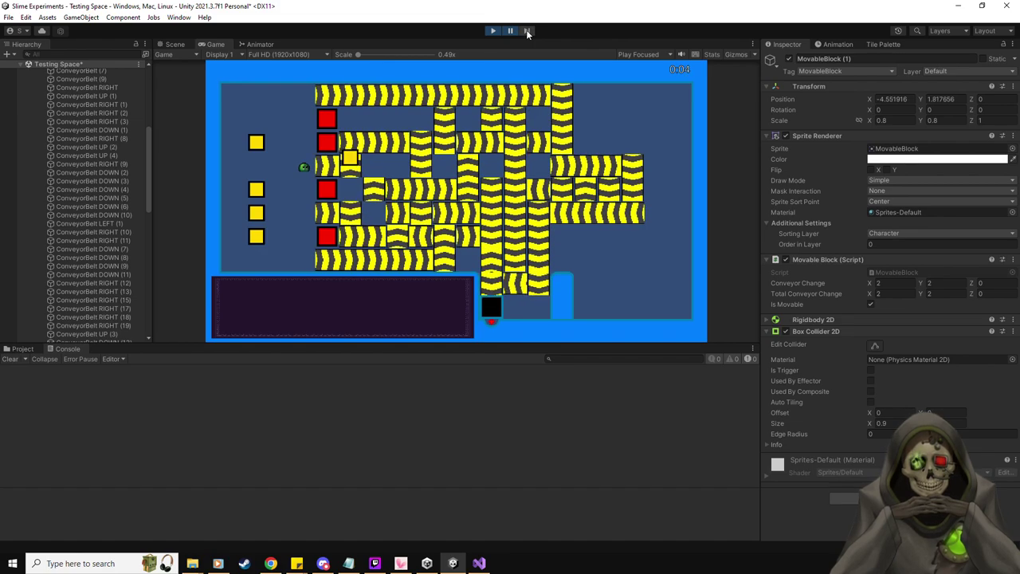
{"action": "left_click", "coordinate": [526, 31]}
{"action": "left_click", "coordinate": [526, 31]}
{"action": "left_click", "coordinate": [526, 30]}
{"action": "left_click", "coordinate": [525, 30]}
{"action": "left_click", "coordinate": [526, 30]}
{"action": "left_click", "coordinate": [526, 30]}
{"action": "left_click", "coordinate": [526, 31]}
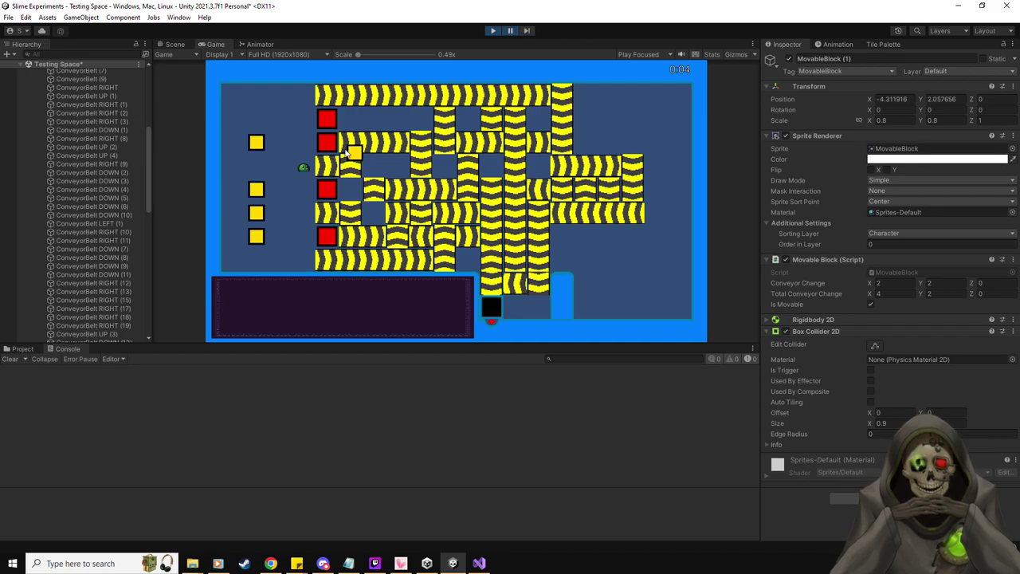
{"action": "left_click", "coordinate": [528, 30]}
{"action": "left_click", "coordinate": [528, 31]}
{"action": "left_click", "coordinate": [529, 31]}
{"action": "left_click", "coordinate": [529, 30]}
{"action": "left_click", "coordinate": [528, 30]}
{"action": "left_click", "coordinate": [528, 30]}
{"action": "left_click", "coordinate": [528, 31]}
{"action": "left_click", "coordinate": [528, 31]}
{"action": "left_click", "coordinate": [528, 31]}
{"action": "left_click", "coordinate": [528, 31]}
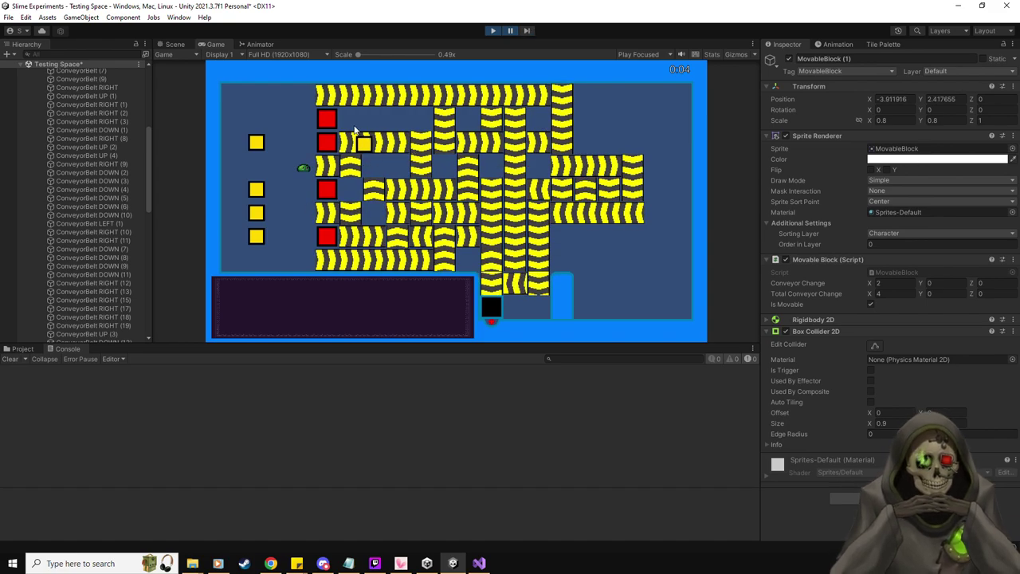
{"action": "left_click", "coordinate": [528, 30]}
{"action": "left_click", "coordinate": [528, 30]}
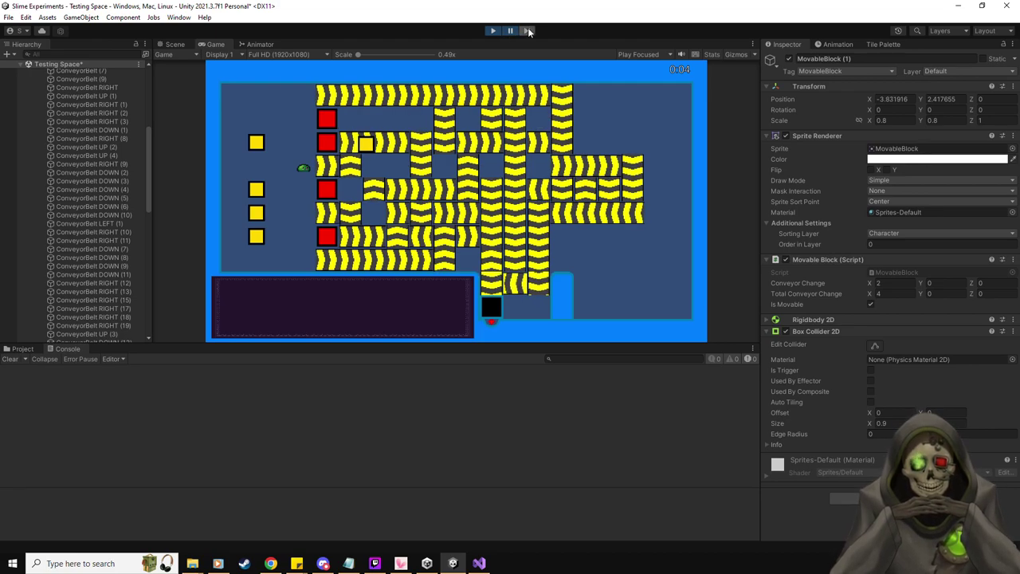
{"action": "left_click", "coordinate": [529, 31]}
{"action": "left_click", "coordinate": [528, 30]}
{"action": "left_click", "coordinate": [528, 30]}
{"action": "left_click", "coordinate": [528, 31]}
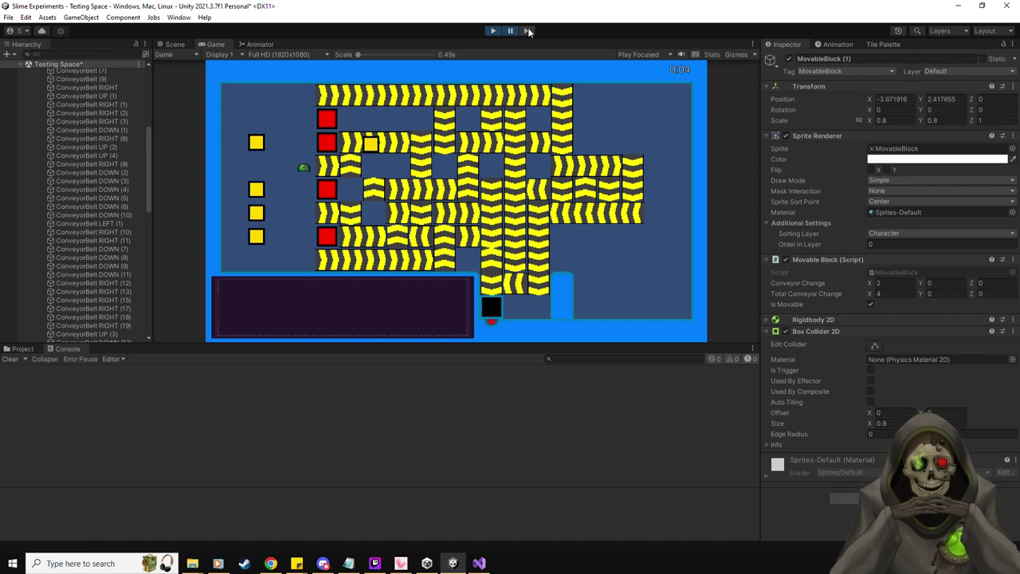
{"action": "left_click", "coordinate": [529, 30]}
{"action": "left_click", "coordinate": [528, 30]}
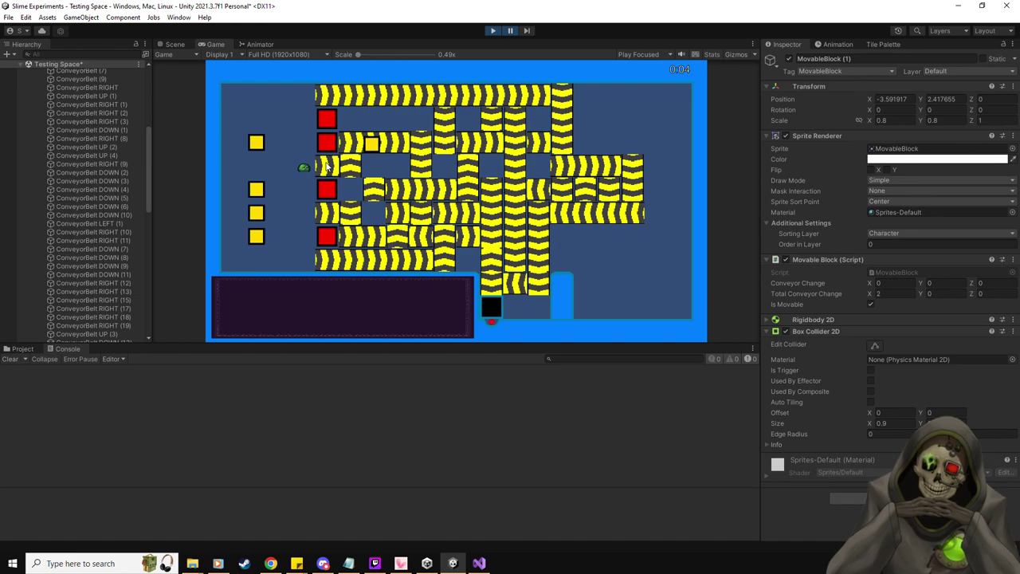
- Switch to Visual Studio and examine the MovableBlock exit cases alongside the block's values in Unity
{"action": "key", "text": "alt+Tab"}
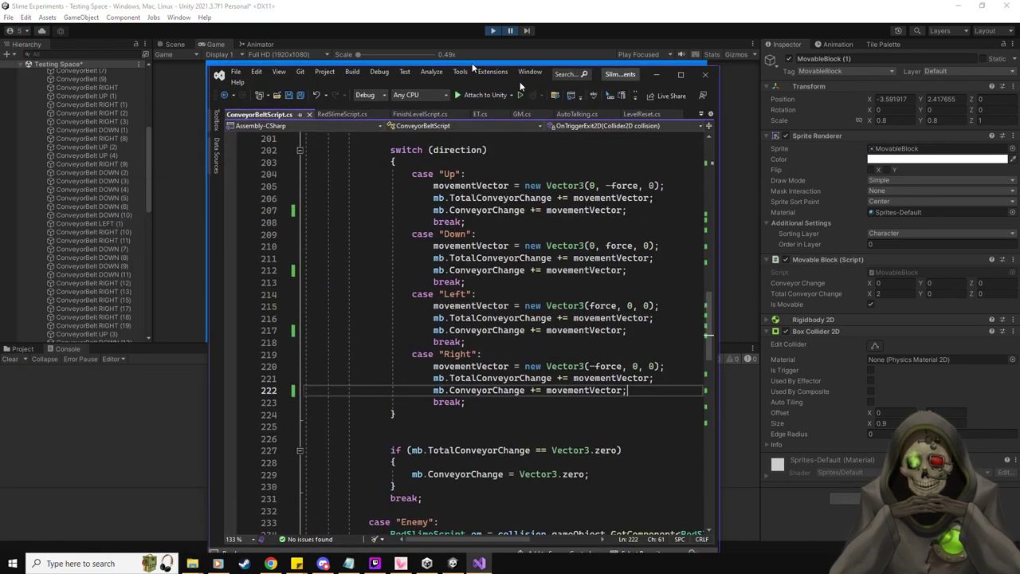
{"action": "left_click_drag", "start_coordinate": [472, 68], "coordinate": [388, 45]}
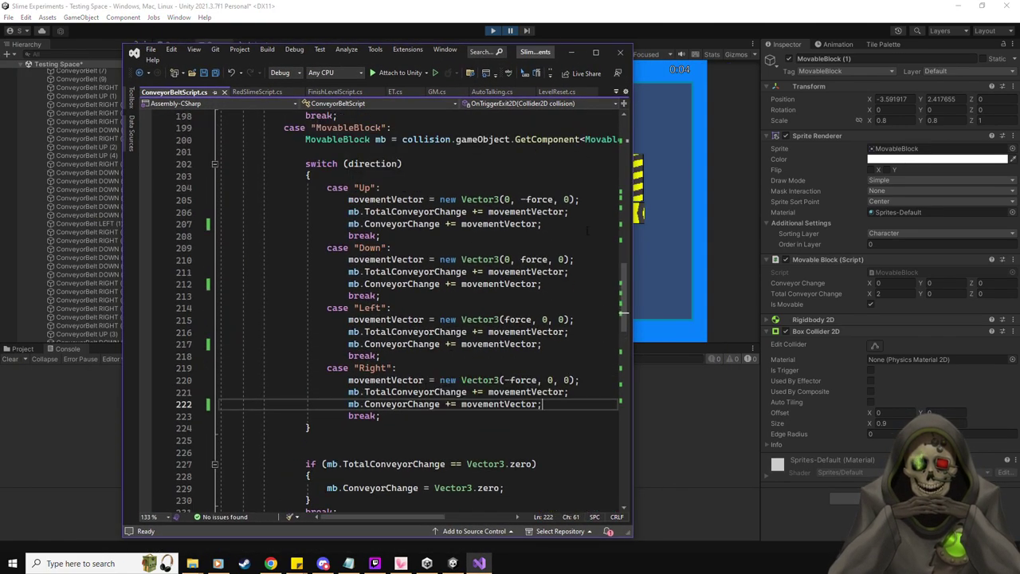
{"action": "left_click", "coordinate": [580, 213]}
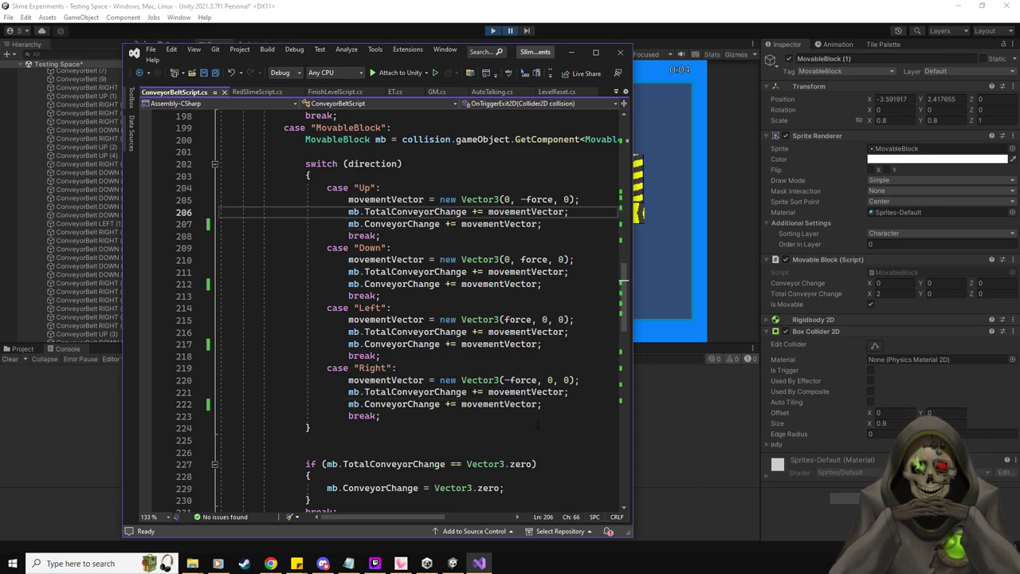
{"action": "key", "text": "ctrl+minus"}
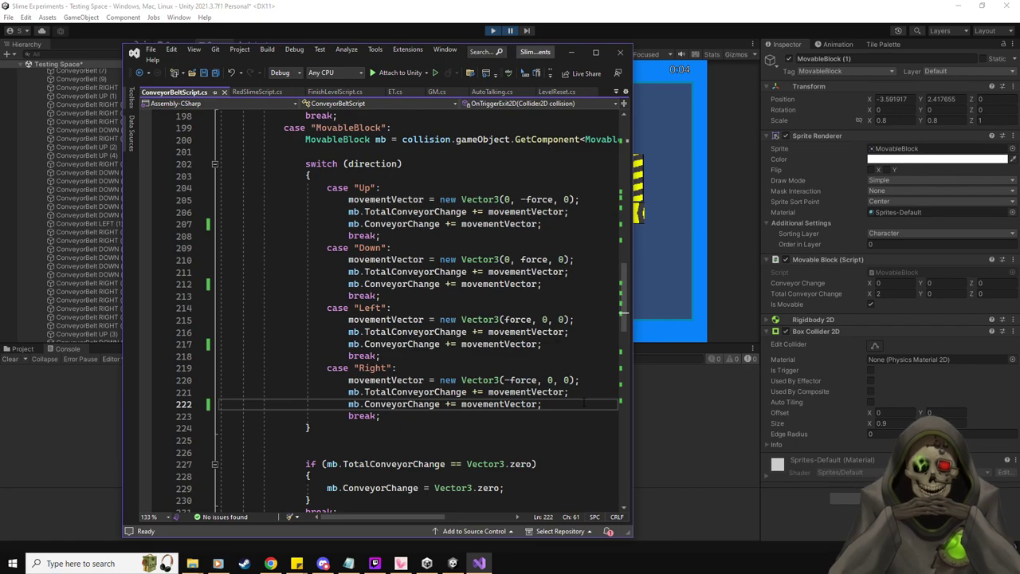
{"action": "left_click", "coordinate": [589, 391]}
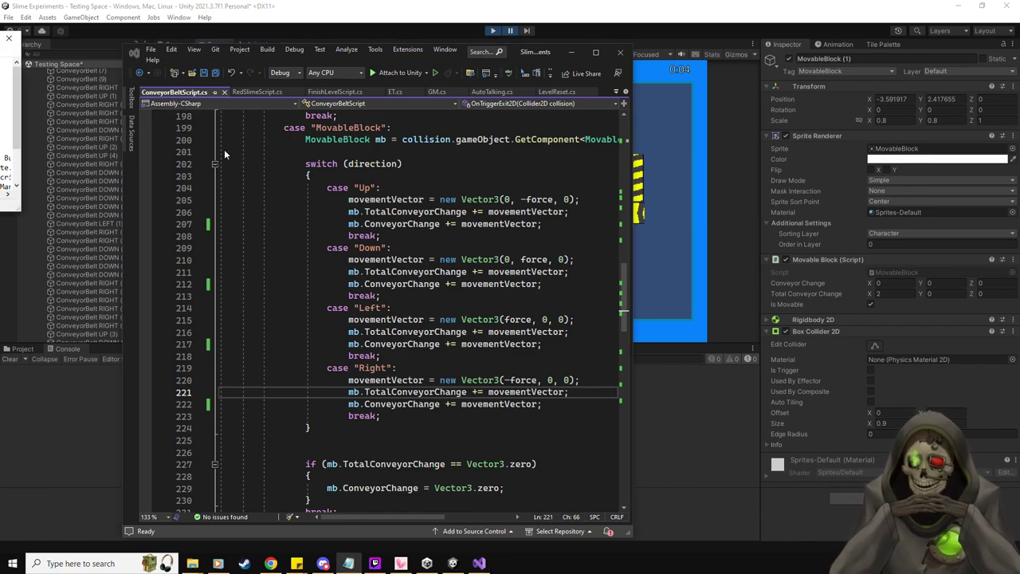
- Switch to the Slime Stuff To Do.txt note in Notepad and set its Change line to 2, 0, 0
{"action": "key", "text": "alt+Tab"}
{"action": "left_click", "coordinate": [461, 192]}
{"action": "key", "text": "Delete"}
{"action": "key", "text": "Delete"}
{"action": "key", "text": "Delete"}
{"action": "key", "text": "Right"}
{"action": "key", "text": "Right"}
{"action": "type", "text": "0"}
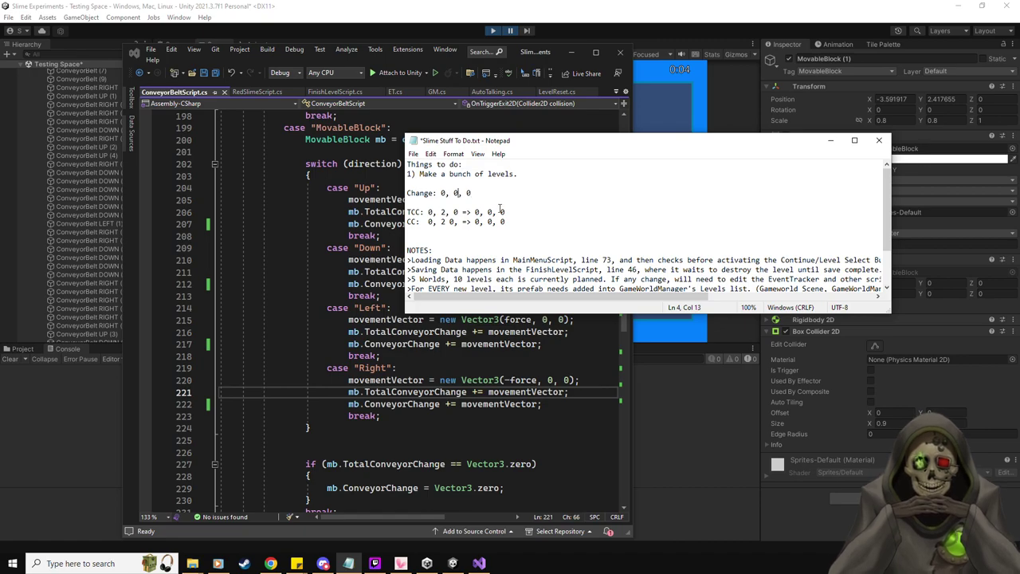
{"action": "key", "text": "BackSpace"}
{"action": "type", "text": "2"}
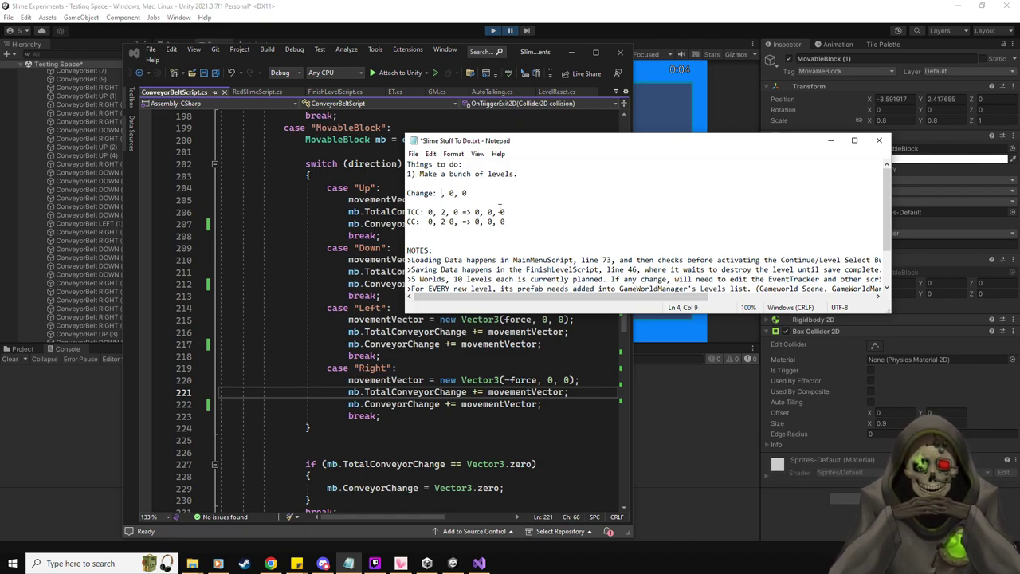
- Edit the note's TCC line to read 4, 0, 0 => 2, 0, 0
{"action": "key", "text": "Down"}
{"action": "key", "text": "Right"}
{"action": "key", "text": "Right"}
{"action": "key", "text": "Right"}
{"action": "key", "text": "Right"}
{"action": "key", "text": "Right"}
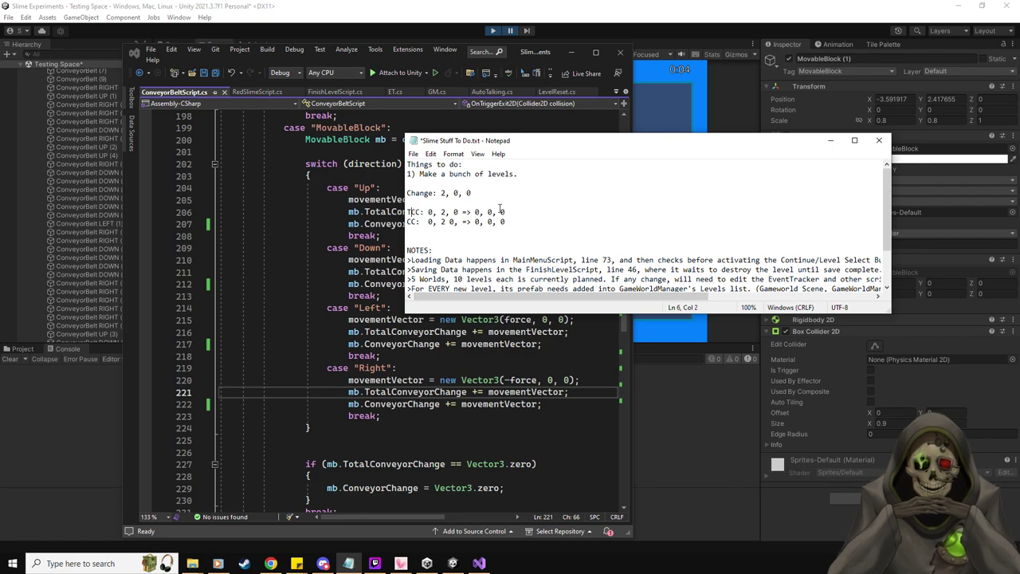
{"action": "key", "text": "Delete"}
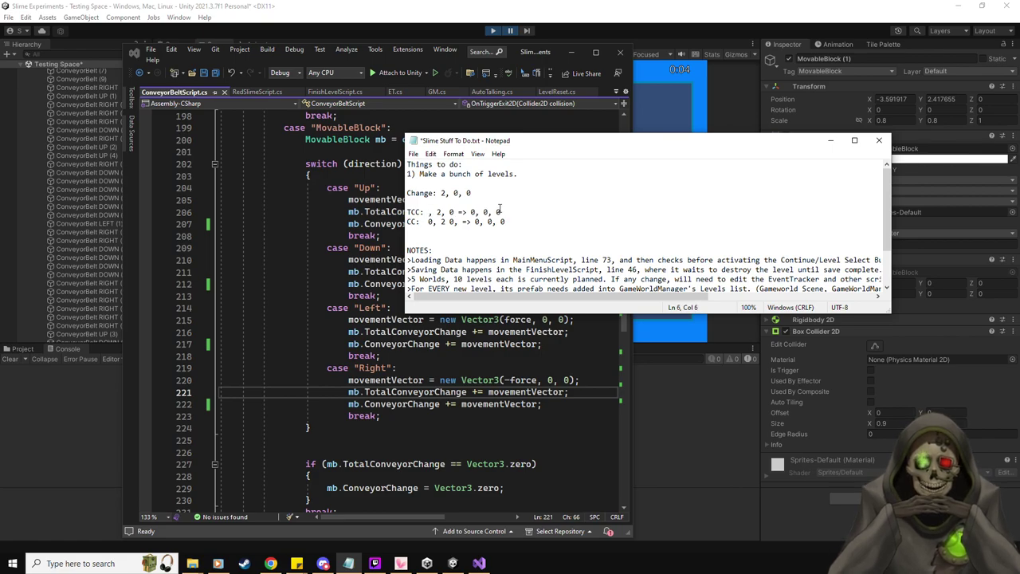
{"action": "type", "text": "4"}
{"action": "key", "text": "Right"}
{"action": "key", "text": "Right"}
{"action": "key", "text": "Delete"}
{"action": "type", "text": "0"}
{"action": "key", "text": "Right"}
{"action": "key", "text": "Right"}
{"action": "key", "text": "Right"}
{"action": "key", "text": "Right"}
{"action": "key", "text": "Right"}
{"action": "key", "text": "Right"}
{"action": "key", "text": "Right"}
{"action": "key", "text": "Right"}
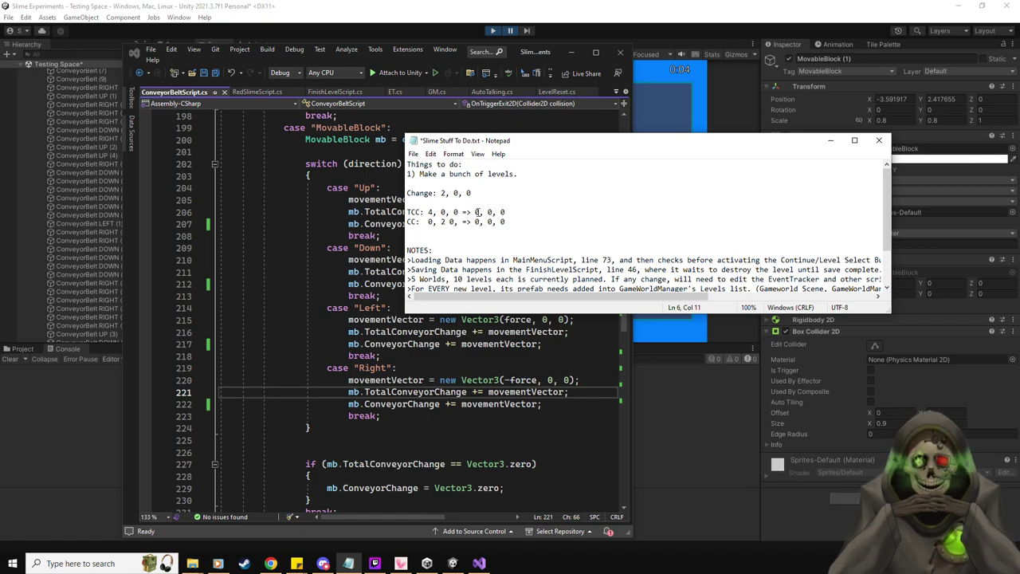
{"action": "key", "text": "BackSpace"}
{"action": "type", "text": "2"}
- Edit the note's CC line to read 2, 0, 0, => 2, 0, 0 and reposition the note over the script
{"action": "key", "text": "Down"}
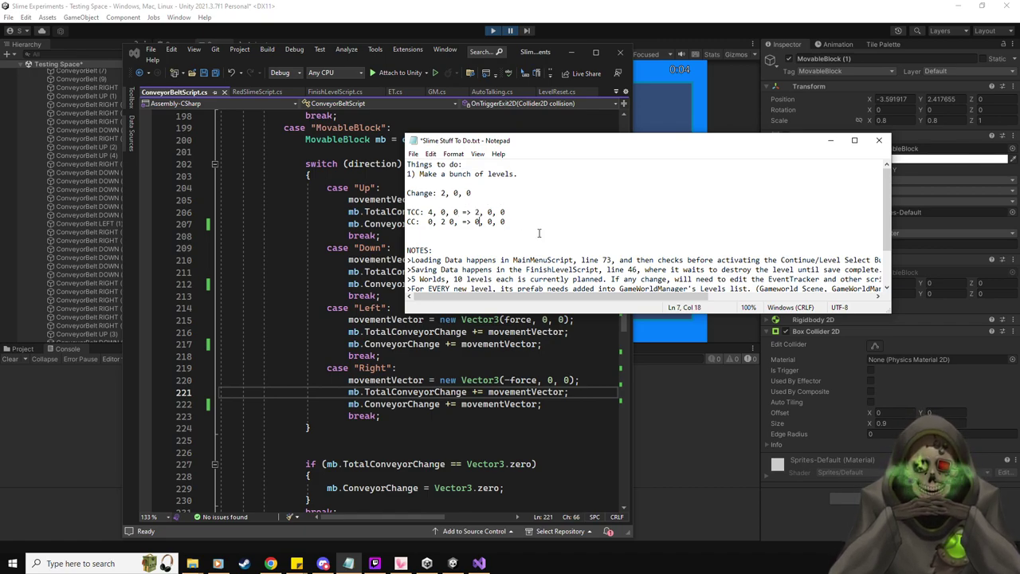
{"action": "key", "text": "BackSpace"}
{"action": "type", "text": "2"}
{"action": "left_click", "coordinate": [431, 222]}
{"action": "key", "text": "BackSpace"}
{"action": "type", "text": "2"}
{"action": "key", "text": "Delete"}
{"action": "type", "text": "0"}
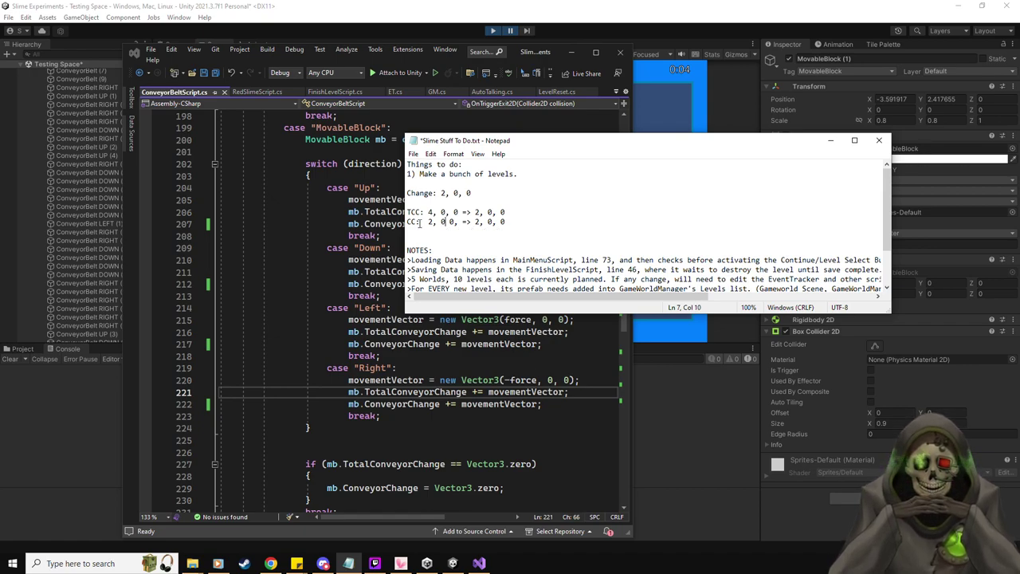
{"action": "type", "text": ","}
{"action": "left_click_drag", "start_coordinate": [558, 140], "coordinate": [448, 142]}
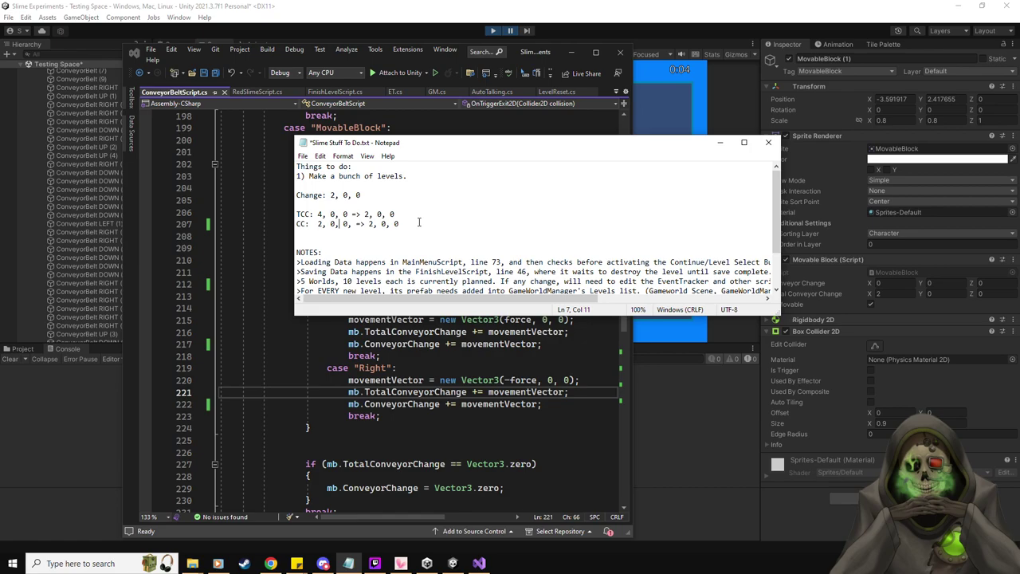
{"action": "left_click", "coordinate": [422, 224]}
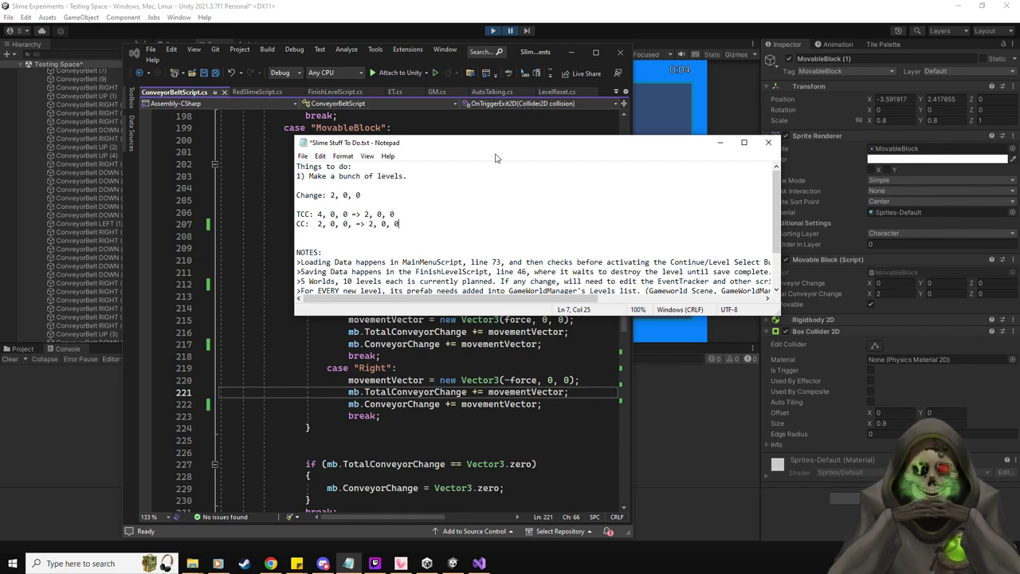
{"action": "left_click_drag", "start_coordinate": [497, 149], "coordinate": [513, 125]}
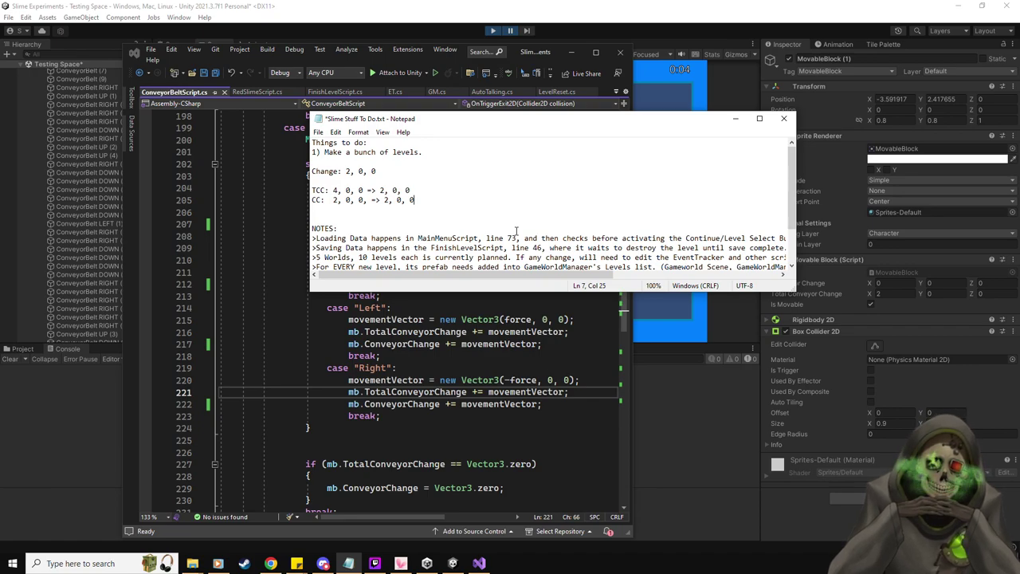
- Duplicate the TCC and CC lines of the note below the originals, separated by a blank line
{"action": "key", "text": "shift+Home"}
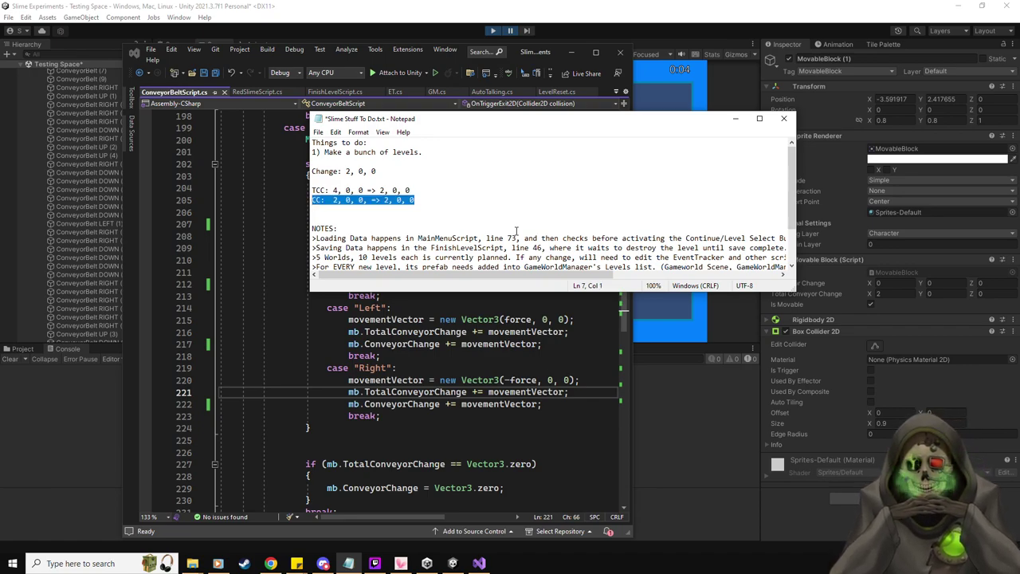
{"action": "key", "text": "shift+Up"}
{"action": "key", "text": "ctrl+c"}
{"action": "key", "text": "Right"}
{"action": "key", "text": "Return"}
{"action": "key", "text": "Down"}
{"action": "key", "text": "ctrl+v"}
- Change the copied lines to TCC: 2, 0, 0 => 0, 0, 0 and CC: 0, 0, 0, => 0, 0, 0, and save the note
{"action": "key", "text": "Up"}
{"action": "key", "text": "Up"}
{"action": "key", "text": "Right"}
{"action": "key", "text": "Right"}
{"action": "key", "text": "Right"}
{"action": "key", "text": "Right"}
{"action": "key", "text": "Right"}
{"action": "key", "text": "Right"}
{"action": "key", "text": "BackSpace"}
{"action": "type", "text": "2"}
{"action": "key", "text": "Right"}
{"action": "key", "text": "Right"}
{"action": "key", "text": "Right"}
{"action": "key", "text": "Right"}
{"action": "key", "text": "Right"}
{"action": "key", "text": "Right"}
{"action": "key", "text": "Right"}
{"action": "key", "text": "BackSpace"}
{"action": "type", "text": "0"}
{"action": "key", "text": "Down"}
{"action": "key", "text": "Right"}
{"action": "key", "text": "BackSpace"}
{"action": "type", "text": "0"}
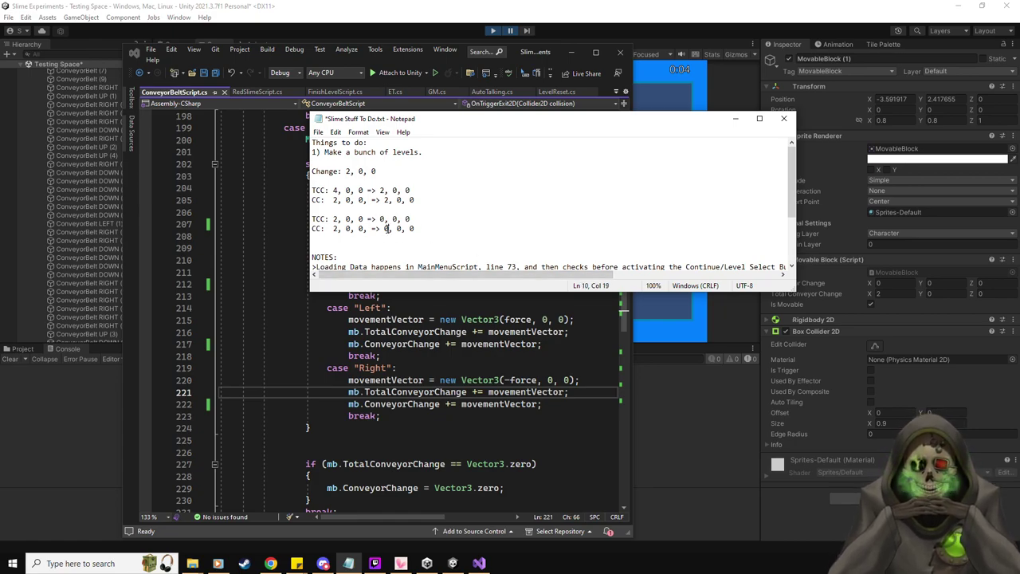
{"action": "key", "text": "BackSpace"}
{"action": "type", "text": "0"}
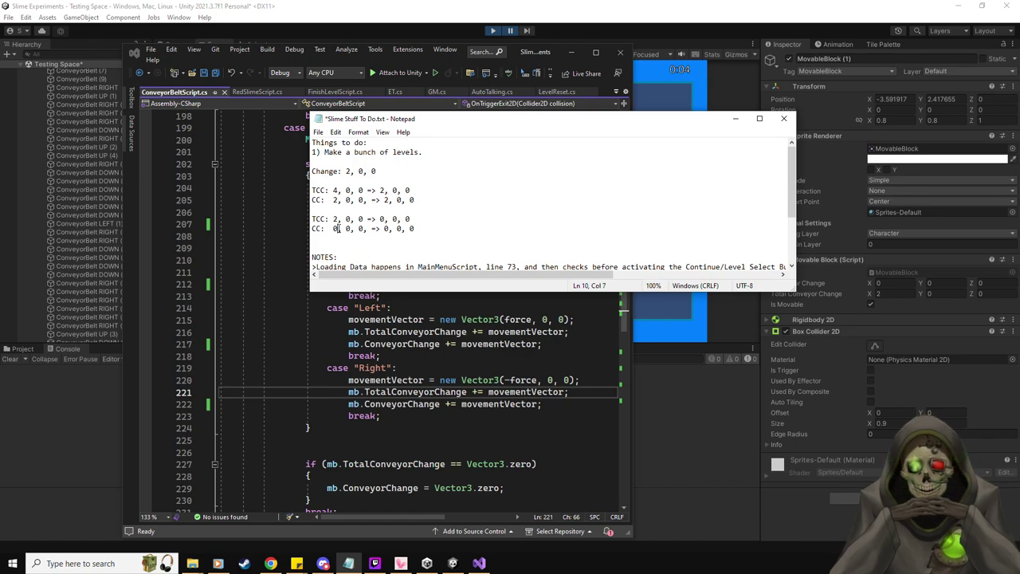
{"action": "key", "text": "ctrl+s"}
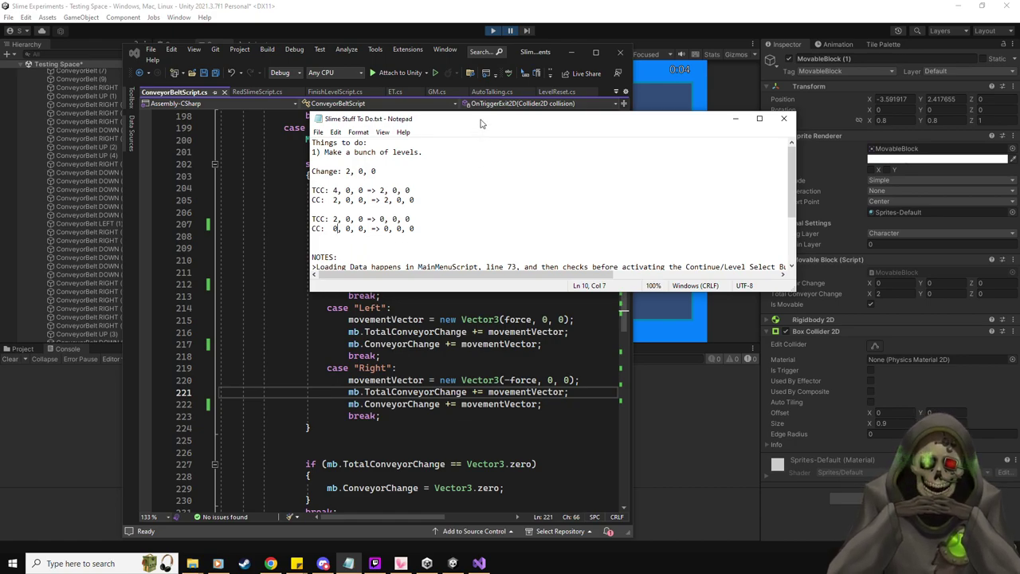
- Lay the note over the script, set the second CC line's starting value to 2, 0, 0, and move the note aside
{"action": "left_click_drag", "start_coordinate": [480, 123], "coordinate": [0, 106]}
{"action": "key", "text": "alt+Tab"}
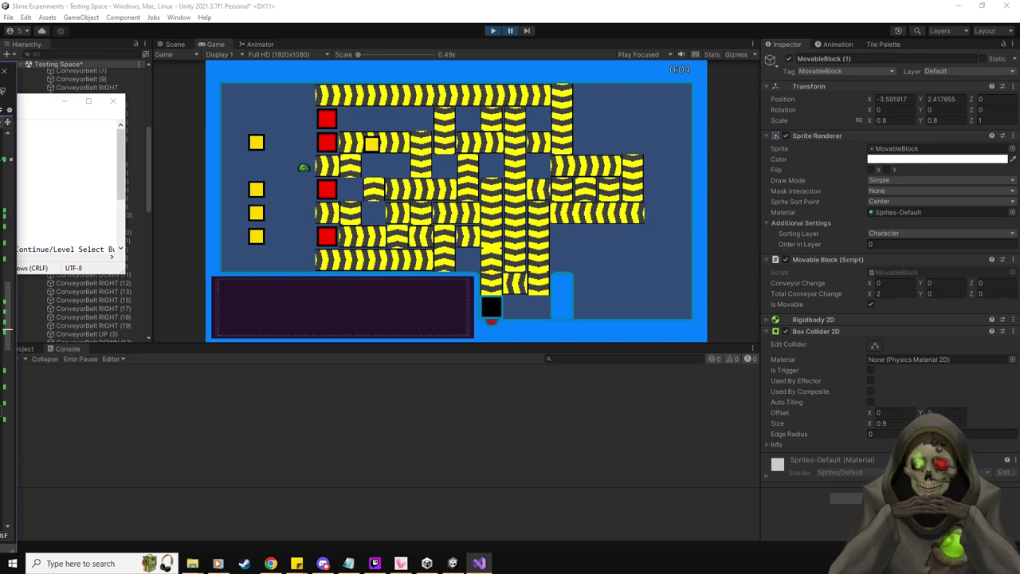
{"action": "key", "text": "alt+Tab"}
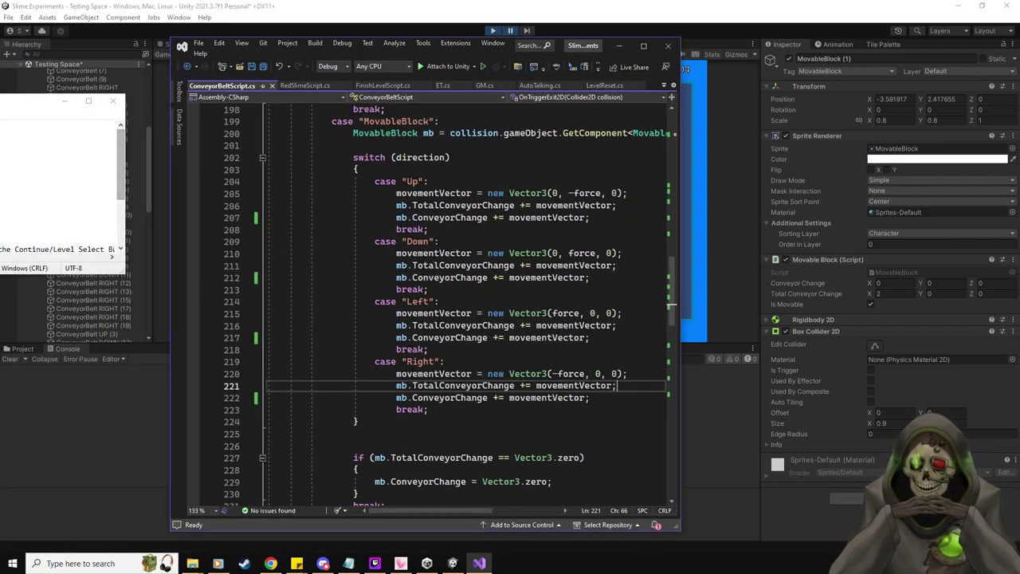
{"action": "left_click_drag", "start_coordinate": [24, 101], "coordinate": [348, 165]}
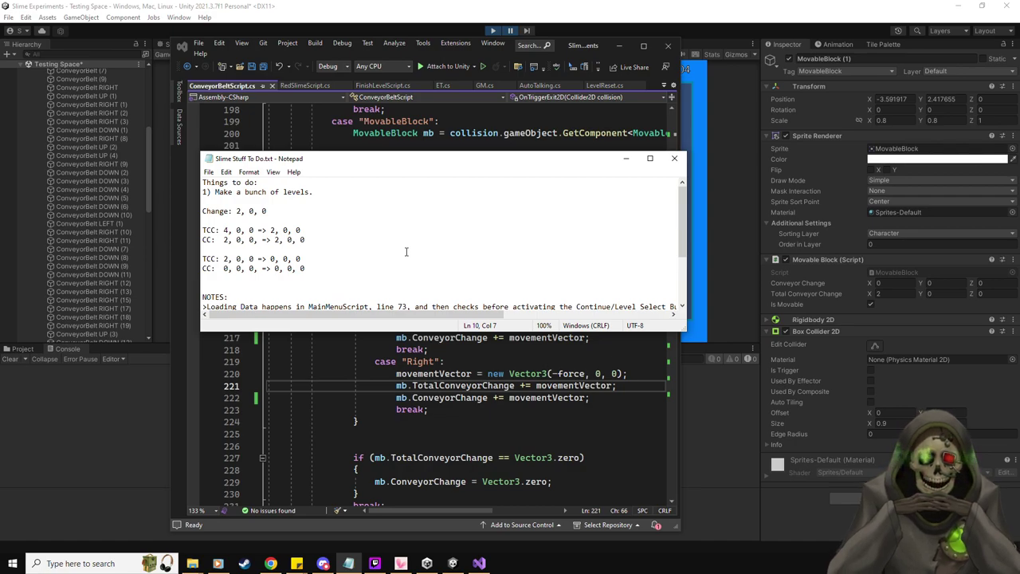
{"action": "key", "text": "BackSpace"}
{"action": "type", "text": "2"}
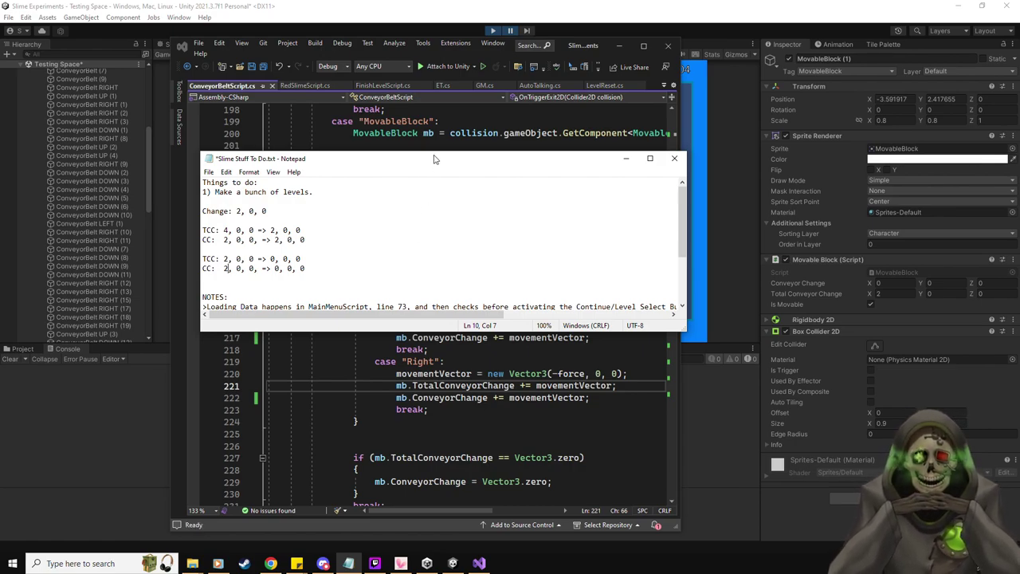
{"action": "left_click_drag", "start_coordinate": [435, 162], "coordinate": [1019, 159]}
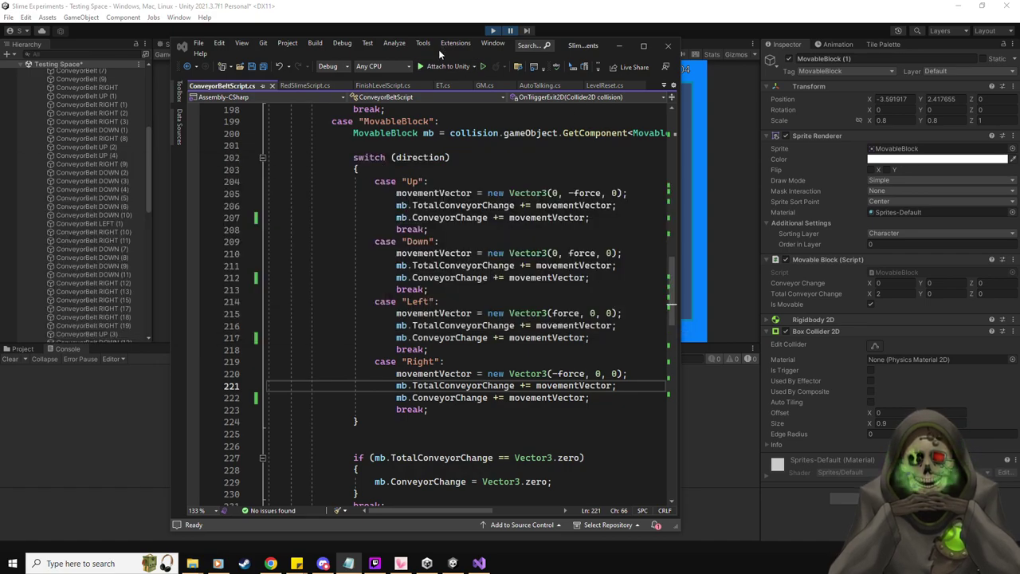
- Maximize Visual Studio, delete the mb.ConveyorChange += movementVector; line from the MovableBlock "Up" exit case, and undo the deletion
{"action": "left_click_drag", "start_coordinate": [439, 50], "coordinate": [438, 0]}
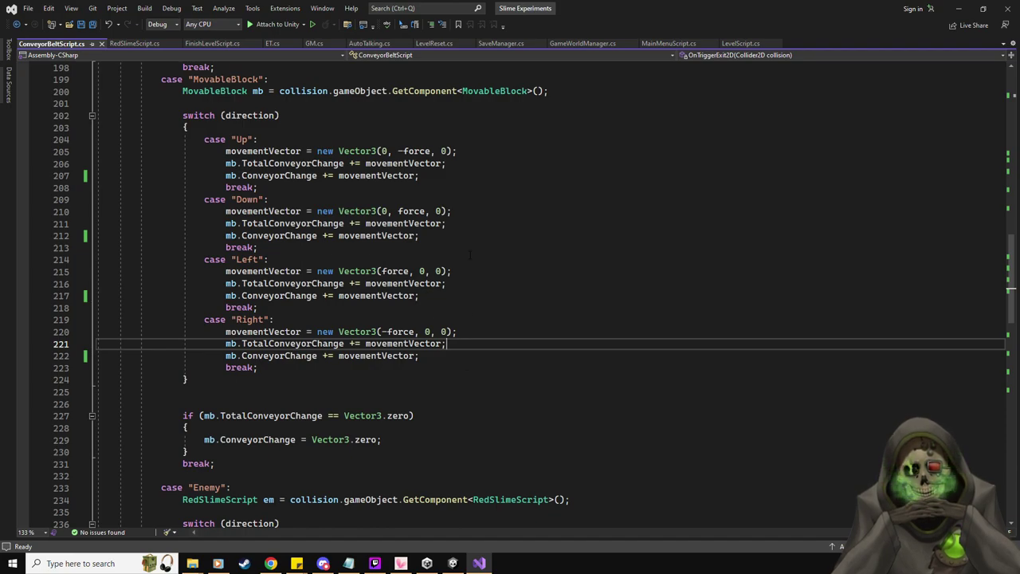
{"action": "left_click", "coordinate": [429, 173]}
{"action": "key", "text": "shift+Home"}
{"action": "key", "text": "BackSpace"}
{"action": "key", "text": "ctrl+z"}
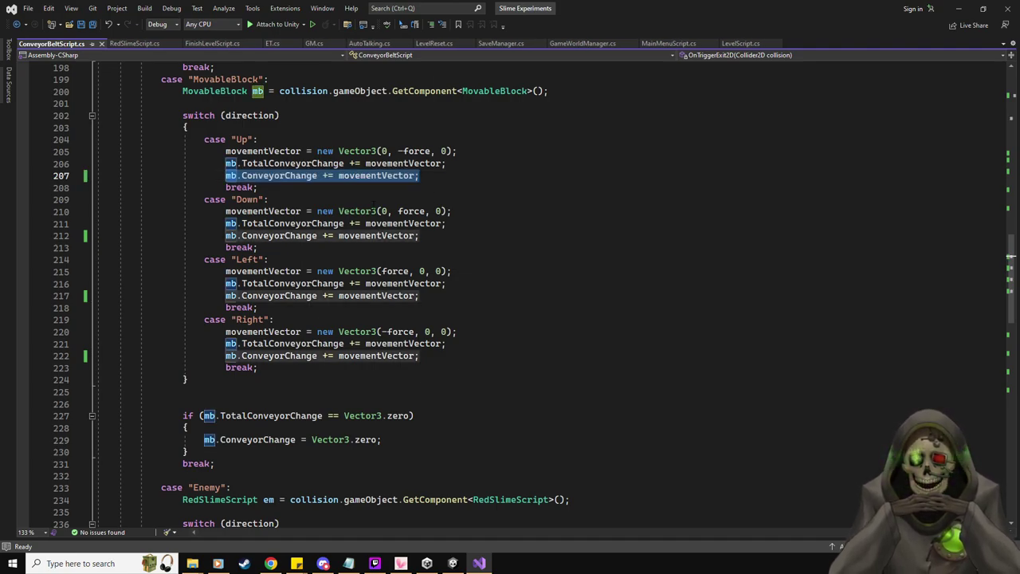
- Add an empty if(mb.TotalConveyorChange.y == 0) block after the mb.TotalConveyorChange line in the MovableBlock "Up" exit case
{"action": "key", "text": "Up"}
{"action": "key", "text": "End"}
{"action": "key", "text": "Return"}
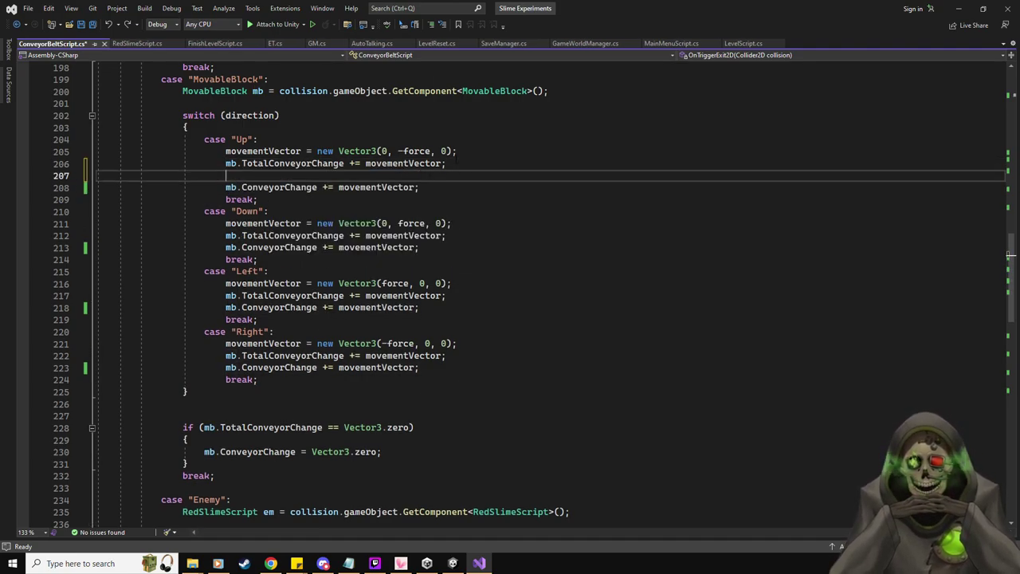
{"action": "type", "text": "if(mb.TotalConveyorChange"}
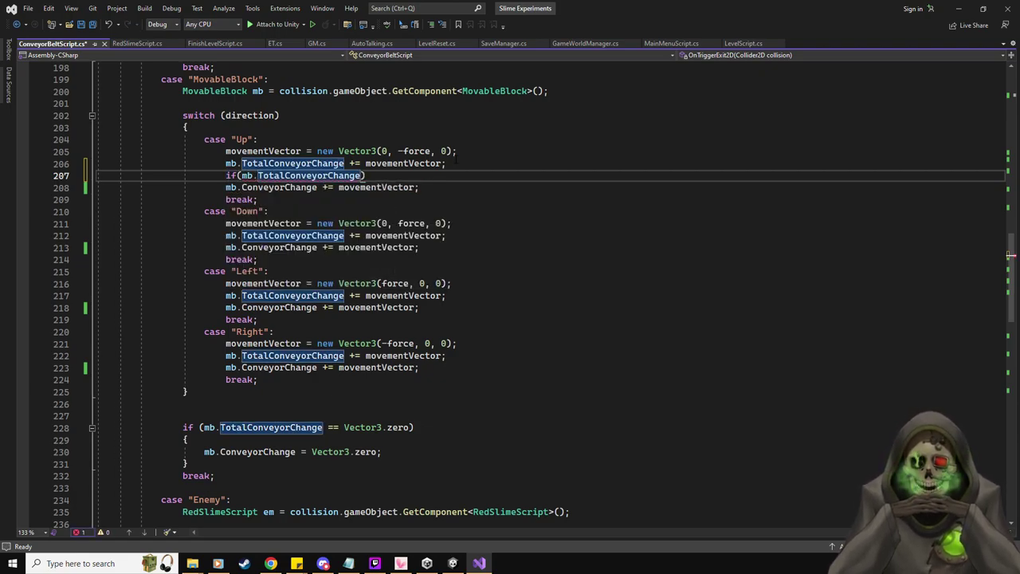
{"action": "type", "text": ".y == 0"}
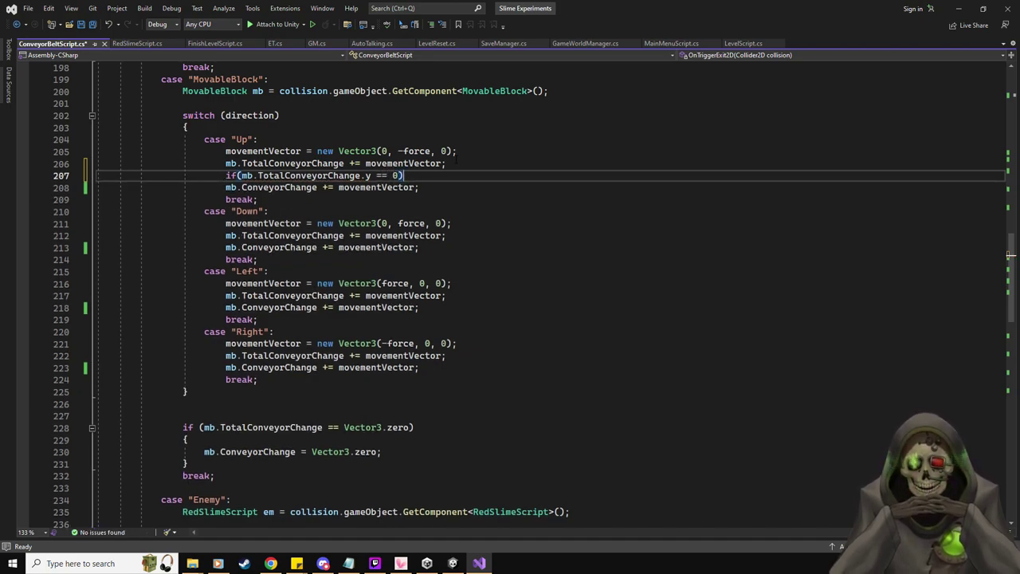
{"action": "key", "text": "Return"}
{"action": "type", "text": "{"}
{"action": "key", "text": "Return"}
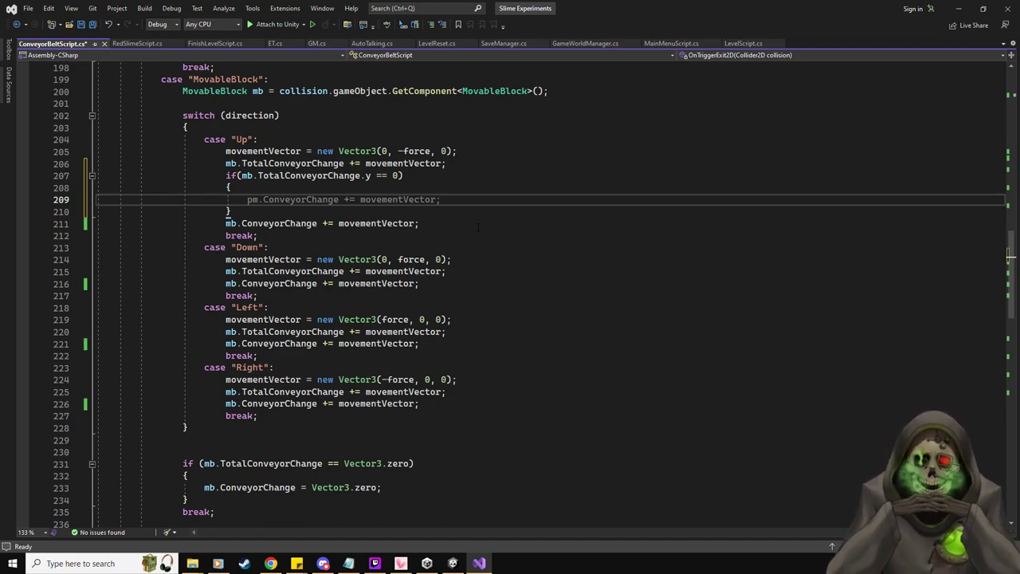
- Move the mb.ConveyorChange += movementVector; line of the MovableBlock "Up" exit case into the new if block
{"action": "left_click", "coordinate": [431, 225]}
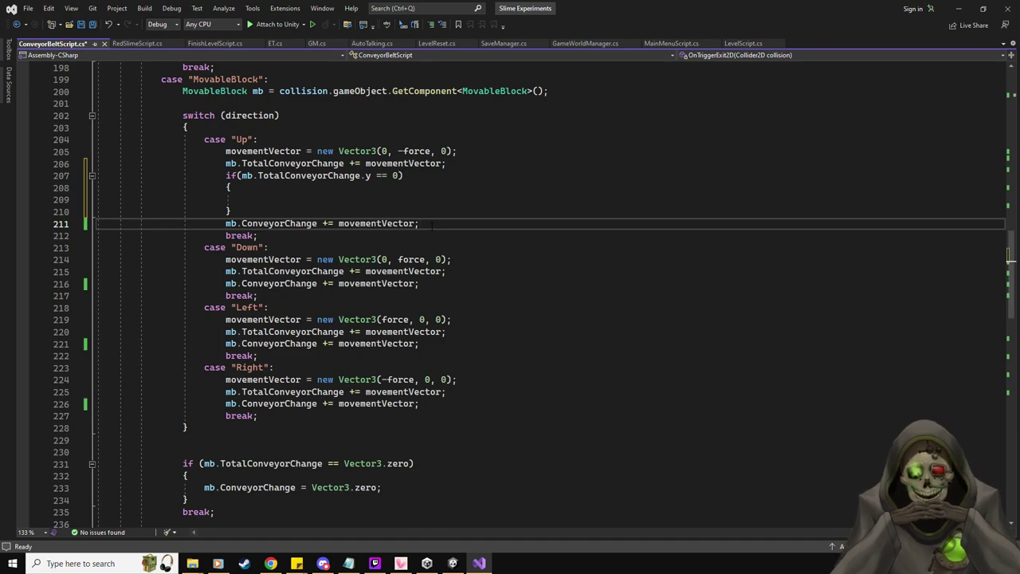
{"action": "key", "text": "shift+Home"}
{"action": "key", "text": "ctrl+x"}
{"action": "key", "text": "Up"}
{"action": "key", "text": "Up"}
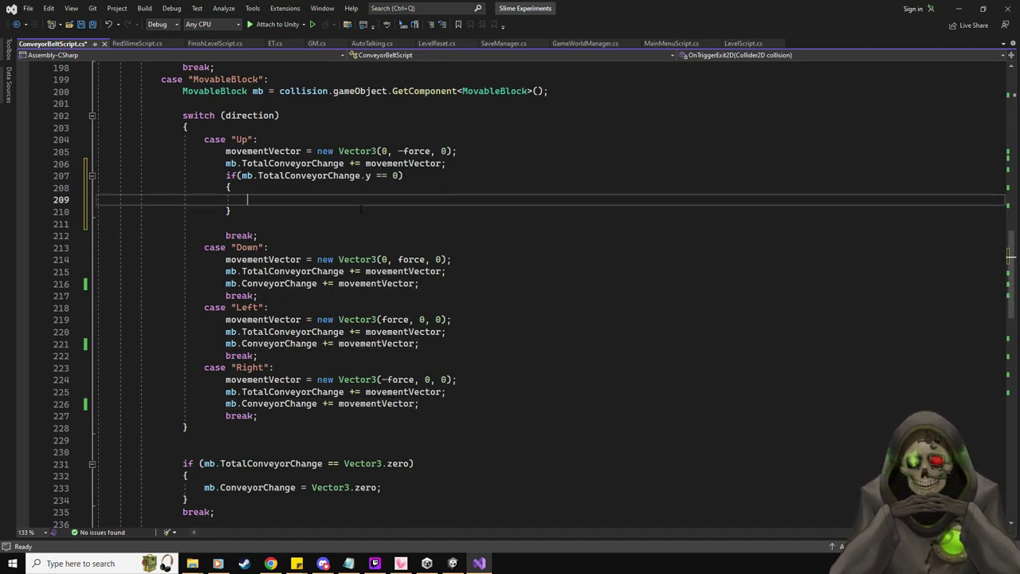
{"action": "key", "text": "ctrl+v"}
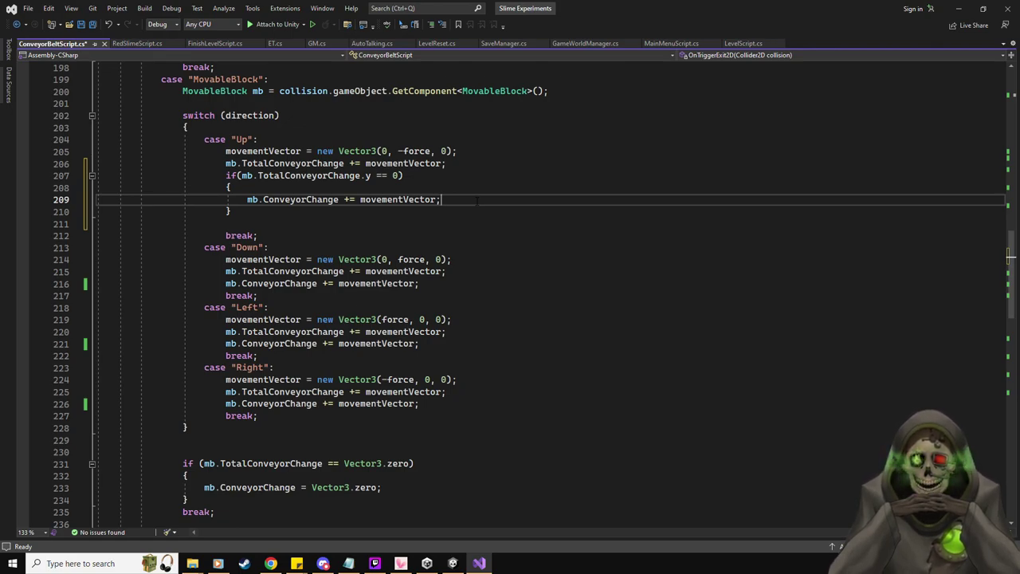
- Replace the mb.ConveyorChange lines in the MovableBlock "Down", "Left" and "Right" exit cases with copies of the "Up" case's if block
{"action": "left_click", "coordinate": [232, 211]}
{"action": "left_click_drag", "start_coordinate": [232, 211], "coordinate": [226, 175]}
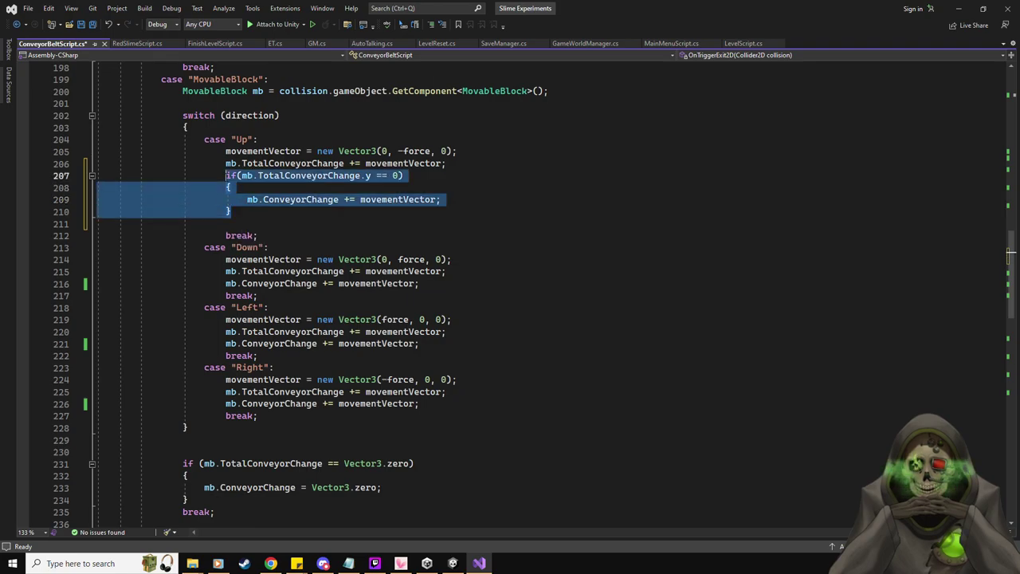
{"action": "key", "text": "Delete"}
{"action": "key", "text": "ctrl+z"}
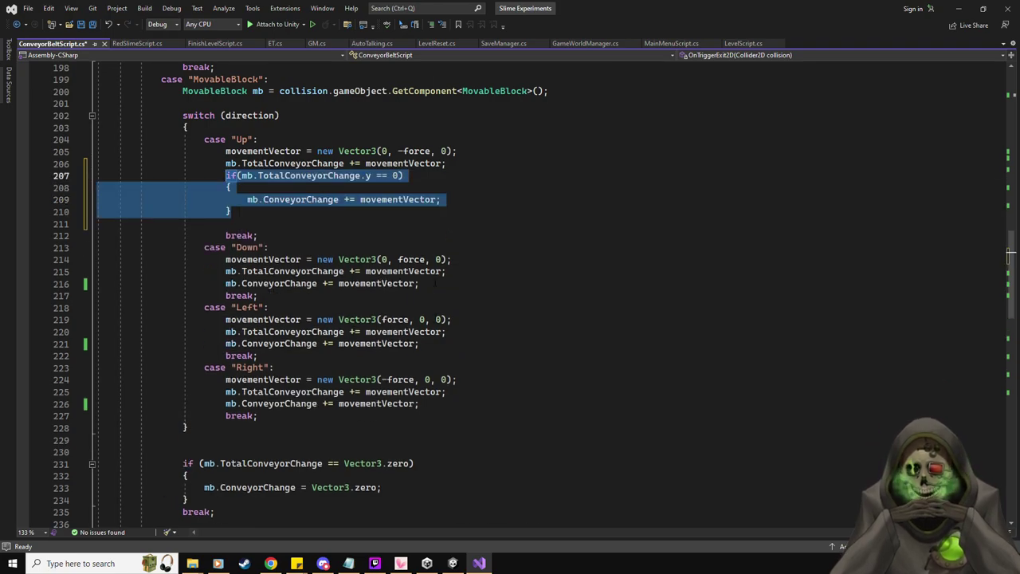
{"action": "left_click_drag", "start_coordinate": [435, 284], "coordinate": [225, 284]}
{"action": "key", "text": "ctrl+v"}
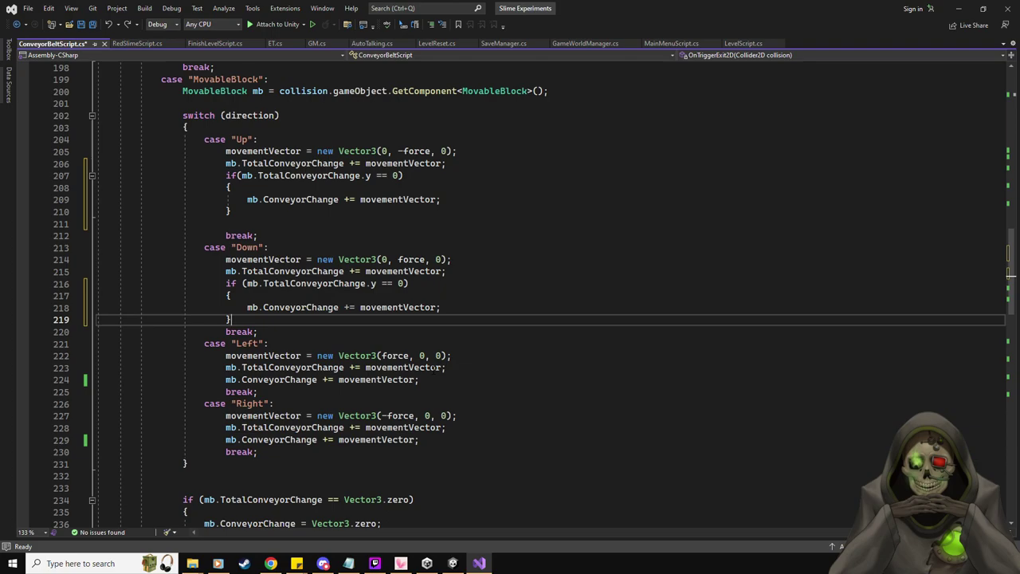
{"action": "left_click_drag", "start_coordinate": [419, 379], "coordinate": [225, 379]}
{"action": "key", "text": "ctrl+v"}
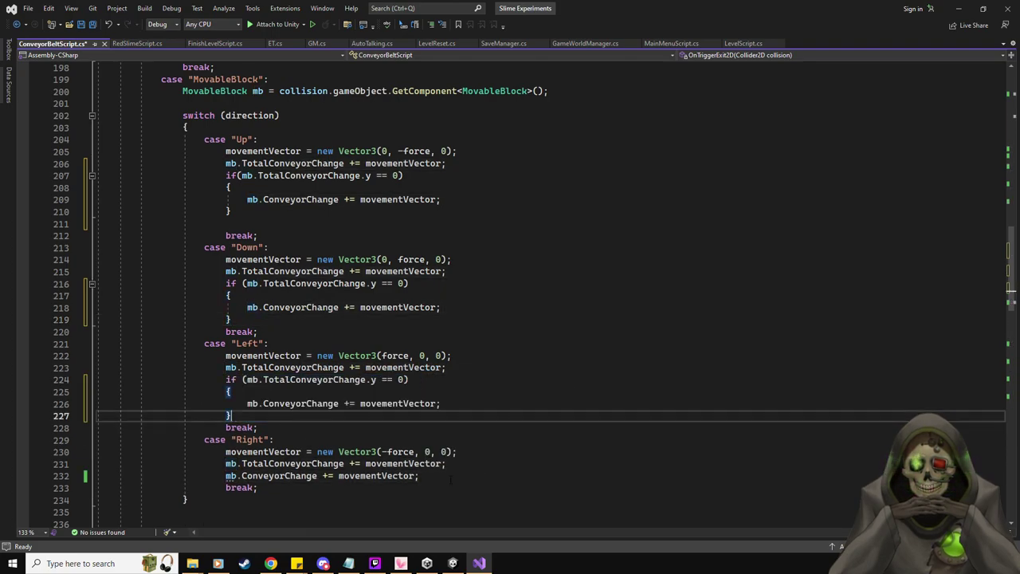
{"action": "left_click_drag", "start_coordinate": [419, 475], "coordinate": [225, 475]}
{"action": "key", "text": "ctrl+v"}
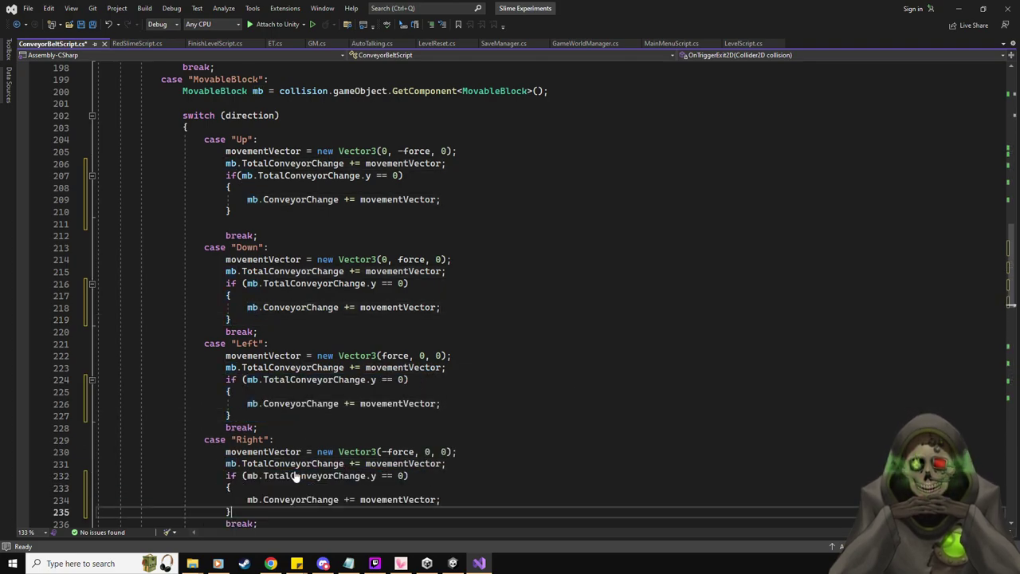
- Make the if conditions in the MovableBlock "Left" and "Right" exit cases check TotalConveyorChange.x, and save the script
{"action": "left_click", "coordinate": [378, 380]}
{"action": "key", "text": "BackSpace"}
{"action": "type", "text": "x"}
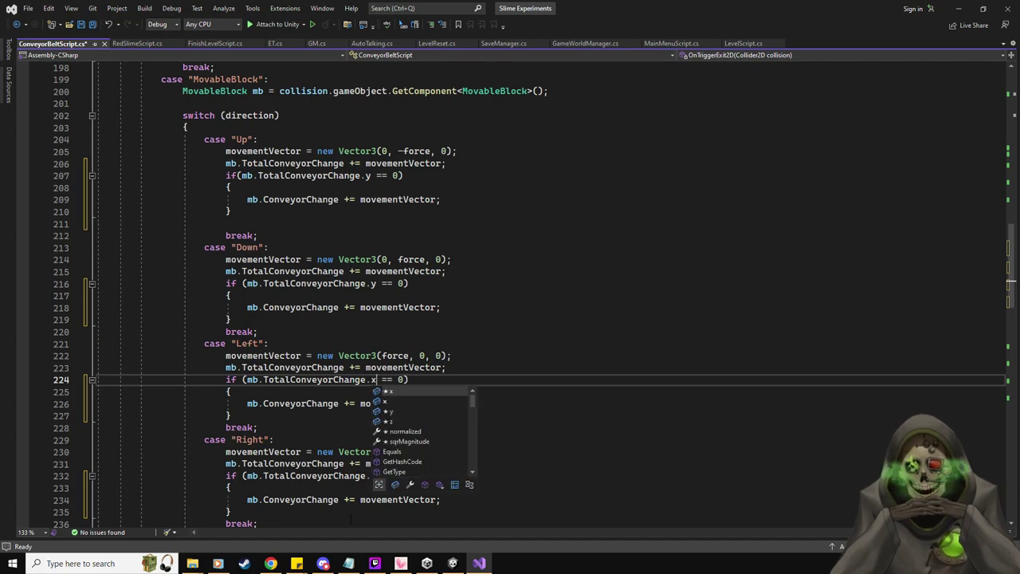
{"action": "left_click", "coordinate": [373, 476]}
{"action": "key", "text": "BackSpace"}
{"action": "type", "text": "x"}
{"action": "key", "text": "ctrl+s"}
- Switch to Unity, play-test the scene by pushing the second movable block from the top onto the conveyors, and stop playing
{"action": "key", "text": "alt+Tab"}
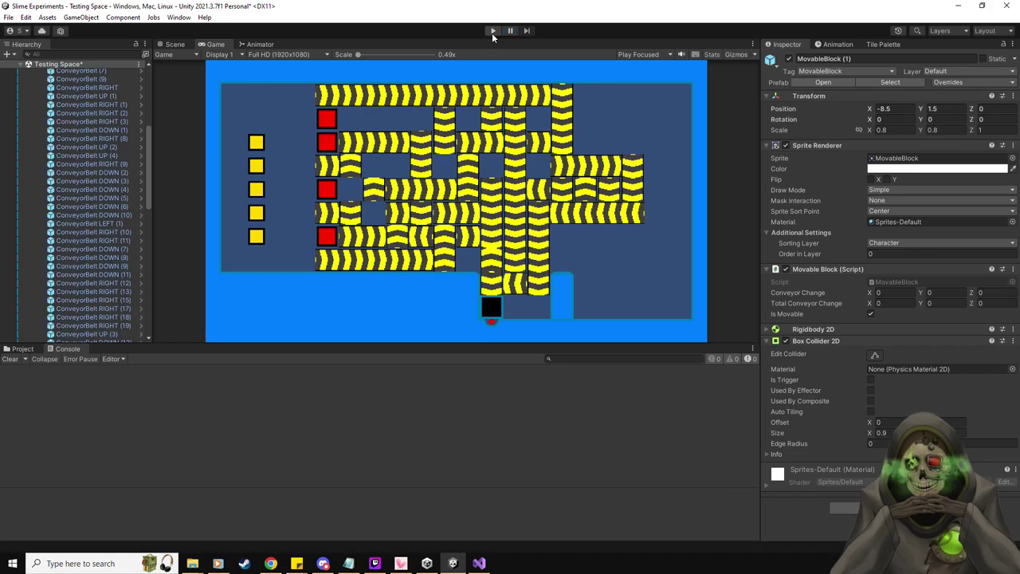
{"action": "left_click", "coordinate": [492, 32]}
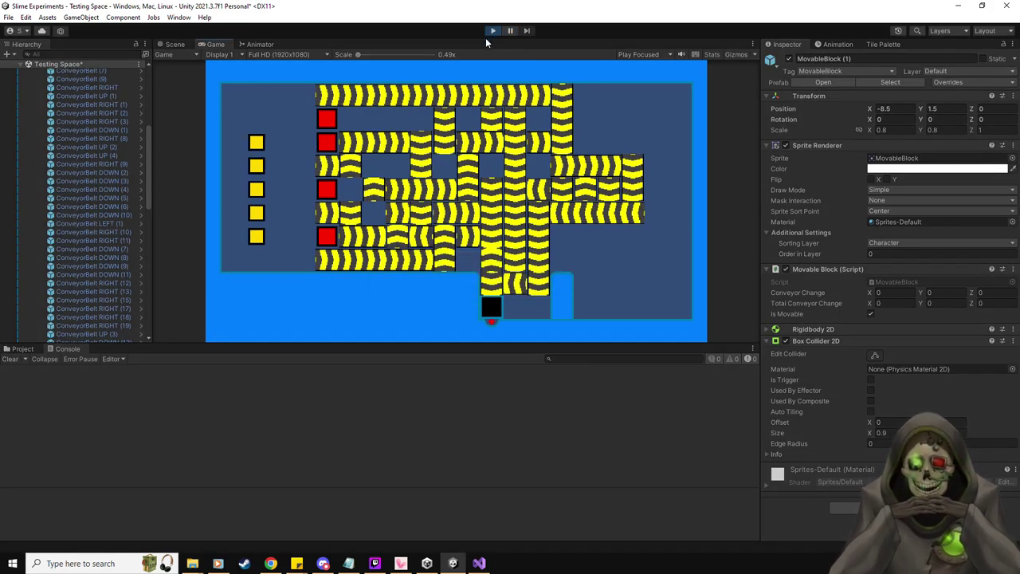
{"action": "key", "text": "Down"}
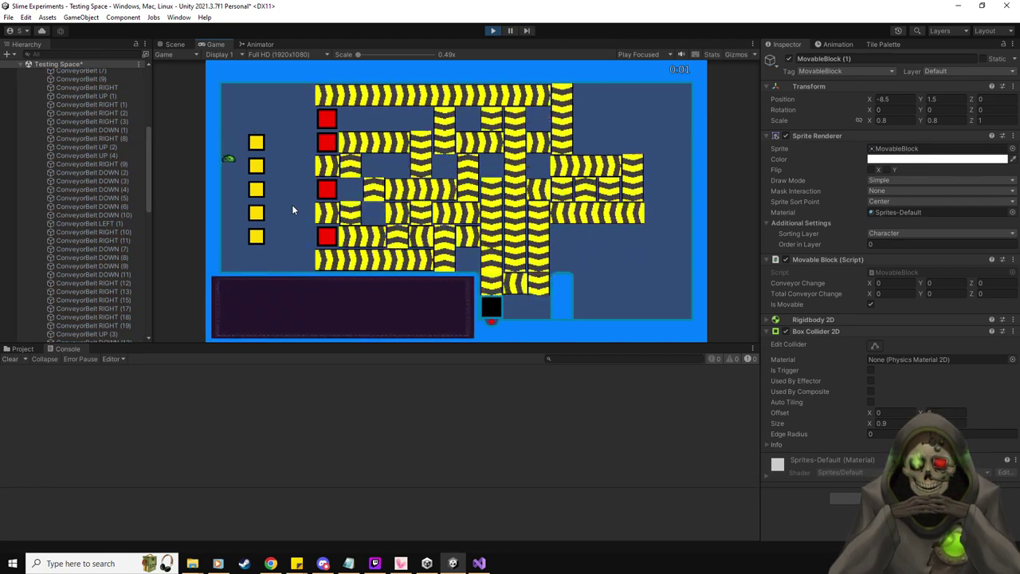
{"action": "key", "text": "Right"}
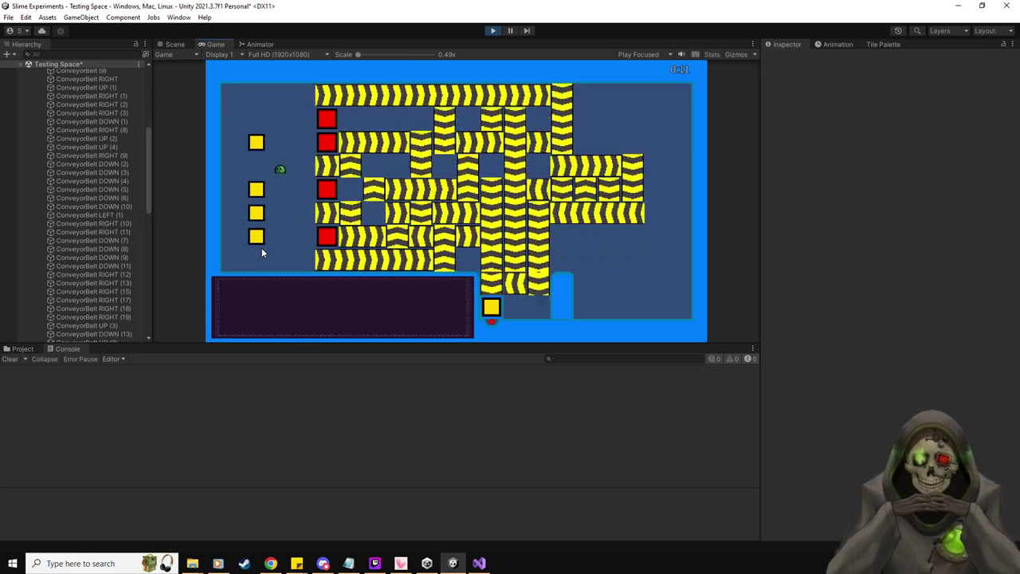
{"action": "left_click", "coordinate": [492, 31]}
- Return to Visual Studio and change the TotalConveyorChange comparisons from != 0 to == 0 in all four Player exit cases
{"action": "key", "text": "alt+Tab"}
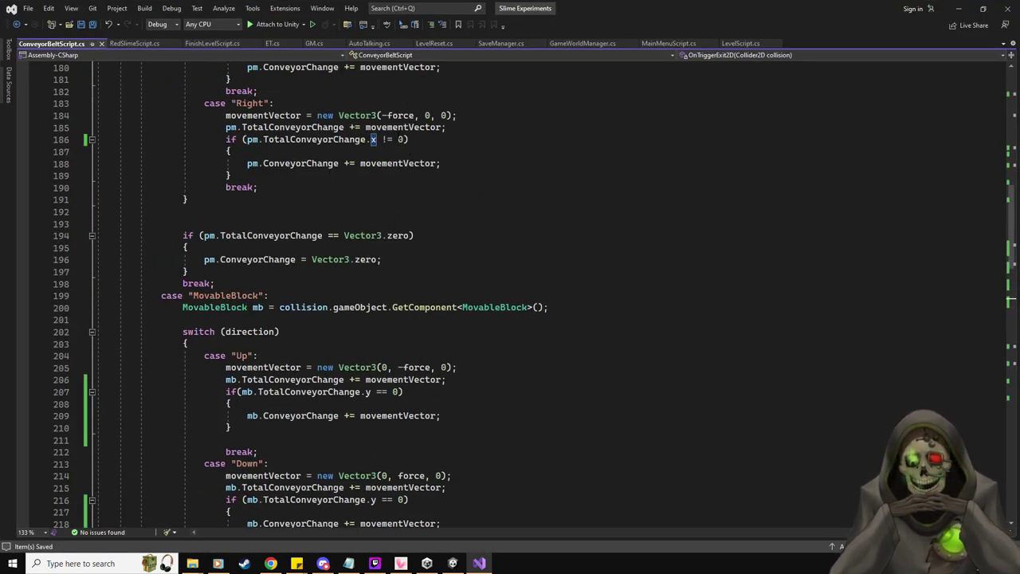
{"action": "left_click", "coordinate": [383, 140]}
{"action": "key", "text": "Delete"}
{"action": "type", "text": "="}
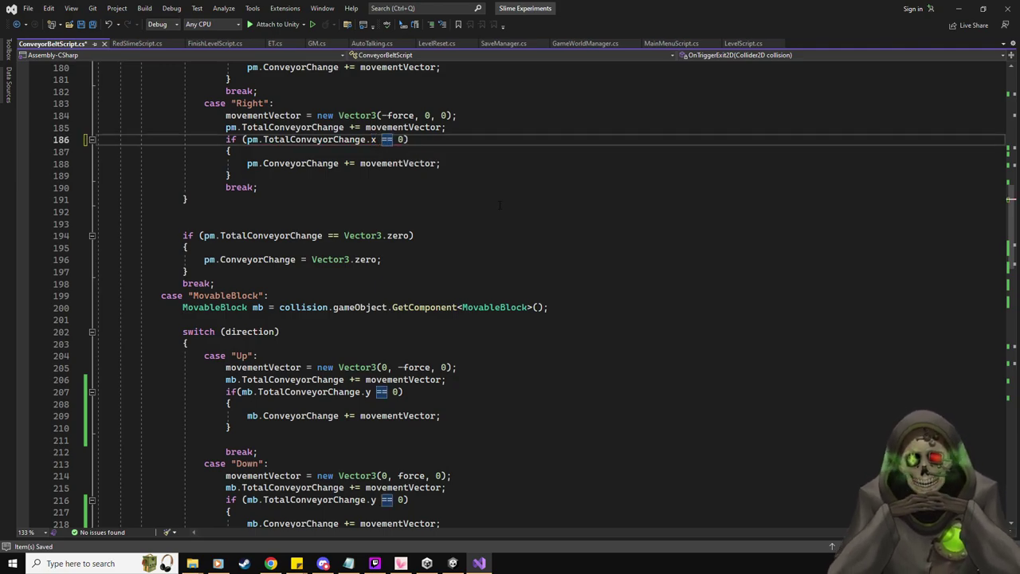
{"action": "scroll", "coordinate": [484, 362], "scroll_direction": "up", "scroll_amount": 6}
{"action": "left_click", "coordinate": [383, 259]}
{"action": "key", "text": "Delete"}
{"action": "type", "text": "= 0)"}
{"action": "left_click", "coordinate": [387, 163]}
{"action": "key", "text": "BackSpace"}
{"action": "scroll", "coordinate": [392, 163], "scroll_direction": "up", "scroll_amount": 5}
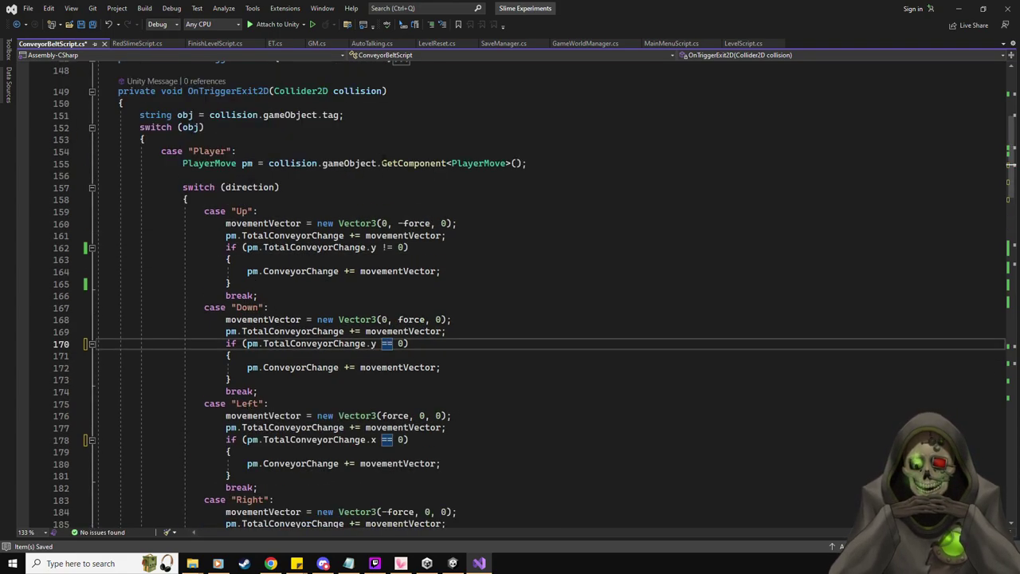
{"action": "left_click", "coordinate": [388, 247]}
{"action": "key", "text": "BackSpace"}
{"action": "type", "text": "="}
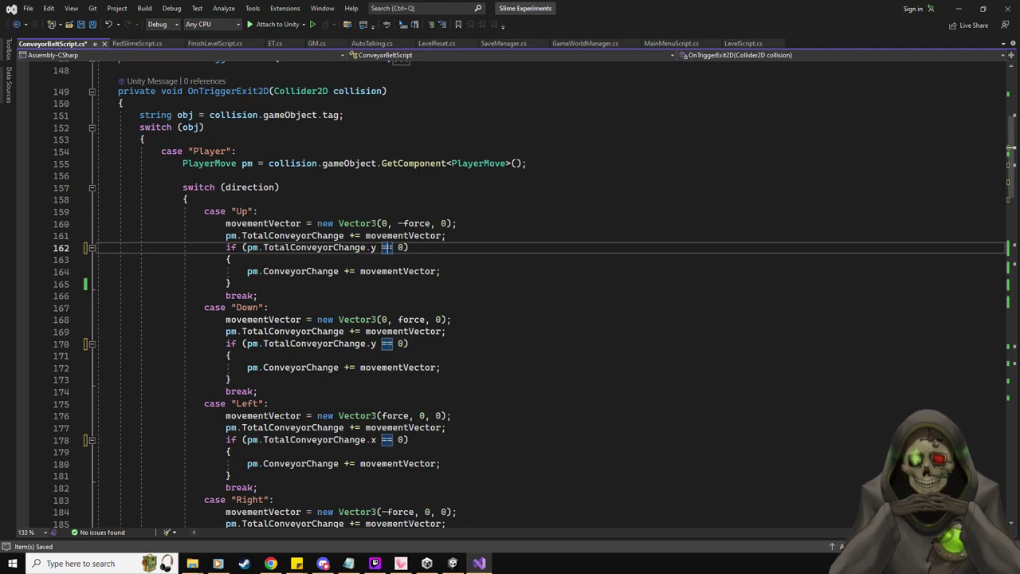
- Change the em.TotalConveyorChange comparisons from != 0 to == 0 in all four Enemy exit cases, and save the script
{"action": "scroll", "coordinate": [389, 248], "scroll_direction": "down", "scroll_amount": 4}
{"action": "scroll", "coordinate": [390, 247], "scroll_direction": "down", "scroll_amount": 20}
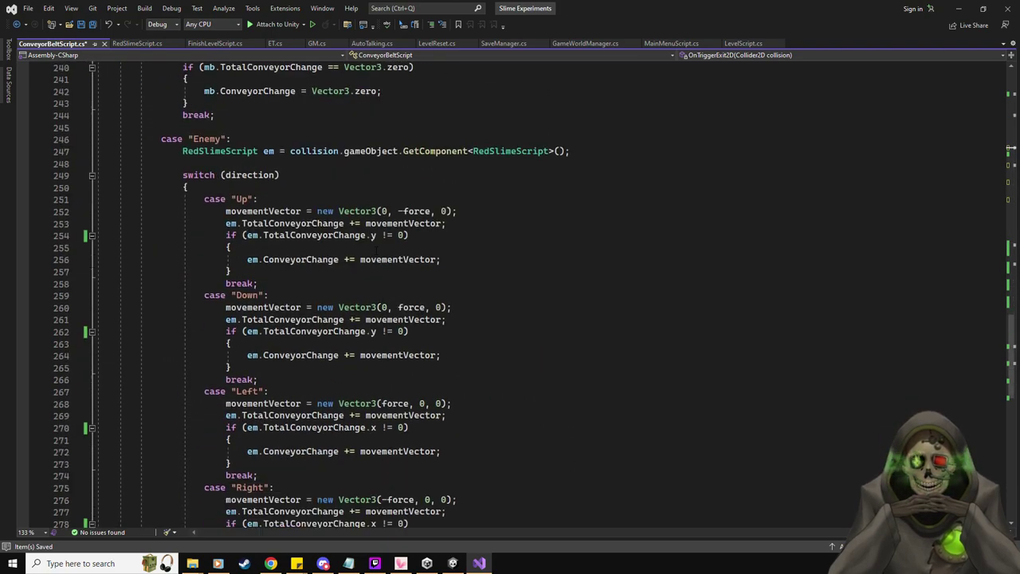
{"action": "left_click", "coordinate": [391, 235]}
{"action": "key", "text": "BackSpace"}
{"action": "type", "text": "="}
{"action": "scroll", "coordinate": [396, 160], "scroll_direction": "down", "scroll_amount": 5}
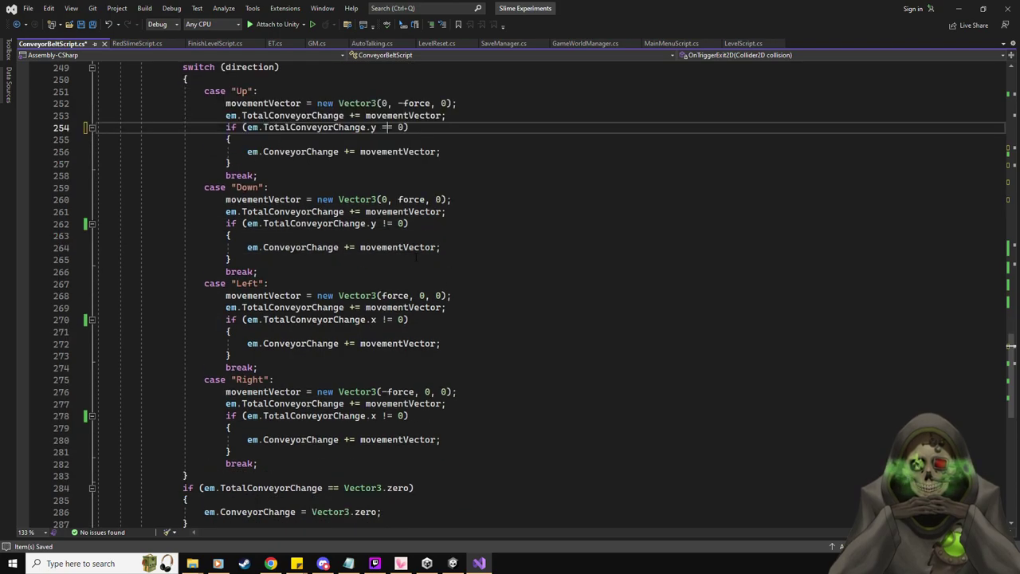
{"action": "left_click", "coordinate": [388, 151]}
{"action": "key", "text": "BackSpace"}
{"action": "type", "text": "="}
{"action": "left_click", "coordinate": [387, 247]}
{"action": "key", "text": "BackSpace"}
{"action": "type", "text": "="}
{"action": "left_click", "coordinate": [387, 342]}
{"action": "key", "text": "BackSpace"}
{"action": "type", "text": "="}
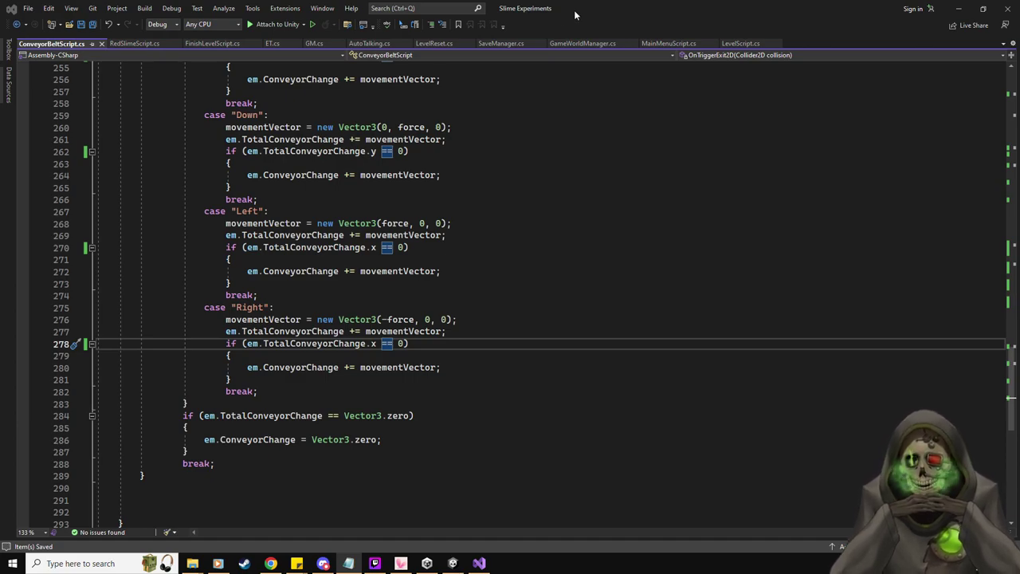
- Switch to Unity, play-test the scene by pushing several movable blocks onto different conveyor rows, and stop playing
{"action": "key", "text": "alt+Tab"}
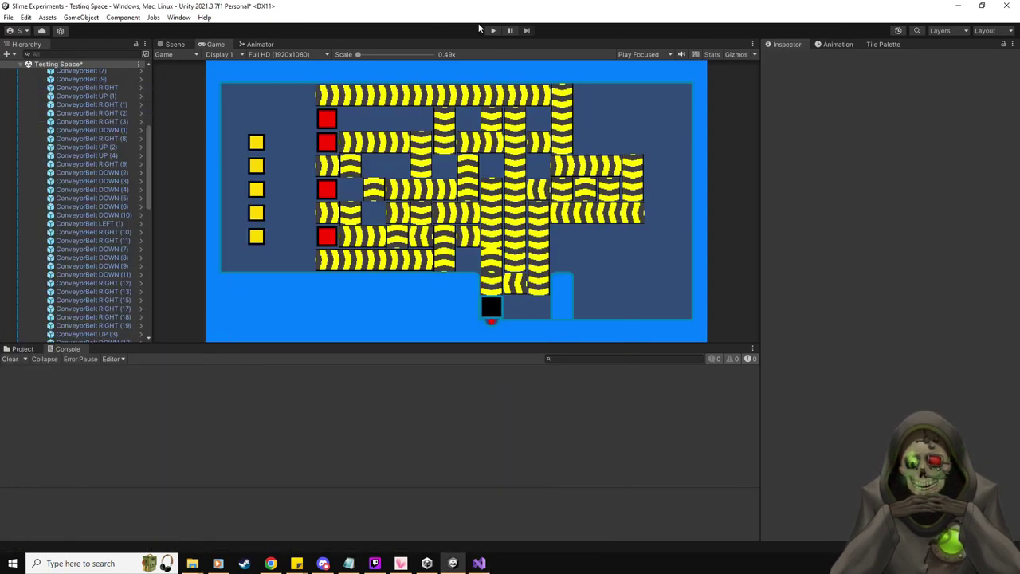
{"action": "left_click", "coordinate": [492, 31]}
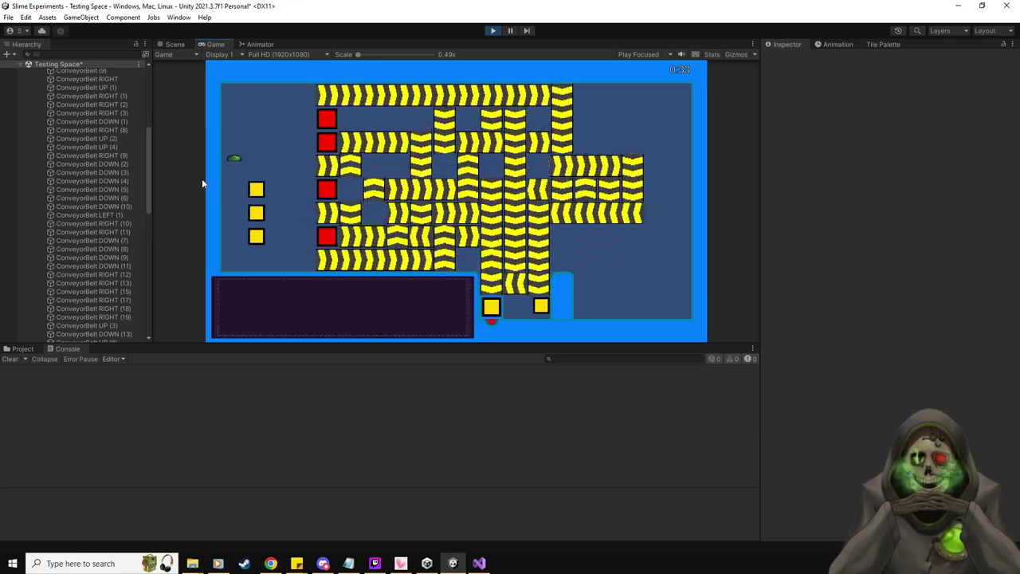
{"action": "key", "text": "Right"}
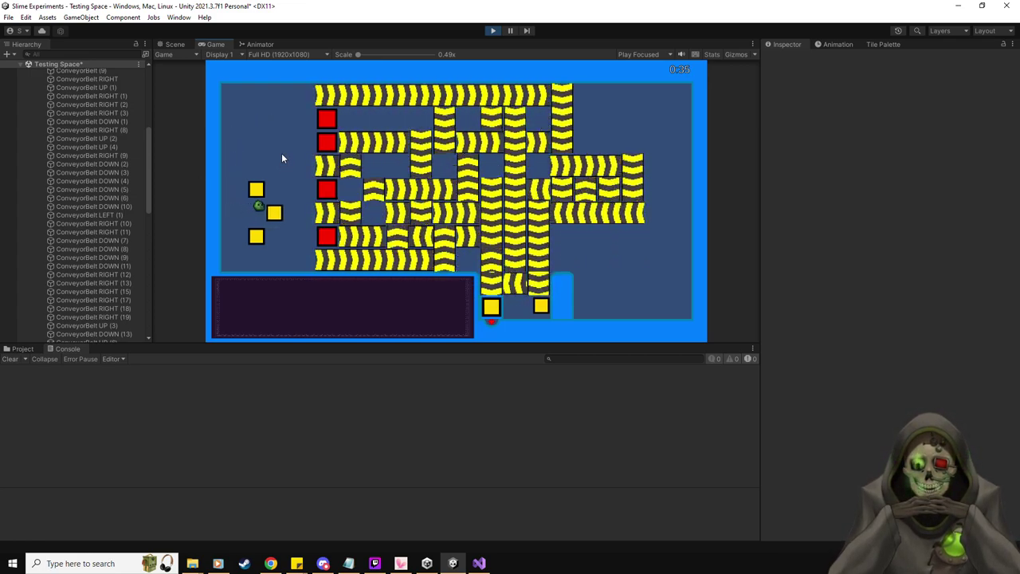
{"action": "key", "text": "Left"}
{"action": "key", "text": "Down"}
{"action": "key", "text": "Down"}
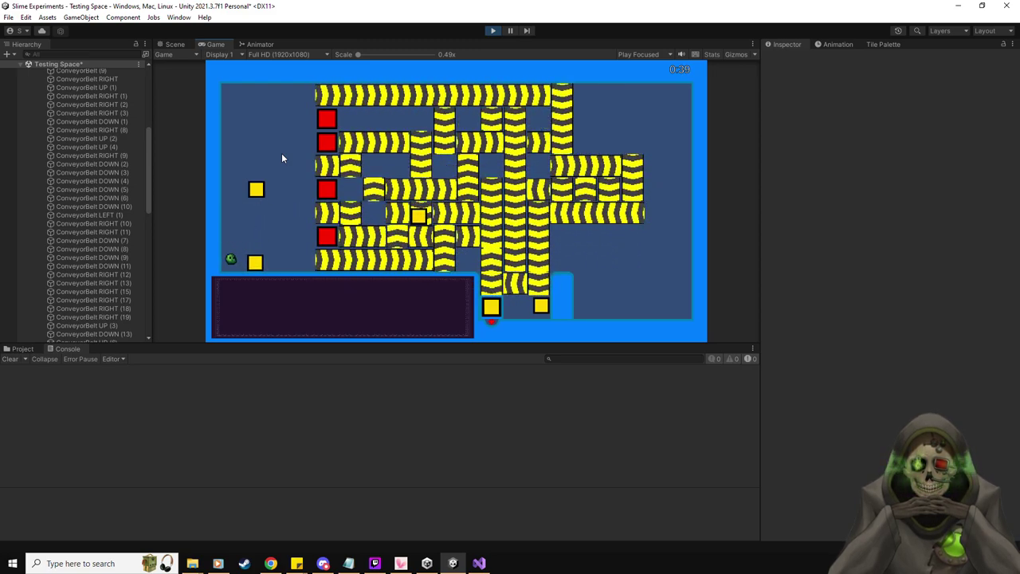
{"action": "key", "text": "Right"}
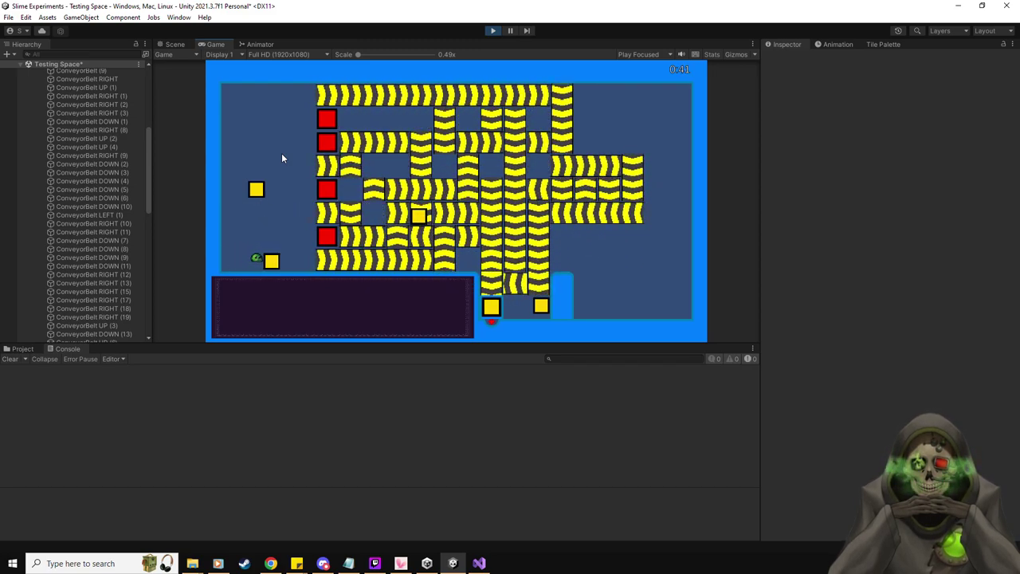
{"action": "key", "text": "Right"}
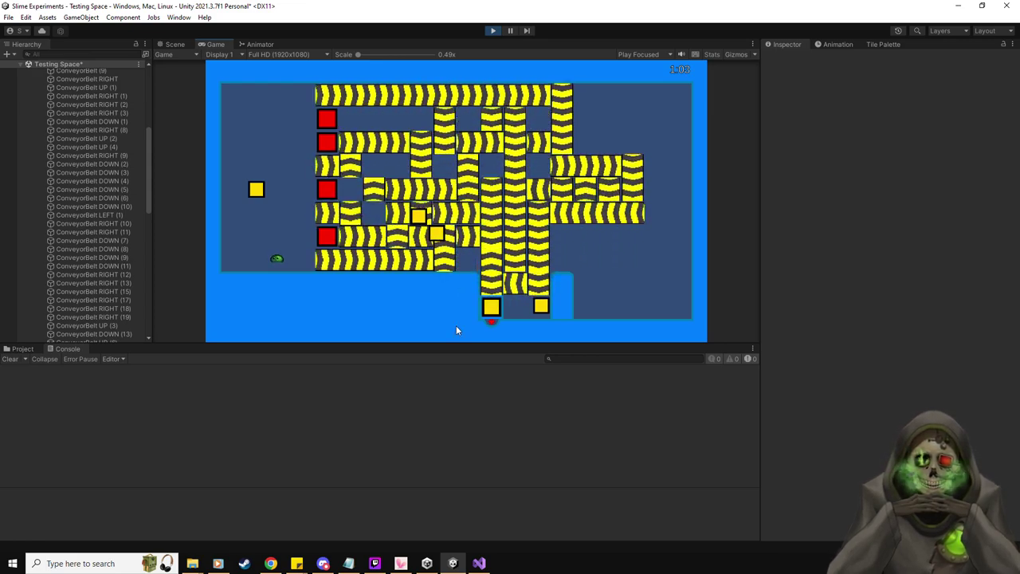
{"action": "left_click", "coordinate": [493, 31]}
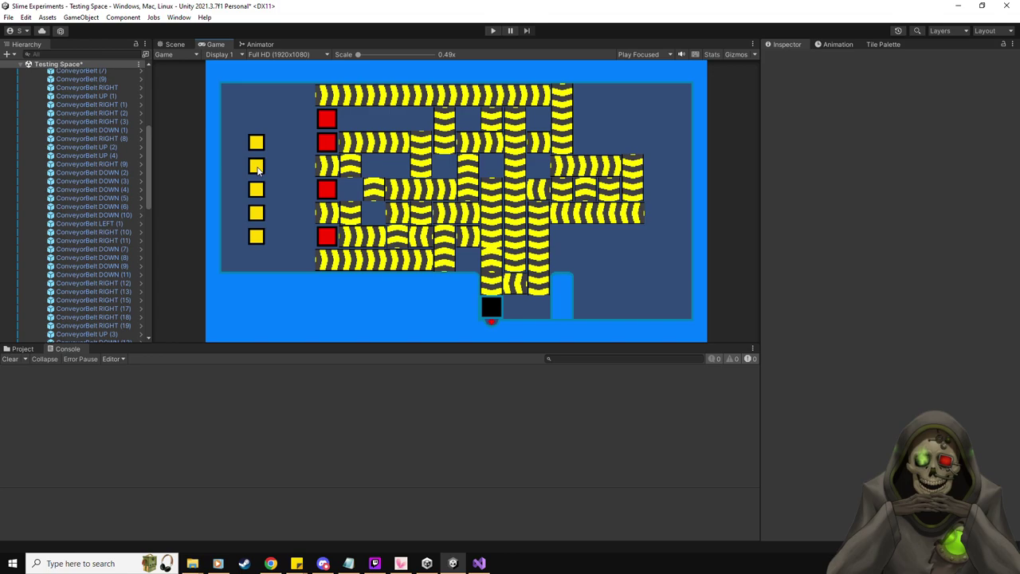
- In the Scene view, delete the second and third movable blocks from the top and move the fourth up to Y 0.5
{"action": "left_click", "coordinate": [174, 43]}
{"action": "middle_click_drag", "start_coordinate": [223, 164], "coordinate": [268, 175]}
{"action": "scroll", "coordinate": [251, 174], "scroll_direction": "down", "scroll_amount": 1}
{"action": "left_click", "coordinate": [242, 172]}
{"action": "key", "text": "Delete"}
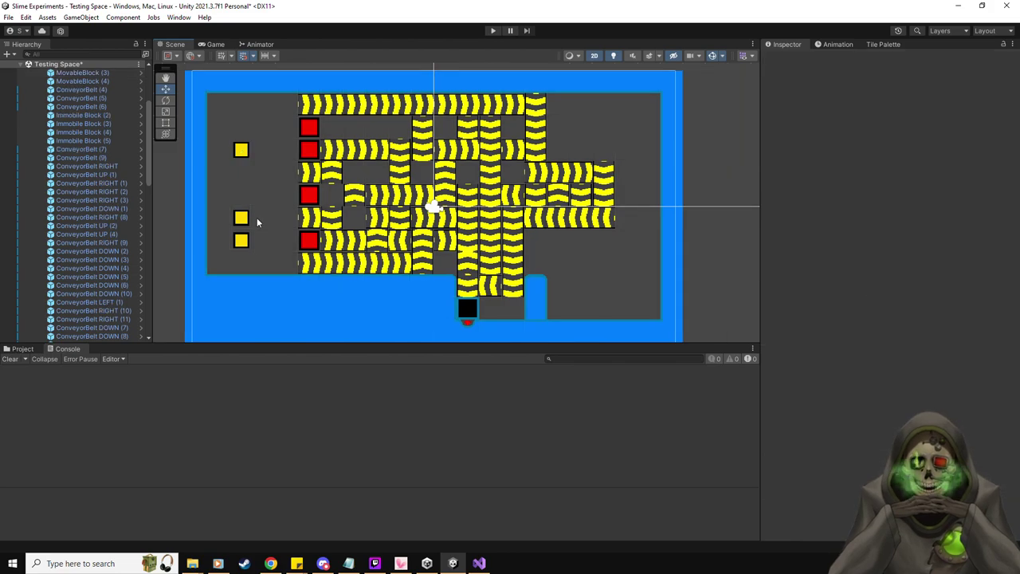
{"action": "left_click", "coordinate": [241, 219]}
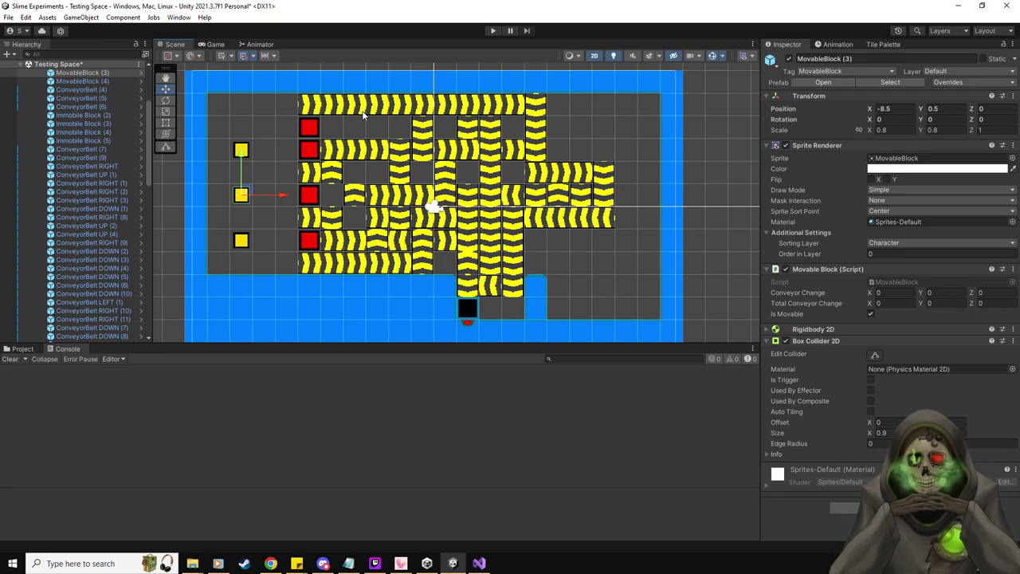
- Duplicate the immobile block at Y 0.5 and place ten copies in the gaps between the conveyors, the last at X -3.5, Y -0.5
{"action": "left_click", "coordinate": [310, 199]}
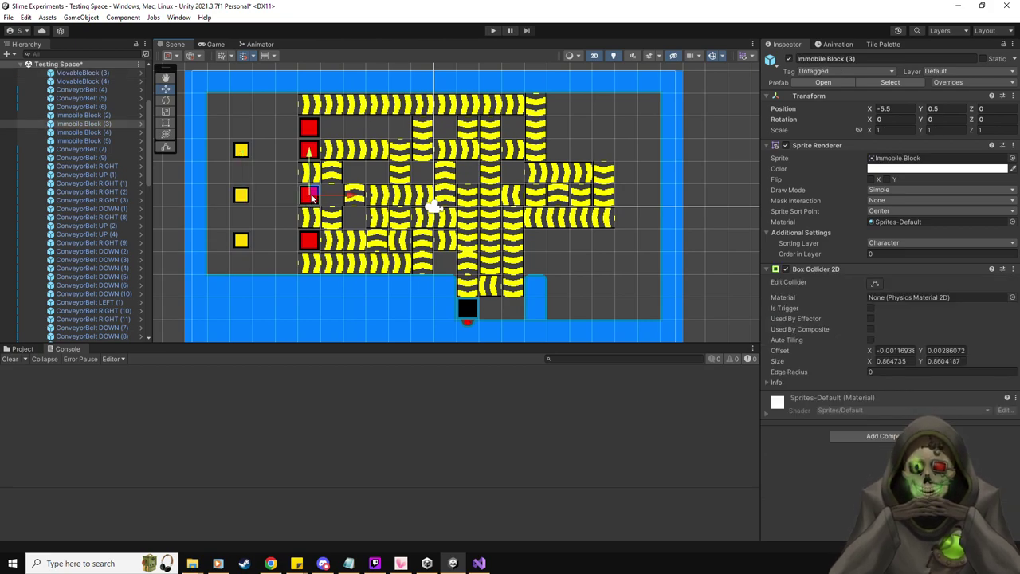
{"action": "key", "text": "ctrl+d"}
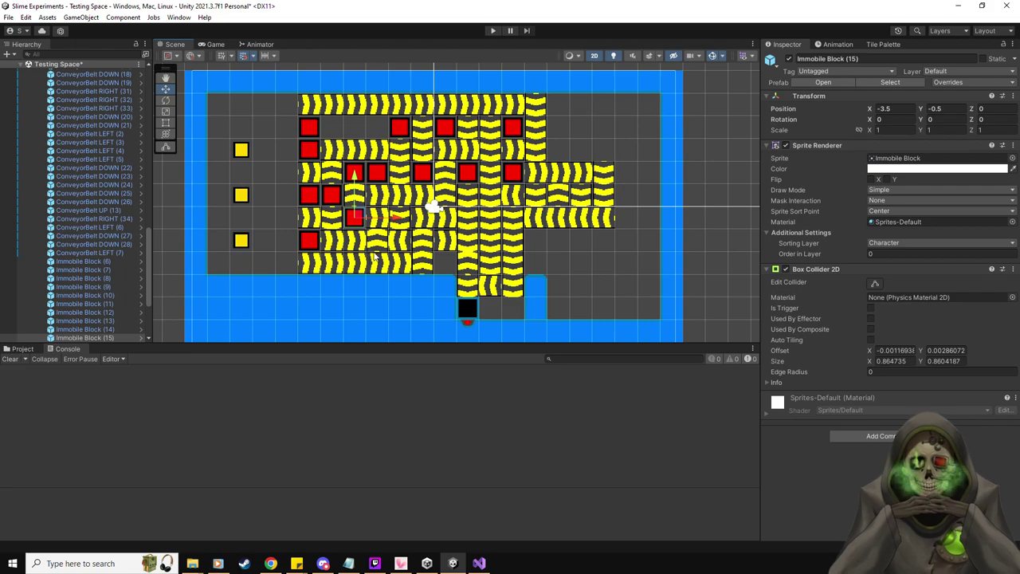
- Play-test the scene, inspect the movable block on the Y -0.5 conveyor row in Scene view while advancing frames, and stop playing
{"action": "left_click", "coordinate": [491, 31]}
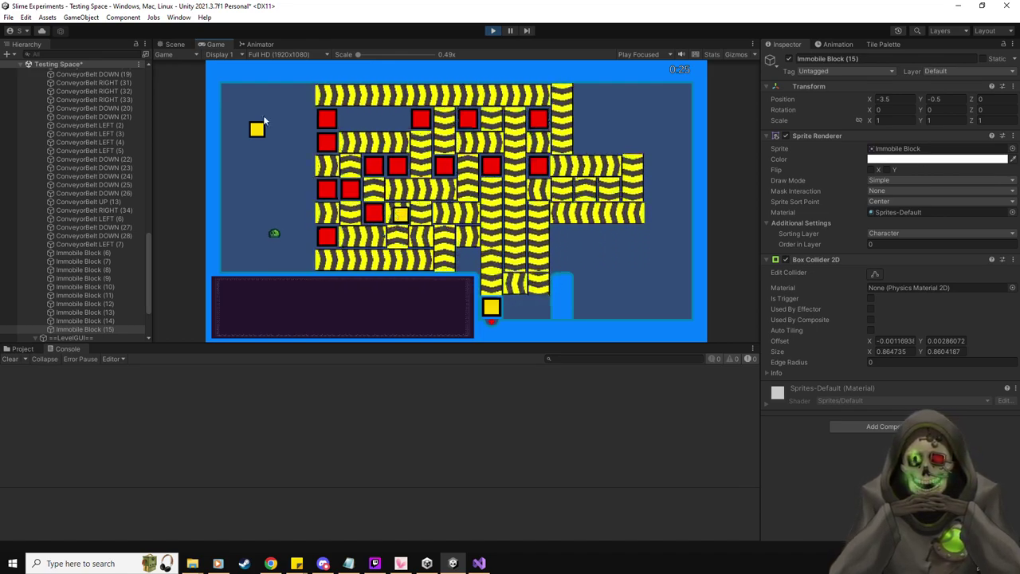
{"action": "key", "text": "ctrl+1"}
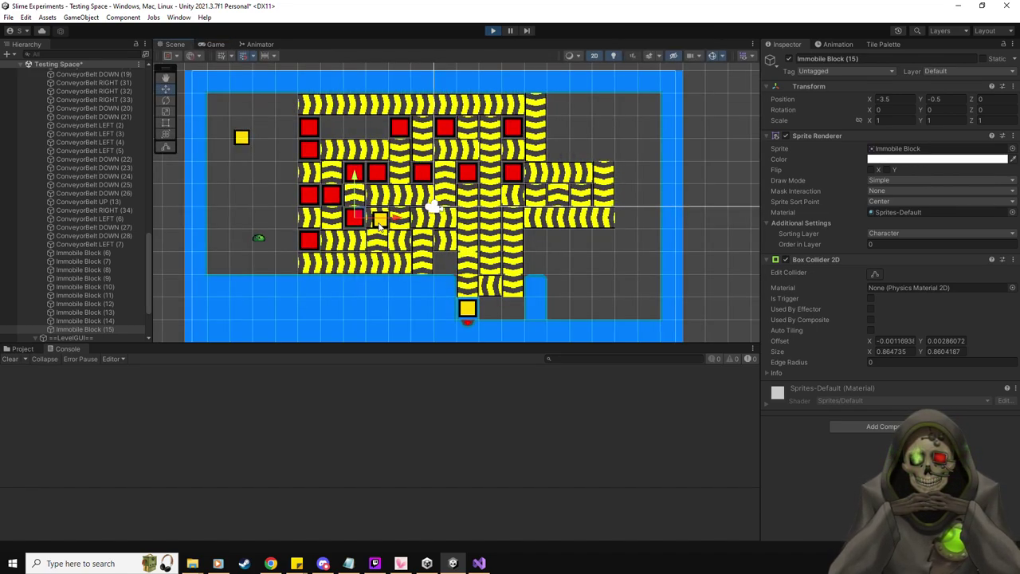
{"action": "left_click", "coordinate": [380, 225]}
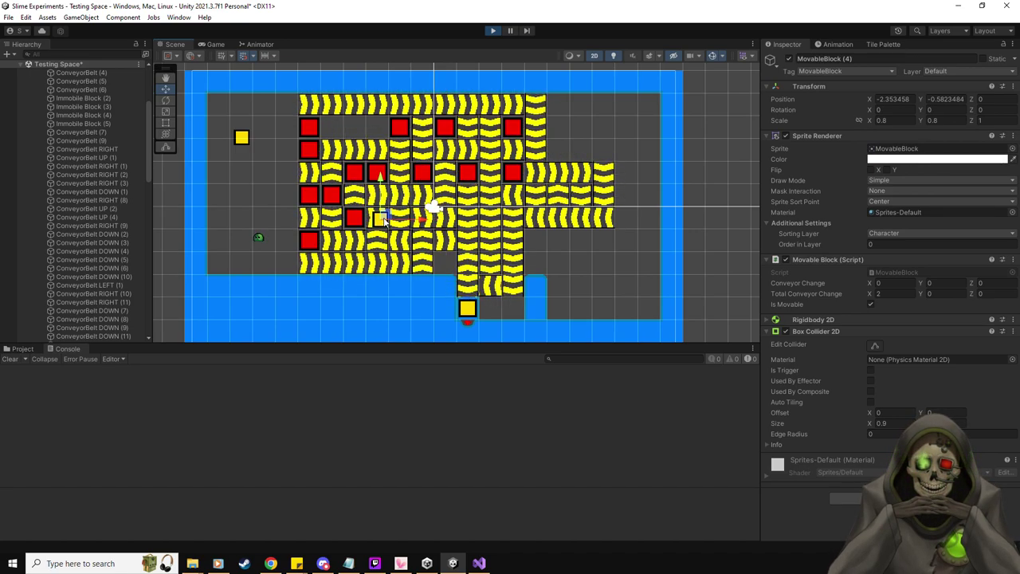
{"action": "left_click", "coordinate": [527, 32]}
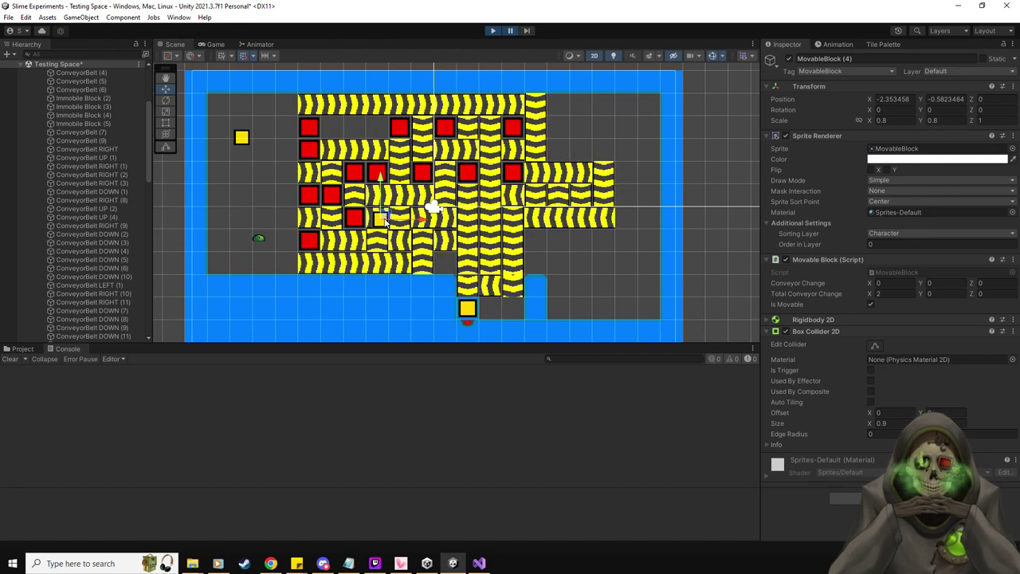
{"action": "left_click", "coordinate": [526, 32]}
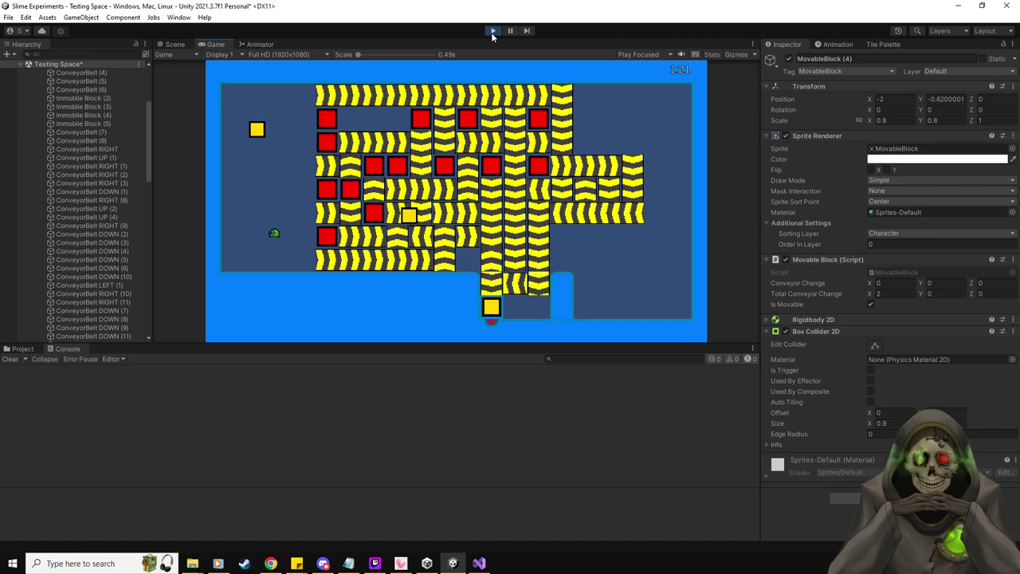
{"action": "left_click", "coordinate": [492, 32]}
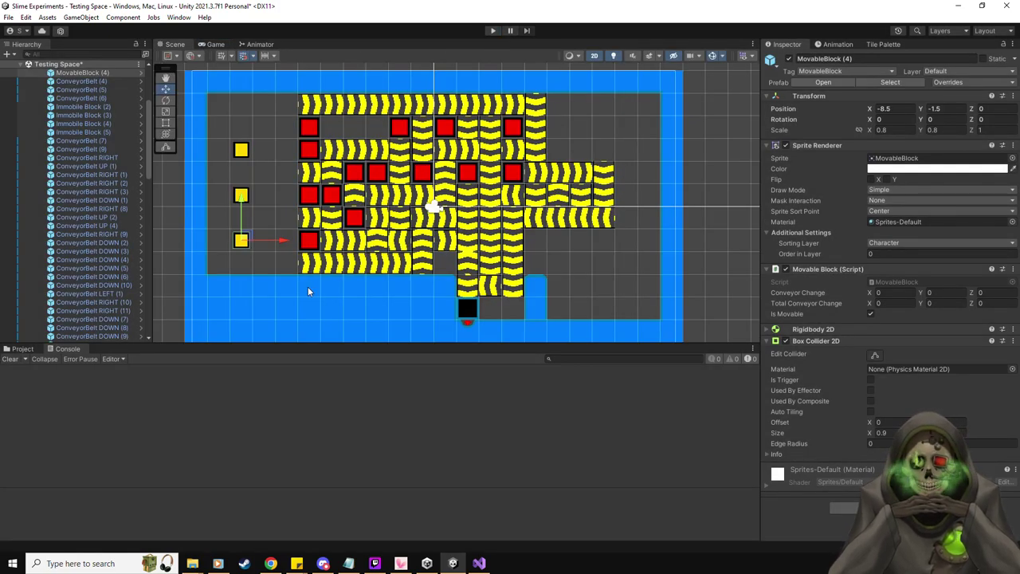
- Replace the downward conveyor at X -1.5, Y -0.5 with a duplicate of the right-moving conveyor at X -2.5
{"action": "scroll", "coordinate": [390, 299], "scroll_direction": "up", "scroll_amount": 4}
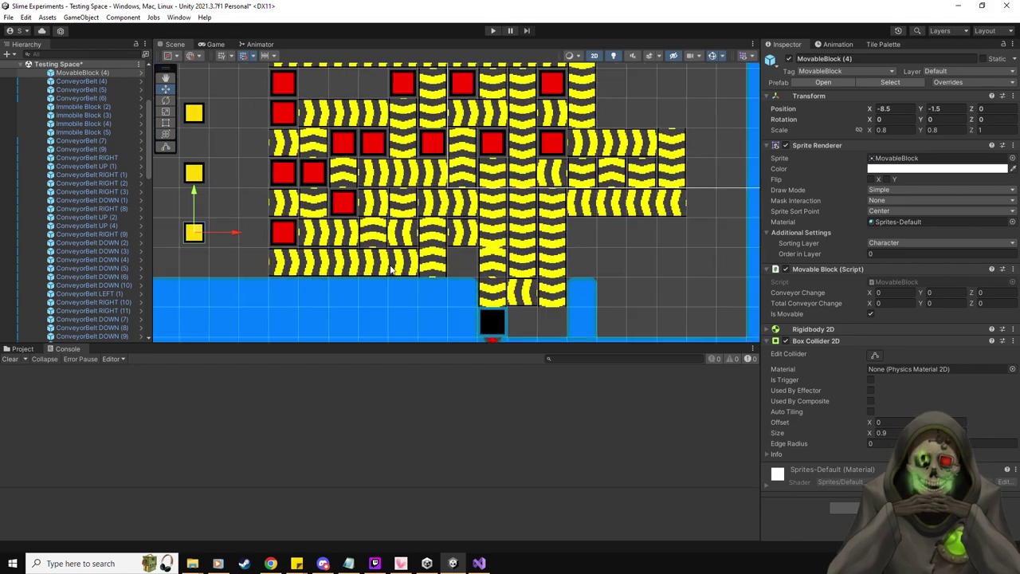
{"action": "middle_click_drag", "start_coordinate": [390, 306], "coordinate": [353, 361]}
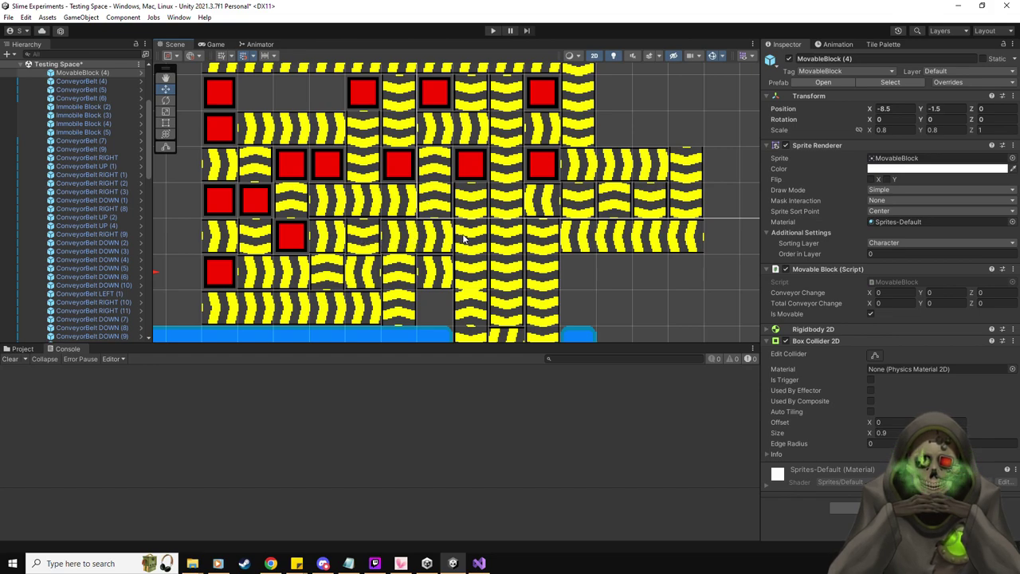
{"action": "scroll", "coordinate": [465, 235], "scroll_direction": "down", "scroll_amount": 2}
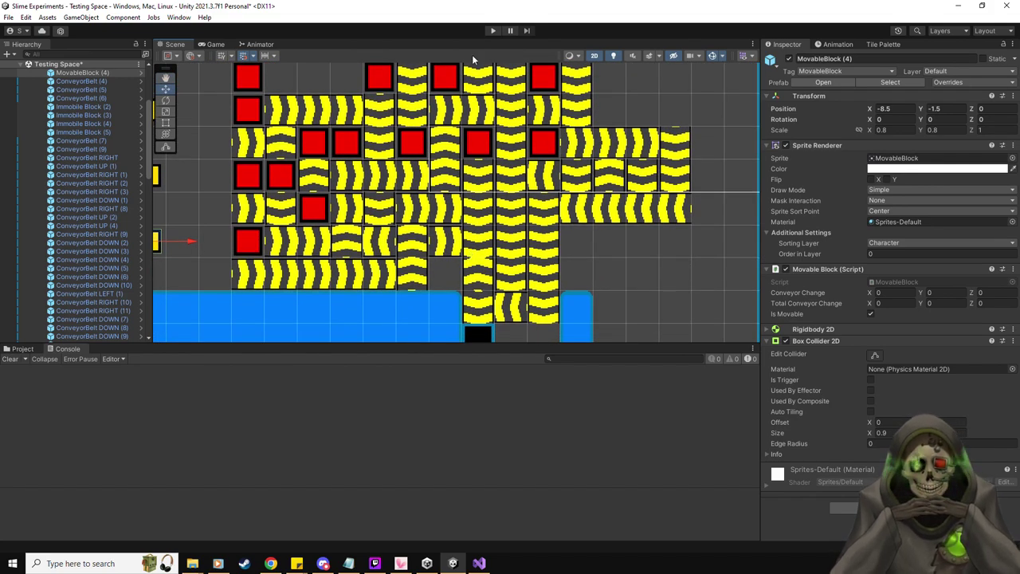
{"action": "left_click", "coordinate": [383, 208]}
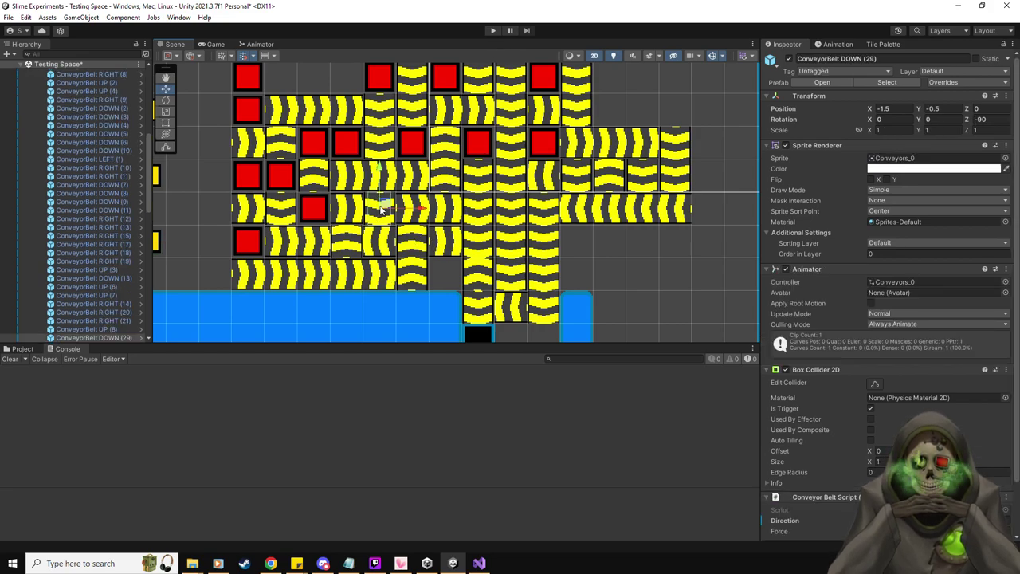
{"action": "scroll", "coordinate": [382, 209], "scroll_direction": "down", "scroll_amount": 1}
{"action": "scroll", "coordinate": [374, 209], "scroll_direction": "down", "scroll_amount": 1}
{"action": "left_click", "coordinate": [354, 209]}
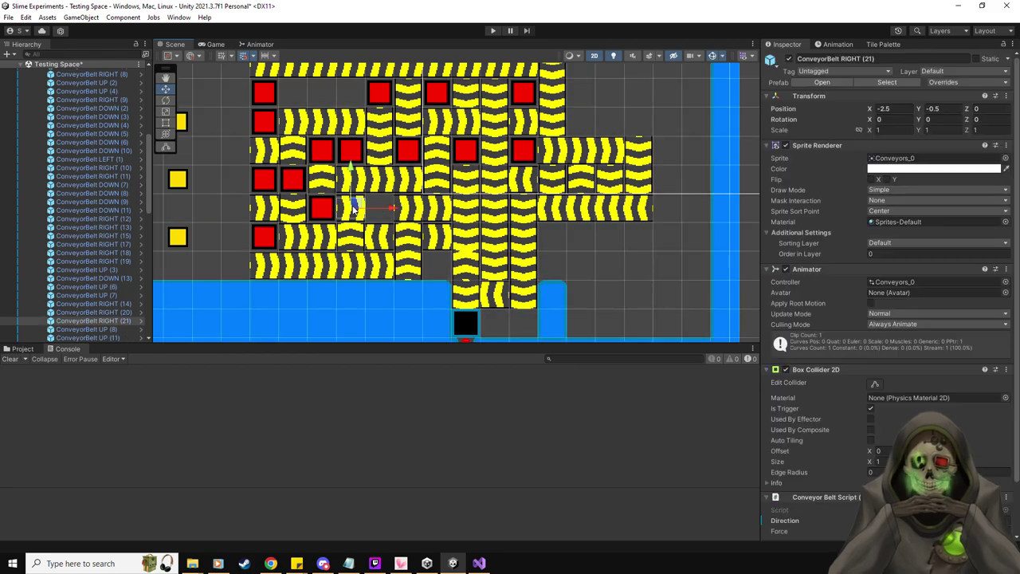
{"action": "left_click", "coordinate": [364, 213]}
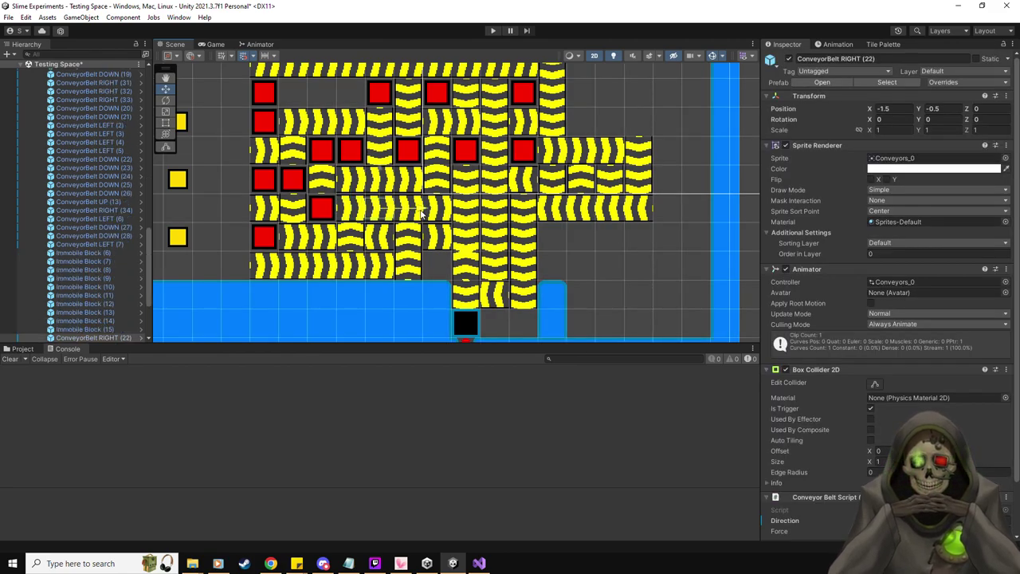
- Play the scene and push the middle movable block onto the Y -0.5 conveyor row and the lowest block onto the bottom row
{"action": "left_click", "coordinate": [493, 31]}
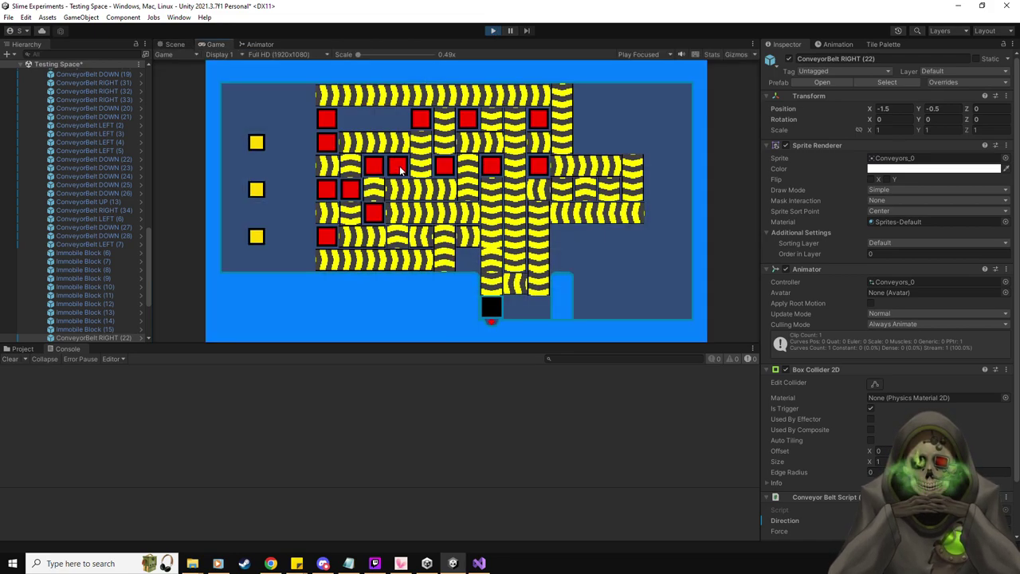
{"action": "key", "text": "Down"}
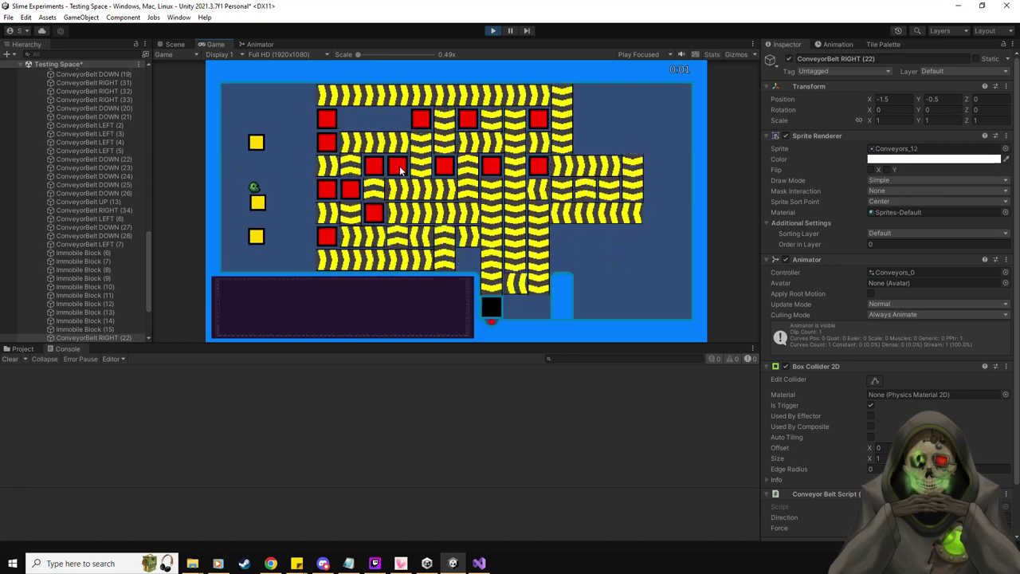
{"action": "key", "text": "Right"}
{"action": "key", "text": "Right"}
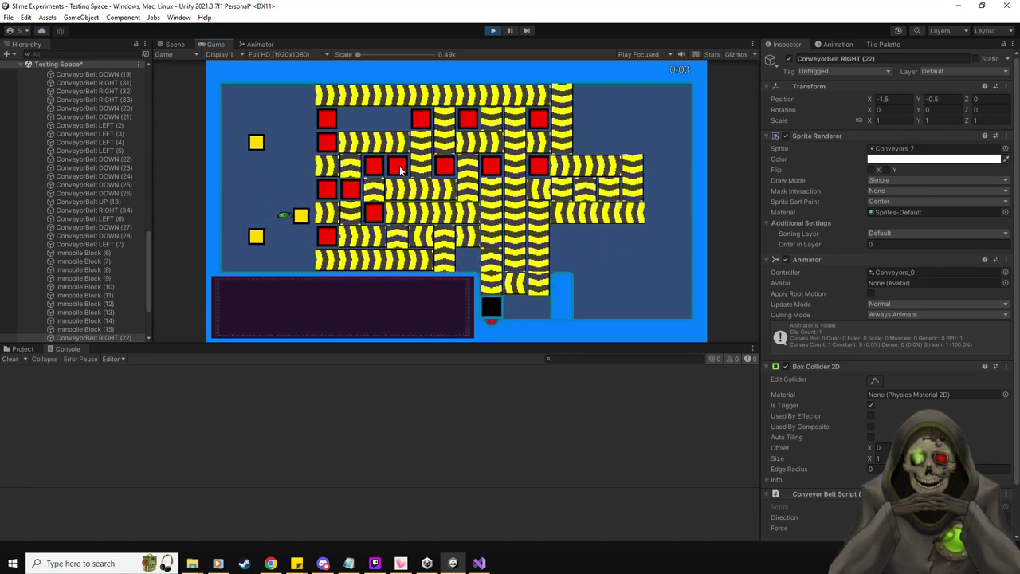
{"action": "key", "text": "Left"}
{"action": "key", "text": "Down"}
{"action": "key", "text": "Left"}
{"action": "key", "text": "Down"}
{"action": "key", "text": "Right"}
{"action": "key", "text": "Right"}
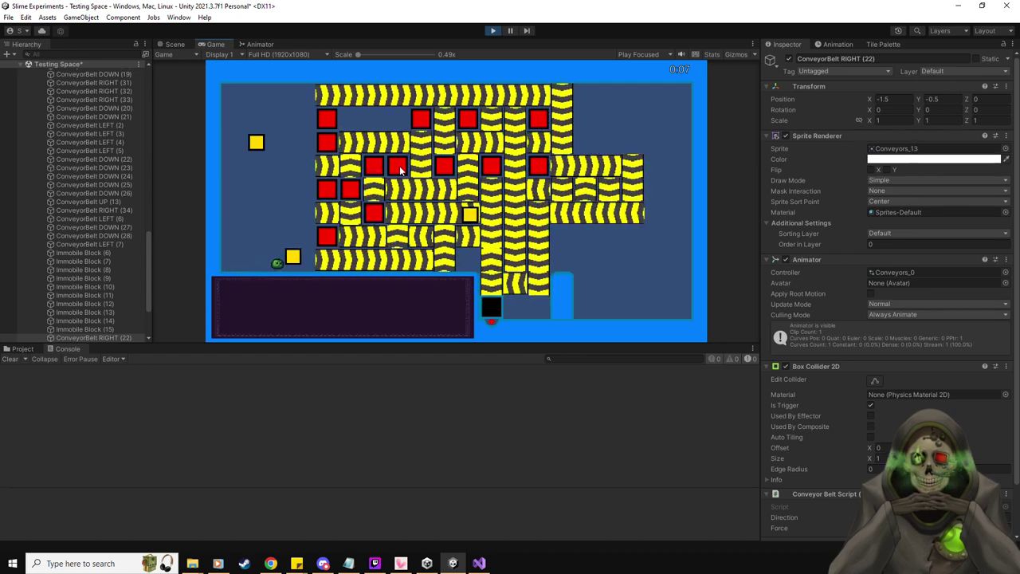
{"action": "key", "text": "Up"}
{"action": "key", "text": "Down"}
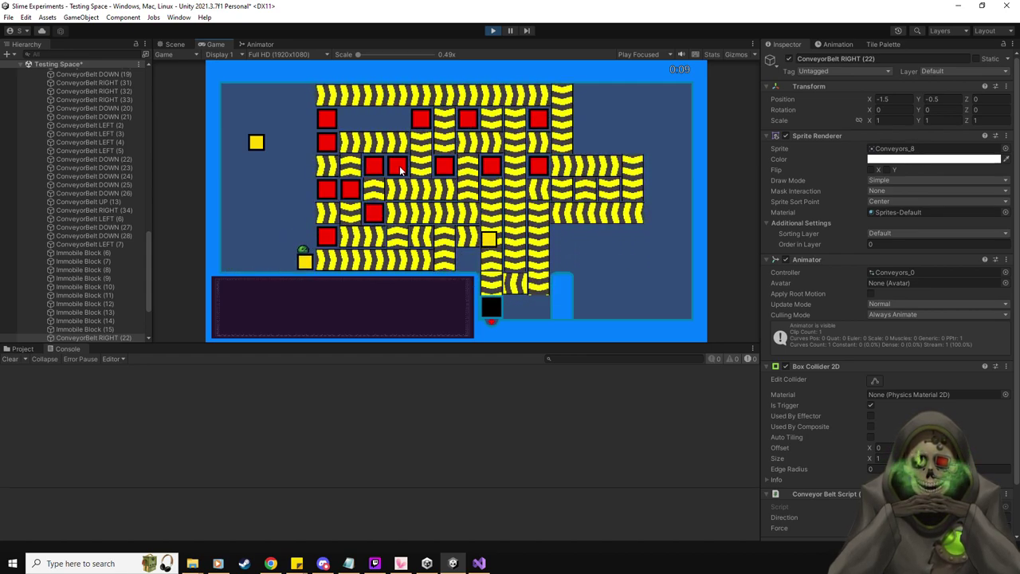
{"action": "key", "text": "Right"}
{"action": "key", "text": "Left"}
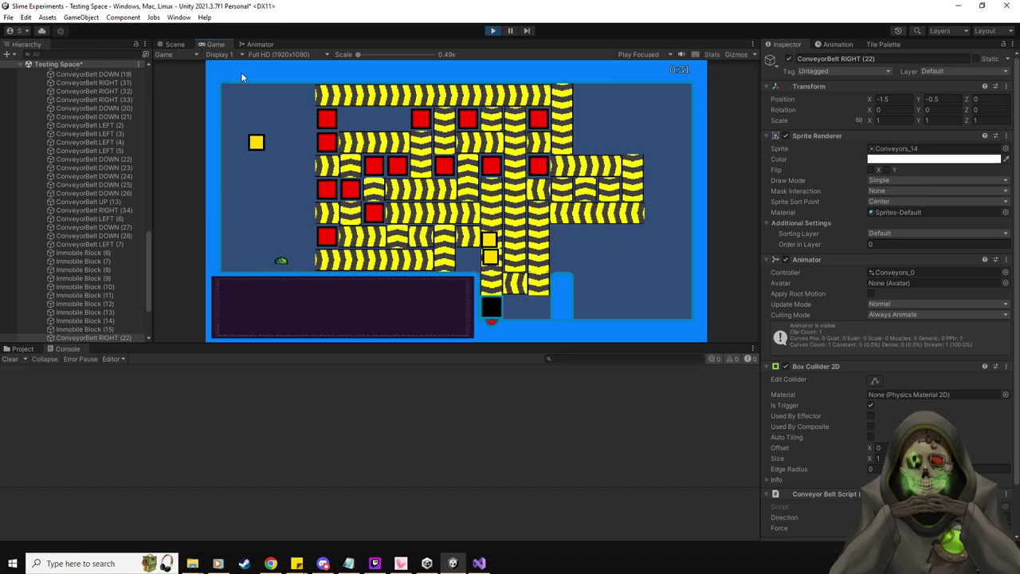
- Inspect the conveyor-change values and positions of the two movable blocks on the downward conveyor column in Scene view
{"action": "left_click", "coordinate": [174, 44]}
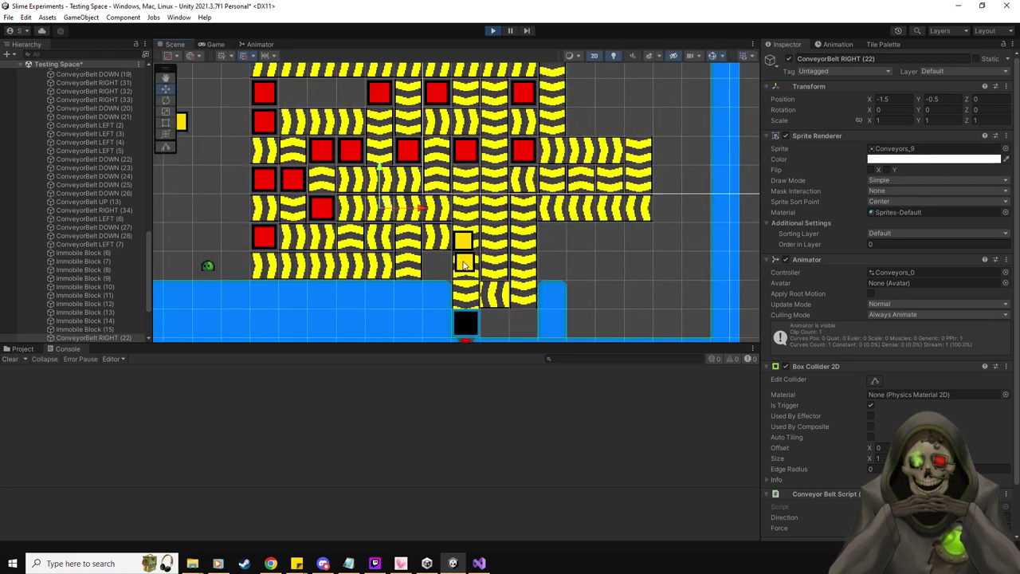
{"action": "left_click", "coordinate": [464, 263]}
{"action": "left_click", "coordinate": [461, 242]}
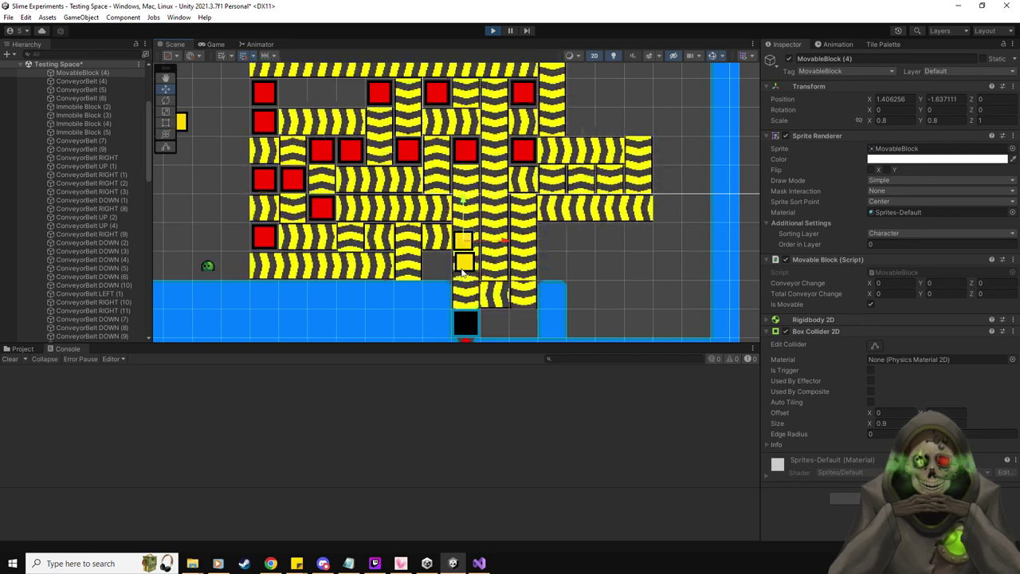
{"action": "left_click", "coordinate": [465, 265]}
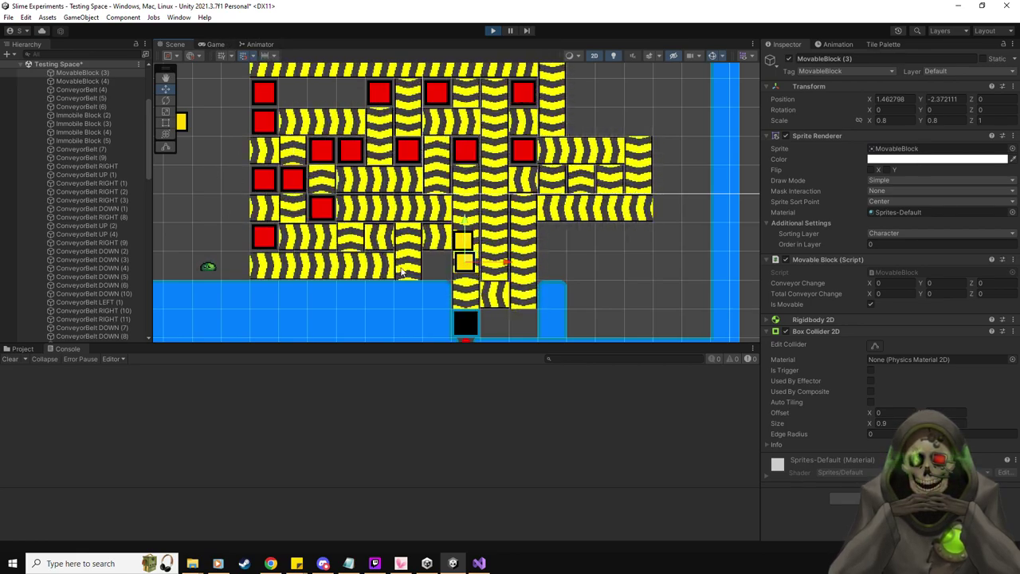
- Push the remaining movable block down onto the bottom conveyor row, ride the slime along it to the pit, and stop playing
{"action": "key", "text": "Left"}
{"action": "key", "text": "Up"}
{"action": "key", "text": "Right"}
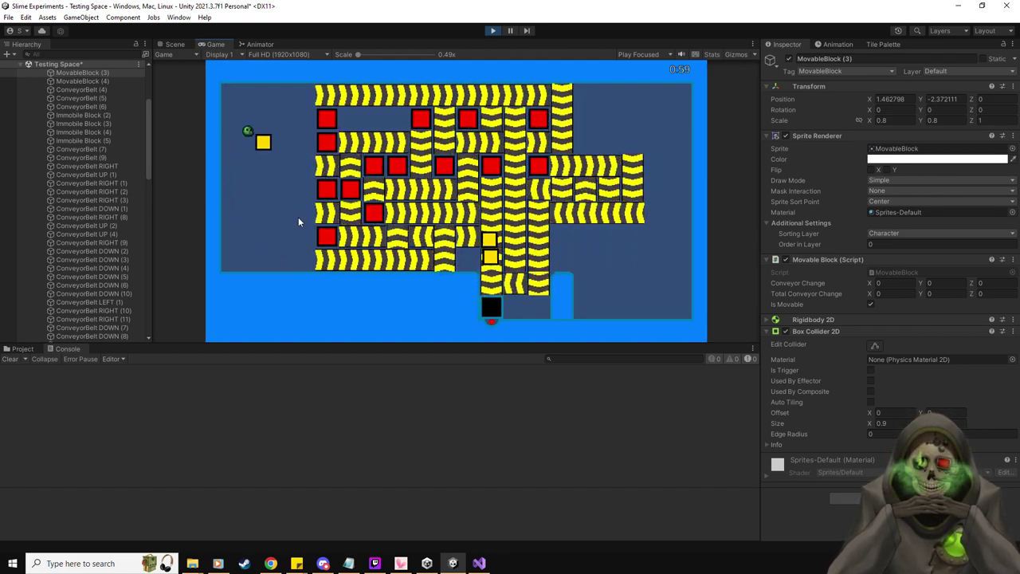
{"action": "key", "text": "Down"}
{"action": "key", "text": "Down"}
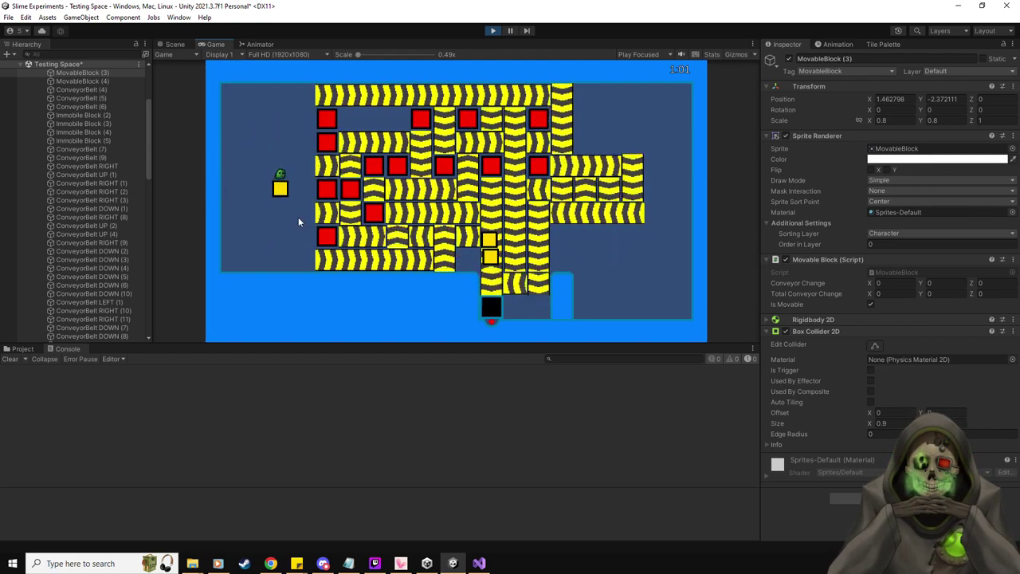
{"action": "key", "text": "Down"}
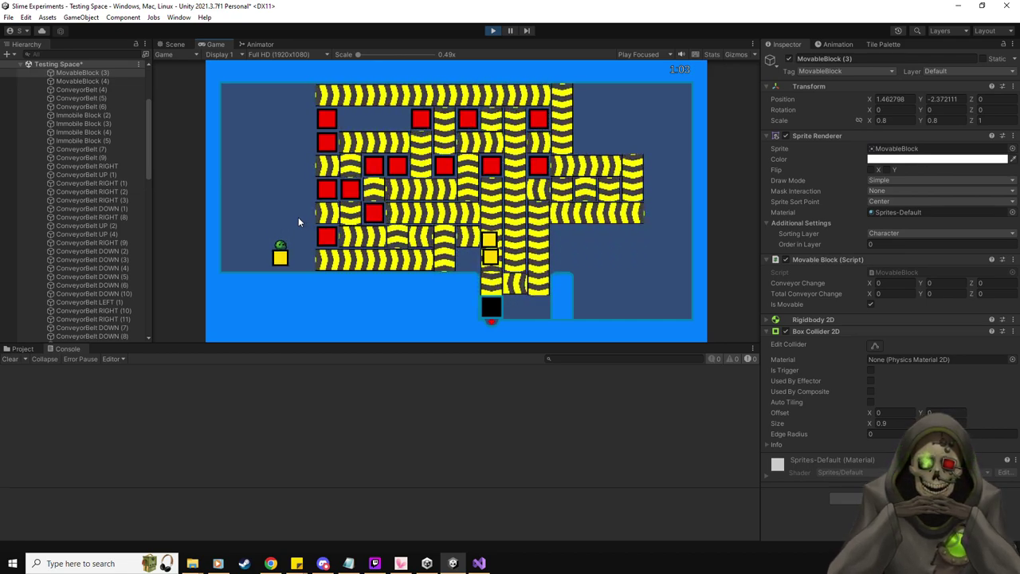
{"action": "key", "text": "Right"}
{"action": "key", "text": "Left"}
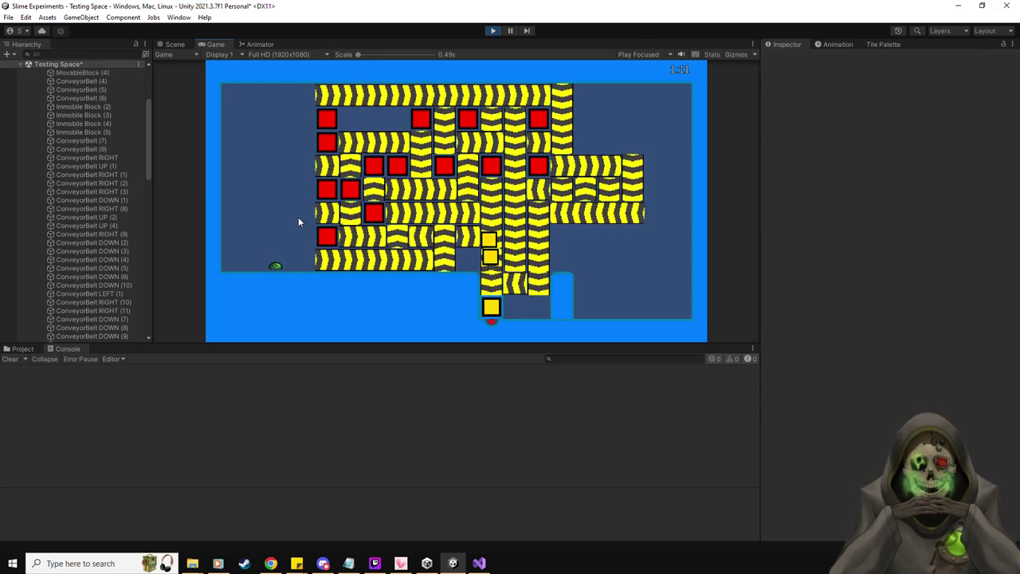
{"action": "key", "text": "Right"}
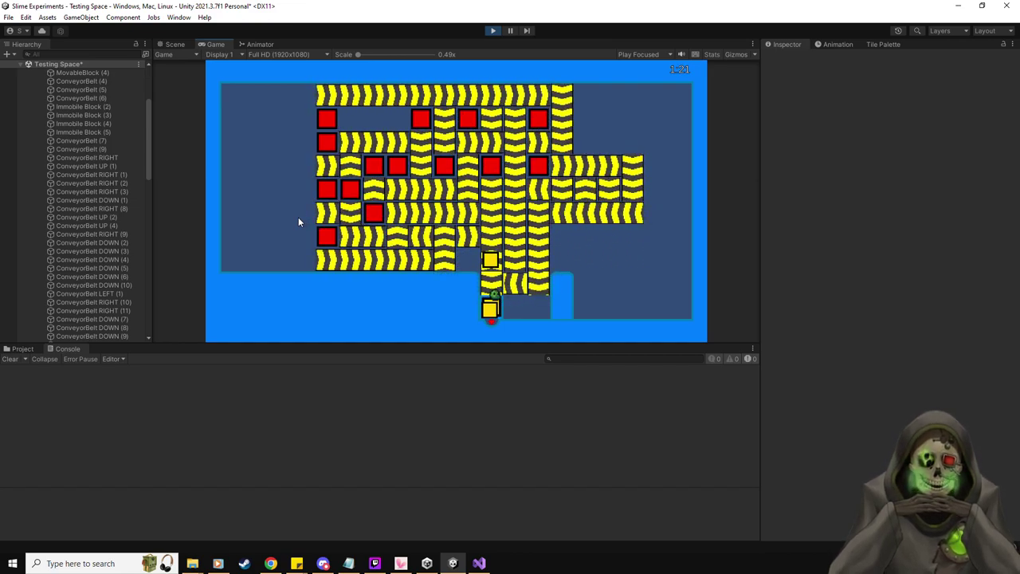
{"action": "left_click", "coordinate": [493, 32]}
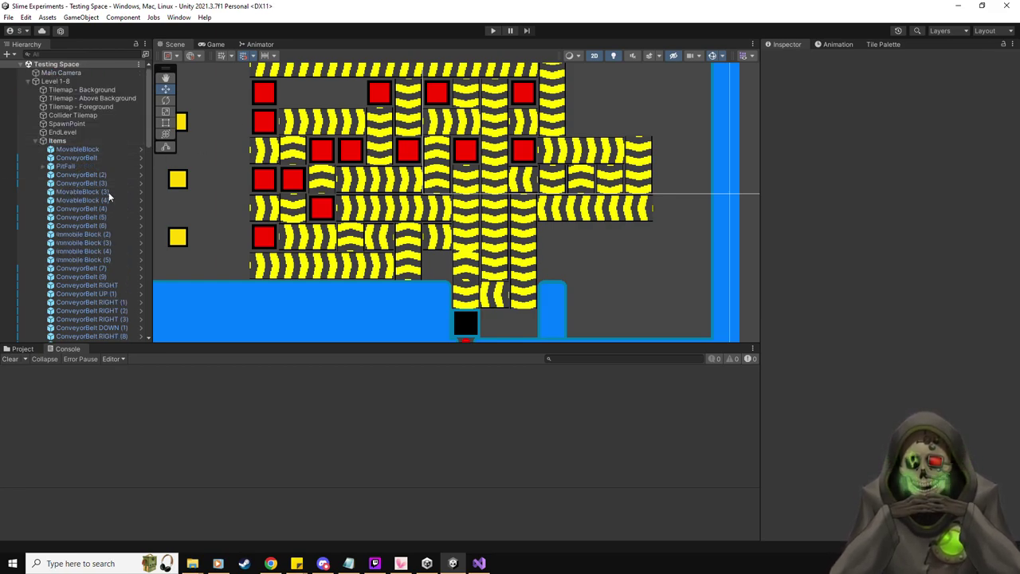
- Add one entry to the Pitfalls list in Level 1-8's Level Reset script
{"action": "left_click", "coordinate": [56, 80]}
{"action": "scroll", "coordinate": [870, 354], "scroll_direction": "down", "scroll_amount": 7}
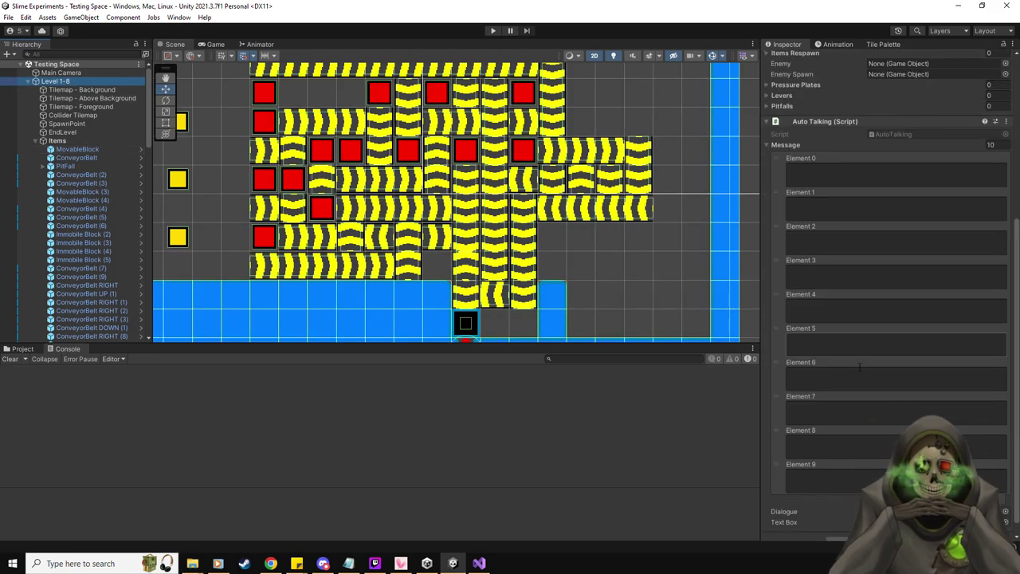
{"action": "scroll", "coordinate": [858, 370], "scroll_direction": "up", "scroll_amount": 7}
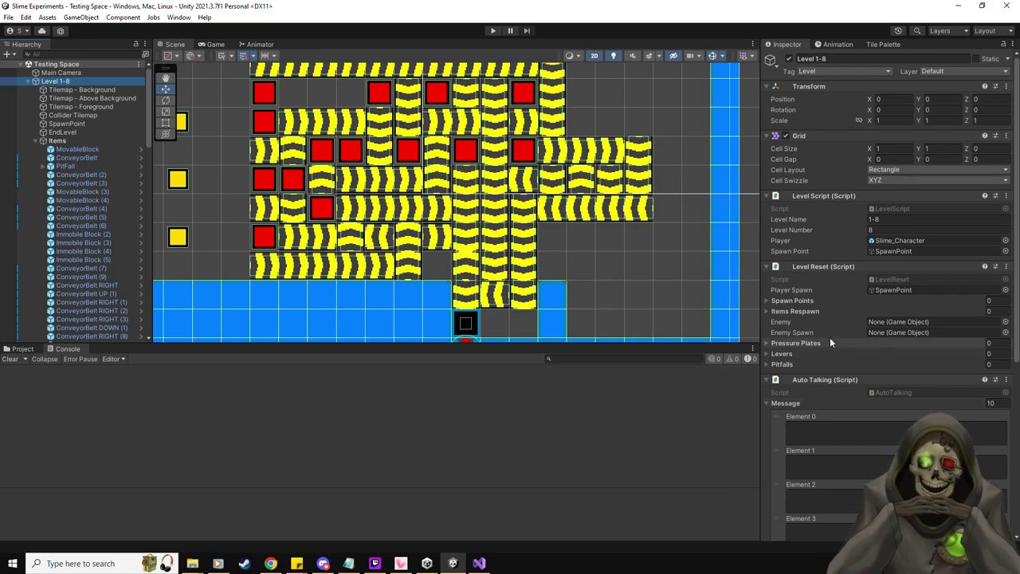
{"action": "scroll", "coordinate": [271, 226], "scroll_direction": "down", "scroll_amount": 1}
{"action": "middle_click_drag", "start_coordinate": [270, 225], "coordinate": [301, 224]}
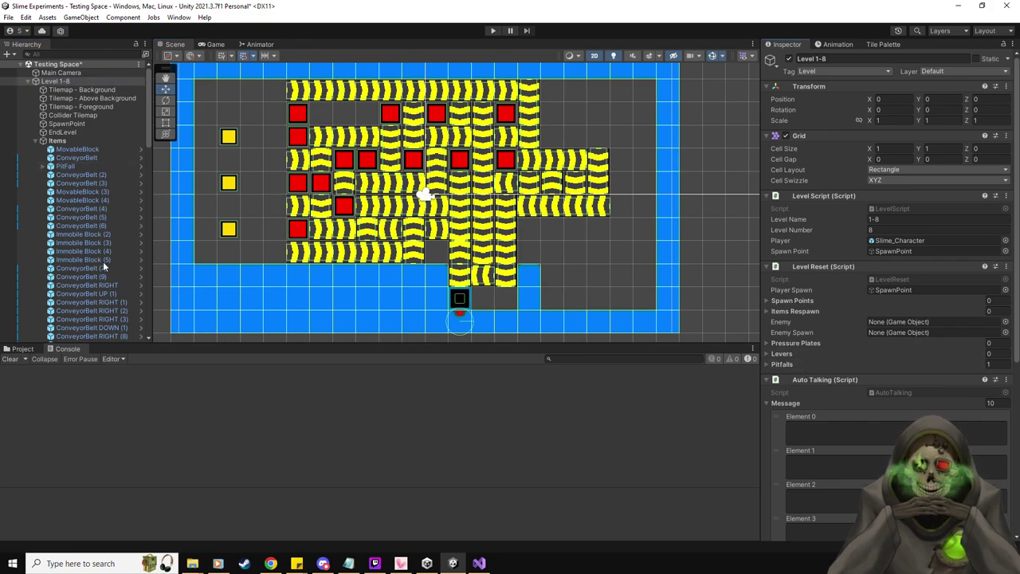
- Select the three movable blocks and set the Items Respawn list in Level 1-8's Level Reset script to 3 entries
{"action": "scroll", "coordinate": [103, 261], "scroll_direction": "down", "scroll_amount": 6}
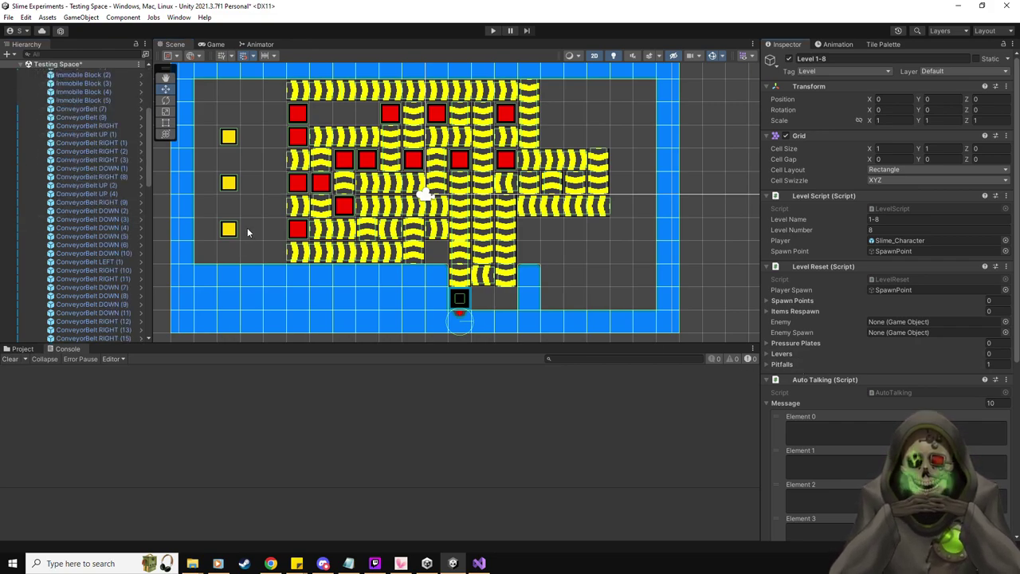
{"action": "scroll", "coordinate": [108, 253], "scroll_direction": "up", "scroll_amount": 7}
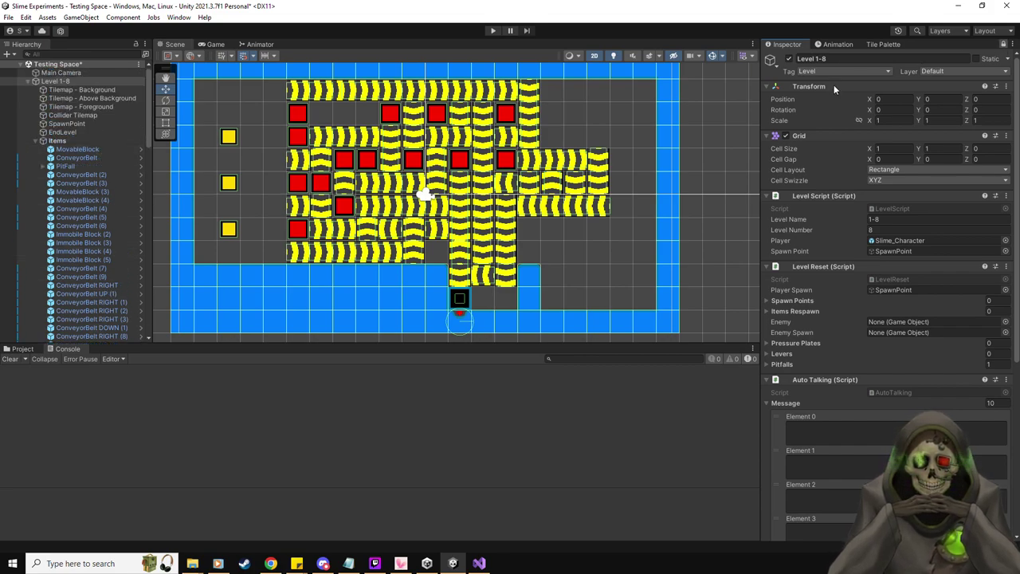
{"action": "left_click", "coordinate": [77, 149]}
{"action": "left_click", "coordinate": [94, 189], "text": "ctrl"}
{"action": "left_click", "coordinate": [100, 200], "text": "ctrl"}
{"action": "left_click", "coordinate": [21, 348]}
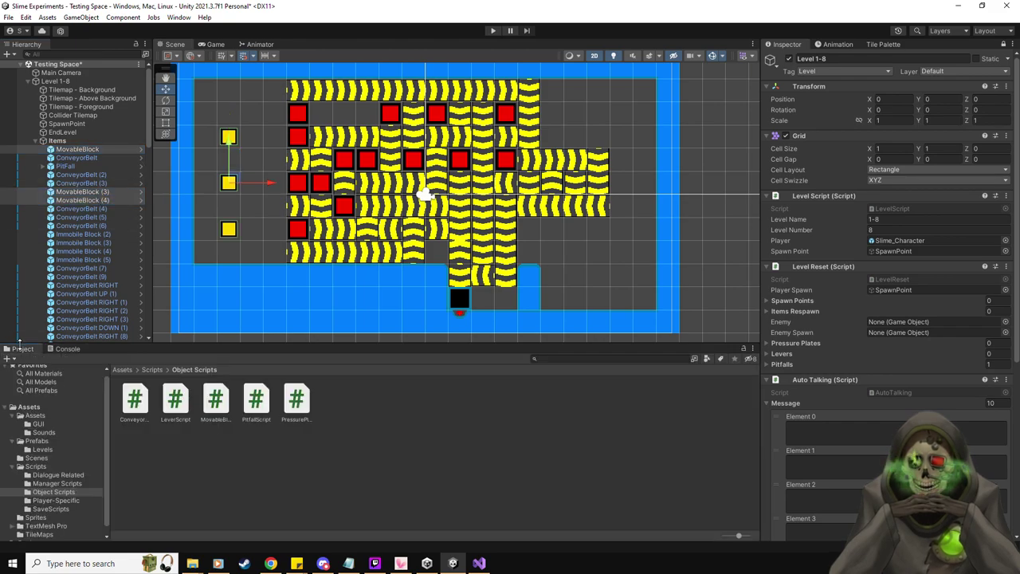
{"action": "left_click", "coordinate": [37, 441]}
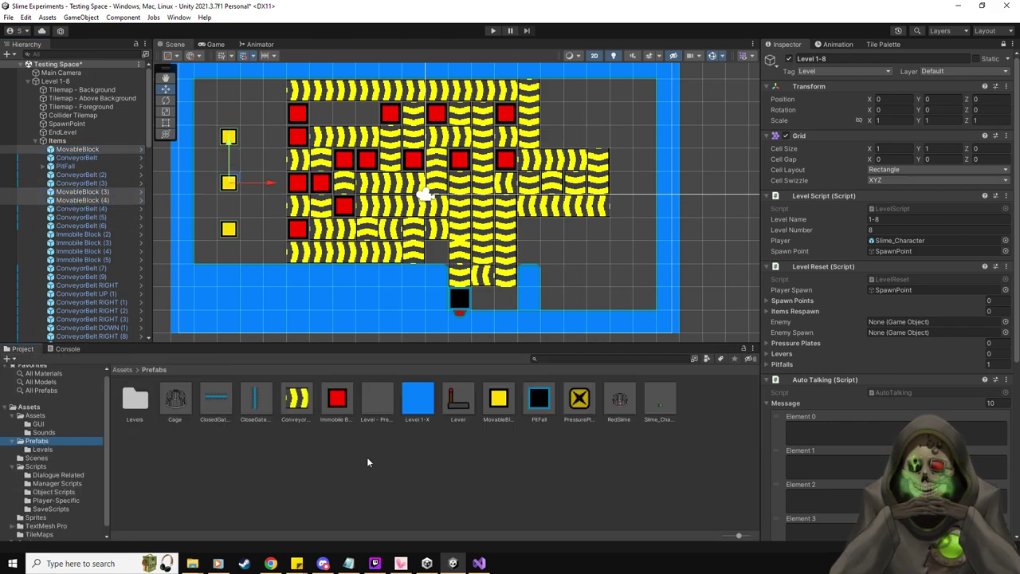
{"action": "left_click_drag", "start_coordinate": [890, 326], "coordinate": [869, 317]}
{"action": "left_click", "coordinate": [994, 311]}
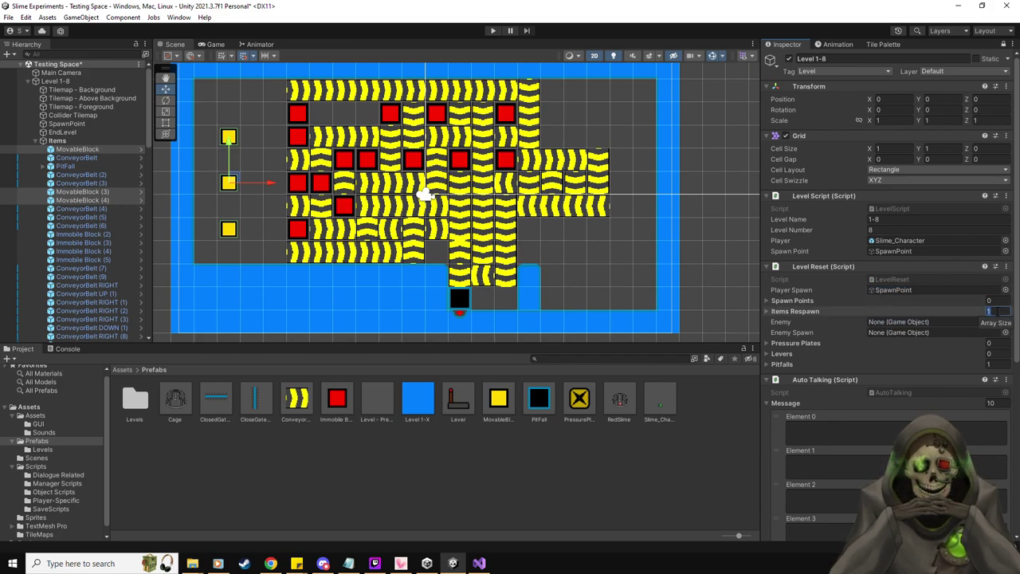
{"action": "type", "text": "3"}
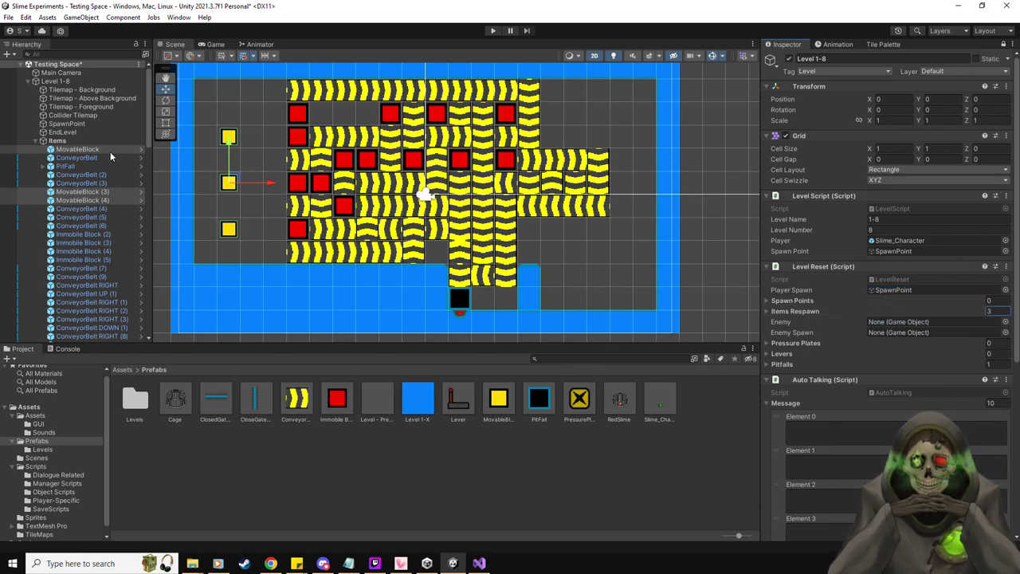
- Create an empty child object named BlockSpawn under Items and duplicate it twice
{"action": "right_click", "coordinate": [74, 141]}
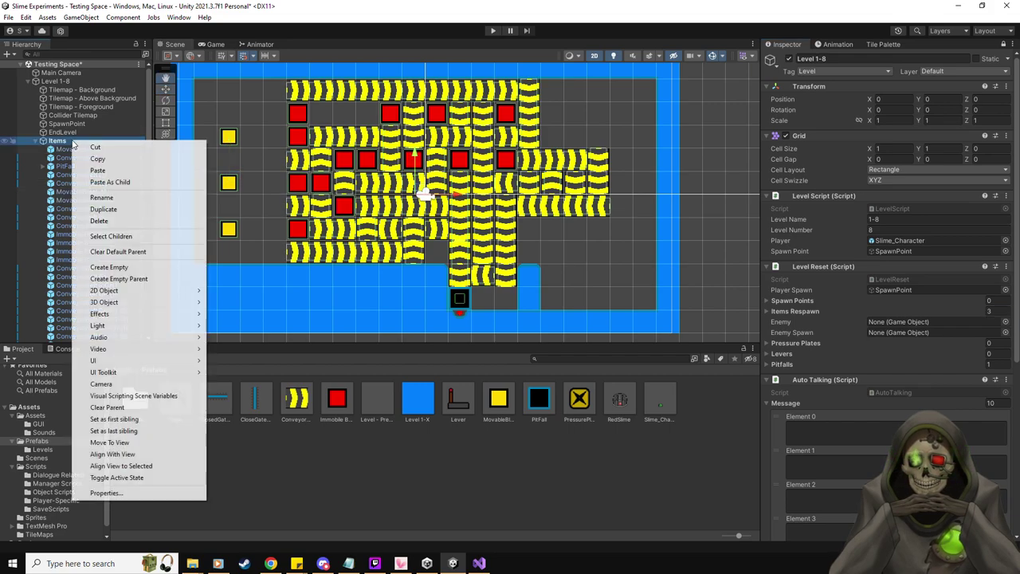
{"action": "left_click", "coordinate": [133, 267]}
{"action": "type", "text": "BlockSP"}
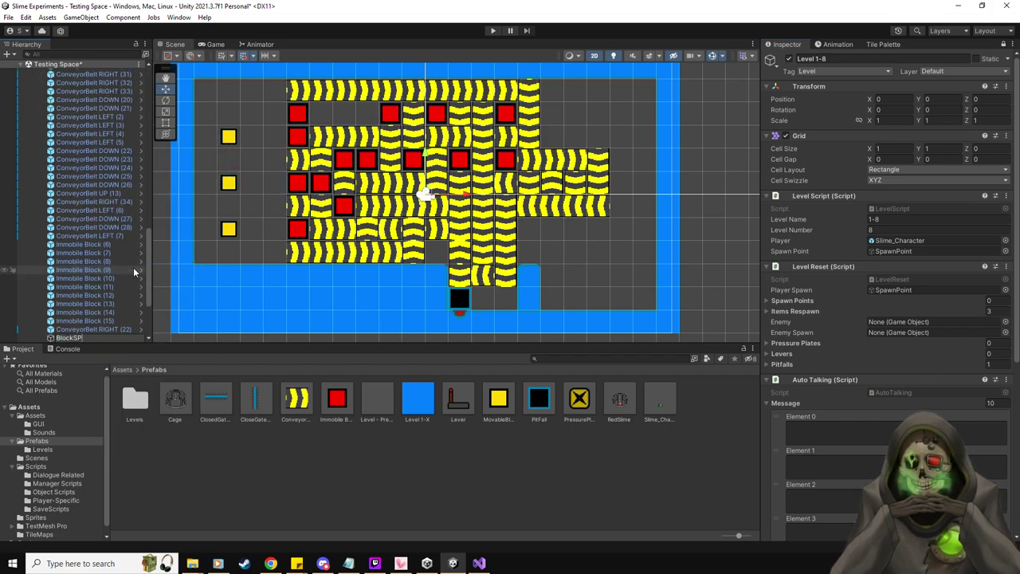
{"action": "type", "text": "awn"}
{"action": "key", "text": "Return"}
{"action": "key", "text": "ctrl+d"}
{"action": "key", "text": "ctrl+d"}
- Add the three BlockSpawn objects to the Spawn Points list of the Level Reset script
{"action": "scroll", "coordinate": [133, 273], "scroll_direction": "down", "scroll_amount": 1}
{"action": "left_click", "coordinate": [76, 320]}
{"action": "left_click", "coordinate": [79, 338], "text": "shift"}
{"action": "left_click_drag", "start_coordinate": [87, 329], "coordinate": [821, 299]}
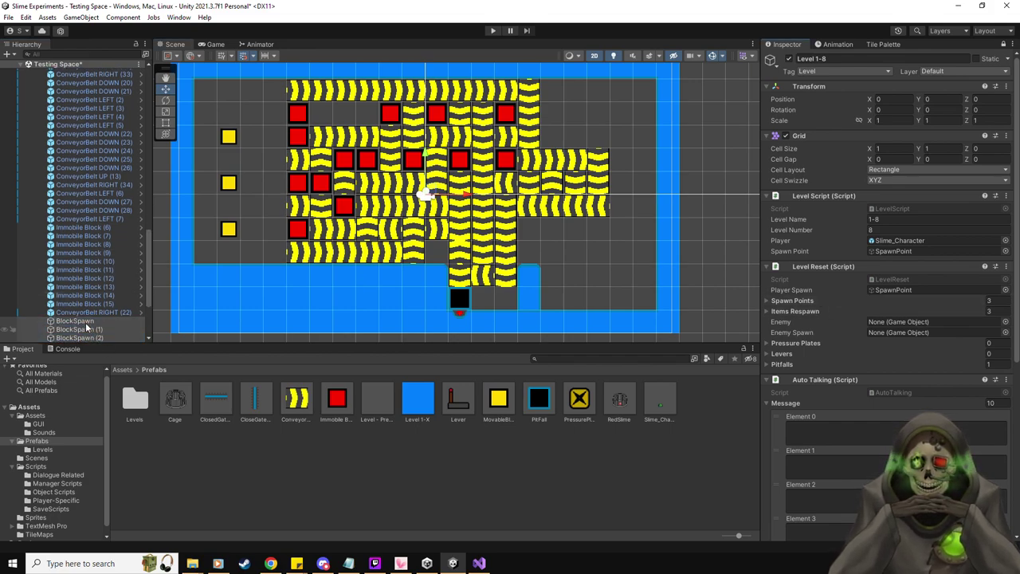
- Position BlockSpawn on the top movable block, BlockSpawn (1) on the middle one and BlockSpawn (2) on the lowest one
{"action": "left_click", "coordinate": [427, 221]}
{"action": "left_click", "coordinate": [228, 135]}
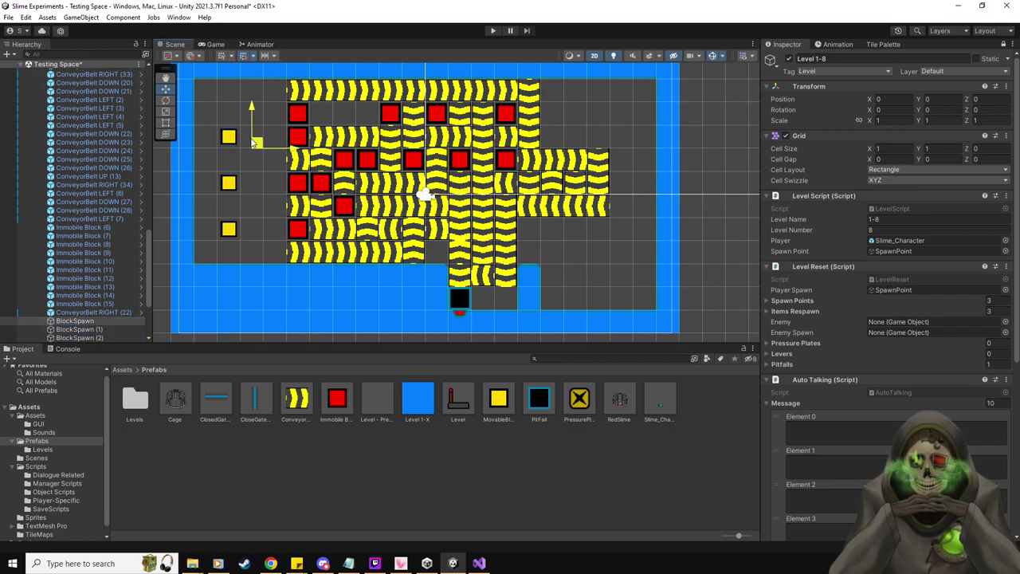
{"action": "left_click", "coordinate": [229, 183]}
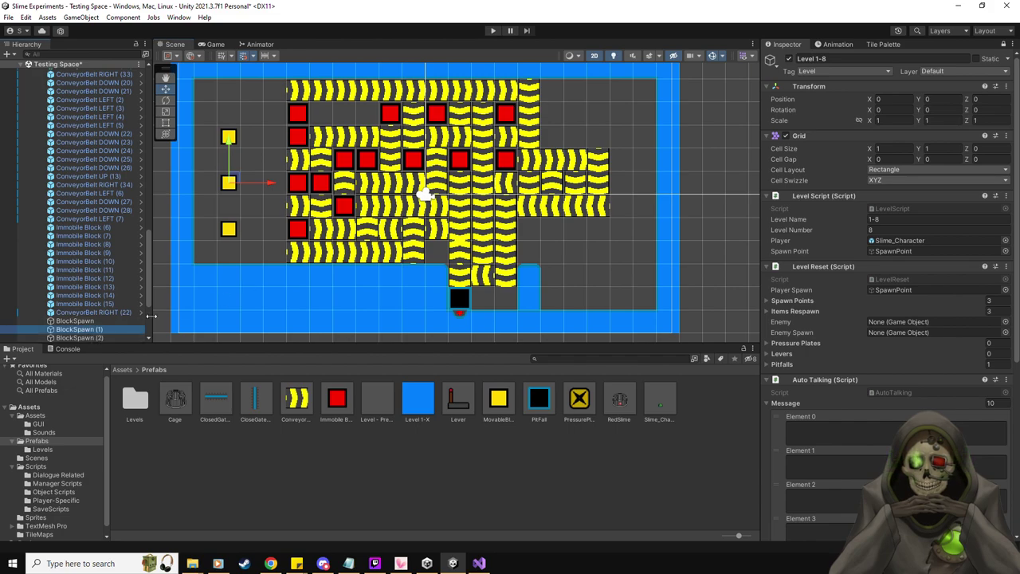
{"action": "left_click", "coordinate": [80, 338]}
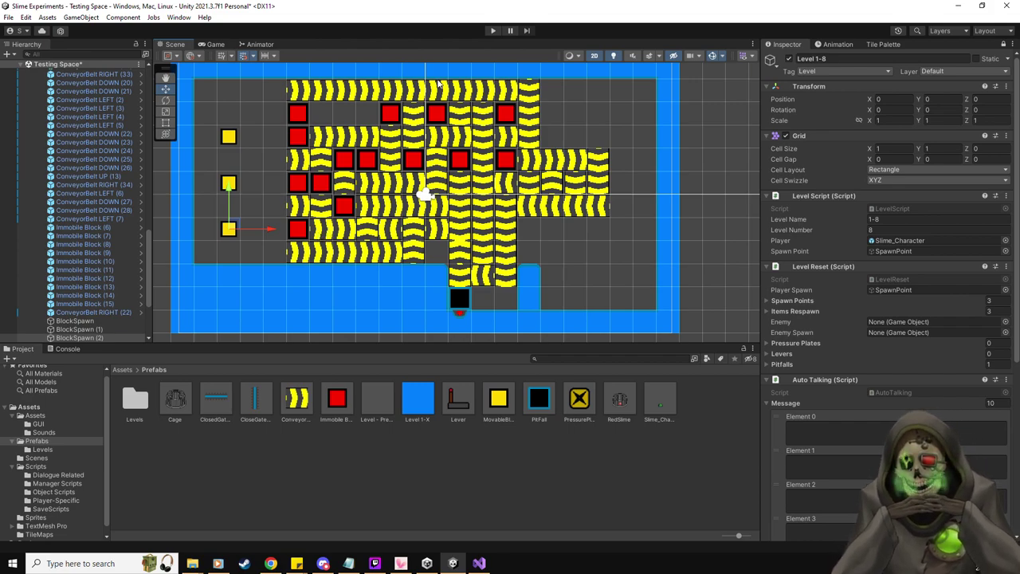
- Play the level through to its end, check the console for errors, and stop playing
{"action": "left_click", "coordinate": [492, 30]}
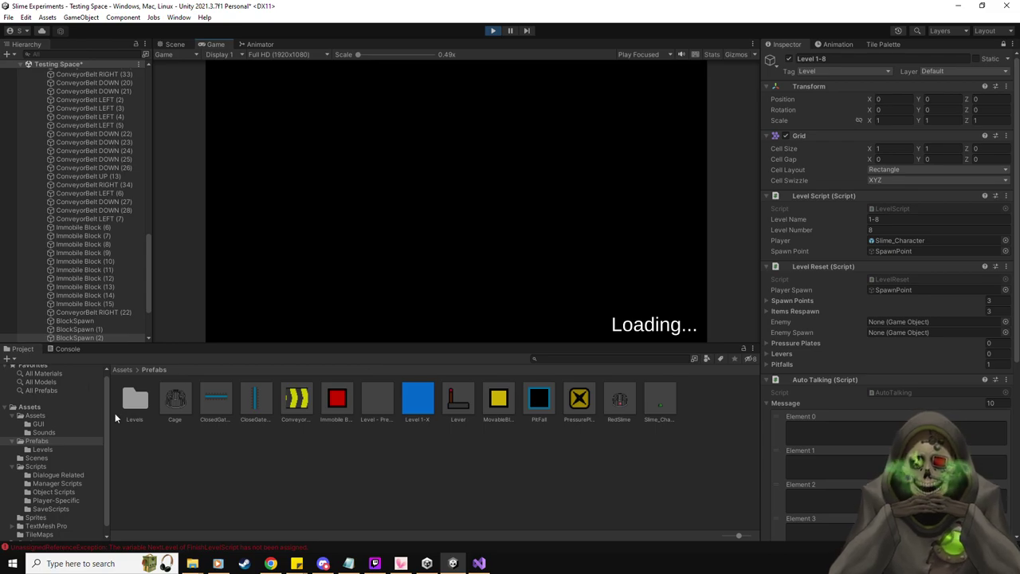
{"action": "left_click", "coordinate": [68, 349]}
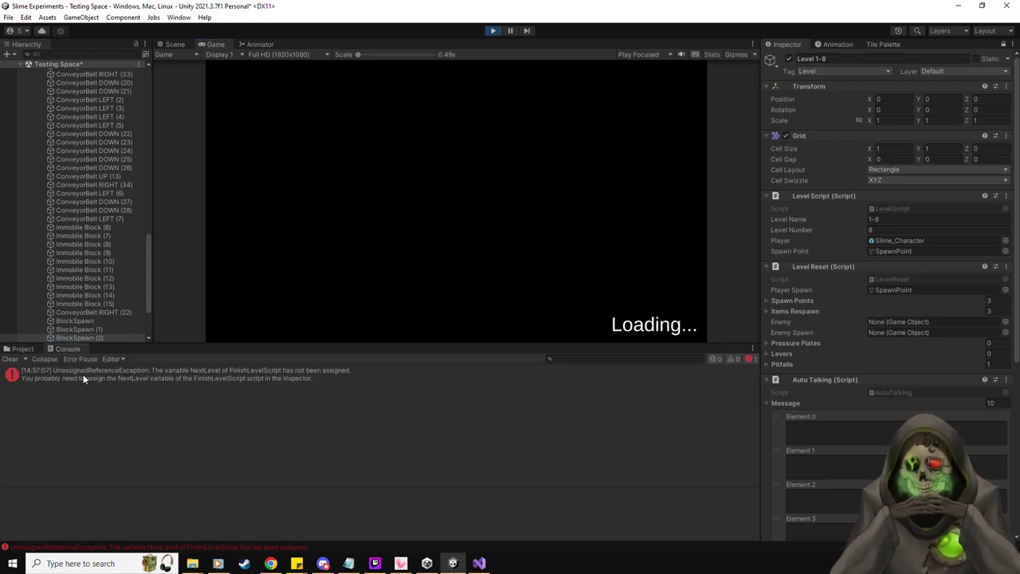
{"action": "left_click", "coordinate": [32, 348]}
{"action": "left_click", "coordinate": [494, 31]}
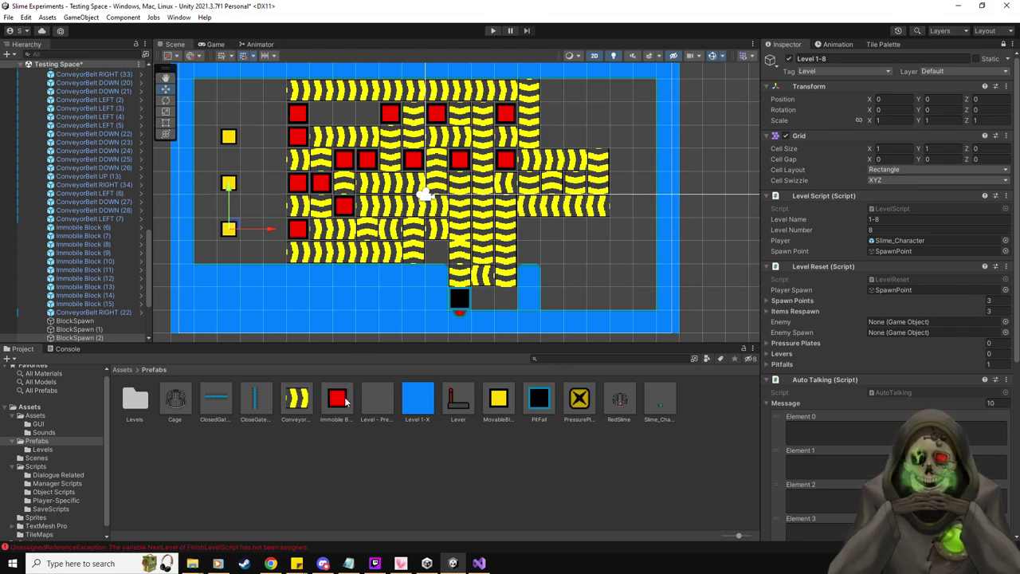
- Place an Immobile Block directly right of the pit, then play-test pushing the middle movable block onto the Y -0.5 conveyor row
{"action": "left_click_drag", "start_coordinate": [335, 406], "coordinate": [483, 298]}
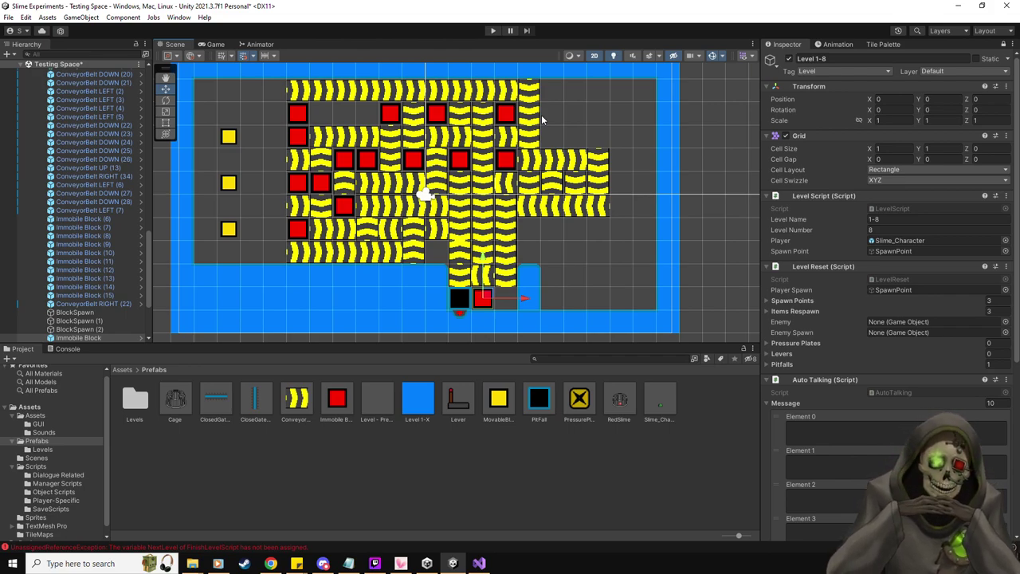
{"action": "left_click", "coordinate": [493, 30]}
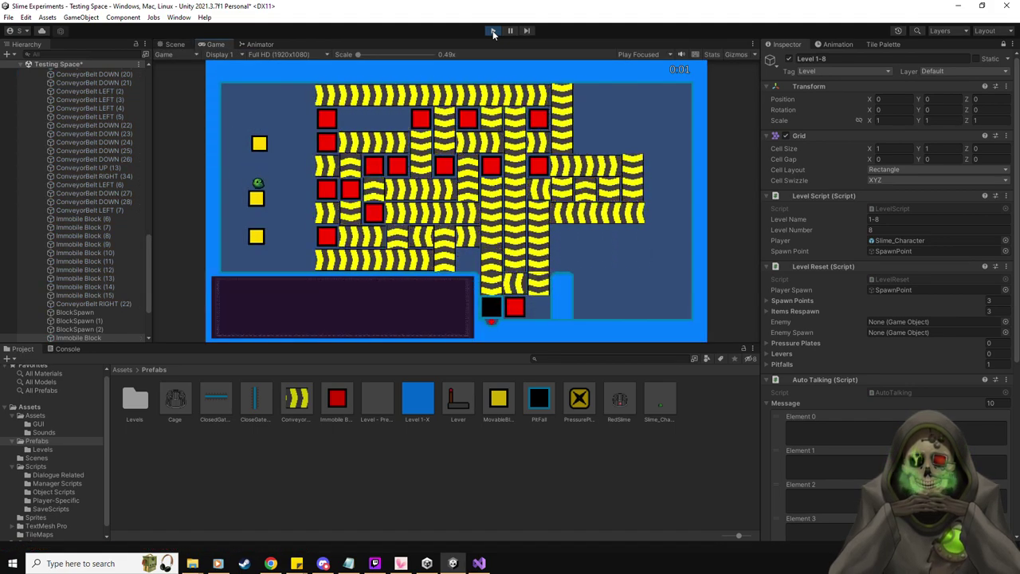
{"action": "key", "text": "Down"}
{"action": "key", "text": "Right"}
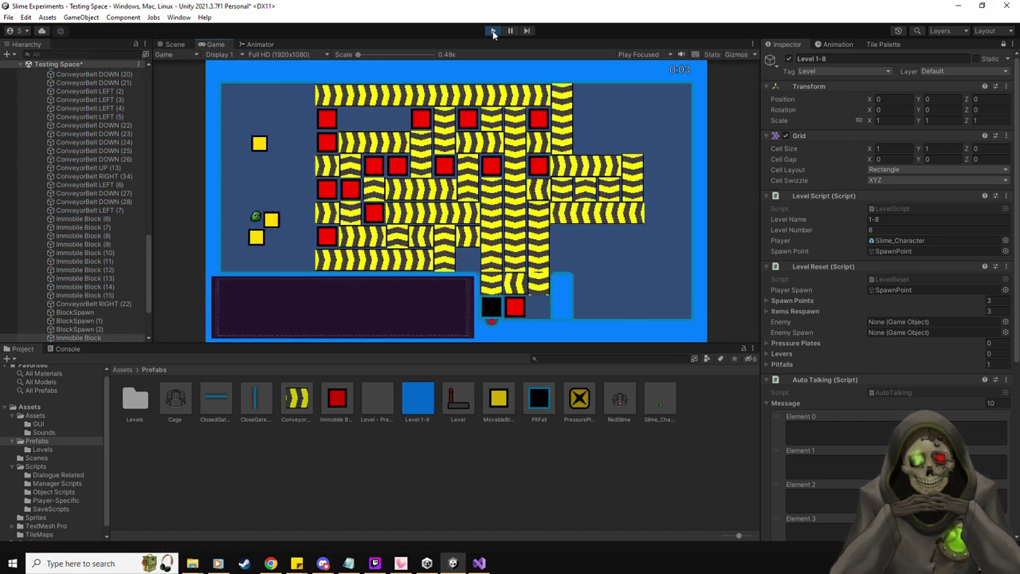
{"action": "key", "text": "Right"}
{"action": "key", "text": "Down"}
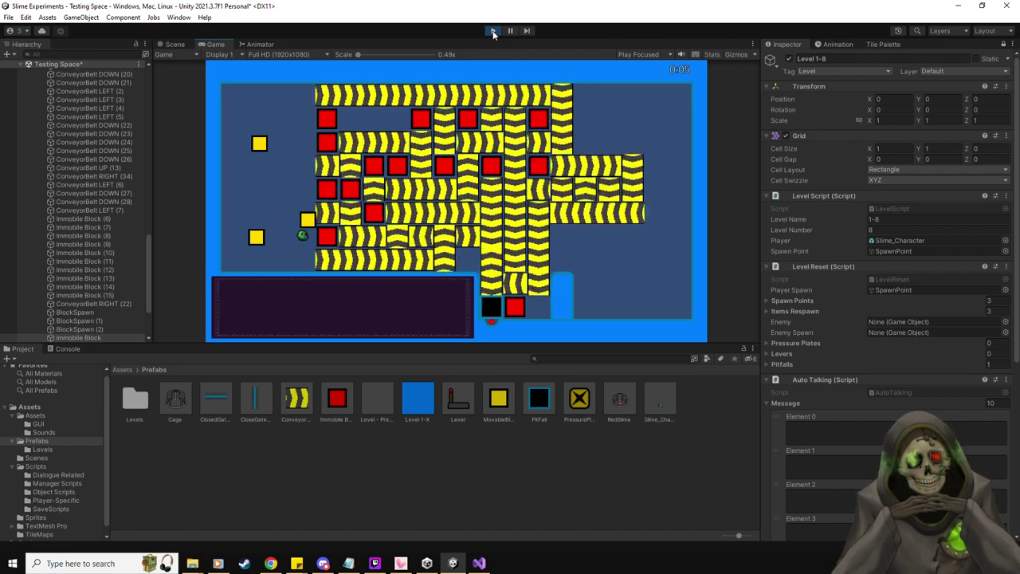
{"action": "key", "text": "Right"}
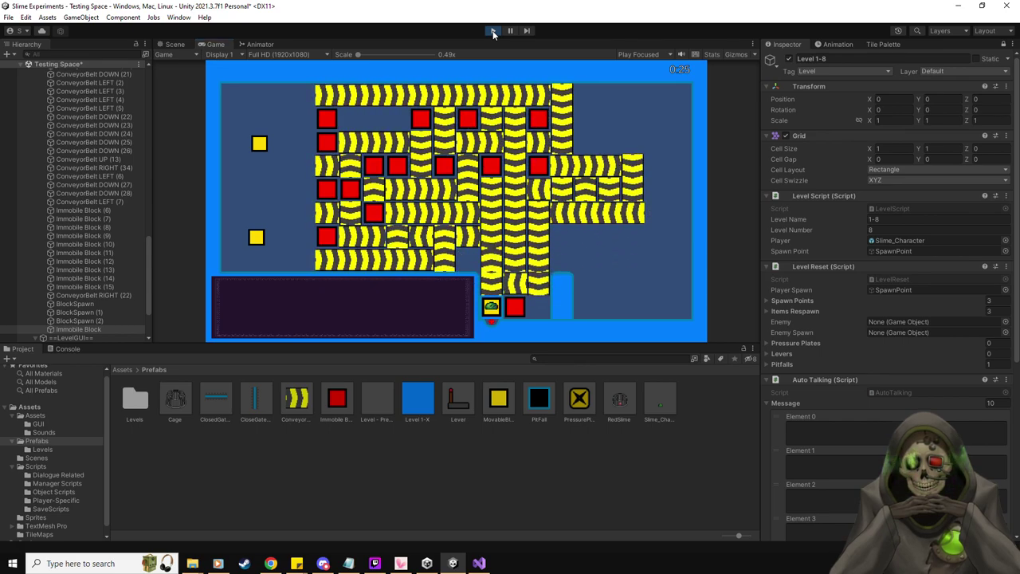
{"action": "left_click", "coordinate": [493, 32]}
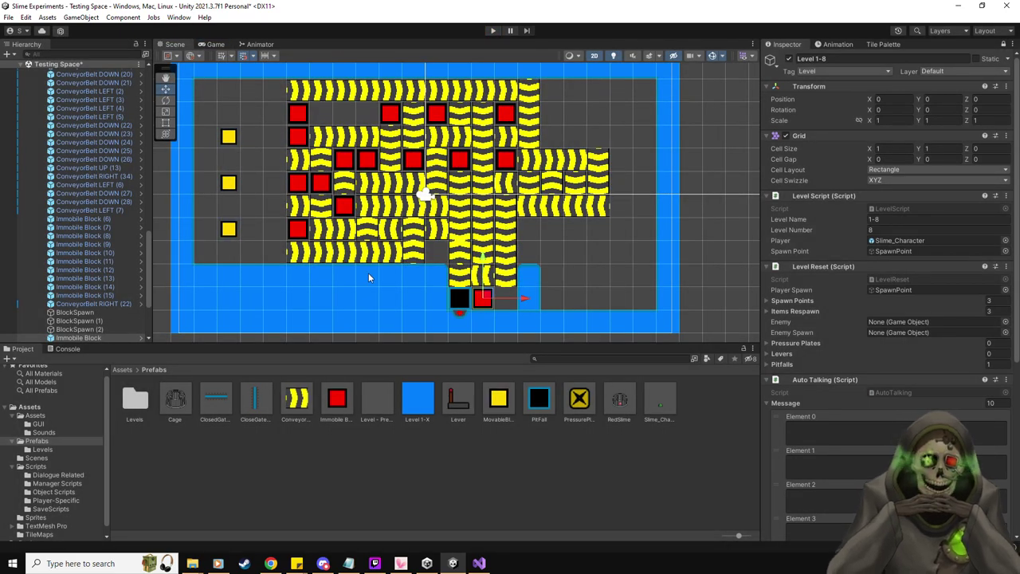
- Save Level 1-8 as a prefab in the Prefabs/Levels folder and delete its instance from the scene
{"action": "scroll", "coordinate": [93, 238], "scroll_direction": "up", "scroll_amount": 10}
{"action": "scroll", "coordinate": [93, 237], "scroll_direction": "up", "scroll_amount": 10}
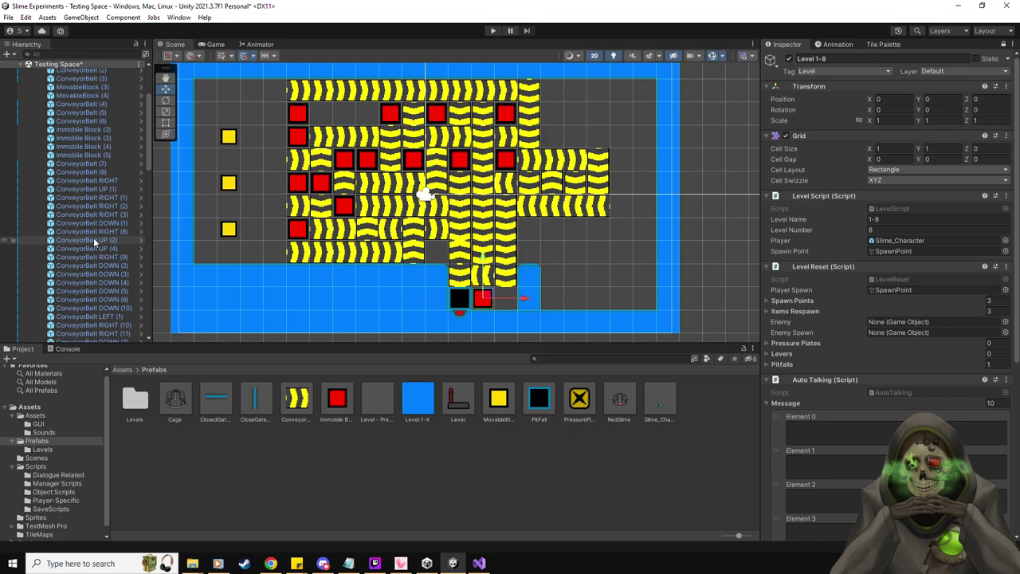
{"action": "left_click", "coordinate": [35, 141]}
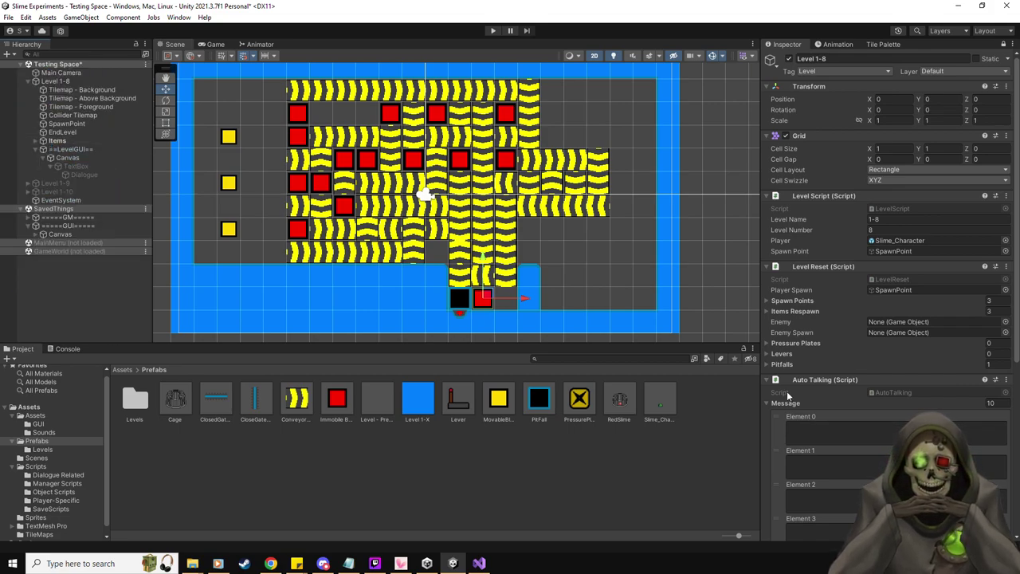
{"action": "left_click", "coordinate": [42, 449]}
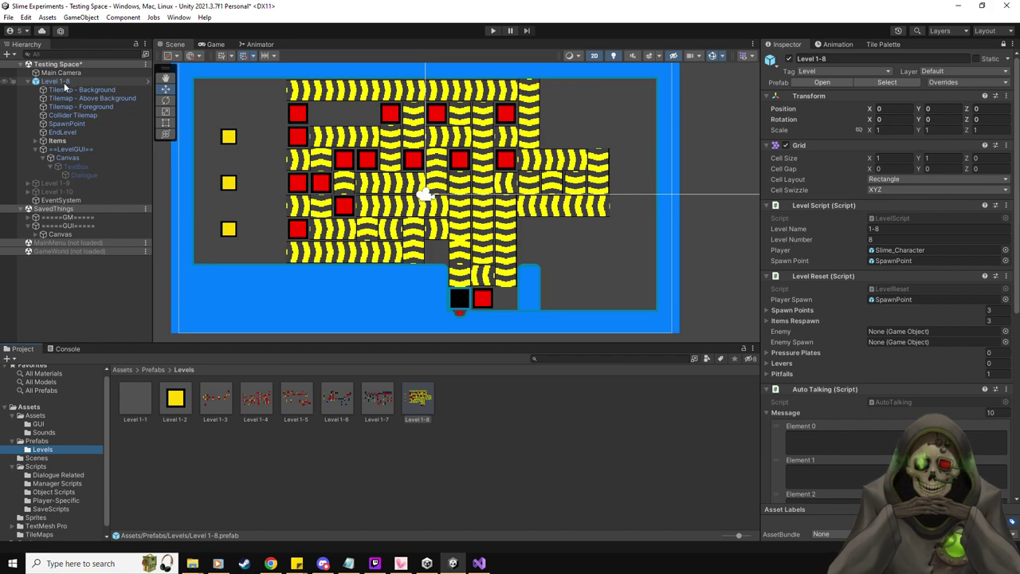
{"action": "key", "text": "Delete"}
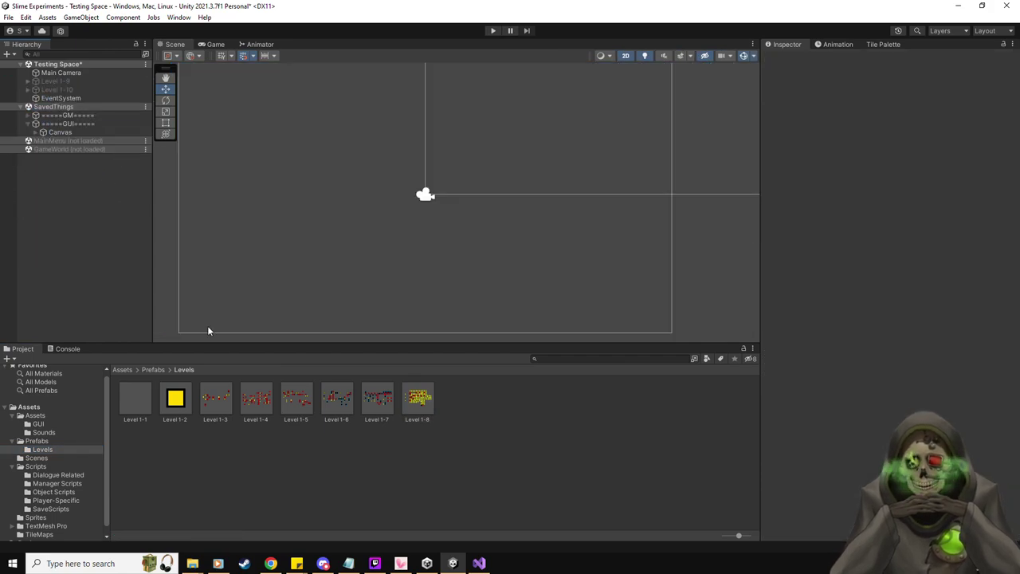
- In the Level 1-7 prefab, assign the Level 1-8 prefab as EndLevel's Next Level
{"action": "double_click", "coordinate": [386, 411]}
{"action": "left_click", "coordinate": [64, 128]}
{"action": "left_click_drag", "start_coordinate": [414, 402], "coordinate": [886, 266]}
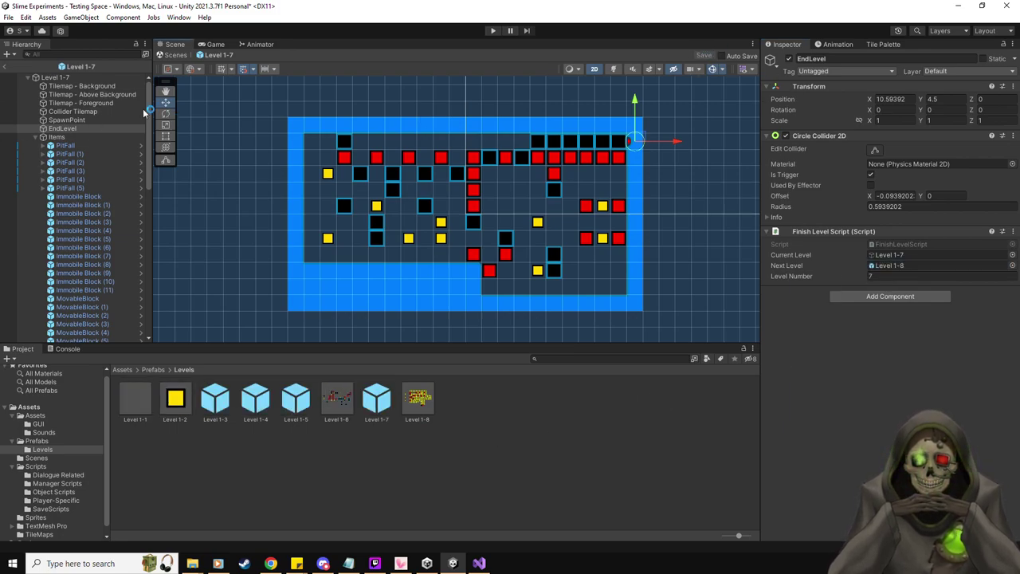
{"action": "left_click", "coordinate": [7, 66]}
- Open the Level 1-8 prefab and review the Auto Talking messages of Level 1-7
{"action": "double_click", "coordinate": [419, 401]}
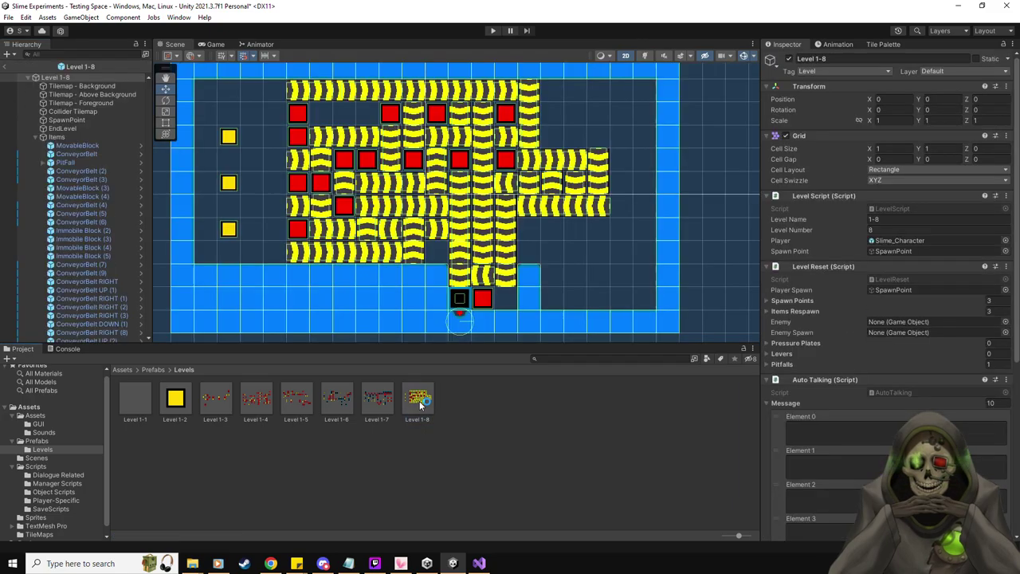
{"action": "left_click", "coordinate": [375, 402]}
{"action": "scroll", "coordinate": [909, 365], "scroll_direction": "down", "scroll_amount": 5}
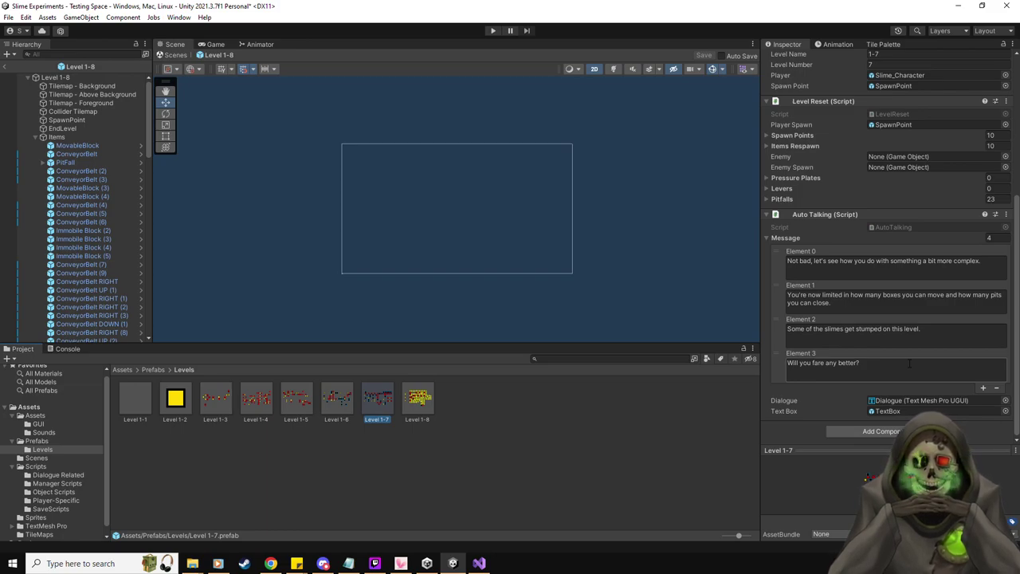
- Set Level 1-8's message Element 0 to "Not bad. Now, let's add in a new element. Something outside your control."
{"action": "left_click", "coordinate": [421, 397]}
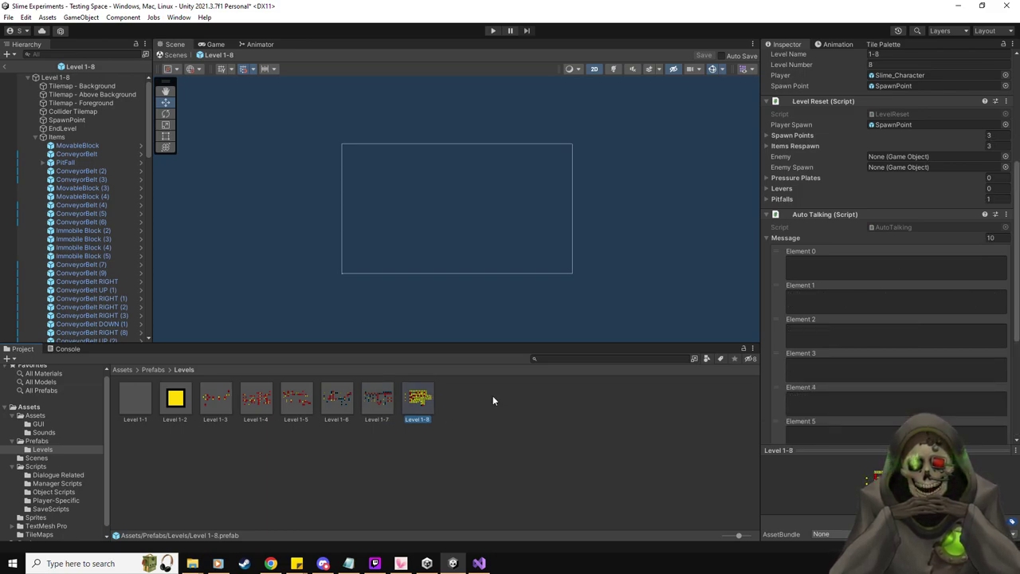
{"action": "left_click", "coordinate": [881, 269]}
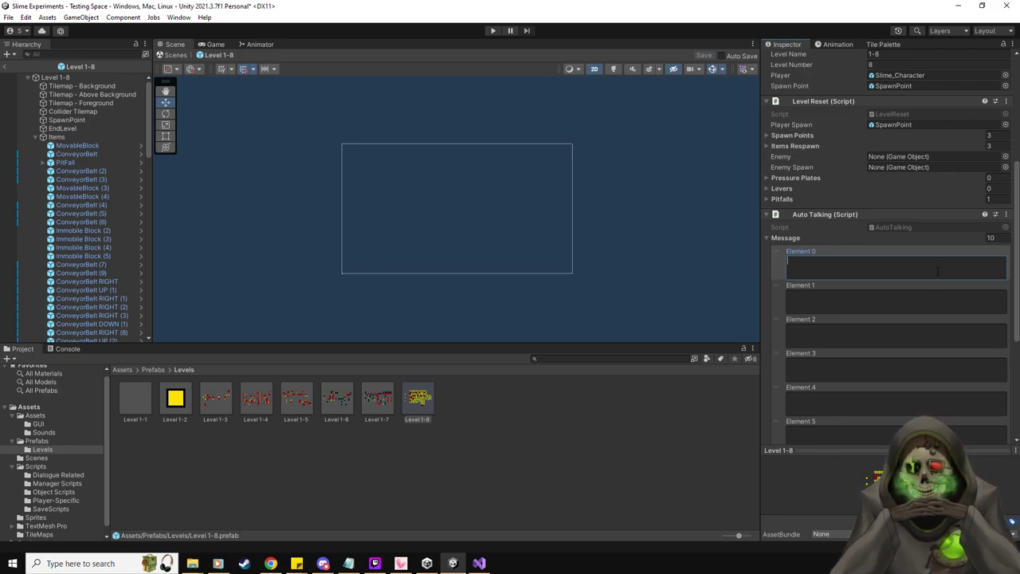
{"action": "type", "text": "ad. Now"}
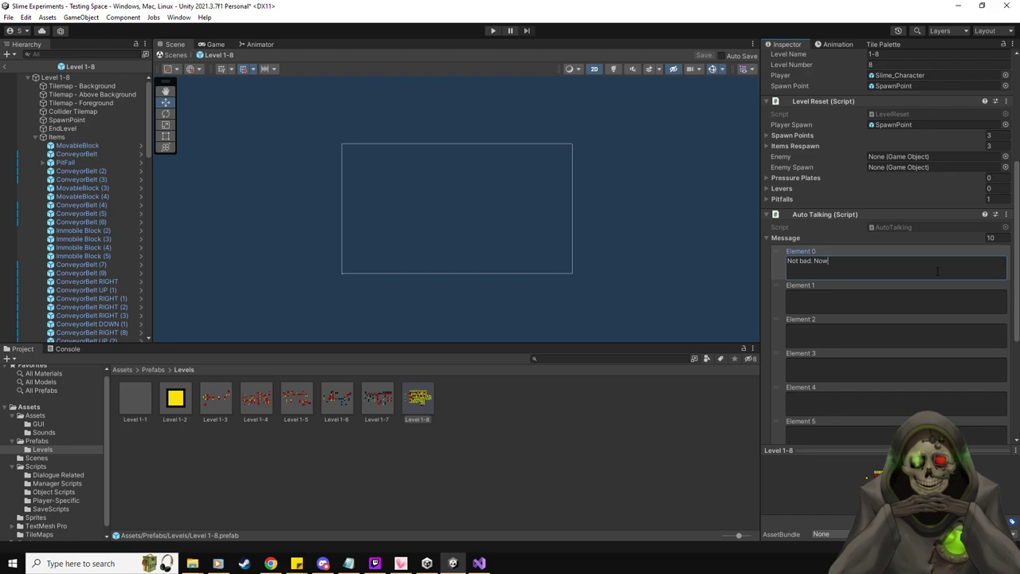
{"action": "type", "text": ", let's add i"}
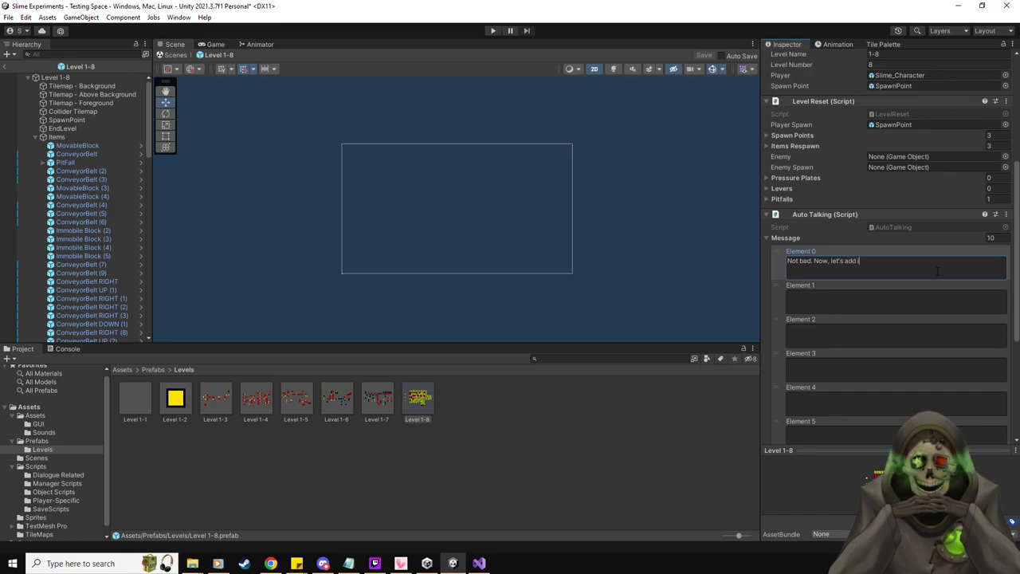
{"action": "type", "text": "n a new elemen"}
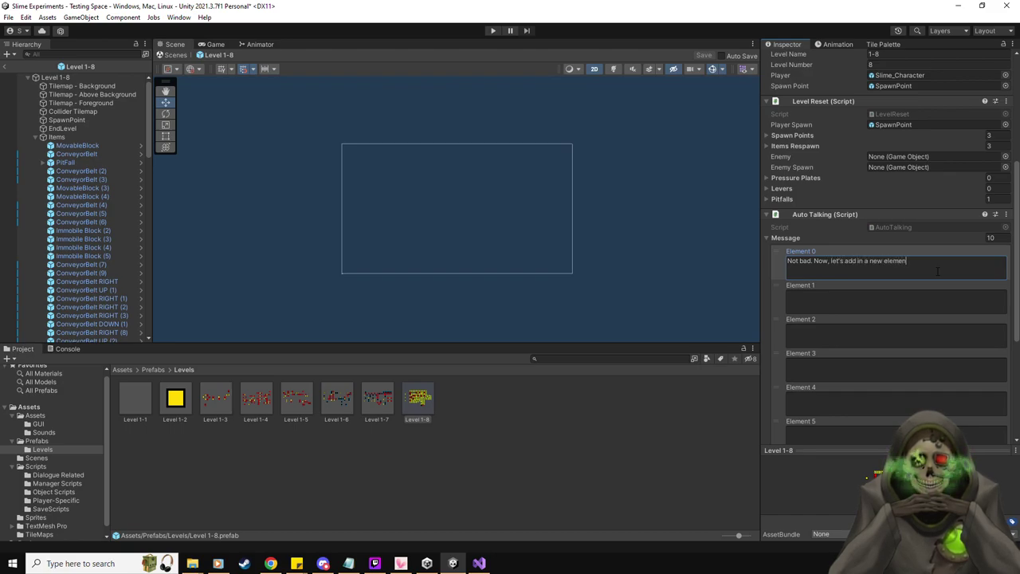
{"action": "type", "text": "t. Something outside your control."}
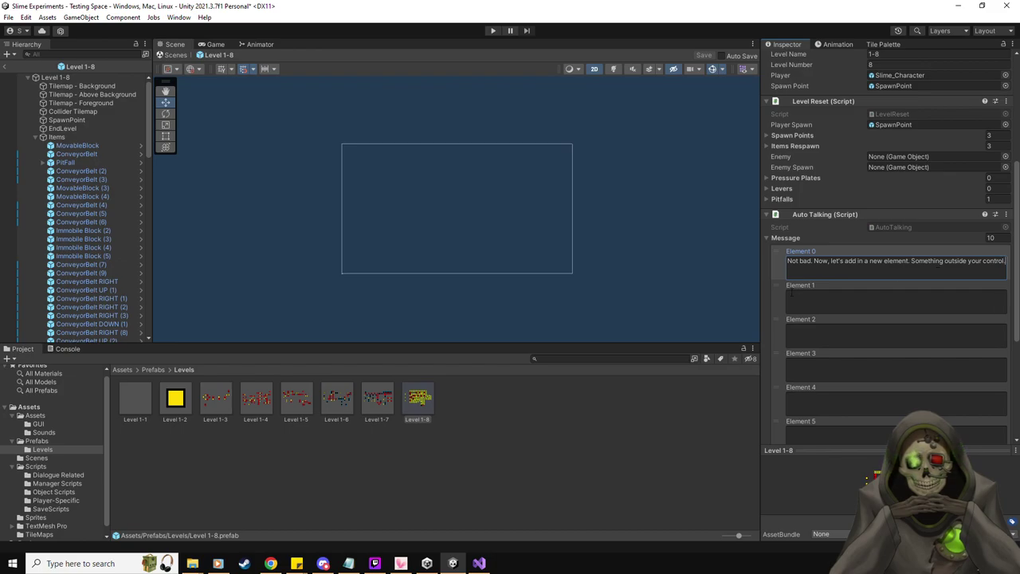
- Set Level 1-8's message Element 1 to "These platforms will move anything on them. You will need to think ahead."
{"action": "left_click", "coordinate": [792, 293]}
{"action": "type", "text": "THese"}
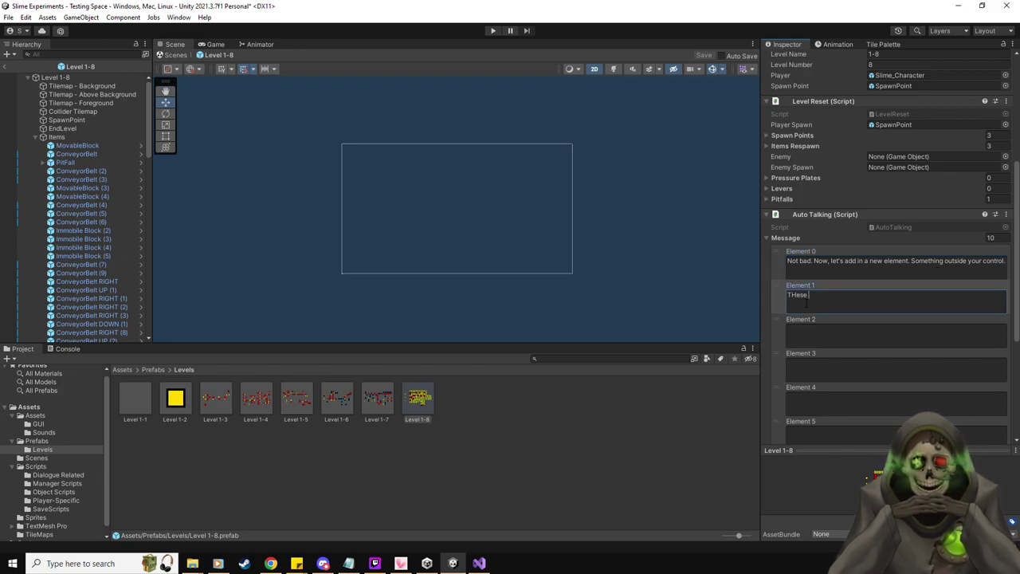
{"action": "key", "text": "BackSpace"}
{"action": "key", "text": "BackSpace"}
{"action": "key", "text": "BackSpace"}
{"action": "key", "text": "BackSpace"}
{"action": "type", "text": "hese platforms will move an"}
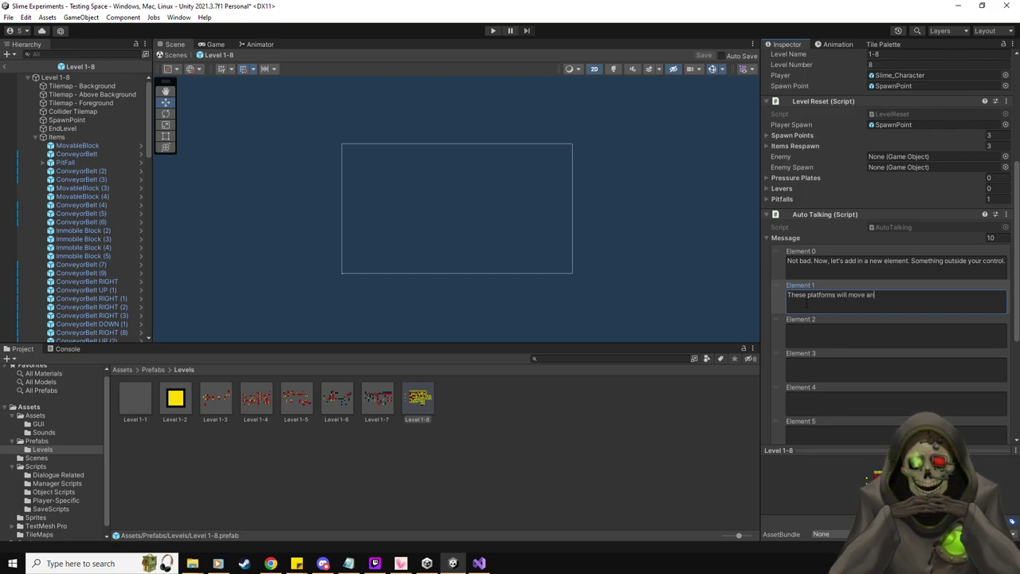
{"action": "type", "text": "ything on them"}
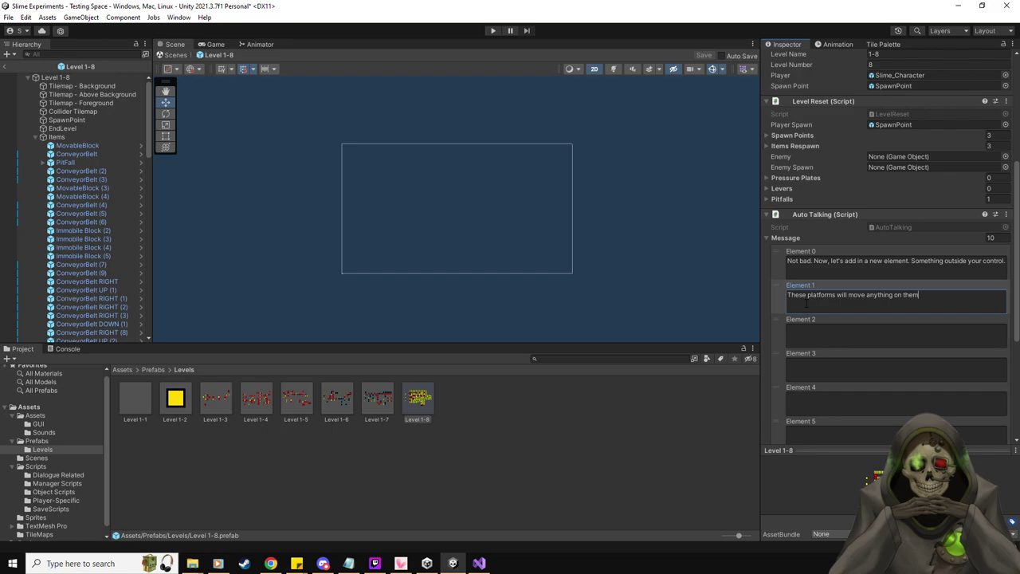
{"action": "type", "text": ". You will need "}
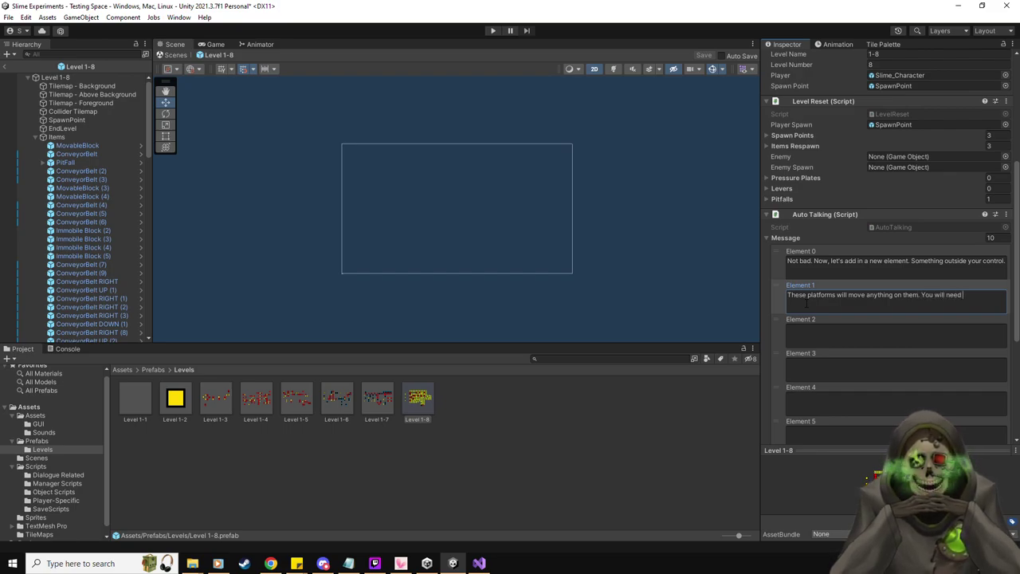
{"action": "type", "text": "to think ahea"}
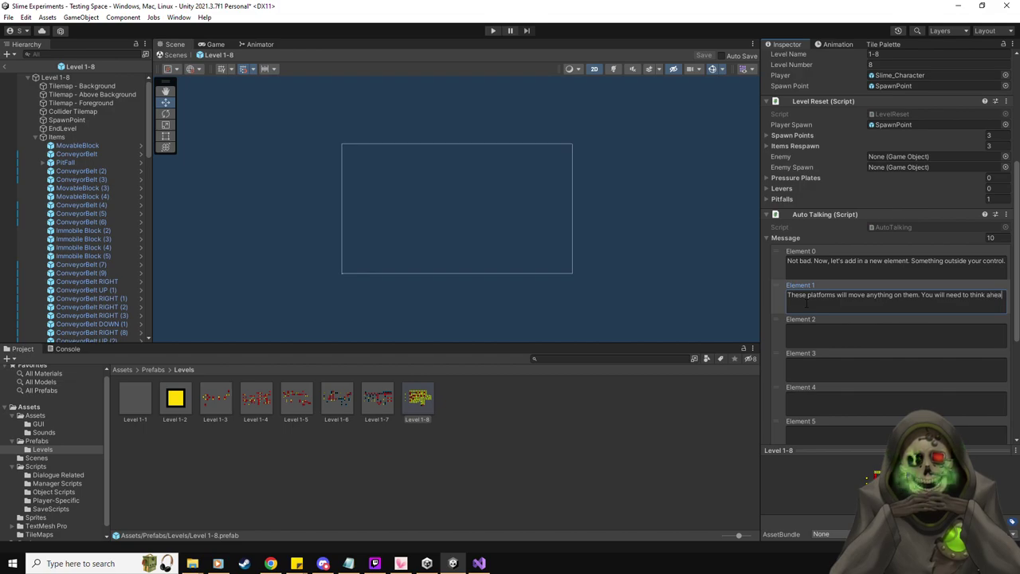
{"action": "type", "text": "d ."}
- Delete the empty message Elements 2 to 9 from Level 1-8, then leave prefab editing and save the scene
{"action": "scroll", "coordinate": [831, 332], "scroll_direction": "down", "scroll_amount": 4}
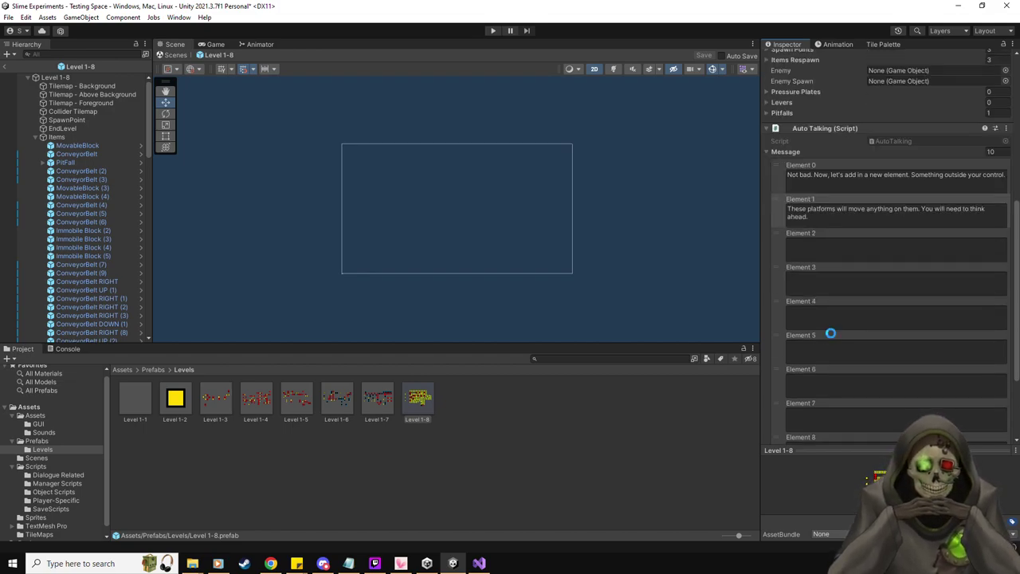
{"action": "left_click", "coordinate": [777, 385]}
{"action": "key", "text": "Delete"}
{"action": "left_click", "coordinate": [776, 365]}
{"action": "key", "text": "Delete"}
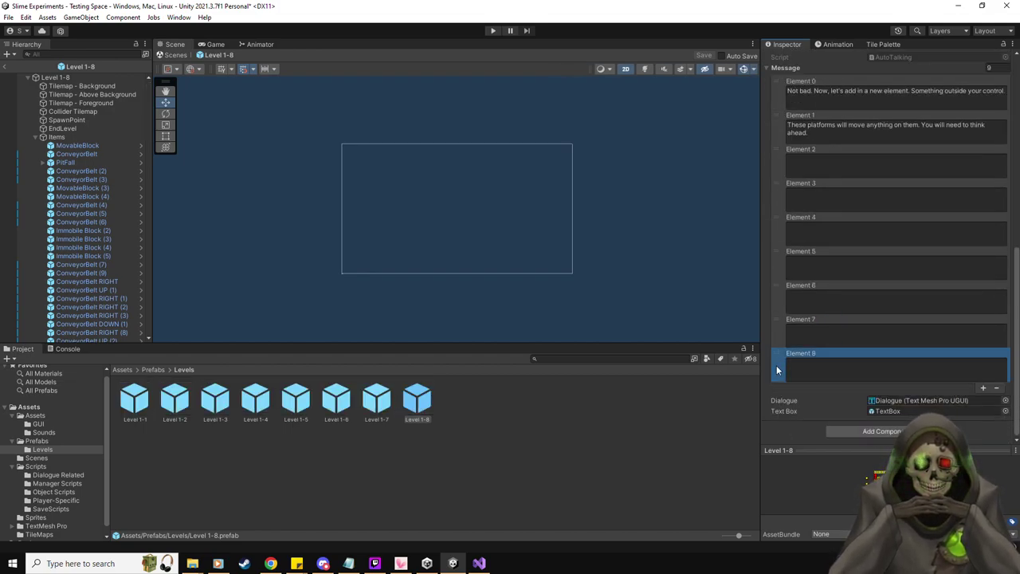
{"action": "key", "text": "Delete"}
{"action": "left_click", "coordinate": [776, 366]}
{"action": "key", "text": "Delete"}
{"action": "left_click", "coordinate": [776, 367]}
{"action": "key", "text": "Delete"}
{"action": "left_click", "coordinate": [777, 369]}
{"action": "key", "text": "Delete"}
{"action": "key", "text": "Delete"}
{"action": "key", "text": "Delete"}
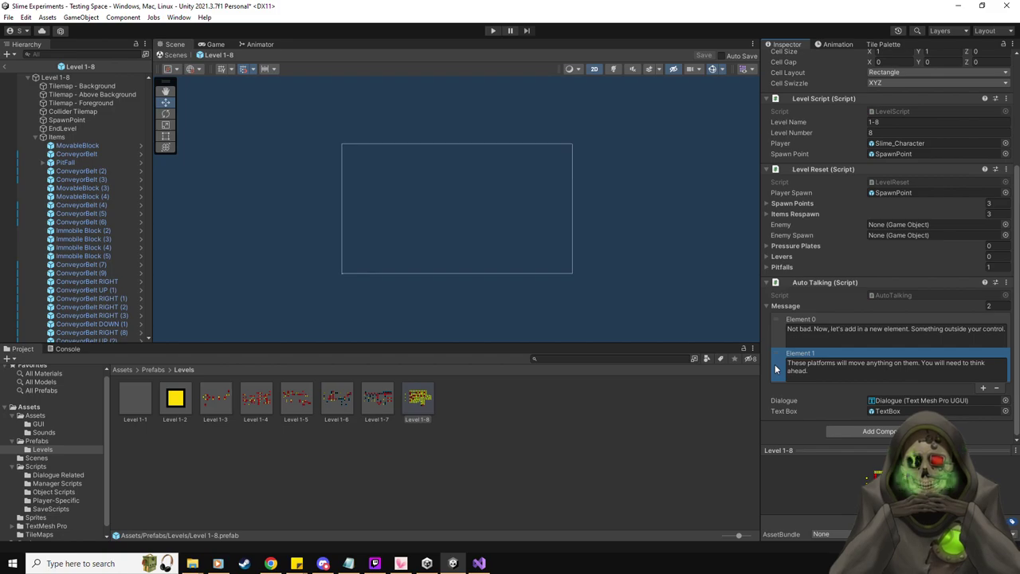
{"action": "left_click", "coordinate": [10, 69]}
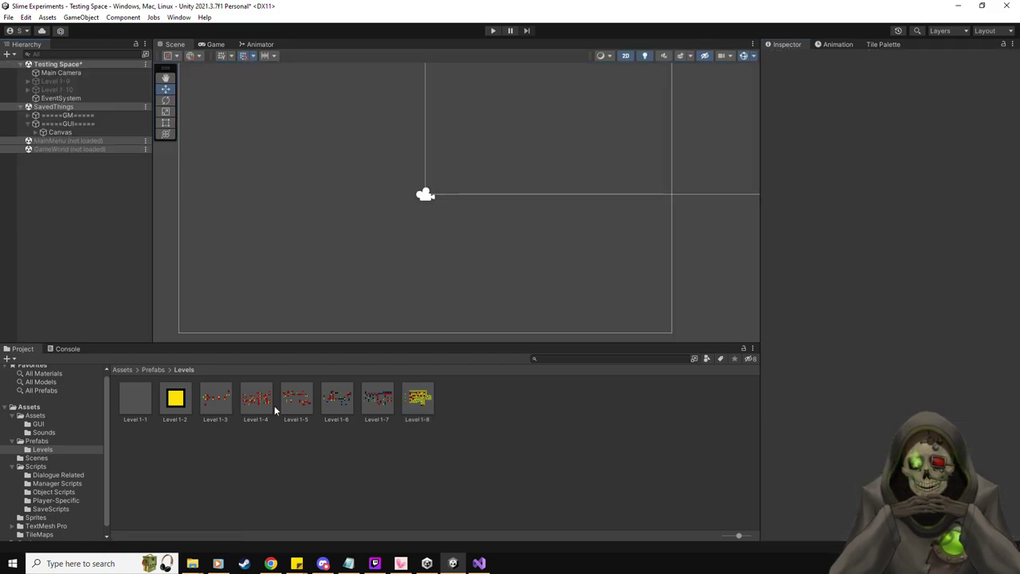
{"action": "key", "text": "ctrl+s"}
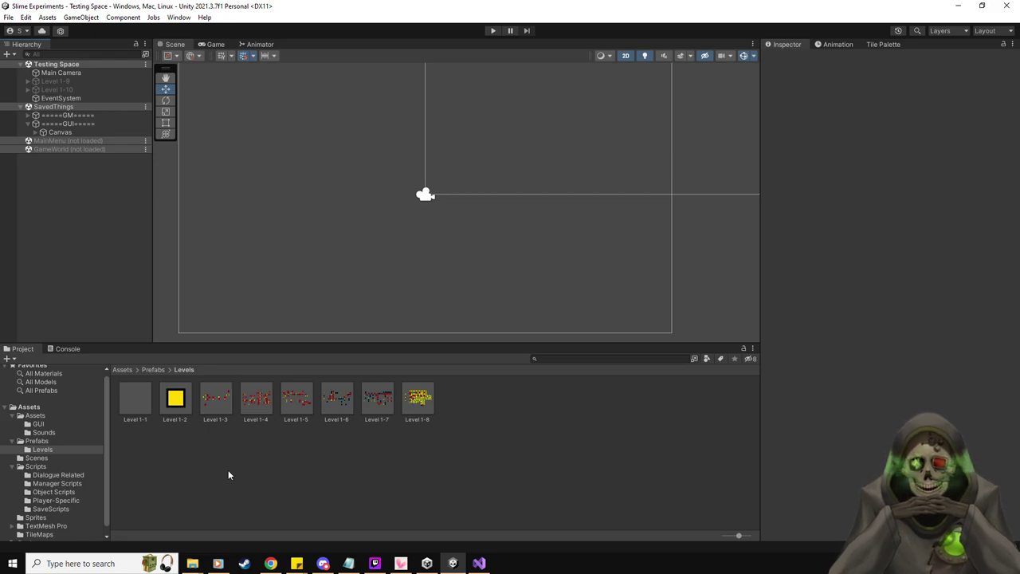
- Examine the wall and block layouts of the Level 1-3 and Level 1-4 prefabs, then return to the Testing Space scene
{"action": "double_click", "coordinate": [215, 396]}
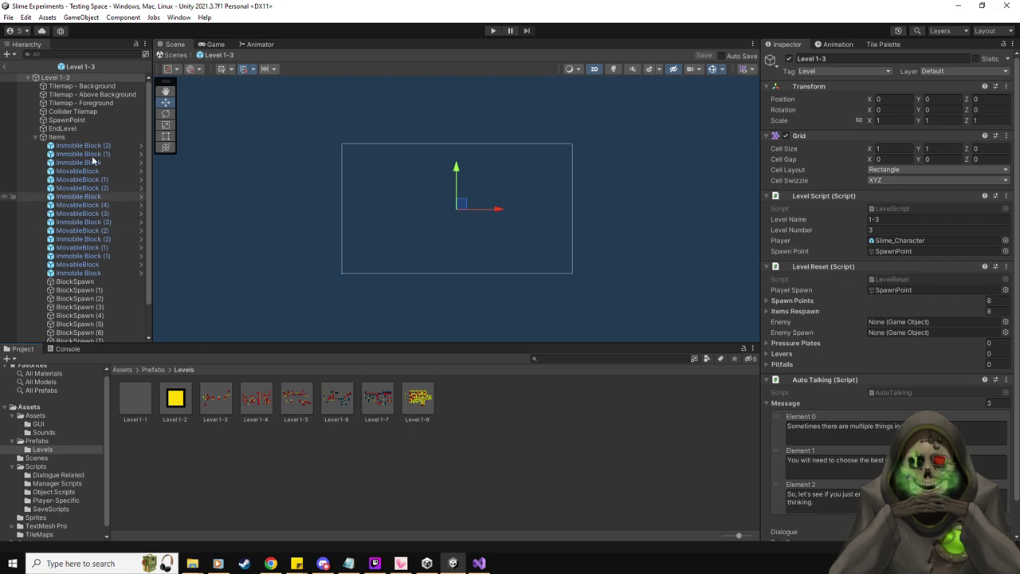
{"action": "left_click", "coordinate": [76, 137]}
{"action": "left_click", "coordinate": [80, 113]}
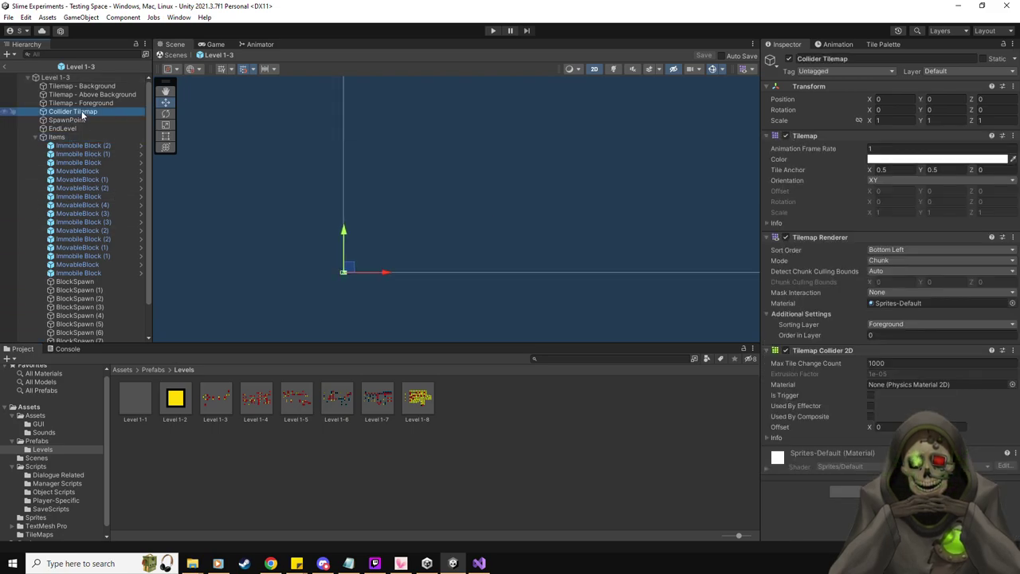
{"action": "scroll", "coordinate": [431, 224], "scroll_direction": "up", "scroll_amount": 5}
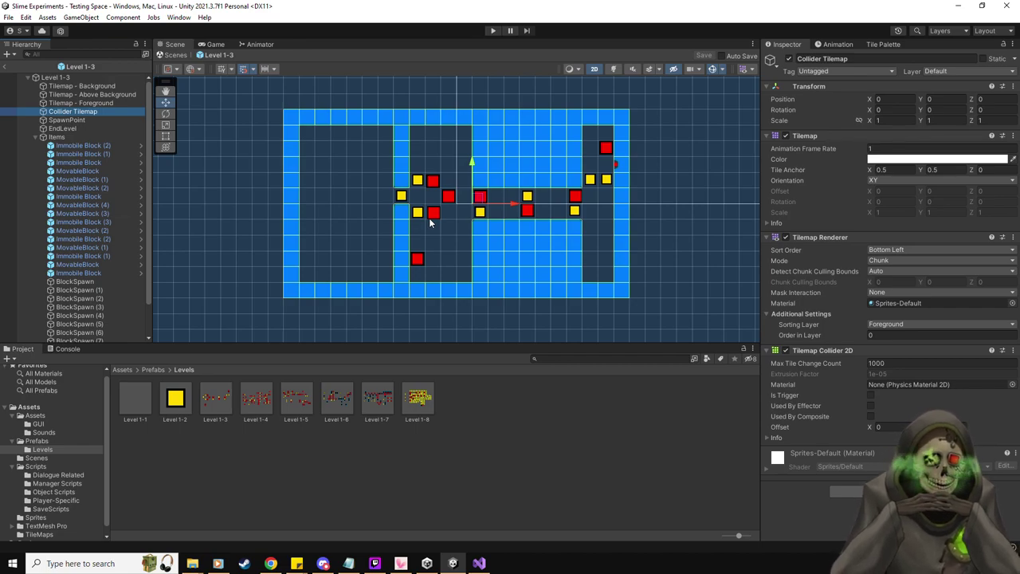
{"action": "scroll", "coordinate": [431, 223], "scroll_direction": "up", "scroll_amount": 1}
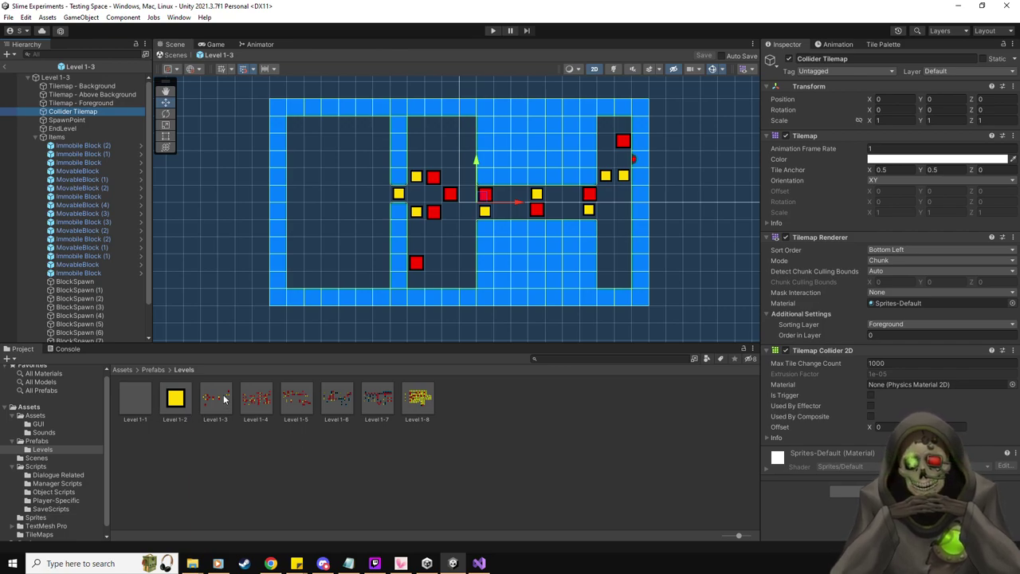
{"action": "double_click", "coordinate": [253, 401]}
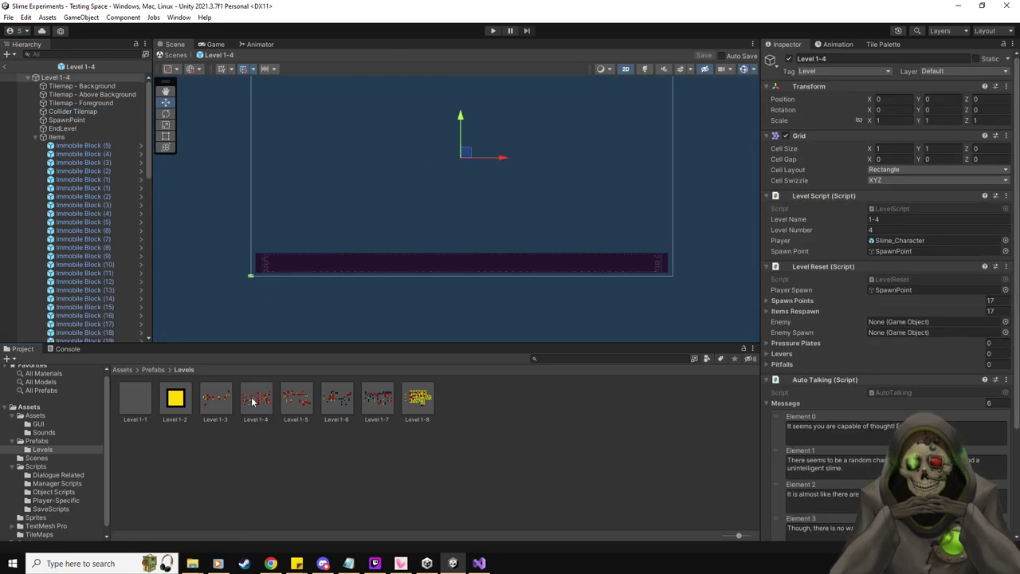
{"action": "double_click", "coordinate": [80, 121]}
{"action": "scroll", "coordinate": [247, 277], "scroll_direction": "up", "scroll_amount": 10}
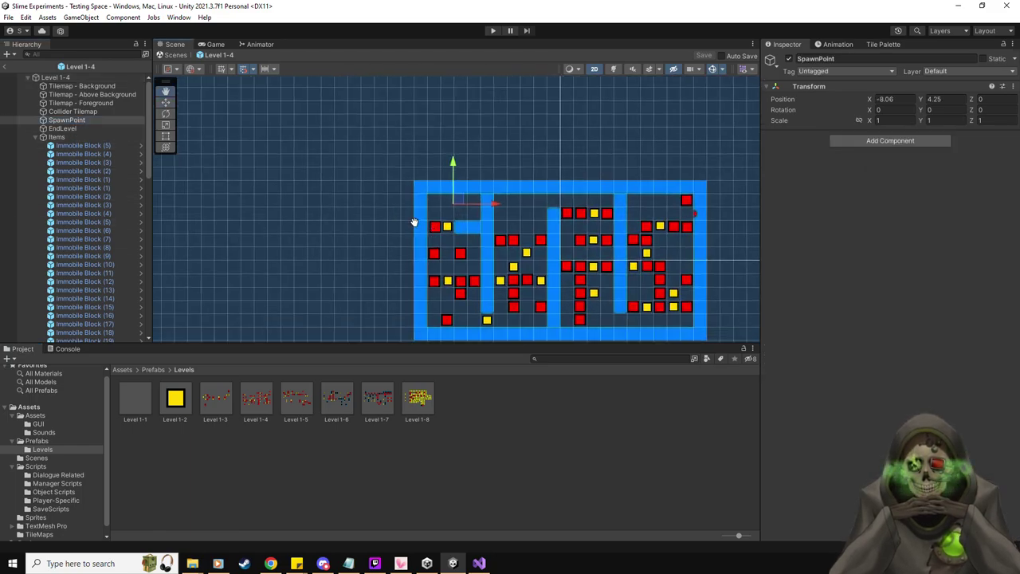
{"action": "middle_click_drag", "start_coordinate": [448, 254], "coordinate": [360, 202]}
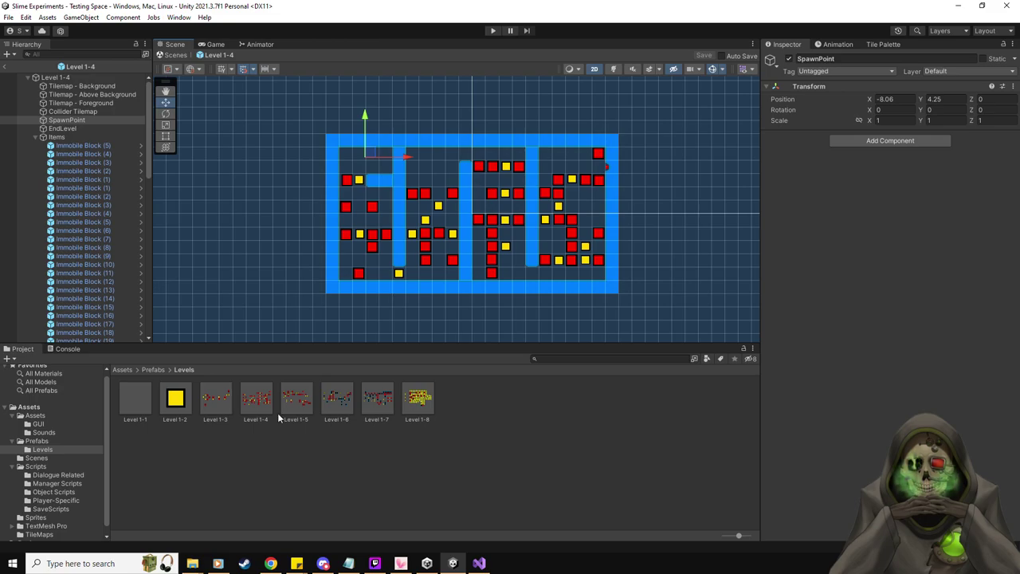
{"action": "double_click", "coordinate": [222, 396]}
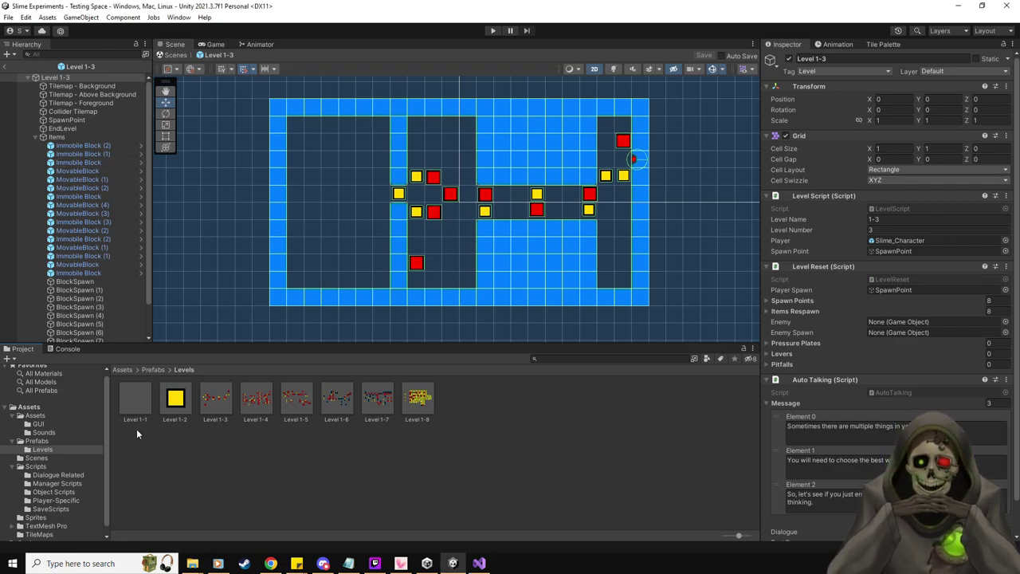
{"action": "left_click", "coordinate": [37, 441]}
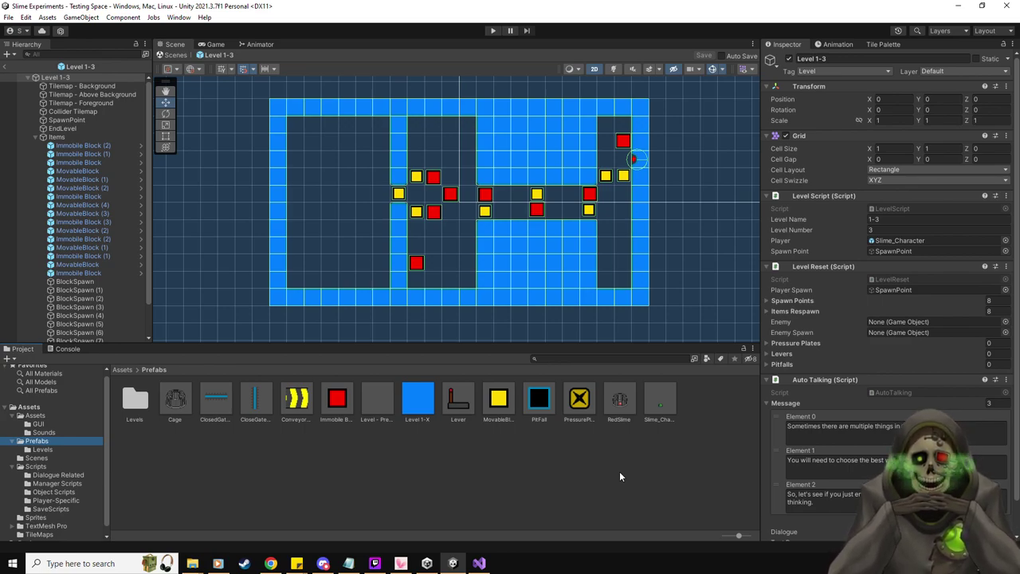
{"action": "left_click", "coordinate": [6, 74]}
{"action": "left_click", "coordinate": [7, 68]}
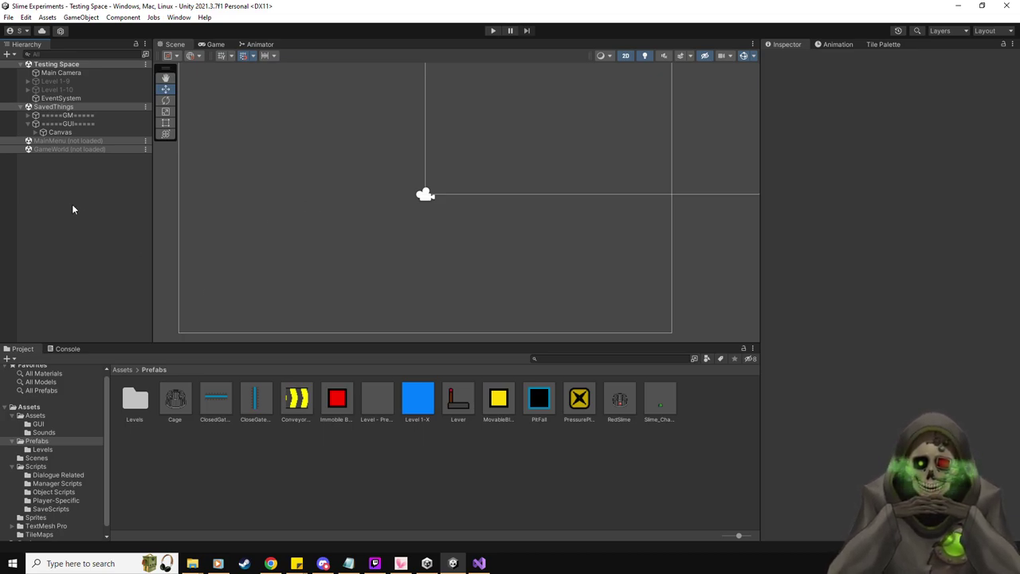
{"action": "scroll", "coordinate": [295, 233], "scroll_direction": "down", "scroll_amount": 2}
{"action": "middle_click_drag", "start_coordinate": [343, 196], "coordinate": [378, 207]}
{"action": "left_click", "coordinate": [52, 353]}
{"action": "left_click", "coordinate": [21, 350]}
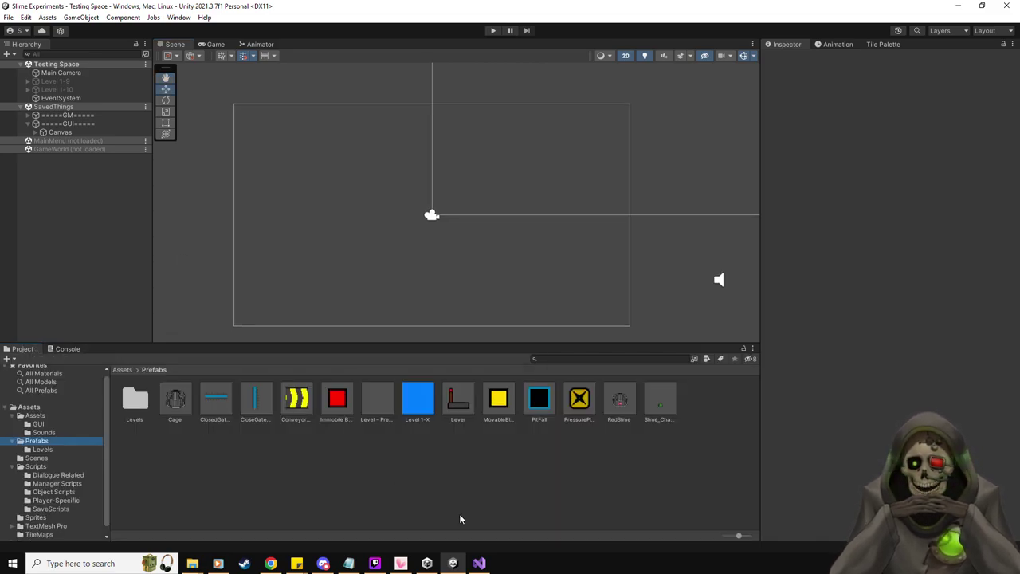
- Check the to-do notes in Notepad, then load the GameWorld scene in Unity with GameWorldManager's Levels list expanded
{"action": "left_click", "coordinate": [348, 565]}
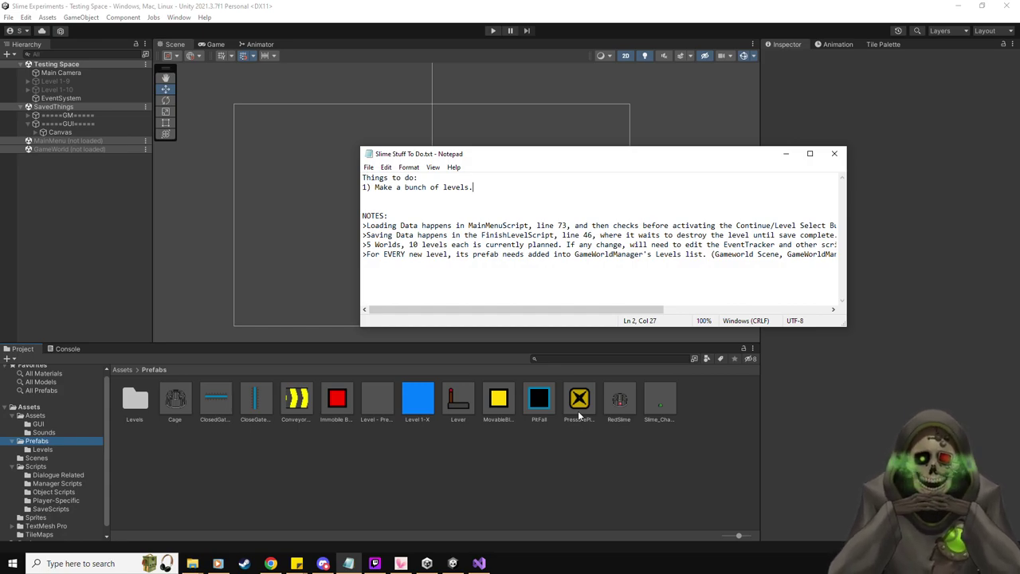
{"action": "key", "text": "alt+Tab"}
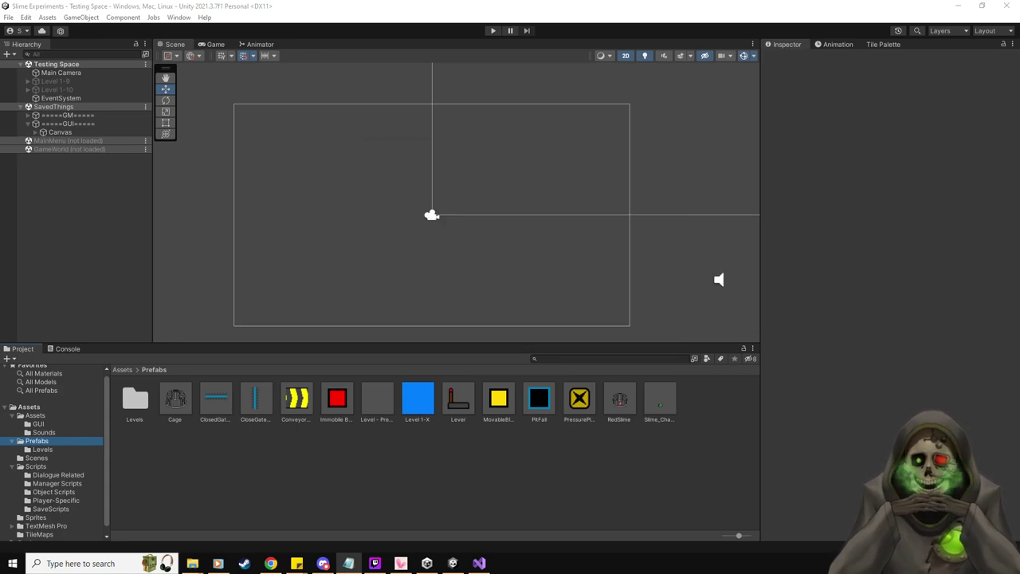
{"action": "right_click", "coordinate": [149, 152]}
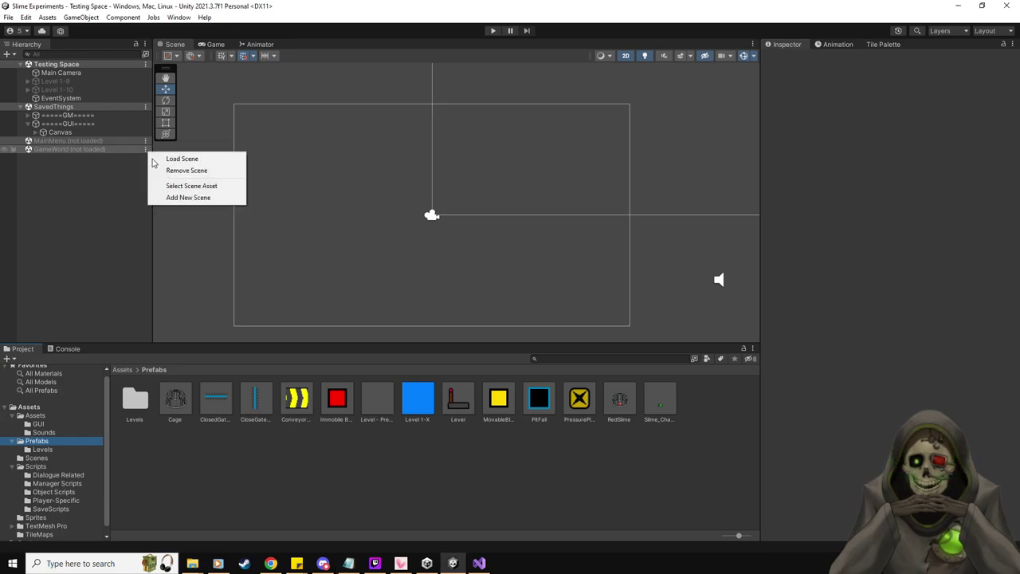
{"action": "left_click", "coordinate": [180, 159]}
{"action": "left_click", "coordinate": [73, 158]}
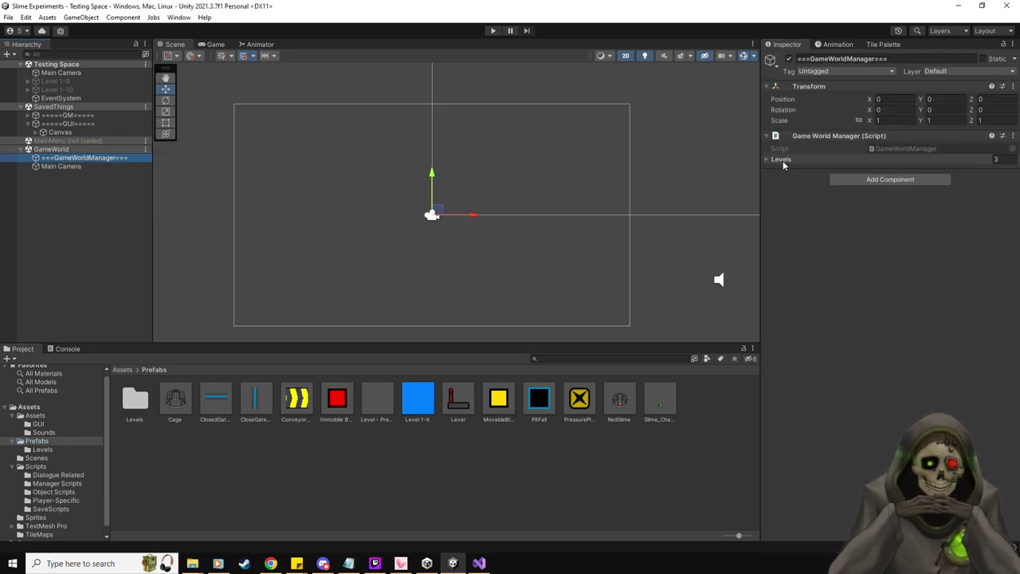
{"action": "left_click", "coordinate": [781, 159]}
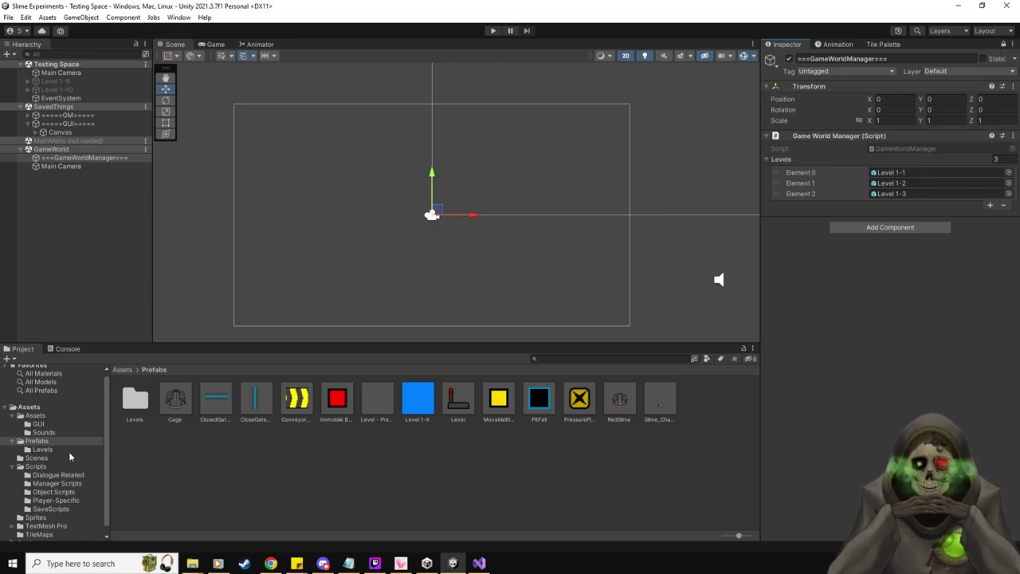
- Add the Level 1-4 through Level 1-8 prefabs to GameWorldManager's Levels list and unload the GameWorld scene
{"action": "left_click", "coordinate": [42, 449]}
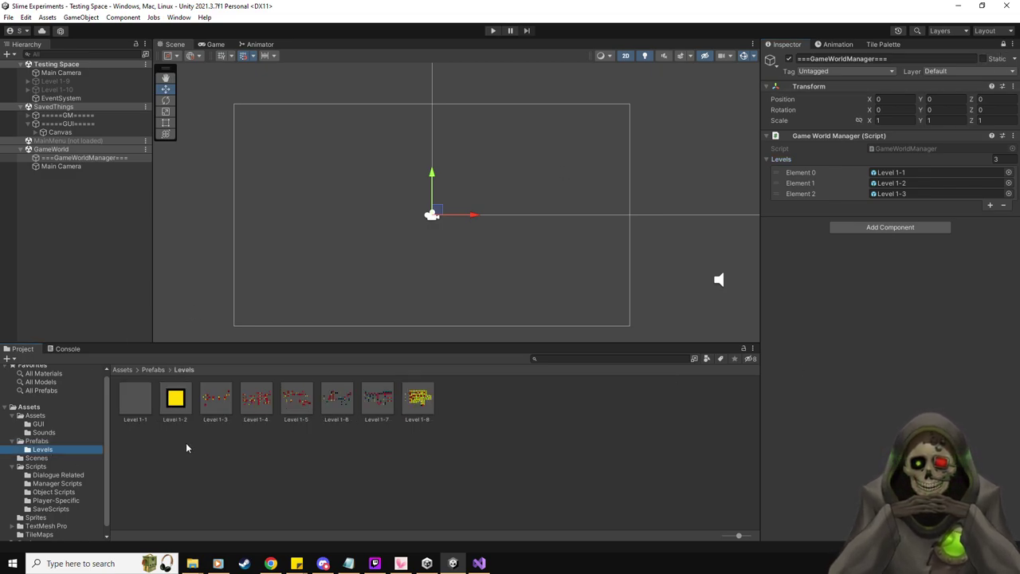
{"action": "left_click", "coordinate": [256, 399]}
{"action": "left_click", "coordinate": [422, 410], "text": "shift"}
{"action": "left_click_drag", "start_coordinate": [253, 404], "coordinate": [799, 156]}
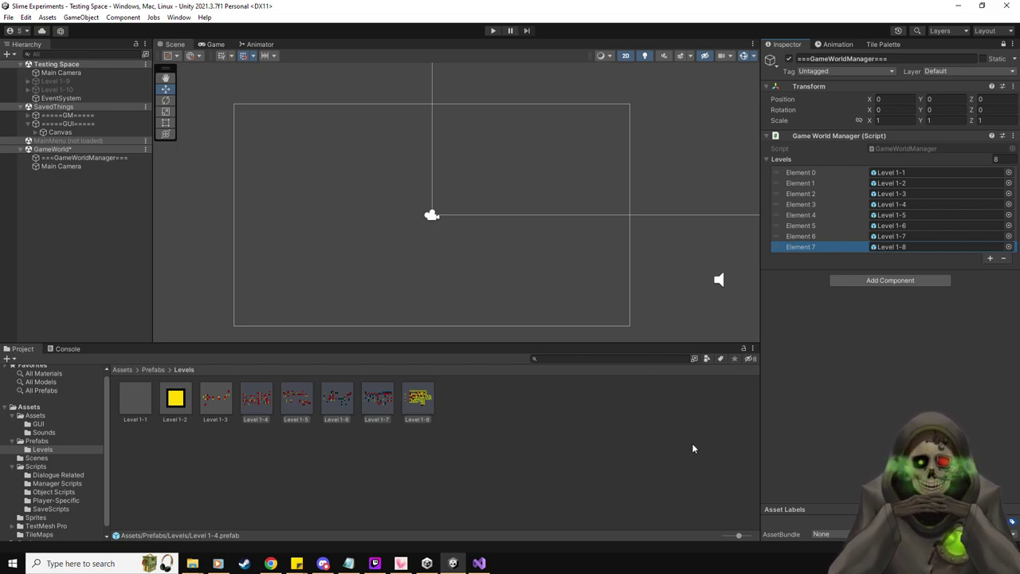
{"action": "left_click", "coordinate": [147, 150]}
{"action": "left_click", "coordinate": [177, 212]}
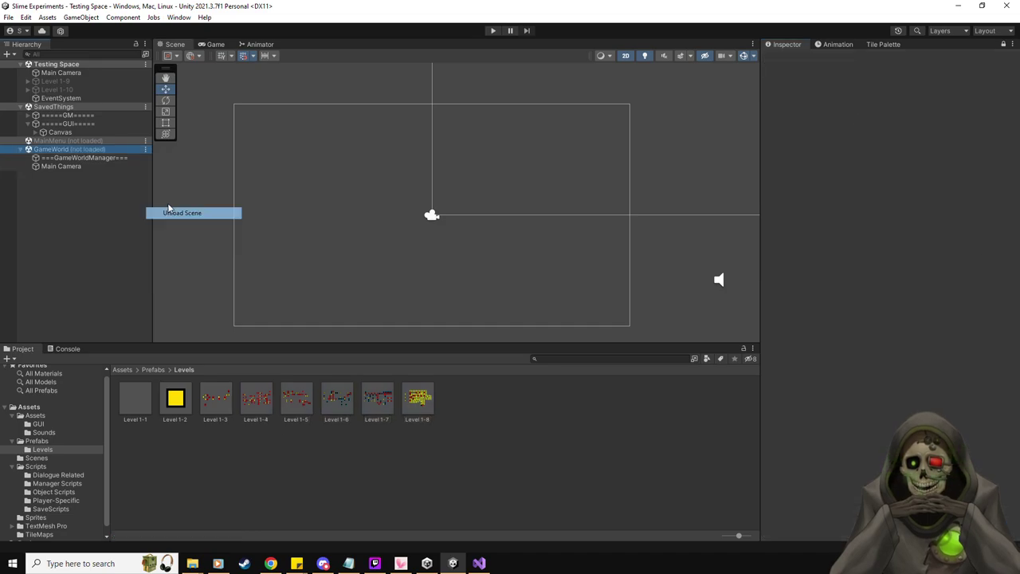
- Switch to Notepad and review the Slime Stuff To Do notes
{"action": "left_click", "coordinate": [348, 563]}
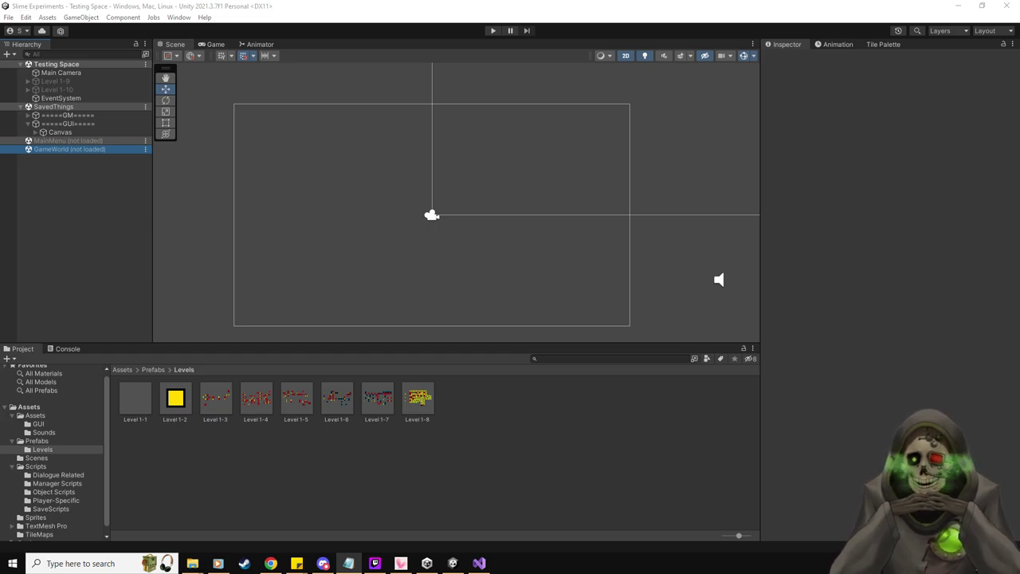
{"action": "left_click_drag", "start_coordinate": [2, 131], "coordinate": [560, 125]}
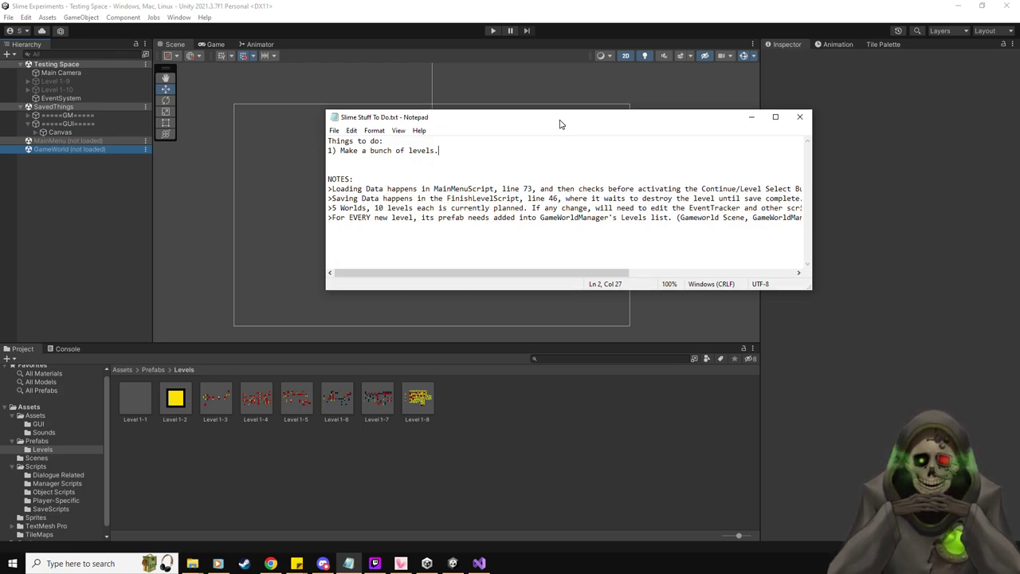
{"action": "left_click_drag", "start_coordinate": [559, 123], "coordinate": [0, 104]}
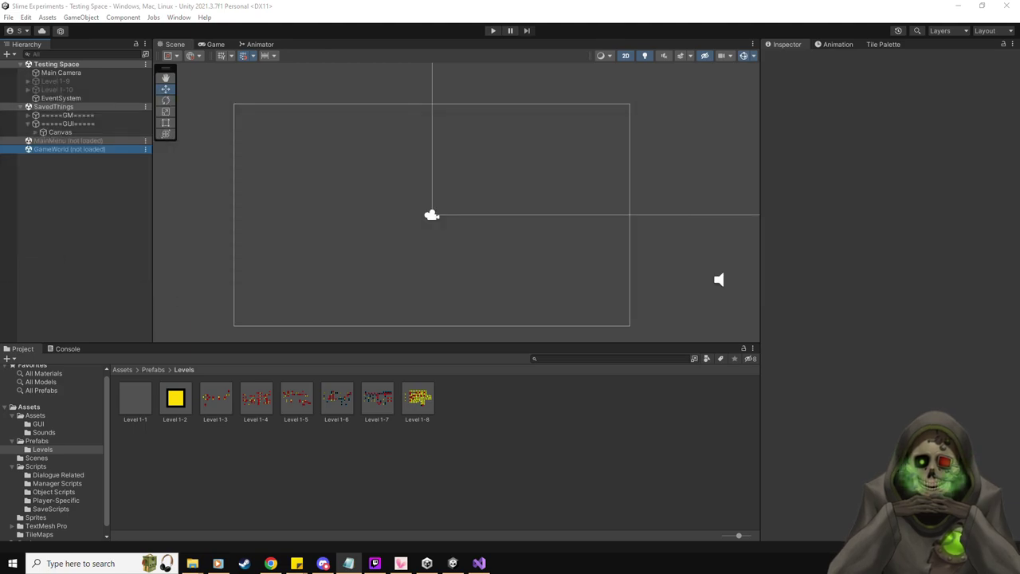
- In Unity, inspect the Level 1-8 prefab's settings and browse the Prefabs folder
{"action": "left_click", "coordinate": [421, 405]}
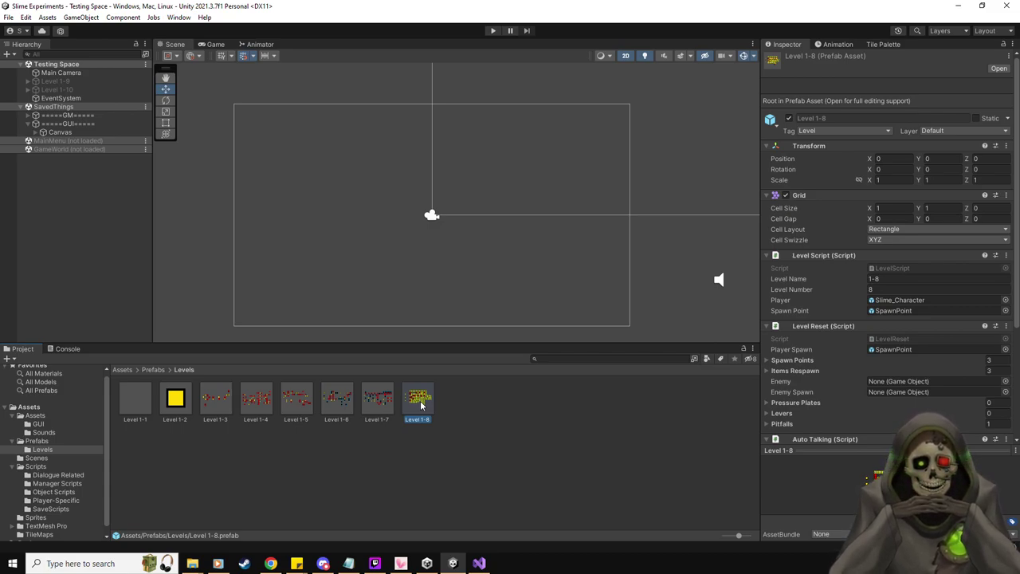
{"action": "left_click", "coordinate": [41, 442]}
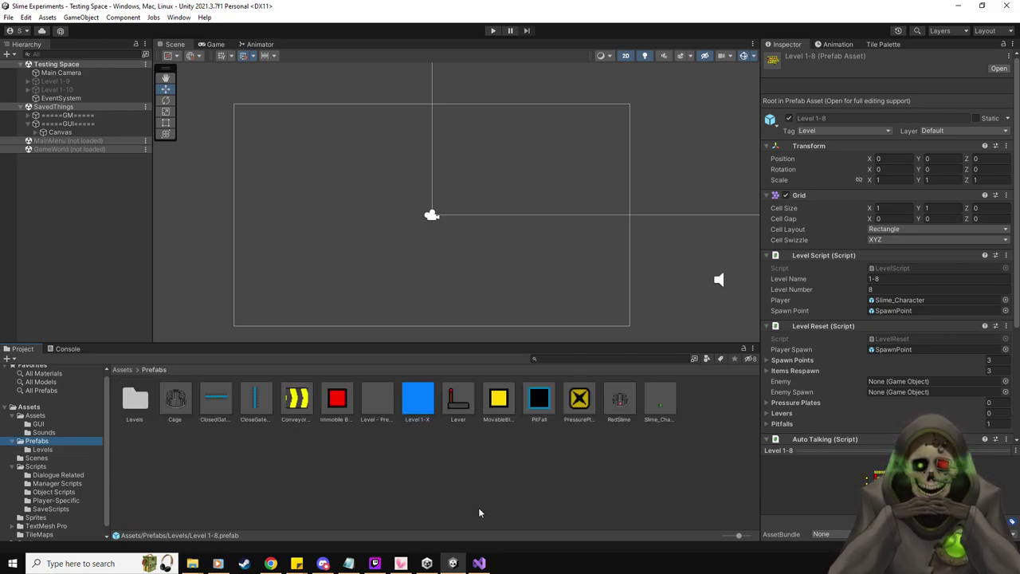